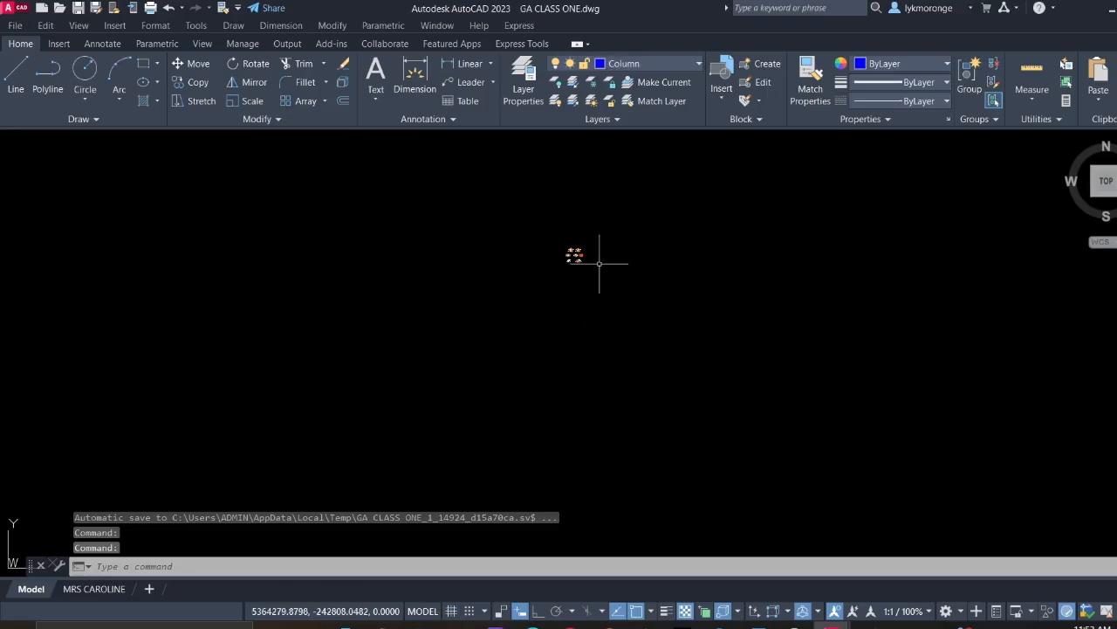
Save the drawing under the new name GA_Floor_Plan_02.dwg in the GA folder
scroll(580, 238, up, 5)
scroll(523, 262, down, 3)
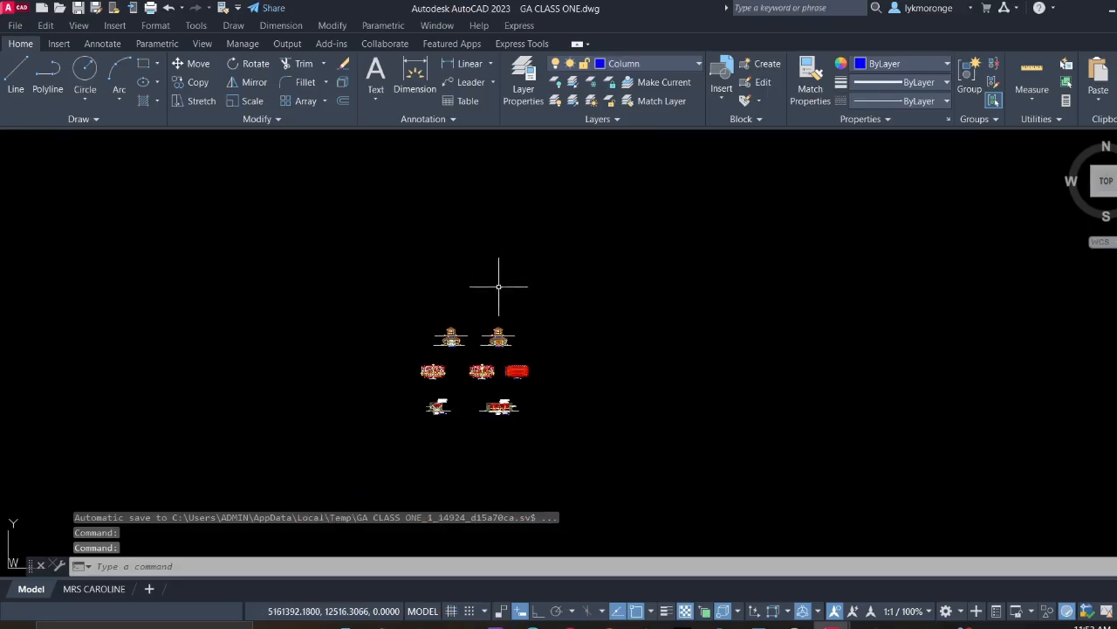
click(14, 27)
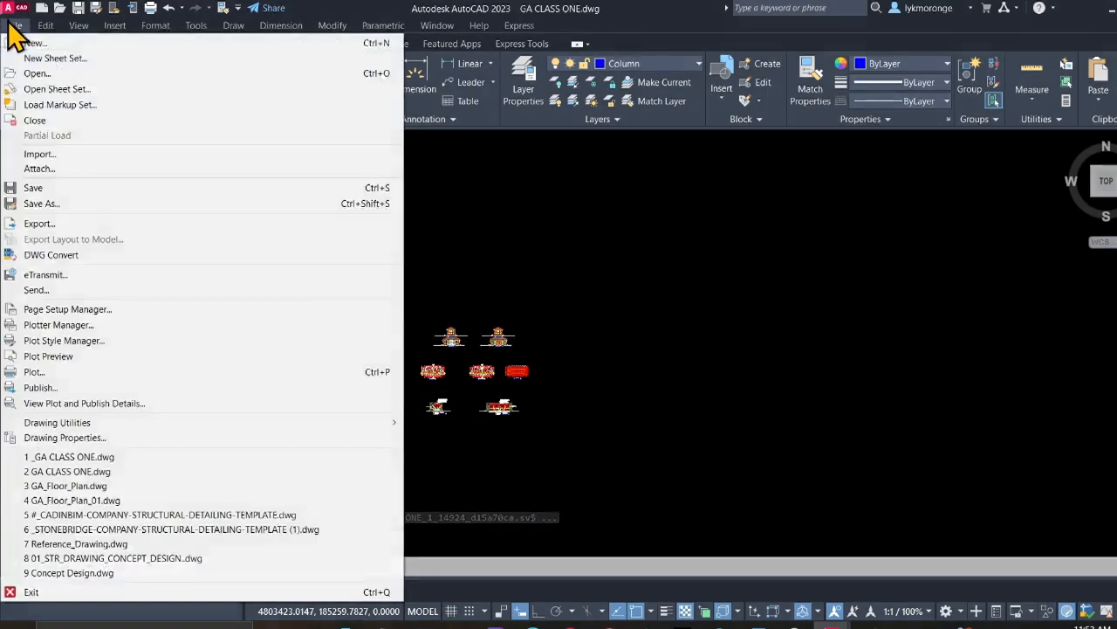
click(49, 204)
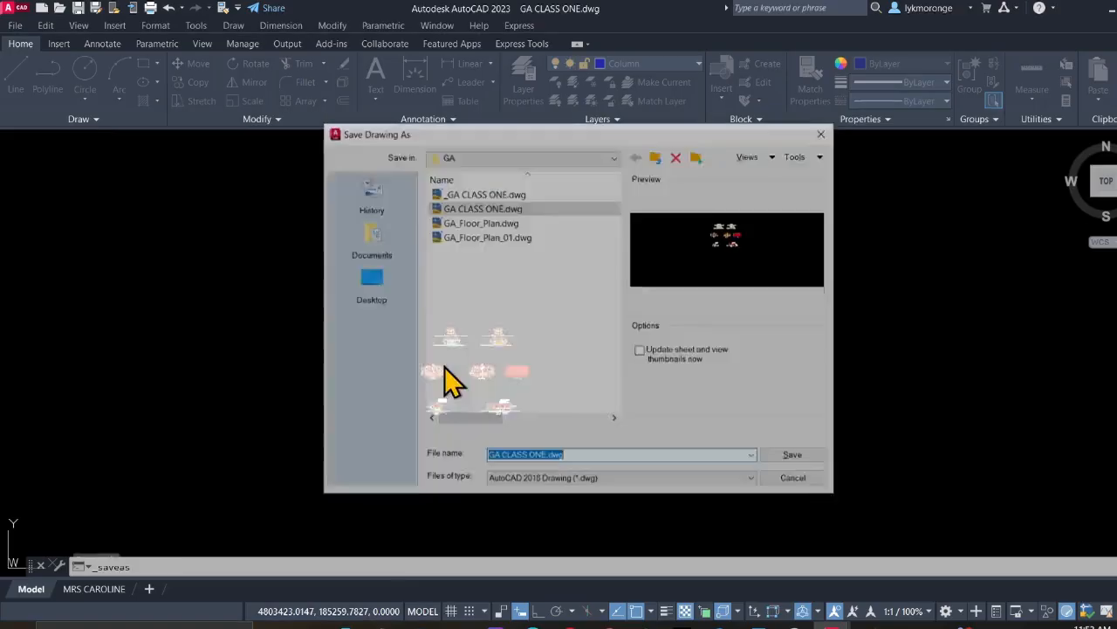
click(486, 237)
click(559, 456)
double_click(560, 457)
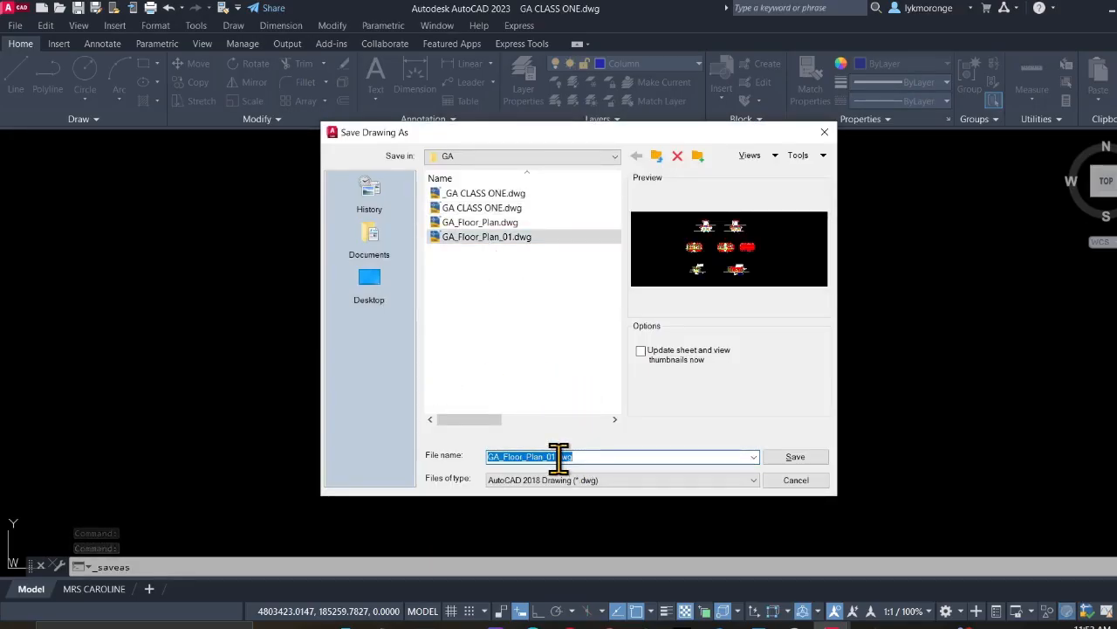
click(557, 456)
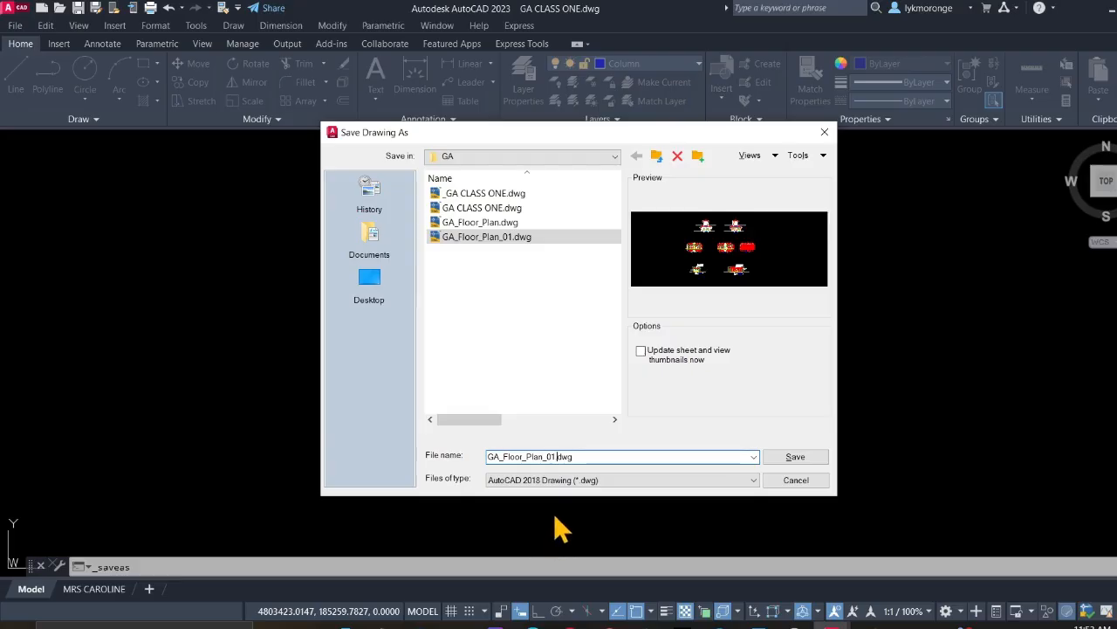
key(BackSpace)
text(2)
key(ctrl+a)
key(Return)
Examine the overall set of elevations, floor plans, roof plan and sections in the drawing
scroll(456, 290, up, 5)
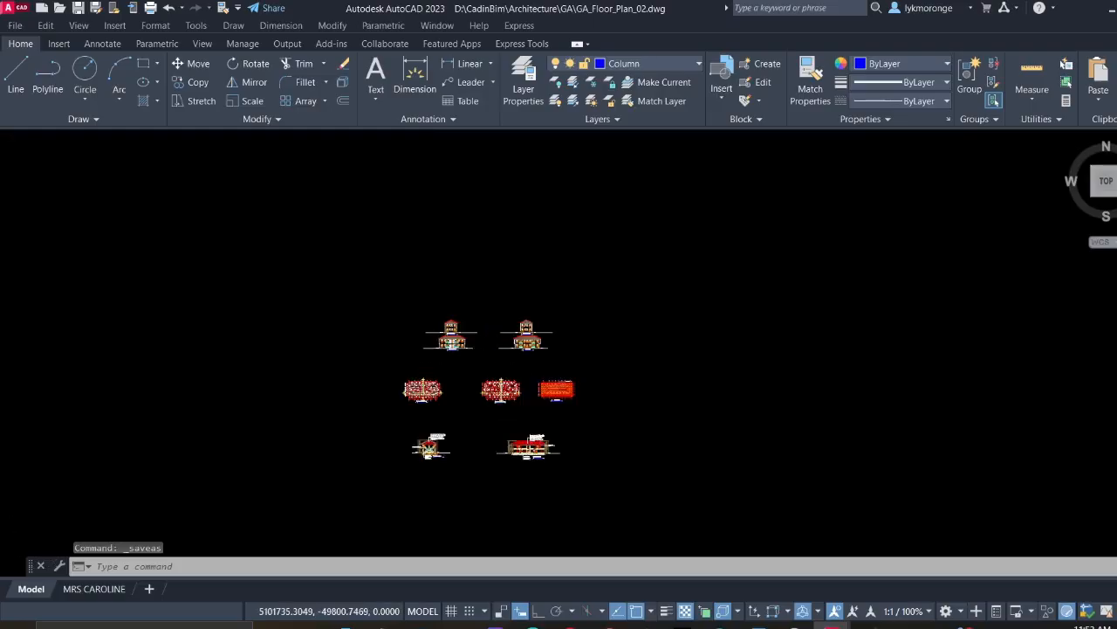
scroll(443, 332, down, 4)
scroll(445, 350, up, 2)
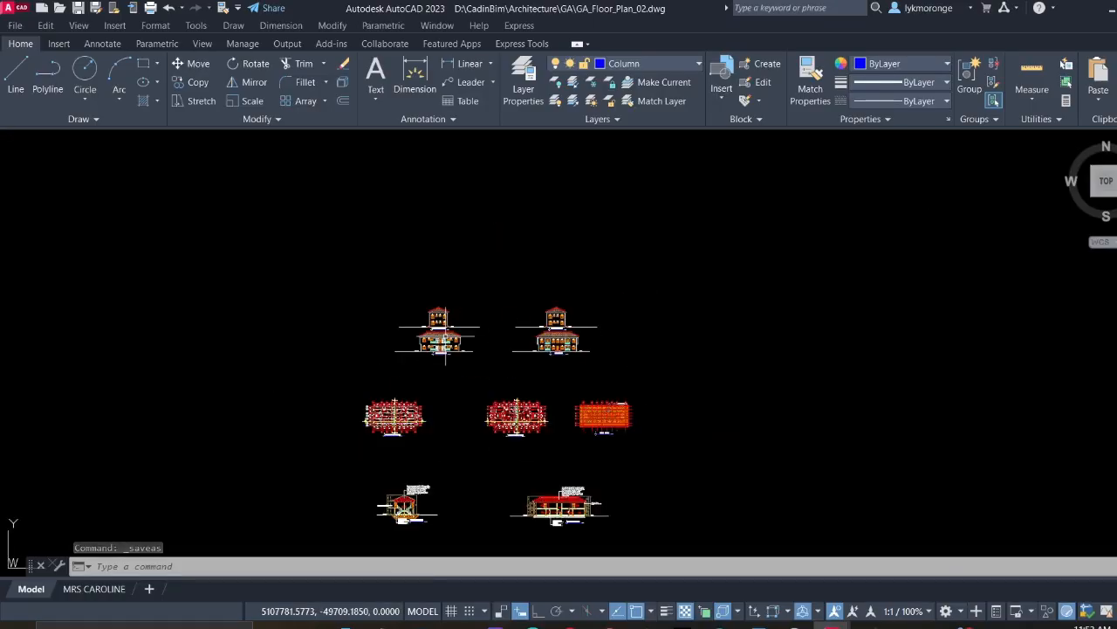
scroll(436, 392, up, 4)
middle_drag(437, 392, 474, 250)
scroll(445, 274, down, 5)
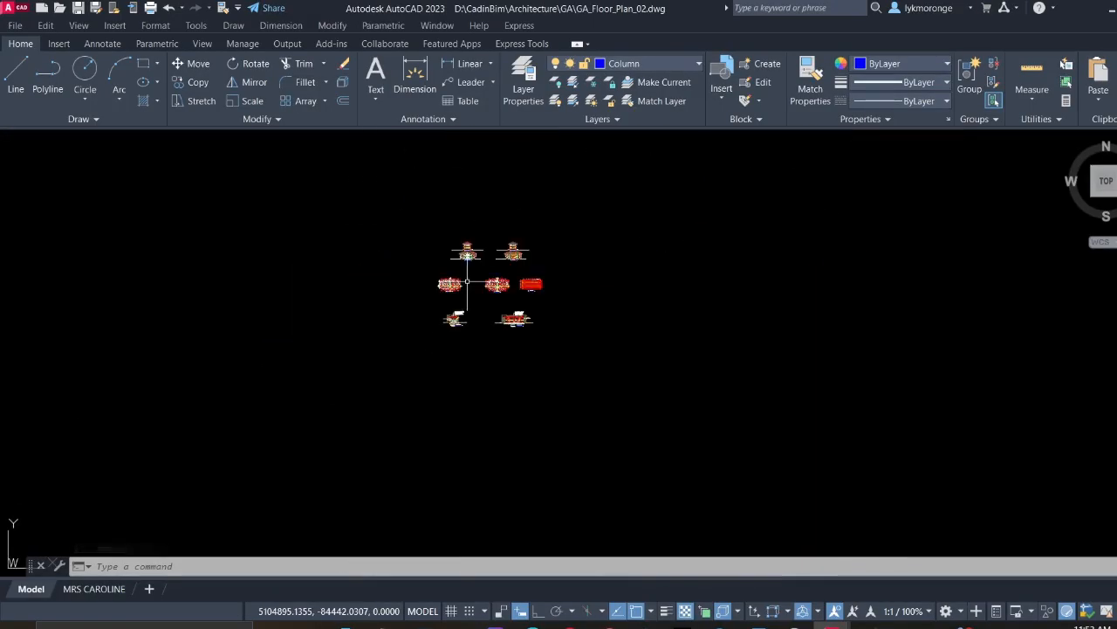
scroll(467, 281, up, 3)
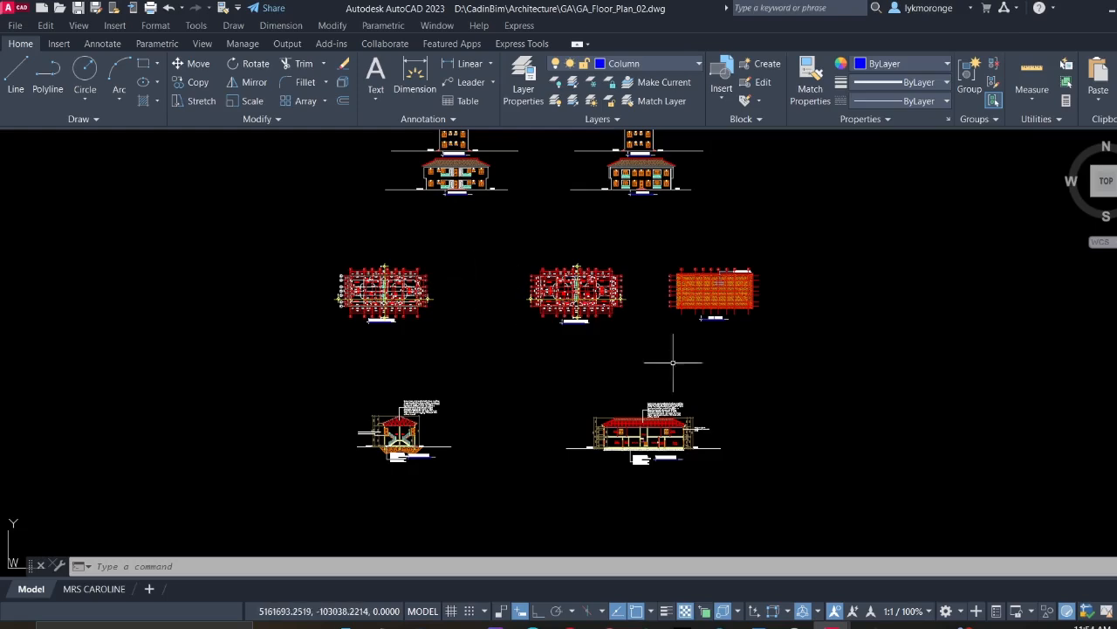
scroll(553, 316, up, 2)
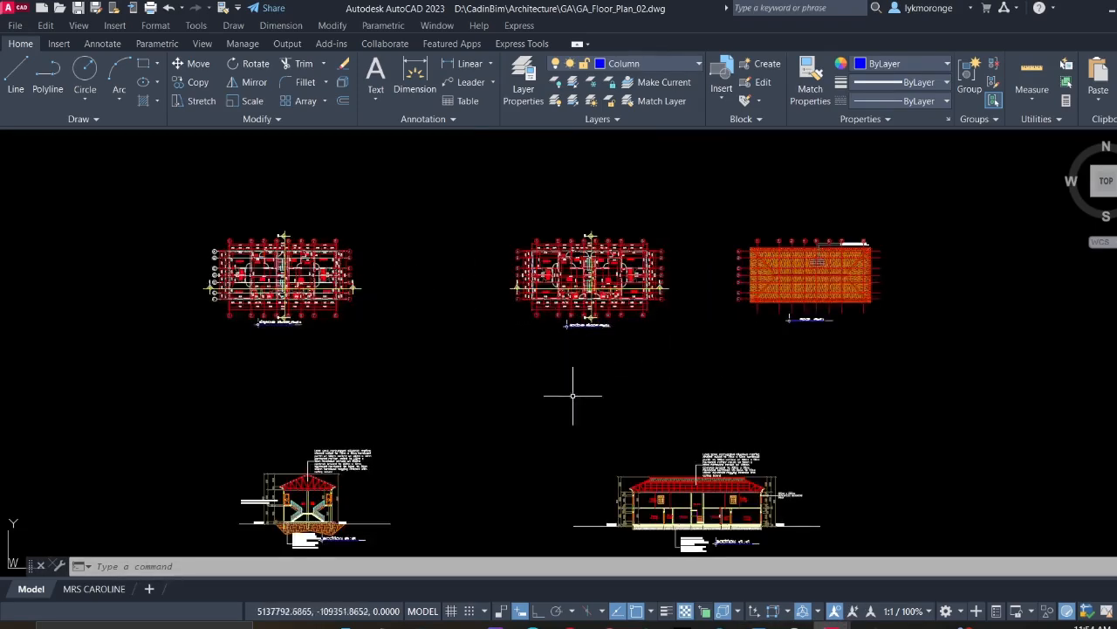
scroll(535, 366, down, 4)
Measure the horizontal offset between the upper and lower walls at the right end of the approach view
scroll(677, 312, up, 8)
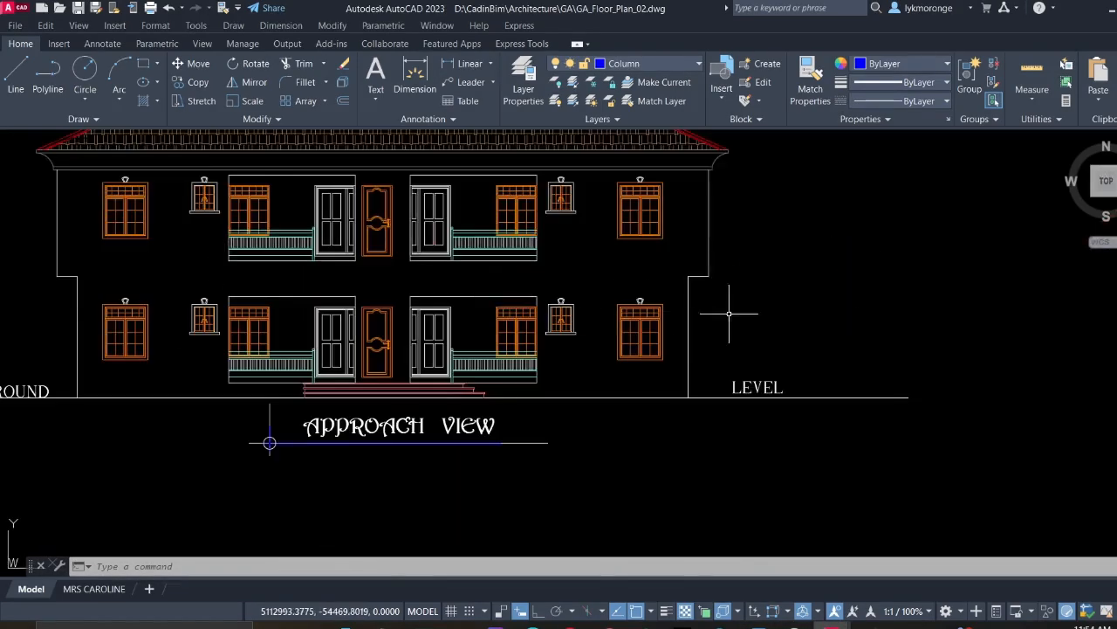
scroll(706, 279, up, 4)
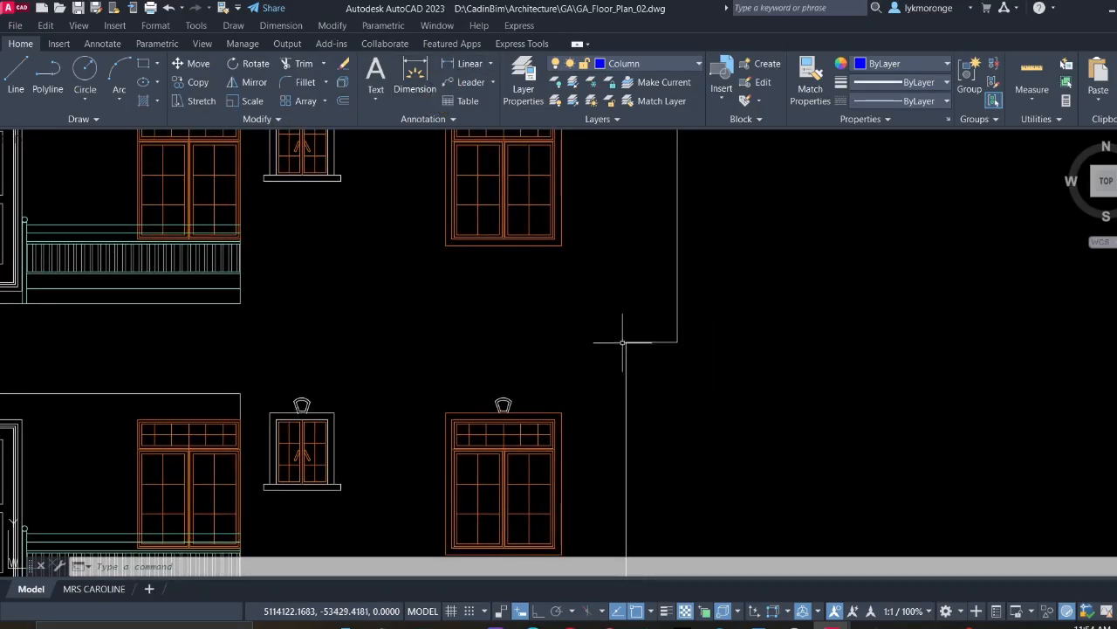
click(450, 68)
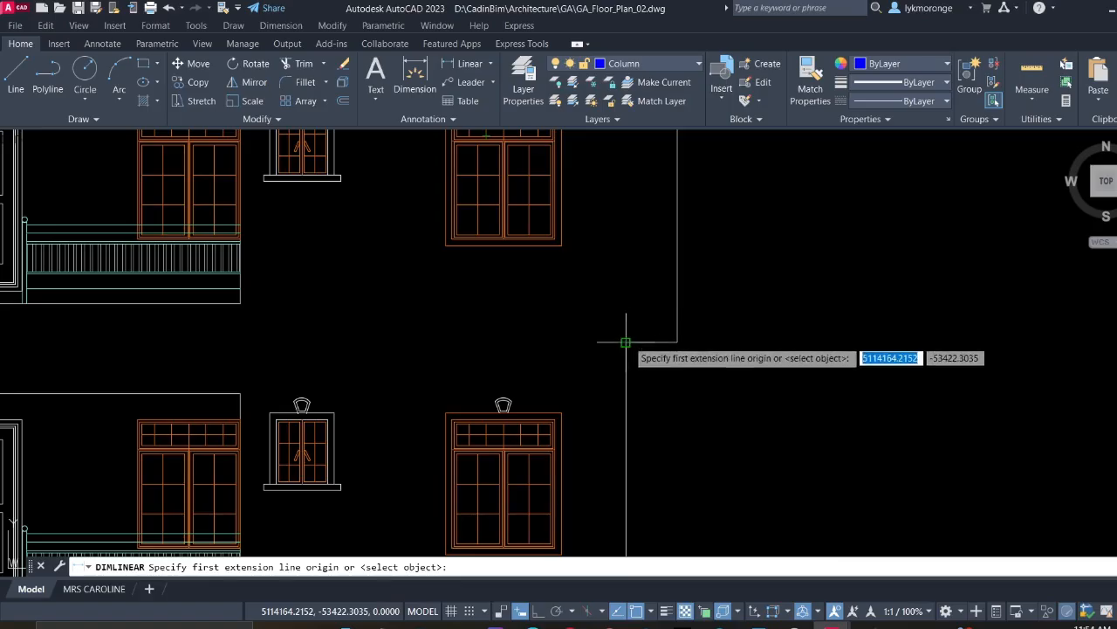
click(677, 342)
click(676, 342)
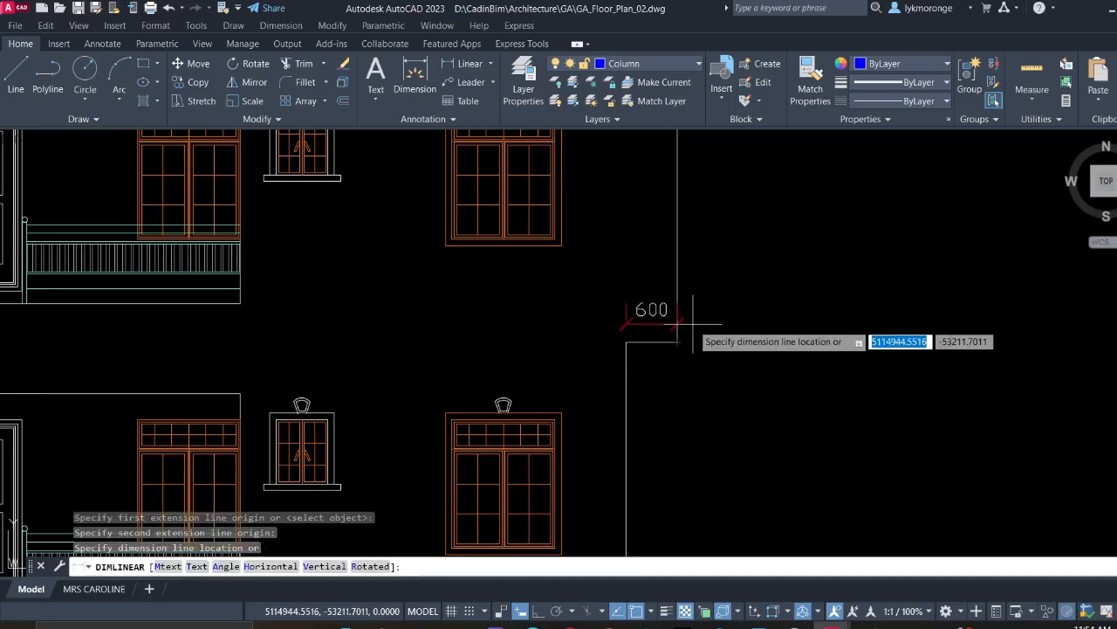
key(Escape)
Examine the approach view elevation, including its wall offsets and roof, and the right side view above it
scroll(504, 353, down, 6)
scroll(544, 218, up, 5)
scroll(524, 262, down, 5)
scroll(419, 410, up, 7)
scroll(573, 400, up, 8)
scroll(549, 373, down, 8)
middle_drag(549, 375, 648, 374)
scroll(355, 289, down, 4)
middle_drag(291, 275, 361, 427)
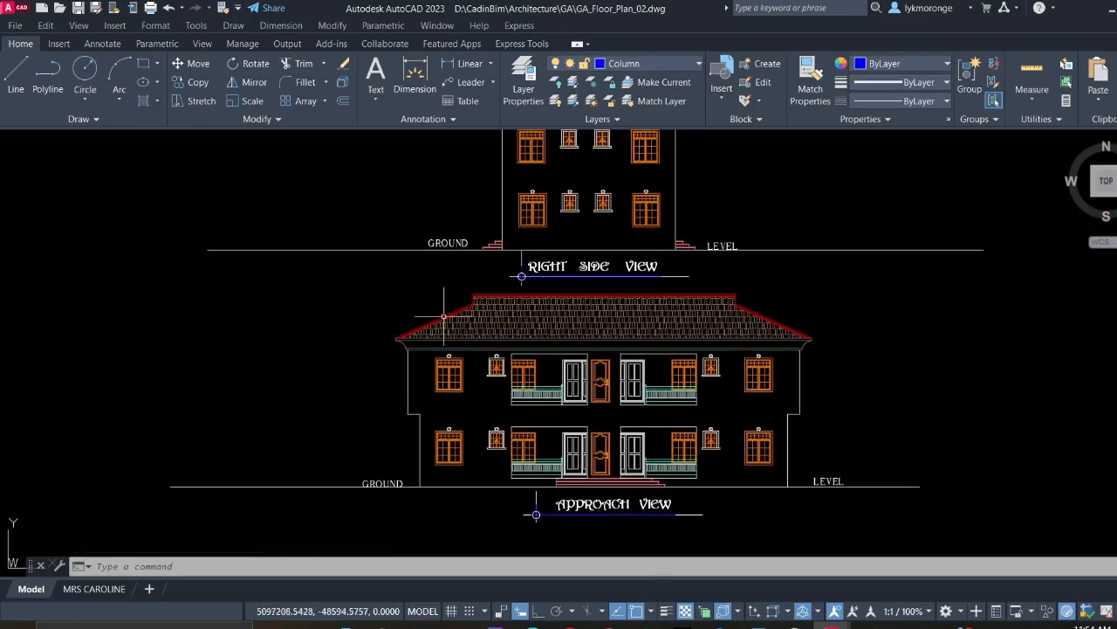
scroll(580, 276, up, 4)
scroll(585, 260, down, 5)
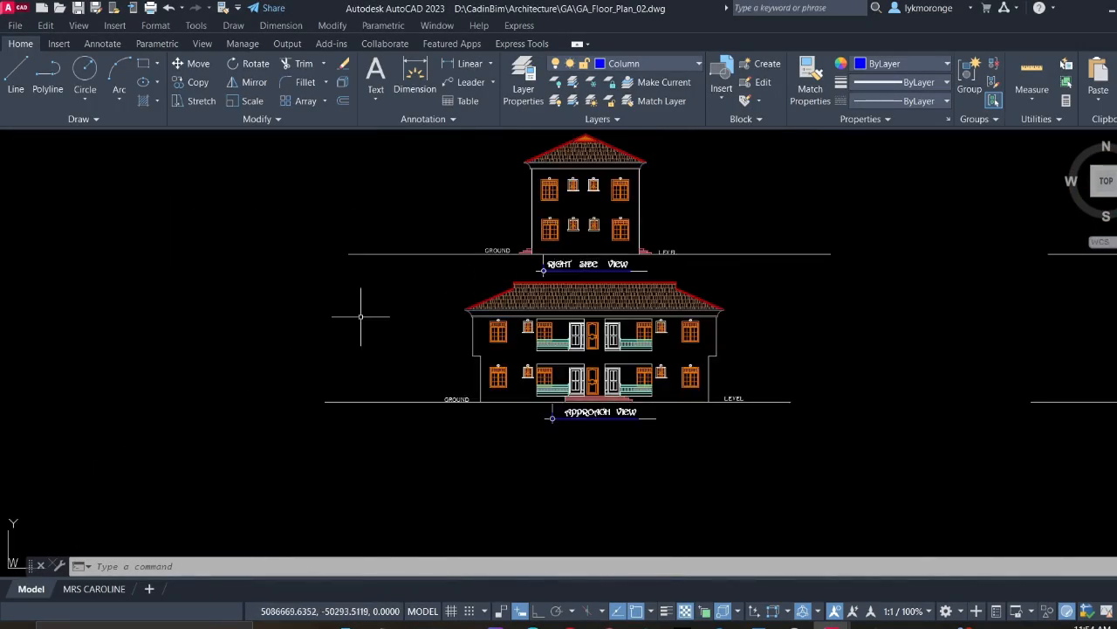
Add a linear dimension to the wall offset between the two floors at the left end of the approach view
right_click(358, 318)
click(384, 323)
scroll(463, 350, up, 8)
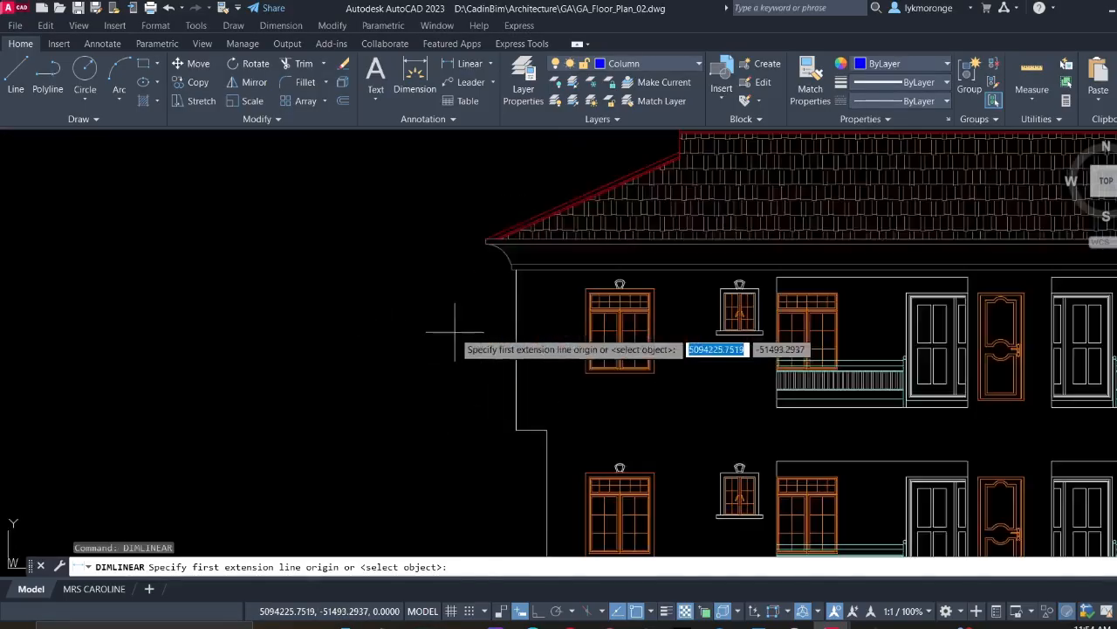
middle_drag(494, 372, 372, 265)
middle_drag(527, 516, 458, 413)
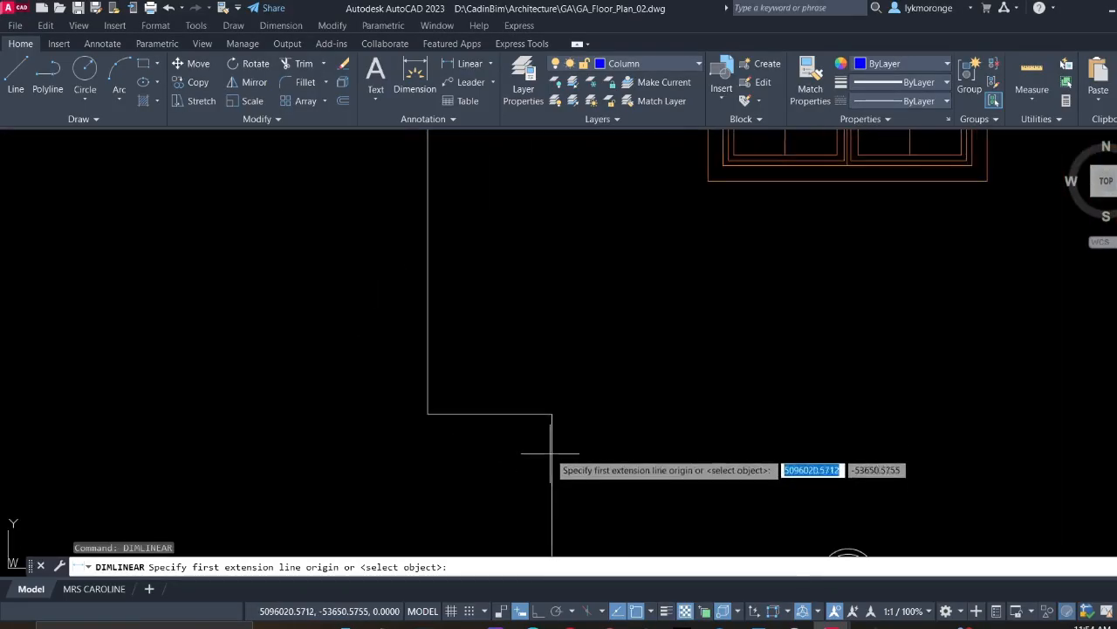
click(552, 413)
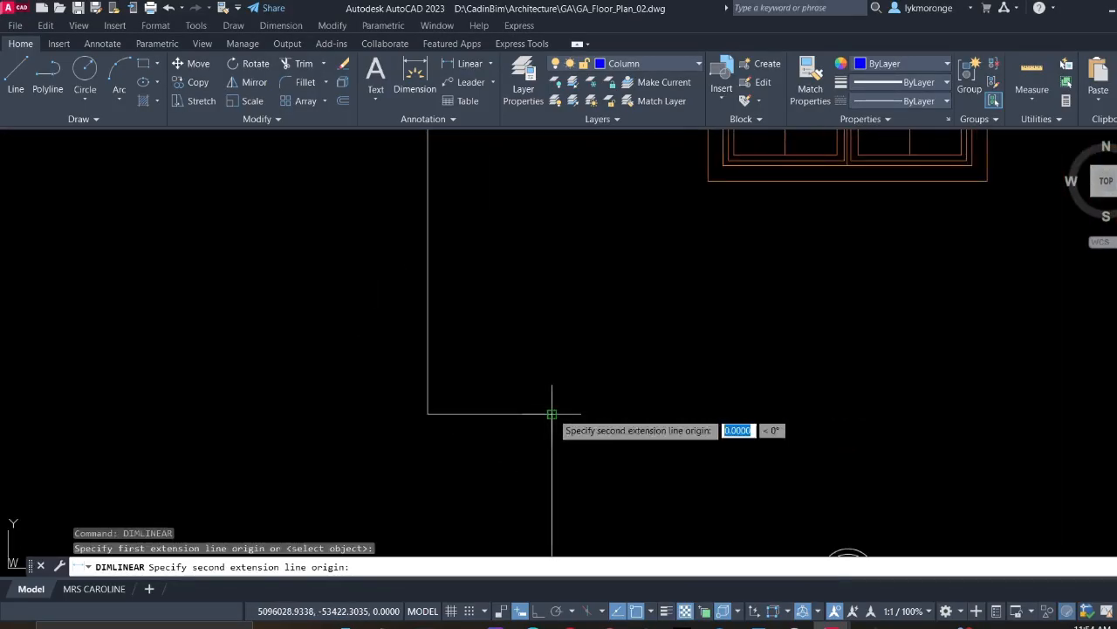
click(428, 414)
click(408, 484)
key(Escape)
Examine the approach view's lower part and the ground floor plan with its grids and dimensions
scroll(482, 472, down, 6)
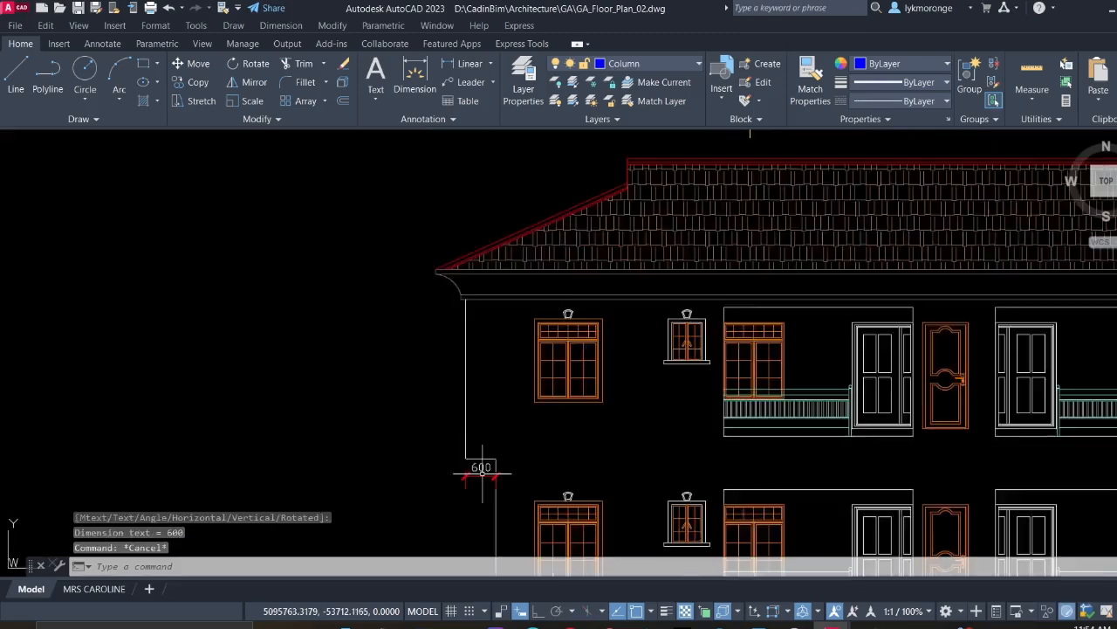
middle_drag(560, 531, 509, 406)
scroll(542, 494, down, 8)
middle_drag(550, 504, 526, 334)
scroll(493, 346, up, 4)
scroll(498, 357, up, 5)
scroll(515, 407, down, 2)
middle_drag(536, 466, 528, 336)
scroll(529, 336, up, 3)
scroll(529, 336, down, 7)
scroll(512, 407, up, 5)
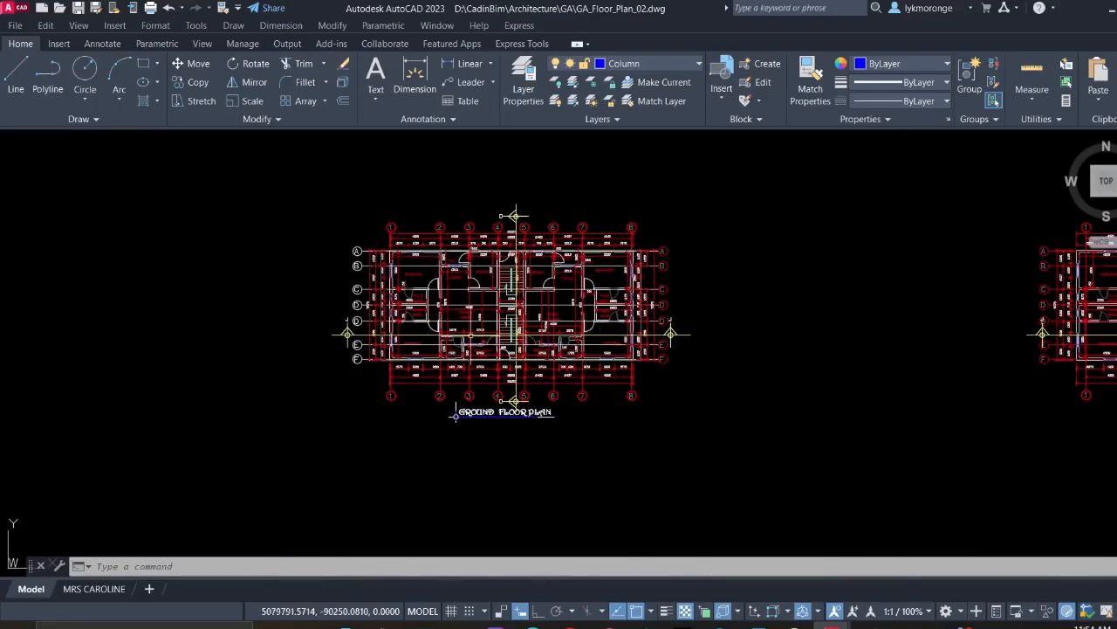
Compare the second floor plan, roof plan and rear view with the rest of the architectural drawings
scroll(519, 327, down, 8)
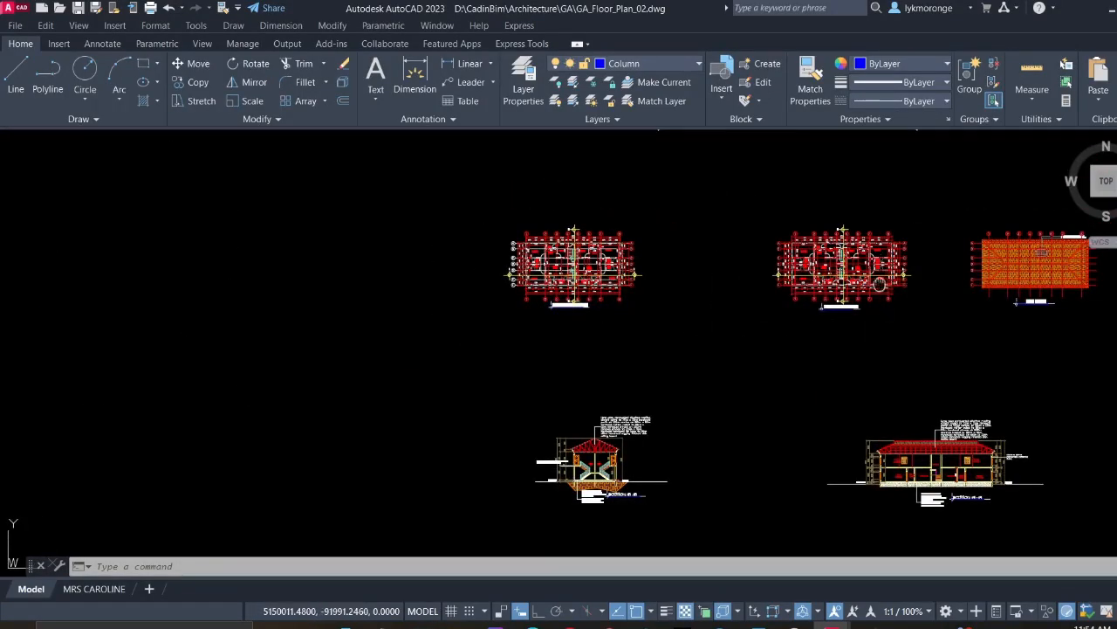
scroll(880, 283, up, 6)
scroll(574, 279, down, 4)
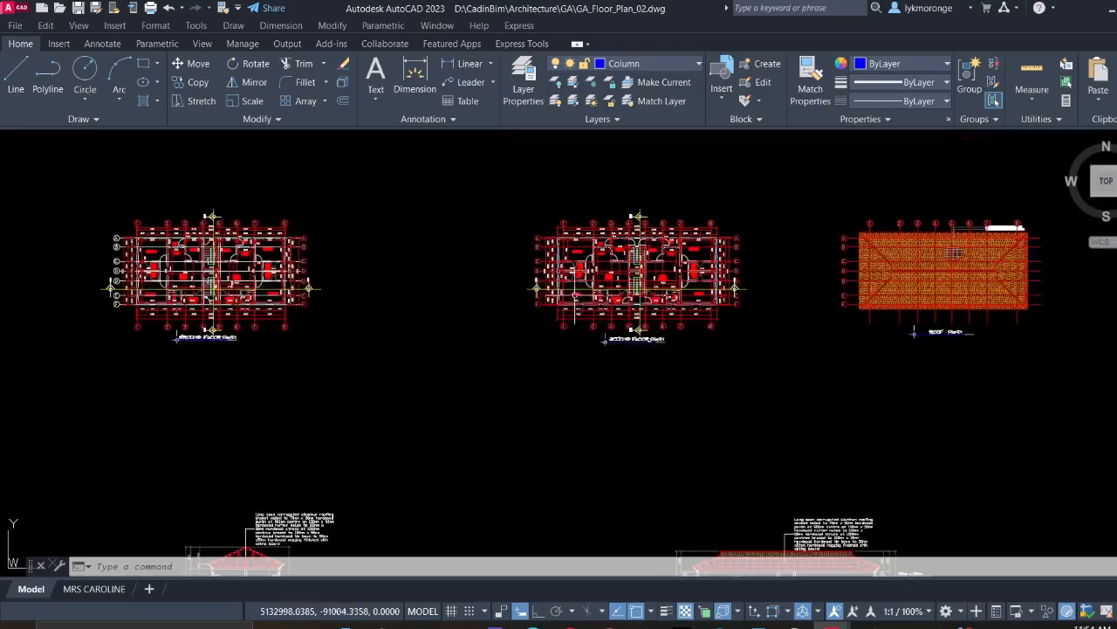
scroll(756, 347, down, 3)
scroll(789, 363, up, 8)
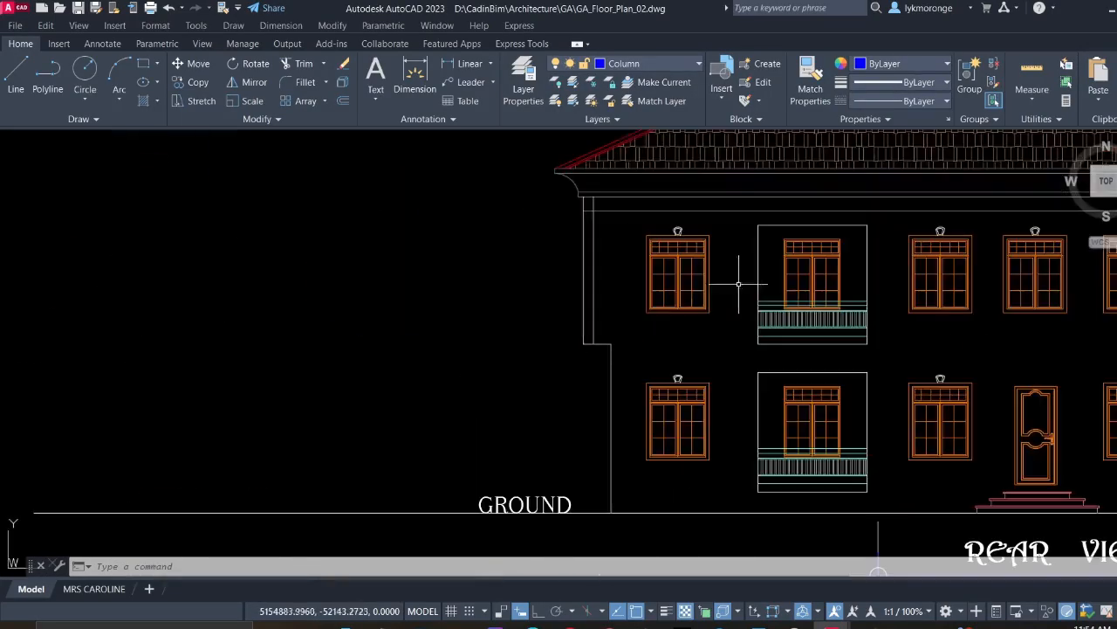
scroll(763, 275, down, 6)
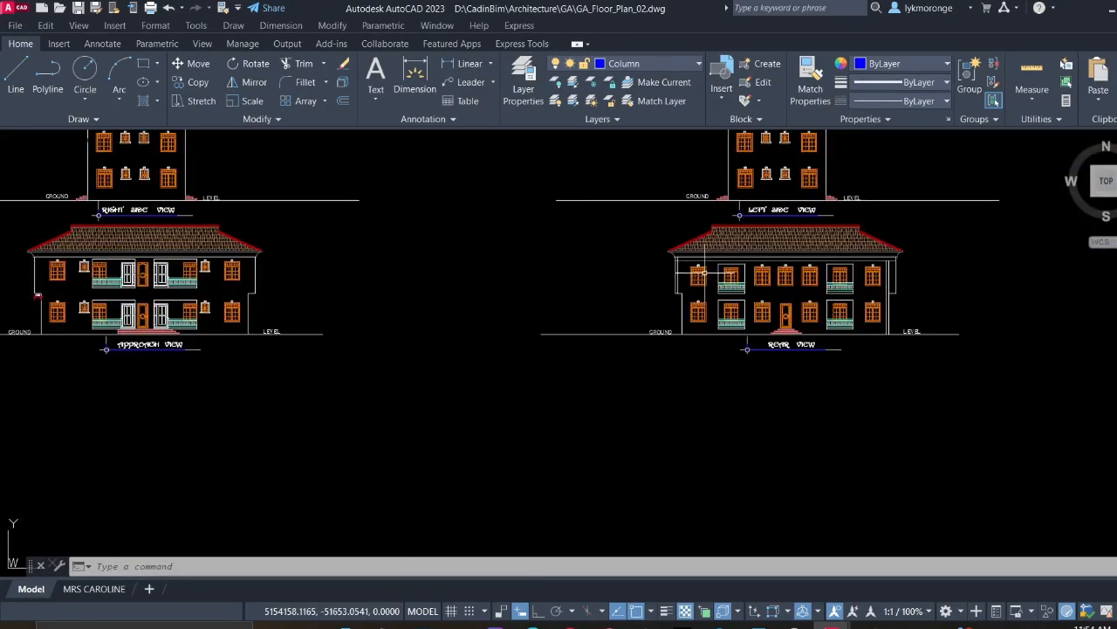
scroll(704, 262, down, 3)
scroll(704, 253, up, 2)
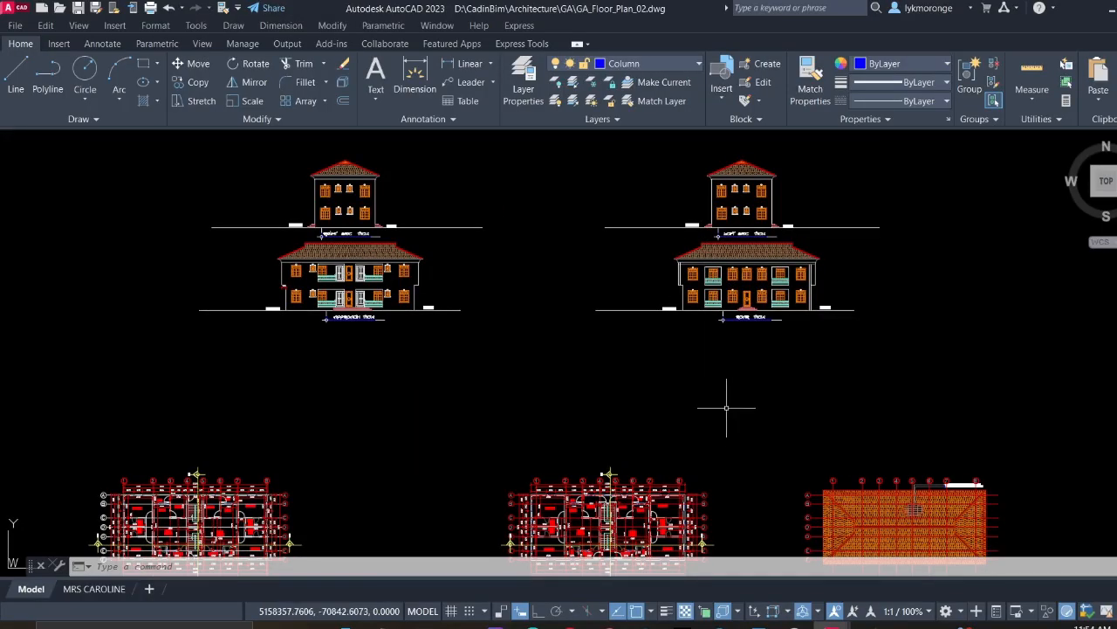
scroll(727, 407, down, 4)
middle_drag(698, 411, 716, 332)
scroll(711, 349, up, 6)
scroll(671, 305, down, 6)
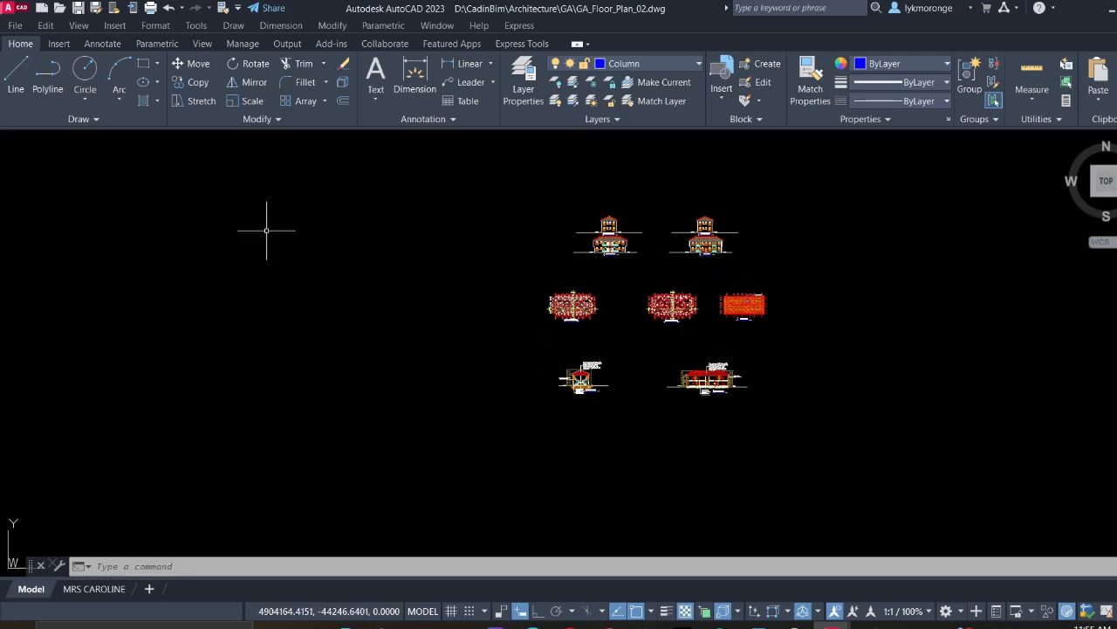
Copy the ground floor, second floor and roof plans together to the empty area above and left of the originals
click(523, 280)
click(808, 349)
right_click(809, 350)
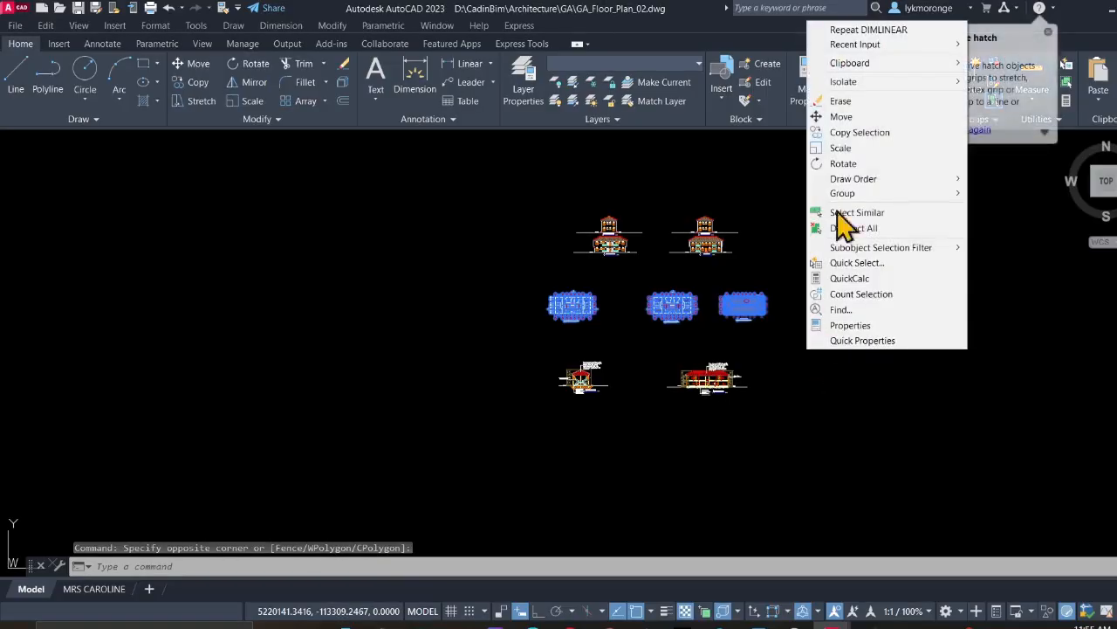
click(842, 132)
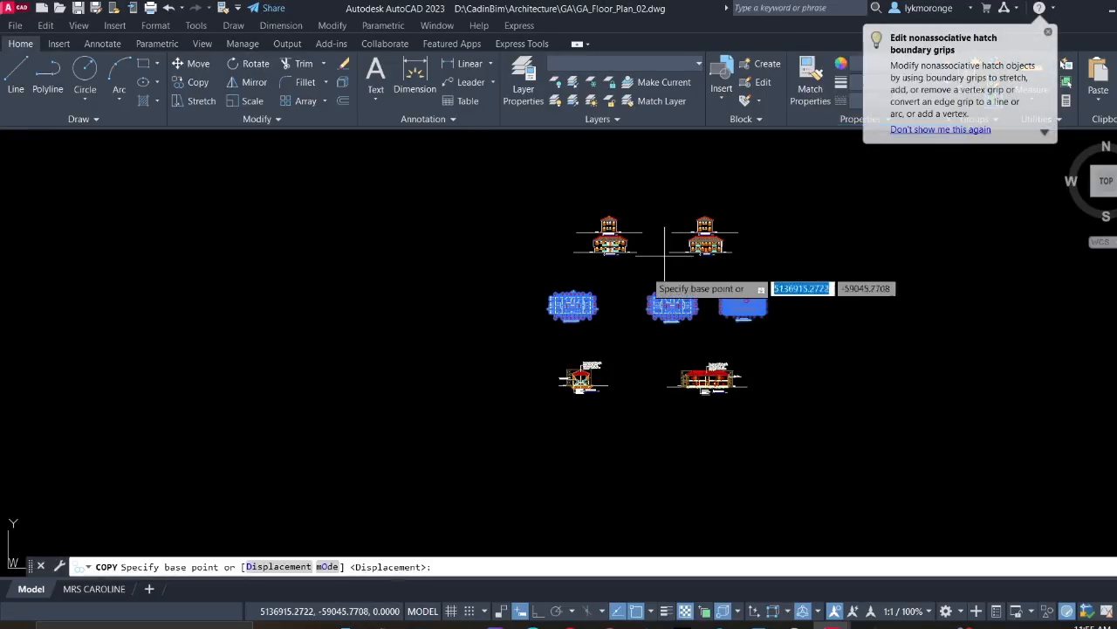
click(564, 311)
middle_drag(122, 272, 420, 371)
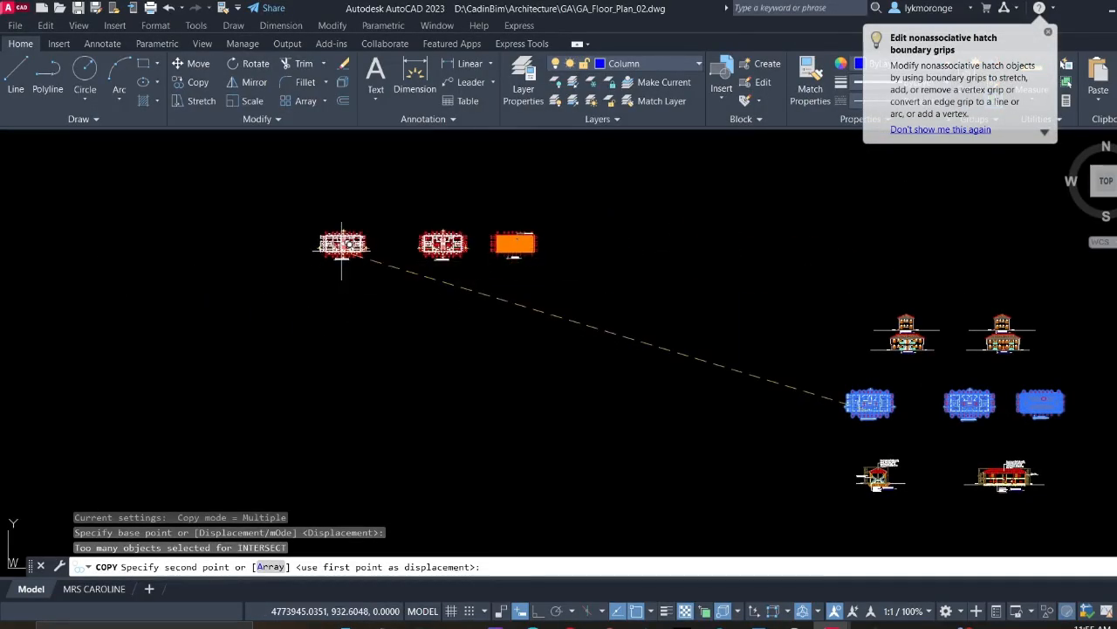
click(341, 247)
key(Escape)
mouse_move(358, 317)
middle_down()
mouse_move(368, 364)
mouse_move(406, 400)
middle_up()
scroll(396, 345, up, 4)
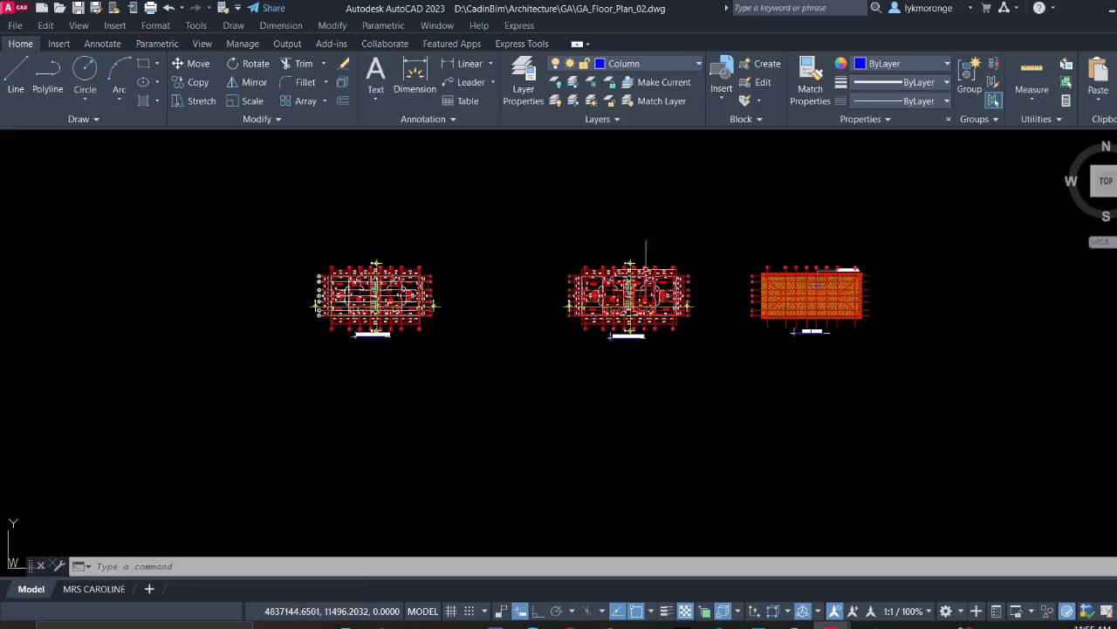
scroll(594, 324, up, 5)
scroll(595, 328, down, 7)
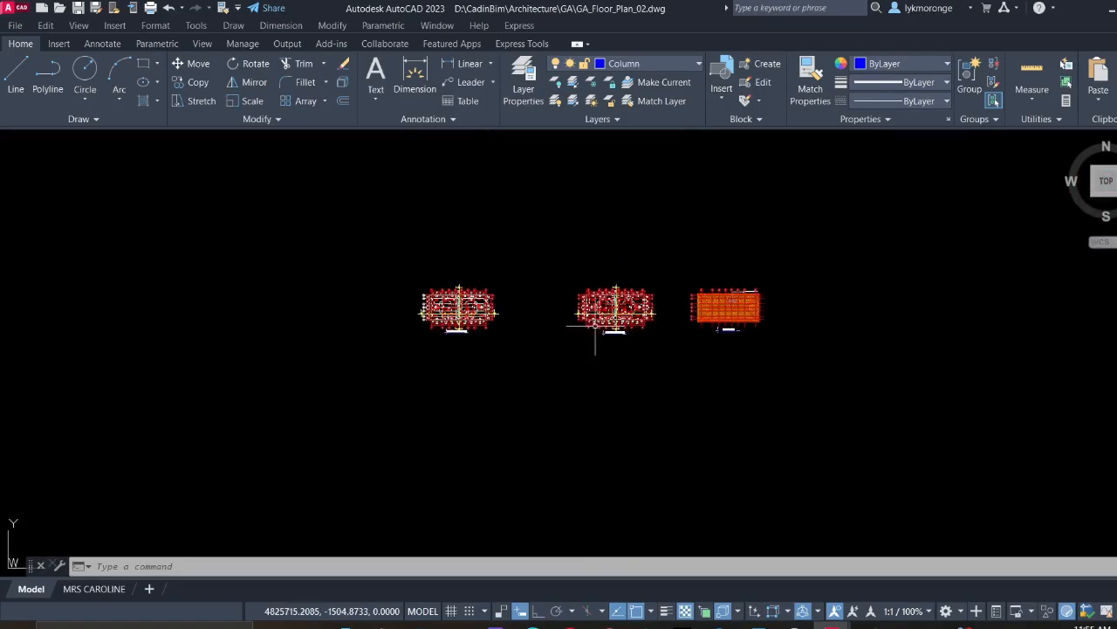
click(144, 64)
click(345, 212)
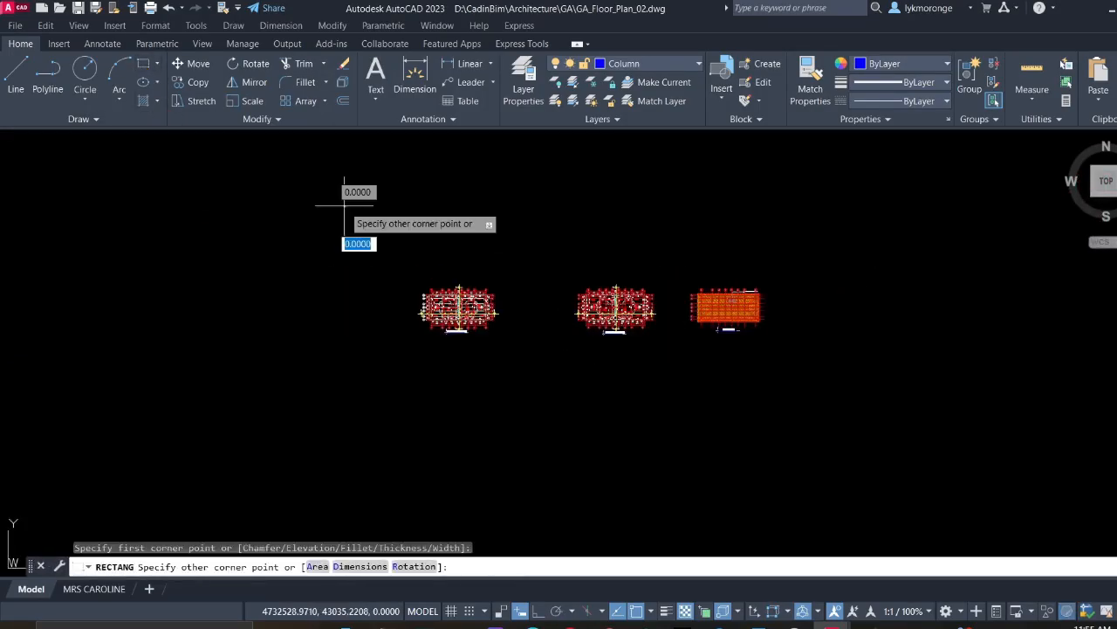
key(Escape)
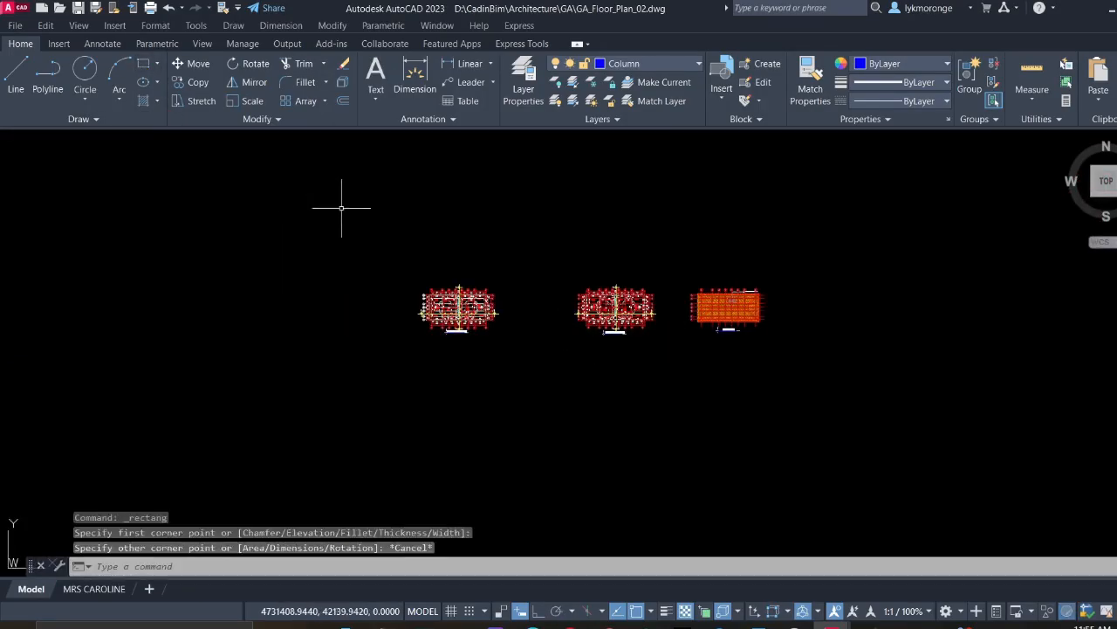
Make layer 0 current and draw one large rectangle around the three copied plans
click(655, 61)
click(654, 61)
click(655, 61)
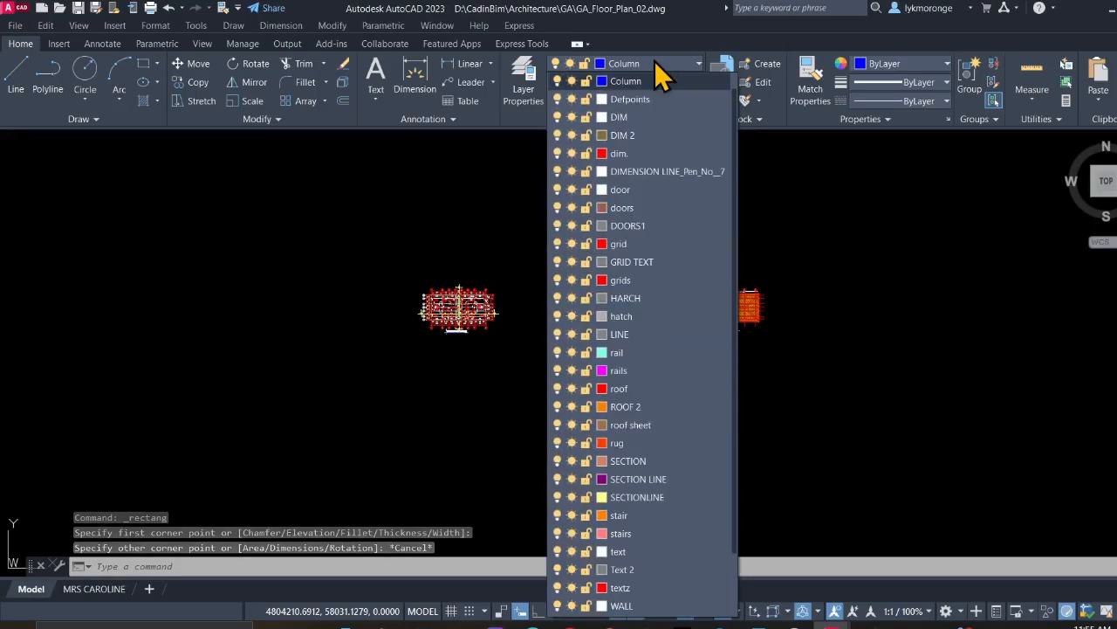
click(627, 94)
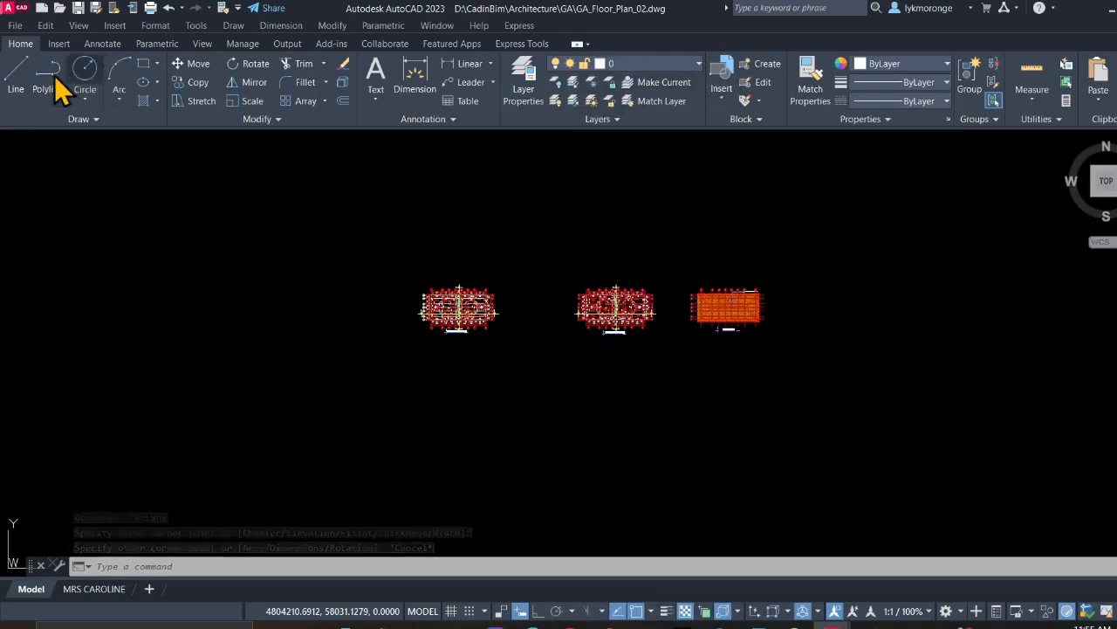
click(143, 65)
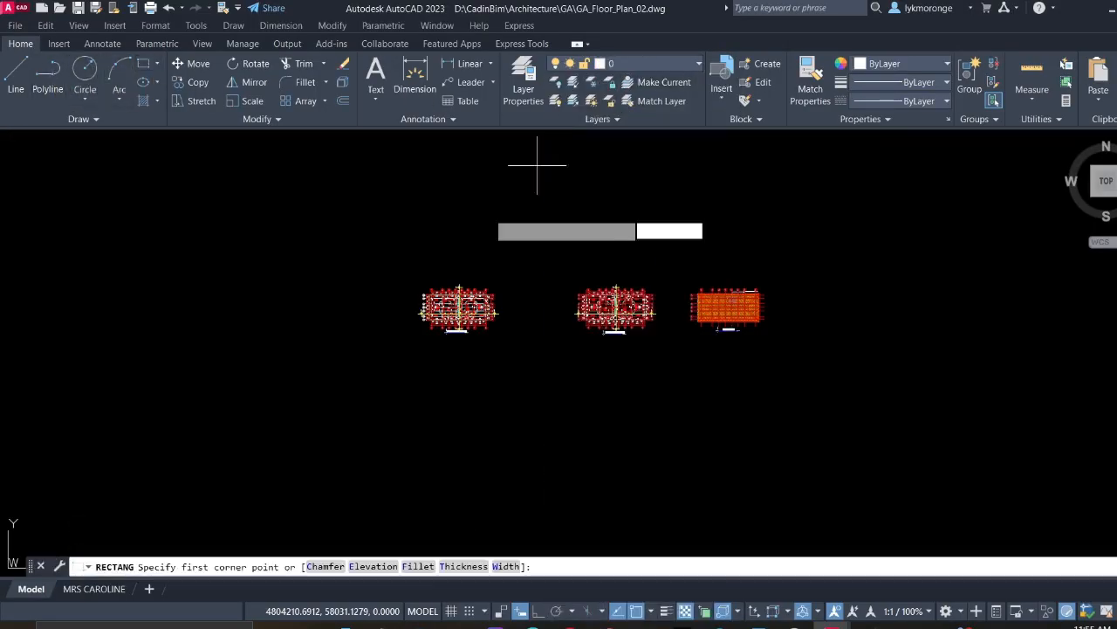
click(365, 233)
click(899, 480)
Inspect the framed plan copies and examine the ground floor plan more closely
scroll(698, 337, up, 5)
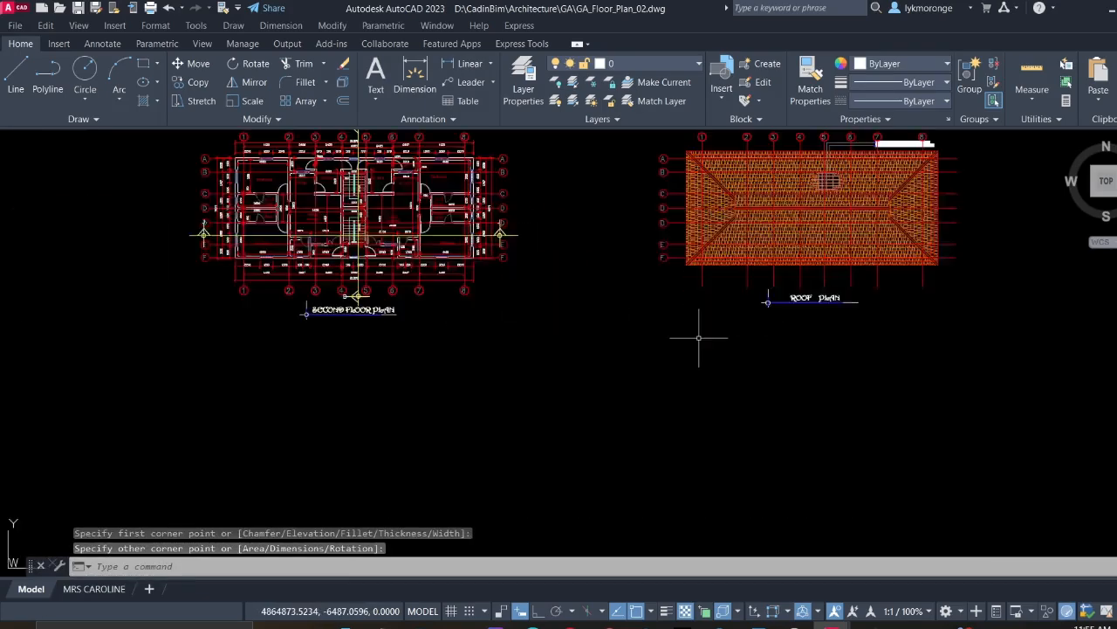
scroll(699, 337, down, 5)
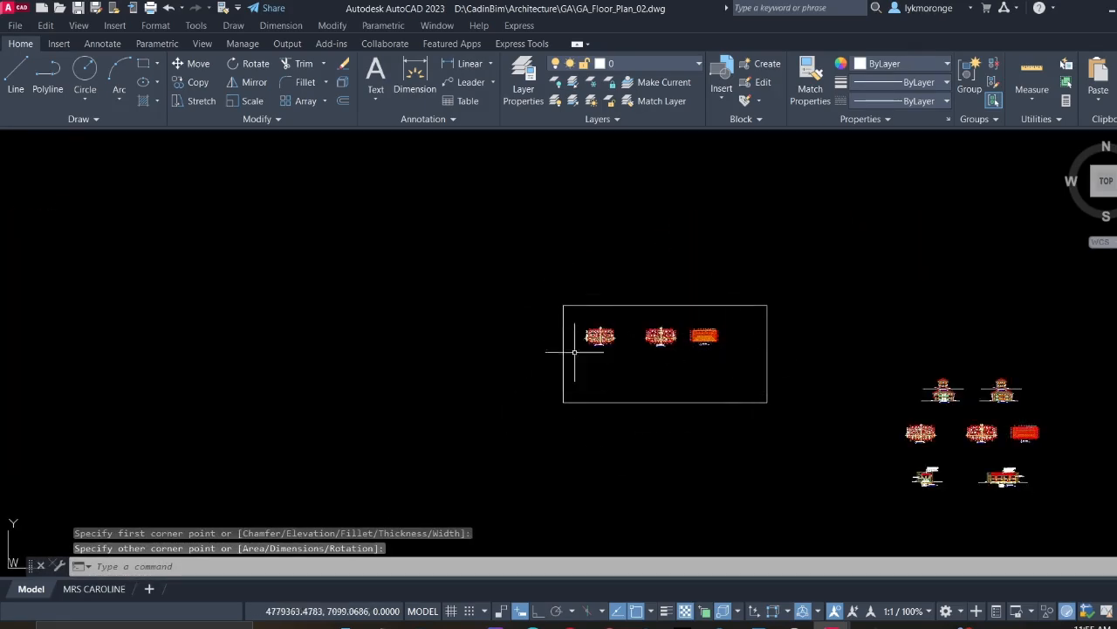
scroll(660, 339, up, 5)
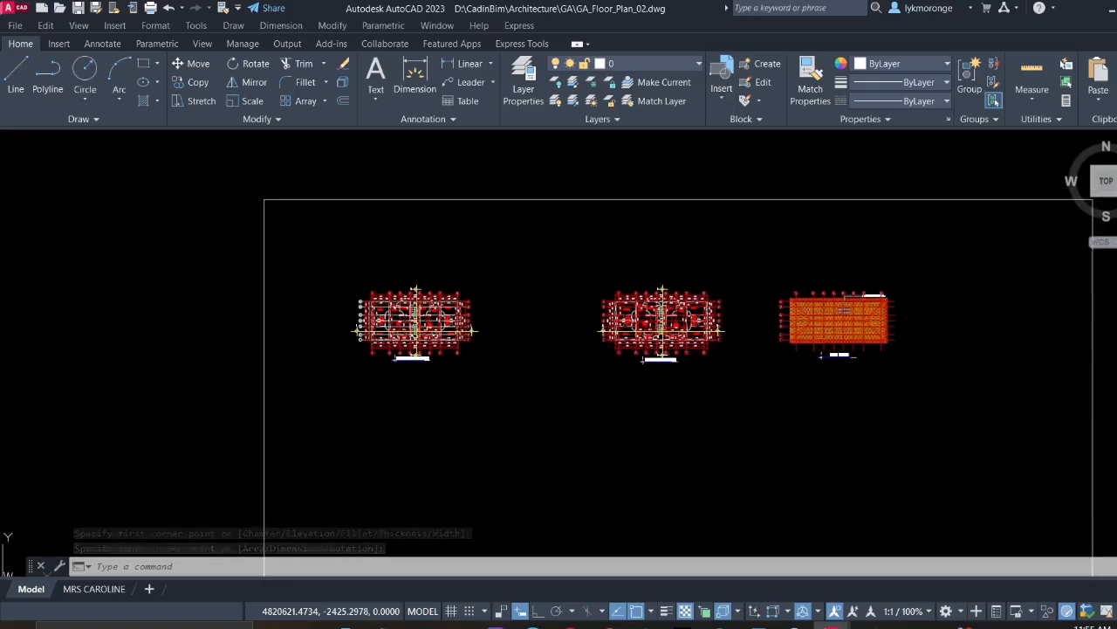
scroll(379, 392, up, 7)
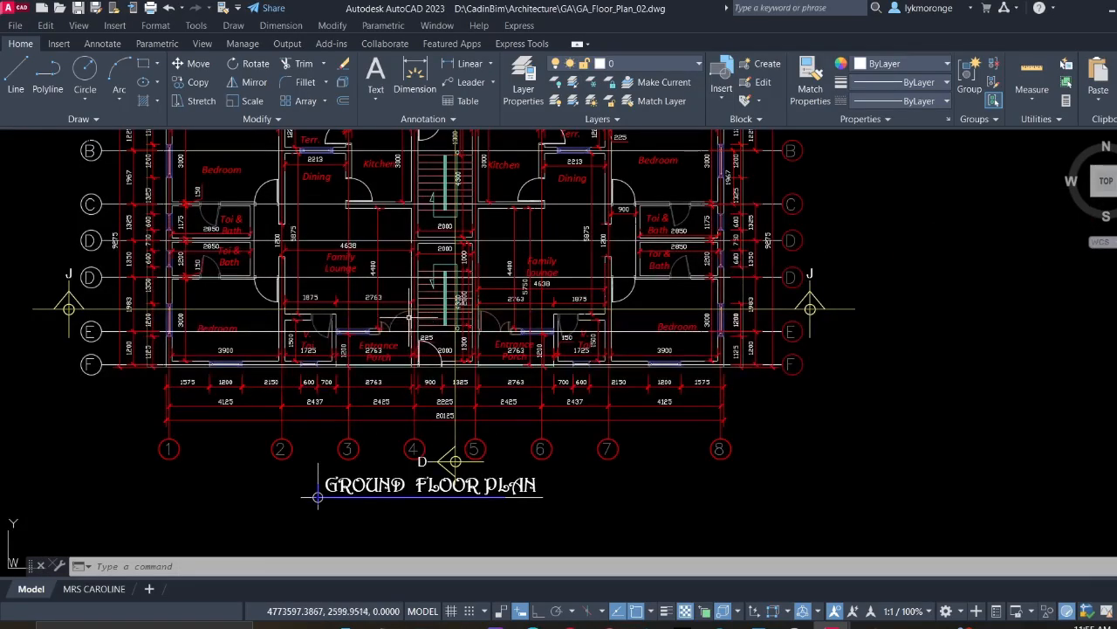
scroll(408, 316, down, 1)
scroll(409, 316, up, 5)
scroll(406, 319, down, 5)
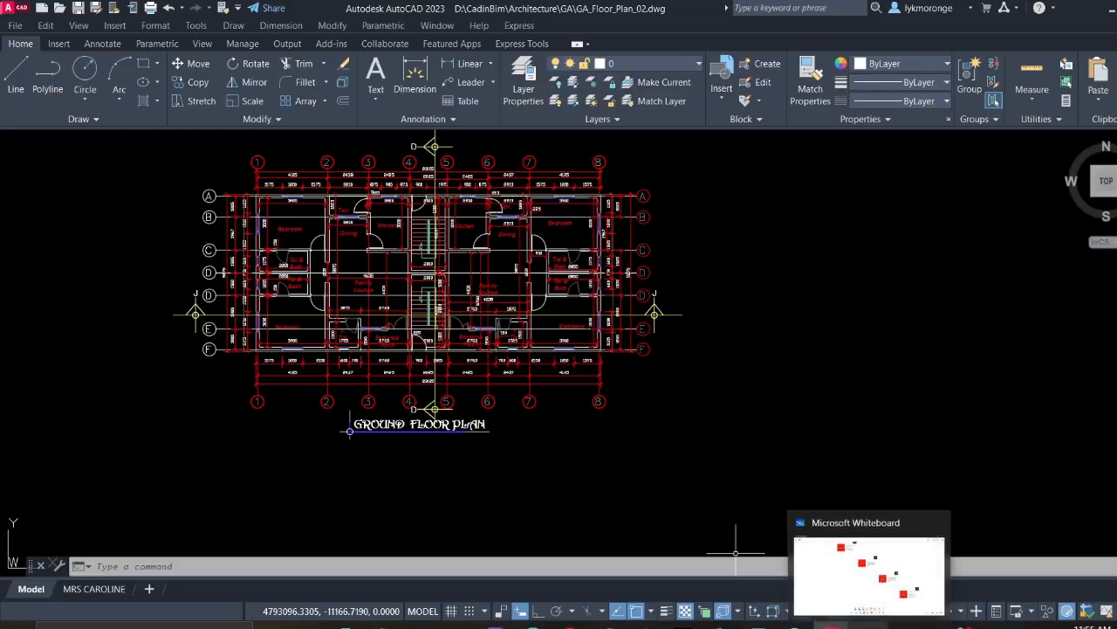
Switch to the GA board in Microsoft Whiteboard and review the workflow cards back to the Set Up Drawing card
mouse_move(869, 625)
click(862, 574)
ctrl+scroll(462, 181, up, 2)
ctrl+scroll(449, 185, down, 3)
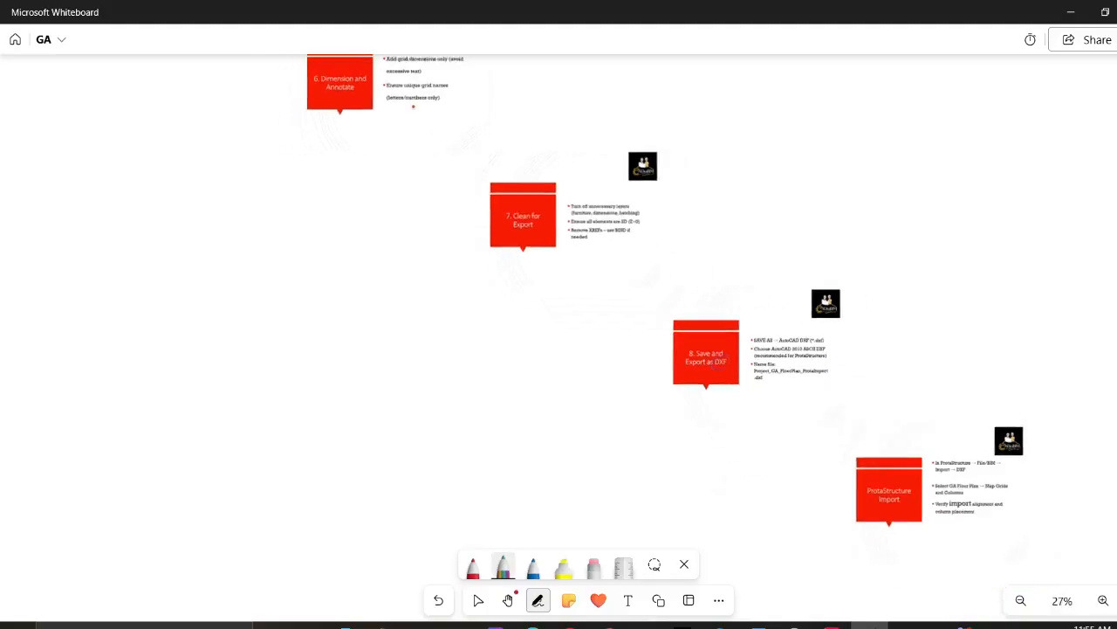
right_drag(432, 125, 1116, 627)
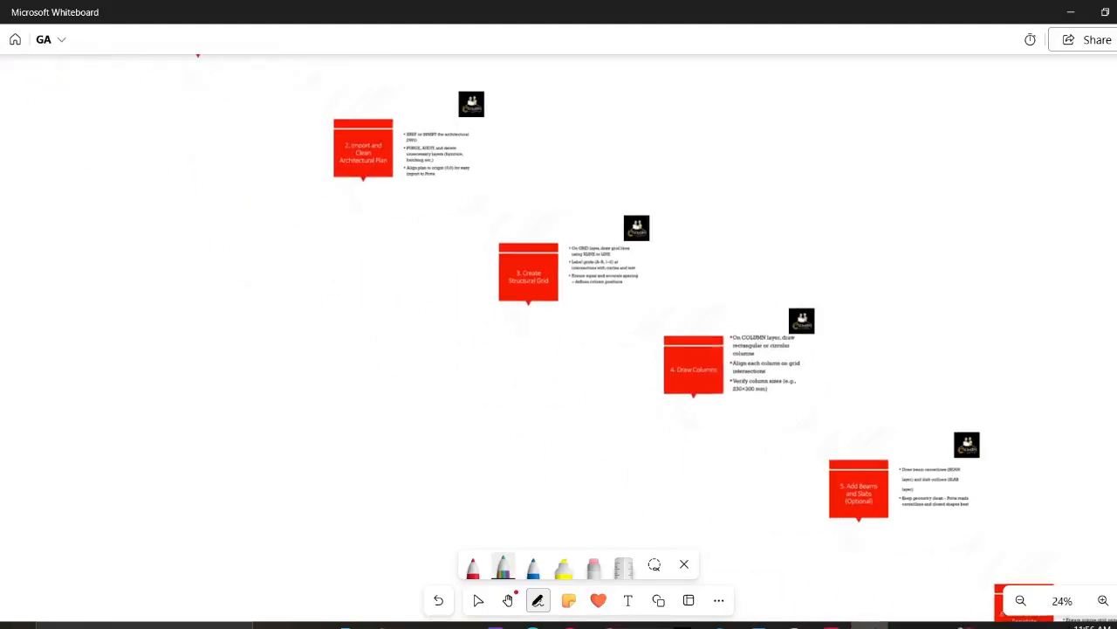
ctrl+scroll(583, 252, up, 6)
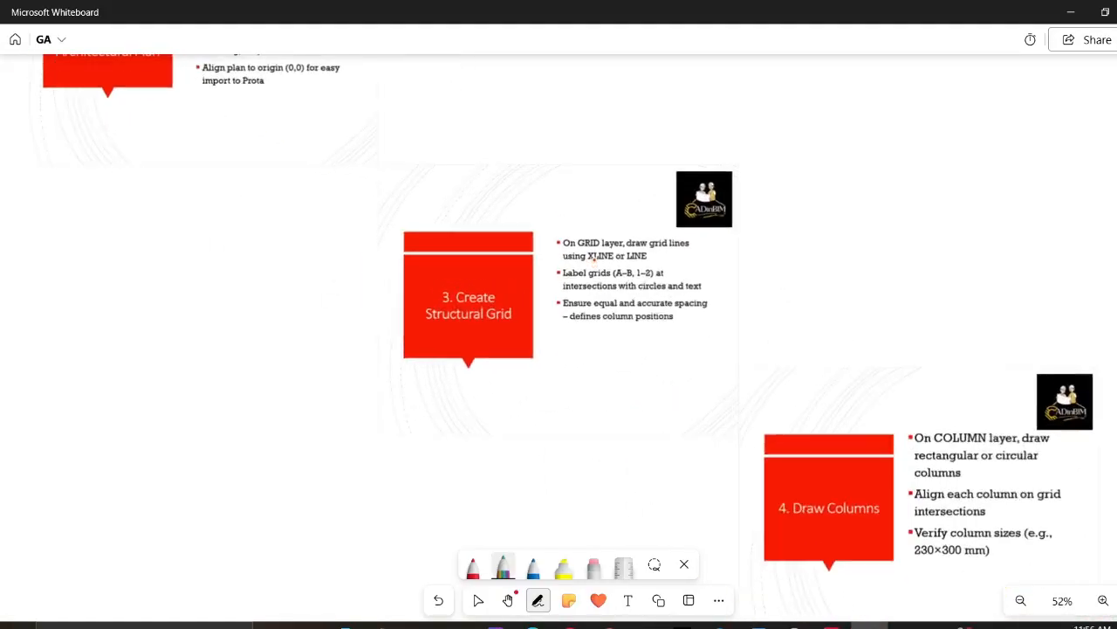
ctrl+scroll(524, 225, down, 4)
right_drag(524, 225, 821, 518)
right_drag(413, 174, 515, 171)
ctrl+scroll(747, 400, up, 5)
ctrl+scroll(515, 171, up, 1)
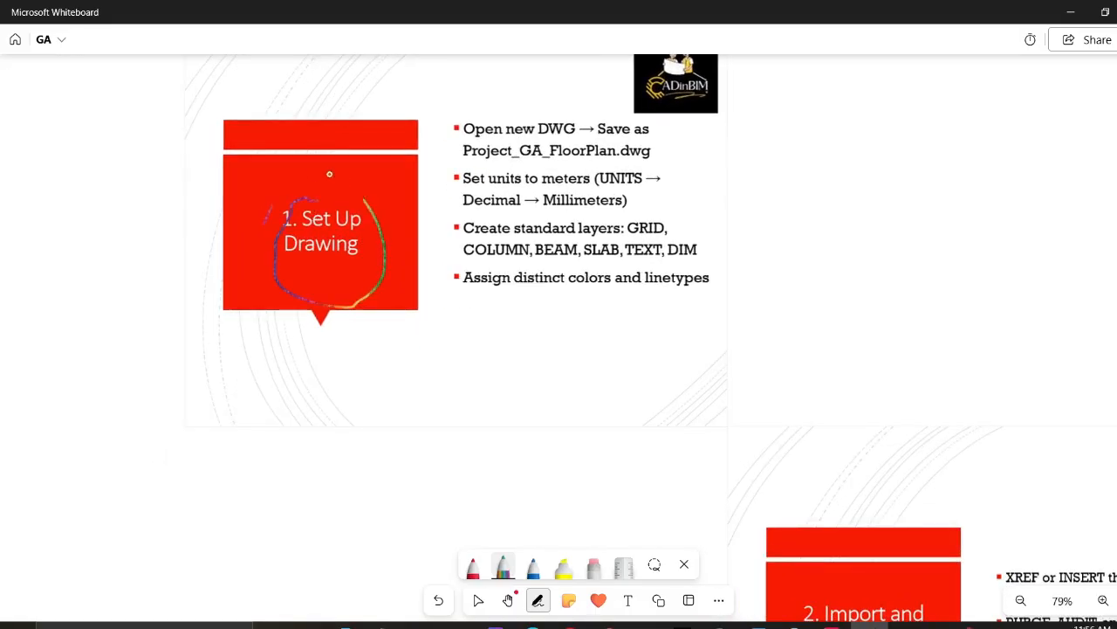
Circle the title of the Import and Clean Architectural Plan card
scroll(499, 184, down, 3)
right_drag(540, 238, 382, 123)
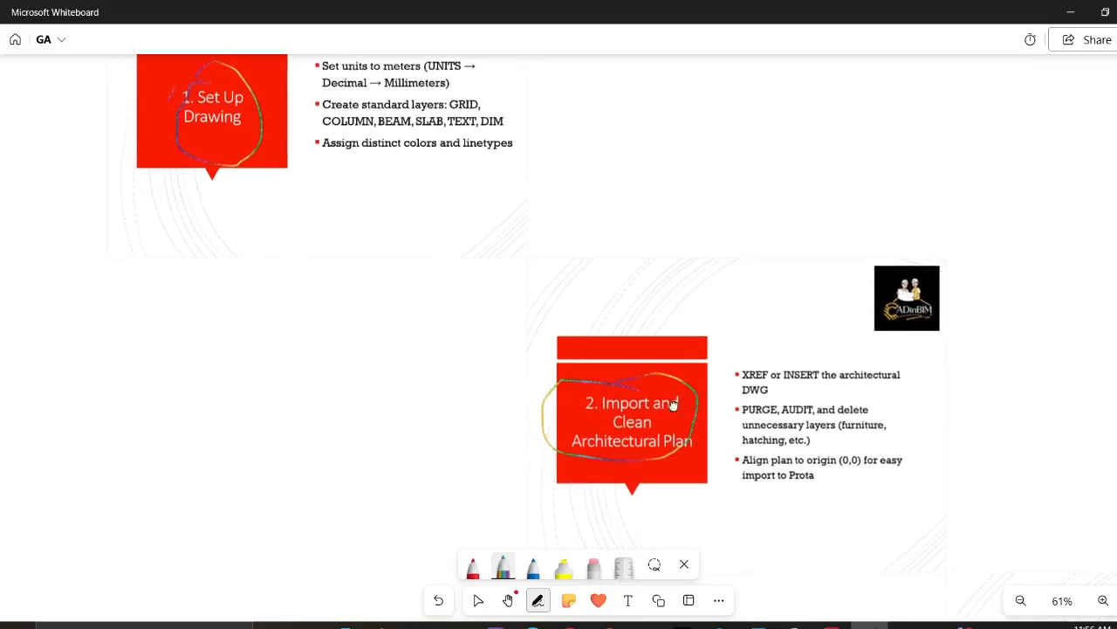
right_drag(683, 407, 566, 294)
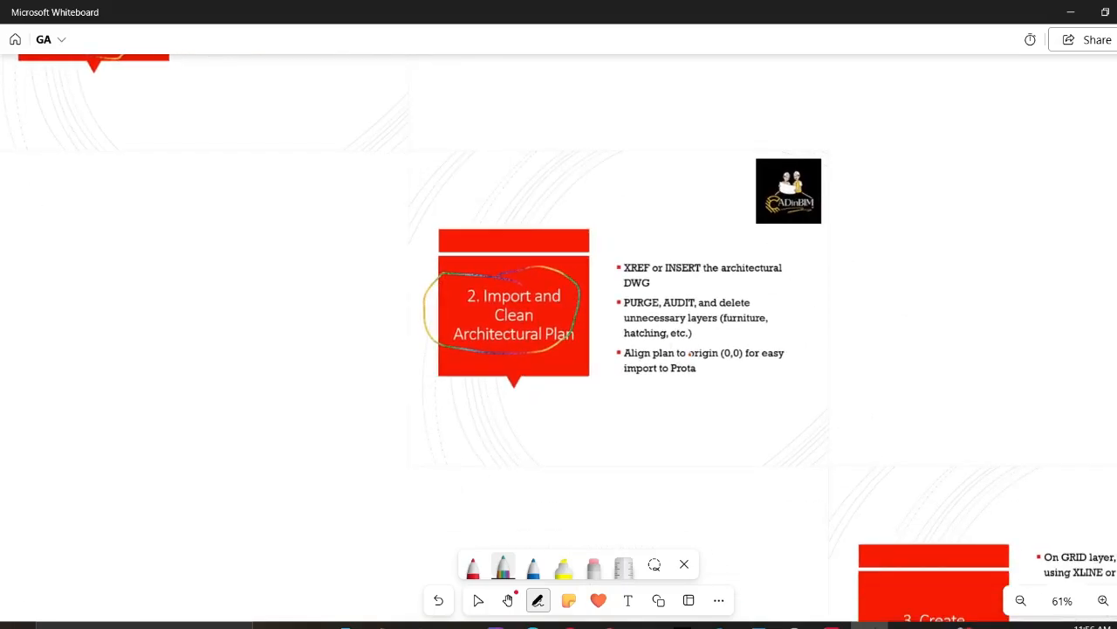
On the Set Up Drawing card, tick the new DWG item and underline the wording about setting units to meters
scroll(685, 368, down, 1)
right_drag(732, 370, 847, 463)
scroll(691, 281, down, 1)
right_drag(639, 312, 782, 463)
scroll(559, 310, up, 5)
scroll(534, 302, up, 1)
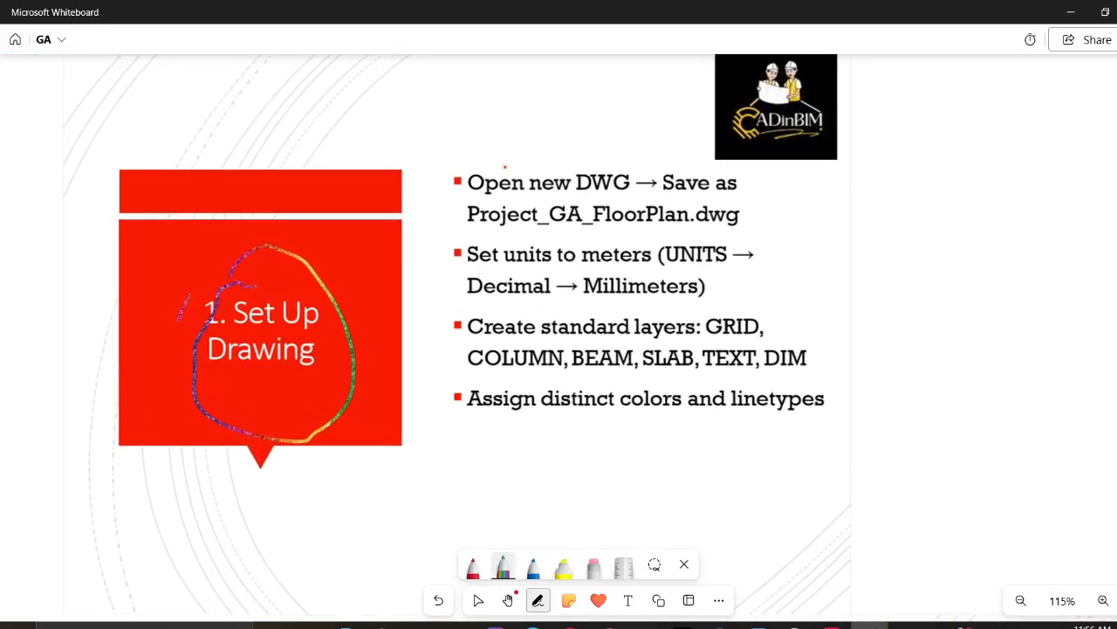
scroll(537, 277, up, 4)
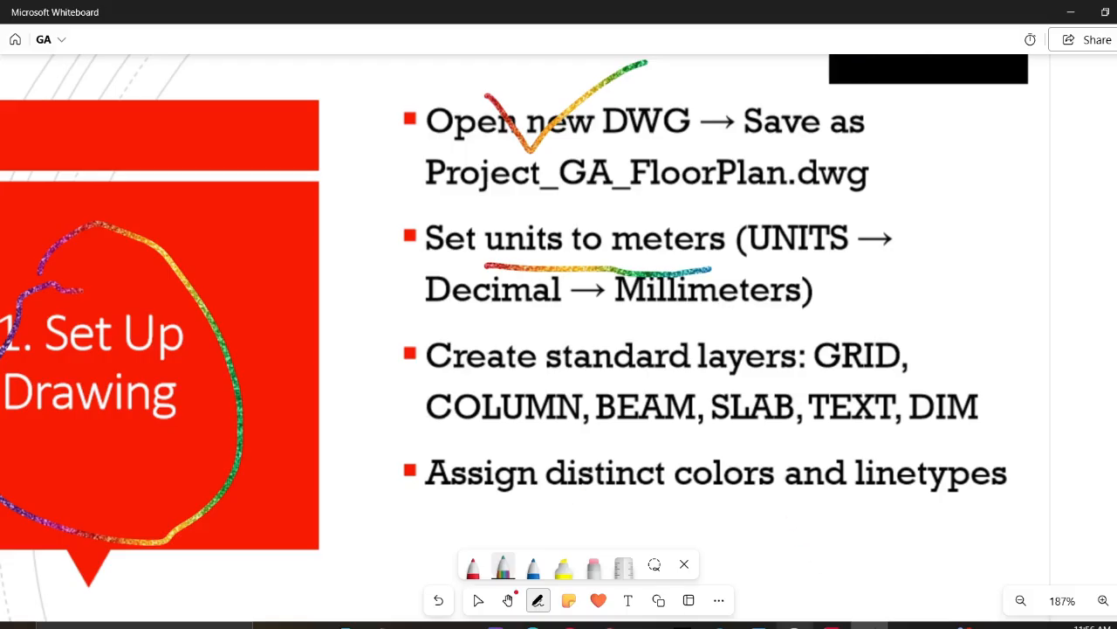
Switch to GA_Floor_Plan_02.dwg in AutoCAD and set the drawing units' length precision to 0
mouse_move(831, 625)
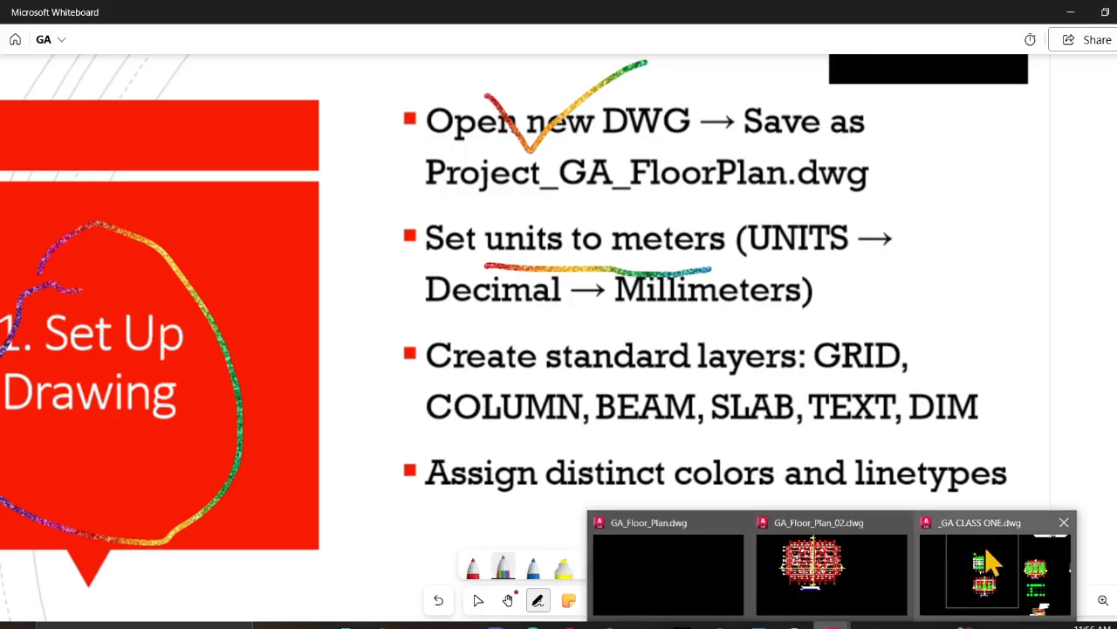
click(803, 551)
scroll(428, 227, down, 5)
scroll(402, 210, up, 6)
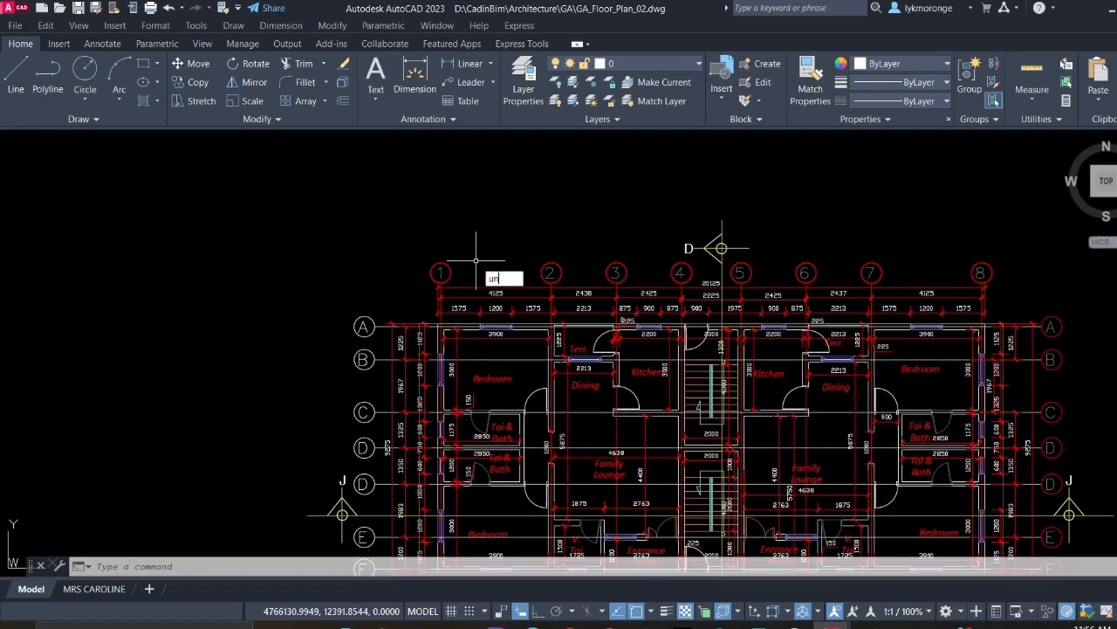
key(Return)
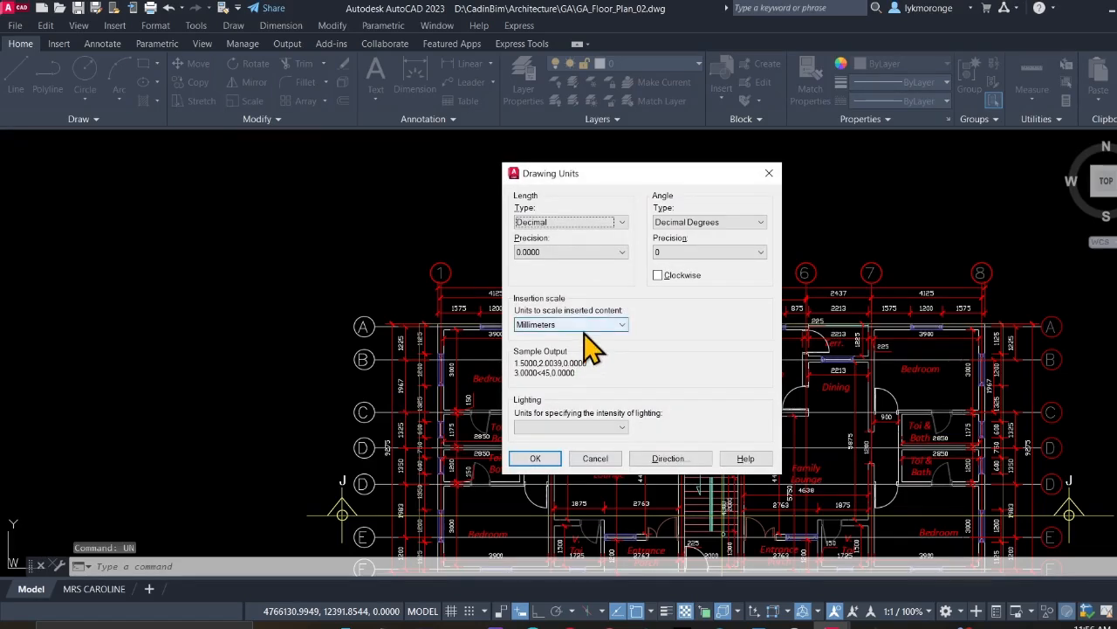
click(582, 253)
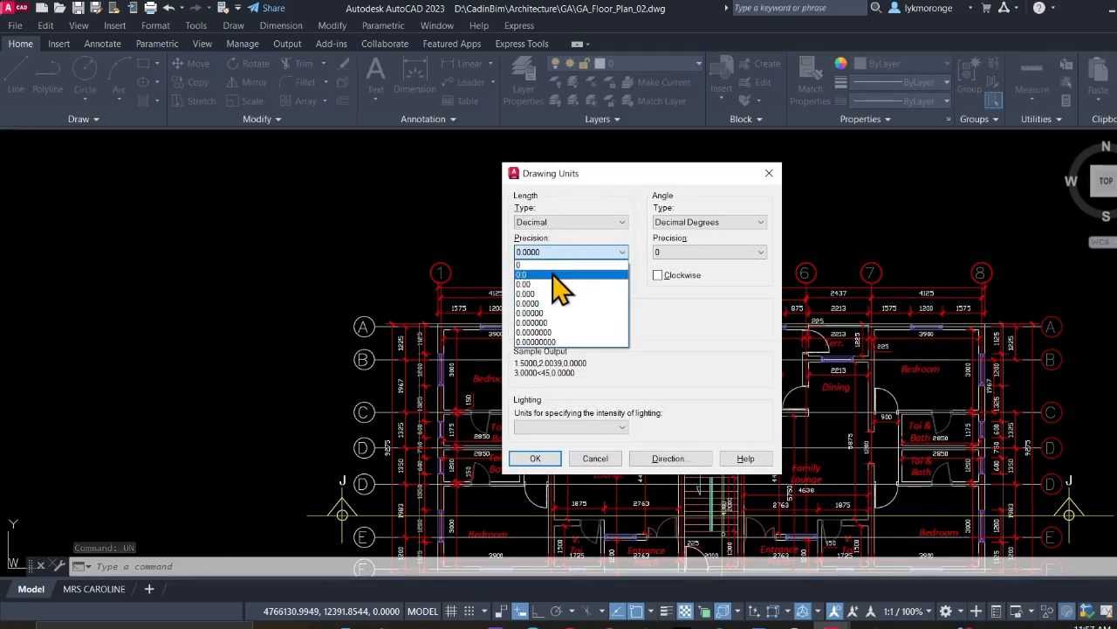
click(552, 263)
click(536, 460)
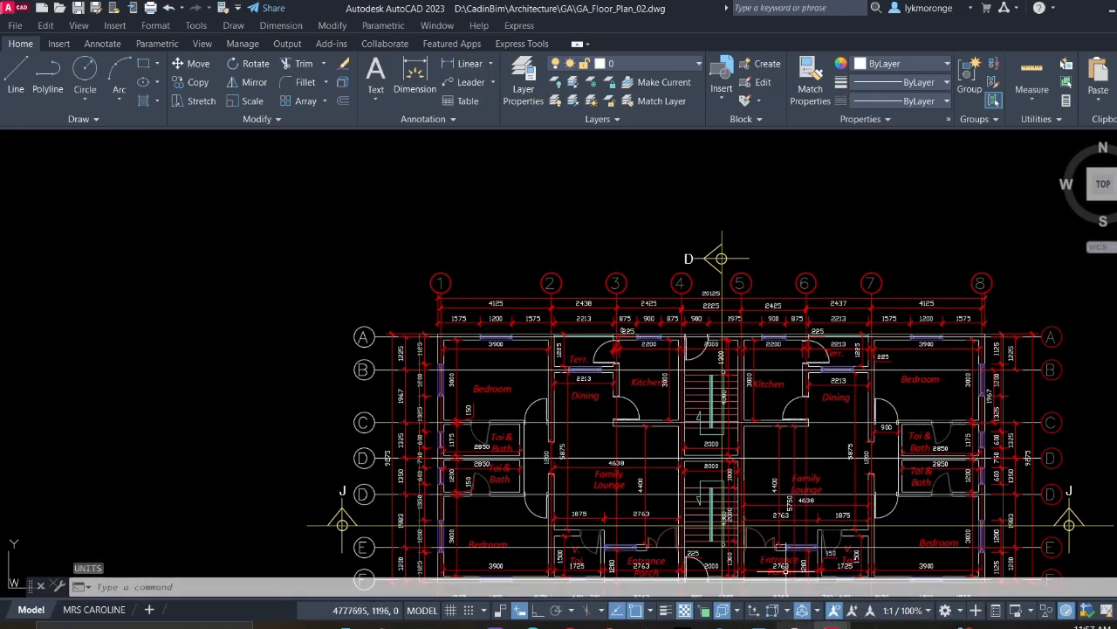
Circle the units item on the Whiteboard's Set Up Drawing card and return to GA_Floor_Plan_02.dwg in AutoCAD
click(861, 625)
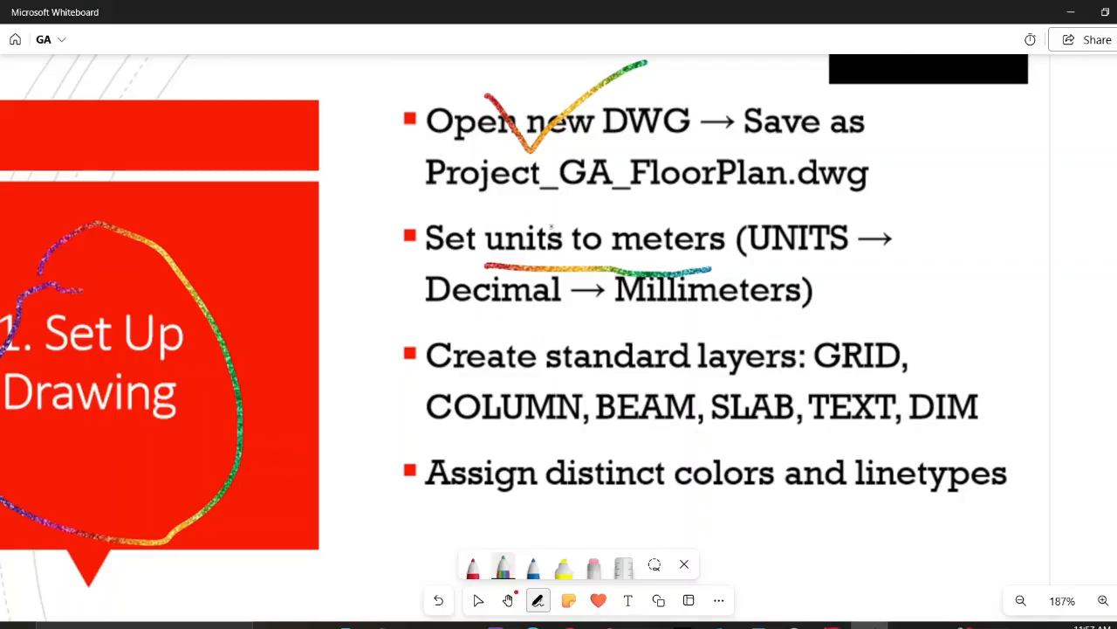
mouse_move(692, 329)
mouse_down()
mouse_move(907, 284)
mouse_move(521, 199)
mouse_up()
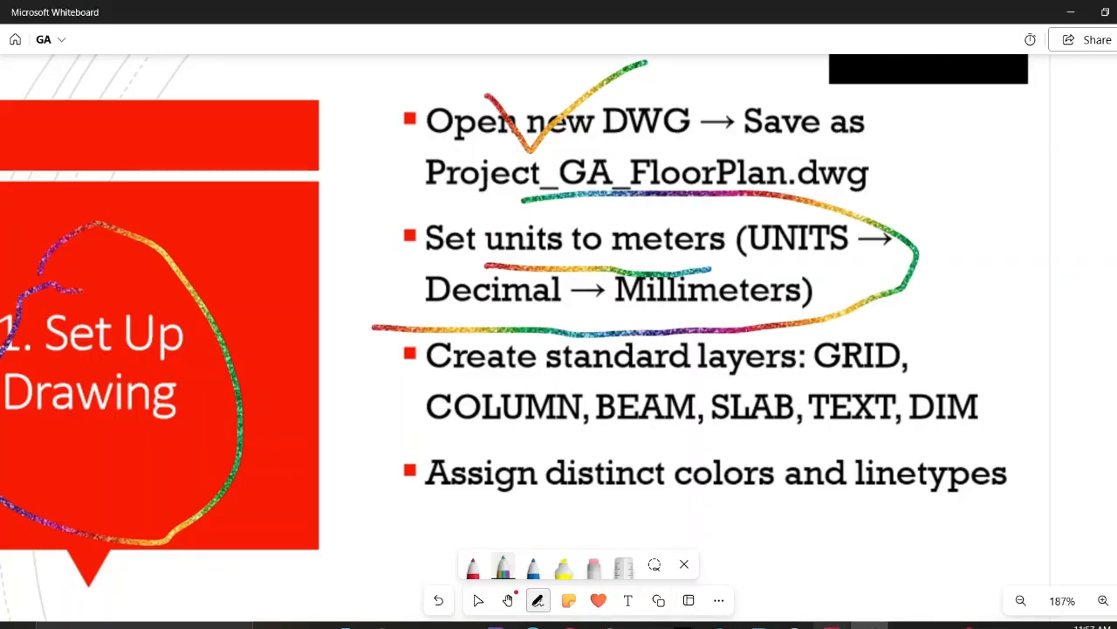
mouse_move(834, 625)
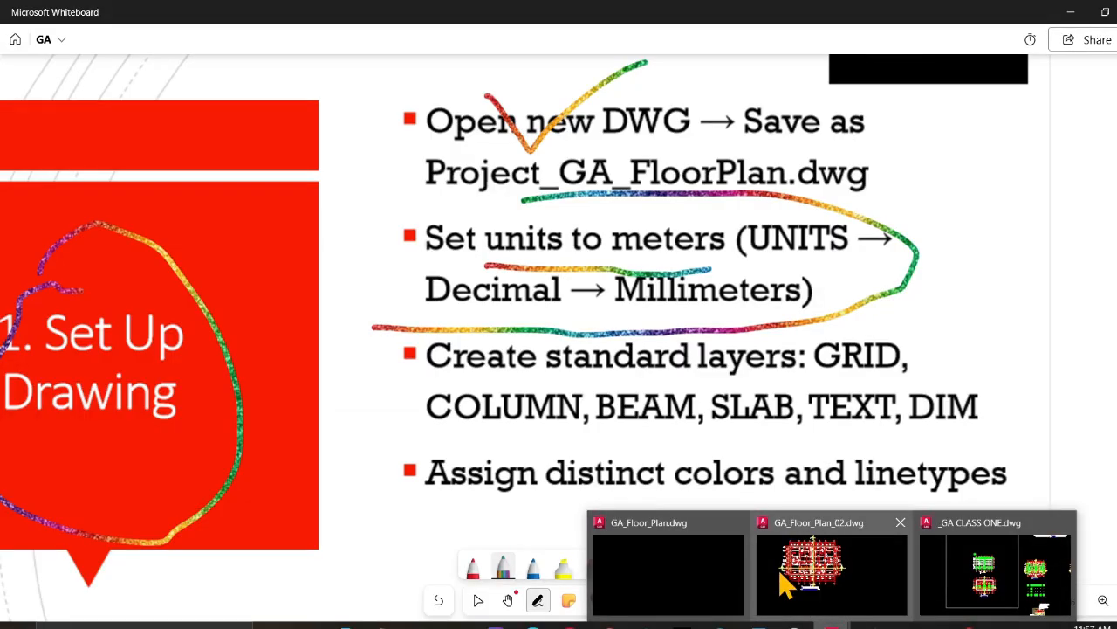
click(779, 569)
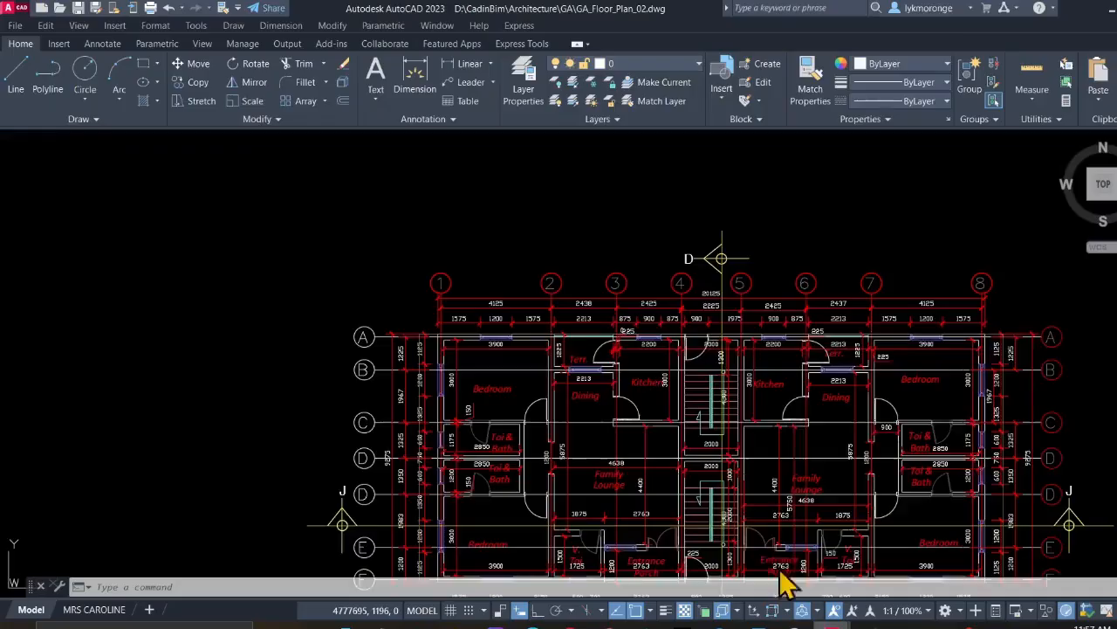
Check the drawing's existing layers and create a new layer named 01-Column
click(669, 64)
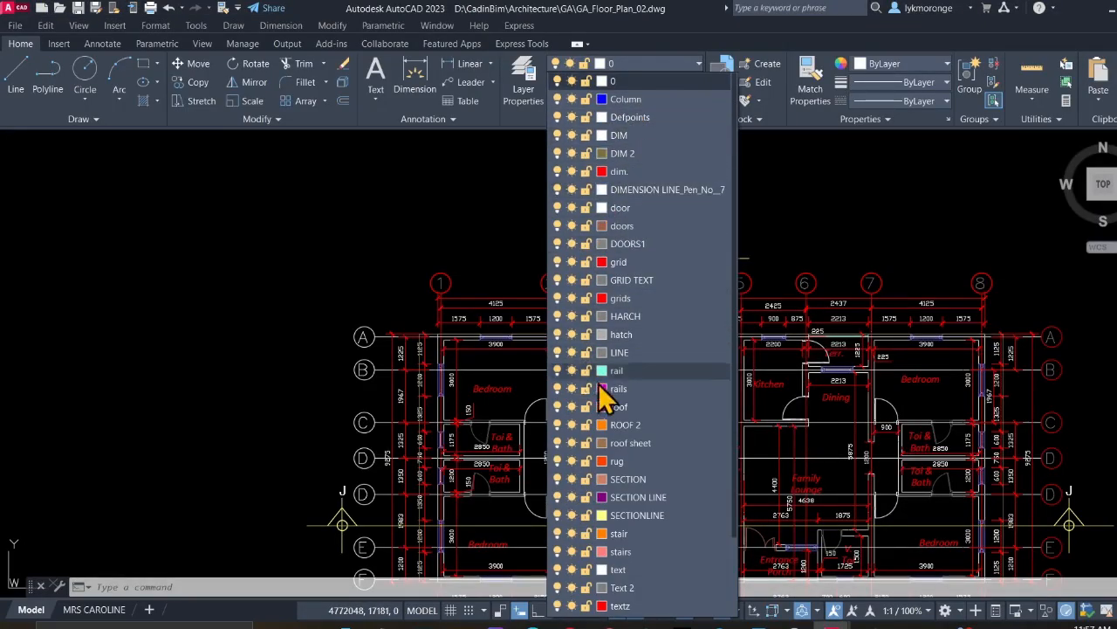
click(469, 224)
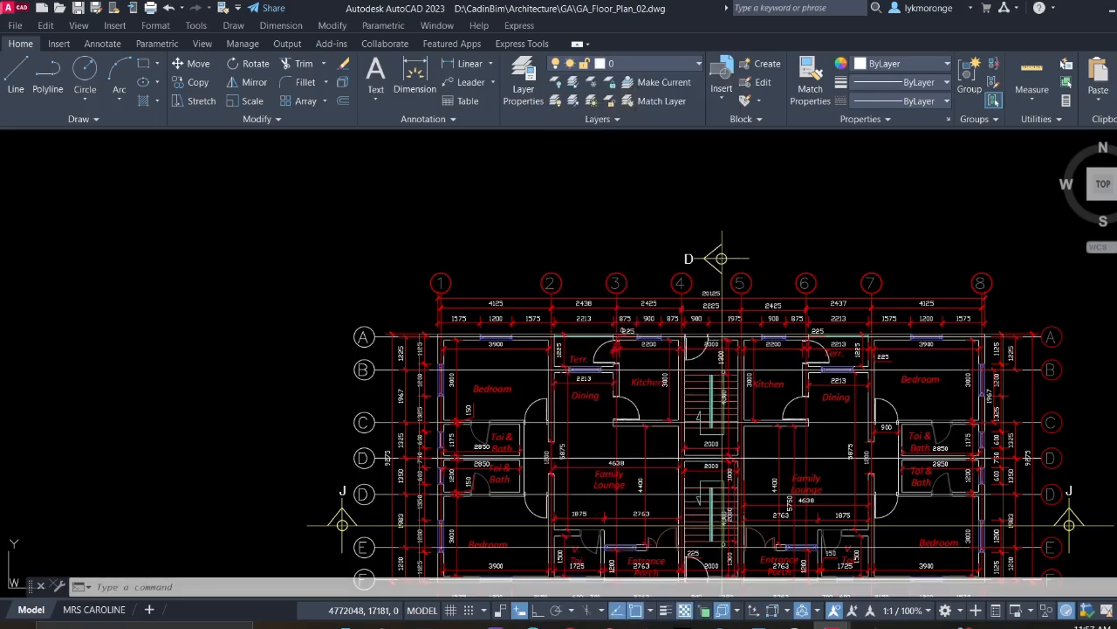
middle_drag(665, 277, 607, 240)
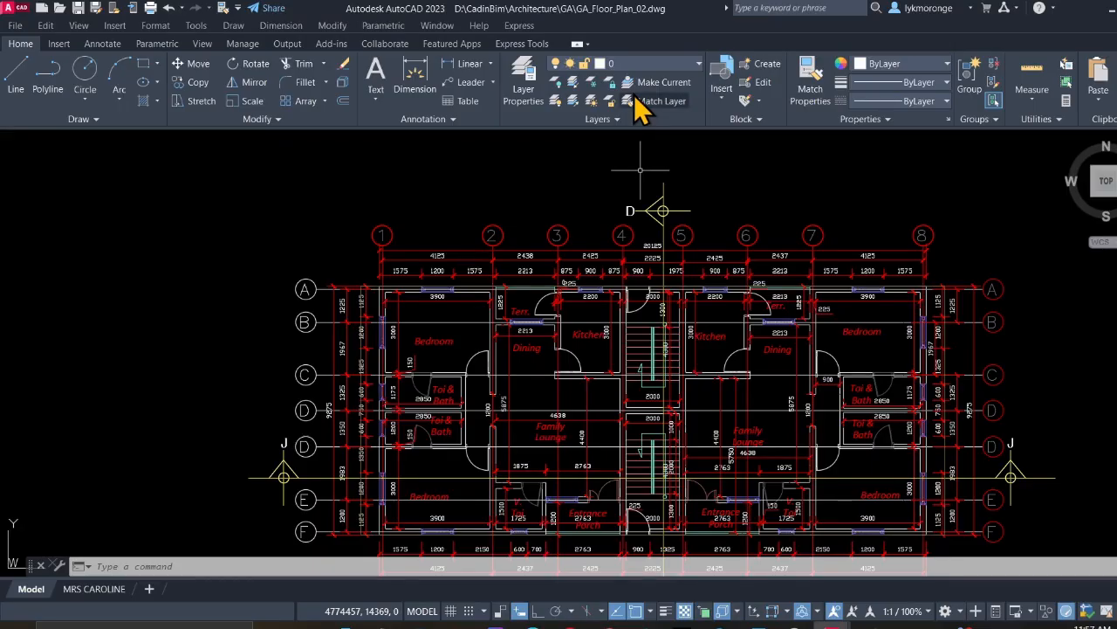
click(534, 77)
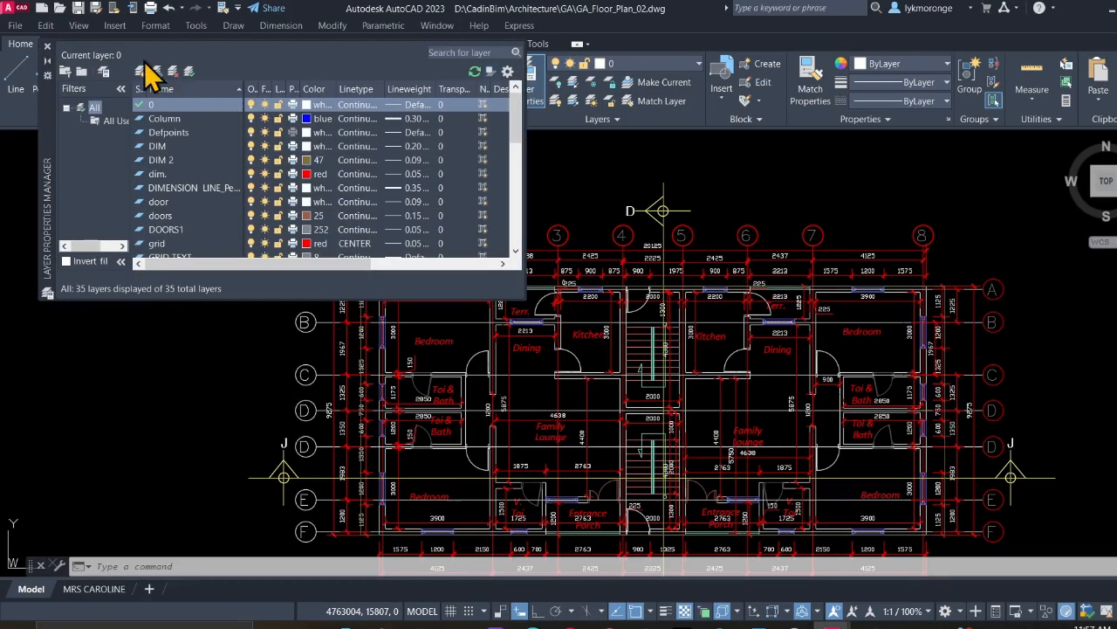
click(140, 71)
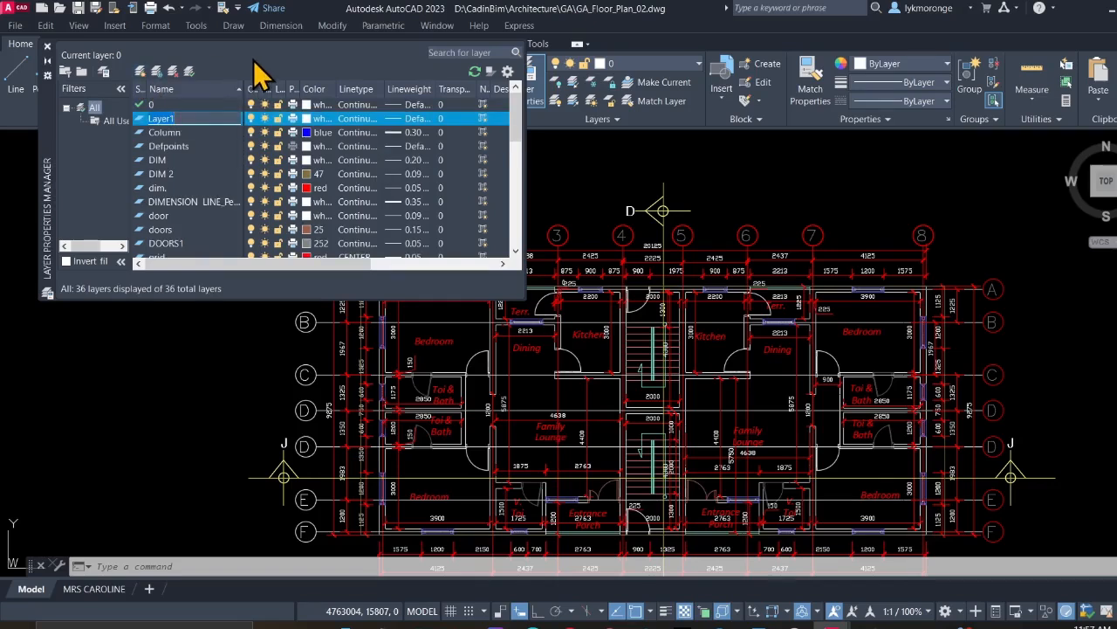
text(0)
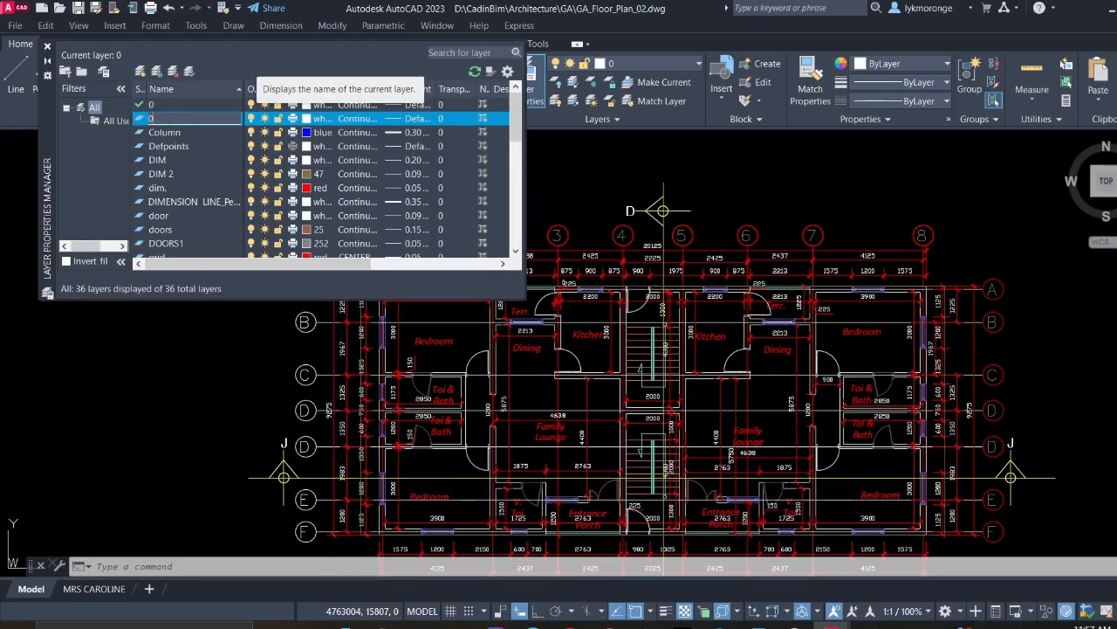
text(1-c)
key(Return)
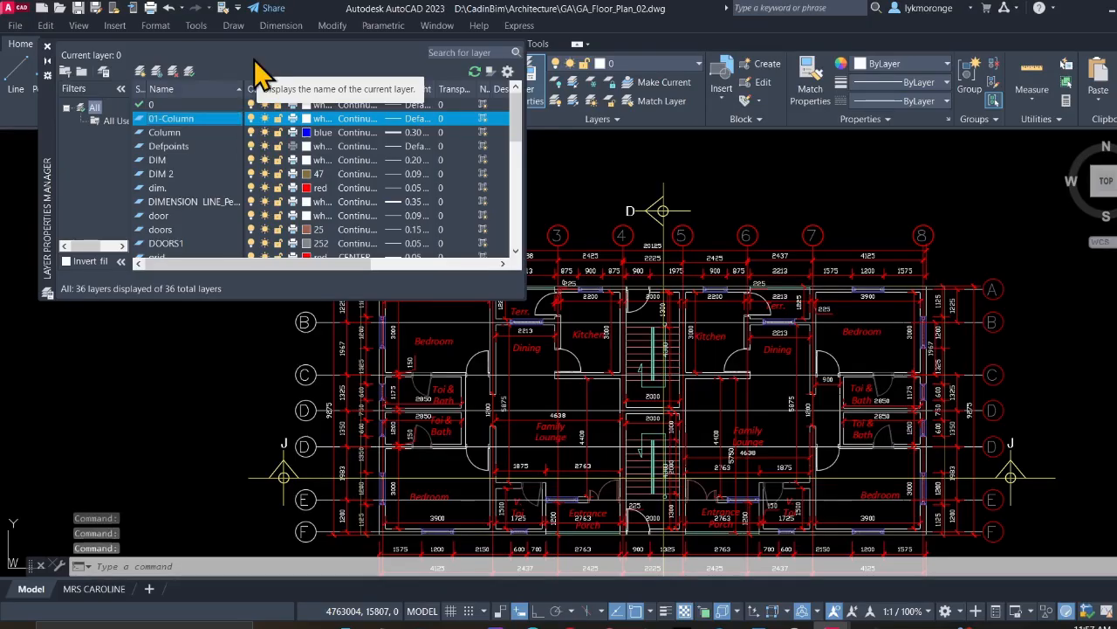
Create a new layer named 02-Grid
click(152, 70)
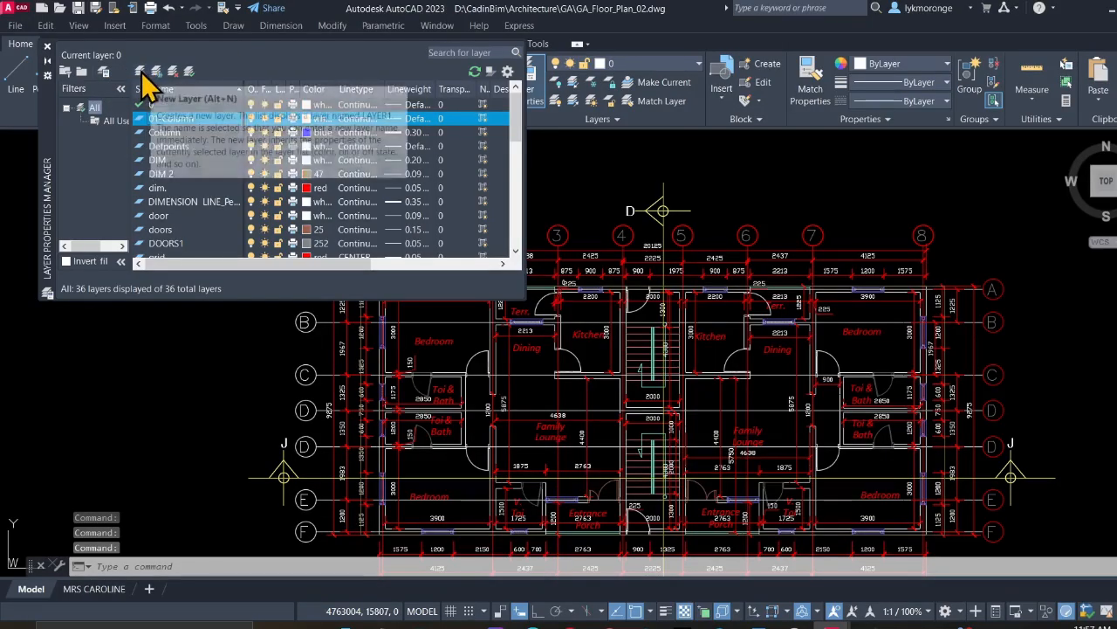
text(0)
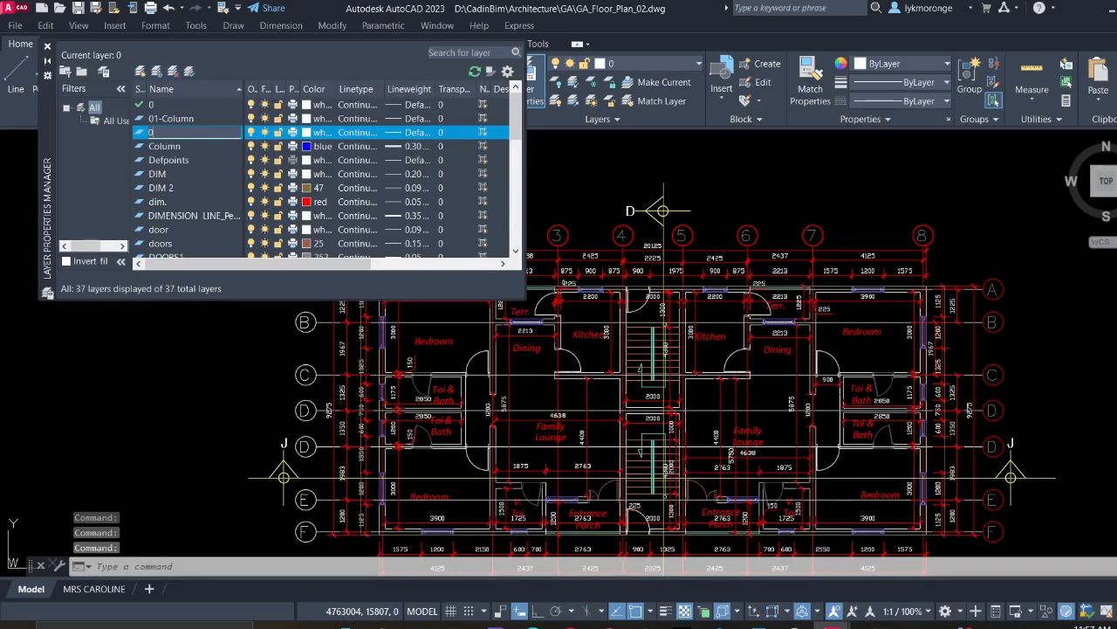
text(2-g)
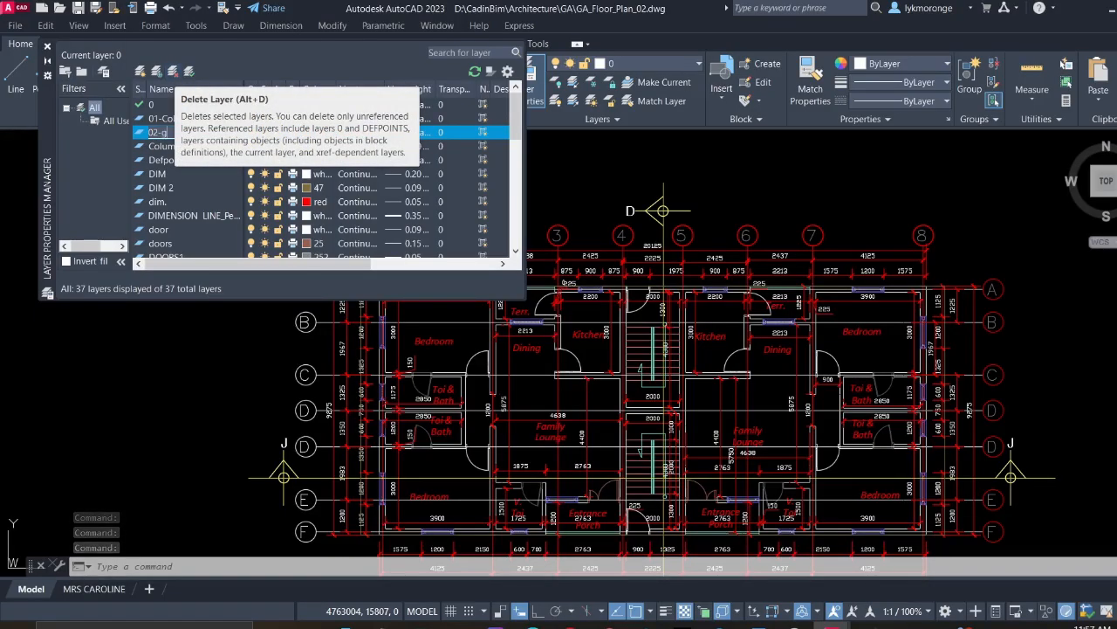
text(RID)
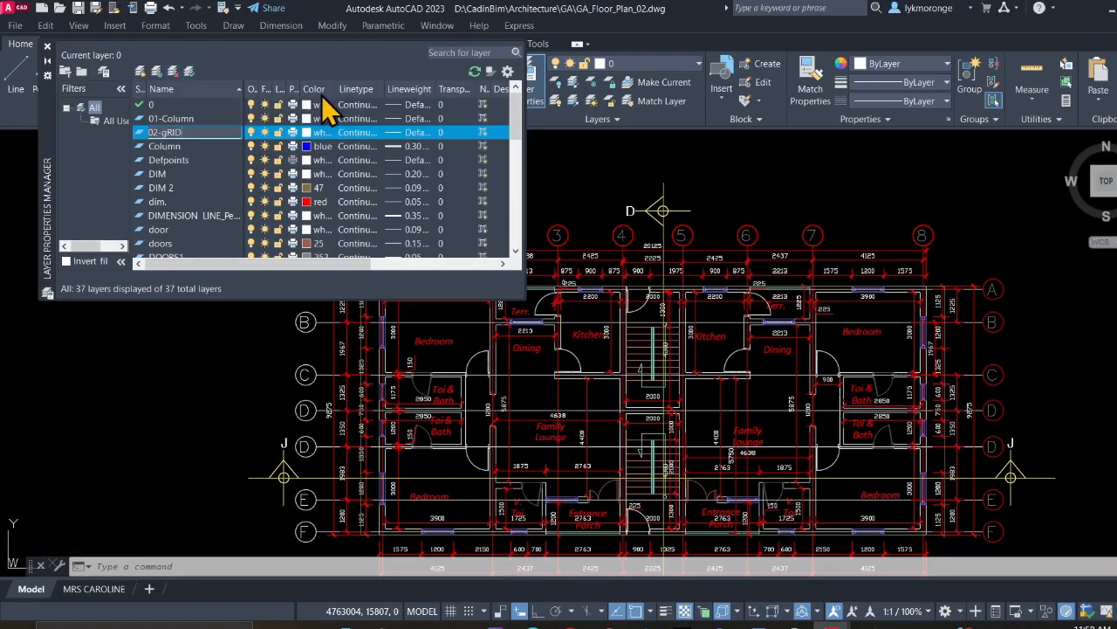
key(BackSpace)
text(Grid)
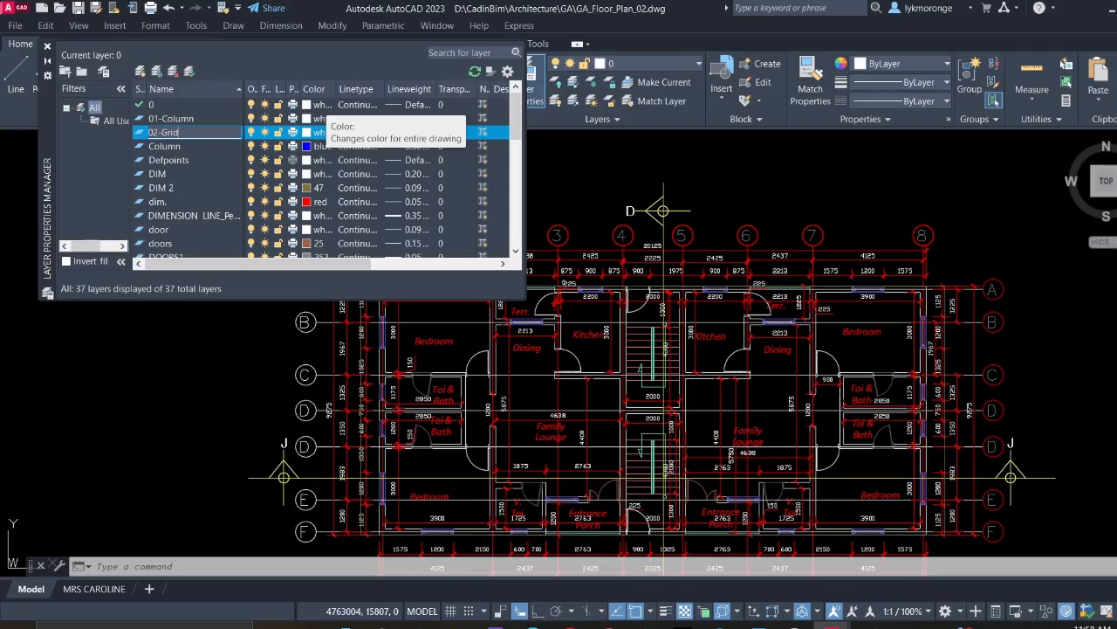
key(Return)
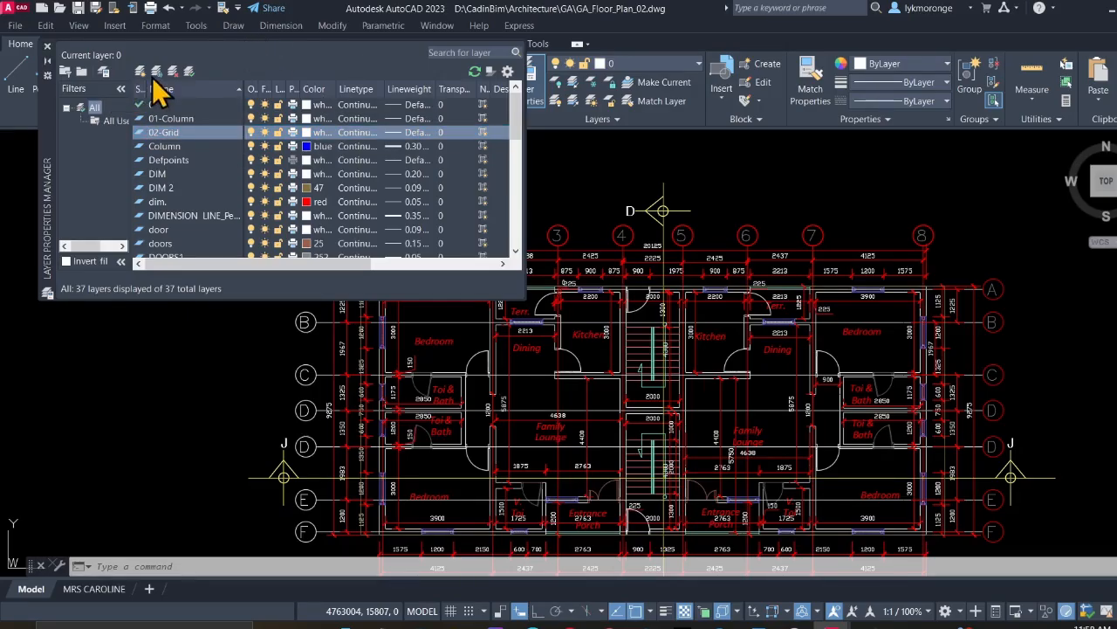
Set the 01-Column layer's color to green and its lineweight to 0.30 mm
click(319, 119)
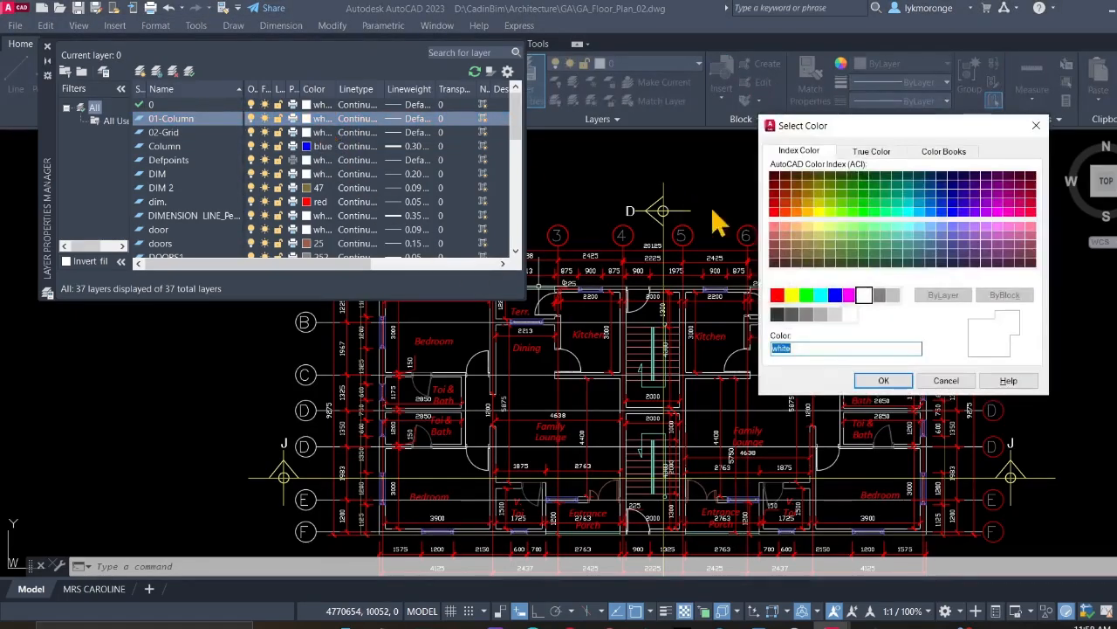
click(803, 297)
click(880, 383)
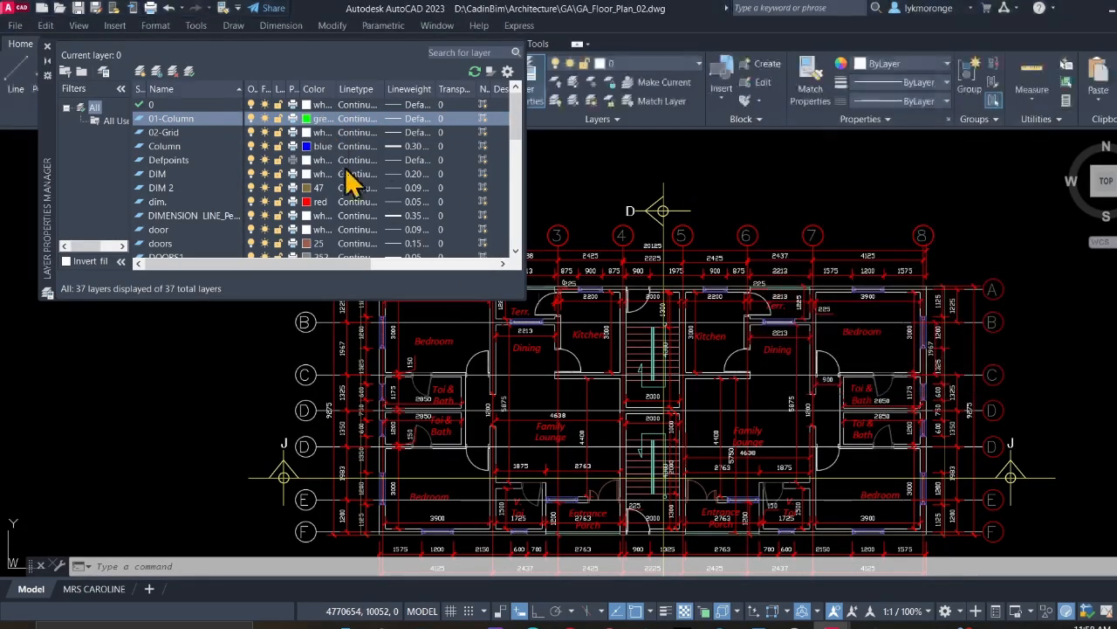
click(408, 119)
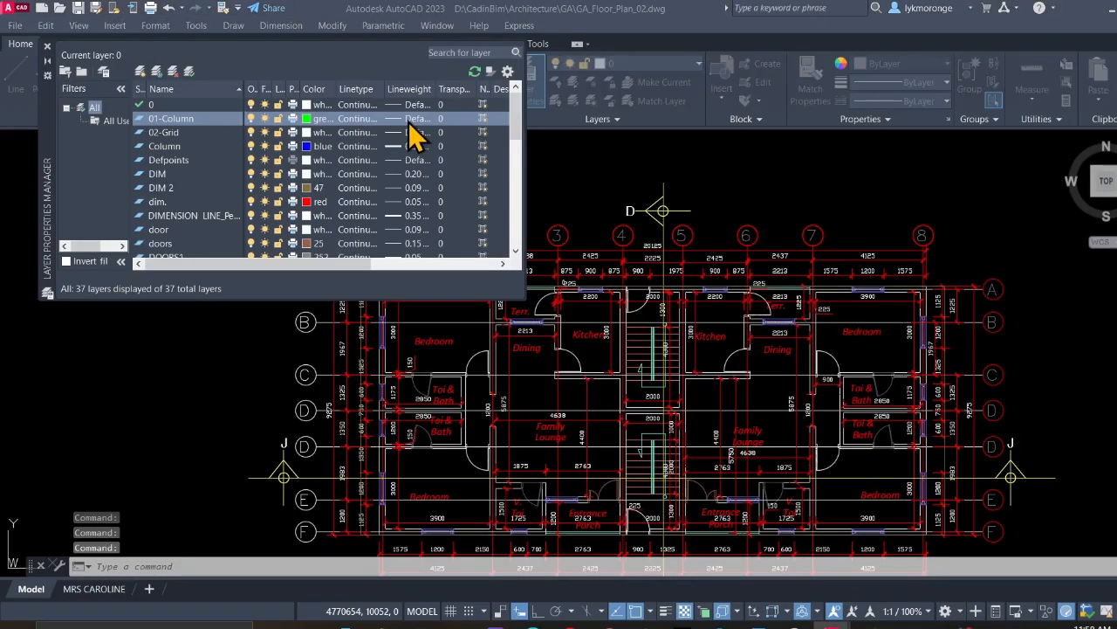
scroll(572, 306, down, 2)
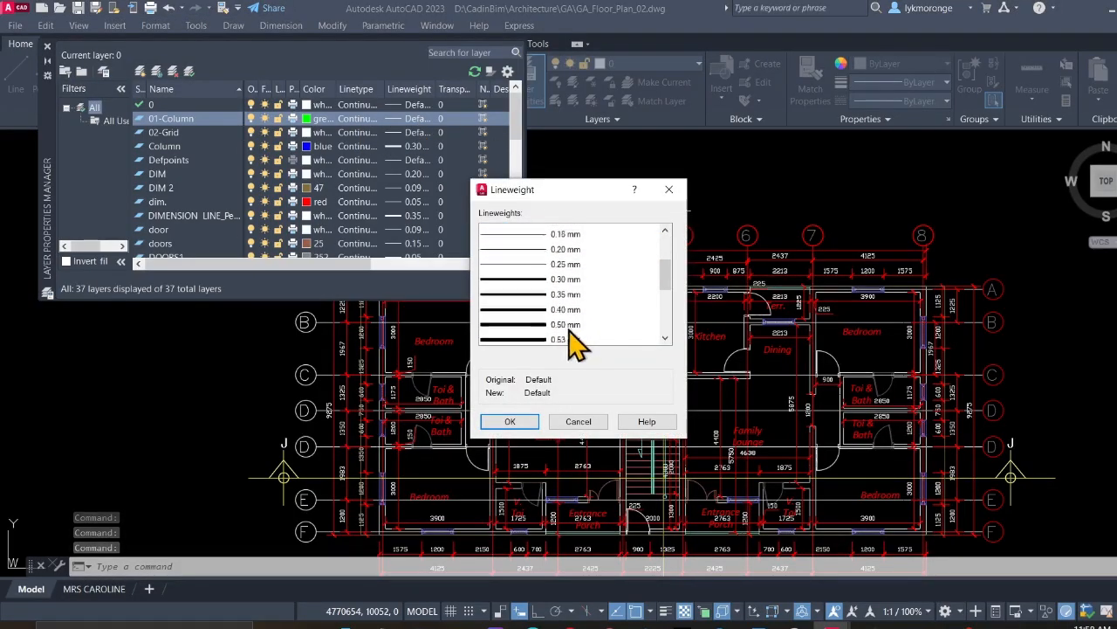
click(563, 276)
click(510, 421)
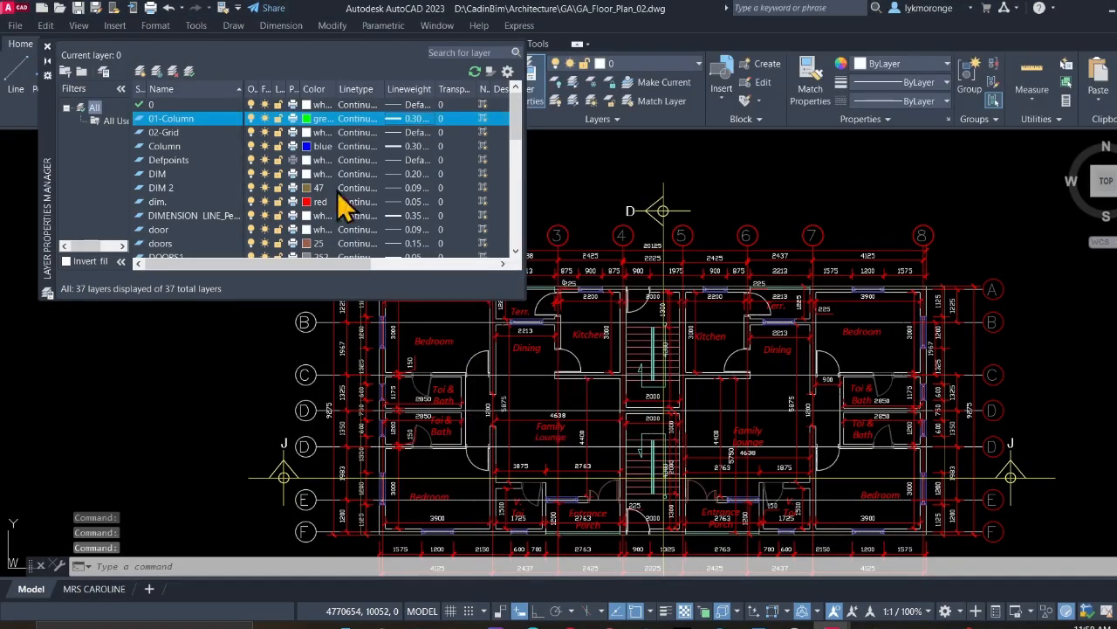
Assign color 254 and a 0.18 mm lineweight to the 02-Grid layer
click(317, 134)
click(317, 134)
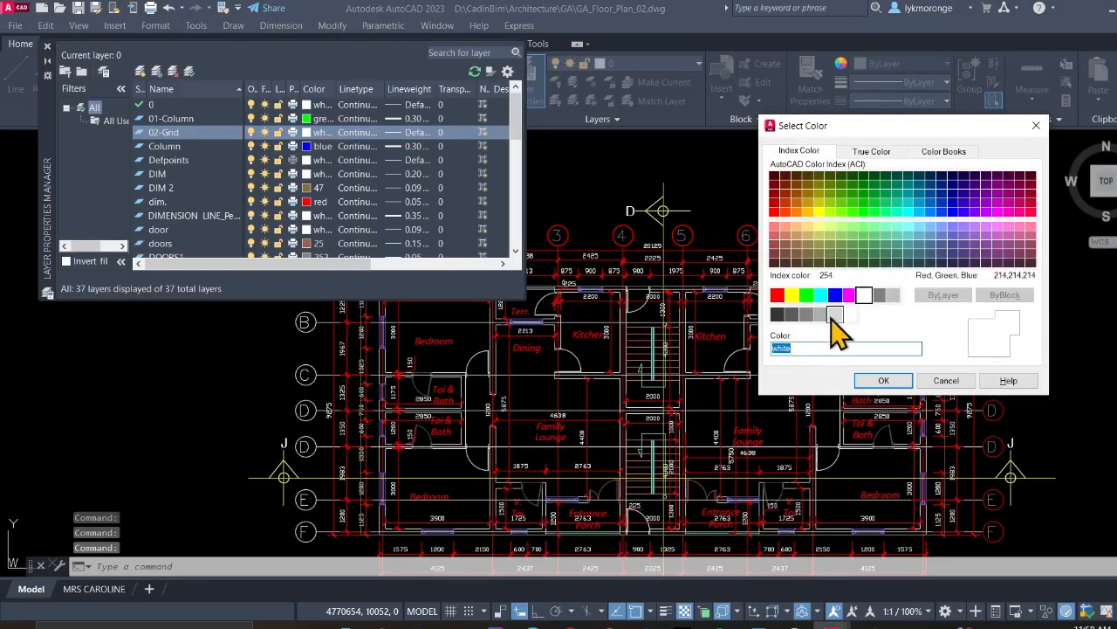
click(836, 314)
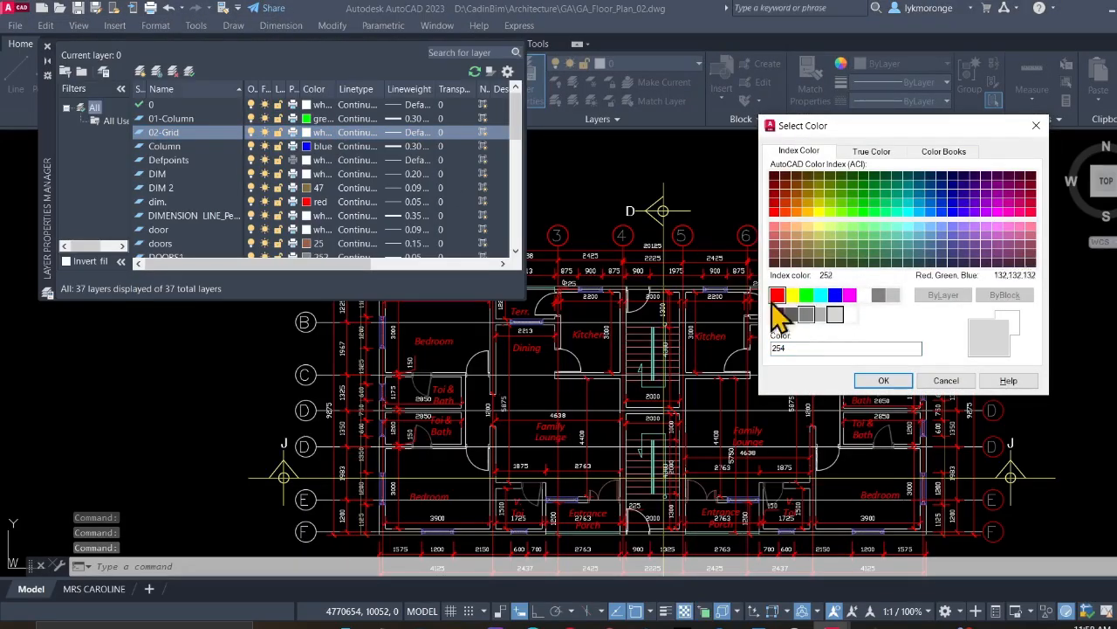
click(884, 384)
click(407, 133)
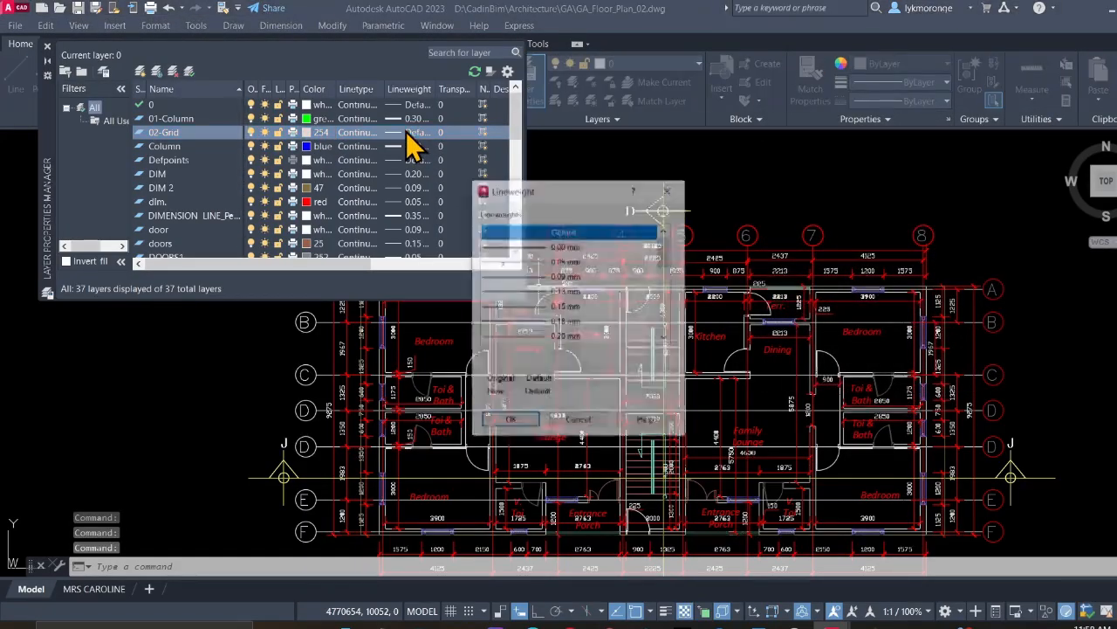
click(566, 321)
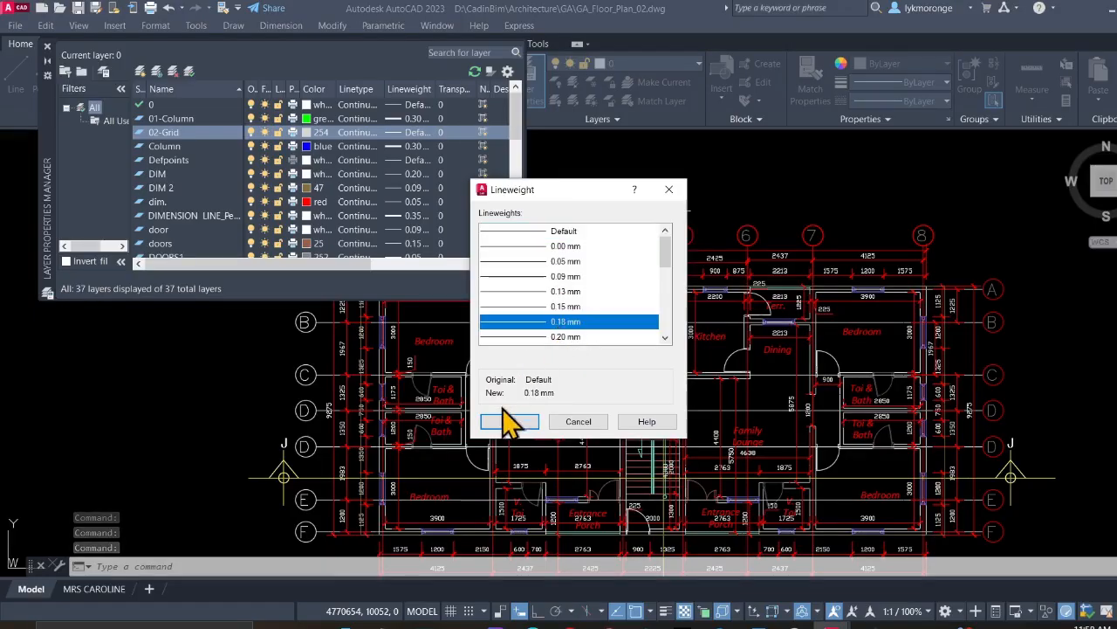
click(510, 421)
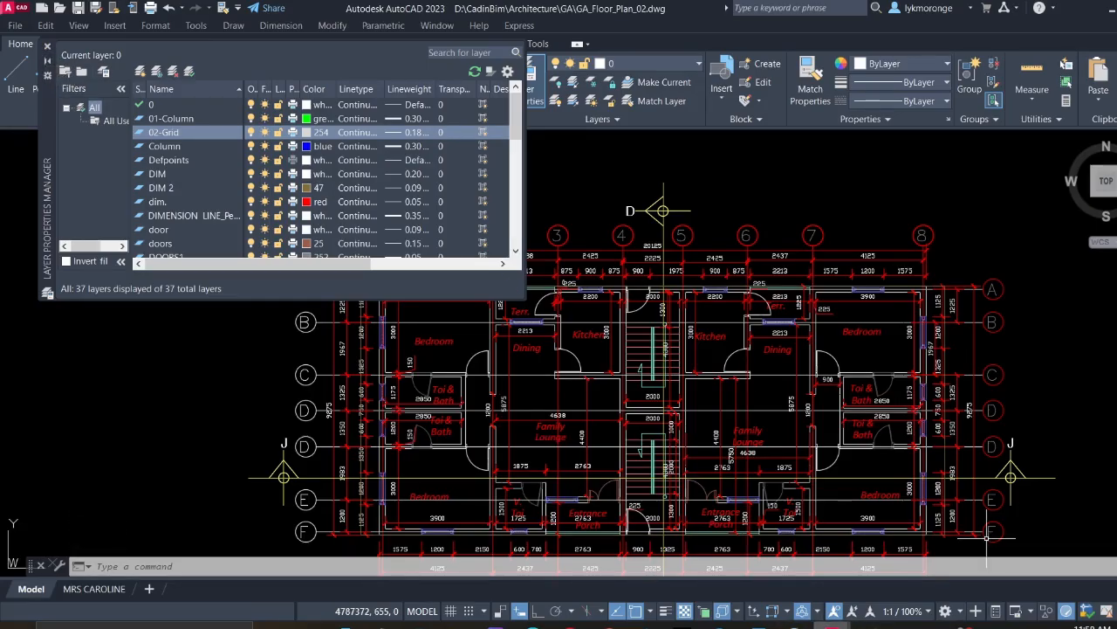
Switch to Microsoft Whiteboard and underline GRID in the Set Up Drawing card's standard layers item
mouse_move(832, 625)
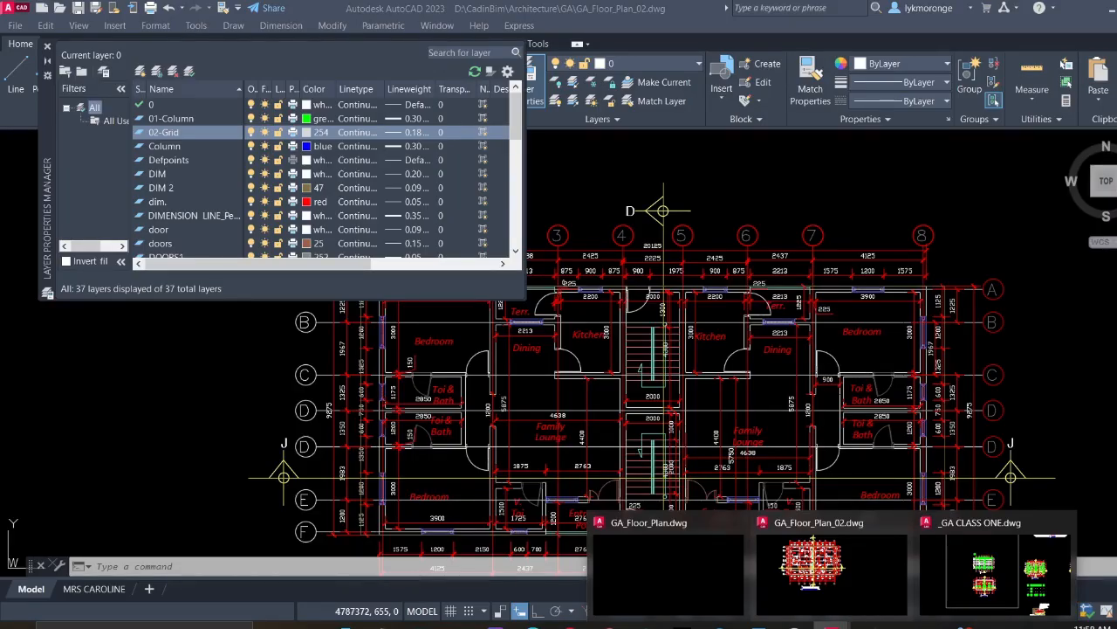
click(870, 625)
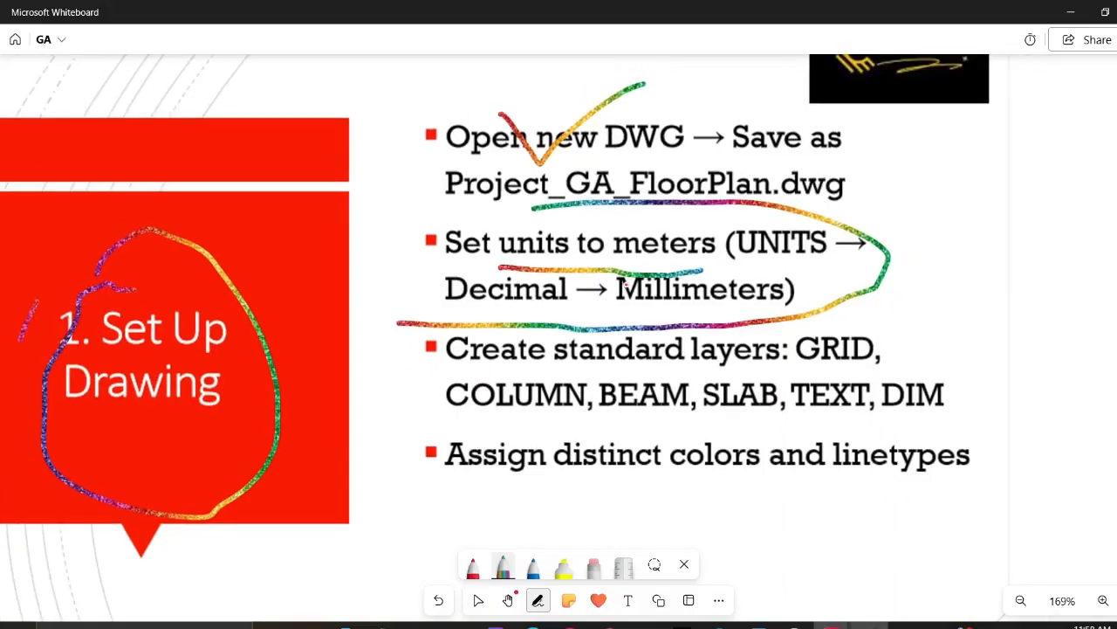
ctrl+scroll(597, 390, up, 3)
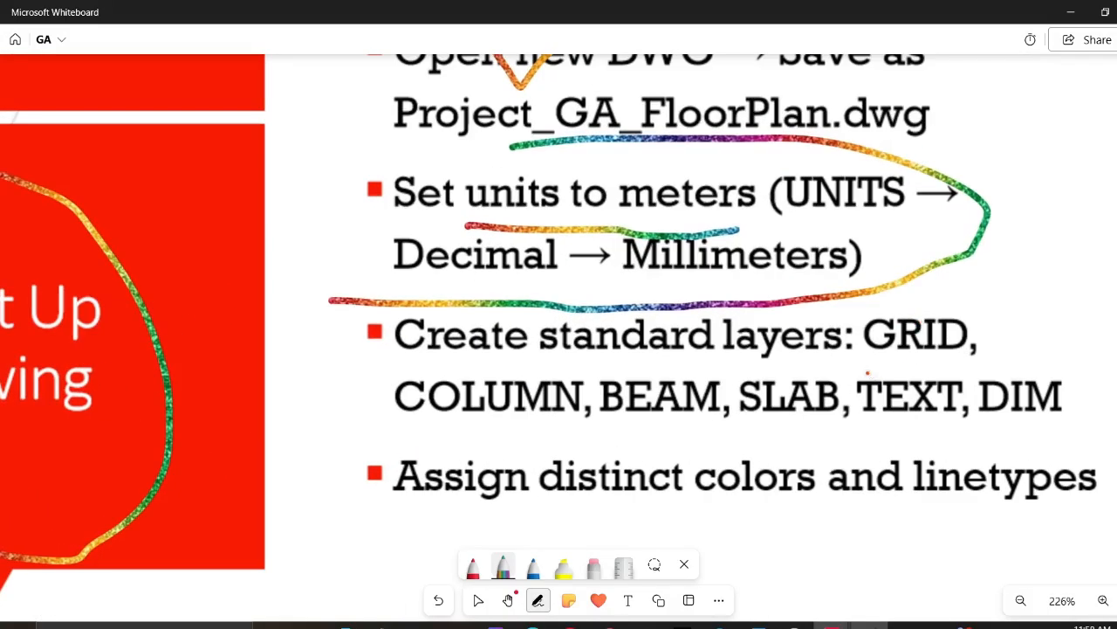
drag(862, 359, 969, 348)
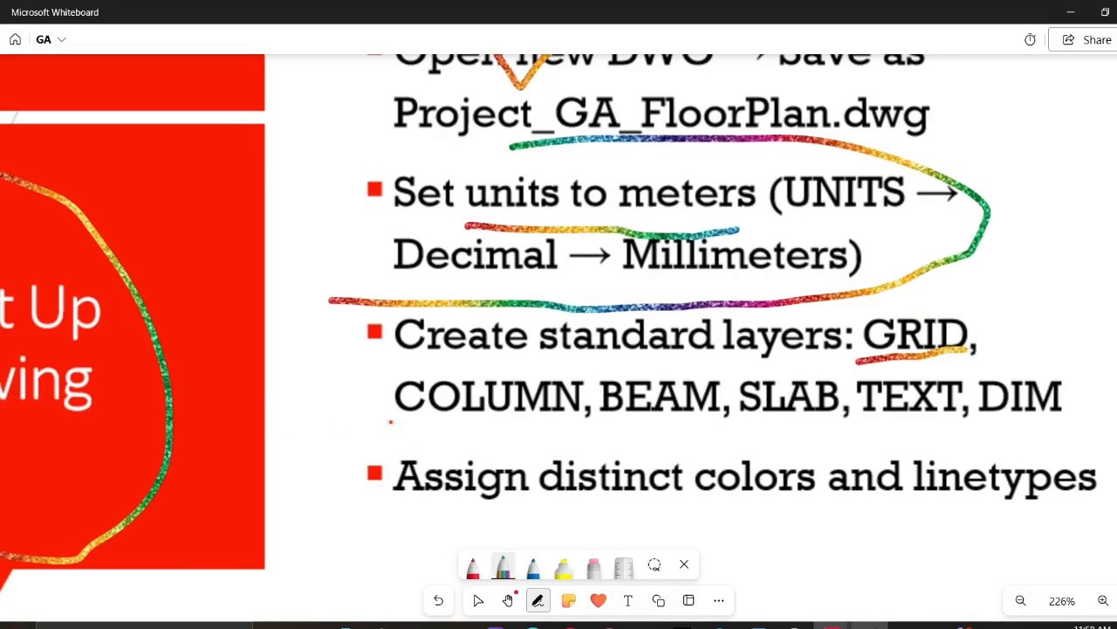
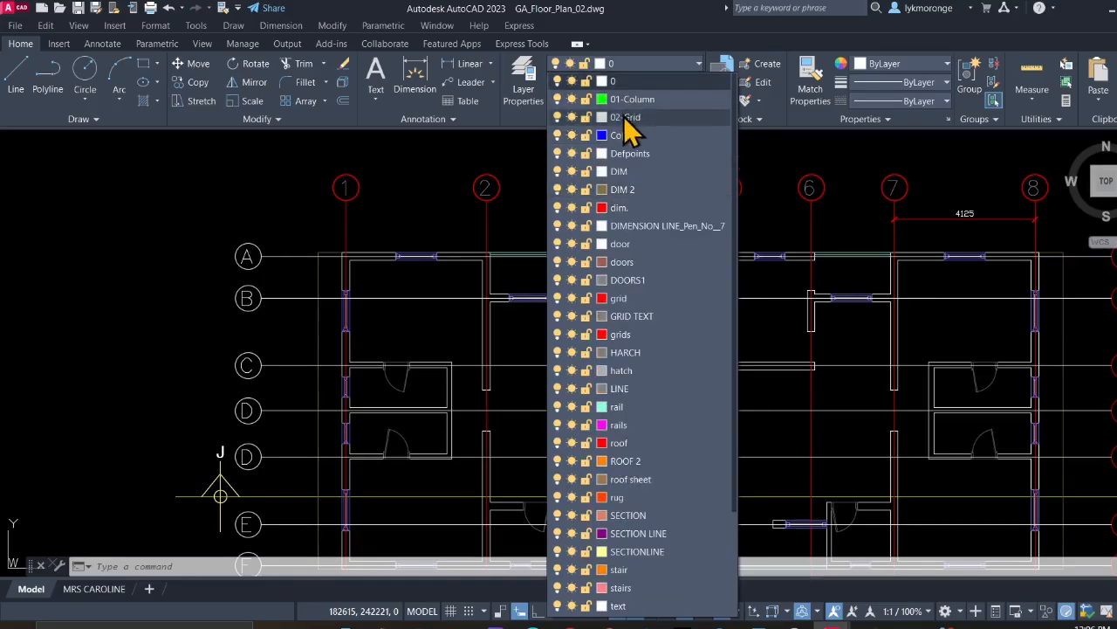
Make 02-Grid the current layer and draw a vertical construction line clear of the plan, west of the lettered grid bubbles
click(627, 119)
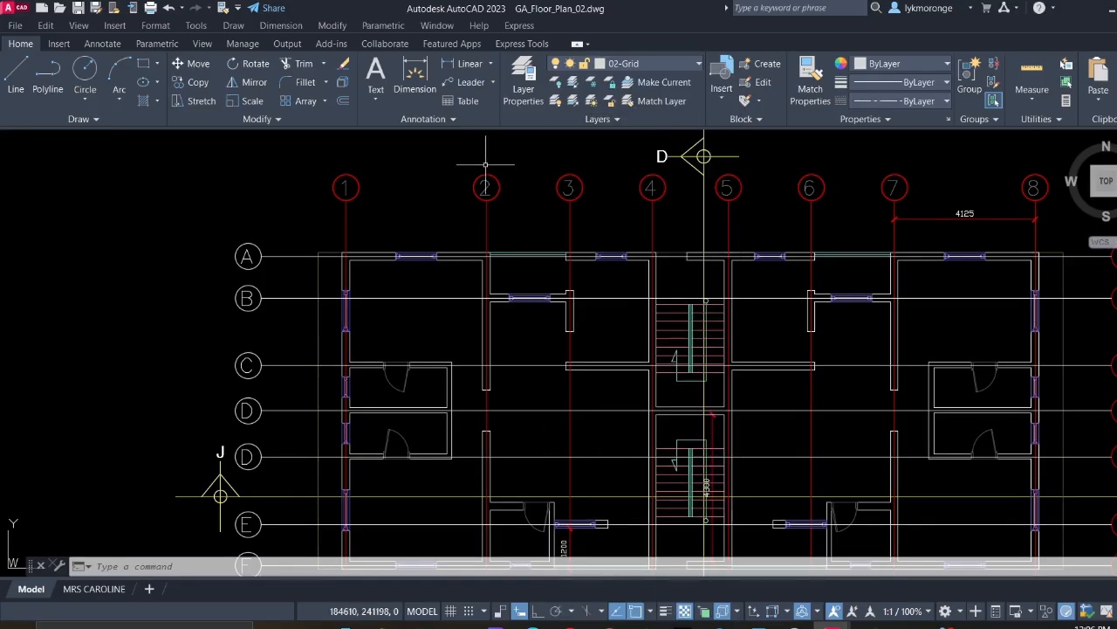
text(x)
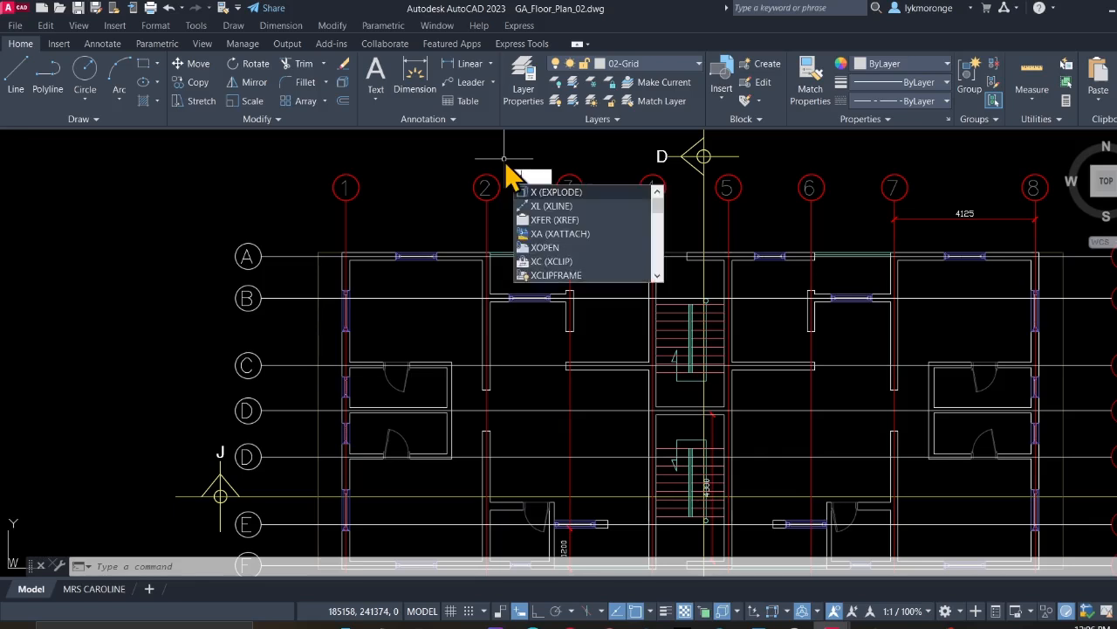
text(l)
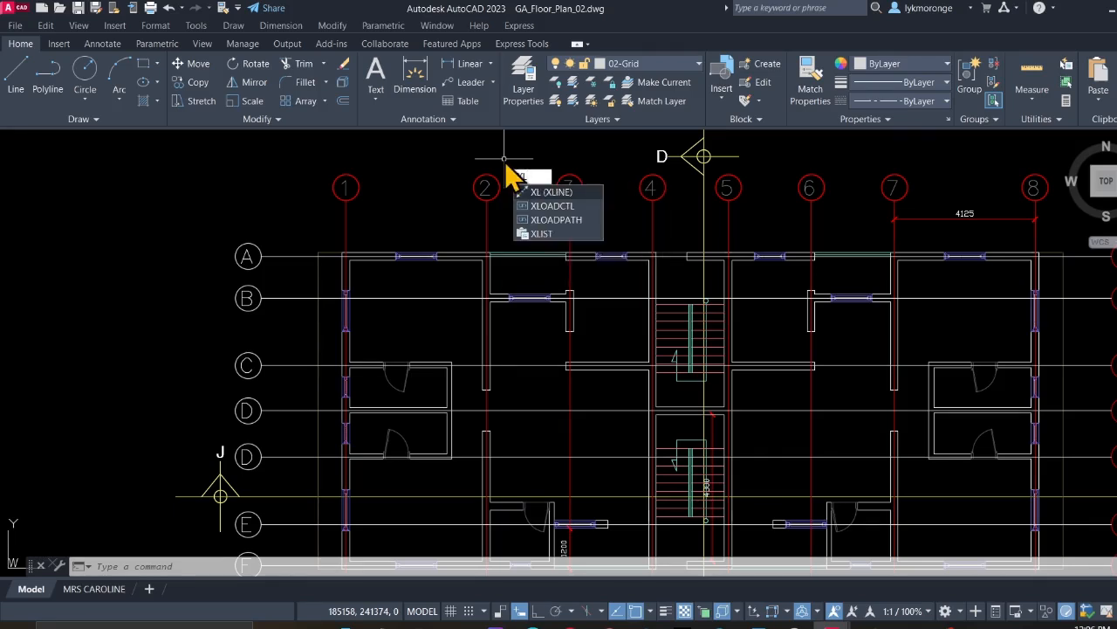
key(Return)
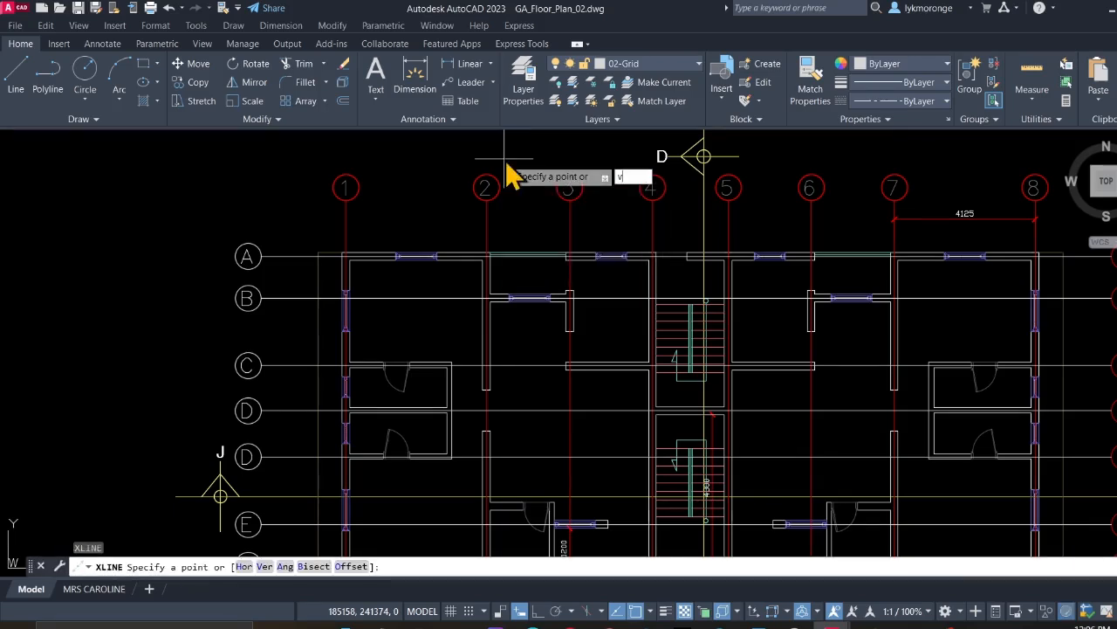
text(v)
key(Return)
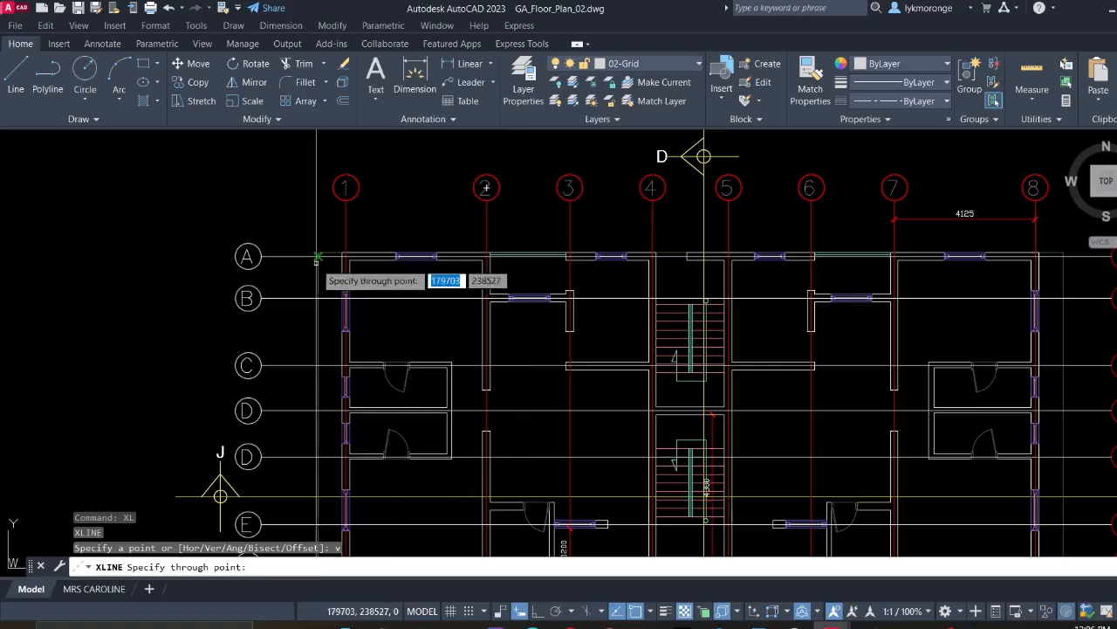
scroll(133, 279, up, 2)
scroll(133, 279, up, 3)
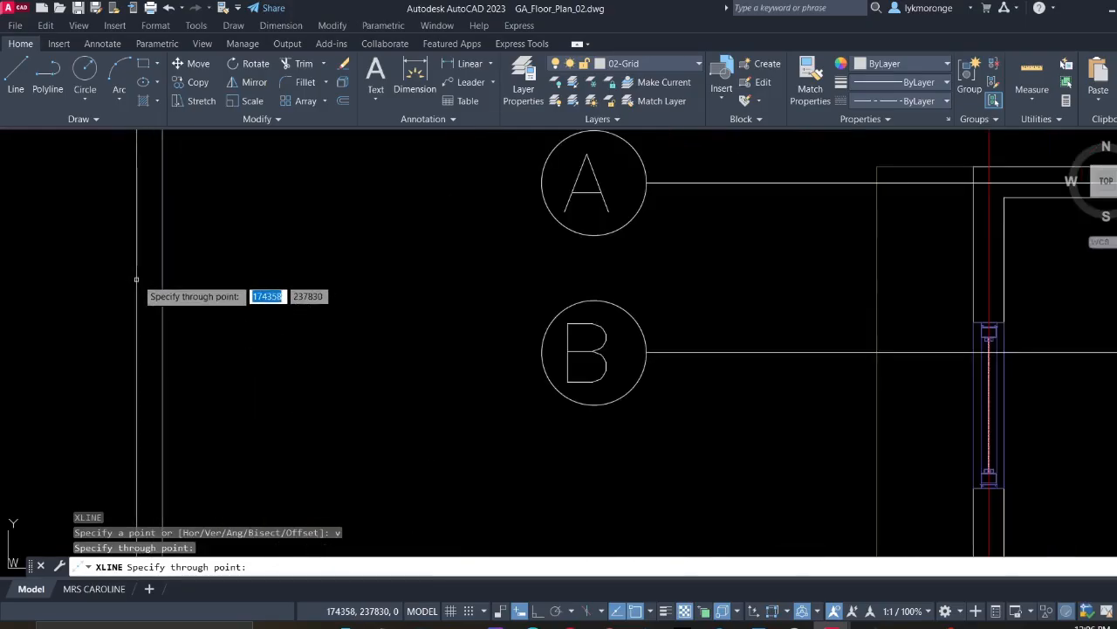
key(Escape)
scroll(137, 274, up, 5)
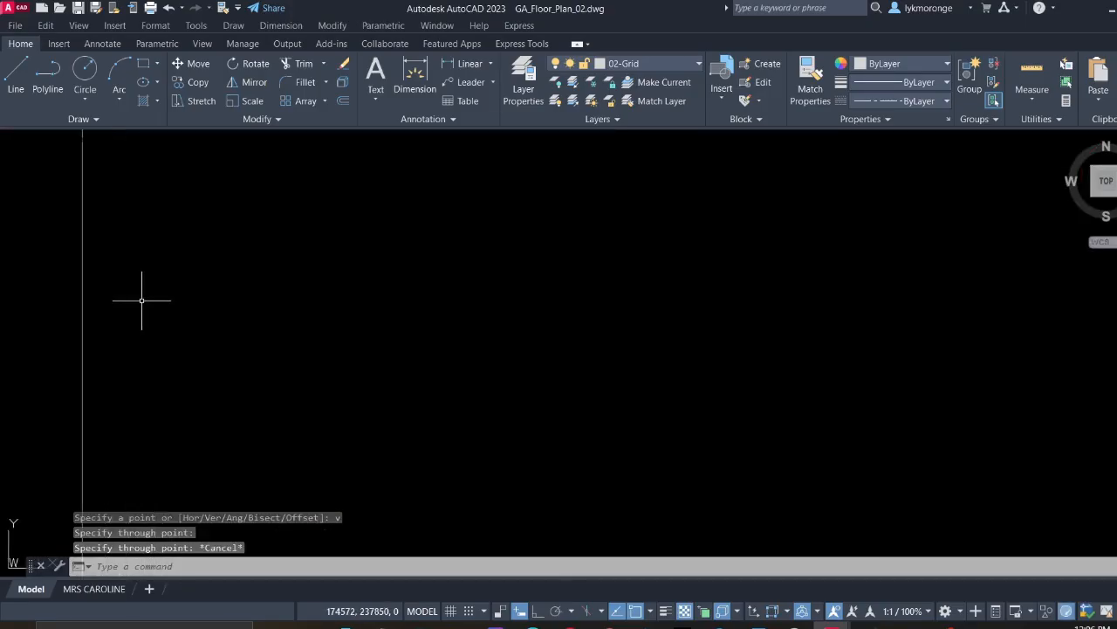
scroll(387, 311, down, 8)
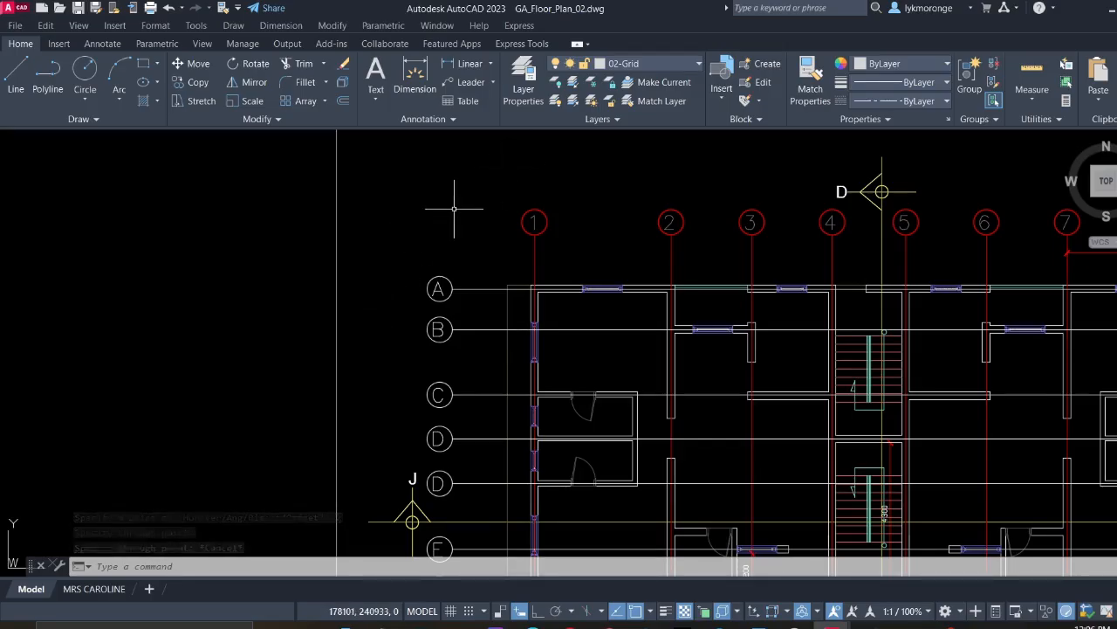
text(xl)
key(Return)
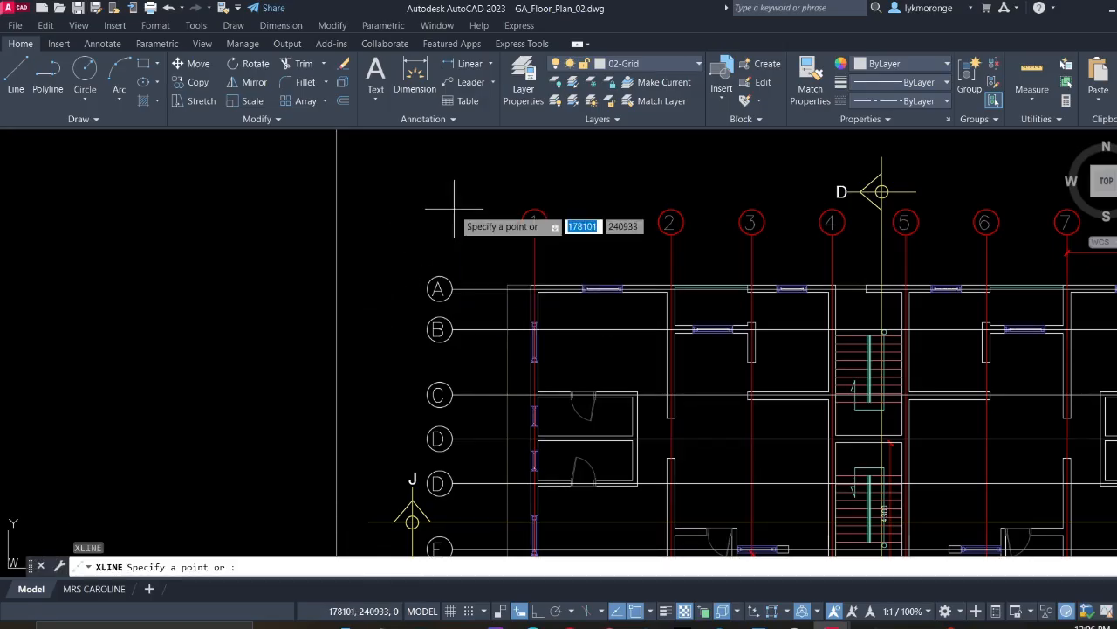
text(v)
key(Return)
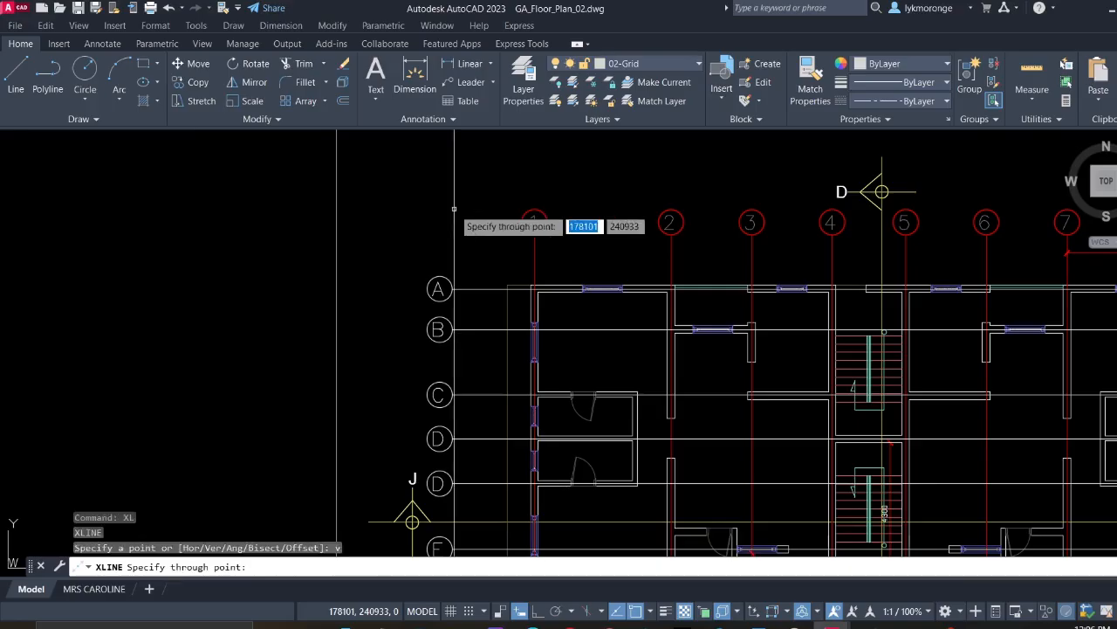
key(Escape)
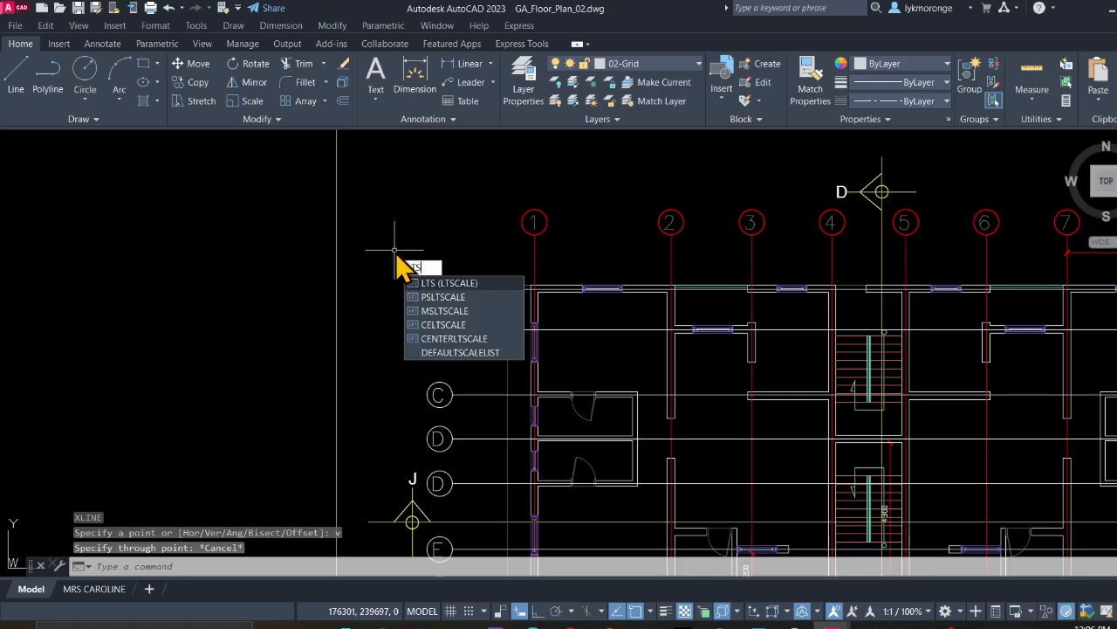
Set the drawing's global linetype scale factor to 100
key(Return)
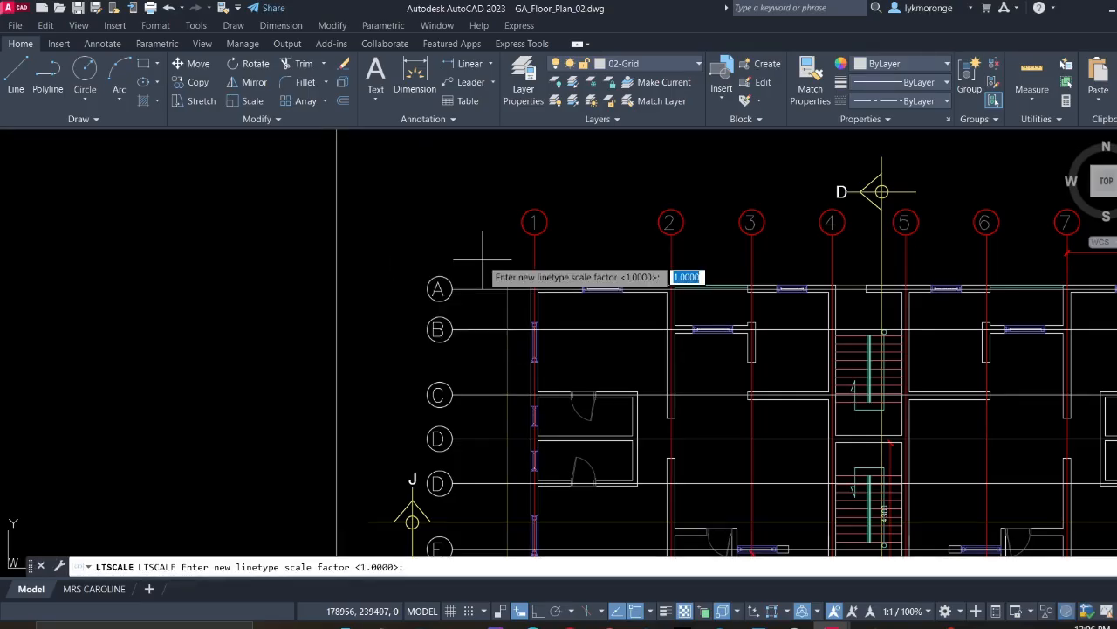
key(Return)
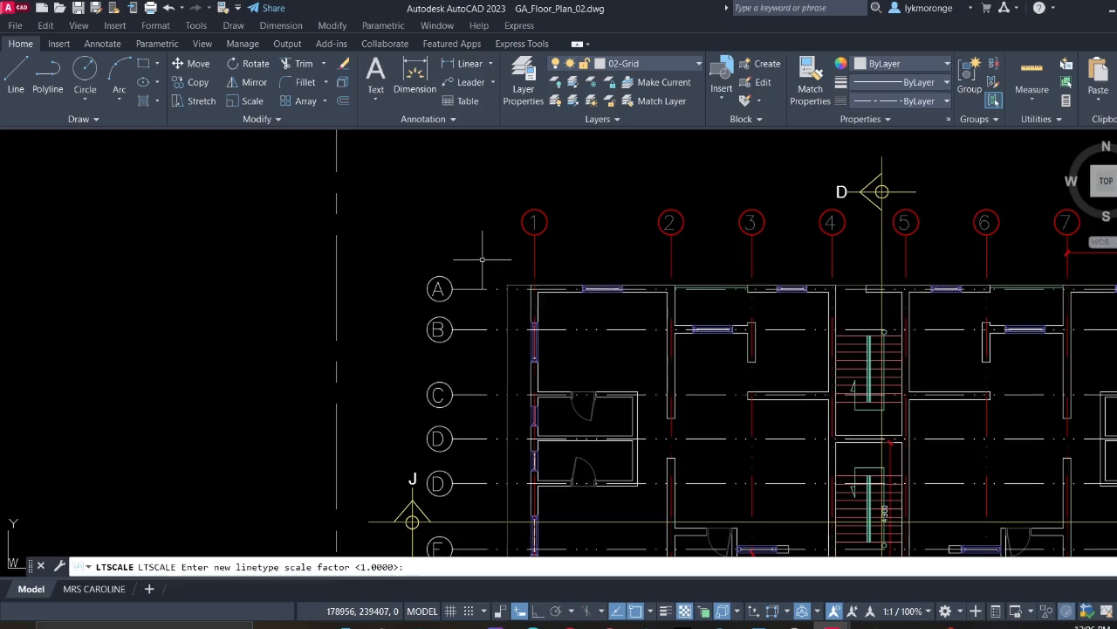
scroll(482, 260, down, 3)
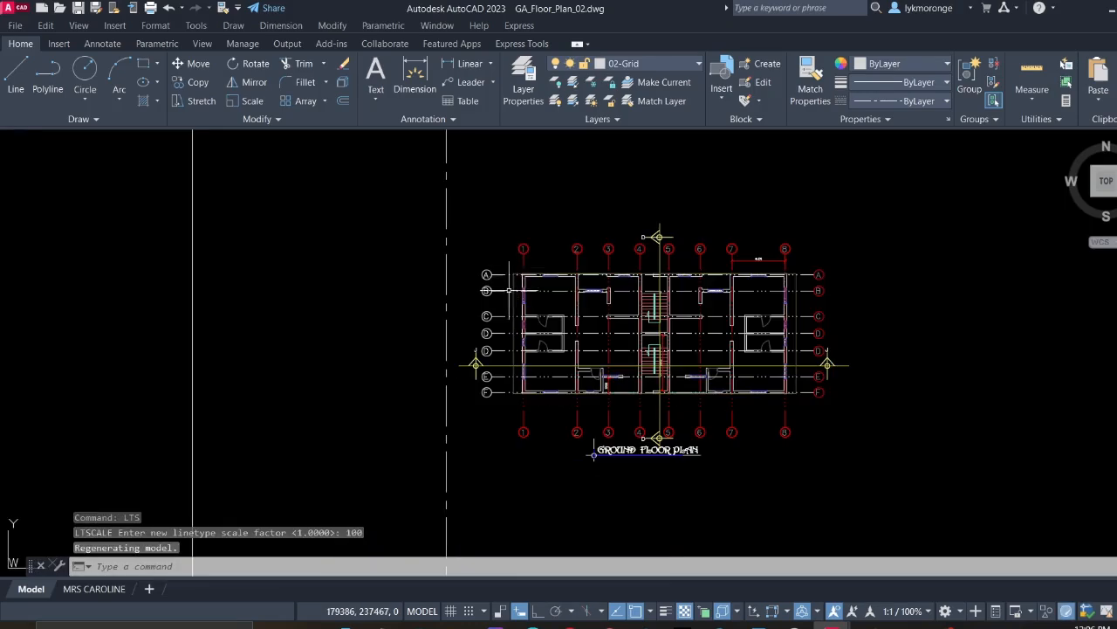
Set the drawing's global linetype scale factor to 50
scroll(502, 303, up, 3)
scroll(354, 329, up, 4)
click(353, 323)
scroll(358, 367, down, 5)
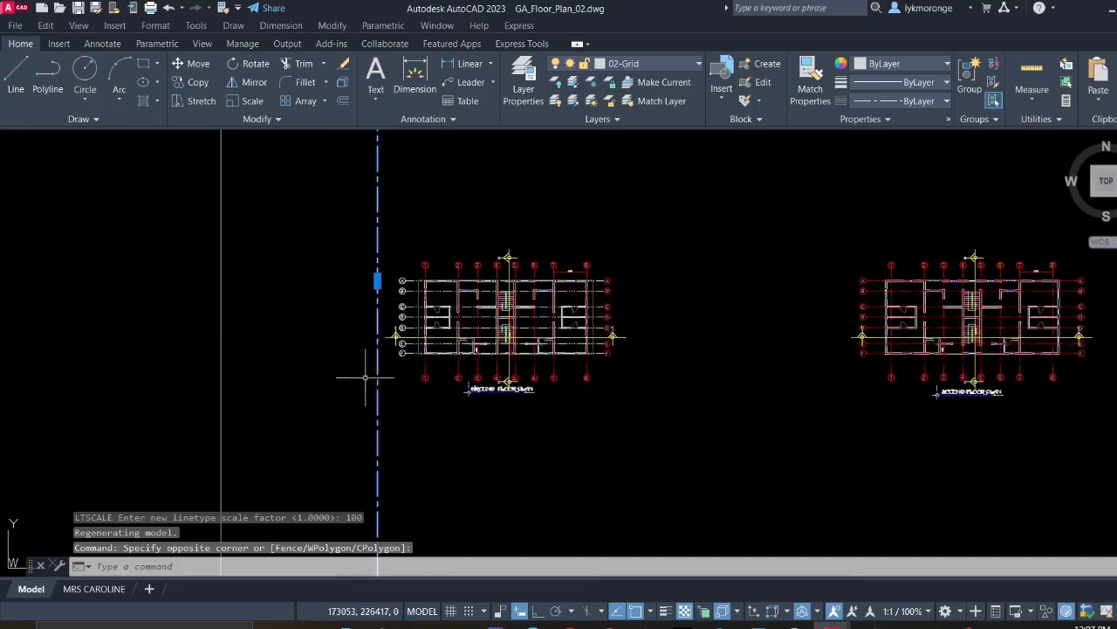
key(Escape)
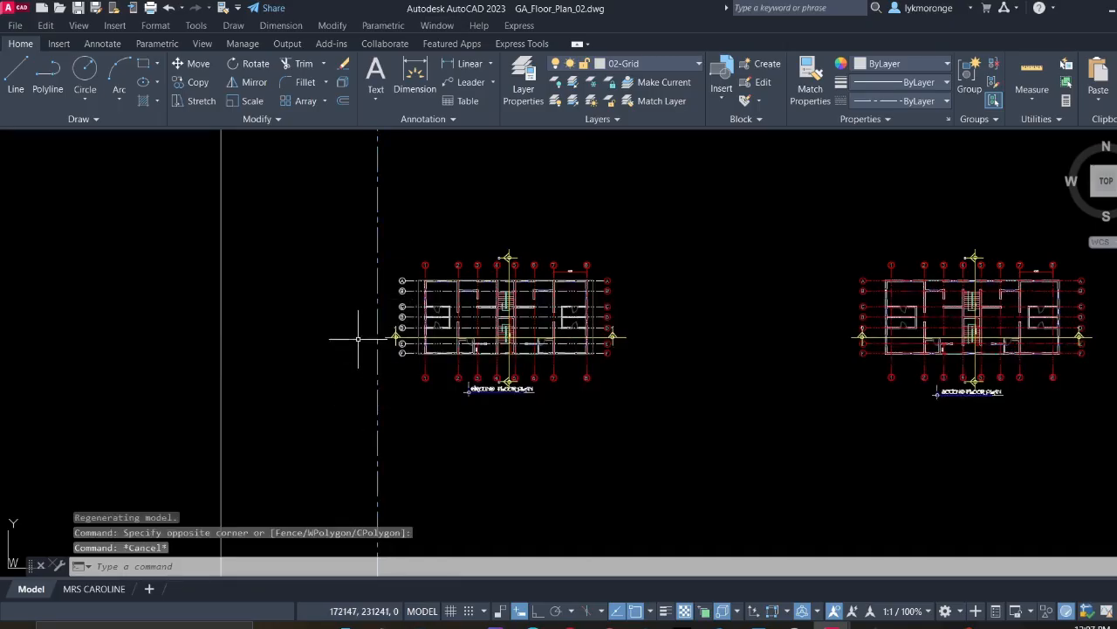
text(LTS)
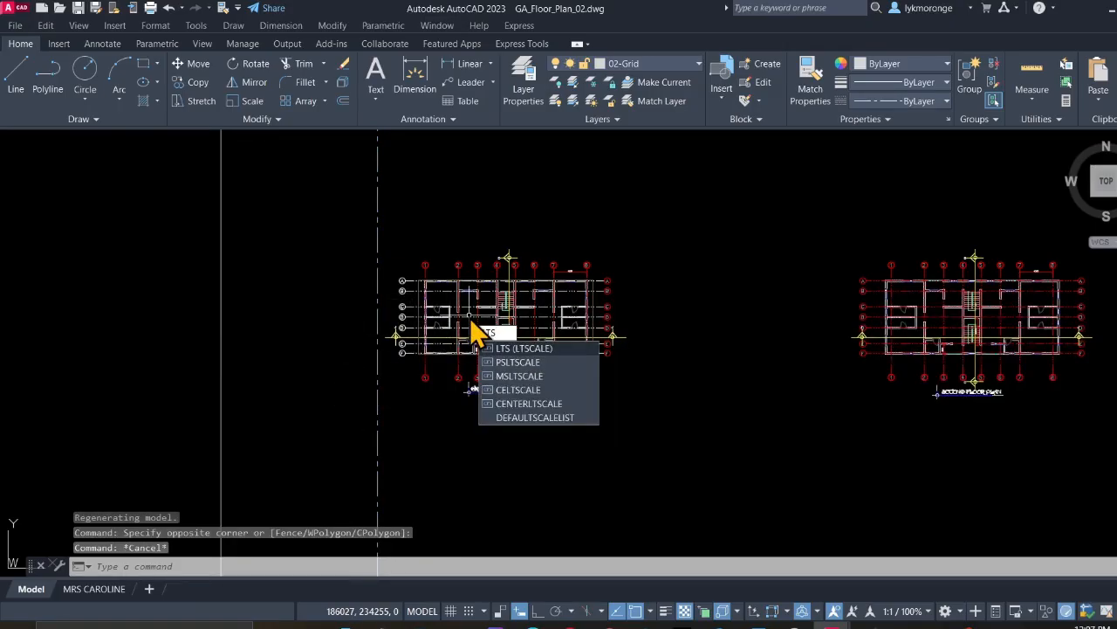
key(Return)
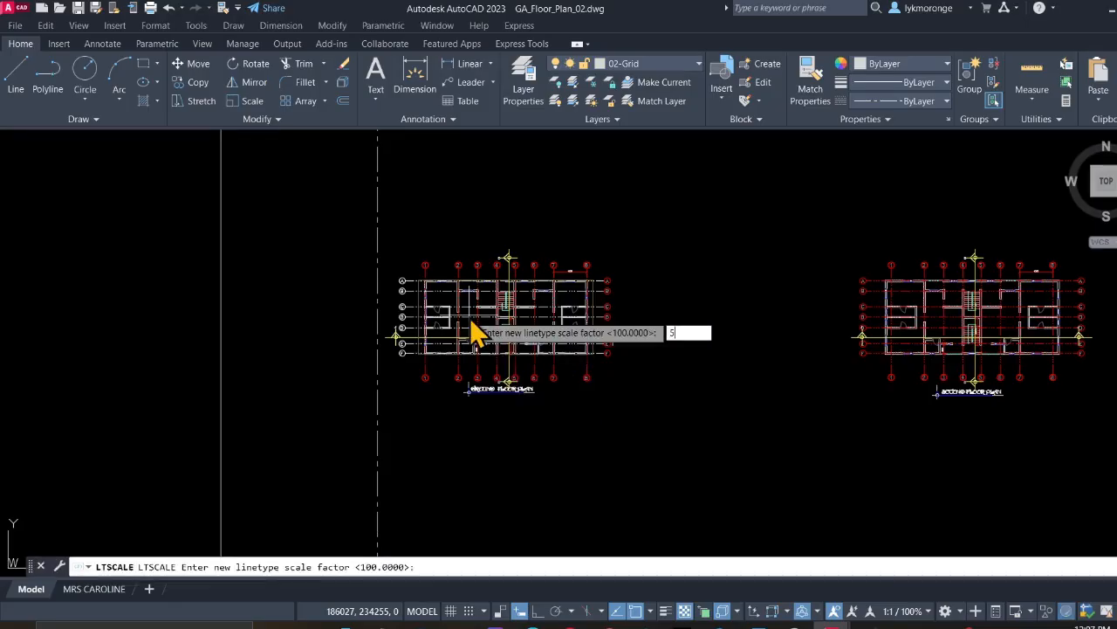
key(Return)
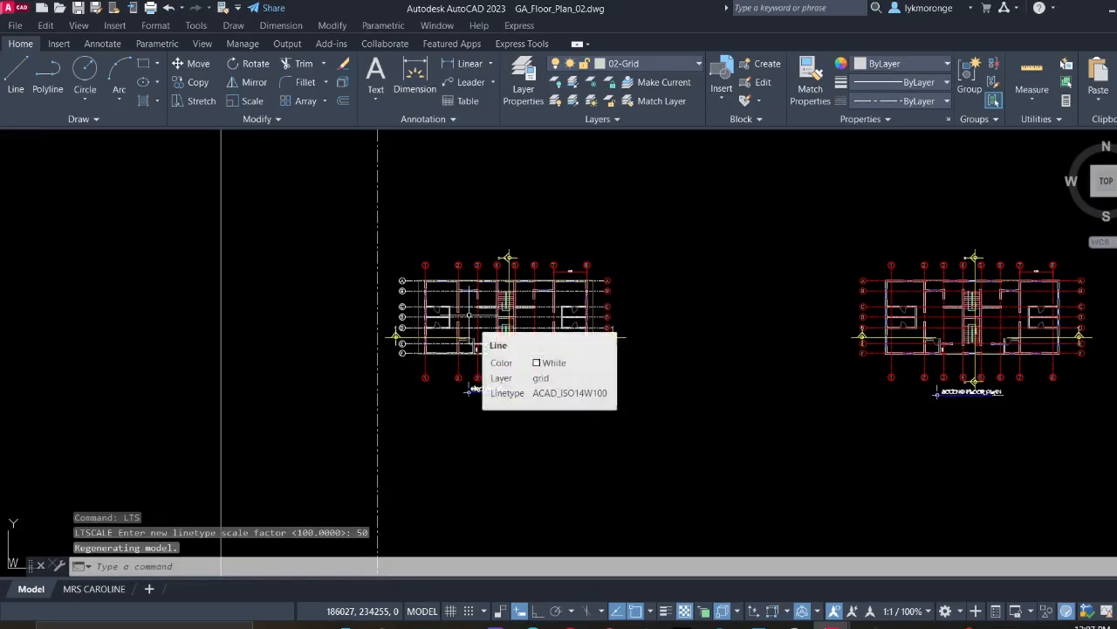
Examine the dash pattern of the new construction line against the existing grid lines on the ground floor plan
scroll(378, 334, up, 8)
scroll(399, 311, down, 2)
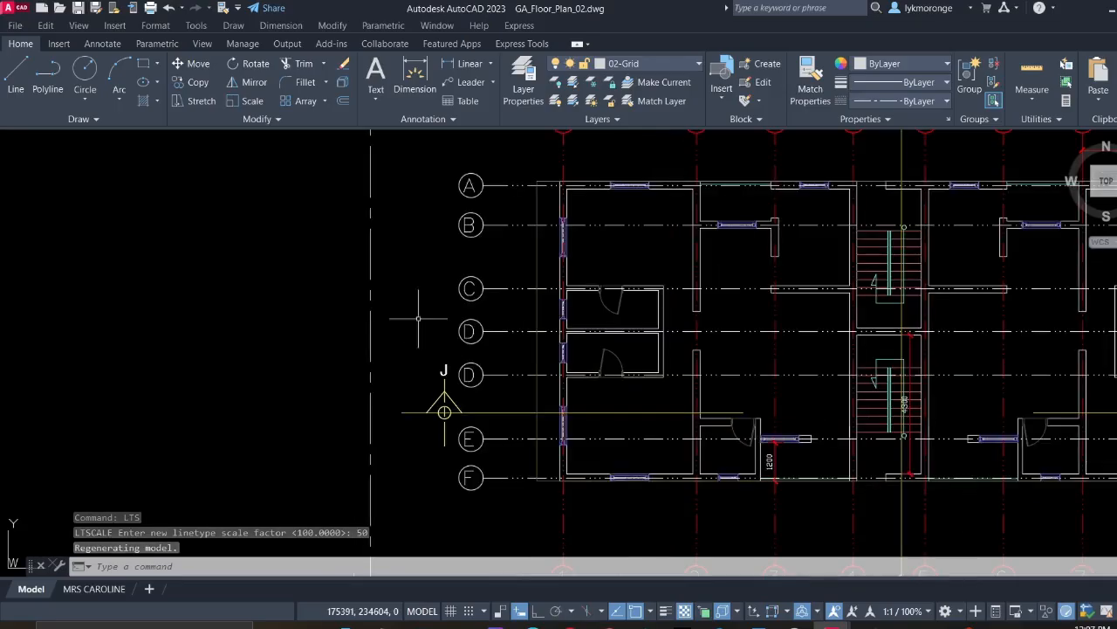
scroll(458, 330, down, 1)
scroll(420, 288, up, 3)
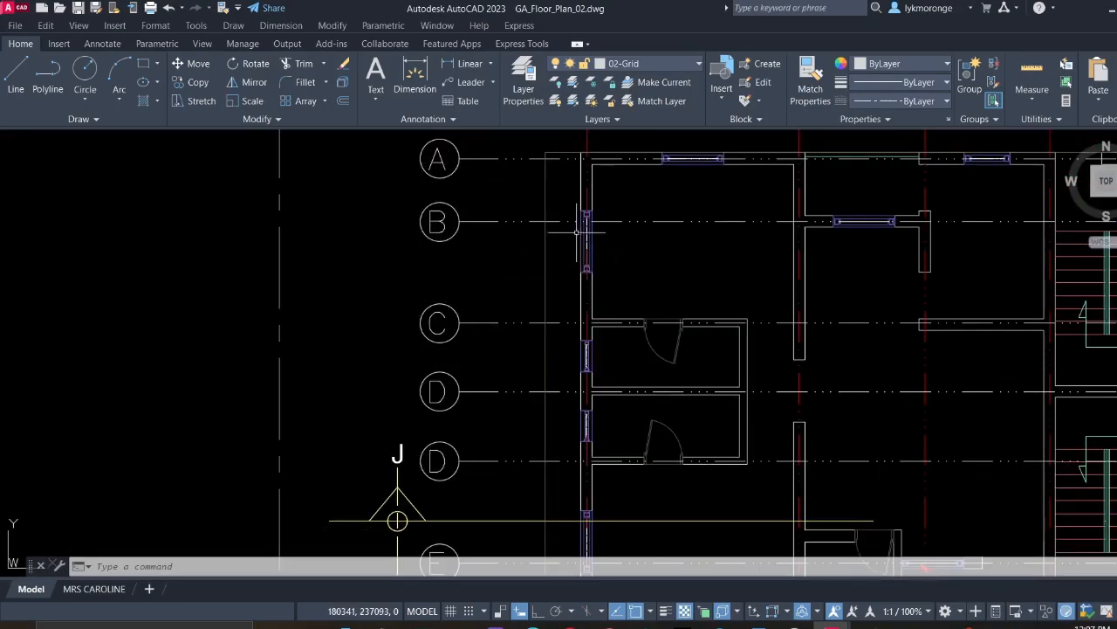
middle_drag(532, 253, 506, 327)
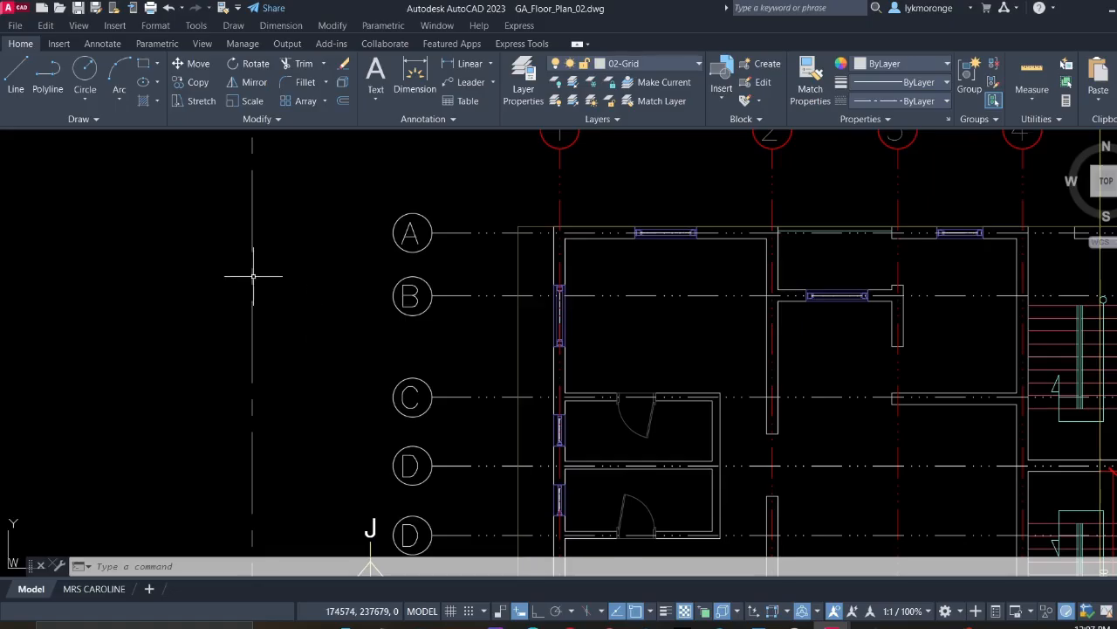
scroll(253, 275, down, 4)
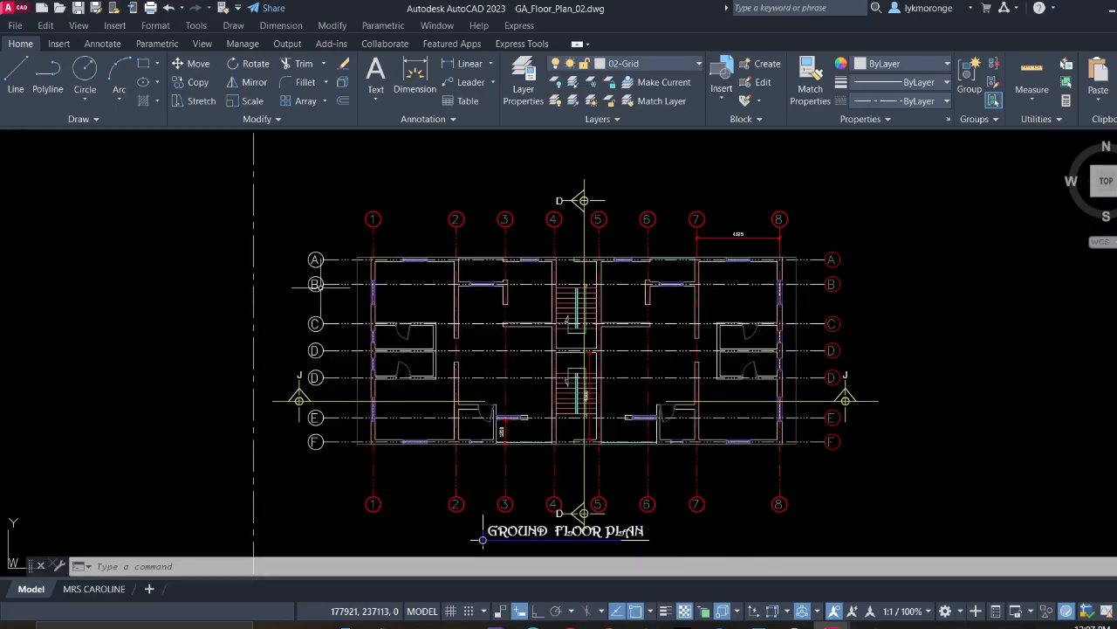
scroll(324, 283, up, 4)
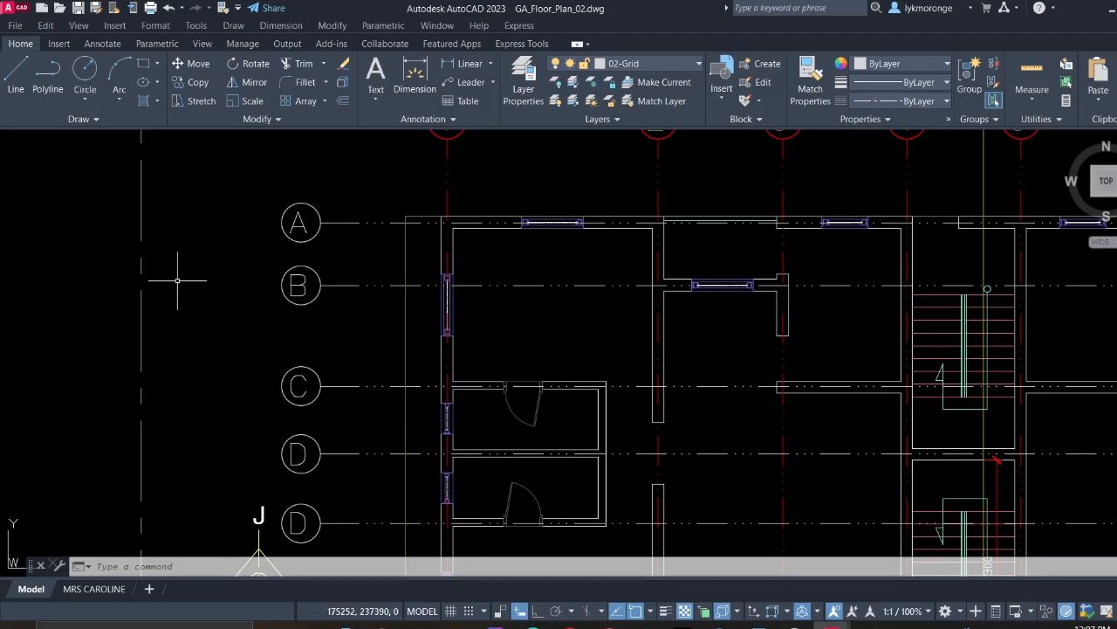
scroll(422, 289, up, 6)
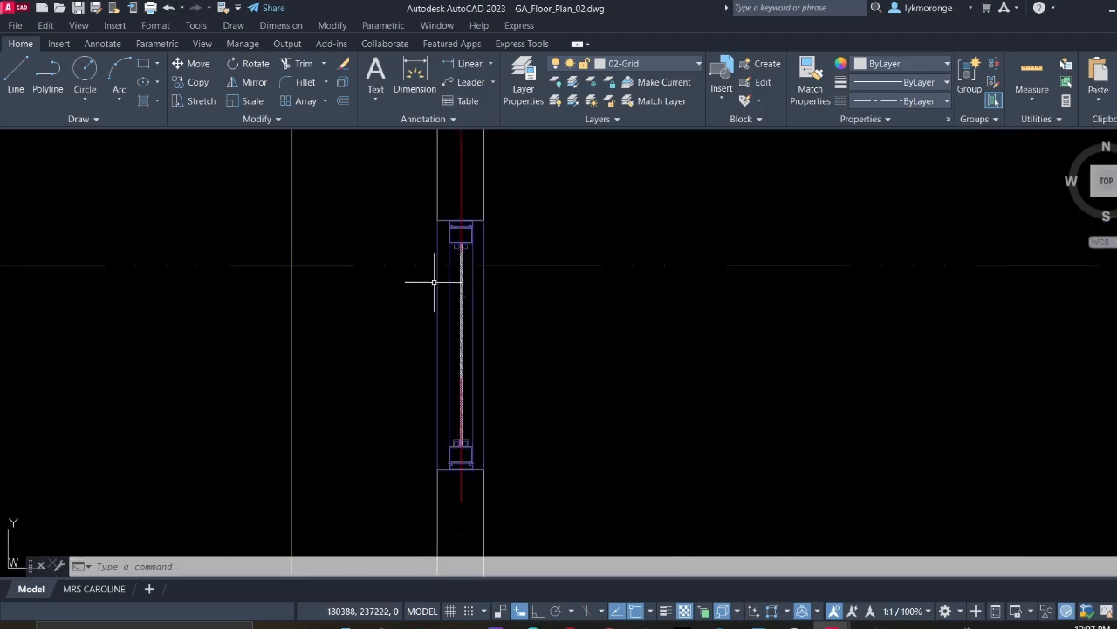
middle_drag(432, 262, 419, 459)
scroll(462, 387, down, 8)
middle_drag(485, 468, 469, 392)
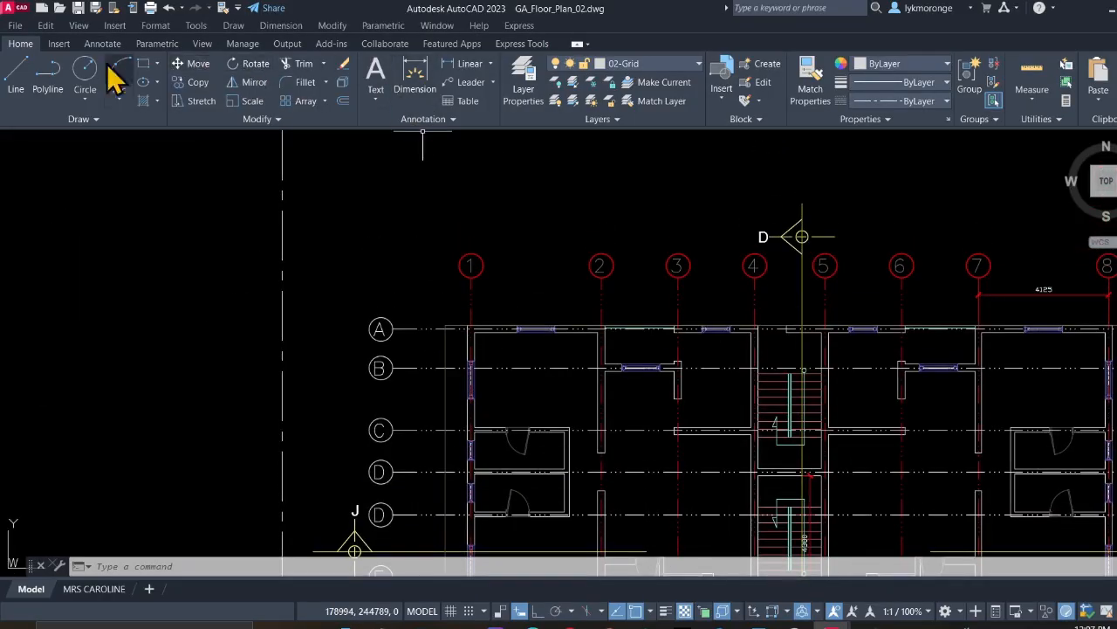
Turn on Ortho mode and draw a short helper line across the west wall's thickness from the inner corner near grids 1 and A
click(13, 70)
scroll(408, 342, up, 10)
middle_drag(525, 332, 173, 454)
scroll(490, 329, up, 2)
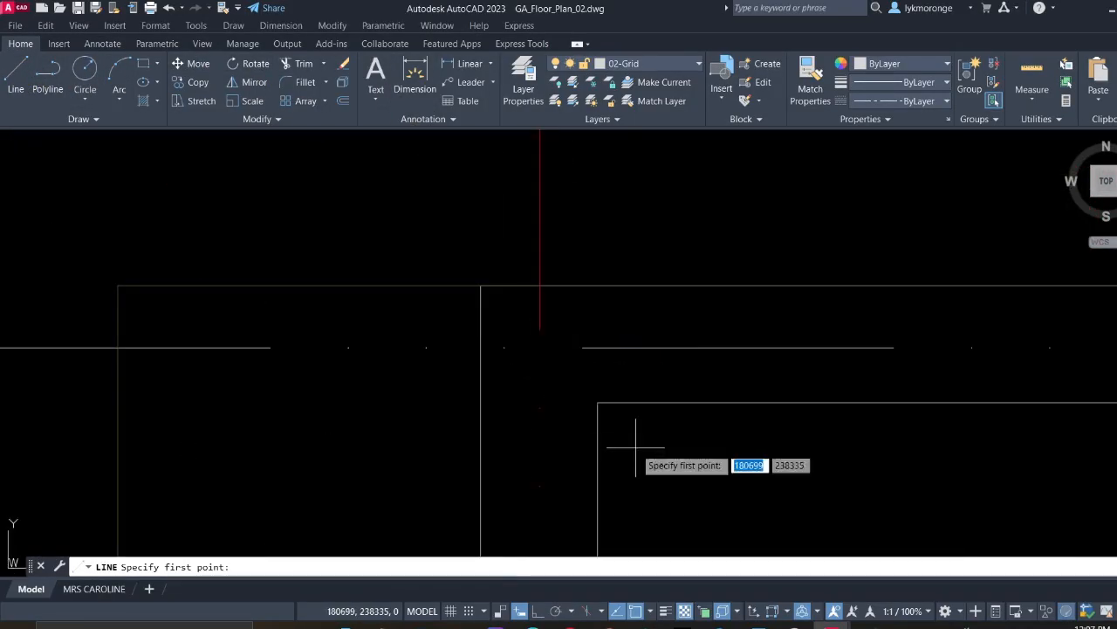
click(597, 402)
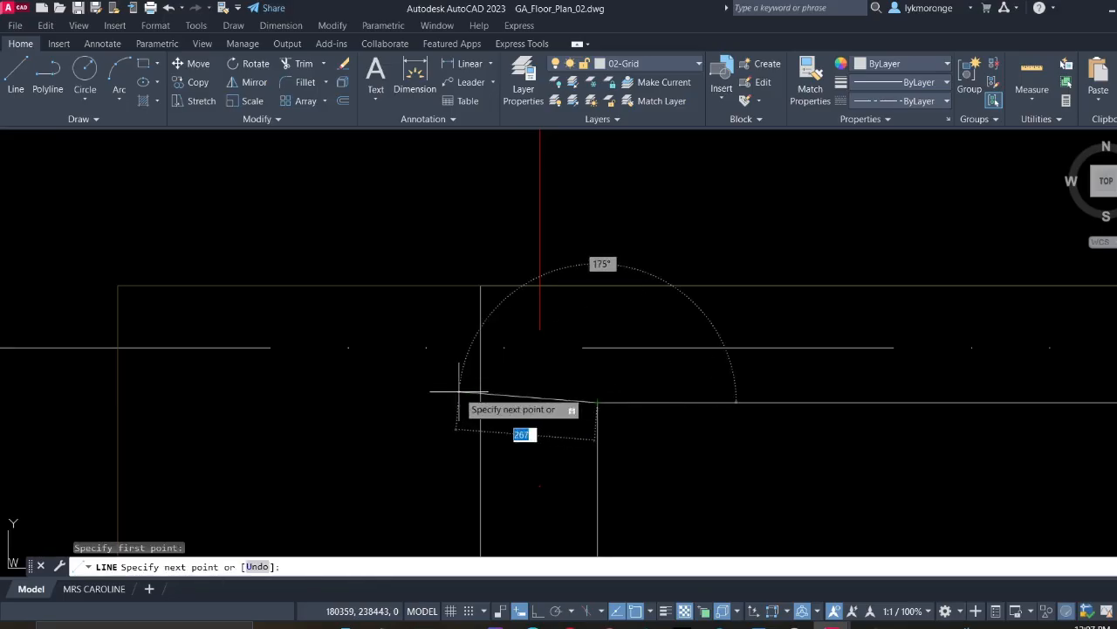
click(536, 610)
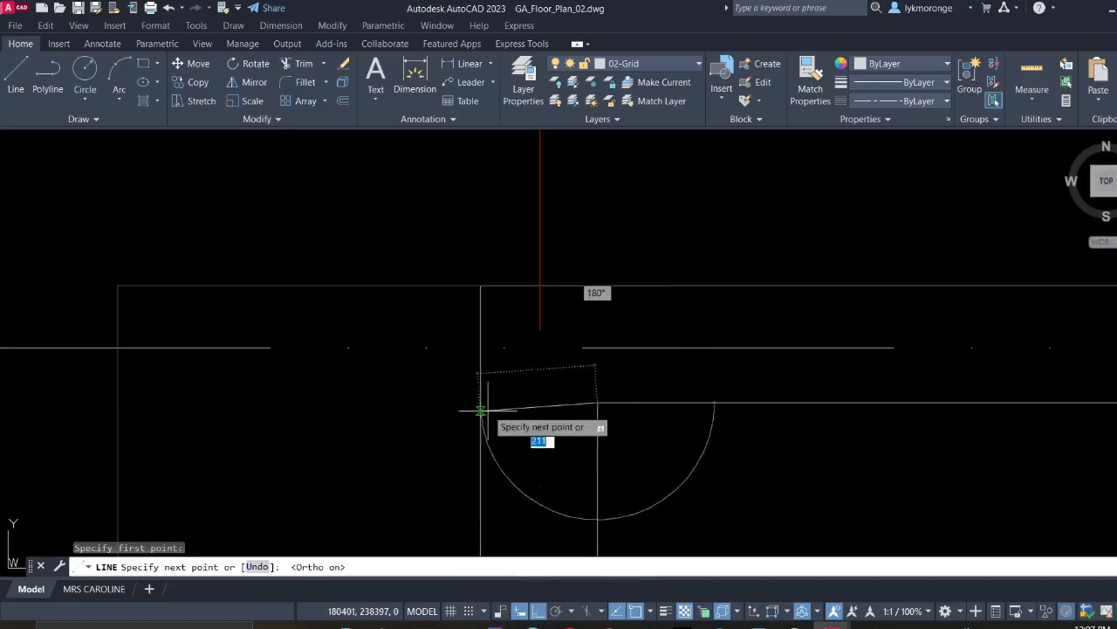
key(Escape)
scroll(449, 429, down, 5)
middle_drag(386, 428, 452, 355)
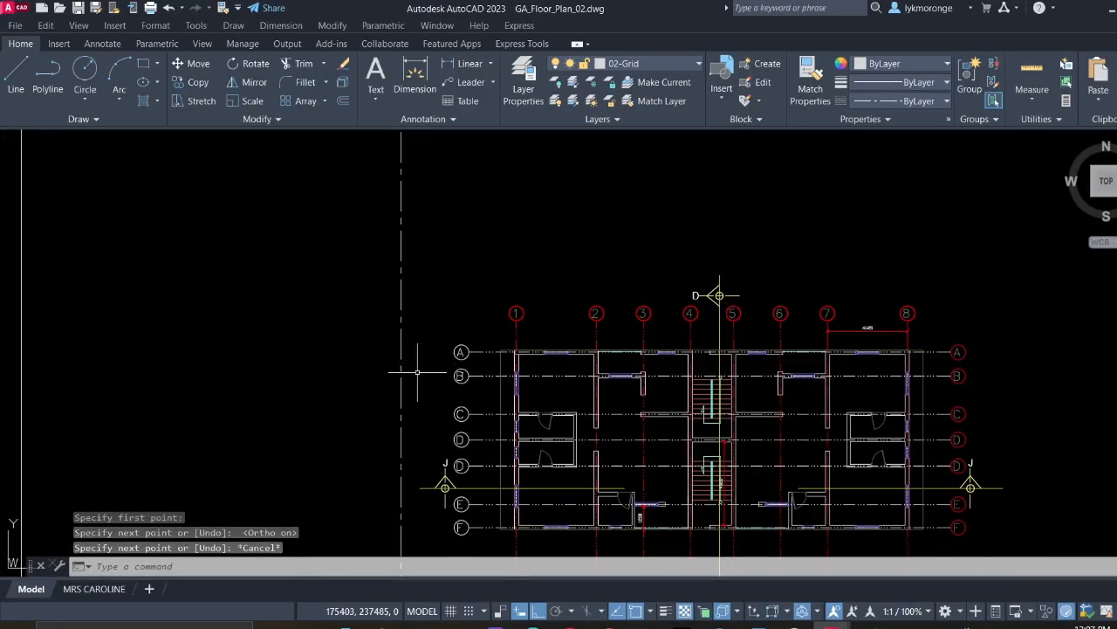
Draw a vertical construction line through the midpoint of the helper line, along the centre of the west wall at grid 1
text(xl)
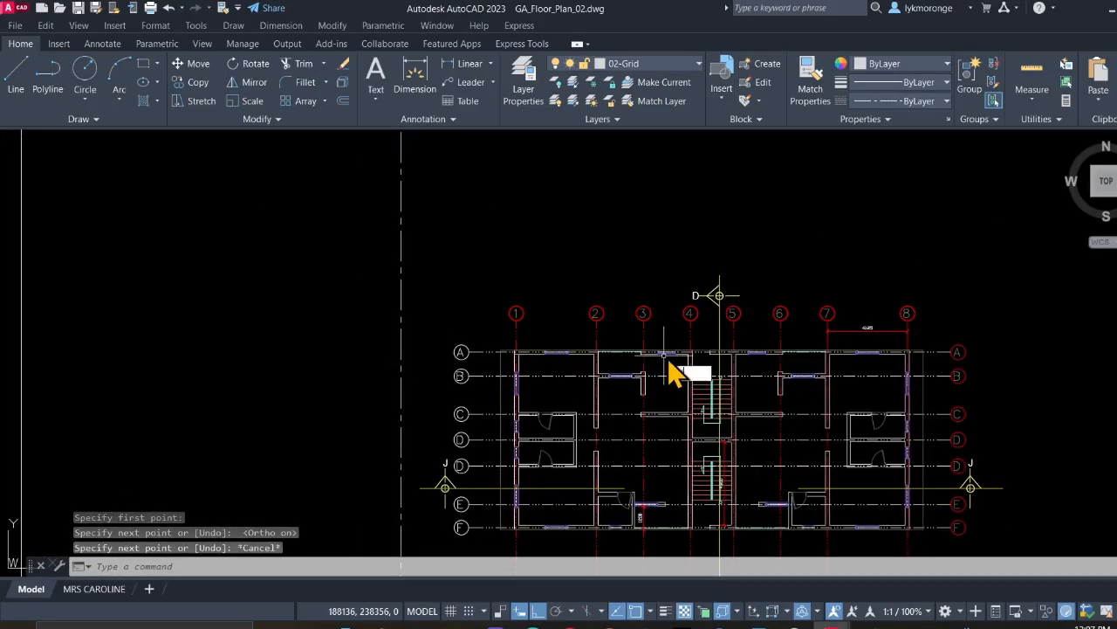
key(Return)
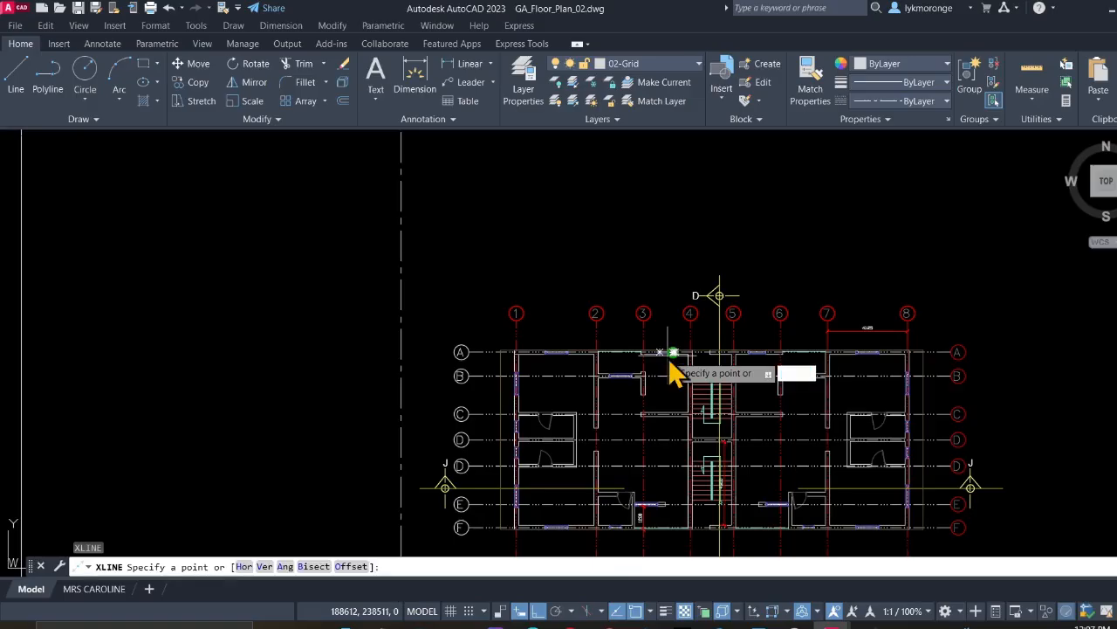
text(v)
key(Return)
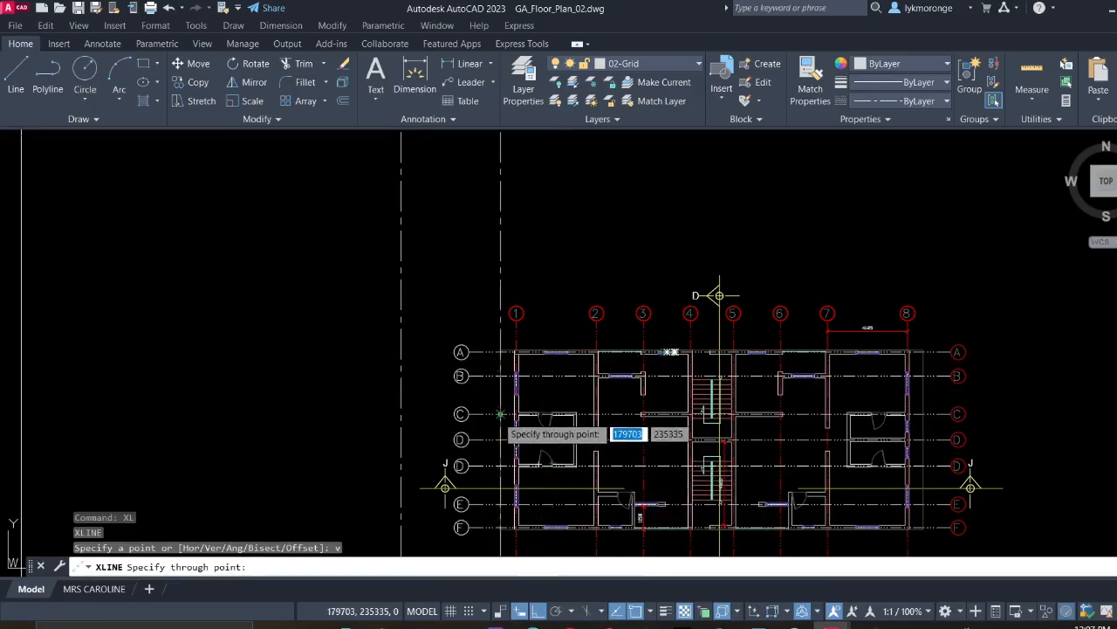
scroll(519, 384, up, 8)
middle_drag(522, 373, 546, 579)
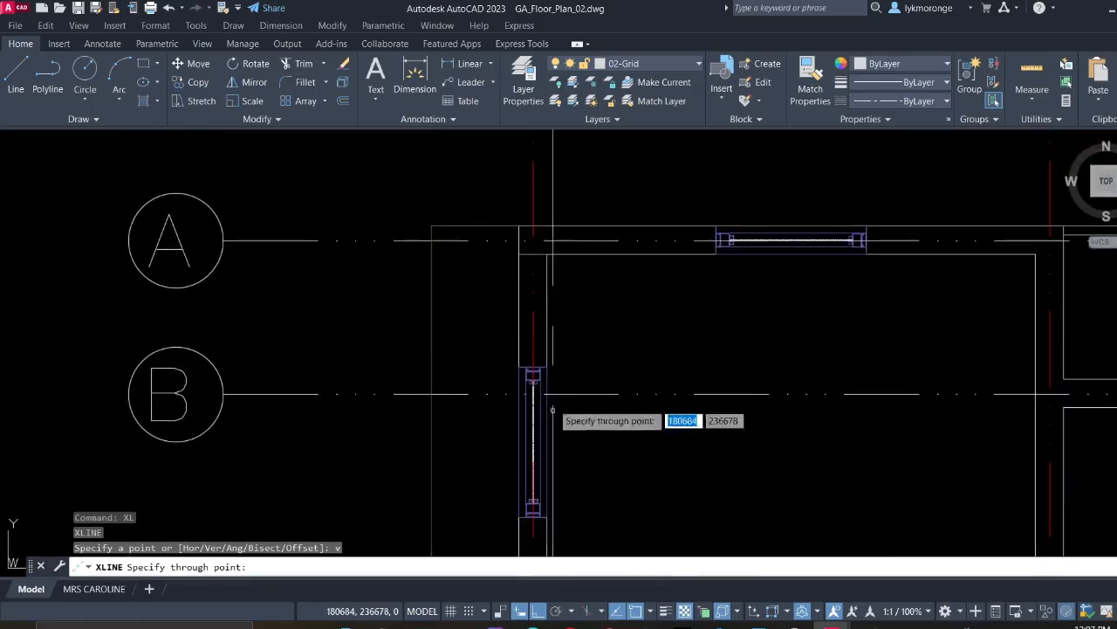
scroll(529, 263, up, 2)
scroll(533, 264, up, 8)
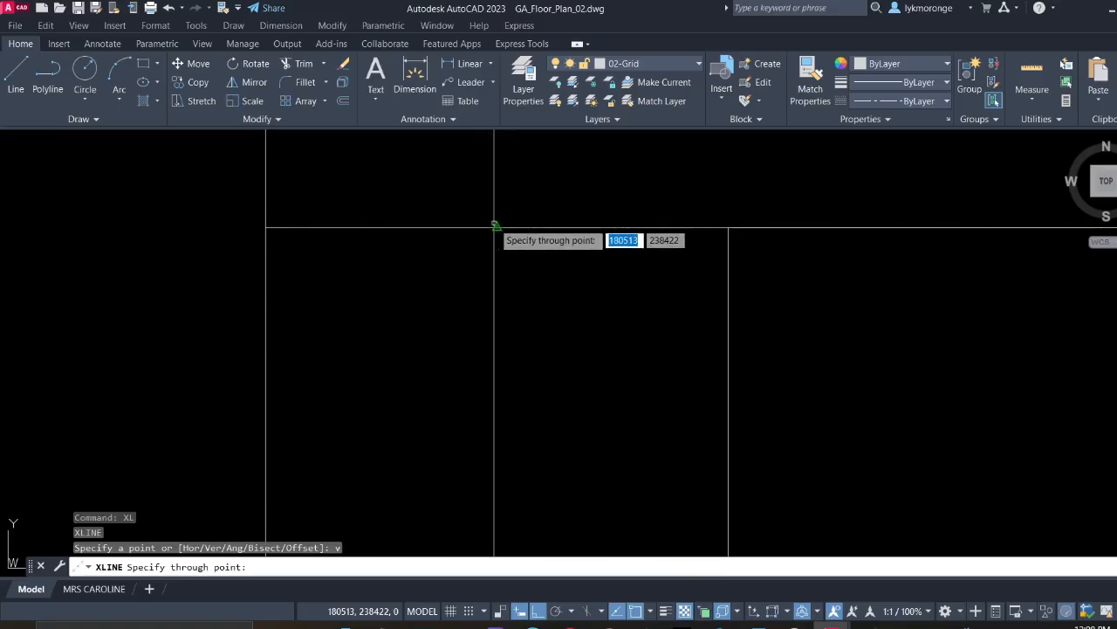
click(496, 226)
scroll(478, 253, down, 8)
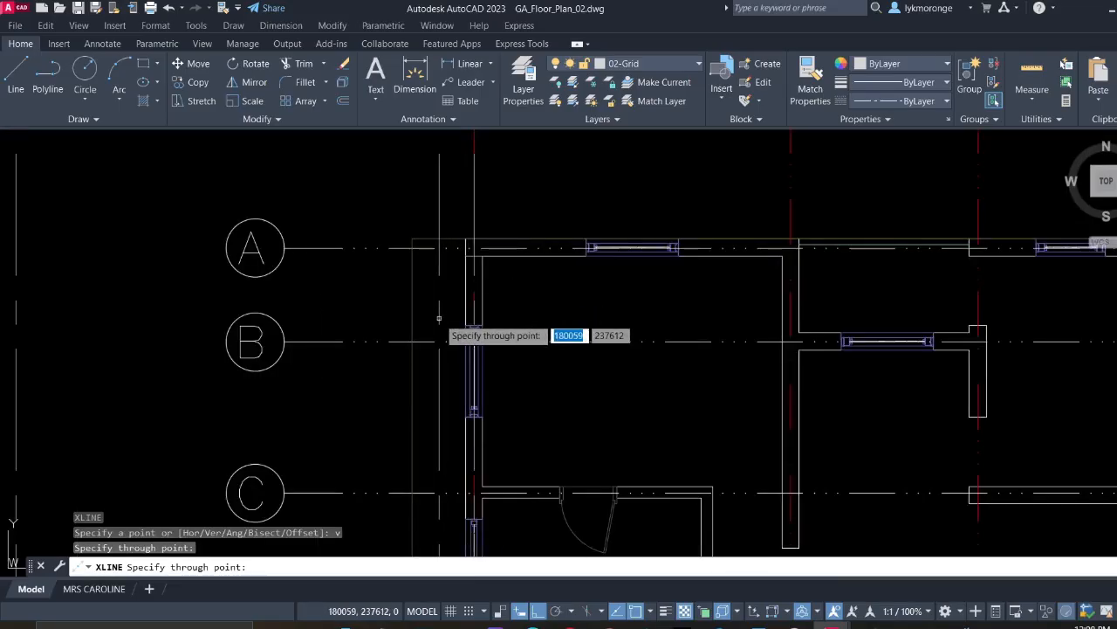
key(Escape)
scroll(492, 267, down, 4)
scroll(492, 259, up, 2)
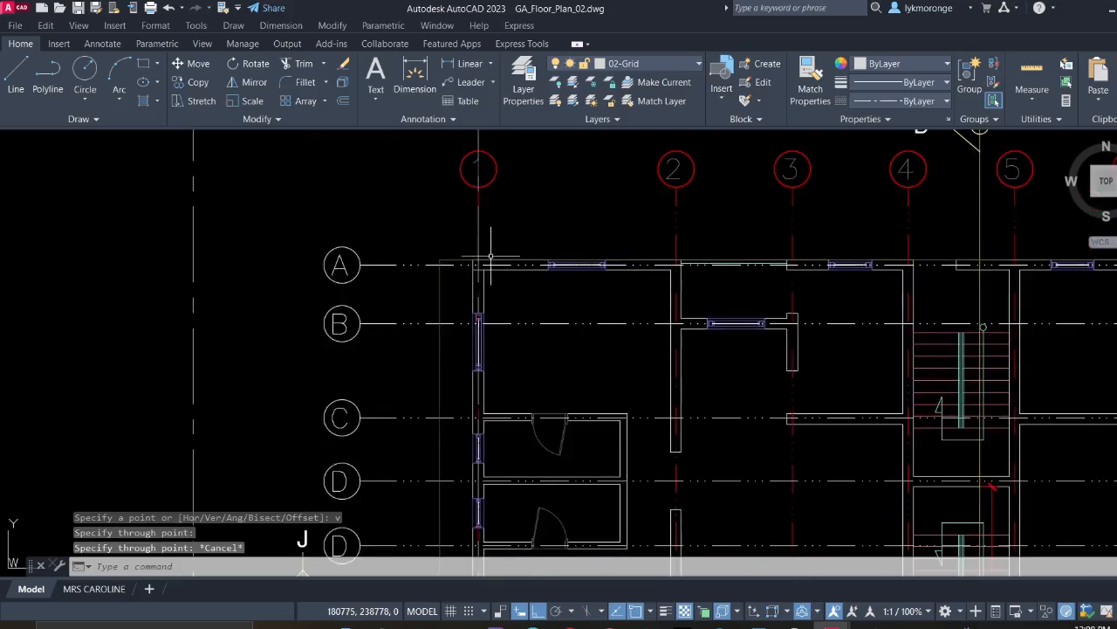
Copy the grid 1 construction line to the wall at grid 2, using the west wall's inner corner as base point
middle_drag(492, 259, 504, 409)
click(536, 236)
click(442, 191)
right_click(434, 204)
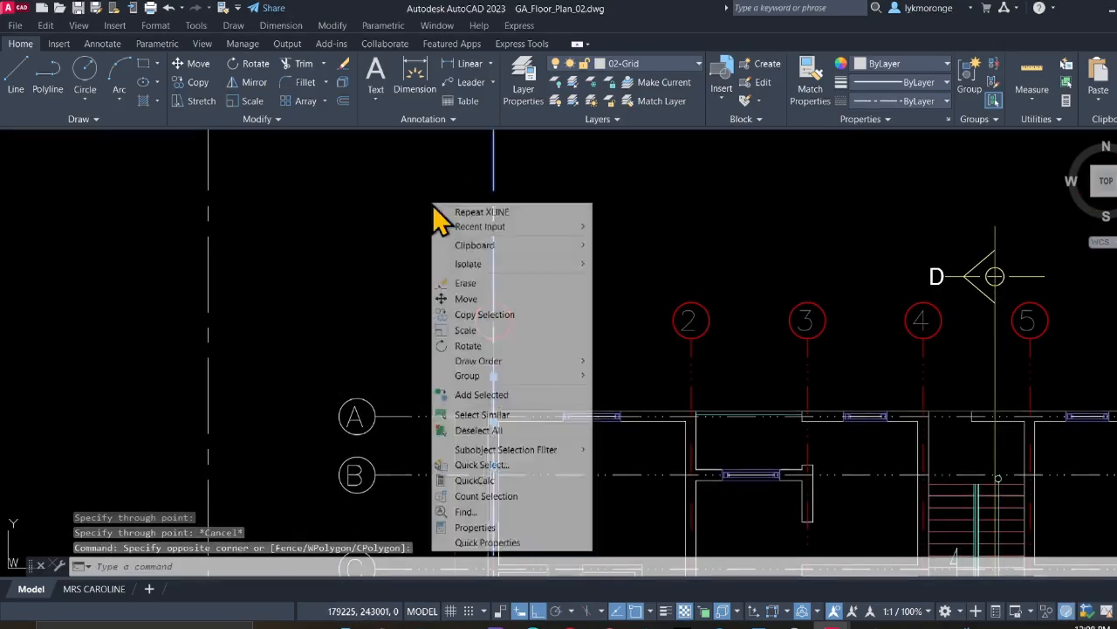
click(457, 315)
scroll(501, 495, up, 3)
middle_drag(509, 412, 529, 628)
scroll(502, 444, up, 2)
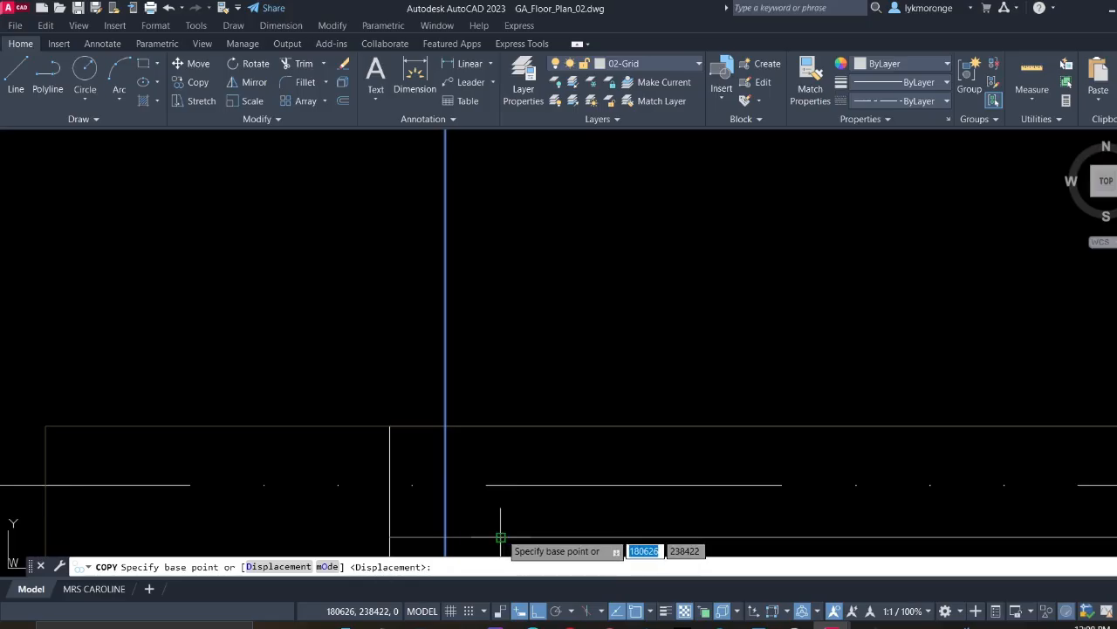
click(500, 510)
scroll(716, 524, down, 2)
middle_drag(716, 524, 509, 356)
scroll(656, 317, down, 4)
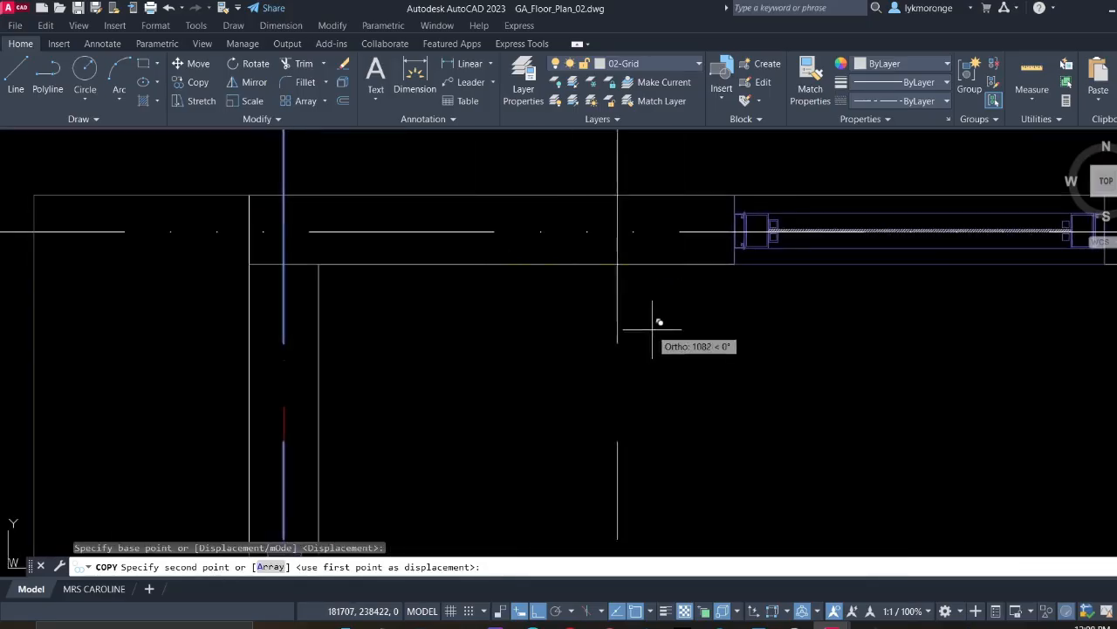
scroll(585, 249, up, 3)
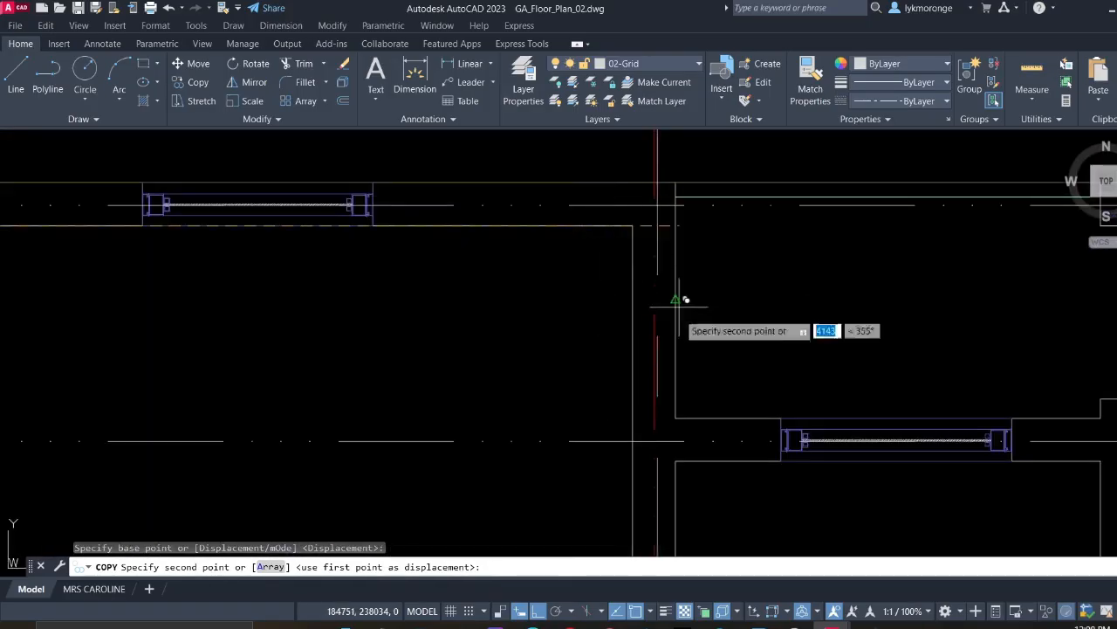
click(682, 410)
Place further copies of the construction line at grids 3 and 4, snapping to the east faces of their walls
scroll(742, 402, down, 3)
scroll(524, 288, up, 2)
scroll(528, 282, up, 4)
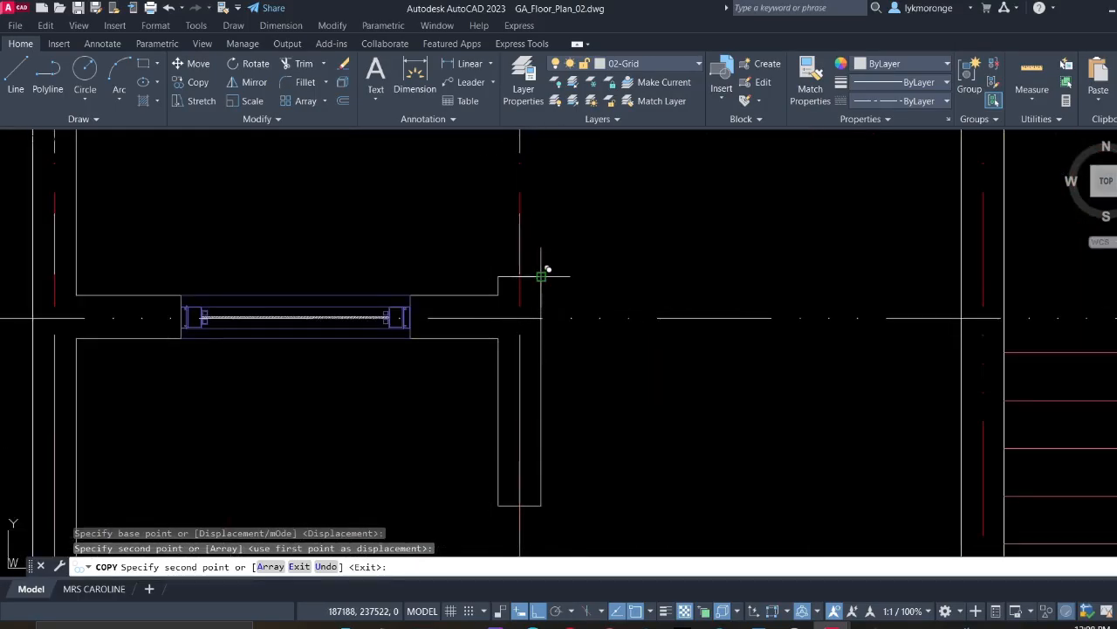
click(541, 276)
scroll(765, 270, down, 5)
scroll(509, 255, up, 5)
scroll(552, 211, up, 2)
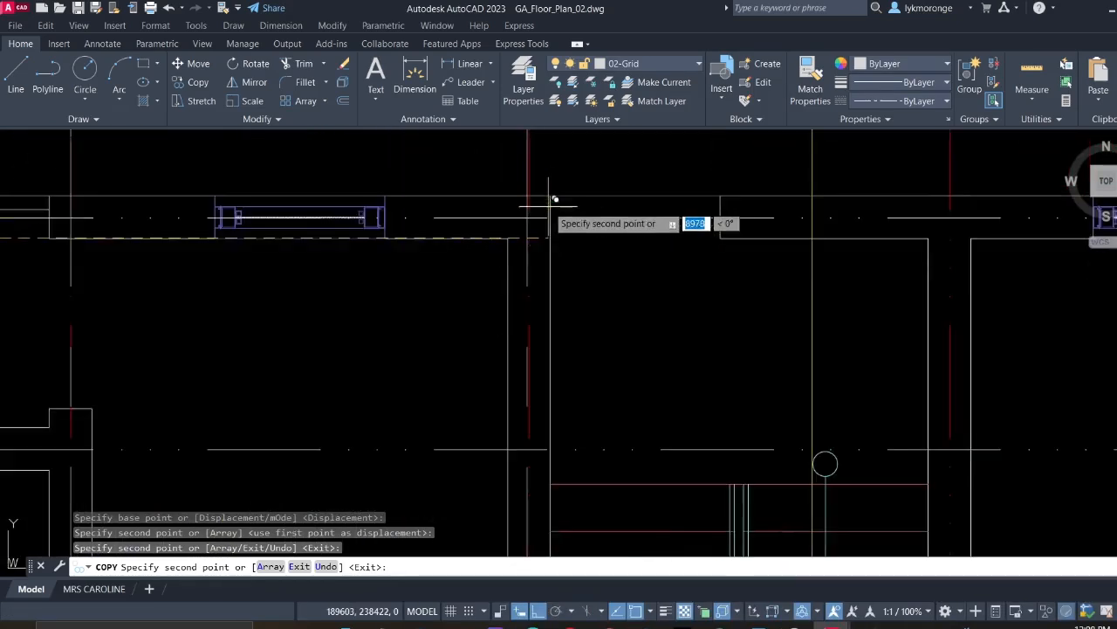
click(547, 197)
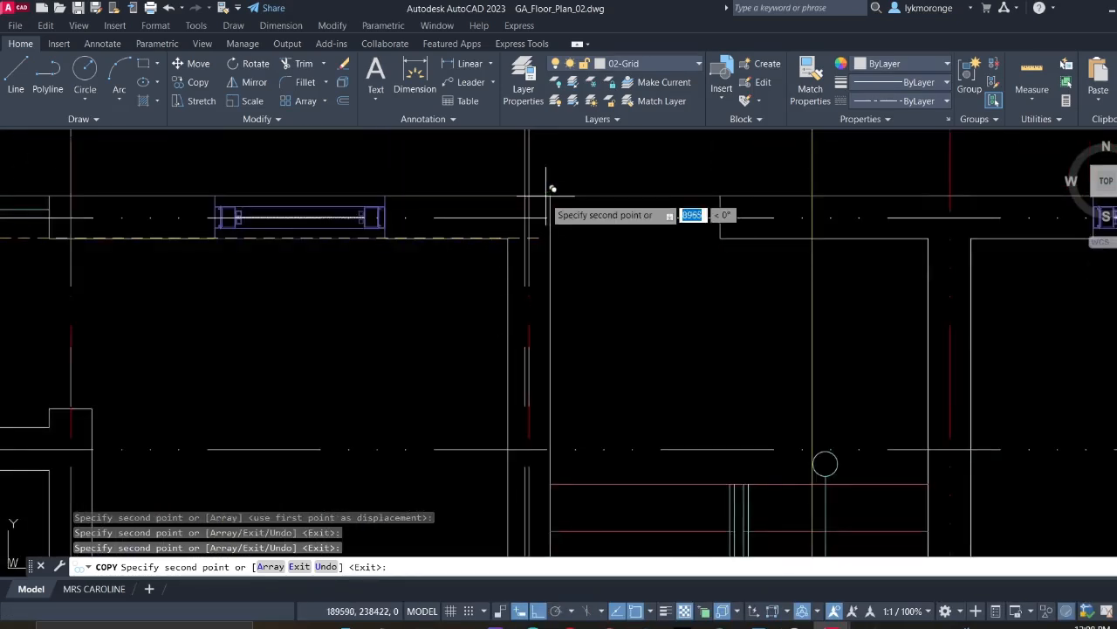
Place copies of the construction line on the walls at grids 5 and 6, referenced to their east faces
scroll(641, 269, down, 7)
middle_drag(693, 278, 454, 246)
scroll(497, 232, up, 5)
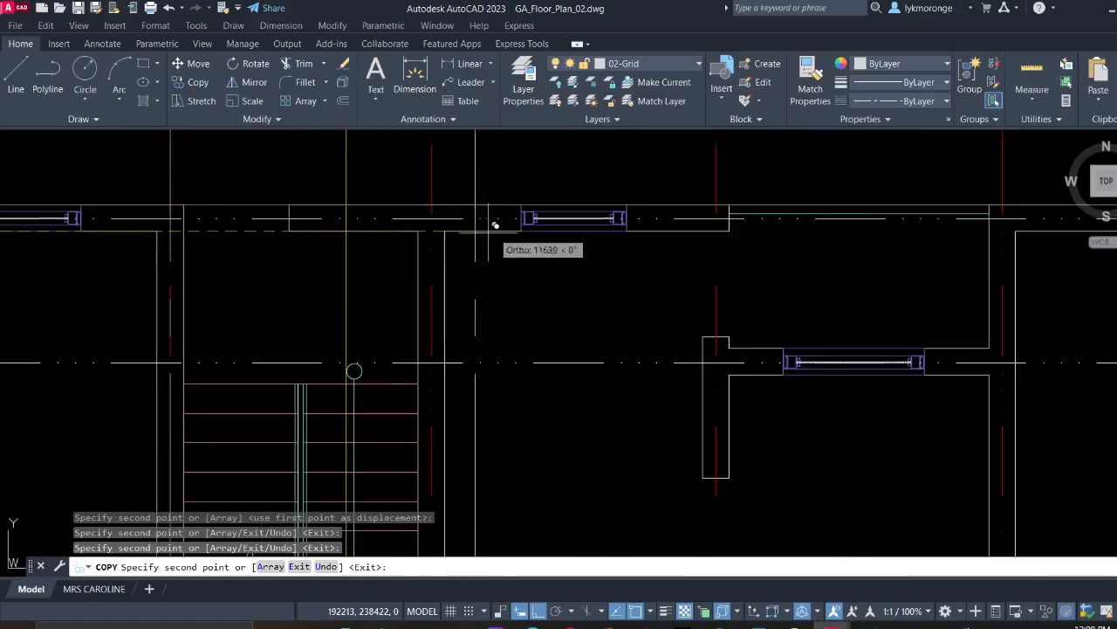
scroll(488, 222, up, 5)
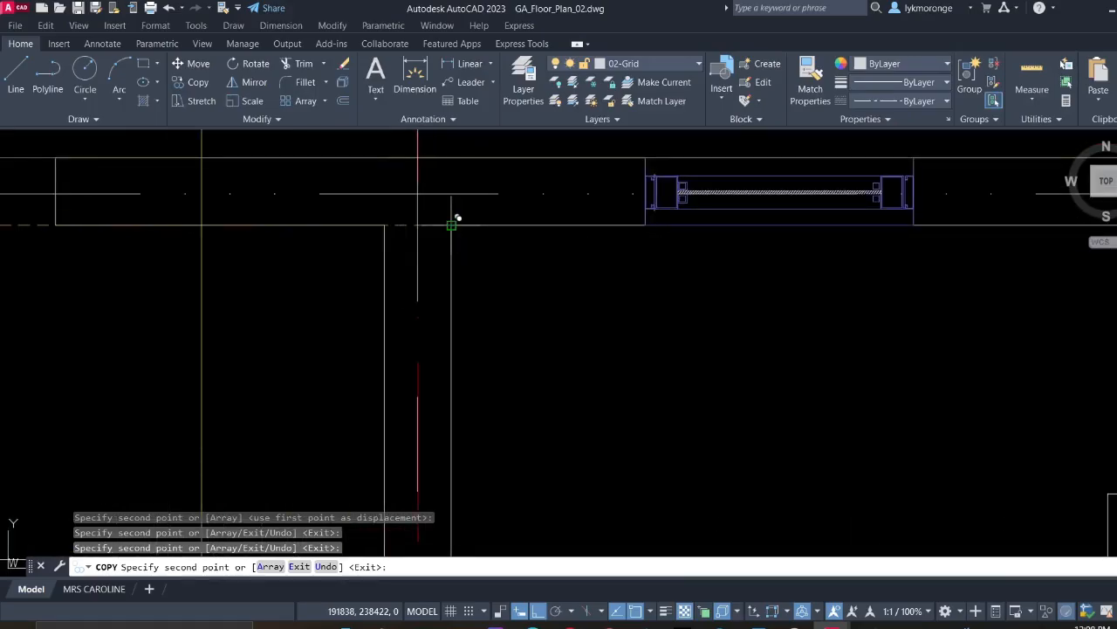
click(451, 224)
scroll(451, 225, down, 6)
scroll(690, 267, up, 3)
scroll(448, 224, up, 3)
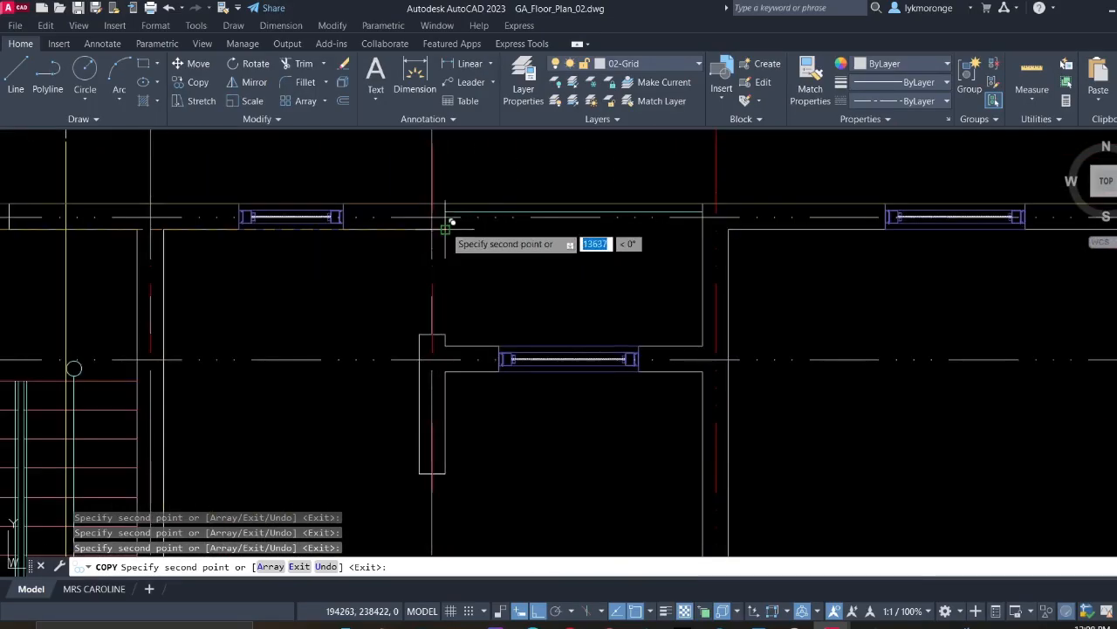
Place copies of the construction line on the walls at grids 7 and 8, referenced to their east faces
middle_drag(681, 274, 449, 291)
scroll(506, 234, up, 5)
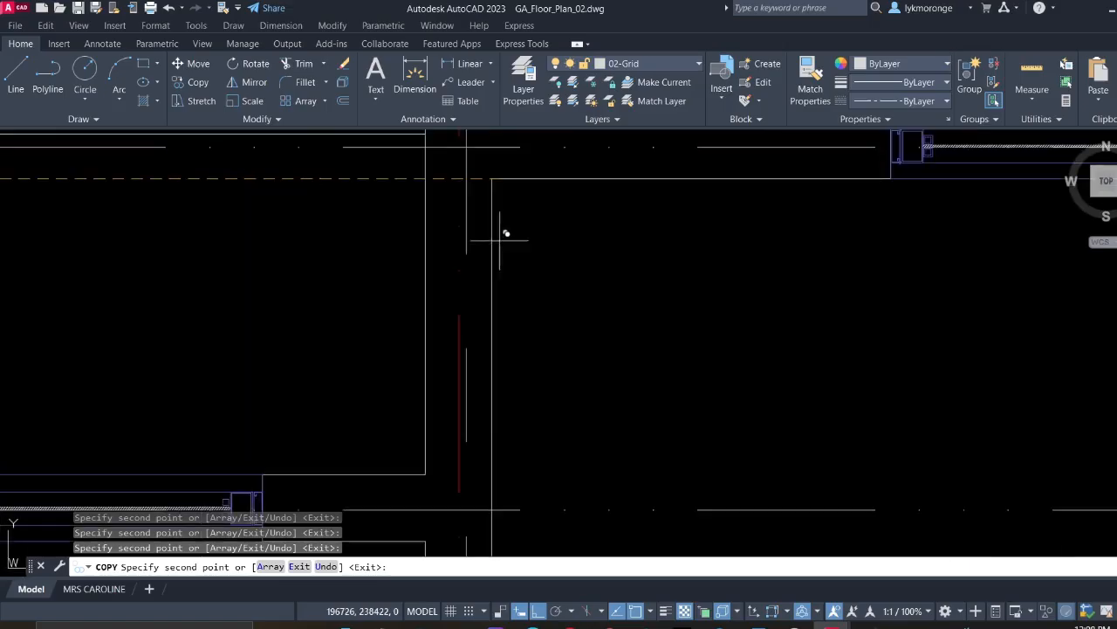
scroll(614, 234, down, 3)
middle_drag(646, 279, 420, 285)
scroll(571, 226, up, 1)
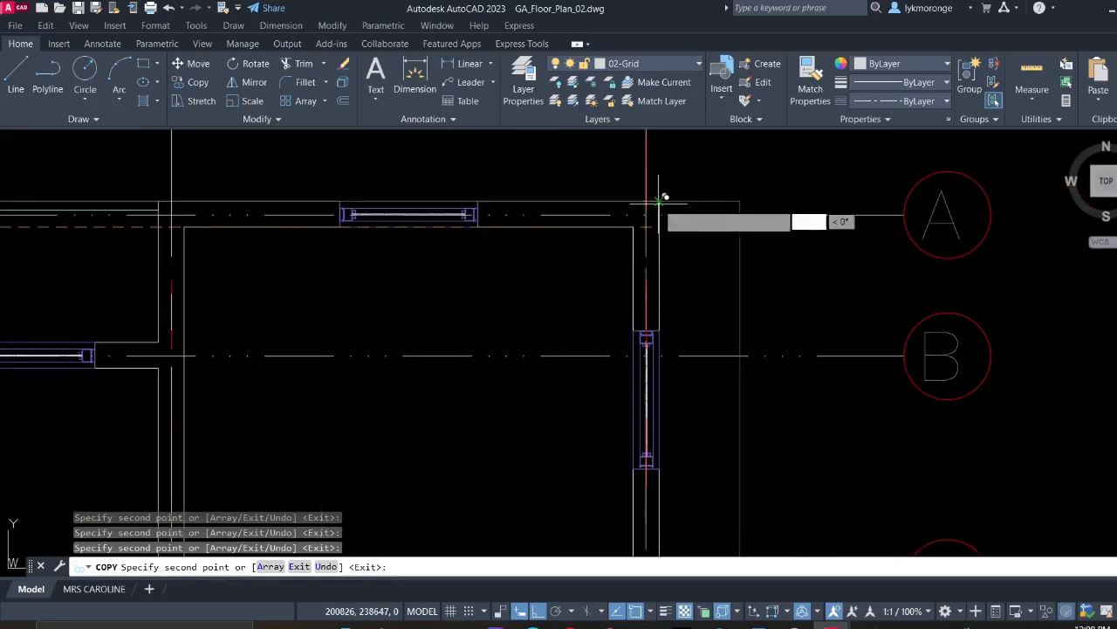
scroll(571, 295, down, 7)
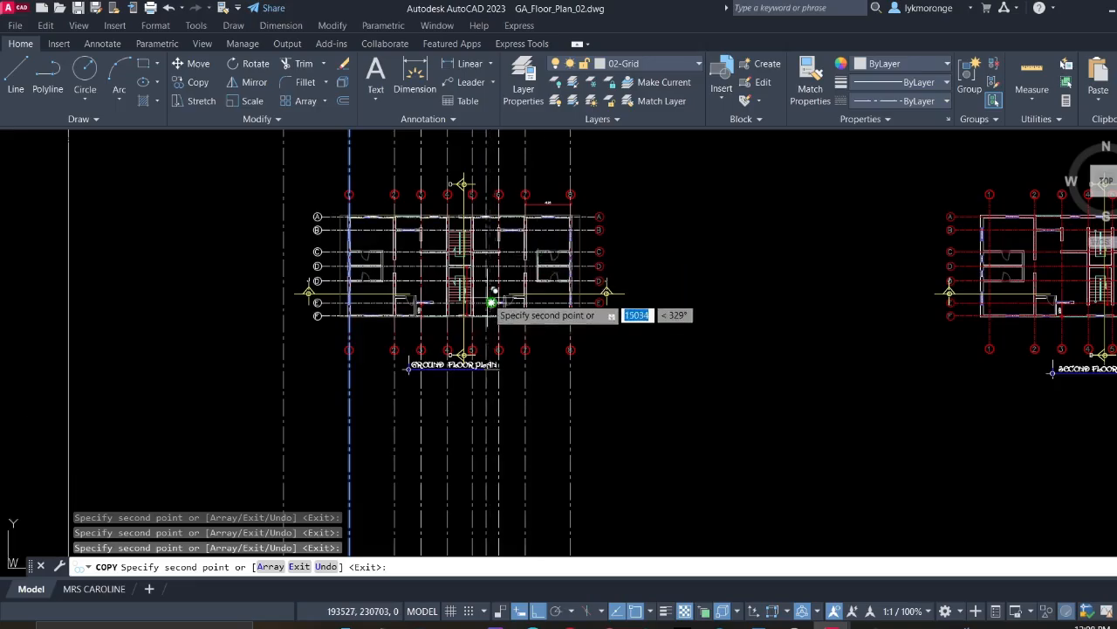
Check the ground floor walls between grids 6 and 7 and around the west rooms for missing vertical grid lines, and end the copying
scroll(491, 288, up, 3)
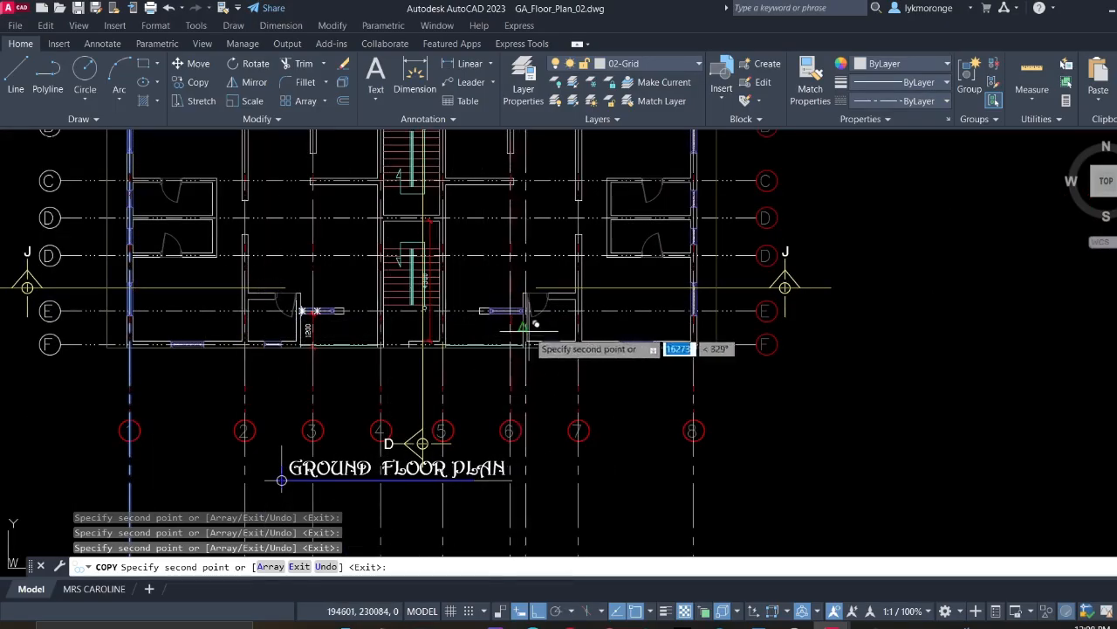
scroll(529, 320, up, 8)
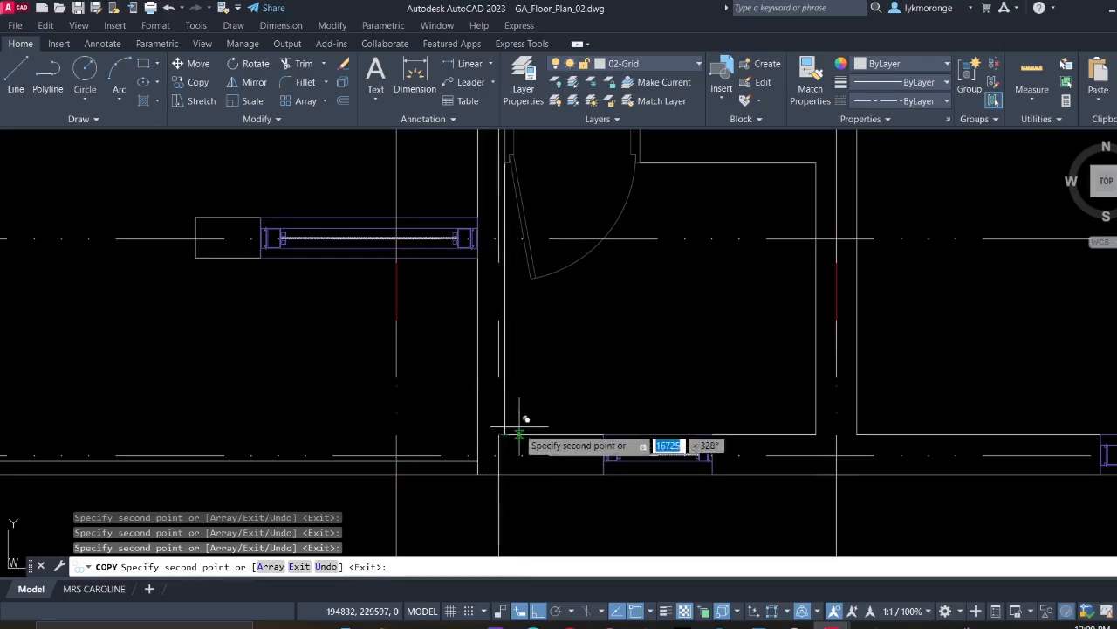
scroll(520, 415, down, 4)
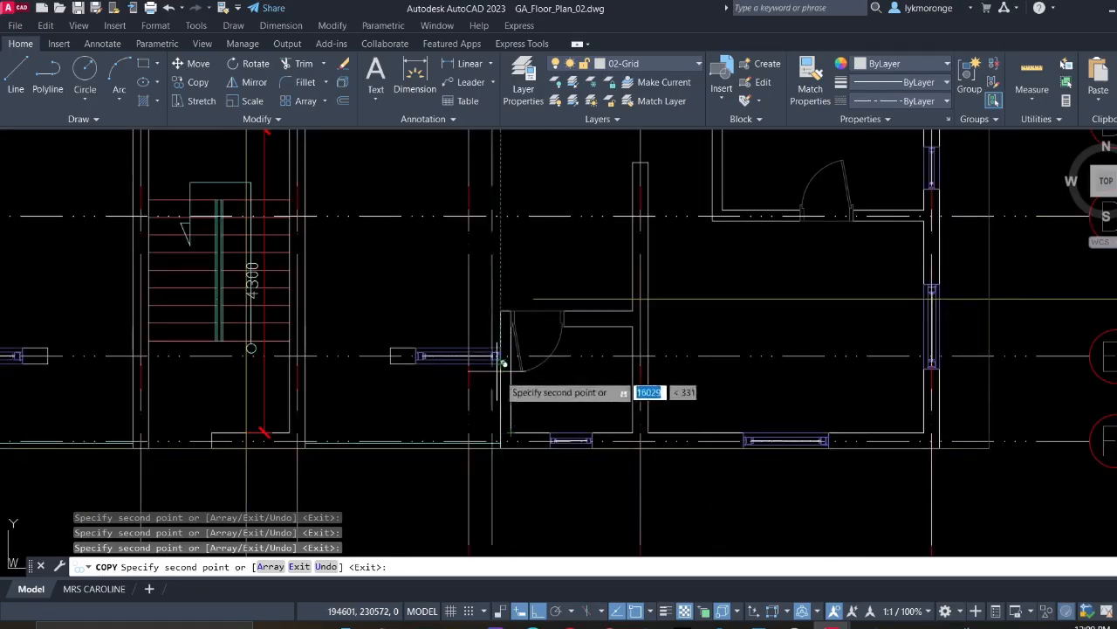
scroll(708, 430, down, 5)
middle_drag(708, 429, 698, 401)
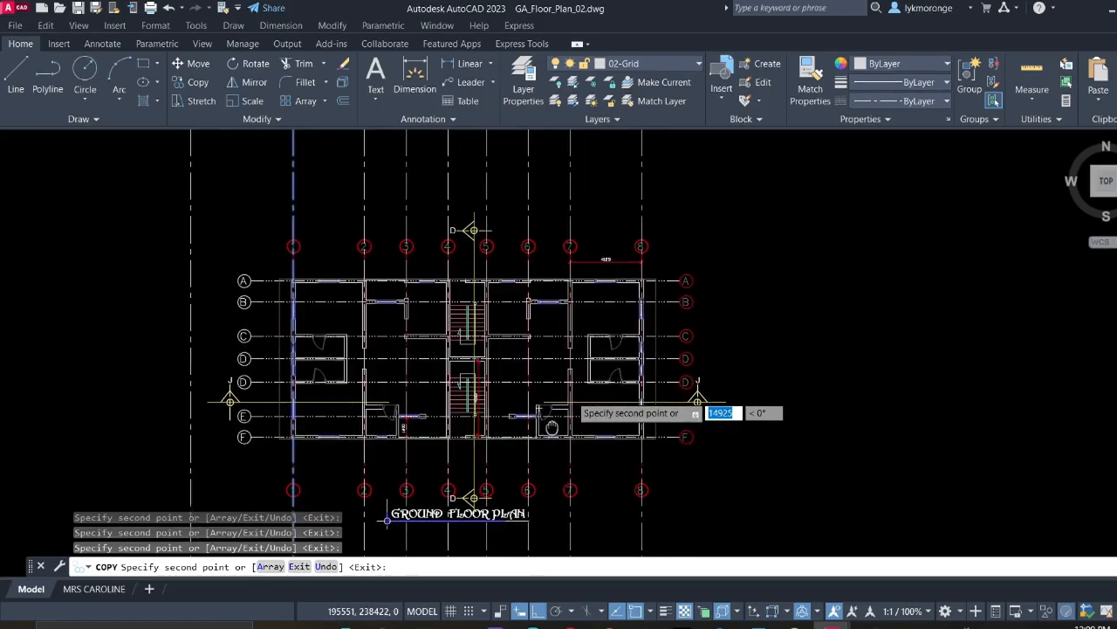
middle_drag(552, 427, 573, 369)
scroll(315, 276, up, 1)
scroll(315, 276, up, 3)
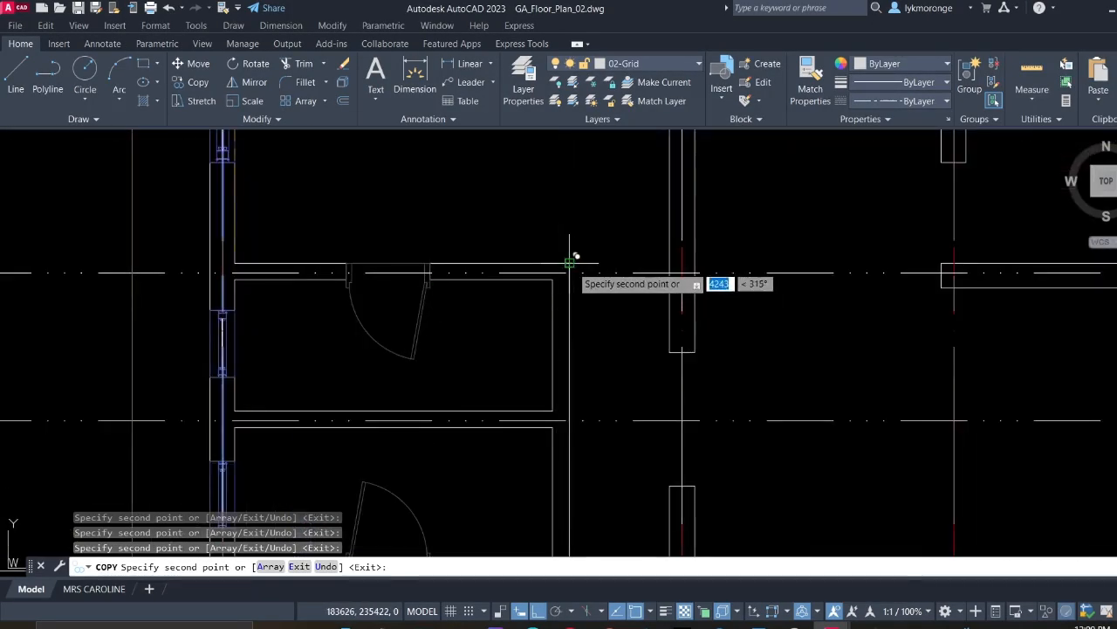
scroll(367, 298, down, 2)
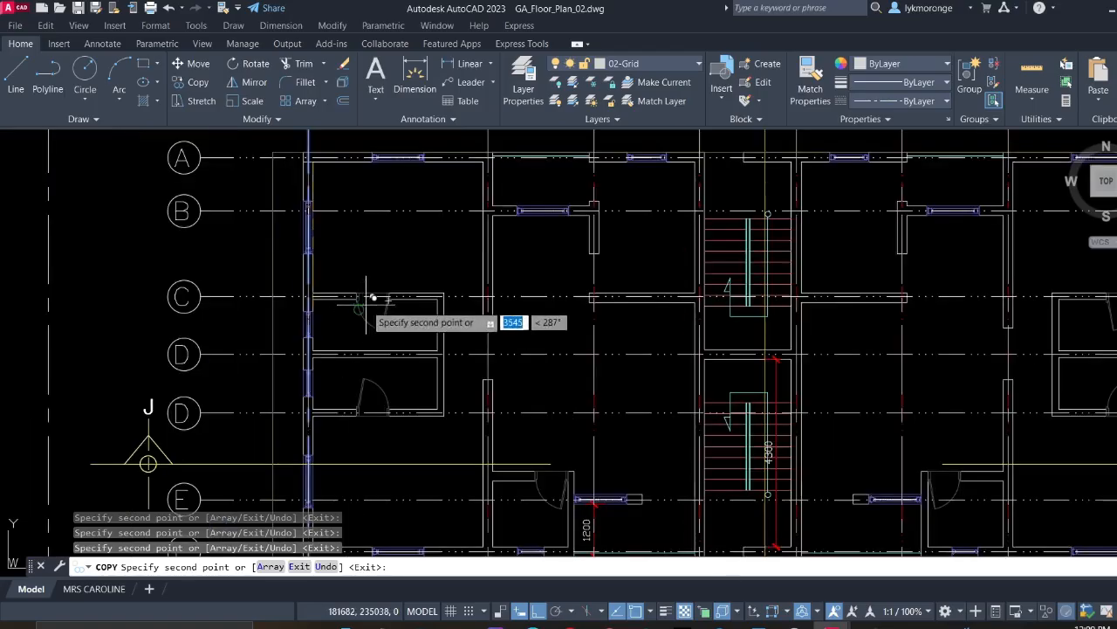
scroll(390, 297, down, 3)
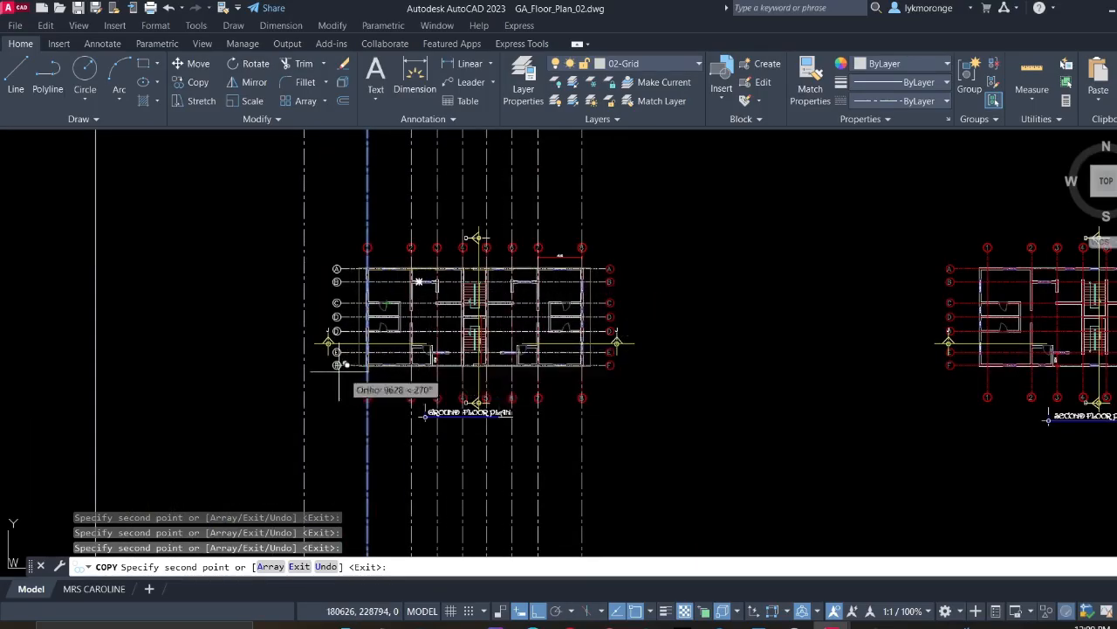
key(Escape)
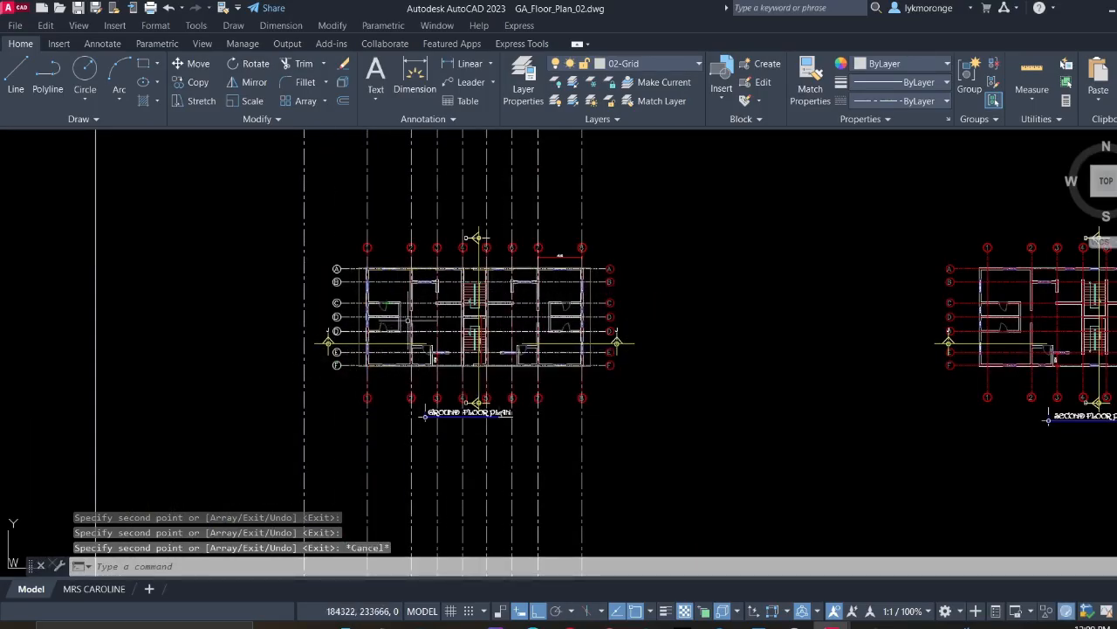
Erase the spare vertical construction lines west of the ground floor plan
scroll(397, 251, up, 2)
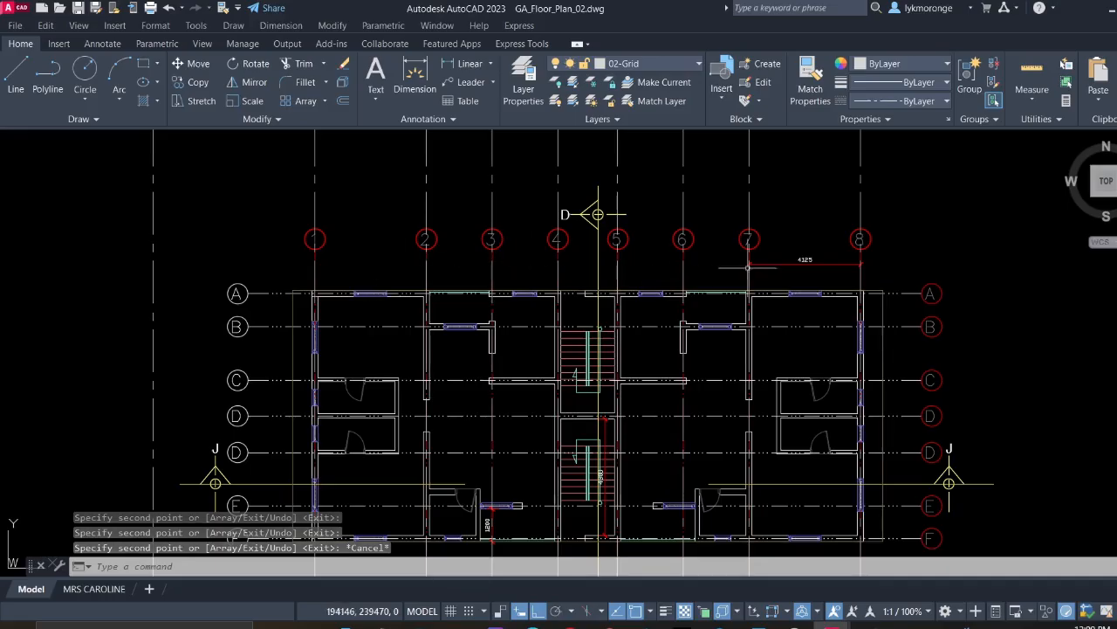
scroll(725, 267, down, 2)
middle_drag(617, 424, 406, 439)
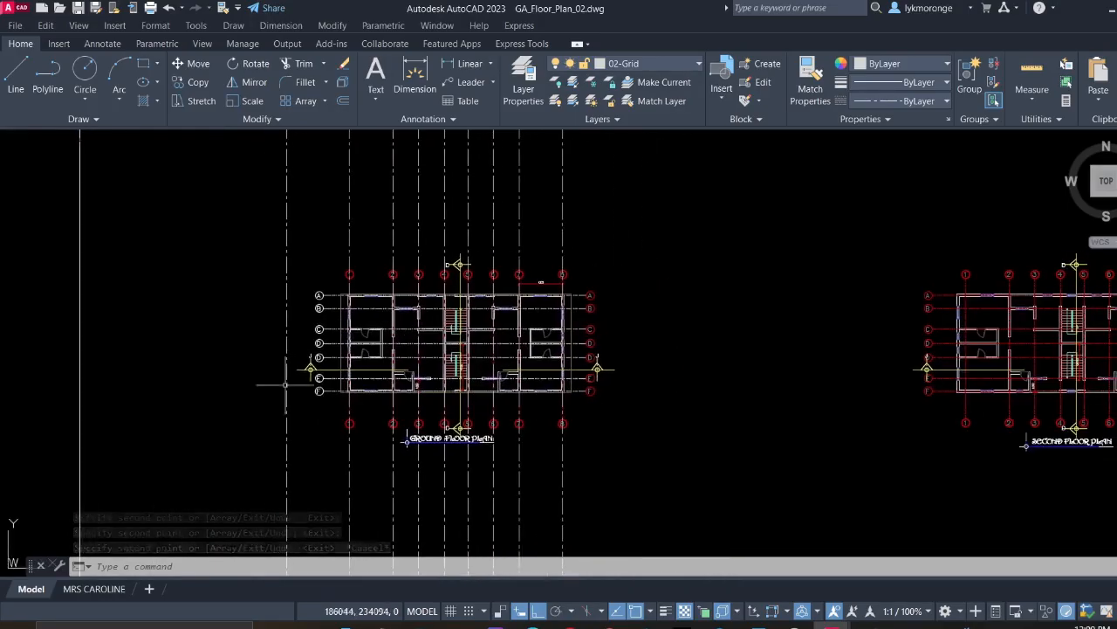
click(303, 472)
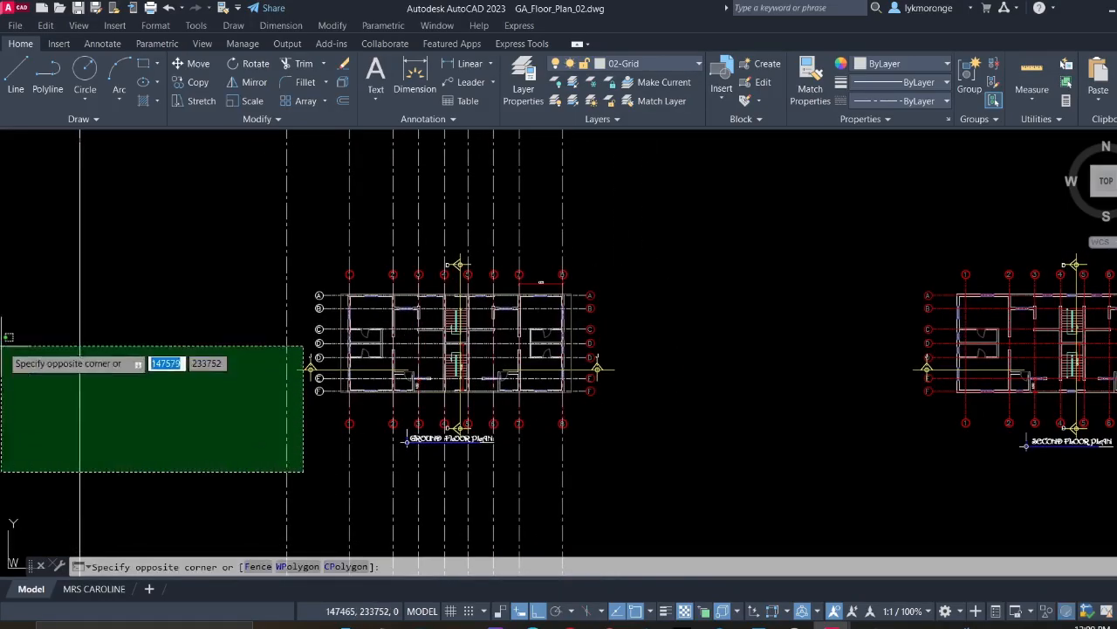
click(21, 339)
key(Delete)
scroll(114, 342, down, 2)
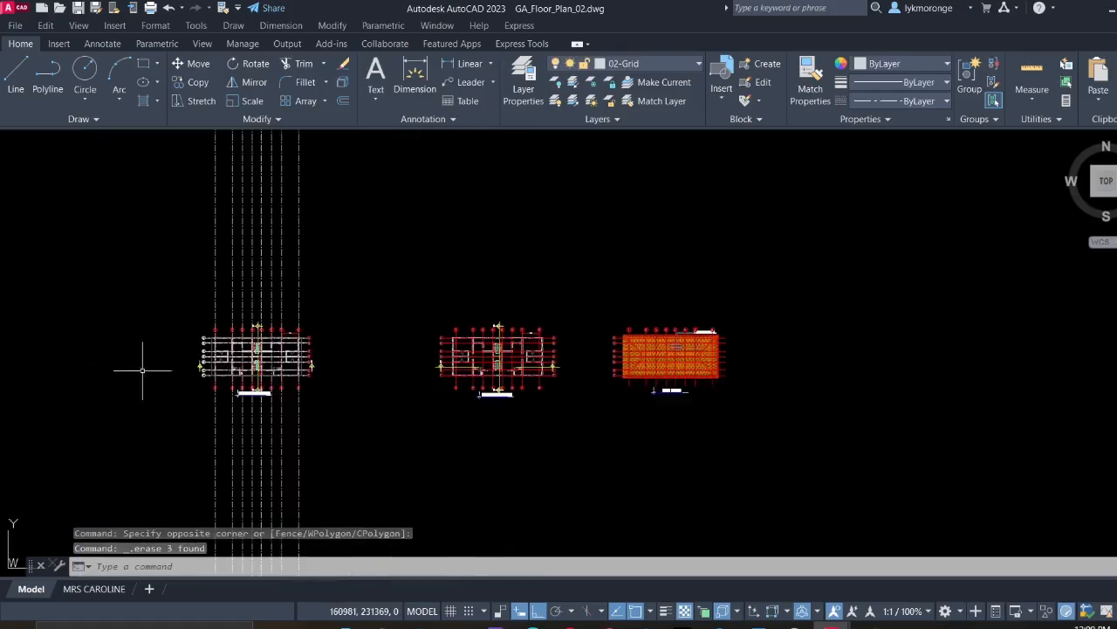
middle_drag(177, 371, 245, 371)
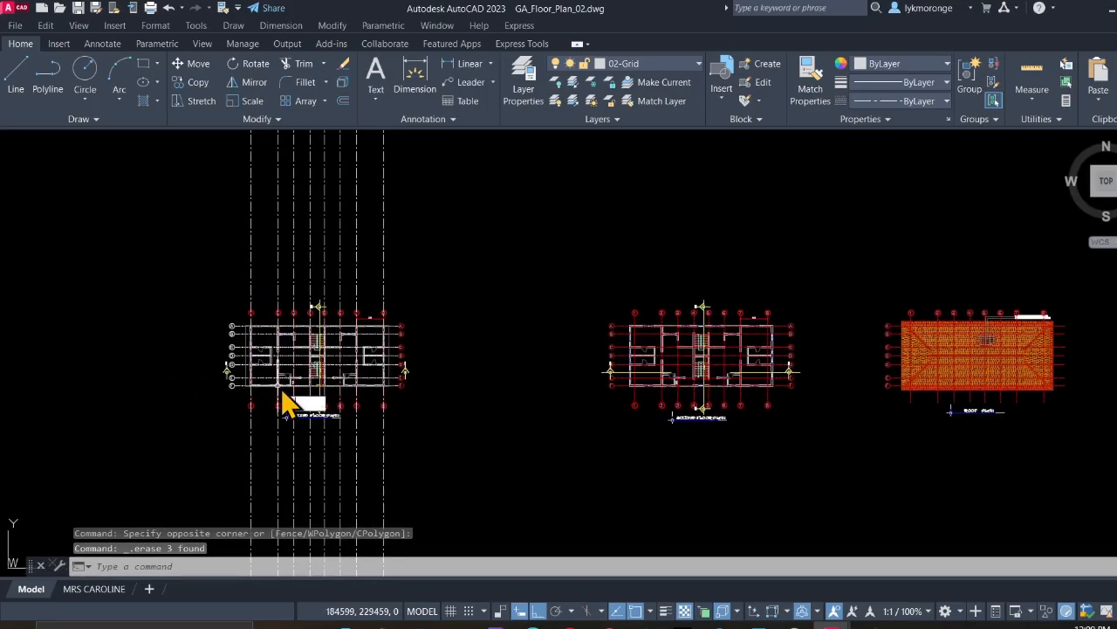
text(cl)
key(Return)
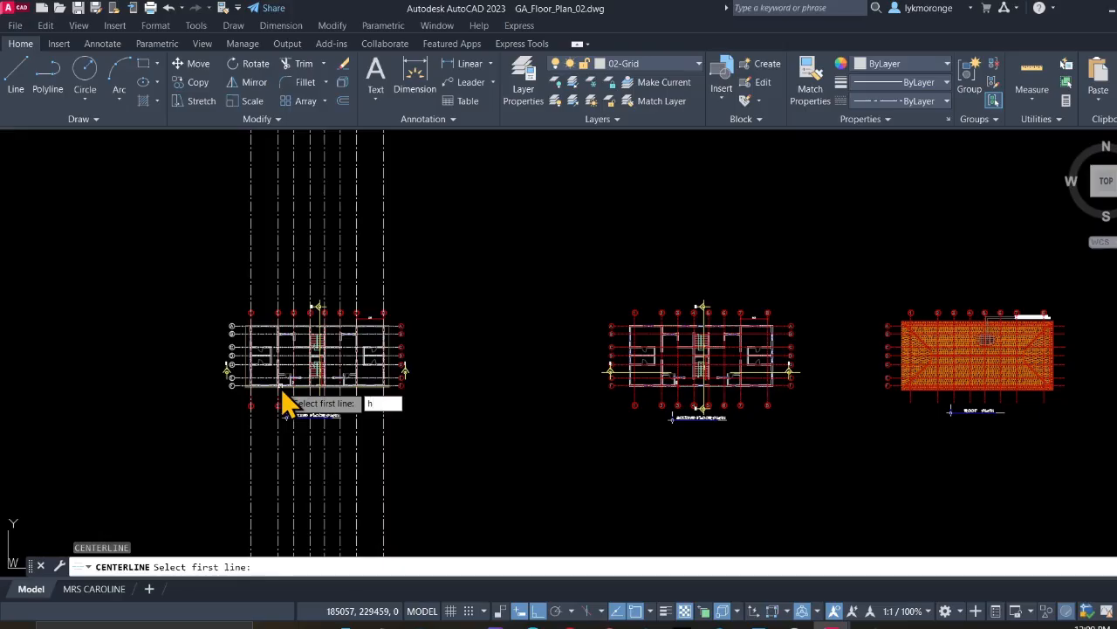
key(Return)
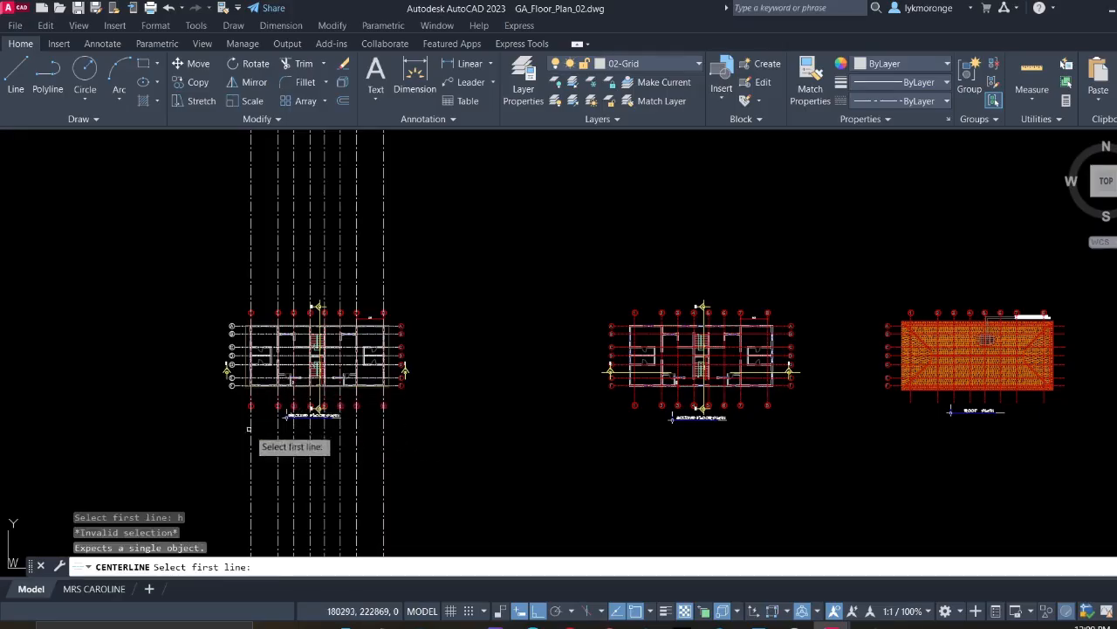
key(Escape)
text(xl)
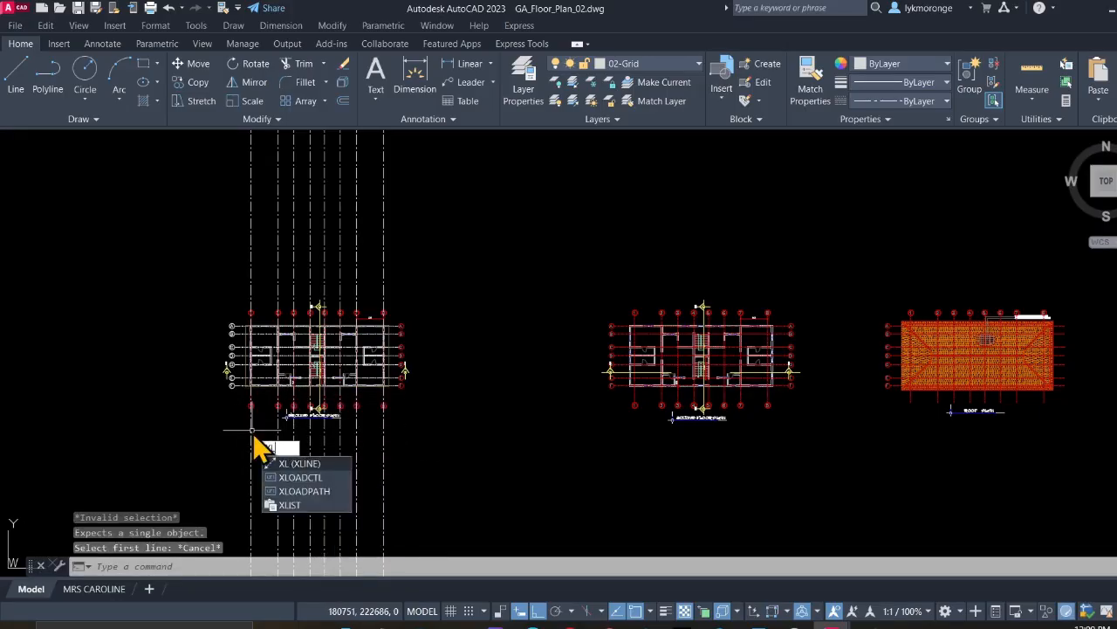
key(Return)
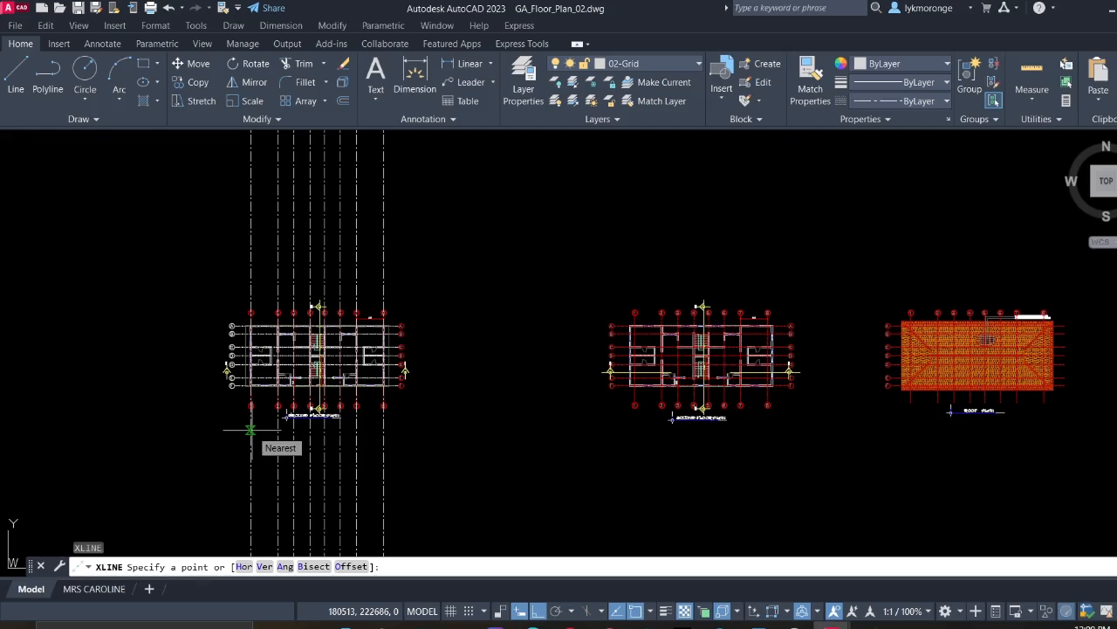
text(h)
key(Return)
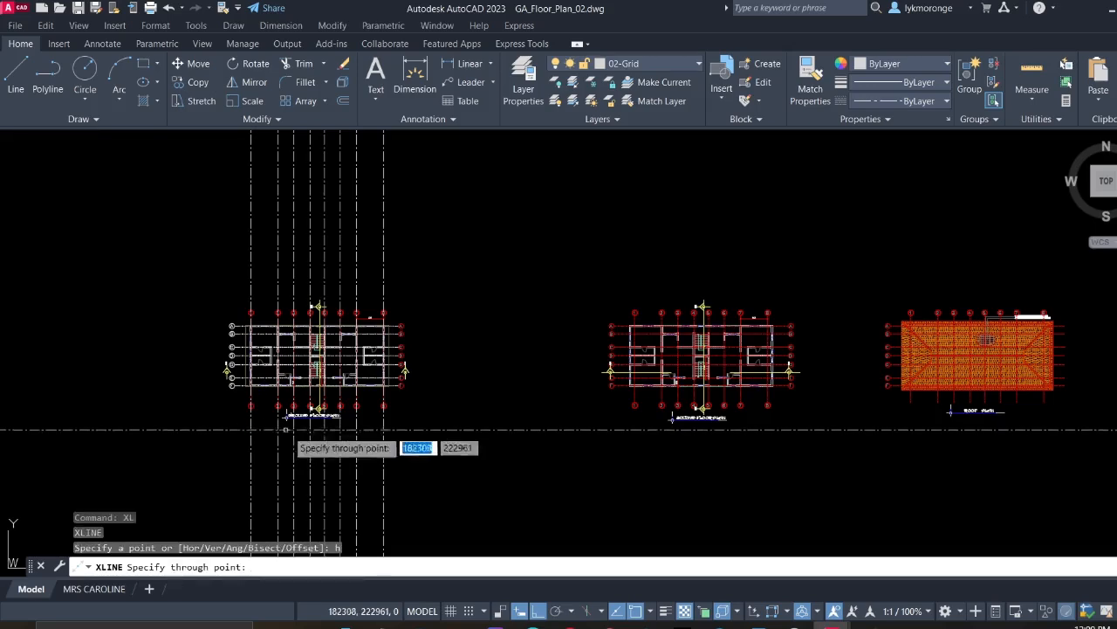
scroll(285, 397, up, 10)
scroll(286, 408, up, 5)
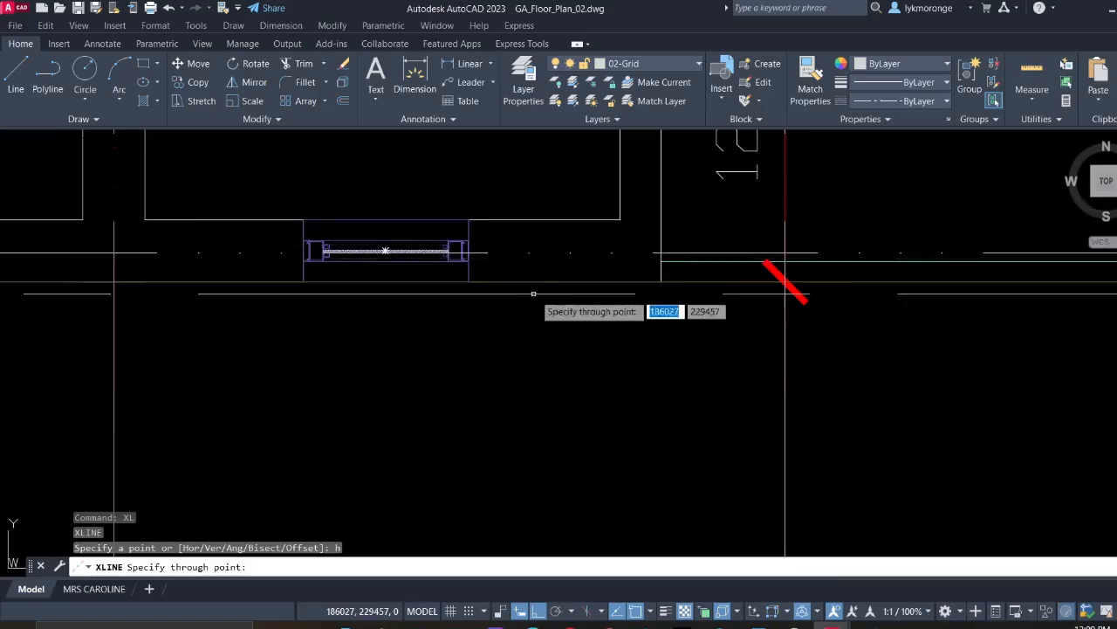
key(Escape)
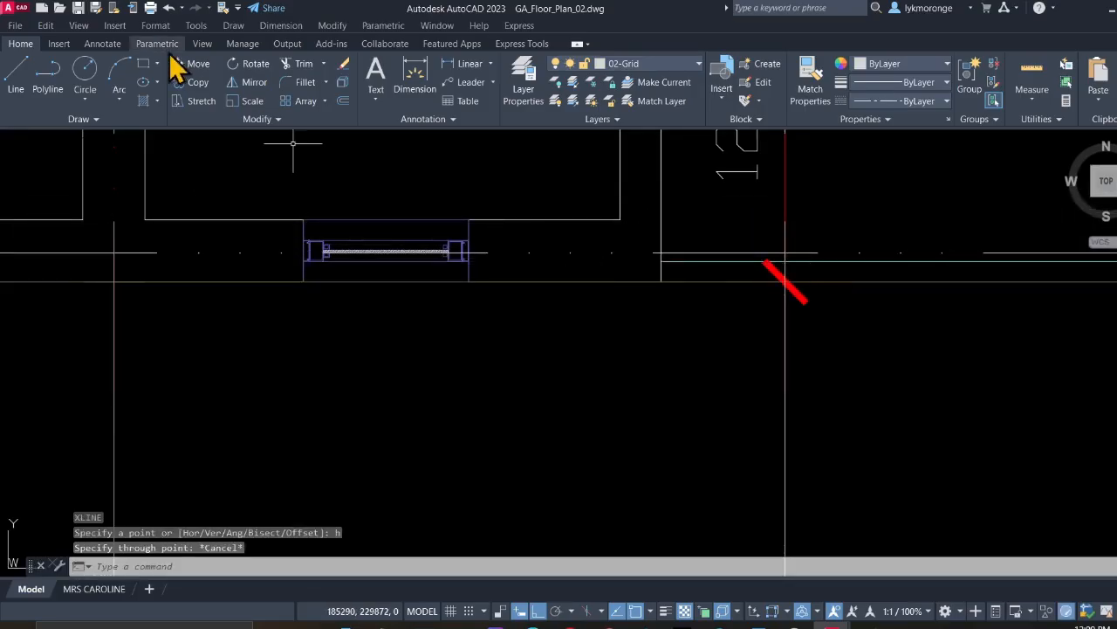
Draw a short vertical helper line across the south wall's thickness at grid F, from the inner corner to the outer face
click(31, 74)
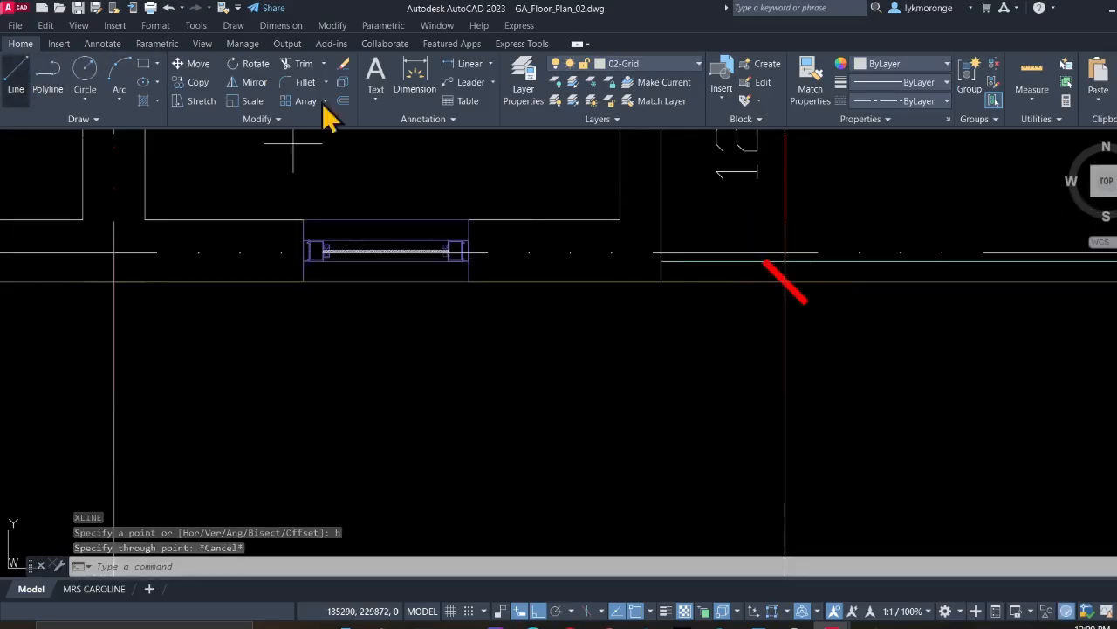
click(620, 219)
click(618, 281)
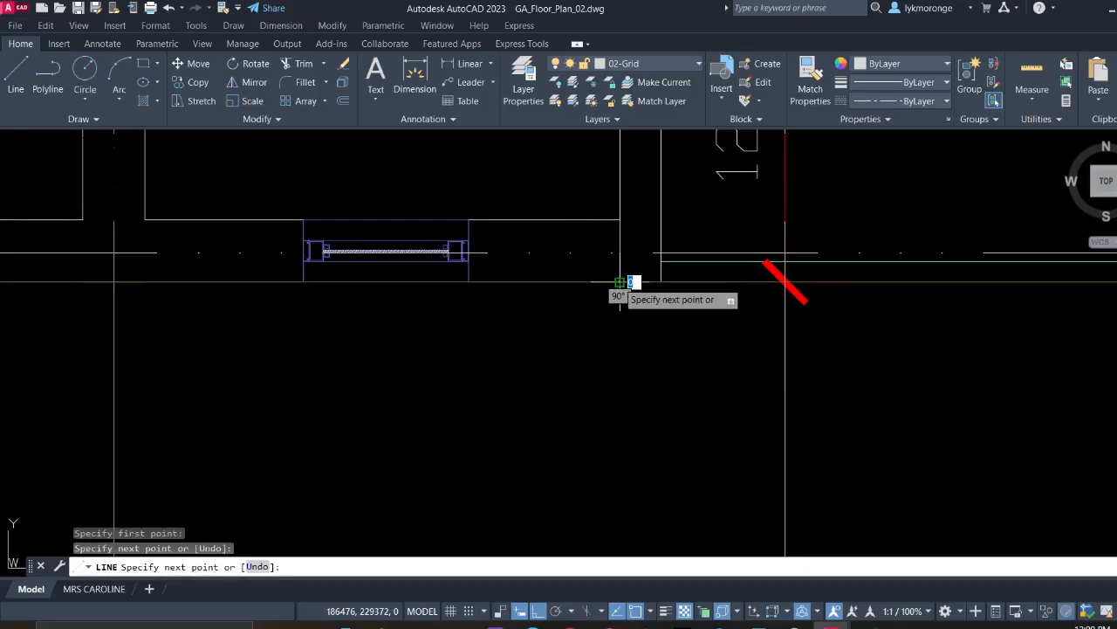
key(Escape)
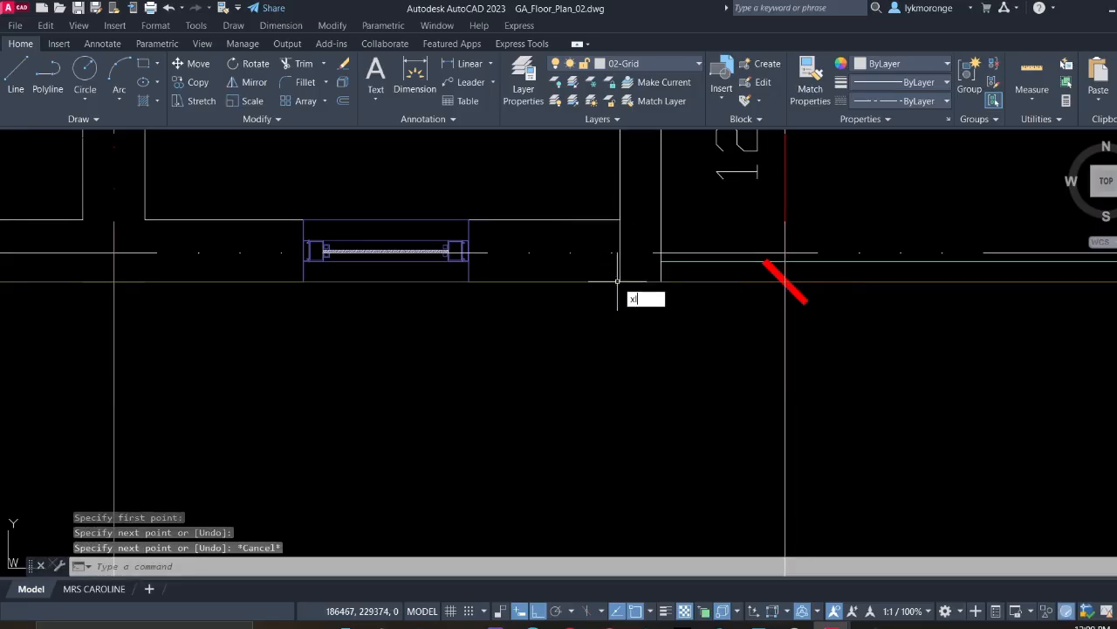
Draw a horizontal construction line through the midpoint of the helper line, along the centre of the south wall at grid F
text(XL)
key(Return)
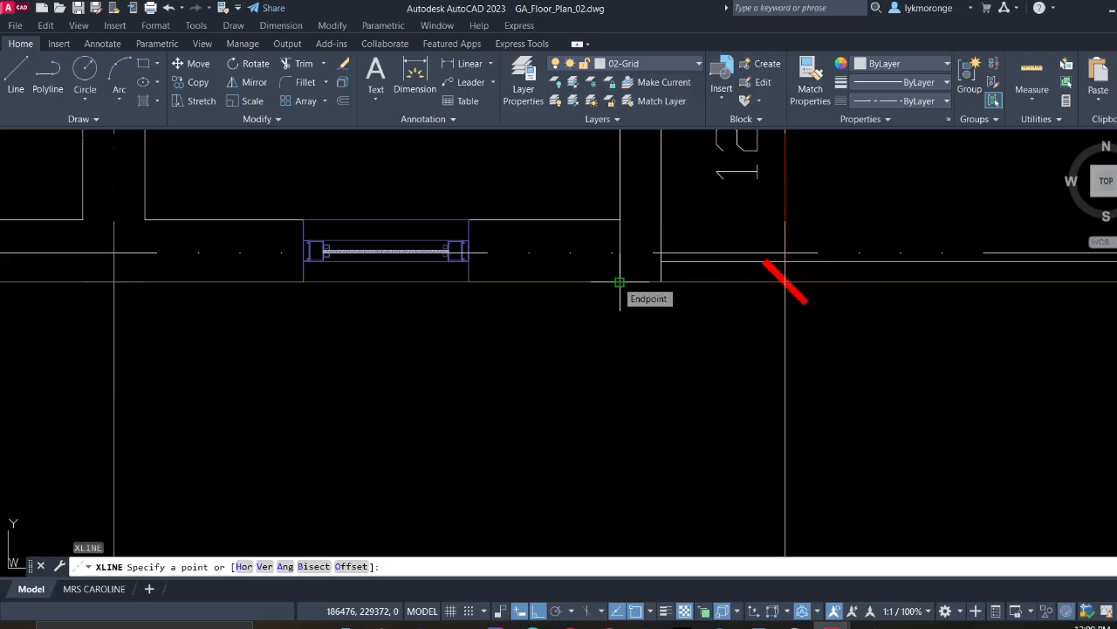
text(h)
key(Return)
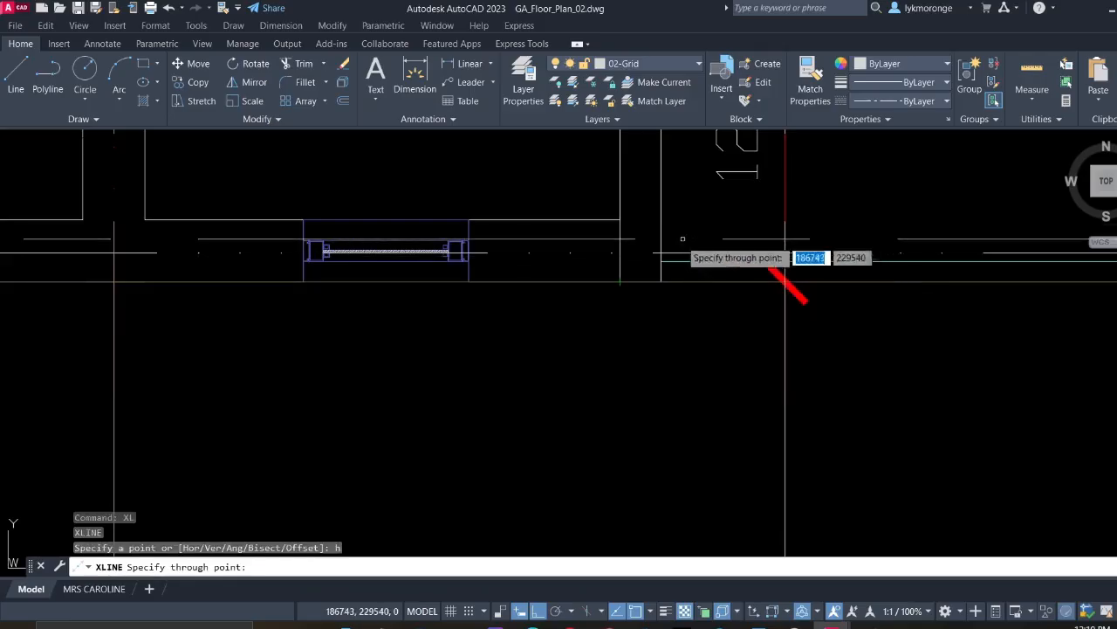
click(784, 281)
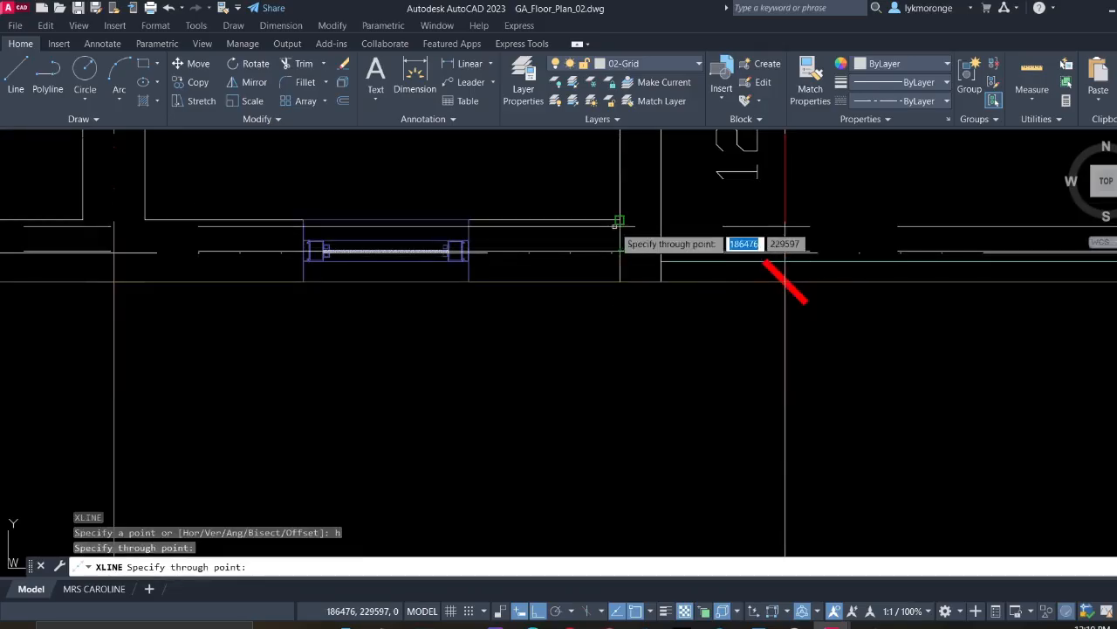
scroll(720, 259, down, 1)
scroll(618, 200, down, 4)
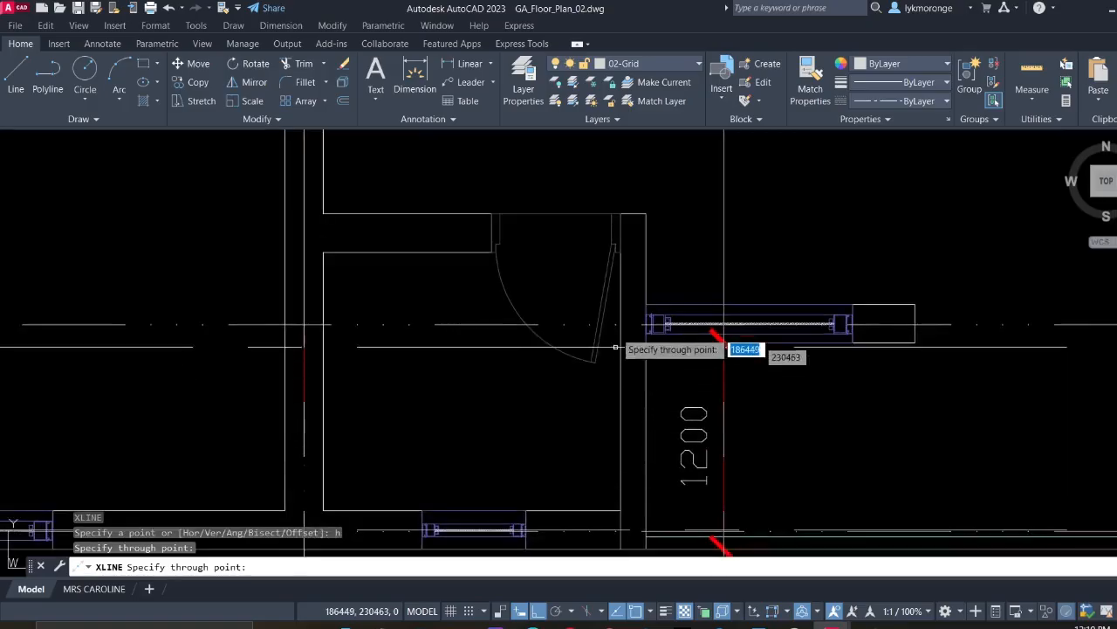
scroll(553, 306, up, 2)
scroll(584, 399, down, 2)
key(Escape)
Copy the grid F construction line from the south wall's inner corner at grid 5 to the wall between the staircases at the upper grid D
scroll(584, 400, up, 5)
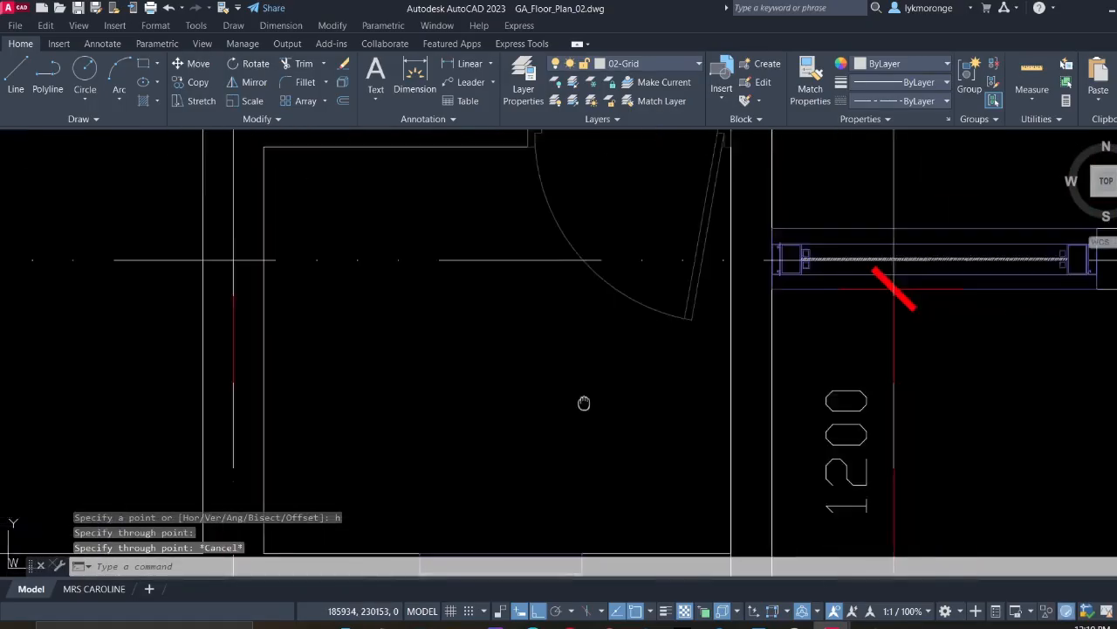
scroll(700, 255, down, 5)
scroll(576, 371, up, 3)
click(374, 354)
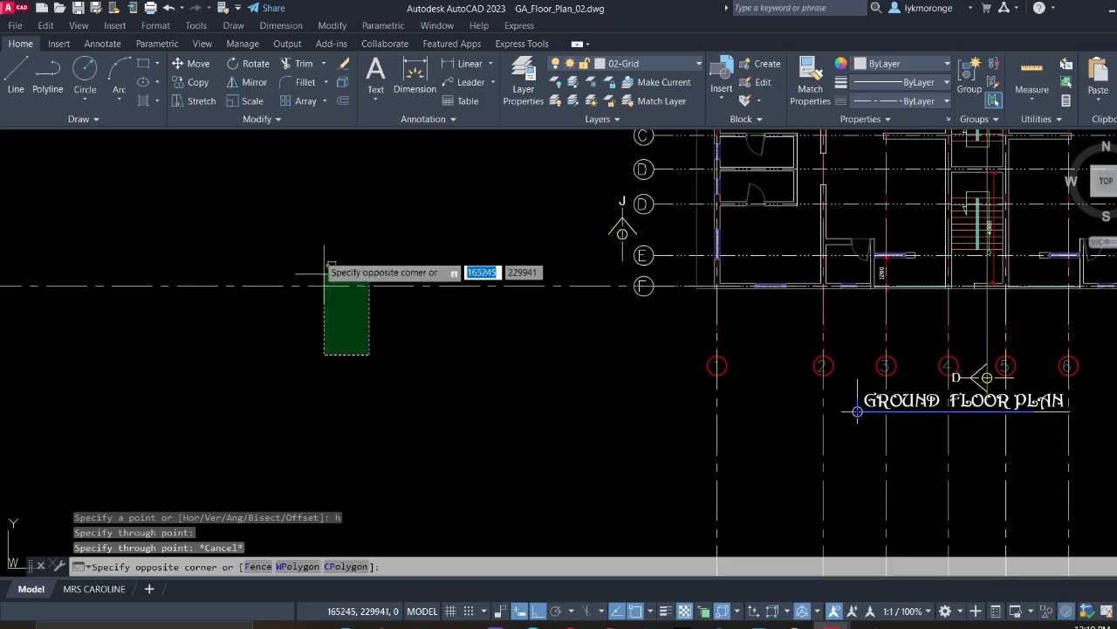
right_click(306, 234)
click(439, 354)
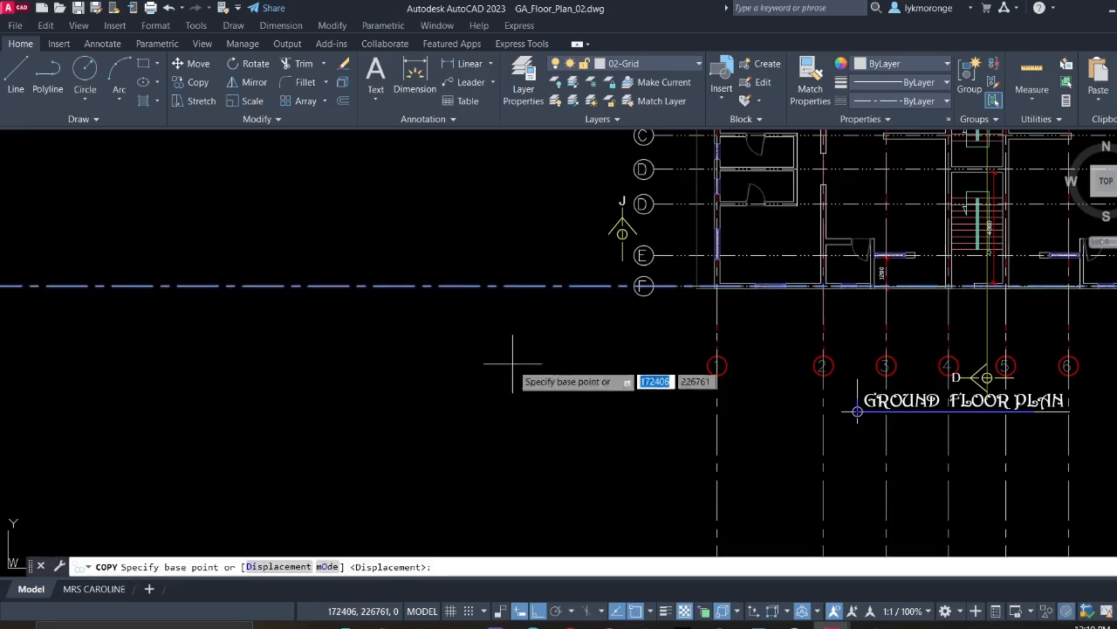
middle_drag(785, 349, 247, 390)
scroll(470, 330, up, 6)
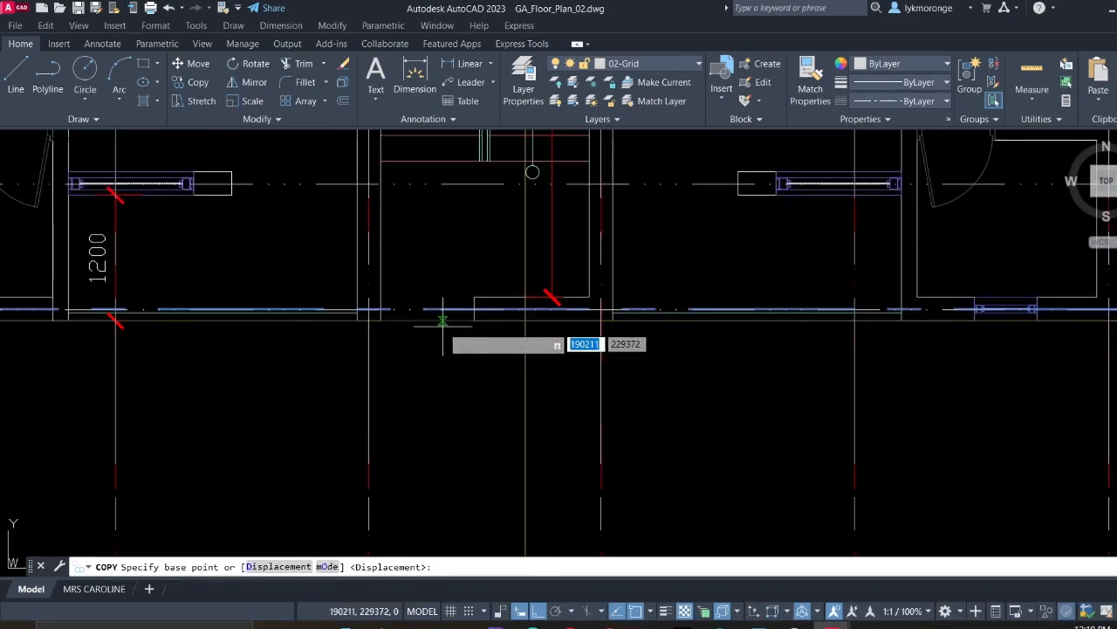
scroll(442, 321, up, 2)
scroll(612, 310, up, 3)
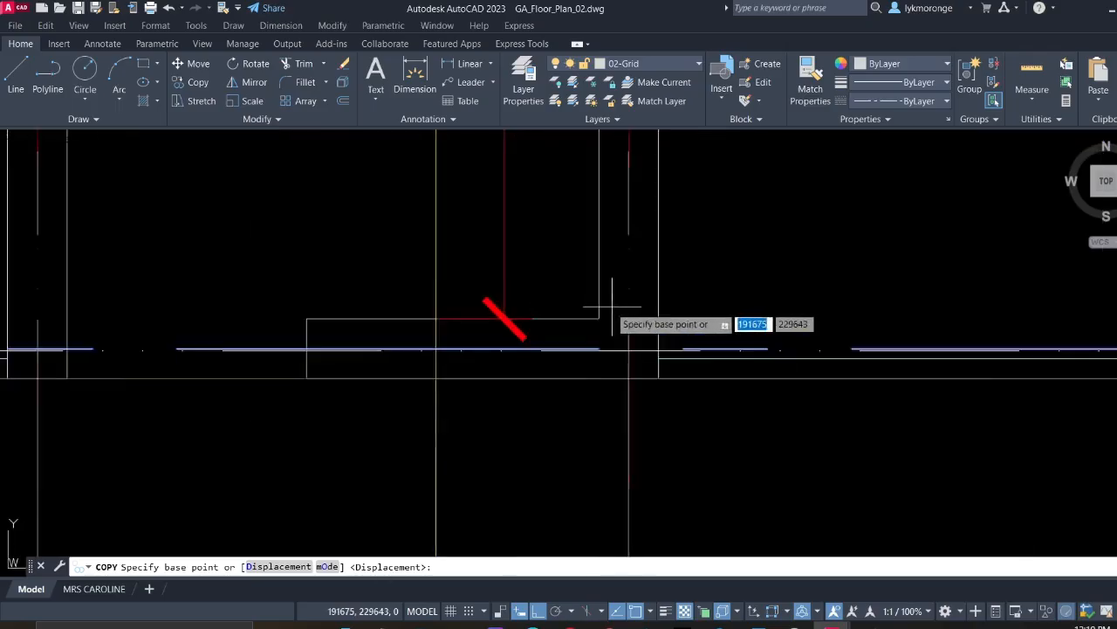
scroll(612, 305, up, 2)
scroll(590, 325, up, 4)
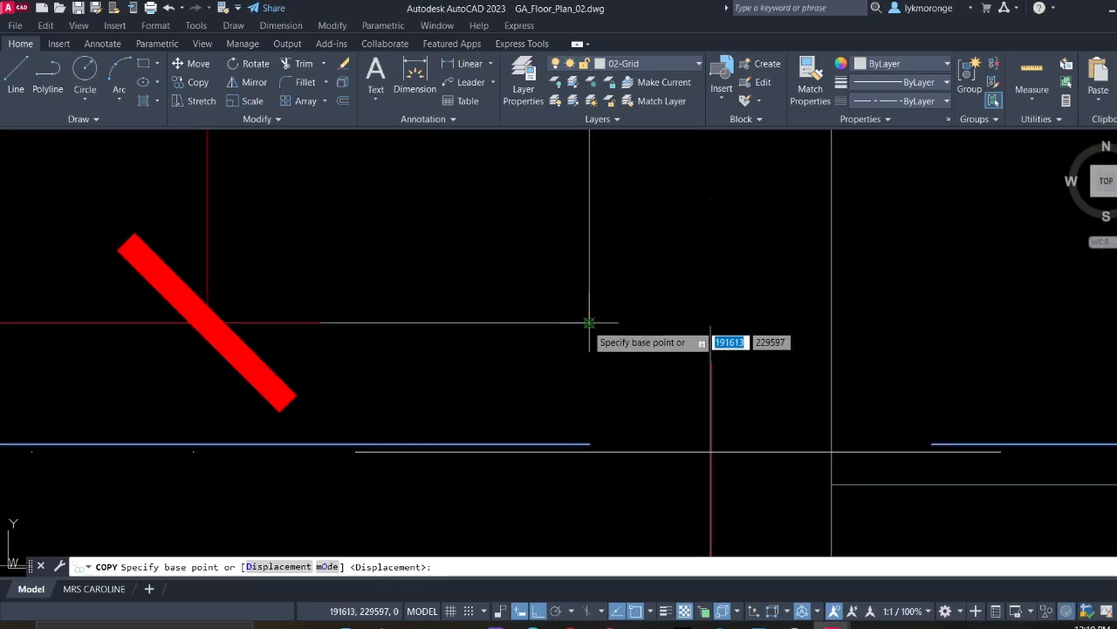
click(590, 323)
scroll(524, 200, down, 3)
scroll(609, 307, up, 4)
scroll(608, 307, down, 5)
scroll(606, 257, up, 4)
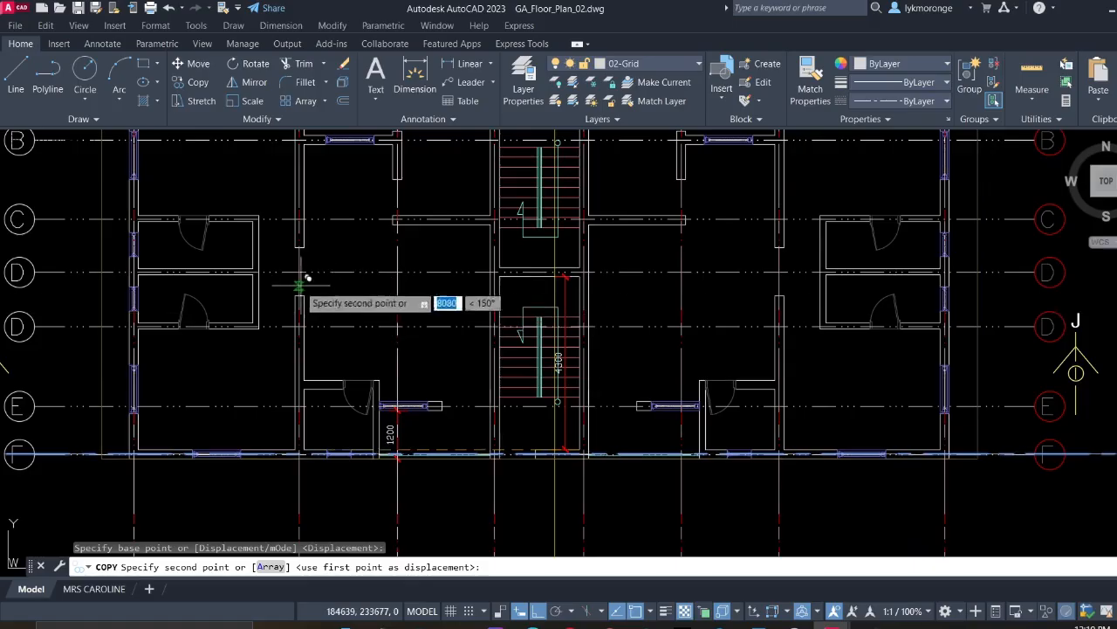
scroll(504, 262, up, 4)
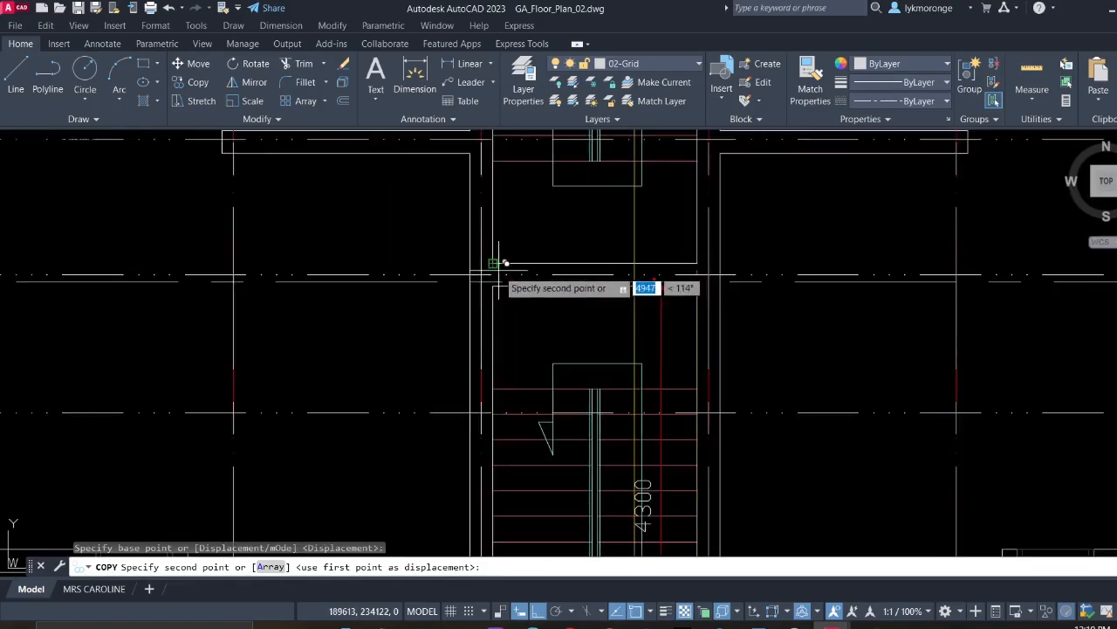
click(494, 262)
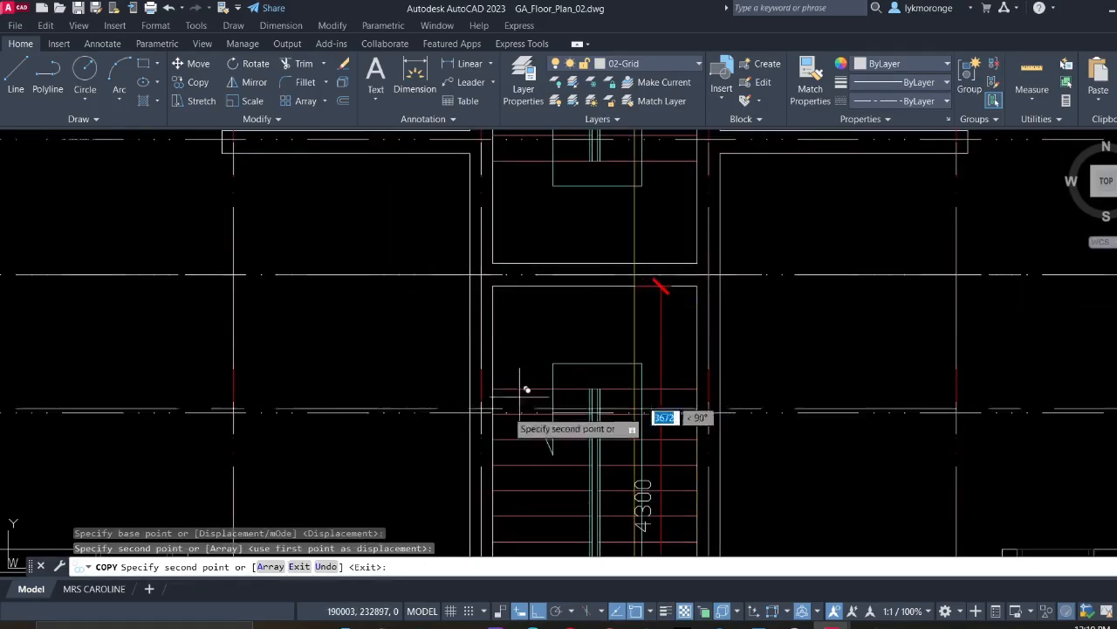
Place another copy of the line along the lower partition wall of the west rooms, at the second grid D
scroll(515, 403, down, 2)
middle_drag(646, 434, 961, 320)
scroll(405, 302, up, 5)
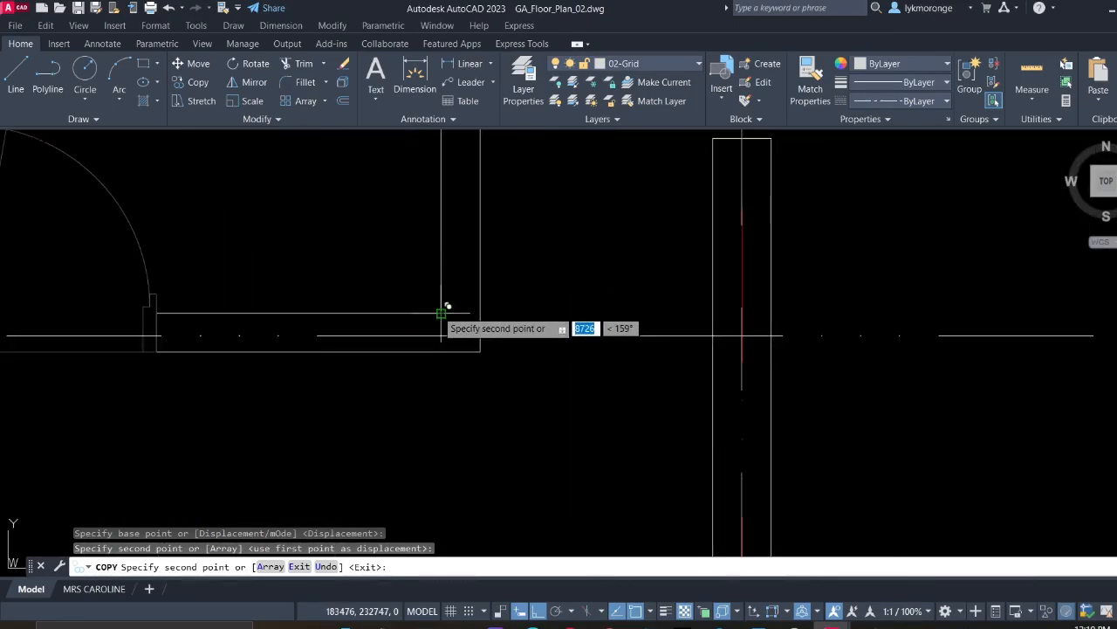
click(441, 313)
scroll(532, 289, down, 2)
scroll(467, 307, up, 4)
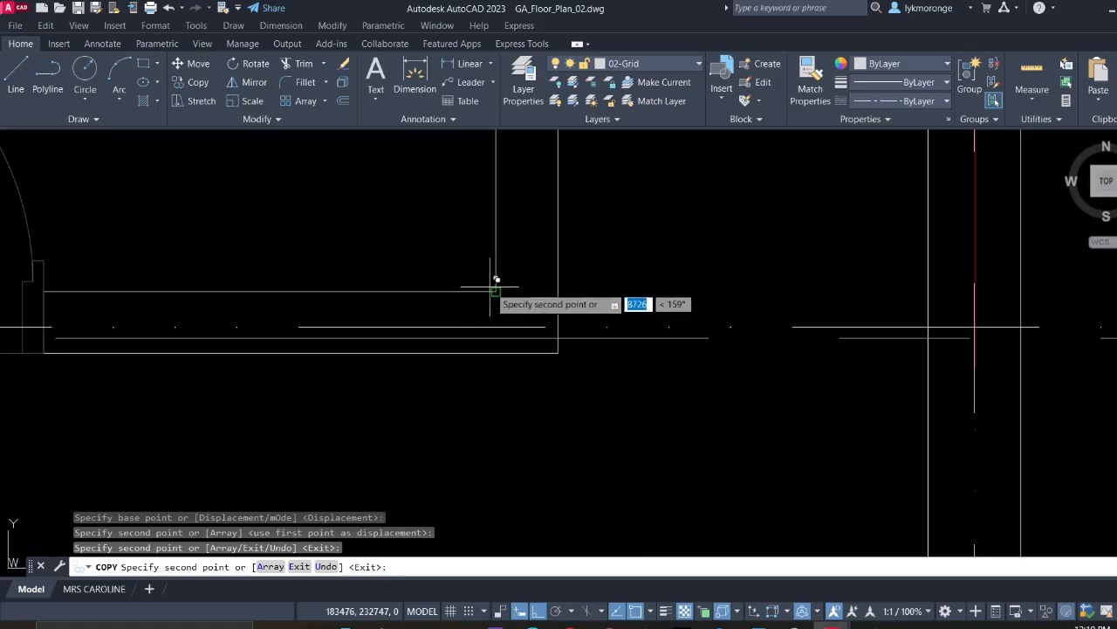
Check the west room walls at grids C and D for horizontal grid lines that are still missing
scroll(477, 384, down, 4)
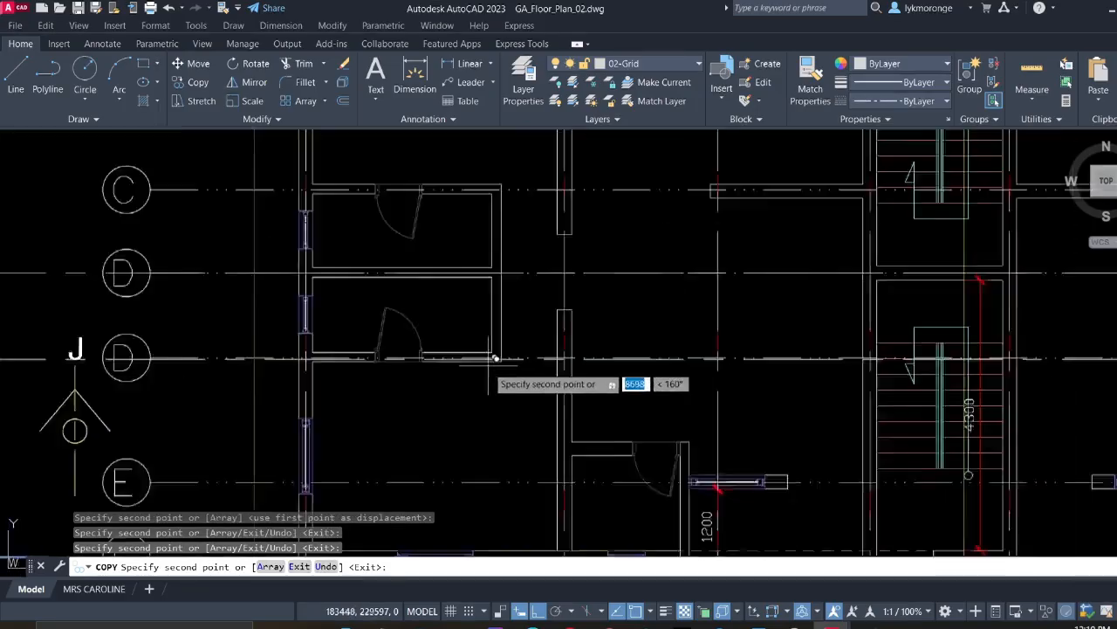
scroll(497, 373, up, 3)
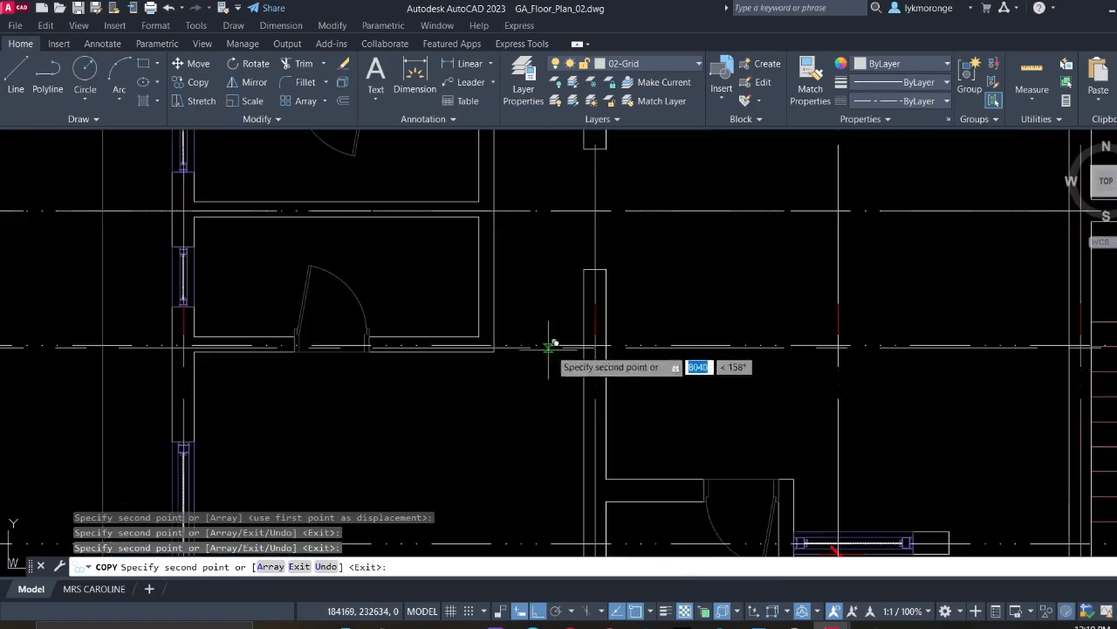
scroll(525, 281, down, 3)
scroll(524, 293, up, 3)
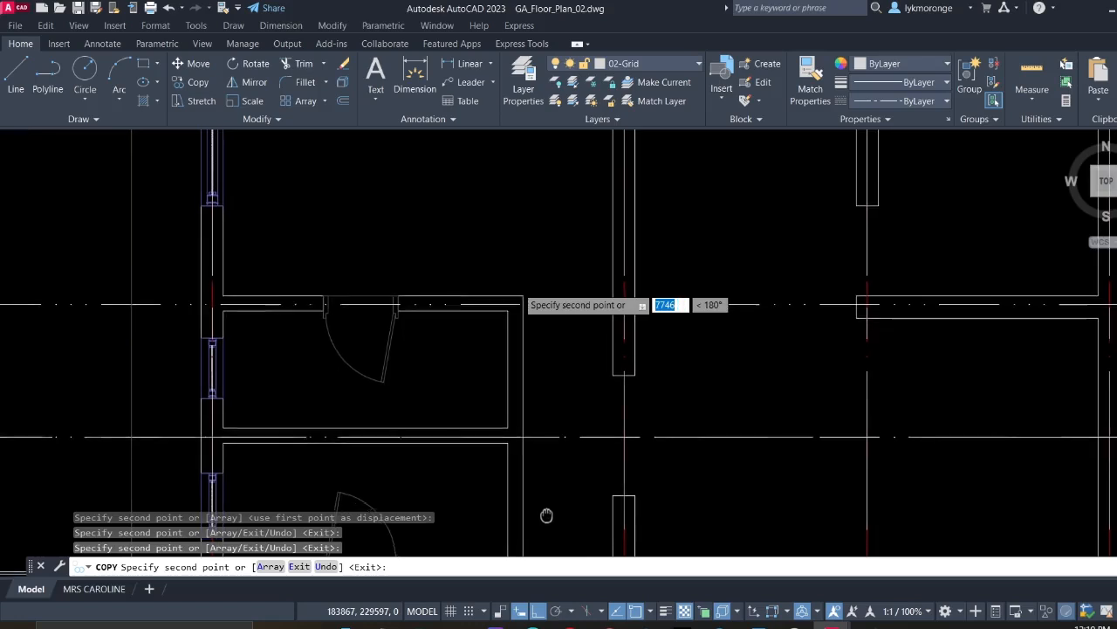
scroll(451, 319, up, 4)
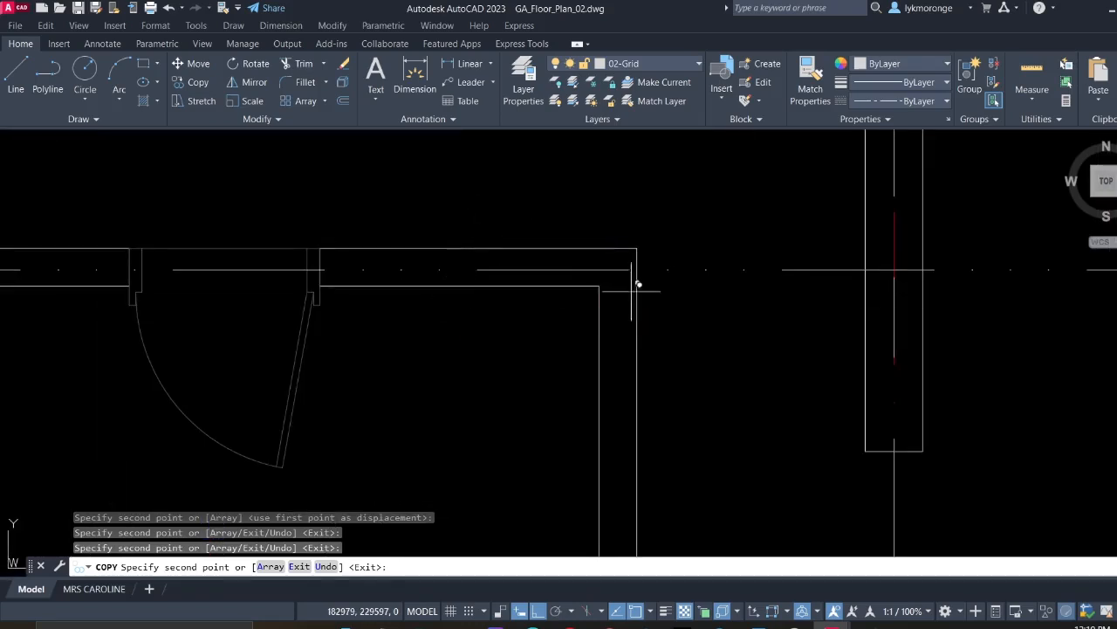
scroll(535, 252, down, 2)
scroll(620, 379, down, 2)
middle_drag(621, 389, 599, 103)
scroll(580, 284, up, 4)
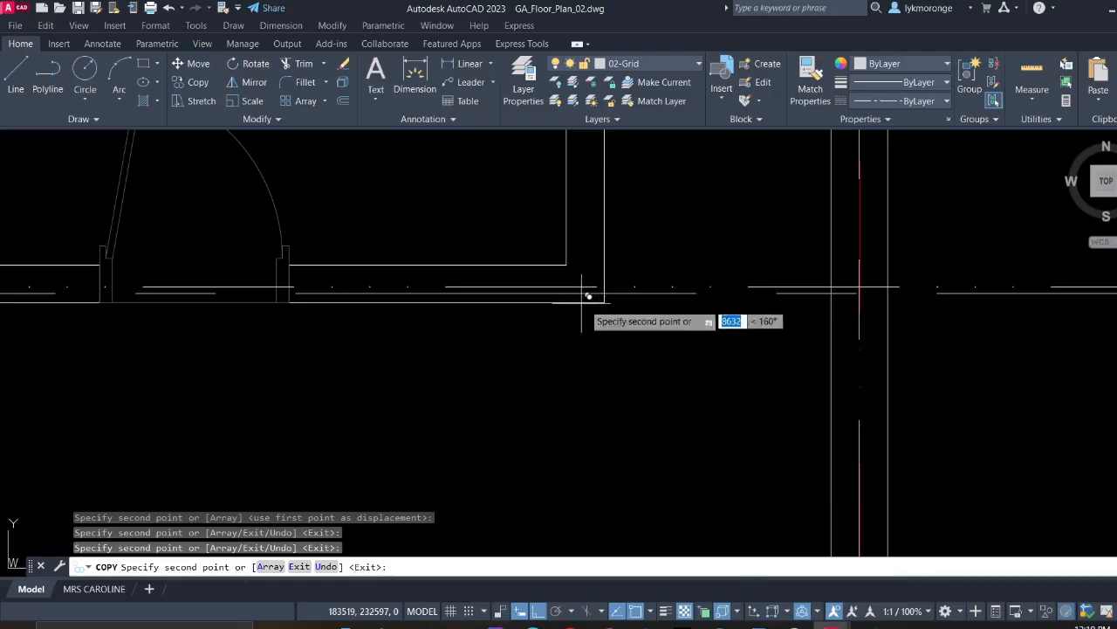
scroll(588, 297, down, 6)
middle_drag(749, 338, 507, 364)
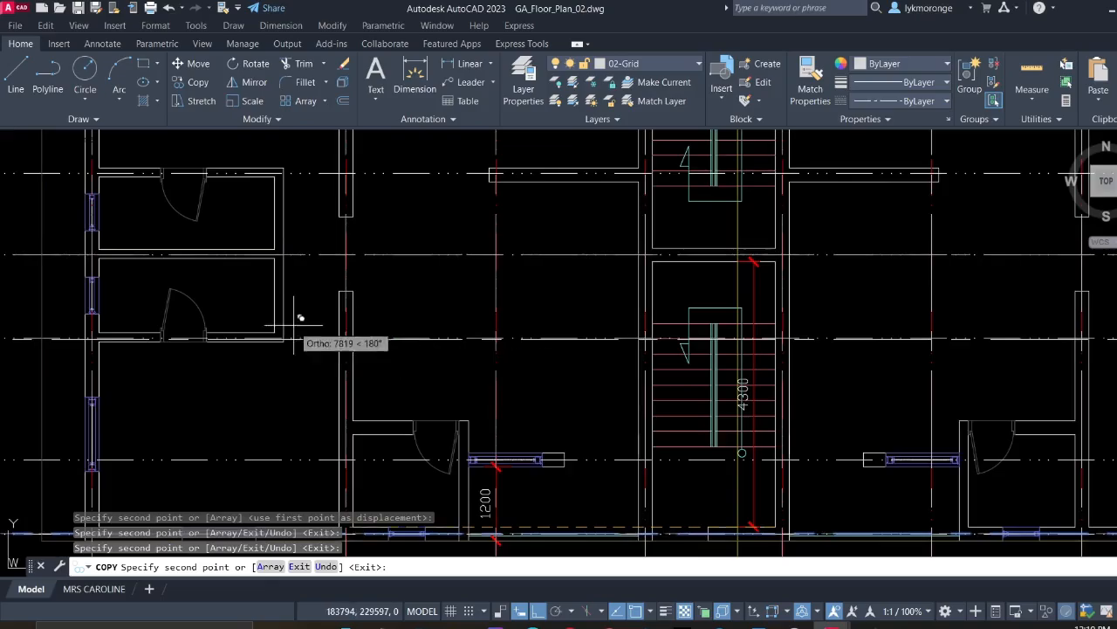
middle_drag(293, 326, 437, 480)
middle_drag(390, 321, 419, 424)
scroll(550, 339, up, 2)
scroll(550, 323, down, 6)
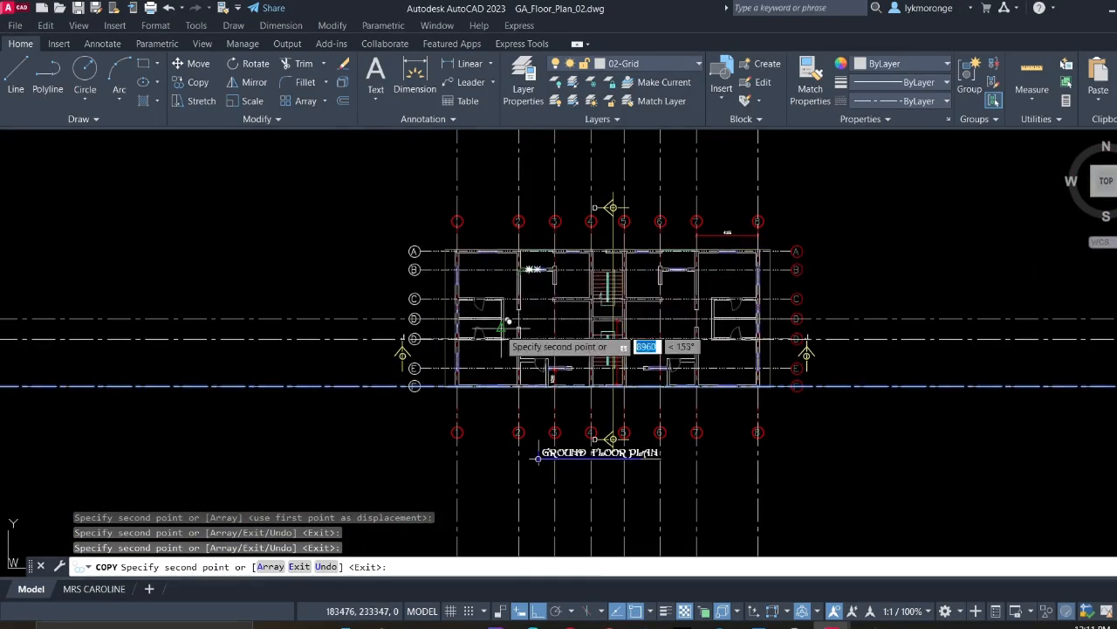
Place a copy of the line along the grid C wall, snapping to its upper corner beside the staircase at grid 4
scroll(515, 296, up, 8)
middle_drag(683, 305, 145, 280)
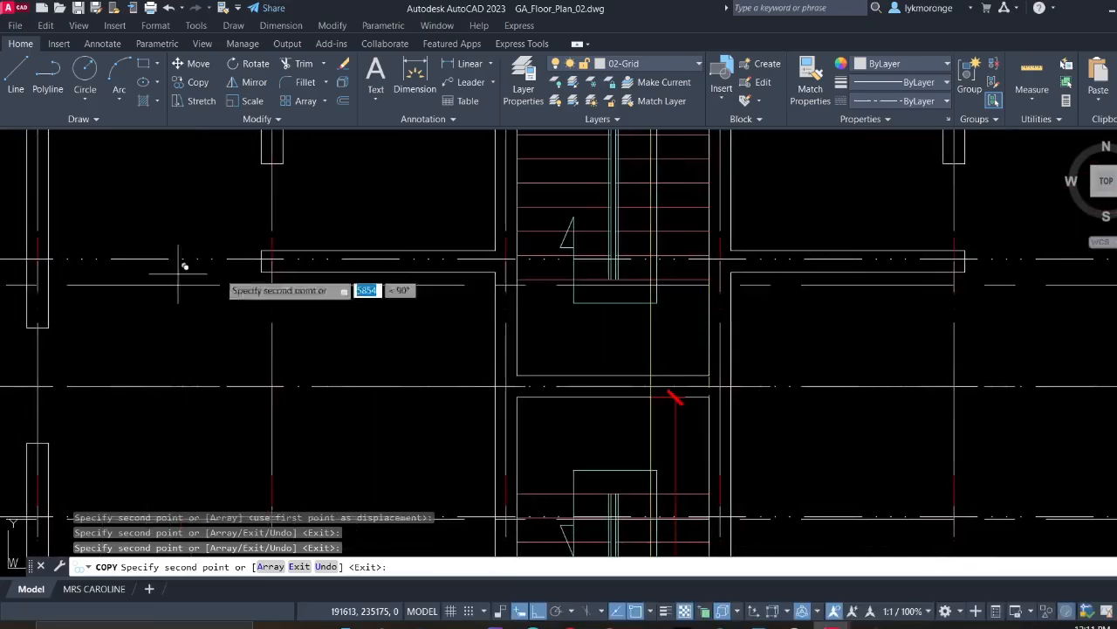
scroll(440, 247, up, 3)
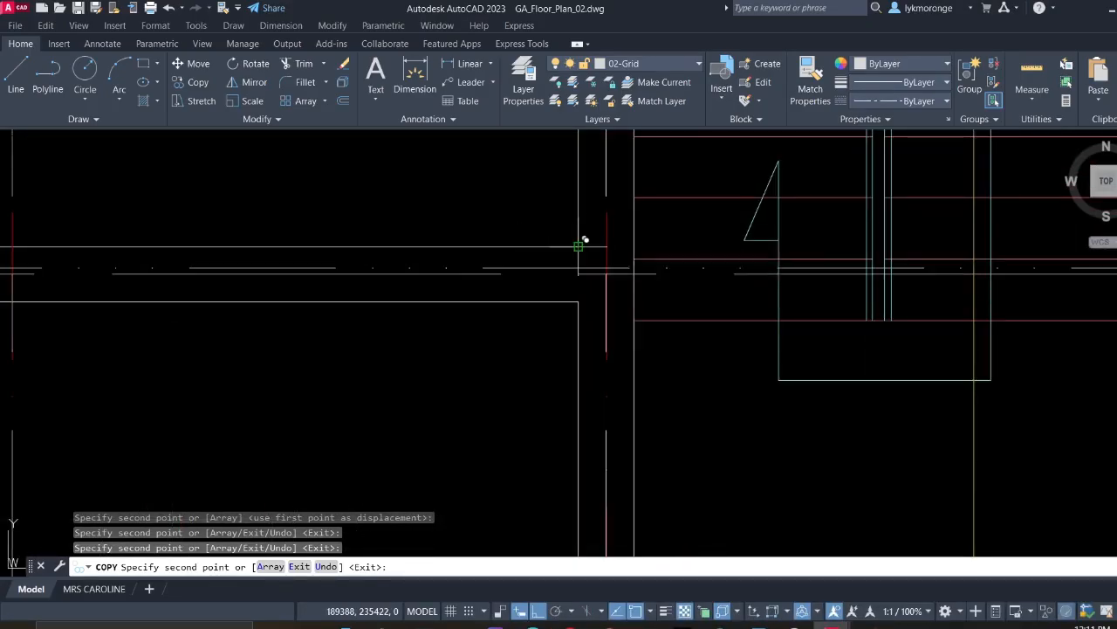
scroll(556, 183, down, 3)
Place copies of the line along the grid B and grid A walls, snapping to their upper corners near grid 3
middle_drag(538, 178, 537, 366)
scroll(550, 253, down, 1)
middle_drag(549, 252, 533, 385)
scroll(384, 357, up, 4)
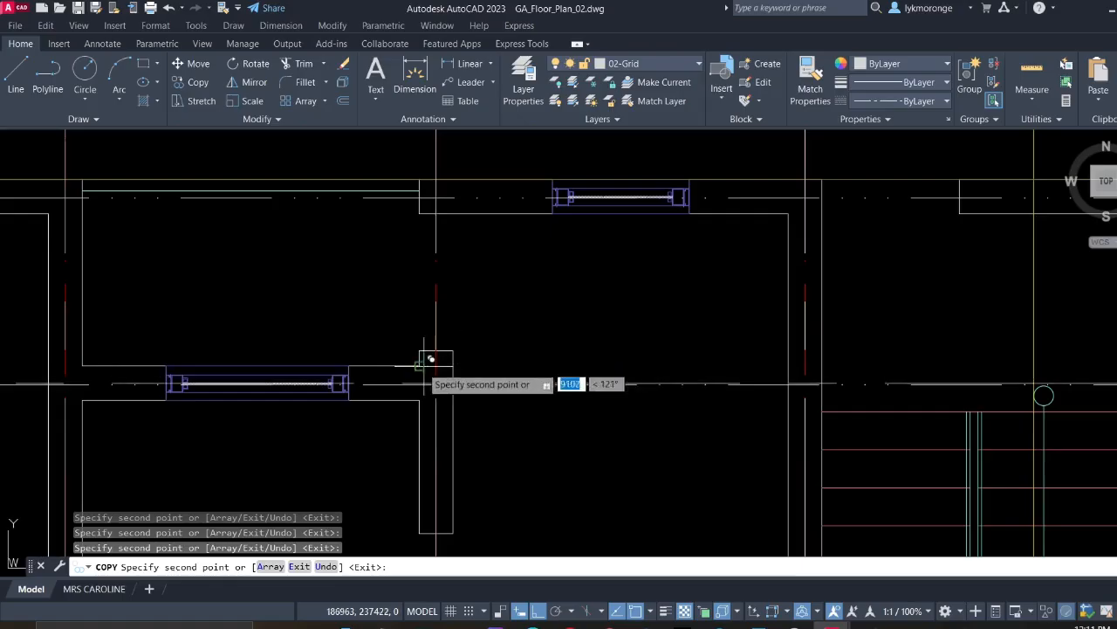
scroll(420, 365, up, 3)
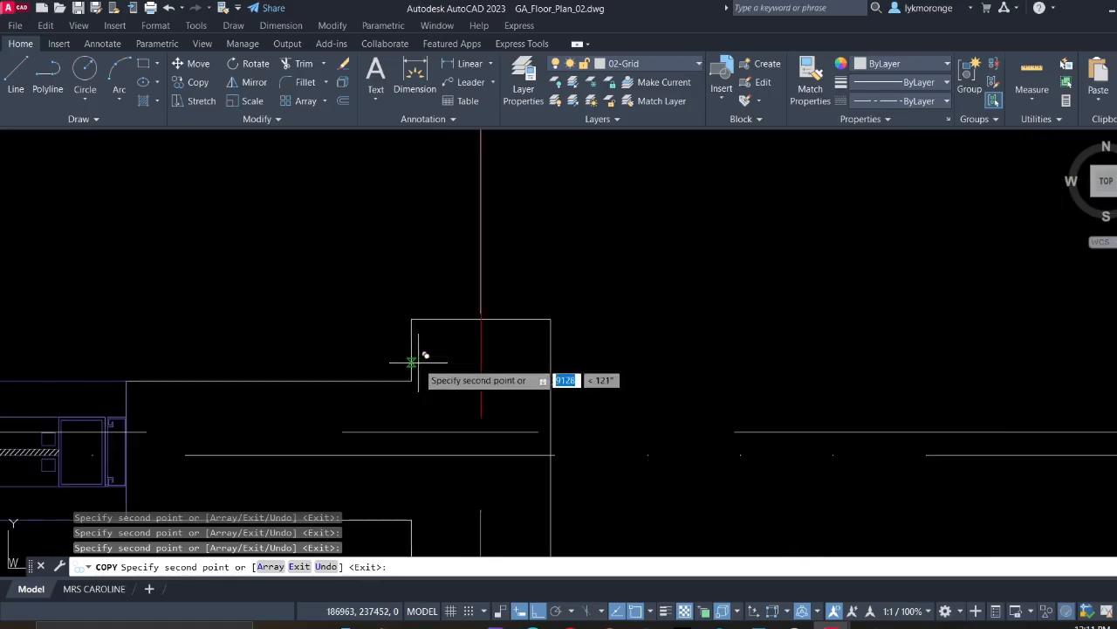
scroll(418, 374, down, 6)
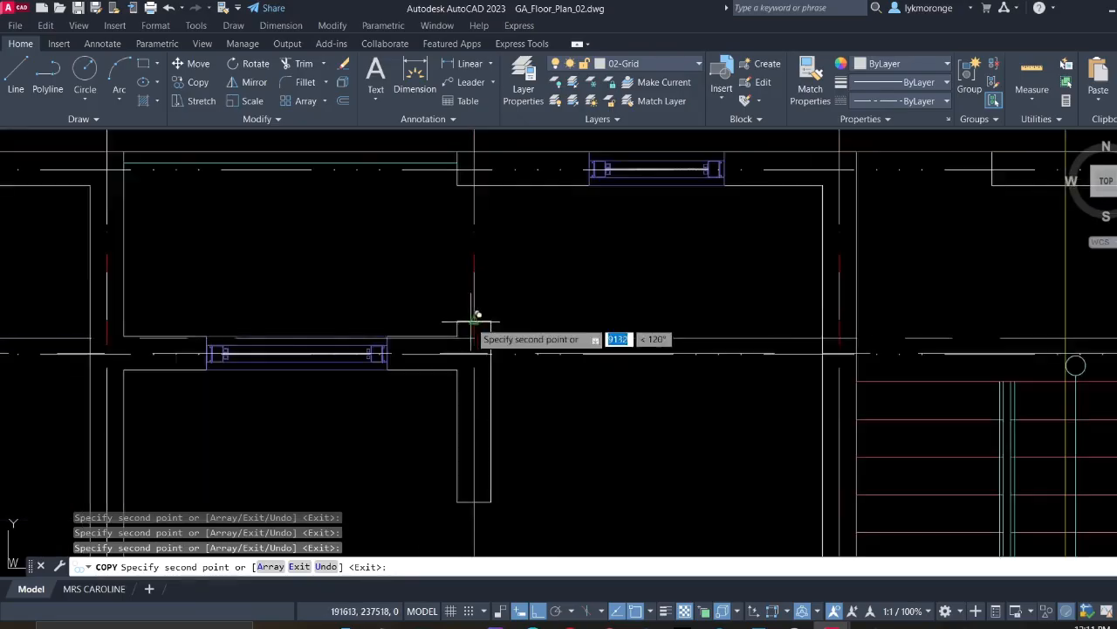
scroll(384, 352, up, 5)
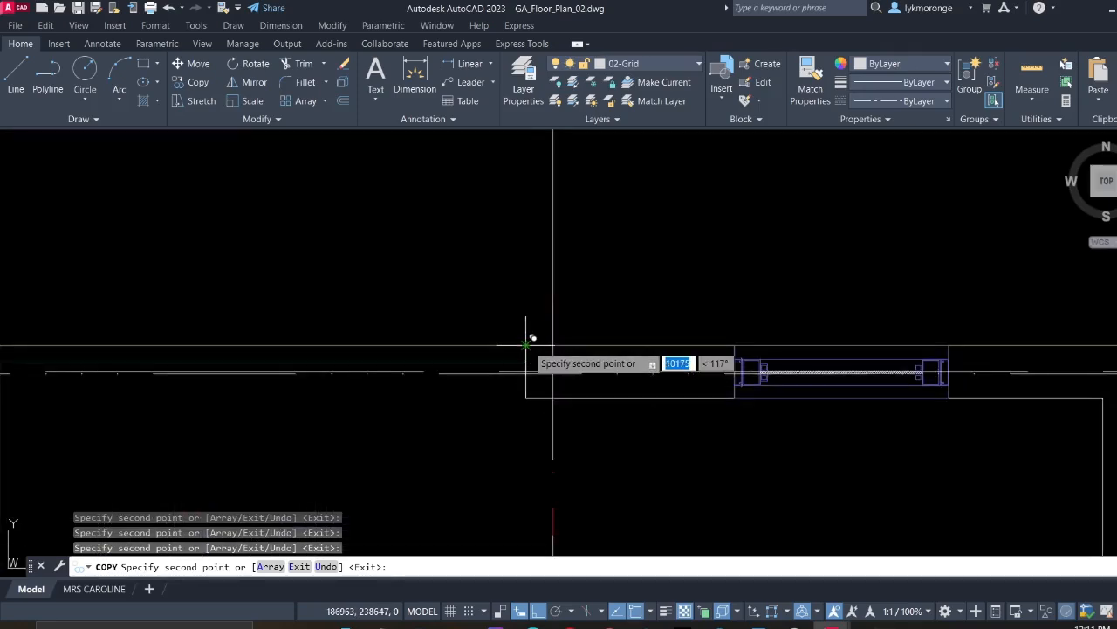
Place a copy along the grid E wall, snapping to the upper corner of its free end near grid 6, and end the copying
scroll(386, 373, down, 5)
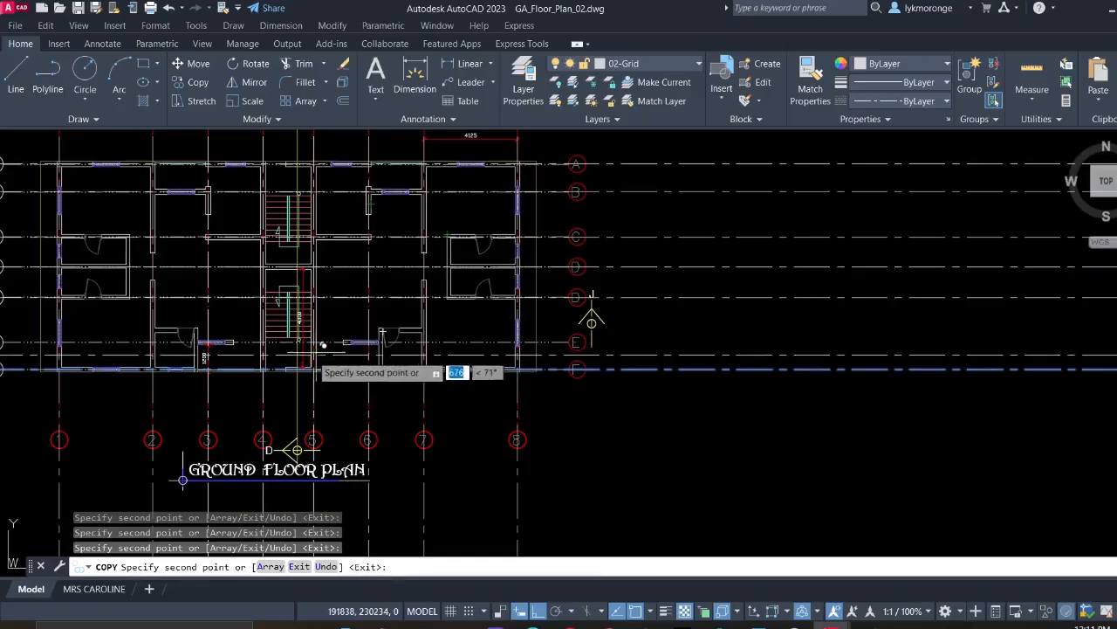
scroll(395, 316, up, 5)
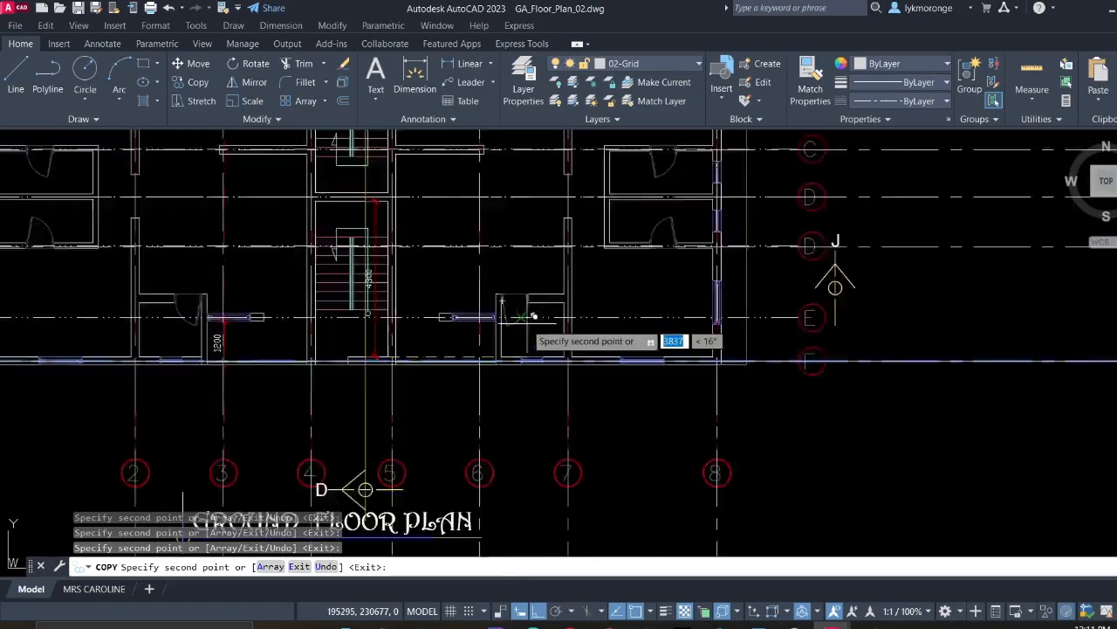
scroll(398, 314, up, 5)
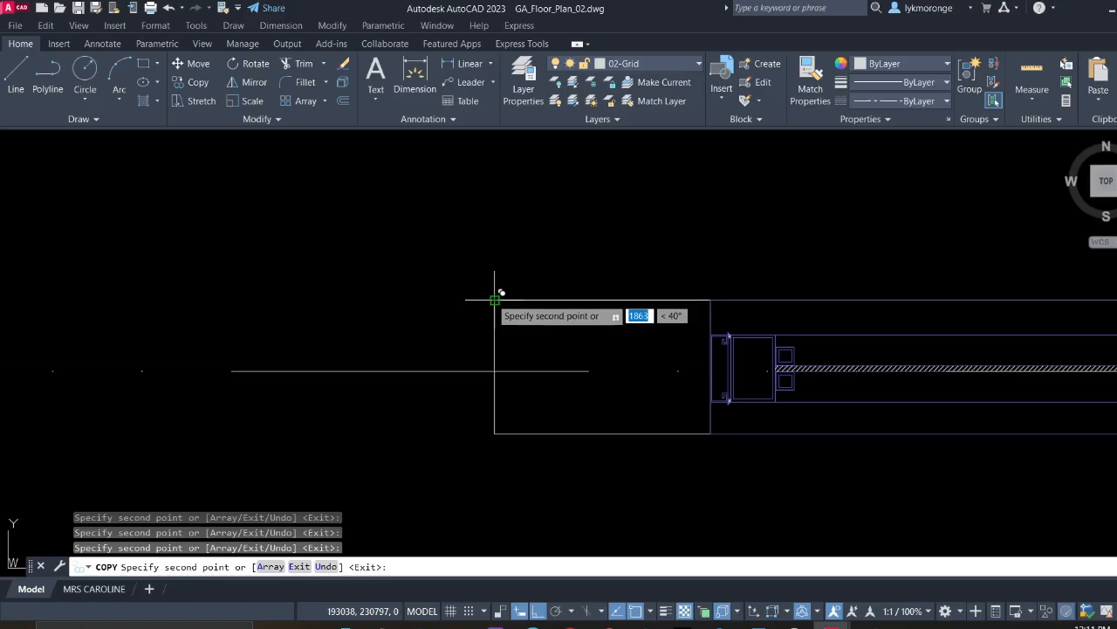
scroll(469, 371, down, 10)
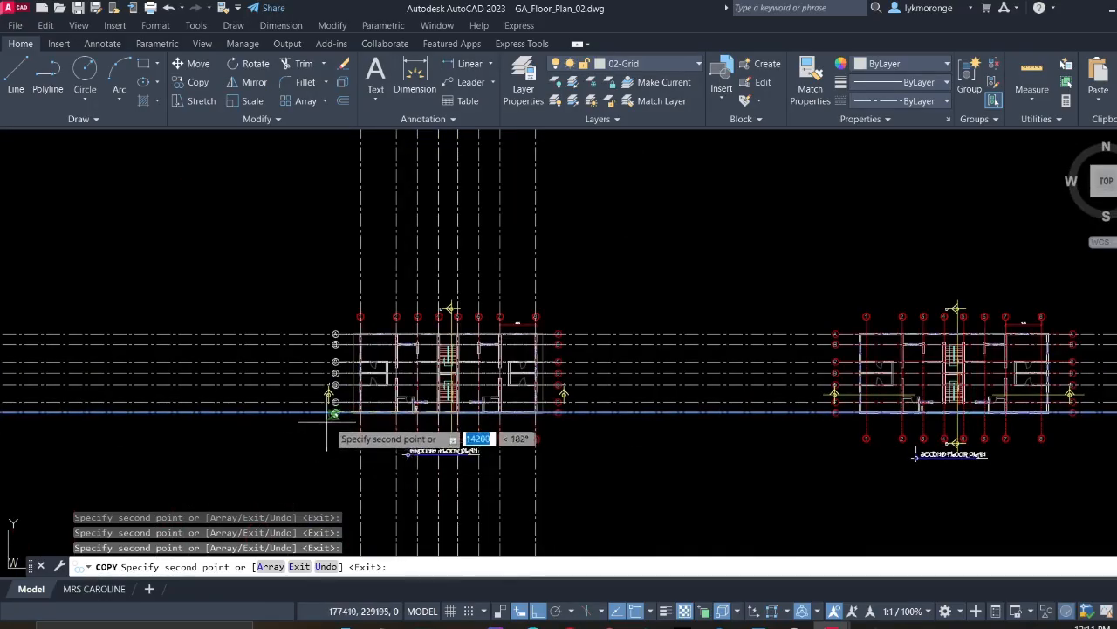
key(Escape)
scroll(393, 369, up, 6)
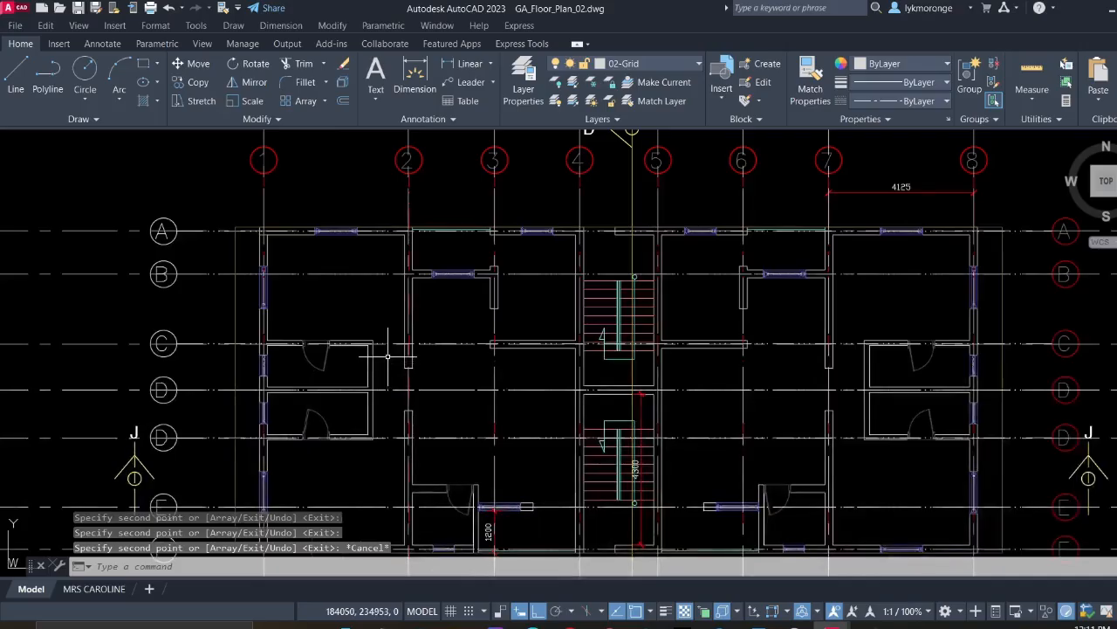
scroll(385, 346, down, 2)
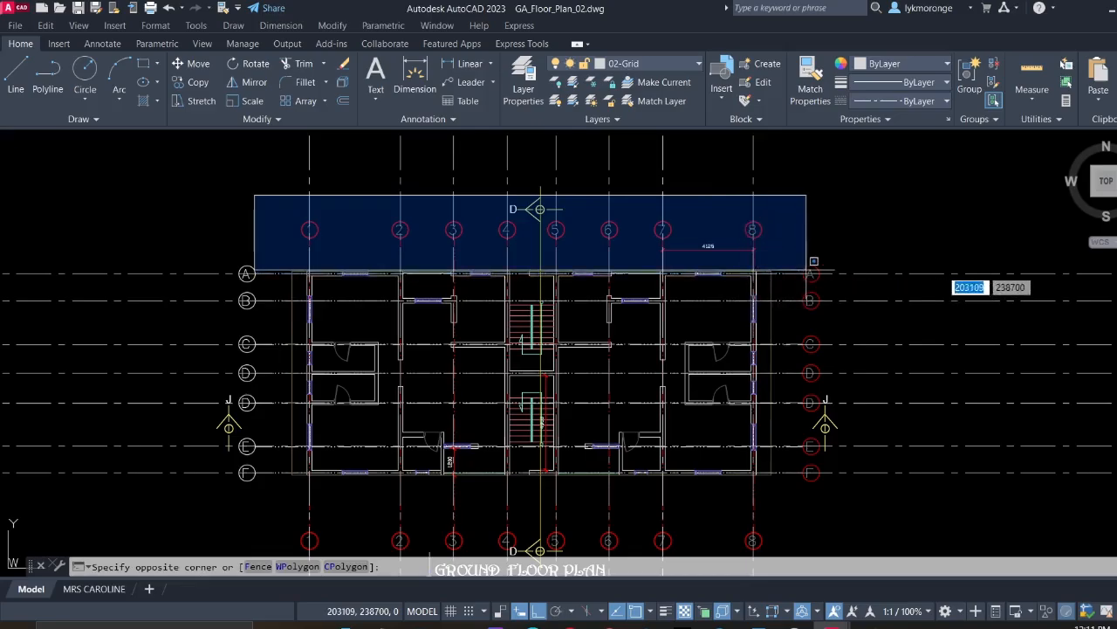
click(808, 267)
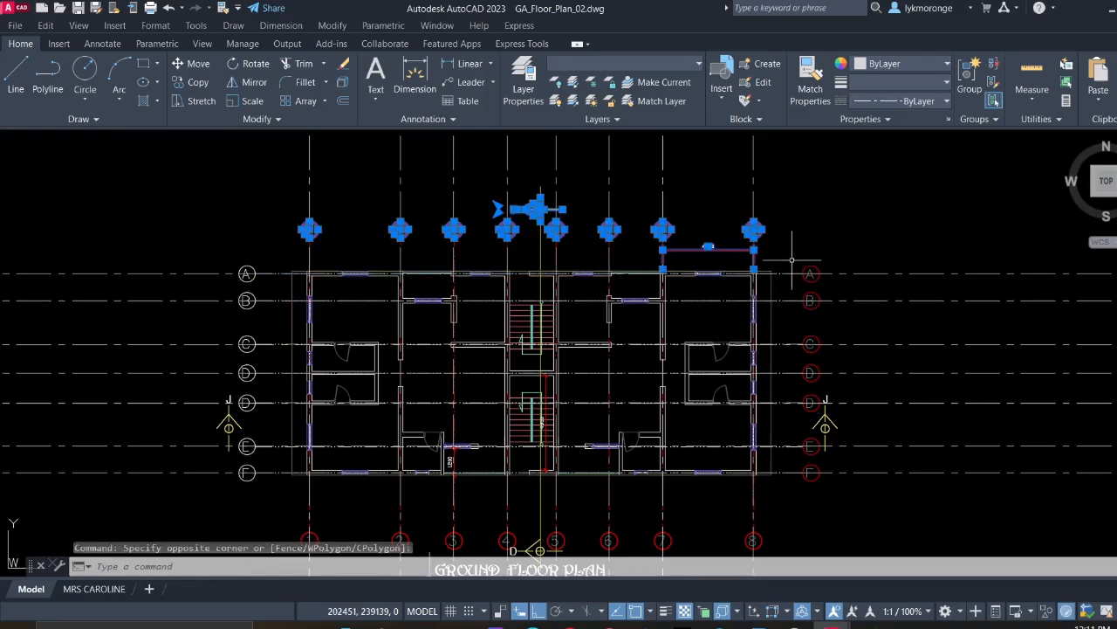
key(Escape)
scroll(577, 237, up, 4)
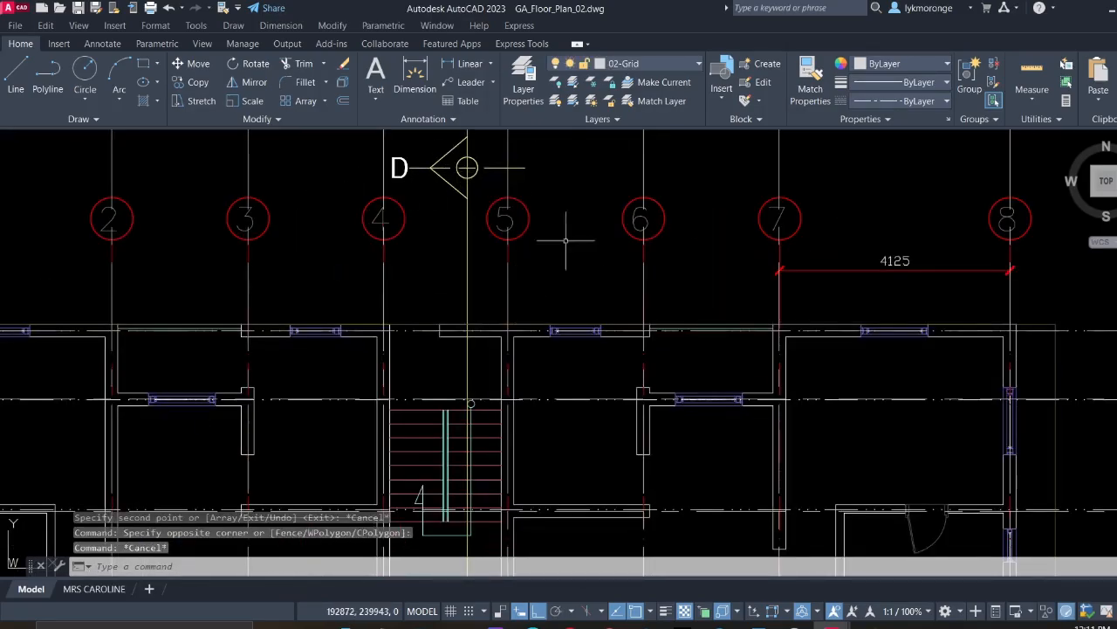
scroll(572, 258, down, 6)
Select the grid bubbles and the section marker above the ground floor plan
click(266, 215)
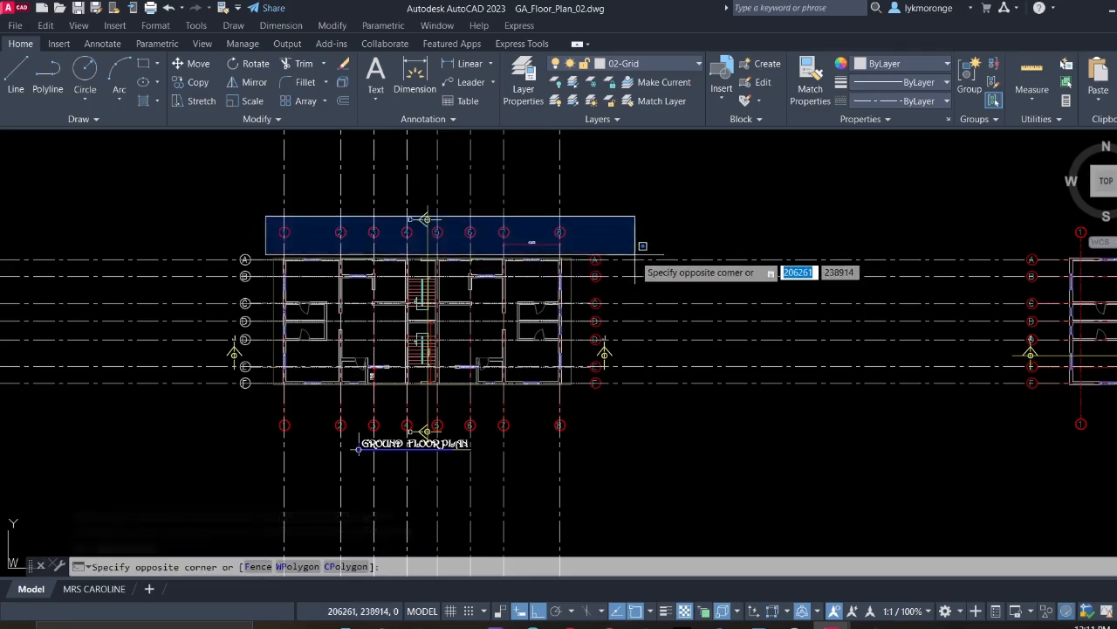
click(597, 247)
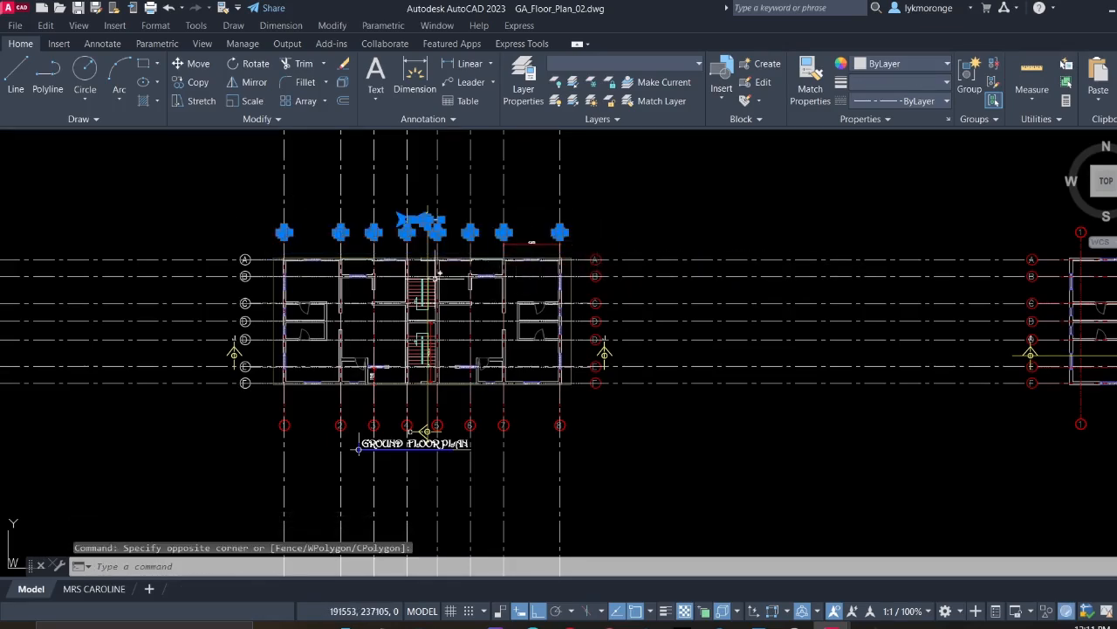
scroll(440, 272, up, 4)
scroll(404, 197, down, 4)
scroll(309, 250, up, 4)
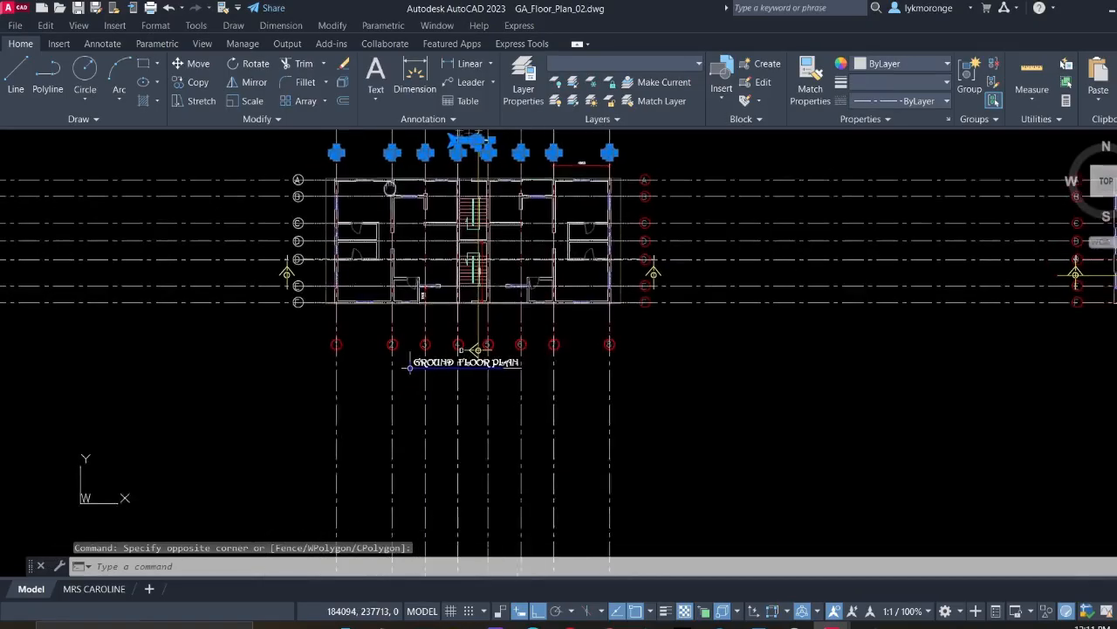
scroll(285, 341, down, 3)
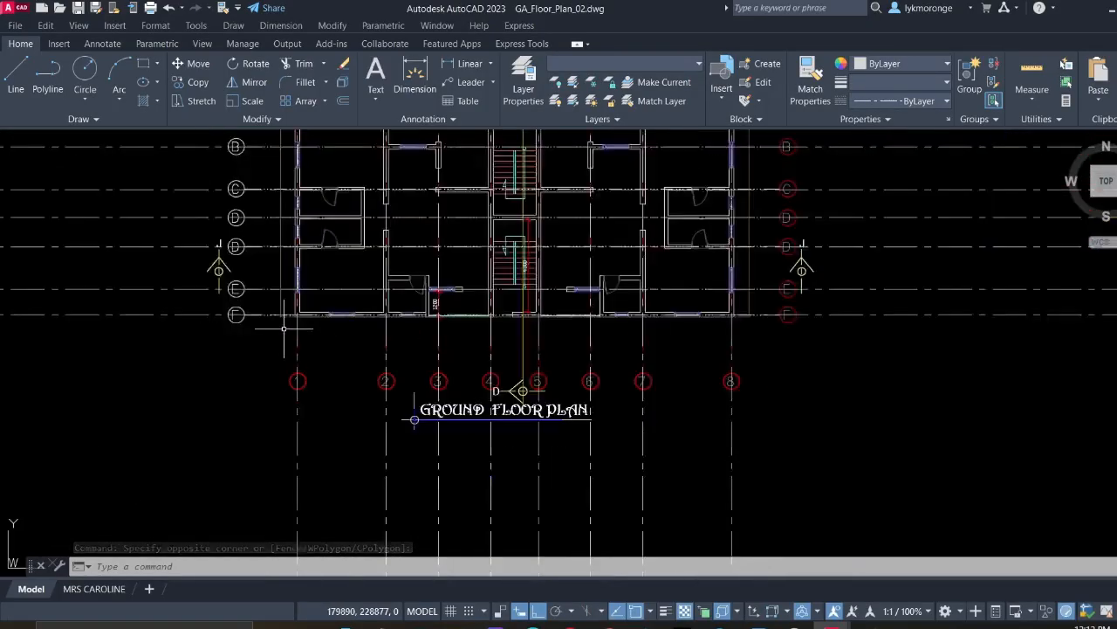
scroll(489, 367, up, 3)
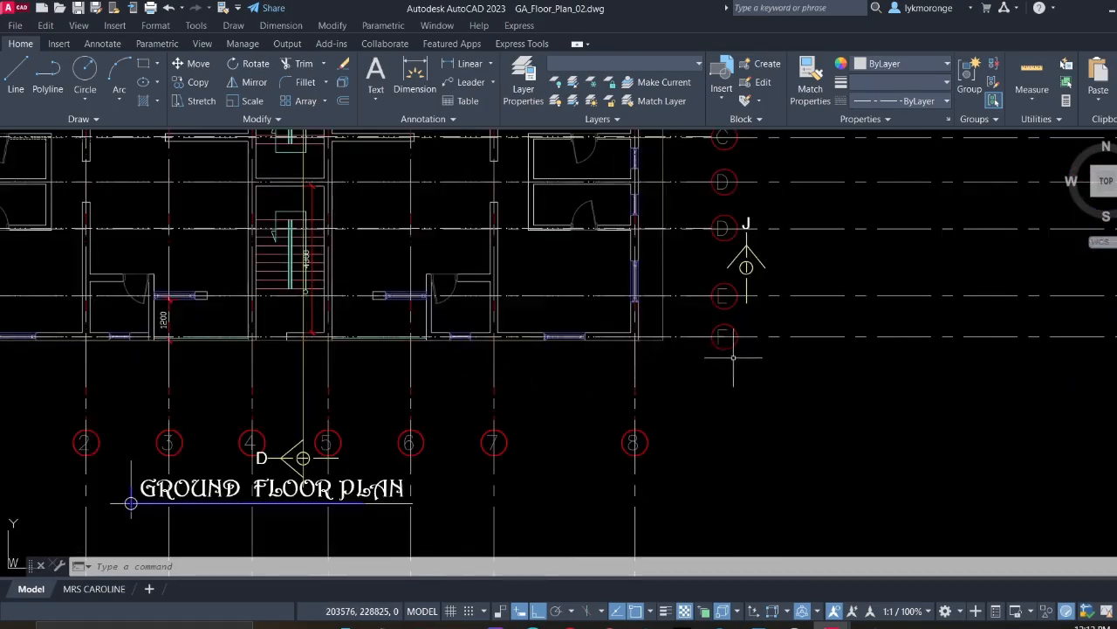
scroll(673, 377, down, 3)
scroll(646, 262, up, 4)
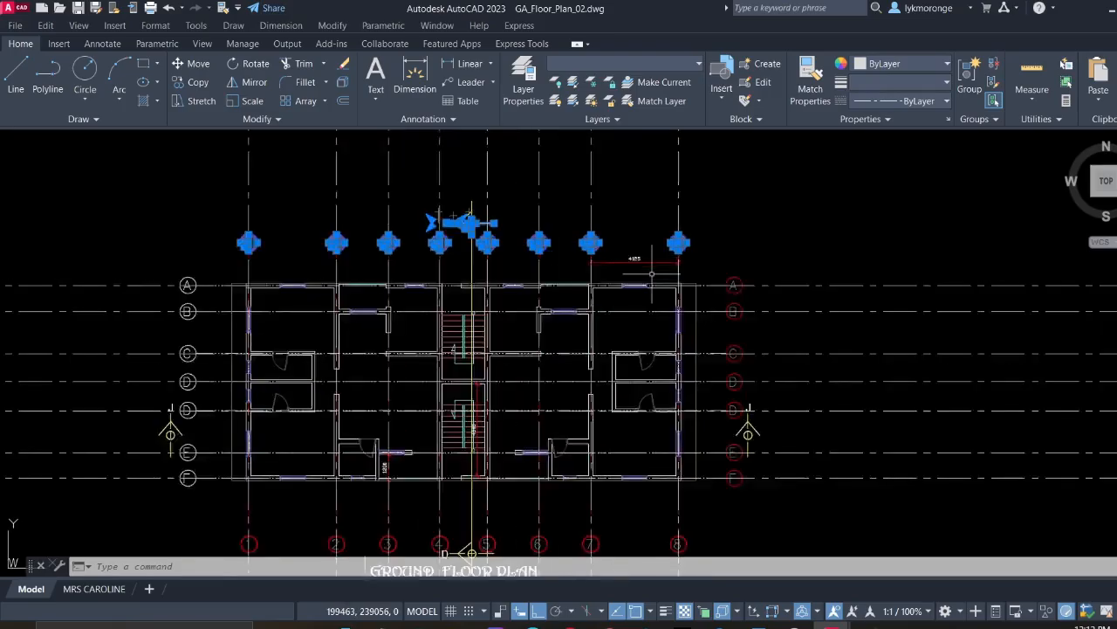
Add the dimension between grids 7 and 8 to the selection and select all similar objects in the drawing
click(652, 273)
click(588, 187)
right_click(592, 193)
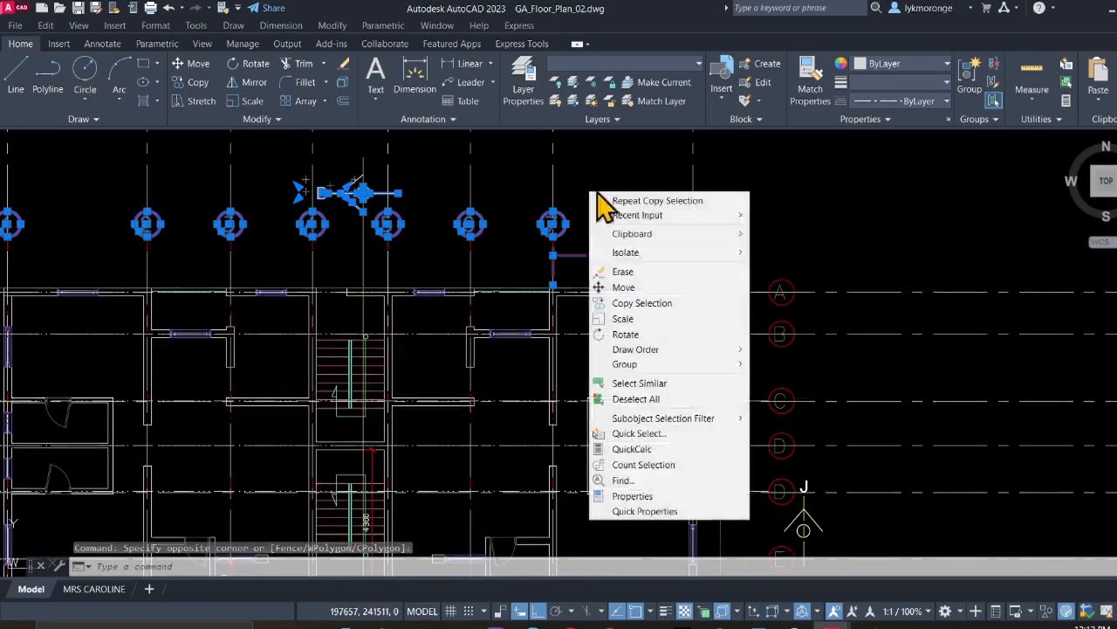
click(645, 385)
scroll(644, 373, down, 6)
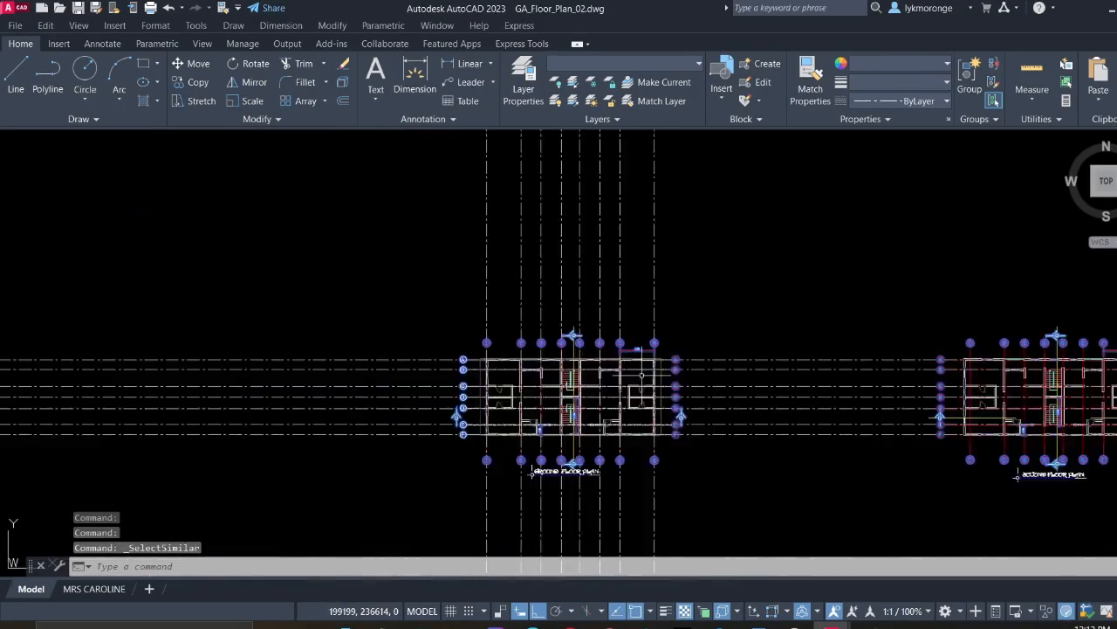
mouse_move(384, 284)
middle_down()
mouse_move(364, 288)
mouse_move(332, 235)
middle_up()
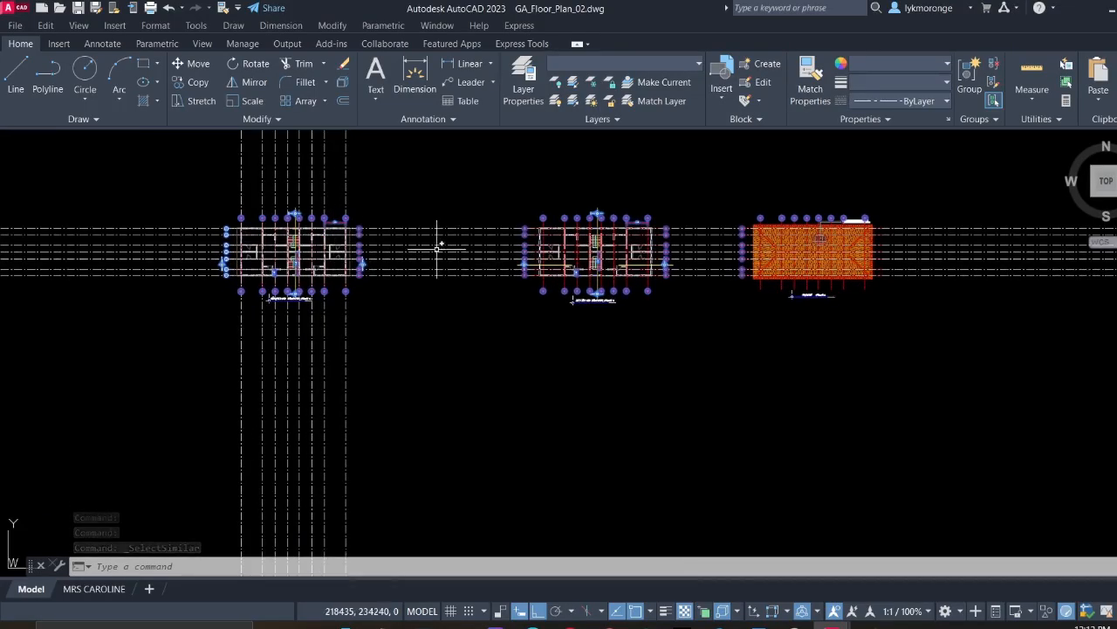
scroll(515, 212, up, 8)
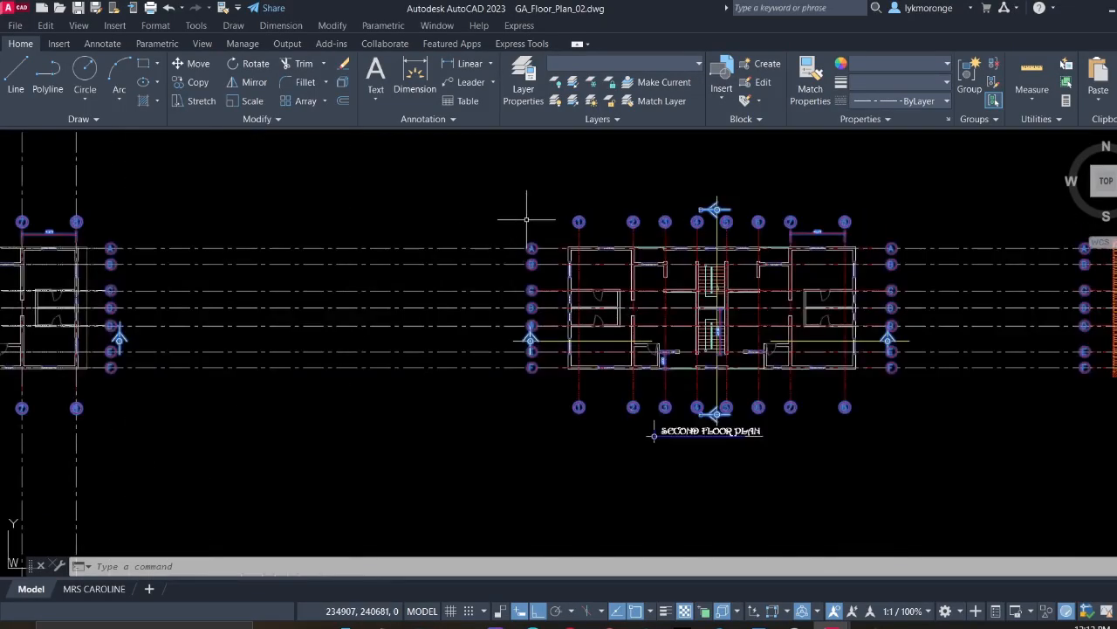
scroll(527, 220, down, 15)
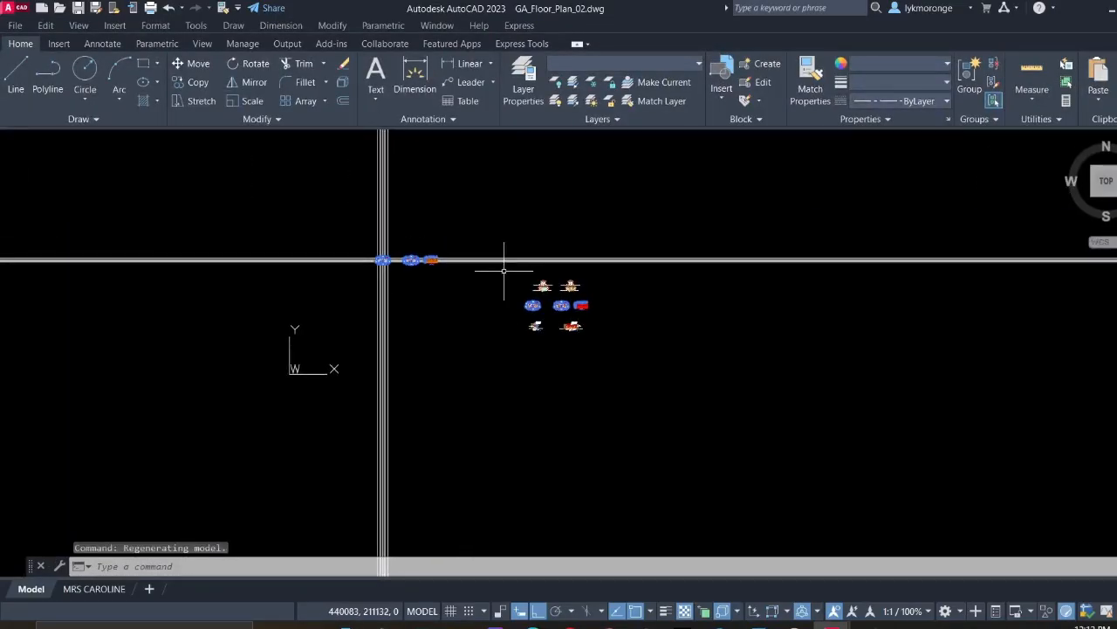
Exclude the separate set of original drawings from the selection and erase the old bubbles, section markers and dimensions from the working plans
click(708, 376)
right_click(481, 310)
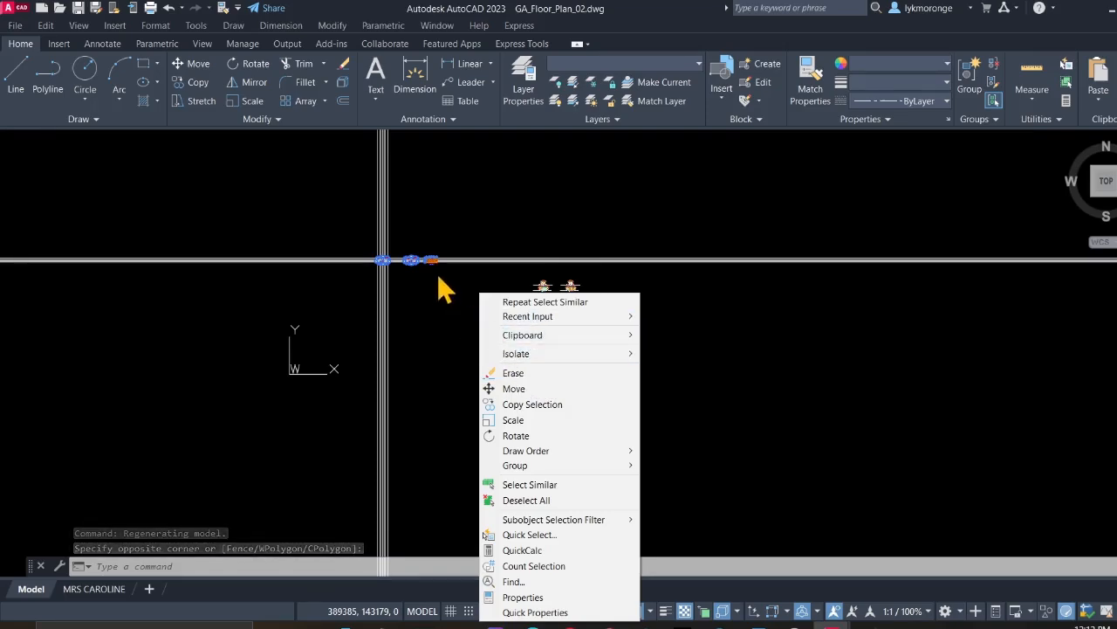
click(506, 374)
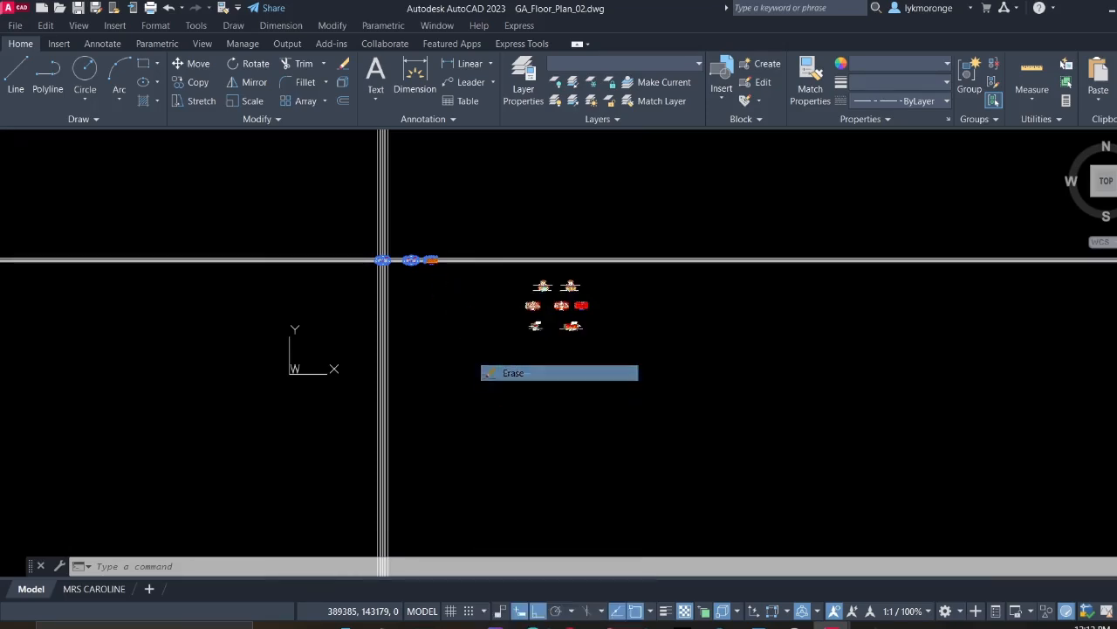
scroll(425, 294, up, 5)
middle_drag(424, 262, 859, 452)
scroll(716, 379, down, 5)
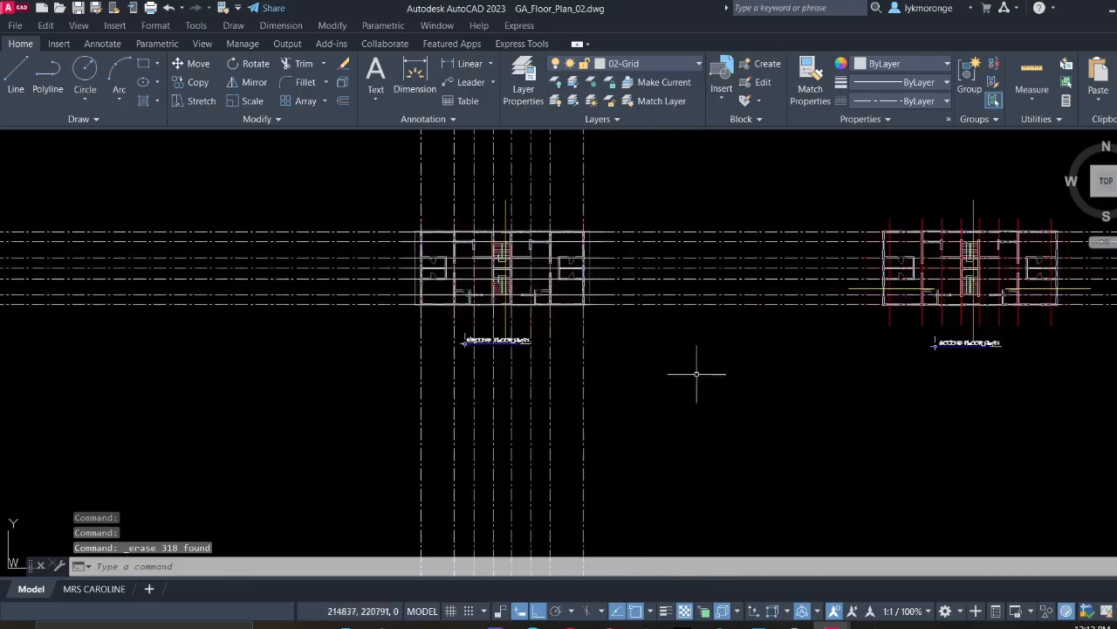
scroll(581, 324, up, 3)
middle_drag(584, 319, 906, 468)
scroll(599, 361, up, 8)
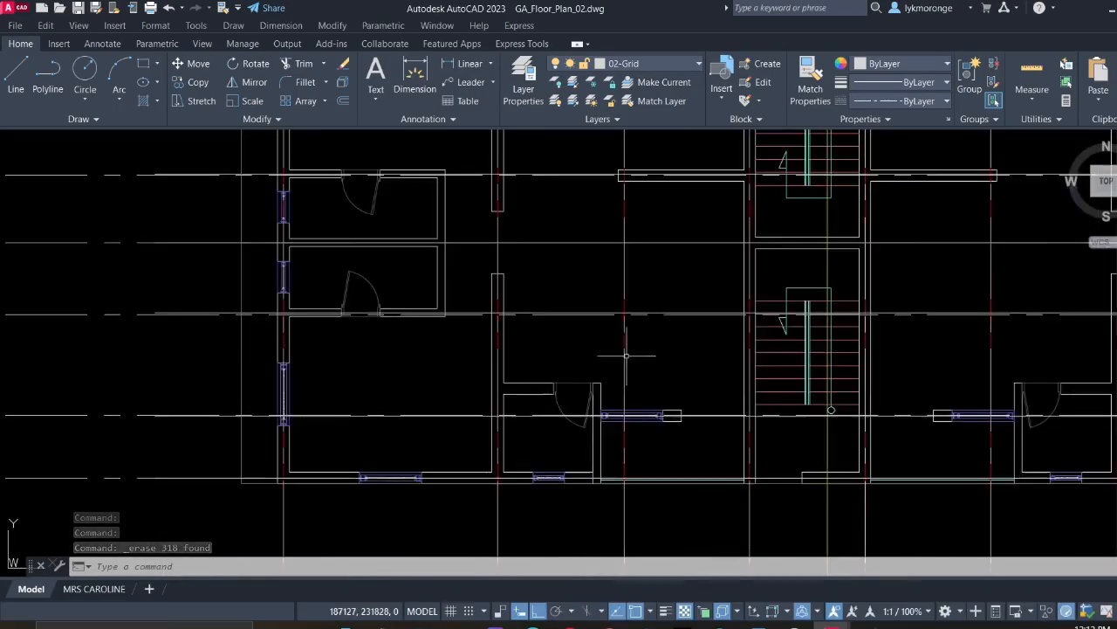
click(675, 346)
click(644, 346)
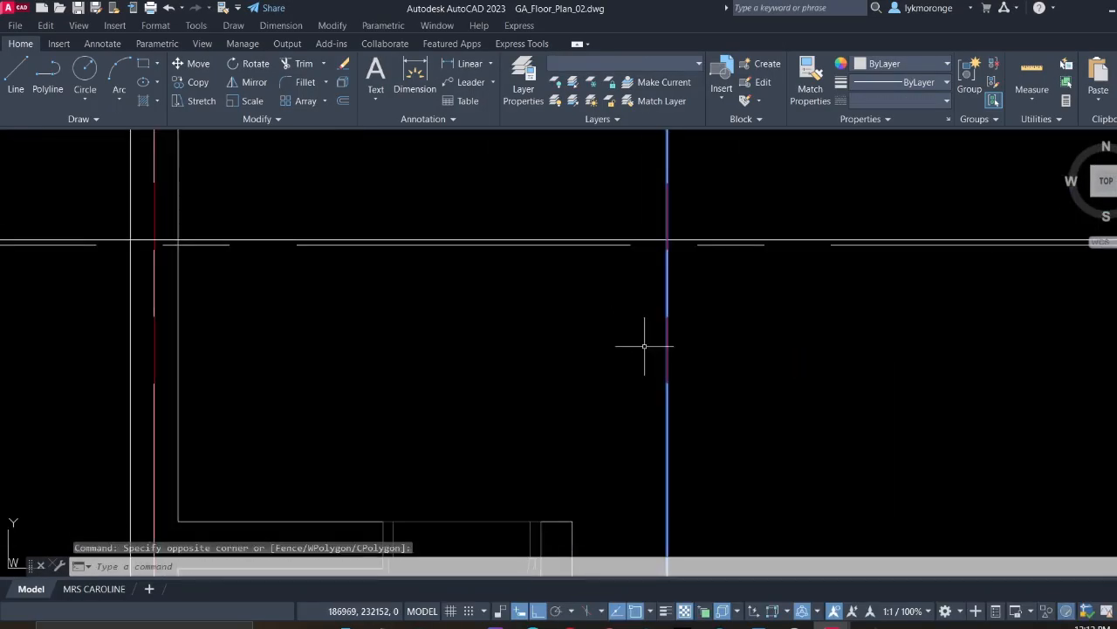
key(Escape)
scroll(694, 436, down, 4)
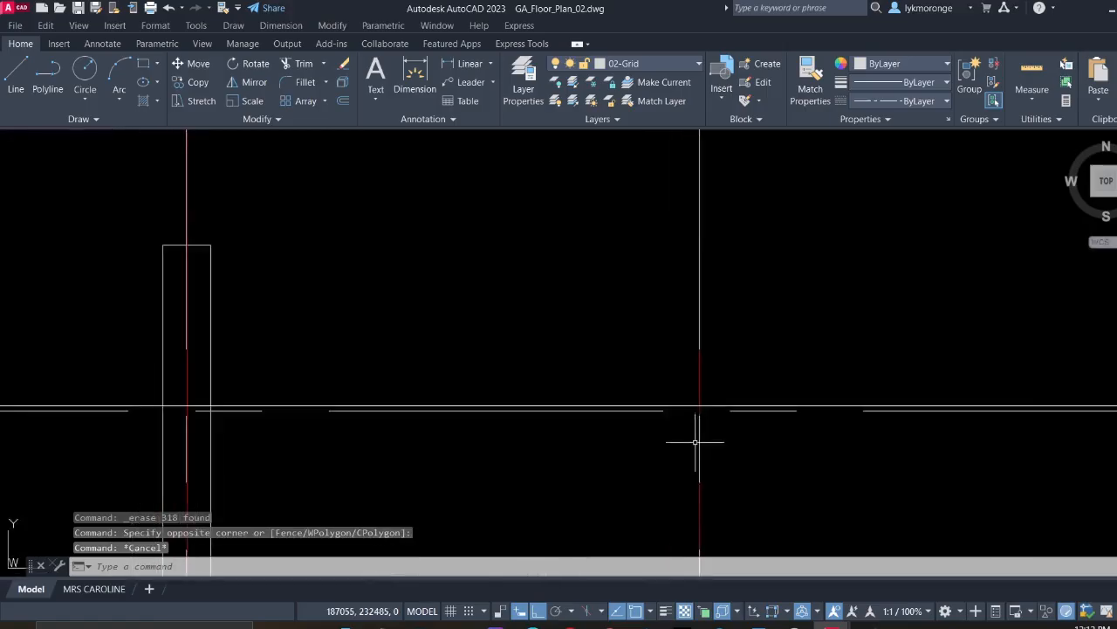
scroll(688, 393, down, 2)
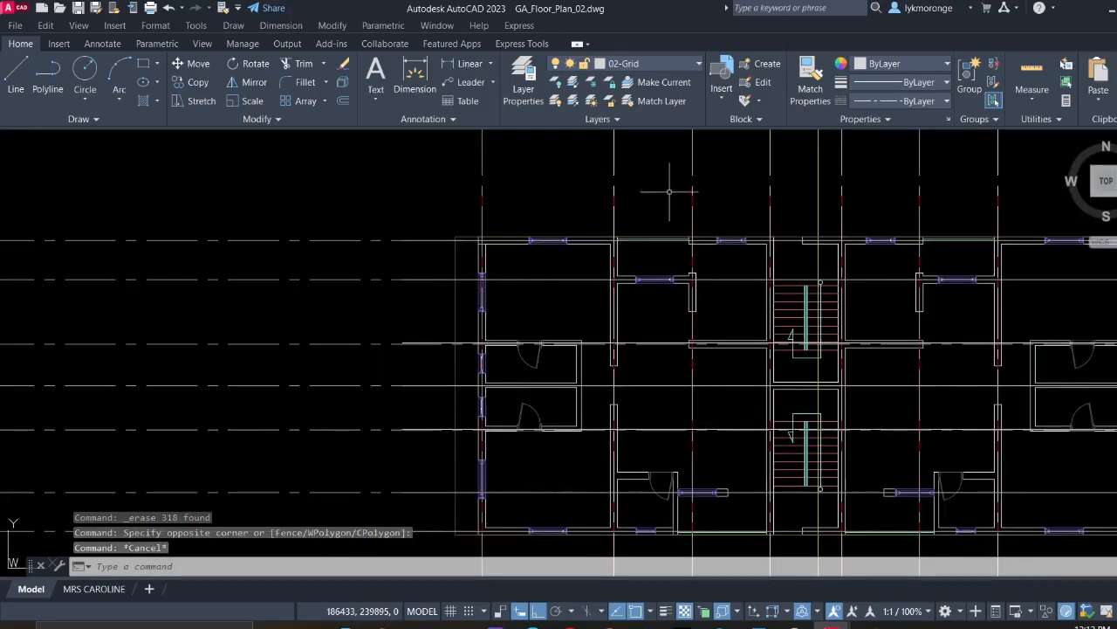
click(664, 157)
middle_drag(748, 414, 701, 55)
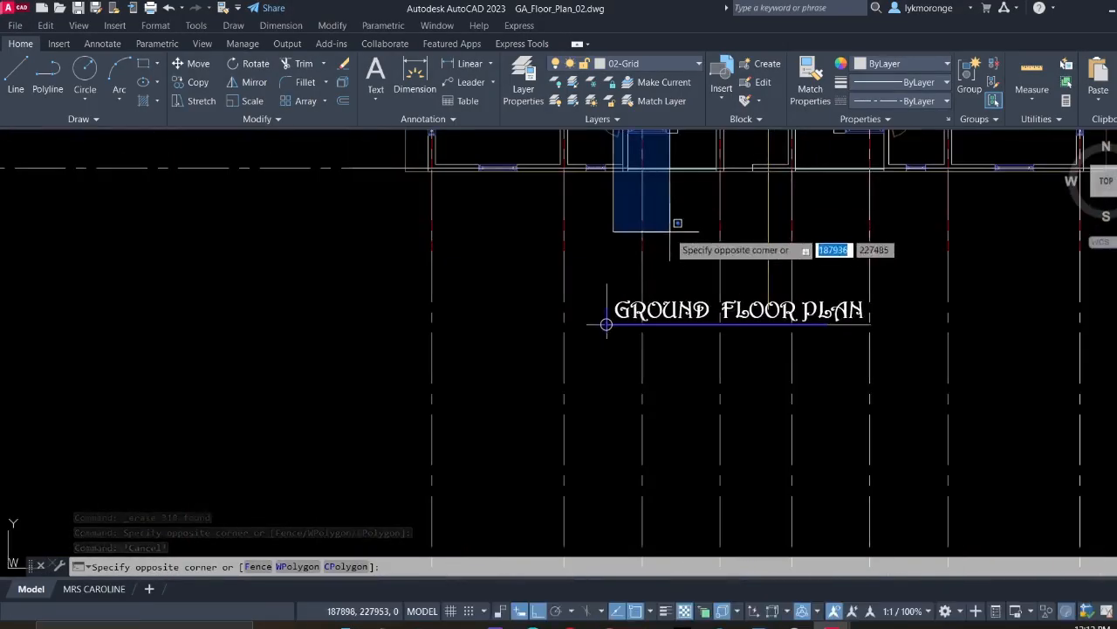
click(683, 265)
middle_drag(674, 231, 656, 468)
key(Escape)
scroll(649, 436, down, 5)
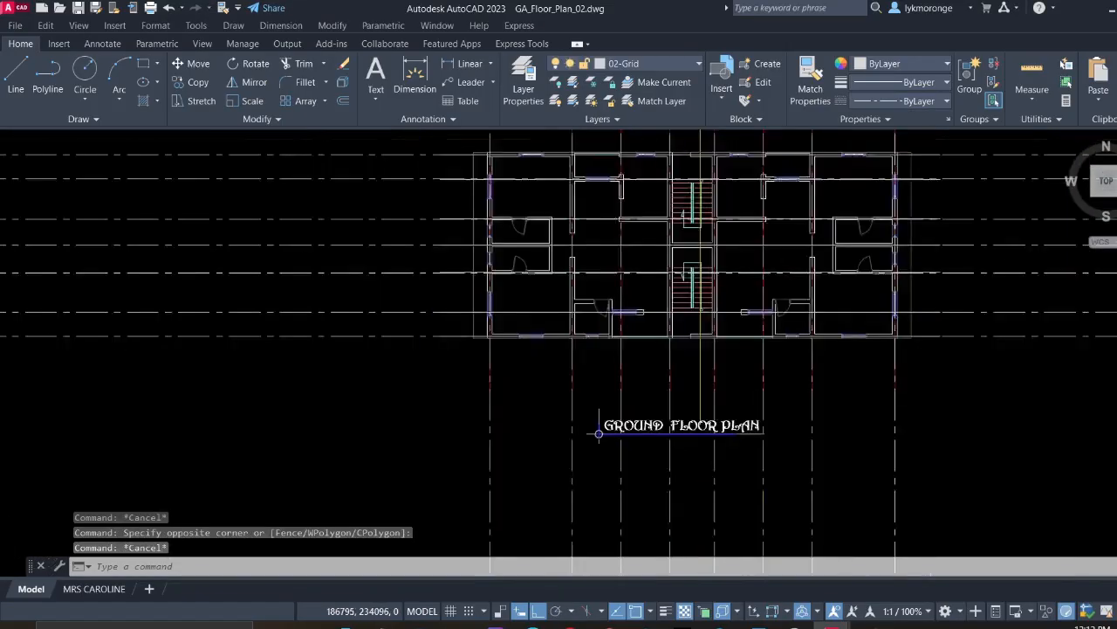
Select the old red grid line along the ground floor plan's west wall, leaving the wall's windows out of the selection
middle_drag(607, 248, 721, 370)
scroll(662, 286, up, 8)
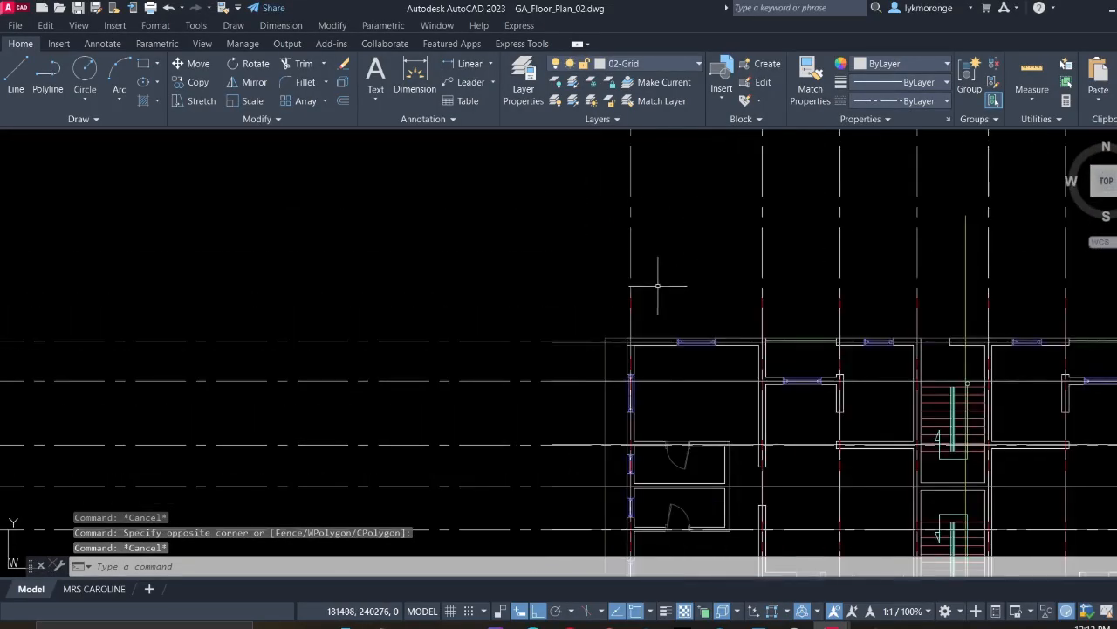
click(583, 193)
middle_drag(718, 413, 746, 103)
middle_drag(729, 493, 741, 98)
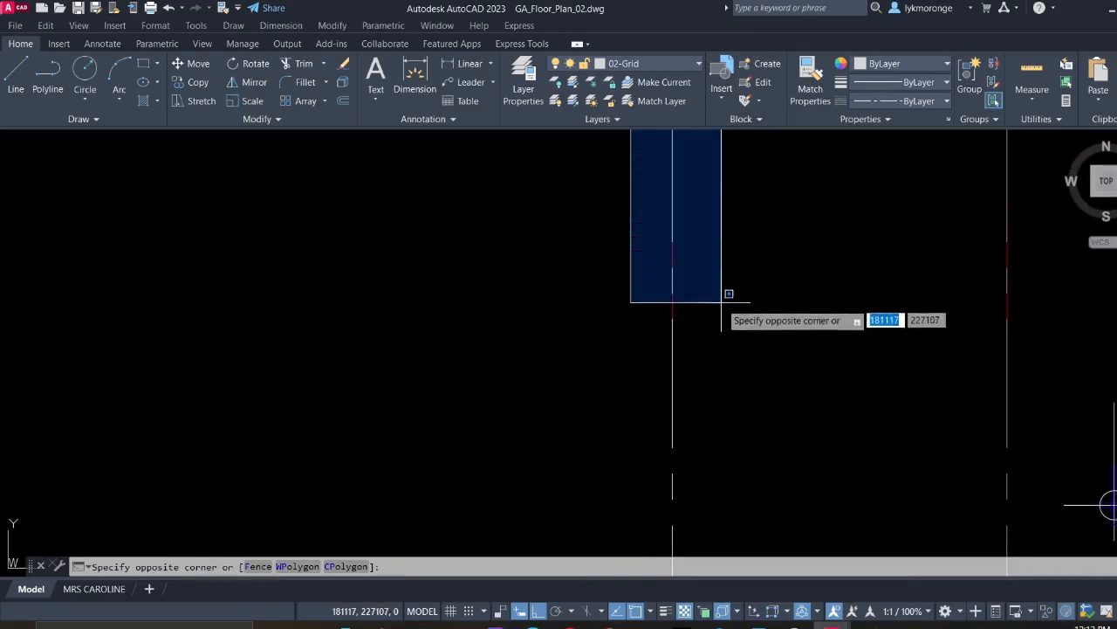
click(738, 476)
scroll(709, 272, down, 2)
scroll(710, 273, down, 2)
middle_drag(712, 294, 696, 450)
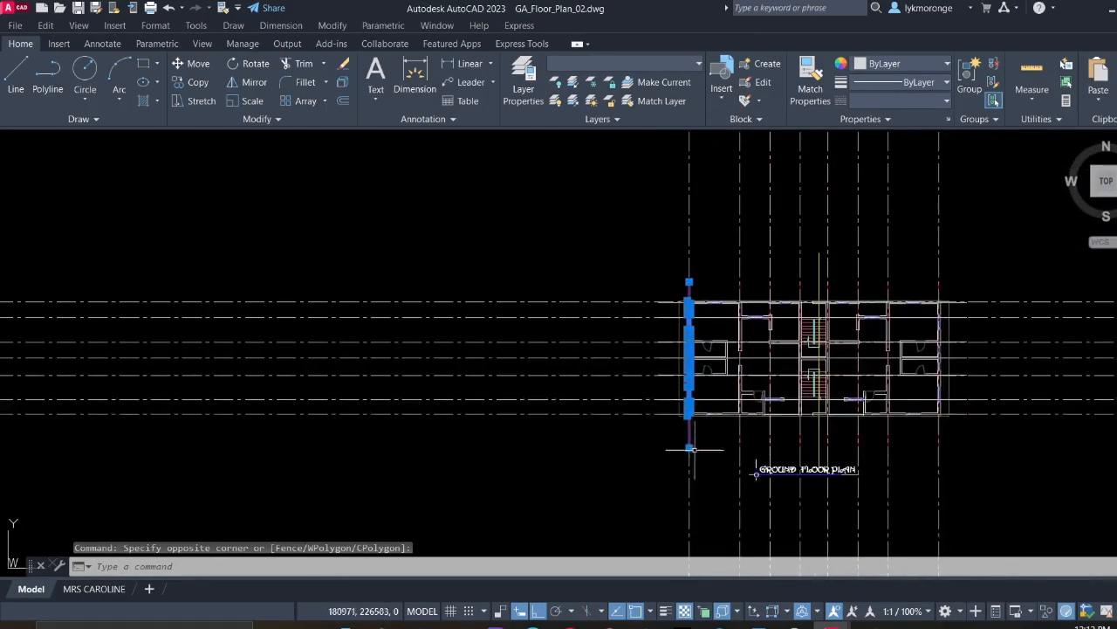
click(677, 289)
click(729, 449)
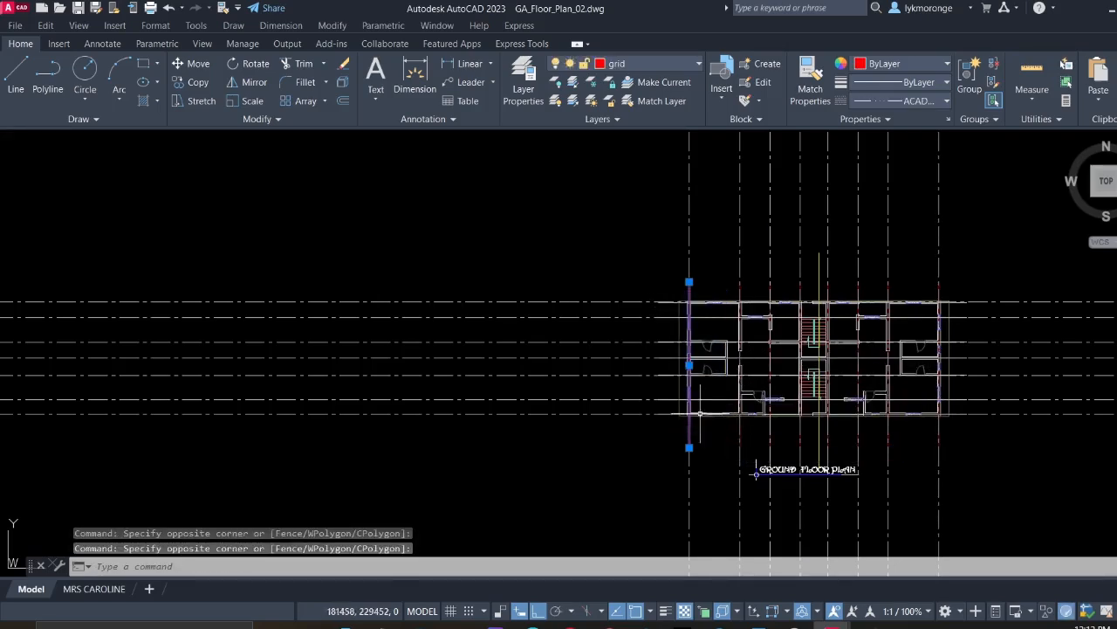
Extend the selection to all lines similar to the old red line on the grid layer
scroll(688, 367, up, 4)
scroll(681, 350, down, 1)
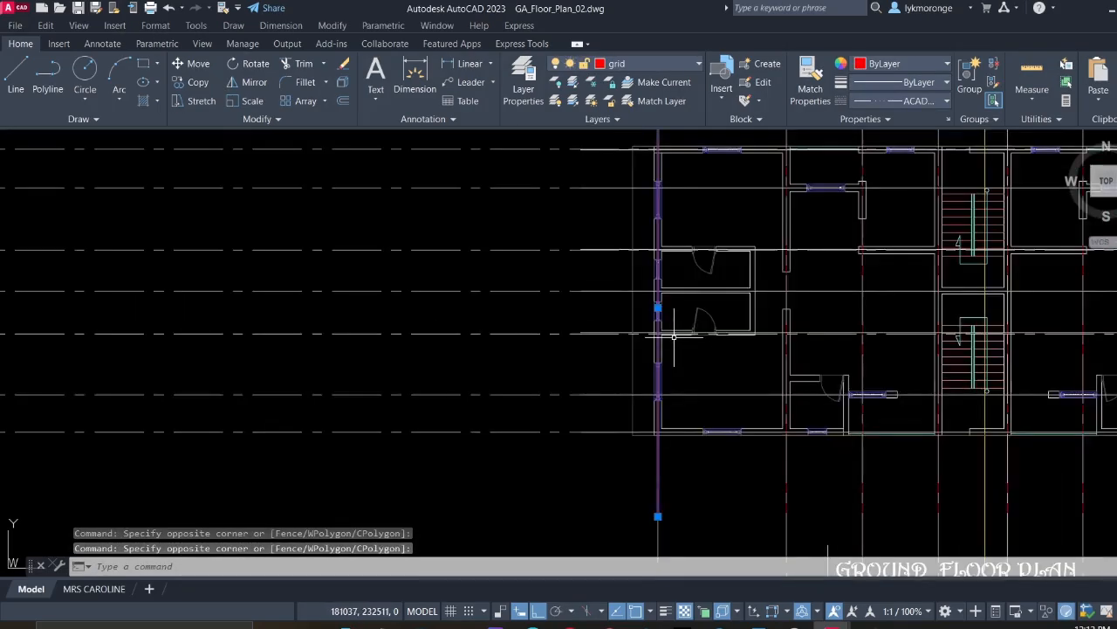
scroll(674, 336, down, 3)
right_click(691, 412)
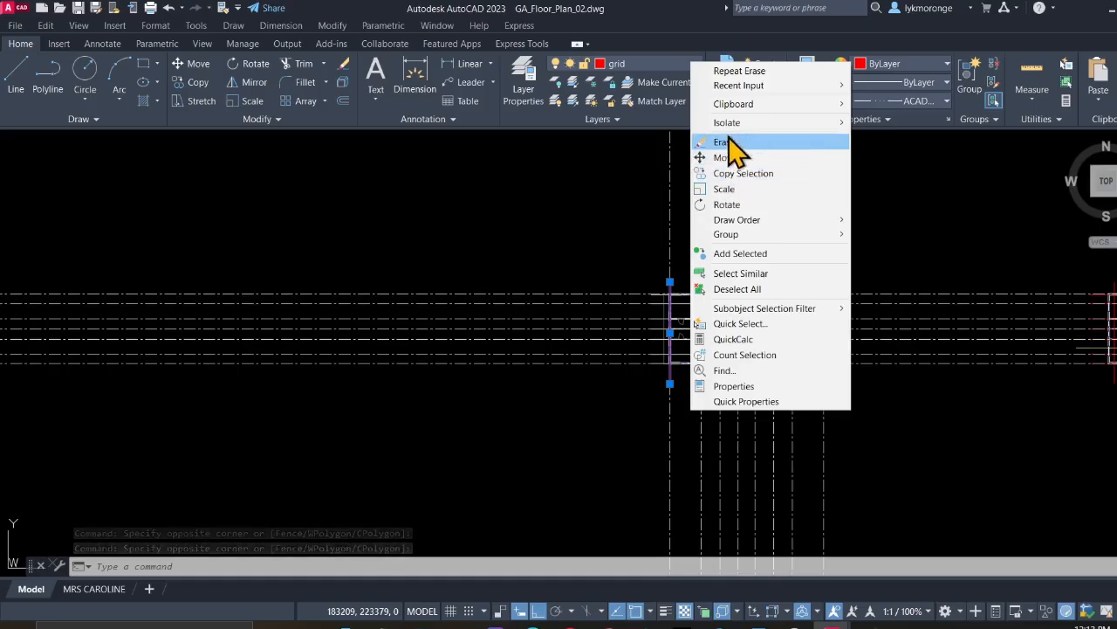
click(740, 273)
scroll(811, 323, down, 2)
middle_drag(810, 323, 464, 339)
scroll(680, 323, down, 2)
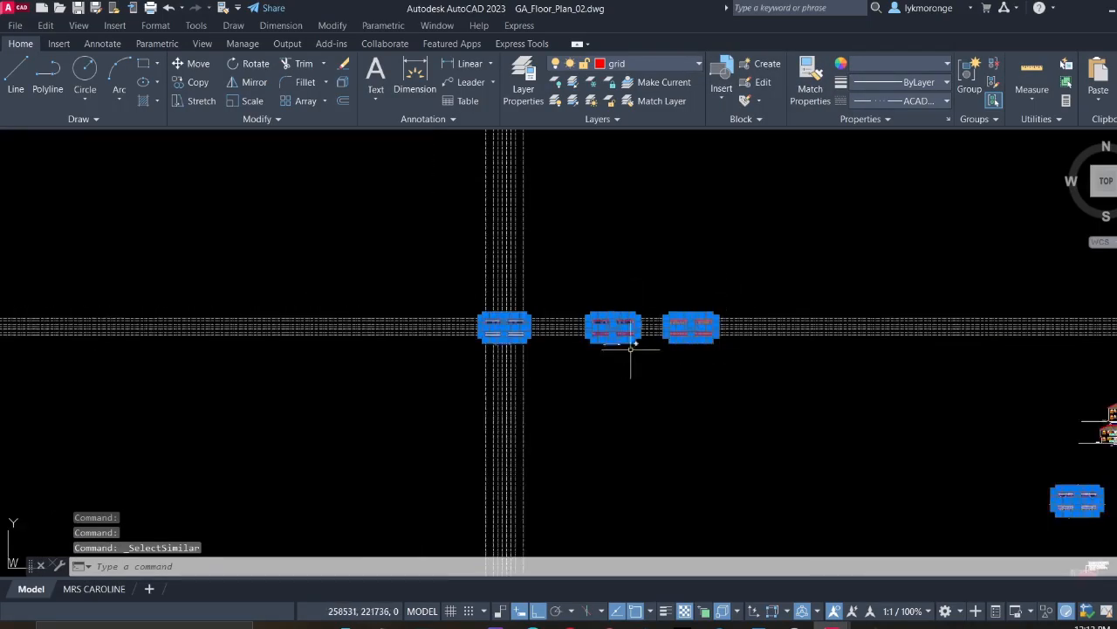
scroll(737, 345, down, 2)
middle_drag(741, 386, 511, 303)
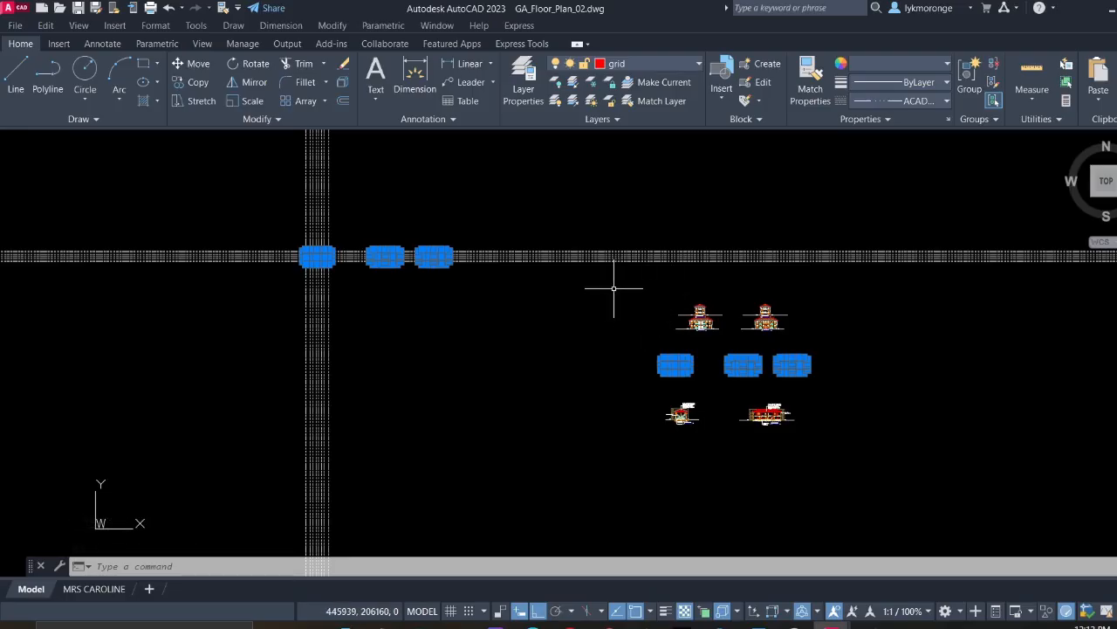
Exclude the separate set of original drawings from the selection and erase the old grid lines from the three working plans
shift+click(866, 483)
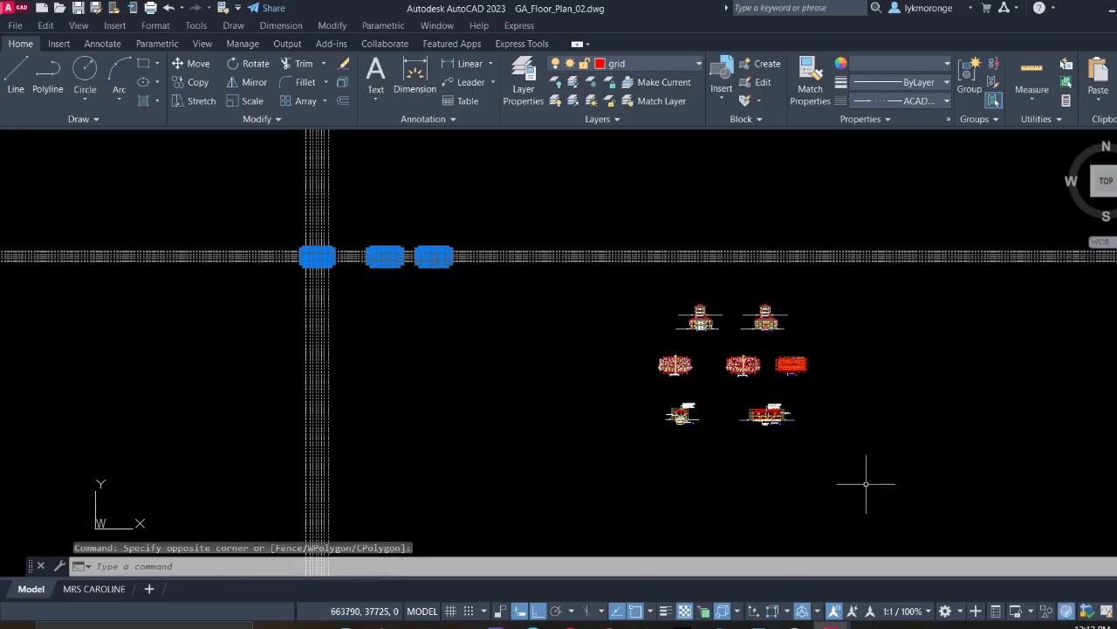
right_click(564, 372)
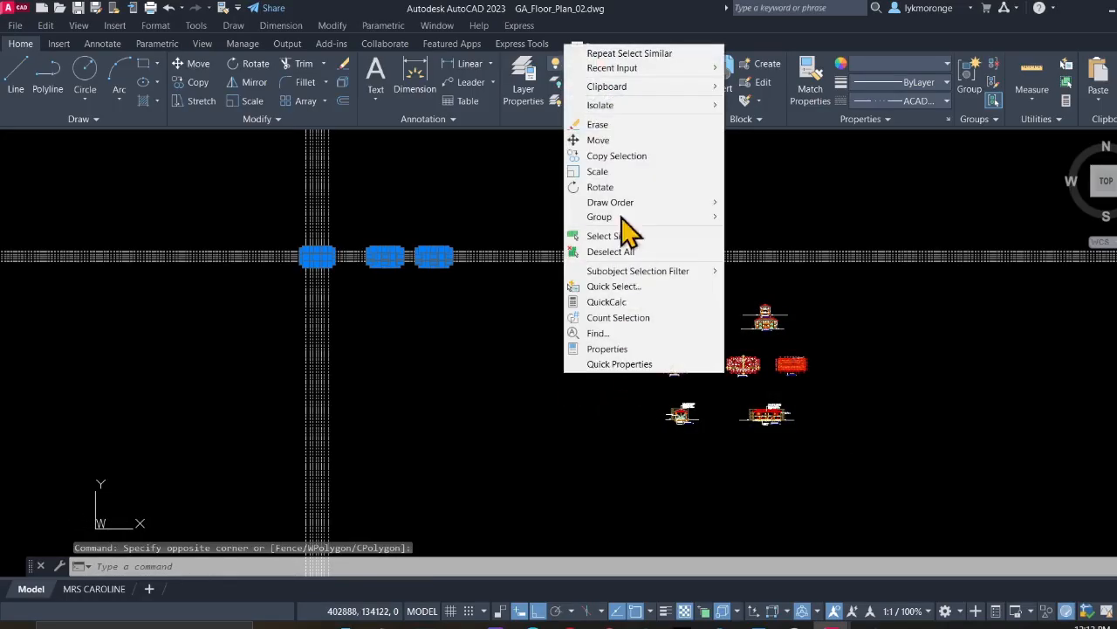
click(602, 125)
scroll(419, 227, up, 2)
middle_drag(394, 237, 974, 229)
scroll(780, 239, up, 9)
middle_drag(780, 233, 737, 295)
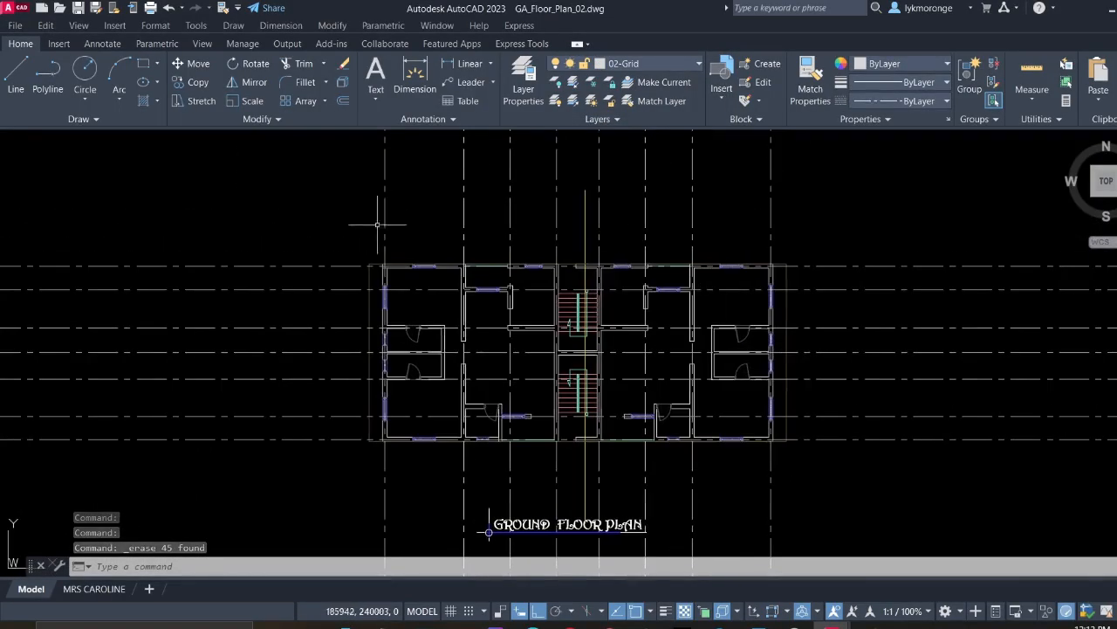
Draw a rectangle about 24500 by 13500 around the ground floor plan, clear of its outer walls, and select it
text(rec)
key(Return)
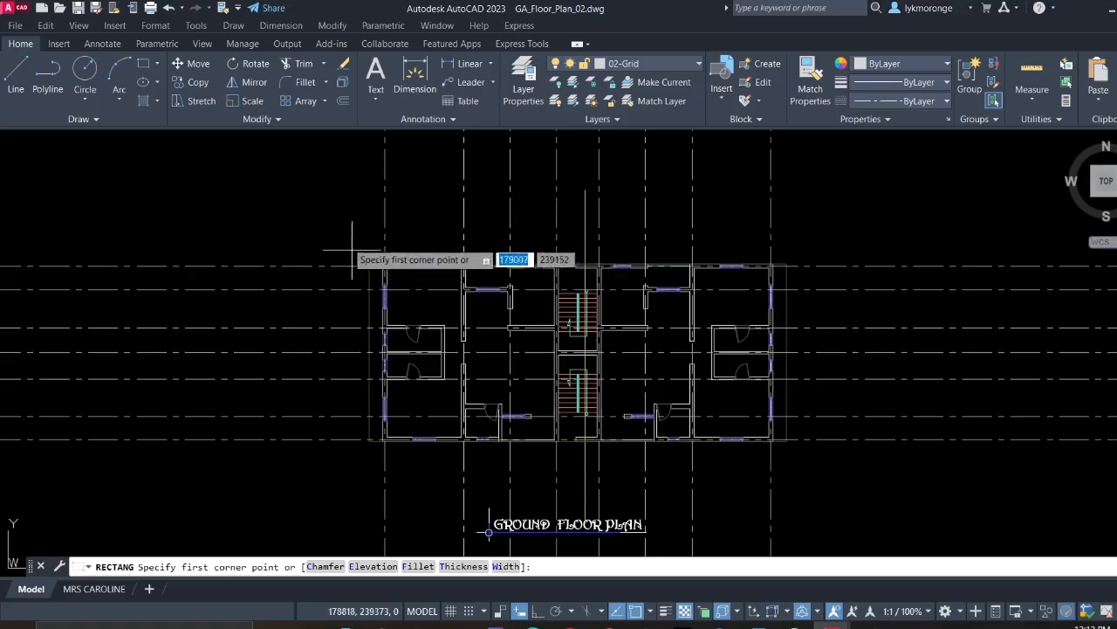
click(340, 232)
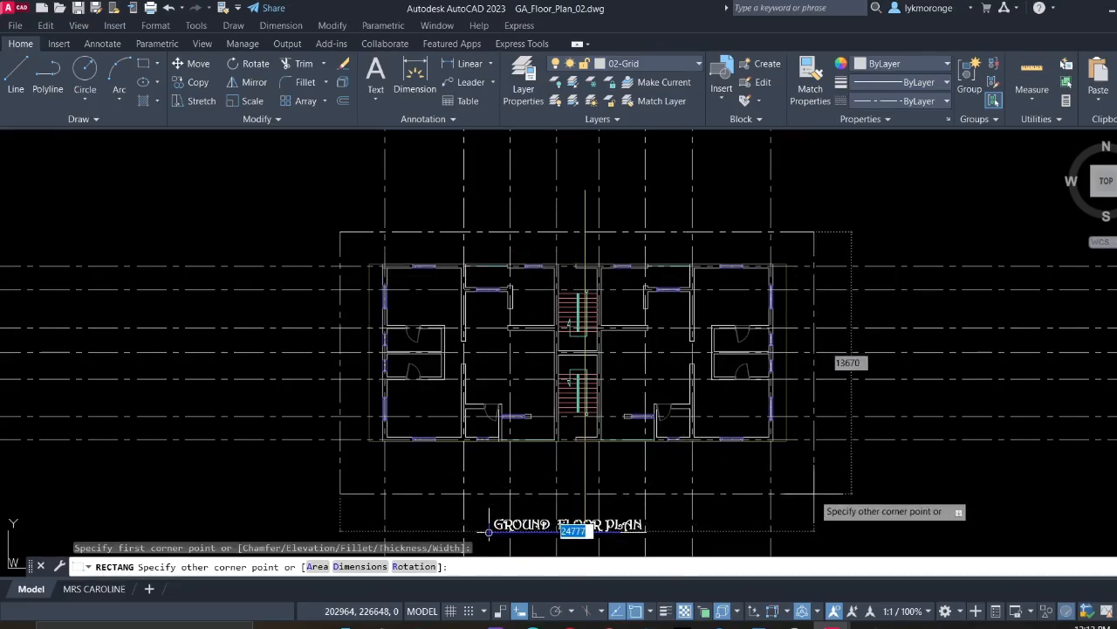
click(809, 489)
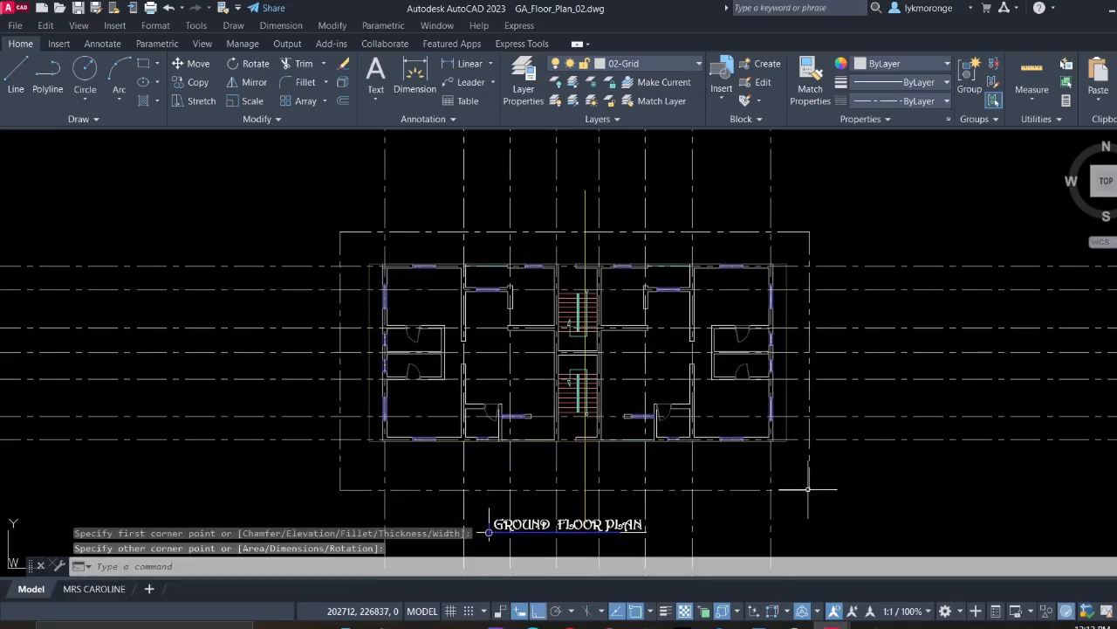
click(801, 220)
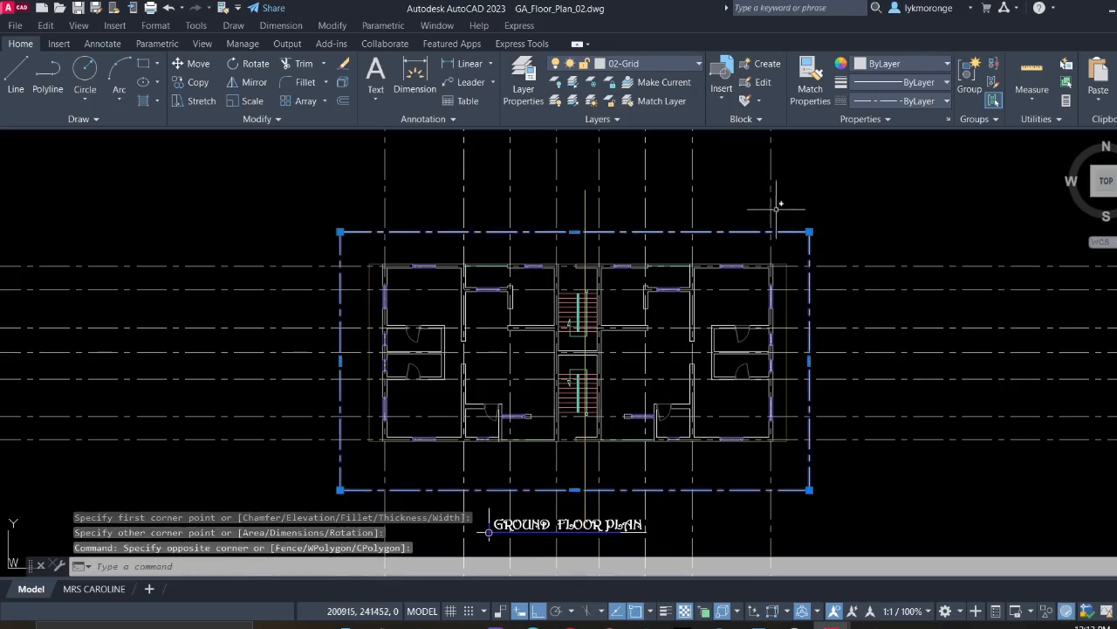
Trim the grid lines on all sides of the ground floor plan back to the surrounding rectangle, and erase the rectangle
click(200, 203)
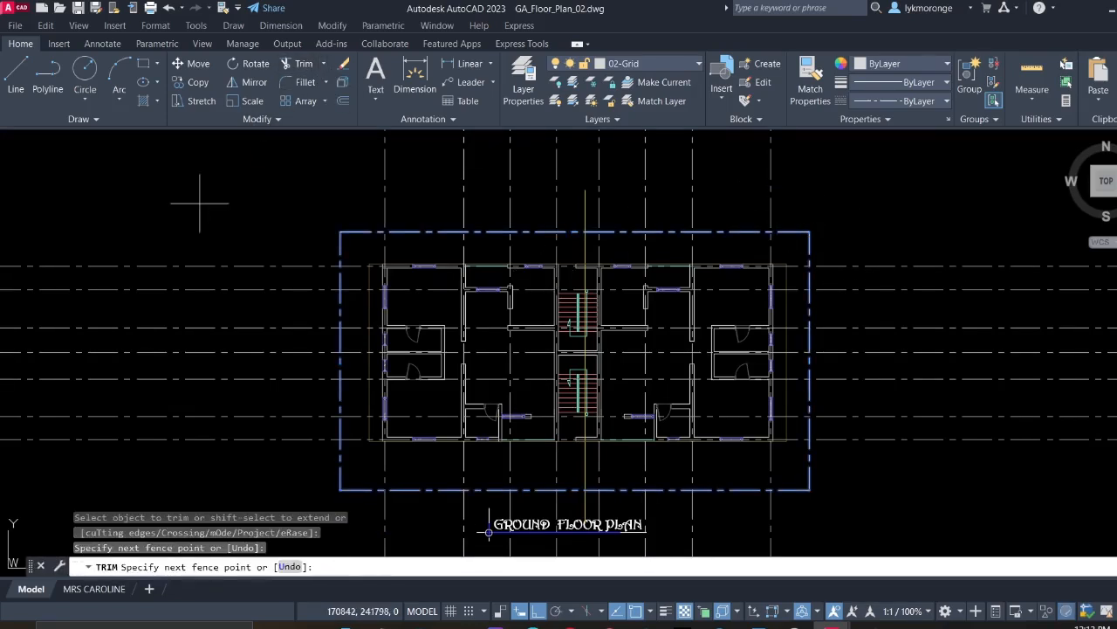
drag(214, 502, 217, 504)
drag(257, 186, 432, 194)
drag(958, 213, 959, 213)
mouse_move(852, 201)
mouse_down()
mouse_move(855, 465)
mouse_move(843, 517)
mouse_up()
middle_drag(842, 515, 889, 181)
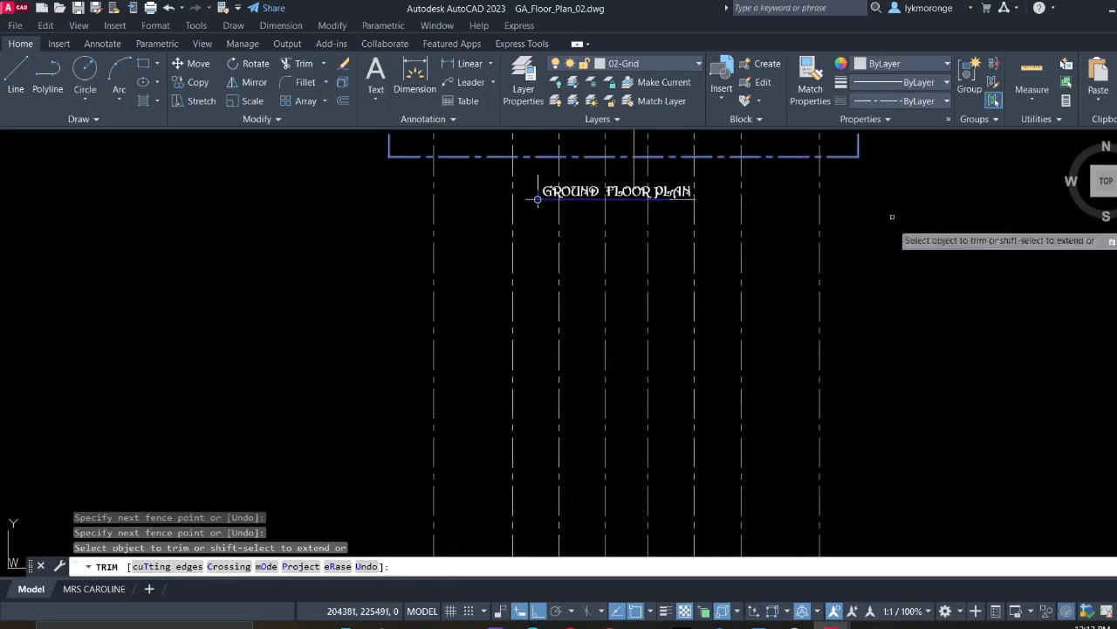
click(879, 266)
drag(244, 235, 243, 236)
middle_drag(501, 294, 509, 515)
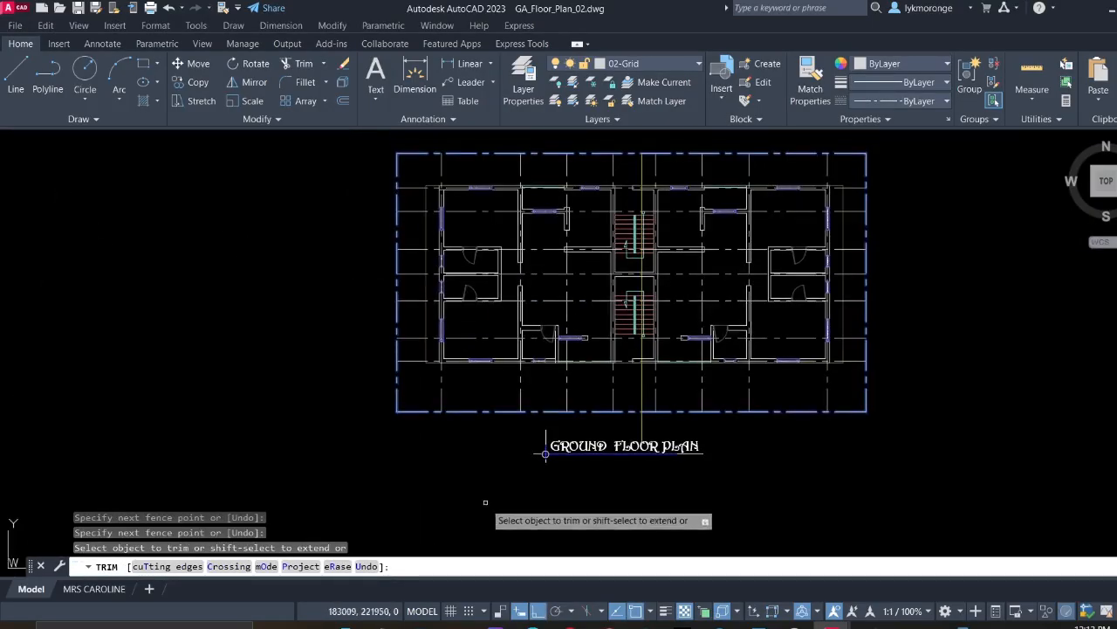
key(Escape)
click(488, 411)
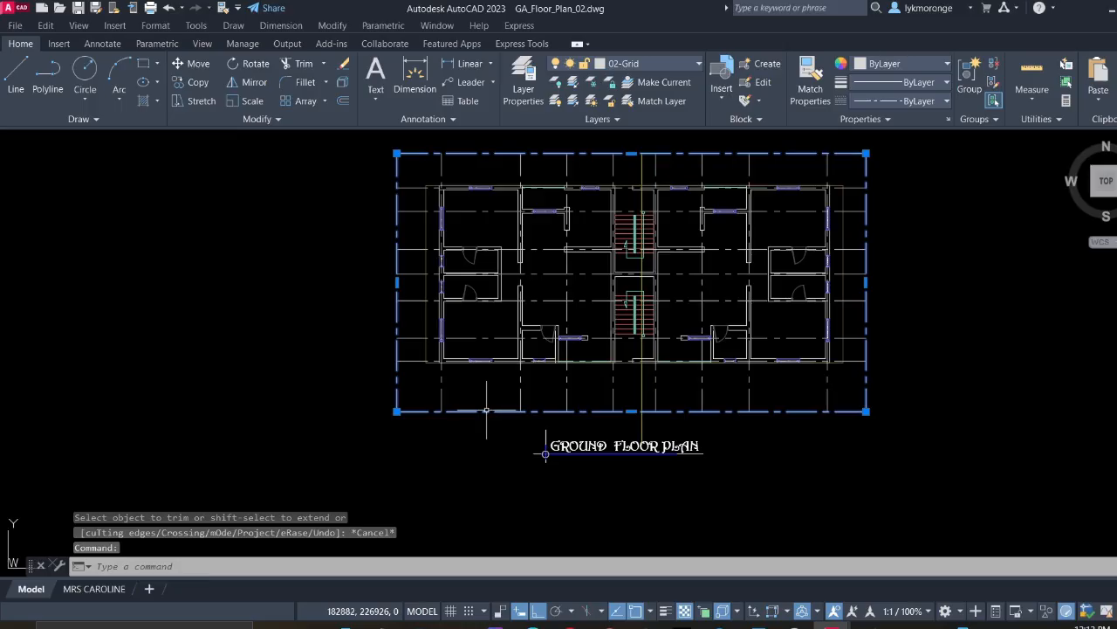
key(Delete)
Select the west wall's new grid line on the ground floor plan and extend the selection to all similar lines
scroll(482, 388, down, 2)
scroll(478, 363, up, 5)
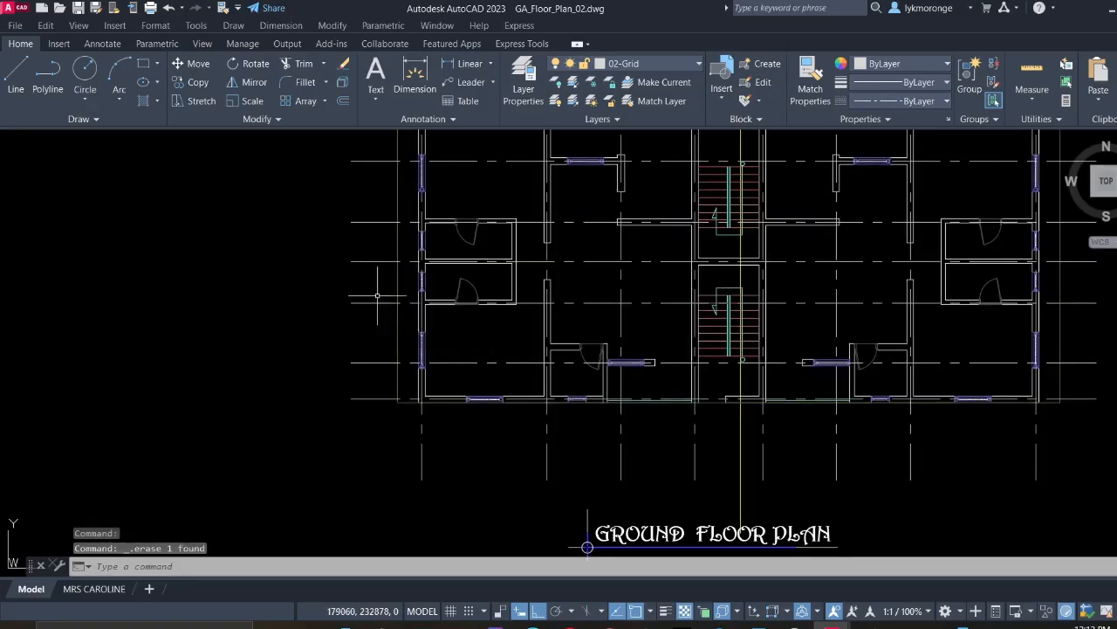
click(442, 455)
click(380, 435)
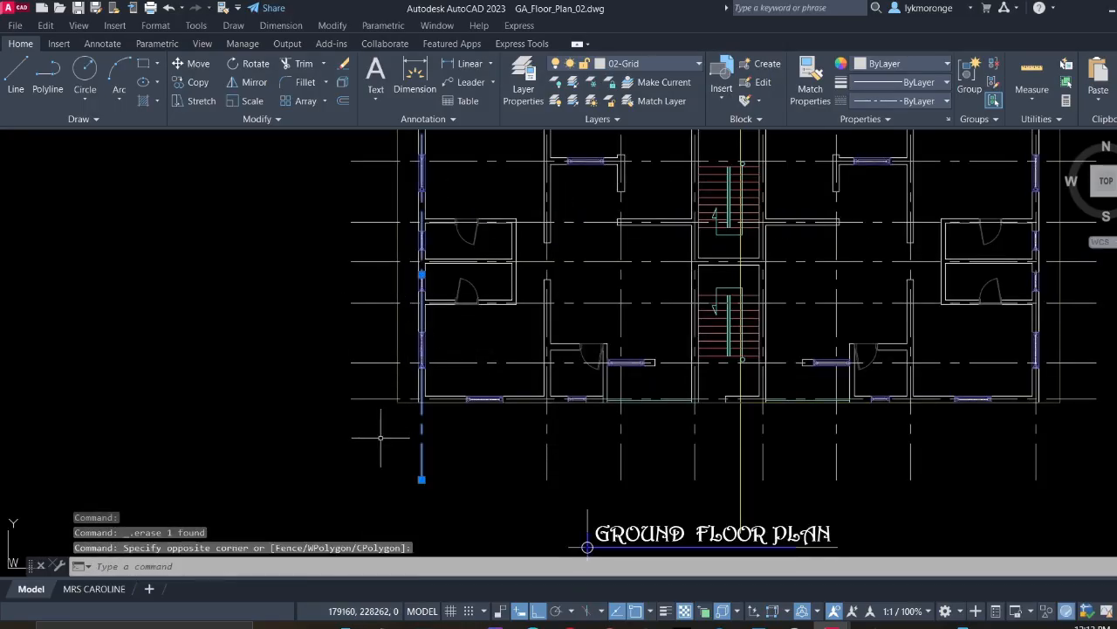
right_click(393, 439)
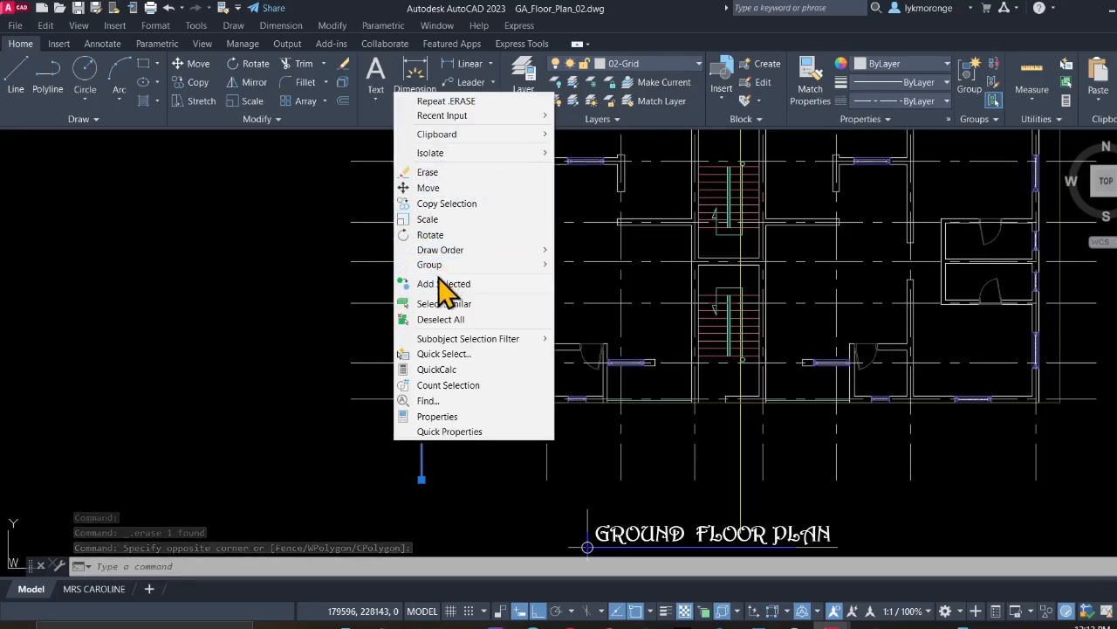
click(444, 304)
Examine the selected grid lines on the ground floor plan and compare them with the second floor and roof plans
scroll(592, 353, down, 4)
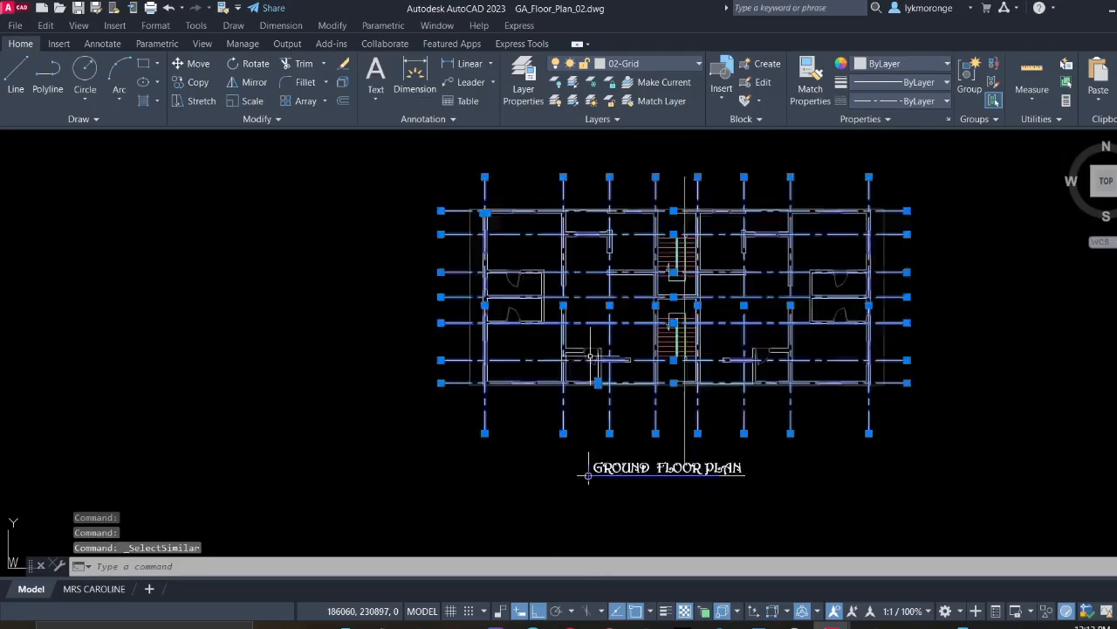
scroll(599, 322, up, 6)
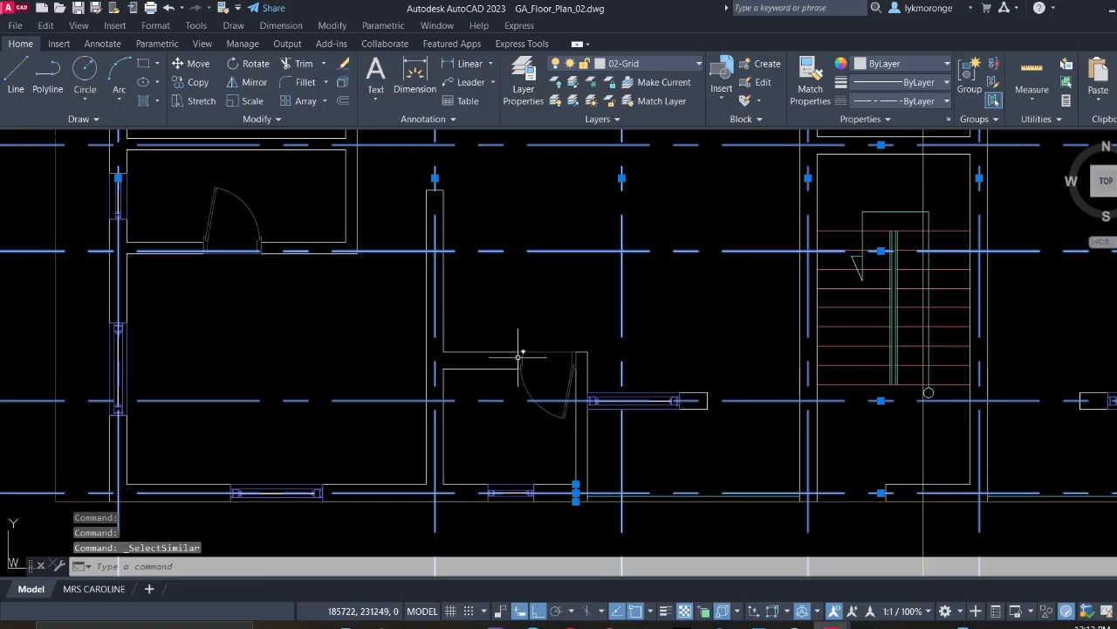
scroll(520, 355, down, 6)
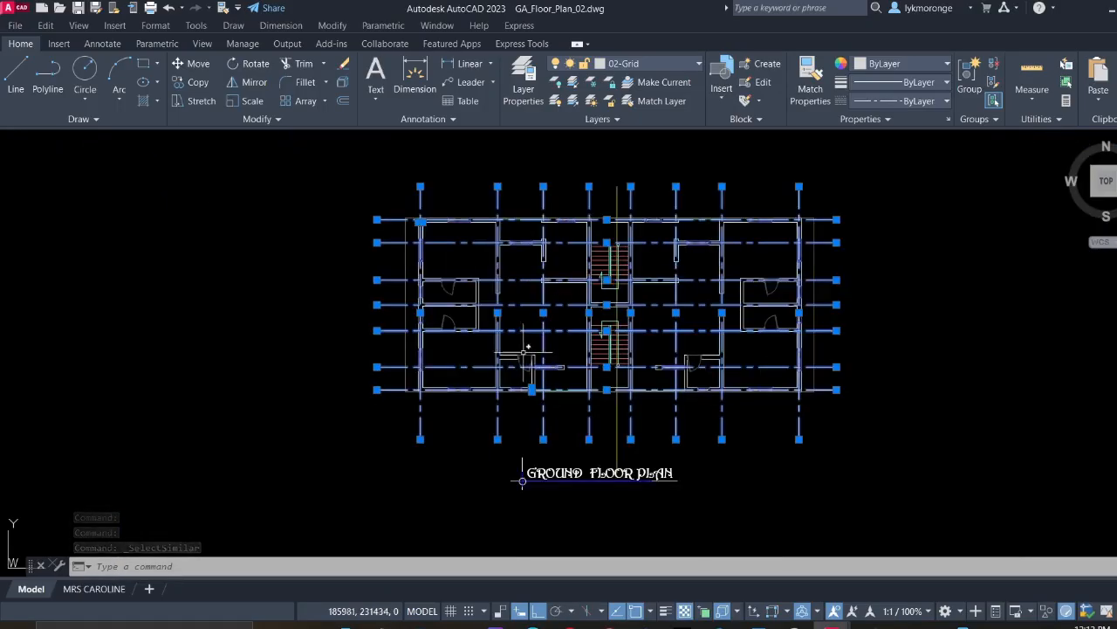
middle_drag(830, 325, 627, 317)
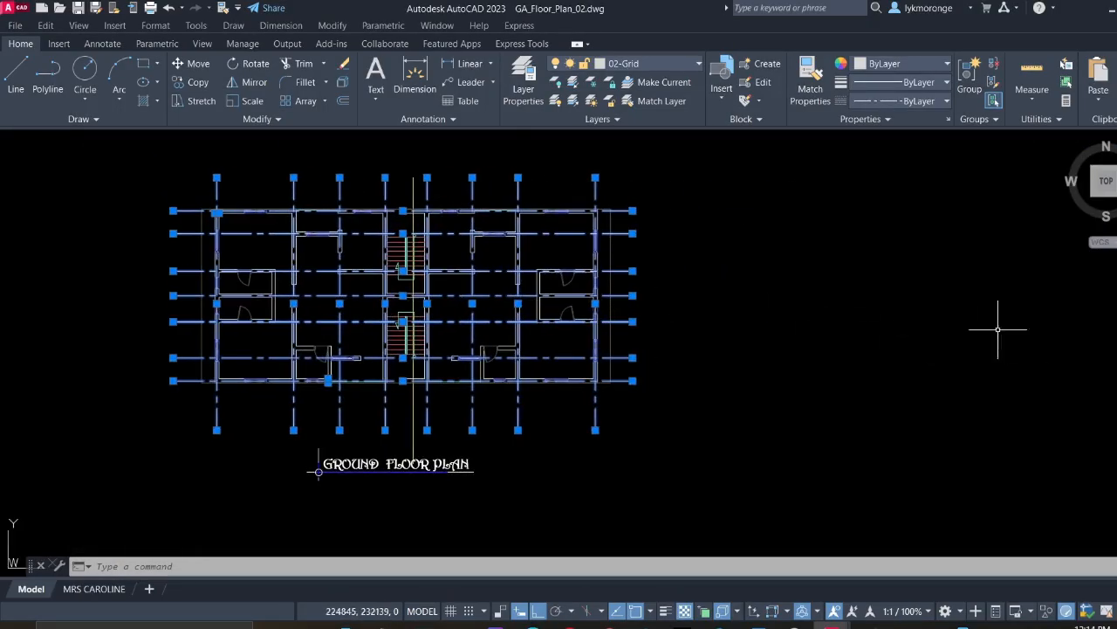
middle_drag(915, 331, 549, 335)
scroll(1070, 331, down, 3)
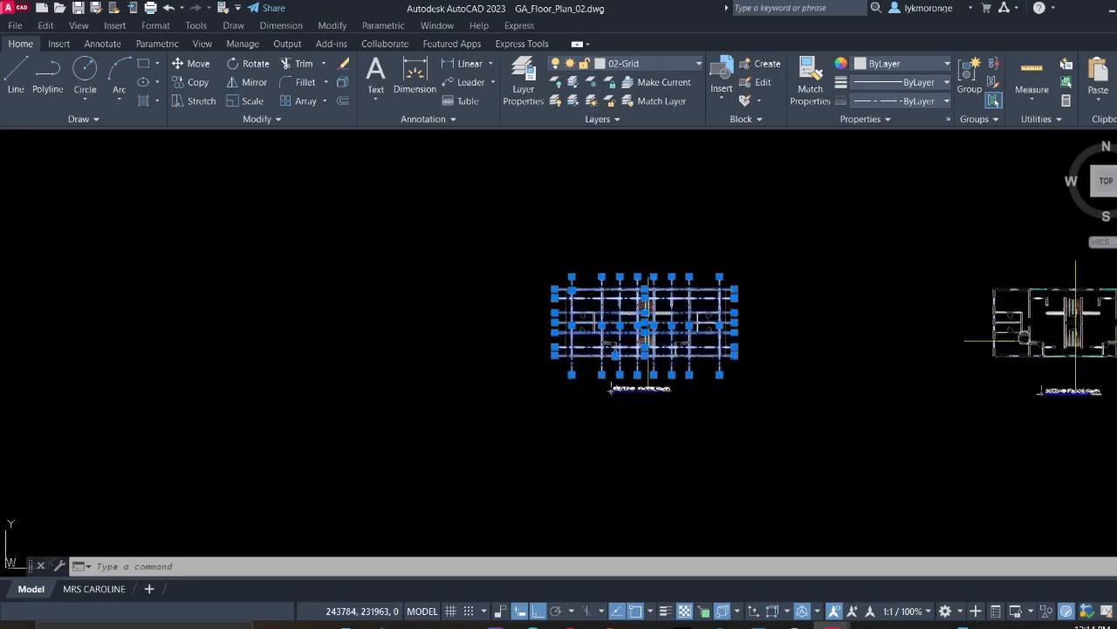
middle_drag(1070, 331, 800, 313)
scroll(885, 294, up, 5)
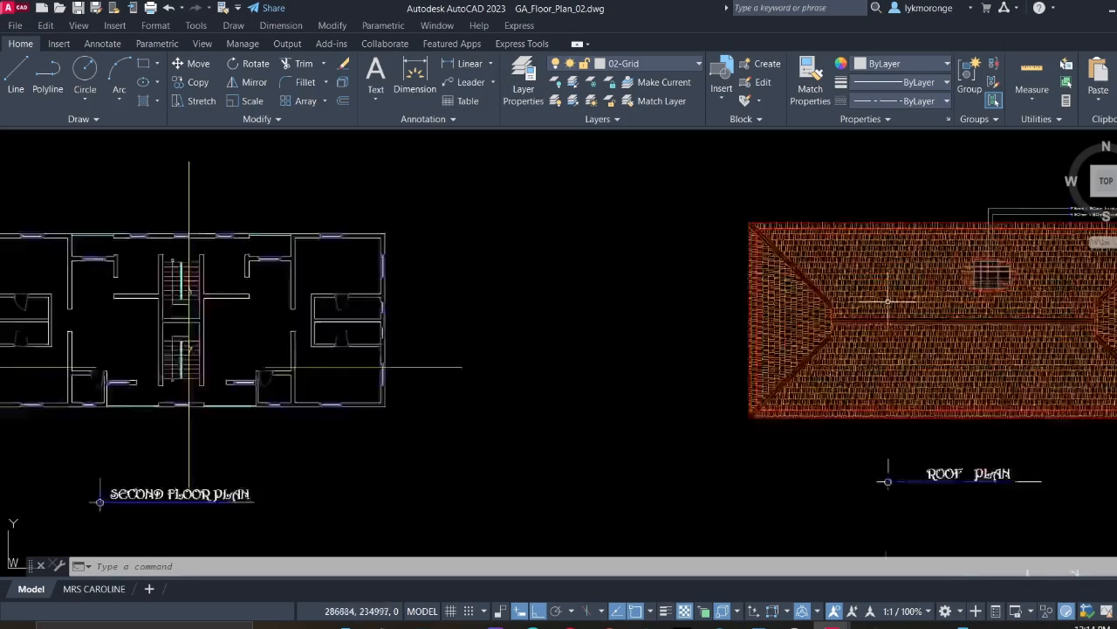
scroll(871, 298, down, 5)
middle_drag(608, 324, 652, 308)
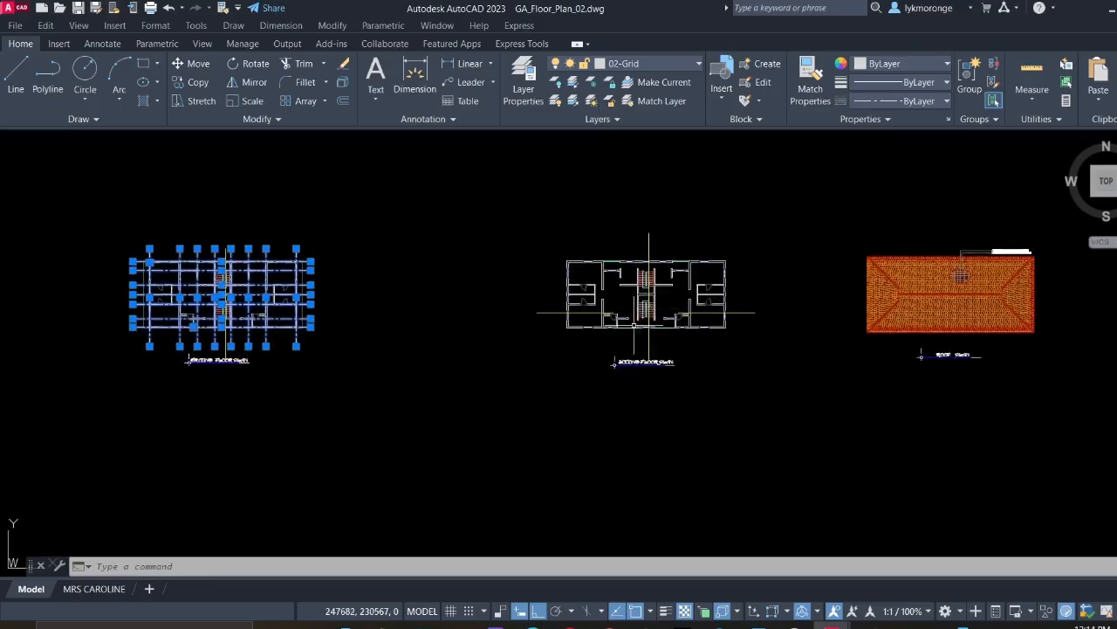
scroll(627, 335, up, 2)
middle_drag(520, 304, 802, 317)
middle_drag(279, 317, 530, 332)
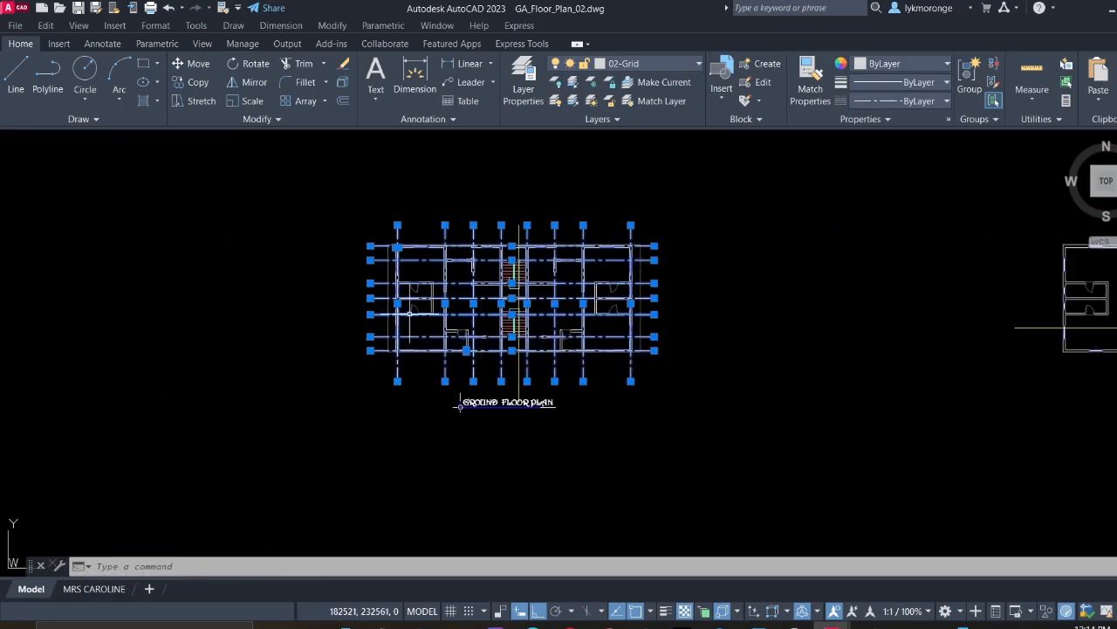
Copy the selected grid lines from the ground floor plan to the second floor plan, matching the west end of the upper stair flight's northernmost tread line
right_click(339, 239)
click(389, 353)
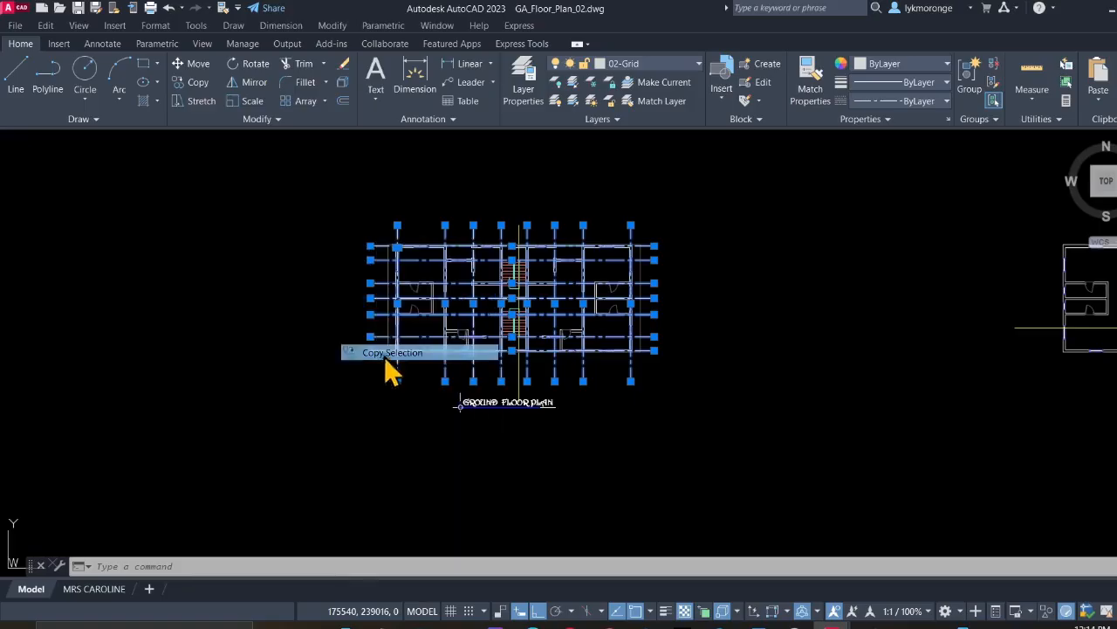
scroll(559, 289, up, 5)
scroll(491, 256, down, 4)
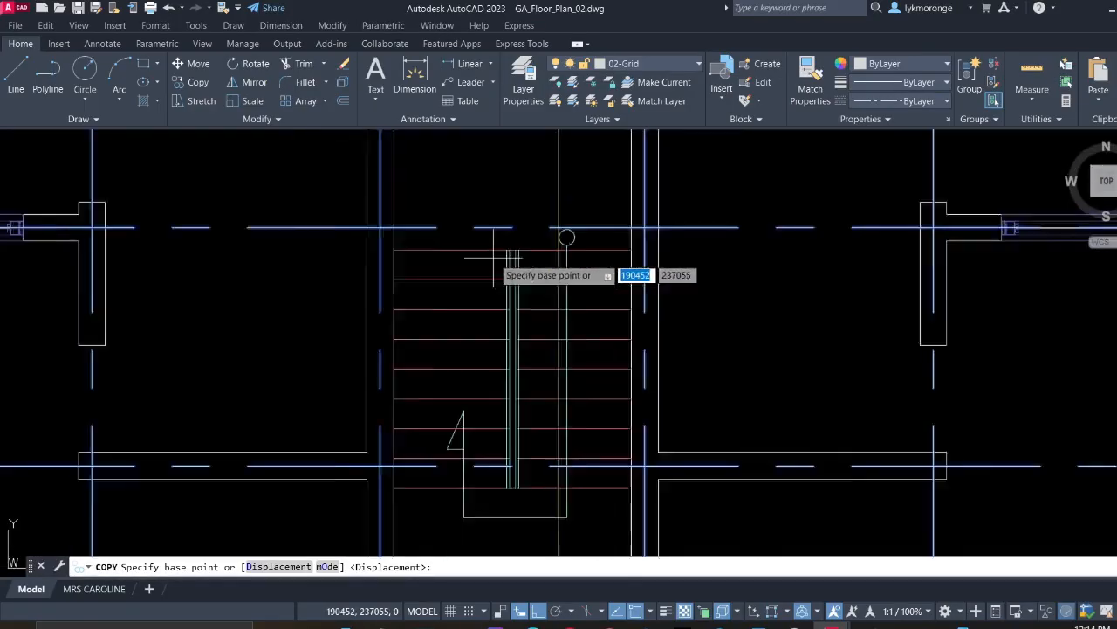
middle_drag(531, 285, 529, 210)
scroll(612, 305, up, 2)
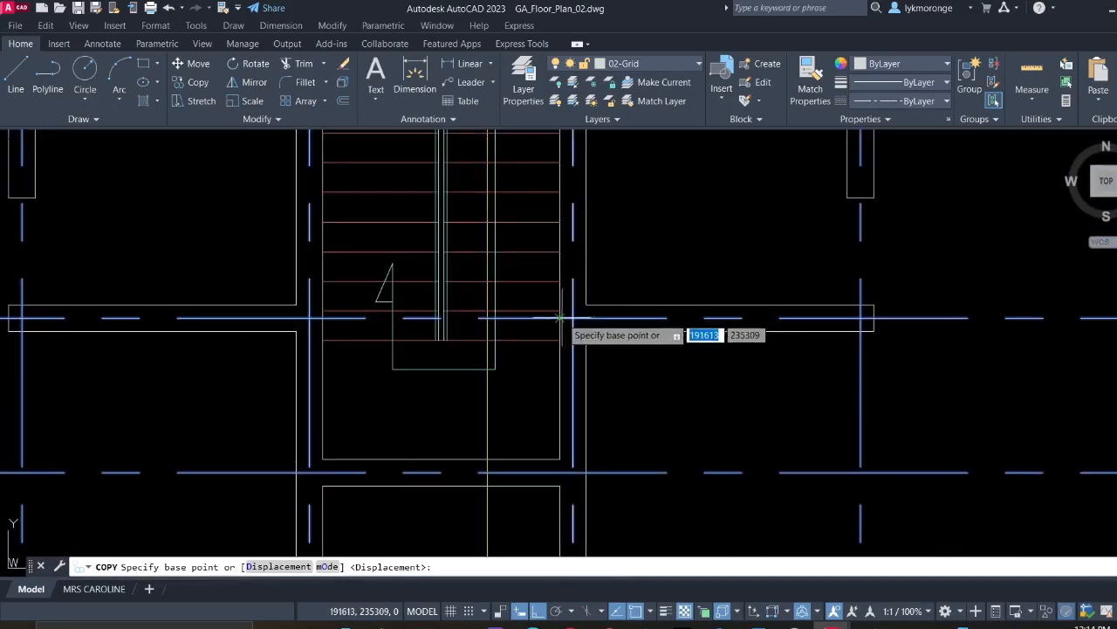
scroll(565, 319, down, 4)
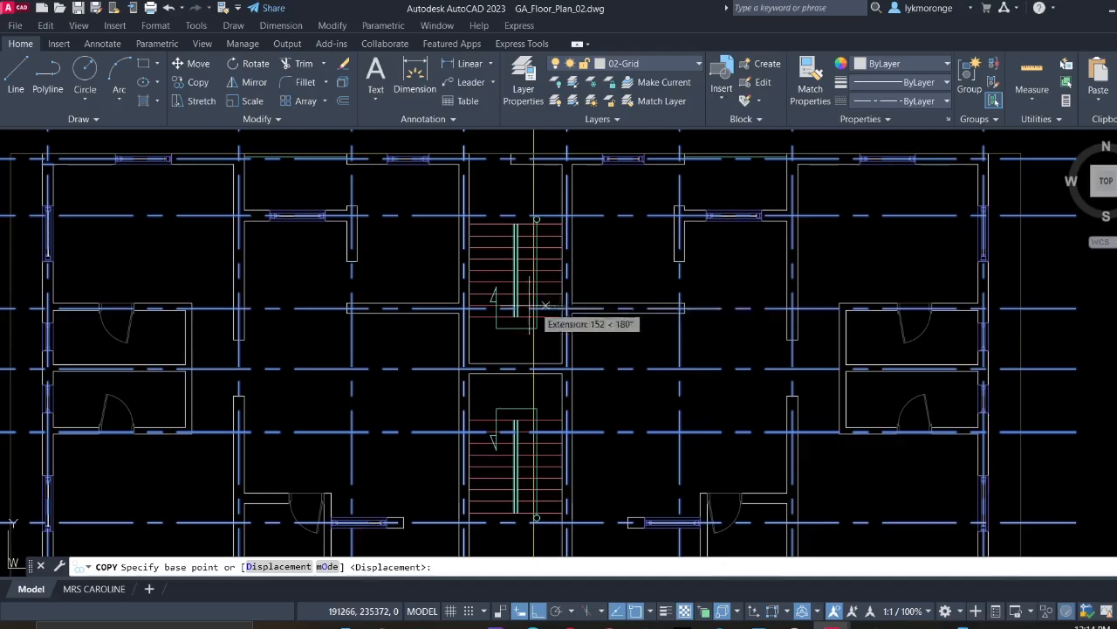
scroll(481, 235, up, 4)
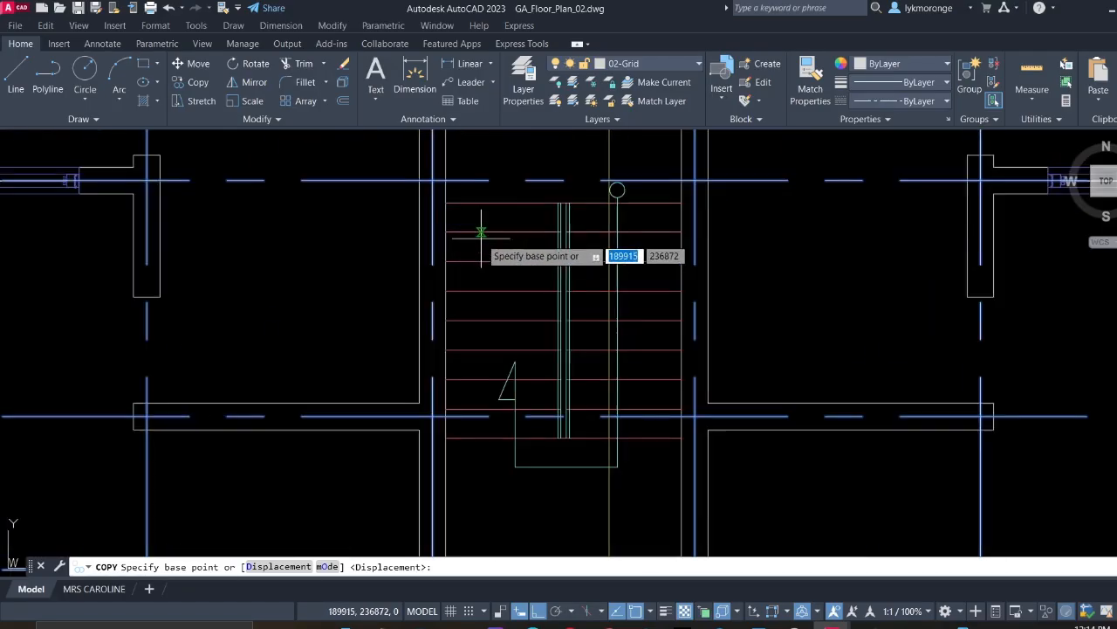
click(446, 203)
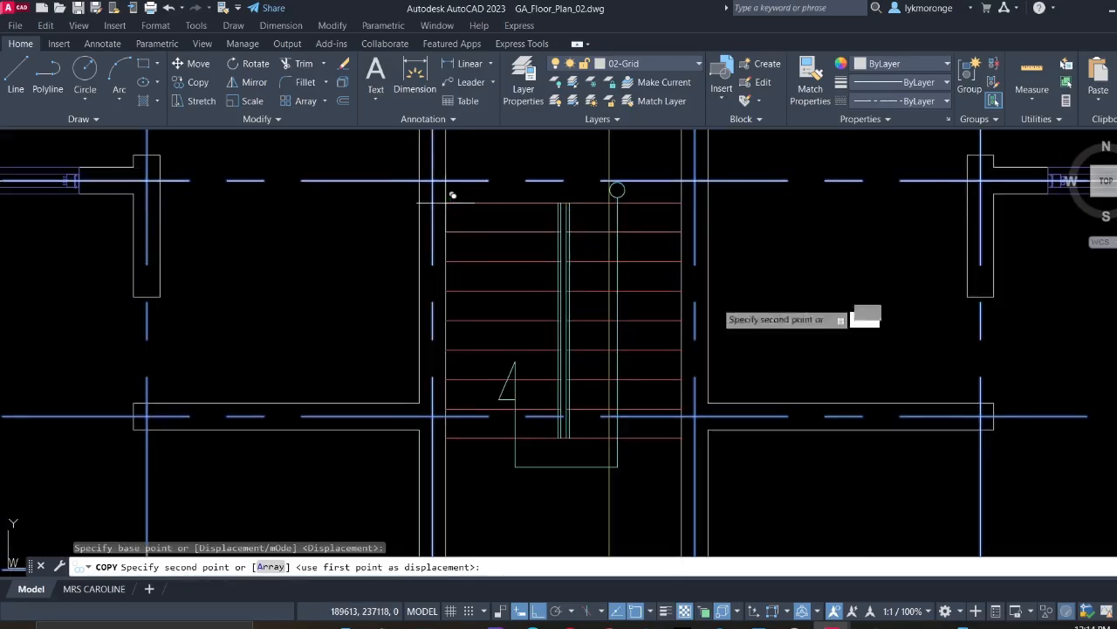
scroll(725, 306, down, 5)
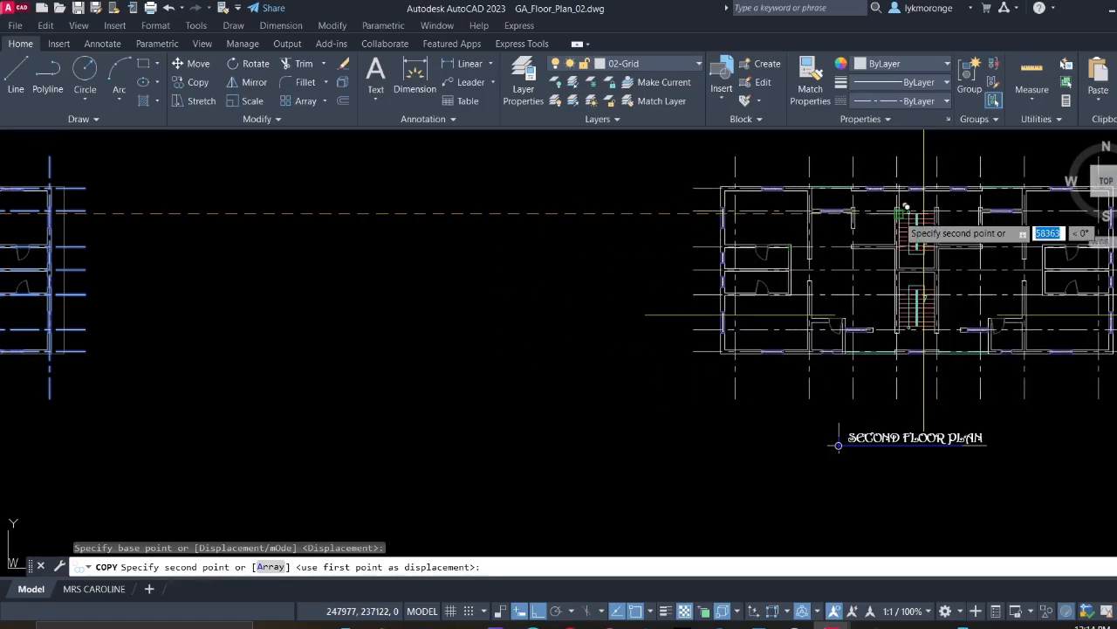
scroll(906, 208, up, 5)
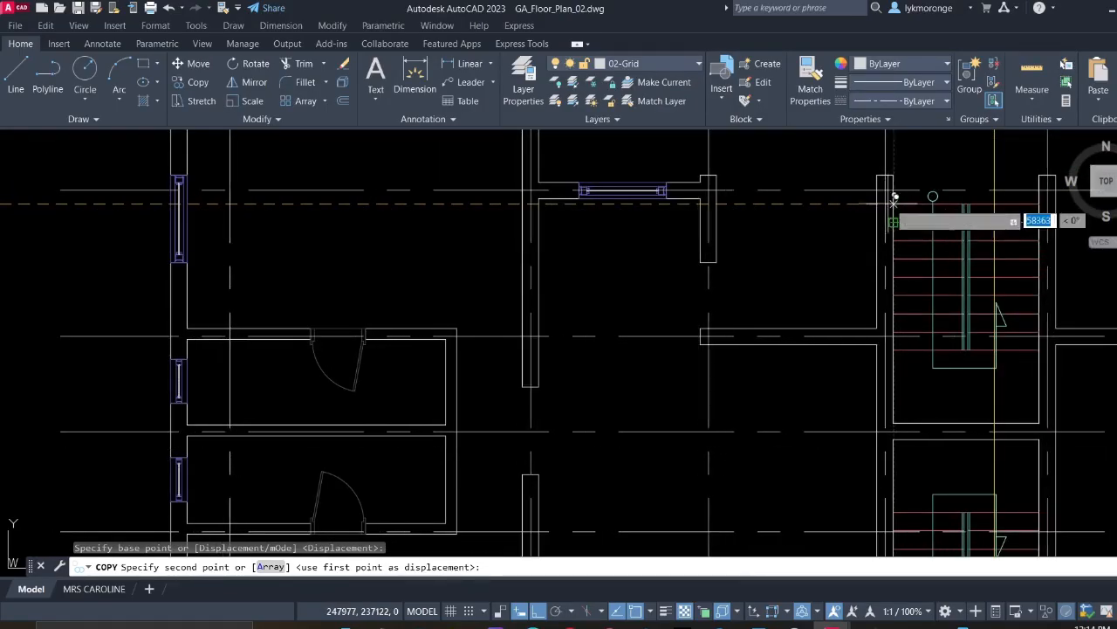
click(900, 198)
scroll(859, 214, down, 5)
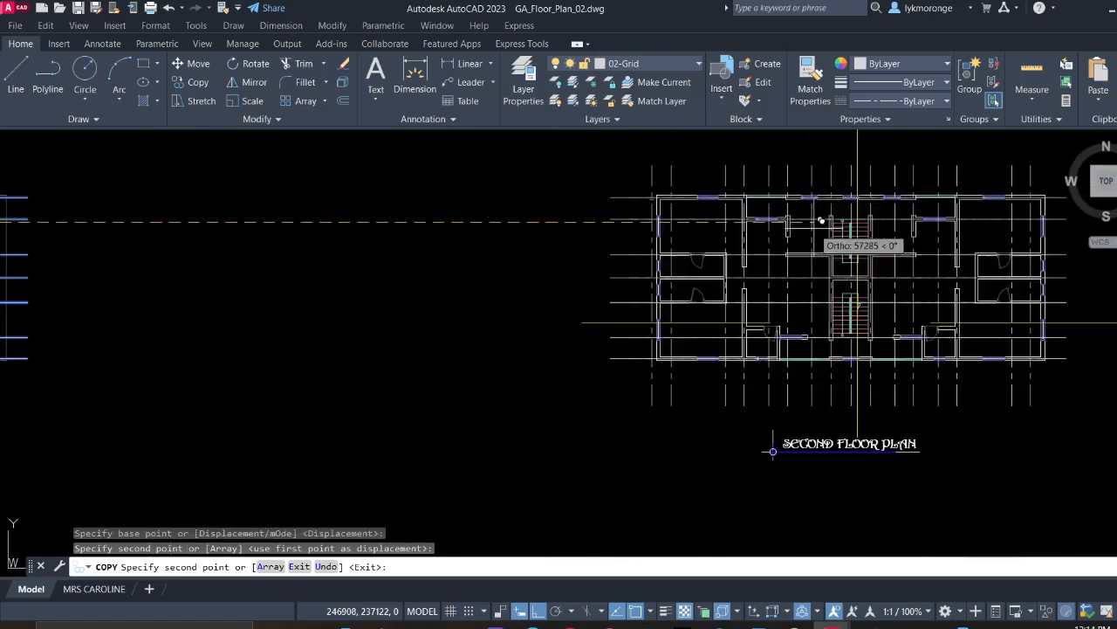
middle_drag(855, 243, 84, 249)
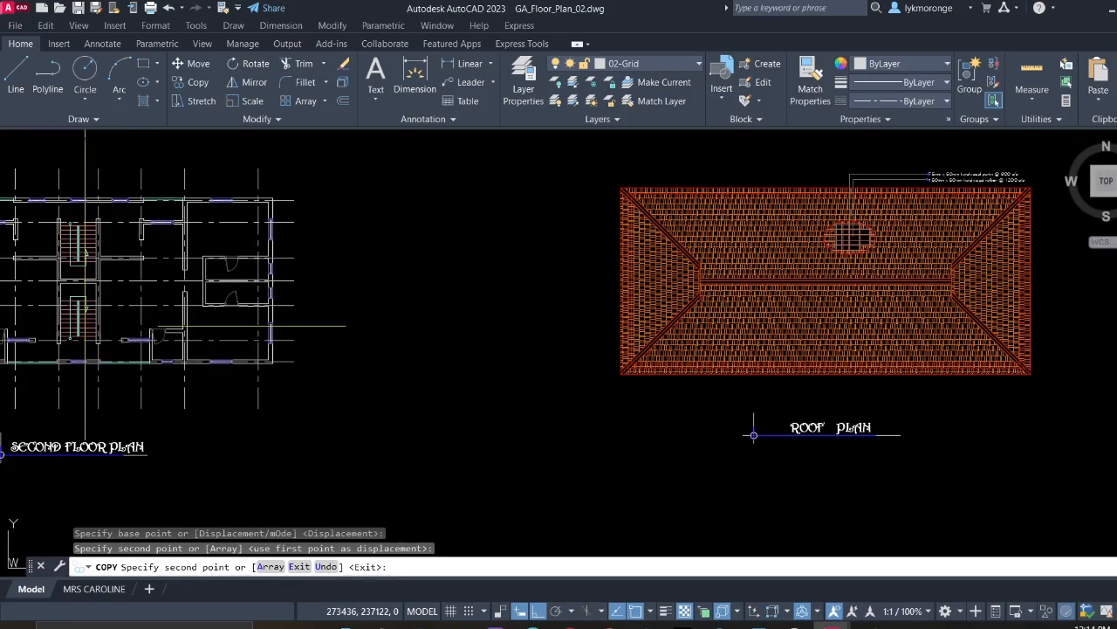
key(Escape)
Inspect the grid lines on the second floor plan and the ground floor plan
scroll(700, 270, down, 2)
middle_drag(543, 291, 675, 287)
scroll(471, 257, up, 2)
scroll(458, 259, down, 1)
middle_drag(456, 260, 623, 302)
middle_drag(535, 303, 600, 306)
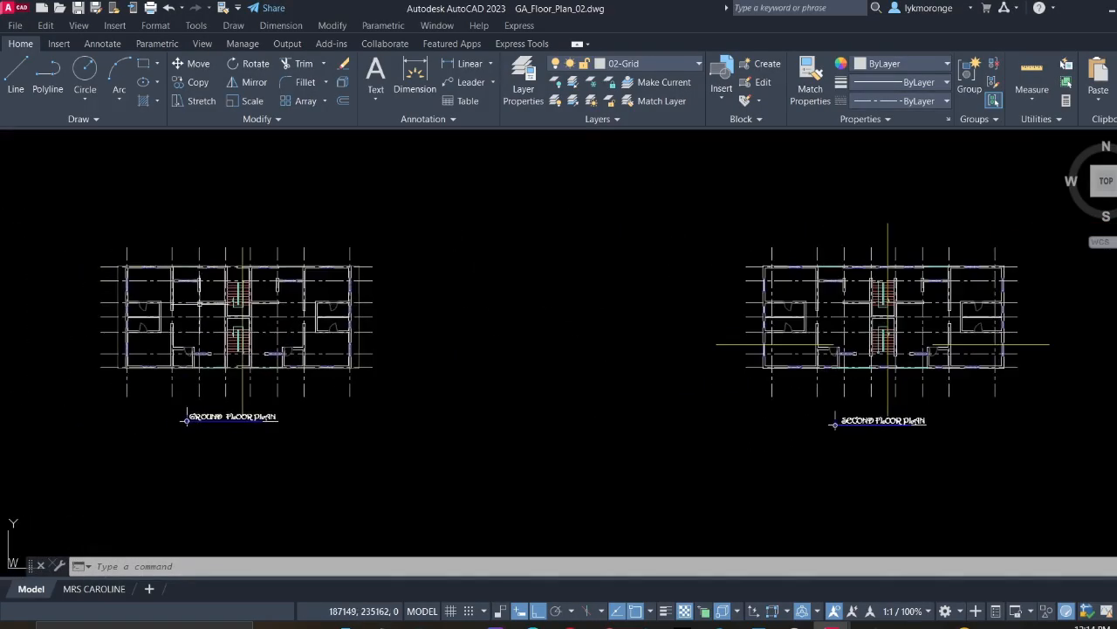
middle_drag(135, 305, 377, 312)
scroll(372, 305, up, 3)
middle_drag(355, 264, 395, 328)
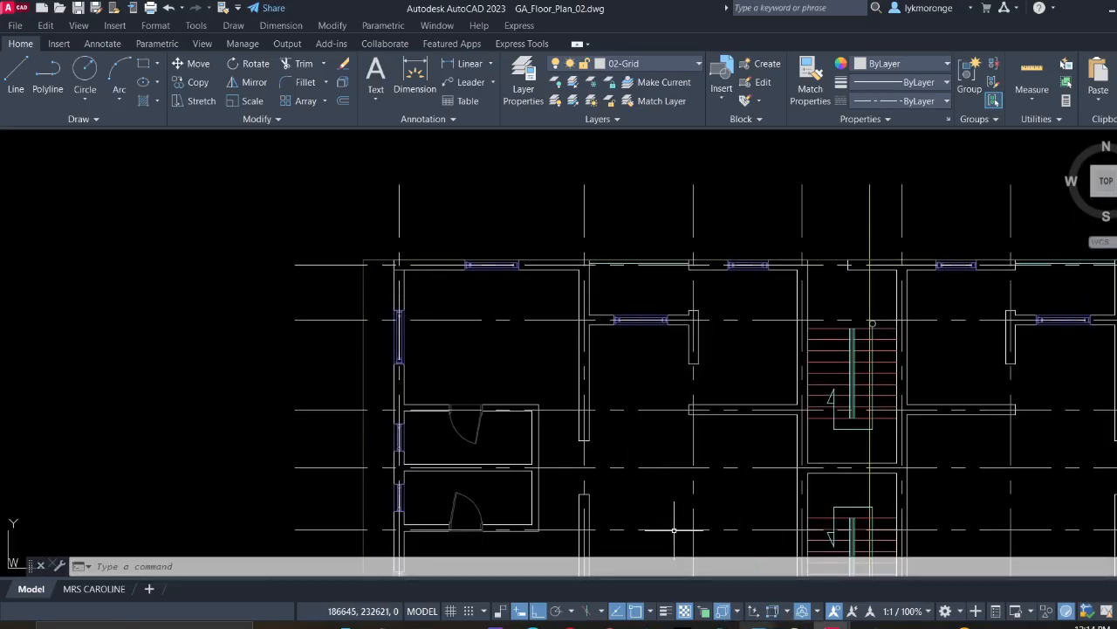
Switch to Microsoft Whiteboard and review the Create Structural Grid notes on grid labels and spacing
key(alt+Tab)
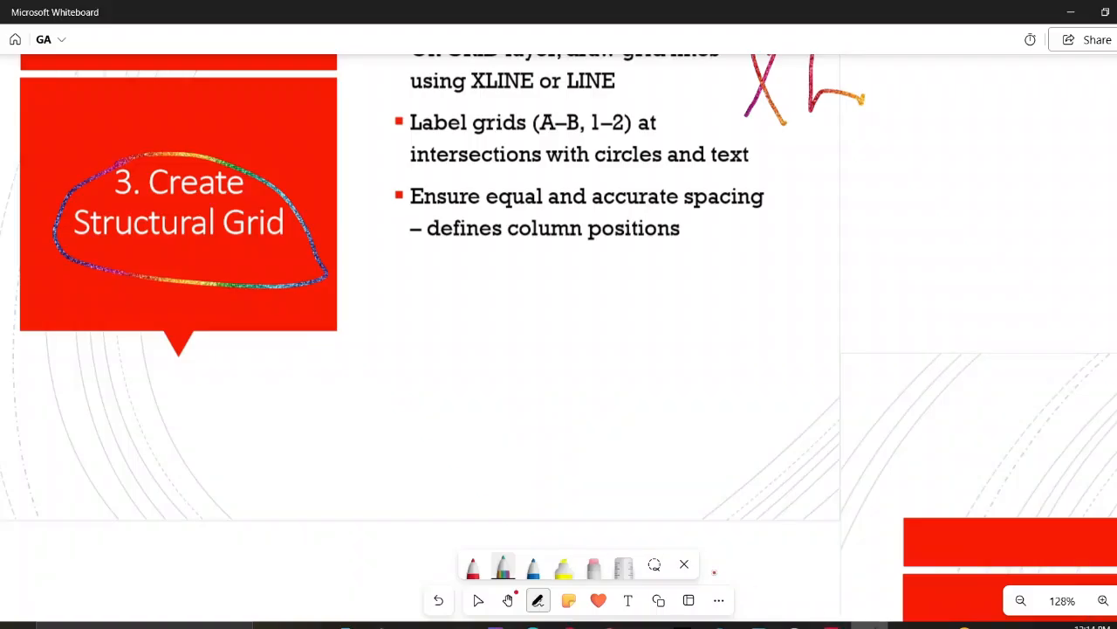
scroll(485, 209, down, 2)
middle_drag(486, 210, 506, 377)
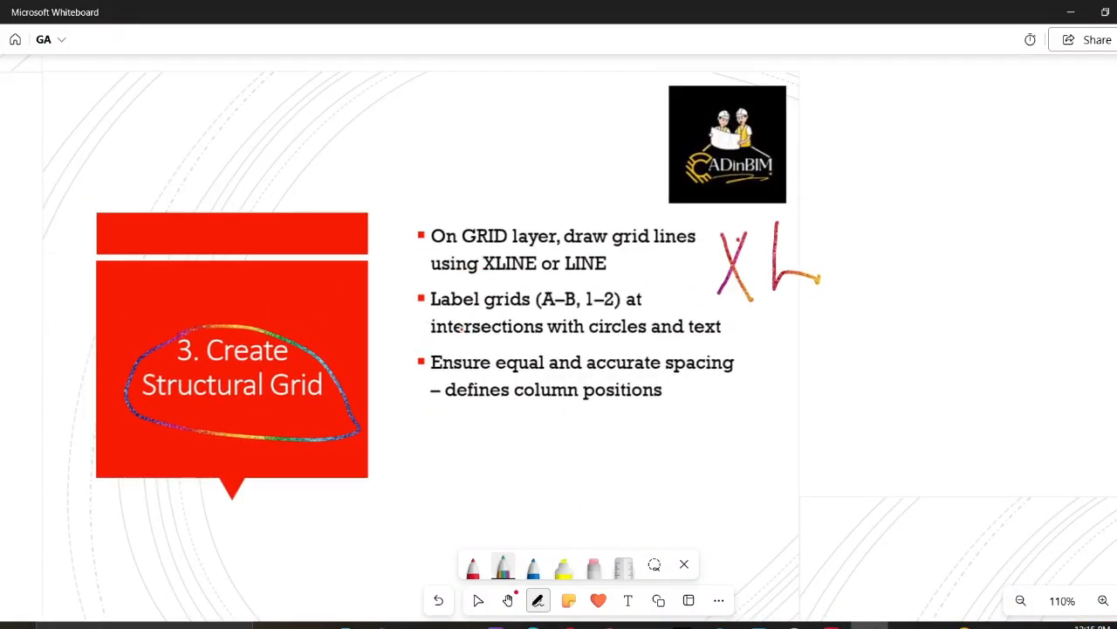
scroll(434, 293, down, 1)
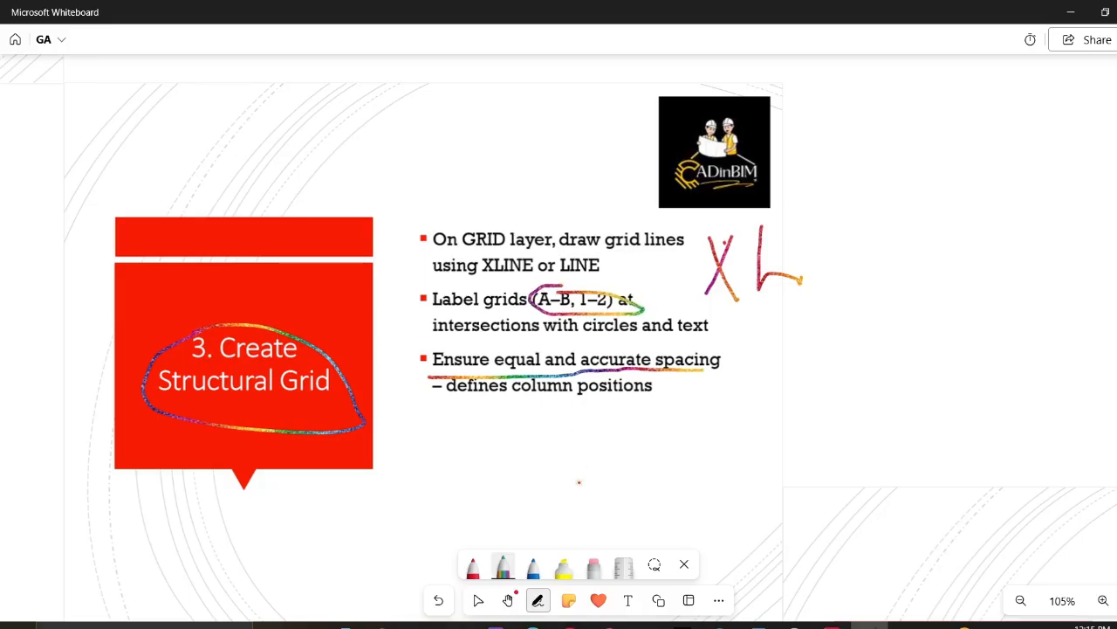
scroll(578, 481, down, 3)
scroll(581, 505, down, 3)
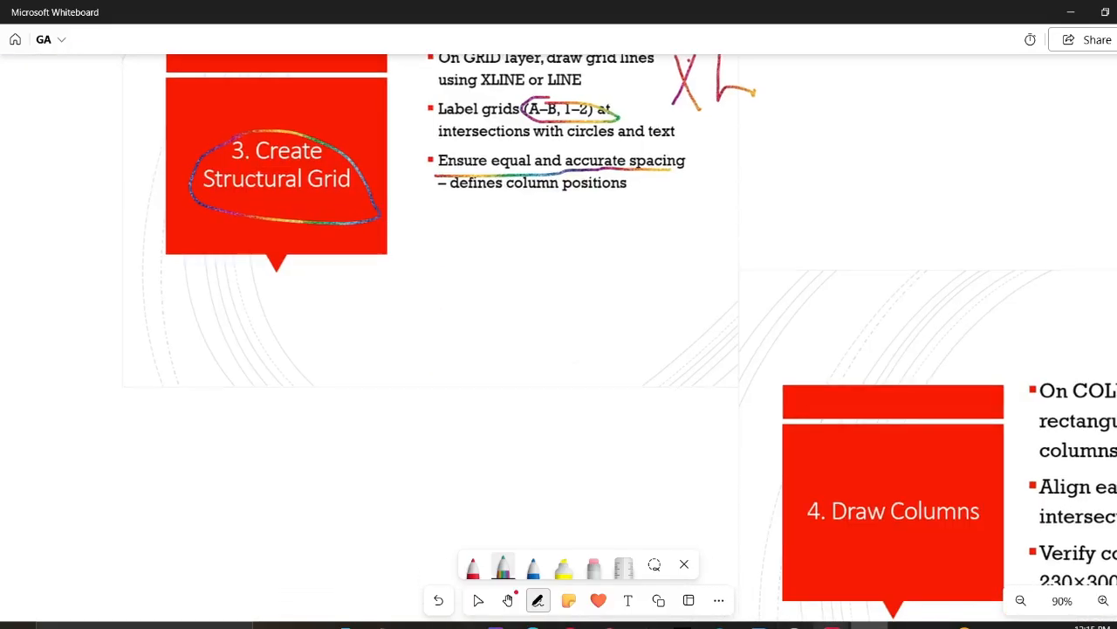
Switch to the AutoCAD drawing GA_Floor_Plan.dwg and examine its model space for drawing content
mouse_move(832, 625)
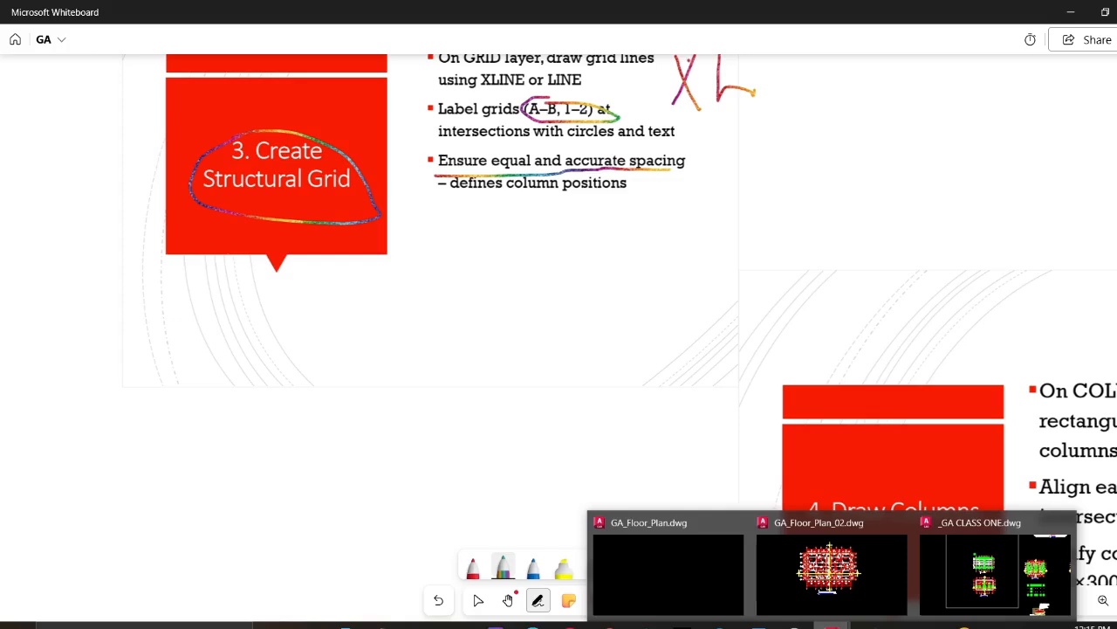
click(717, 576)
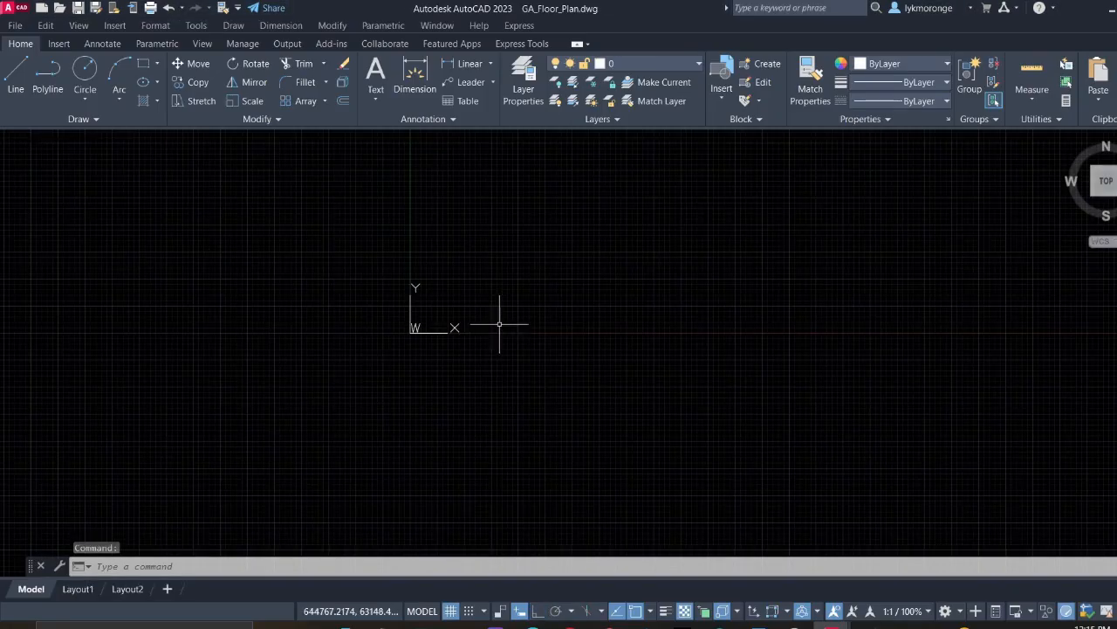
mouse_move(693, 254)
middle_down()
mouse_move(392, 382)
mouse_move(400, 423)
middle_up()
scroll(506, 359, down, 1)
mouse_move(607, 374)
middle_down()
mouse_move(471, 233)
mouse_move(382, 297)
mouse_move(300, 329)
middle_up()
scroll(472, 240, down, 4)
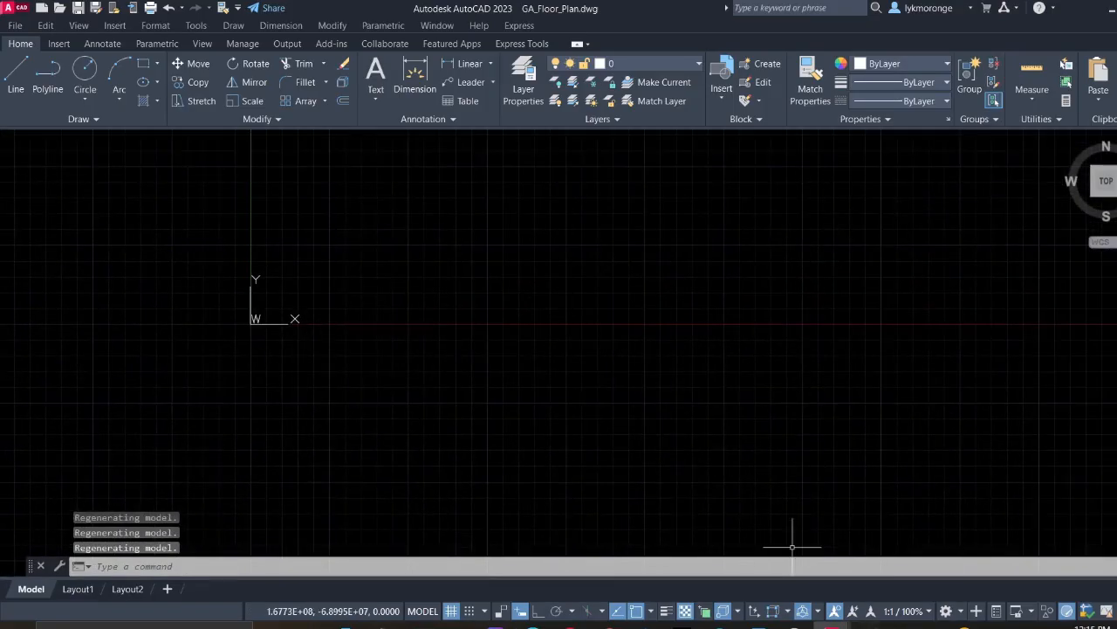
mouse_move(831, 625)
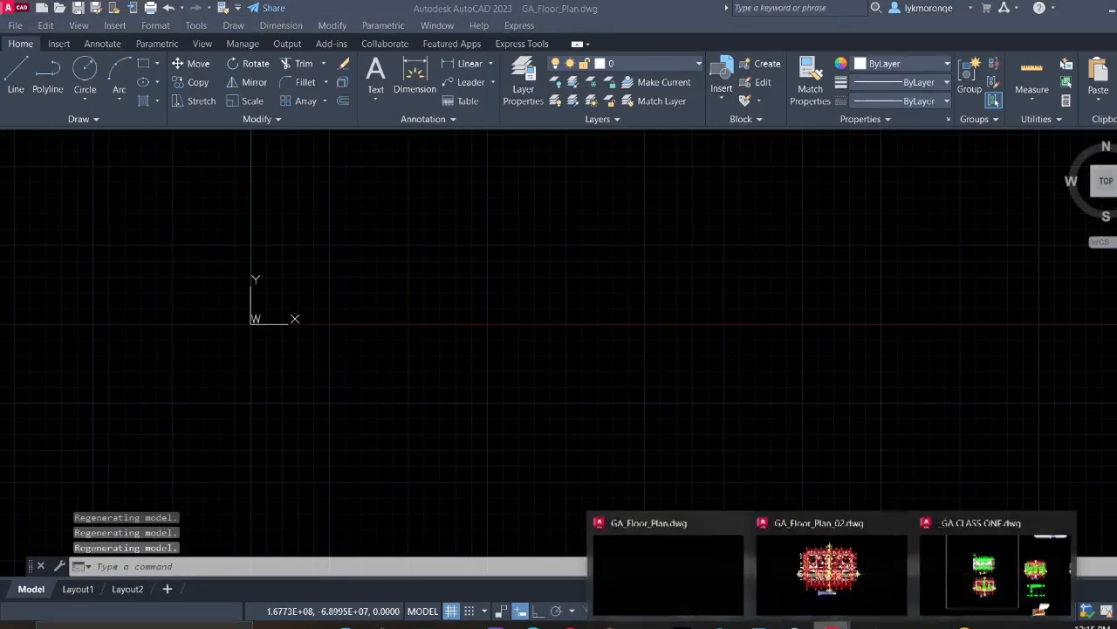
Switch back to GA_Floor_Plan_02.dwg and locate the row of grid bubbles 1 to 8 below the dimensioned ground floor plan
click(865, 572)
scroll(441, 270, down, 1)
middle_drag(443, 269, 379, 326)
scroll(333, 218, down, 4)
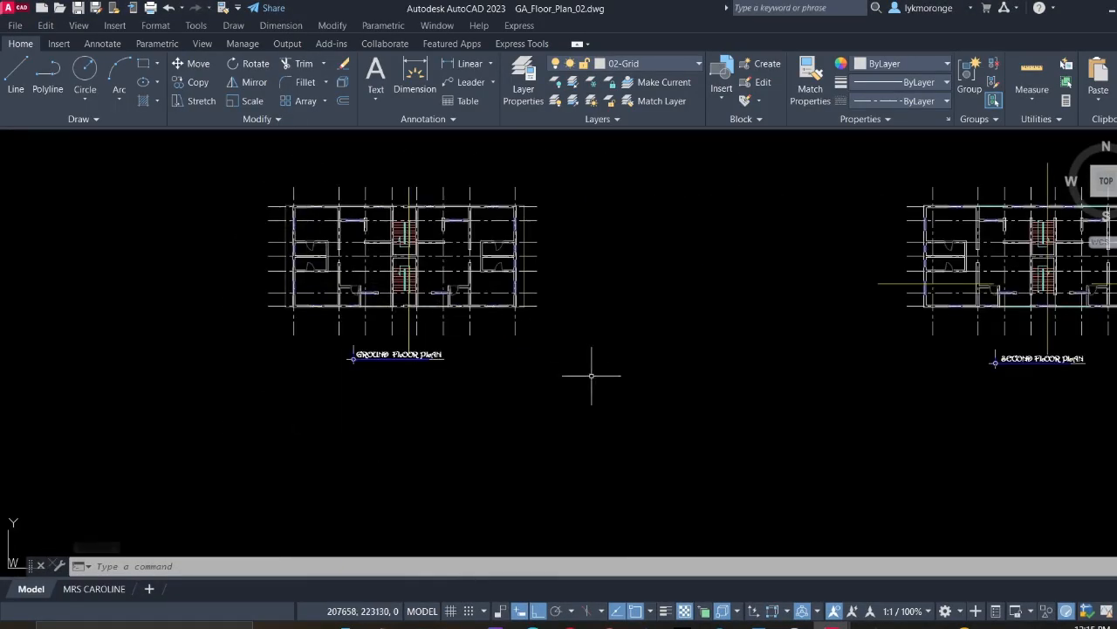
scroll(591, 375, down, 2)
middle_drag(686, 521, 399, 292)
scroll(654, 422, down, 3)
middle_drag(682, 453, 431, 335)
scroll(554, 312, up, 8)
middle_drag(559, 320, 516, 500)
scroll(536, 379, up, 4)
middle_drag(536, 379, 413, 464)
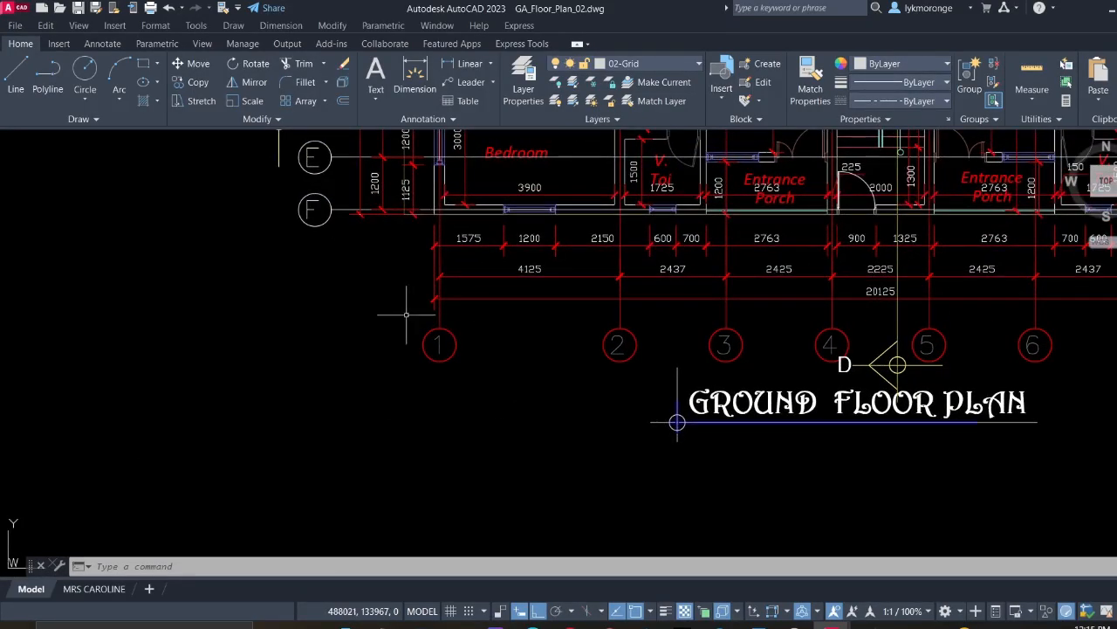
Copy grid bubbles 1 to 8 from below the dimensioned ground floor plan onto the north ends of the undimensioned plan's vertical grid lines, with Ortho off
click(406, 314)
middle_drag(1035, 382, 624, 324)
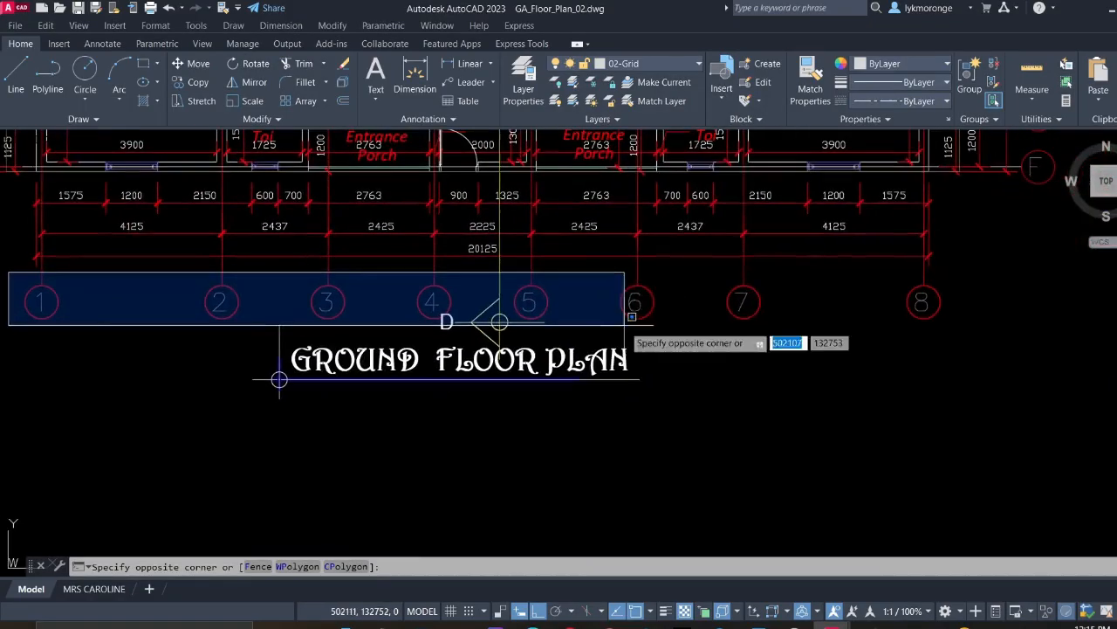
click(1009, 328)
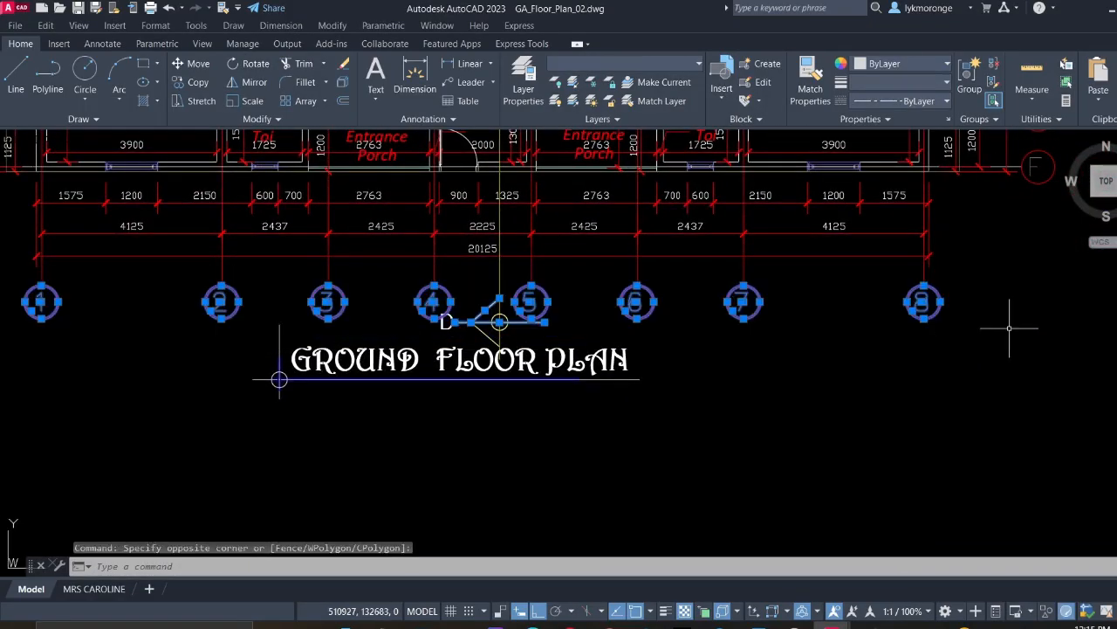
middle_drag(176, 365, 534, 413)
right_click(474, 417)
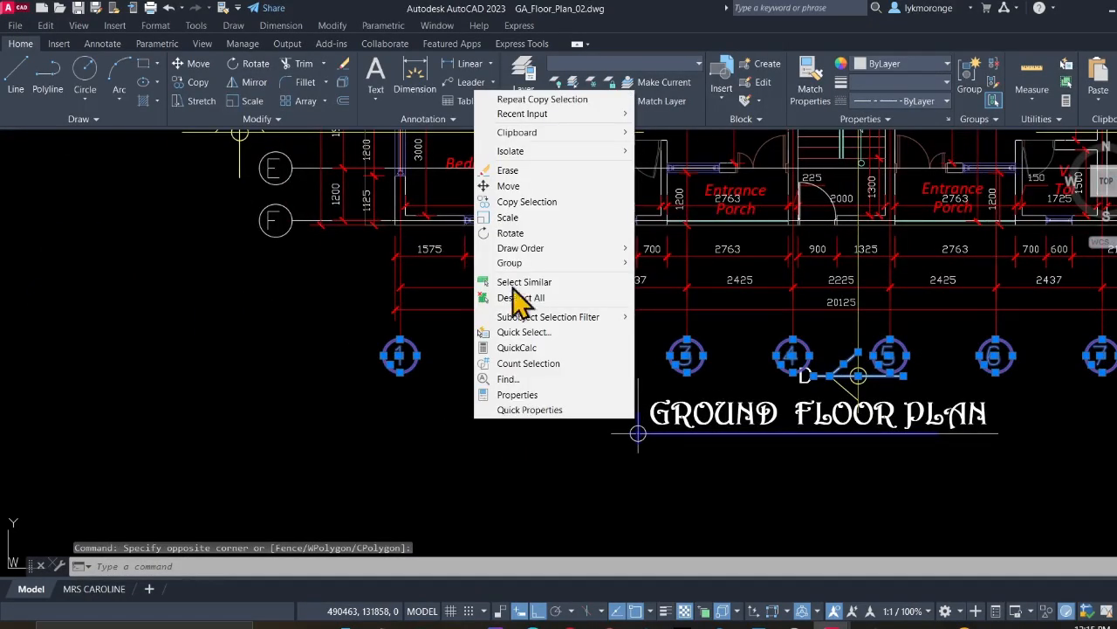
click(515, 201)
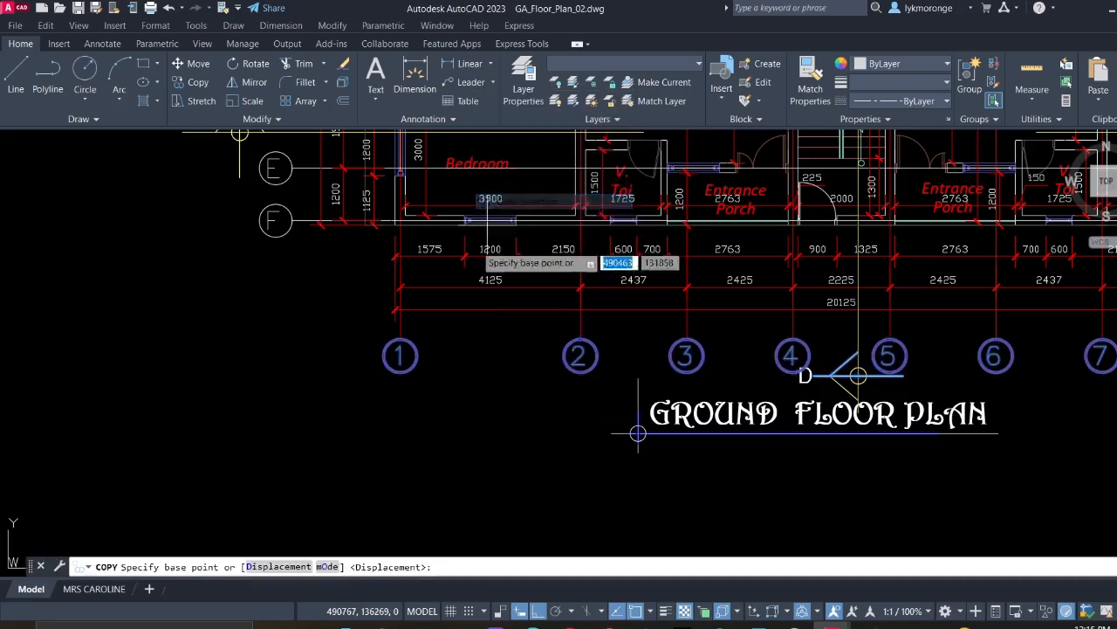
click(400, 372)
middle_drag(189, 405, 536, 423)
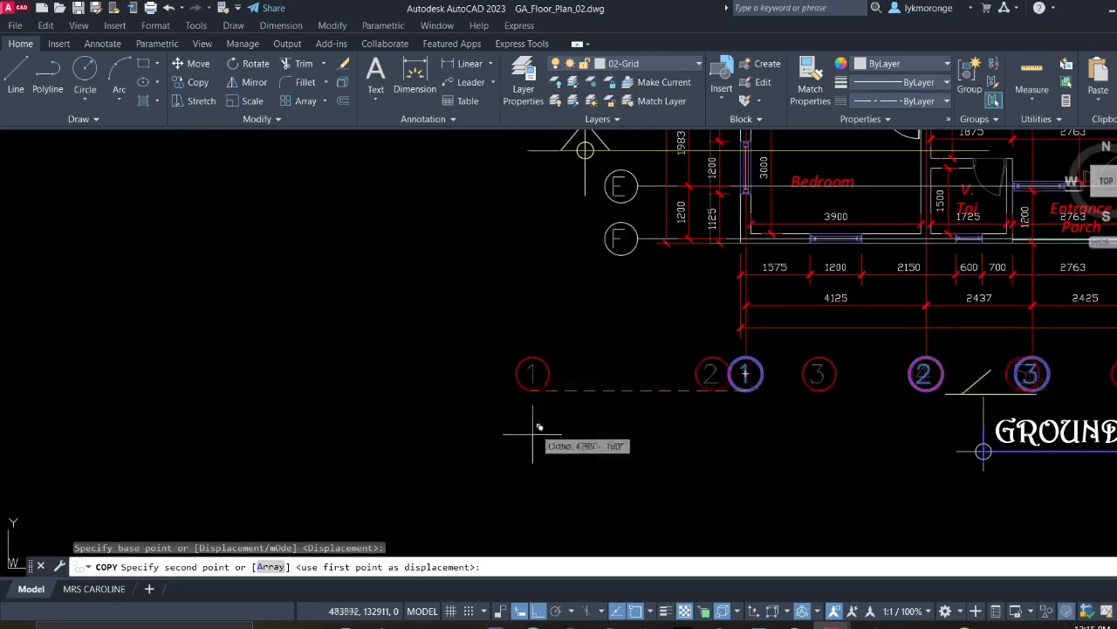
click(538, 610)
scroll(340, 323, down, 6)
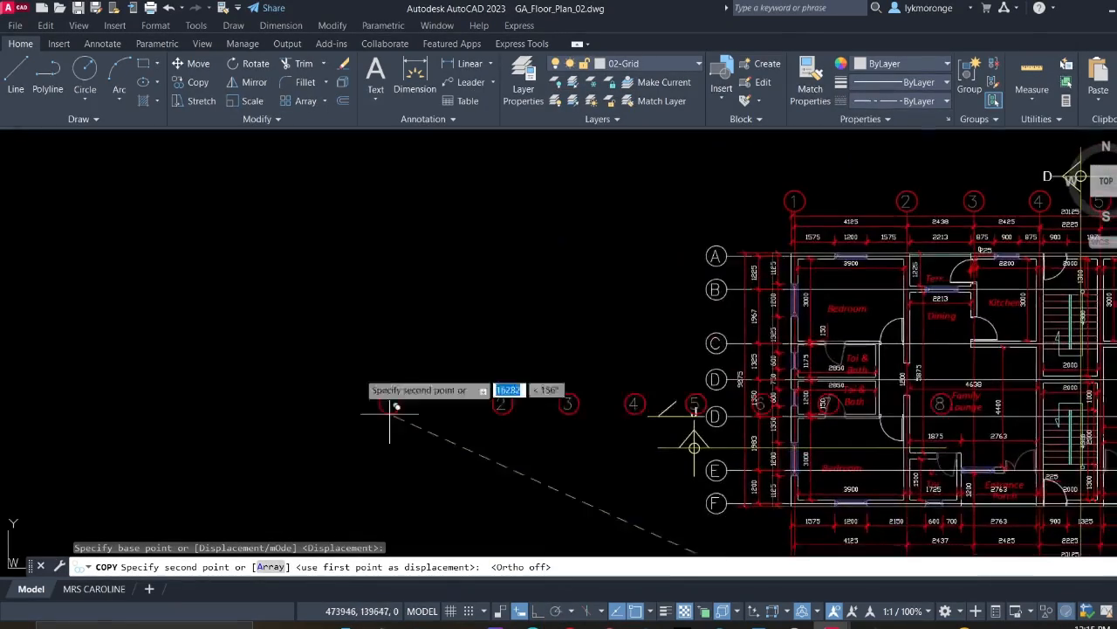
scroll(262, 245, up, 2)
scroll(218, 262, down, 8)
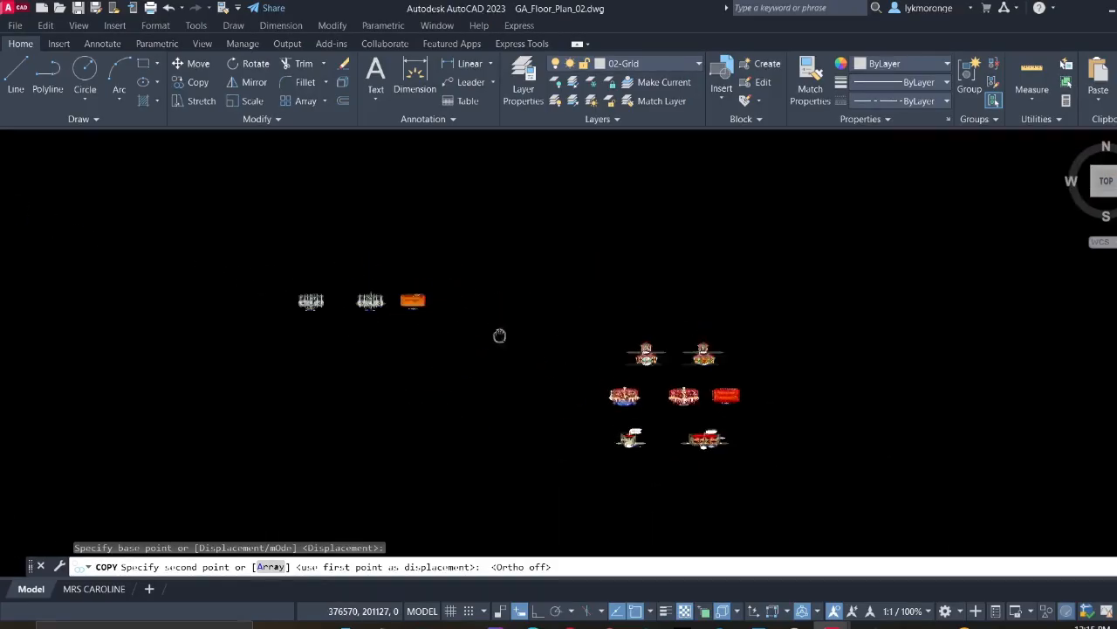
scroll(410, 297, up, 6)
middle_drag(367, 249, 389, 293)
scroll(387, 235, up, 4)
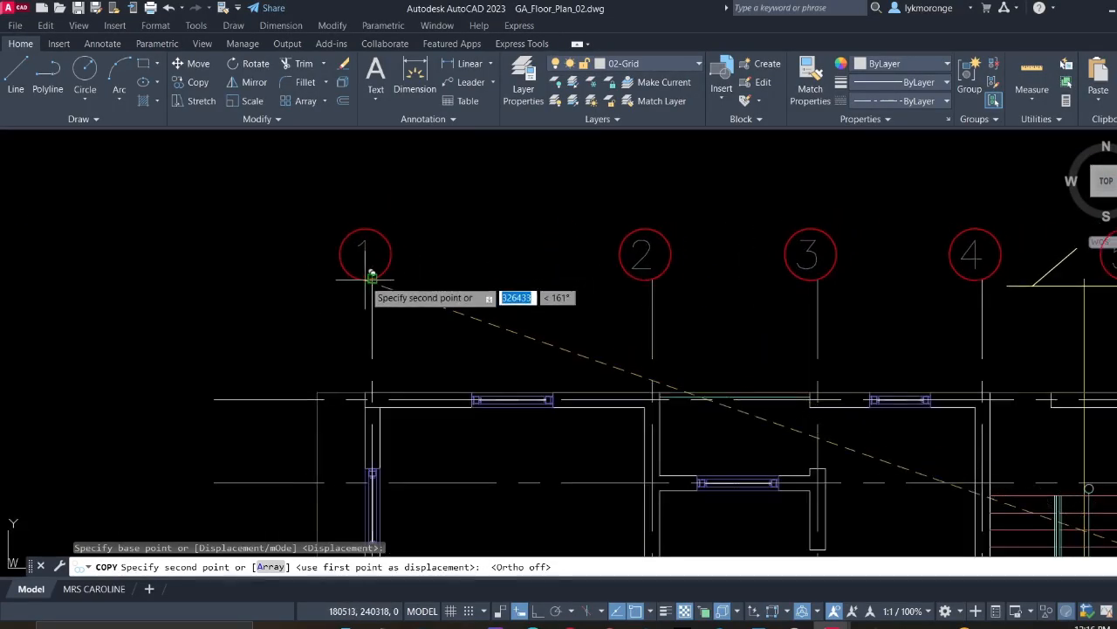
click(372, 274)
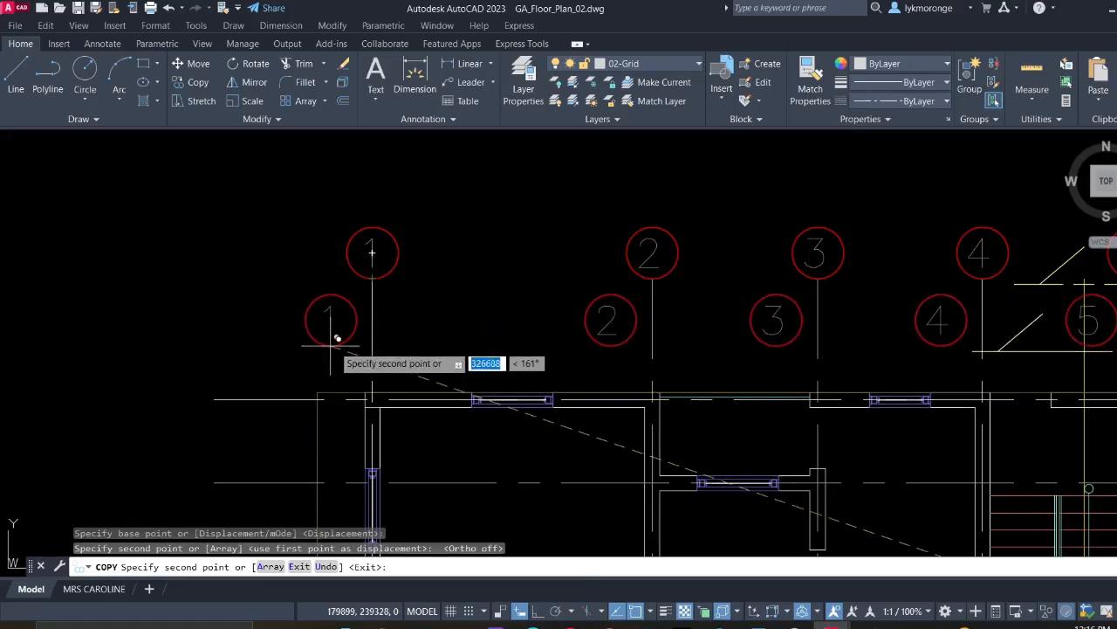
key(Escape)
Erase the stray section-mark lines copied between grid bubbles 4 and 5 above the undimensioned ground floor plan
middle_drag(832, 342, 430, 336)
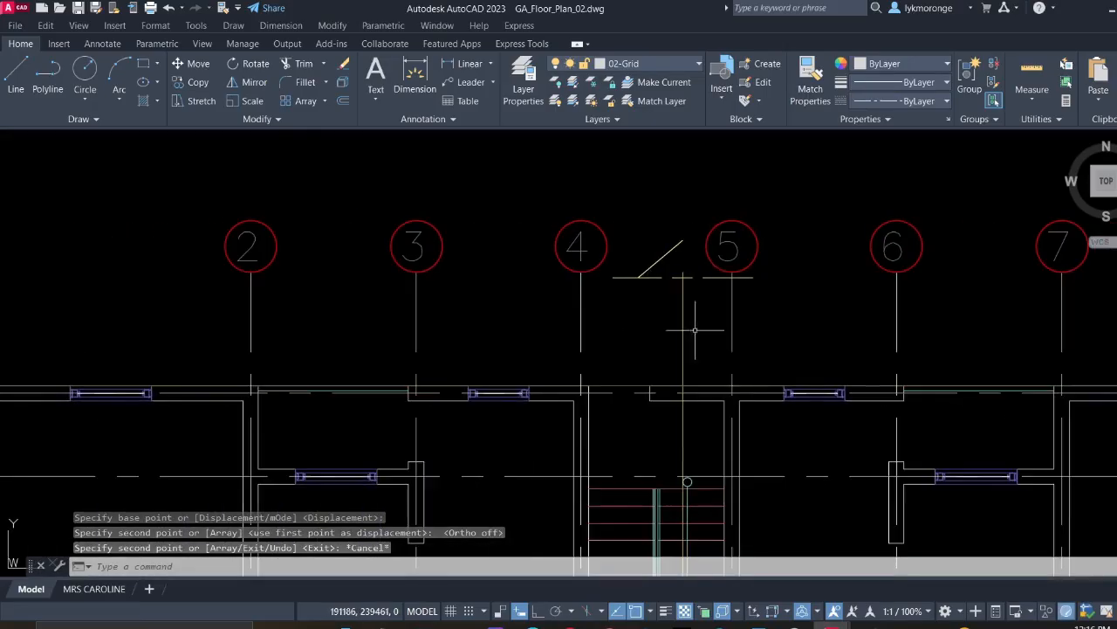
click(722, 326)
click(664, 223)
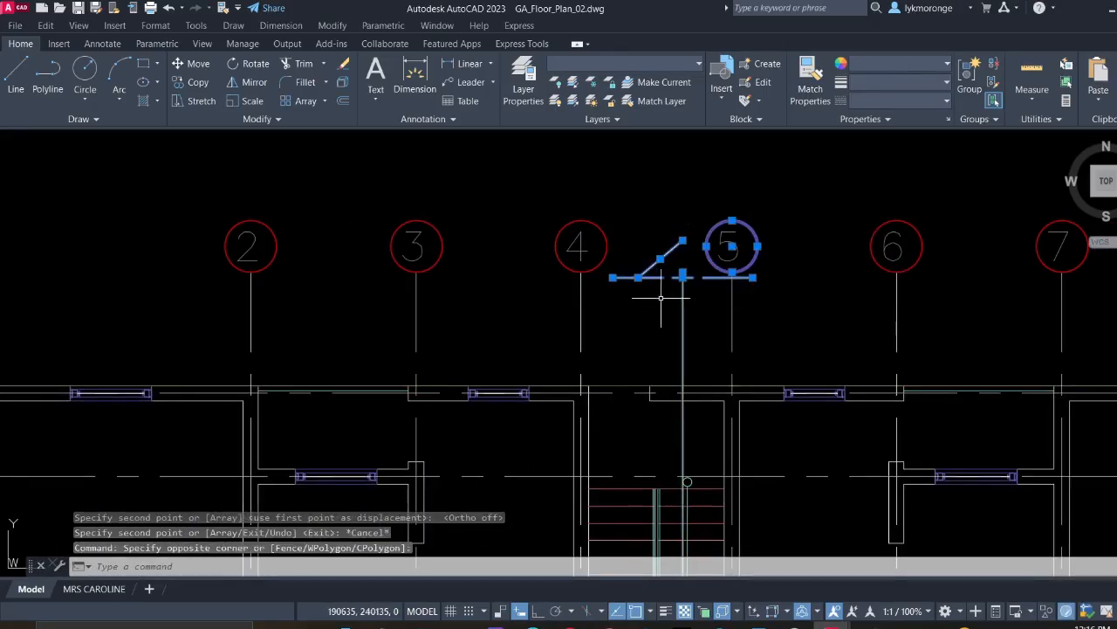
key(Escape)
click(645, 237)
key(Delete)
scroll(673, 343, down, 2)
scroll(672, 343, down, 2)
middle_drag(649, 368, 515, 282)
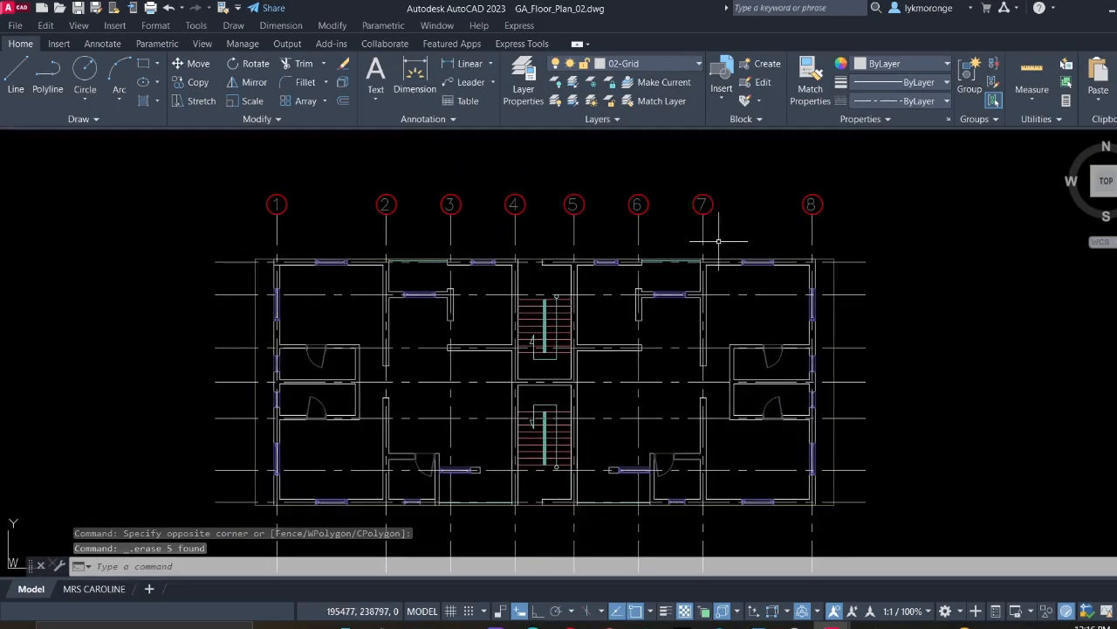
Copy grid bubbles A to F from east of the dimensioned ground floor plan onto the east ends of the undimensioned plan's horizontal grid lines
scroll(384, 202, down, 2)
middle_drag(676, 315, 490, 242)
scroll(836, 381, down, 4)
middle_drag(872, 387, 526, 247)
scroll(757, 427, down, 1)
middle_drag(806, 442, 570, 280)
scroll(859, 403, up, 2)
middle_drag(751, 322, 778, 572)
scroll(696, 356, up, 2)
middle_drag(712, 319, 622, 321)
scroll(452, 272, up, 4)
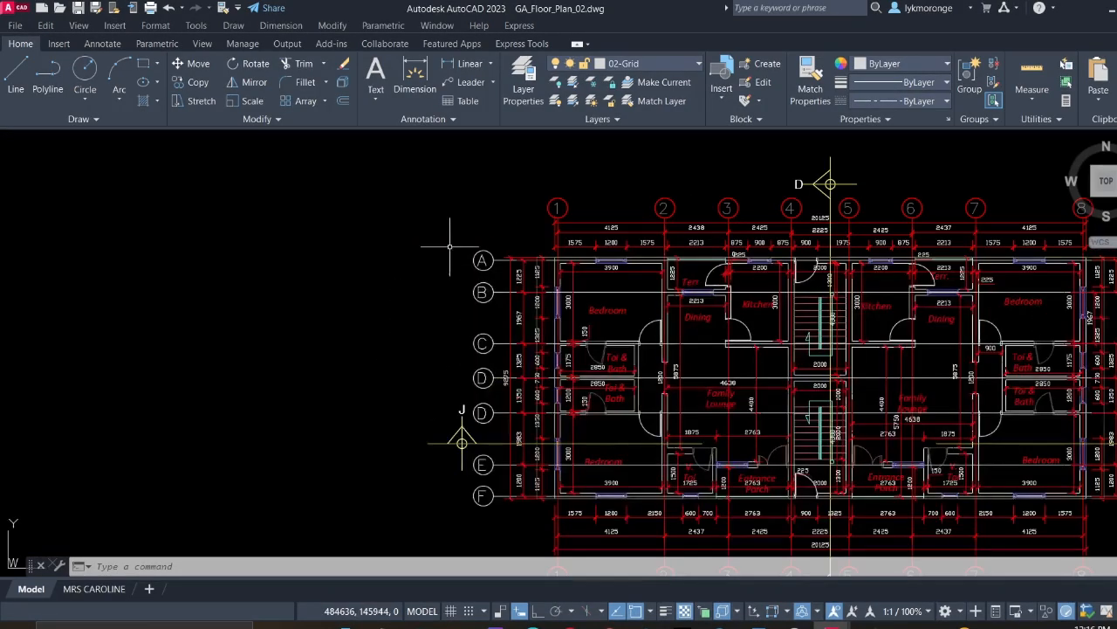
middle_drag(574, 258, 26, 170)
middle_drag(328, 188, 281, 254)
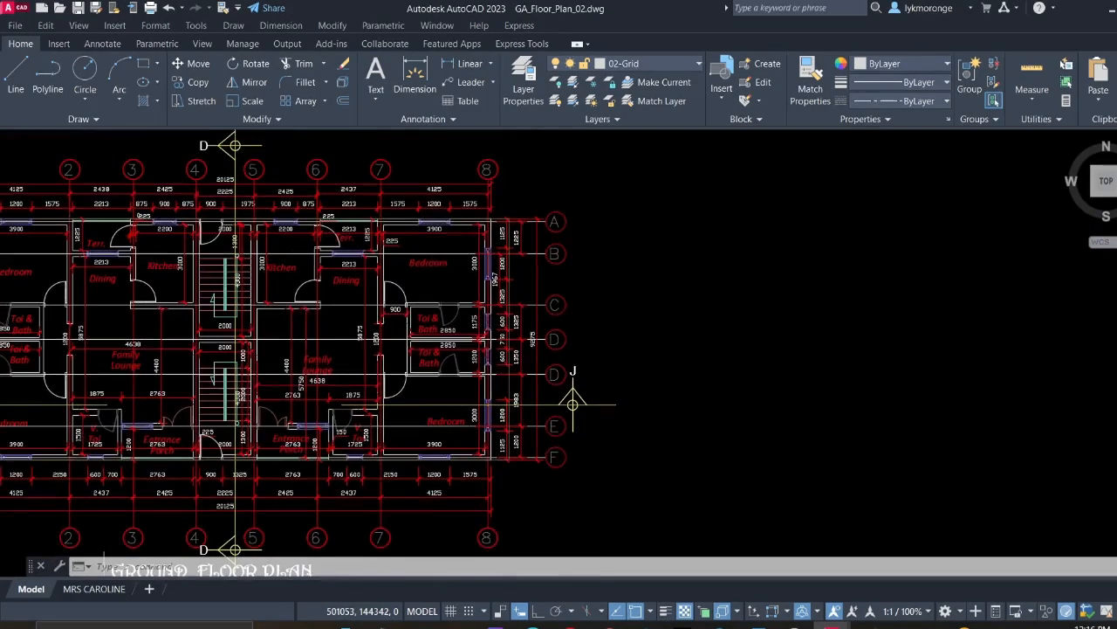
scroll(499, 189, up, 4)
click(610, 216)
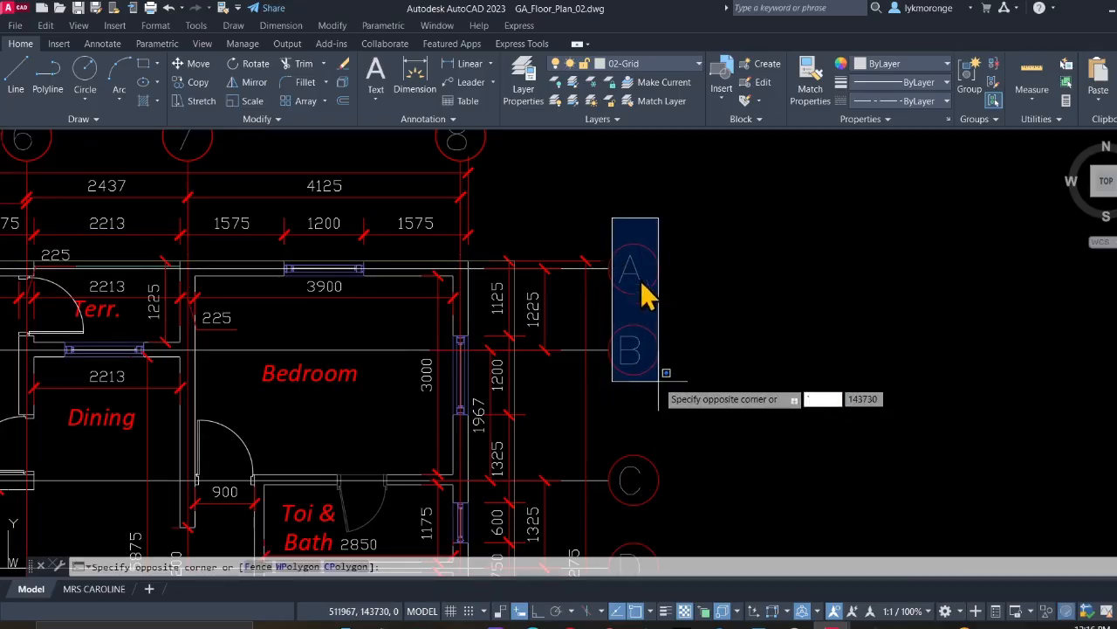
key(Escape)
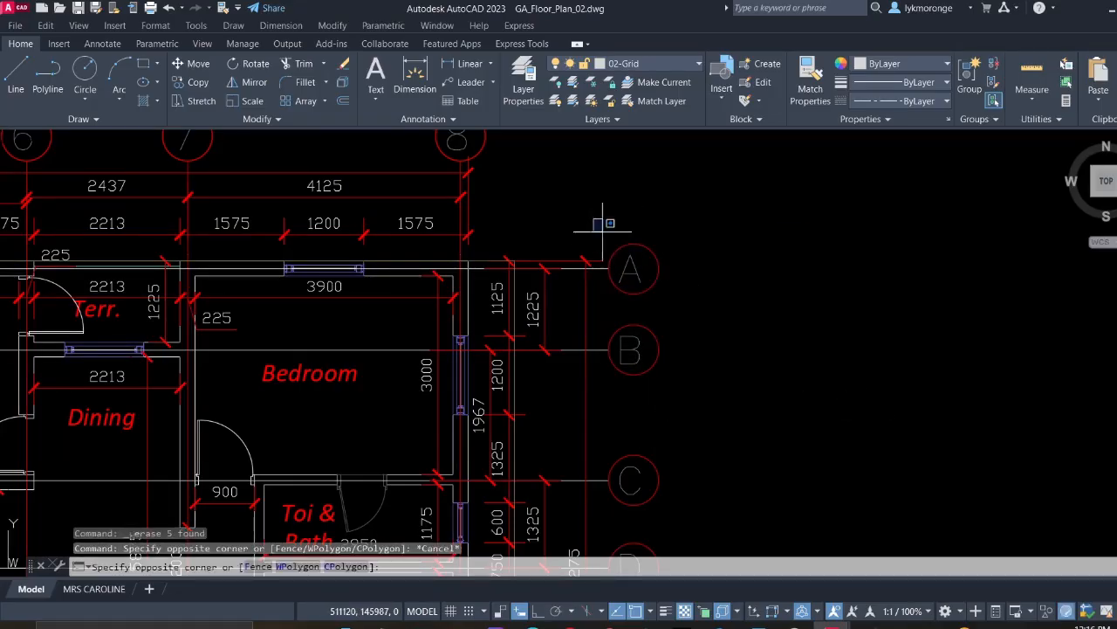
middle_drag(683, 422, 671, 166)
middle_drag(677, 358, 662, 118)
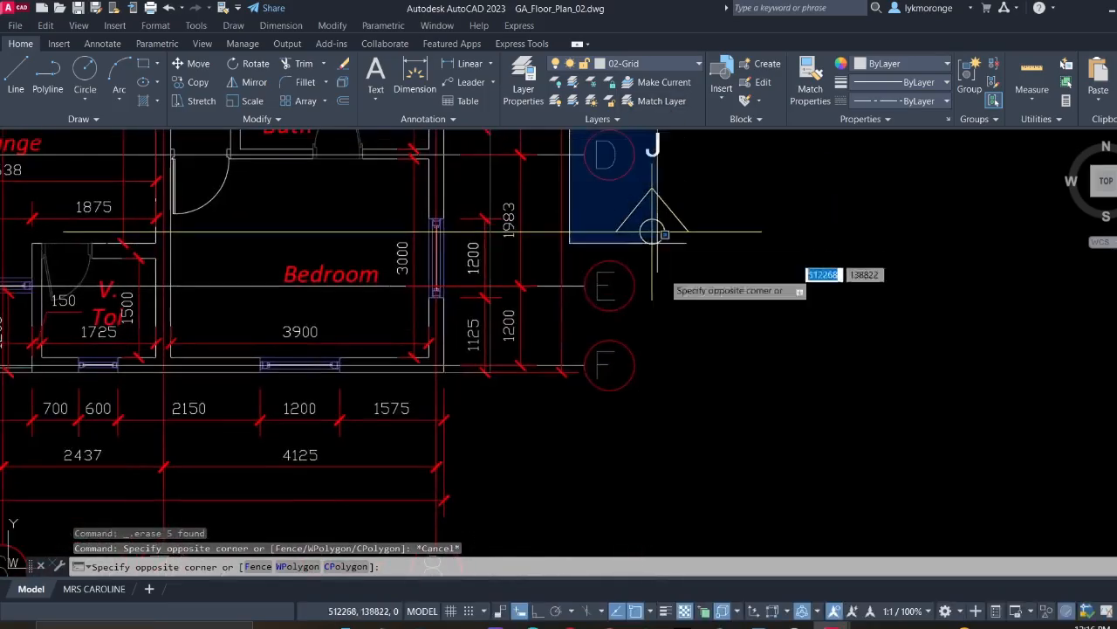
click(659, 426)
right_click(681, 364)
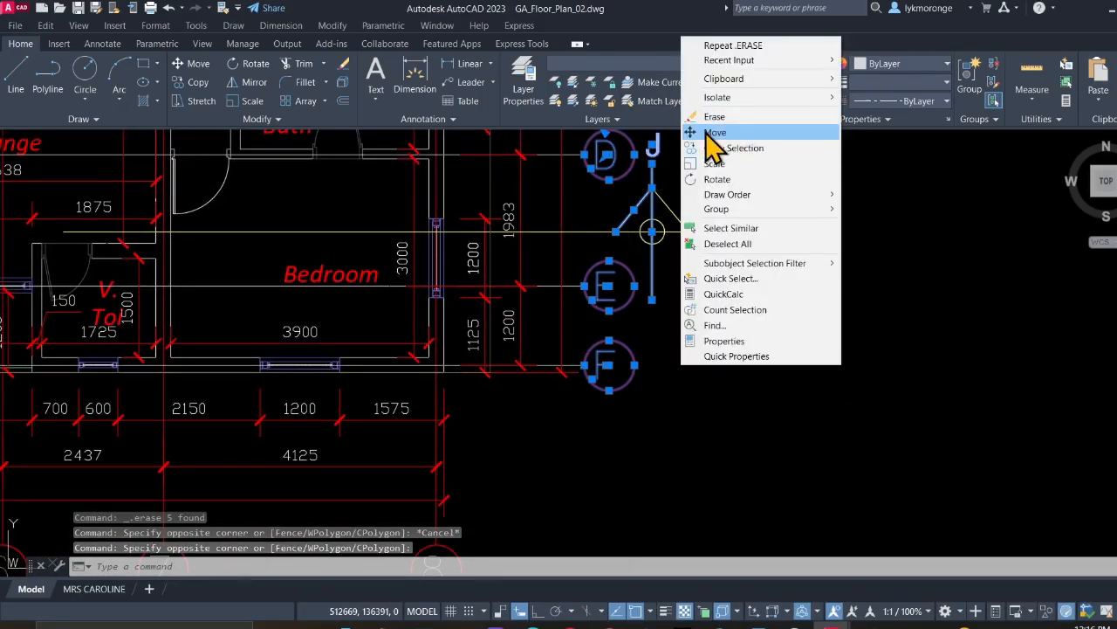
click(717, 148)
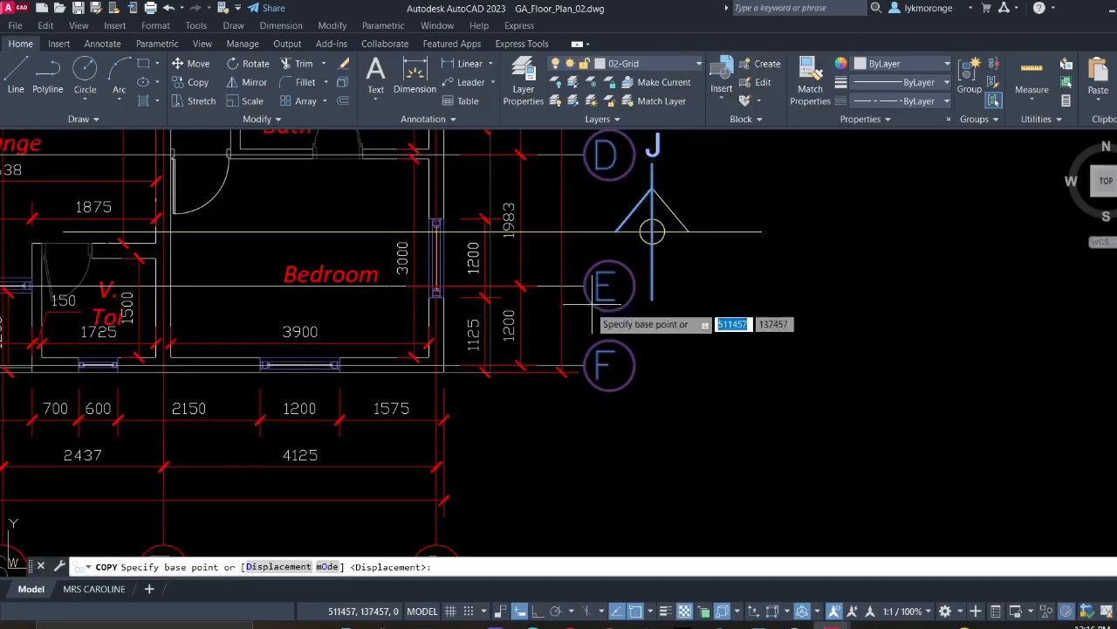
click(584, 365)
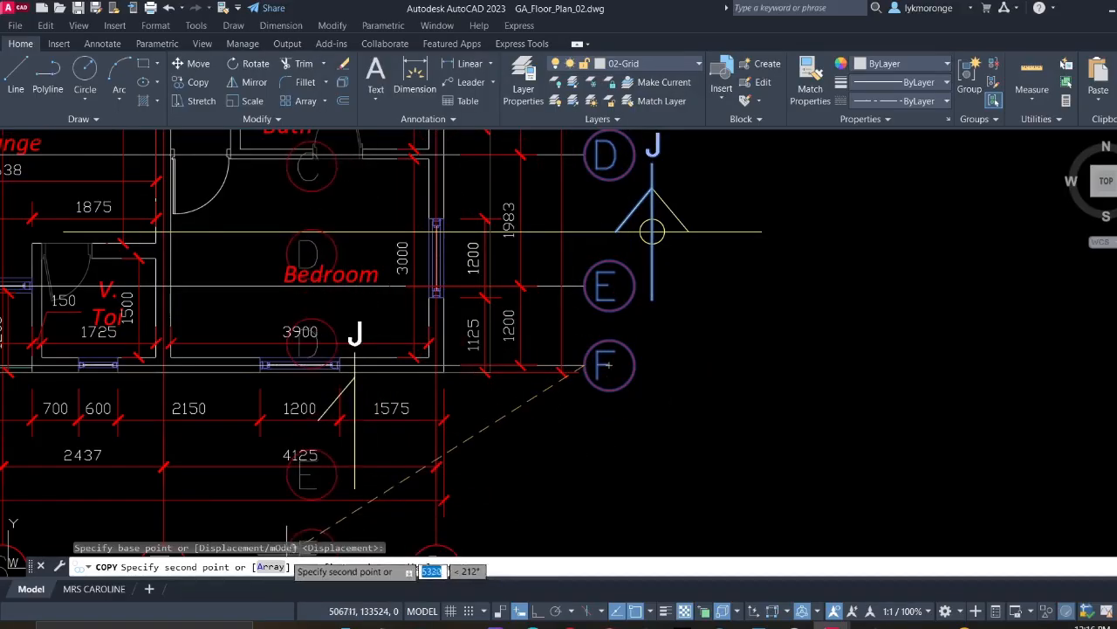
scroll(288, 532, down, 2)
middle_drag(288, 531, 693, 476)
scroll(305, 454, down, 9)
middle_drag(204, 304, 749, 485)
middle_drag(9, 296, 559, 327)
scroll(559, 326, up, 5)
scroll(424, 309, up, 3)
scroll(536, 349, up, 4)
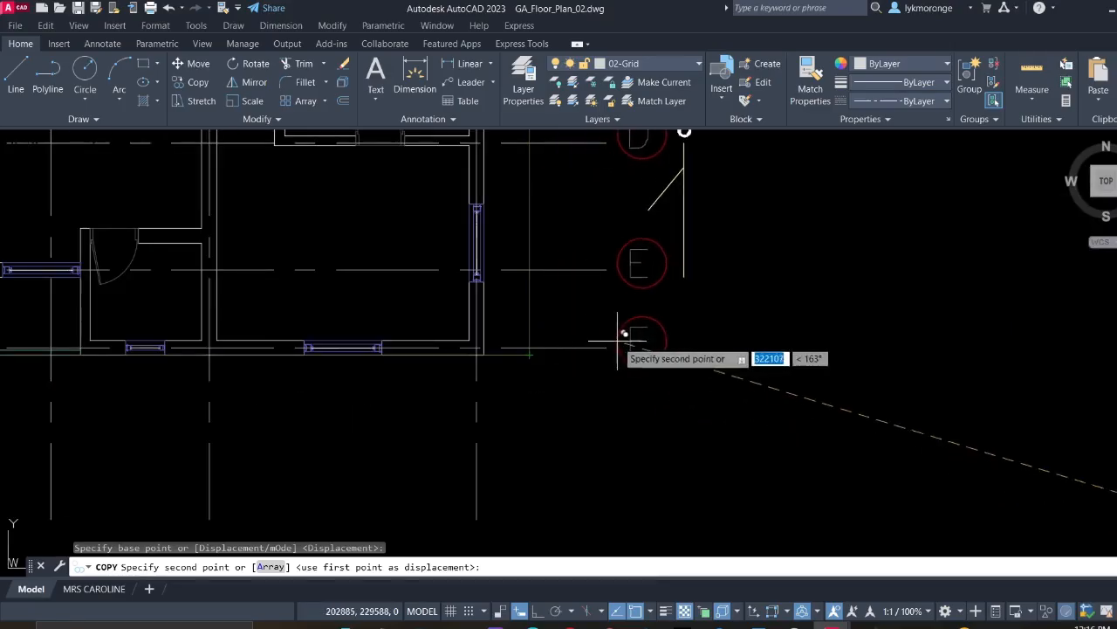
click(606, 348)
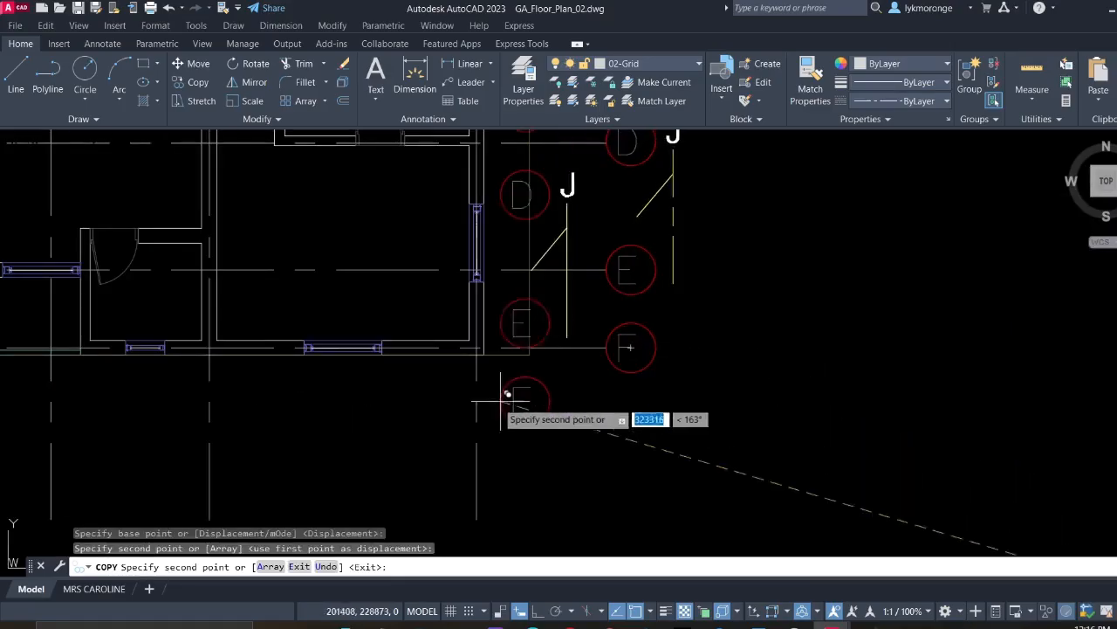
key(Escape)
Erase the stray section mark J copied beside the lettered grid bubbles of the undimensioned ground floor plan
middle_drag(681, 282, 654, 412)
click(663, 351)
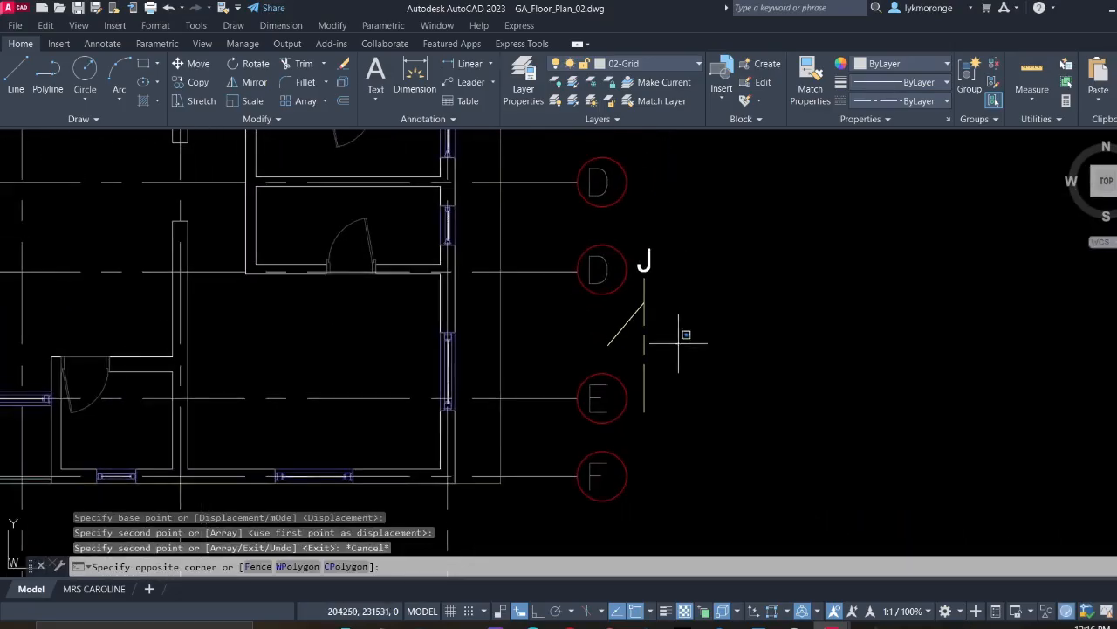
click(636, 246)
key(Delete)
Copy grid bubbles 1 to 8 from above the undimensioned ground floor plan onto the south ends of its vertical grid lines
scroll(597, 282, down, 6)
middle_drag(597, 282, 591, 303)
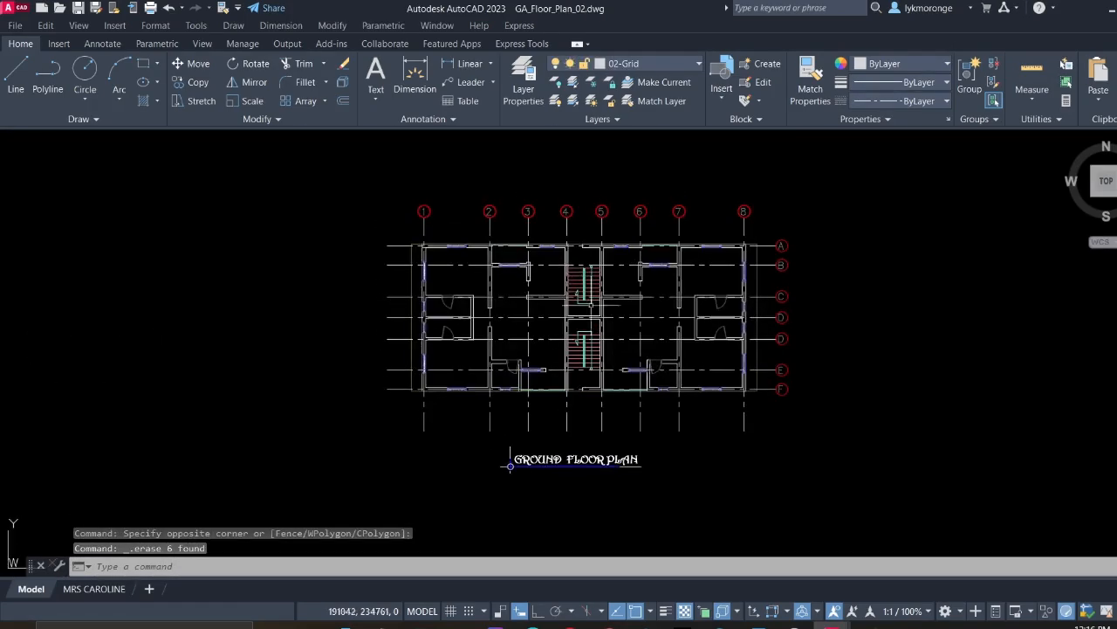
click(379, 179)
click(792, 230)
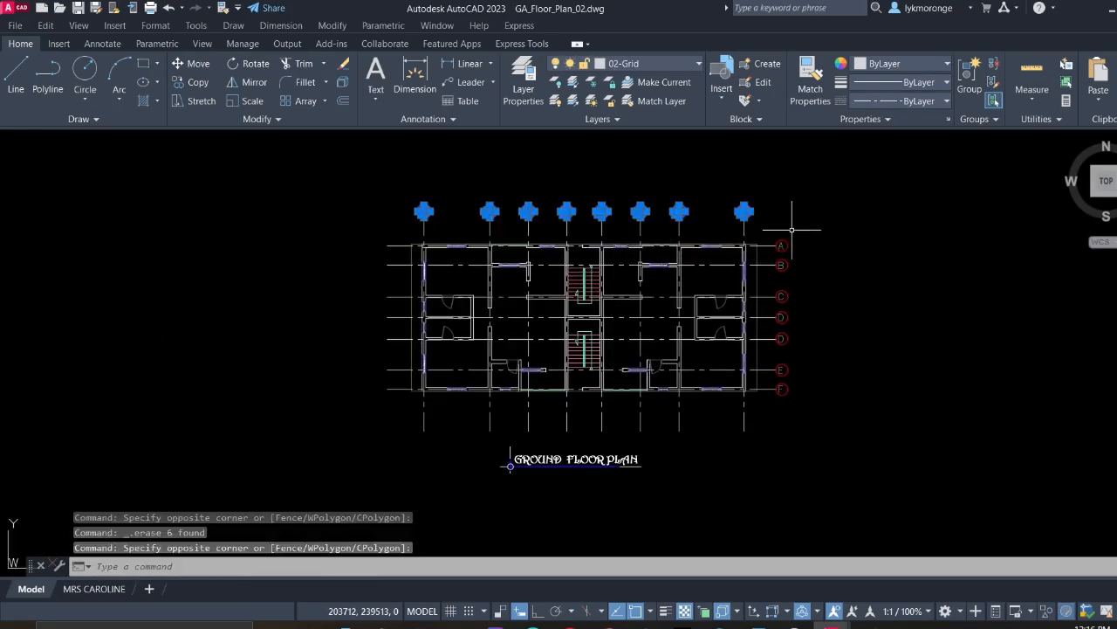
right_click(786, 211)
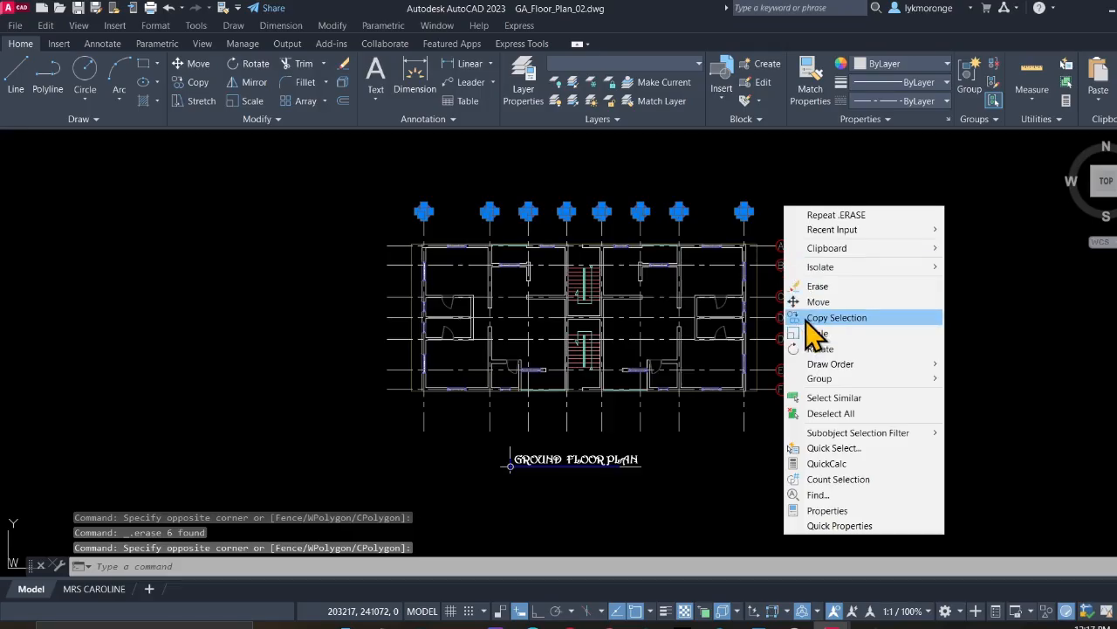
click(807, 318)
scroll(743, 212, up, 2)
click(743, 206)
middle_drag(696, 402, 678, 131)
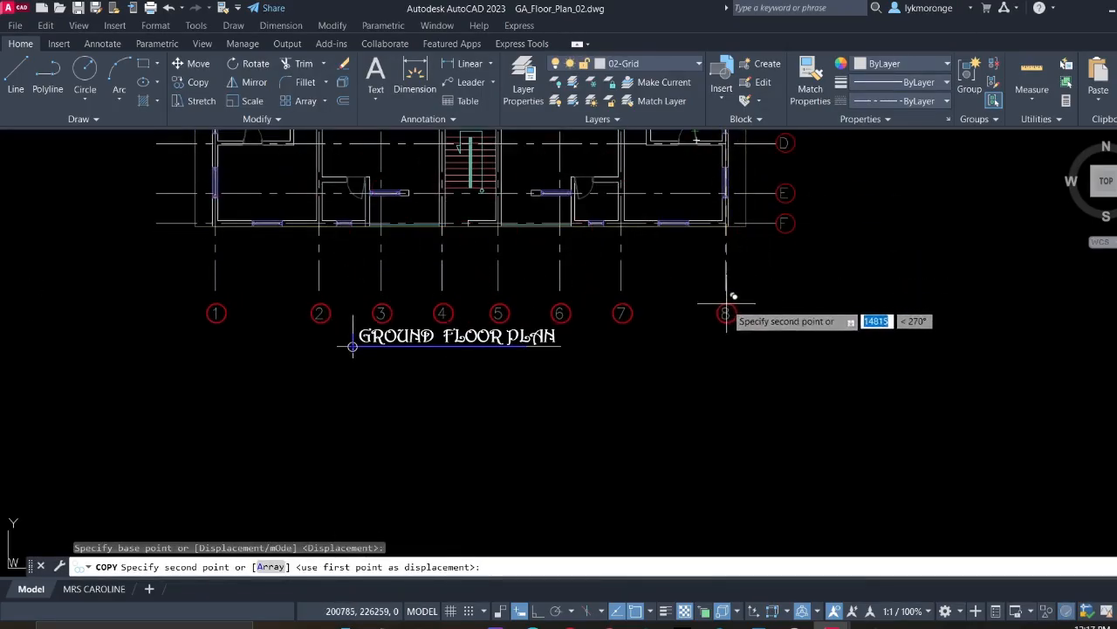
click(725, 289)
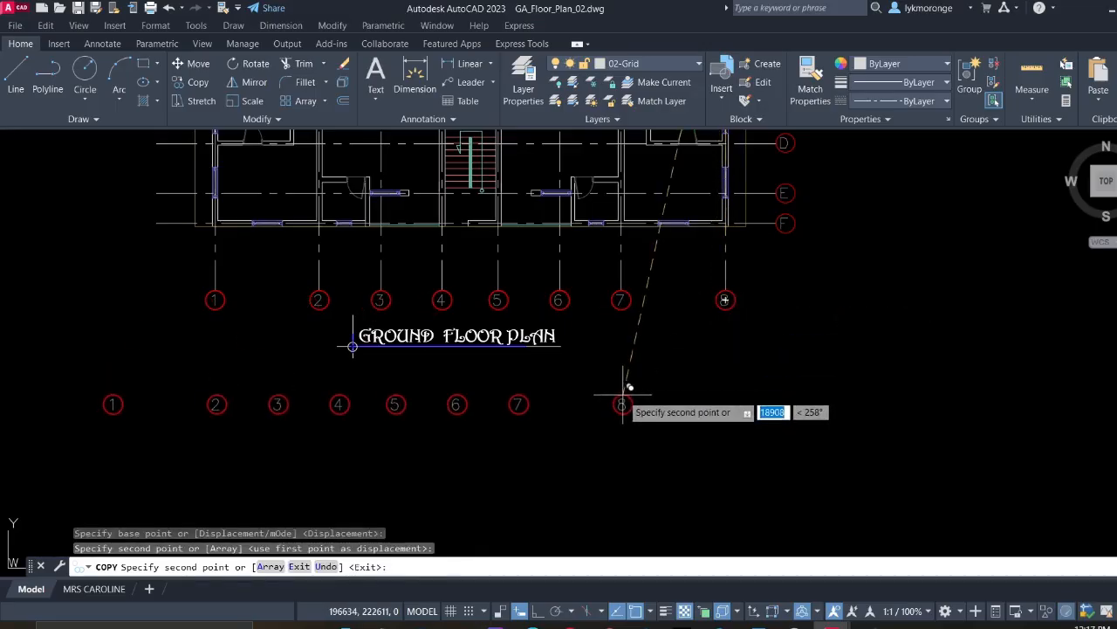
key(Escape)
Try to copy grid bubbles A to F from the undimensioned ground floor plan's east side onto the west ends of its horizontal grid lines
scroll(728, 301, down, 2)
middle_drag(727, 303, 740, 431)
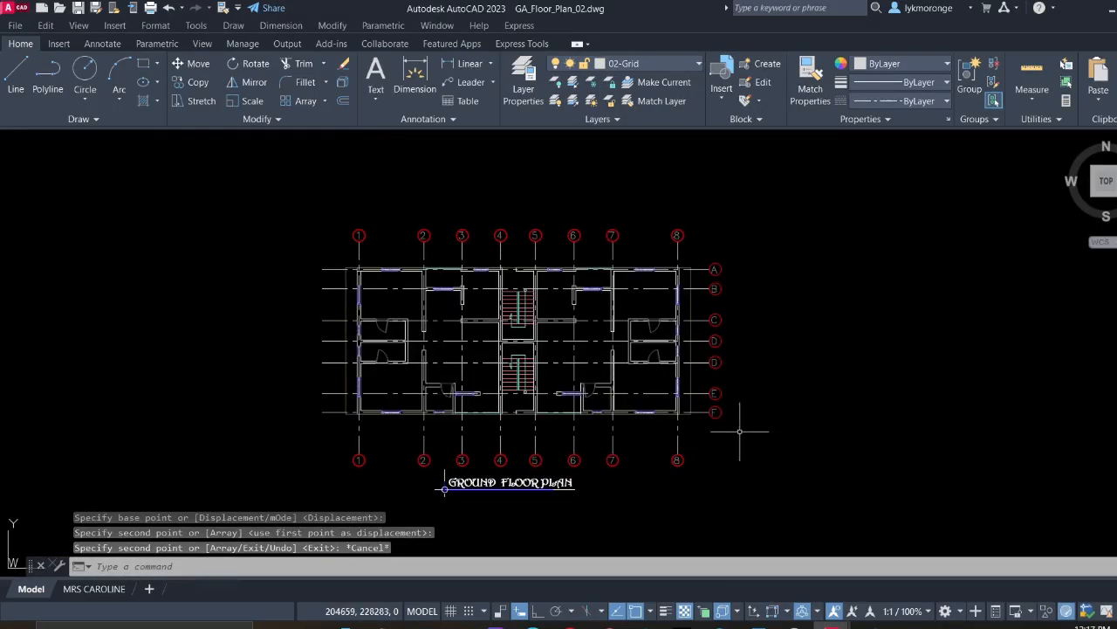
key(Escape)
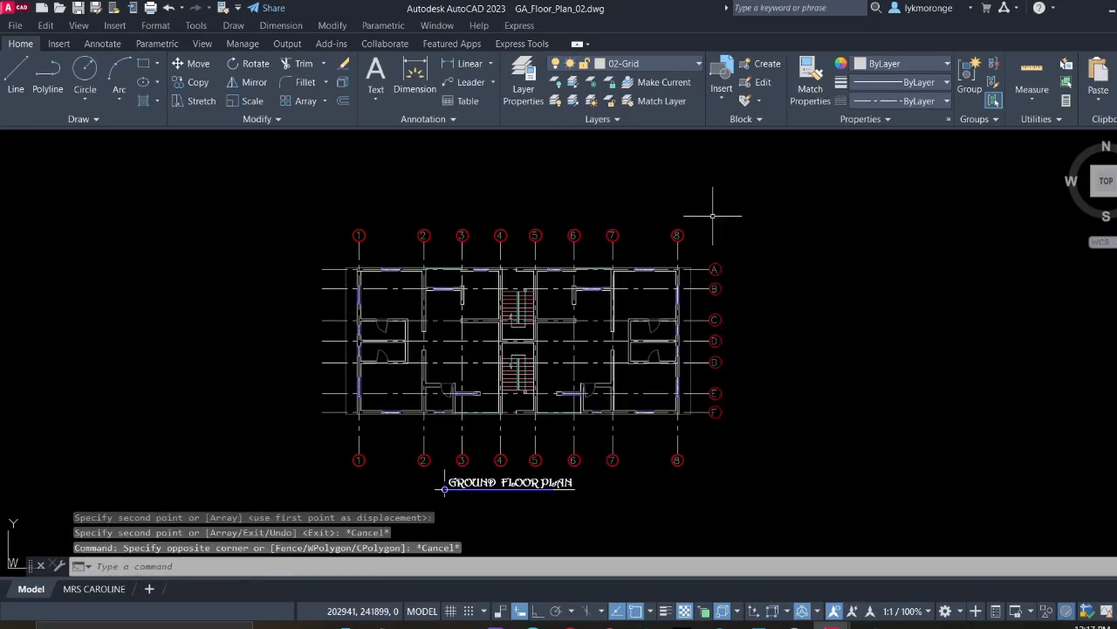
click(700, 238)
click(769, 408)
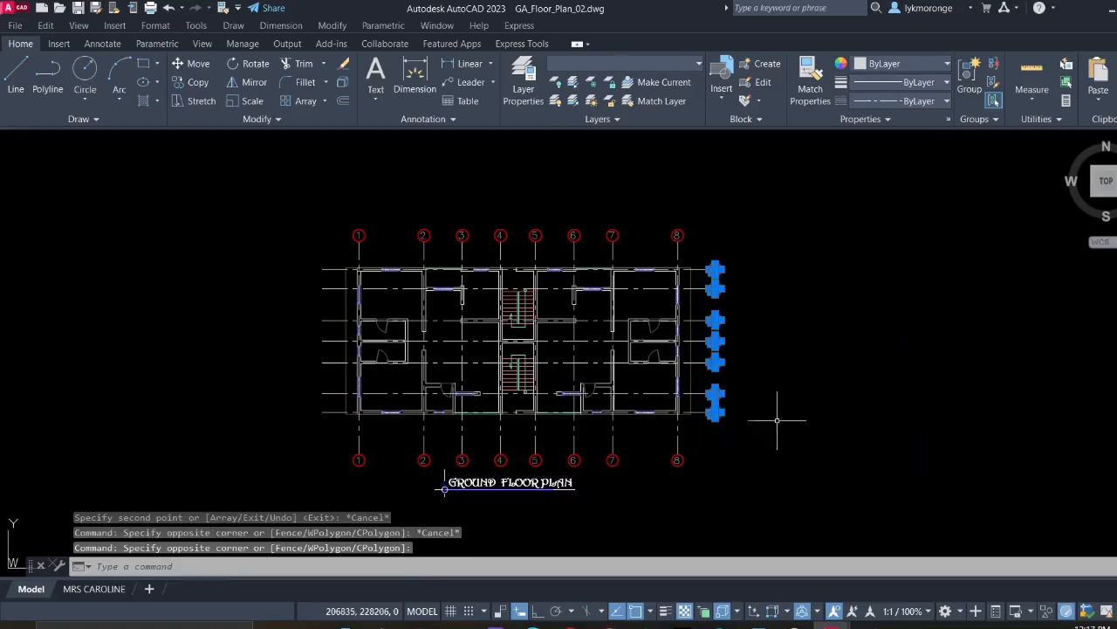
right_click(779, 334)
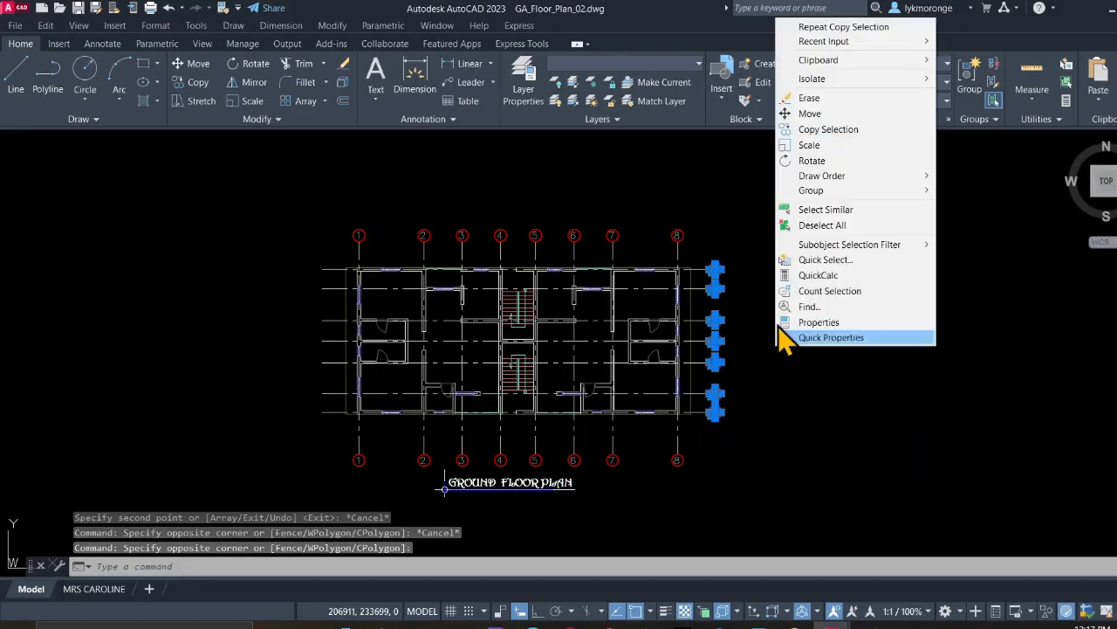
click(816, 129)
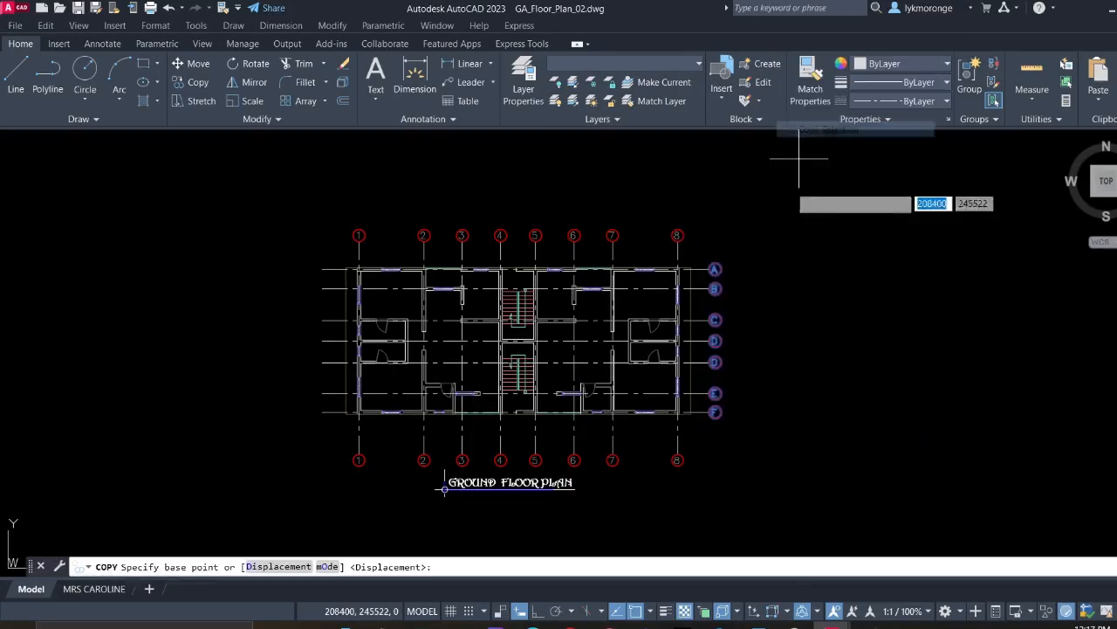
click(716, 341)
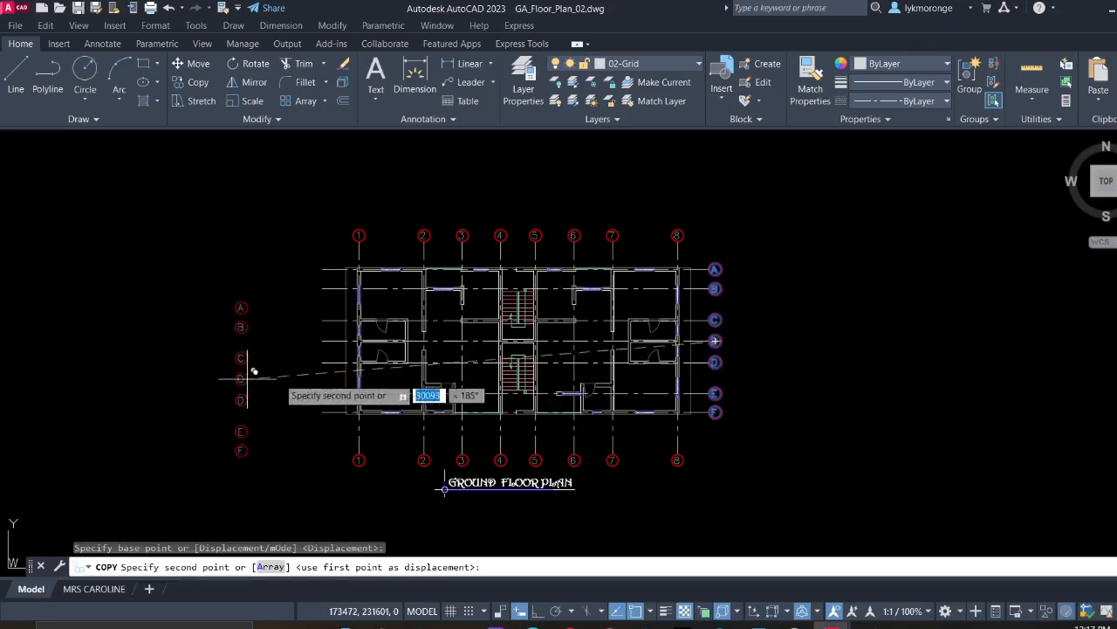
scroll(334, 358, up, 4)
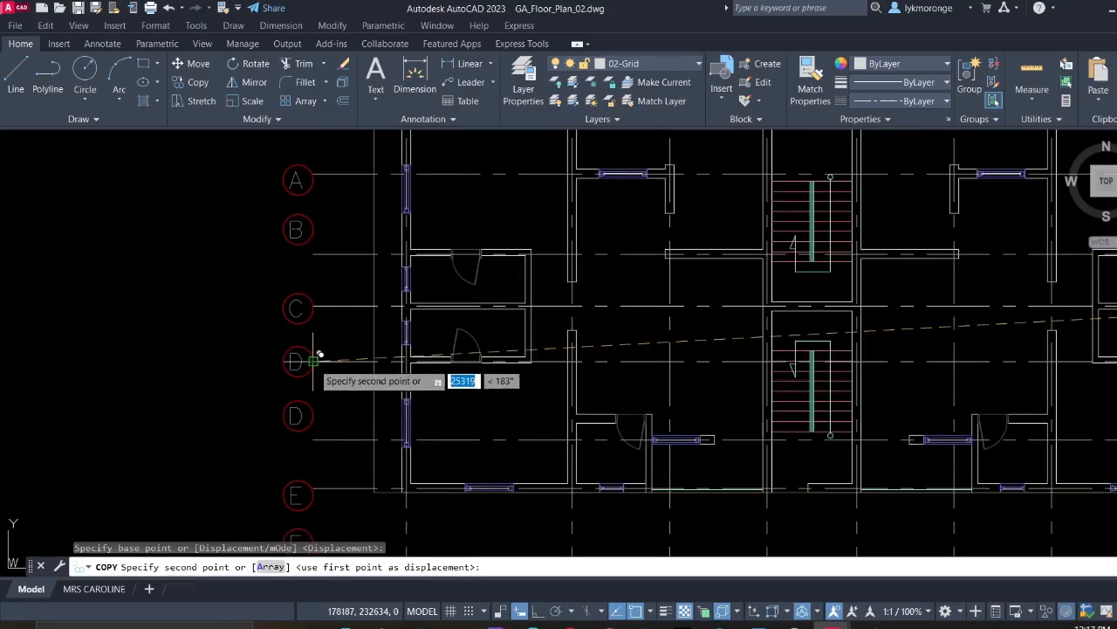
click(314, 359)
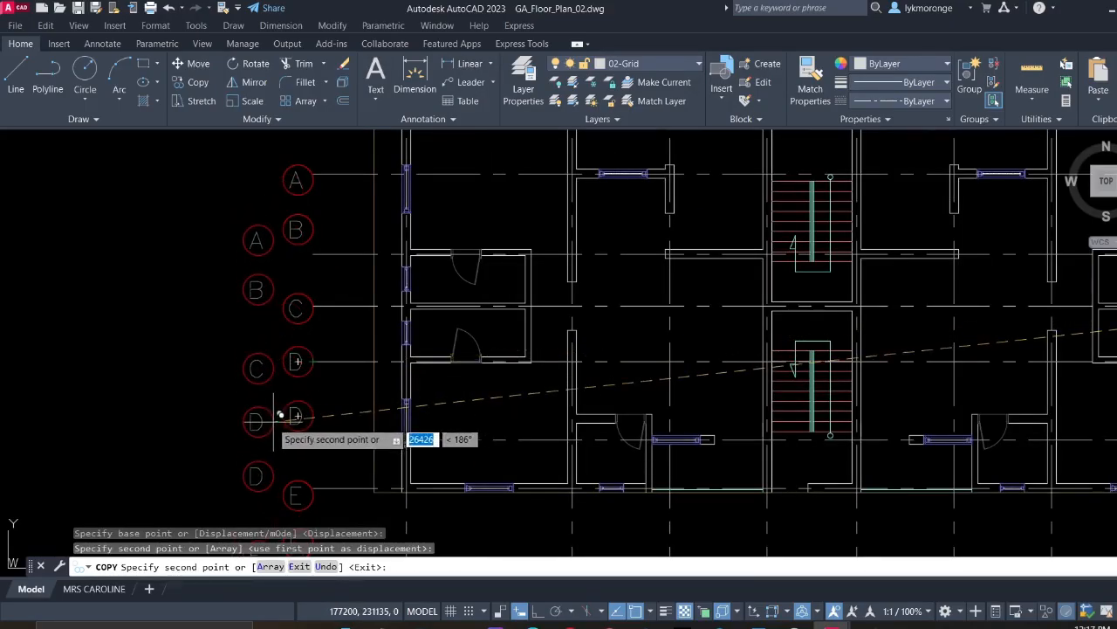
key(Escape)
scroll(629, 409, down, 5)
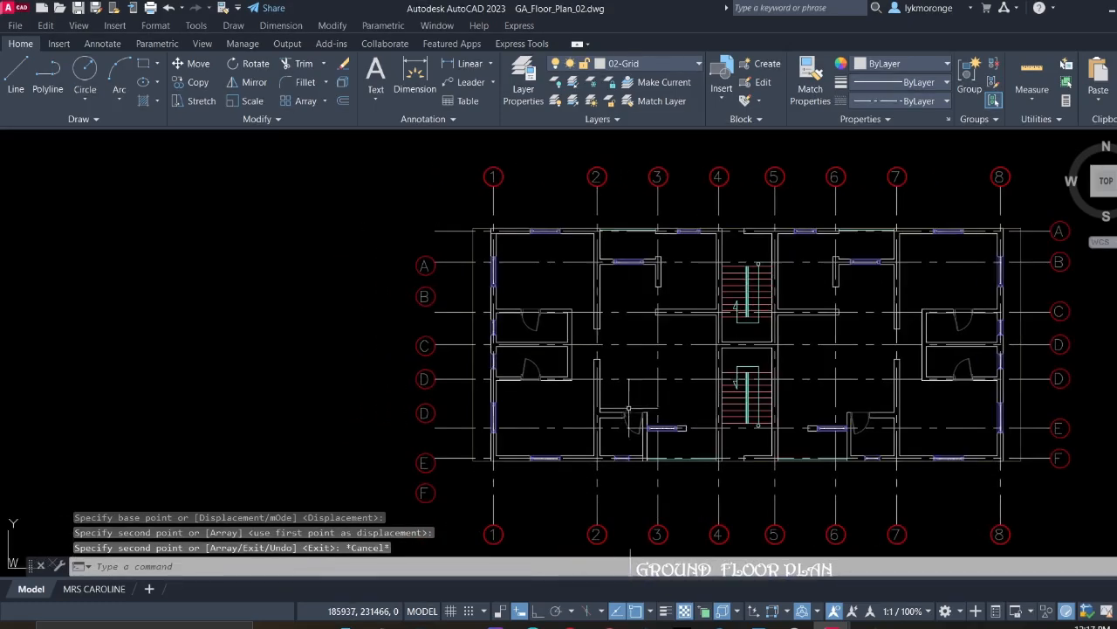
Erase the misaligned lettered bubbles copied to the west side of the undimensioned ground floor plan
click(375, 253)
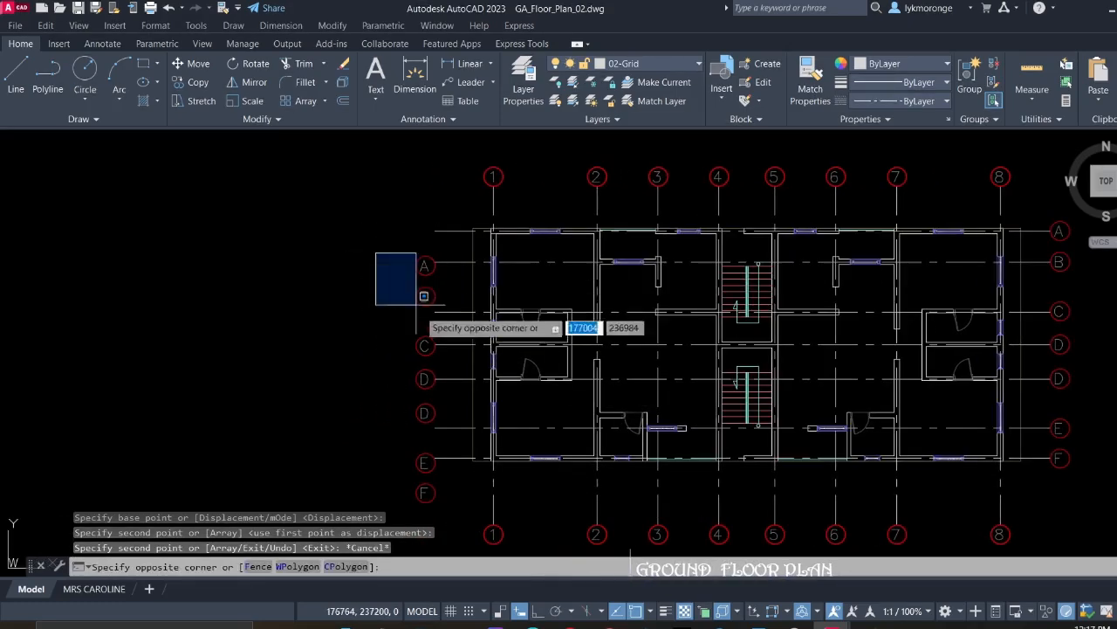
click(460, 515)
key(Delete)
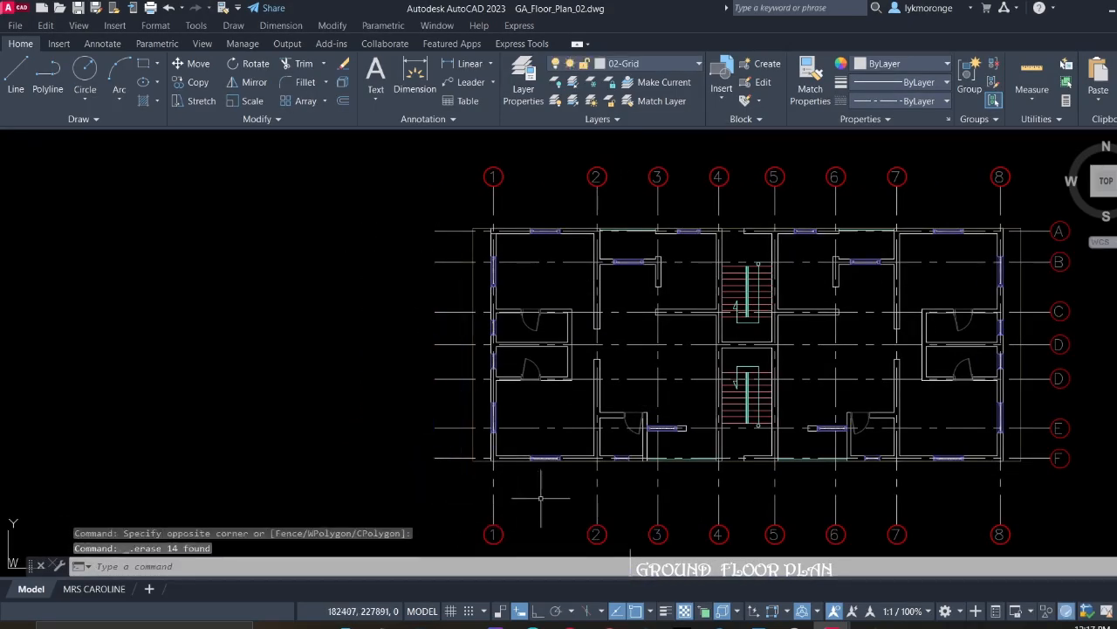
Copy the east grid bubbles A to F onto the west grid line ends, aligning bubble A's east edge with the end of grid line A
scroll(489, 515, down, 3)
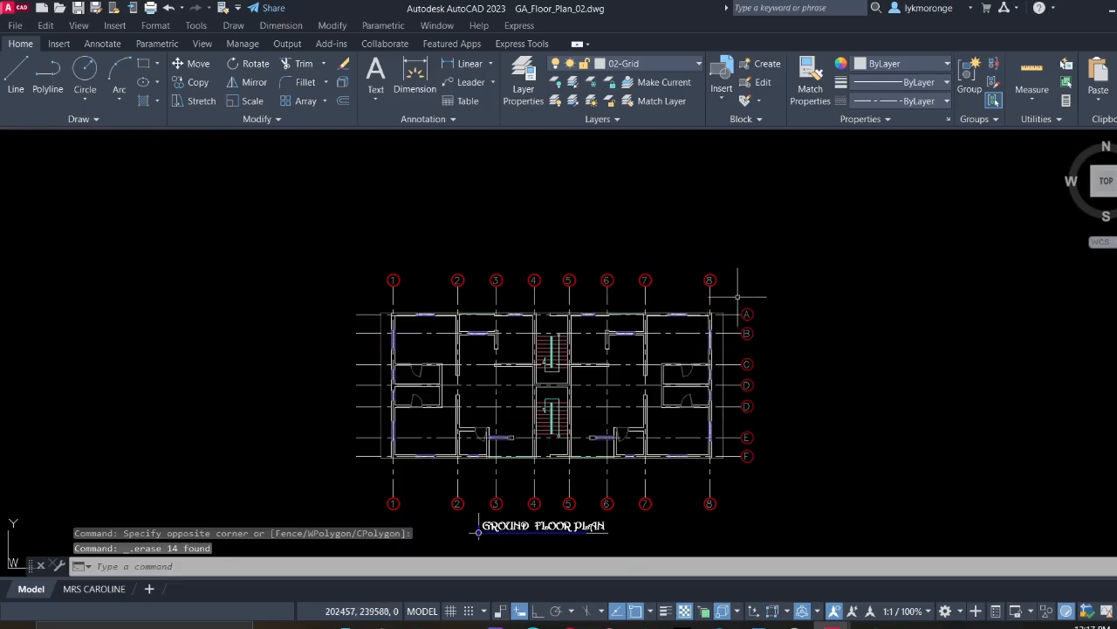
click(738, 301)
click(793, 493)
right_click(788, 393)
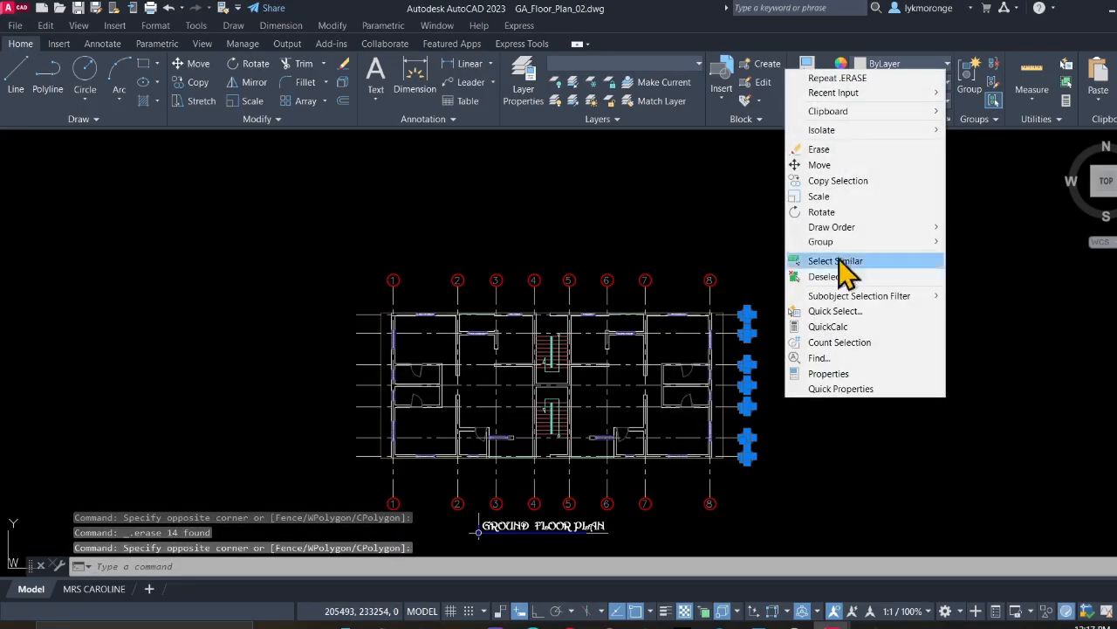
click(838, 180)
scroll(754, 307, up, 4)
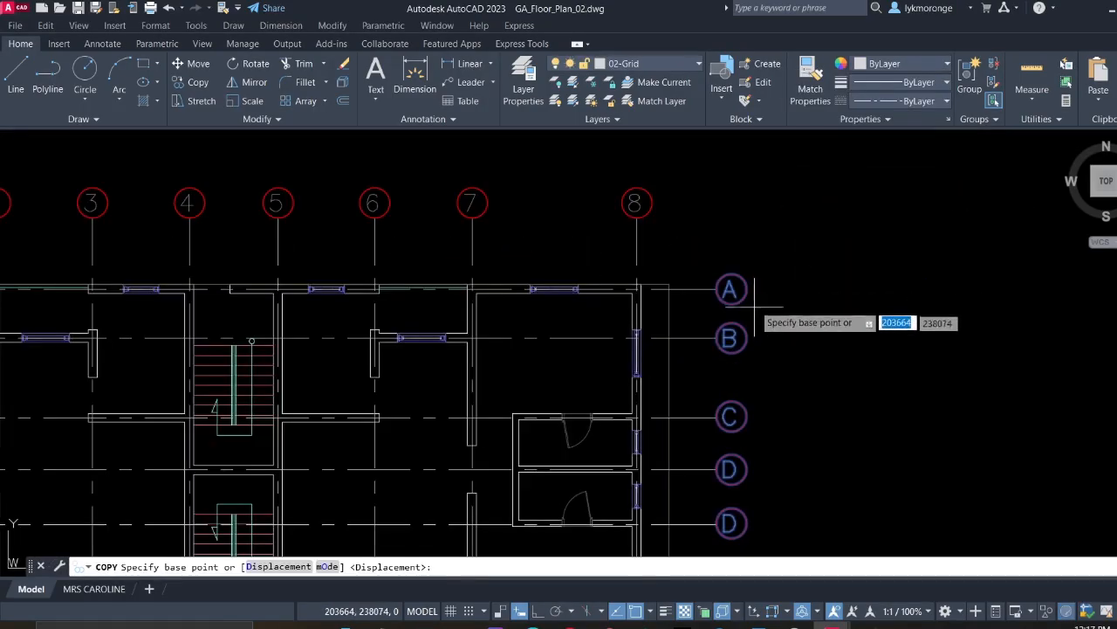
click(746, 289)
middle_drag(59, 323, 698, 317)
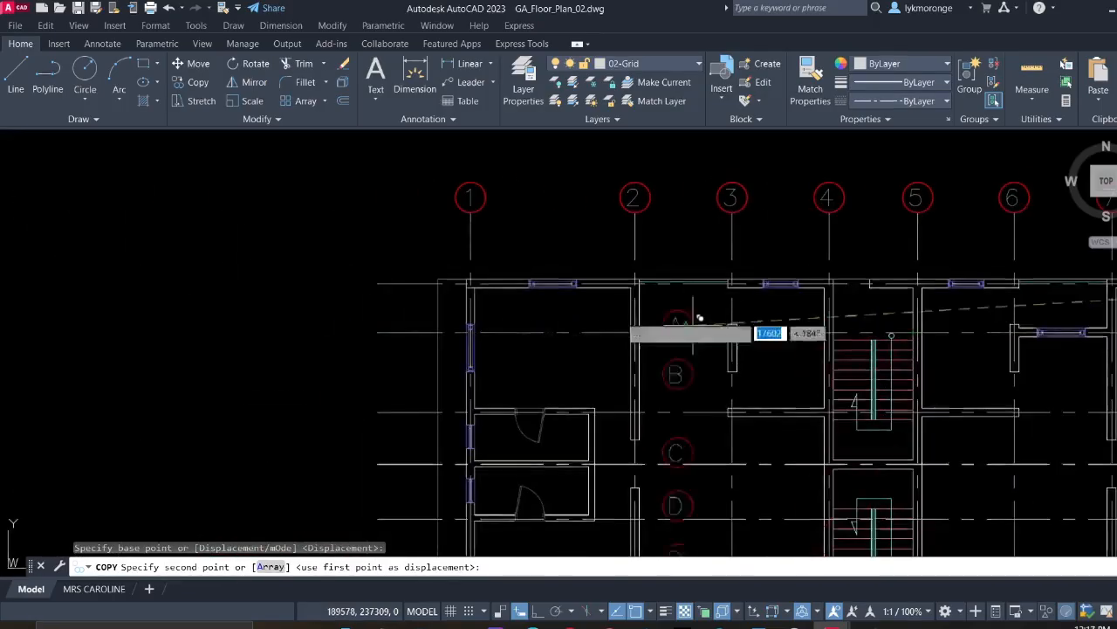
click(377, 283)
key(Escape)
scroll(380, 305, down, 4)
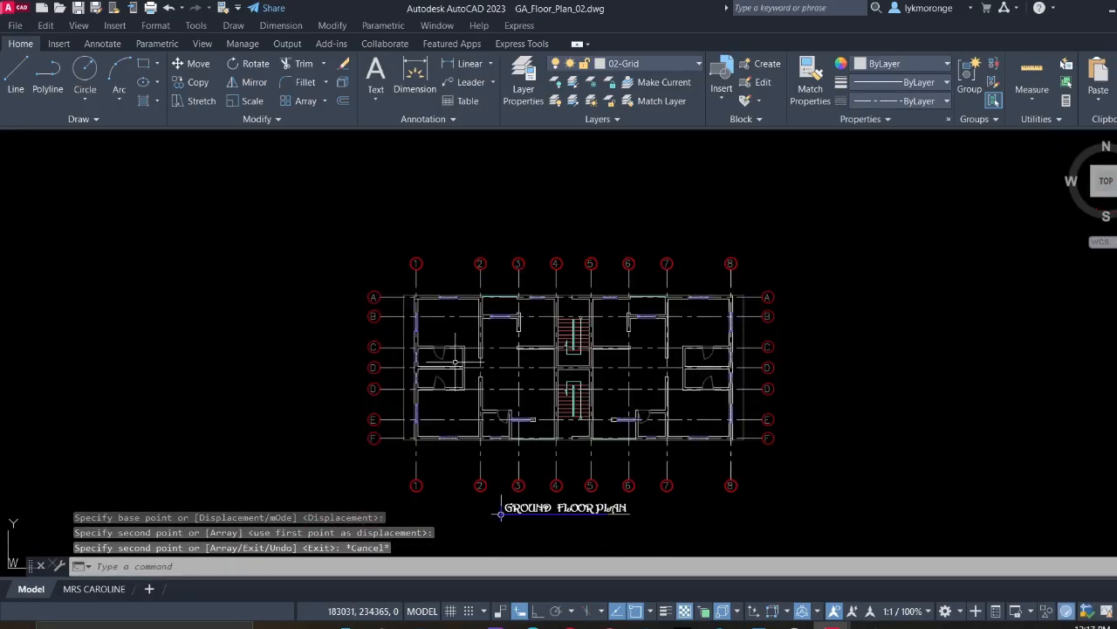
Assign the vertical grid line above bubble 1 of the dimensioned ground floor plan to the 02-Grid layer
middle_drag(500, 513, 382, 387)
middle_drag(555, 345, 395, 282)
scroll(504, 305, down, 2)
middle_drag(814, 403, 645, 363)
scroll(645, 363, down, 2)
middle_drag(668, 419, 427, 193)
scroll(551, 427, down, 2)
middle_drag(788, 468, 540, 379)
scroll(620, 341, up, 8)
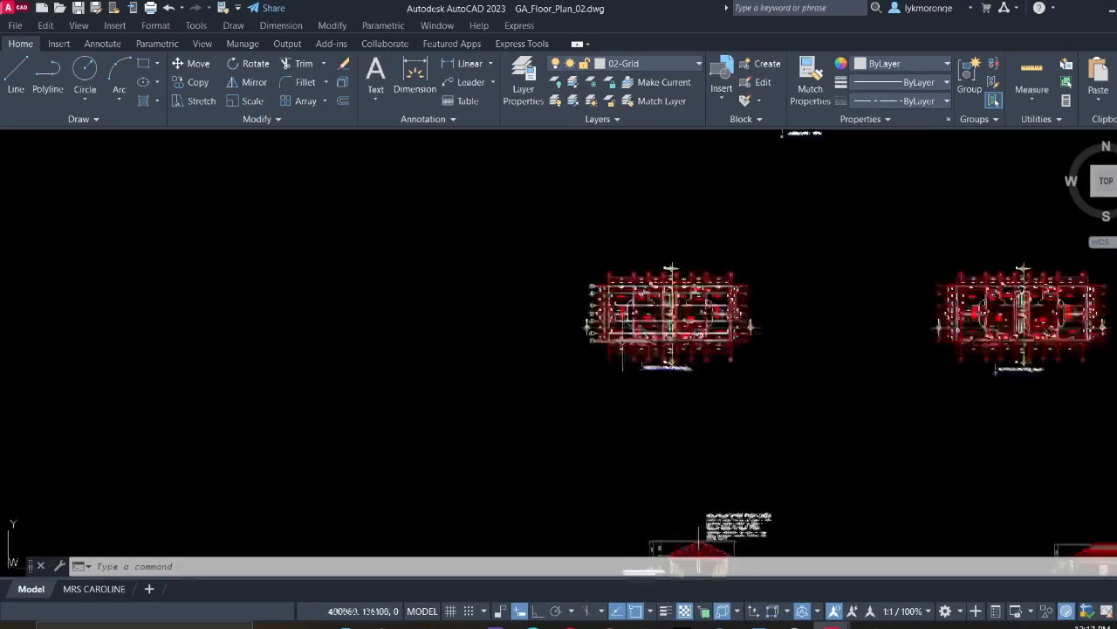
mouse_move(453, 364)
middle_down()
mouse_move(513, 322)
mouse_move(569, 197)
middle_up()
scroll(490, 406, down, 3)
middle_drag(493, 443, 496, 361)
scroll(494, 362, up, 7)
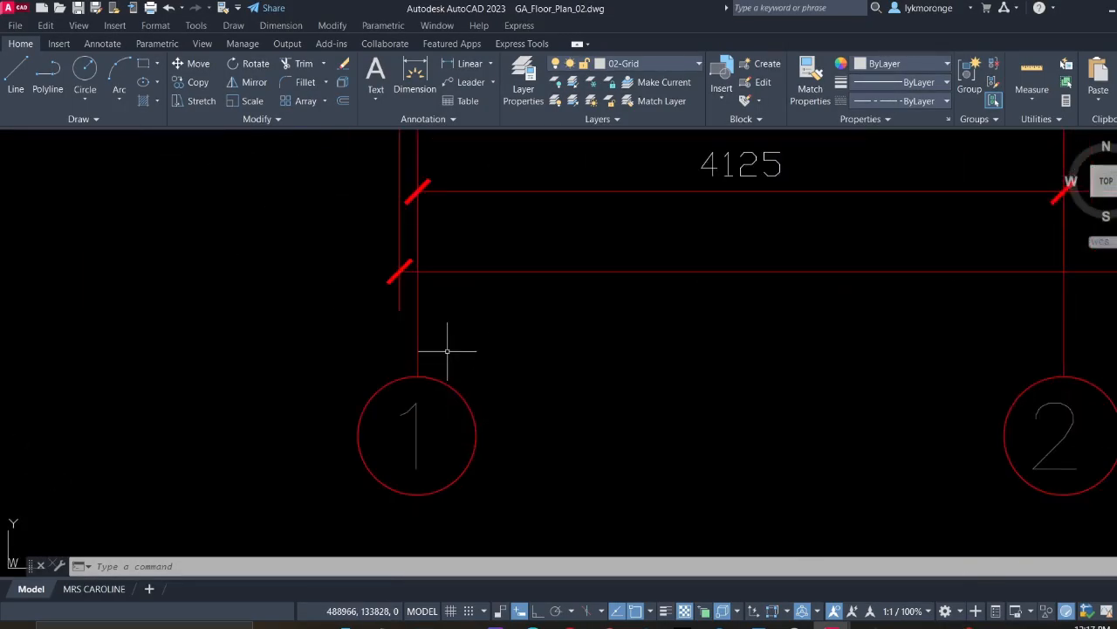
click(365, 332)
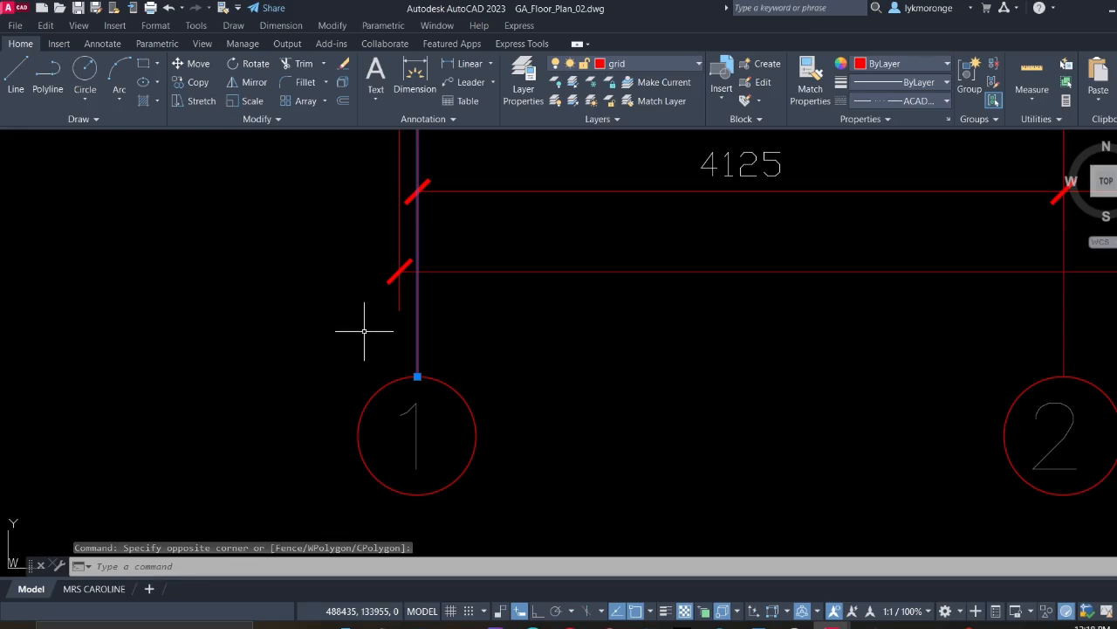
click(658, 66)
scroll(637, 135, up, 5)
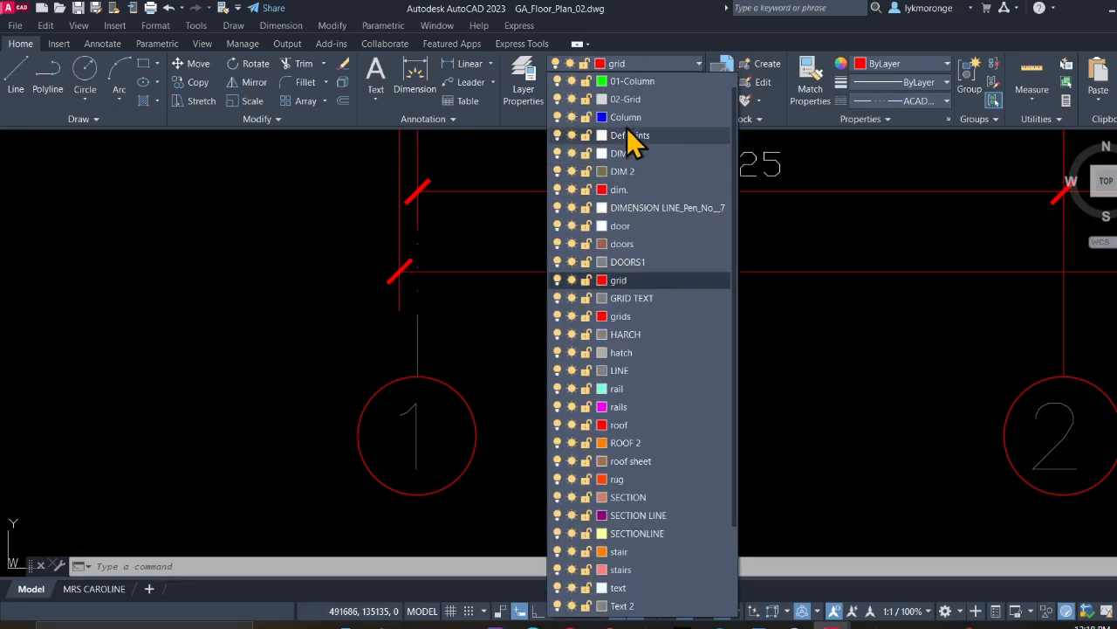
click(624, 117)
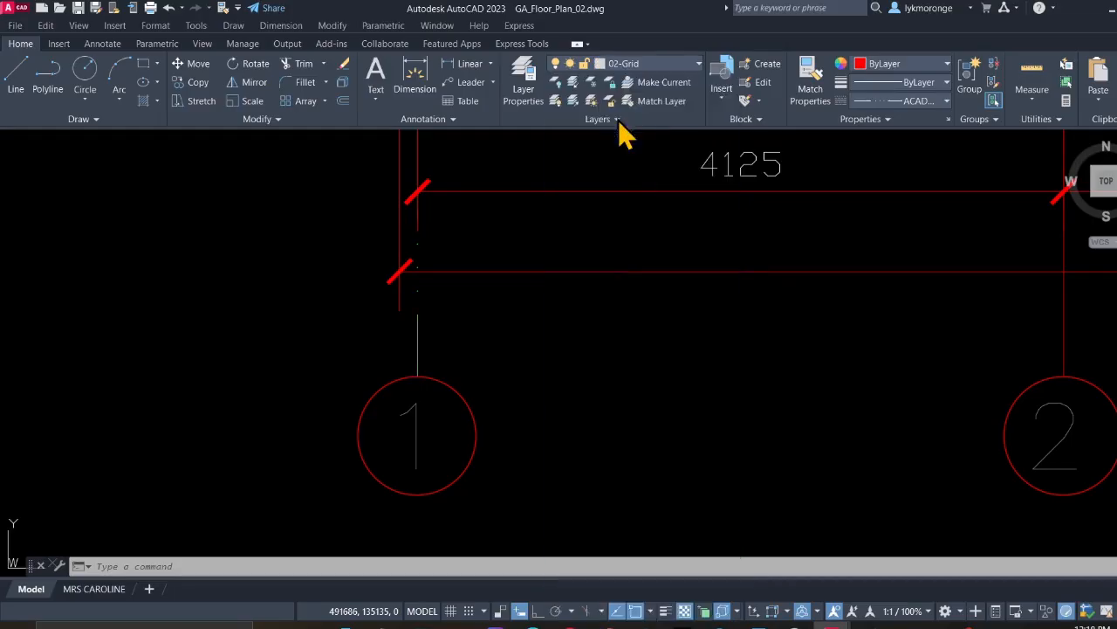
click(521, 329)
key(Escape)
key(Escape)
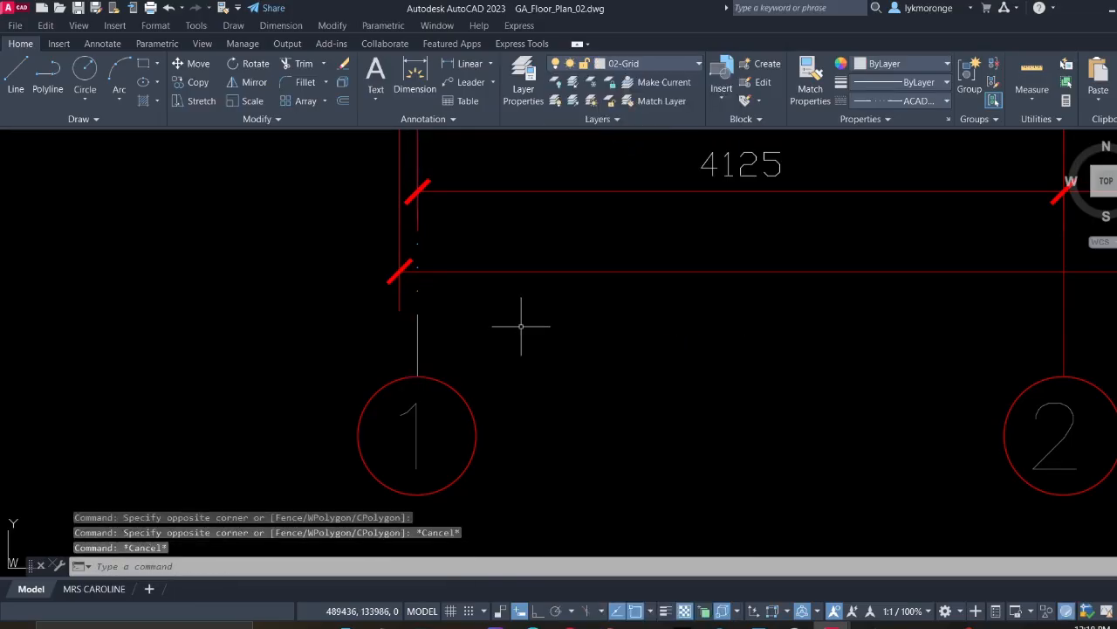
Check the grid lines and bubbles around the undimensioned ground floor plan and compare them with the neighbouring floor plan
middle_drag(521, 334, 569, 457)
scroll(568, 457, down, 8)
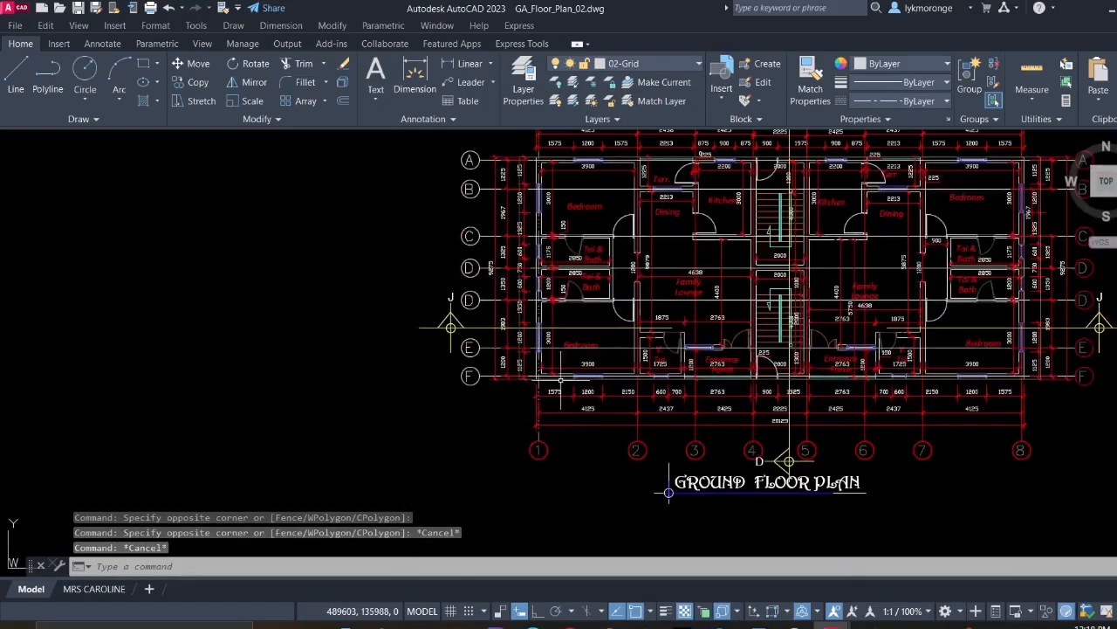
scroll(457, 362, down, 6)
middle_drag(369, 319, 544, 332)
scroll(544, 332, down, 5)
middle_drag(474, 306, 724, 320)
scroll(502, 343, down, 5)
scroll(502, 344, down, 3)
scroll(367, 282, up, 10)
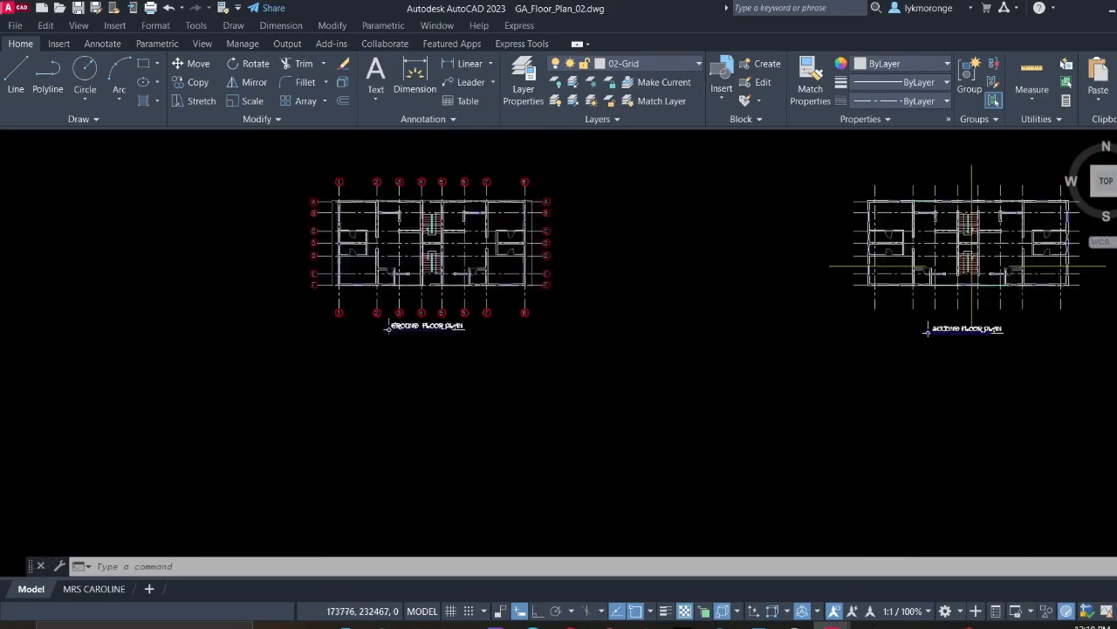
scroll(384, 205, up, 6)
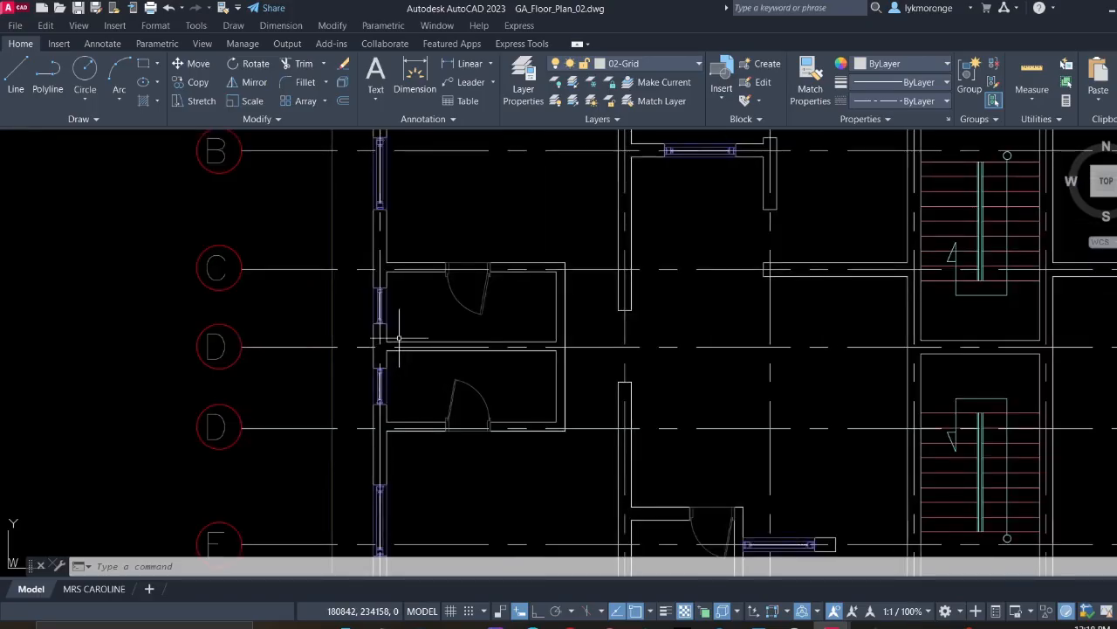
scroll(397, 328, down, 4)
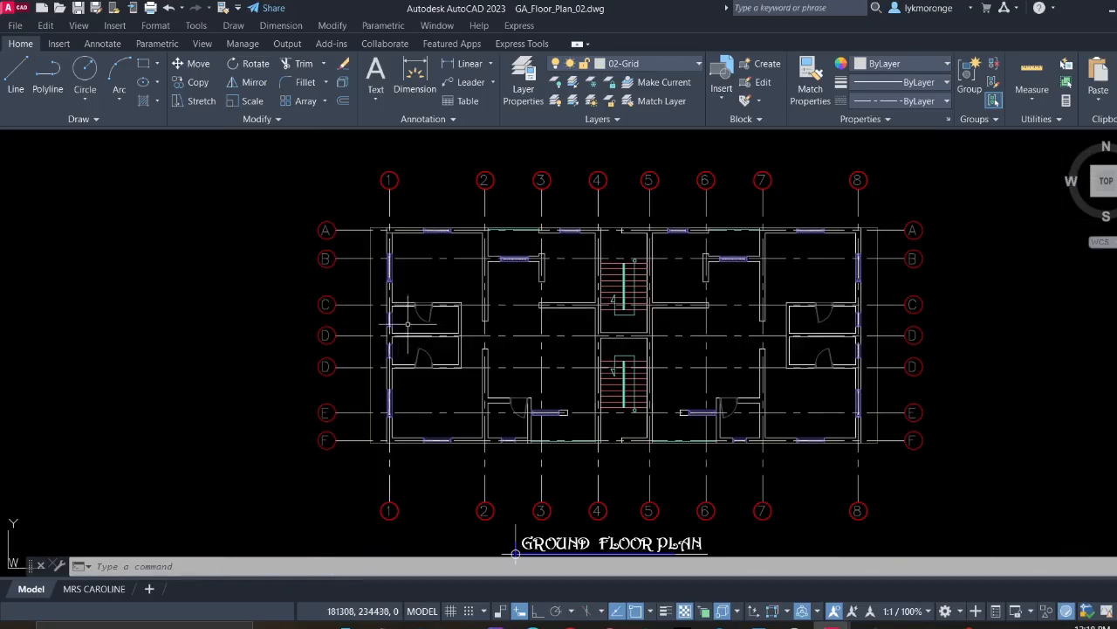
middle_drag(850, 255, 704, 257)
middle_drag(856, 321, 449, 307)
scroll(1105, 381, down, 2)
mouse_move(1106, 382)
middle_down()
mouse_move(786, 403)
mouse_move(465, 401)
mouse_move(463, 372)
mouse_move(744, 361)
middle_up()
scroll(977, 433, up, 2)
scroll(785, 422, down, 3)
scroll(519, 351, up, 4)
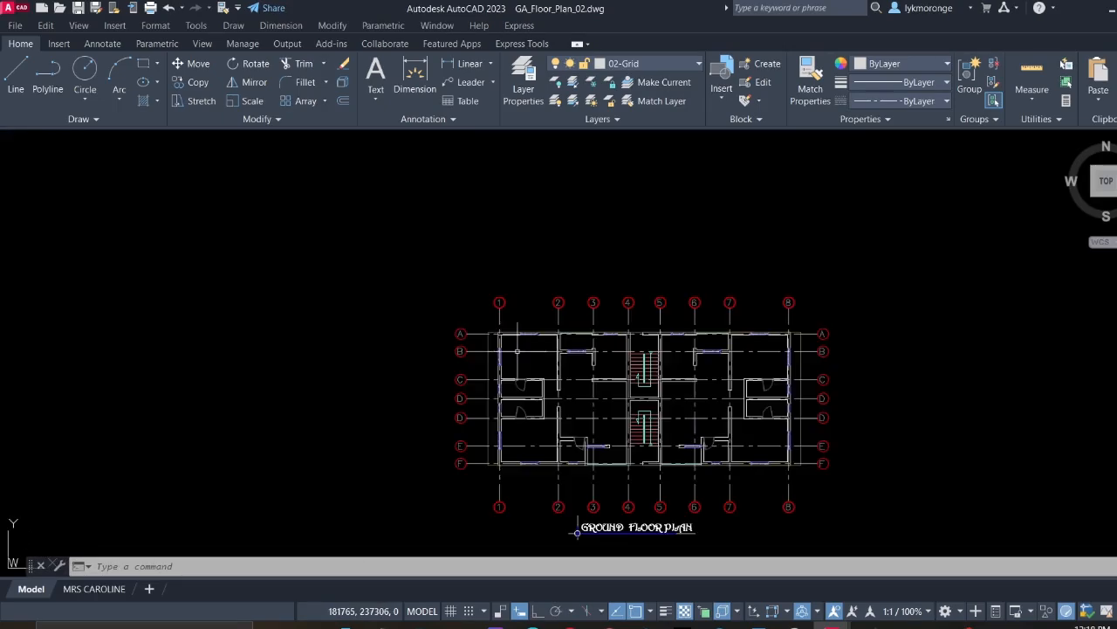
scroll(646, 443, up, 2)
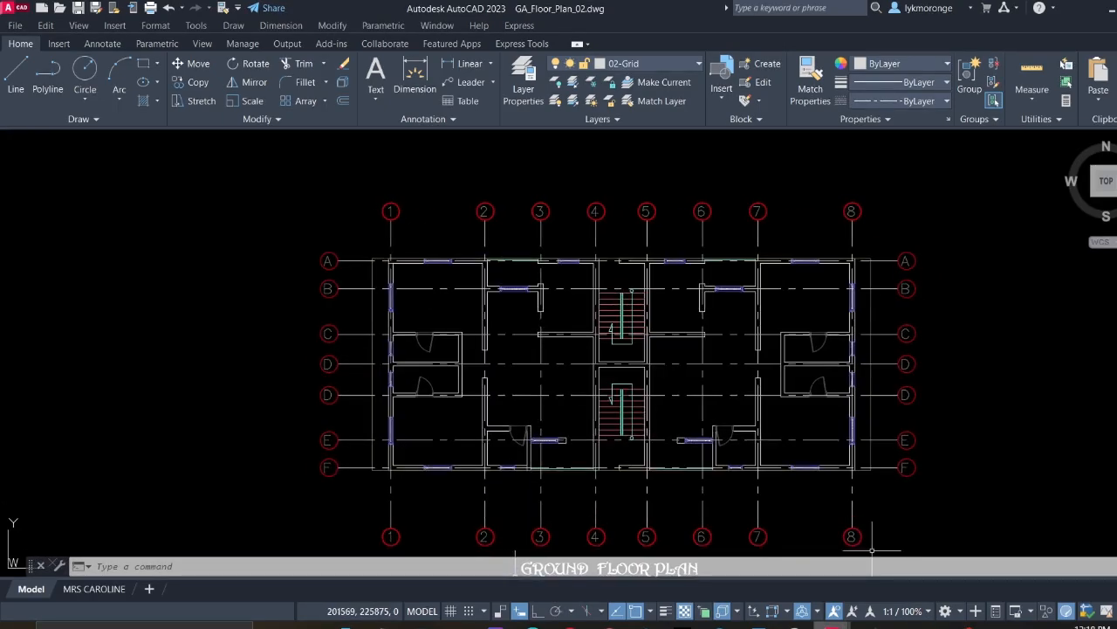
Switch to Microsoft Whiteboard and review the column layer, alignment and size instructions on the "4. Draw Columns" slide
click(857, 566)
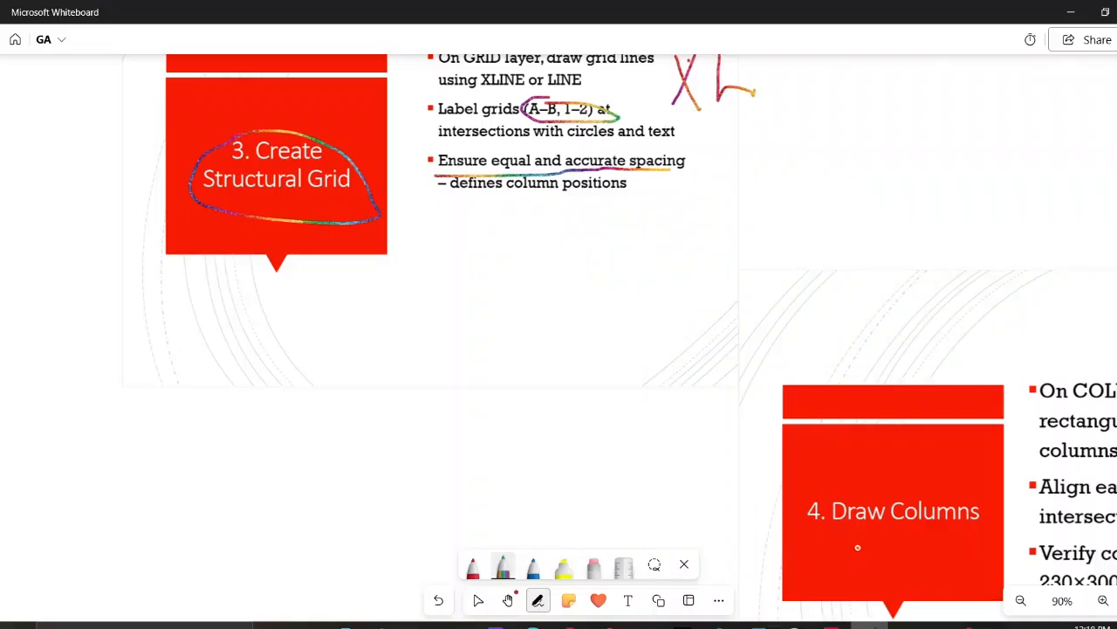
scroll(890, 452, down, 1)
mouse_move(932, 497)
middle_down()
mouse_move(553, 376)
mouse_move(473, 328)
middle_up()
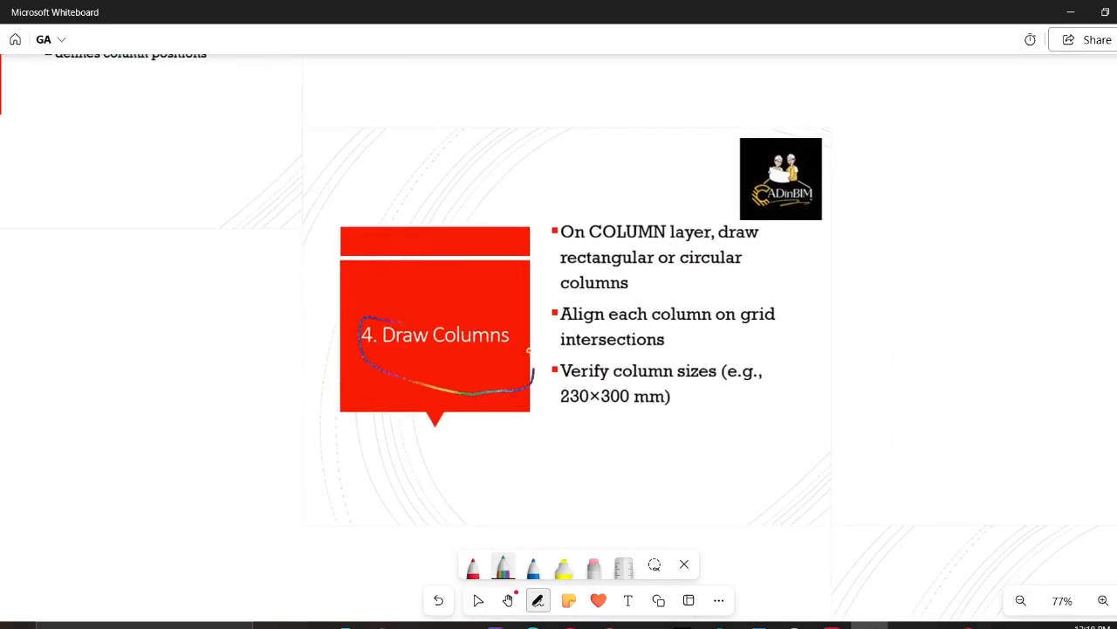
scroll(388, 353, up, 5)
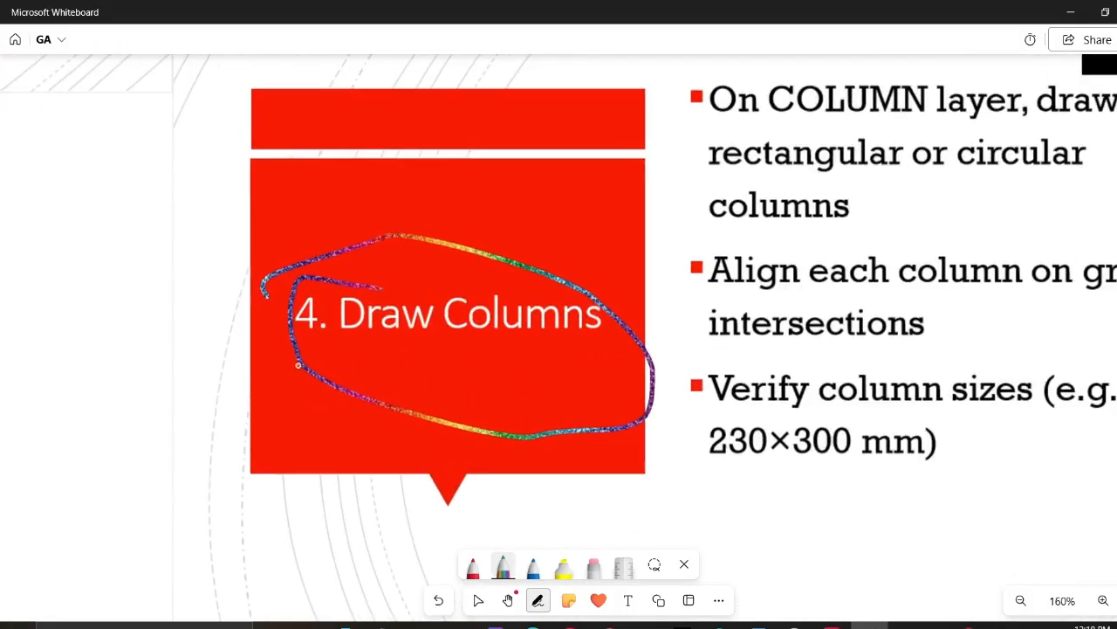
middle_drag(691, 378, 361, 463)
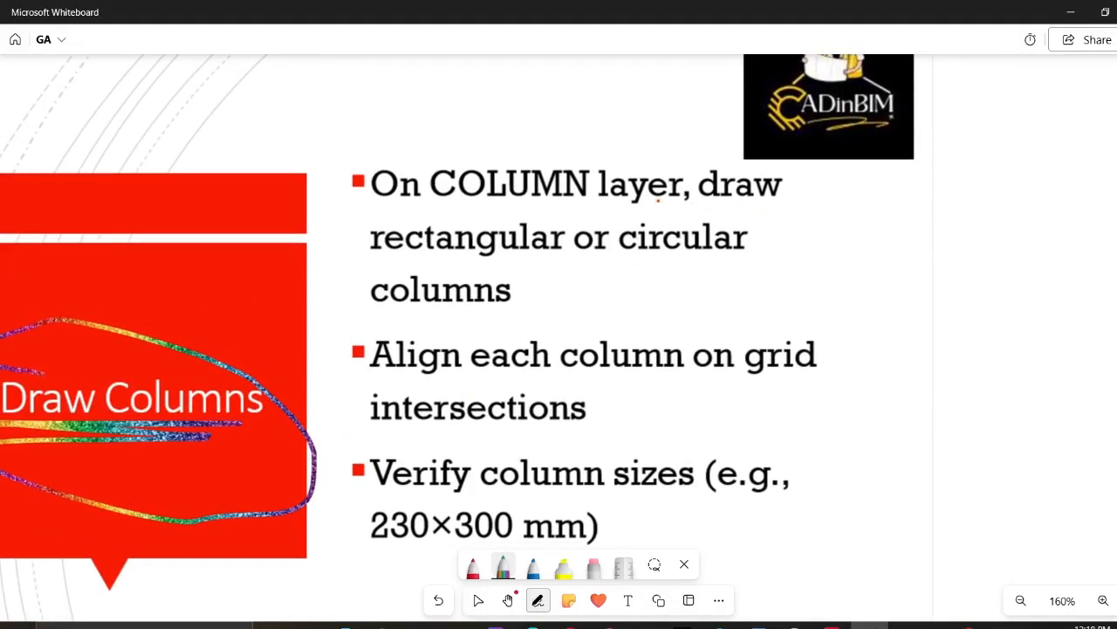
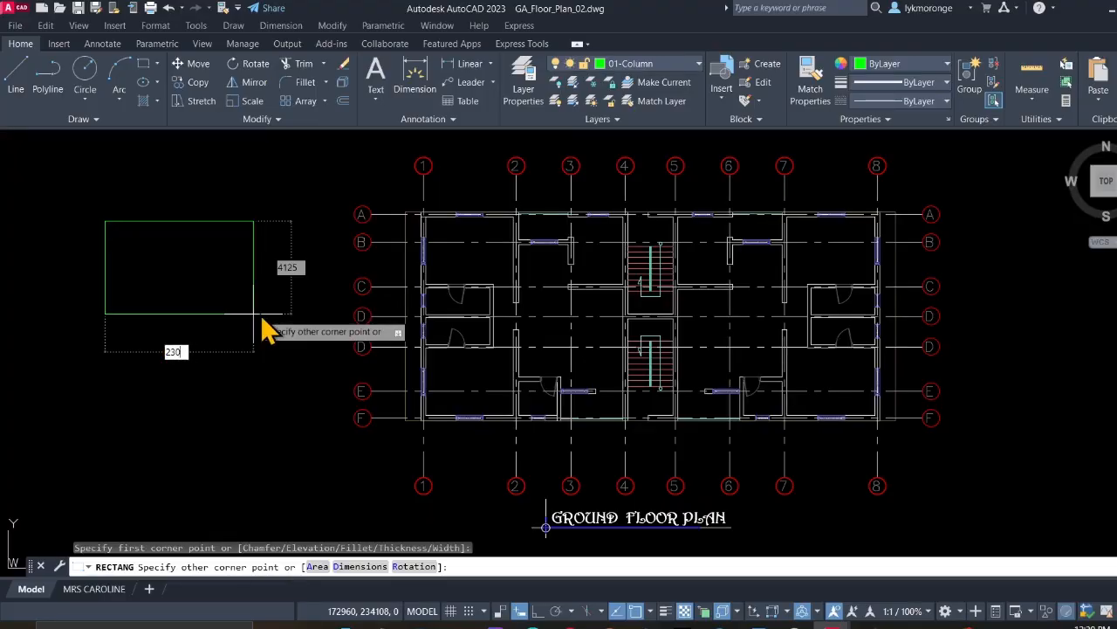
Draw a 230 by 230 mm column rectangle on the 01-Column layer, west of the undimensioned ground floor plan
key(Tab)
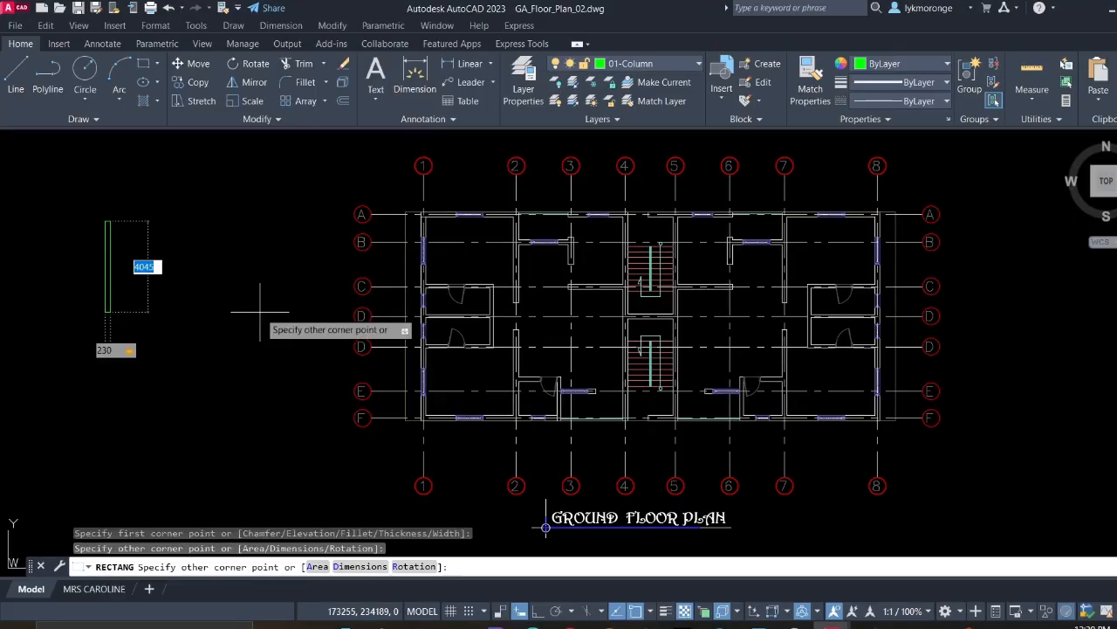
key(Return)
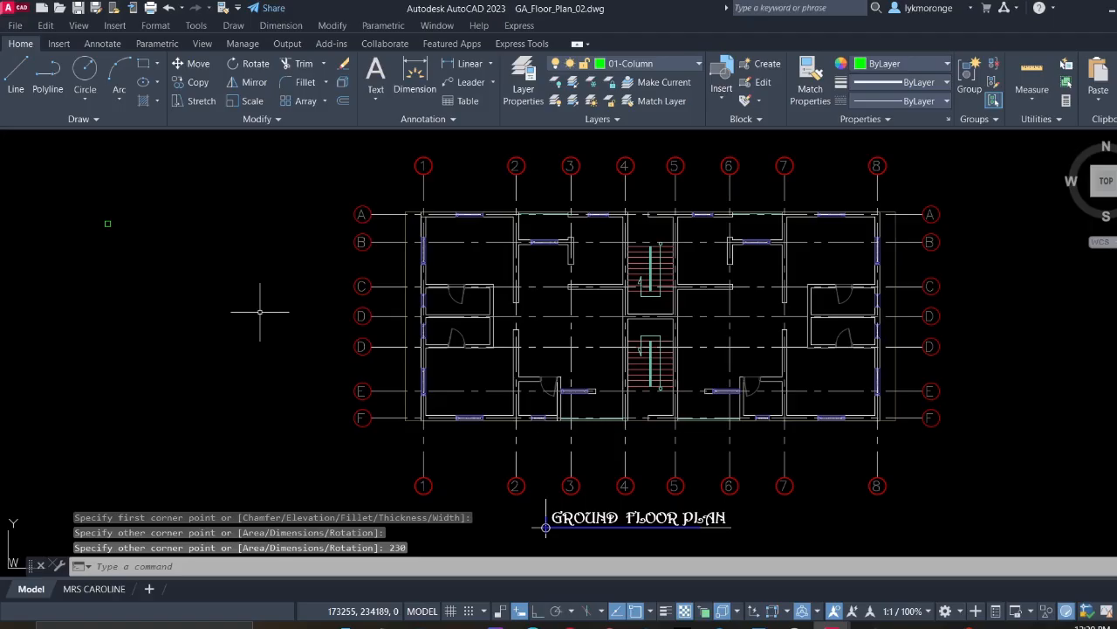
Turn on the lineweight display and compare the column rectangle's outline up close and from afar
scroll(70, 246, up, 3)
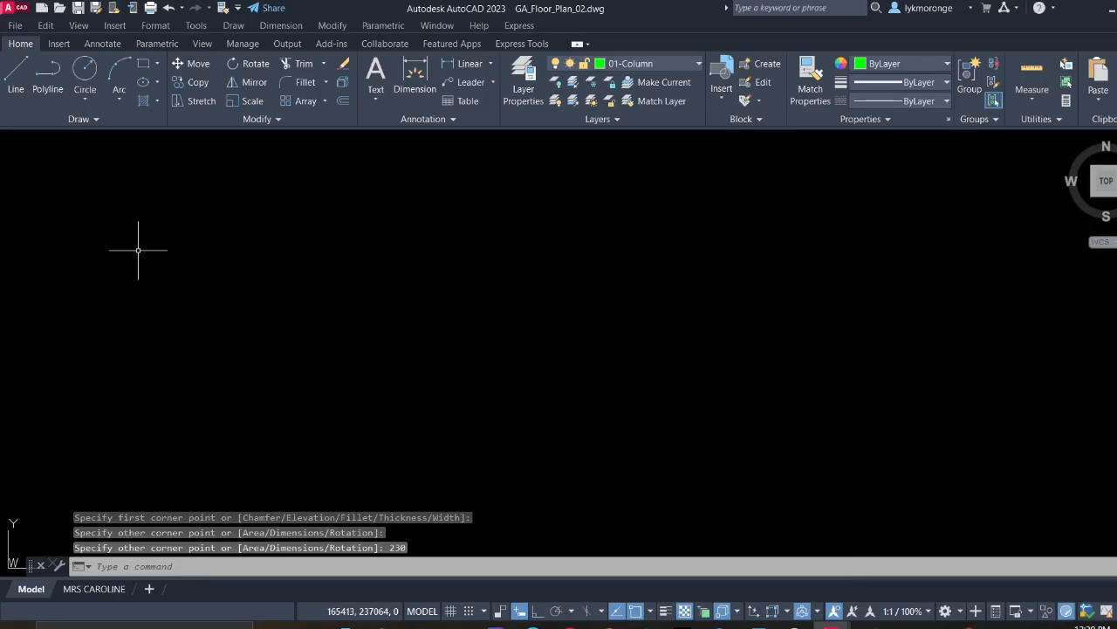
scroll(138, 250, down, 3)
mouse_move(169, 261)
middle_down()
mouse_move(209, 292)
mouse_move(215, 355)
mouse_move(253, 280)
mouse_move(244, 274)
middle_up()
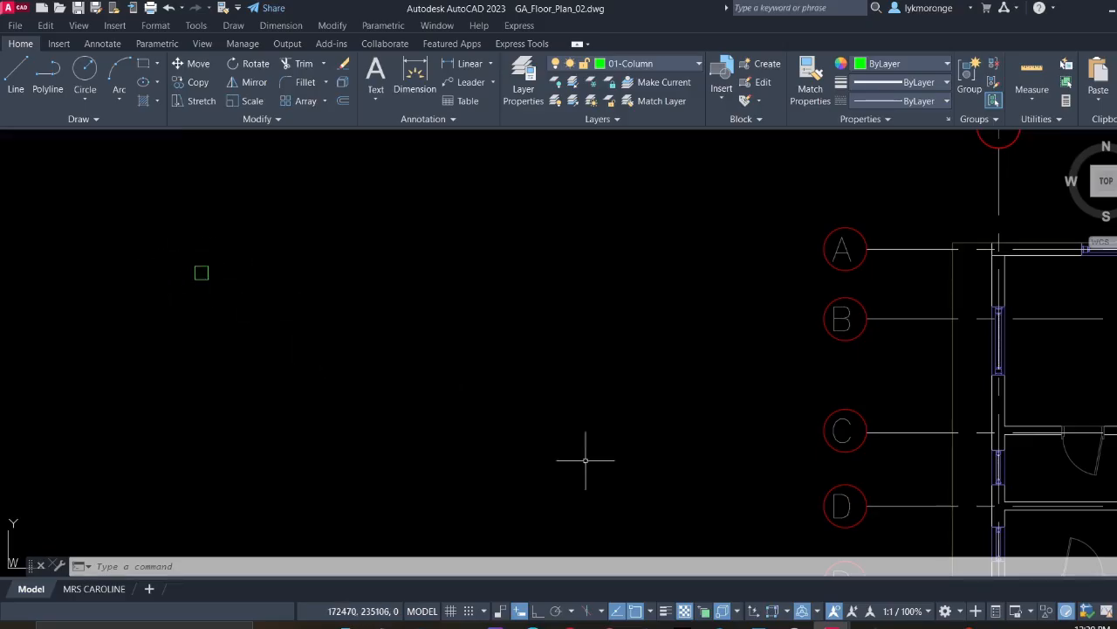
click(664, 611)
scroll(169, 249, down, 4)
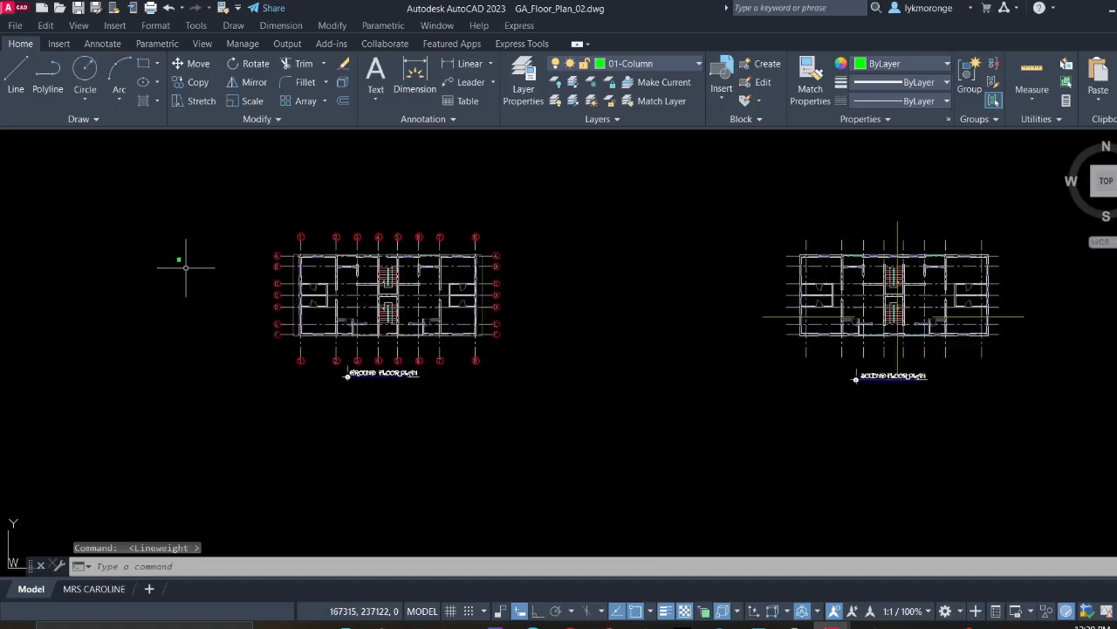
scroll(275, 301, up, 7)
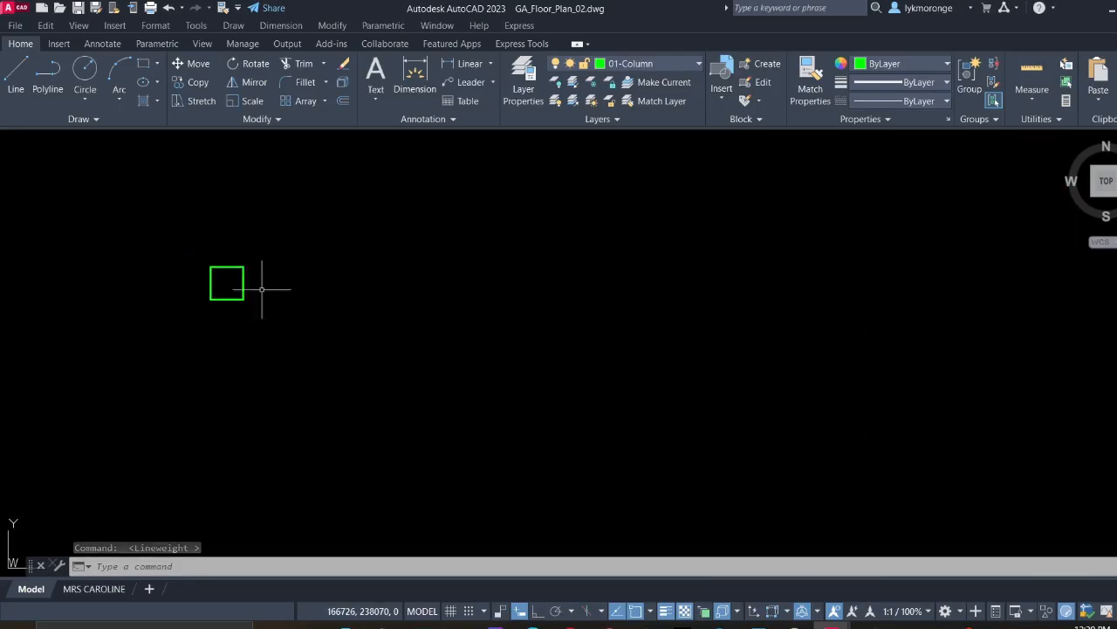
click(273, 347)
click(154, 199)
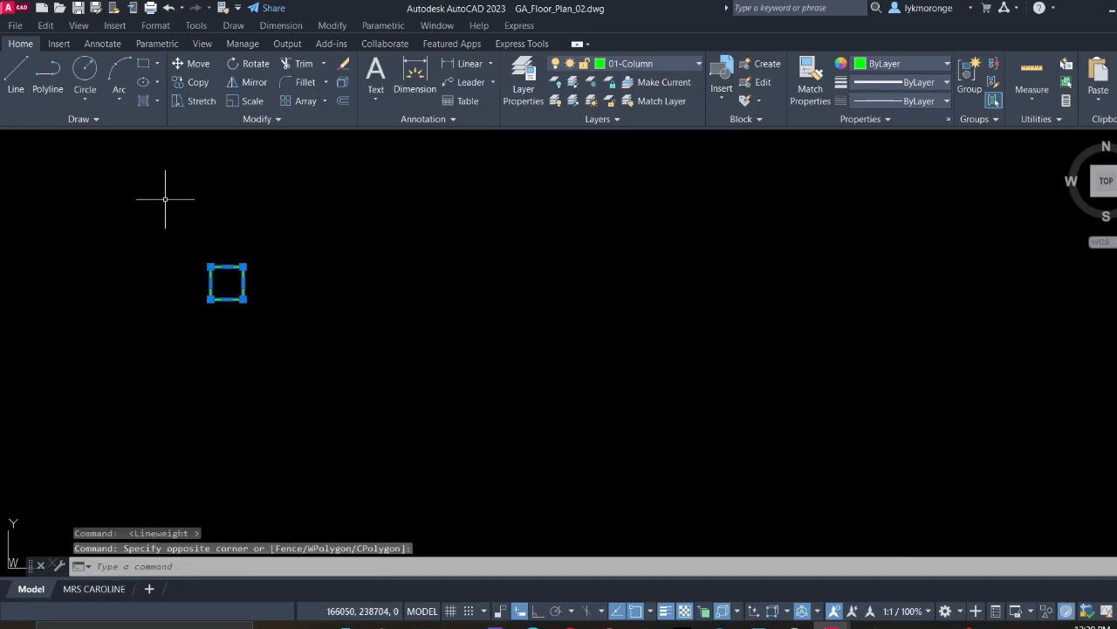
right_click(166, 201)
click(244, 155)
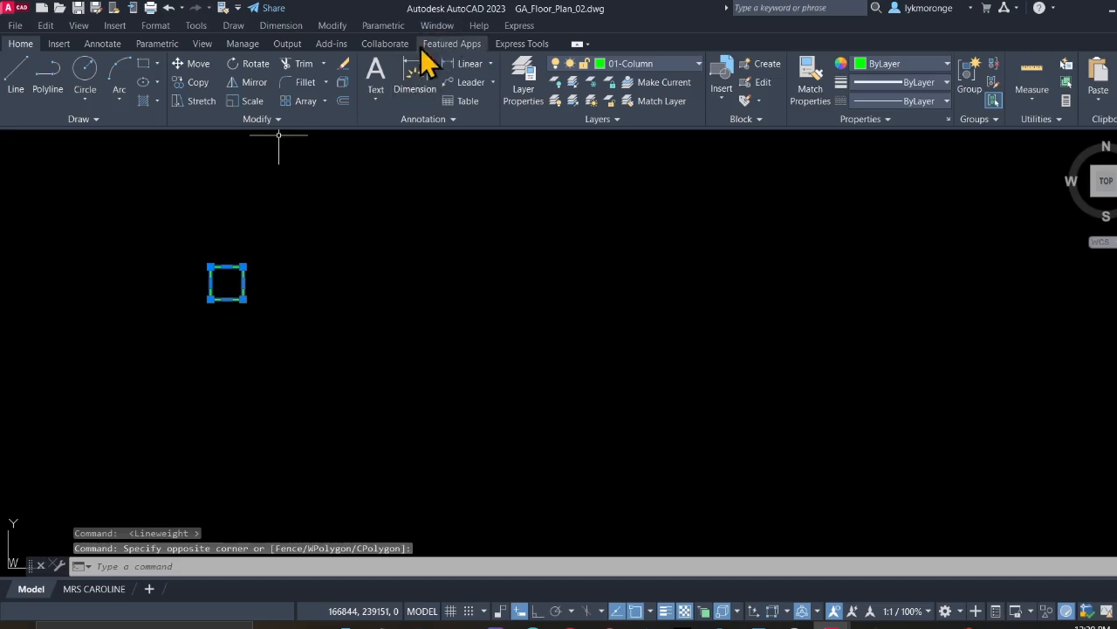
Check the column rectangle's width with a linear dimension across its upper edge, and erase that dimension
click(462, 64)
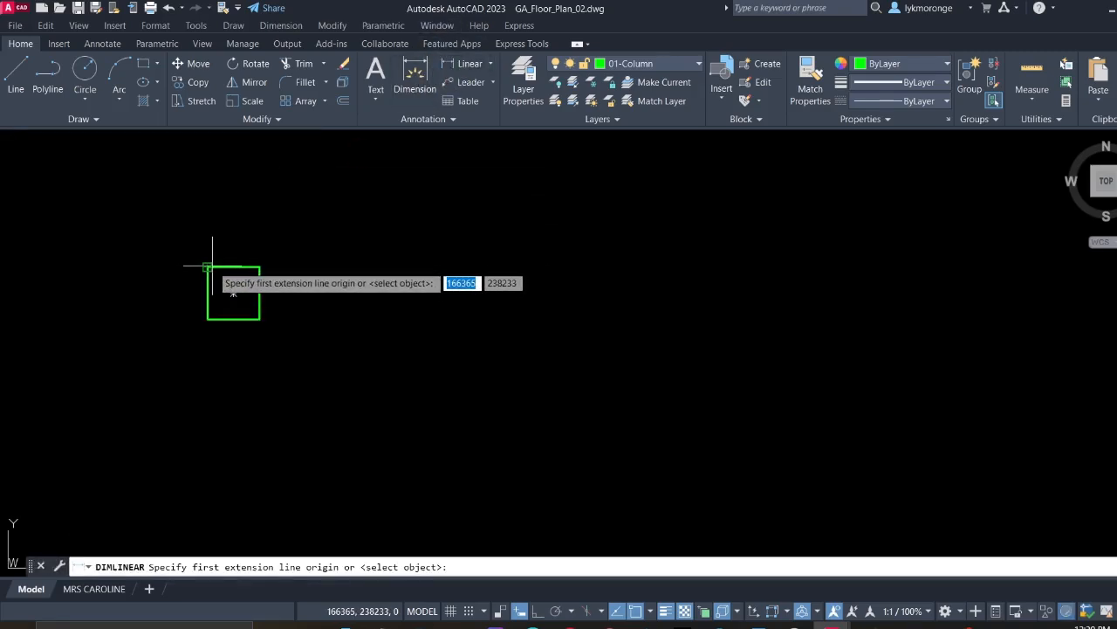
click(206, 266)
click(259, 266)
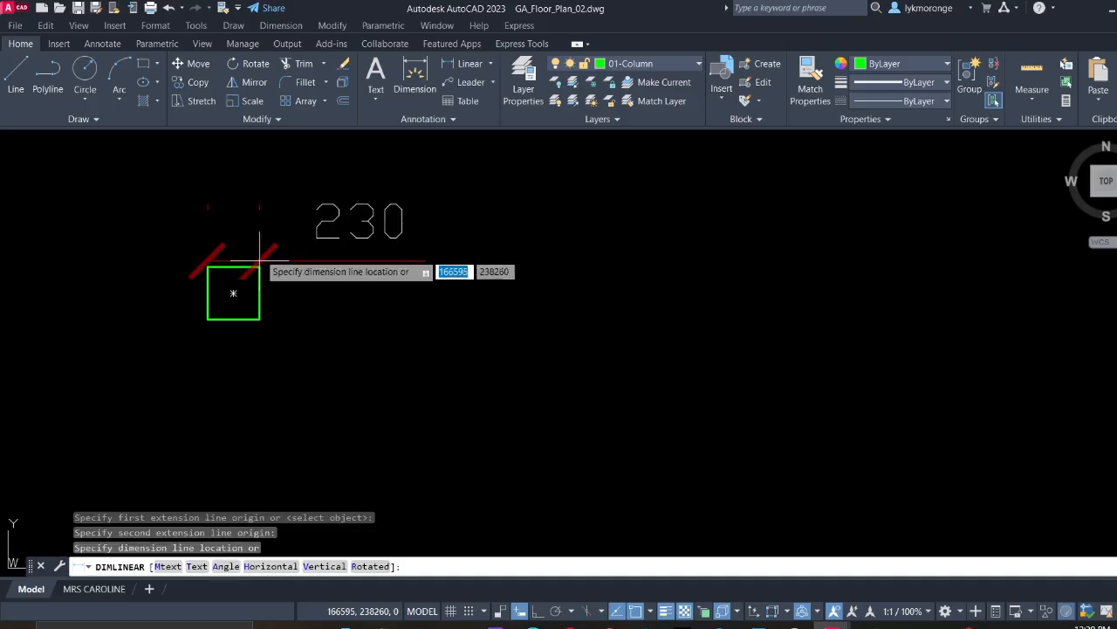
click(261, 210)
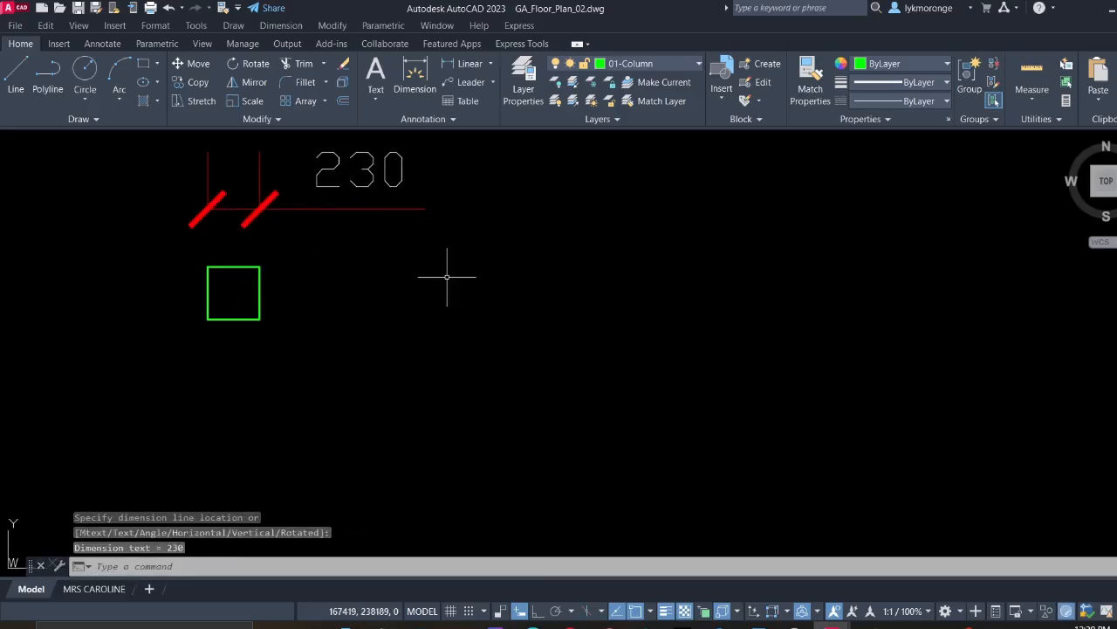
middle_drag(446, 277, 497, 376)
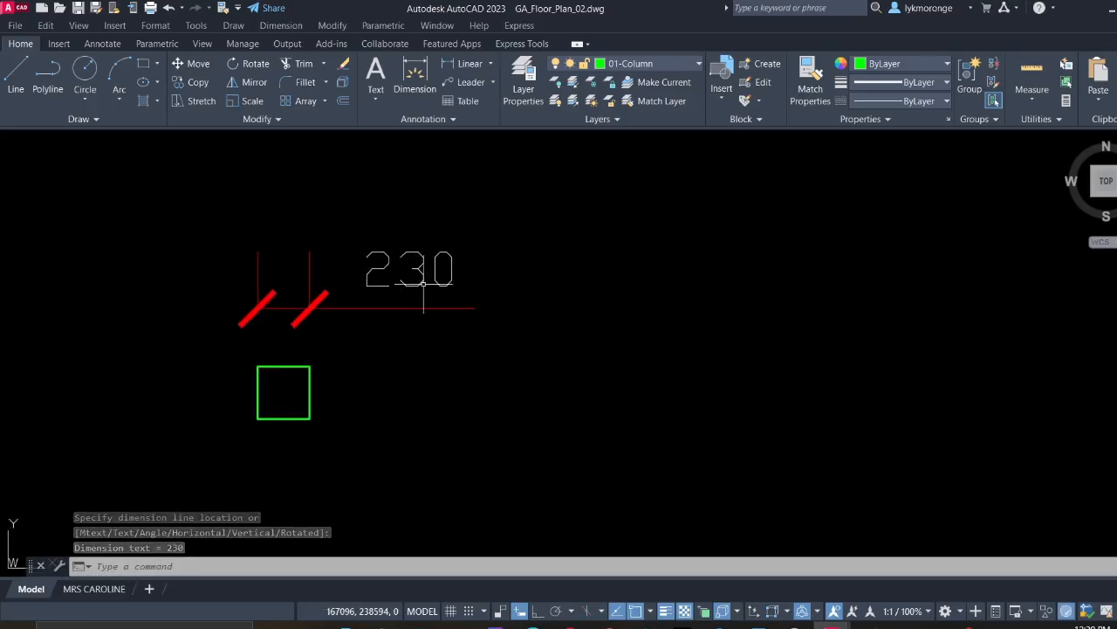
click(499, 321)
click(292, 201)
key(Delete)
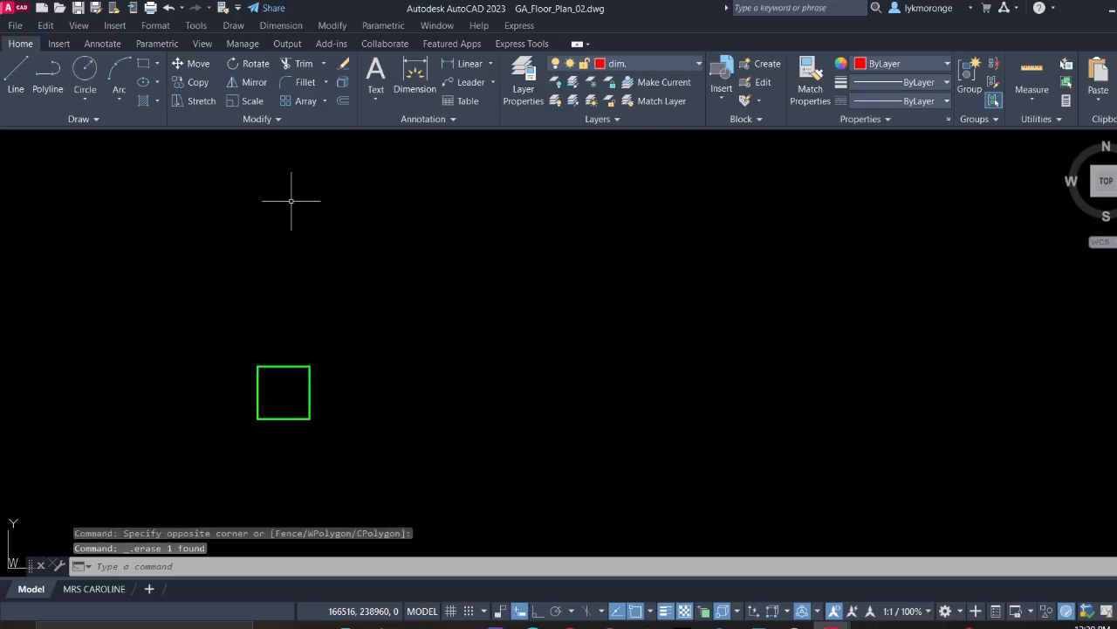
Start copying the column rectangle and look over the ground and second floor plans while choosing a base point
click(379, 468)
click(215, 318)
right_click(215, 318)
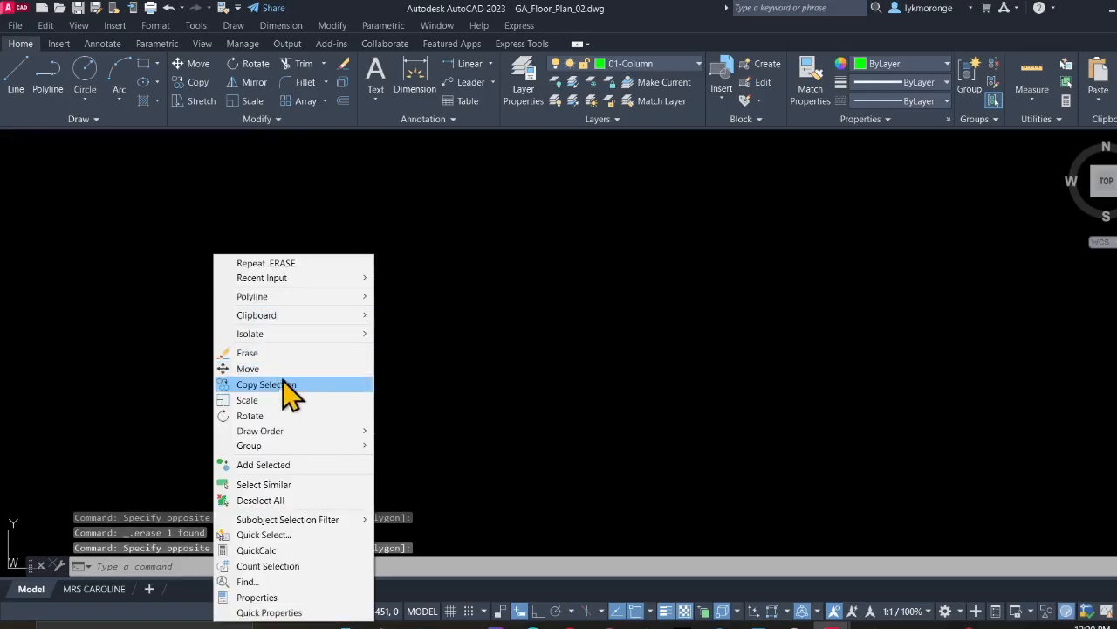
click(274, 384)
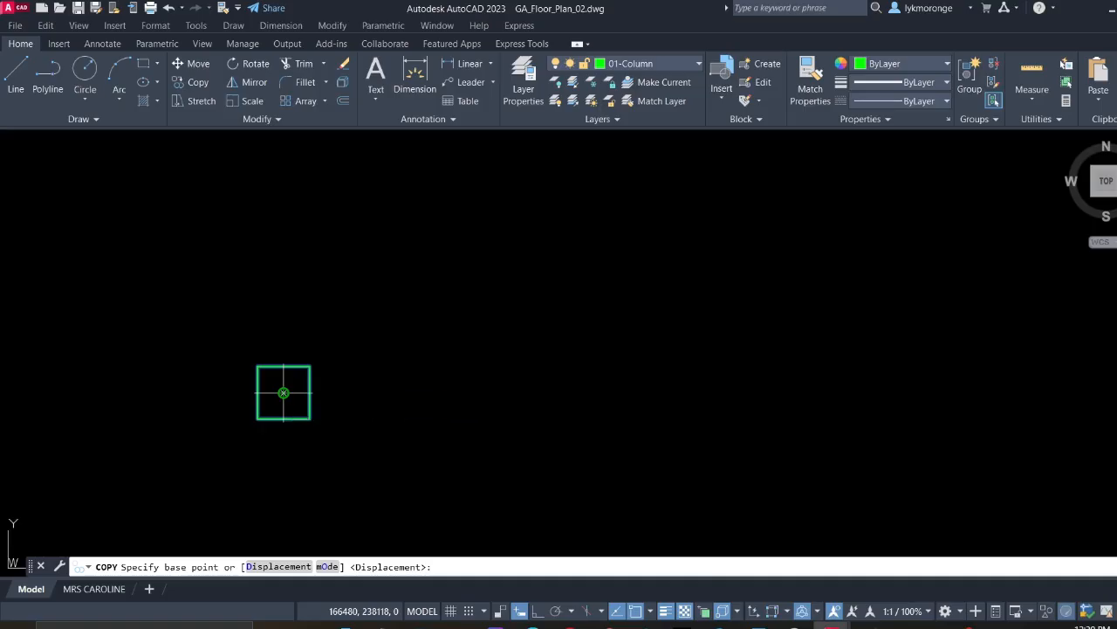
scroll(403, 377, down, 8)
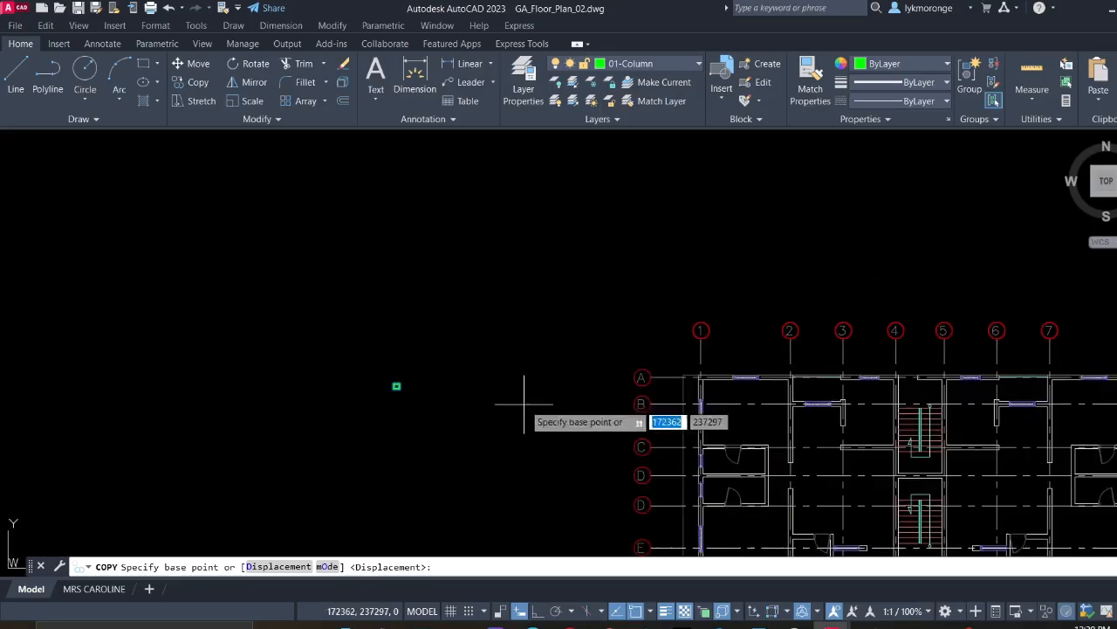
middle_drag(524, 398, 157, 224)
scroll(433, 296, down, 2)
middle_drag(661, 362, 311, 346)
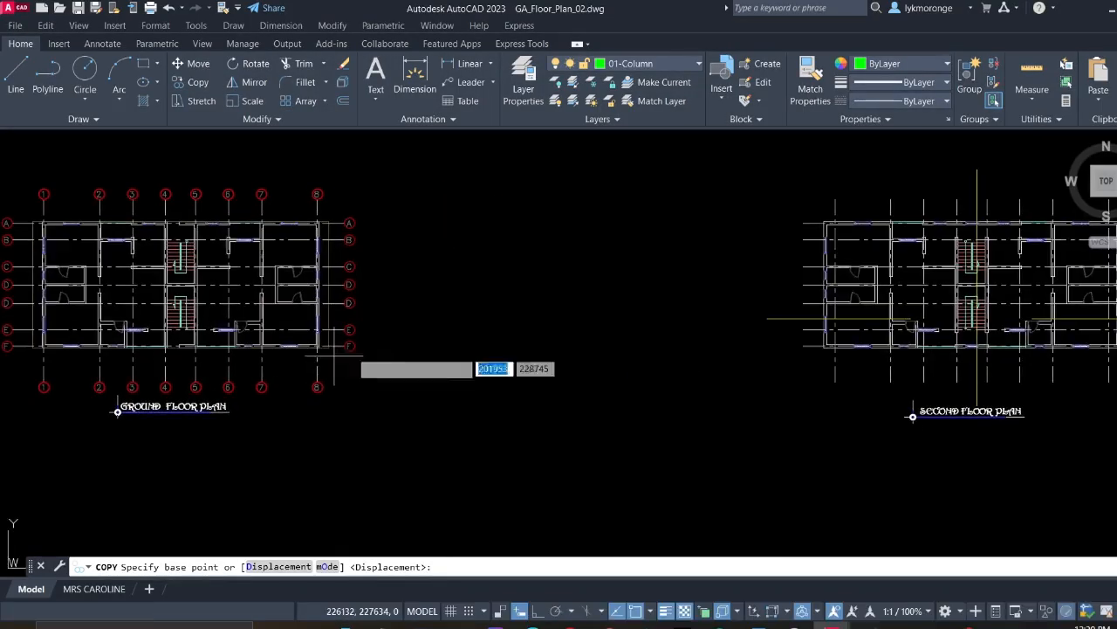
middle_drag(955, 319, 563, 327)
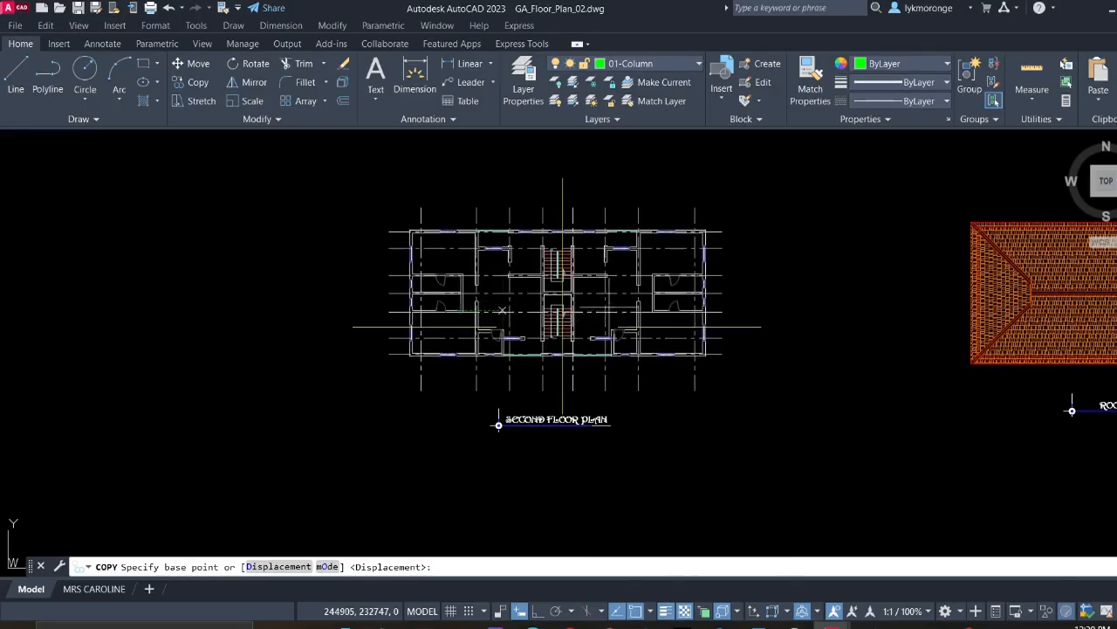
mouse_move(762, 310)
middle_down()
mouse_move(516, 309)
mouse_move(500, 294)
mouse_move(946, 289)
middle_up()
scroll(300, 312, down, 3)
middle_drag(300, 312, 624, 297)
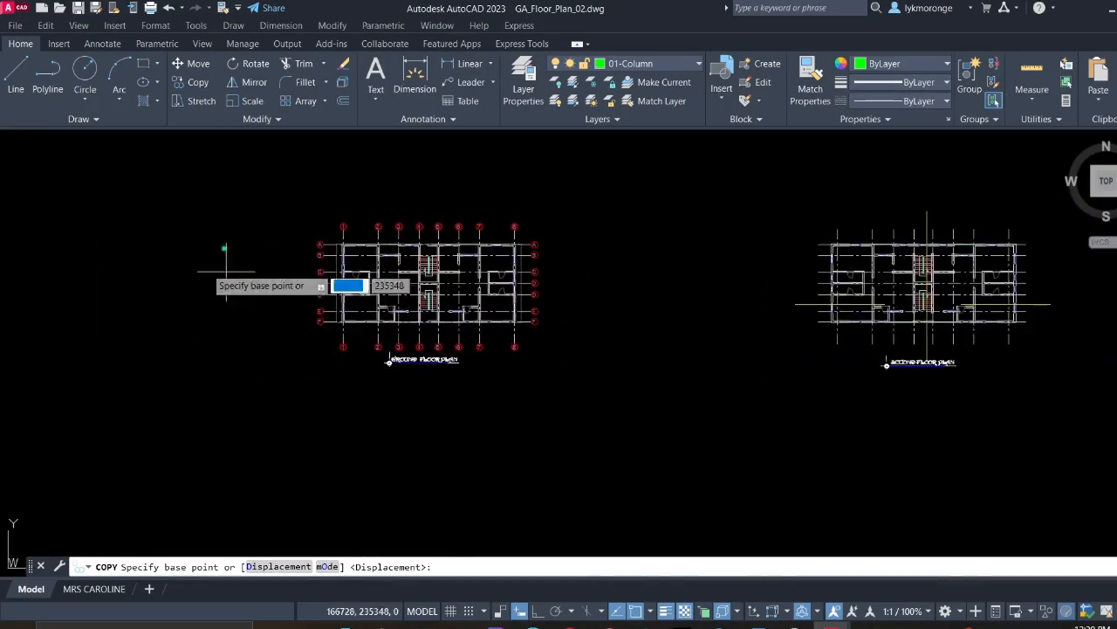
scroll(218, 262, up, 5)
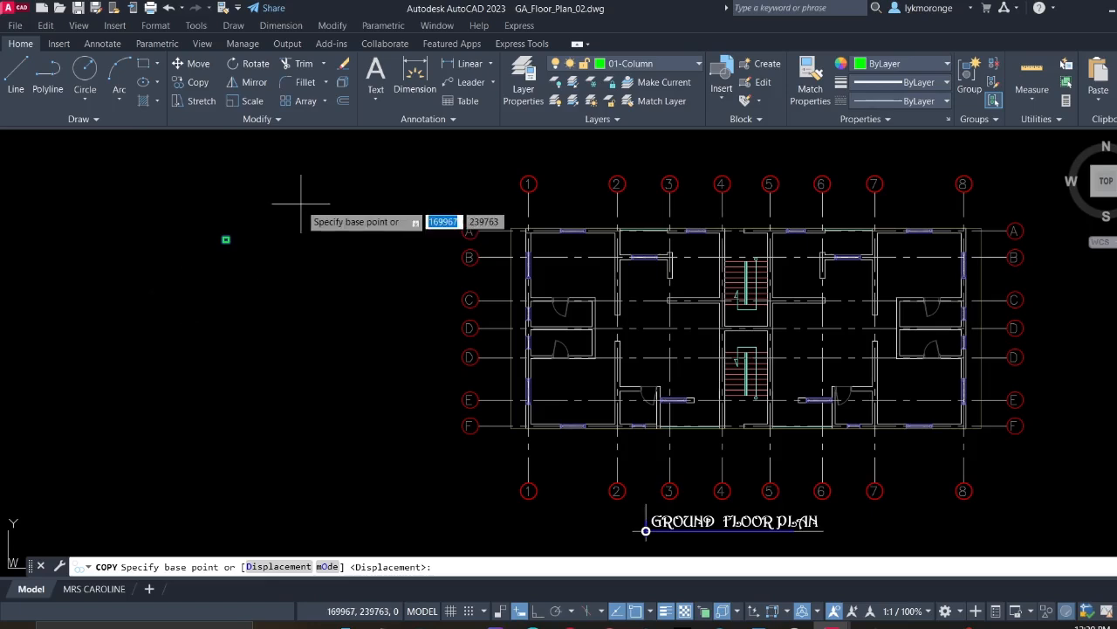
key(Escape)
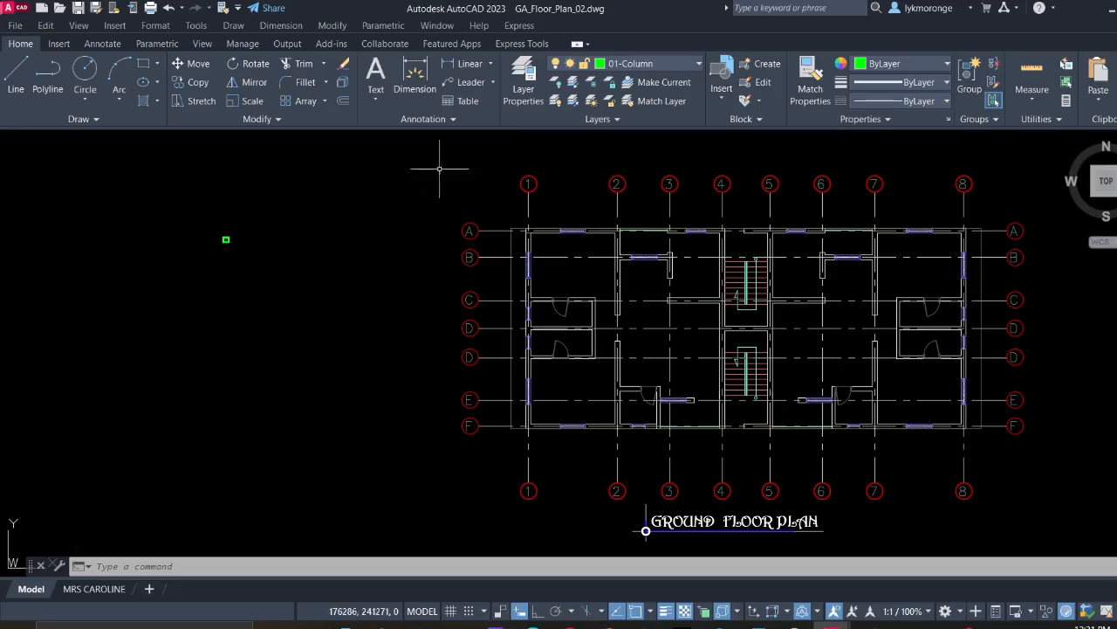
click(142, 66)
click(207, 278)
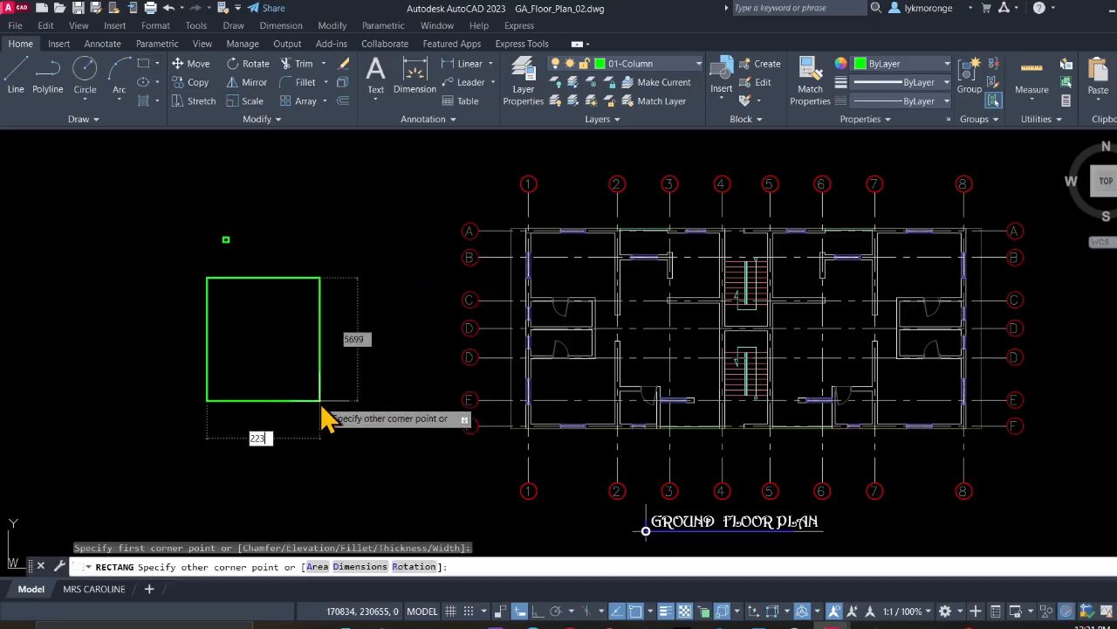
text(230)
key(Tab)
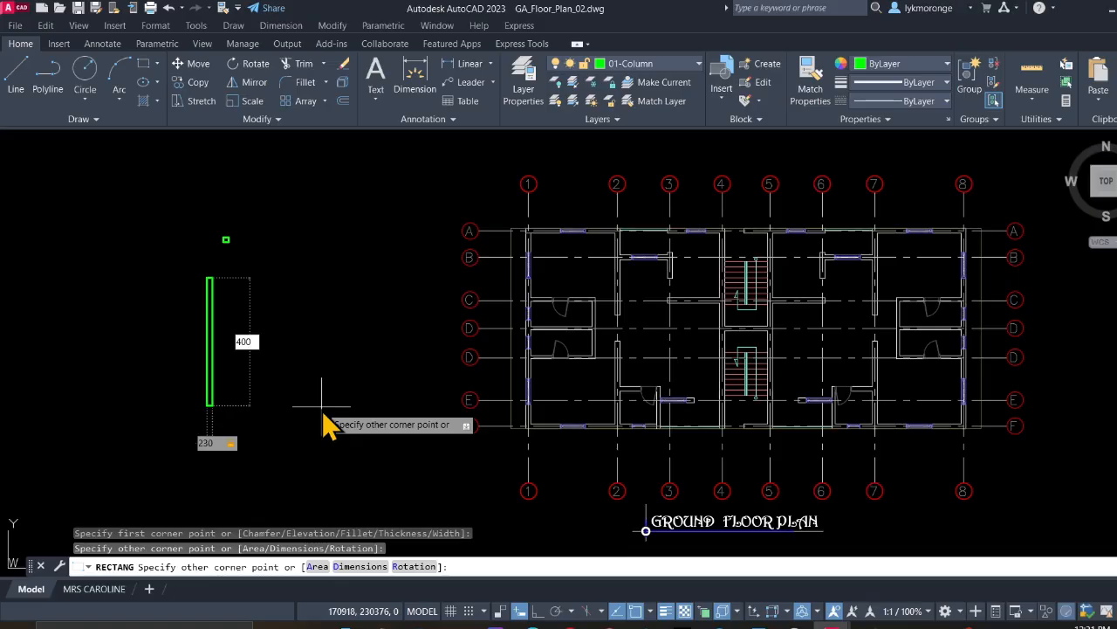
key(Tab)
scroll(198, 277, up, 3)
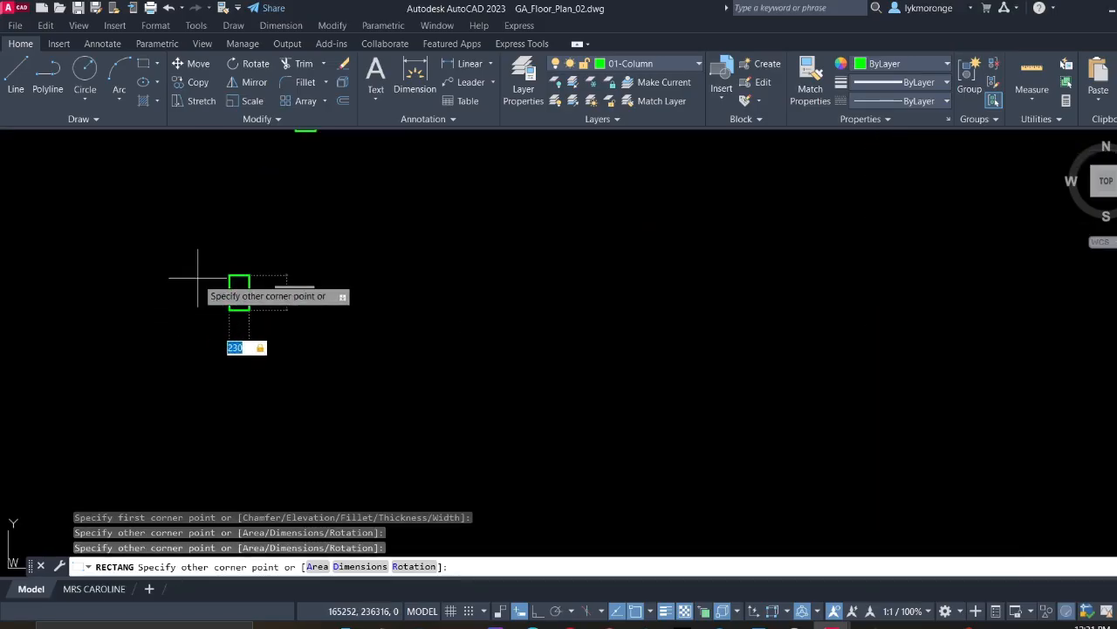
key(Escape)
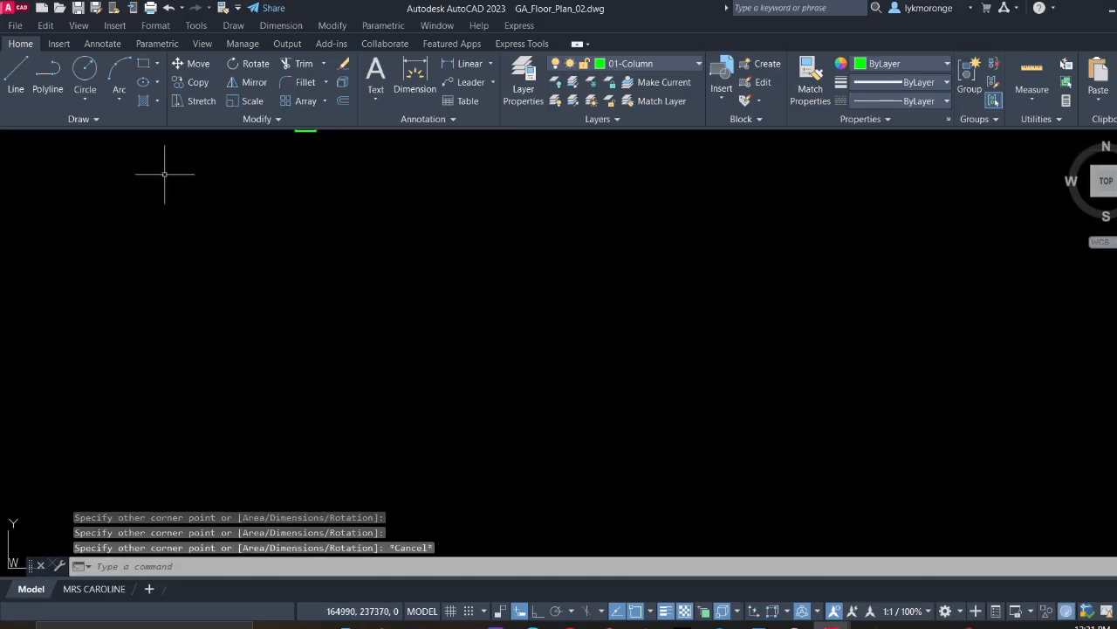
click(168, 7)
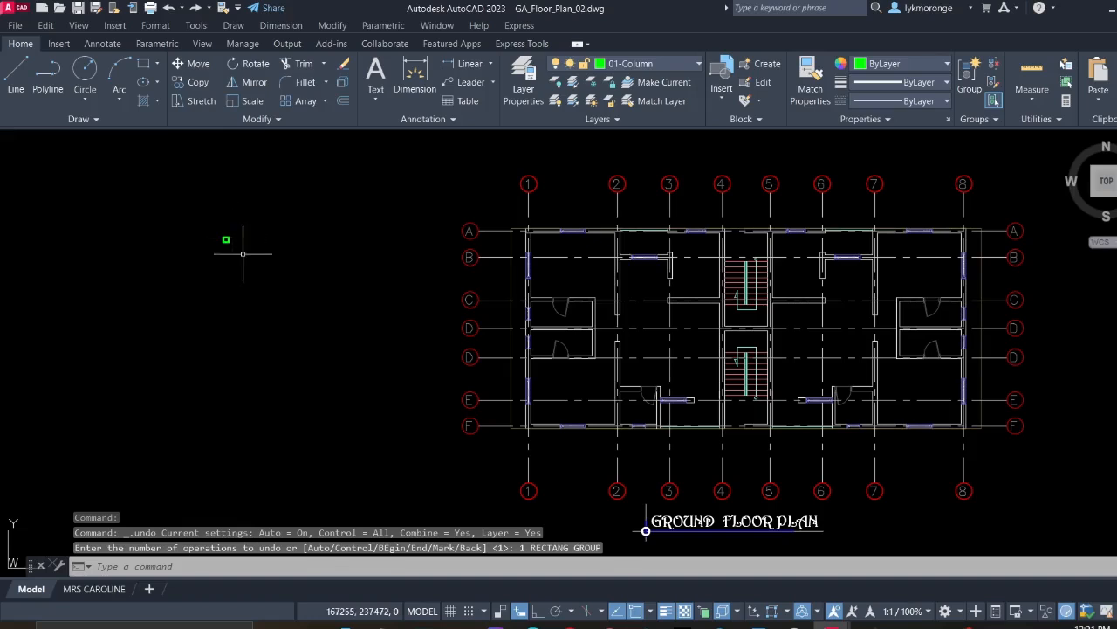
Draw a column rectangle 230 wide by 400 high in the empty space beside the ground floor plan, below the square column
click(143, 63)
click(220, 291)
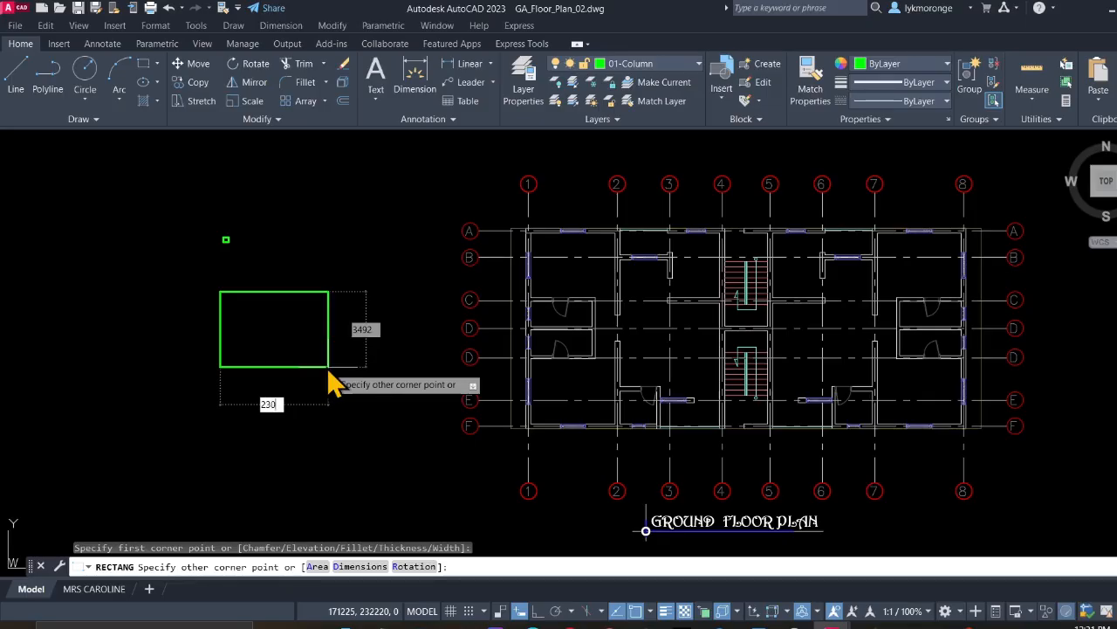
text(230)
key(Tab)
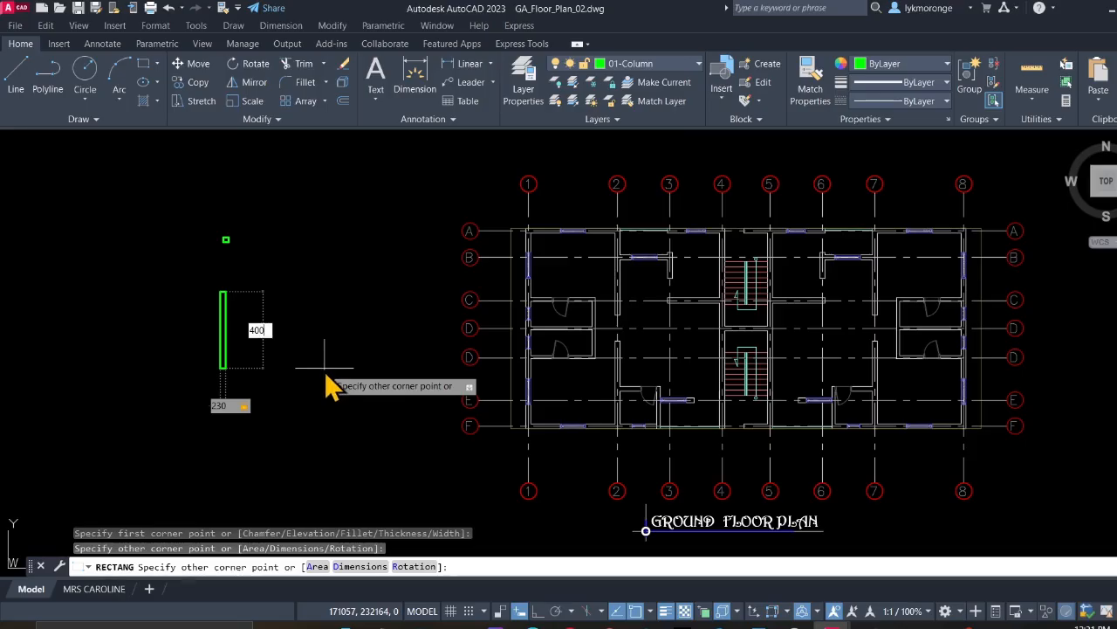
key(Return)
right_click(304, 336)
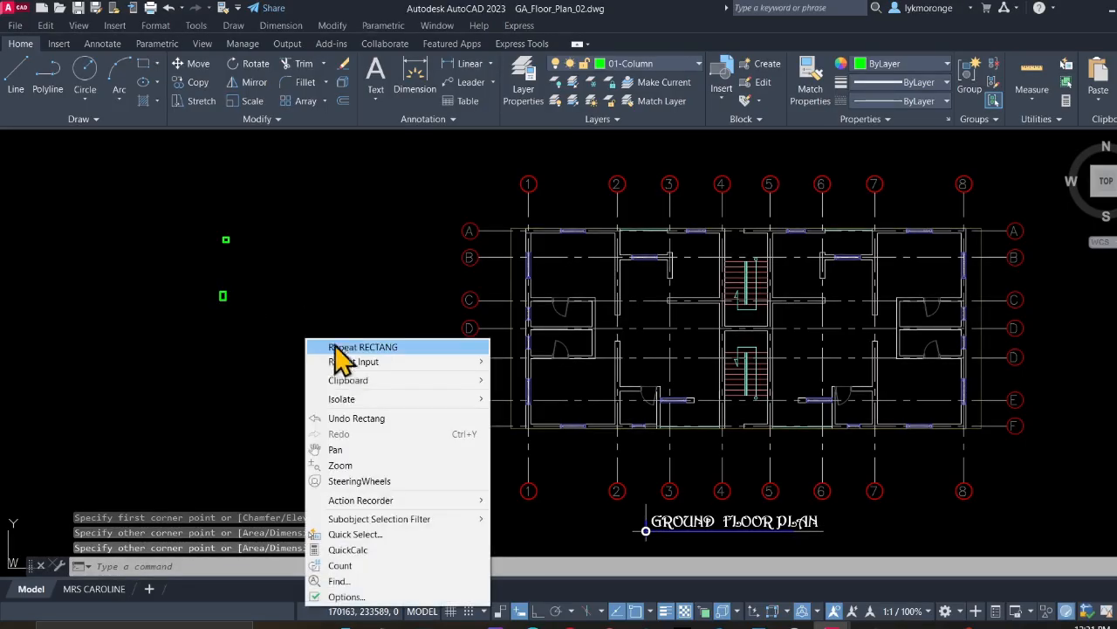
click(342, 349)
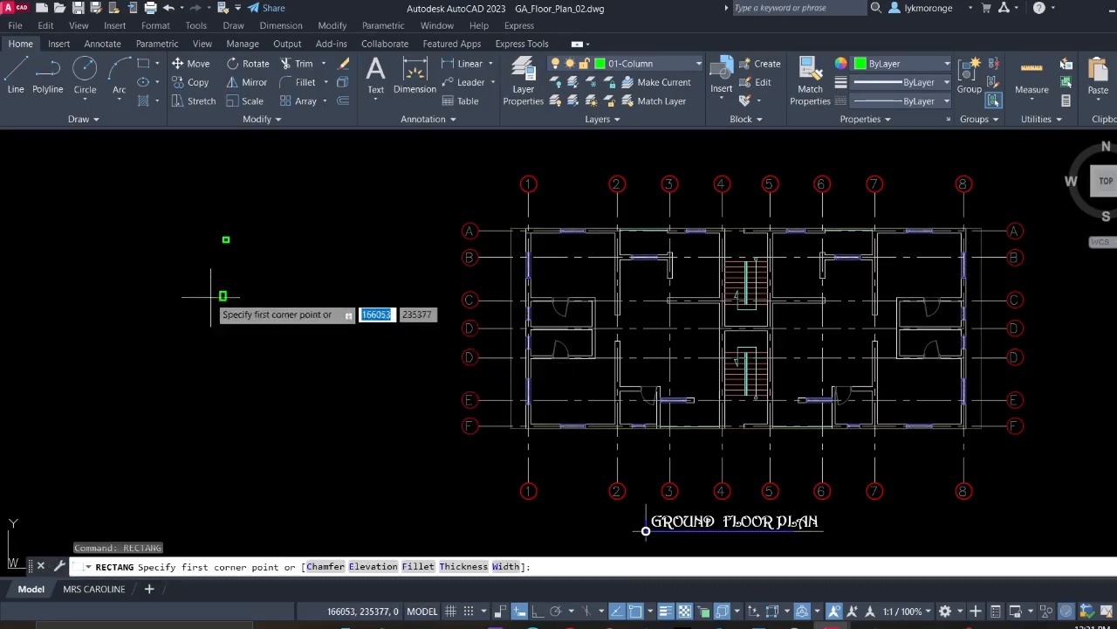
scroll(210, 293, up, 5)
key(Escape)
click(320, 332)
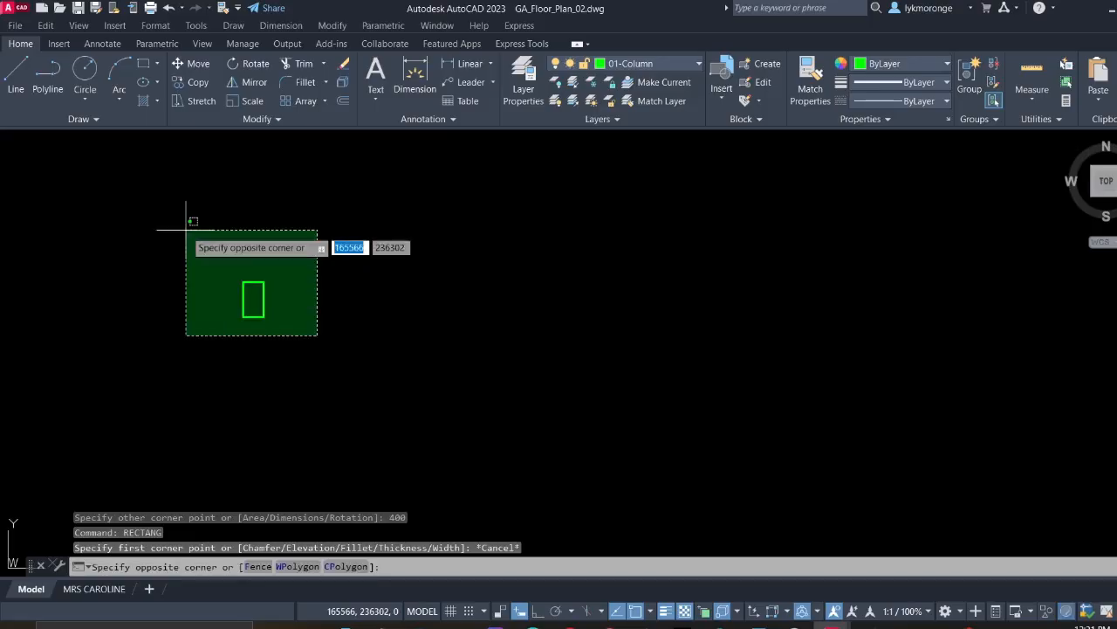
click(187, 230)
right_click(192, 232)
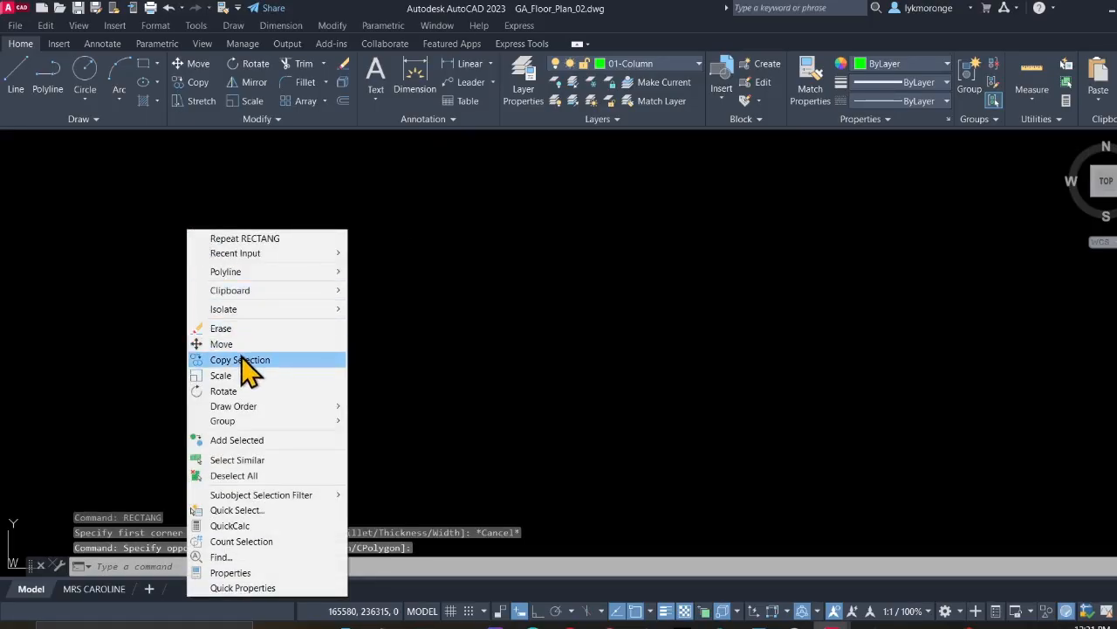
click(249, 360)
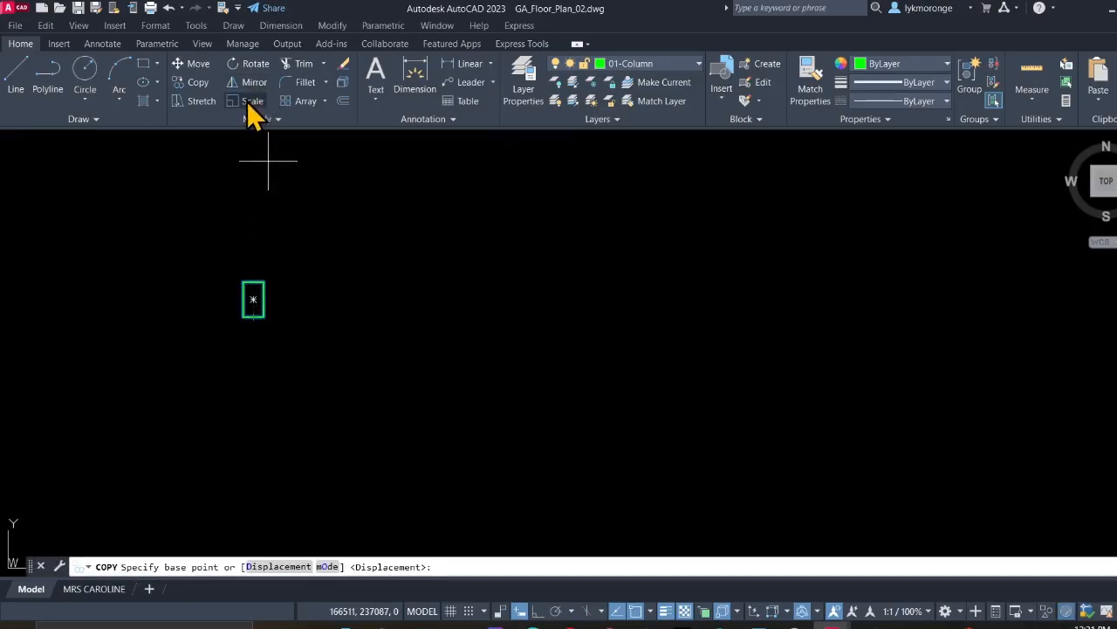
click(195, 83)
key(Escape)
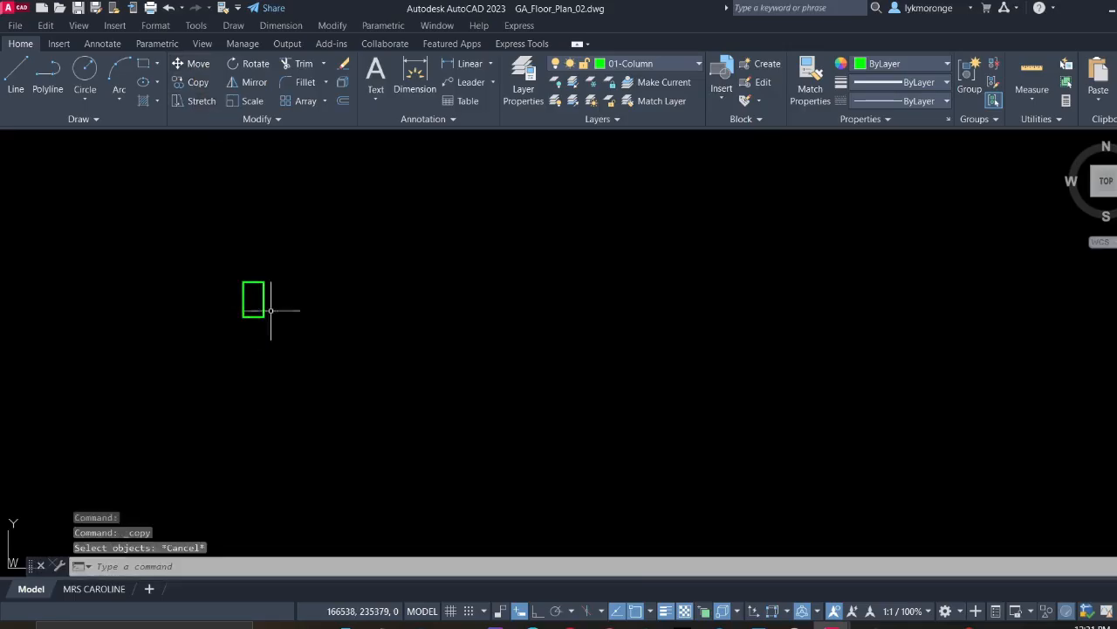
Copy the 230 by 400 column from its centre to a point beside it at the same level
click(316, 357)
click(194, 205)
click(189, 78)
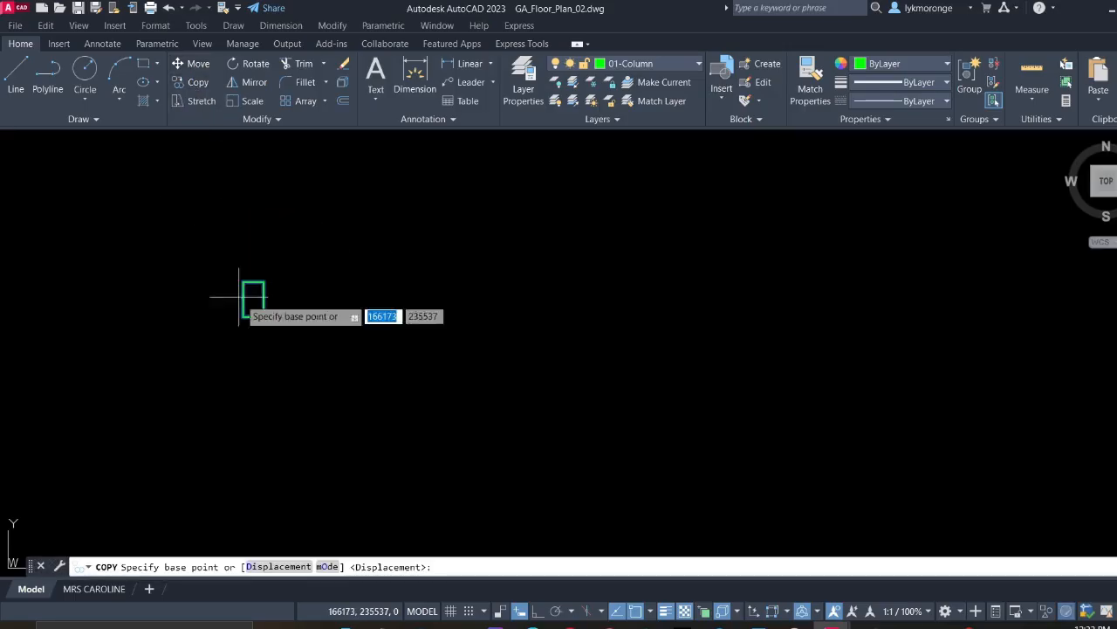
click(253, 298)
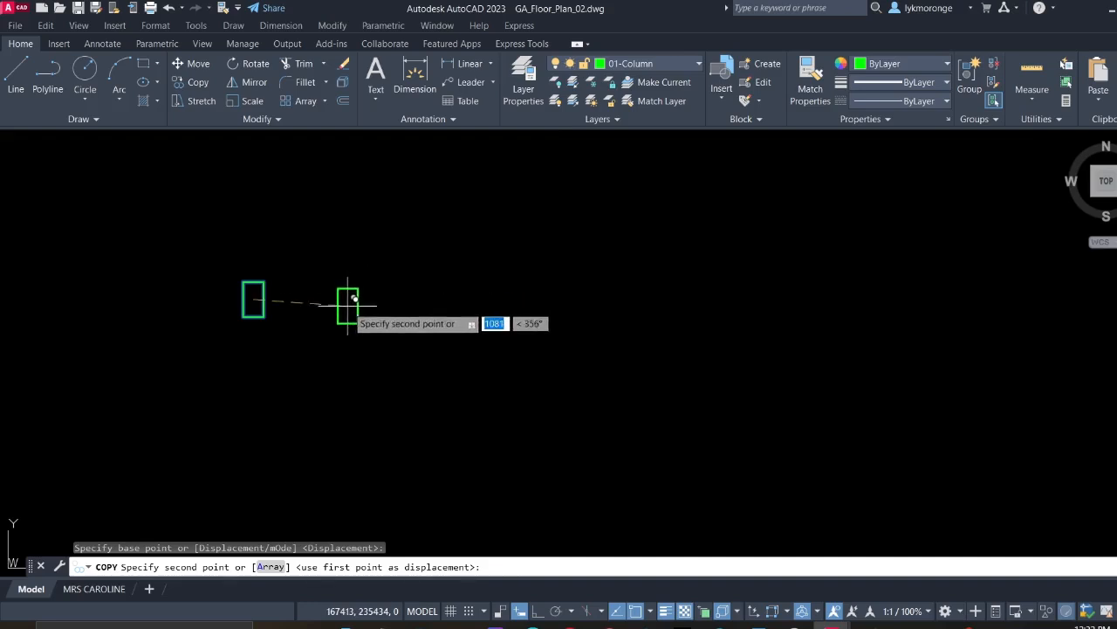
click(351, 298)
key(Escape)
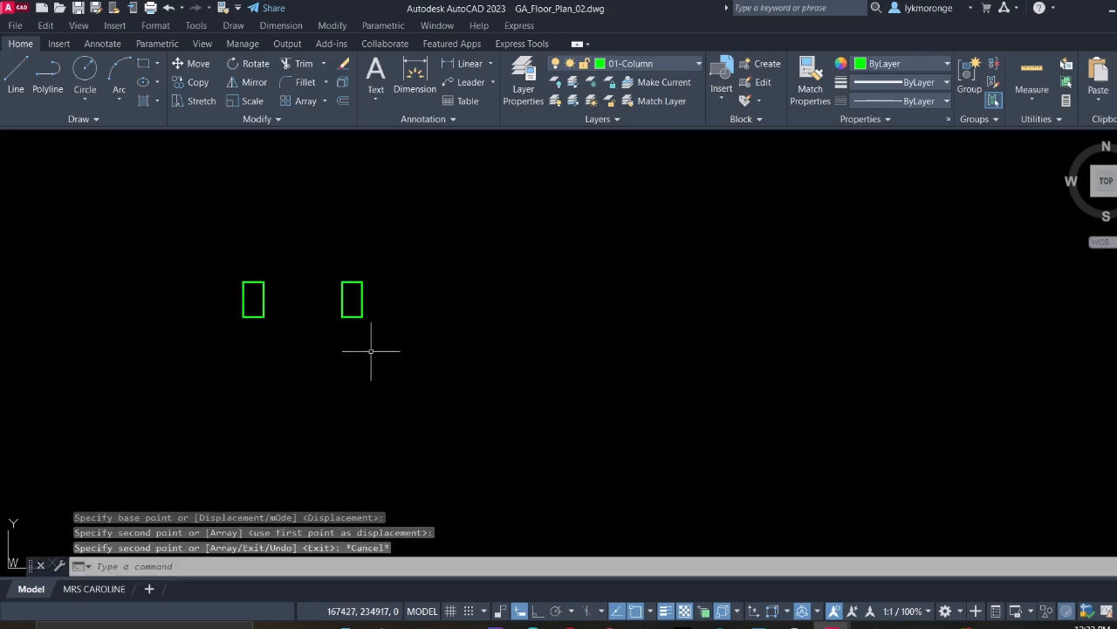
Rotate the copied column a quarter turn about its centre with Ortho on, so its long side lies horizontally
click(408, 352)
click(310, 199)
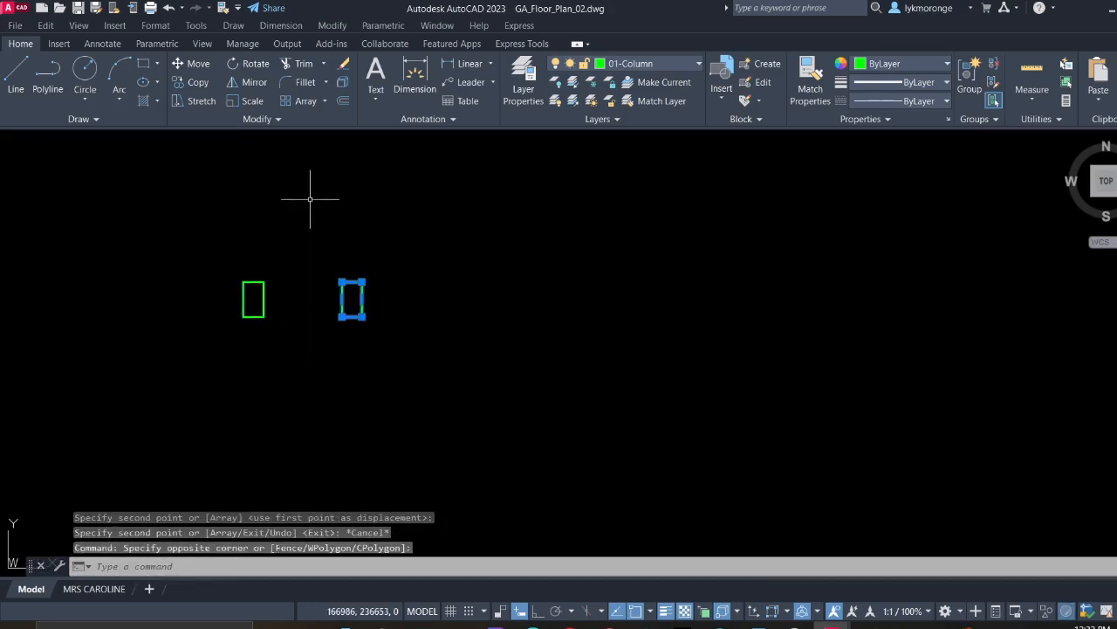
click(257, 66)
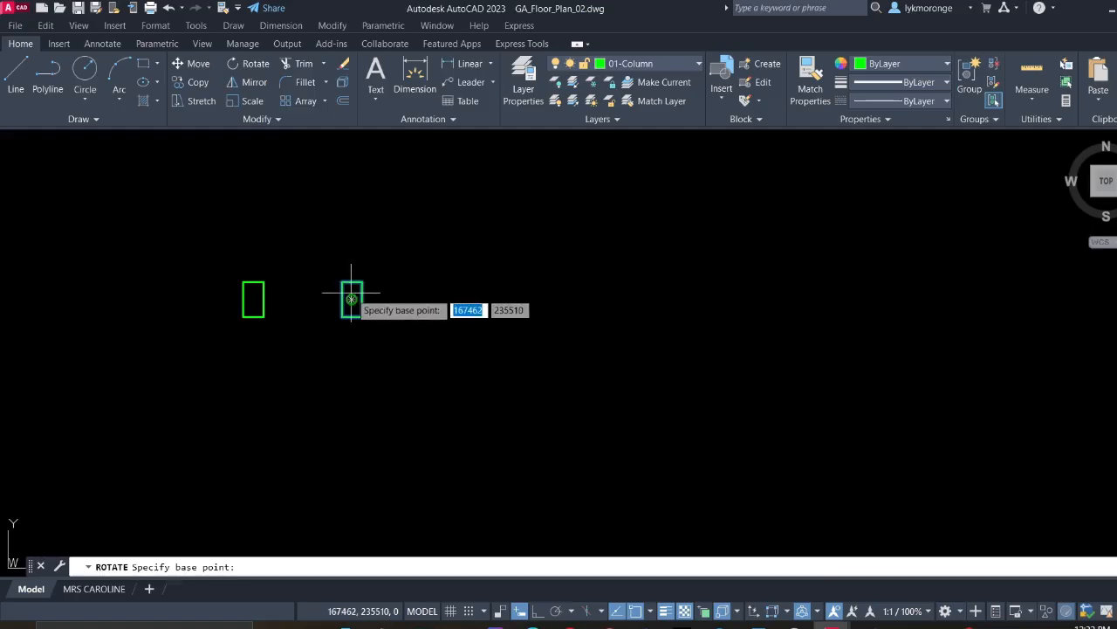
click(352, 299)
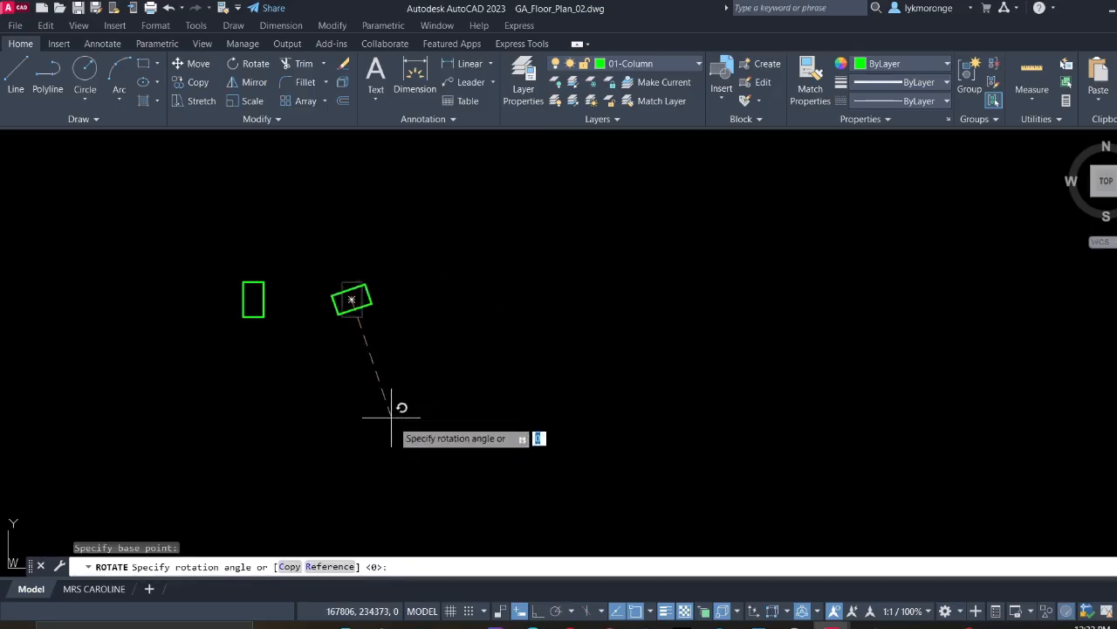
click(363, 380)
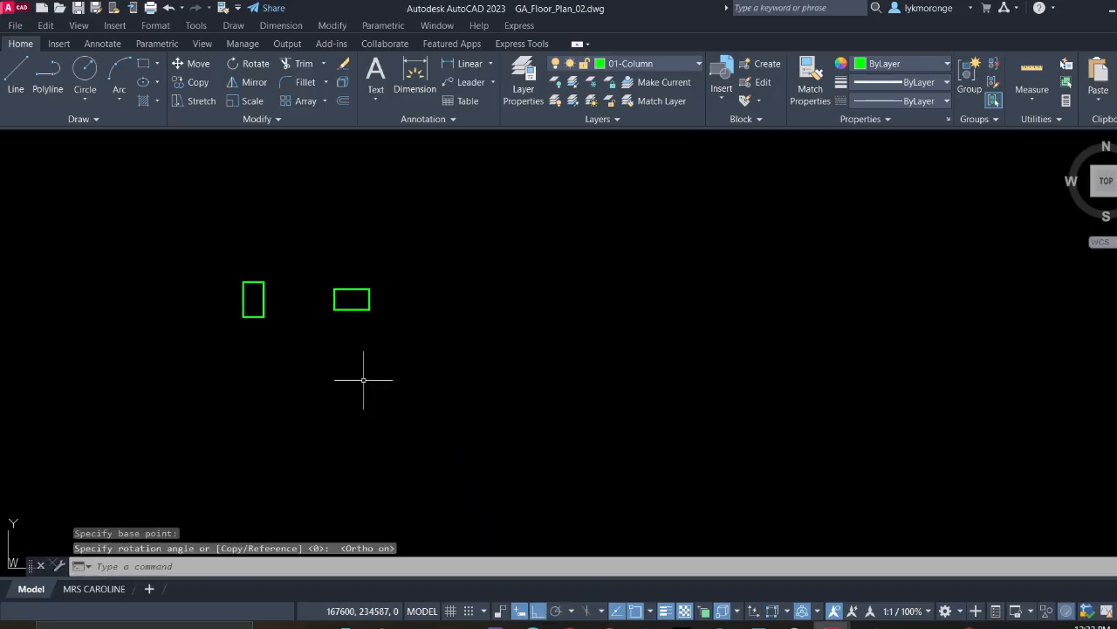
Copy the horizontal column by its centre, with Ortho off, to the intersection of grid lines A and 2 on the ground floor plan
scroll(361, 331, down, 4)
click(389, 341)
click(332, 274)
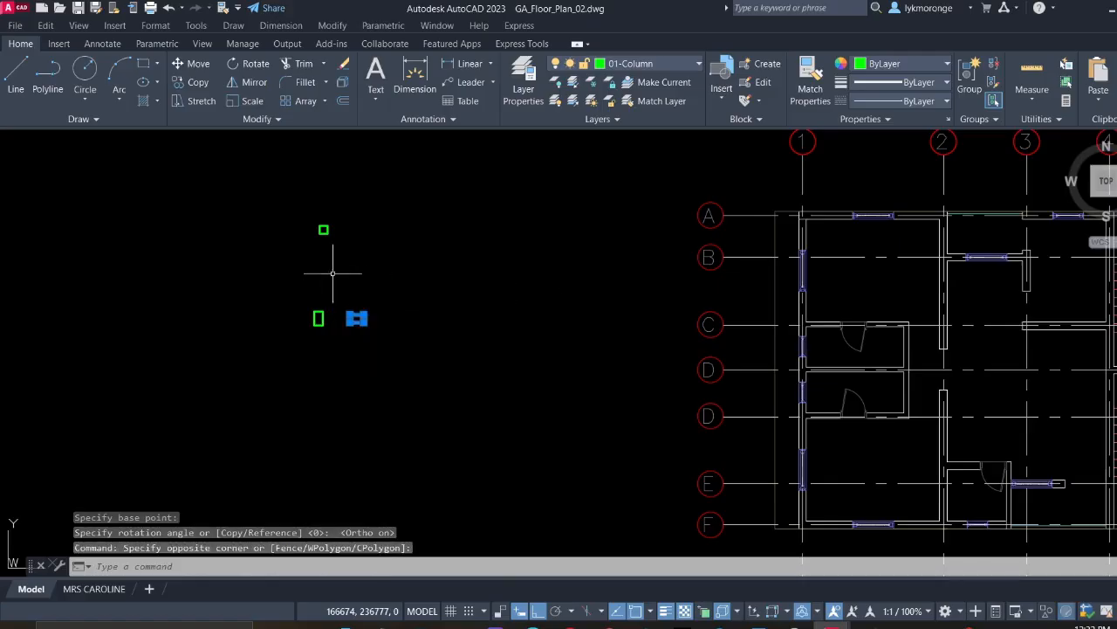
right_click(340, 270)
click(392, 384)
scroll(358, 327, up, 4)
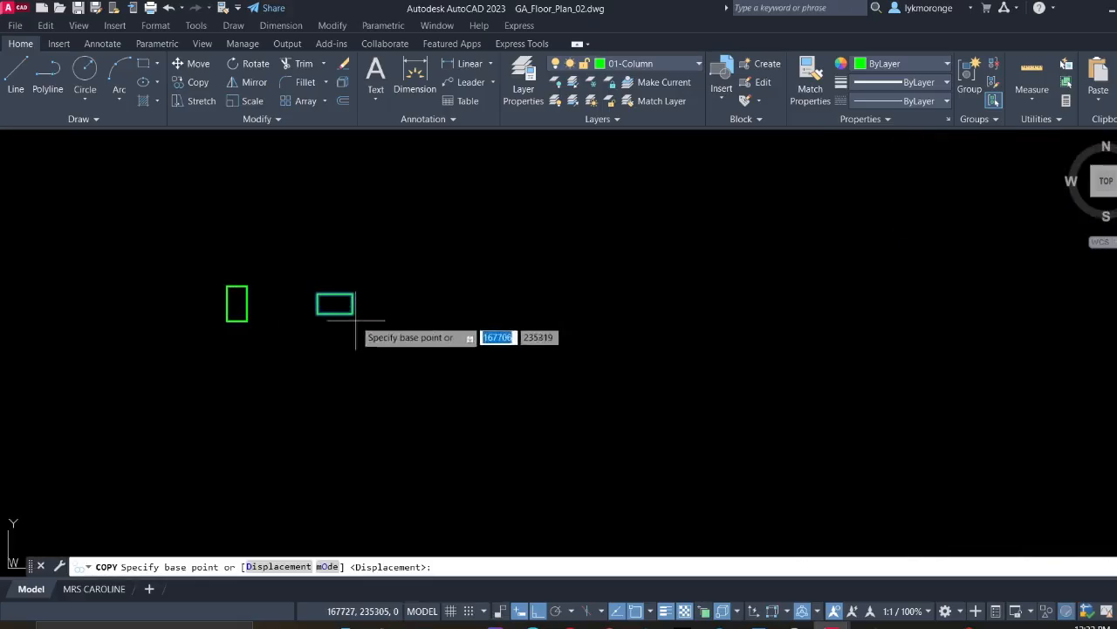
click(334, 303)
scroll(572, 319, down, 2)
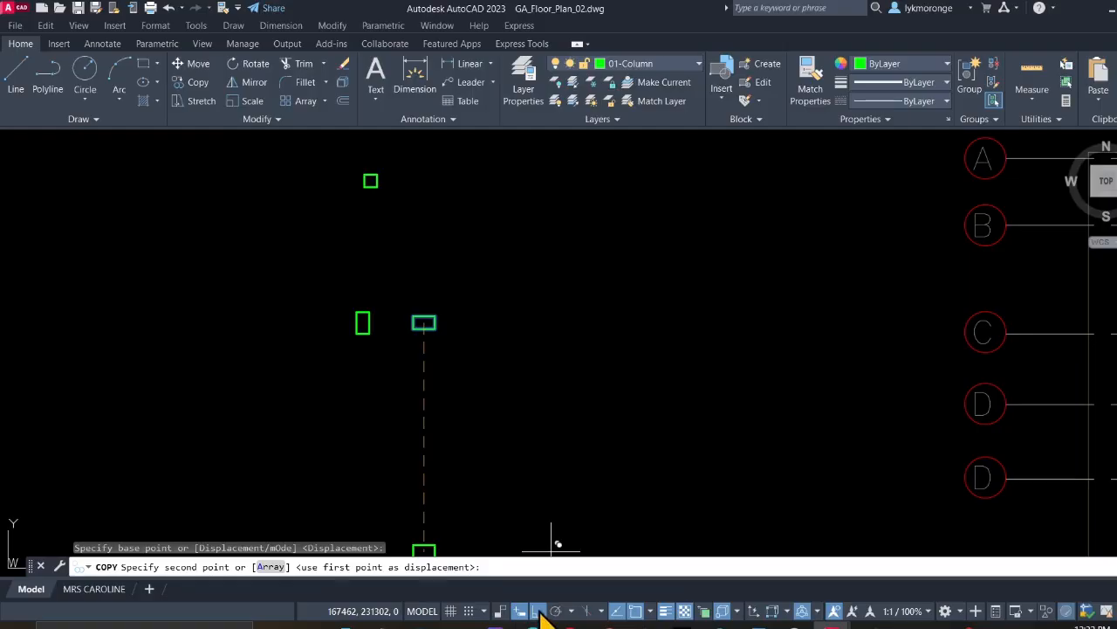
click(538, 610)
scroll(685, 421, down, 3)
middle_drag(691, 419, 346, 413)
scroll(448, 365, up, 3)
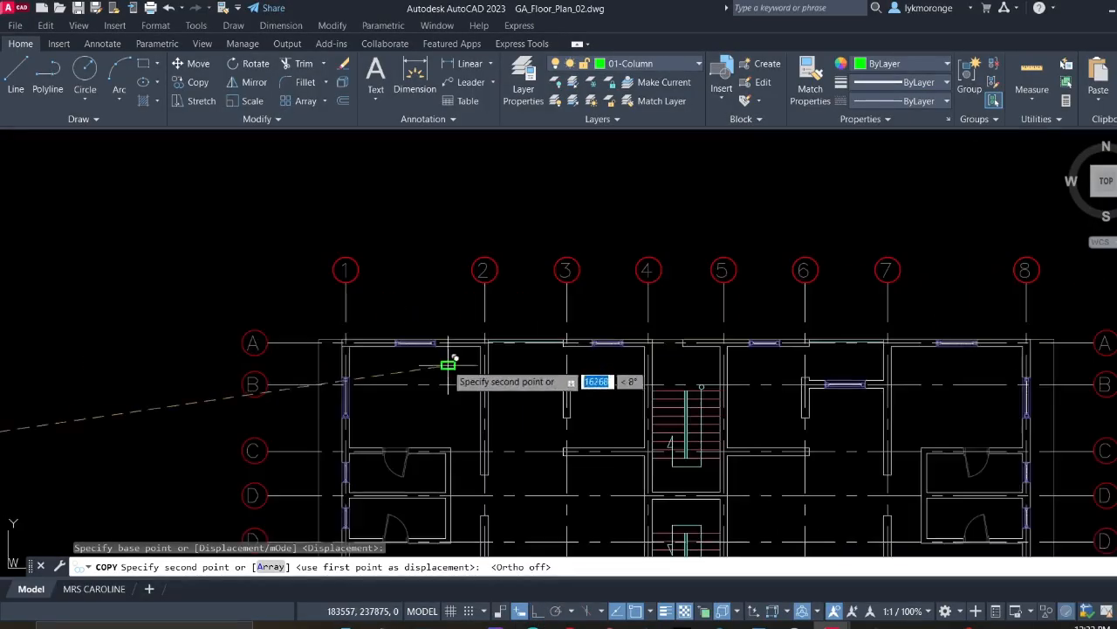
scroll(448, 364, up, 5)
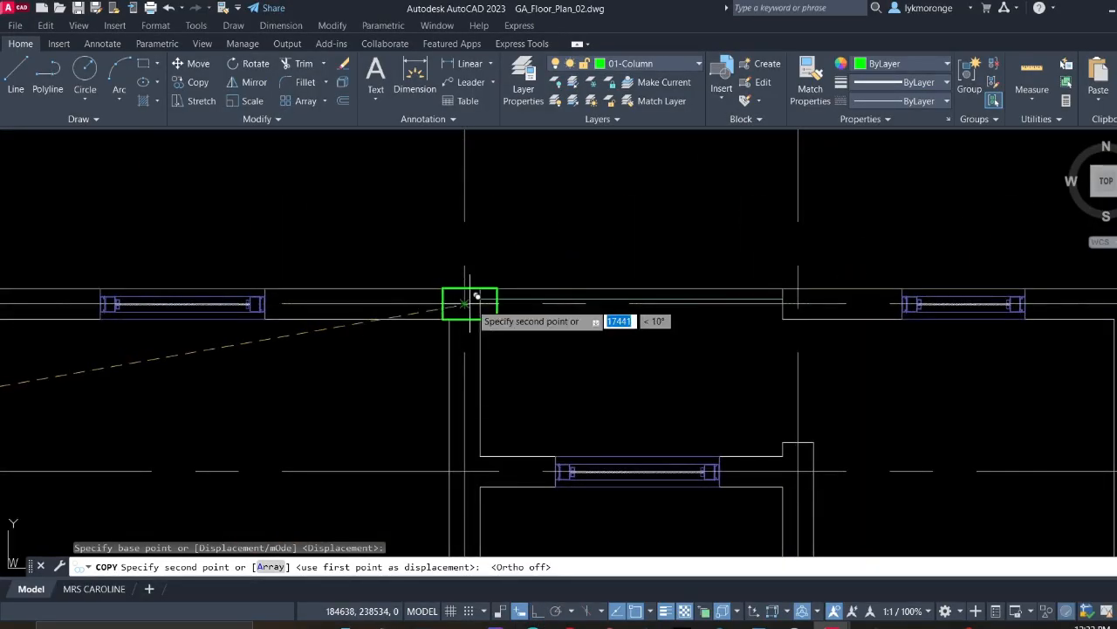
click(468, 299)
Place further copies of the horizontal column along grid line A, at its intersections with grid lines 4 and 3
middle_drag(708, 369, 443, 354)
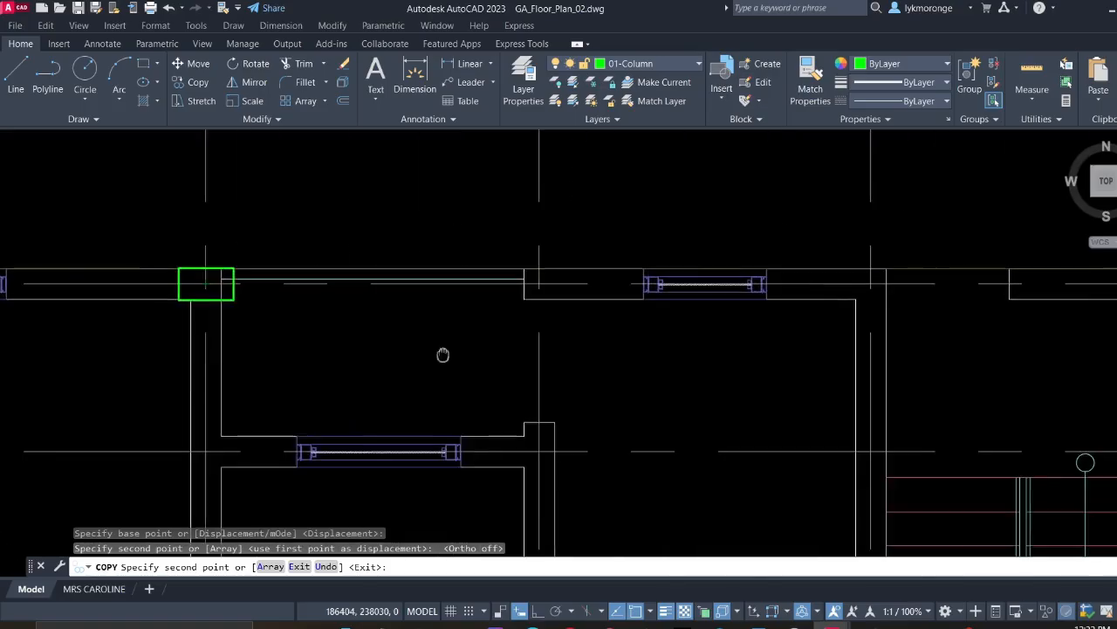
scroll(559, 295, down, 3)
scroll(544, 295, down, 5)
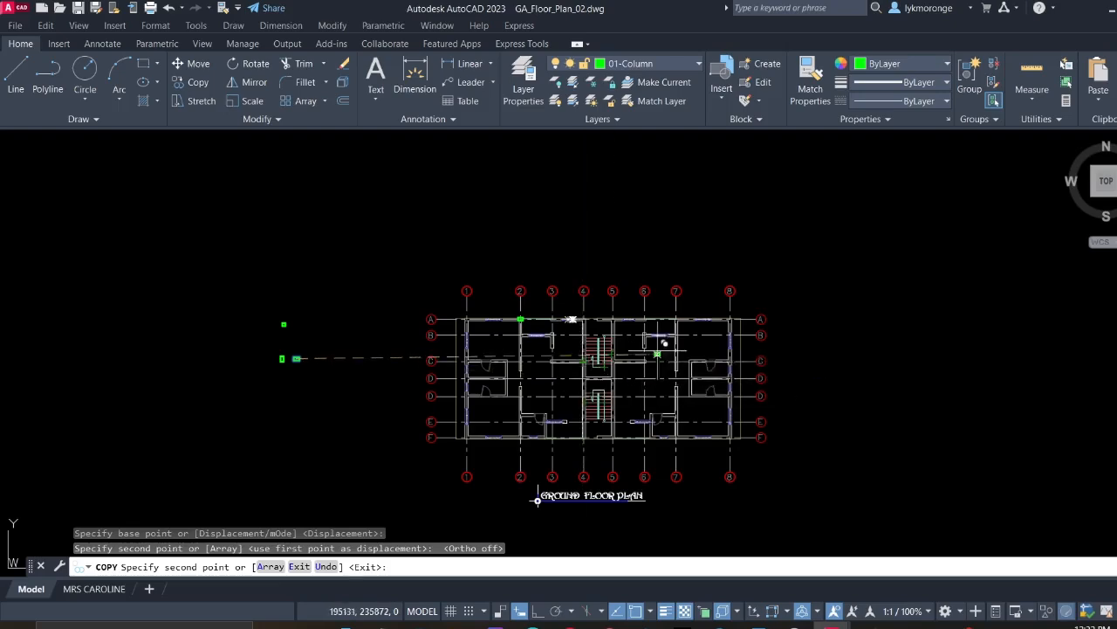
scroll(587, 336, up, 6)
middle_drag(599, 336, 623, 431)
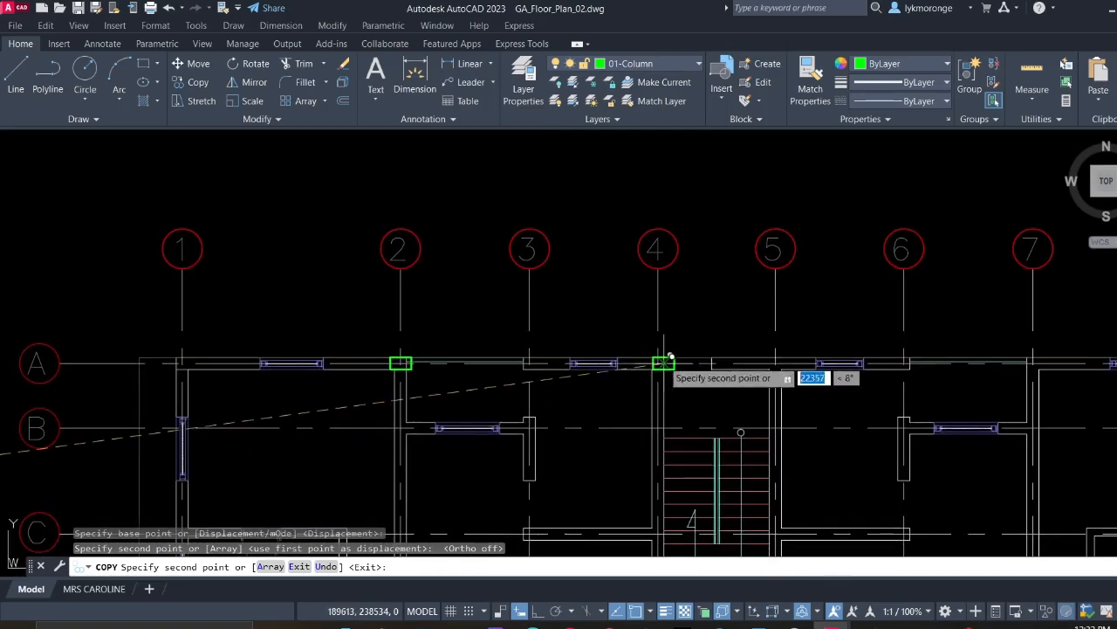
click(661, 360)
middle_drag(543, 417, 534, 325)
scroll(538, 271, up, 2)
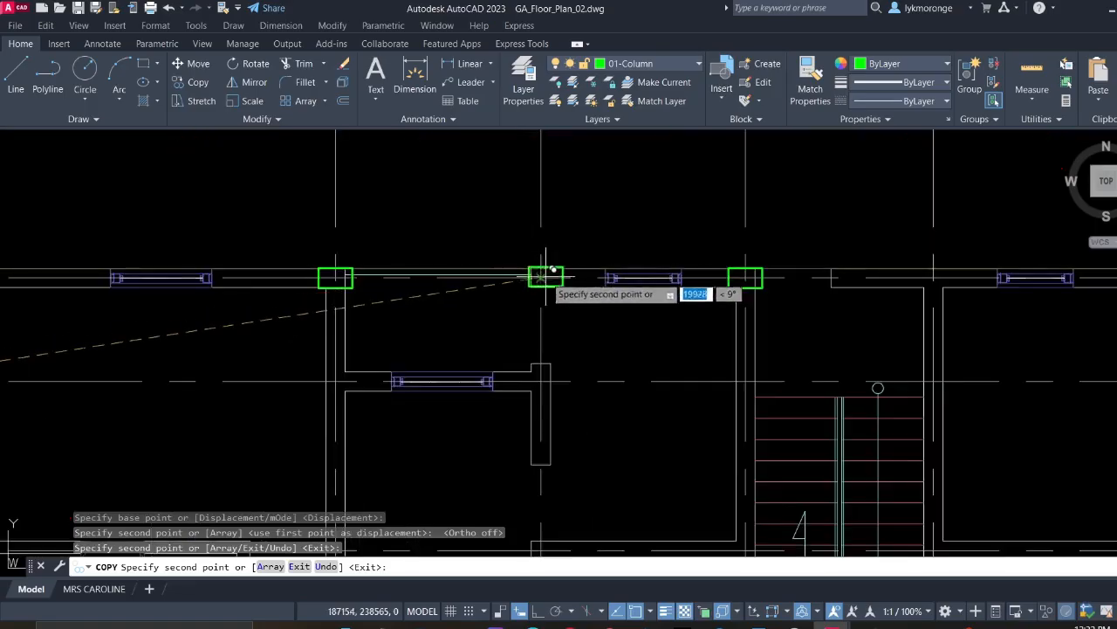
click(542, 272)
Place a copy of the horizontal column at the intersection of grid lines F and 2
middle_drag(427, 396, 663, 309)
scroll(281, 269, down, 2)
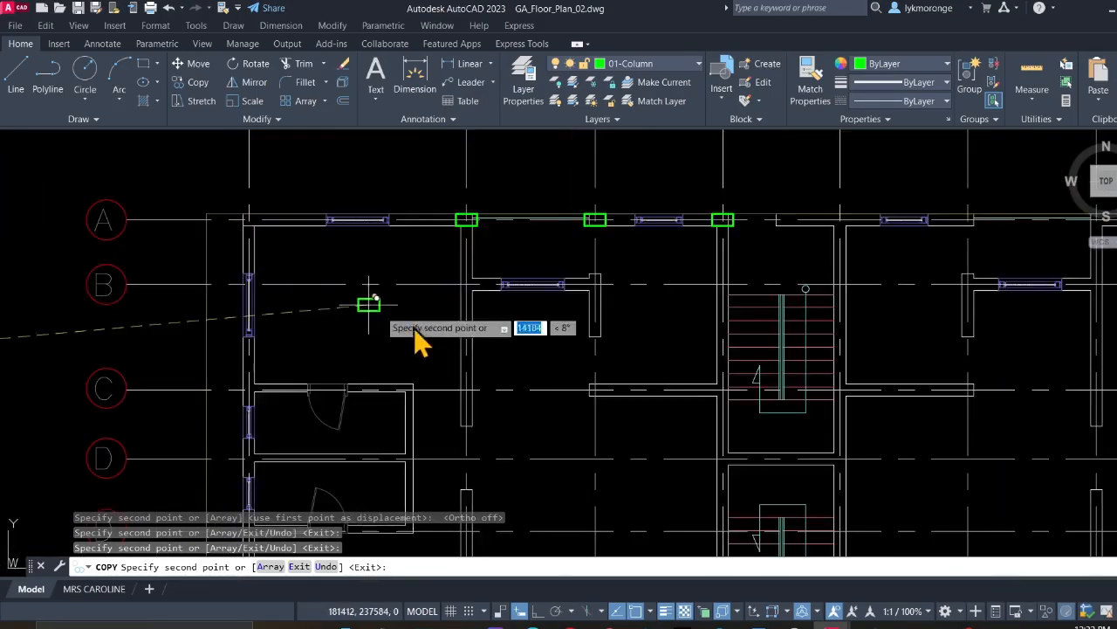
middle_drag(420, 342, 382, 192)
scroll(426, 238, up, 2)
scroll(425, 237, up, 2)
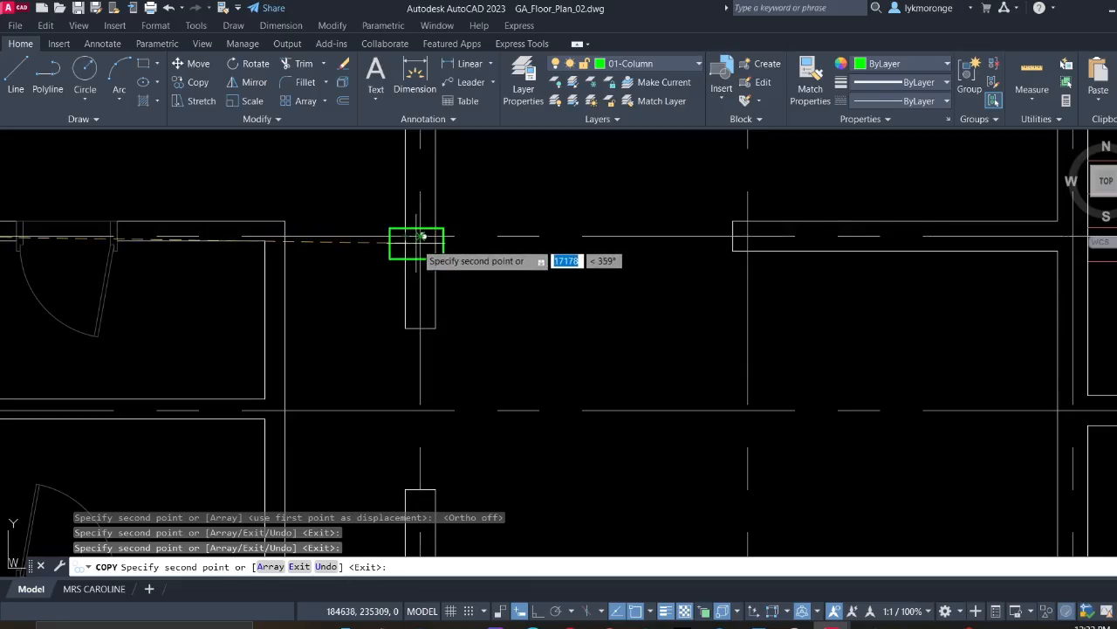
scroll(418, 242, down, 2)
middle_drag(741, 285, 511, 295)
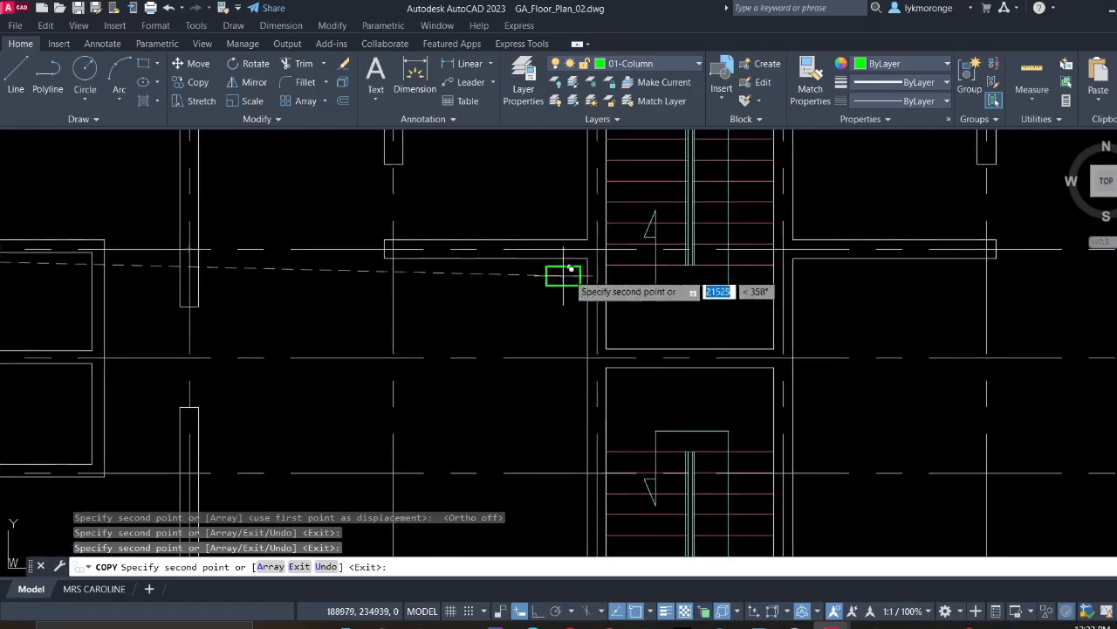
scroll(594, 250, down, 2)
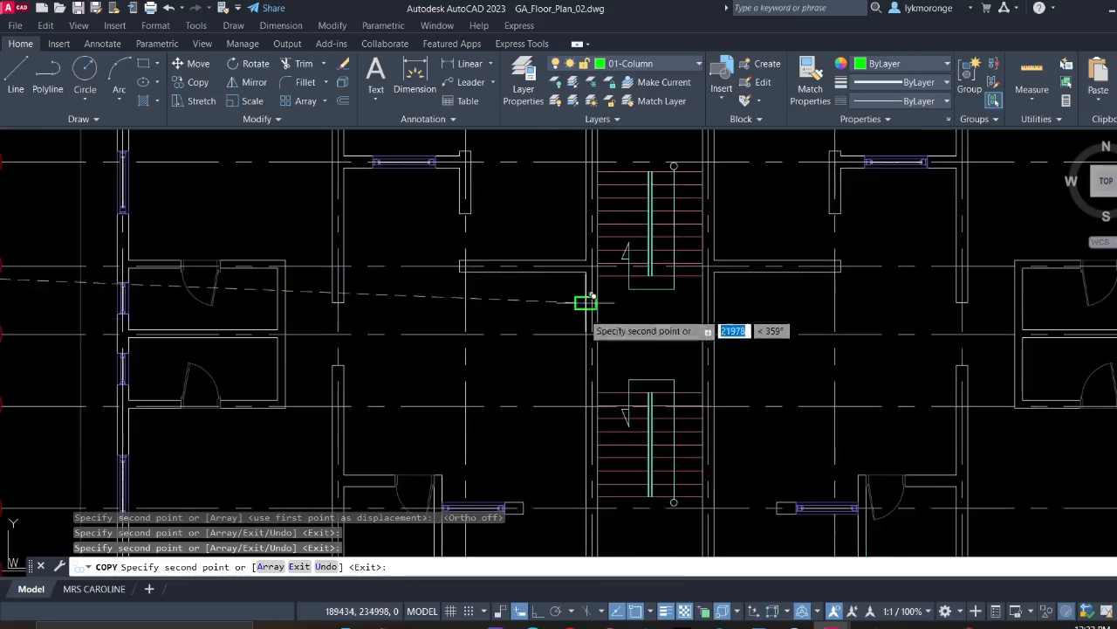
middle_drag(584, 302, 611, 130)
scroll(387, 297, up, 2)
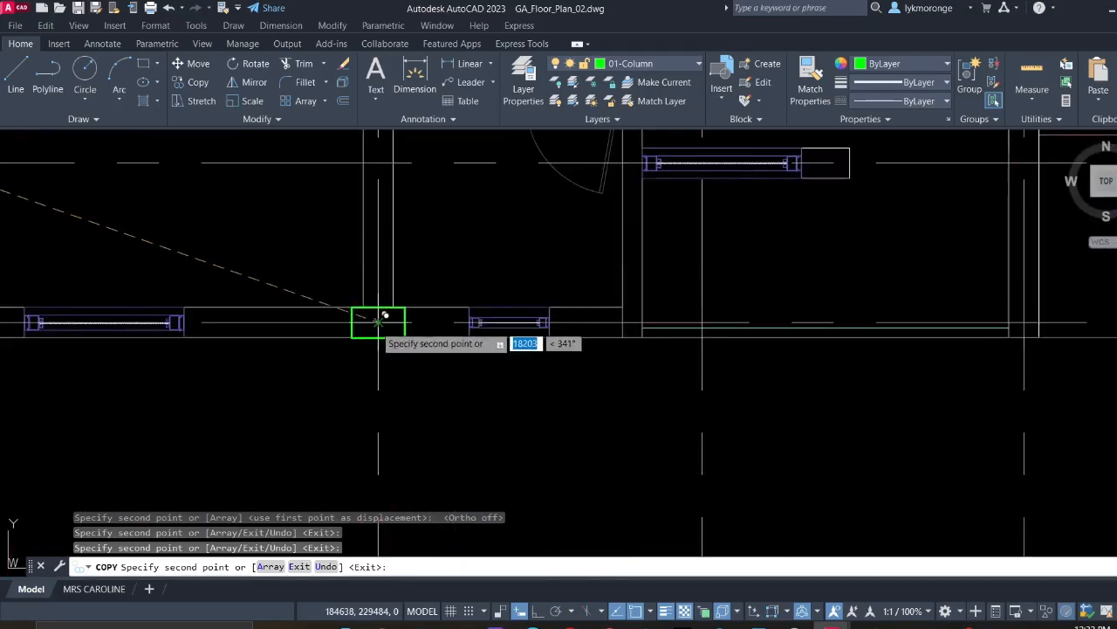
click(378, 322)
Place another copy of the horizontal column at the intersection of grid lines F and 4
middle_drag(644, 349, 445, 351)
scroll(532, 324, down, 2)
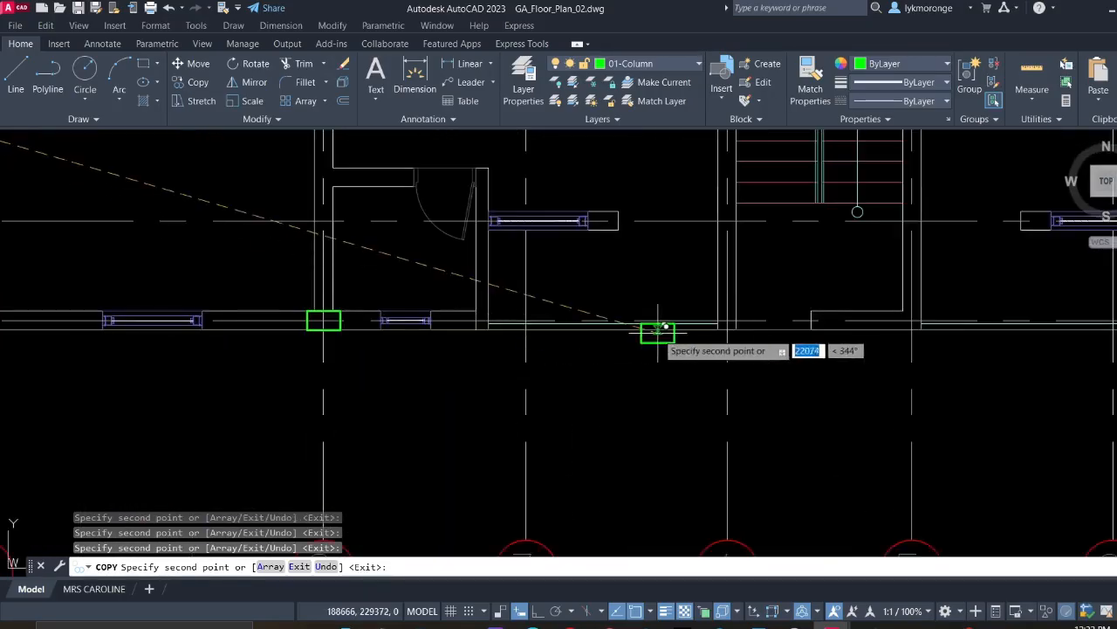
scroll(698, 320, up, 2)
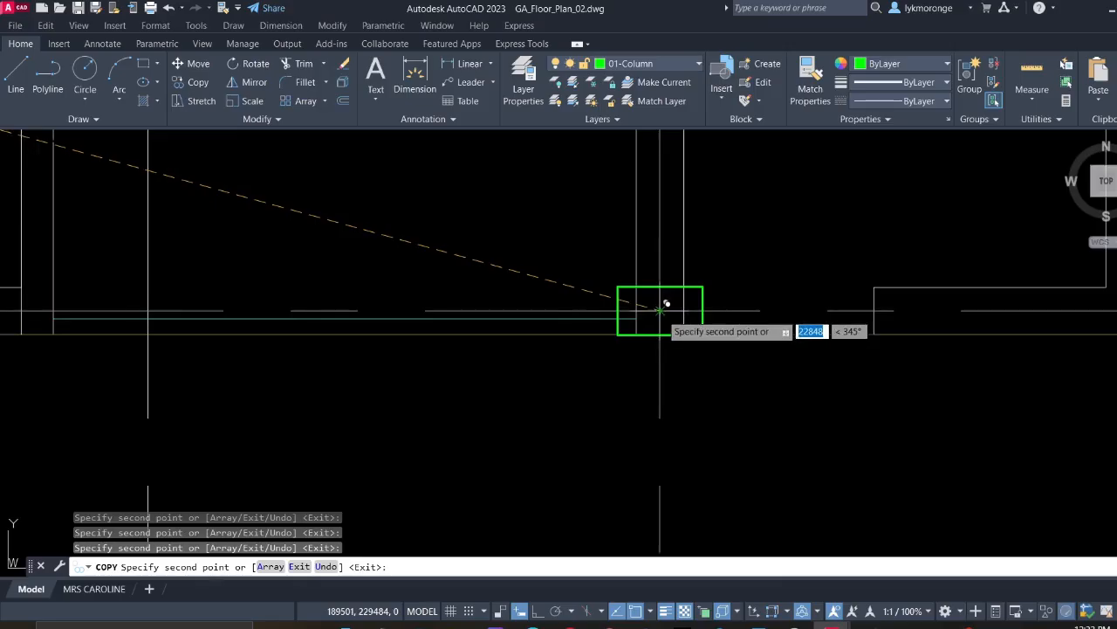
click(661, 310)
Examine the remaining grid intersections along grid lines F and 1 for further horizontal column positions, and end the copying
scroll(390, 342, down, 2)
middle_drag(391, 341, 744, 343)
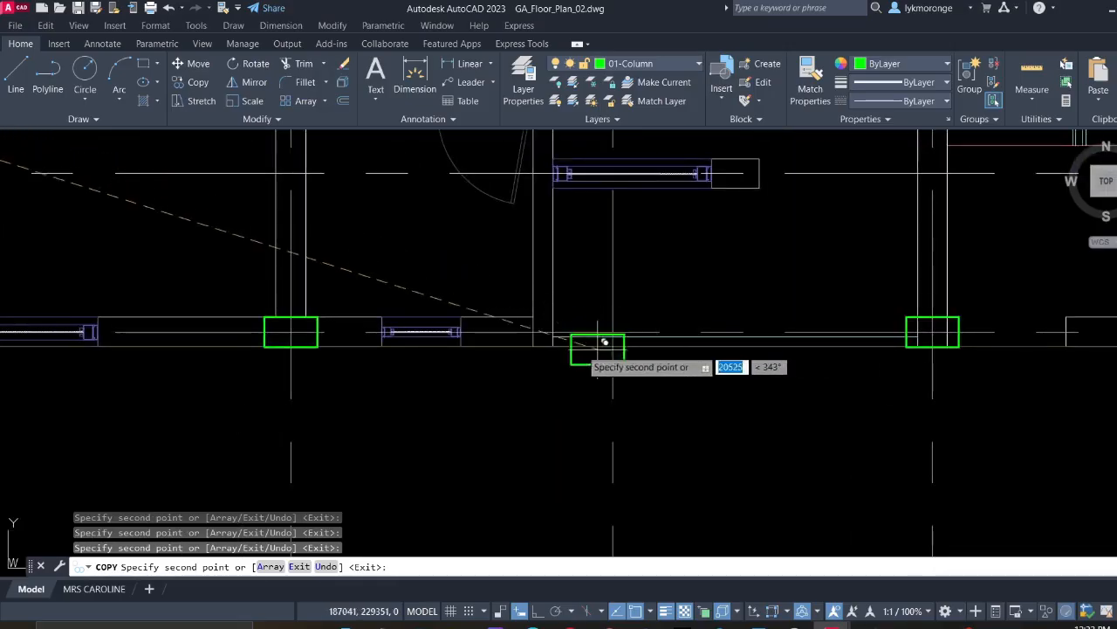
scroll(604, 342, down, 3)
scroll(559, 332, up, 3)
scroll(554, 332, down, 3)
scroll(559, 340, down, 3)
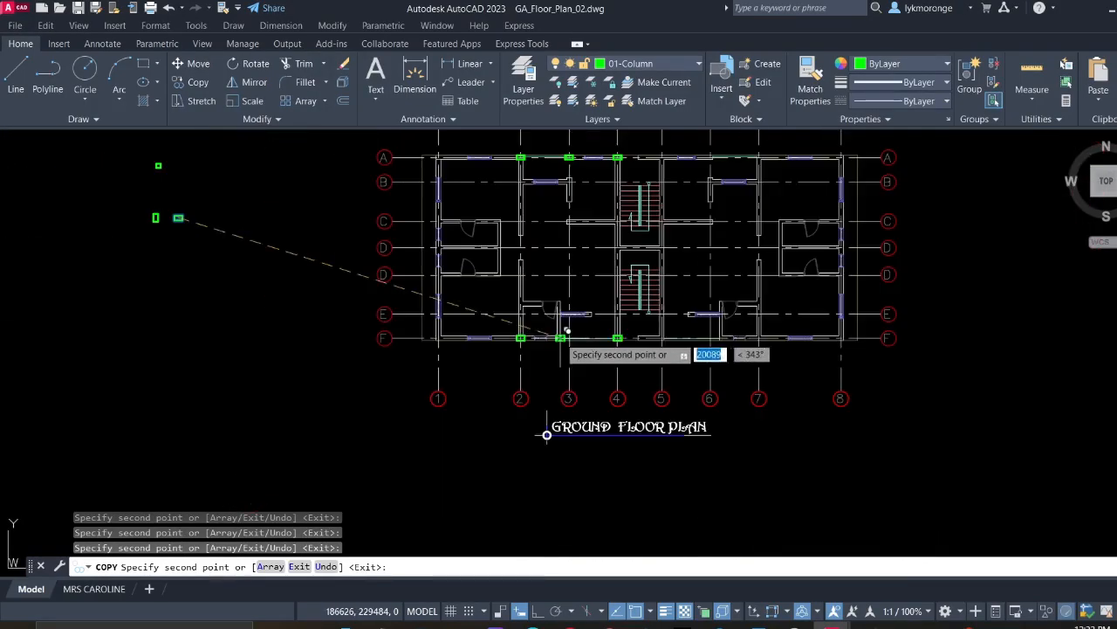
middle_drag(451, 364, 557, 367)
scroll(552, 340, up, 5)
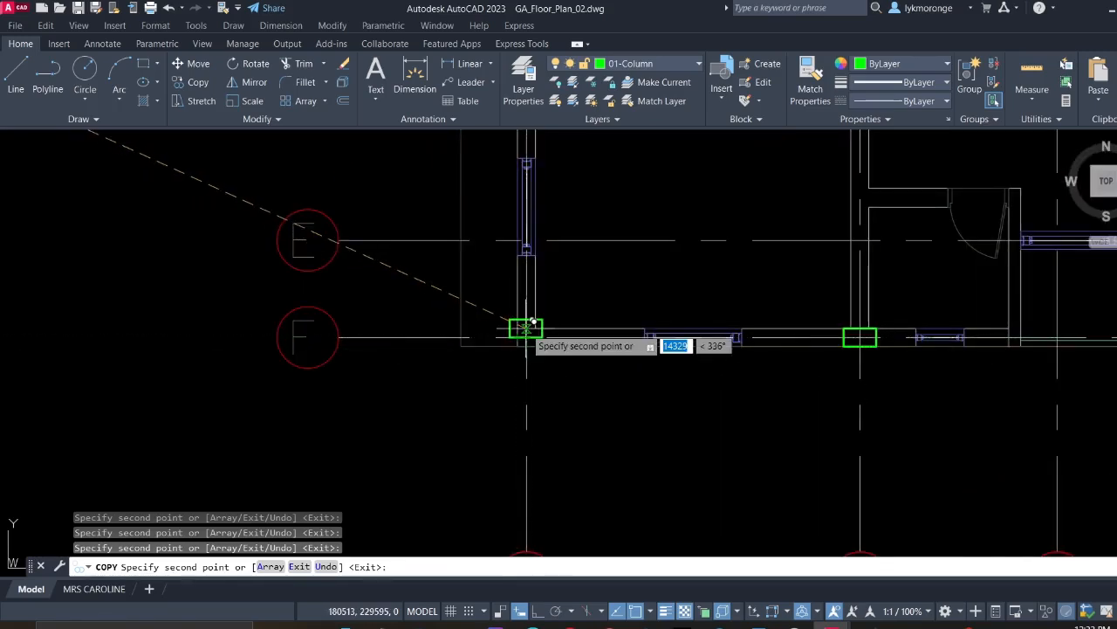
scroll(527, 329, down, 2)
middle_drag(522, 322, 489, 464)
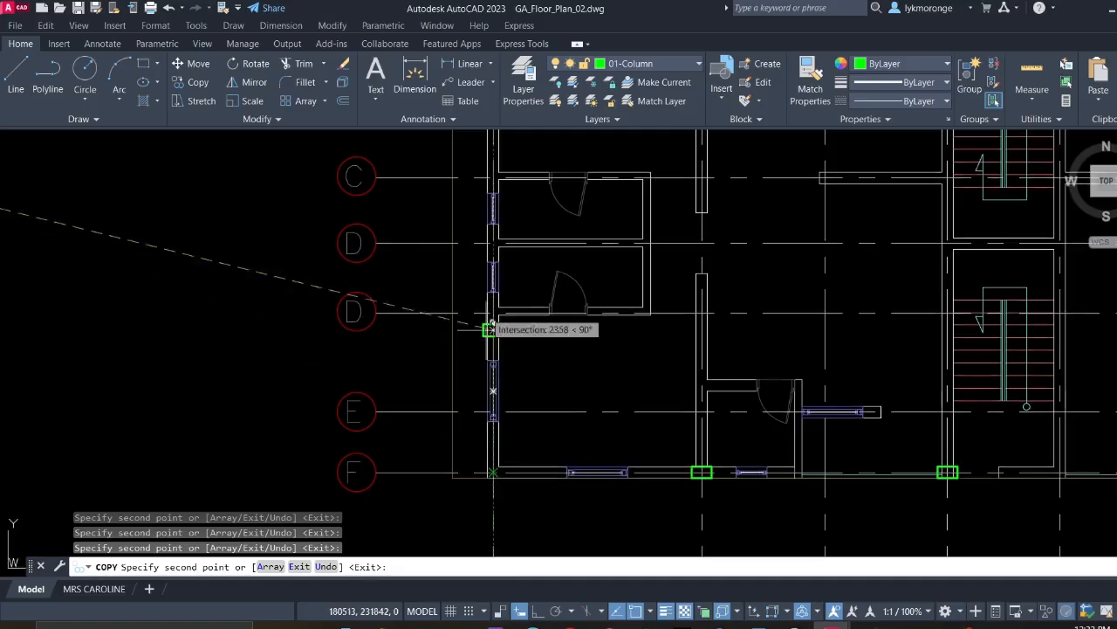
middle_drag(493, 288, 476, 379)
middle_drag(728, 312, 489, 322)
scroll(577, 294, down, 5)
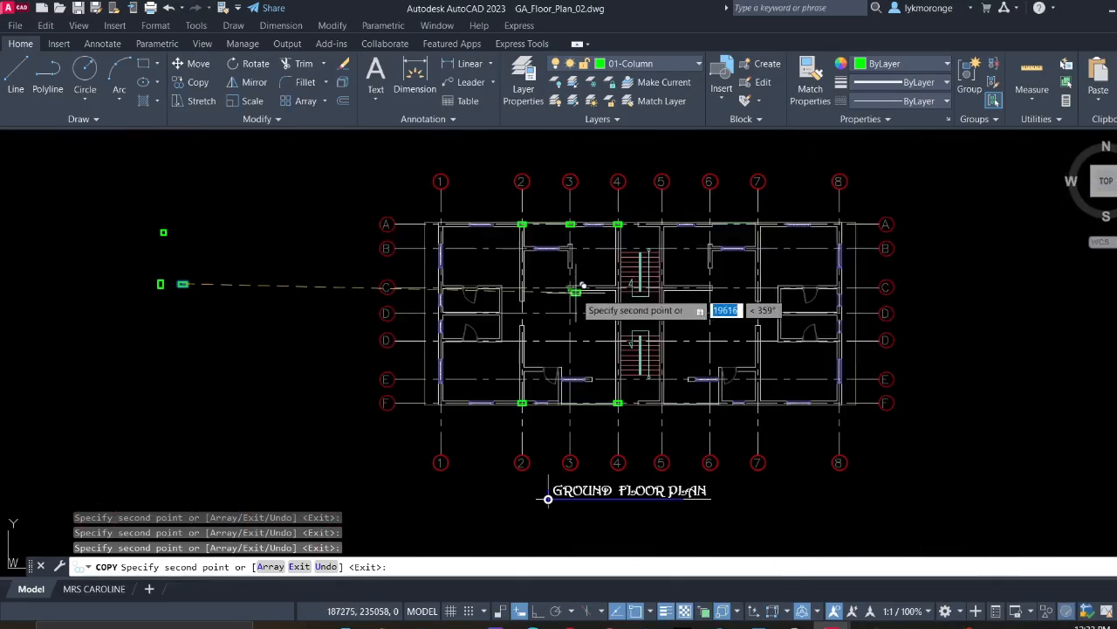
mouse_move(572, 297)
middle_down()
mouse_move(585, 310)
mouse_move(599, 298)
middle_up()
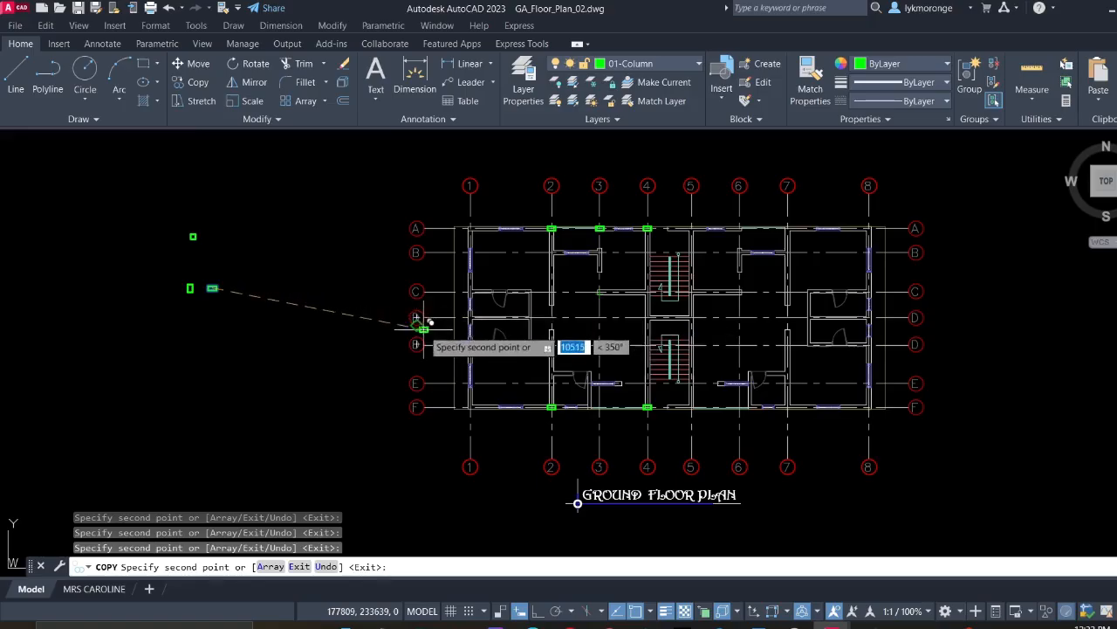
key(Escape)
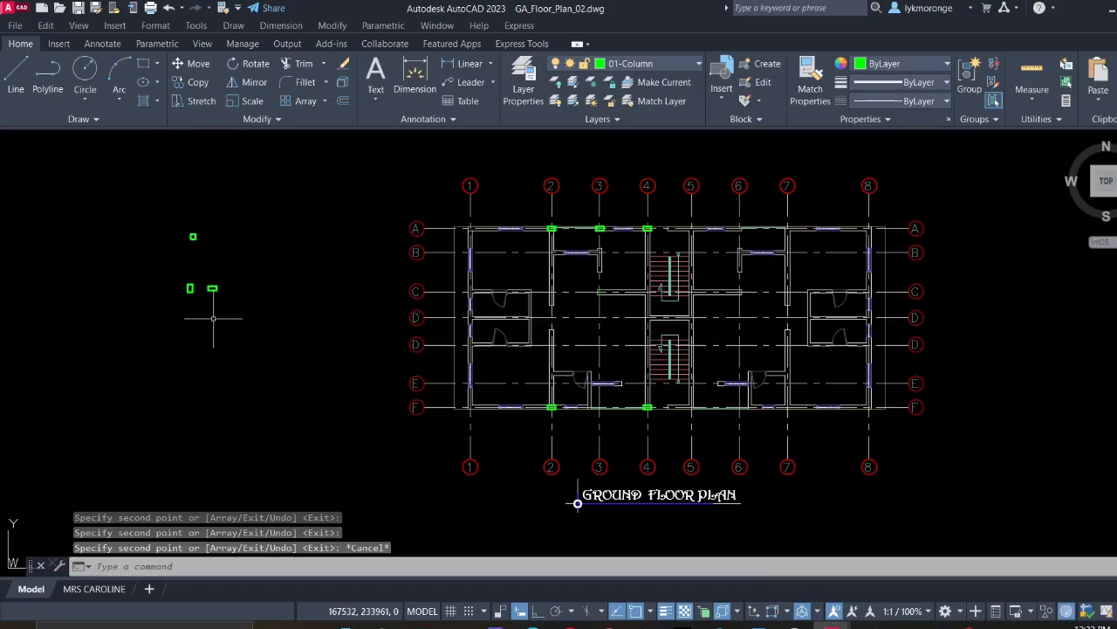
scroll(213, 318, up, 2)
click(200, 312)
click(117, 200)
right_click(117, 225)
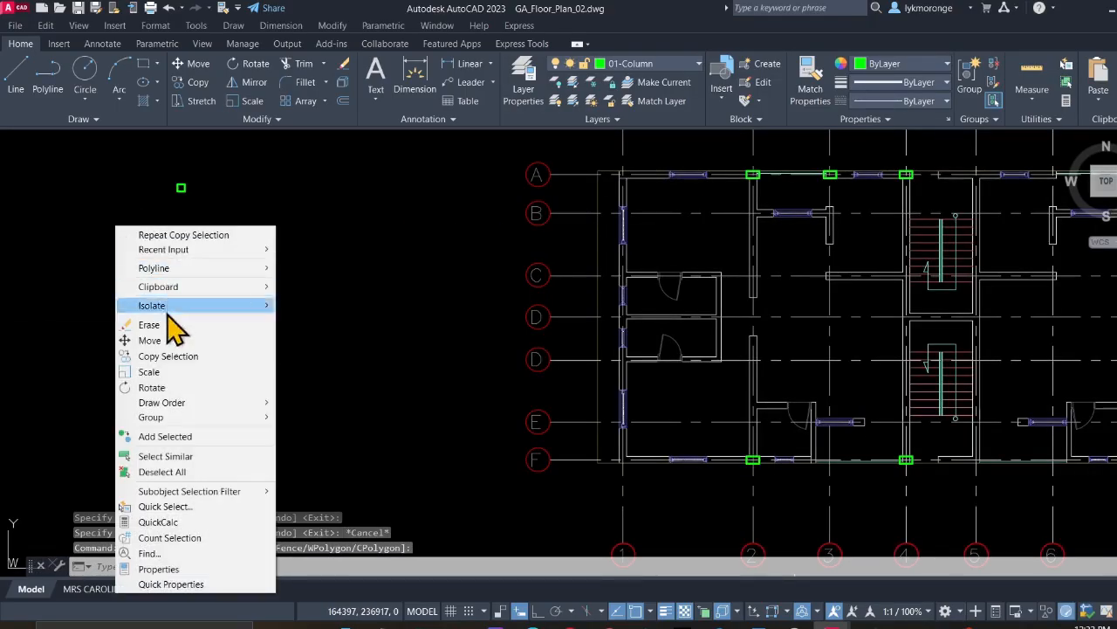
click(165, 355)
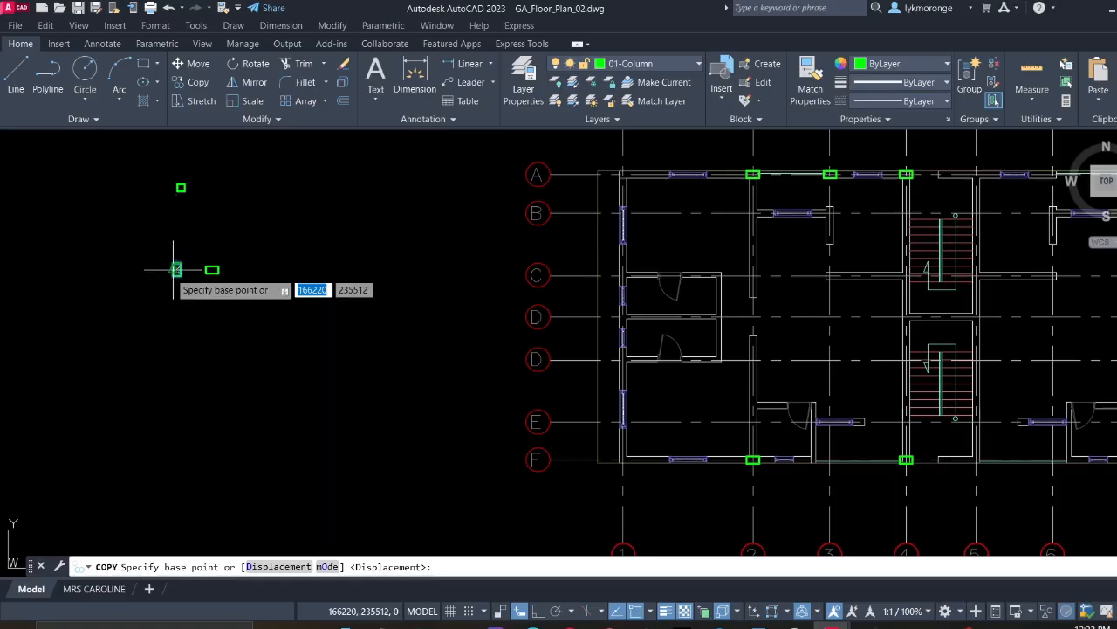
scroll(176, 269, up, 5)
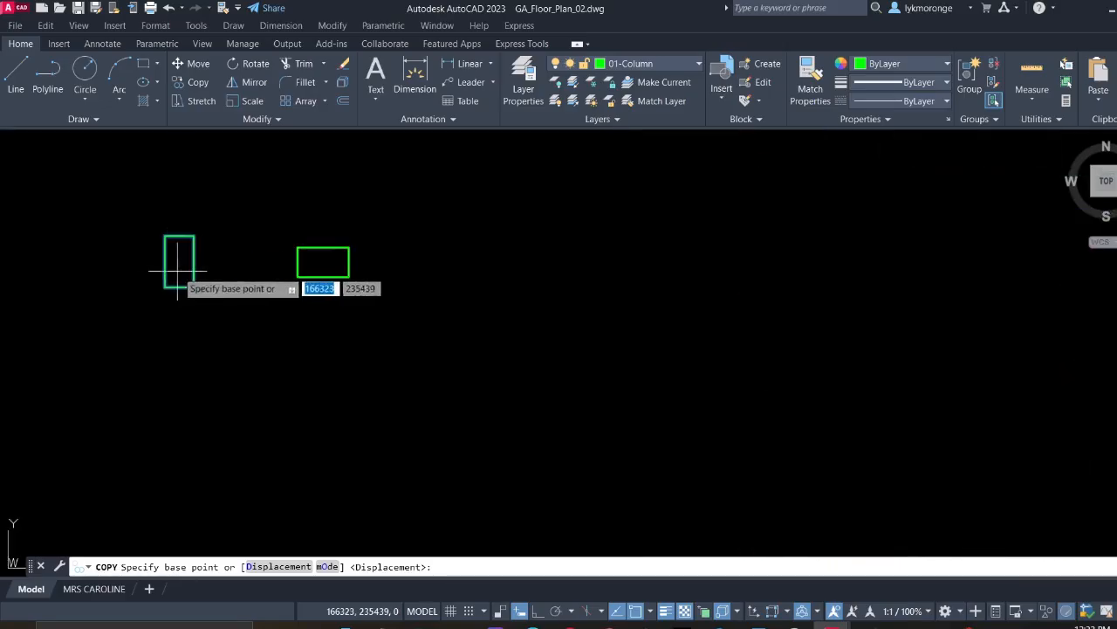
key(Escape)
Copy the vertical 230 by 400 column by its centre to the intersection of grid line 4 and the upper grid line D
click(217, 325)
click(115, 183)
right_click(115, 187)
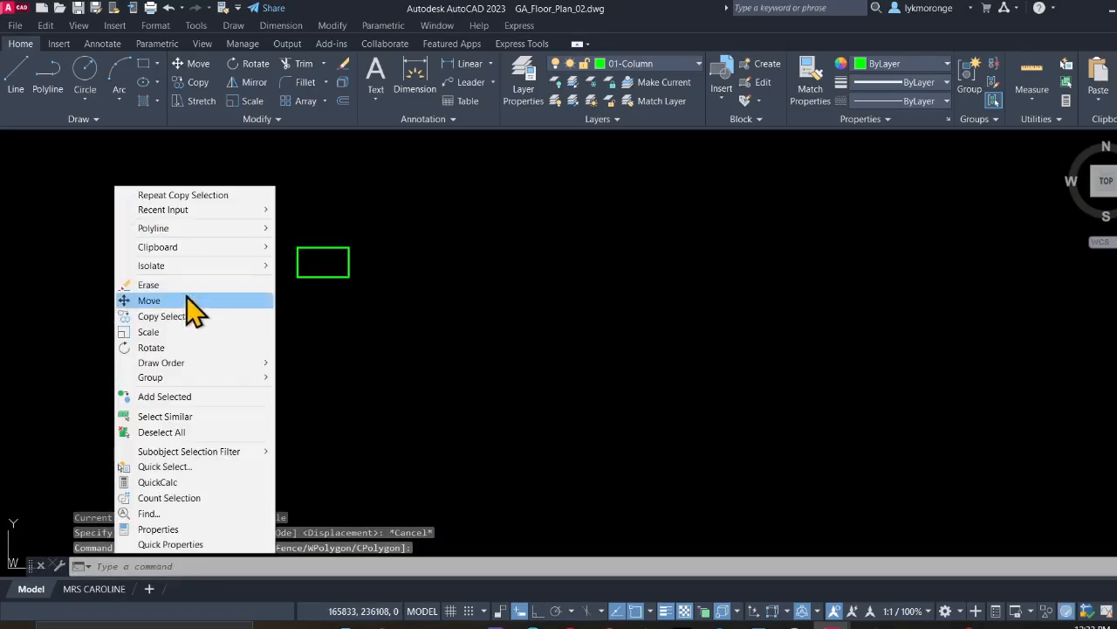
click(166, 318)
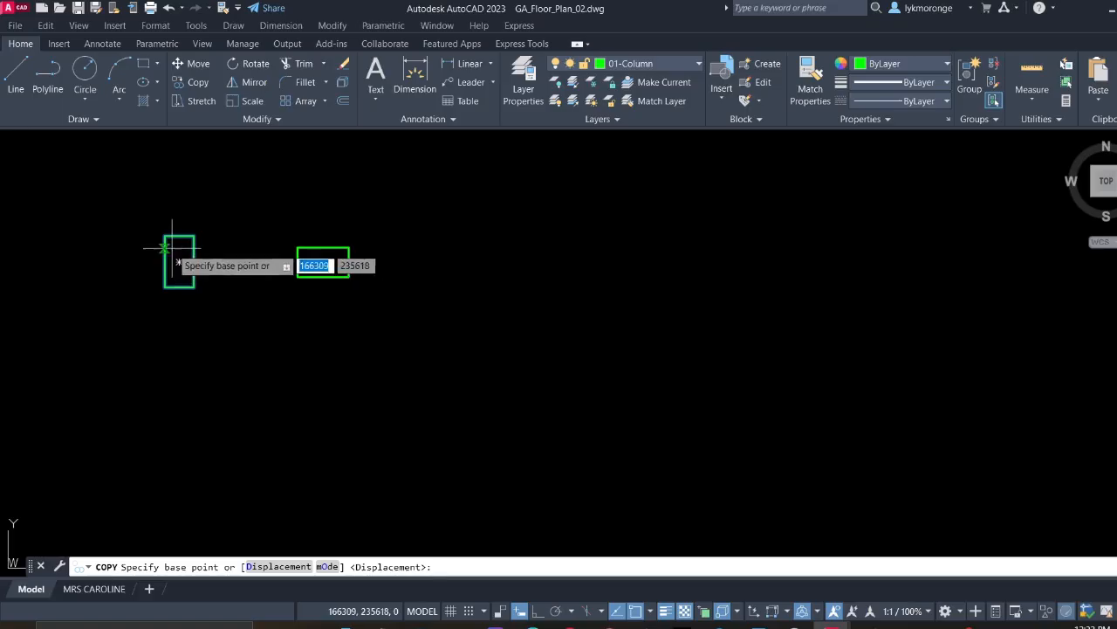
scroll(672, 404, down, 4)
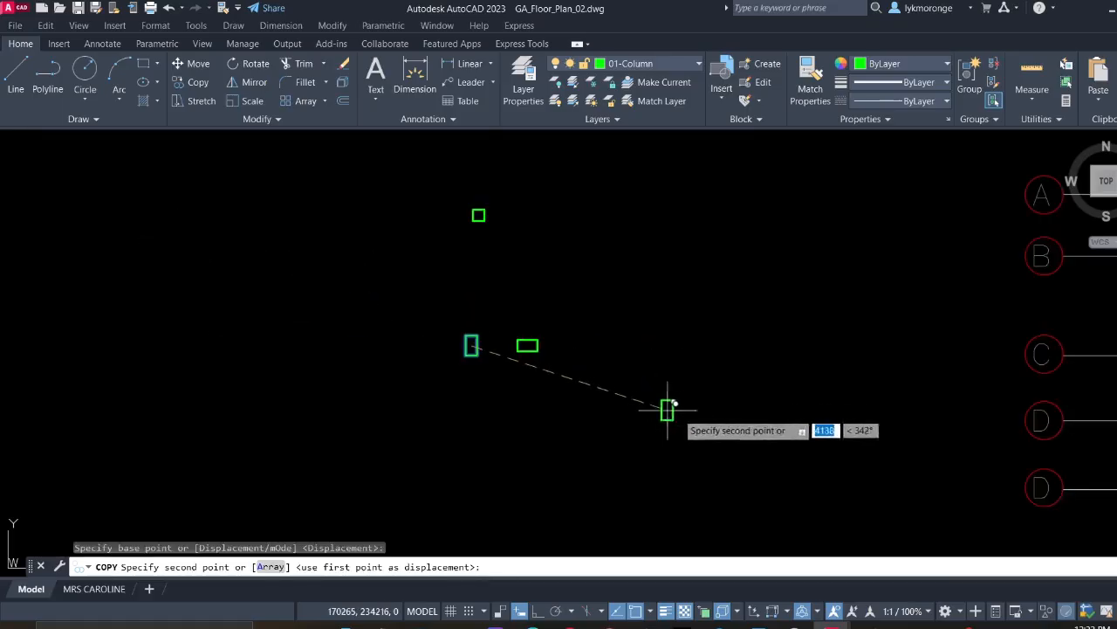
middle_drag(669, 407, 274, 349)
scroll(279, 345, down, 5)
middle_drag(534, 394, 306, 344)
scroll(377, 303, up, 8)
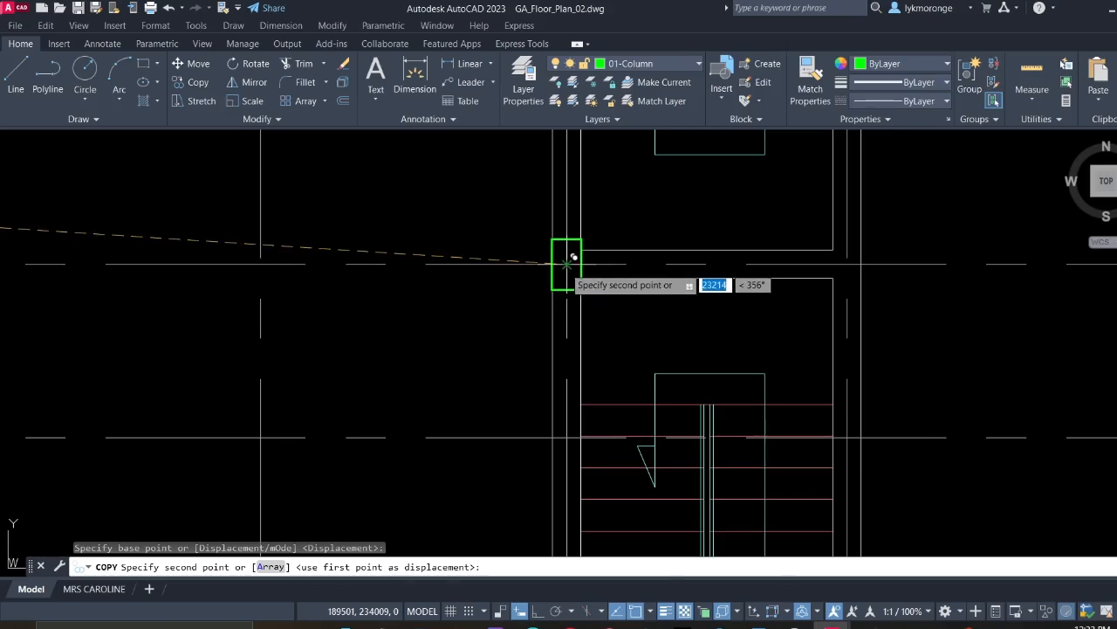
click(566, 265)
Place further copies of the vertical column on grid line 4, at its intersections with grid line C and the lower grid line D
scroll(522, 306, down, 5)
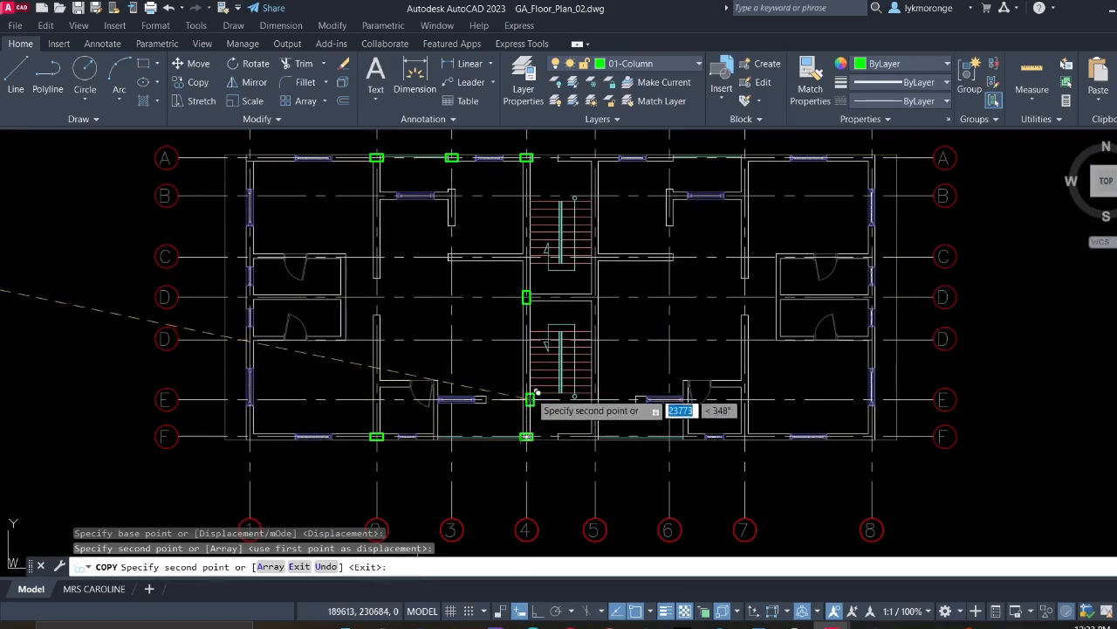
scroll(531, 392, up, 5)
middle_drag(528, 283, 538, 353)
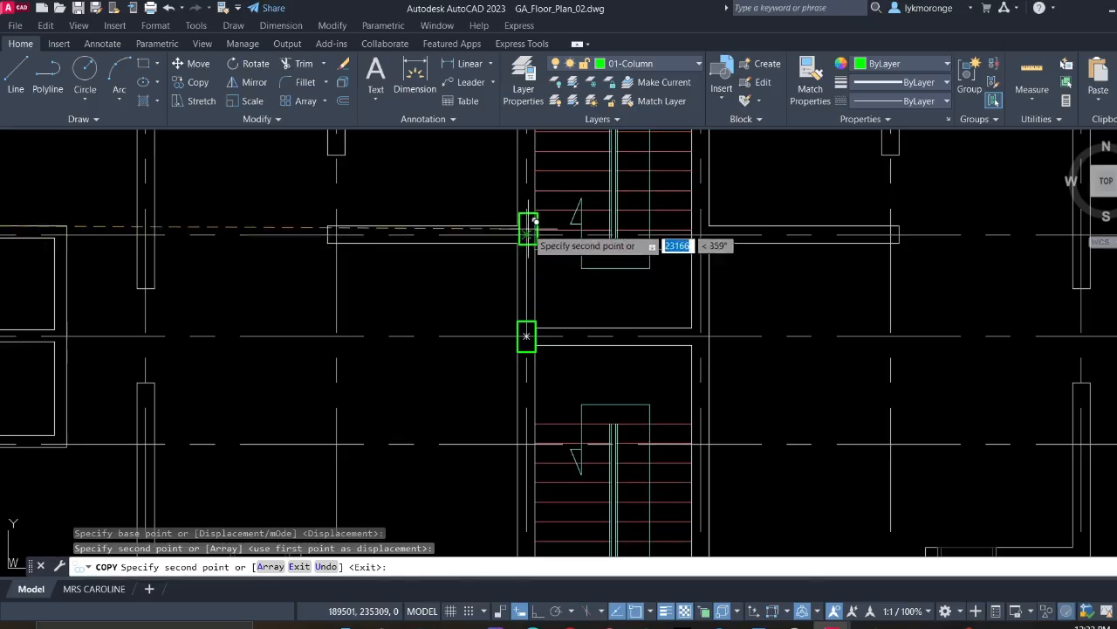
click(526, 234)
middle_drag(526, 419, 517, 265)
click(517, 289)
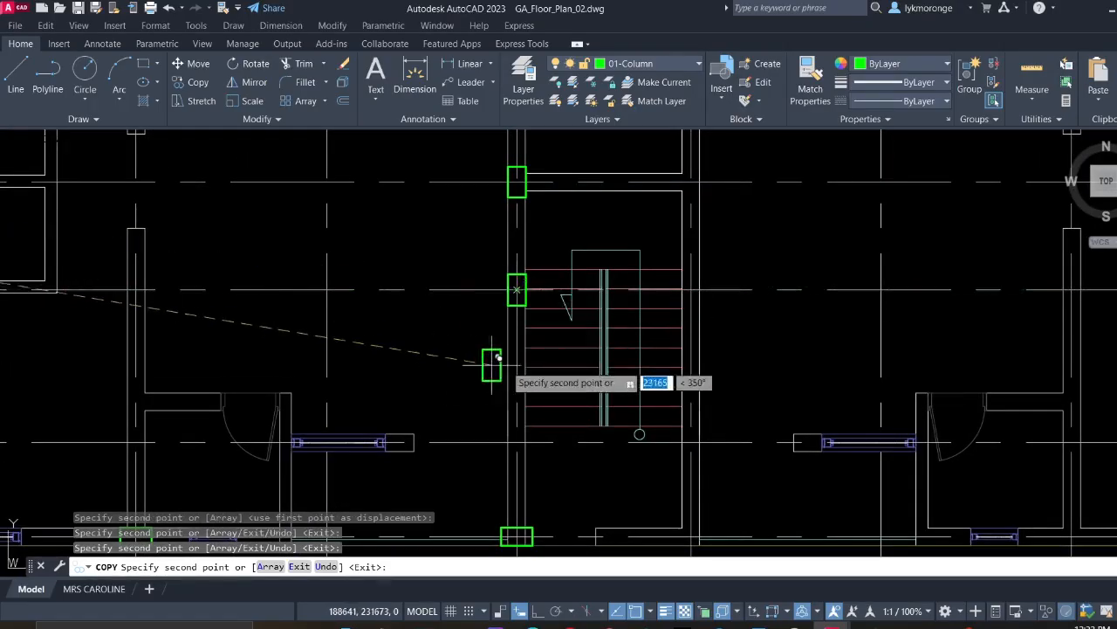
Try a copy of the vertical column at the intersection of grid lines C and 5, and erase that copy
scroll(521, 353, down, 5)
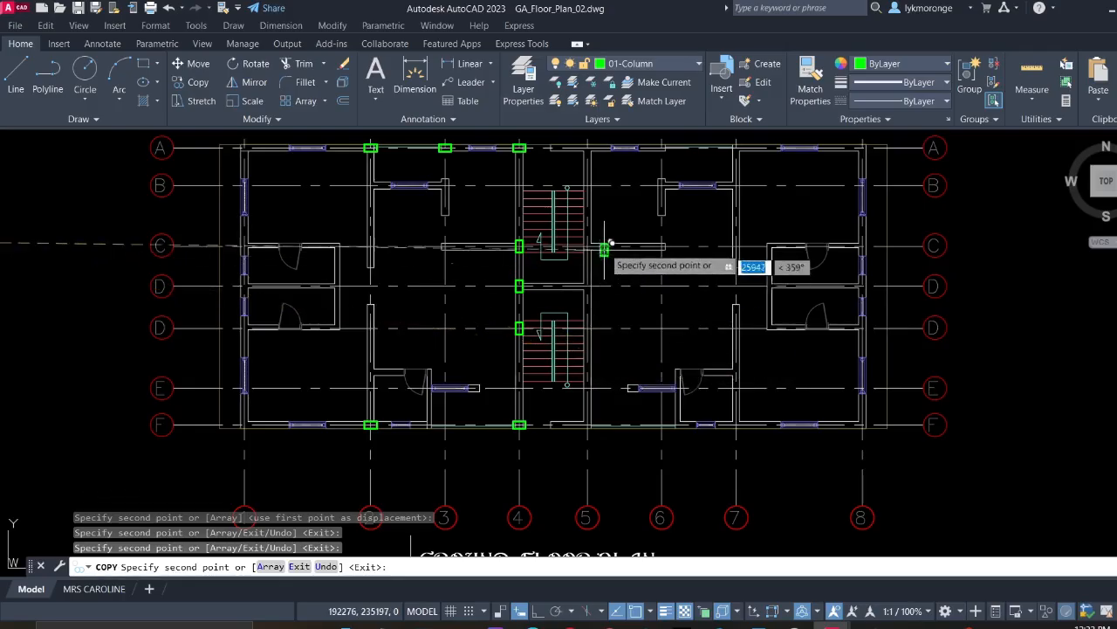
scroll(606, 249, up, 4)
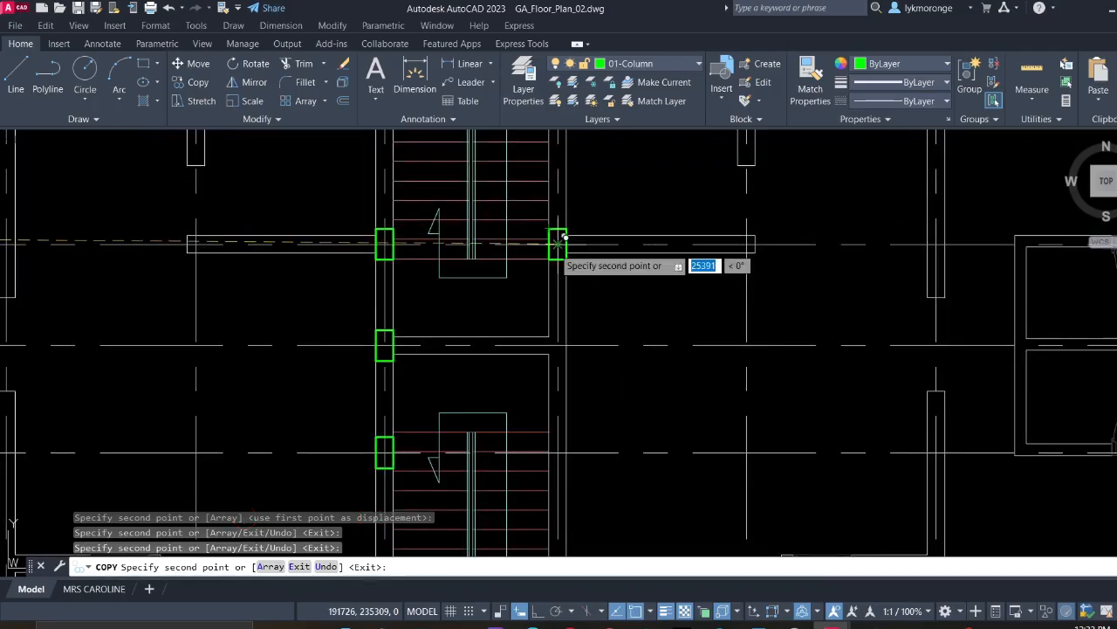
key(Escape)
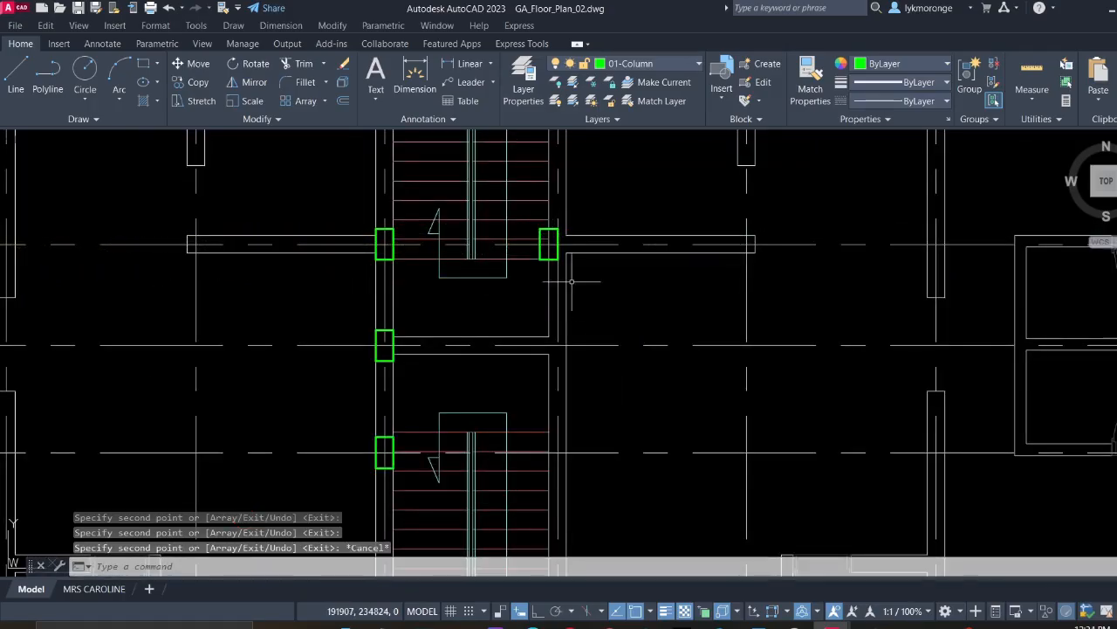
scroll(563, 245, up, 2)
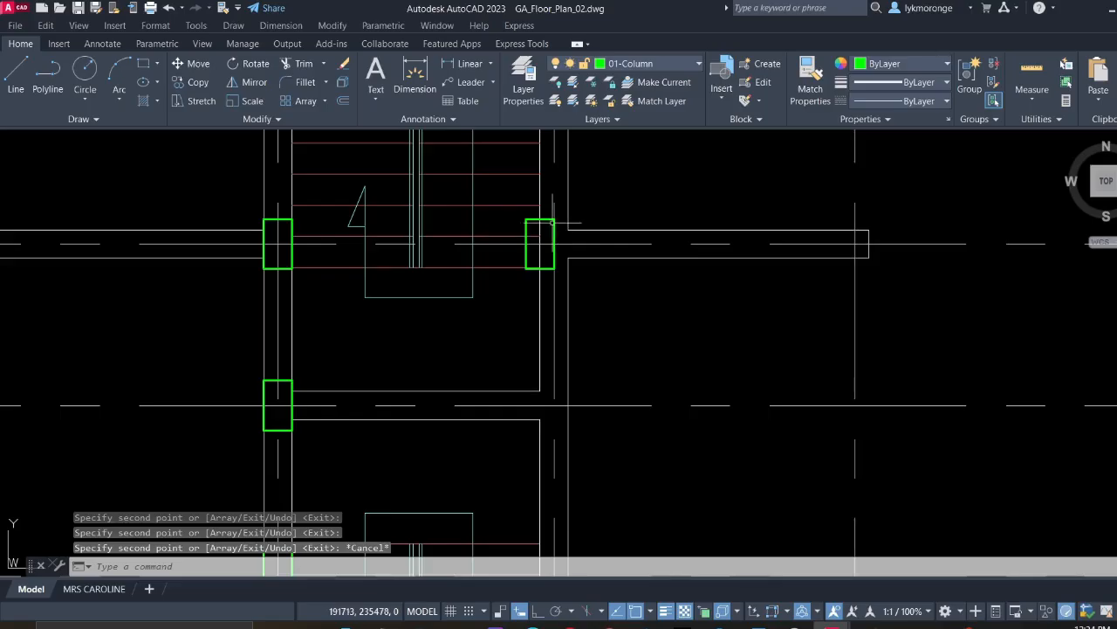
click(552, 220)
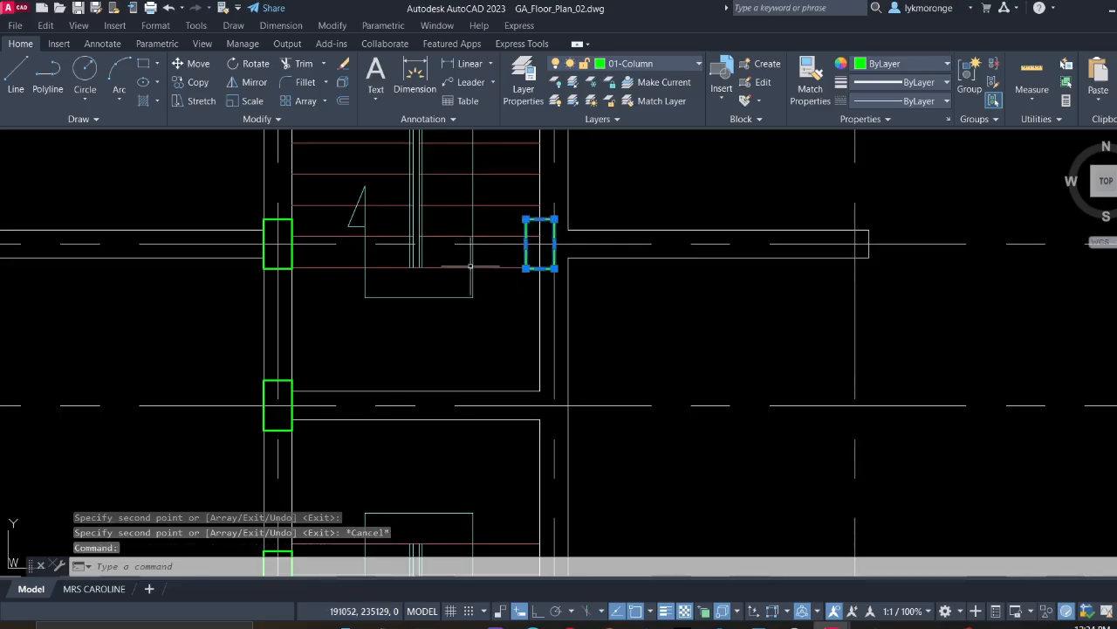
key(Delete)
Erase the vertical column at the intersection of grid line 4 and the upper grid line D
scroll(611, 288, down, 5)
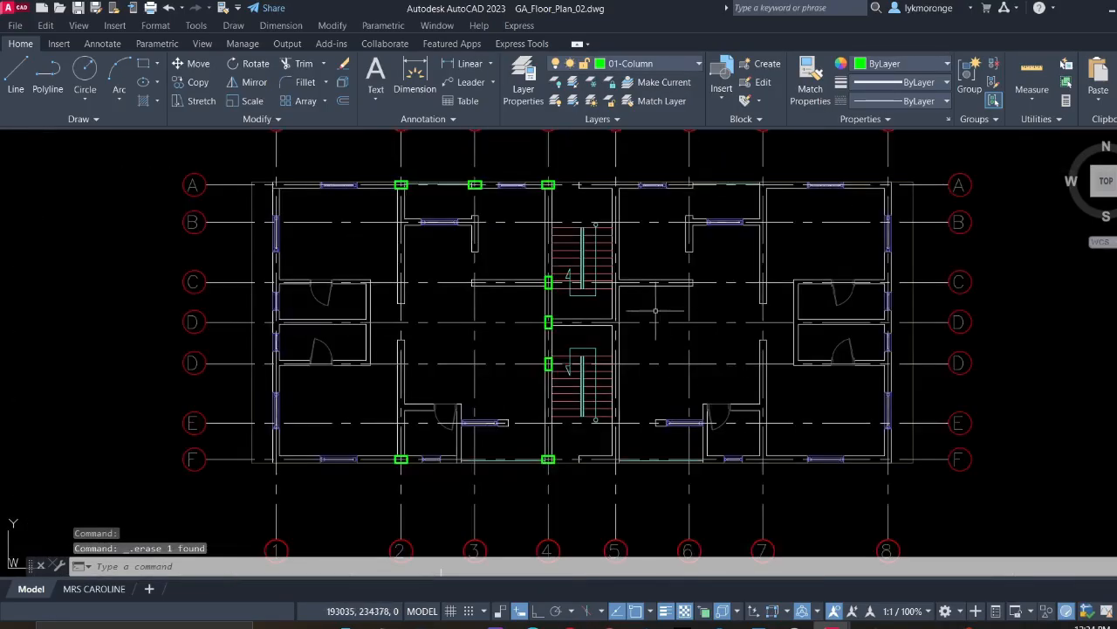
scroll(557, 320, up, 3)
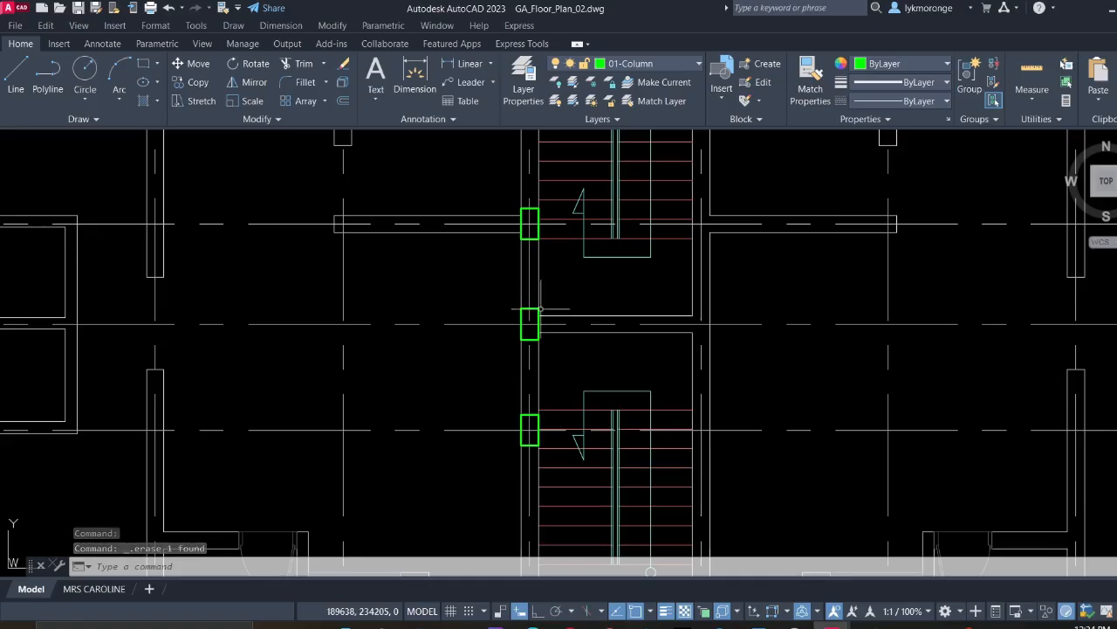
click(572, 349)
key(Delete)
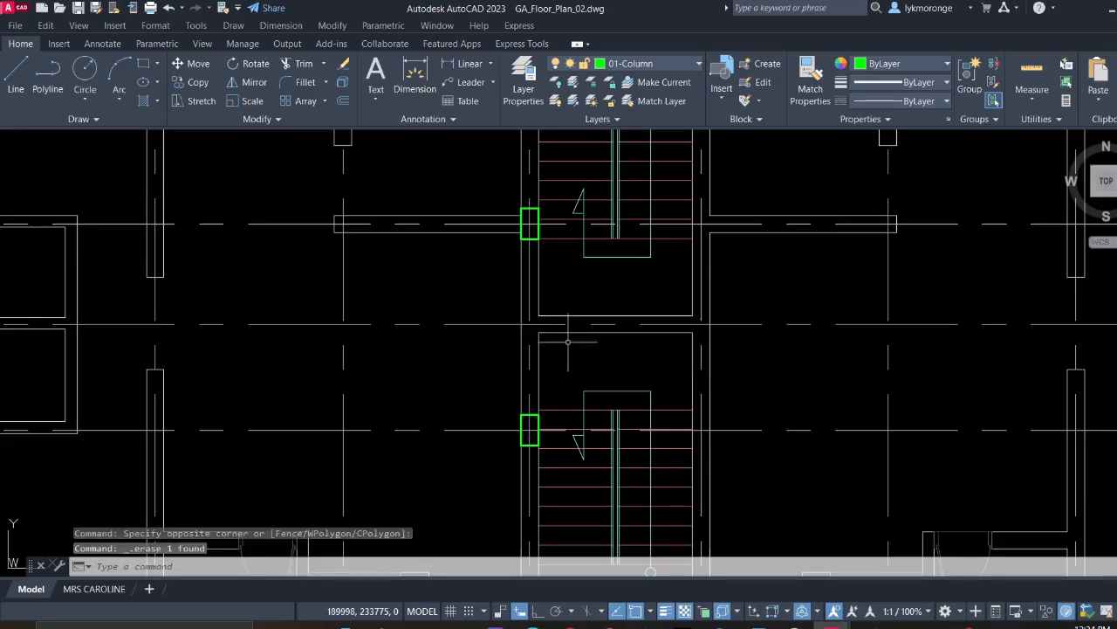
Copy the vertical column at grid lines C and 4 by its centre to the intersection of grid lines C and 2
scroll(546, 348, down, 4)
scroll(523, 332, up, 1)
scroll(454, 315, up, 3)
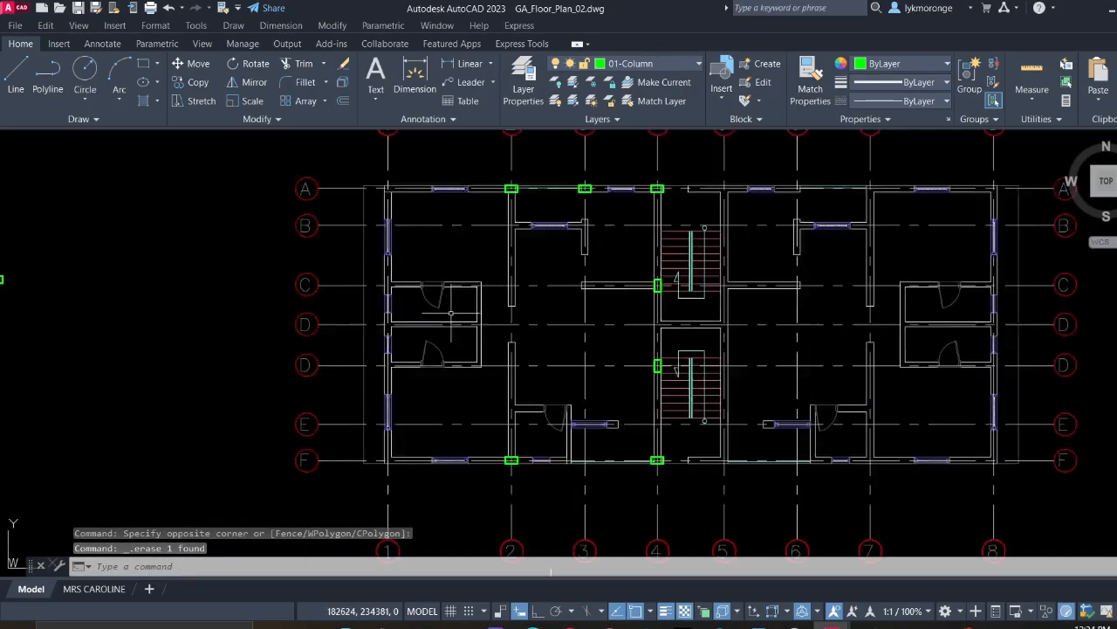
scroll(690, 276, up, 4)
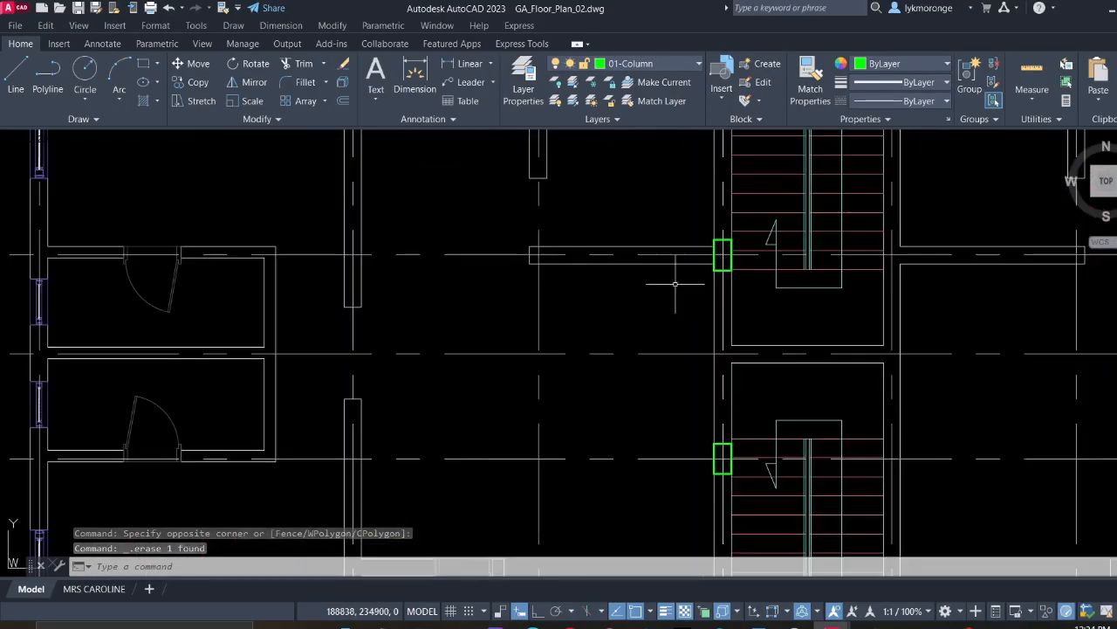
click(720, 275)
right_click(692, 273)
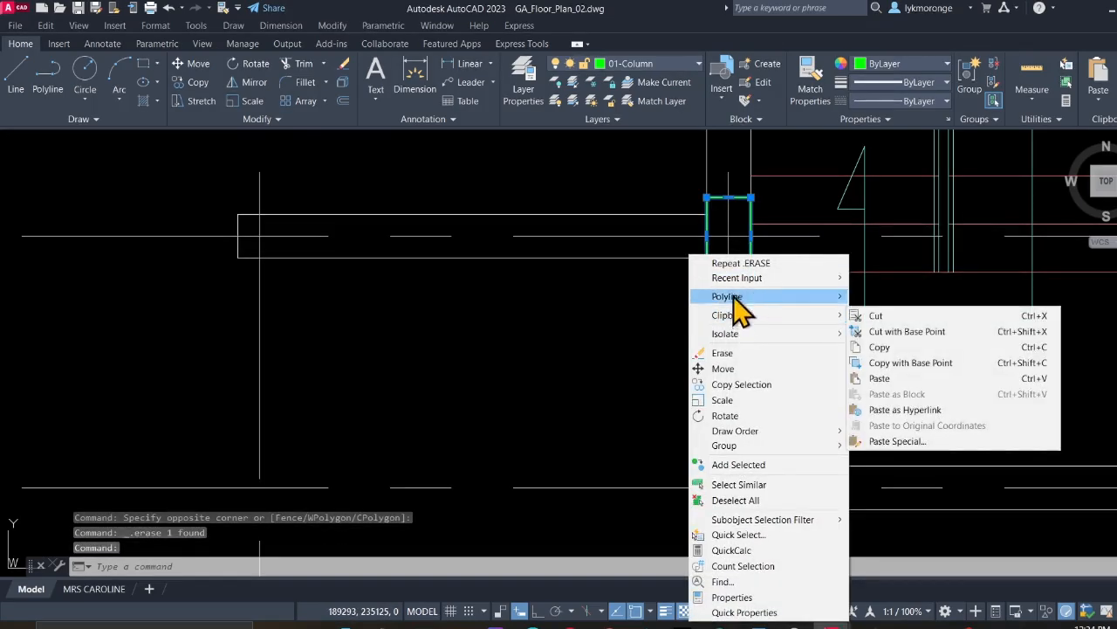
click(727, 385)
click(729, 236)
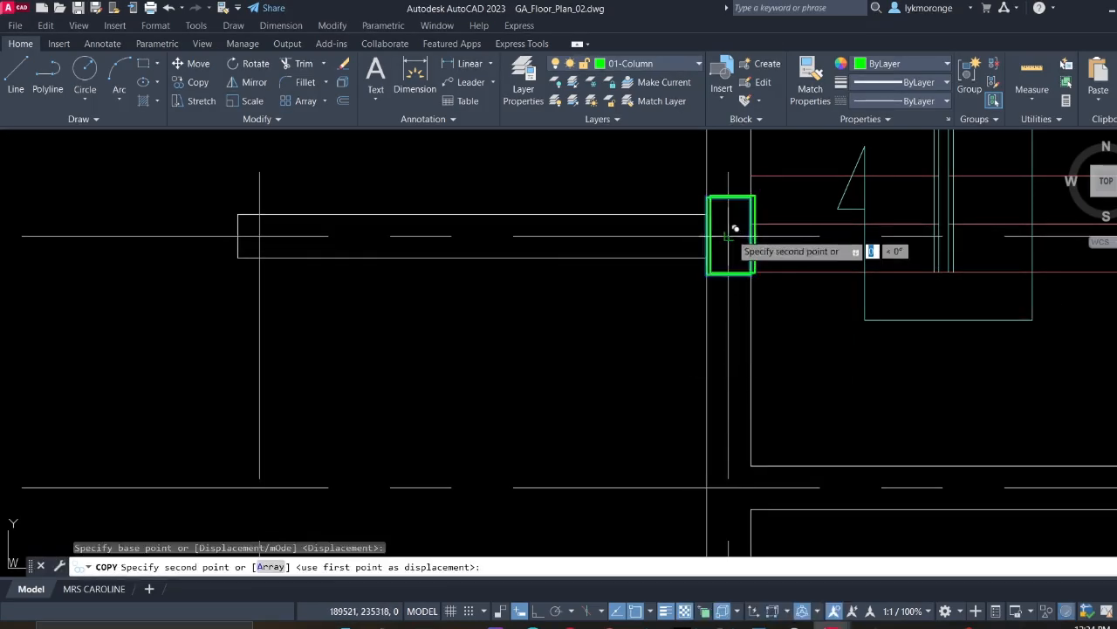
middle_drag(440, 322, 972, 233)
scroll(610, 318, down, 2)
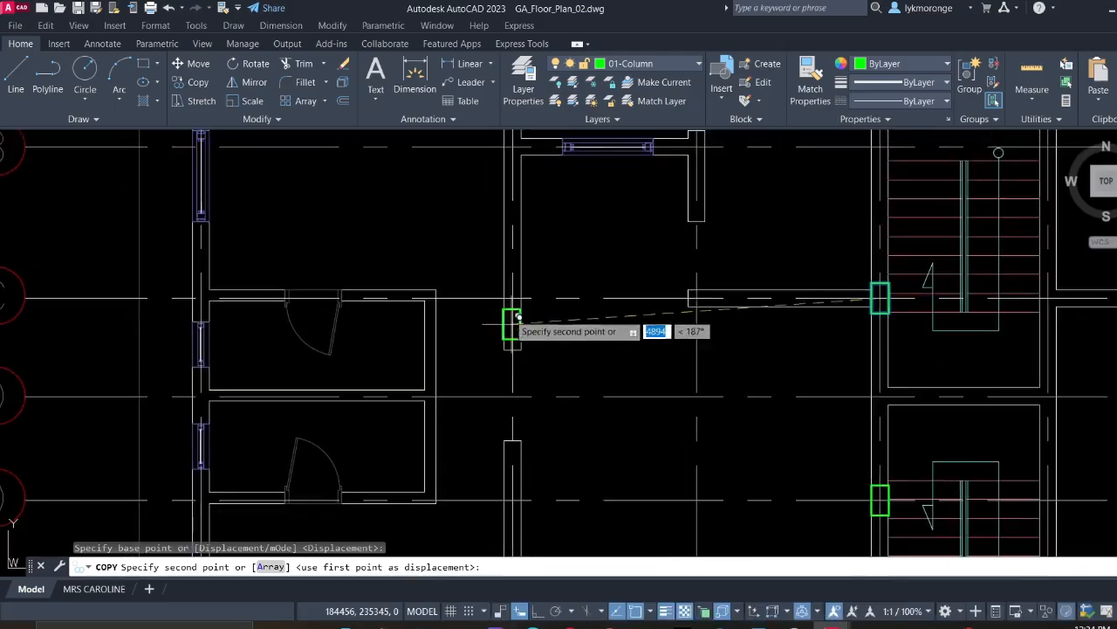
scroll(511, 293, up, 4)
click(515, 285)
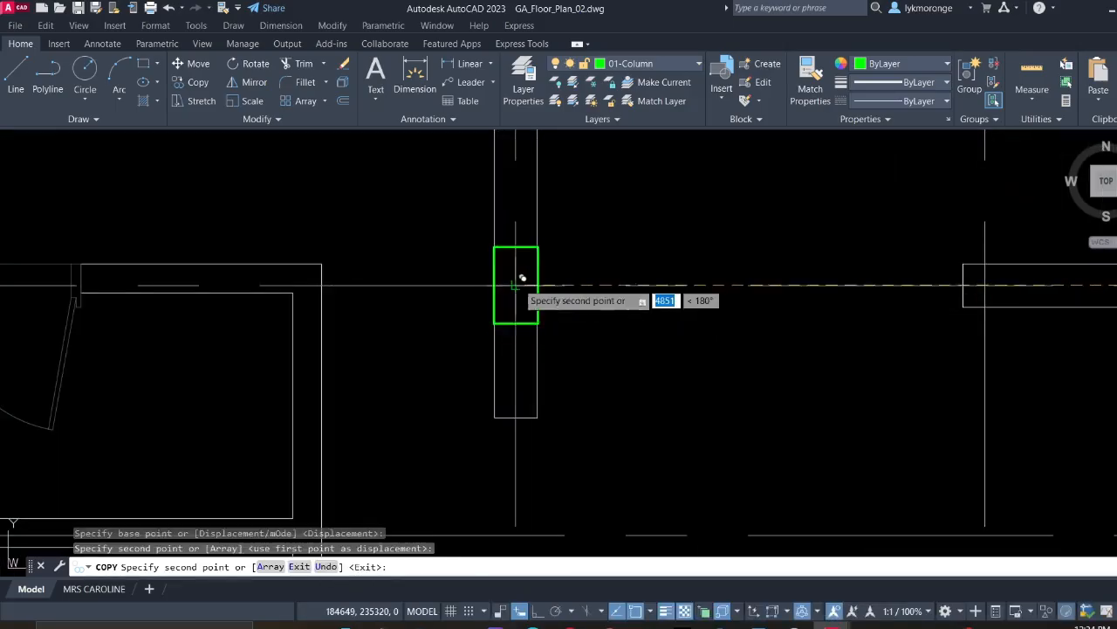
Place another copy of the vertical column at the intersection of grid line 2 and the lower grid line D
scroll(507, 344, down, 6)
middle_drag(509, 379, 527, 189)
scroll(524, 262, up, 3)
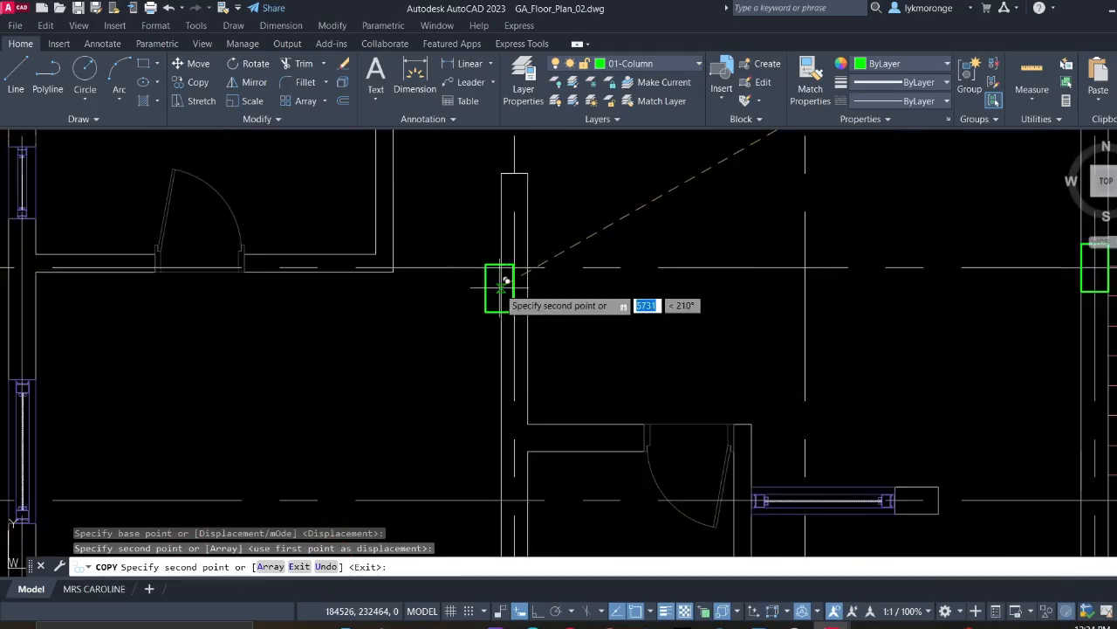
scroll(502, 294, down, 3)
scroll(506, 293, up, 4)
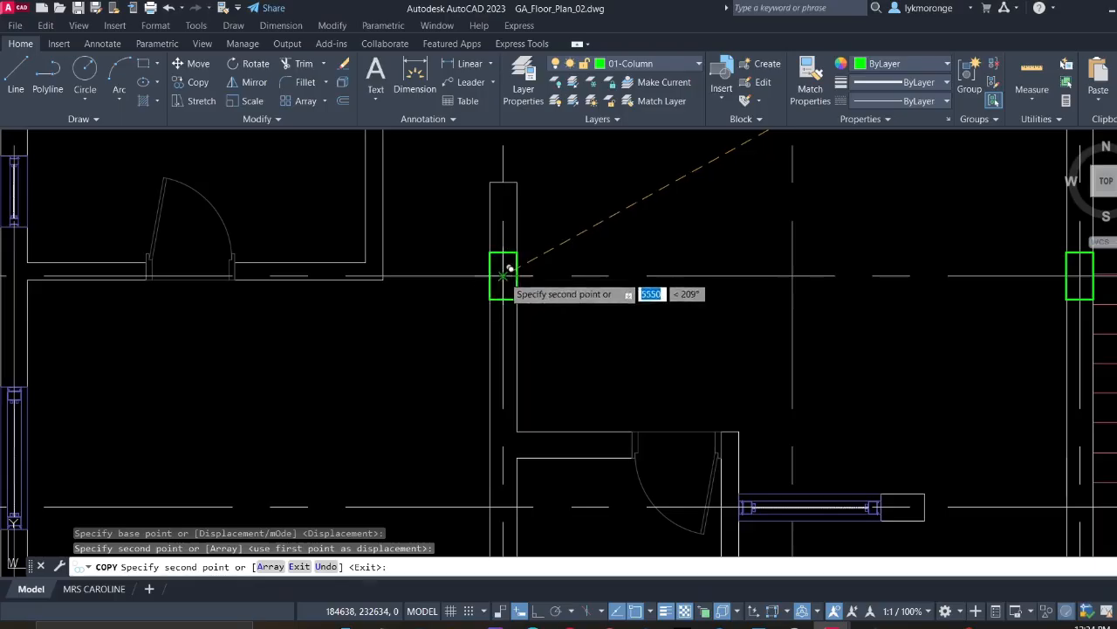
click(504, 275)
scroll(462, 351, down, 5)
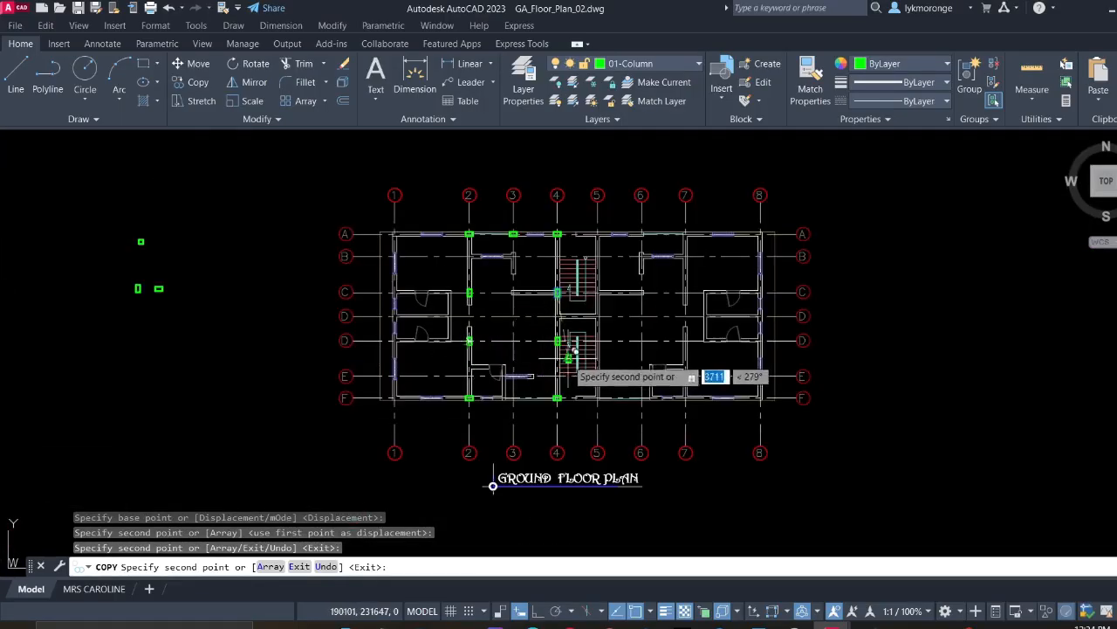
Place further copies of the vertical column on grid line 1, at its intersections with grid line C and the lower grid line D
scroll(445, 315, up, 4)
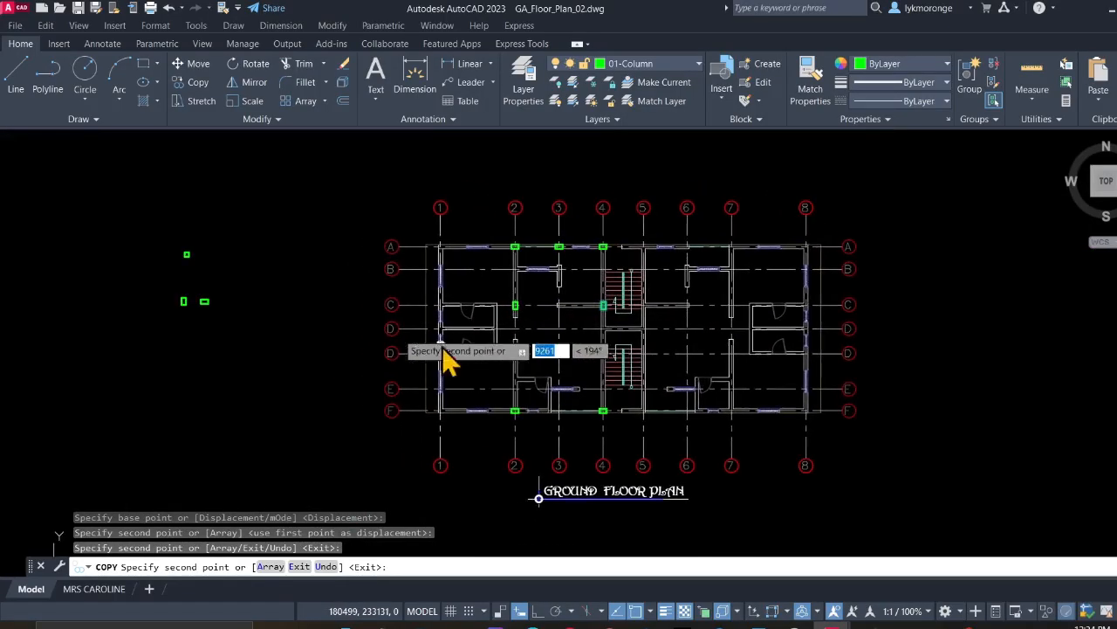
scroll(422, 281, up, 4)
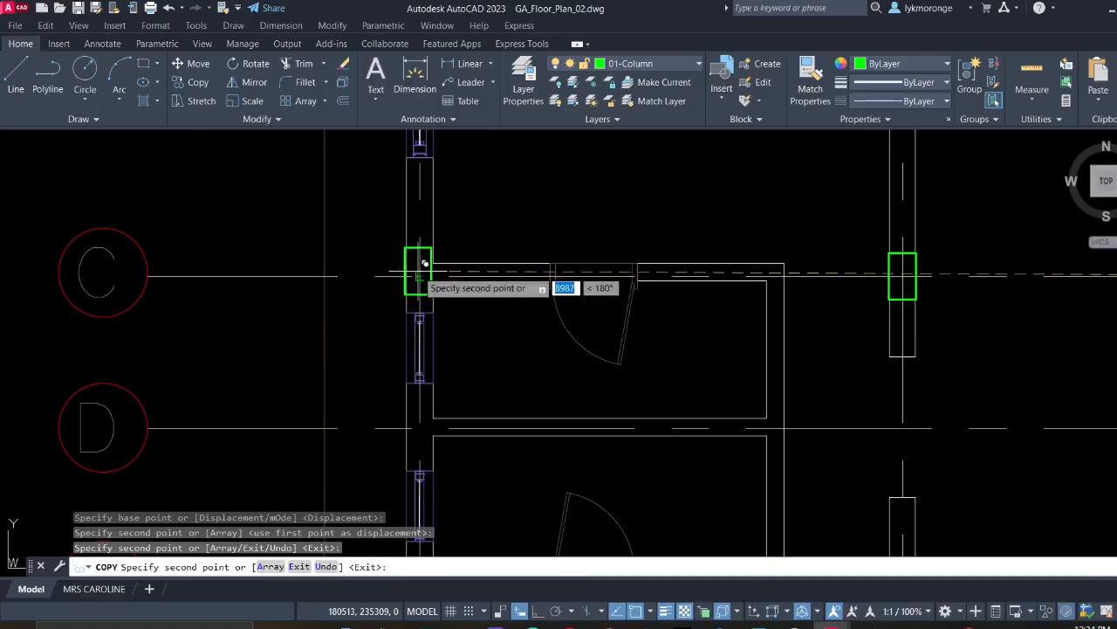
click(422, 276)
middle_drag(445, 461, 487, 287)
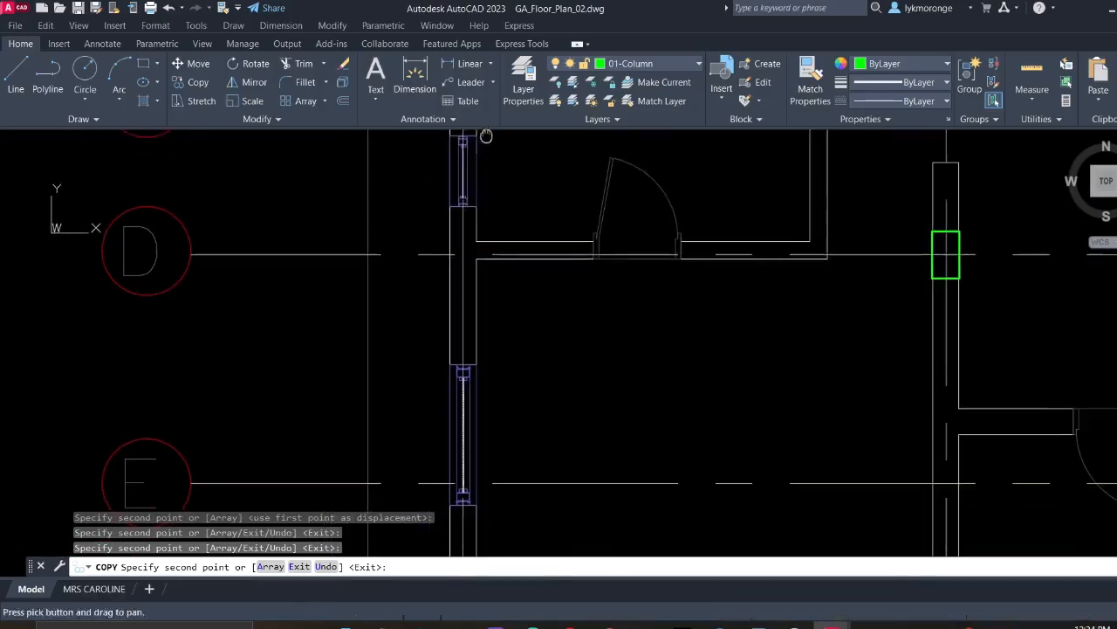
click(463, 254)
scroll(572, 340, down, 5)
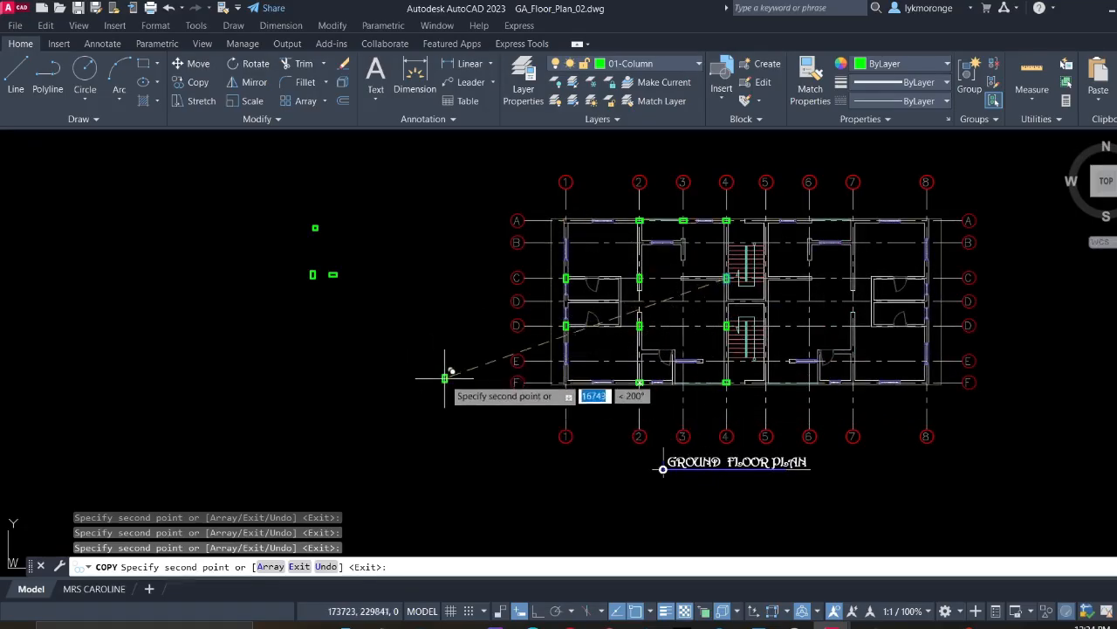
key(Escape)
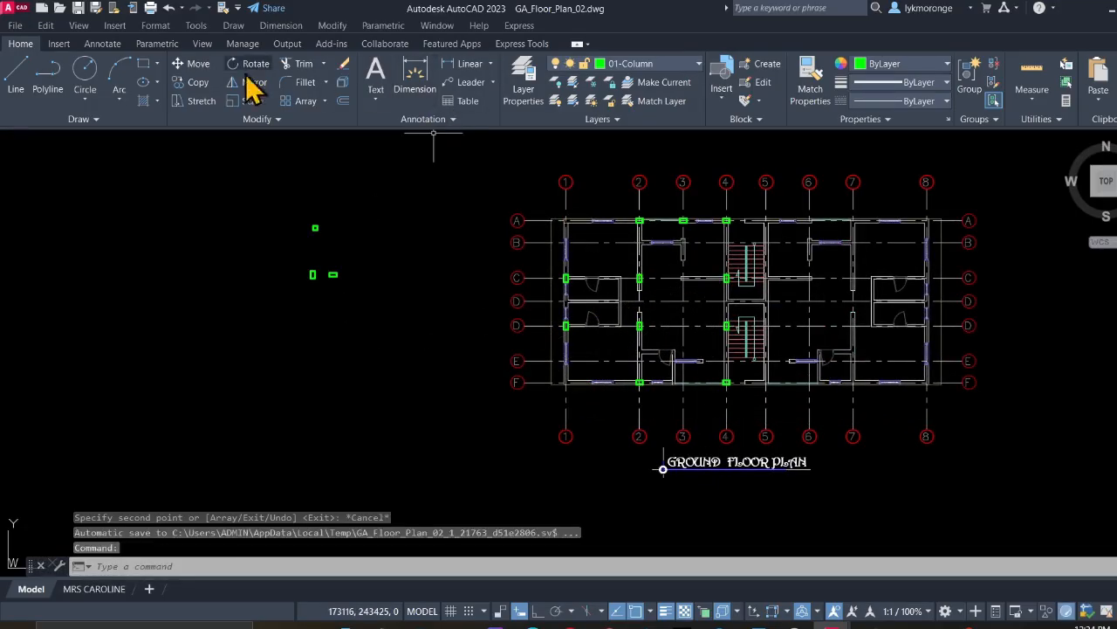
Try to draw a 220 by 300 column rectangle below the sample columns beside the plan
click(143, 64)
click(295, 317)
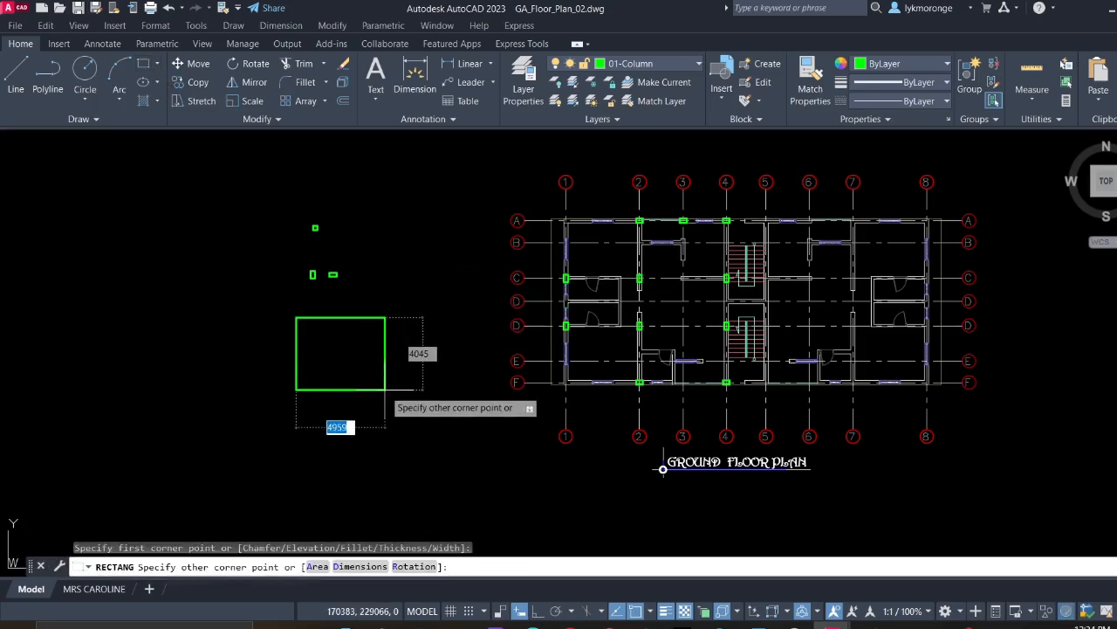
text(2)
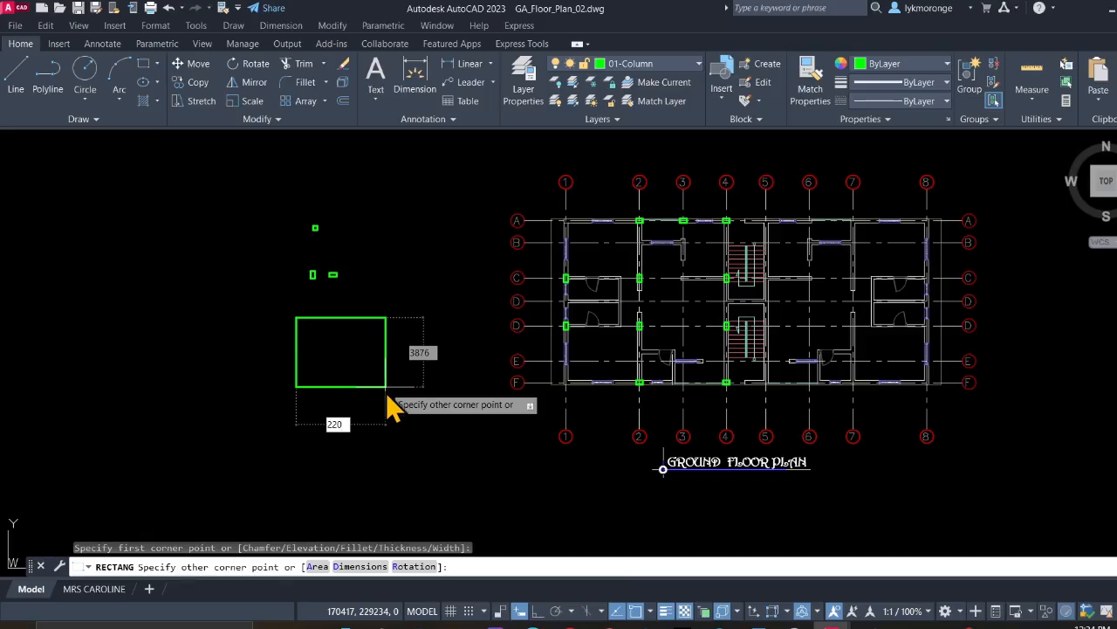
text(20)
key(Return)
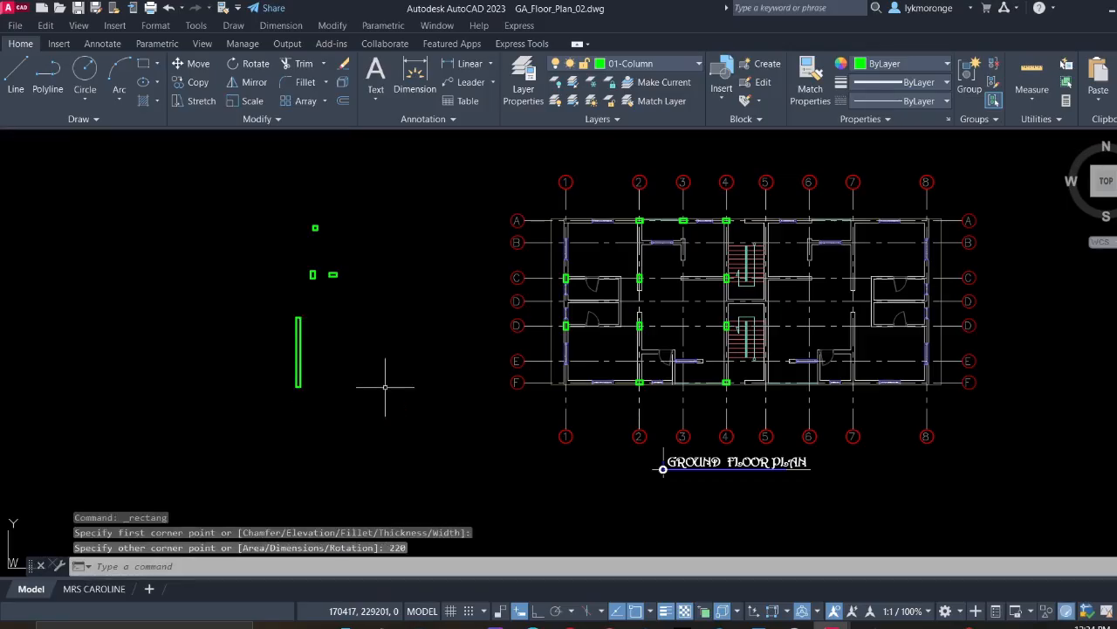
text(300)
key(Return)
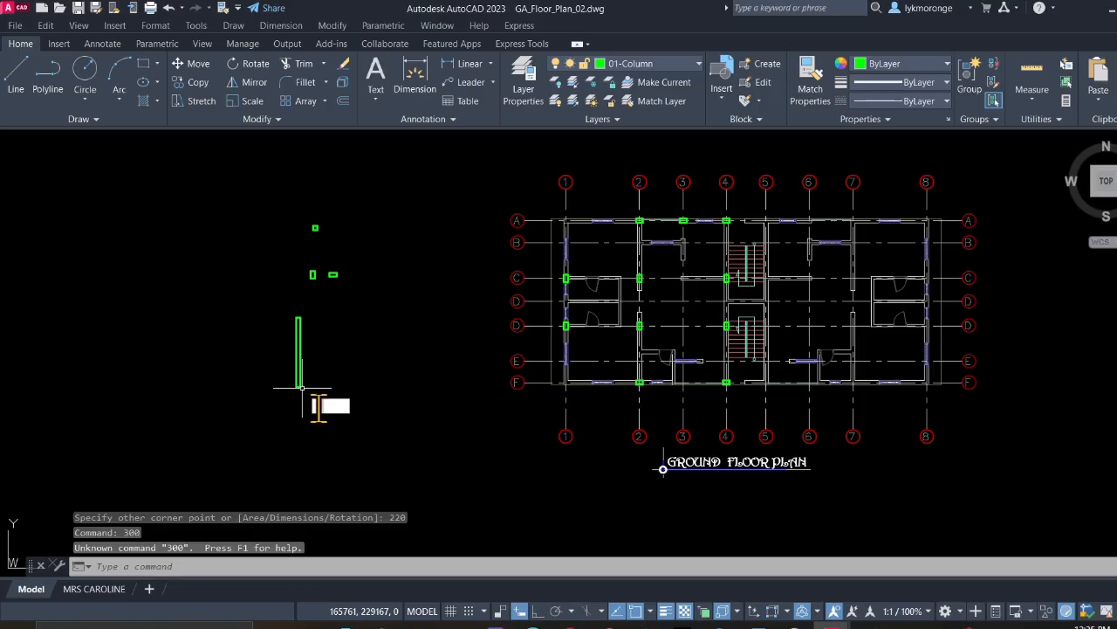
Erase the long narrow rectangle below the sample columns
key(Escape)
click(317, 411)
click(229, 253)
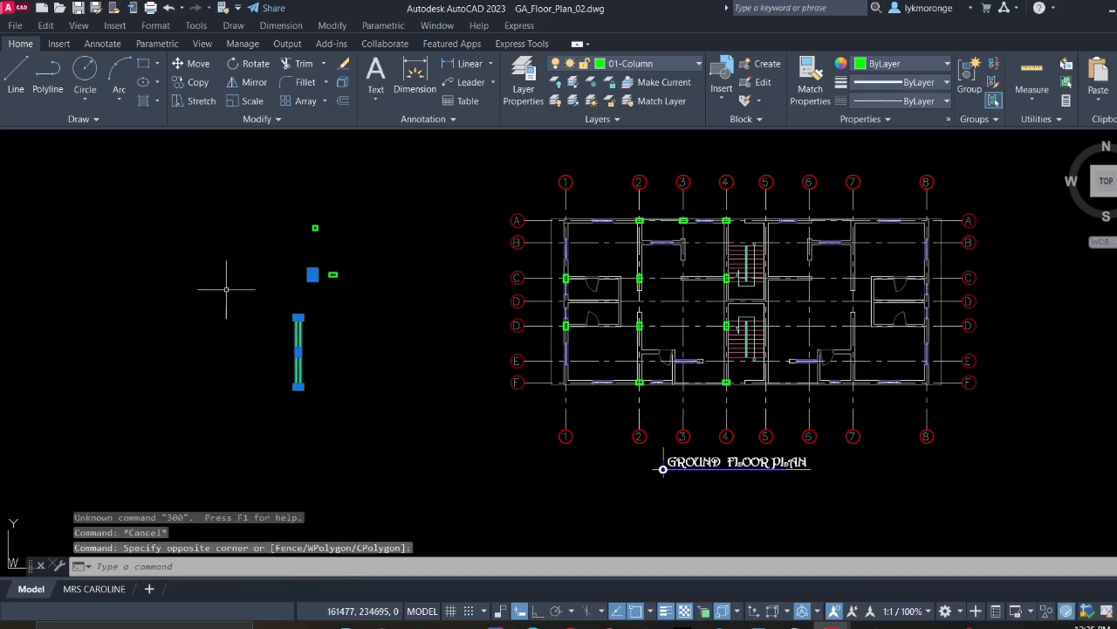
key(Escape)
click(323, 392)
click(250, 310)
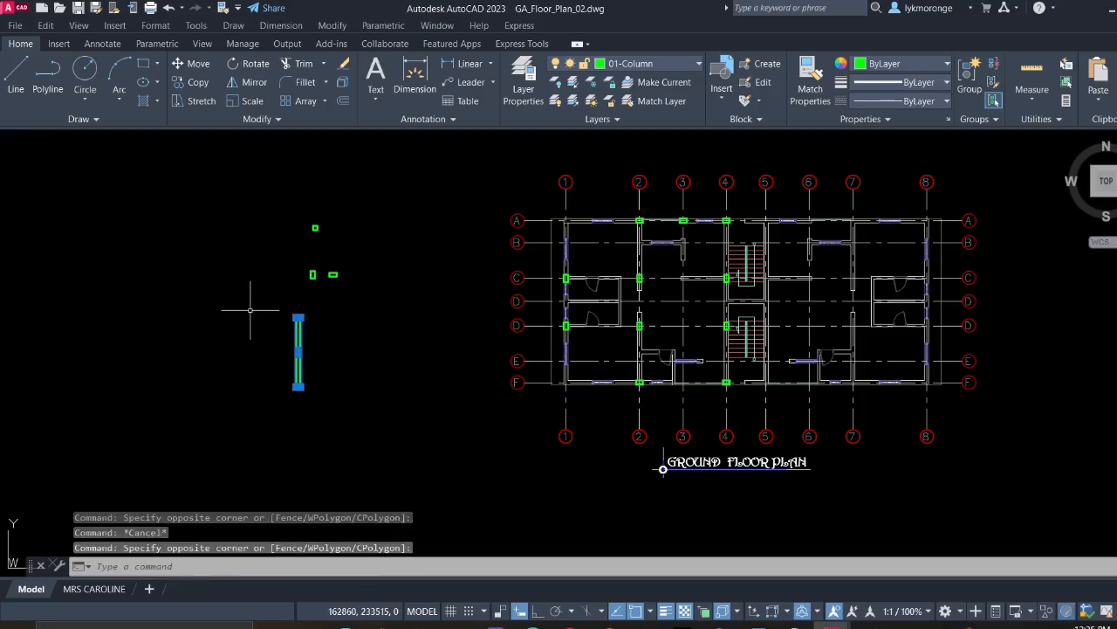
key(Delete)
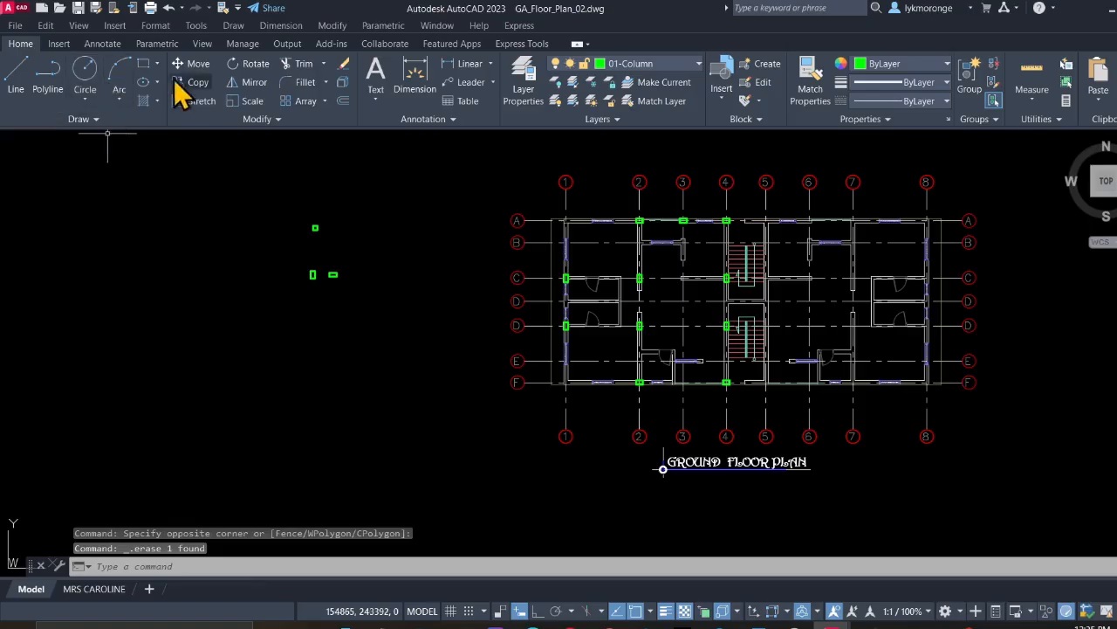
Try a 230 wide column rectangle below the sample columns, and erase it
click(141, 70)
click(297, 335)
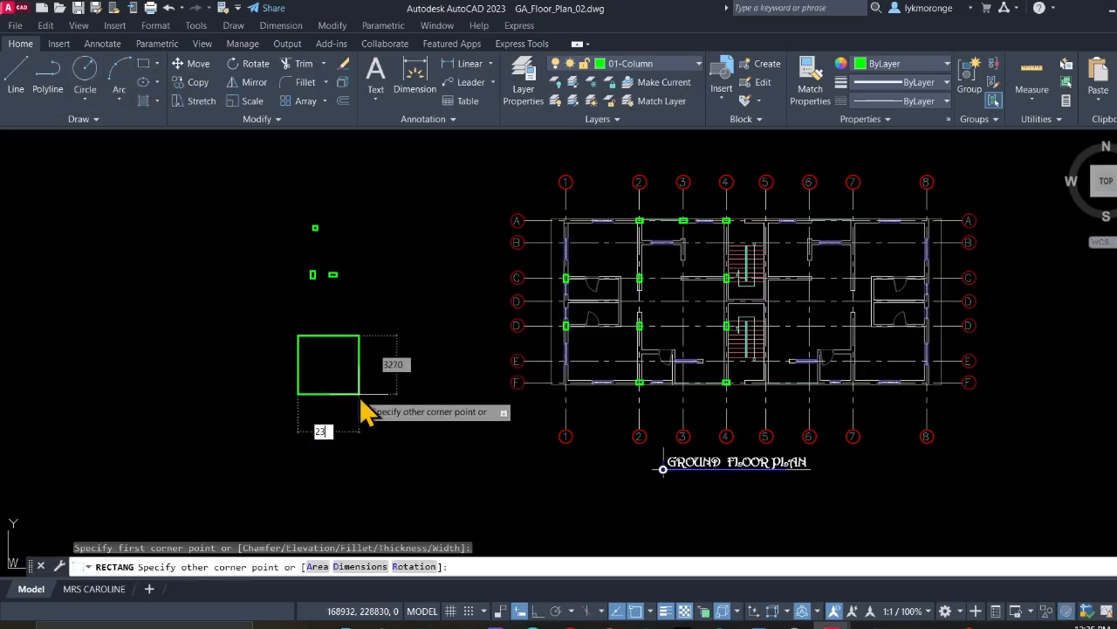
key(Return)
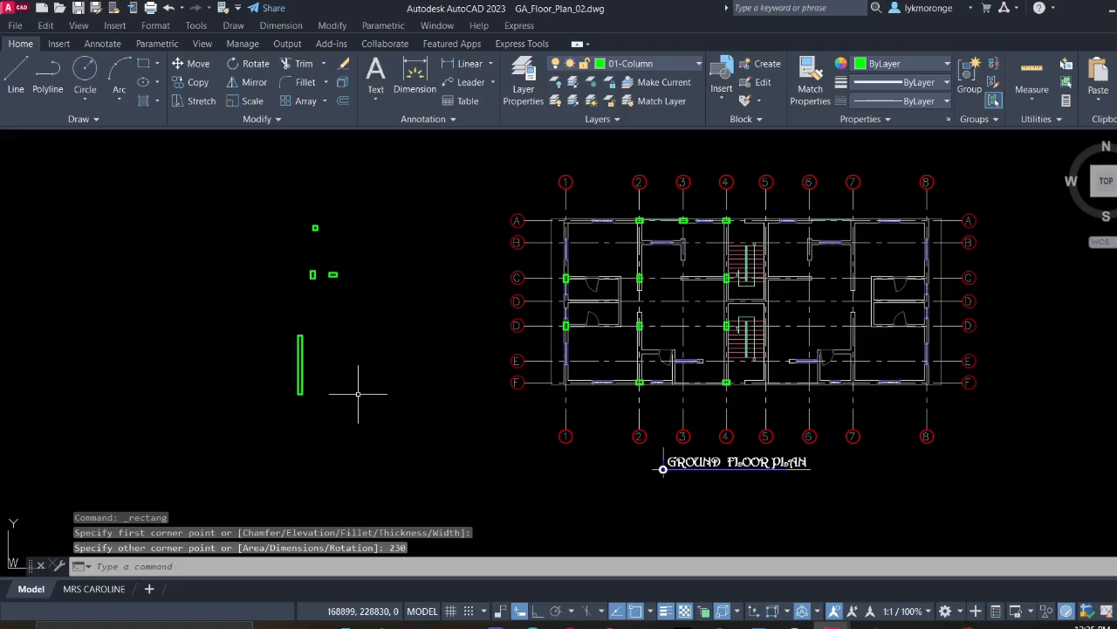
click(222, 295)
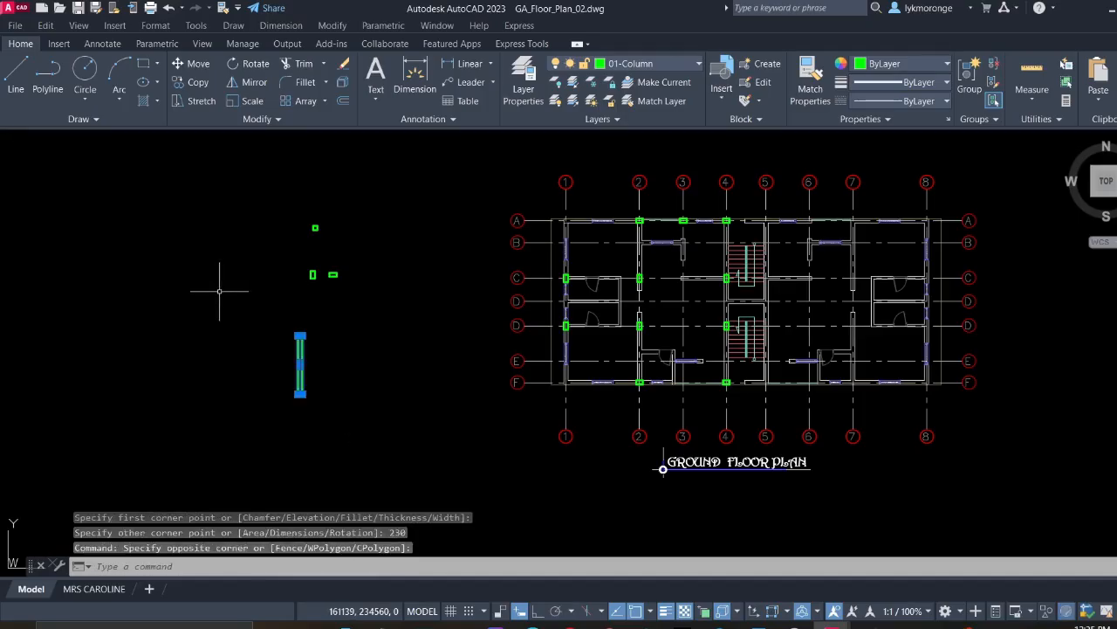
key(Delete)
Draw a 230 by 300 column rectangle below the sample columns beside the plan
click(140, 64)
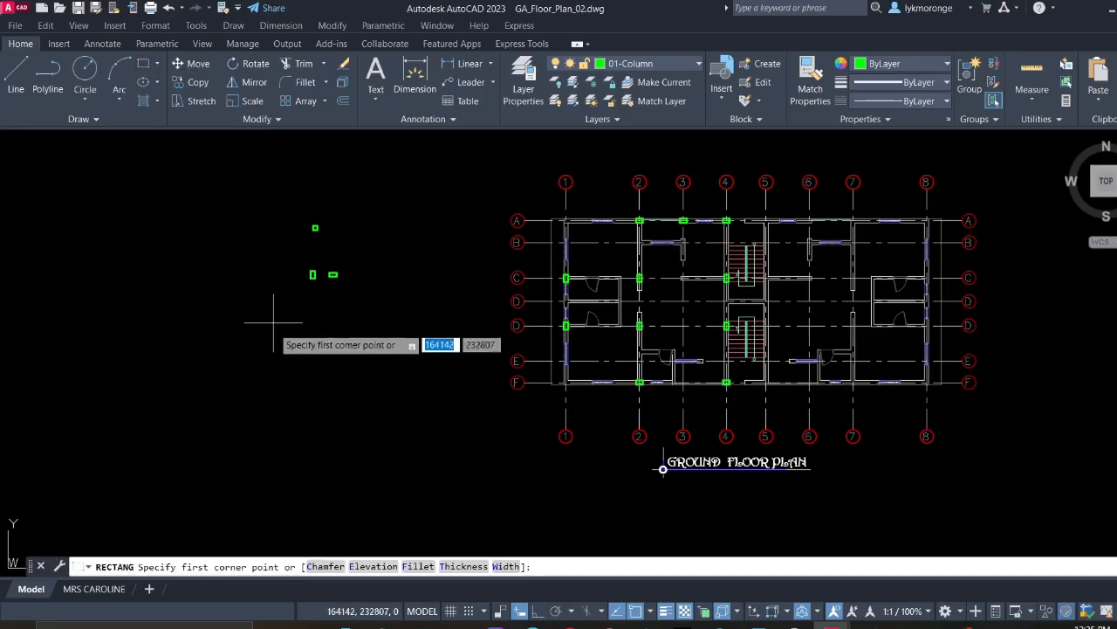
click(271, 326)
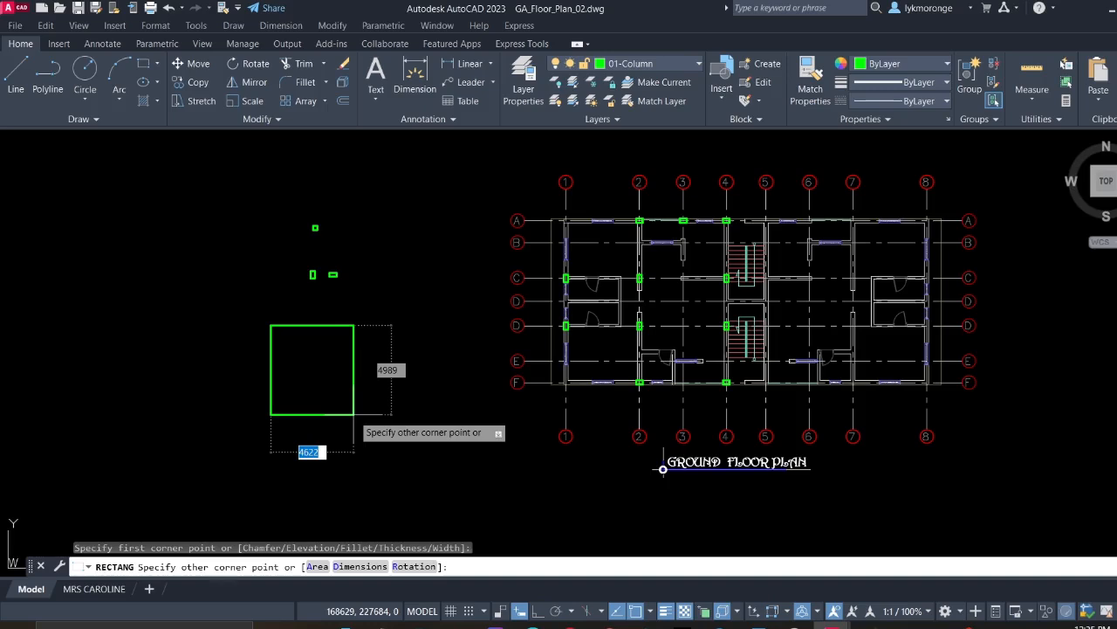
key(Tab)
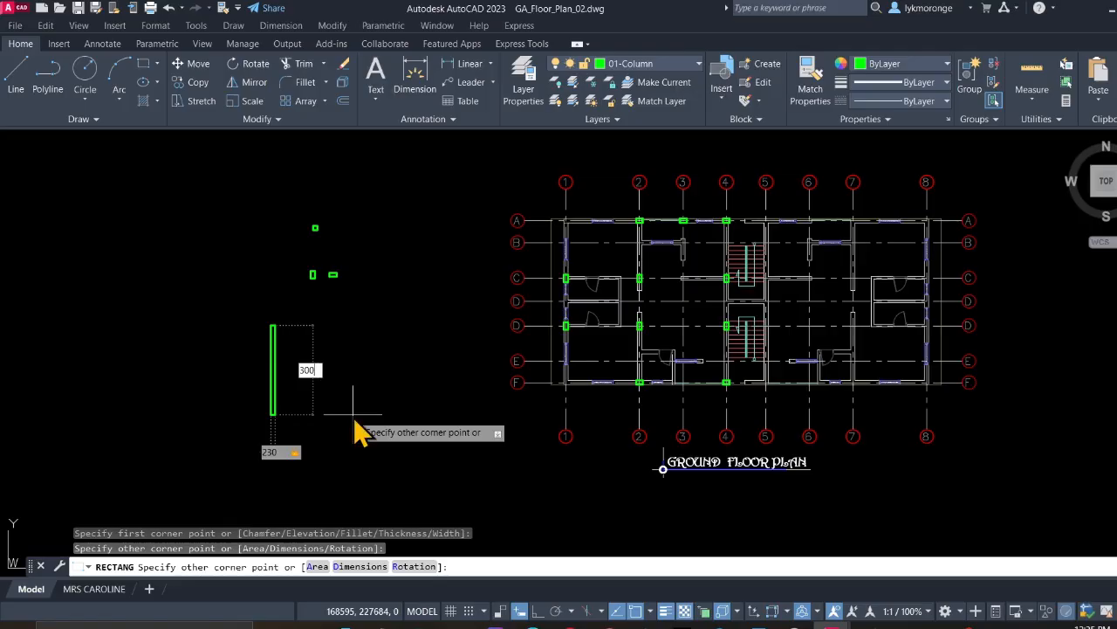
key(Return)
Copy the 230 by 300 column by its centre to the corner at grid lines F and 1
scroll(289, 349, up, 4)
click(254, 323)
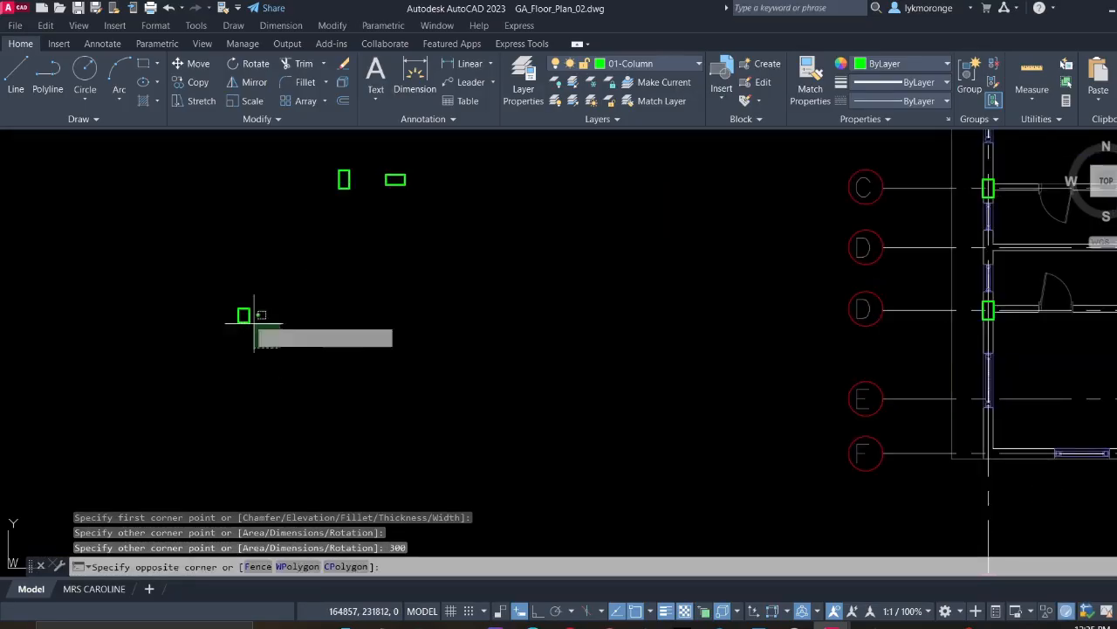
click(187, 267)
right_click(187, 267)
click(236, 384)
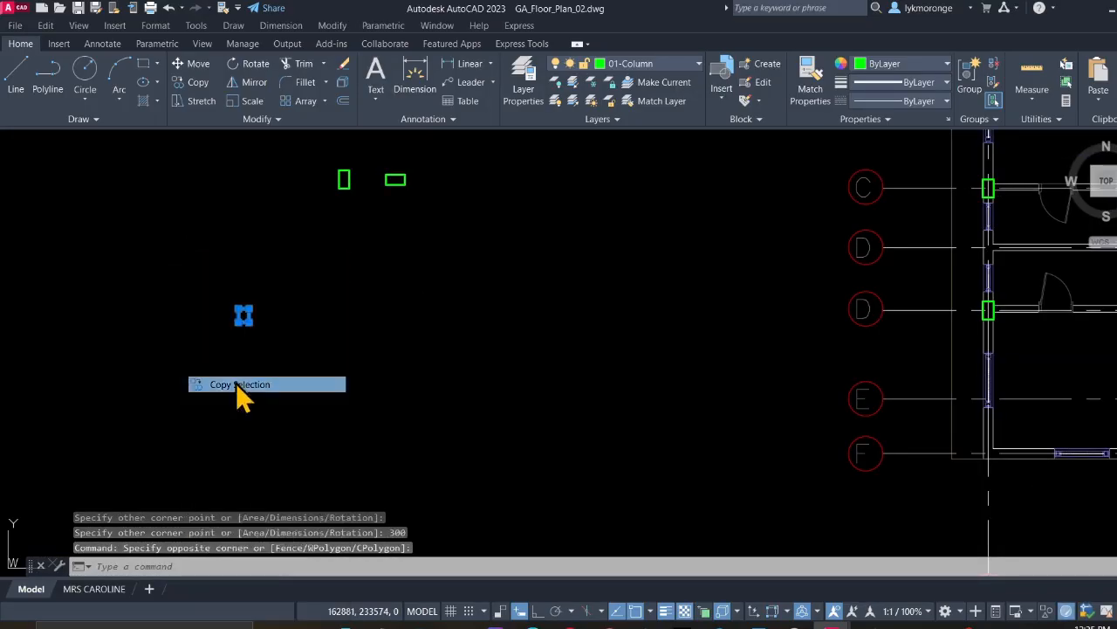
click(244, 315)
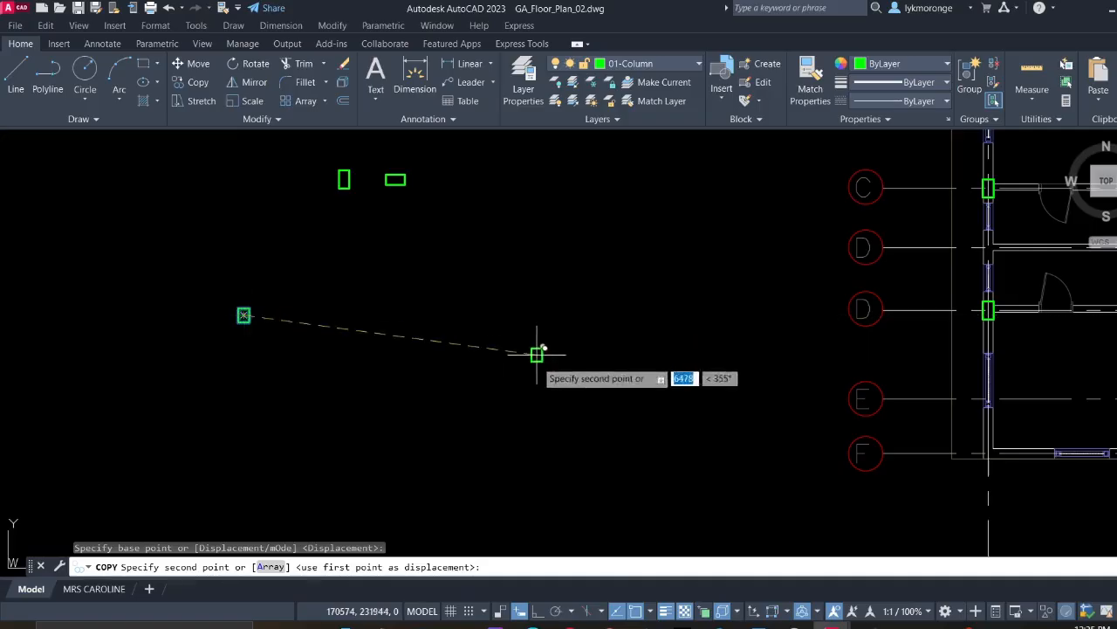
scroll(515, 374, down, 5)
scroll(497, 392, up, 8)
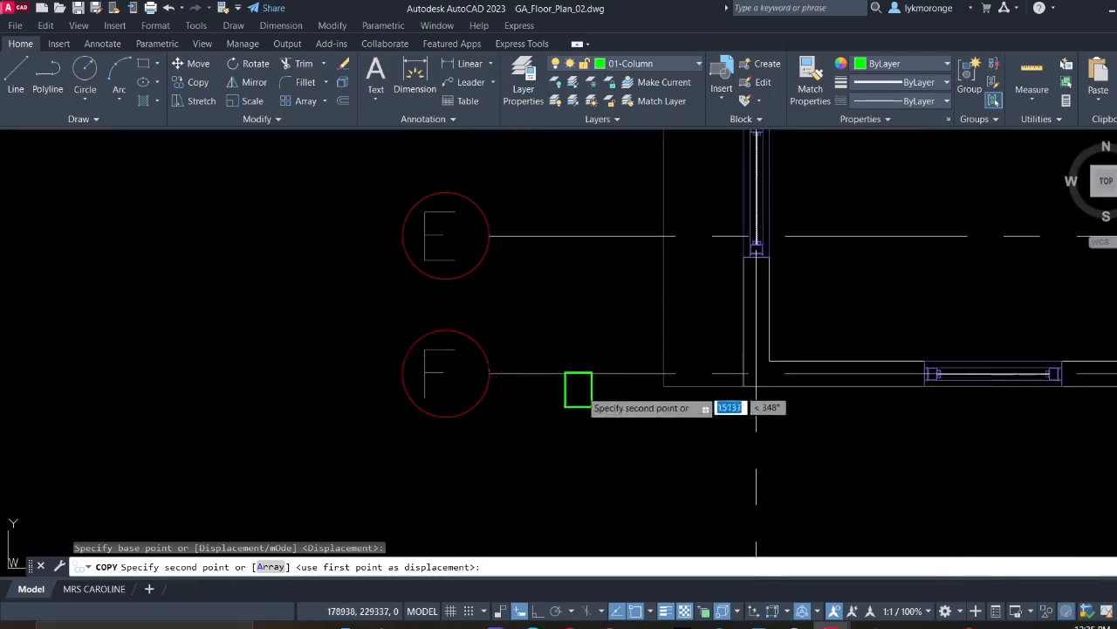
click(756, 373)
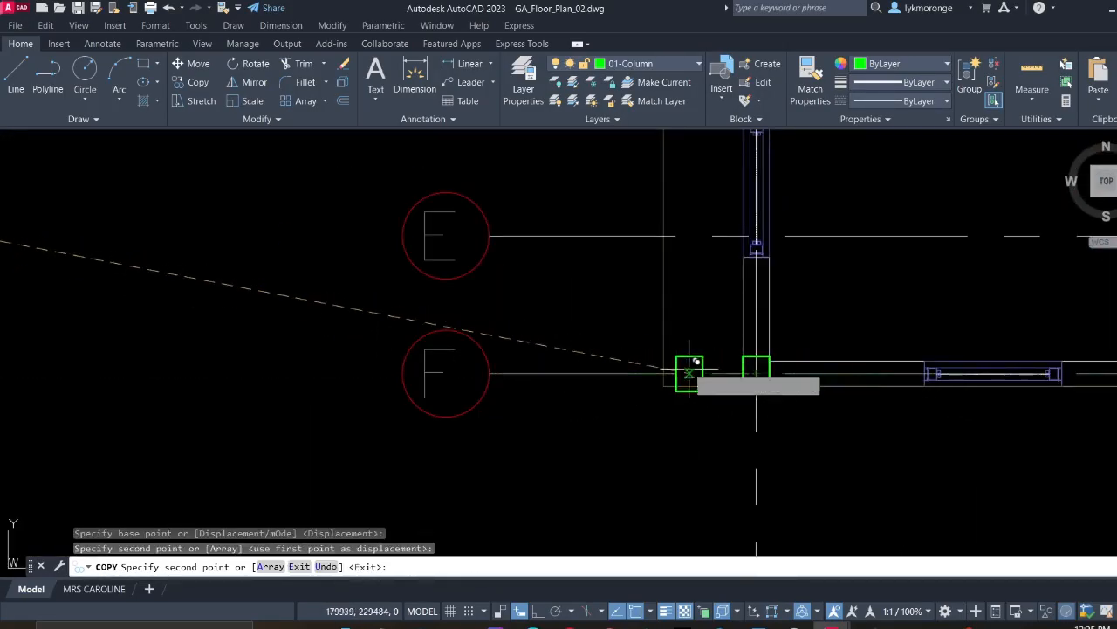
Place another copy of the 230 by 300 column at the corner of grid lines A and 1
scroll(698, 359, down, 1)
middle_drag(713, 322, 623, 548)
middle_drag(681, 304, 684, 555)
middle_drag(690, 282, 659, 414)
scroll(634, 344, up, 3)
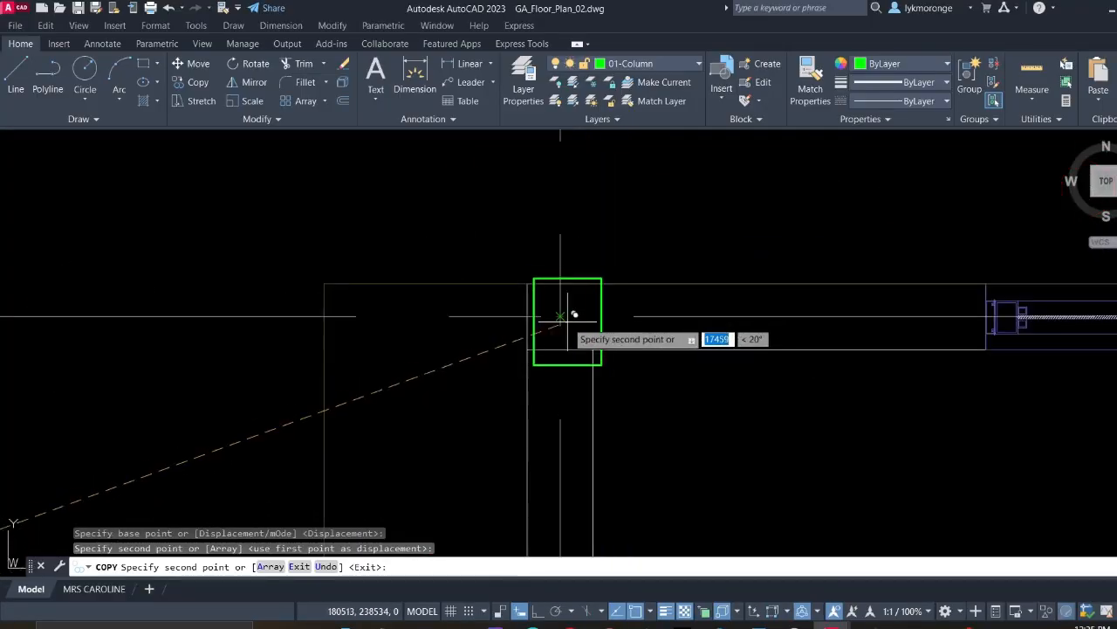
click(562, 314)
scroll(715, 381, down, 1)
scroll(714, 389, down, 4)
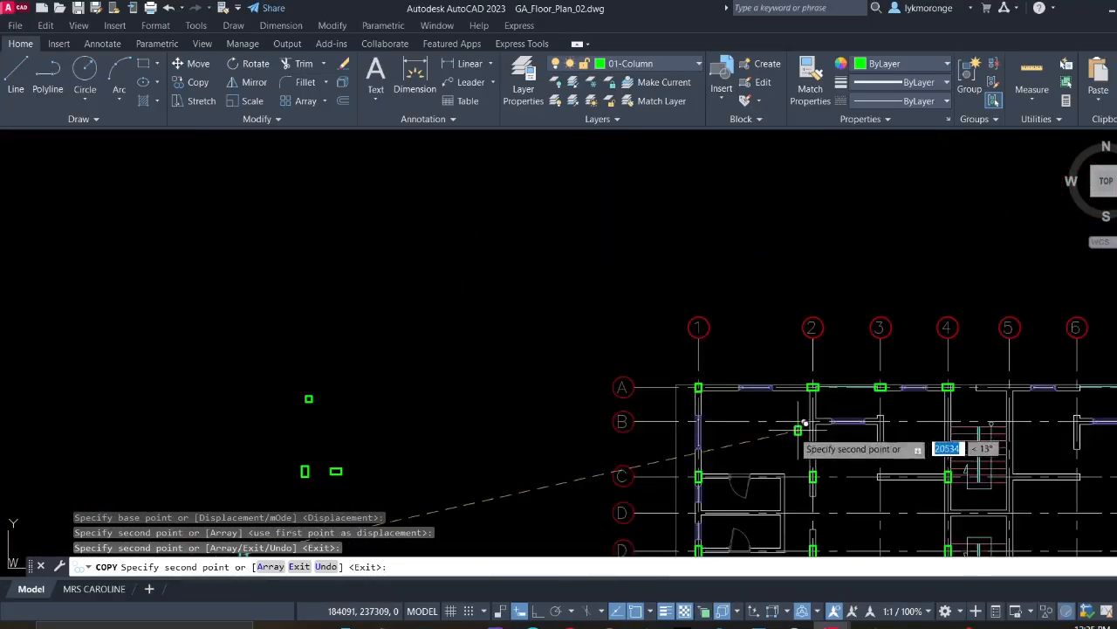
middle_drag(948, 474, 501, 314)
scroll(533, 324, down, 1)
scroll(450, 343, up, 2)
middle_drag(422, 338, 402, 317)
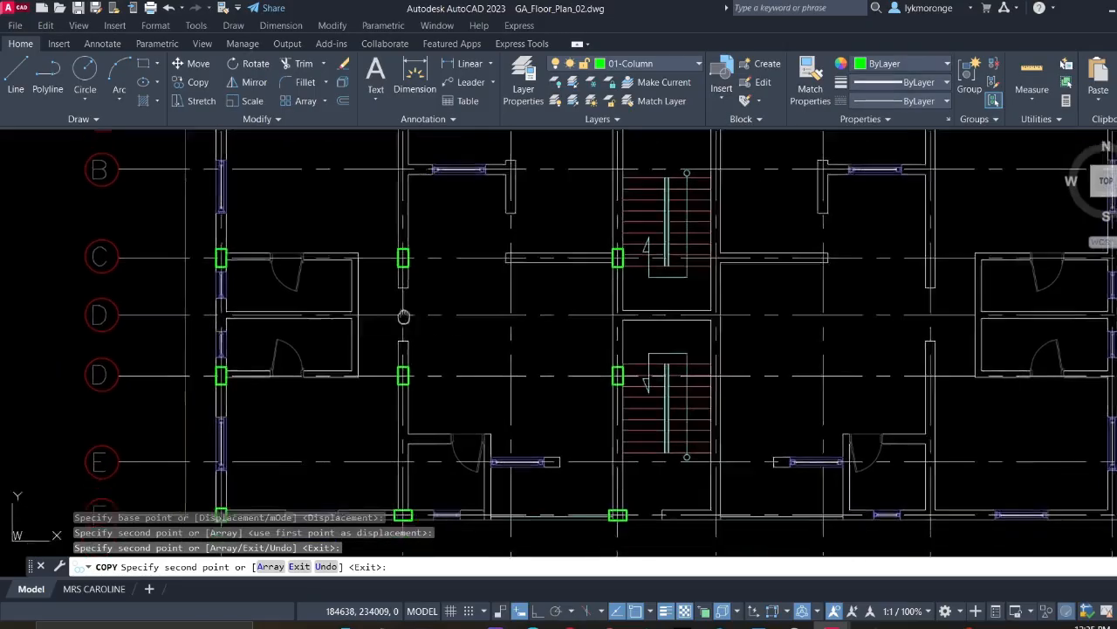
End the column copying and draw a horizontal line between the bases of grid bubbles 5 and 6 above the ground floor plan
scroll(431, 262, down, 4)
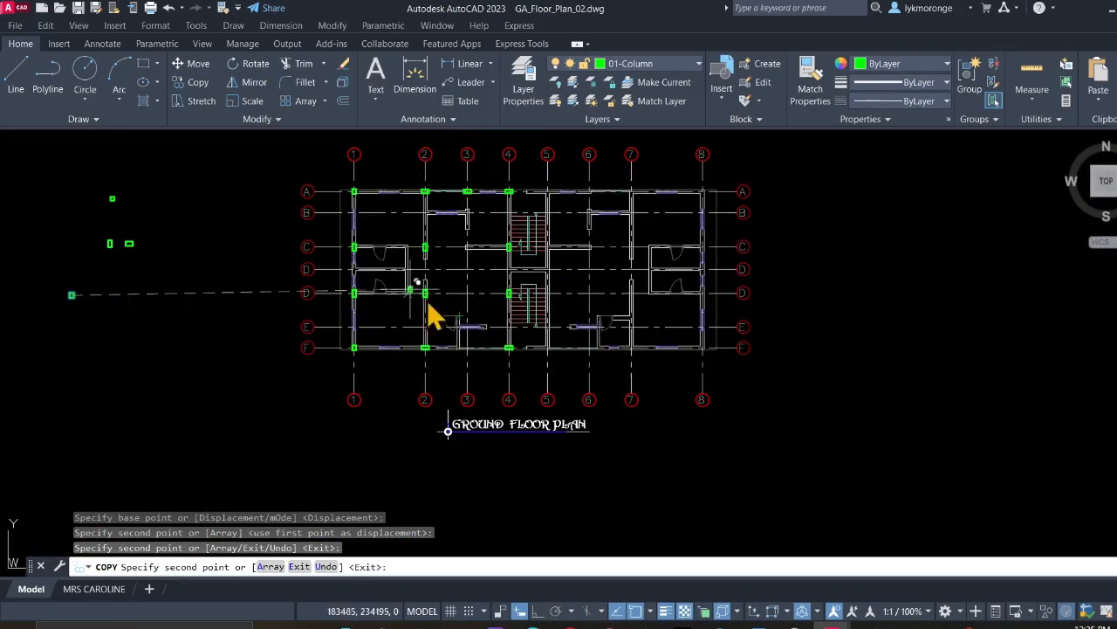
key(Escape)
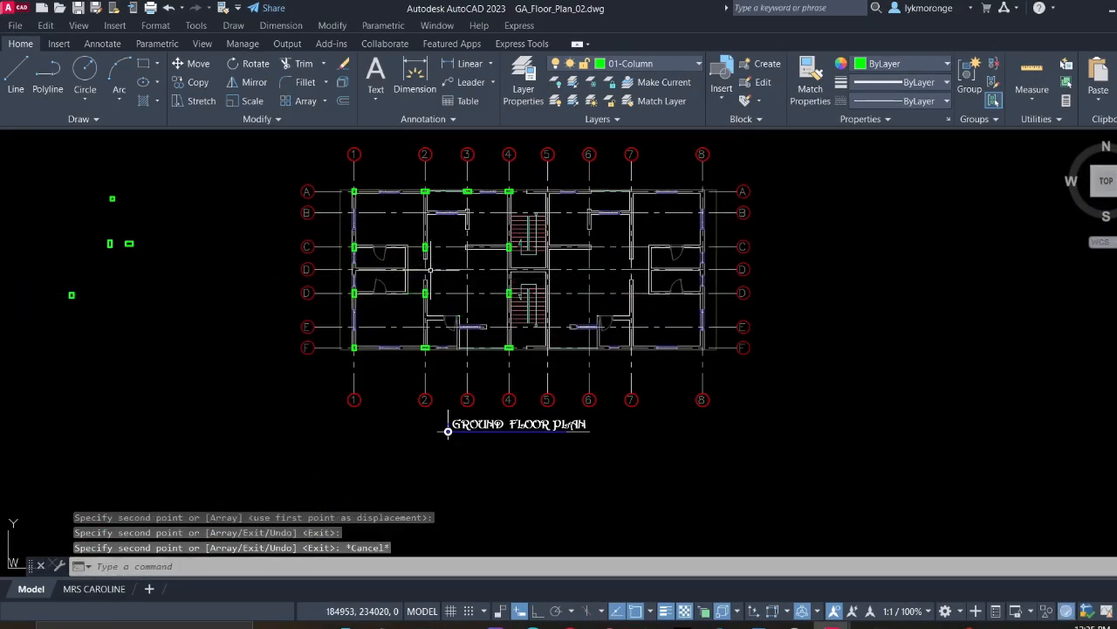
scroll(578, 250, up, 4)
scroll(515, 287, up, 4)
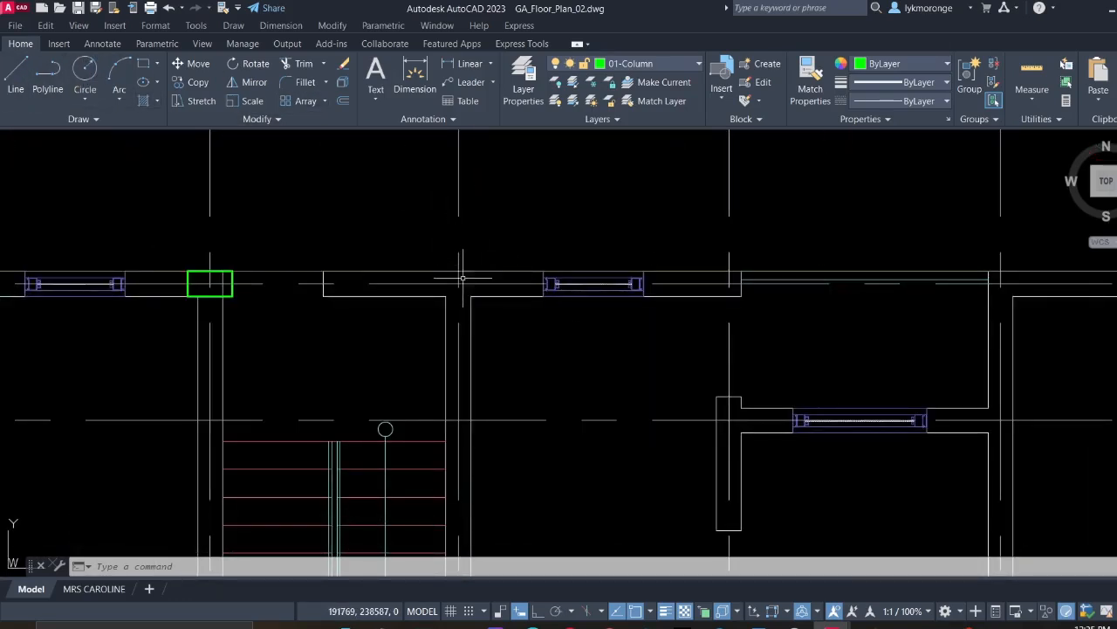
click(20, 73)
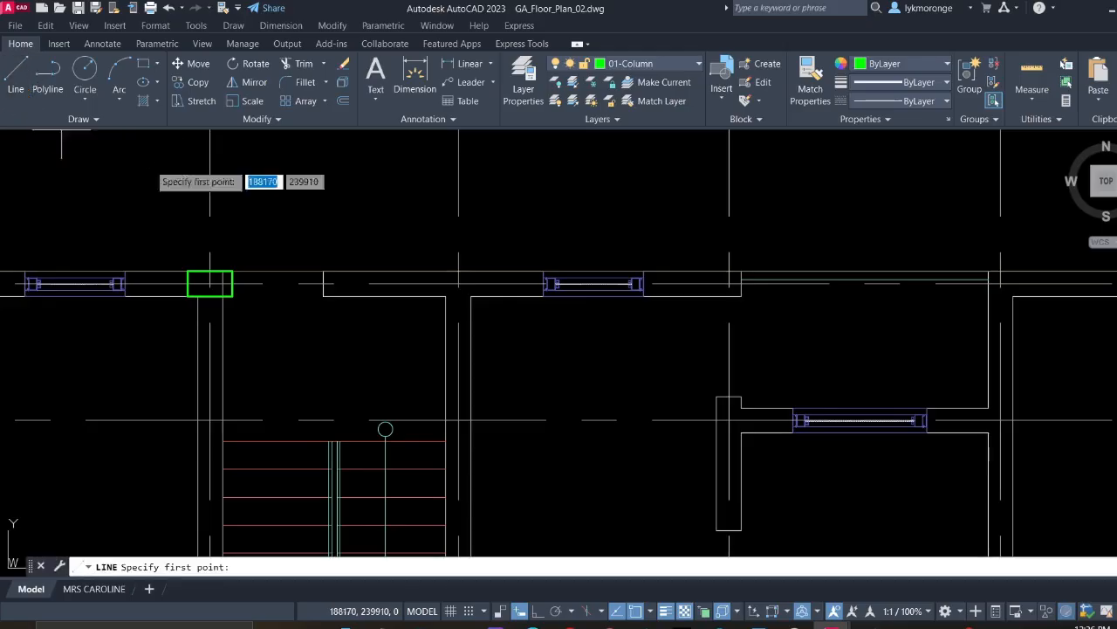
mouse_move(458, 131)
middle_down()
mouse_move(478, 263)
mouse_move(496, 285)
middle_up()
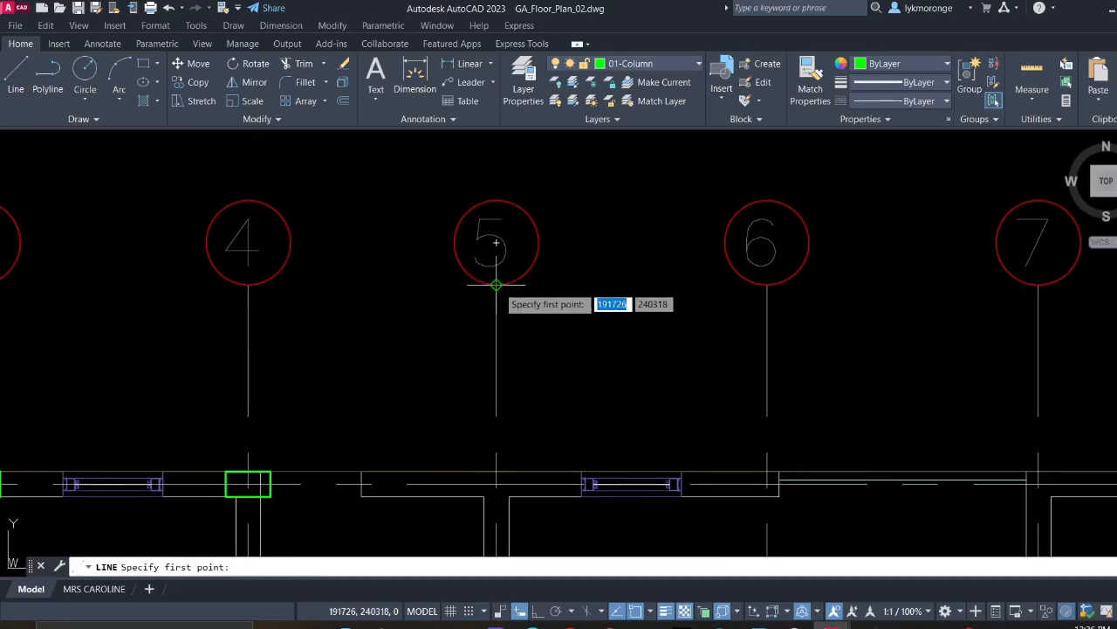
click(496, 285)
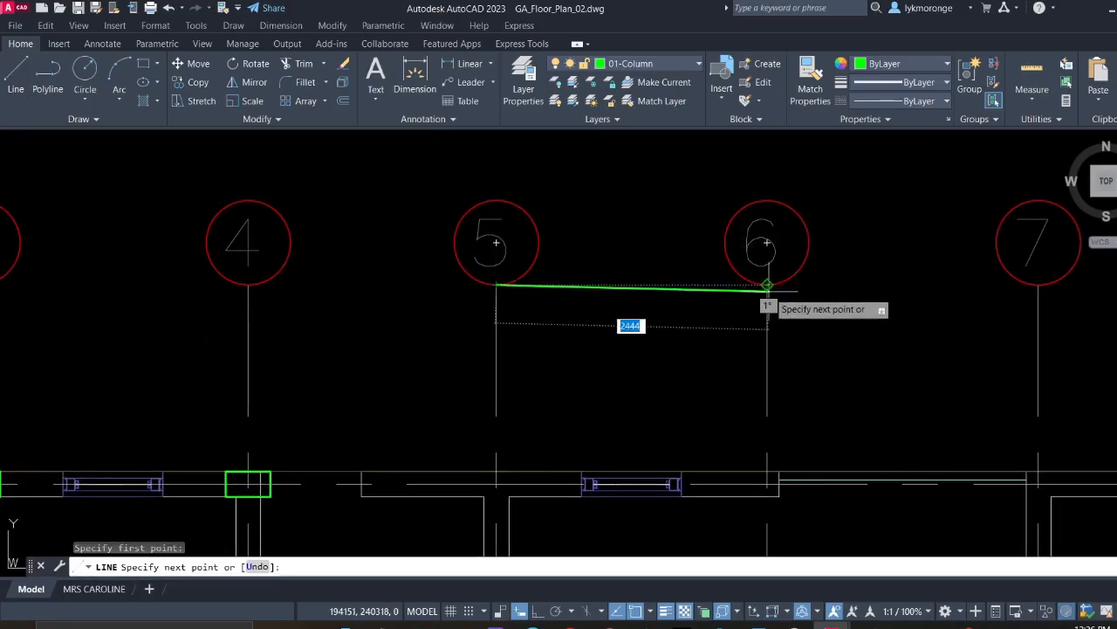
click(768, 284)
key(Escape)
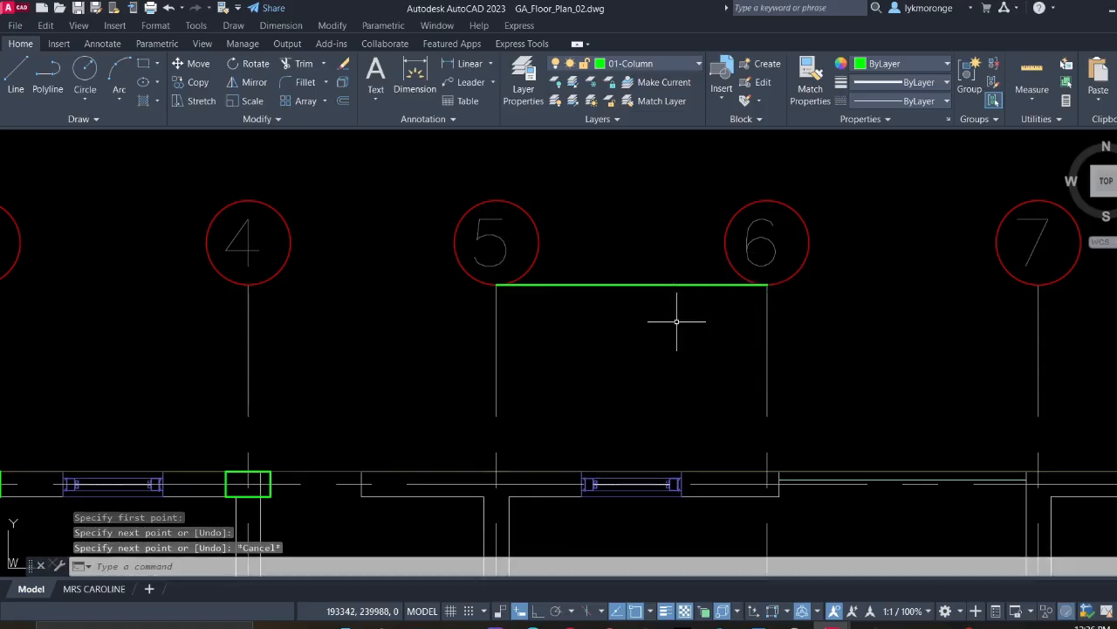
Select all columns similar to the one at grid lines A and 2, leaving out the sample columns beside the plan
scroll(672, 320, down, 6)
middle_drag(504, 311, 429, 213)
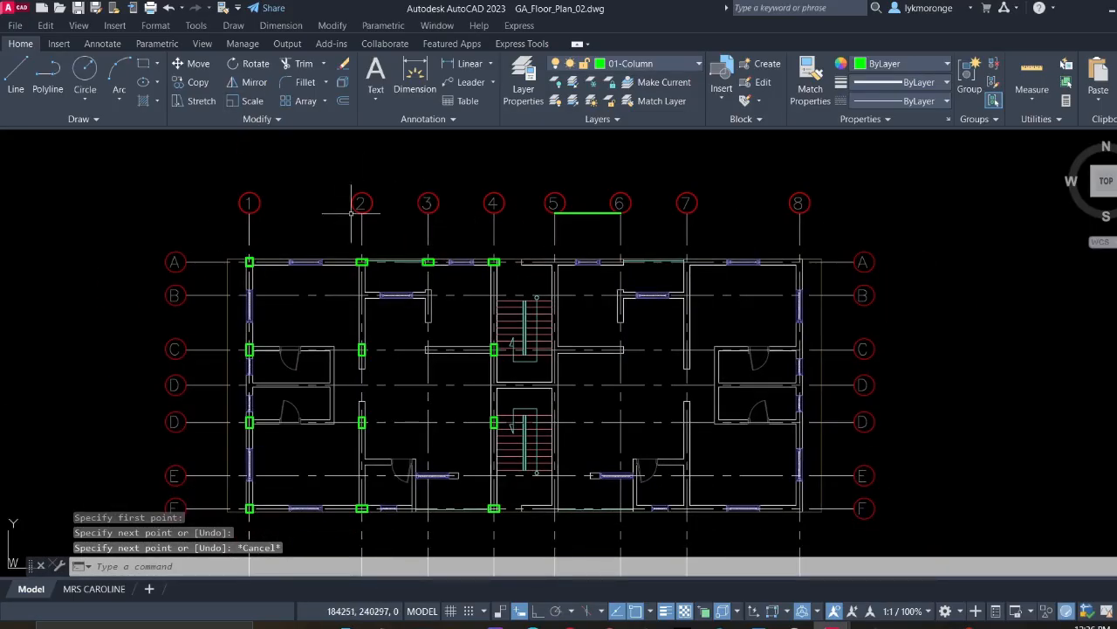
scroll(372, 260, up, 4)
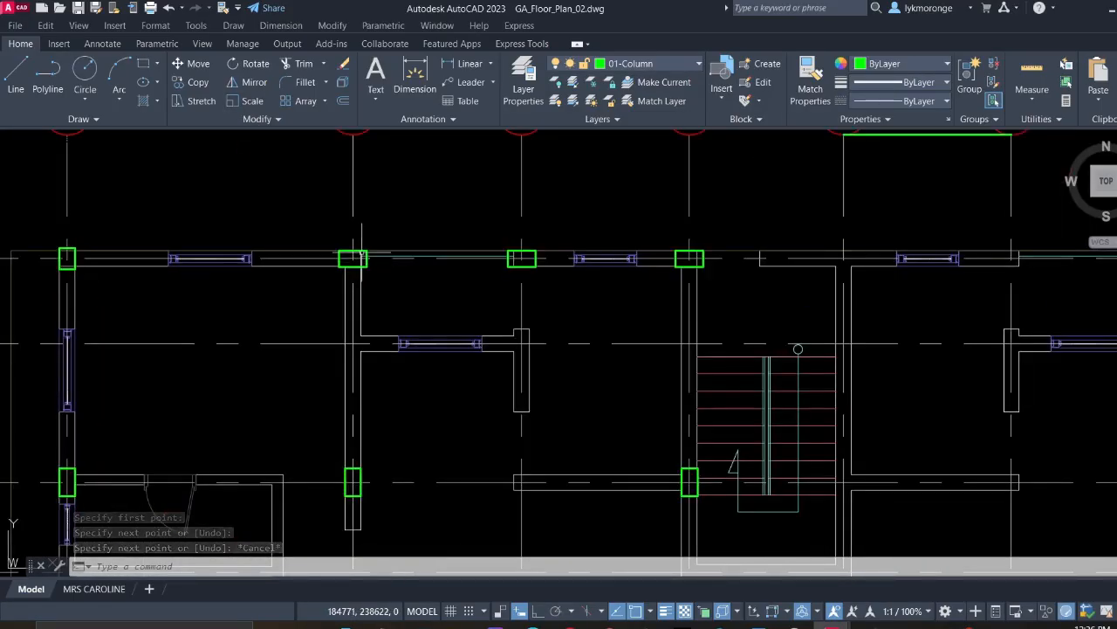
click(360, 253)
right_click(290, 205)
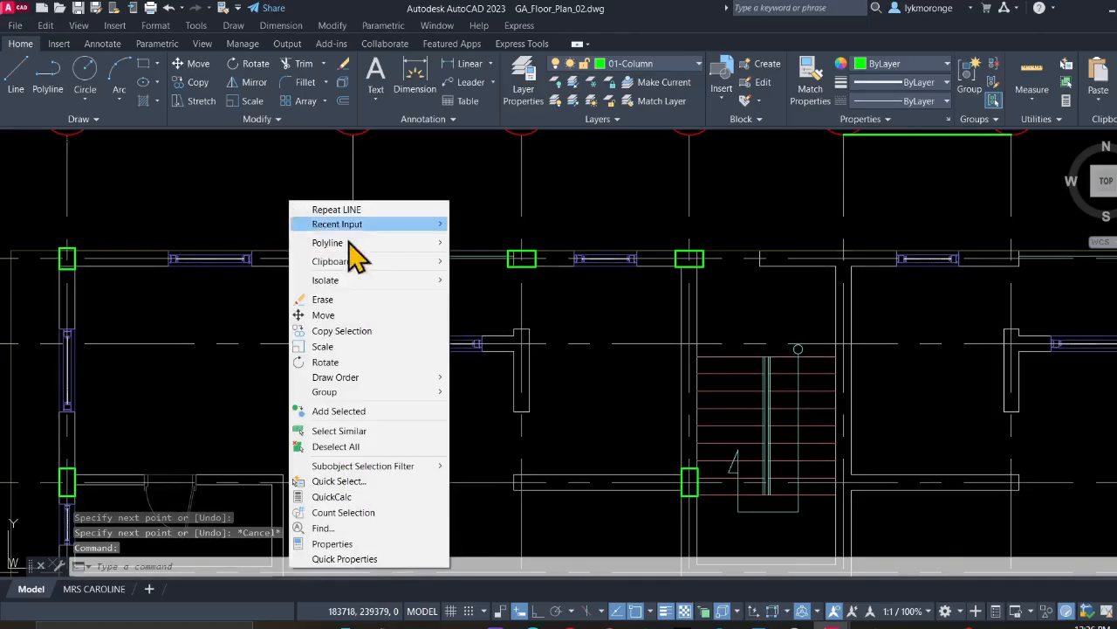
click(350, 433)
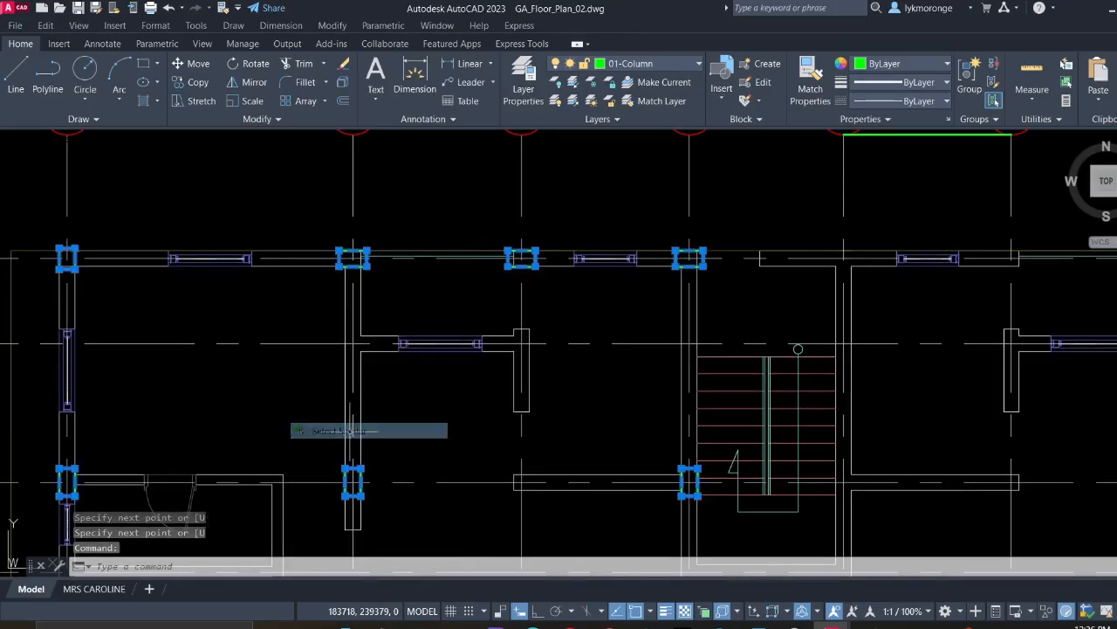
scroll(190, 411, down, 5)
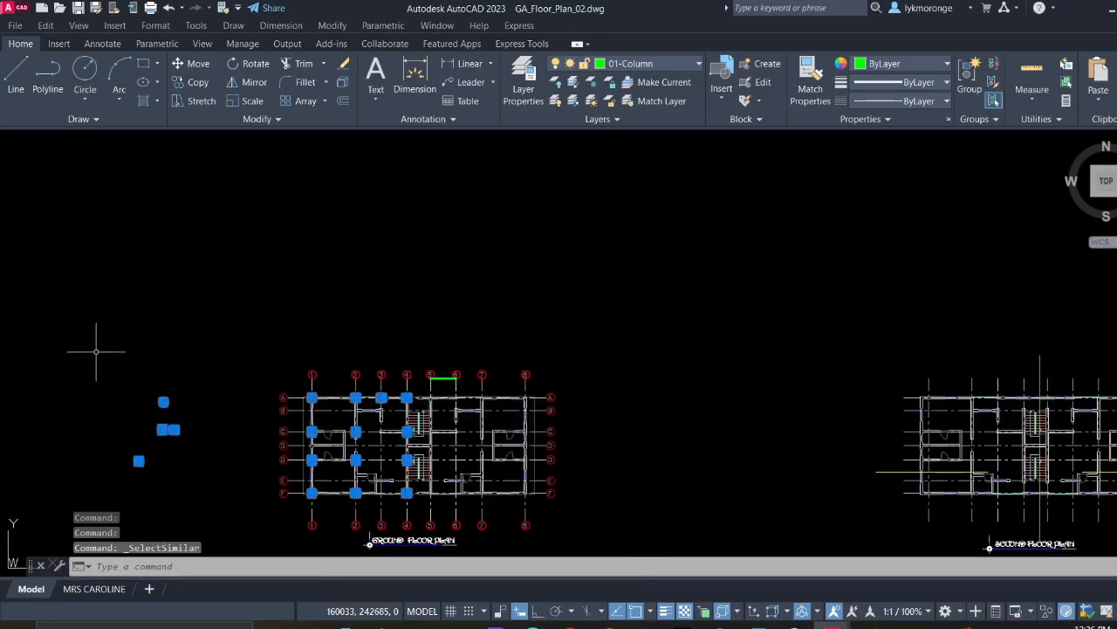
shift+click(234, 498)
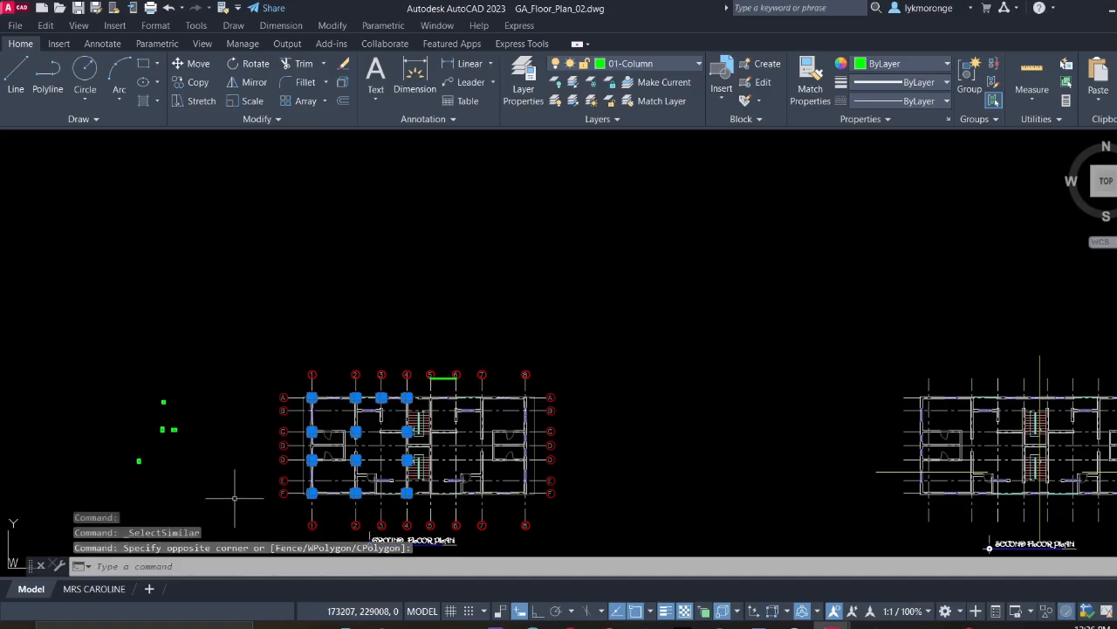
middle_drag(305, 446, 374, 329)
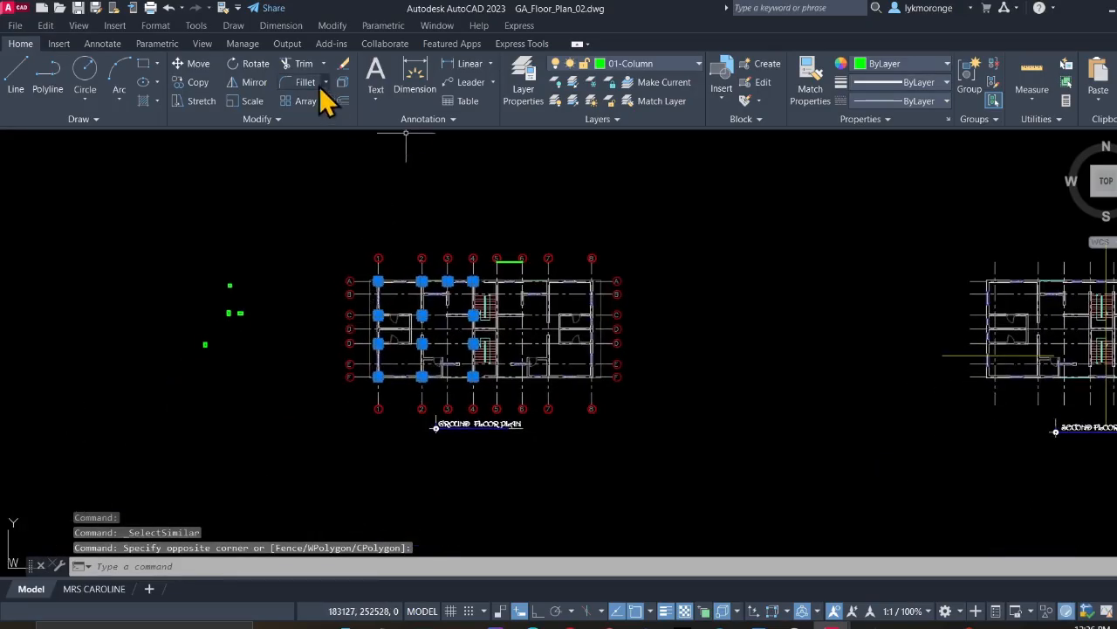
Try to mirror the selected columns about a vertical axis through the midpoint of the line between grids 5 and 6, with Ortho on
click(244, 84)
scroll(493, 244, up, 5)
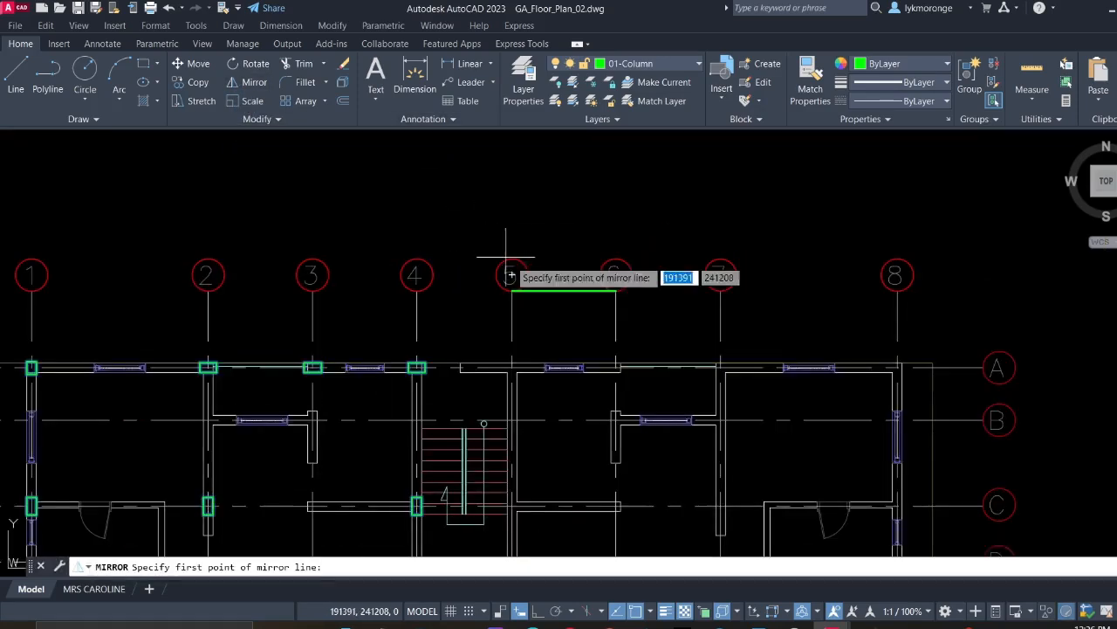
click(564, 289)
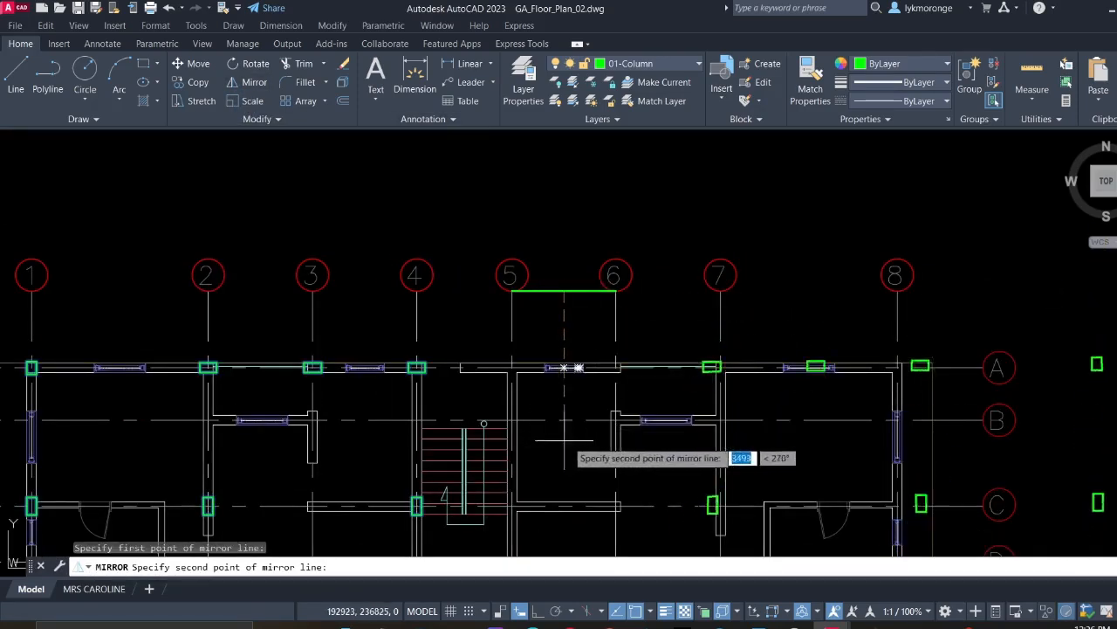
click(538, 610)
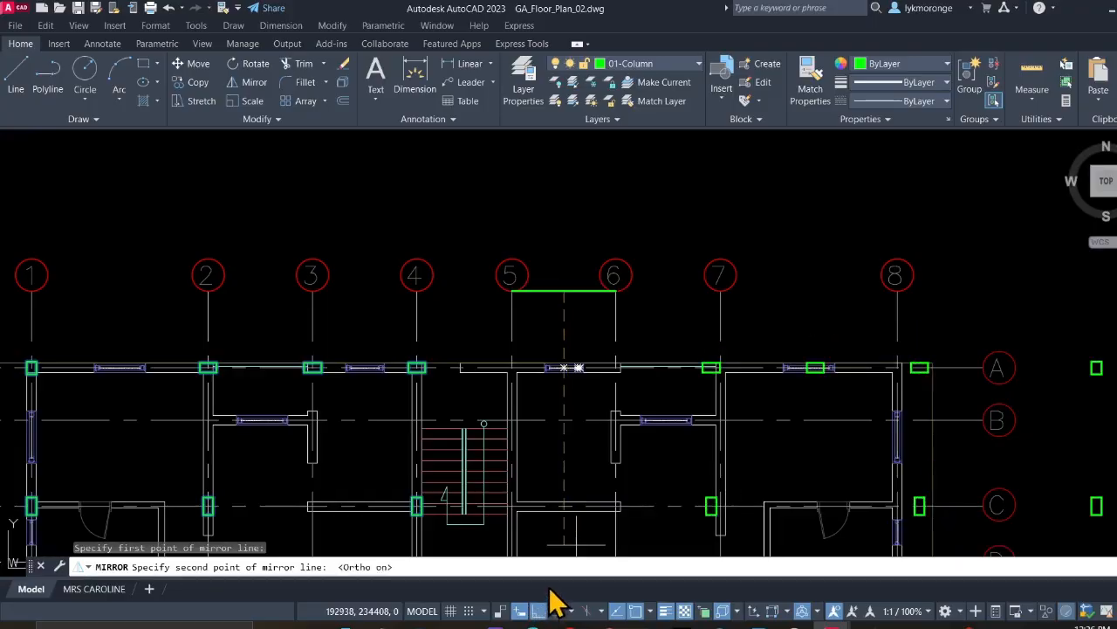
click(564, 546)
scroll(466, 493, down, 5)
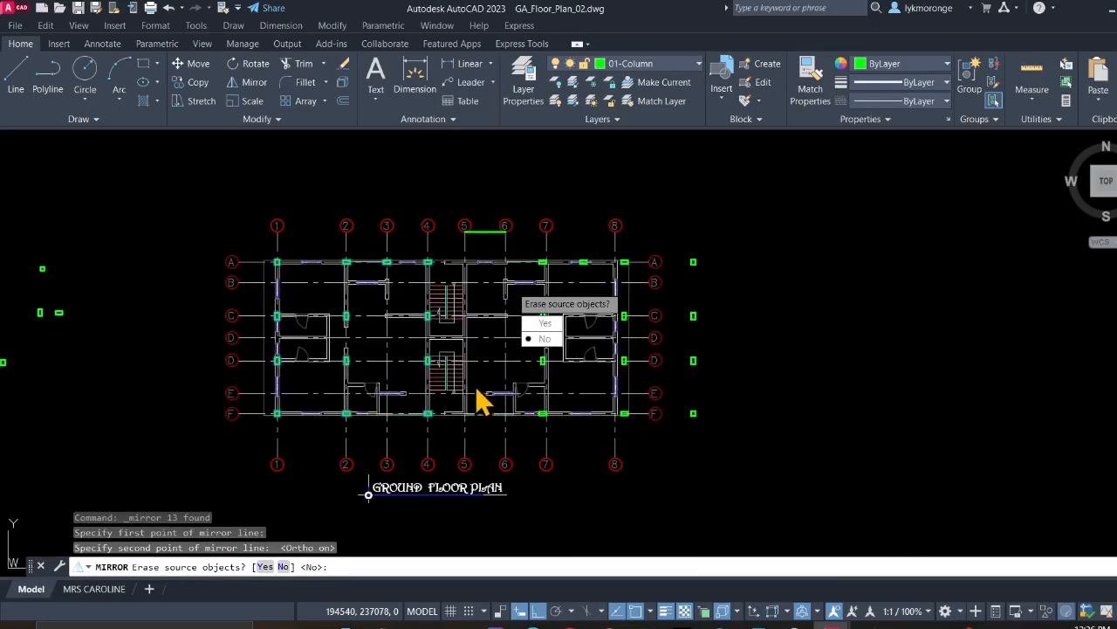
scroll(470, 232, up, 4)
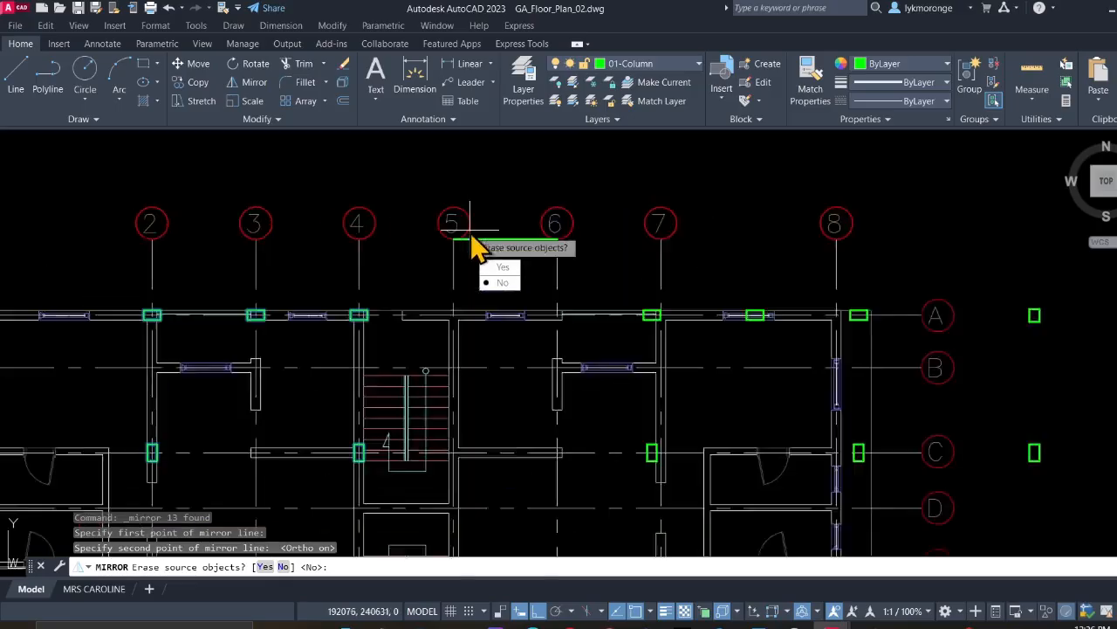
key(Escape)
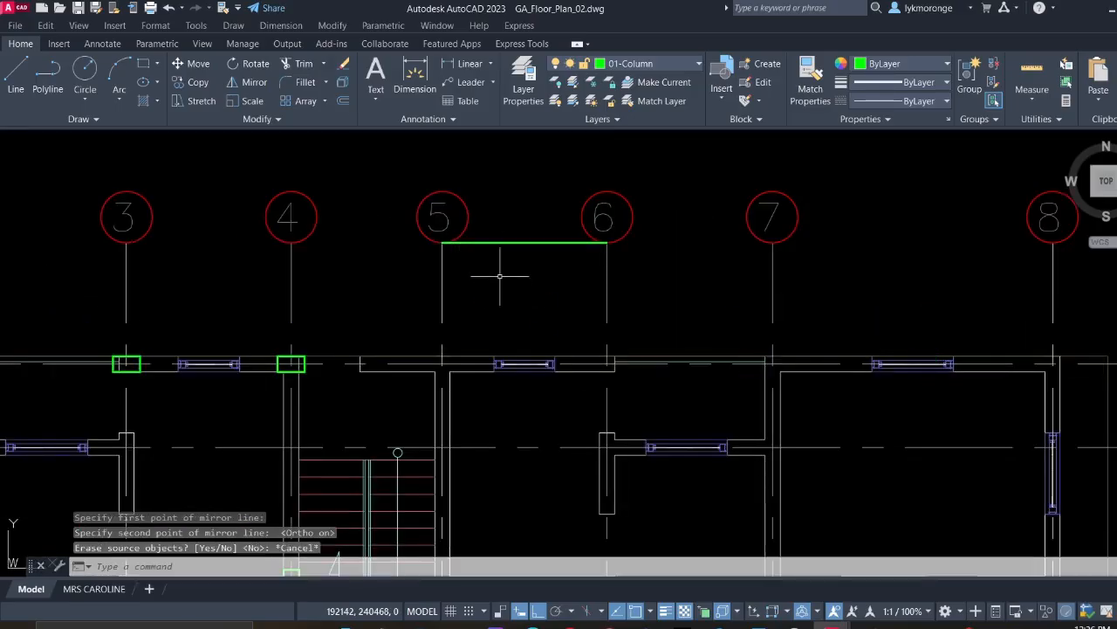
Erase the helper line between grid bubbles 5 and 6
click(507, 247)
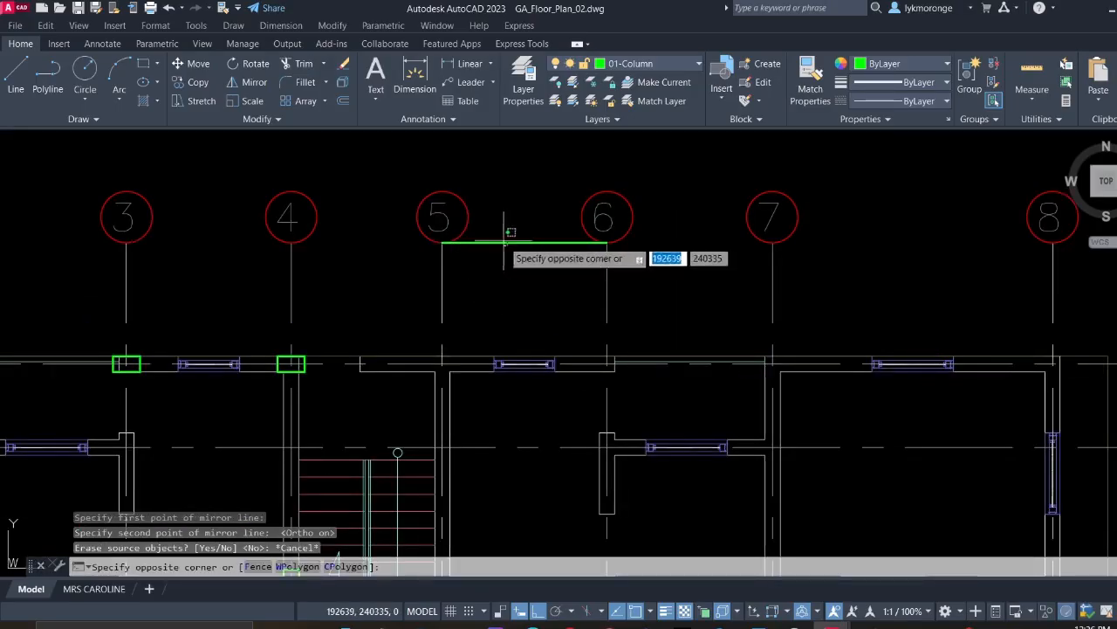
click(500, 233)
key(Delete)
Draw a horizontal helper line between the bases of grid bubbles 4 and 5 above the plan
middle_drag(371, 273, 474, 305)
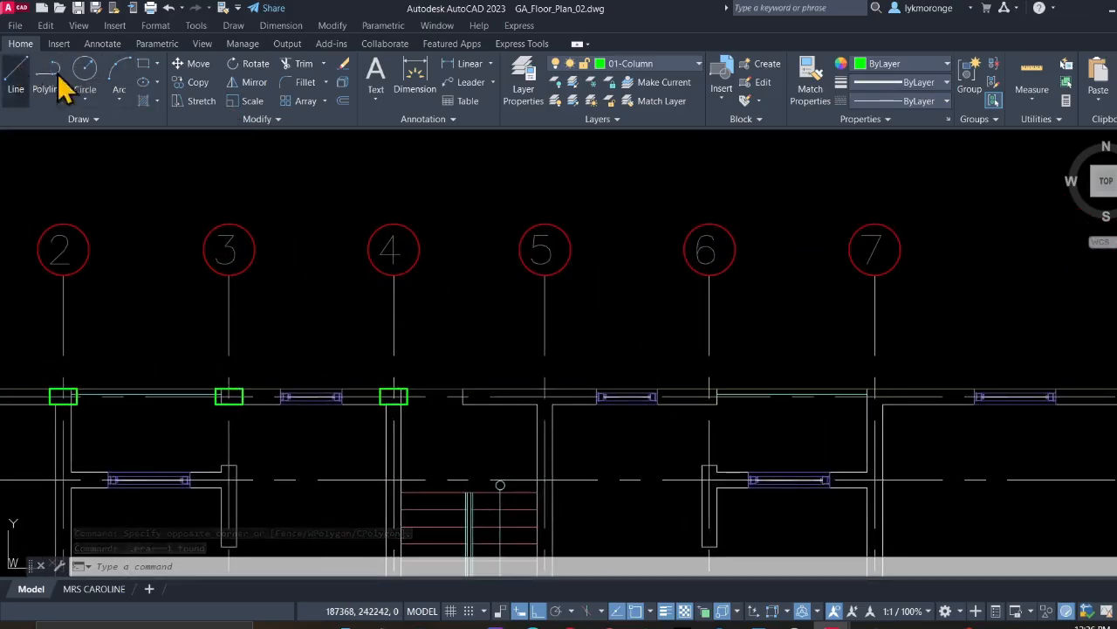
click(16, 77)
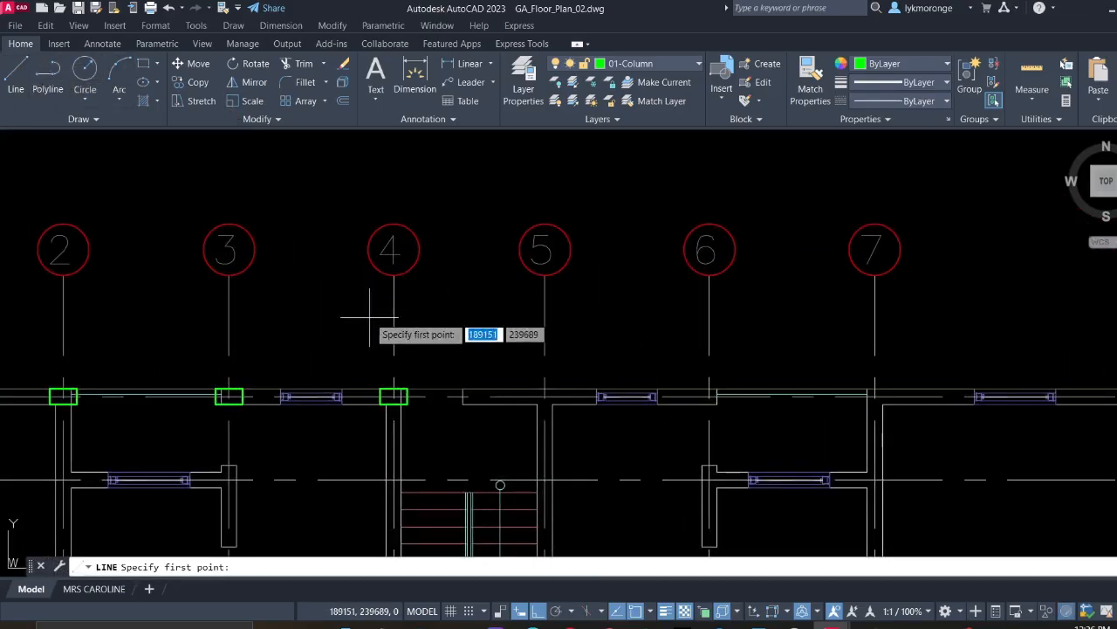
click(393, 275)
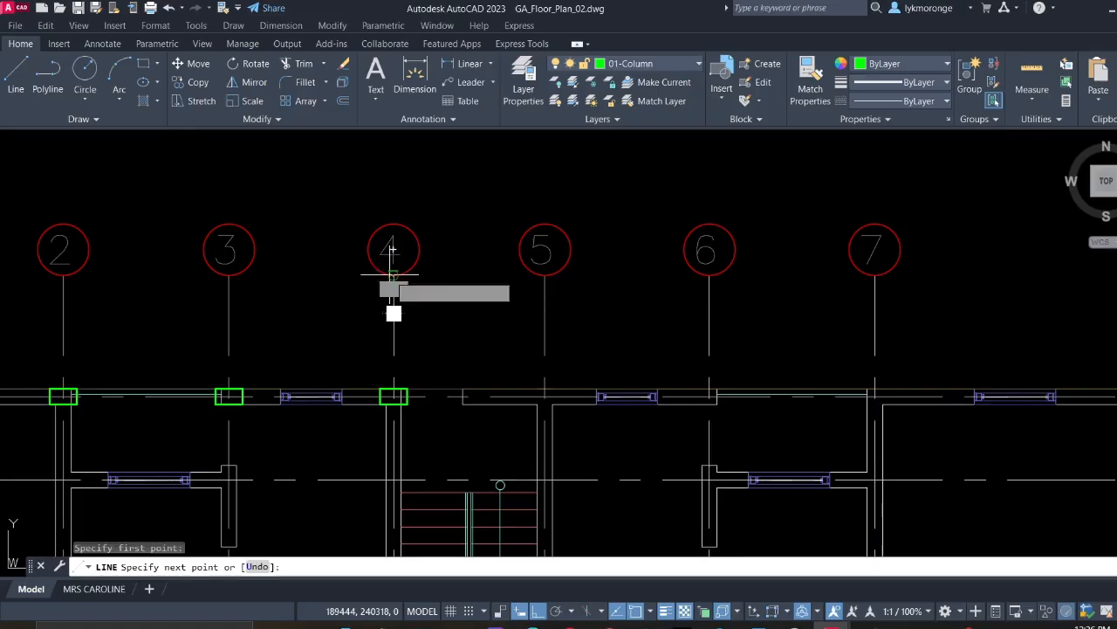
click(545, 275)
key(Escape)
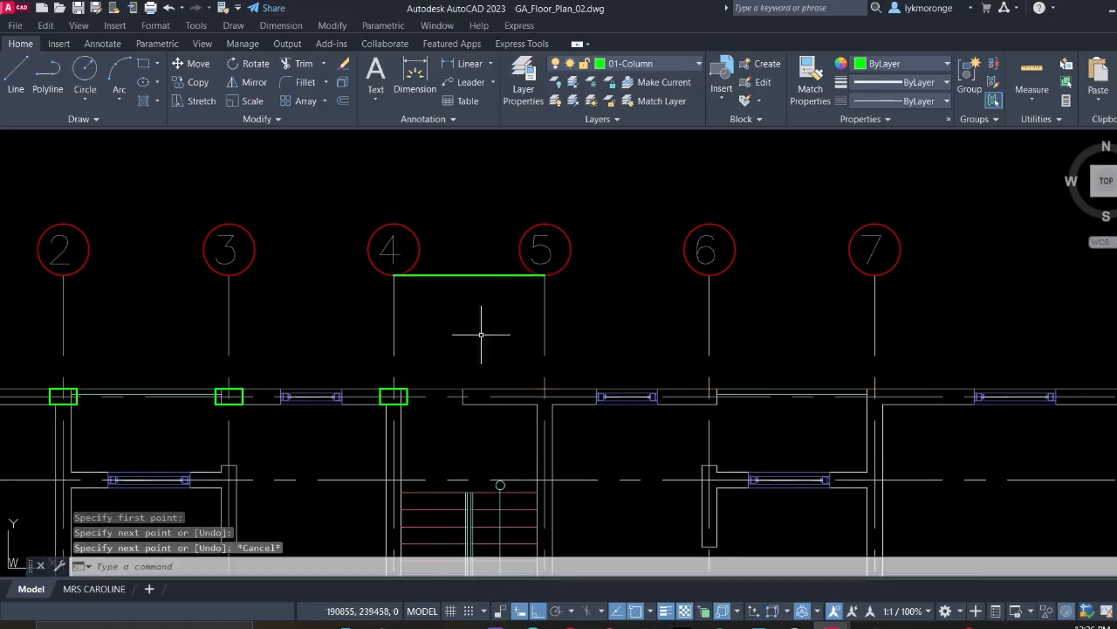
Select the three columns on grid line A at grid lines 1, 2 and 3
scroll(454, 356, down, 4)
middle_drag(413, 365, 456, 250)
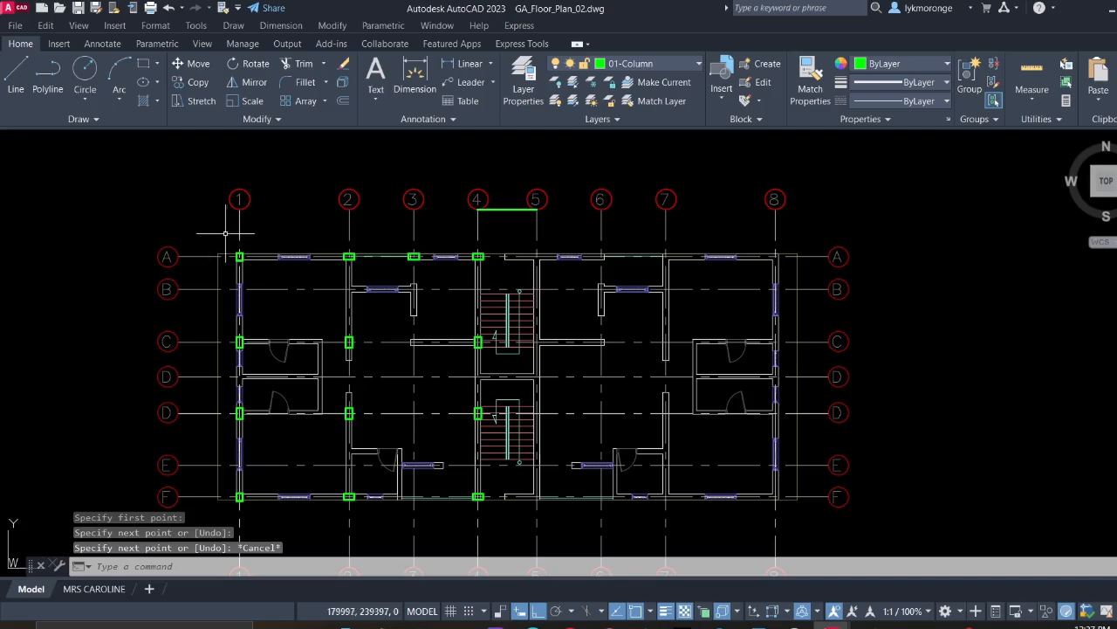
scroll(232, 235, up, 2)
scroll(232, 236, up, 6)
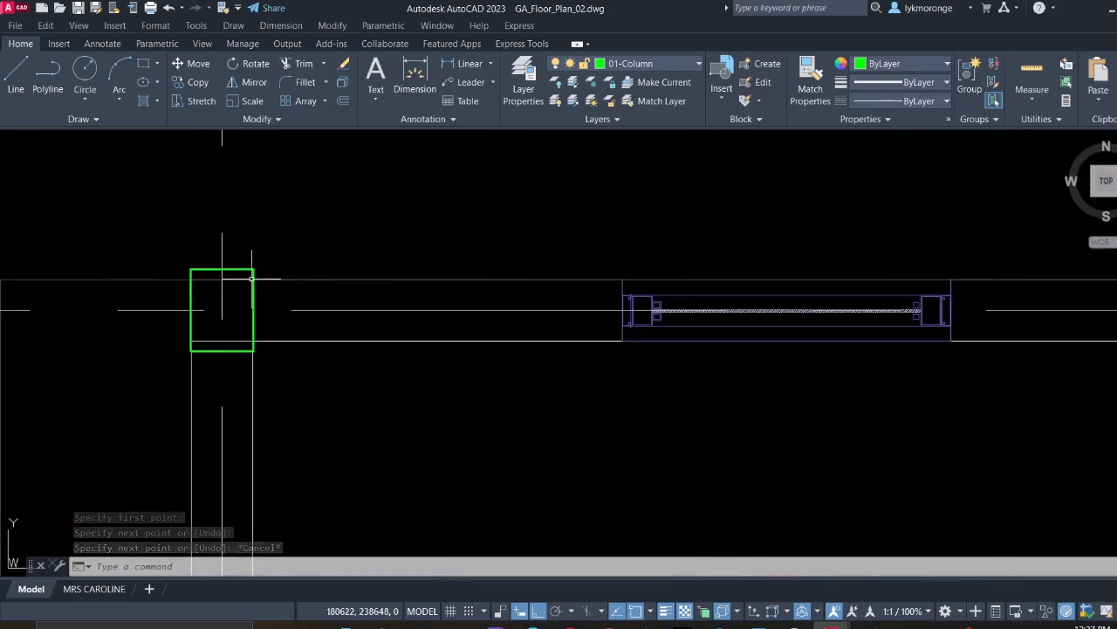
click(254, 272)
scroll(625, 305, down, 3)
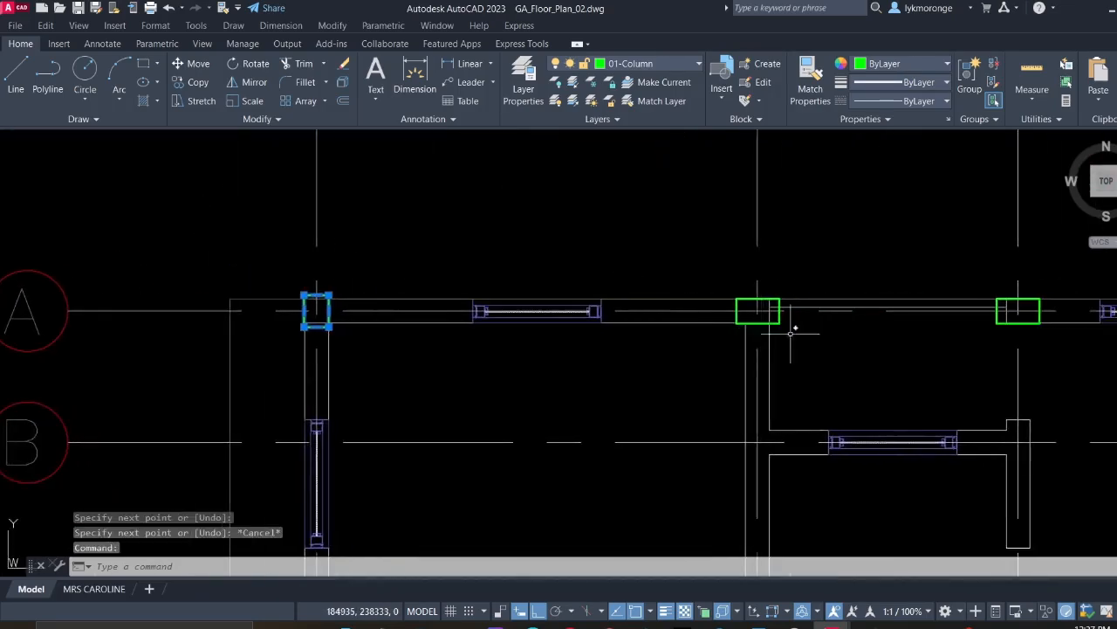
scroll(790, 325, up, 4)
click(779, 331)
click(744, 284)
scroll(840, 372, down, 2)
middle_drag(841, 372, 446, 328)
scroll(791, 323, up, 2)
click(389, 261)
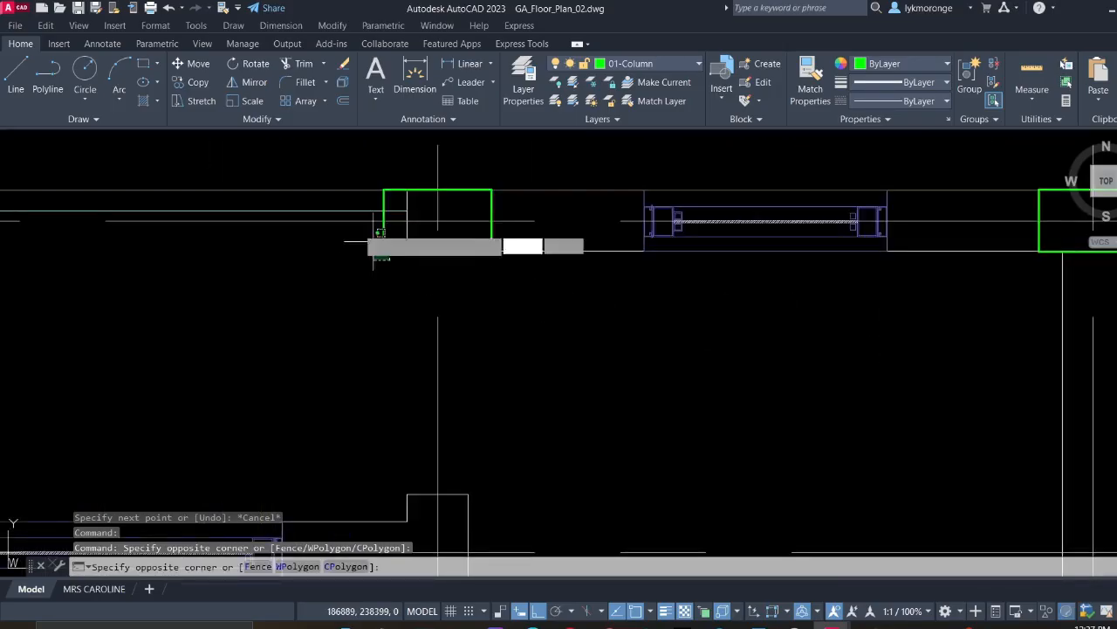
click(354, 219)
scroll(346, 310, down, 3)
middle_drag(346, 311, 563, 144)
scroll(460, 254, down, 4)
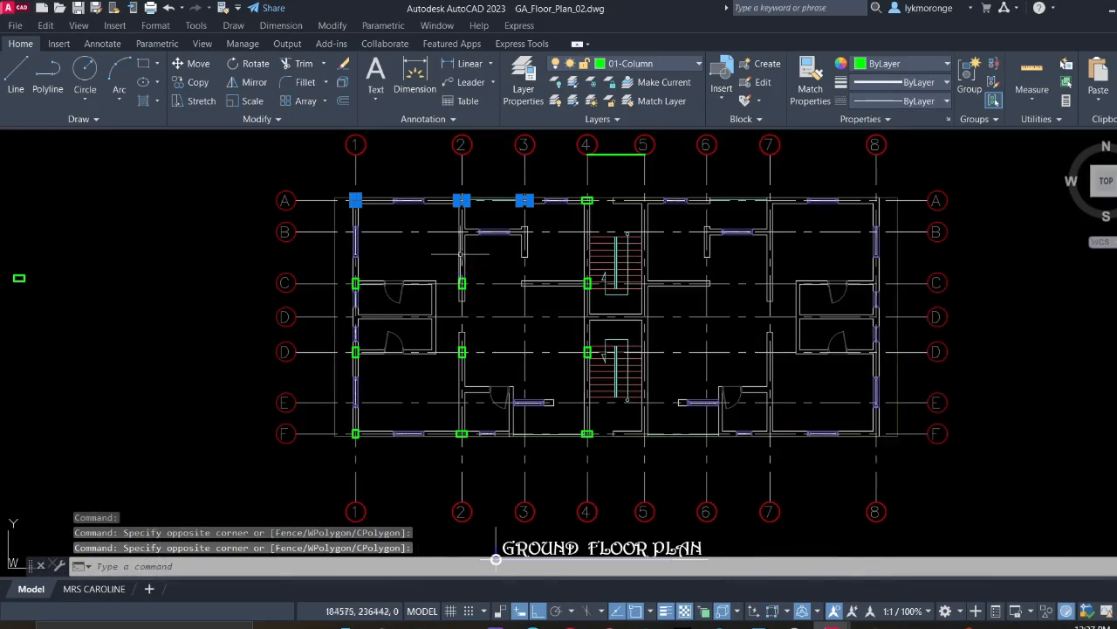
Extend the selection to all similar columns and deselect the sample columns beside the ground floor plan
right_click(436, 220)
click(499, 413)
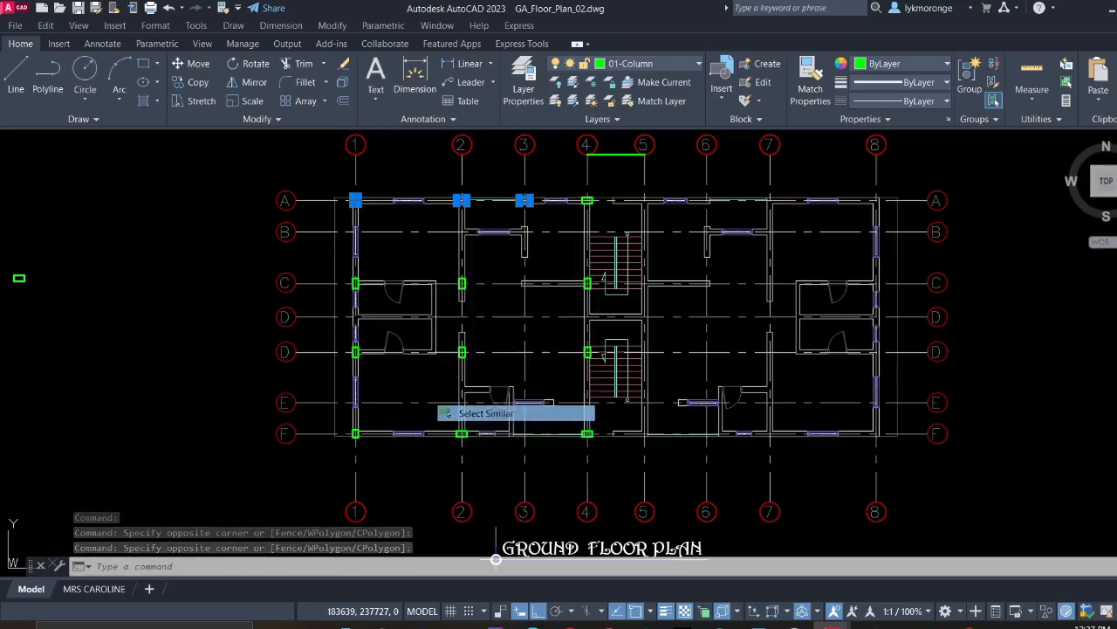
scroll(481, 393, down, 4)
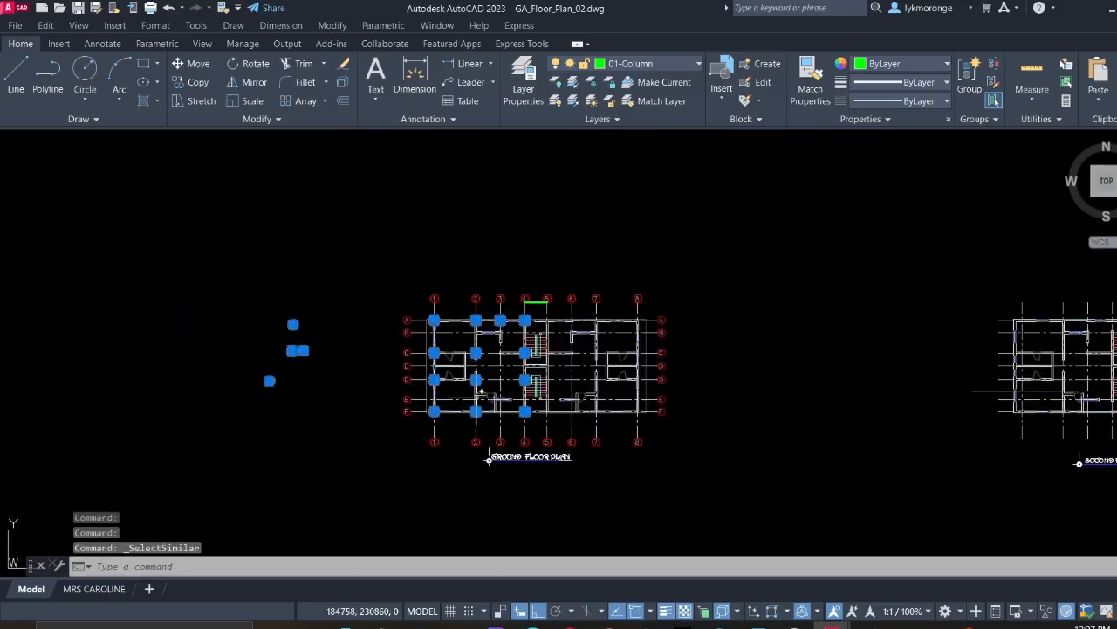
shift+click(209, 275)
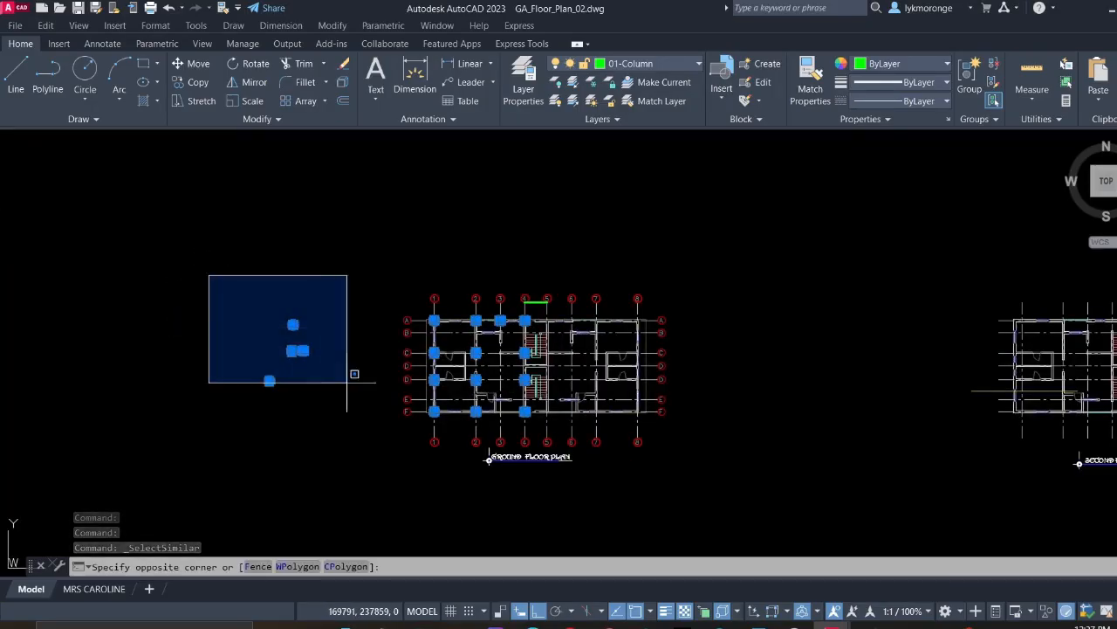
shift+click(359, 422)
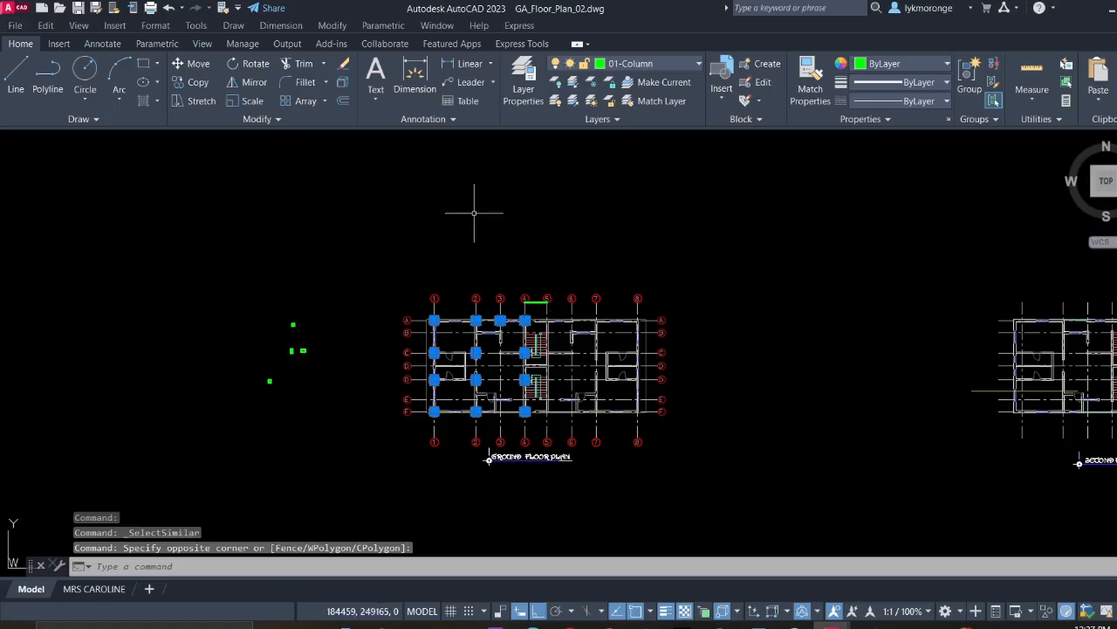
Mirror the selected columns about the vertical line through the midpoint of the helper line between grid bubbles 4 and 5, keeping the source columns
click(252, 84)
scroll(519, 322, up, 2)
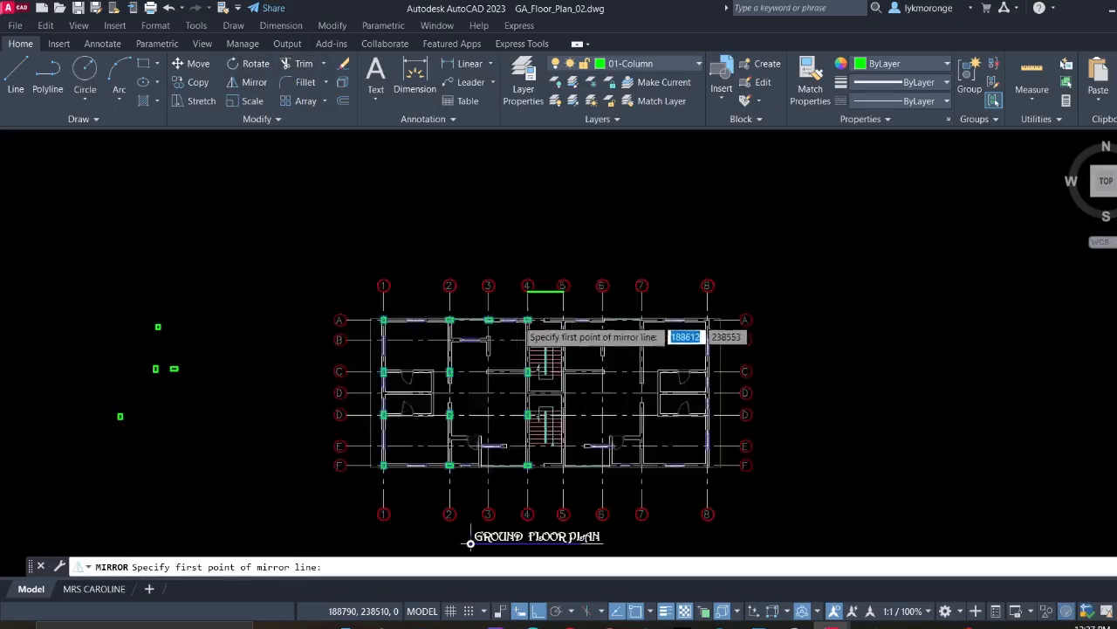
scroll(527, 311, up, 4)
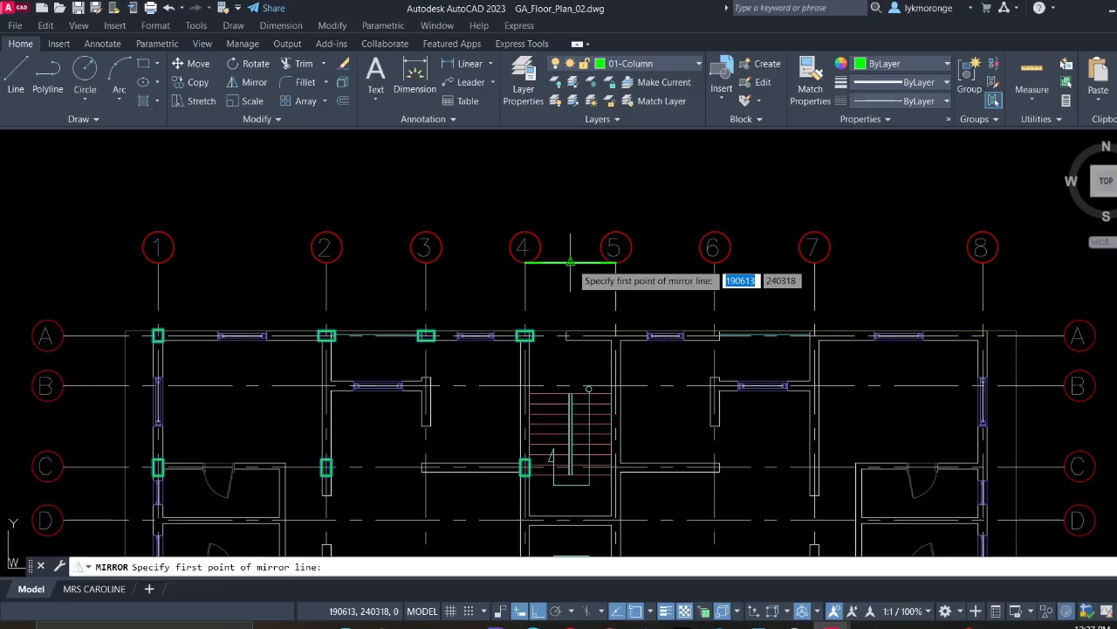
click(570, 262)
middle_drag(571, 465, 581, 253)
click(587, 345)
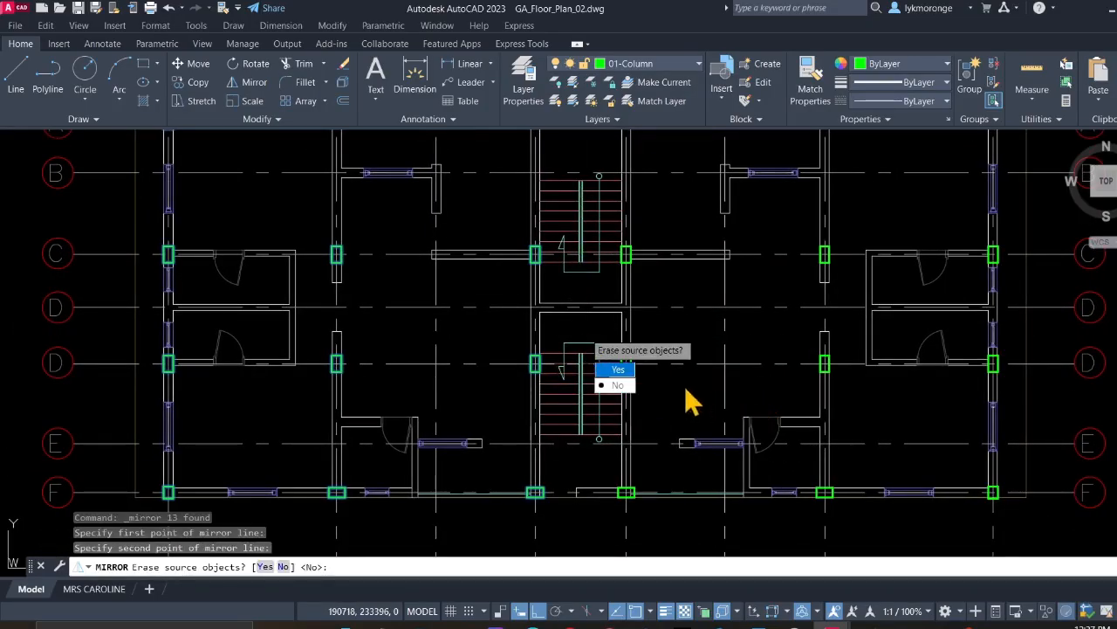
click(616, 385)
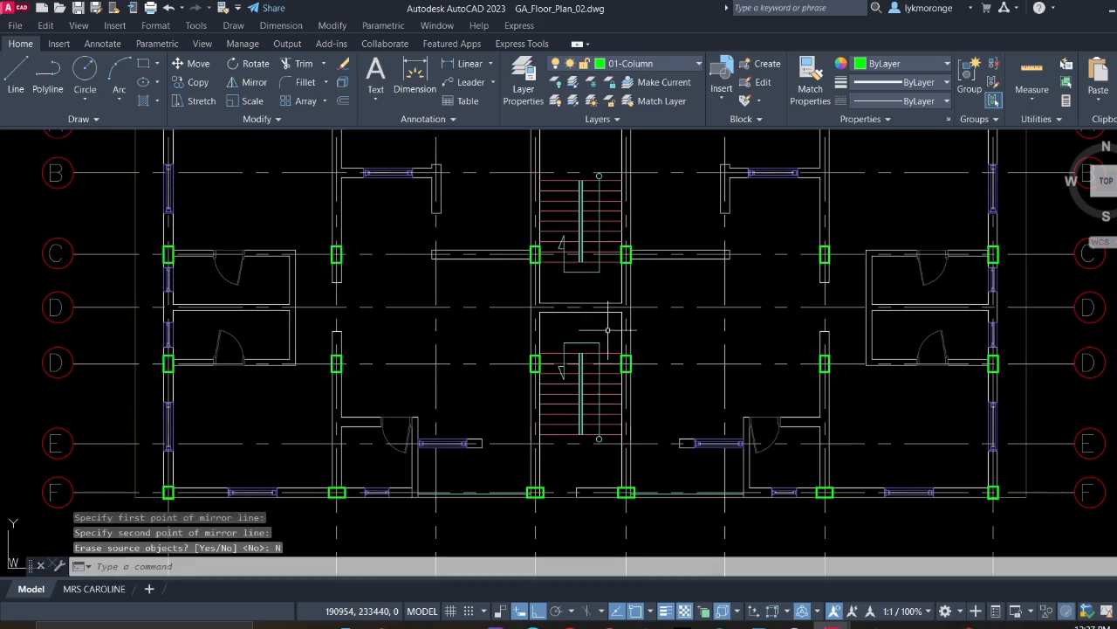
scroll(608, 330, down, 8)
scroll(536, 325, up, 5)
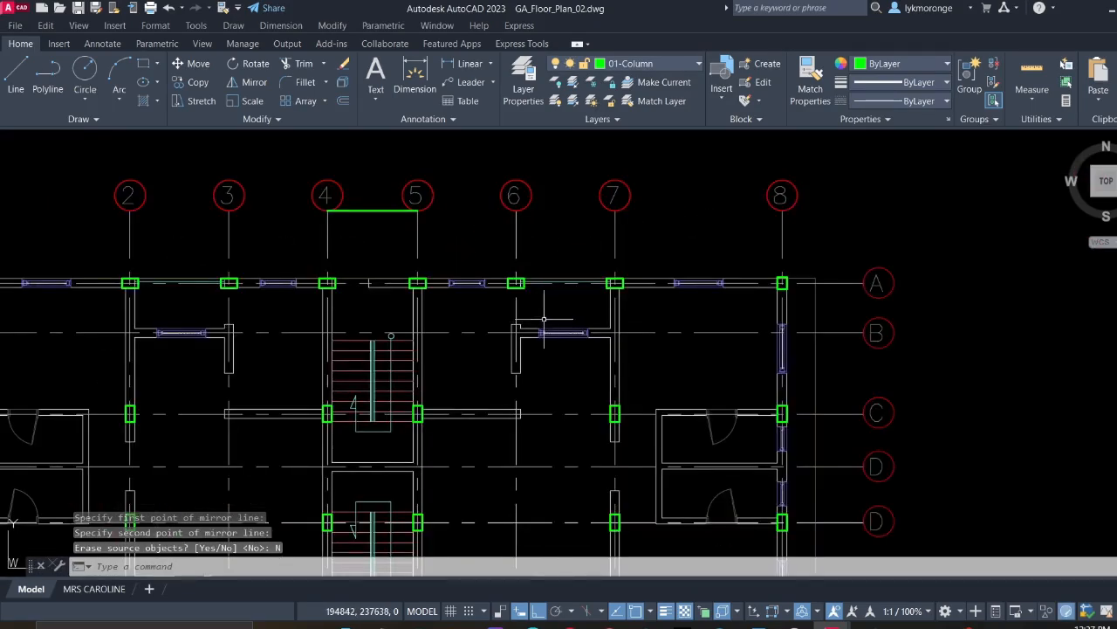
middle_drag(544, 320, 656, 306)
scroll(372, 361, down, 2)
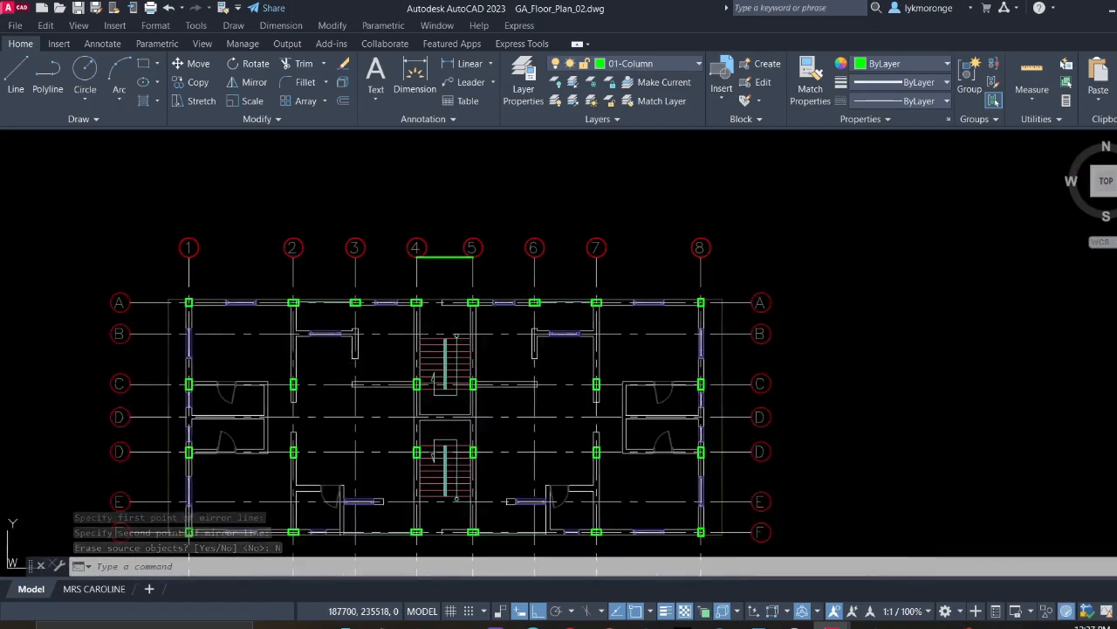
middle_drag(373, 361, 506, 363)
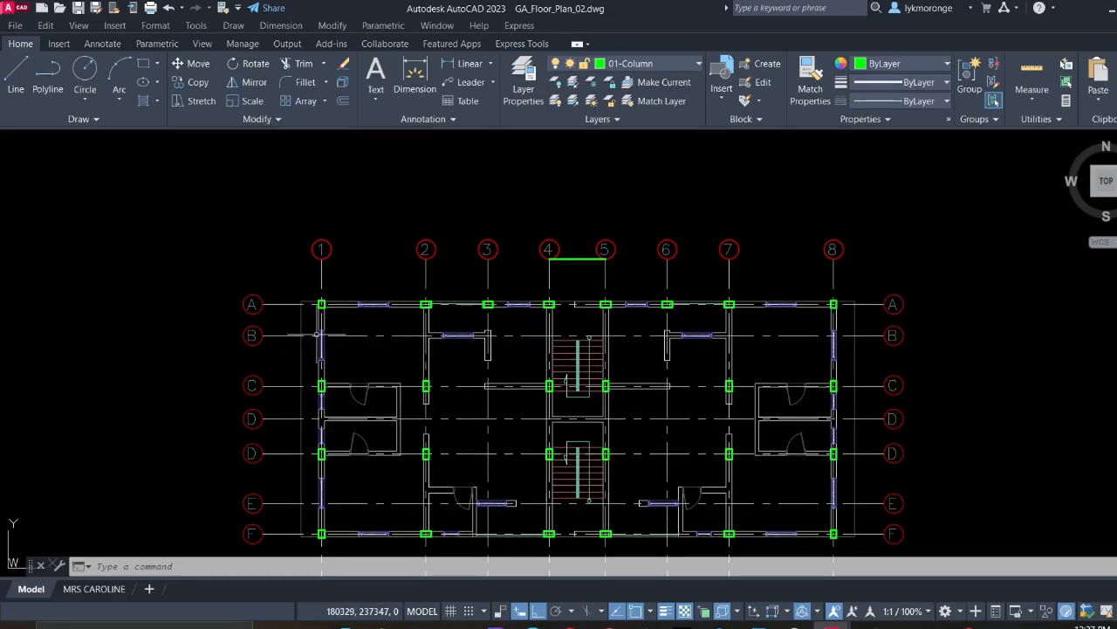
Examine the dimensioned architectural ground floor plan, including the walls and door openings around the toilets, family lounges, stairs and entrance porches
scroll(689, 486, down, 2)
middle_drag(671, 489, 470, 337)
scroll(470, 337, down, 1)
middle_drag(611, 446, 306, 297)
scroll(306, 298, down, 1)
scroll(495, 448, down, 2)
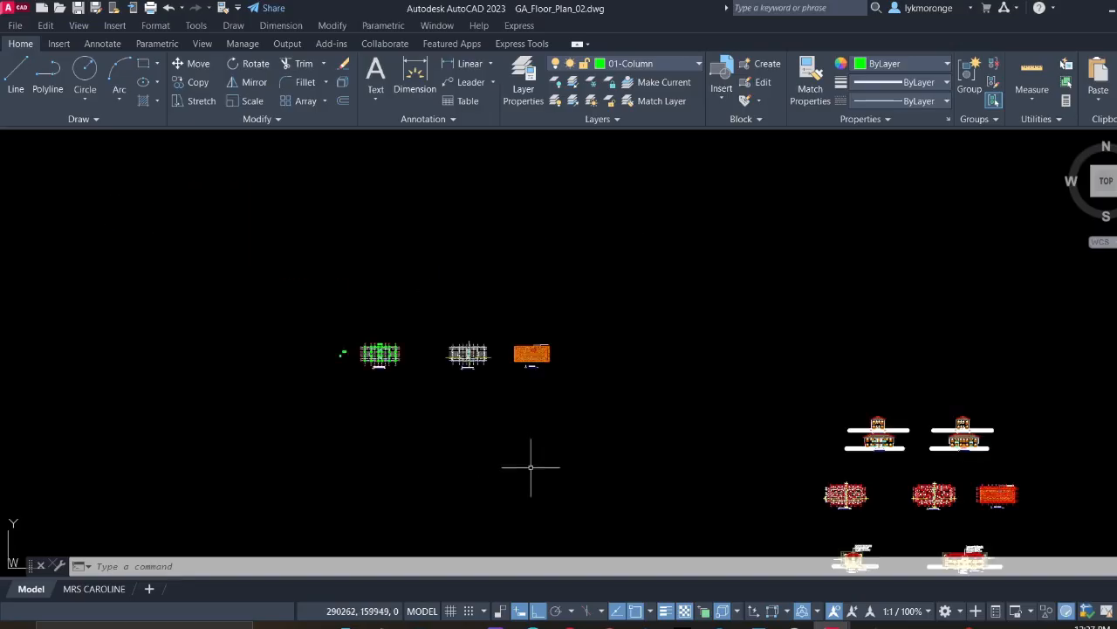
middle_drag(532, 466, 392, 215)
scroll(690, 256, up, 10)
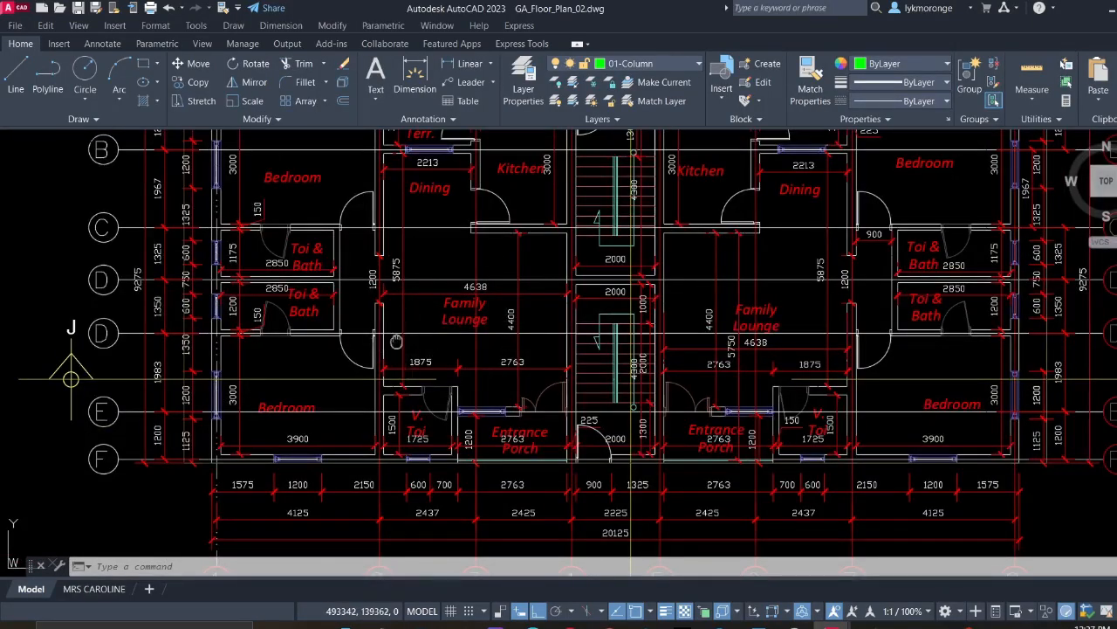
middle_drag(396, 340, 516, 379)
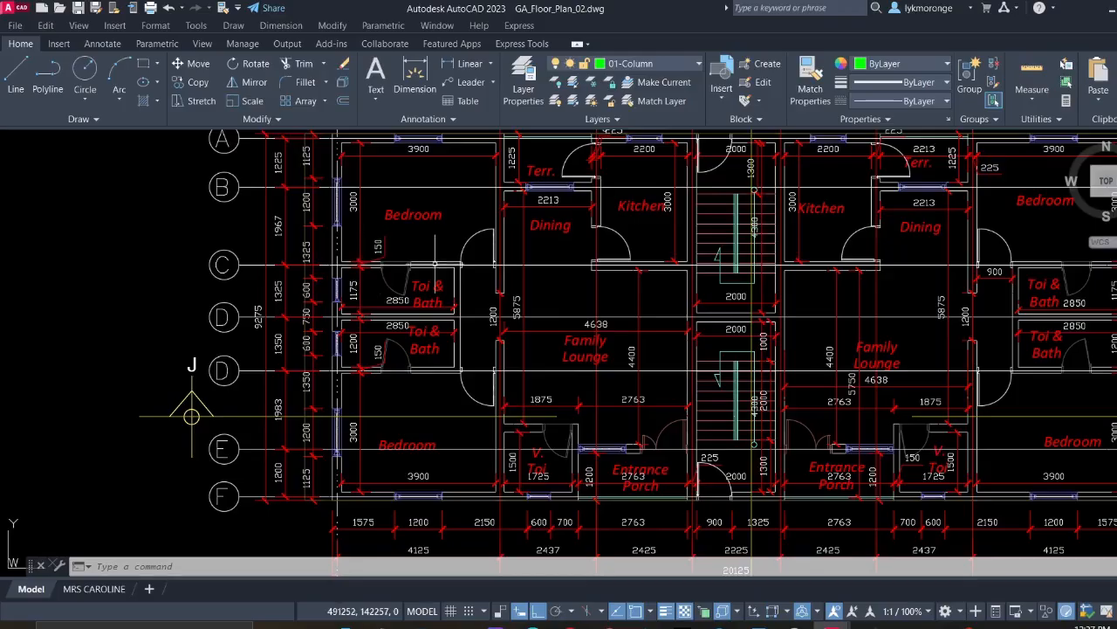
scroll(434, 253, up, 4)
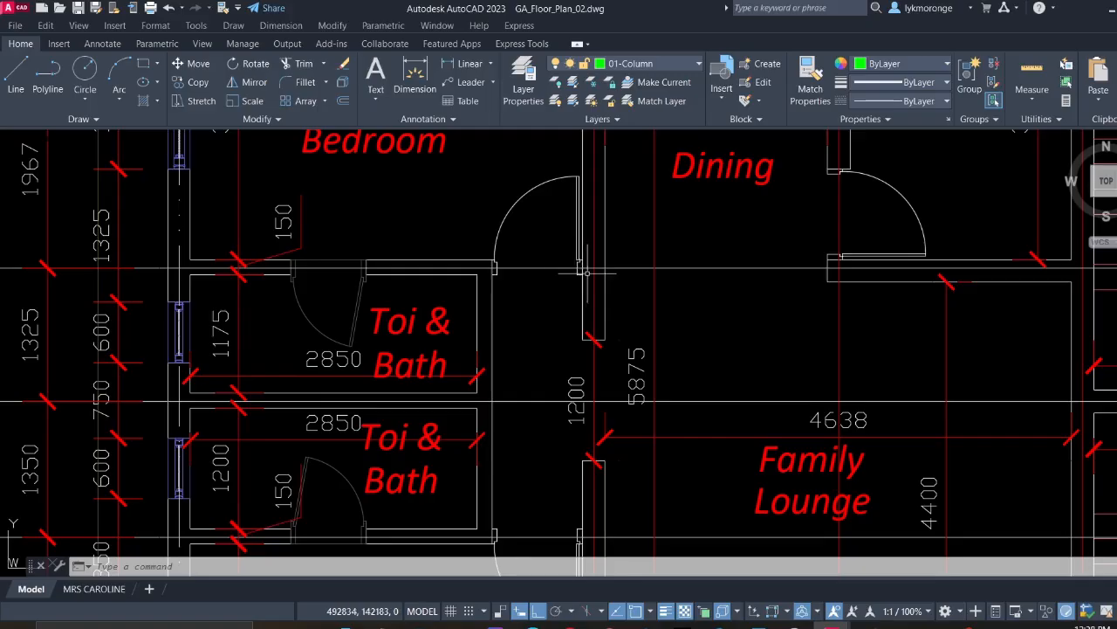
scroll(476, 197, down, 4)
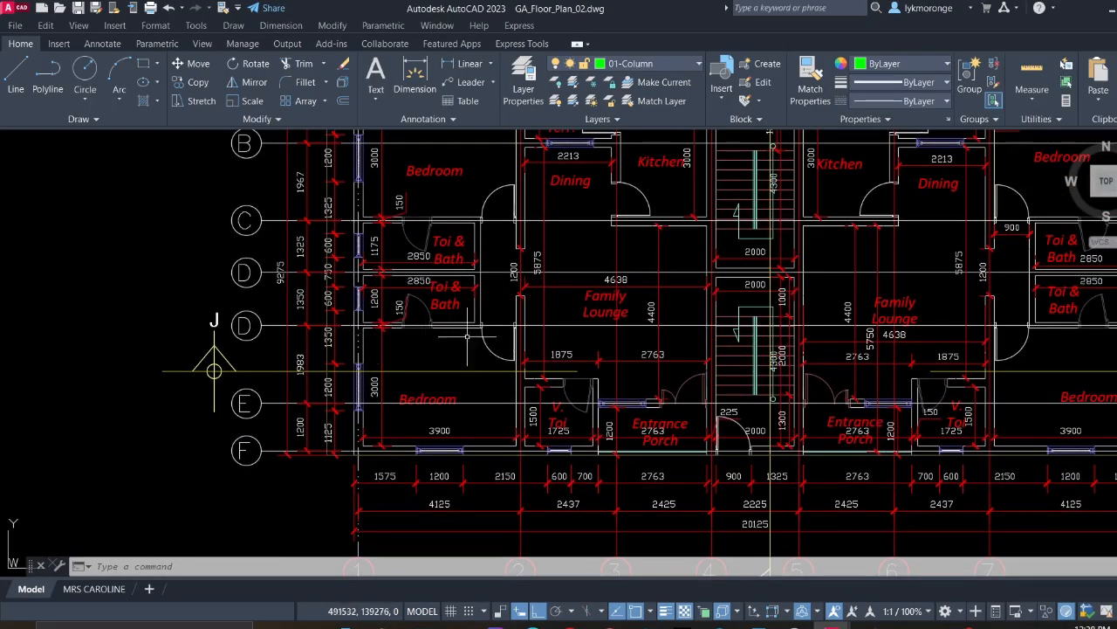
middle_drag(546, 321, 394, 323)
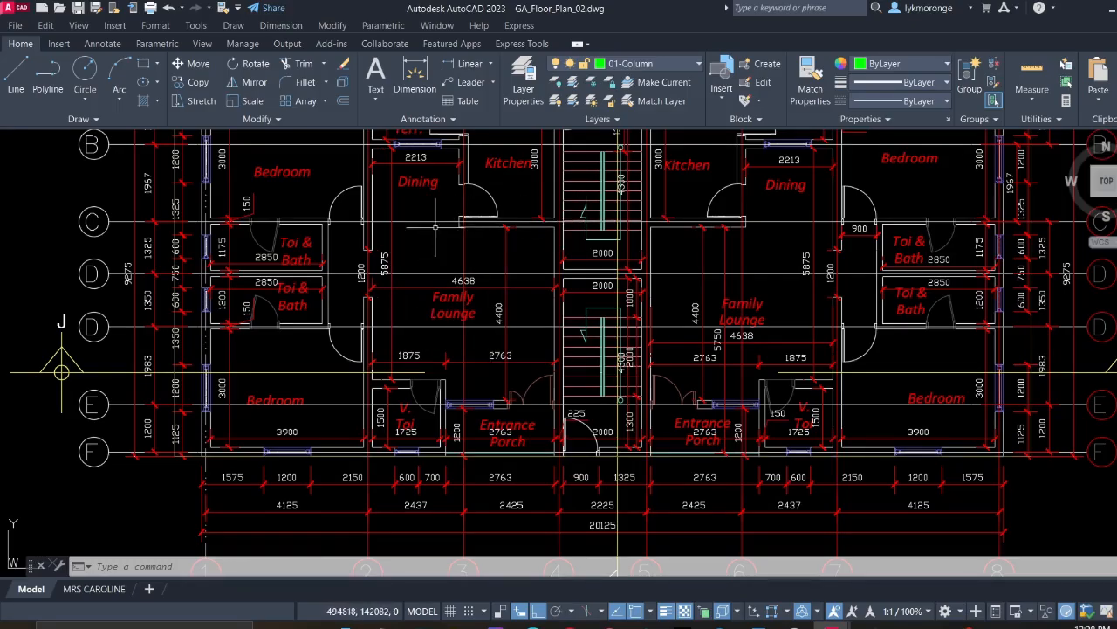
middle_drag(570, 258, 556, 265)
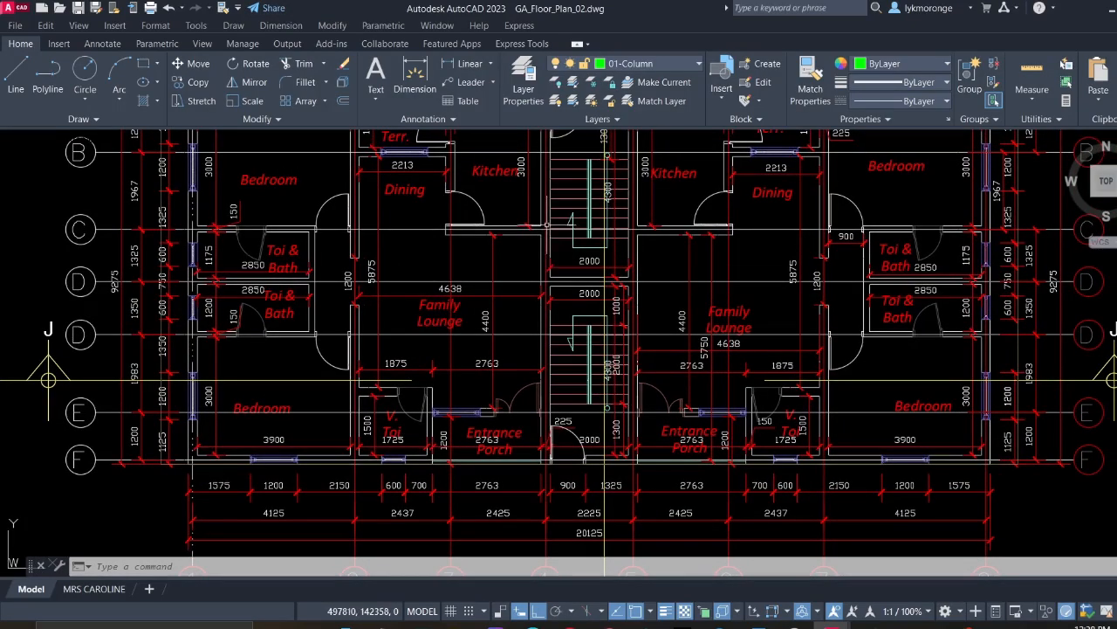
scroll(545, 225, up, 4)
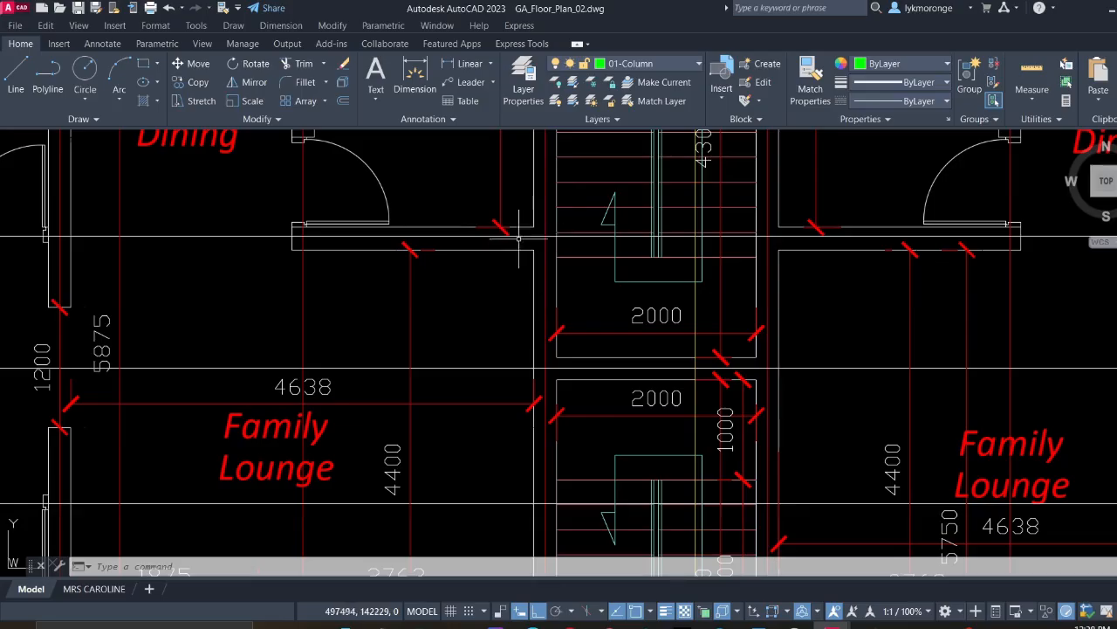
scroll(518, 236, down, 7)
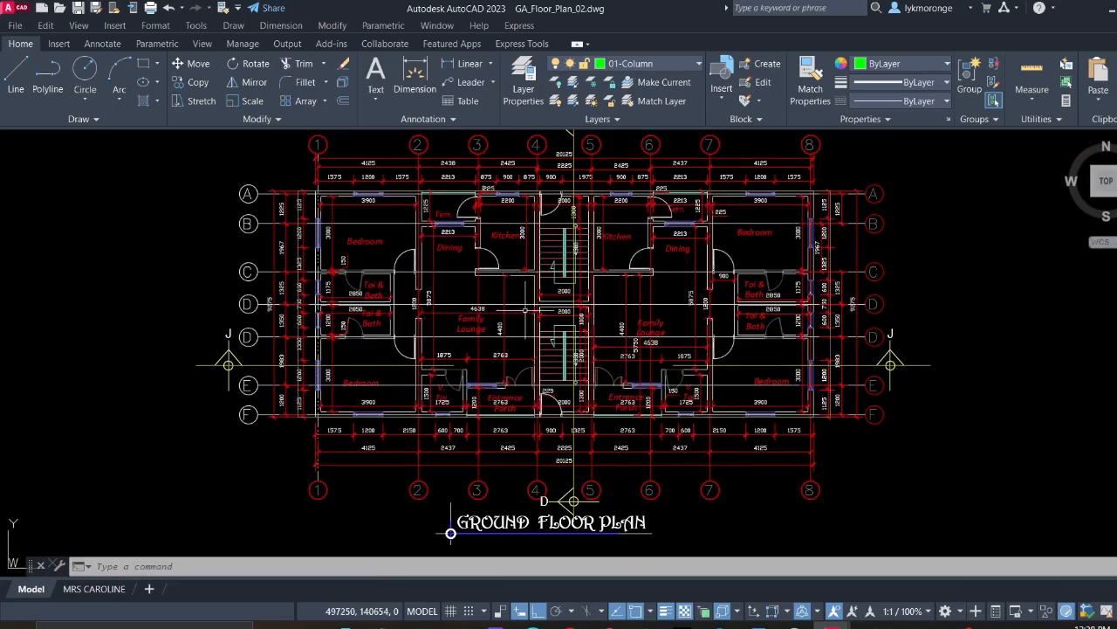
scroll(537, 341, up, 2)
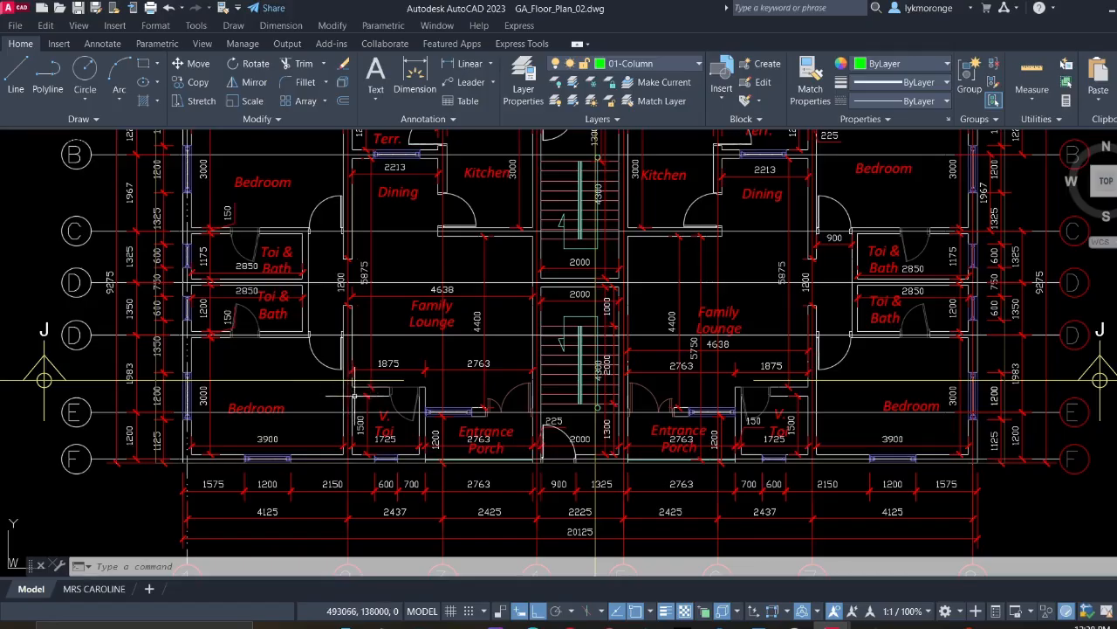
scroll(354, 396, up, 4)
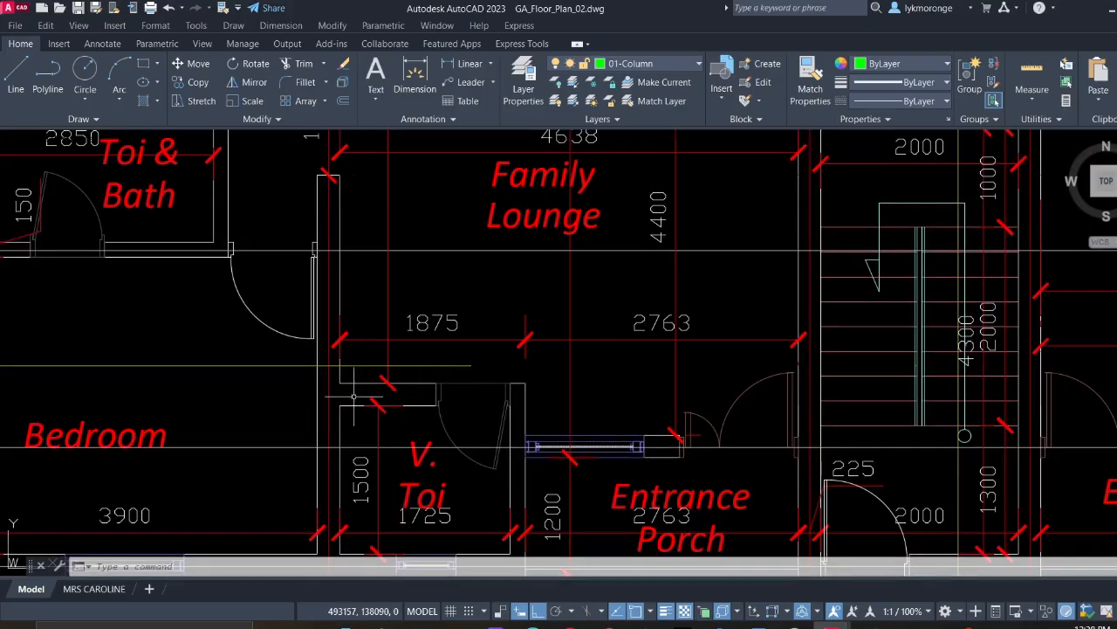
middle_drag(531, 409, 373, 321)
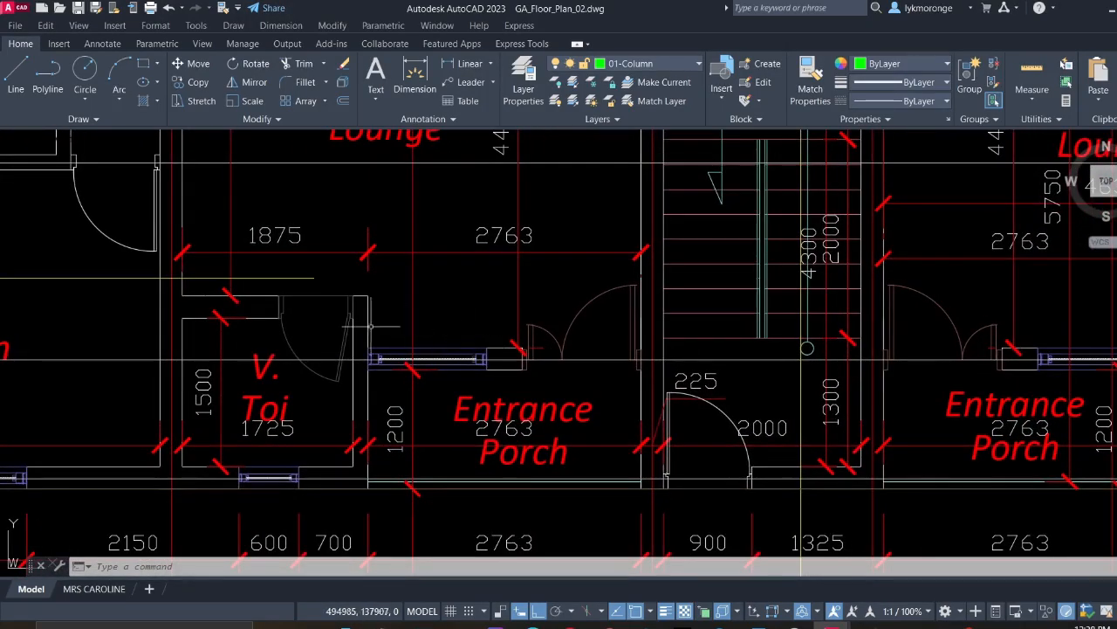
scroll(504, 334, down, 4)
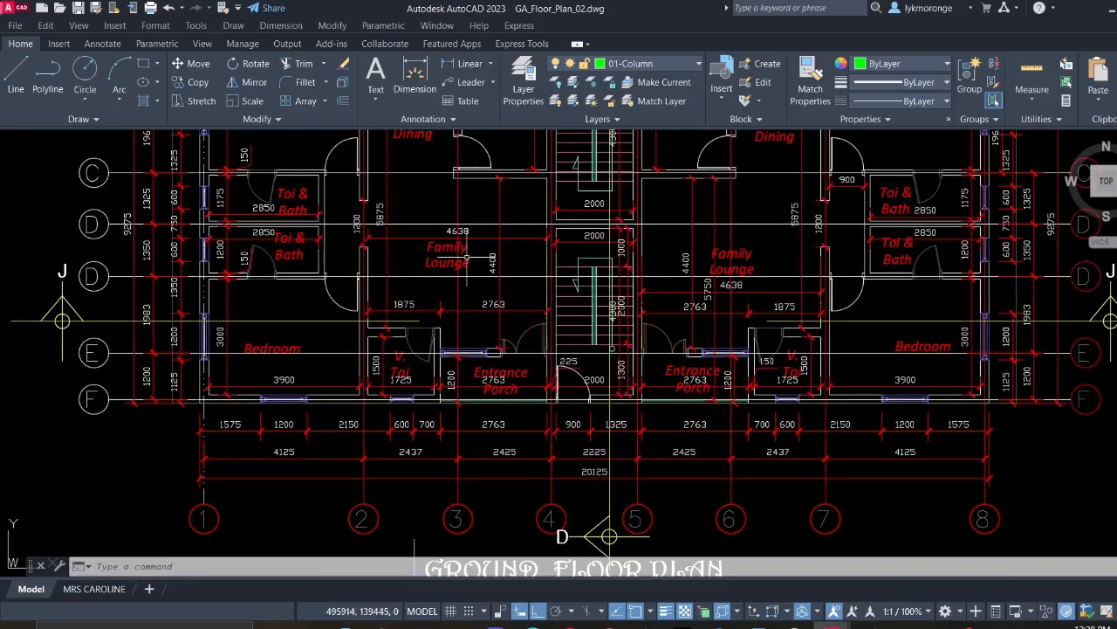
middle_drag(435, 299, 293, 380)
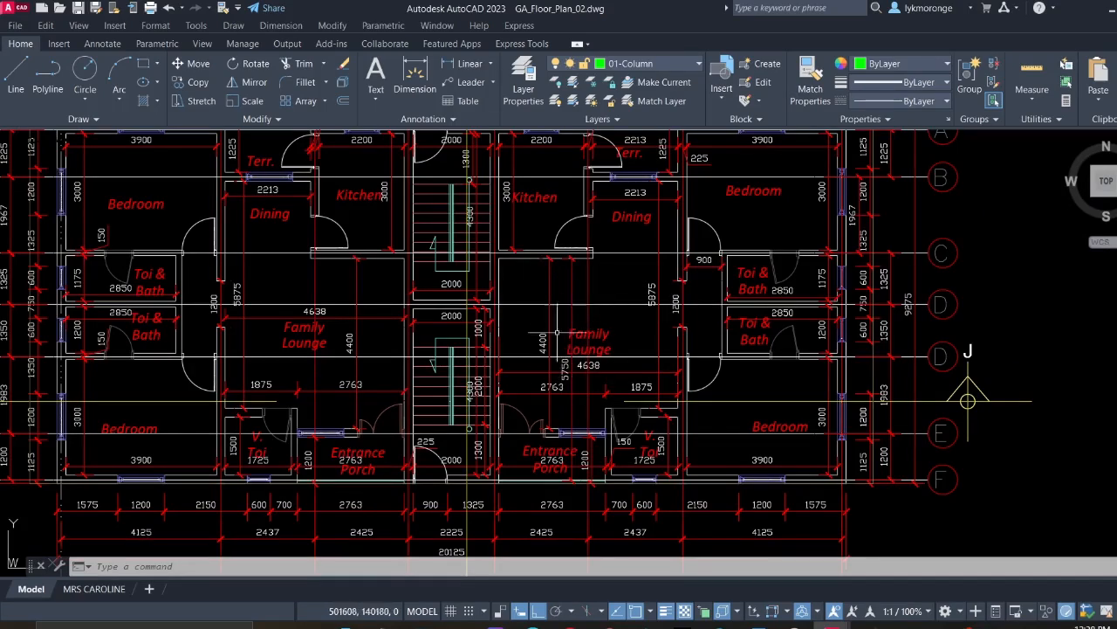
middle_drag(548, 332, 559, 411)
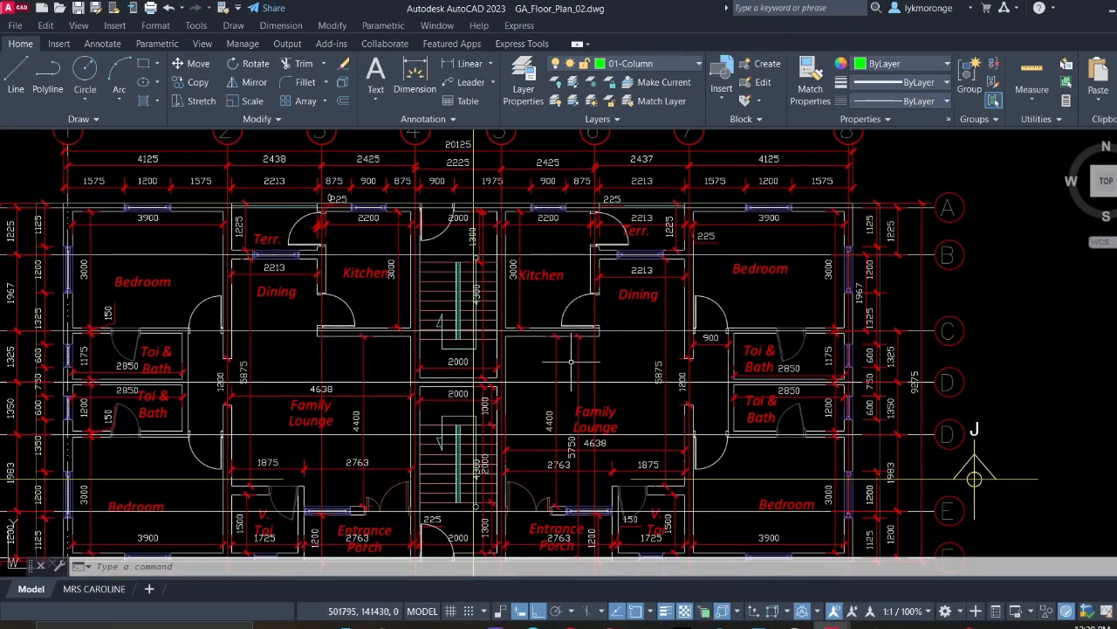
Return to the plan with the columns and check the layer of the upper toilet wall line beside the column at grid C1
scroll(551, 337, down, 3)
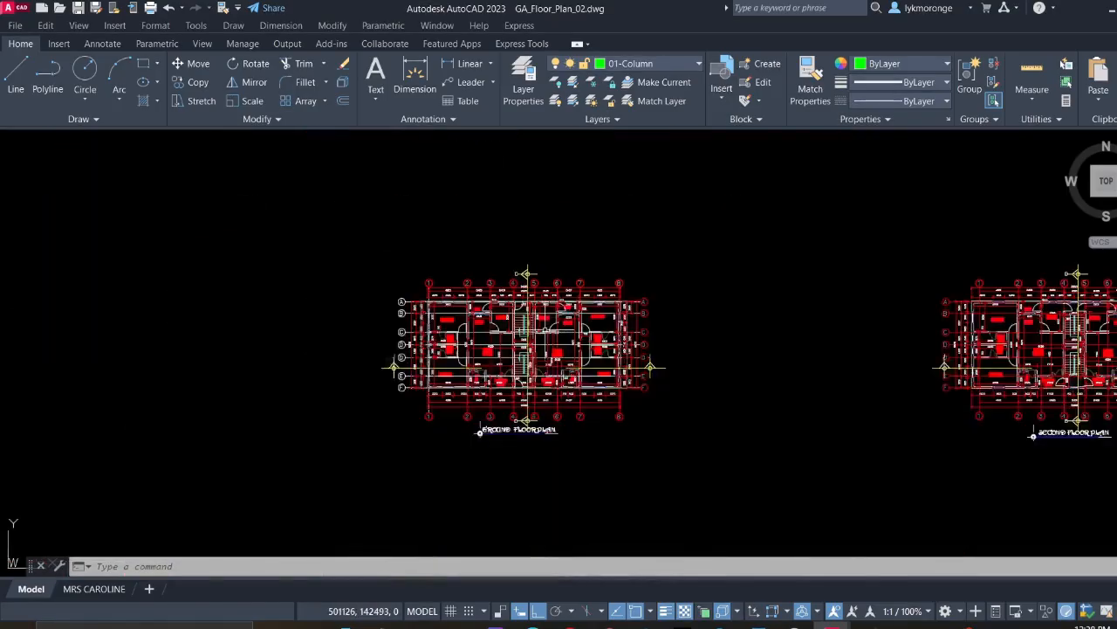
middle_drag(551, 337, 692, 425)
scroll(492, 272, down, 2)
middle_drag(437, 245, 420, 353)
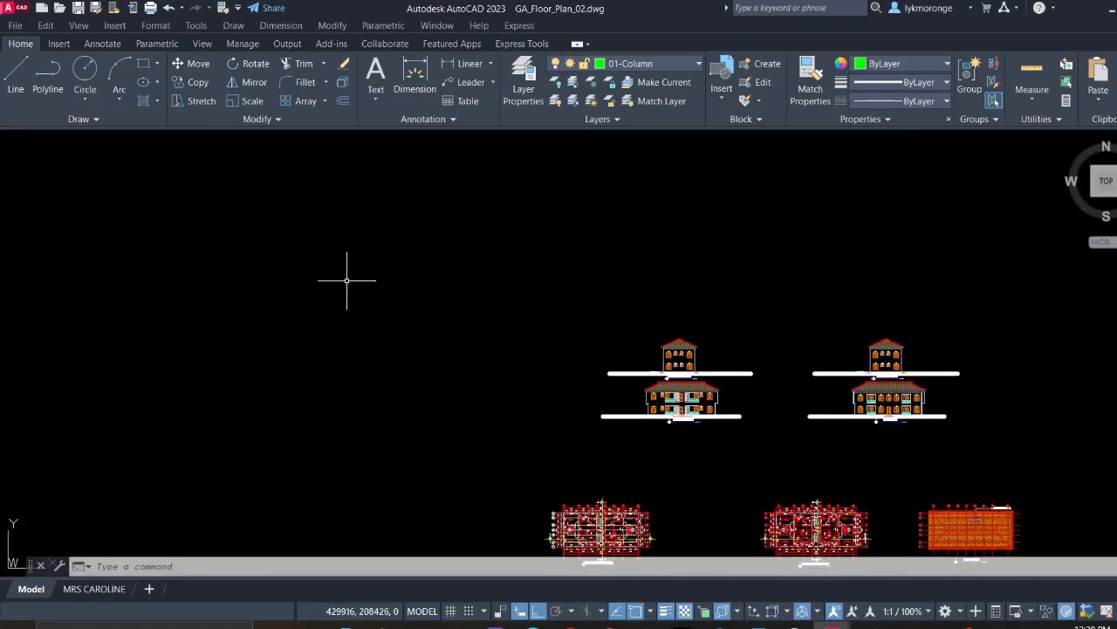
middle_drag(260, 229, 489, 332)
scroll(457, 314, down, 2)
middle_drag(332, 308, 683, 329)
scroll(486, 337, up, 1)
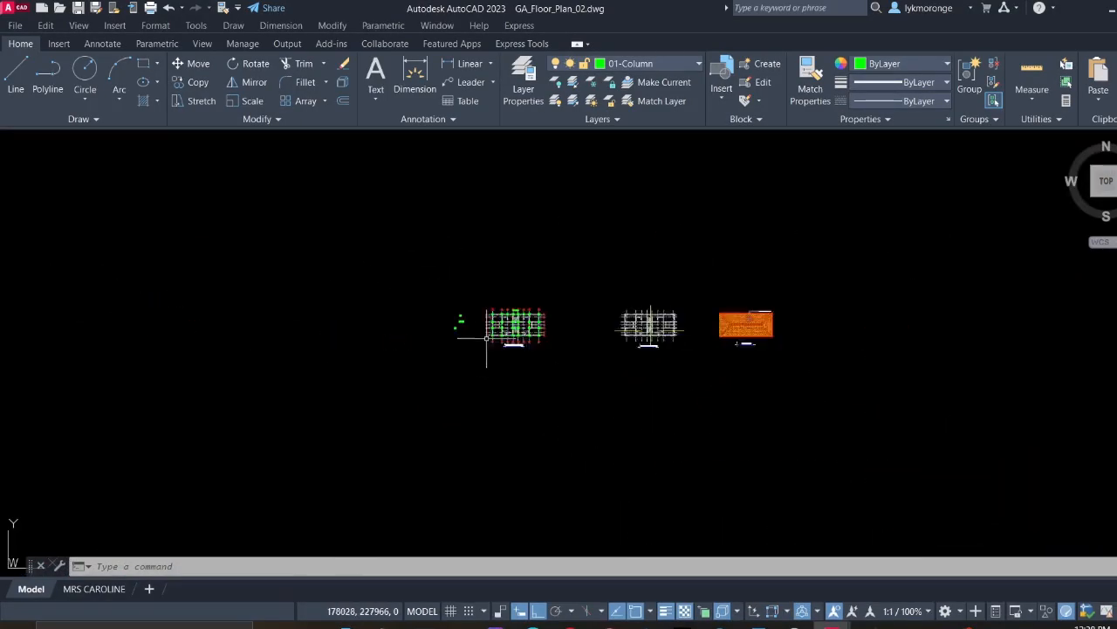
scroll(486, 338, up, 5)
scroll(494, 273, up, 2)
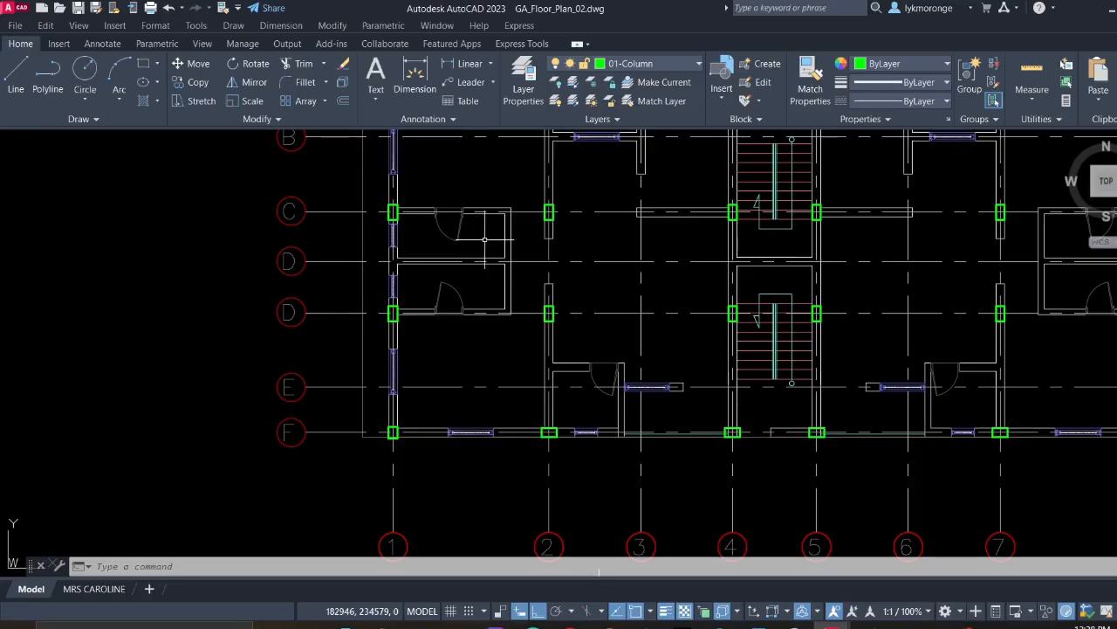
scroll(485, 238, up, 4)
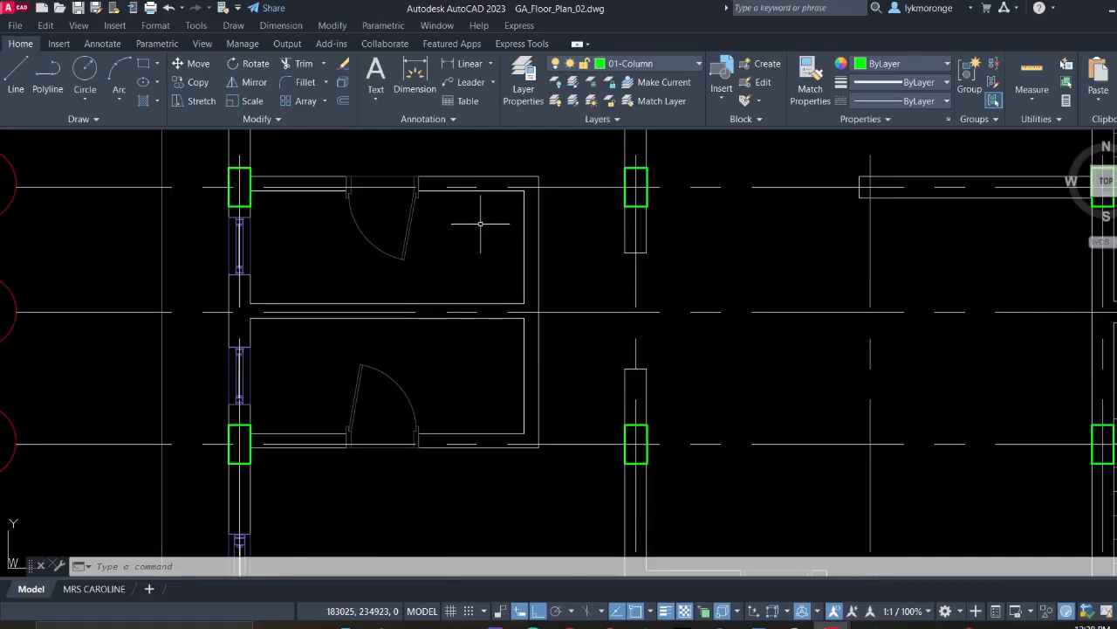
scroll(341, 250, up, 4)
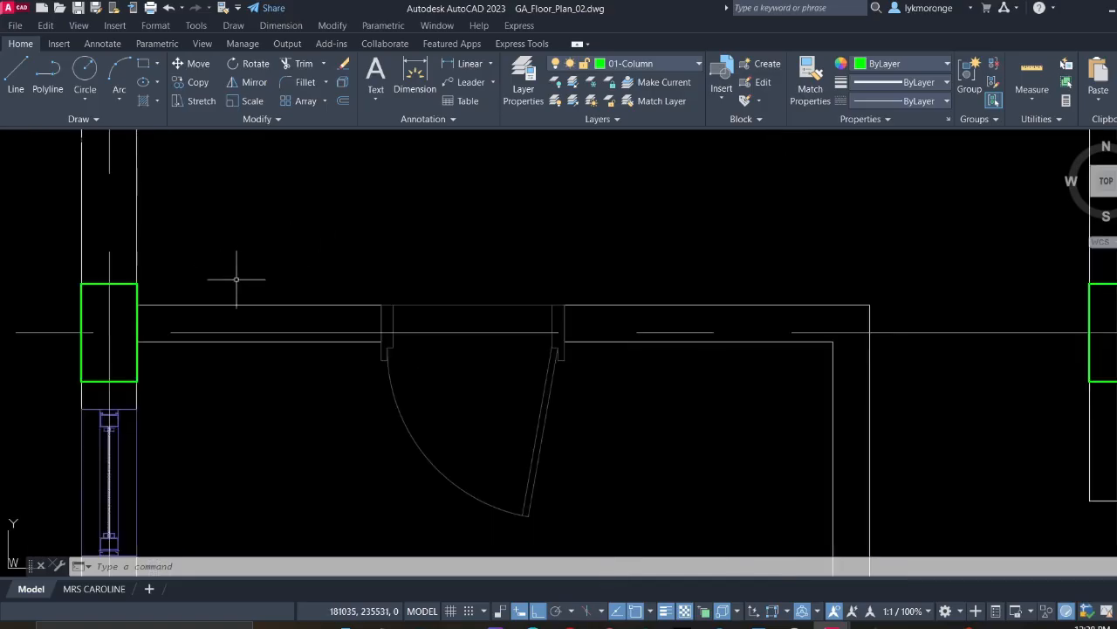
click(245, 305)
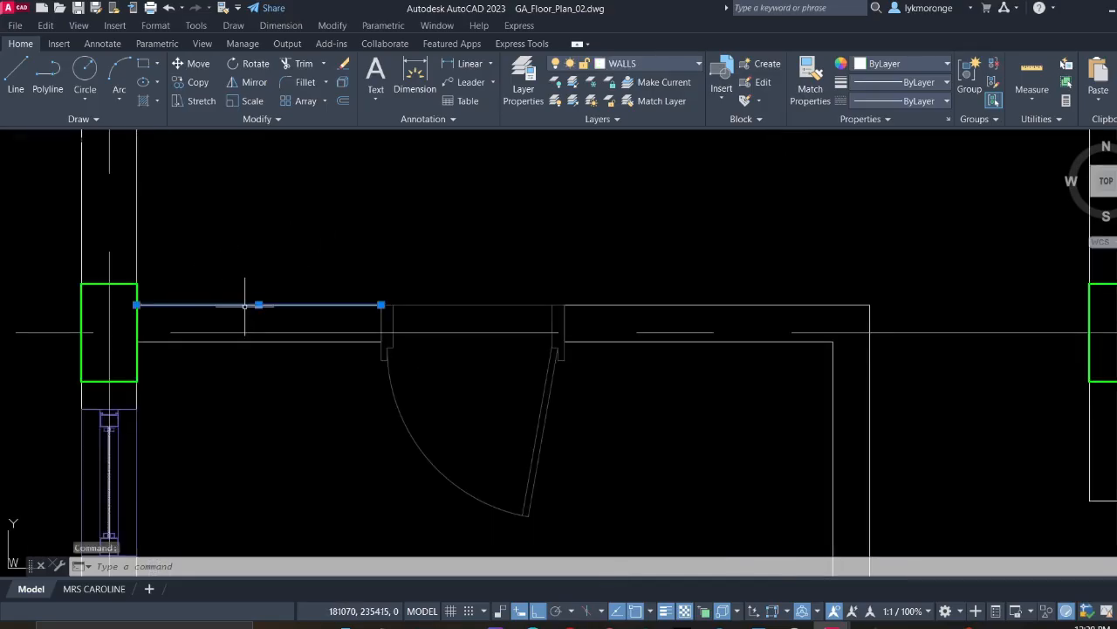
key(Escape)
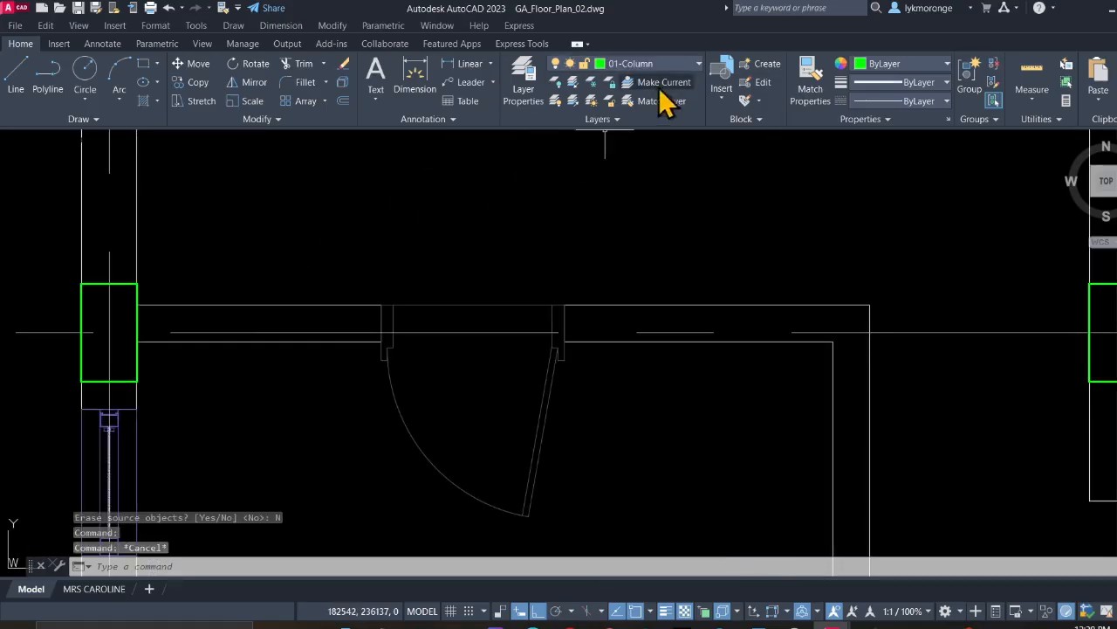
Make WALL the current layer
click(639, 63)
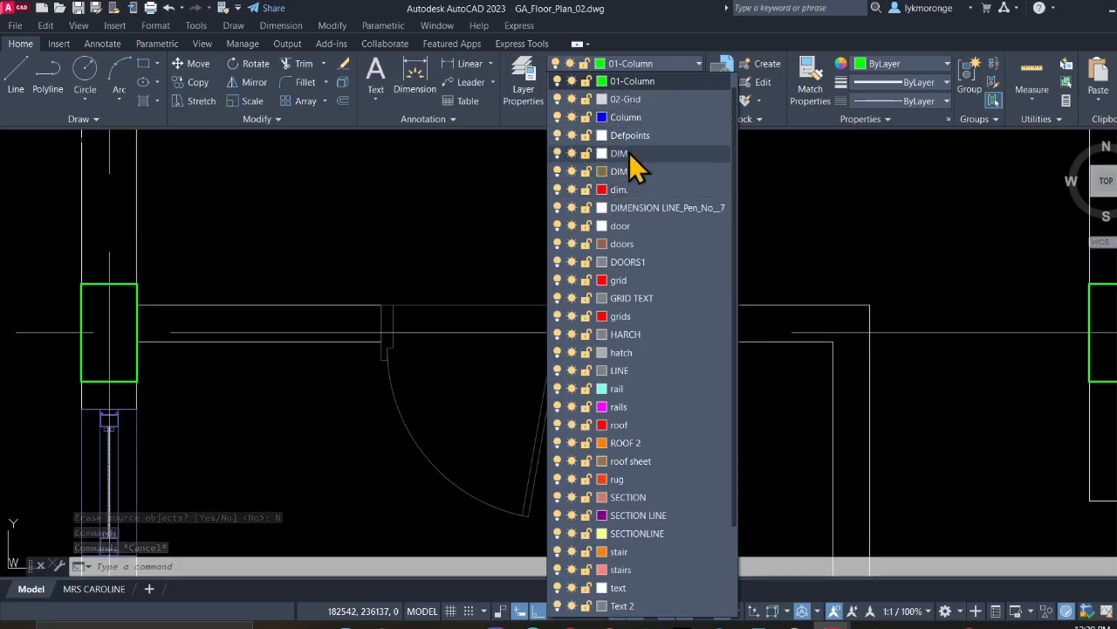
scroll(635, 162, down, 1)
scroll(623, 429, down, 1)
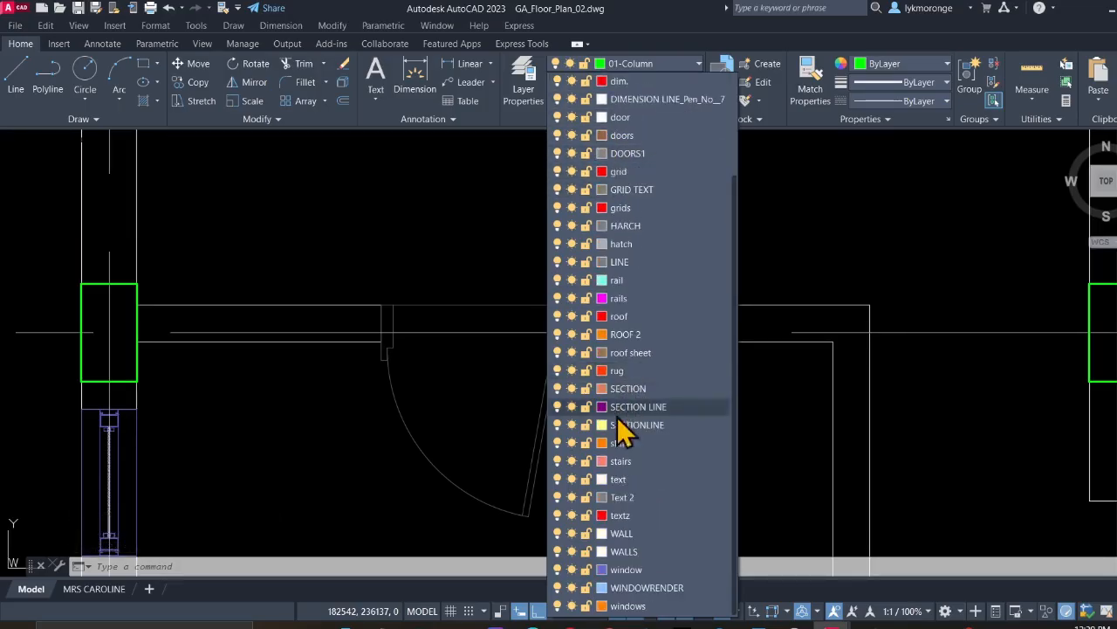
click(620, 534)
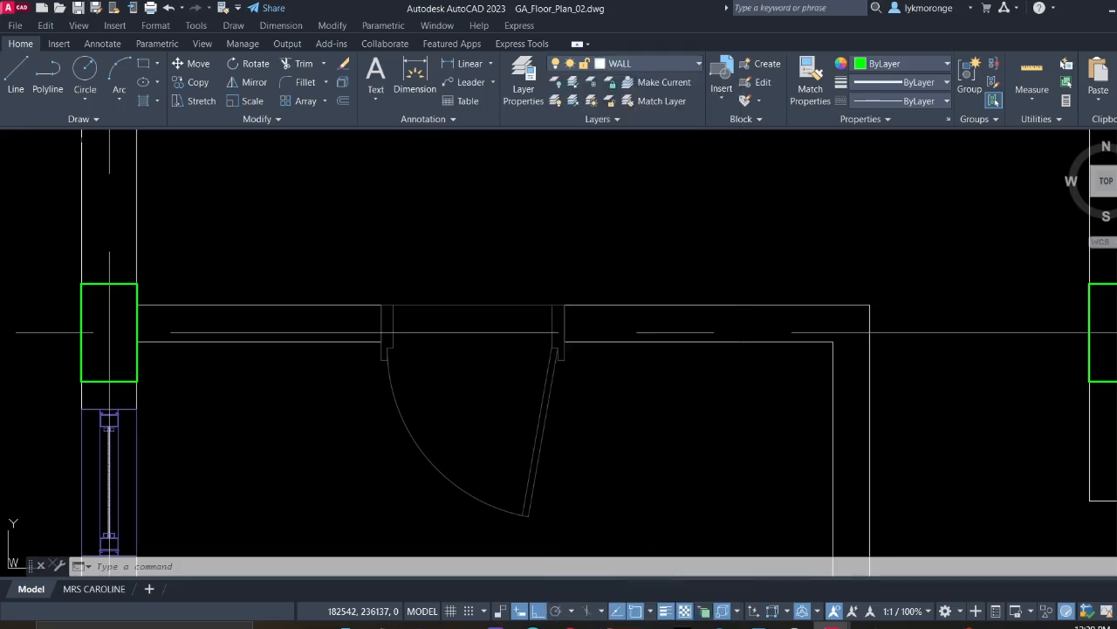
Check the layer of the upper and lower wall lines between the column at grid C1 and the toilet door
click(310, 304)
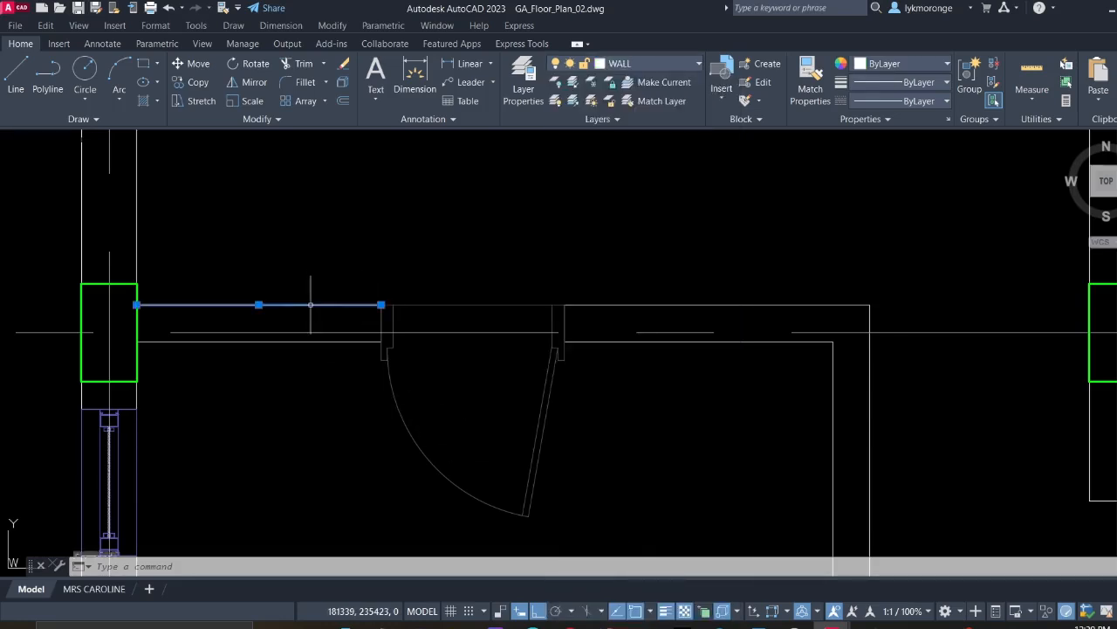
click(347, 342)
key(Escape)
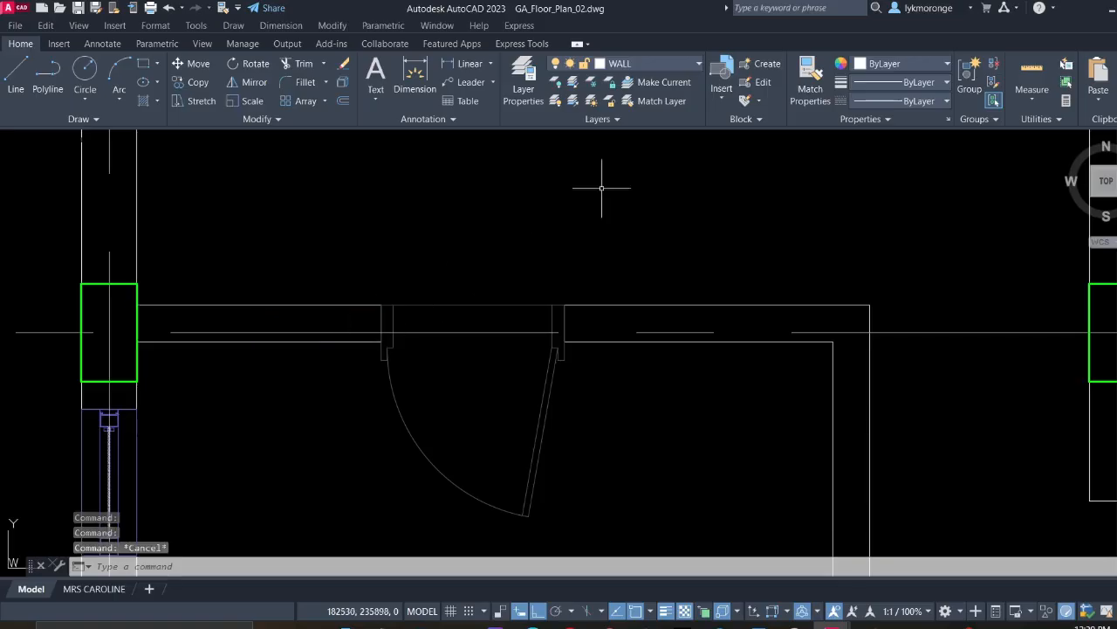
Make WALLS the current layer
click(647, 64)
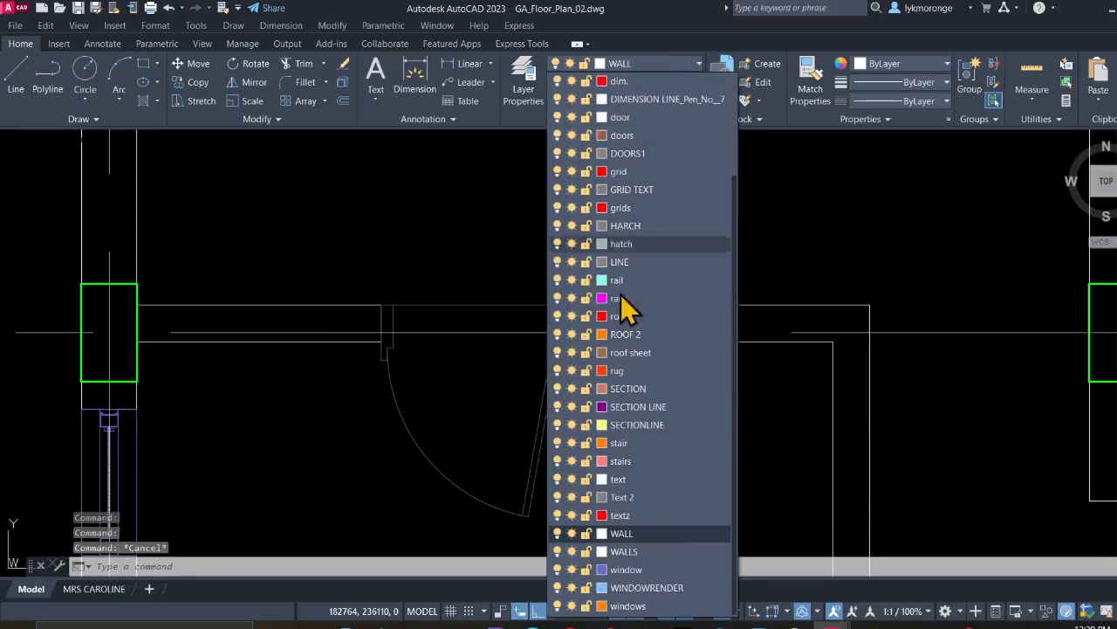
click(624, 550)
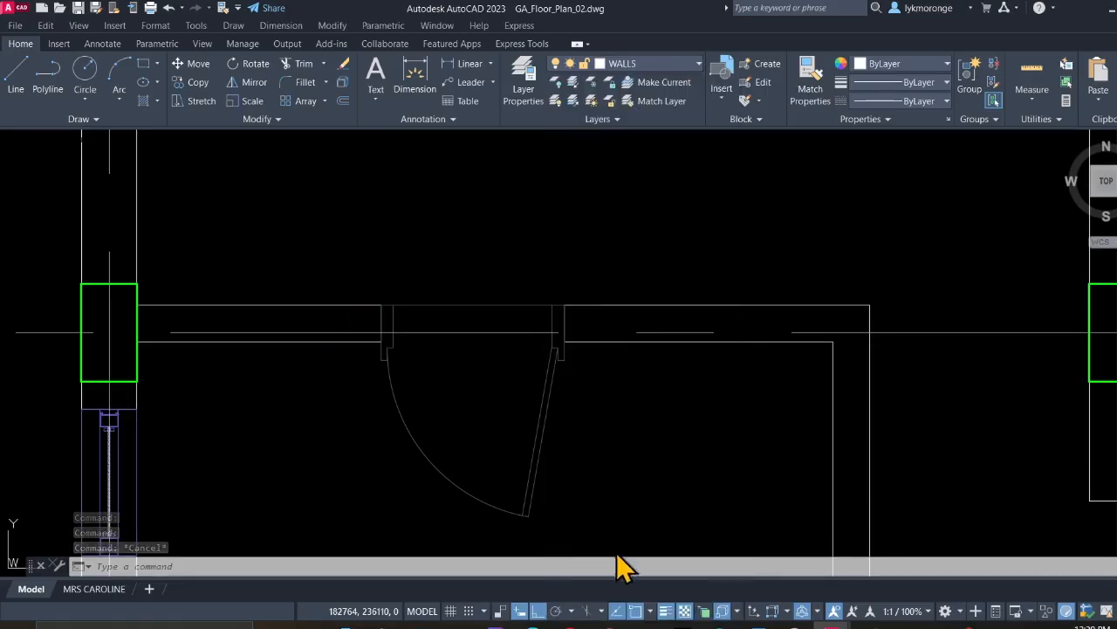
Select the window on grid line A between grids 1 and 2 together with all objects similar to that selection
scroll(388, 232, down, 2)
middle_drag(392, 237, 489, 436)
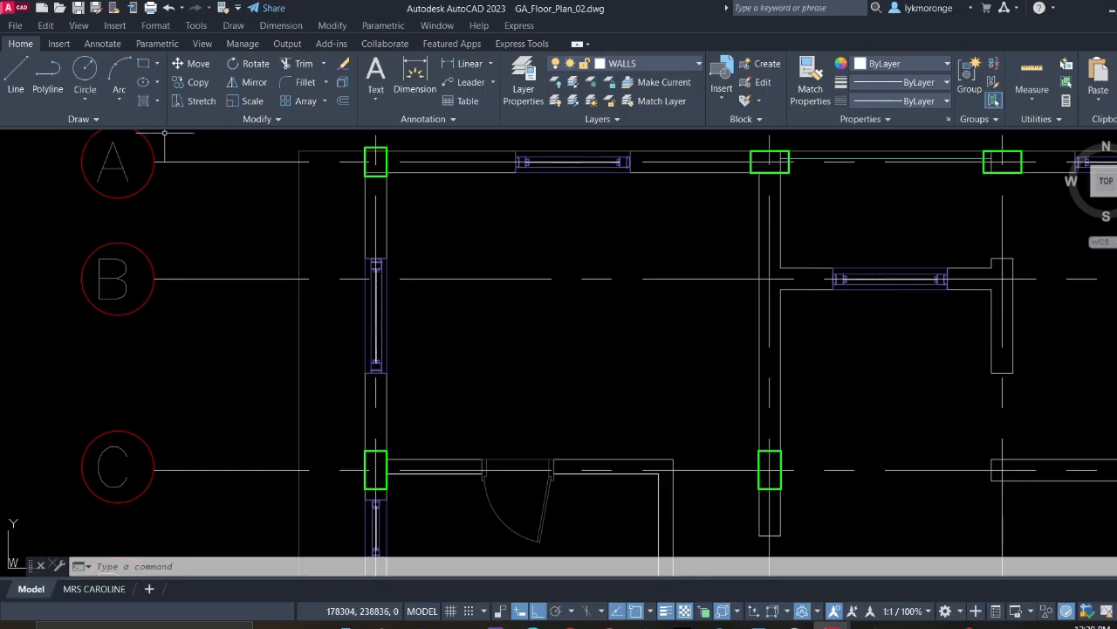
middle_drag(395, 214, 268, 265)
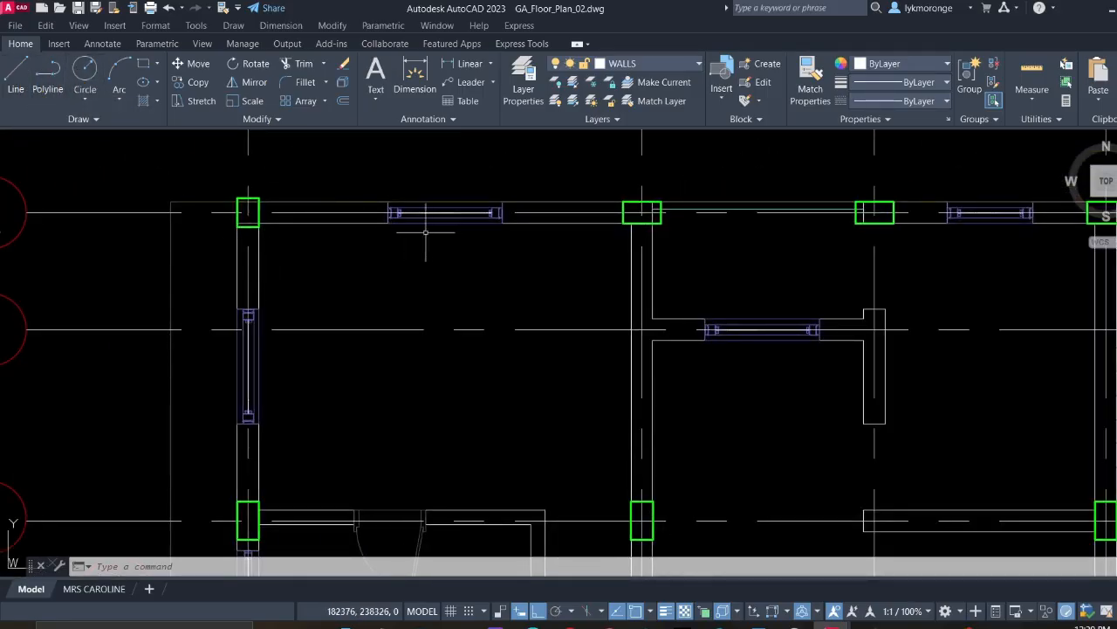
scroll(426, 232, up, 4)
scroll(407, 219, down, 4)
click(355, 169)
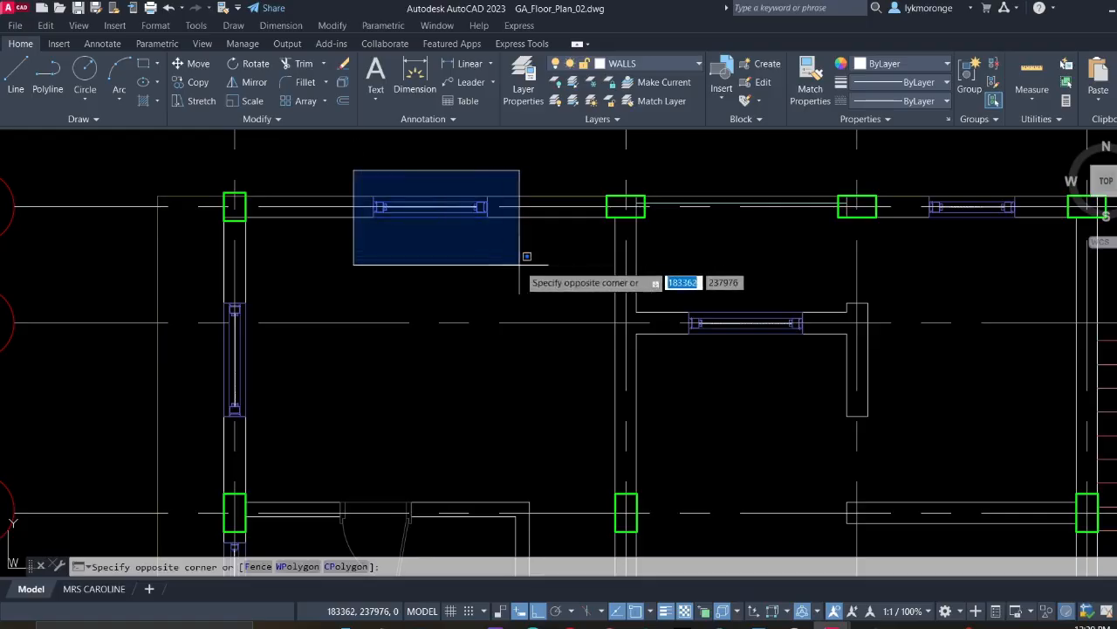
click(519, 254)
scroll(433, 206, up, 4)
scroll(433, 206, down, 8)
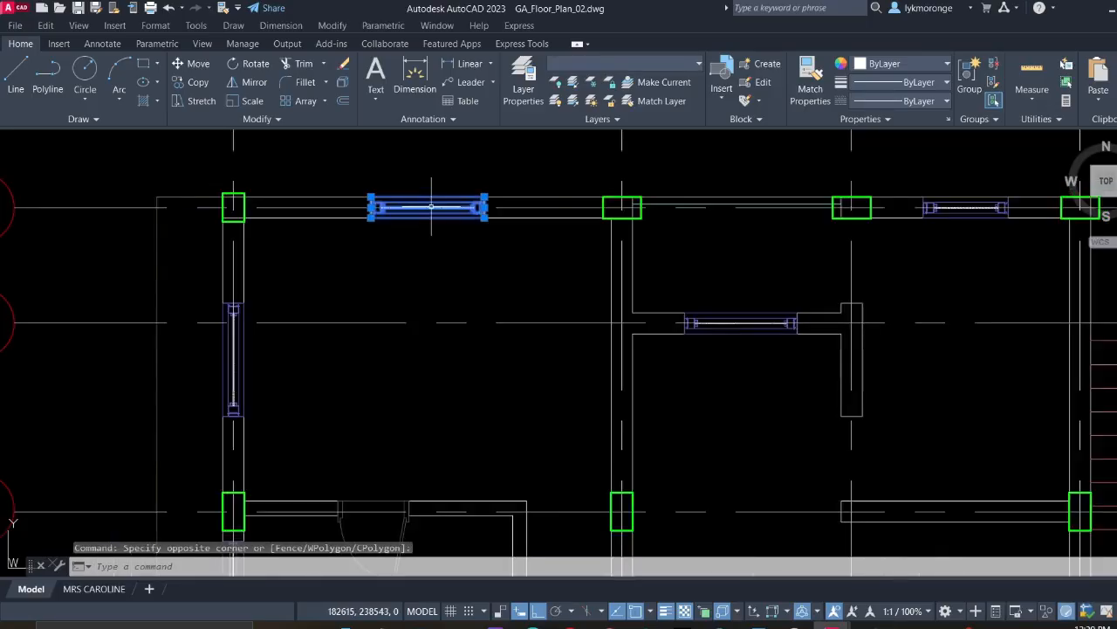
scroll(426, 212, up, 2)
right_click(421, 230)
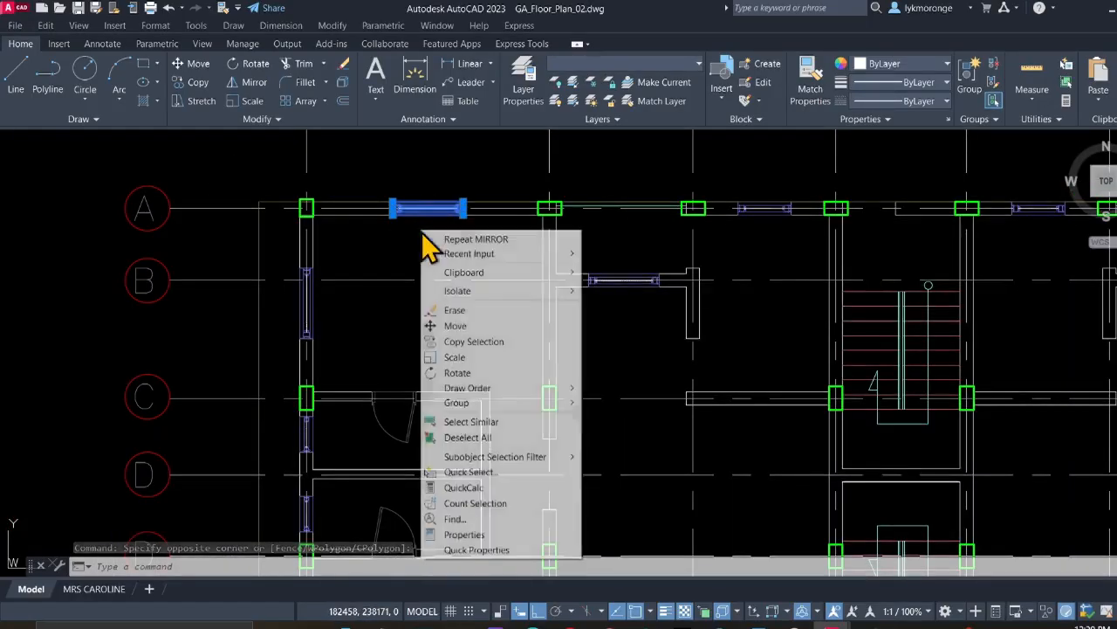
mouse_move(469, 392)
click(471, 422)
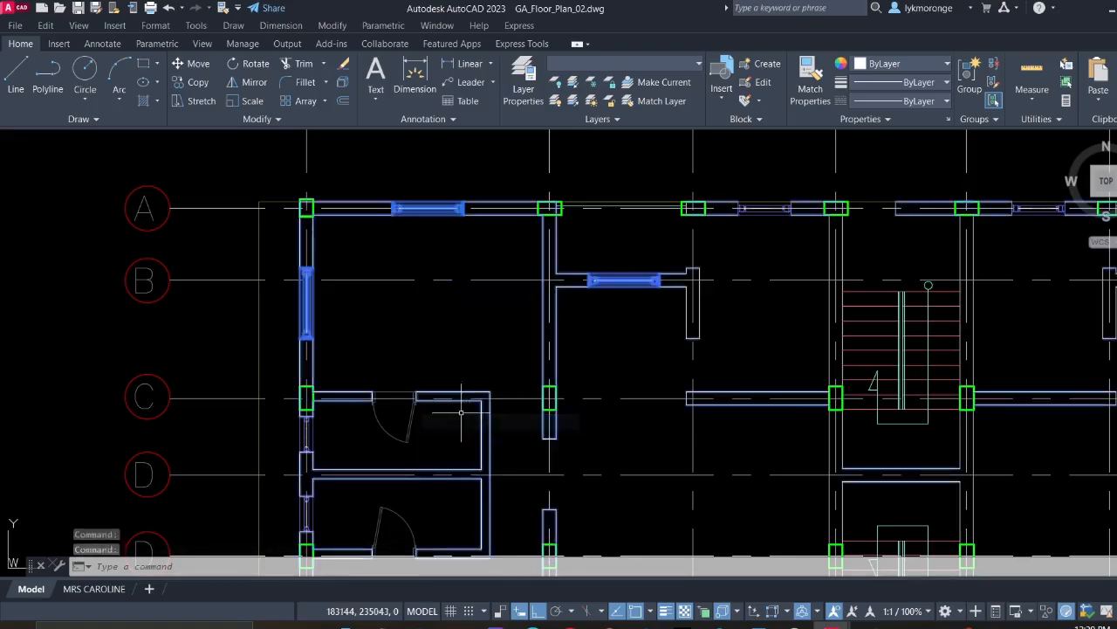
Exclude the separate group of architectural drawings from the selection and erase the objects still selected in the floor plans
scroll(472, 421, down, 5)
middle_drag(476, 432, 327, 284)
middle_drag(529, 306, 287, 288)
scroll(721, 299, down, 2)
middle_drag(721, 300, 442, 316)
scroll(534, 315, down, 2)
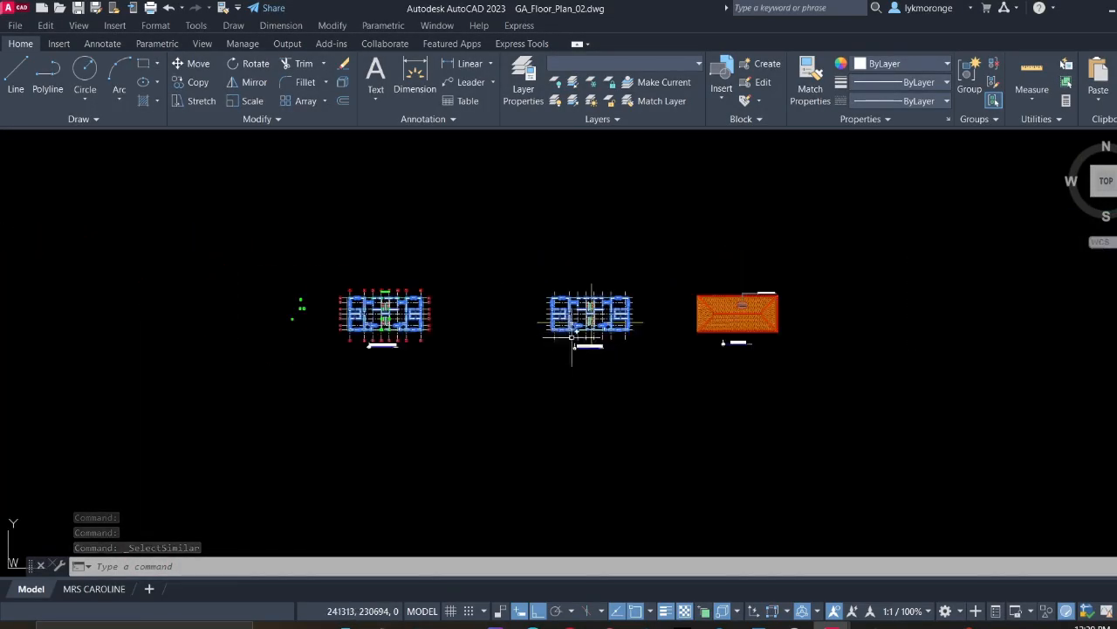
middle_drag(608, 391, 512, 274)
scroll(536, 314, down, 2)
scroll(536, 314, down, 3)
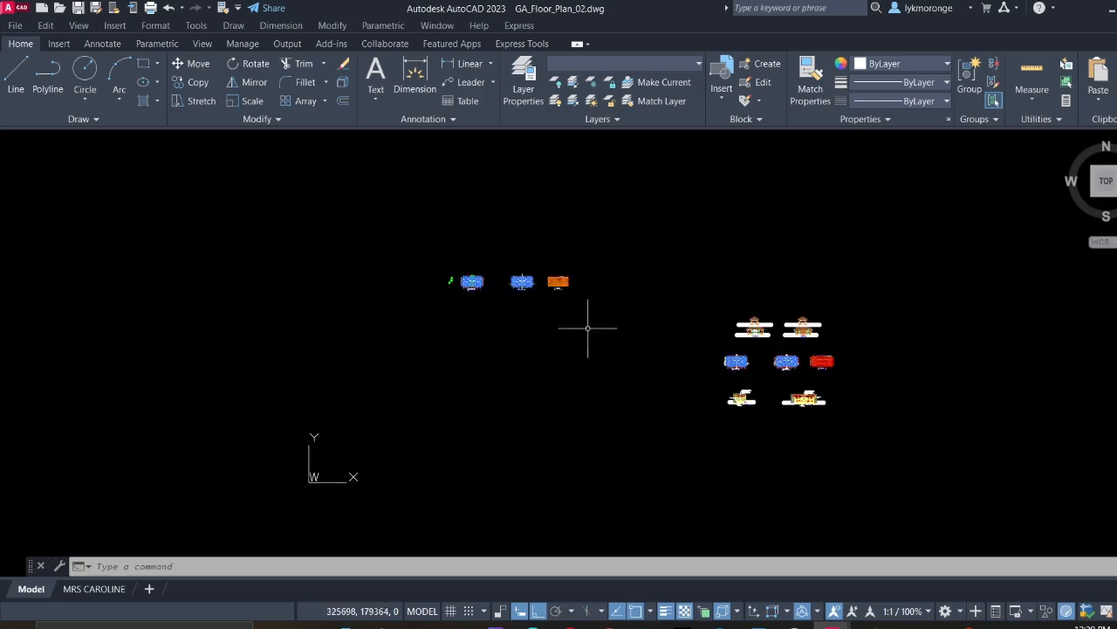
click(704, 281)
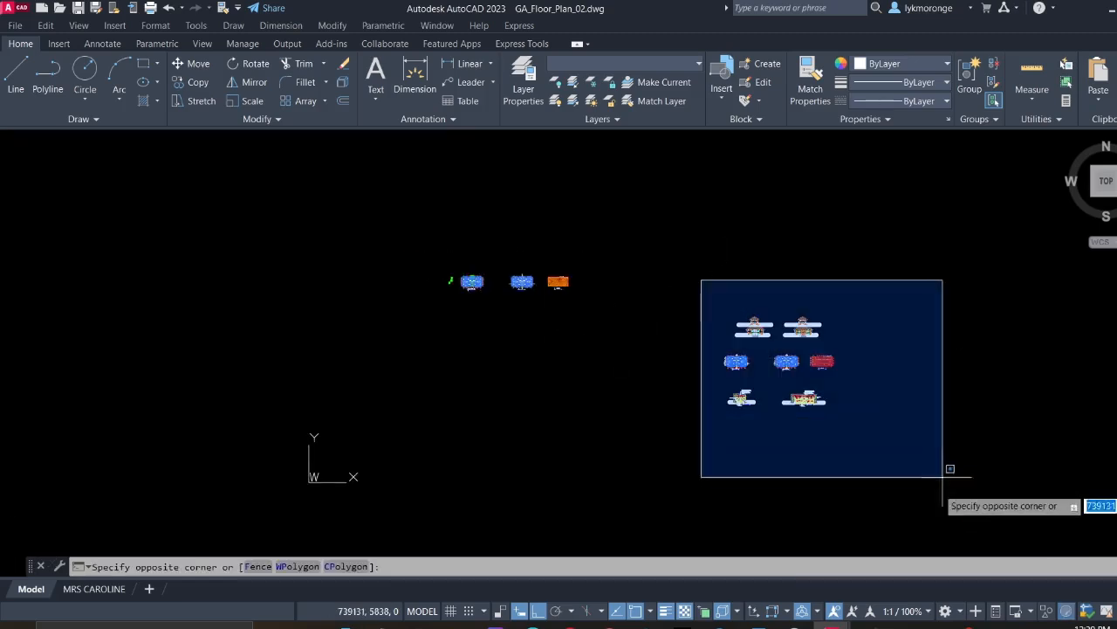
click(953, 483)
right_click(484, 363)
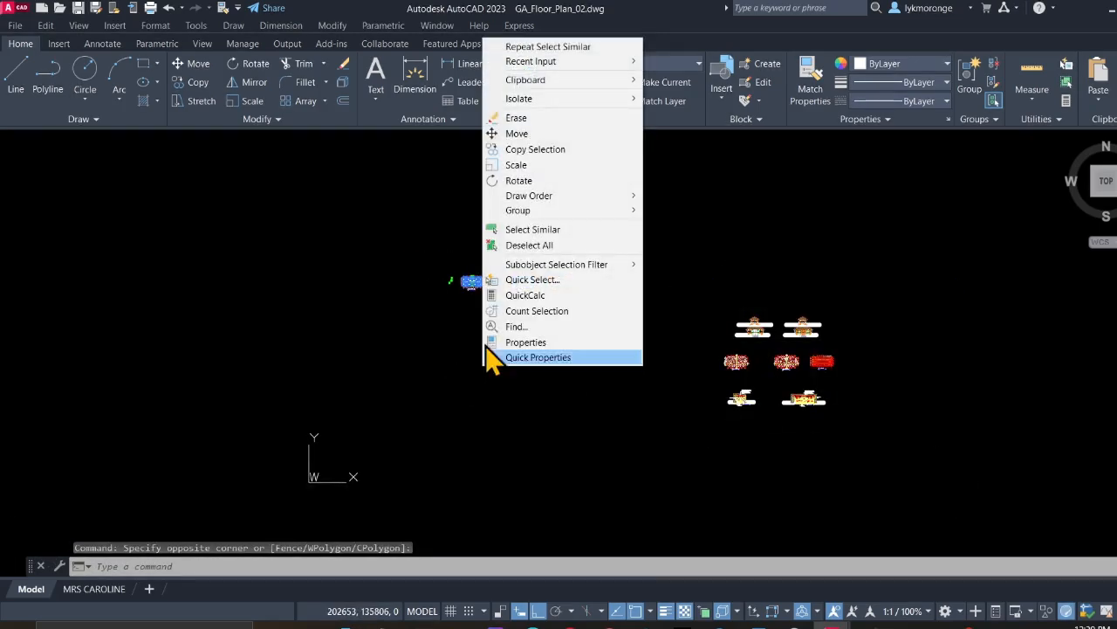
click(517, 118)
Examine the ground floor plan to see which walls, windows and doors the erase affected
scroll(481, 281, up, 10)
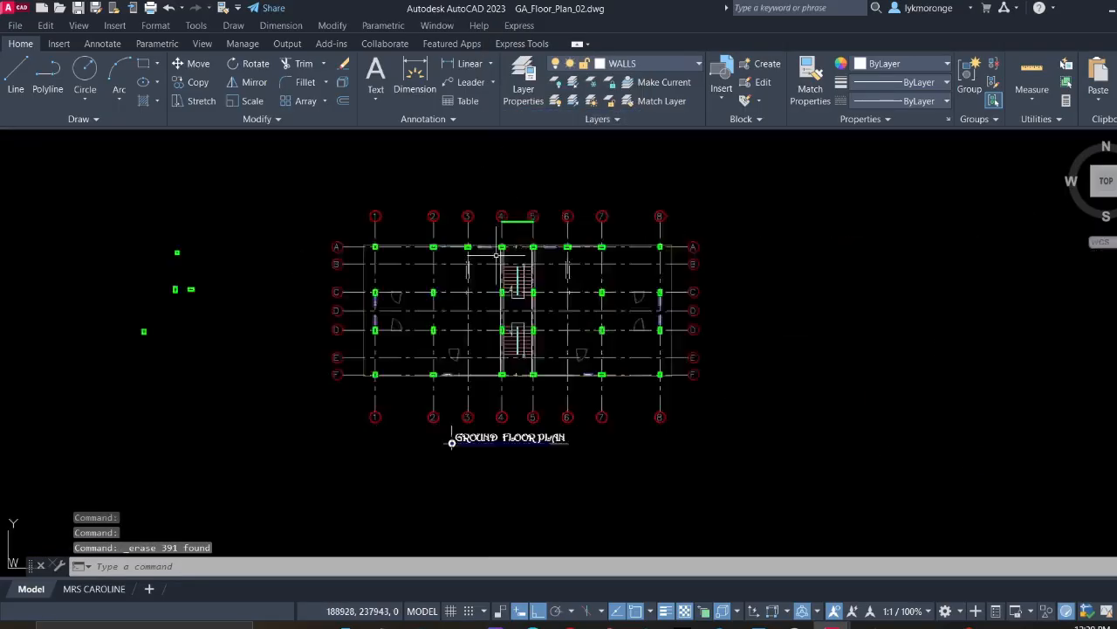
scroll(454, 312, up, 4)
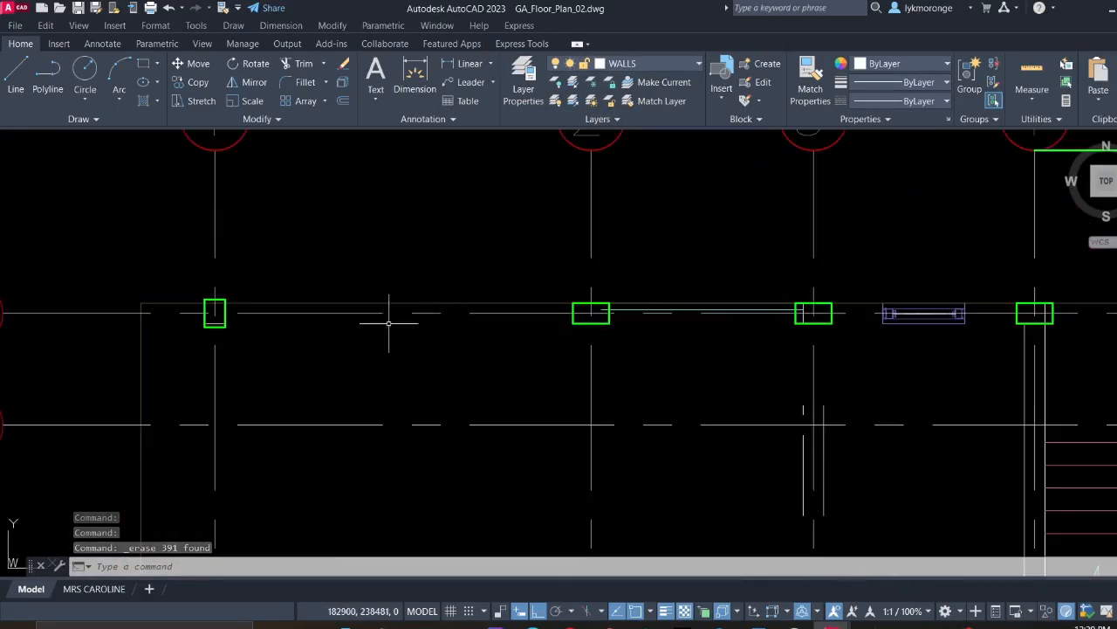
scroll(378, 319, down, 2)
middle_drag(374, 320, 369, 329)
middle_drag(302, 325, 378, 269)
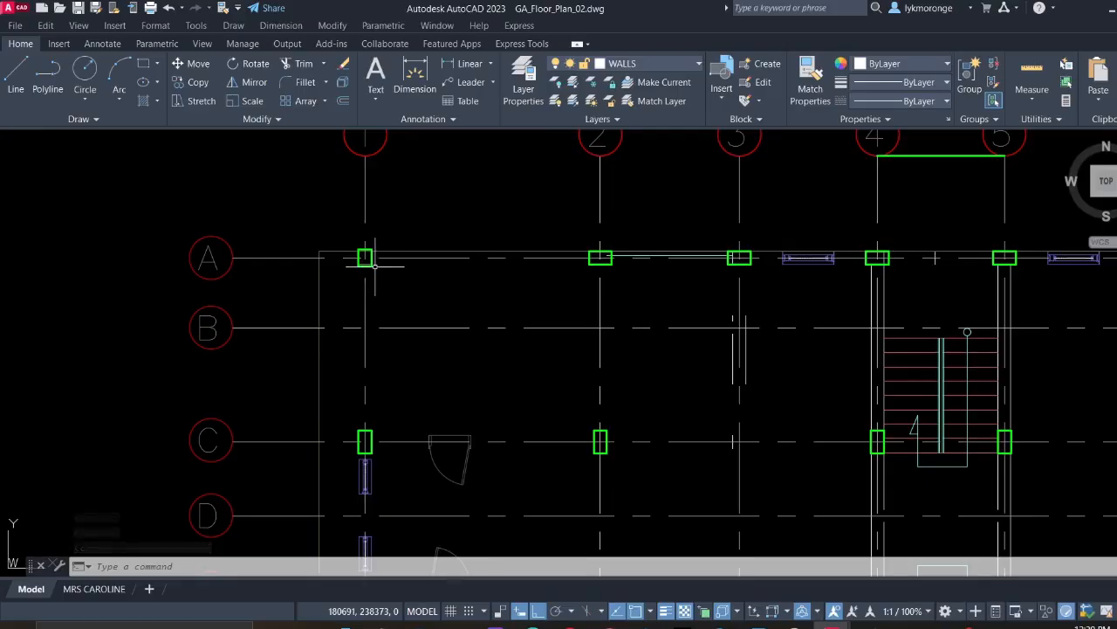
scroll(378, 269, up, 2)
scroll(379, 268, down, 4)
scroll(490, 308, down, 2)
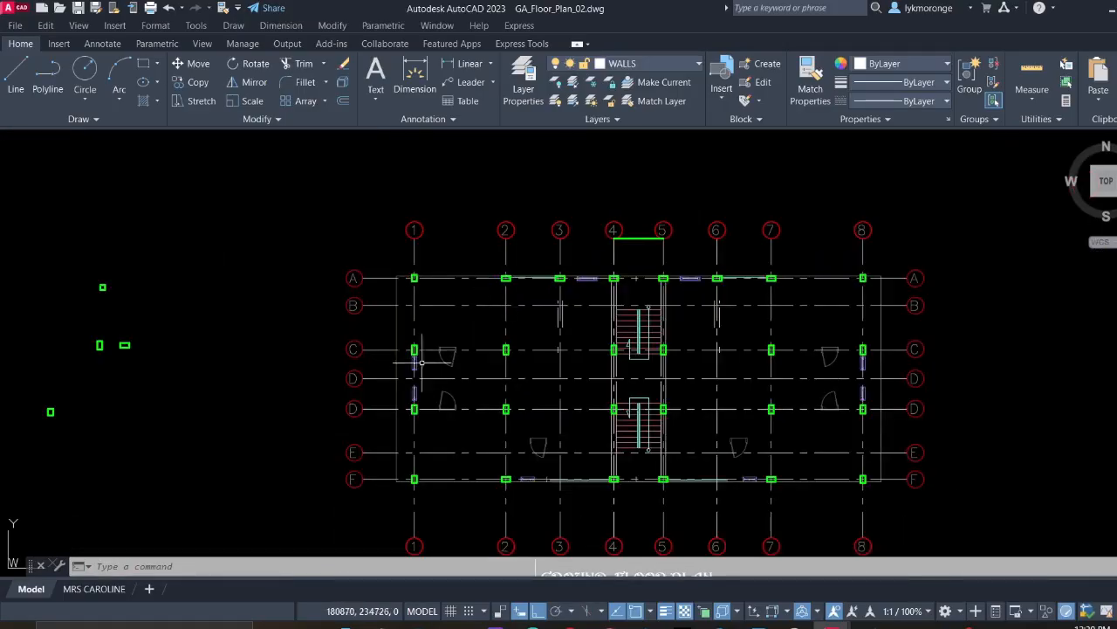
scroll(420, 361, up, 2)
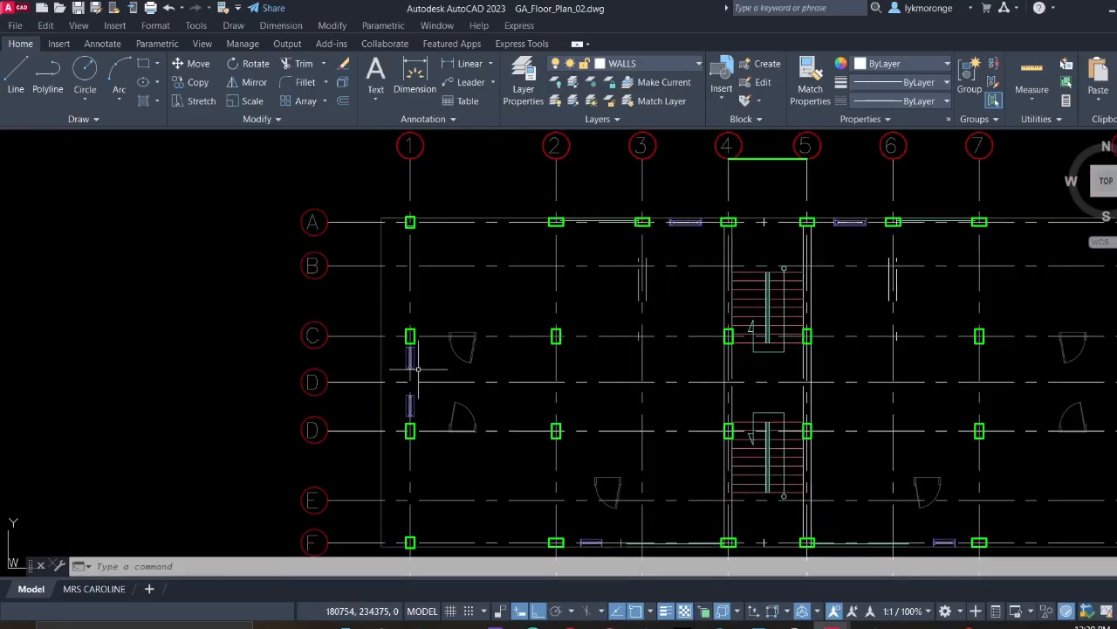
Undo the erase of the similar objects in the floor plans
click(167, 9)
click(168, 8)
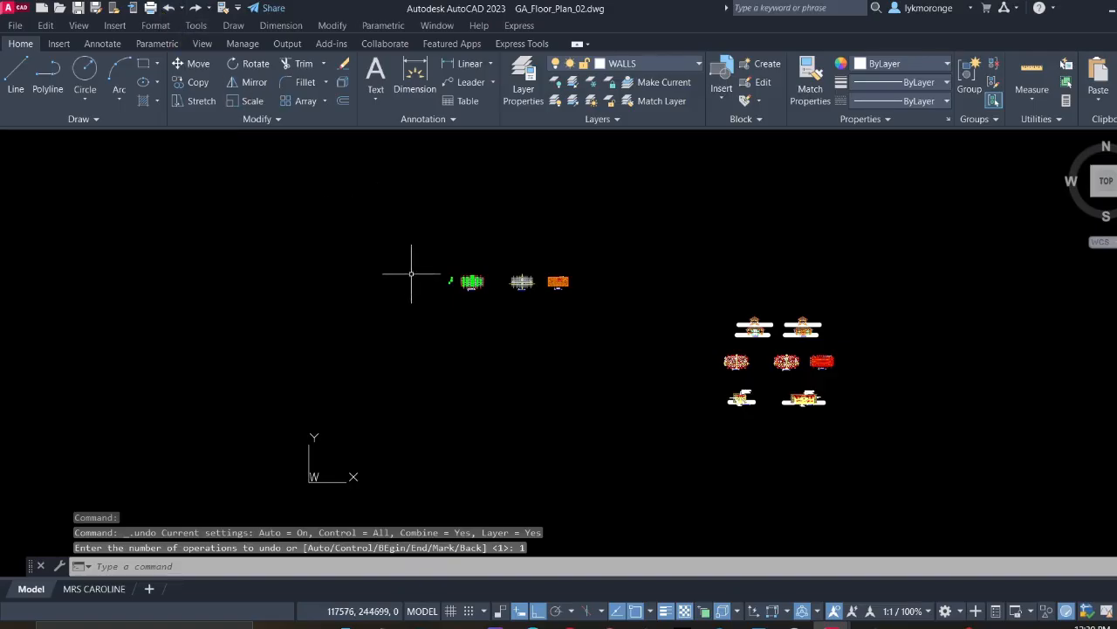
scroll(466, 282, up, 6)
mouse_move(355, 224)
middle_down()
mouse_move(403, 299)
mouse_move(430, 386)
middle_up()
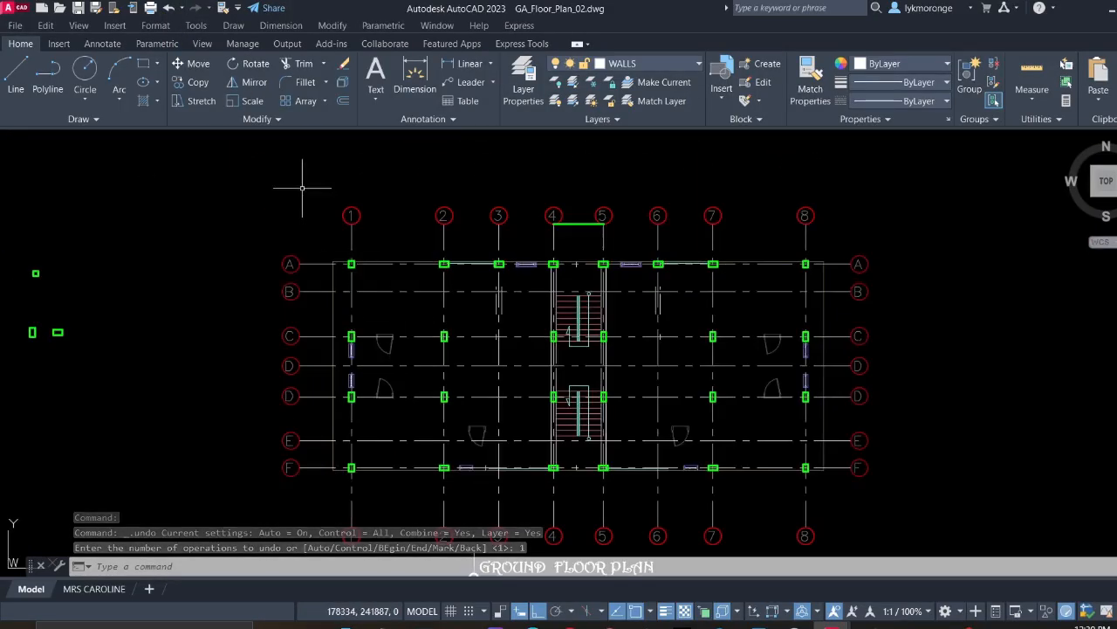
click(168, 9)
scroll(466, 279, up, 5)
scroll(467, 279, up, 2)
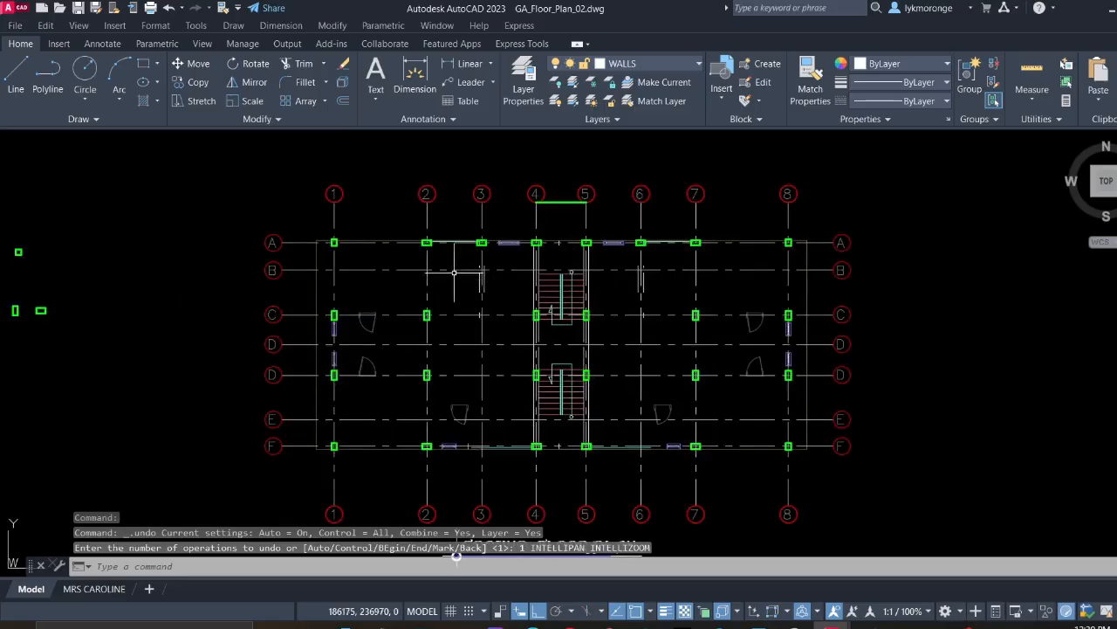
click(169, 8)
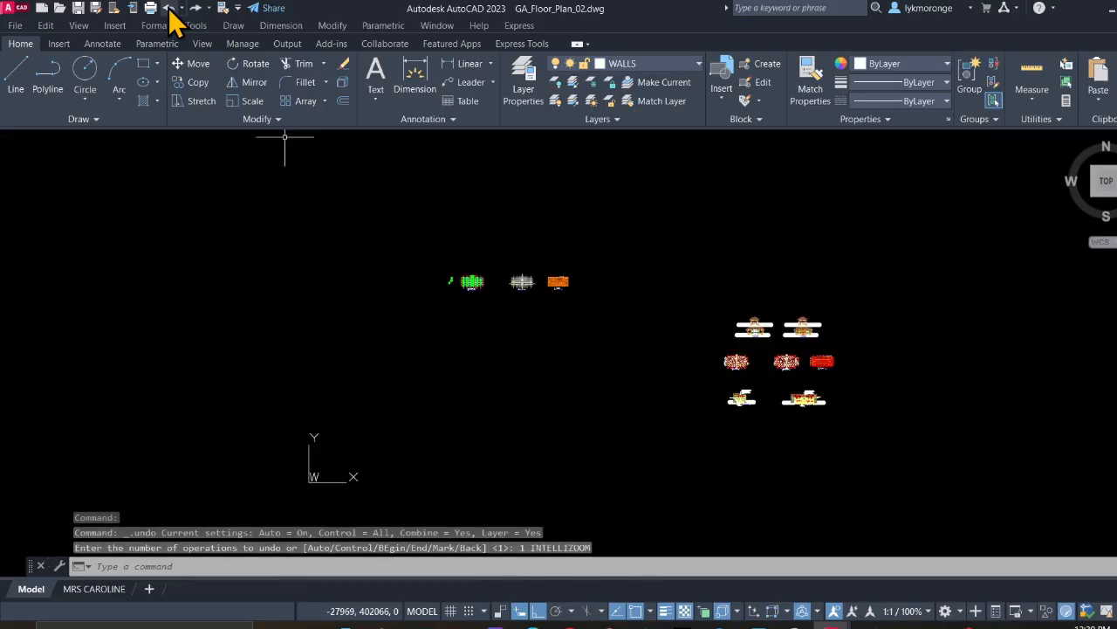
key(ctrl+z)
scroll(480, 277, up, 6)
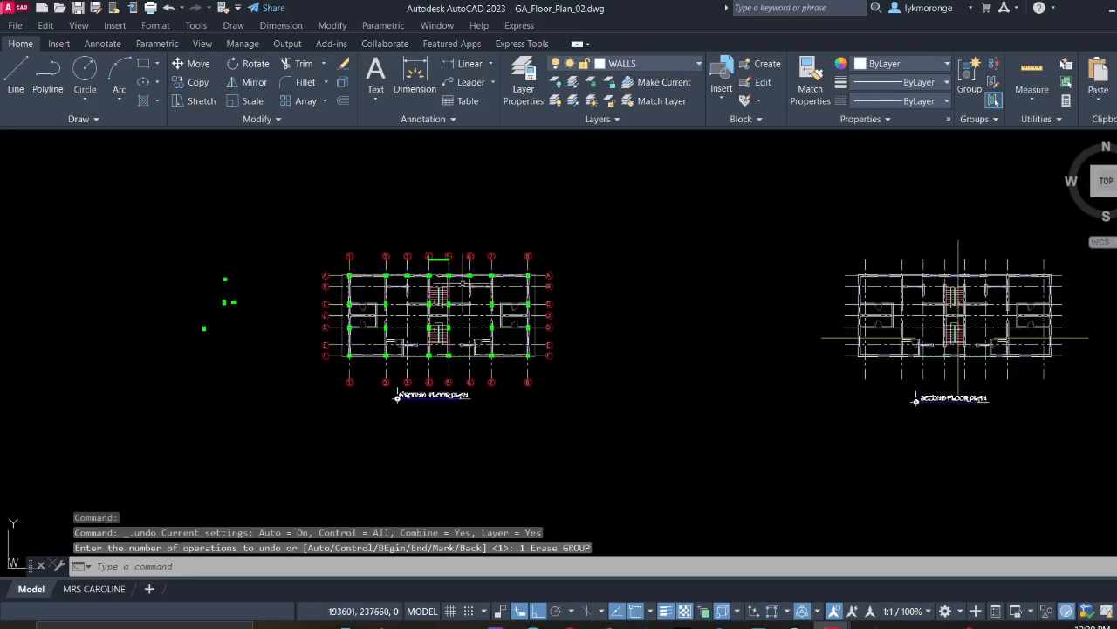
middle_drag(322, 257, 542, 254)
scroll(399, 282, up, 8)
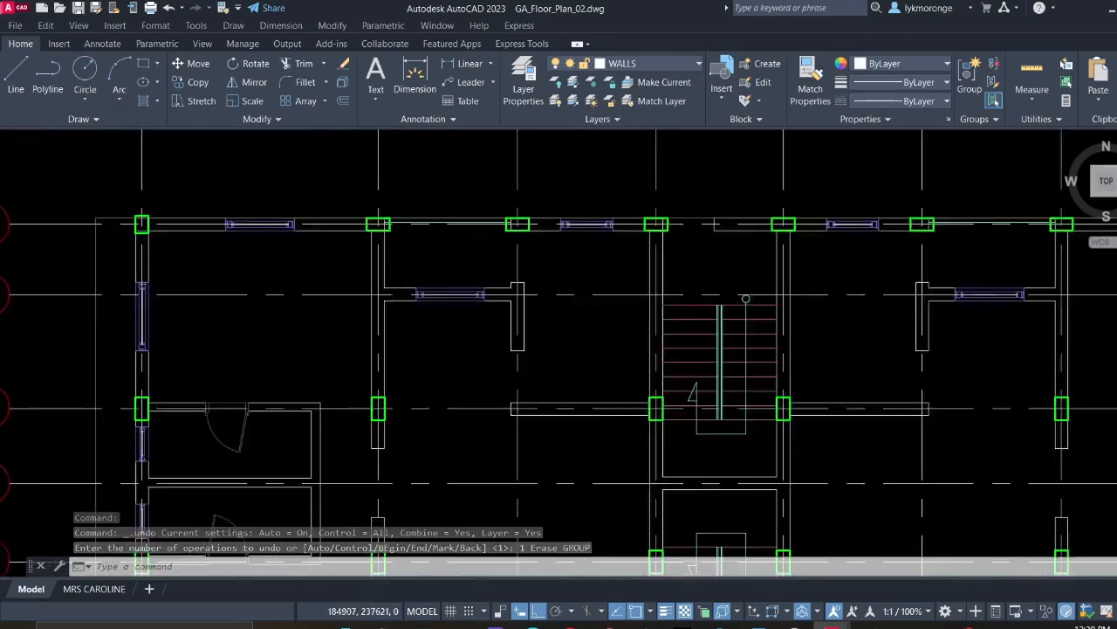
click(421, 281)
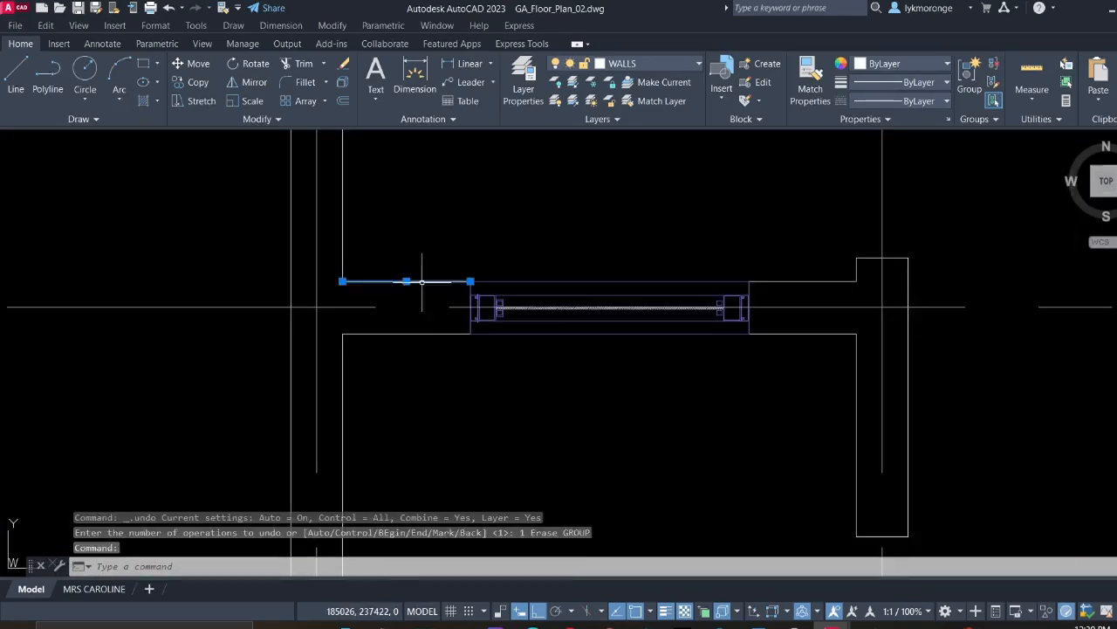
click(546, 292)
click(530, 265)
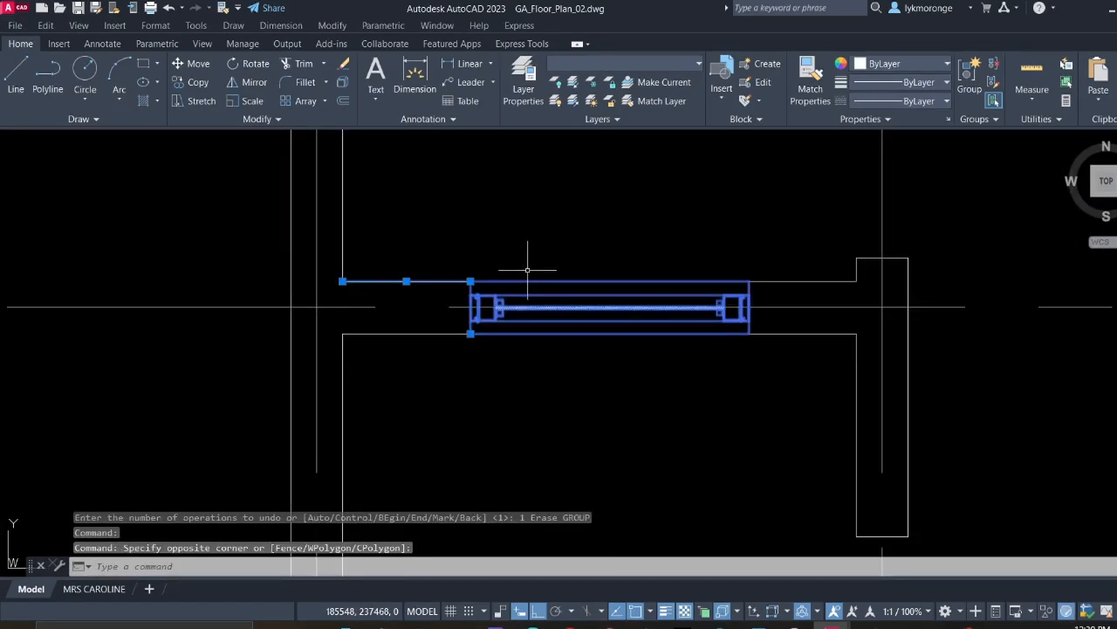
key(Escape)
click(536, 295)
key(Escape)
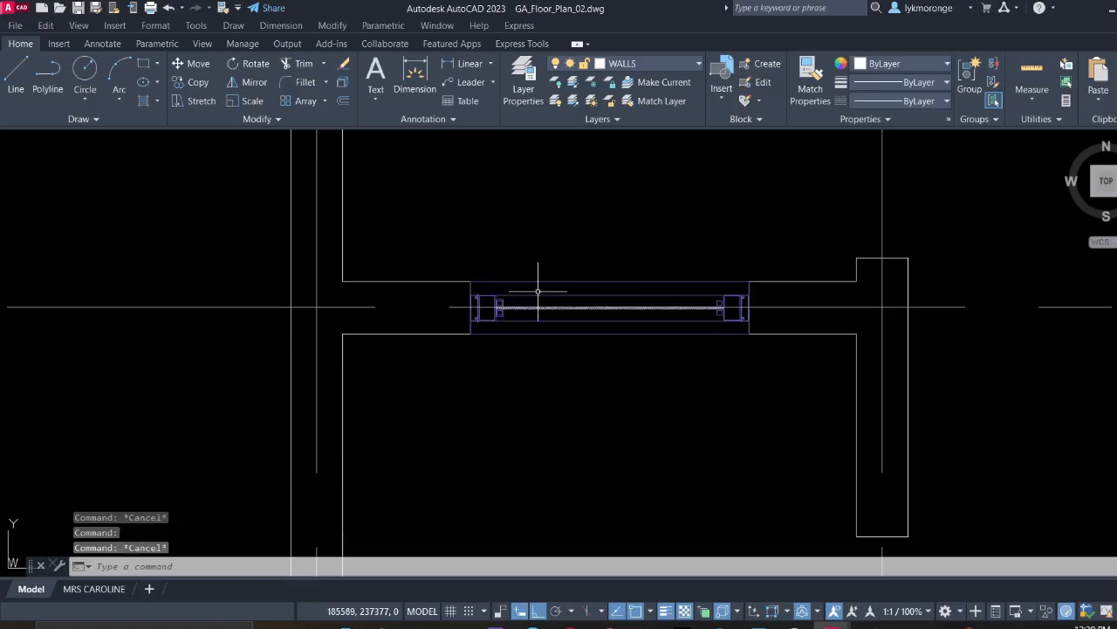
click(538, 291)
click(528, 276)
right_click(532, 252)
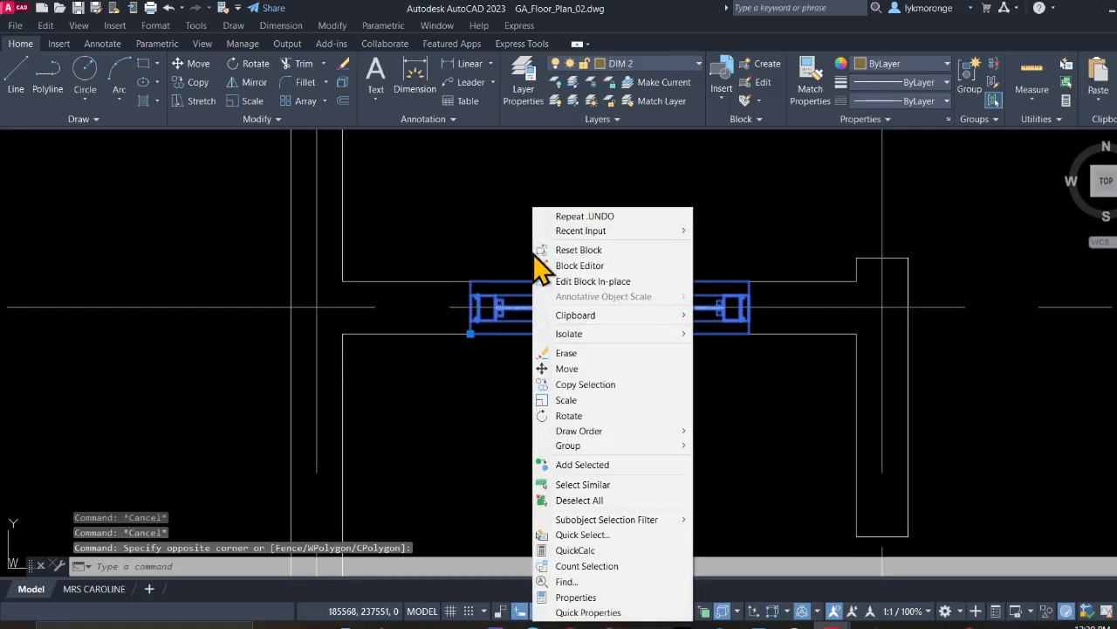
key(Escape)
key(Escape)
Select the window block on grid line B between grids 2 and 3 together with all similar blocks
scroll(522, 321, up, 2)
scroll(522, 322, up, 2)
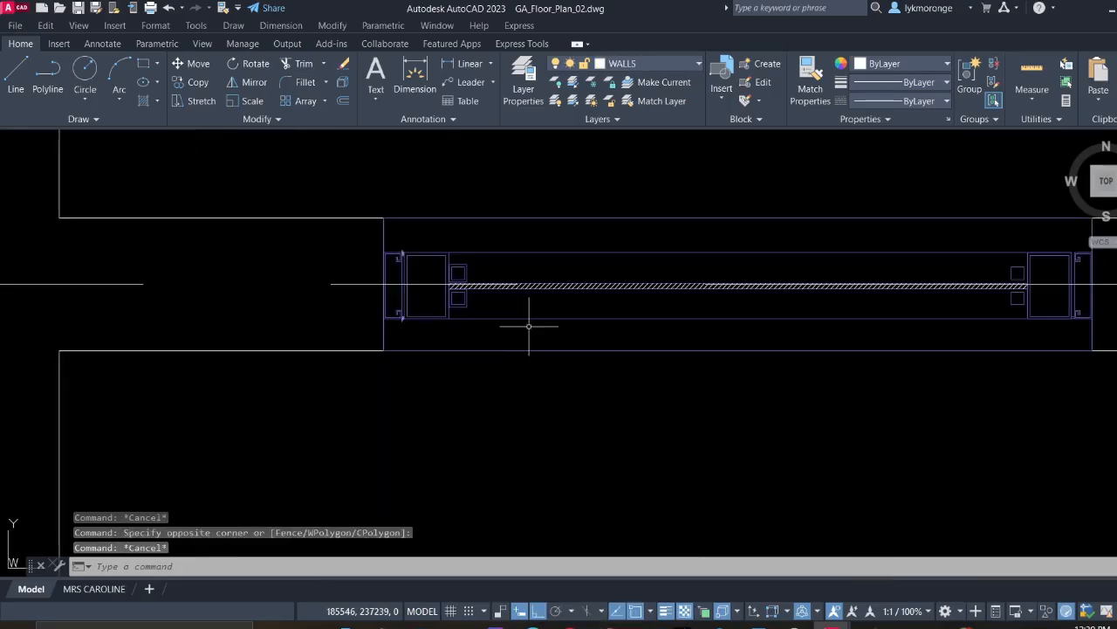
click(522, 319)
click(513, 310)
right_click(515, 151)
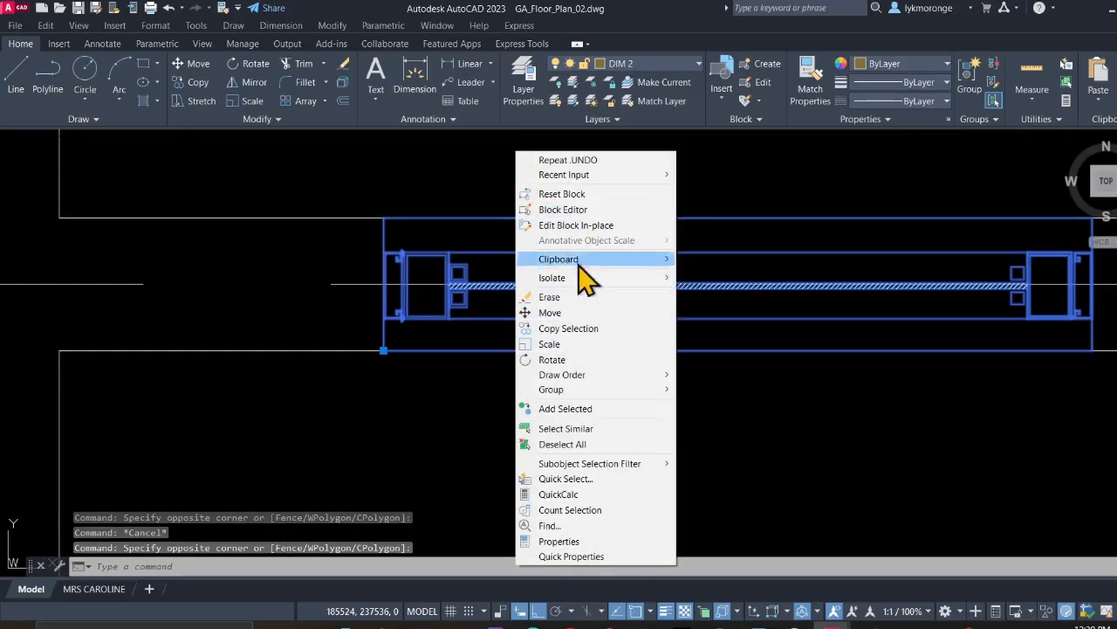
click(569, 428)
Exclude the windows in the separate group of architectural drawings from the selection and erase the remaining selected window blocks
scroll(556, 398, down, 5)
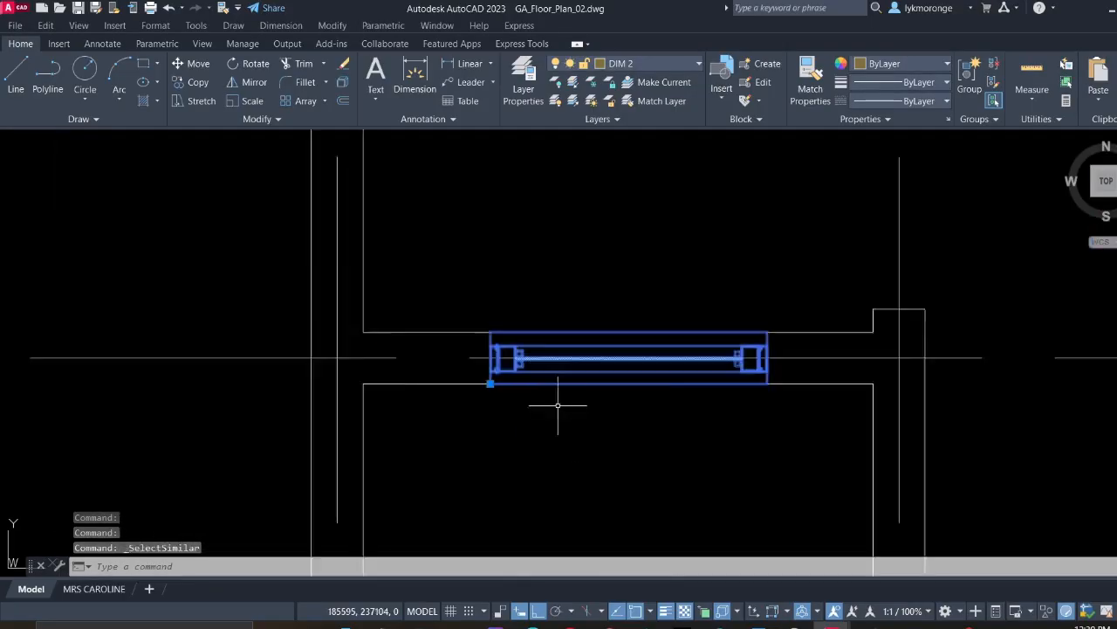
scroll(570, 399, down, 8)
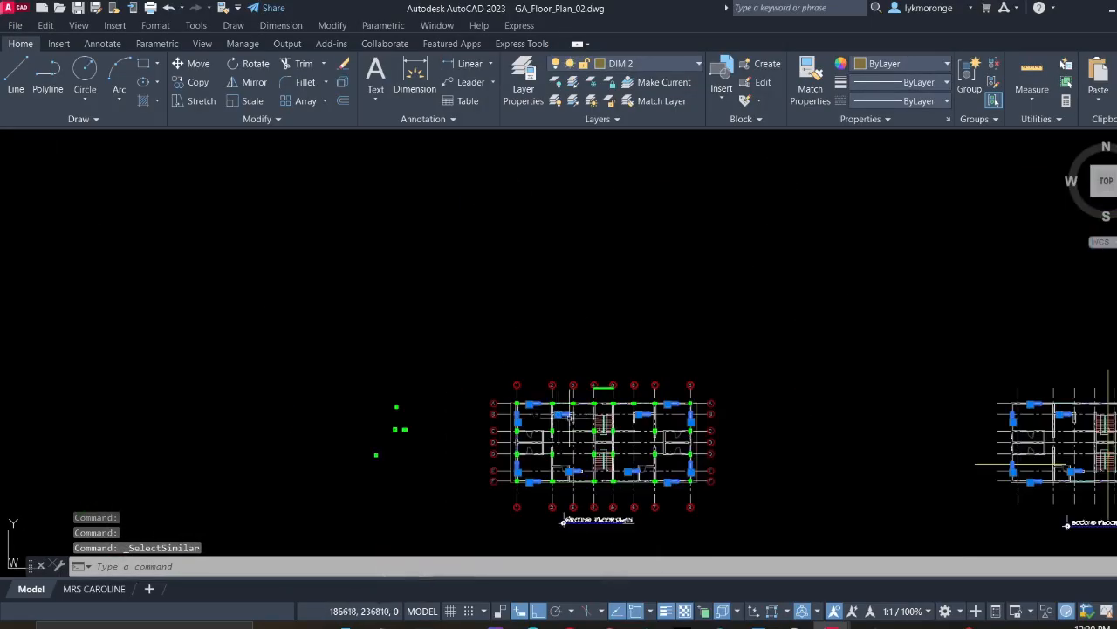
scroll(519, 353, down, 6)
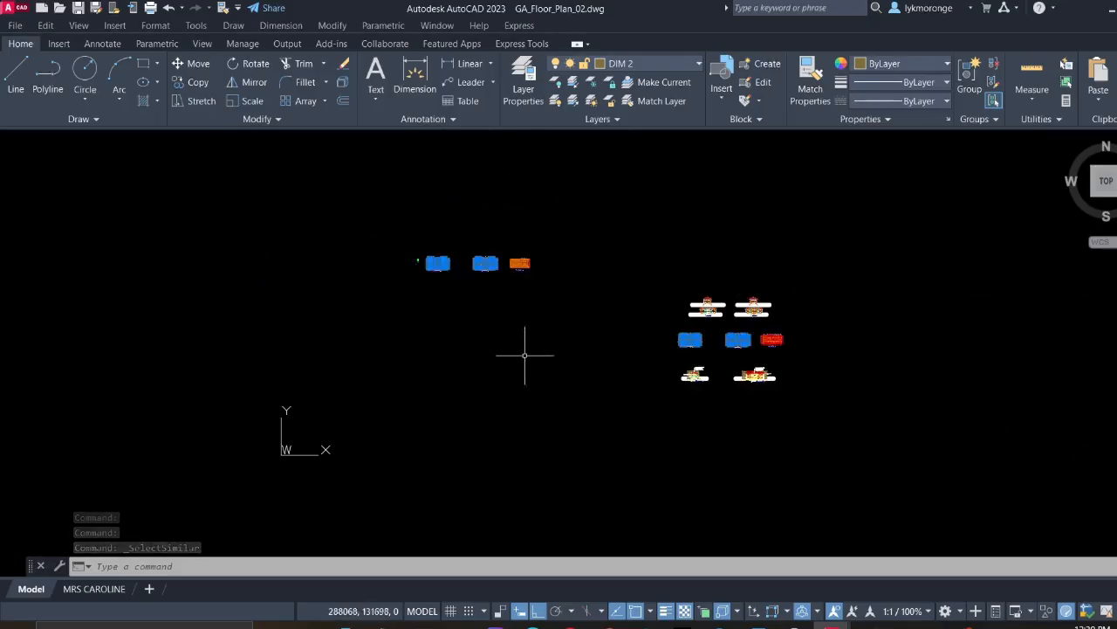
click(618, 236)
click(860, 455)
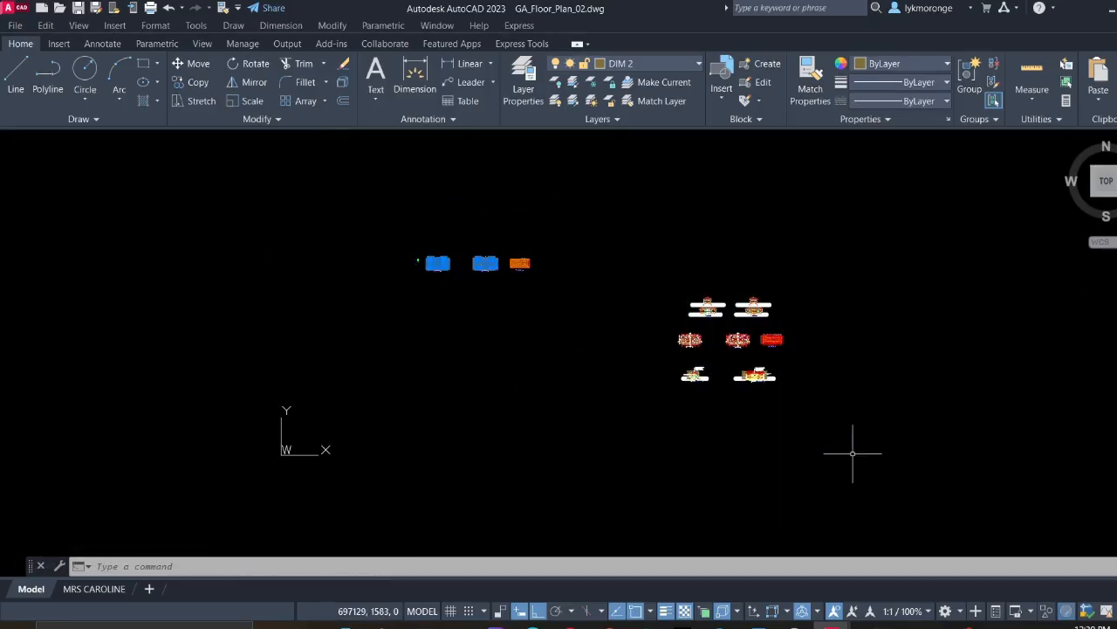
scroll(464, 291, up, 6)
right_click(510, 315)
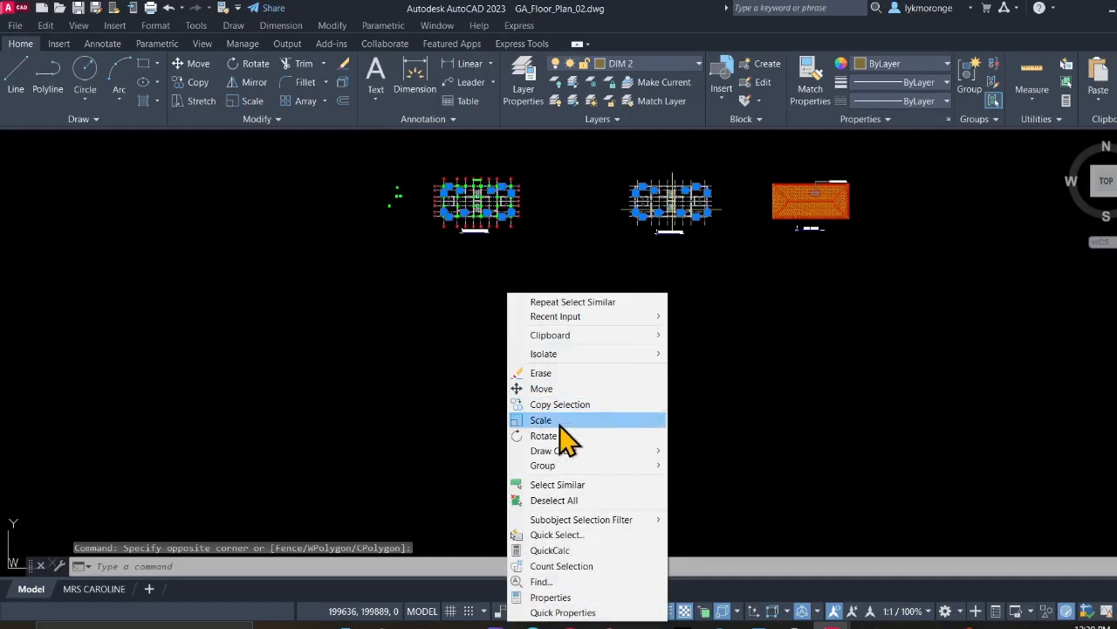
click(553, 373)
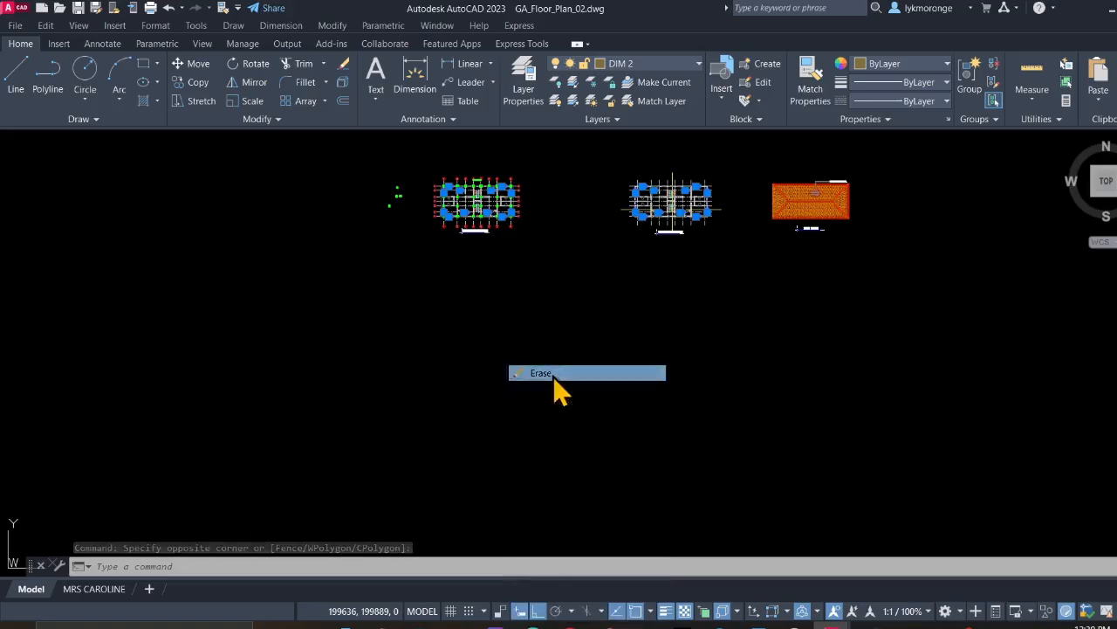
Erase the two short end lines of the former window opening in the grid A wall between grids 1 and 2
scroll(476, 197, up, 3)
scroll(410, 245, up, 8)
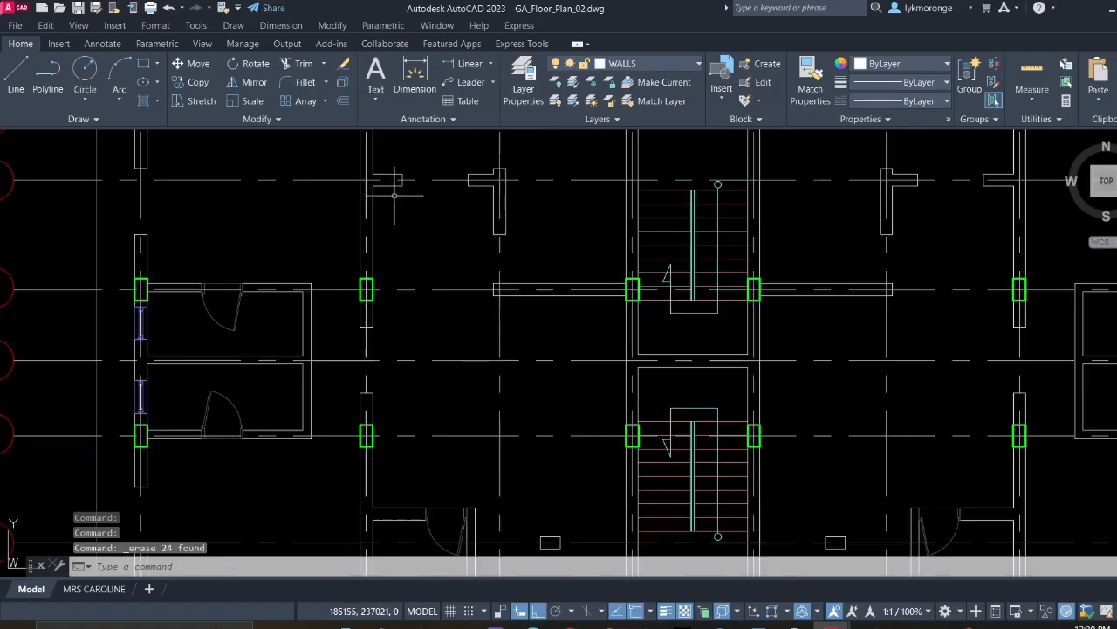
scroll(489, 349, up, 8)
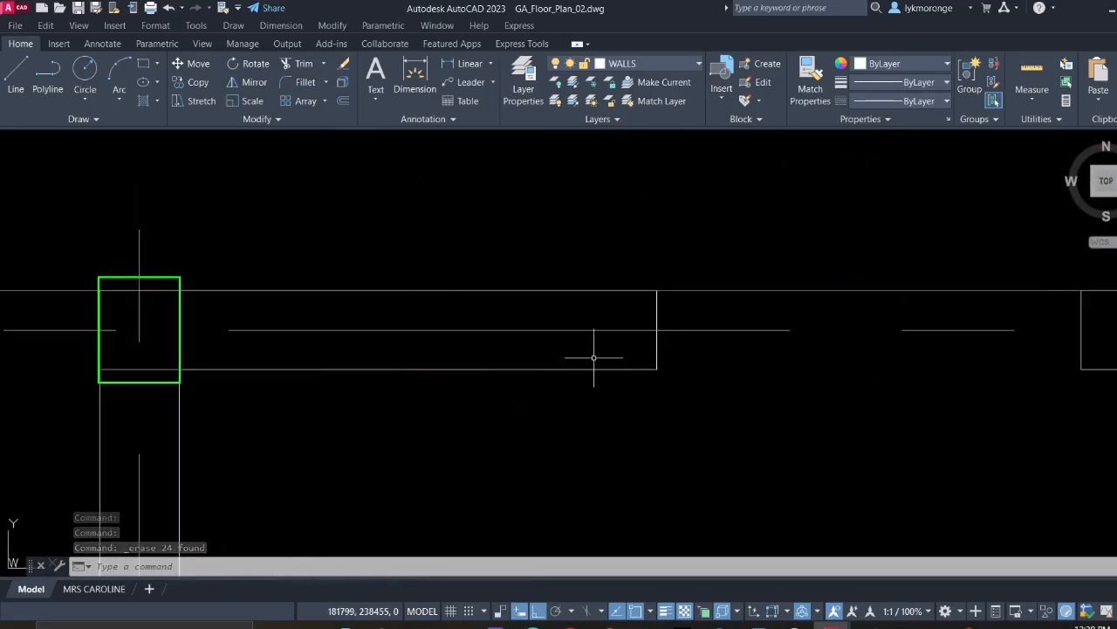
middle_drag(598, 361, 514, 387)
click(590, 393)
click(550, 369)
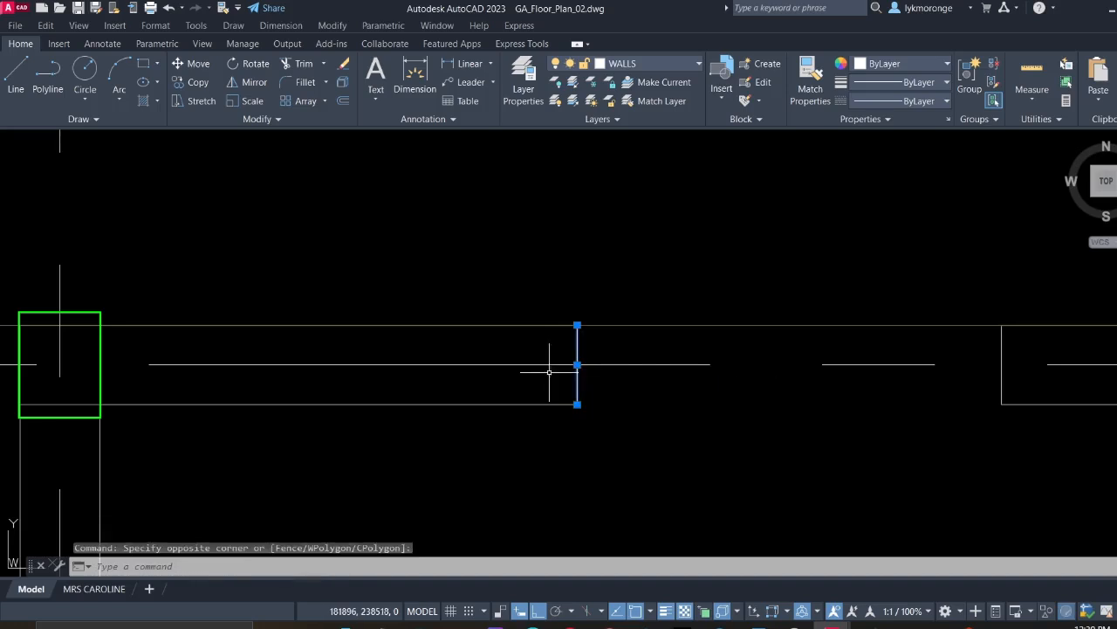
key(Delete)
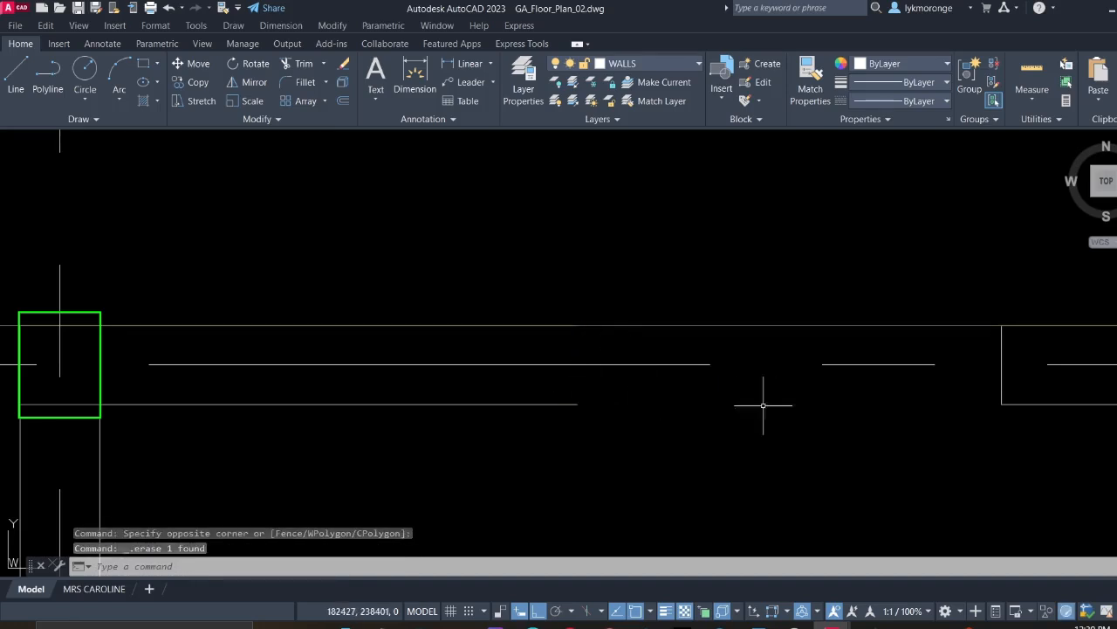
click(1025, 388)
click(940, 382)
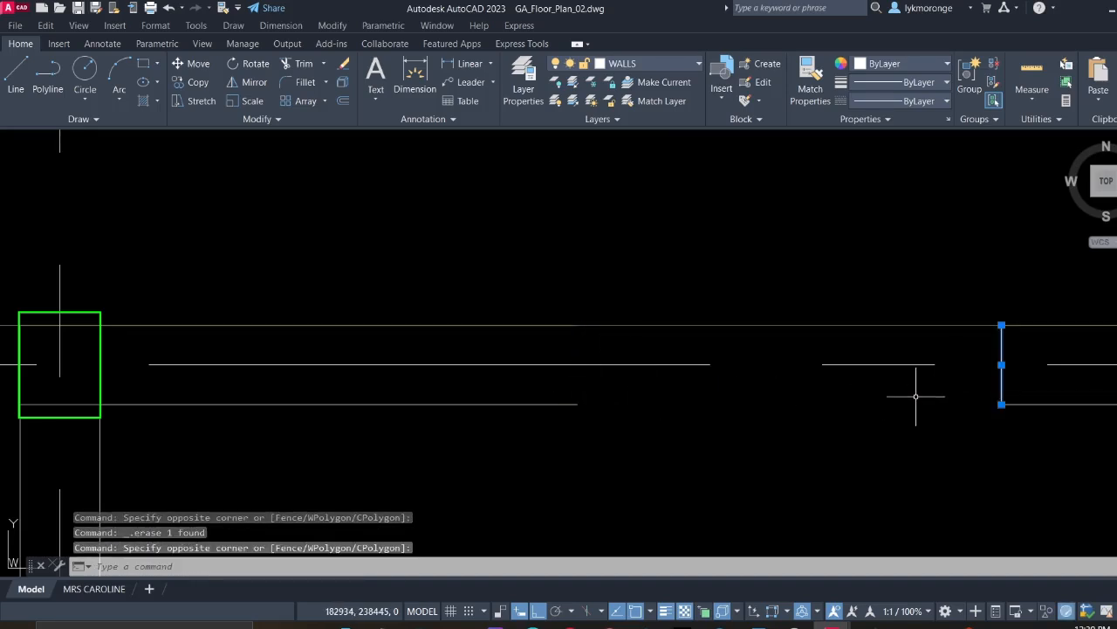
key(Delete)
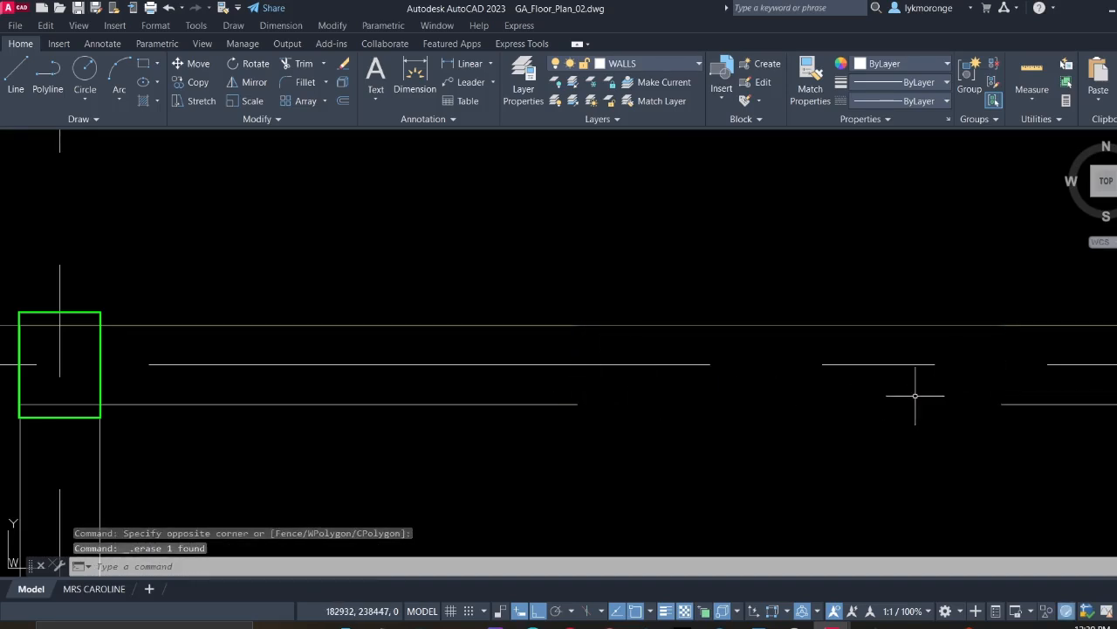
Stretch the inner wall line on grid A across the former window opening to meet the wall line near grid 2
click(549, 405)
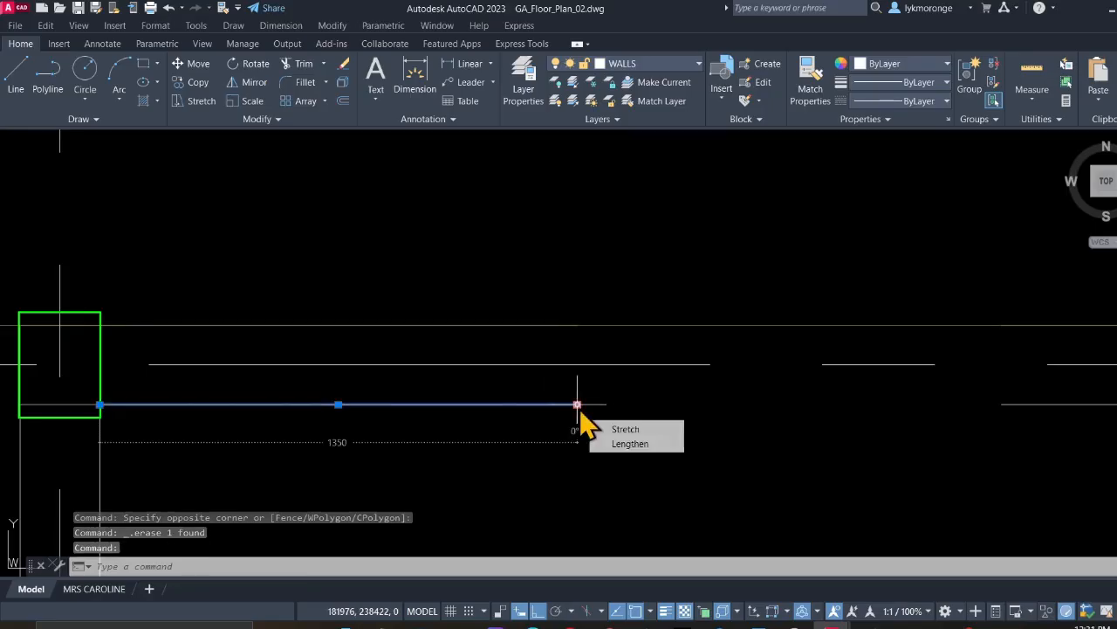
click(578, 404)
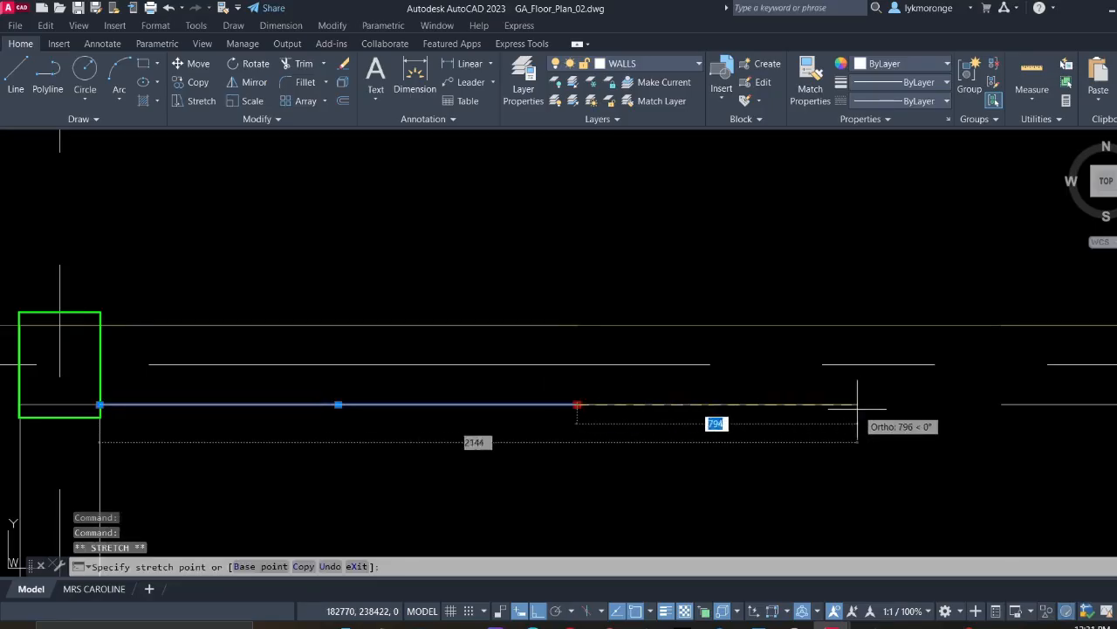
middle_drag(864, 403, 389, 416)
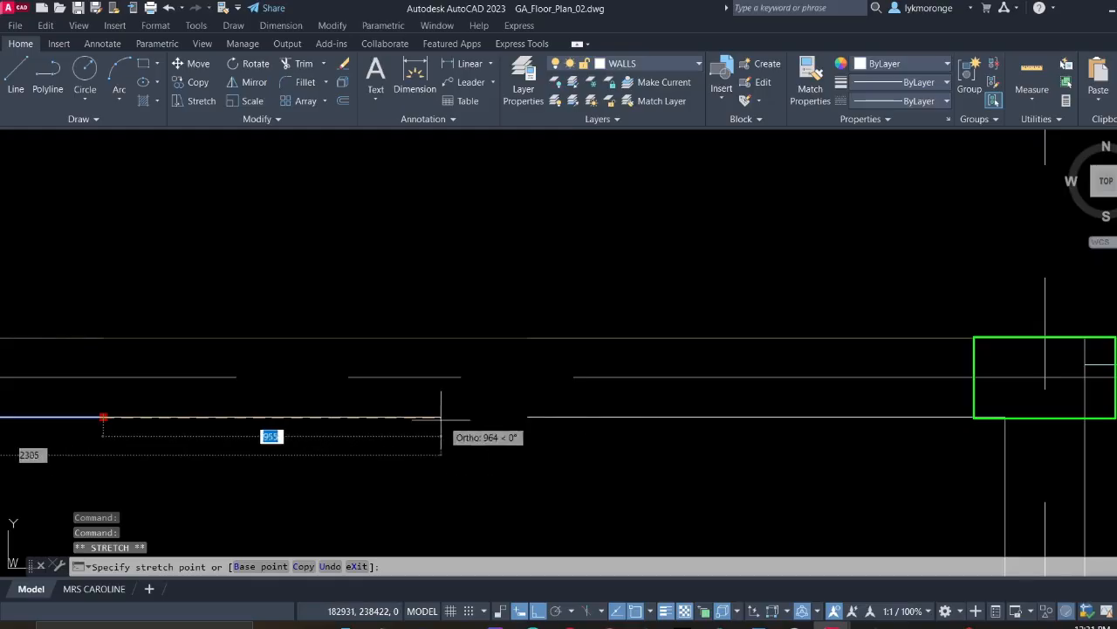
click(527, 416)
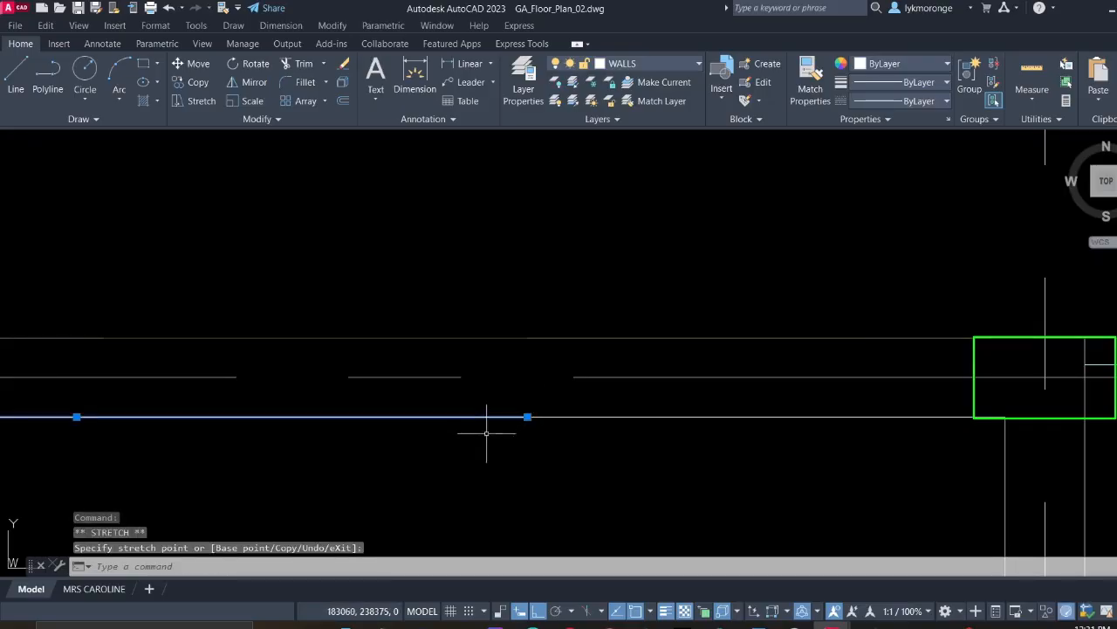
key(Escape)
scroll(524, 421, down, 4)
key(Escape)
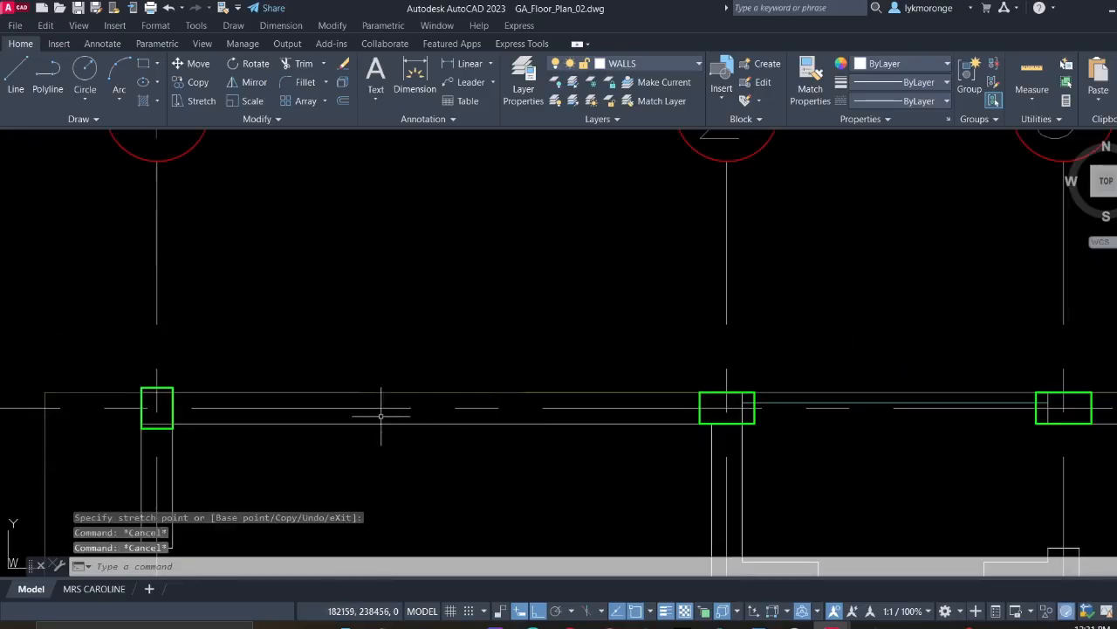
Erase the short wall line segment inside the column at grids A and 1
scroll(158, 446, up, 4)
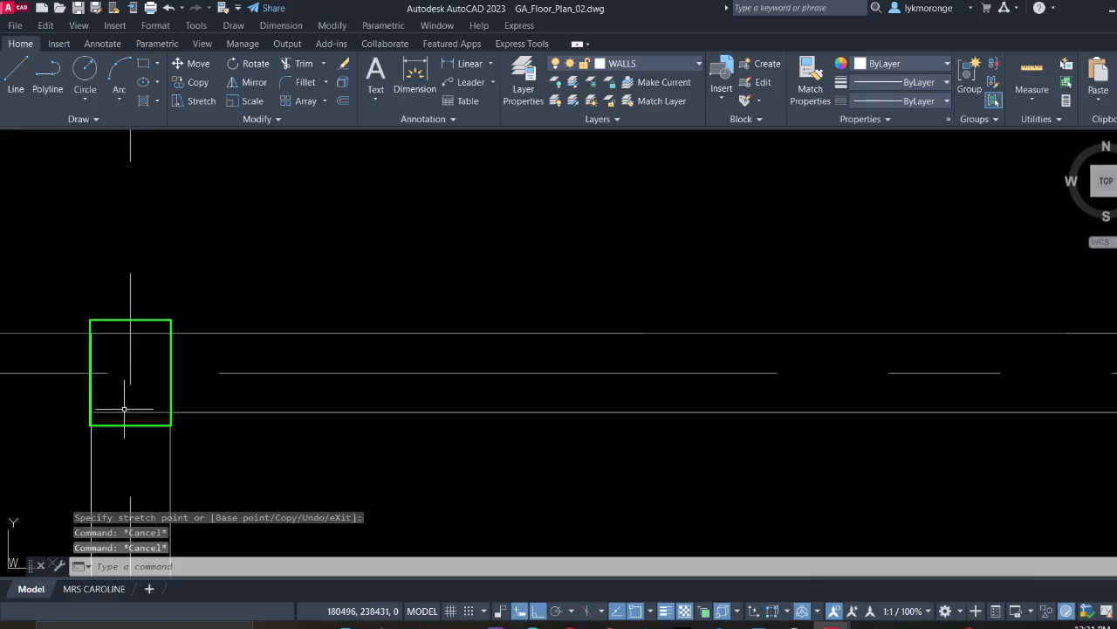
click(130, 411)
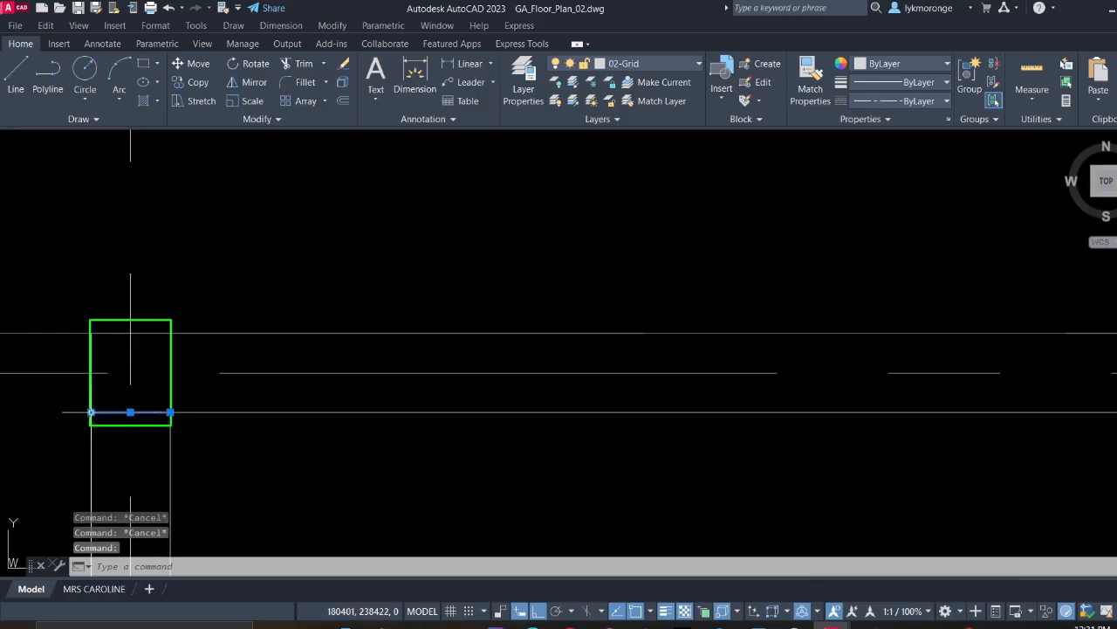
key(Delete)
scroll(144, 415, down, 4)
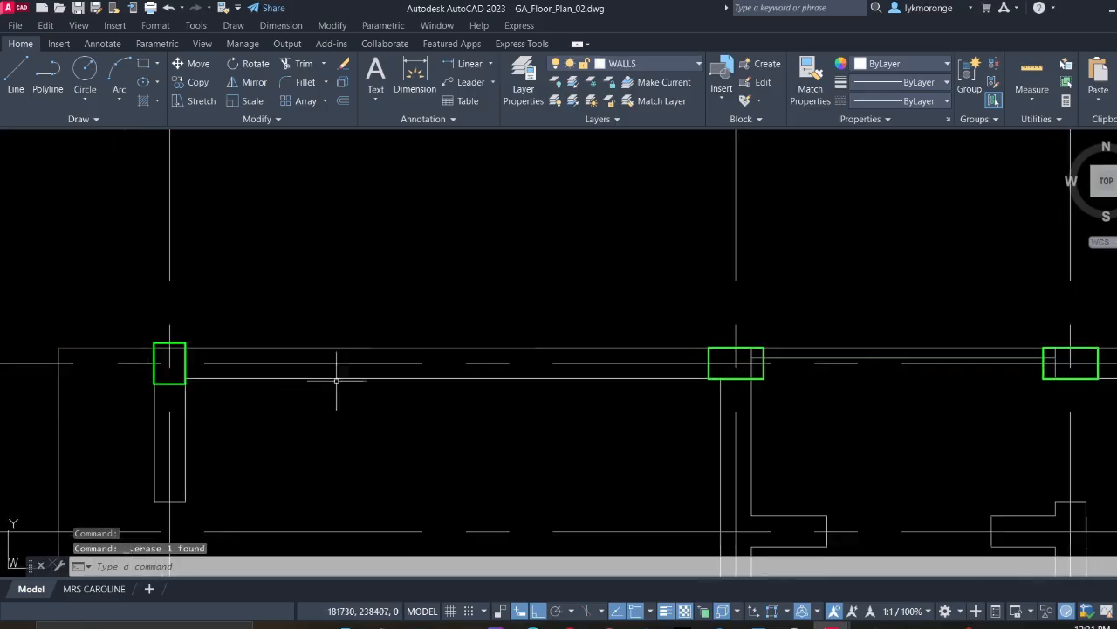
Select the outer lines on grid A between grids 2 and 3 and trace how far they extend around the plan
middle_drag(606, 377, 366, 358)
scroll(540, 338, up, 4)
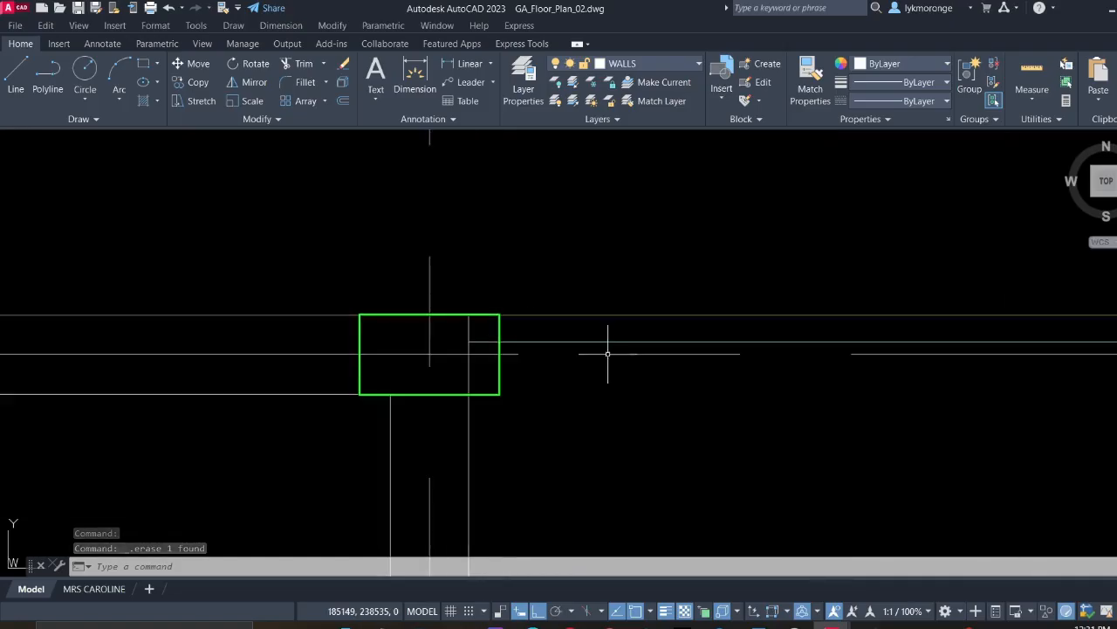
click(591, 325)
click(565, 273)
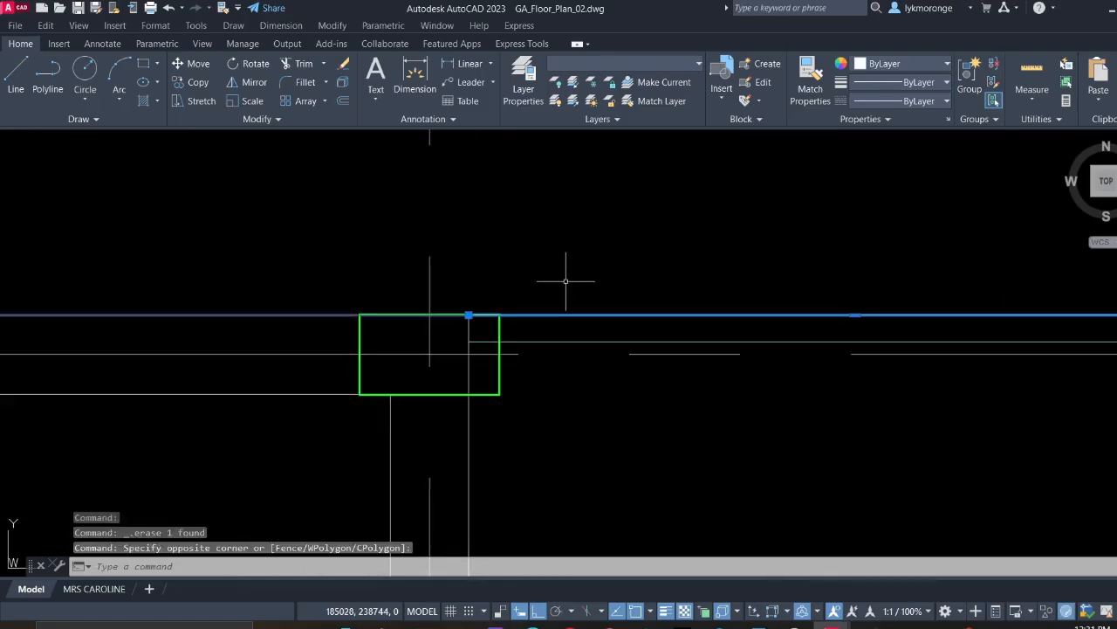
scroll(568, 282, down, 10)
middle_drag(634, 309, 252, 356)
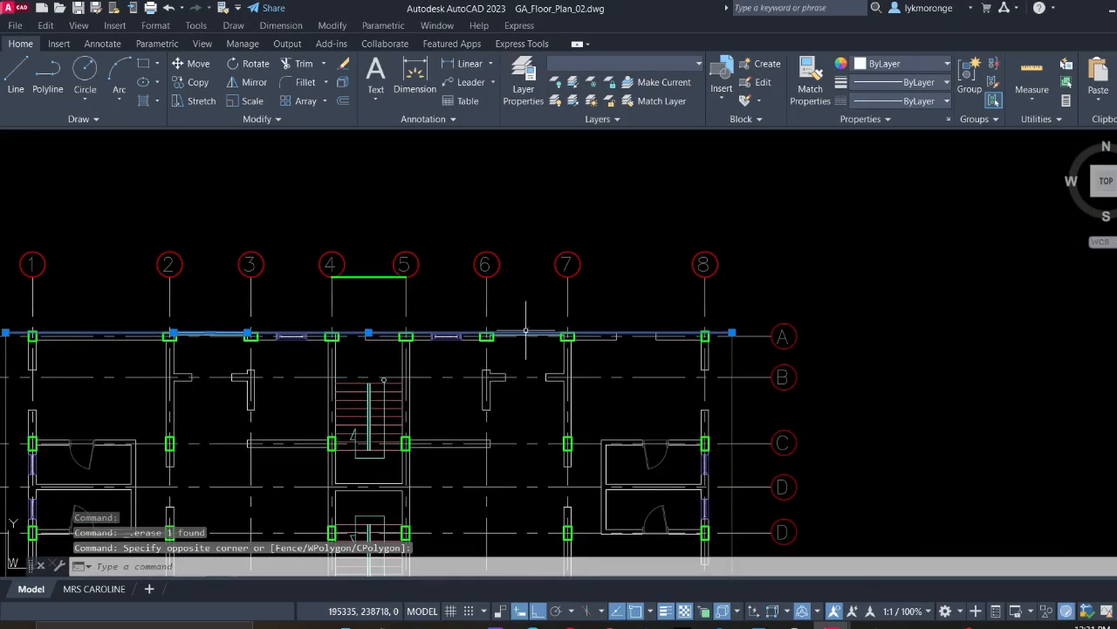
scroll(572, 323, up, 2)
scroll(600, 332, down, 1)
middle_drag(625, 359, 463, 171)
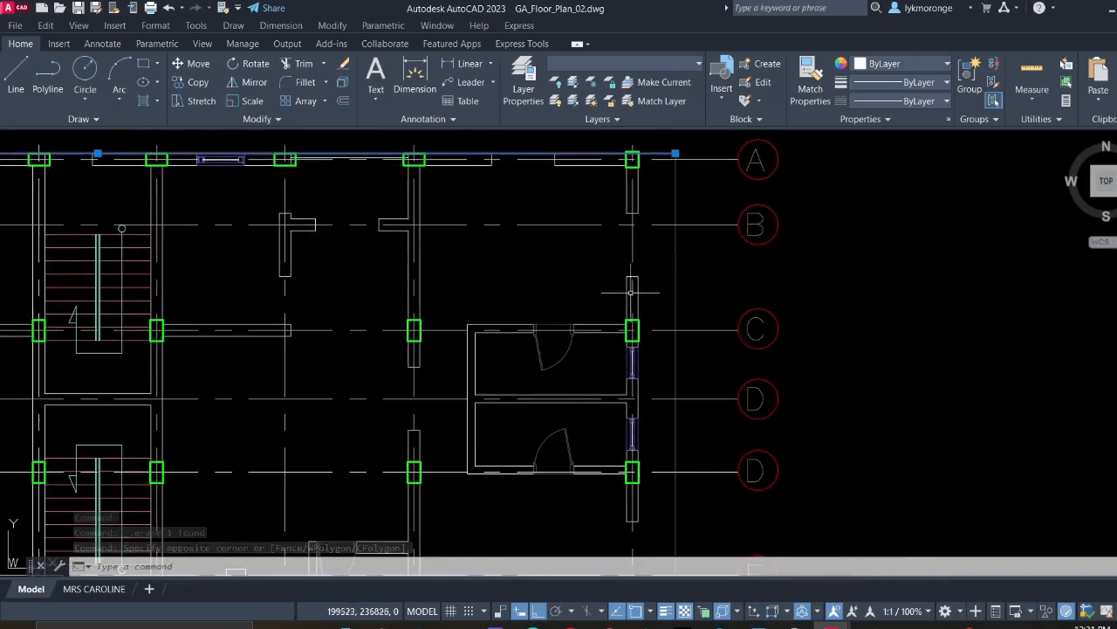
scroll(658, 286, down, 2)
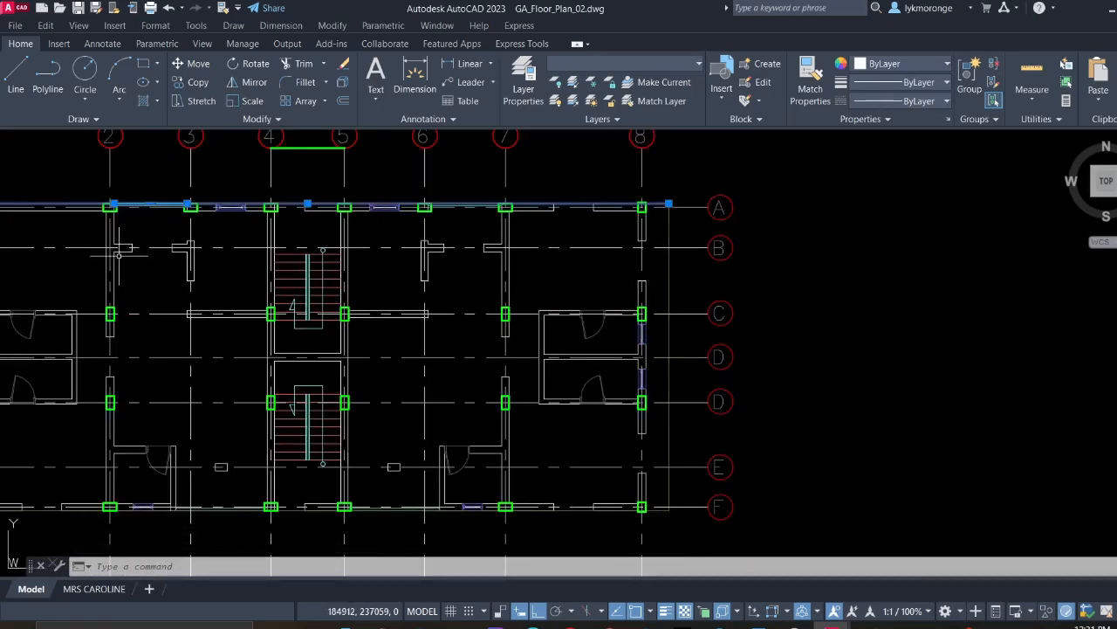
middle_drag(119, 254, 643, 329)
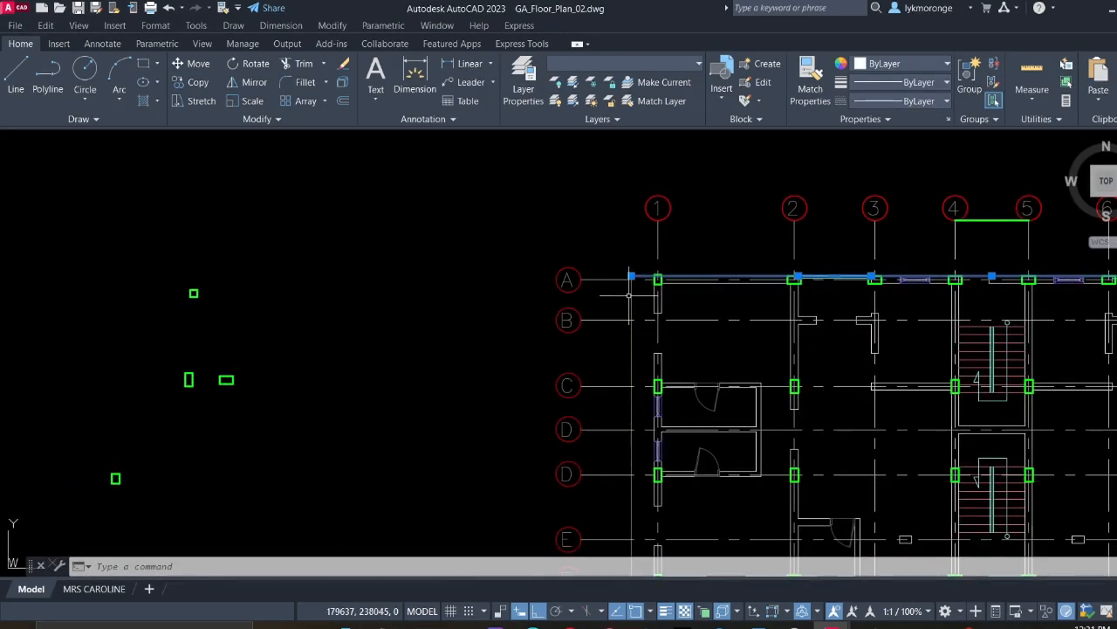
click(628, 295)
key(Escape)
Inspect the grid A wall between grids 1 and 2 and the outline around its corner column
mouse_move(647, 295)
middle_down()
mouse_move(501, 292)
mouse_move(426, 268)
mouse_move(368, 268)
middle_up()
scroll(556, 269, up, 4)
scroll(549, 256, down, 4)
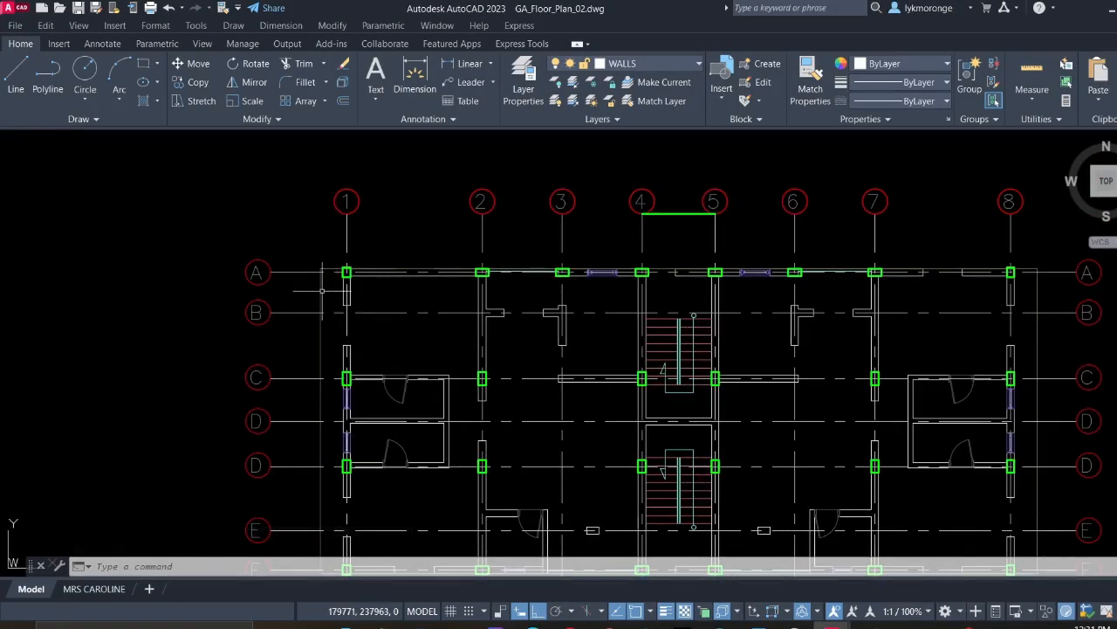
scroll(323, 267, up, 6)
middle_drag(526, 319, 442, 333)
scroll(503, 330, down, 2)
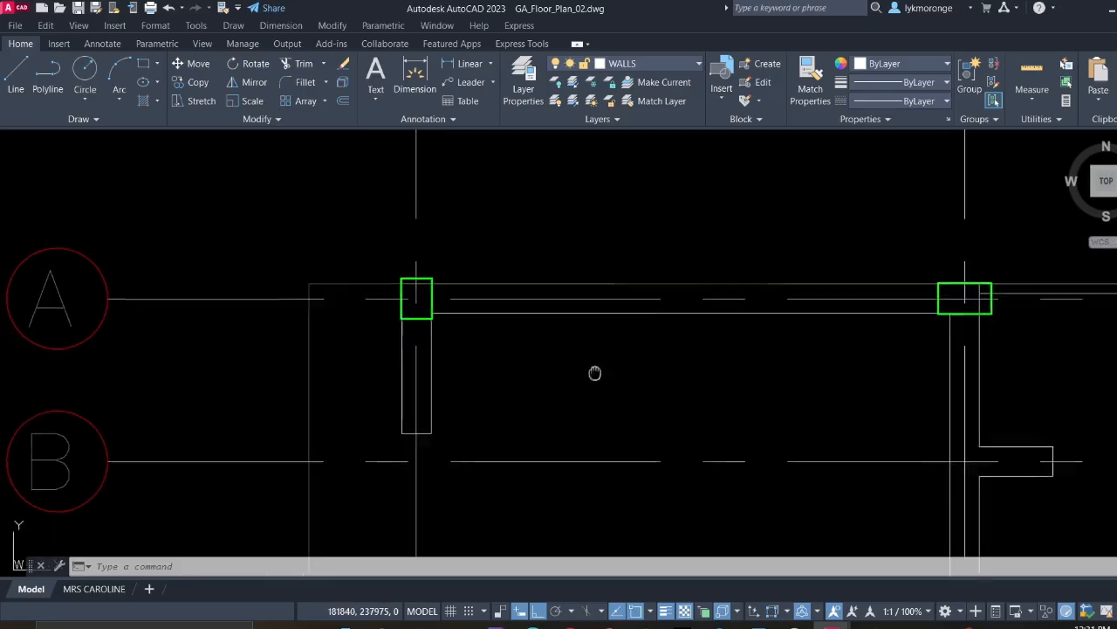
middle_drag(594, 374, 512, 312)
scroll(510, 319, down, 4)
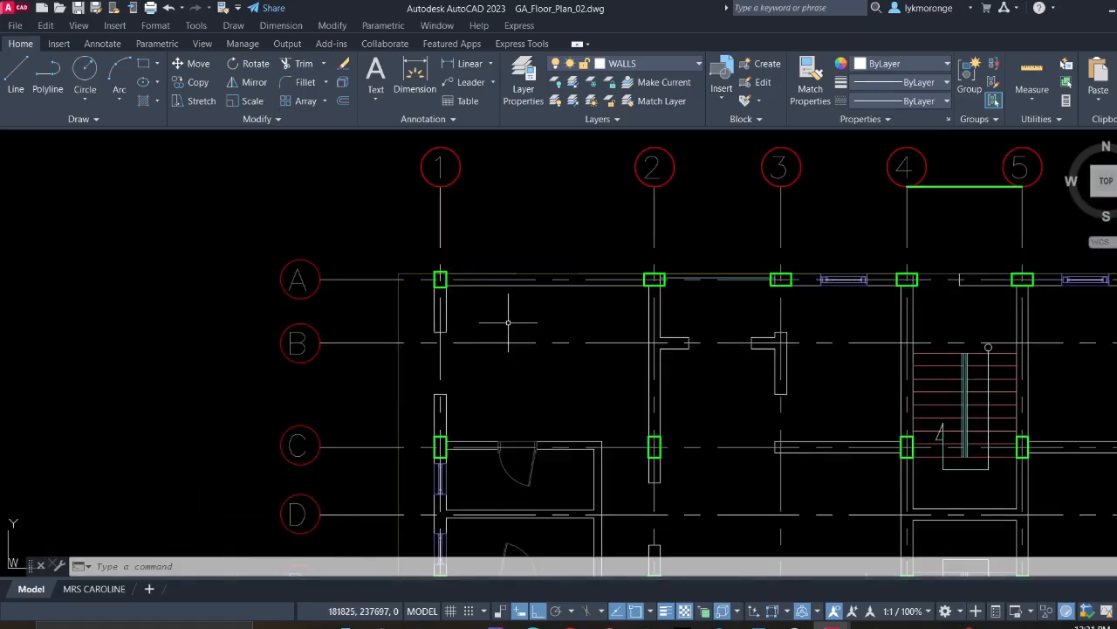
Erase the wall segment on grid C between the upper small room's door and its corner, including its end line
middle_drag(515, 384, 466, 269)
scroll(494, 353, up, 4)
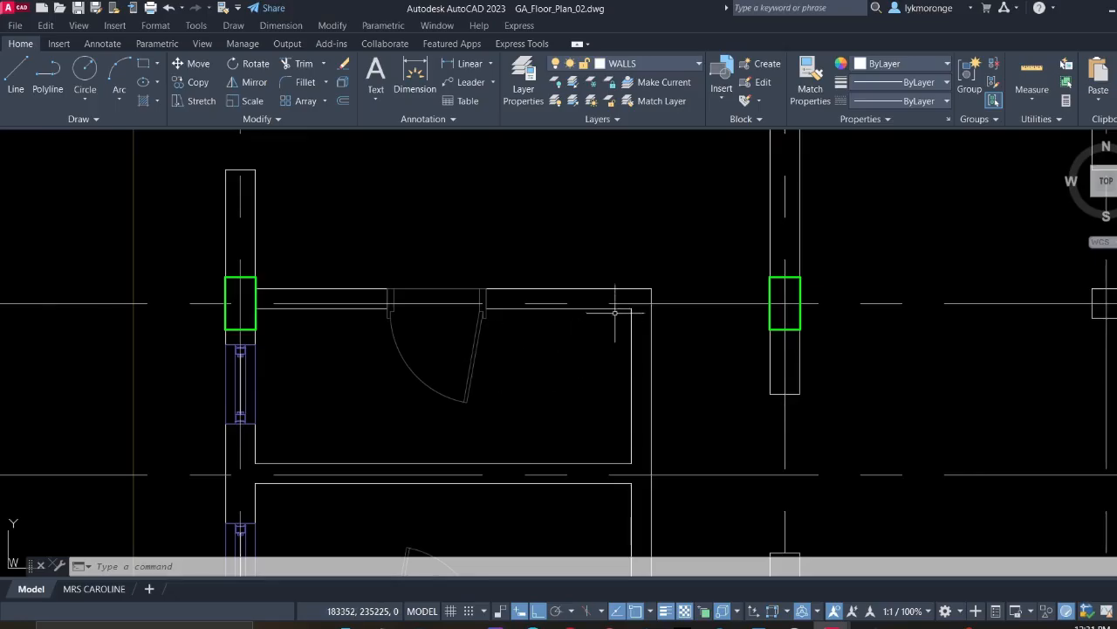
scroll(615, 311, up, 4)
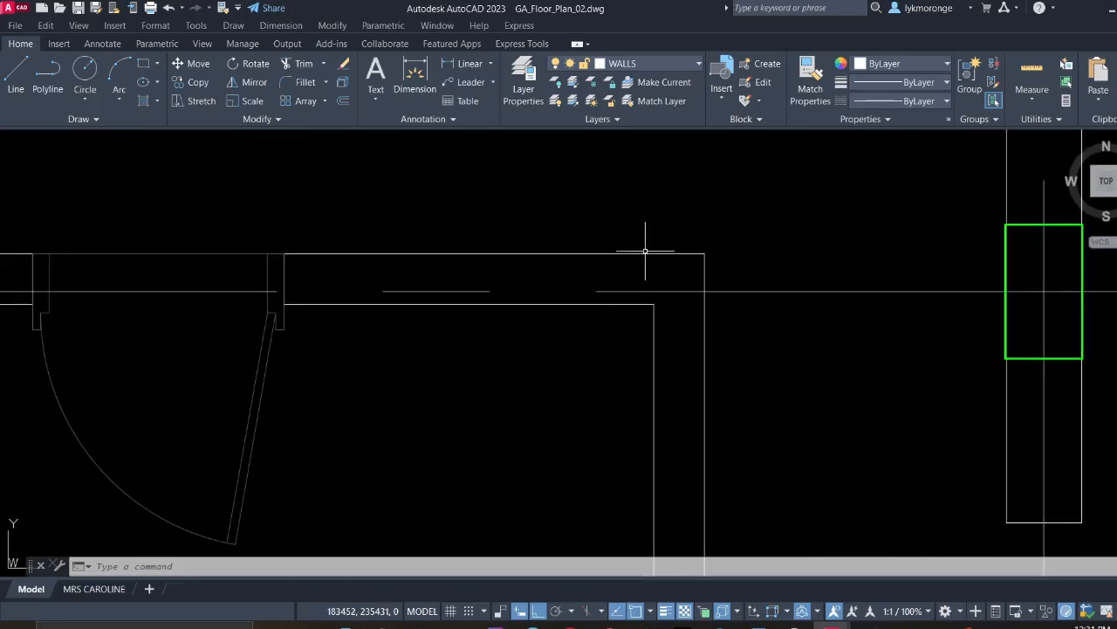
scroll(644, 254, up, 4)
scroll(631, 254, down, 6)
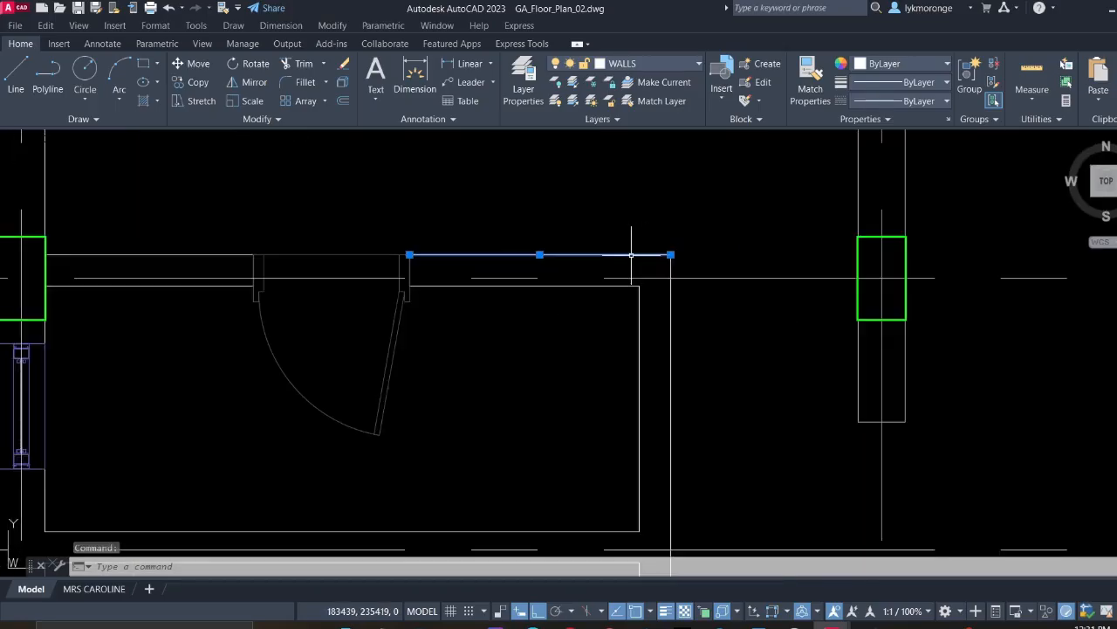
click(361, 212)
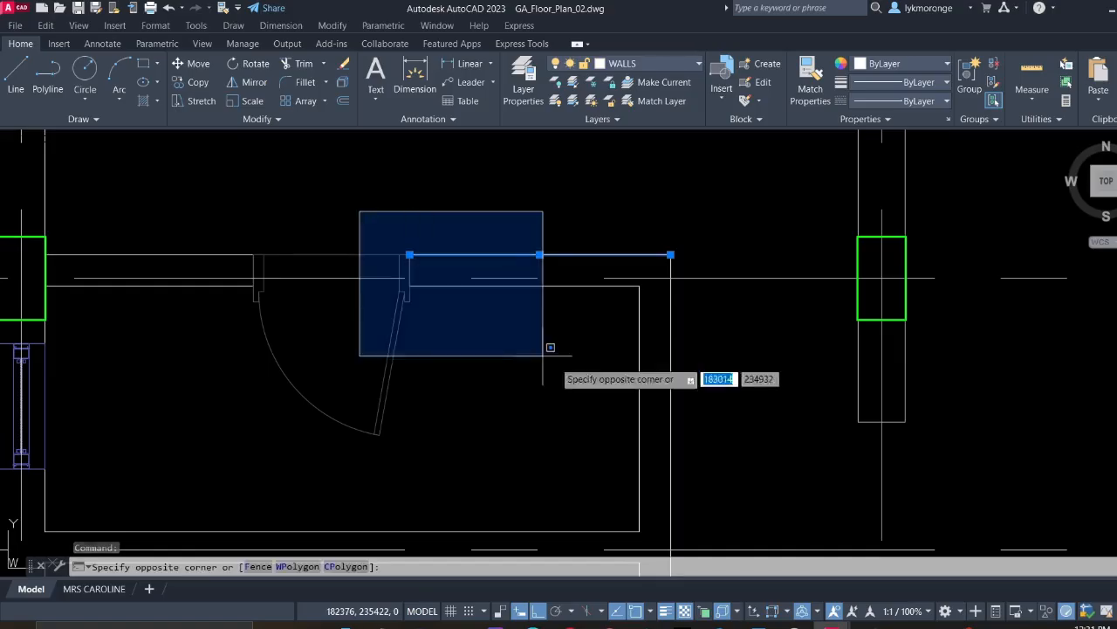
click(721, 490)
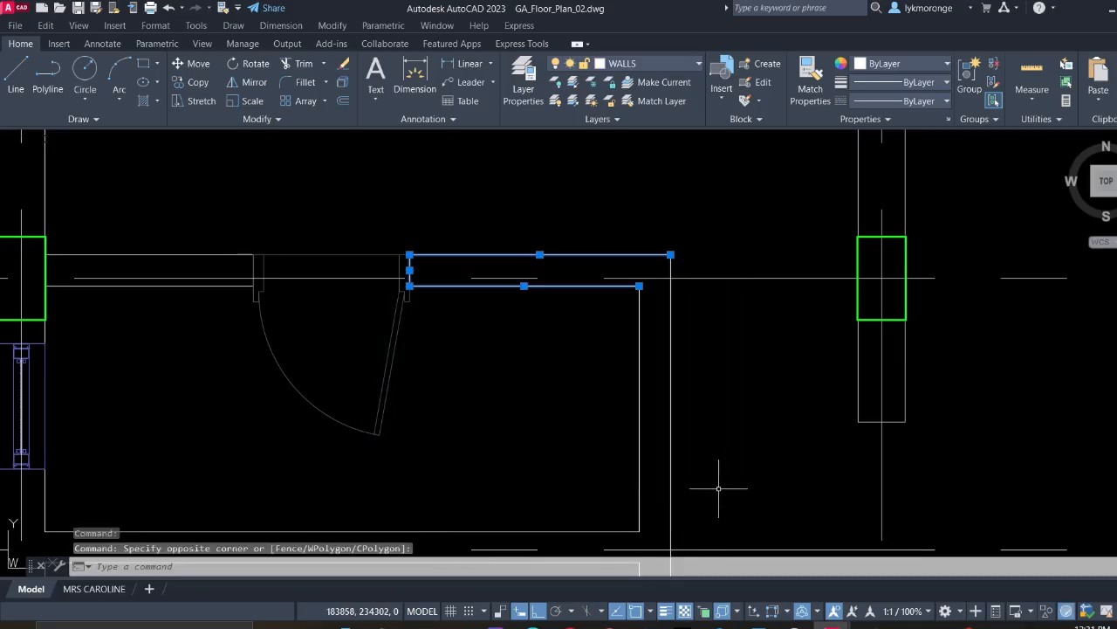
key(Delete)
Erase the inner and outer vertical wall lines that close off the two small rooms between grids 1 and 2
scroll(623, 405, down, 5)
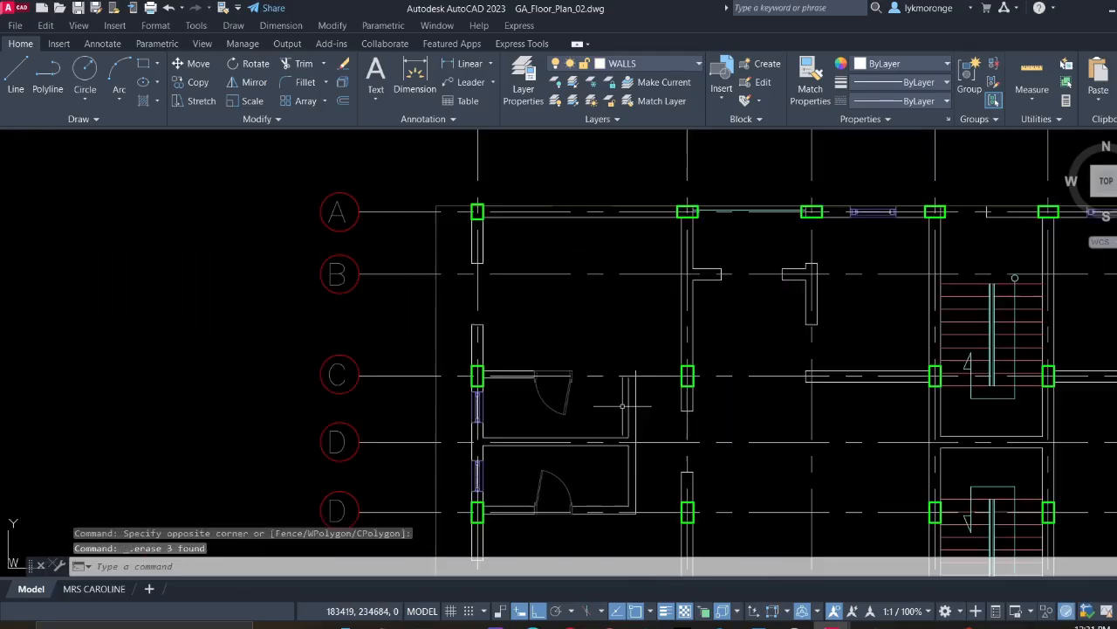
click(591, 348)
click(649, 486)
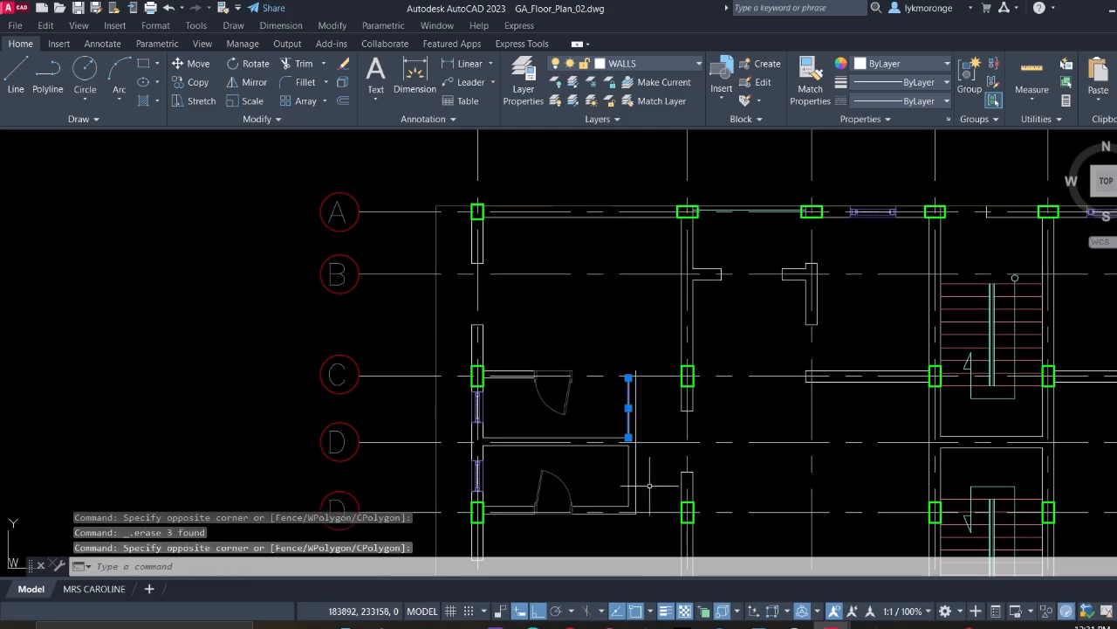
key(Delete)
scroll(611, 390, up, 6)
middle_drag(611, 392, 569, 231)
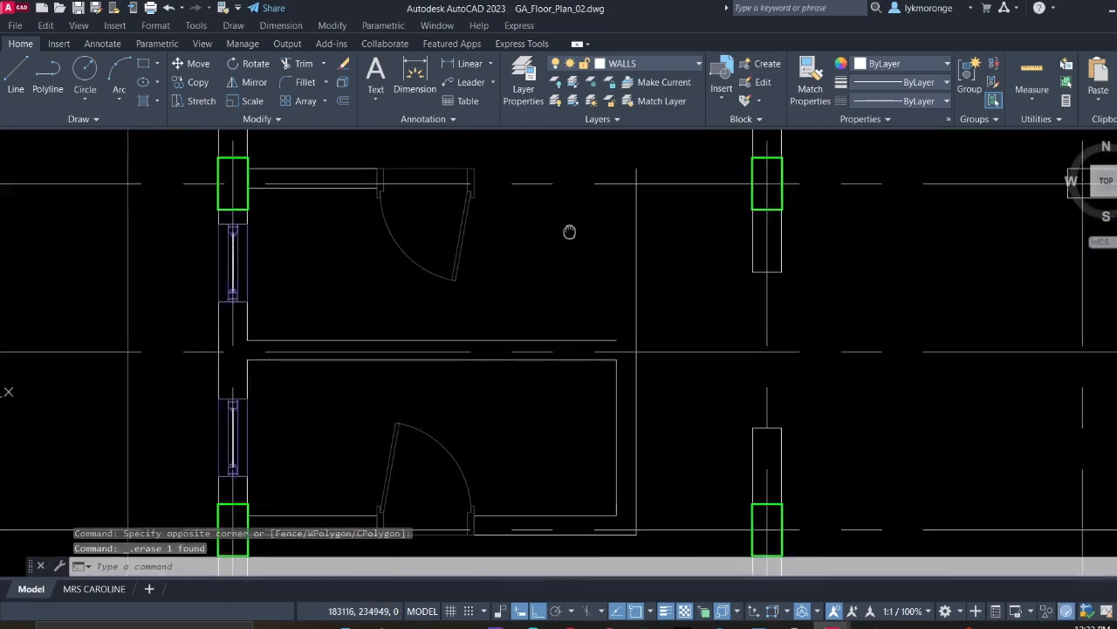
scroll(569, 231, down, 4)
click(560, 173)
click(660, 447)
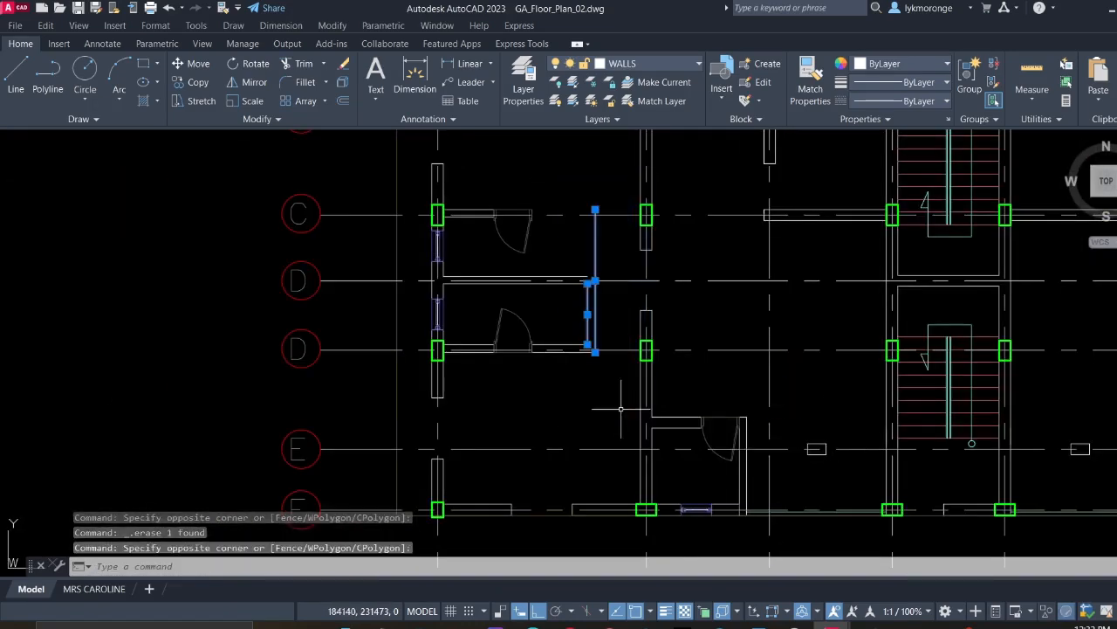
key(Delete)
Stretch the upper wall line on grid C from the door jamb to the column on grid 2
scroll(497, 197, up, 2)
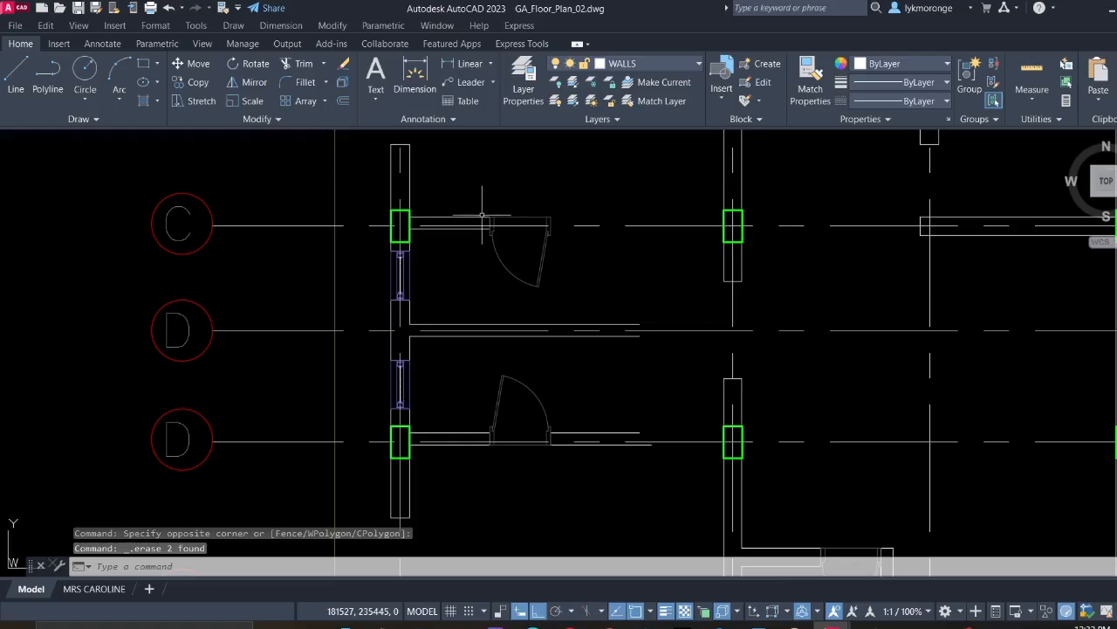
click(482, 216)
click(490, 217)
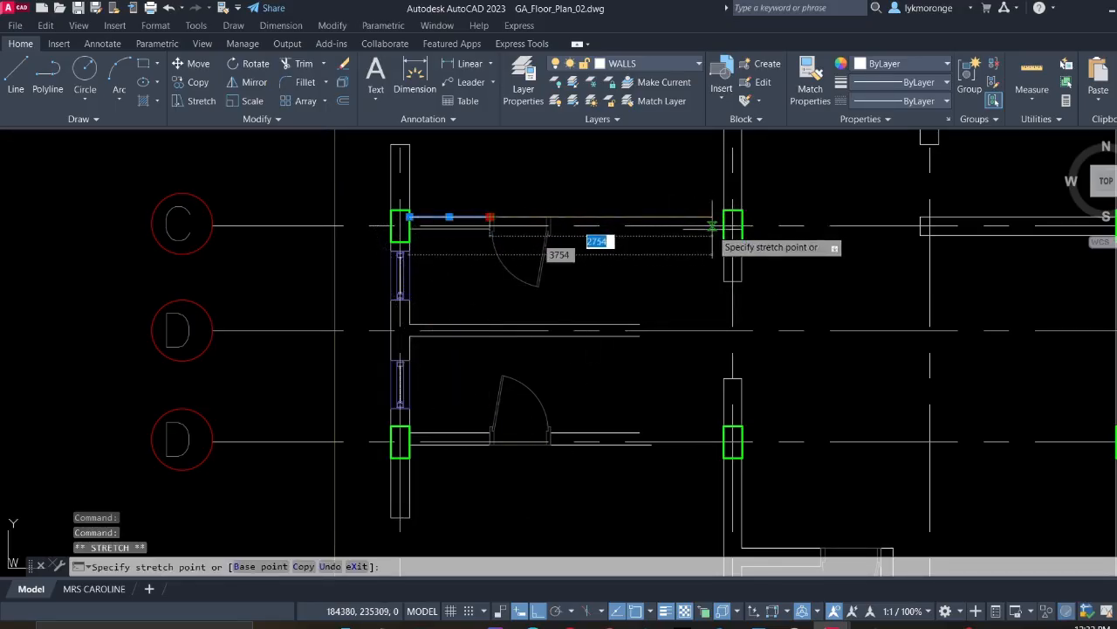
click(724, 216)
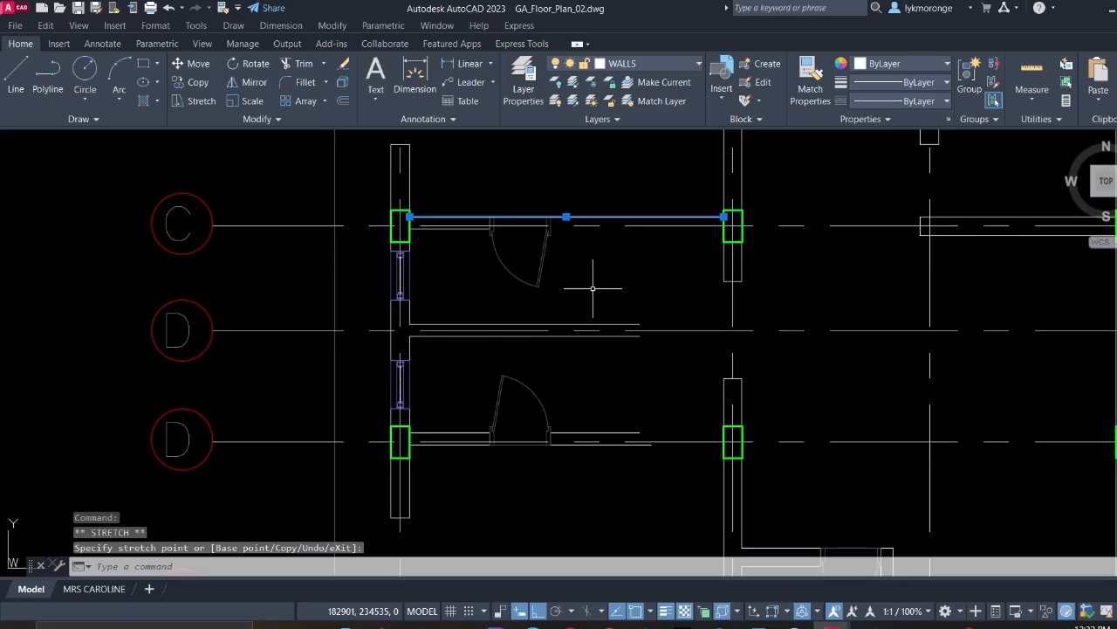
Erase the short lower wall line on grid C between the column on grid 1 and the upper room's door jamb
key(Delete)
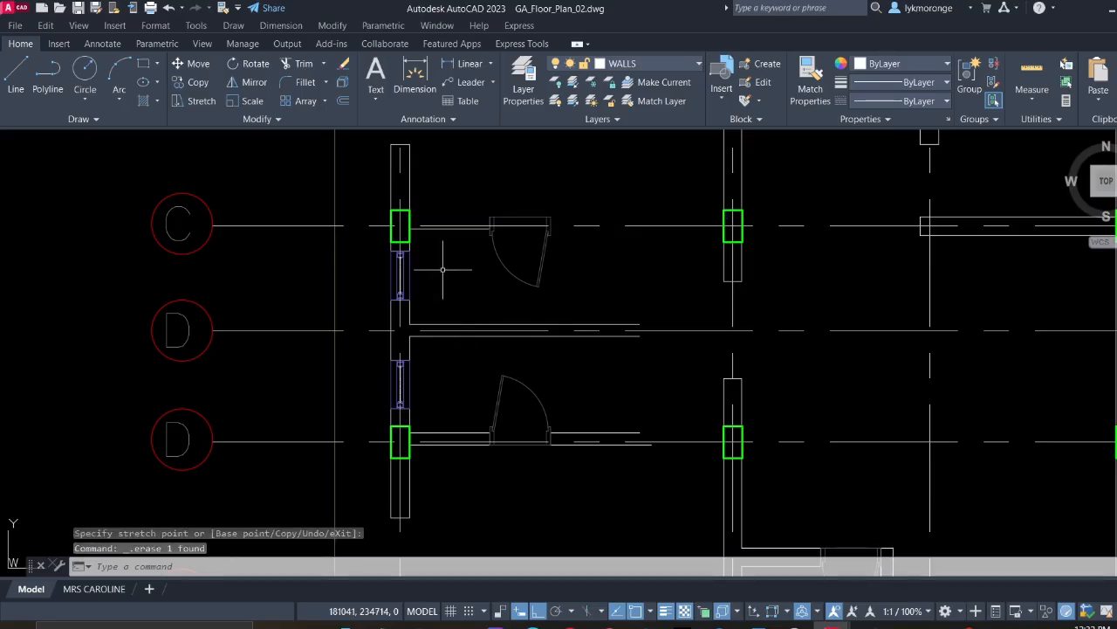
click(169, 7)
scroll(447, 234, up, 6)
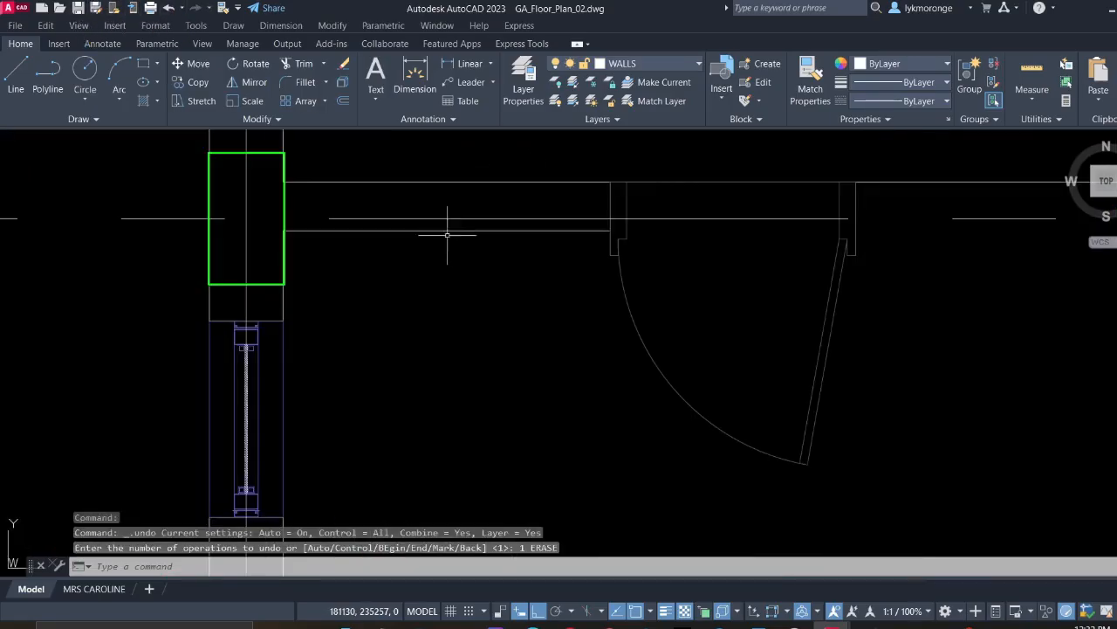
click(395, 237)
click(385, 222)
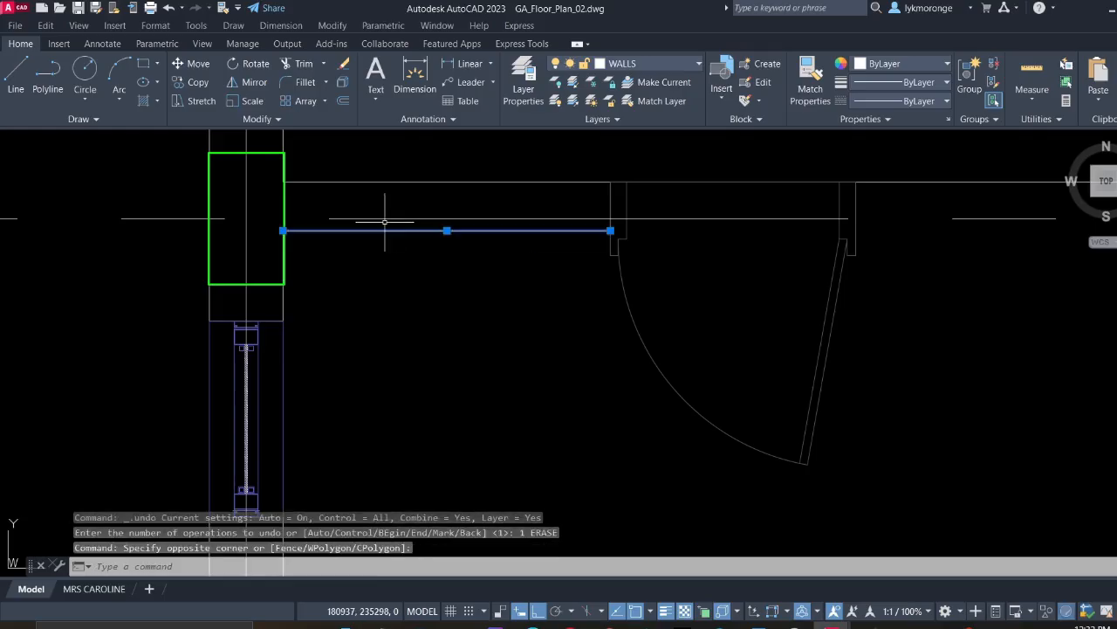
key(Delete)
scroll(385, 222, down, 4)
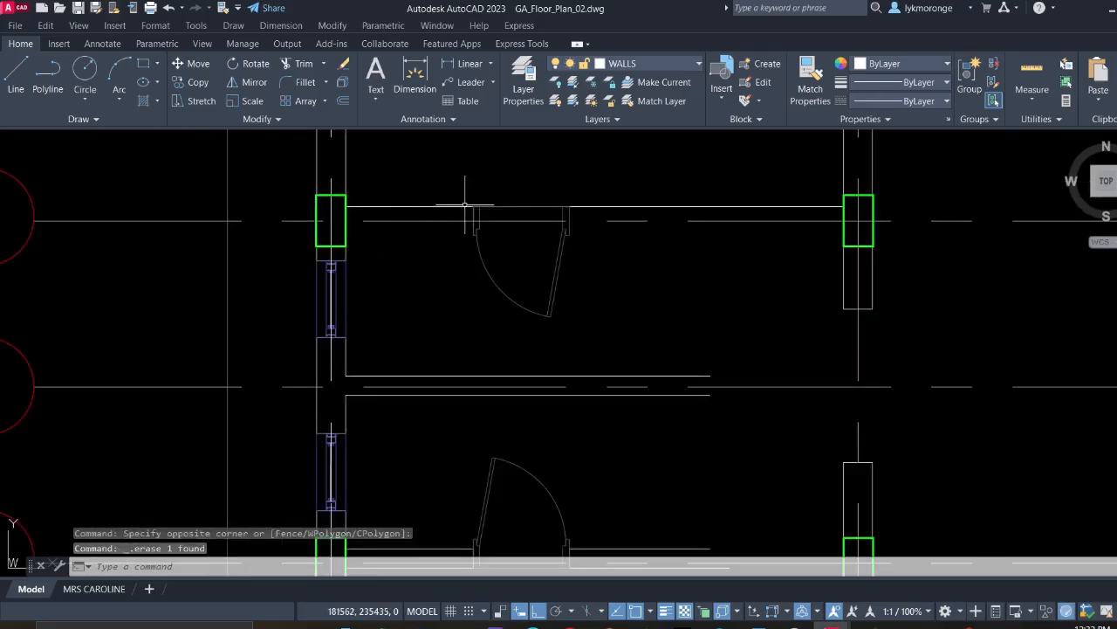
scroll(464, 206, up, 2)
click(648, 212)
click(638, 211)
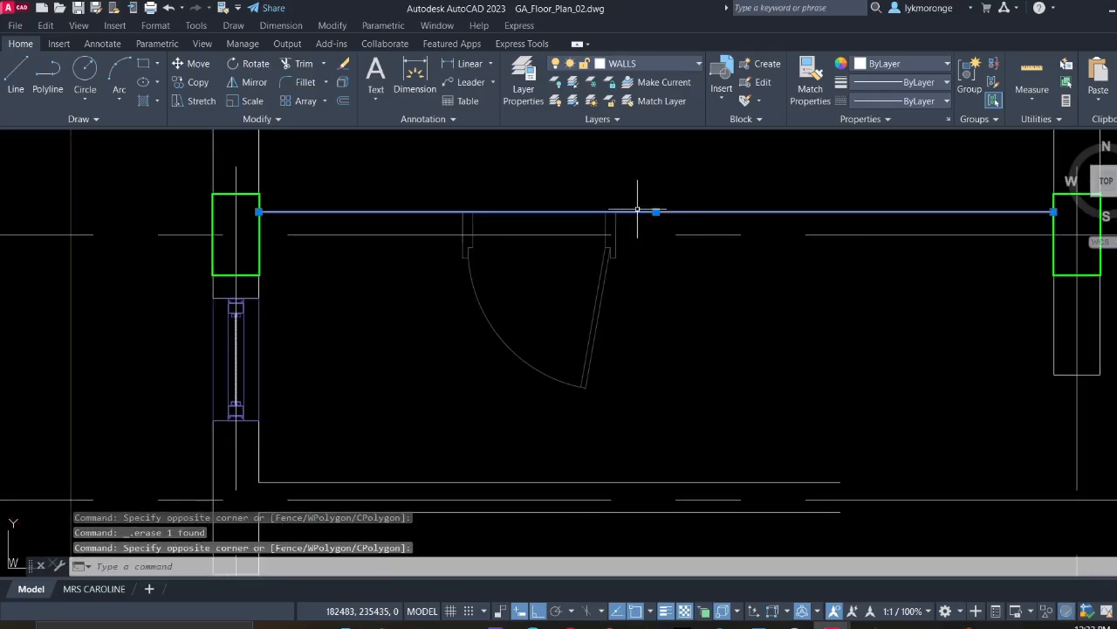
key(Escape)
key(Escape)
click(586, 191)
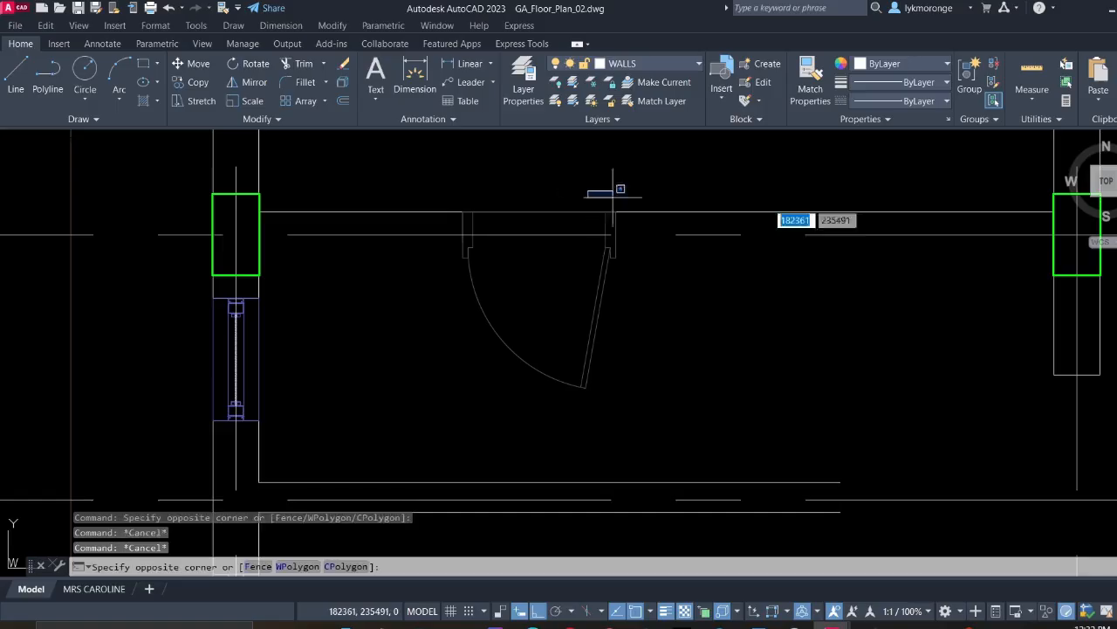
click(1050, 246)
key(Escape)
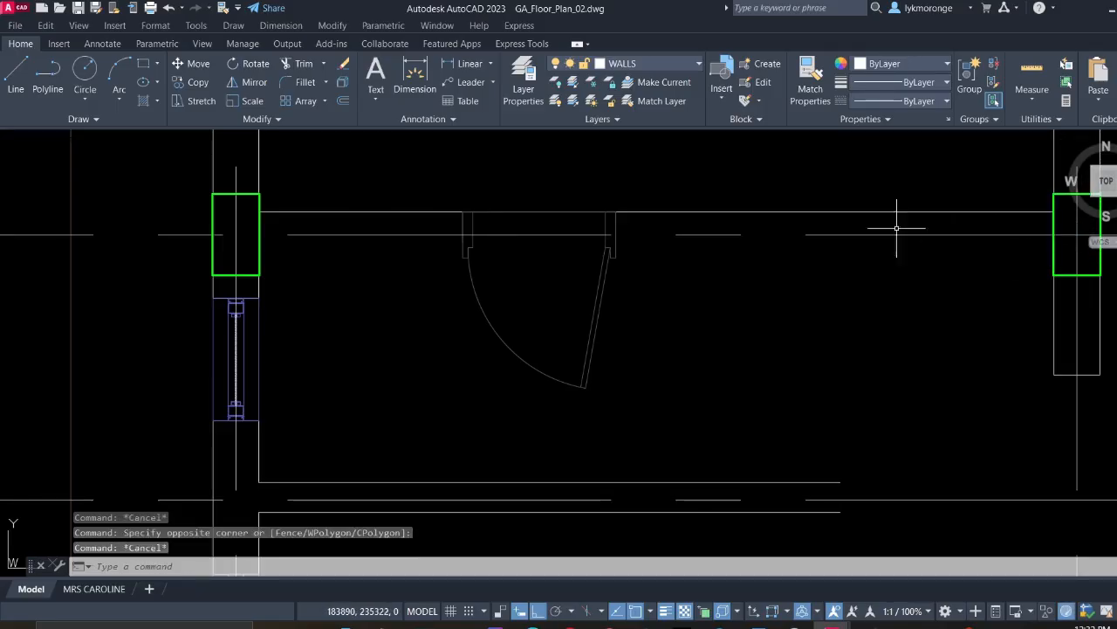
click(849, 212)
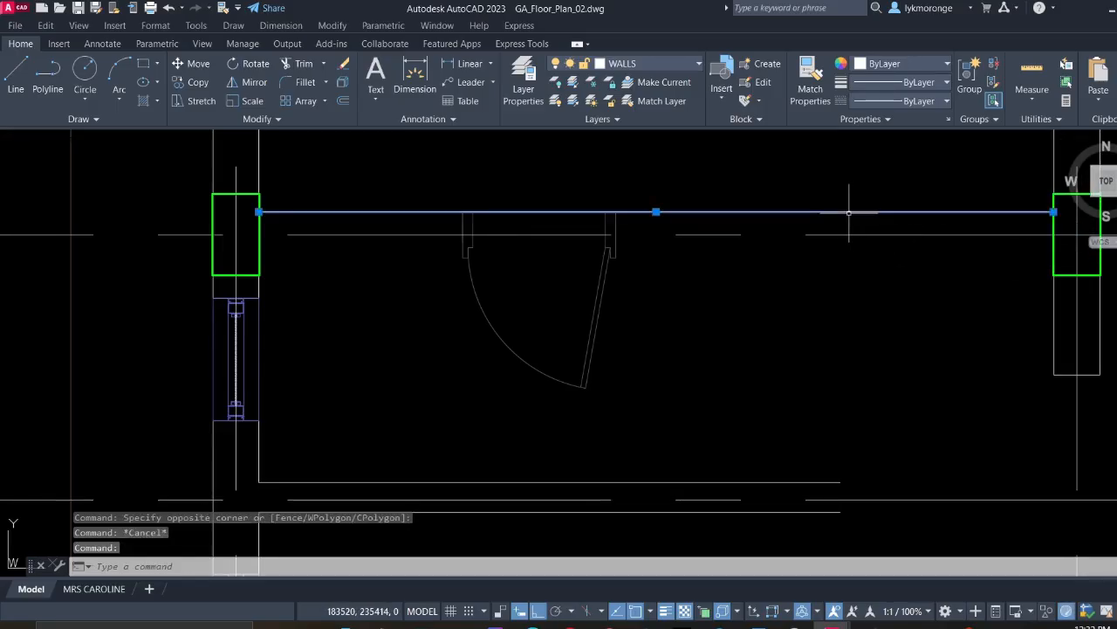
key(Escape)
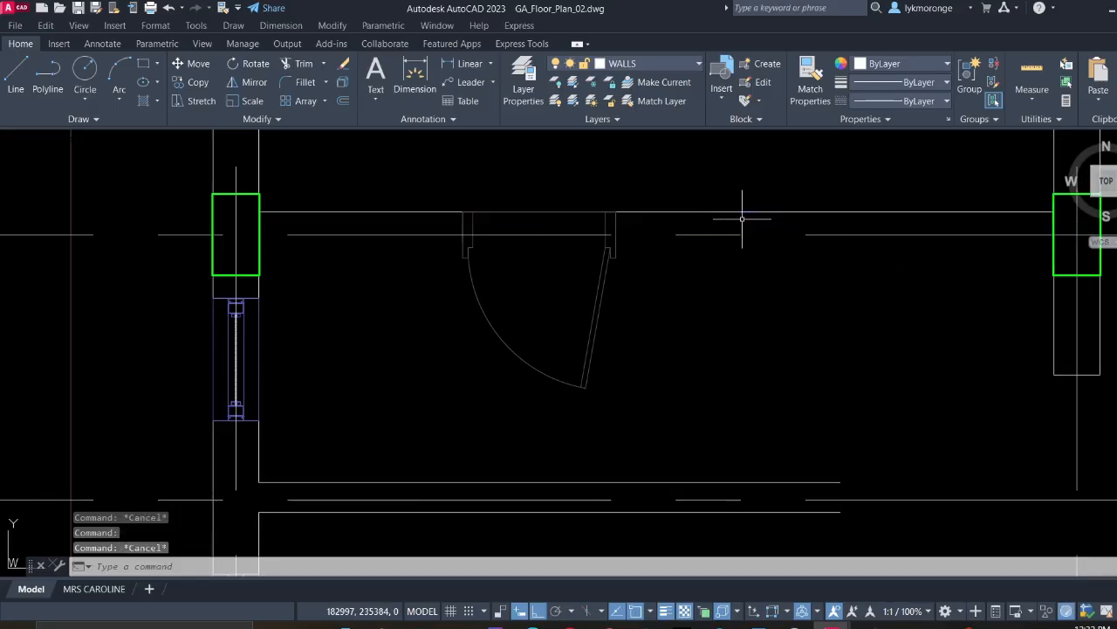
Erase the upper wall line on grid C that runs between the columns on grids 1 and 2
click(636, 211)
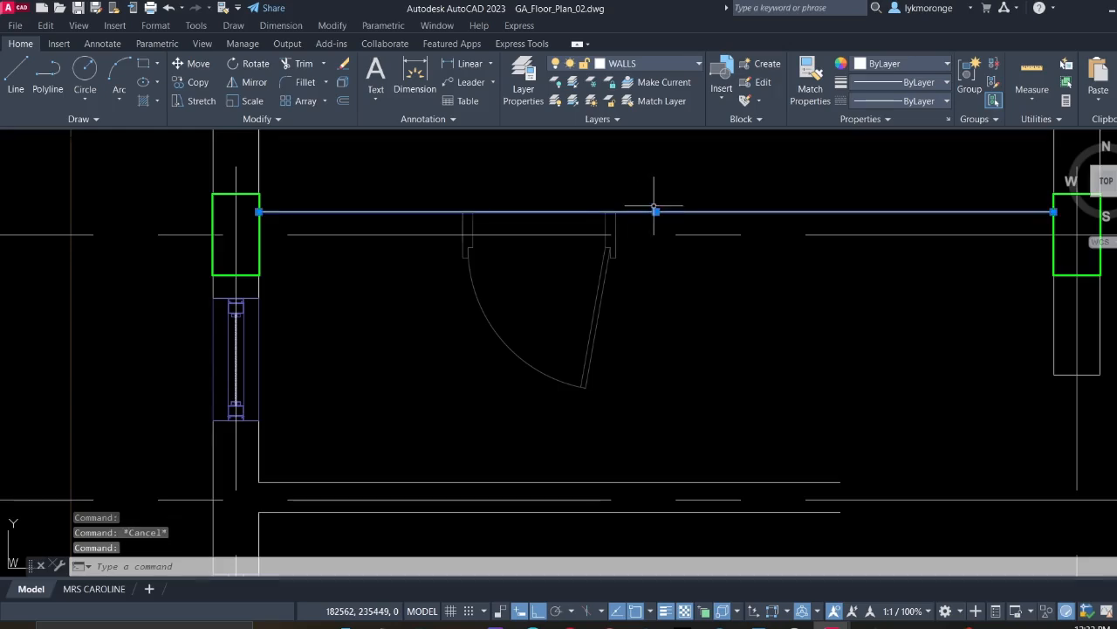
key(Delete)
scroll(321, 233, down, 8)
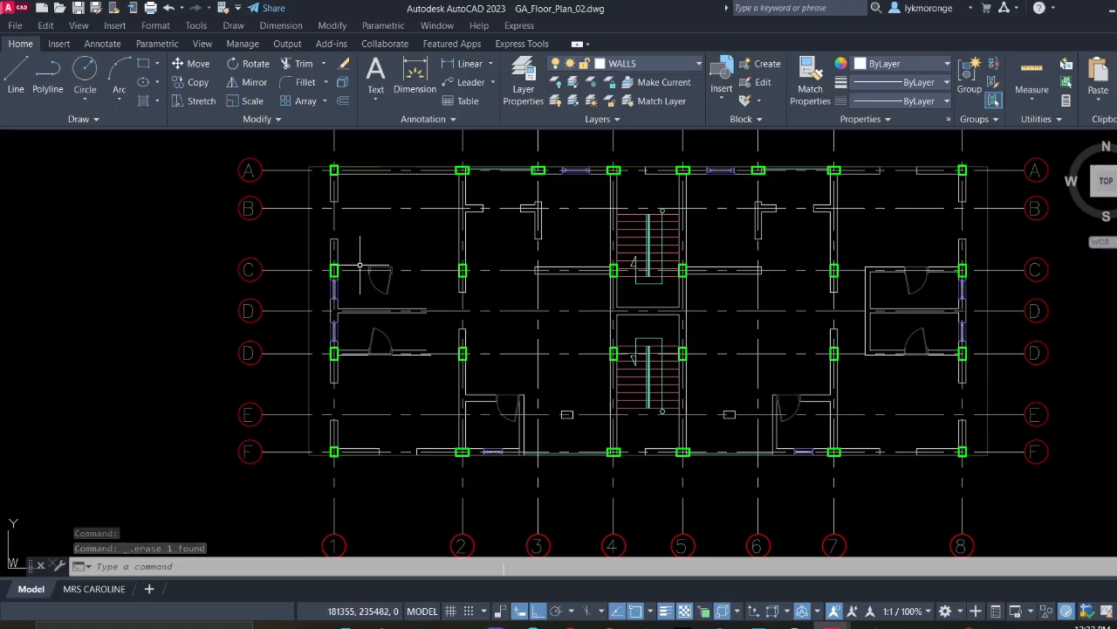
scroll(359, 264, up, 6)
click(340, 368)
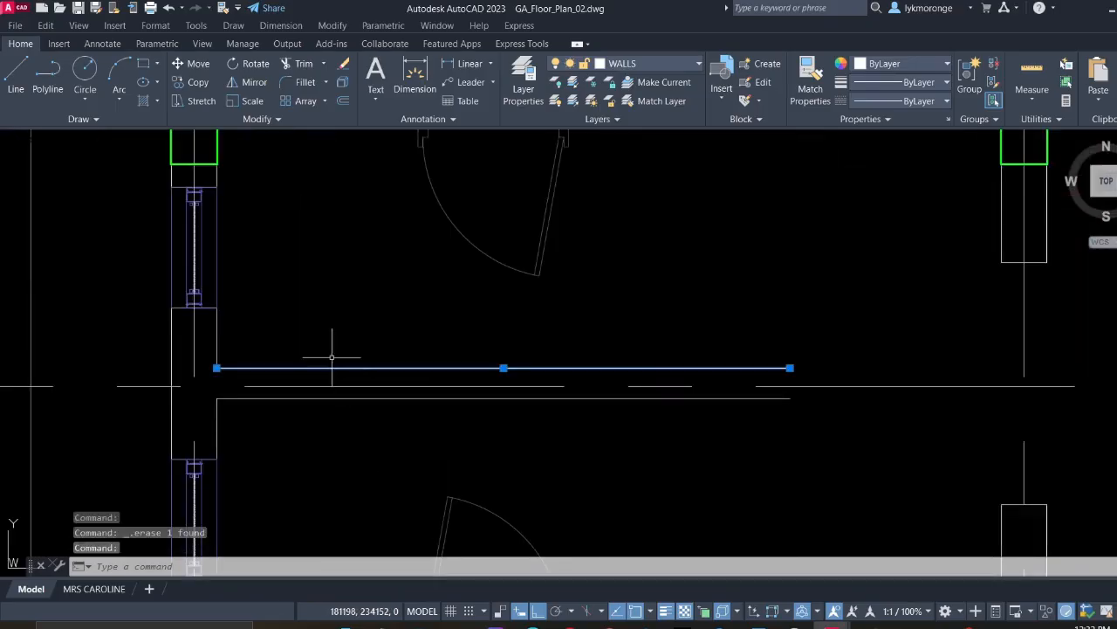
right_click(332, 357)
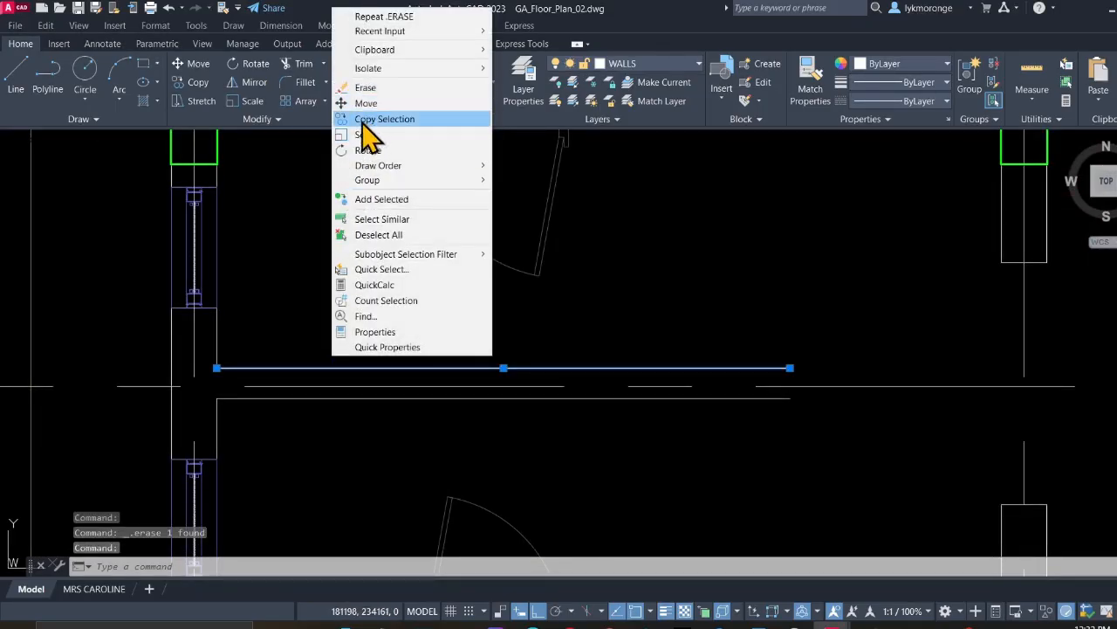
click(684, 166)
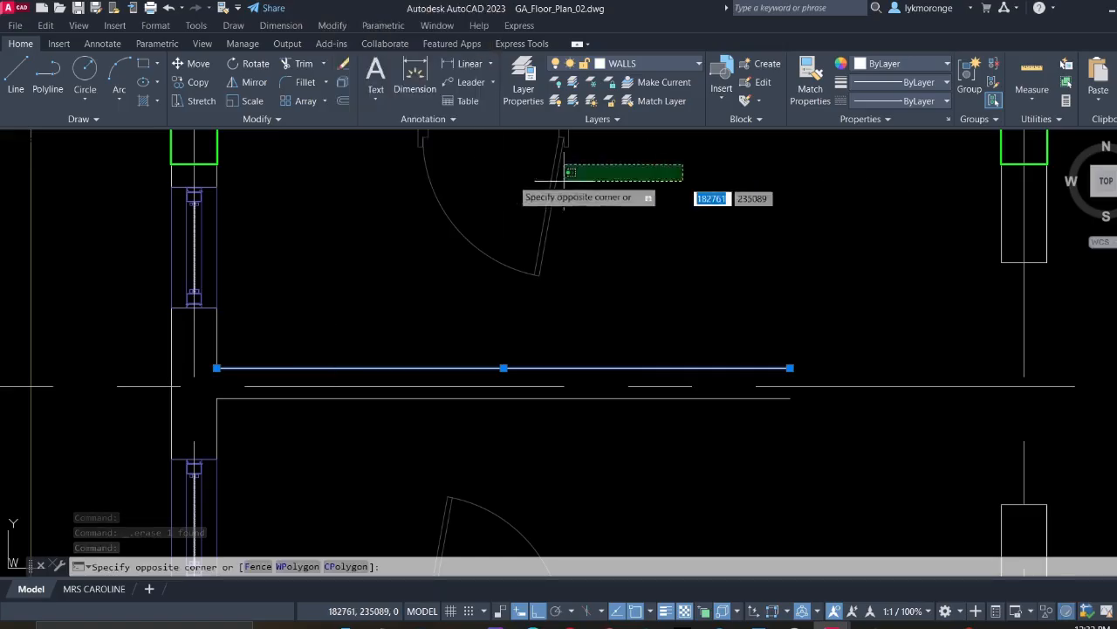
click(17, 74)
middle_drag(282, 277, 317, 470)
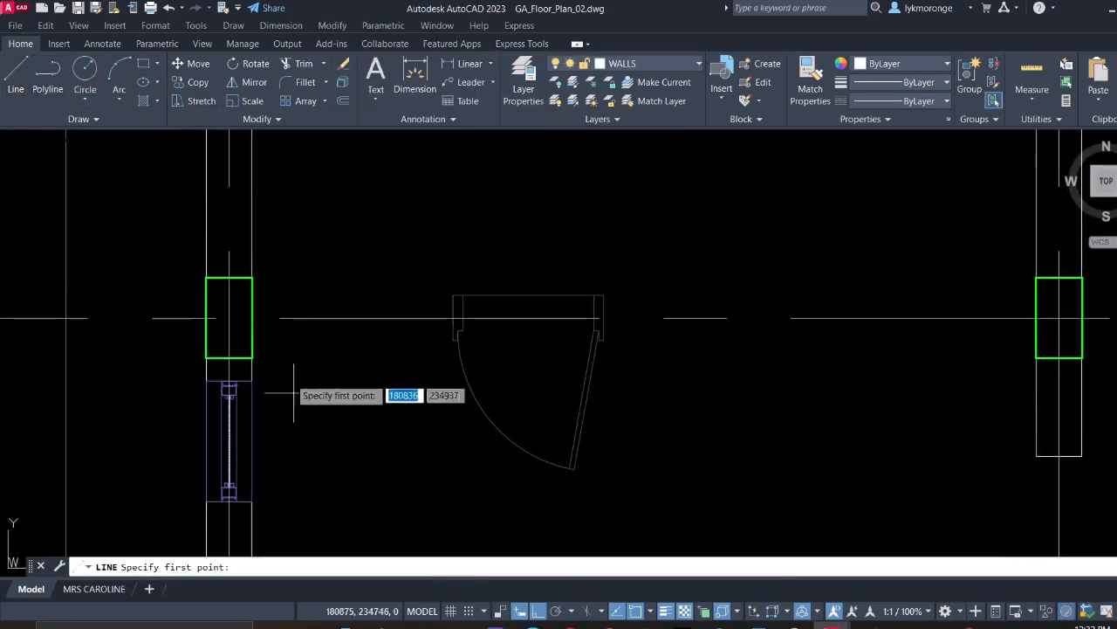
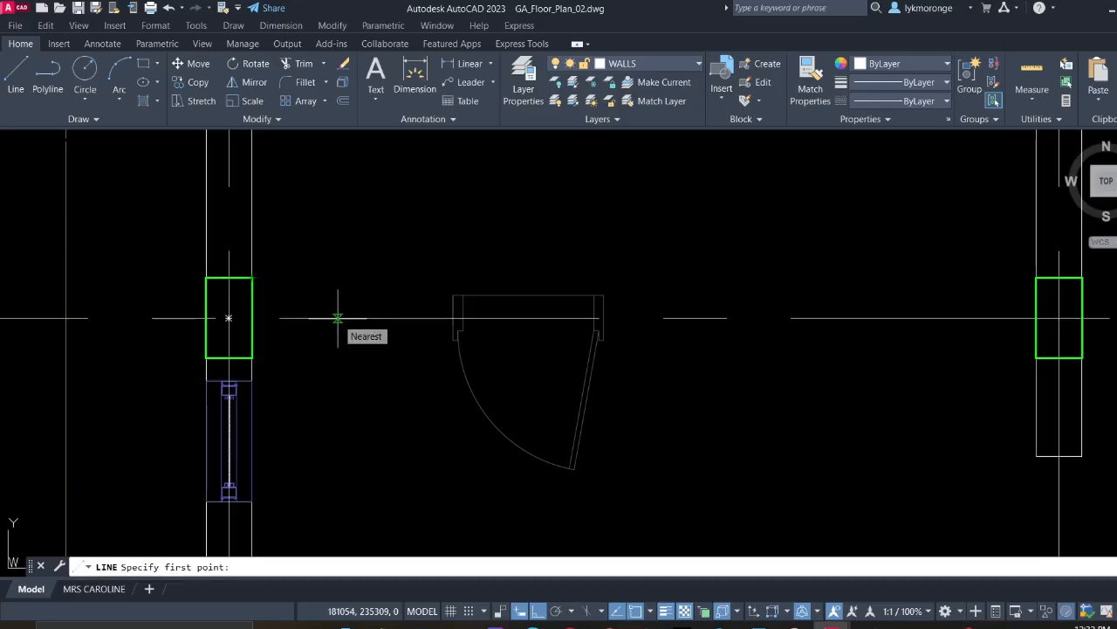
scroll(286, 315, down, 4)
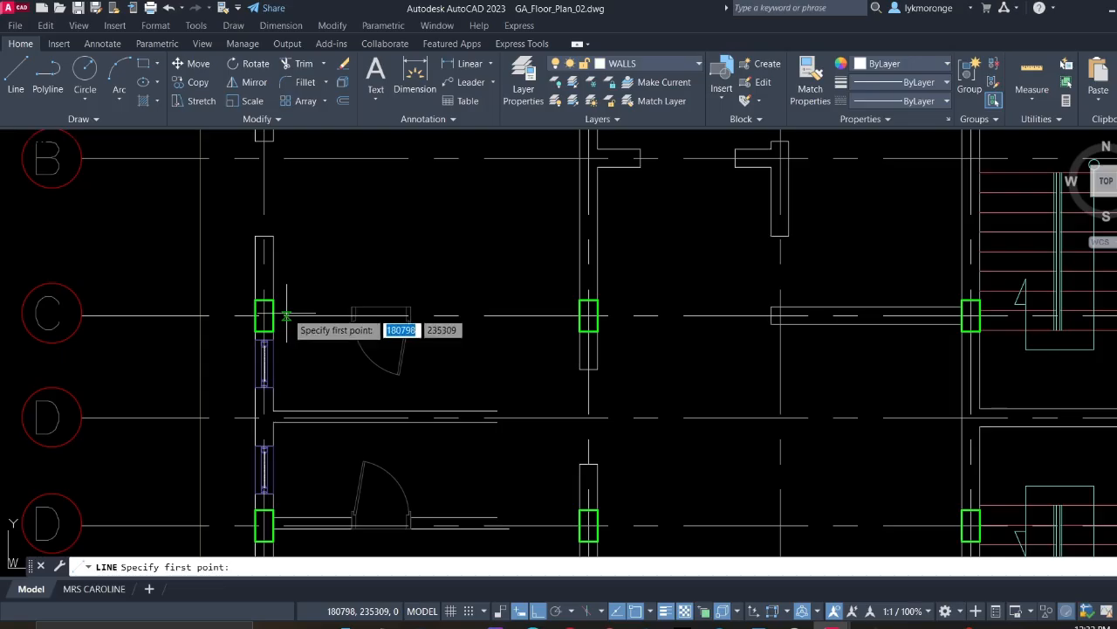
mouse_move(312, 284)
middle_down()
mouse_move(320, 344)
mouse_move(320, 329)
middle_up()
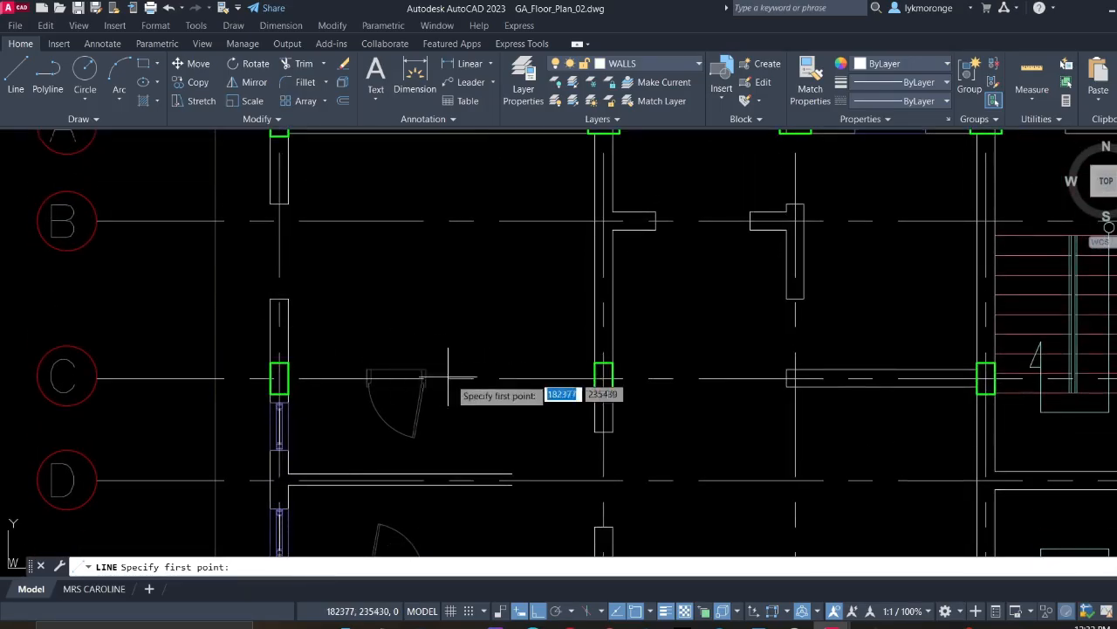
scroll(303, 369, up, 3)
scroll(310, 369, down, 4)
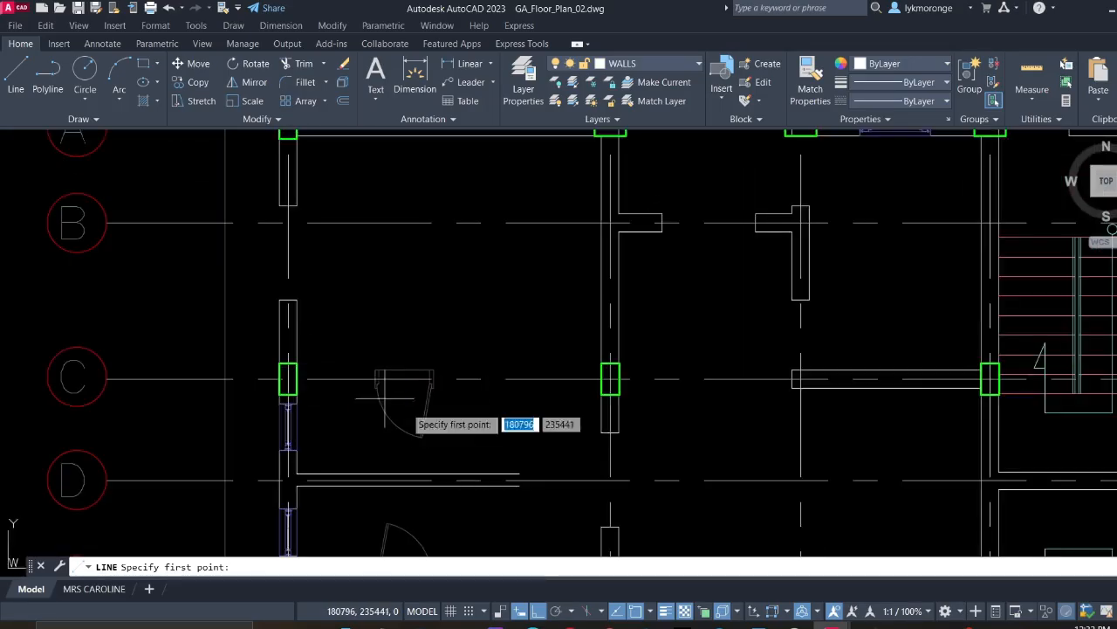
mouse_move(444, 413)
middle_down()
mouse_move(424, 375)
mouse_move(420, 314)
middle_up()
scroll(428, 358, down, 5)
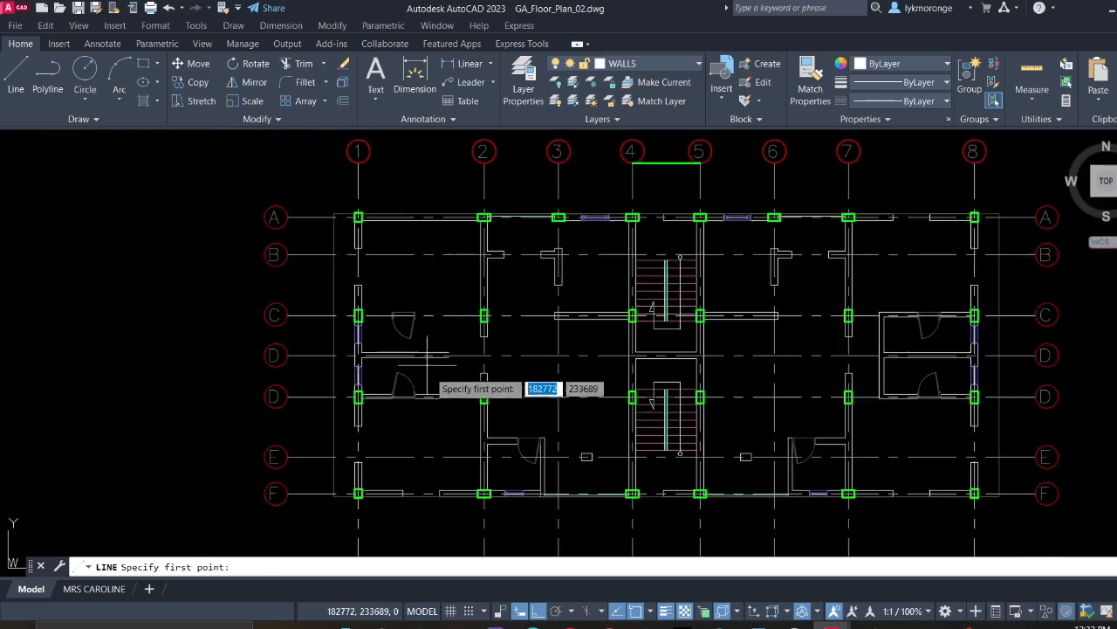
scroll(437, 397, up, 8)
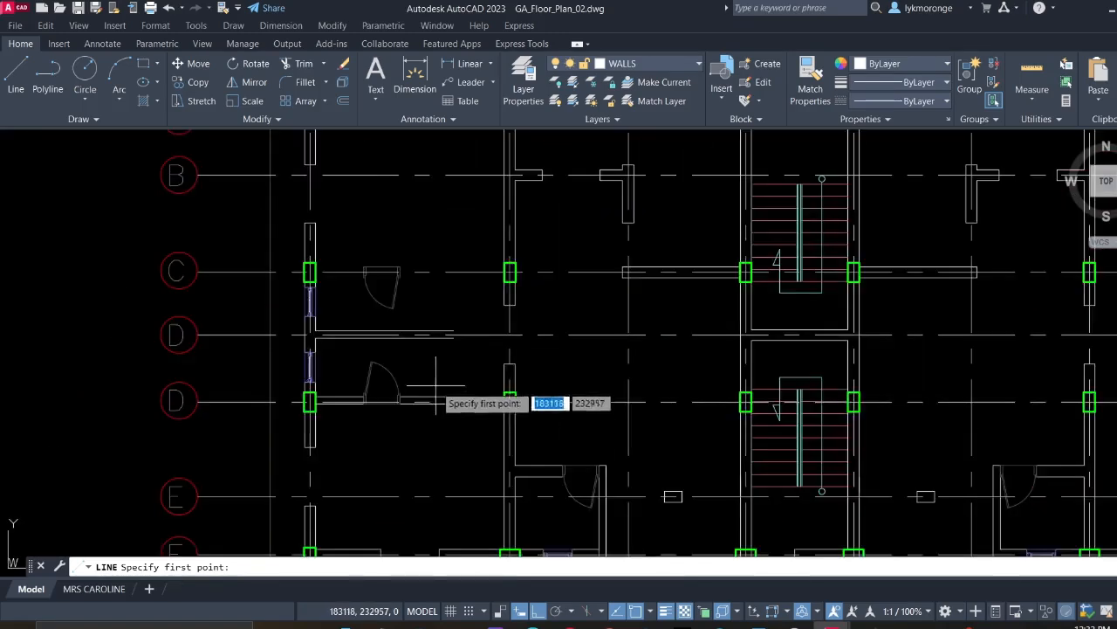
key(Escape)
Erase the short end line that closes the grid C wall at grid 3
scroll(678, 358, up, 2)
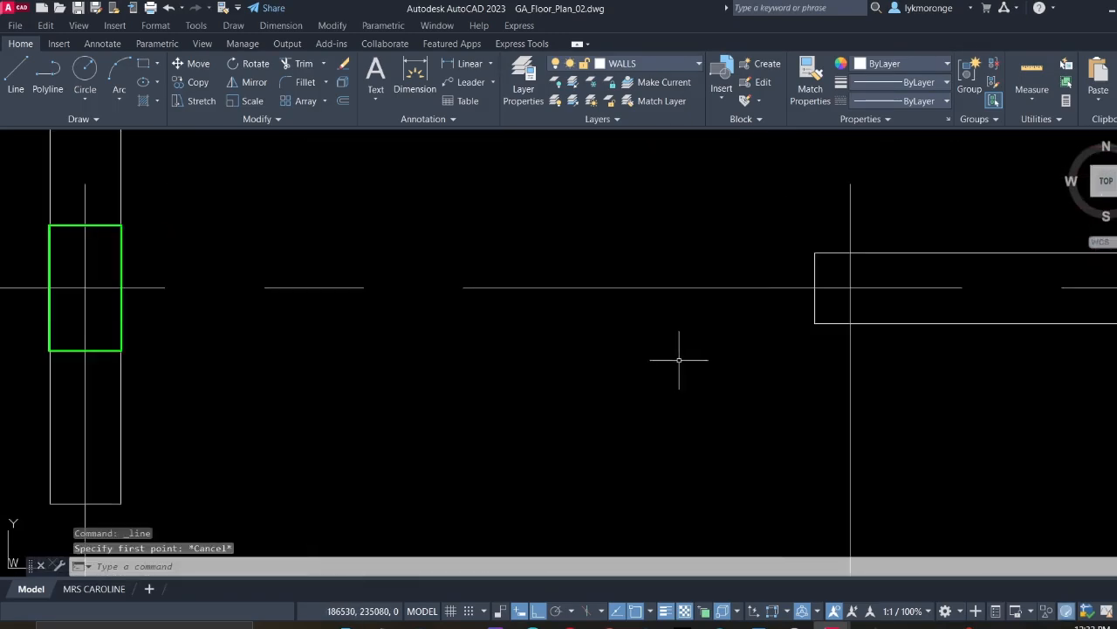
scroll(707, 341, down, 4)
click(737, 280)
click(749, 349)
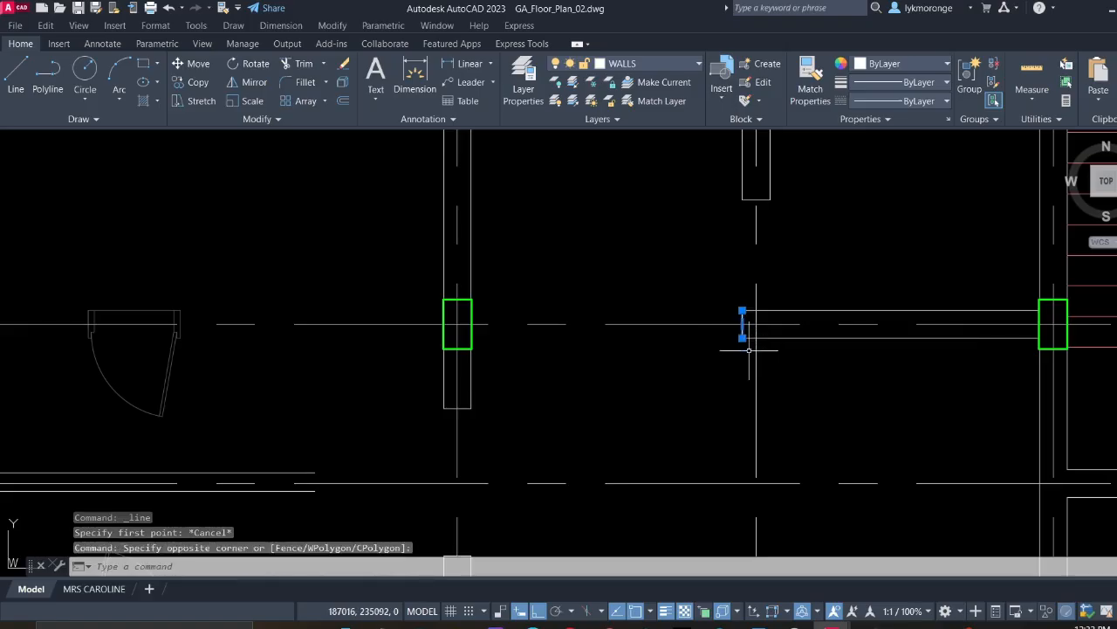
key(Delete)
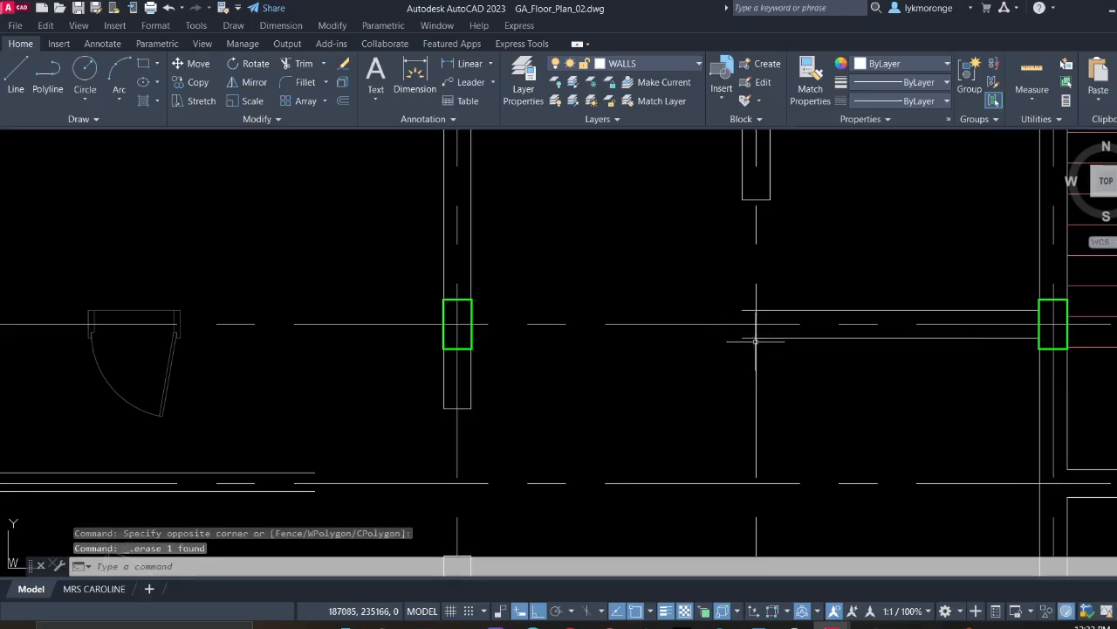
Stretch the open end of the lower wall line on grid C from grid 3 to the column on grid 2
click(743, 337)
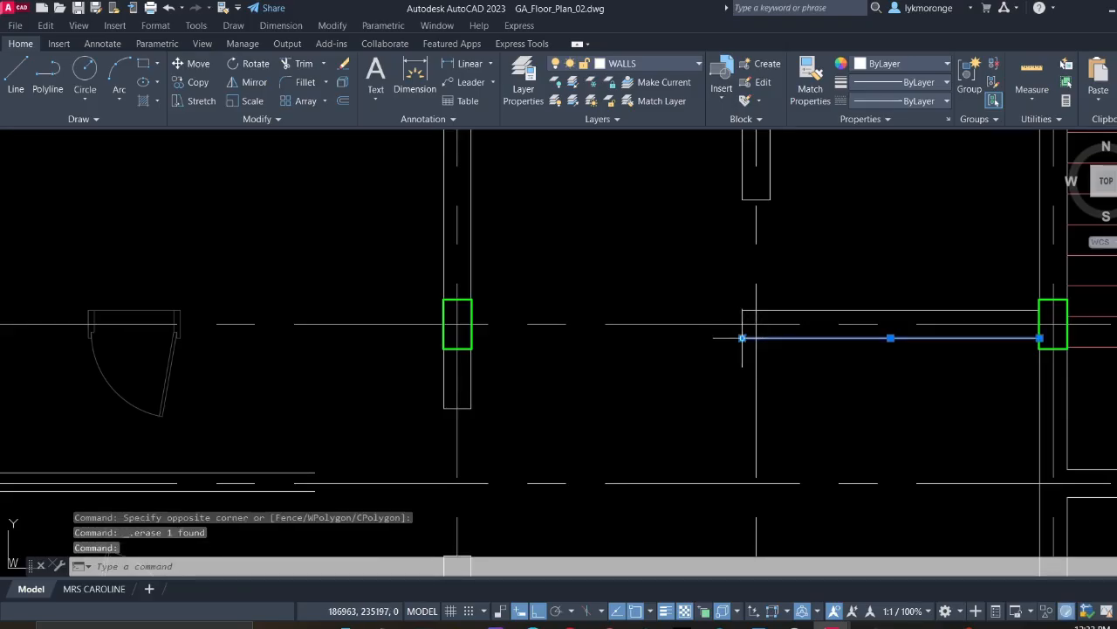
click(742, 338)
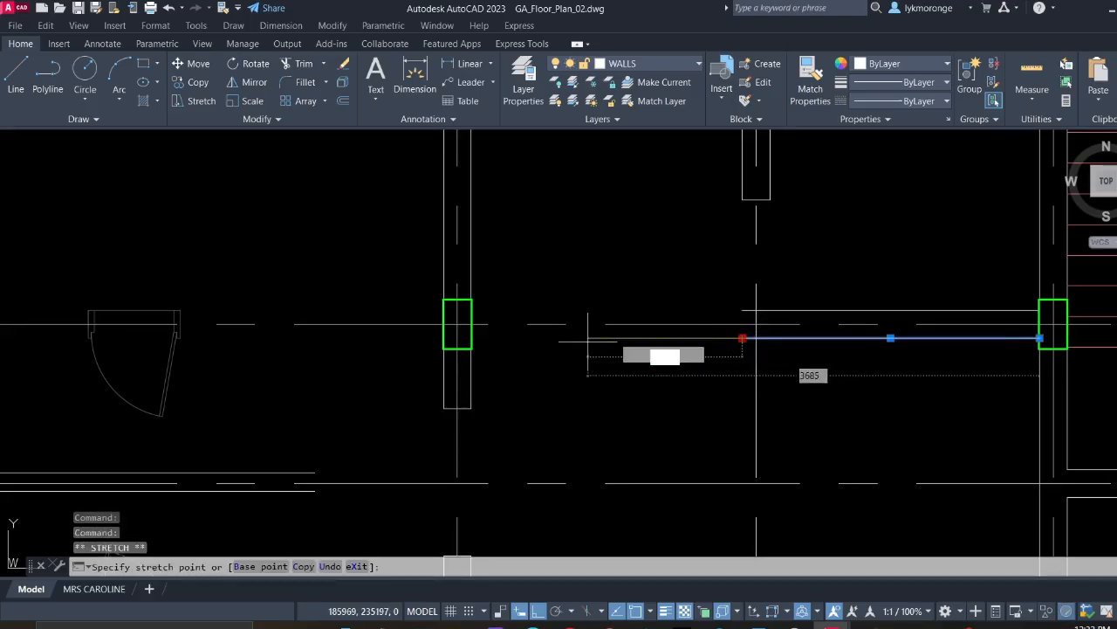
click(456, 324)
key(Escape)
Stretch the open end of the upper wall line on grid C from grid 3 to the face of the column on grid 2
scroll(716, 320, up, 4)
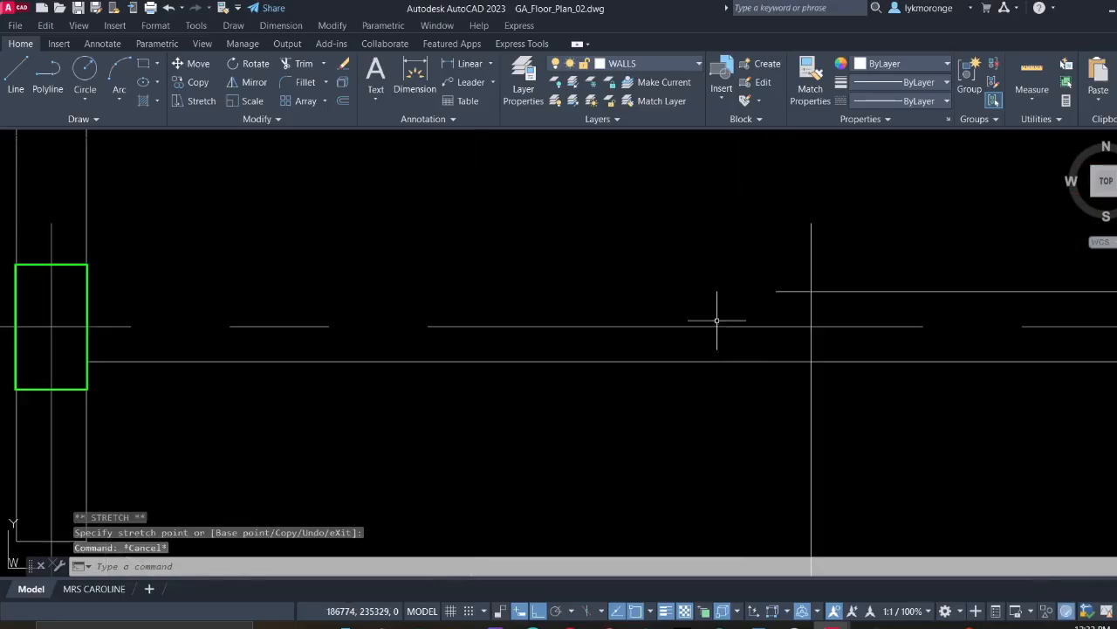
click(785, 297)
click(760, 257)
right_click(764, 266)
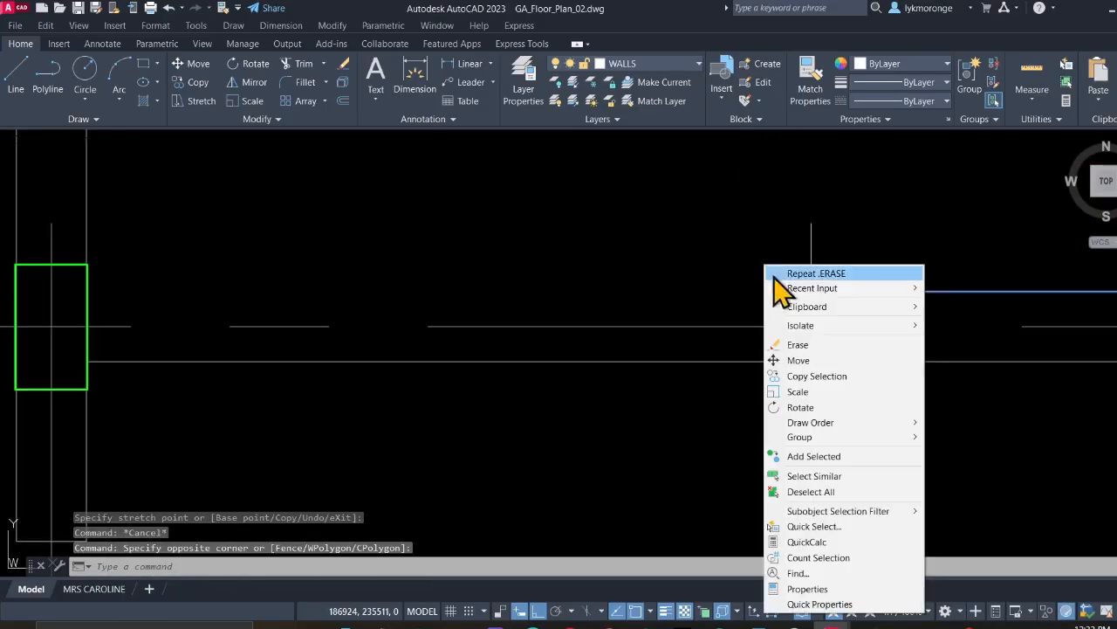
click(672, 334)
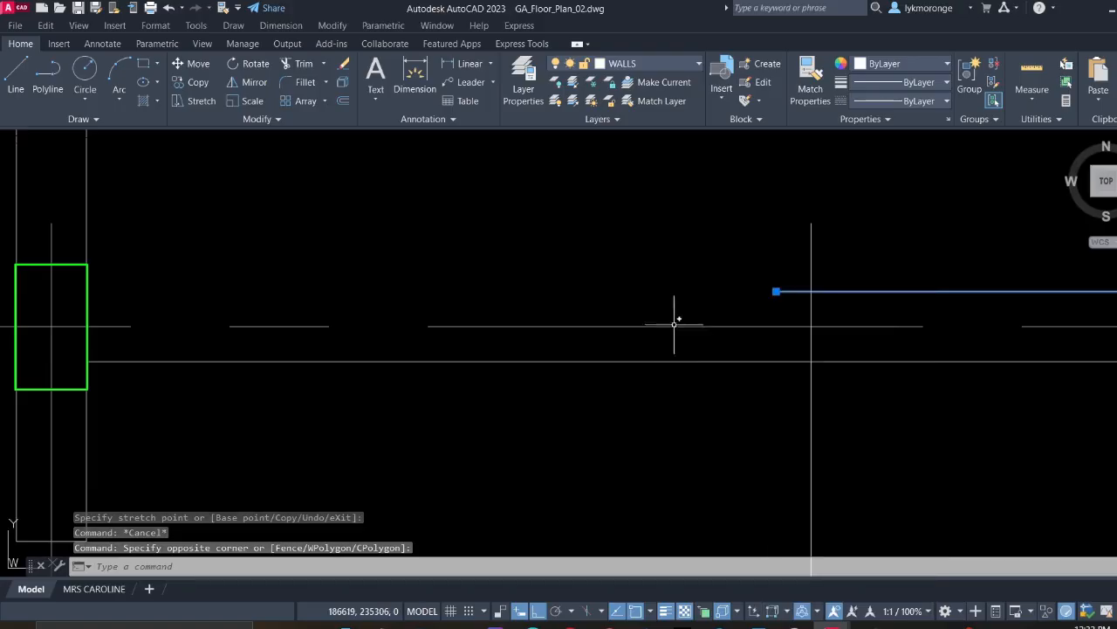
click(777, 291)
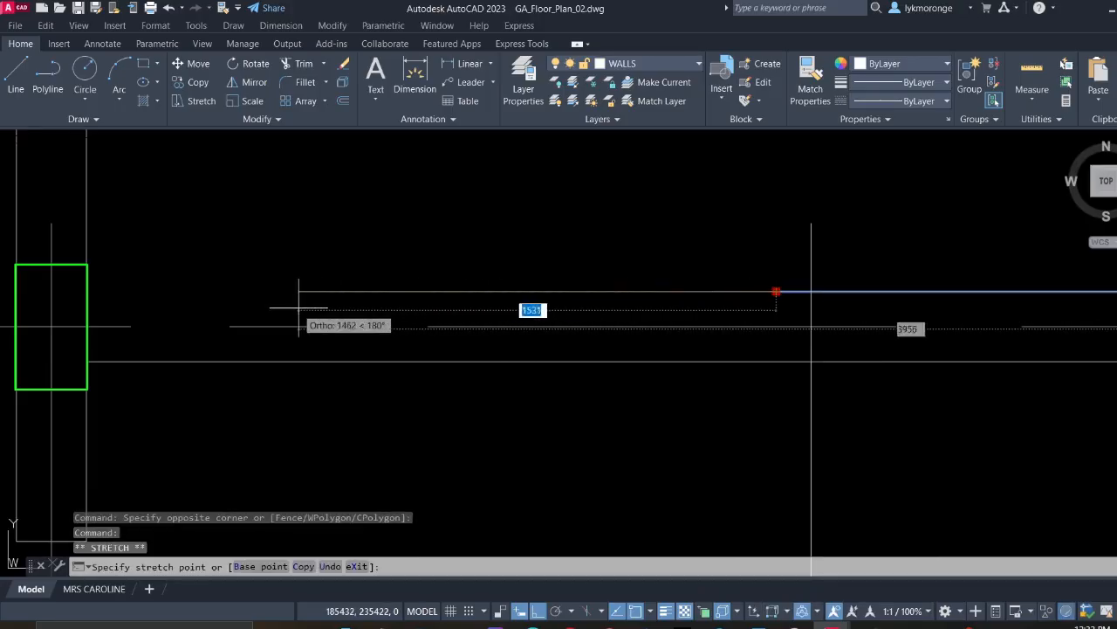
click(87, 291)
key(Escape)
Erase the short end line that closes the grid C wall at grid 6
scroll(625, 370, down, 5)
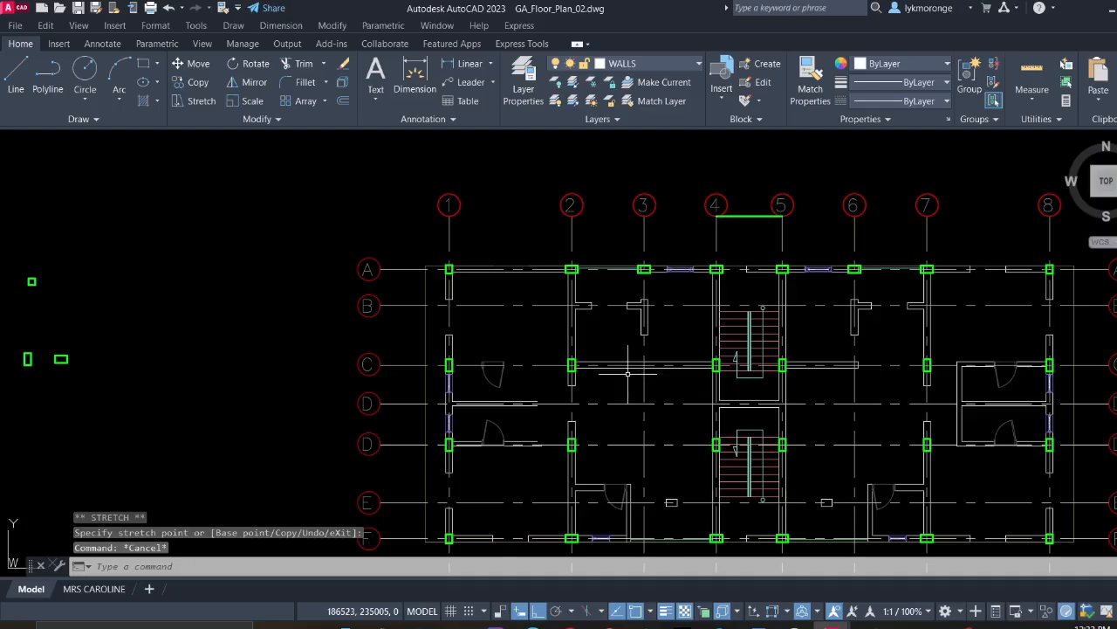
middle_drag(627, 374, 437, 299)
scroll(611, 307, up, 8)
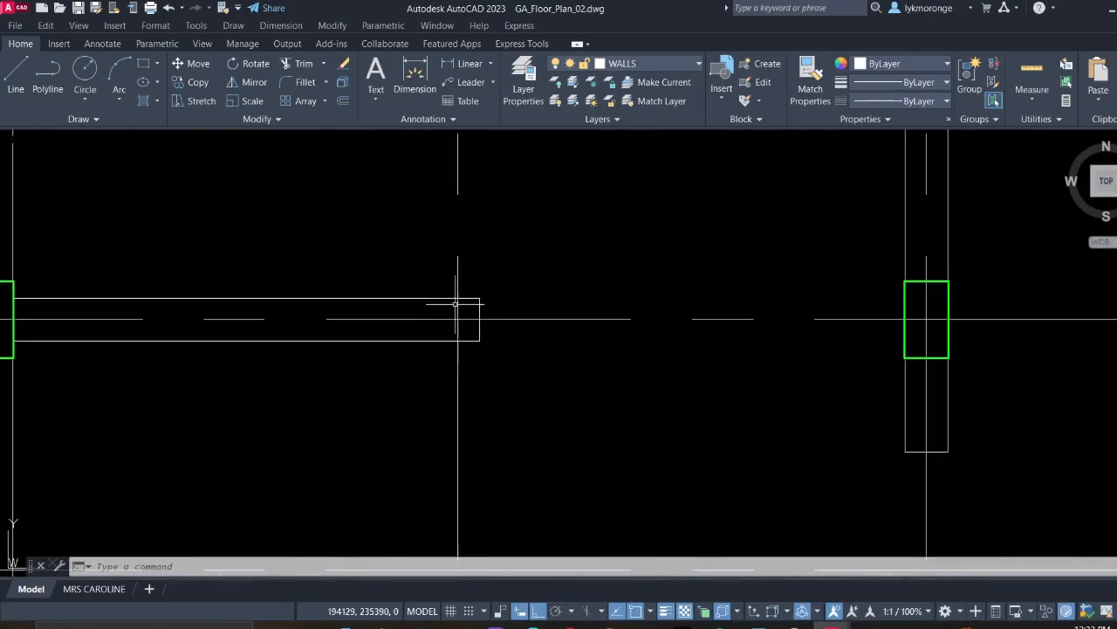
scroll(475, 309, up, 4)
click(483, 309)
click(456, 295)
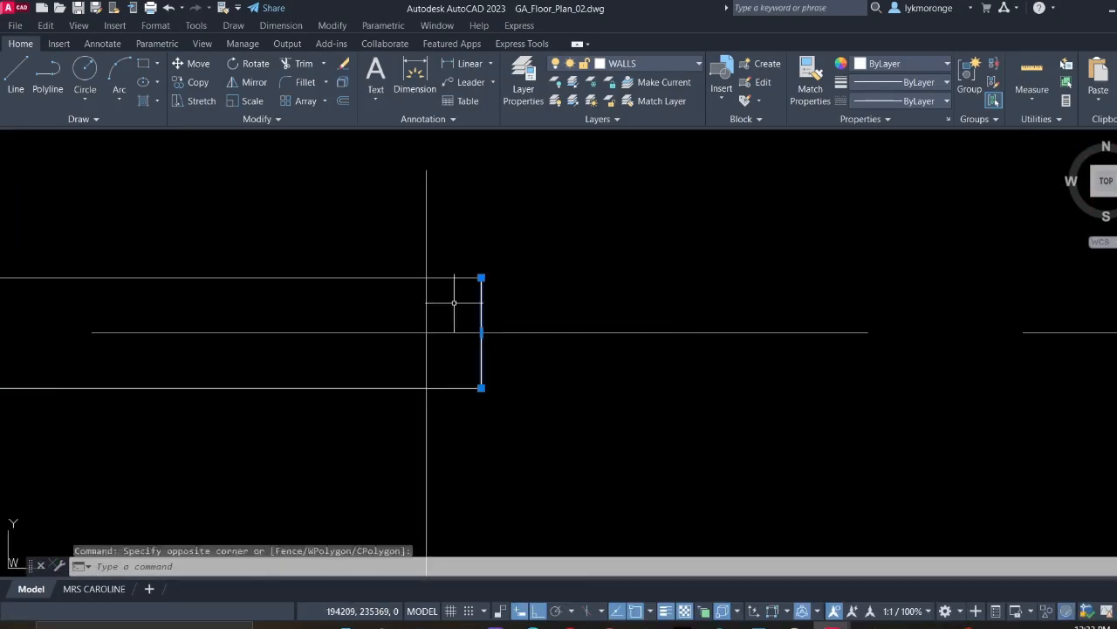
key(Delete)
Stretch the open end of the upper wall line on grid C from grid 6 to the face of the column on grid 7
click(468, 272)
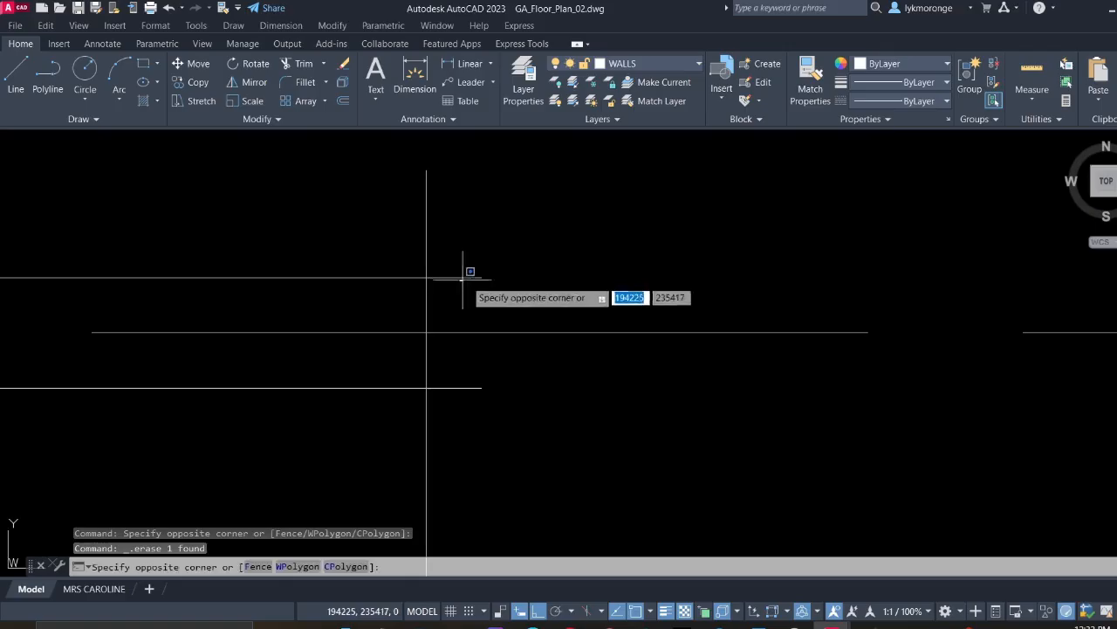
click(469, 280)
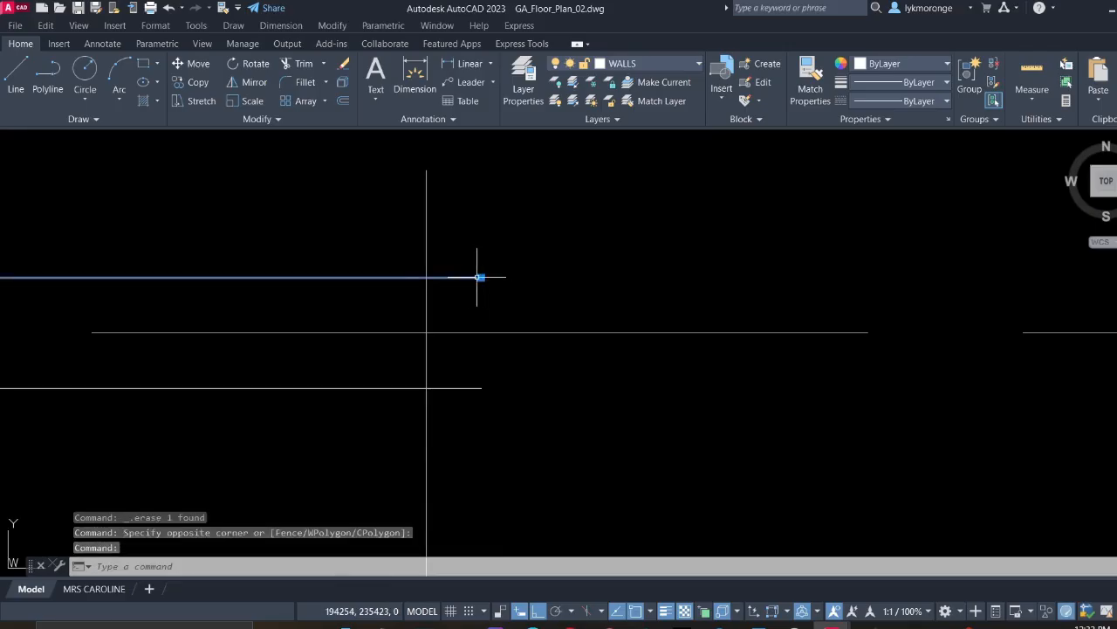
click(481, 278)
middle_drag(887, 284, 366, 267)
scroll(591, 271, down, 6)
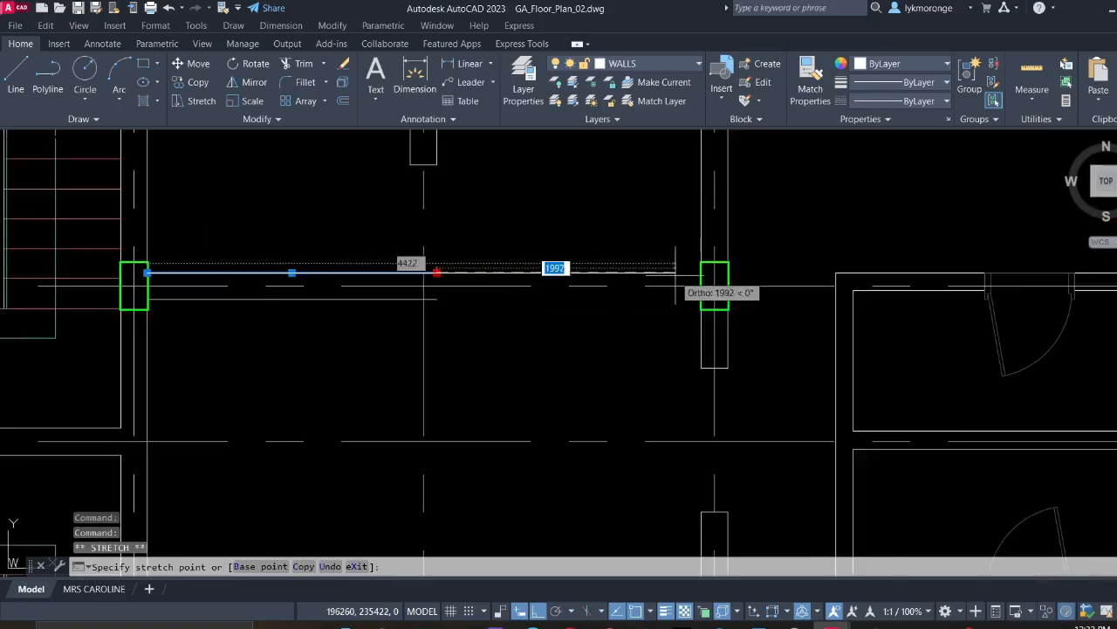
middle_drag(712, 273, 650, 273)
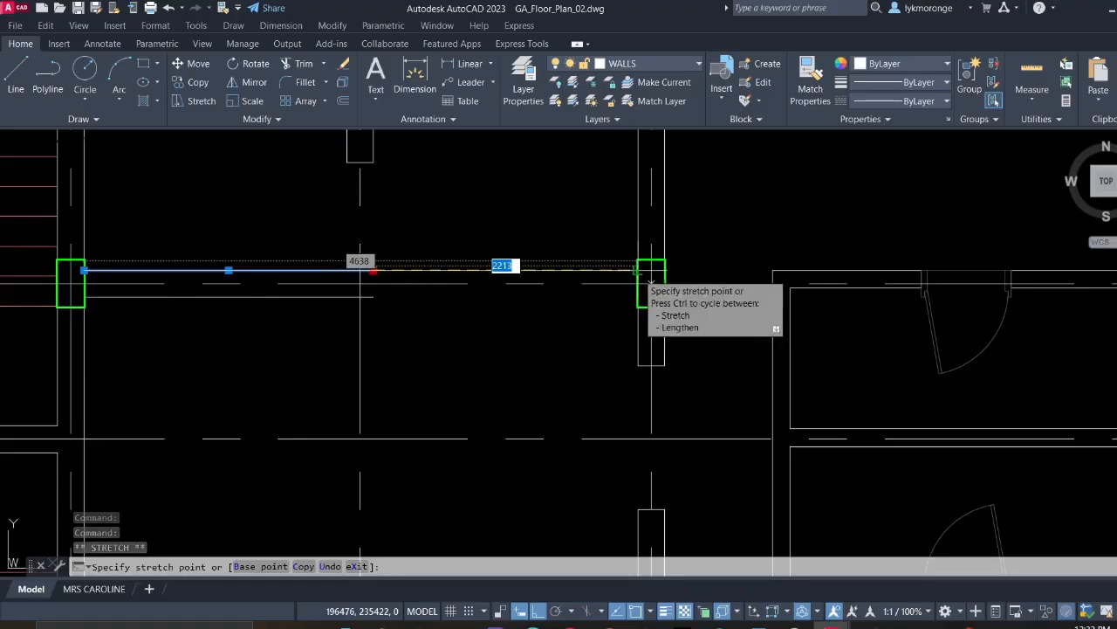
click(652, 284)
key(Escape)
Stretch the open end of the lower wall line on grid C from grid 6 to the face of the column on grid 7
scroll(398, 313, up, 2)
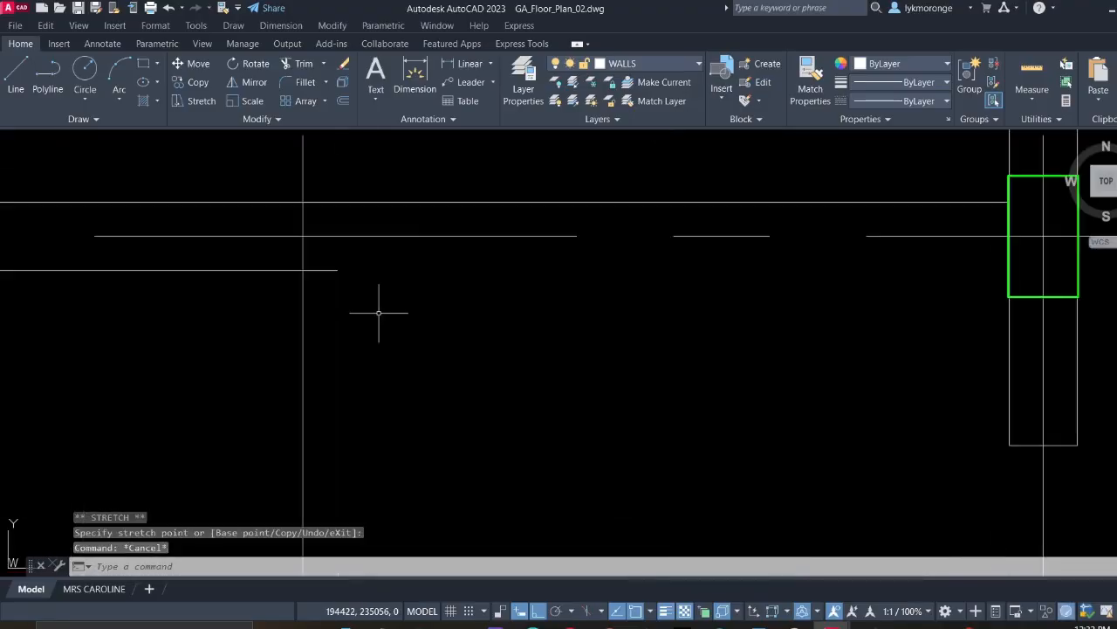
click(379, 311)
click(324, 251)
mouse_move(337, 270)
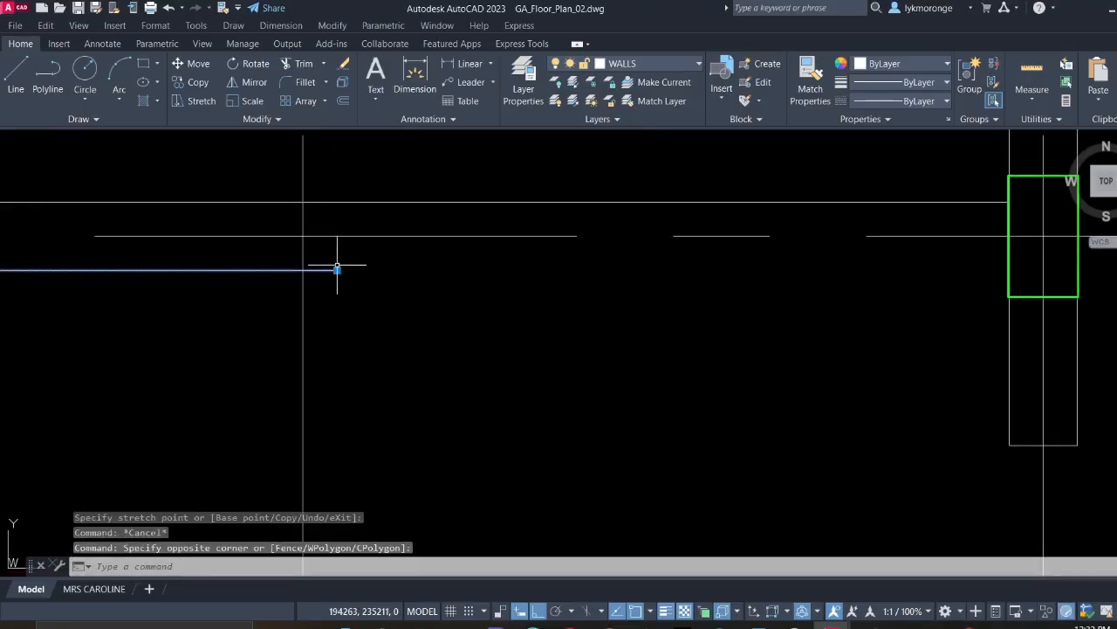
key(Escape)
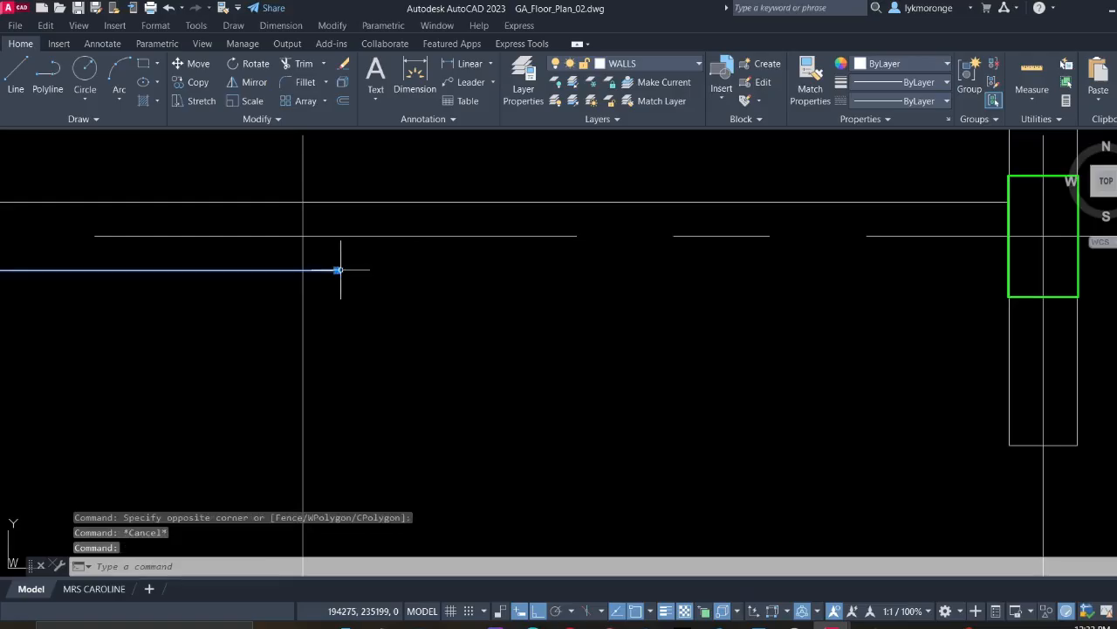
click(337, 270)
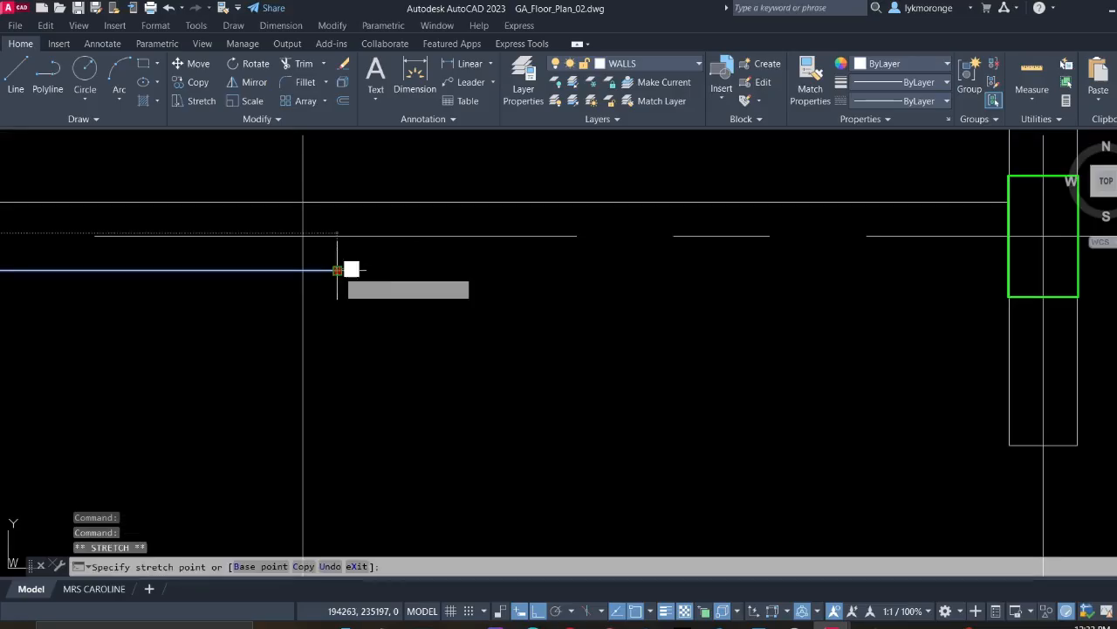
click(1007, 271)
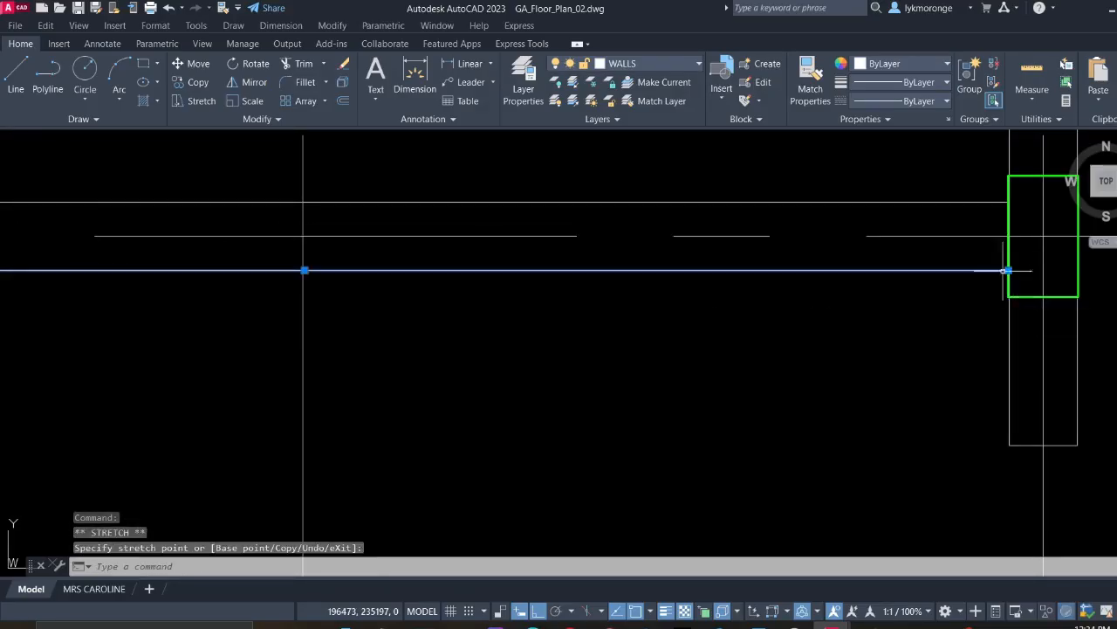
key(Escape)
Erase the small freestanding rectangle on grid E between grids 3 and 4
scroll(720, 357, down, 6)
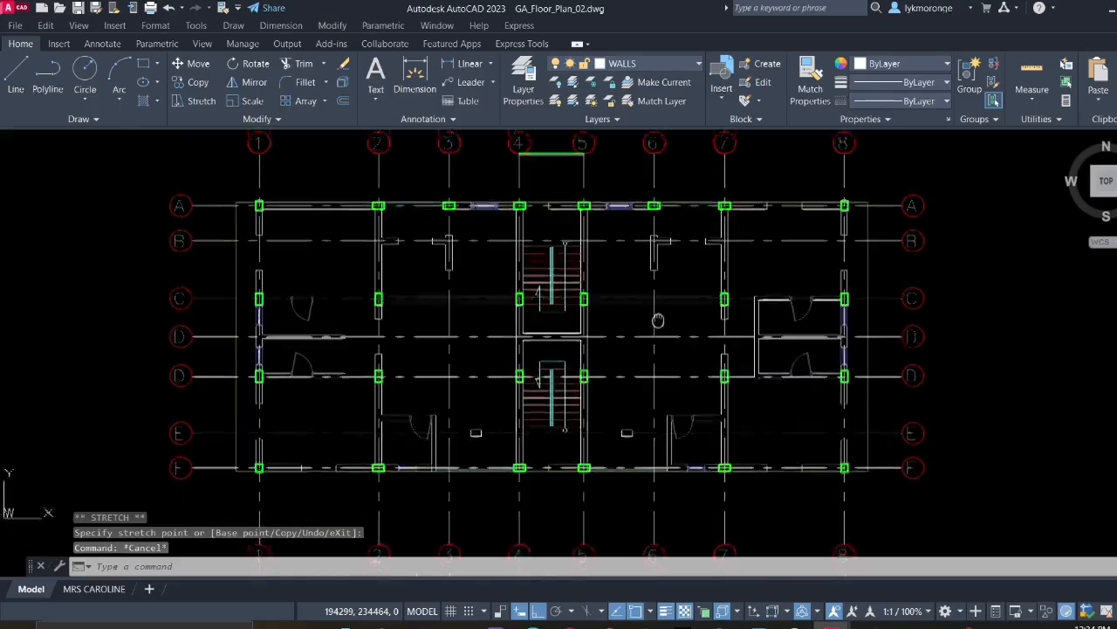
scroll(334, 323, up, 5)
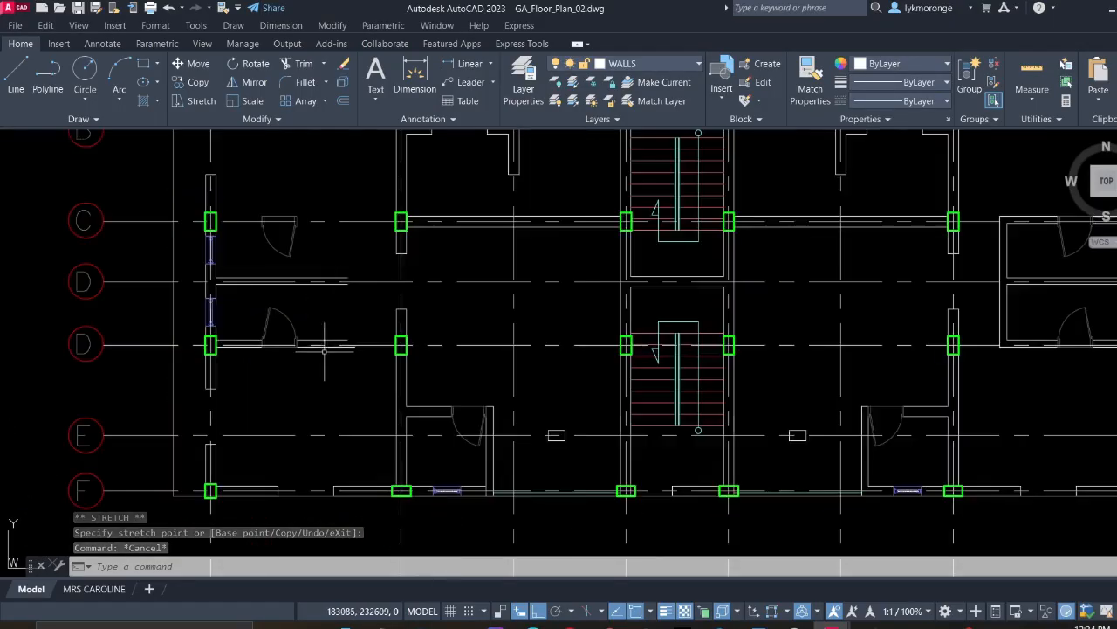
scroll(332, 328, down, 3)
middle_drag(332, 336, 432, 279)
middle_drag(582, 340, 561, 318)
scroll(536, 311, up, 4)
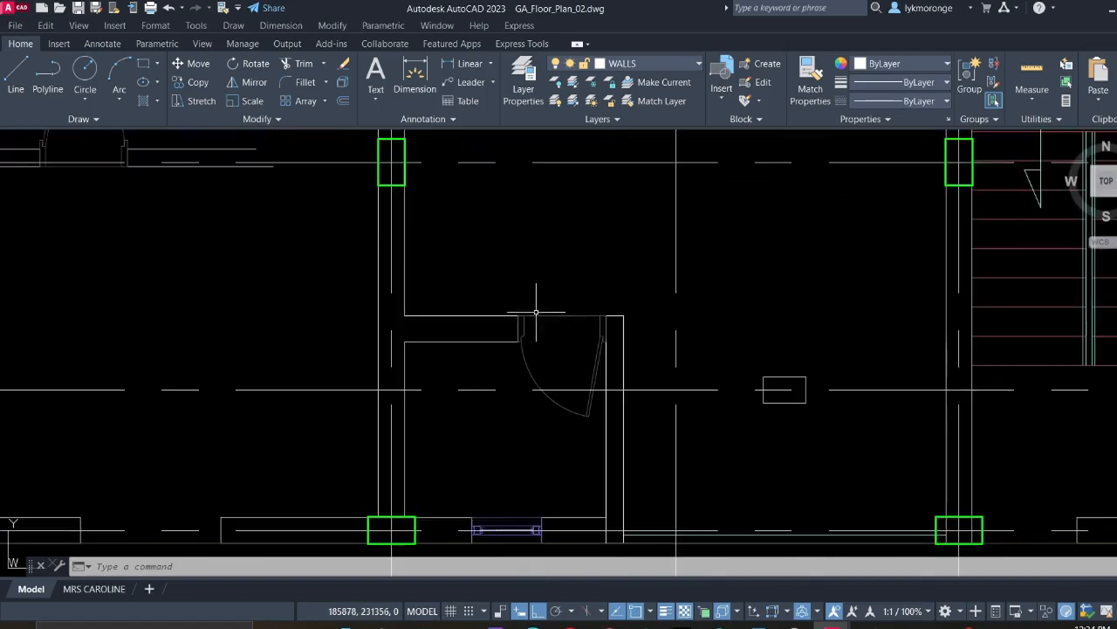
click(528, 349)
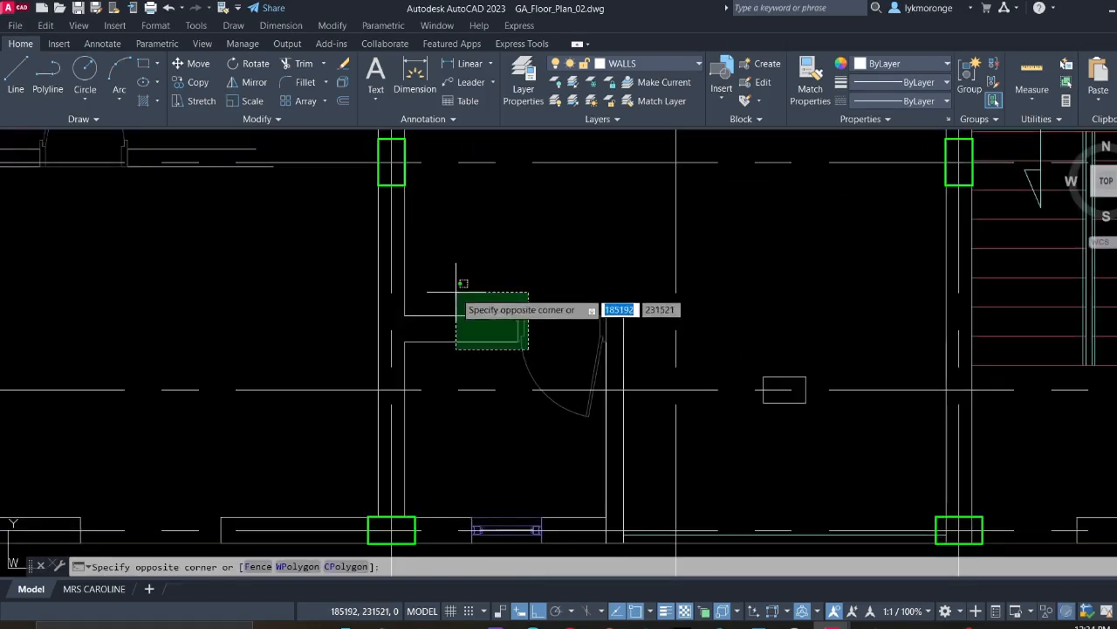
click(573, 338)
scroll(690, 376, down, 3)
scroll(721, 387, up, 2)
click(668, 348)
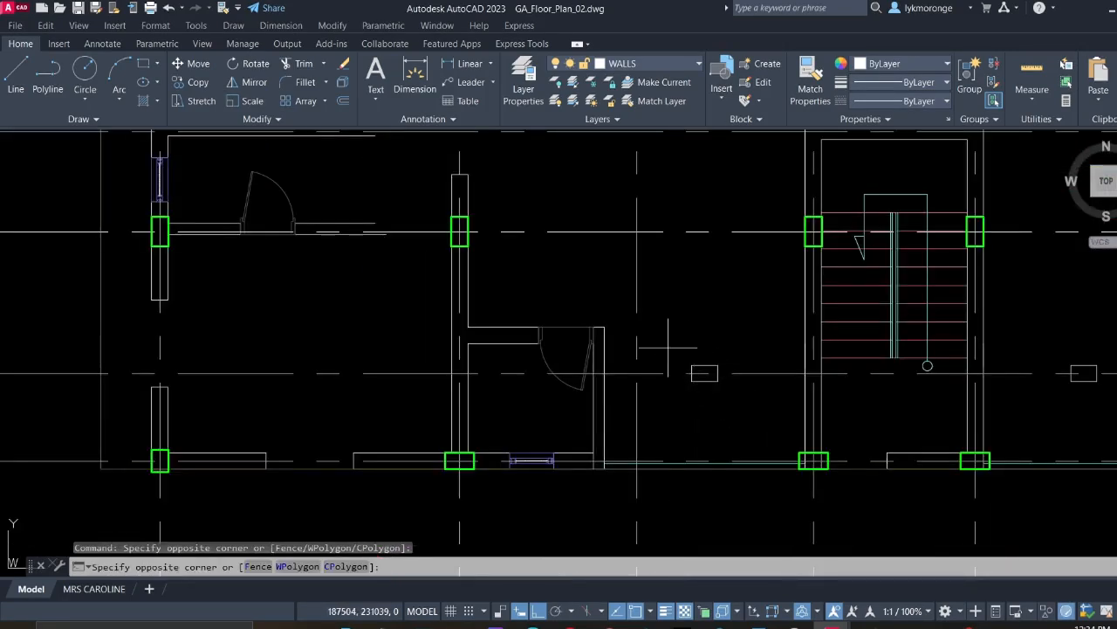
click(731, 413)
key(Delete)
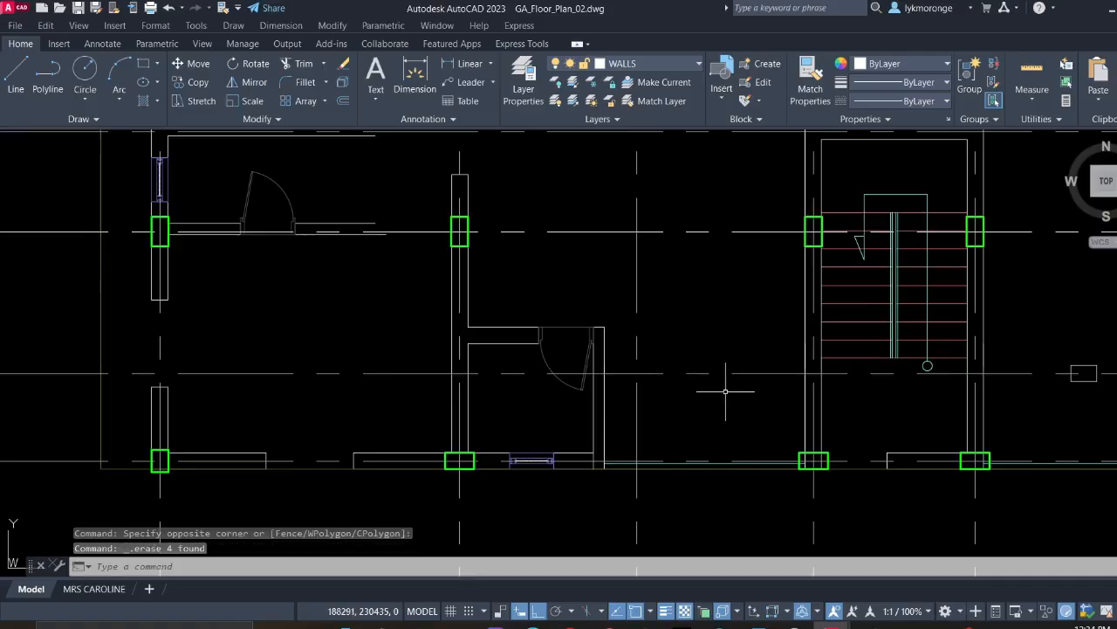
Erase the small freestanding rectangle on grid E between grids 5 and 6
scroll(723, 387, down, 5)
scroll(643, 481, up, 3)
scroll(672, 375, up, 2)
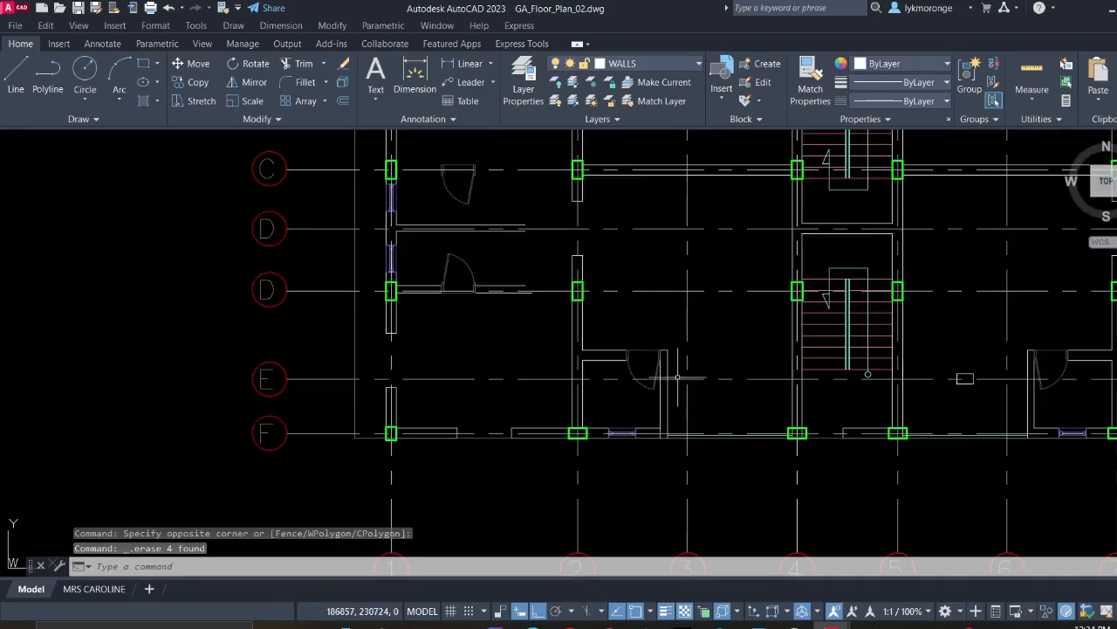
mouse_move(738, 391)
middle_down()
mouse_move(576, 375)
mouse_move(609, 389)
middle_up()
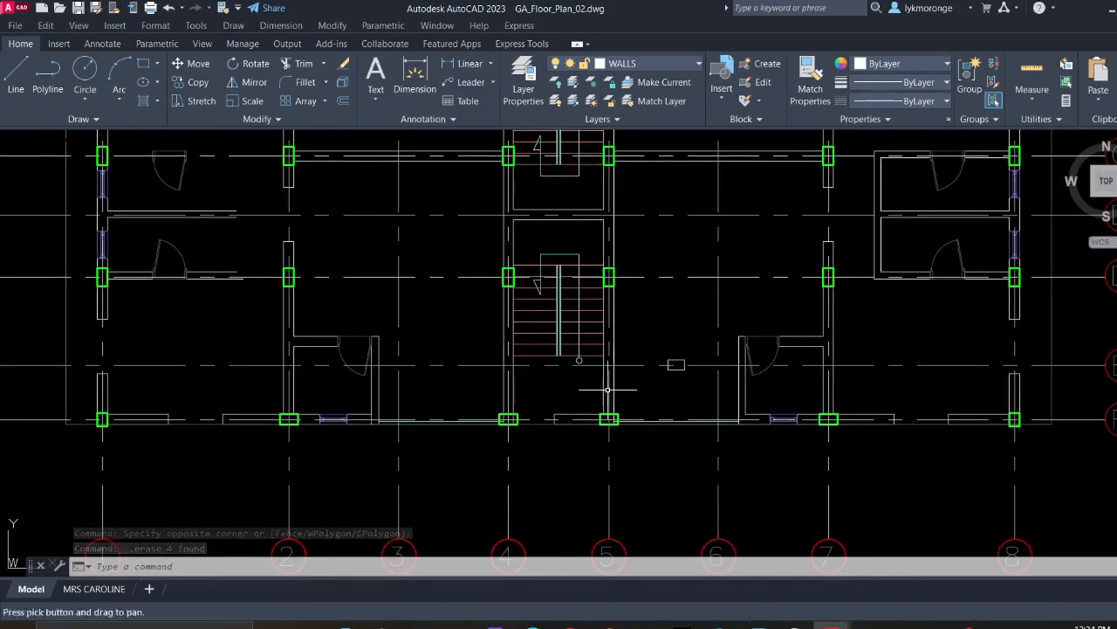
click(655, 337)
click(721, 399)
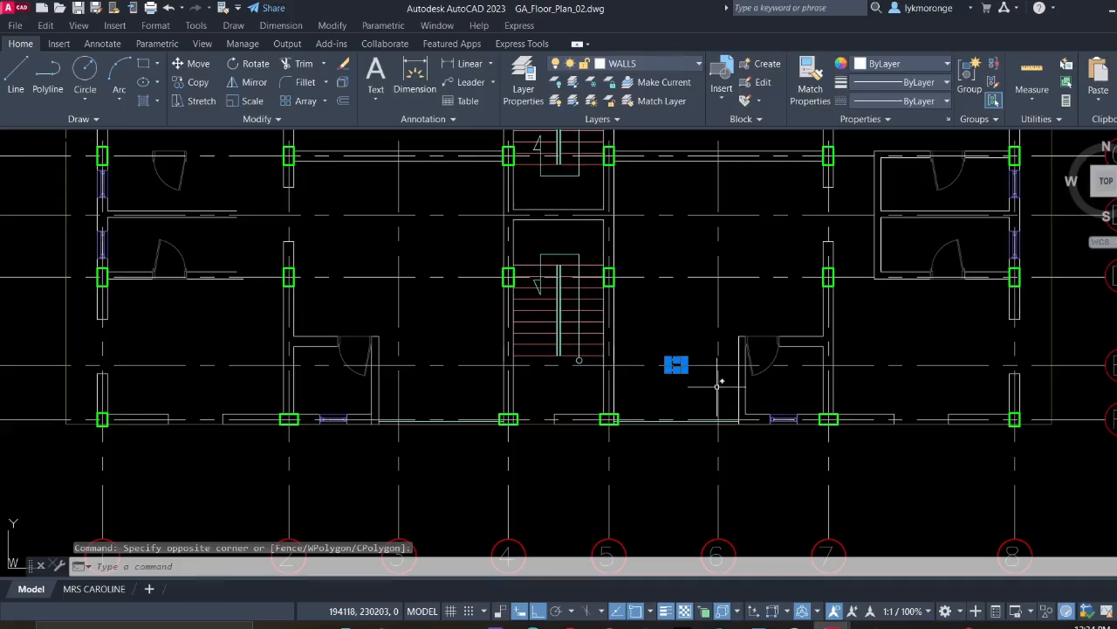
key(Delete)
Erase the three vertical lines of the partition wall that closes the two small rooms between grids 7 and 8
scroll(690, 401, down, 5)
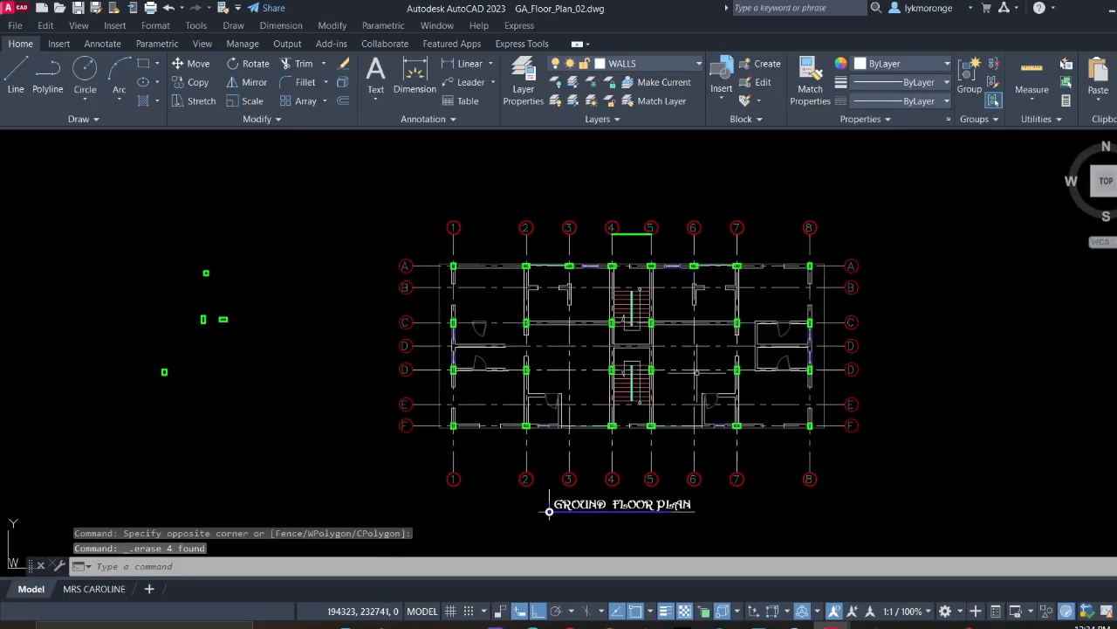
scroll(656, 250, up, 10)
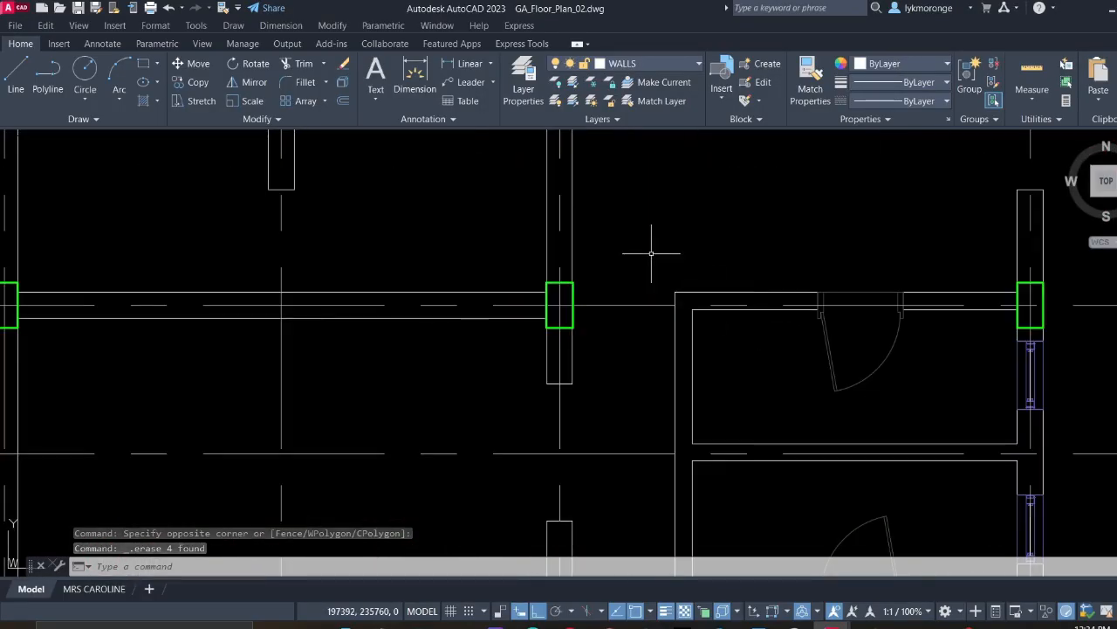
scroll(656, 250, down, 6)
click(648, 249)
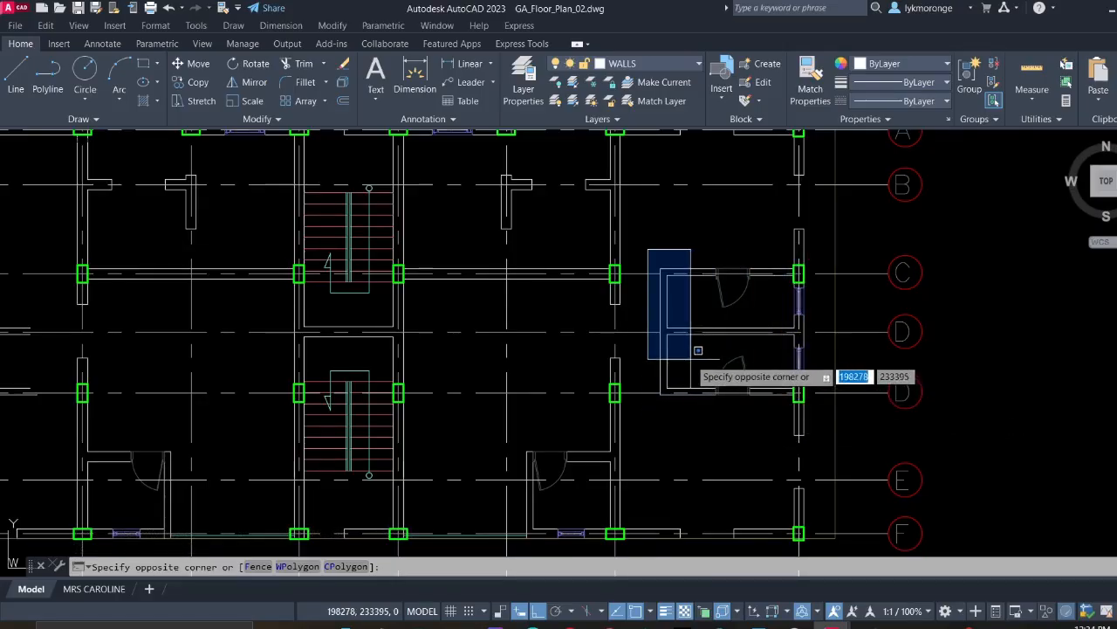
key(Escape)
scroll(689, 349, up, 6)
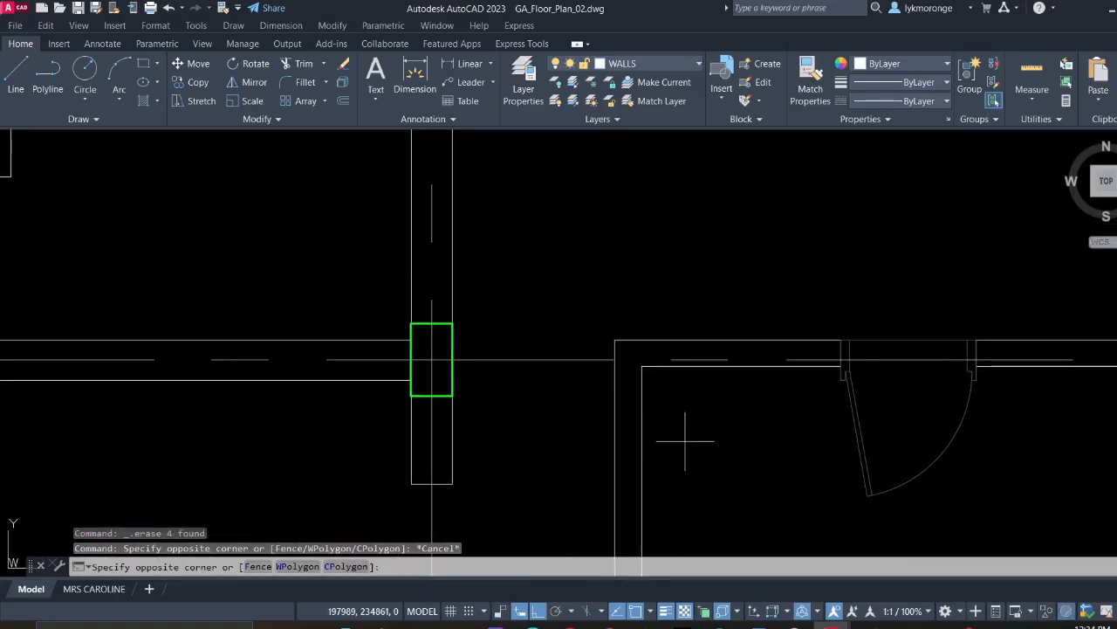
click(572, 403)
key(Delete)
scroll(611, 404, down, 5)
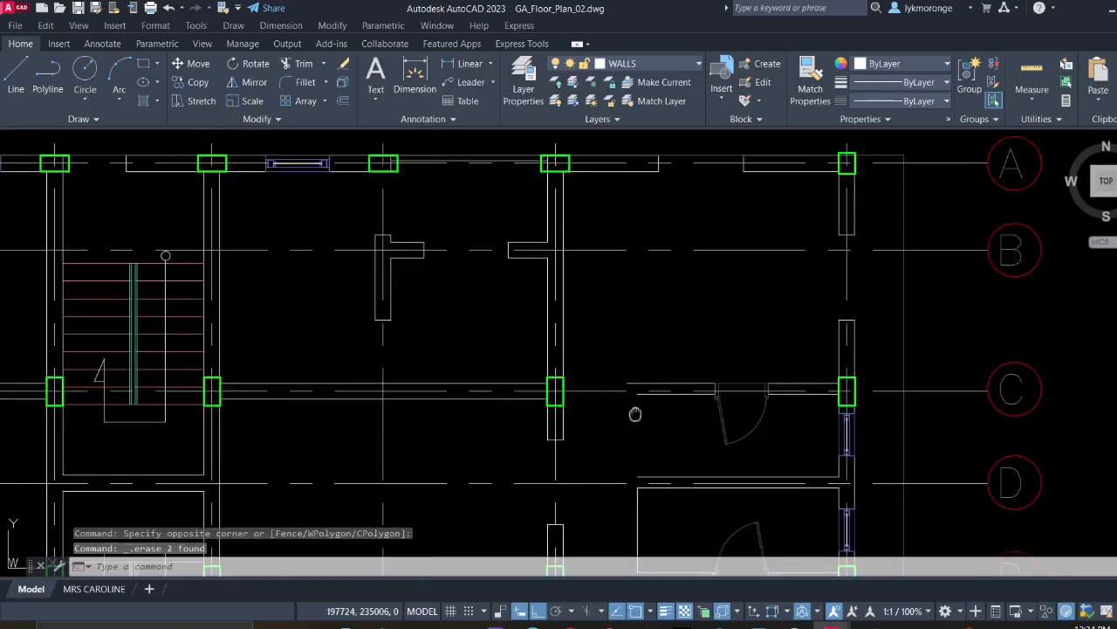
click(616, 400)
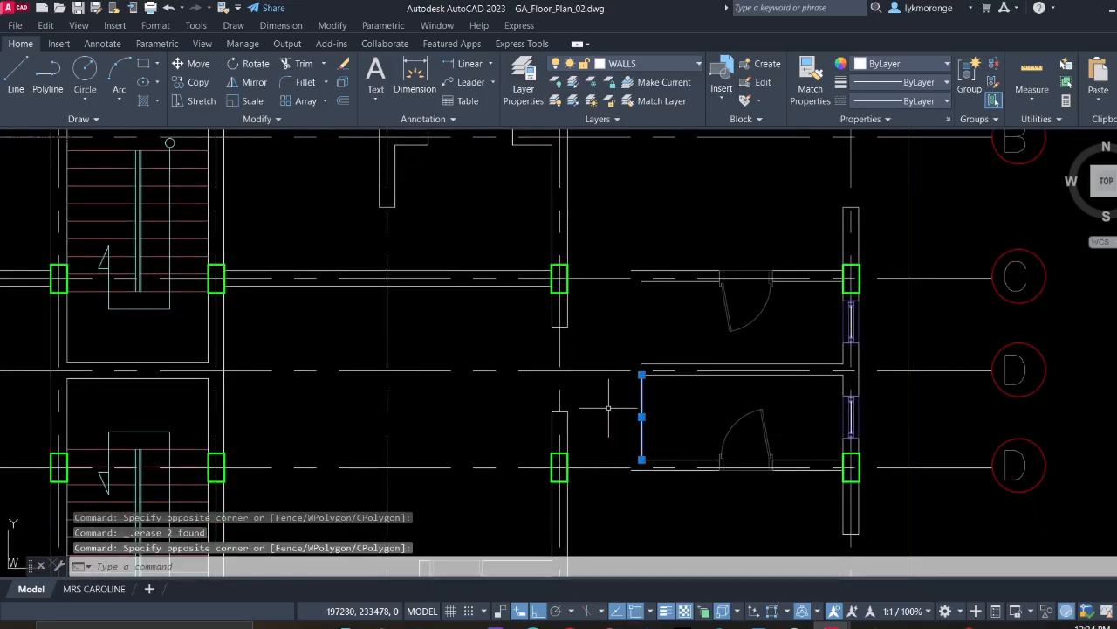
key(Return)
Erase both horizontal lines of the partition wall dividing the two small rooms on grid D between grids 7 and 8
scroll(699, 425, up, 2)
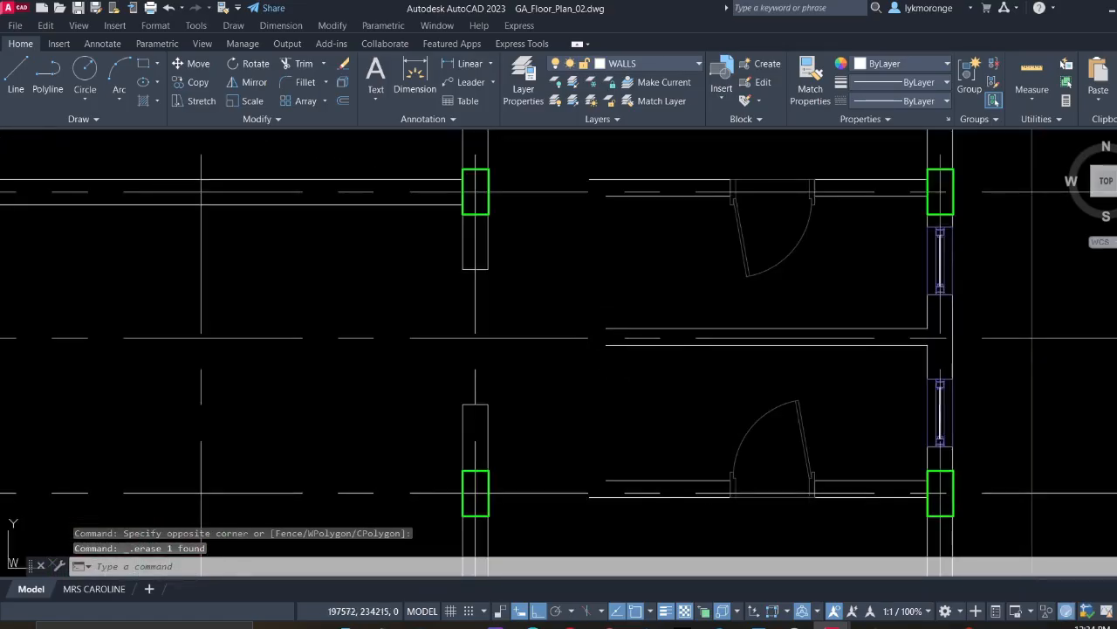
click(586, 311)
click(719, 334)
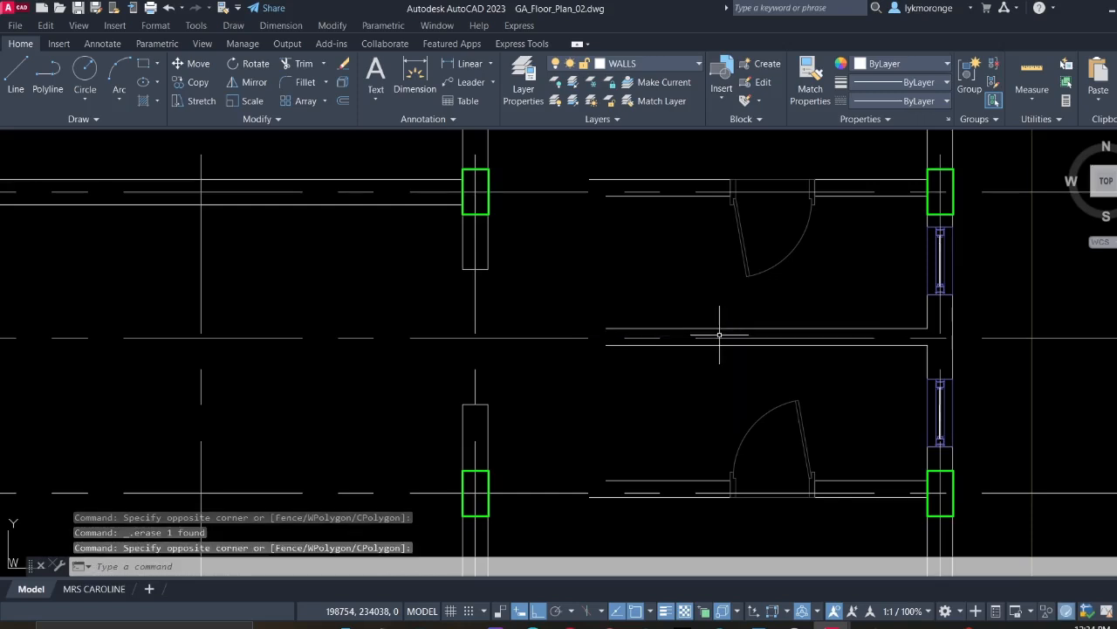
scroll(719, 333, up, 3)
click(718, 317)
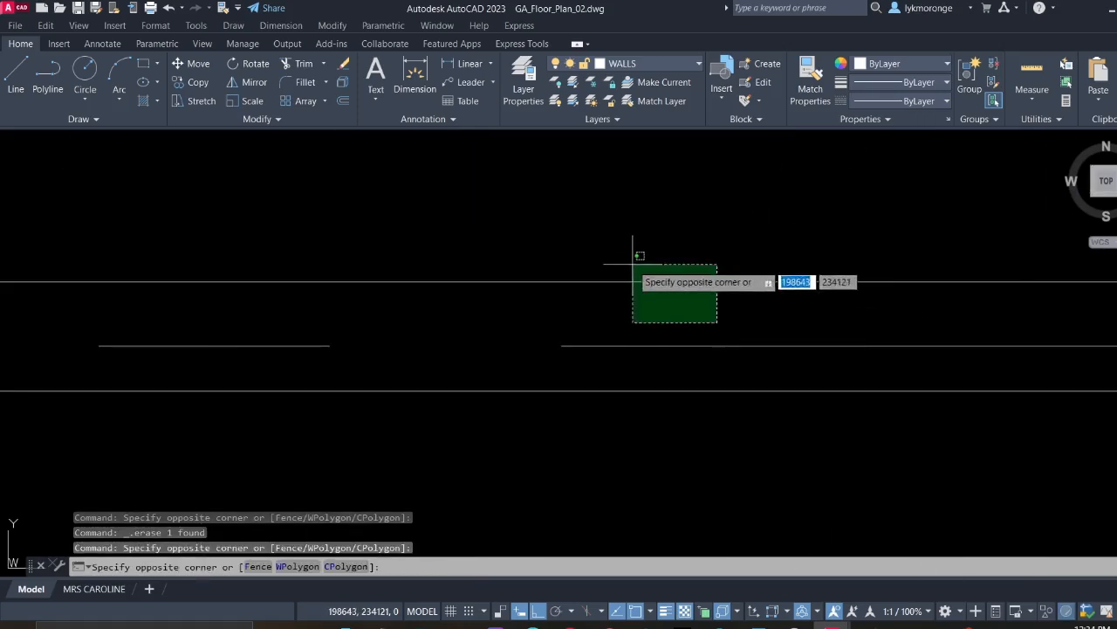
click(629, 297)
click(632, 422)
click(586, 375)
scroll(583, 371, down, 5)
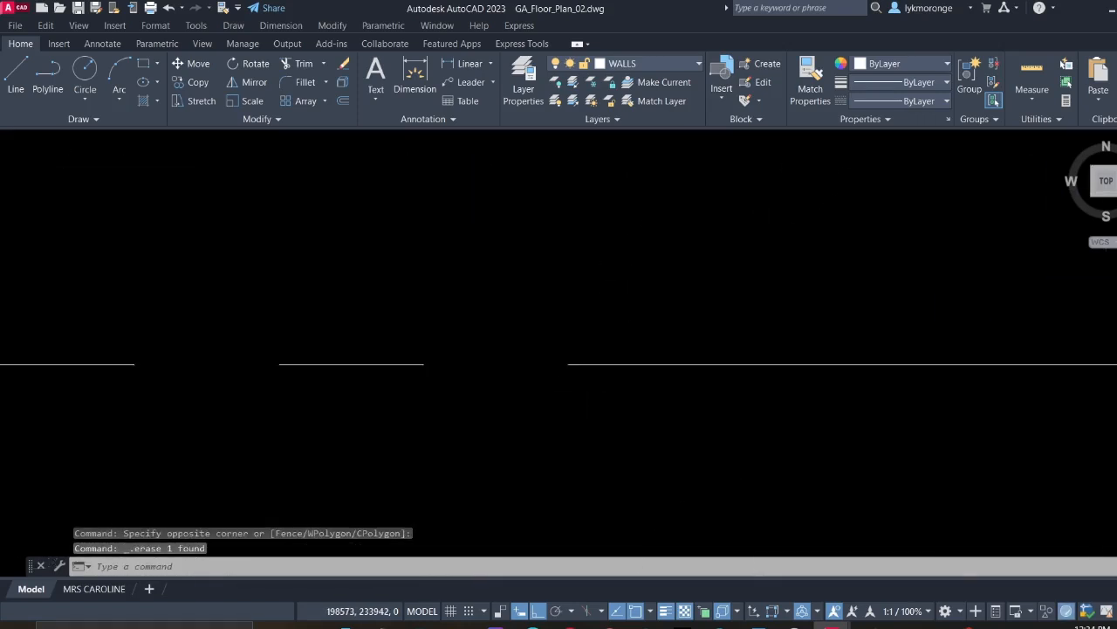
Stretch the open end of the upper wall line beside the grid C door to the face of the column on grid 7
middle_drag(578, 370, 723, 438)
scroll(666, 305, up, 5)
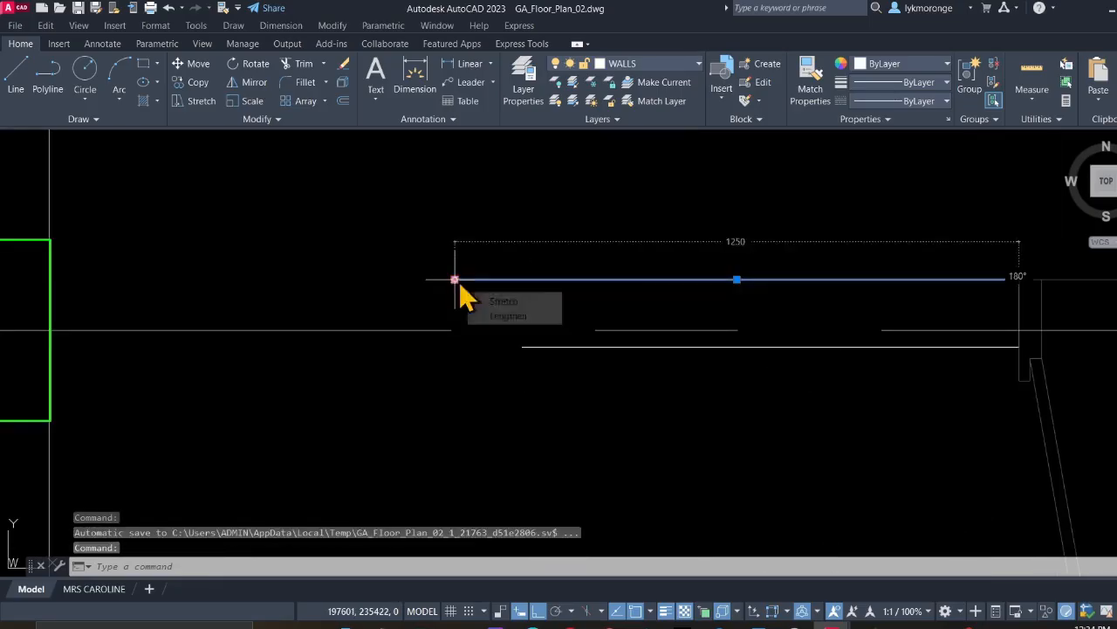
click(455, 281)
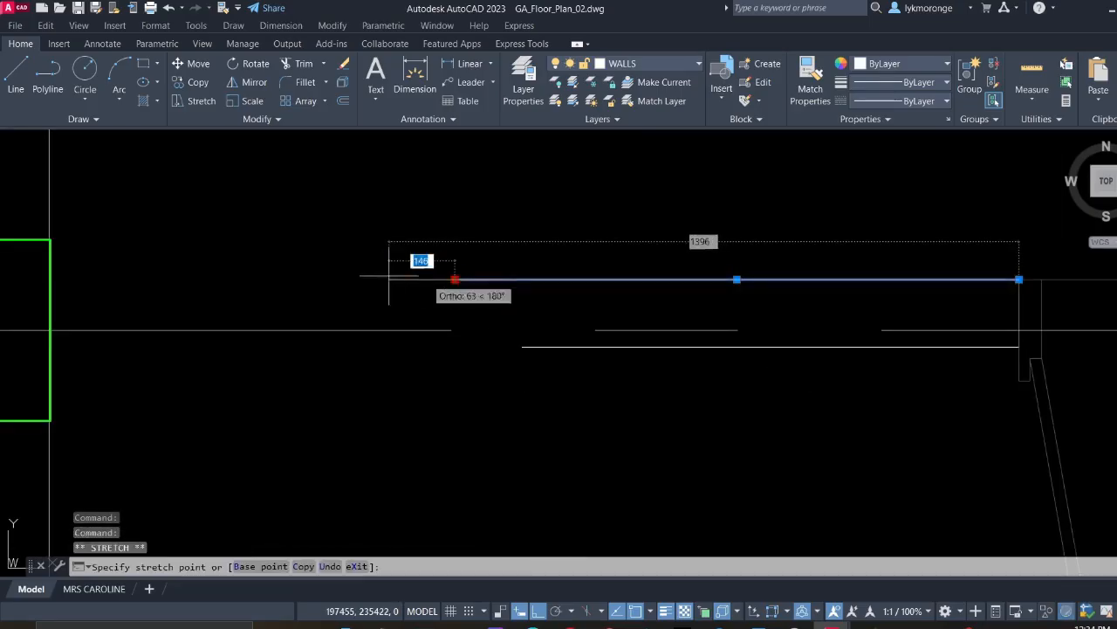
click(50, 271)
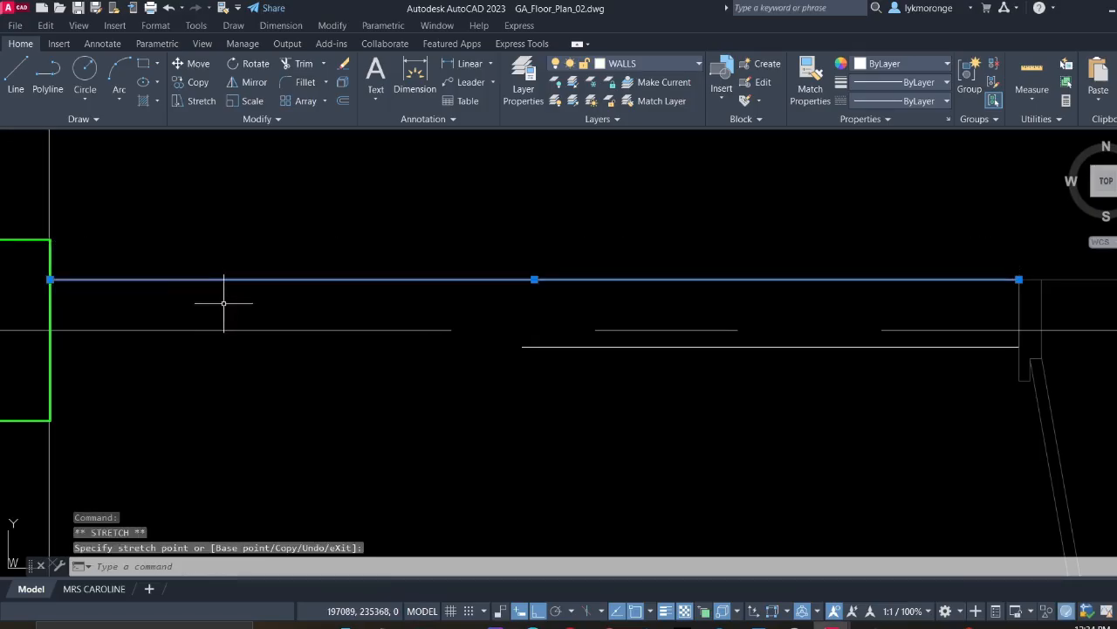
key(Escape)
Stretch the open end of the lower wall line beside the grid C door to the face of the column on grid 7
scroll(370, 319, down, 3)
scroll(377, 319, up, 4)
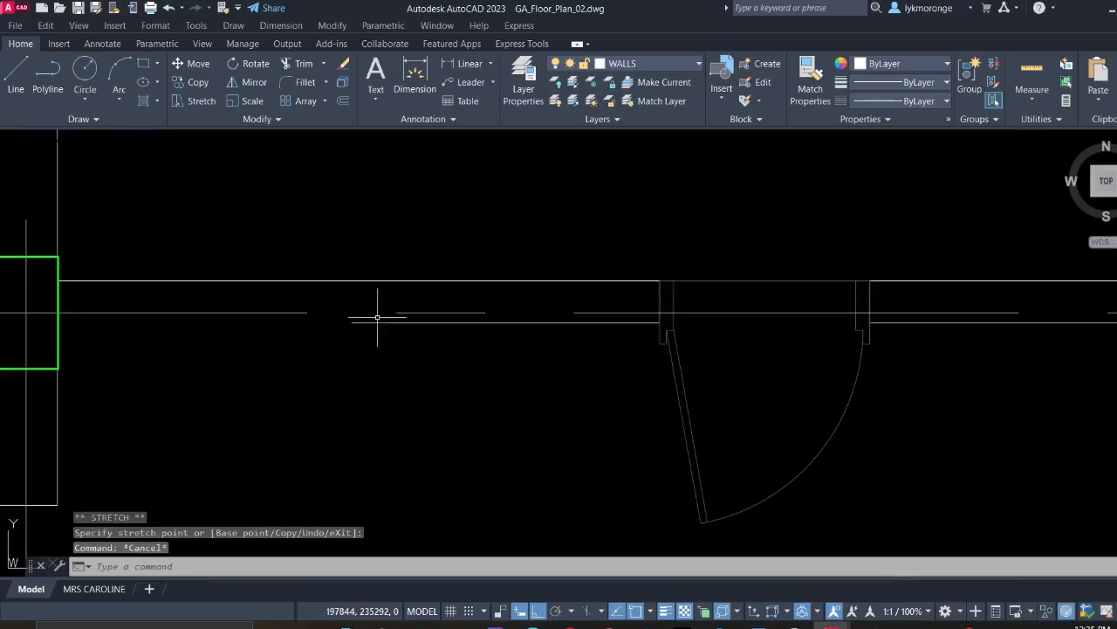
click(366, 333)
click(346, 314)
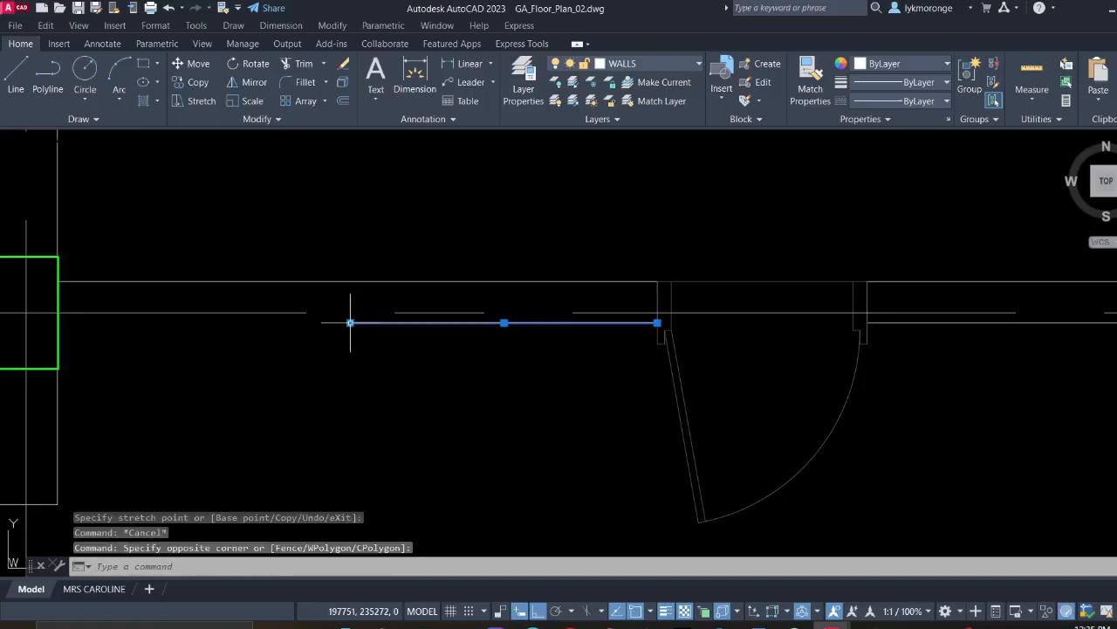
click(350, 323)
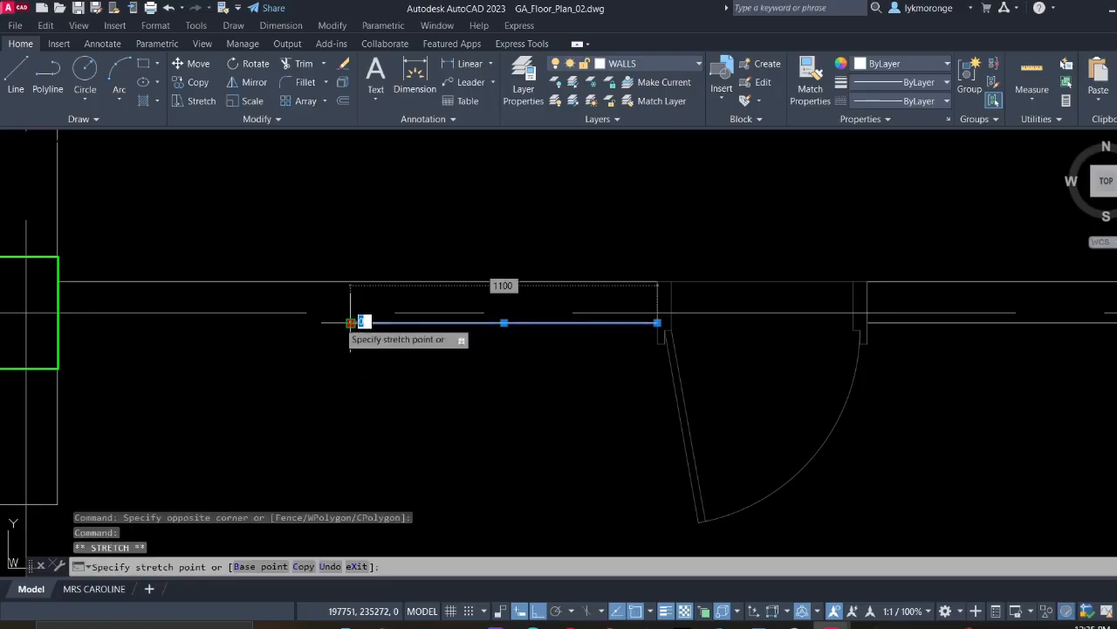
click(58, 348)
key(Escape)
scroll(233, 399, down, 10)
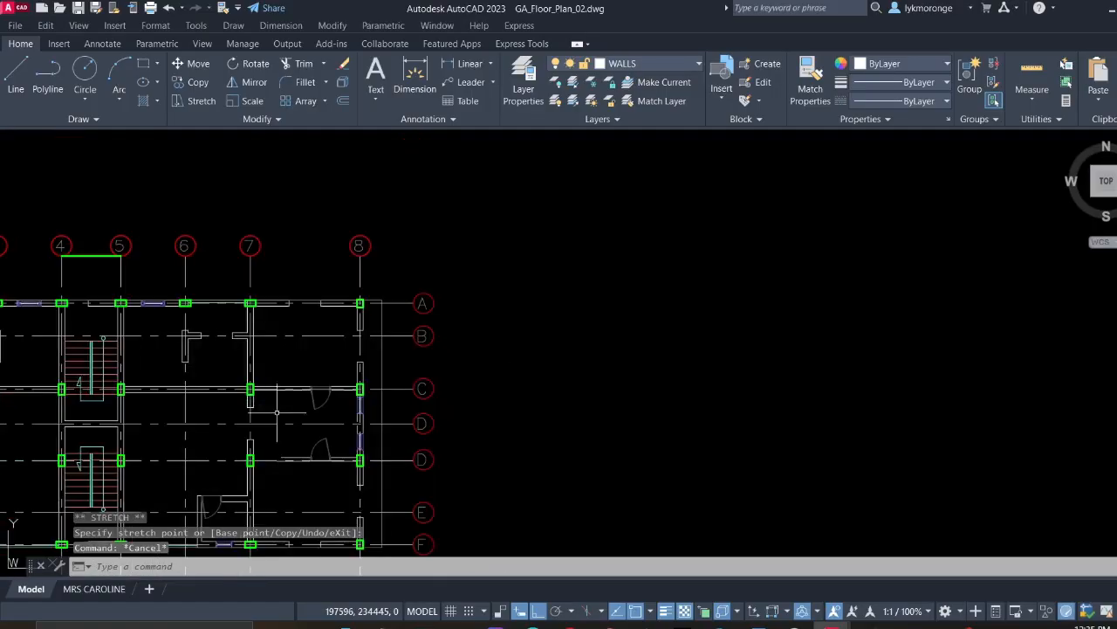
Erase both horizontal wall lines between grid 7 and the door on the lower grid D
scroll(445, 351, up, 8)
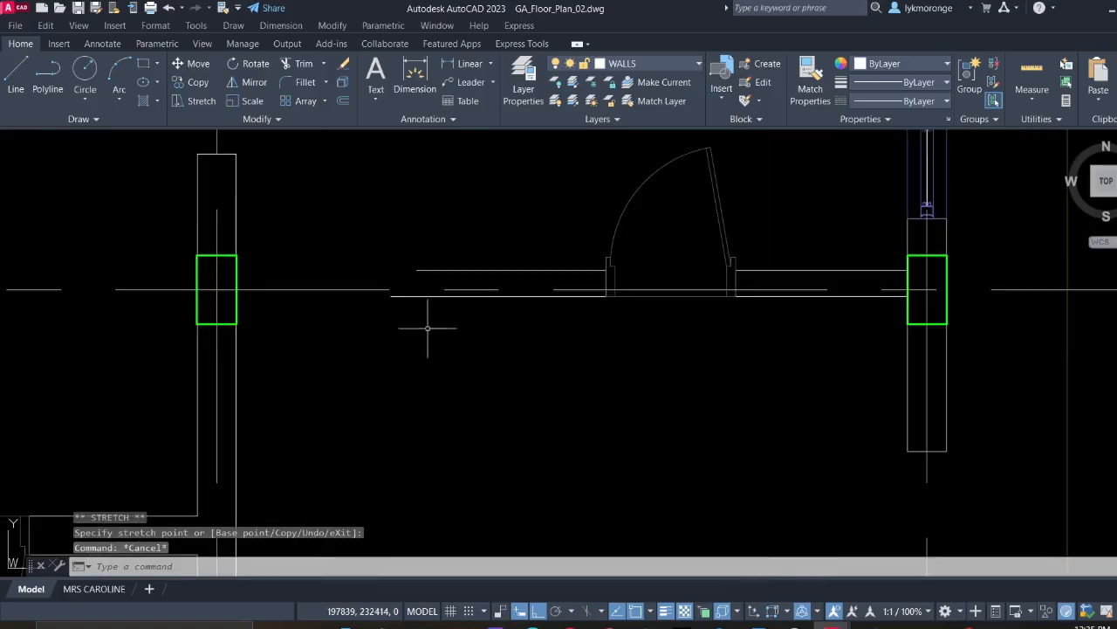
click(397, 300)
click(391, 296)
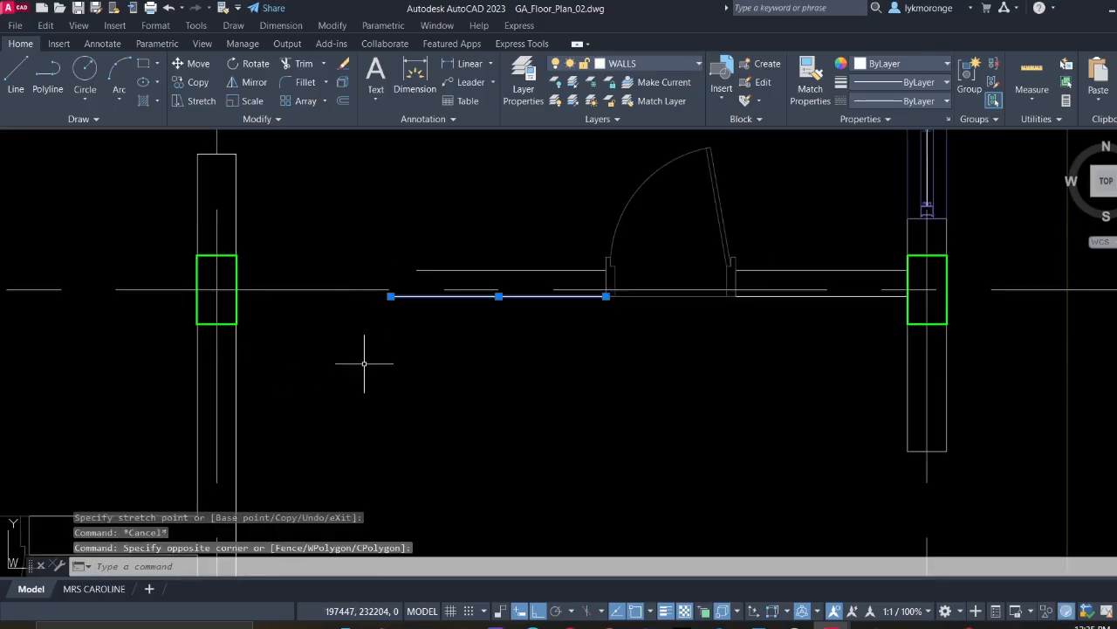
key(Escape)
click(552, 352)
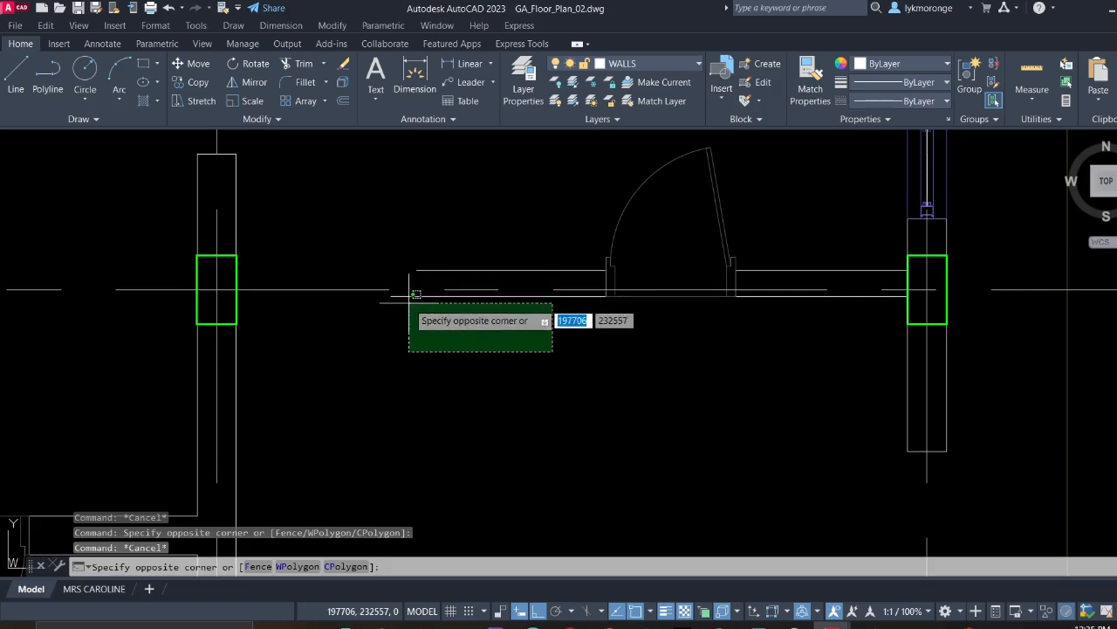
click(408, 294)
key(Delete)
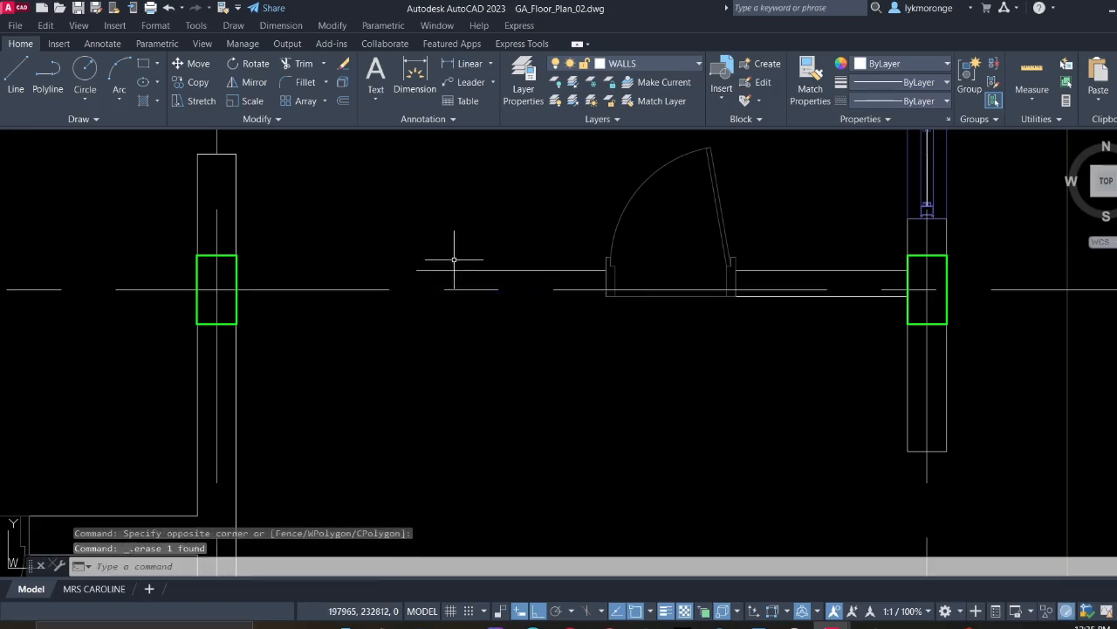
click(452, 276)
key(Delete)
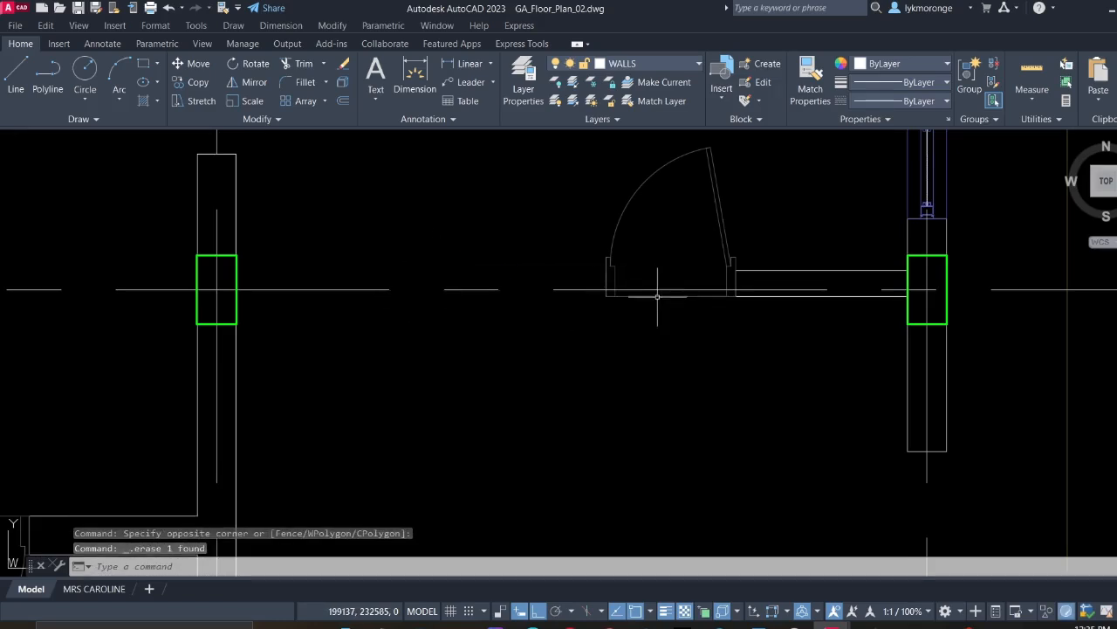
Stretch the upper wall line on the lower grid D from the door's grid 8 side to the face of the column on grid 7
click(750, 278)
click(742, 263)
click(736, 269)
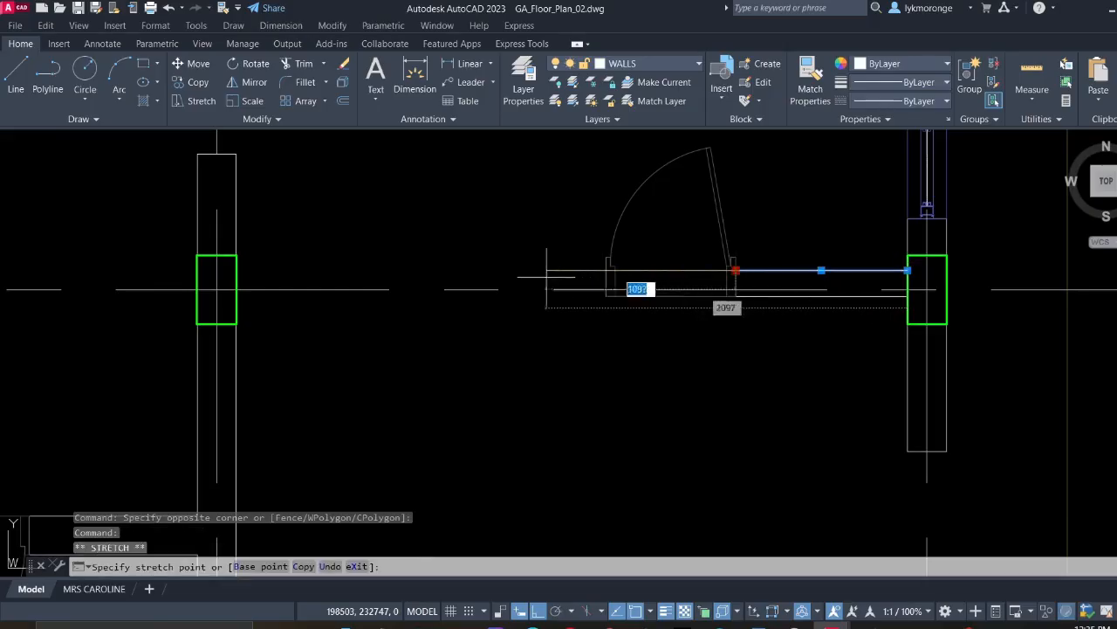
click(300, 298)
key(Escape)
Erase the door on the lower grid D between grids 7 and 8
click(755, 319)
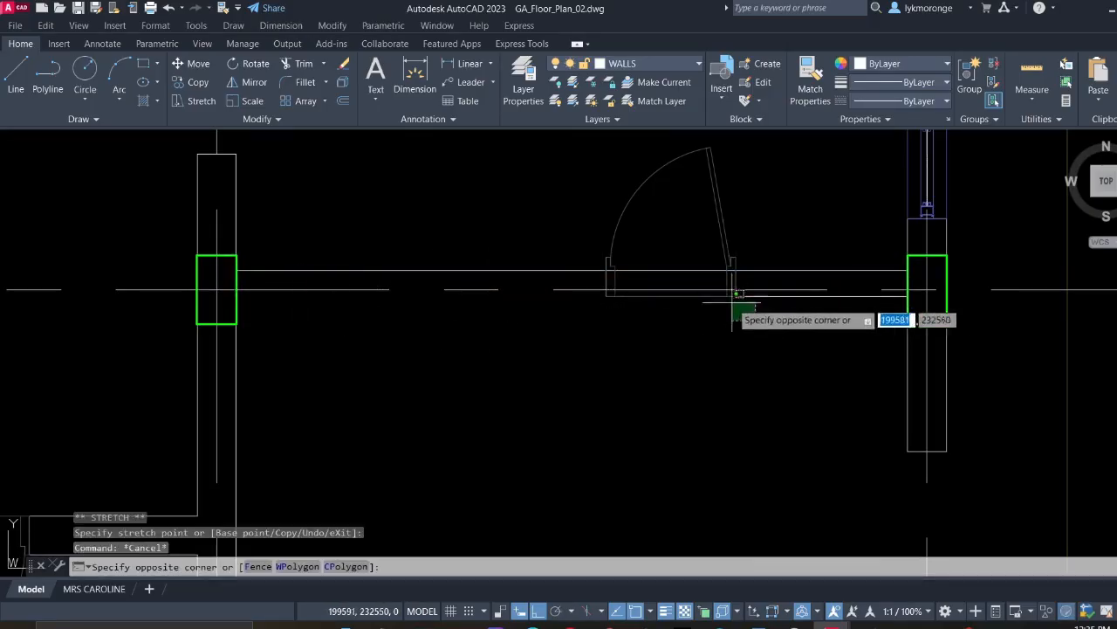
click(724, 294)
key(Escape)
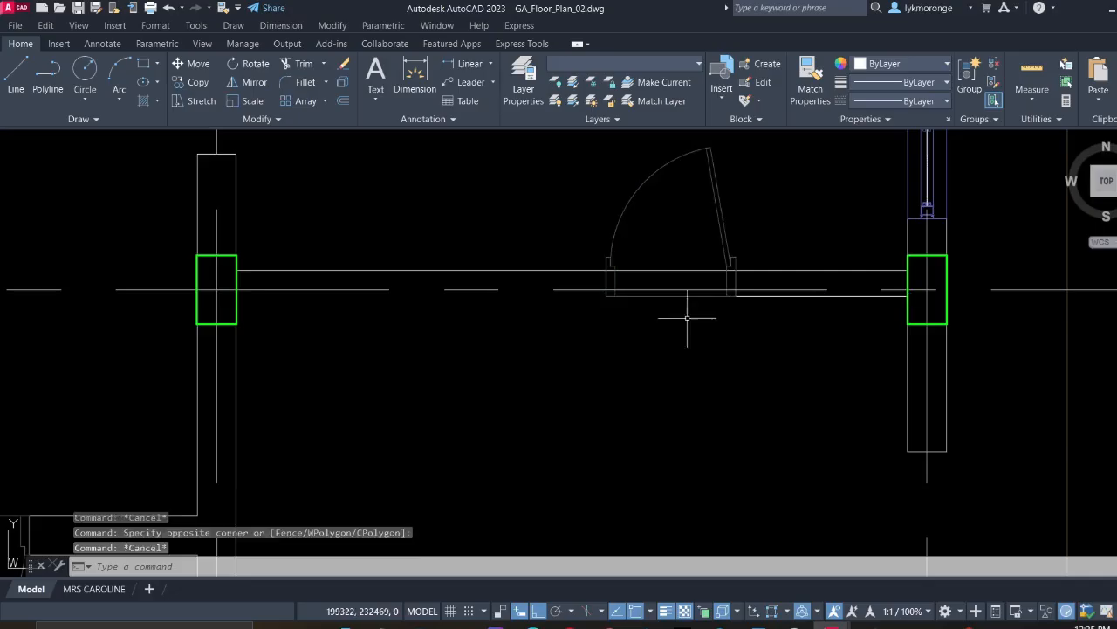
click(727, 241)
key(Delete)
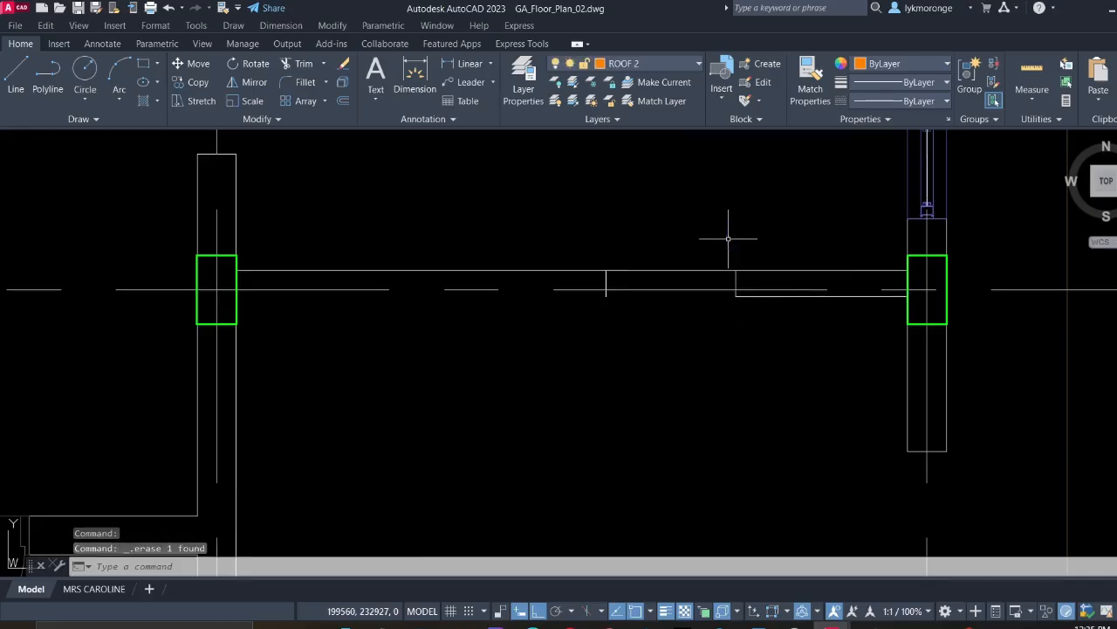
Stretch the lower wall line on the lower grid D to the face of the column on grid 7
scroll(662, 291, up, 4)
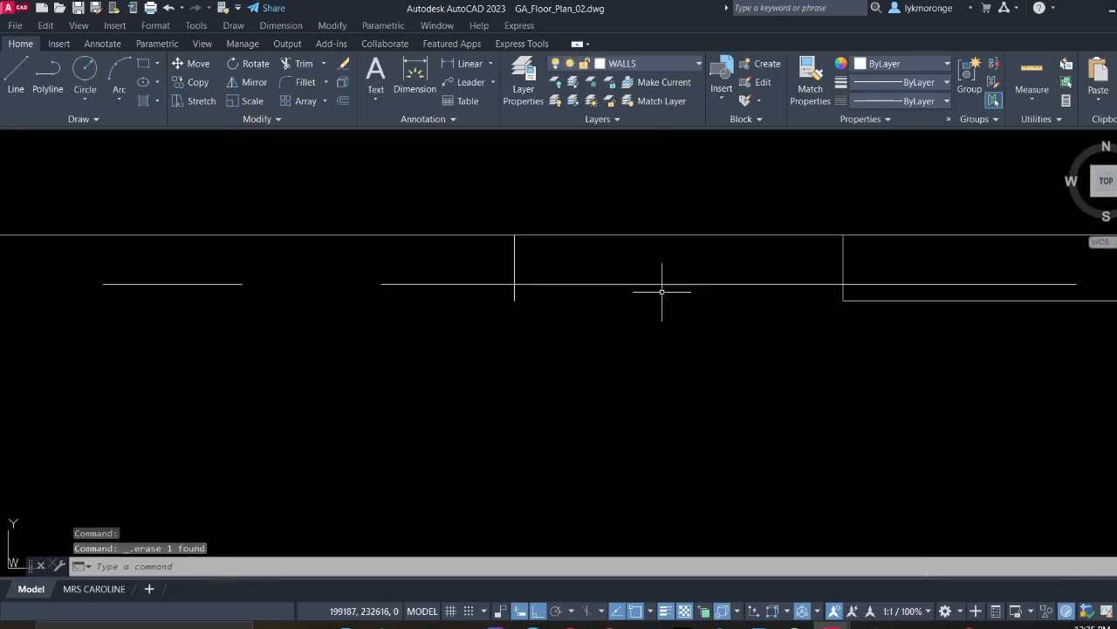
click(860, 301)
click(844, 300)
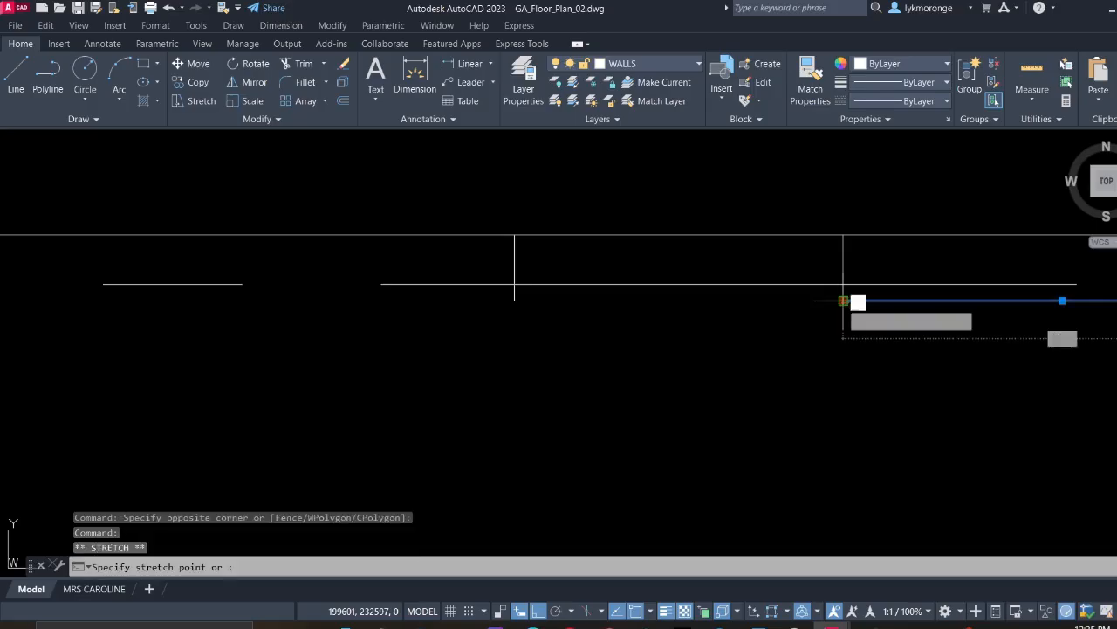
middle_drag(445, 317, 865, 282)
middle_drag(360, 306, 1059, 390)
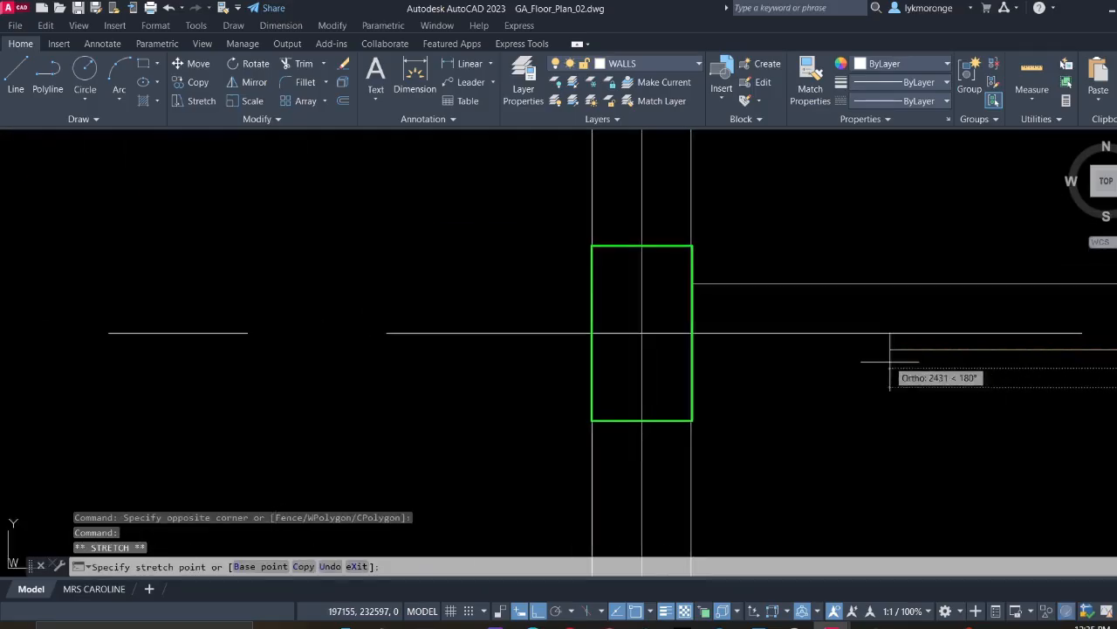
click(691, 349)
key(Escape)
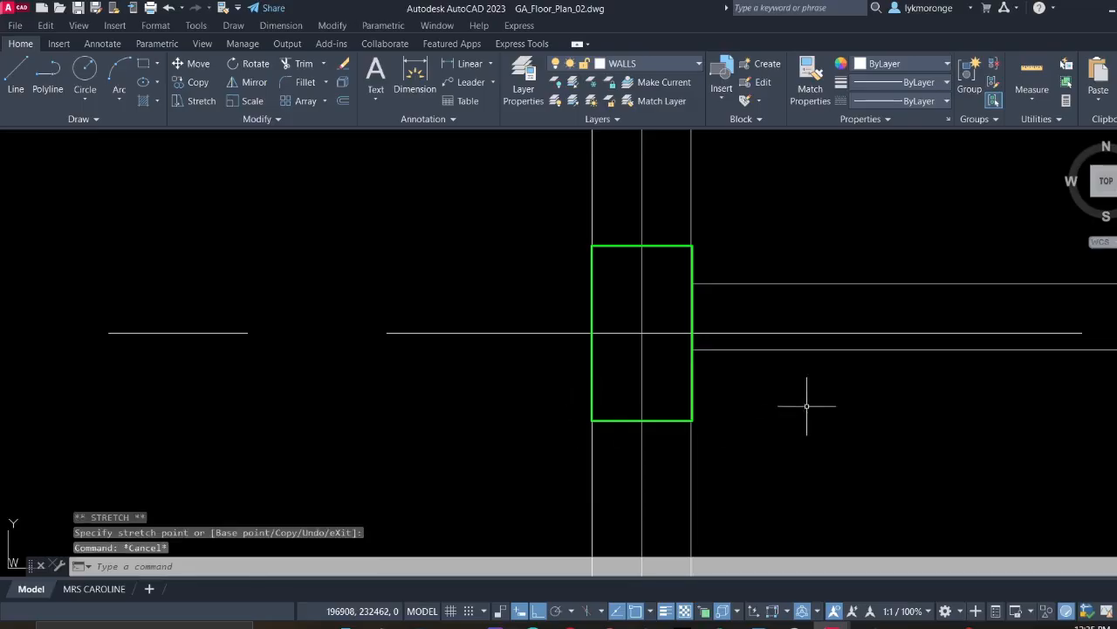
Erase the short end line closing the grid 1 wall stub just above the grid C column
scroll(856, 425, down, 5)
mouse_move(885, 428)
middle_down()
mouse_move(591, 388)
mouse_move(620, 379)
mouse_move(748, 280)
middle_up()
scroll(716, 325, down, 2)
middle_drag(716, 325, 833, 309)
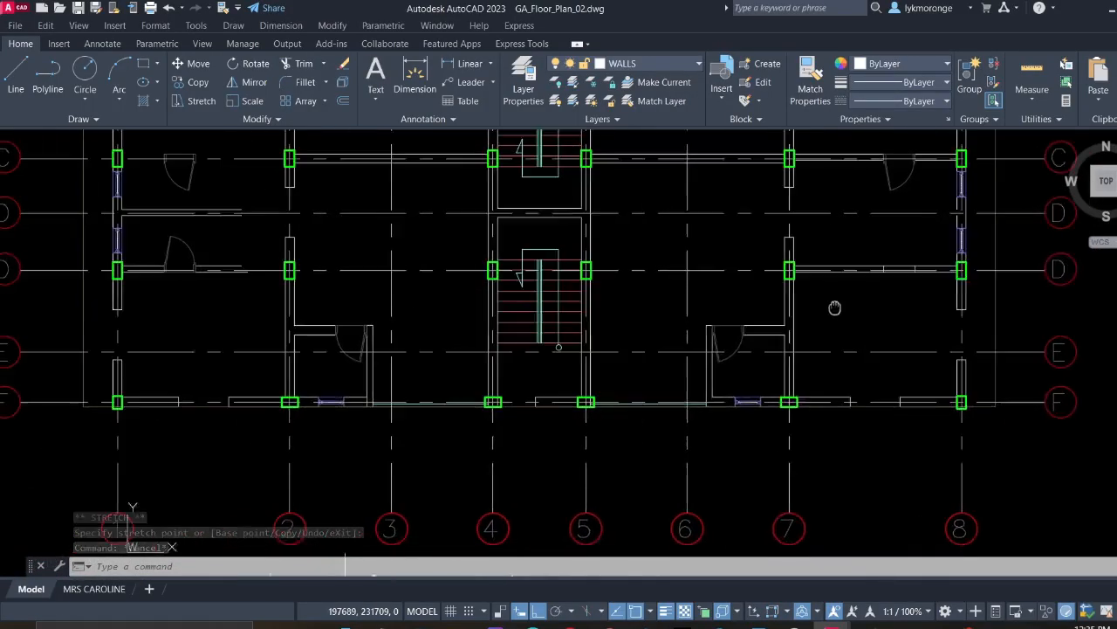
scroll(533, 411, down, 4)
scroll(550, 484, up, 2)
scroll(480, 336, up, 2)
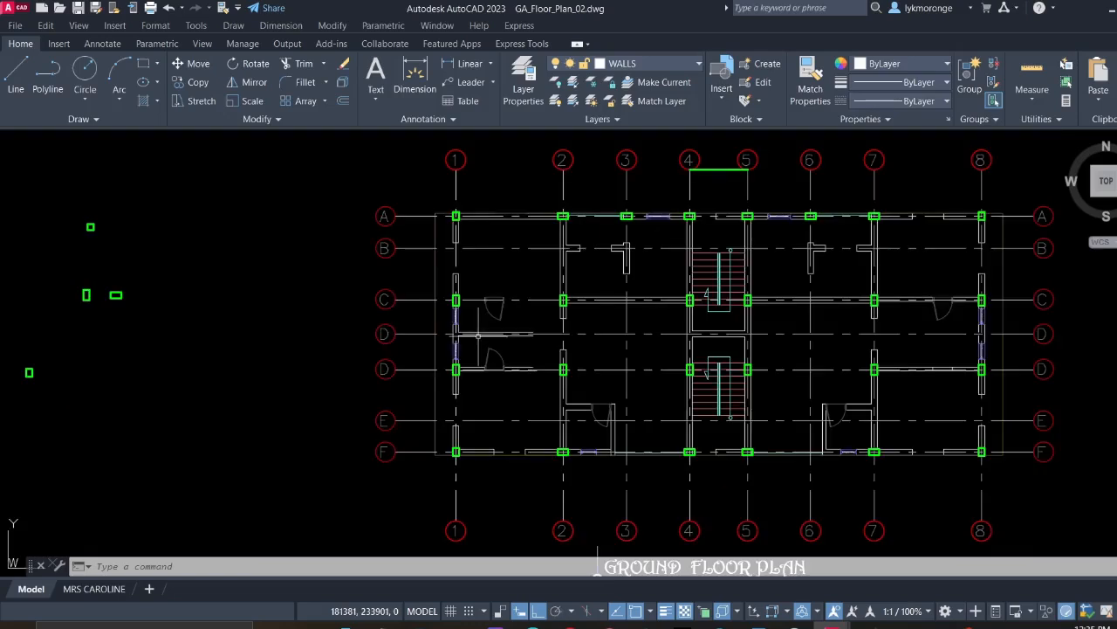
scroll(469, 217, up, 8)
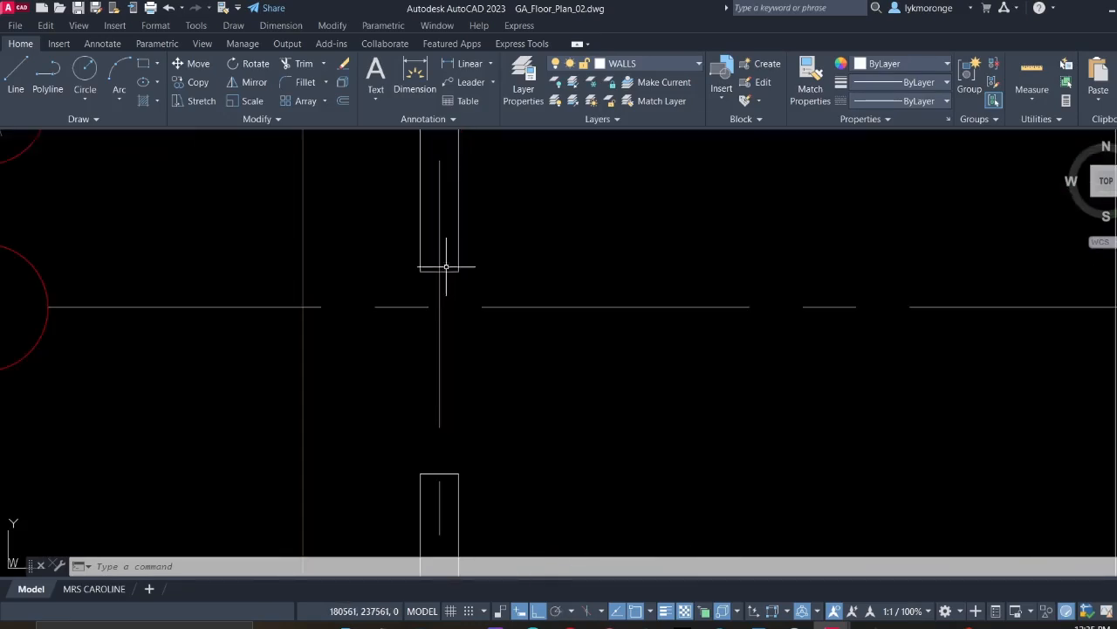
scroll(446, 267, down, 5)
scroll(437, 350, up, 5)
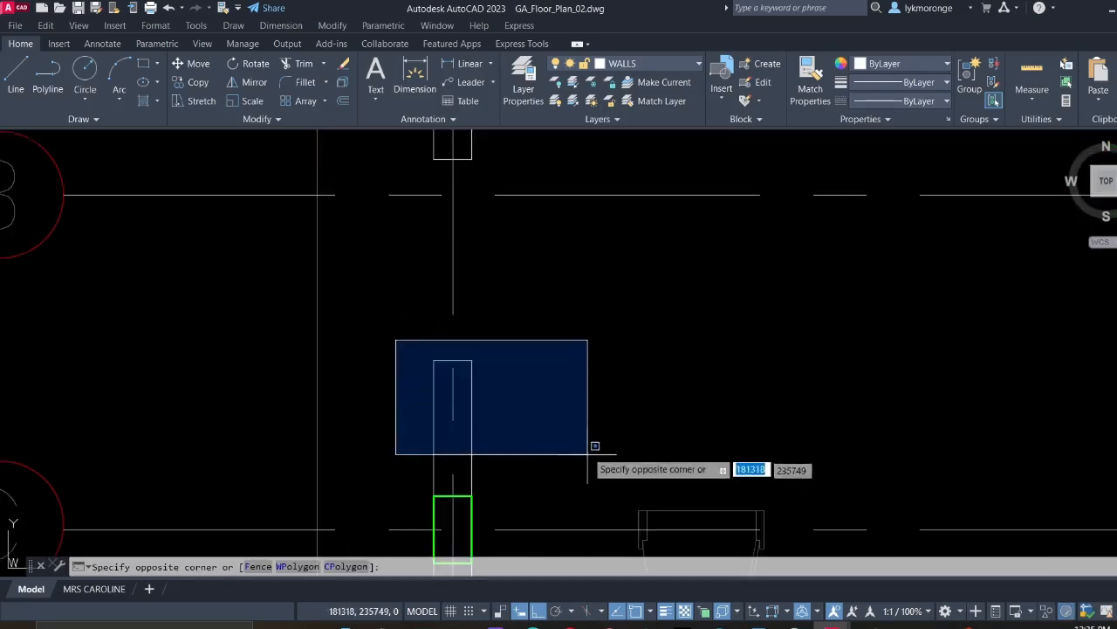
click(538, 370)
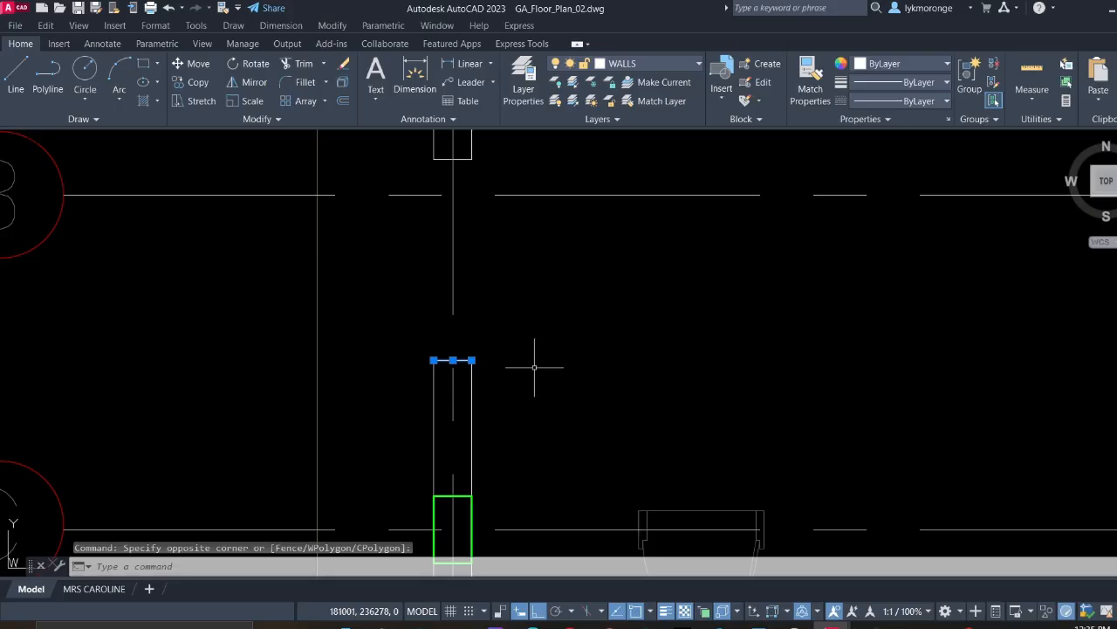
key(Delete)
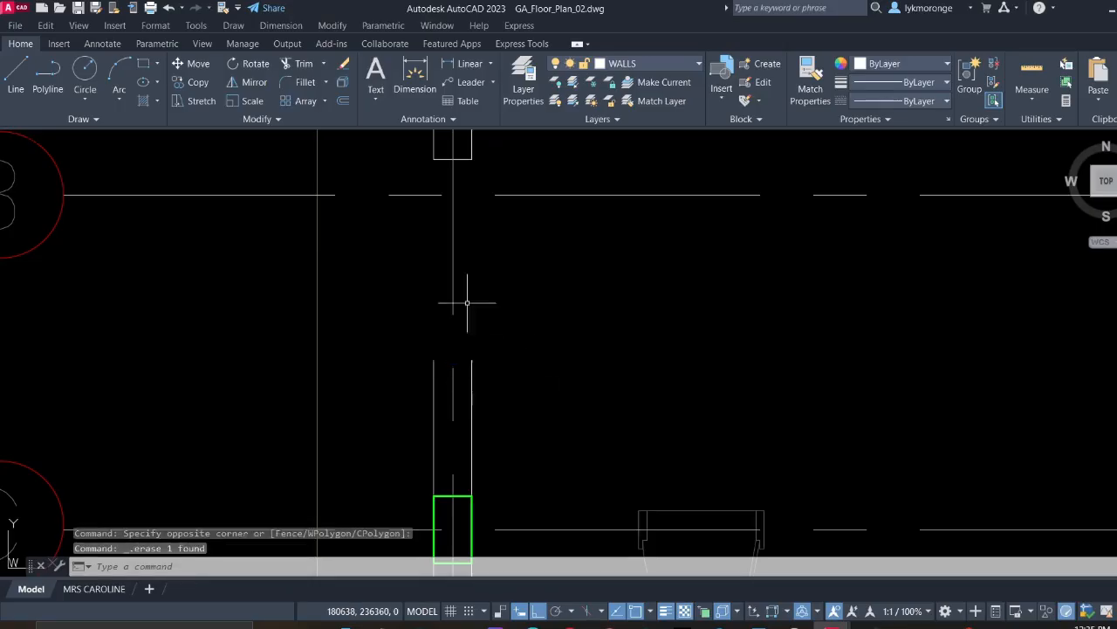
Erase the short end line closing the grid 1 wall stub that comes down from grid A near grid B
click(457, 153)
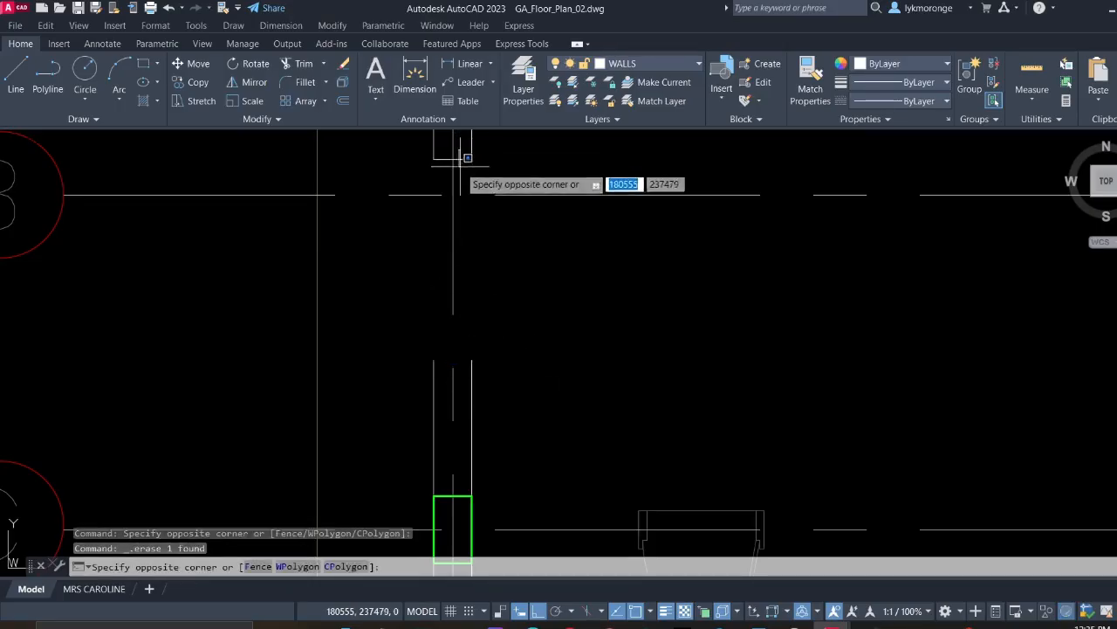
click(459, 153)
click(460, 156)
click(457, 154)
key(Delete)
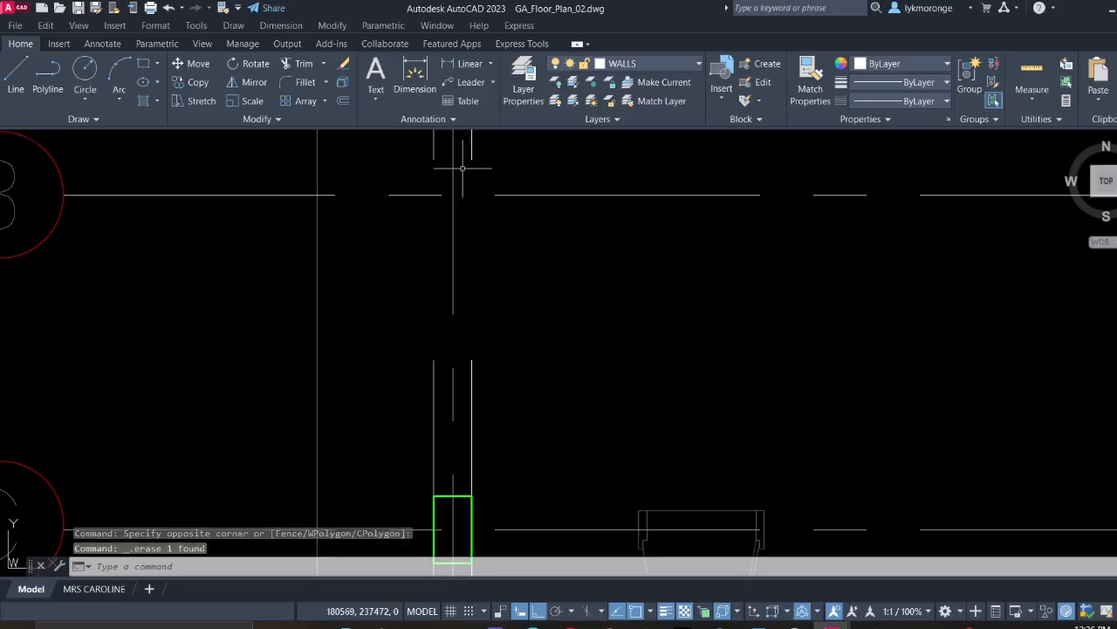
Stretch the inner wall line on grid 1 down from grid B to the open end of the wall line above grid C
scroll(467, 170, up, 1)
scroll(471, 159, down, 1)
scroll(470, 160, down, 3)
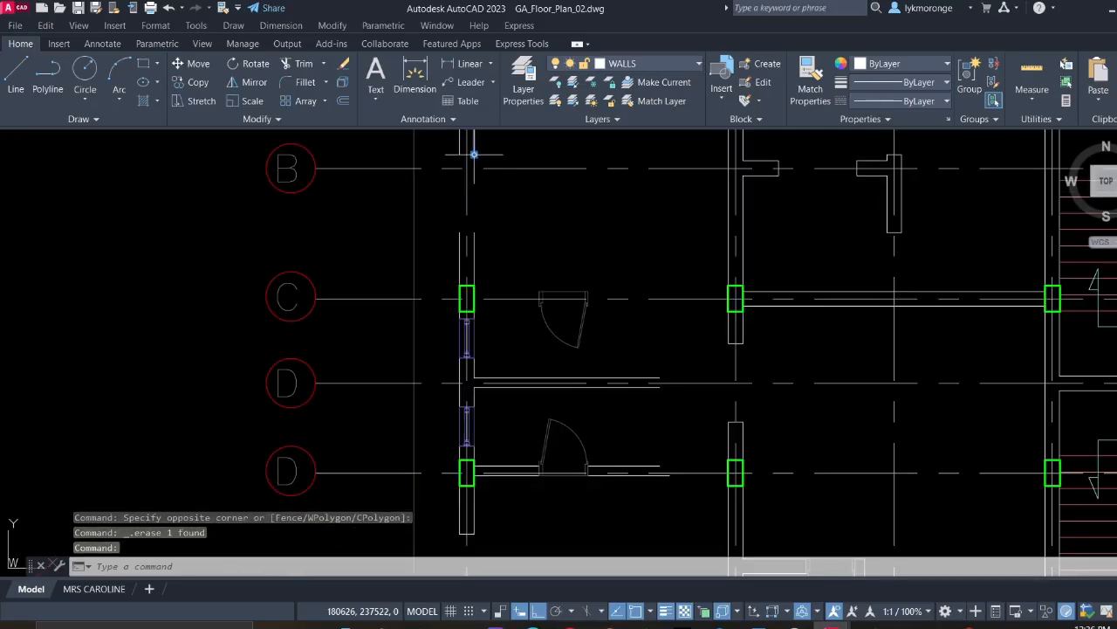
click(473, 155)
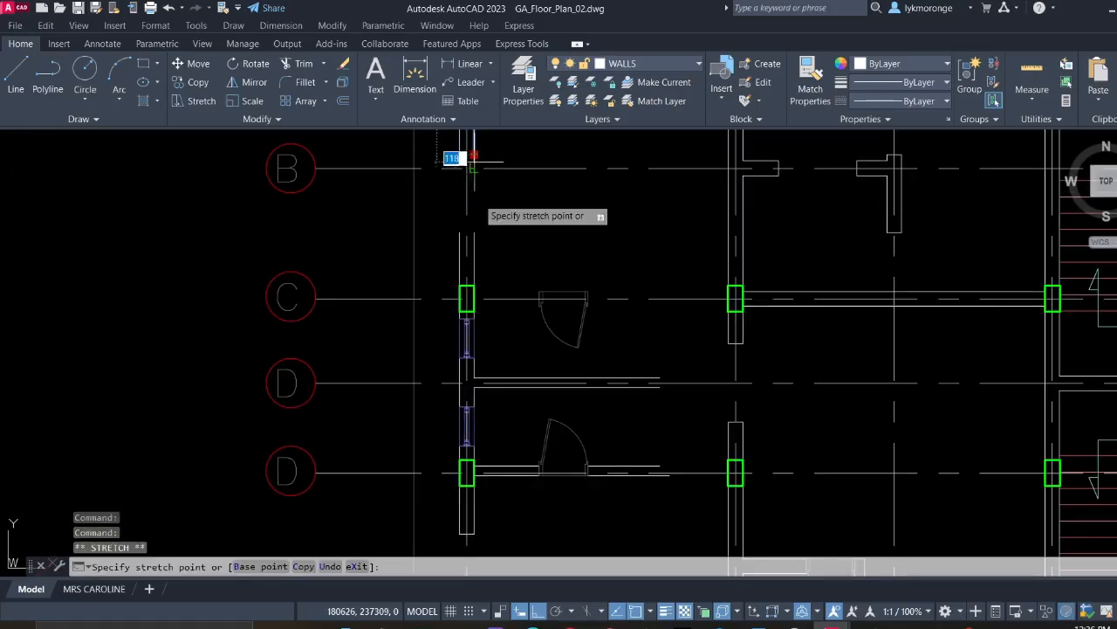
click(474, 232)
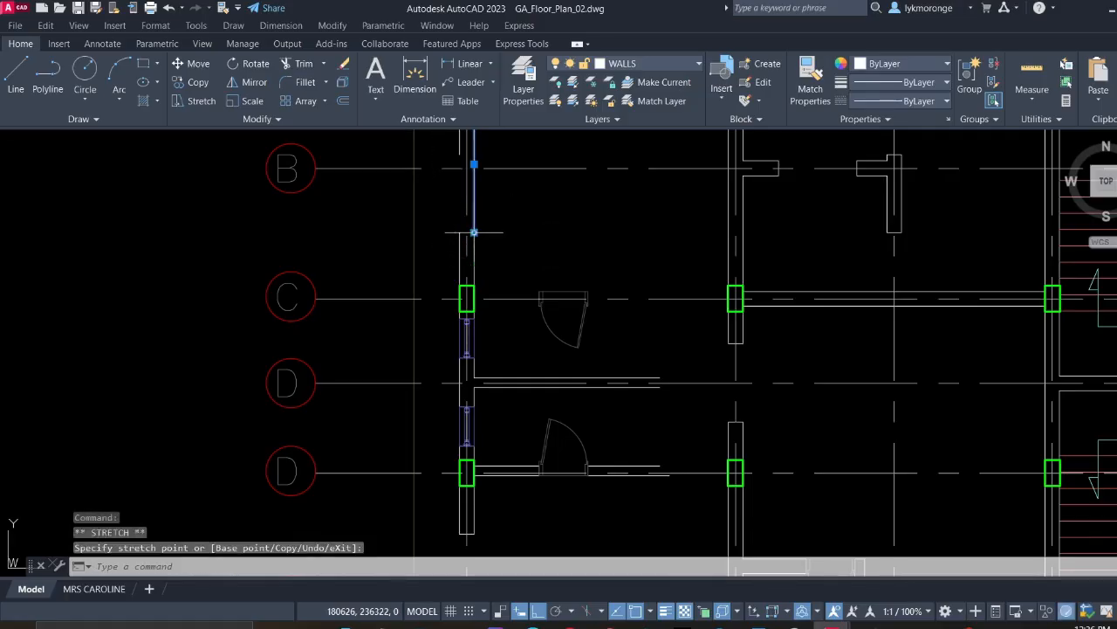
key(Escape)
Stretch the outer wall line on grid 1 down from grid B to the open end of the wall line above grid C
middle_drag(446, 186, 476, 266)
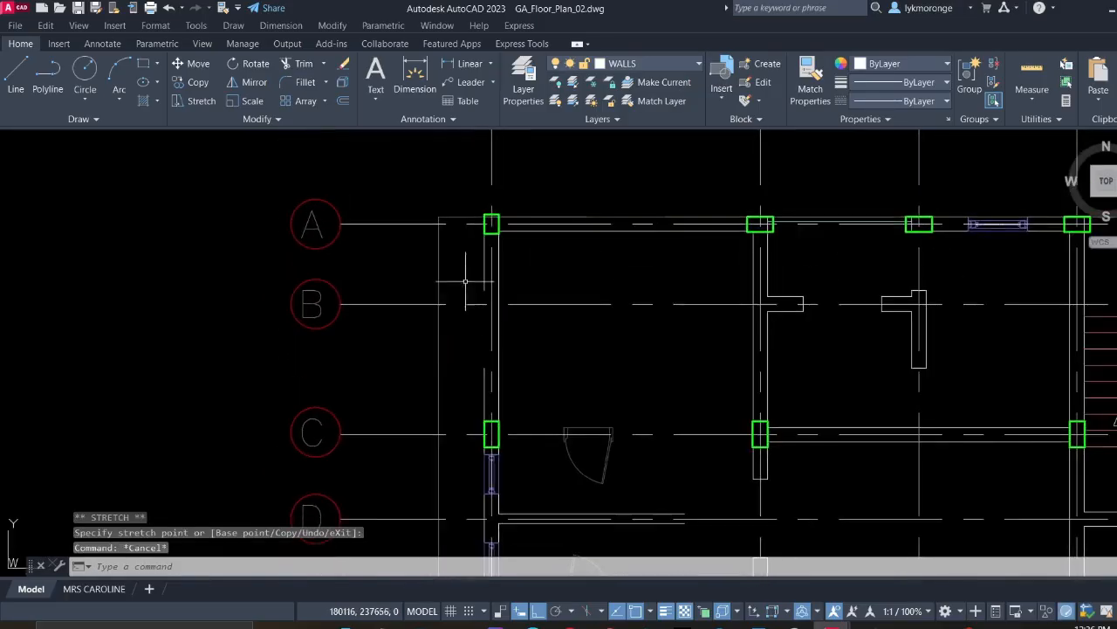
scroll(490, 275, up, 2)
click(494, 285)
click(481, 269)
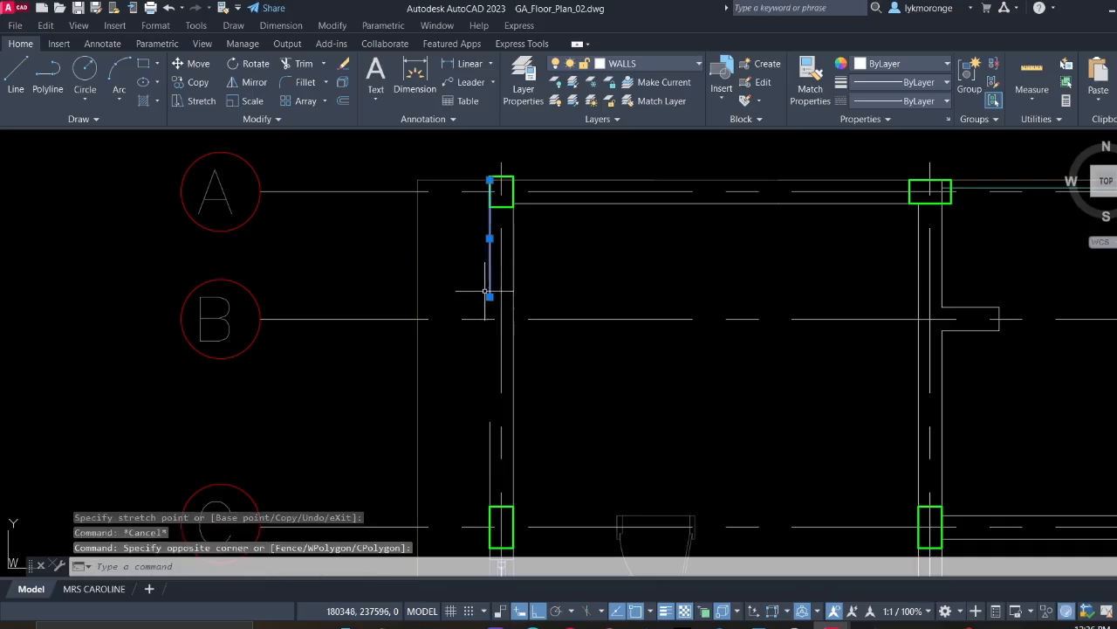
click(490, 297)
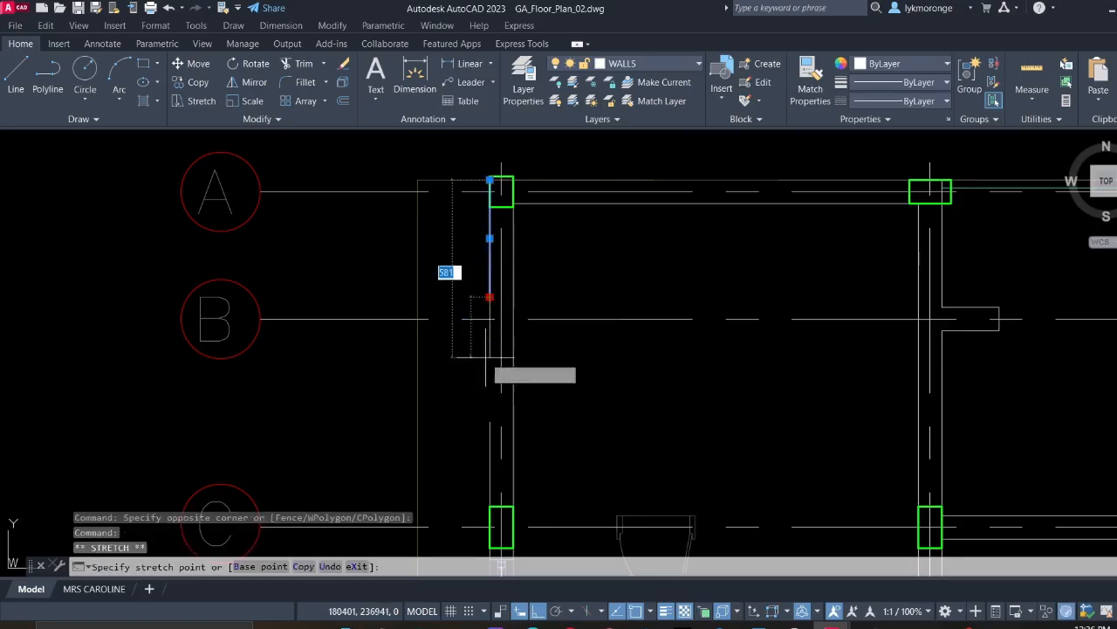
click(491, 411)
key(Escape)
Draw the outer wall line along grid A between the faces of the columns on grids 1 and 2
scroll(506, 368, down, 4)
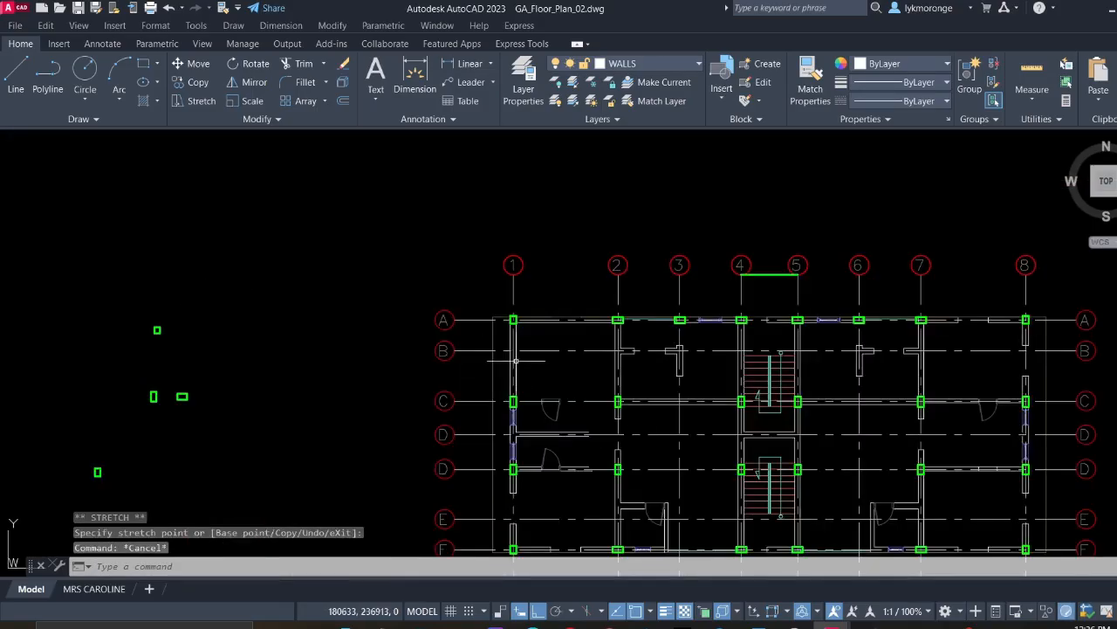
middle_drag(559, 371, 382, 250)
scroll(396, 289, up, 3)
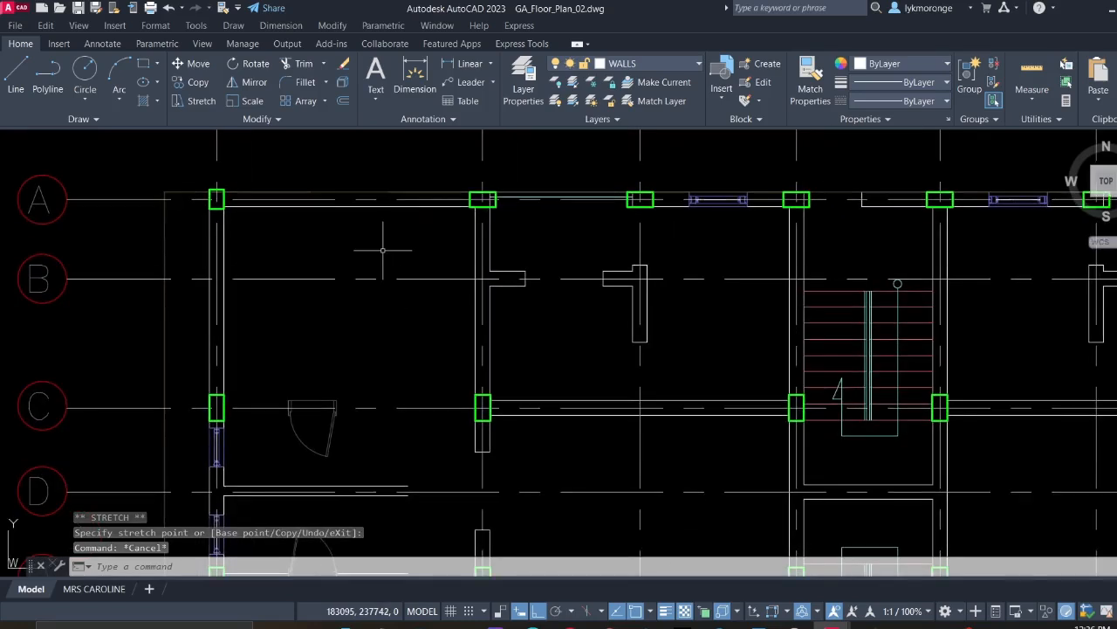
click(16, 72)
scroll(219, 192, up, 4)
scroll(249, 185, up, 4)
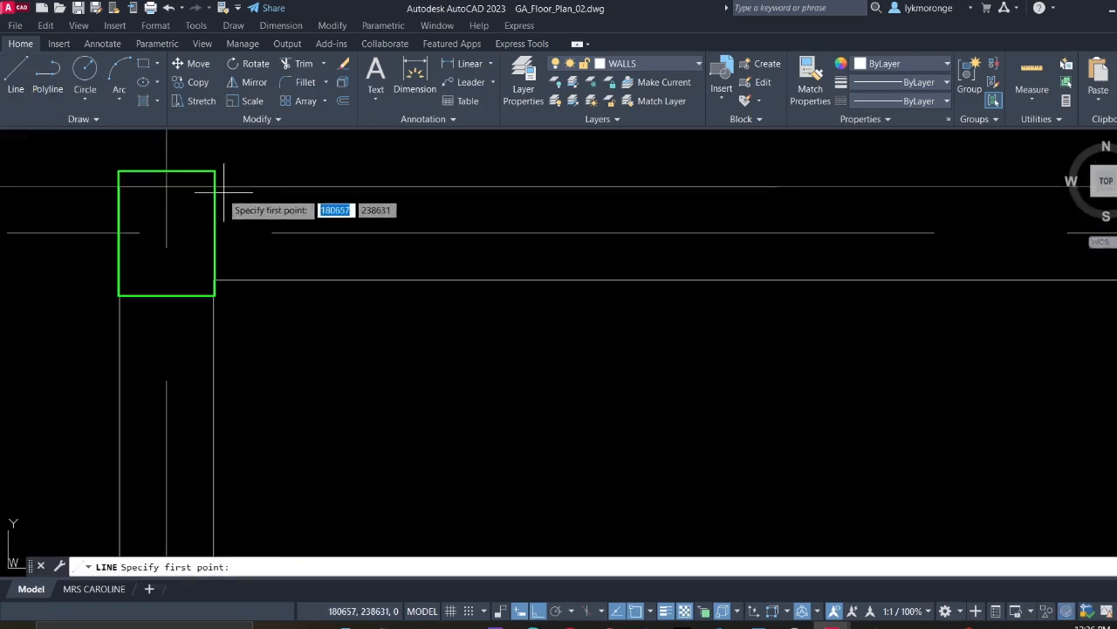
click(215, 186)
middle_drag(634, 217, 23, 242)
middle_drag(695, 230, 299, 220)
key(F8)
click(796, 229)
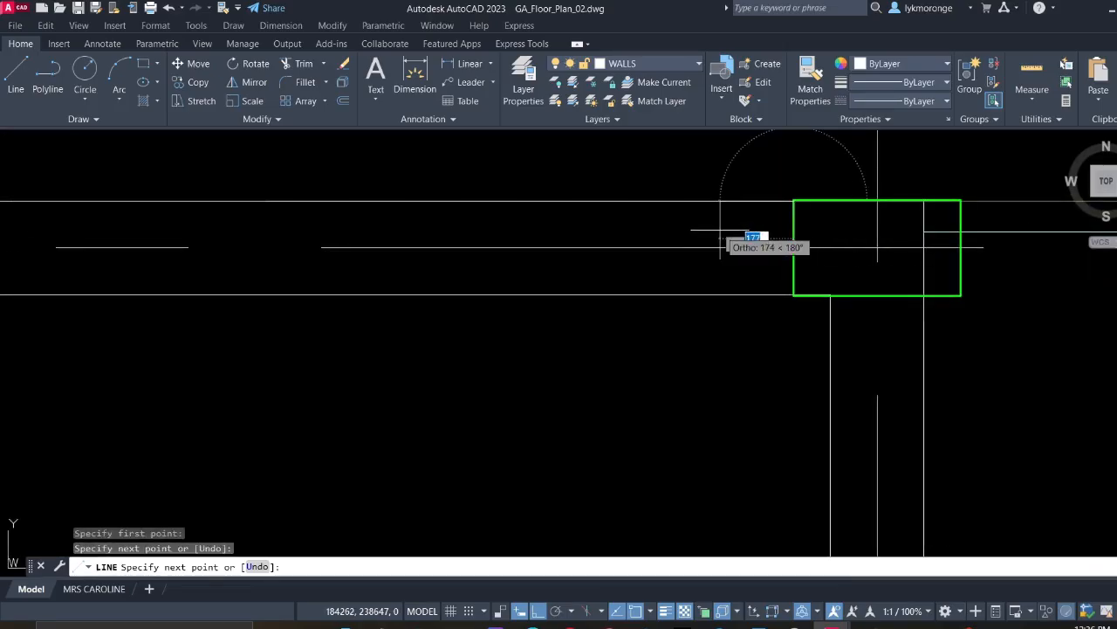
key(Escape)
Draw the outer wall line along grid A between the top corners of the columns on grids 2 and 3
scroll(721, 226, down, 6)
middle_drag(823, 247, 343, 358)
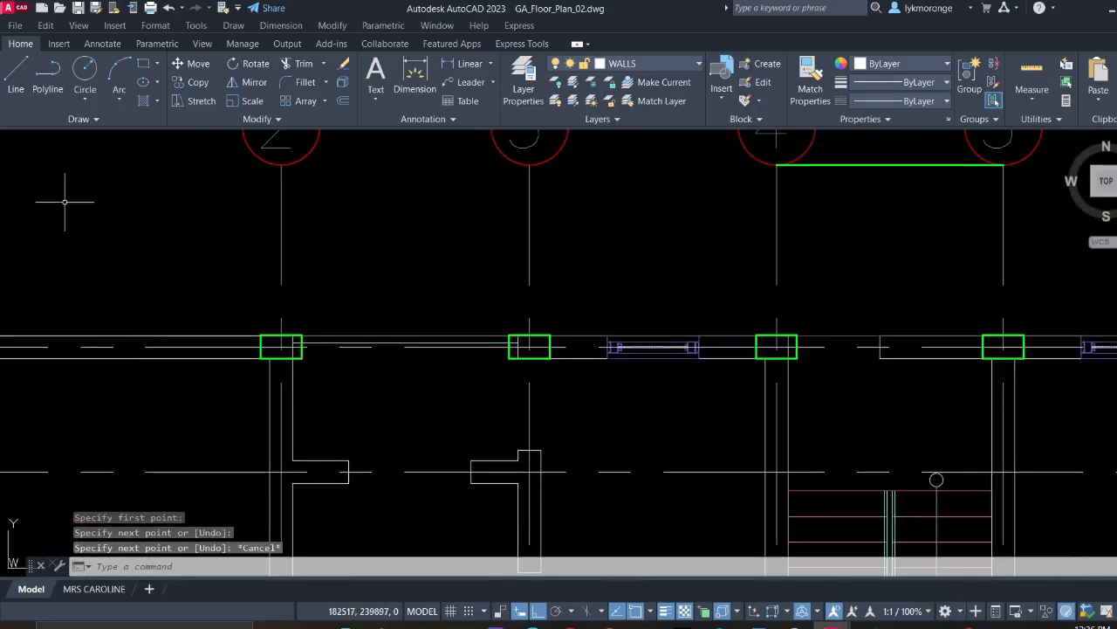
click(24, 75)
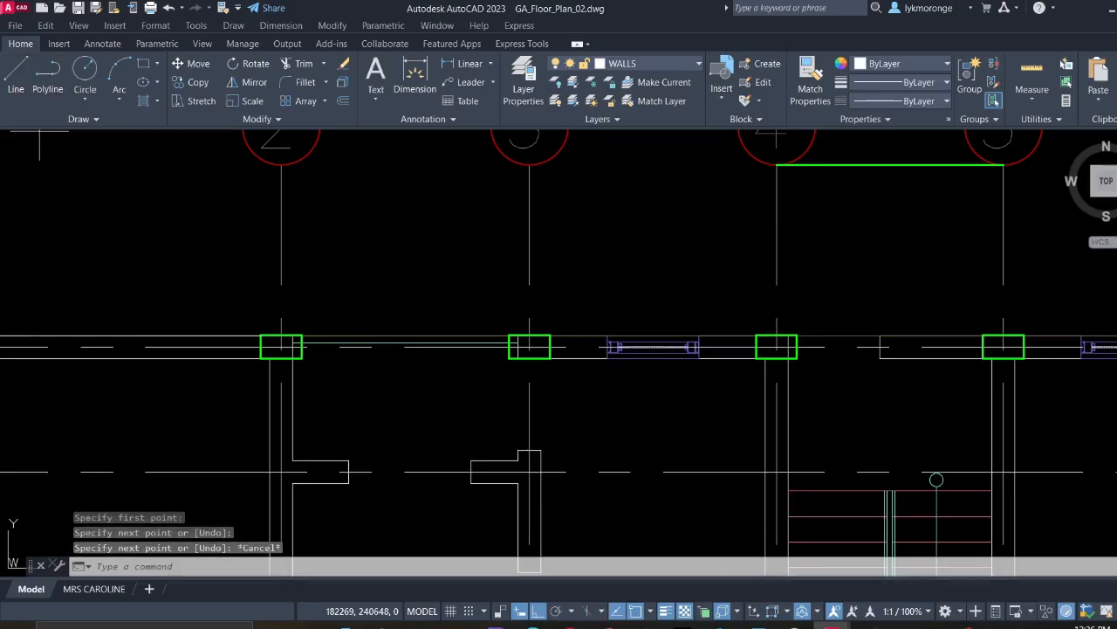
click(301, 335)
click(510, 335)
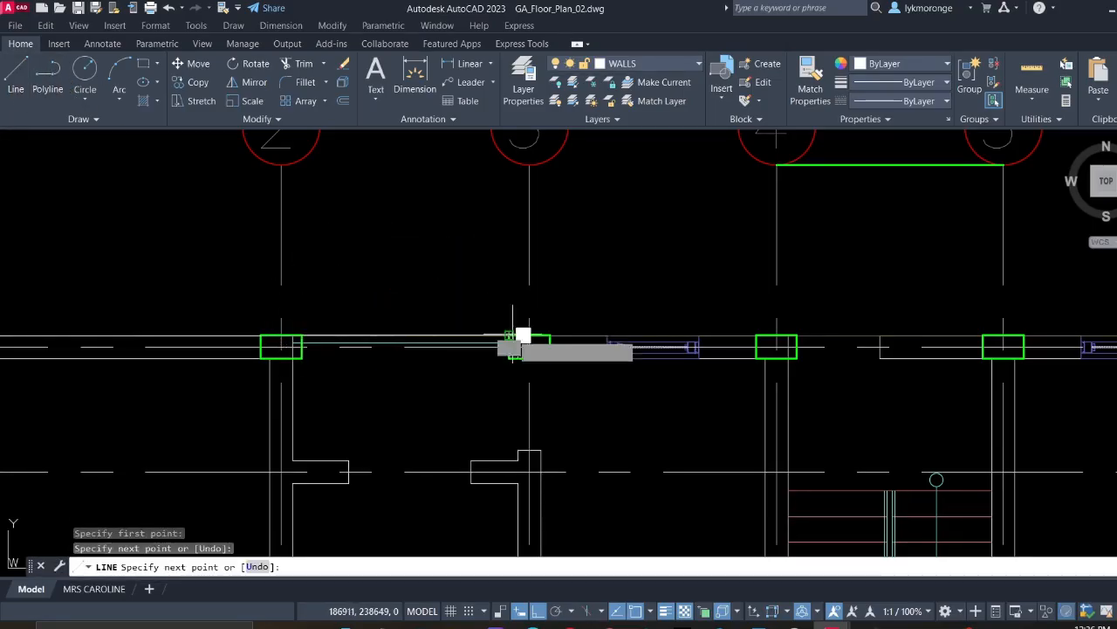
key(Escape)
right_click(361, 406)
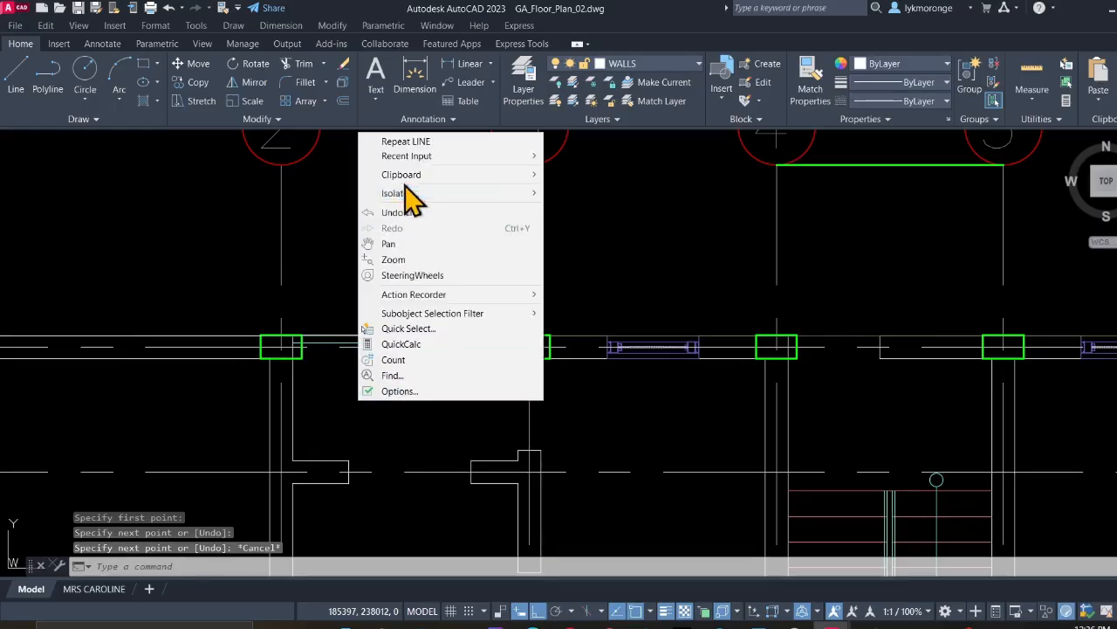
Draw the inner wall line along grid A between the facing bottom corners of the columns on grids 2 and 3
click(389, 143)
click(302, 356)
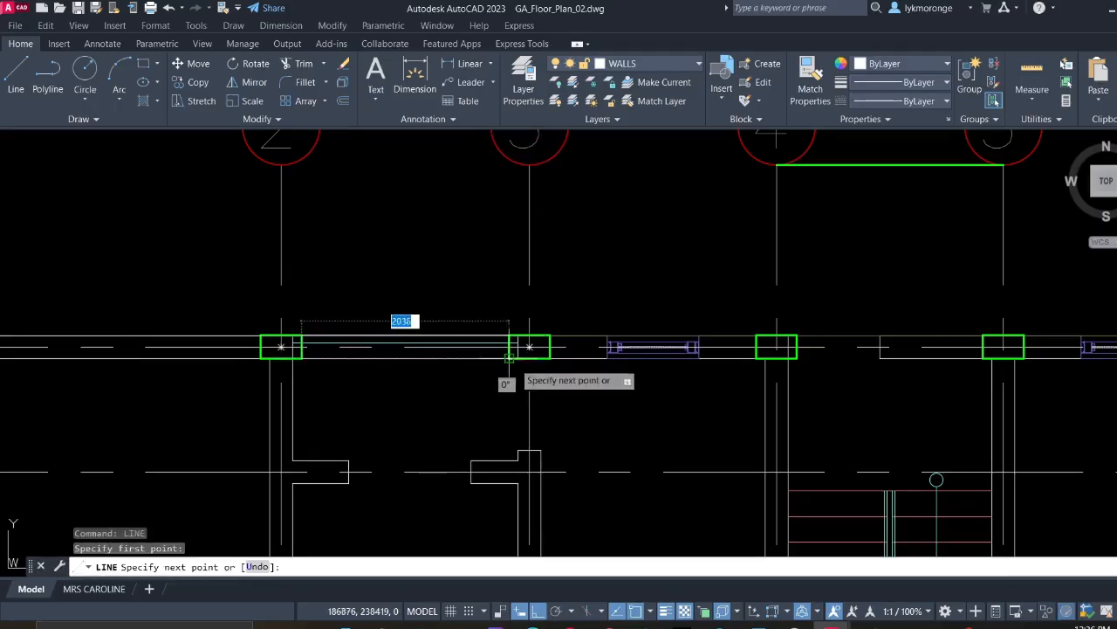
click(509, 356)
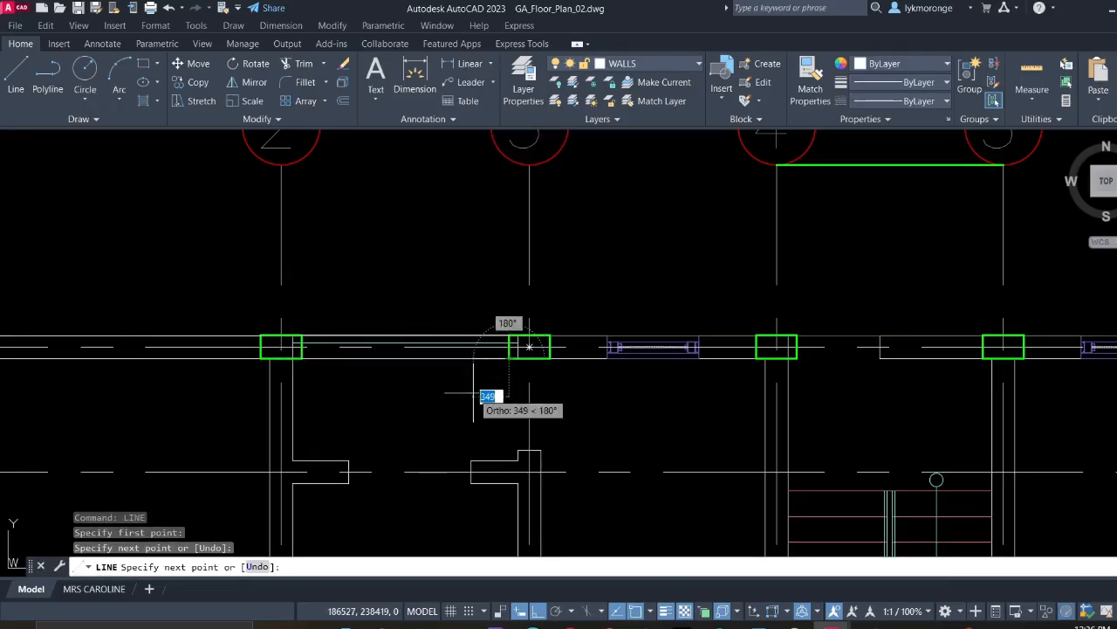
key(Escape)
Draw the outer wall line along grid A between the facing top corners of the columns on grids 3 and 4
scroll(581, 379, down, 2)
scroll(497, 381, up, 3)
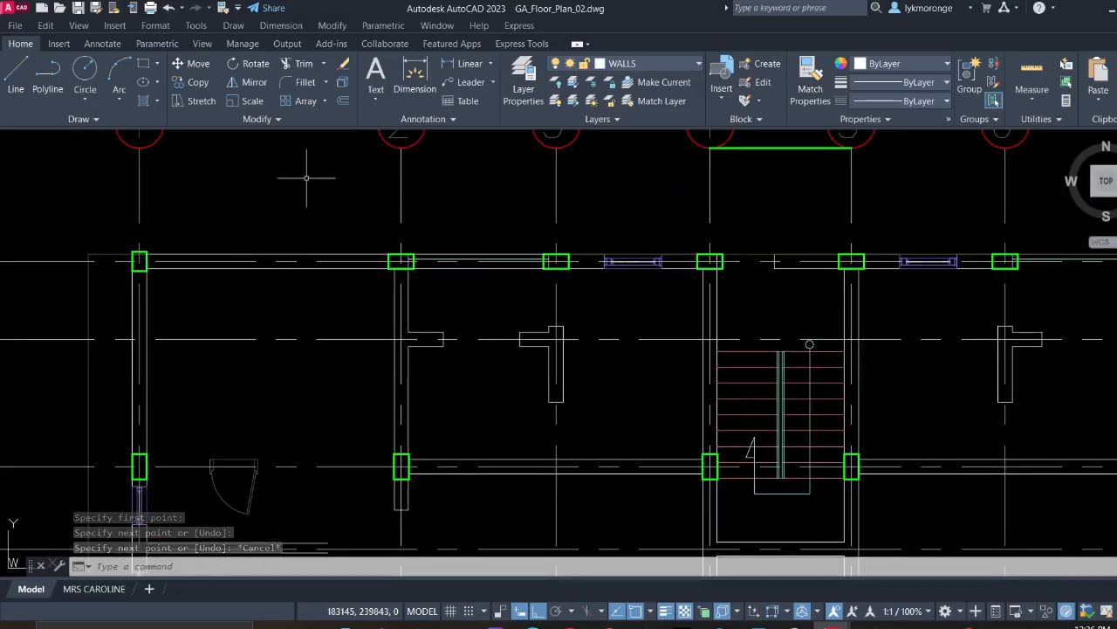
click(24, 83)
scroll(512, 266, up, 3)
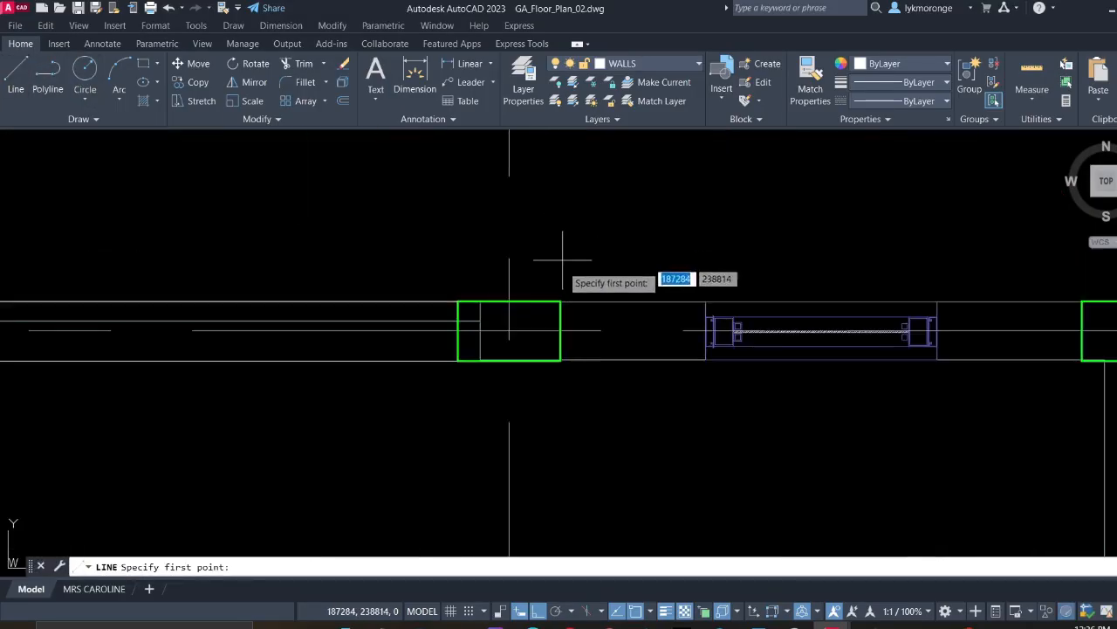
click(509, 330)
mouse_move(742, 289)
middle_down()
mouse_move(217, 289)
mouse_move(89, 277)
middle_up()
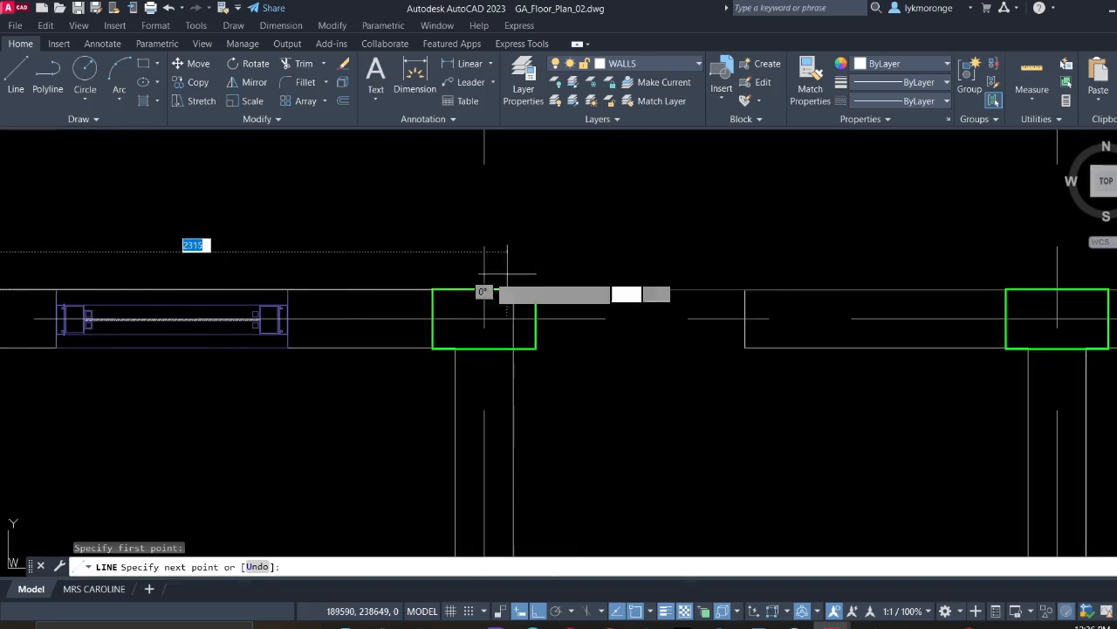
click(430, 289)
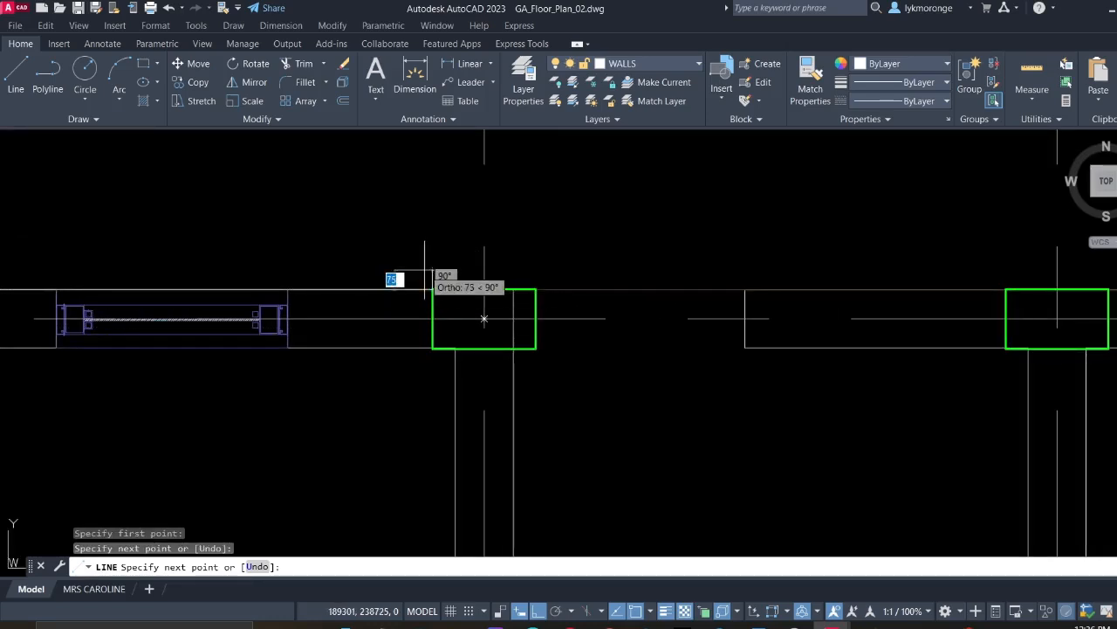
key(Escape)
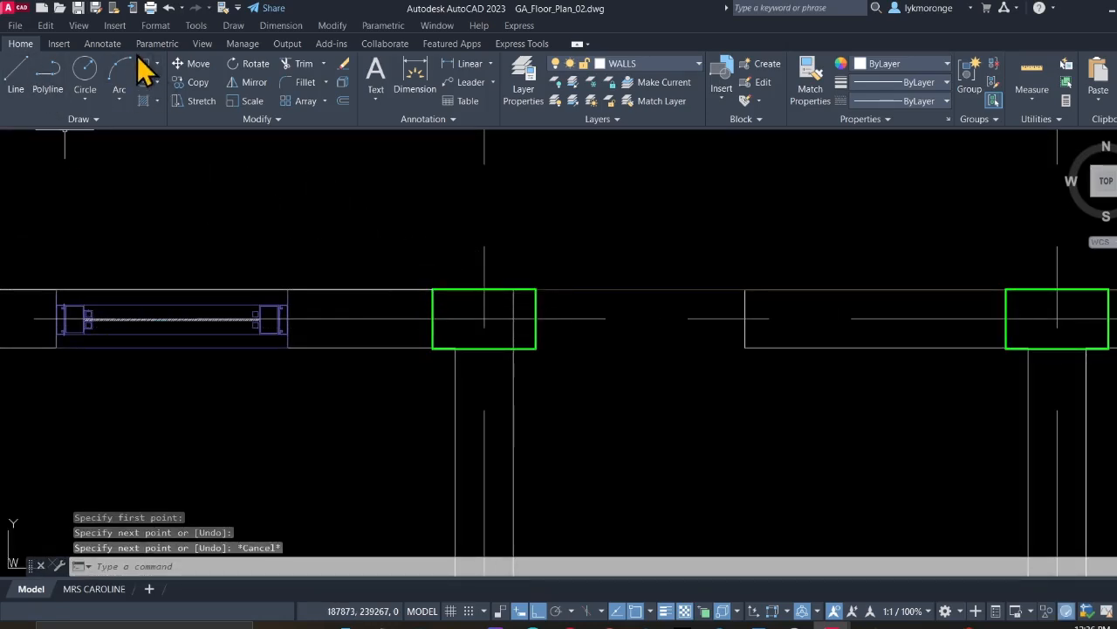
click(23, 83)
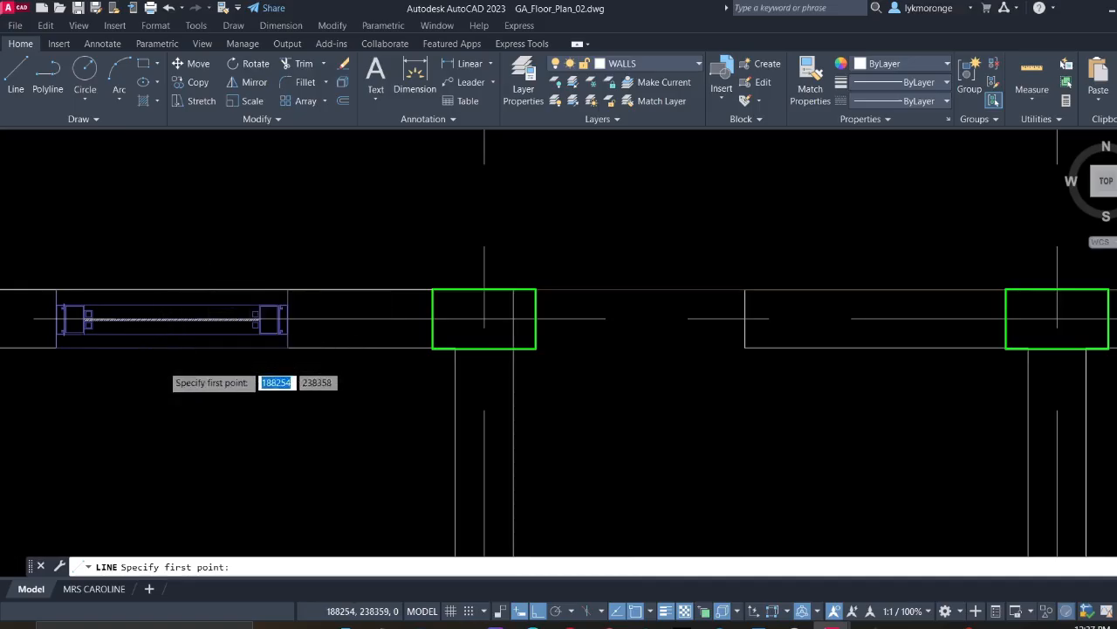
scroll(152, 358, down, 3)
middle_drag(149, 356, 291, 347)
key(Escape)
scroll(291, 347, up, 3)
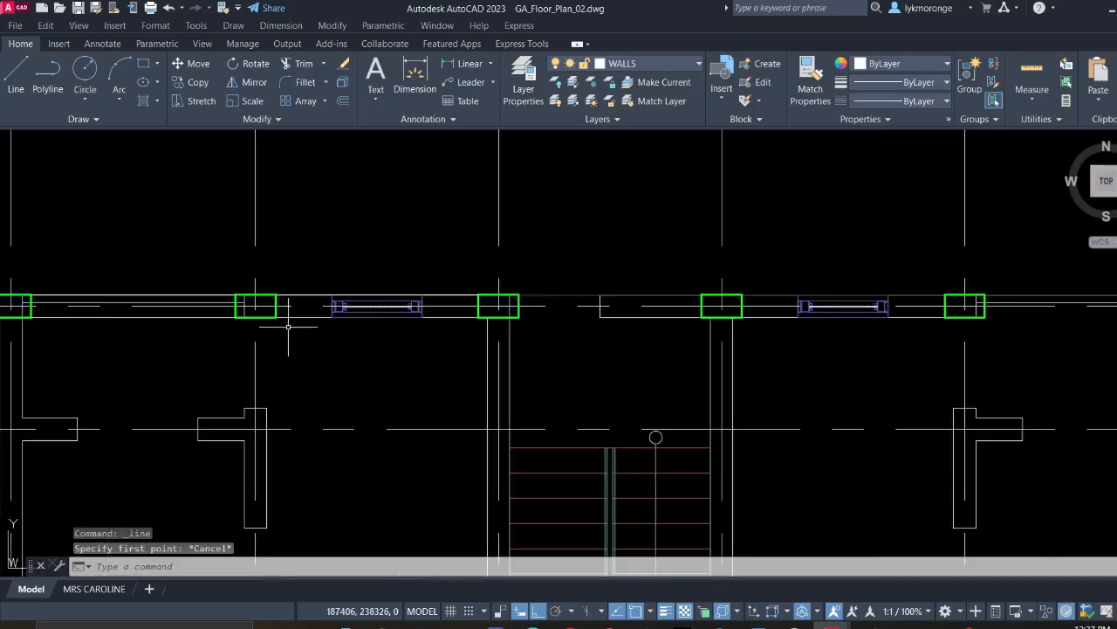
right_click(289, 330)
click(323, 337)
scroll(278, 318, up, 3)
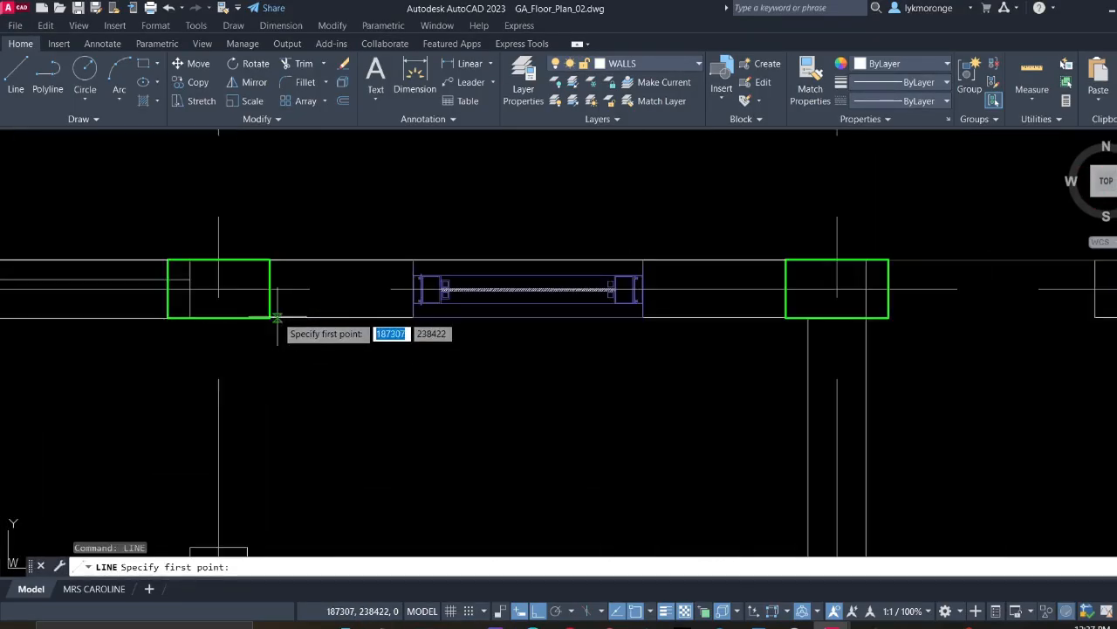
click(266, 318)
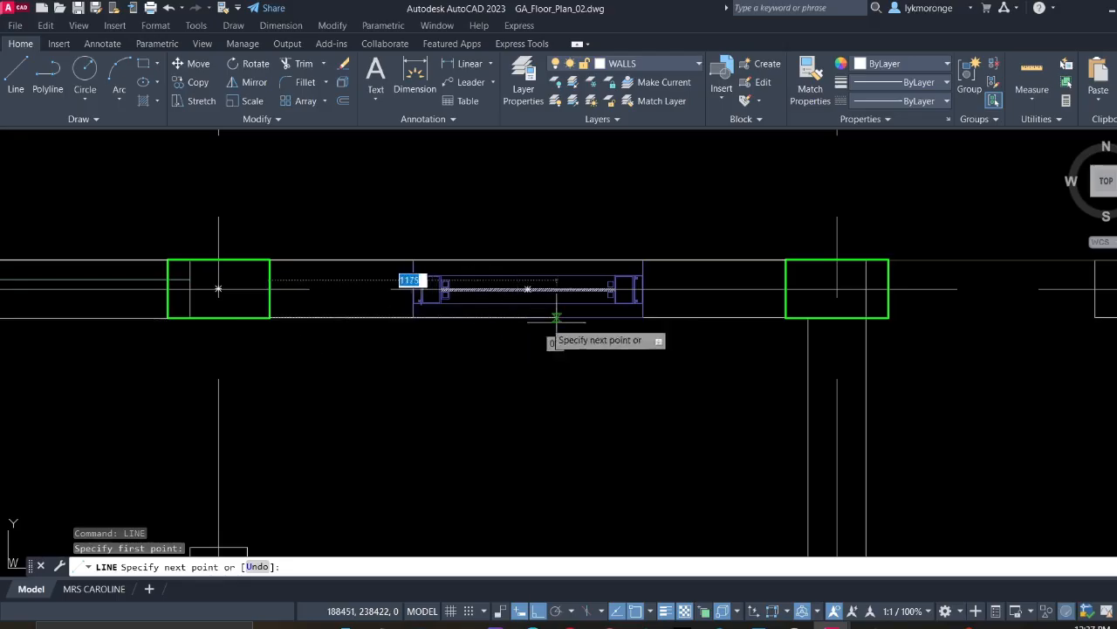
key(Escape)
Stretch the inner wall line on grid A across the window opening between grids 3 and 4
click(396, 317)
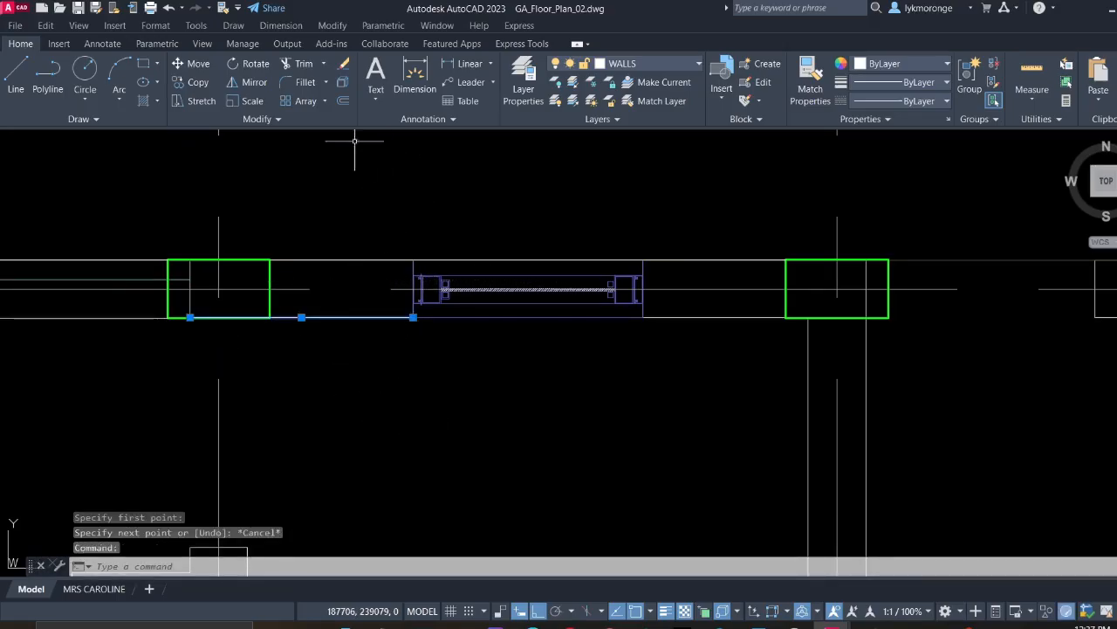
click(413, 317)
key(Escape)
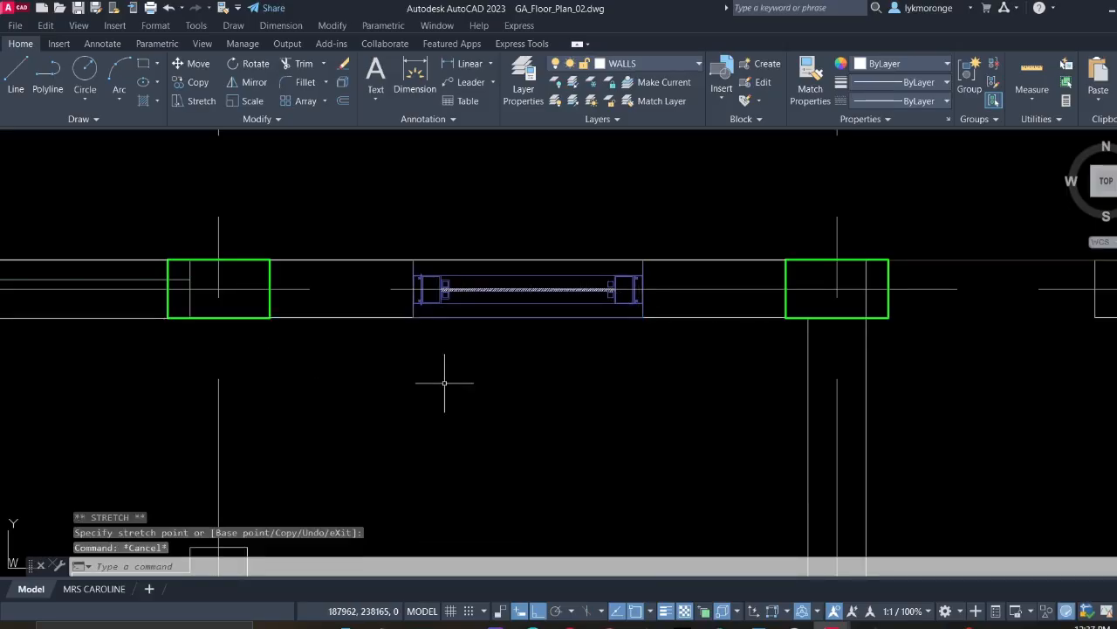
Delete the window block in the grid A wall between grids 3 and 4
scroll(444, 377, down, 5)
scroll(567, 367, up, 3)
scroll(557, 353, up, 2)
click(542, 375)
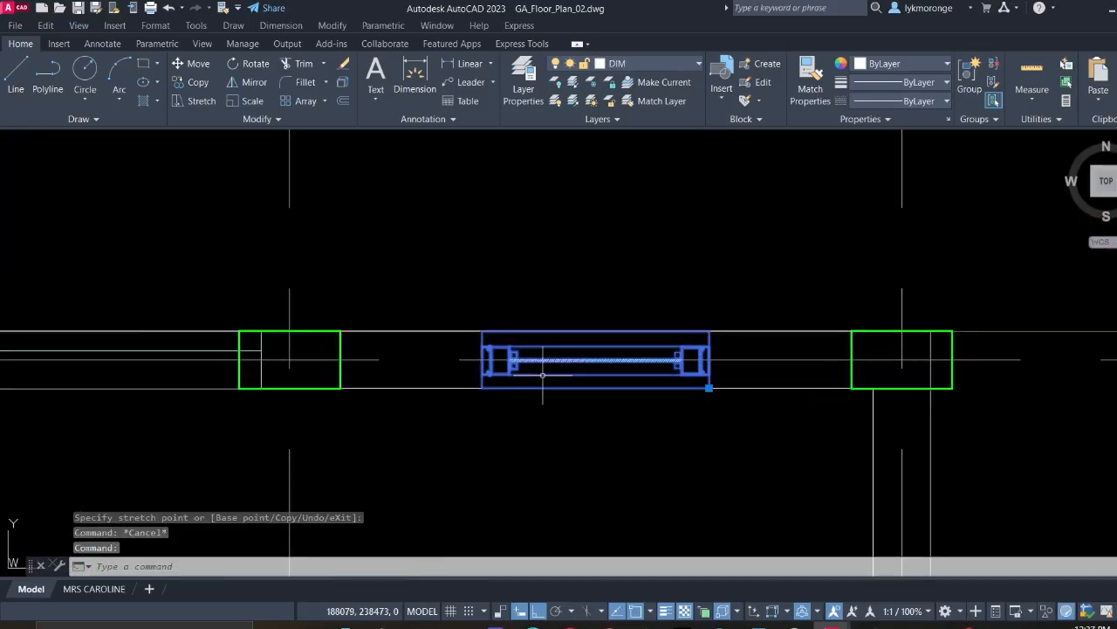
key(Delete)
Erase both jamb lines of the former window opening between grids 3 and 4
scroll(524, 371, down, 6)
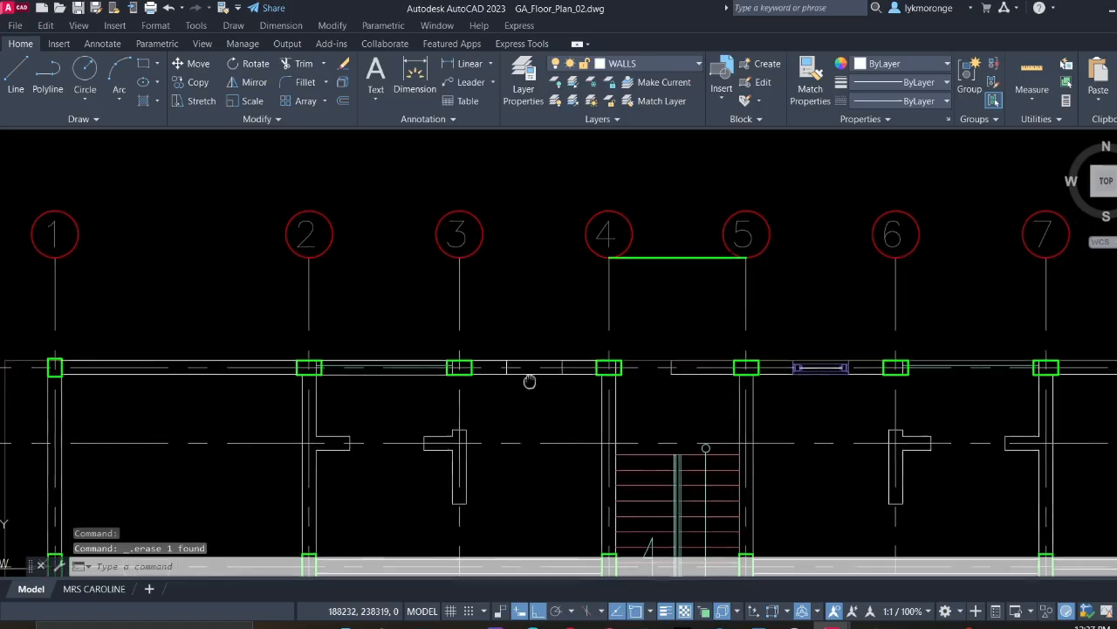
scroll(520, 373, up, 4)
scroll(508, 392, up, 4)
click(467, 367)
click(407, 357)
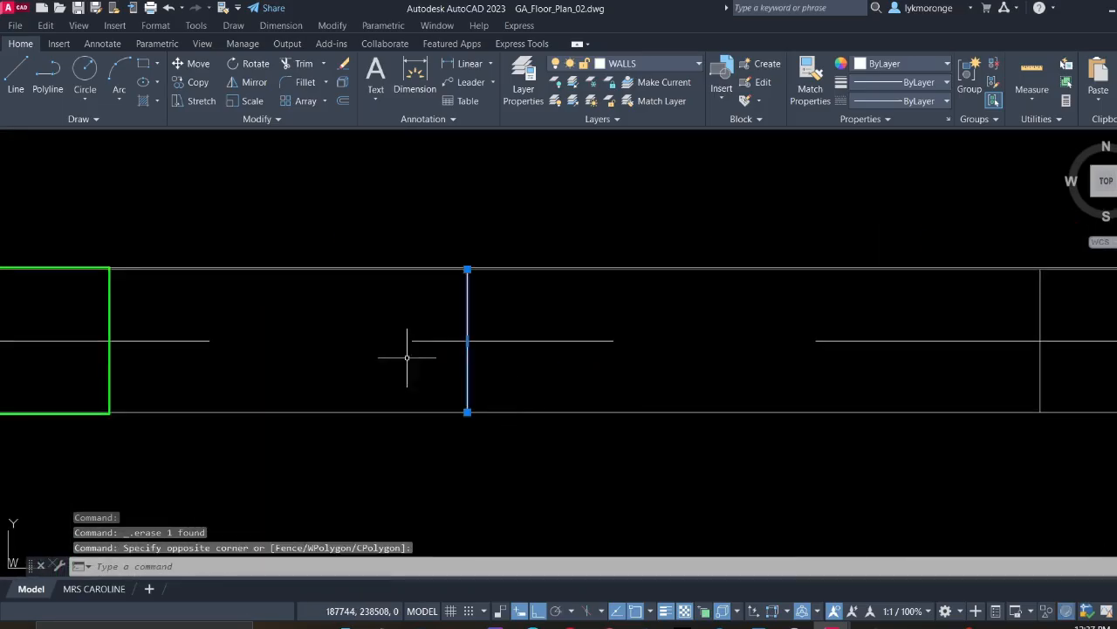
click(1088, 374)
click(904, 395)
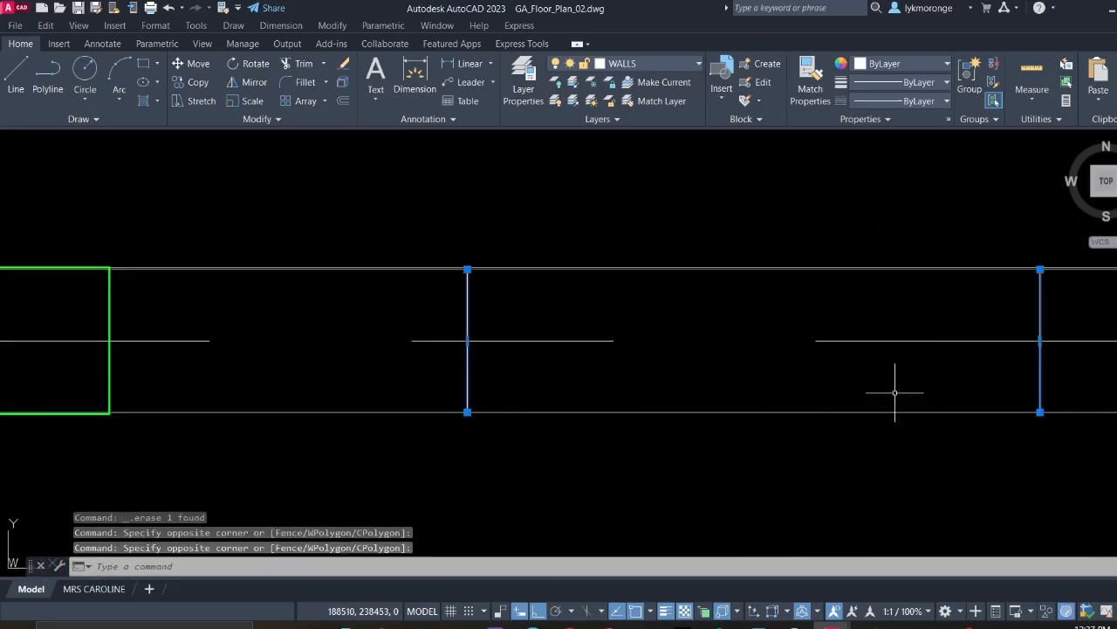
key(Delete)
Erase the jamb line at the wall end between grids 4 and 5 on grid A
scroll(893, 387, down, 5)
middle_drag(873, 393, 718, 380)
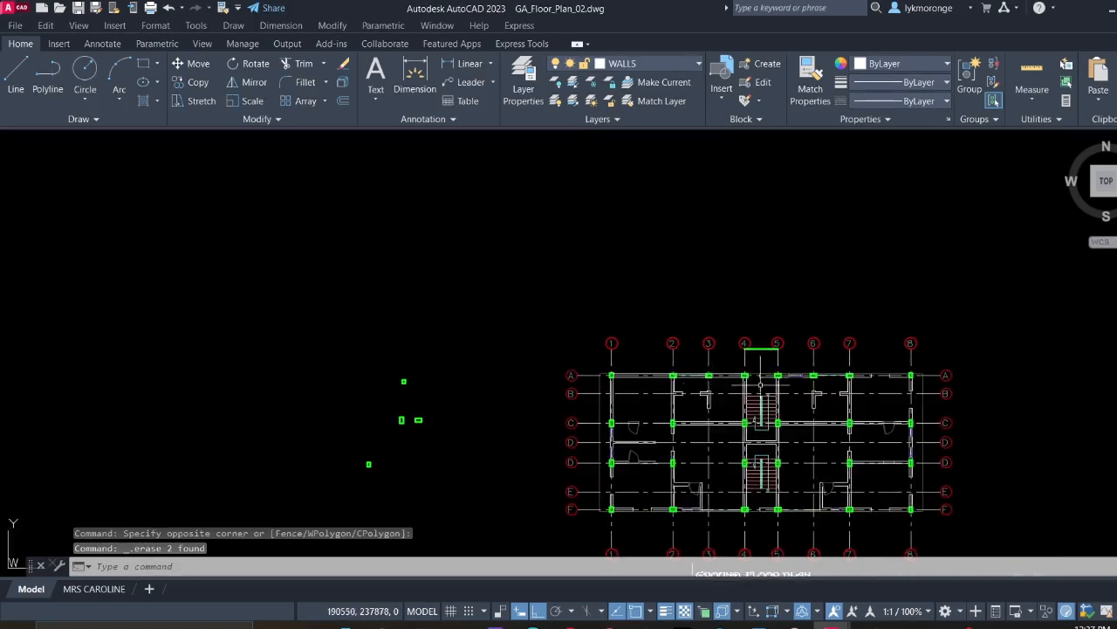
scroll(772, 386, up, 8)
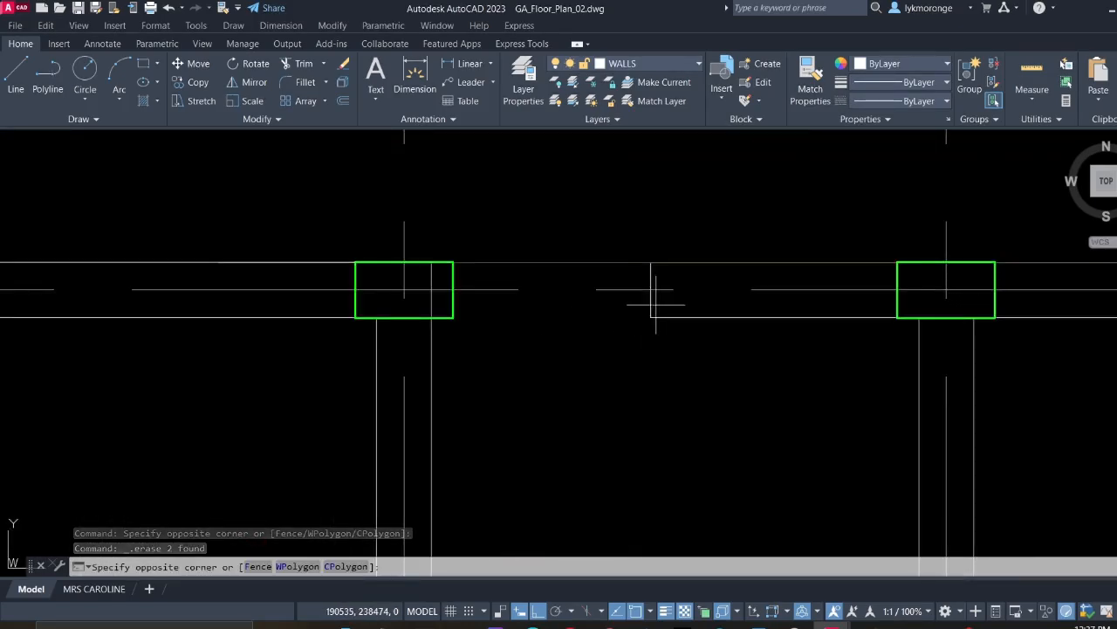
click(605, 289)
key(Delete)
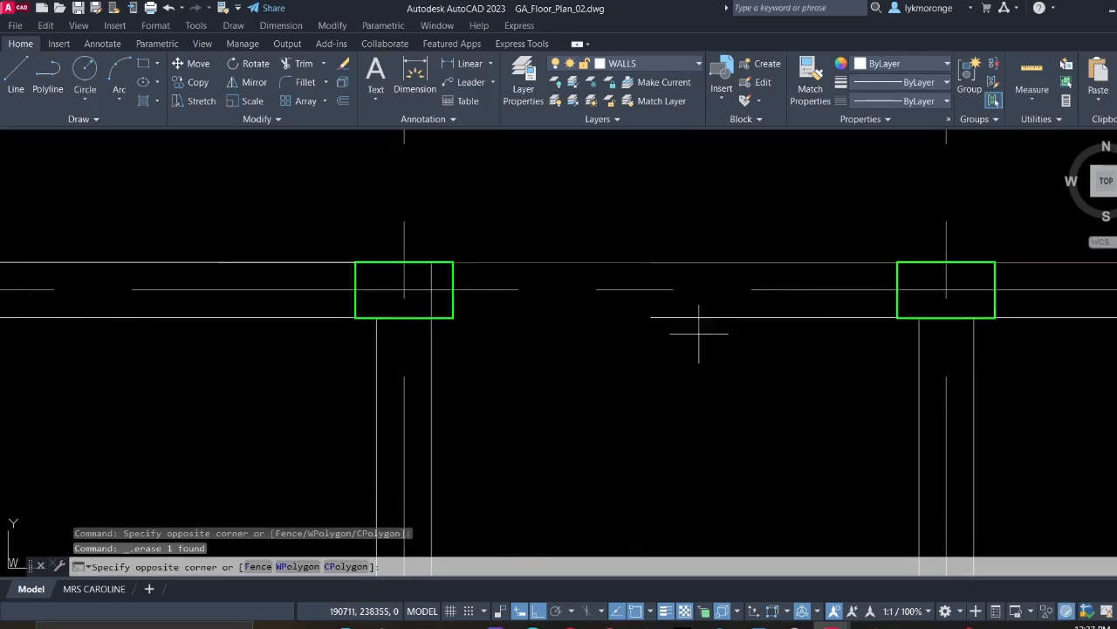
Stretch the free end of the inner wall line between grids 4 and 5 to the column on grid 4
click(648, 303)
click(650, 317)
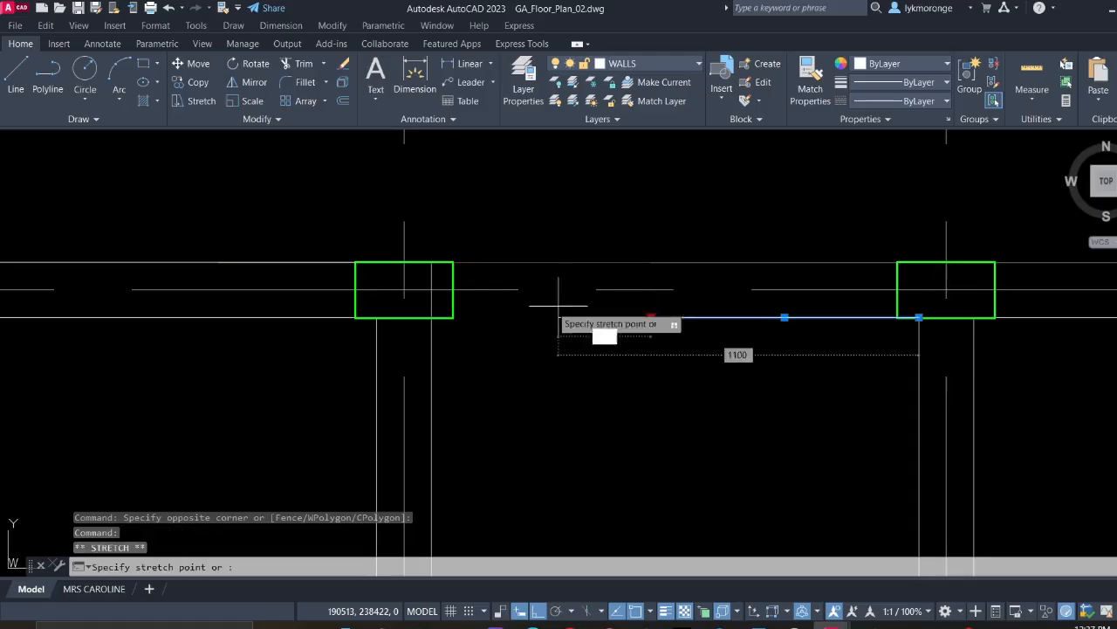
click(467, 309)
key(Escape)
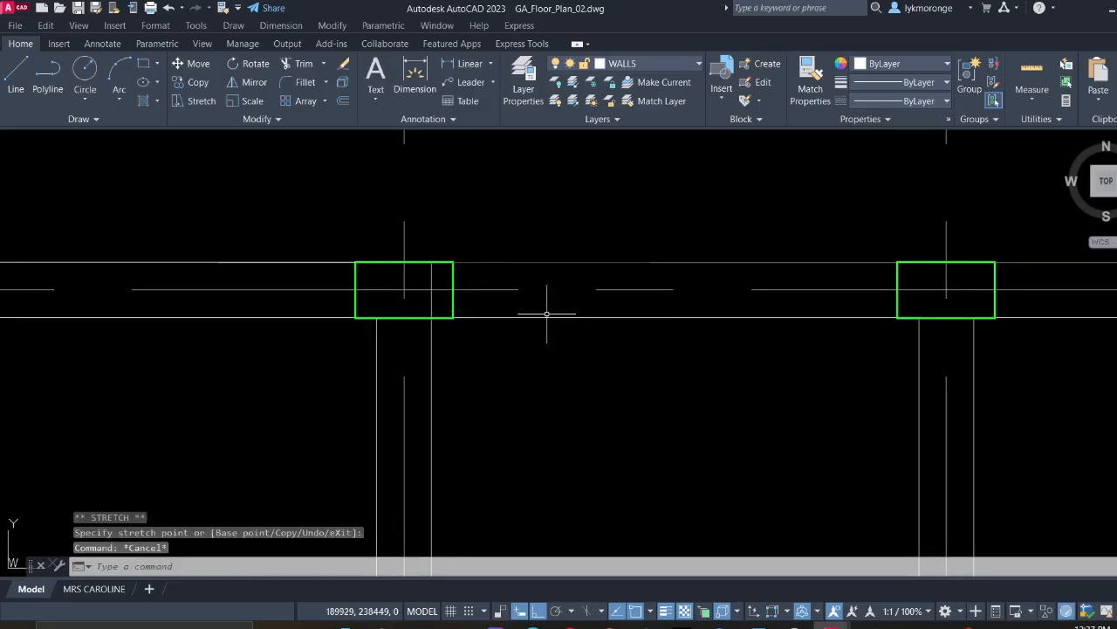
Delete the window block in the grid A wall between grids 5 and 6
scroll(544, 312, down, 4)
scroll(784, 357, up, 2)
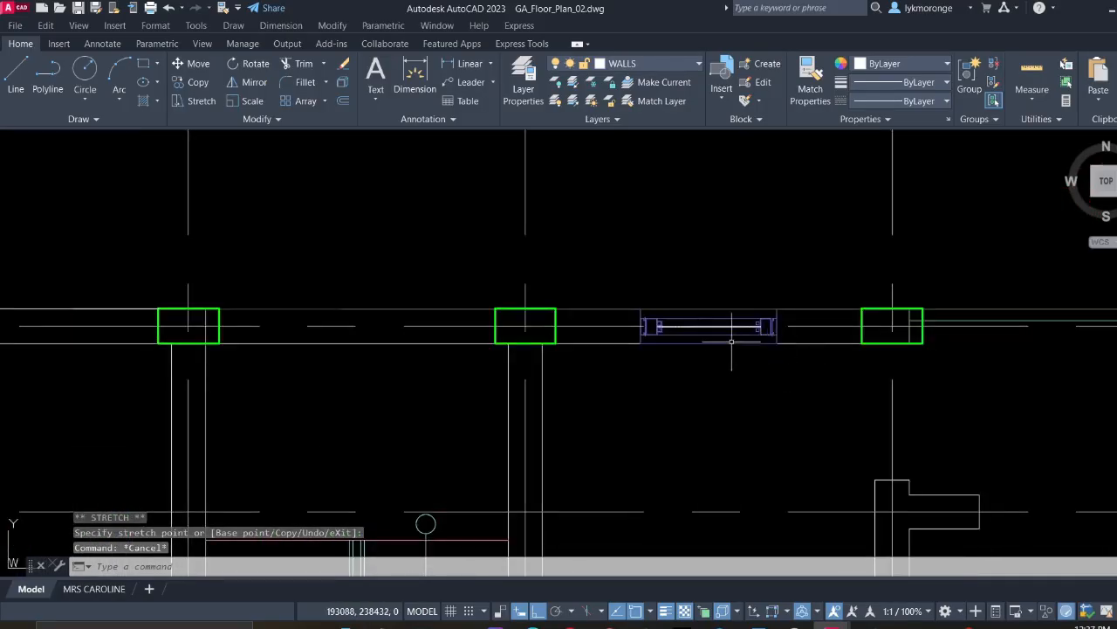
scroll(731, 340, up, 3)
click(674, 304)
click(691, 309)
key(Delete)
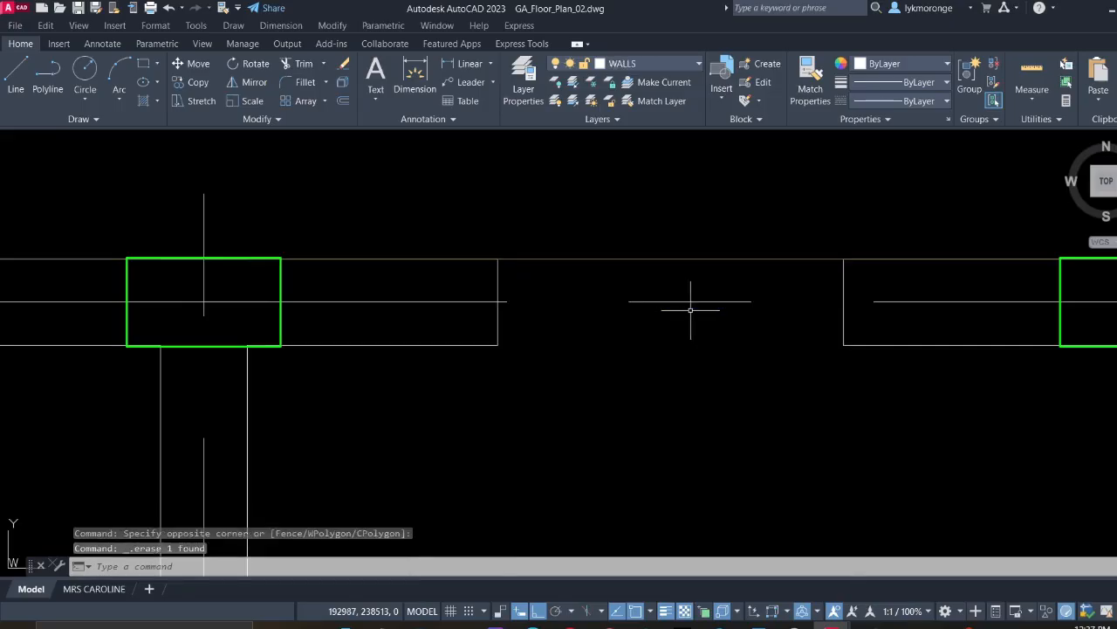
Erase both jamb lines of the former window opening between grids 5 and 6
scroll(748, 306, down, 3)
scroll(760, 311, up, 2)
click(760, 312)
click(738, 315)
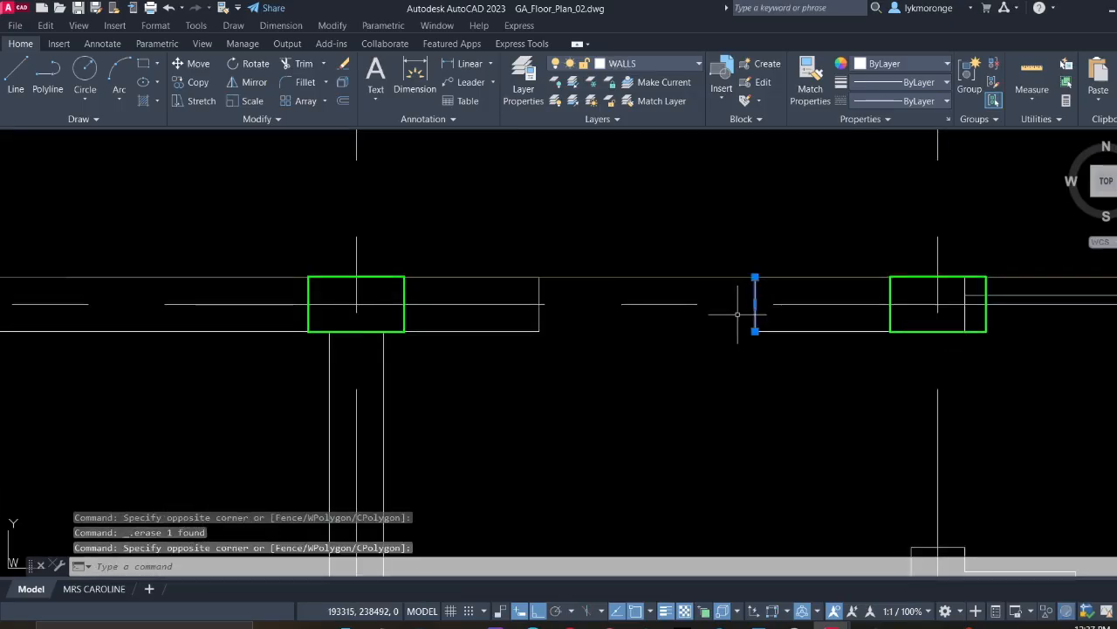
key(Delete)
click(584, 317)
click(517, 314)
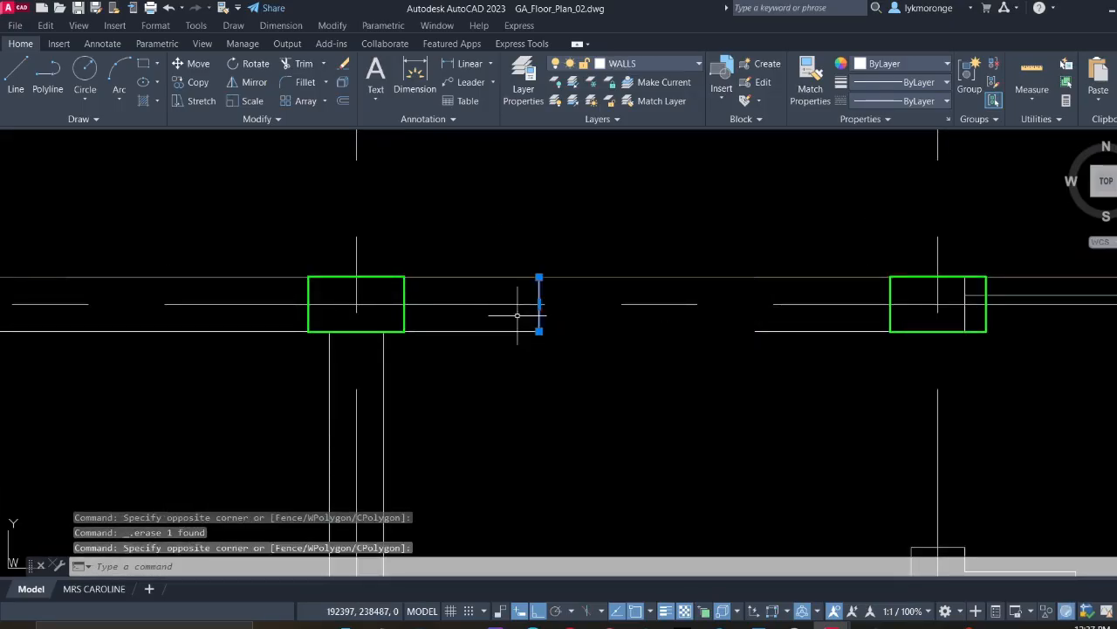
key(Delete)
Stretch the inner wall line from grid 6 across the opening to meet the wall line coming from grid 5
scroll(698, 342, up, 2)
scroll(790, 343, down, 2)
click(790, 331)
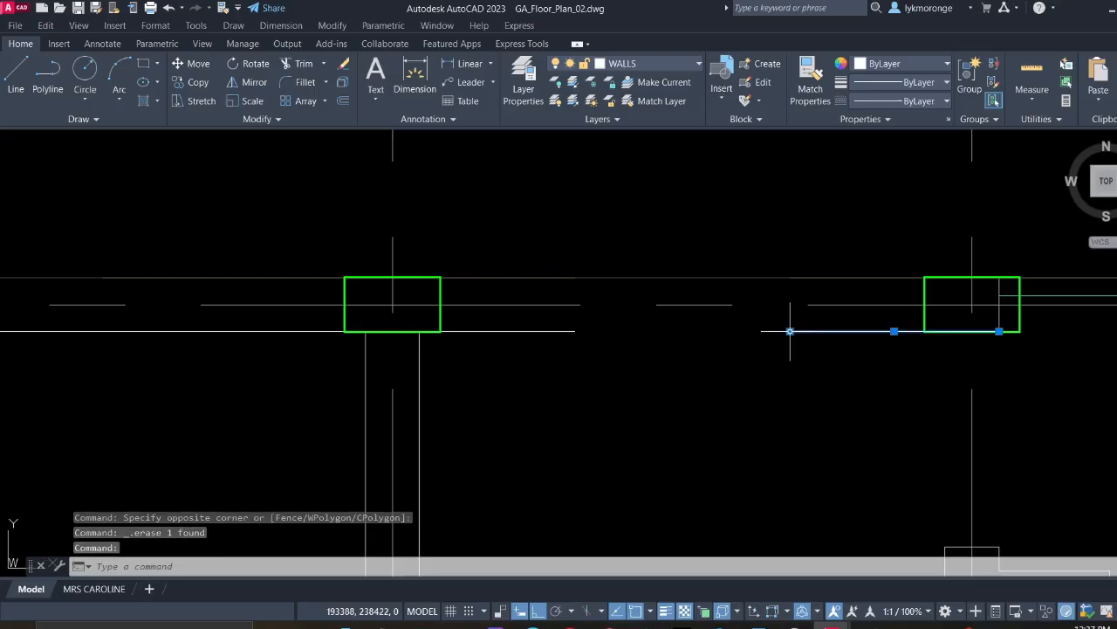
click(790, 331)
key(Escape)
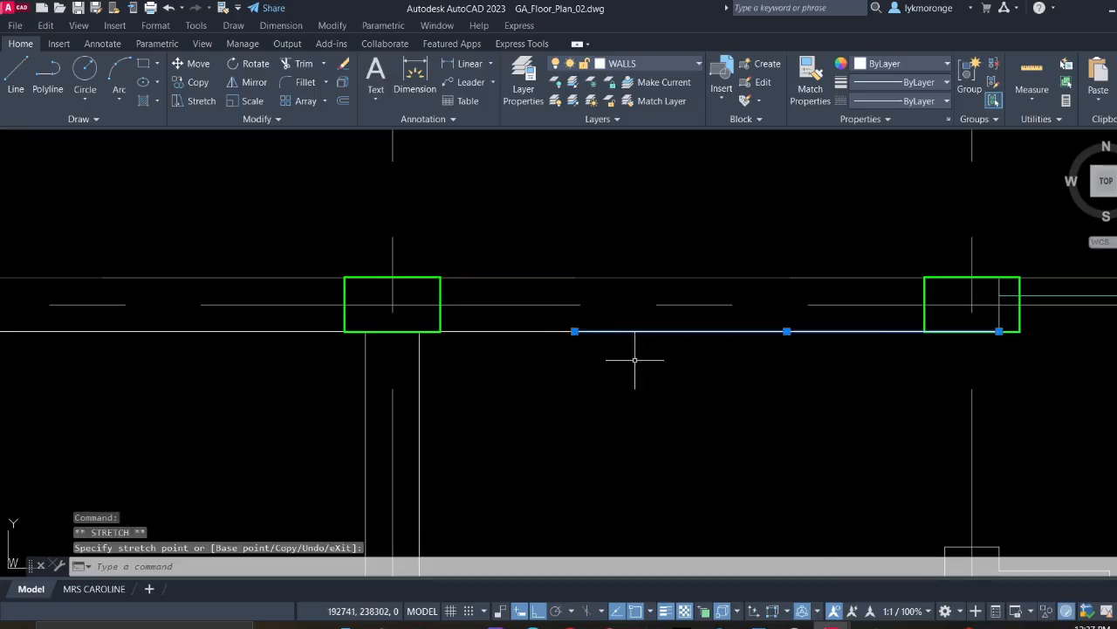
key(Escape)
Draw the outer wall line on grid A between the facing upper corners of the grid 4 and grid 5 columns
scroll(619, 363, down, 6)
scroll(551, 369, up, 8)
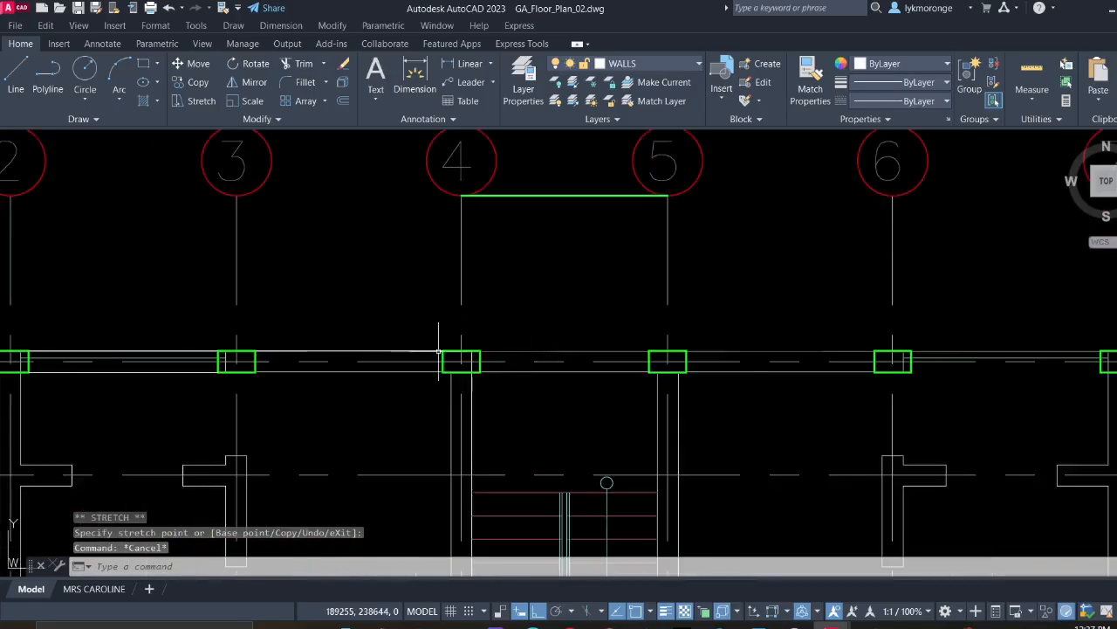
click(639, 397)
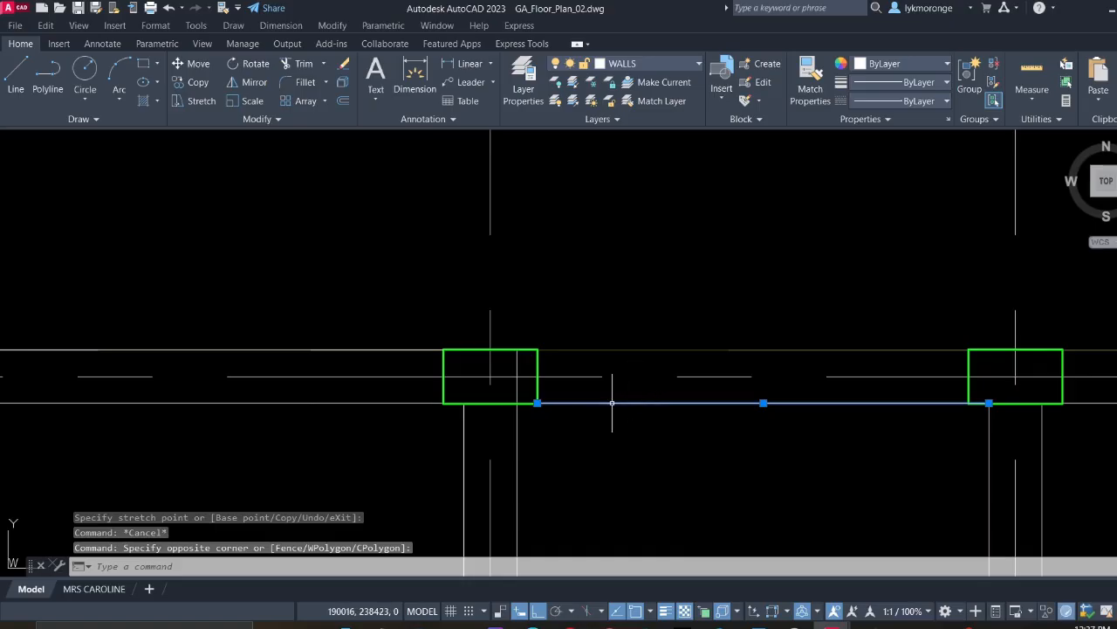
click(22, 92)
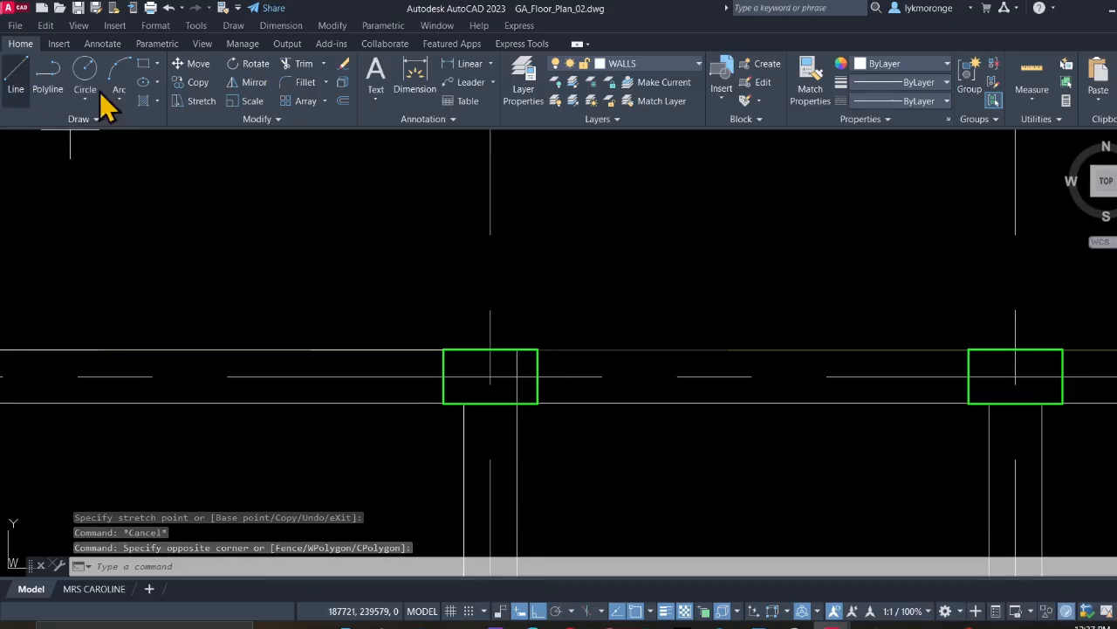
click(537, 349)
click(968, 349)
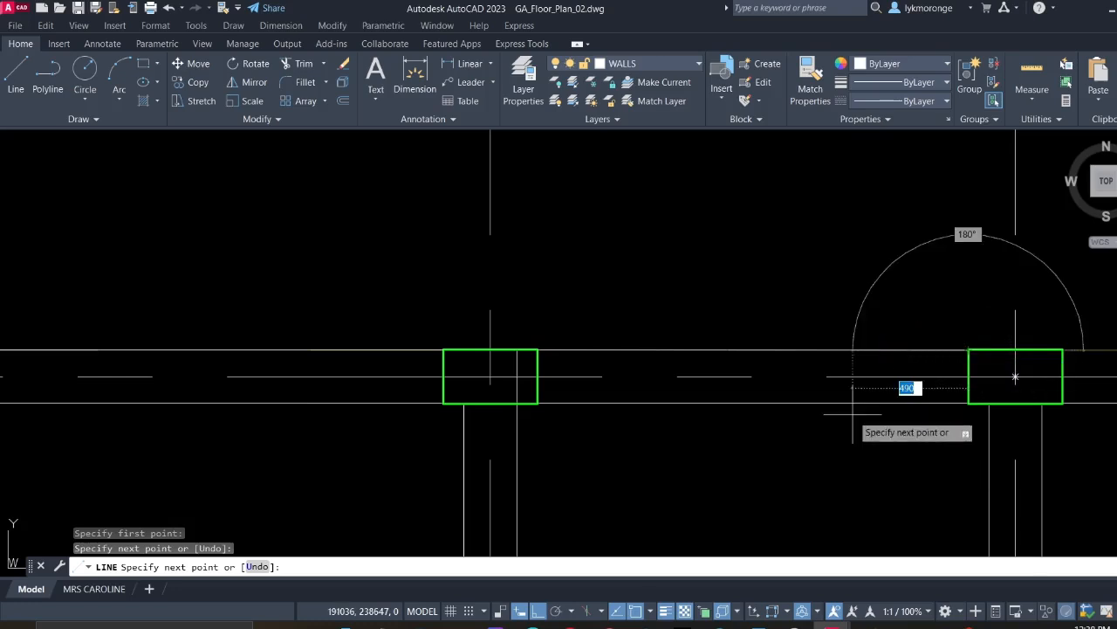
key(Escape)
Draw the outer wall line on grid A between the facing upper corners of the grid 5 and grid 6 columns
scroll(884, 404, down, 5)
middle_drag(933, 439, 740, 399)
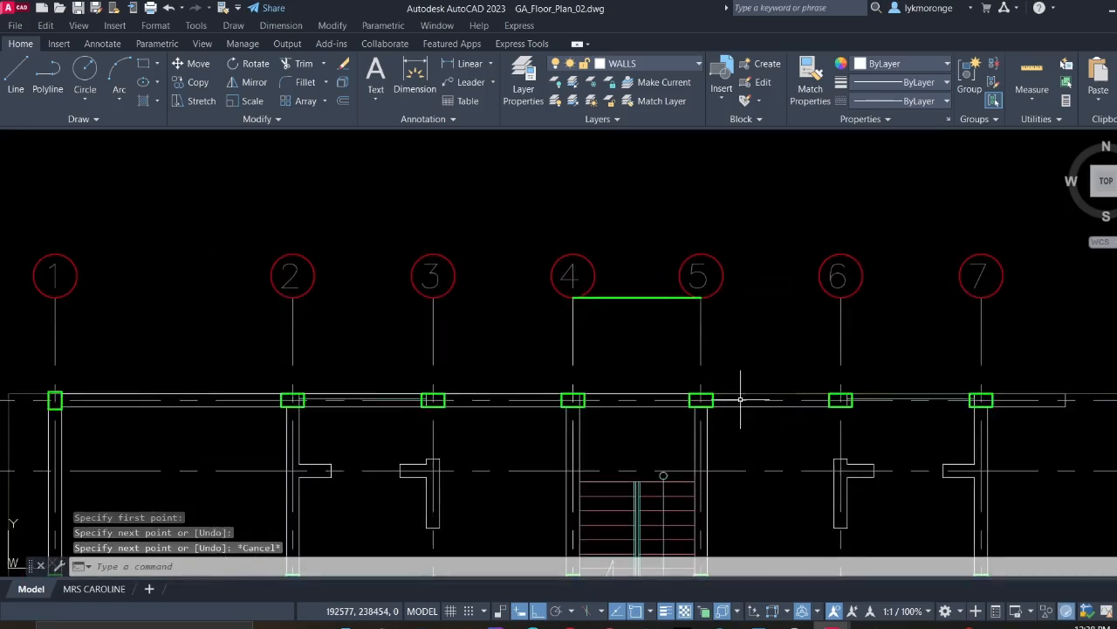
right_click(631, 319)
click(668, 327)
scroll(593, 384, up, 5)
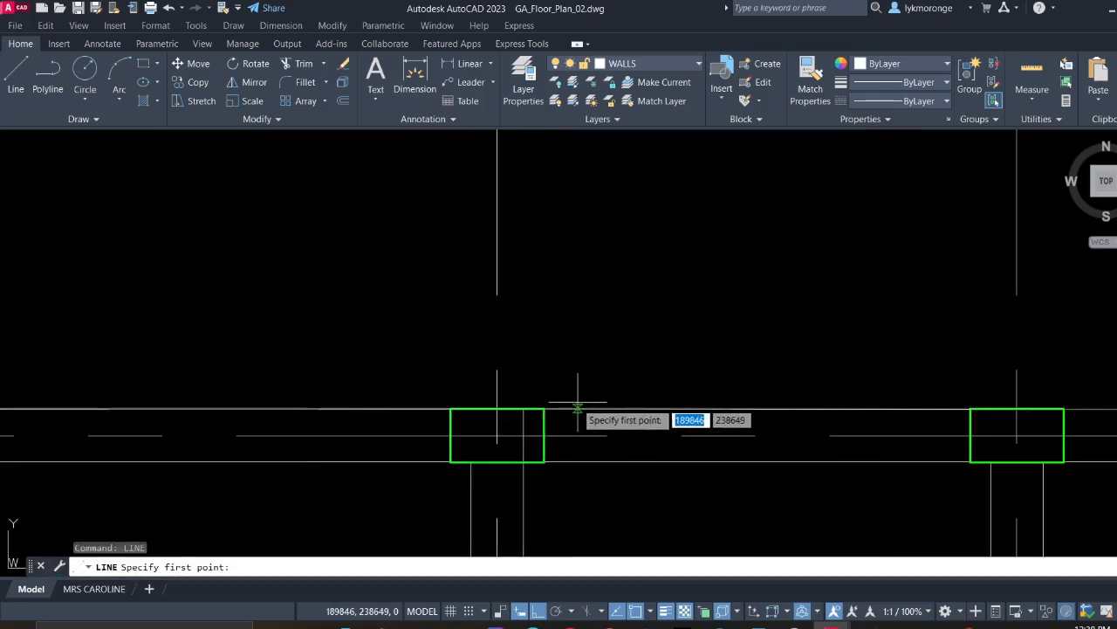
scroll(856, 409, down, 5)
middle_drag(893, 406, 636, 399)
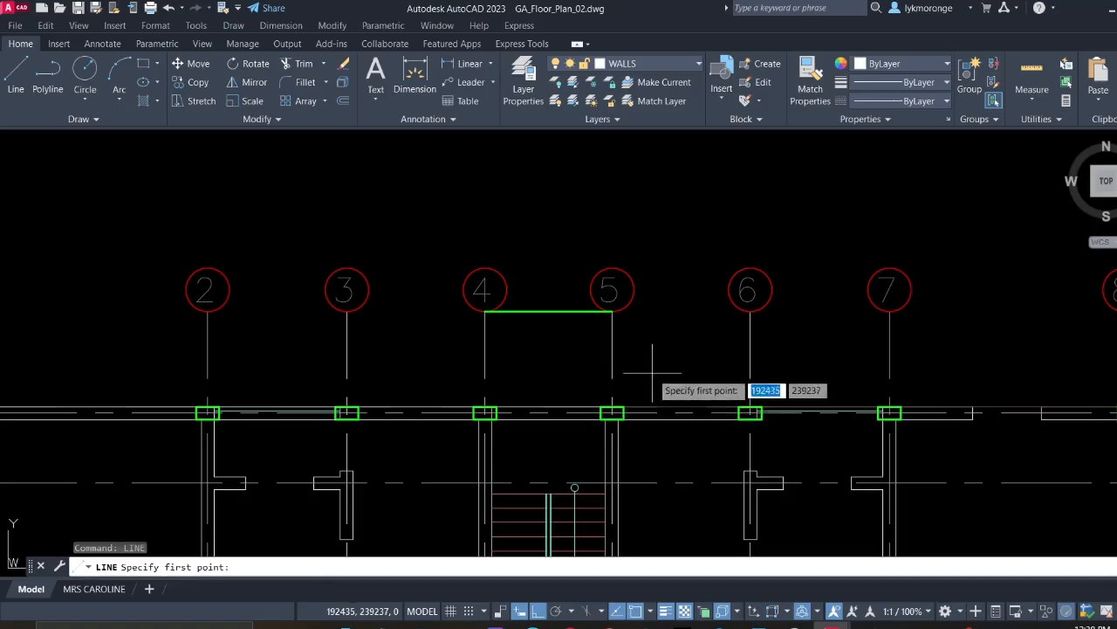
scroll(638, 391, up, 5)
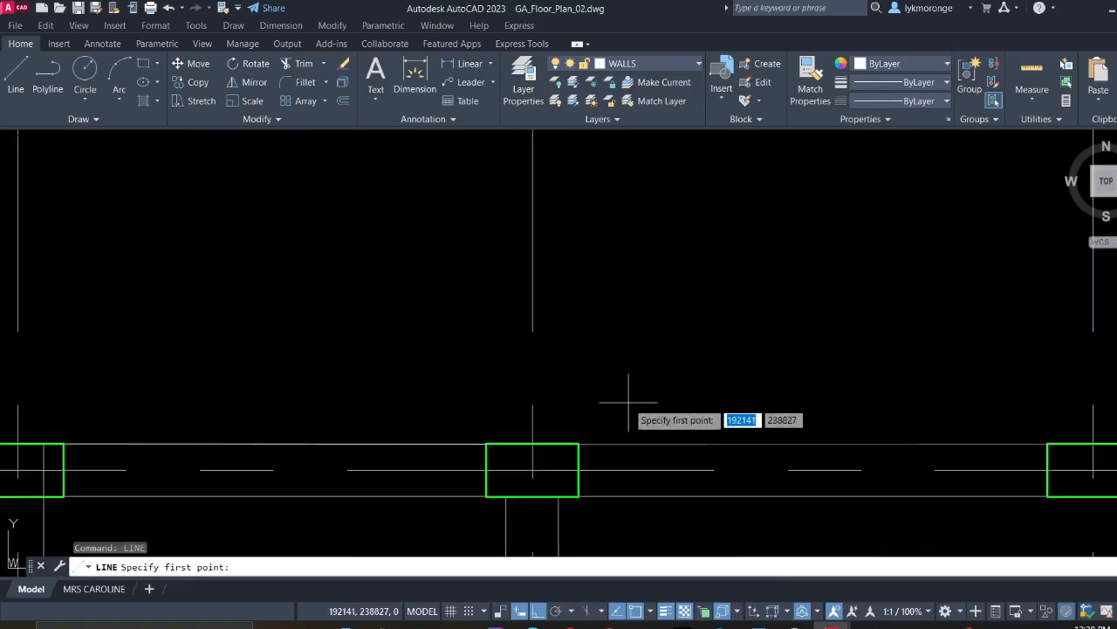
click(578, 444)
middle_drag(654, 404, 274, 449)
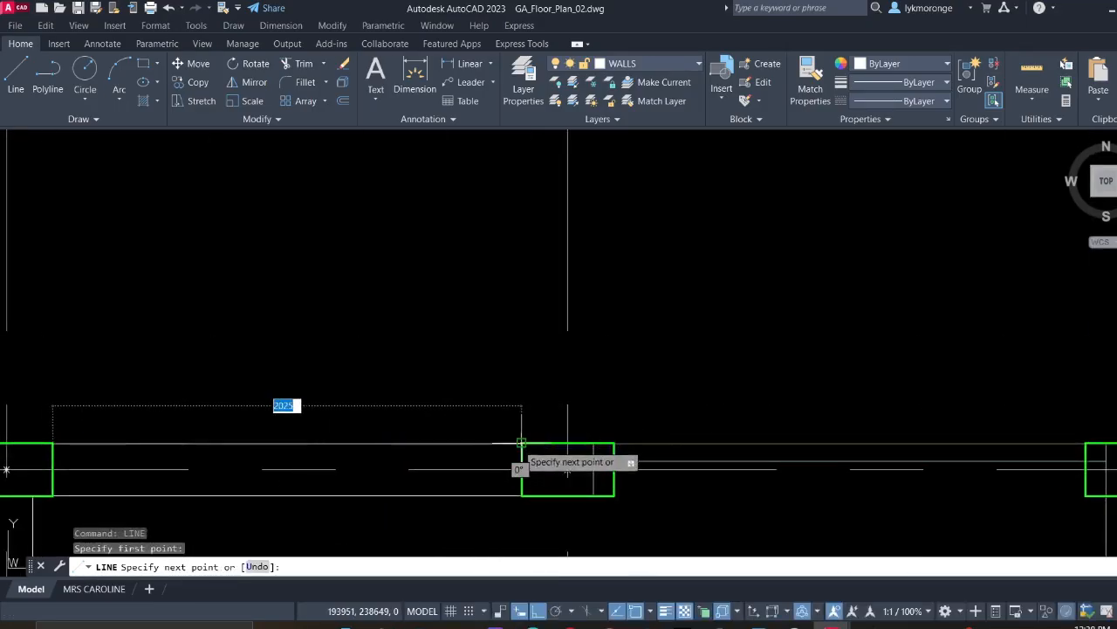
click(521, 443)
key(Escape)
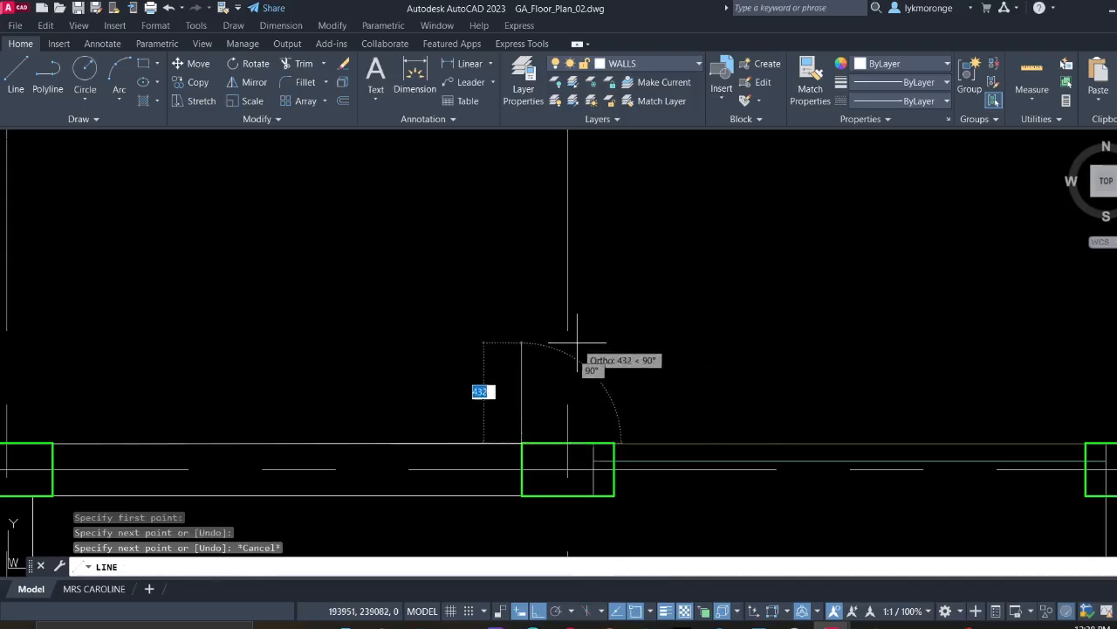
Draw the outer wall line on grid A between the facing upper corners of the grid 6 and grid 7 columns
right_click(666, 348)
click(689, 355)
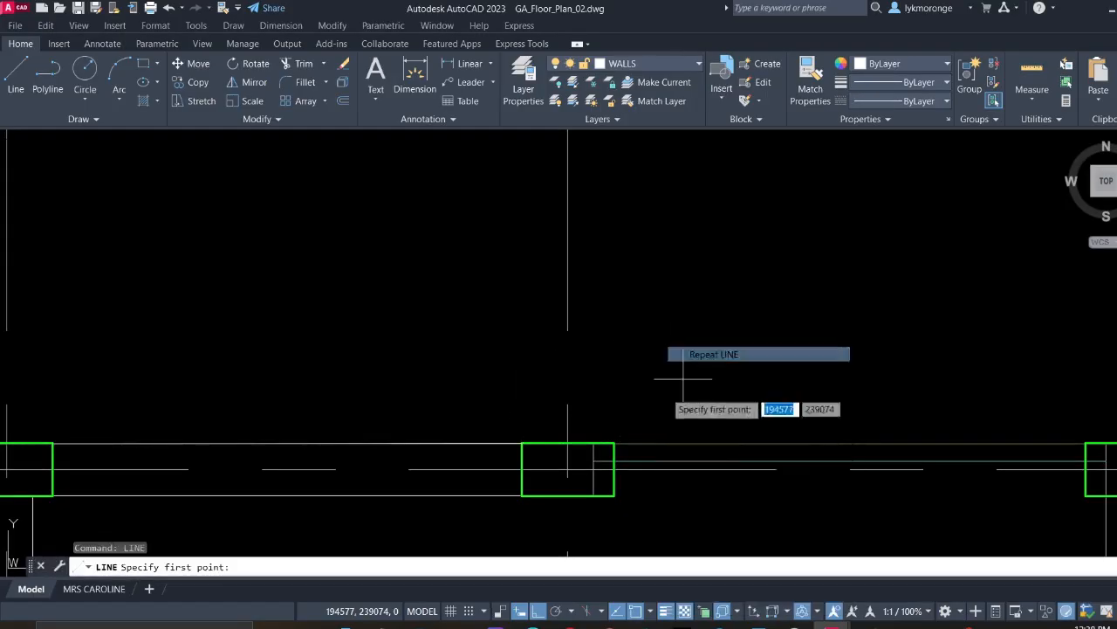
middle_drag(797, 422, 343, 428)
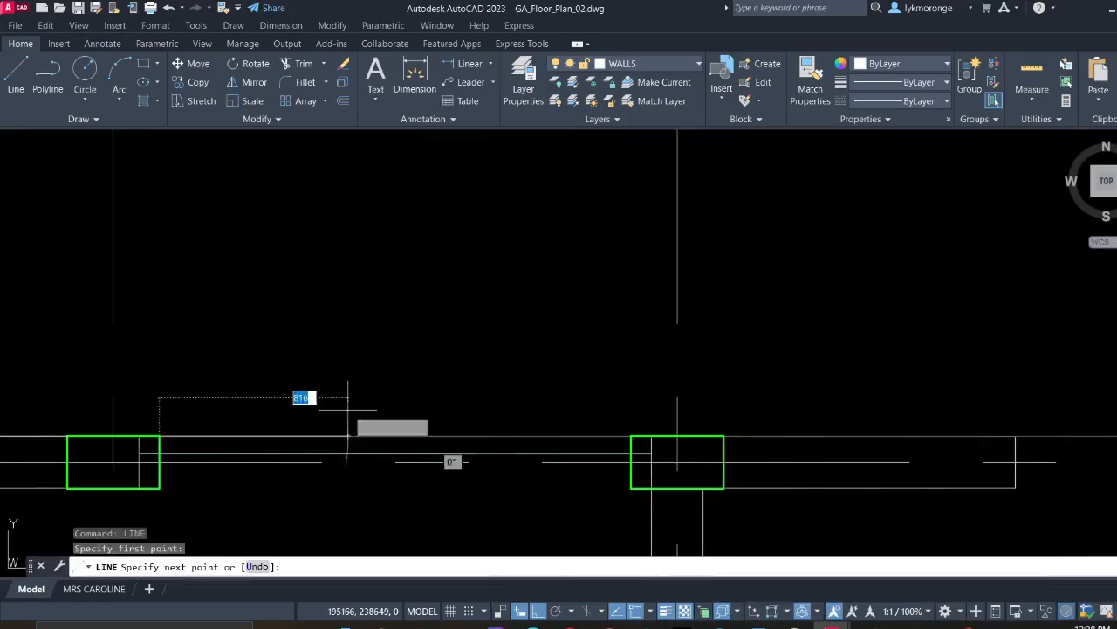
click(629, 434)
key(Escape)
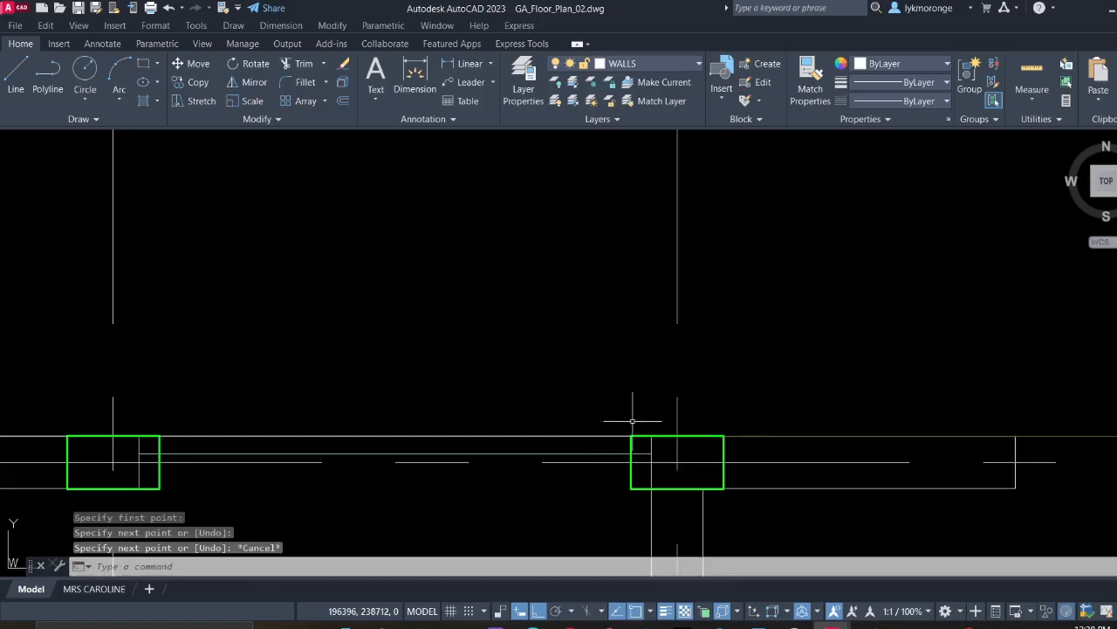
Draw the inner wall line on grid A between the facing lower corners of the grid 6 and grid 7 columns
right_click(543, 343)
click(602, 354)
middle_drag(367, 447, 533, 329)
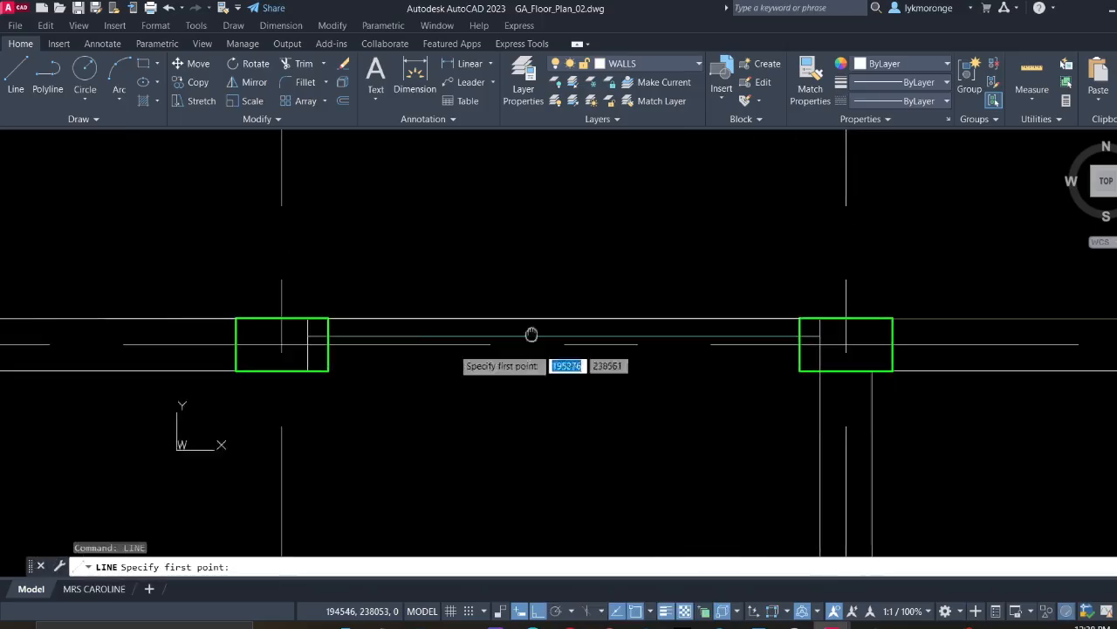
click(281, 345)
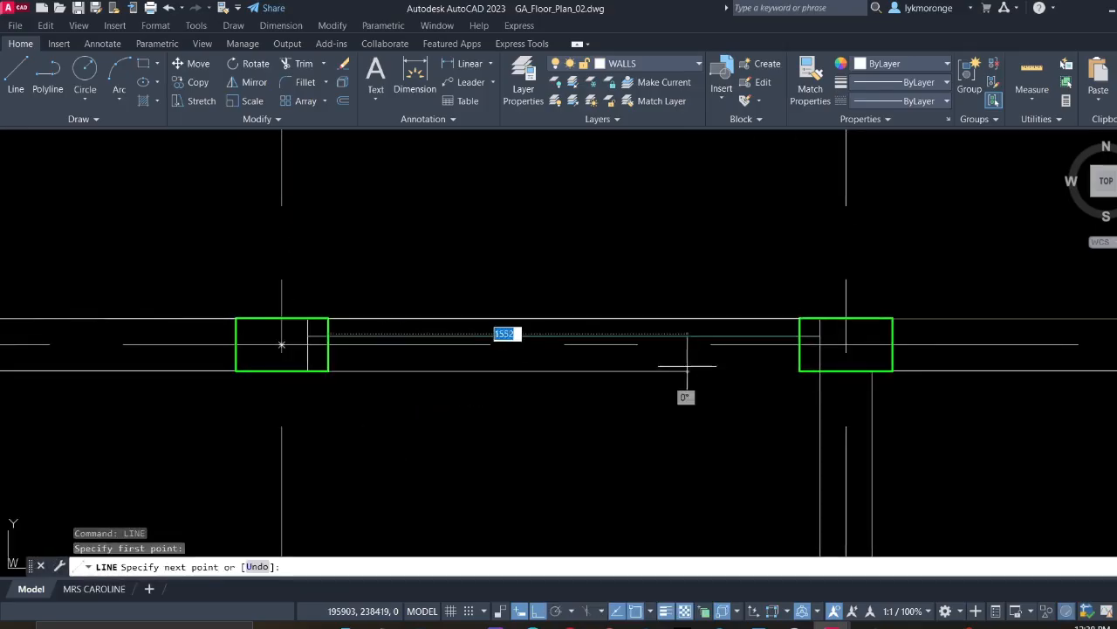
click(800, 370)
key(Escape)
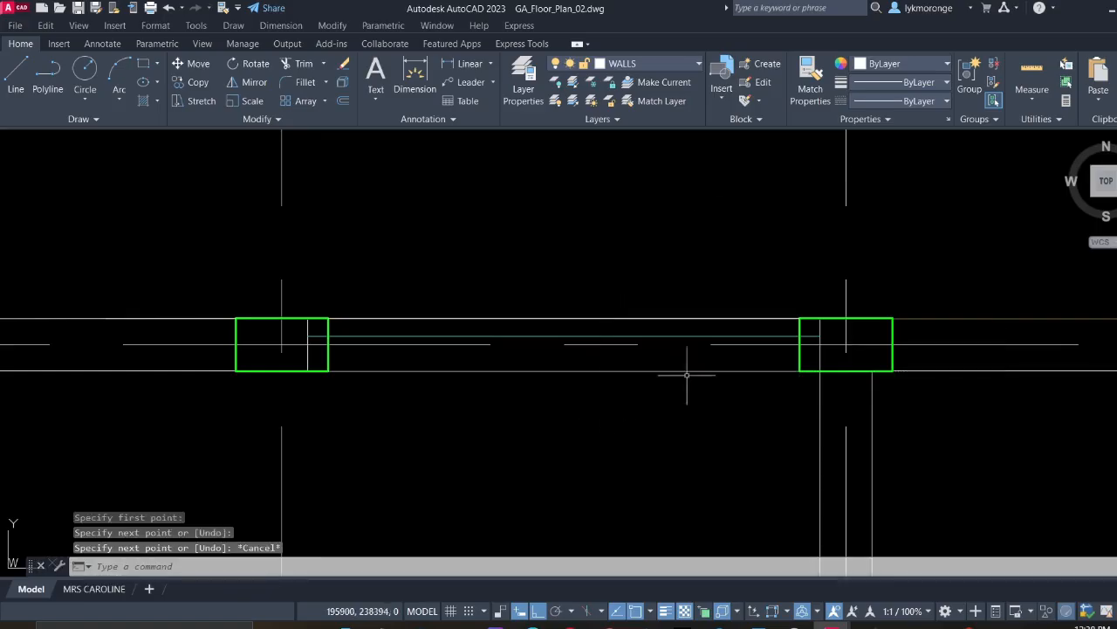
Draw the outer wall line on grid A from the grid 7 column's upper corner to the near face of the grid 8 column
scroll(643, 299, down, 3)
right_click(625, 278)
click(667, 285)
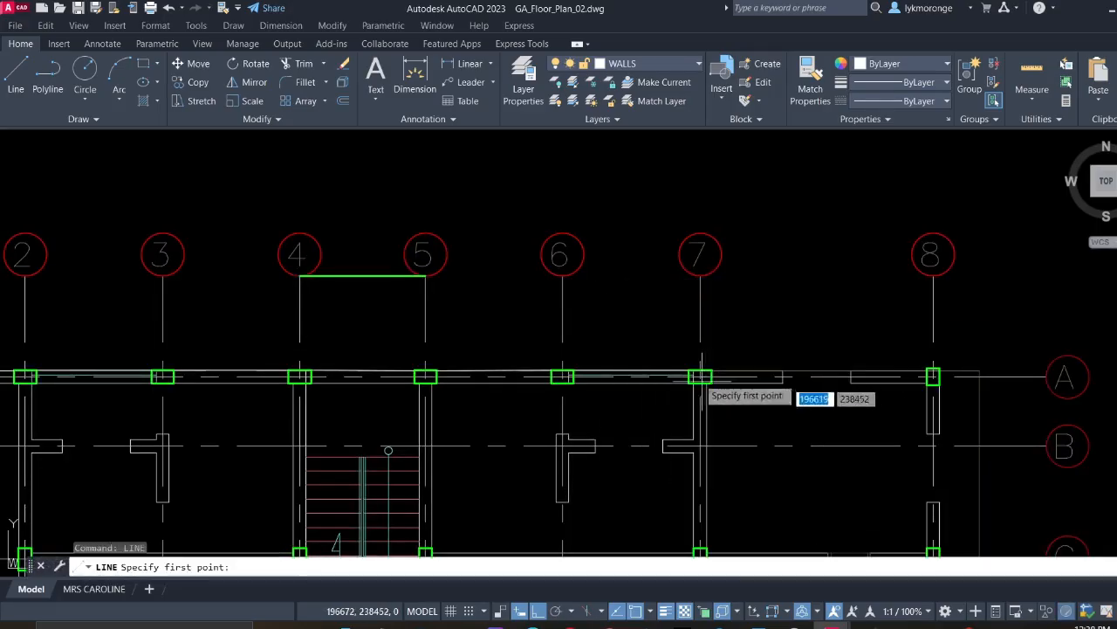
scroll(698, 392, up, 3)
click(698, 392)
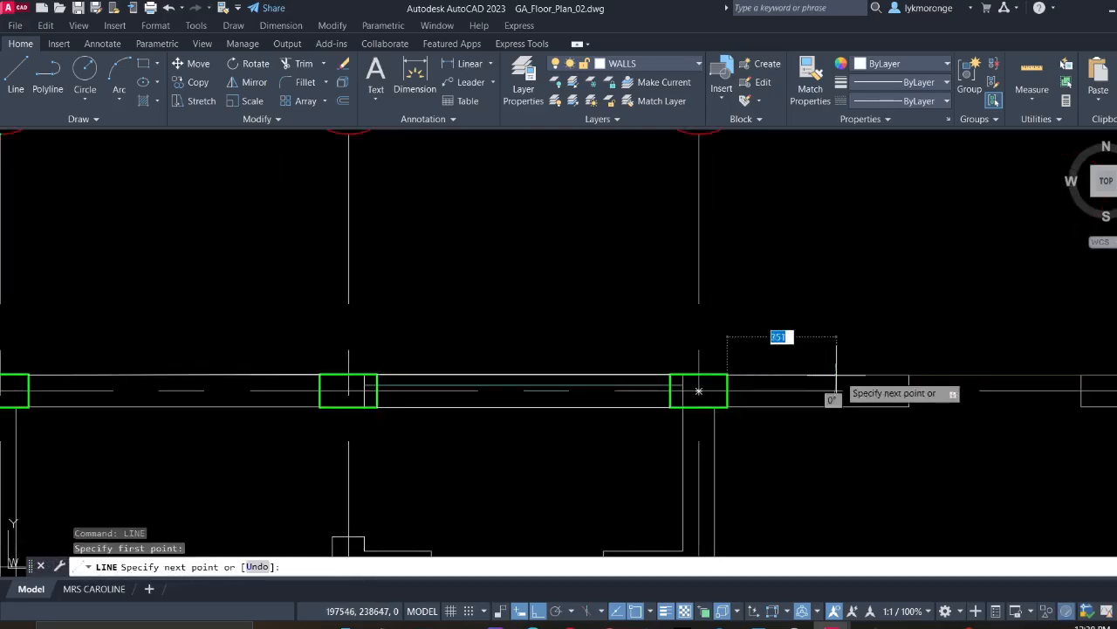
middle_drag(701, 387, 102, 382)
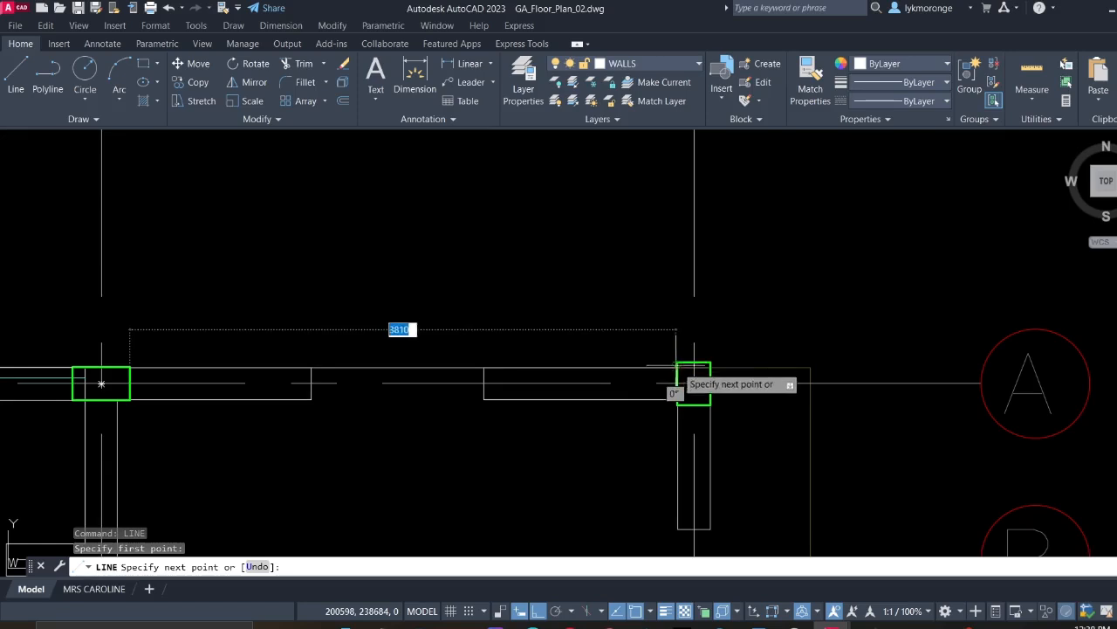
key(Escape)
Delete the two jamb lines at the ends of the grid A wall opening between grids 7 and 8
scroll(324, 387, up, 3)
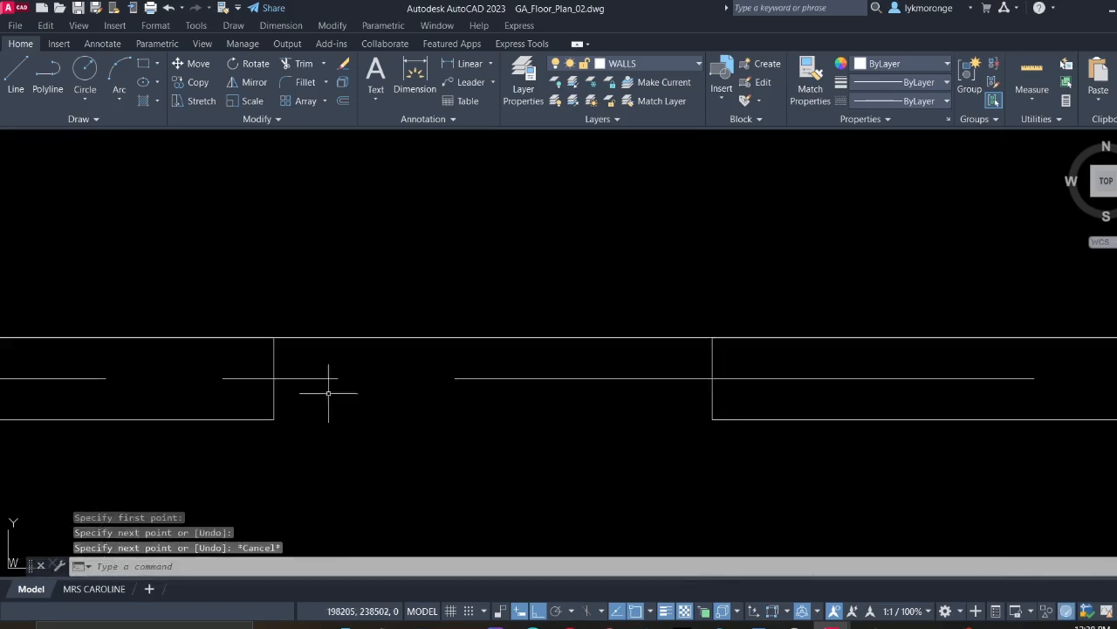
click(319, 401)
click(288, 398)
click(744, 399)
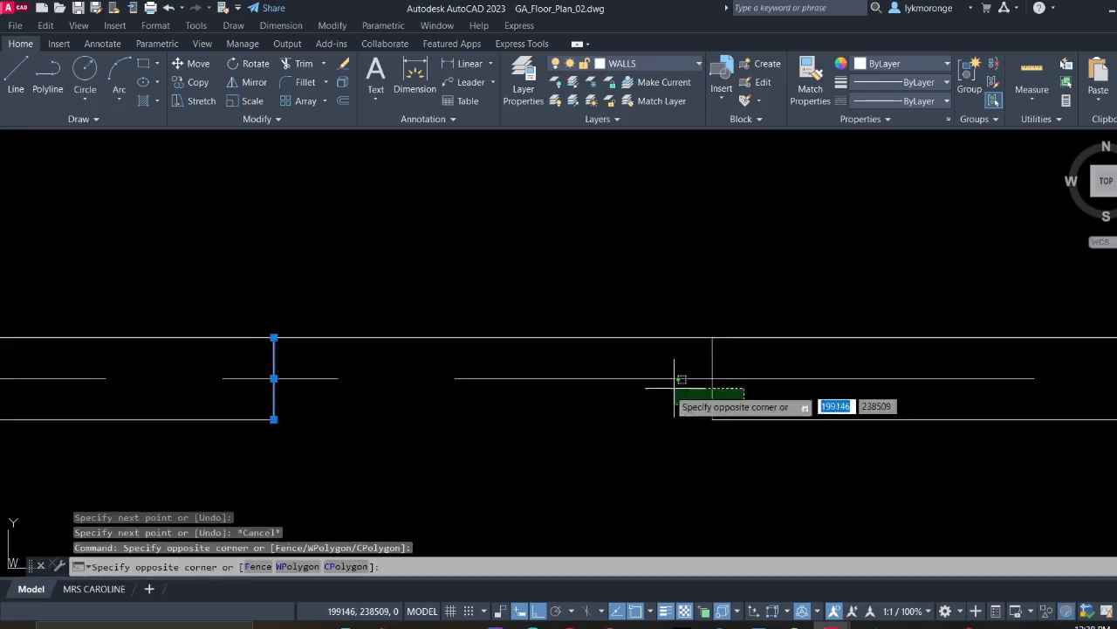
click(669, 387)
key(Delete)
Stretch the inner wall line from grid 7 across the opening to meet the wall line coming from grid 8
scroll(660, 387, down, 3)
scroll(524, 430, up, 5)
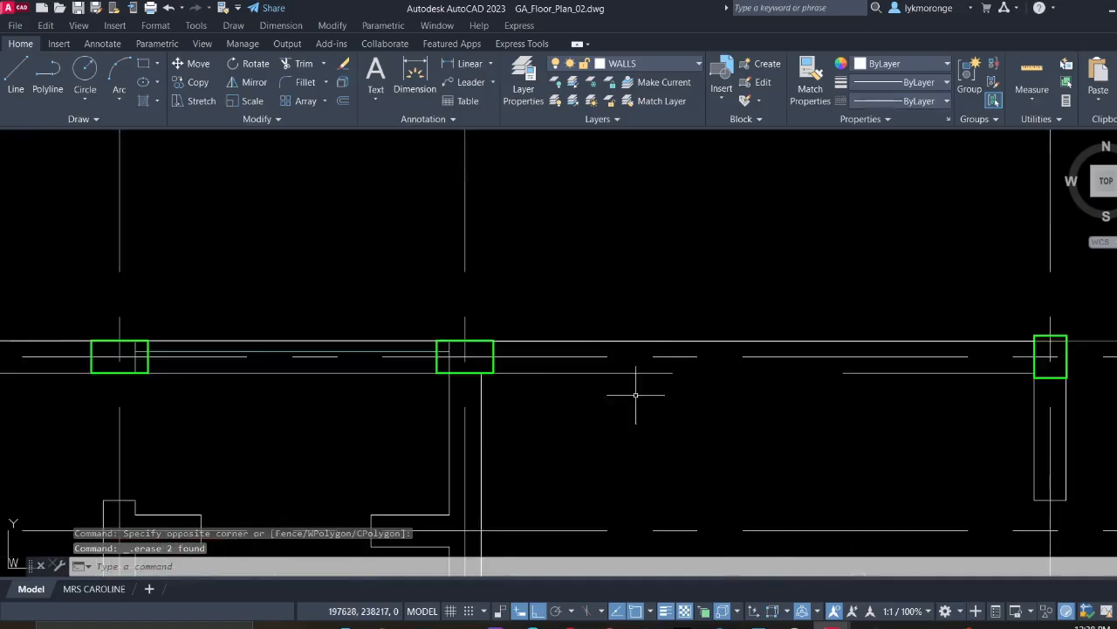
click(669, 387)
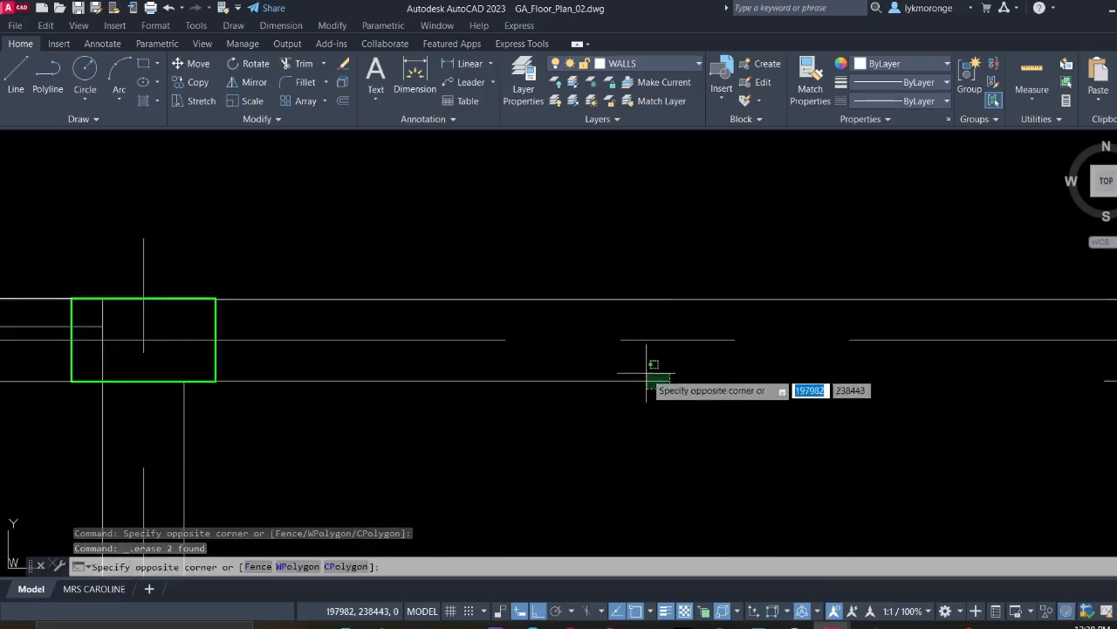
click(680, 388)
click(672, 382)
middle_drag(902, 397, 512, 389)
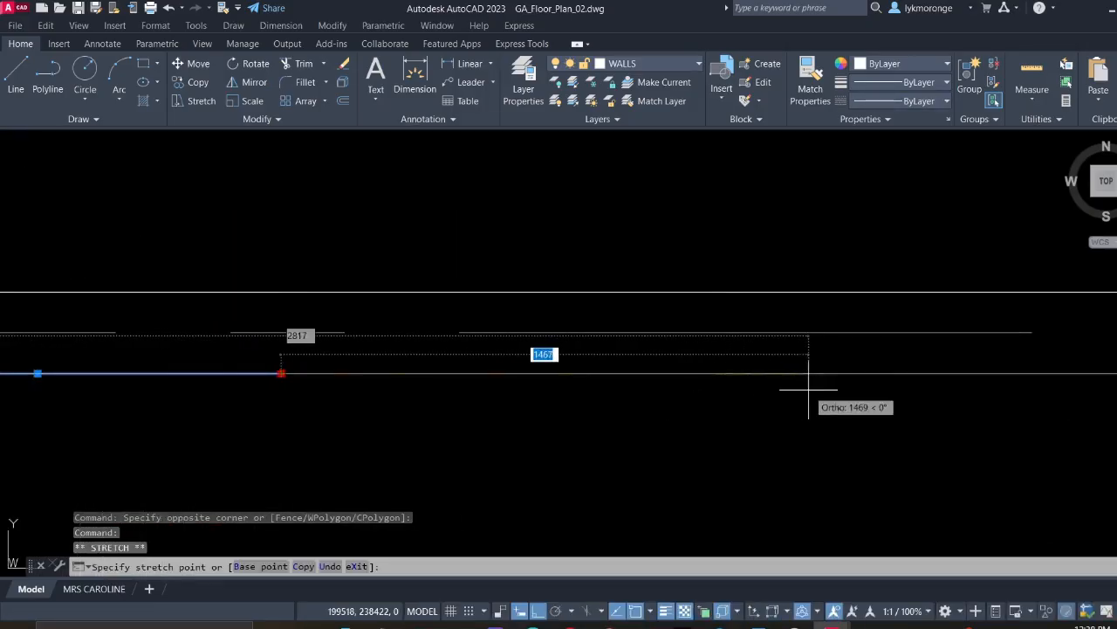
click(714, 372)
key(Escape)
Delete the two jamb lines at the ends of the grid 1 wall opening near grid E
scroll(652, 407, down, 6)
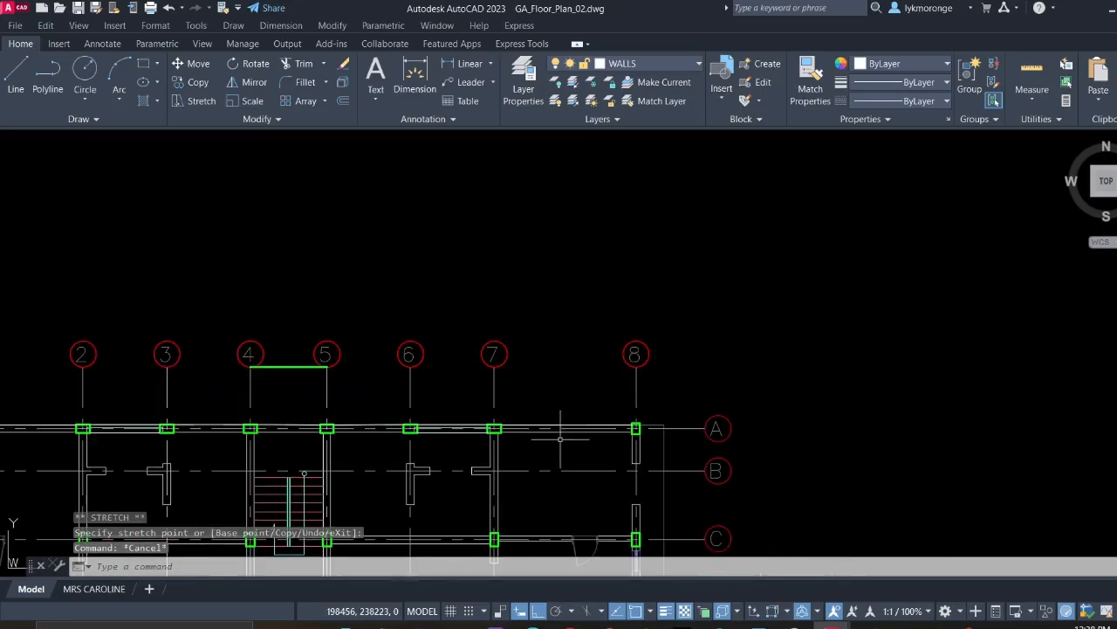
middle_drag(606, 451, 811, 354)
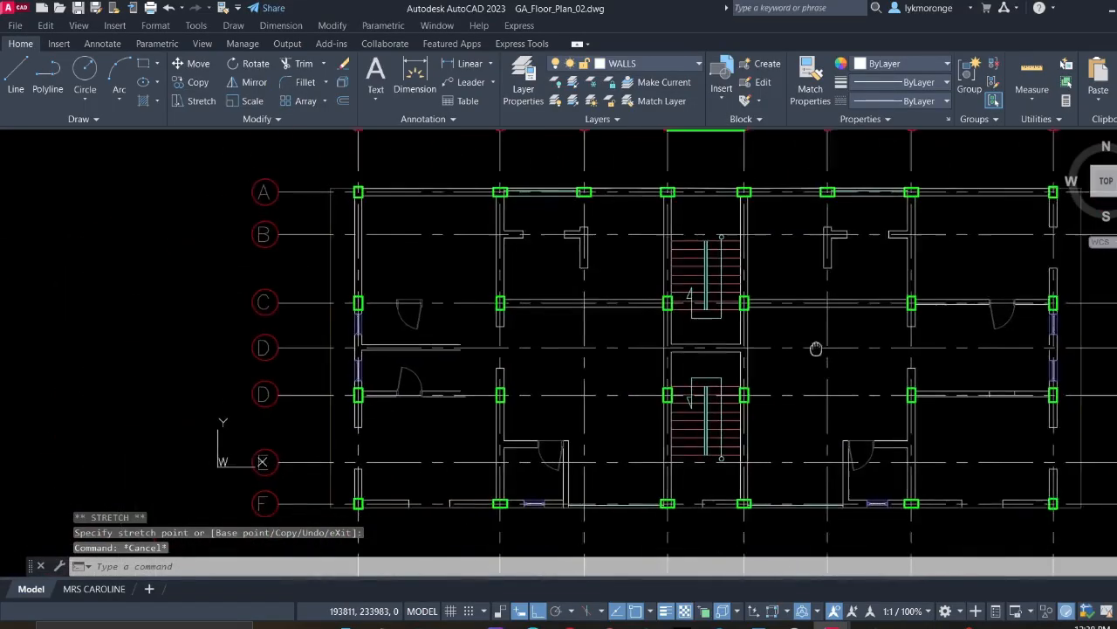
scroll(393, 359, up, 2)
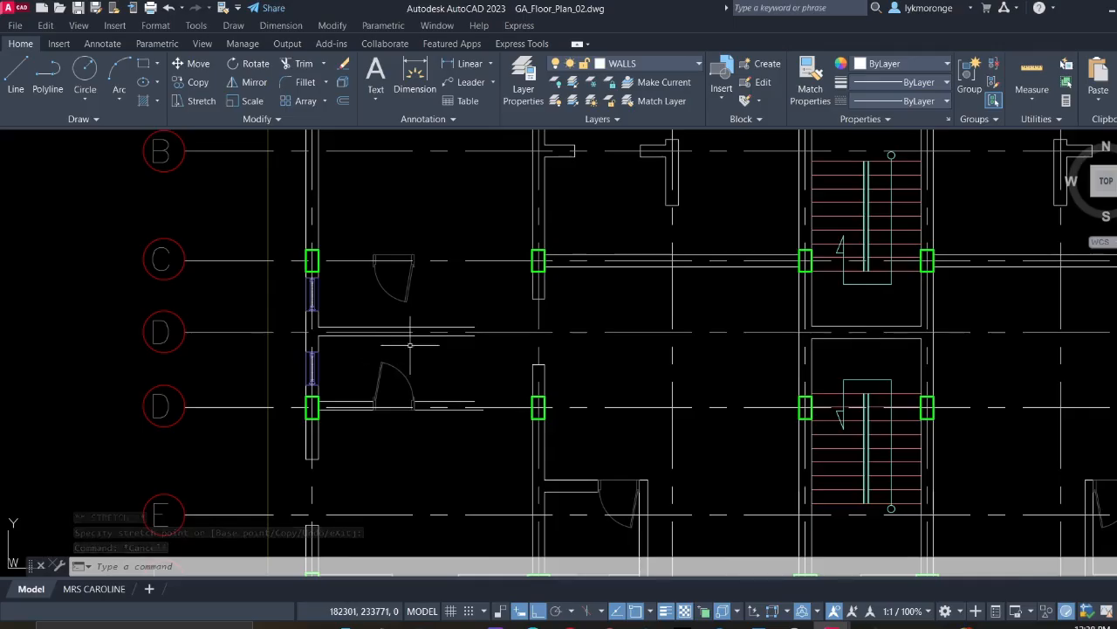
scroll(410, 345, down, 2)
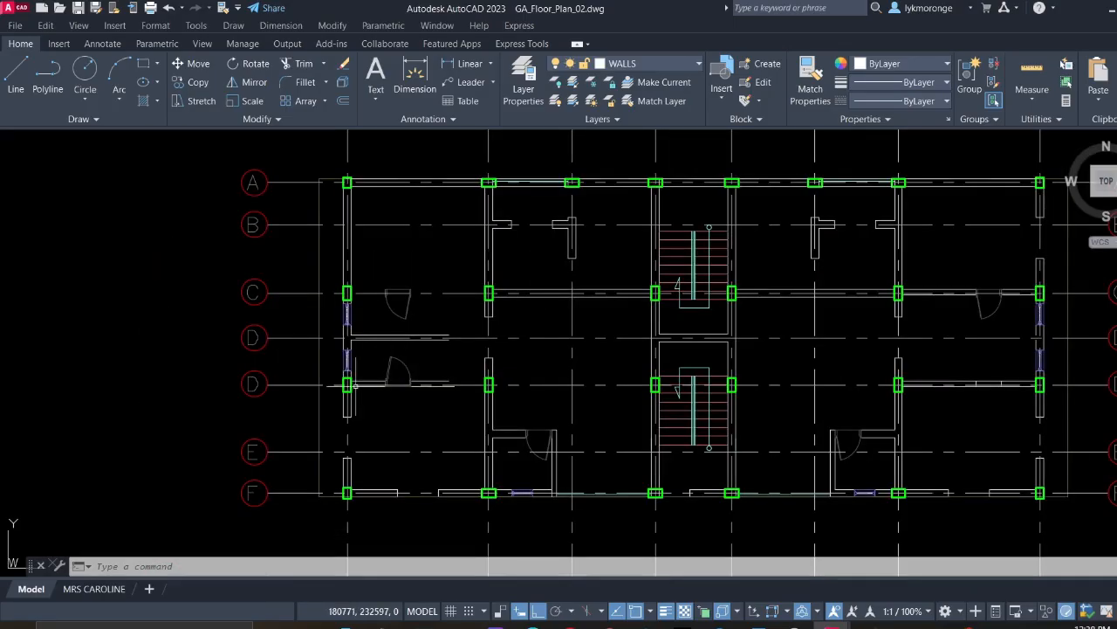
scroll(362, 384, up, 2)
scroll(367, 412, down, 1)
middle_drag(323, 463, 333, 345)
scroll(333, 344, up, 2)
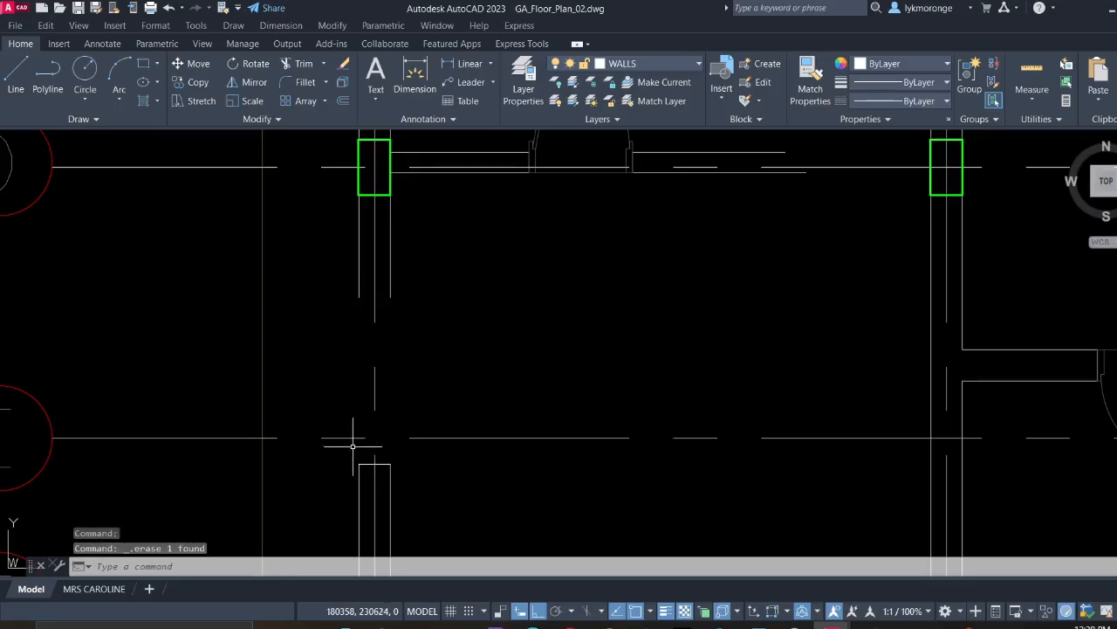
click(378, 470)
click(375, 448)
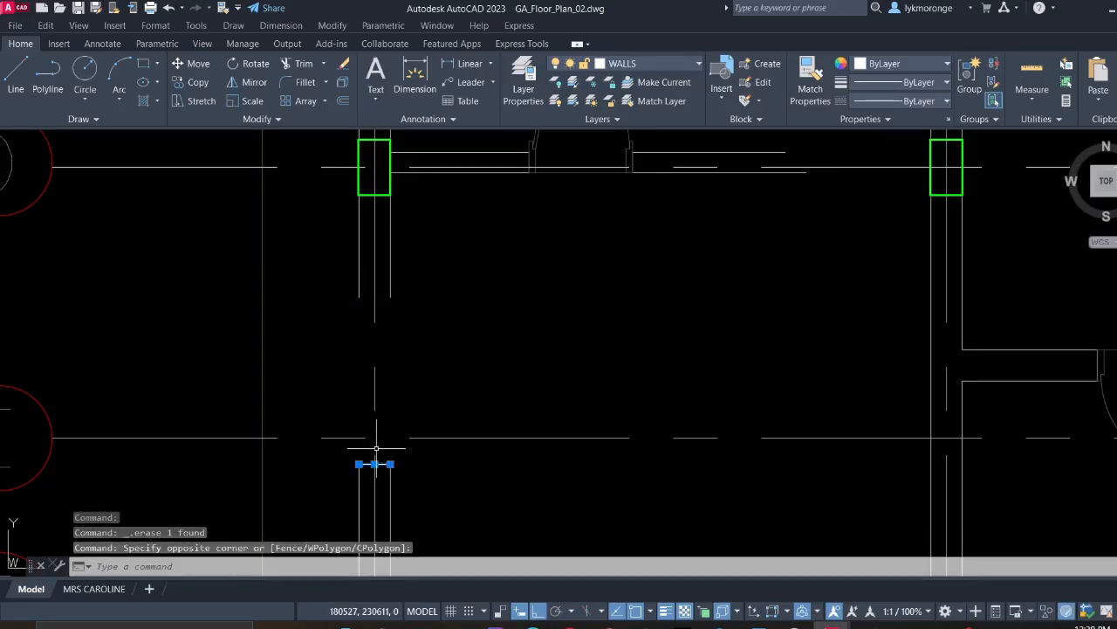
key(Delete)
Stretch the inner and outer grid 1 wall lines down across the opening to meet the wall lines coming from grid F
click(390, 294)
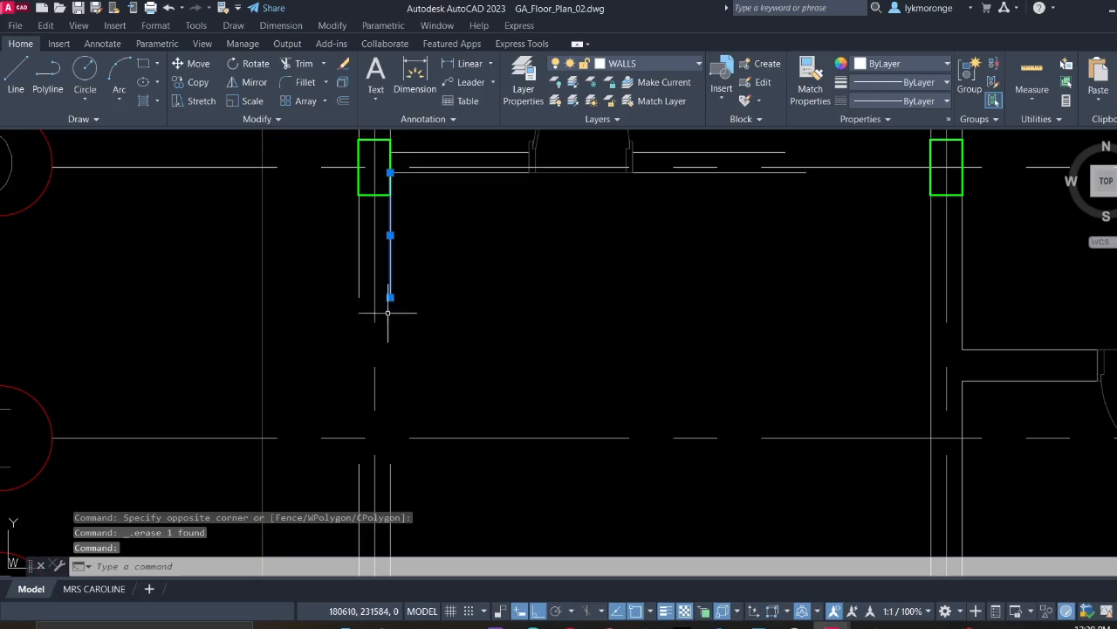
click(390, 297)
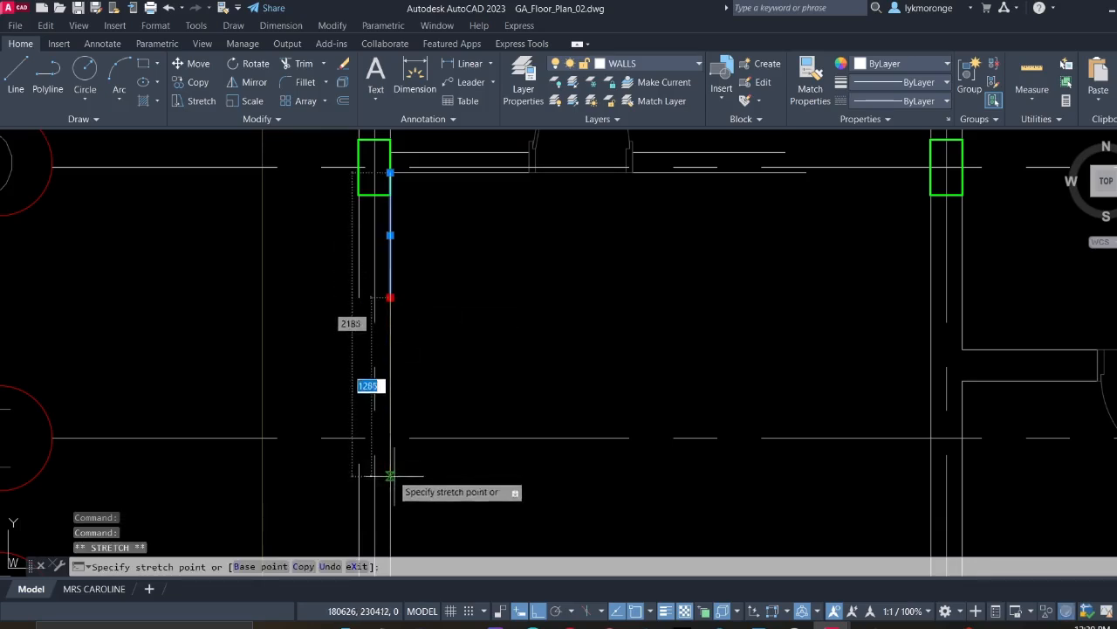
key(Escape)
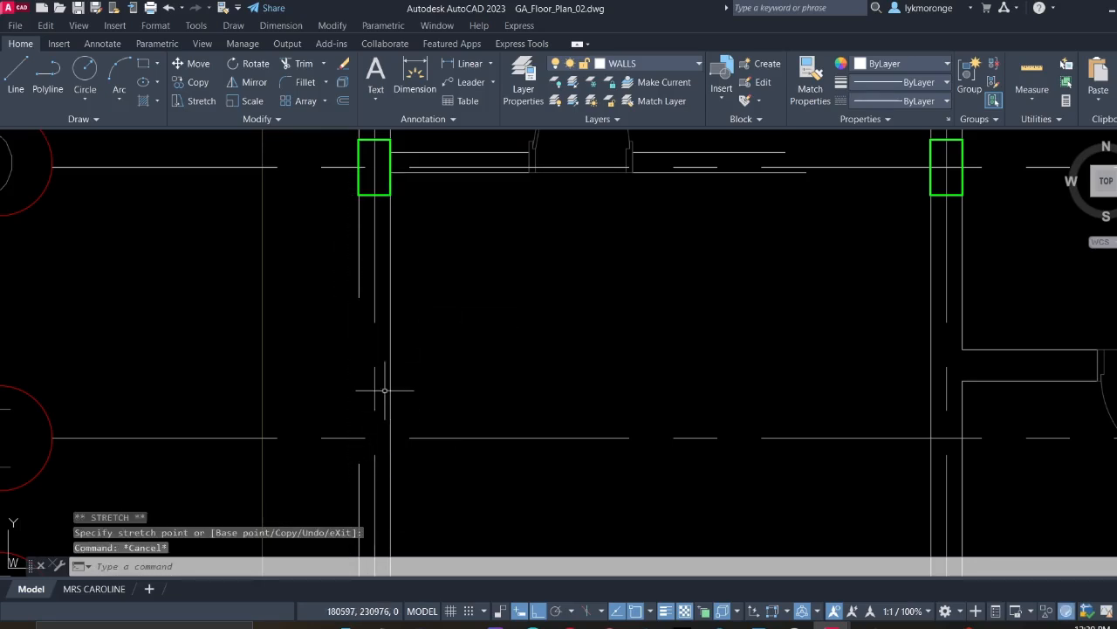
click(361, 305)
click(349, 272)
click(359, 297)
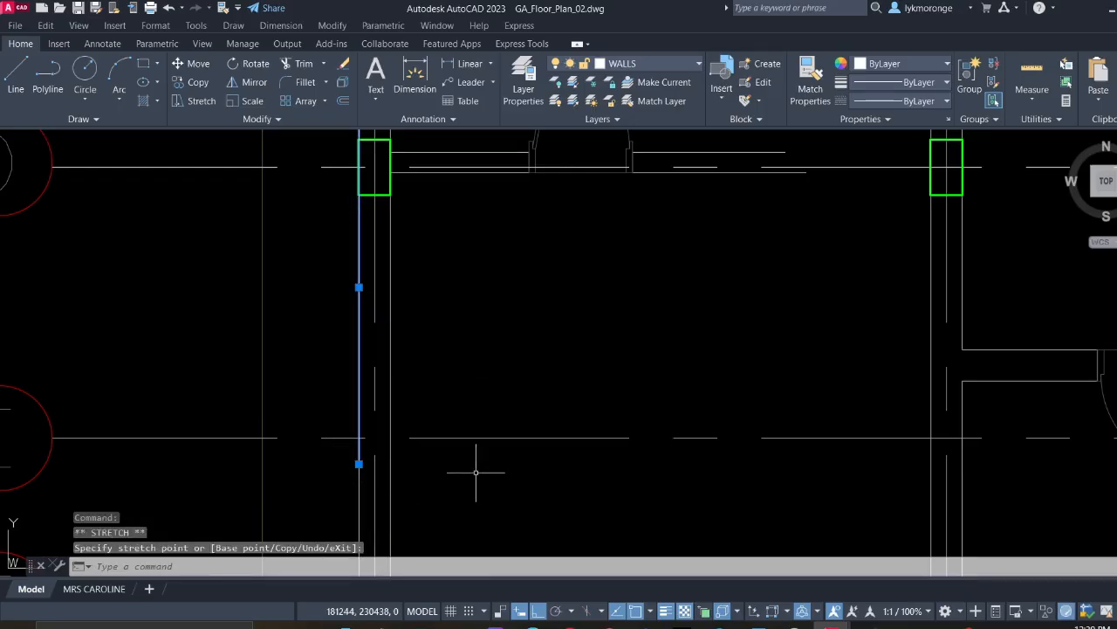
key(Escape)
Delete the two jamb lines at the ends of the grid F wall opening between grids 1 and 2
scroll(475, 472, down, 3)
scroll(457, 340, up, 6)
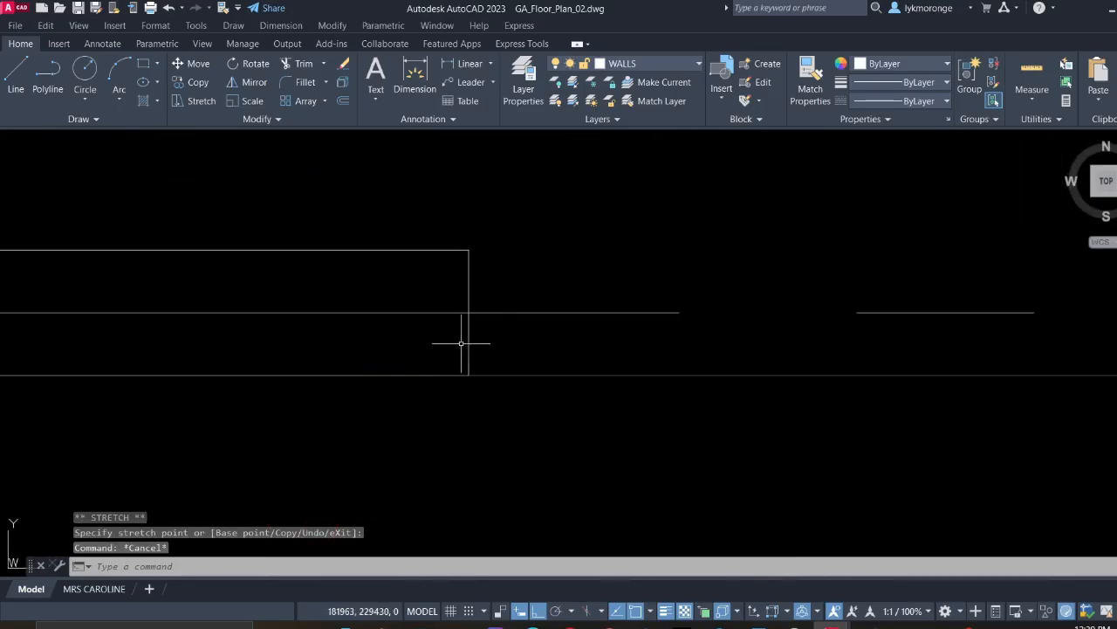
click(485, 352)
click(450, 344)
key(Delete)
scroll(591, 361, down, 3)
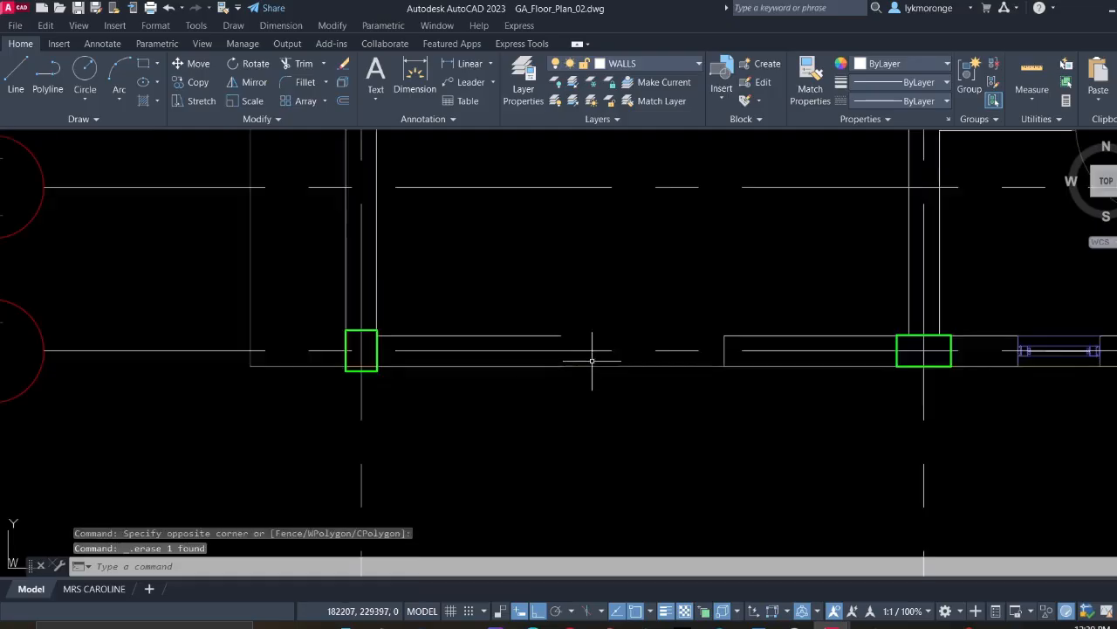
middle_drag(611, 354, 393, 369)
scroll(533, 372, up, 3)
click(464, 395)
key(Escape)
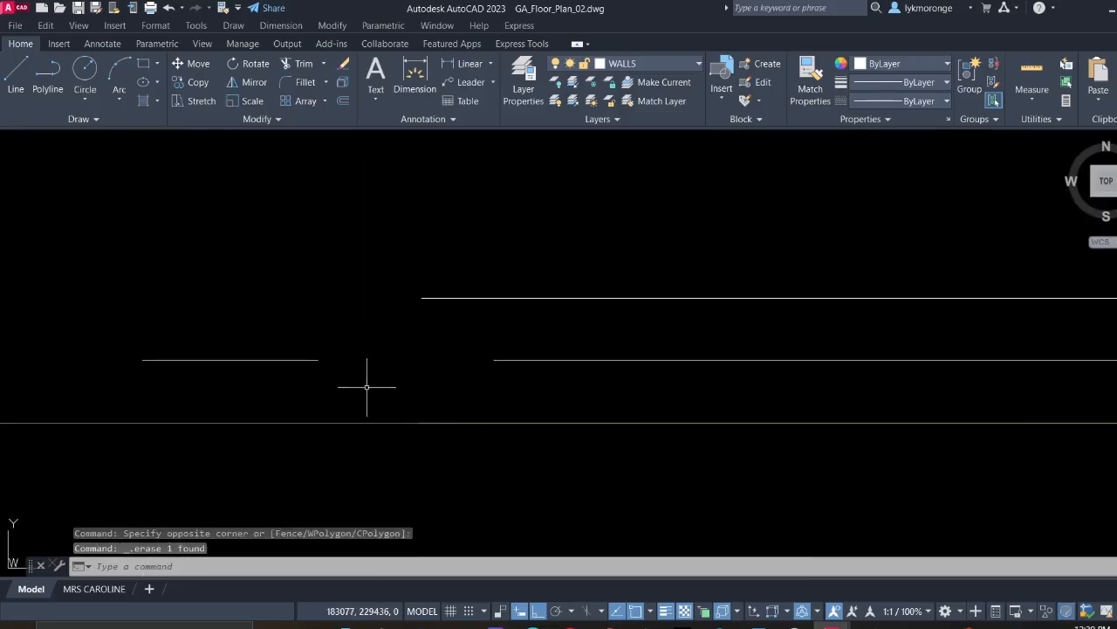
Stretch the inner grid F wall line from grid 2 across the opening to meet the wall line coming from grid 1
scroll(362, 385, down, 2)
click(384, 375)
click(368, 364)
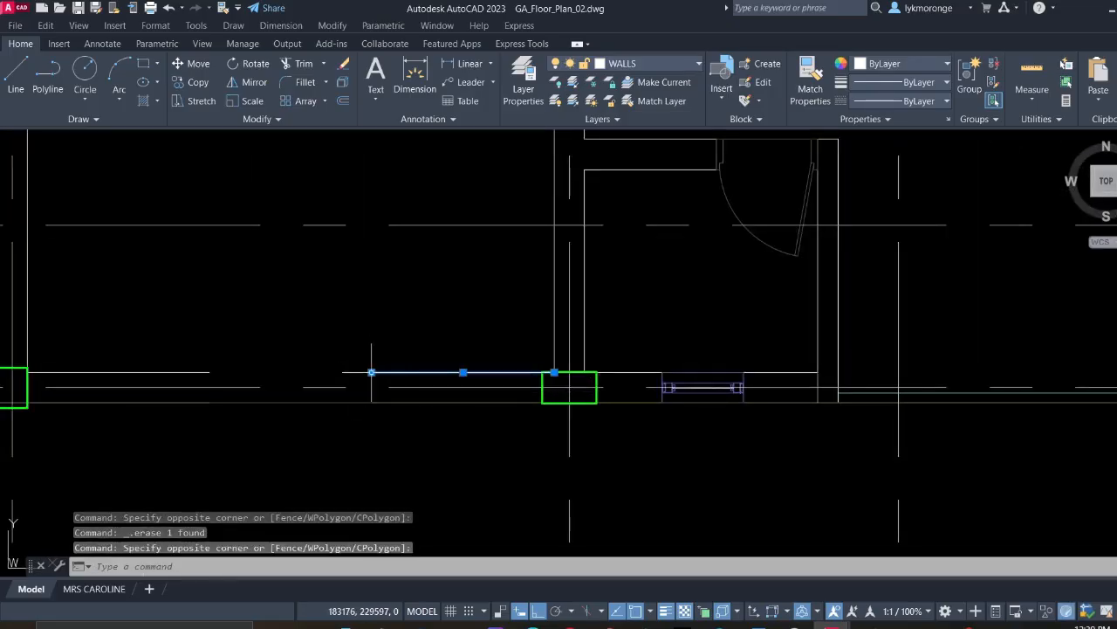
click(372, 372)
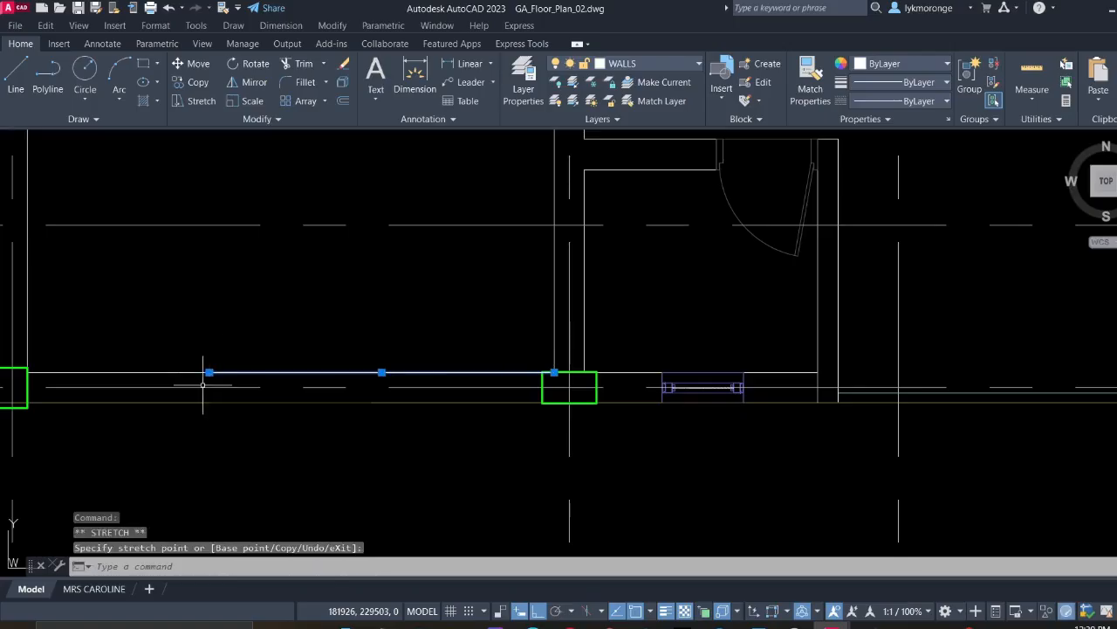
key(Escape)
Draw the outer wall line on grid F from the near face of the grid 1 column to the grid 2 column's lower corner
middle_drag(170, 402, 393, 344)
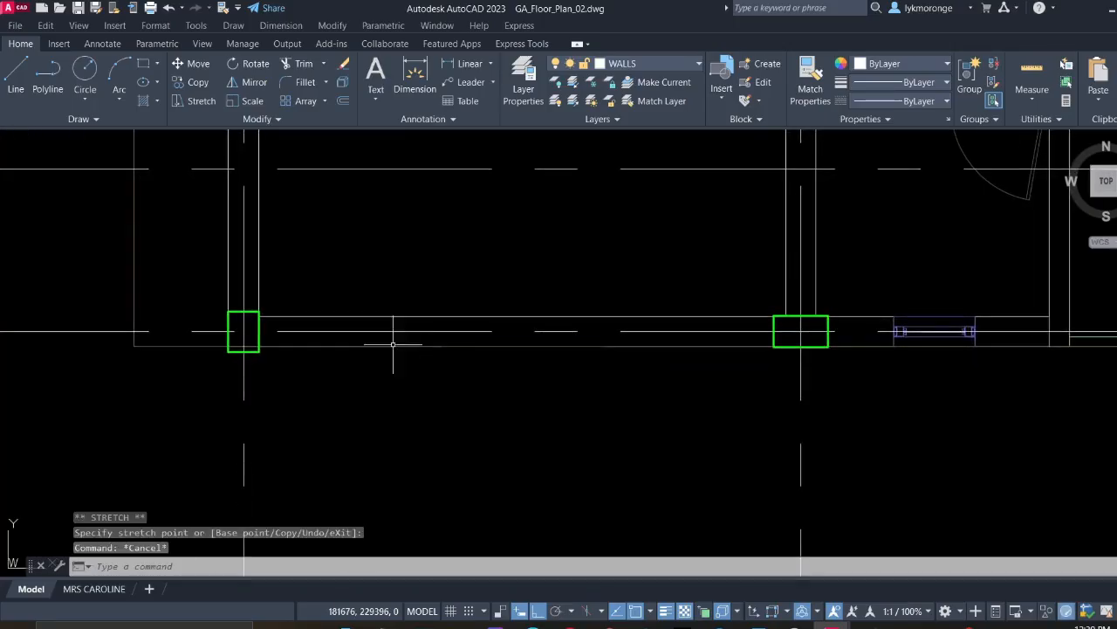
right_click(344, 259)
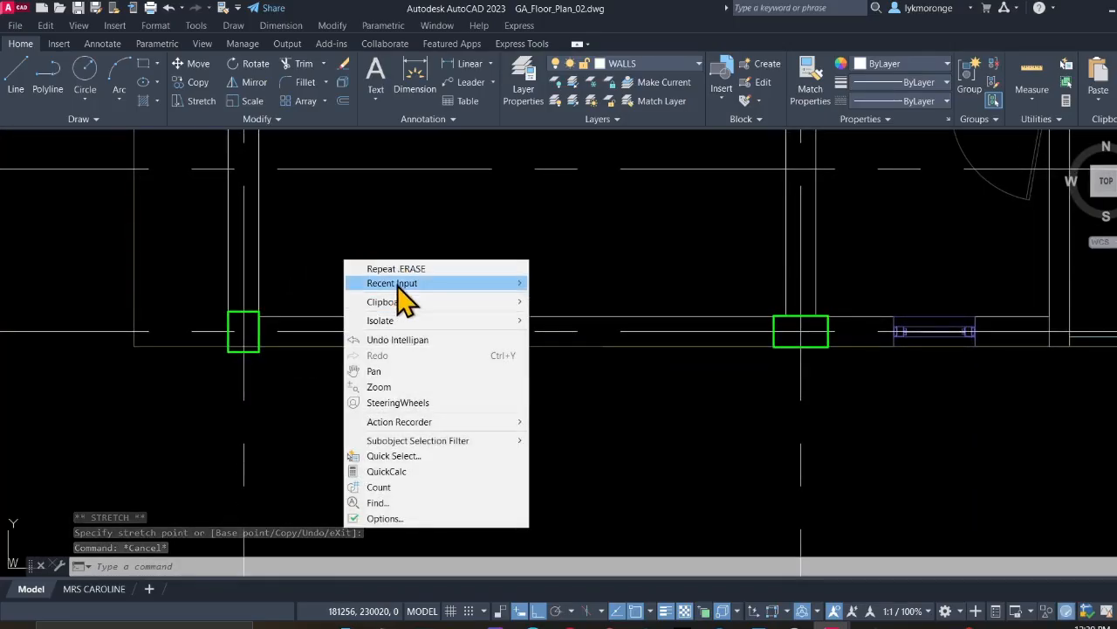
mouse_move(398, 285)
click(550, 297)
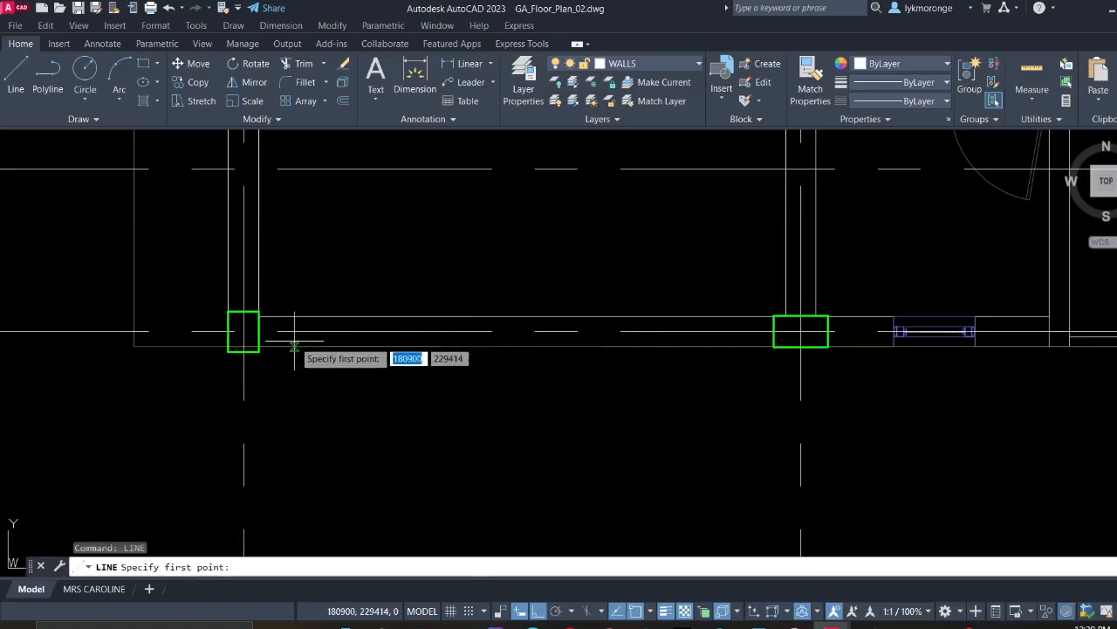
click(243, 330)
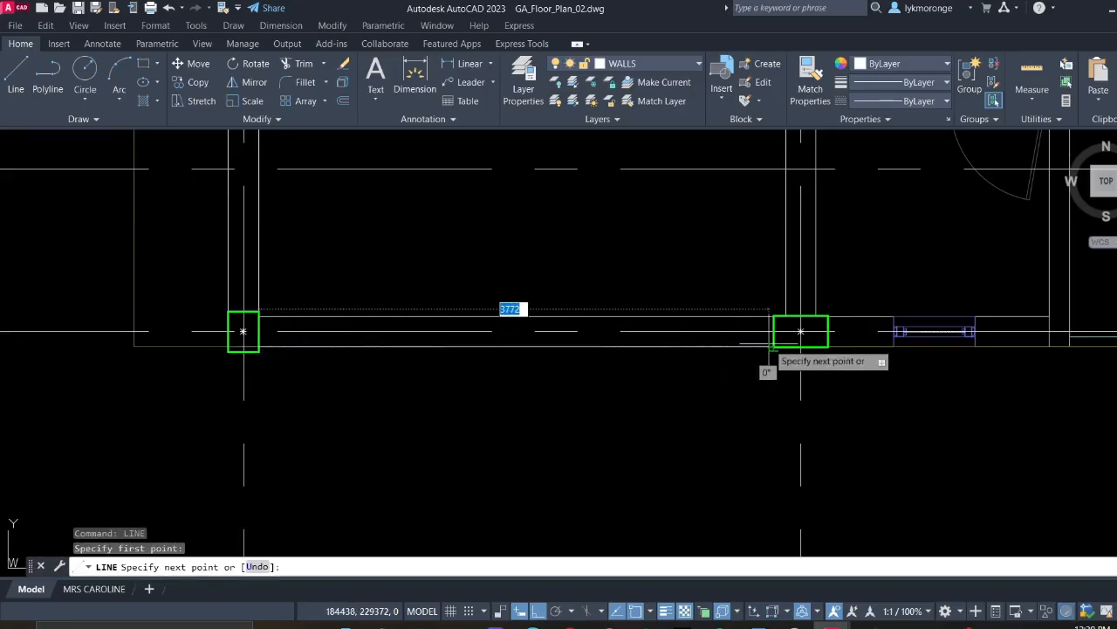
click(774, 345)
key(Escape)
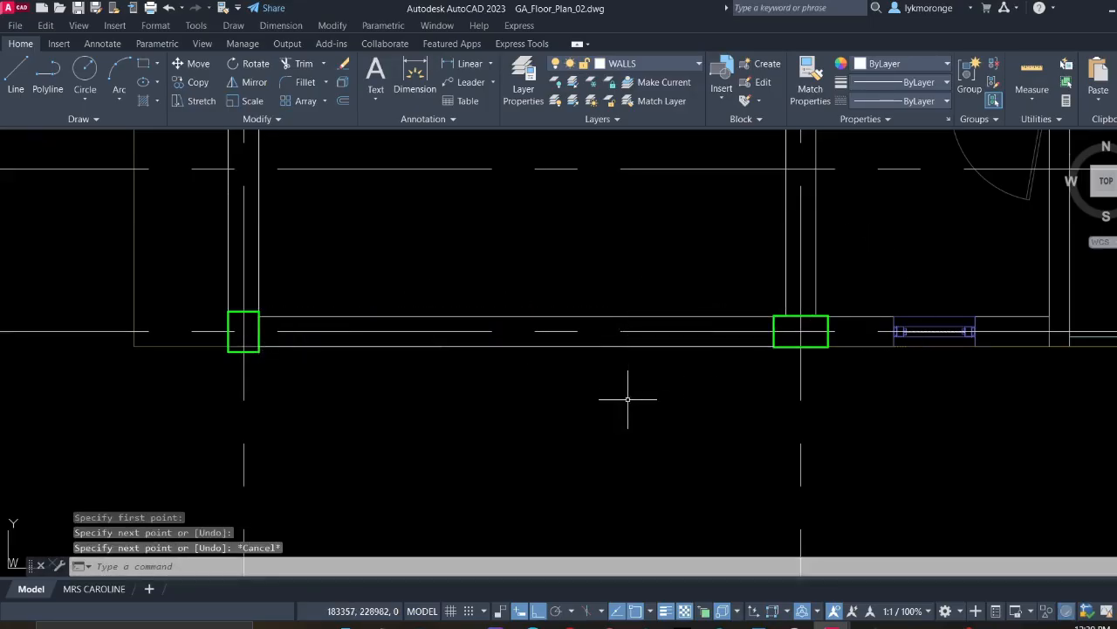
Delete the lower wall line segments on both sides of the door on the lower grid D, between grids 1 and 2
scroll(623, 393, down, 5)
scroll(665, 393, up, 5)
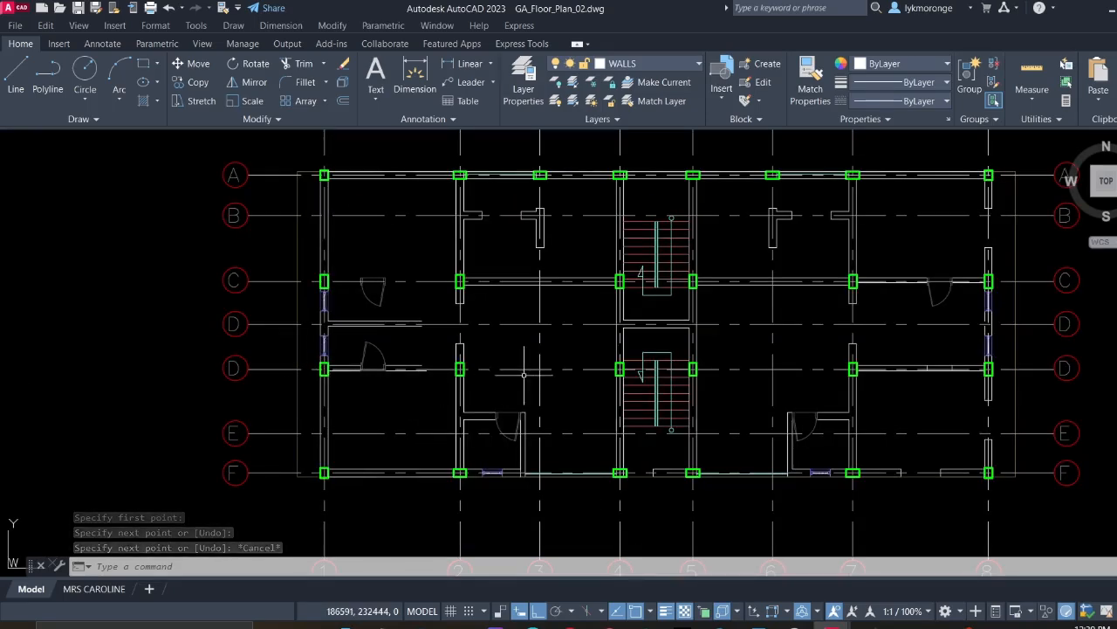
scroll(434, 279, up, 2)
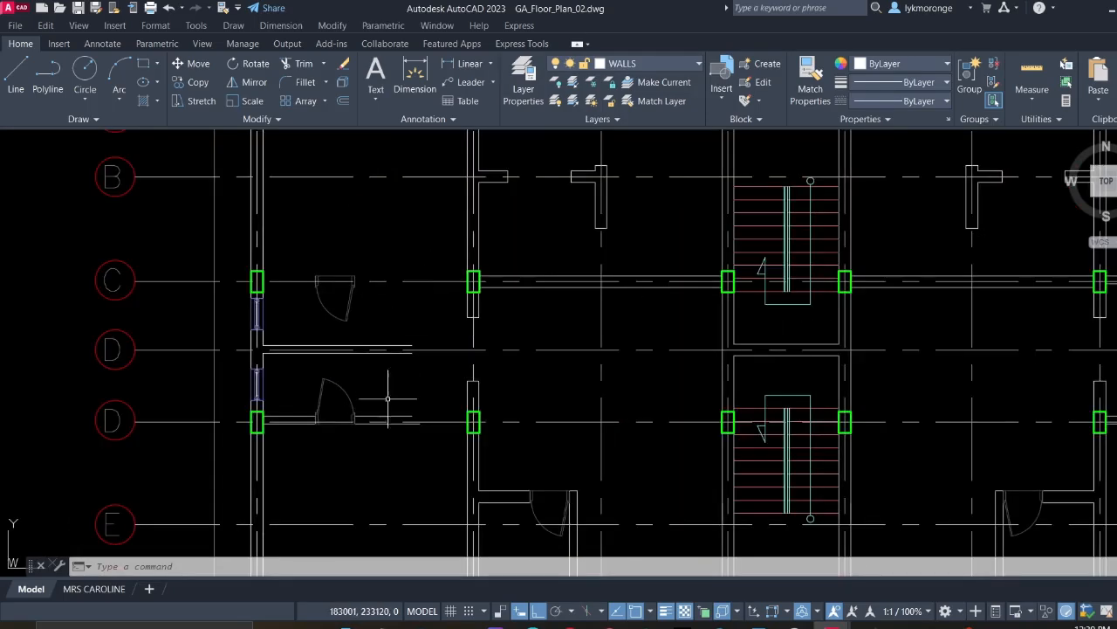
middle_drag(387, 398, 432, 278)
scroll(306, 294, up, 4)
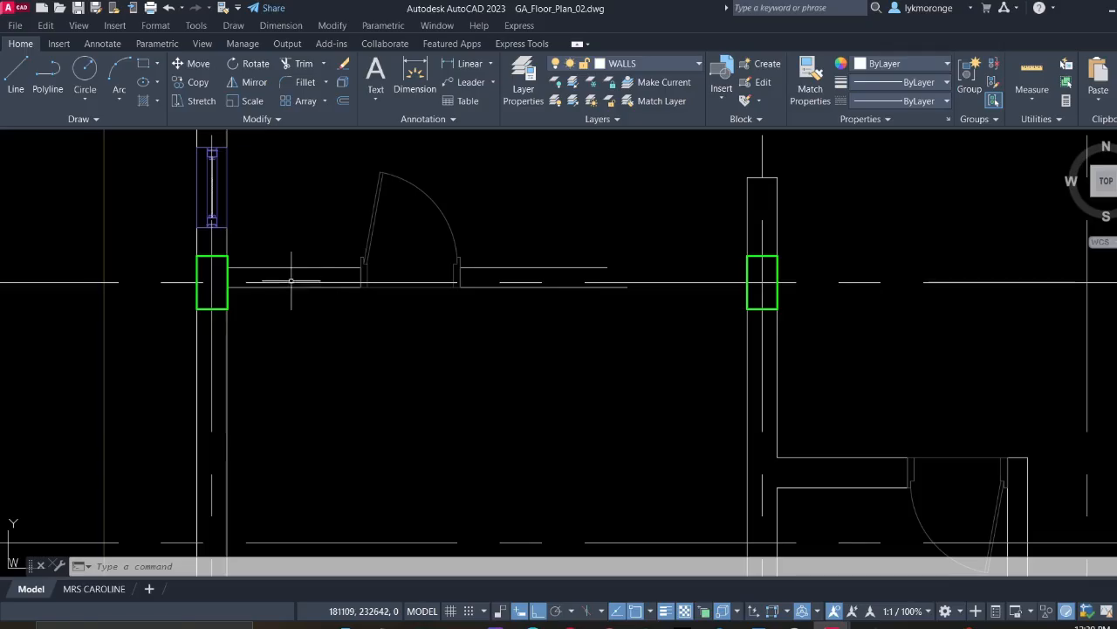
scroll(290, 281, up, 3)
click(326, 297)
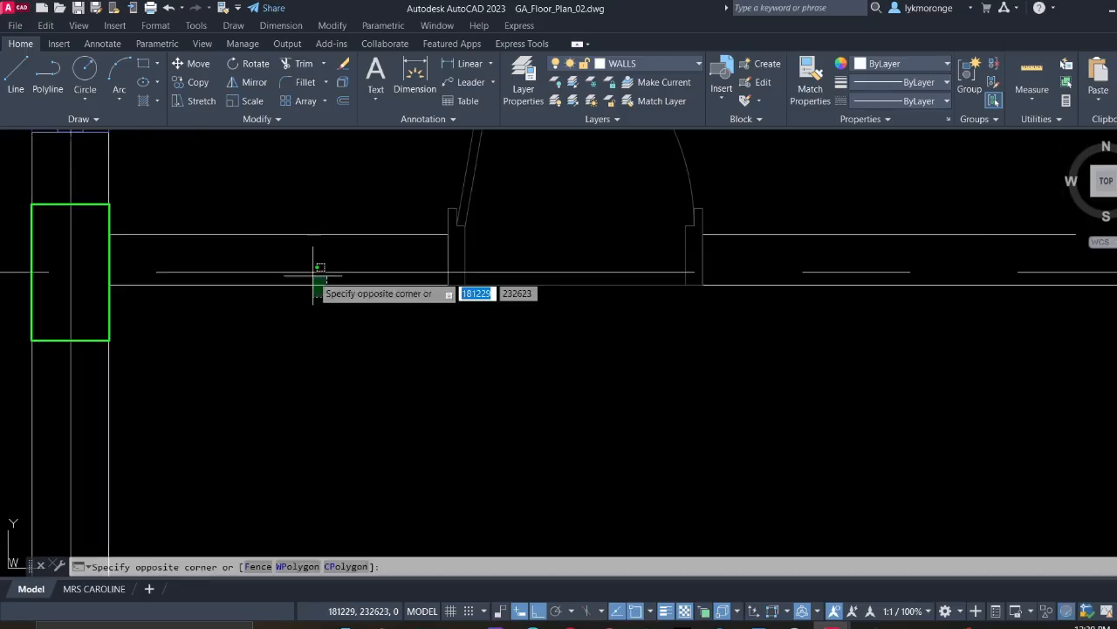
click(308, 279)
key(Delete)
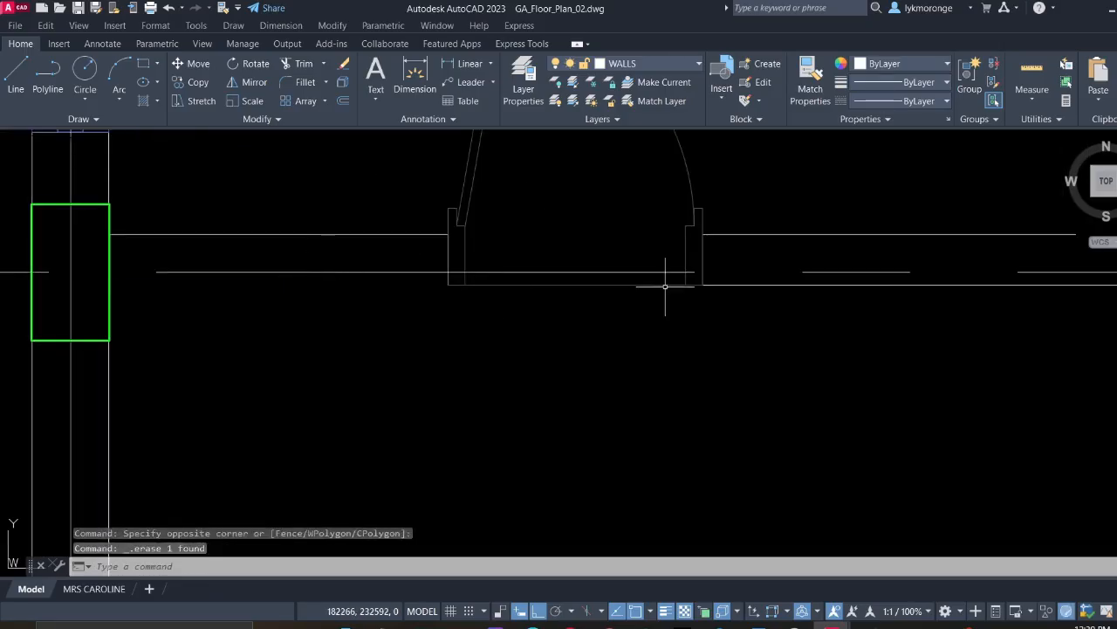
click(712, 312)
click(707, 275)
key(Delete)
Delete the upper wall line segments beside the door on the lower grid D and the door itself
click(721, 244)
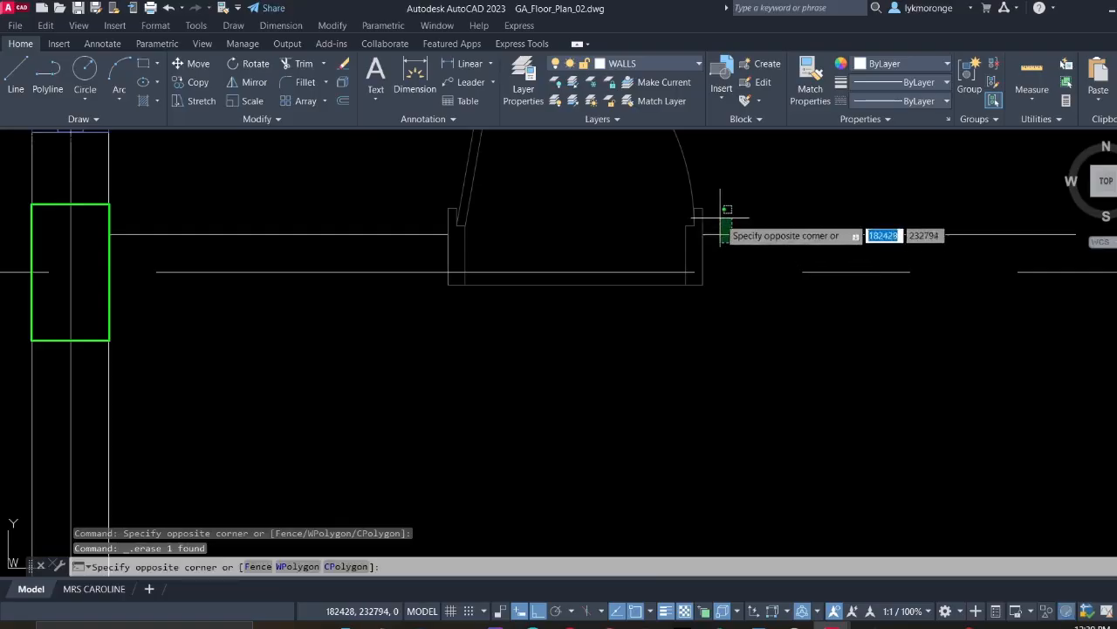
click(726, 210)
key(Delete)
click(362, 200)
key(Delete)
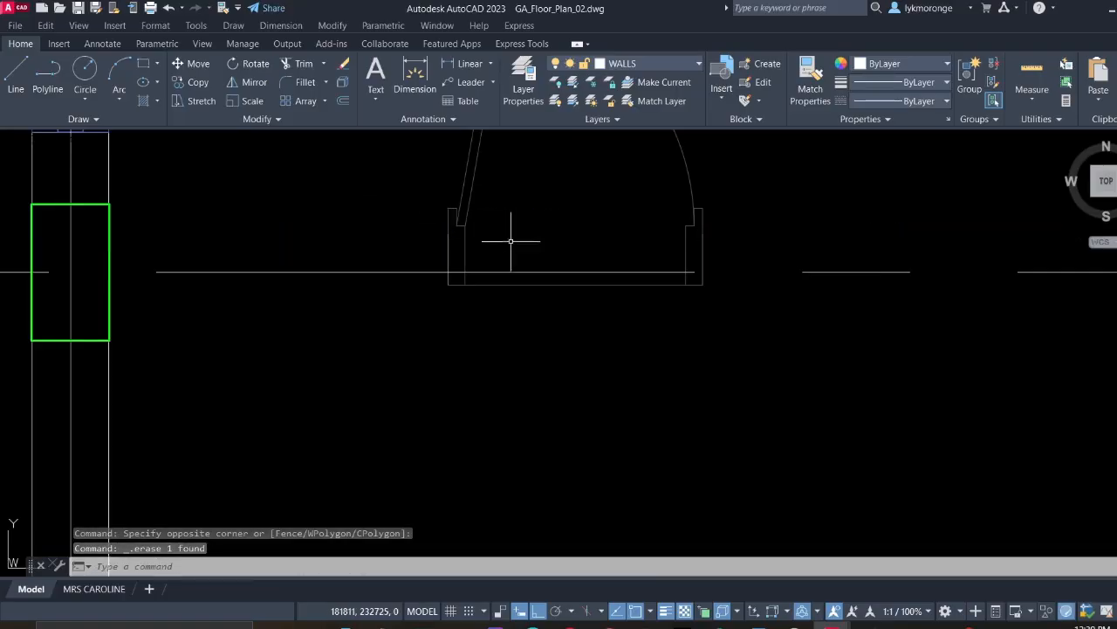
click(512, 241)
click(399, 187)
key(Delete)
scroll(475, 220, down, 3)
middle_drag(476, 223, 457, 475)
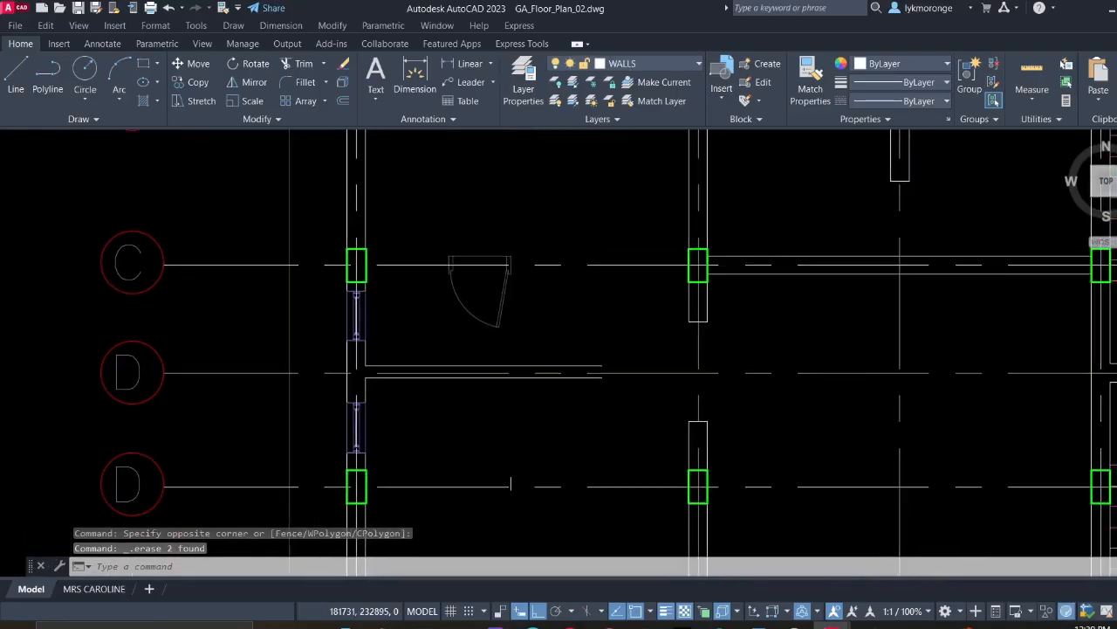
scroll(489, 366, up, 1)
scroll(490, 366, down, 3)
mouse_move(488, 275)
middle_down()
mouse_move(492, 354)
mouse_move(517, 293)
mouse_move(482, 298)
middle_up()
scroll(492, 327, up, 2)
scroll(522, 309, down, 2)
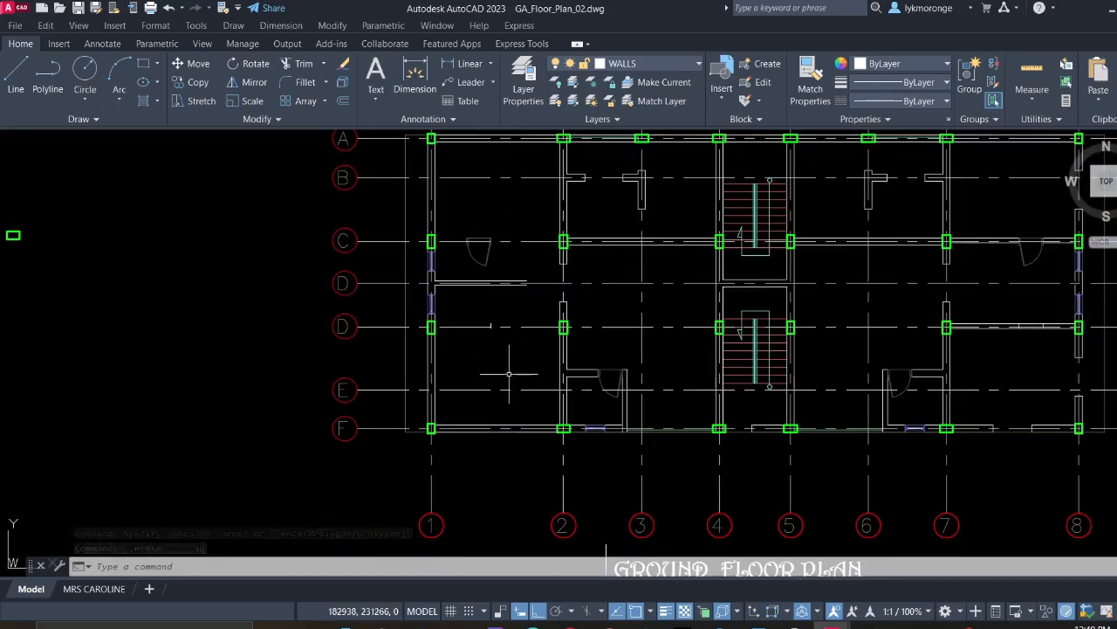
scroll(503, 412, up, 3)
click(521, 451)
click(511, 427)
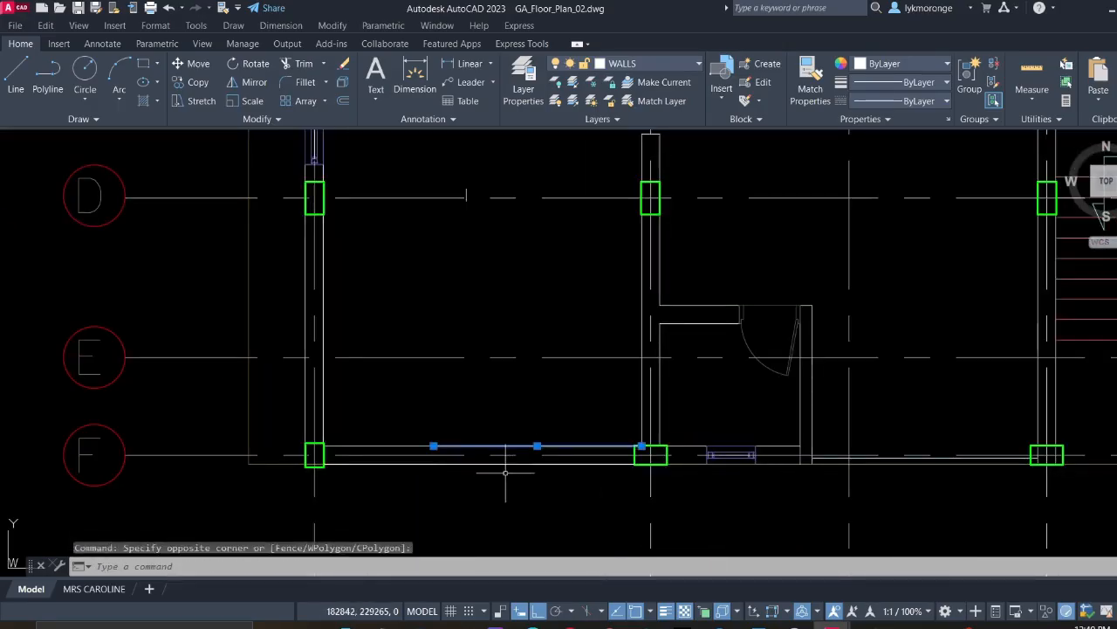
key(Escape)
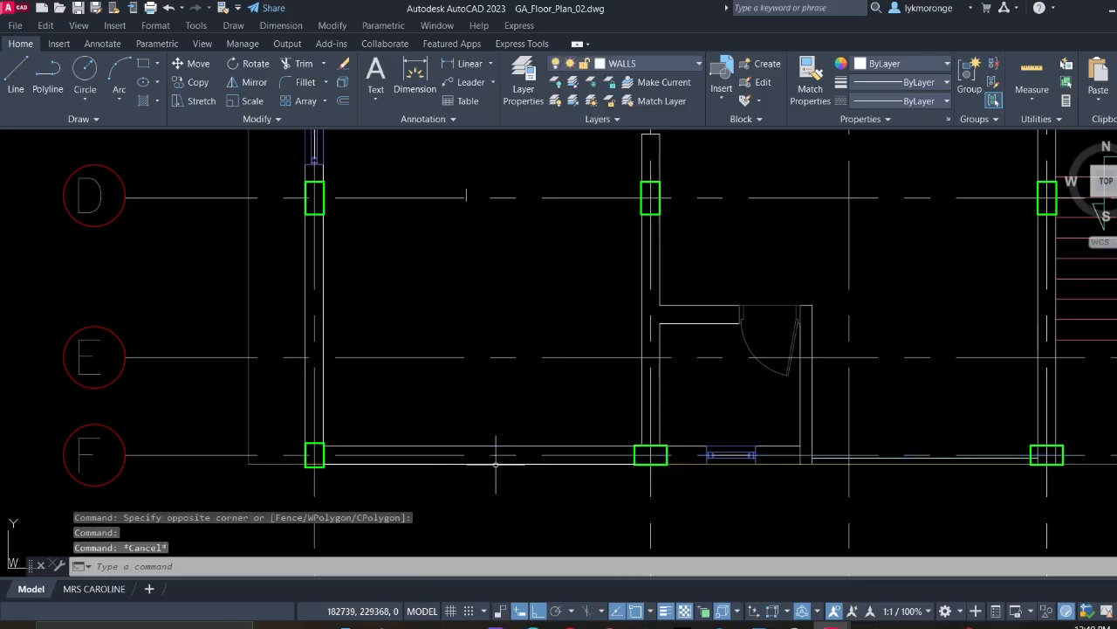
scroll(498, 461, up, 3)
click(481, 457)
click(471, 464)
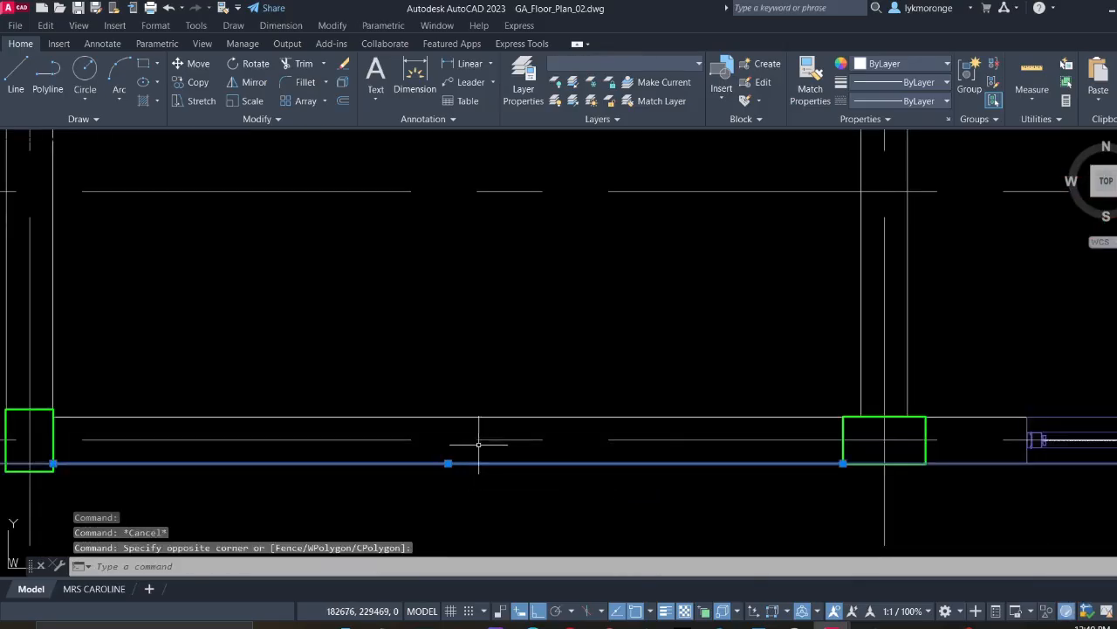
scroll(492, 430, down, 2)
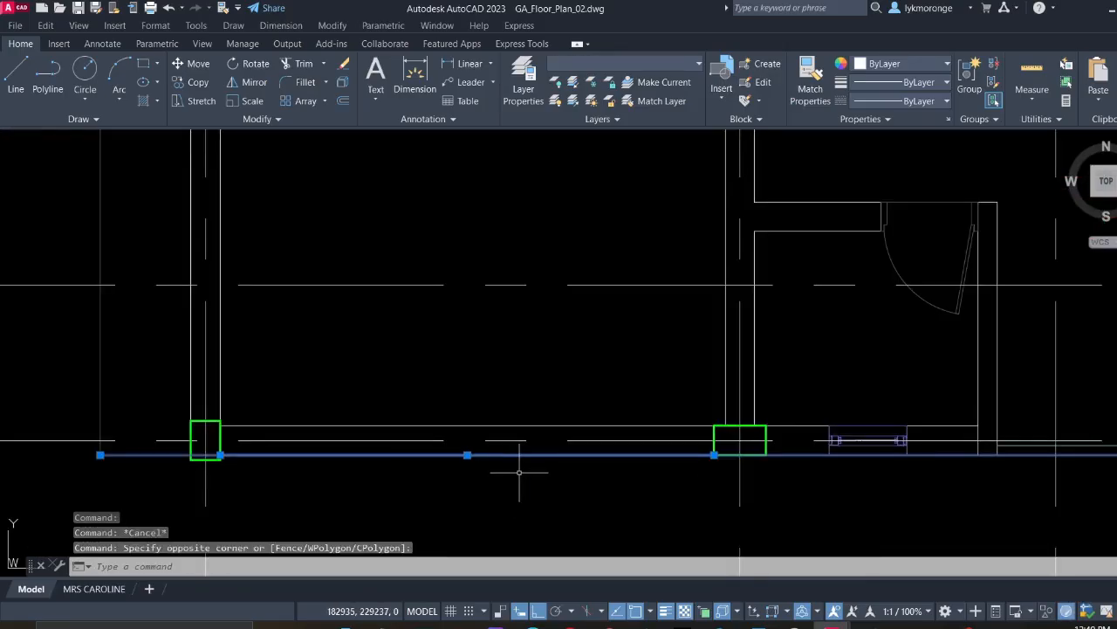
key(Escape)
scroll(457, 439, up, 3)
scroll(294, 439, down, 2)
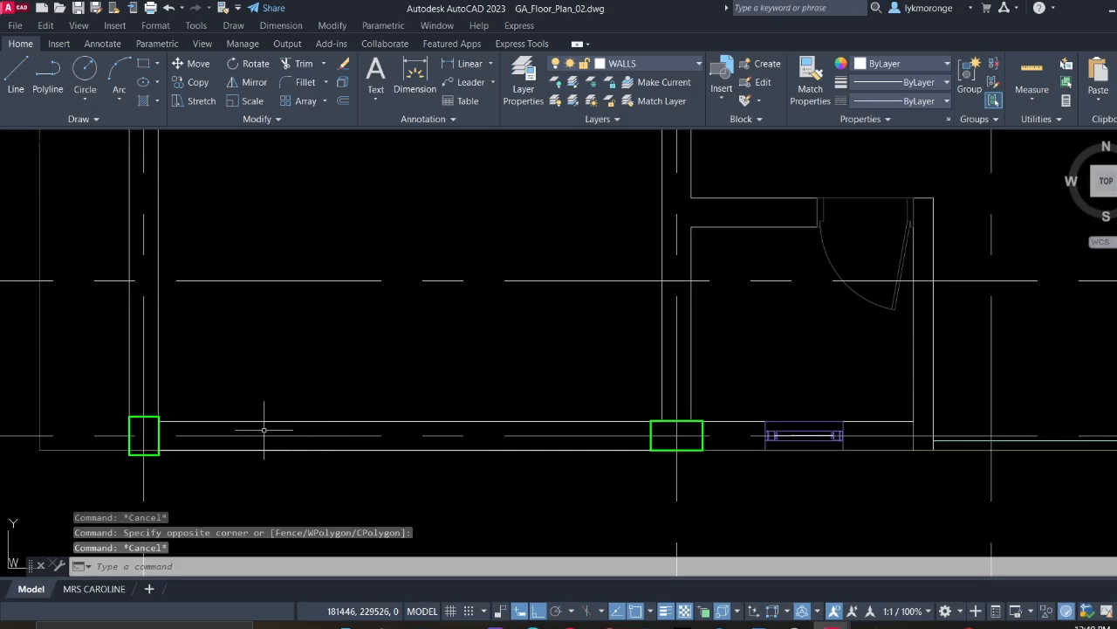
Copy the inner and outer grid F wall lines from the grid 2 column's centre to the column centre on the lower grid D
click(152, 443)
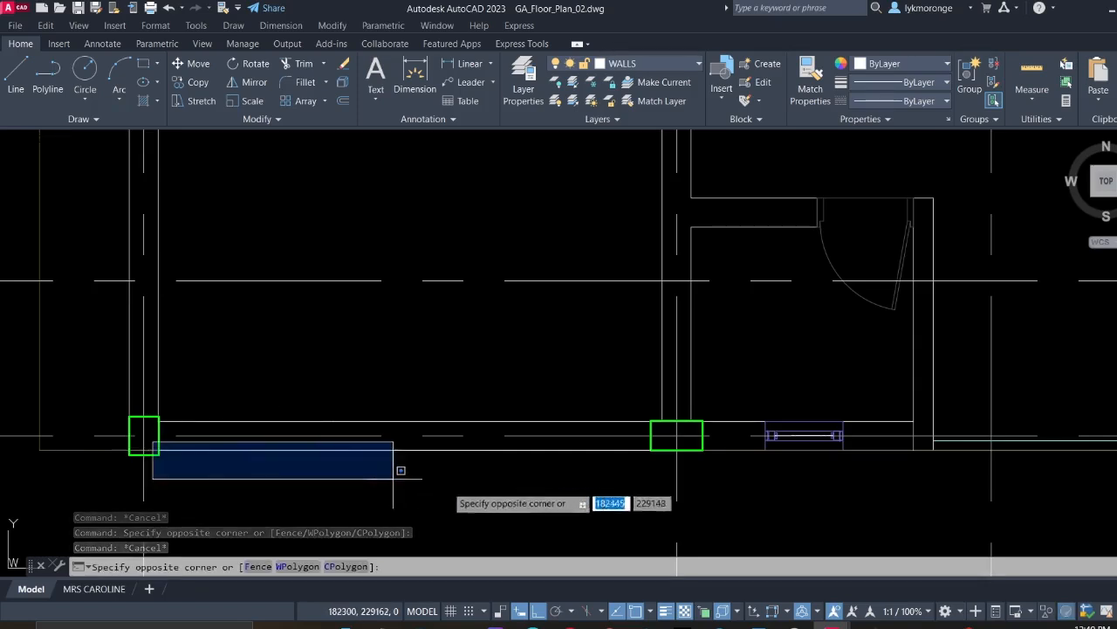
click(674, 472)
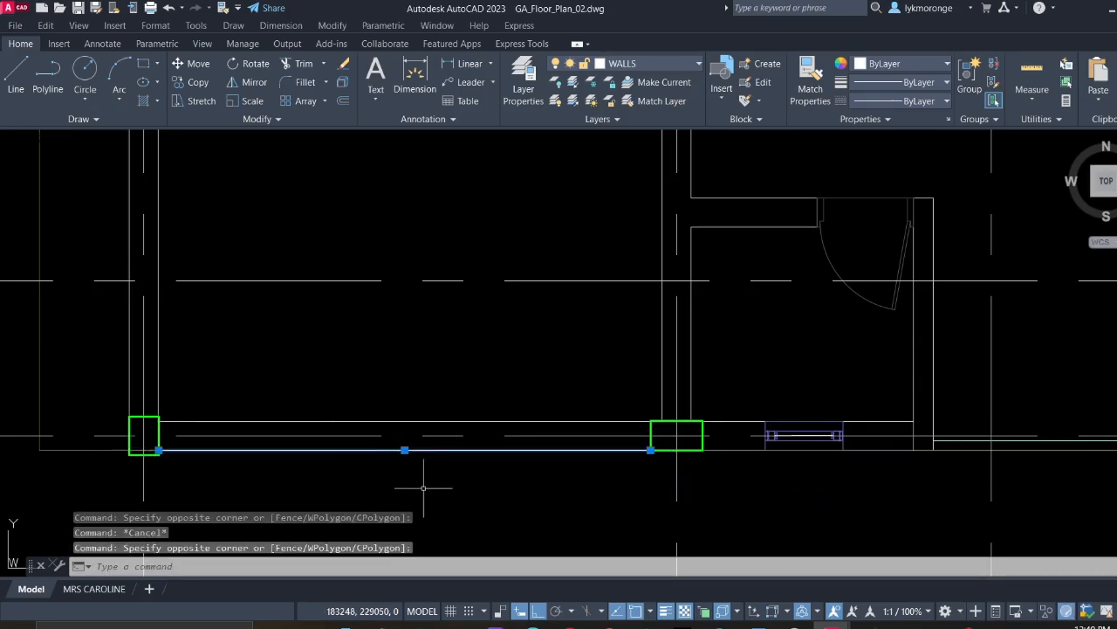
click(396, 429)
click(387, 399)
right_click(379, 382)
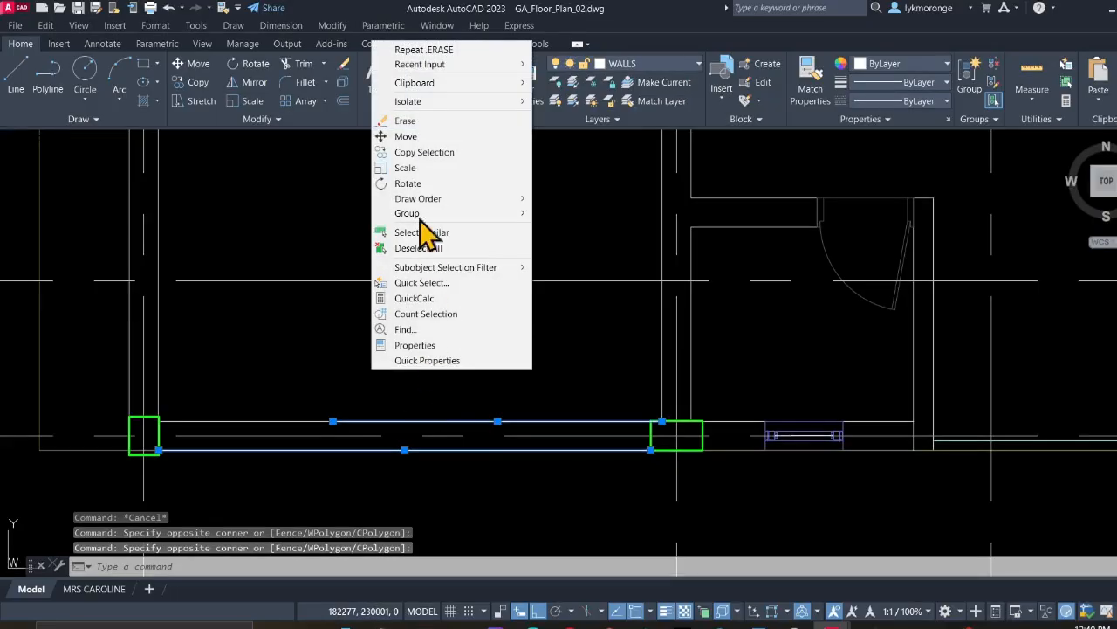
click(419, 152)
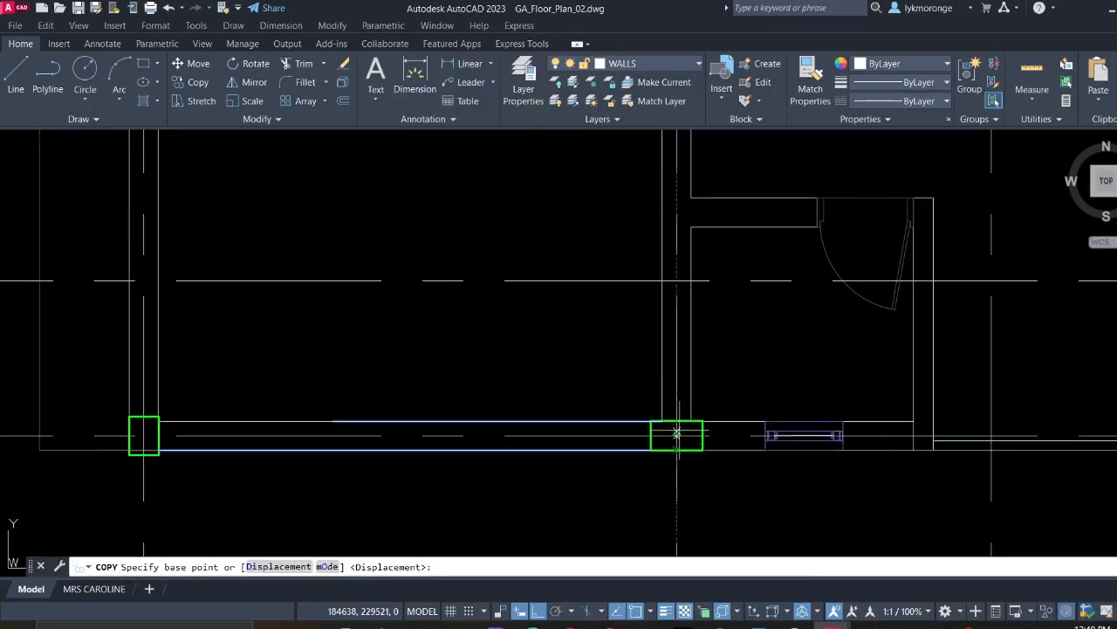
click(677, 434)
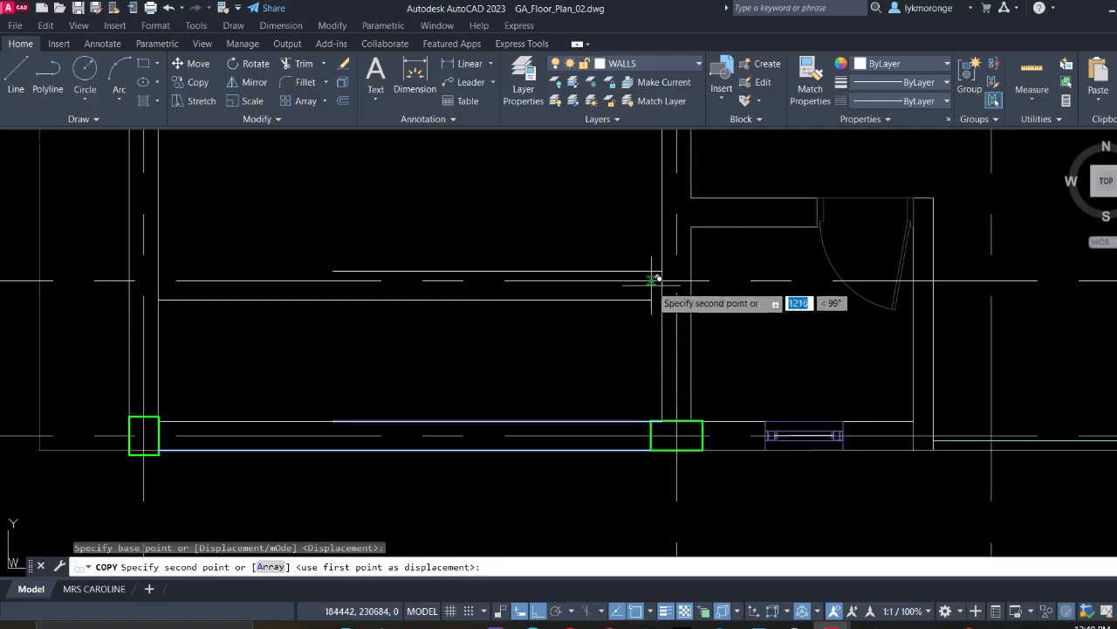
middle_drag(653, 280, 626, 374)
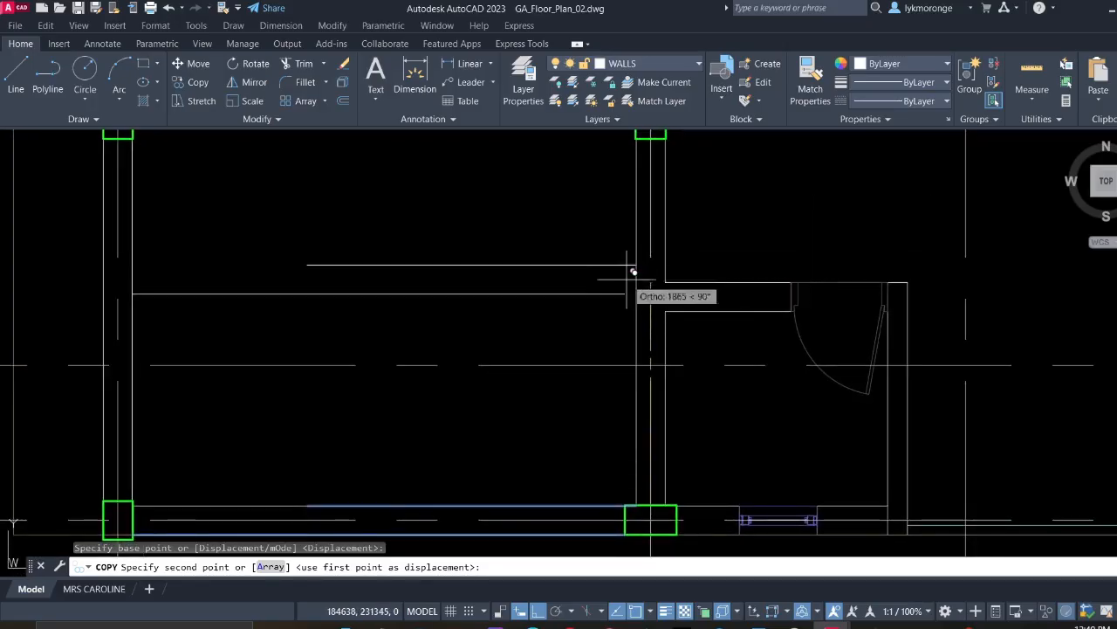
middle_drag(616, 294, 610, 403)
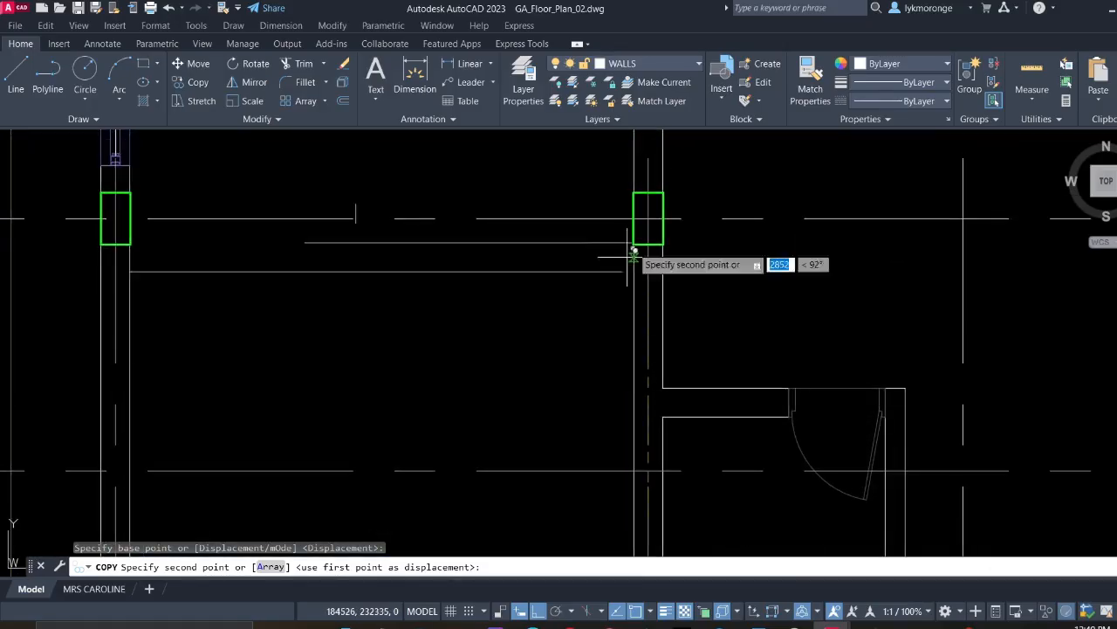
click(655, 211)
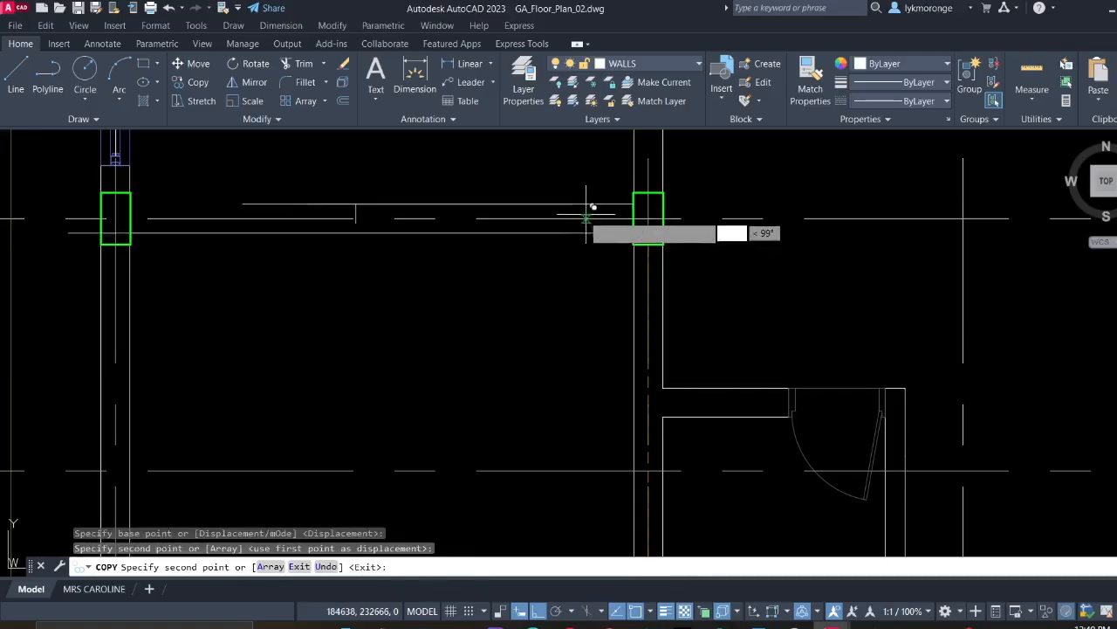
Place another copy of the two wall lines at the column centre on grids C and 2, ending the copy
middle_drag(588, 156, 602, 275)
scroll(596, 281, down, 4)
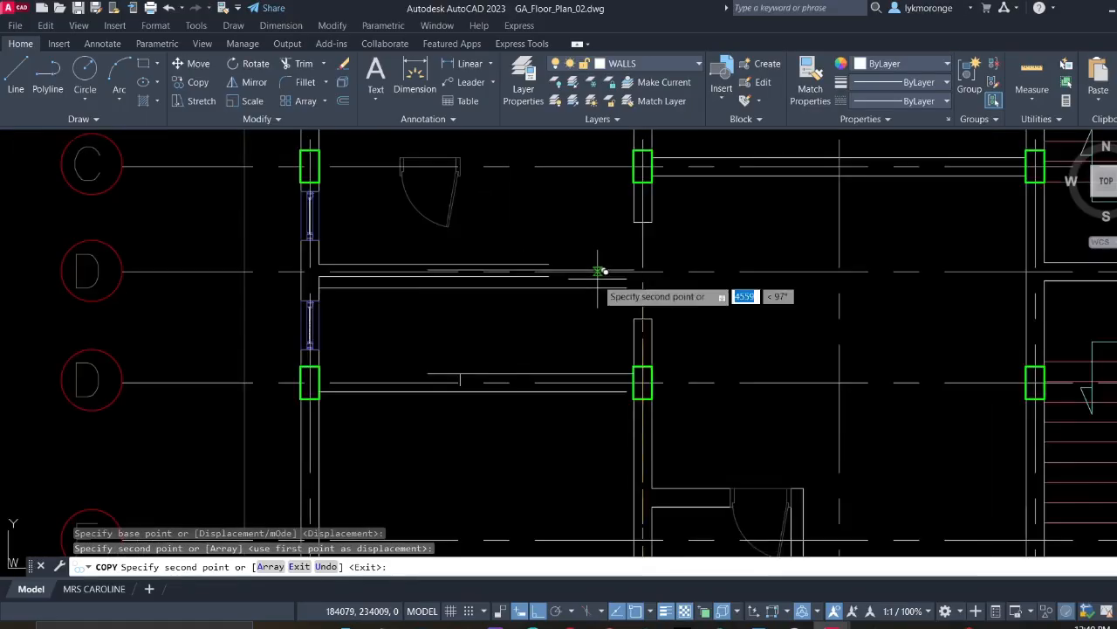
scroll(620, 214, up, 2)
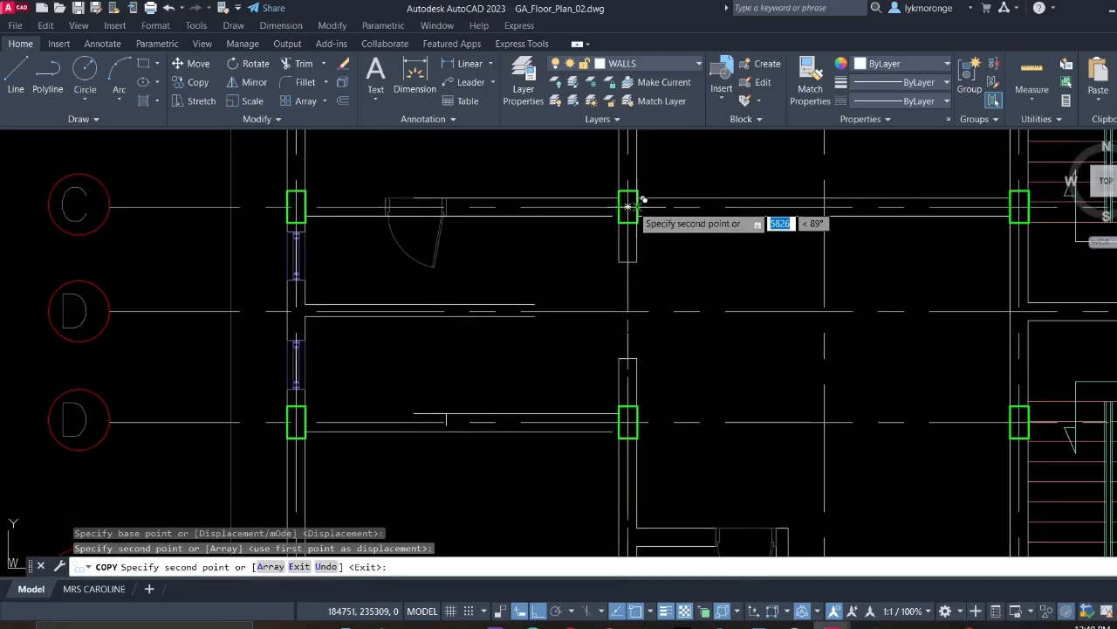
click(627, 207)
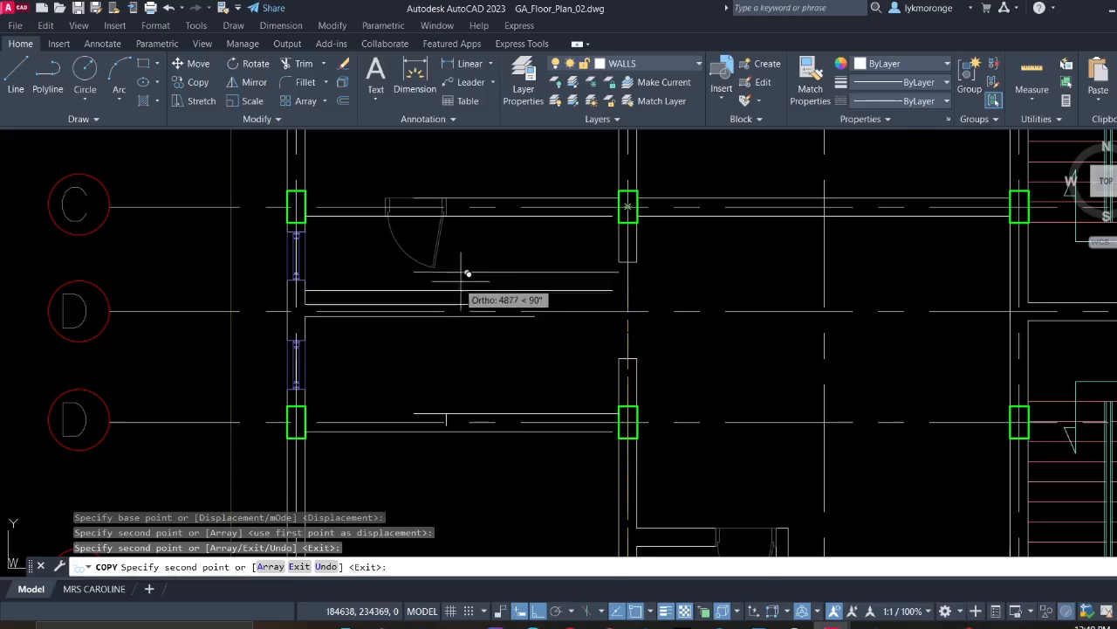
key(Escape)
Delete the two partition wall lines along the upper grid D between grids 1 and 2
scroll(469, 367, up, 6)
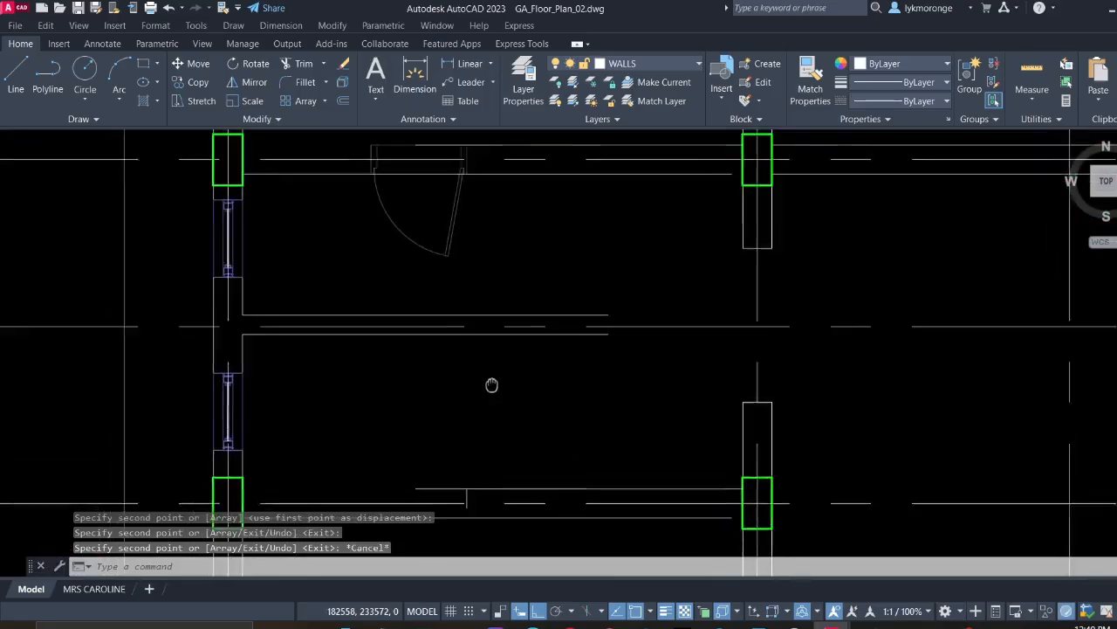
click(618, 333)
click(566, 311)
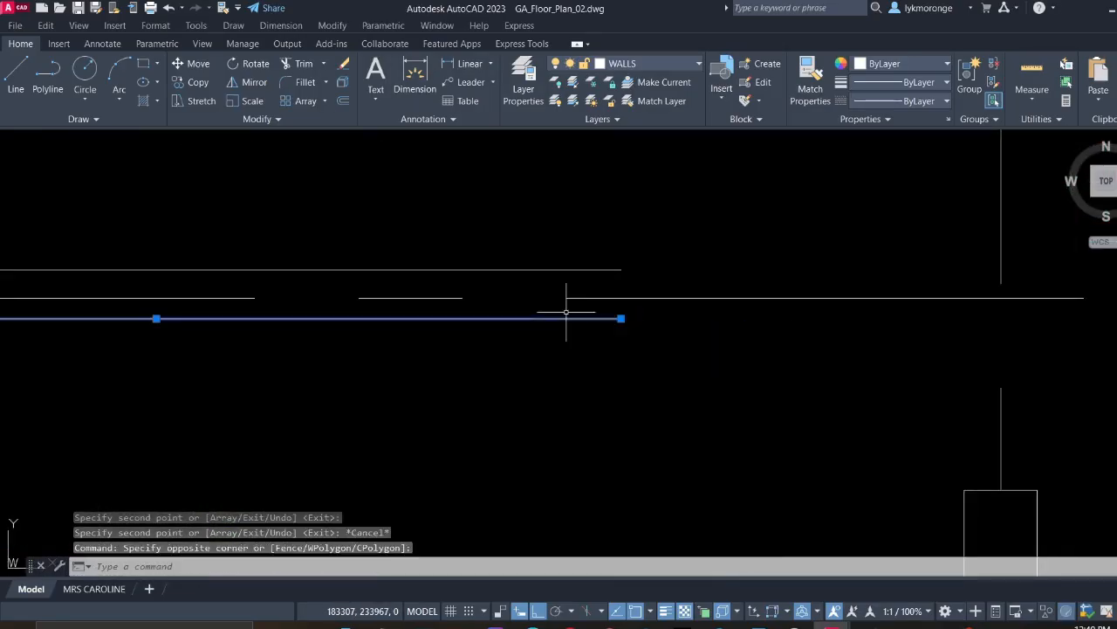
key(Delete)
click(474, 234)
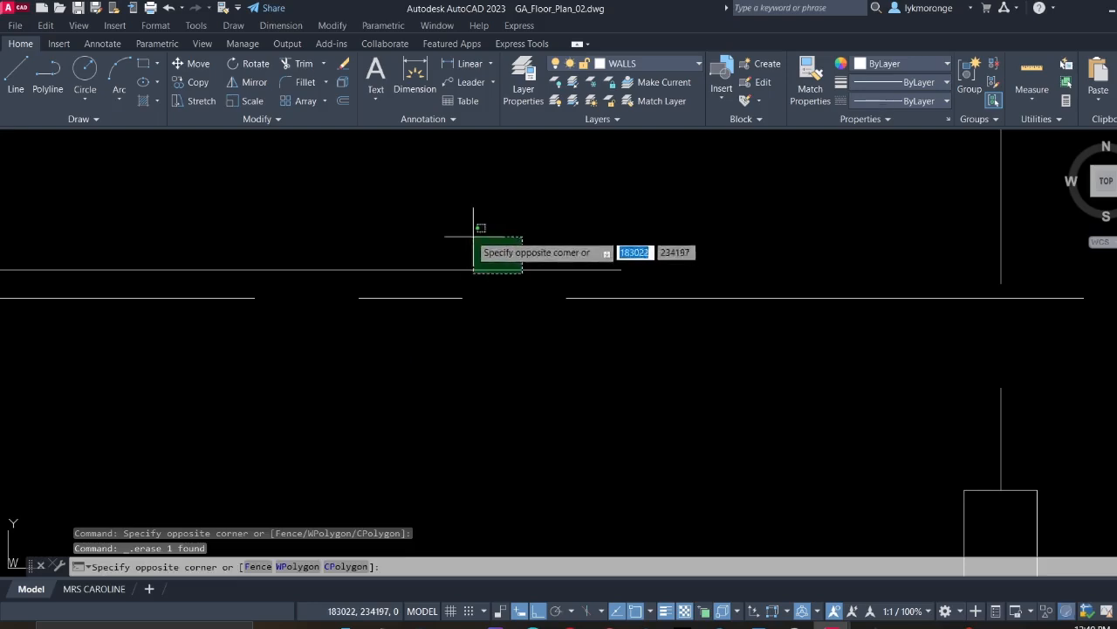
click(468, 232)
Stretch the upper wall line on the lower grid D to the near face of the grid 1 column
scroll(469, 232, down, 5)
scroll(461, 303, up, 8)
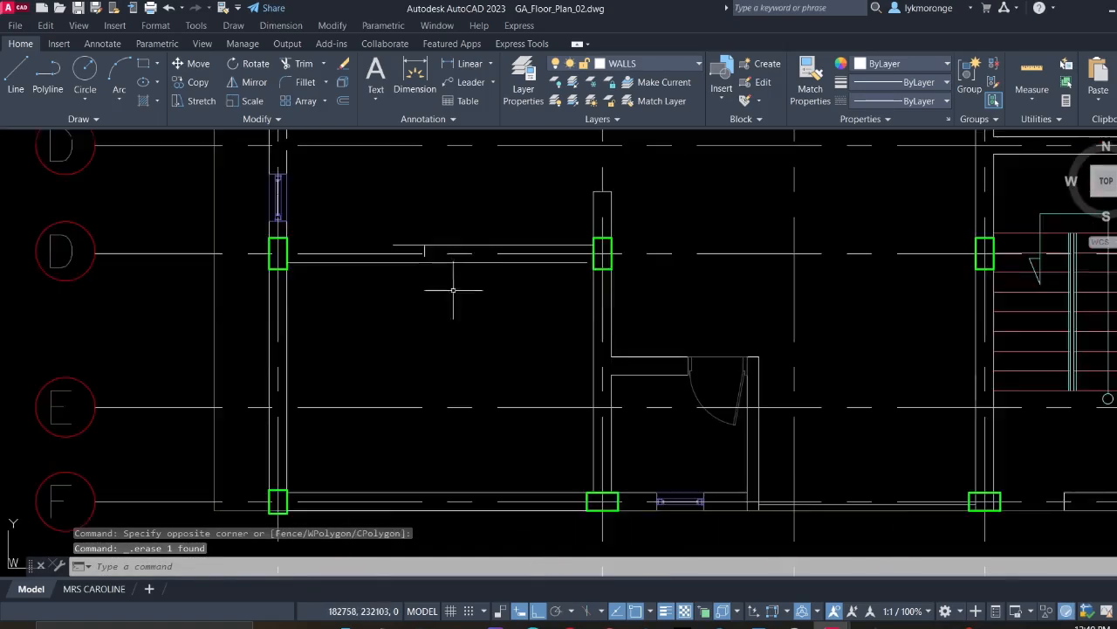
click(439, 272)
click(366, 225)
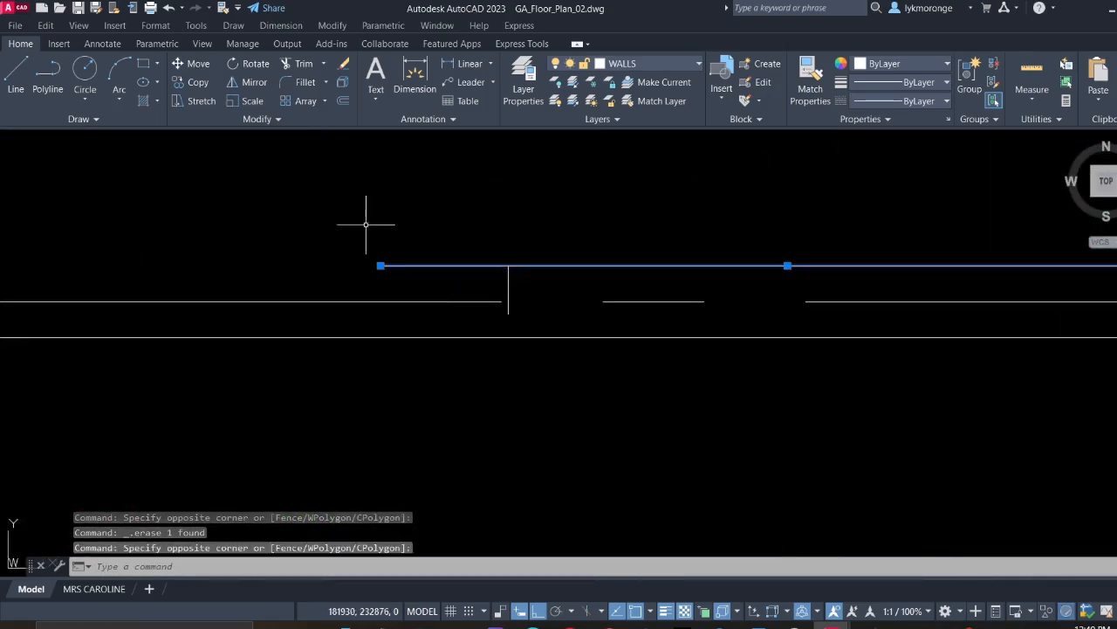
click(381, 265)
middle_drag(271, 256, 635, 261)
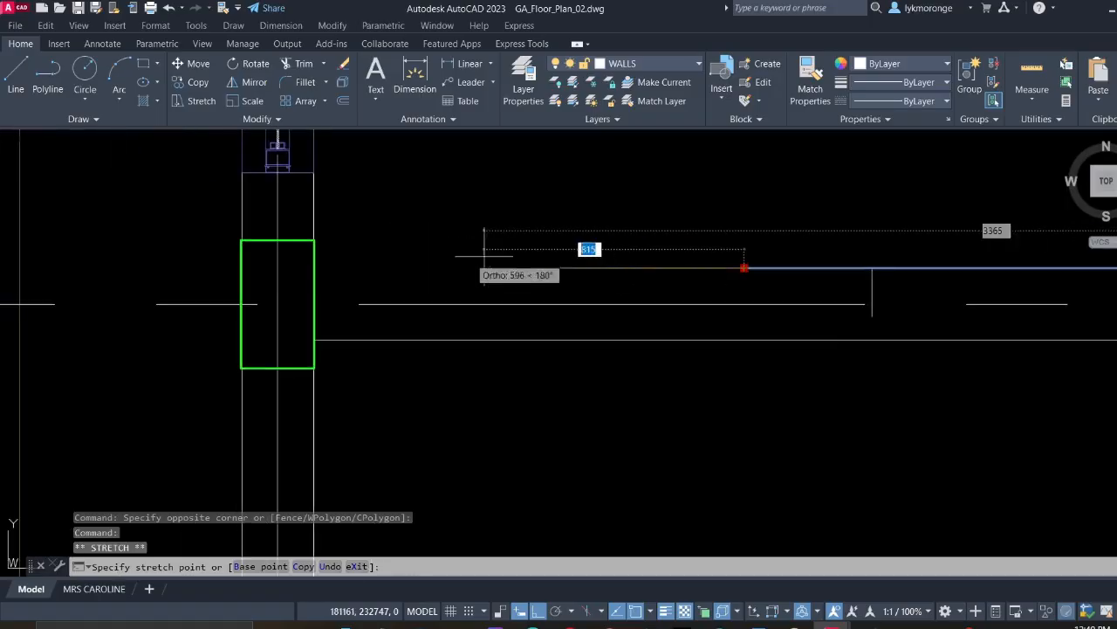
click(312, 268)
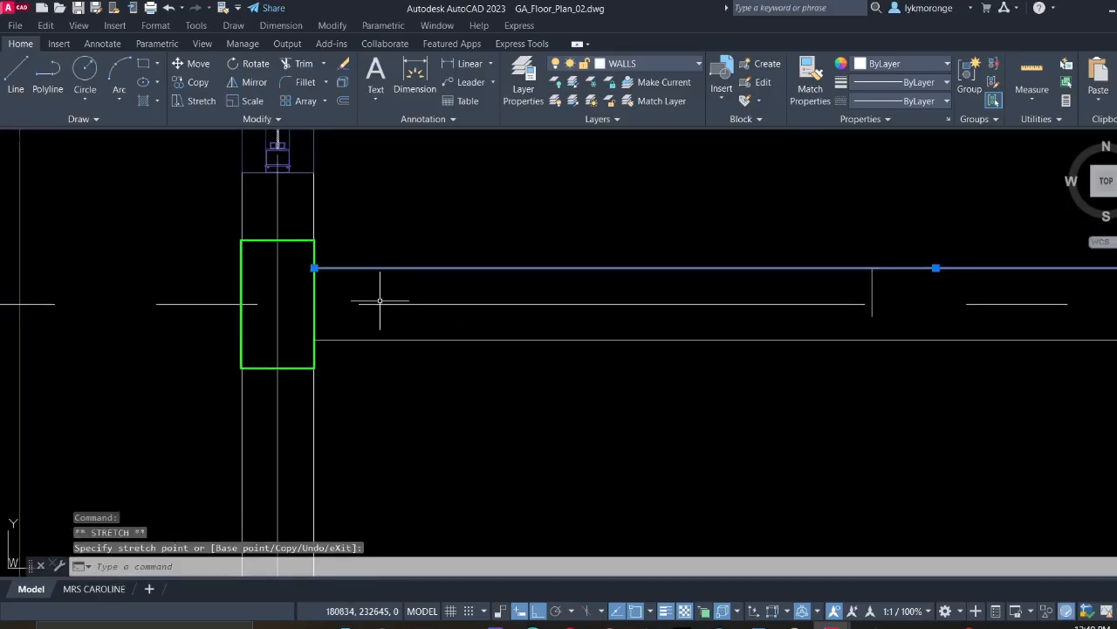
key(Escape)
Stretch the upper wall line on grid C between grids 1 and 2 to the near face of the grid 1 column
scroll(471, 292, down, 6)
middle_drag(517, 318, 469, 452)
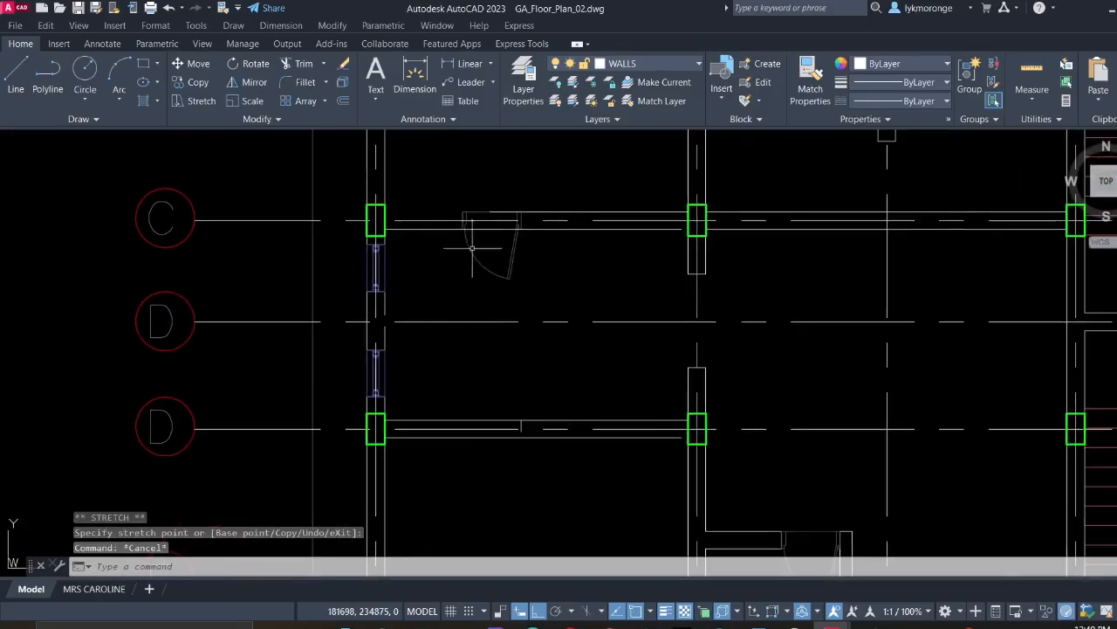
scroll(497, 214, up, 2)
click(496, 214)
click(472, 171)
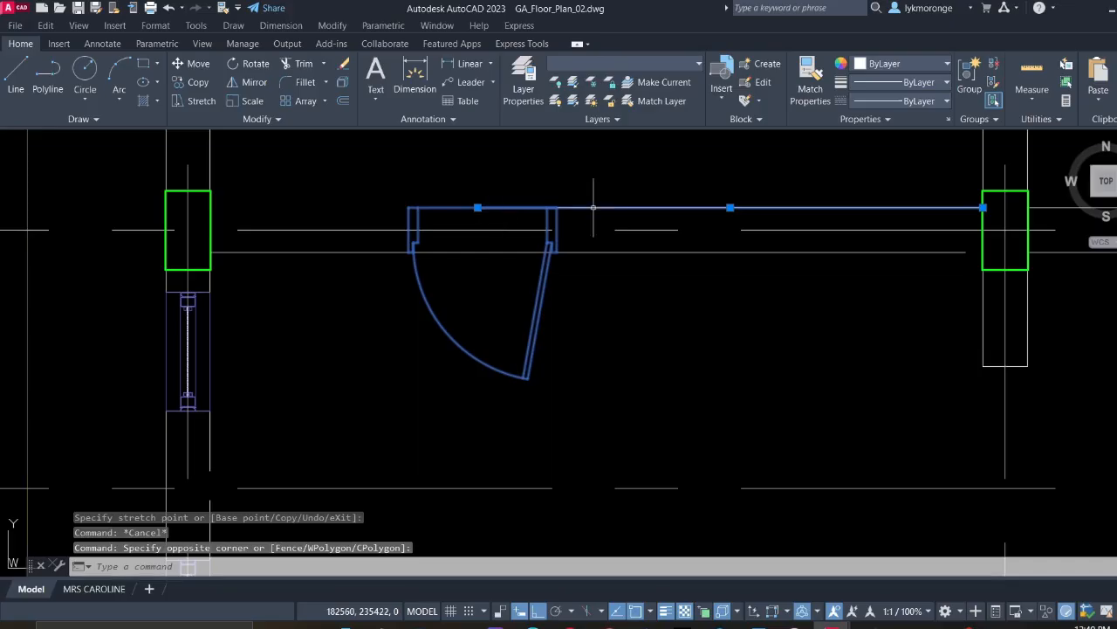
key(Escape)
click(611, 185)
click(578, 207)
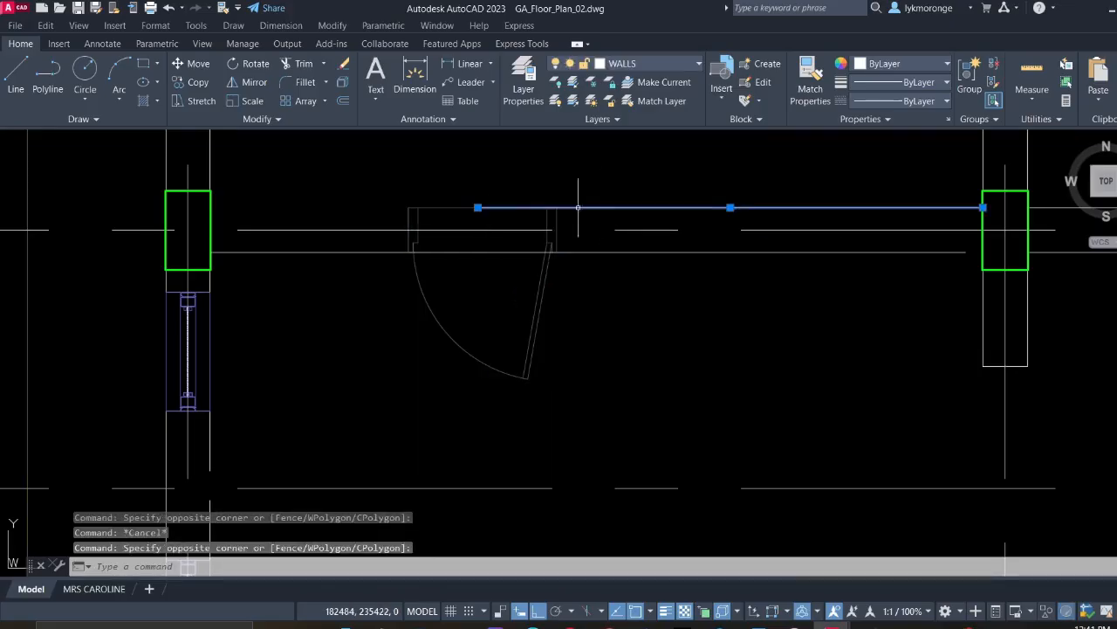
click(477, 208)
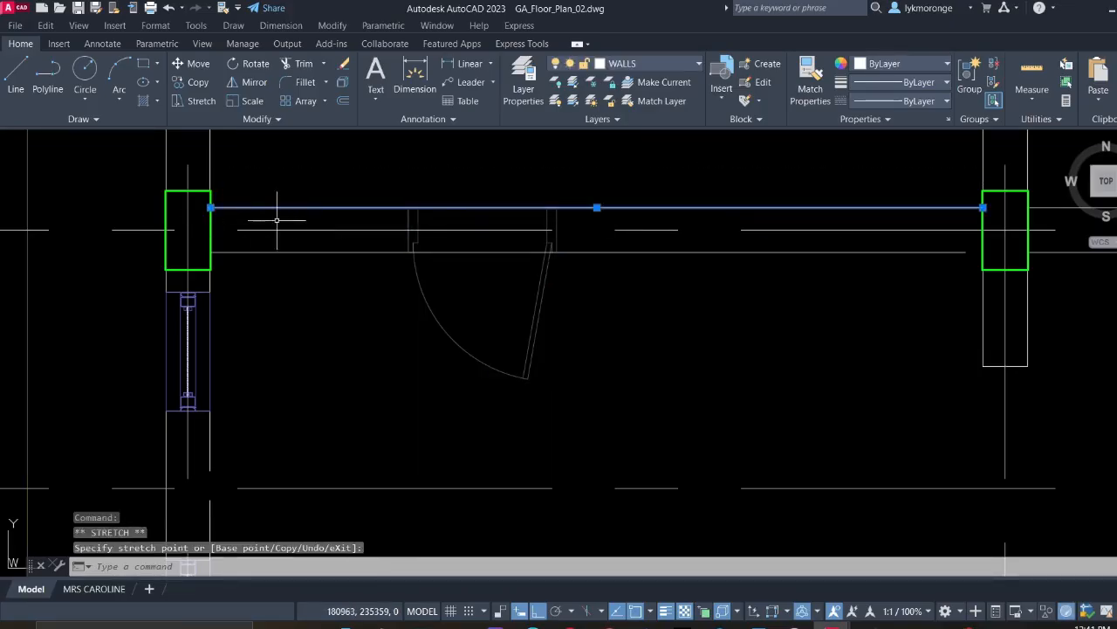
key(Escape)
Select all door blocks similar to the grid C door, exclude those in the separate set of elevations, plans and sections, and erase the rest
scroll(404, 287, down, 5)
scroll(405, 291, up, 3)
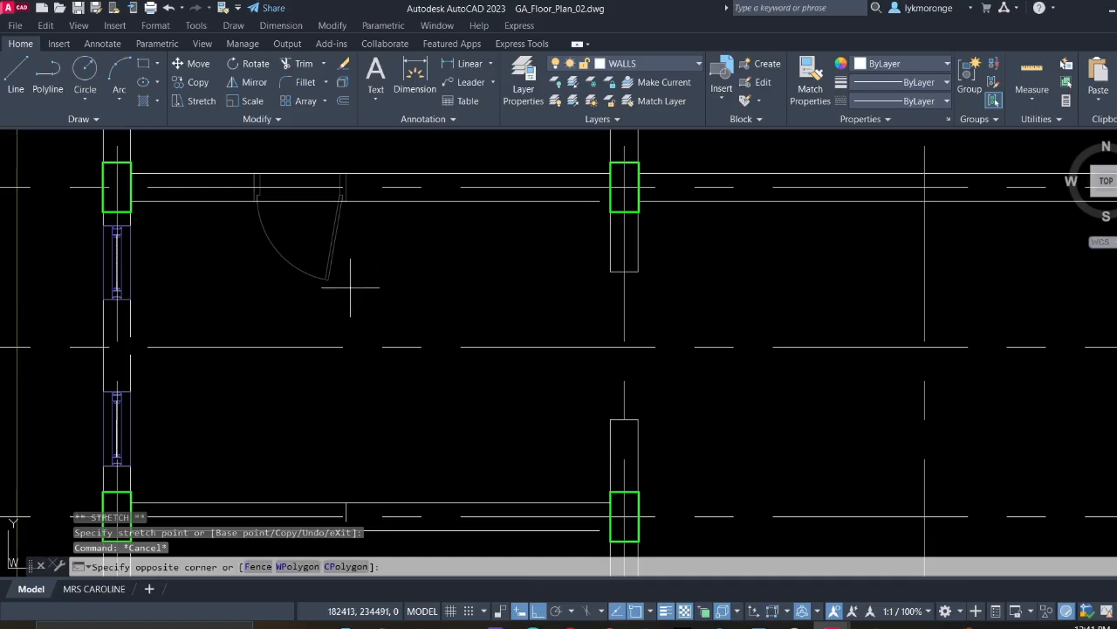
click(257, 207)
right_click(258, 209)
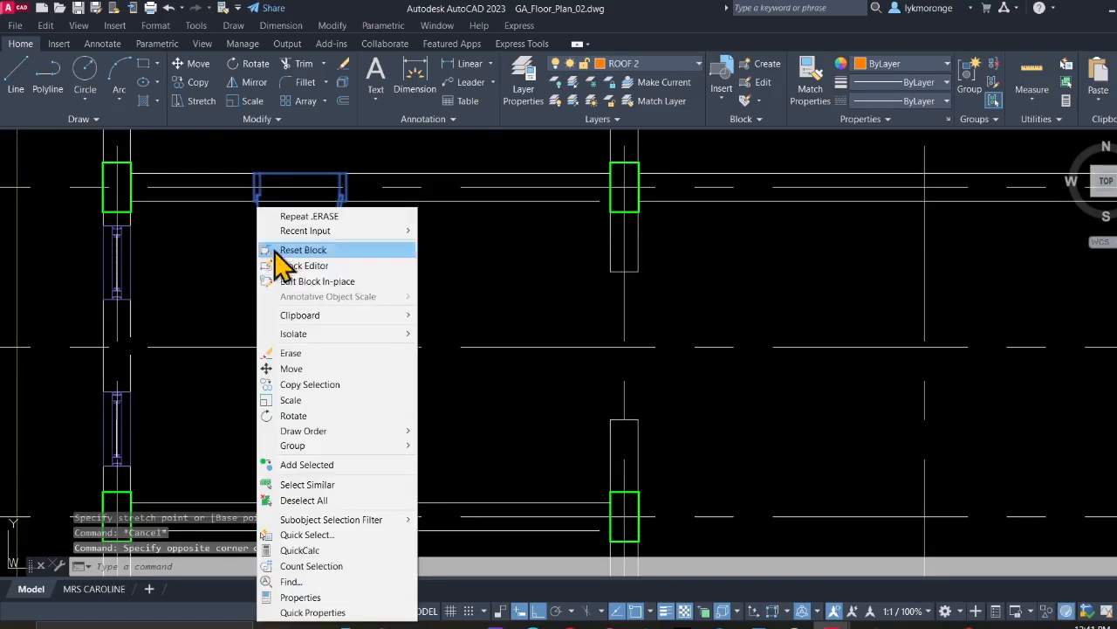
click(307, 483)
scroll(469, 443, down, 5)
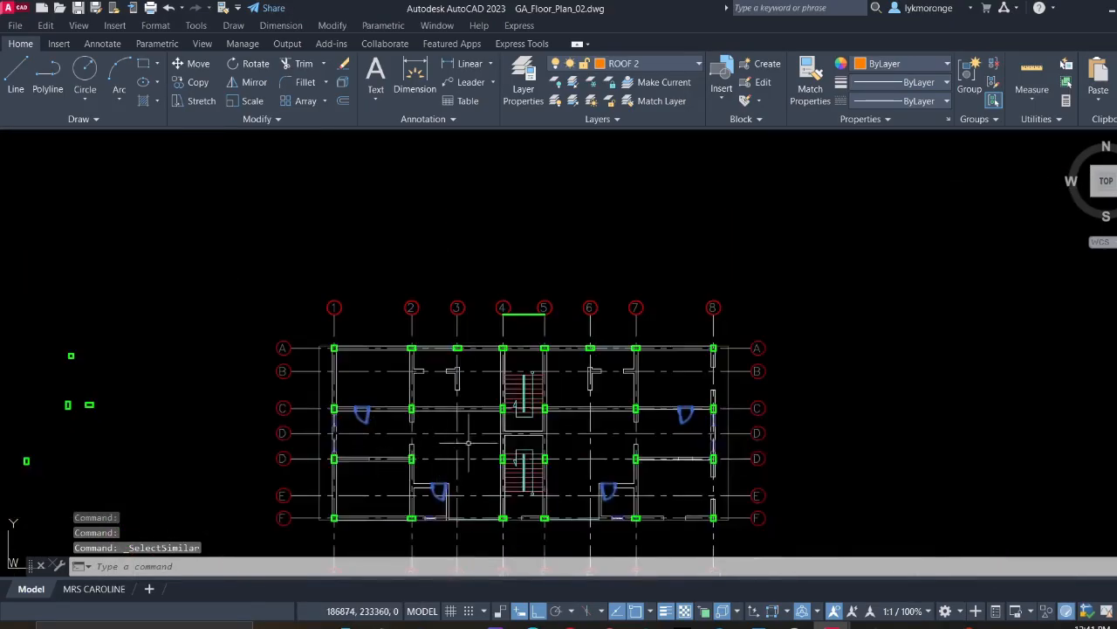
scroll(487, 437, down, 6)
middle_drag(557, 459, 285, 359)
scroll(407, 404, down, 4)
middle_drag(462, 458, 160, 224)
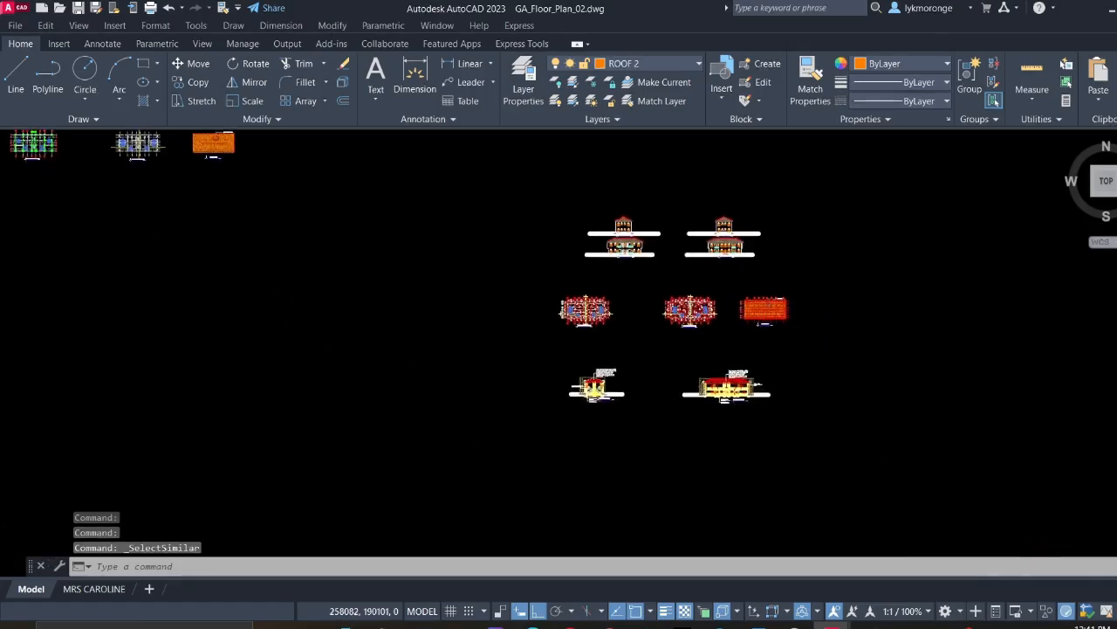
click(469, 161)
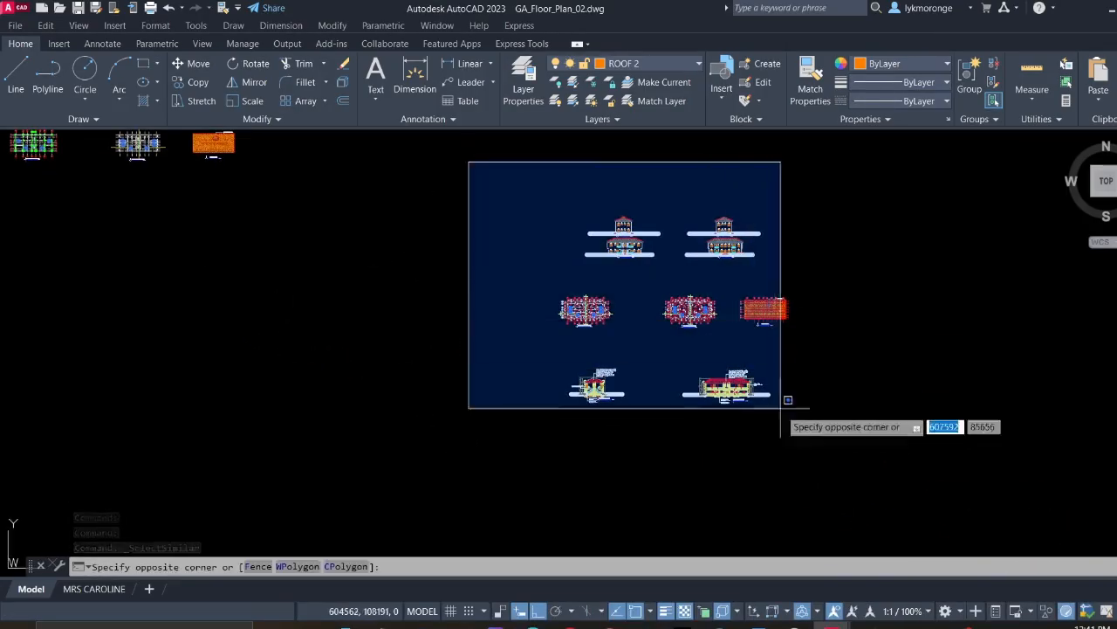
click(790, 411)
scroll(233, 257, down, 4)
right_click(229, 270)
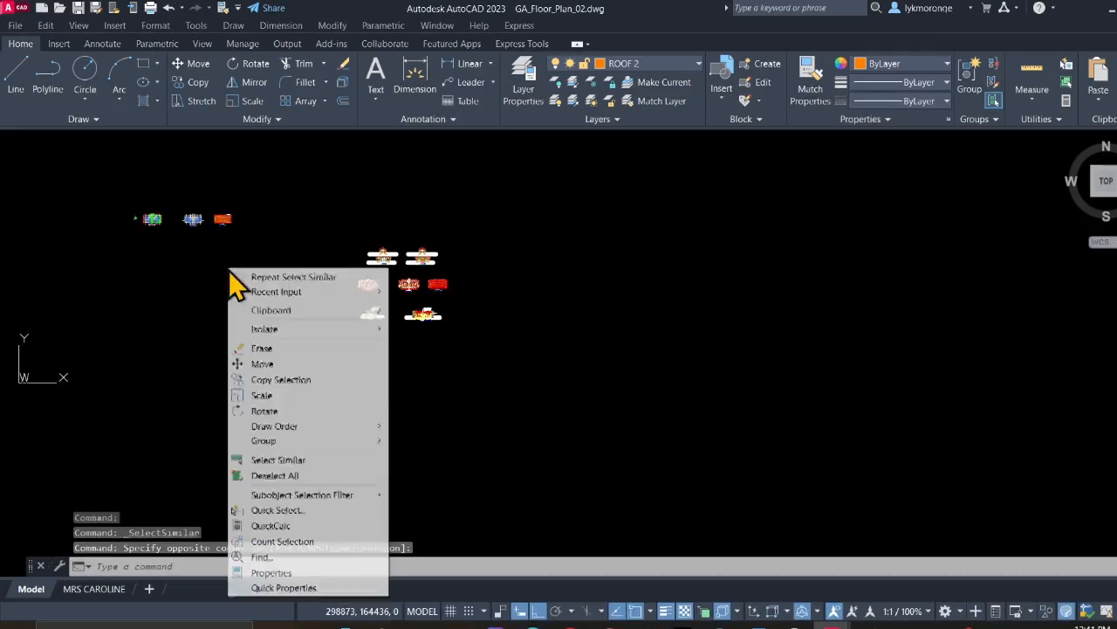
click(261, 348)
Delete the two window blocks in the grid 1 wall between grid C and the lower grid D
mouse_move(168, 250)
middle_down()
mouse_move(448, 403)
mouse_move(466, 295)
mouse_move(432, 242)
middle_up()
scroll(448, 404, up, 15)
scroll(341, 354, up, 8)
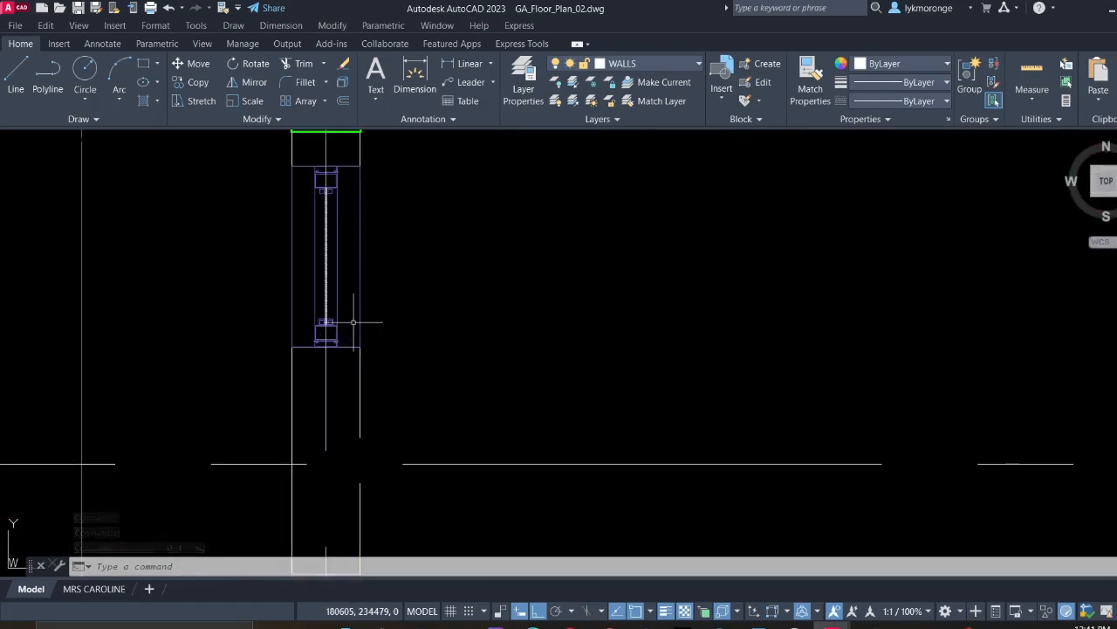
scroll(354, 322, up, 5)
click(322, 306)
scroll(322, 323, down, 5)
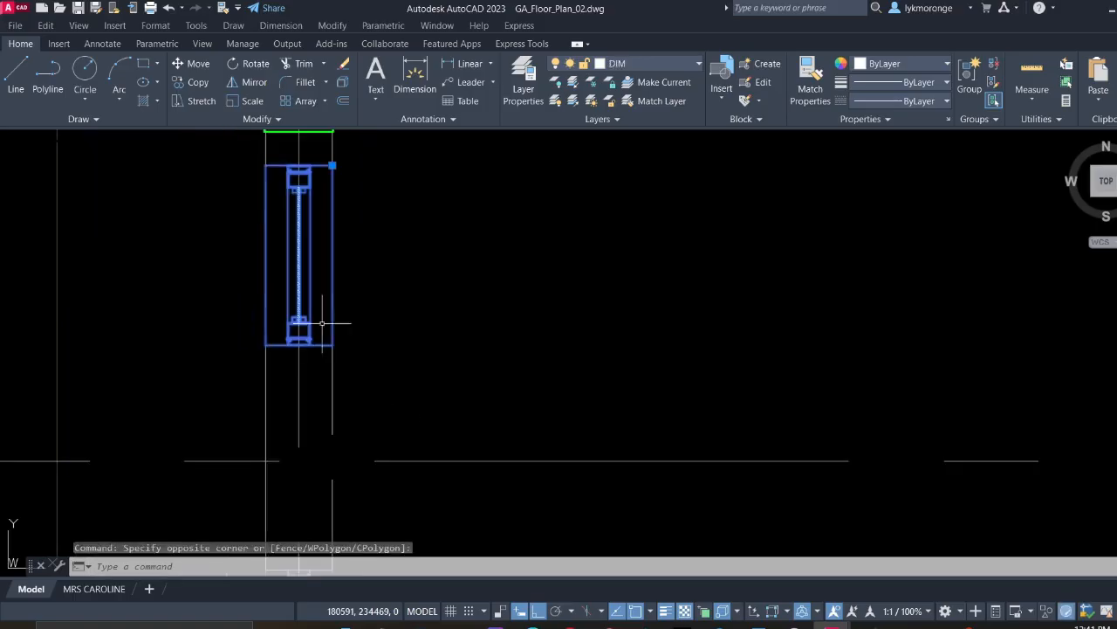
middle_drag(395, 424, 398, 258)
click(373, 487)
click(321, 464)
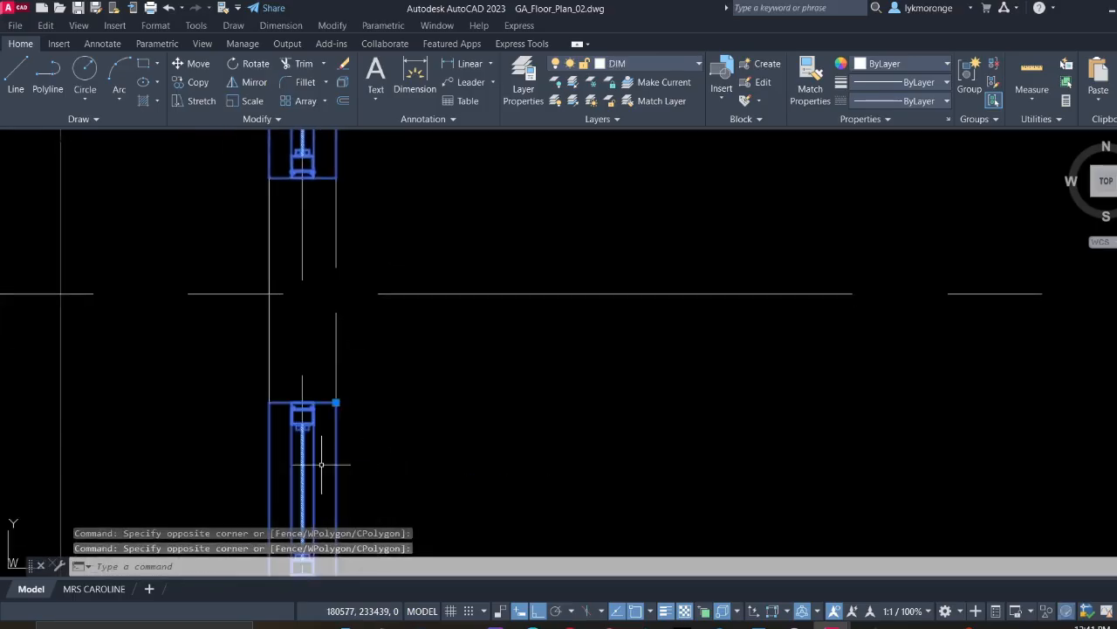
key(Delete)
Delete the short grid 1 wall piece at the upper grid D and the wall end line above the lower grid D column
scroll(320, 462, down, 4)
middle_drag(320, 462, 379, 323)
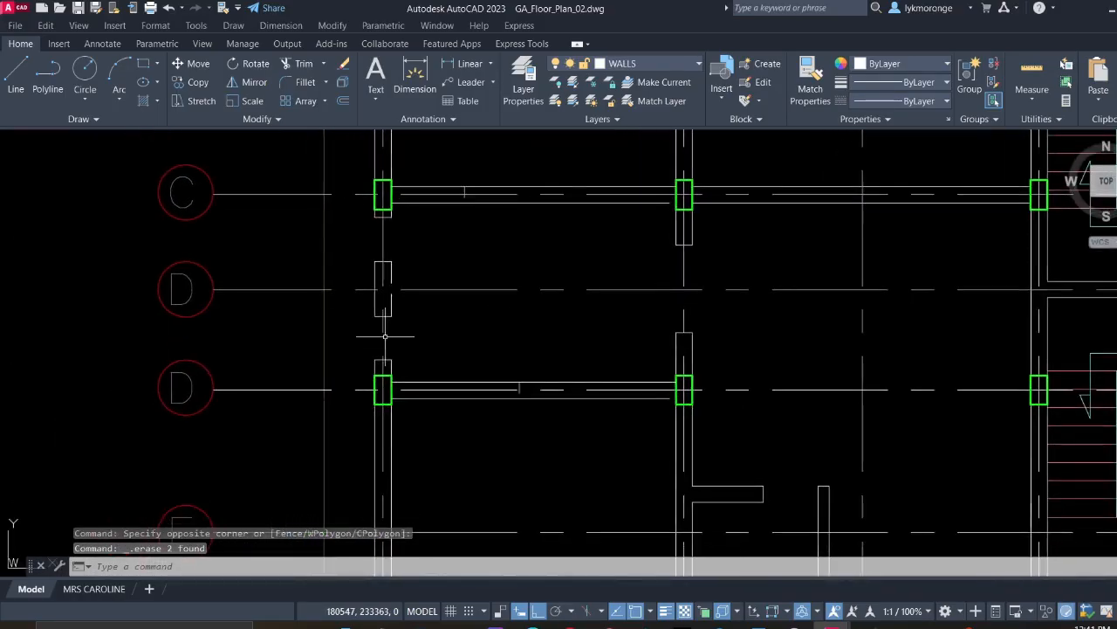
scroll(386, 333, up, 4)
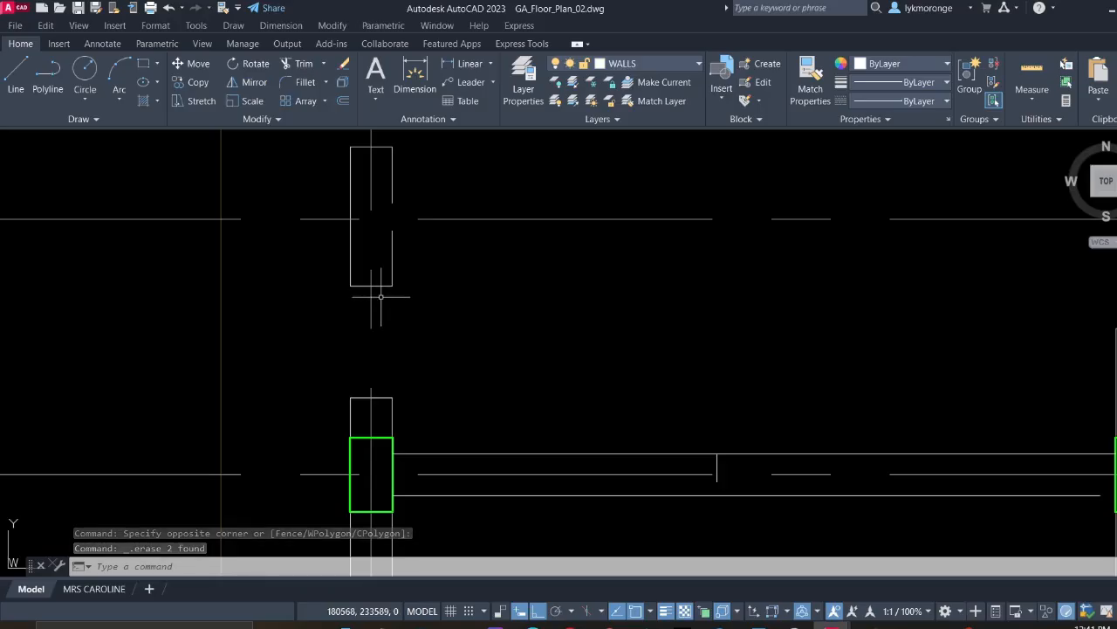
scroll(390, 257, down, 3)
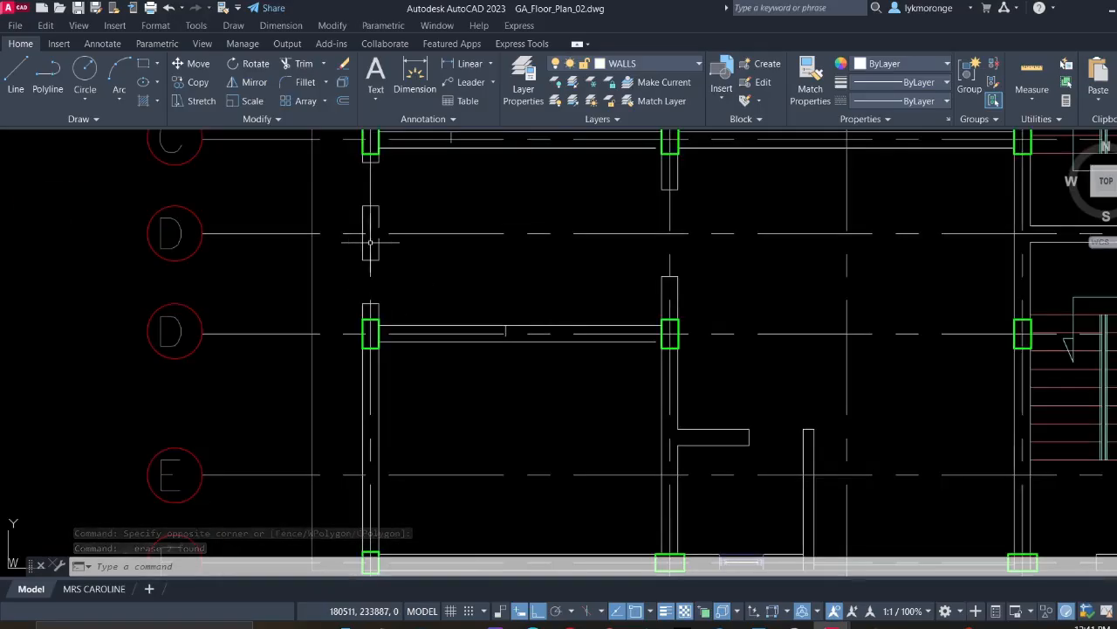
click(324, 184)
click(403, 267)
key(Delete)
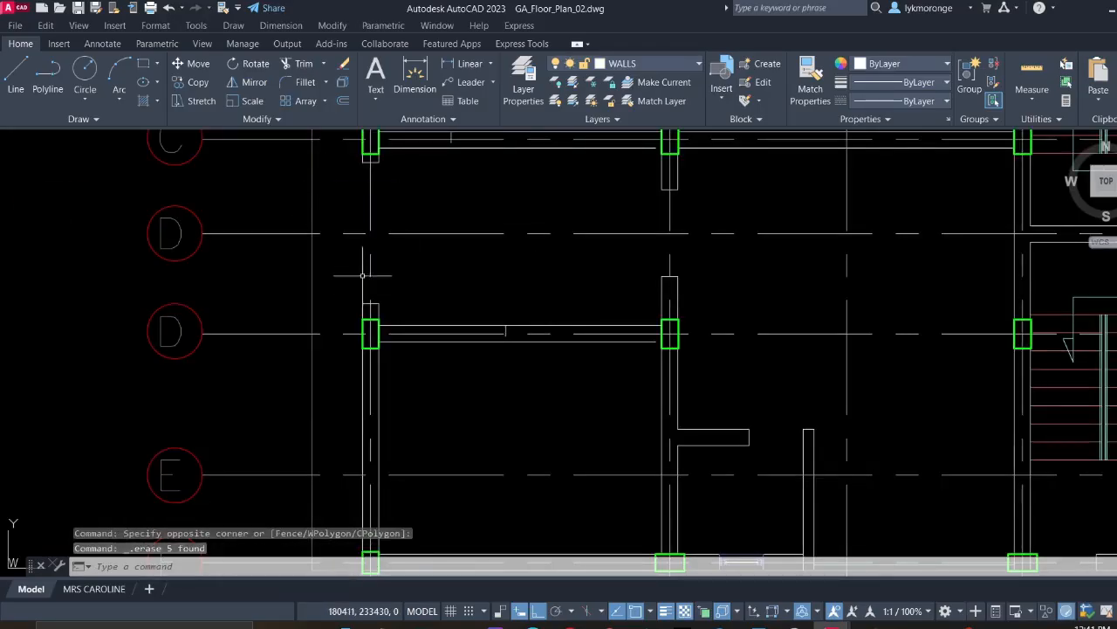
scroll(352, 275, up, 3)
click(426, 353)
key(Delete)
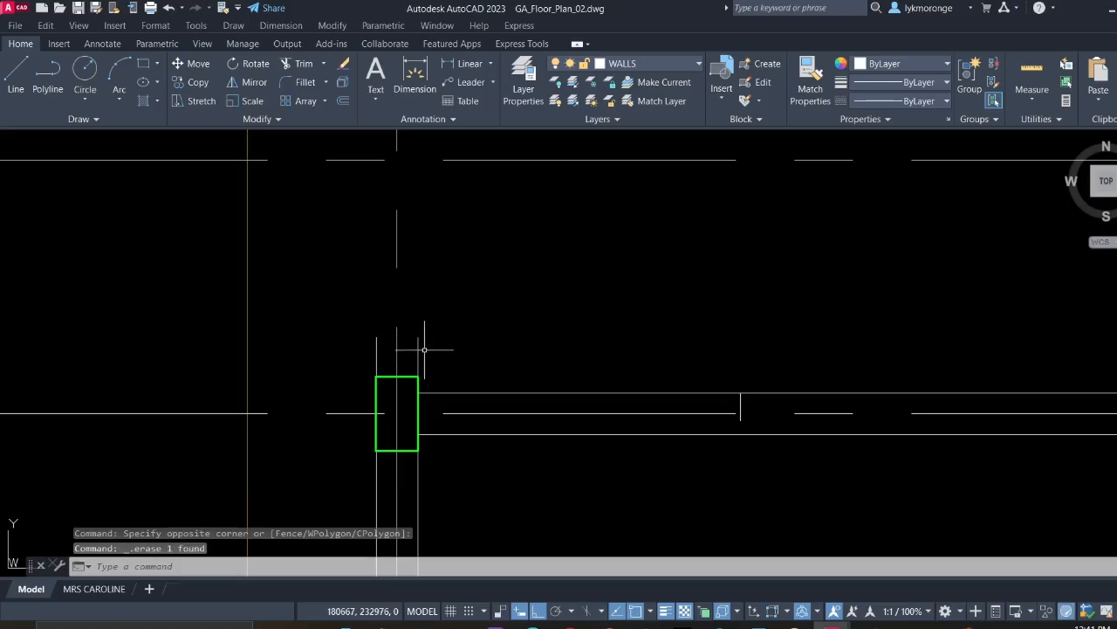
Stretch the outer grid 1 wall line from above the lower grid D column up to the wall end below the grid C column
click(376, 343)
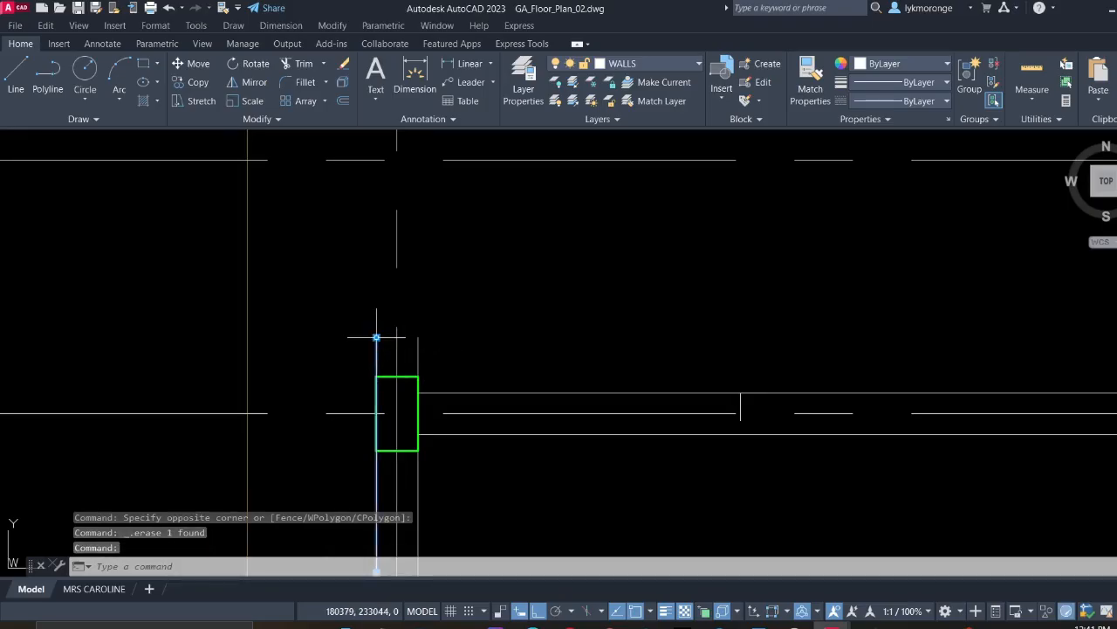
click(376, 337)
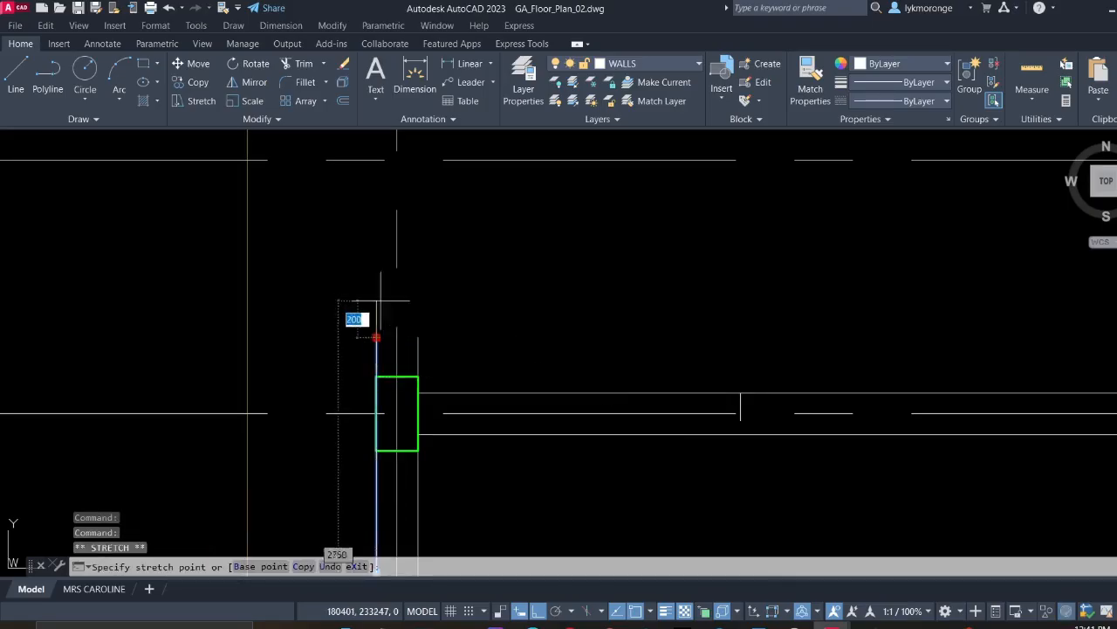
middle_drag(382, 242, 387, 417)
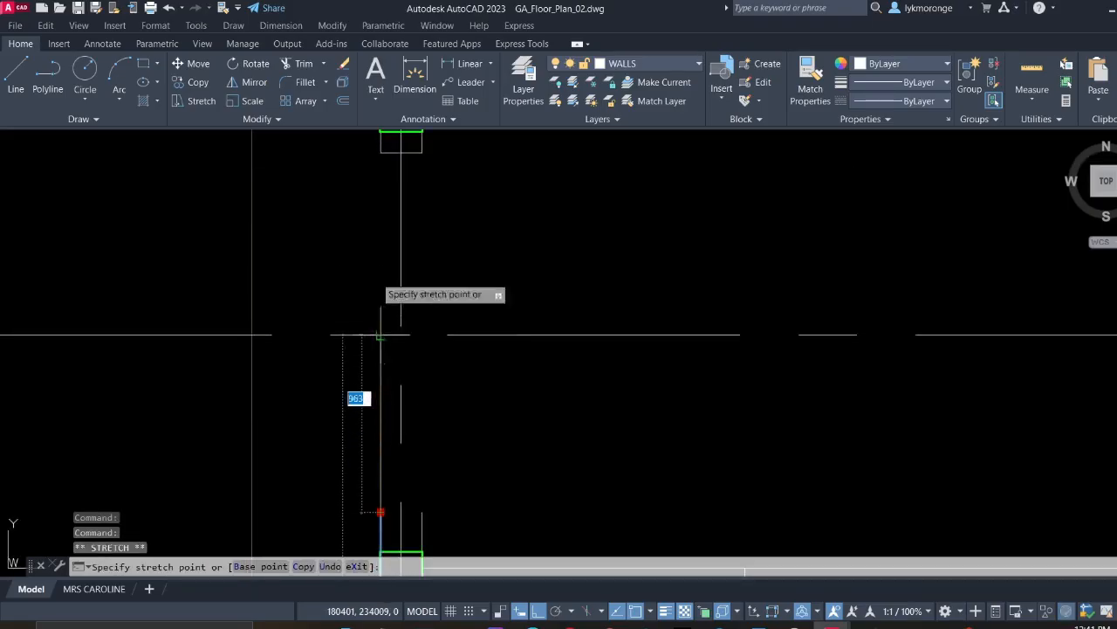
click(381, 153)
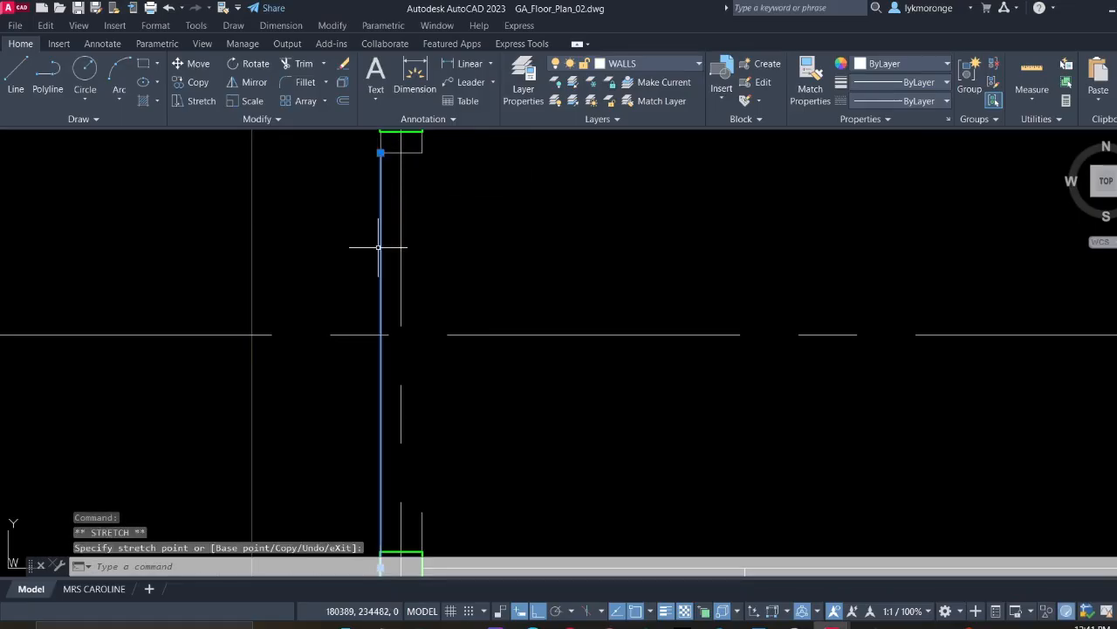
key(Escape)
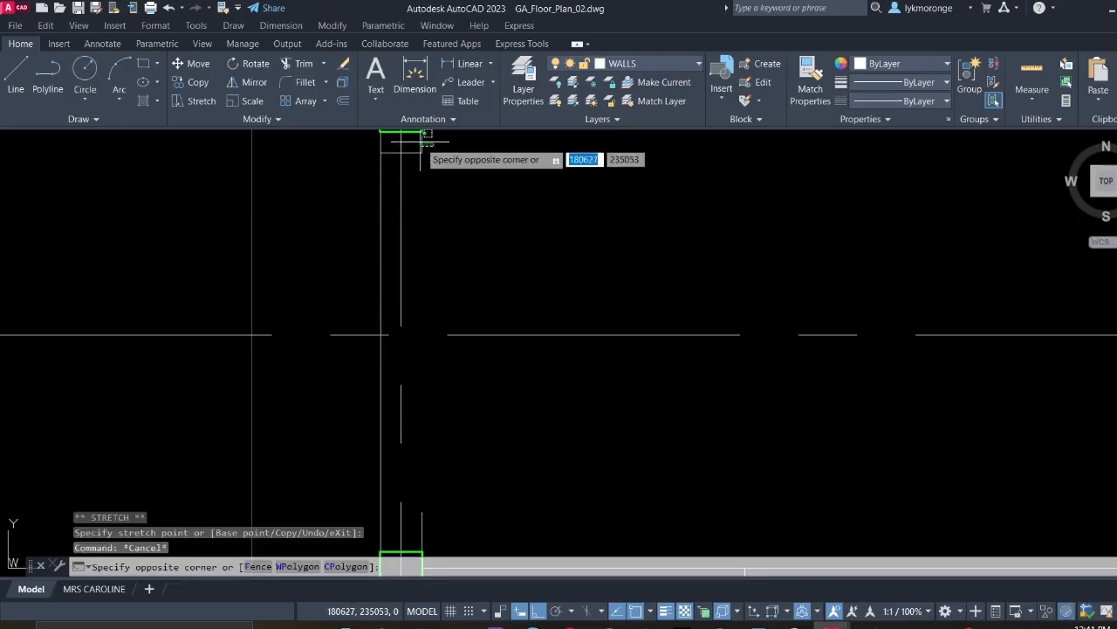
Stretch the inner grid 1 wall line from below the grid C column down to the wall line above the lower grid D column
click(420, 143)
click(421, 154)
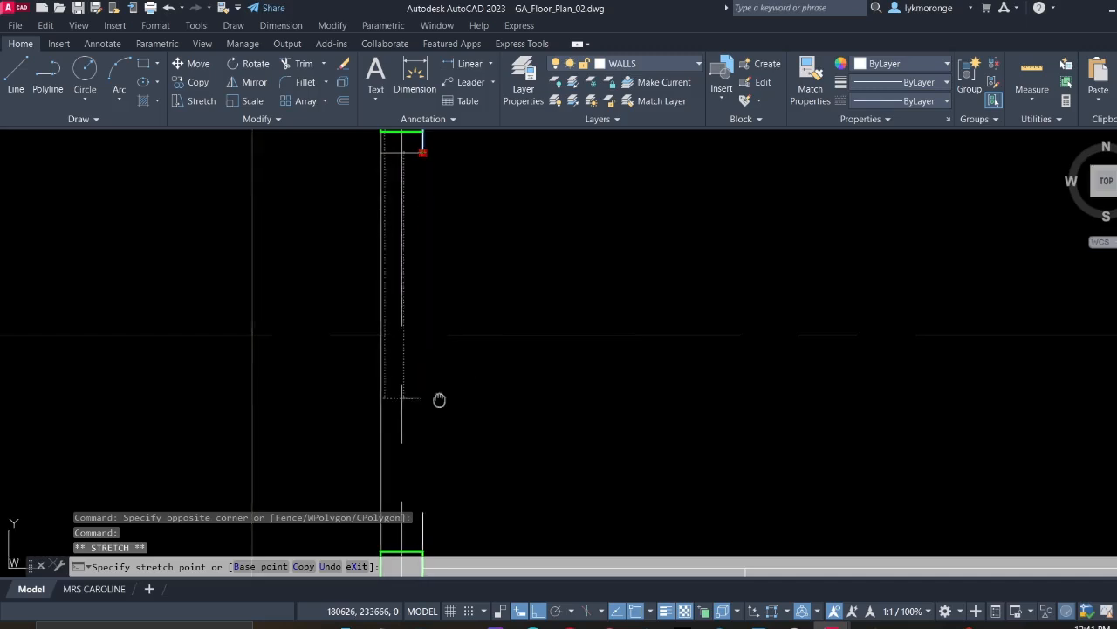
middle_drag(439, 399, 411, 473)
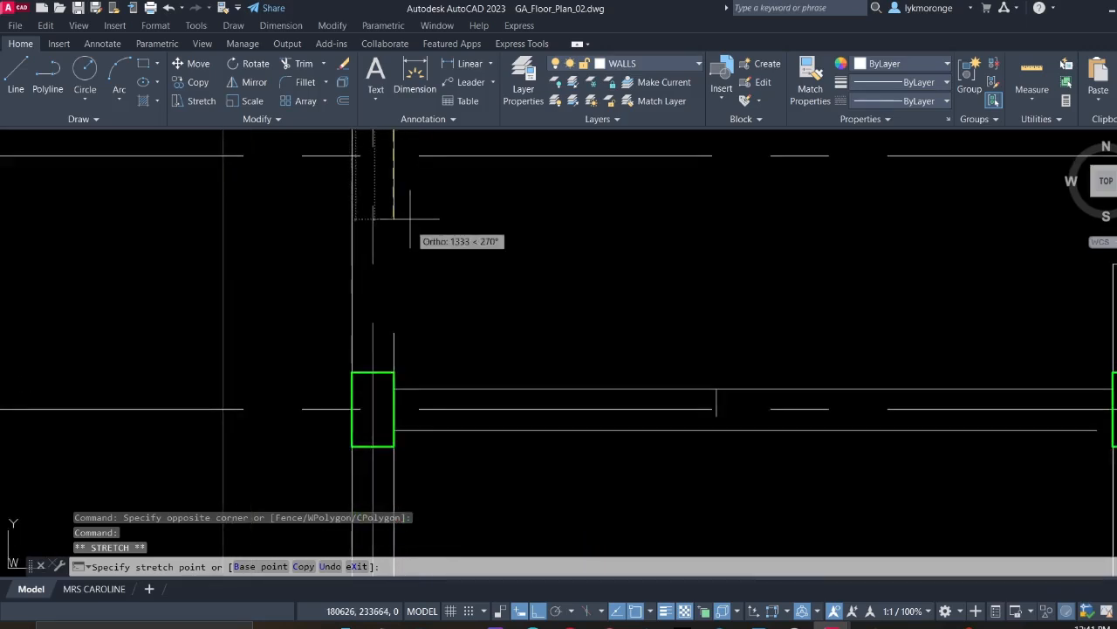
click(392, 333)
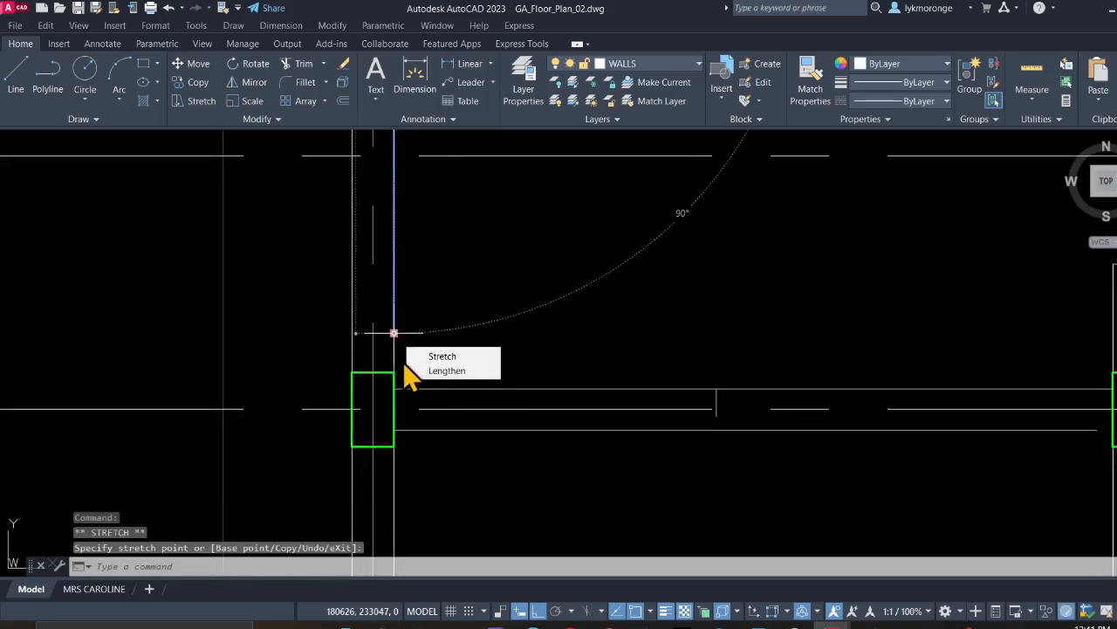
scroll(411, 318, down, 3)
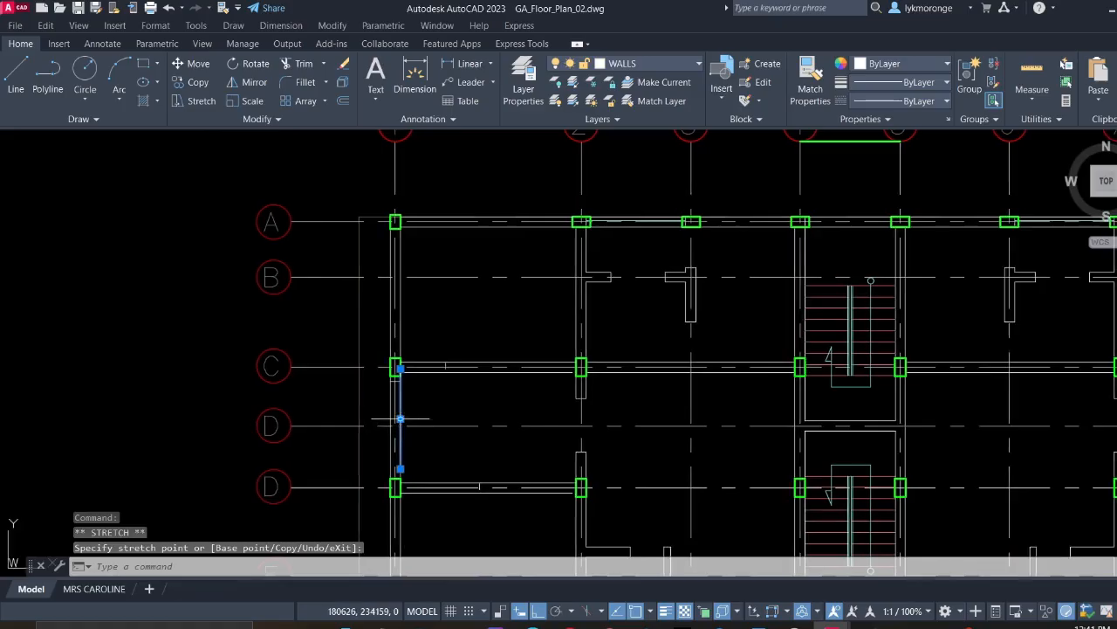
key(Escape)
Delete the short wall end line below the column at grids C and 1
scroll(400, 388, up, 8)
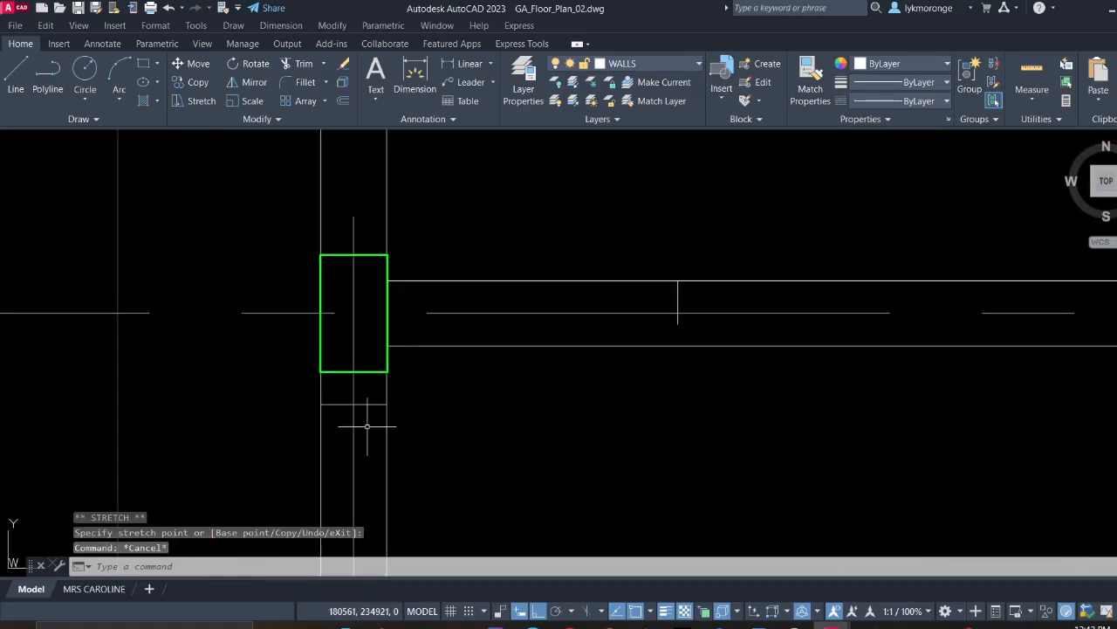
click(368, 426)
click(361, 393)
key(Delete)
Add a linear dimension between the grid 2 and grid 4 column centres on grid C, placed just above the wall
scroll(361, 394, down, 5)
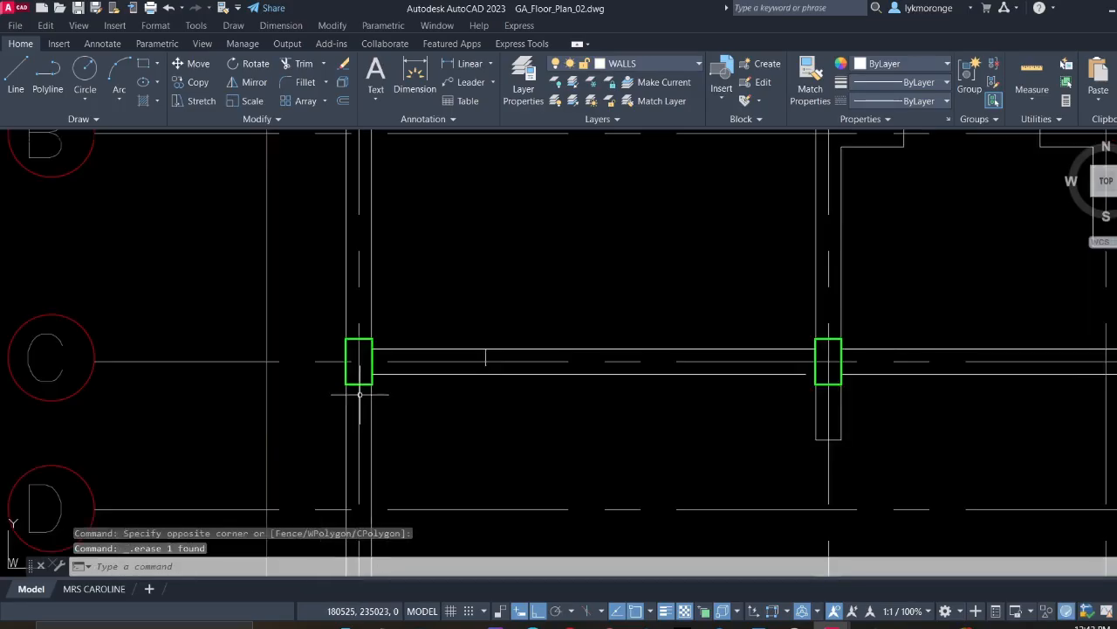
scroll(359, 394, down, 6)
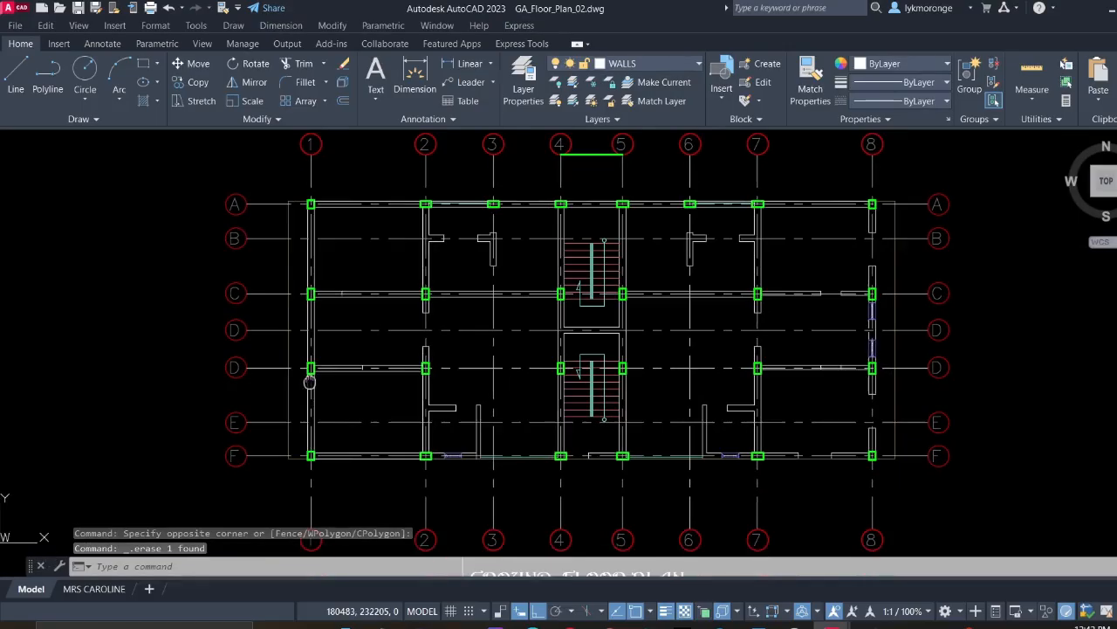
middle_drag(411, 375, 382, 363)
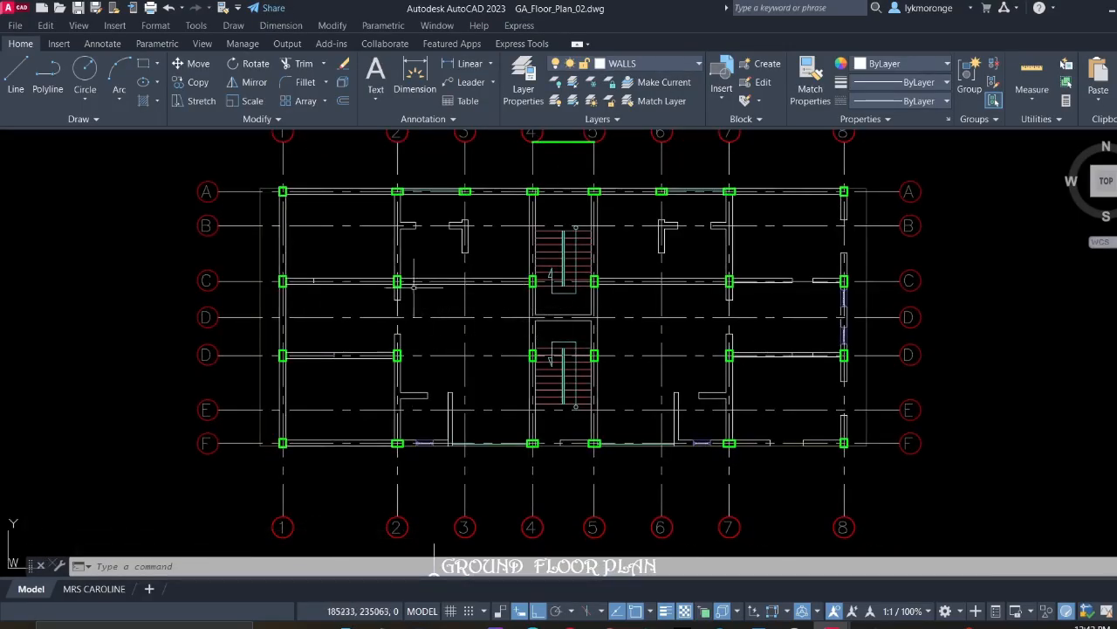
click(447, 63)
scroll(384, 289, up, 5)
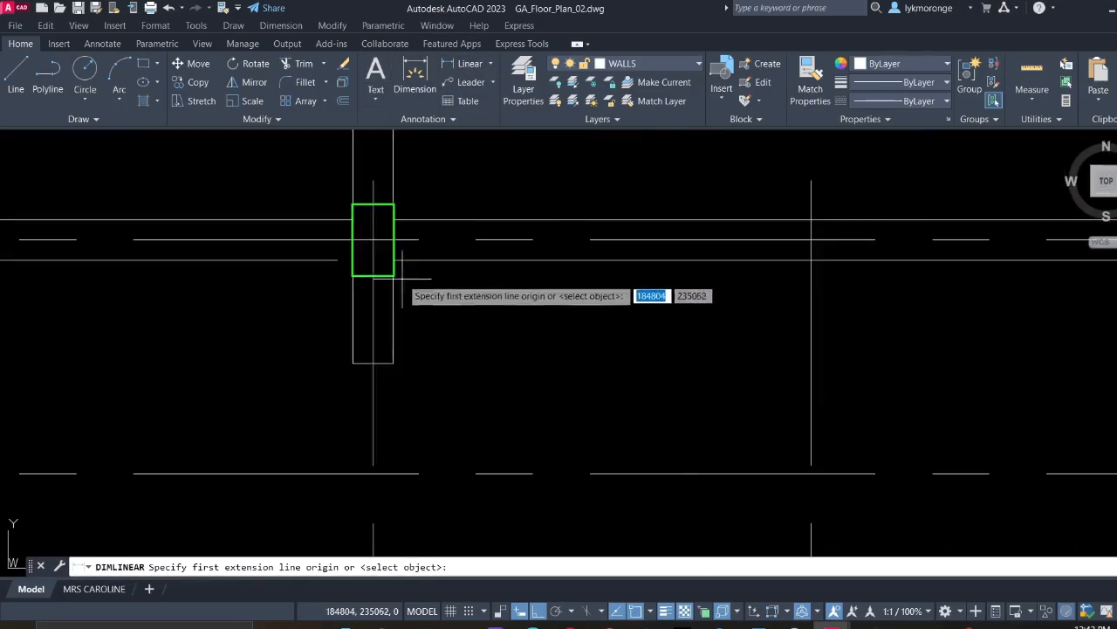
click(373, 239)
middle_drag(679, 274, 460, 330)
click(960, 280)
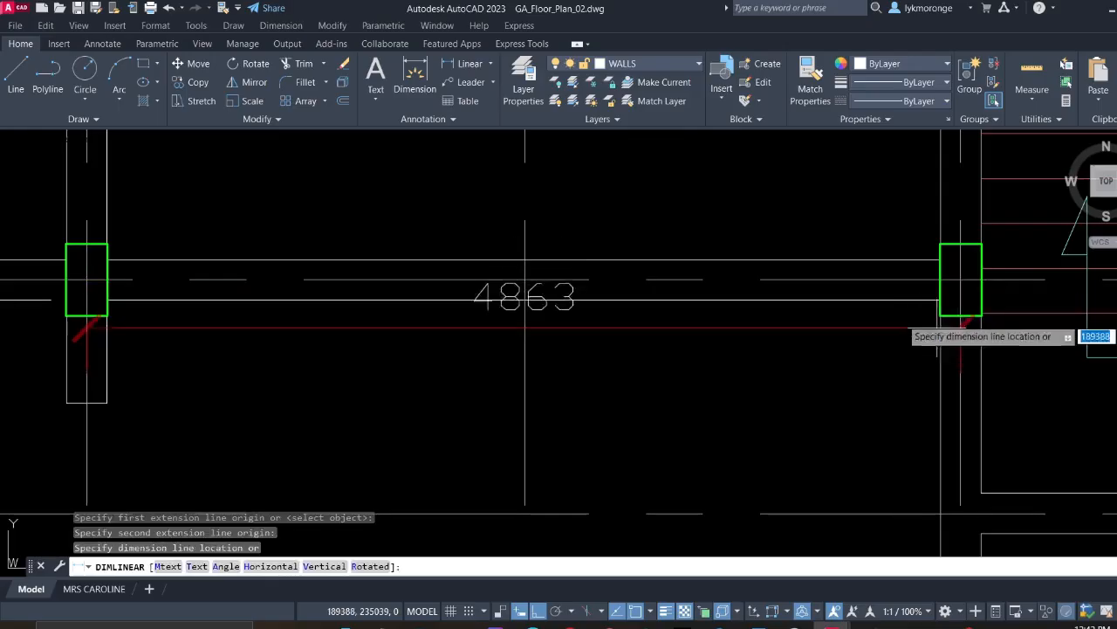
click(915, 226)
Add a vertical linear dimension between the grid C and grid F column centres on grid 2, placed just east of the wall
right_click(724, 361)
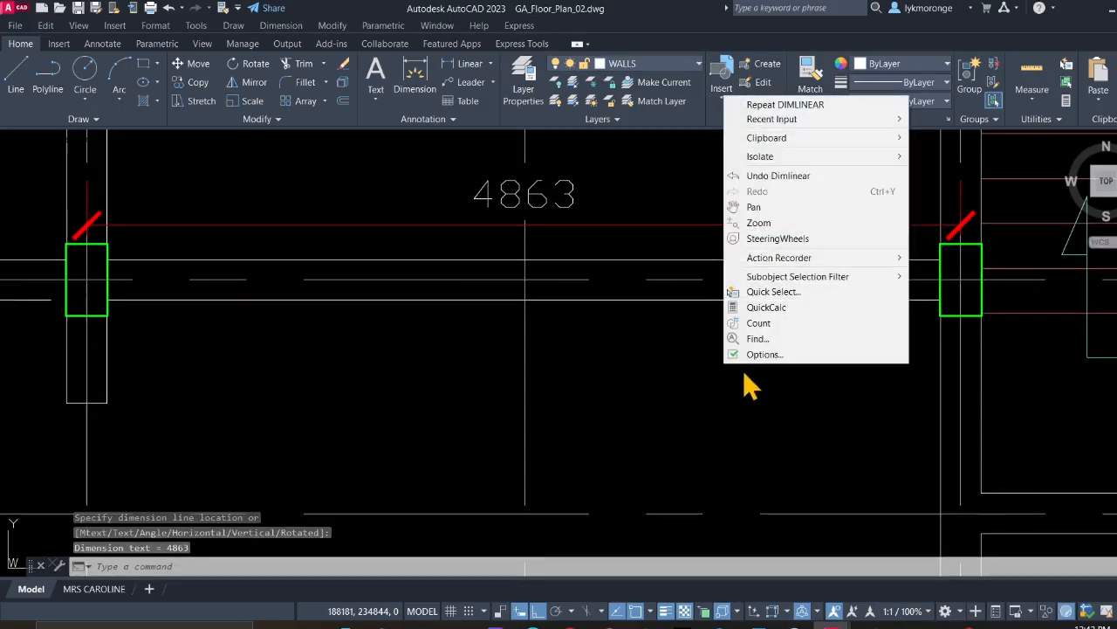
click(761, 105)
scroll(641, 410, down, 4)
middle_drag(640, 426, 625, 340)
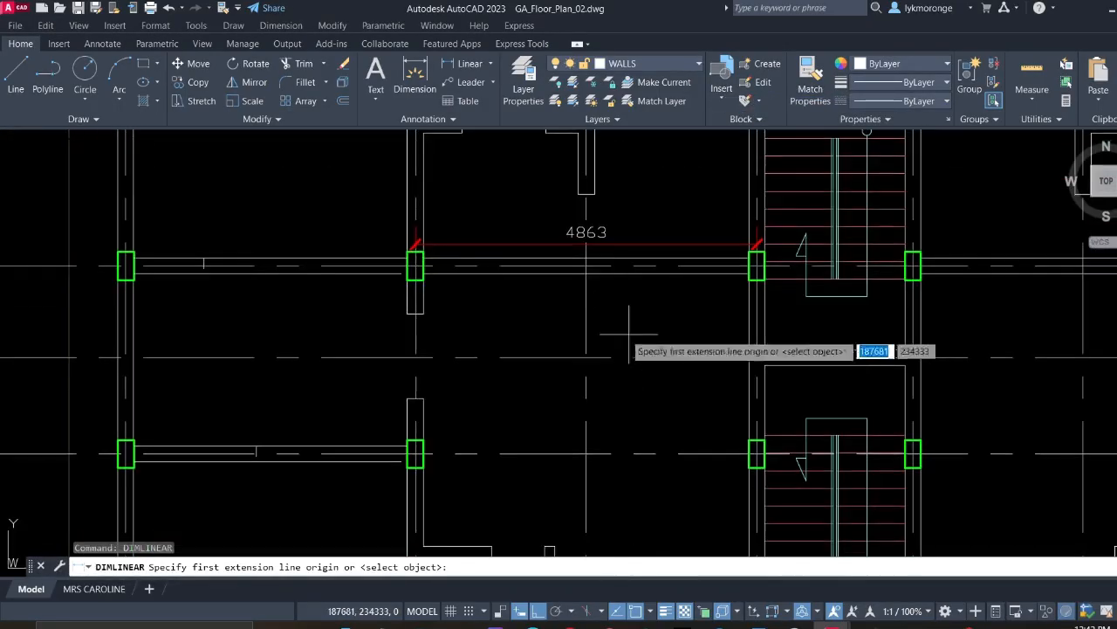
click(415, 266)
middle_drag(501, 500, 470, 164)
click(385, 339)
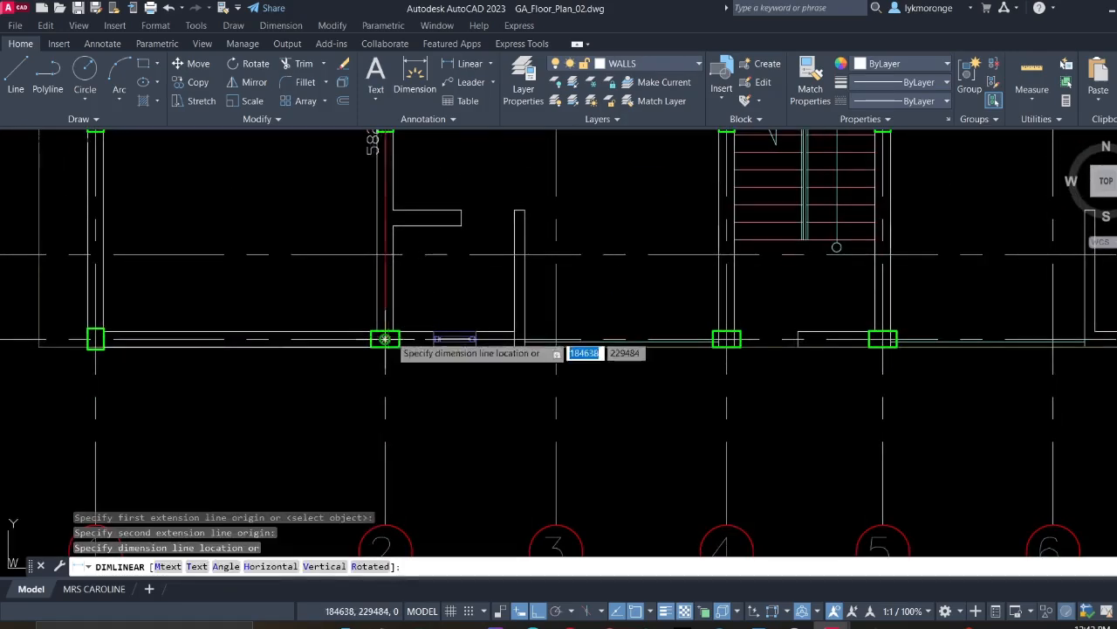
click(497, 337)
Delete the vertical dimension beside grid 2 and the horizontal dimension between grids 2 and 4 above the grid C wall
middle_drag(500, 253, 482, 498)
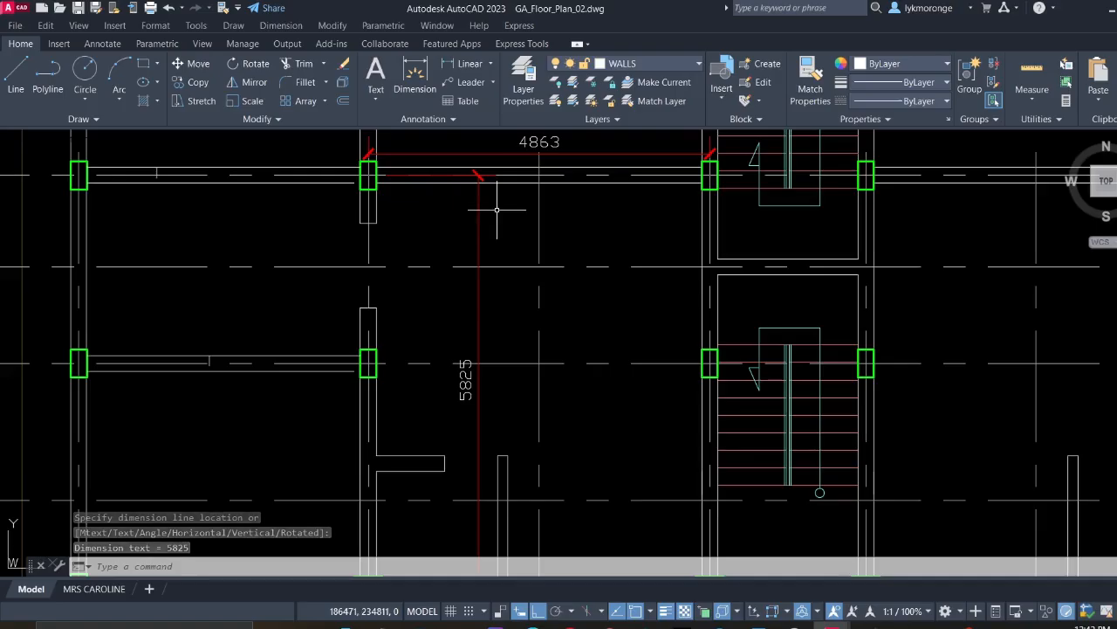
click(480, 185)
click(454, 196)
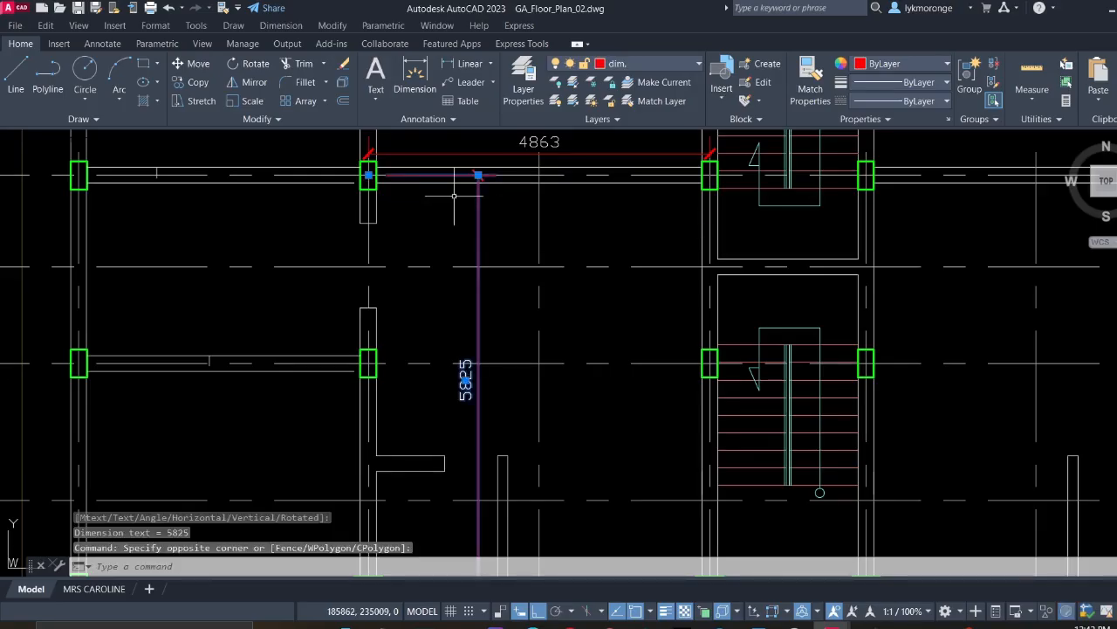
key(Delete)
middle_drag(454, 198, 479, 292)
scroll(480, 324, up, 4)
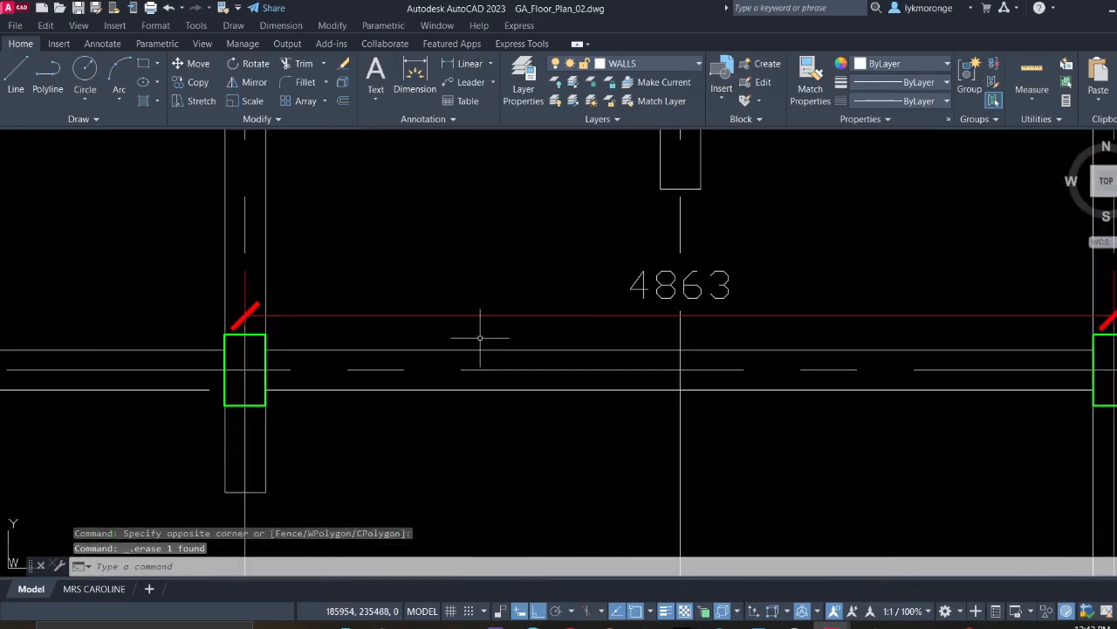
click(479, 325)
click(399, 282)
key(Delete)
scroll(399, 287, down, 6)
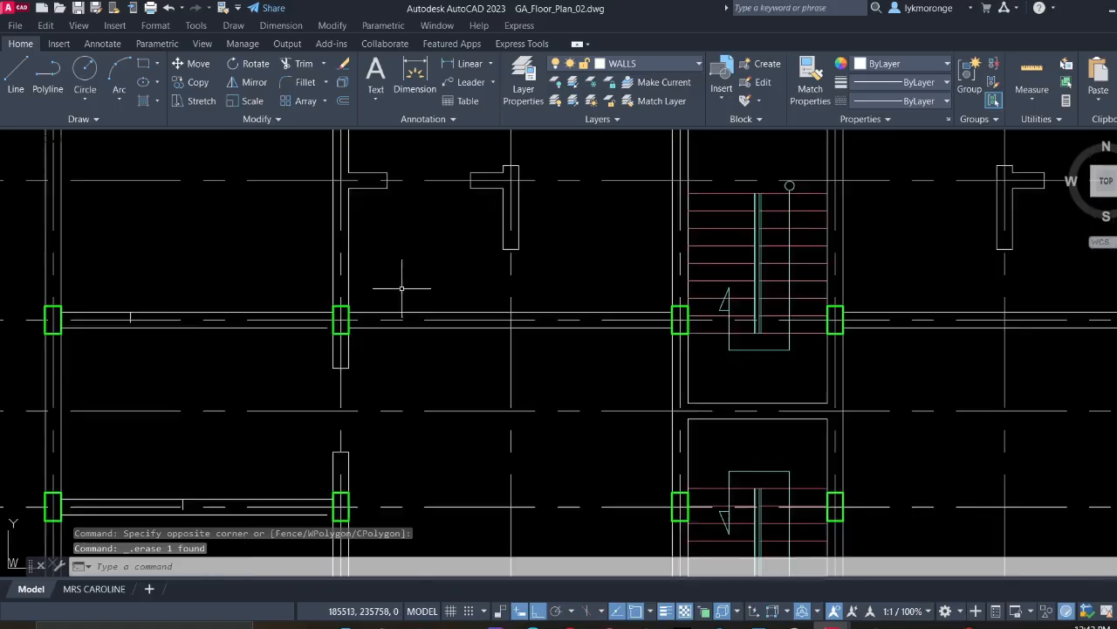
Delete the lines of the short vertical partition wall between grids 2 and 3, just above the grid F wall
middle_drag(466, 366, 427, 300)
scroll(424, 405, up, 2)
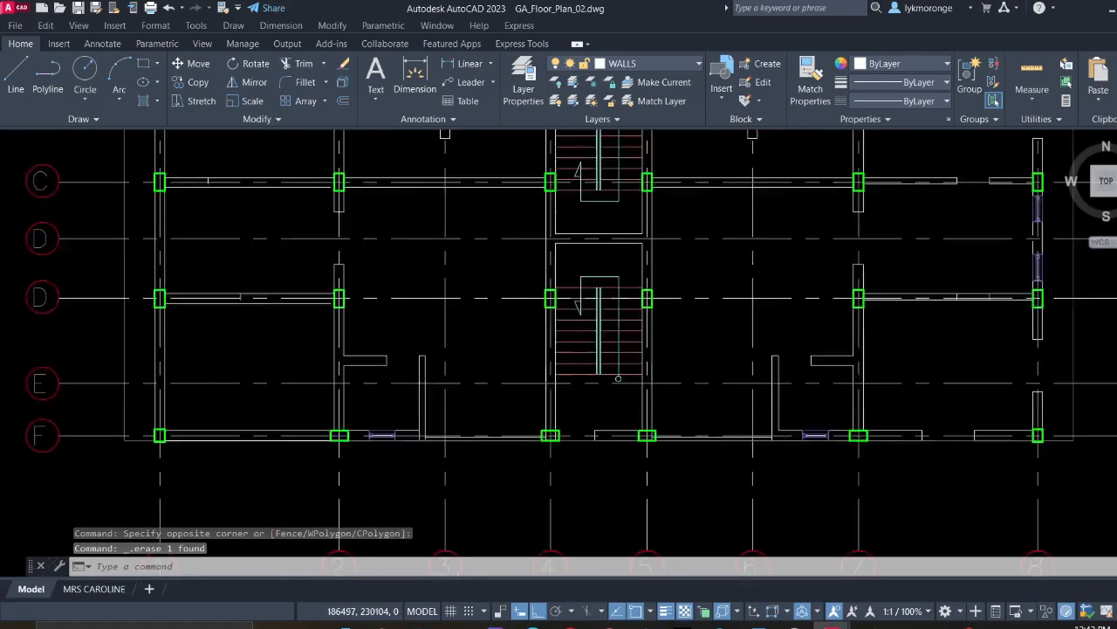
click(396, 306)
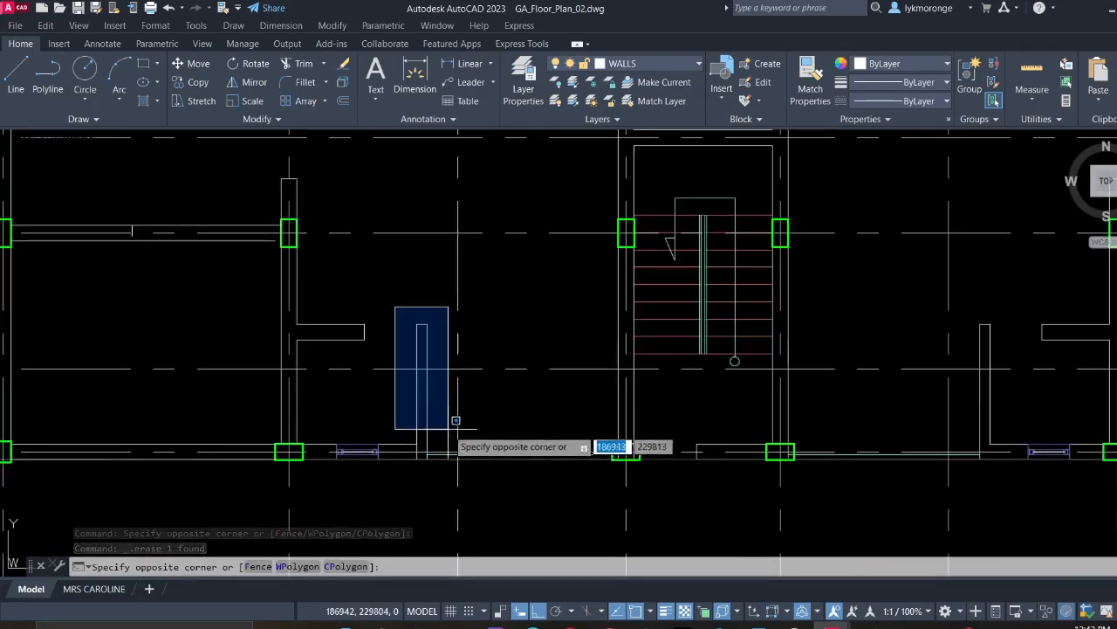
click(447, 427)
key(Delete)
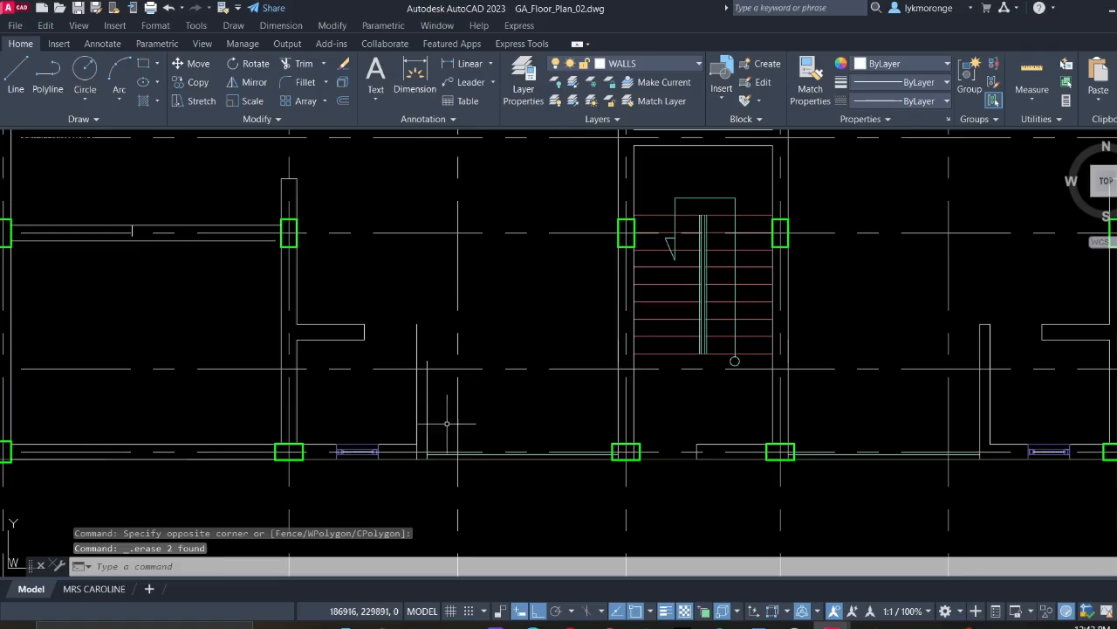
click(447, 424)
click(375, 393)
key(Delete)
Delete the three lines of the short wall stub projecting east from the grid 2 wall, just above grid E
click(373, 334)
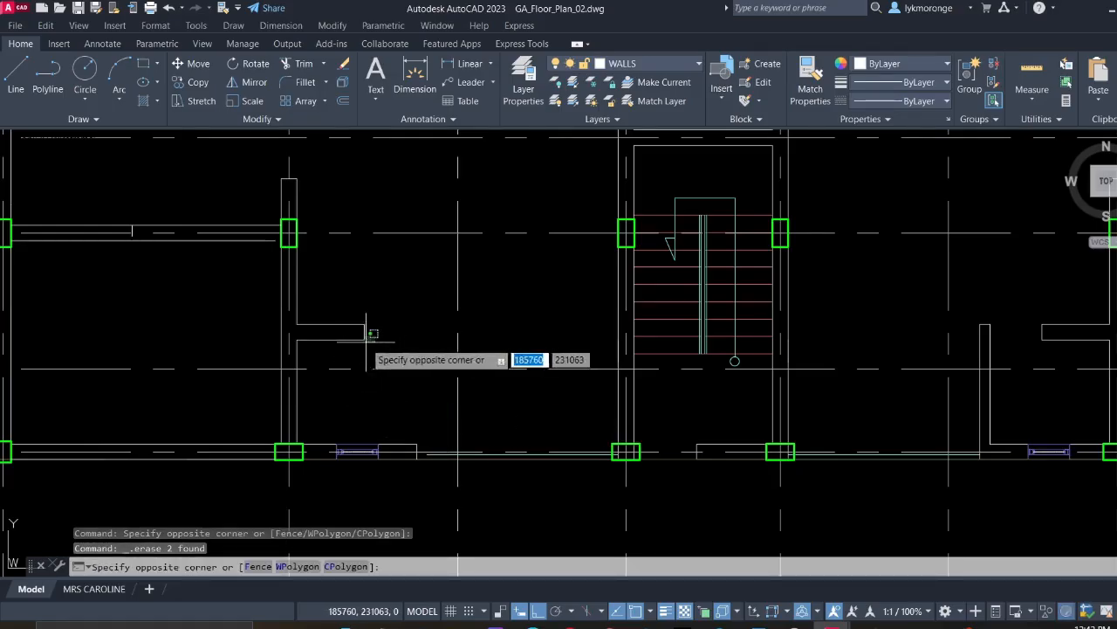
click(340, 339)
key(Delete)
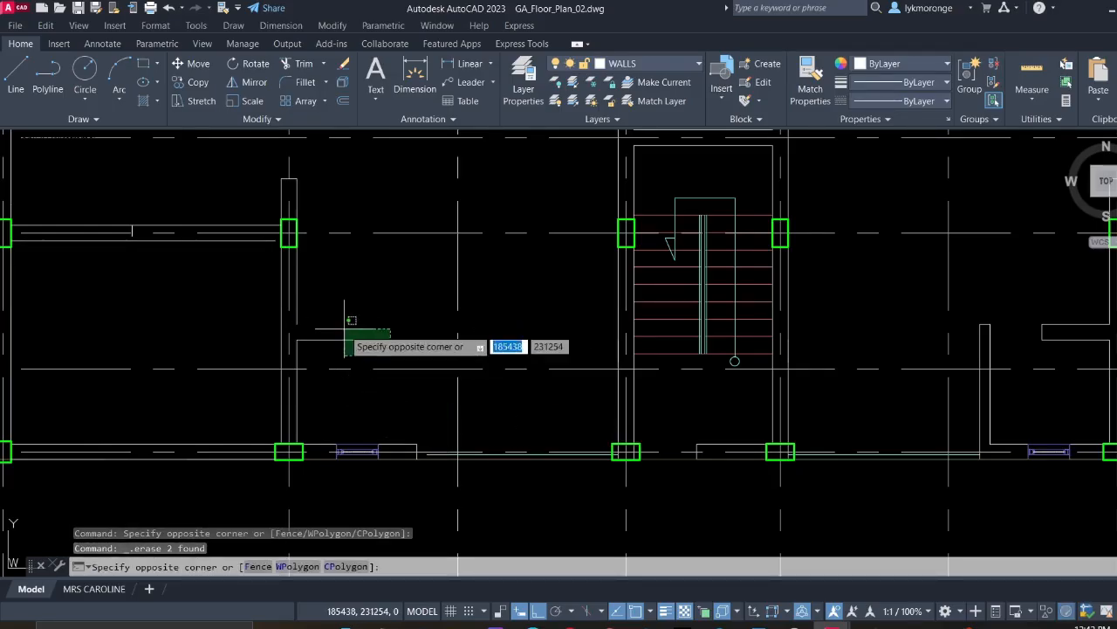
click(345, 332)
key(Delete)
Stretch the lower east line of the grid 2 wall up across the gap above grid E to meet the line above
scroll(292, 350, up, 5)
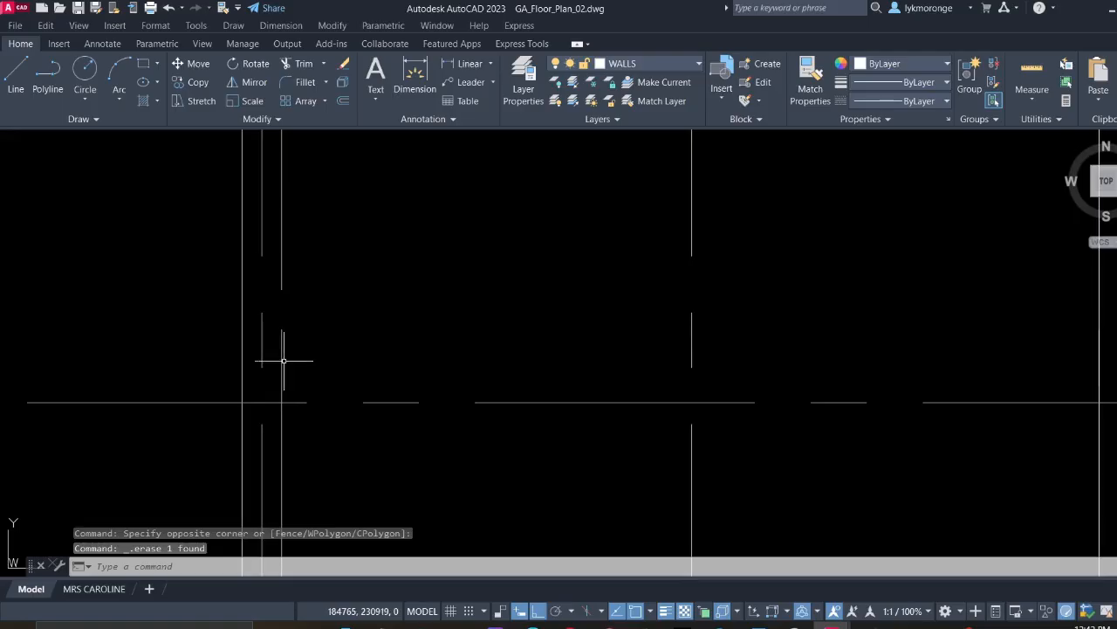
click(284, 359)
click(280, 356)
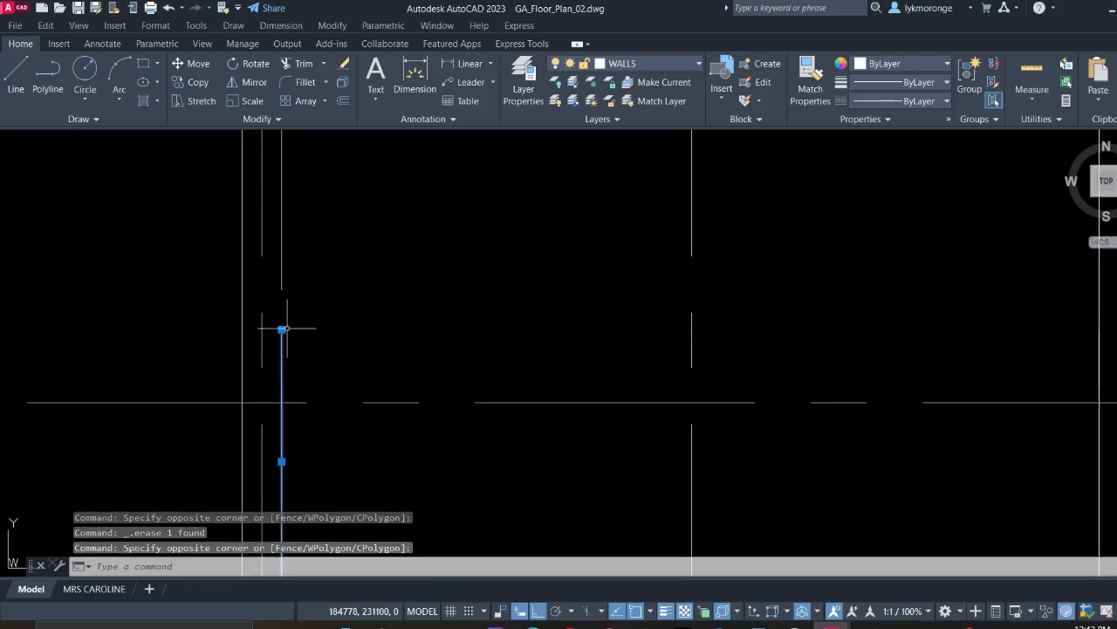
click(281, 329)
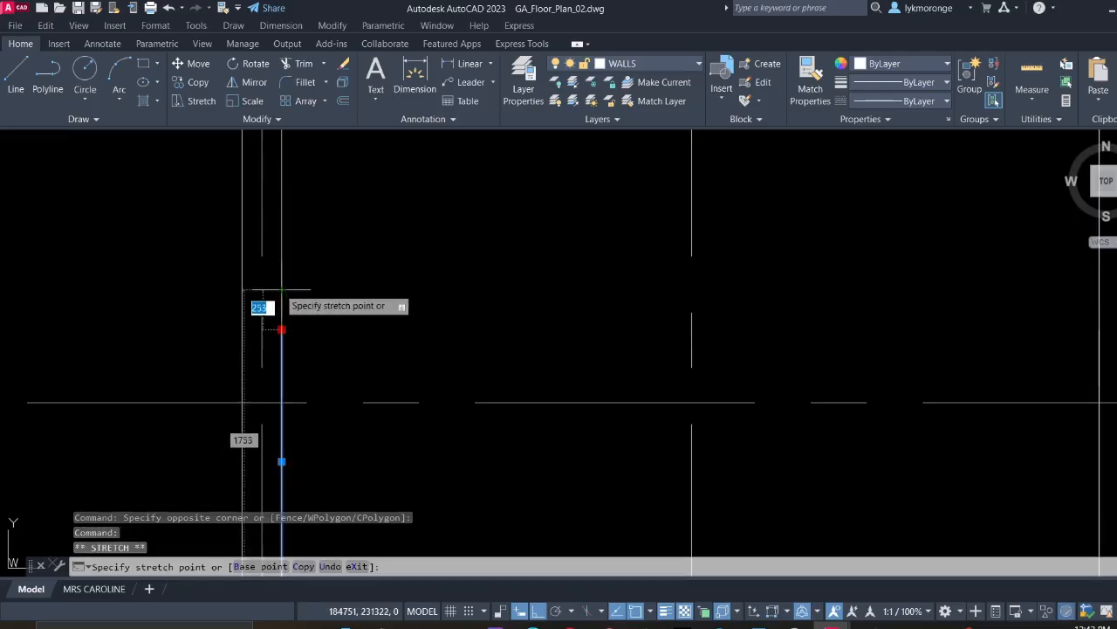
key(Escape)
Delete the short wall end line above the column at the lower grid D and grid 2
scroll(369, 312, down, 5)
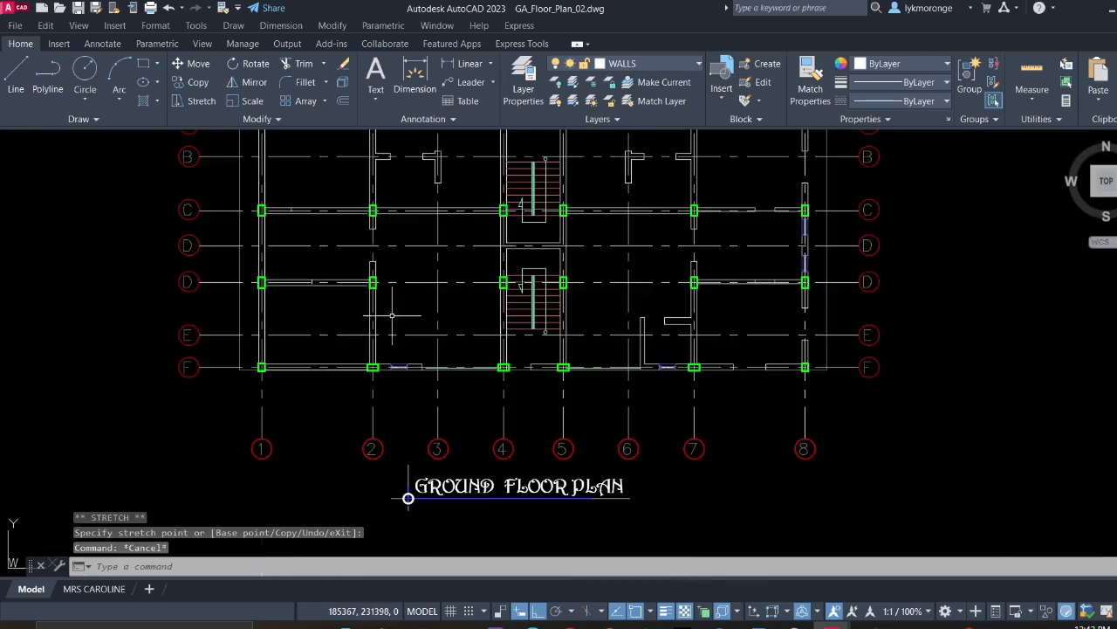
scroll(387, 463, up, 4)
scroll(366, 405, up, 4)
click(350, 381)
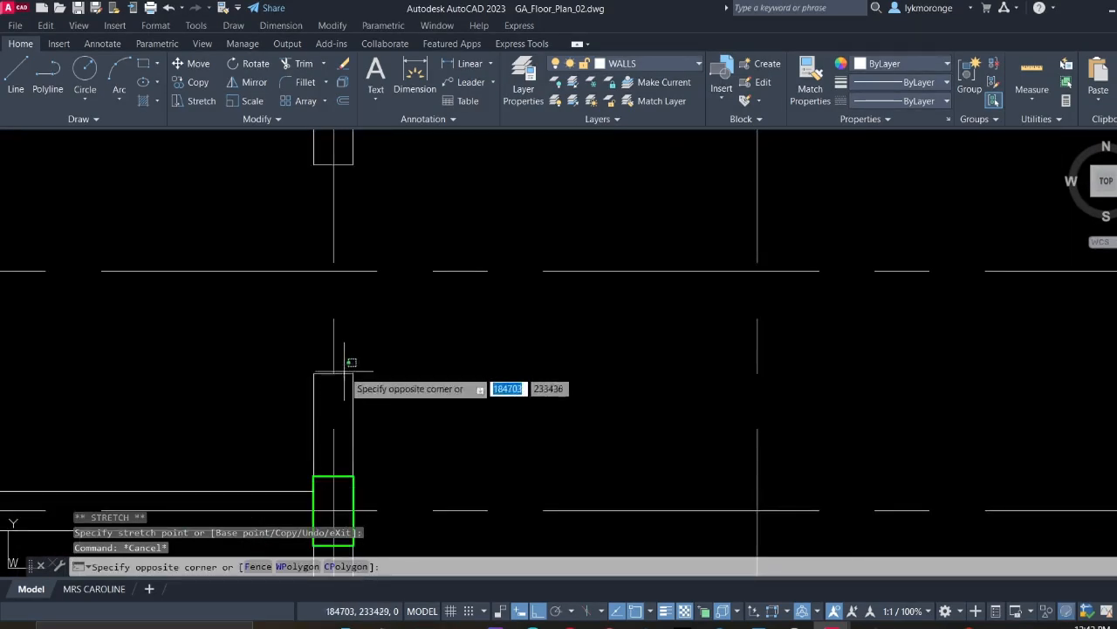
click(344, 370)
key(Delete)
Stretch the east line of the grid 2 wall from above the lower grid D column up to the wall end below the grid C column
click(361, 385)
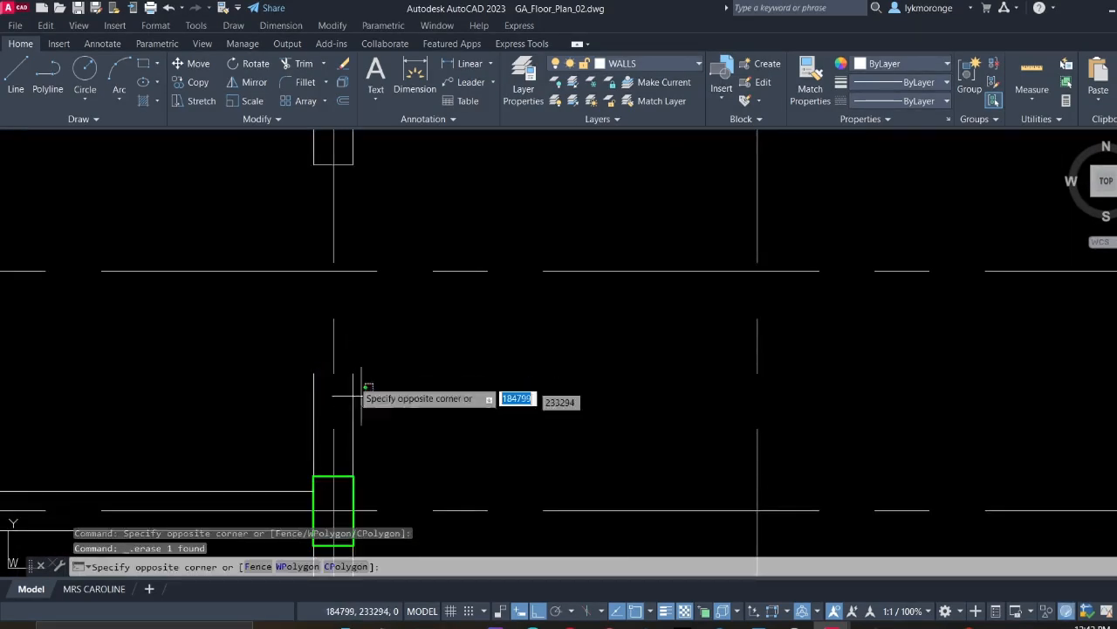
click(352, 370)
middle_drag(346, 279, 364, 382)
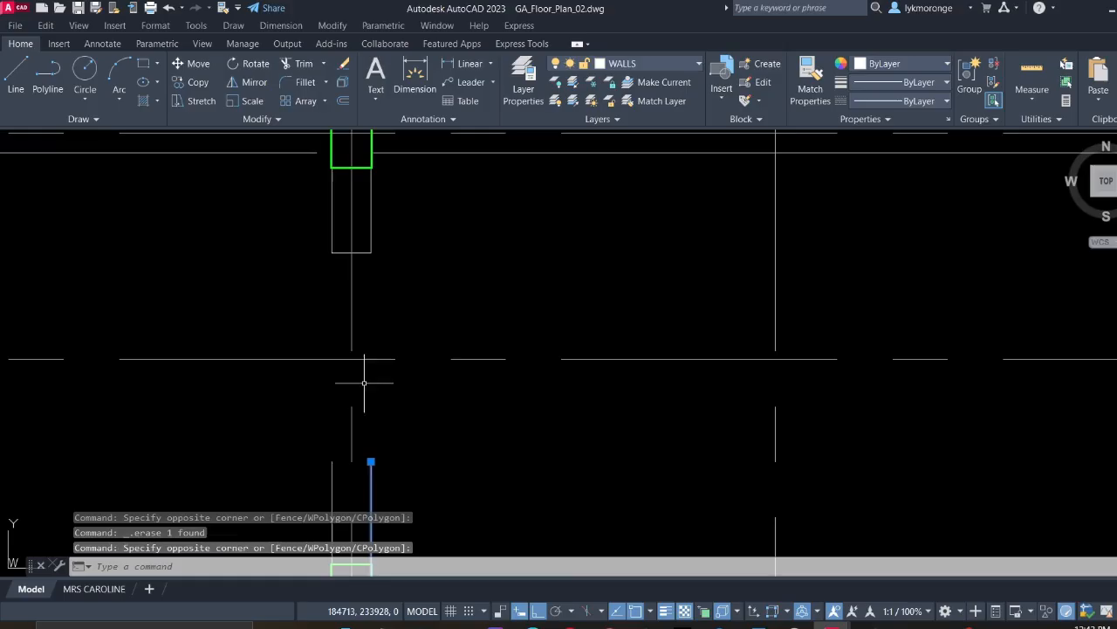
click(371, 461)
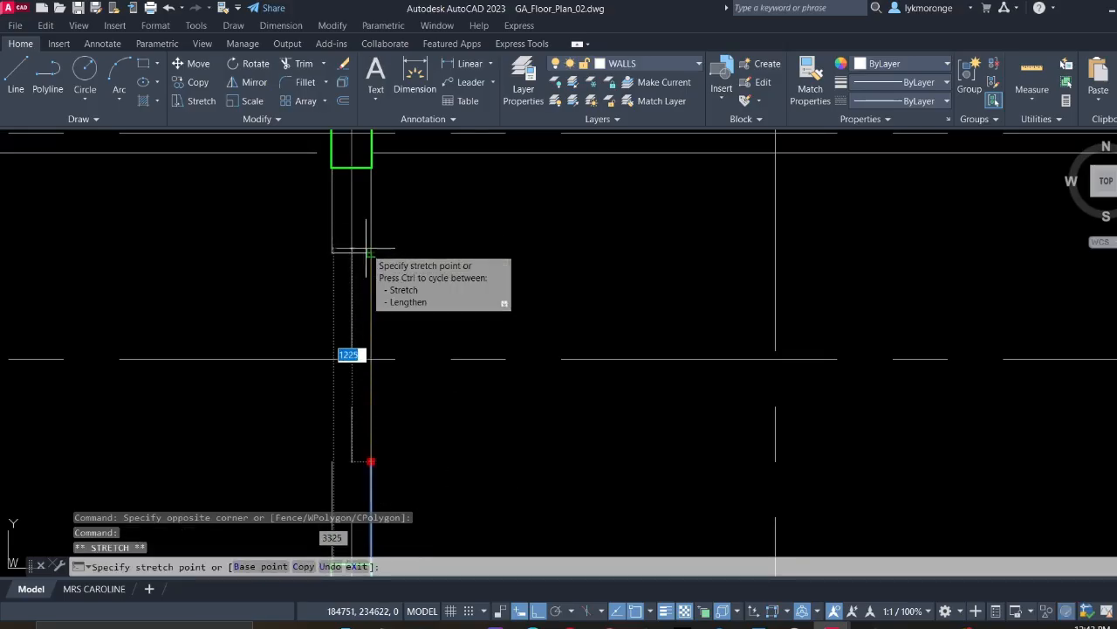
click(368, 253)
key(Escape)
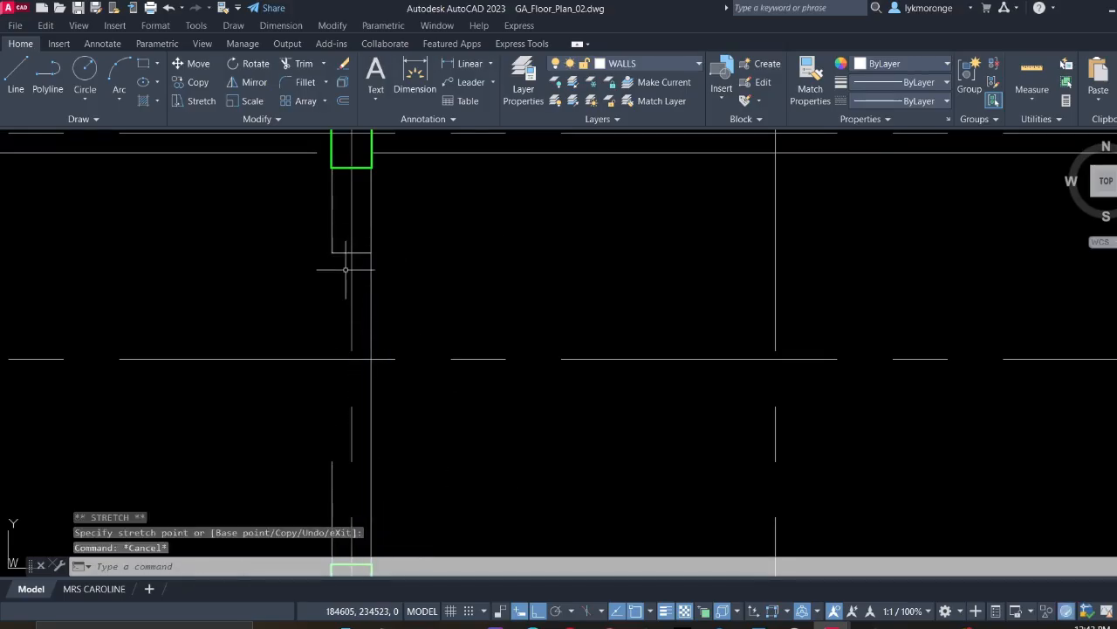
Delete the short wall end line below the column at grids C and 2
click(345, 270)
click(339, 242)
key(Delete)
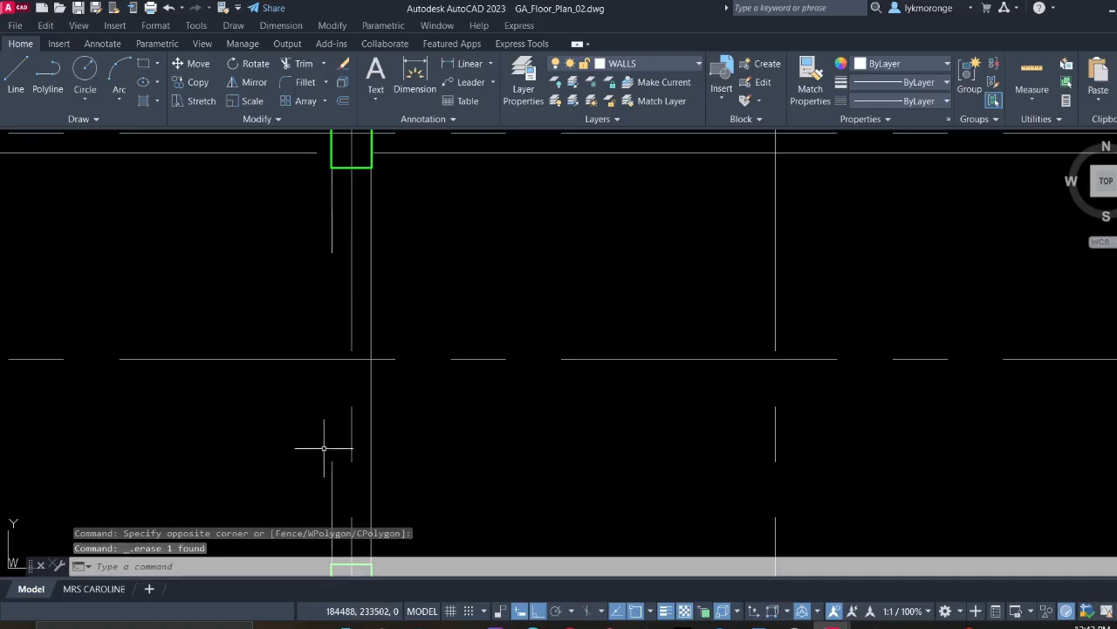
Stretch the west line of the grid 2 wall from above the lower grid D column up to the wall line below the grid C column
scroll(324, 448, up, 2)
click(341, 468)
click(310, 431)
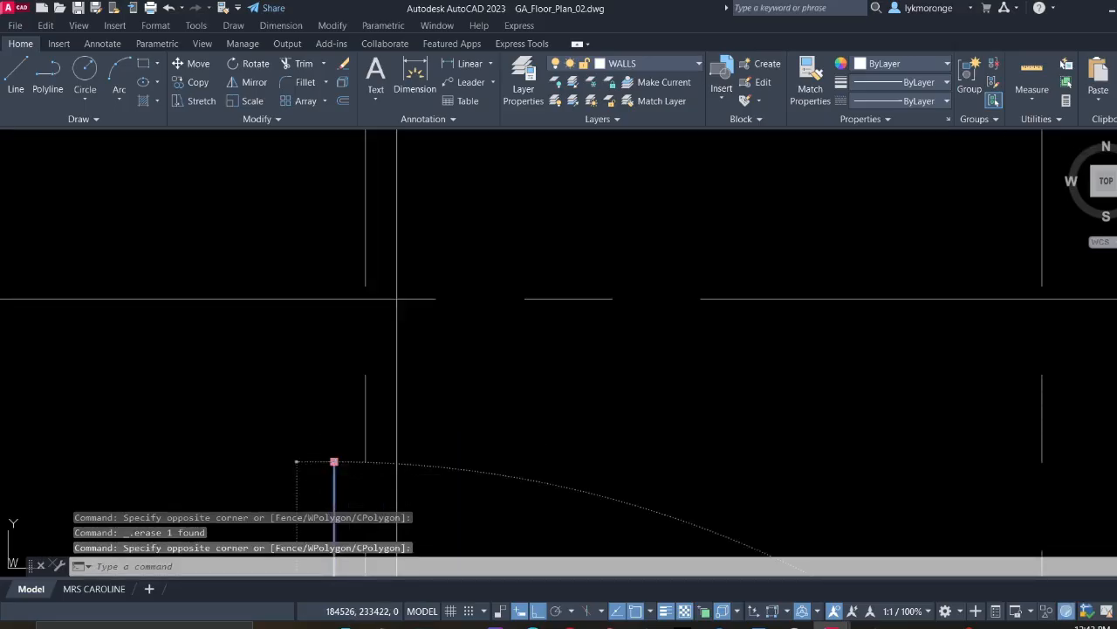
click(333, 461)
middle_drag(336, 461, 320, 339)
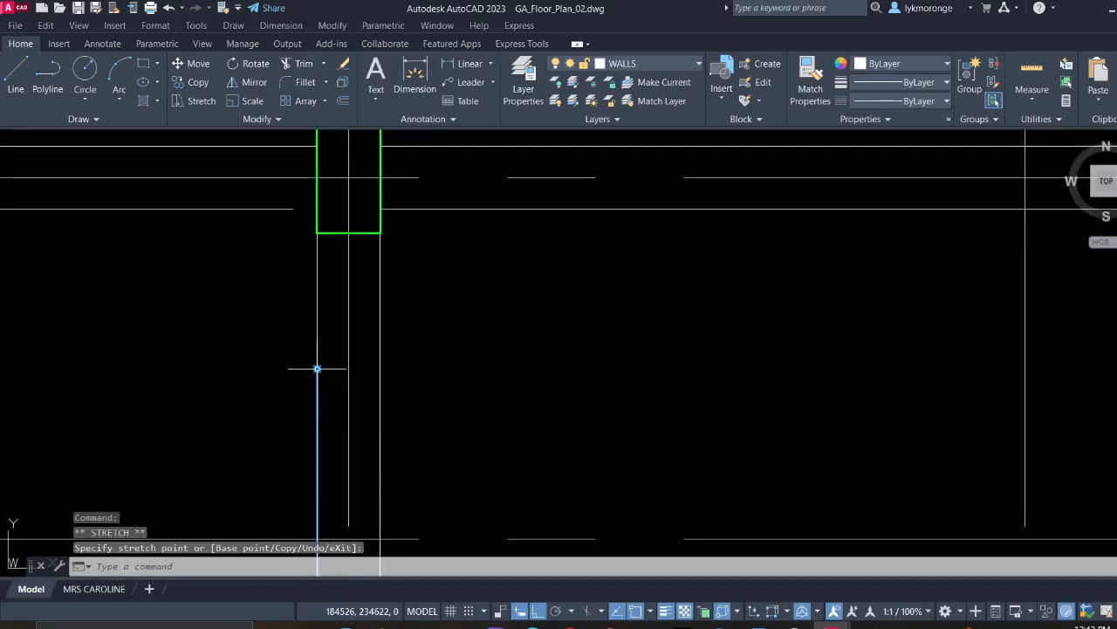
key(Escape)
Delete the freestanding L-shaped wall piece at grids B and 3
scroll(417, 414, down, 6)
middle_drag(427, 409, 326, 372)
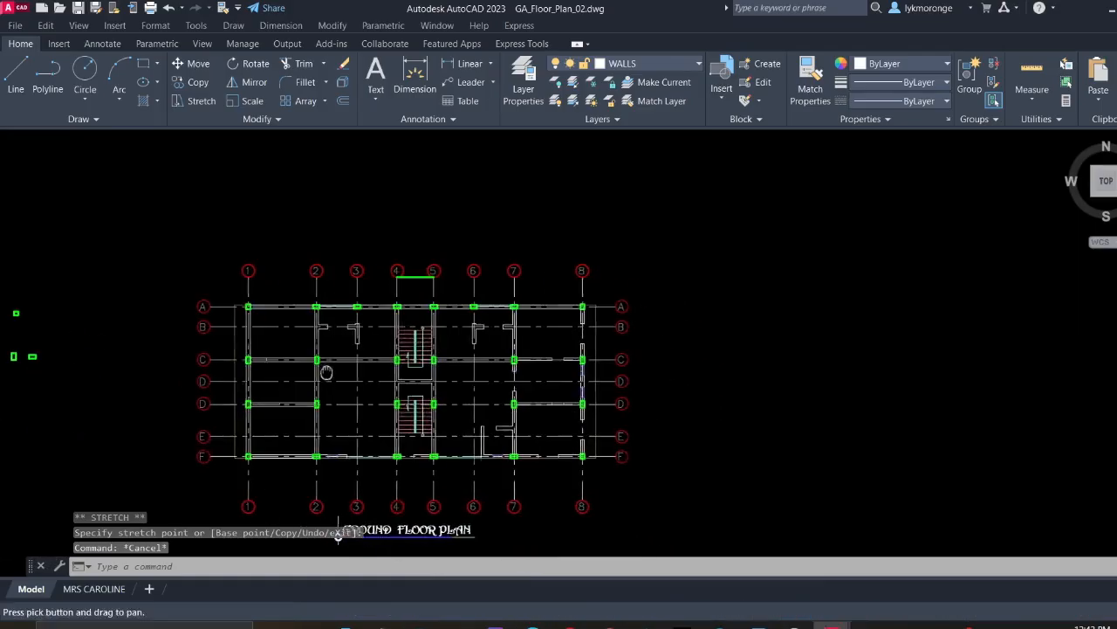
scroll(342, 315, up, 2)
scroll(341, 317, up, 4)
click(312, 324)
click(503, 534)
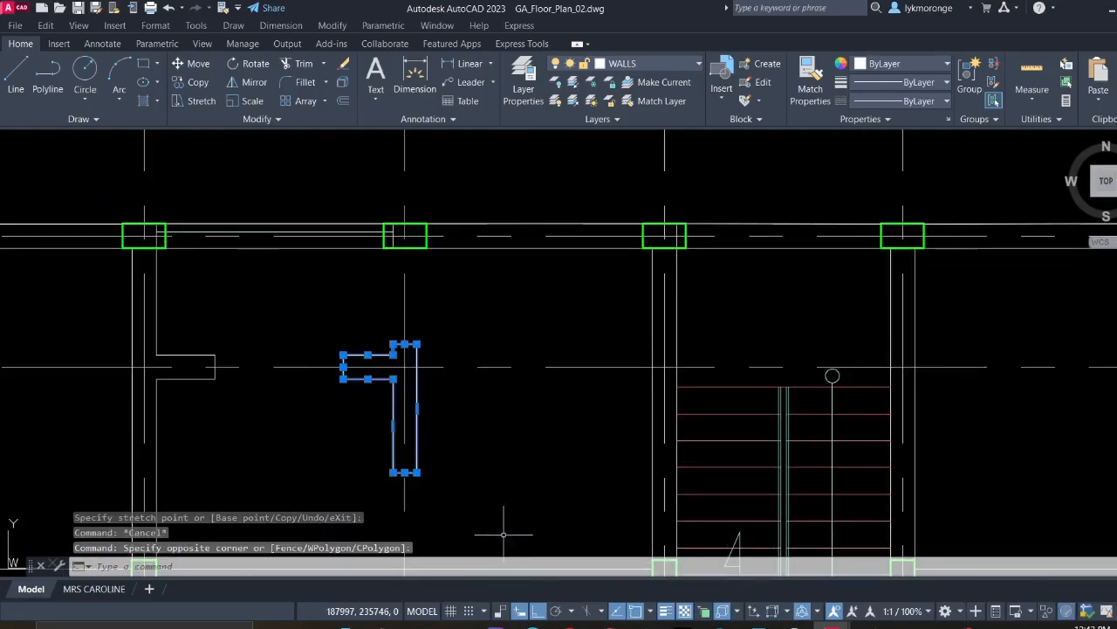
key(Delete)
Delete the three lines of the short wall stub projecting east from the grid 2 wall at grid B
scroll(199, 366, up, 4)
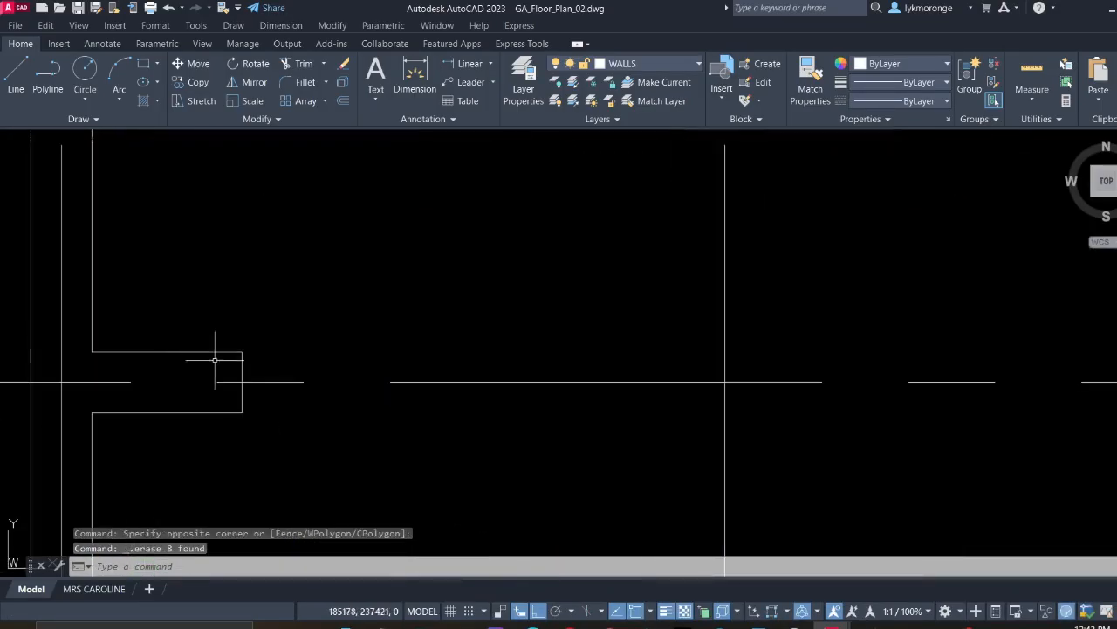
click(174, 325)
key(Delete)
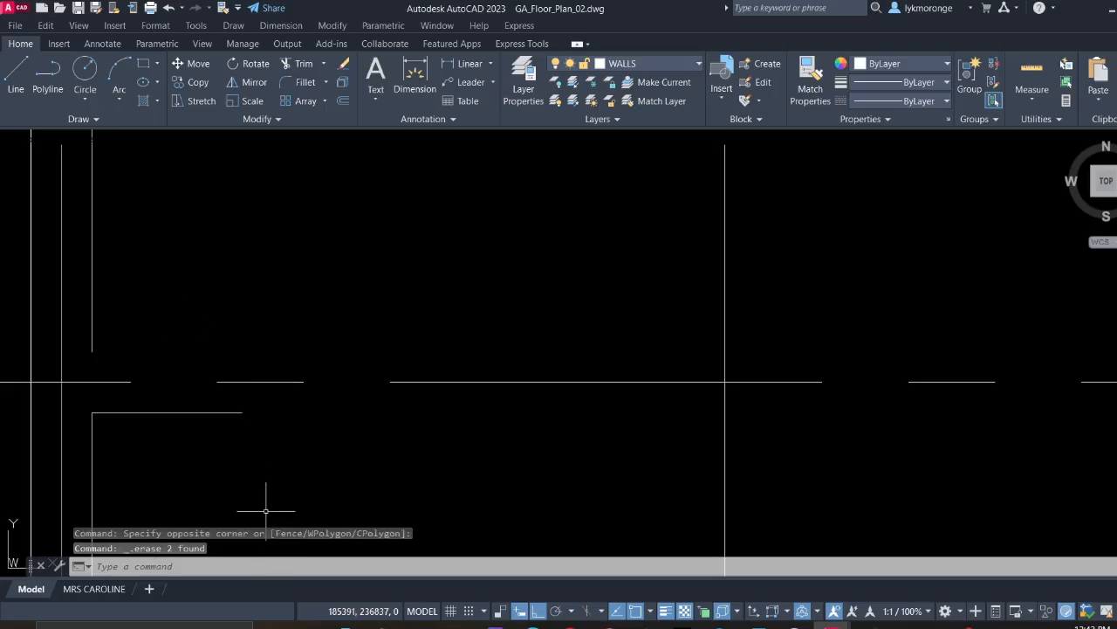
click(257, 444)
click(154, 404)
key(Delete)
Stretch the lower east line of the grid 2 wall up across the gap at grid B to meet the line above
middle_drag(156, 461, 385, 465)
click(335, 476)
click(310, 421)
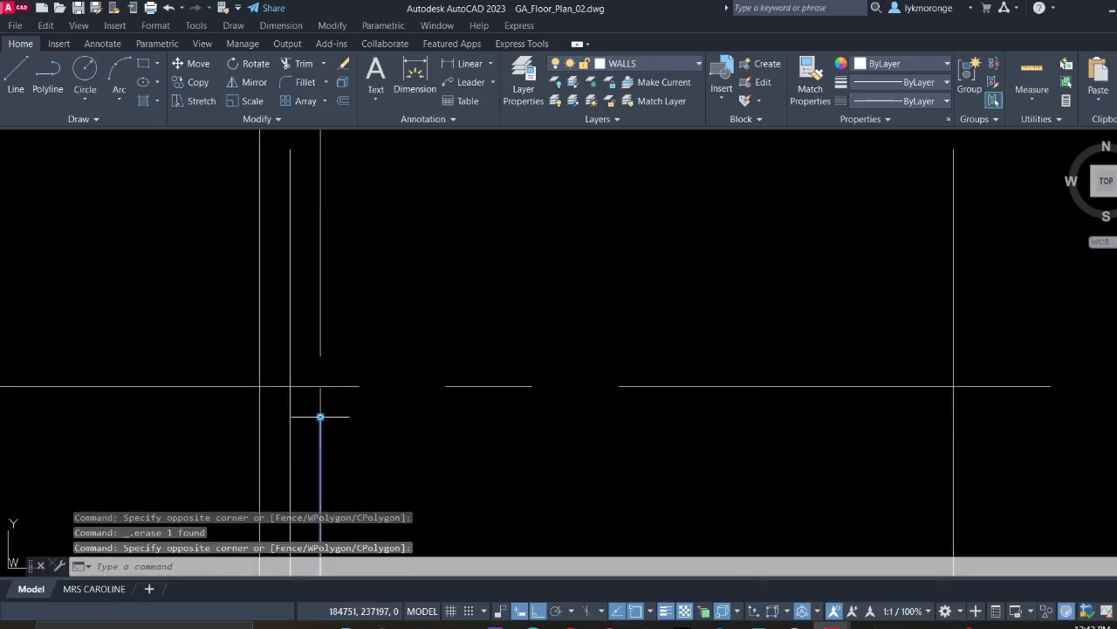
click(320, 417)
scroll(399, 430, down, 2)
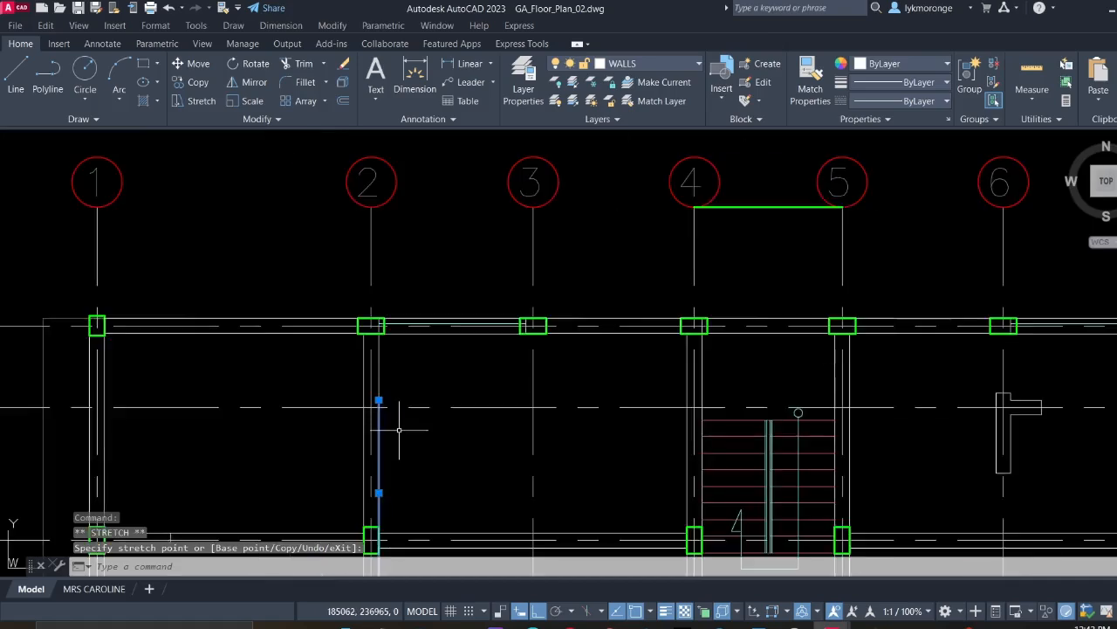
key(Escape)
Delete the window block from the grid F wall just east of the grid 2 column
scroll(399, 429, down, 5)
middle_drag(452, 471, 416, 343)
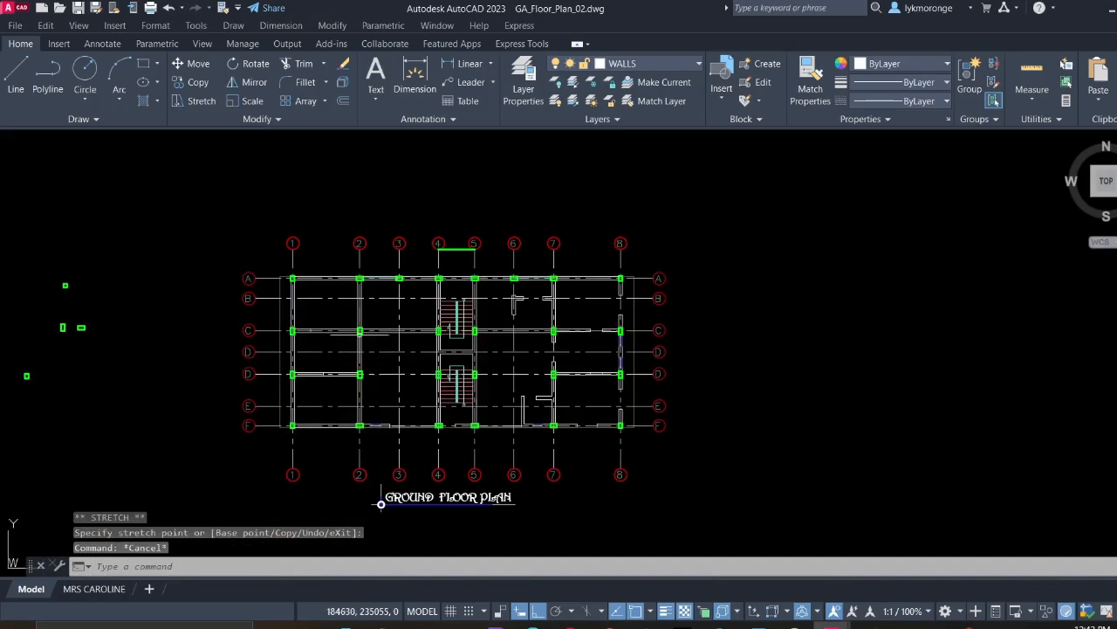
scroll(444, 371, up, 10)
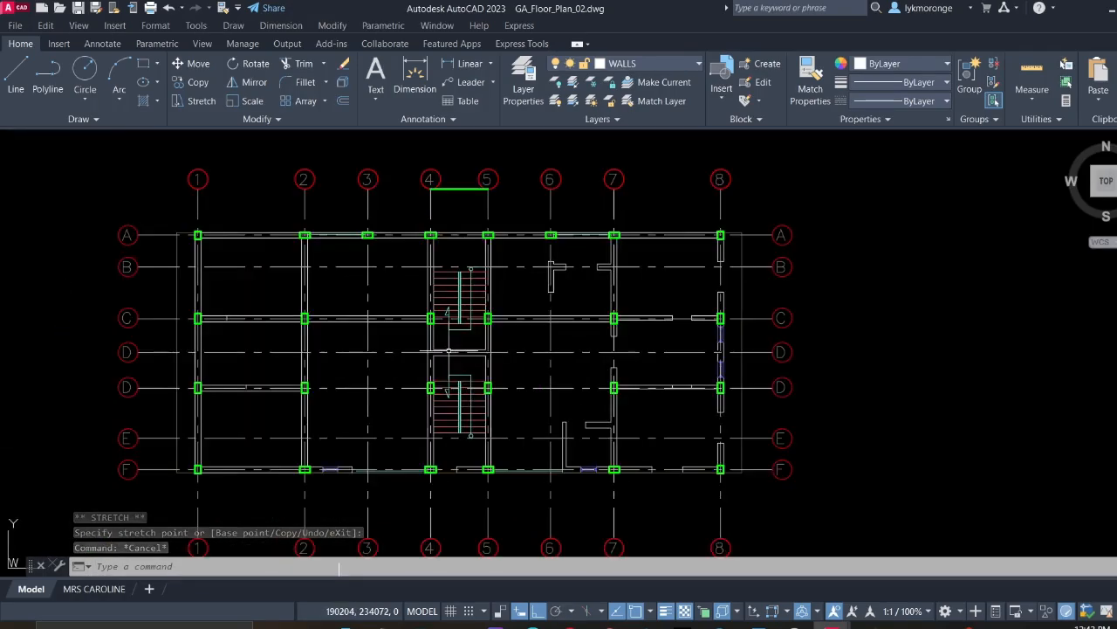
scroll(445, 357, down, 4)
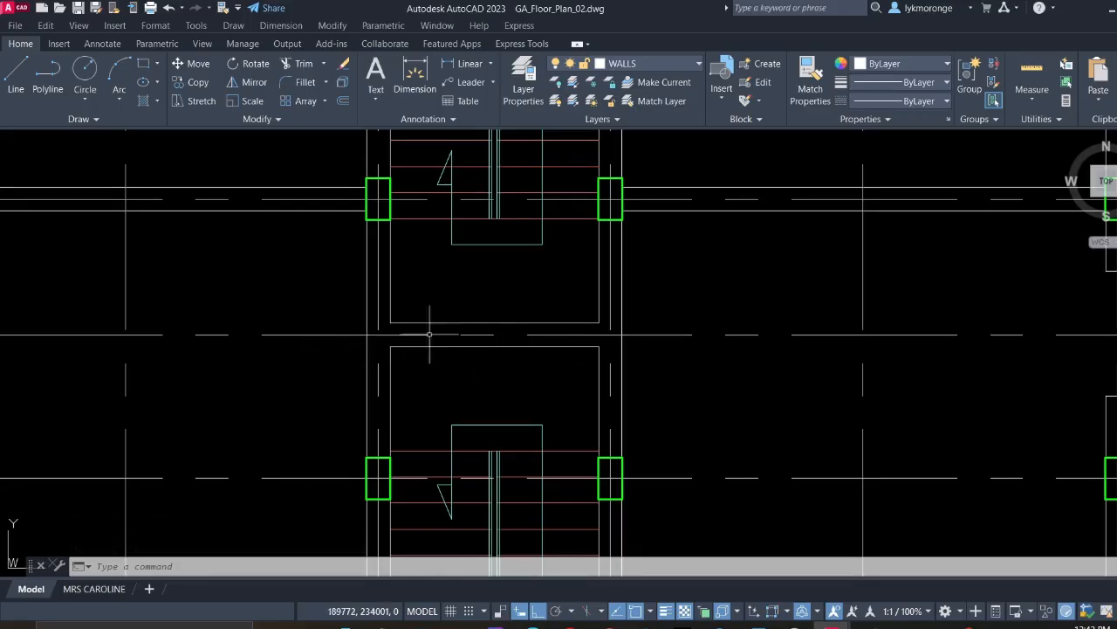
scroll(429, 333, down, 5)
middle_drag(435, 391, 396, 325)
scroll(339, 382, up, 4)
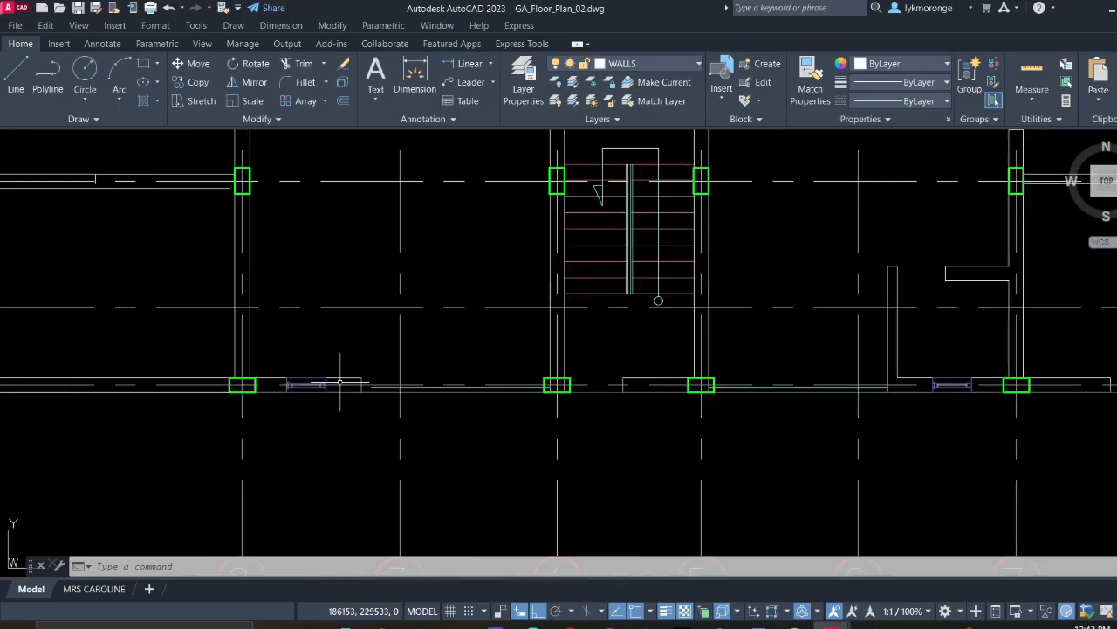
scroll(340, 382, up, 3)
click(158, 330)
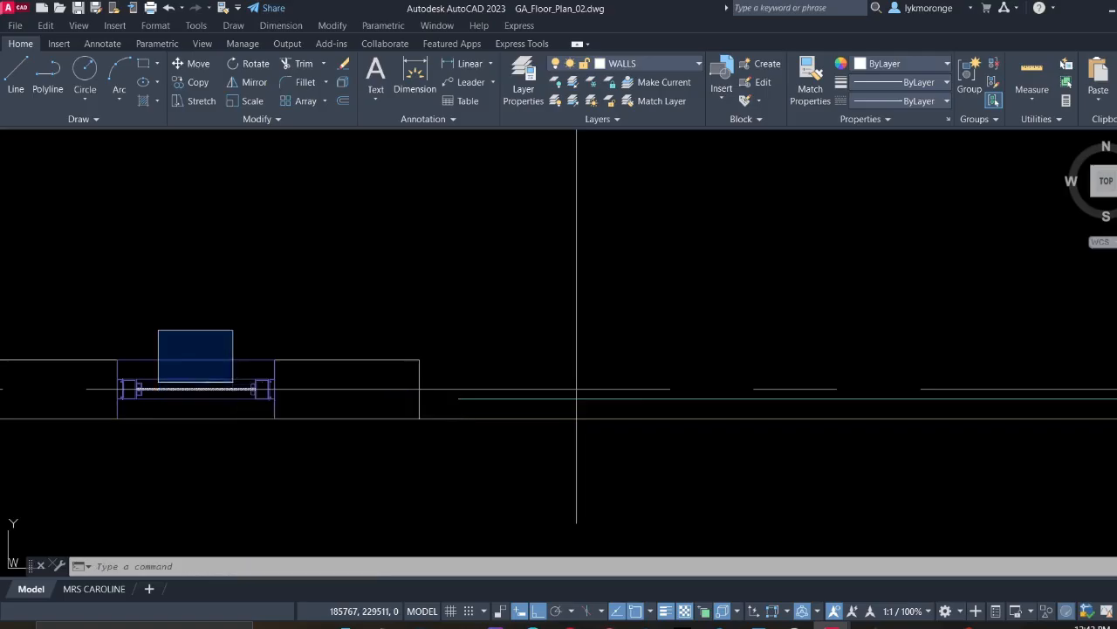
click(239, 374)
click(232, 389)
click(195, 358)
key(Delete)
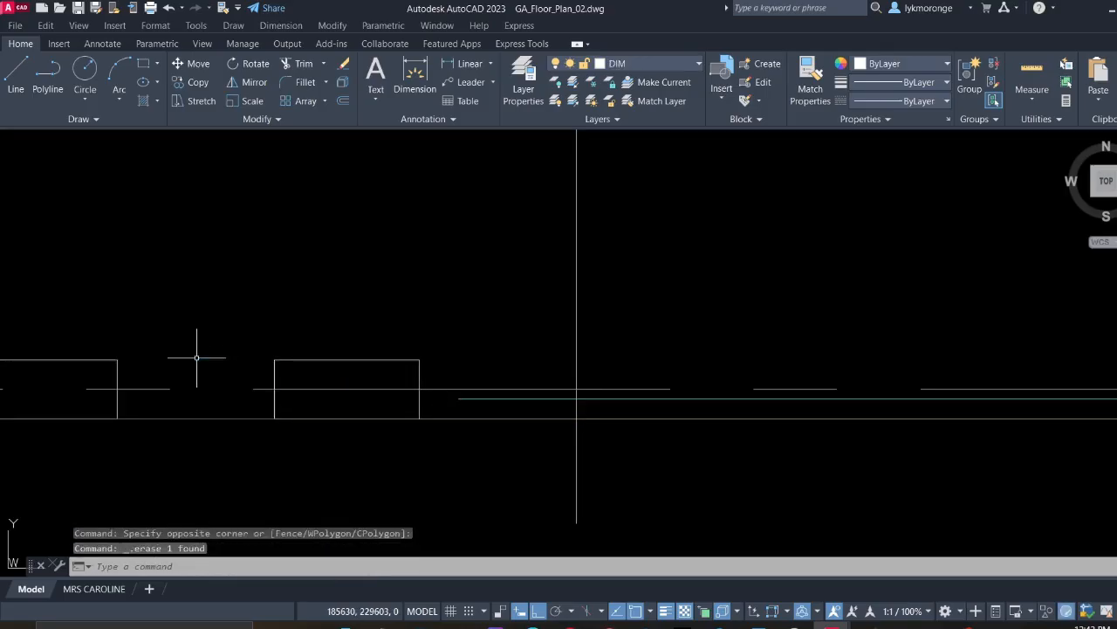
Delete the three lines of the wall stub east of the former window on grid F and the end line closing the adjoining wall piece
click(469, 368)
click(282, 312)
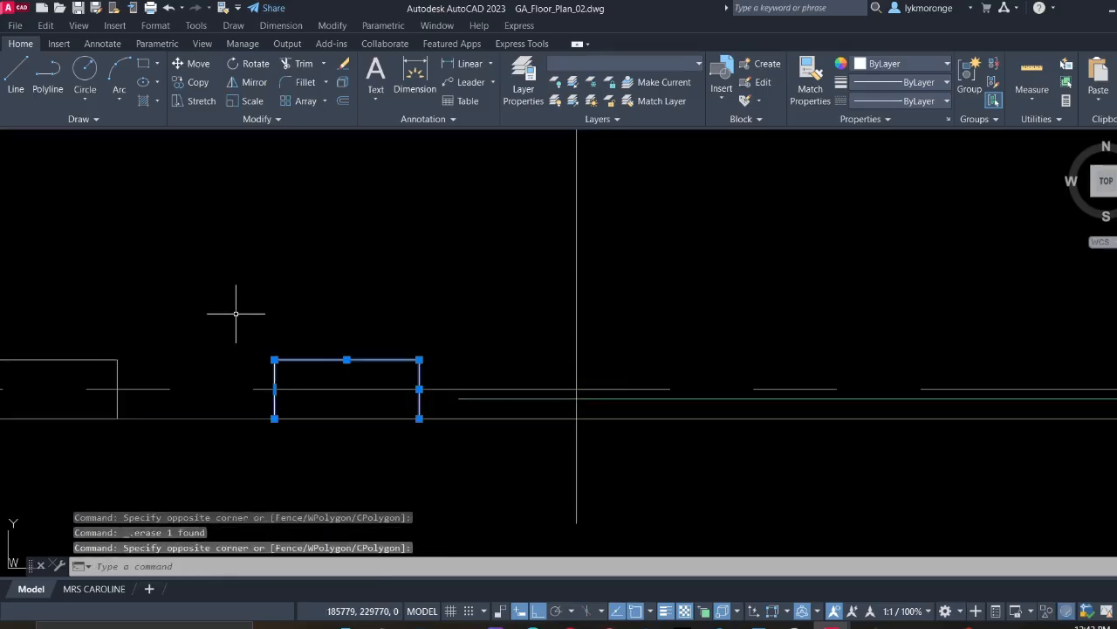
key(Delete)
scroll(152, 367, up, 3)
click(120, 380)
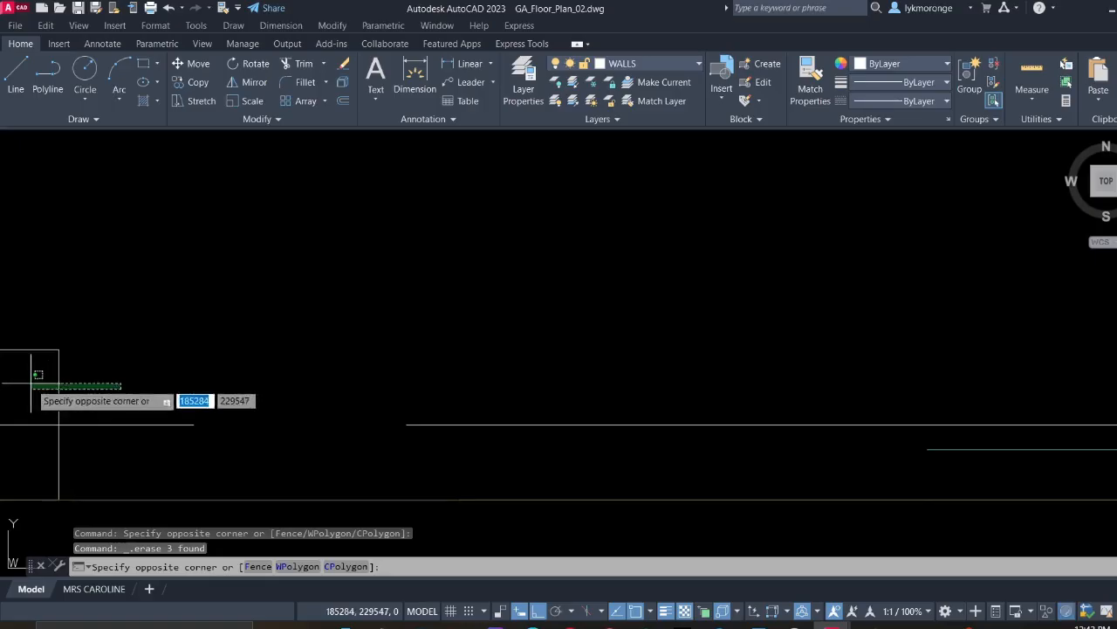
click(13, 397)
key(Delete)
Stretch the inner line of the grid F wall from the grid 2 column east to the grid 4 column
scroll(154, 364, down, 3)
click(134, 358)
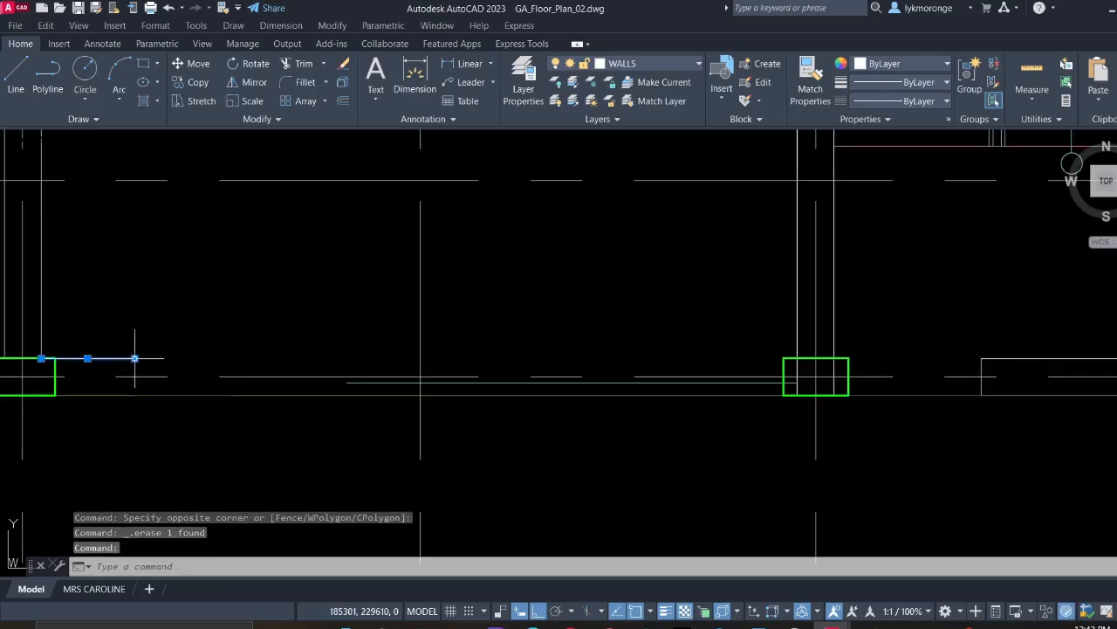
click(138, 343)
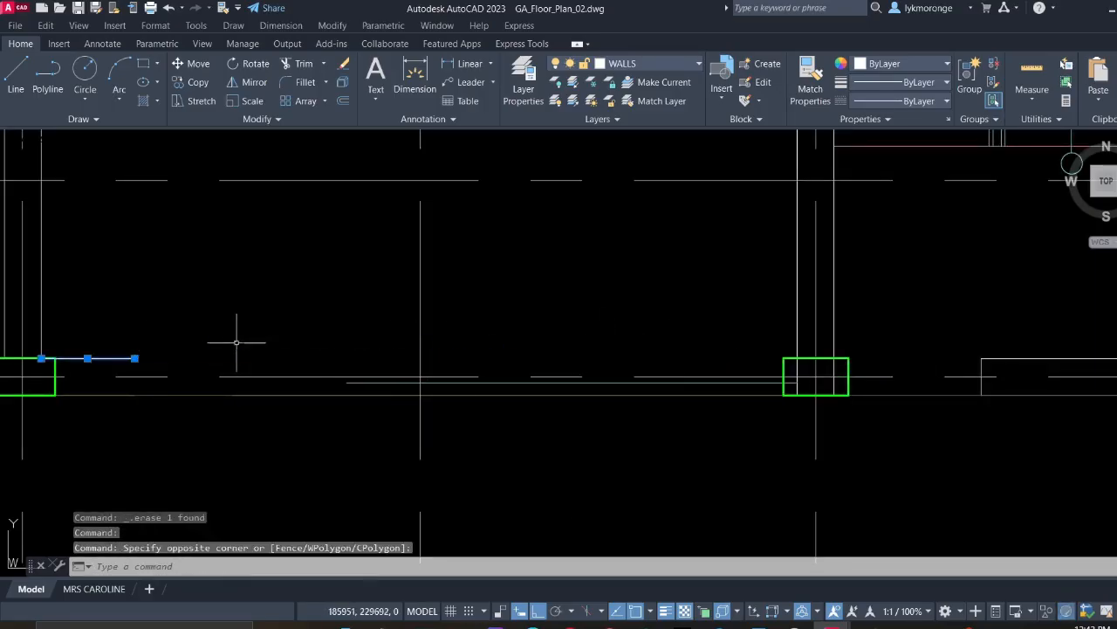
click(134, 358)
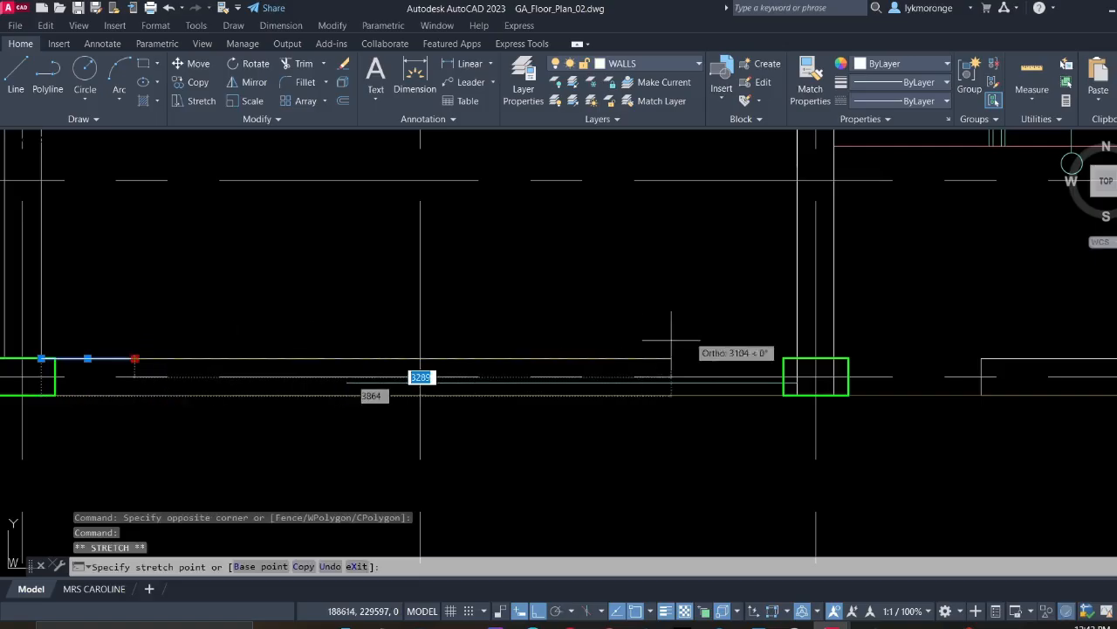
click(776, 358)
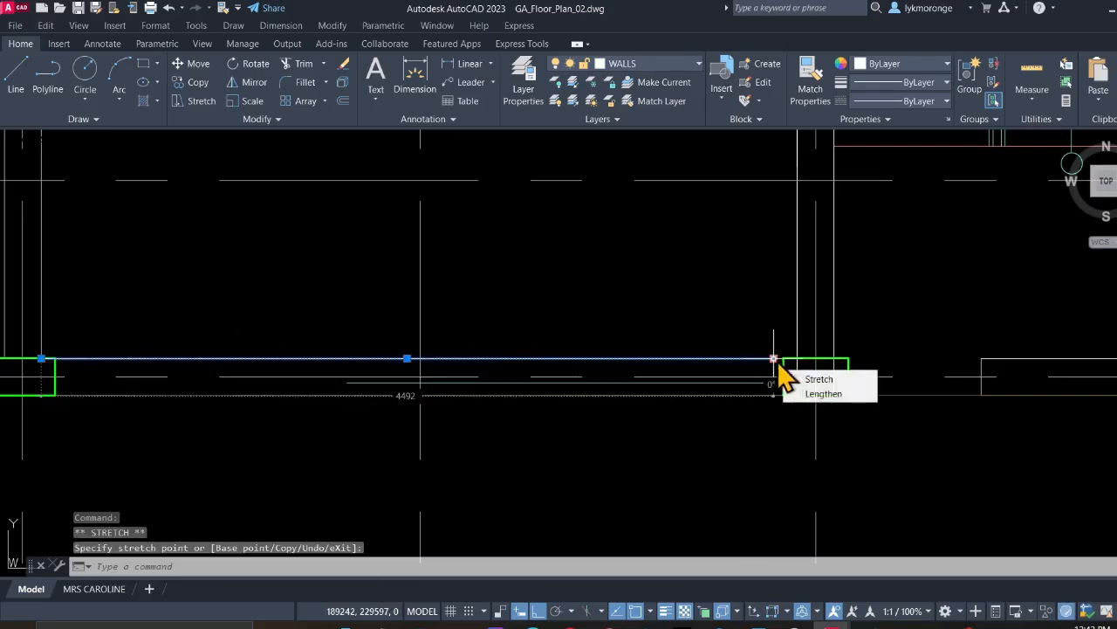
key(Escape)
click(736, 359)
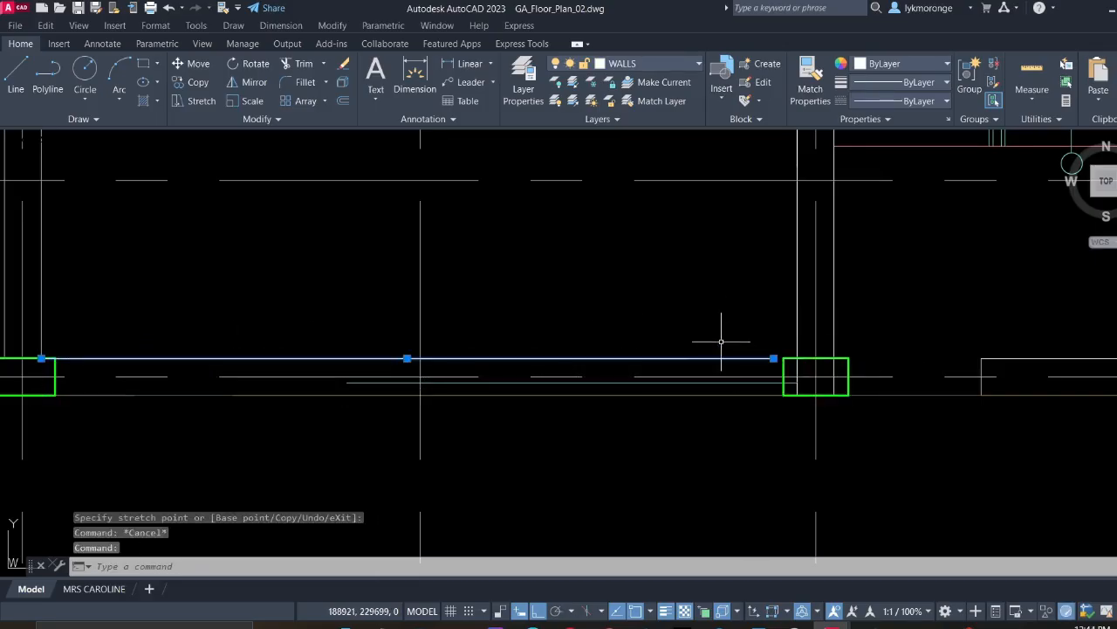
click(724, 342)
key(Escape)
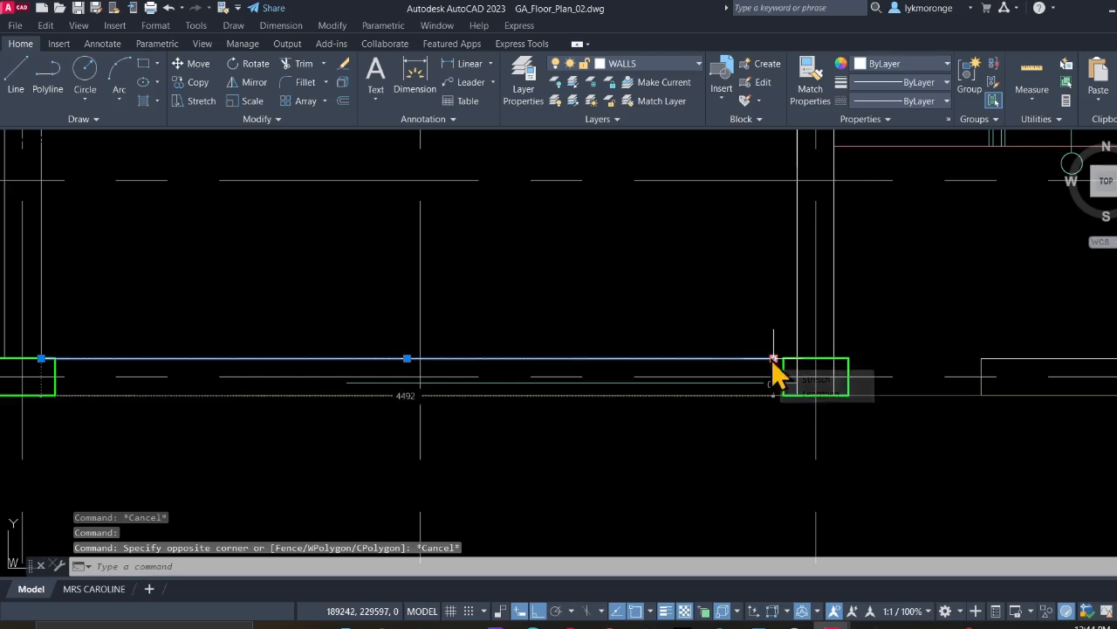
click(773, 358)
key(Escape)
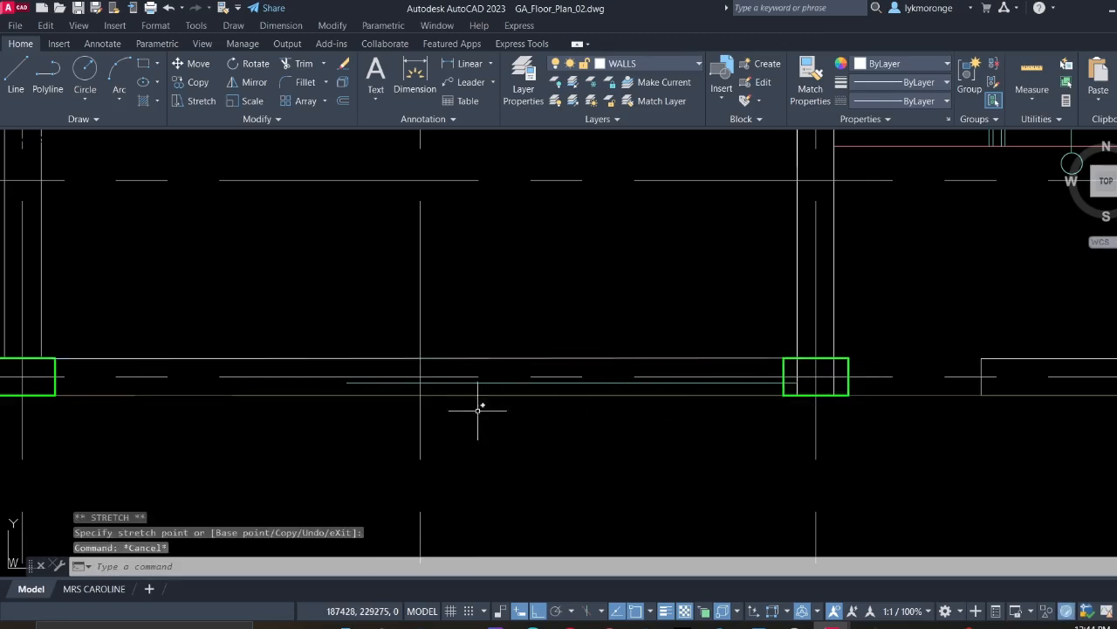
Draw a line along the outer face of the grid F wall from the grid 2 column to the grid 4 column
scroll(479, 404, down, 5)
scroll(371, 408, up, 3)
scroll(366, 400, up, 4)
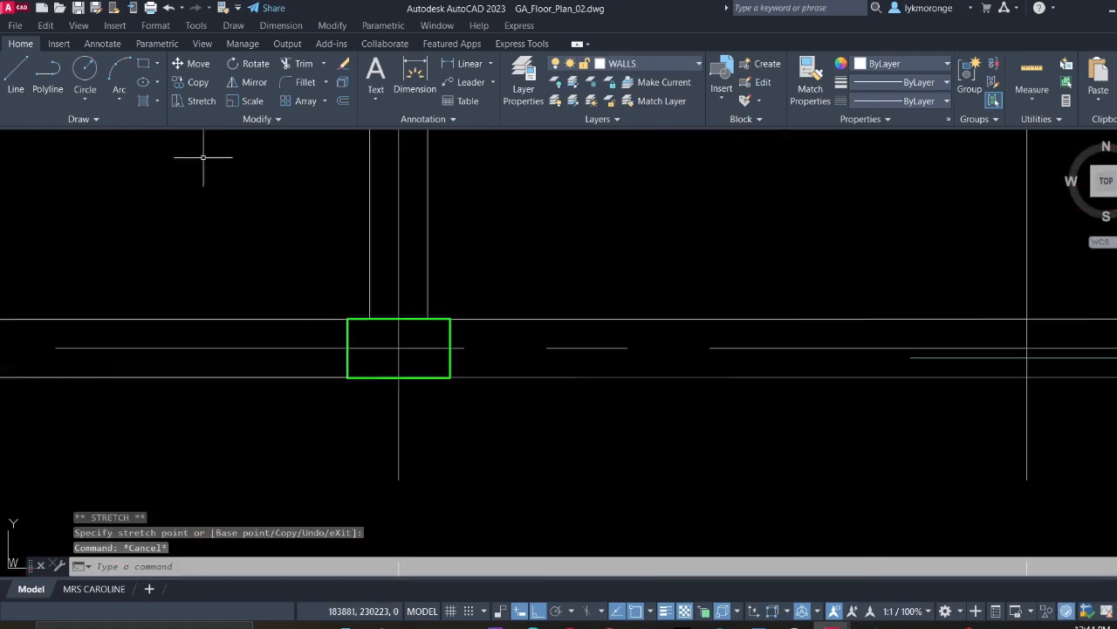
click(18, 77)
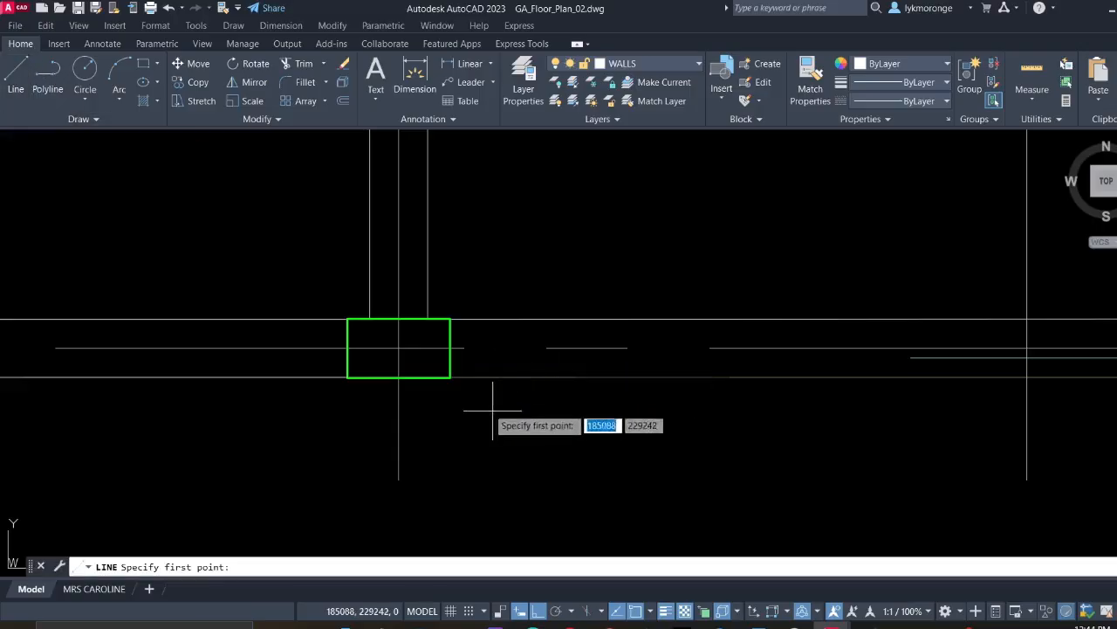
click(399, 348)
middle_drag(843, 433, 515, 450)
scroll(928, 439, down, 4)
middle_drag(878, 445, 636, 452)
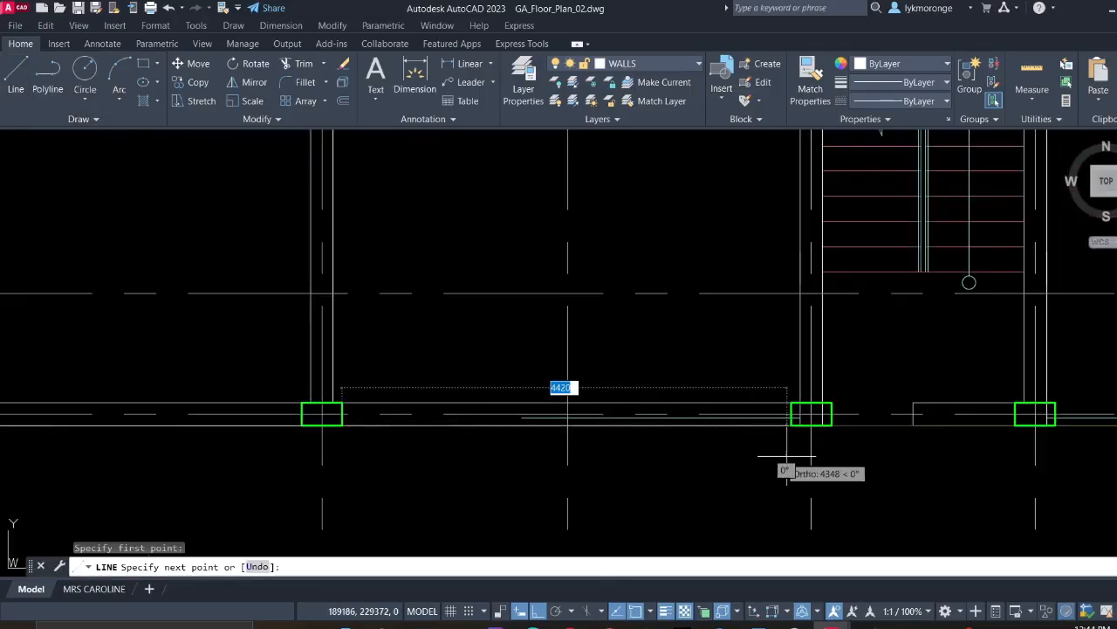
click(811, 413)
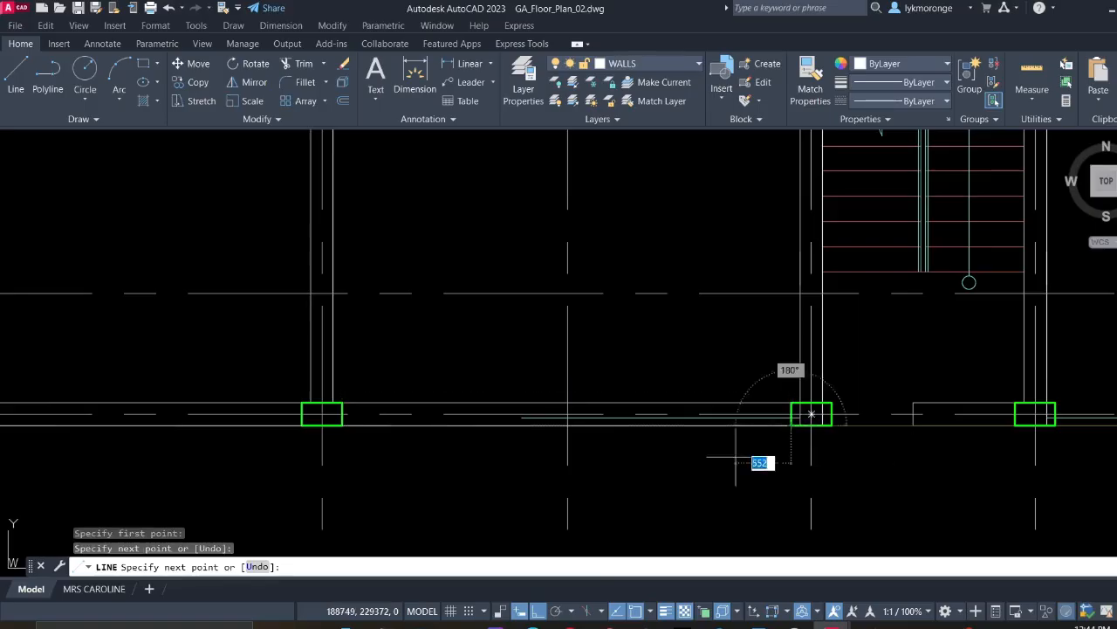
key(Escape)
Delete the short cross line left inside the grid C wall between grids 1 and 2
scroll(816, 457, down, 4)
scroll(825, 455, down, 4)
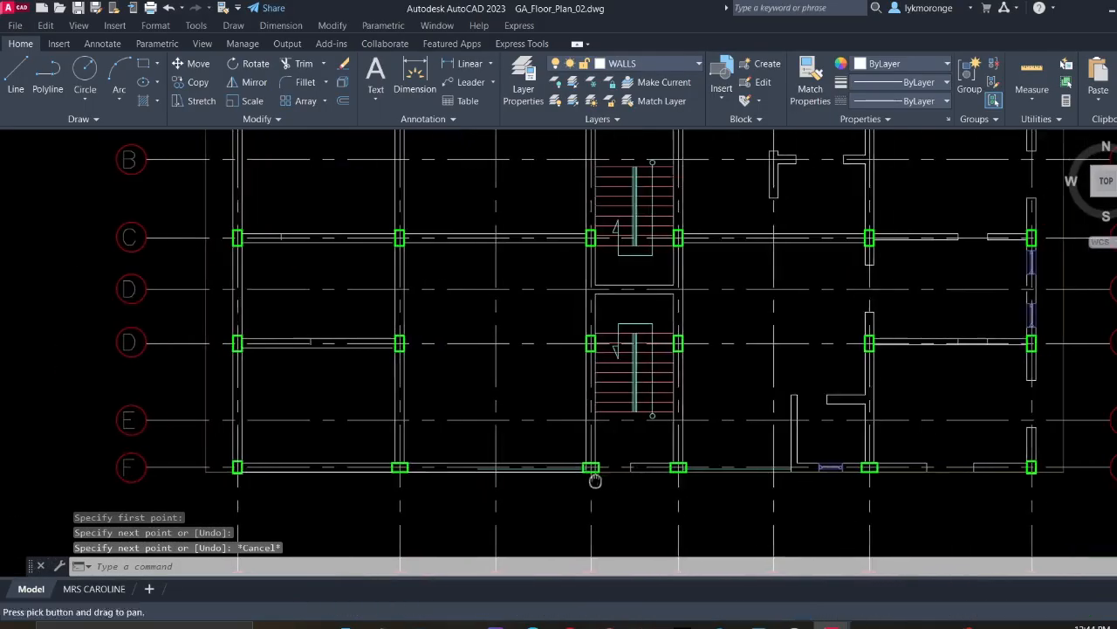
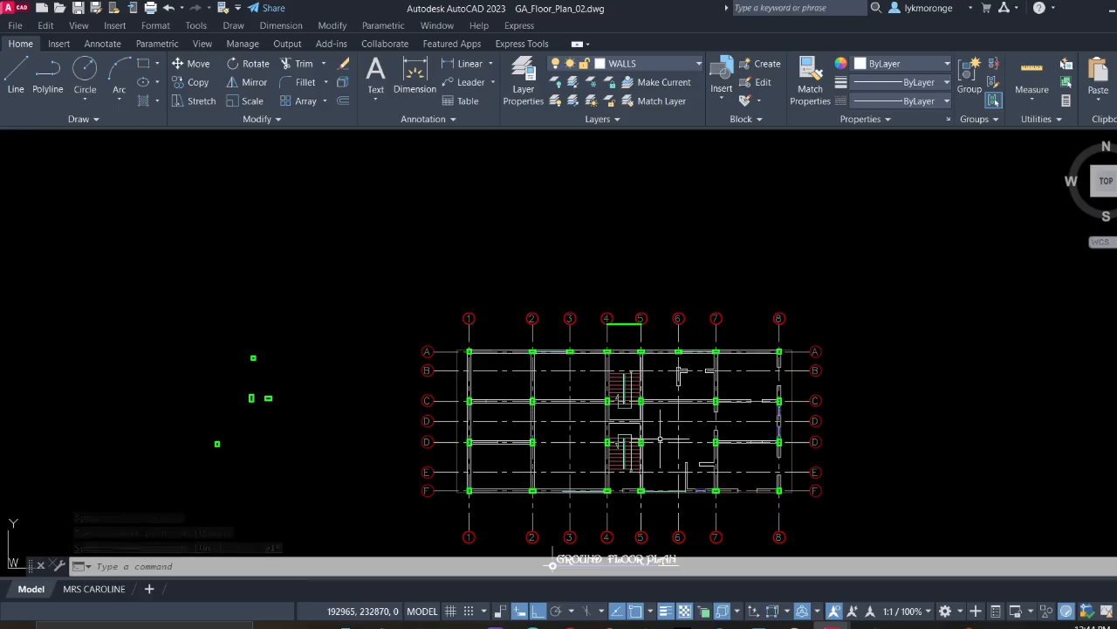
middle_drag(730, 453, 542, 446)
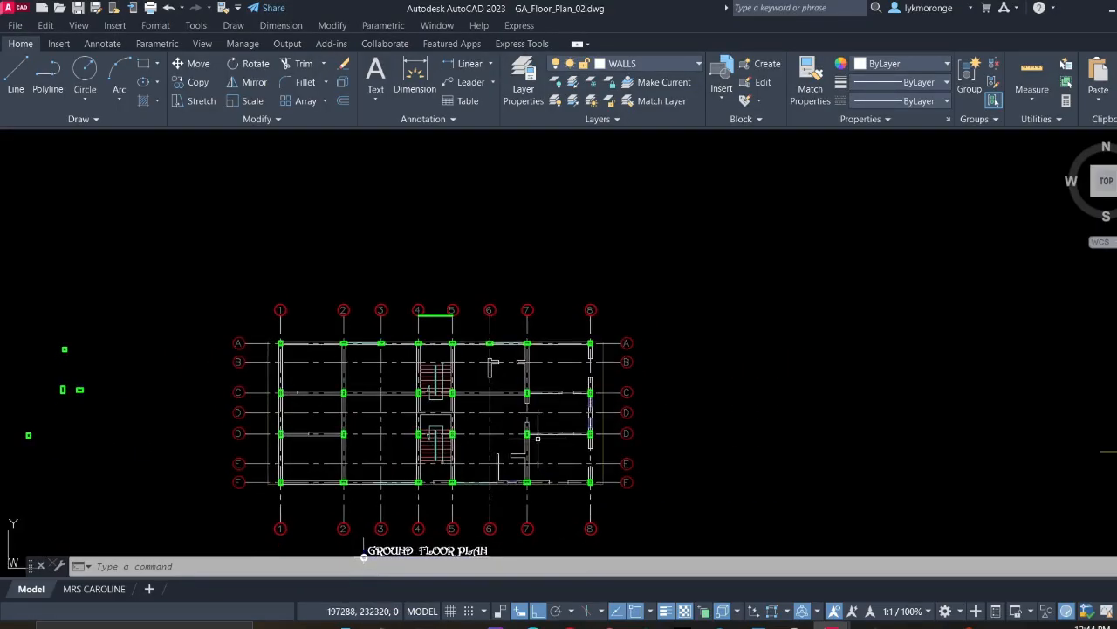
middle_drag(363, 424, 458, 395)
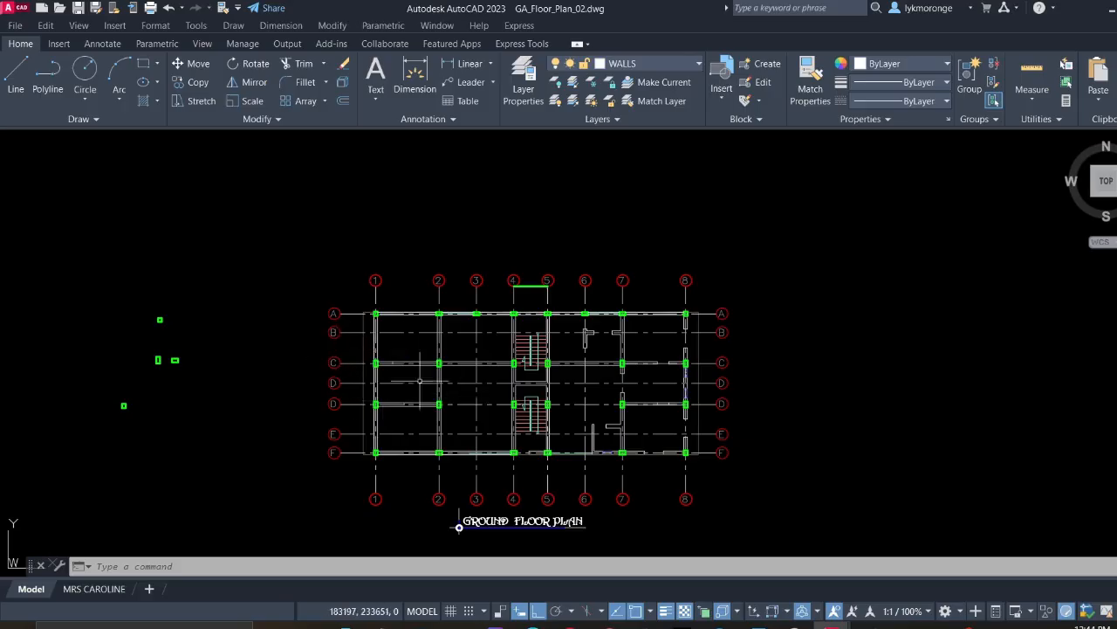
scroll(420, 382, up, 6)
click(400, 282)
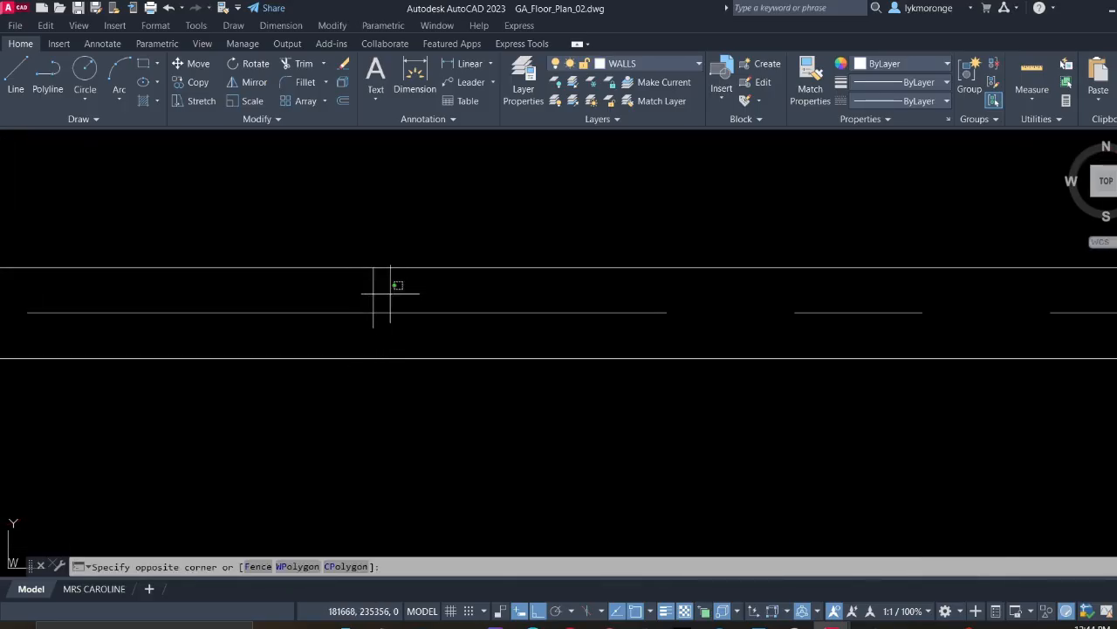
click(332, 279)
key(Delete)
scroll(366, 312, down, 5)
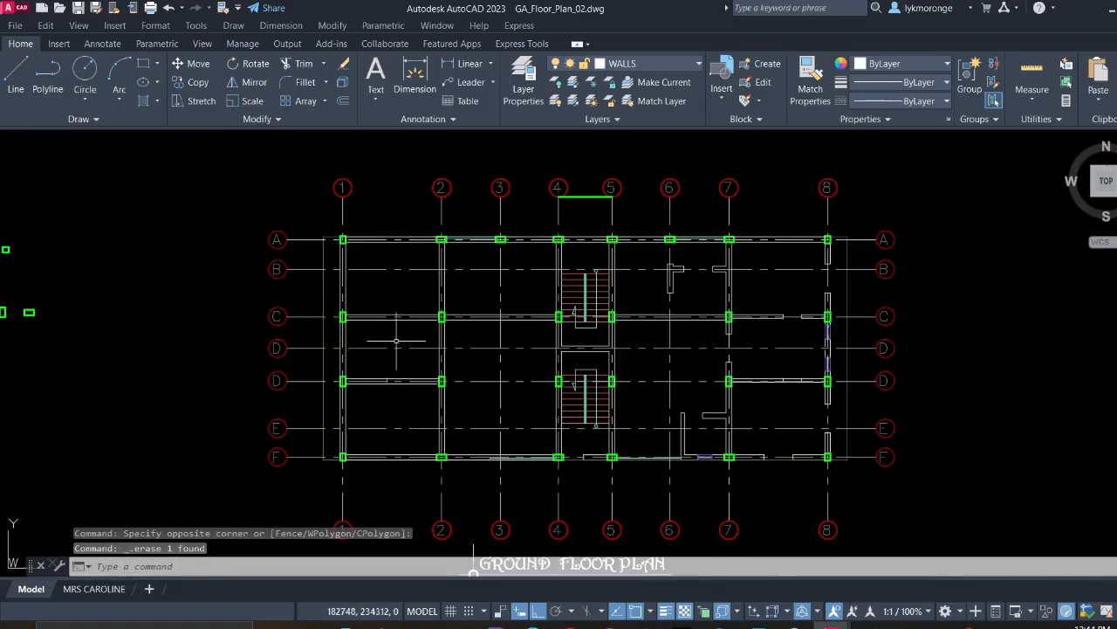
Erase all walls, columns and openings lying completely within the area from just east of grid 5 through grid 8, between grids A and F
middle_drag(408, 380, 253, 393)
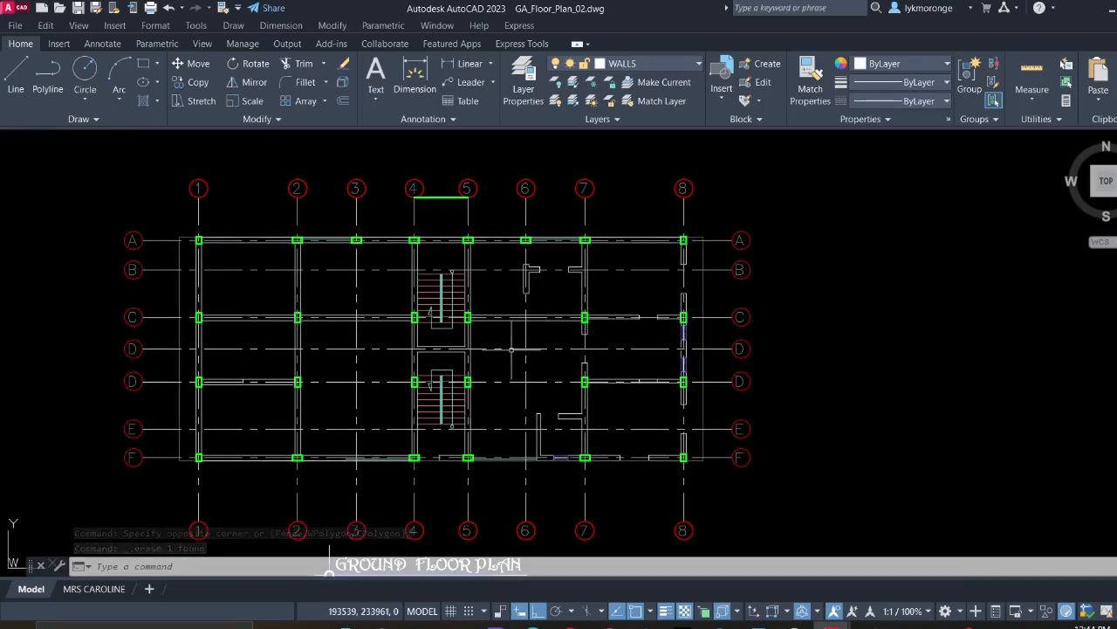
middle_drag(512, 349, 446, 358)
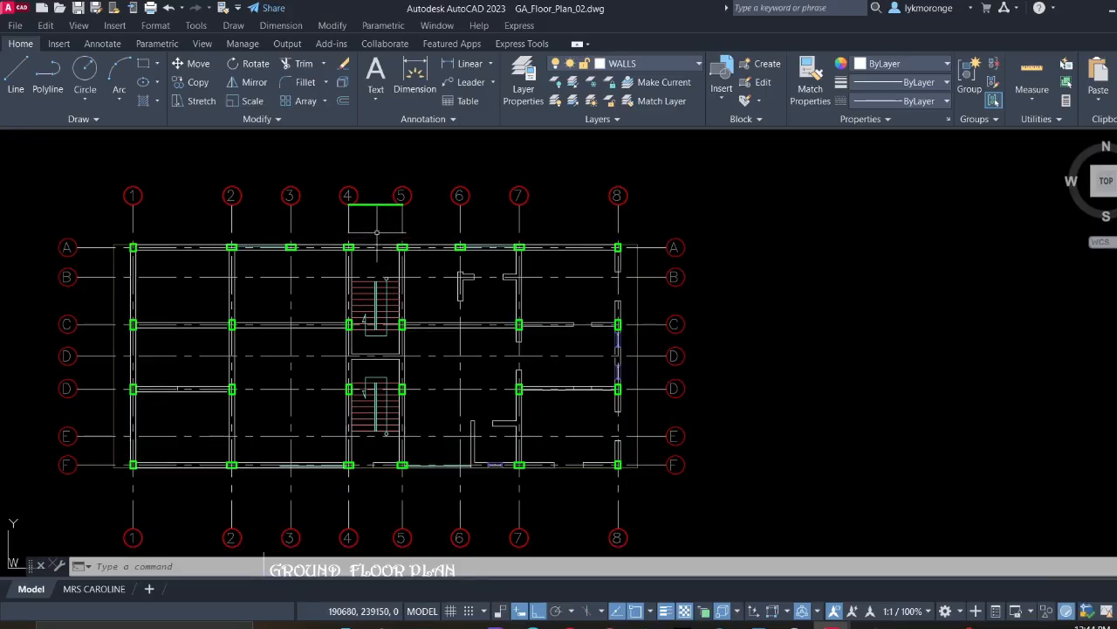
scroll(376, 232, up, 4)
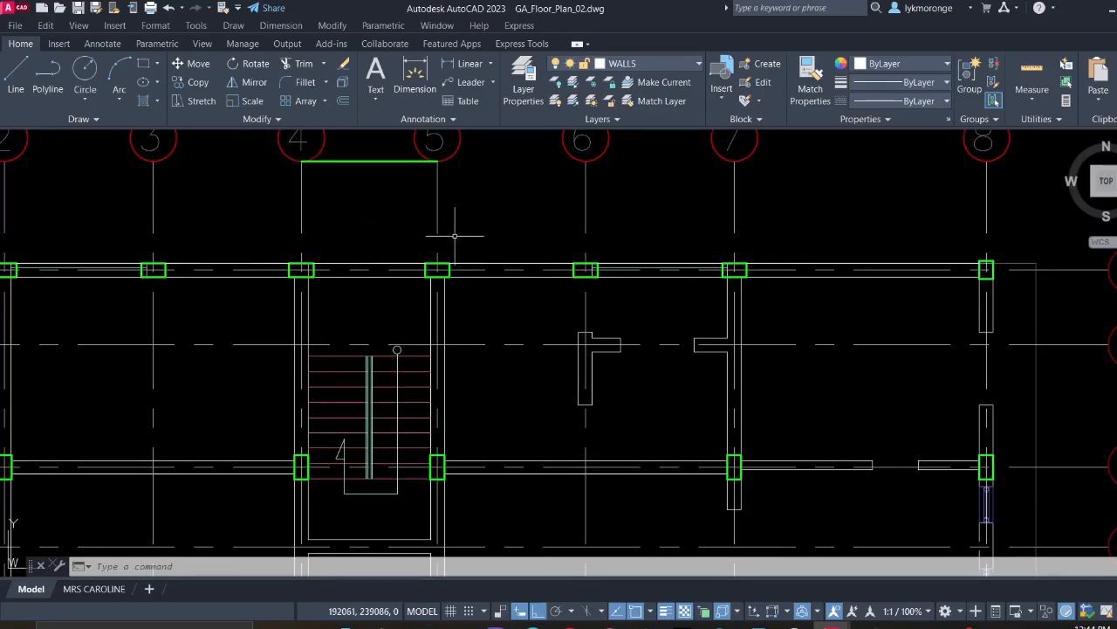
scroll(368, 236, down, 4)
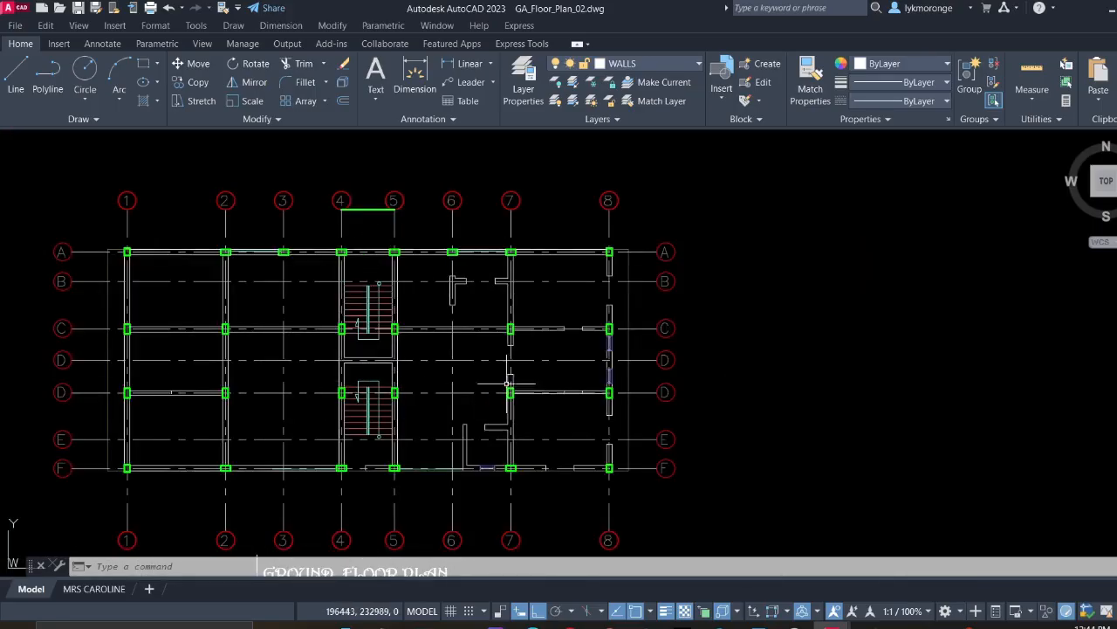
click(403, 233)
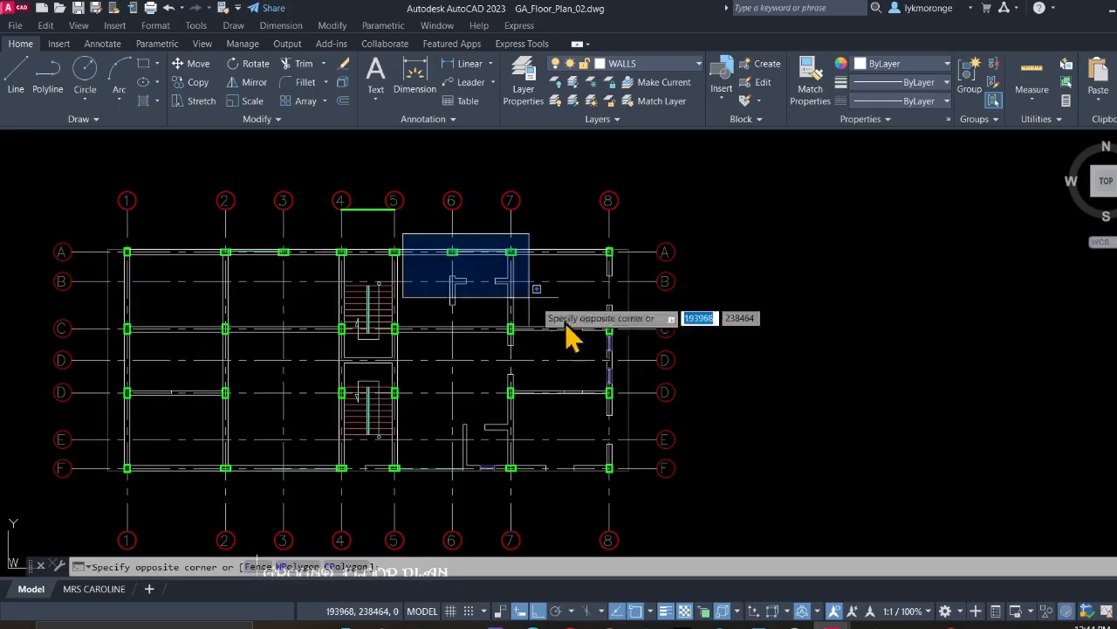
click(622, 481)
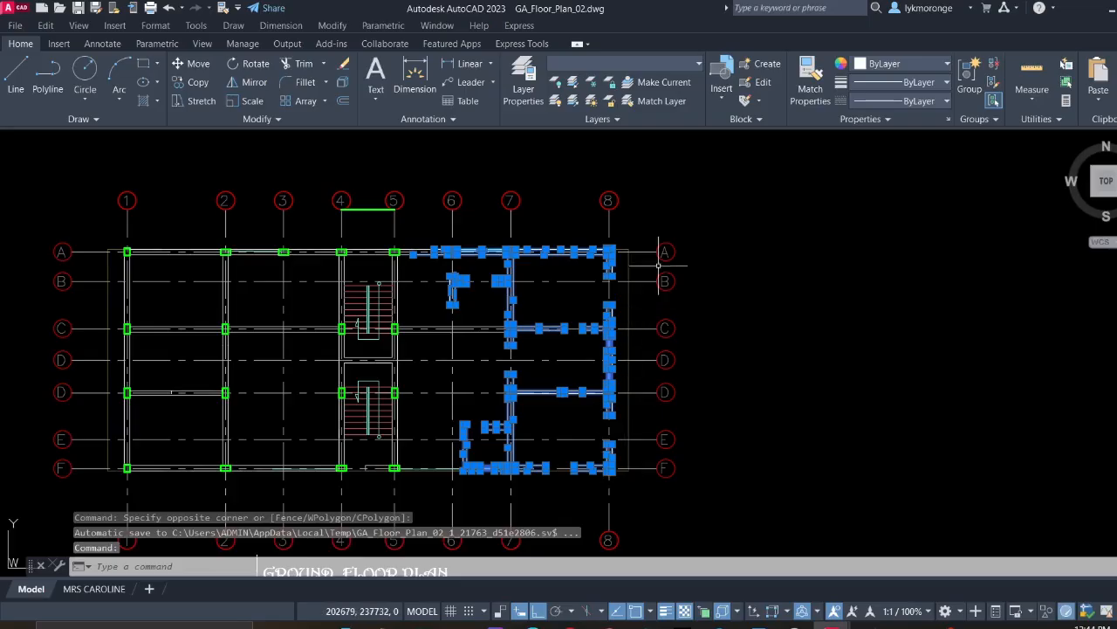
right_click(664, 219)
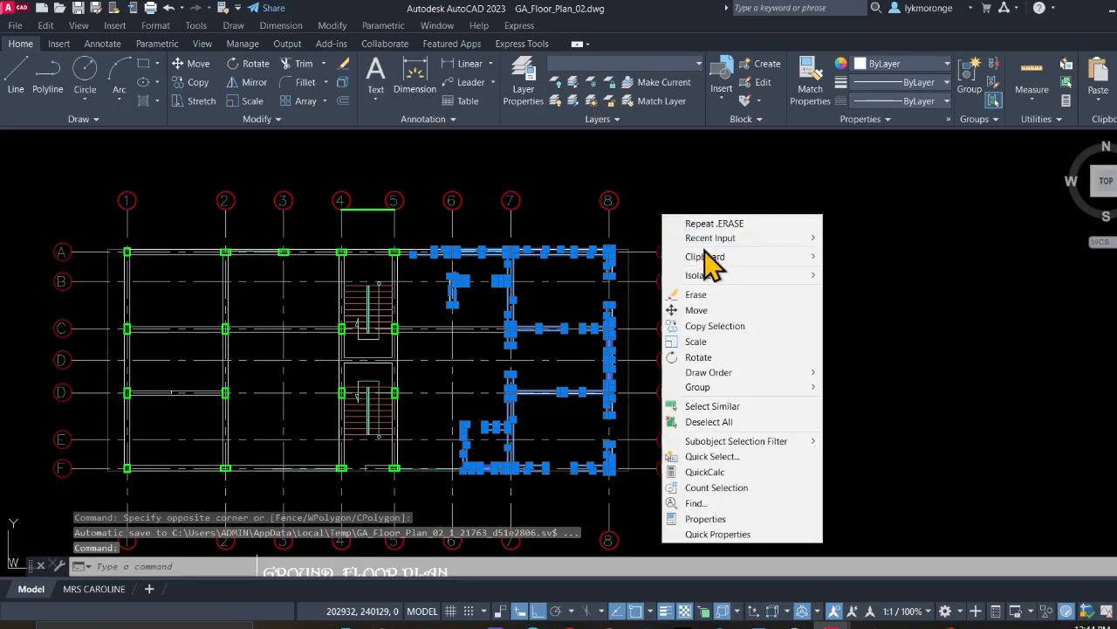
click(700, 295)
Delete the leftover inner line of the grid A wall projecting east of the grid 5 column
scroll(425, 258, up, 4)
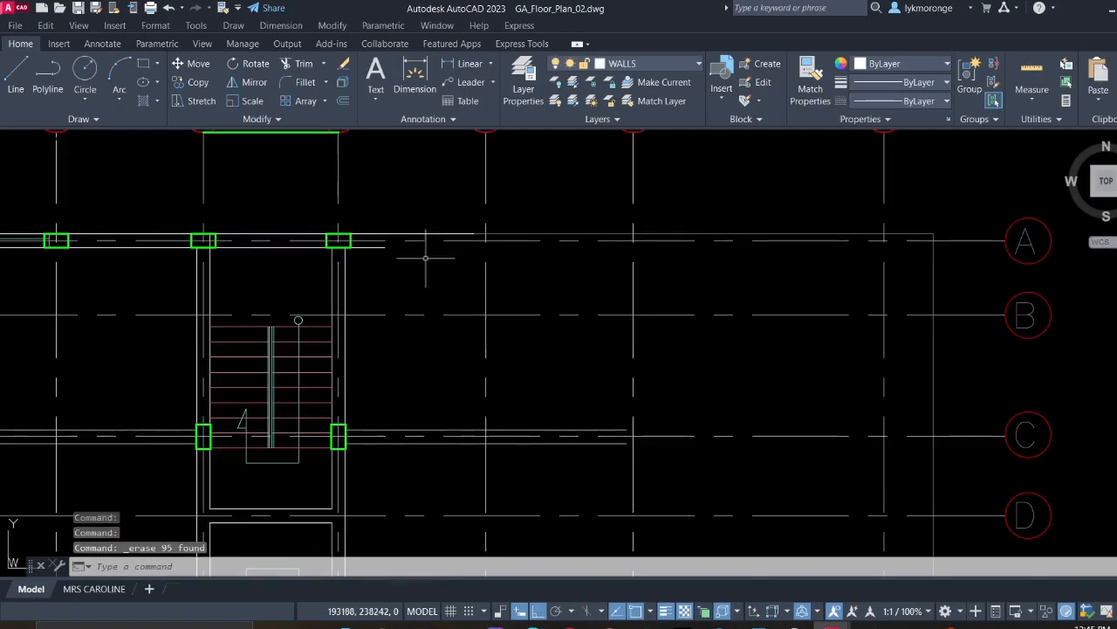
click(378, 256)
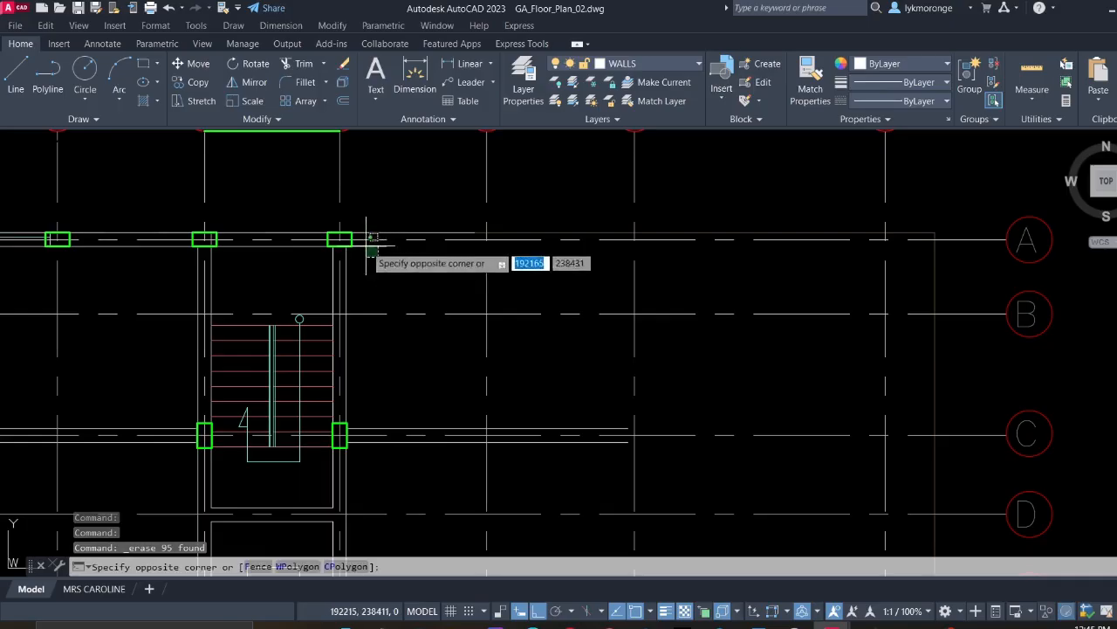
click(365, 246)
key(Delete)
scroll(417, 323, down, 5)
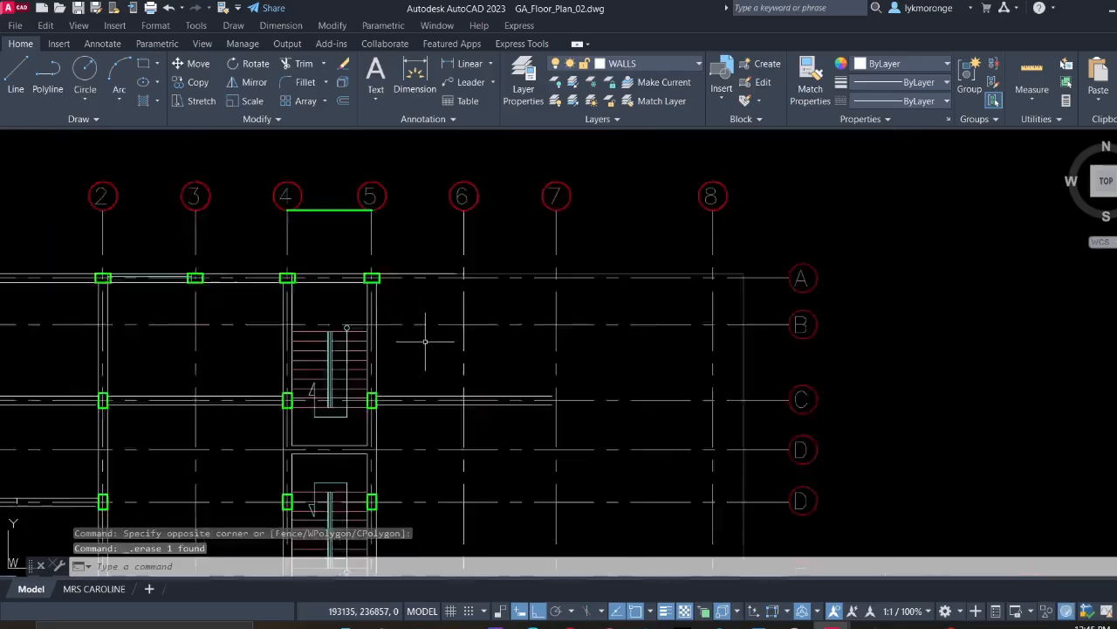
Delete both wall lines along grid C that run east from the grid 5 column to grid 7
scroll(396, 298, up, 7)
scroll(396, 299, up, 4)
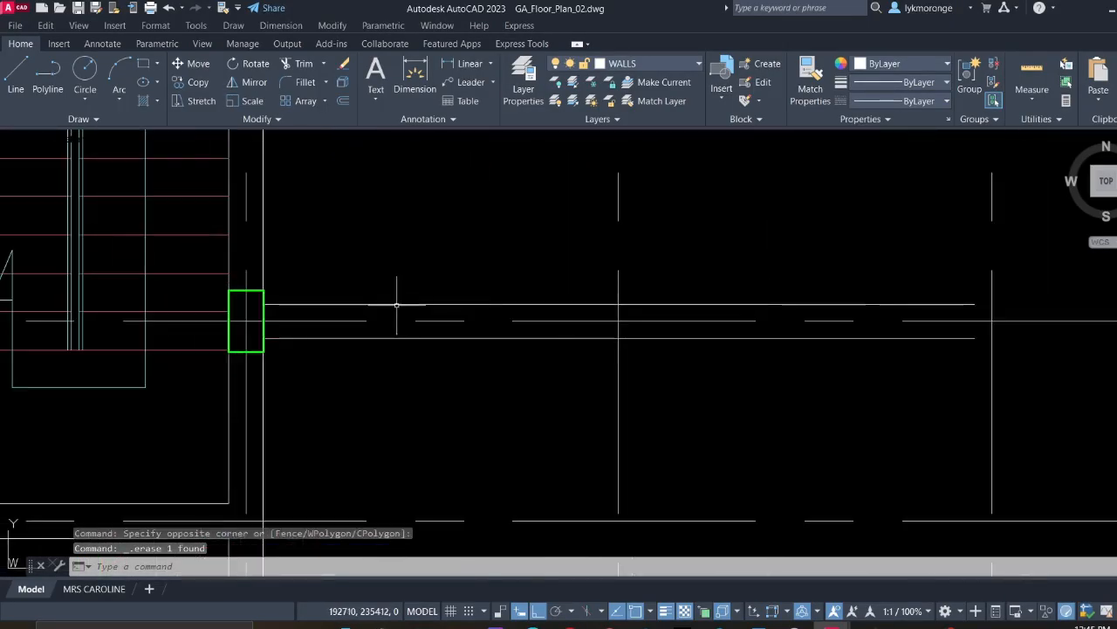
click(399, 311)
click(381, 292)
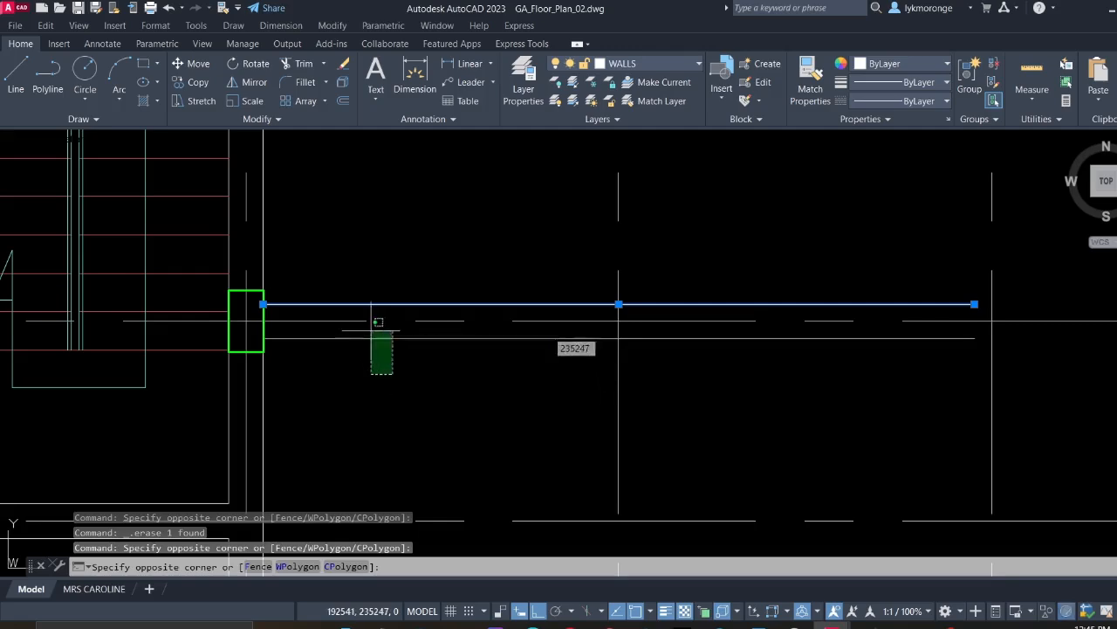
click(374, 320)
scroll(378, 398, down, 4)
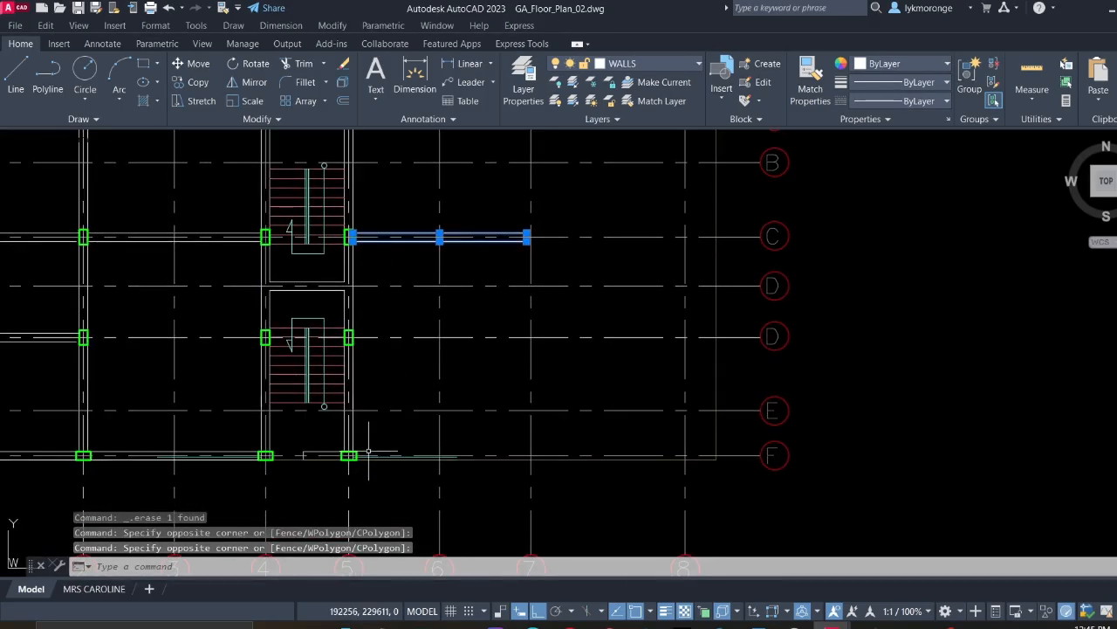
key(Delete)
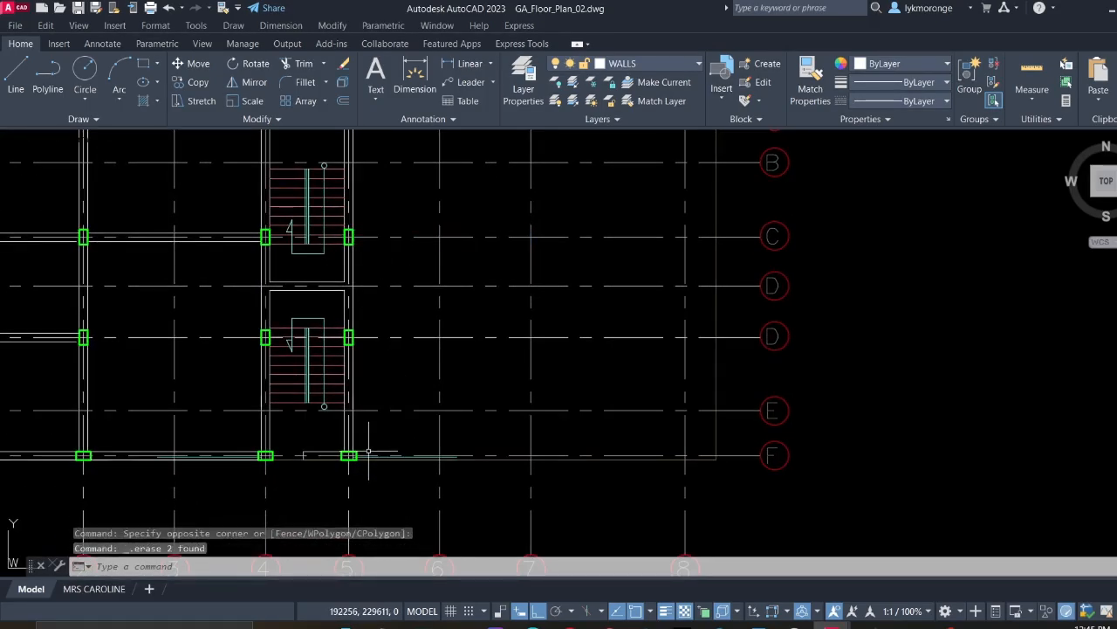
Delete only the leftover rail line running east from the grid 5 column along grid F, keeping the grid line
scroll(369, 451, up, 2)
scroll(368, 452, up, 4)
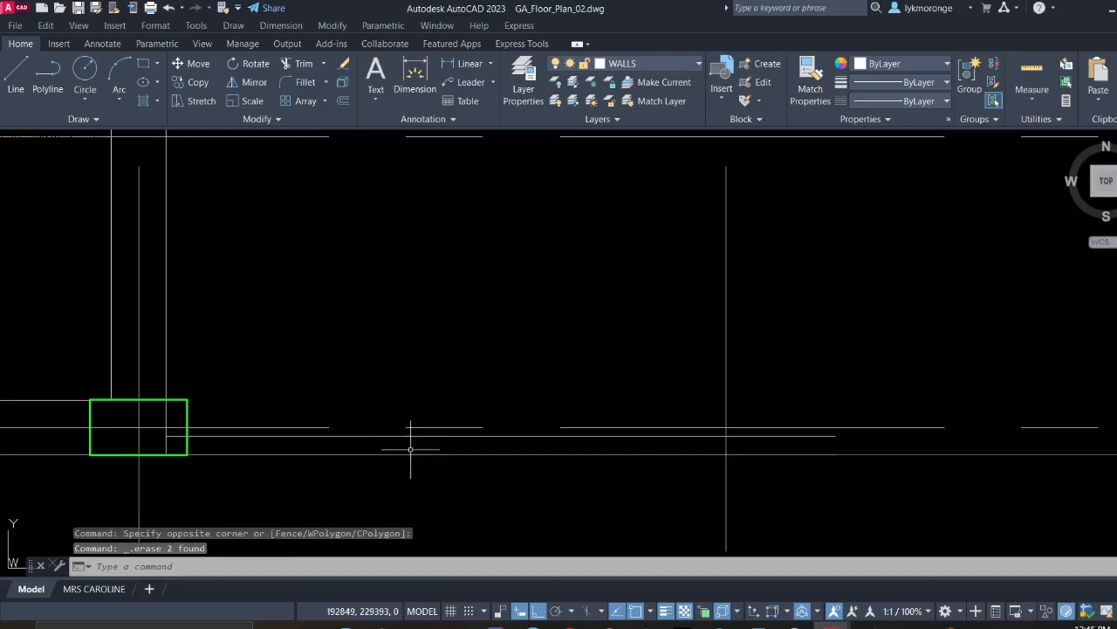
scroll(412, 445, up, 2)
click(408, 437)
click(376, 416)
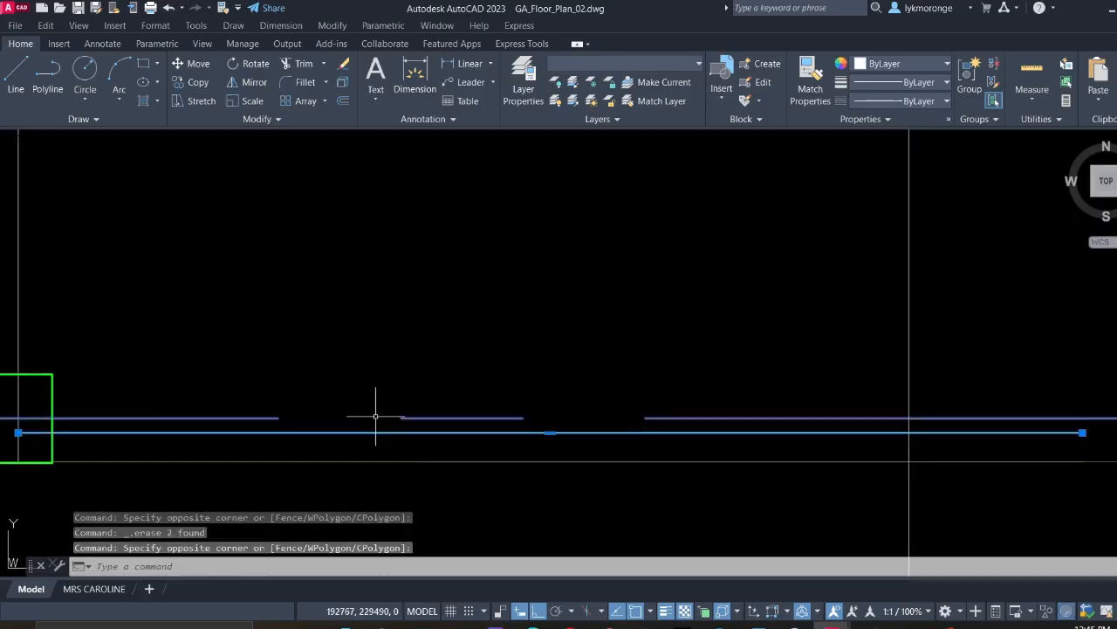
scroll(375, 418, down, 3)
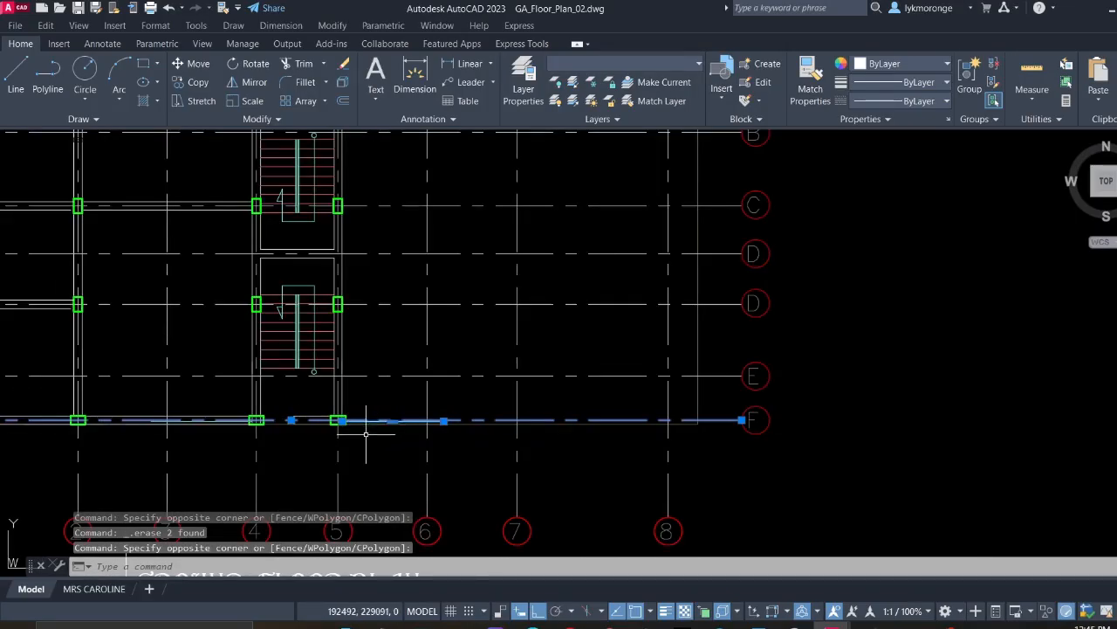
key(Escape)
scroll(366, 426, up, 5)
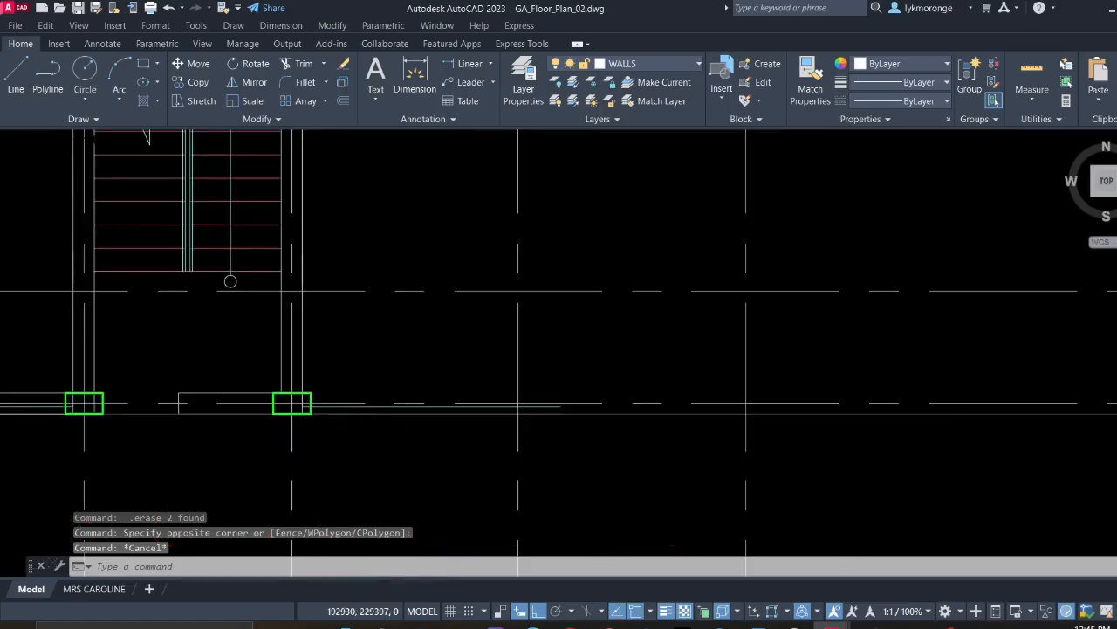
click(771, 399)
key(Delete)
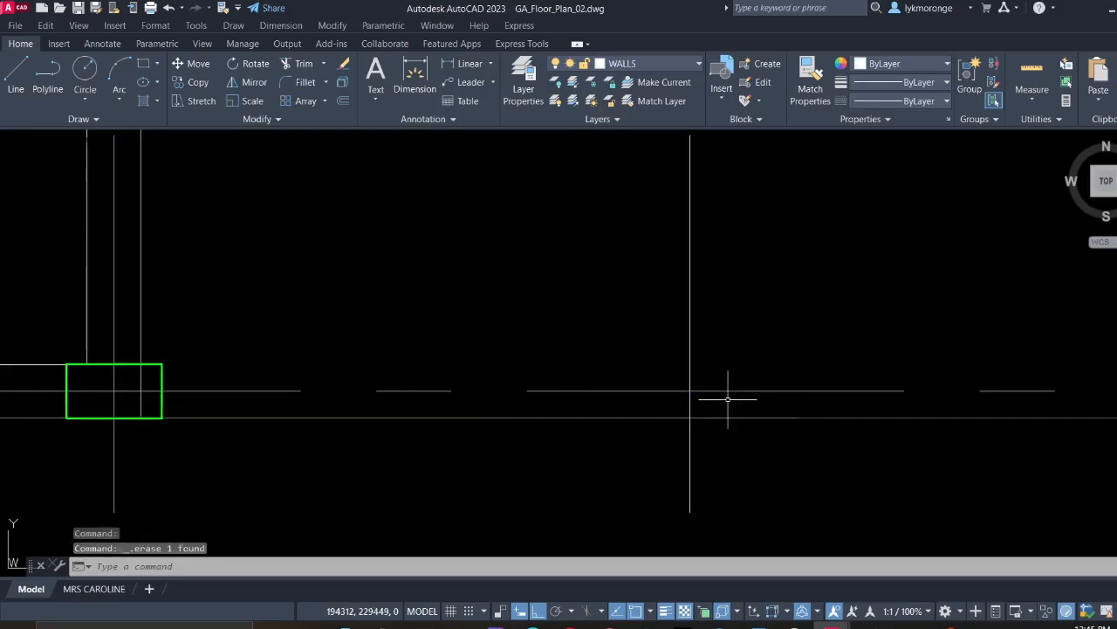
Delete the leftover rail line inside the grid F wall between grids 2 and 4
scroll(723, 392, down, 5)
scroll(488, 408, up, 6)
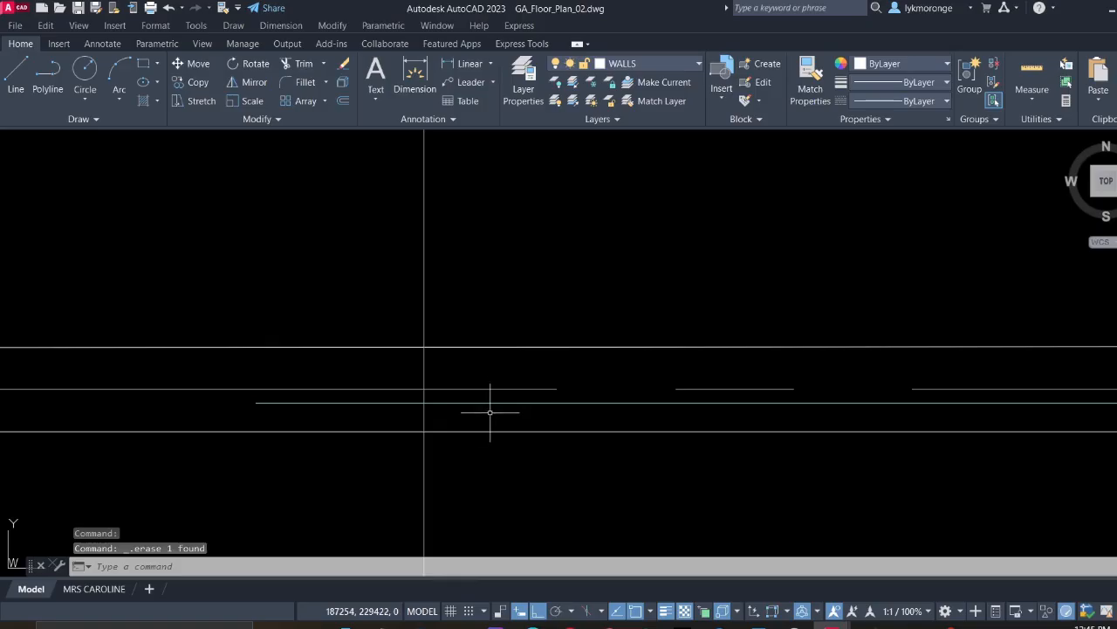
click(490, 412)
click(486, 402)
key(Delete)
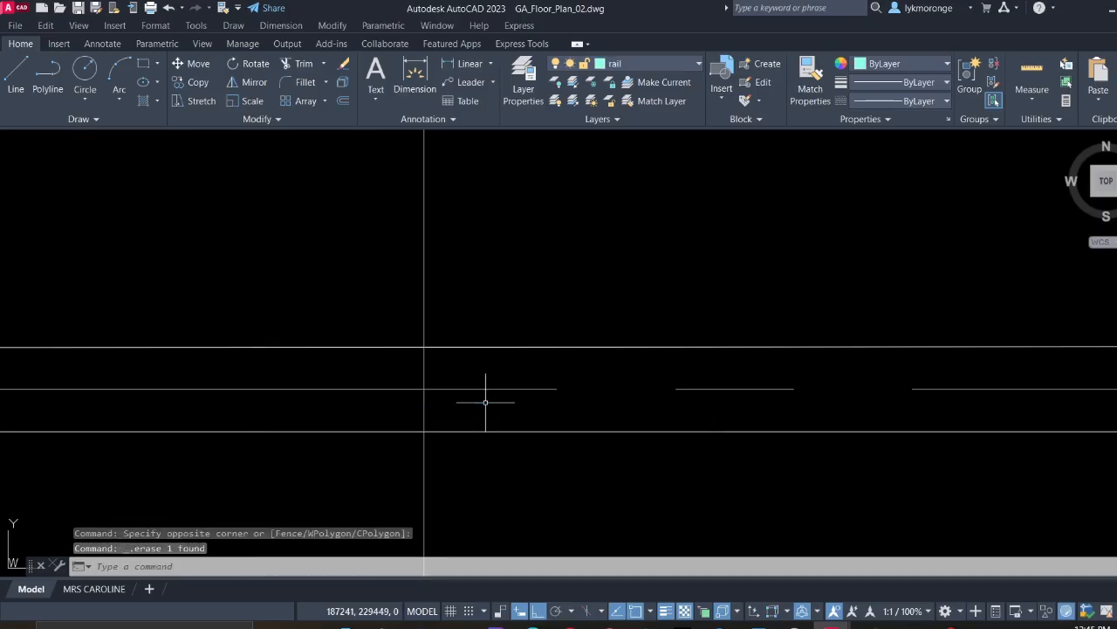
Delete the short cross line closing the wall stub on grid F between grids 4 and 5
scroll(486, 392, down, 5)
scroll(427, 436, up, 3)
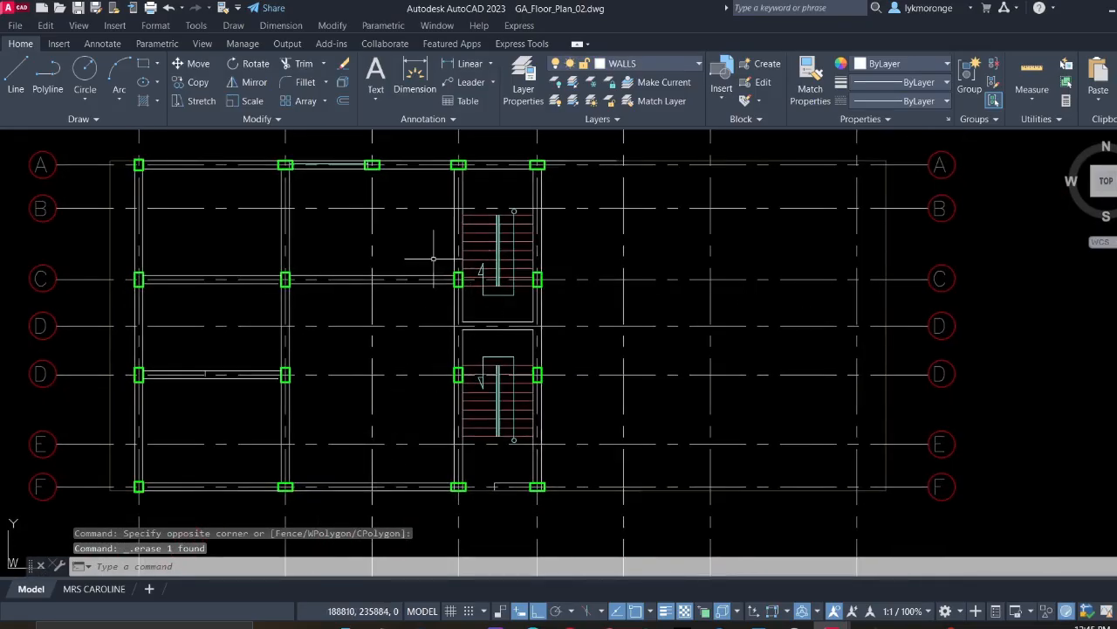
scroll(433, 259, down, 2)
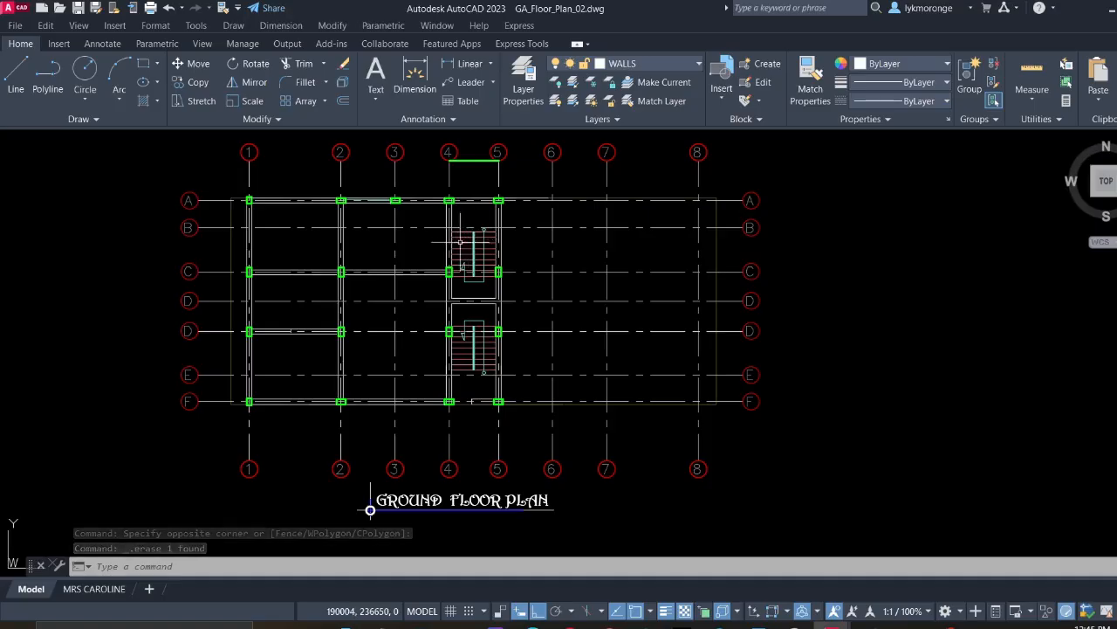
scroll(466, 404, up, 8)
click(493, 428)
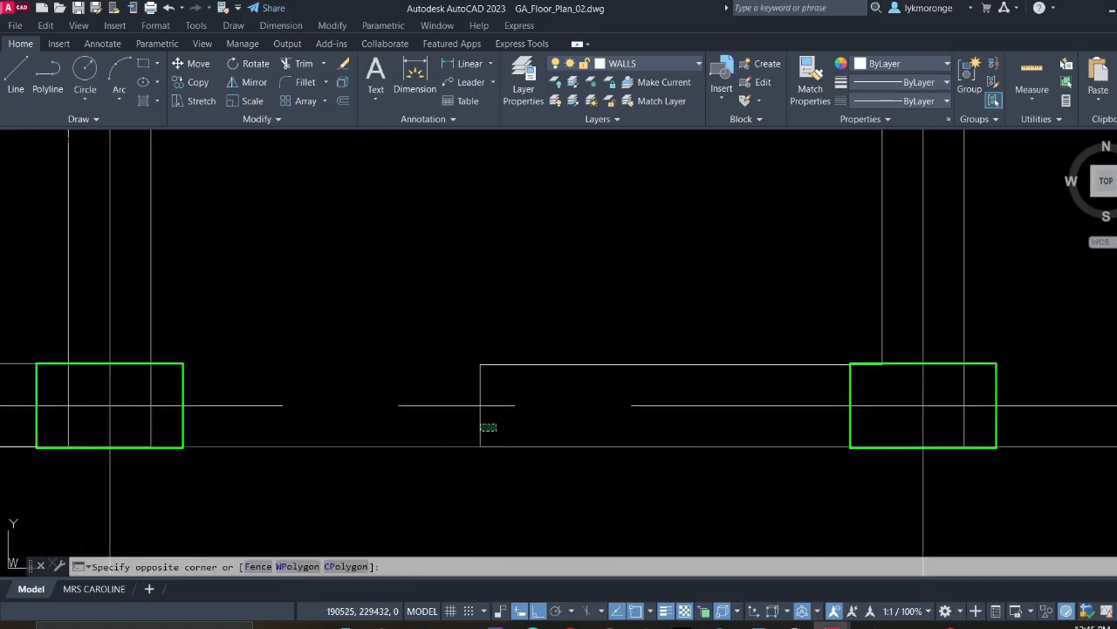
click(446, 417)
key(Delete)
Stretch the open end of the inner grid F wall line west to the upper corner of the grid 4 column
click(491, 375)
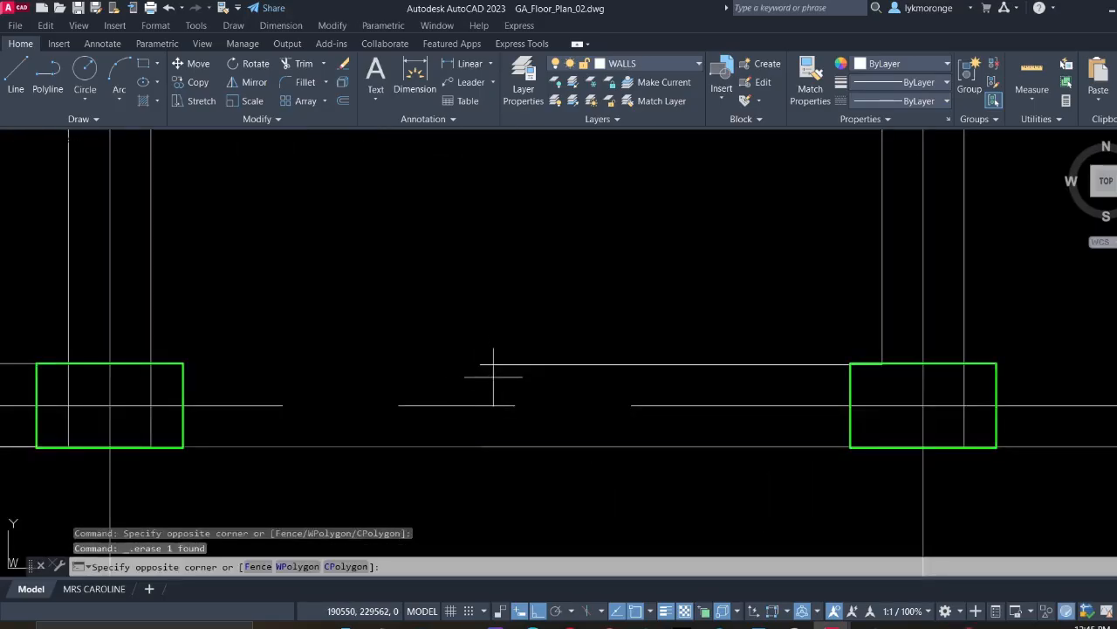
click(450, 346)
click(480, 364)
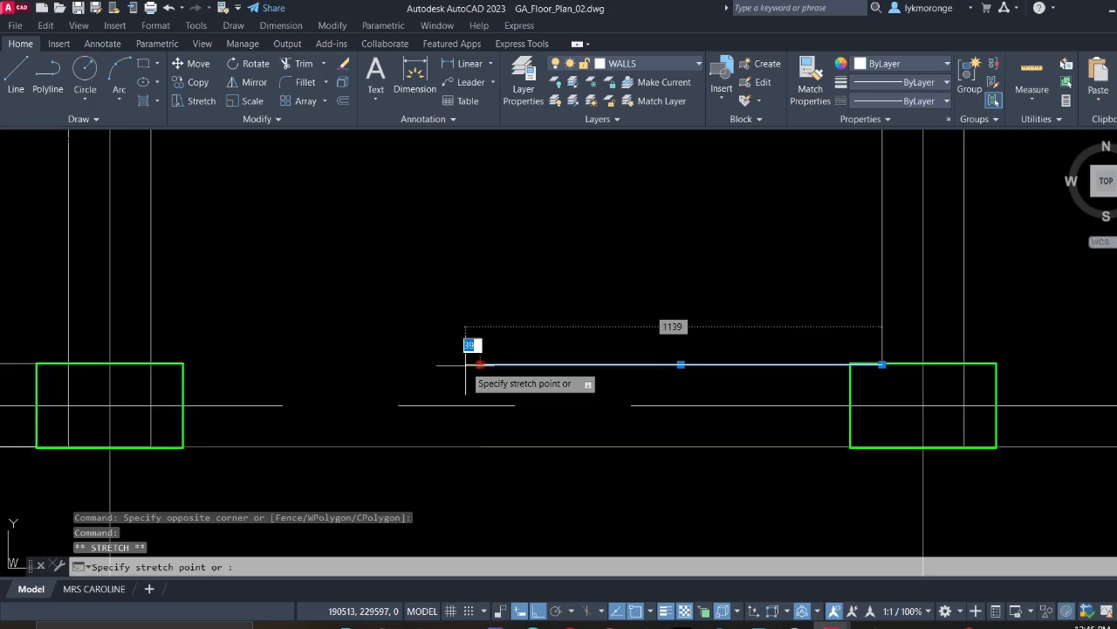
click(183, 363)
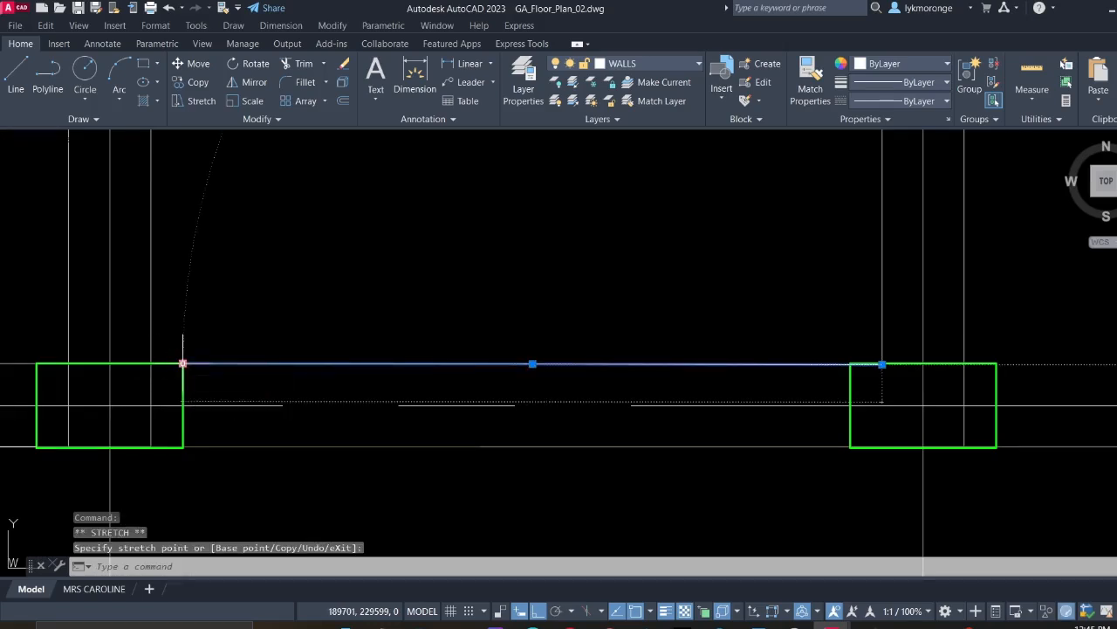
scroll(616, 429, down, 2)
key(Escape)
scroll(757, 394, up, 3)
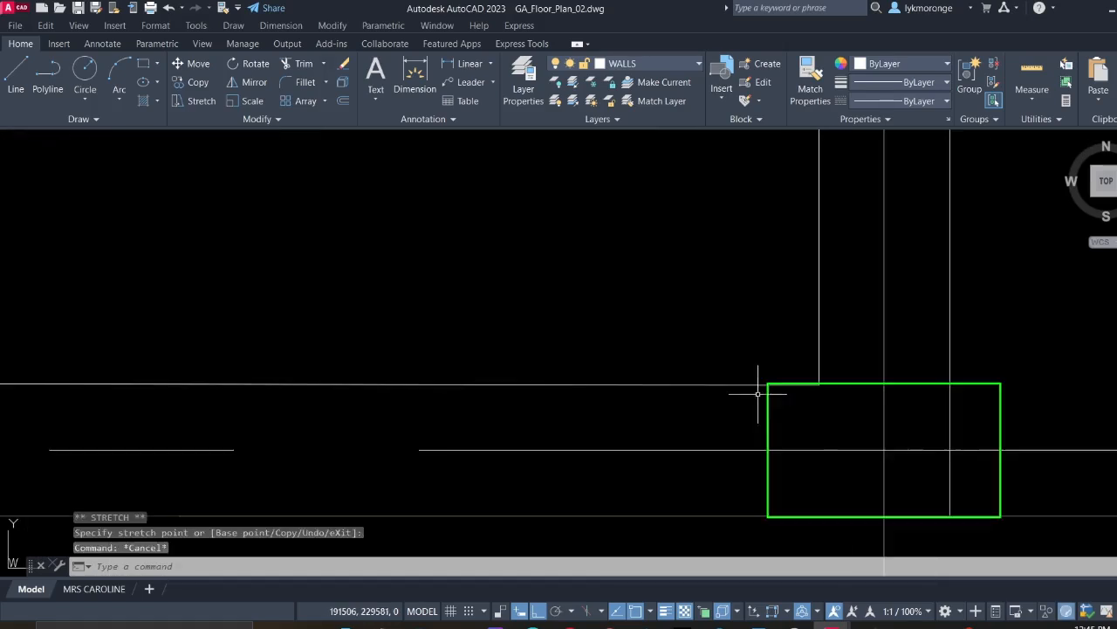
Draw a line along the outer face of the grid F wall from the grid 4 column to the grid 5 column
click(14, 75)
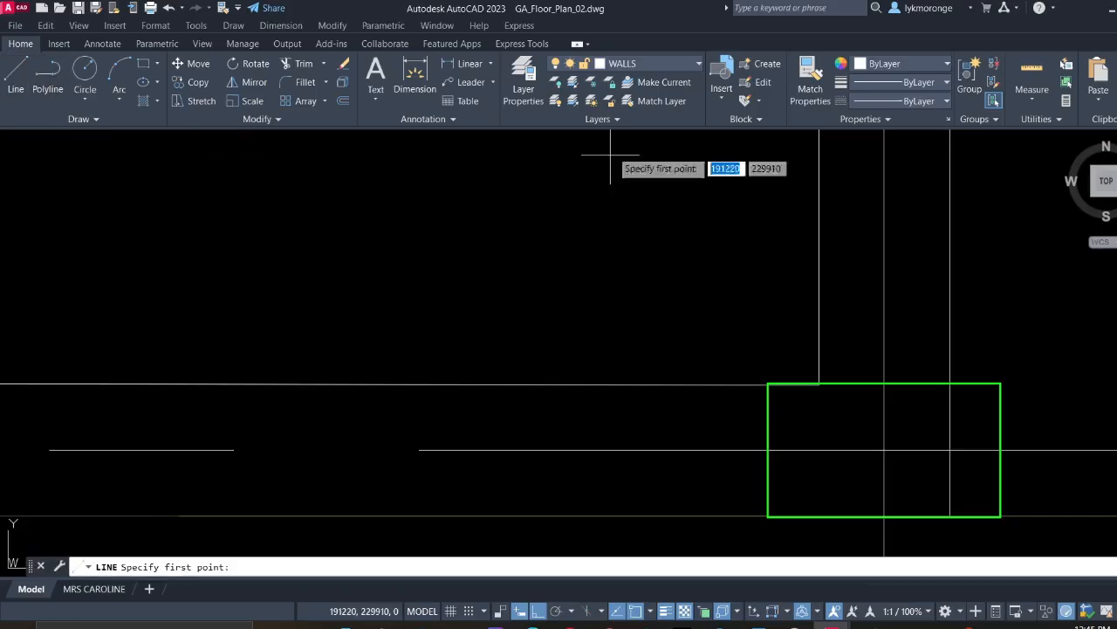
scroll(563, 224, down, 3)
middle_drag(513, 294, 591, 252)
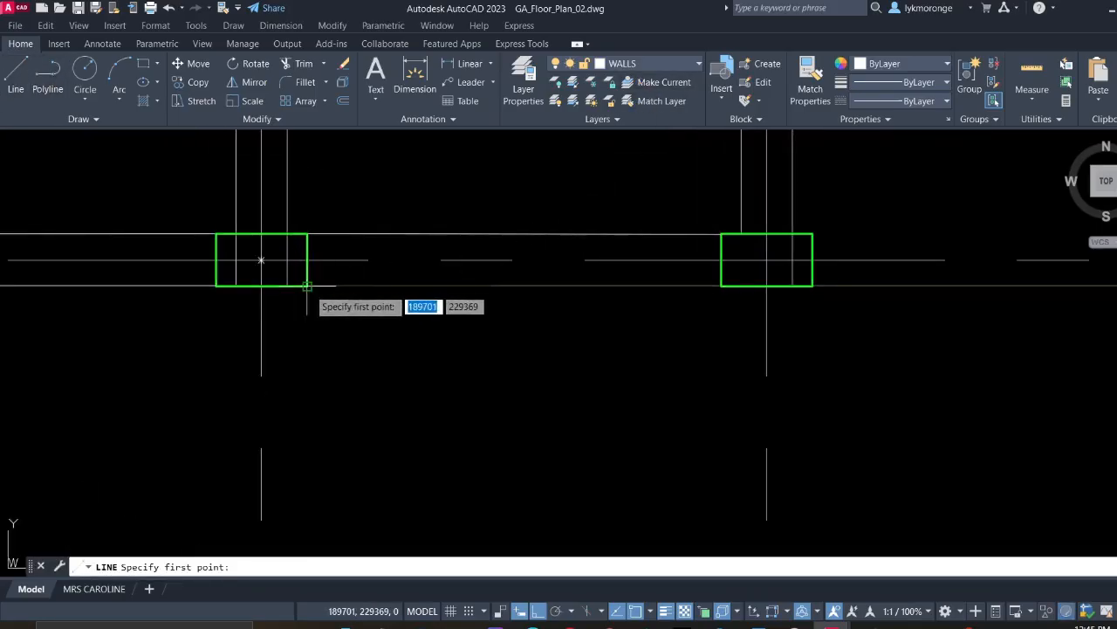
click(307, 286)
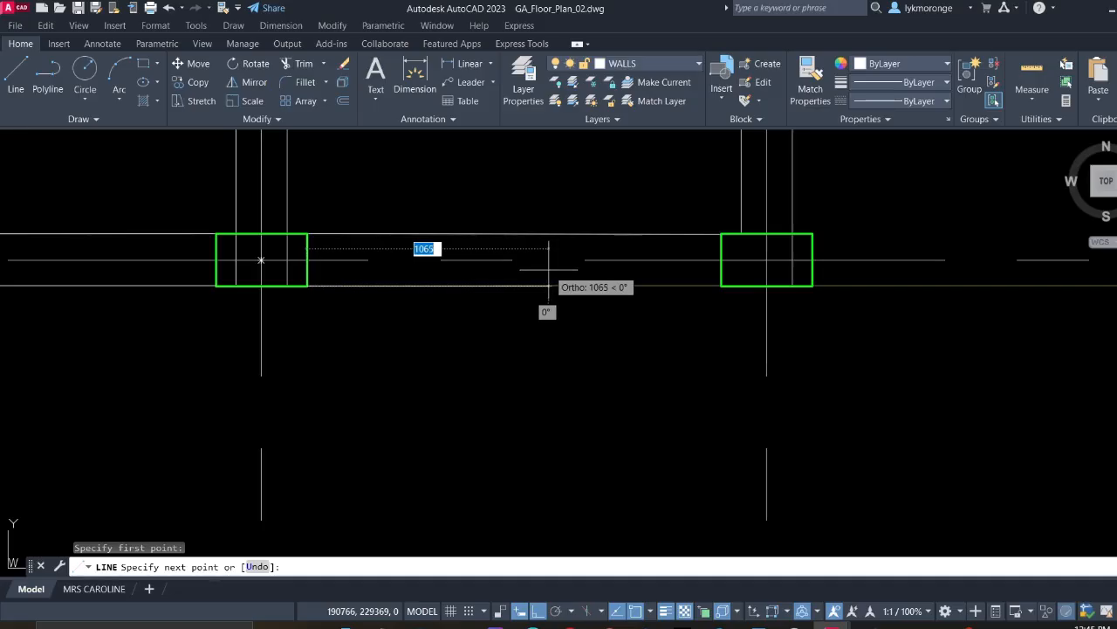
click(721, 285)
key(Escape)
scroll(630, 322, down, 3)
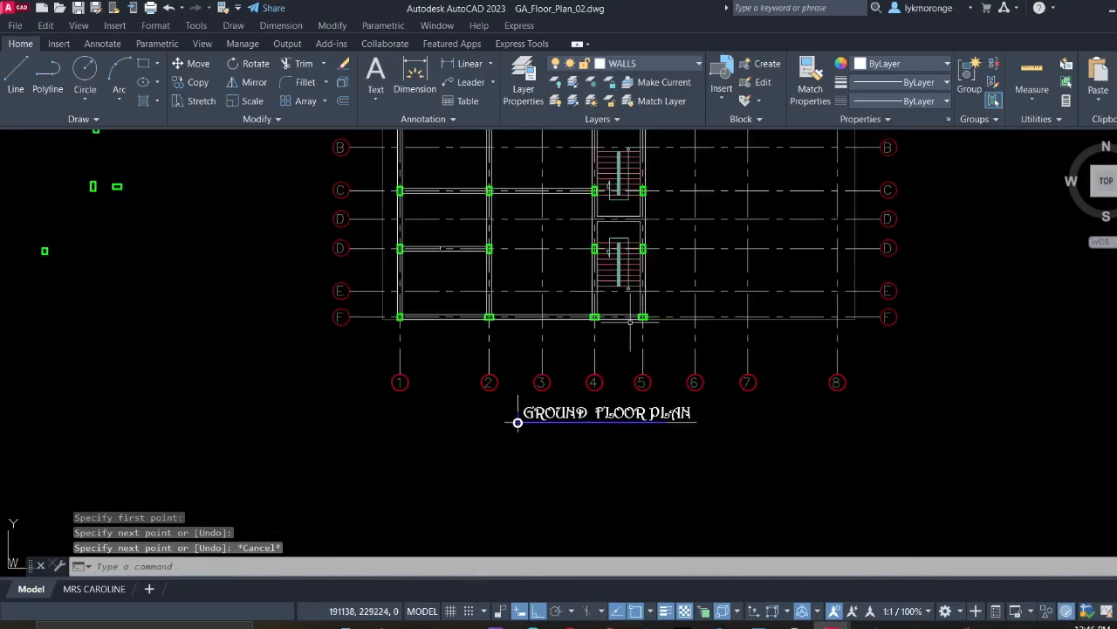
Select all walls and columns lying completely within the area from grid 1 to grid 4, between grids A and F
middle_drag(569, 281, 539, 349)
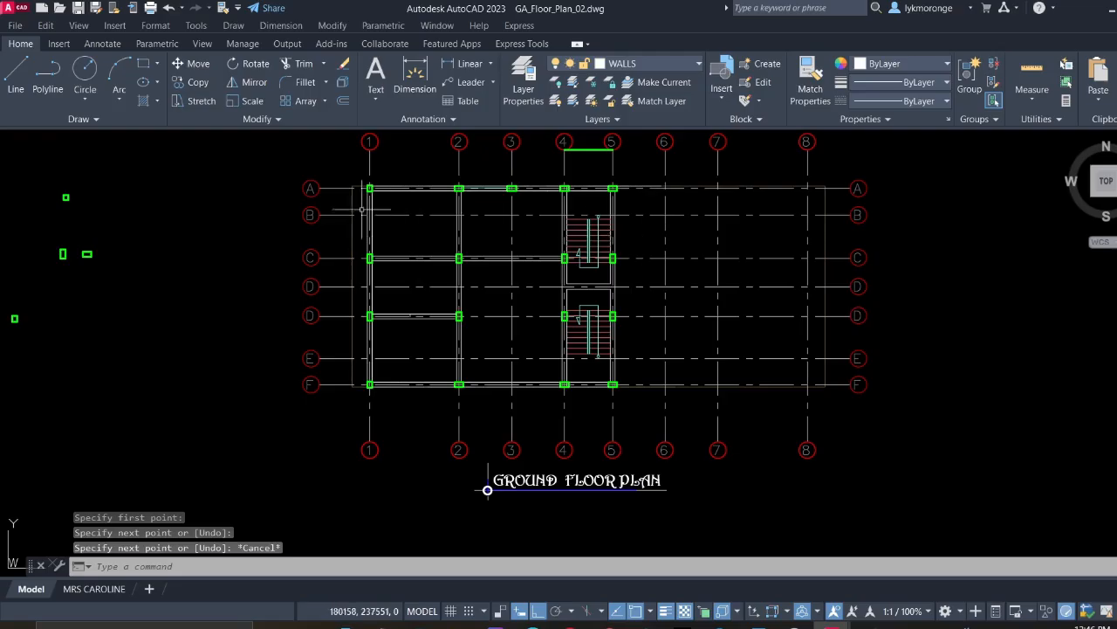
click(357, 169)
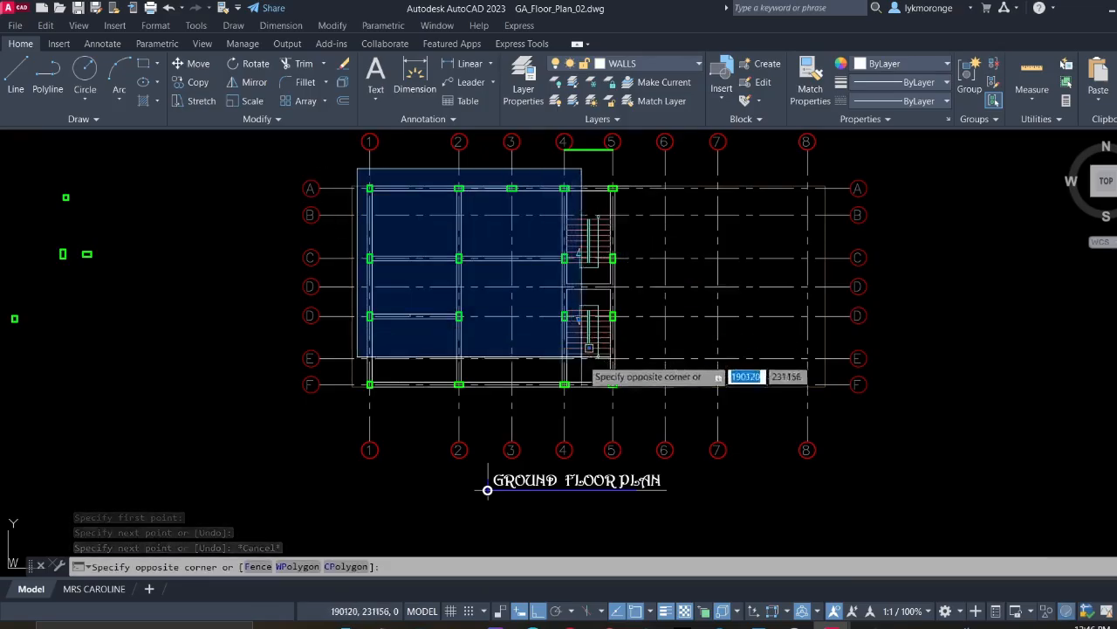
click(567, 406)
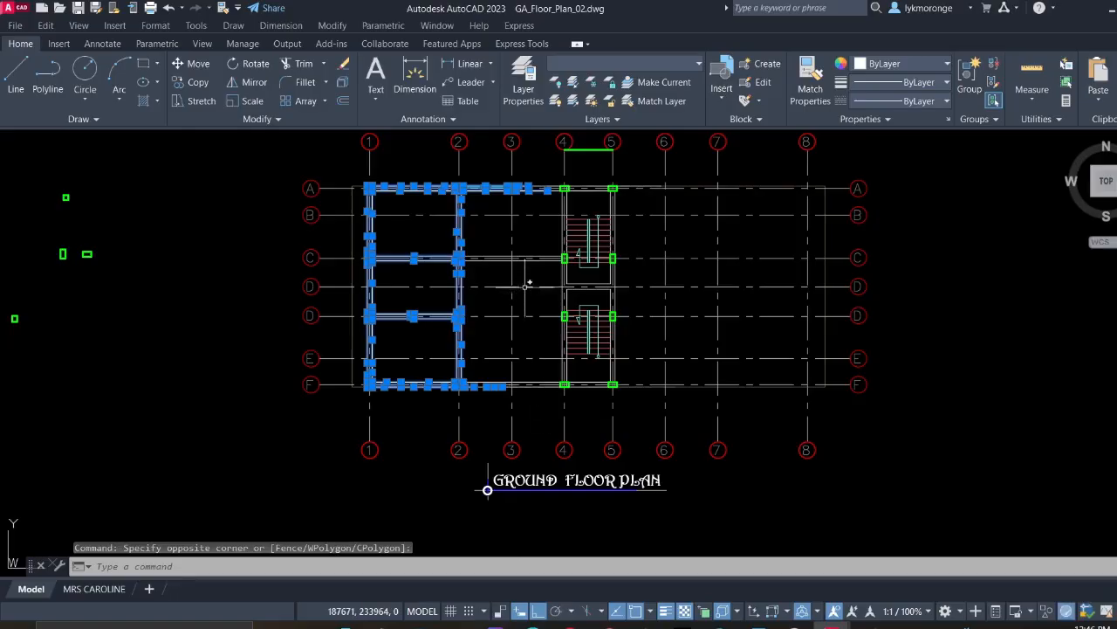
Add both grid C wall lines between the grid 2 and grid 4 columns to the selection
scroll(527, 284, up, 4)
scroll(524, 234, up, 3)
scroll(524, 234, down, 3)
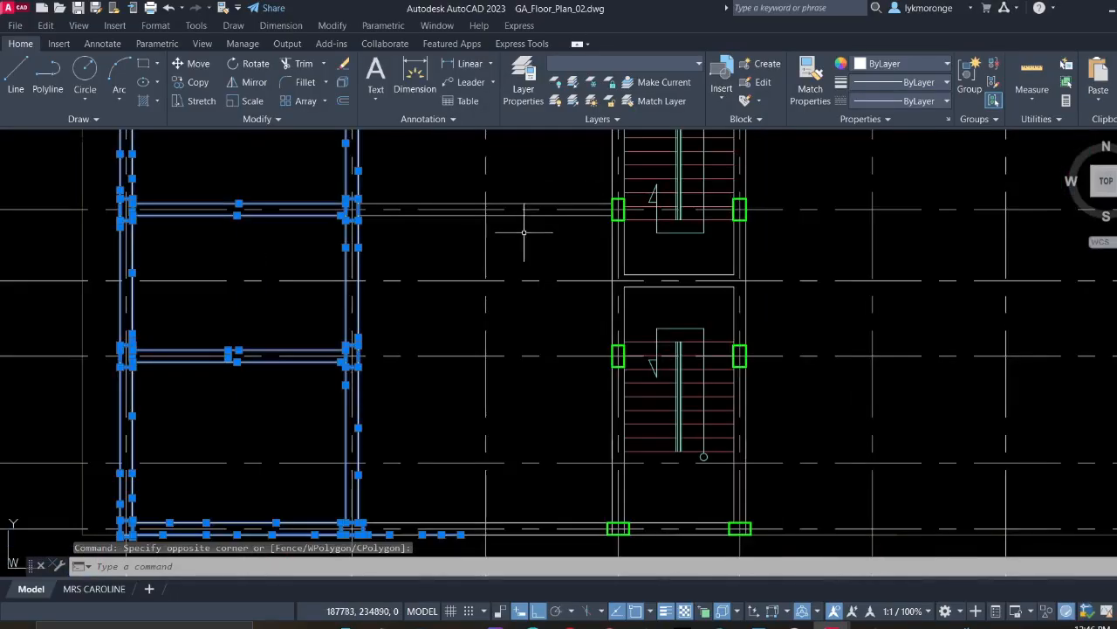
click(517, 207)
click(516, 207)
scroll(513, 203, up, 5)
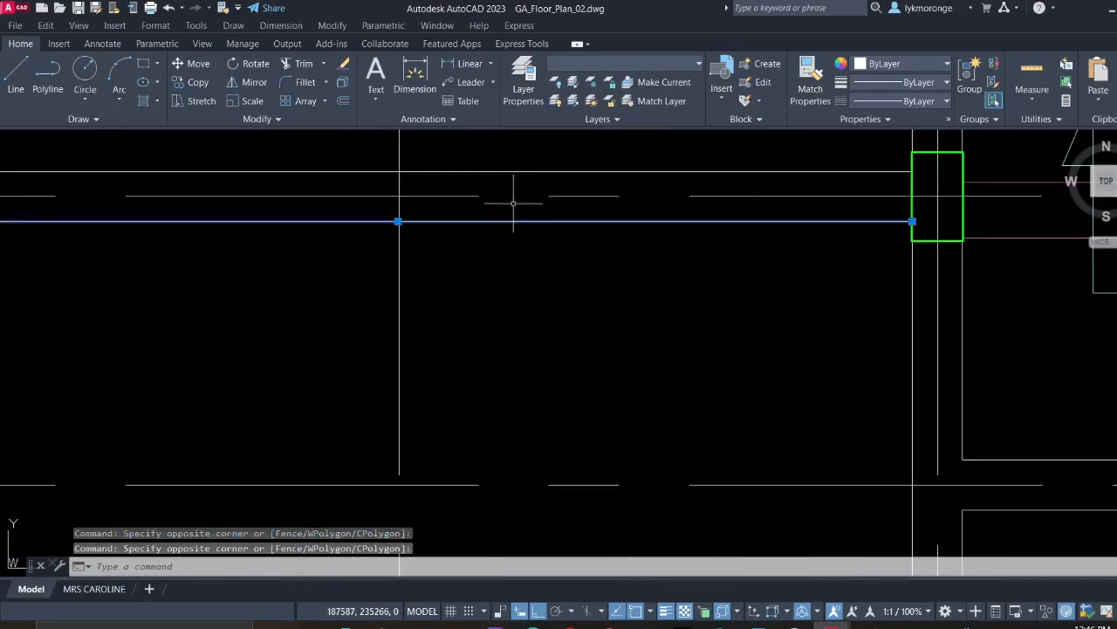
click(507, 176)
click(499, 157)
scroll(488, 256, down, 4)
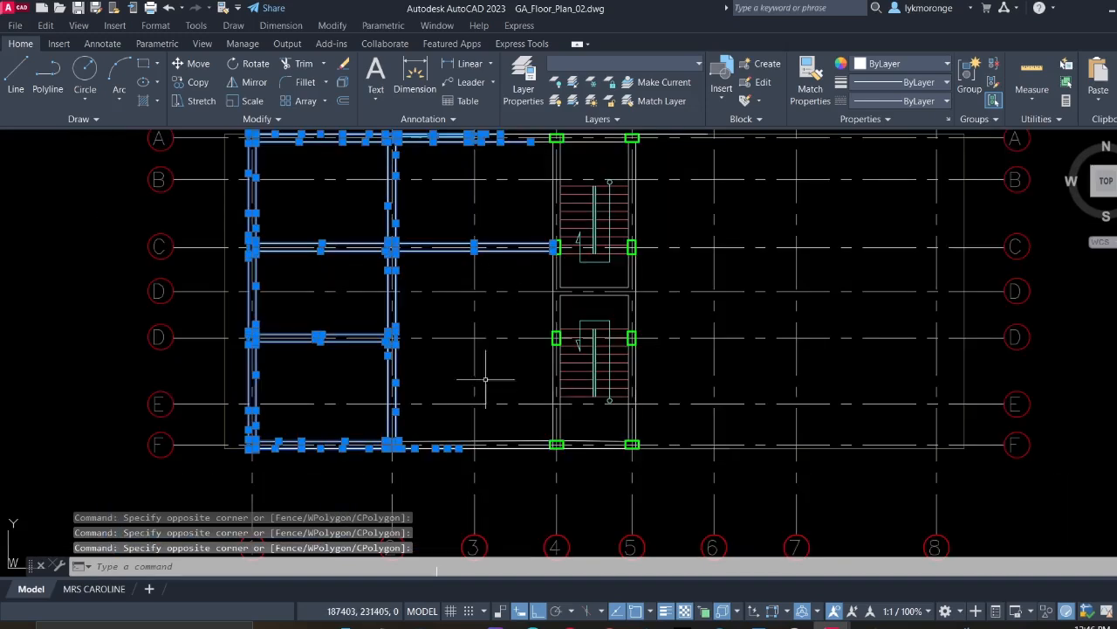
Add the inner and outer grid F wall lines between the grid 2 and grid 4 columns to the selection
scroll(493, 441, up, 7)
click(493, 429)
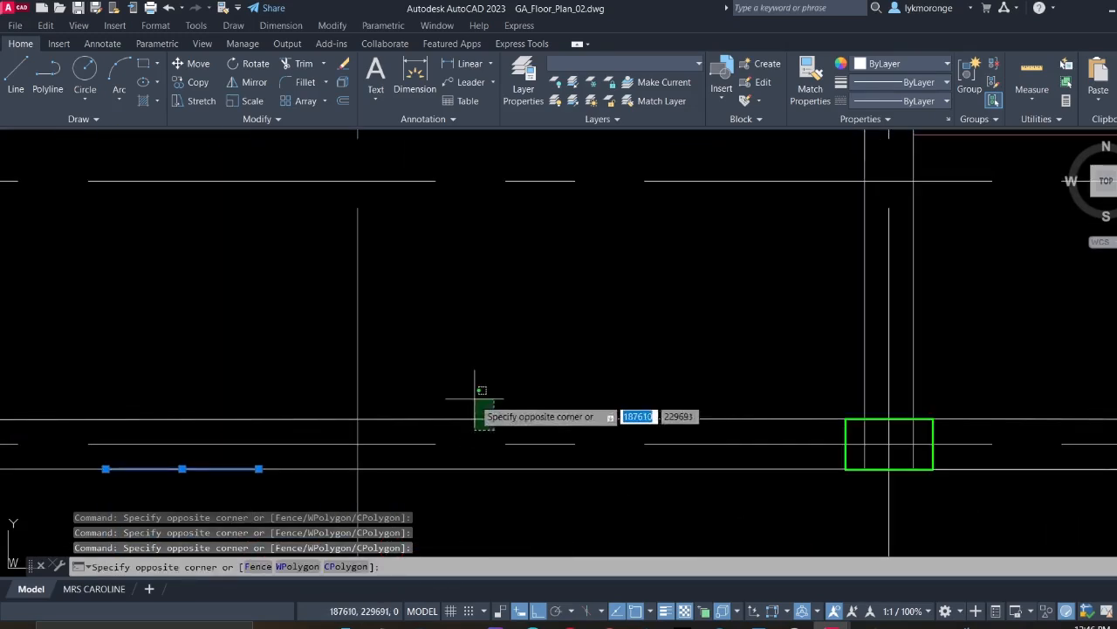
click(479, 394)
click(492, 515)
click(457, 455)
scroll(456, 455, down, 6)
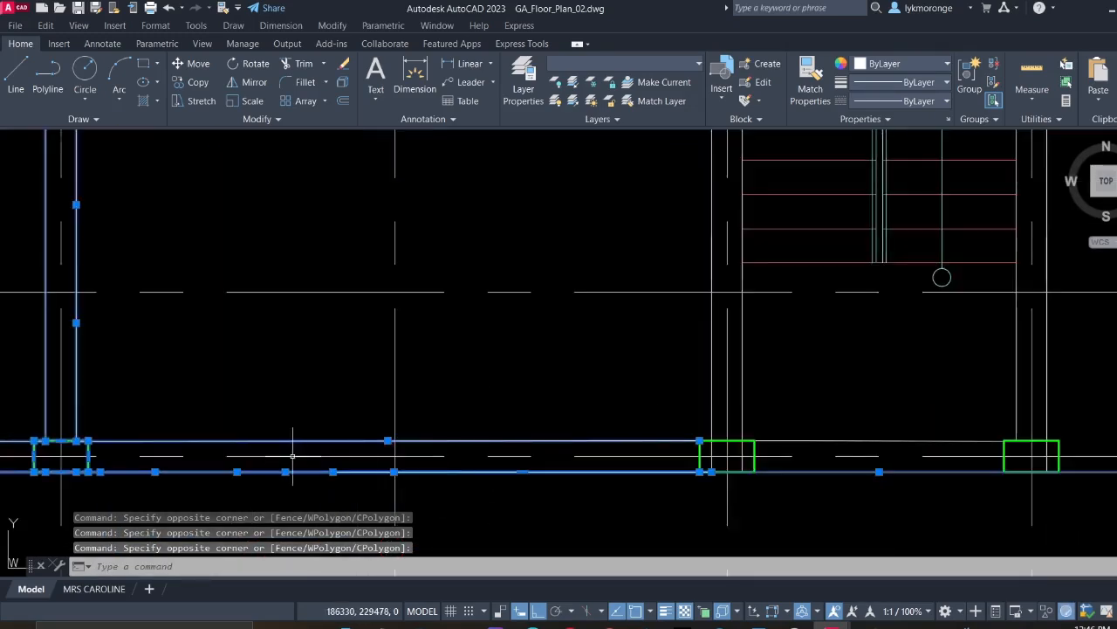
scroll(590, 311, down, 6)
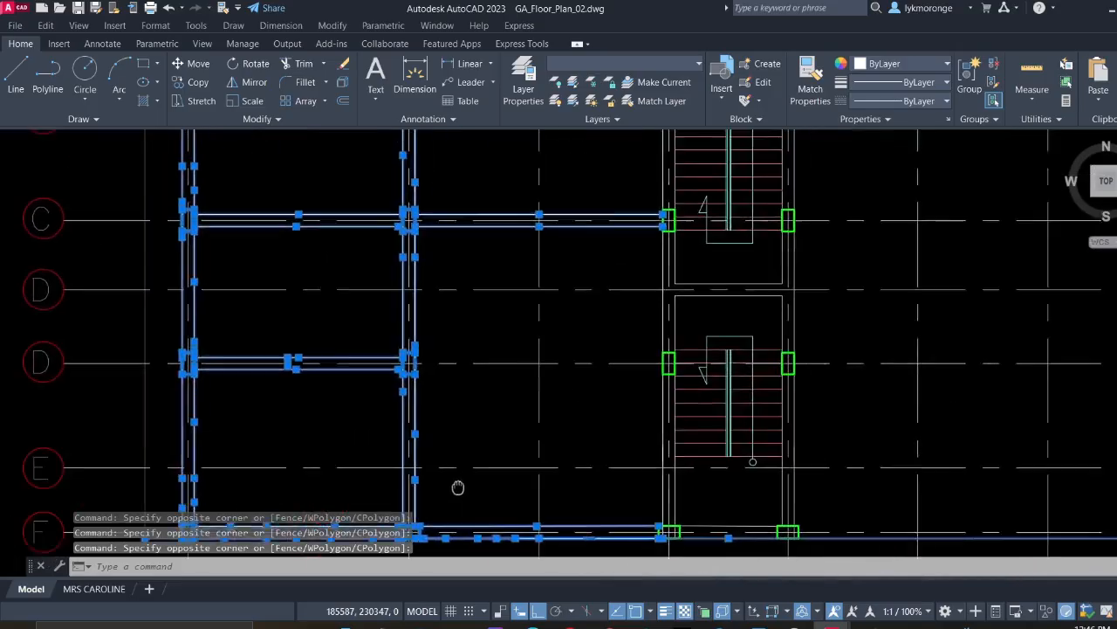
middle_drag(513, 336, 467, 386)
Add the outer grid A wall line at the grid 4 column to the selection and deselect the long outline extending past grid 8
scroll(488, 297, up, 10)
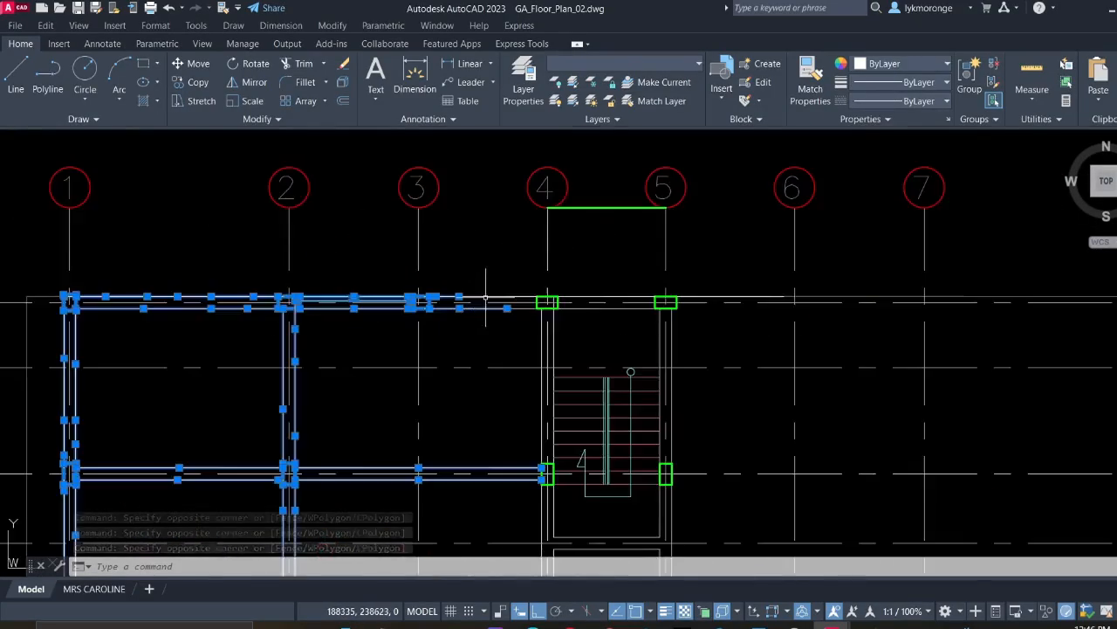
click(558, 301)
click(519, 259)
scroll(510, 331, down, 10)
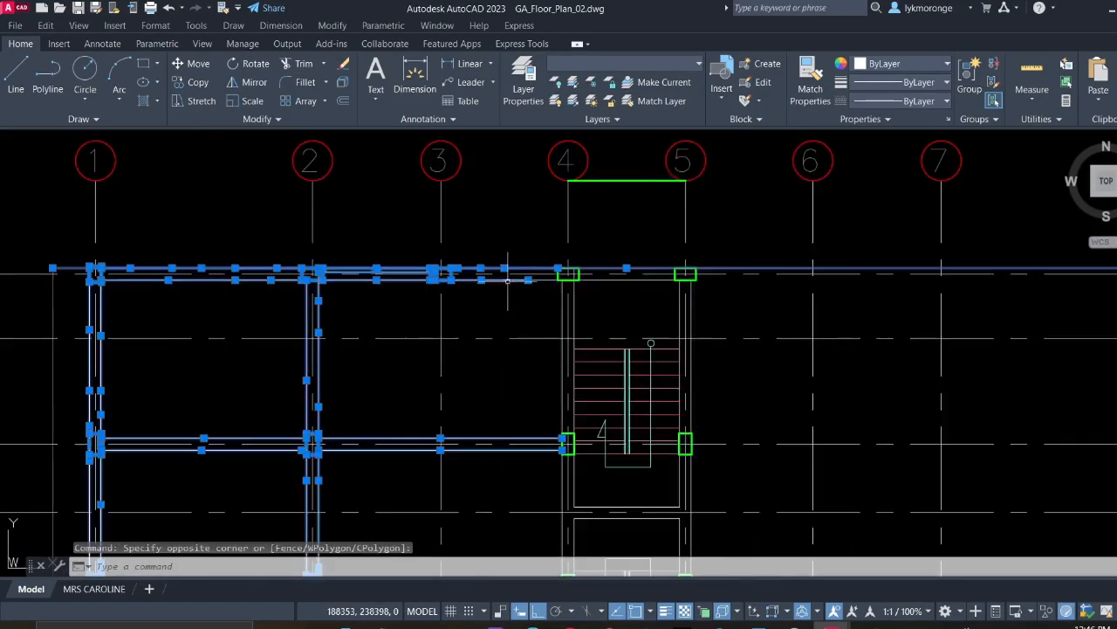
scroll(685, 339, up, 9)
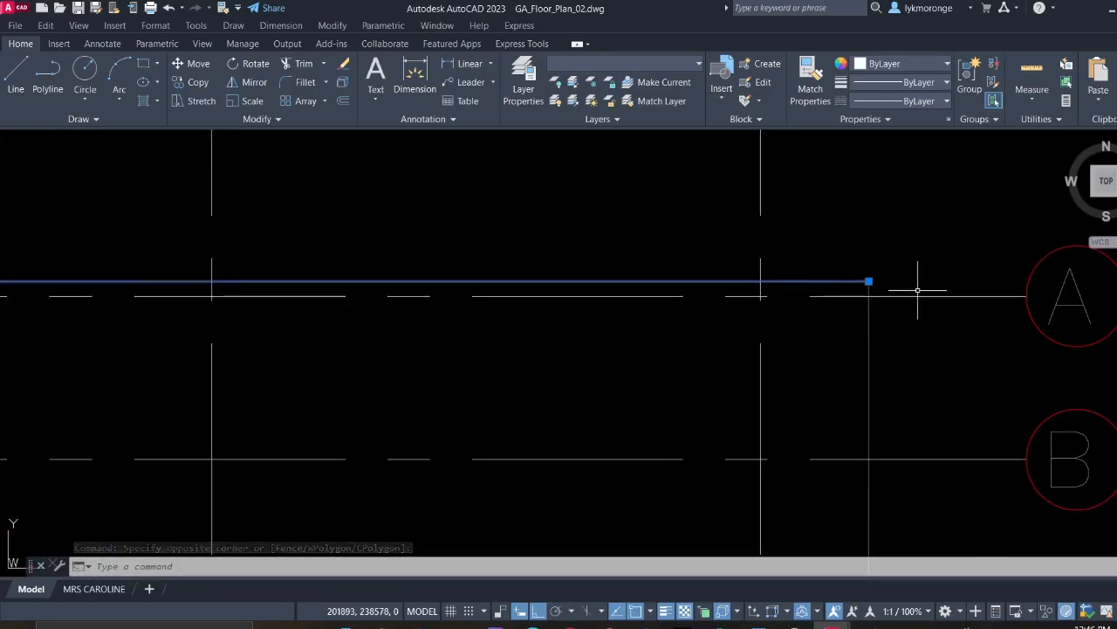
scroll(865, 270, down, 5)
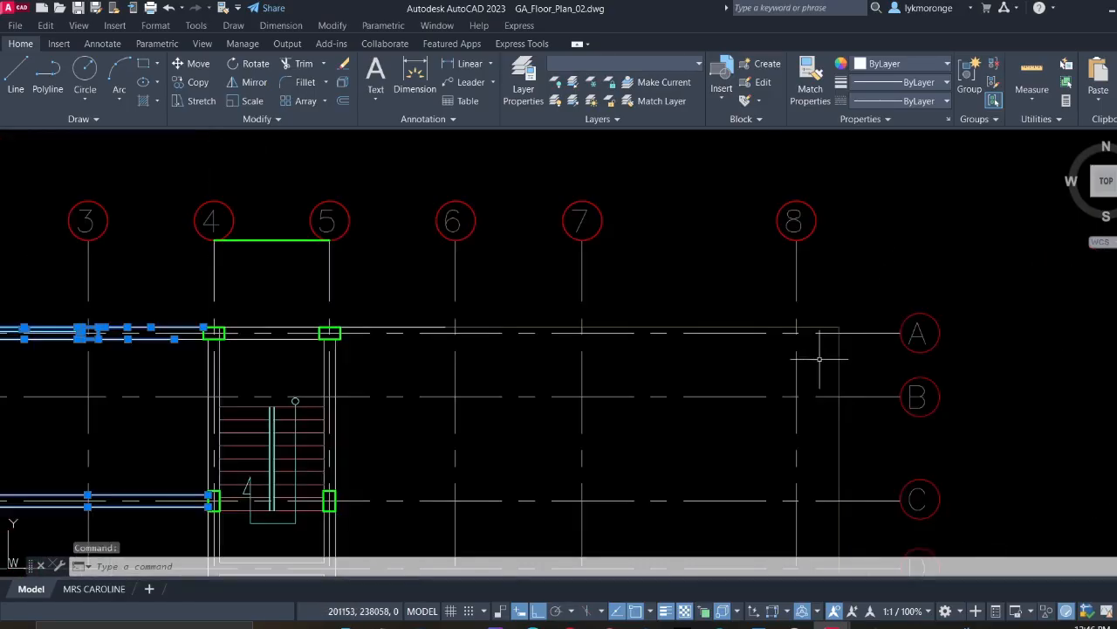
Deselect the long outline along grid F that extends past grid 8
middle_drag(808, 404, 776, 244)
scroll(780, 381, down, 6)
scroll(740, 347, up, 5)
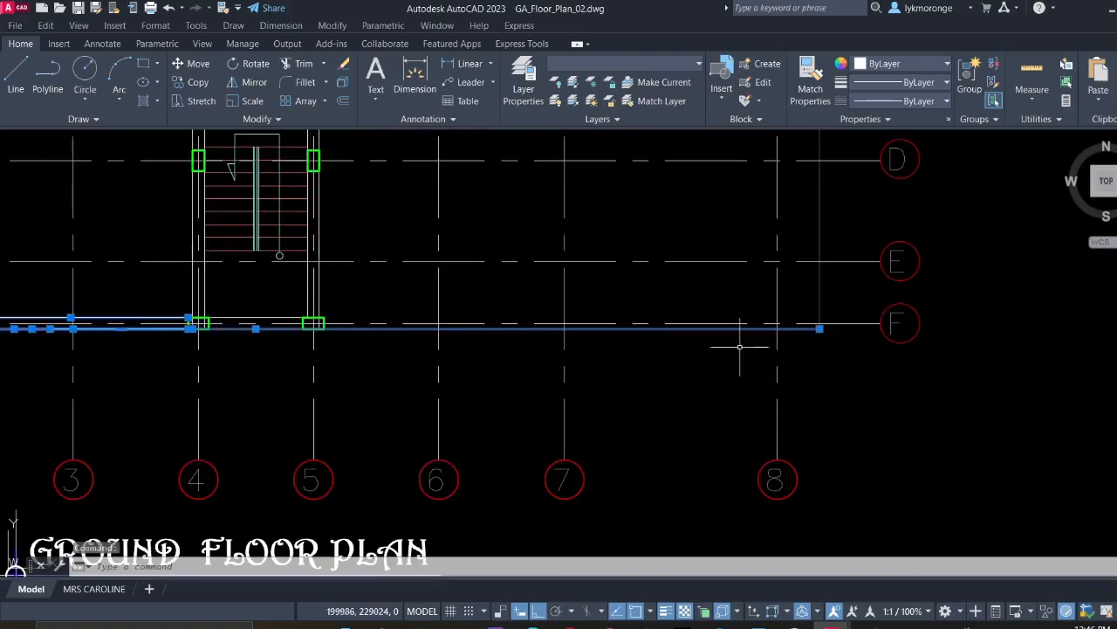
shift+click(734, 330)
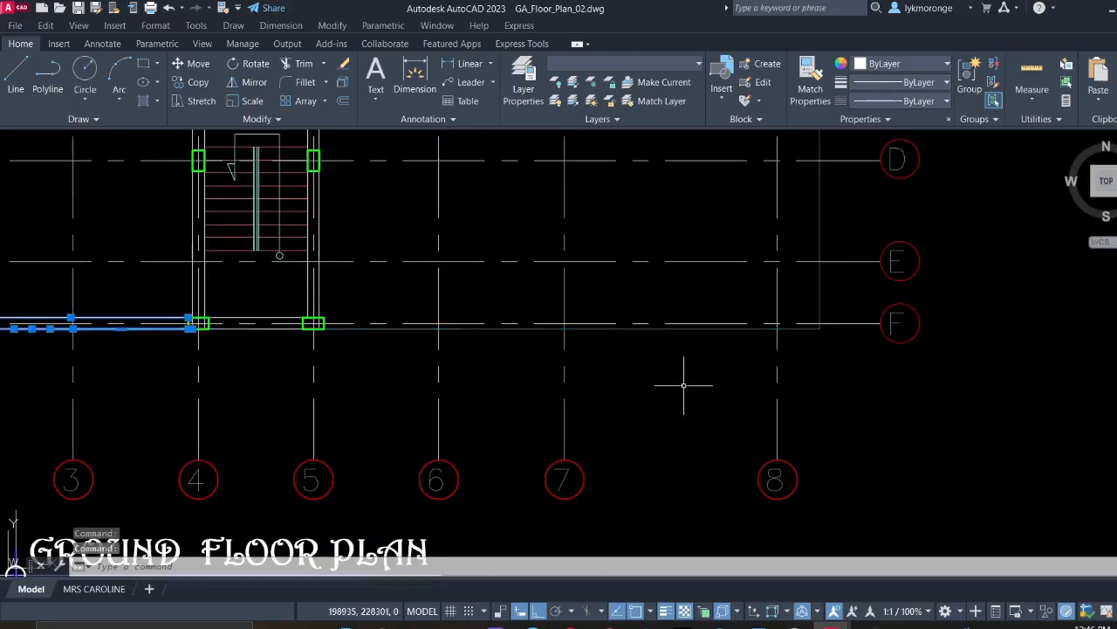
scroll(667, 398, down, 2)
mouse_move(664, 396)
middle_down()
mouse_move(693, 449)
mouse_move(730, 613)
mouse_move(719, 516)
middle_up()
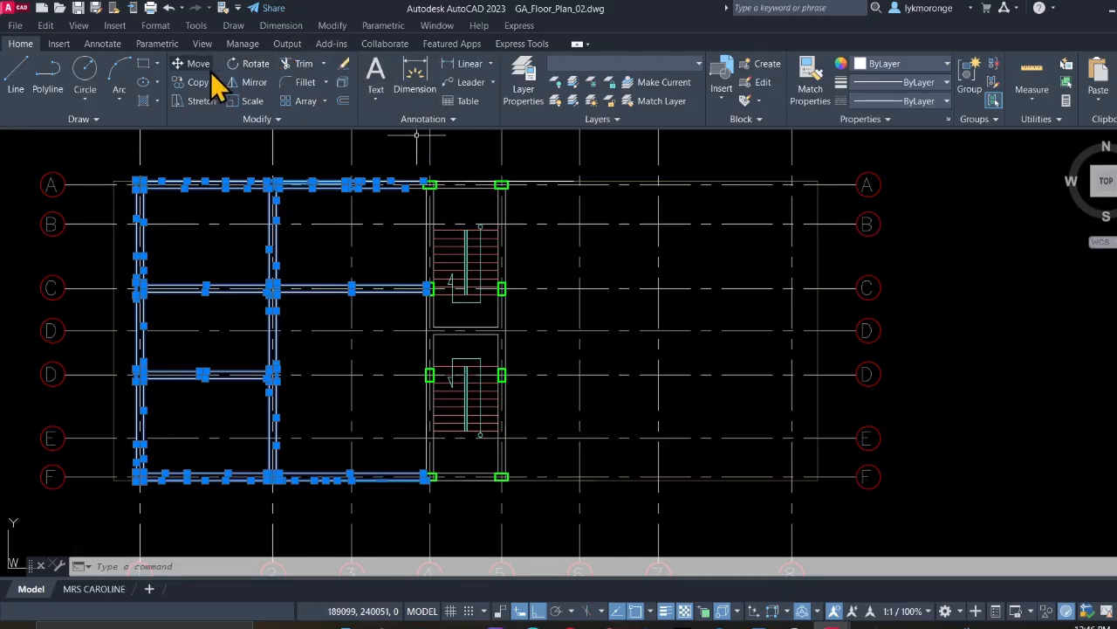
Mirror the selected walls and columns about a vertical line through the midpoint of the green line between grids 4 and 5, keeping the originals
click(250, 82)
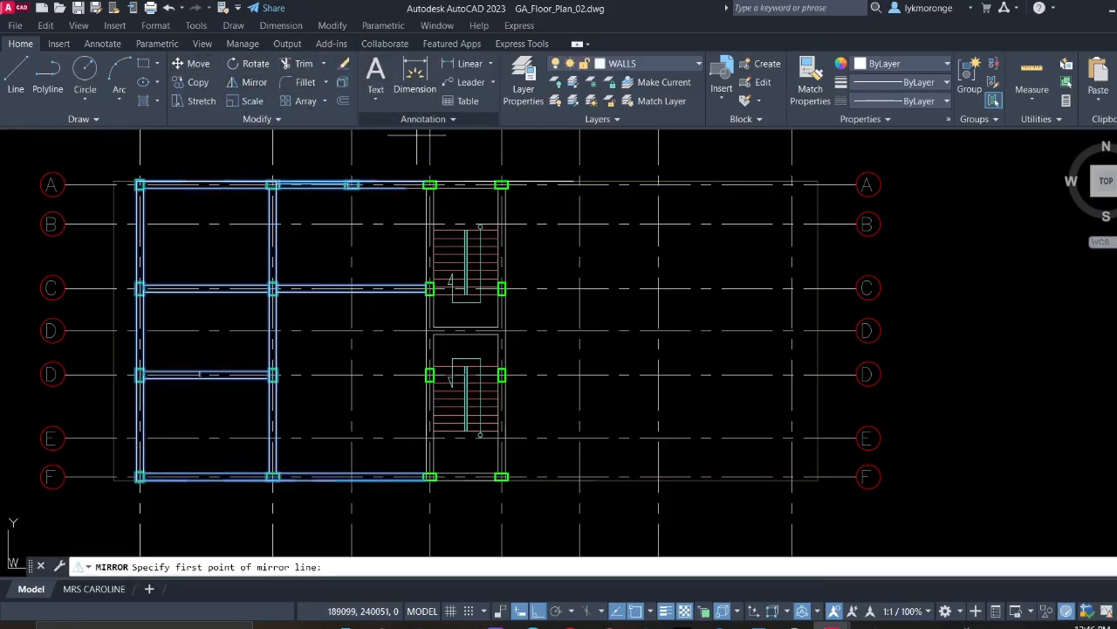
middle_drag(467, 186, 485, 323)
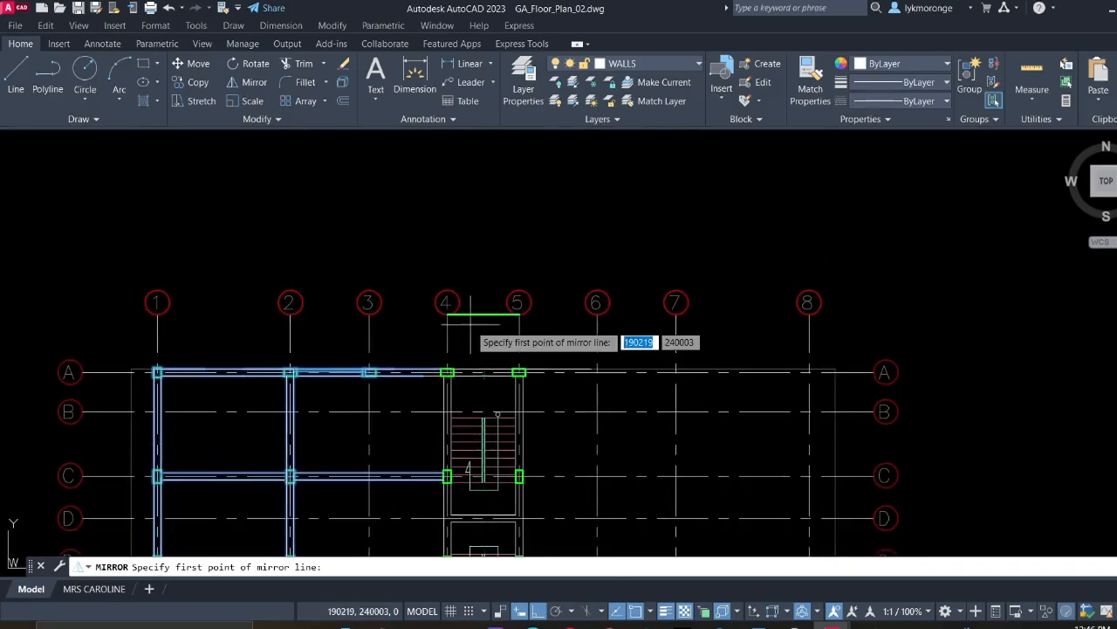
scroll(485, 314, up, 4)
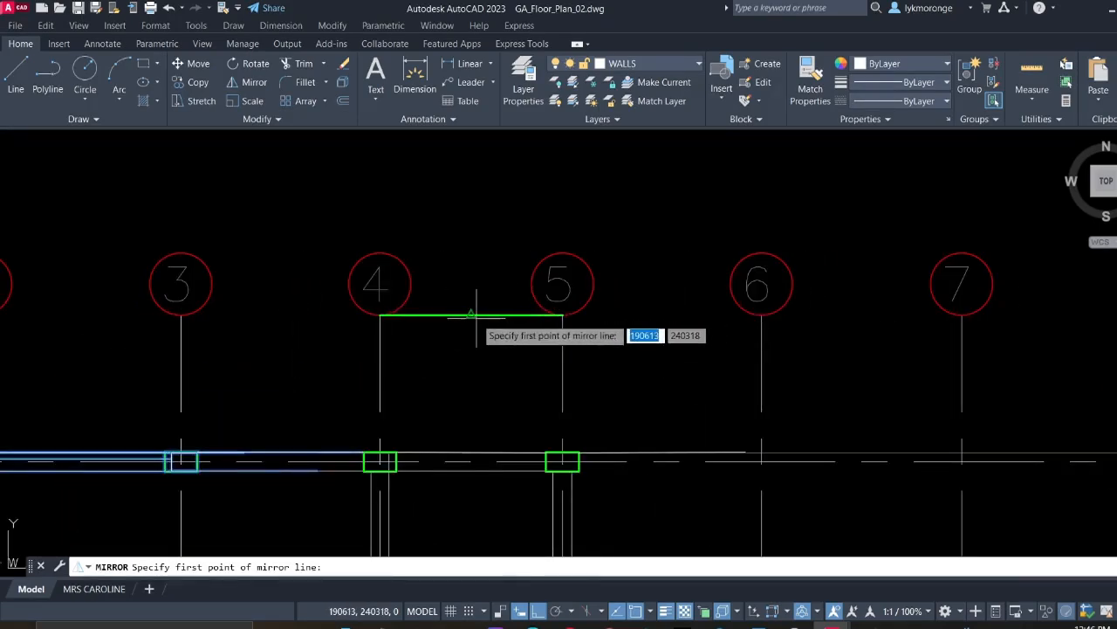
click(473, 314)
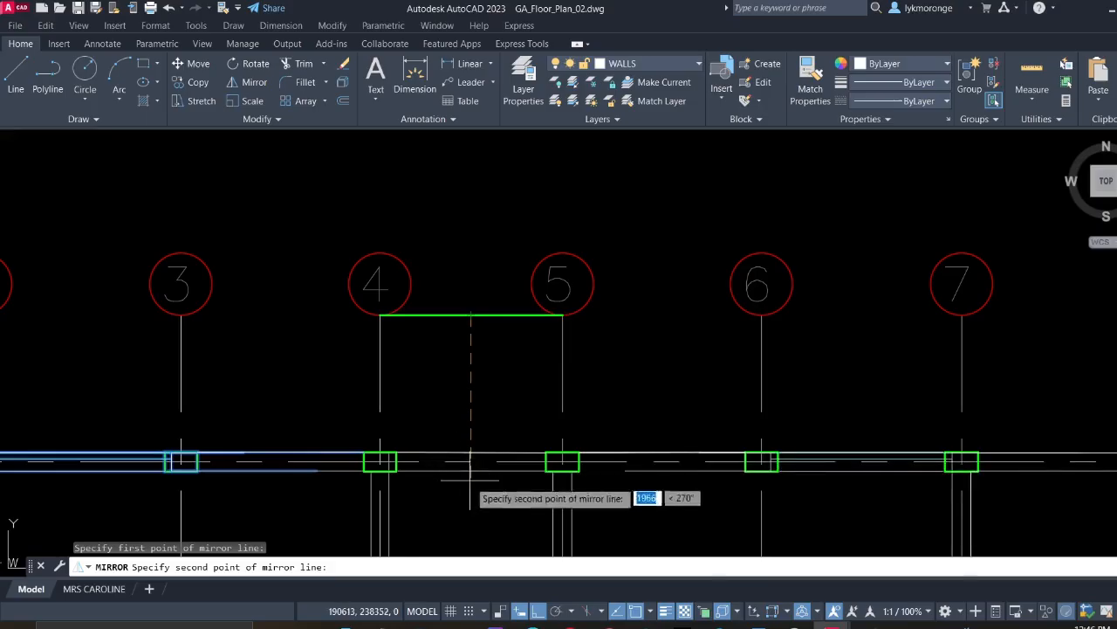
click(450, 516)
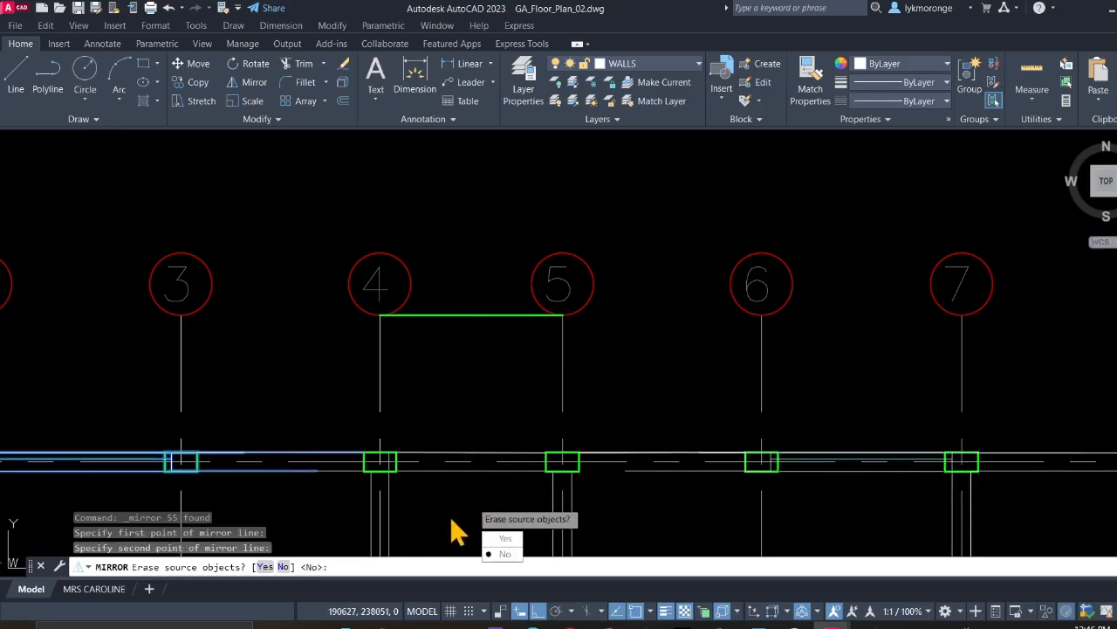
click(504, 553)
scroll(475, 492, down, 5)
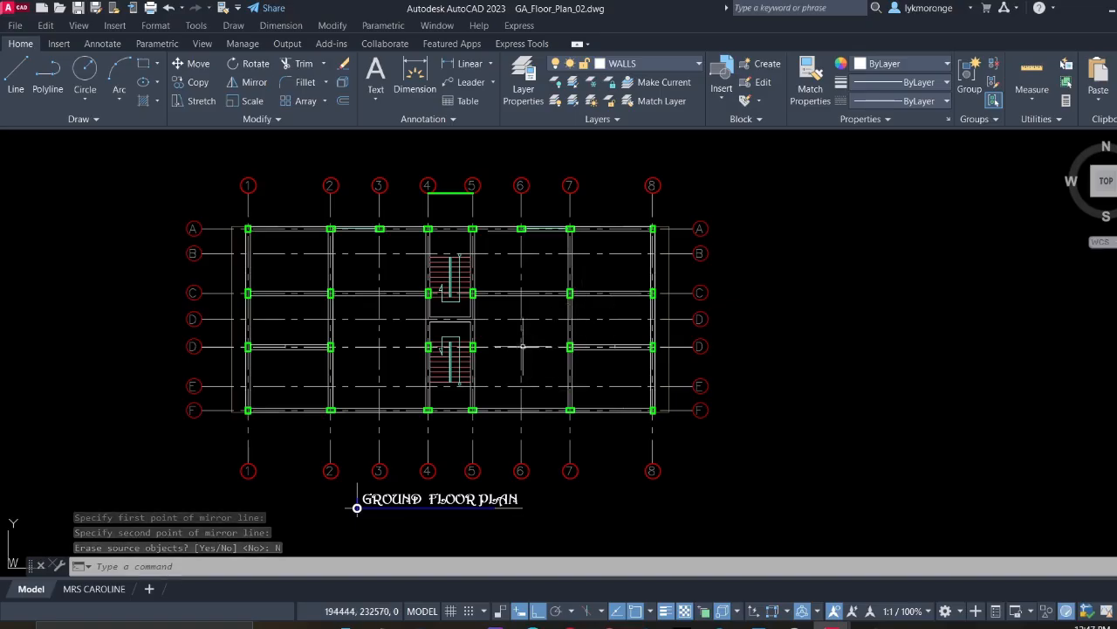
scroll(441, 347, up, 2)
scroll(440, 346, down, 2)
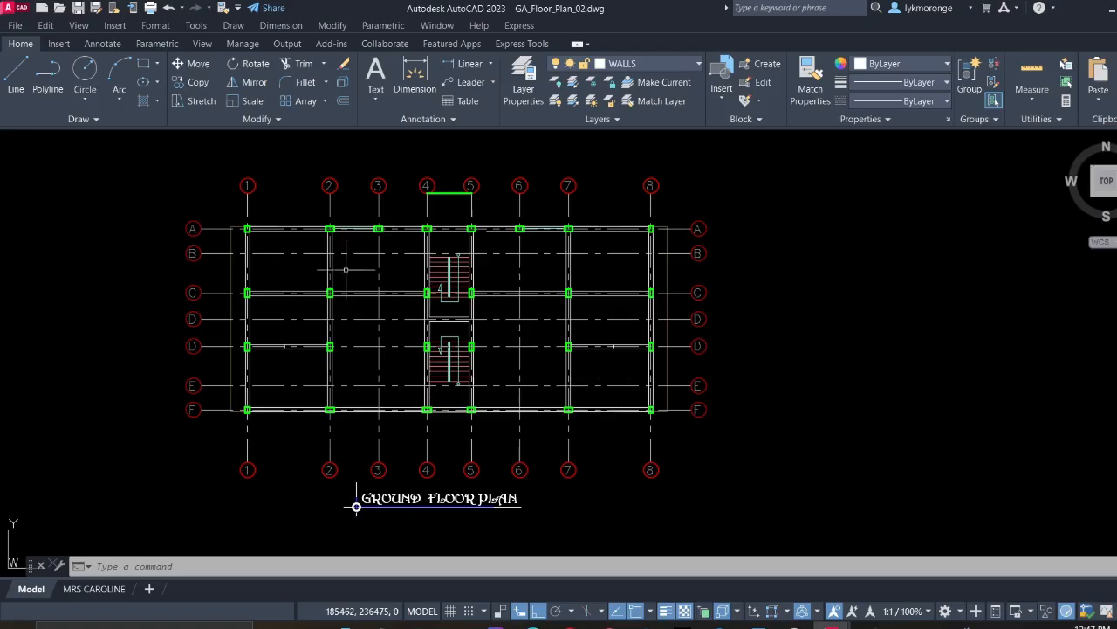
click(376, 76)
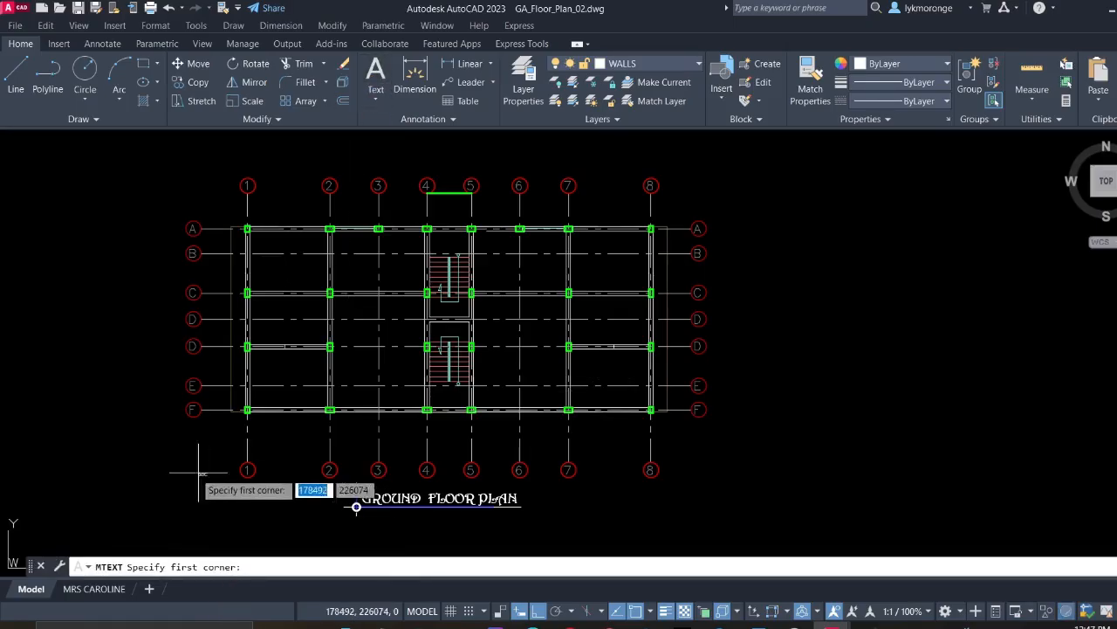
key(Escape)
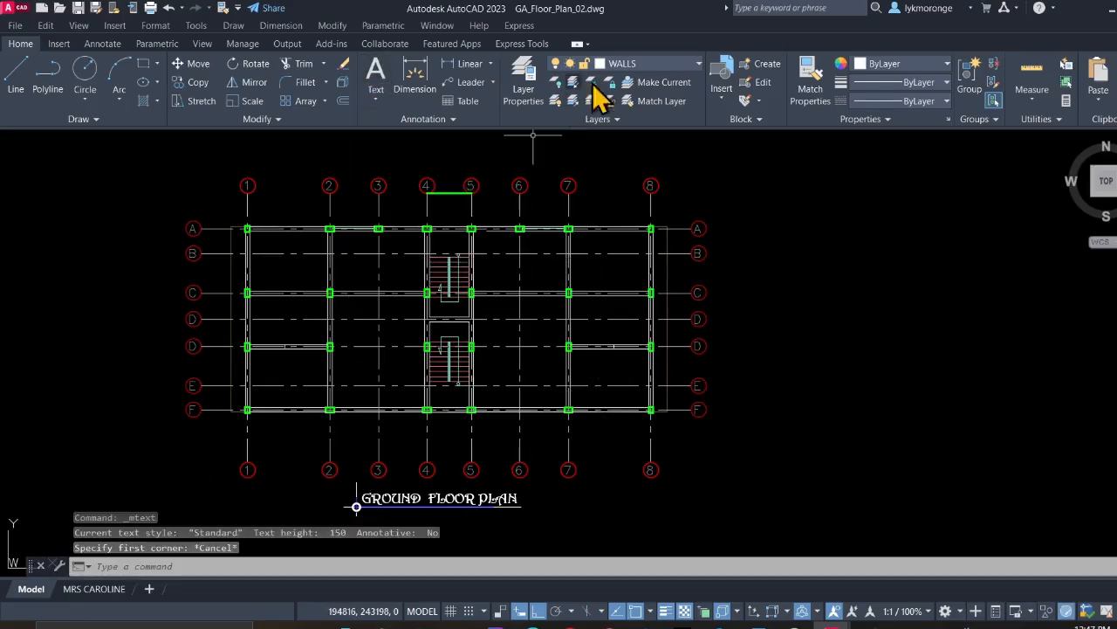
click(651, 68)
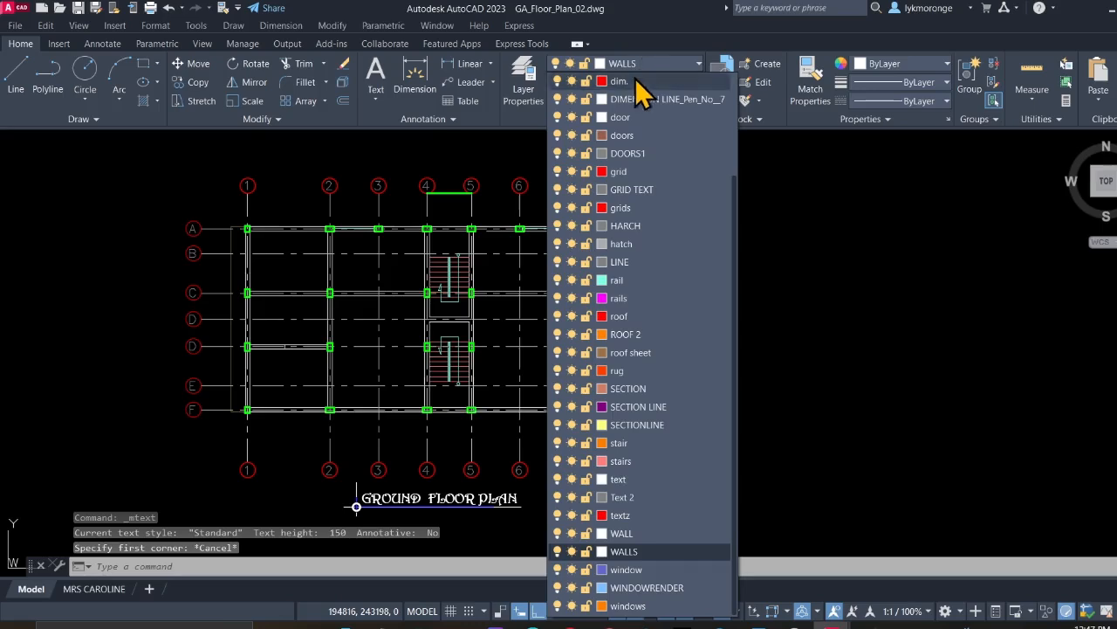
click(642, 70)
Examine which layer the Entrance Porch room label uses on the dimensioned floor plan
scroll(676, 369, down, 5)
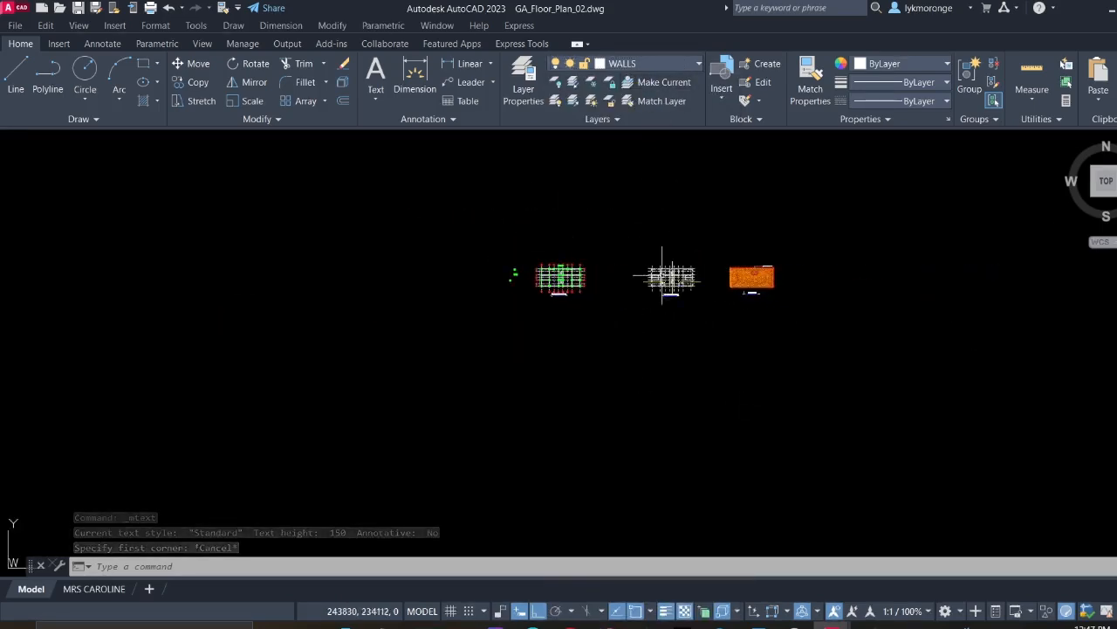
scroll(659, 286, up, 10)
scroll(643, 357, down, 6)
middle_drag(664, 414, 464, 152)
middle_drag(790, 444, 618, 467)
scroll(770, 366, up, 8)
scroll(786, 377, down, 1)
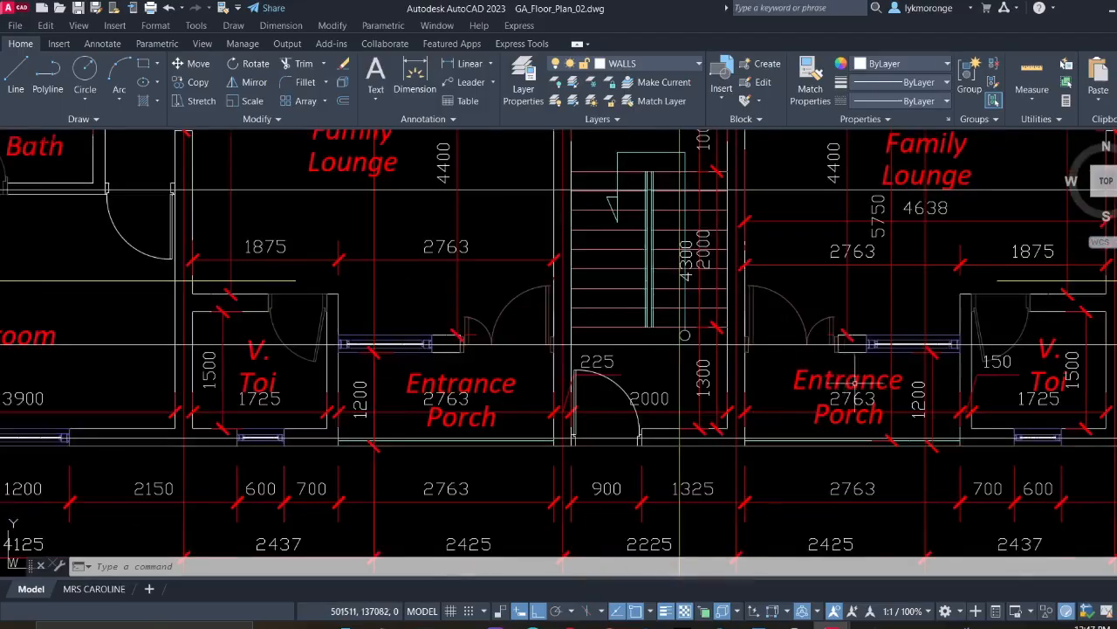
scroll(790, 382, up, 3)
click(770, 373)
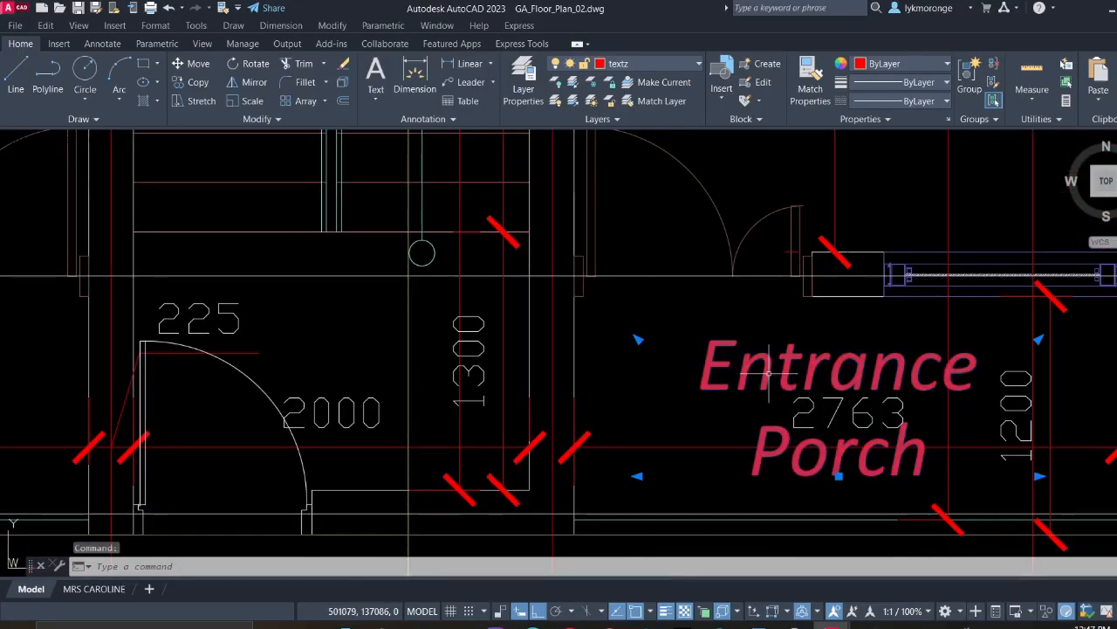
scroll(568, 424, down, 9)
key(Escape)
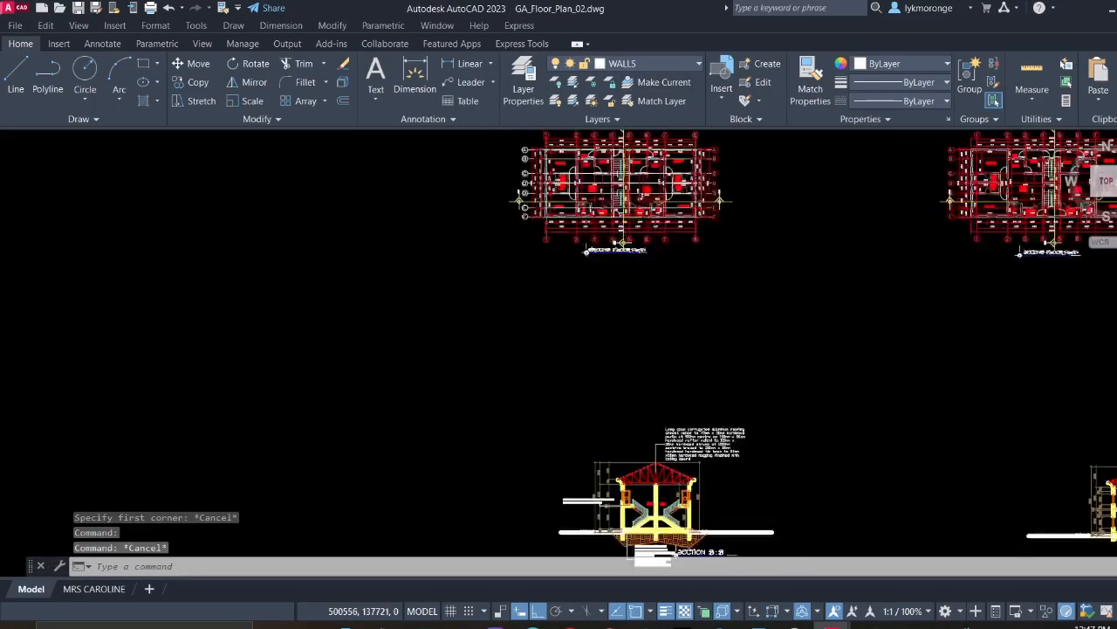
Return to the cleaned ground floor plan and make textz the current layer for new text
scroll(600, 205, down, 5)
middle_drag(547, 215, 718, 449)
scroll(533, 365, up, 2)
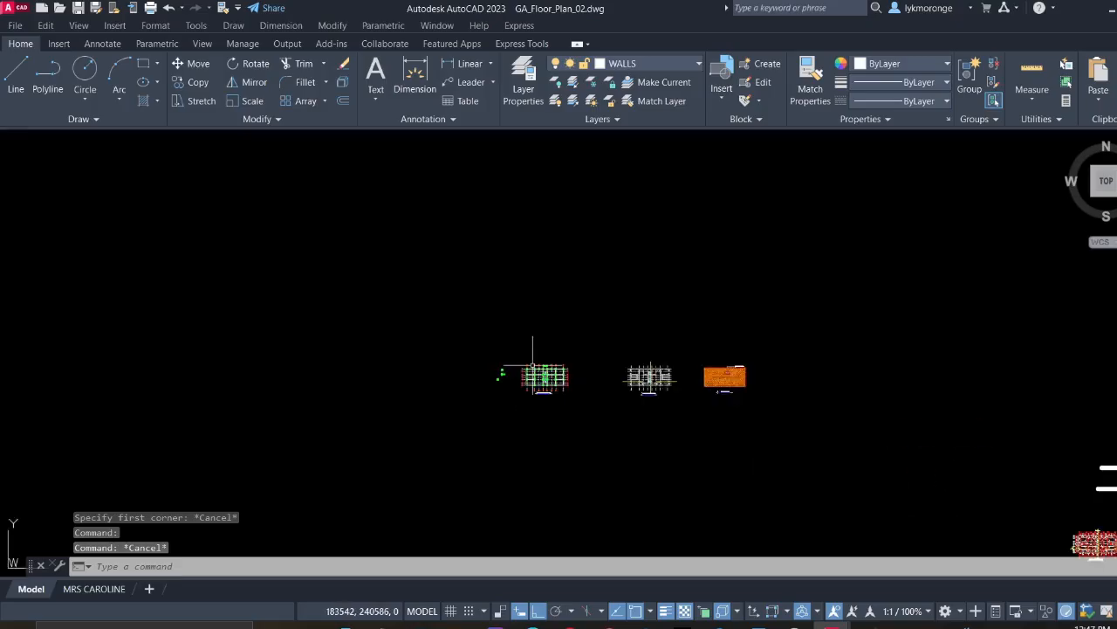
scroll(533, 365, up, 10)
middle_drag(548, 399, 446, 195)
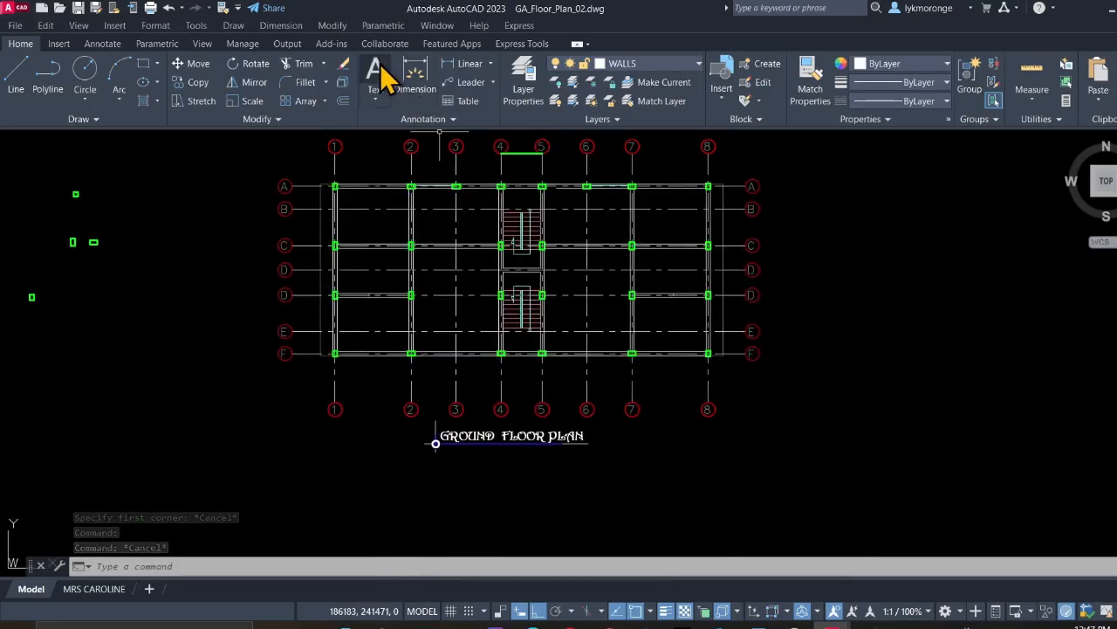
click(377, 73)
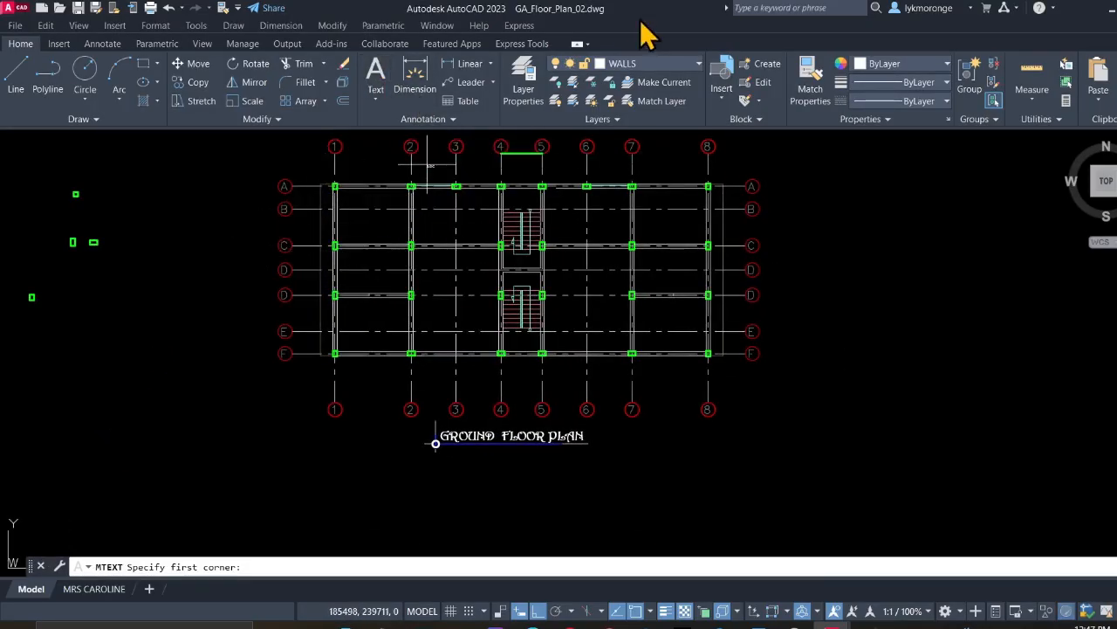
click(642, 68)
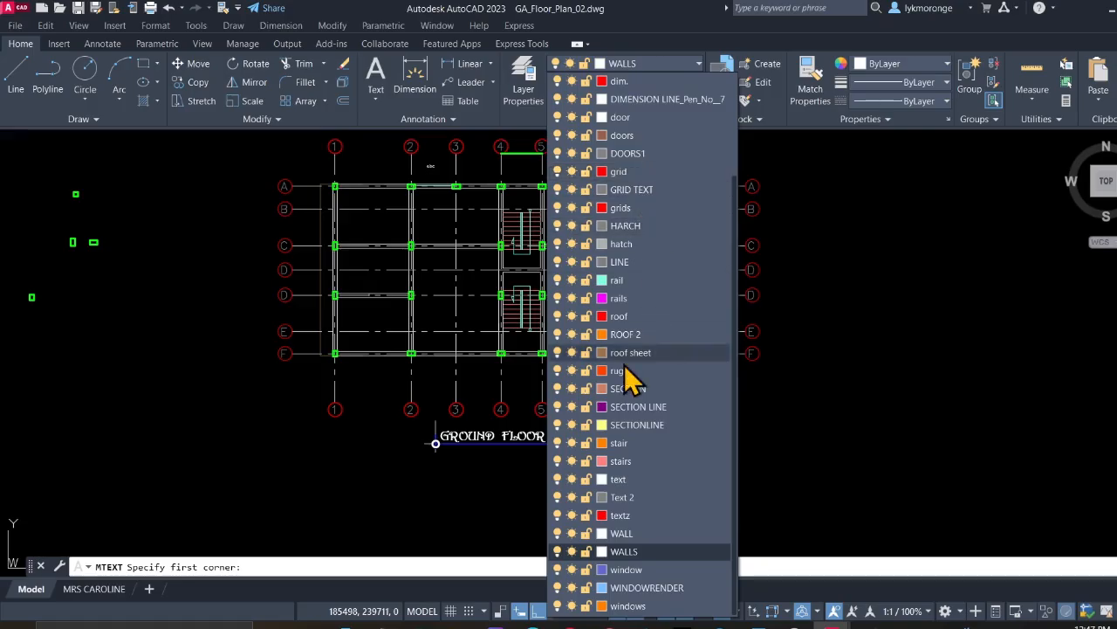
click(618, 515)
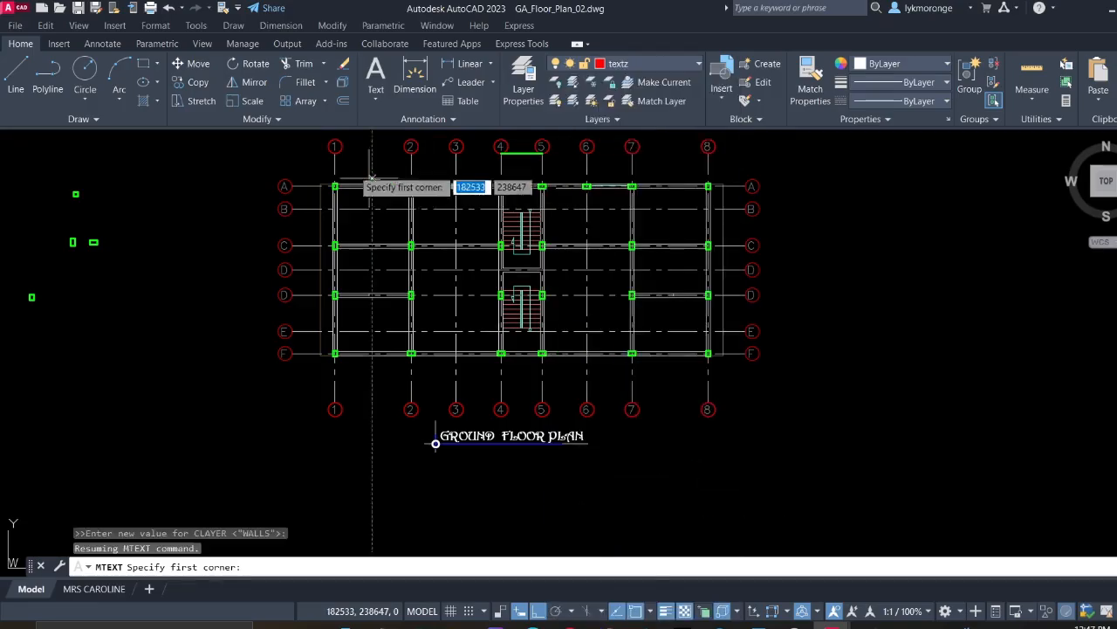
click(375, 73)
click(148, 278)
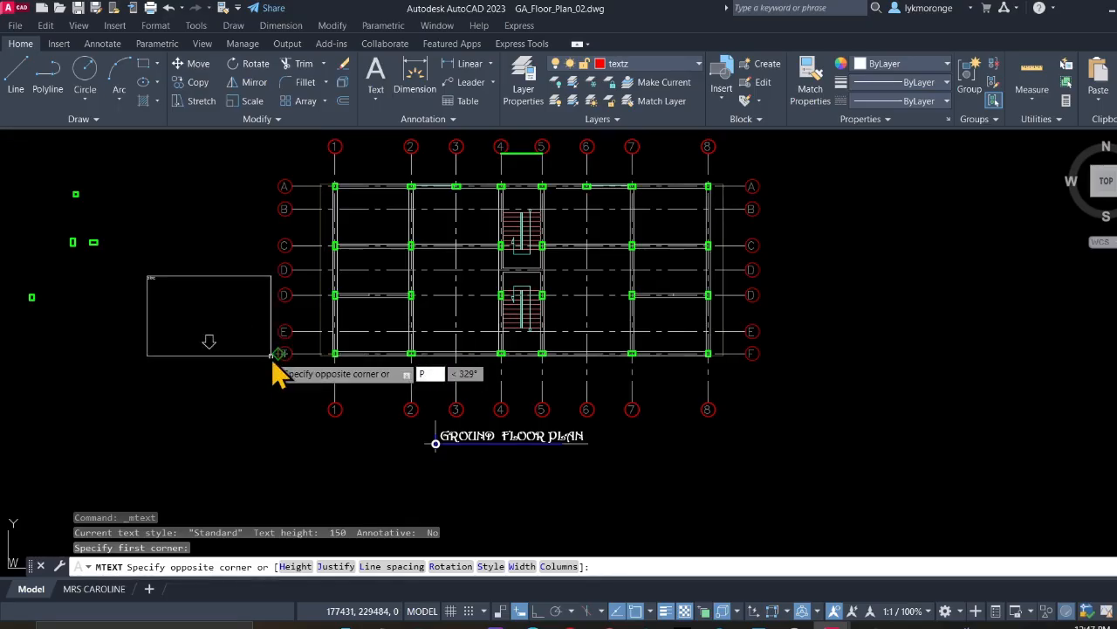
text(P)
key(Return)
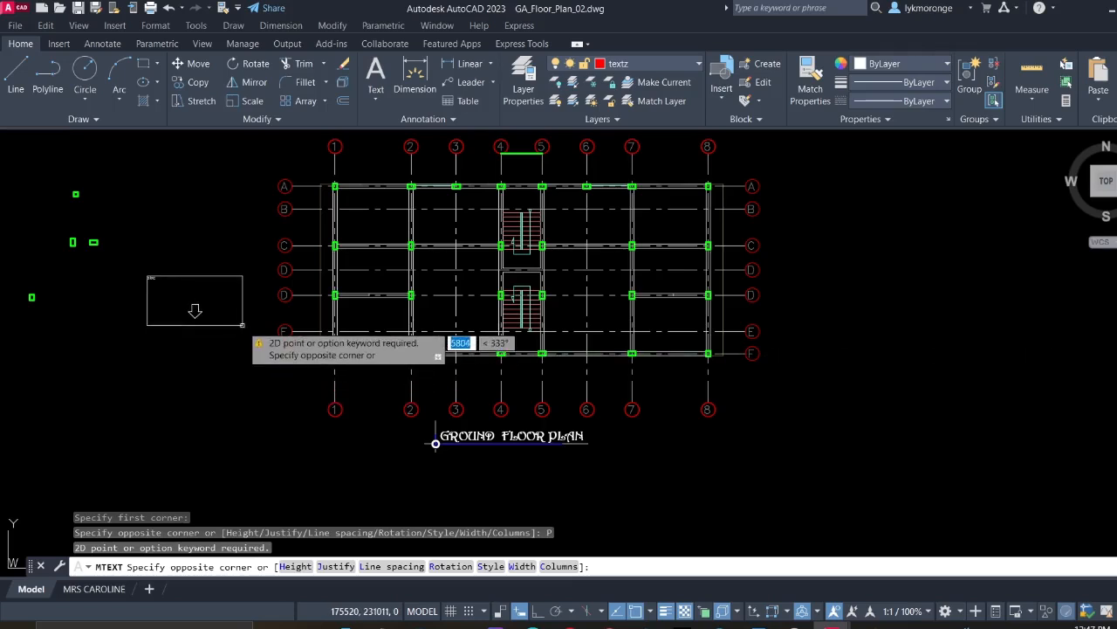
click(242, 325)
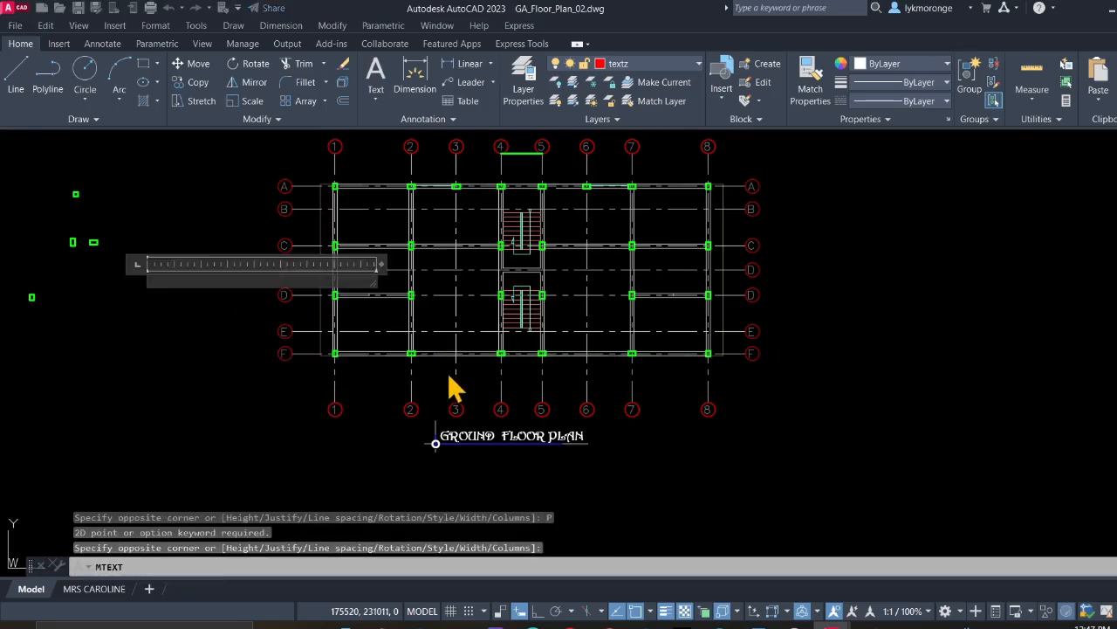
key(Escape)
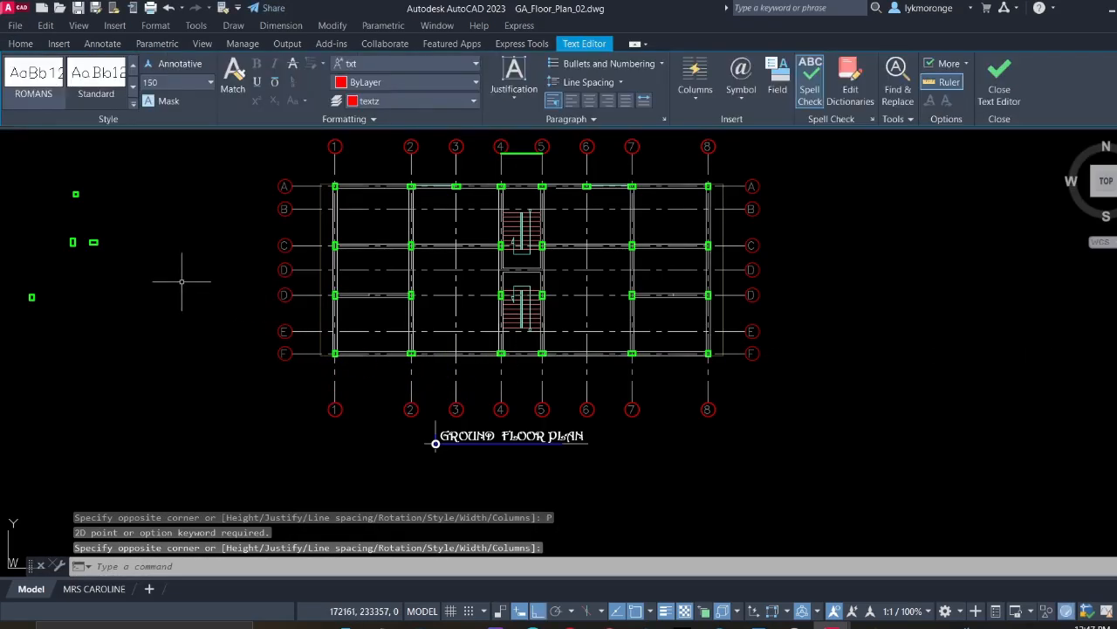
Place a multiline text reading P in the empty area west of the plan, near grids C and D
click(375, 81)
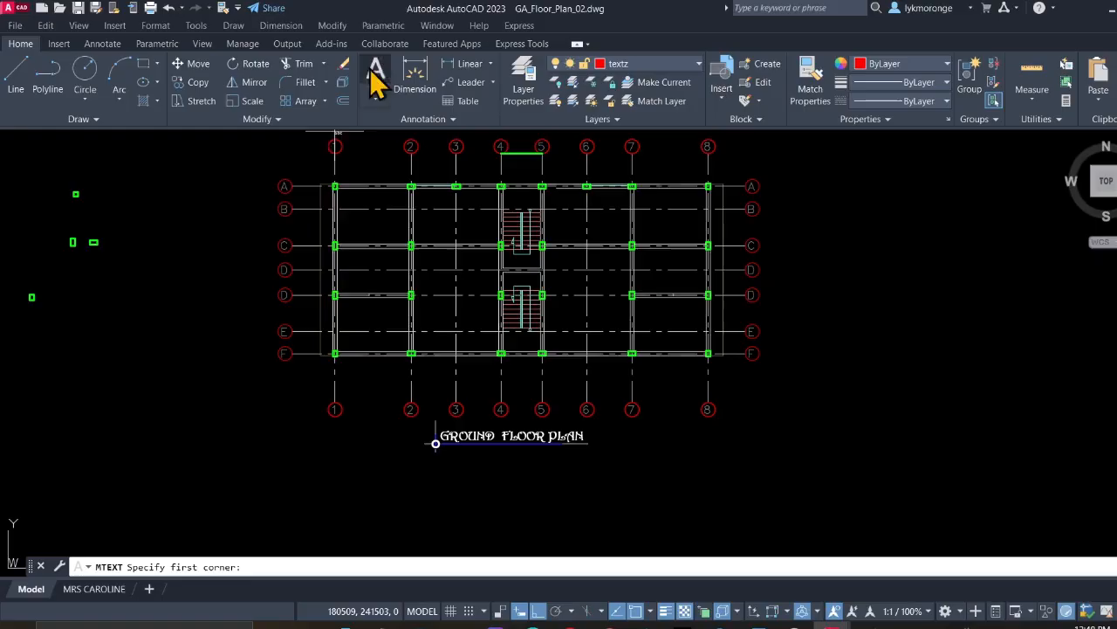
click(137, 263)
click(239, 368)
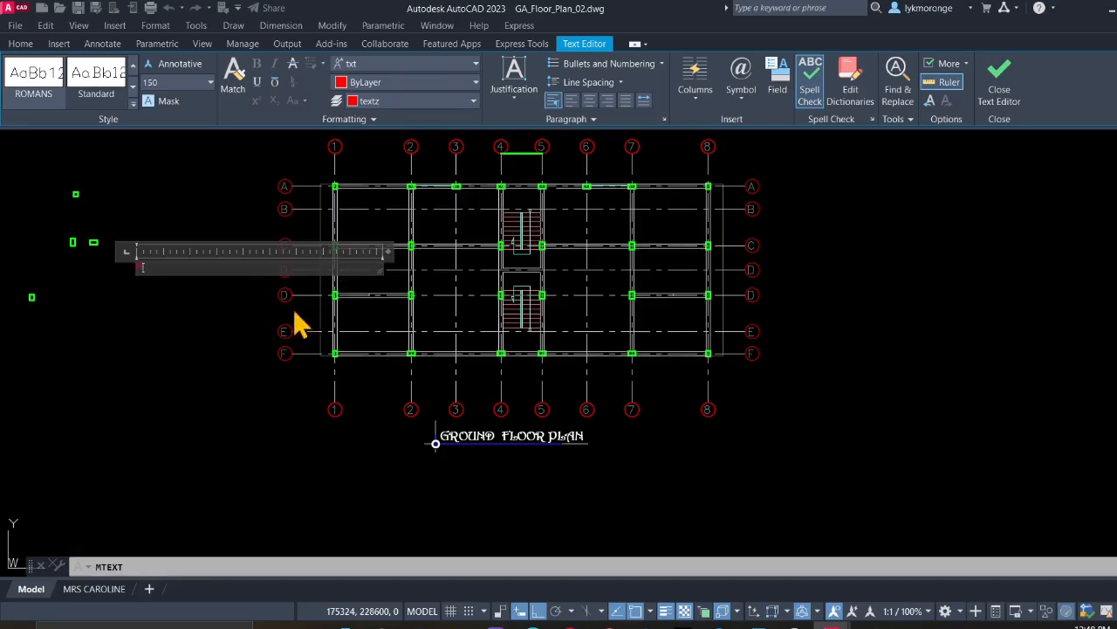
click(1005, 91)
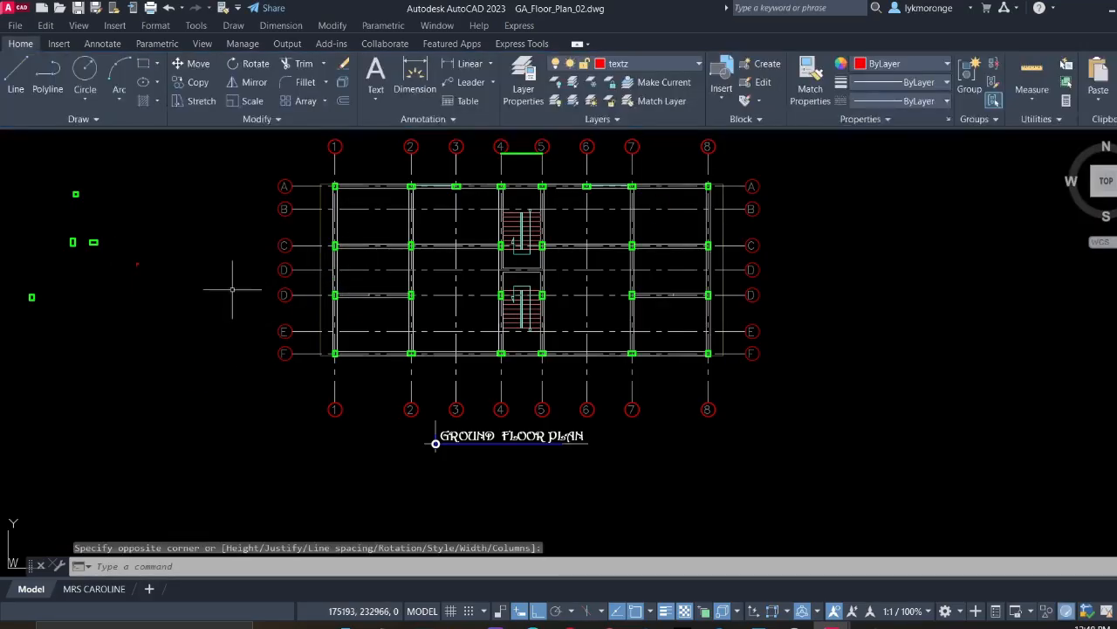
scroll(153, 277, up, 4)
drag(155, 274, 70, 209)
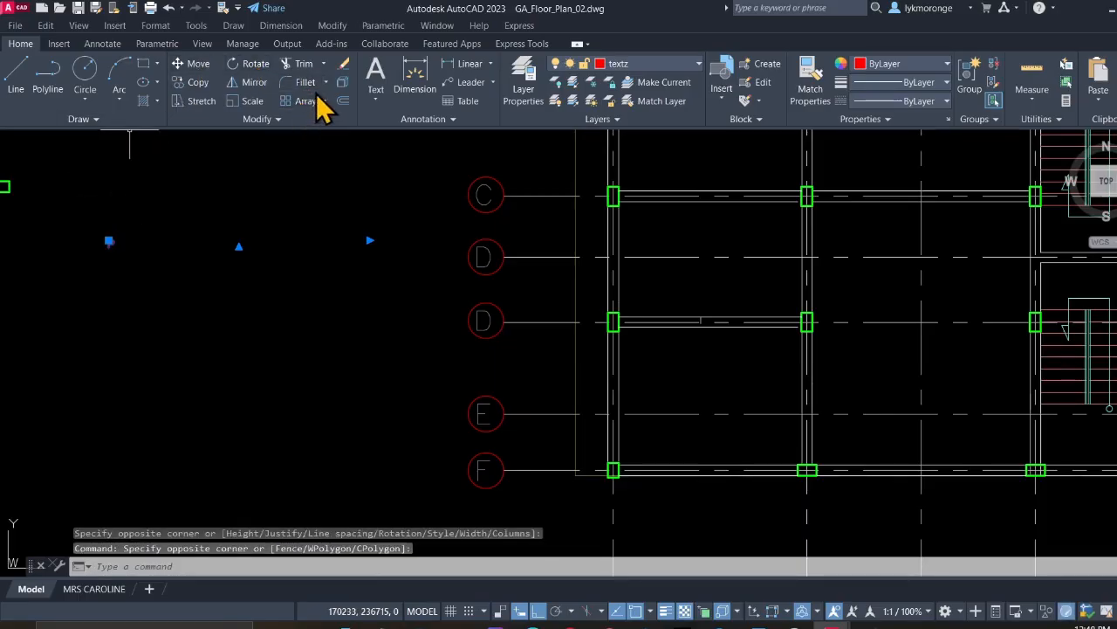
click(253, 102)
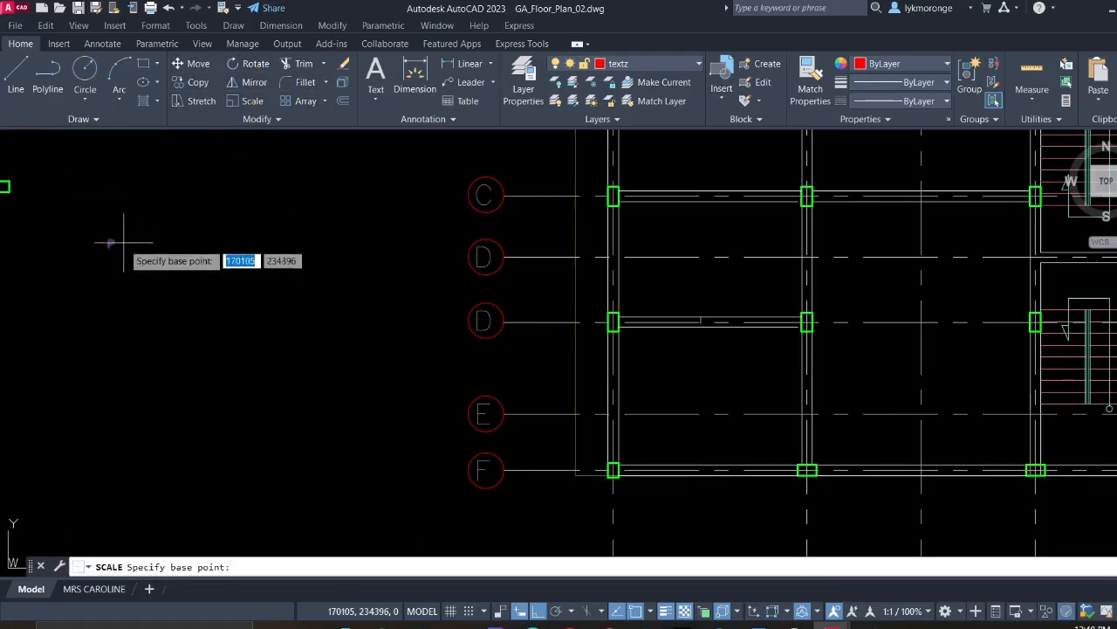
click(108, 247)
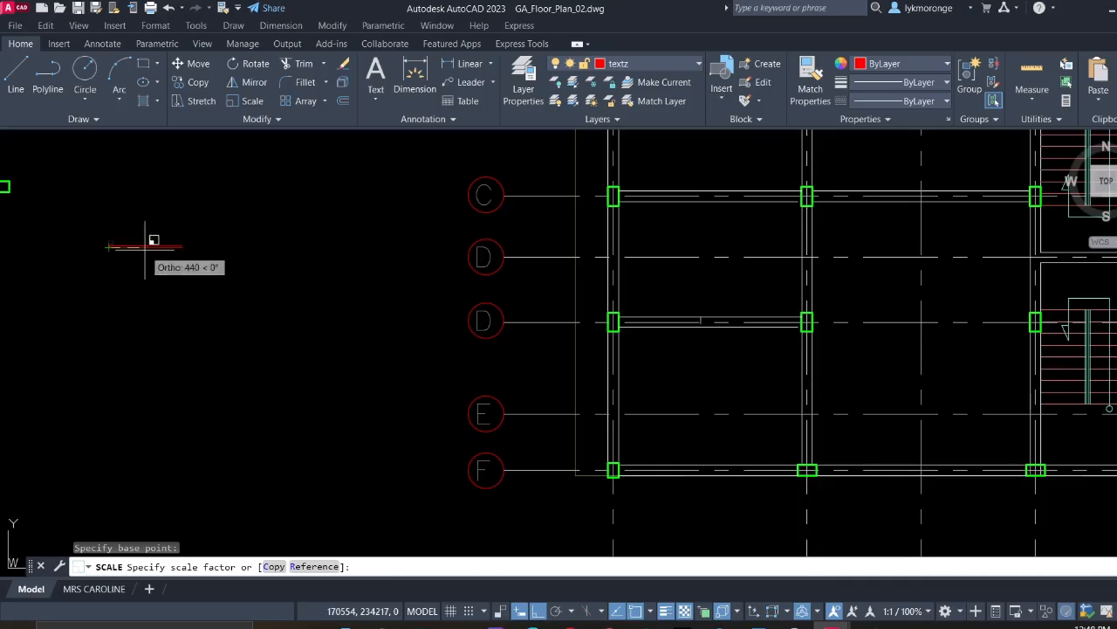
key(Escape)
Try scaling the P text freehand from its lower-left corner, and undo the scaling
scroll(136, 251, up, 6)
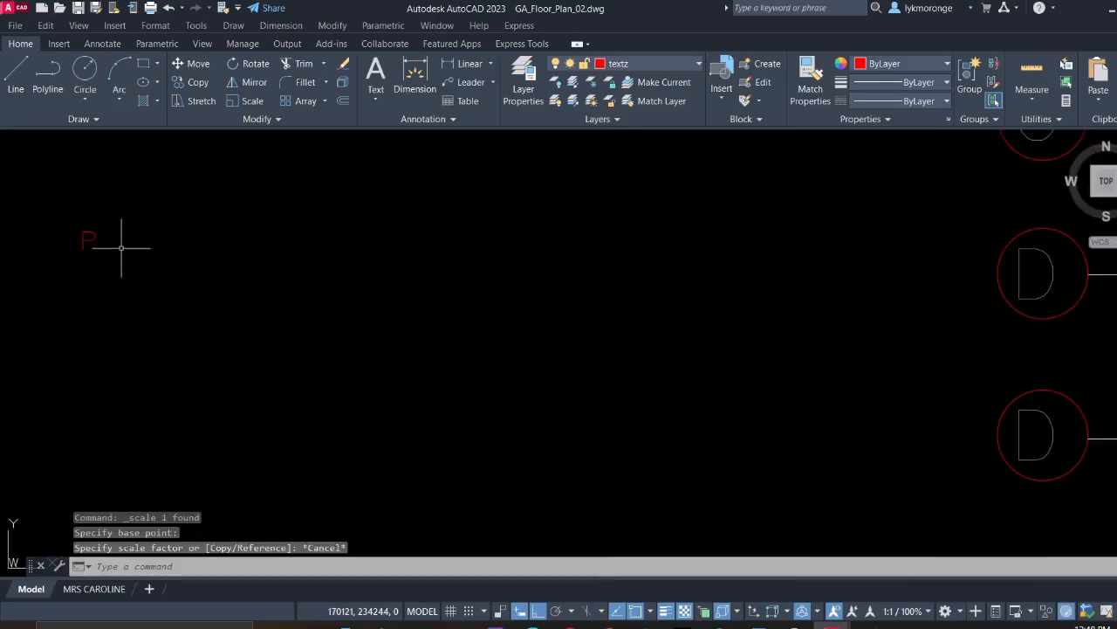
click(345, 350)
click(162, 233)
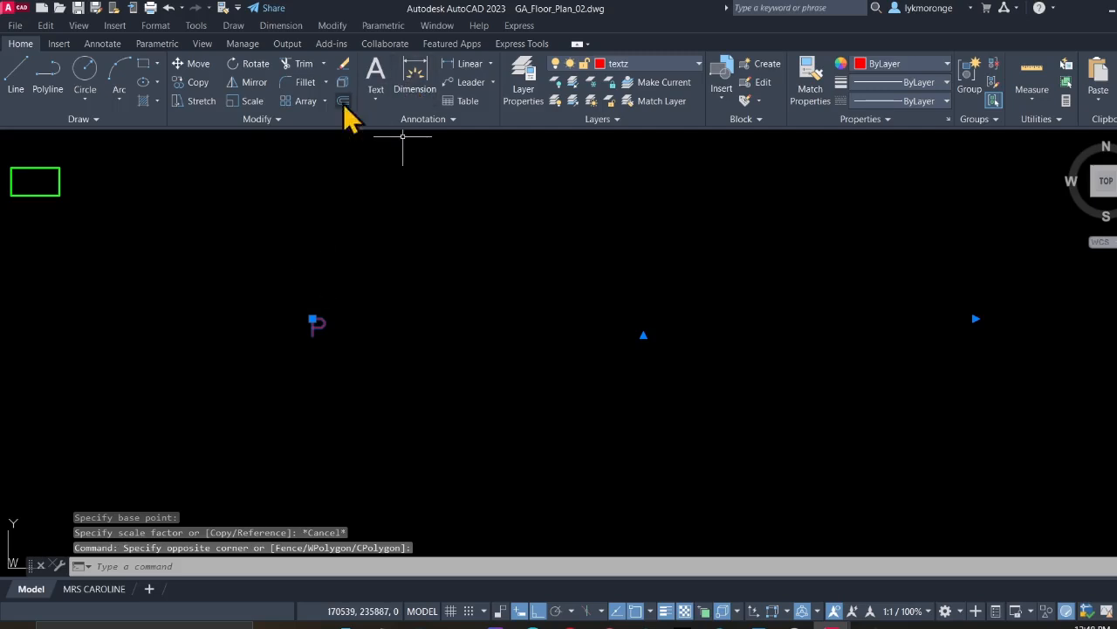
click(248, 101)
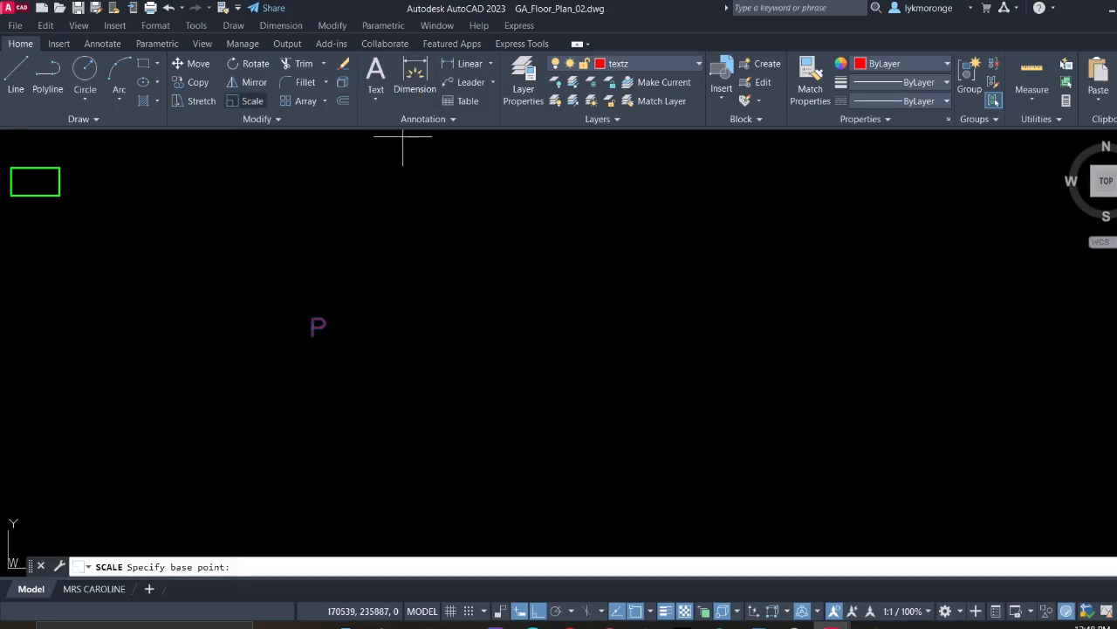
click(313, 333)
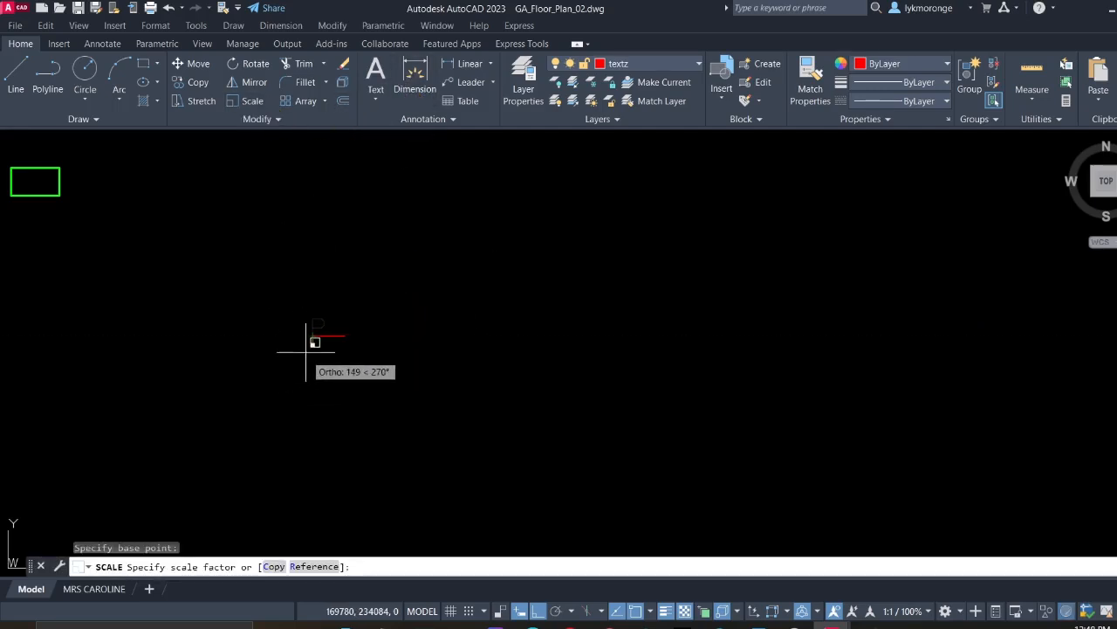
click(300, 356)
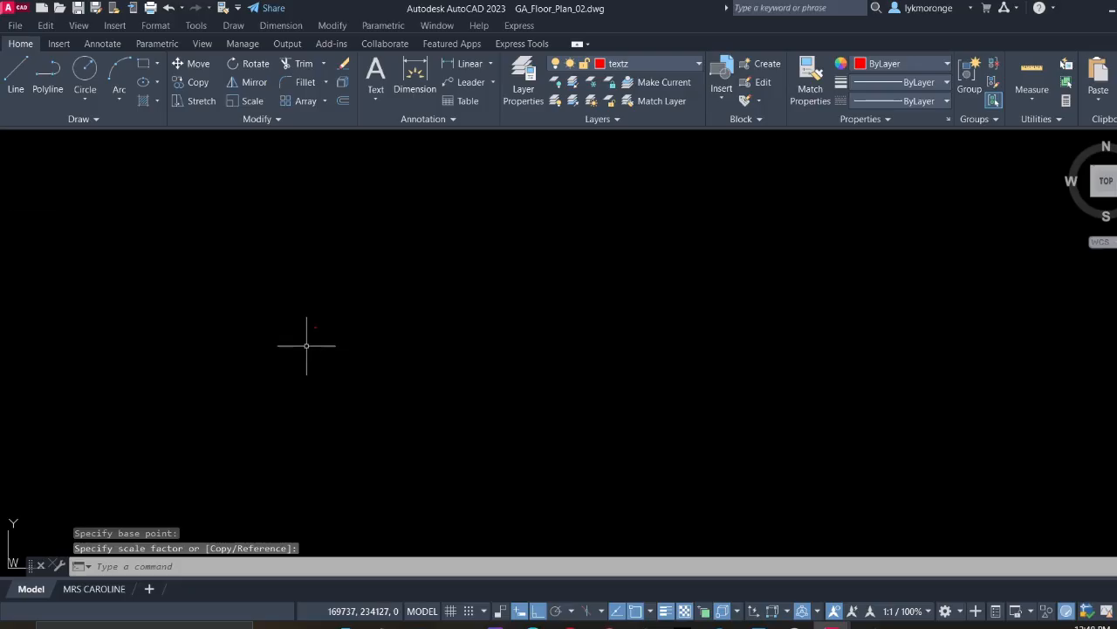
click(172, 8)
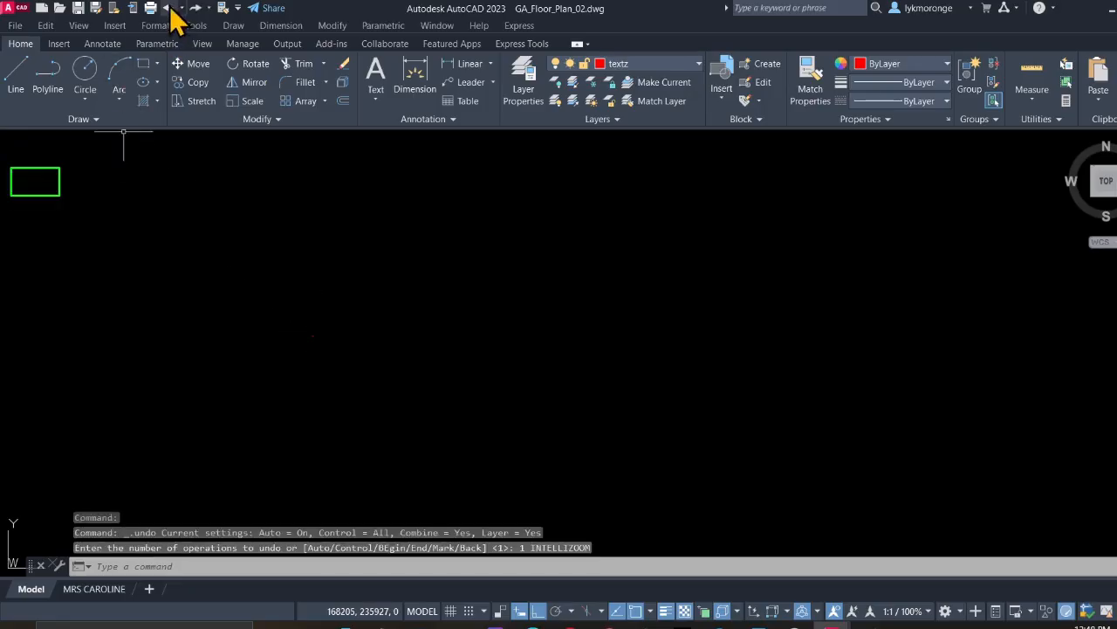
click(392, 359)
click(306, 308)
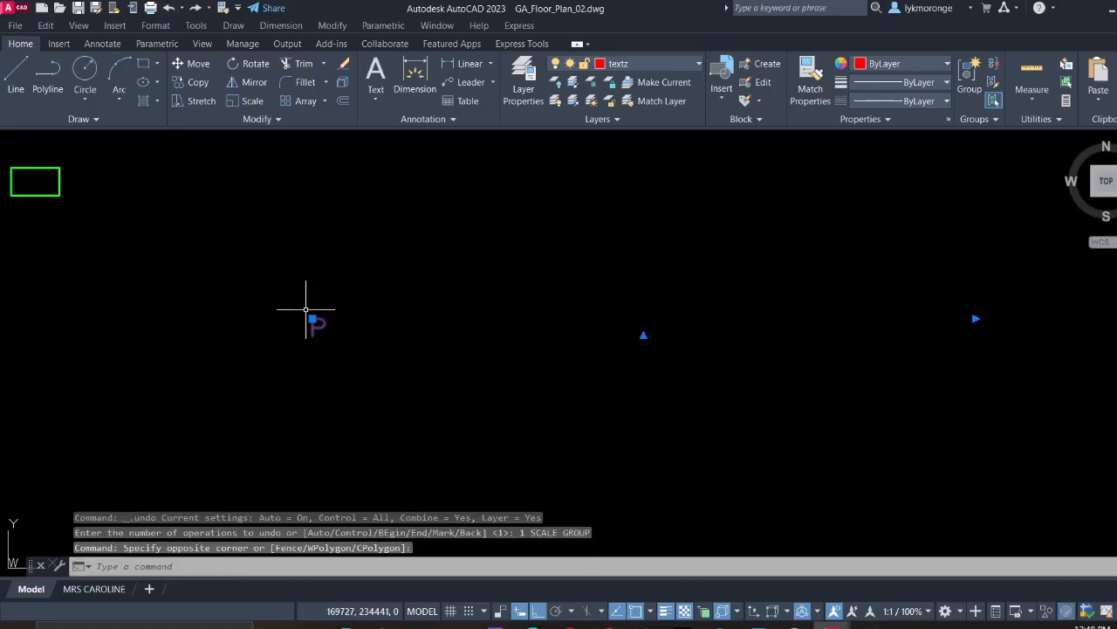
click(312, 321)
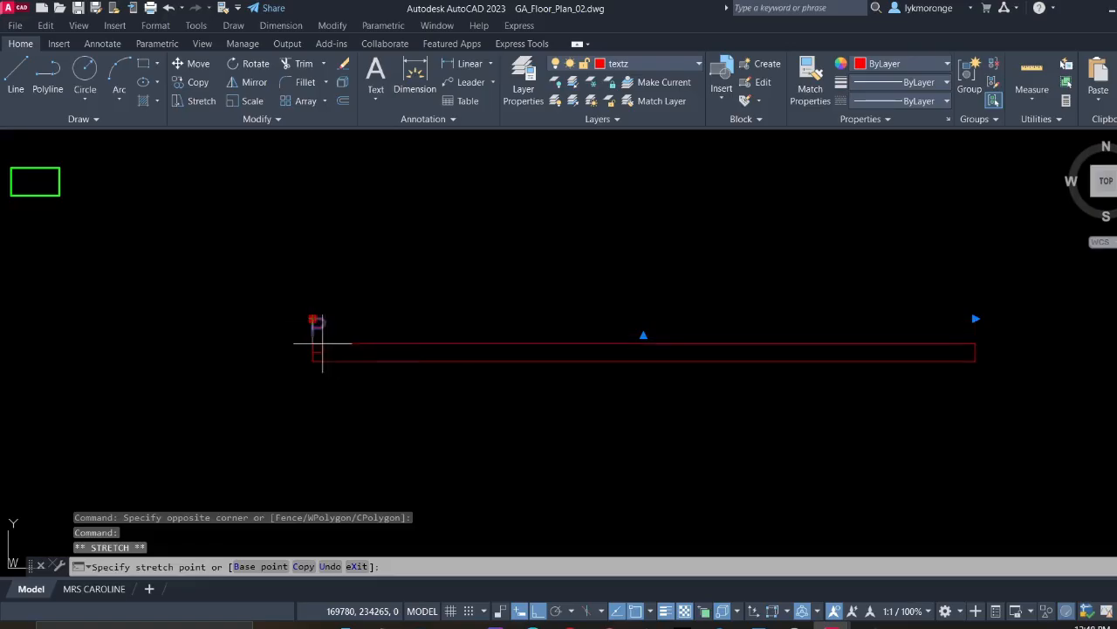
key(Escape)
key(Escape)
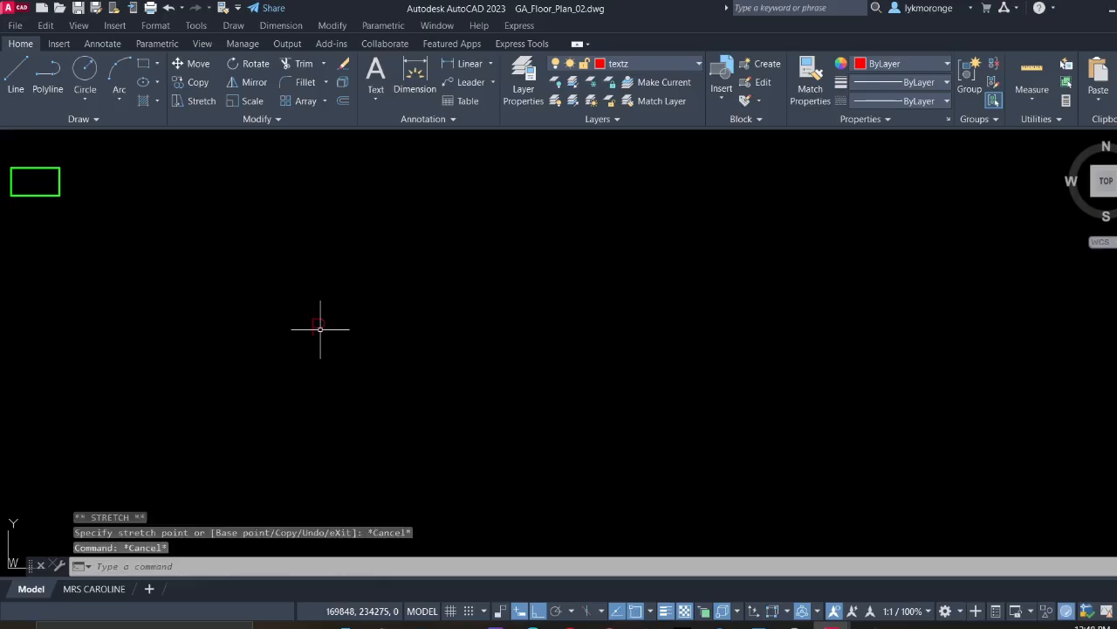
Open the P text west of the plan for editing and try to change its height to 300
click(318, 327)
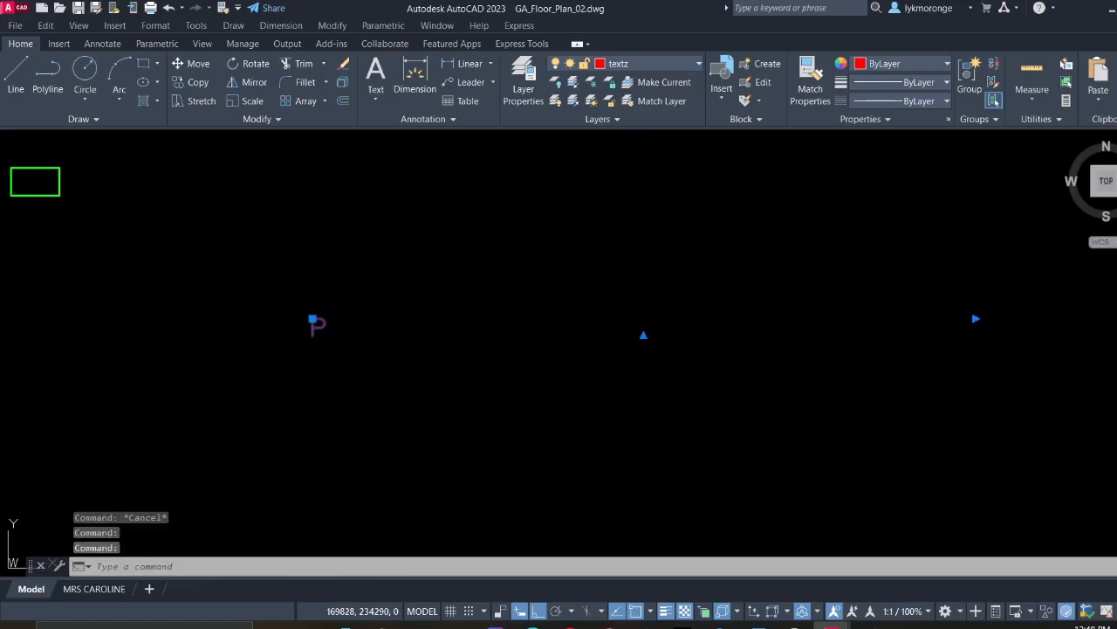
double_click(319, 327)
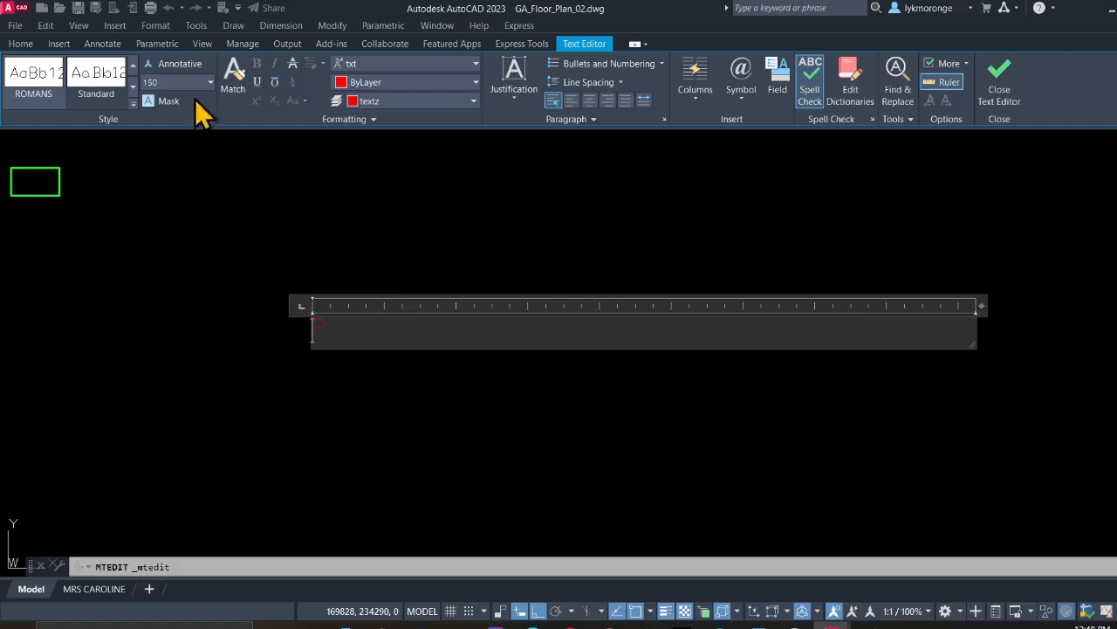
click(211, 82)
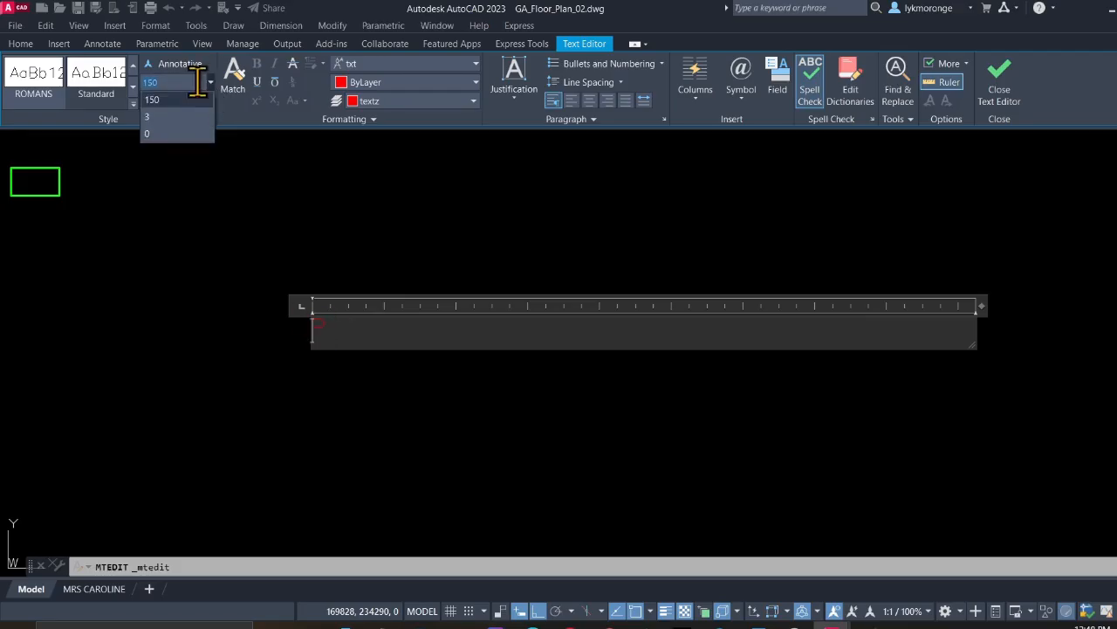
text(300)
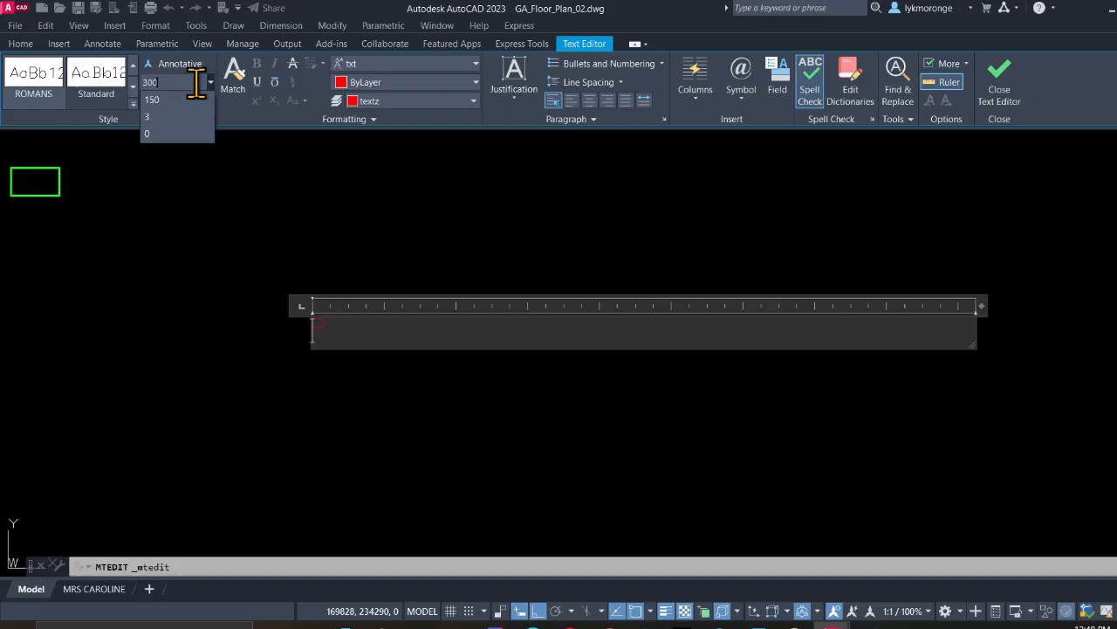
key(Return)
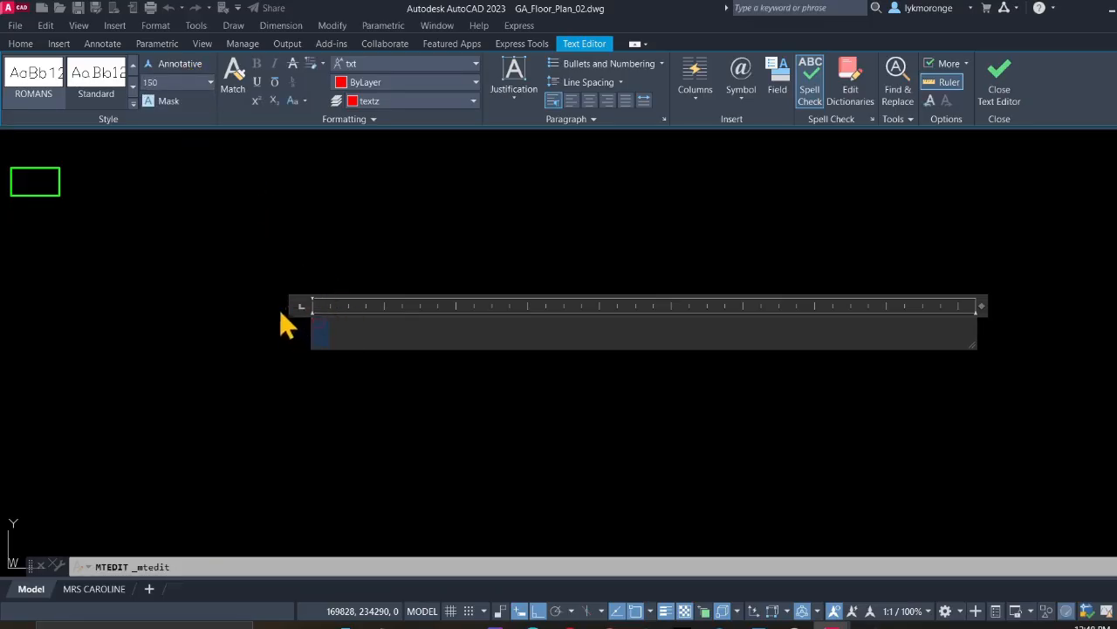
click(210, 83)
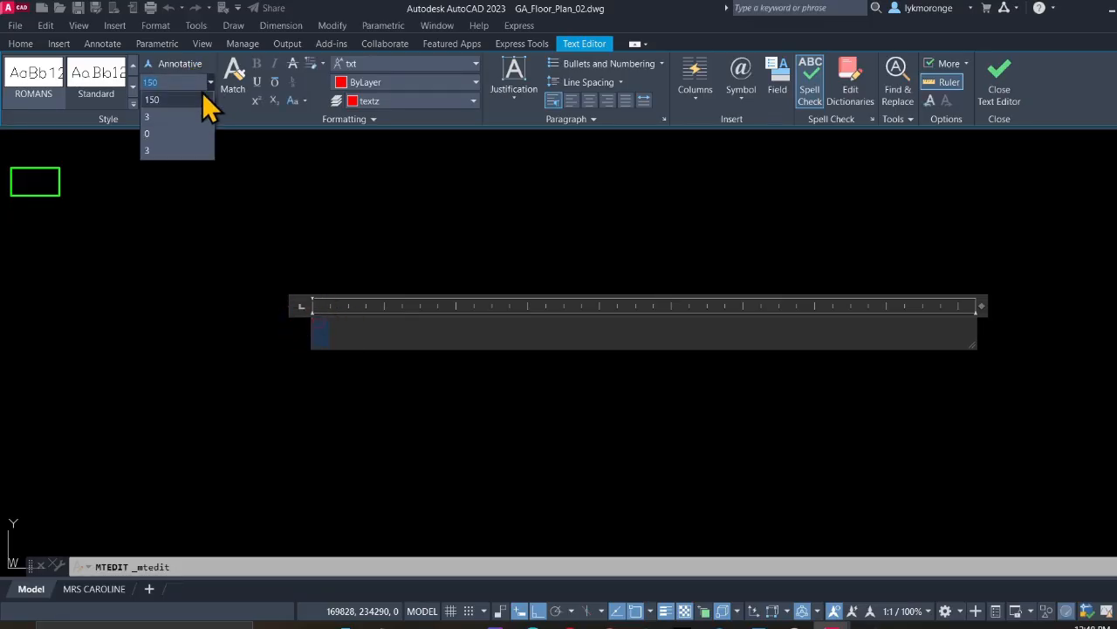
text(300)
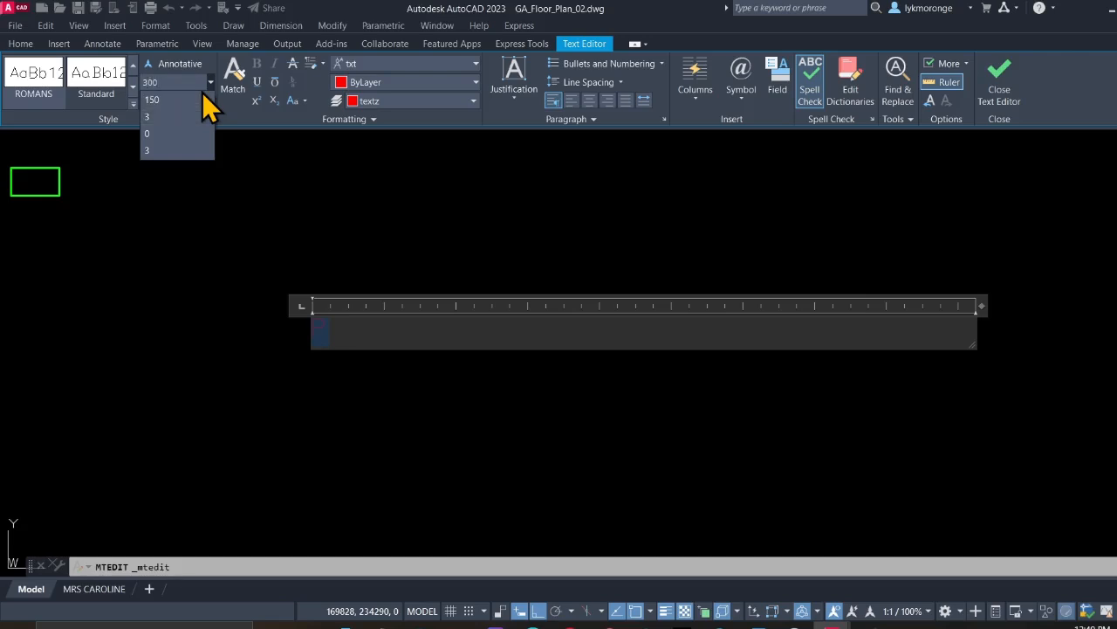
key(Return)
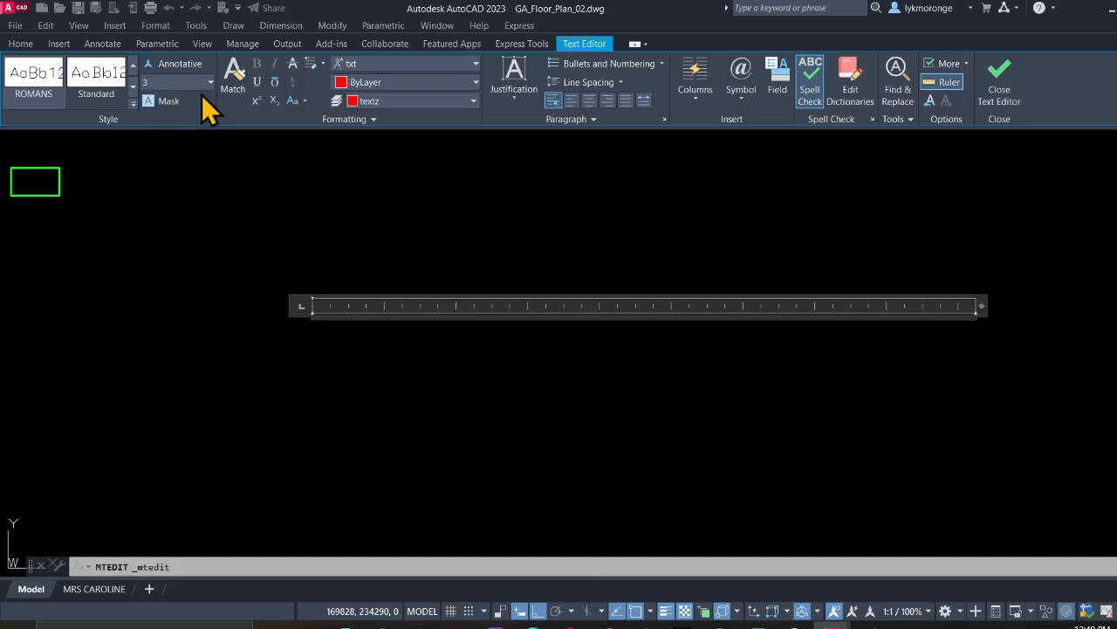
Set the P text's height to 300 and finish editing it
click(209, 80)
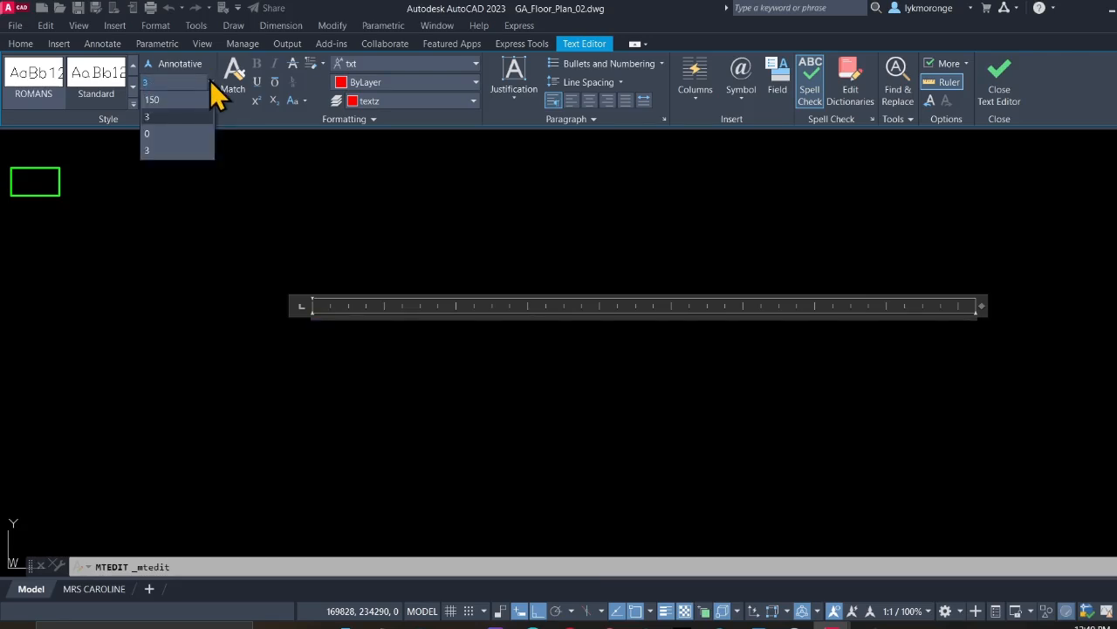
click(338, 318)
click(329, 311)
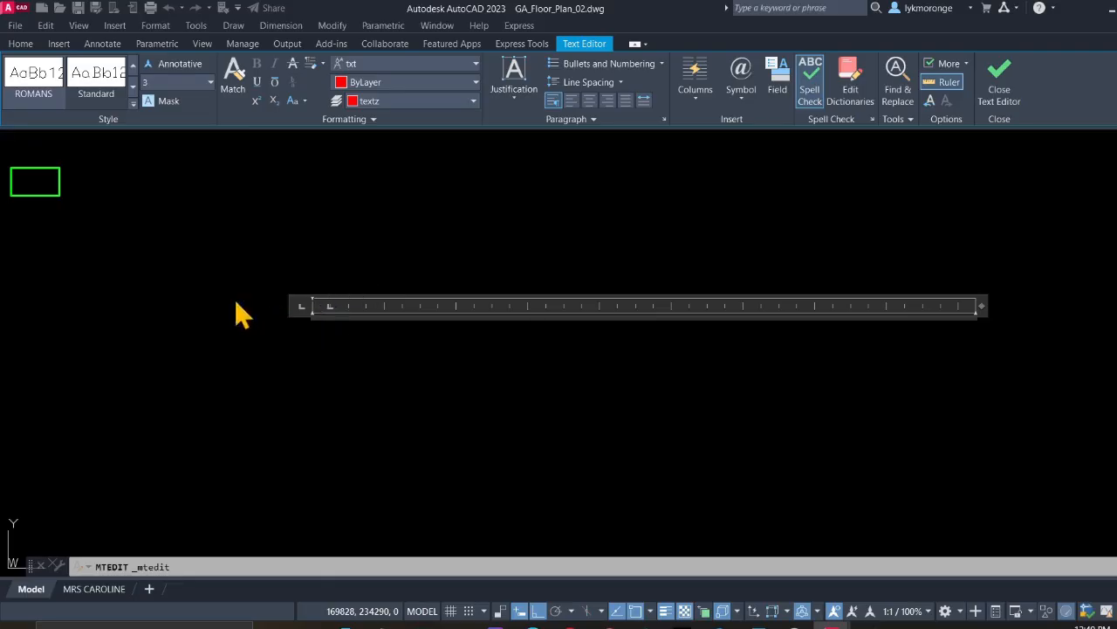
click(210, 82)
click(182, 102)
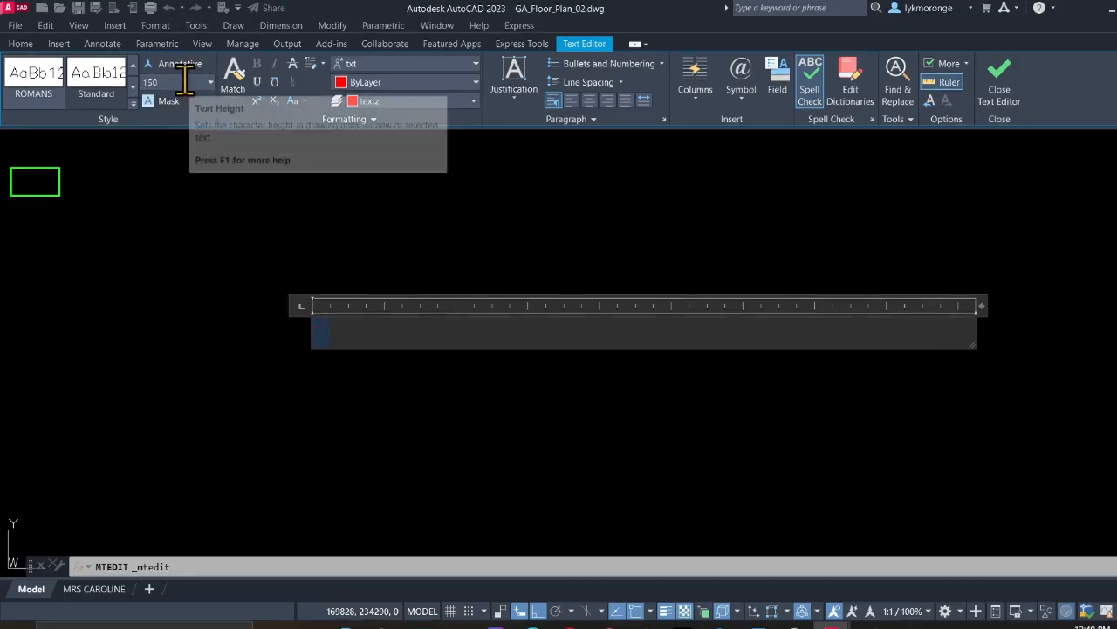
click(183, 81)
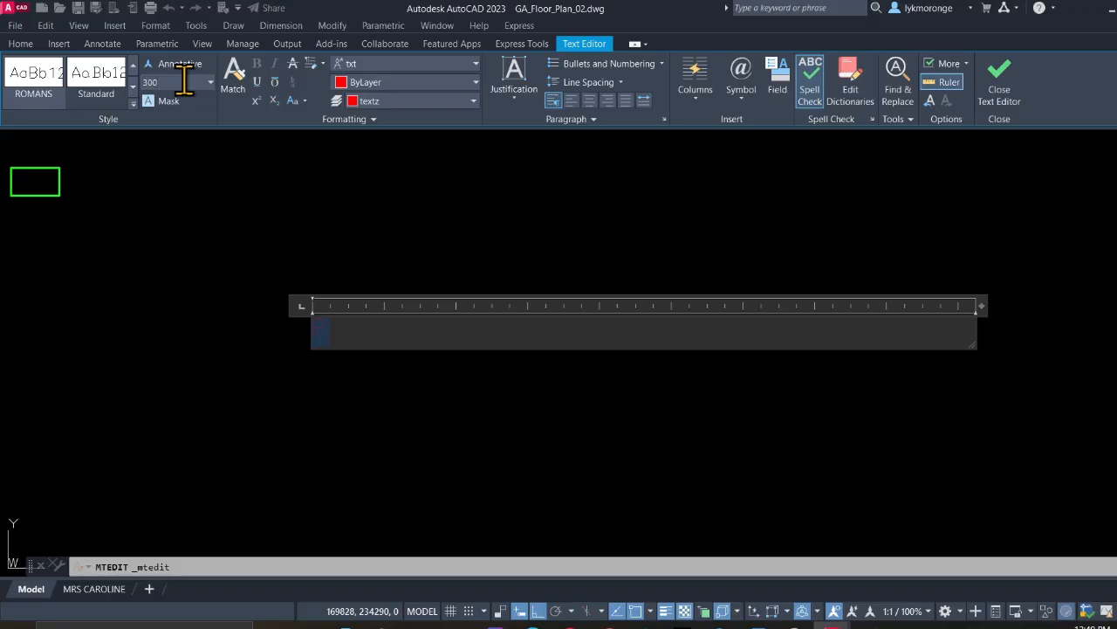
key(Return)
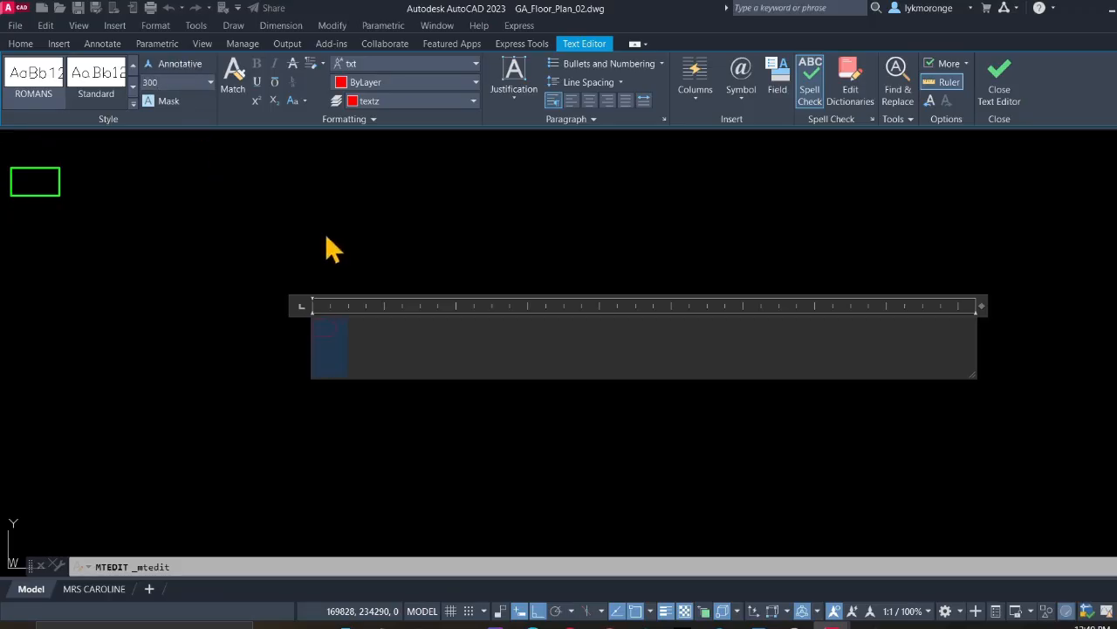
click(1004, 100)
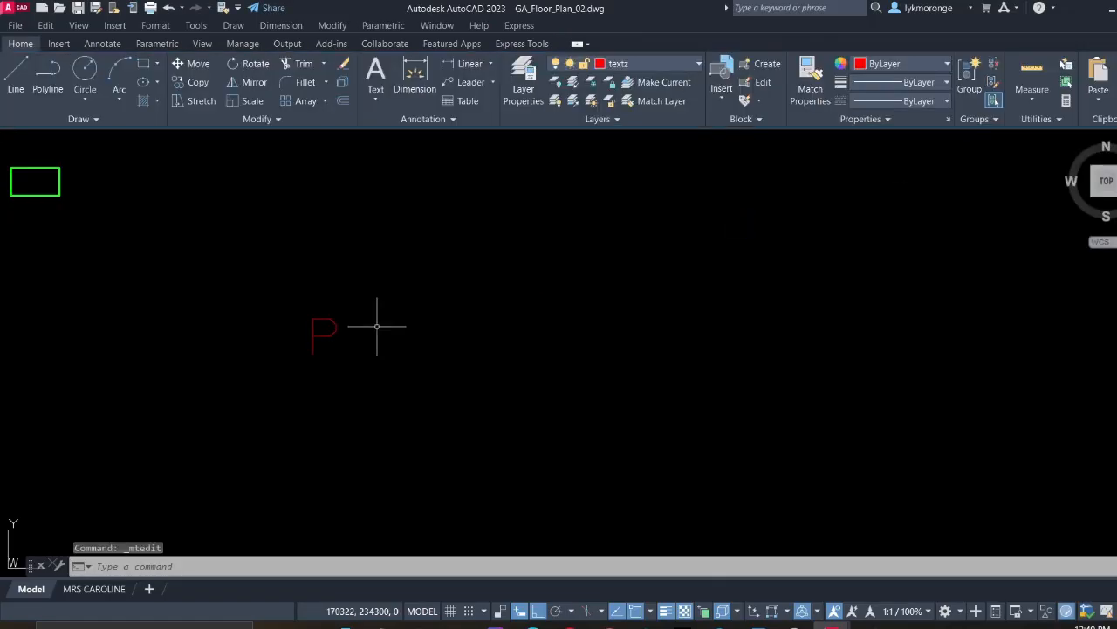
Copy the P text with Ortho off into the bay between grids 1 and 2, just below grid B
scroll(376, 319, down, 3)
click(379, 371)
click(306, 274)
right_click(307, 276)
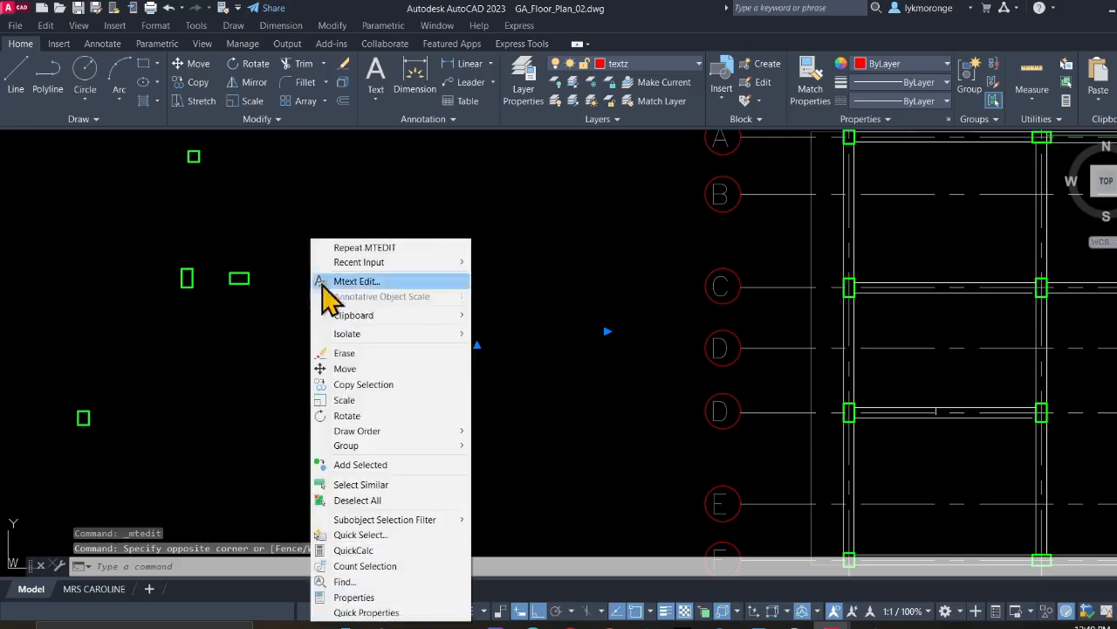
click(358, 384)
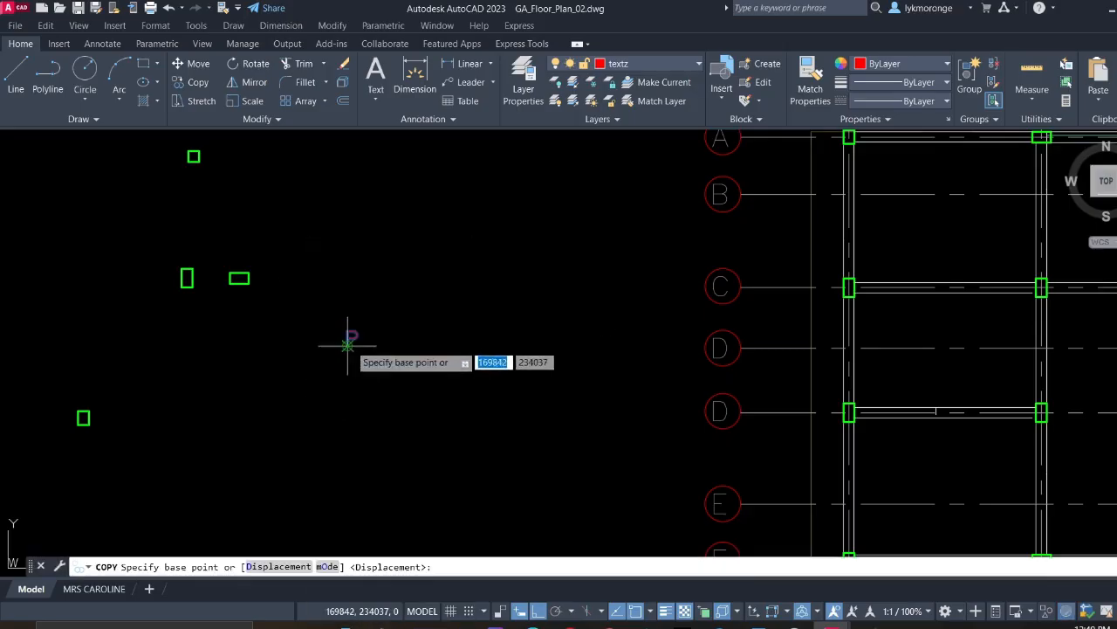
click(349, 334)
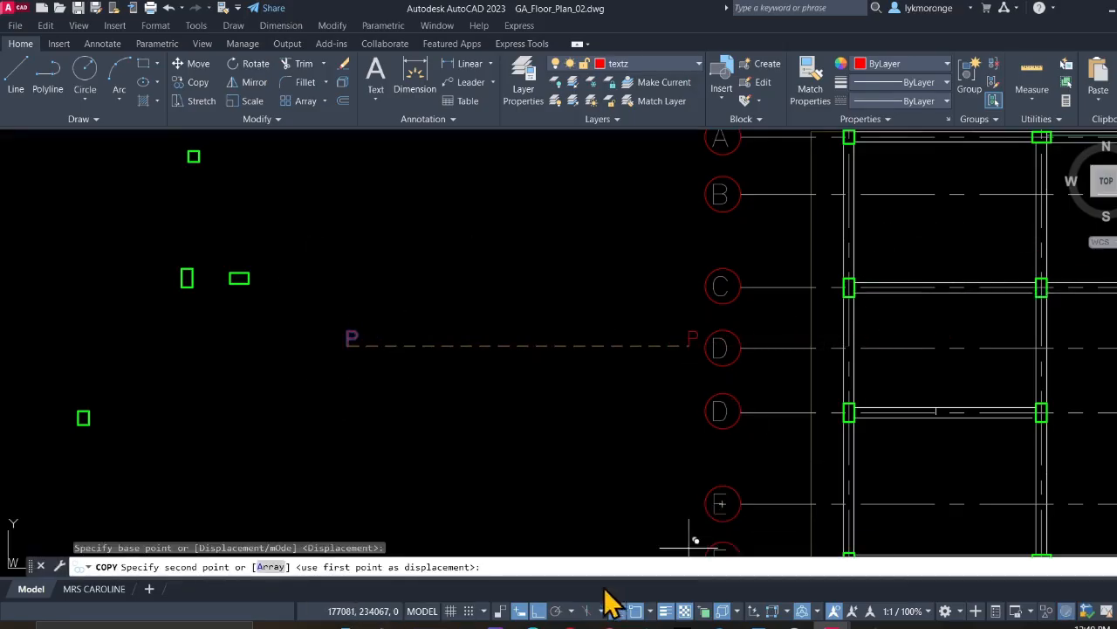
click(539, 610)
middle_drag(748, 424, 387, 458)
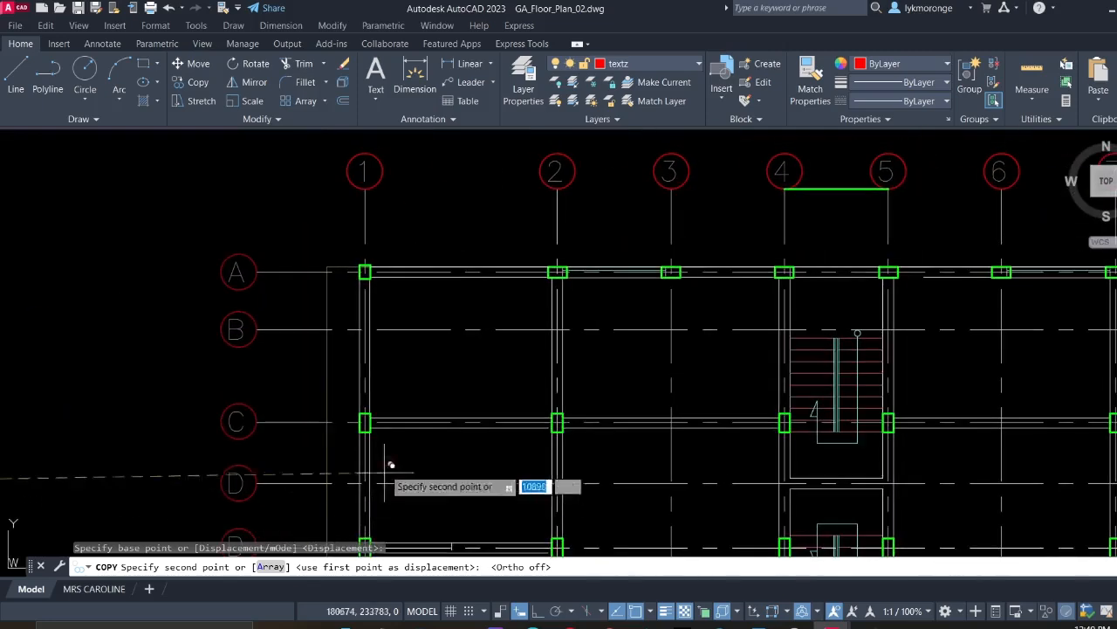
click(455, 348)
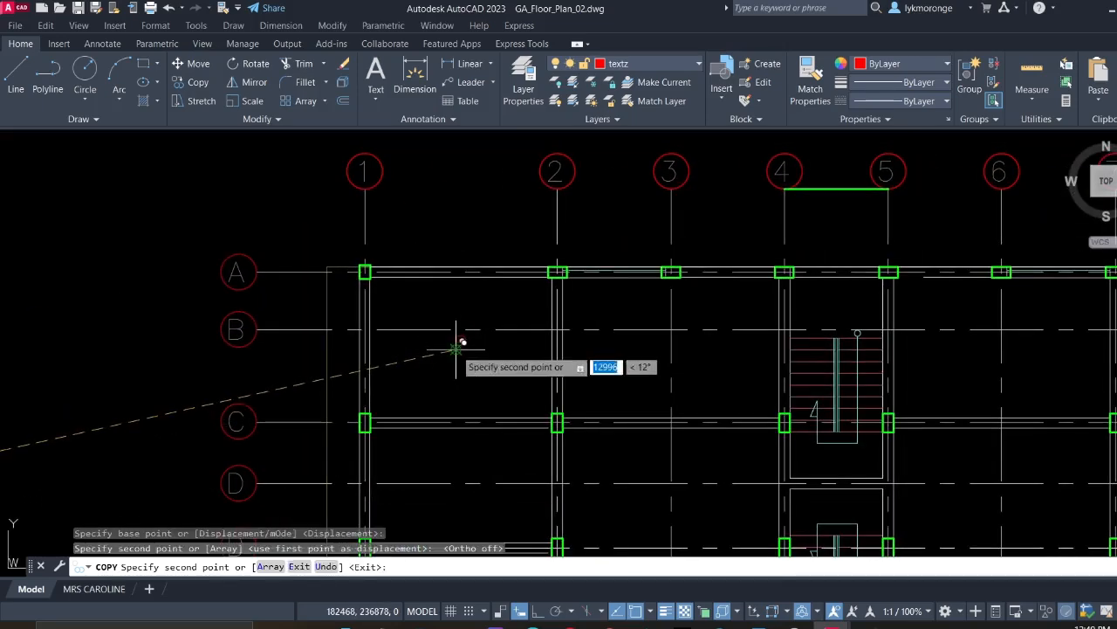
scroll(448, 461, down, 3)
scroll(449, 456, up, 3)
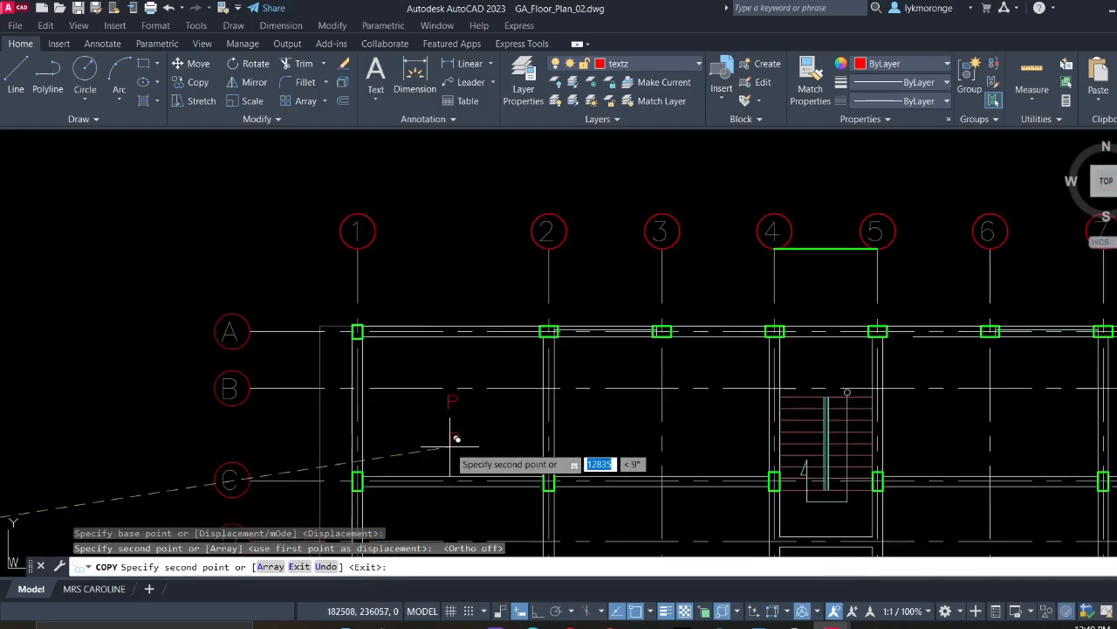
key(Escape)
Change the copied text in the bay between grids 1 and 2 to P1
scroll(452, 401, up, 4)
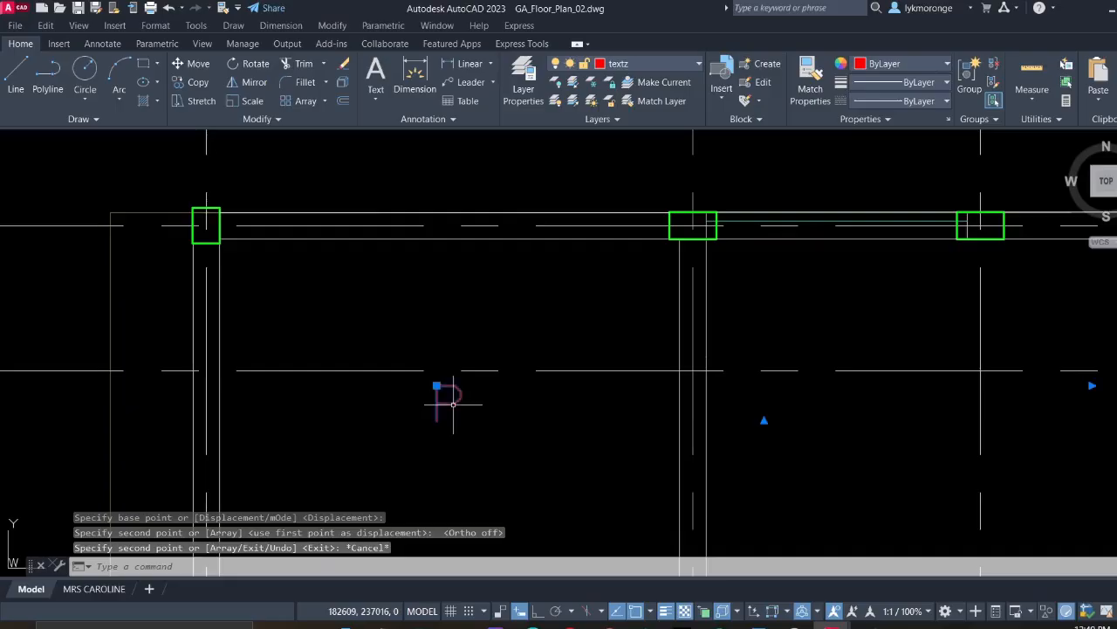
double_click(454, 398)
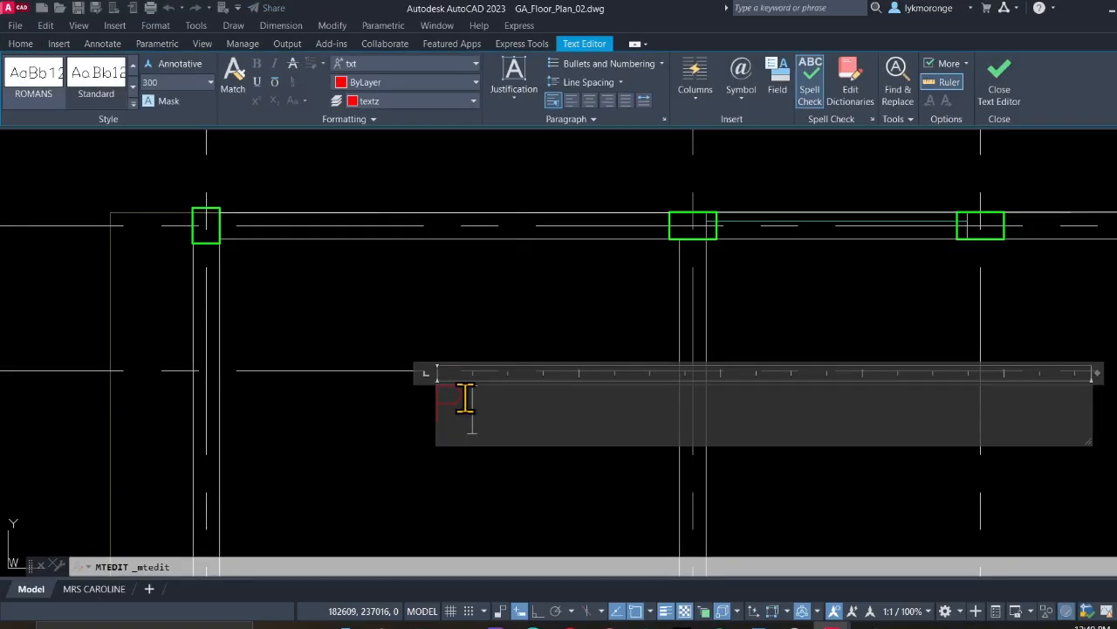
click(469, 314)
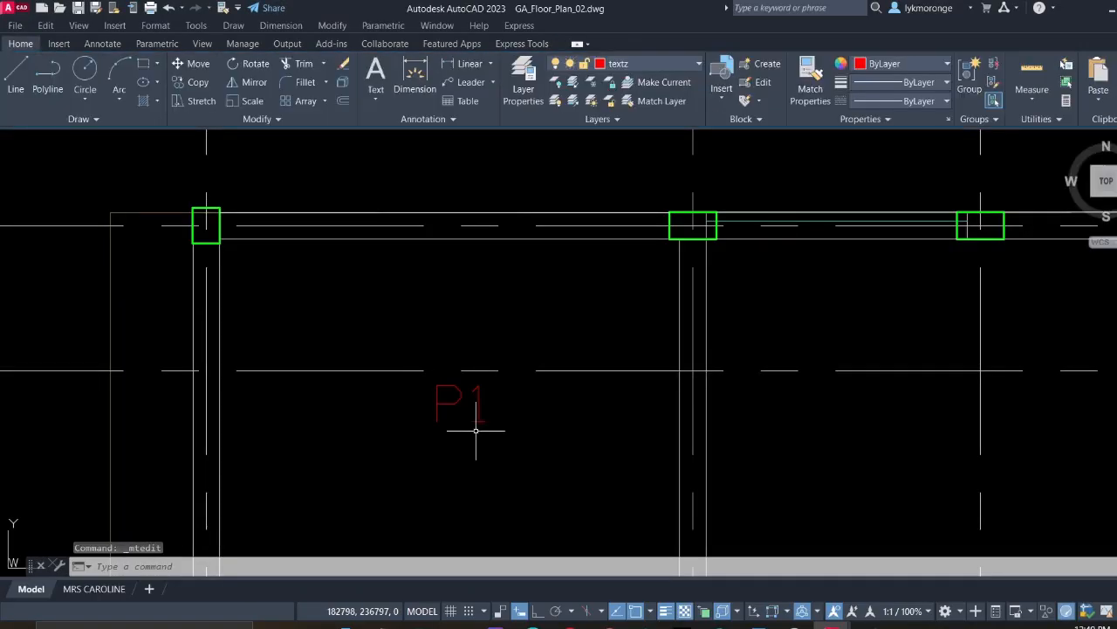
scroll(503, 435, down, 9)
scroll(503, 435, up, 1)
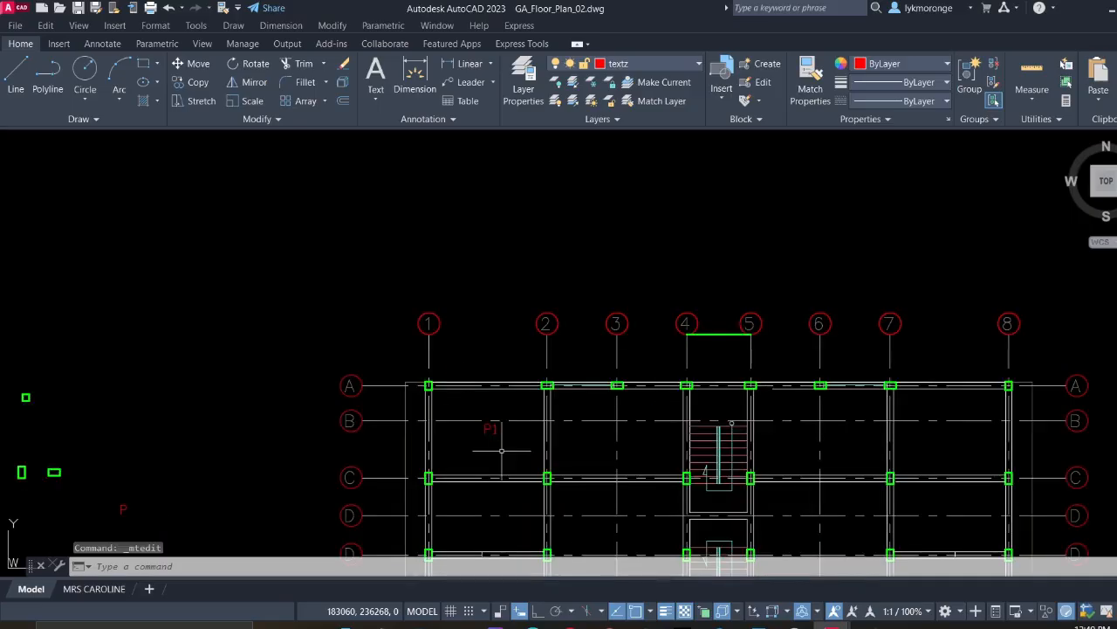
click(504, 440)
click(478, 431)
right_click(480, 439)
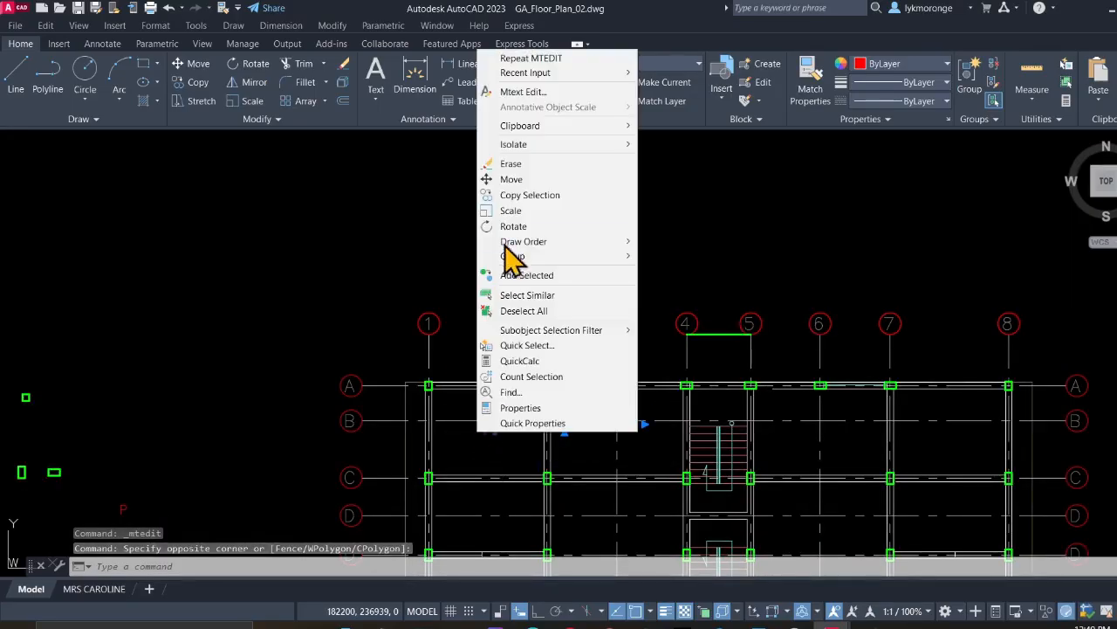
key(Escape)
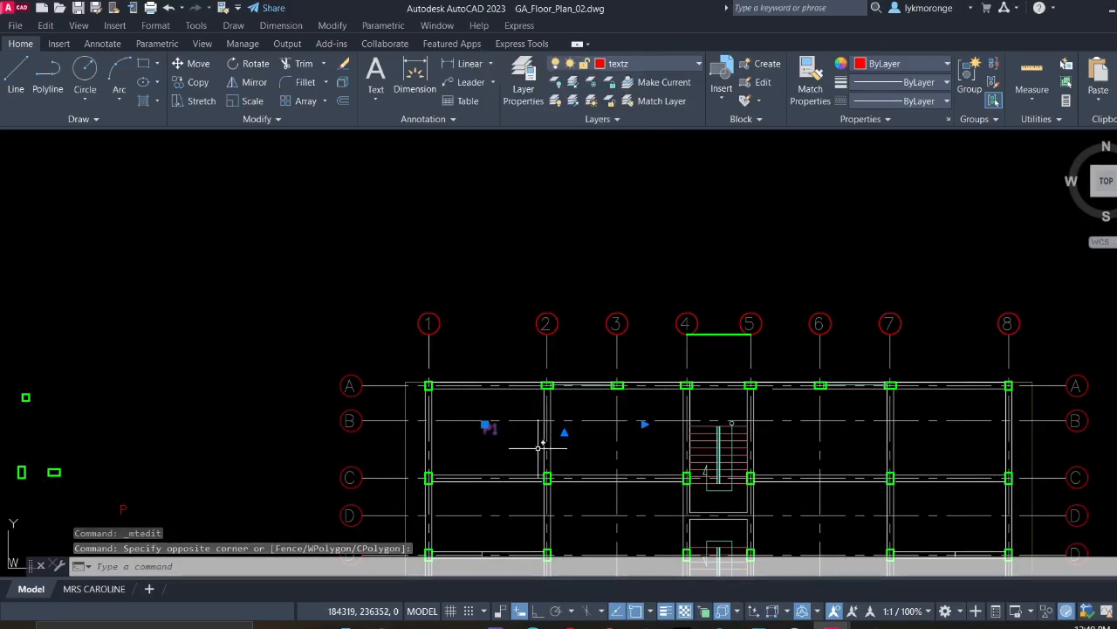
key(Escape)
click(497, 437)
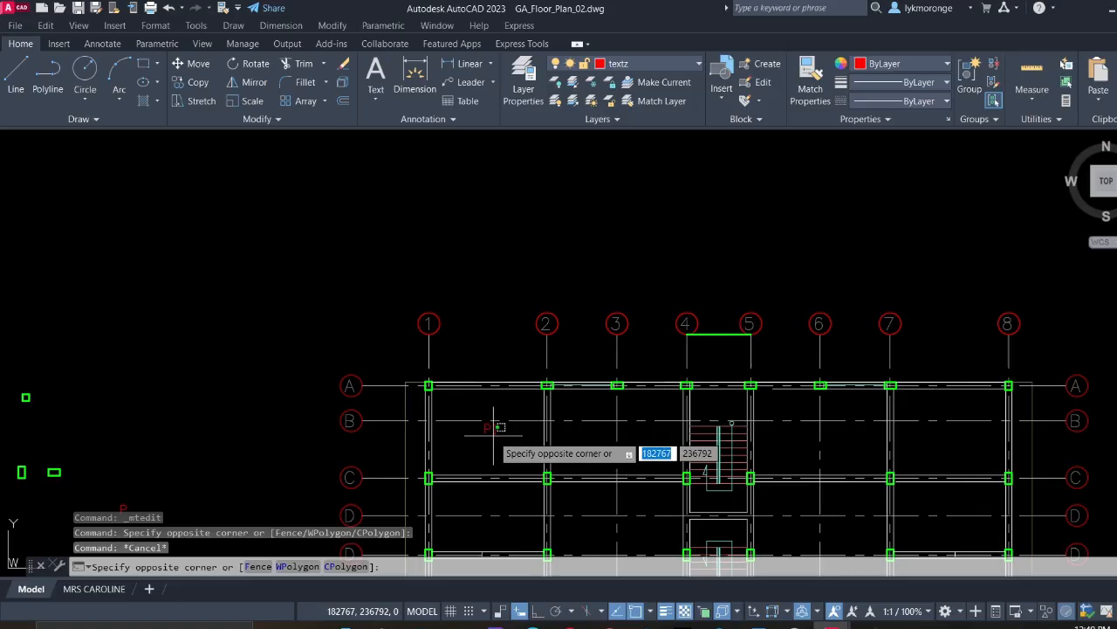
click(441, 422)
key(Escape)
Narrow the text frame of P1 in the bay between grids 1 and 2 so it ends just beyond the lettering
scroll(480, 442, up, 2)
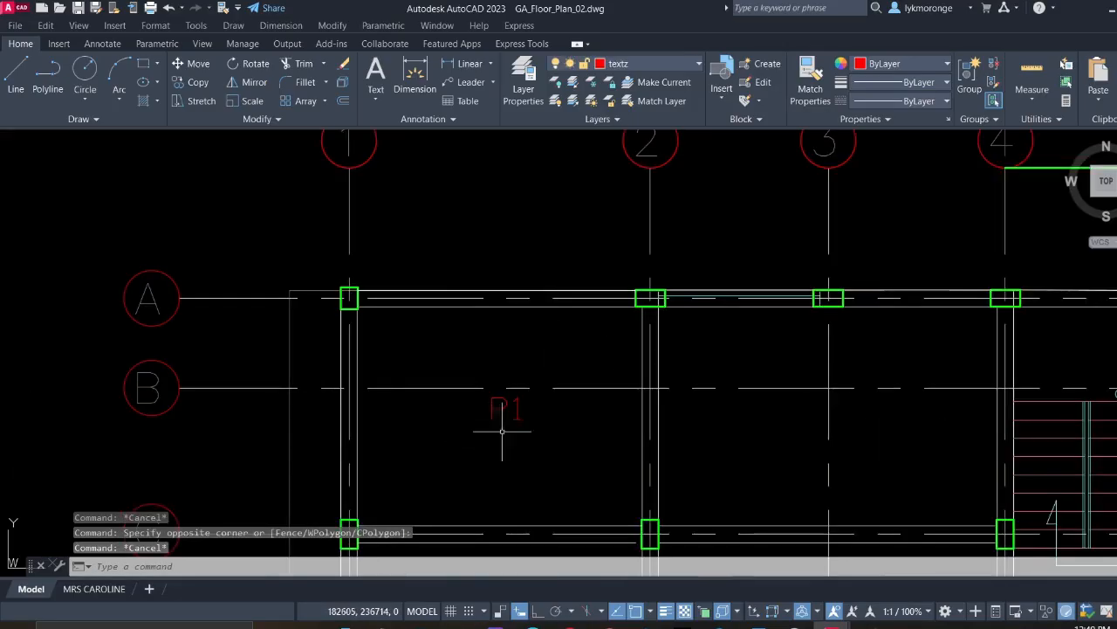
click(526, 443)
click(451, 398)
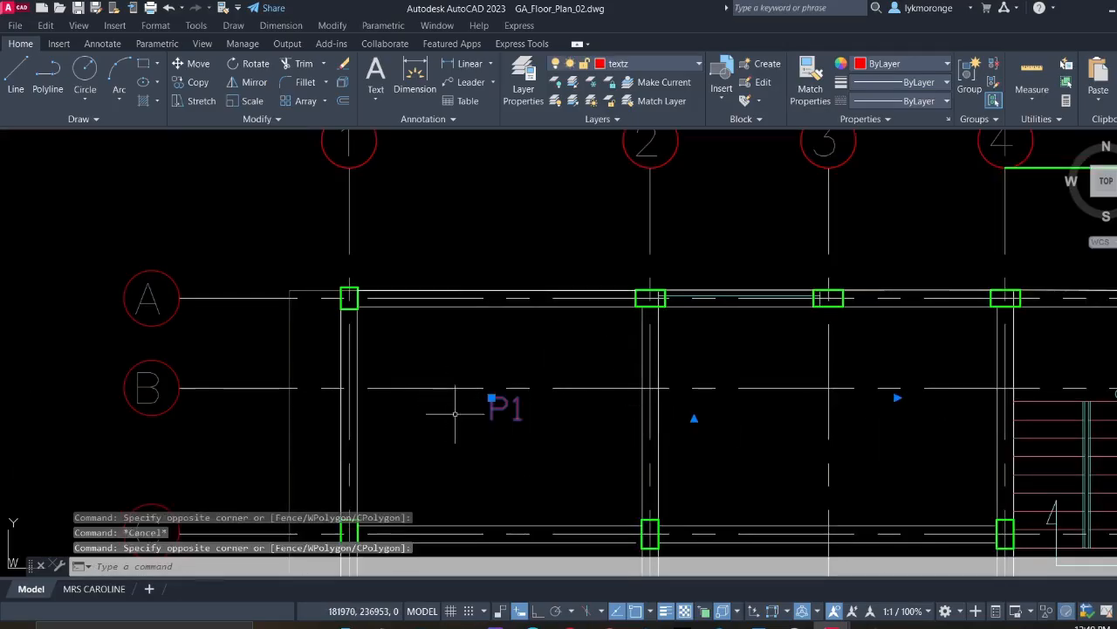
click(896, 397)
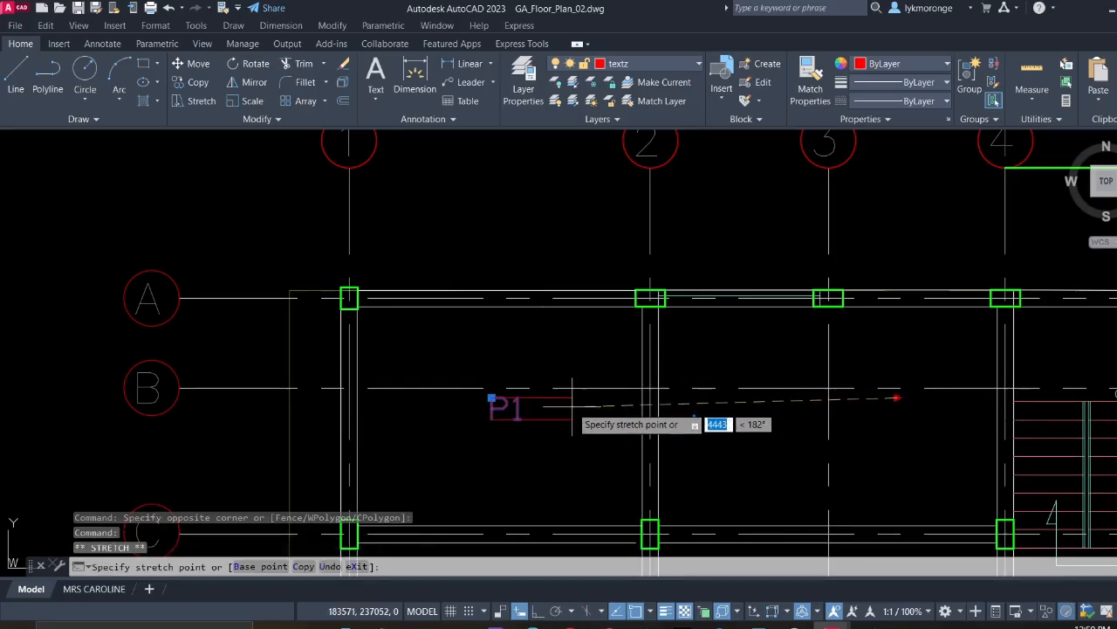
click(541, 404)
key(Escape)
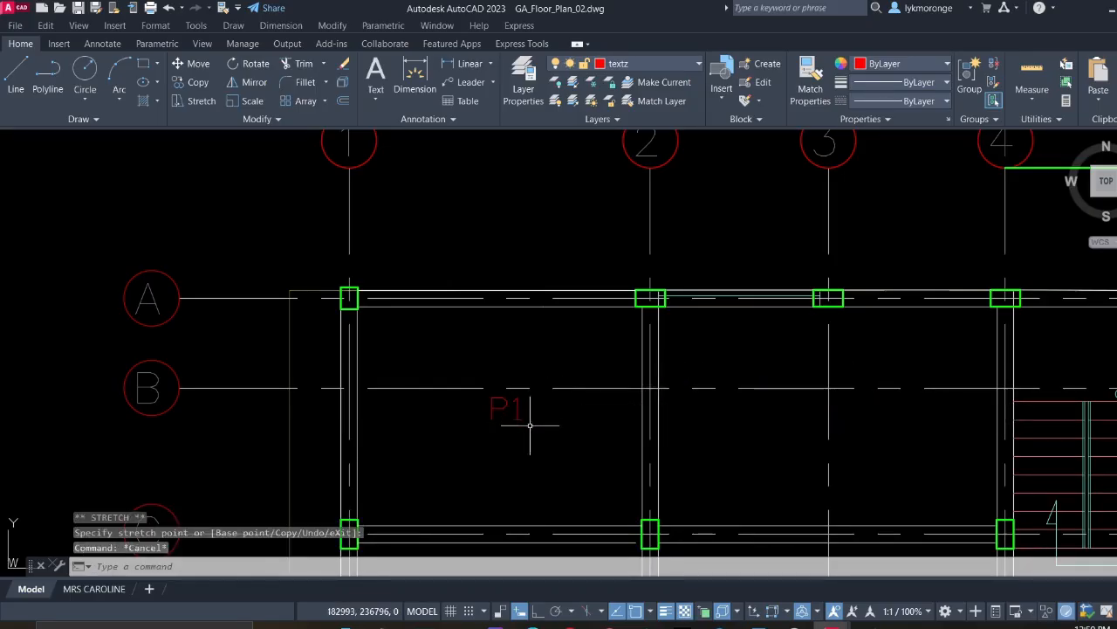
click(530, 424)
click(449, 397)
right_click(459, 420)
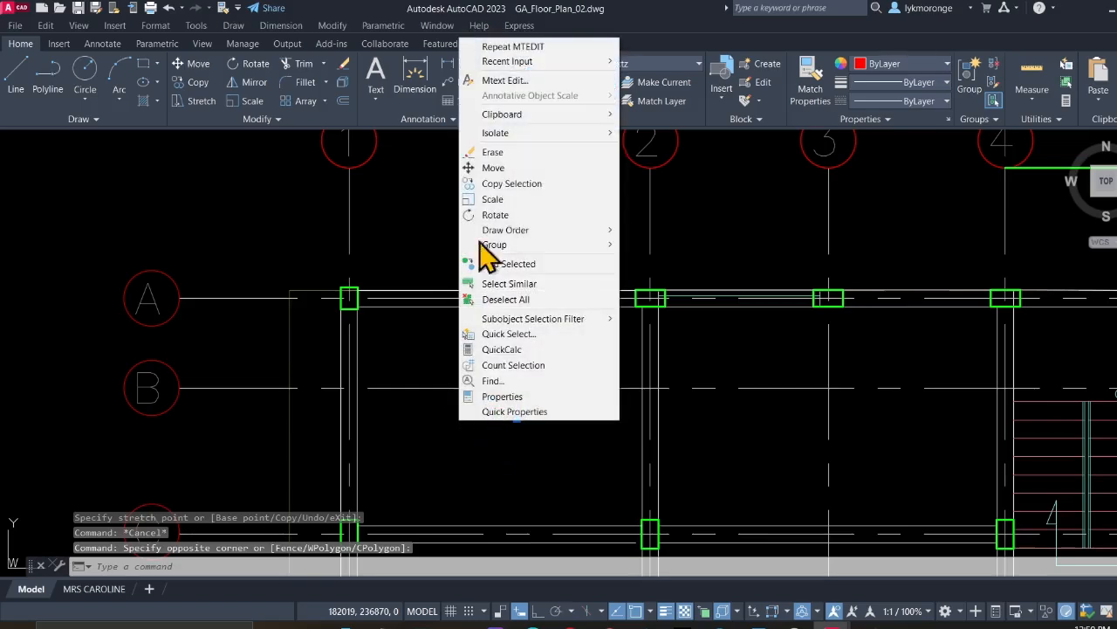
click(494, 199)
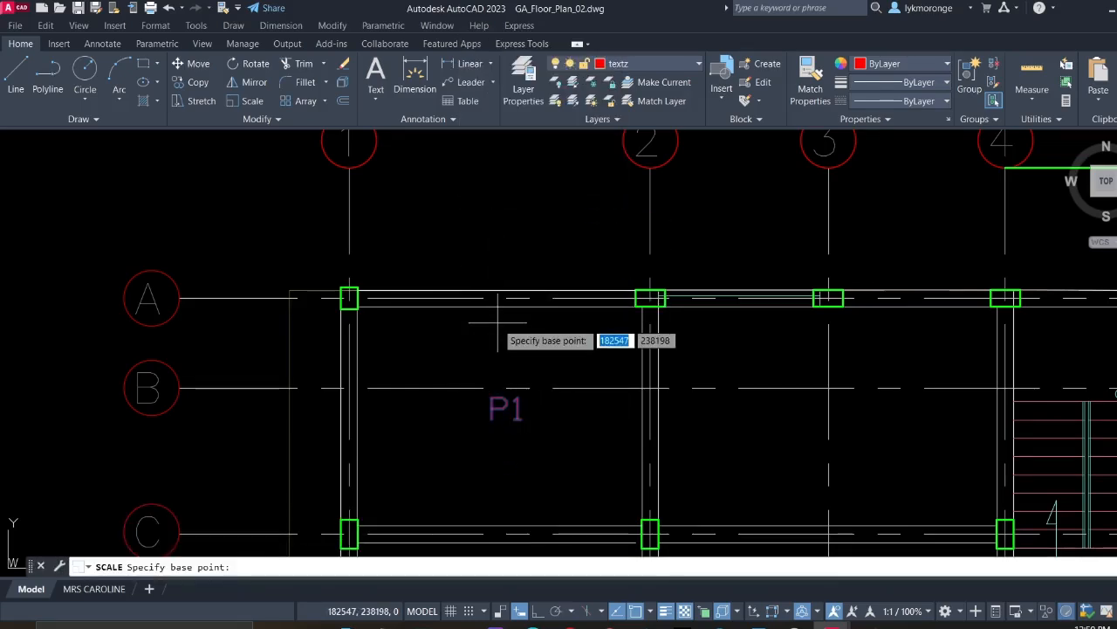
key(Escape)
key(Escape)
Copy the P1 text with Ortho on straight across into the bay between grids 2 and 4, just below grid B
click(532, 420)
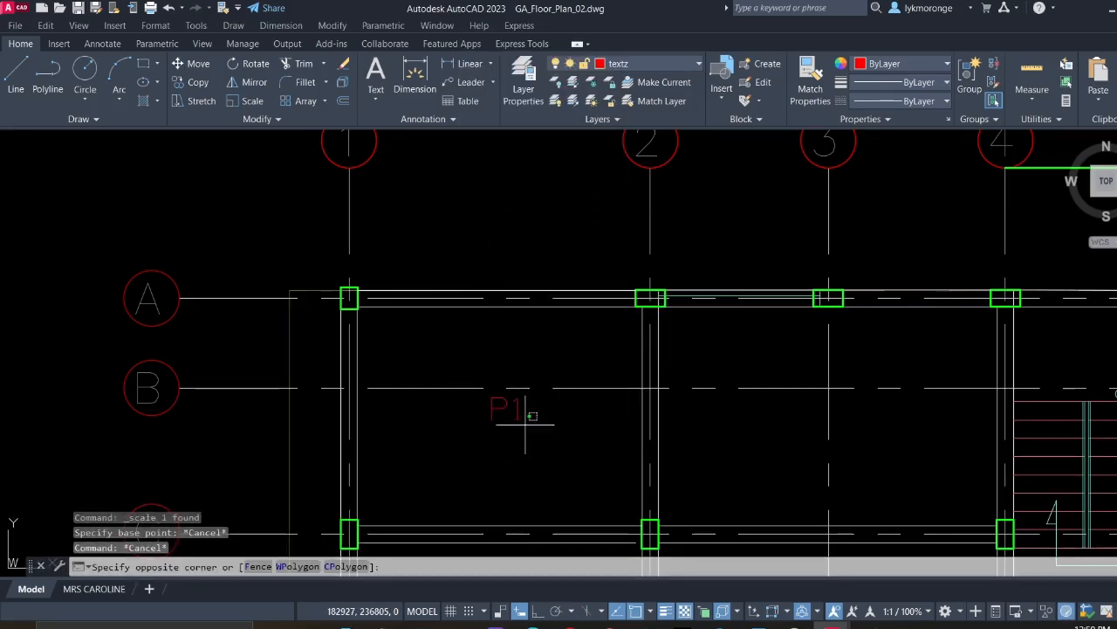
click(478, 403)
right_click(500, 424)
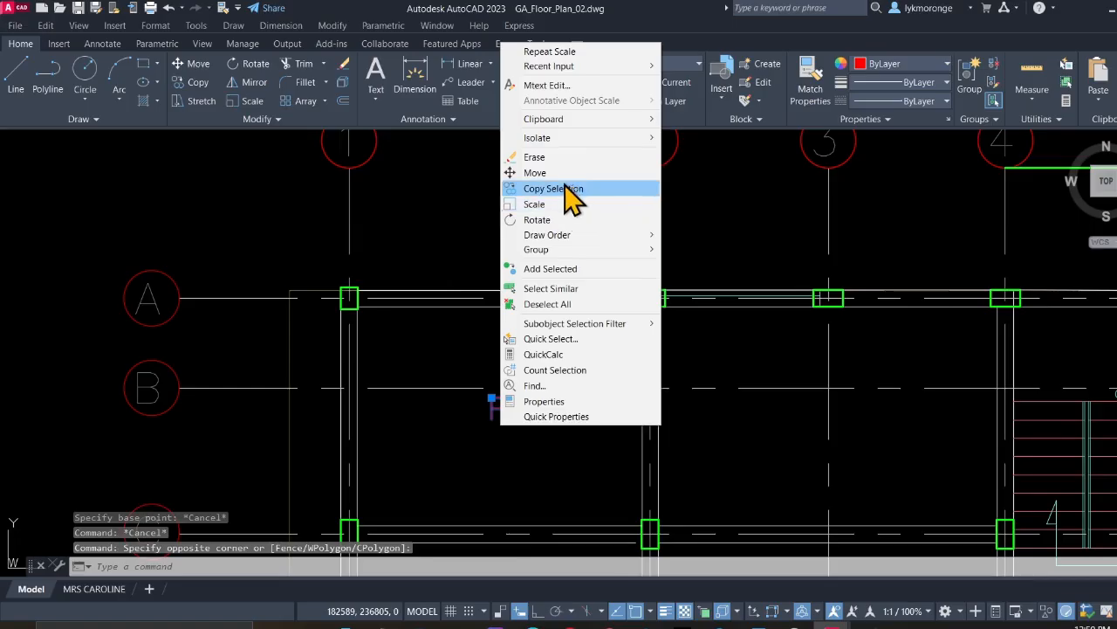
click(564, 185)
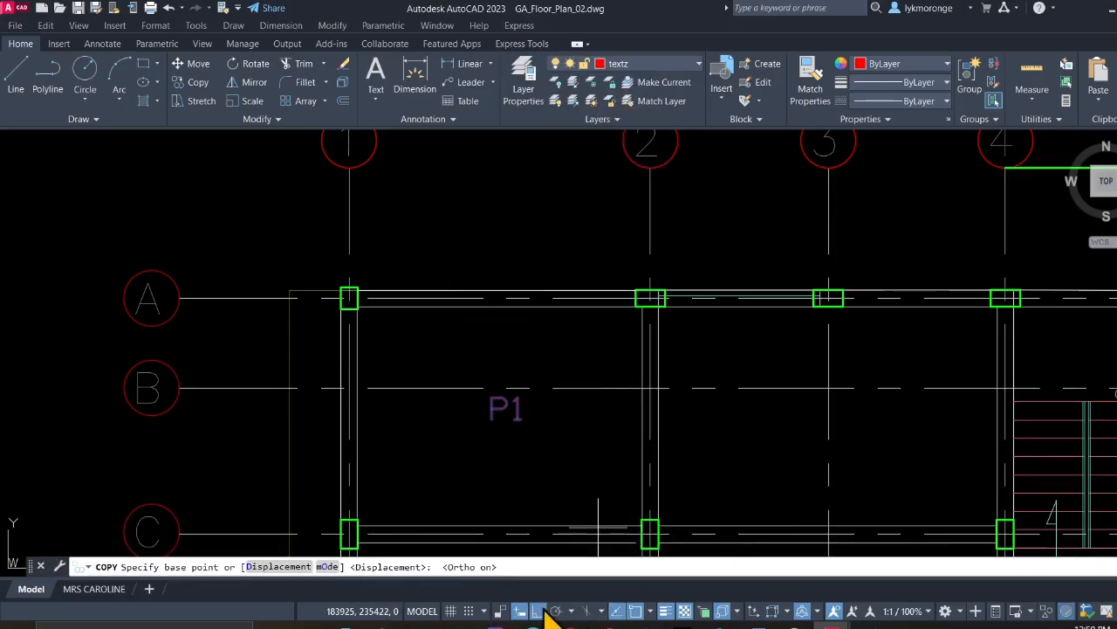
key(Escape)
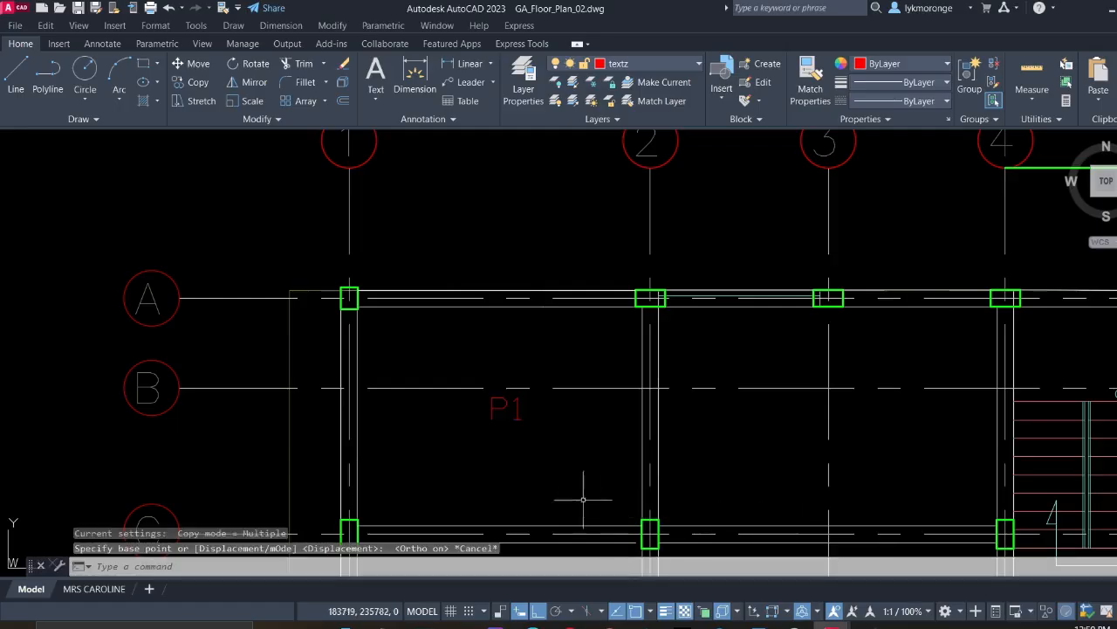
click(636, 434)
click(445, 394)
right_click(446, 418)
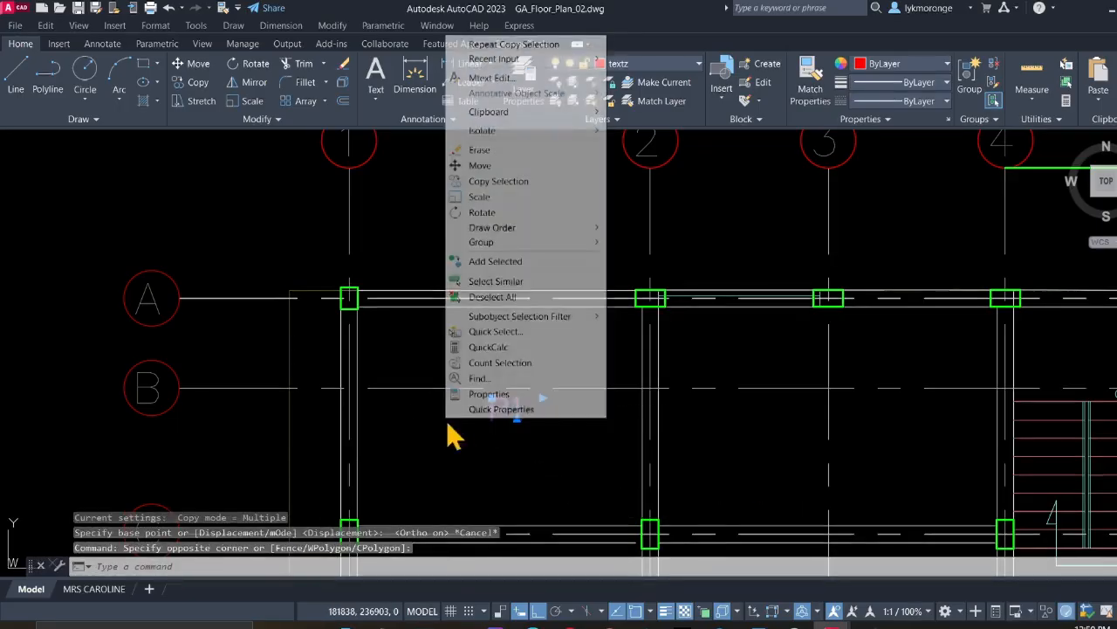
click(503, 182)
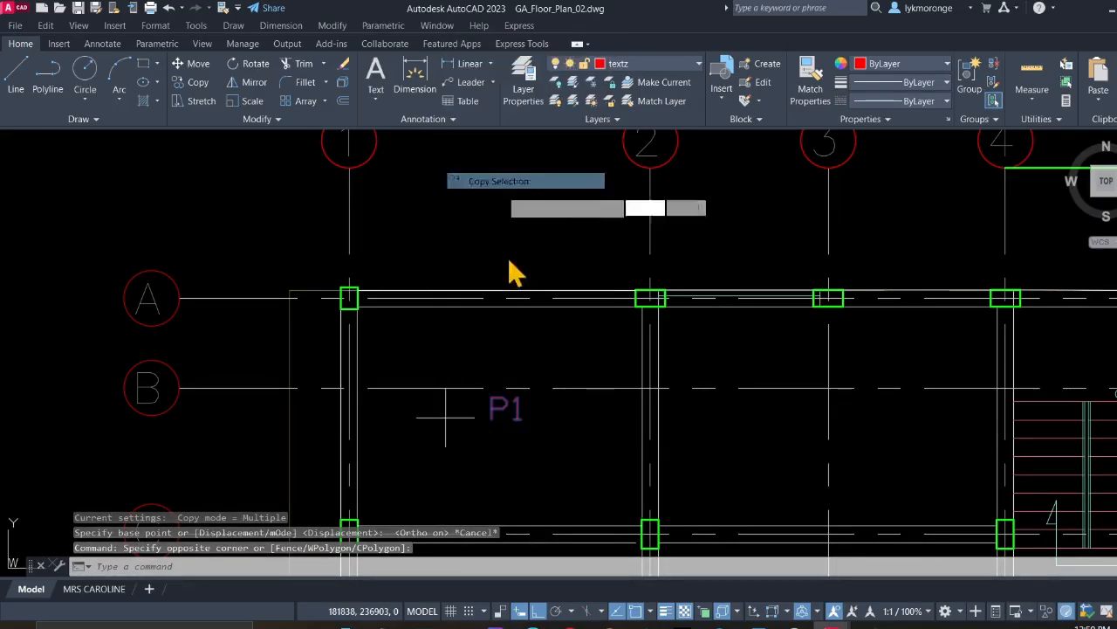
click(494, 418)
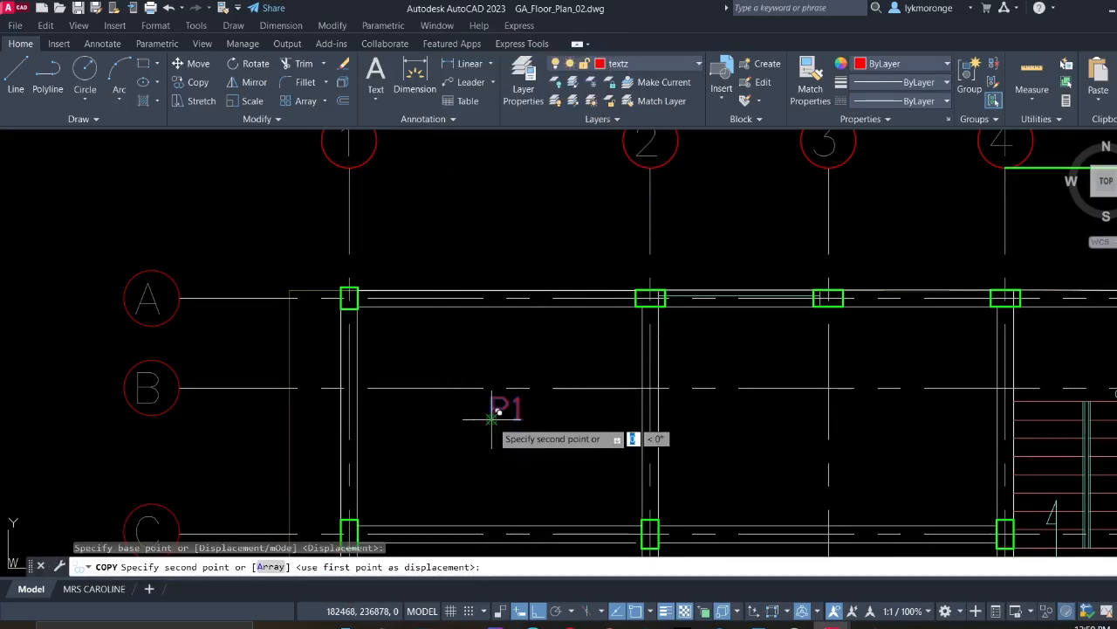
click(860, 407)
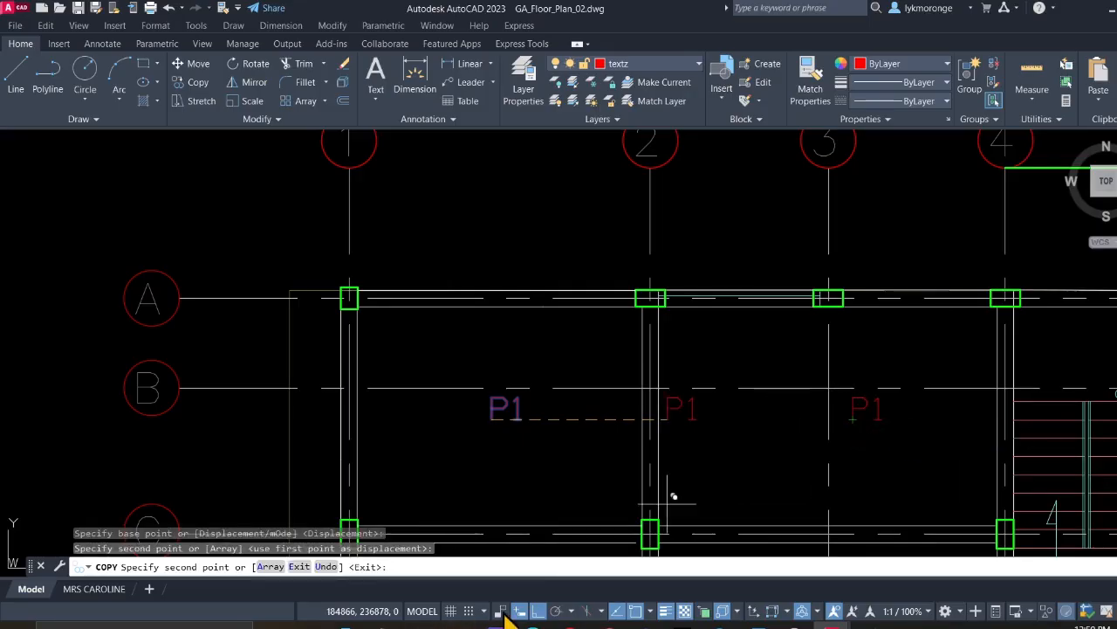
Turn Ortho off and place another P1 copy above the upper stairs between grids 4 and 5
click(539, 615)
middle_drag(773, 429, 219, 361)
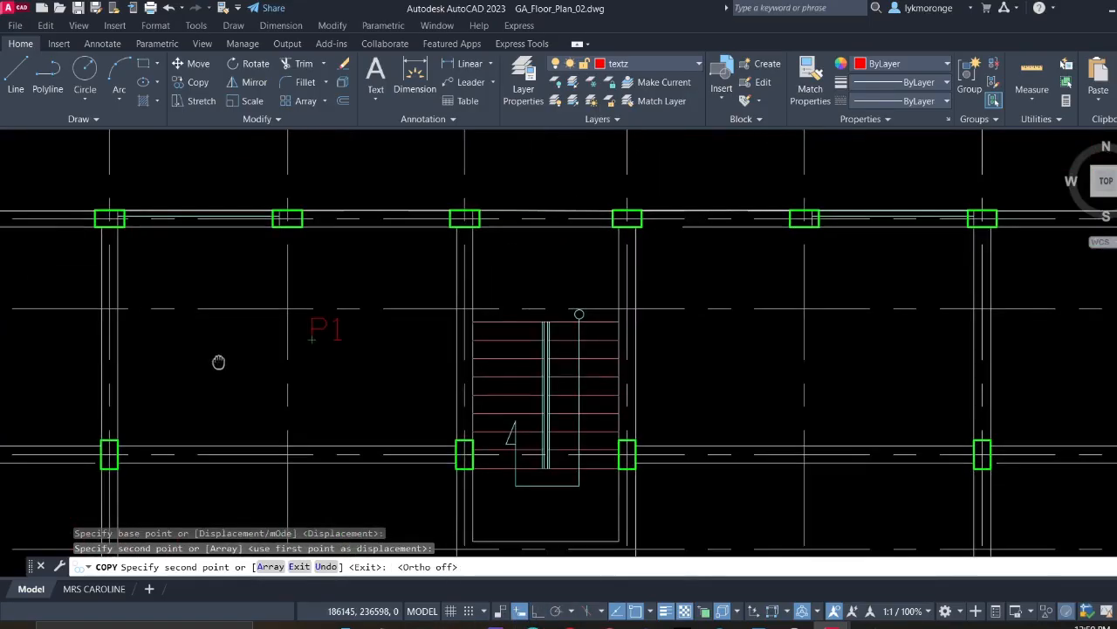
scroll(506, 260, down, 2)
middle_drag(593, 435, 538, 313)
middle_drag(479, 234, 462, 429)
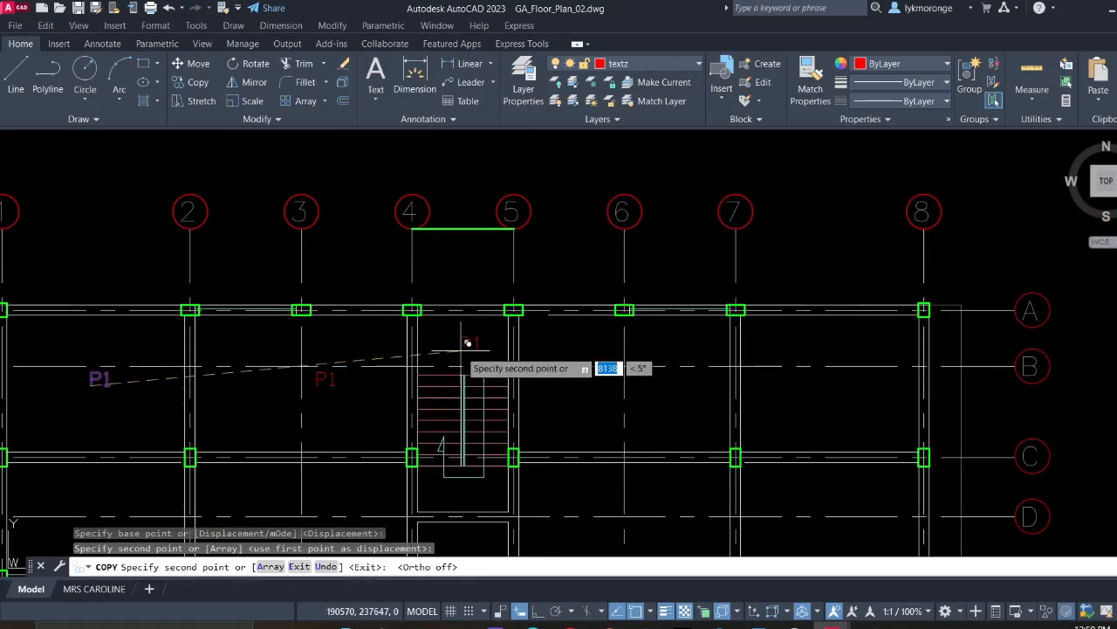
scroll(463, 347, up, 2)
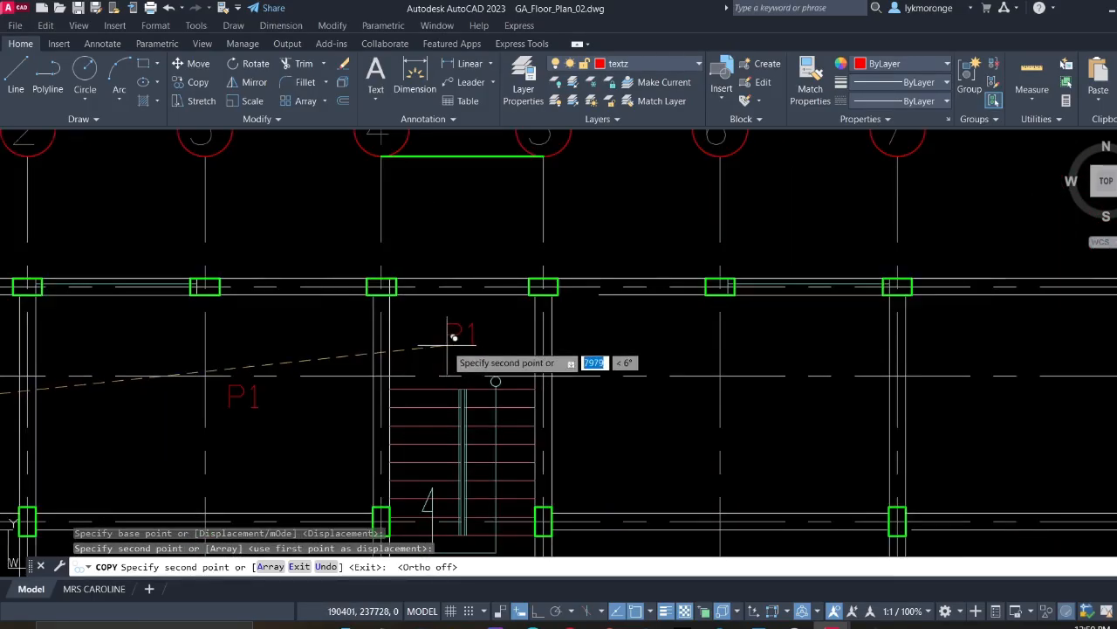
mouse_move(448, 492)
middle_down()
mouse_move(460, 395)
mouse_move(434, 294)
middle_up()
middle_drag(443, 256, 403, 395)
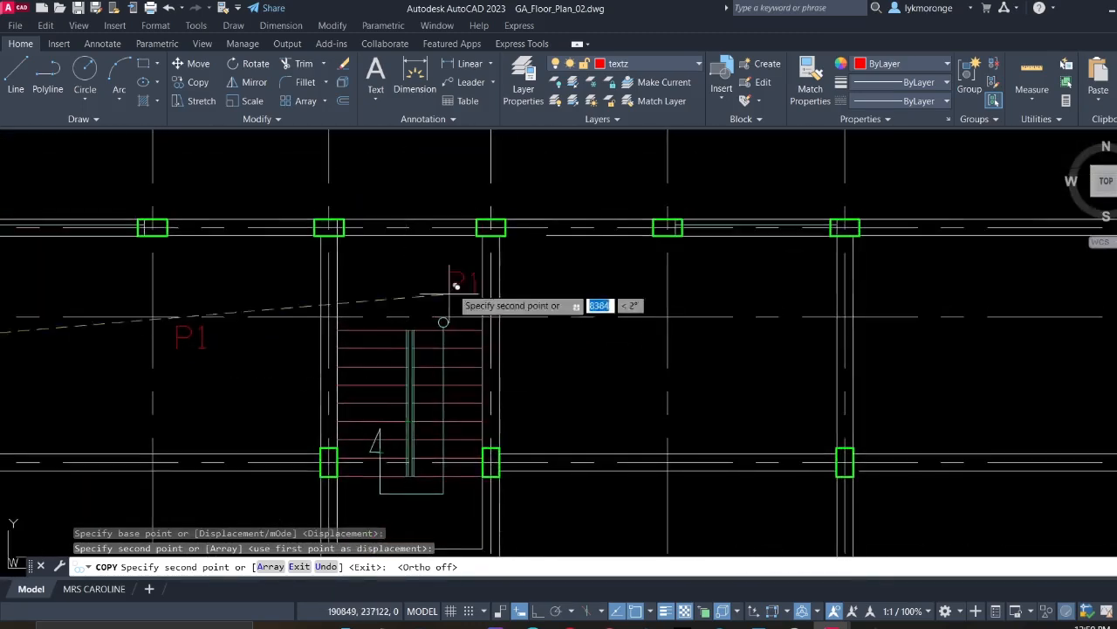
click(407, 280)
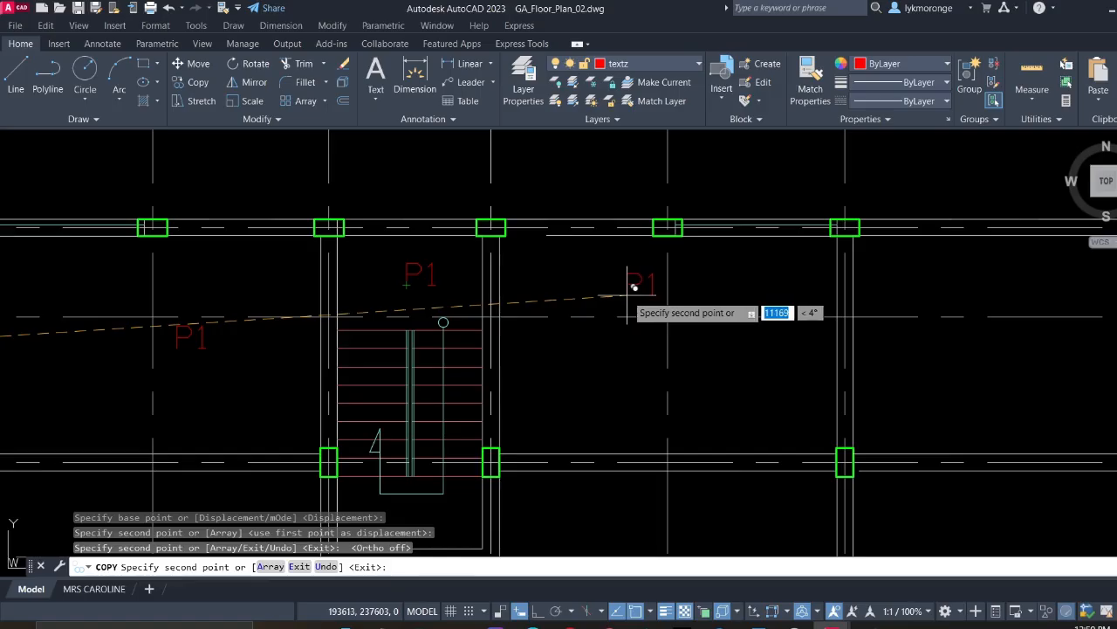
Place P1 copies in the bay between grids 5 and 7 below grid B and in the two upper bays between grids 7 and 8
click(662, 348)
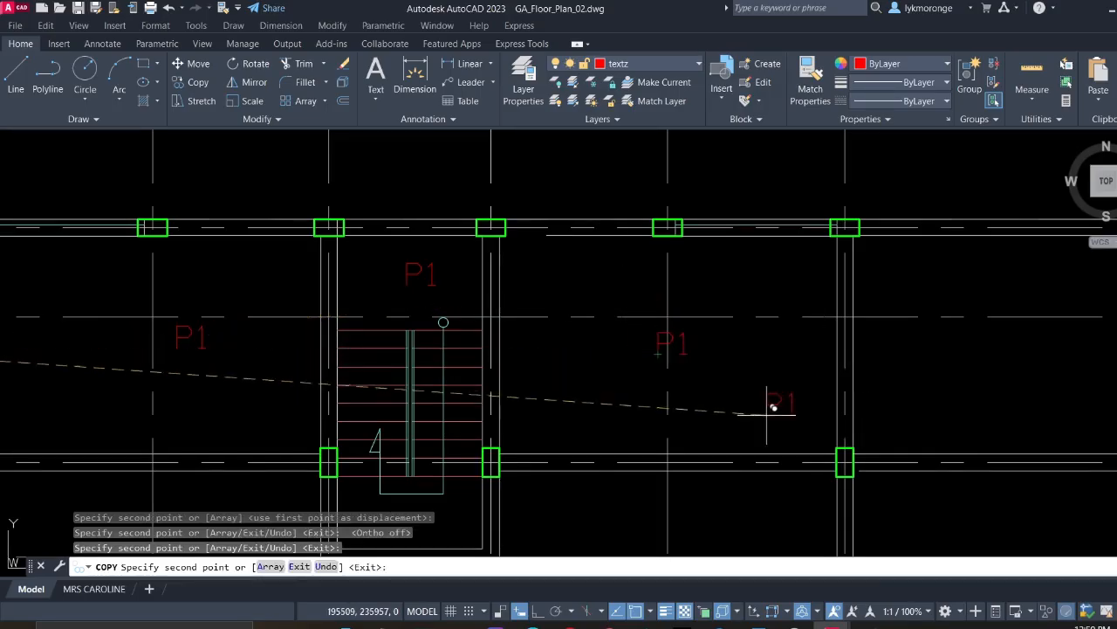
middle_drag(898, 350, 579, 337)
click(671, 323)
middle_drag(652, 474, 646, 249)
middle_drag(669, 474, 628, 268)
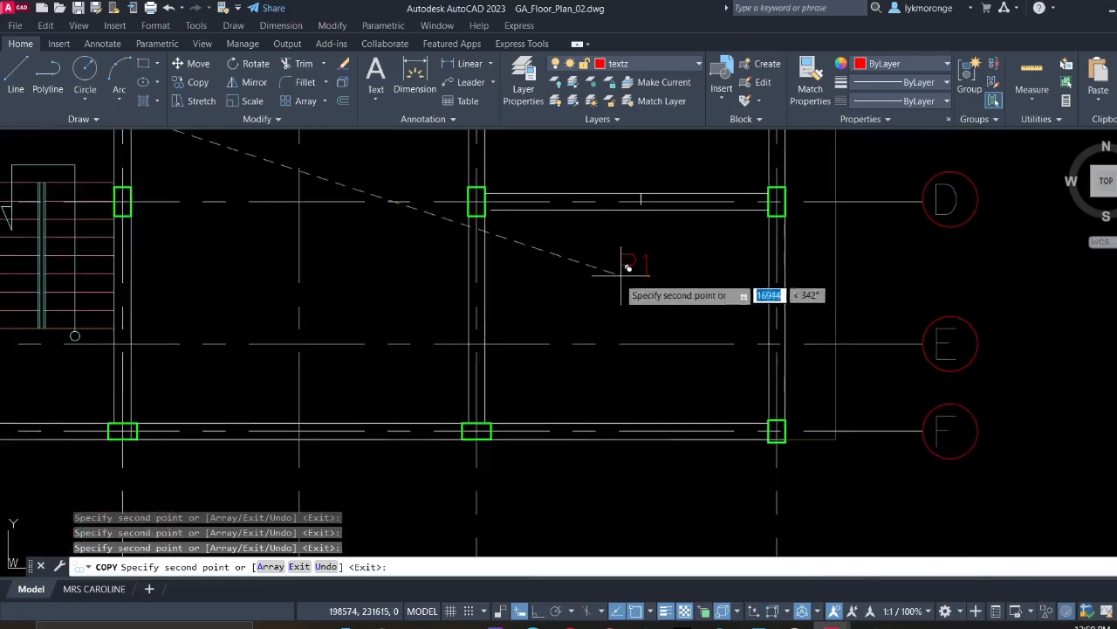
Place P1 copies in the lowest bay between grids 7 and 8 and in the large lower bays between grids 5–7 and 2–4
click(623, 304)
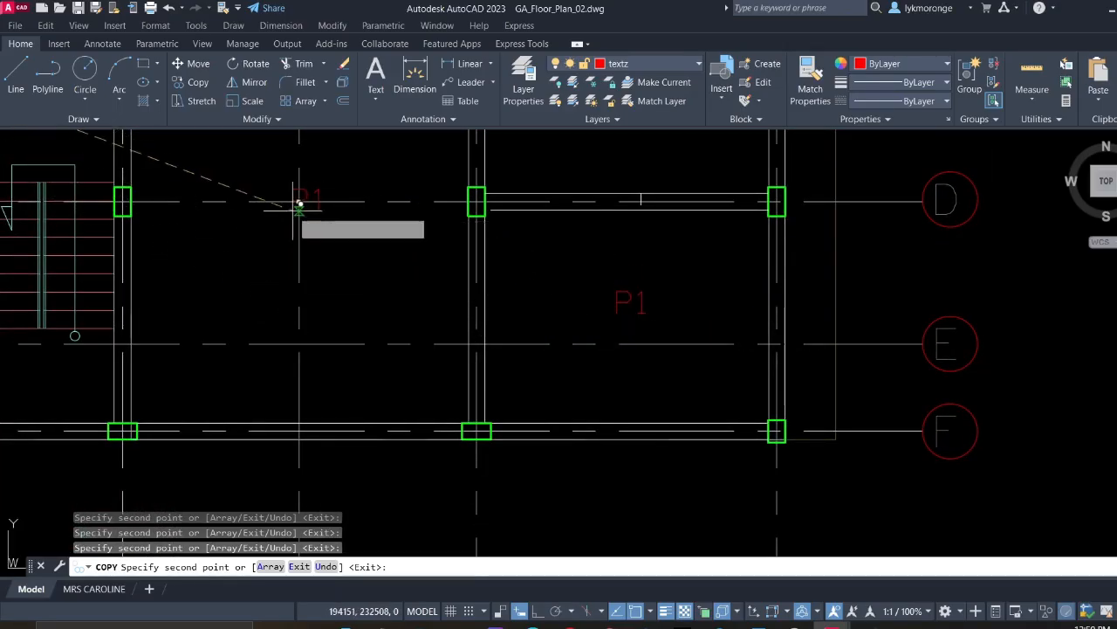
middle_drag(264, 332, 794, 317)
scroll(471, 307, down, 5)
middle_drag(470, 307, 493, 327)
scroll(466, 294, up, 2)
click(474, 285)
Place P1 copies in the lowest and middle bays between grids 1 and 2, and end the copying
middle_drag(376, 352, 630, 311)
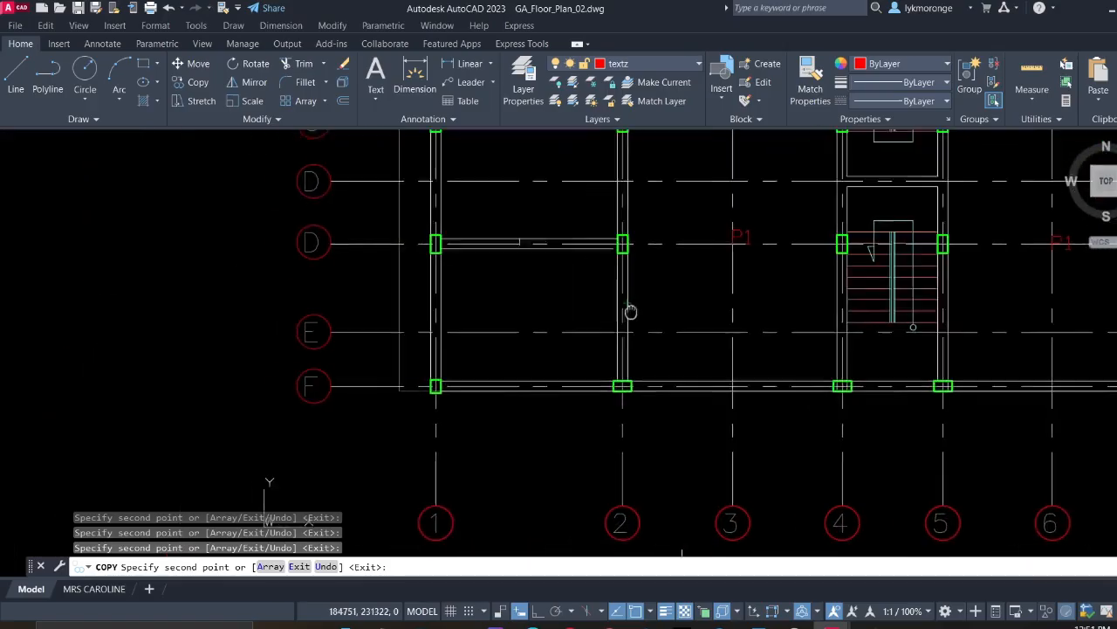
middle_drag(529, 188, 516, 407)
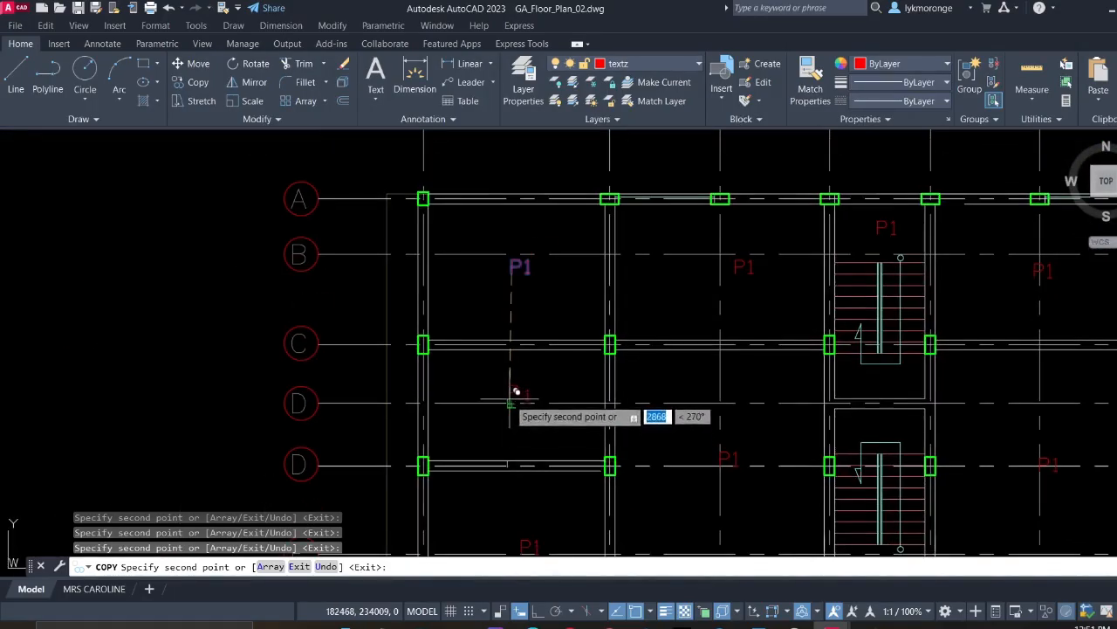
click(510, 403)
scroll(639, 449, down, 6)
middle_drag(728, 405, 462, 289)
scroll(486, 309, up, 4)
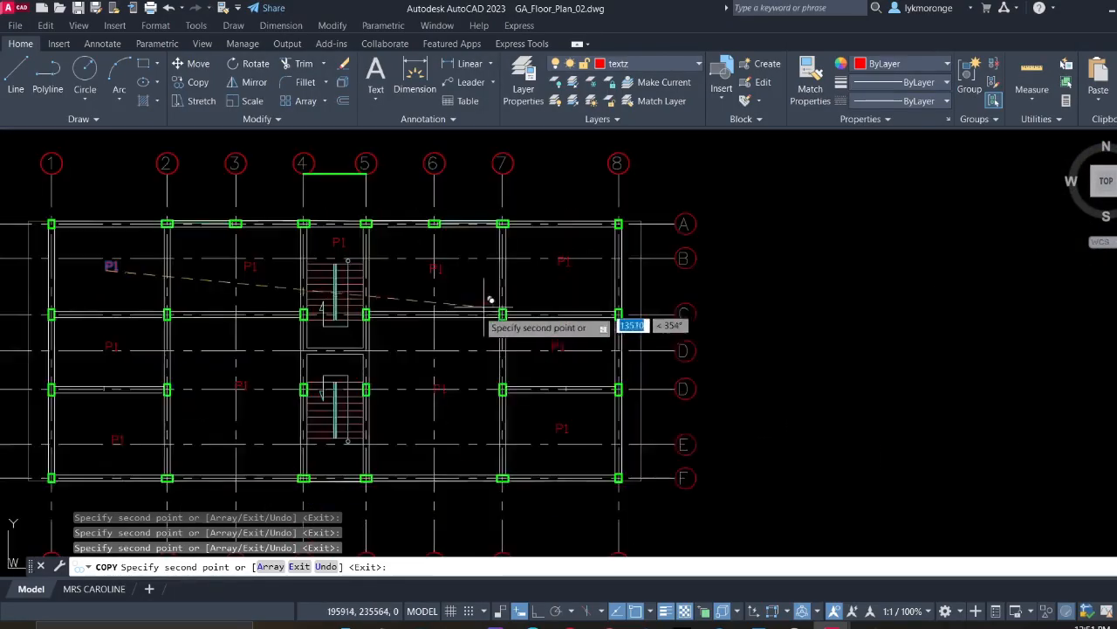
key(Escape)
Change the panel text in the upper bay between grids 2 and 4 to P2
scroll(275, 241, up, 8)
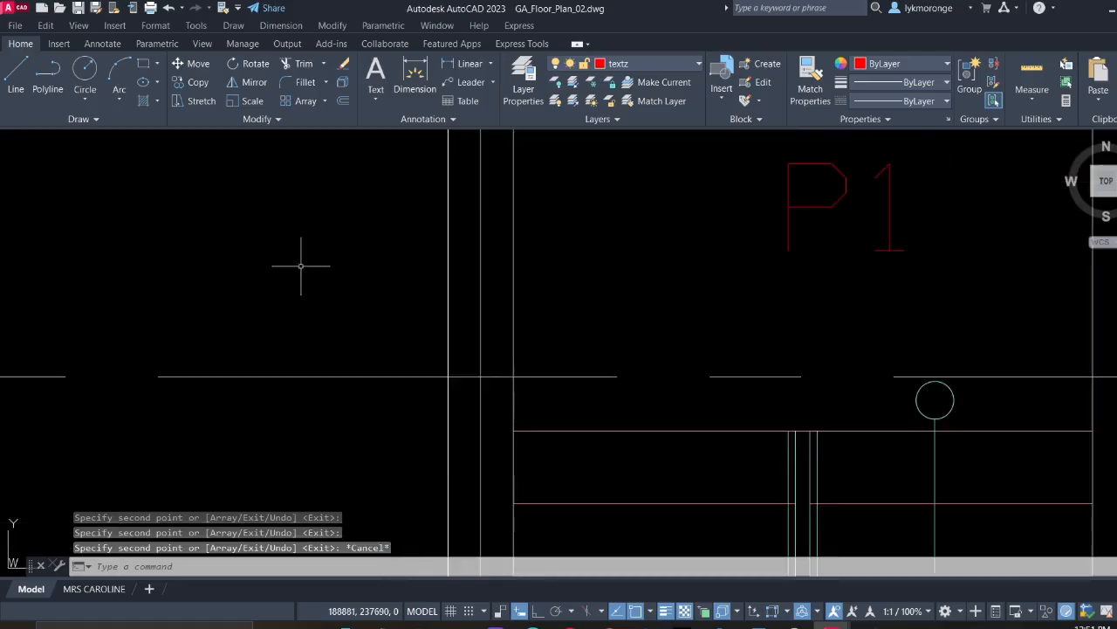
scroll(300, 266, down, 8)
scroll(271, 293, up, 4)
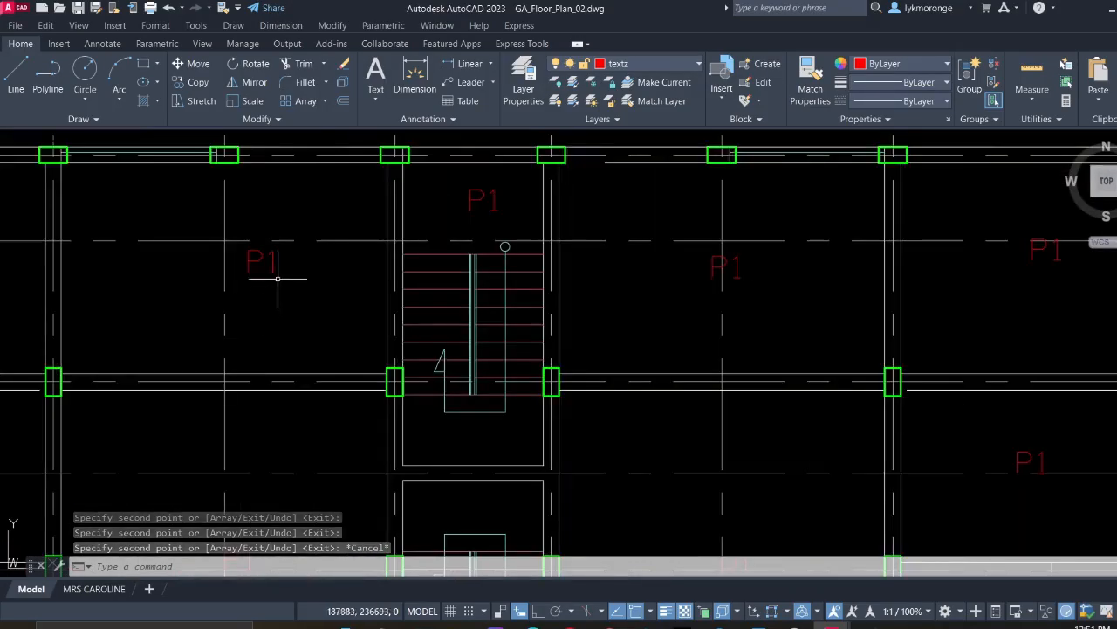
click(266, 262)
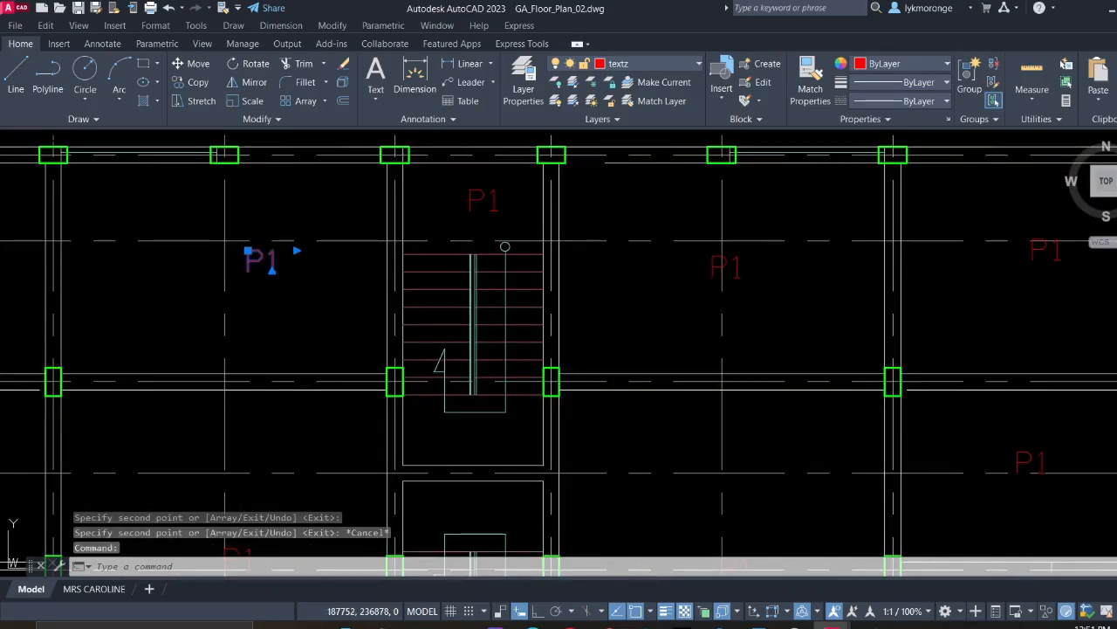
double_click(270, 262)
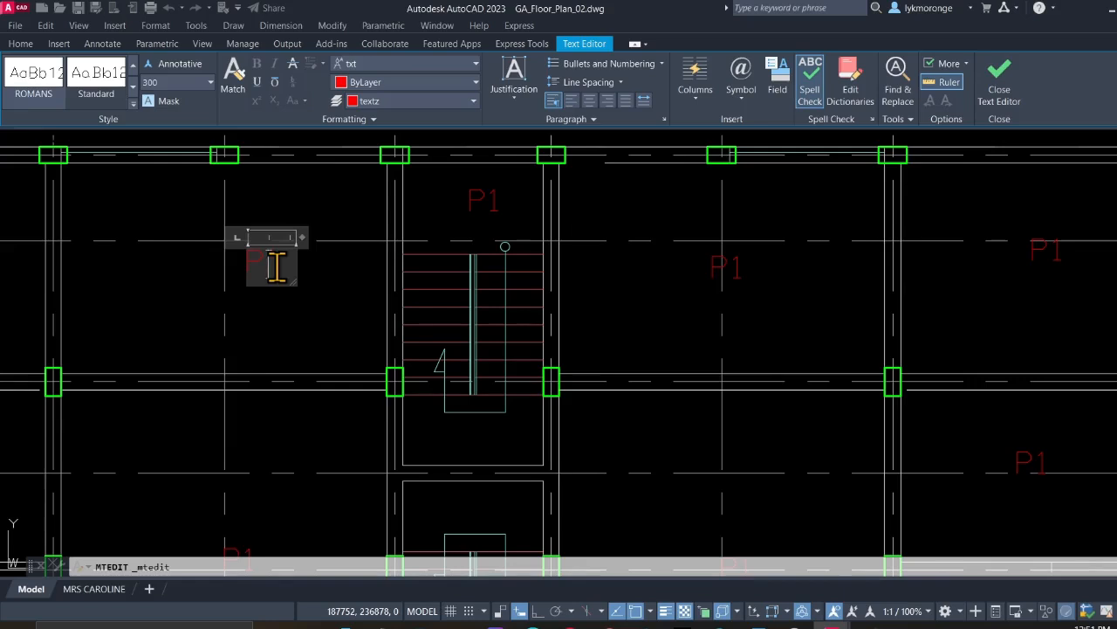
click(308, 310)
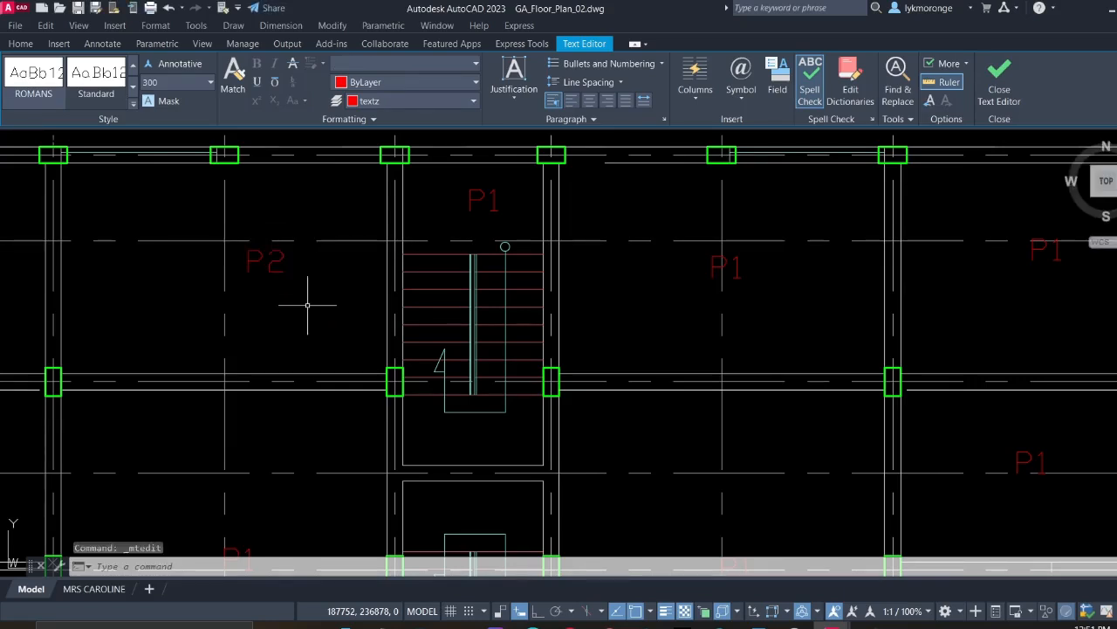
Change the panel text above the upper staircase between grids 4 and 5 to P3
click(496, 201)
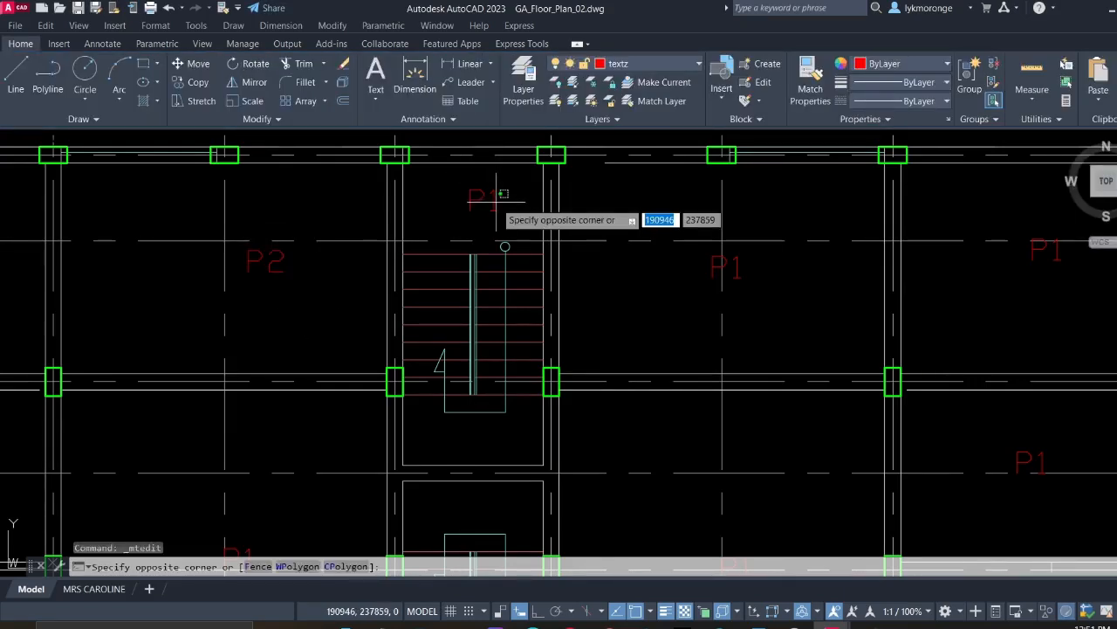
click(494, 200)
double_click(496, 201)
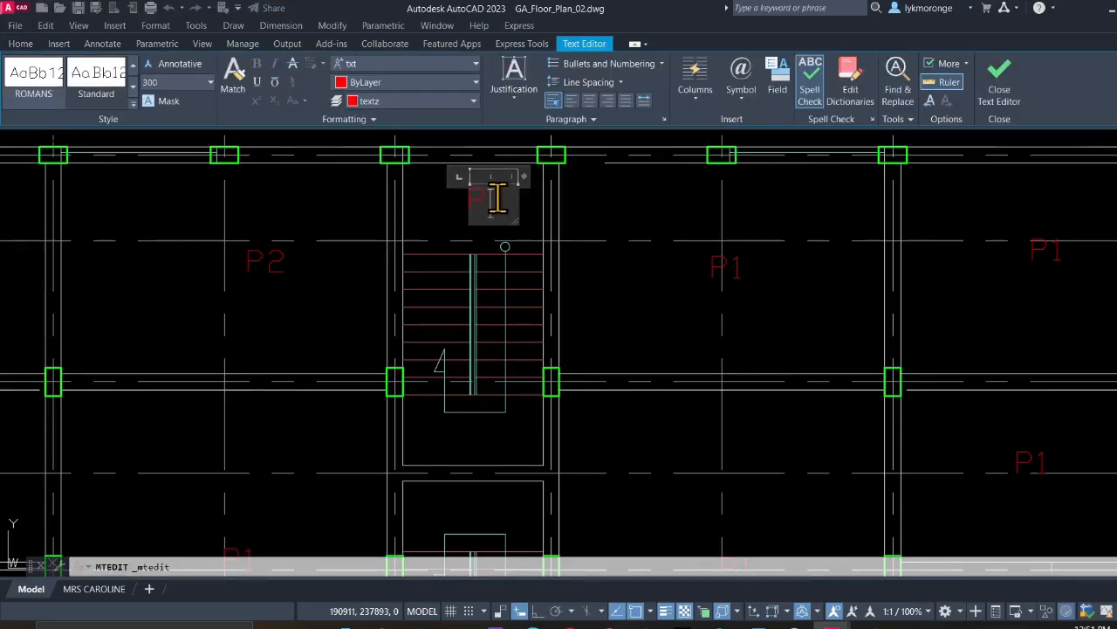
click(686, 237)
Change the panel text in the upper bay between grids 5 and 7 to P4
mouse_move(659, 312)
middle_down()
mouse_move(422, 409)
mouse_move(433, 392)
middle_up()
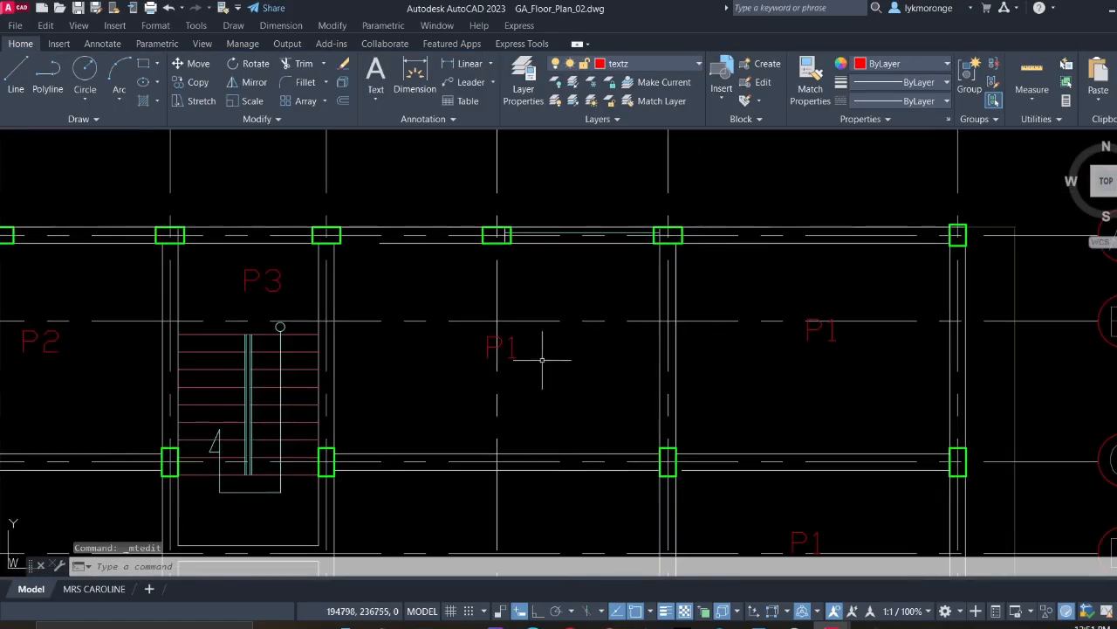
click(509, 349)
click(510, 350)
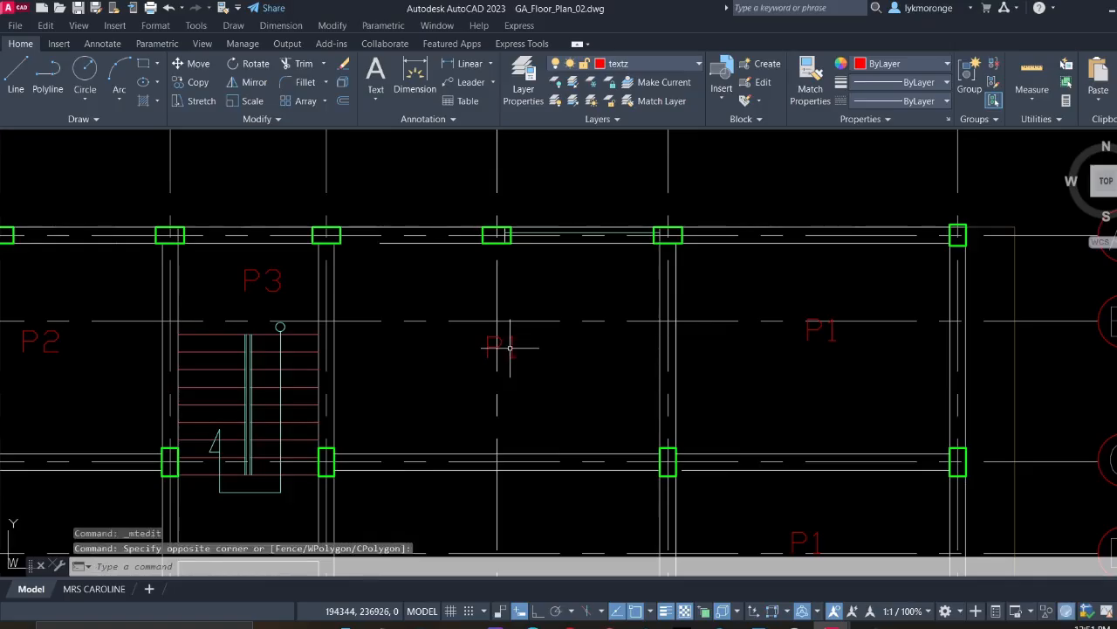
click(510, 344)
click(503, 341)
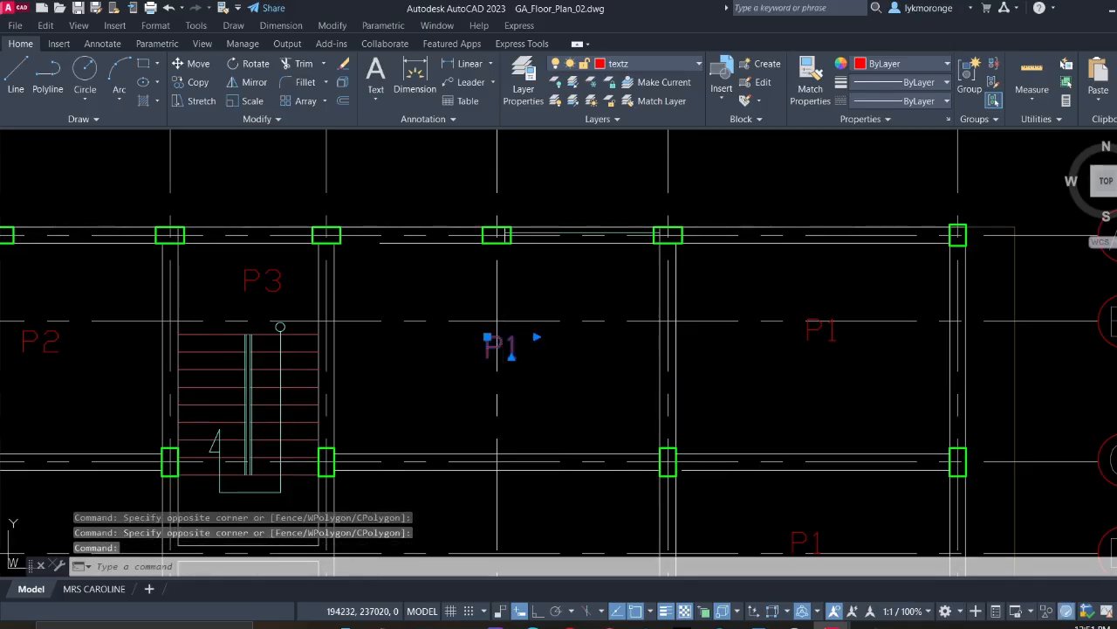
double_click(515, 349)
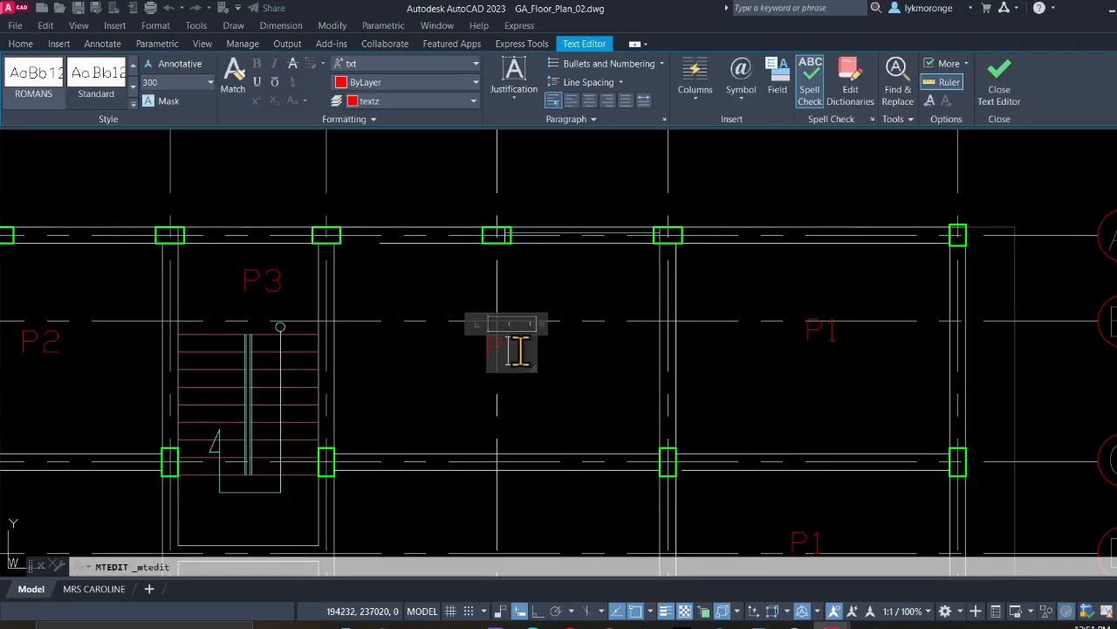
click(568, 384)
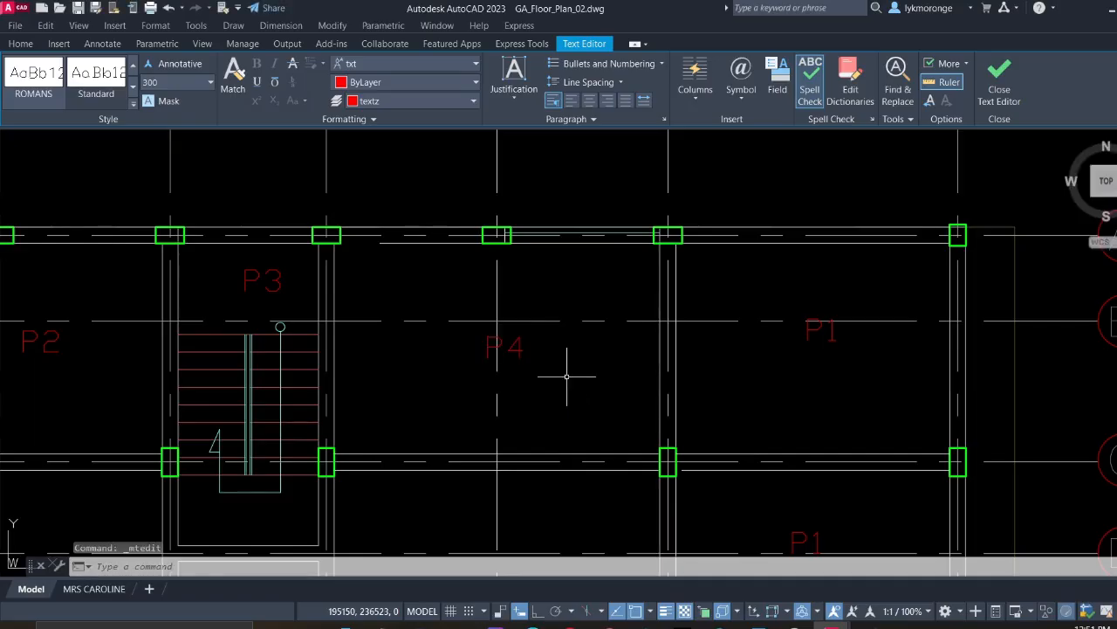
Change the panel text in the upper bay between grids 7 and 8 to P5
scroll(686, 362, down, 2)
scroll(736, 346, up, 2)
scroll(736, 346, up, 5)
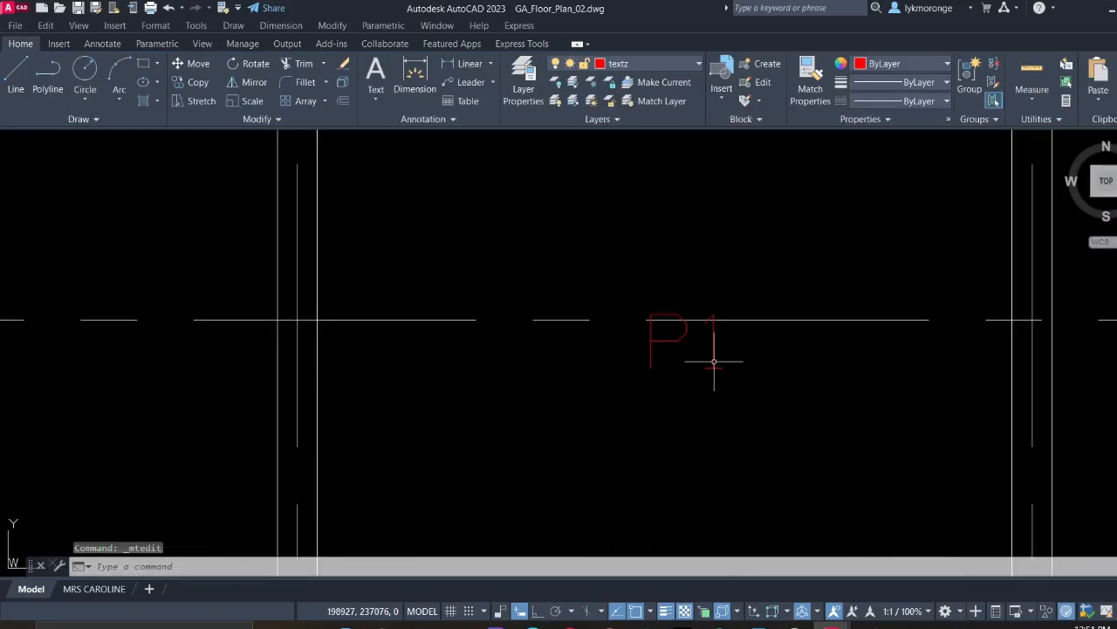
click(714, 361)
double_click(713, 351)
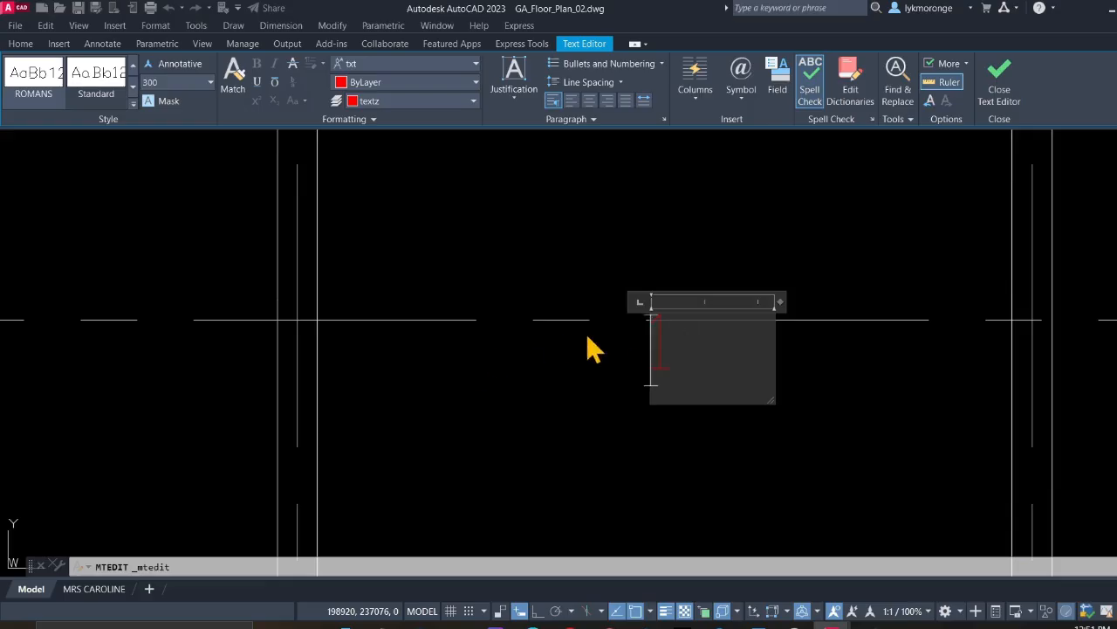
scroll(505, 339, down, 4)
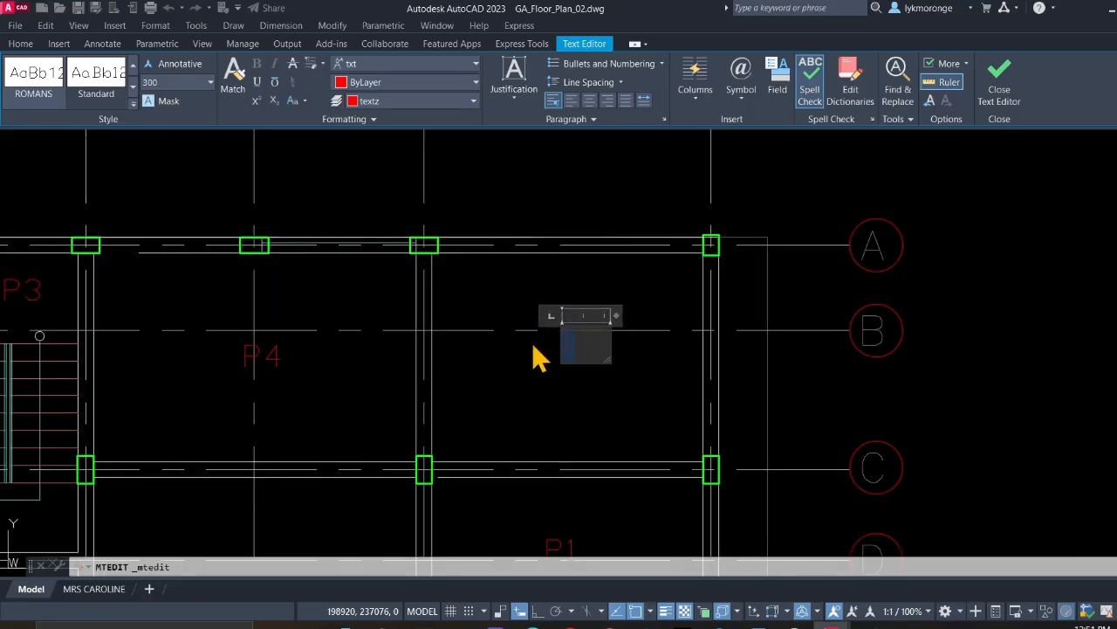
click(542, 388)
Change the panel text in the middle bay between grids 1 and 2, below grid C, to P6
scroll(454, 367, down, 5)
scroll(400, 320, up, 3)
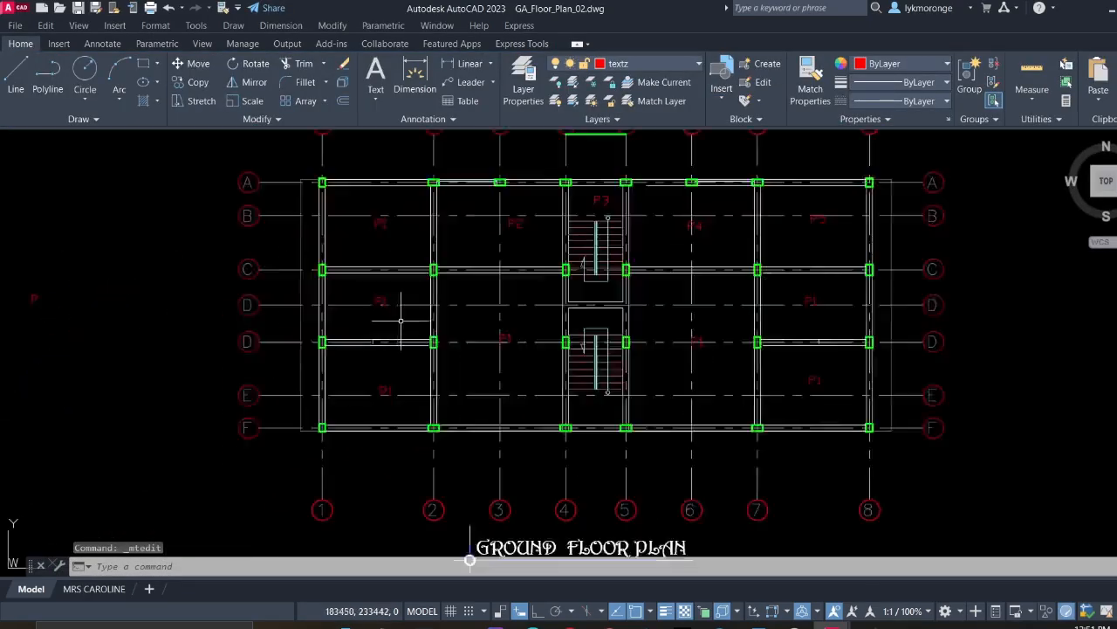
scroll(400, 320, up, 5)
click(387, 284)
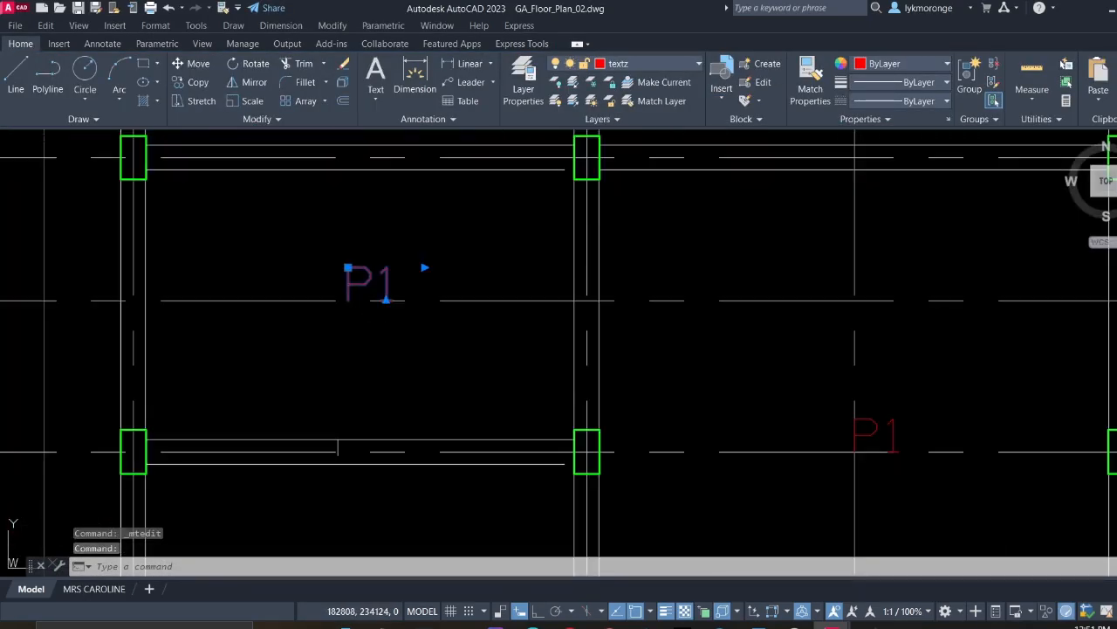
double_click(384, 281)
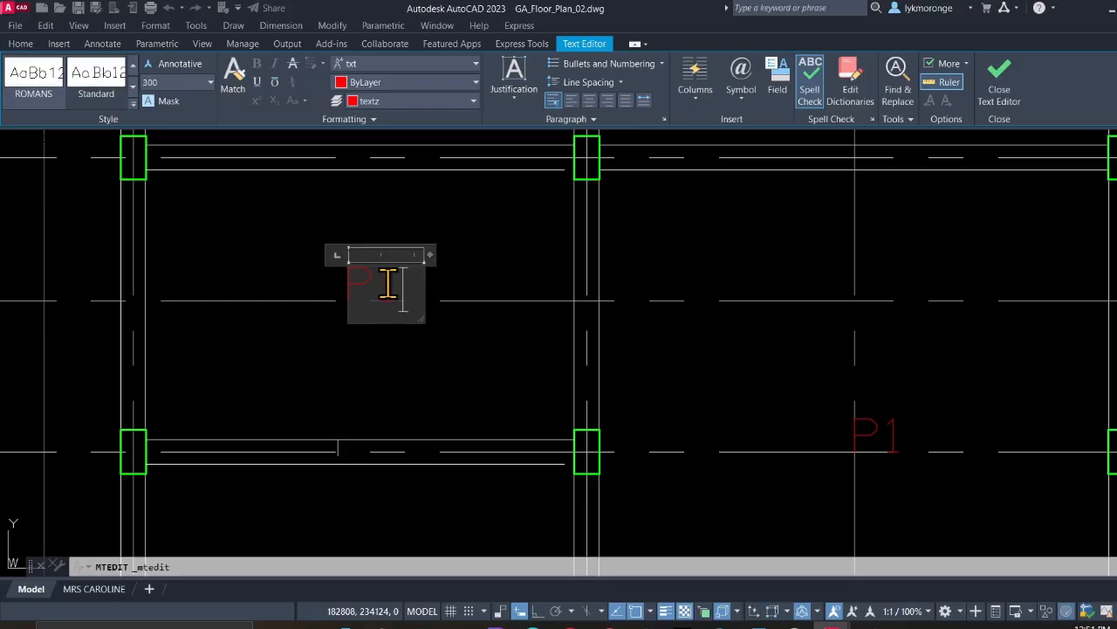
click(417, 354)
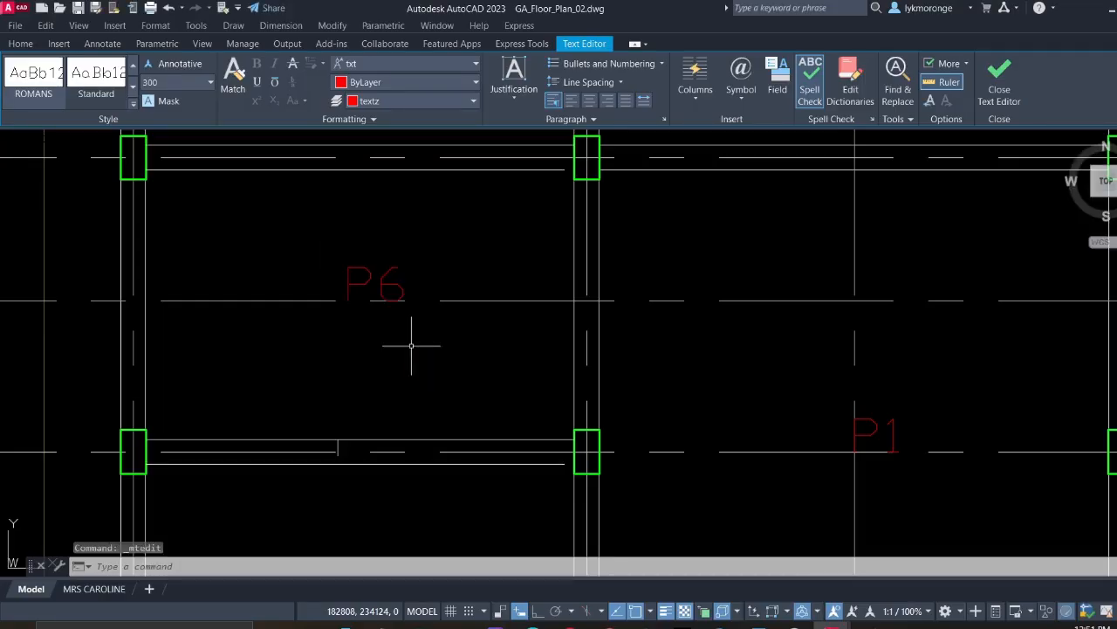
Change the panel text in the large lower bay between grids 2 and 4 to P7
scroll(412, 346, down, 1)
mouse_move(585, 339)
middle_down()
mouse_move(516, 340)
mouse_move(429, 305)
middle_up()
scroll(526, 350, up, 4)
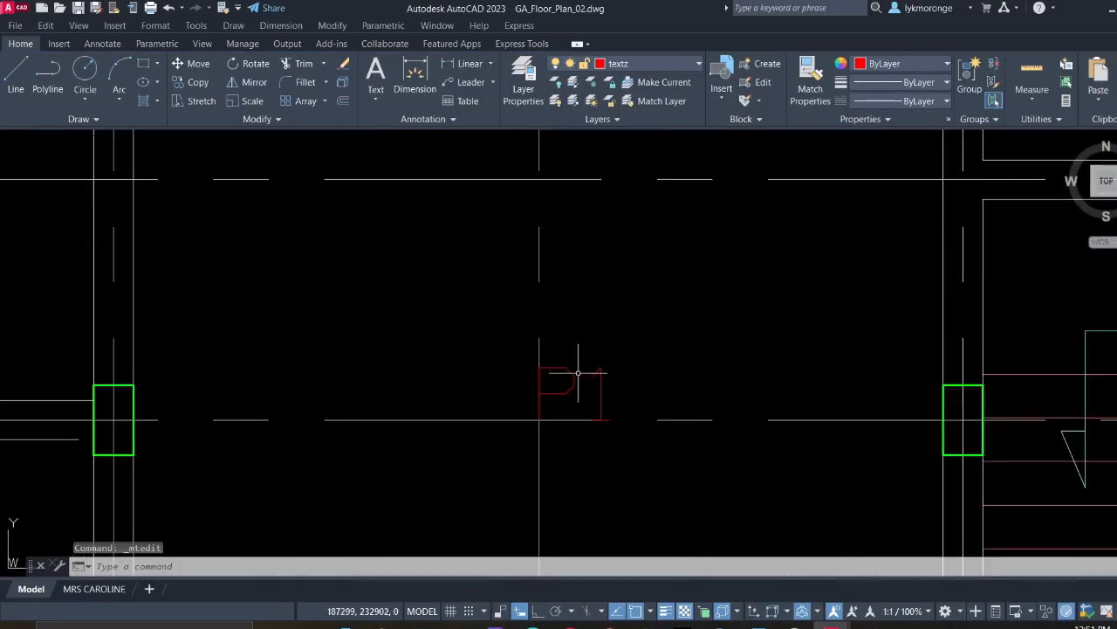
click(601, 391)
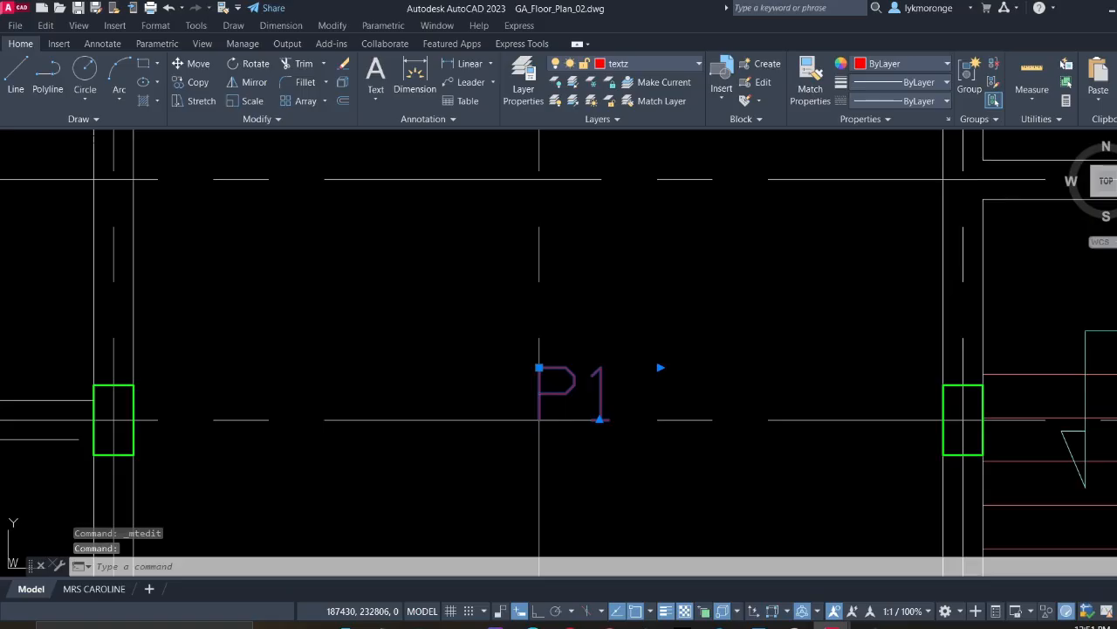
double_click(602, 387)
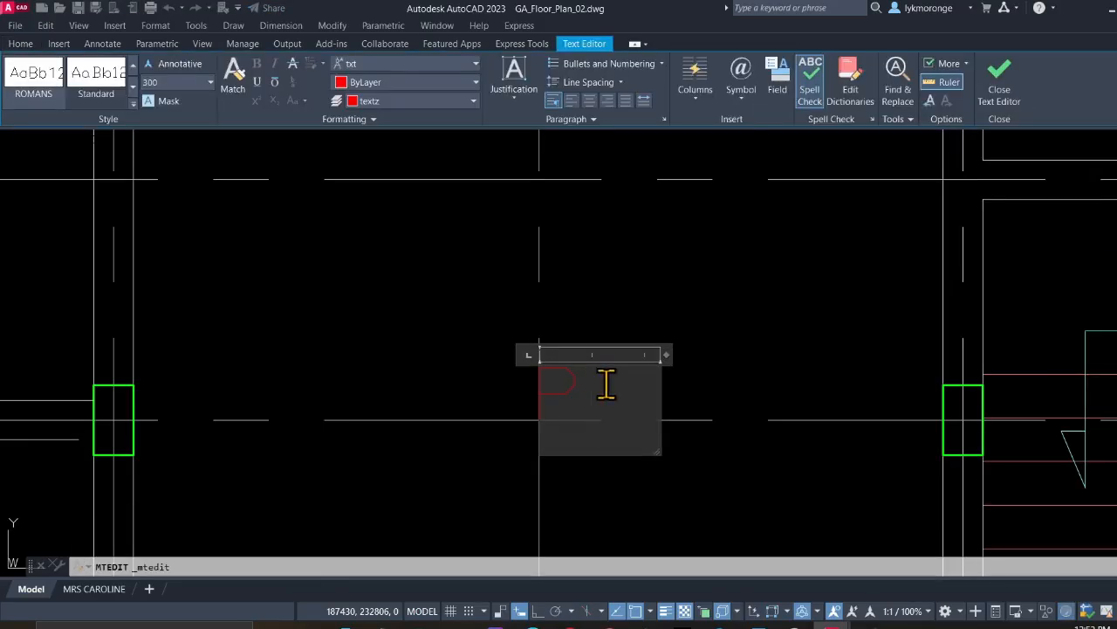
click(725, 378)
Change the panel text in the large lower bay between grids 5 and 7 to P8
scroll(706, 390, down, 4)
middle_drag(1064, 385, 598, 326)
scroll(661, 323, up, 2)
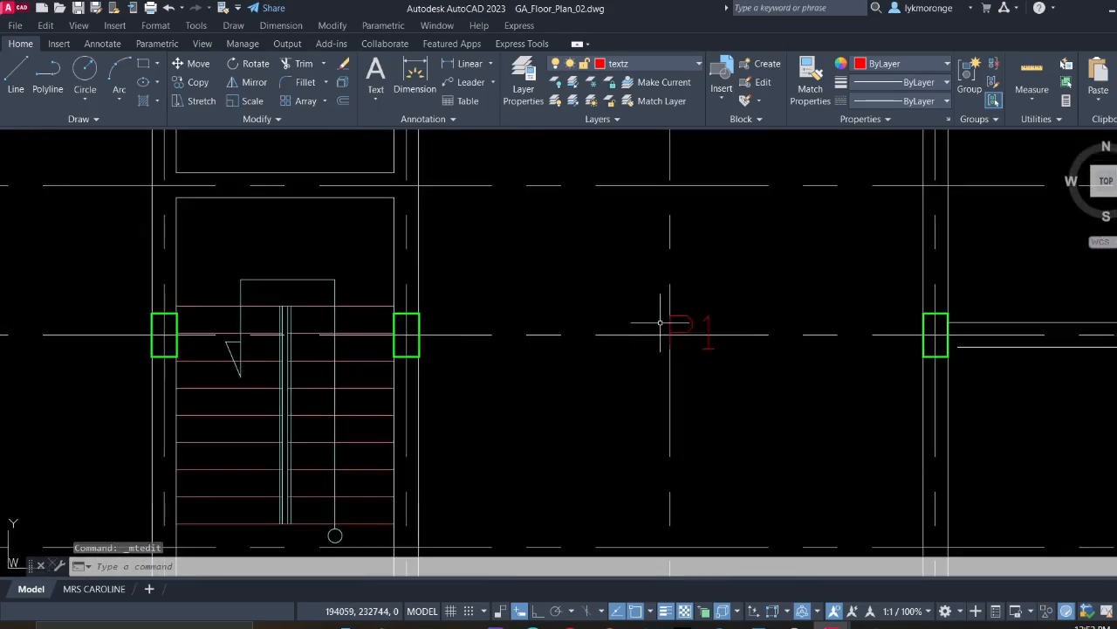
click(708, 330)
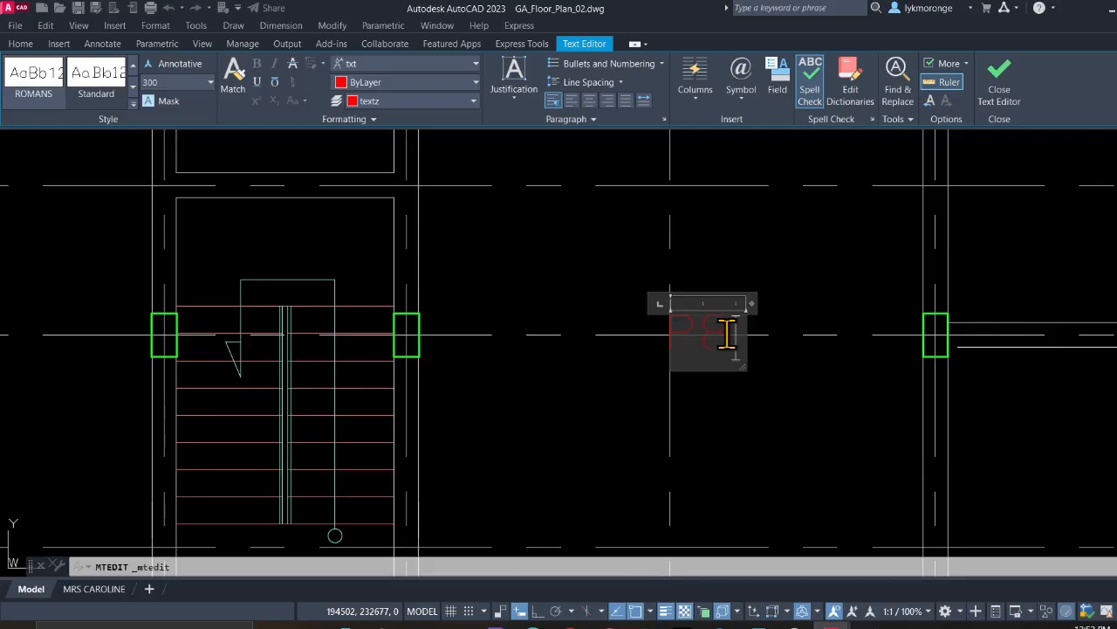
click(828, 247)
scroll(800, 288, down, 4)
middle_drag(774, 367, 477, 350)
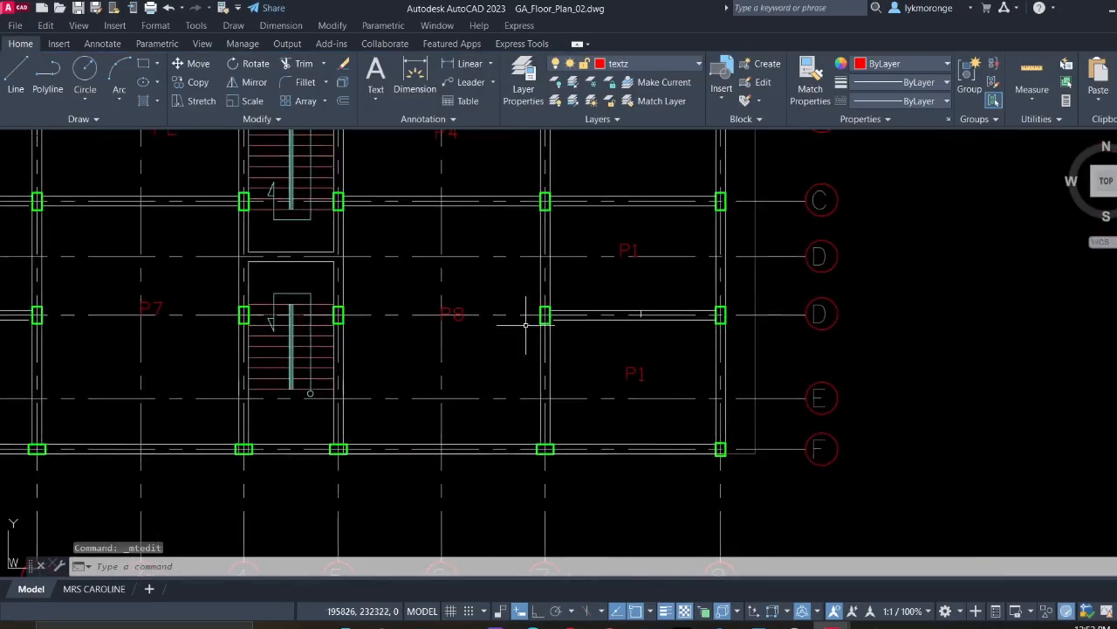
Change the panel label between gridlines C and D in the 7–8 bay of the ground floor plan to P9
scroll(617, 259, up, 4)
scroll(617, 258, up, 3)
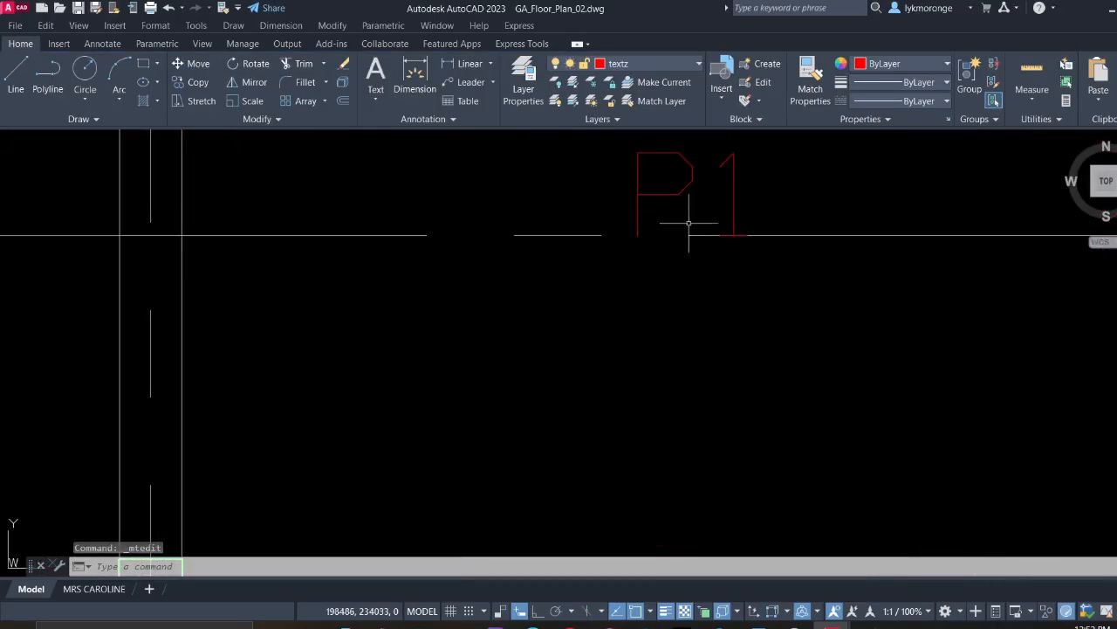
click(733, 206)
double_click(733, 200)
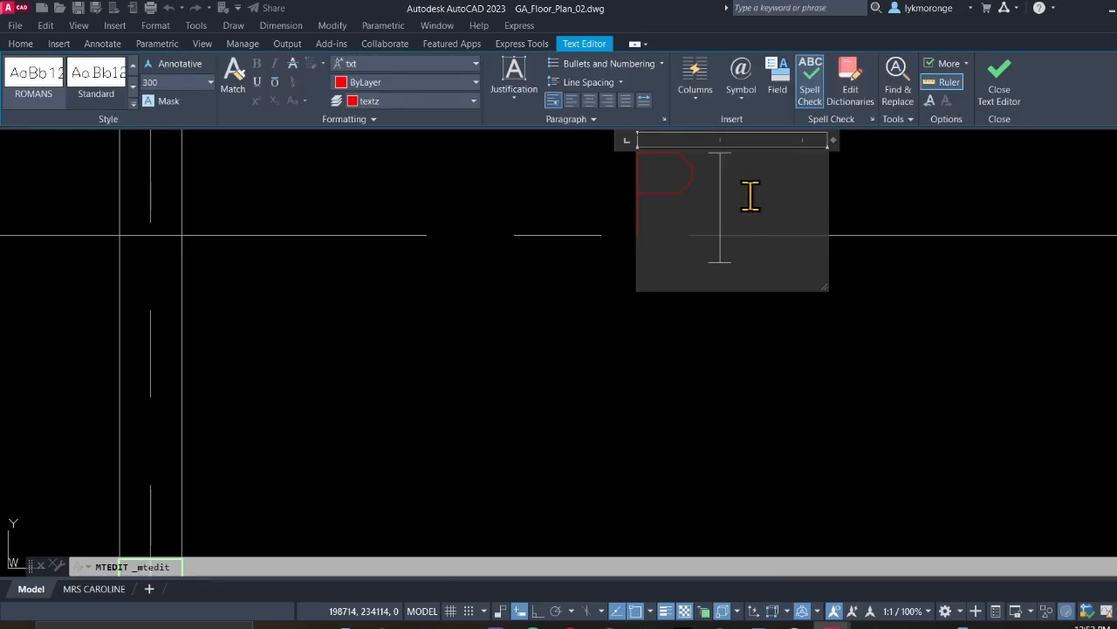
click(713, 337)
scroll(703, 354, down, 5)
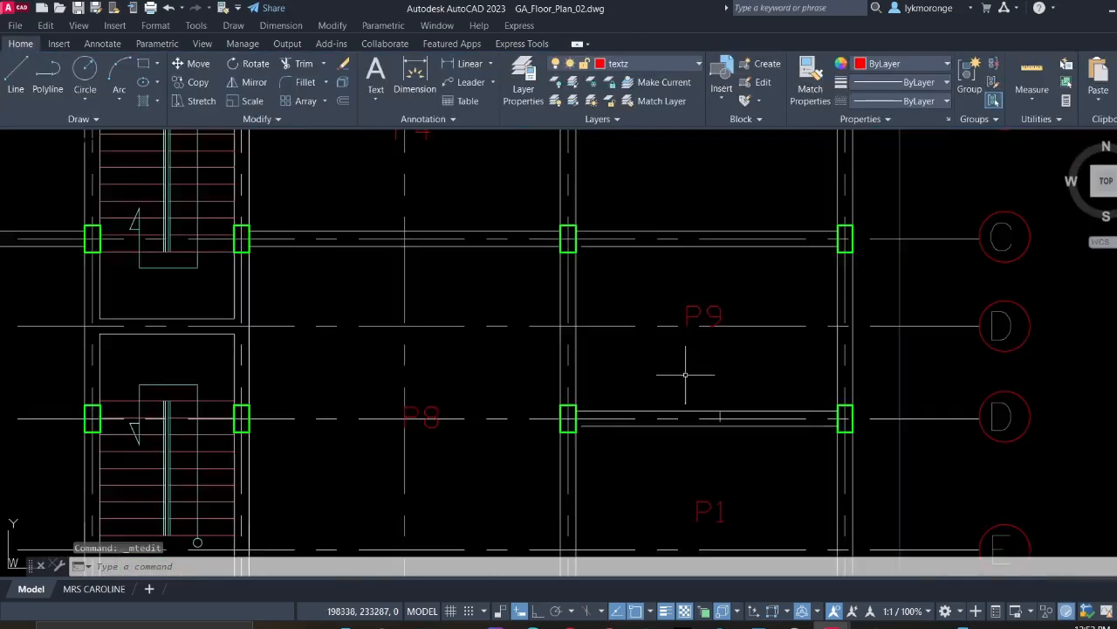
Change the panel label near gridline E in the 1–2 bay of the ground floor plan to P10
mouse_move(671, 378)
middle_down()
mouse_move(671, 257)
mouse_move(708, 106)
middle_up()
scroll(698, 253, down, 5)
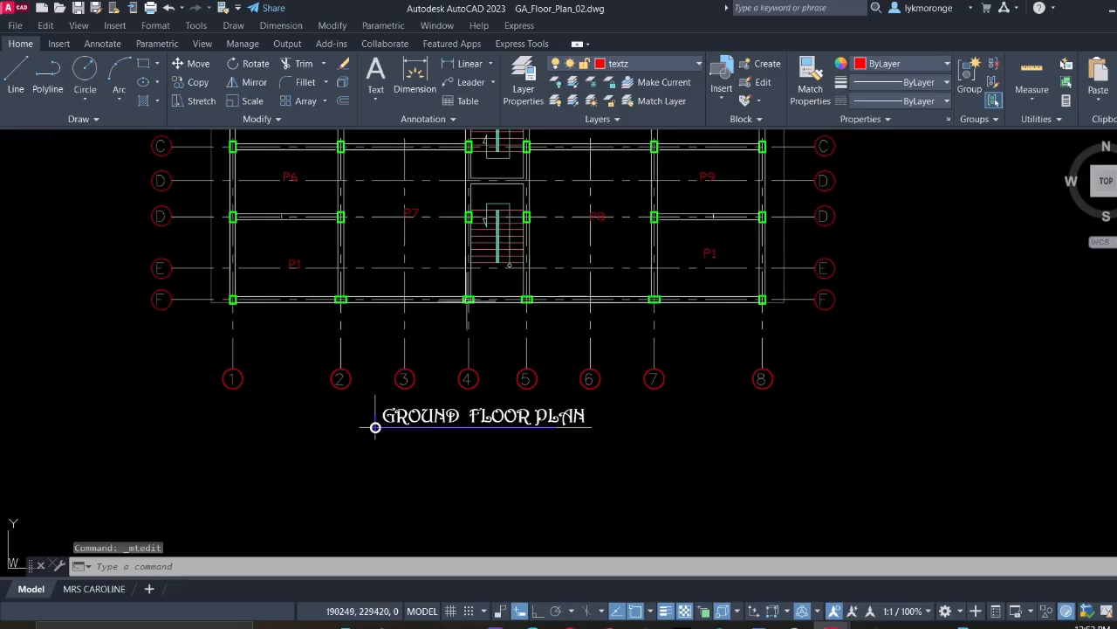
scroll(300, 273, up, 2)
scroll(300, 272, up, 3)
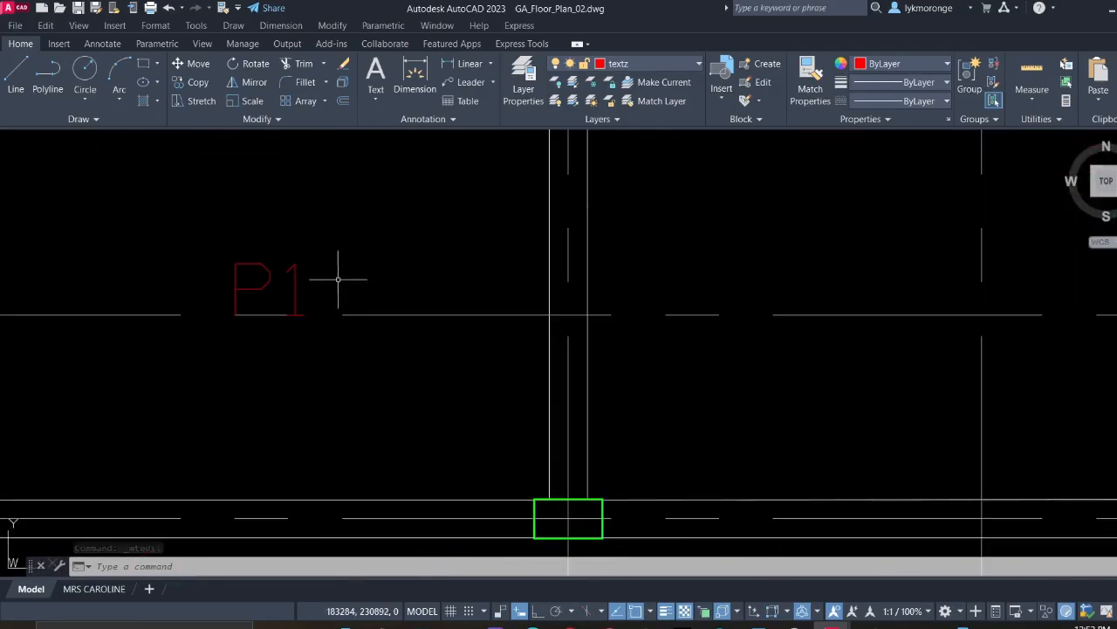
click(295, 278)
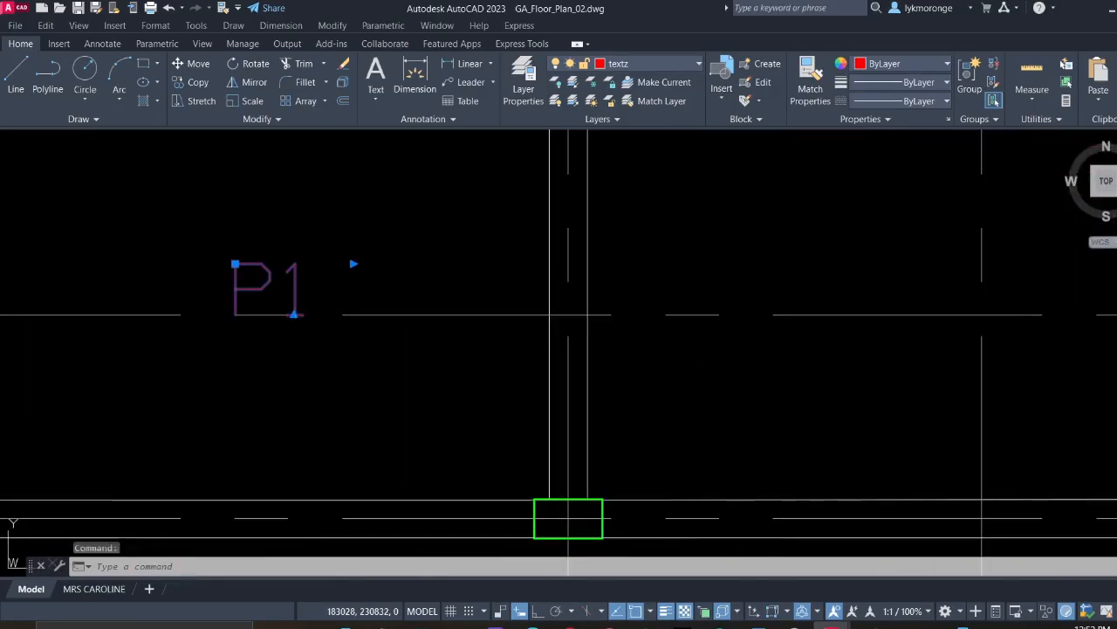
double_click(297, 284)
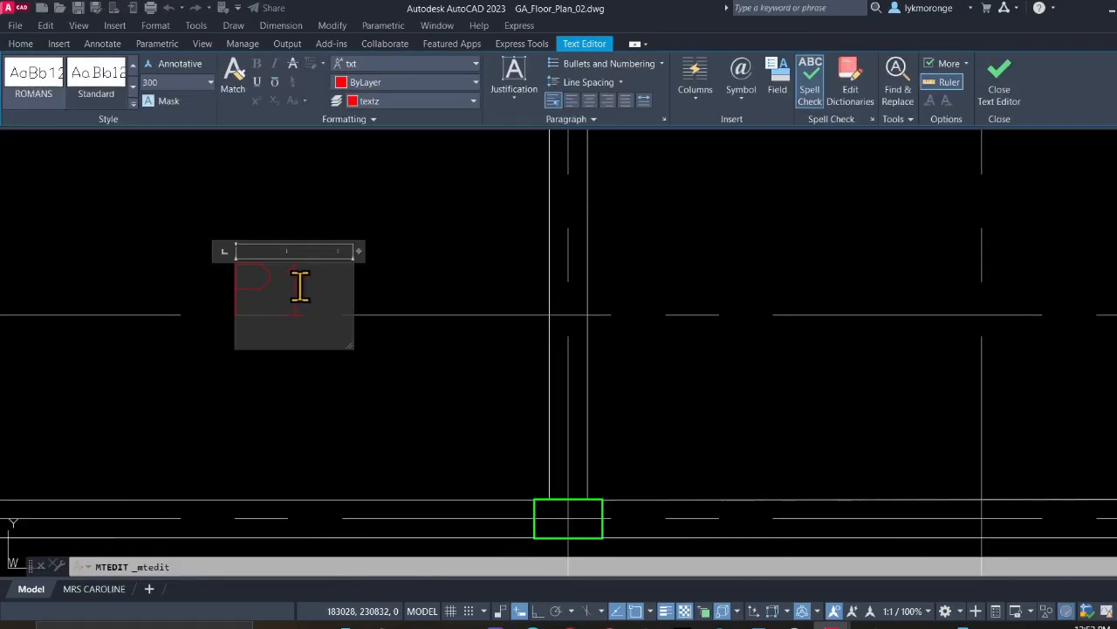
click(465, 301)
Change the panel label near gridline E in the 7–8 bay of the ground floor plan to P11
scroll(429, 329, down, 2)
middle_drag(686, 364, 101, 362)
middle_drag(618, 336, 2, 382)
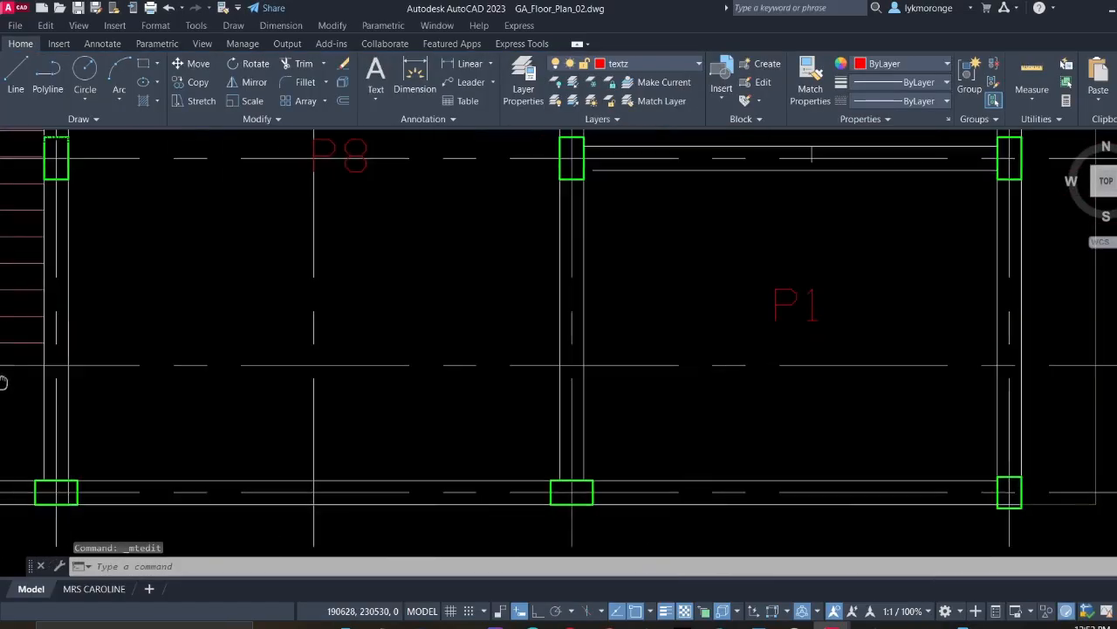
click(811, 308)
double_click(811, 308)
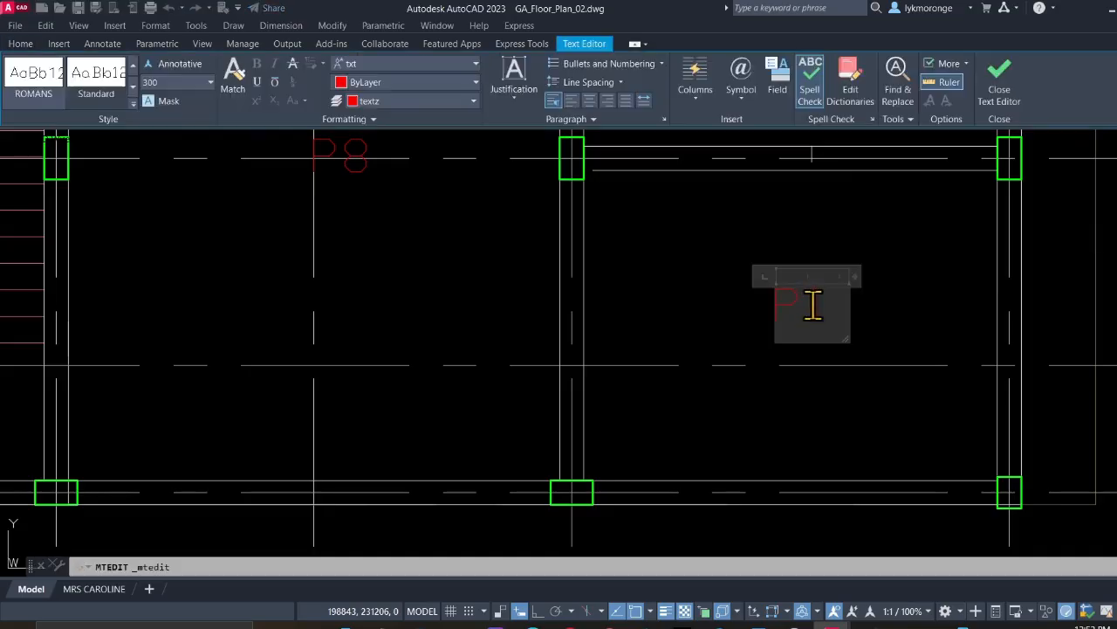
click(828, 383)
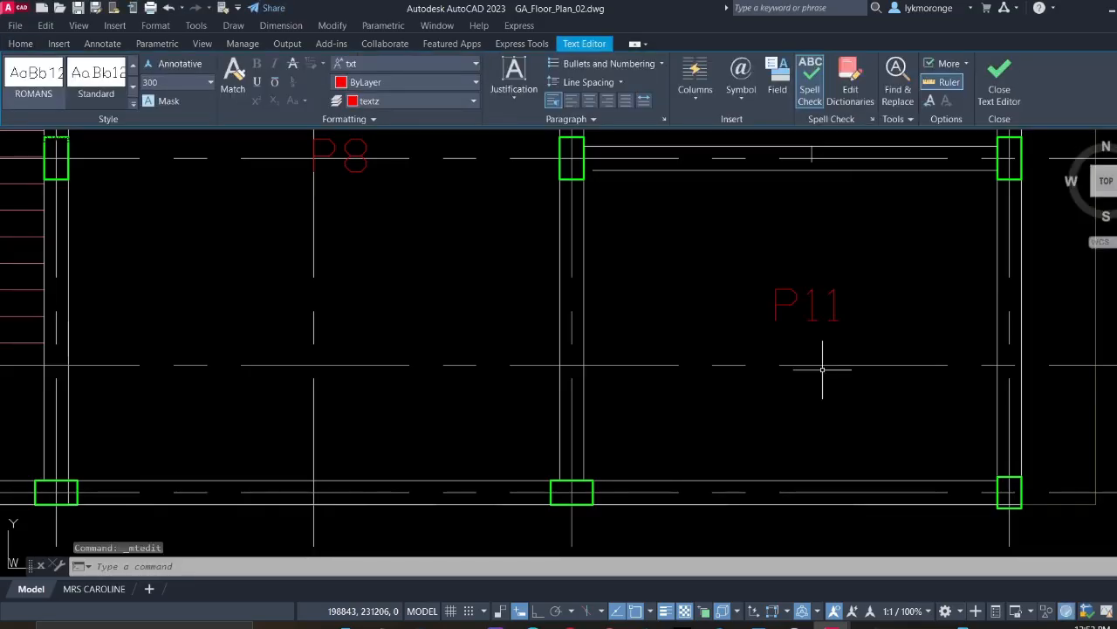
Delete the stray green line between grid bubbles 4 and 5 above the ground floor plan
scroll(823, 362, down, 5)
middle_drag(806, 361, 568, 358)
scroll(537, 327, up, 4)
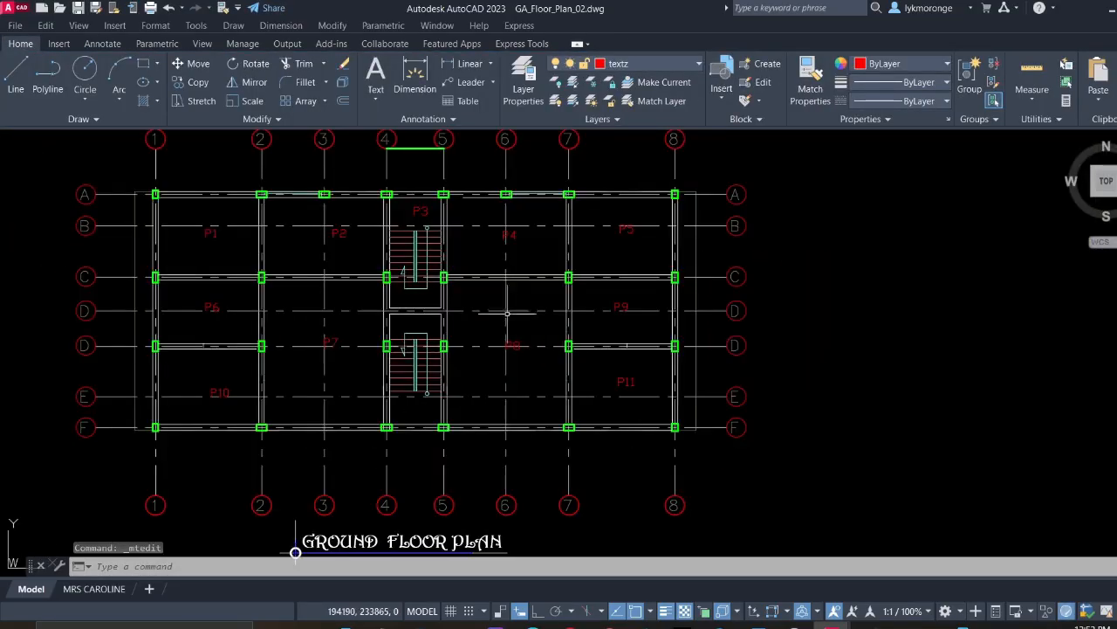
middle_drag(426, 170, 437, 218)
click(438, 208)
click(419, 181)
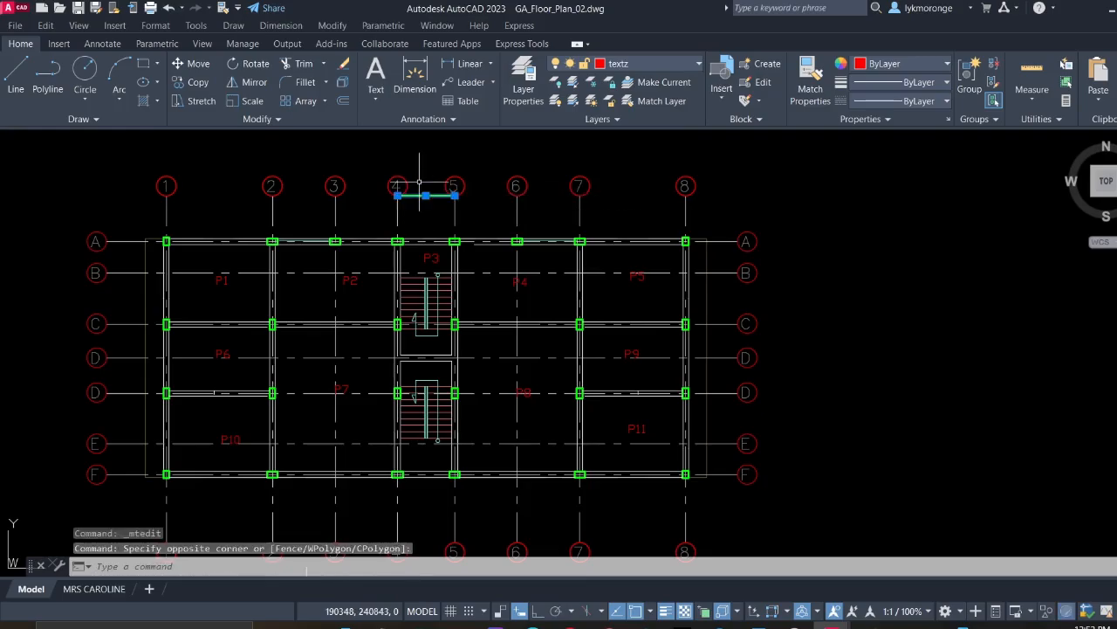
key(Delete)
Change the ground floor drawing title to GROUND FLOOR LAYOUT by replacing the word PLAN with LAYOUT
scroll(513, 336, down, 6)
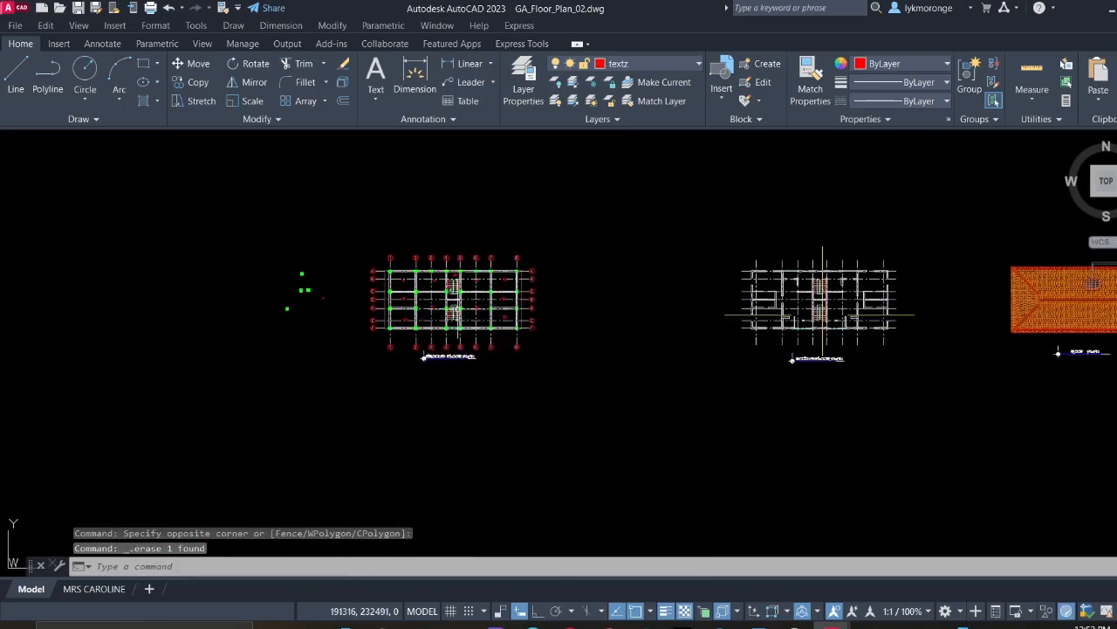
scroll(433, 360, up, 6)
scroll(441, 409, up, 2)
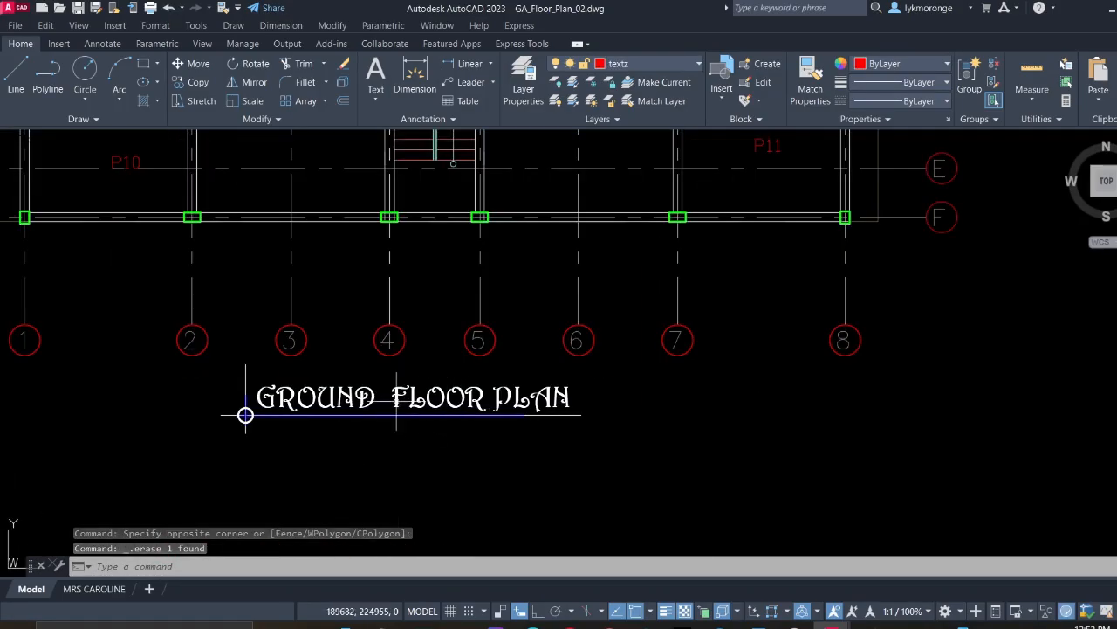
click(500, 402)
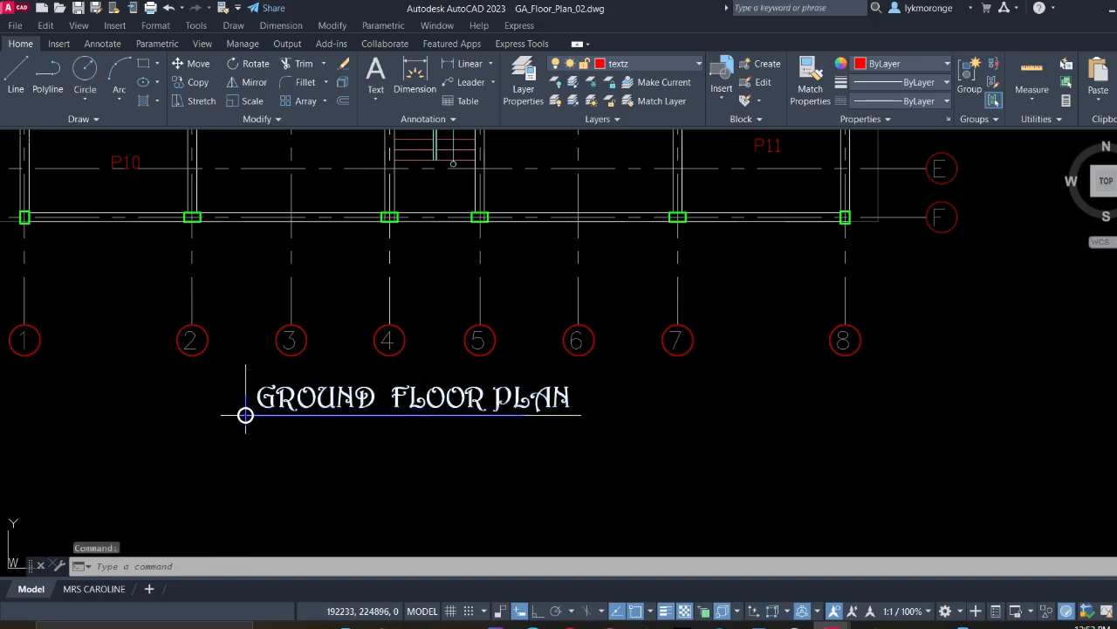
double_click(559, 397)
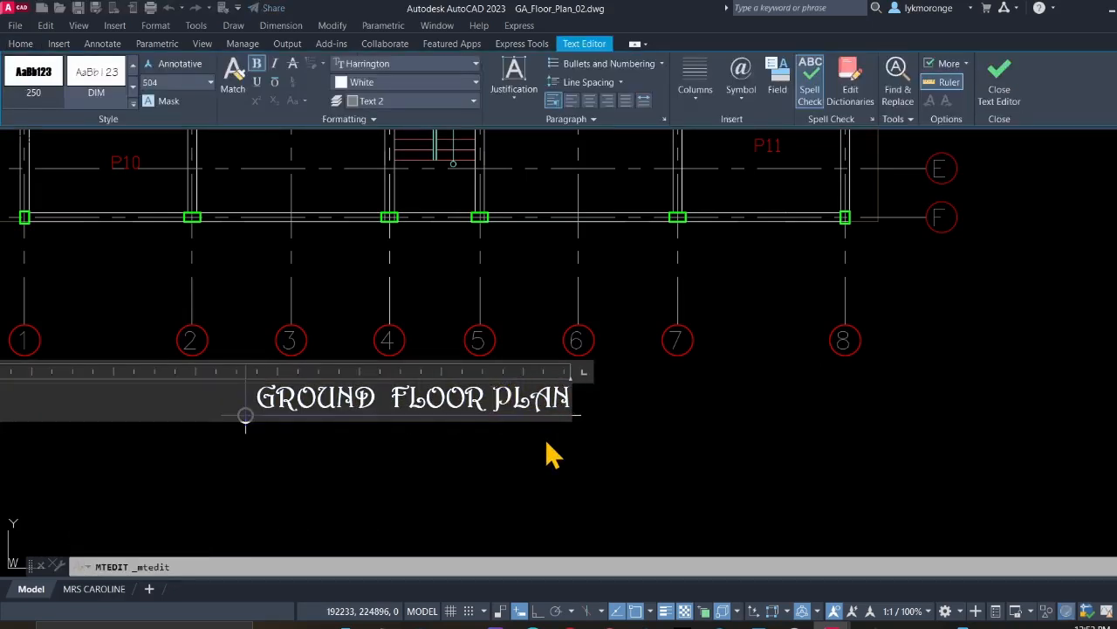
key(BackSpace)
key(BackSpace)
key(BackSpace)
key(BackSpace)
key(BackSpace)
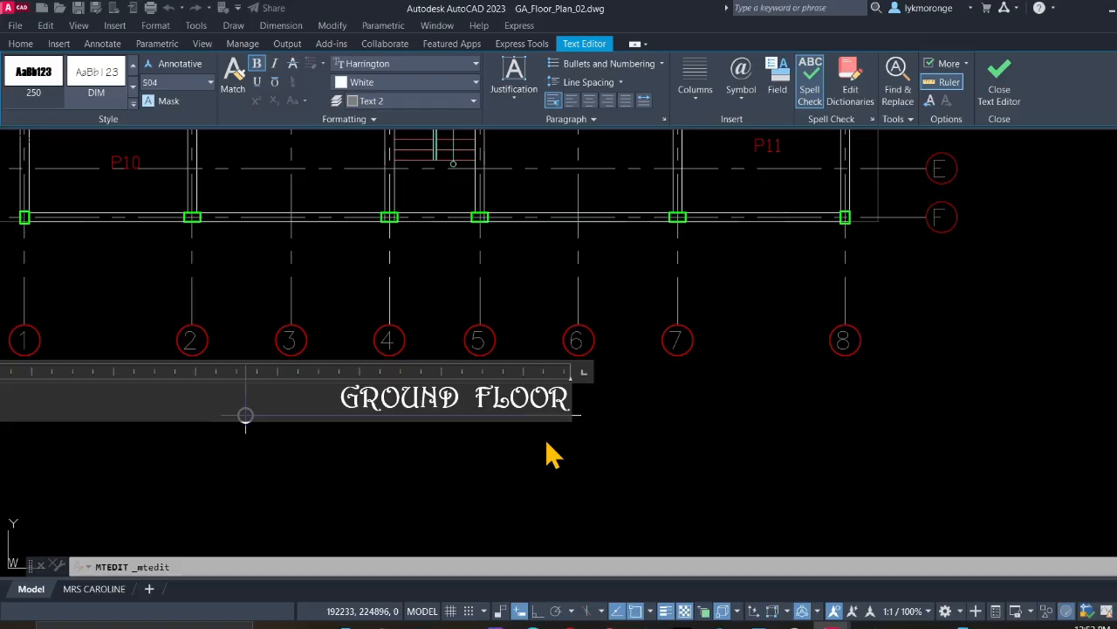
text(LA)
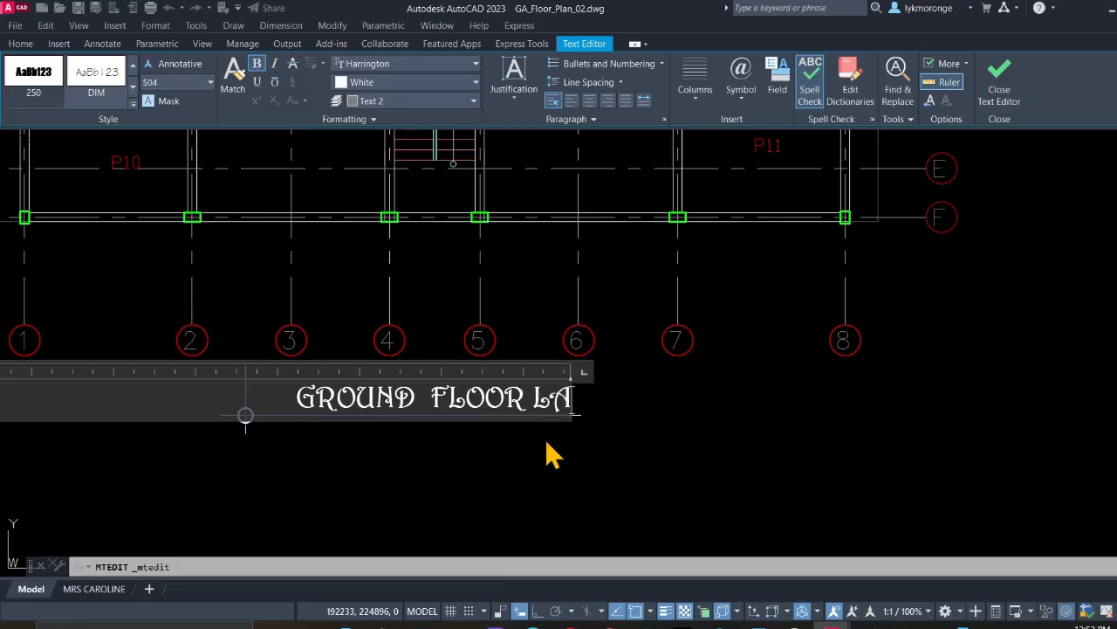
text(YOUT)
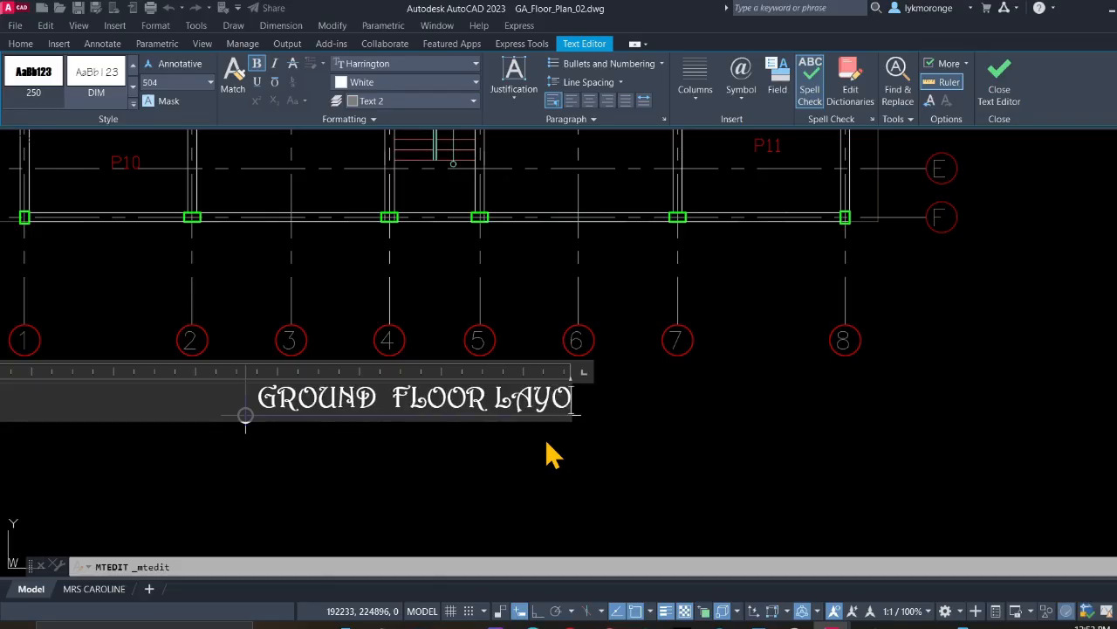
click(615, 441)
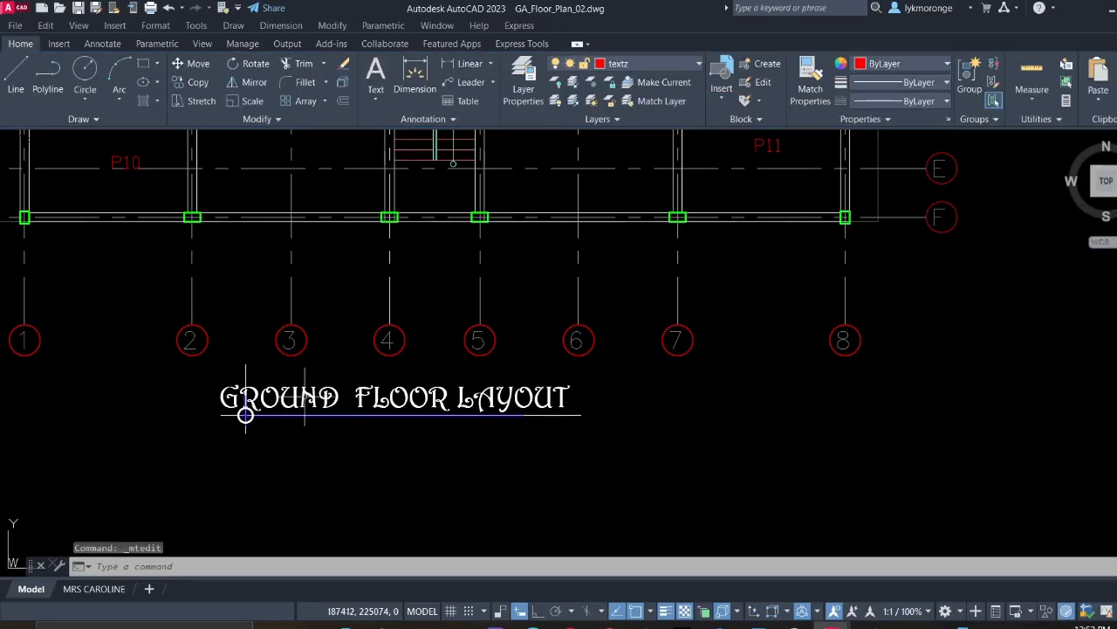
scroll(360, 407, down, 3)
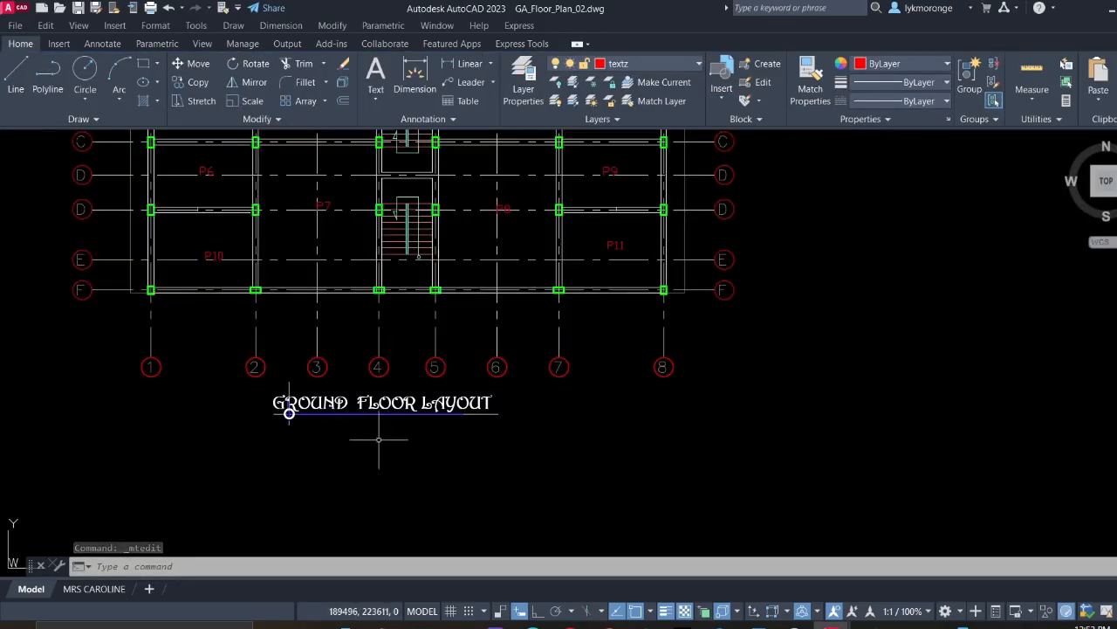
scroll(324, 368, down, 5)
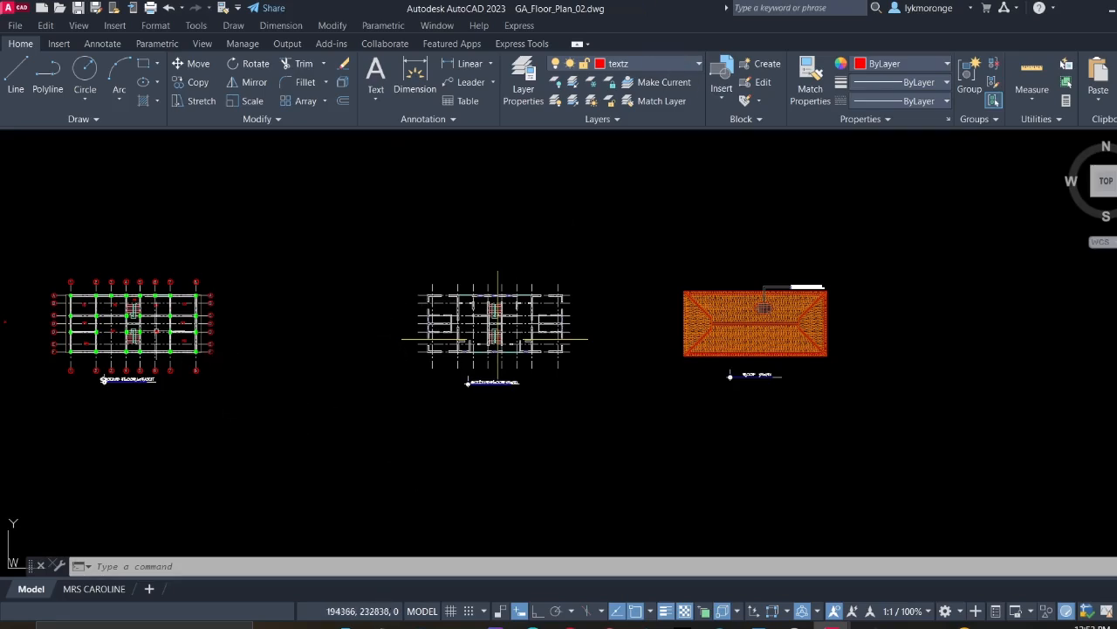
scroll(92, 310, up, 6)
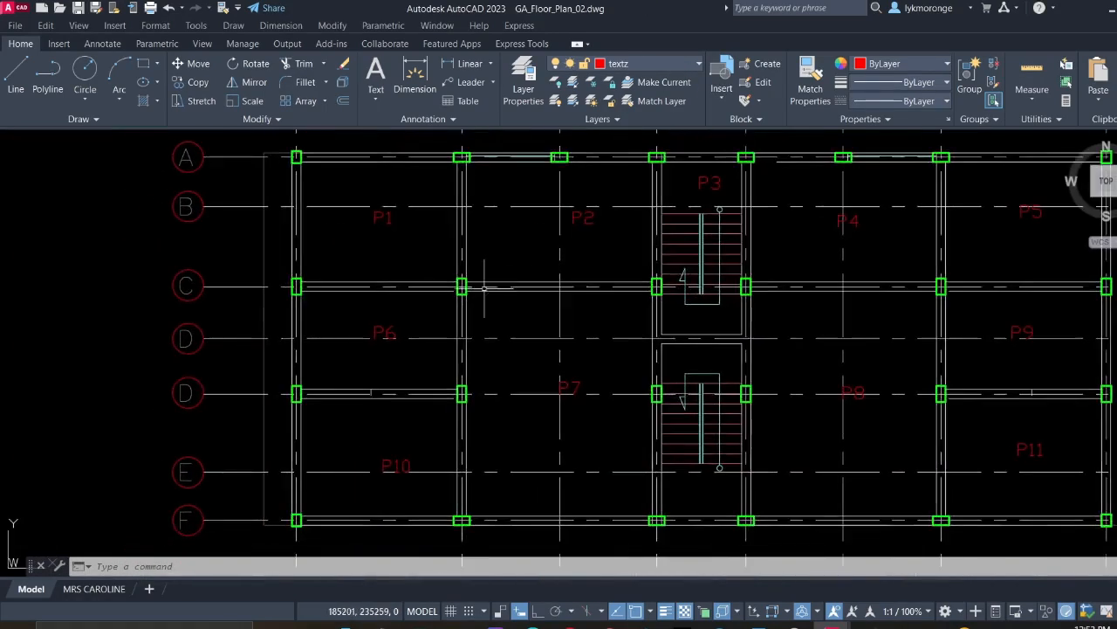
scroll(484, 286, down, 5)
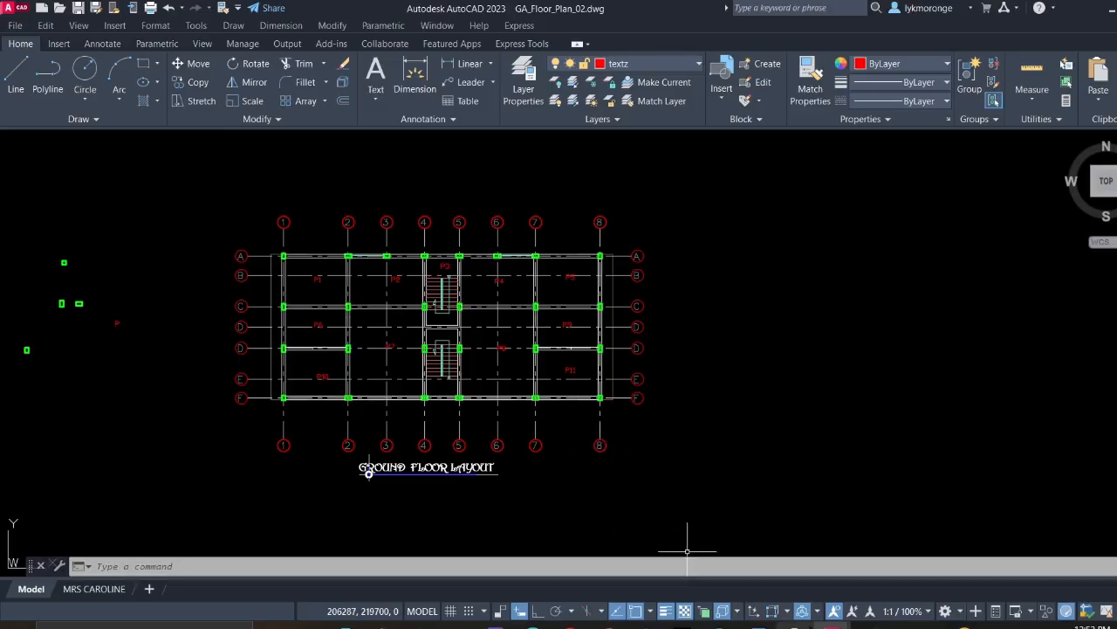
Switch to the GA board in Microsoft Whiteboard and review the "4. Draw Columns" slide, including its column alignment and sizing notes
click(870, 623)
scroll(624, 415, down, 1)
middle_drag(609, 408, 562, 269)
scroll(435, 159, up, 3)
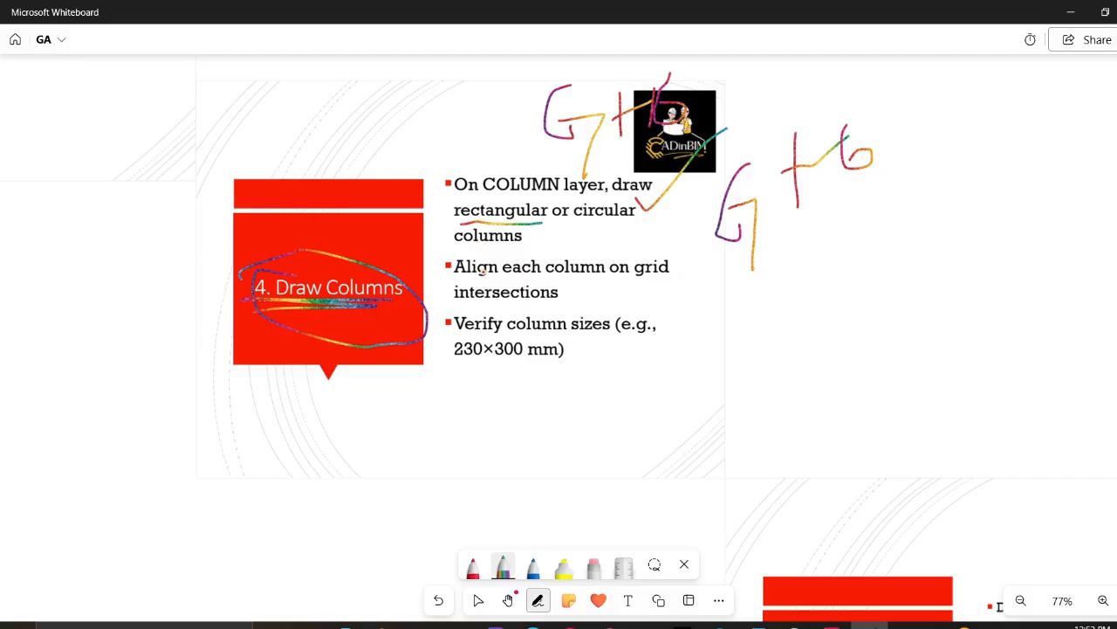
scroll(535, 266, up, 1)
middle_drag(624, 299, 679, 204)
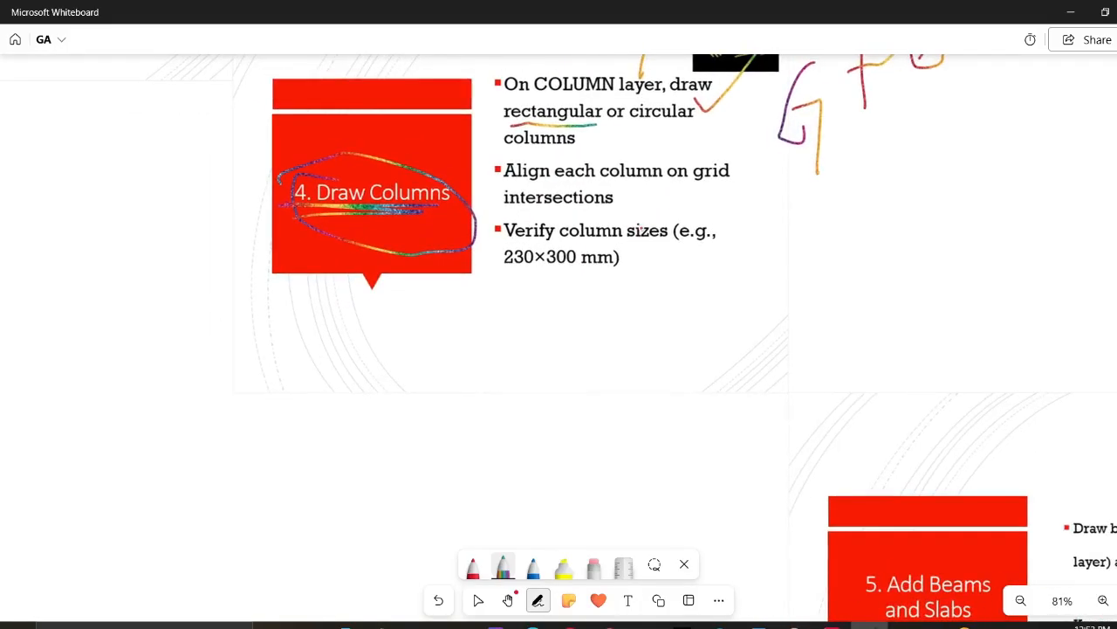
scroll(593, 327, down, 3)
middle_drag(594, 339, 361, 234)
scroll(389, 199, up, 1)
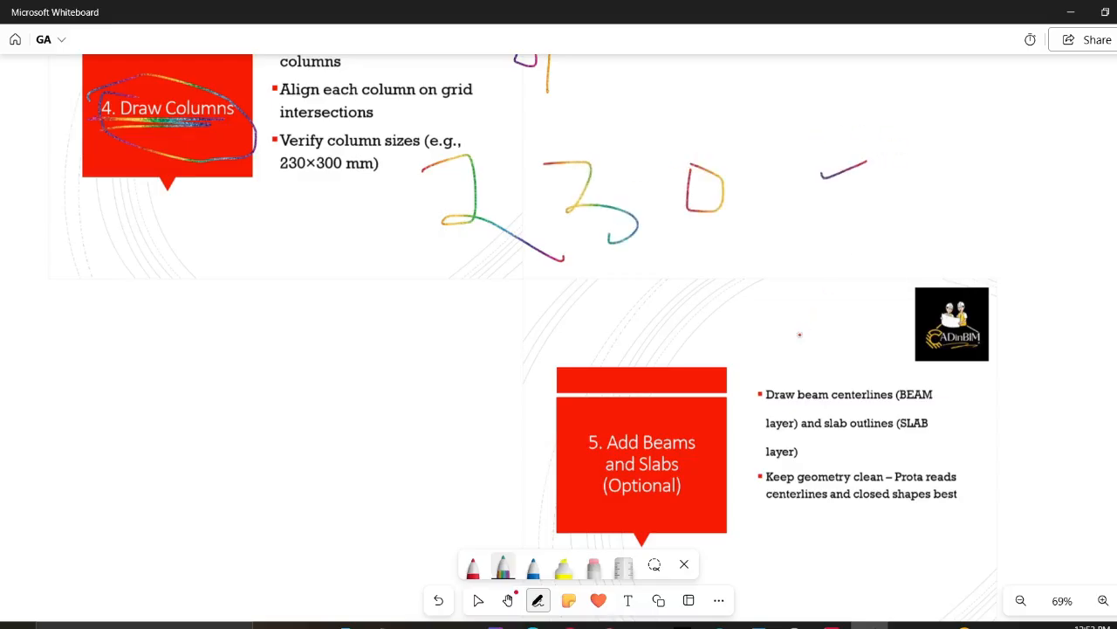
Review the "5. Add Beams and Slabs (Optional)" slide, including the notes on beam centerlines and slab outlines
scroll(794, 341, down, 1)
middle_drag(791, 349, 748, 236)
middle_drag(728, 398, 576, 330)
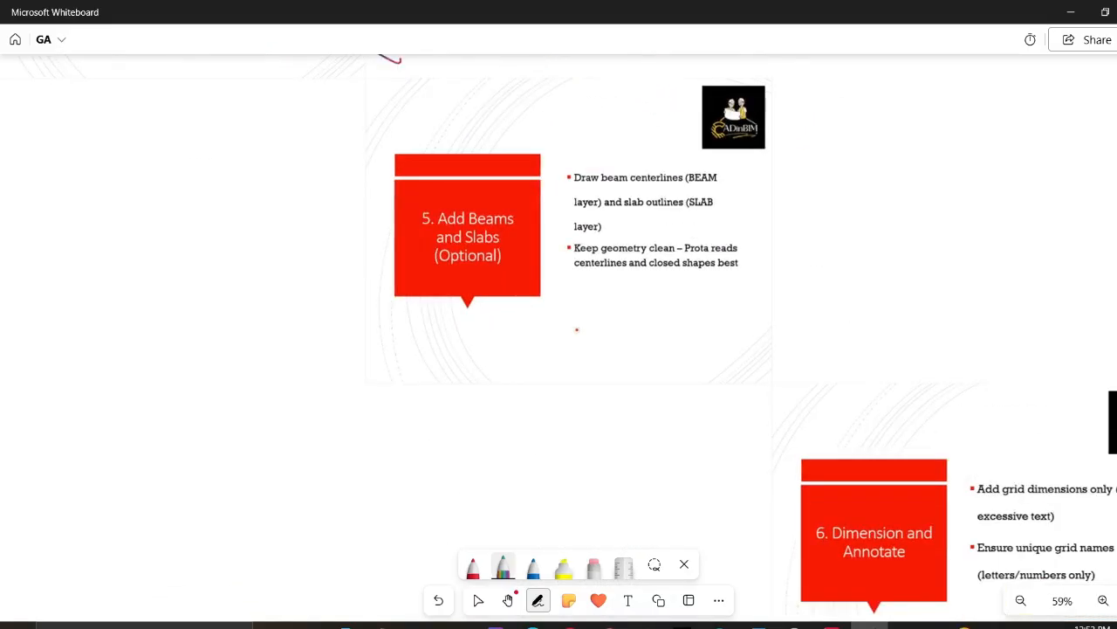
scroll(454, 279, up, 3)
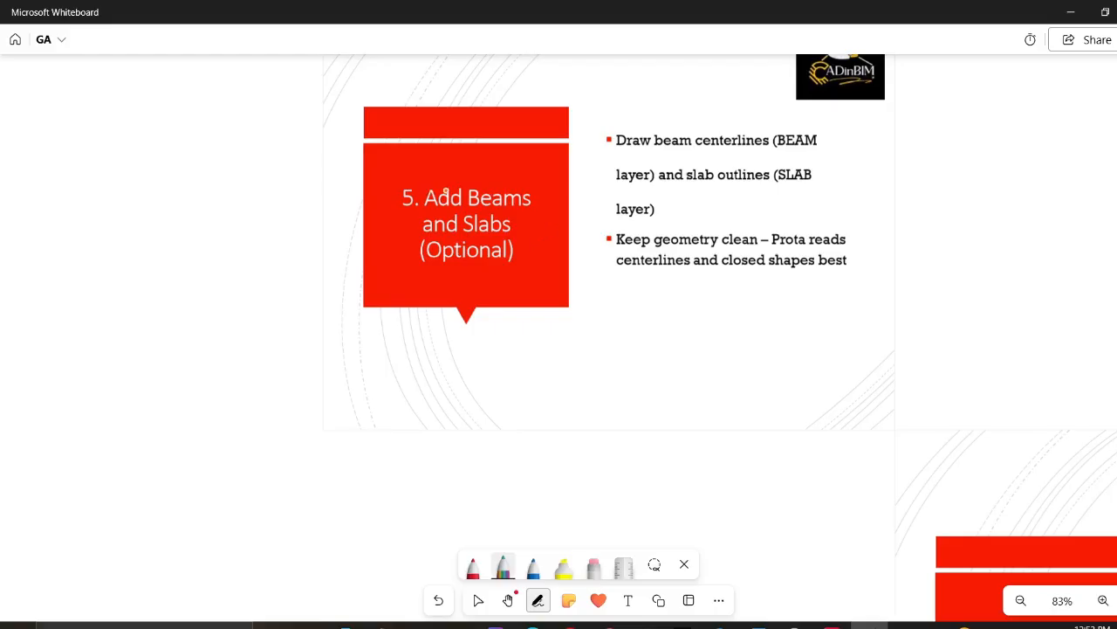
scroll(611, 256, down, 1)
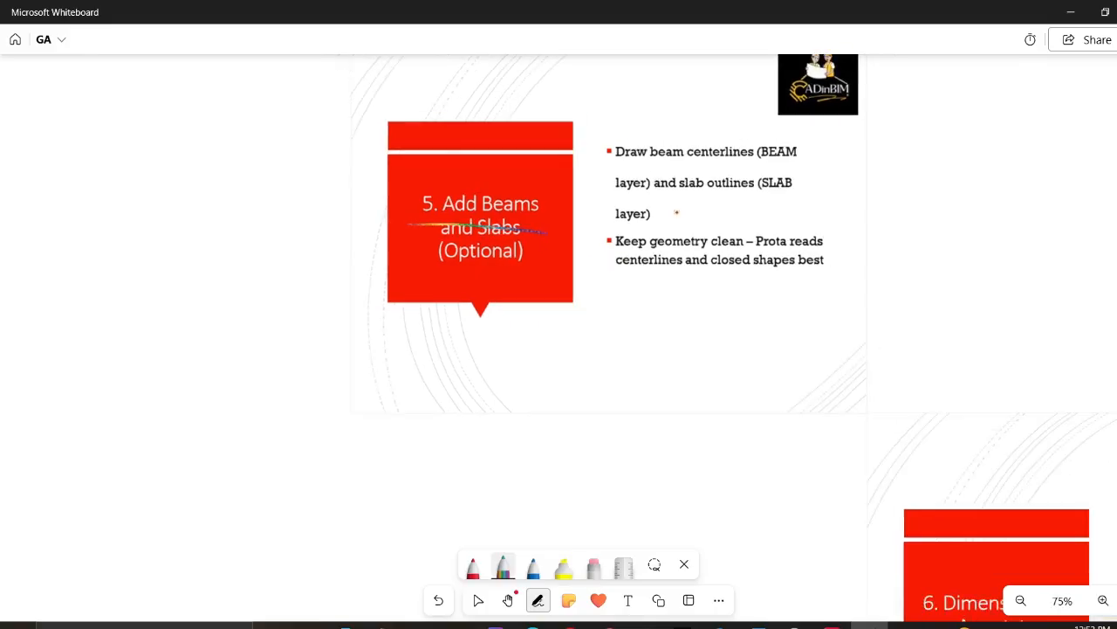
Review the "6. Dimension and Annotate" slide, including the notes on grid dimensions and unique grid names
middle_drag(746, 234, 387, 66)
scroll(518, 344, down, 2)
middle_drag(472, 374, 95, 236)
scroll(325, 268, up, 4)
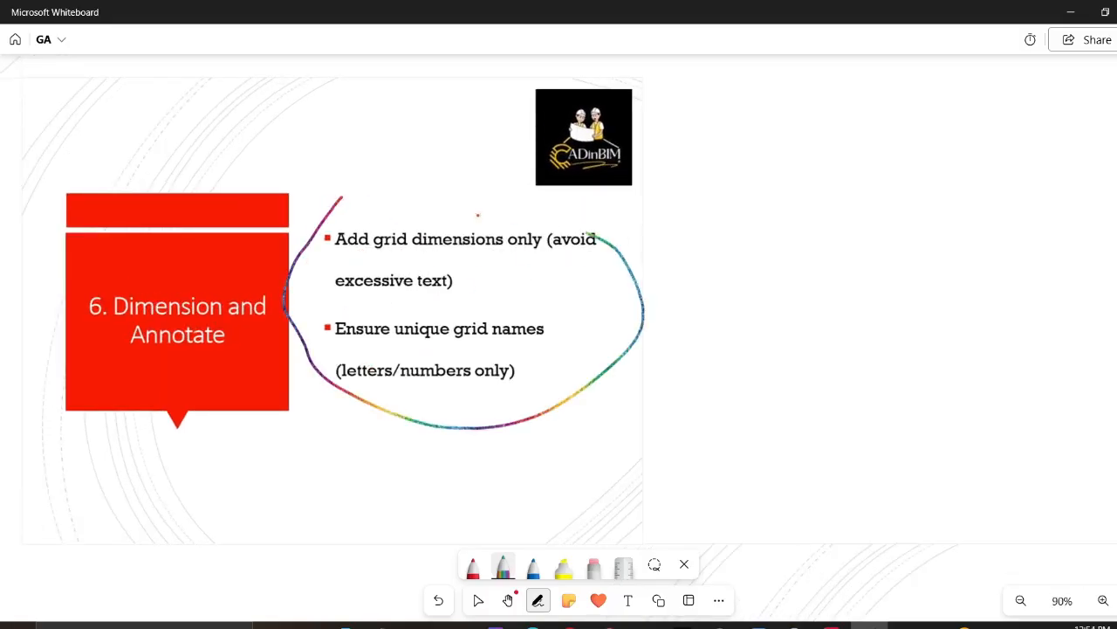
scroll(417, 263, down, 5)
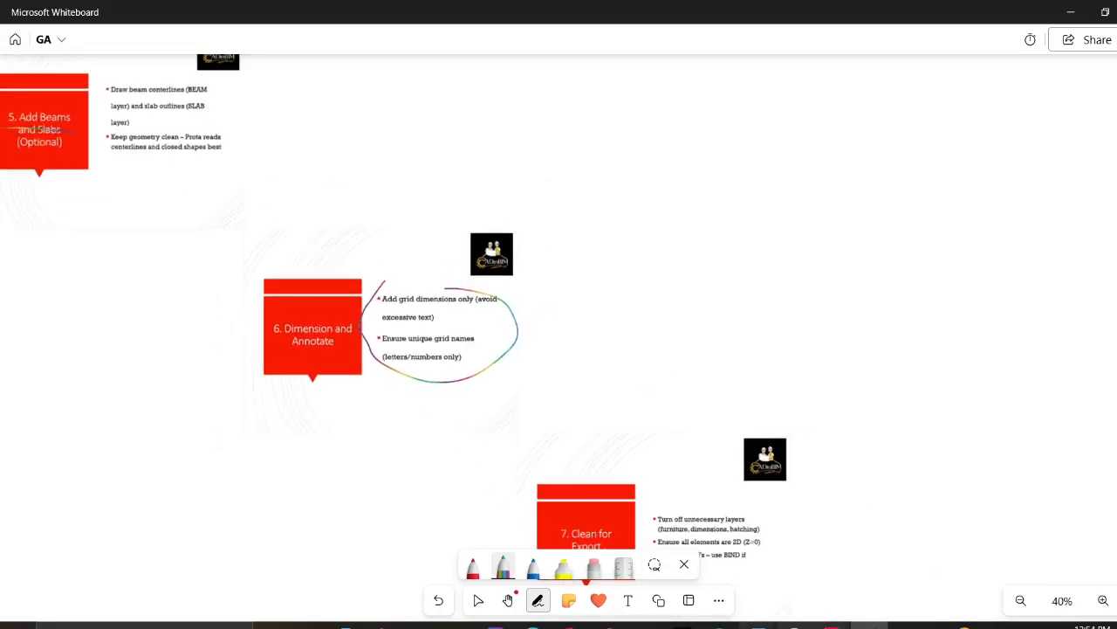
Switch to GA_Floor_Plan_02.dwg in AutoCAD and bring the second floor plan into view
mouse_move(832, 625)
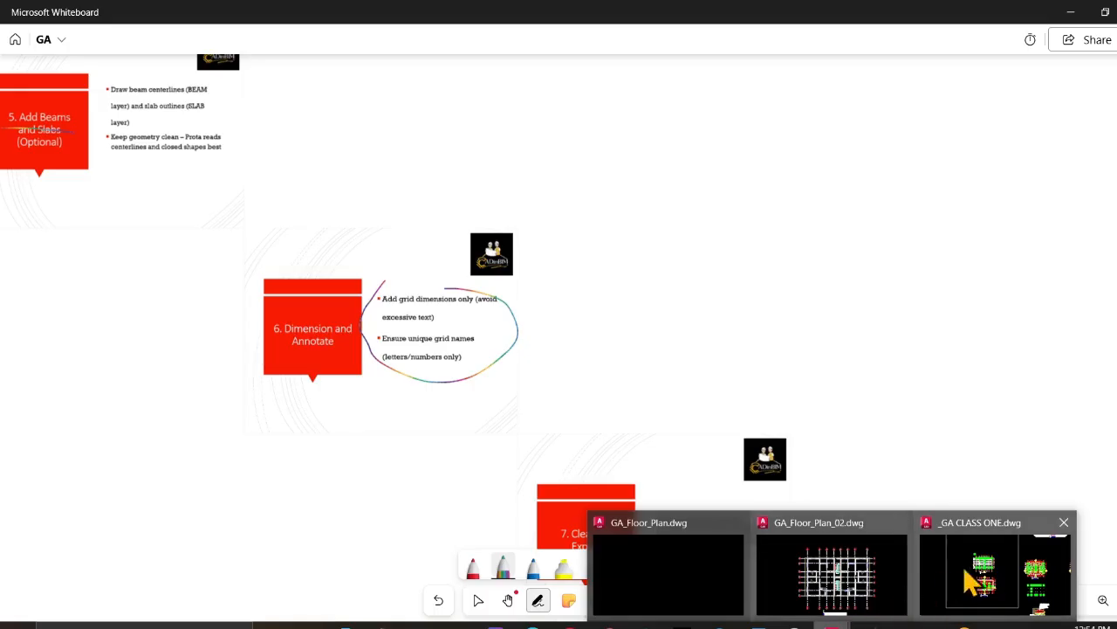
click(835, 579)
scroll(480, 351, down, 1)
scroll(684, 354, down, 1)
middle_drag(693, 355, 561, 352)
scroll(770, 353, up, 3)
middle_drag(793, 323, 555, 370)
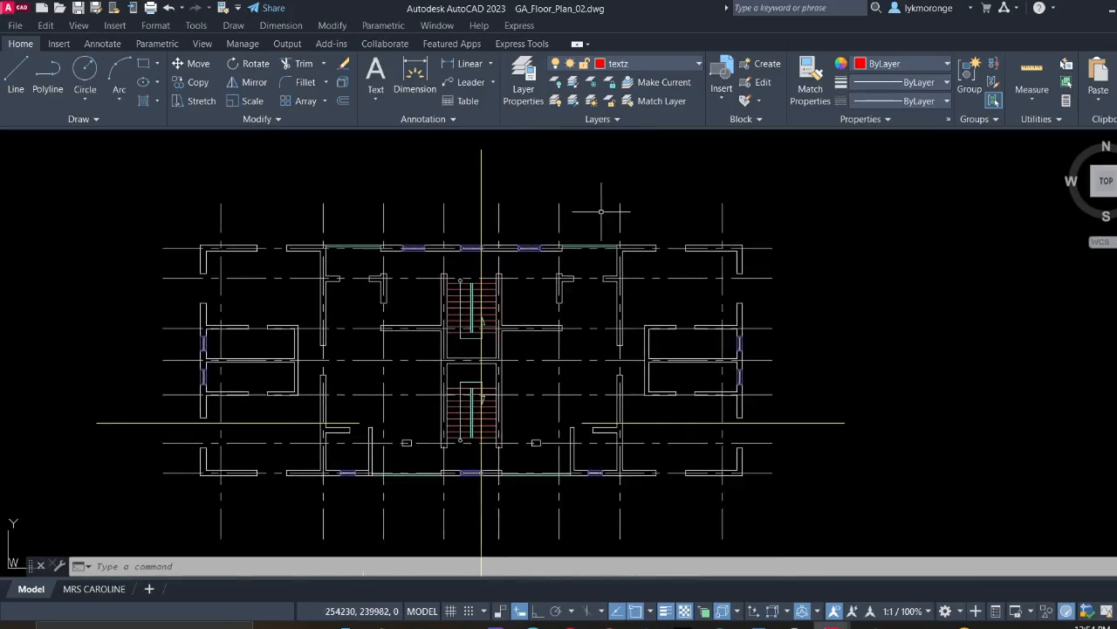
scroll(592, 221, down, 2)
click(686, 227)
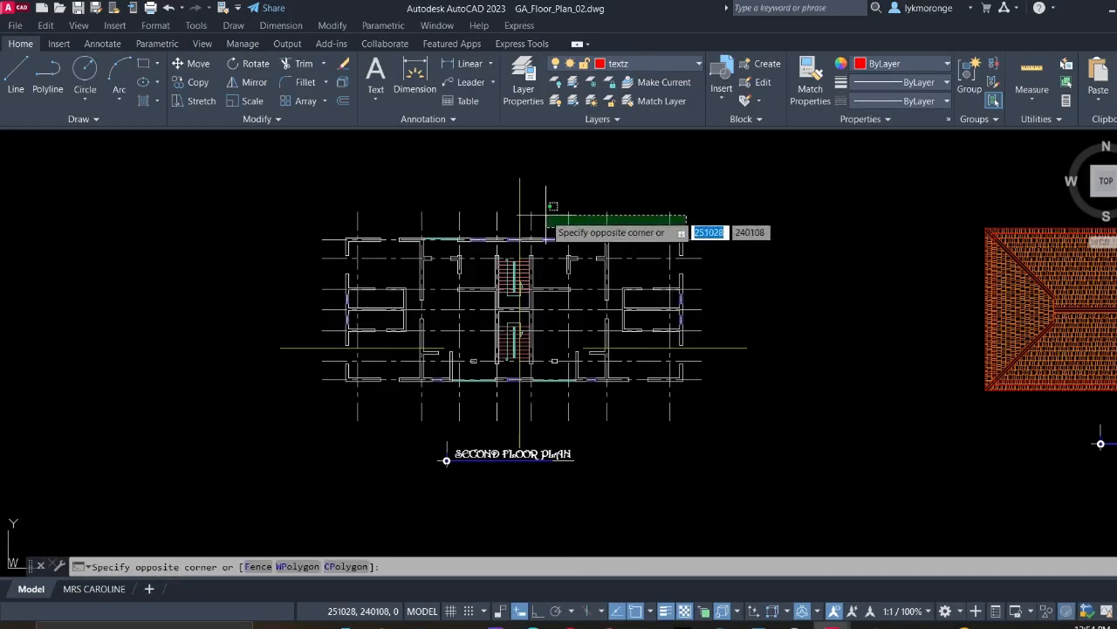
click(539, 212)
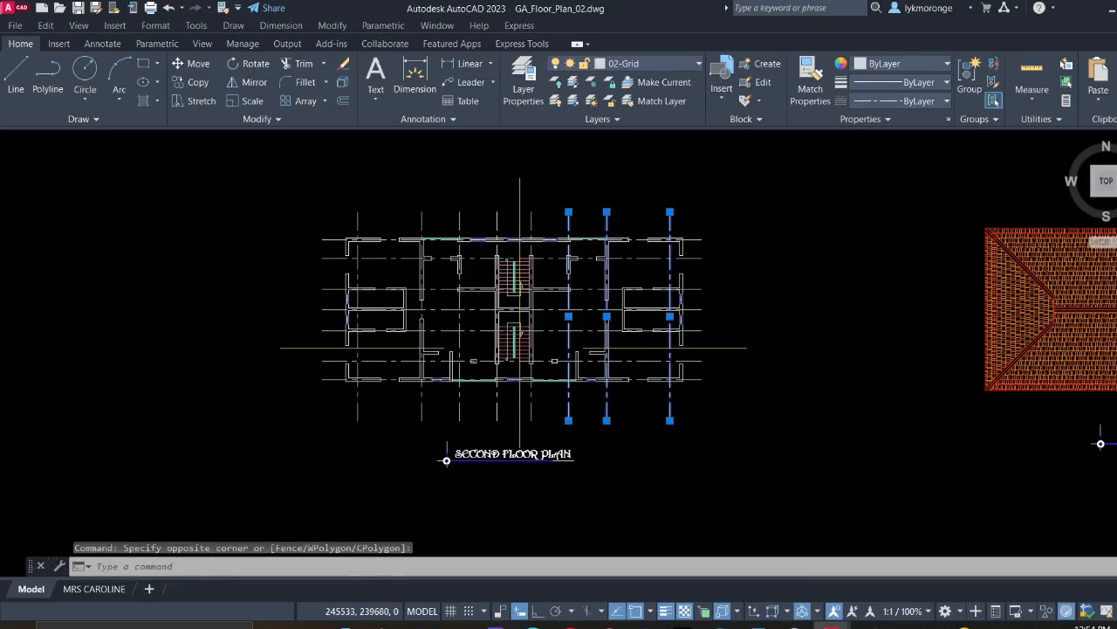
scroll(463, 220, up, 4)
click(564, 201)
click(190, 183)
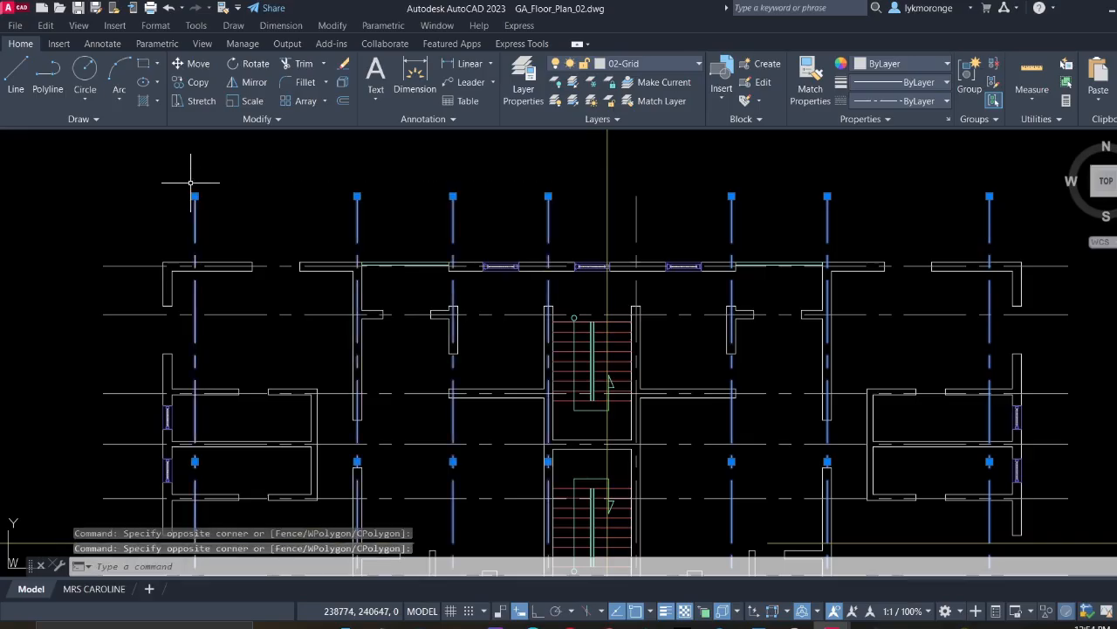
key(Escape)
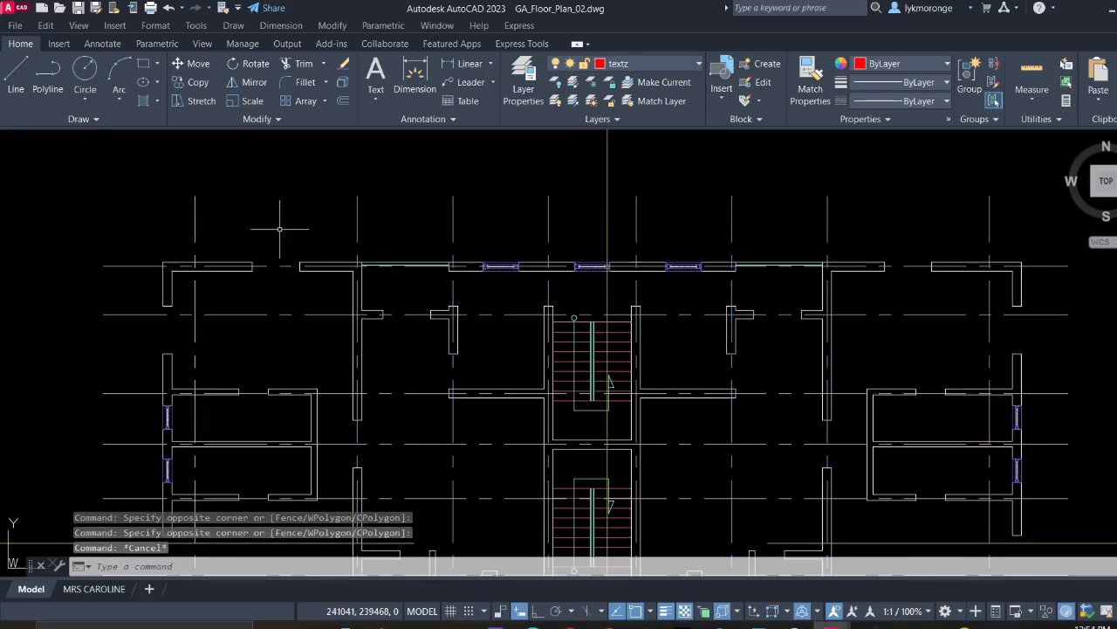
Erase all the vertical grid lines from the second floor plan
scroll(279, 229, down, 1)
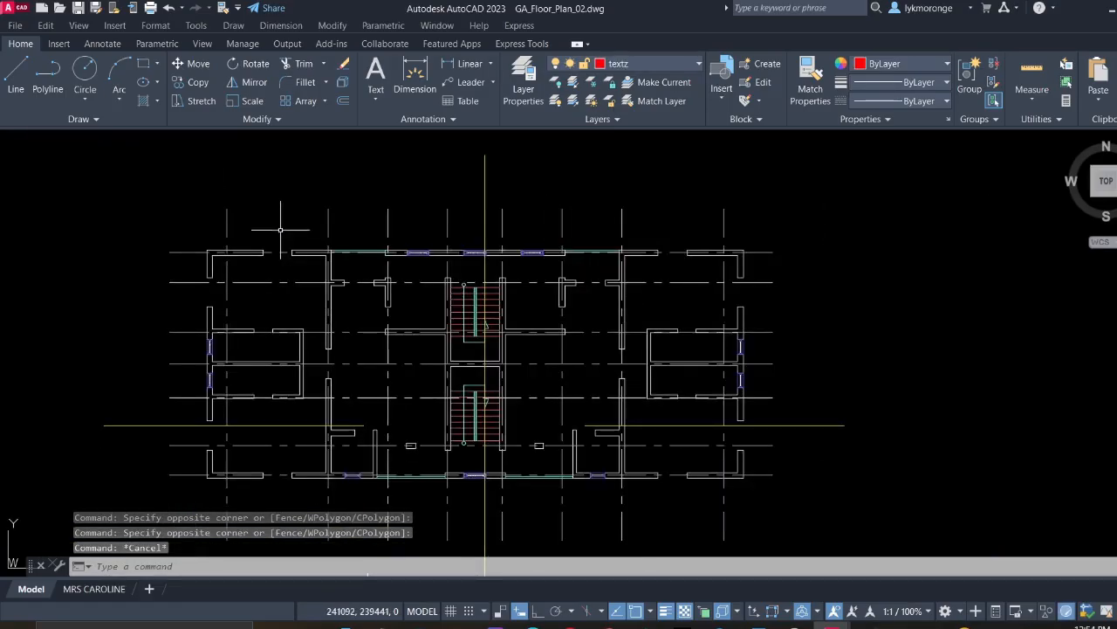
click(740, 239)
click(499, 205)
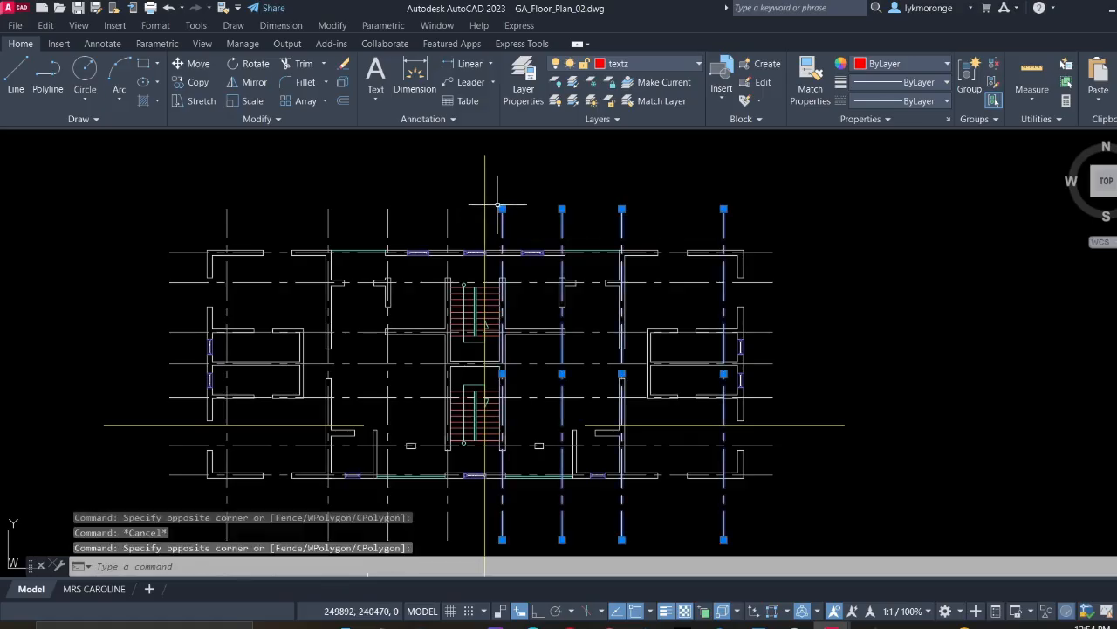
click(469, 214)
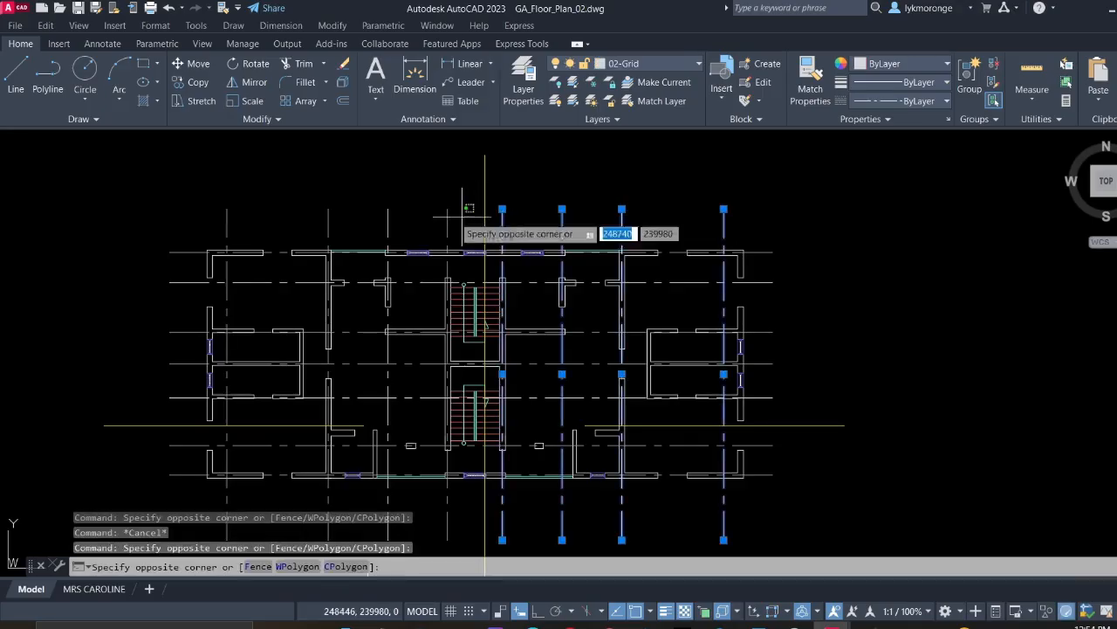
click(323, 194)
click(249, 186)
click(194, 200)
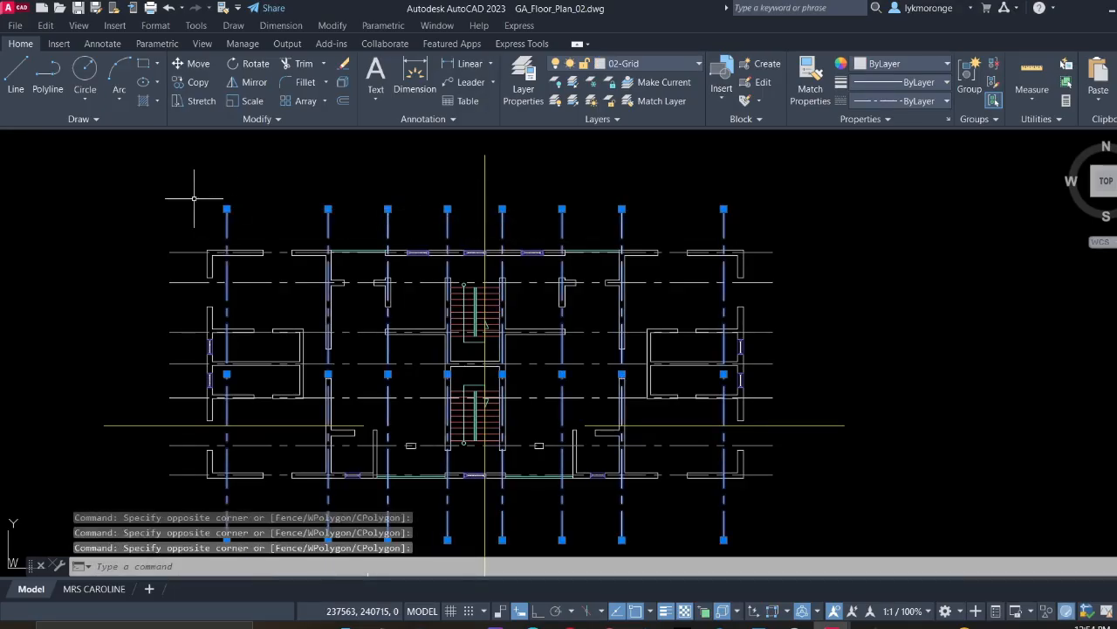
key(Delete)
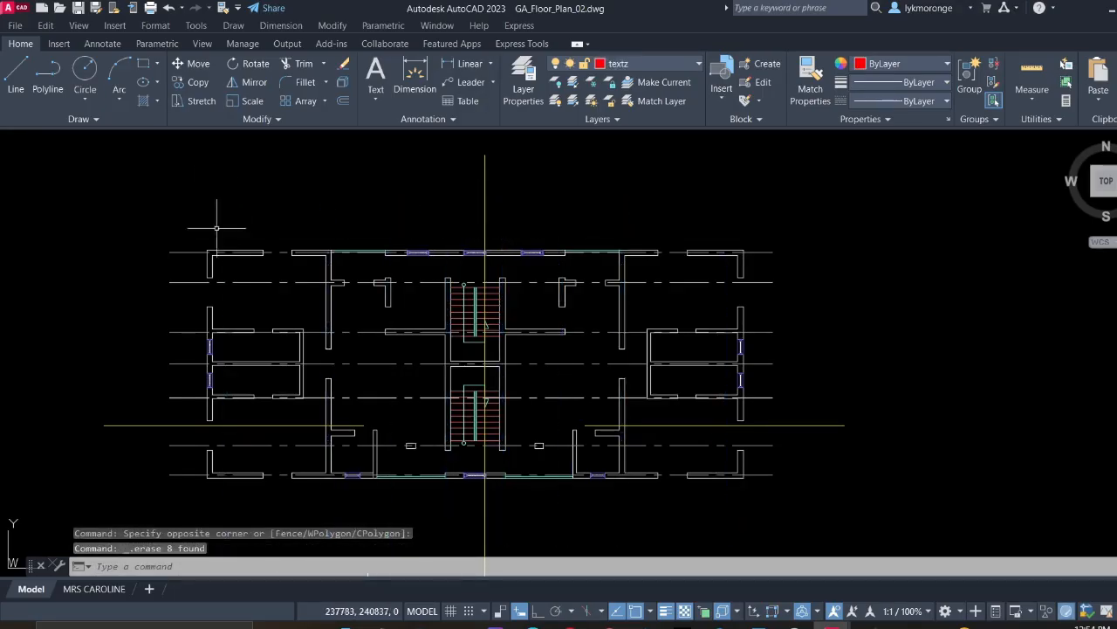
Erase all the horizontal grid lines from the second floor plan
click(186, 485)
click(160, 433)
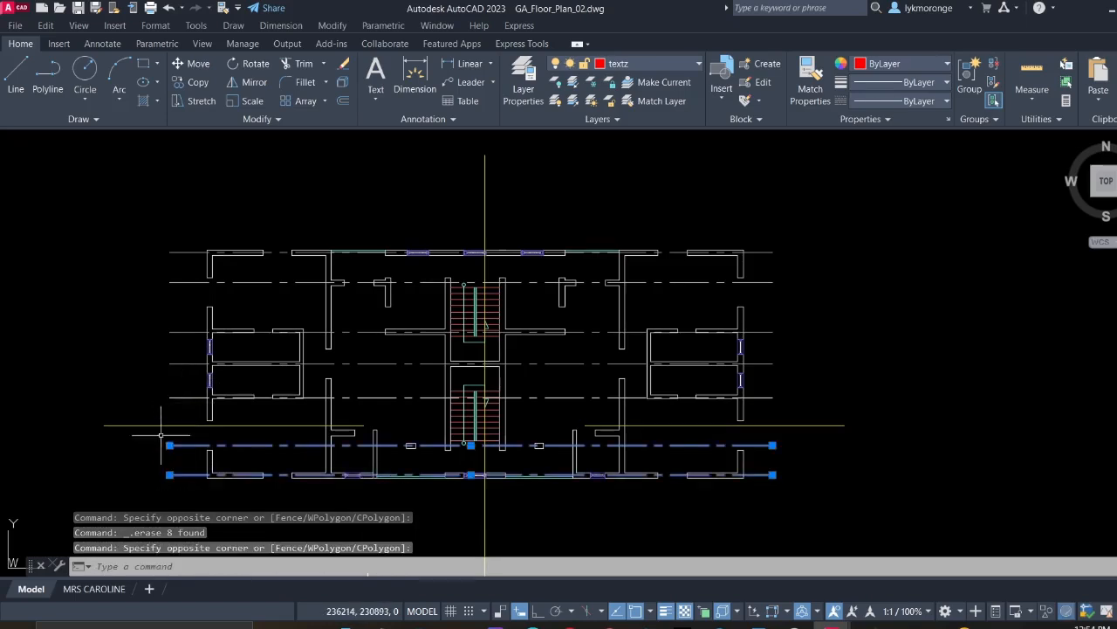
click(173, 399)
click(172, 236)
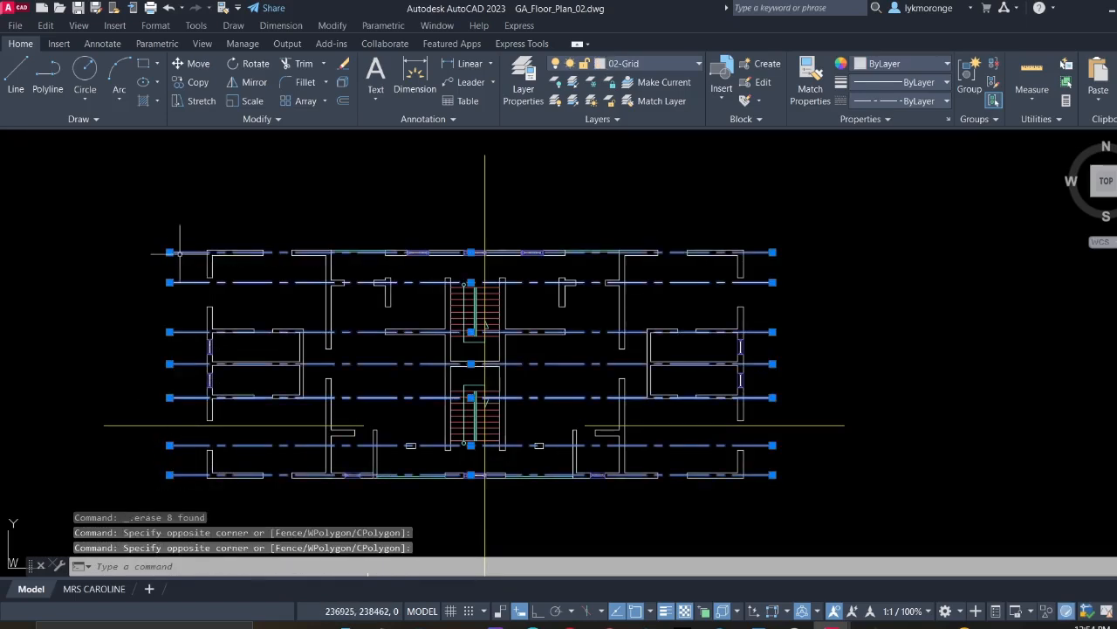
key(Delete)
Select the ground floor layout's numbered and lettered grid lines together with the bubbles above and to the left of the plan
scroll(184, 262, down, 4)
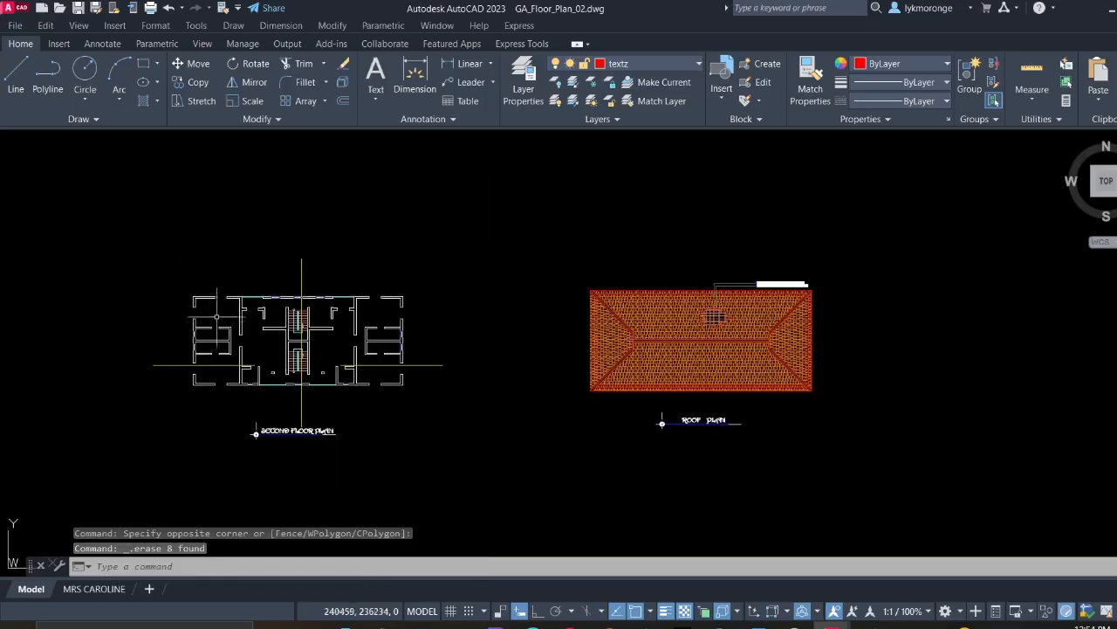
middle_drag(263, 337, 508, 381)
scroll(307, 379, down, 4)
middle_drag(229, 397, 395, 383)
scroll(280, 389, up, 6)
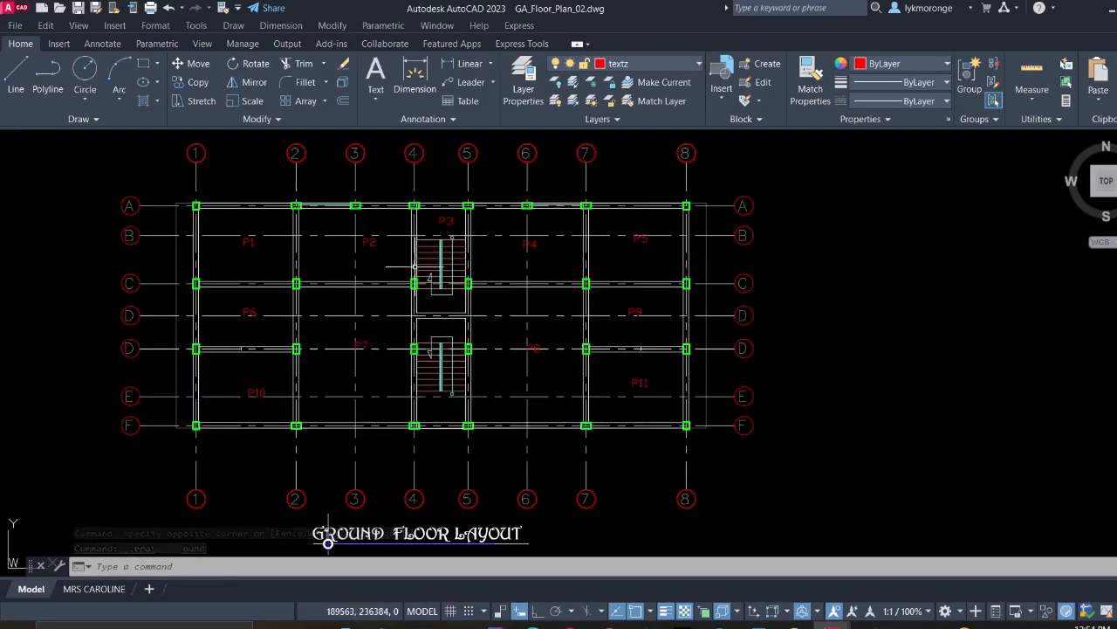
middle_drag(421, 228, 433, 252)
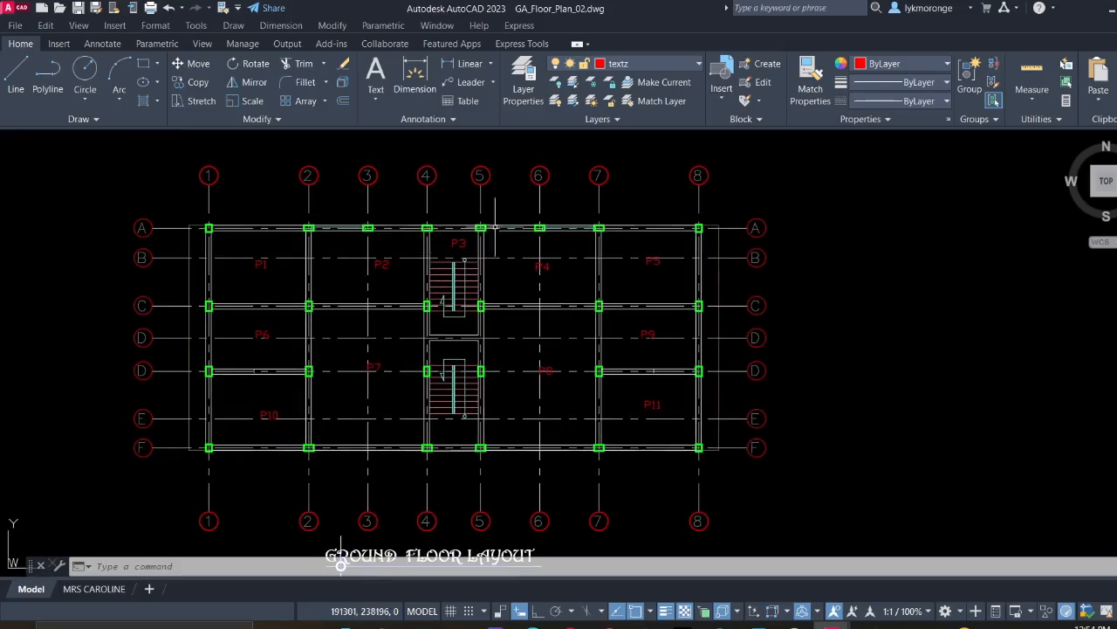
click(725, 193)
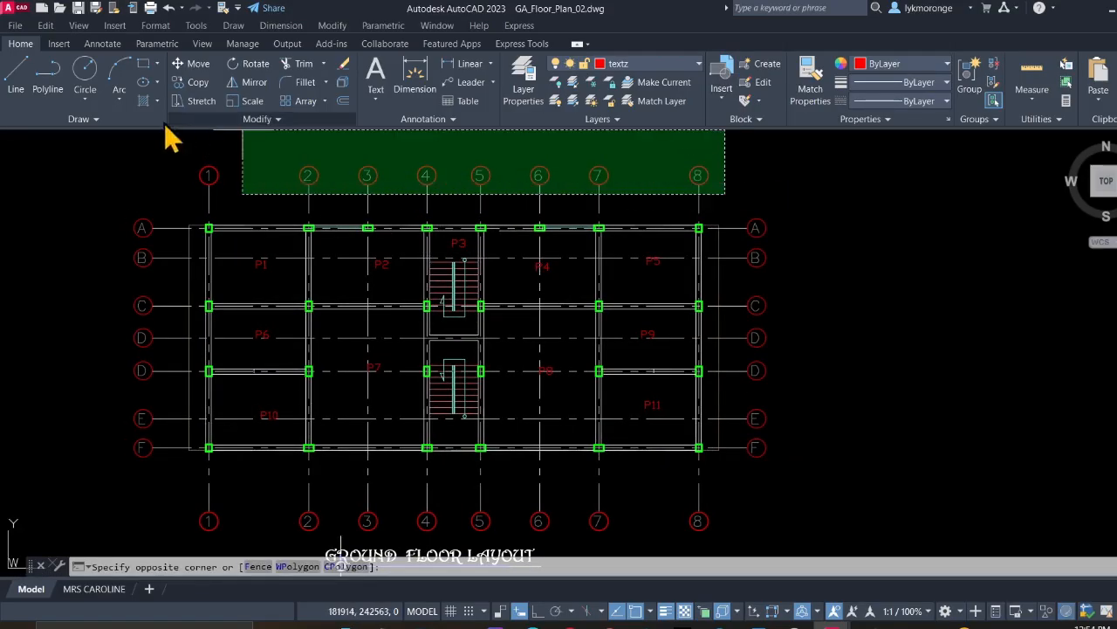
click(177, 152)
middle_drag(341, 565, 392, 462)
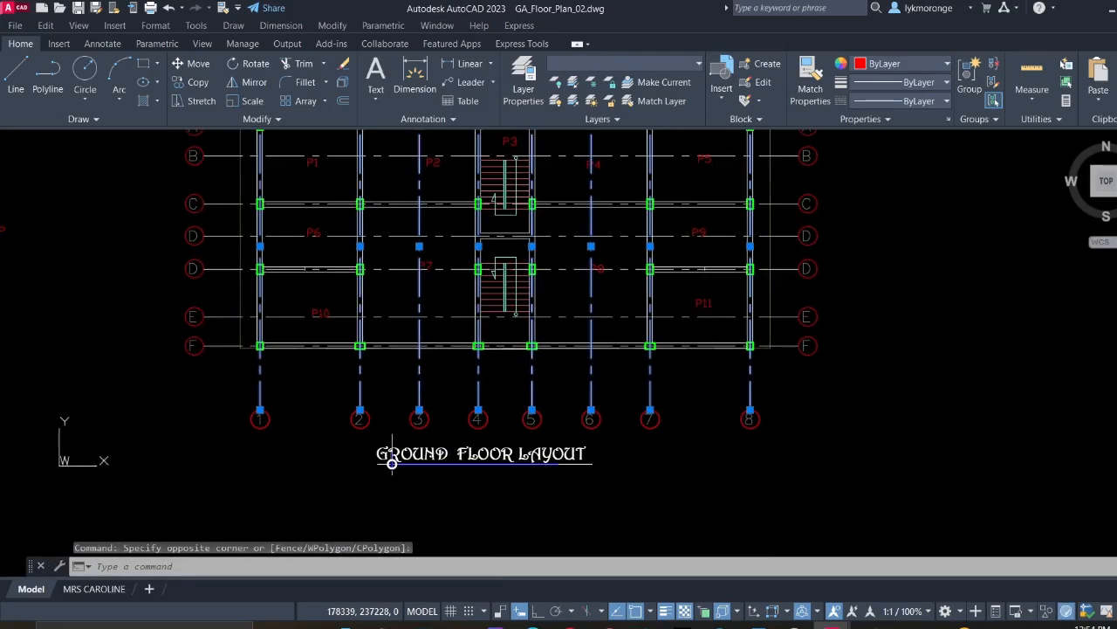
click(212, 360)
middle_drag(210, 364, 212, 474)
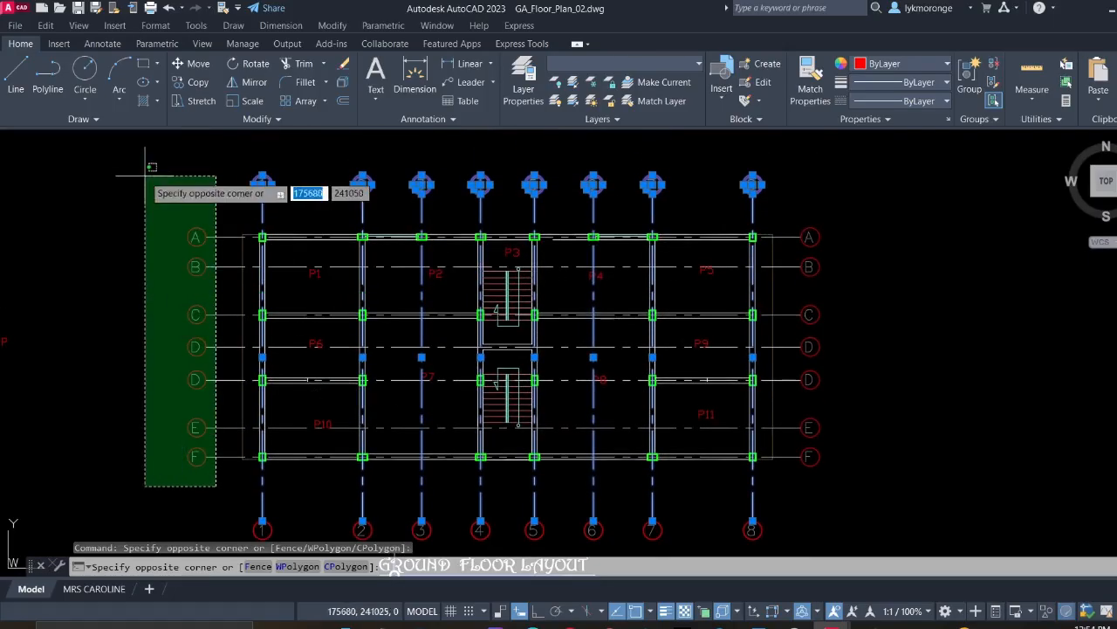
click(146, 210)
Add the grid bubbles to the right of and below the ground floor plan, plus its layout title, to the selection
scroll(523, 349, down, 2)
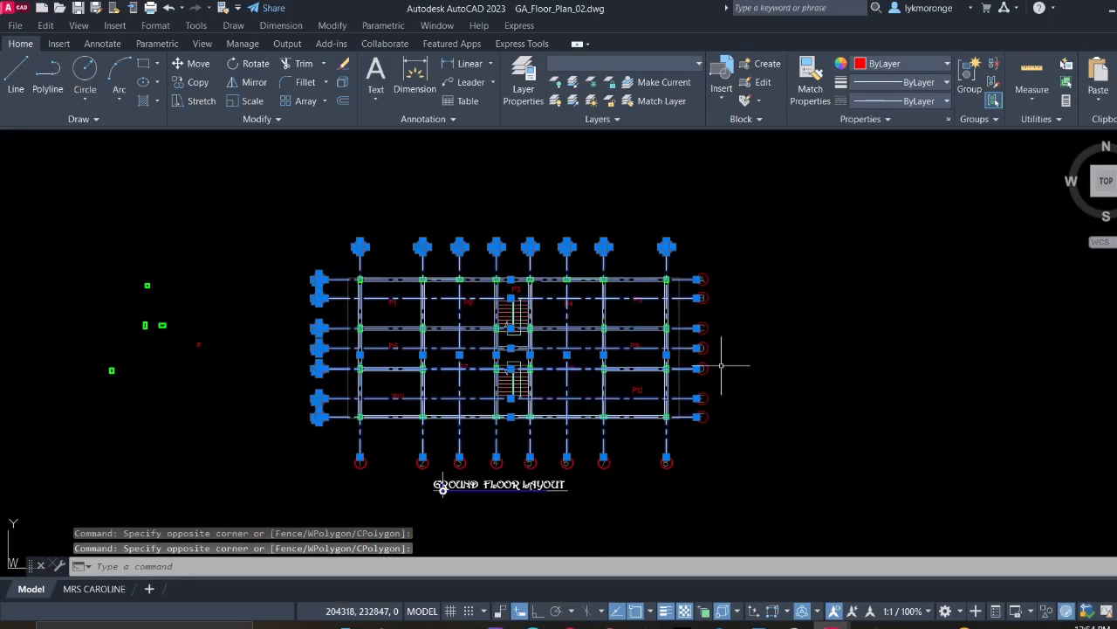
click(722, 447)
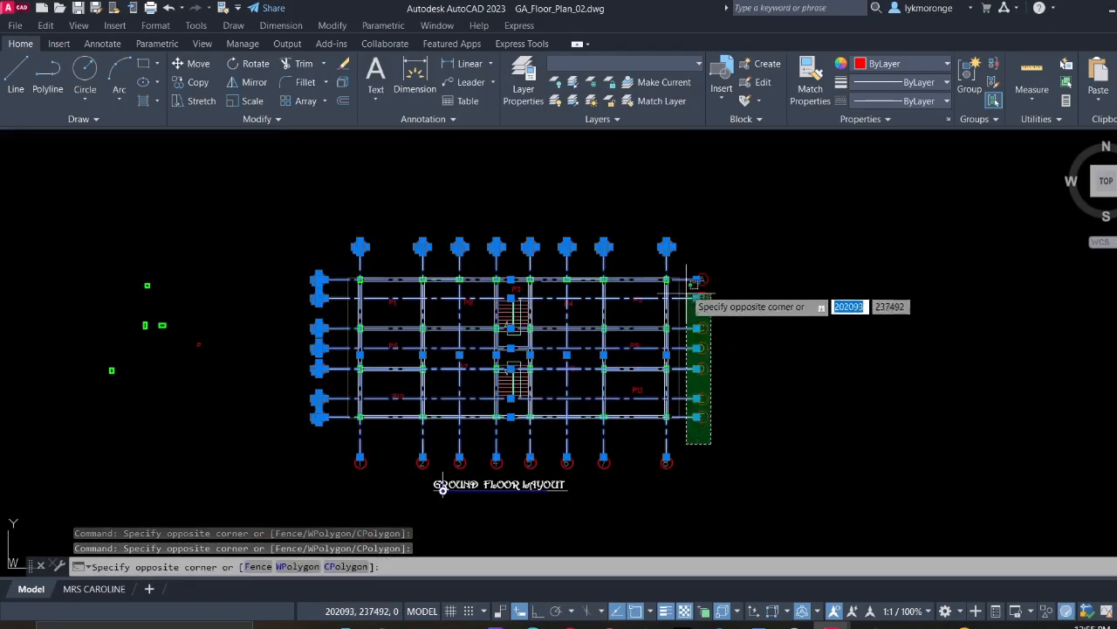
click(679, 236)
key(Escape)
click(683, 481)
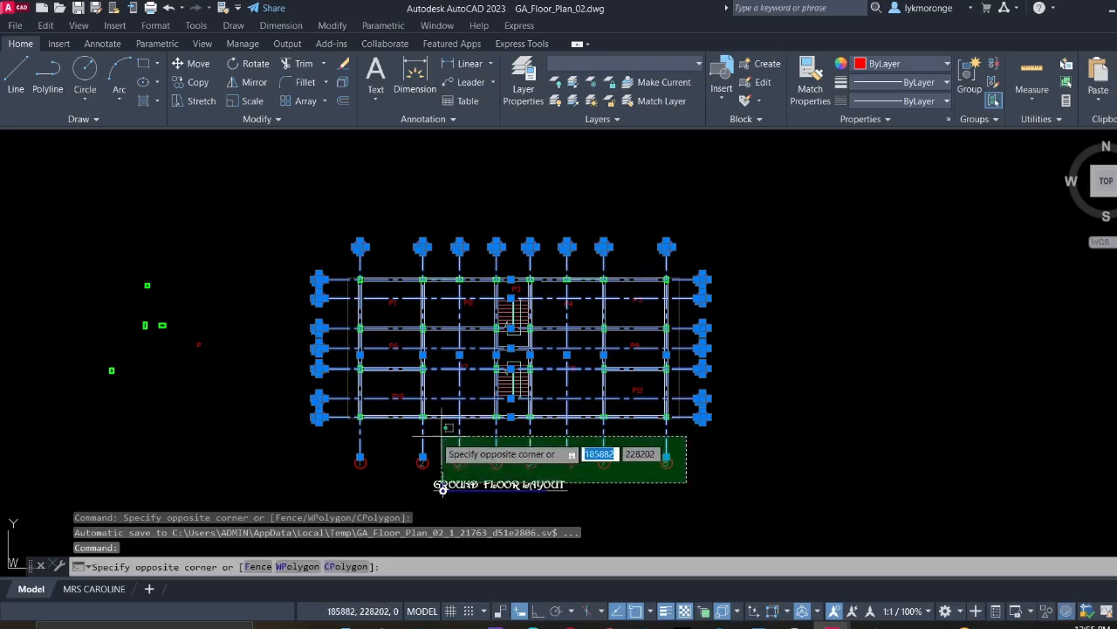
click(316, 450)
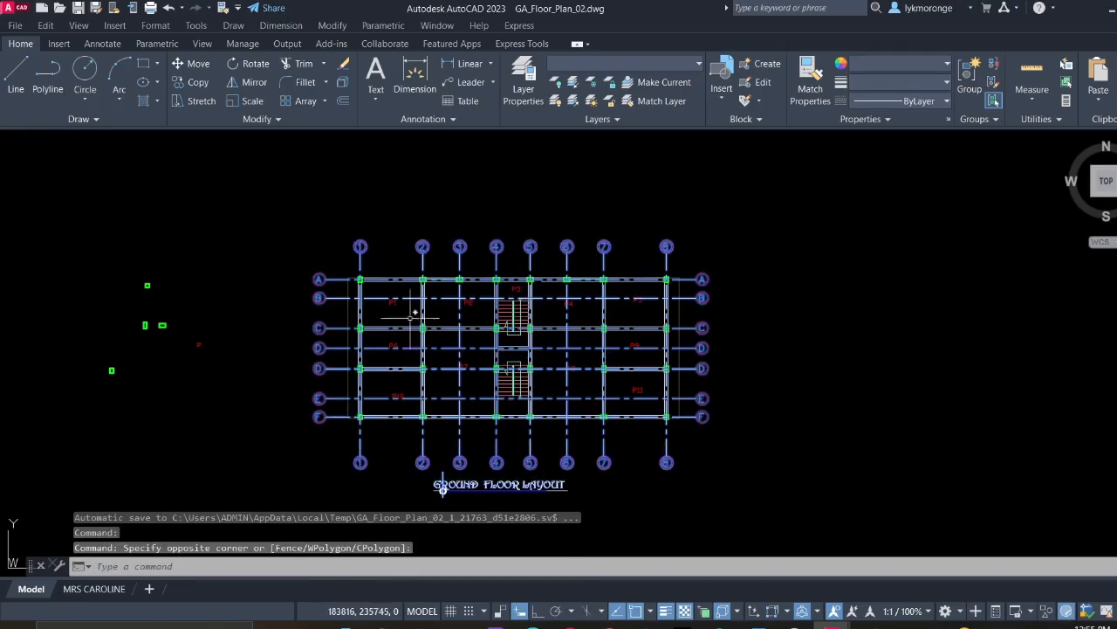
Copy the selected grid and title from the upper-left corner of the ground floor's upper stair to the matching stair corner on the second floor plan
right_click(403, 214)
click(441, 330)
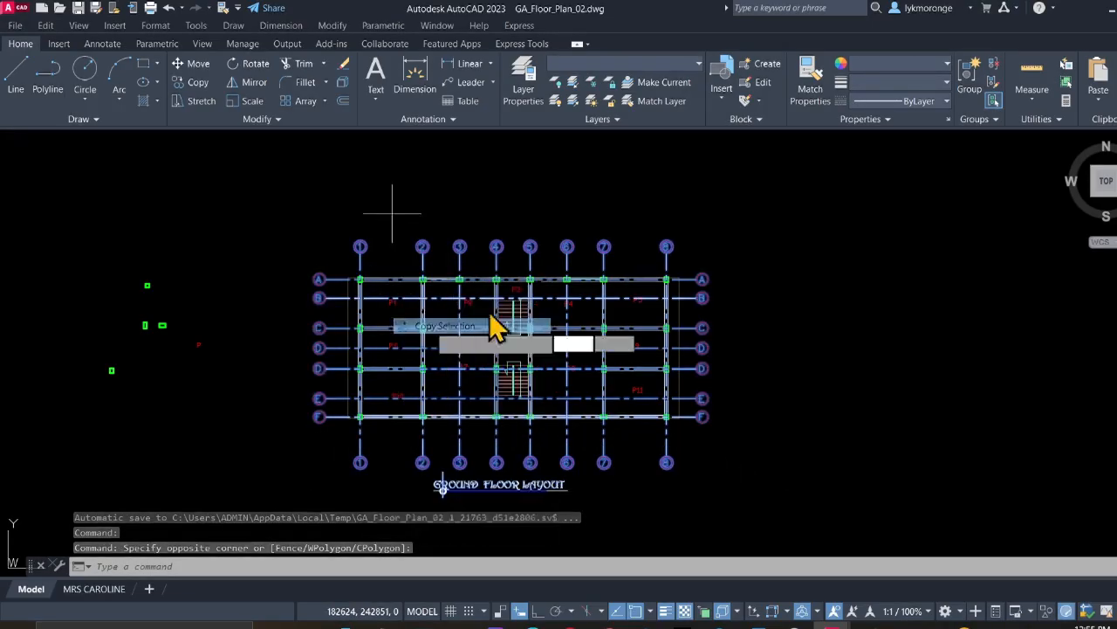
scroll(516, 305, up, 4)
scroll(518, 309, up, 4)
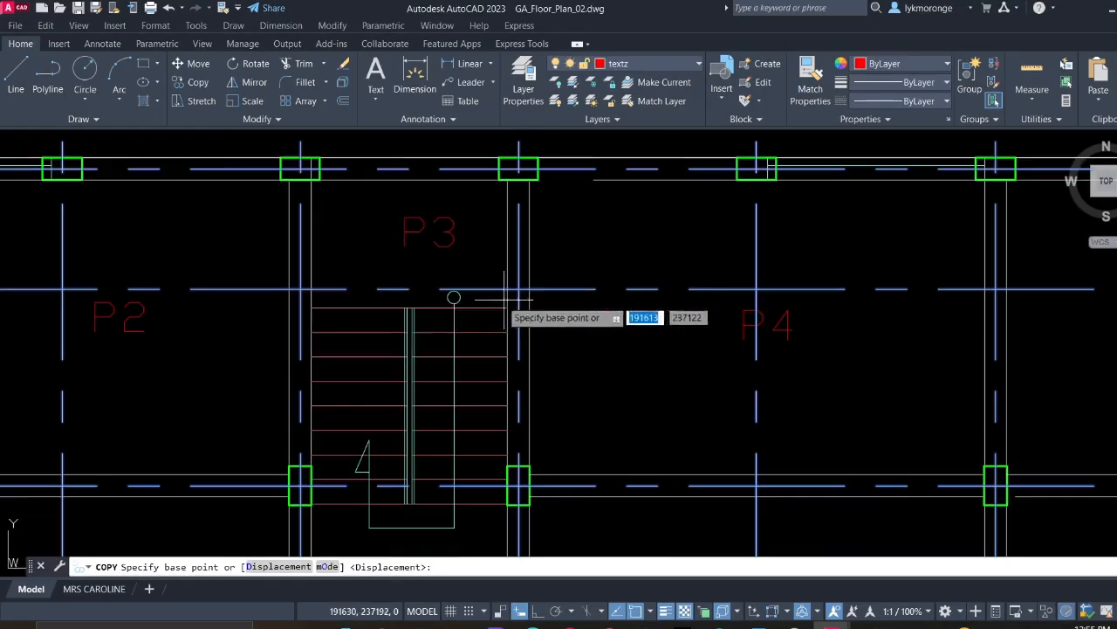
click(312, 309)
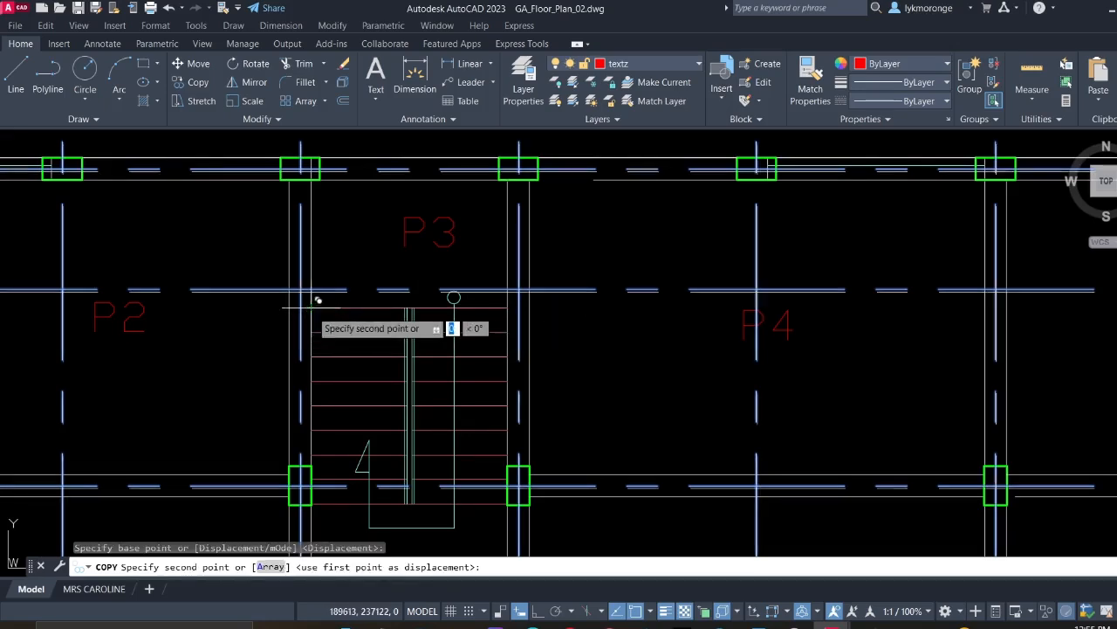
scroll(475, 335, down, 4)
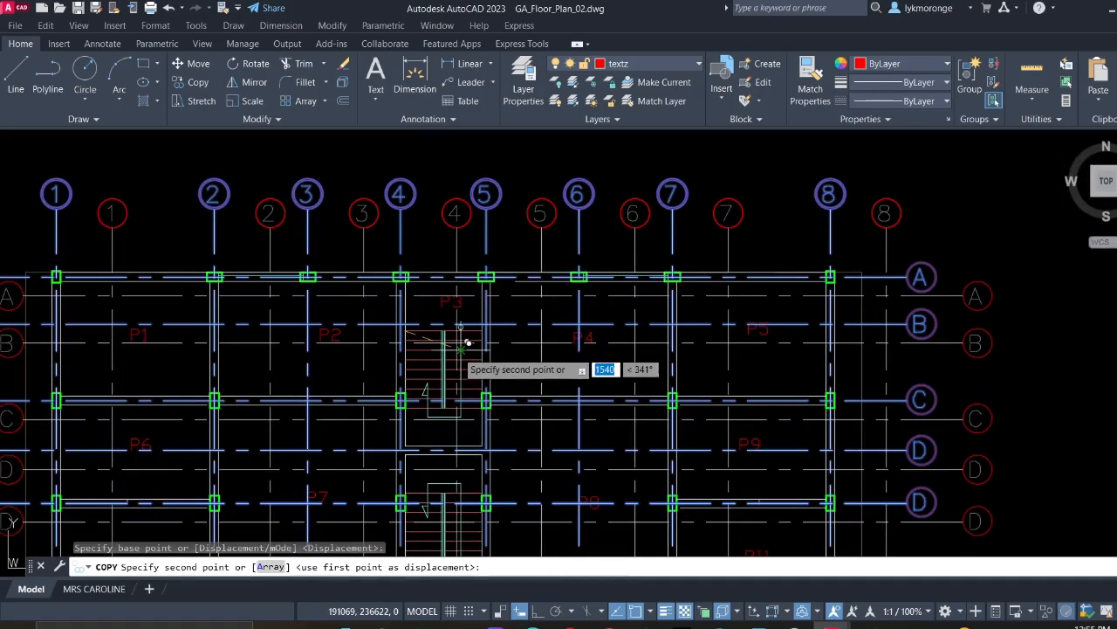
mouse_move(780, 384)
middle_down()
mouse_move(506, 382)
mouse_move(503, 362)
middle_up()
middle_drag(742, 347, 390, 350)
scroll(689, 344, down, 2)
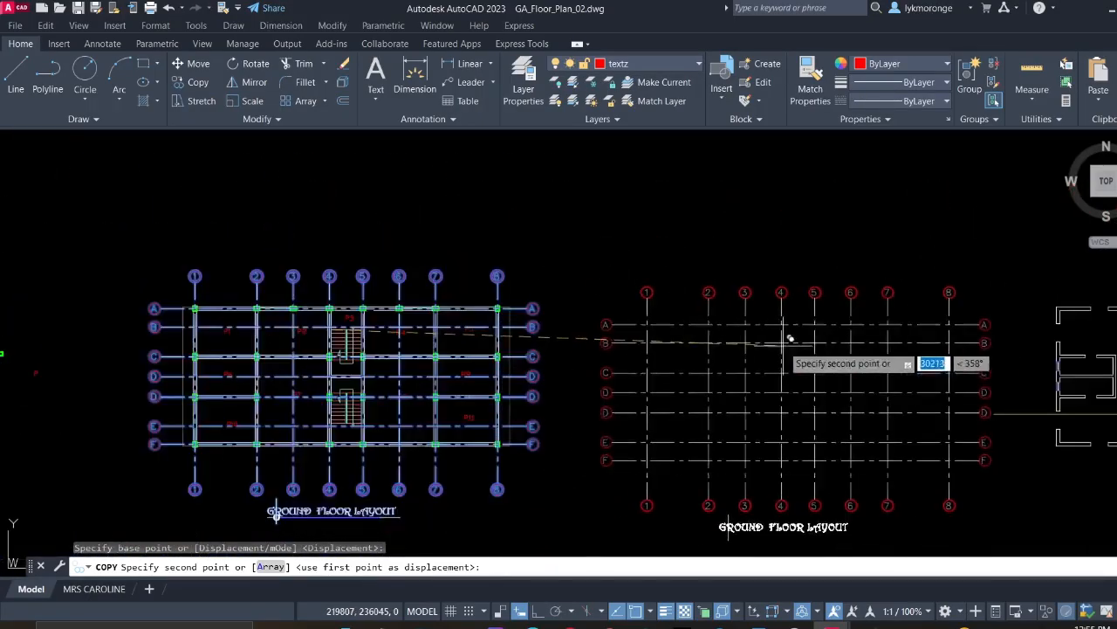
middle_drag(960, 329, 440, 335)
scroll(709, 330, up, 5)
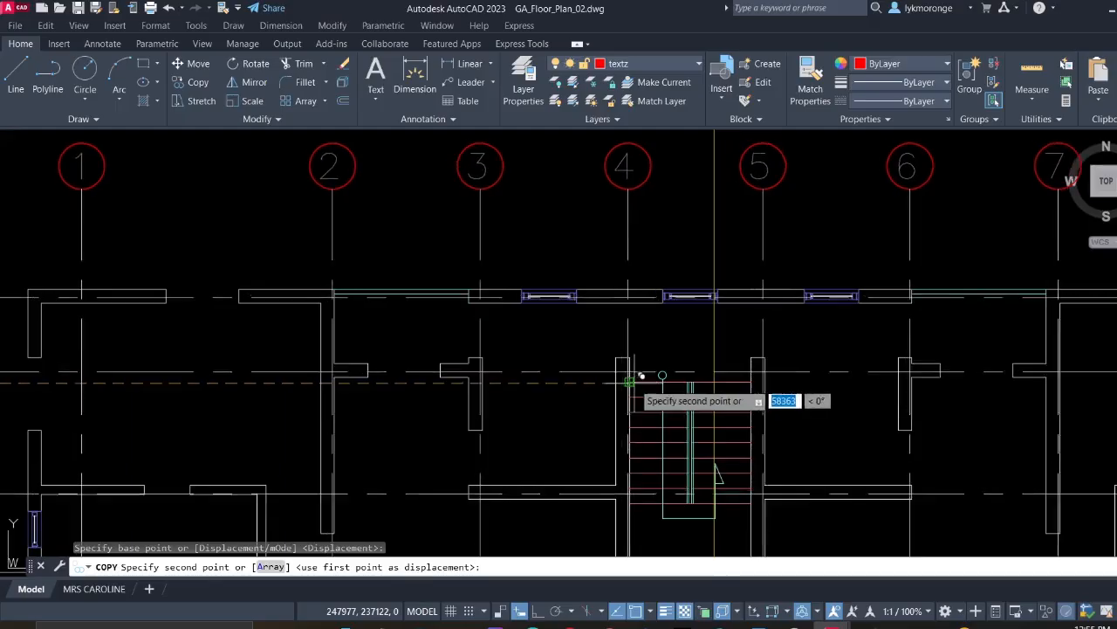
scroll(635, 378, up, 2)
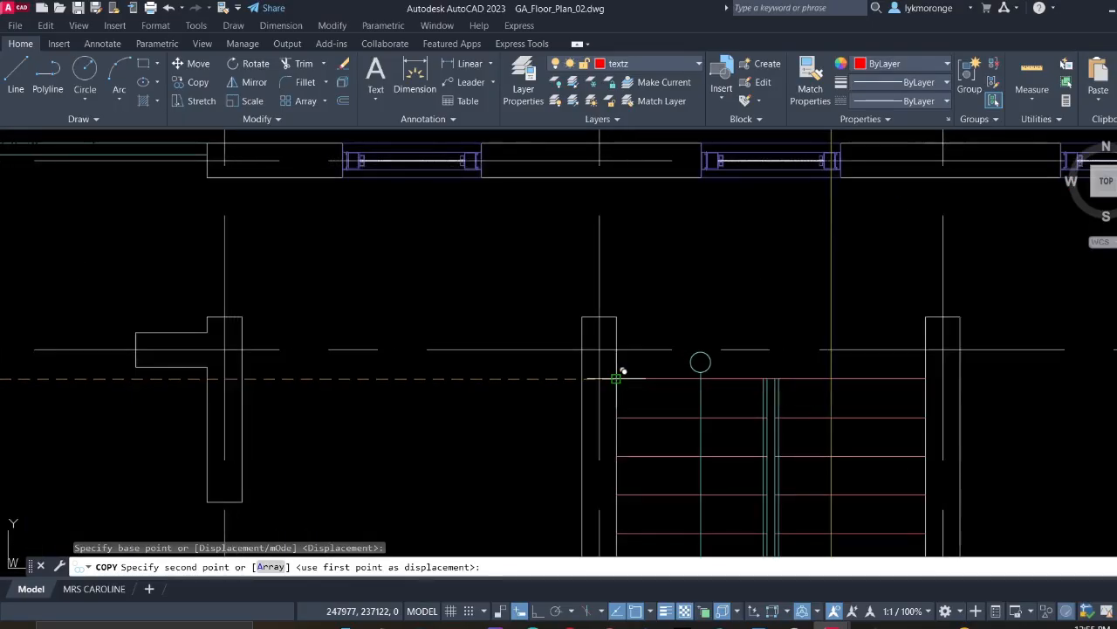
click(619, 372)
key(Escape)
scroll(747, 352, down, 8)
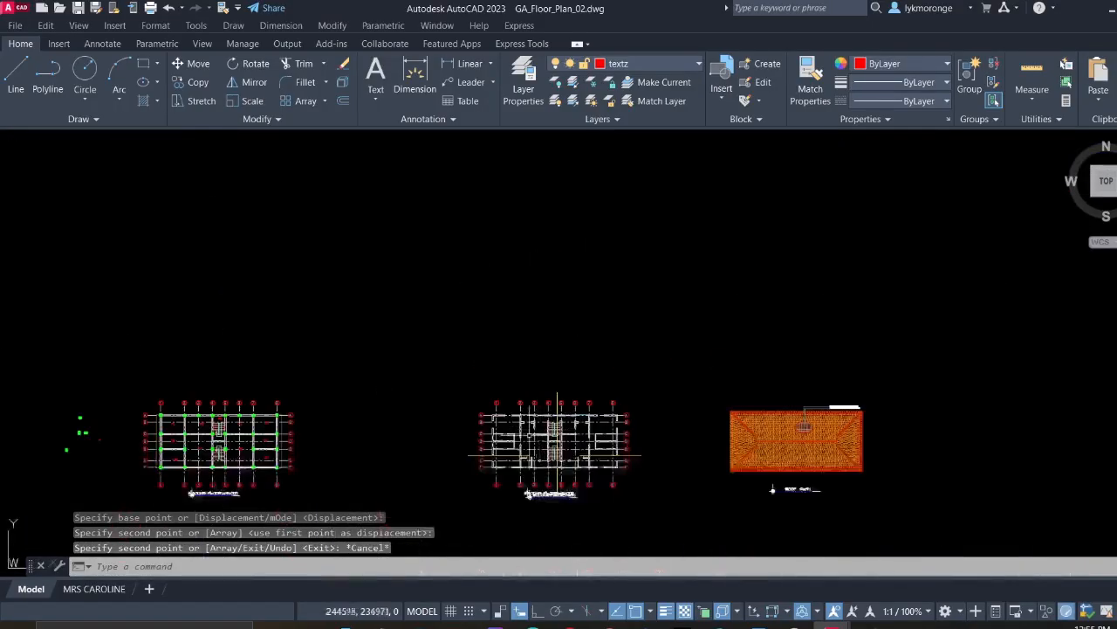
Select all columns of the ground floor layout by similarity, leaving out the four loose column shapes beside the plan
scroll(337, 344, up, 7)
scroll(357, 348, down, 3)
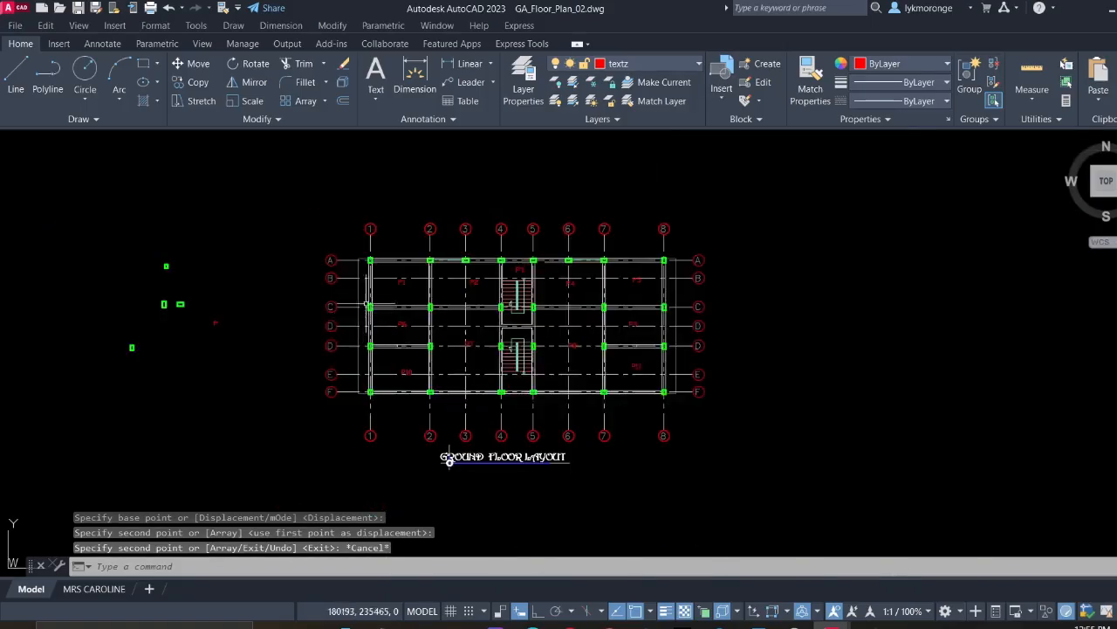
scroll(366, 295, up, 2)
scroll(367, 229, up, 5)
scroll(374, 248, up, 4)
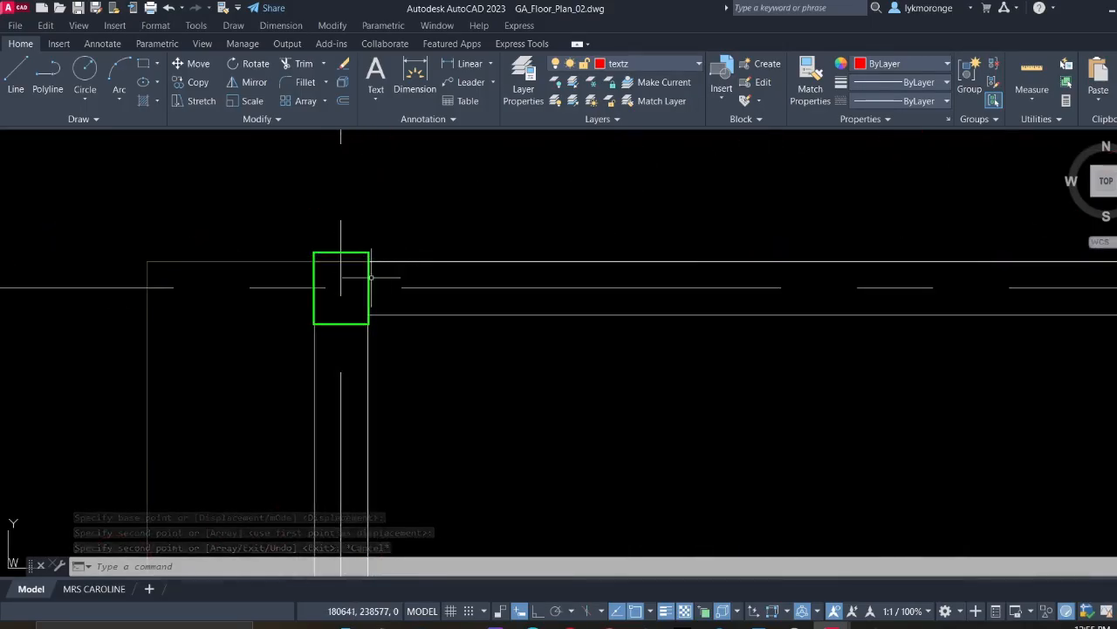
click(368, 279)
right_click(399, 221)
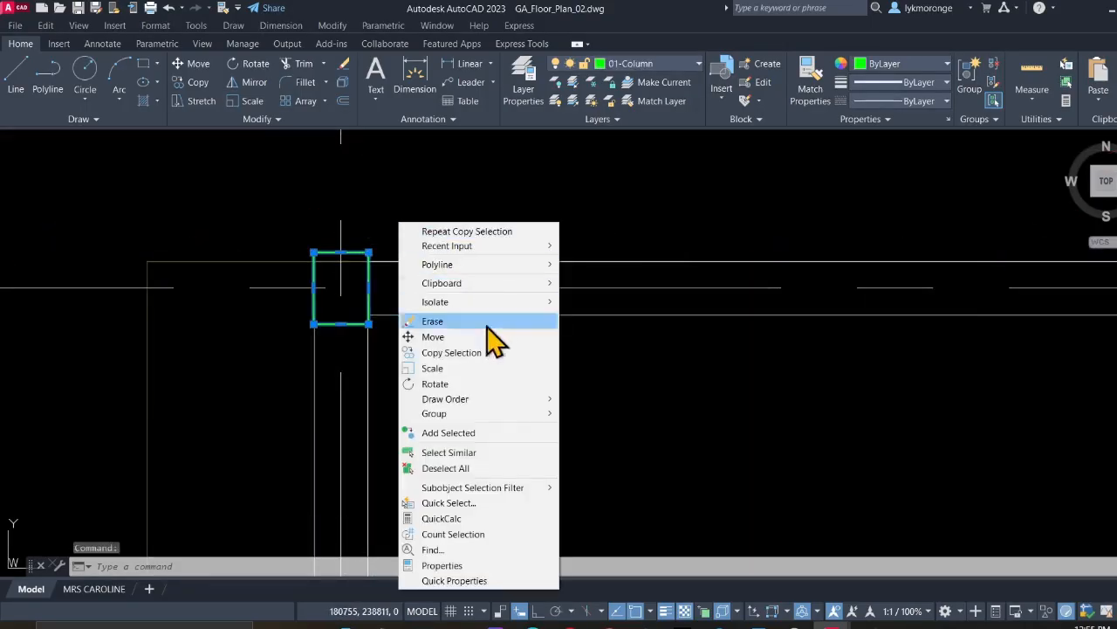
click(449, 452)
scroll(394, 434, down, 10)
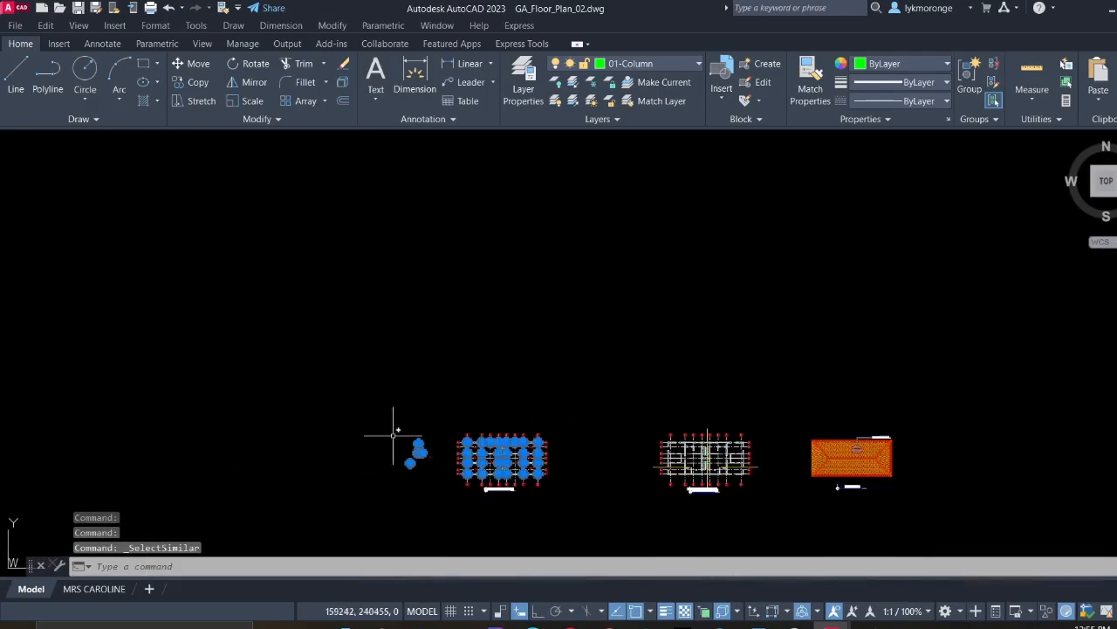
shift+click(352, 405)
shift+click(431, 489)
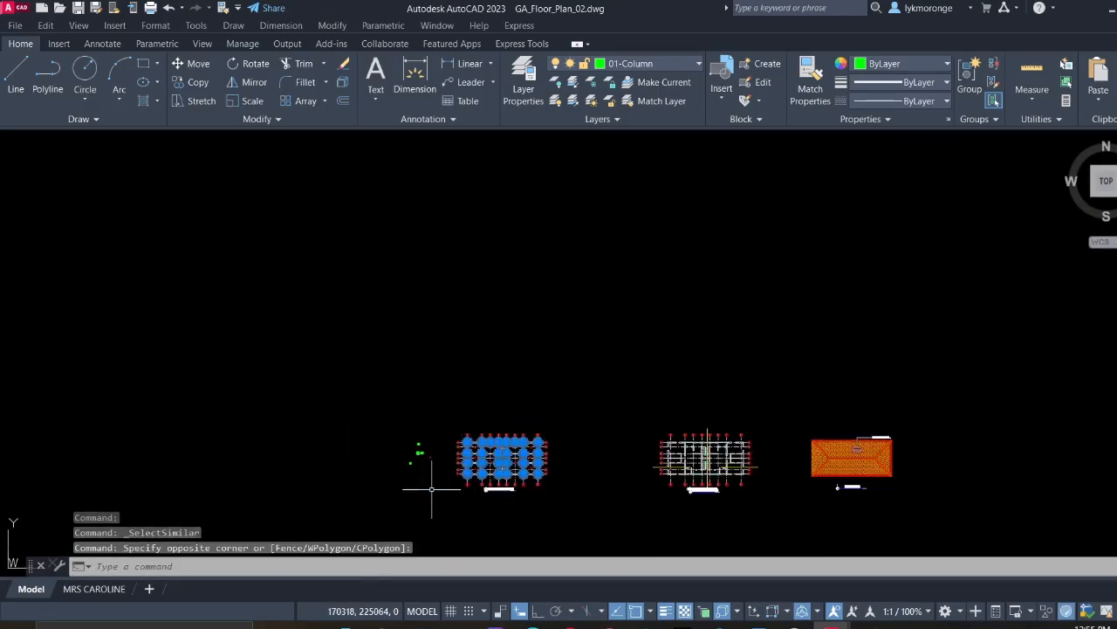
Look over the second floor plan, the roof plan and the separate group of elevation, plan and section drawings
middle_drag(673, 535, 390, 396)
scroll(427, 323, up, 7)
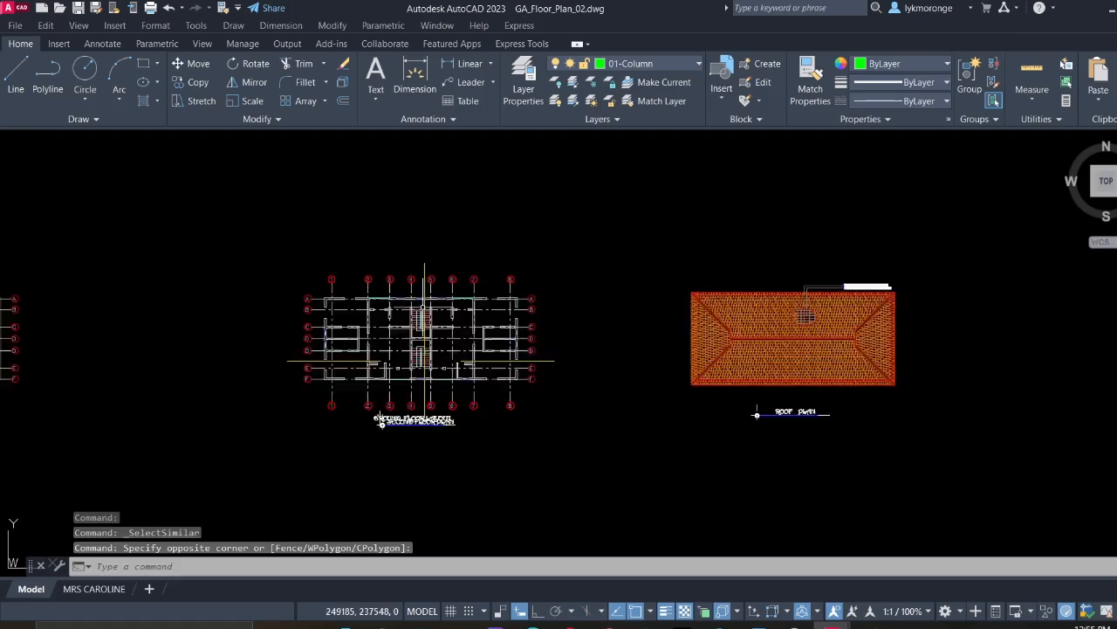
scroll(436, 306, down, 5)
scroll(475, 447, up, 2)
scroll(475, 447, down, 3)
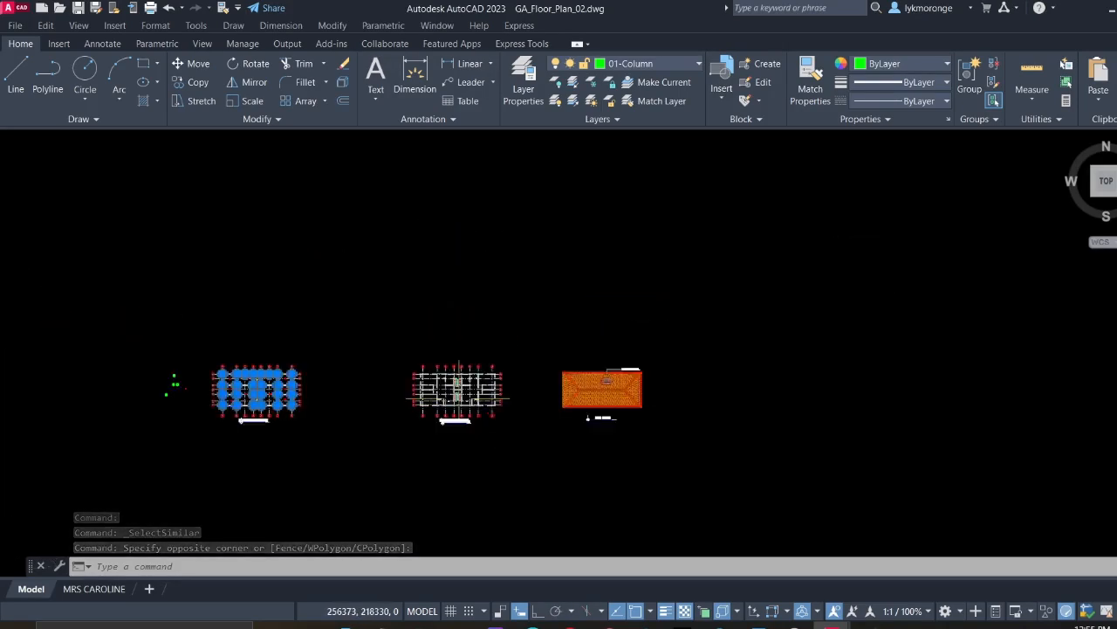
scroll(305, 256, down, 2)
scroll(603, 379, down, 2)
middle_drag(603, 379, 420, 375)
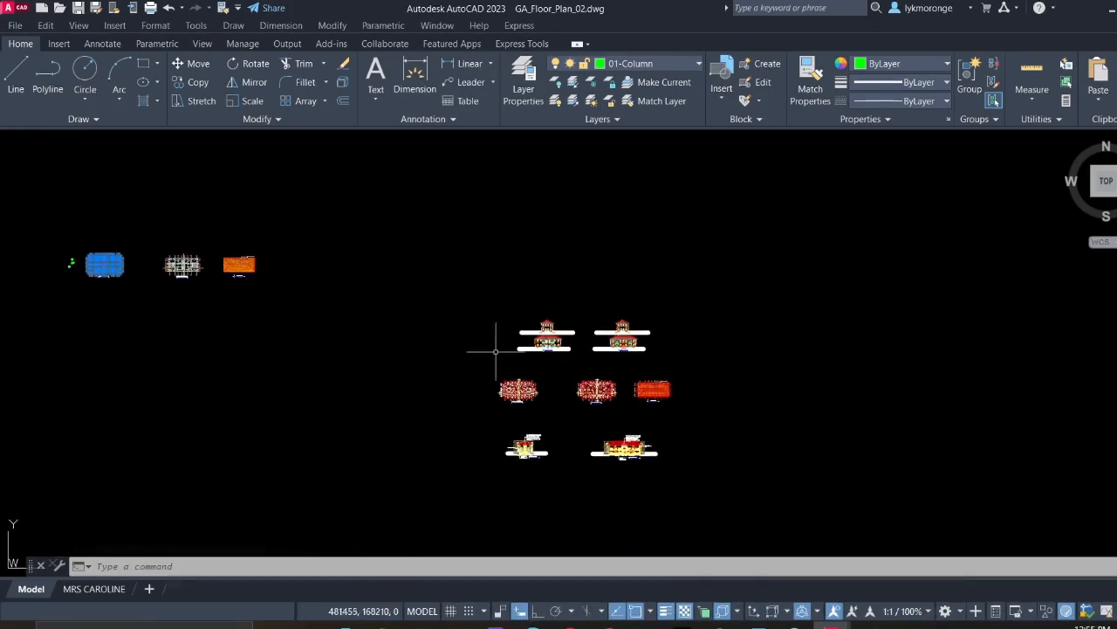
scroll(500, 344, up, 6)
scroll(499, 346, down, 3)
scroll(499, 346, down, 4)
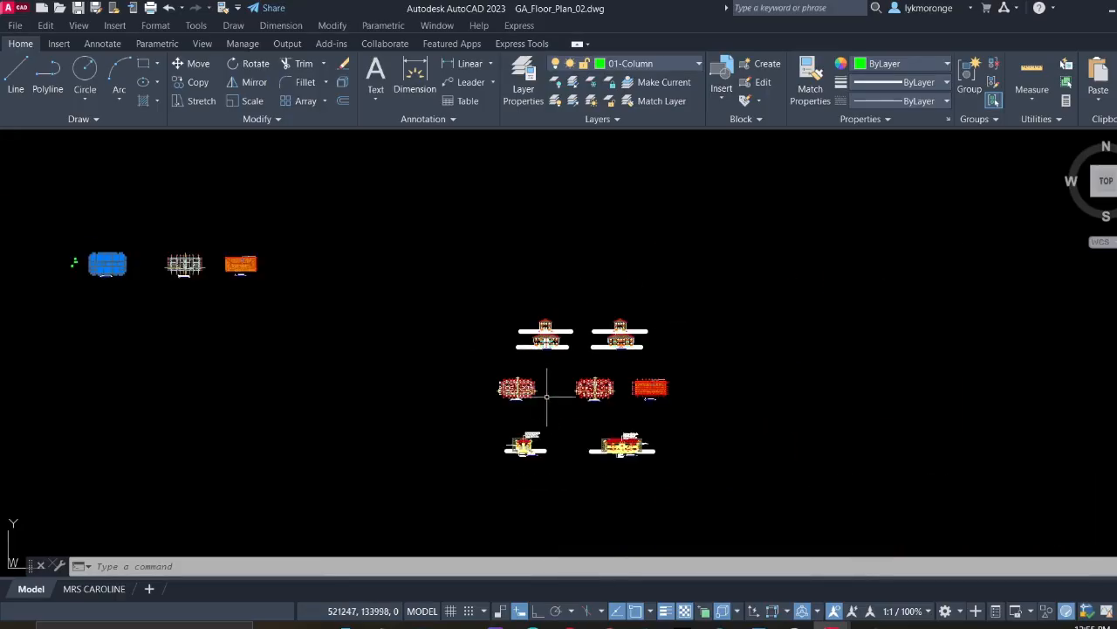
mouse_move(203, 262)
middle_down()
mouse_move(479, 354)
mouse_move(541, 344)
middle_up()
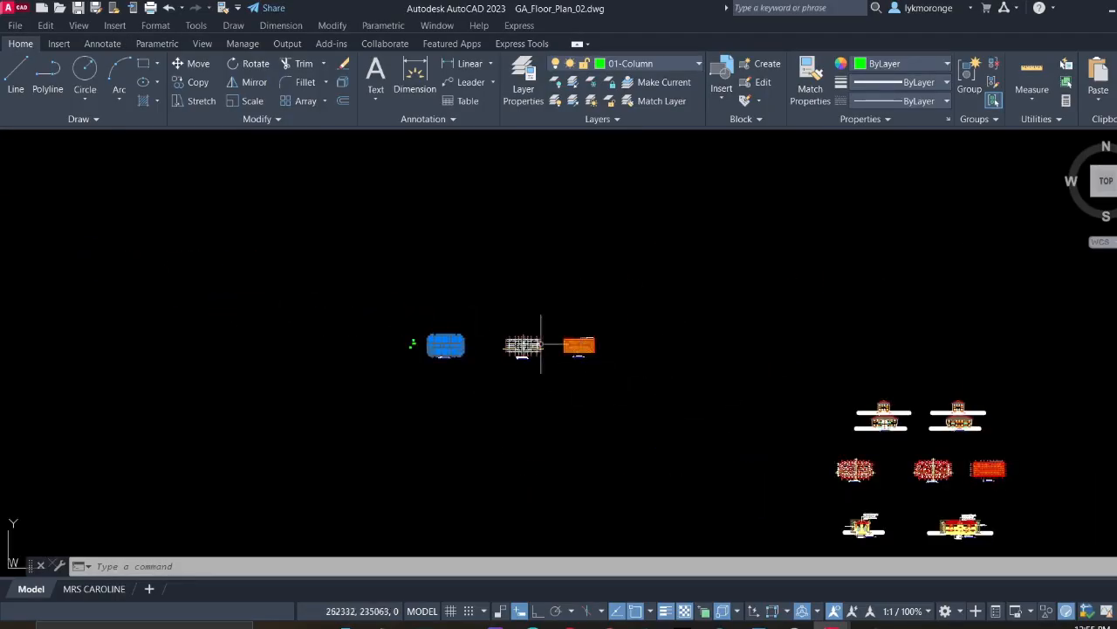
Copy the selected columns from the intersection of grid lines 4 and B on the ground floor to the same intersection on the second floor
right_click(415, 286)
click(454, 398)
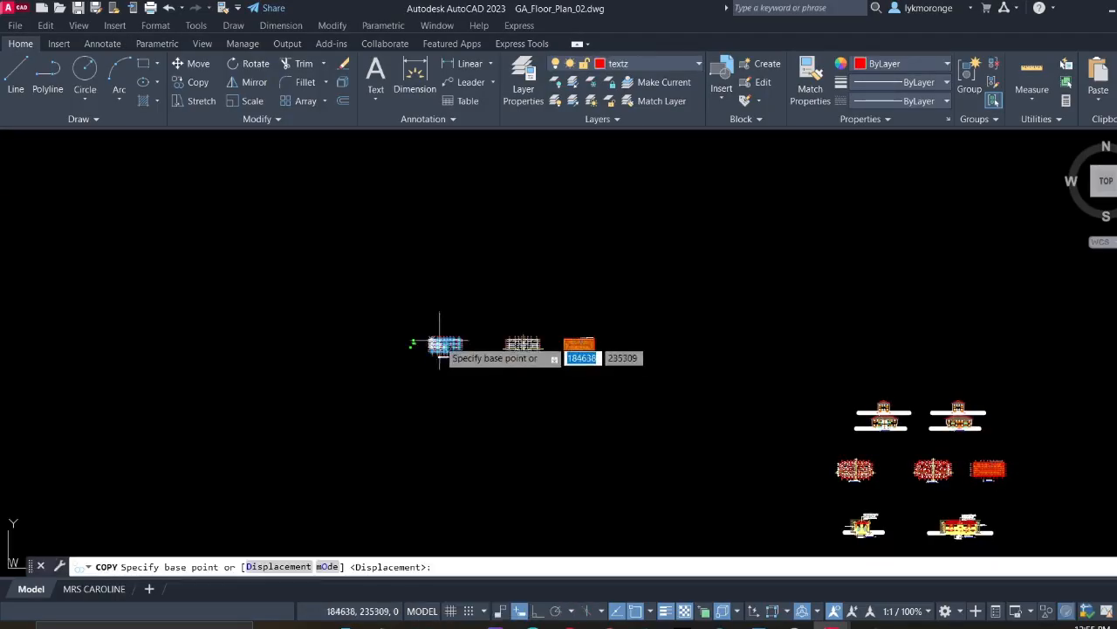
scroll(439, 343, up, 10)
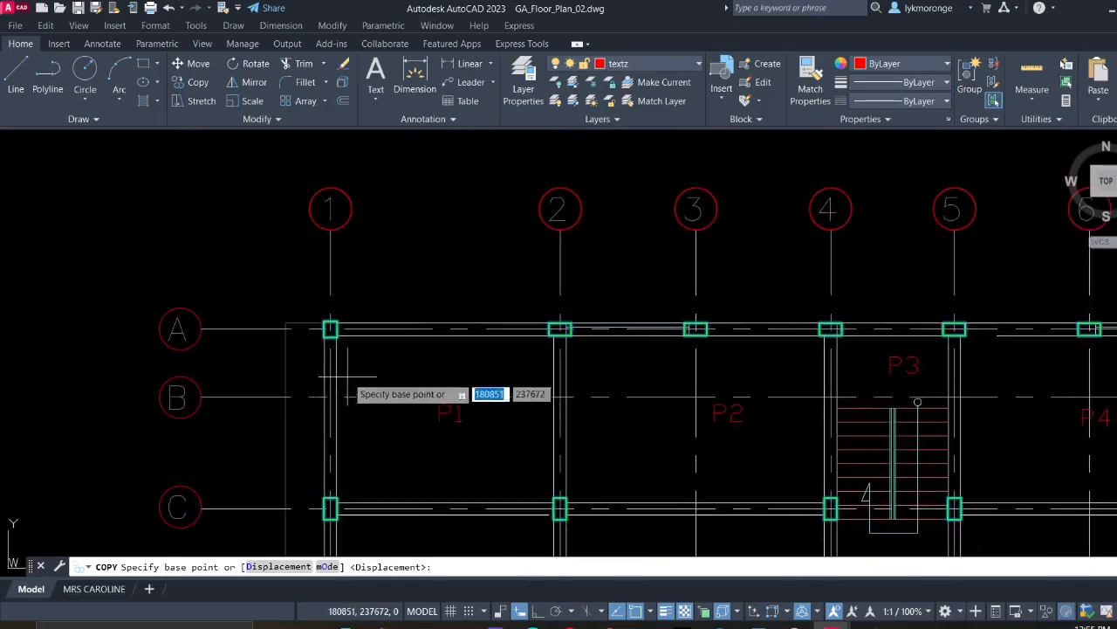
scroll(347, 376, up, 2)
scroll(767, 464, down, 2)
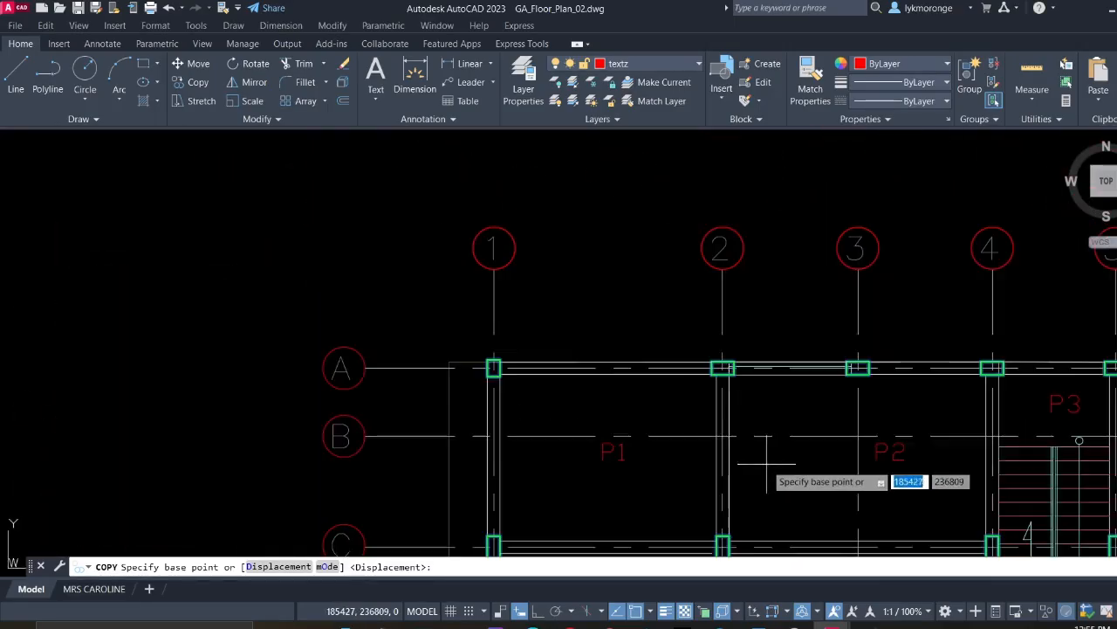
middle_drag(767, 464, 266, 407)
scroll(496, 381, up, 2)
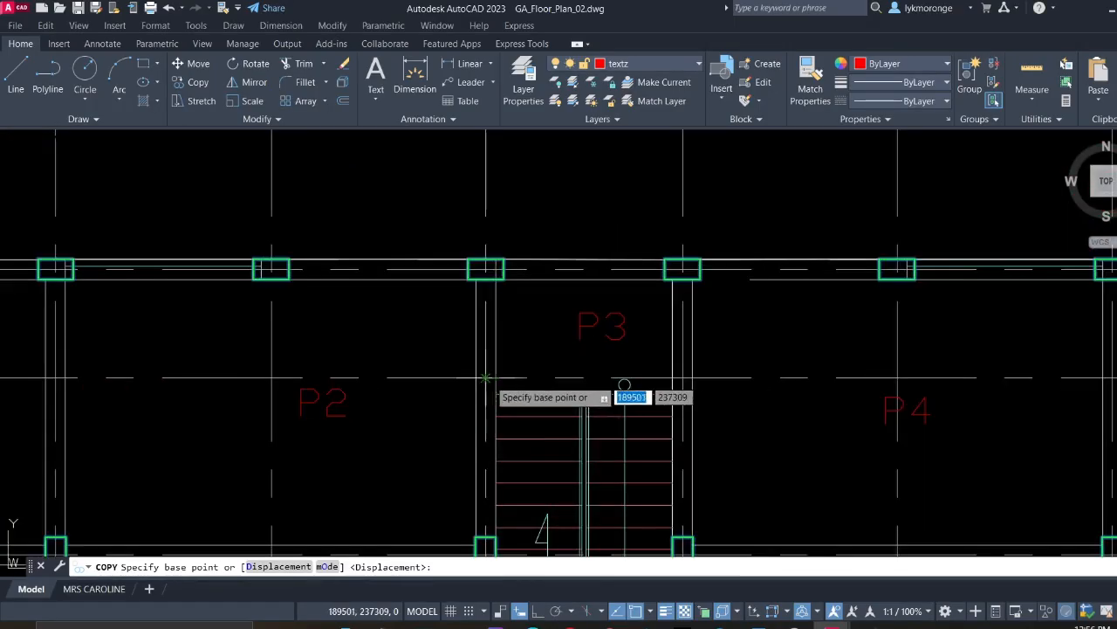
scroll(476, 387, up, 2)
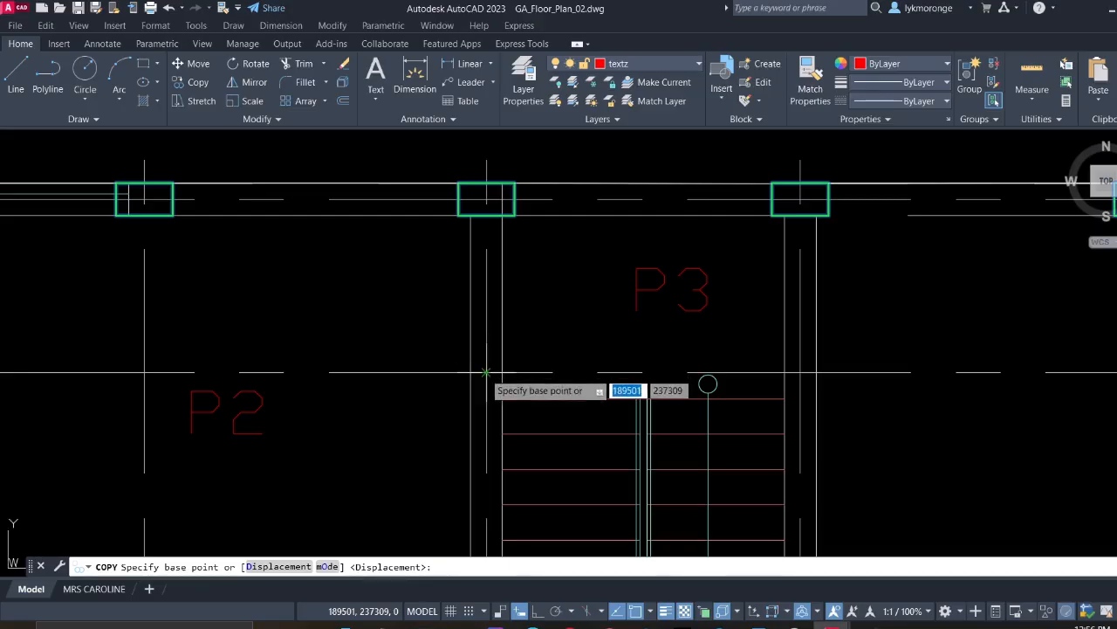
scroll(486, 373, down, 6)
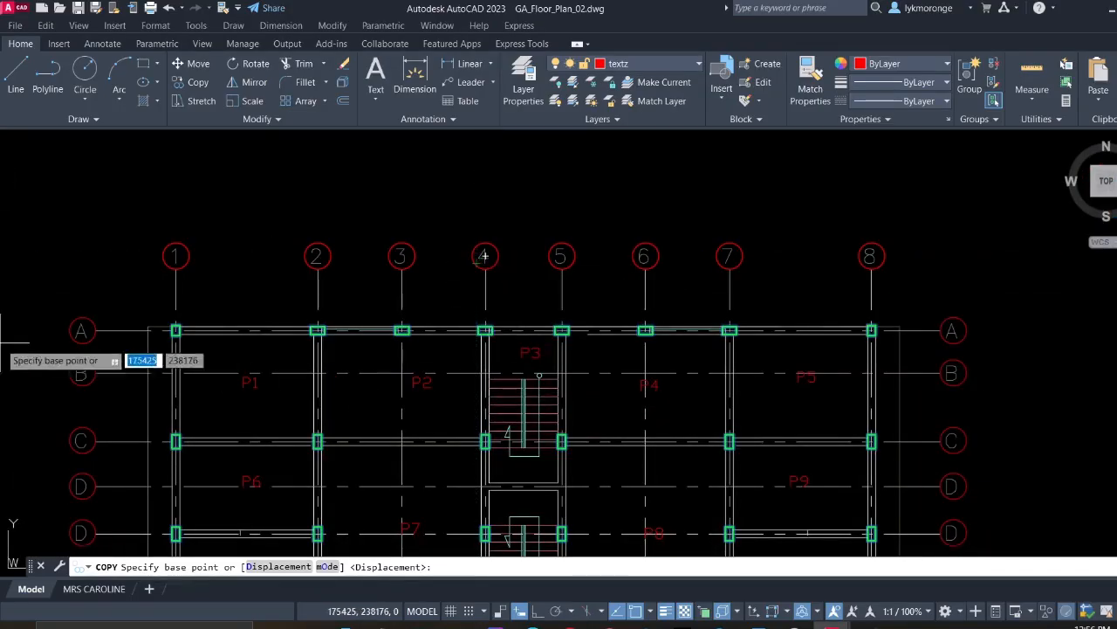
scroll(484, 385, up, 2)
scroll(482, 358, up, 2)
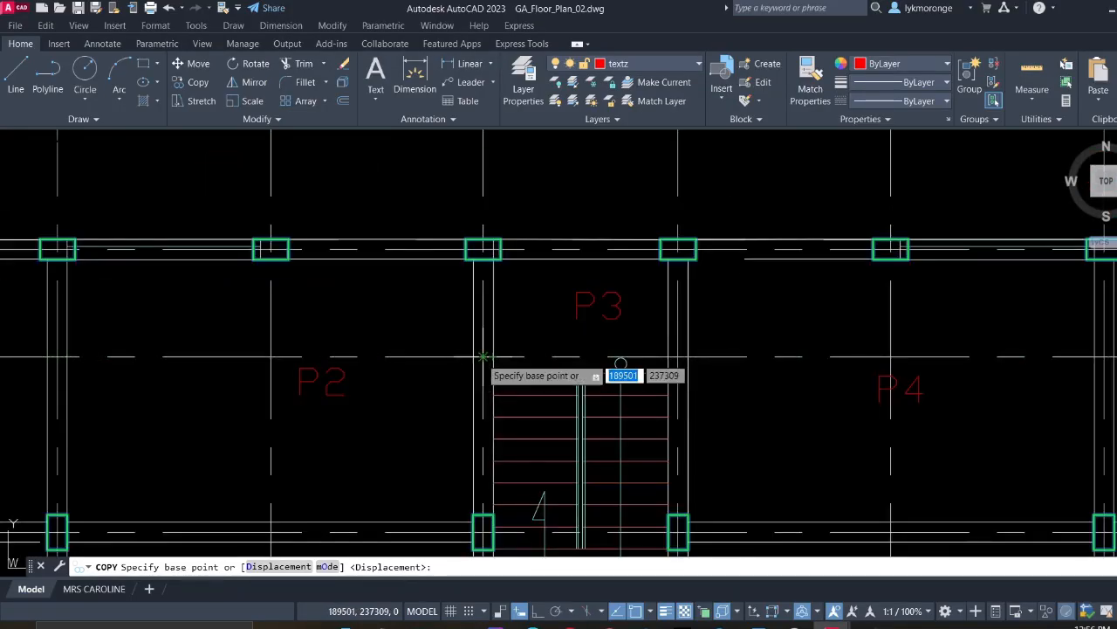
click(483, 358)
scroll(698, 366, down, 4)
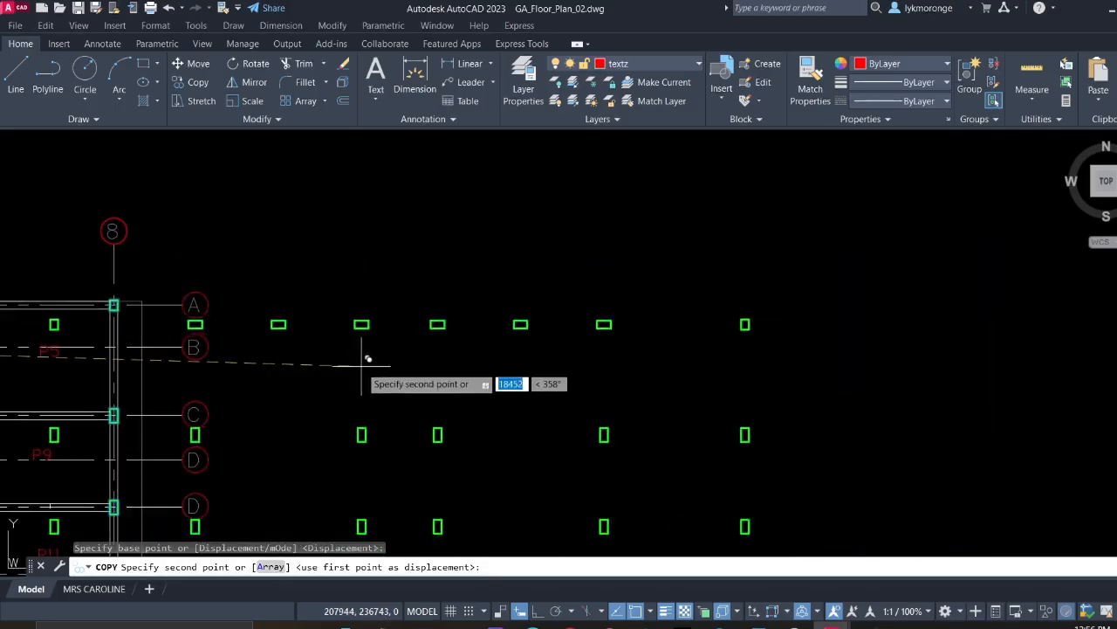
scroll(407, 362, down, 5)
scroll(401, 371, up, 5)
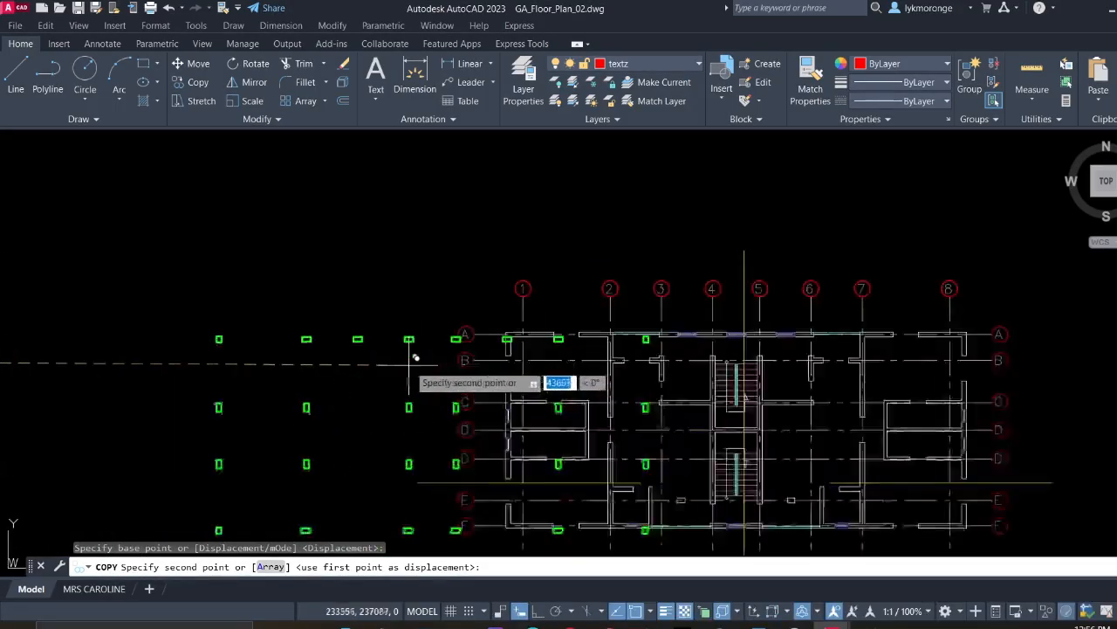
scroll(480, 379, up, 3)
middle_drag(607, 396, 64, 414)
scroll(376, 342, down, 2)
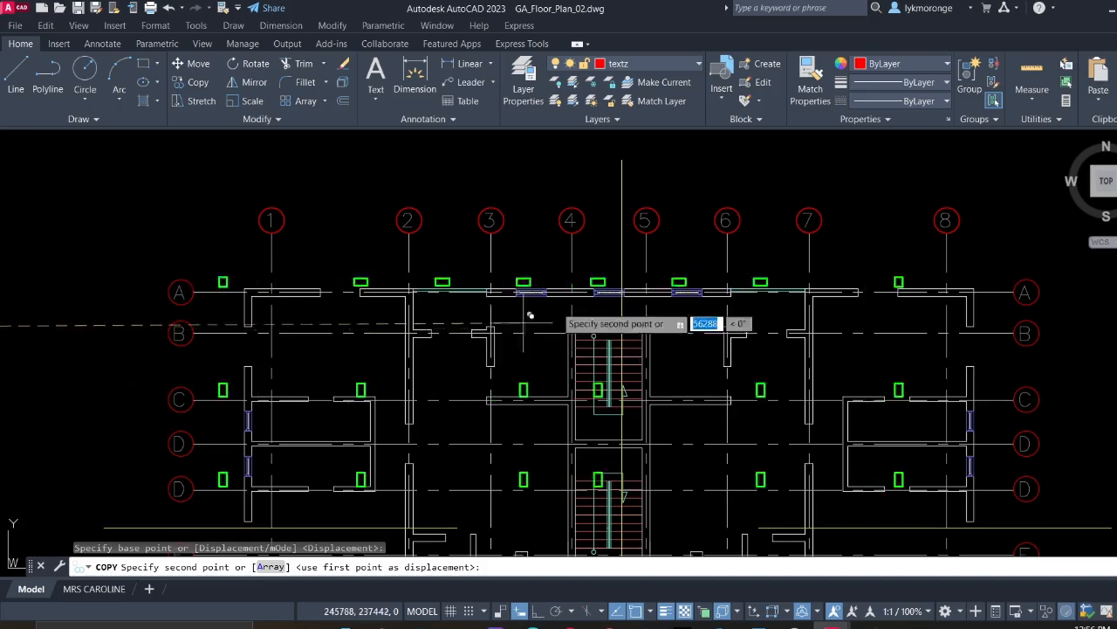
scroll(583, 332, up, 4)
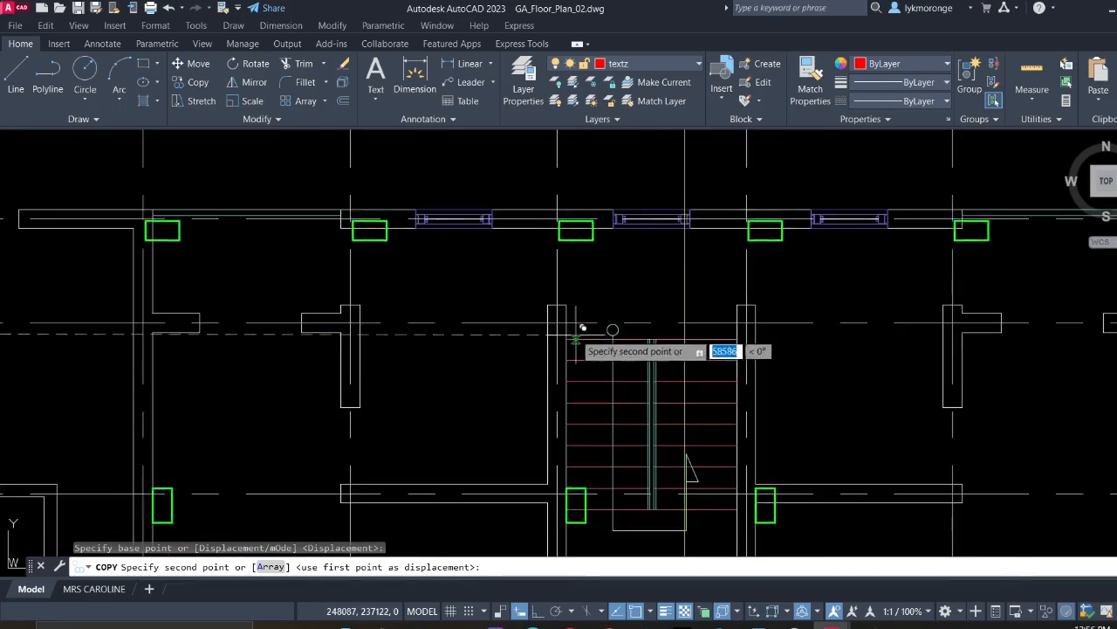
click(564, 315)
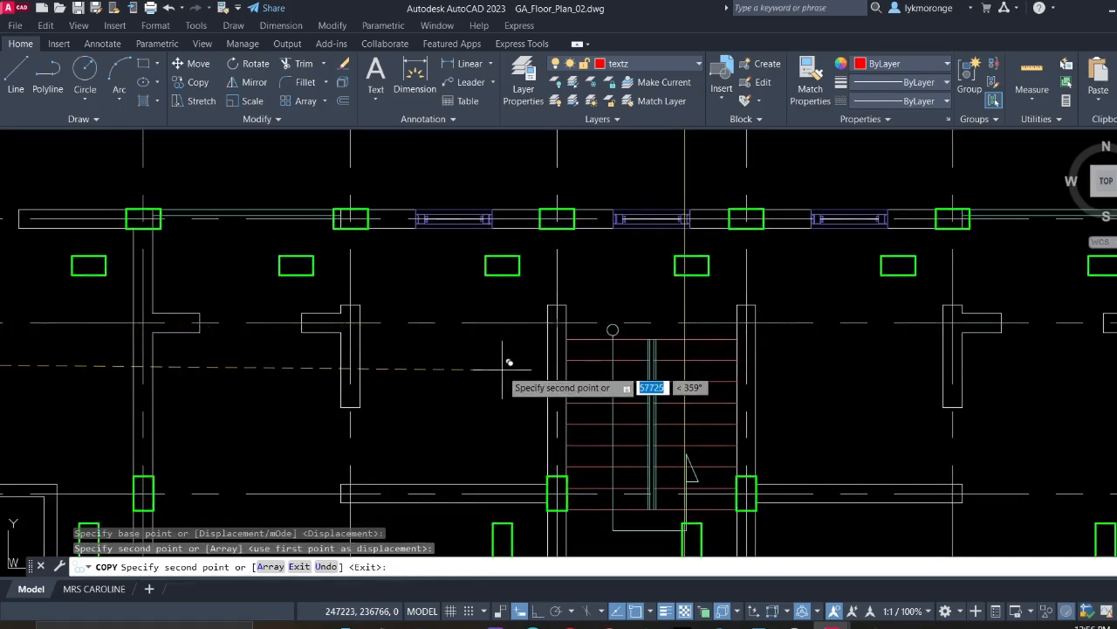
key(Escape)
Examine how the copied columns sit against the second floor walls and grid, and compare them with the ground floor layout
scroll(476, 306, down, 6)
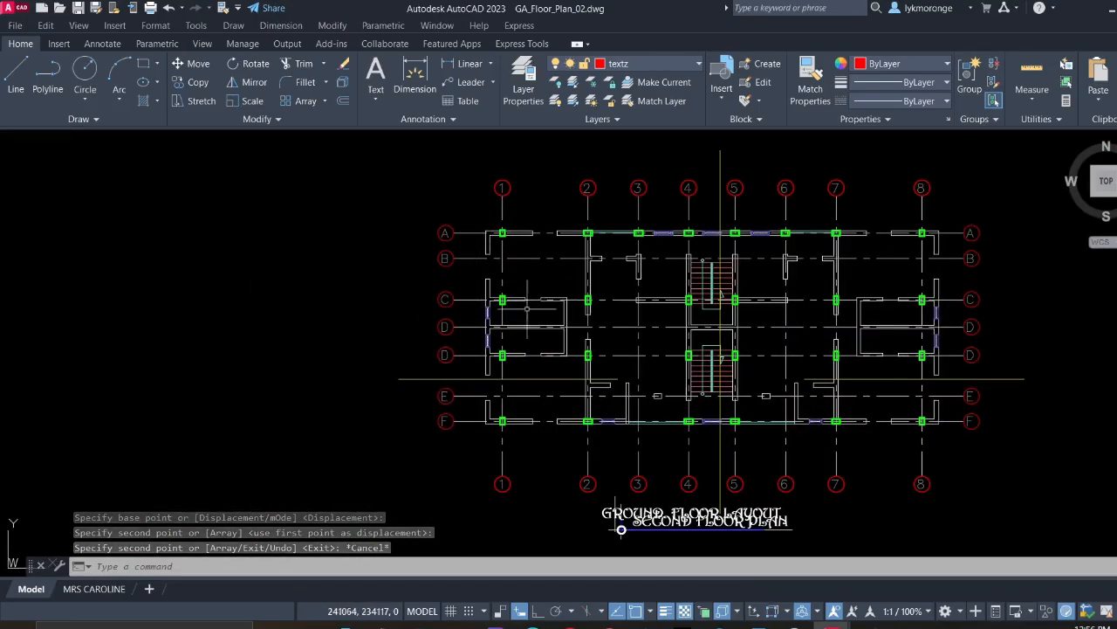
middle_drag(720, 378, 619, 400)
scroll(415, 350, up, 4)
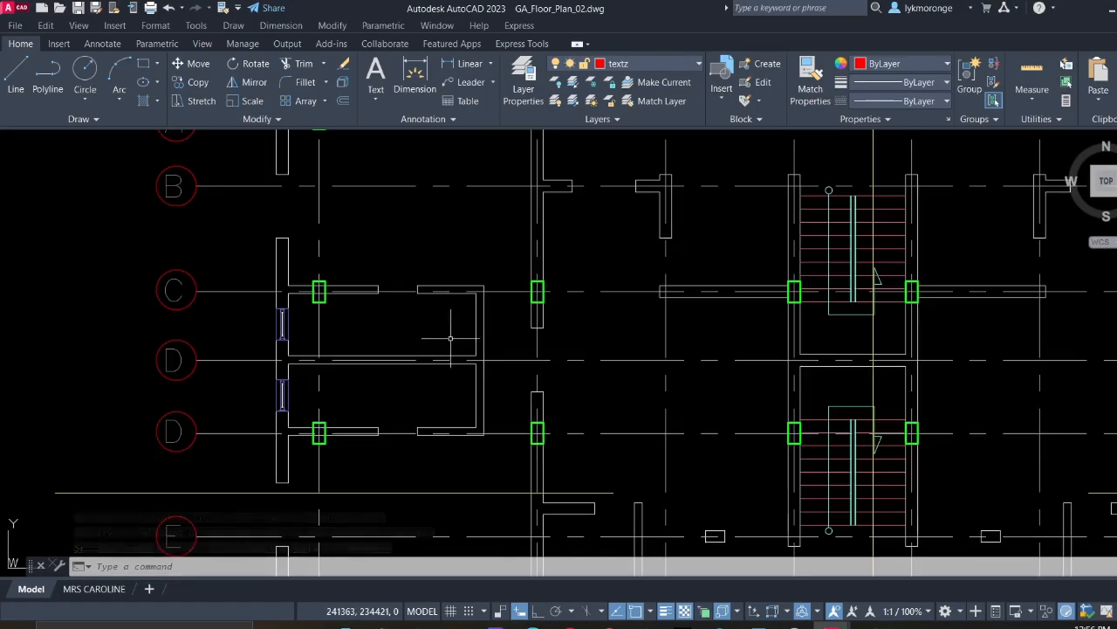
scroll(341, 339, down, 1)
middle_drag(679, 376, 402, 382)
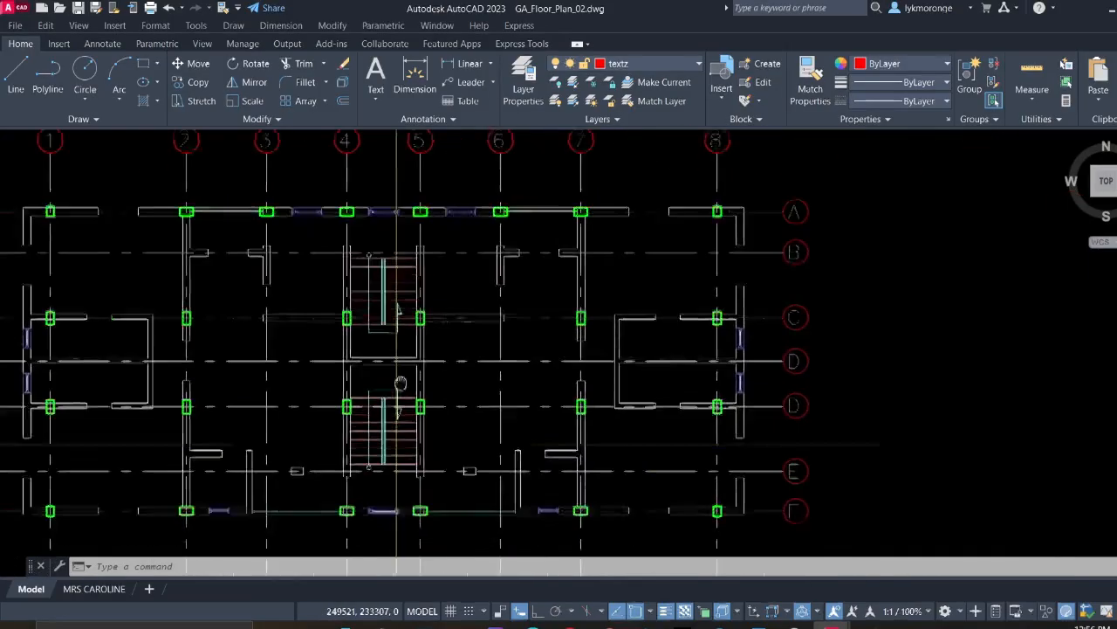
scroll(689, 348, down, 2)
middle_drag(775, 353, 415, 378)
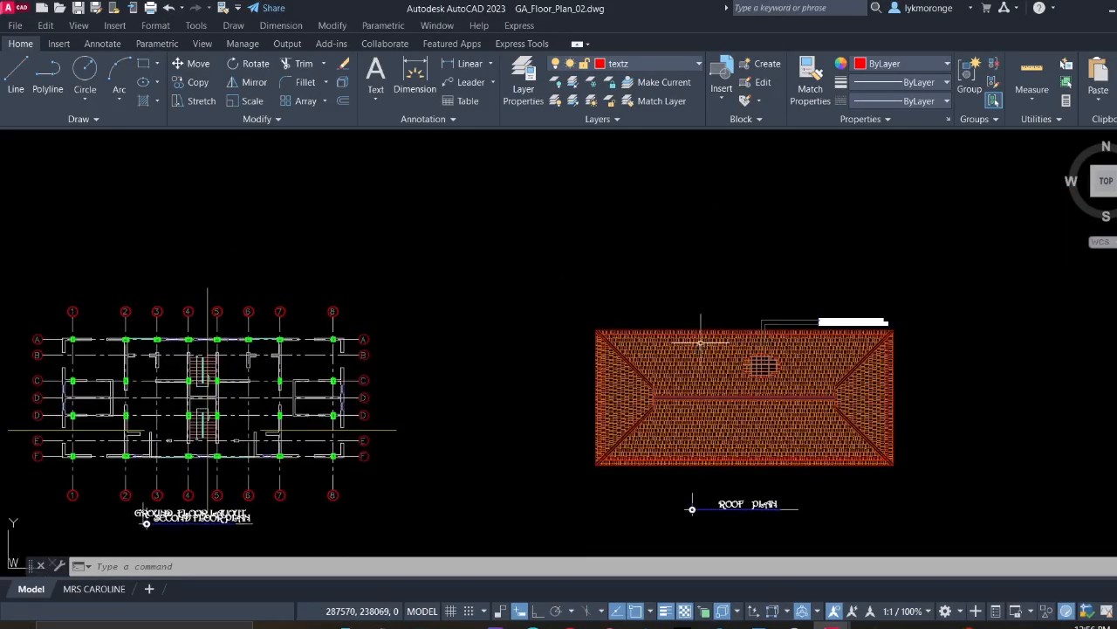
scroll(625, 262, down, 2)
scroll(455, 302, up, 3)
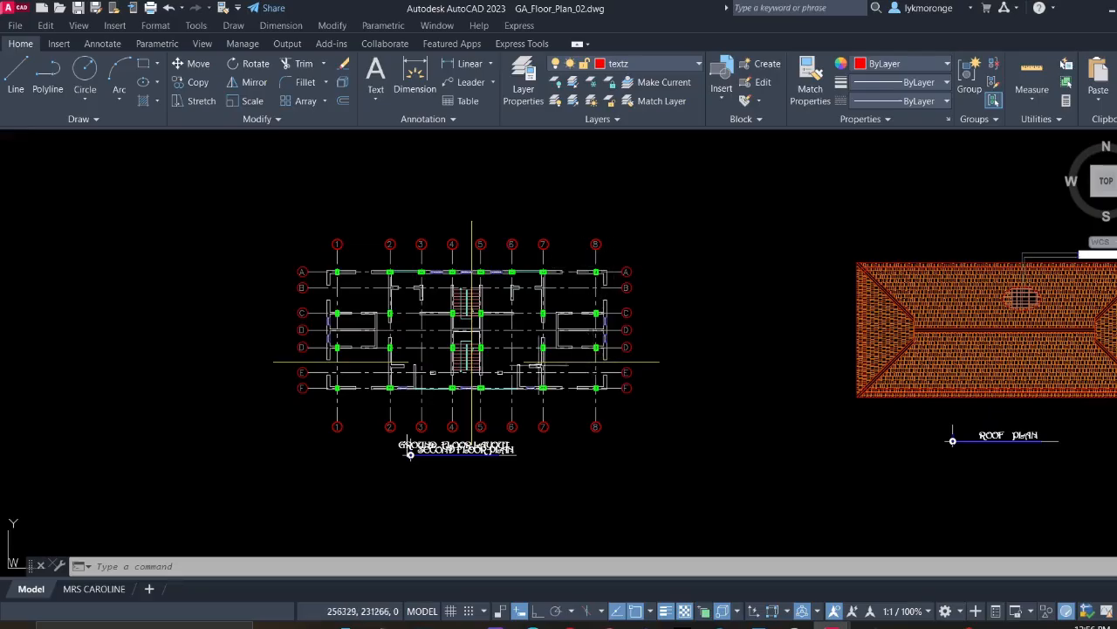
scroll(591, 329, up, 5)
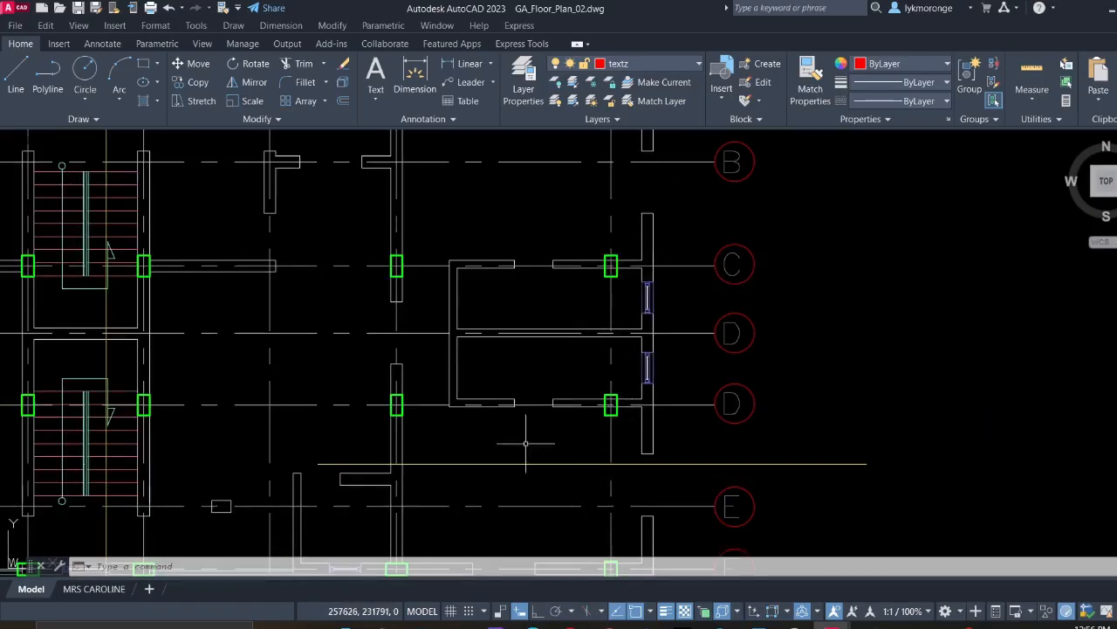
scroll(513, 388, down, 4)
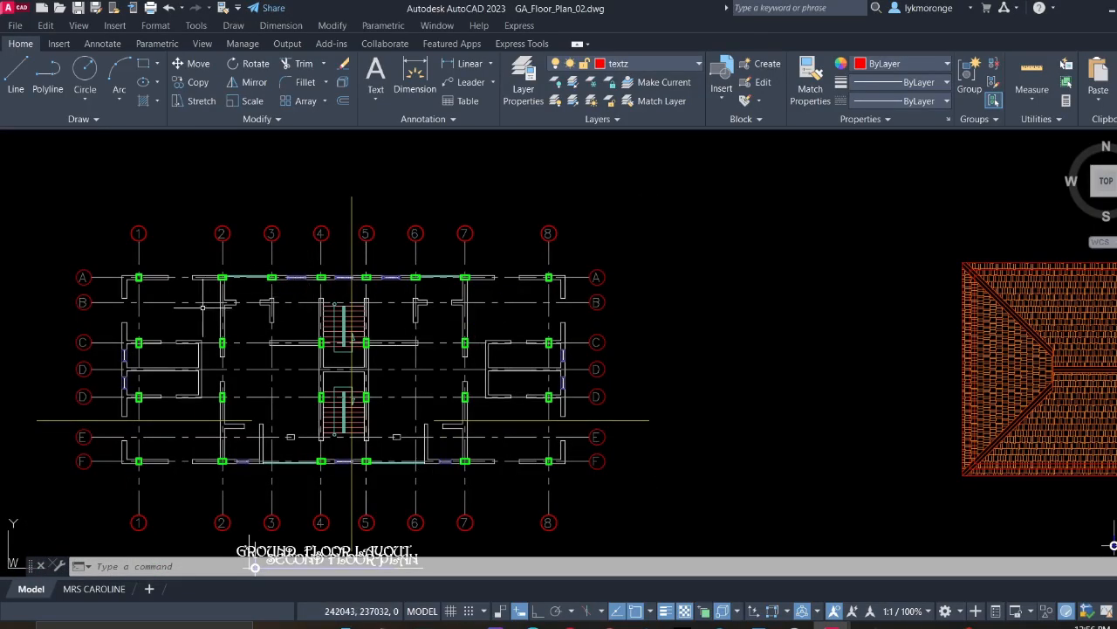
scroll(204, 303, up, 2)
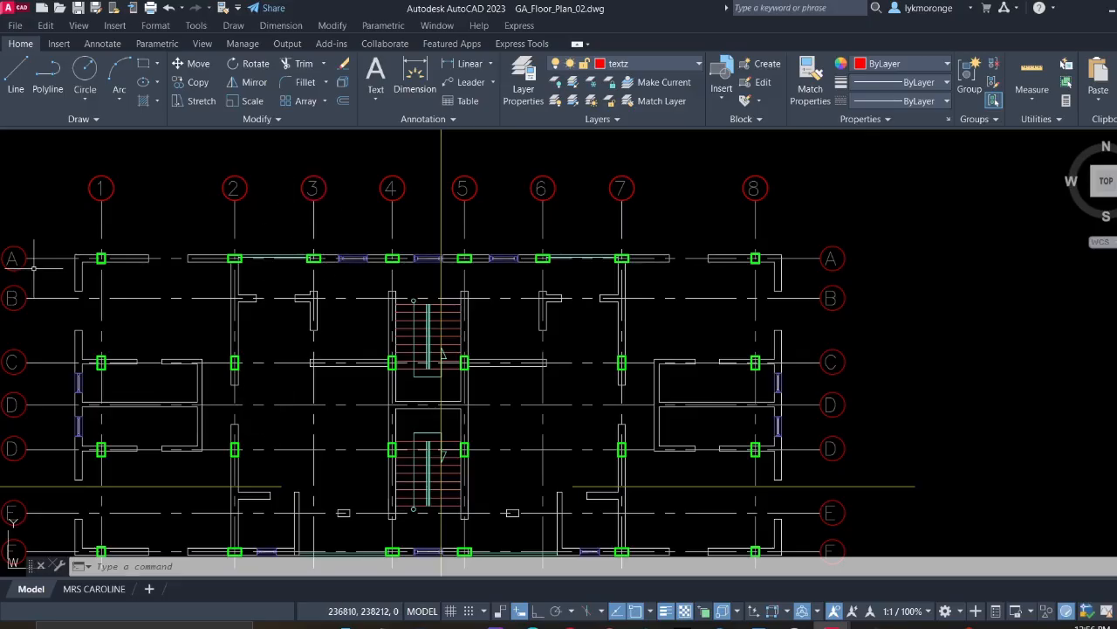
middle_drag(33, 267, 475, 265)
scroll(288, 260, up, 2)
scroll(289, 274, down, 4)
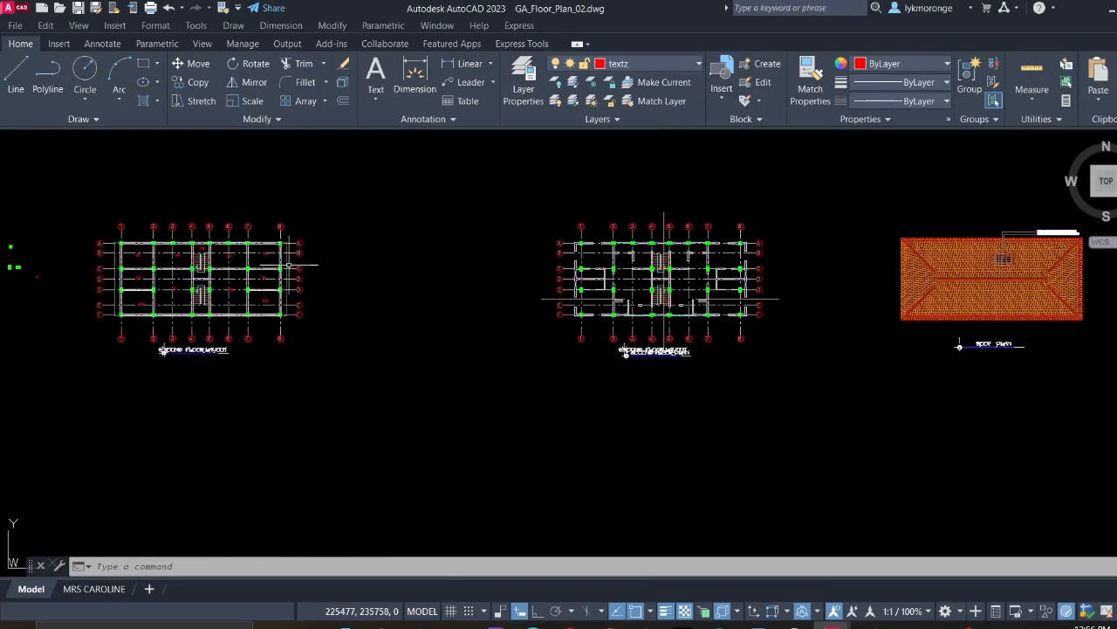
scroll(45, 254, up, 2)
scroll(170, 252, up, 4)
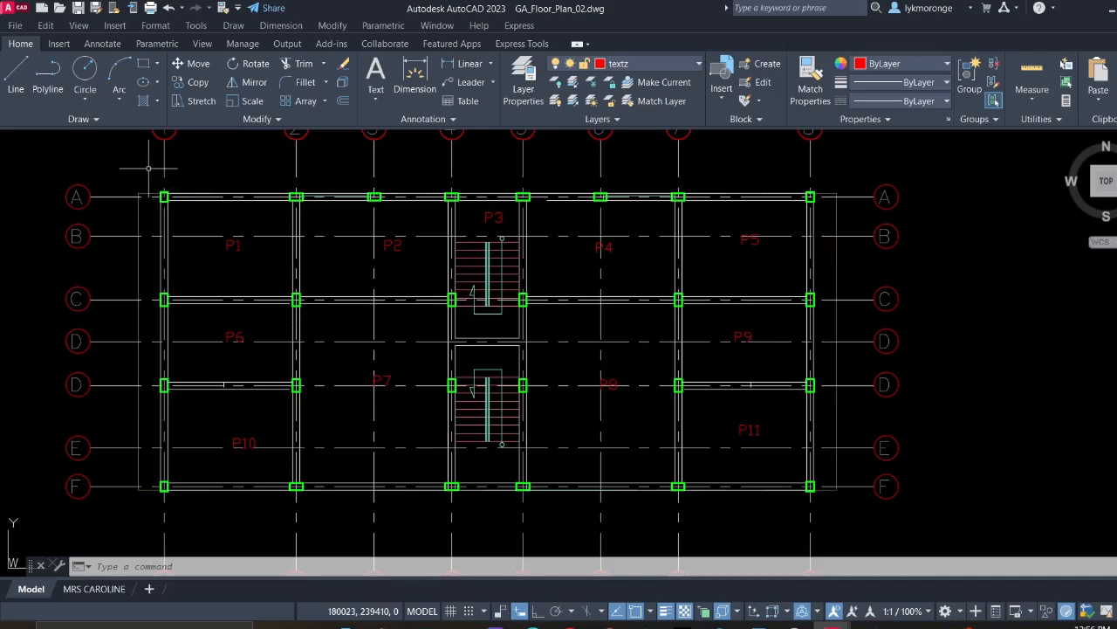
scroll(626, 312, down, 4)
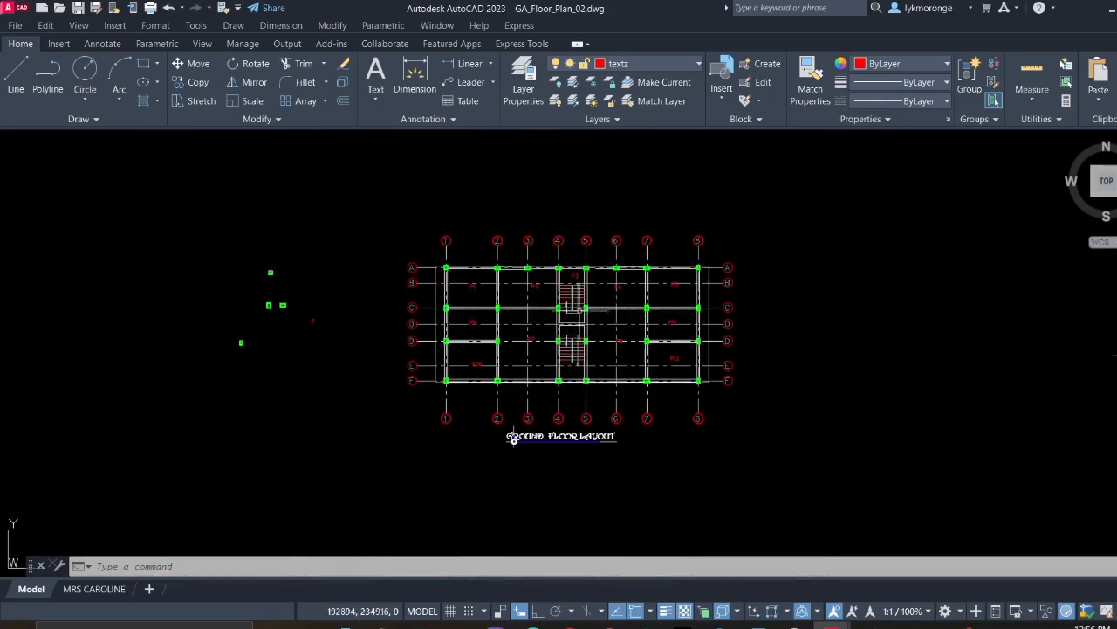
Undo the copy of the columns onto the second floor plan
click(167, 8)
scroll(479, 338, up, 6)
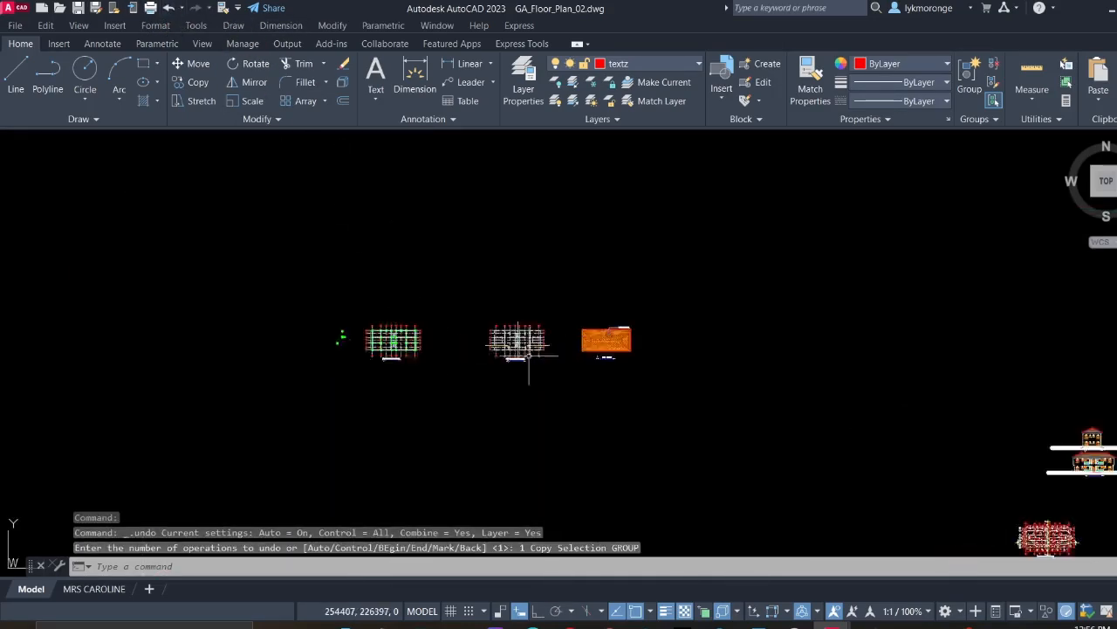
middle_drag(479, 338, 1067, 324)
scroll(117, 242, up, 2)
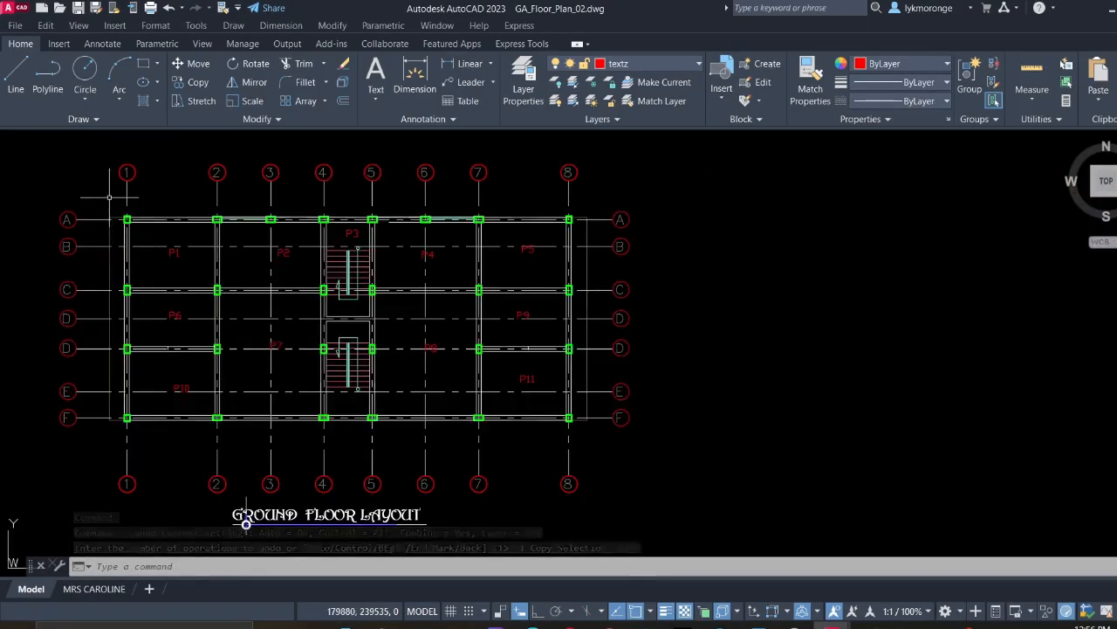
click(104, 198)
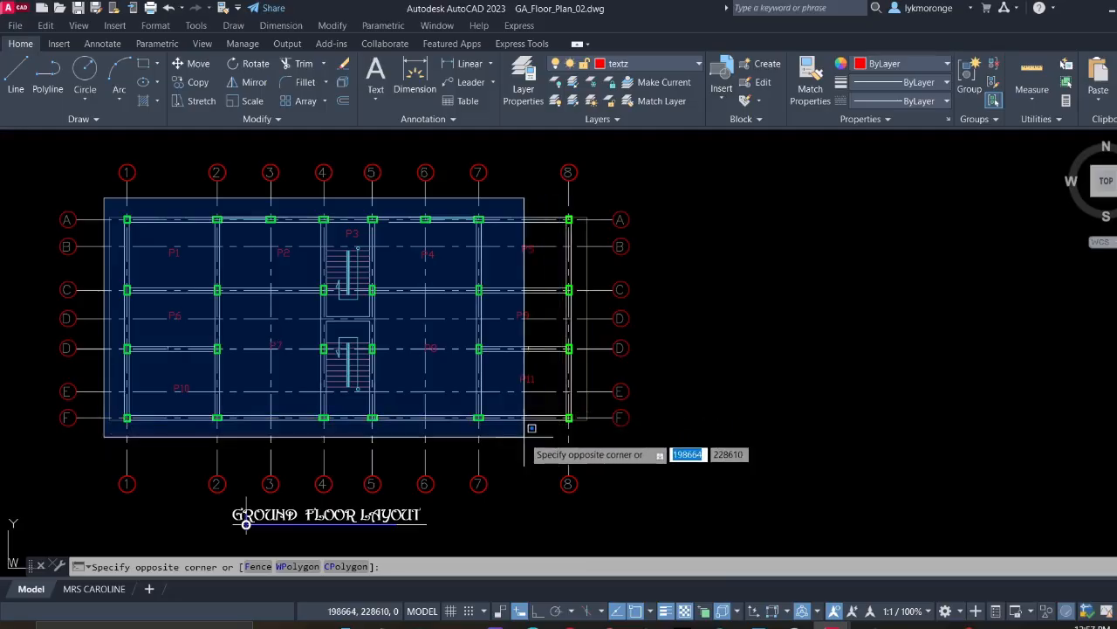
key(ctrl+z)
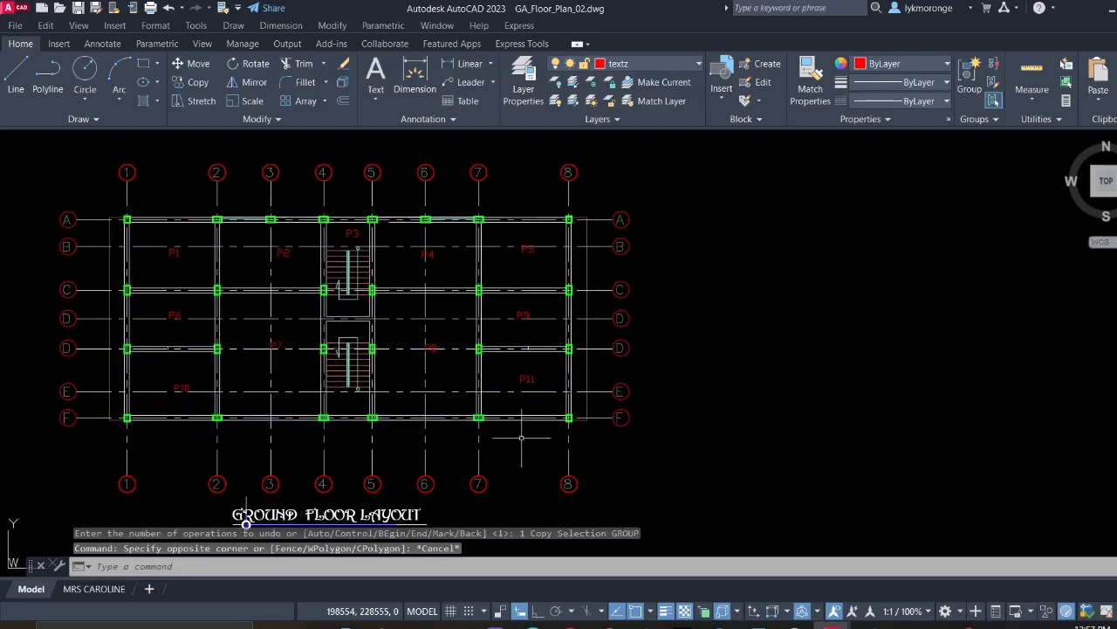
scroll(415, 373, down, 4)
scroll(282, 307, up, 4)
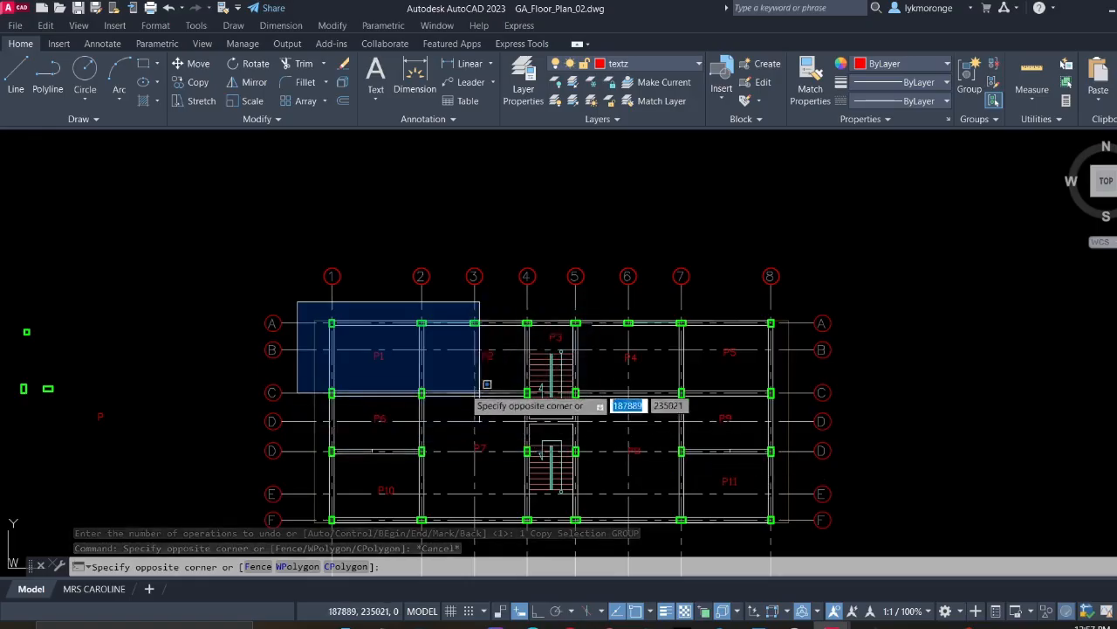
key(Escape)
Change the colour of all ground floor wall lines to Magenta, using Select Similar and leaving the second floor walls out of the selection
scroll(406, 373, up, 8)
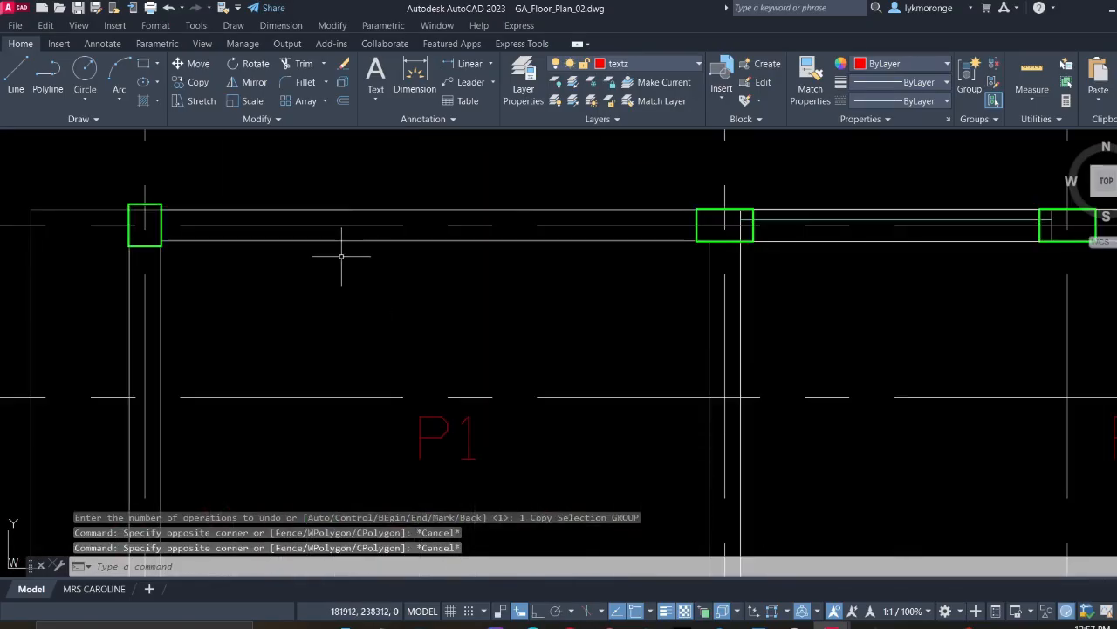
click(324, 237)
click(325, 243)
right_click(321, 235)
mouse_move(373, 409)
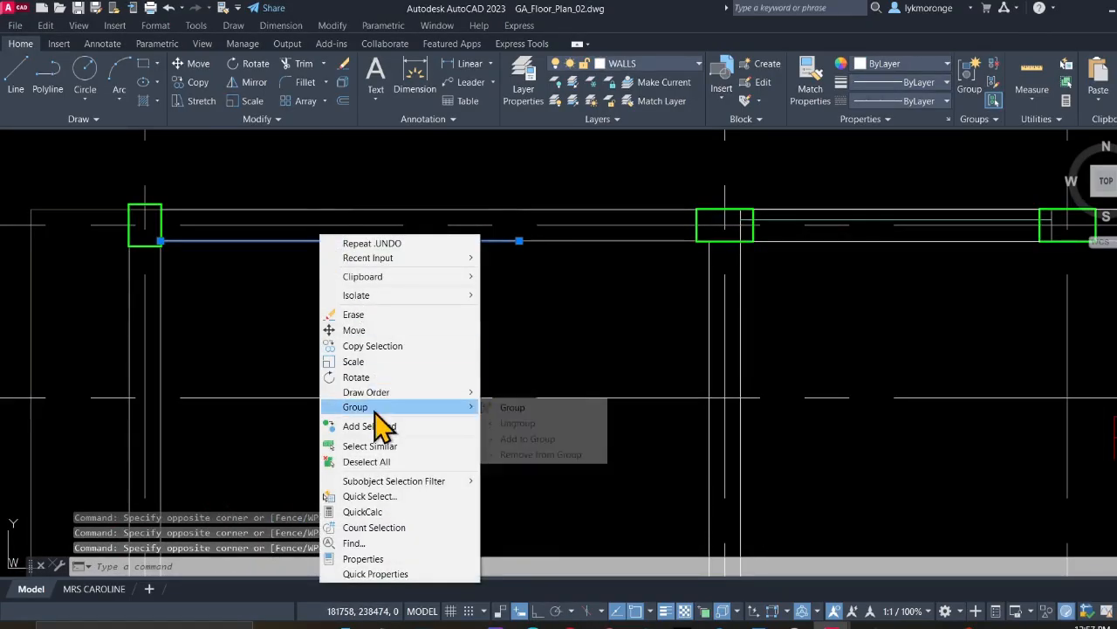
click(384, 446)
scroll(950, 499, down, 10)
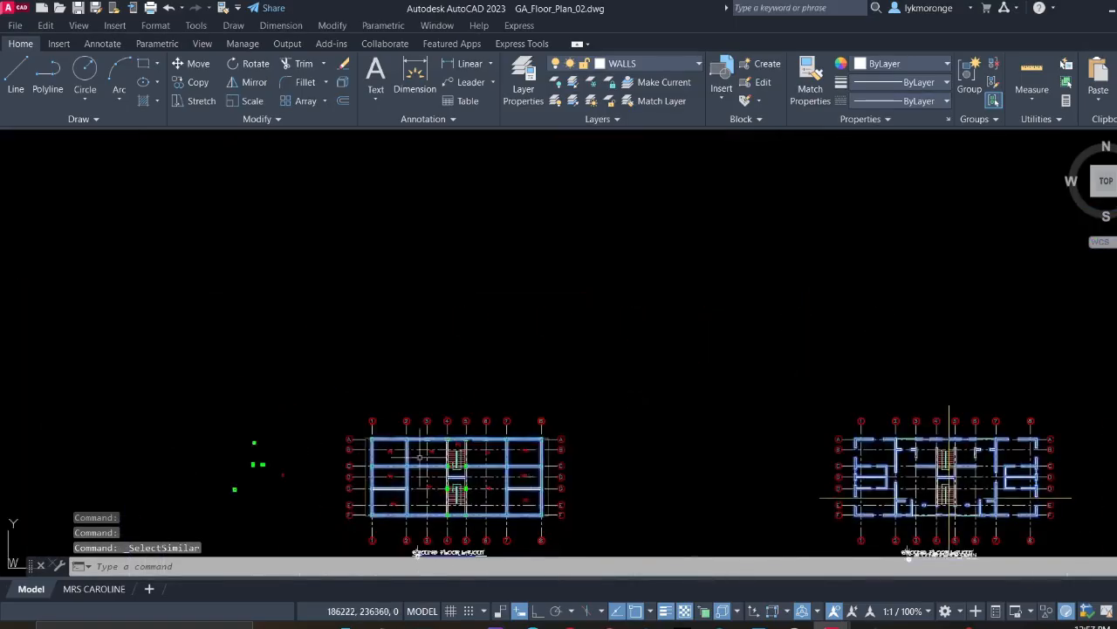
middle_drag(607, 484, 390, 315)
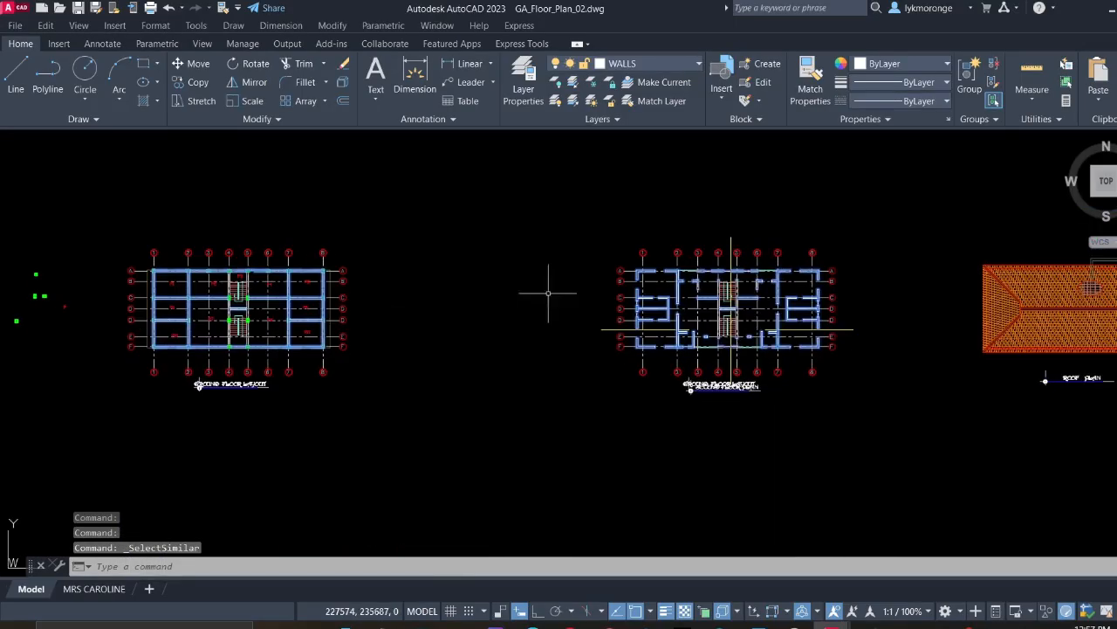
shift+click(563, 202)
shift+click(855, 424)
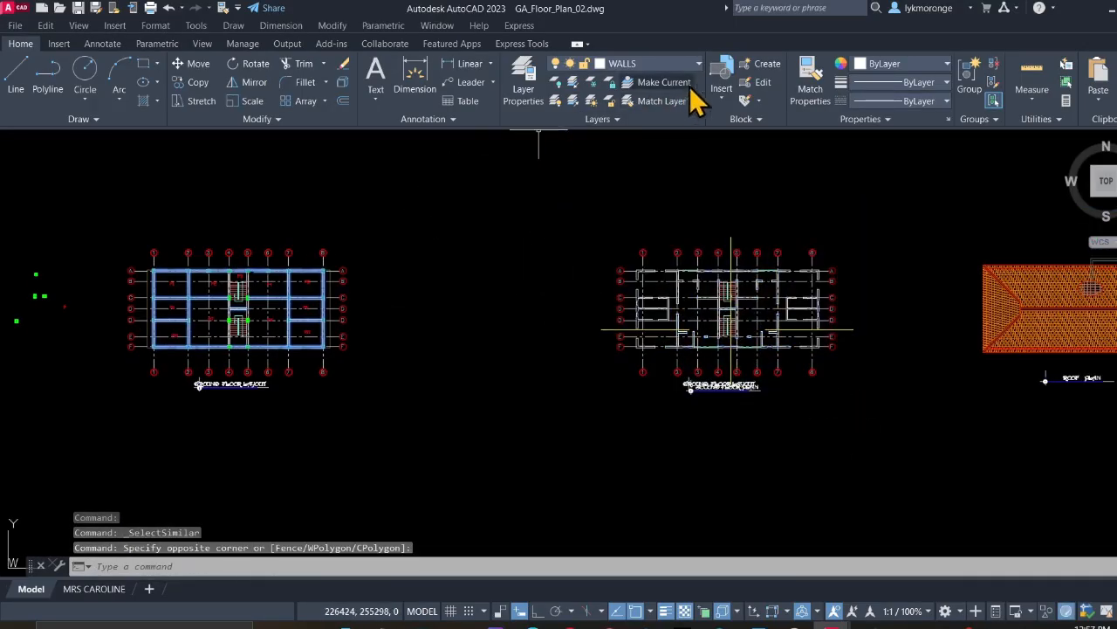
click(886, 70)
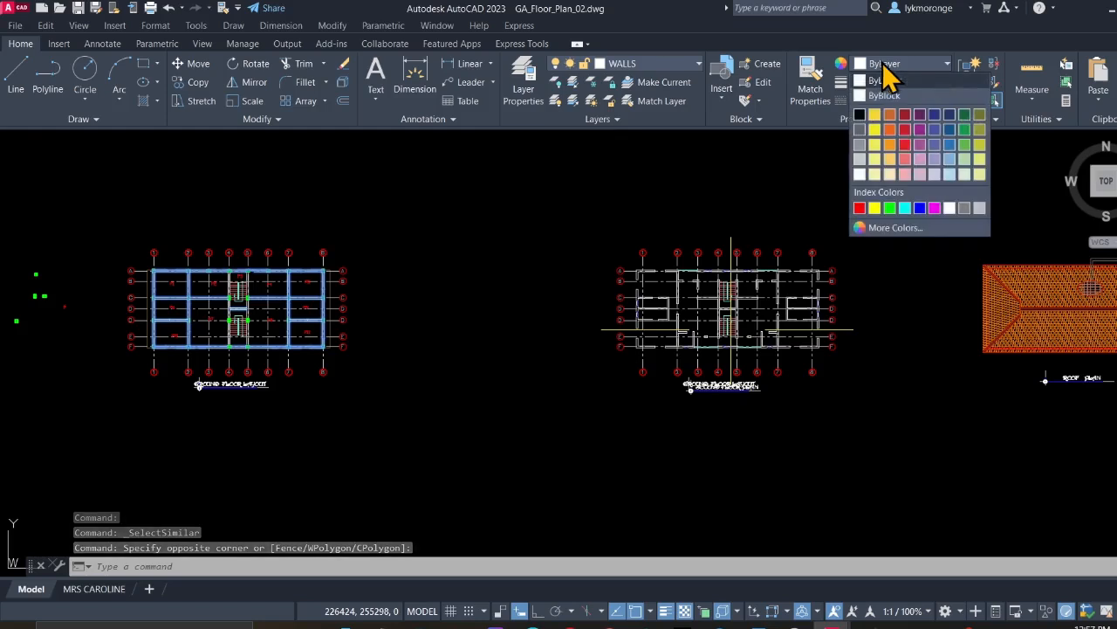
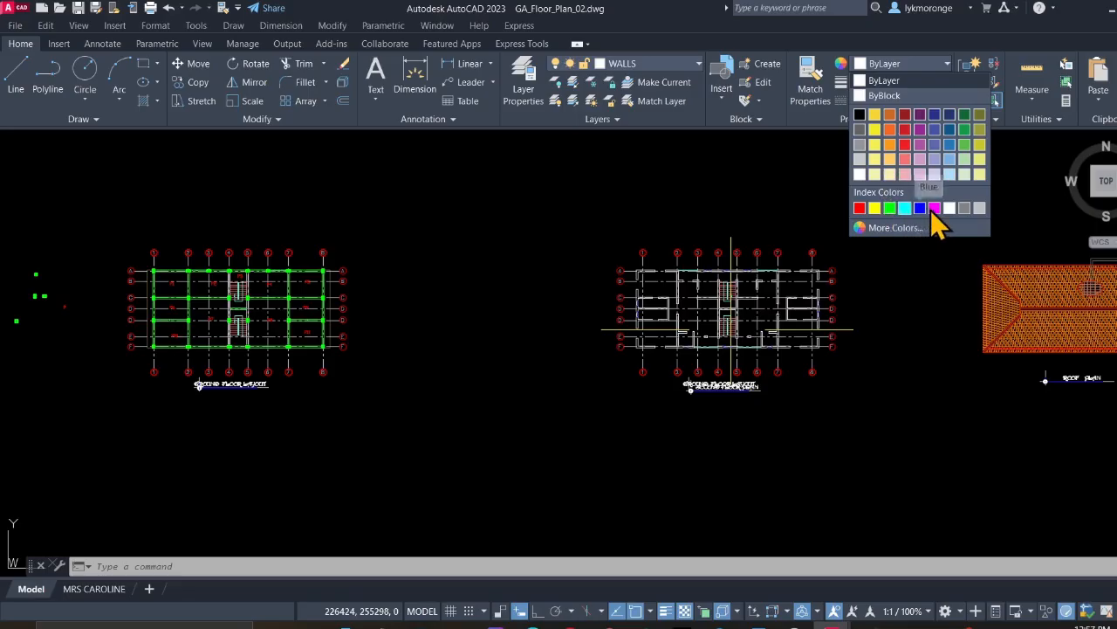
click(933, 209)
scroll(209, 295, up, 4)
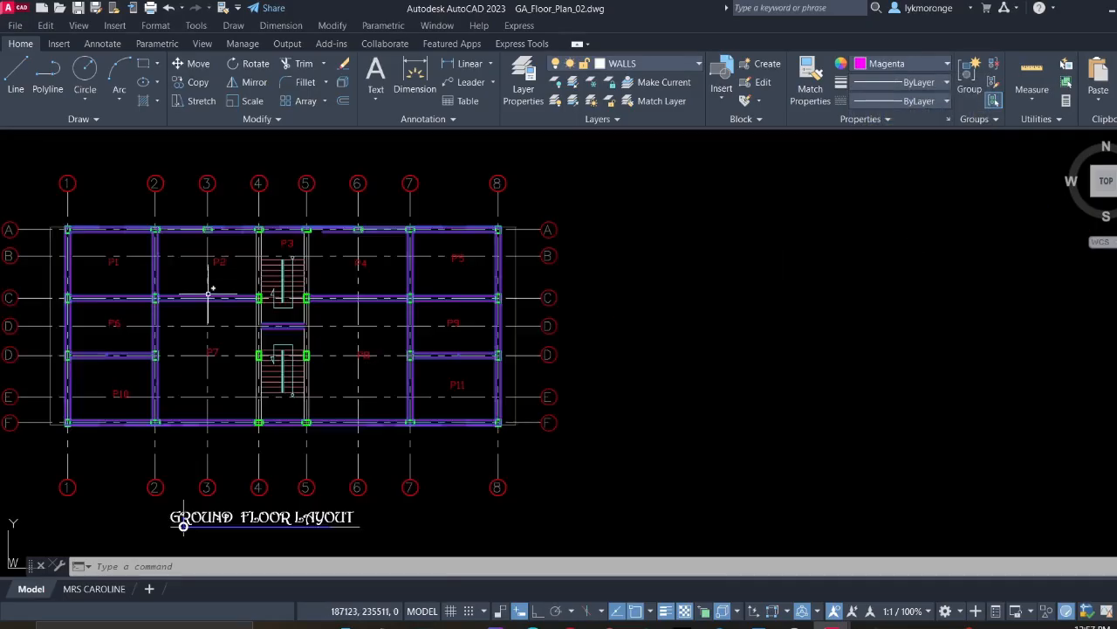
middle_drag(207, 288, 433, 333)
scroll(419, 332, down, 6)
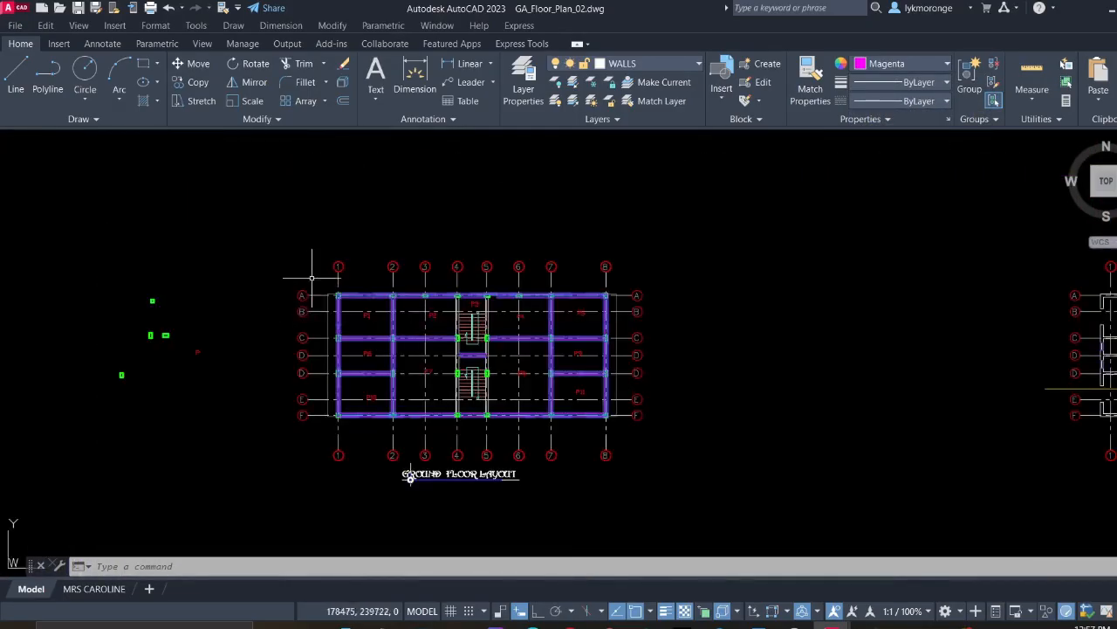
scroll(314, 277, up, 4)
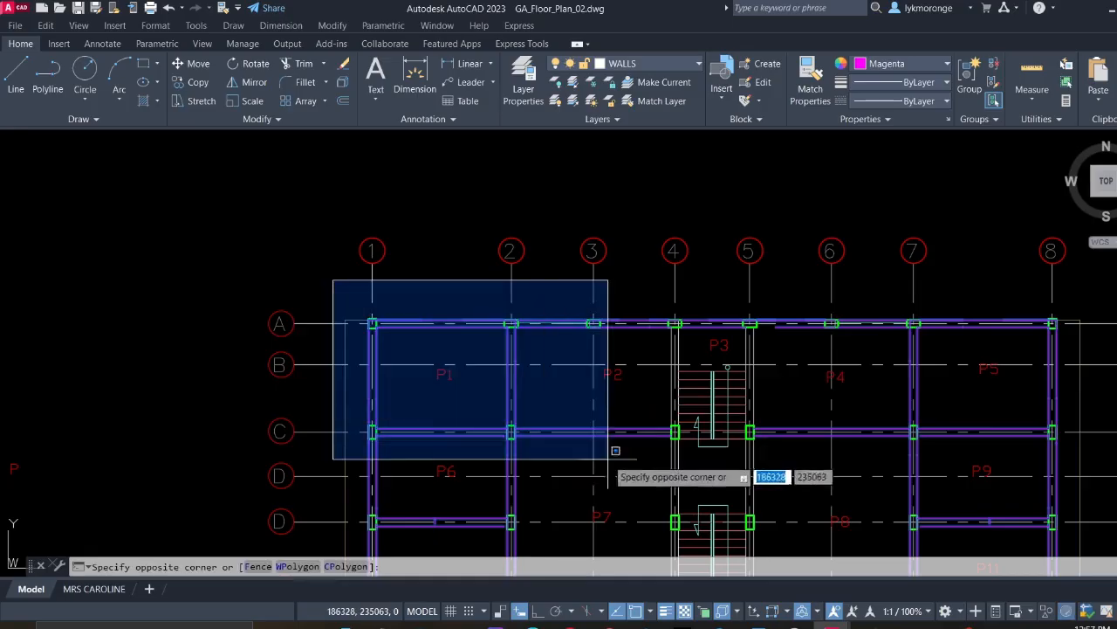
mouse_move(606, 456)
middle_down()
mouse_move(466, 349)
mouse_move(437, 306)
middle_up()
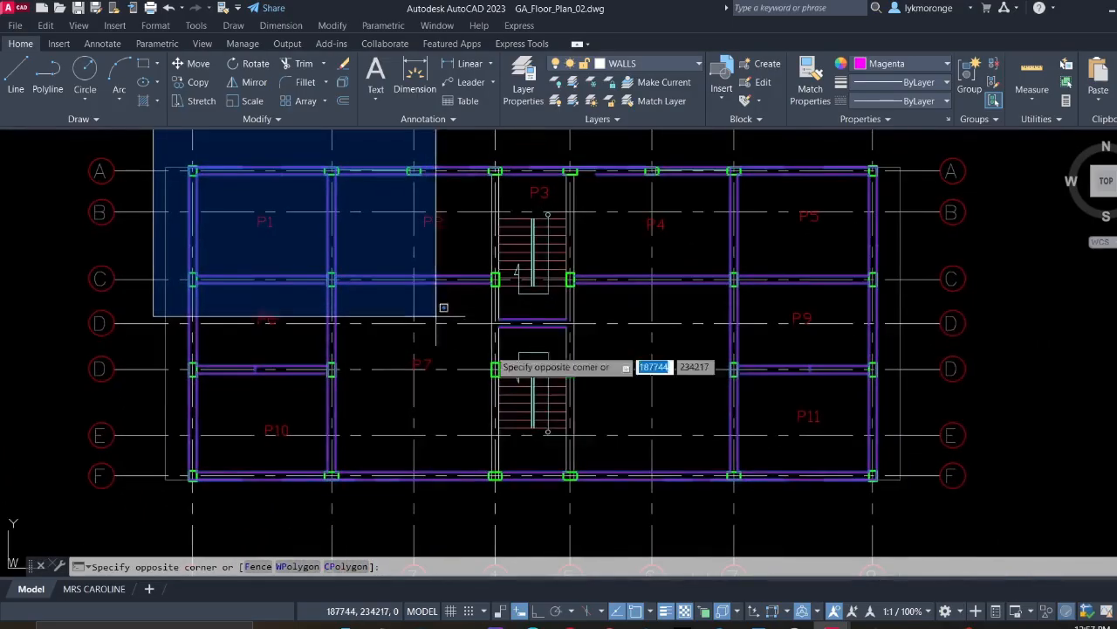
click(897, 496)
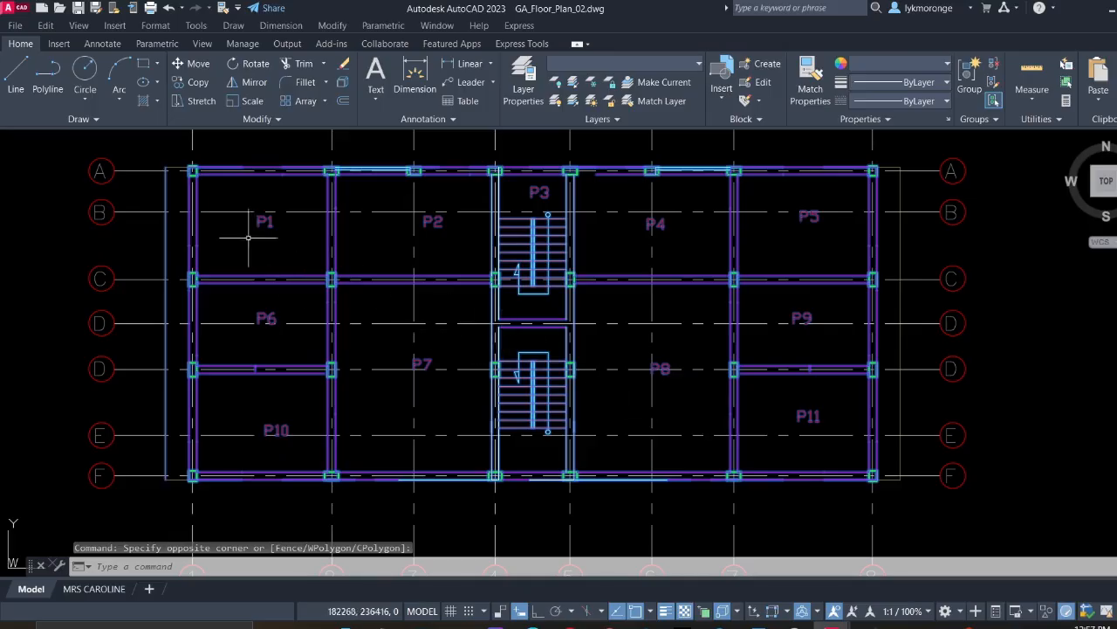
scroll(248, 237, up, 4)
scroll(213, 202, down, 4)
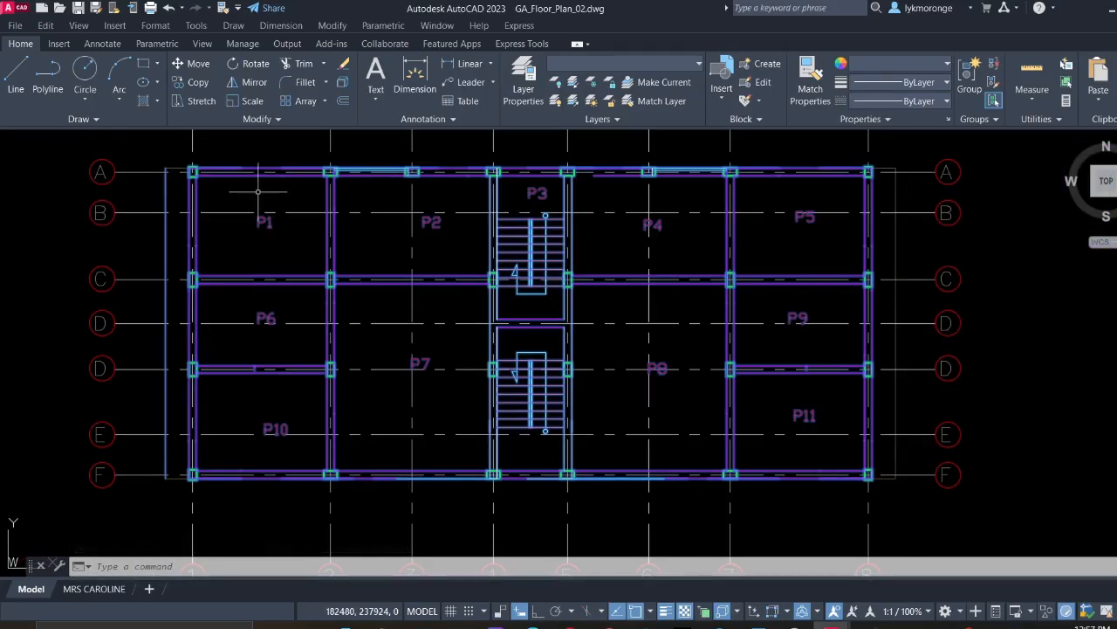
scroll(183, 196, down, 2)
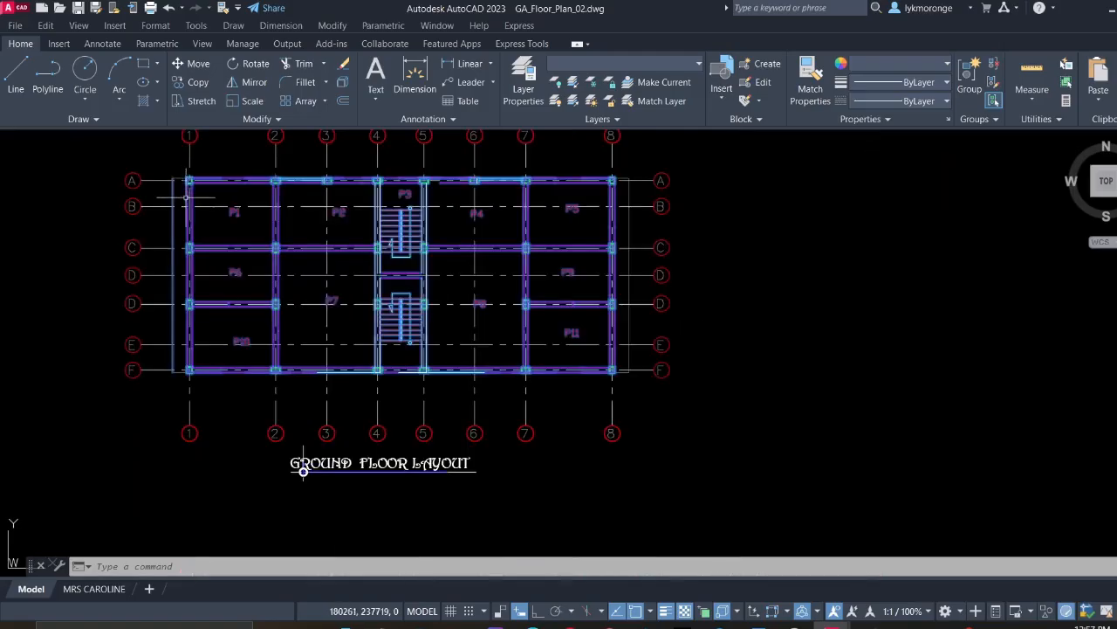
scroll(185, 197, up, 3)
click(246, 224)
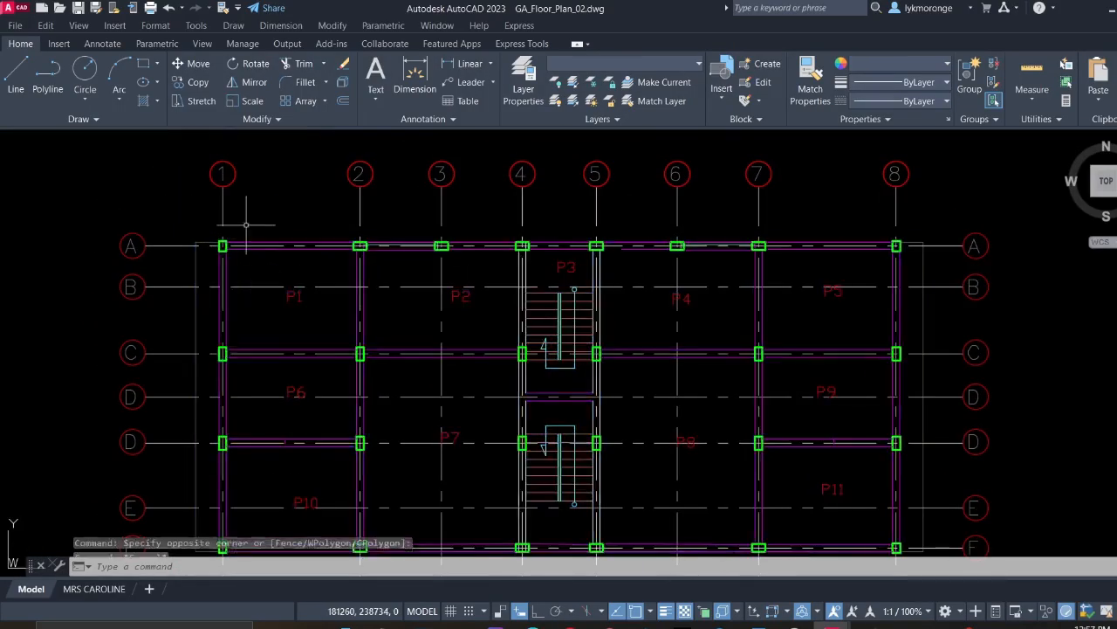
Use Select Similar on the wall lines along grid line A, leaving out the second floor plan and the separate group of drawings
scroll(246, 224, up, 5)
scroll(249, 278, up, 3)
click(273, 383)
click(241, 328)
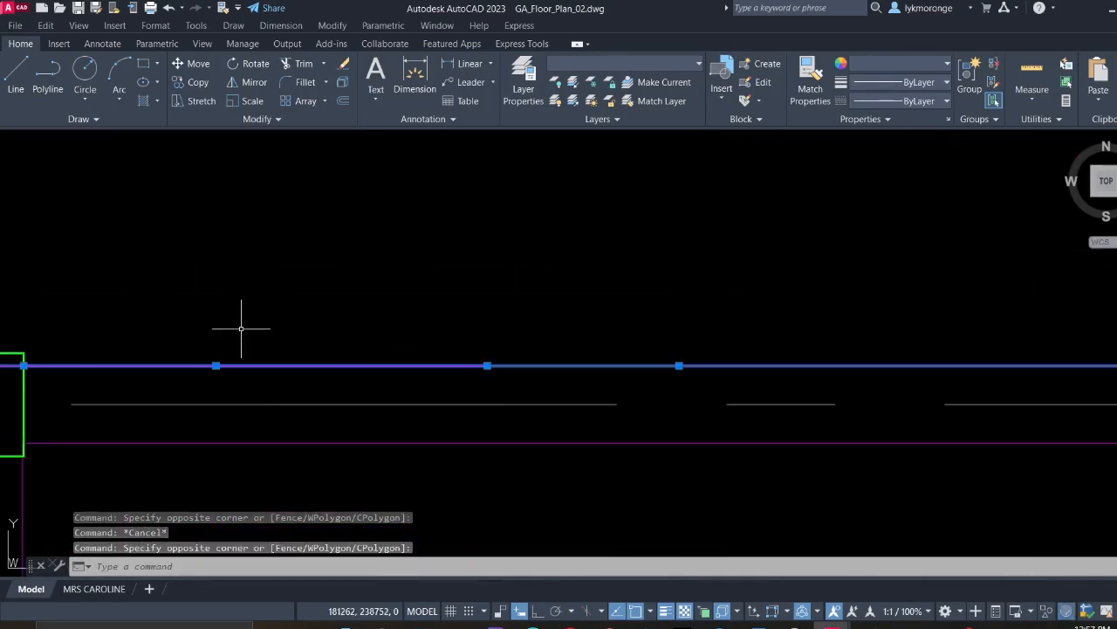
right_click(241, 318)
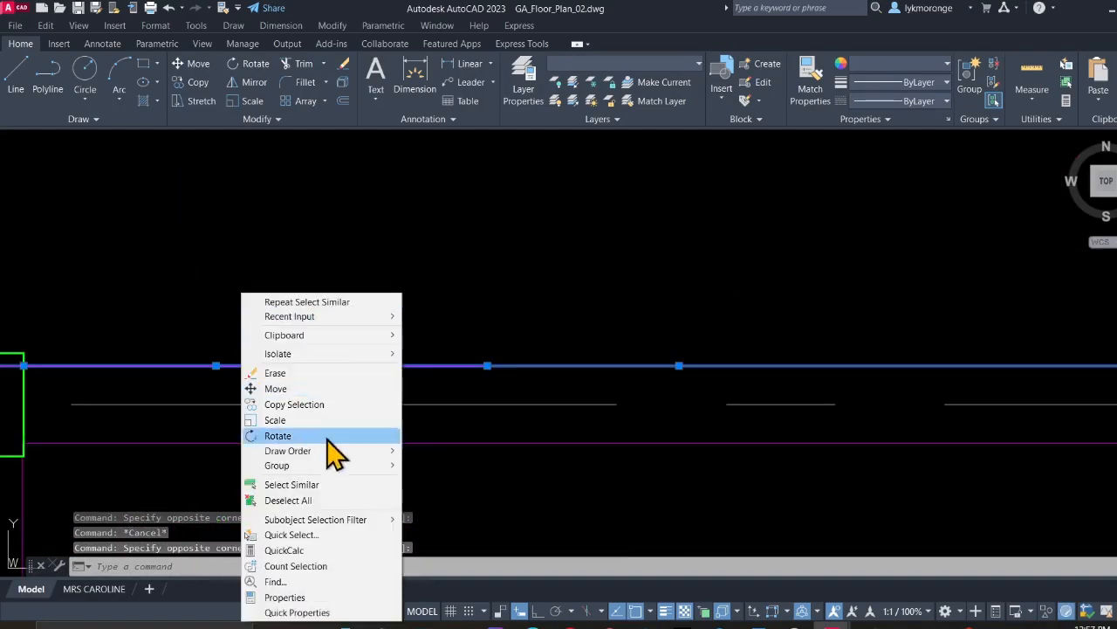
click(307, 484)
scroll(310, 482, down, 10)
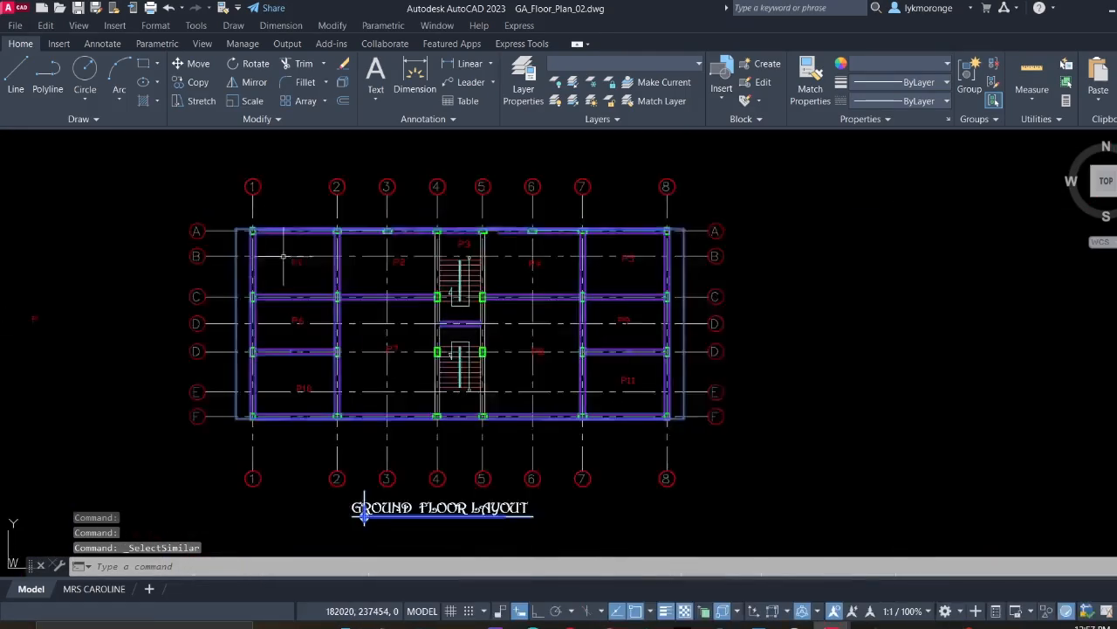
shift+click(538, 252)
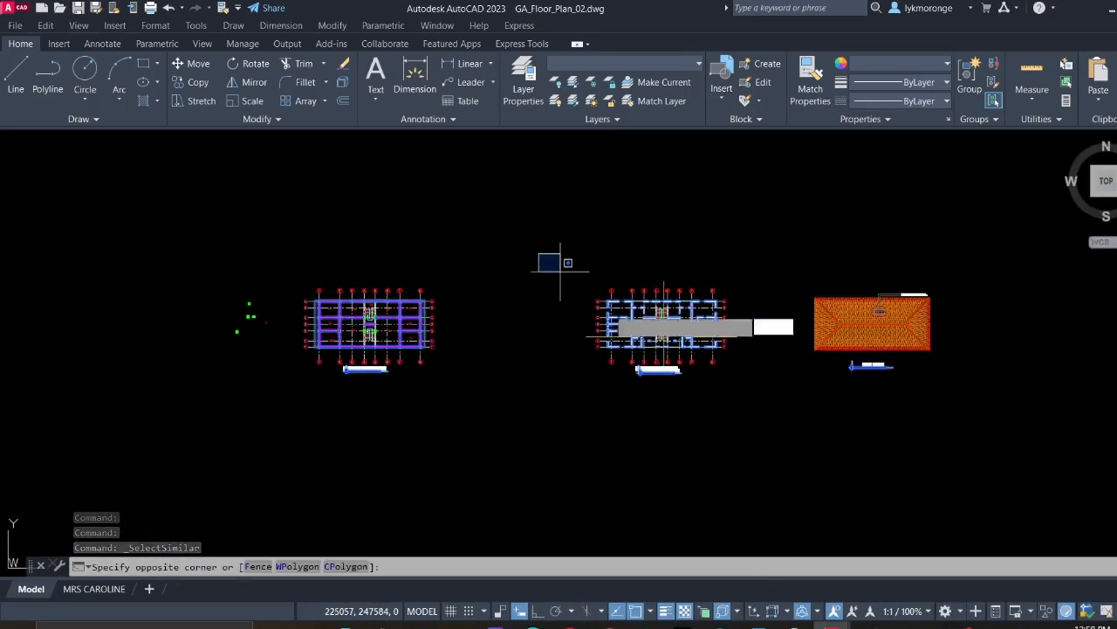
shift+click(742, 416)
scroll(574, 401, down, 5)
mouse_move(862, 538)
middle_down()
mouse_move(678, 393)
mouse_move(175, 302)
middle_up()
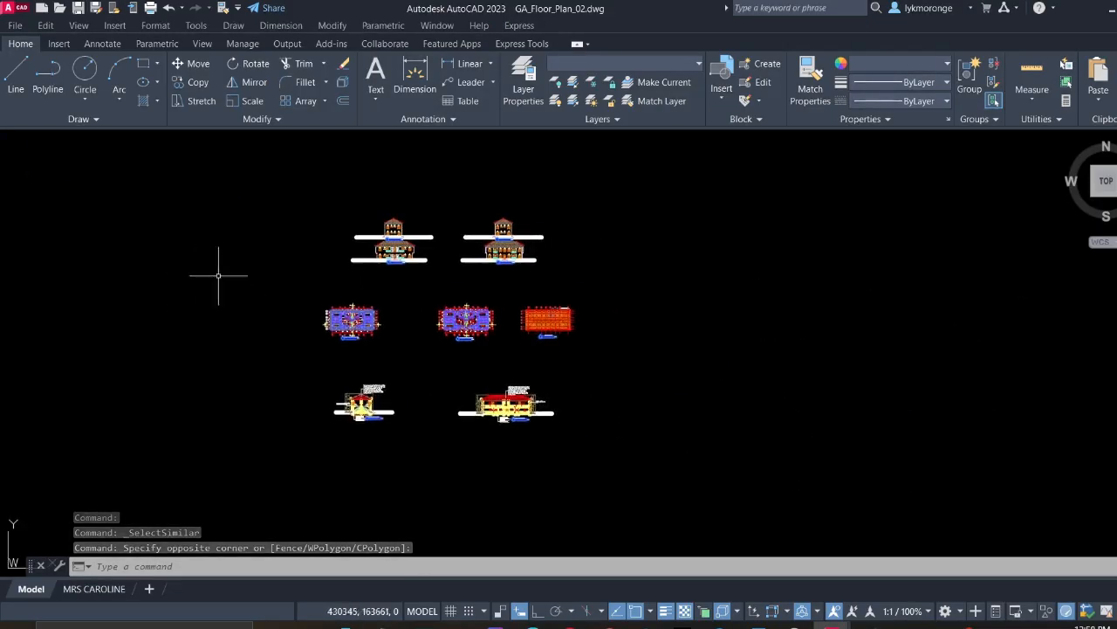
click(698, 518)
scroll(445, 375, down, 6)
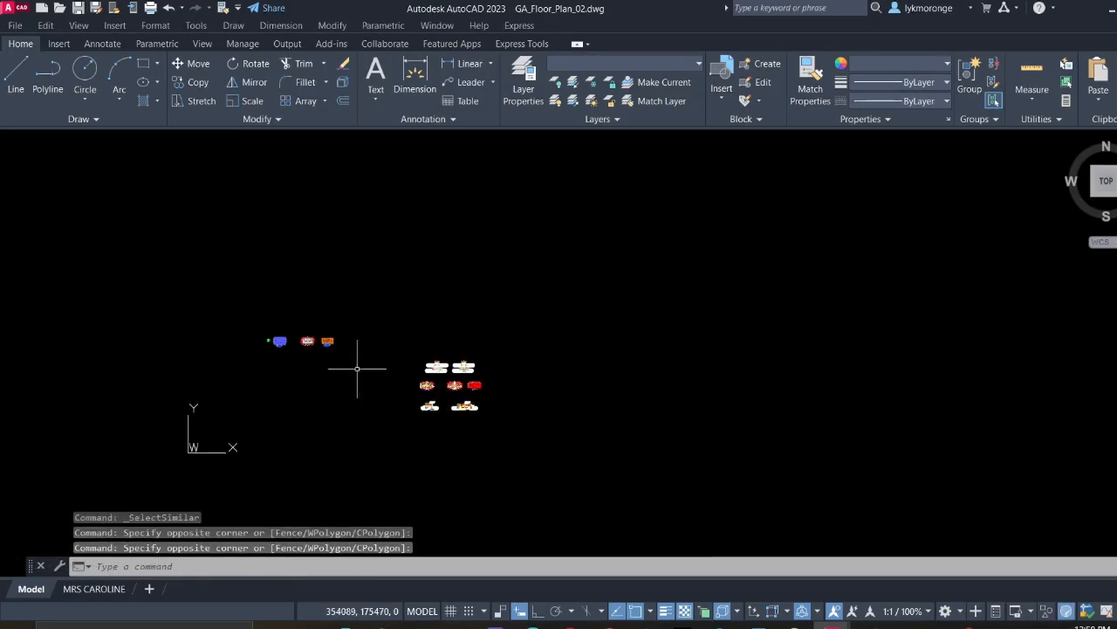
middle_drag(300, 359, 626, 385)
Copy the selected ground floor wall lines onto the second floor plan, matching them at the intersection of grid lines 4 and B
right_click(563, 354)
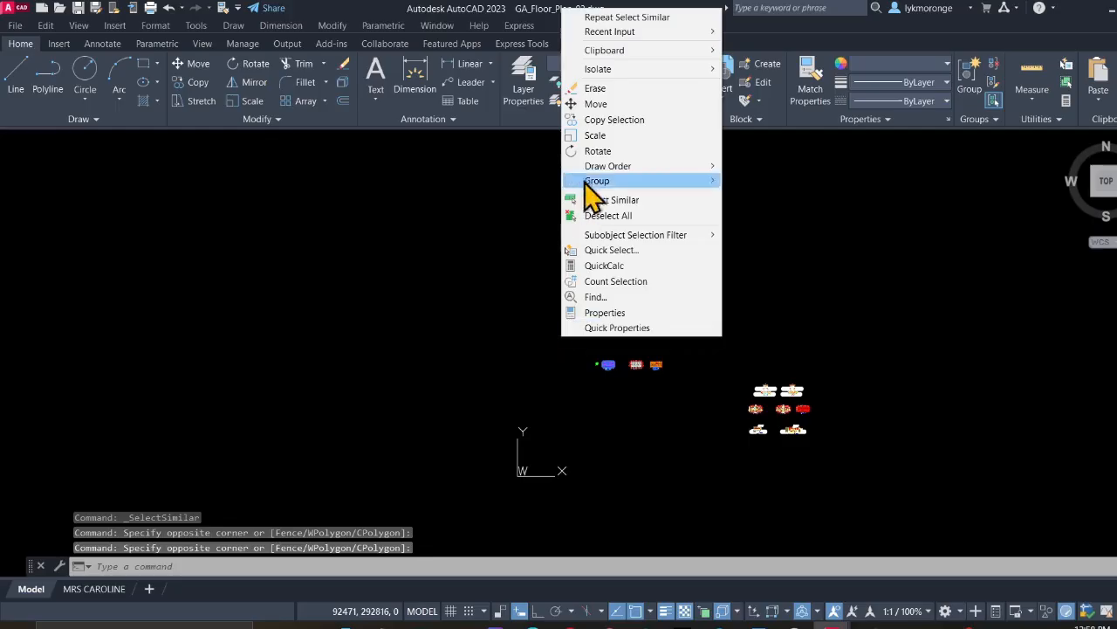
click(594, 117)
scroll(594, 288, up, 4)
scroll(617, 405, up, 2)
middle_drag(616, 405, 570, 347)
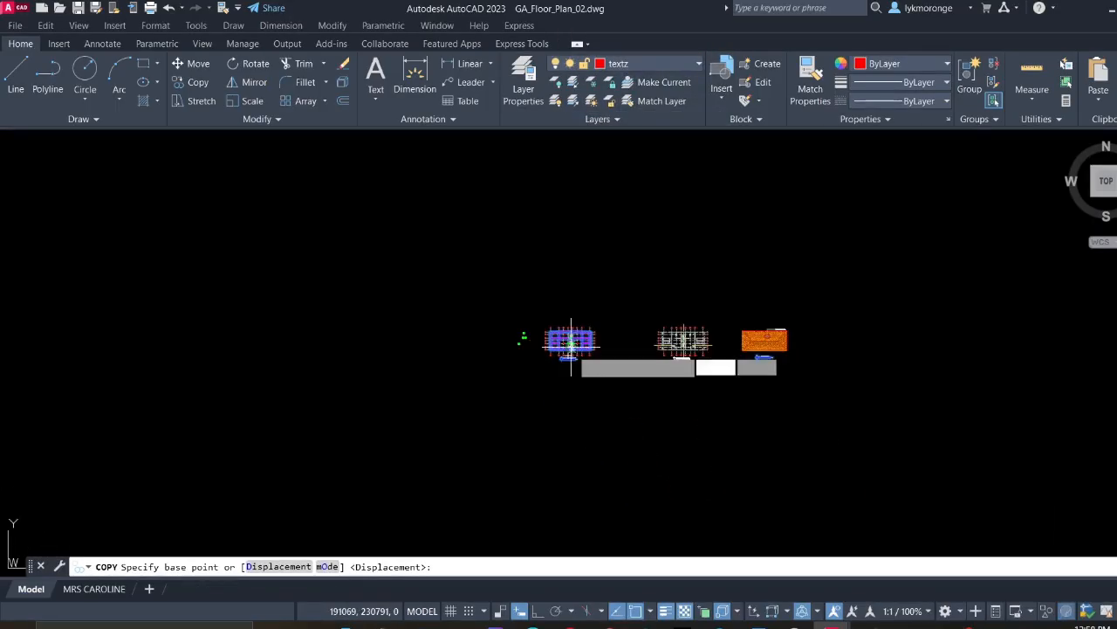
scroll(564, 323, up, 5)
middle_drag(525, 282, 574, 417)
scroll(518, 450, up, 7)
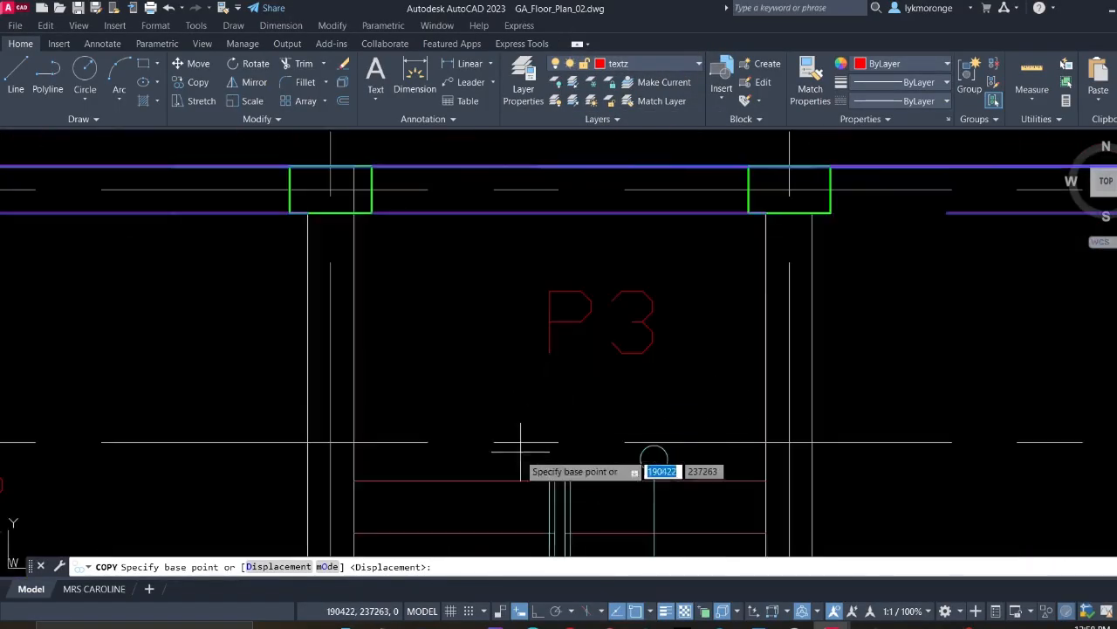
scroll(625, 349, down, 6)
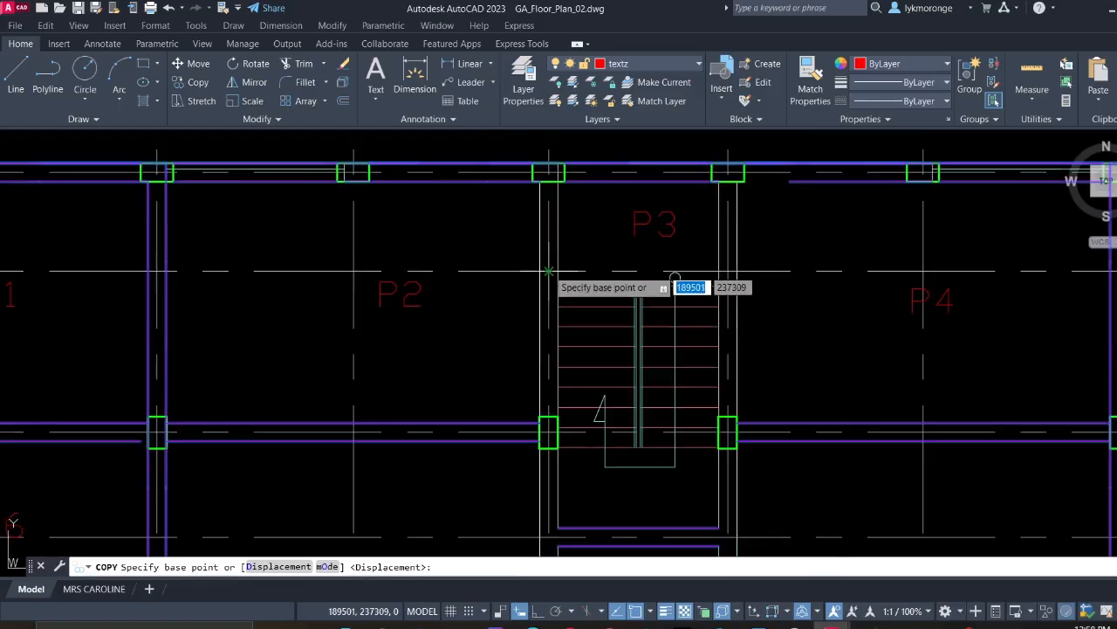
click(716, 292)
scroll(695, 360, down, 4)
middle_drag(1039, 342, 148, 339)
scroll(563, 337, down, 6)
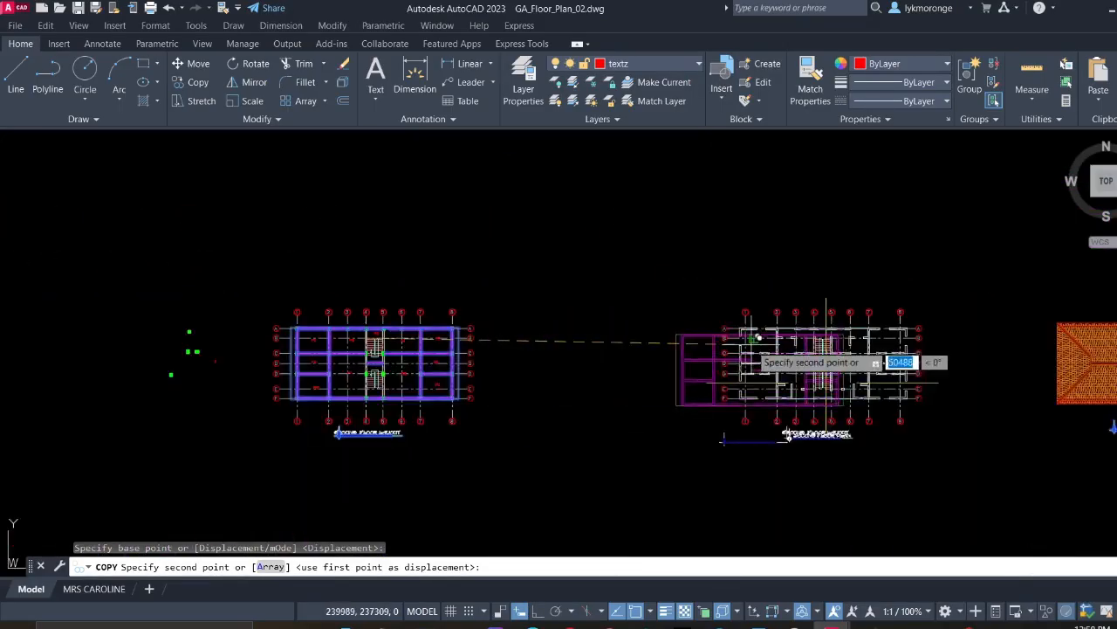
middle_drag(753, 340, 476, 358)
scroll(500, 373, up, 6)
scroll(510, 378, up, 4)
middle_drag(622, 326, 531, 491)
scroll(577, 411, down, 4)
scroll(667, 426, up, 5)
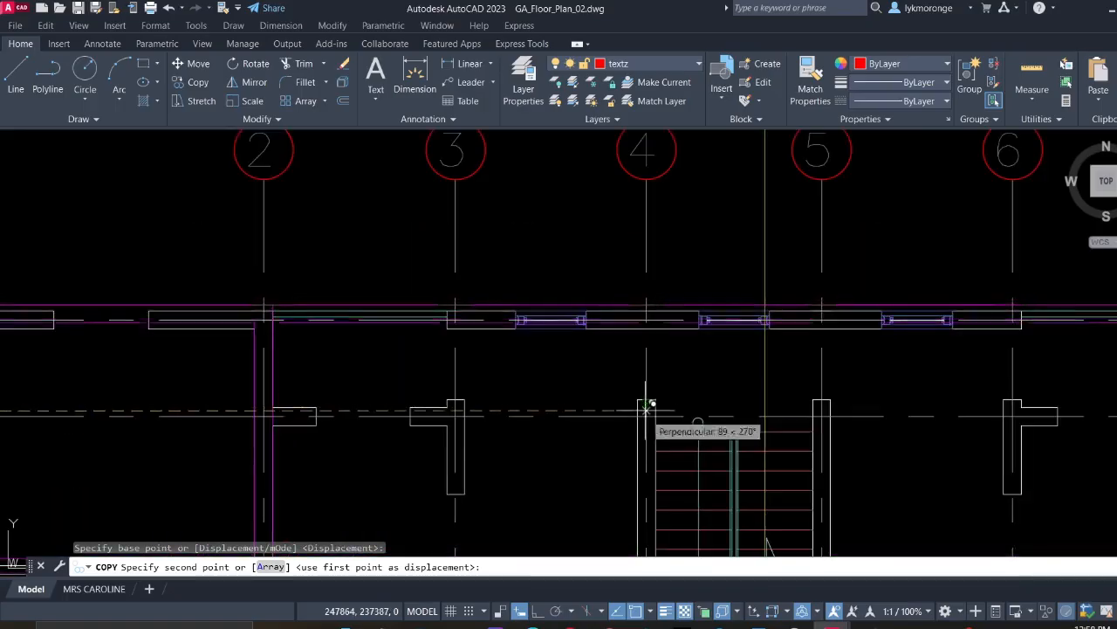
click(647, 411)
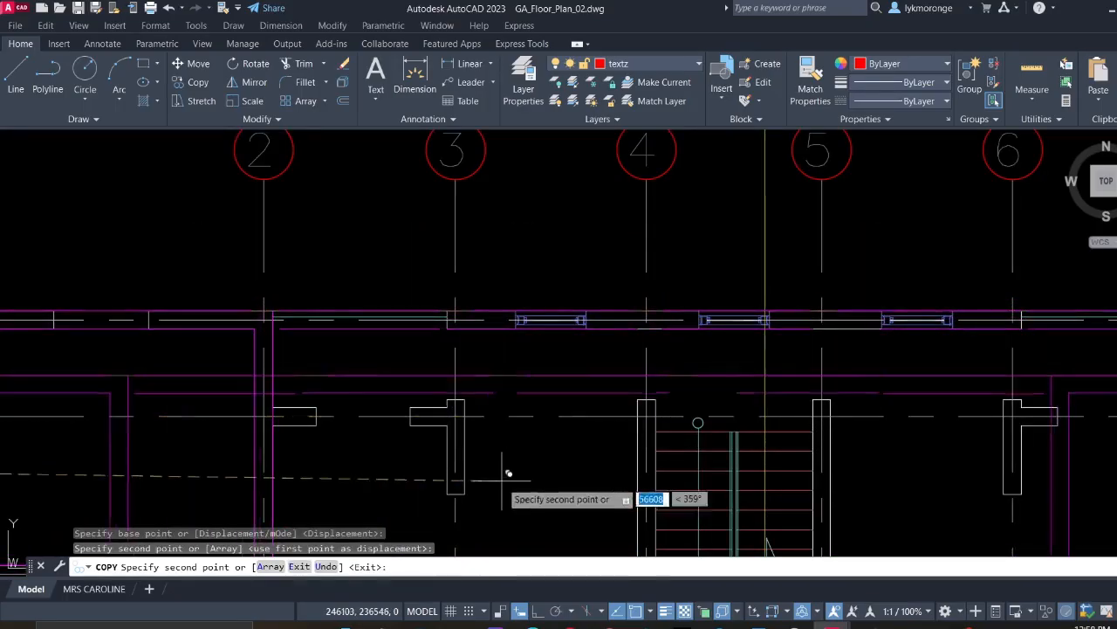
scroll(507, 474, down, 2)
key(Escape)
Examine how the copied magenta walls sit against the second floor walls, especially around grid lines 1, C and D
middle_drag(455, 463, 574, 232)
scroll(284, 280, down, 4)
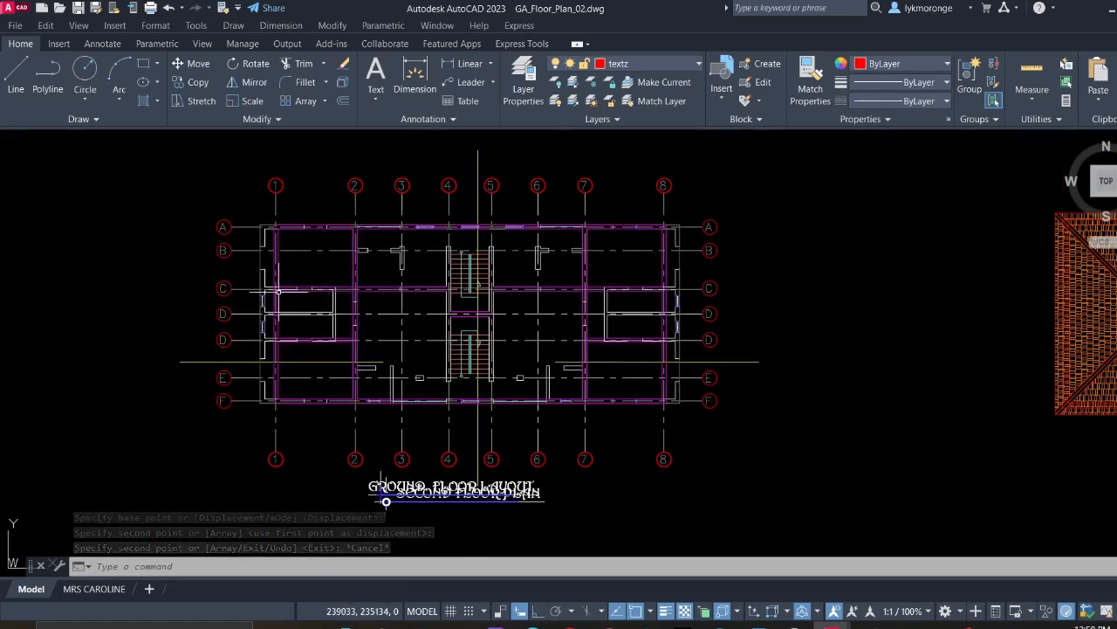
scroll(277, 290, up, 4)
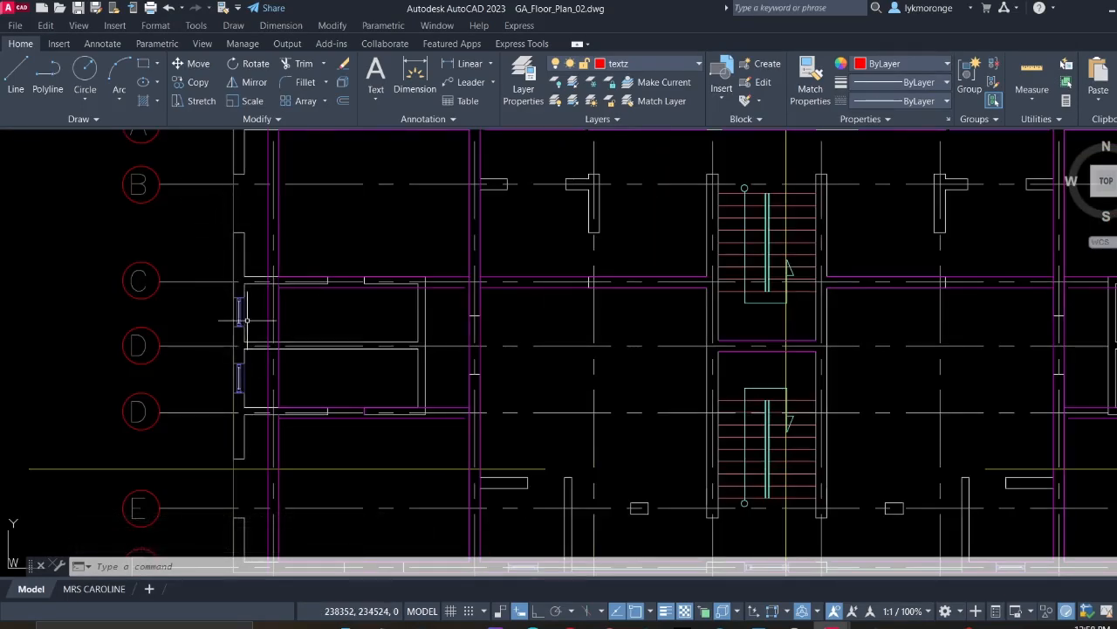
scroll(266, 298, down, 2)
scroll(270, 294, up, 4)
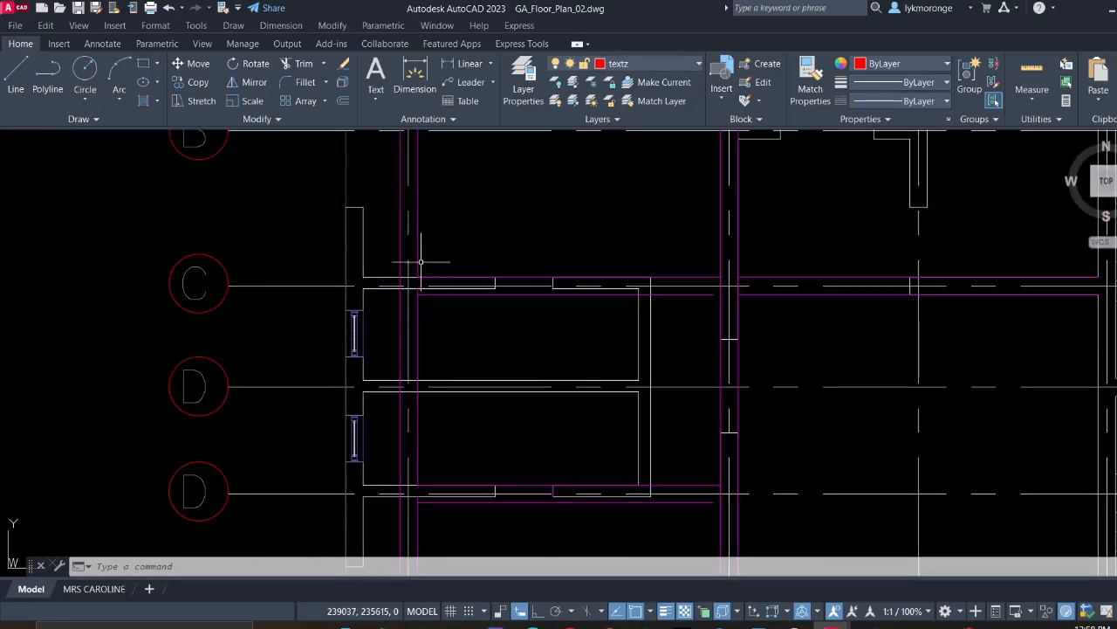
scroll(421, 261, down, 4)
scroll(441, 345, up, 1)
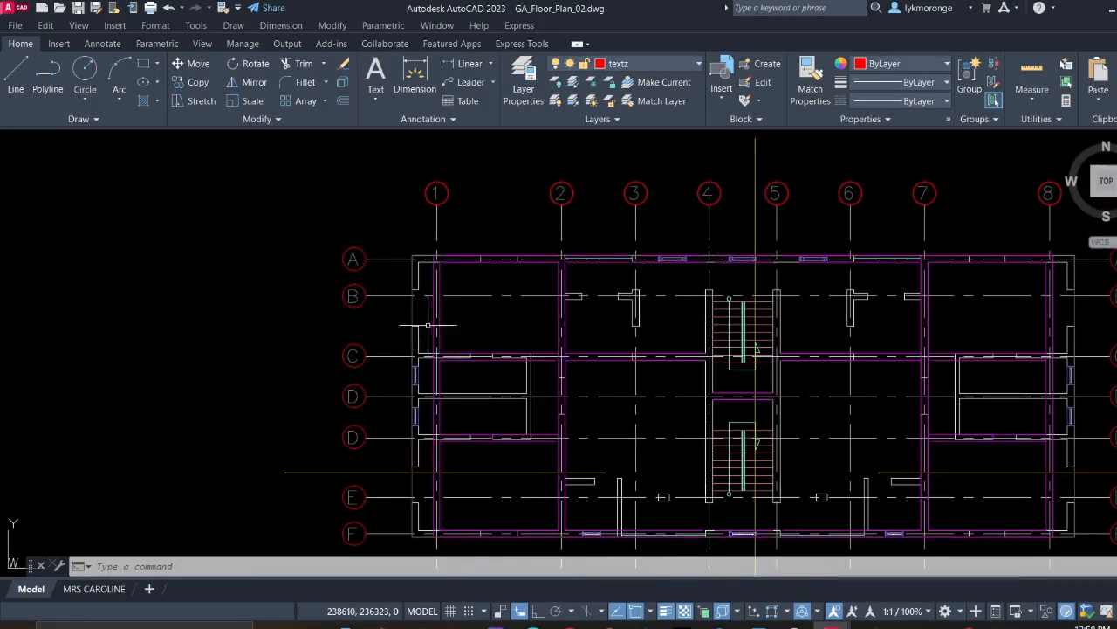
Examine the offset between the second floor outer walls and the magenta walls along grid line 1, from B down to D
scroll(428, 325, up, 4)
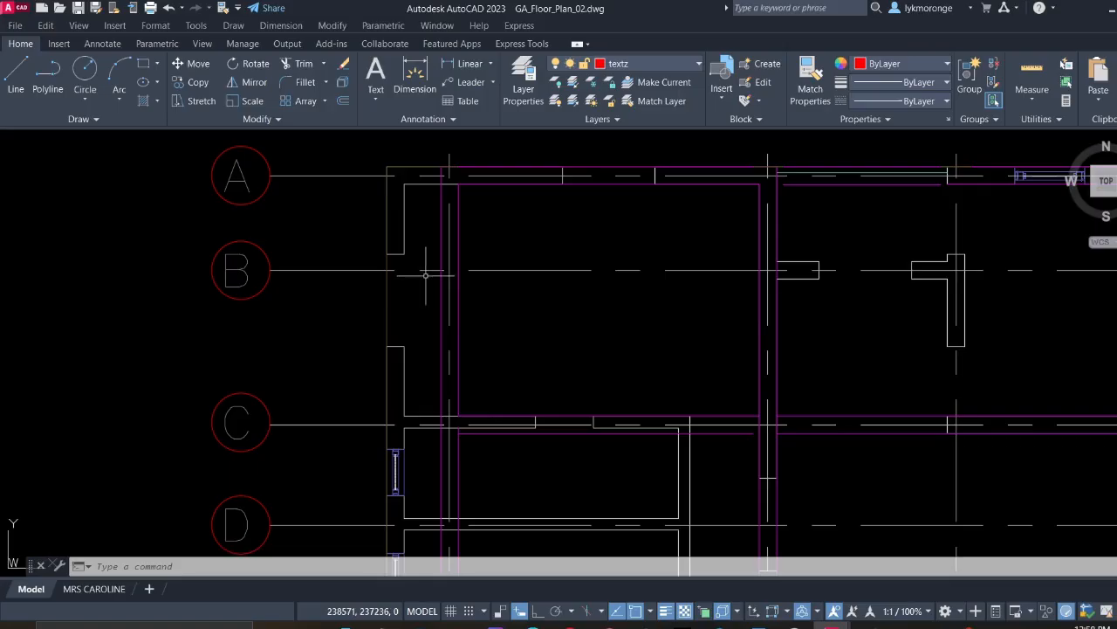
scroll(426, 276, up, 2)
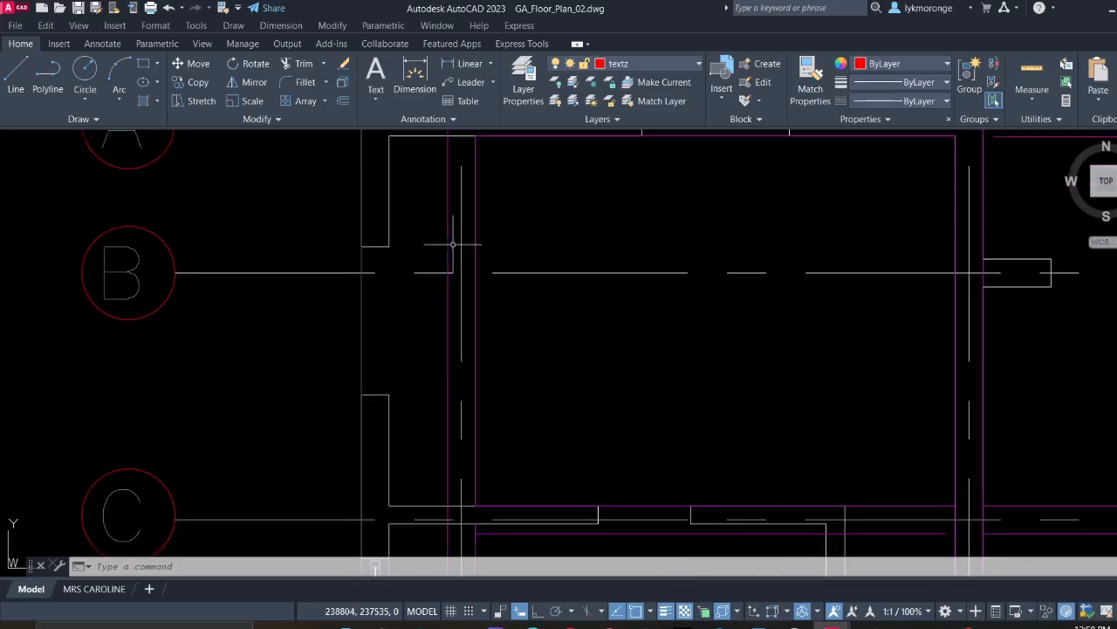
scroll(454, 241, down, 8)
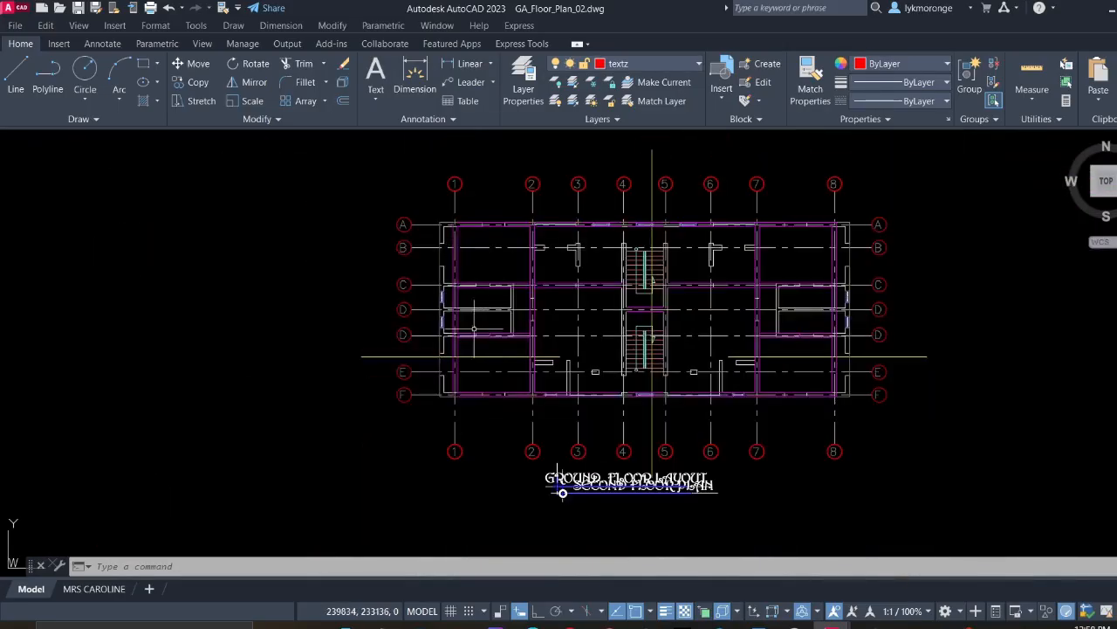
scroll(467, 279, up, 8)
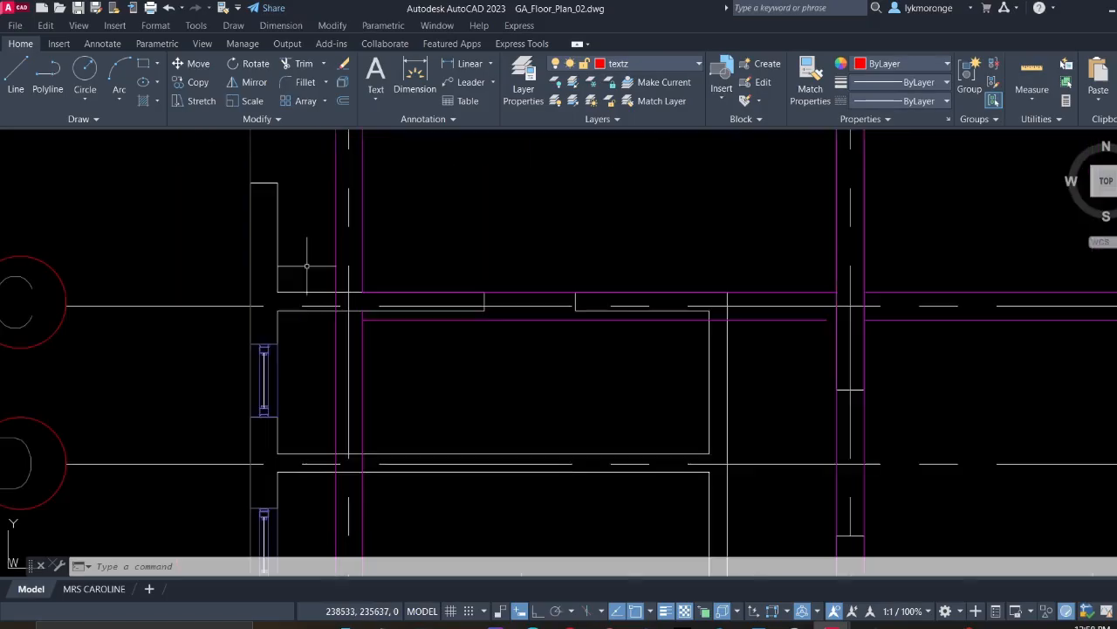
scroll(307, 264, down, 4)
scroll(326, 259, up, 4)
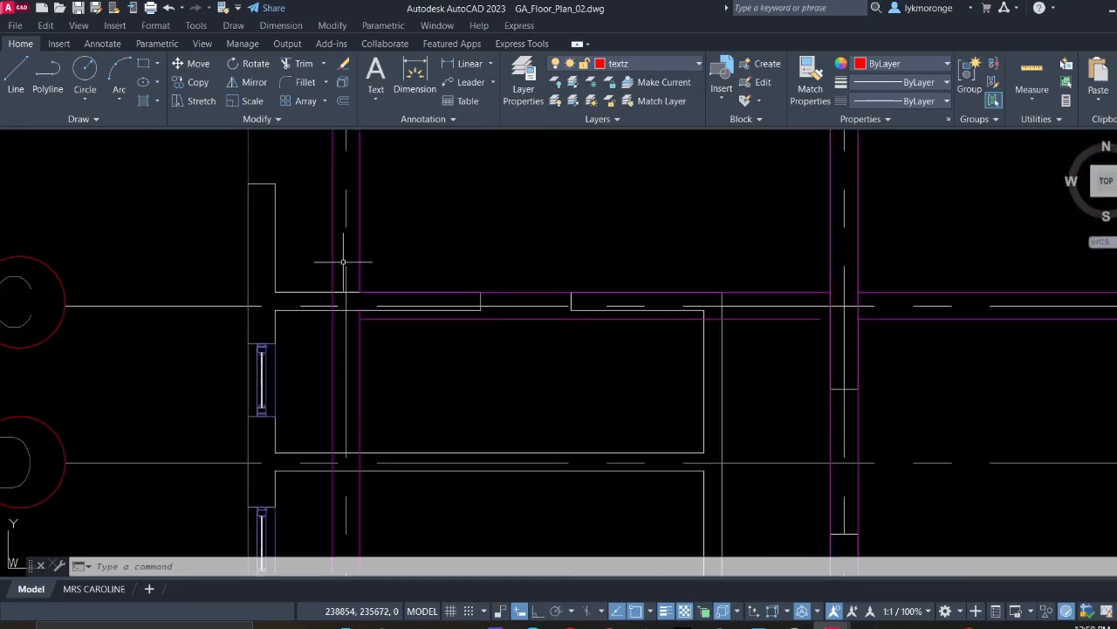
scroll(343, 261, down, 7)
middle_drag(551, 299, 620, 356)
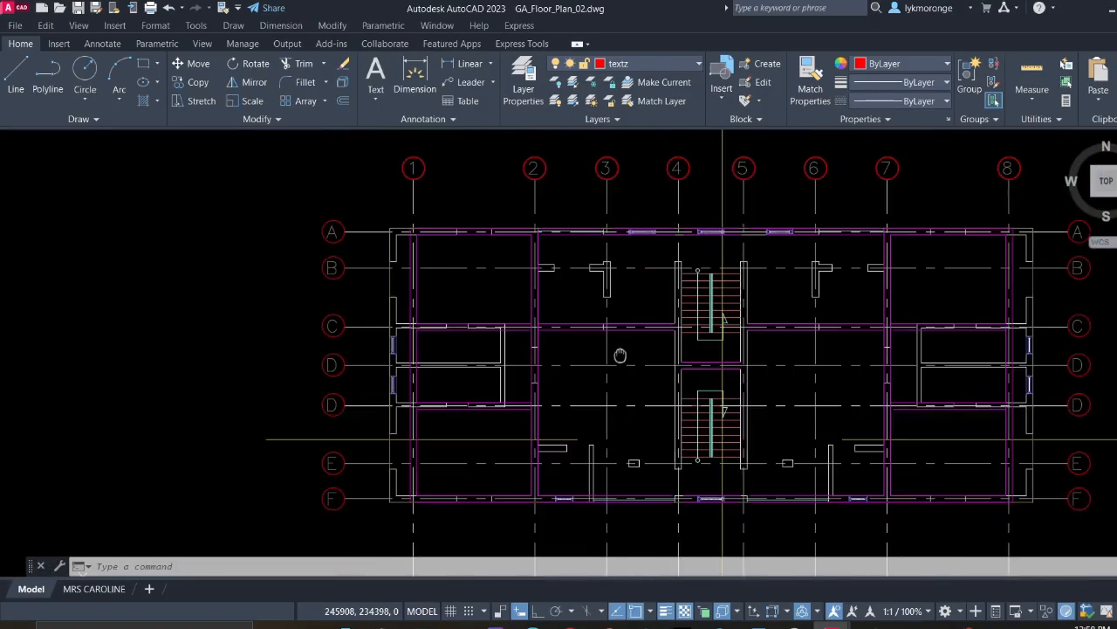
Use Select Similar on a green column outline to select the ground floor columns, leaving out the loose columns beside the layout
scroll(413, 232, down, 4)
middle_drag(75, 299, 449, 329)
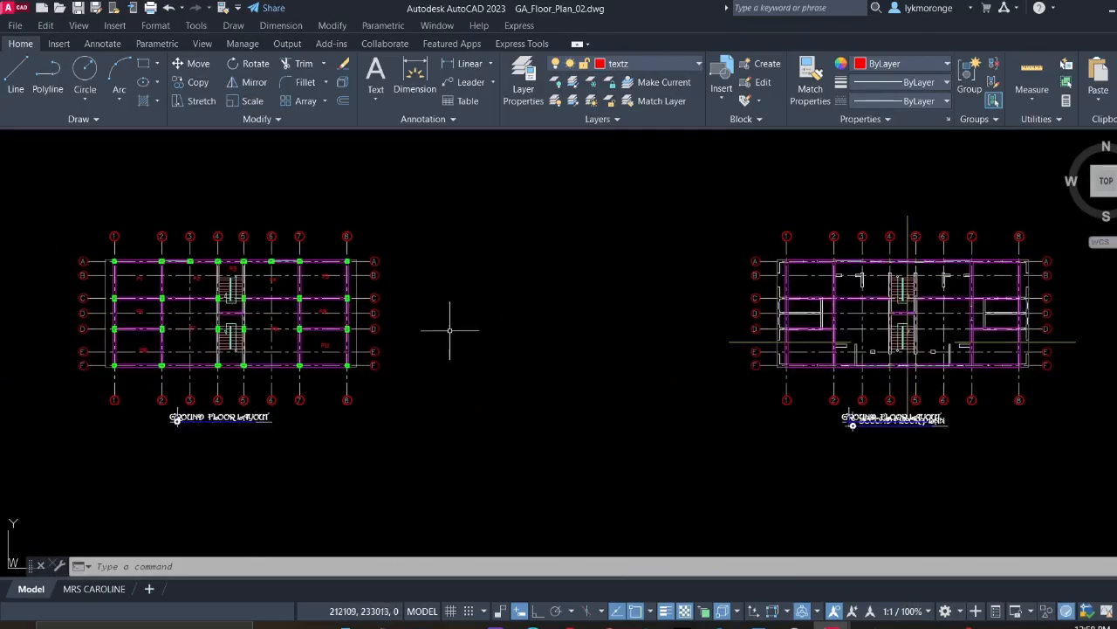
scroll(238, 299, up, 2)
middle_drag(237, 297, 265, 305)
scroll(250, 242, up, 10)
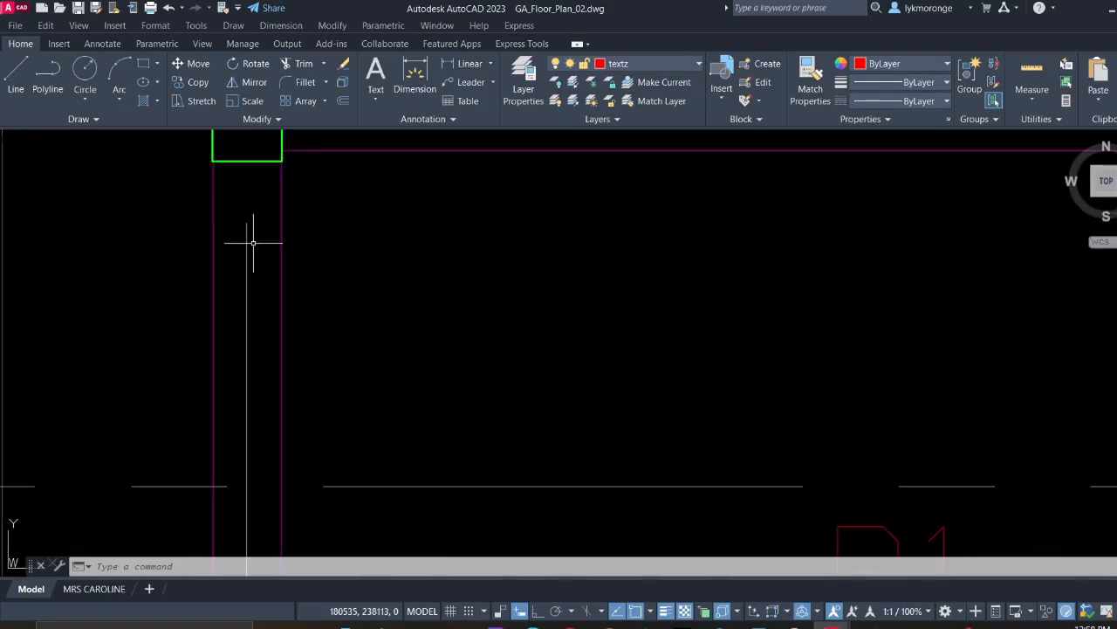
click(295, 252)
right_click(276, 229)
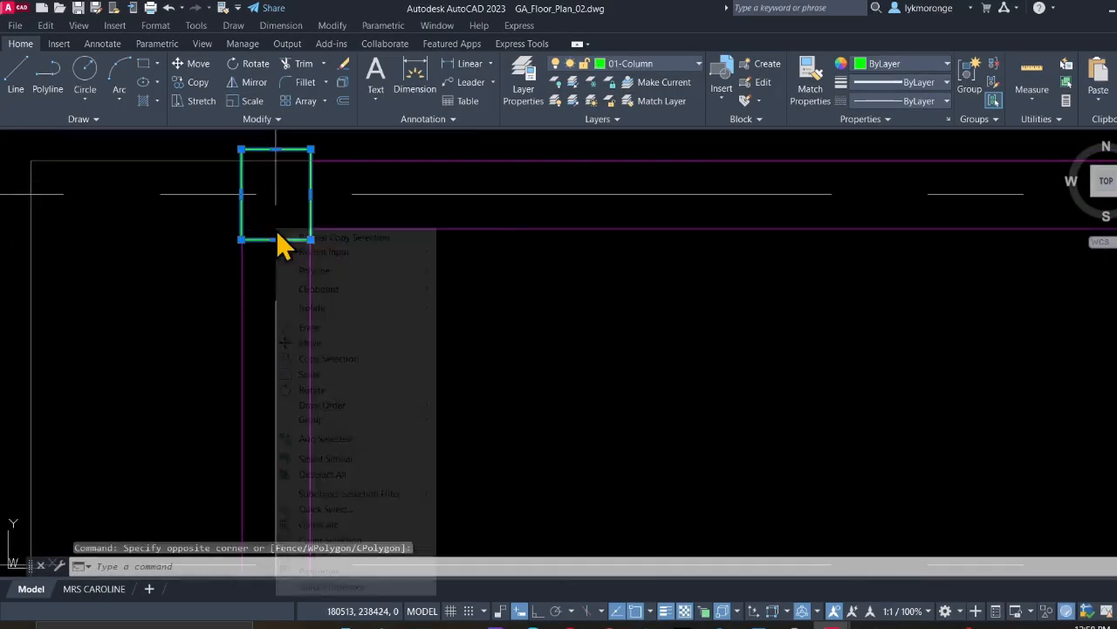
click(326, 459)
scroll(345, 437, down, 8)
mouse_move(348, 418)
middle_down()
mouse_move(236, 320)
mouse_move(200, 245)
mouse_move(422, 311)
middle_up()
shift+click(309, 395)
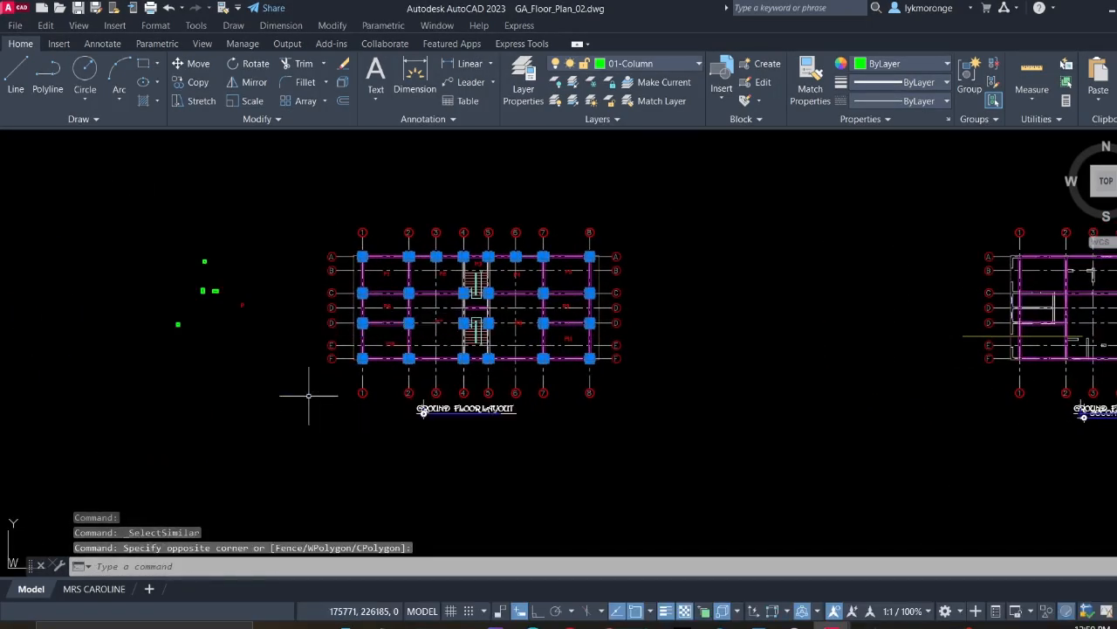
Copy the selected ground floor columns onto the second floor plan, matching them at the intersection of grid lines 4 and B
scroll(659, 483, down, 4)
middle_drag(659, 483, 176, 350)
scroll(734, 487, down, 4)
mouse_move(733, 487)
middle_down()
mouse_move(340, 280)
mouse_move(955, 440)
mouse_move(982, 482)
middle_up()
right_click(712, 391)
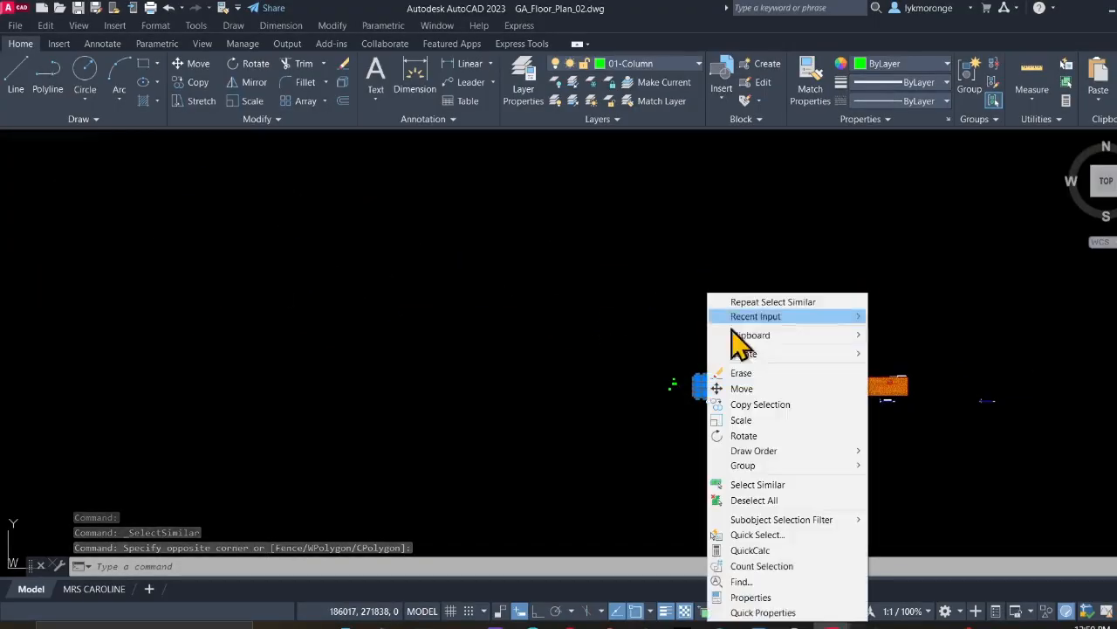
click(760, 404)
scroll(741, 387, up, 8)
middle_drag(652, 357, 931, 528)
click(633, 301)
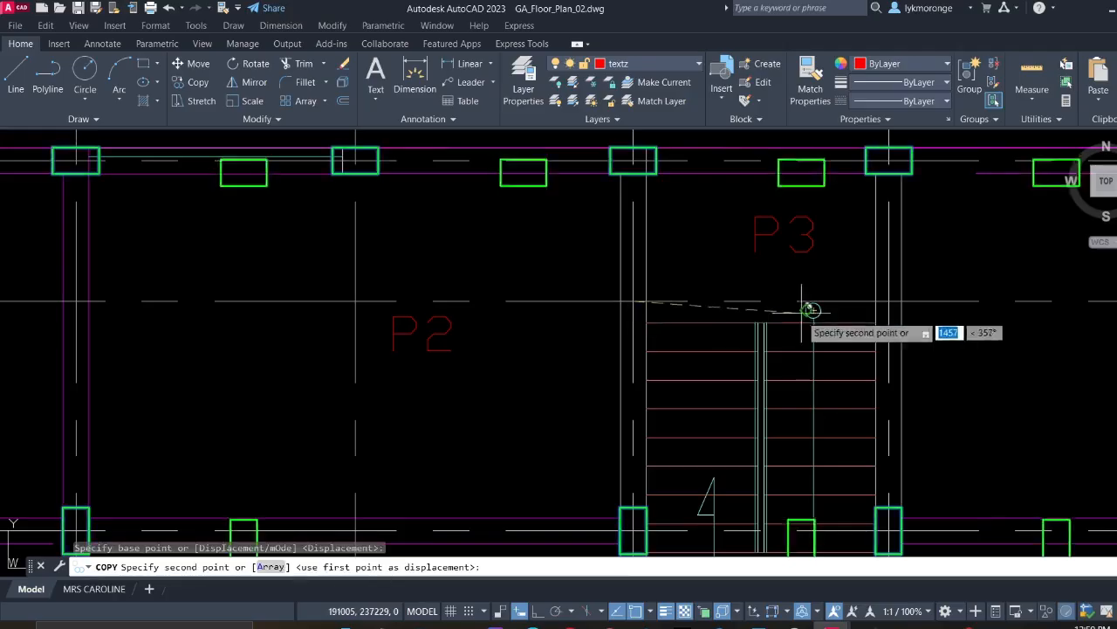
scroll(798, 317, down, 6)
middle_drag(611, 357, 162, 369)
scroll(424, 297, up, 10)
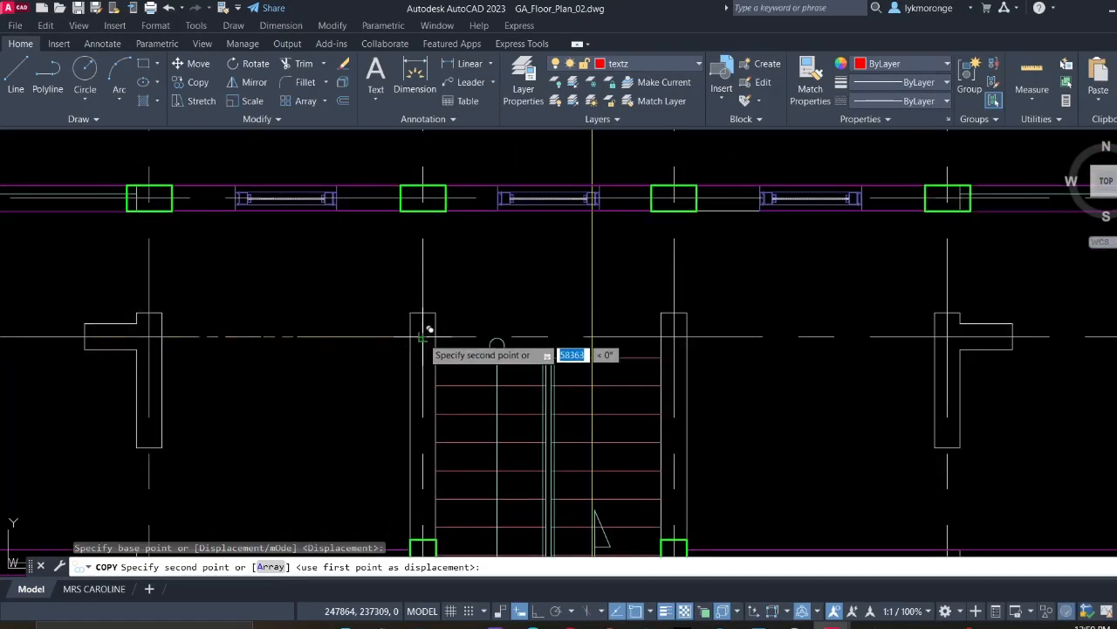
click(425, 320)
scroll(330, 407, down, 5)
key(Escape)
scroll(329, 417, down, 5)
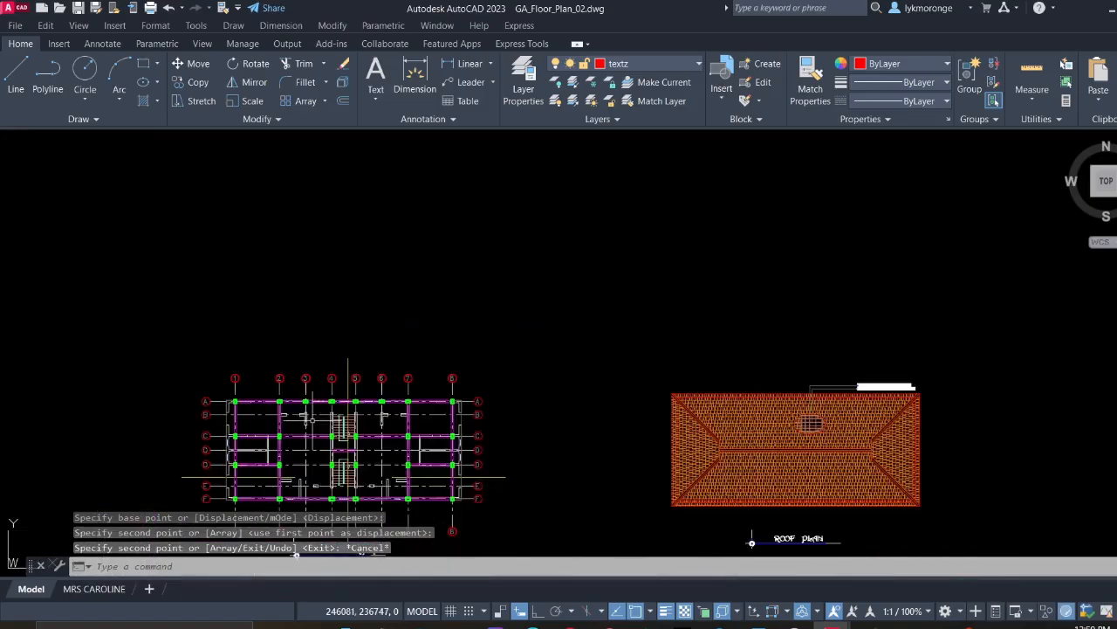
Make WALLS the current layer
middle_drag(329, 416, 659, 358)
scroll(583, 355, up, 4)
scroll(516, 330, up, 3)
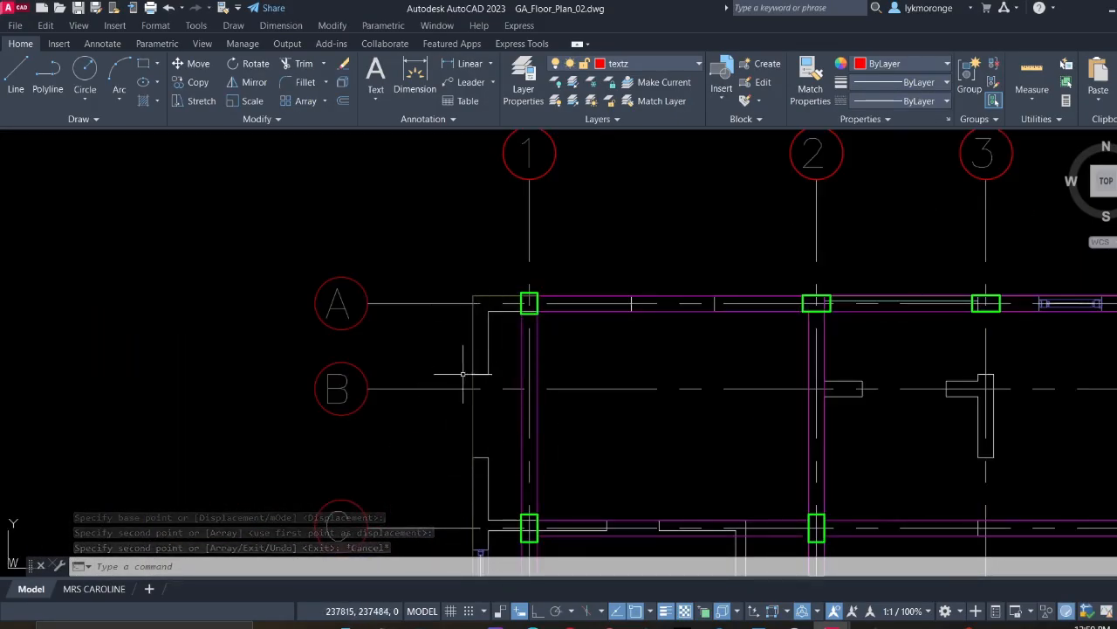
middle_drag(478, 345, 569, 294)
scroll(591, 316, up, 4)
scroll(591, 305, up, 2)
scroll(567, 297, down, 4)
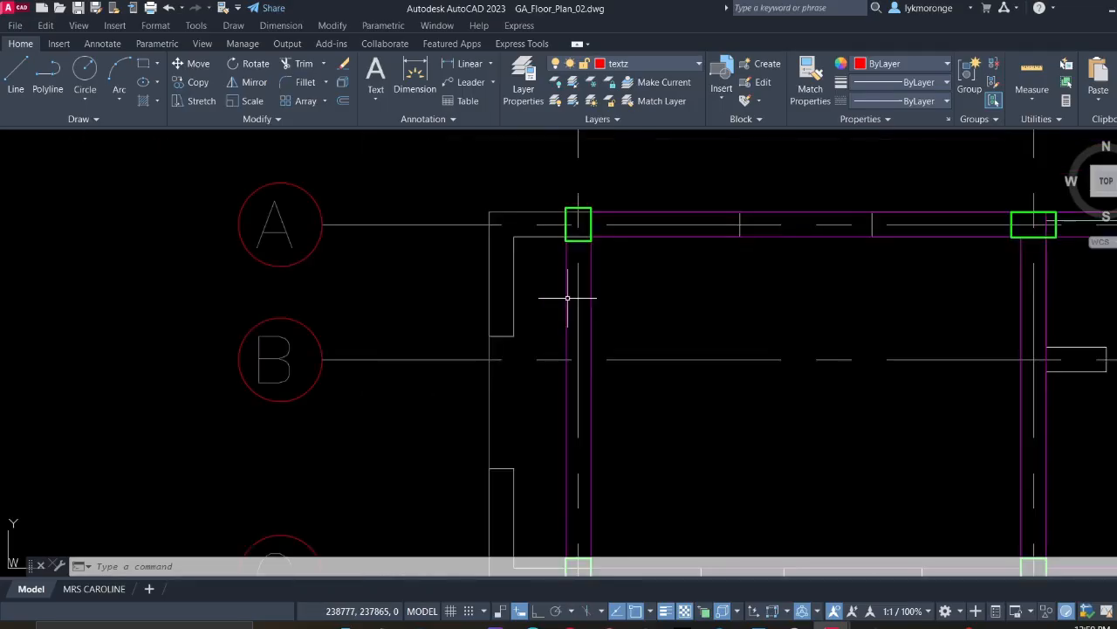
click(625, 63)
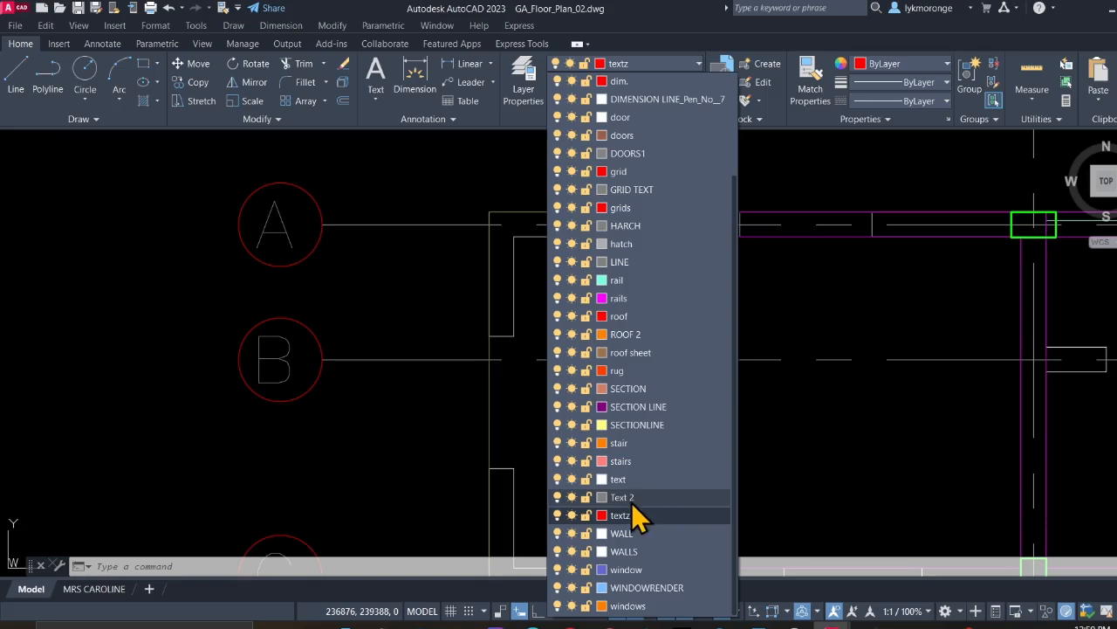
click(621, 556)
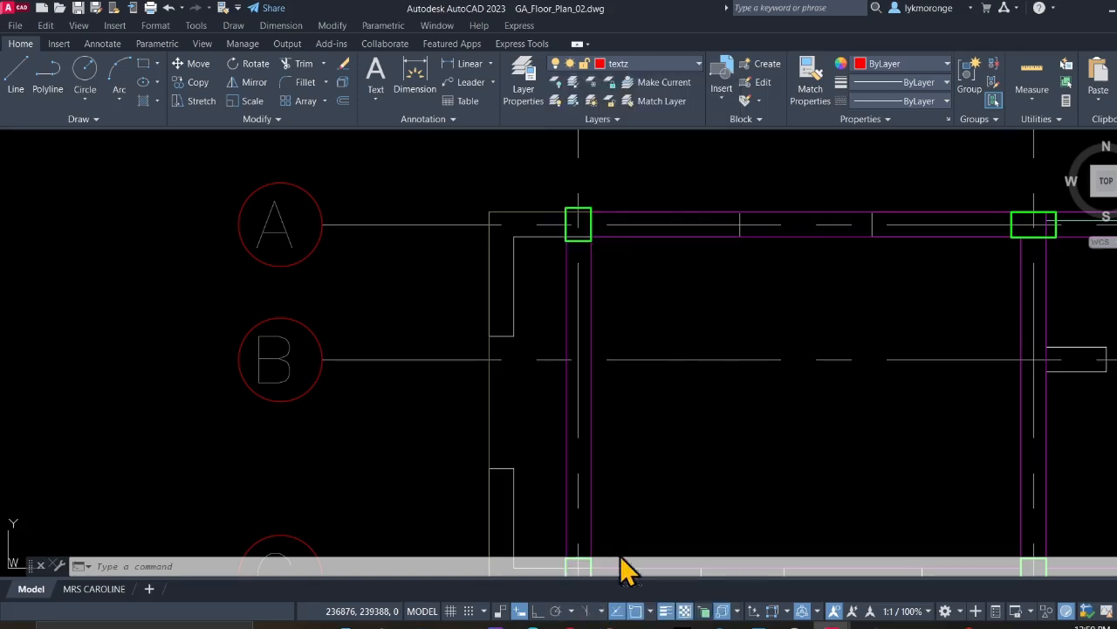
With Ortho on, draw the projecting outer wall outline from column A1 to the outer corner, down to grid line F, and back to column F1
click(17, 77)
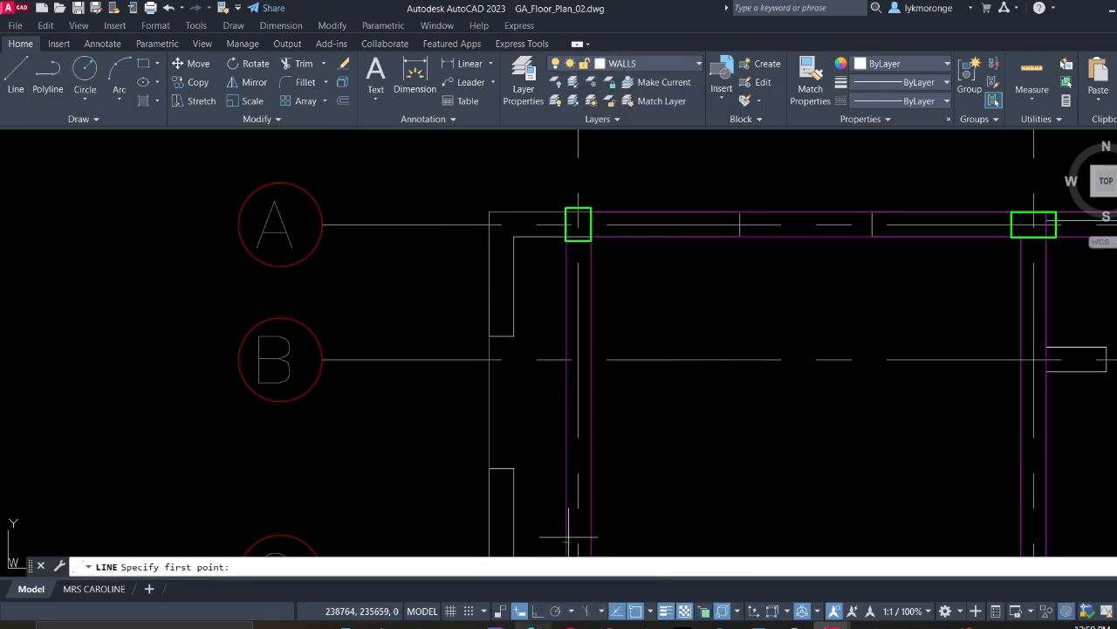
scroll(524, 251, down, 1)
scroll(529, 253, up, 5)
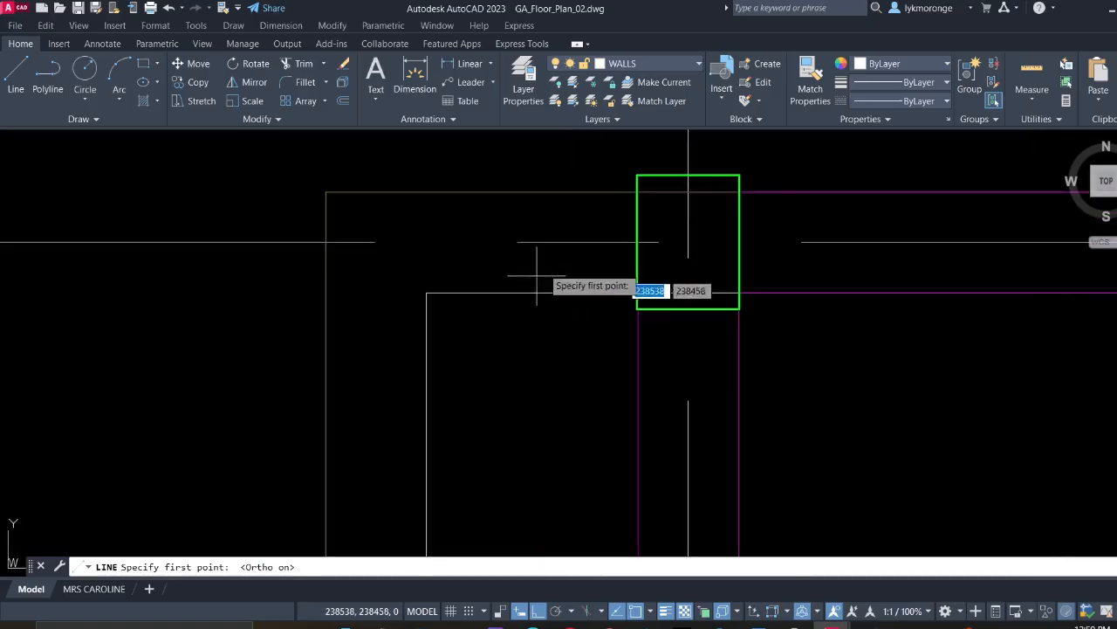
click(637, 190)
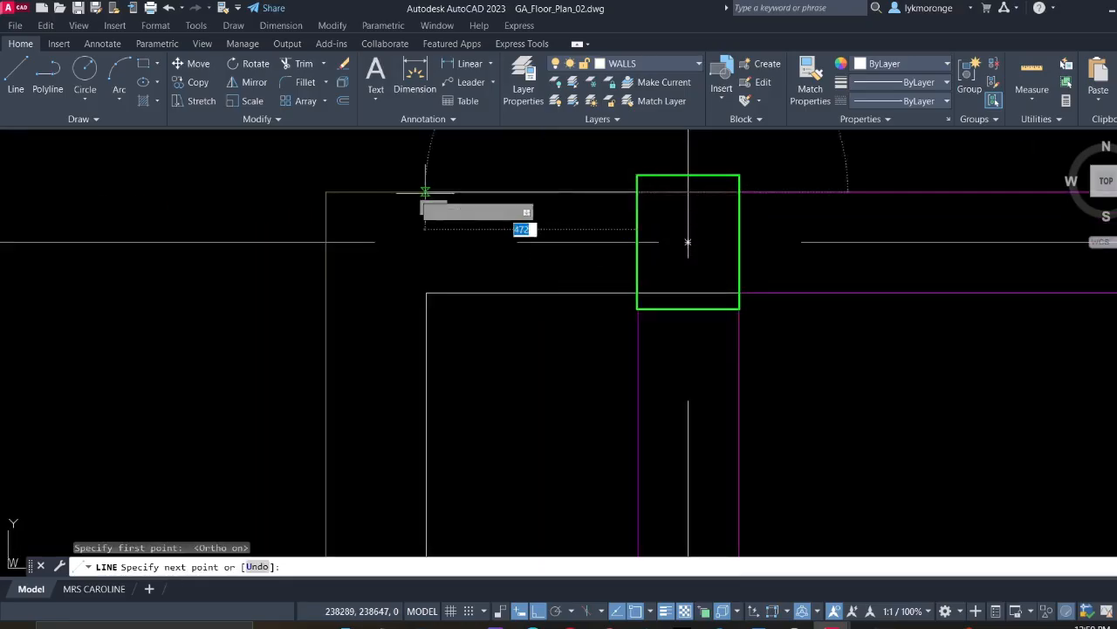
click(325, 192)
middle_drag(314, 490, 276, 96)
scroll(261, 228, down, 3)
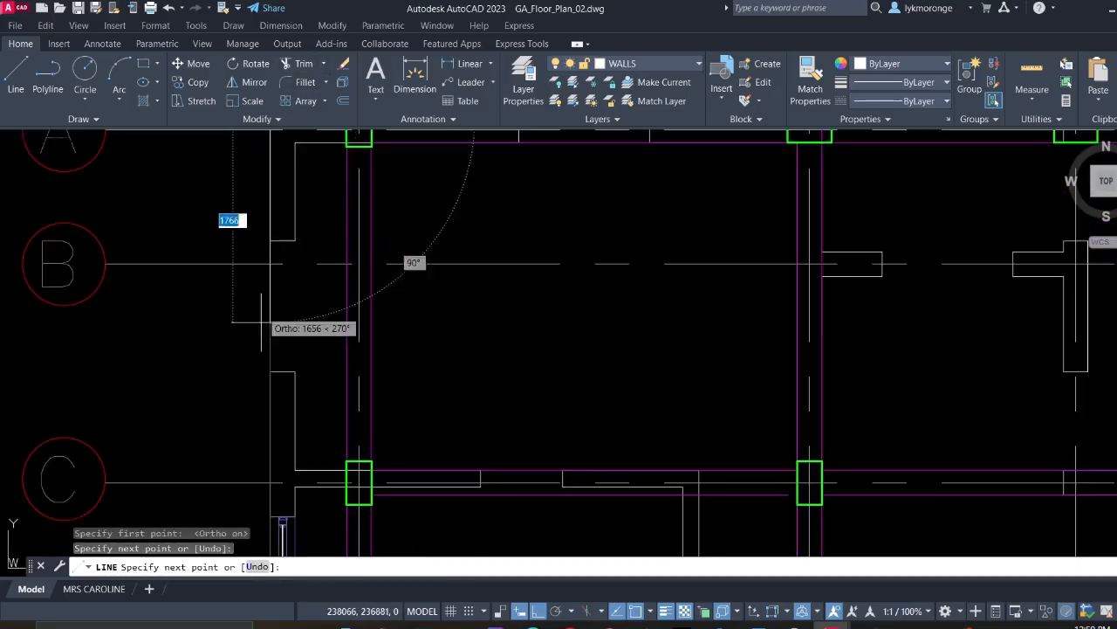
middle_drag(260, 455, 269, 9)
scroll(268, 474, down, 1)
middle_drag(268, 474, 305, 195)
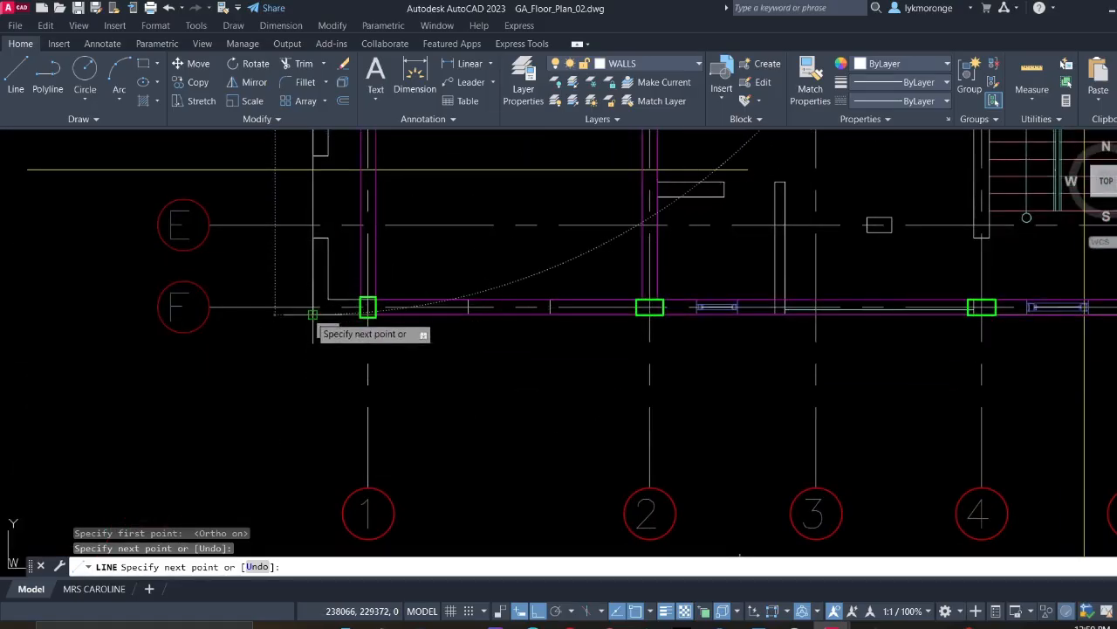
click(313, 315)
click(368, 307)
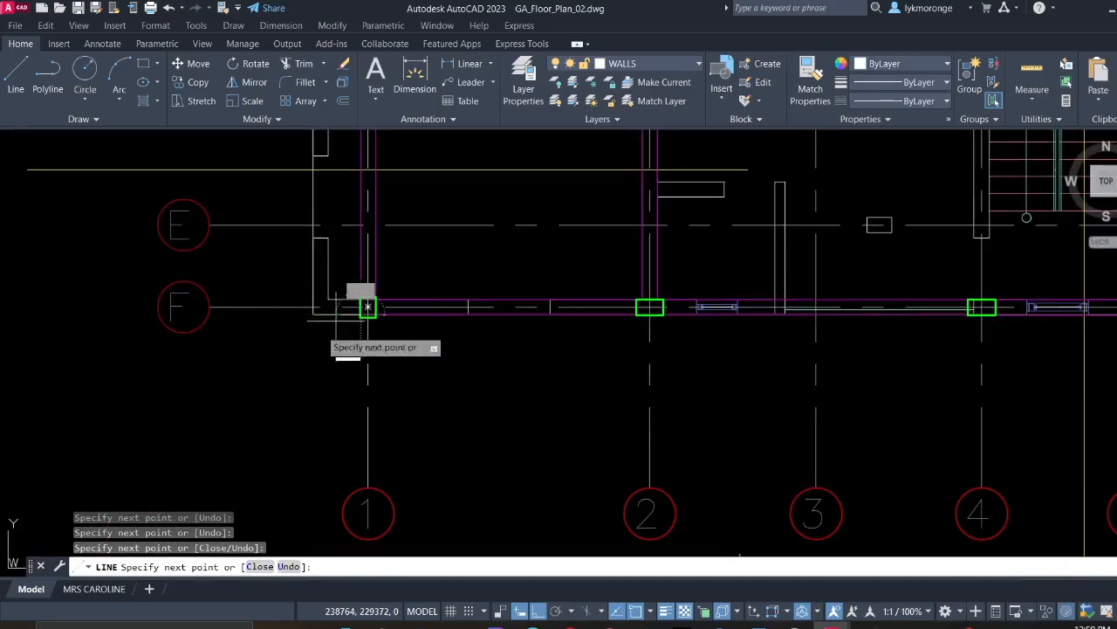
key(Escape)
Erase the inner wall lines of the L-shaped stub between grid lines E and F, outside grid line 1
middle_drag(307, 352, 326, 526)
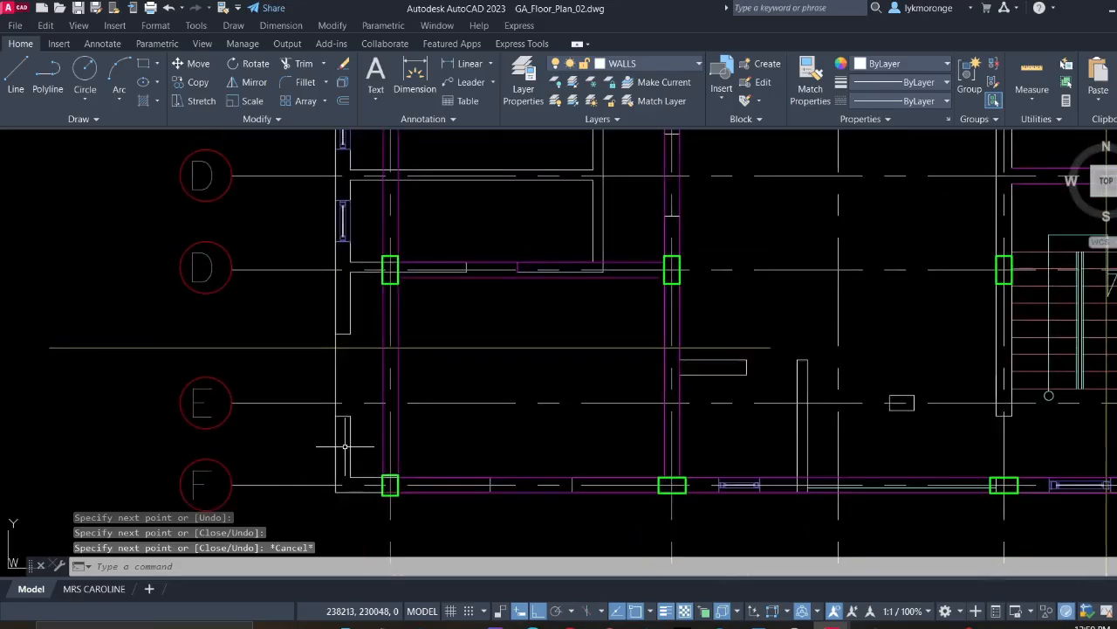
scroll(322, 415, up, 2)
click(319, 392)
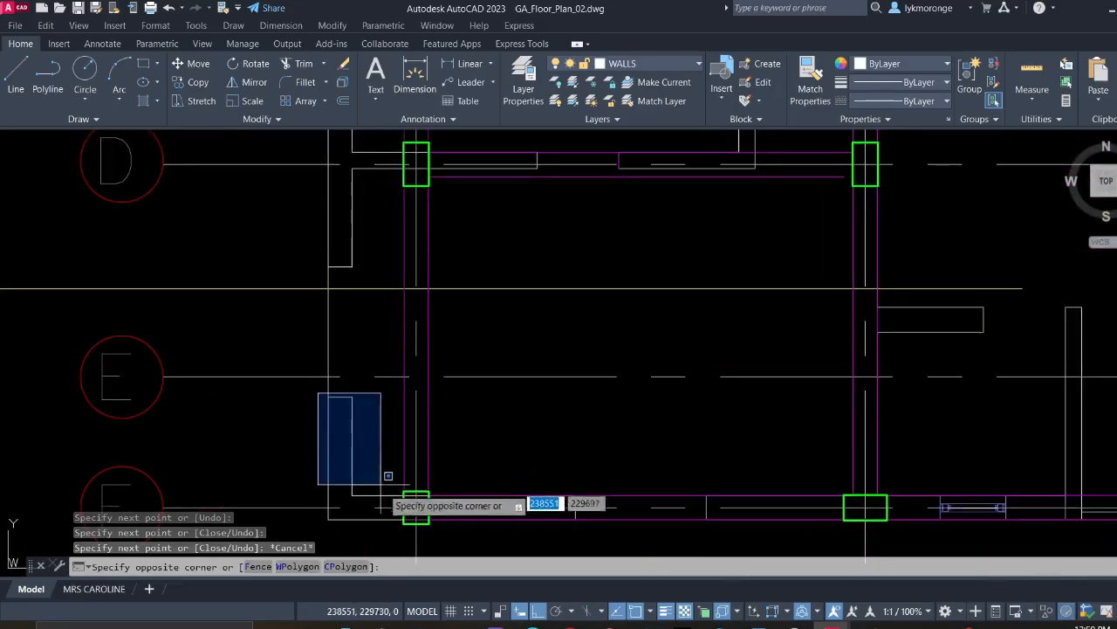
click(387, 495)
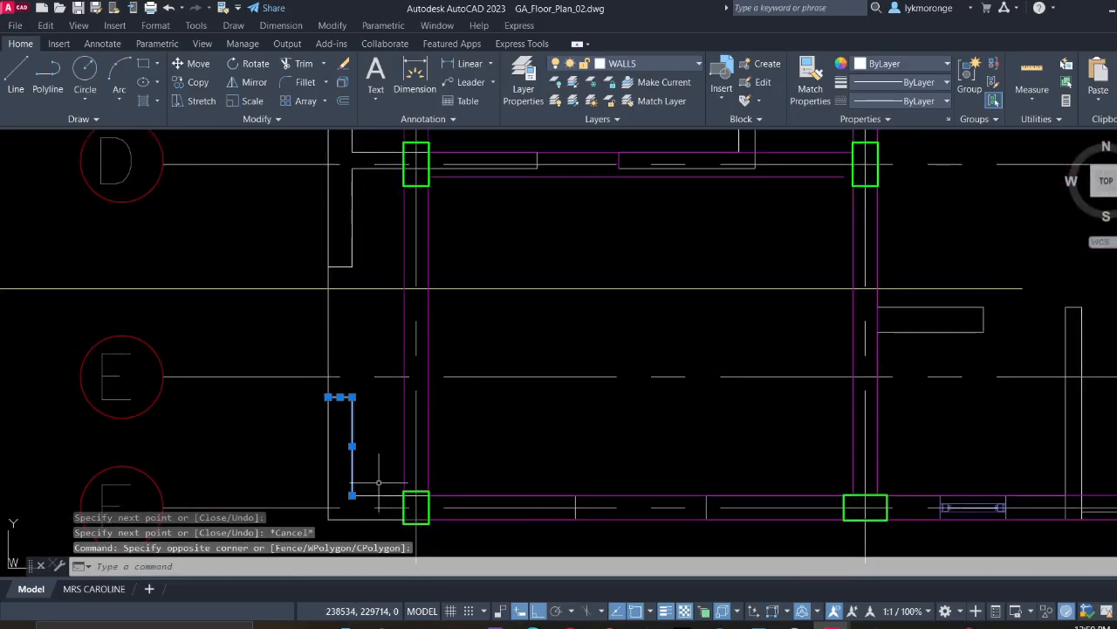
key(Delete)
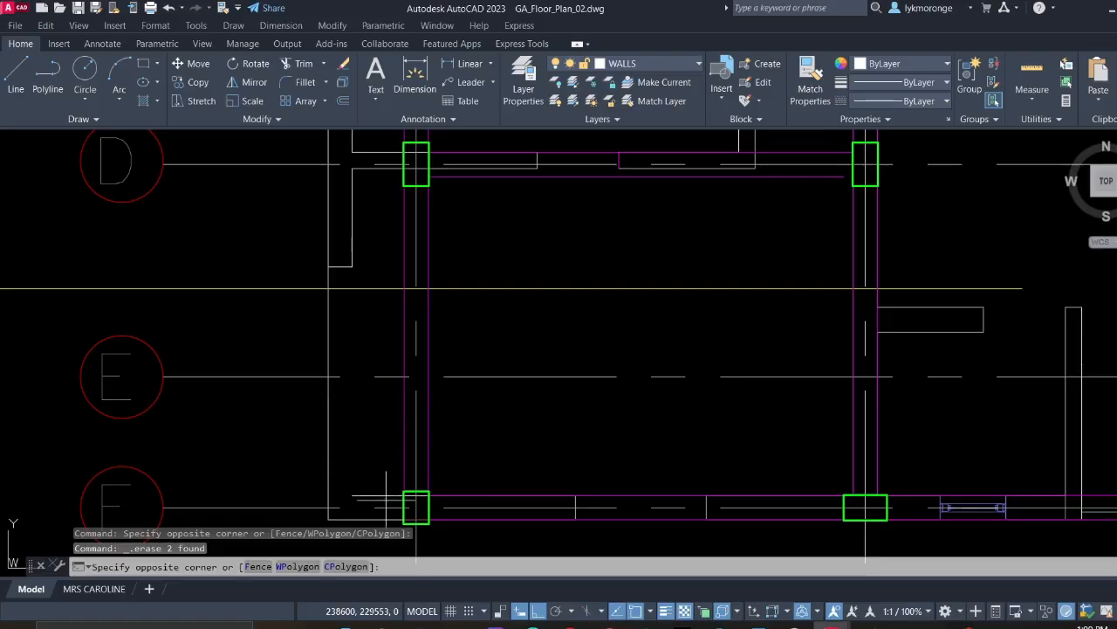
click(385, 495)
key(Delete)
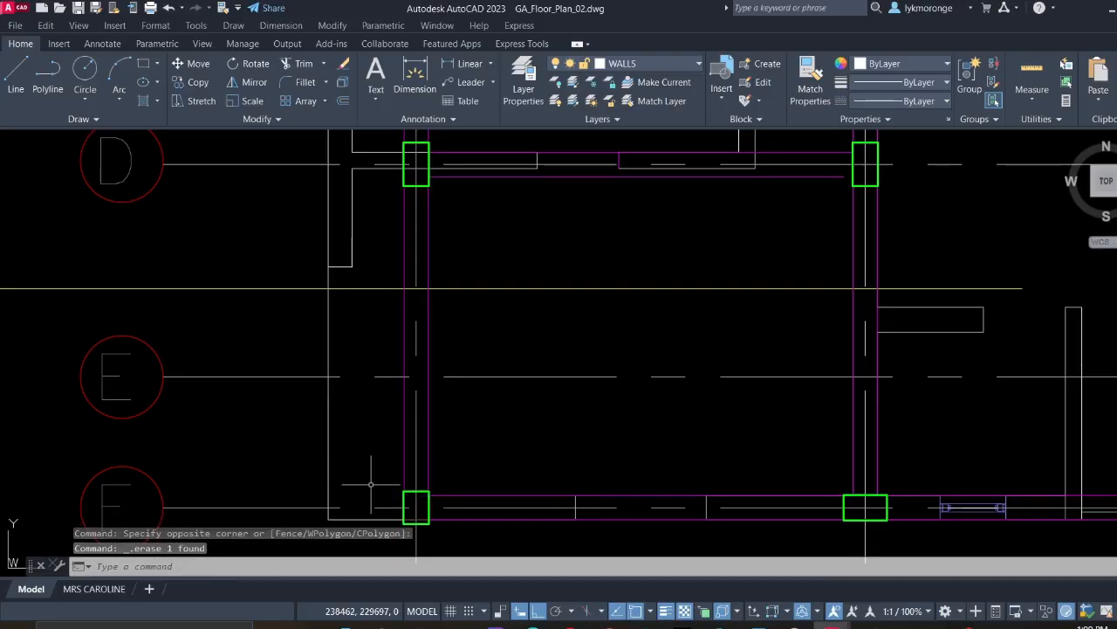
scroll(371, 483, down, 5)
scroll(371, 471, up, 4)
scroll(372, 469, up, 2)
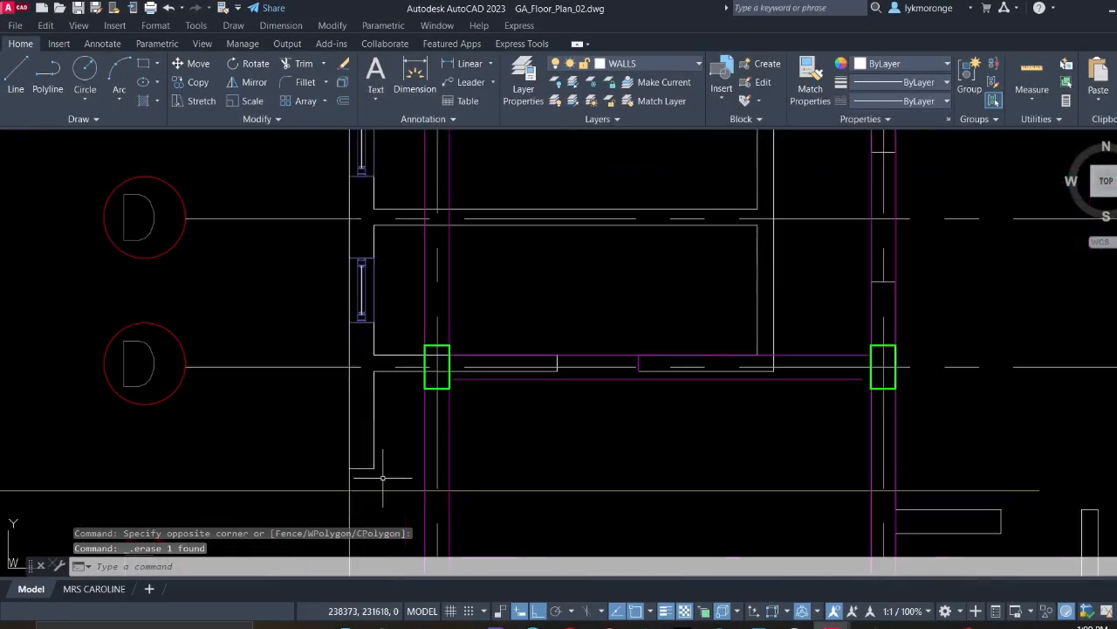
click(378, 472)
scroll(371, 368, up, 6)
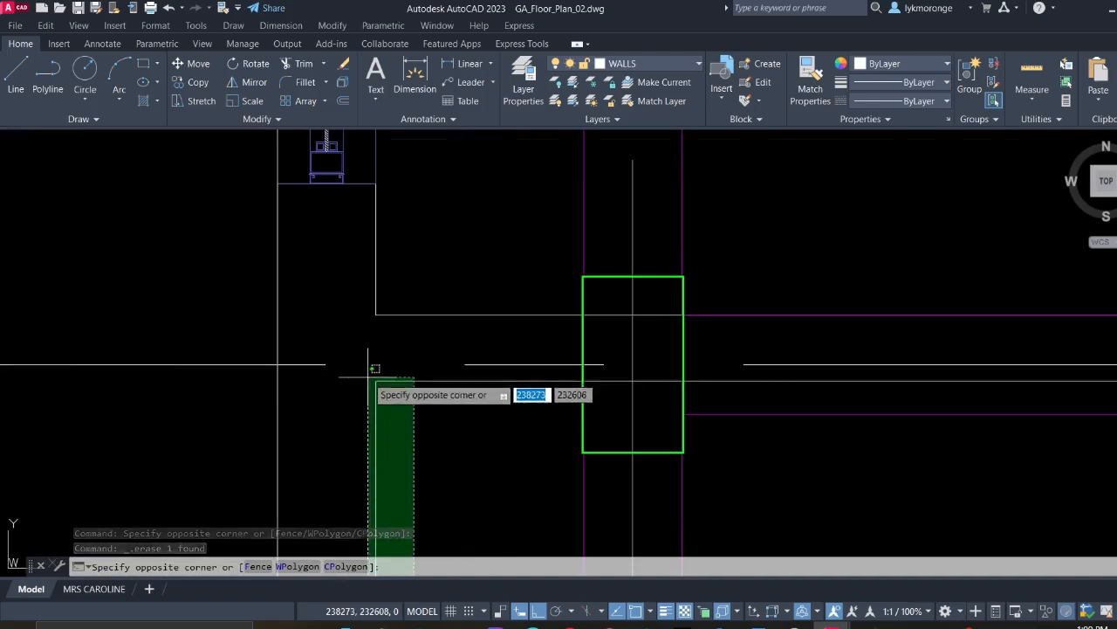
click(377, 353)
click(376, 253)
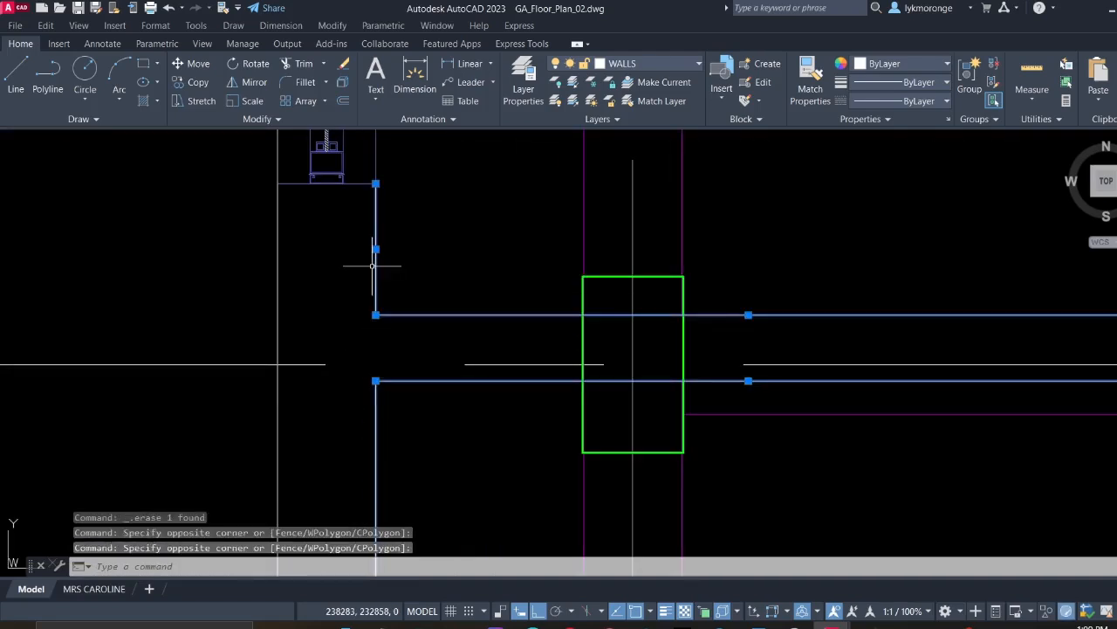
scroll(372, 261, down, 5)
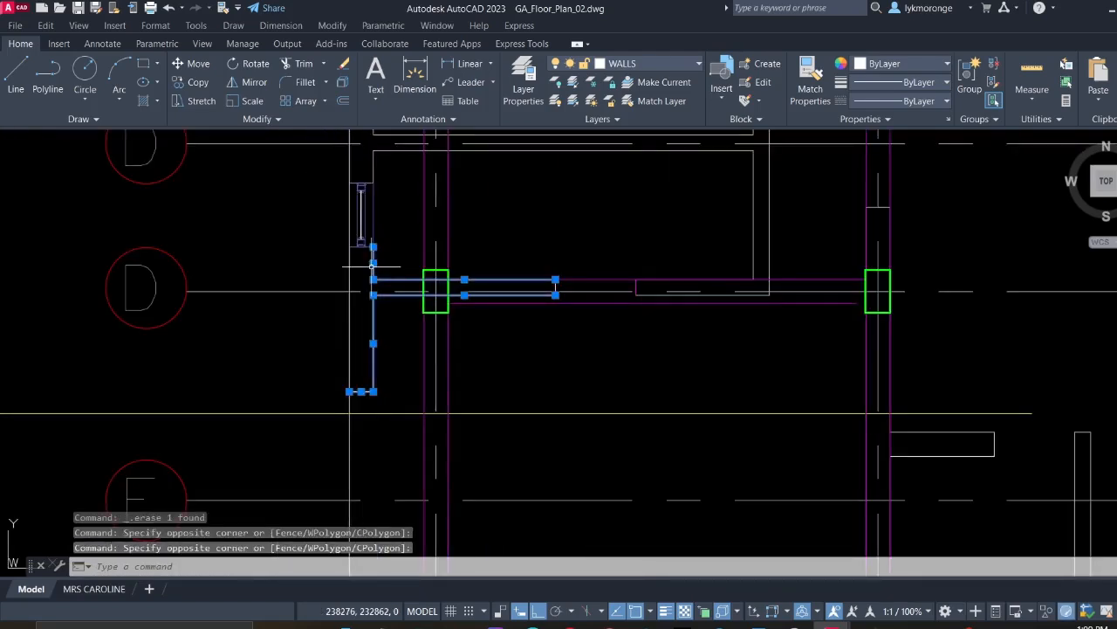
key(Escape)
Try to stretch the inner wall line above grid line B down to grid line F, and undo the stretch
scroll(373, 306, down, 5)
middle_drag(373, 329, 392, 525)
scroll(392, 306, up, 6)
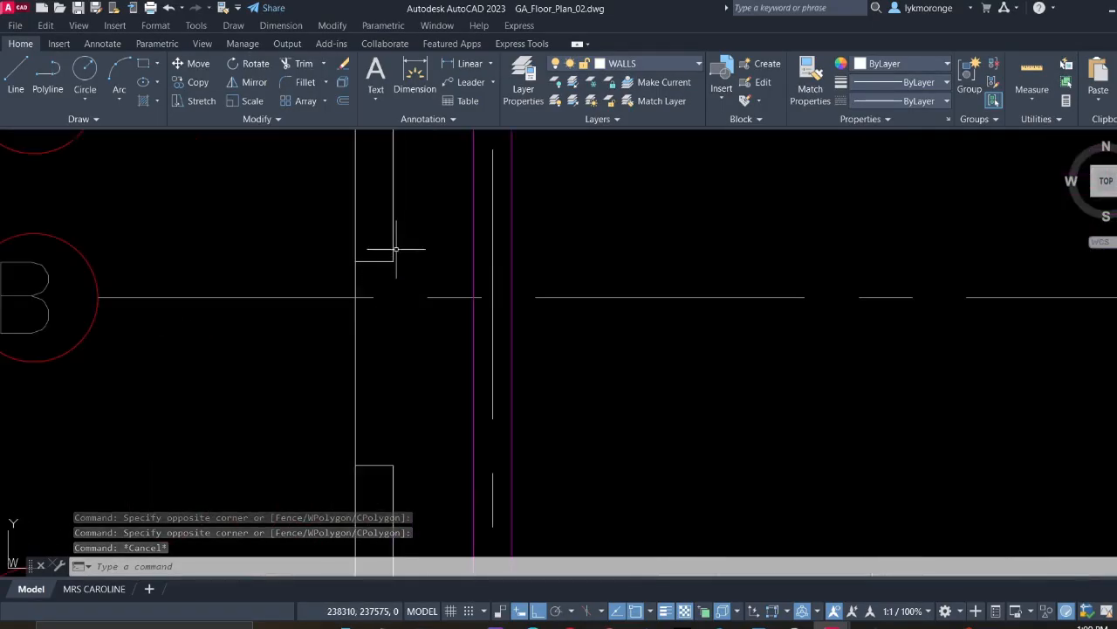
click(398, 236)
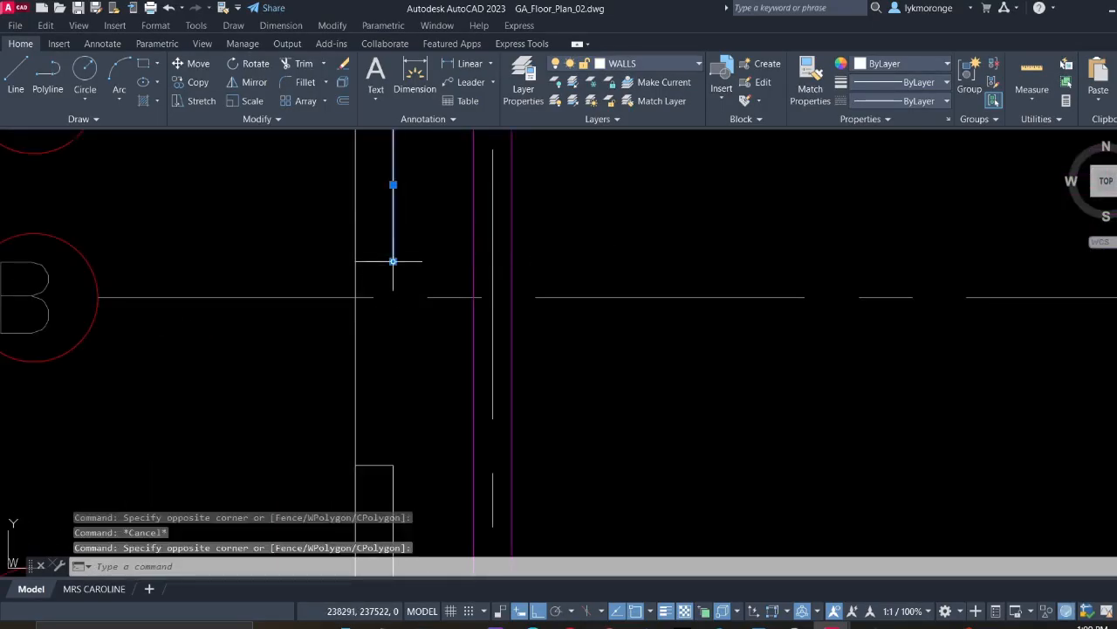
click(393, 260)
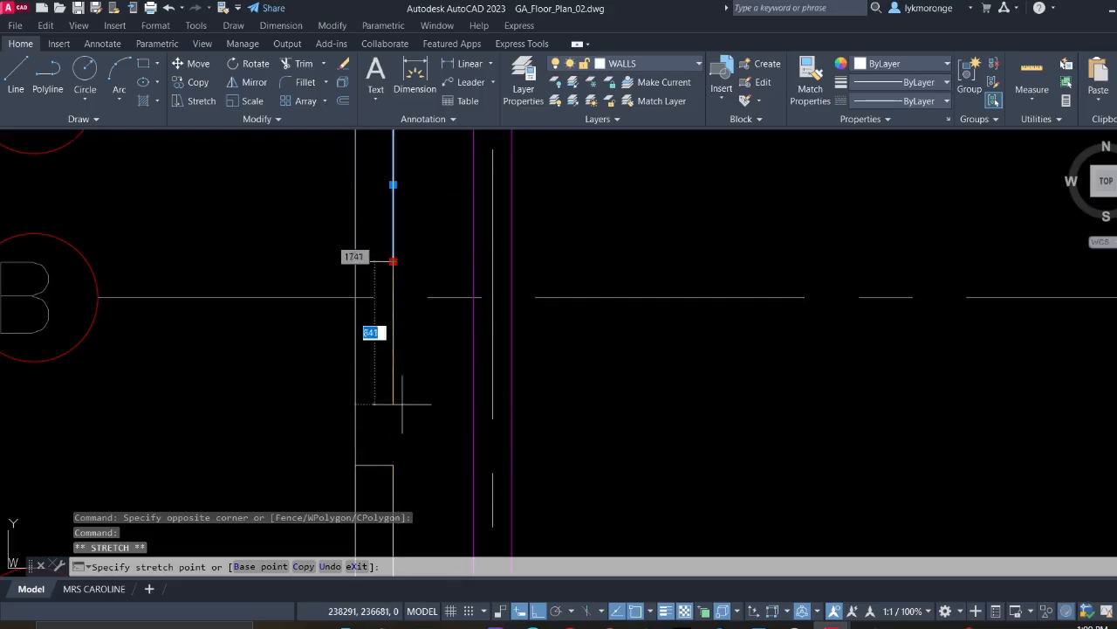
scroll(401, 439, down, 2)
middle_drag(399, 434, 370, 220)
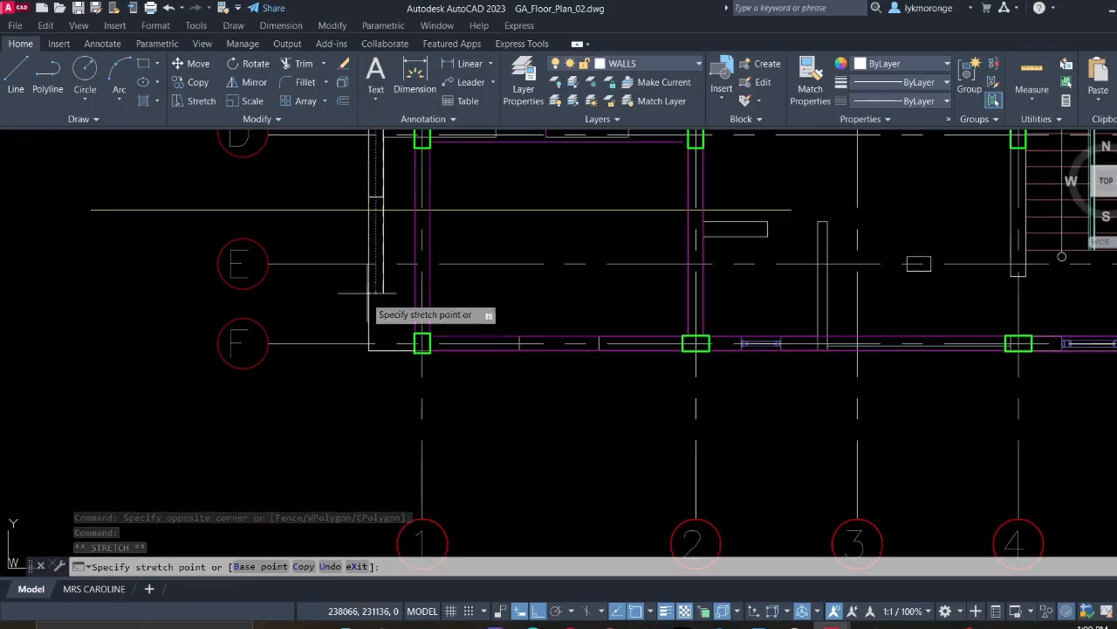
click(370, 342)
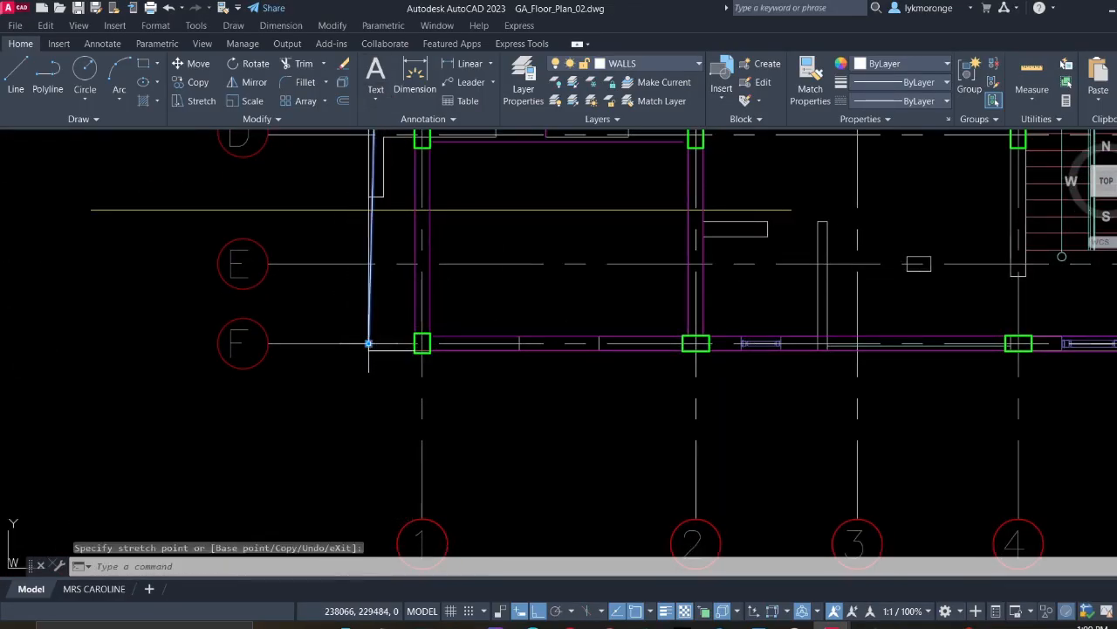
click(168, 8)
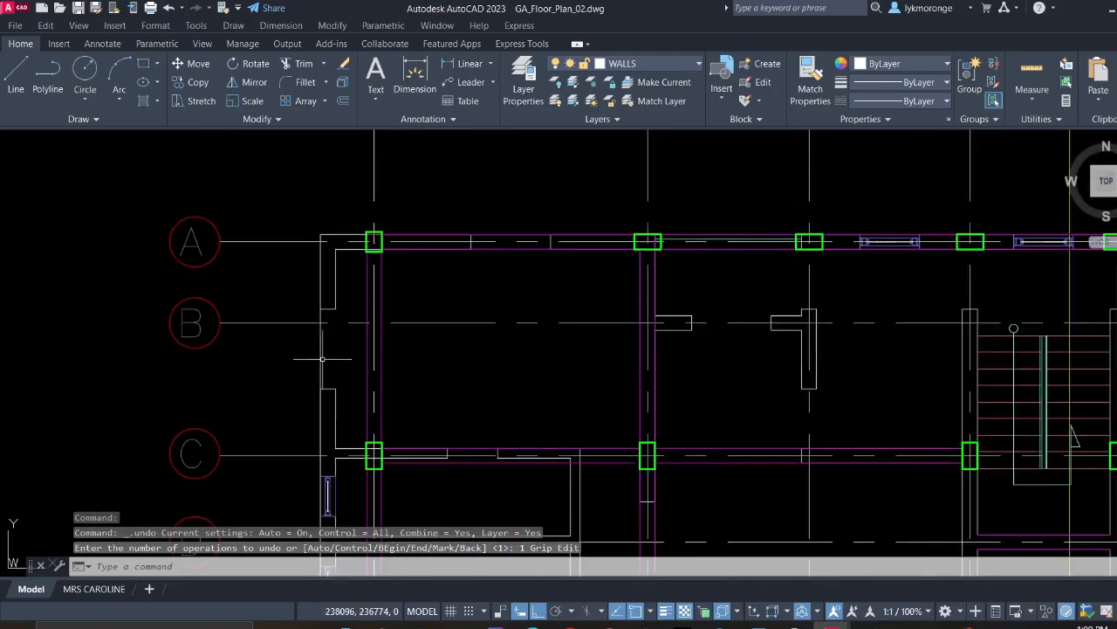
Erase the short vertical inner wall line between grid lines A and B, outside grid line 1
scroll(334, 288, up, 6)
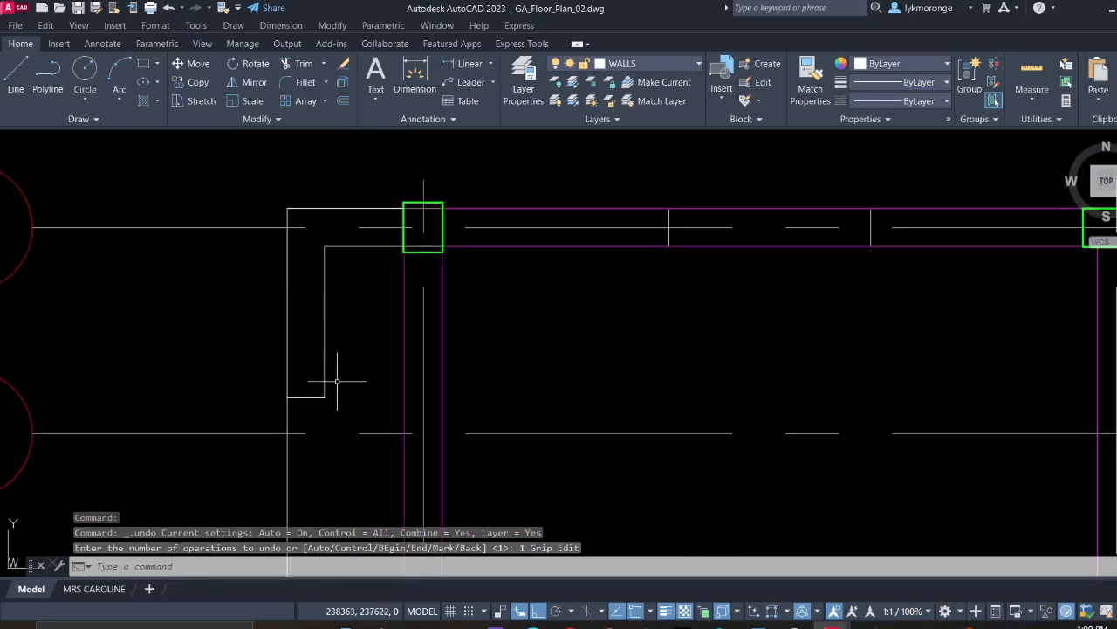
drag(332, 379, 308, 339)
key(Delete)
Draw the horizontal inner wall line along grid line F from column F1 out to the outer wall line
scroll(308, 339, down, 5)
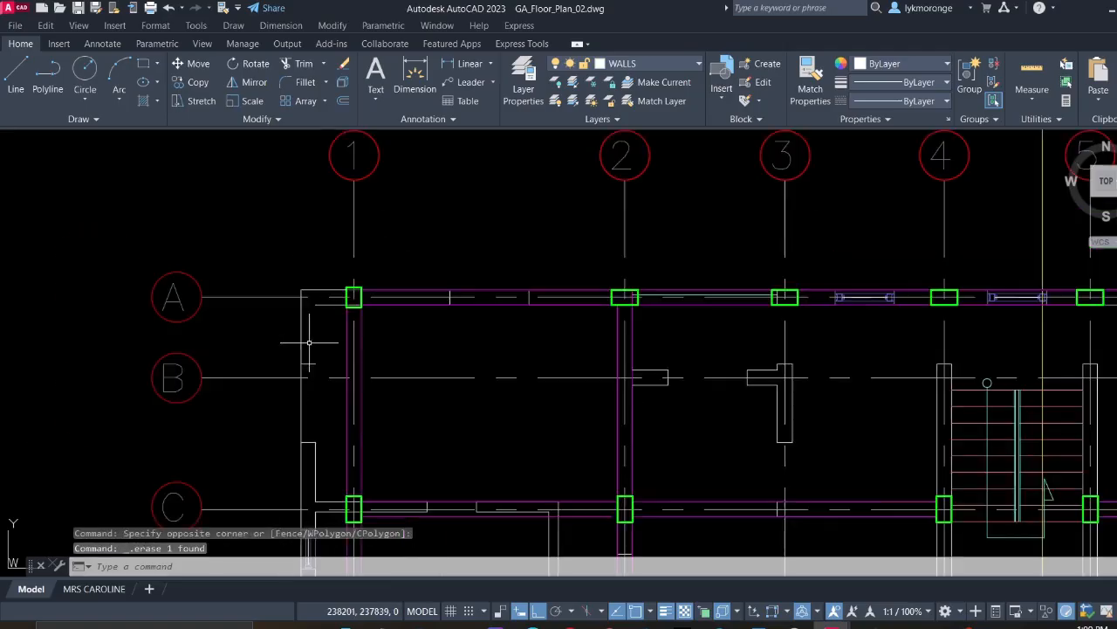
middle_drag(309, 348, 311, 122)
middle_drag(321, 379, 333, 10)
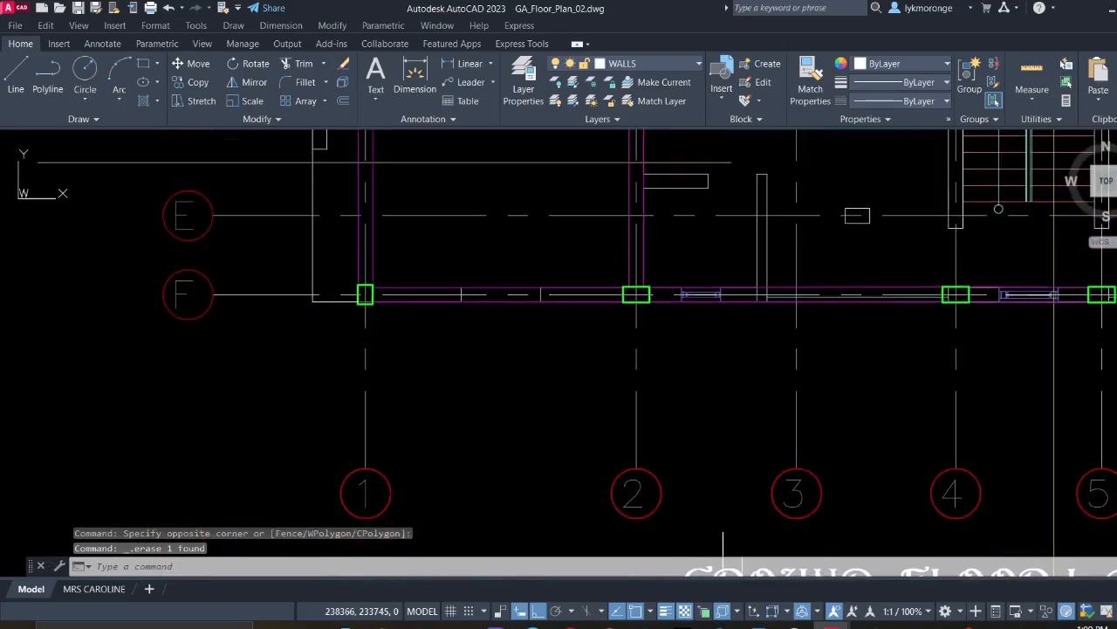
scroll(323, 211, up, 4)
middle_drag(363, 326, 363, 304)
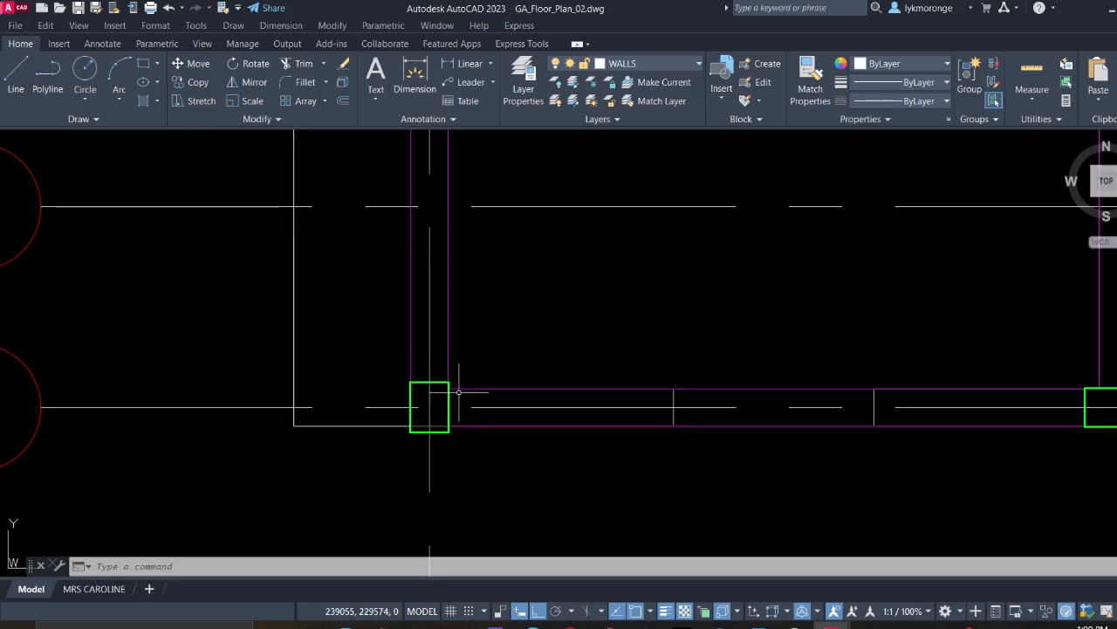
click(27, 83)
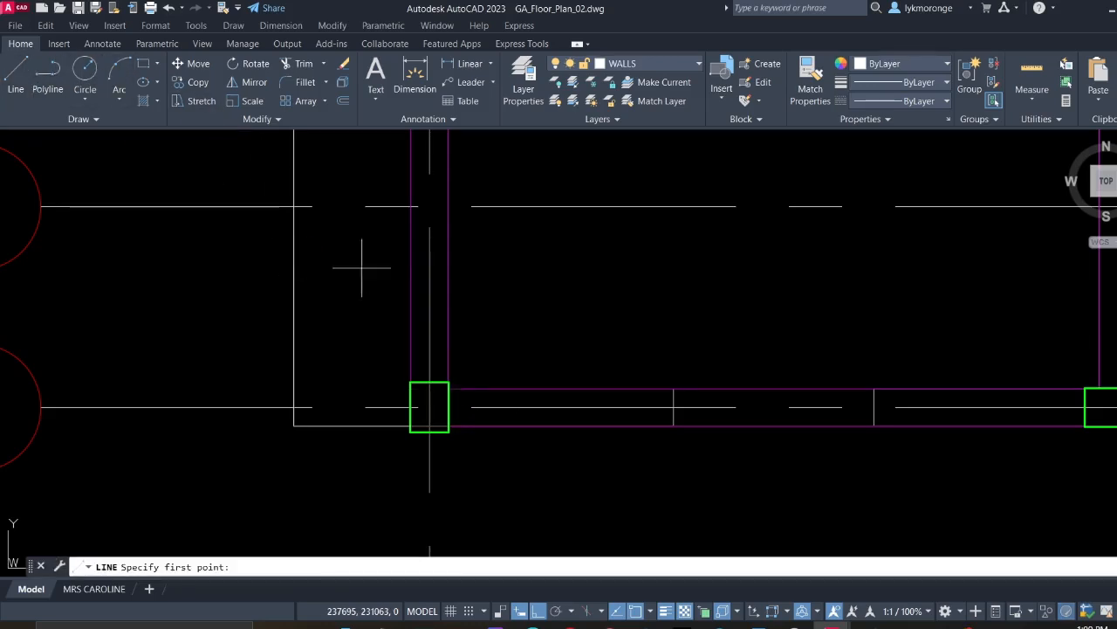
scroll(440, 388, up, 2)
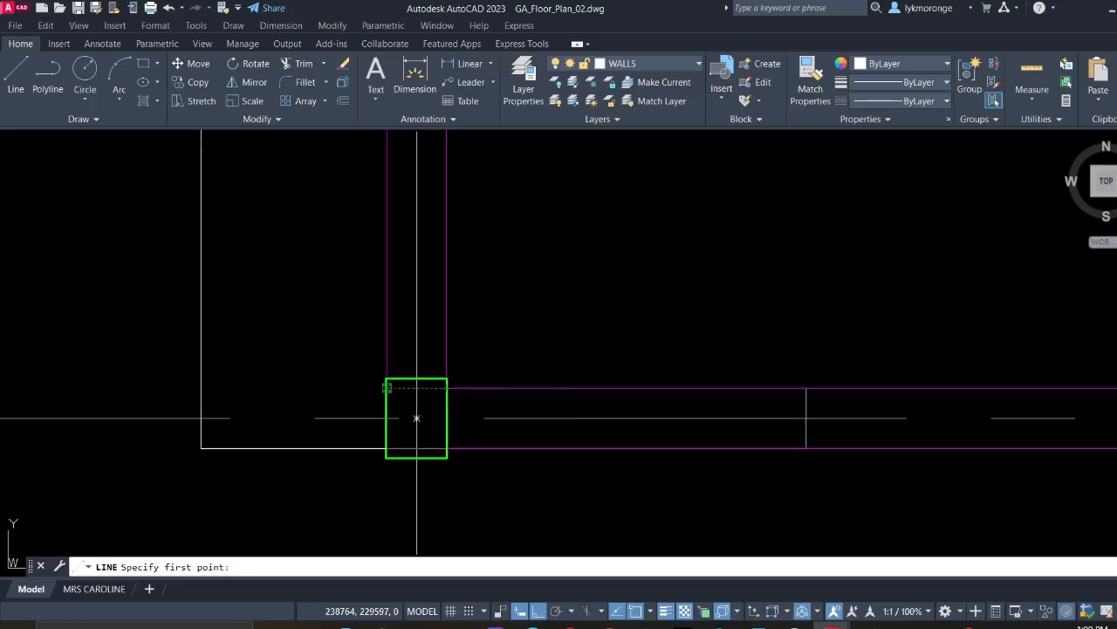
click(387, 387)
click(201, 386)
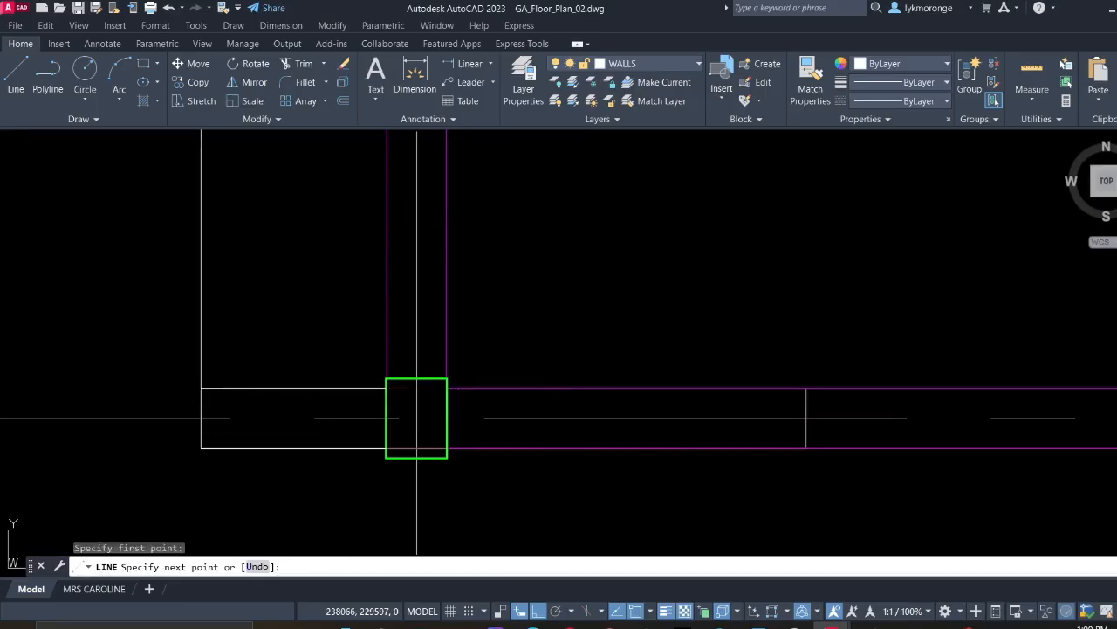
key(Escape)
Erase the lower window in the outer wall between the two D grid lines, outside grid line 1
scroll(257, 371, down, 5)
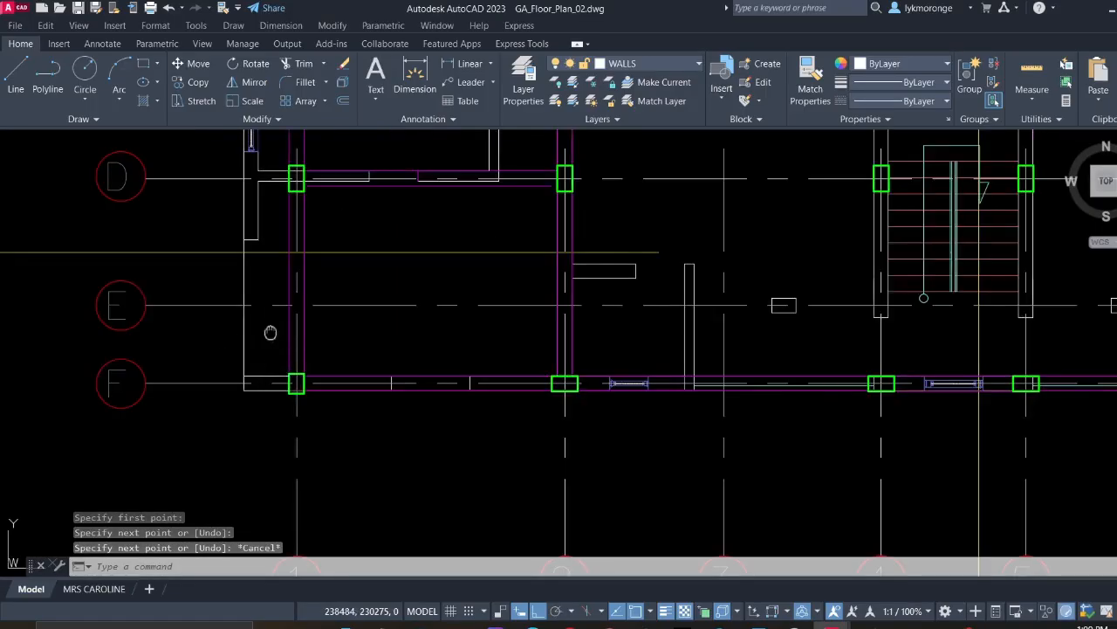
middle_drag(262, 442, 274, 415)
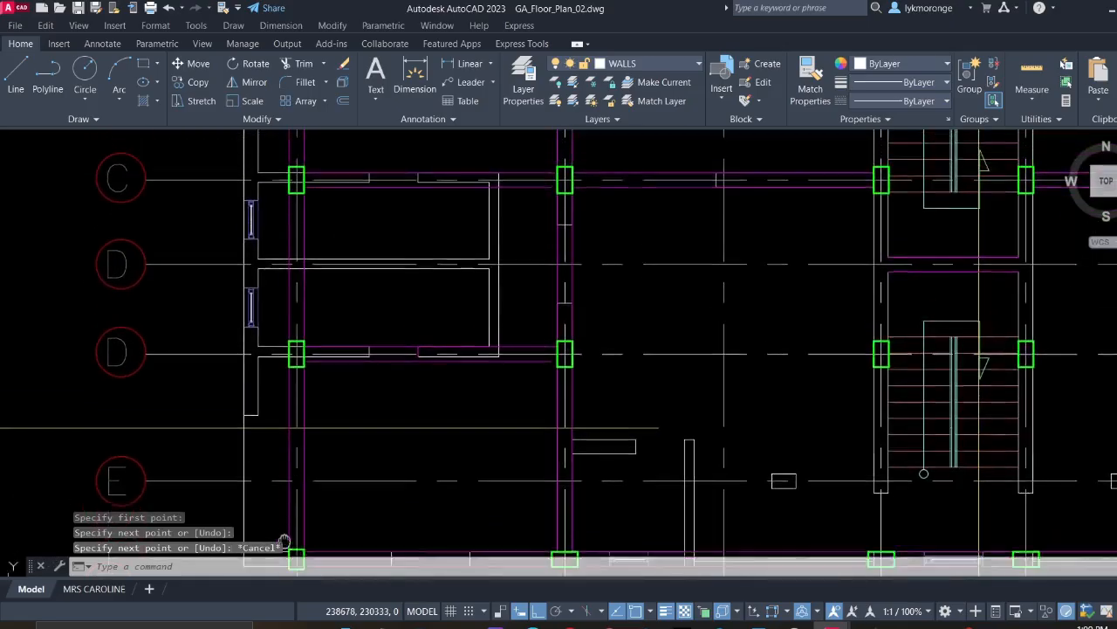
middle_drag(282, 541, 278, 554)
scroll(250, 387, up, 2)
middle_drag(248, 371, 264, 458)
click(251, 380)
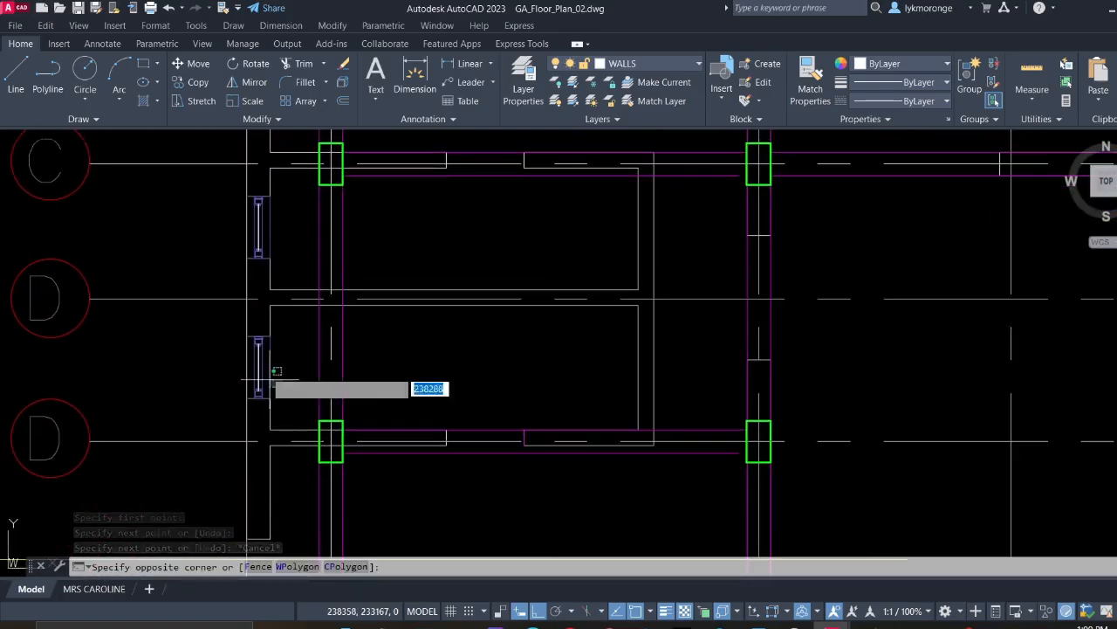
key(Delete)
Draw the vertical inner wall line from the end of the inner line at grid A straight down to the inner line at grid F
scroll(247, 350, down, 1)
middle_drag(248, 364, 263, 429)
scroll(264, 259, up, 1)
middle_drag(275, 296, 310, 552)
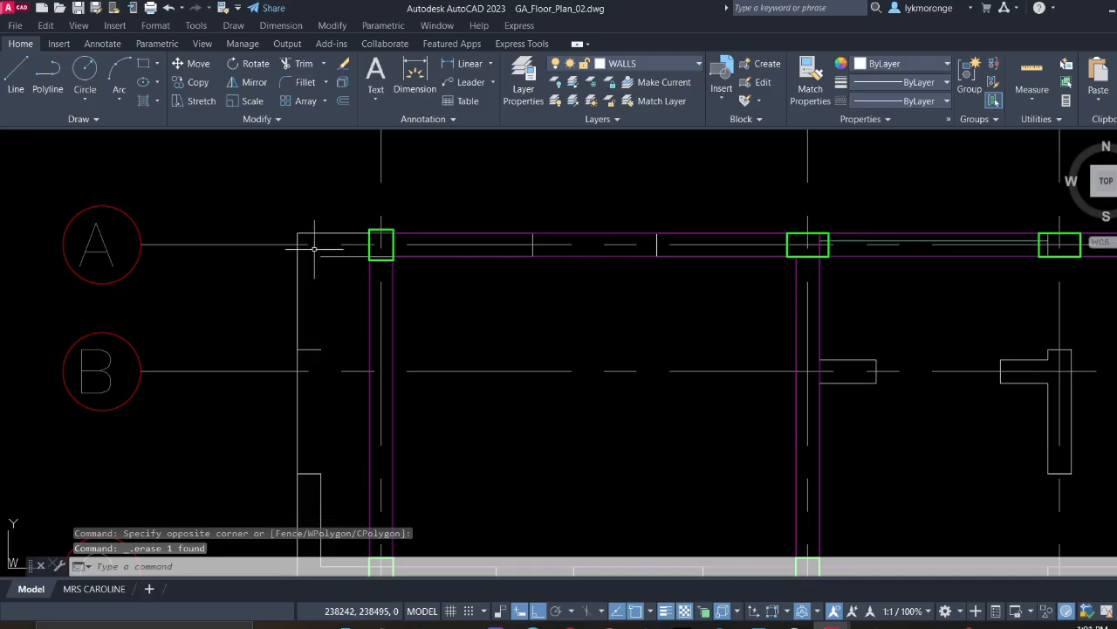
click(16, 70)
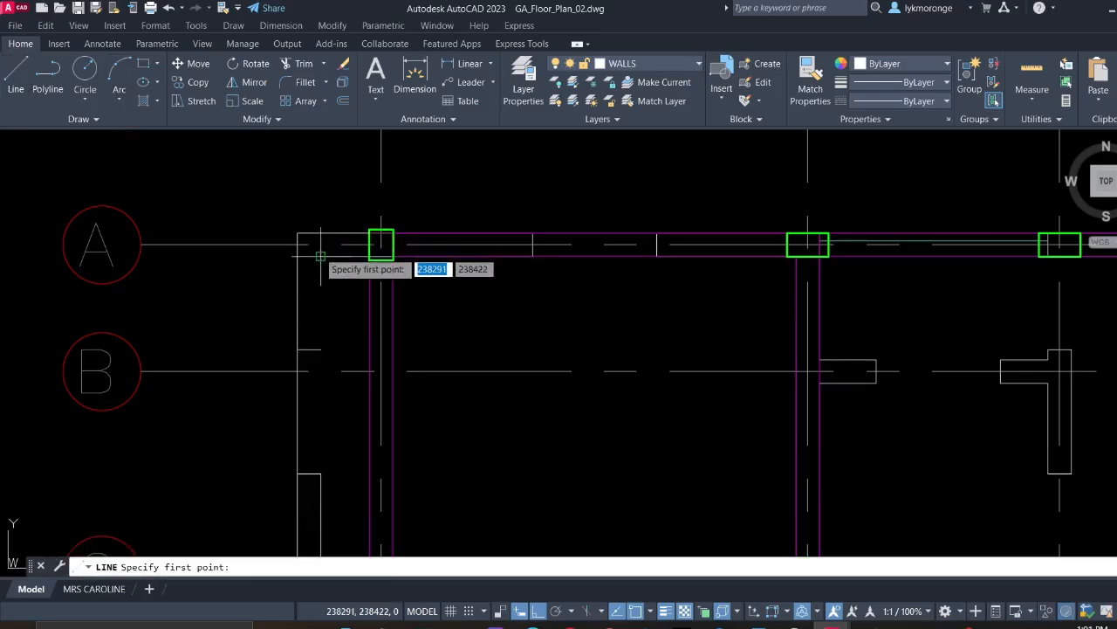
click(321, 256)
middle_drag(318, 480, 329, 122)
middle_drag(337, 520, 334, 231)
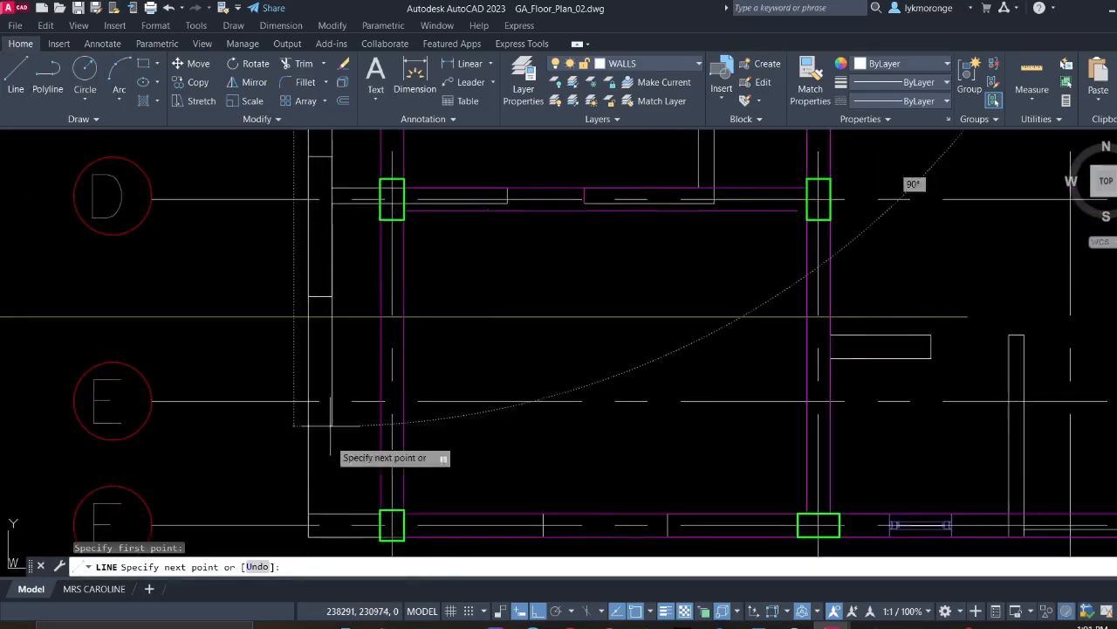
click(332, 514)
key(Escape)
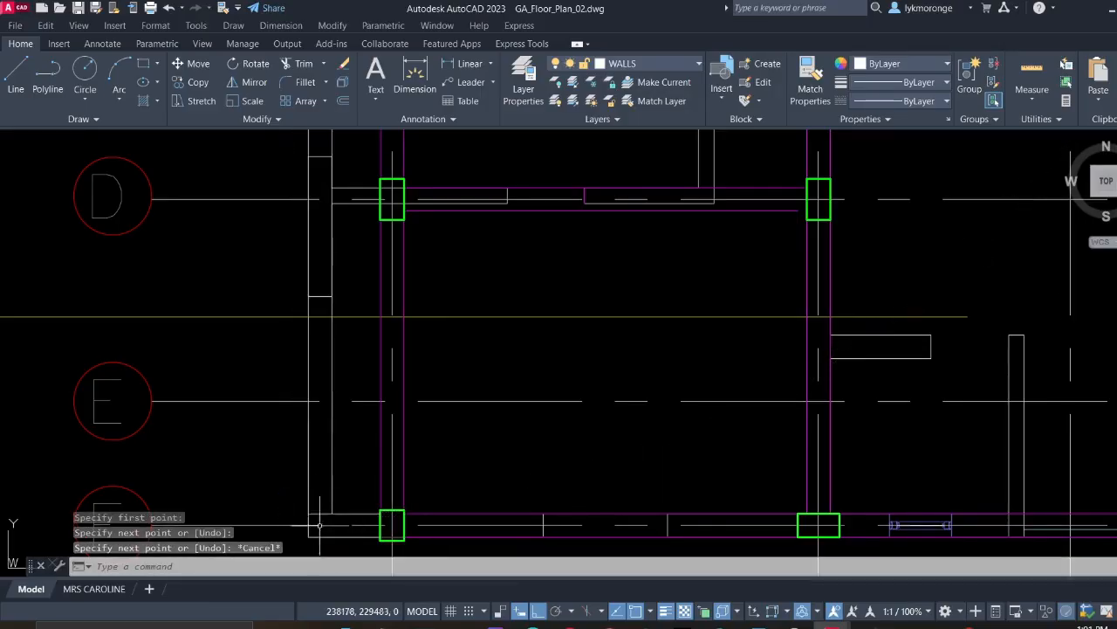
Shorten the horizontal inner wall line at grid F so it ends at the new vertical inner wall line
scroll(324, 516, up, 8)
drag(324, 516, 286, 452)
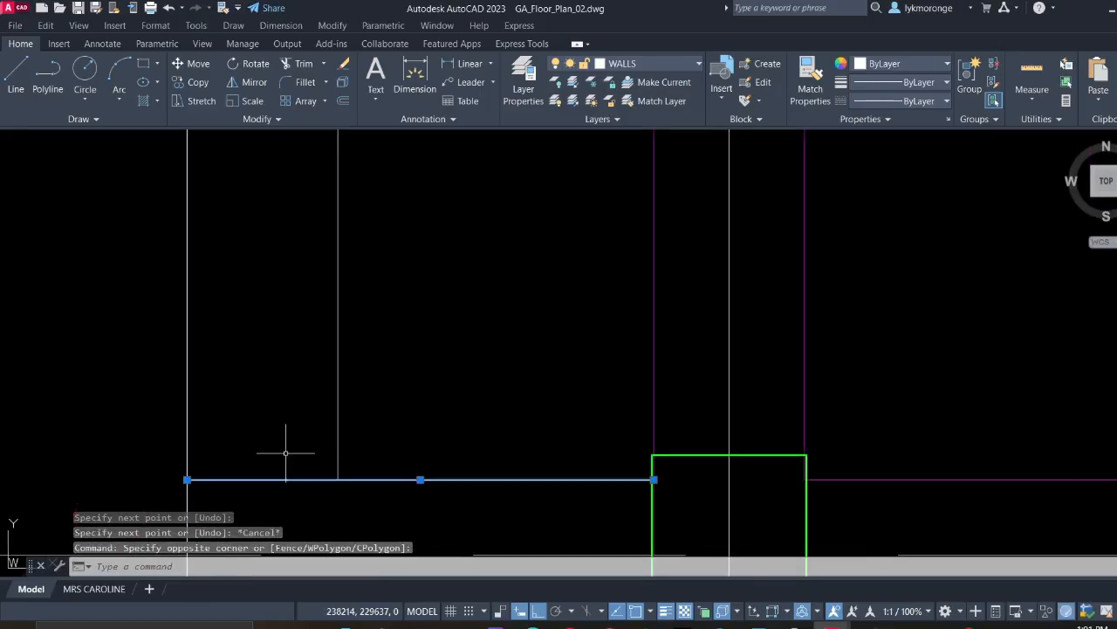
click(187, 480)
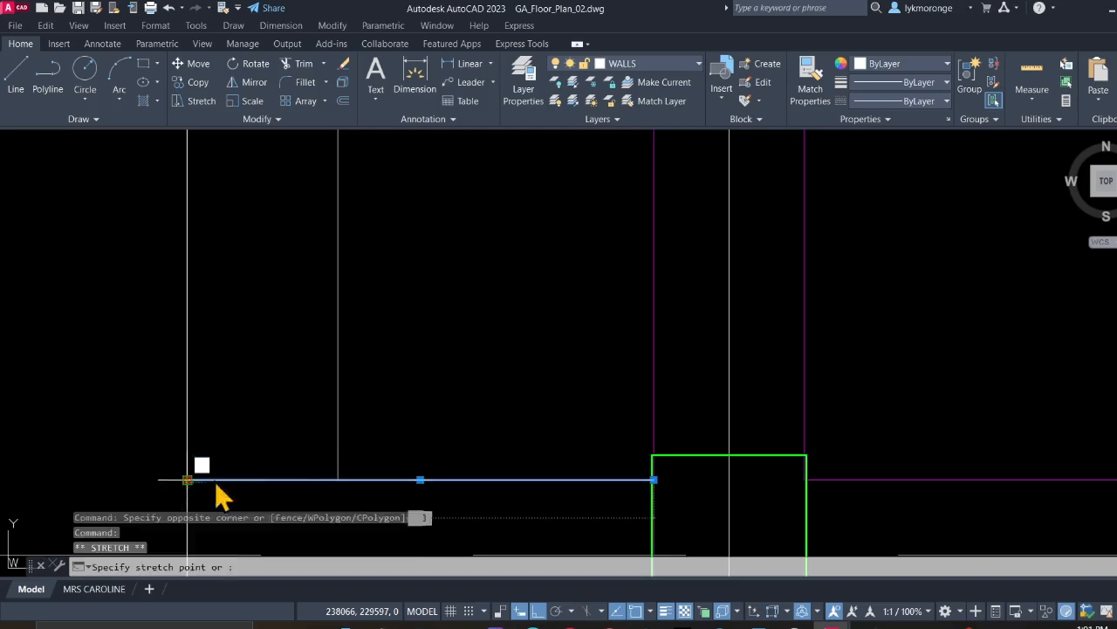
scroll(337, 479, down, 8)
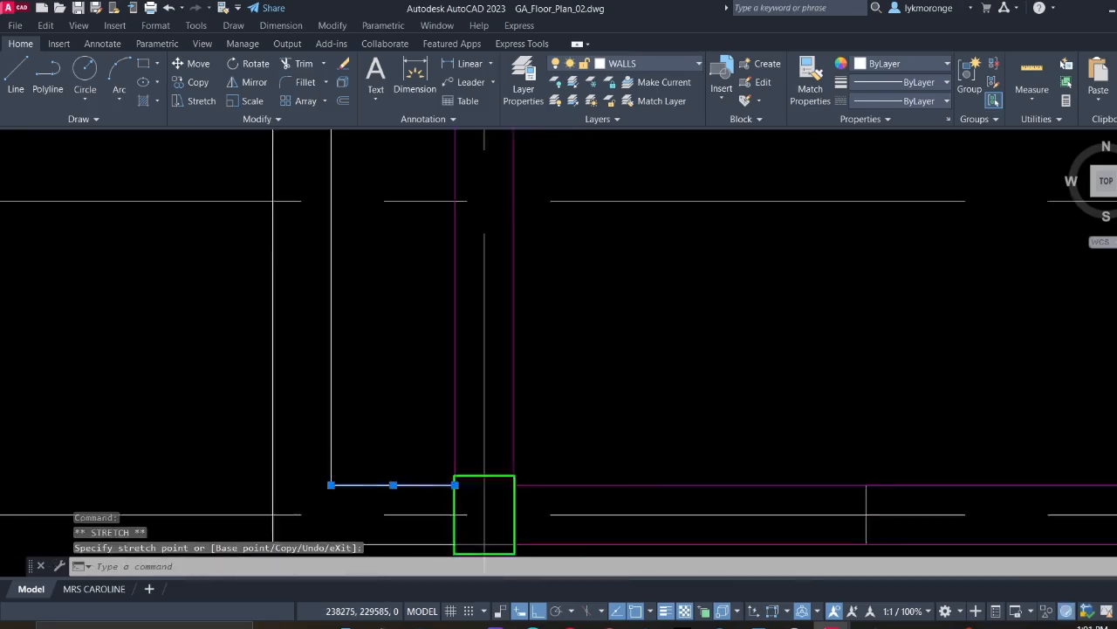
Erase the wall end line below the lower grid line D and the leftover window jamb lines between the two D grid lines
scroll(322, 501, up, 4)
middle_drag(331, 499, 320, 274)
click(348, 364)
click(337, 345)
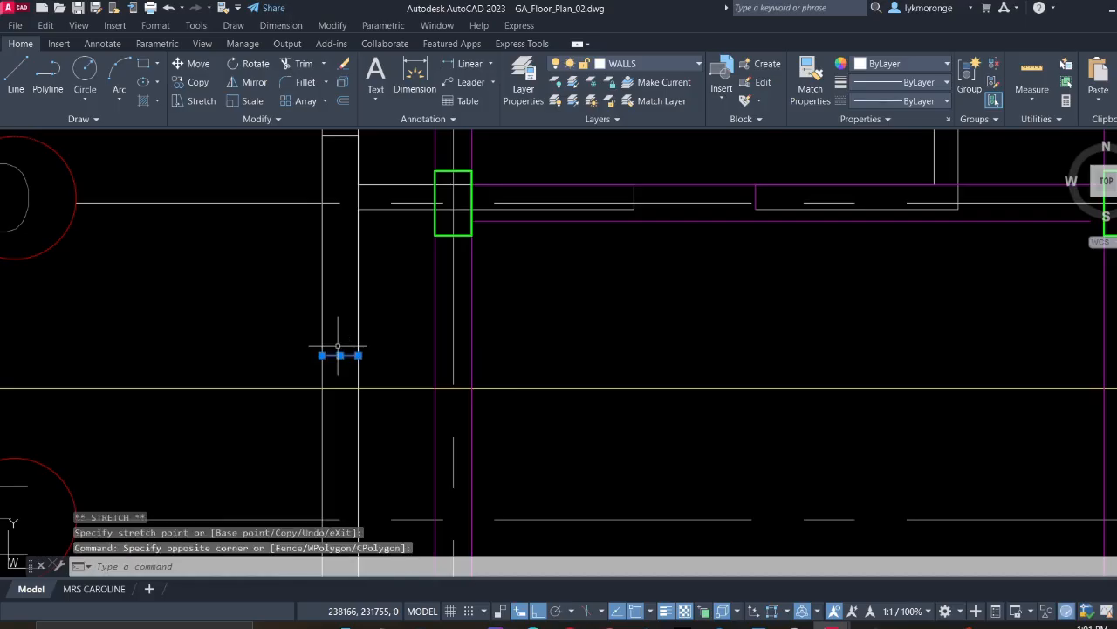
key(Delete)
middle_drag(338, 345, 432, 609)
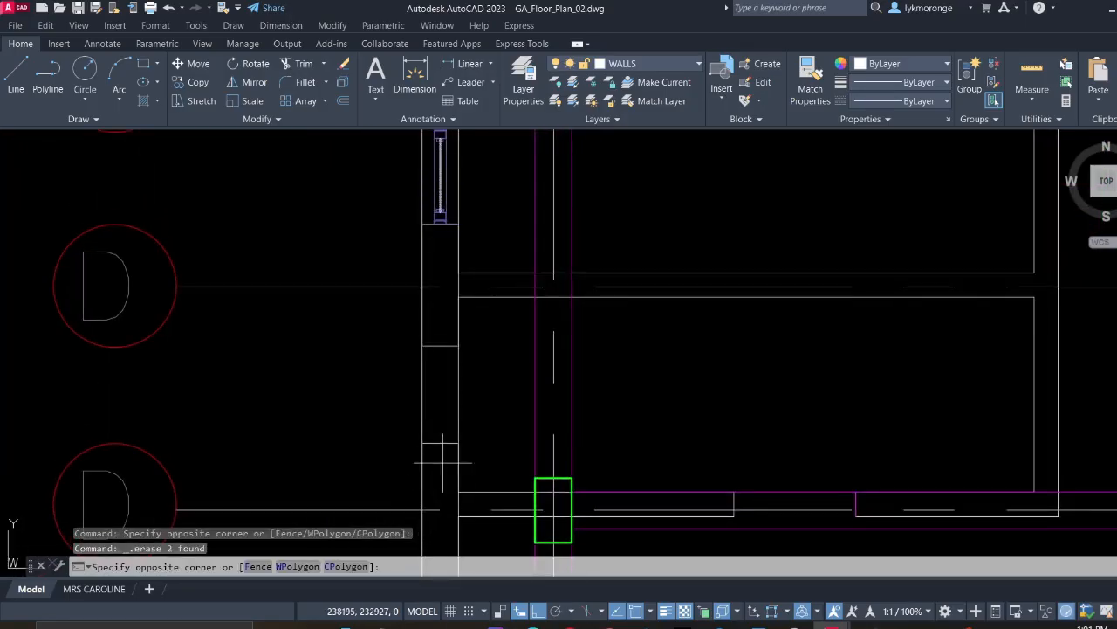
click(442, 335)
key(Delete)
Erase the remaining window and its jamb lines from the outer wall between grid line C and the upper grid line D
middle_drag(442, 336, 453, 375)
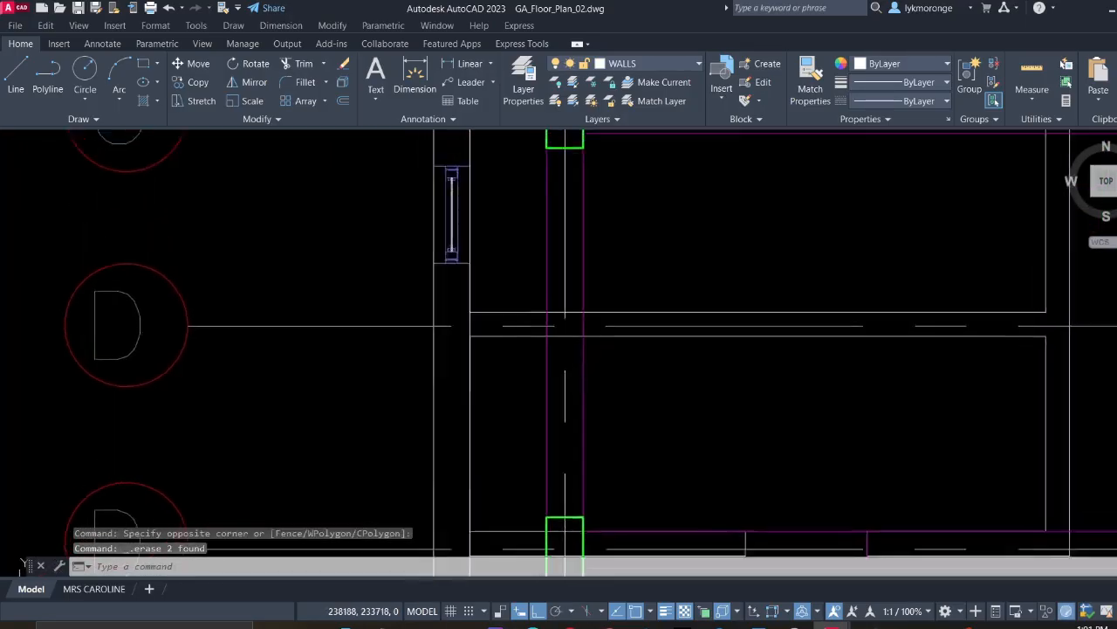
middle_drag(449, 311, 449, 495)
click(452, 486)
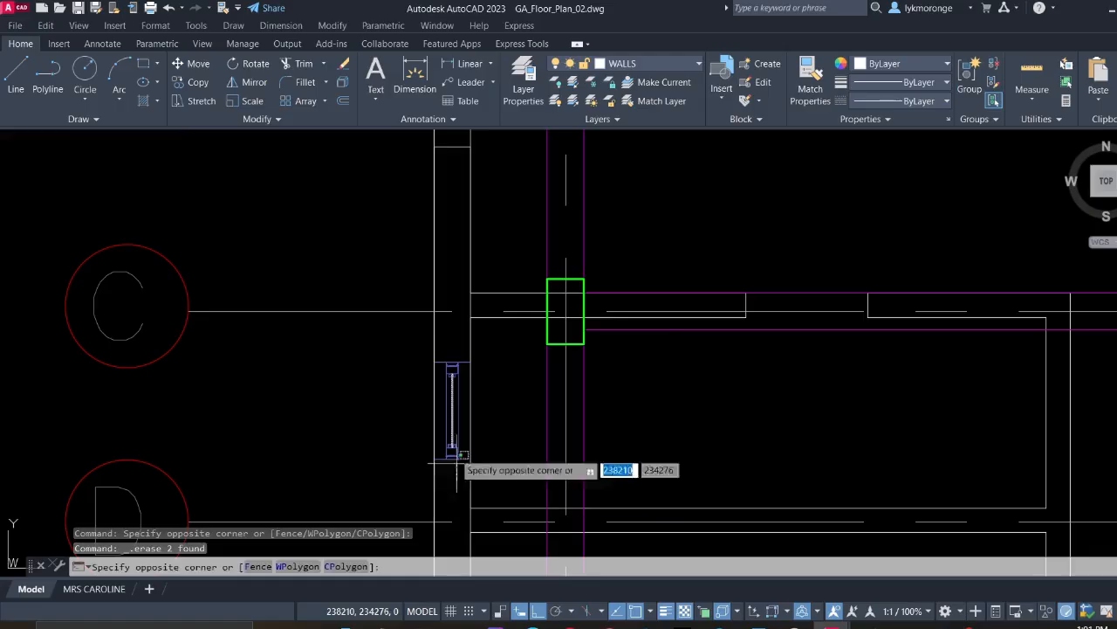
click(447, 343)
key(Delete)
Erase the two wall end lines crossing the outer wall above and below grid line B
middle_drag(453, 395, 476, 496)
middle_drag(476, 292, 477, 493)
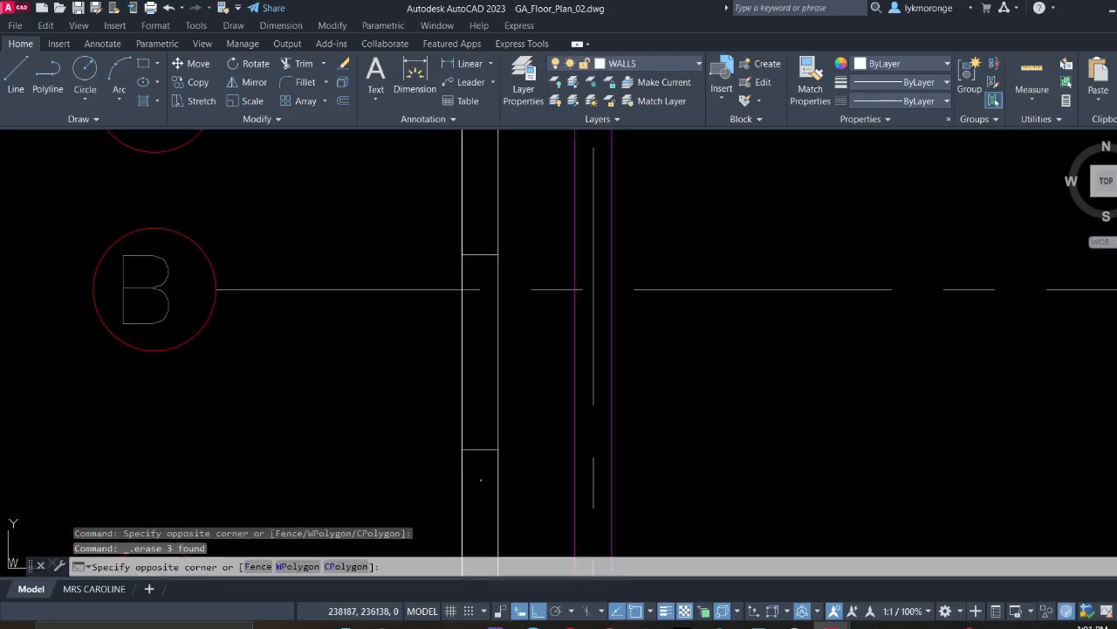
click(474, 399)
key(Delete)
mouse_move(474, 311)
middle_down()
mouse_move(482, 449)
mouse_move(553, 455)
mouse_move(160, 347)
middle_up()
click(490, 403)
click(487, 367)
key(Delete)
Draw the outer wall edge projecting beyond grid 8 as connected lines running from the grid A column around to the grid F column
scroll(490, 380, down, 4)
middle_drag(290, 380, 96, 399)
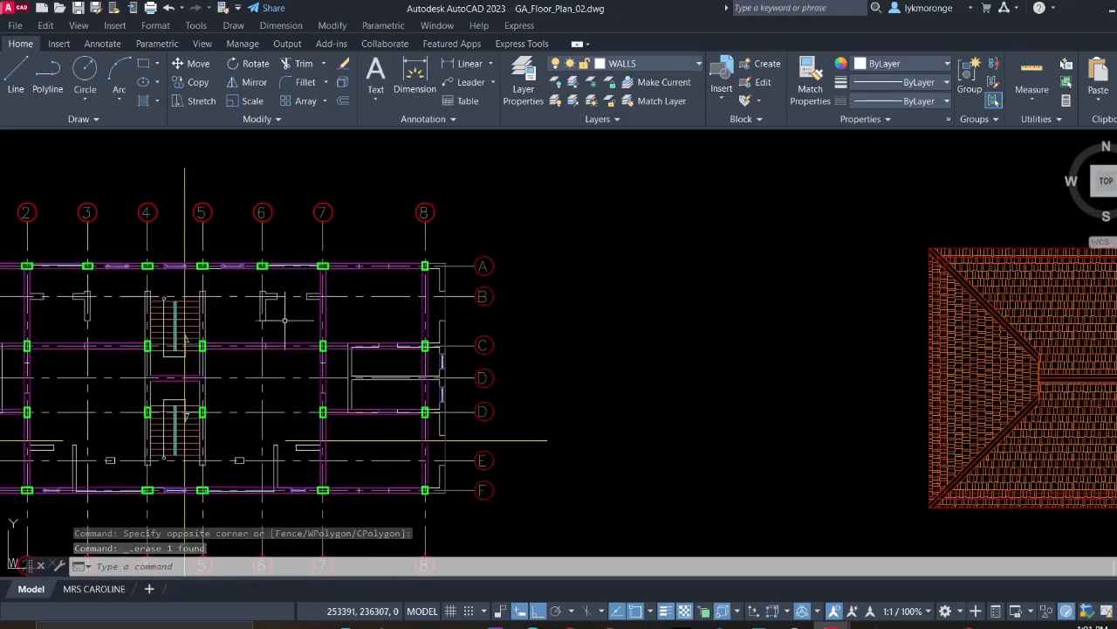
scroll(436, 250, up, 5)
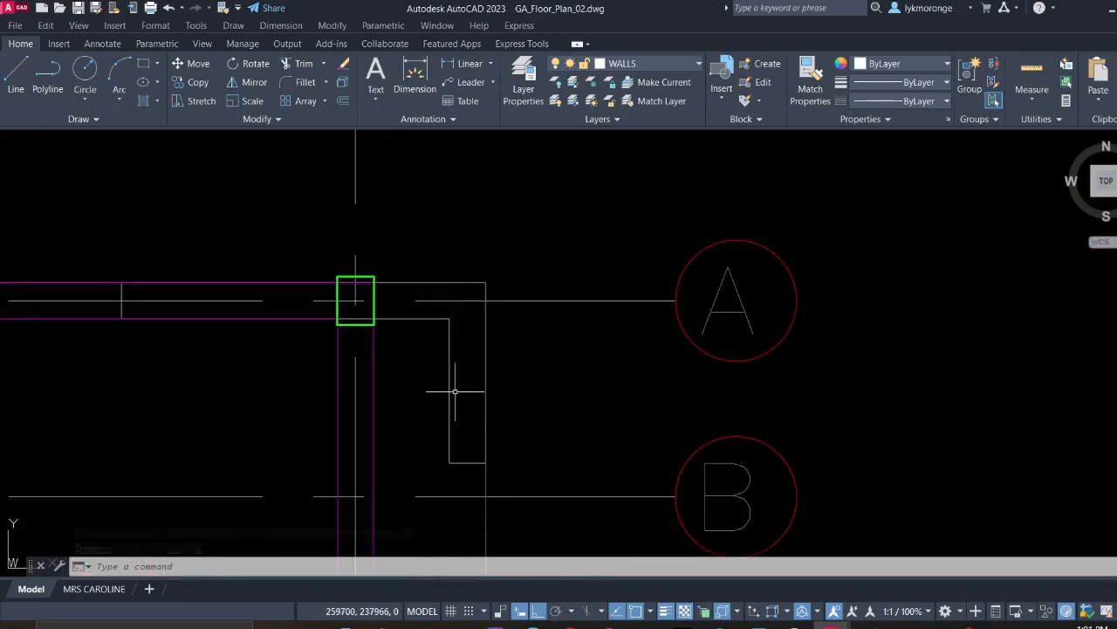
scroll(309, 275, down, 2)
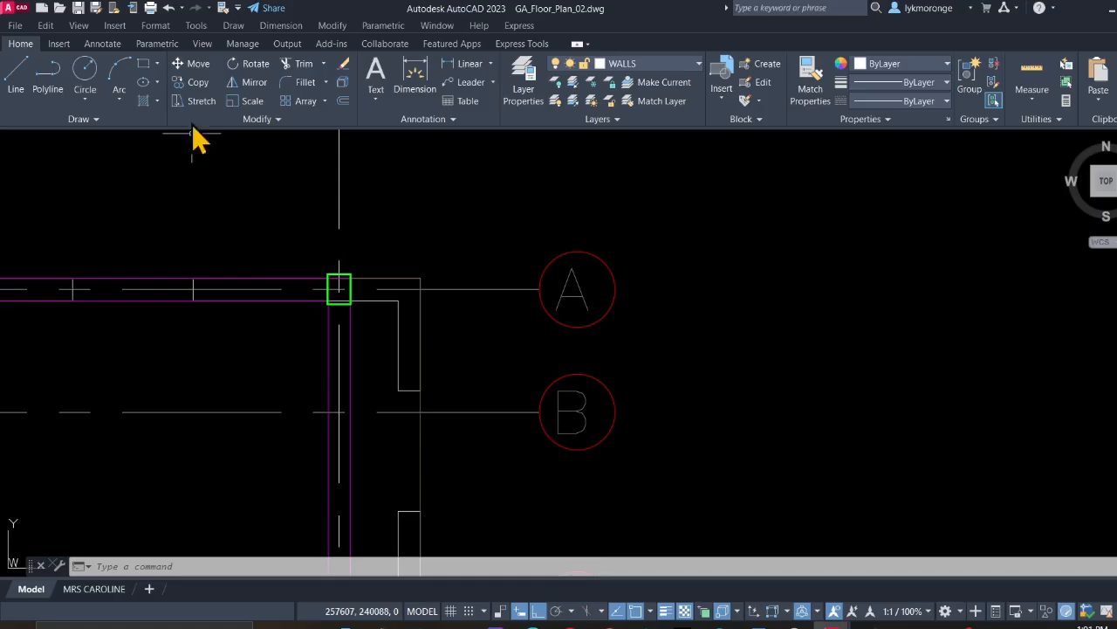
click(27, 70)
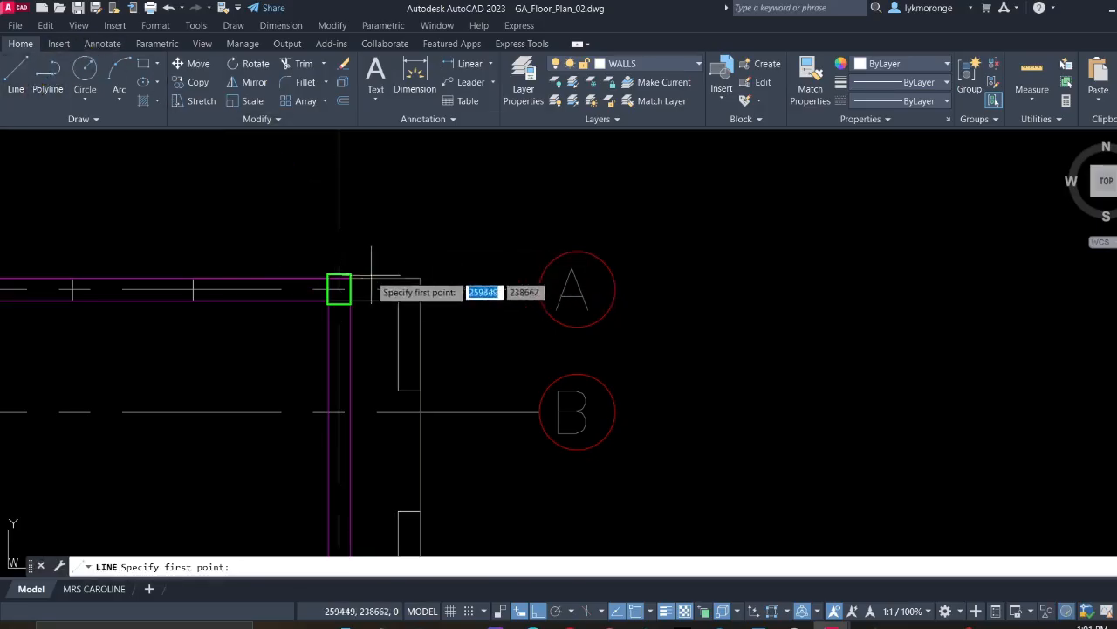
click(339, 289)
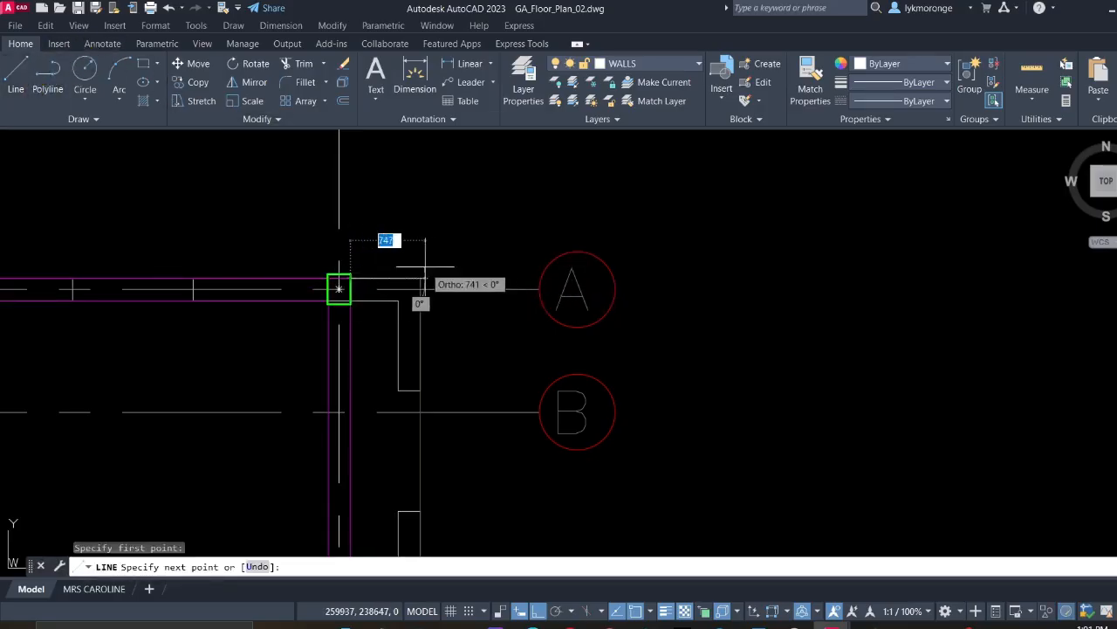
click(421, 278)
middle_drag(422, 489, 445, 131)
scroll(426, 373, down, 2)
middle_drag(415, 419, 441, 134)
scroll(440, 244, up, 1)
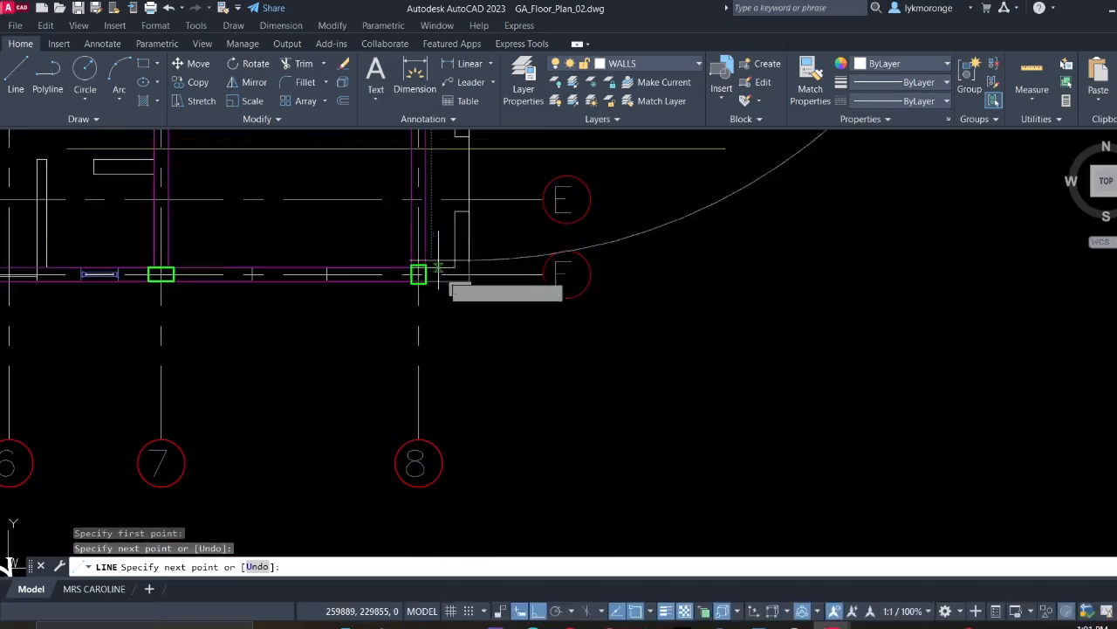
scroll(457, 294, up, 1)
click(397, 259)
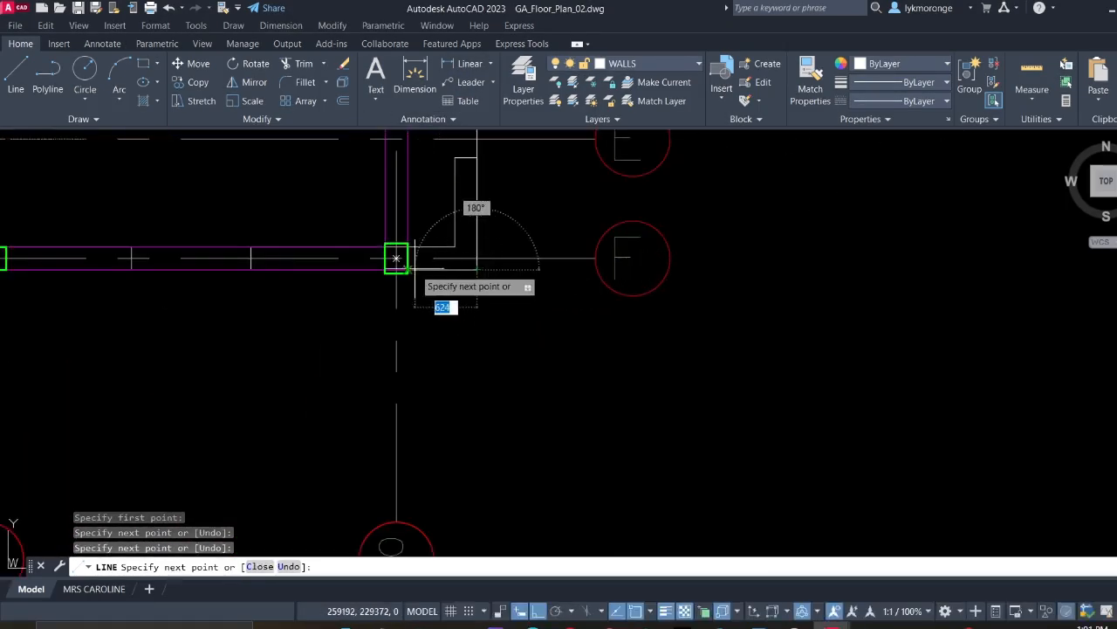
click(397, 258)
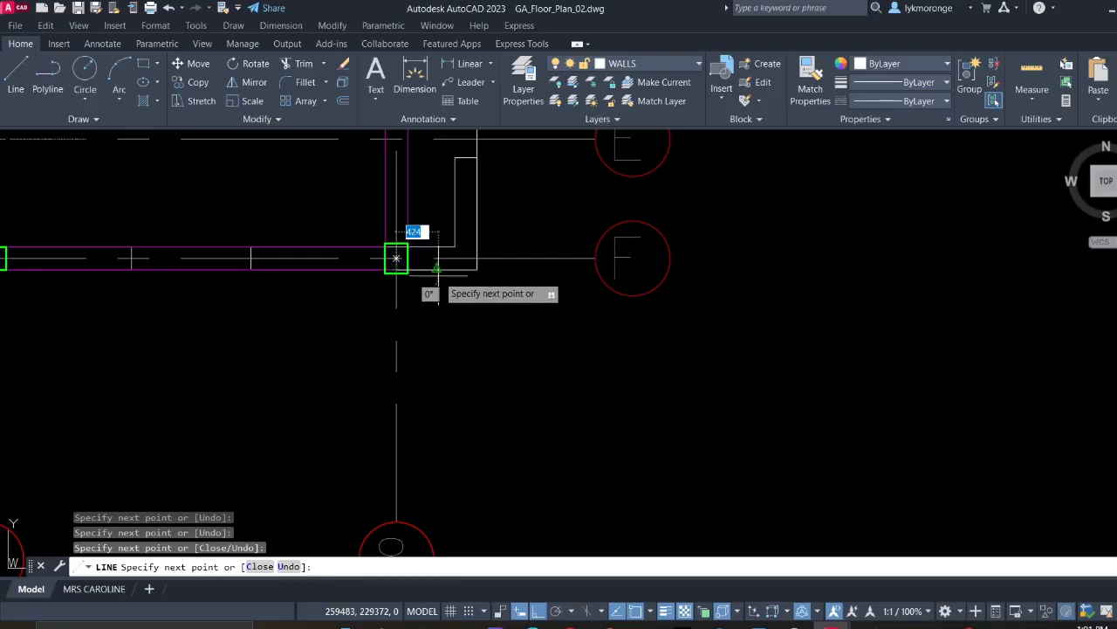
key(Escape)
Stretch the projecting wall's vertical inner line beyond grid 8 from near grid B to the inner corner at grid F
scroll(437, 266, down, 6)
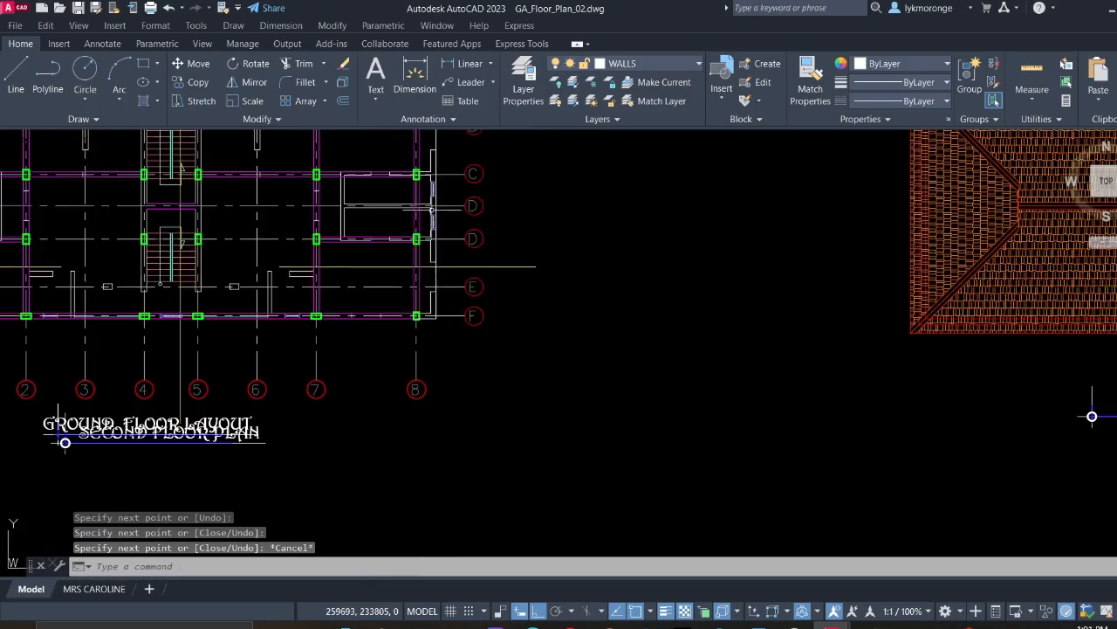
middle_drag(433, 210, 433, 516)
scroll(441, 428, up, 3)
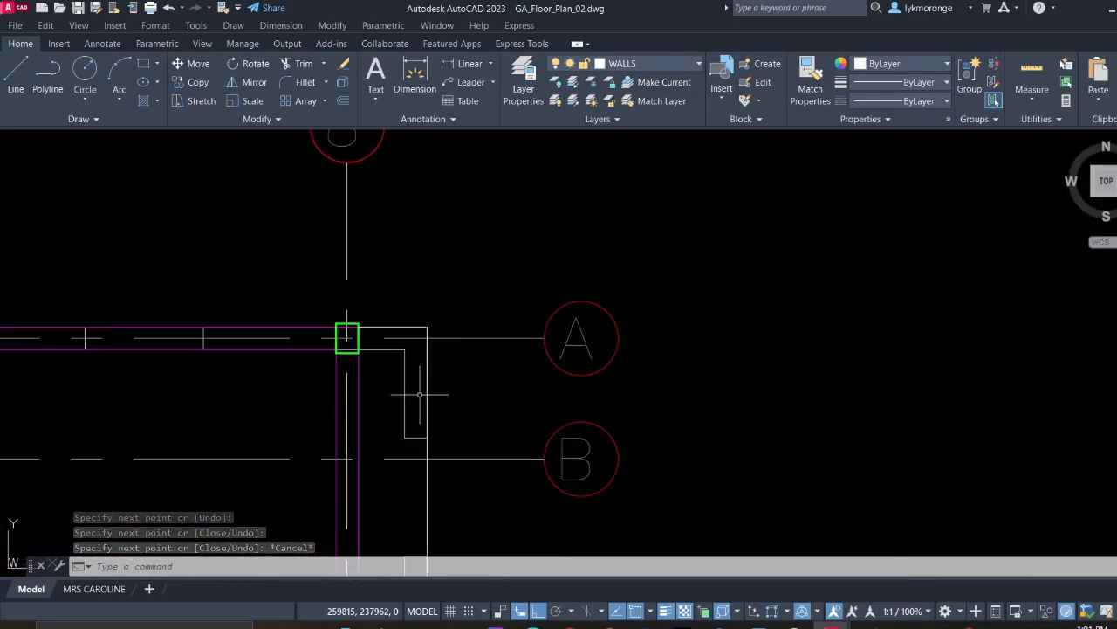
click(420, 394)
click(389, 374)
middle_drag(399, 424, 398, 172)
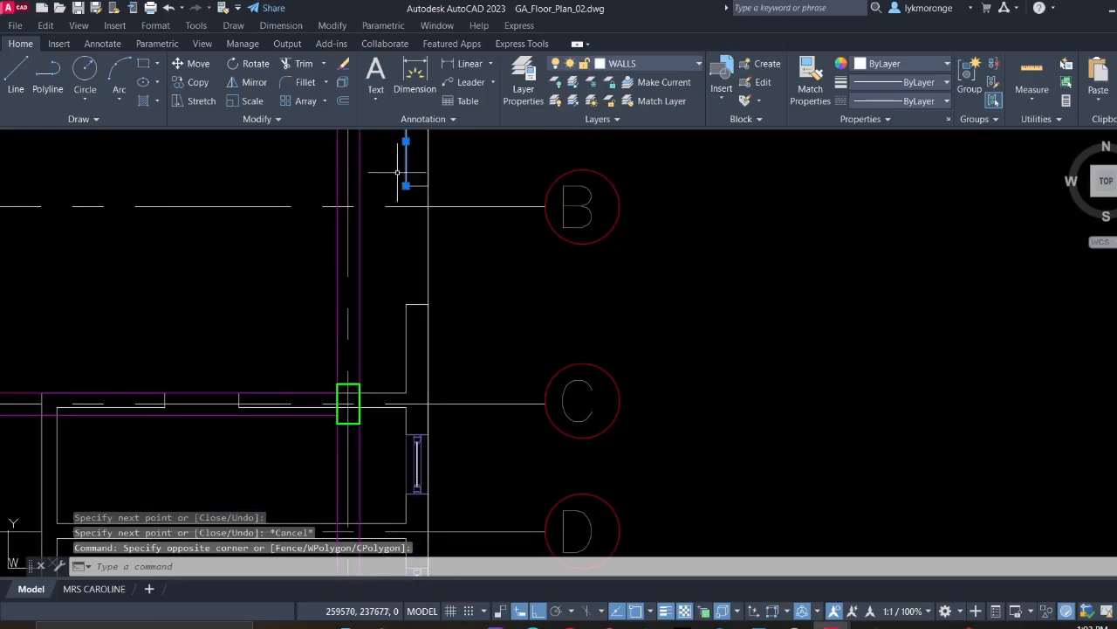
click(406, 185)
middle_drag(413, 416, 406, 35)
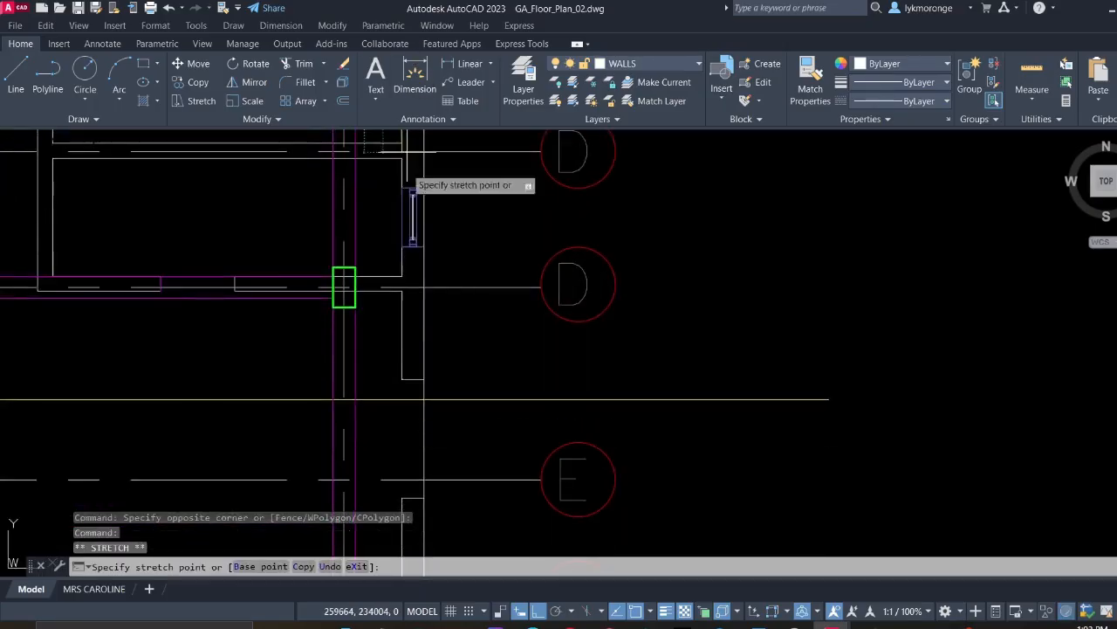
middle_drag(378, 449, 412, 177)
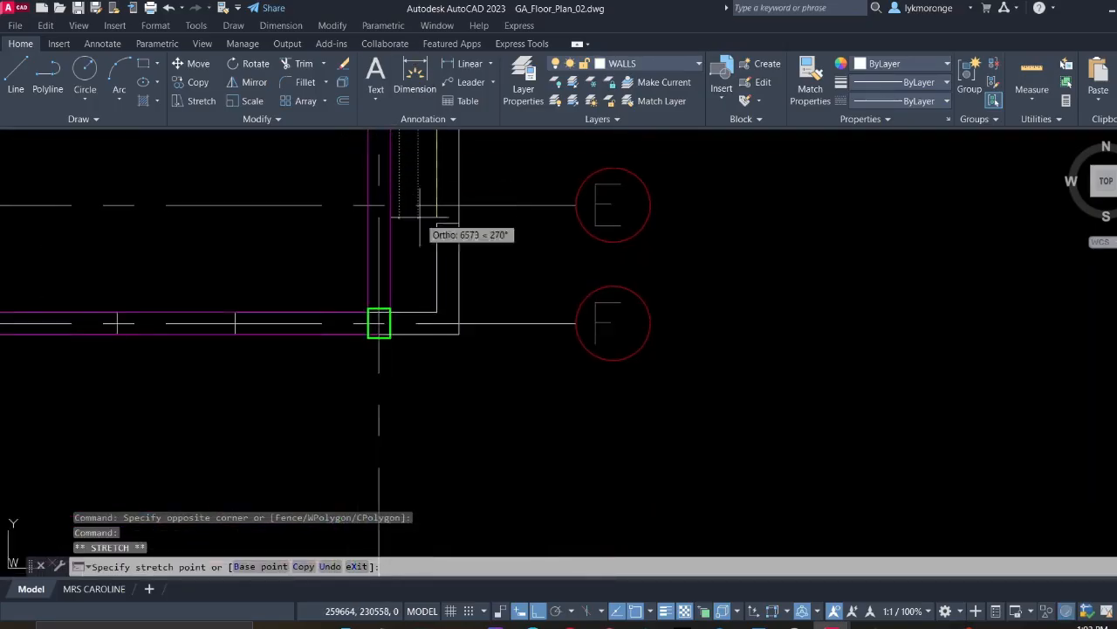
click(435, 312)
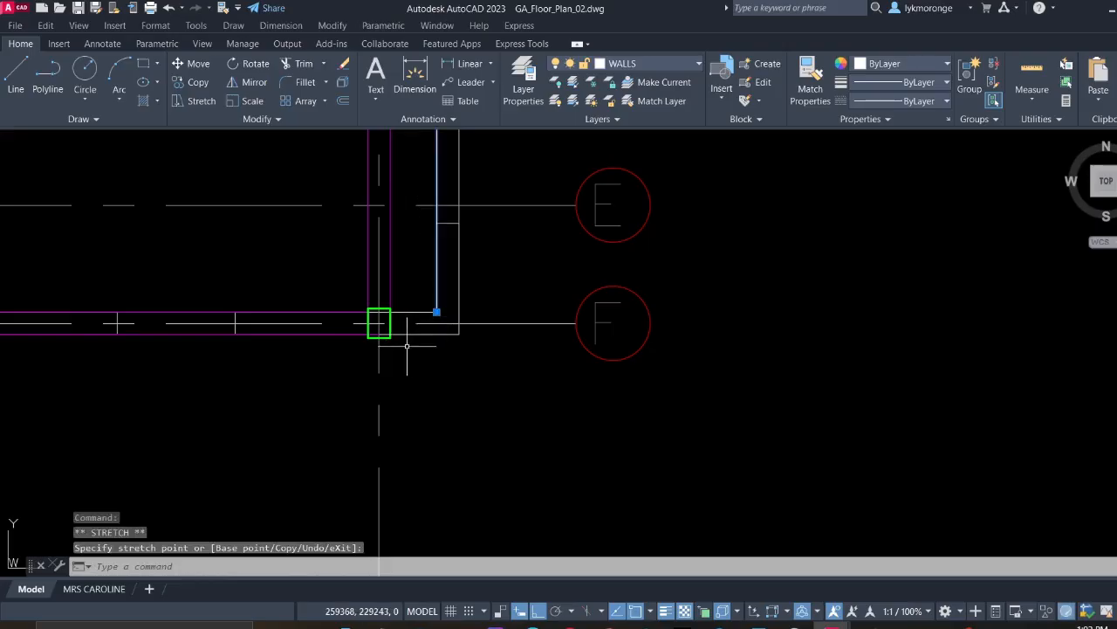
key(Escape)
Erase the wall end lines crossing the projecting wall beyond grid 8, near grid E and below the lower grid line D
middle_drag(431, 229, 430, 423)
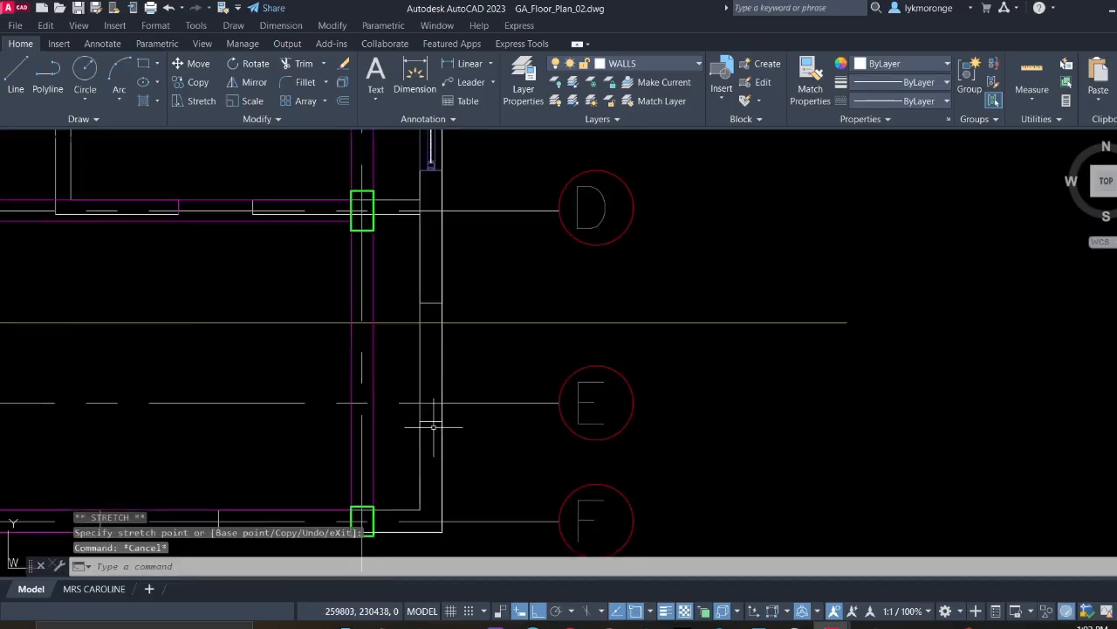
click(434, 426)
click(426, 420)
key(Delete)
middle_drag(416, 348, 424, 490)
scroll(428, 446, up, 4)
click(454, 462)
click(434, 381)
key(Delete)
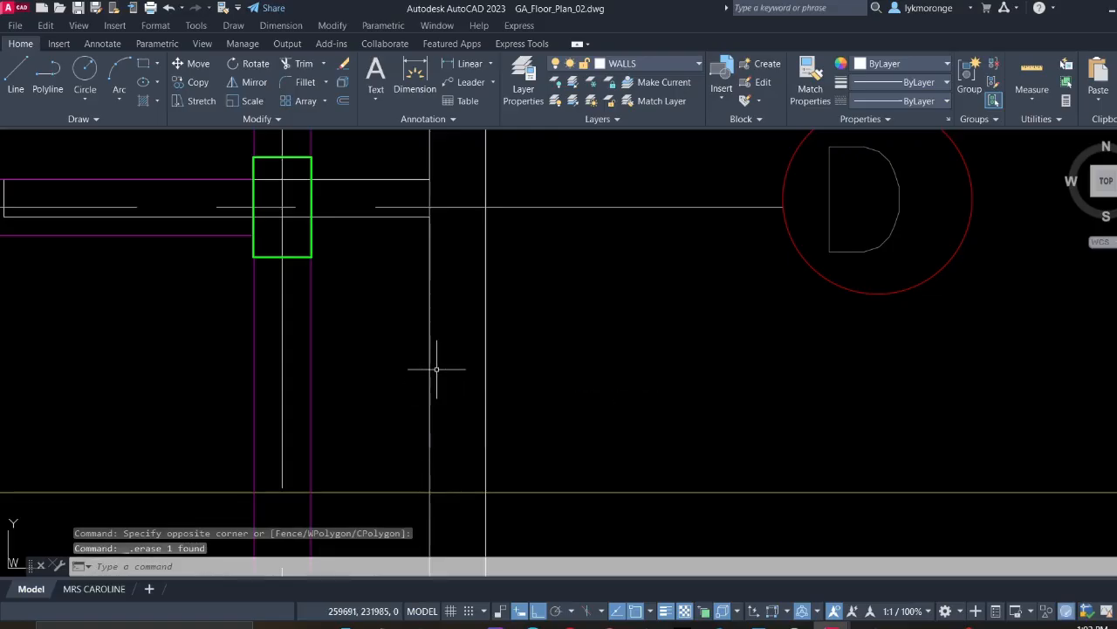
Erase the two windows and their jamb lines from the projecting wall beyond grid 8, between grid C and the lower grid D
middle_drag(439, 369, 479, 382)
click(471, 359)
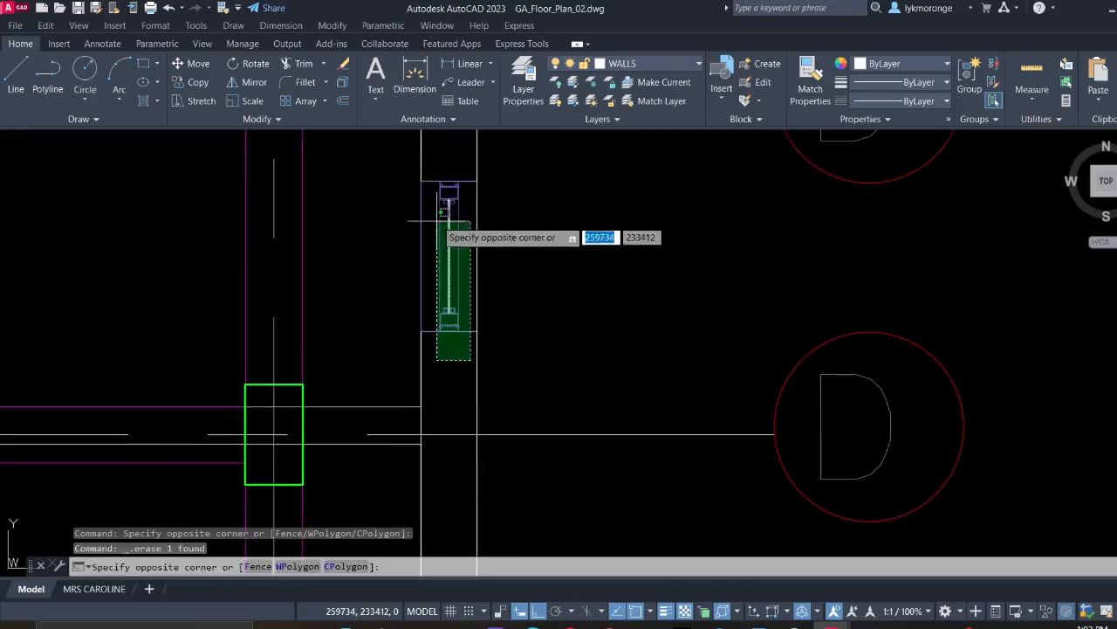
click(441, 192)
key(Delete)
mouse_move(449, 186)
middle_down()
mouse_move(486, 365)
mouse_move(494, 350)
mouse_move(501, 472)
middle_up()
click(481, 340)
key(Delete)
Erase the two wall end lines crossing the projecting wall beyond grid 8, above and below grid line B
scroll(486, 345, down, 3)
scroll(493, 385, up, 1)
click(506, 405)
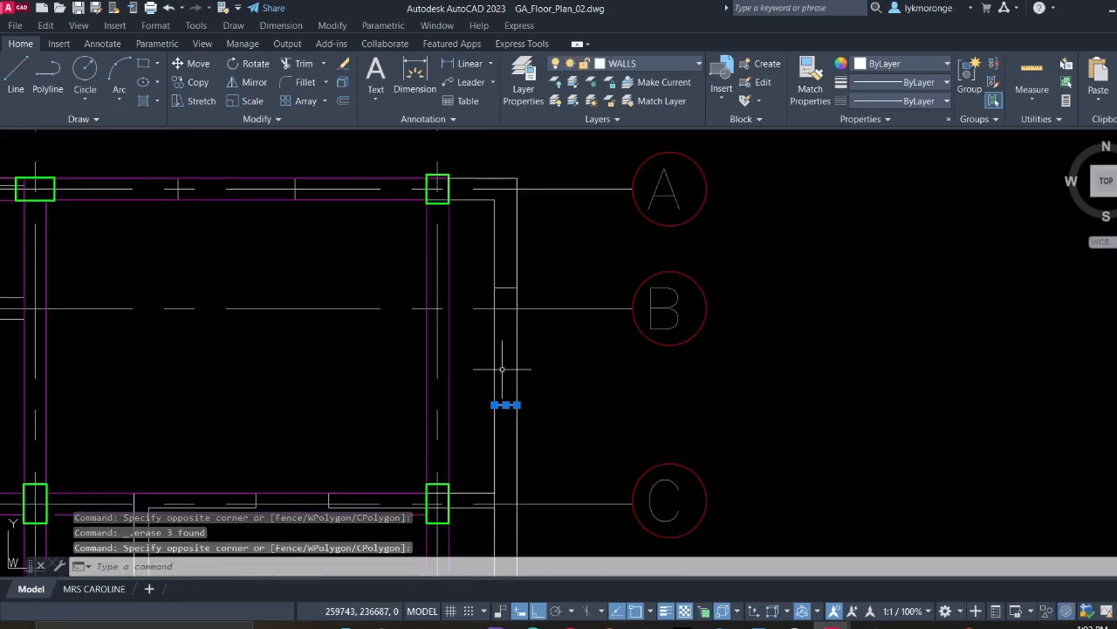
key(Delete)
scroll(506, 321, up, 2)
click(514, 392)
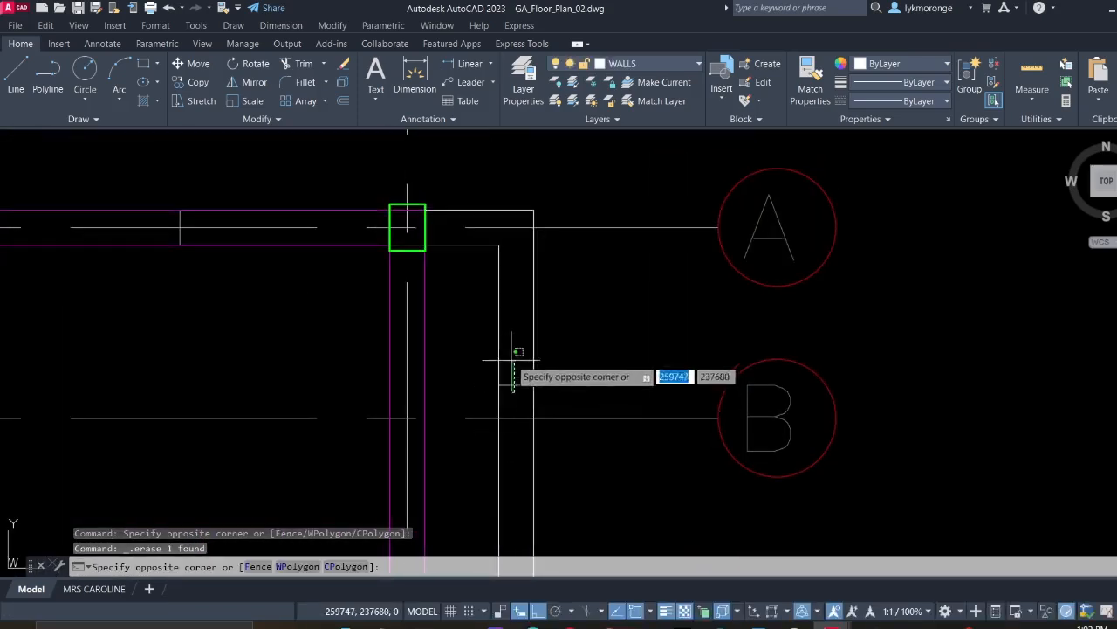
click(512, 362)
key(Delete)
Measure the projecting wall's thickness at its corner near grid 1 and grid A using a linear dimension without placing it
middle_drag(511, 336, 594, 441)
scroll(594, 442, down, 2)
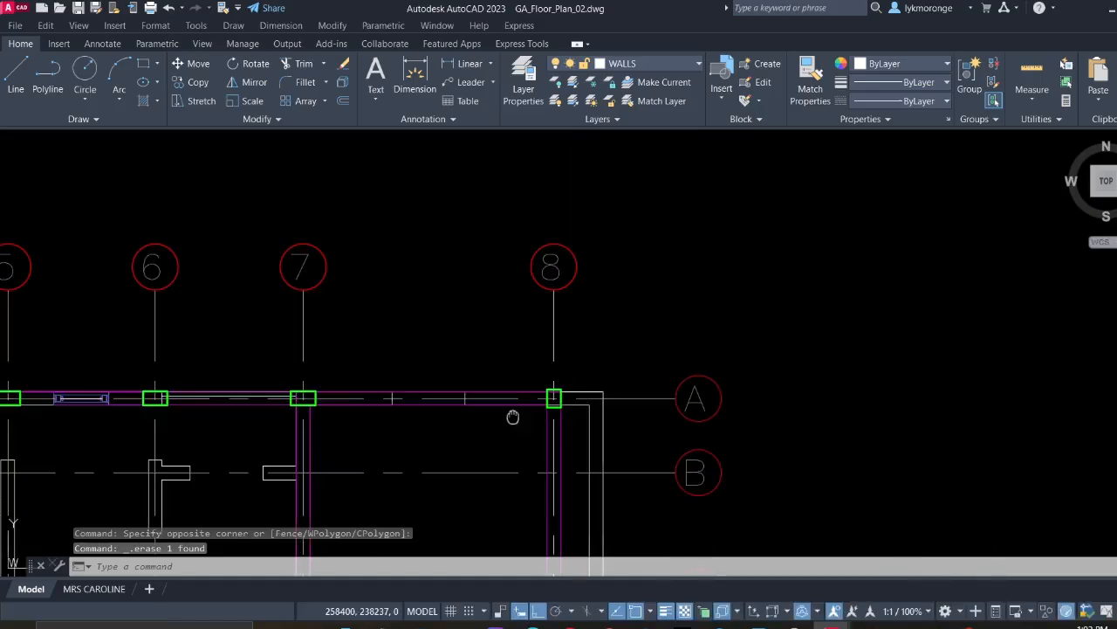
middle_drag(513, 417, 689, 399)
middle_drag(387, 387, 731, 392)
middle_drag(327, 425, 653, 375)
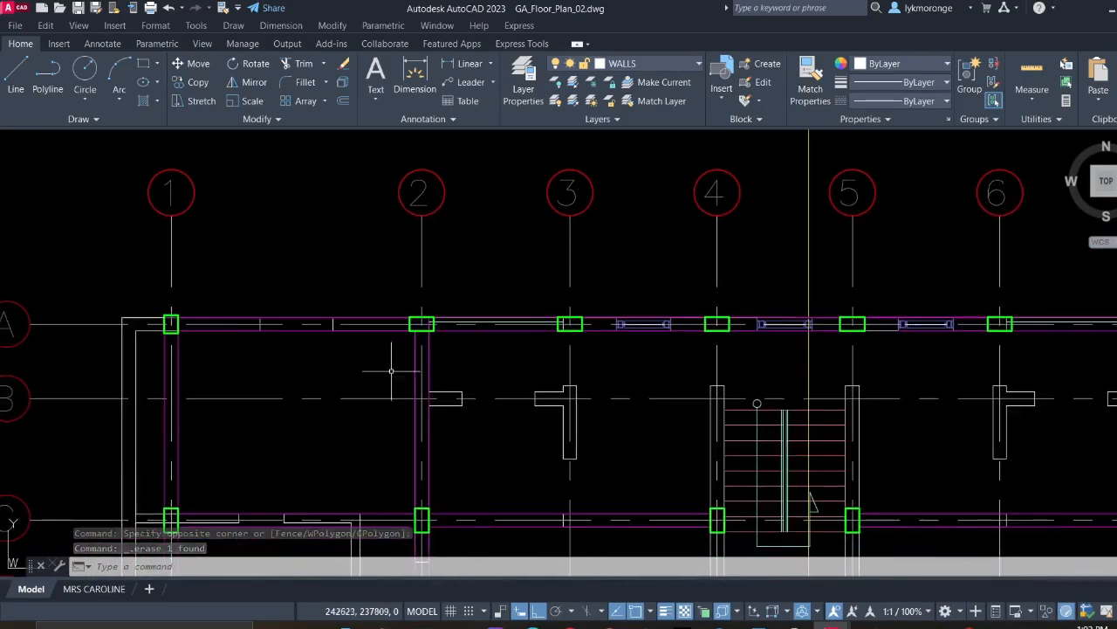
mouse_move(131, 349)
middle_down()
mouse_move(196, 358)
mouse_move(317, 343)
middle_up()
scroll(196, 358, up, 3)
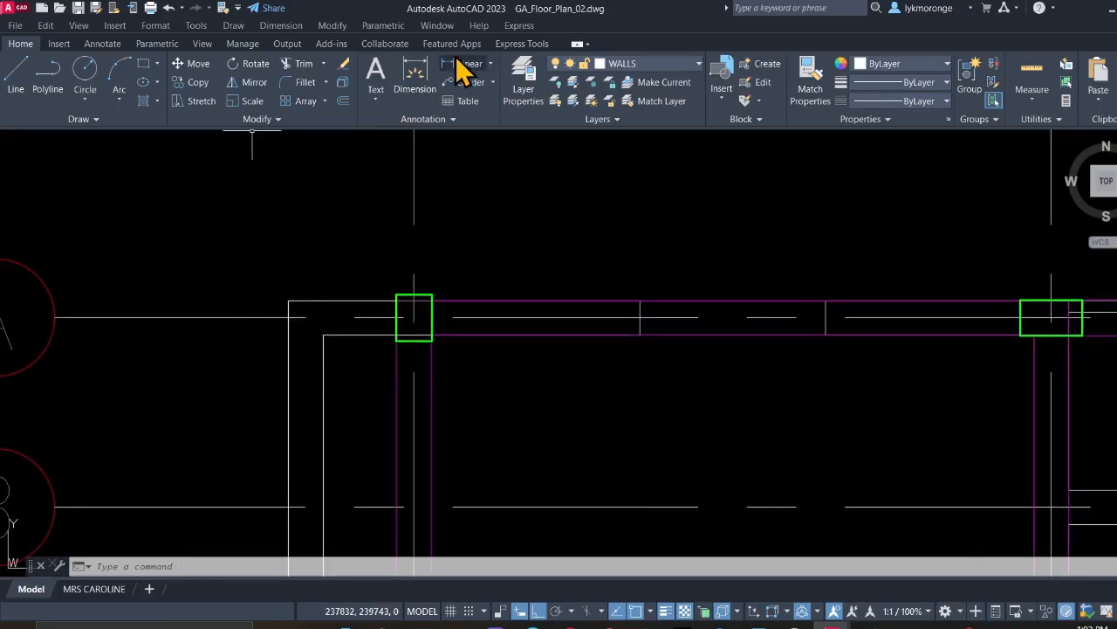
click(422, 76)
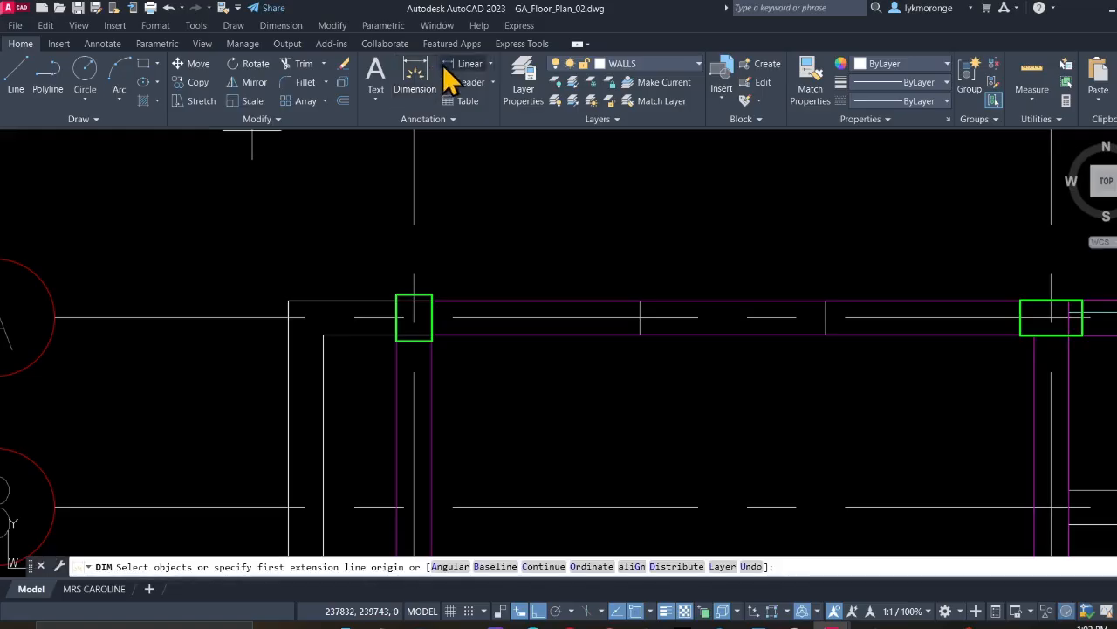
click(464, 64)
scroll(330, 346, up, 2)
scroll(329, 345, up, 2)
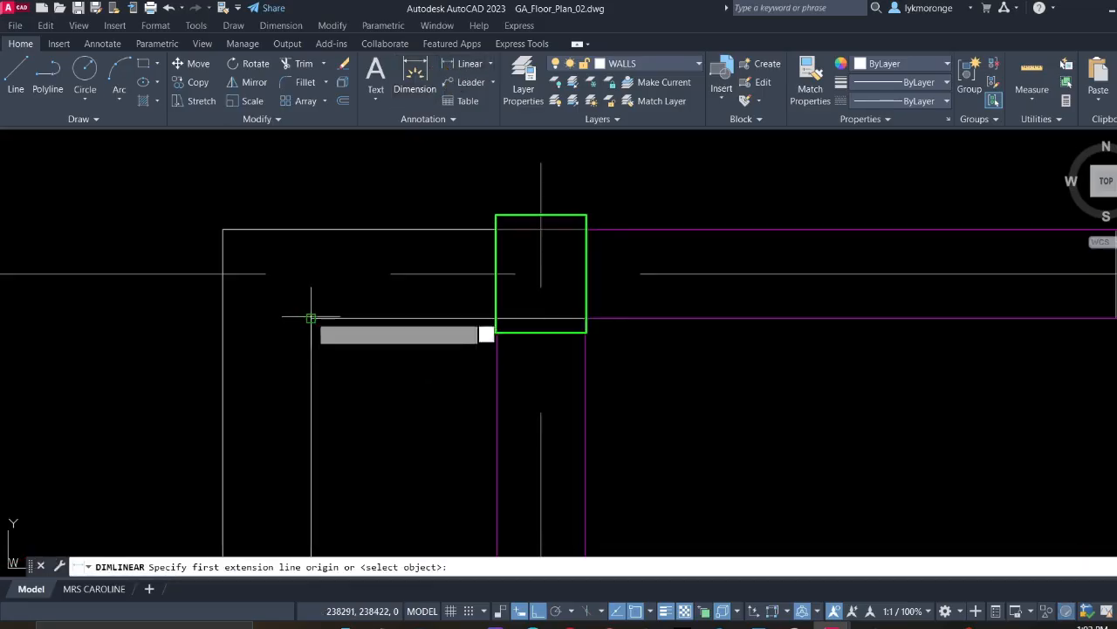
click(225, 318)
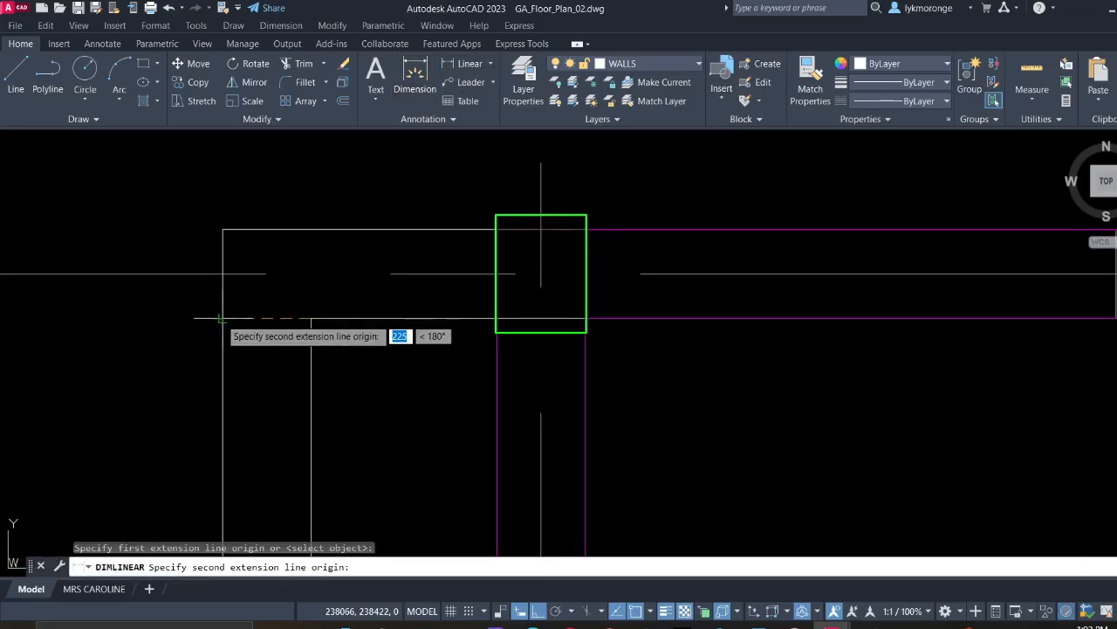
click(312, 318)
scroll(219, 295, down, 4)
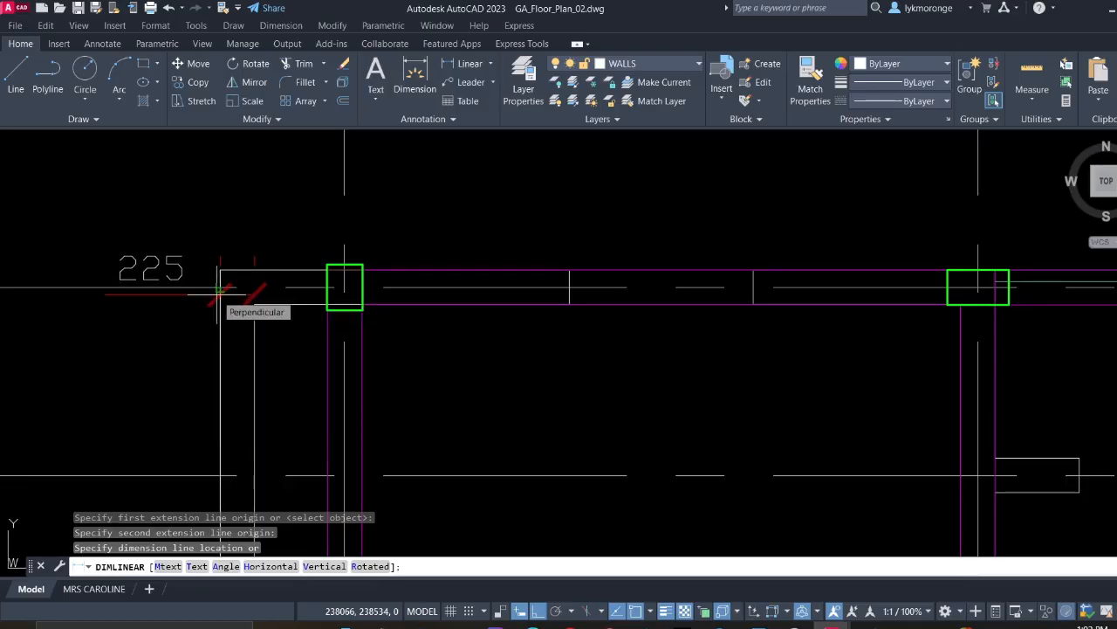
key(Escape)
Add a linear dimension above the wall from grid line 1 to the projecting wall's inner corner at grid A
right_click(297, 341)
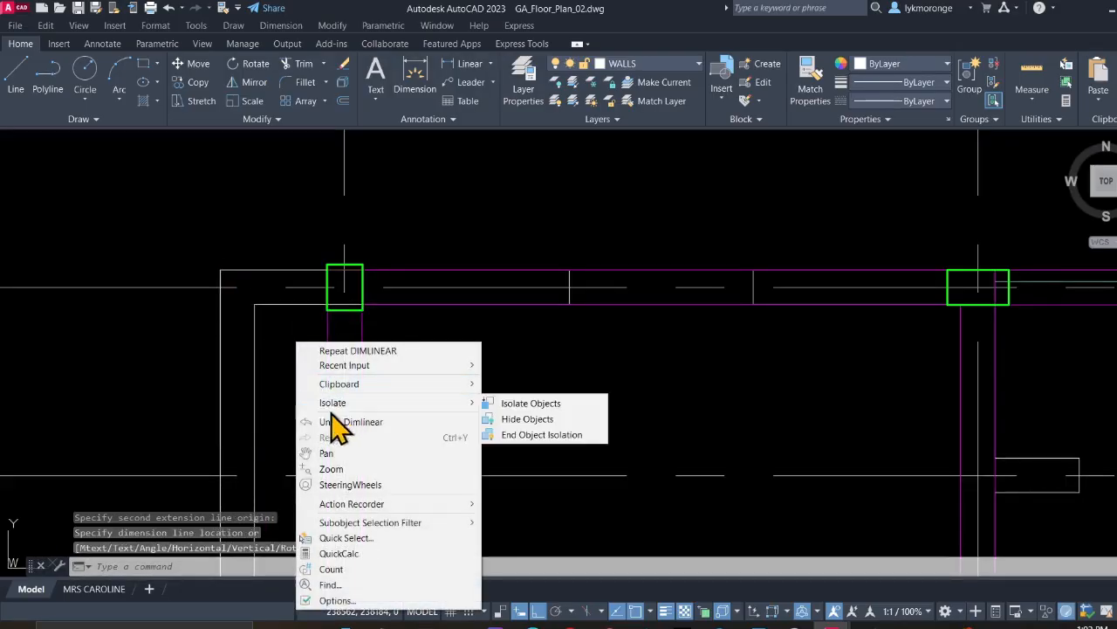
mouse_move(337, 402)
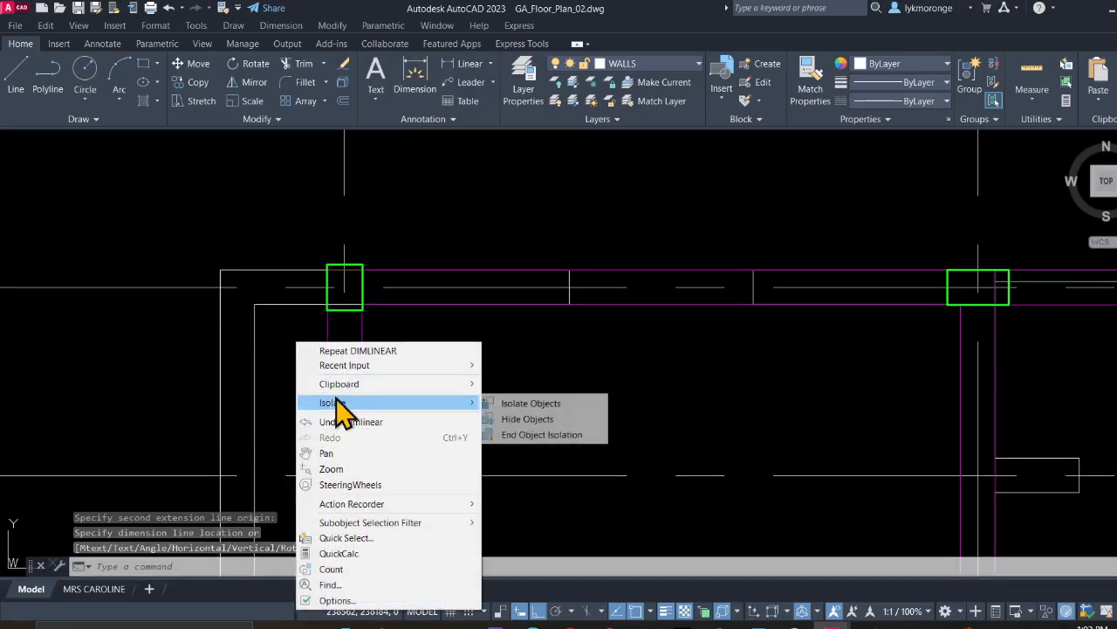
click(360, 350)
scroll(345, 288, up, 4)
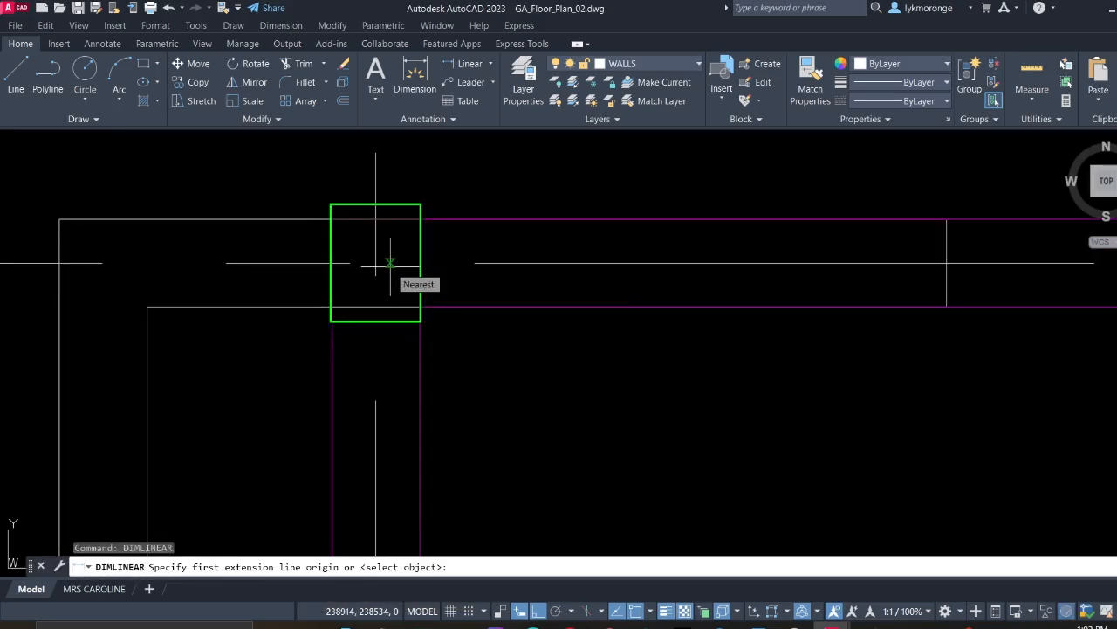
click(374, 307)
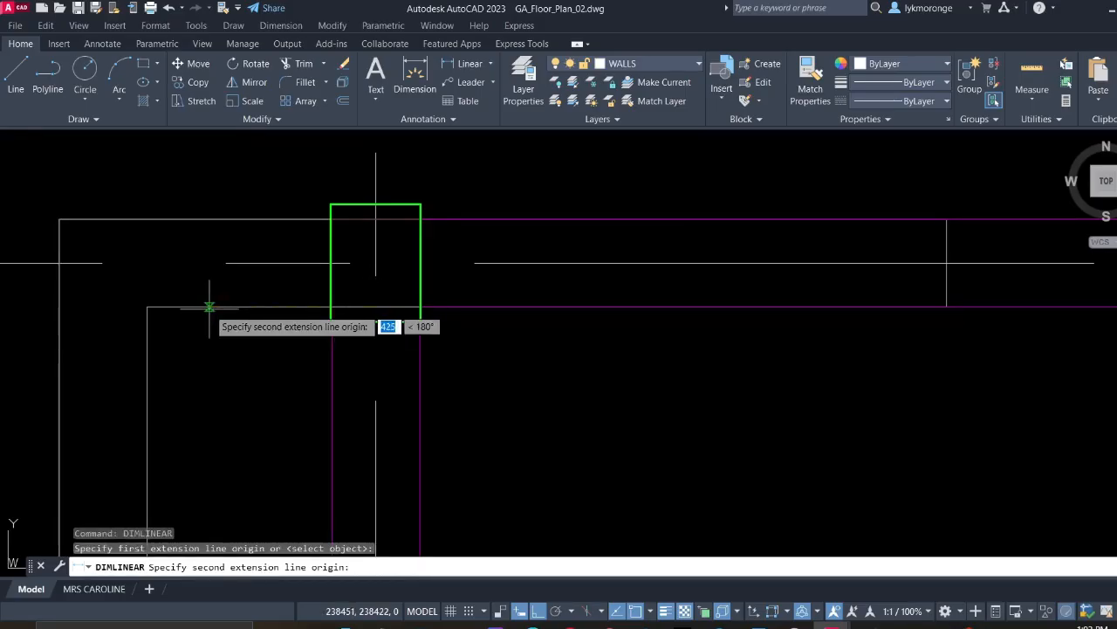
click(146, 307)
scroll(138, 243, down, 4)
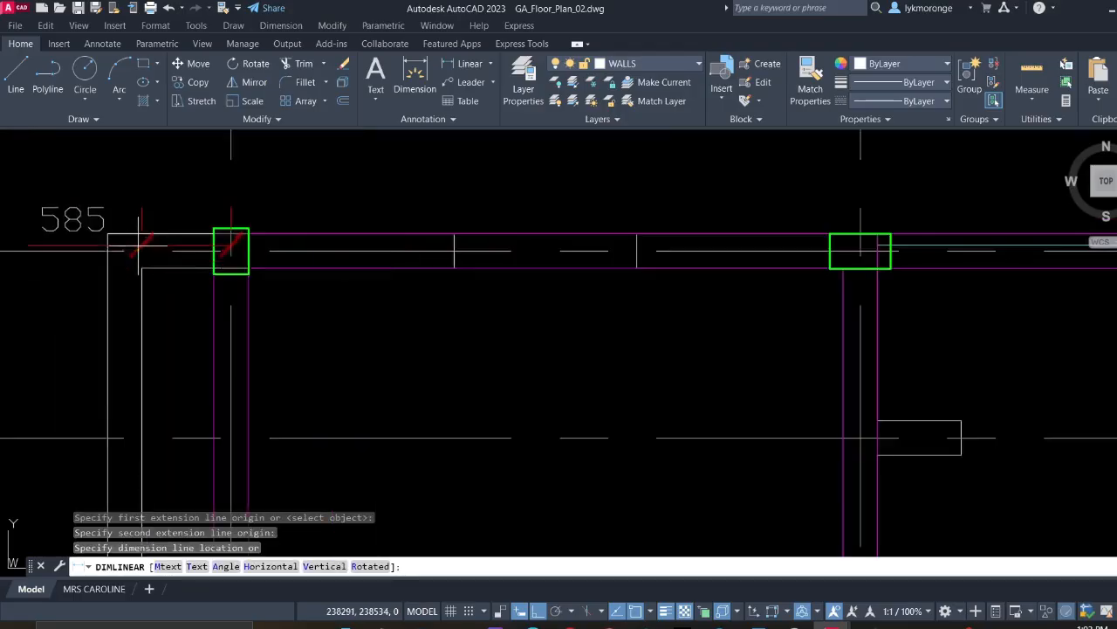
middle_drag(138, 244, 146, 279)
click(150, 212)
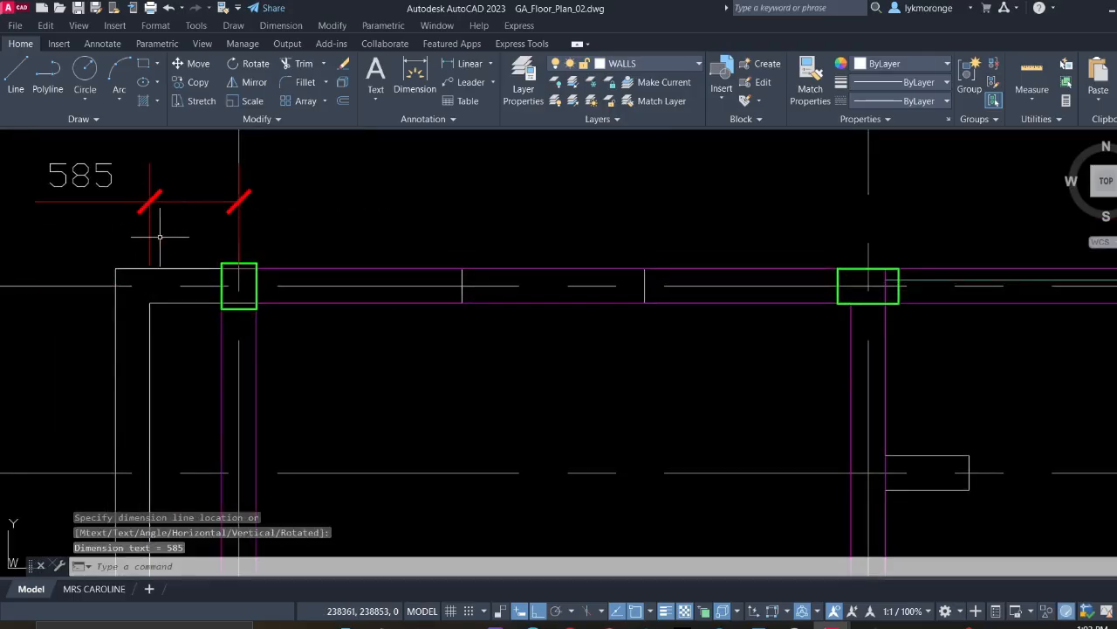
Erase the linear dimension placed above the wall corner near grid line 1
click(158, 237)
click(121, 174)
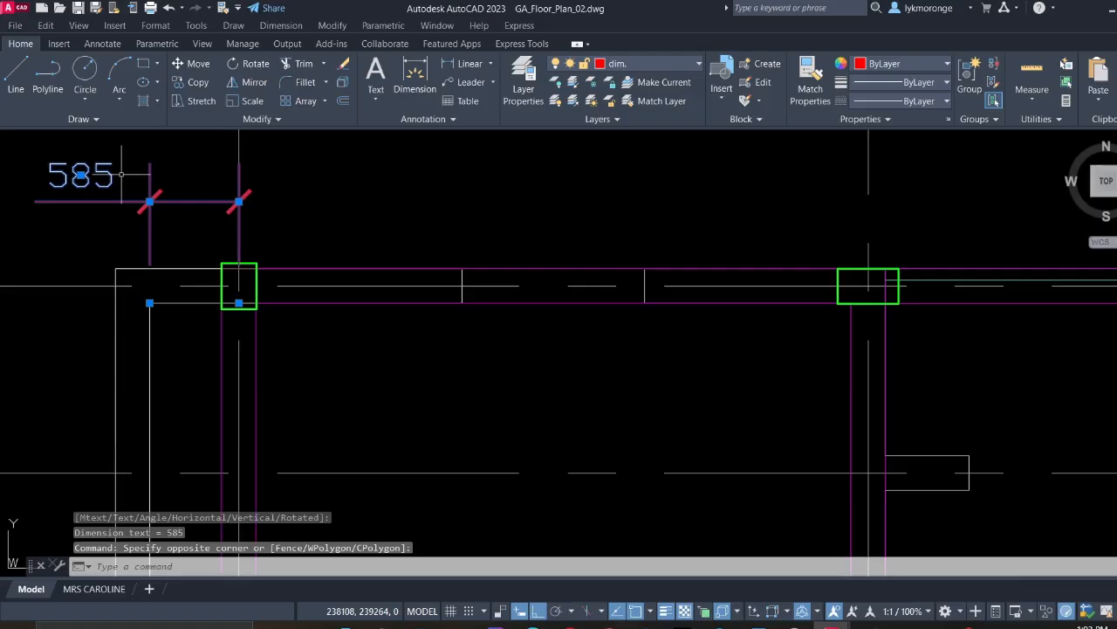
key(Delete)
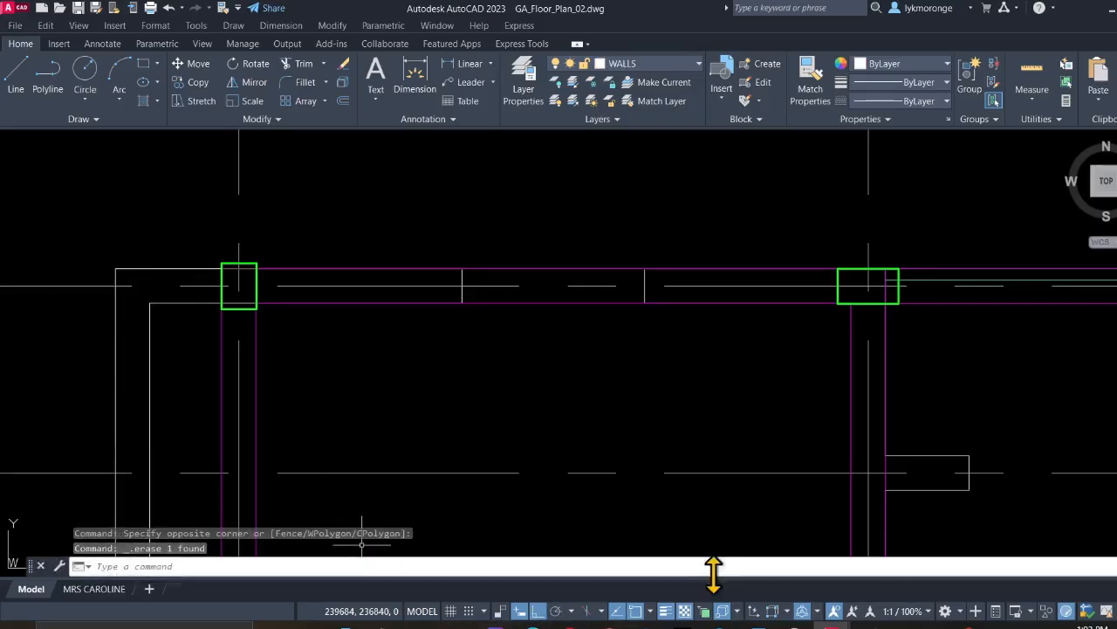
middle_drag(126, 335, 278, 422)
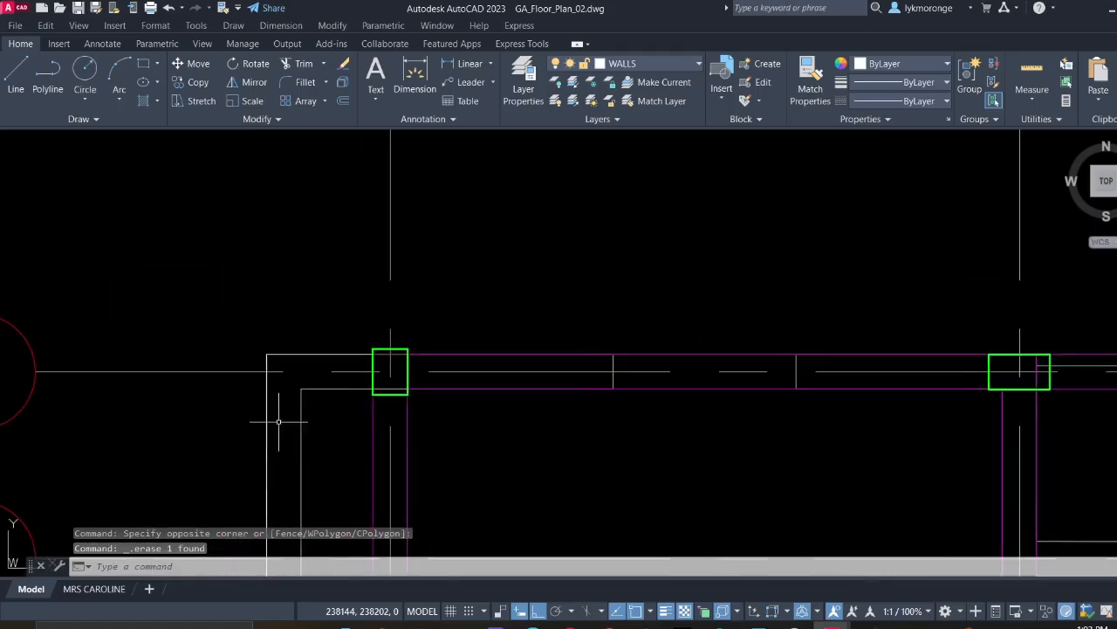
Draw a line across the projecting wall from its inner corner to its outer face near grid 1 and grid A
scroll(297, 394, down, 2)
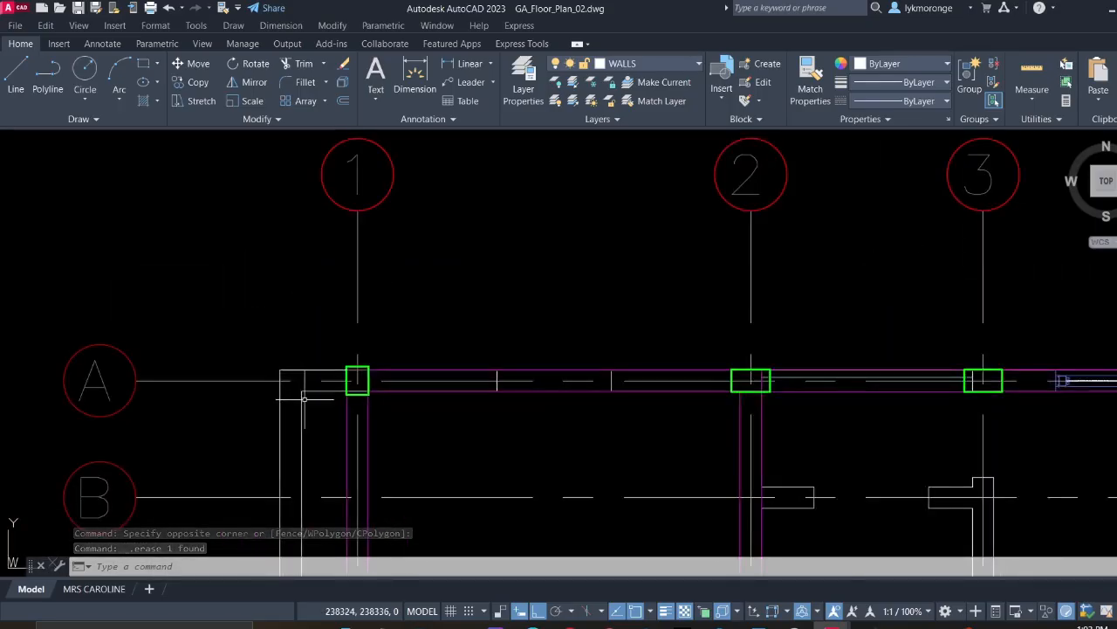
scroll(306, 397, up, 4)
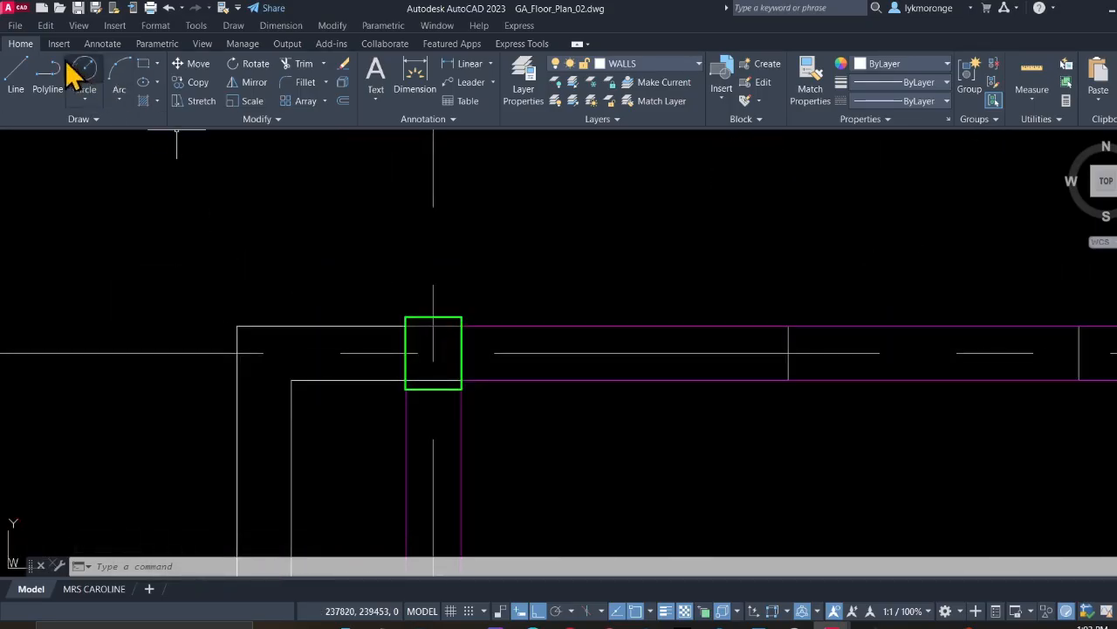
click(19, 77)
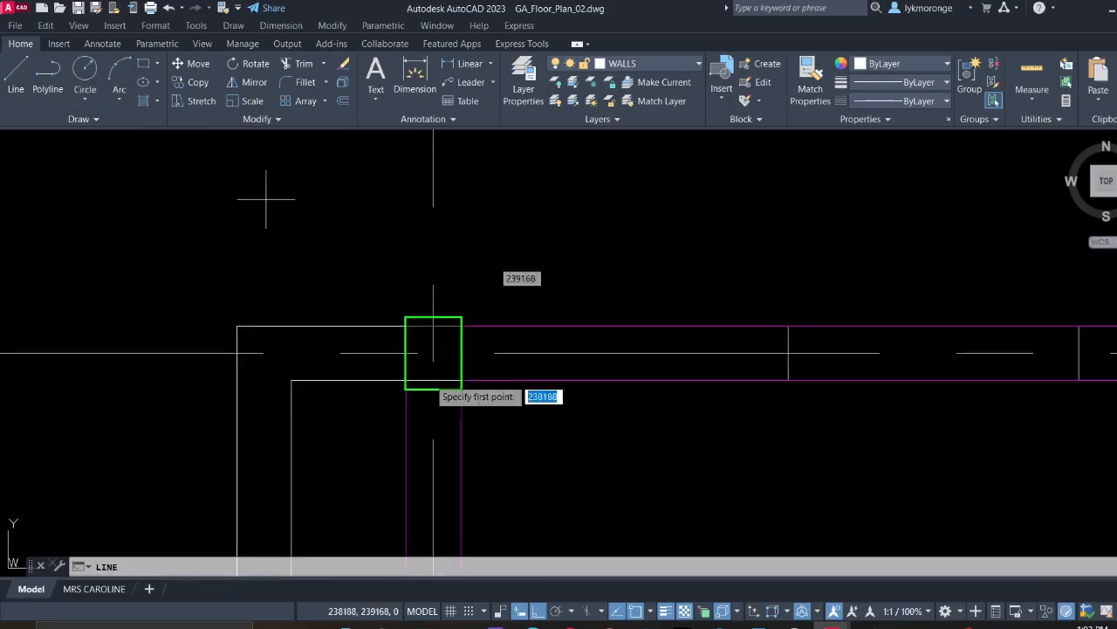
click(293, 381)
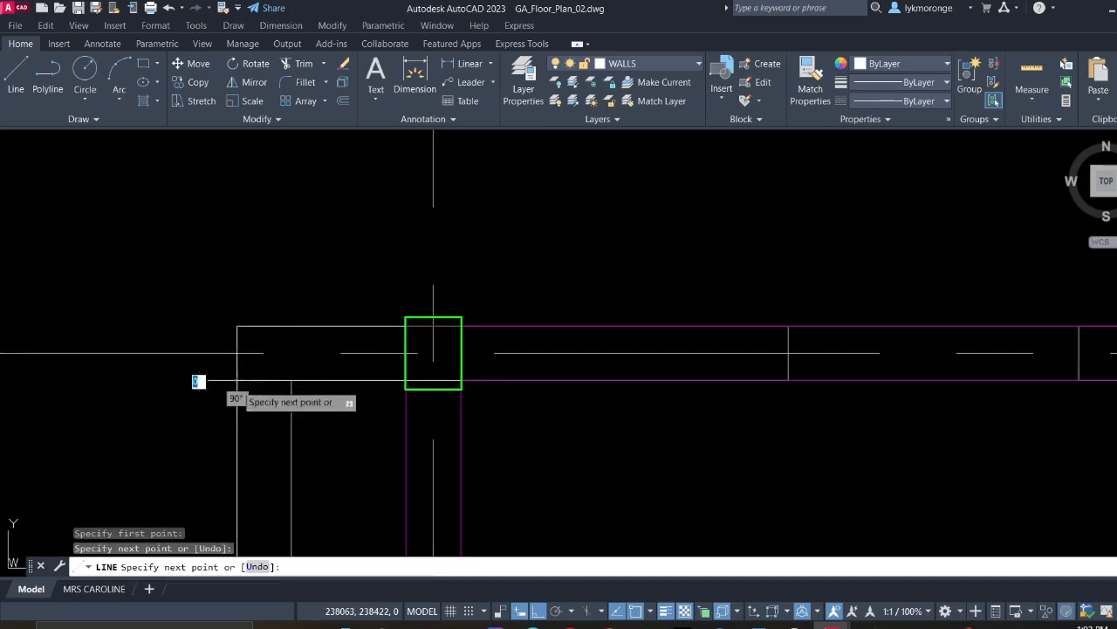
key(Escape)
Copy grid line 1 from its intersection with grid A to the centre of the projecting wall beyond it
click(486, 287)
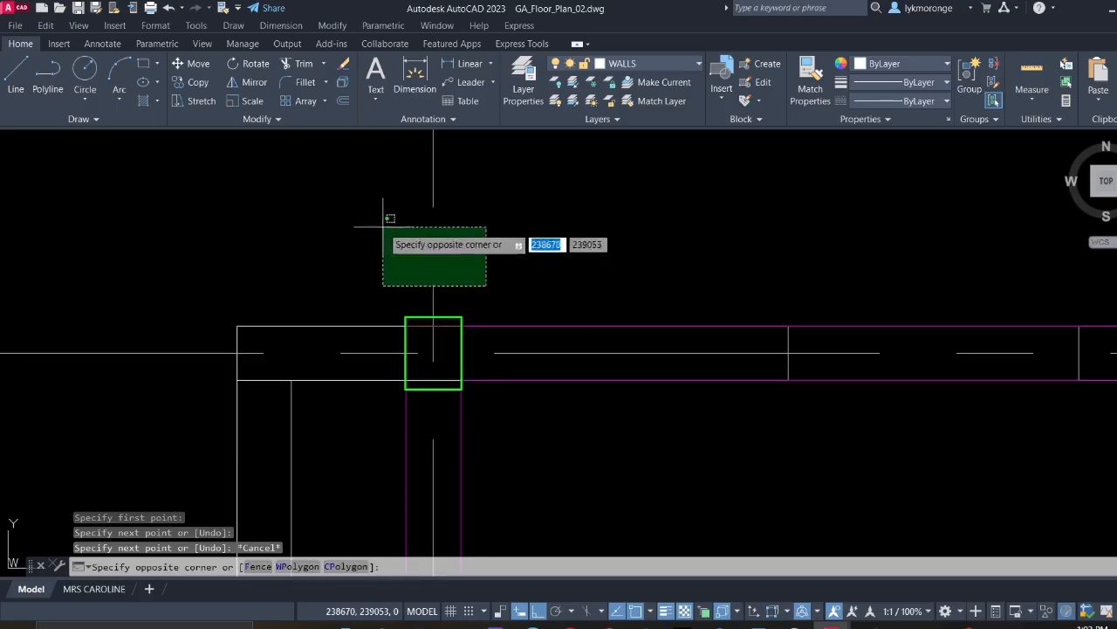
click(387, 218)
right_click(395, 233)
click(434, 340)
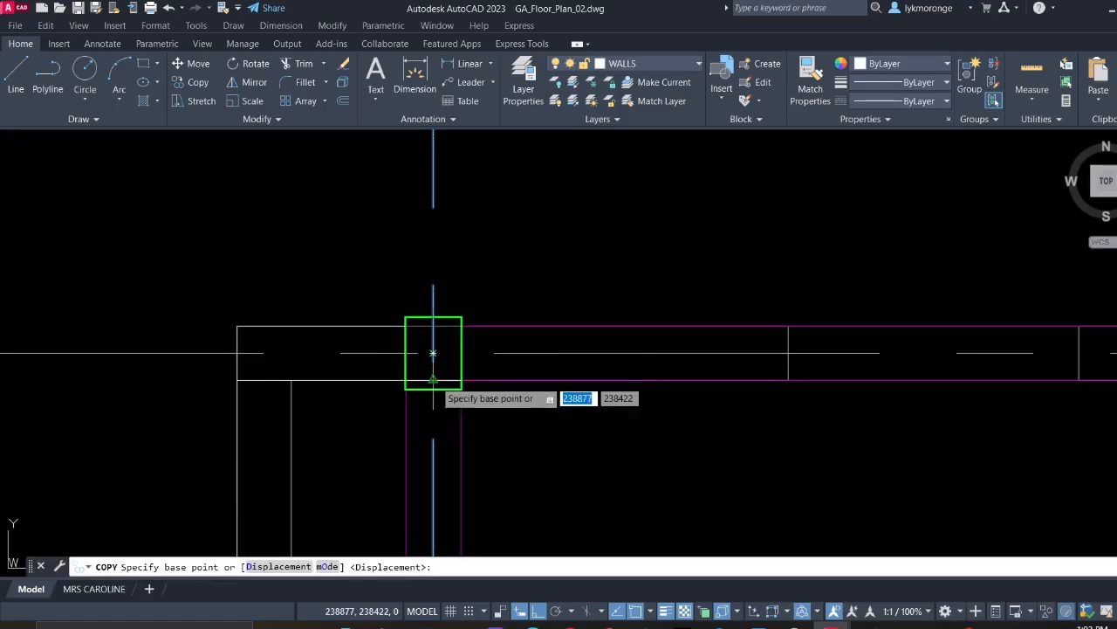
click(433, 353)
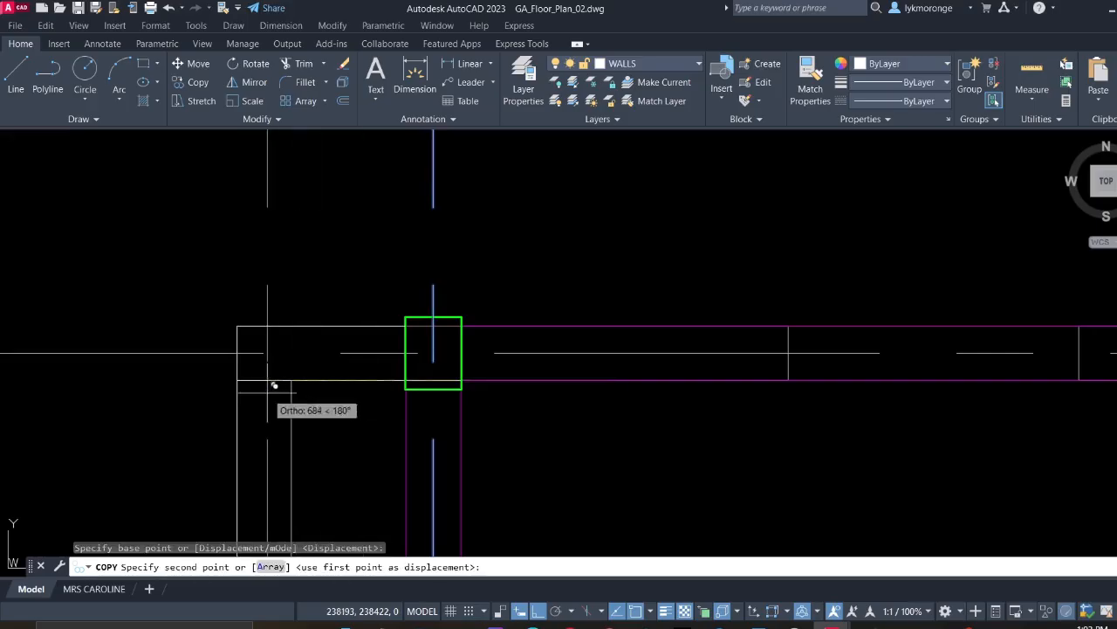
scroll(271, 373, down, 4)
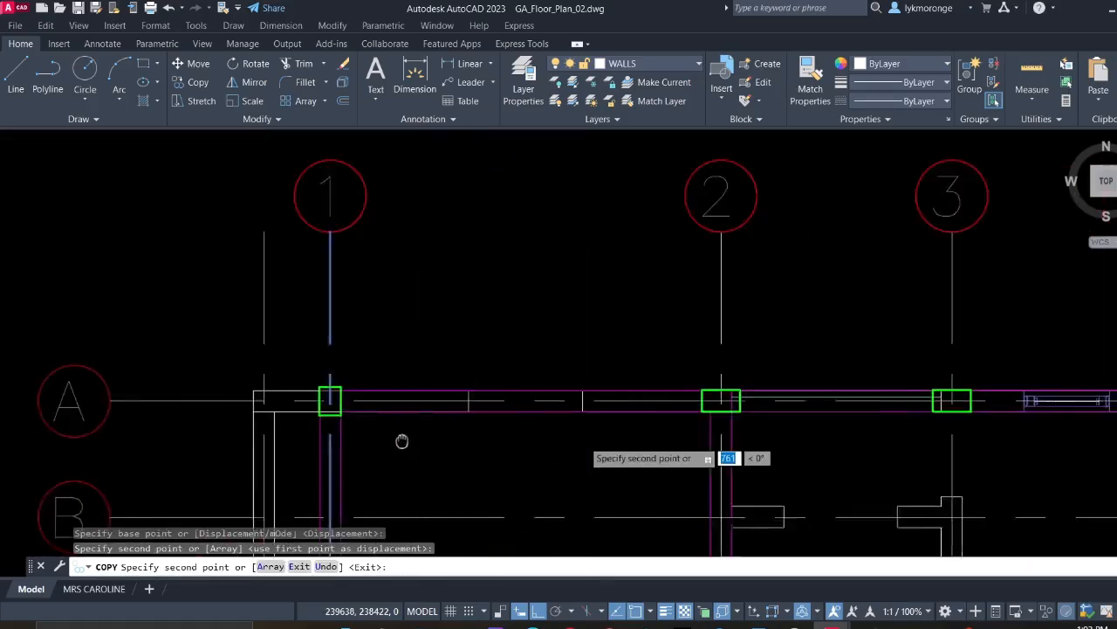
key(Escape)
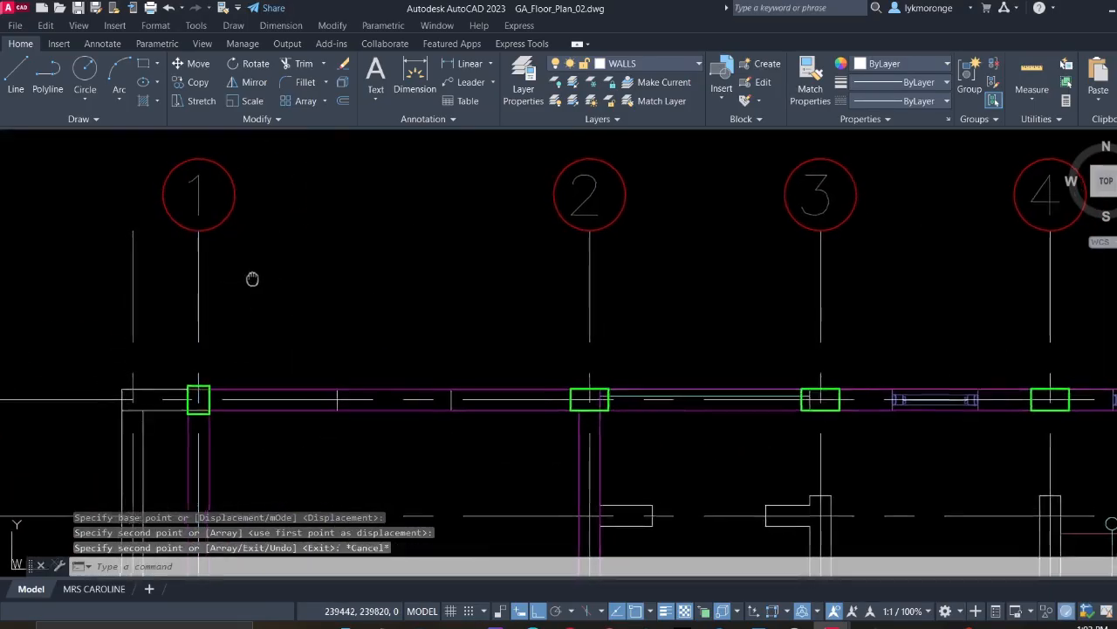
middle_drag(249, 279, 424, 379)
click(422, 380)
click(296, 249)
right_click(292, 240)
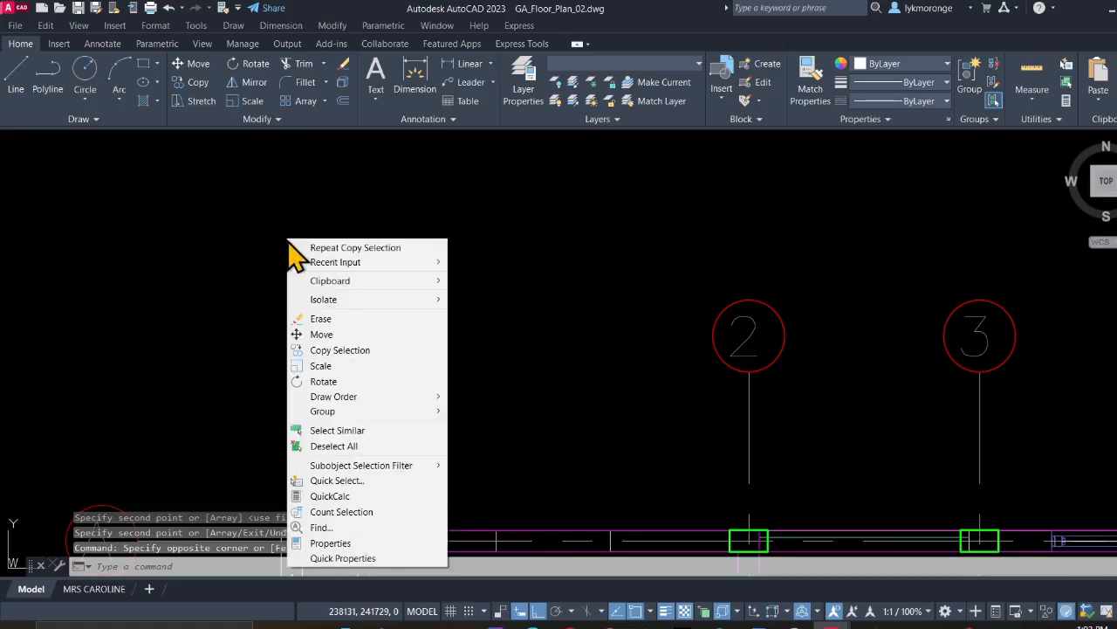
key(Escape)
key(Escape)
Copy the grid 1 bubble and its number onto the upper end of the copied grid line
click(456, 370)
click(357, 296)
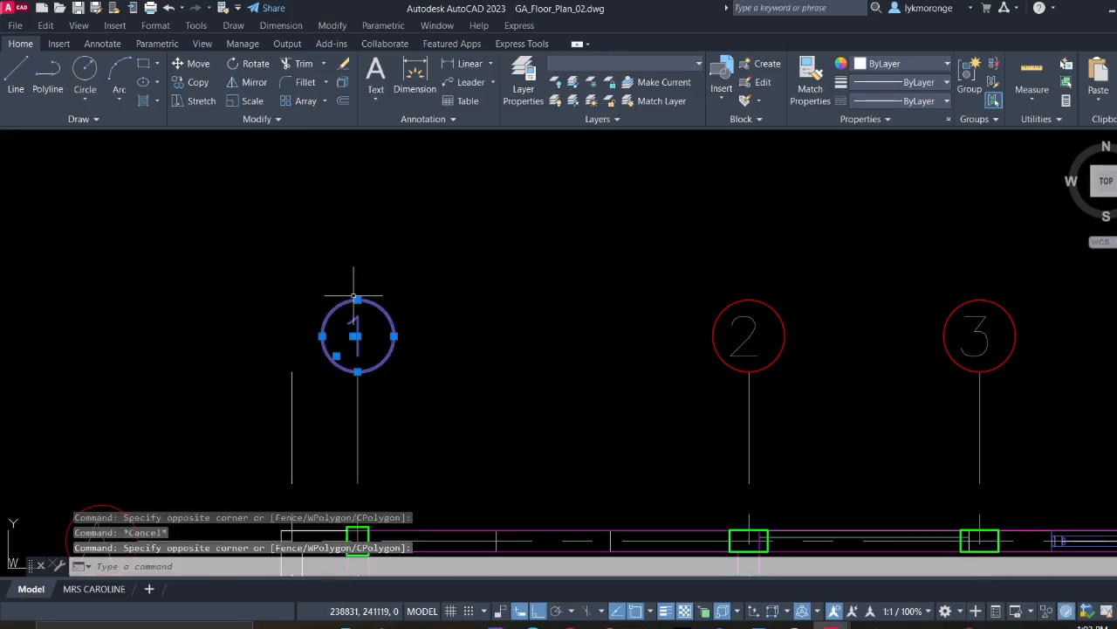
right_click(352, 294)
click(394, 404)
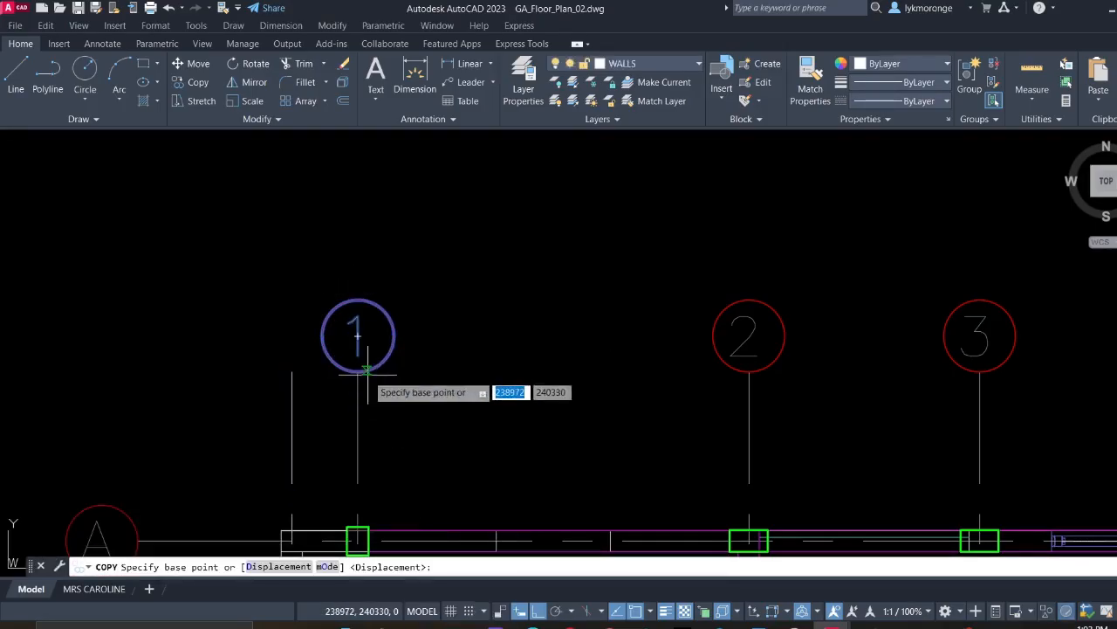
click(358, 370)
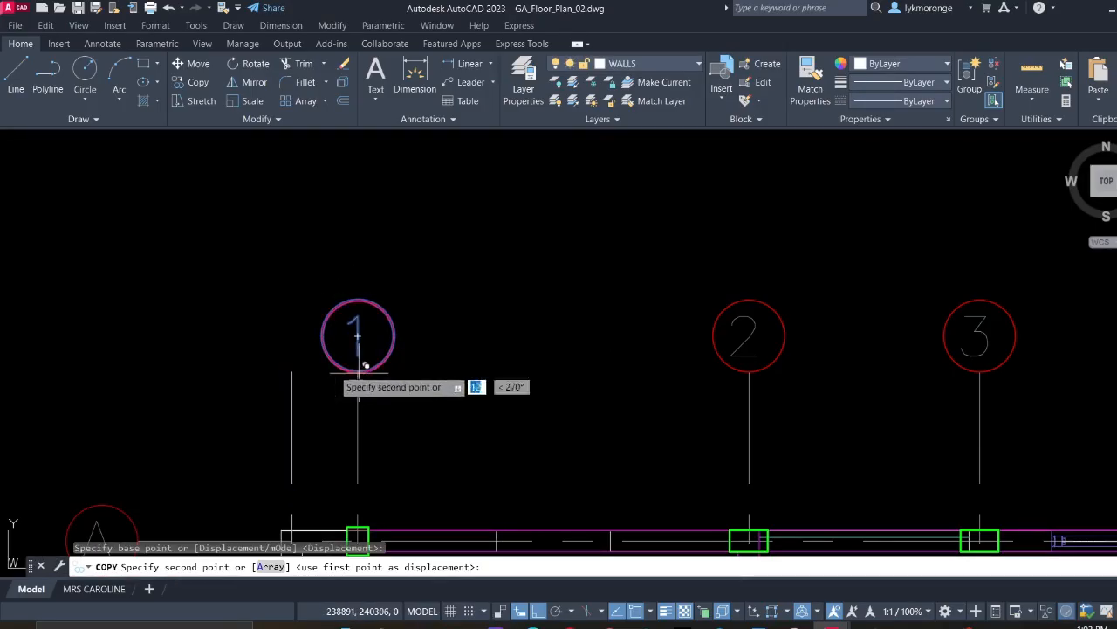
click(291, 370)
key(Escape)
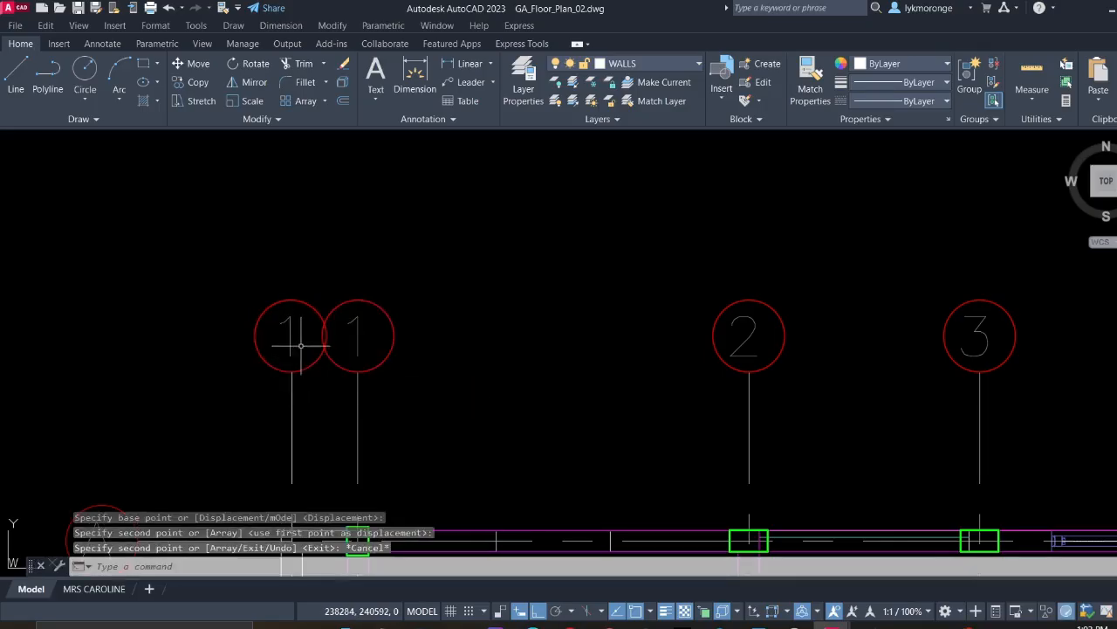
Change the label in the copied grid bubble to 1'
click(290, 333)
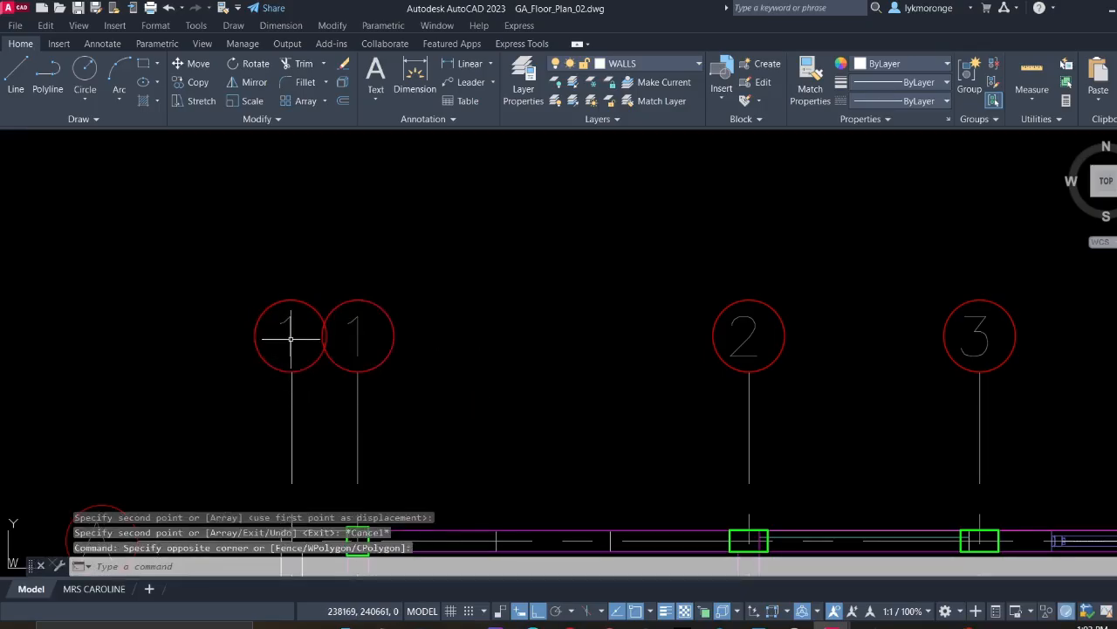
double_click(300, 321)
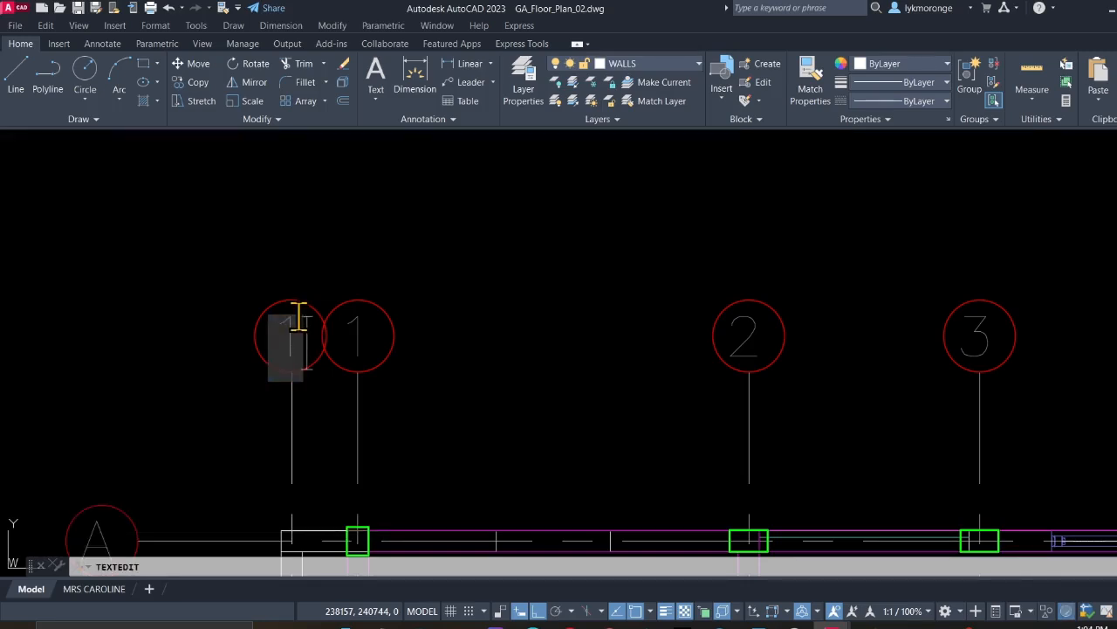
click(410, 326)
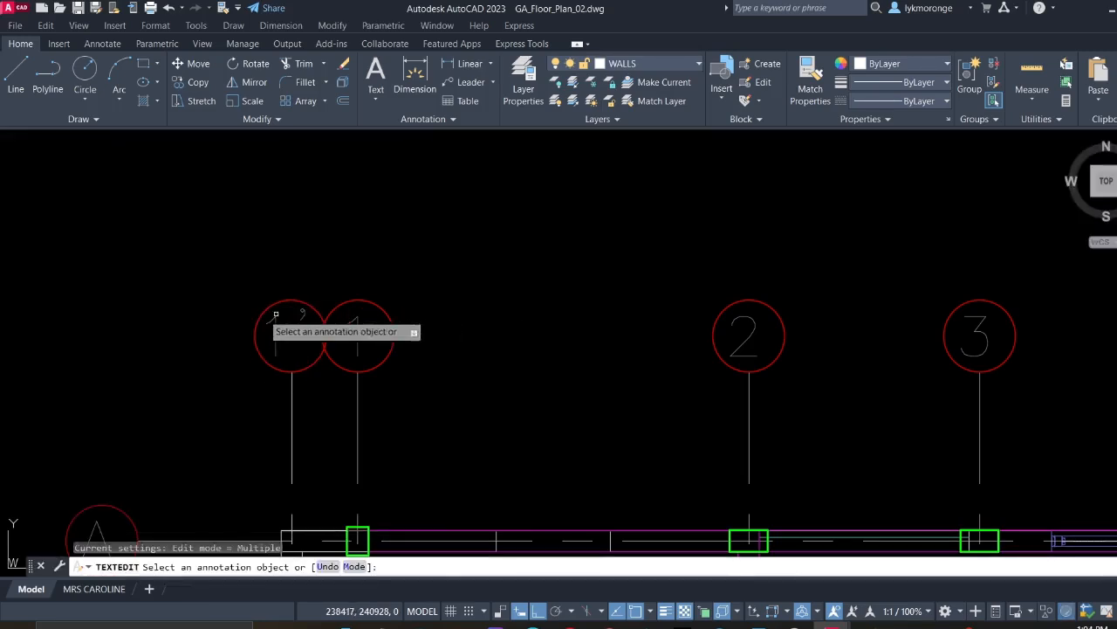
scroll(261, 329, up, 5)
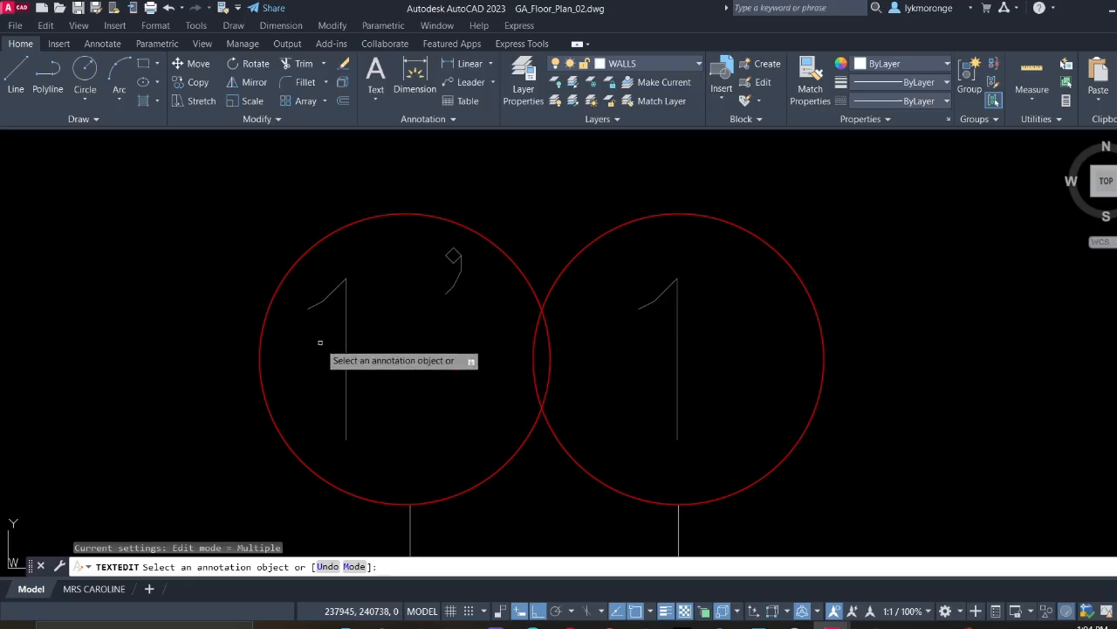
key(Escape)
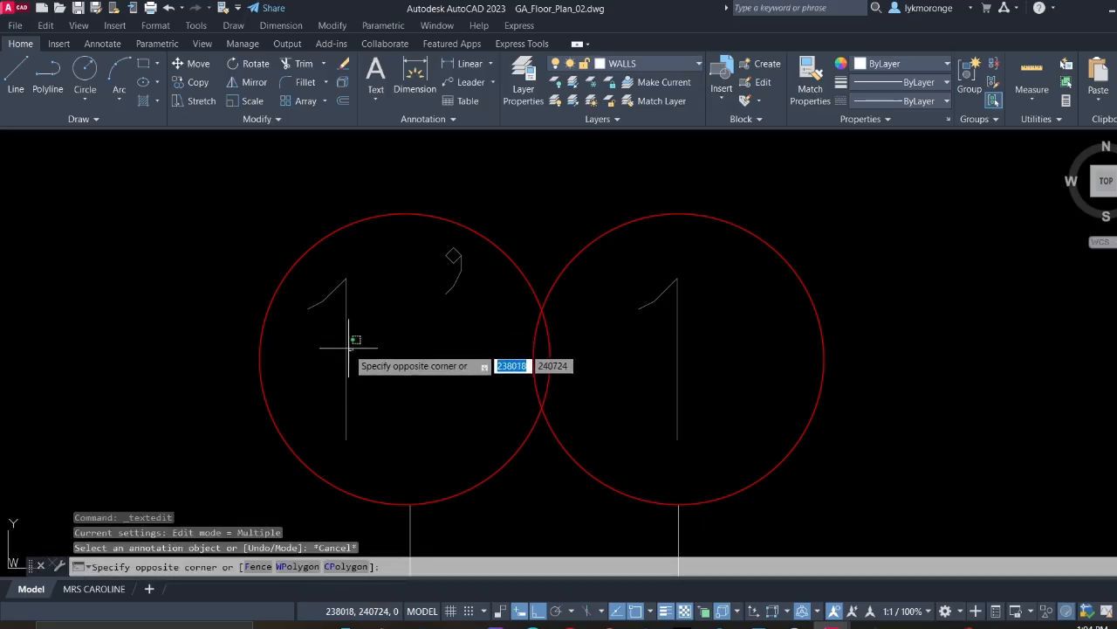
Re-enter the digit 1 before the apostrophe in the copied bubble's label
click(347, 348)
double_click(357, 351)
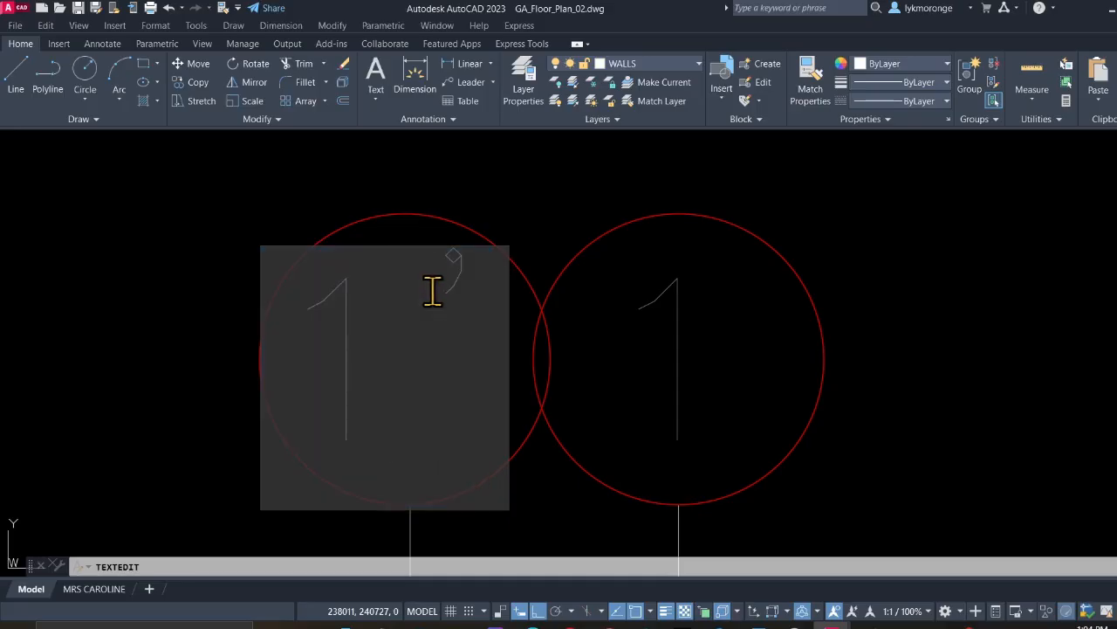
key(BackSpace)
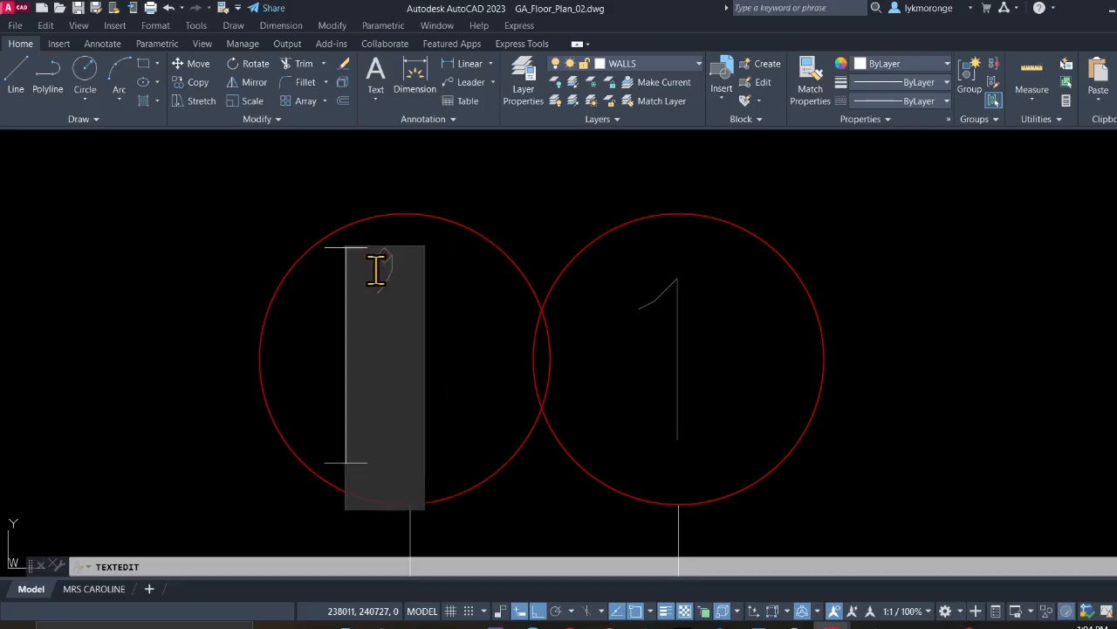
text(1)
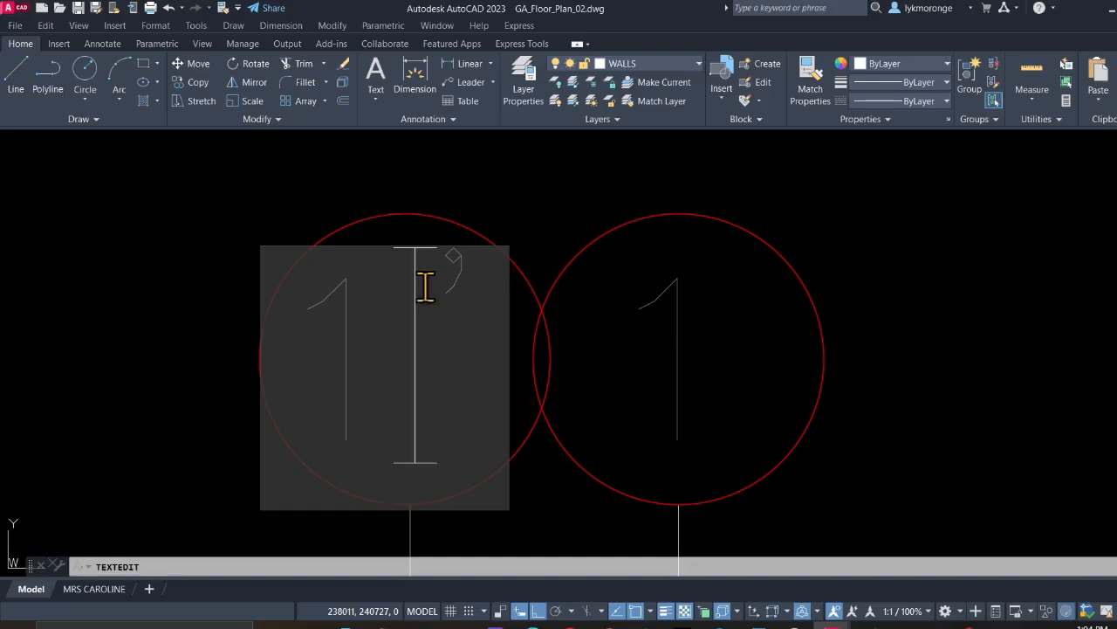
click(486, 210)
Draw a line across the projecting wall from its inner corner to its outer face near grid 8 and grid A
scroll(419, 367, down, 8)
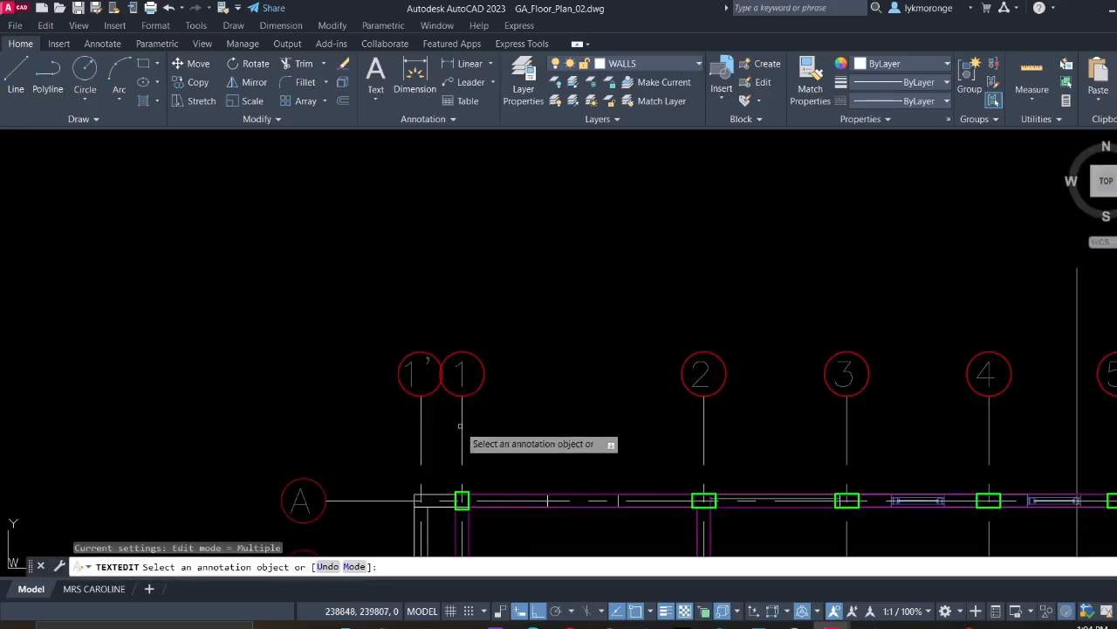
middle_drag(461, 426, 162, 411)
mouse_move(267, 416)
middle_down()
mouse_move(235, 384)
mouse_move(305, 292)
mouse_move(337, 277)
middle_up()
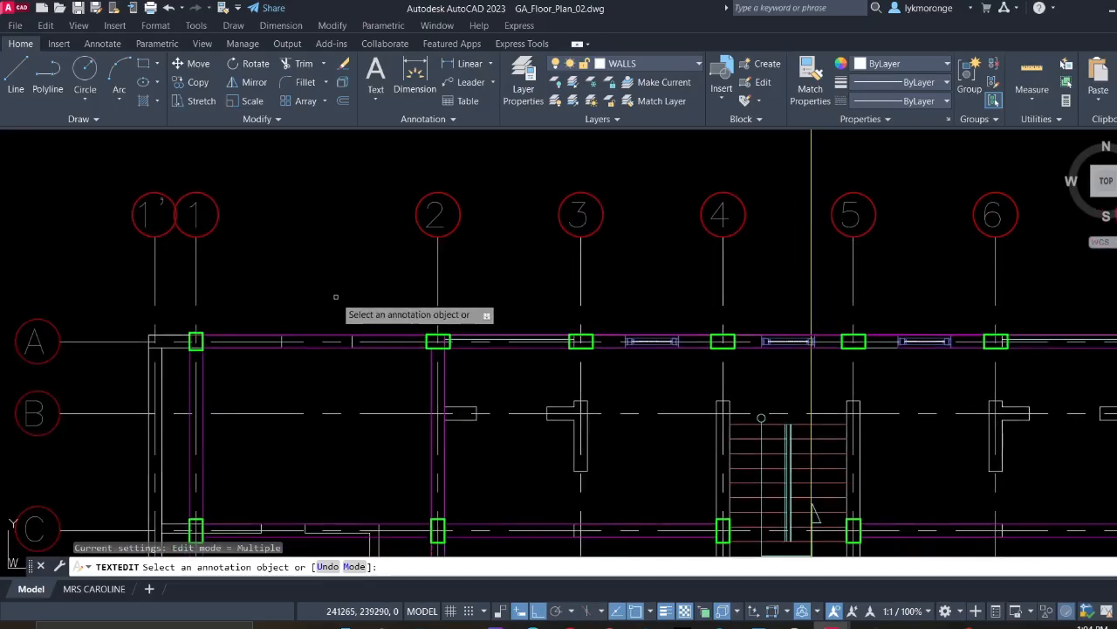
scroll(337, 299, down, 2)
middle_drag(819, 309, 339, 309)
scroll(541, 342, up, 6)
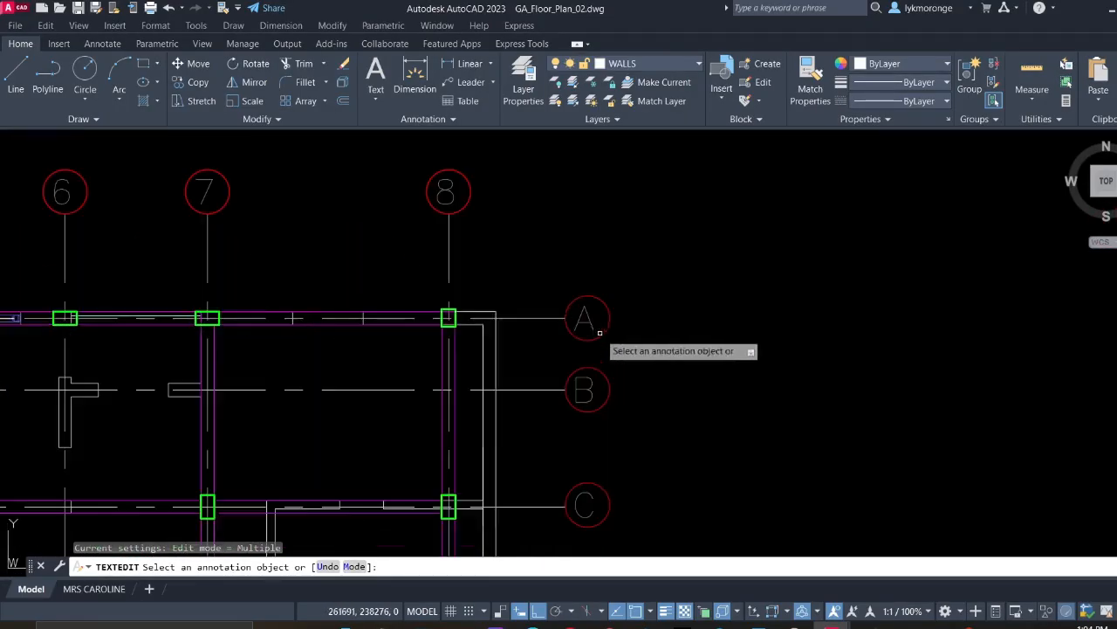
right_click(500, 336)
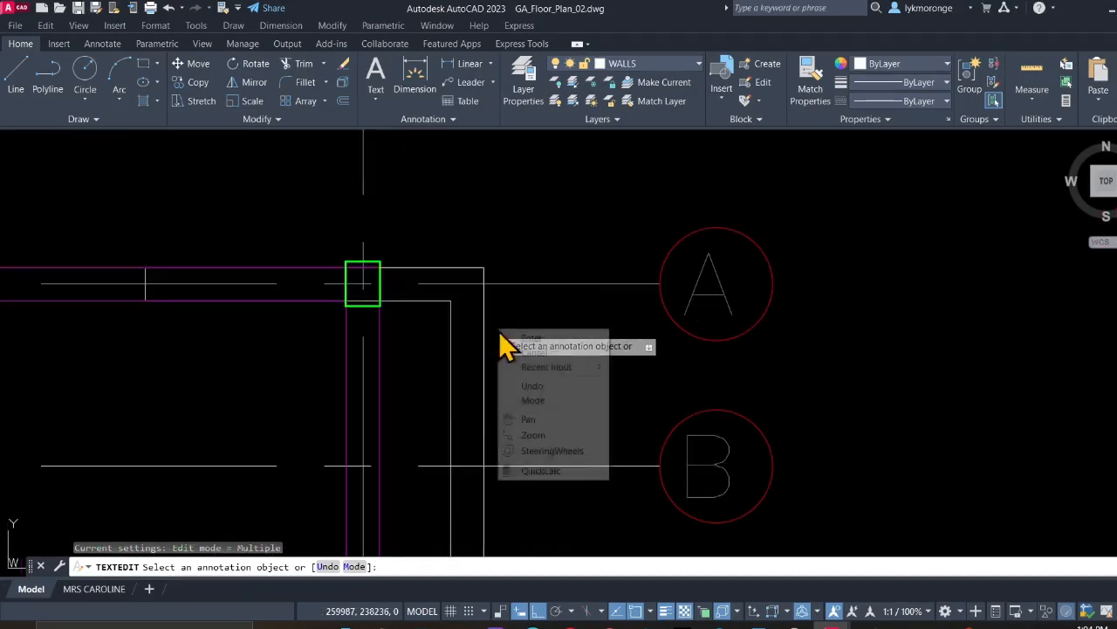
click(518, 229)
click(18, 77)
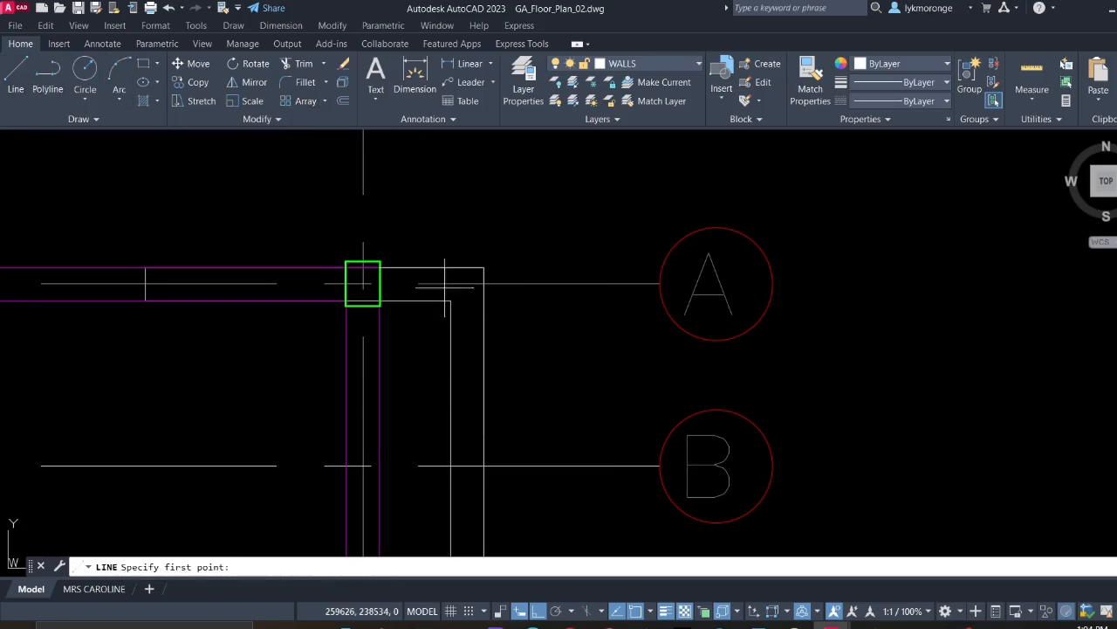
scroll(498, 389, up, 4)
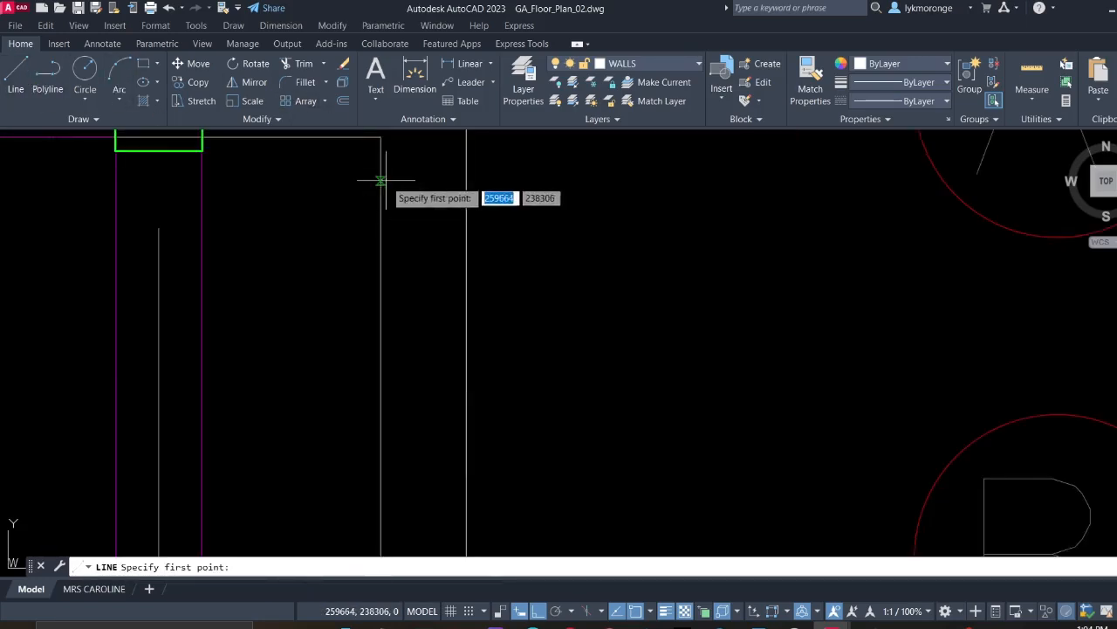
middle_drag(380, 171, 432, 361)
click(434, 328)
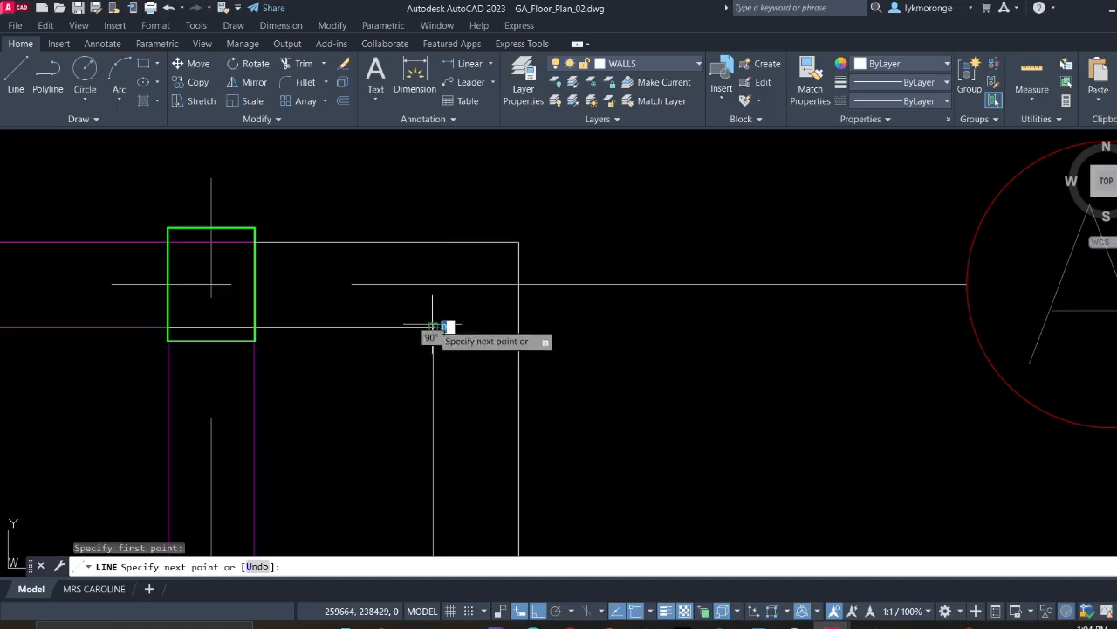
click(518, 327)
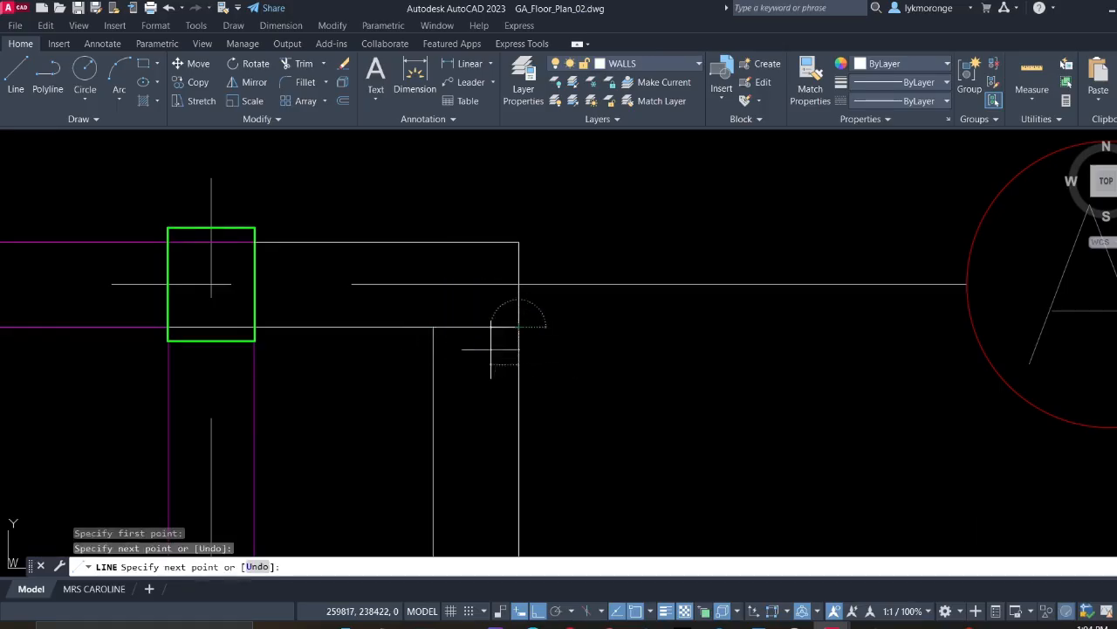
key(Escape)
Copy grid line 8 from its intersection with grid A to the centre of the projecting wall beyond it
mouse_move(341, 264)
middle_down()
mouse_move(386, 324)
mouse_move(596, 501)
middle_up()
click(547, 431)
click(359, 298)
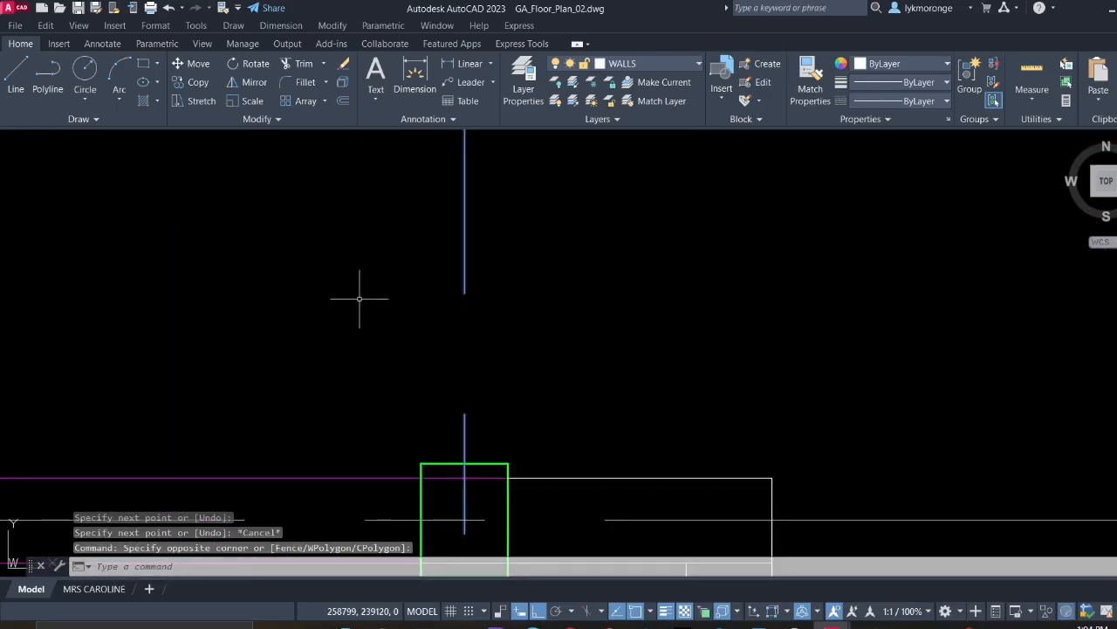
right_click(359, 299)
click(397, 384)
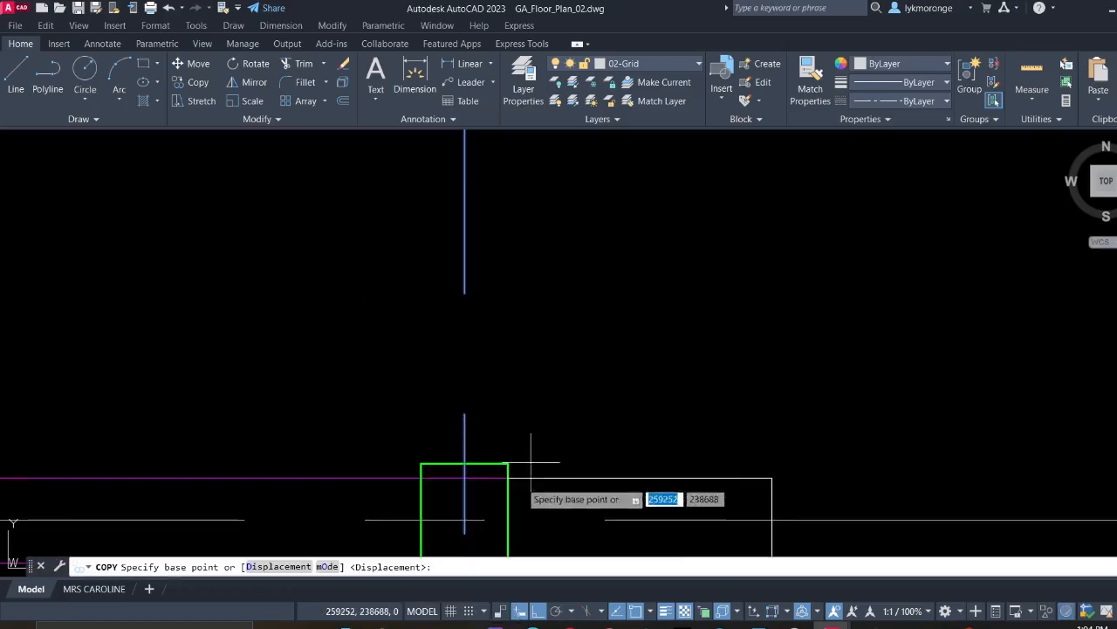
click(466, 521)
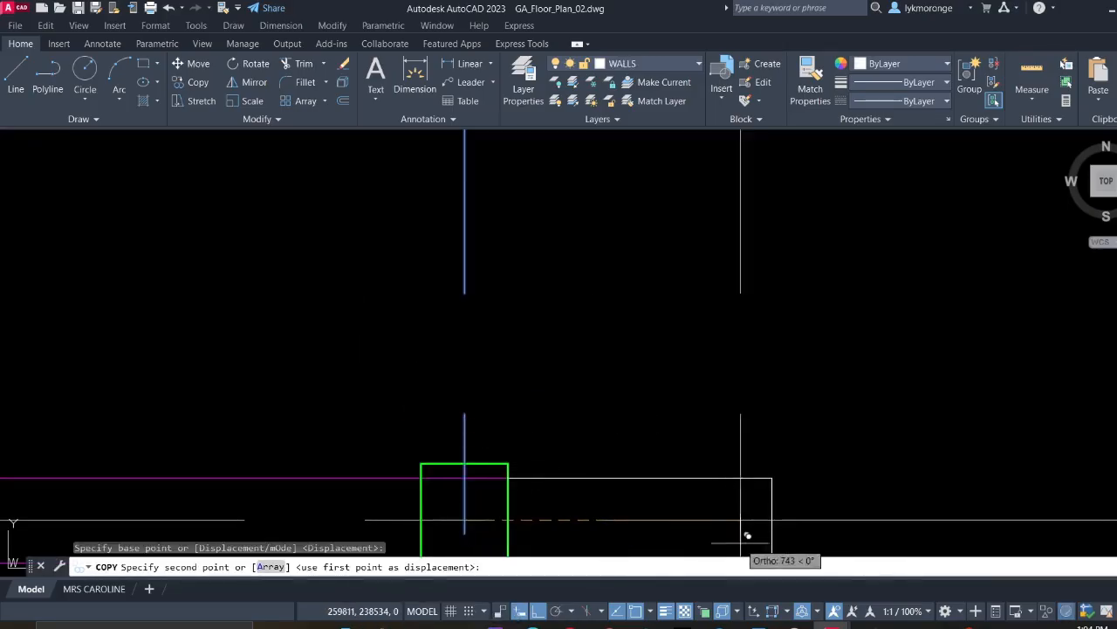
scroll(747, 536, down, 4)
click(613, 455)
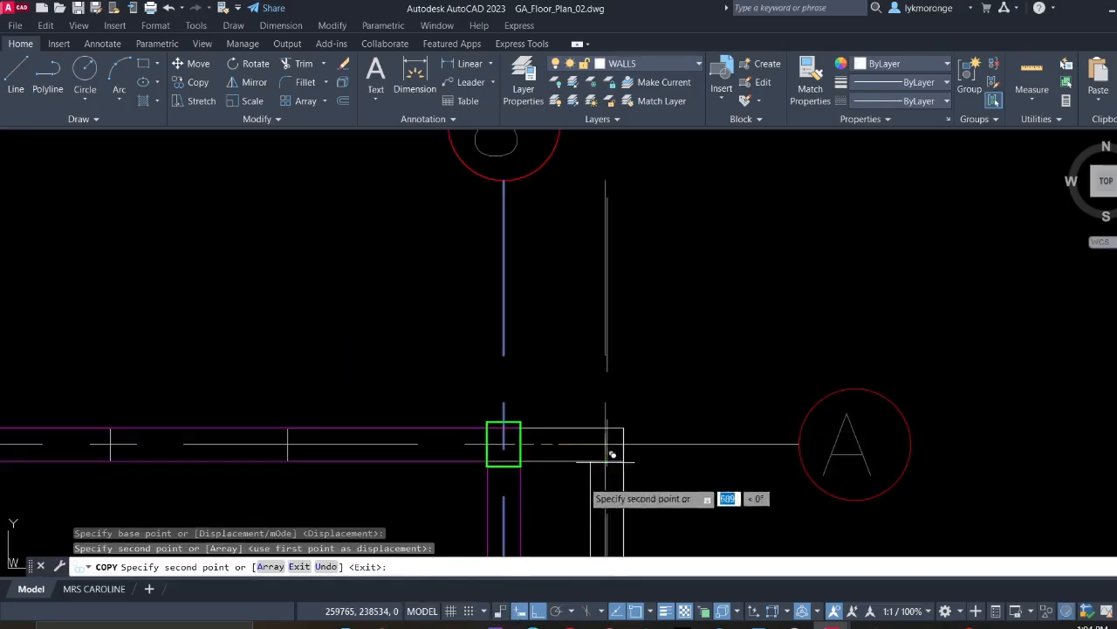
key(Escape)
Copy grid bubble 8 with its label onto the upper end of the new grid line through the projecting wall
middle_drag(594, 151, 553, 407)
click(552, 406)
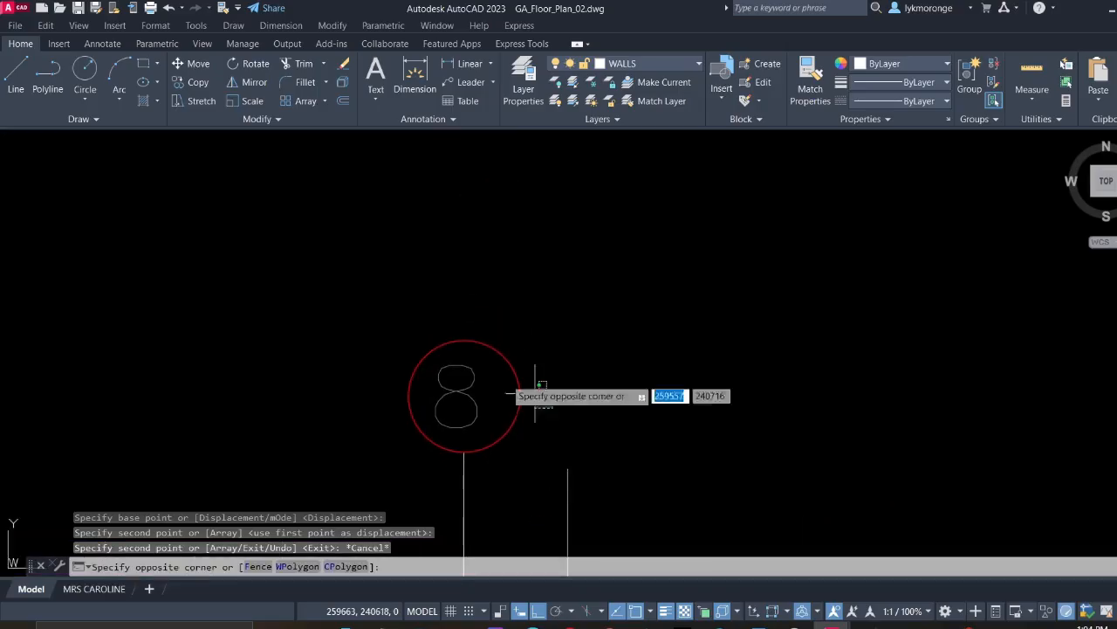
click(317, 306)
right_click(317, 295)
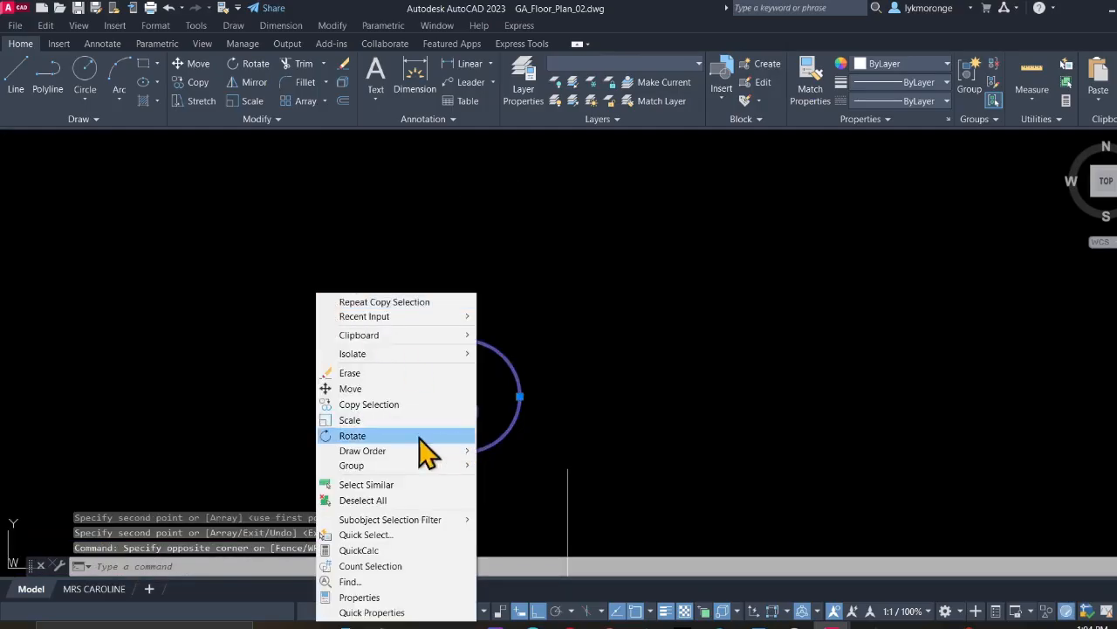
click(366, 404)
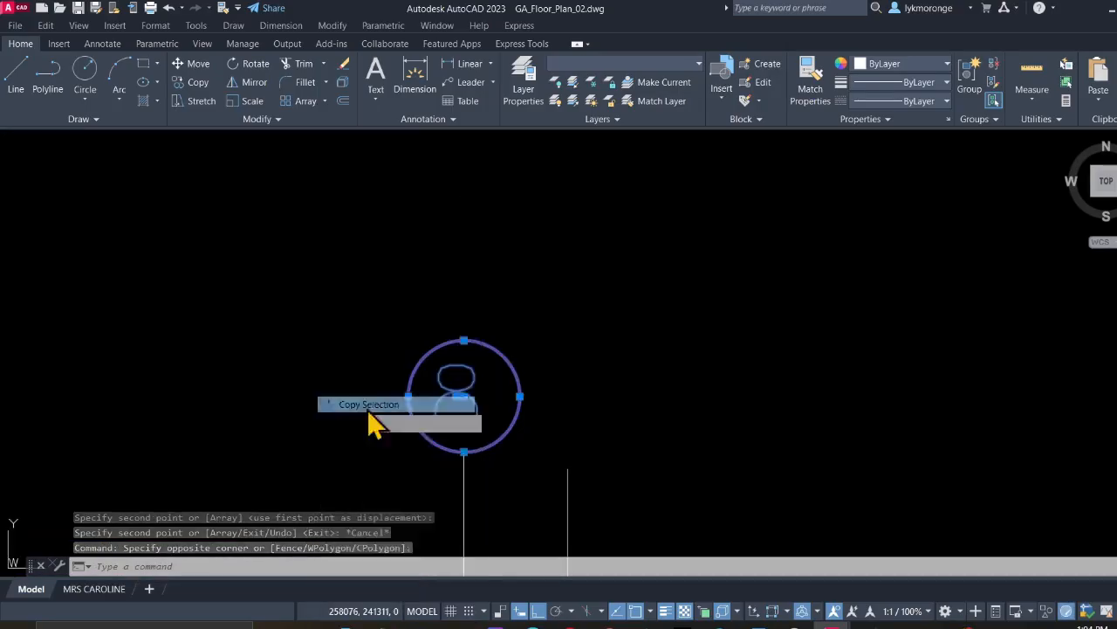
click(464, 451)
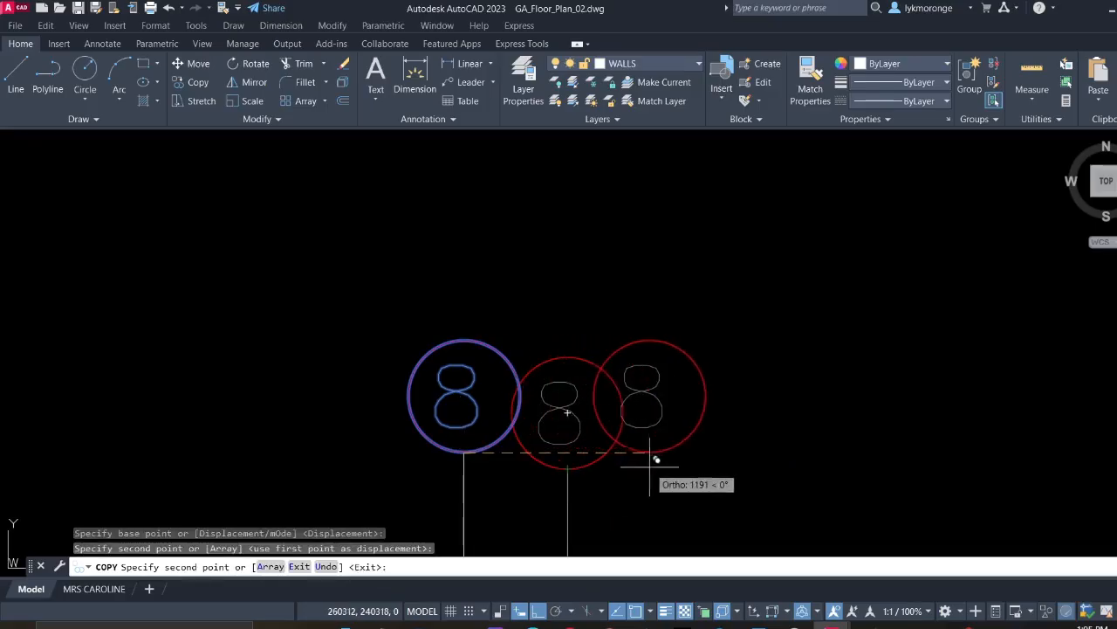
key(Escape)
scroll(513, 438, up, 4)
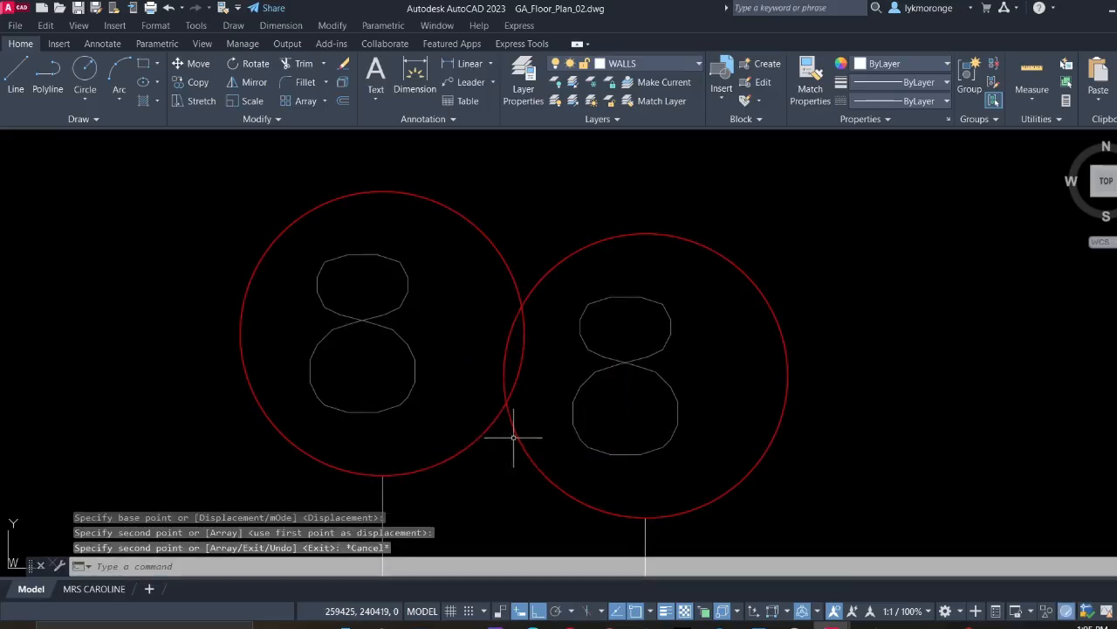
Change the label in the copied grid bubble to 8'
click(639, 365)
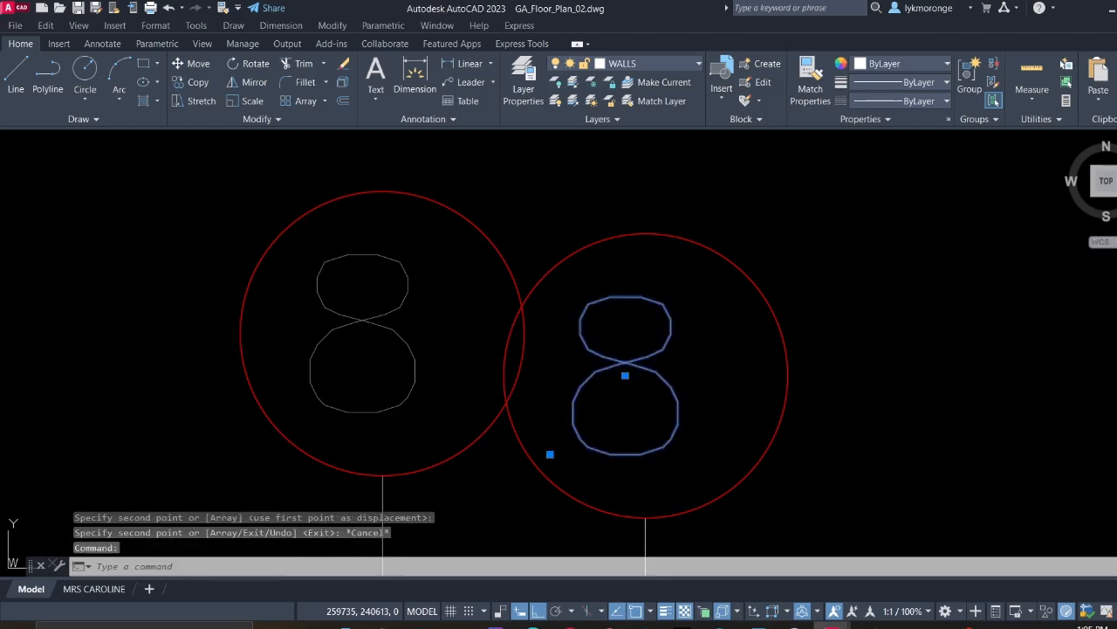
double_click(656, 331)
click(680, 317)
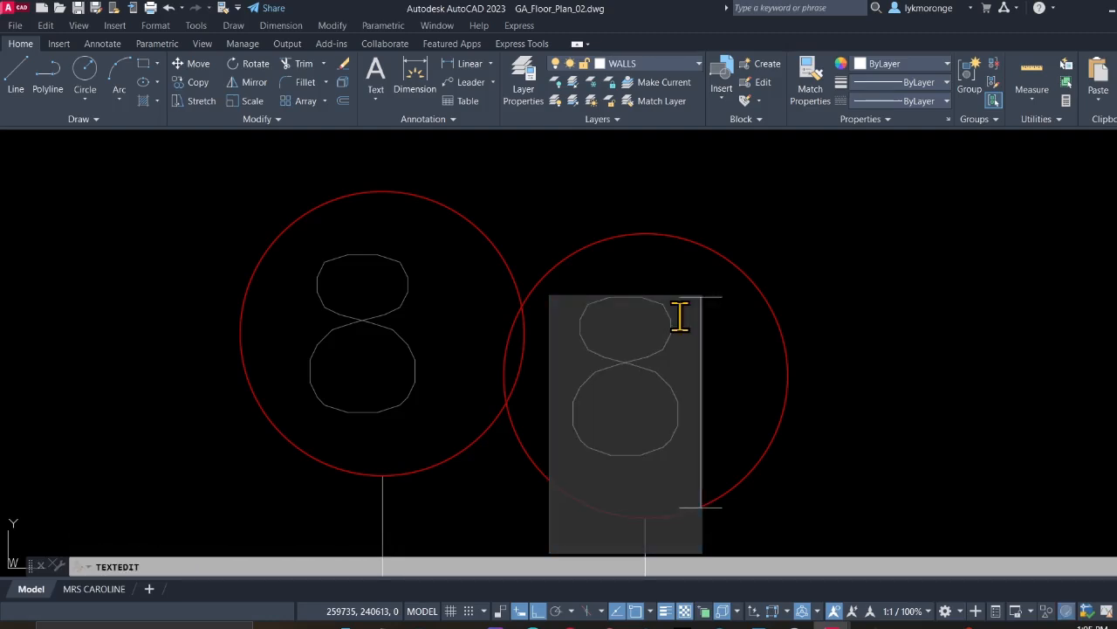
text(')
click(793, 265)
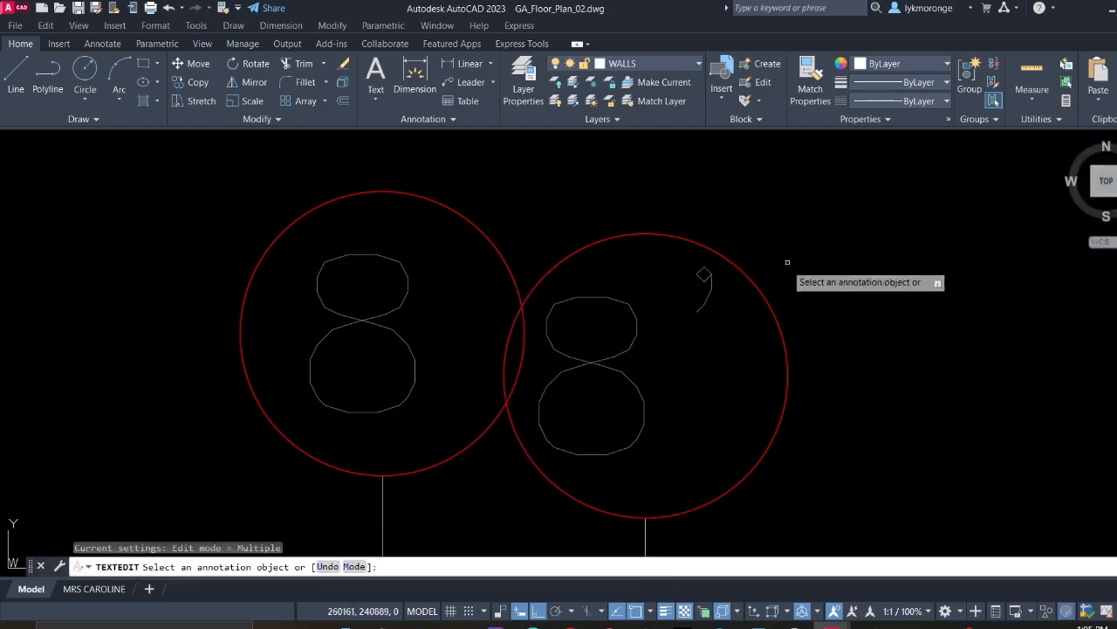
Examine the whole gridded floor plan and the magenta lines along grid 8 beside the projecting wall
scroll(796, 278, down, 8)
middle_drag(661, 424, 596, 305)
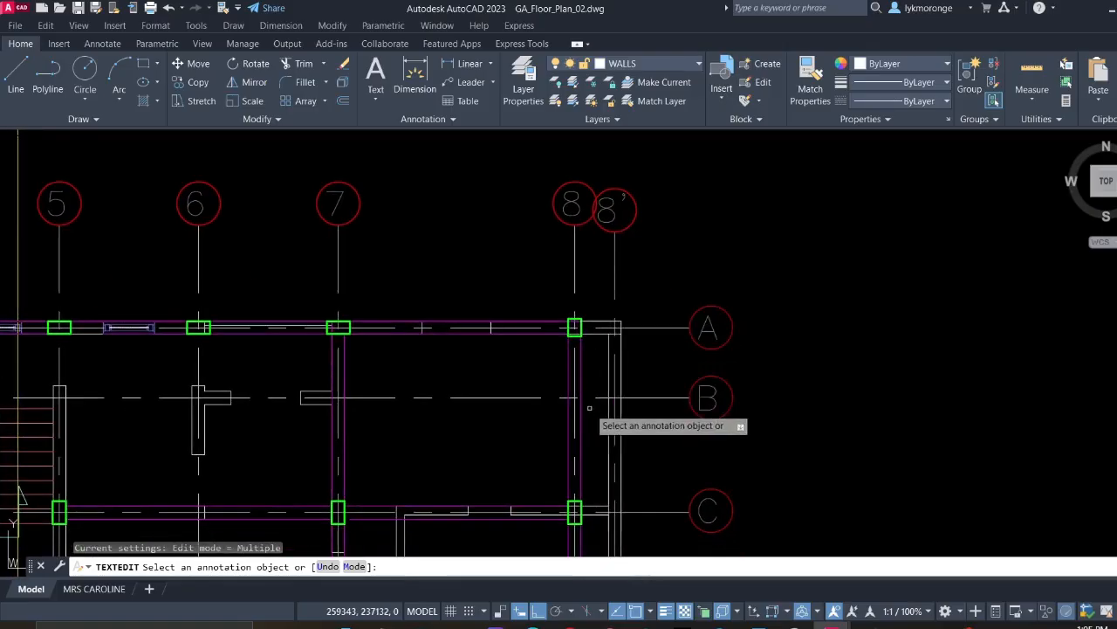
middle_drag(589, 407, 589, 331)
middle_drag(575, 447, 610, 418)
scroll(516, 514, down, 5)
middle_drag(500, 516, 578, 445)
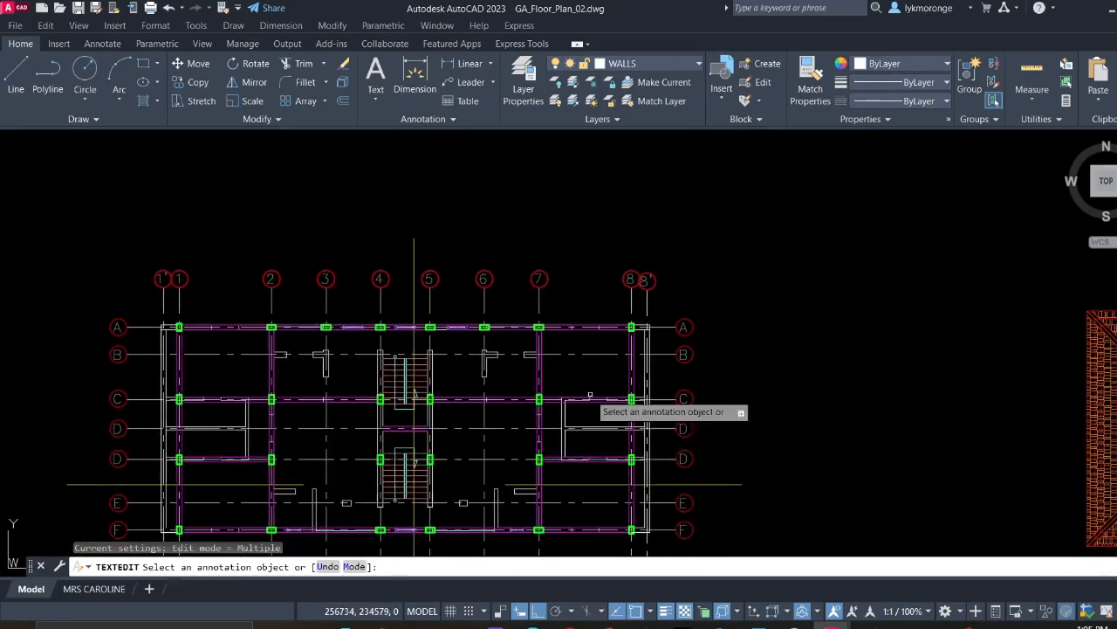
scroll(619, 374, up, 8)
scroll(740, 397, down, 4)
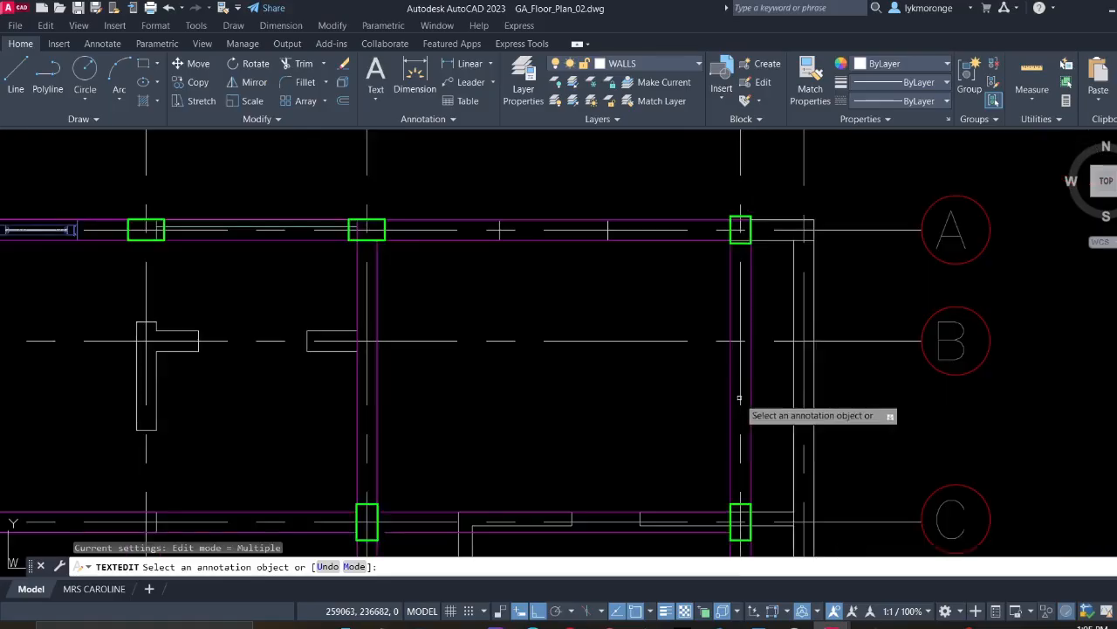
scroll(705, 341, up, 4)
scroll(763, 339, up, 4)
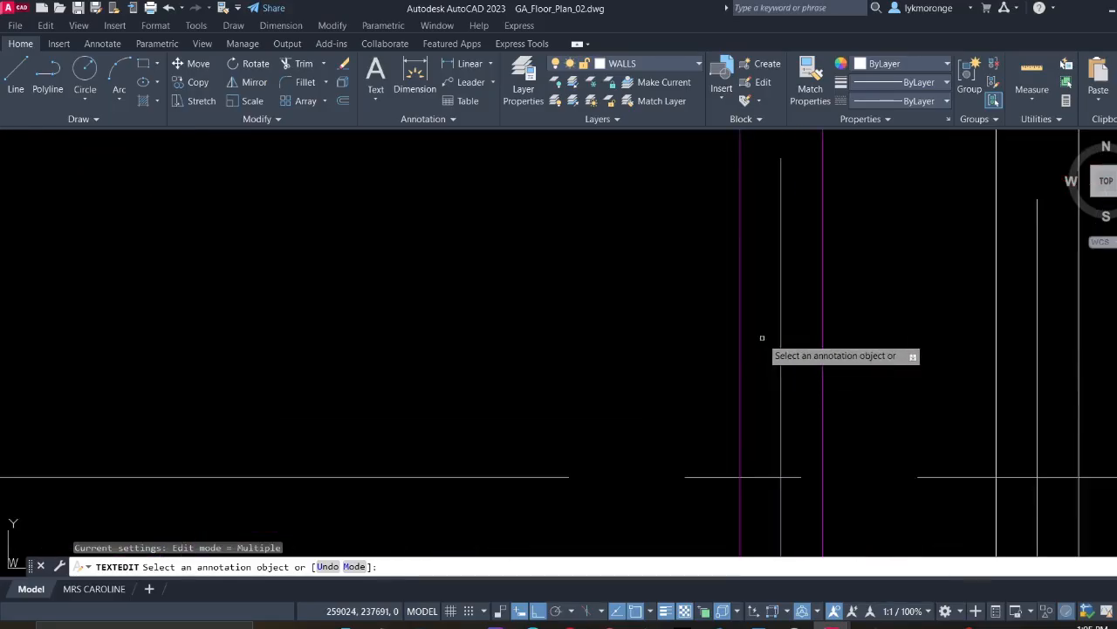
key(Escape)
Erase the two magenta lines flanking grid line 8 between grids A and C
click(753, 347)
click(622, 330)
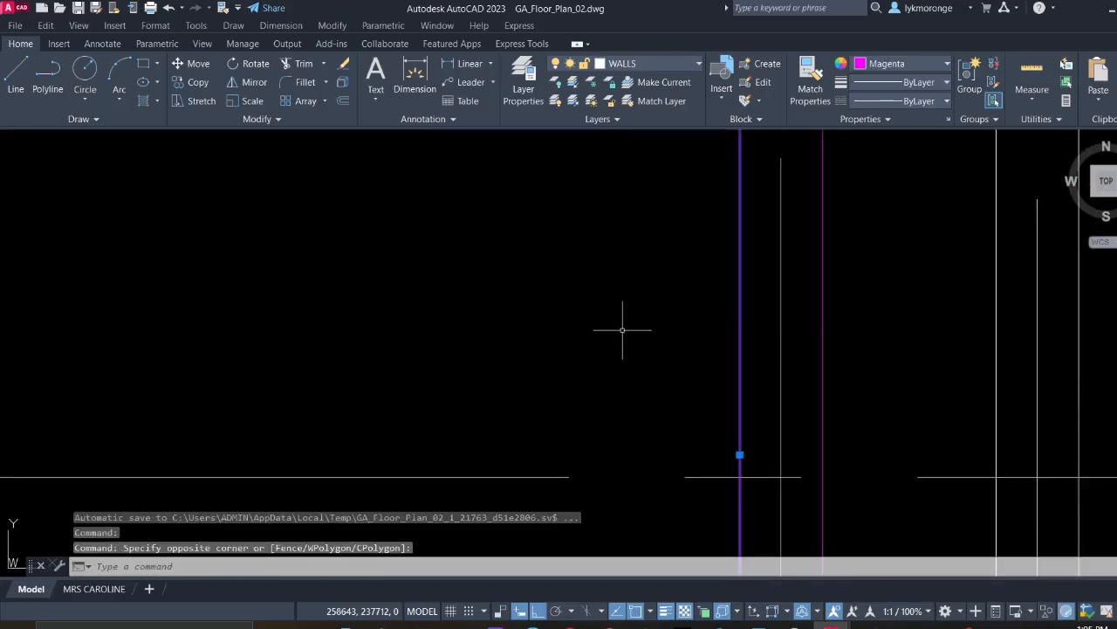
key(Delete)
click(834, 356)
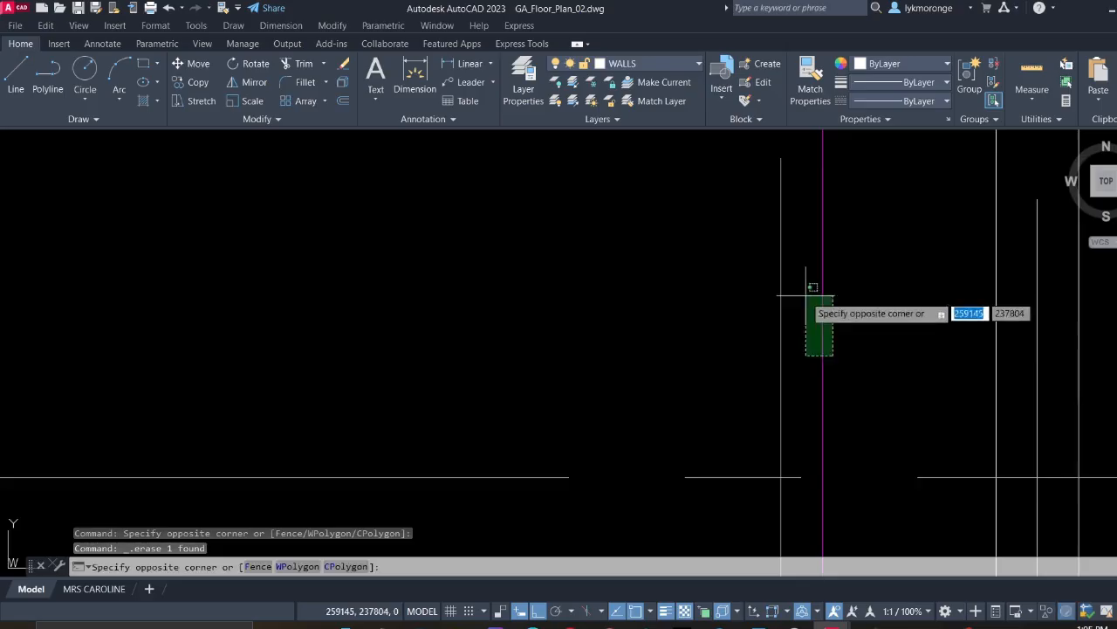
click(806, 295)
key(Delete)
Erase the two magenta lines flanking grid line 8 from grid C down towards the lower grid D
scroll(795, 350, down, 8)
middle_drag(781, 396, 704, 217)
scroll(717, 307, up, 4)
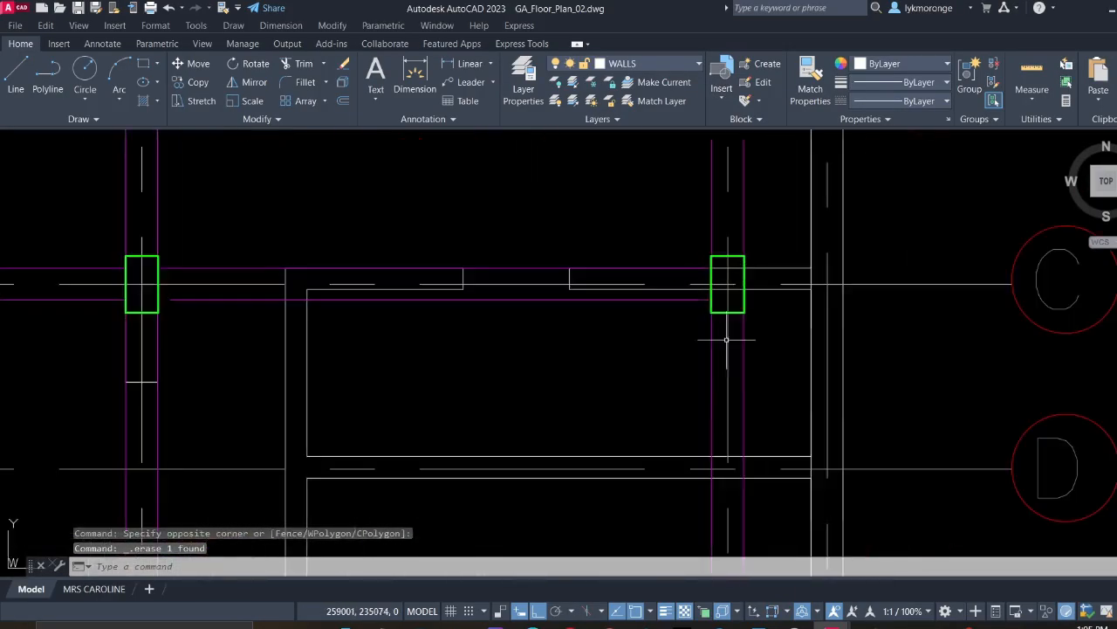
click(726, 402)
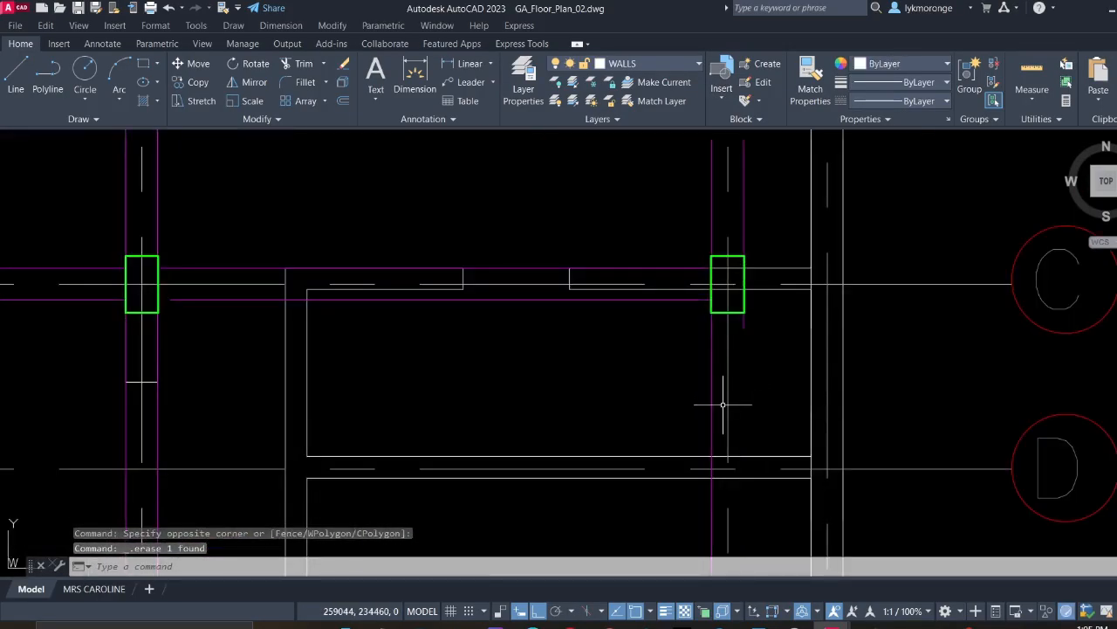
click(708, 390)
Erase the leftover magenta line pieces below and above the column at grid 8 and grid C
scroll(725, 349, up, 4)
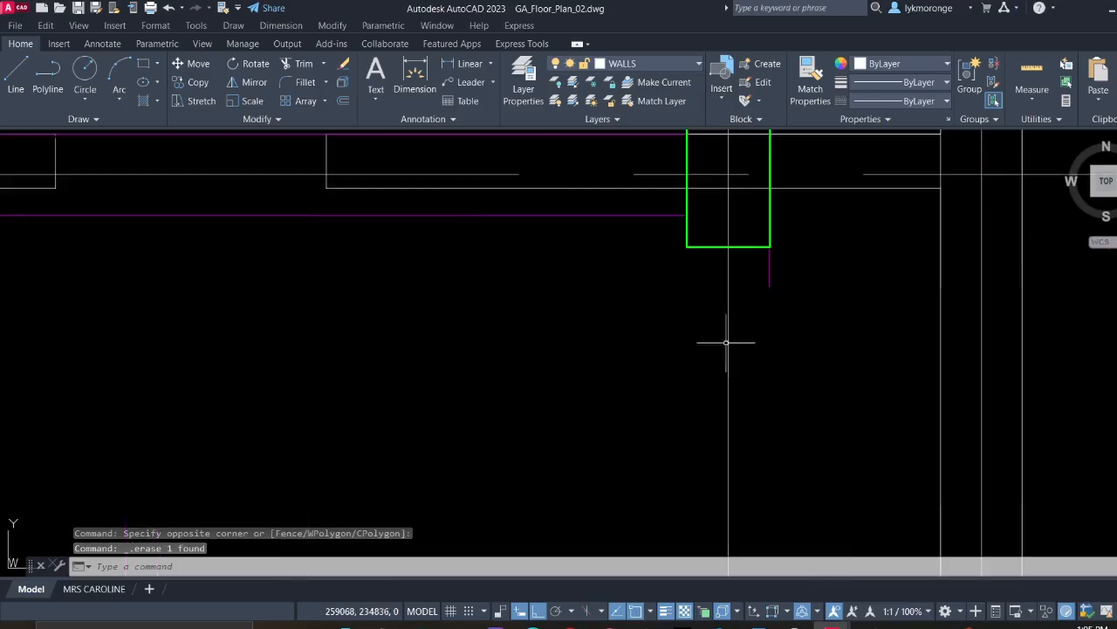
click(783, 289)
click(765, 270)
key(Delete)
middle_drag(761, 175, 765, 573)
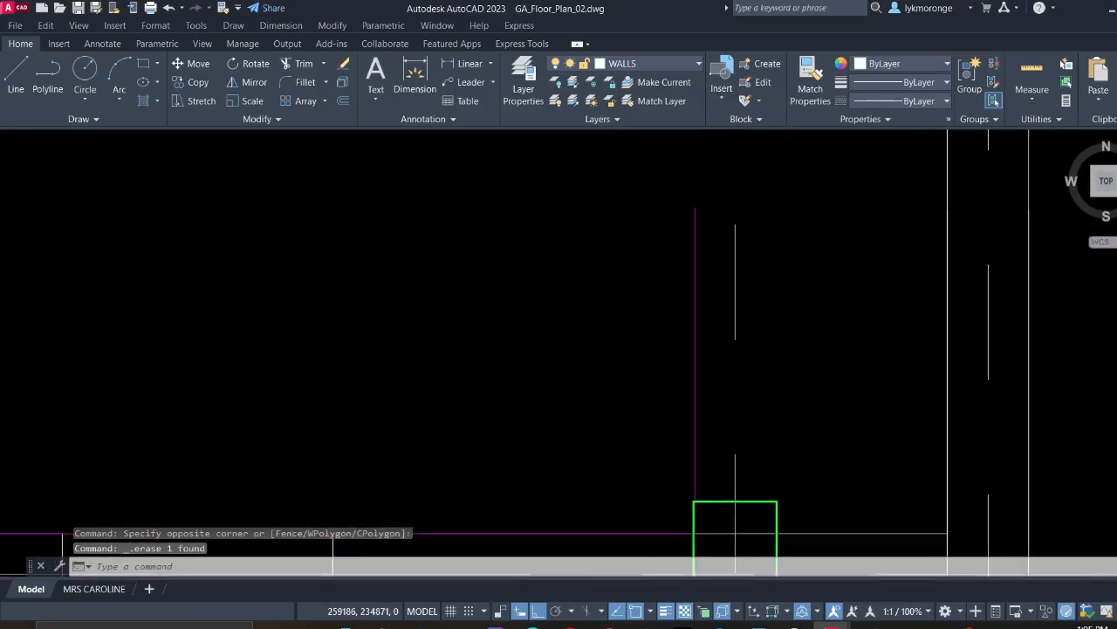
click(725, 420)
click(650, 371)
key(Delete)
Erase the magenta line along grid 8 below the column at the lower grid D
scroll(639, 377, down, 6)
middle_drag(654, 429, 646, 140)
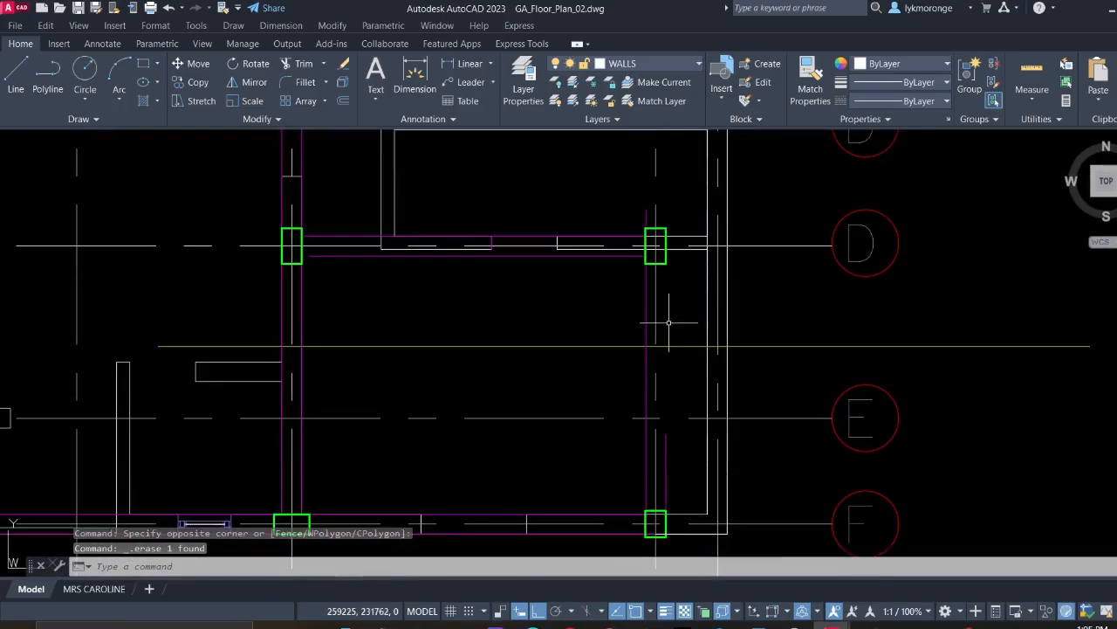
scroll(669, 322, up, 4)
click(549, 399)
key(Delete)
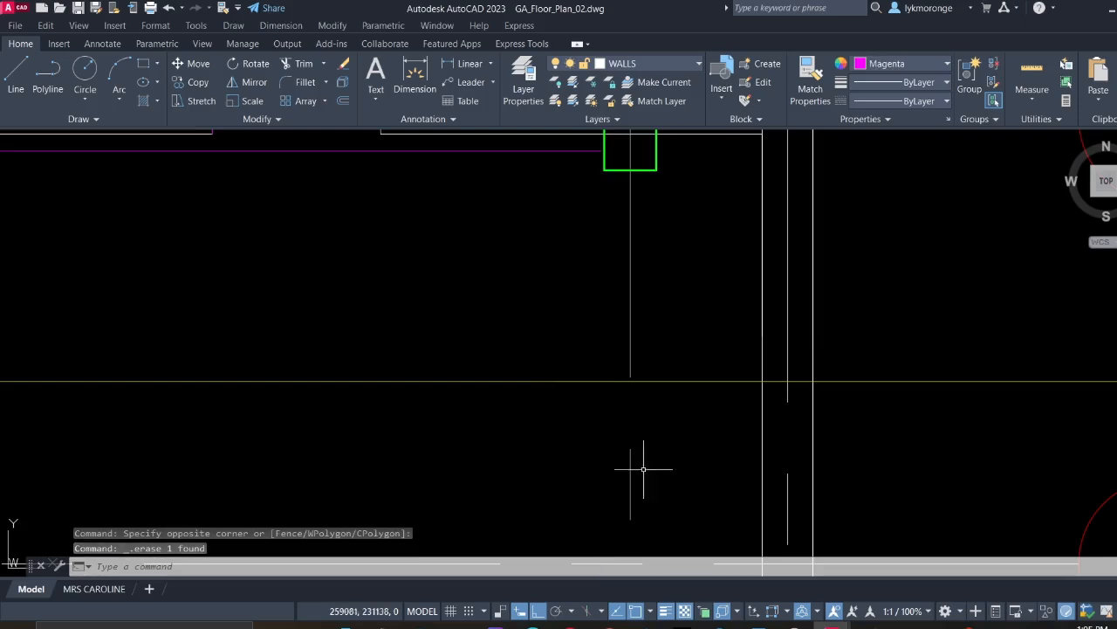
Erase the two remaining magenta line pieces flanking grid line 8 just above the column at grid F
scroll(643, 466, down, 4)
scroll(619, 195, up, 3)
click(624, 338)
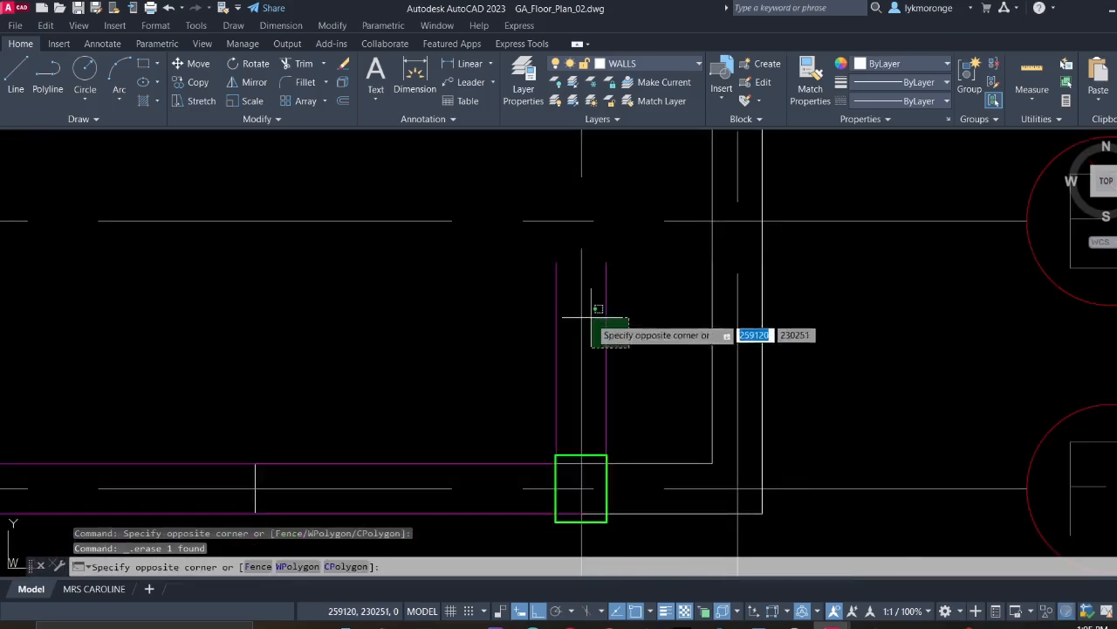
click(592, 316)
key(Delete)
click(564, 351)
click(523, 327)
key(Delete)
Erase the vertical and horizontal partition wall lines between grids 7 and 8, from grid C to the lower grid D
scroll(474, 318, down, 4)
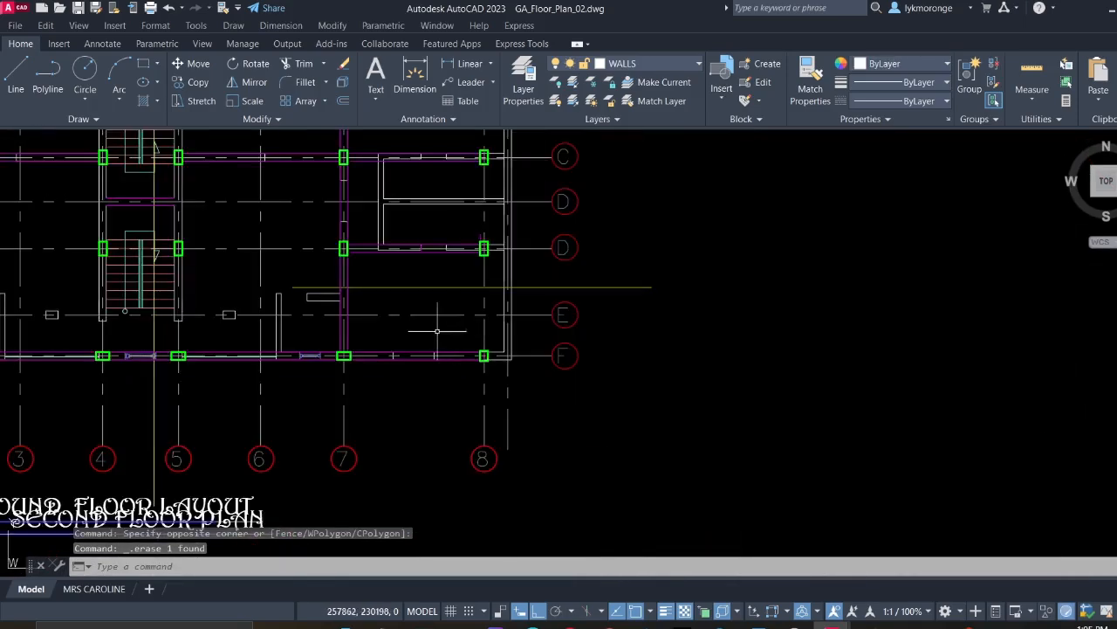
scroll(619, 377, up, 3)
scroll(654, 366, up, 4)
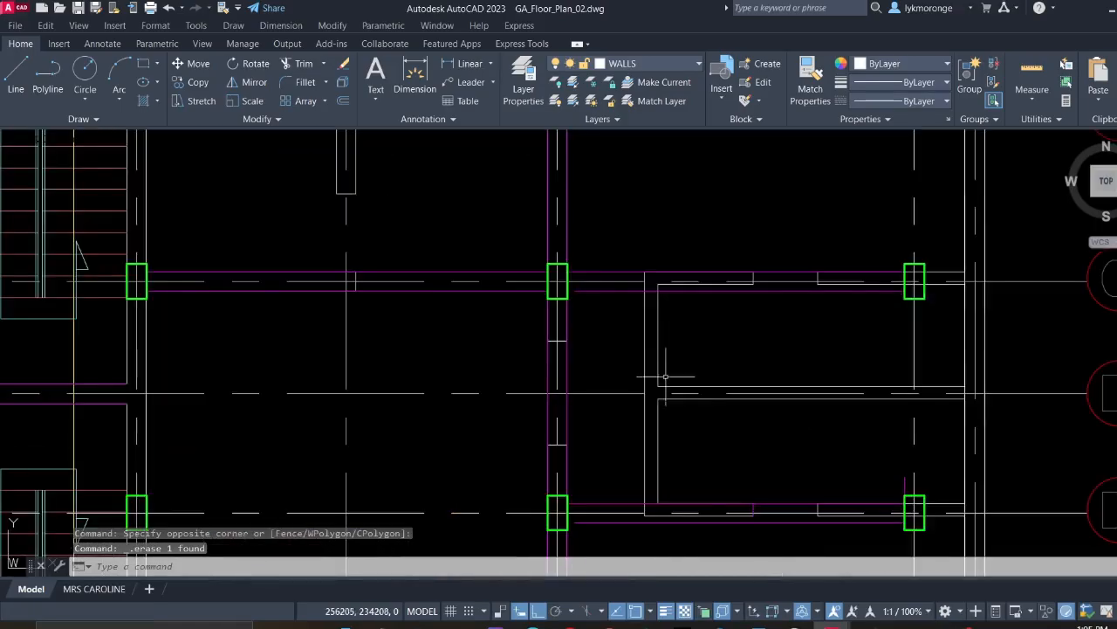
click(617, 319)
click(701, 352)
click(703, 351)
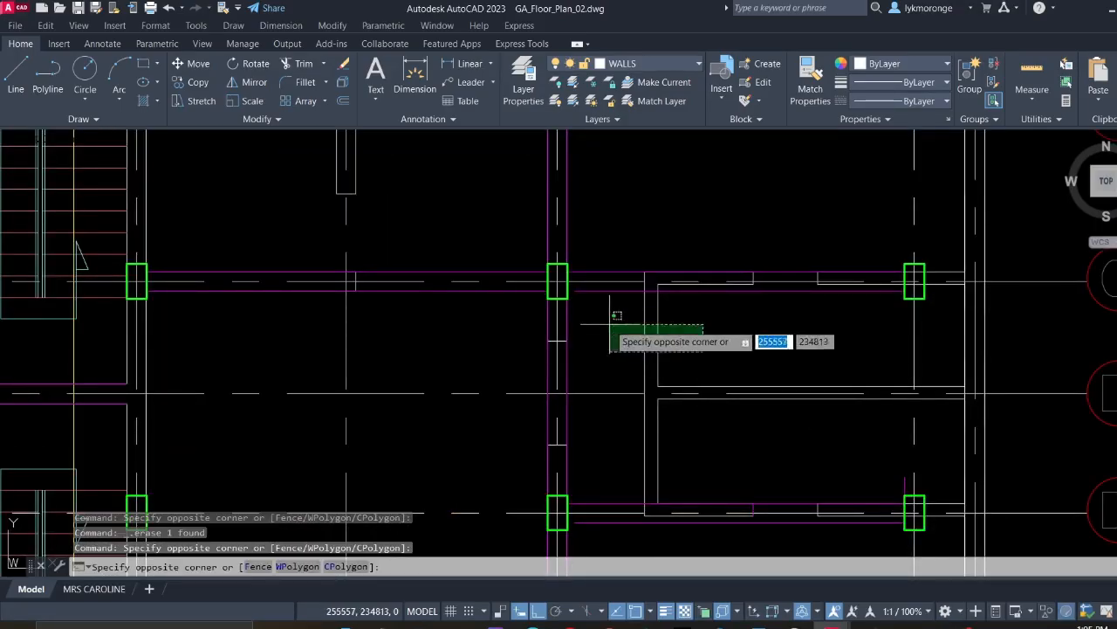
click(609, 323)
click(650, 409)
scroll(663, 397, up, 5)
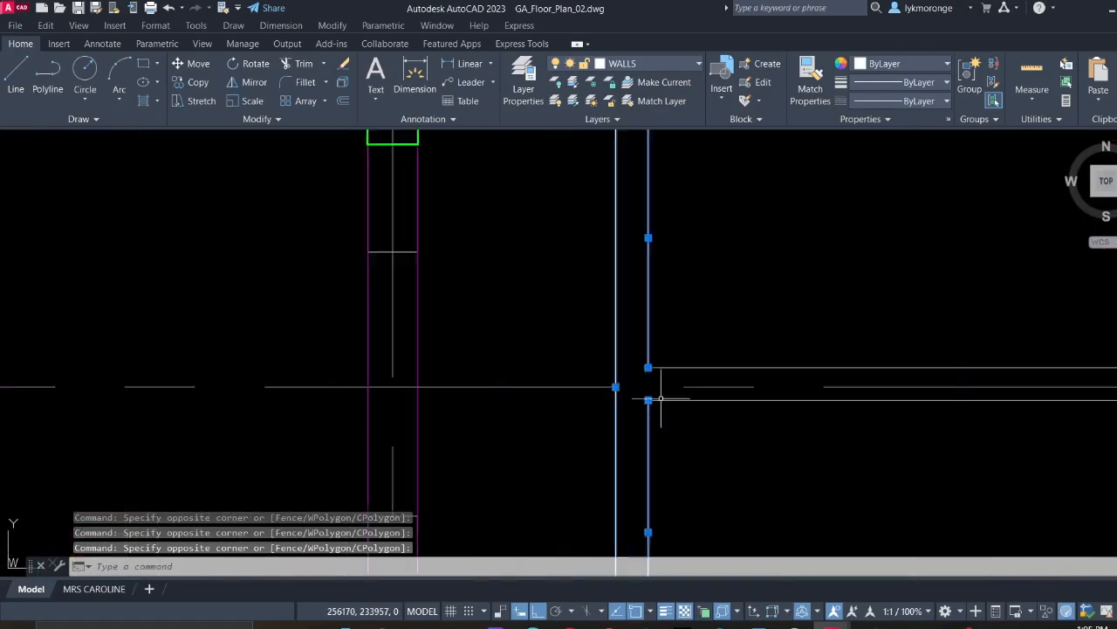
click(716, 443)
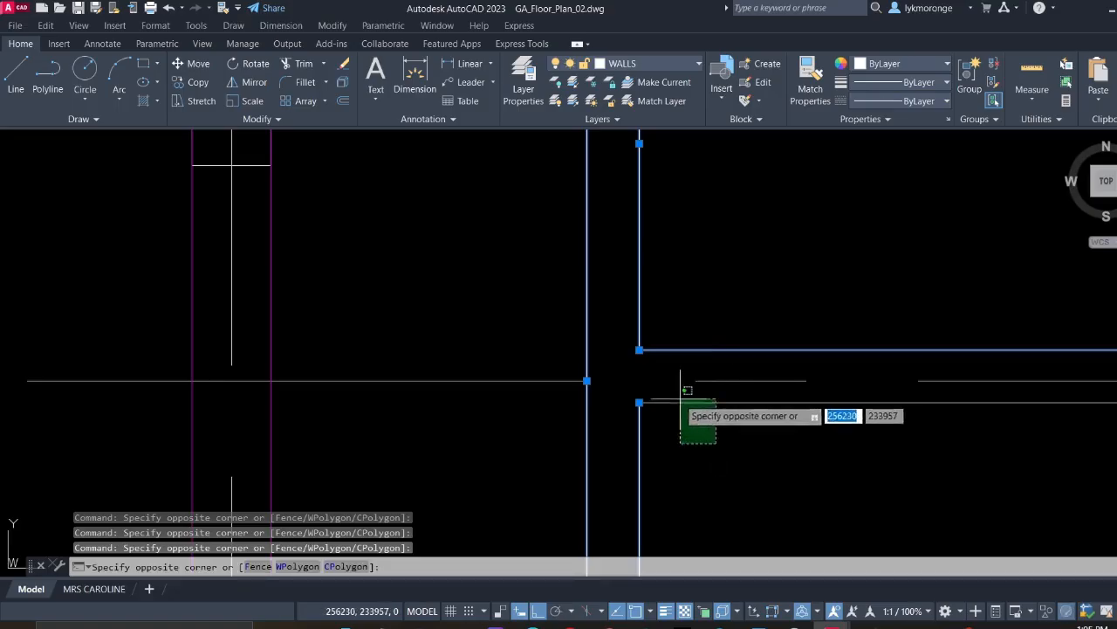
click(686, 388)
key(Delete)
scroll(650, 435, down, 5)
Erase the short wall off grid 2, wall lines beside grid 3 and three sides of the rectangle near grid E, keeping grid line E
scroll(651, 435, down, 2)
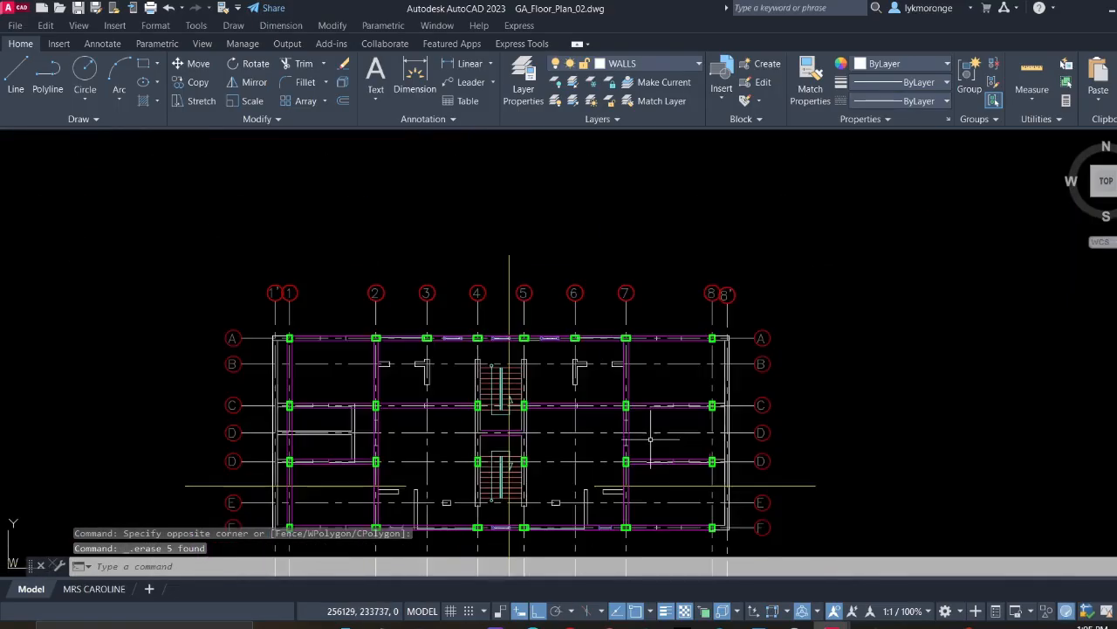
middle_drag(651, 438, 674, 326)
scroll(440, 376, up, 3)
scroll(370, 382, up, 2)
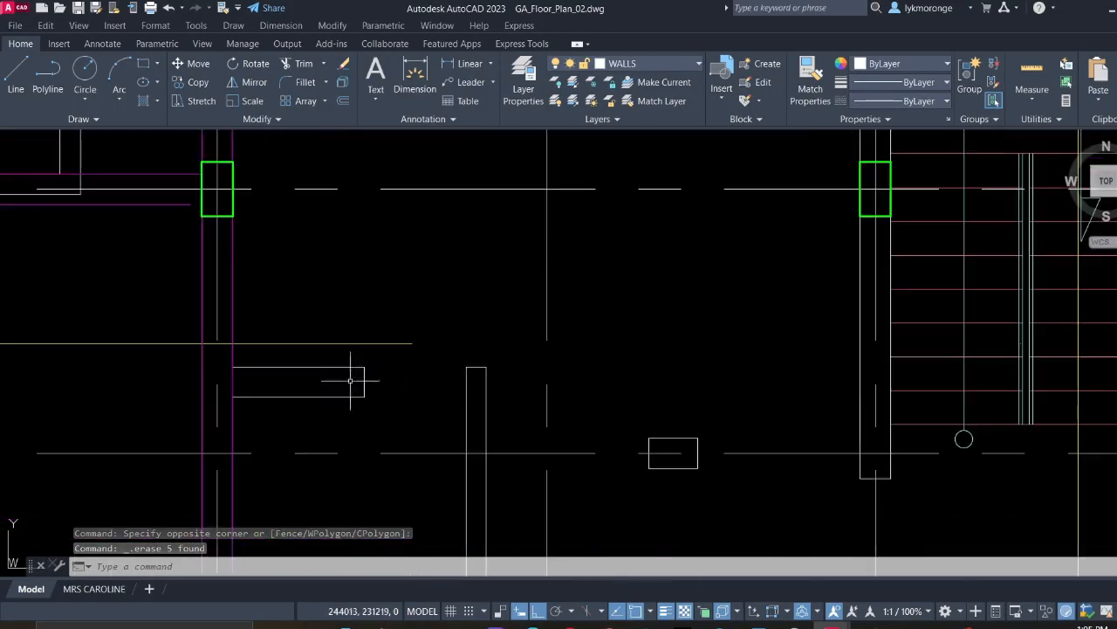
click(417, 417)
click(292, 351)
click(506, 399)
click(429, 337)
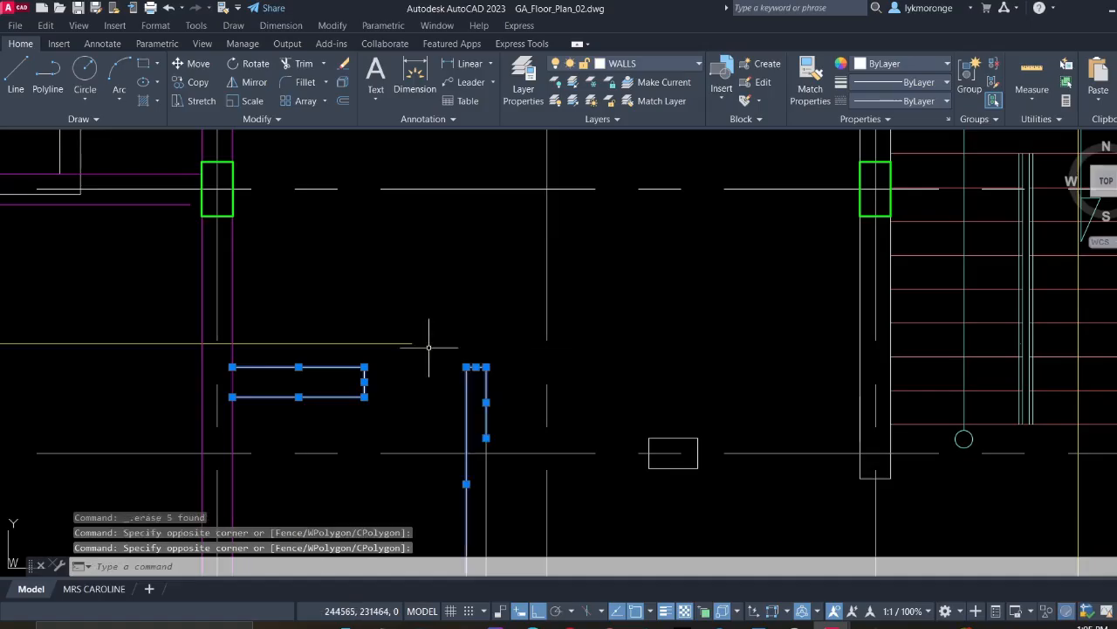
scroll(677, 464, up, 6)
click(789, 510)
click(511, 404)
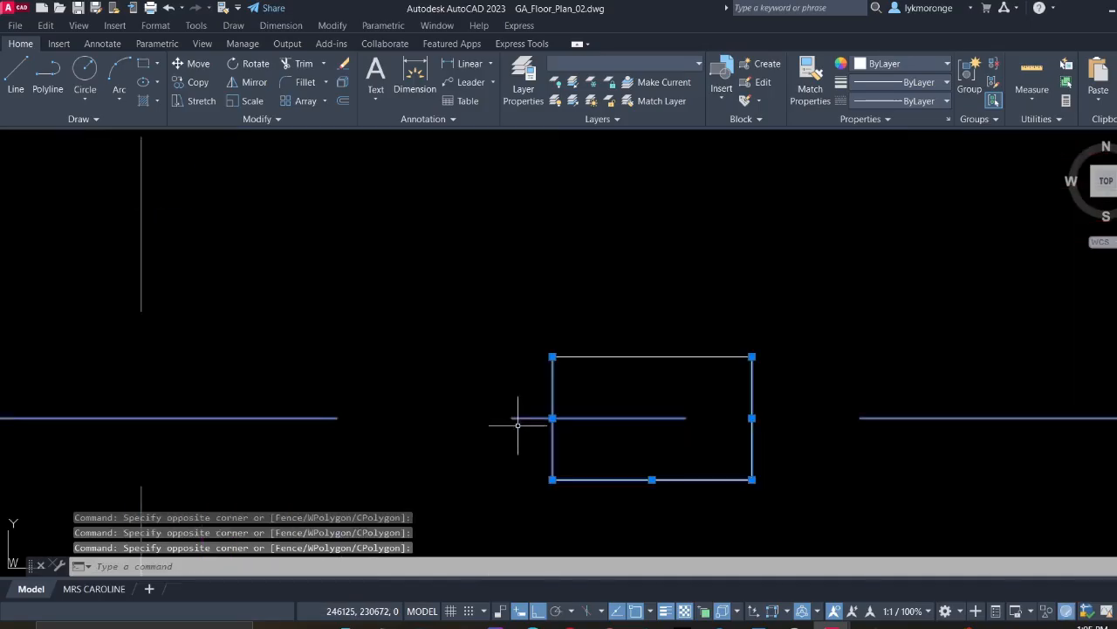
scroll(519, 417, down, 2)
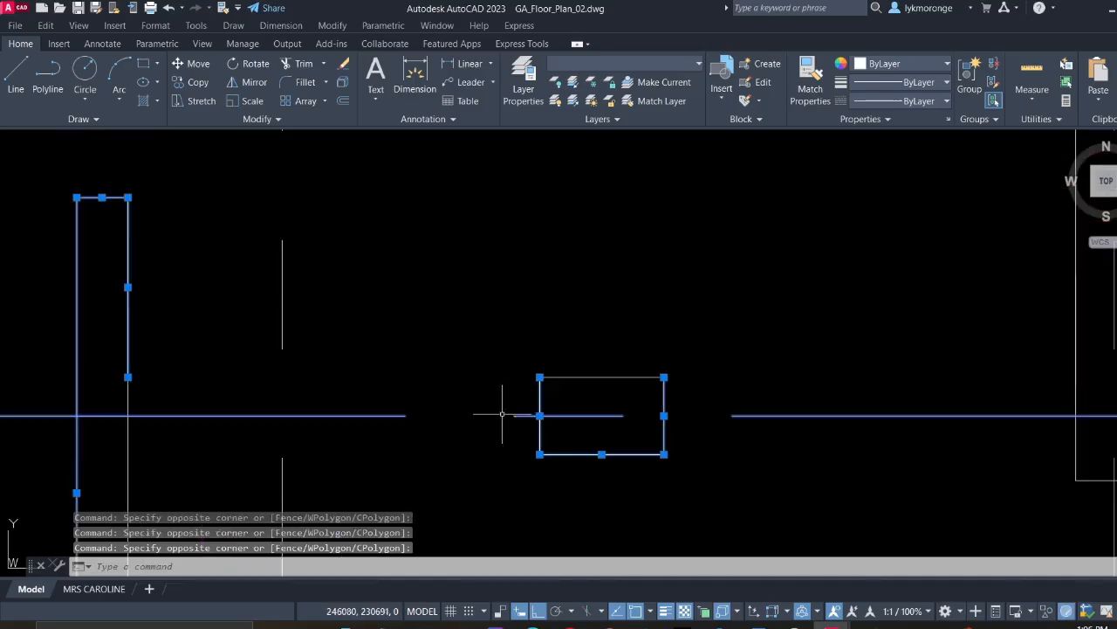
shift+click(412, 457)
shift+click(362, 344)
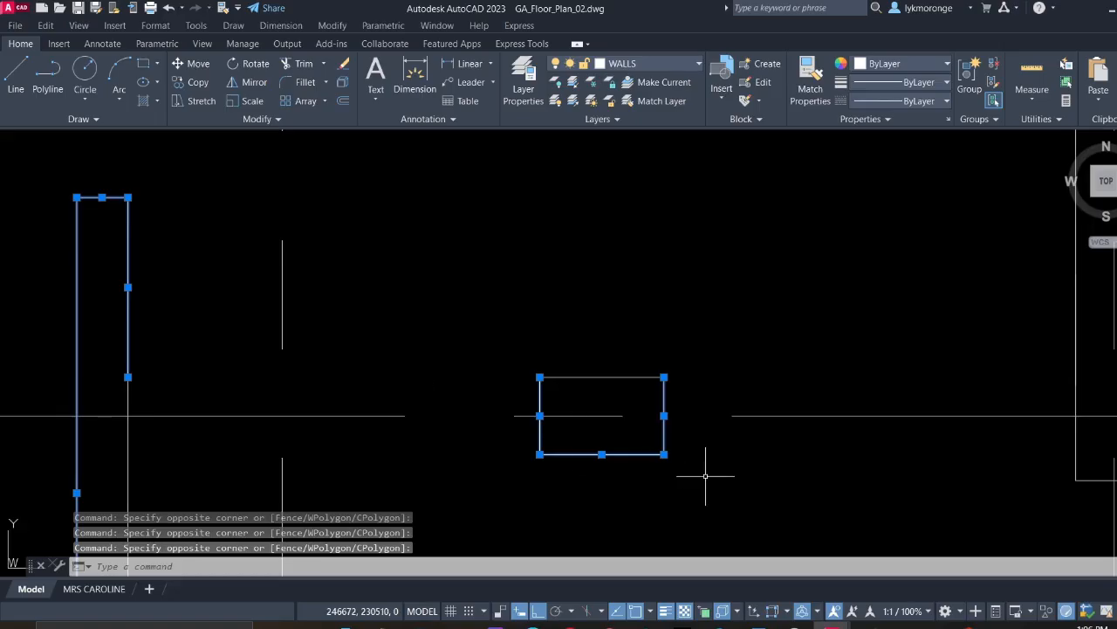
key(Delete)
Erase the rectangle's leftover edge near grid E and the remaining vertical wall line between grids 2 and 3
scroll(706, 461, down, 3)
scroll(703, 459, up, 3)
click(696, 439)
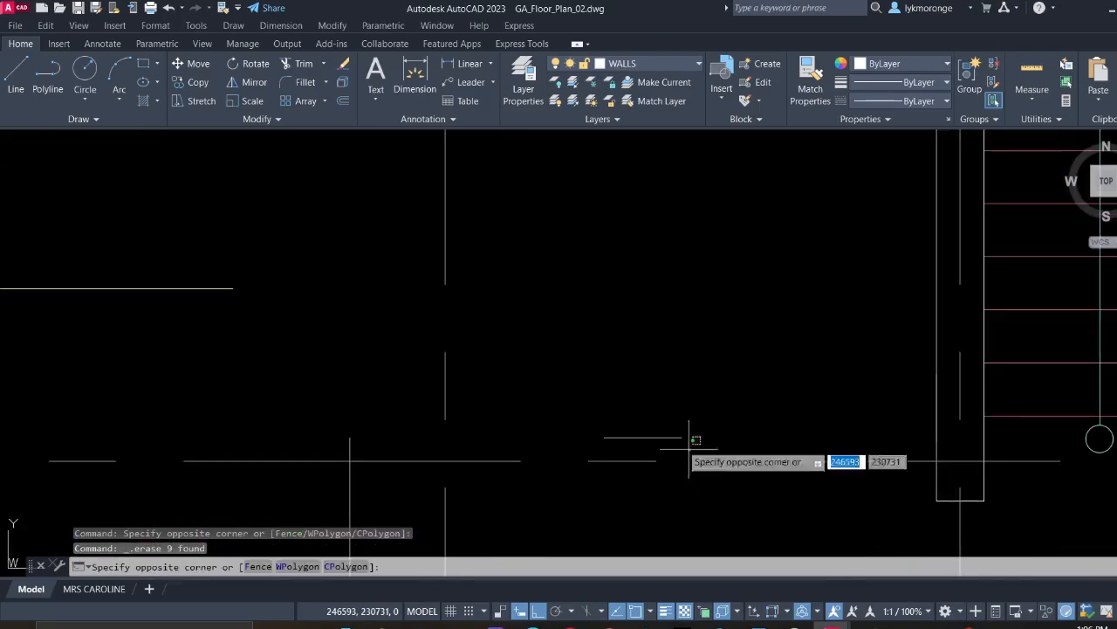
click(569, 406)
middle_drag(568, 407, 698, 209)
click(536, 416)
click(427, 375)
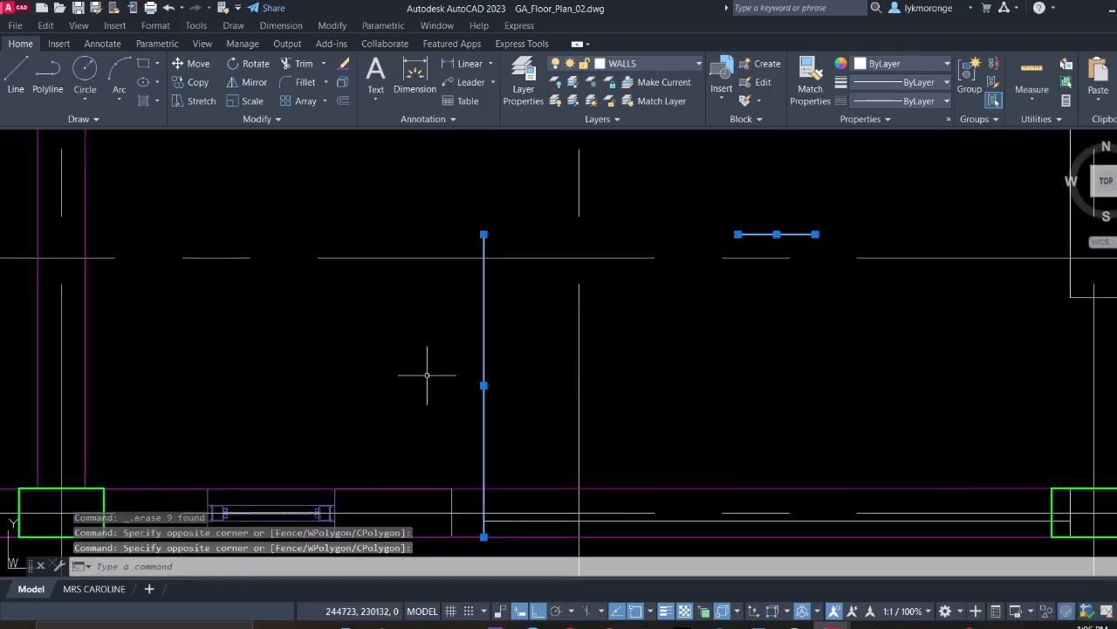
key(Delete)
scroll(437, 362, down, 4)
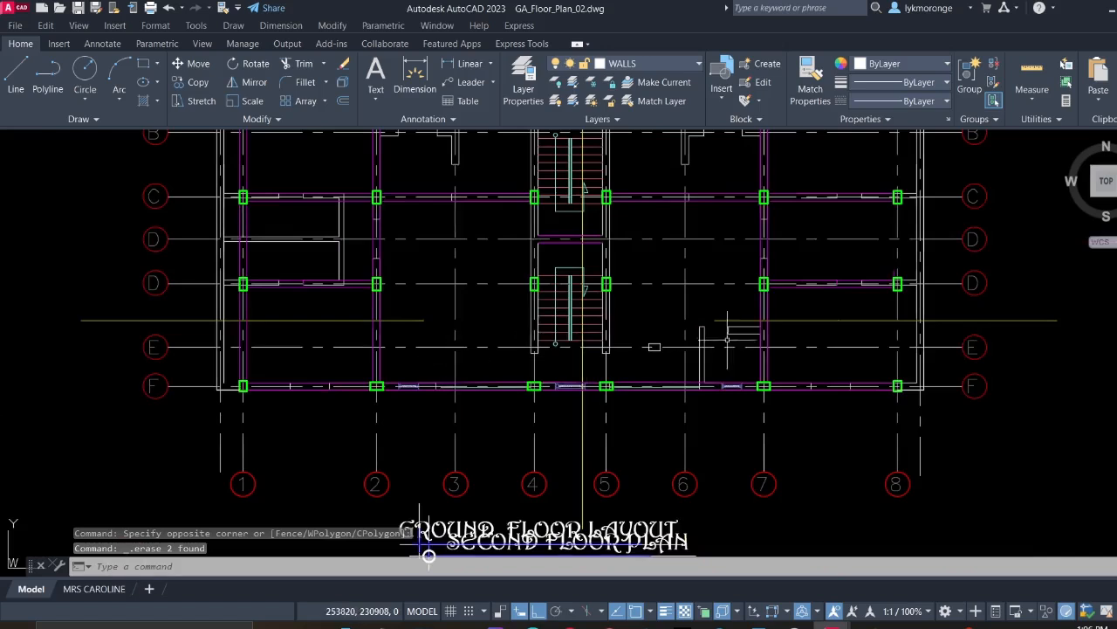
Erase the small rectangle on grid E, the narrow vertical wall right of grid 6, the stub off grid 7 and the horizontal construction line
scroll(556, 373, up, 4)
click(533, 380)
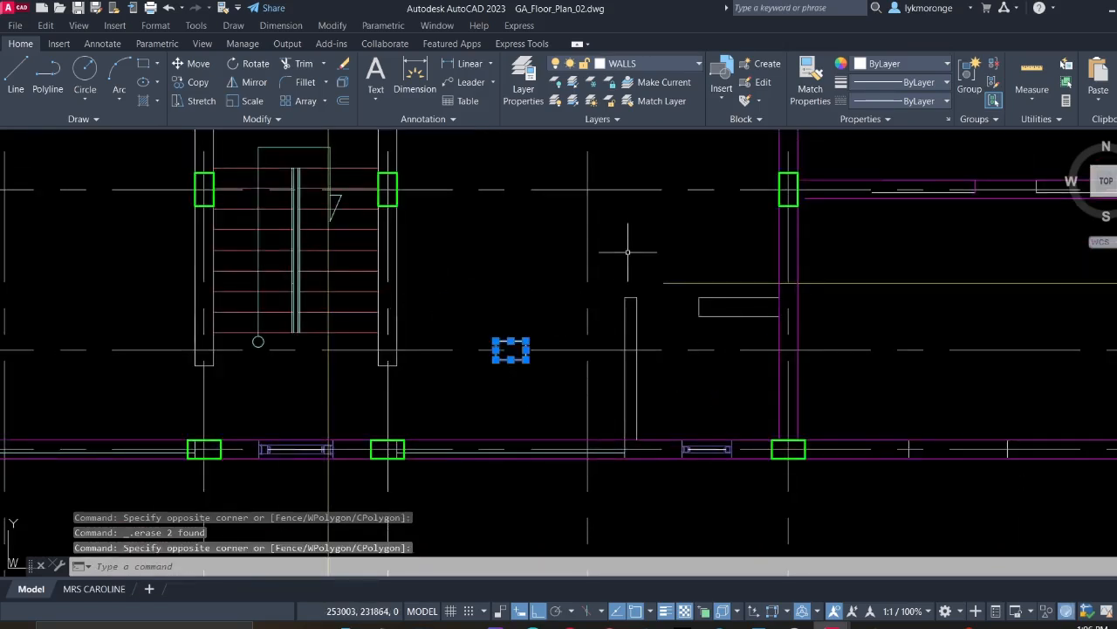
click(613, 279)
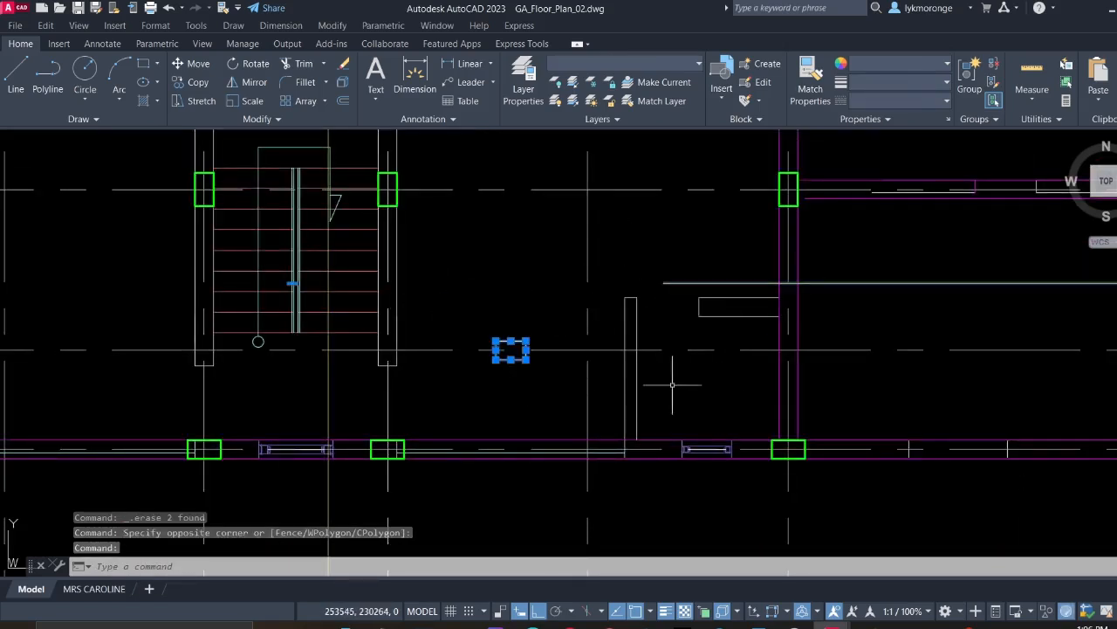
click(672, 384)
click(616, 366)
click(646, 318)
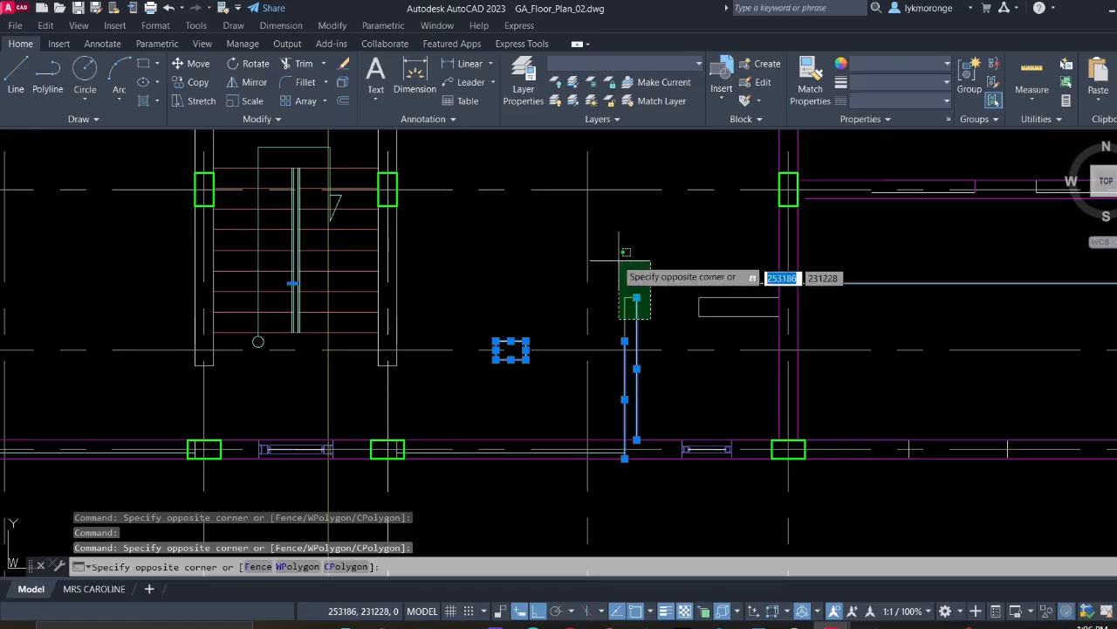
click(616, 254)
click(730, 332)
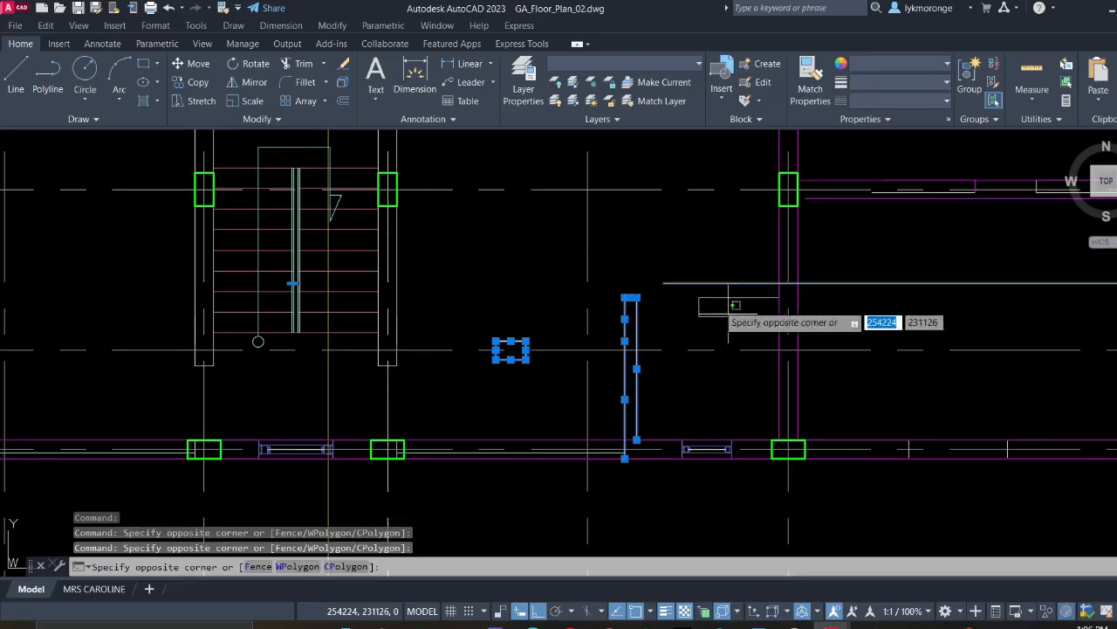
click(694, 297)
right_click(687, 323)
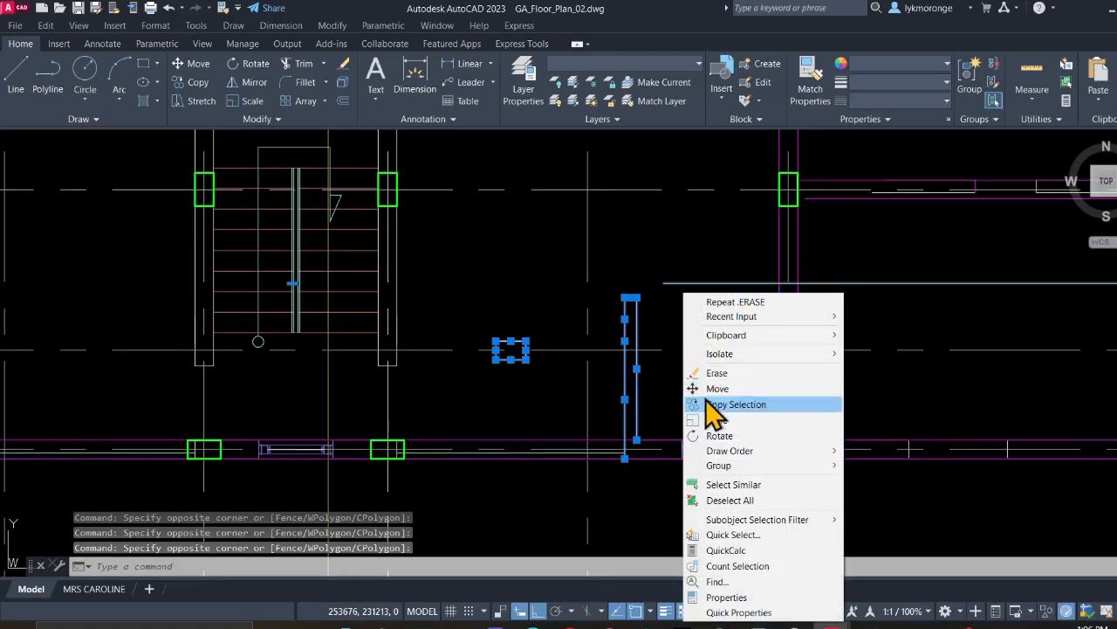
click(708, 370)
Erase the L-shaped wall on grid line 6 near grid B, keeping the grid lines
scroll(628, 369, down, 5)
middle_drag(626, 348, 563, 496)
scroll(558, 303, up, 1)
click(505, 274)
click(630, 386)
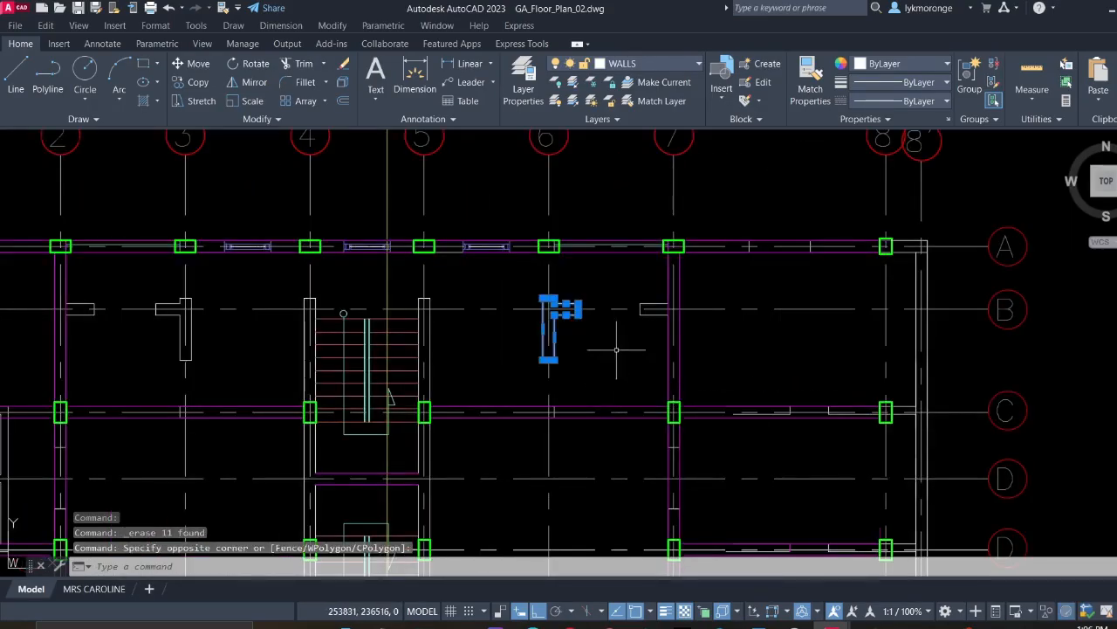
right_click(616, 353)
click(666, 102)
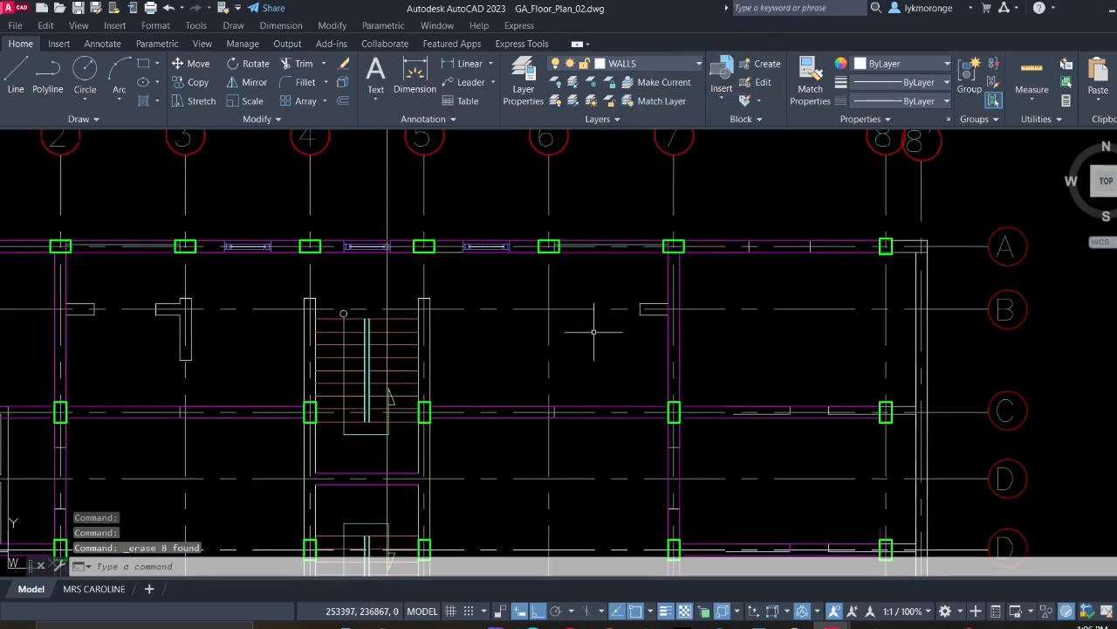
Erase the three lines of the short wall stub projecting from grid 7 at grid B
scroll(636, 301, up, 1)
click(632, 282)
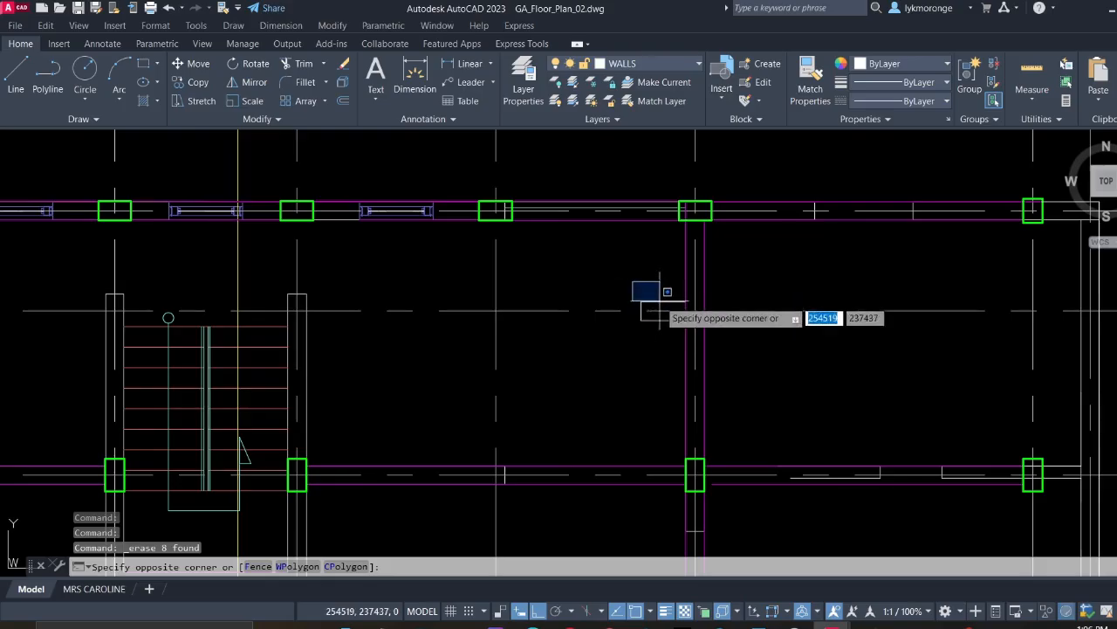
scroll(661, 304, up, 3)
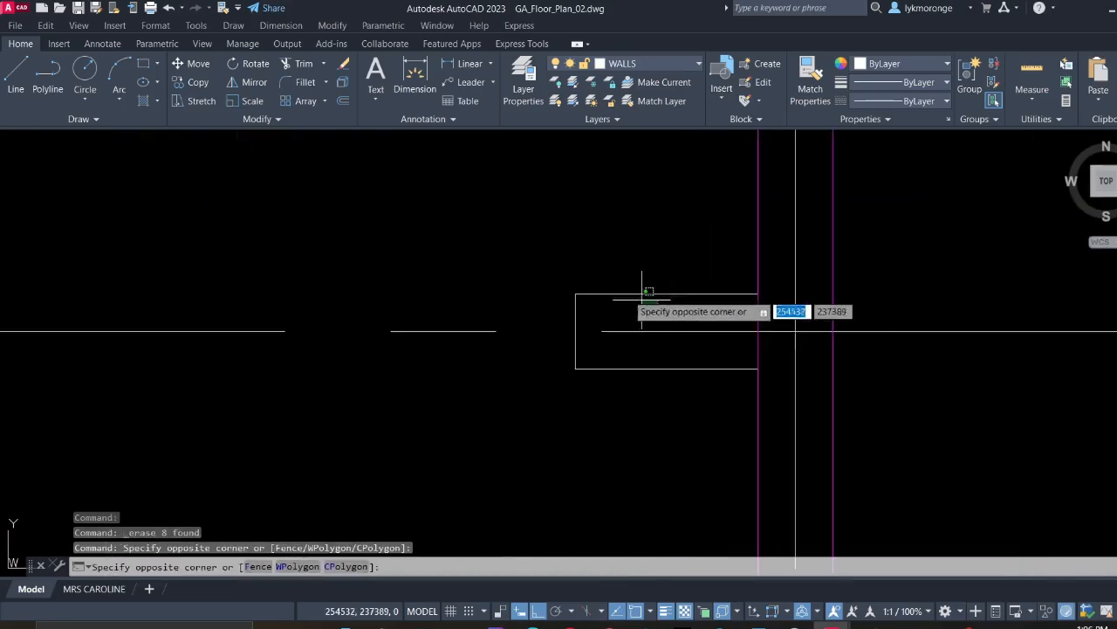
click(565, 272)
click(649, 417)
click(593, 349)
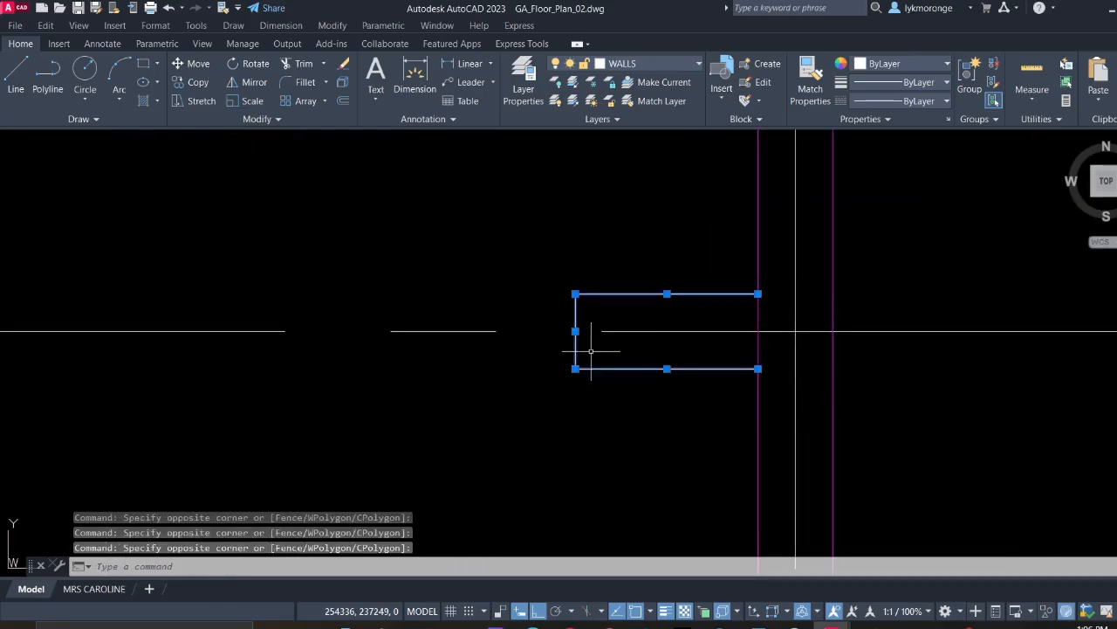
right_click(546, 392)
click(576, 136)
scroll(569, 375, down, 6)
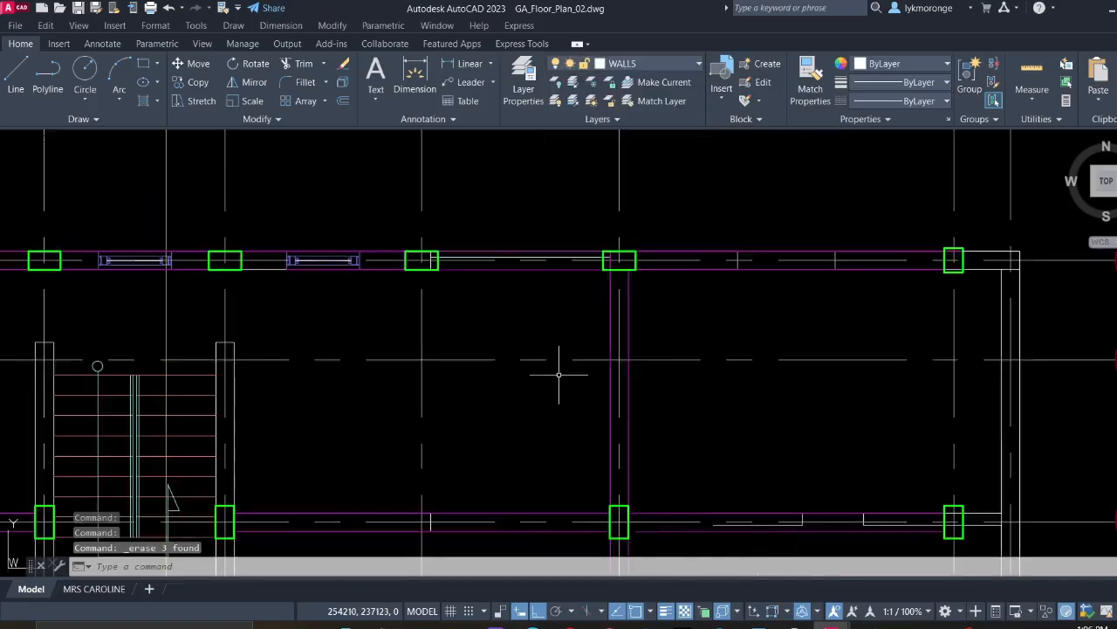
Erase the short wall stub off grid 2 and the horizontal arm of the wall at grid 3, both on grid B
scroll(599, 386, up, 8)
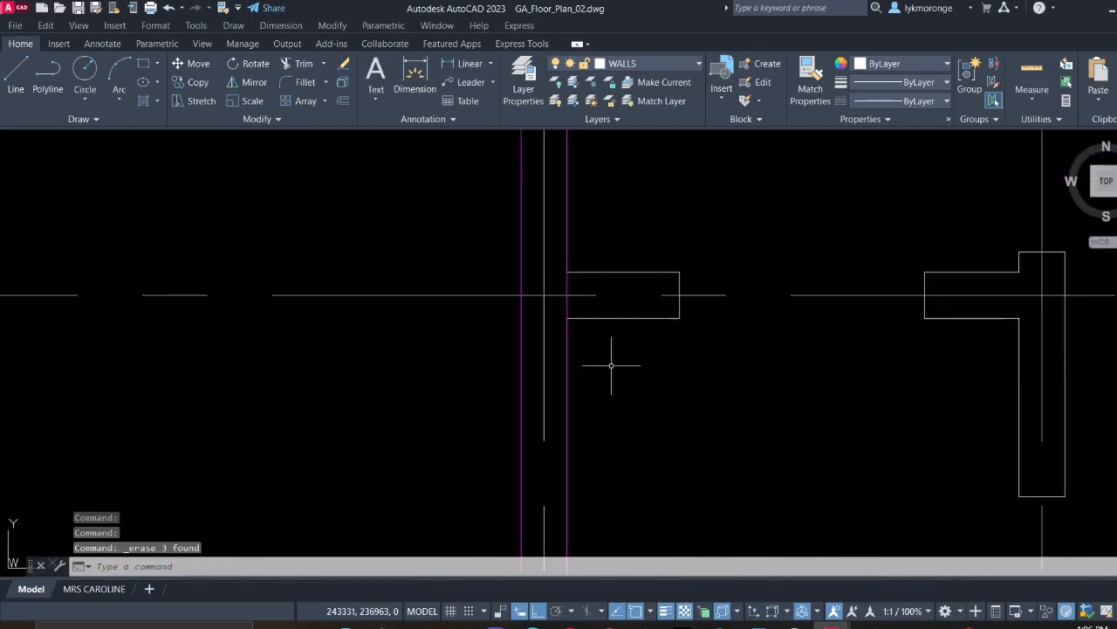
click(698, 365)
click(623, 300)
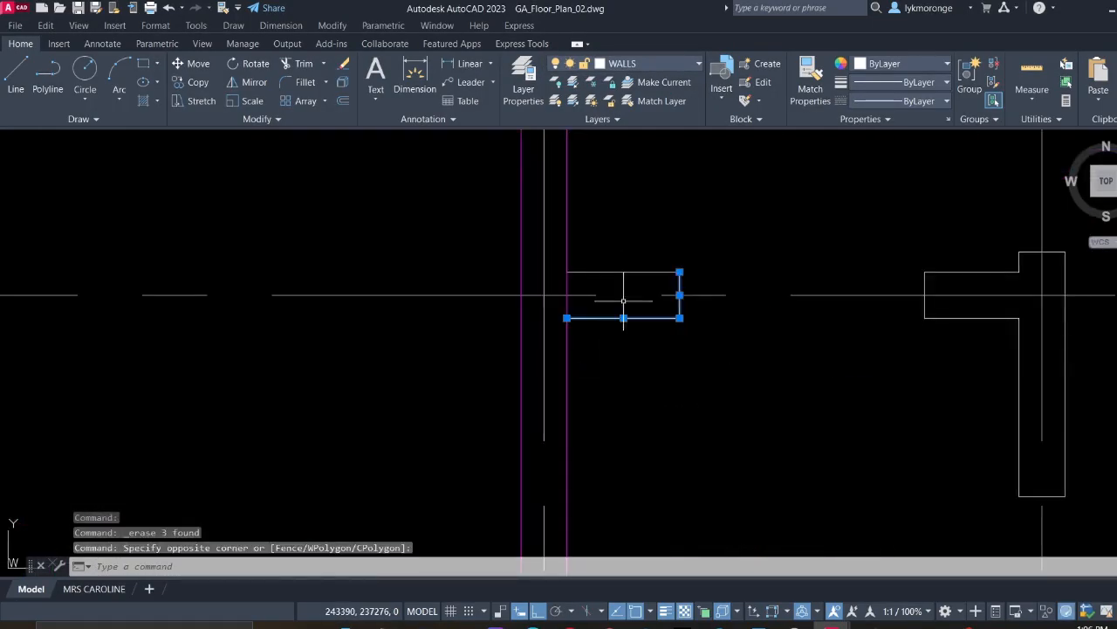
click(698, 277)
click(679, 256)
middle_drag(774, 375, 512, 409)
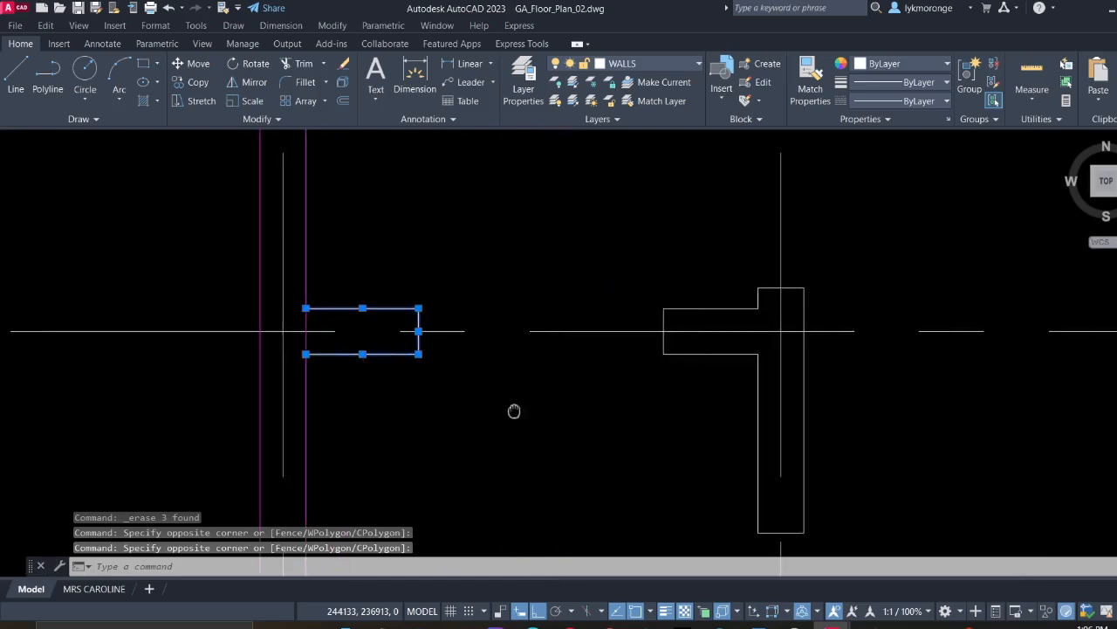
click(738, 397)
click(651, 339)
click(681, 310)
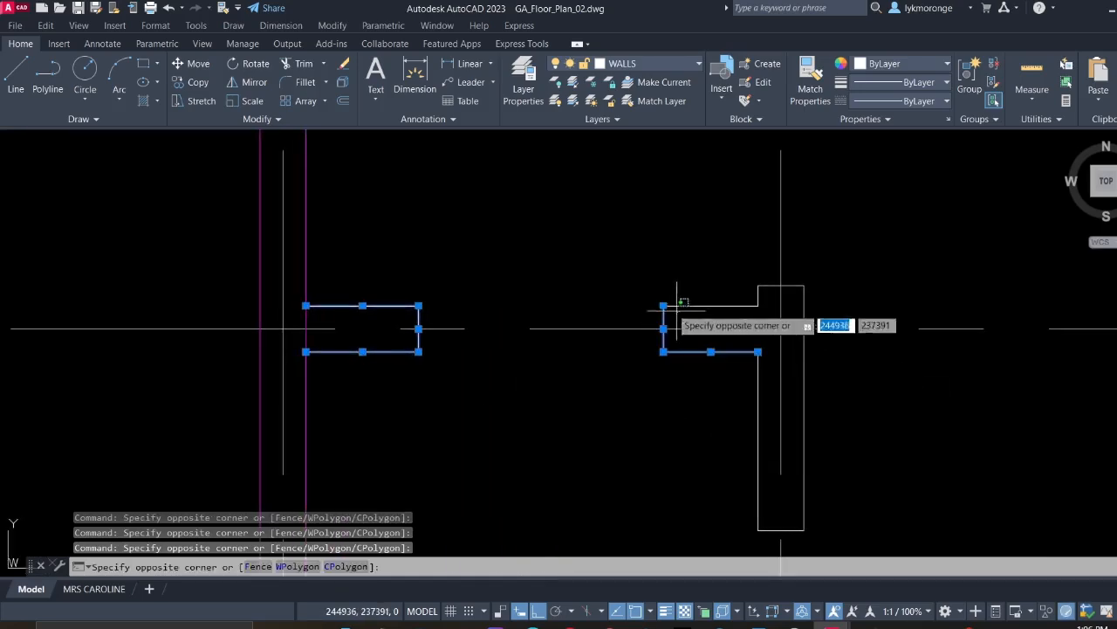
click(644, 288)
key(Delete)
scroll(644, 287, down, 5)
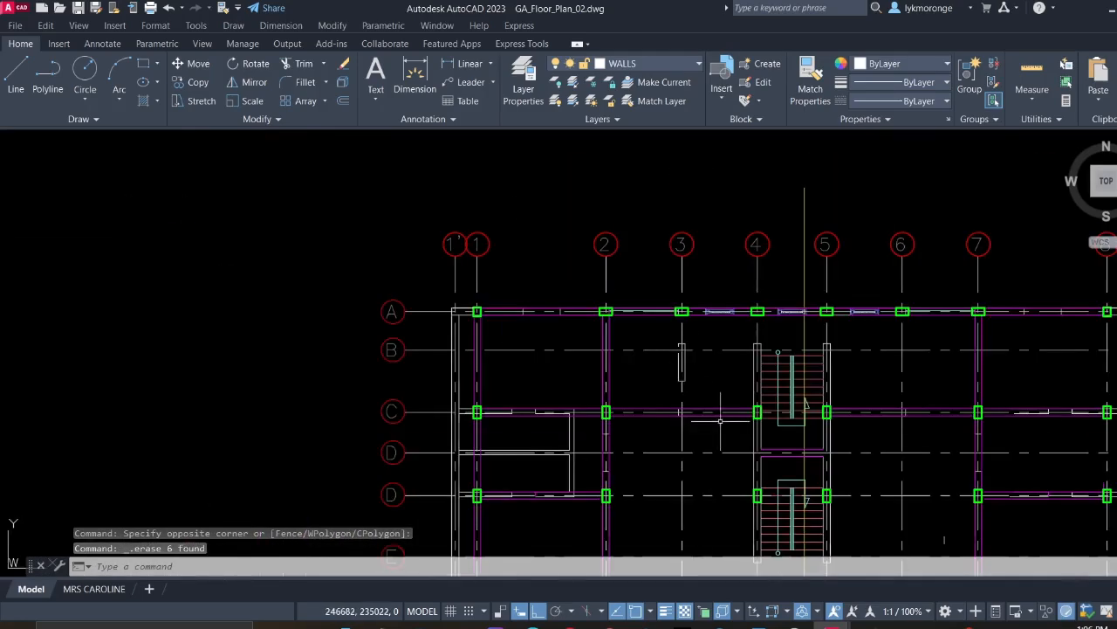
Erase the vertical and horizontal partition wall lines between grids 1 and 2, from grid C to the lower grid D
scroll(646, 340, up, 4)
click(685, 327)
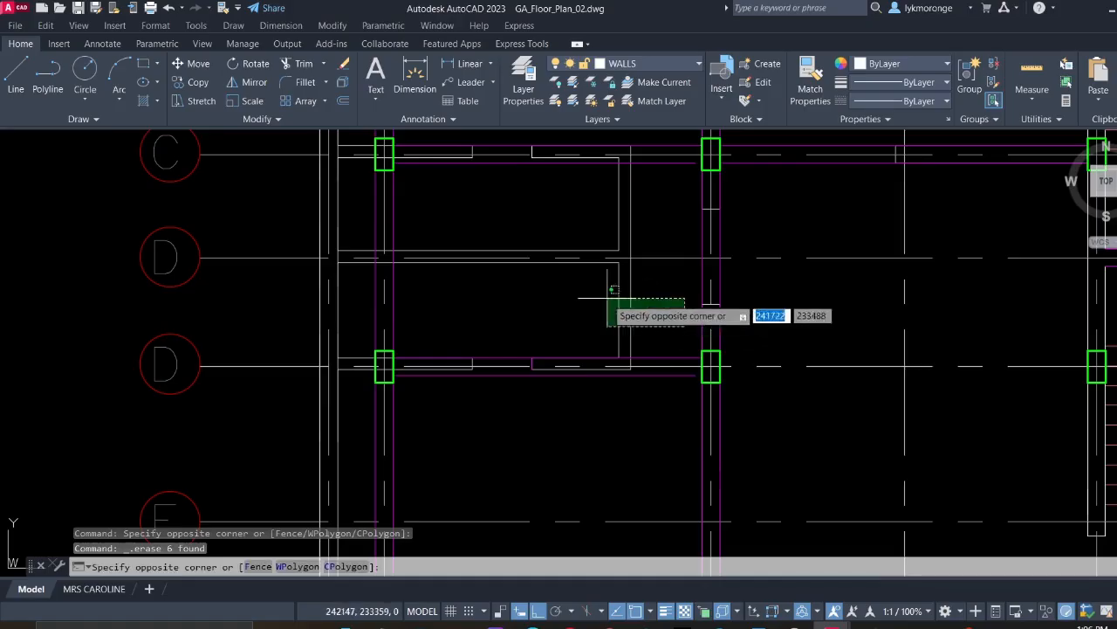
scroll(551, 274, up, 3)
click(520, 234)
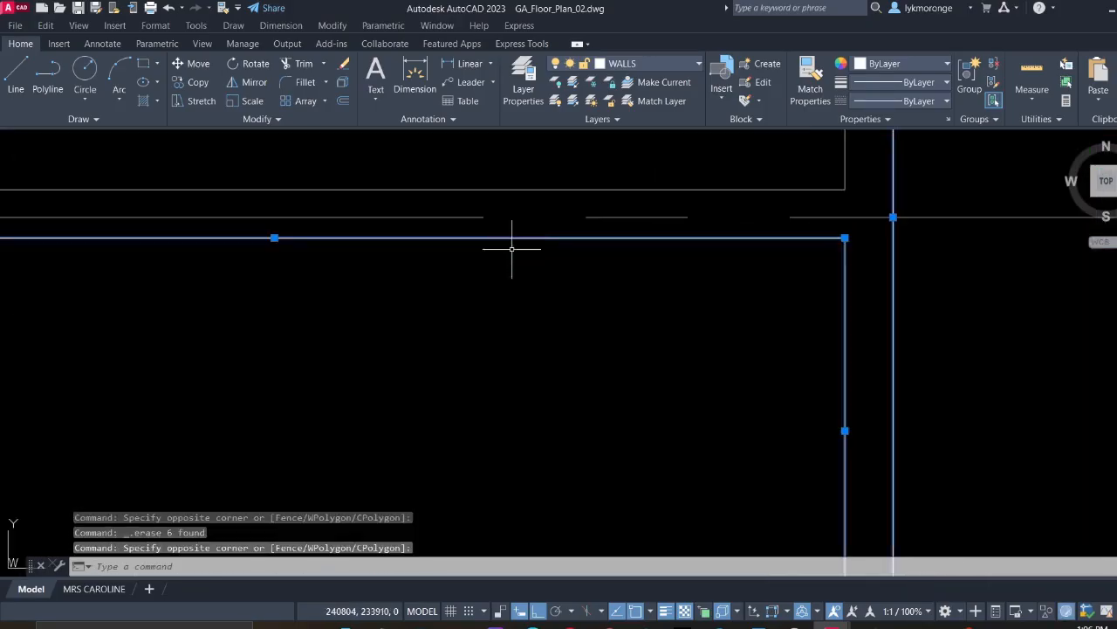
middle_drag(511, 242, 454, 516)
click(878, 425)
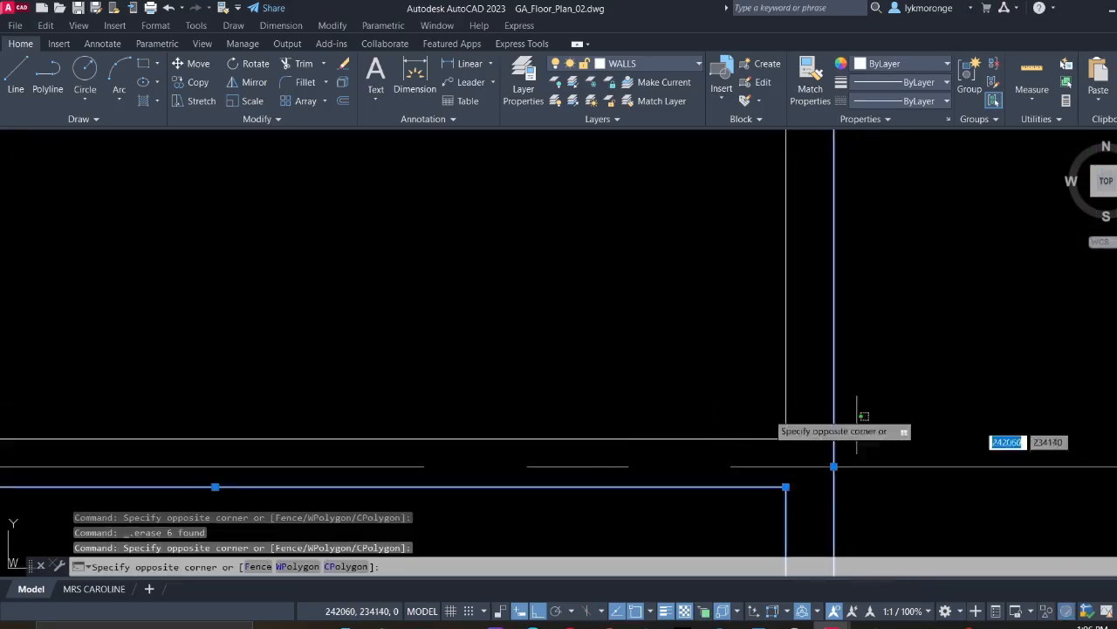
click(628, 364)
click(602, 365)
right_click(601, 347)
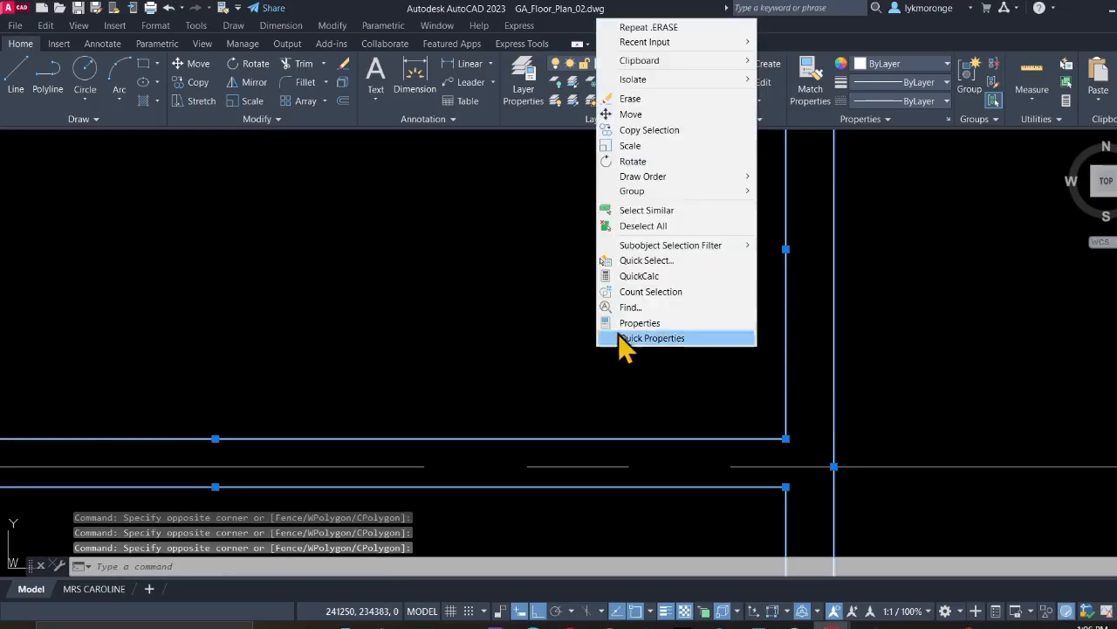
click(631, 99)
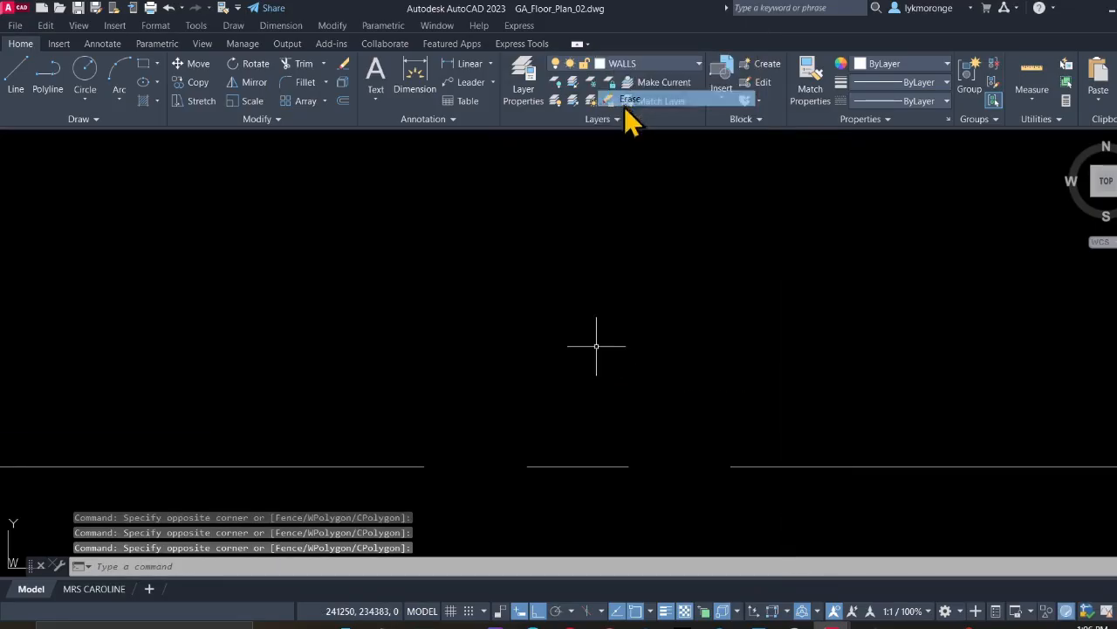
scroll(599, 259, down, 3)
scroll(599, 259, down, 2)
middle_drag(616, 318, 487, 354)
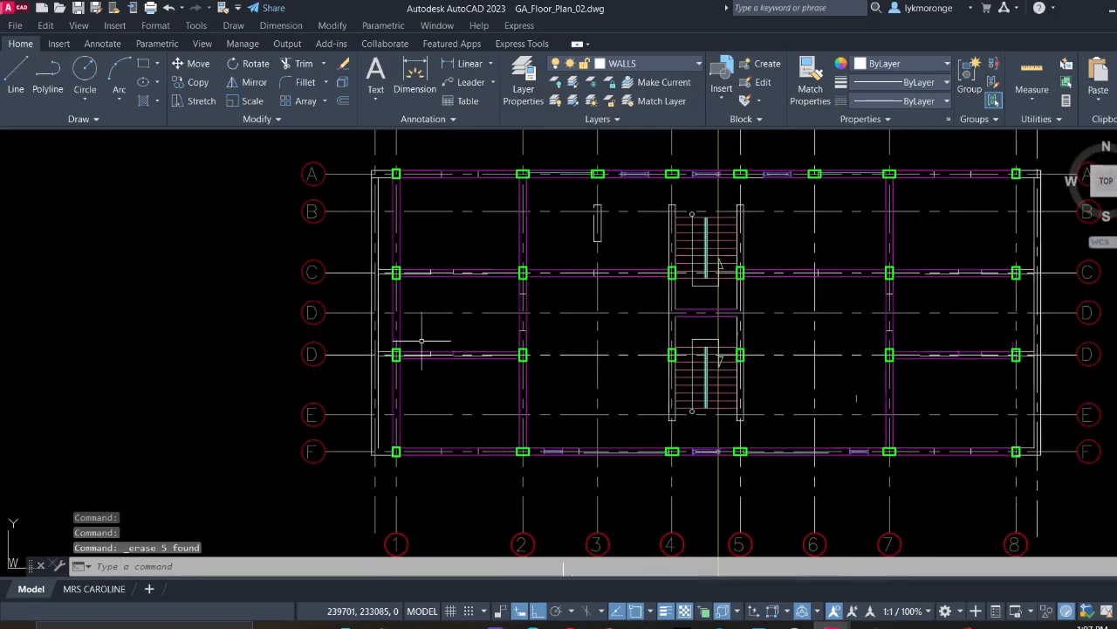
middle_drag(681, 360, 298, 406)
scroll(576, 298, up, 5)
middle_drag(647, 329, 424, 345)
scroll(529, 356, up, 6)
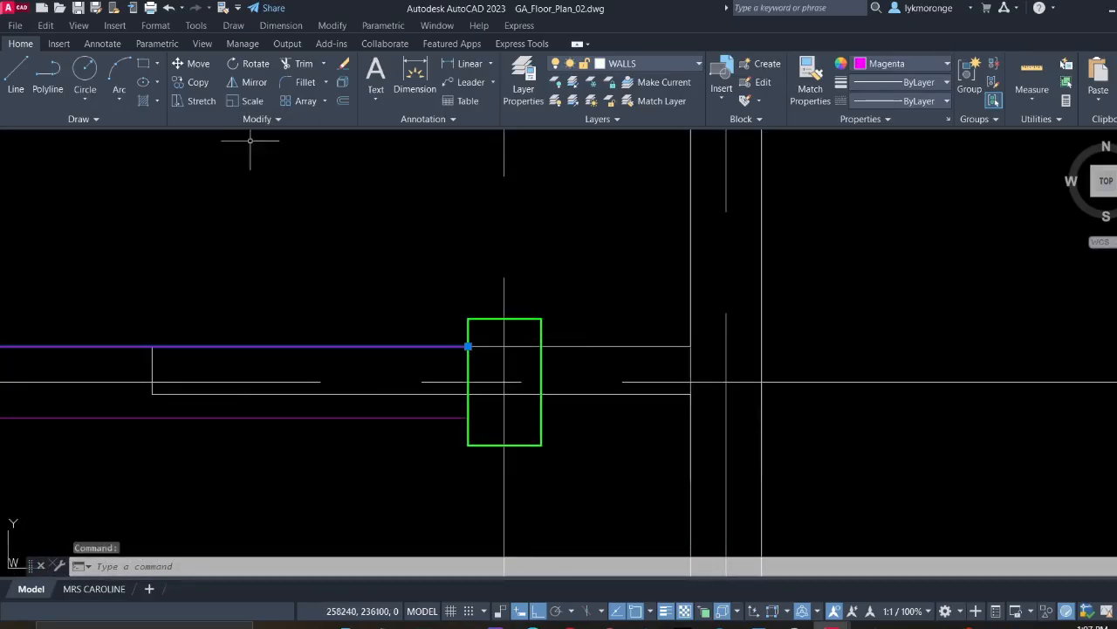
scroll(656, 332, down, 3)
key(Delete)
key(Escape)
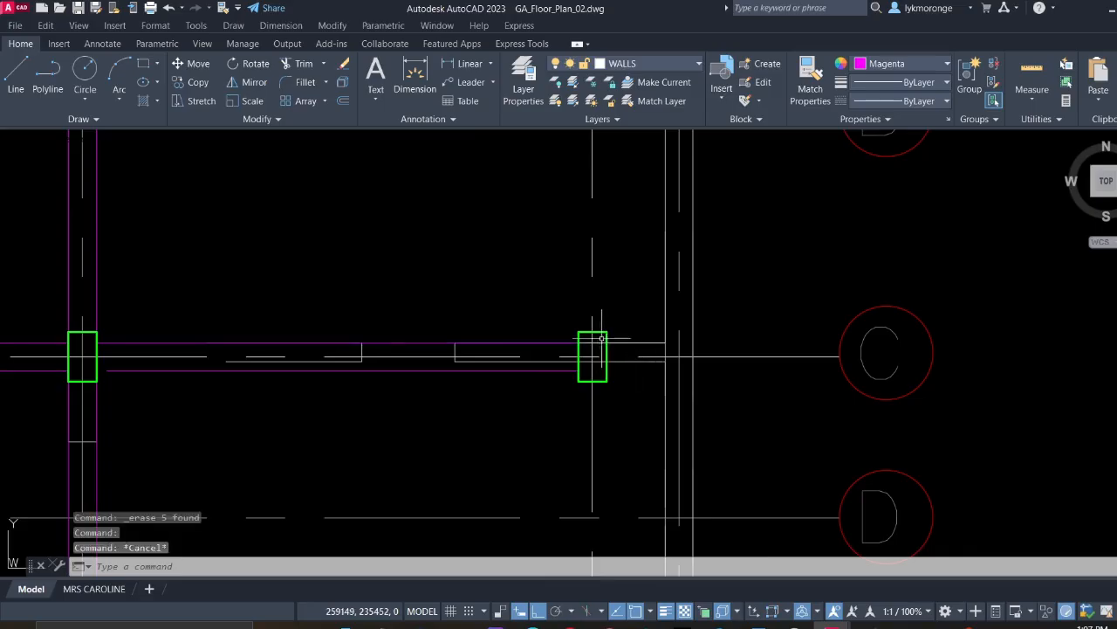
Erase the short wall line crossing the projecting outer wall at the corner of grid A and grid 8'
scroll(602, 336, down, 3)
middle_drag(628, 218, 633, 310)
scroll(633, 310, up, 3)
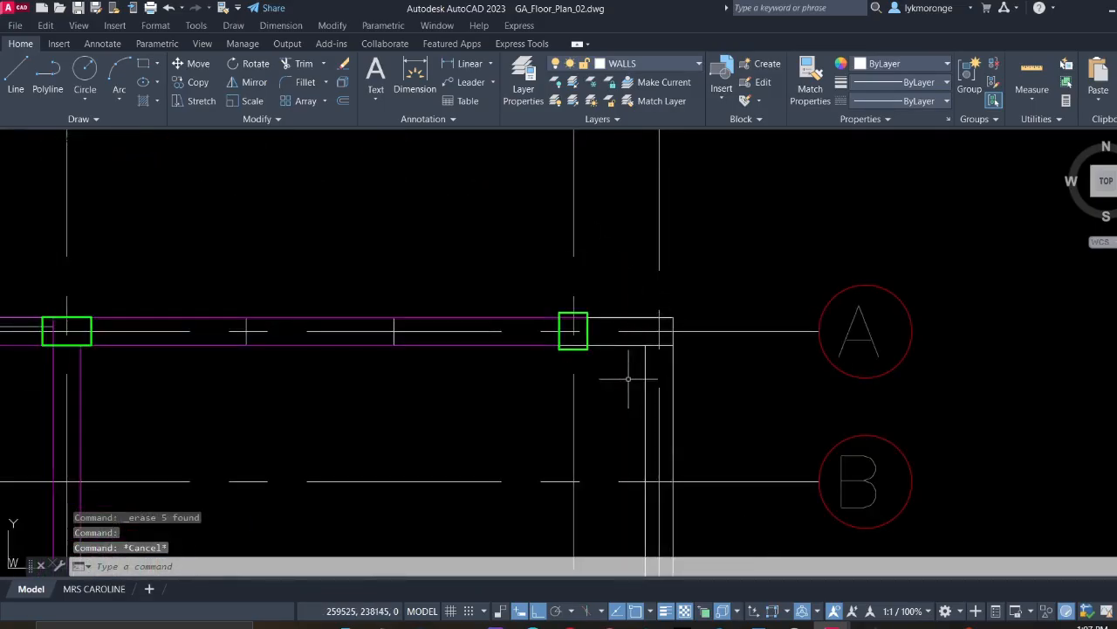
scroll(640, 367, up, 3)
scroll(659, 334, up, 3)
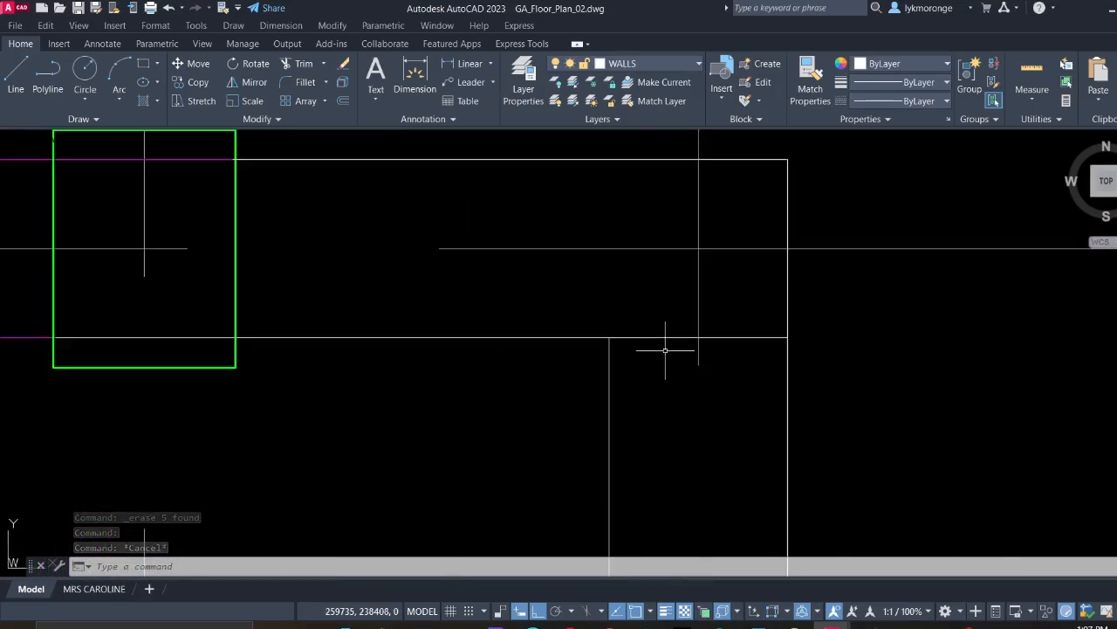
click(661, 332)
click(788, 341)
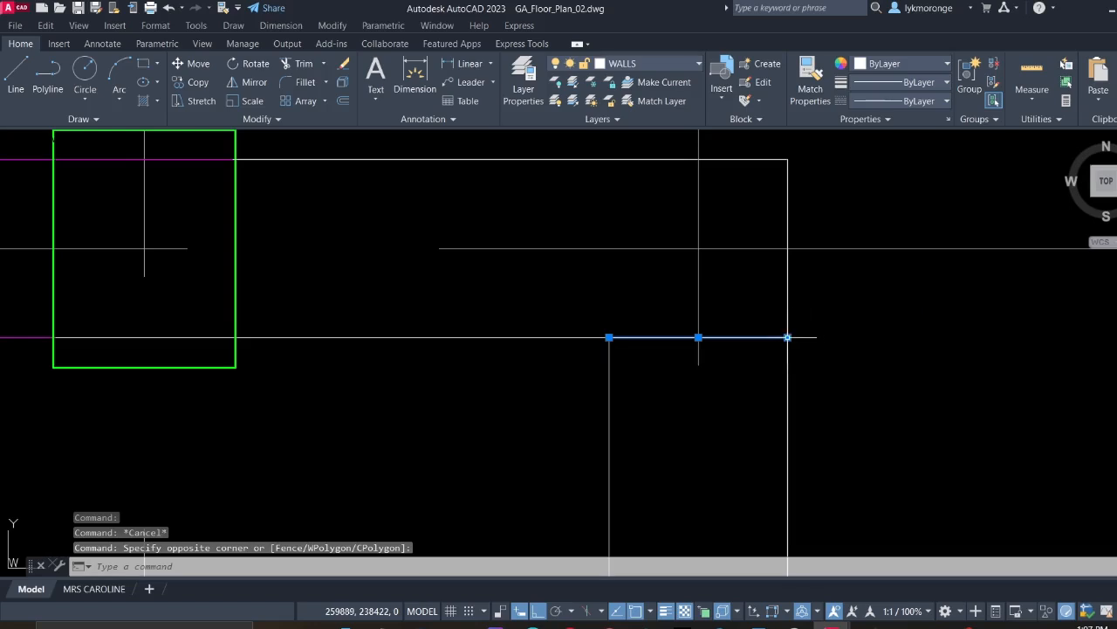
key(Delete)
scroll(774, 340, down, 7)
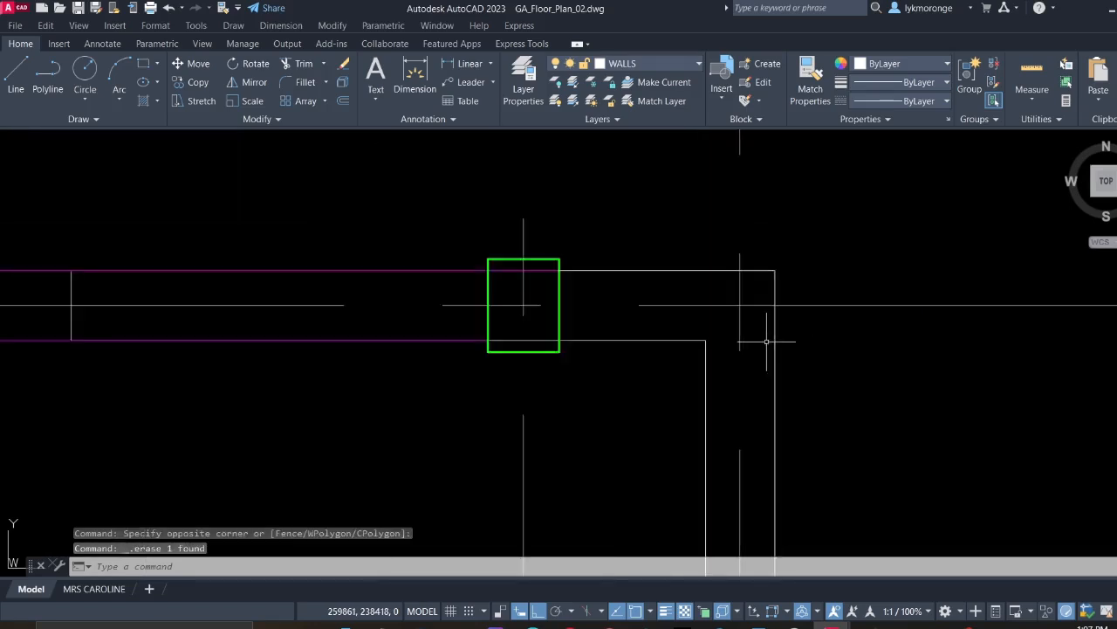
Inspect the projecting outer wall along grid 8' down to grid F and the facing wall beside grid 1
middle_drag(745, 364, 658, 154)
middle_drag(666, 452, 602, 124)
scroll(590, 418, up, 2)
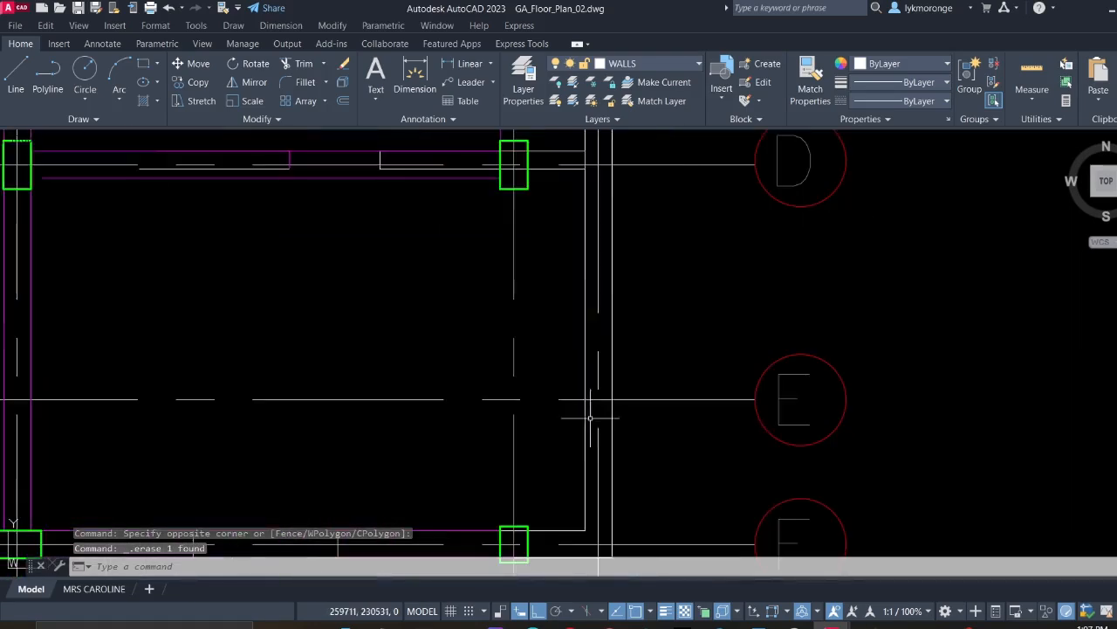
middle_drag(578, 433, 672, 428)
scroll(630, 485, down, 5)
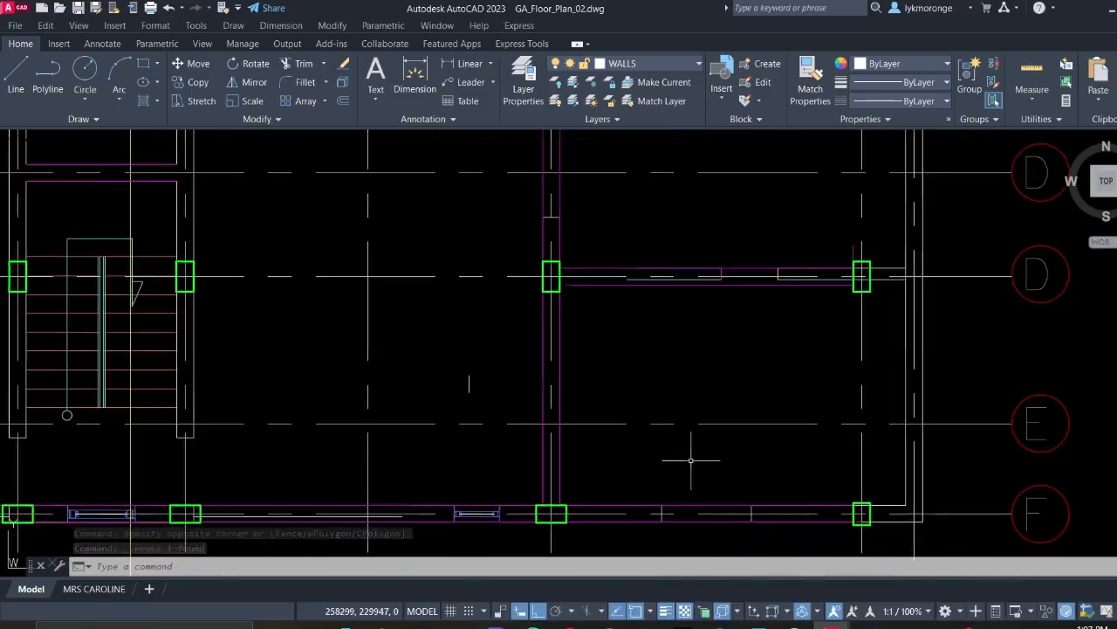
middle_drag(501, 438, 701, 415)
scroll(366, 418, up, 8)
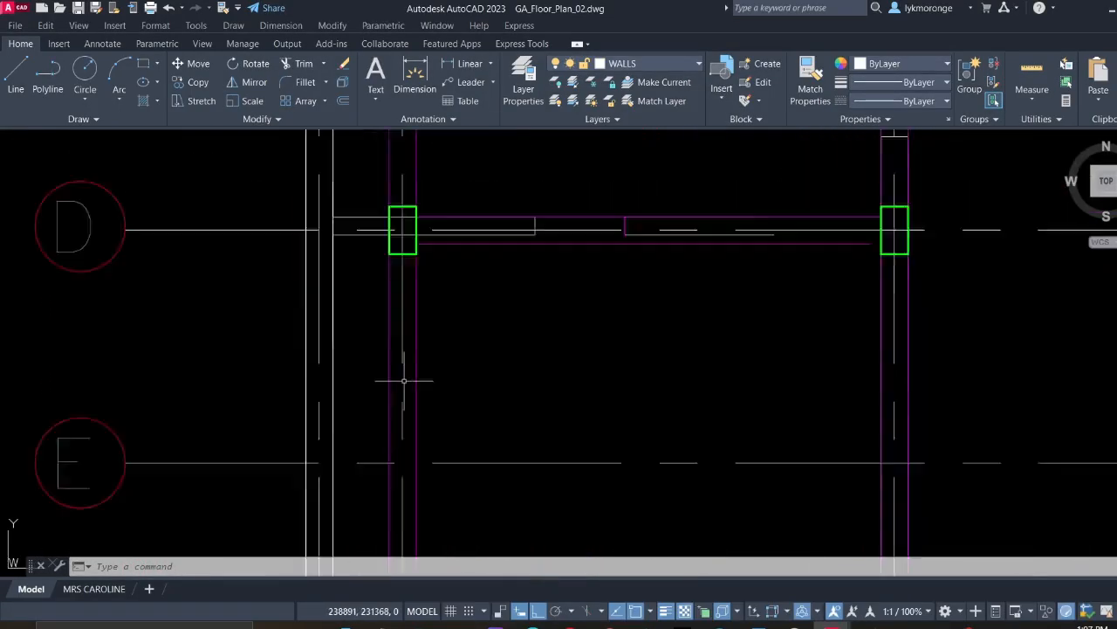
Erase the magenta vertical wall lines on both sides of grid 1, from grid A down to grid F
scroll(375, 374, down, 5)
scroll(387, 389, up, 4)
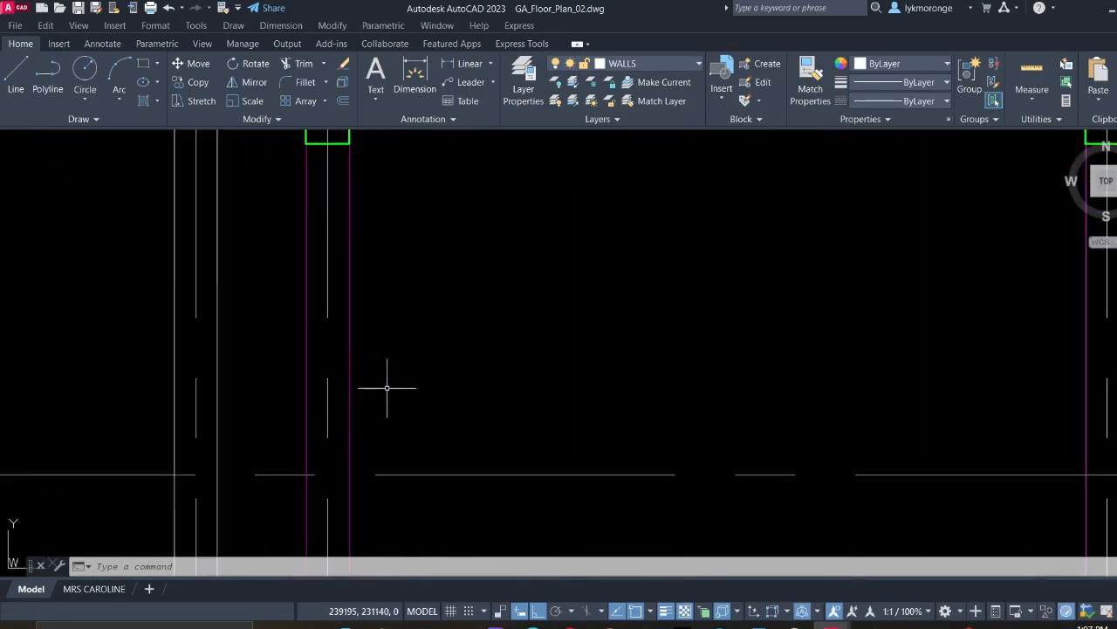
click(349, 344)
click(325, 342)
click(319, 345)
click(249, 316)
scroll(262, 323, down, 3)
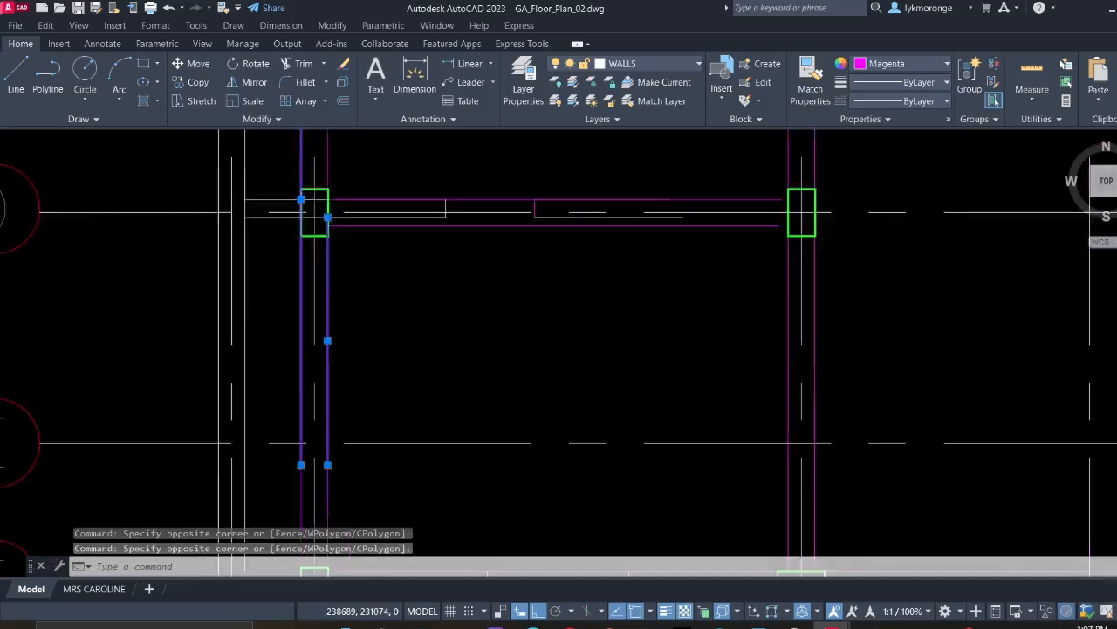
scroll(371, 368, up, 5)
click(370, 367)
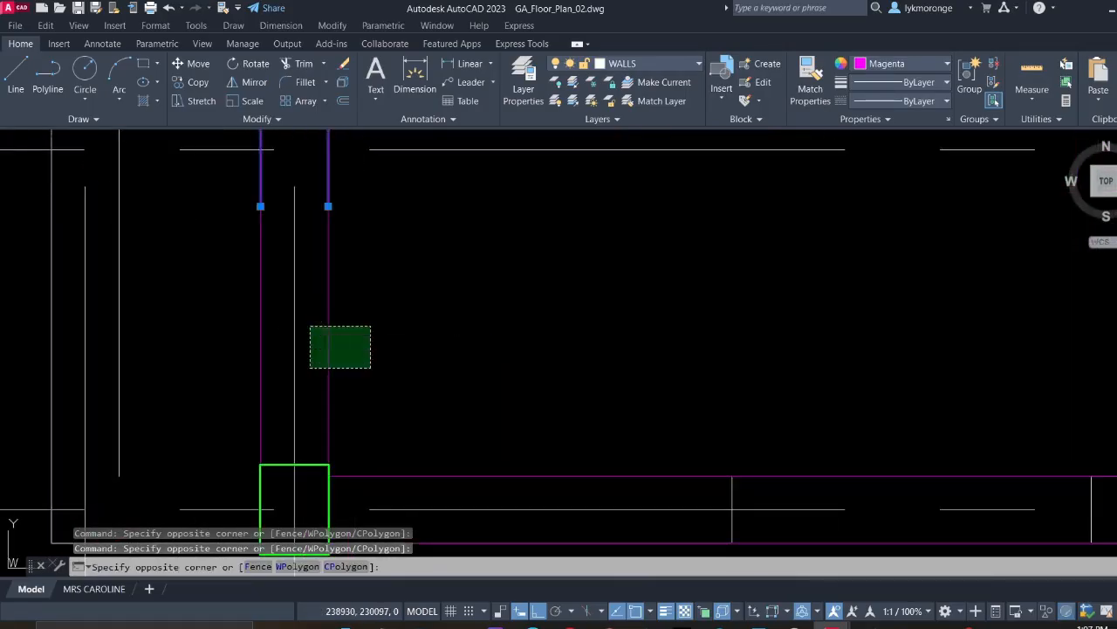
click(309, 324)
click(277, 345)
click(230, 321)
scroll(410, 328, down, 5)
middle_drag(410, 328, 433, 562)
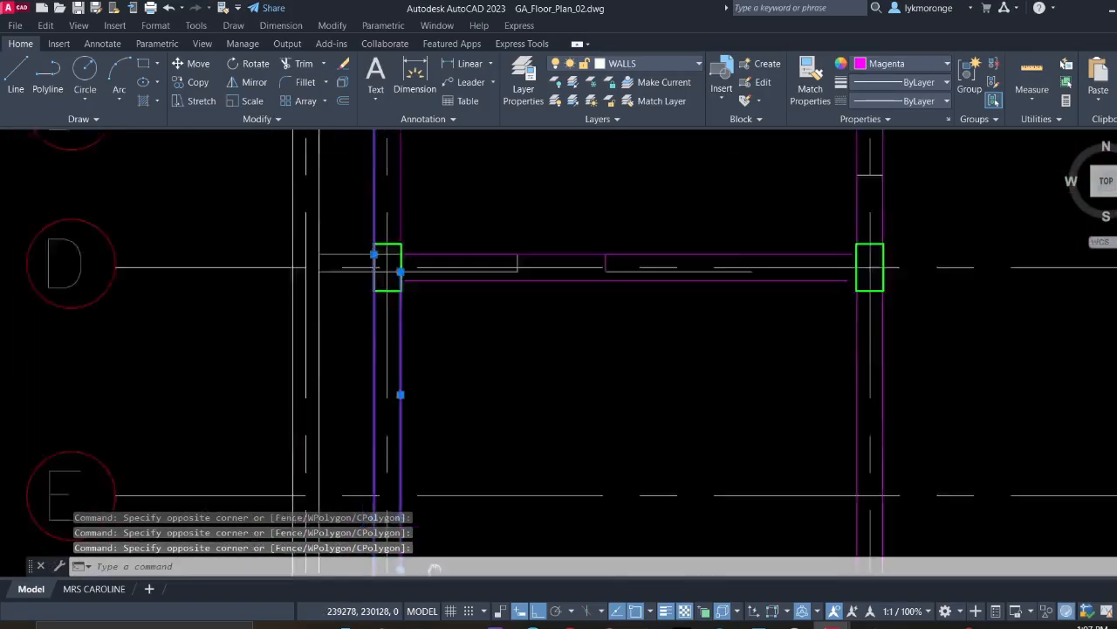
middle_drag(442, 353, 447, 528)
middle_drag(441, 283, 429, 412)
scroll(428, 412, up, 1)
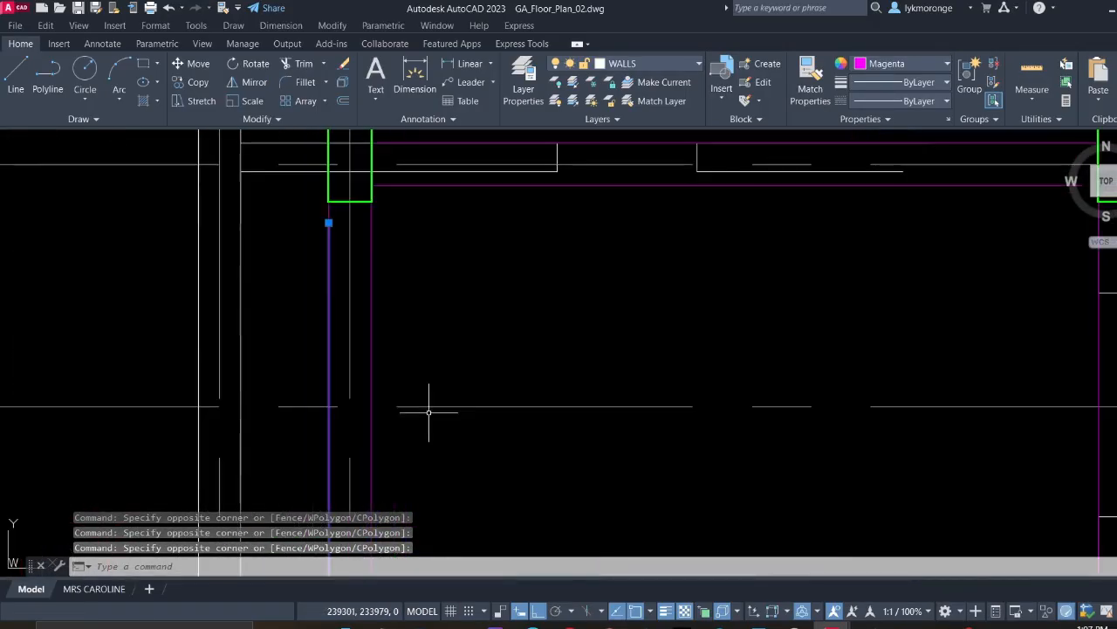
click(364, 407)
middle_drag(424, 275, 472, 513)
click(450, 291)
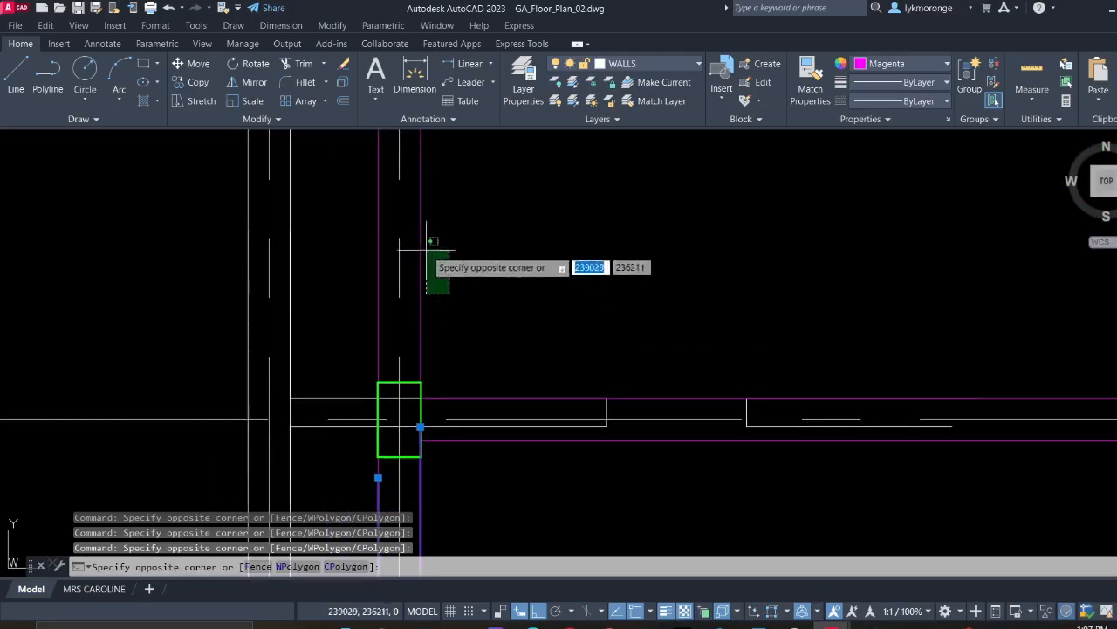
click(417, 242)
scroll(410, 262, down, 3)
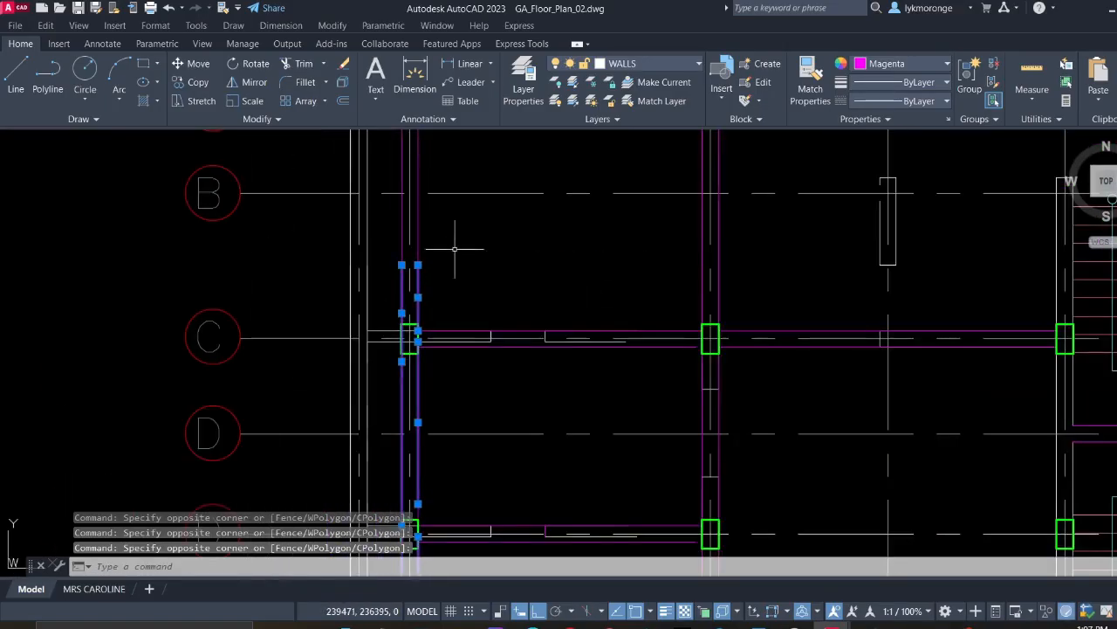
scroll(435, 297, up, 3)
key(Escape)
click(450, 345)
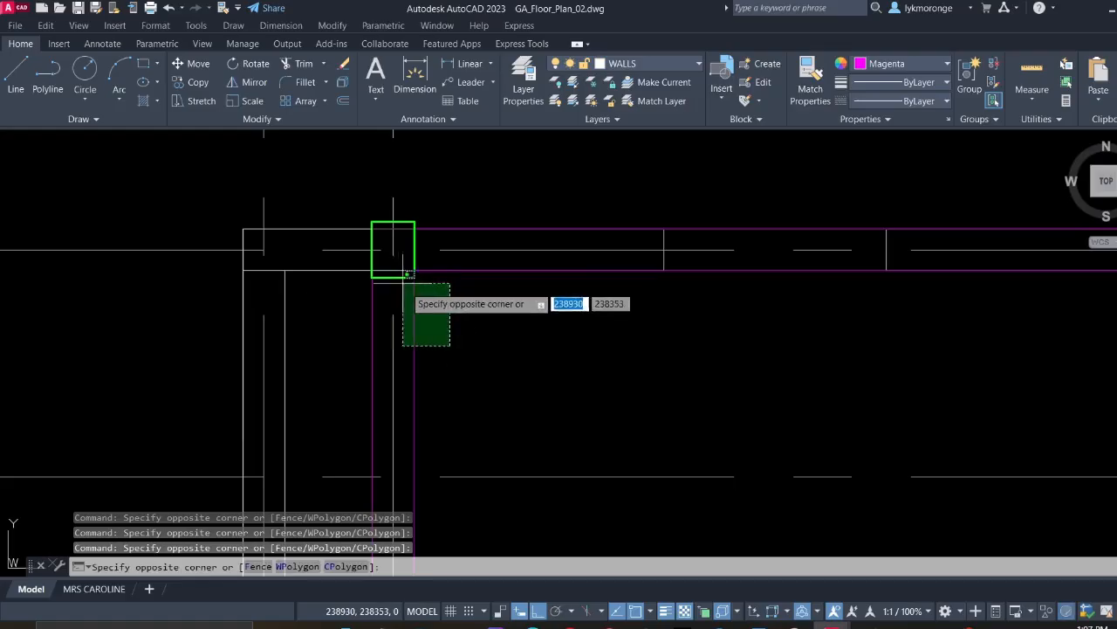
click(404, 295)
scroll(444, 340, down, 3)
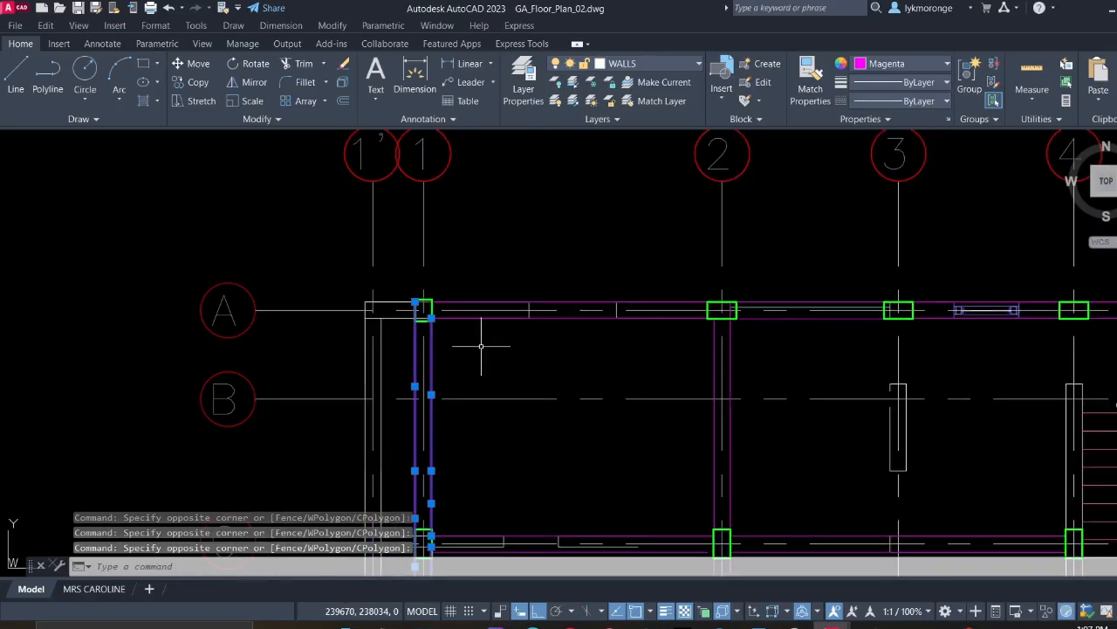
right_click(481, 348)
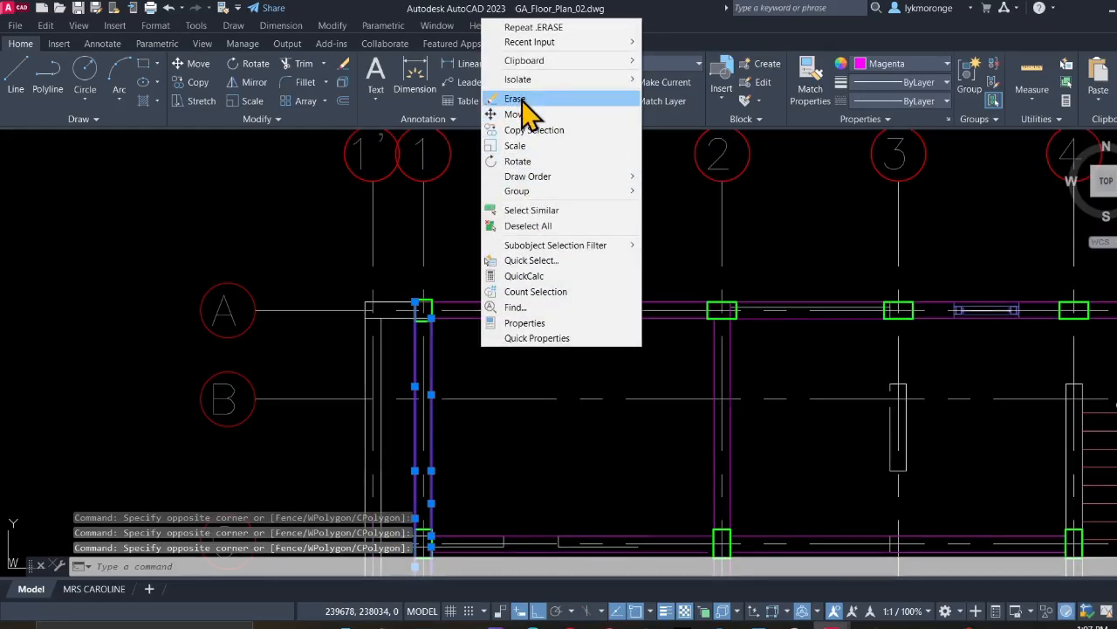
click(517, 99)
Draw the missing inner wall line on grid F from the column at grid 1 to the inner face of the projecting wall at grid 1'
scroll(507, 157, down, 5)
scroll(408, 286, up, 3)
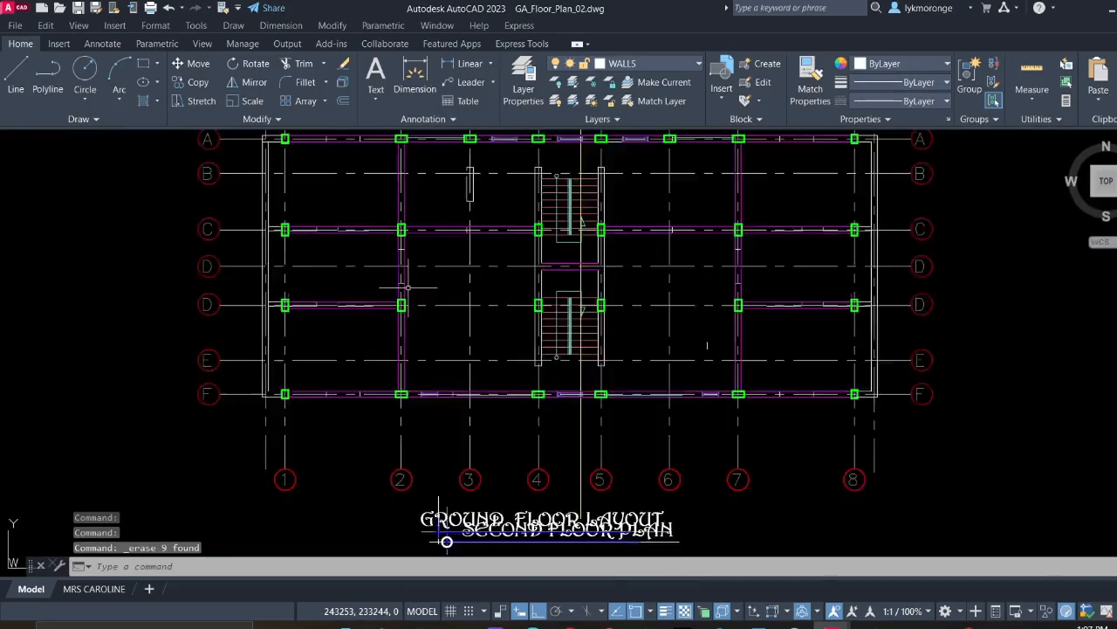
scroll(407, 287, up, 2)
scroll(406, 288, down, 4)
middle_drag(407, 288, 314, 344)
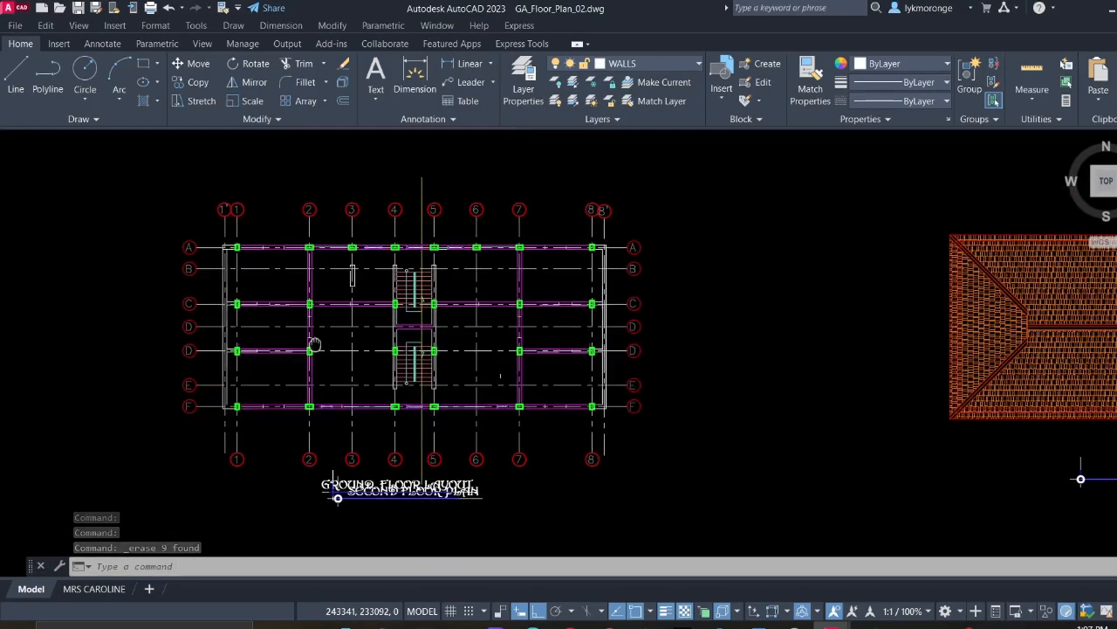
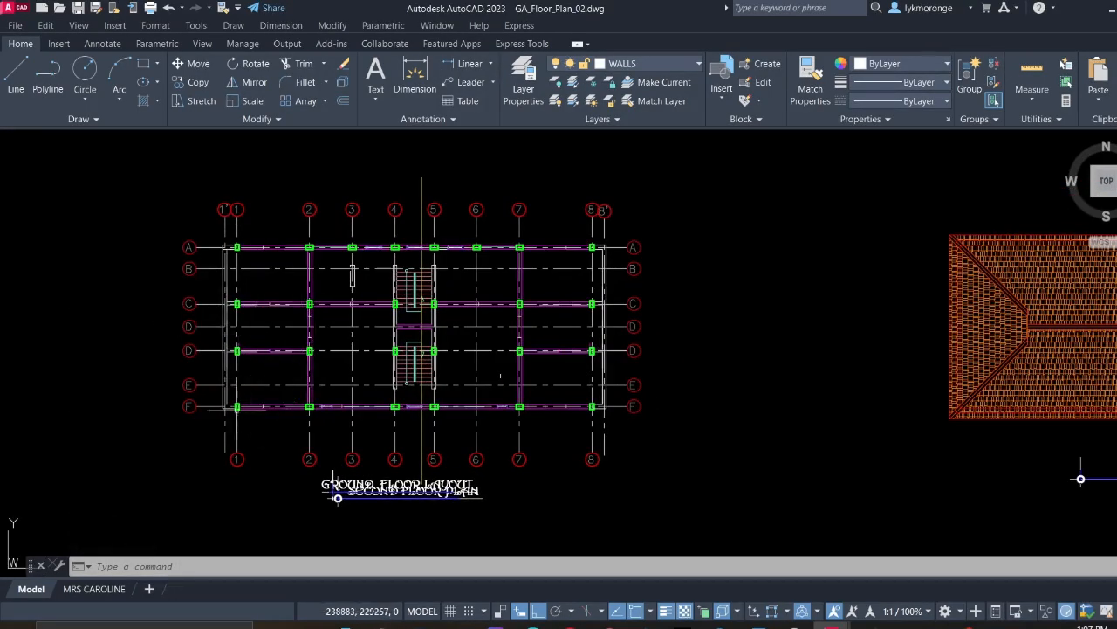
scroll(236, 408, up, 10)
right_click(213, 341)
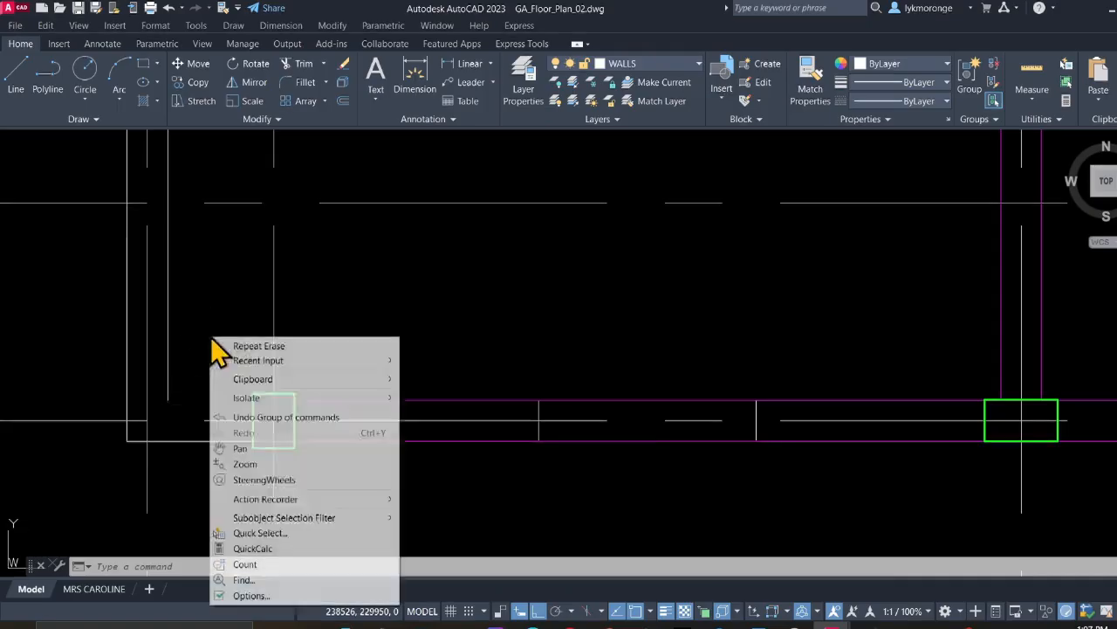
click(15, 71)
scroll(155, 324, up, 6)
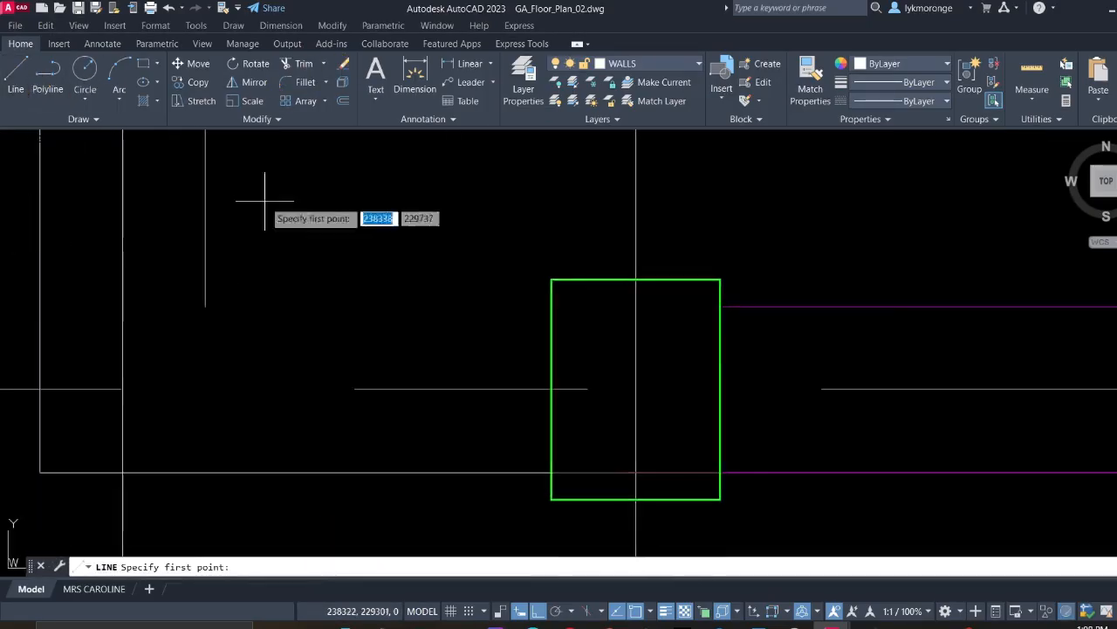
click(551, 305)
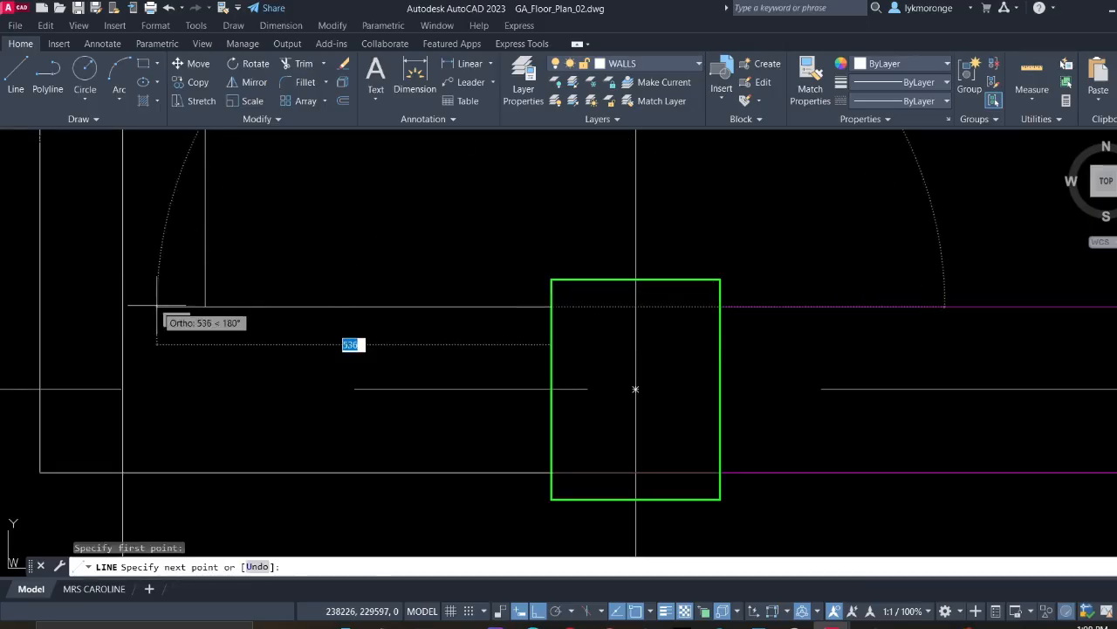
click(204, 306)
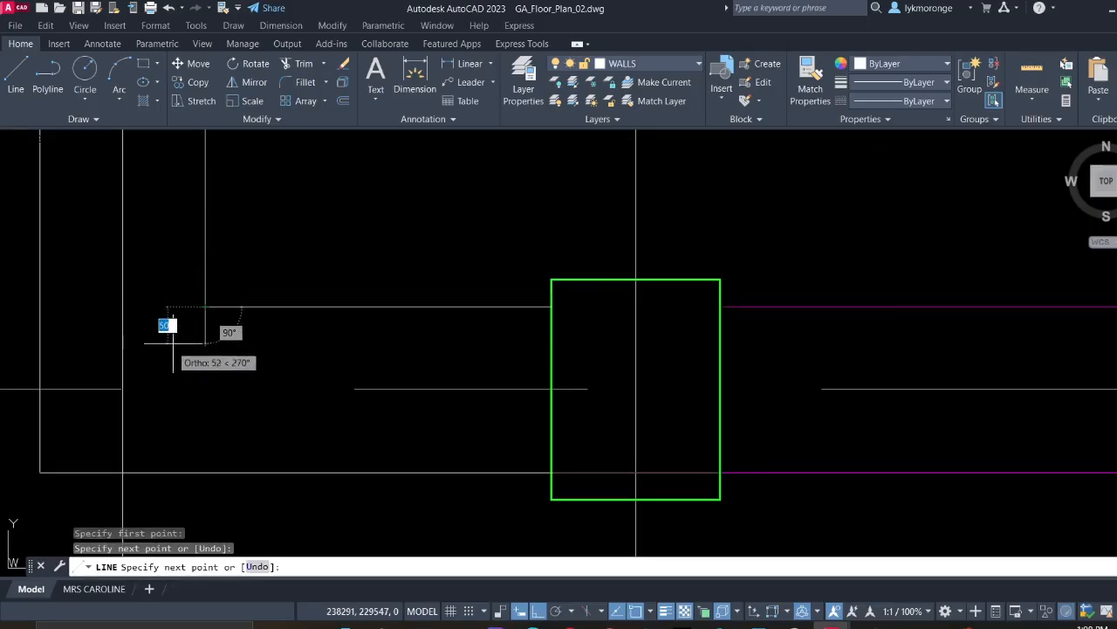
key(Escape)
scroll(113, 393, down, 7)
scroll(111, 393, up, 2)
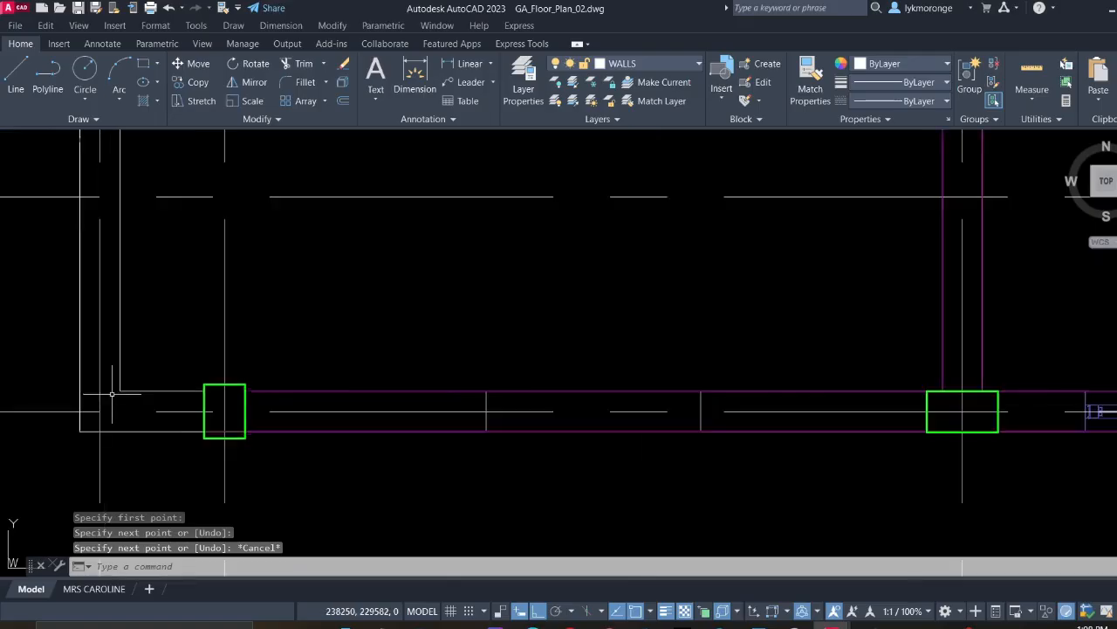
scroll(112, 394, down, 6)
middle_drag(195, 386, 205, 472)
scroll(158, 361, up, 6)
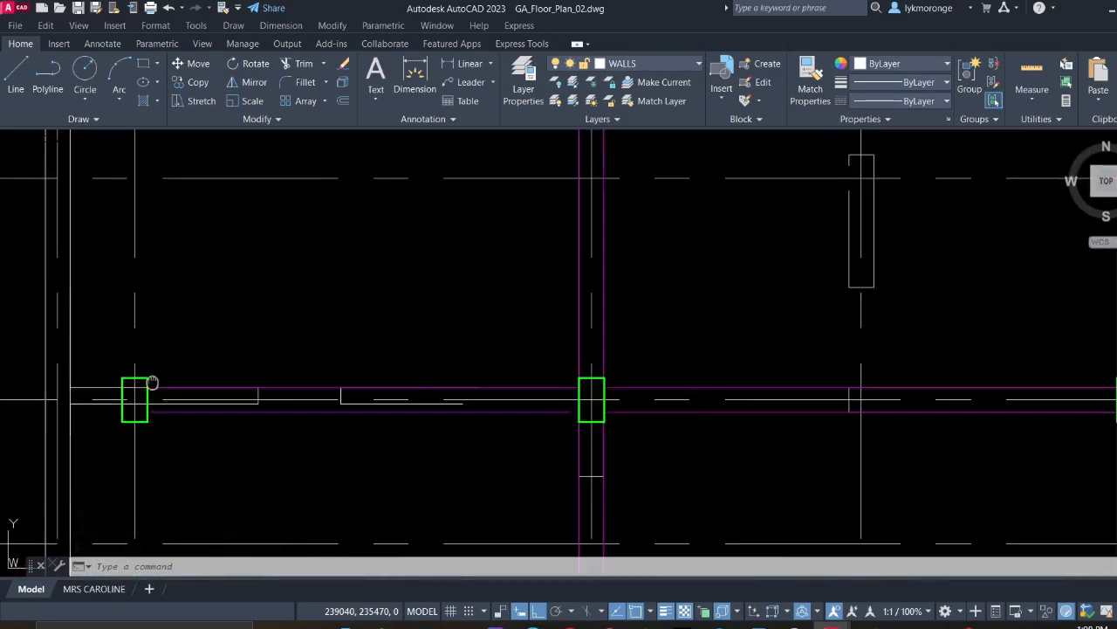
Draw a wall line from the column at grids C and 1 straight across to the outer wall's inner face
middle_drag(152, 381, 289, 350)
right_click(293, 336)
click(336, 346)
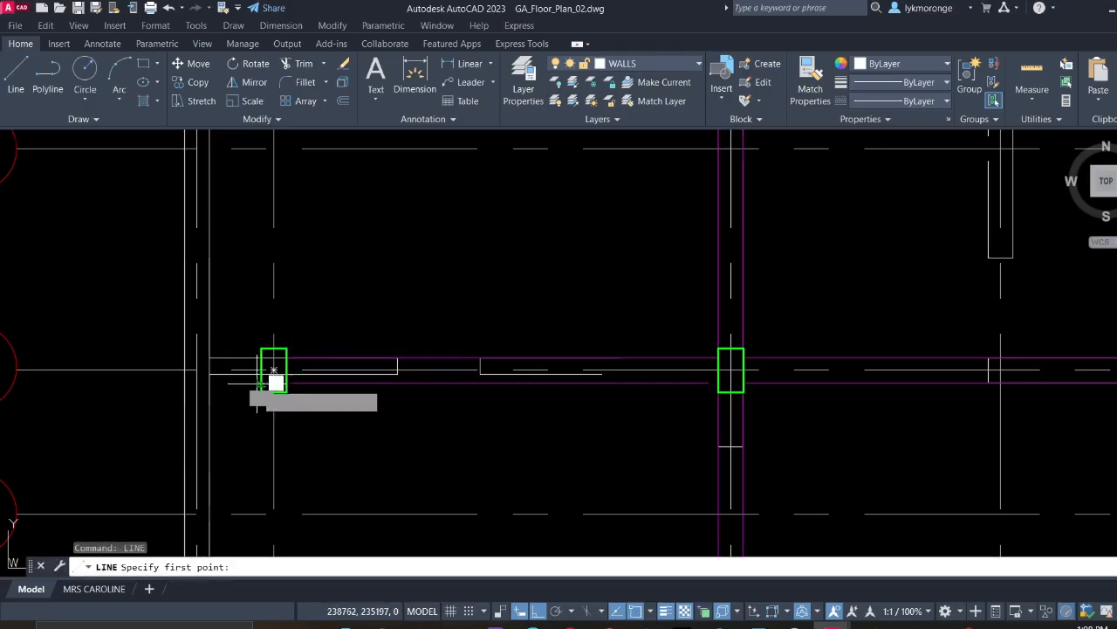
click(275, 375)
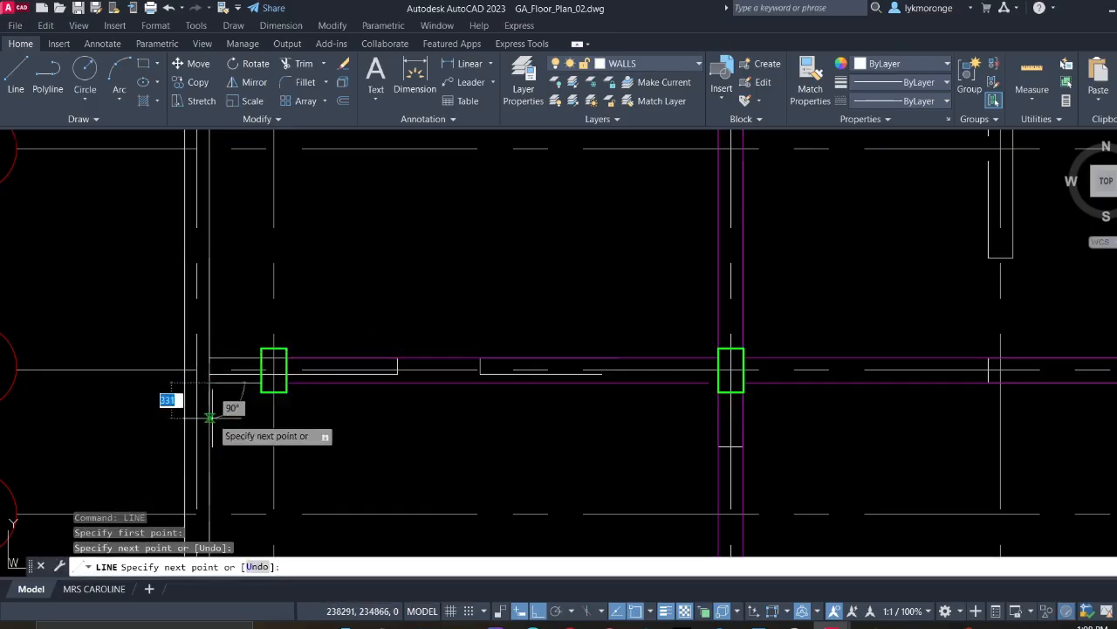
key(Escape)
Erase the leftover inner wall lines and opening ends in the grid C wall between grids 1 and 2
scroll(218, 403, down, 4)
middle_drag(225, 412, 247, 476)
scroll(230, 359, up, 5)
scroll(262, 393, down, 1)
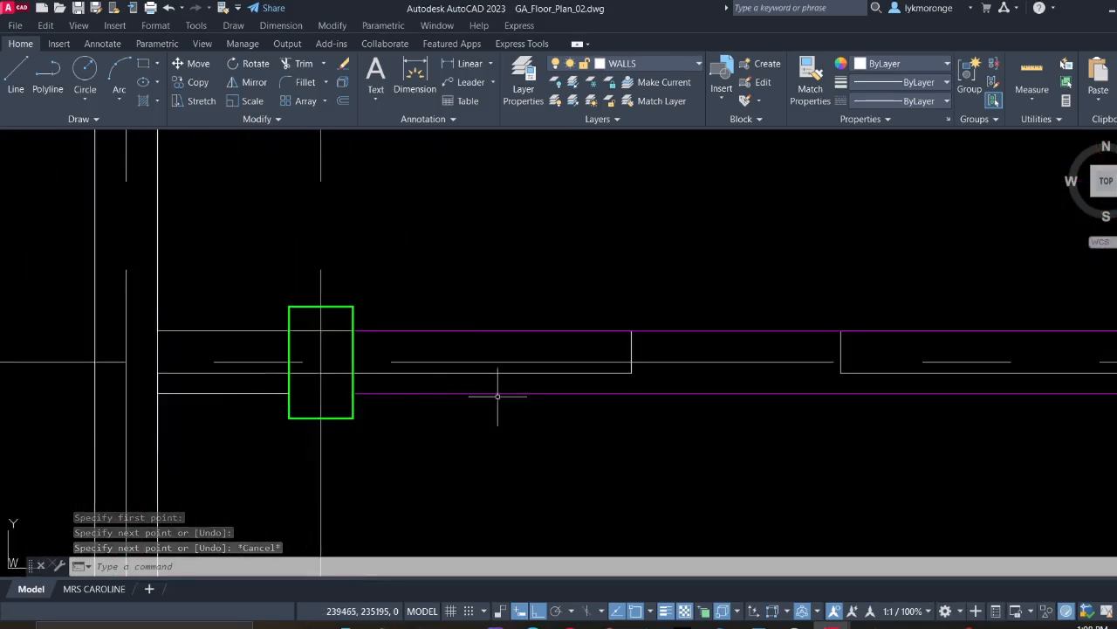
click(643, 378)
click(609, 366)
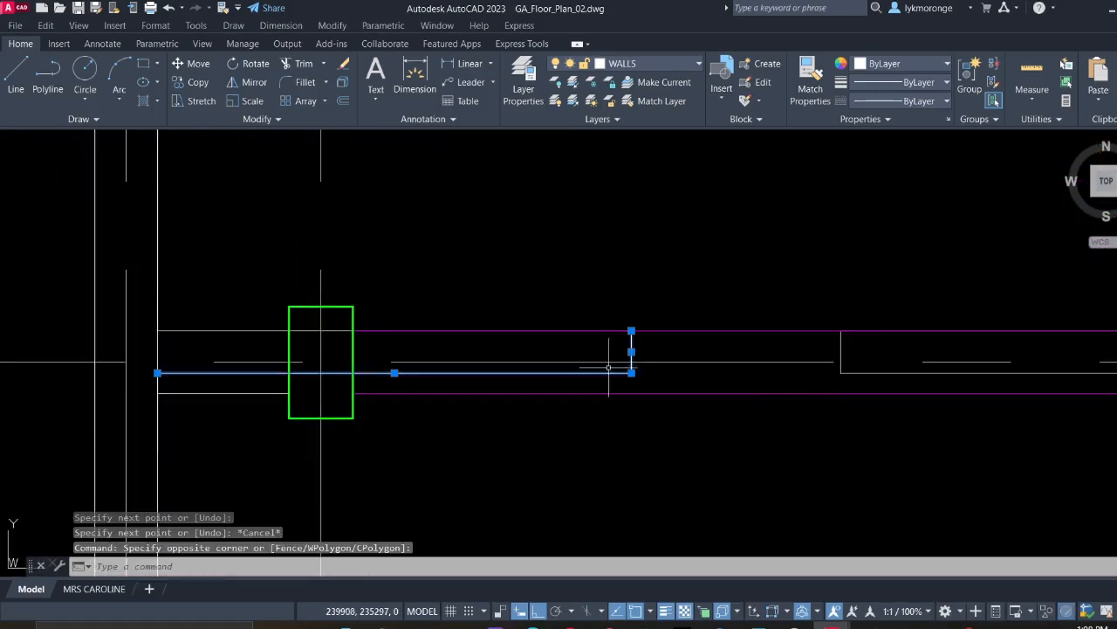
middle_drag(626, 392, 371, 420)
scroll(611, 396, up, 2)
click(596, 421)
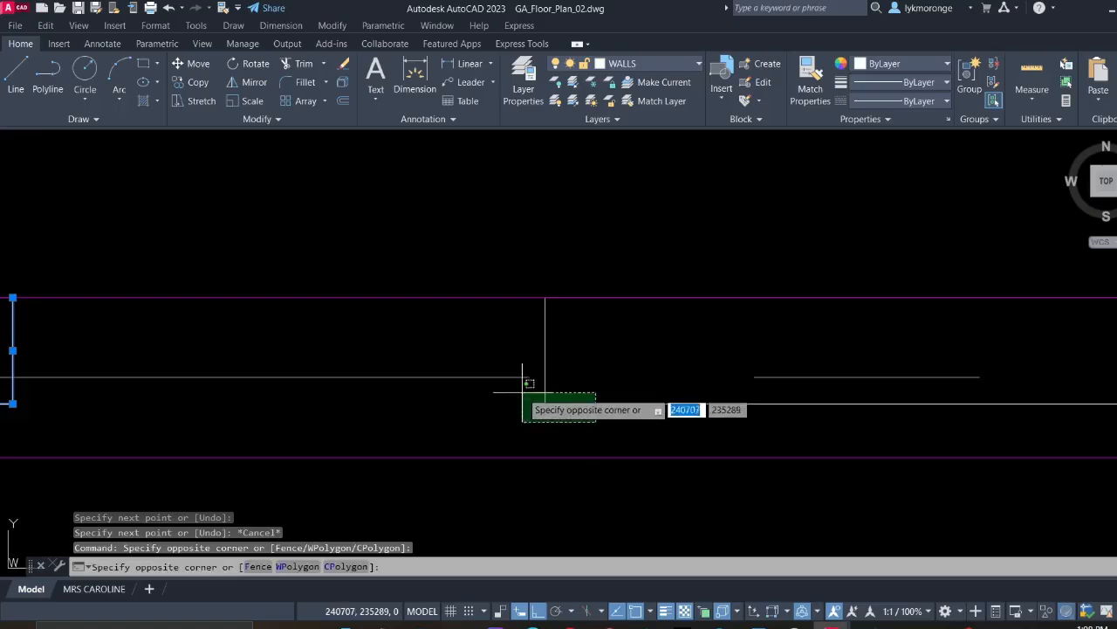
click(524, 390)
key(Delete)
Erase the leftover inner wall lines and opening ends in the lower grid D wall between grids 1 and 2
scroll(519, 381, down, 5)
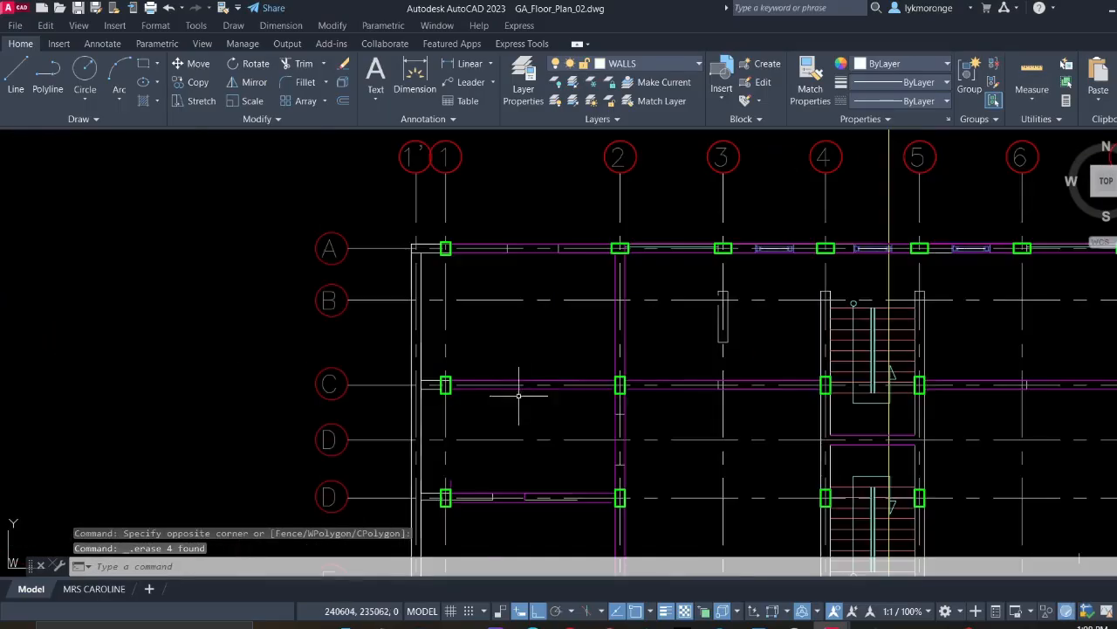
scroll(454, 376, up, 6)
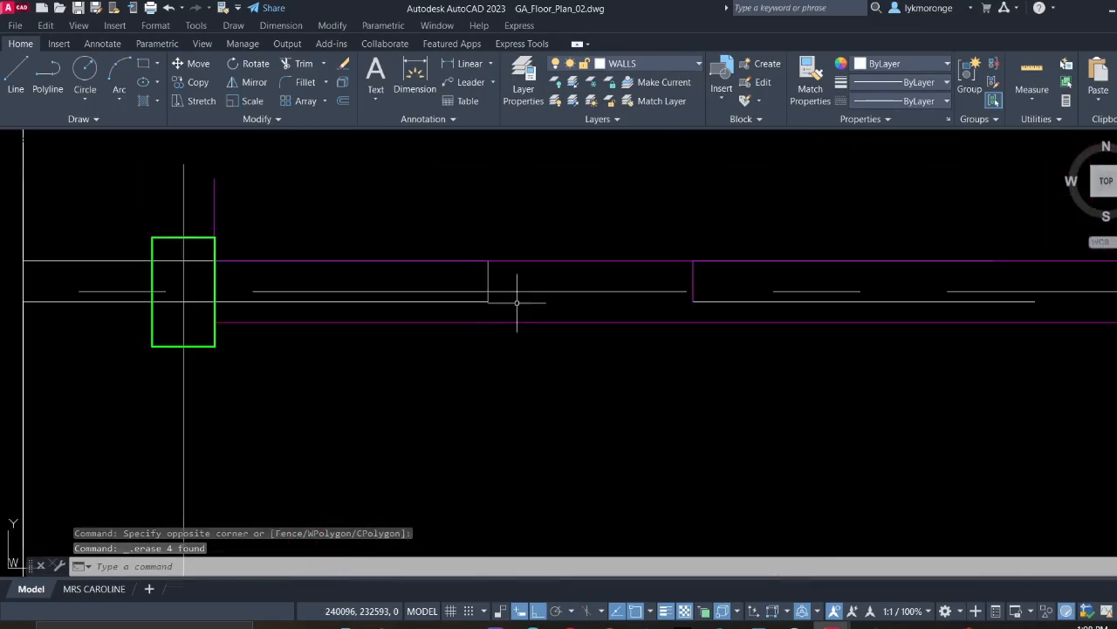
click(514, 305)
click(456, 297)
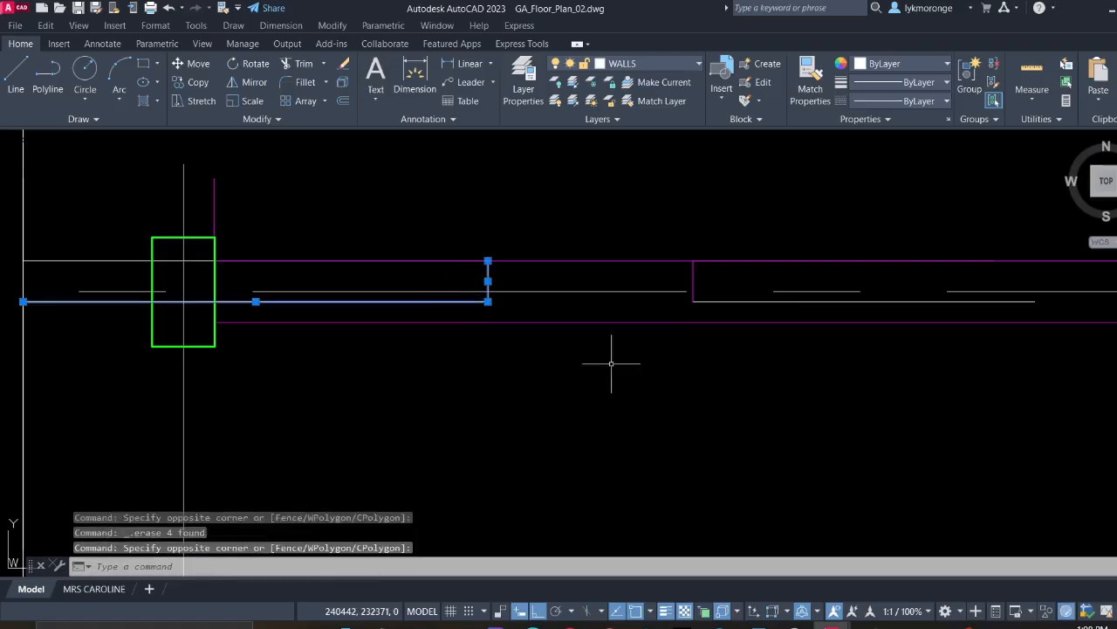
middle_drag(786, 329, 545, 347)
click(529, 330)
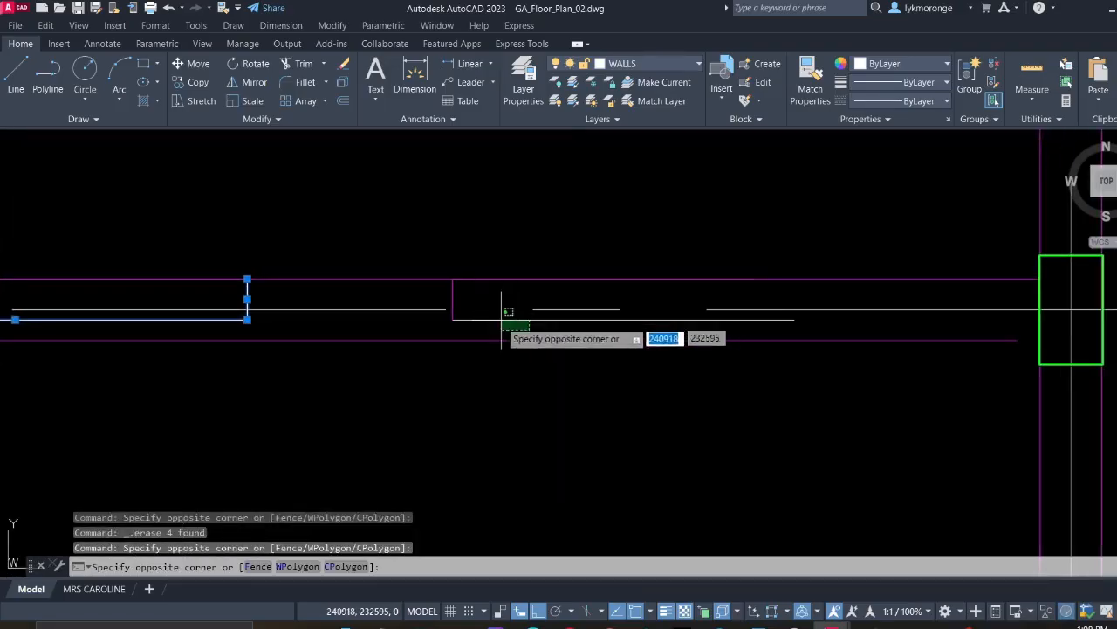
click(502, 322)
scroll(474, 311, up, 5)
click(448, 351)
click(397, 319)
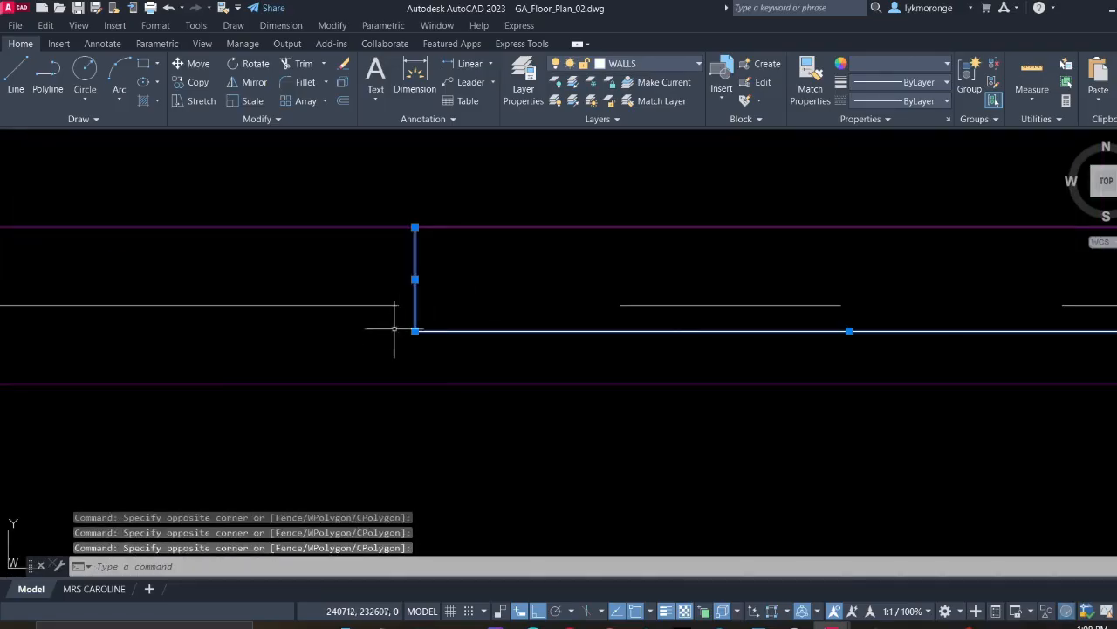
scroll(395, 344, down, 2)
key(Delete)
Erase the two opening jamb lines in the grid F wall between grids 1 and 2
scroll(392, 326, down, 4)
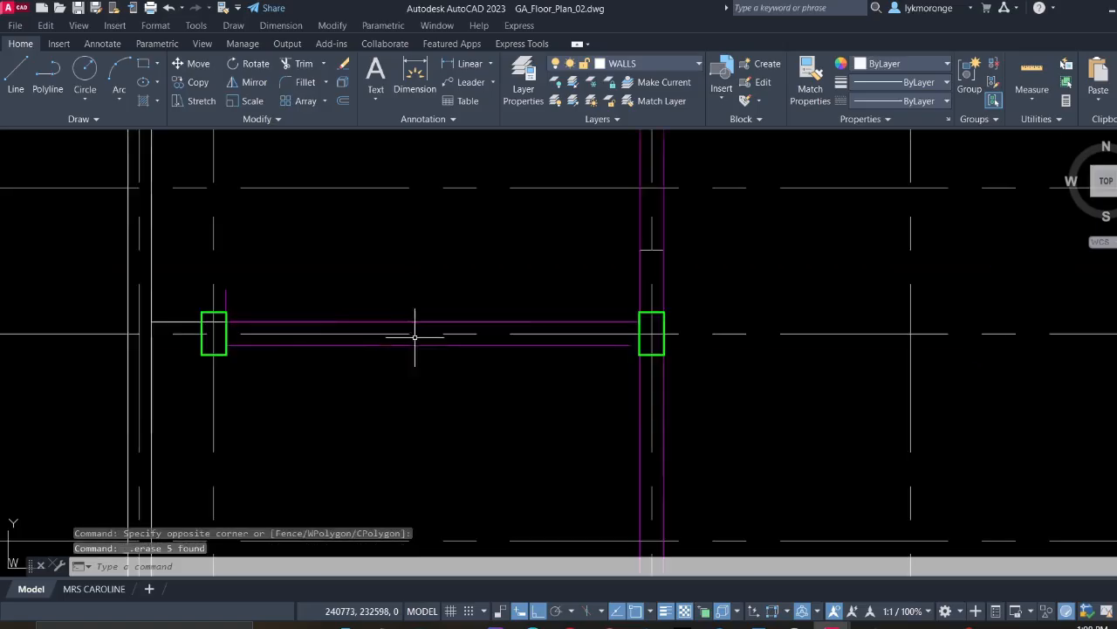
mouse_move(444, 382)
middle_down()
mouse_move(456, 318)
mouse_move(437, 311)
middle_up()
scroll(444, 358, up, 8)
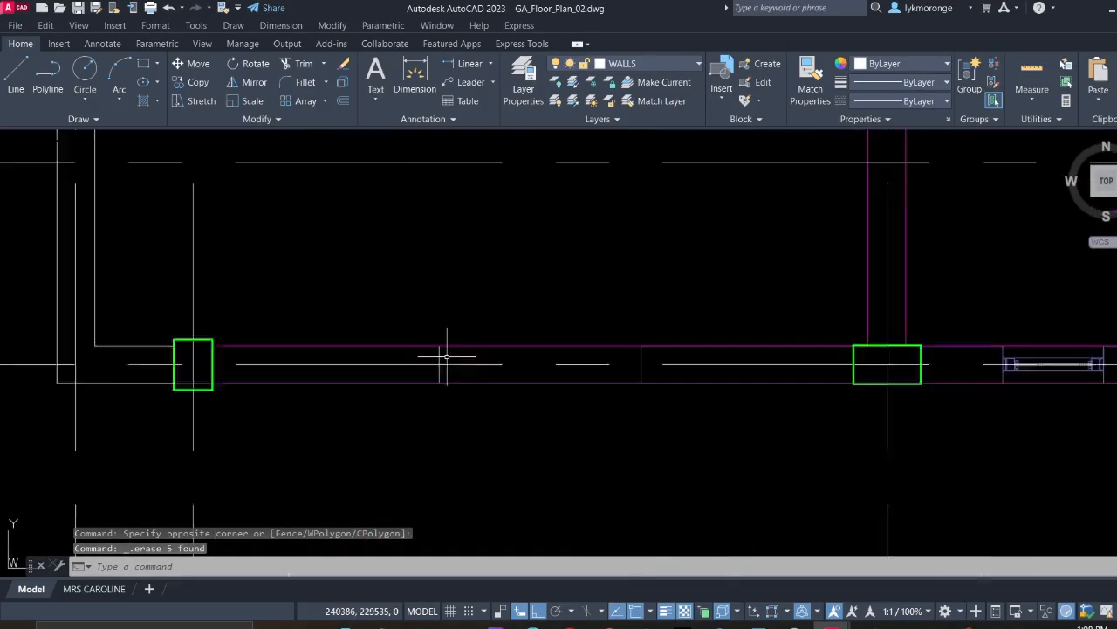
click(448, 389)
click(388, 381)
middle_drag(457, 379, 99, 354)
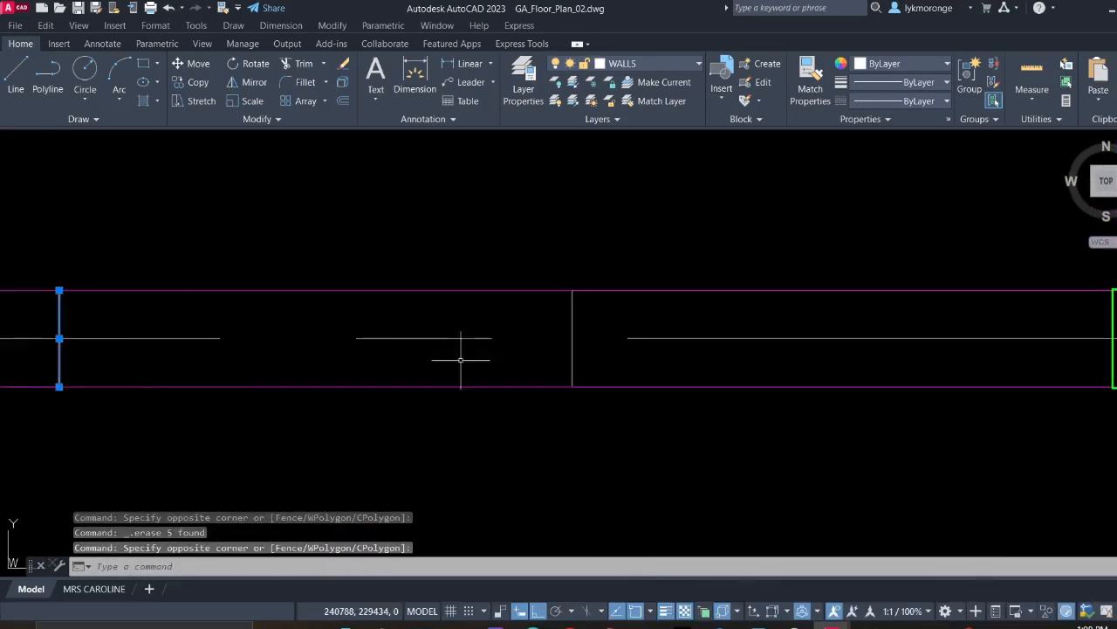
click(536, 352)
right_click(513, 371)
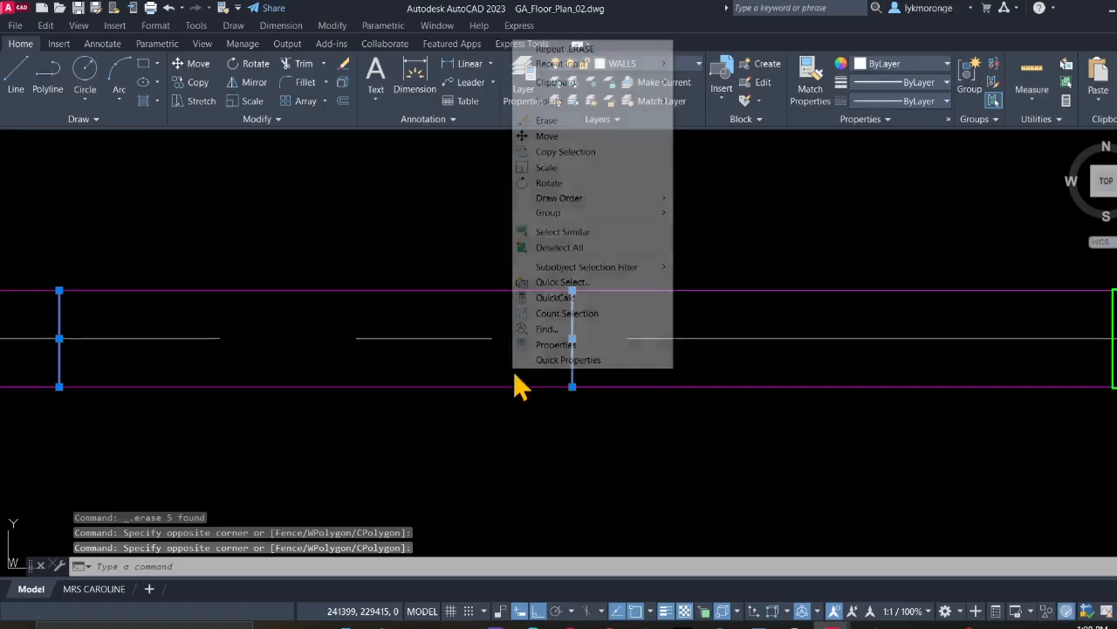
click(546, 122)
Erase the grid F windows between grids 2–3 and 4–5, together with the two jamb lines beyond the first window
scroll(524, 244, down, 5)
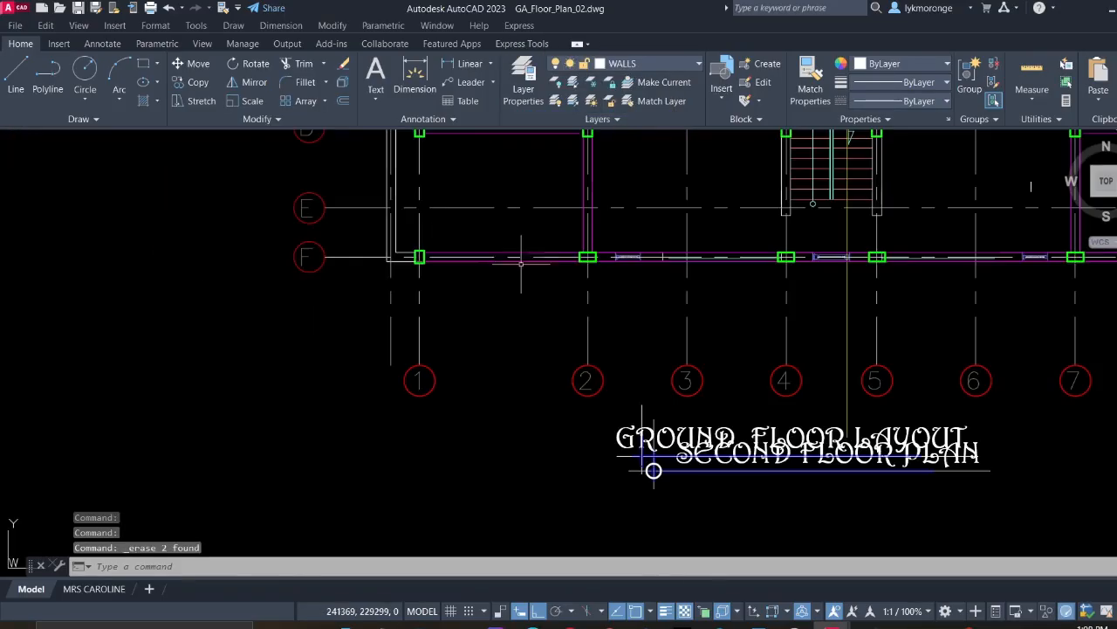
scroll(632, 291, up, 10)
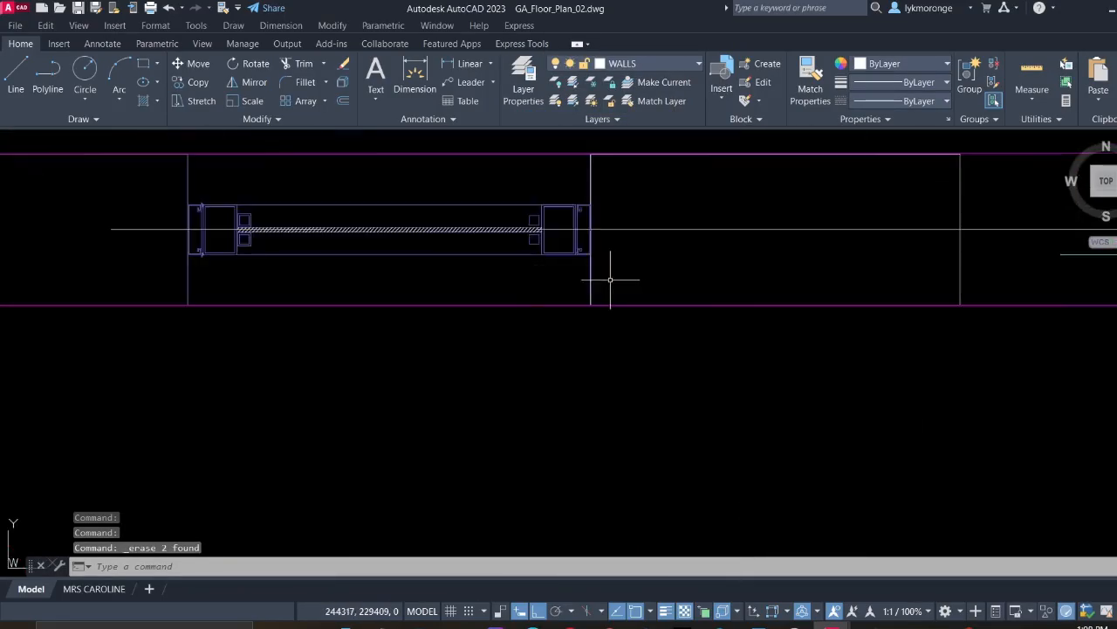
click(610, 280)
click(479, 239)
scroll(614, 273, down, 3)
mouse_move(692, 287)
middle_down()
mouse_move(614, 273)
mouse_move(281, 263)
middle_up()
click(364, 258)
click(319, 245)
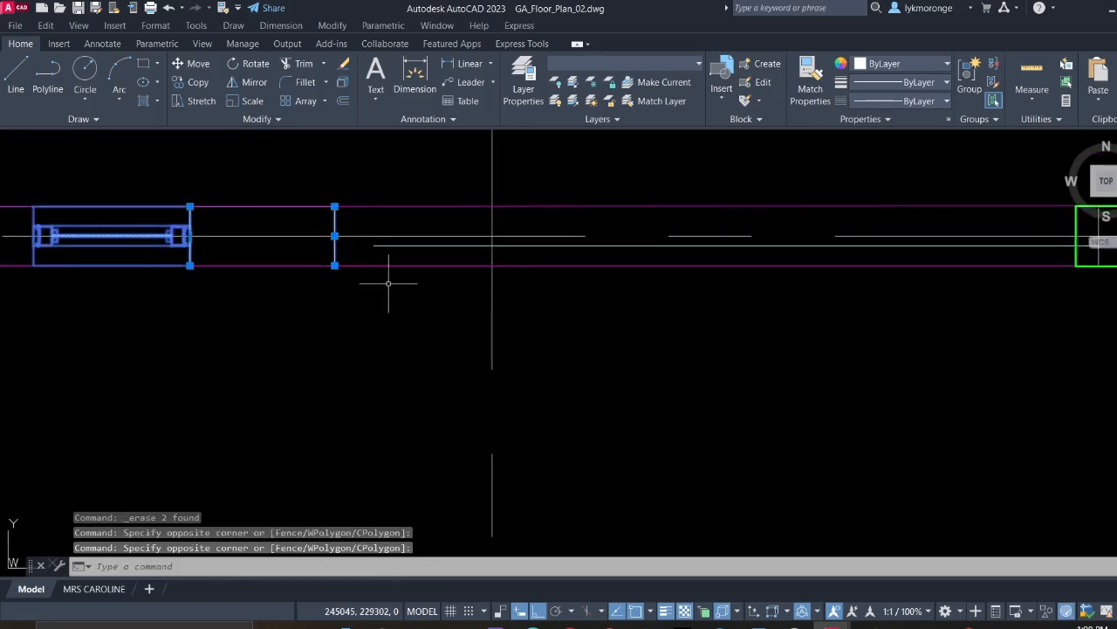
scroll(388, 283, down, 4)
middle_drag(396, 290, 100, 292)
scroll(351, 251, up, 4)
middle_drag(632, 278, 332, 278)
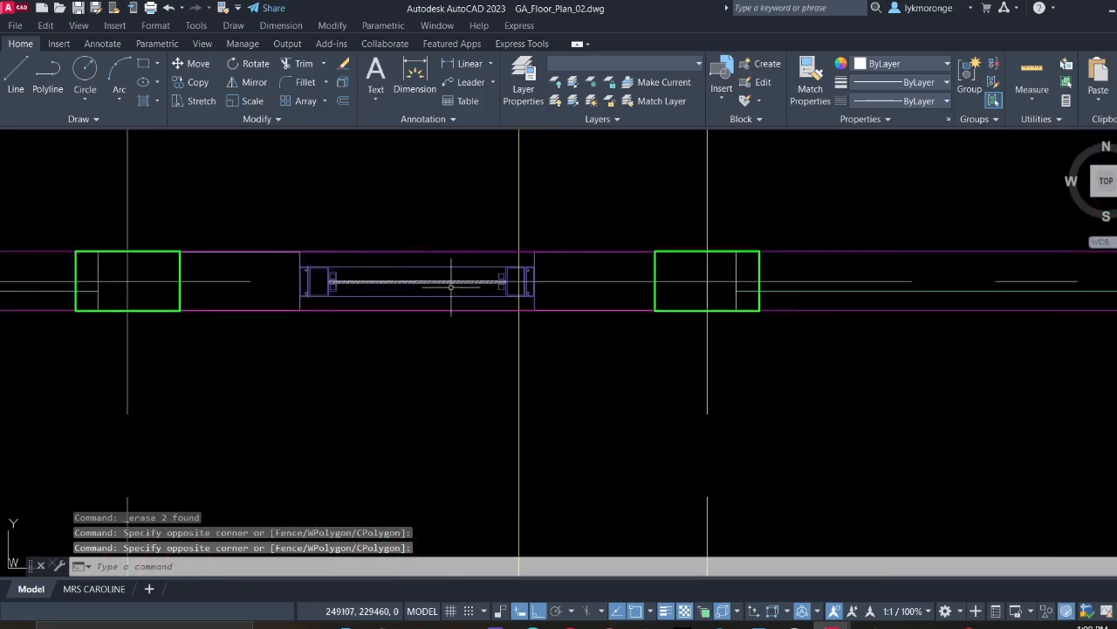
scroll(454, 306, up, 3)
click(454, 317)
click(359, 238)
key(Delete)
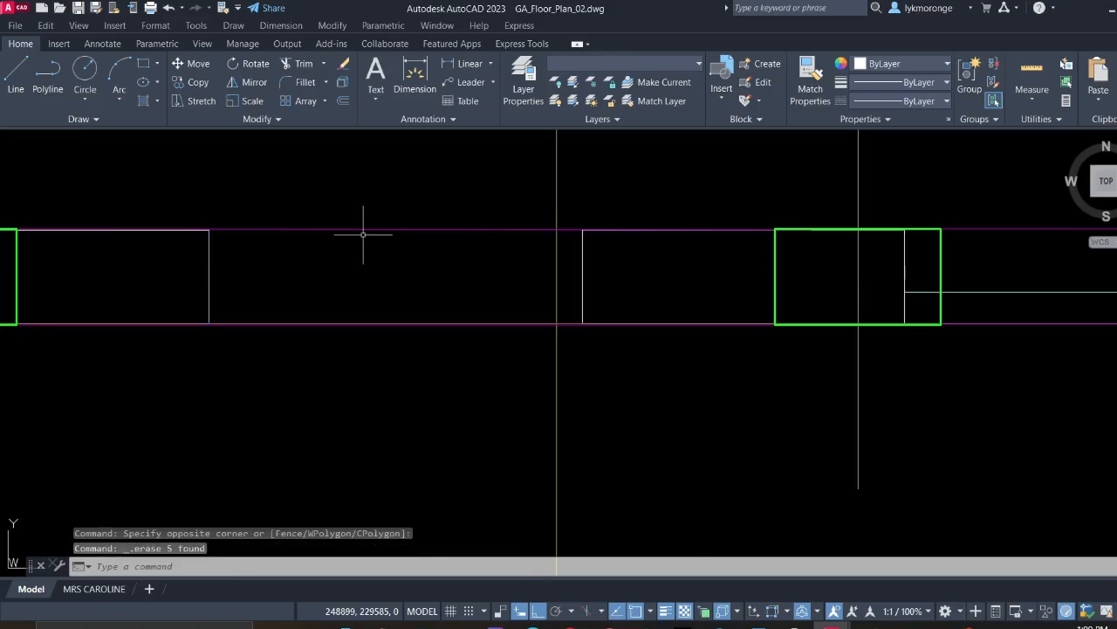
Try to erase the jamb lines in the grid F wall between grids 4 and 5, and undo the erase
scroll(375, 250, down, 4)
scroll(375, 250, up, 5)
click(289, 283)
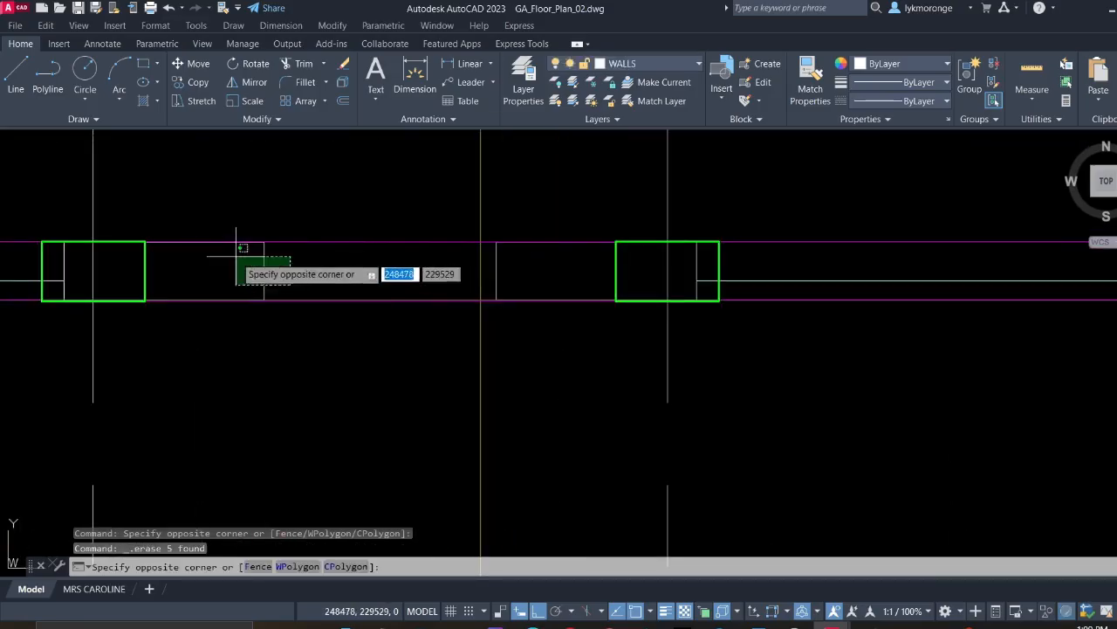
click(240, 248)
click(453, 261)
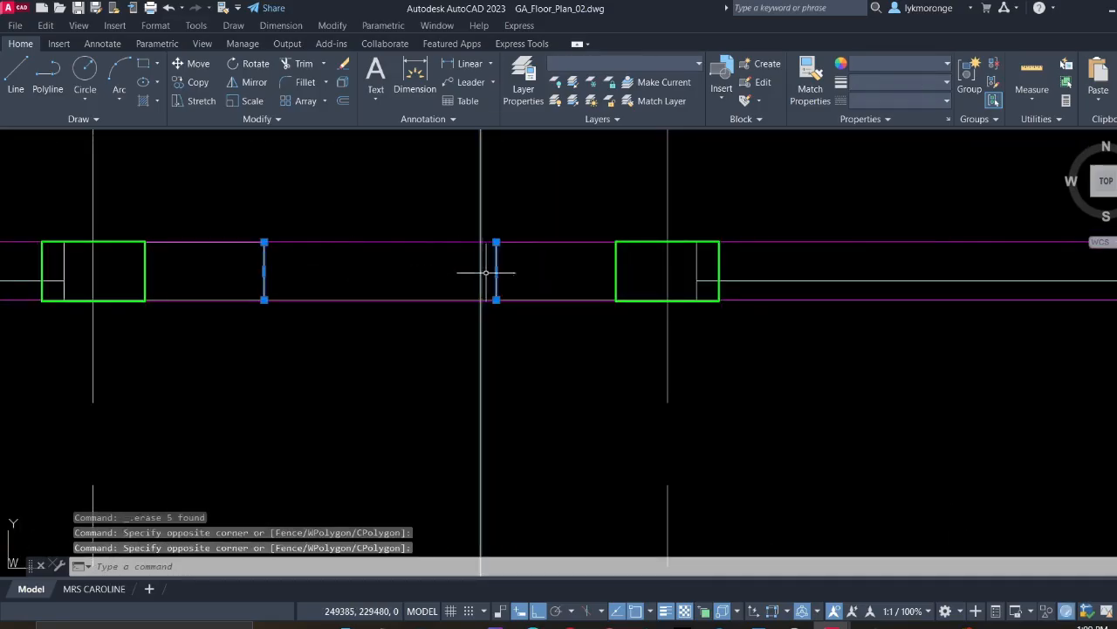
key(Delete)
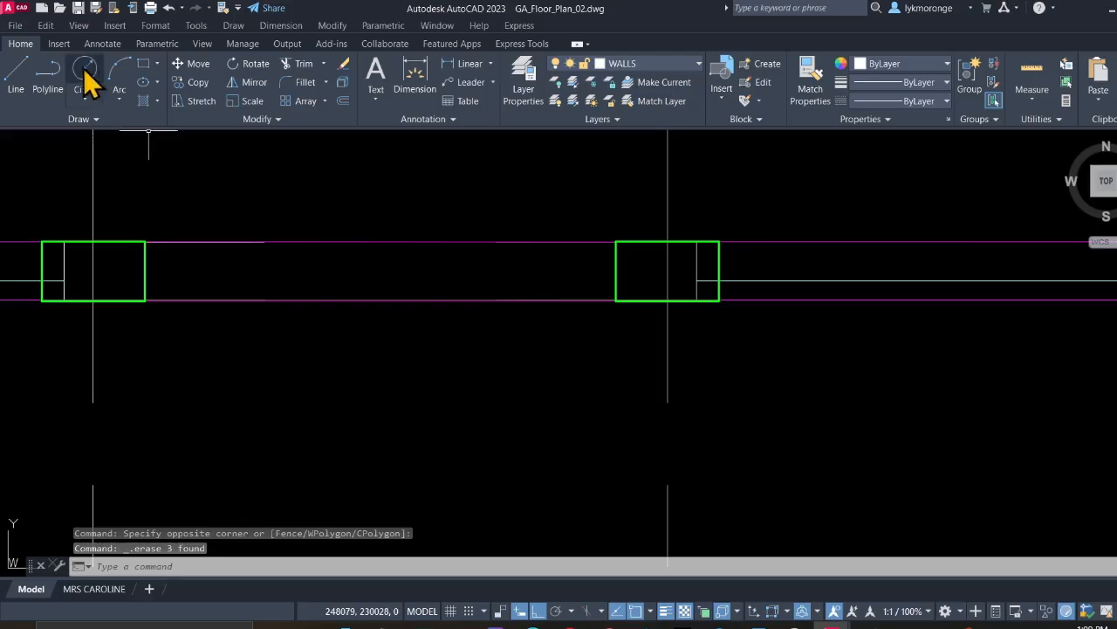
click(168, 8)
Erase the two jamb lines in the grid F wall between grids 4 and 5 and the long vertical line crossing the plan there
scroll(440, 253, down, 5)
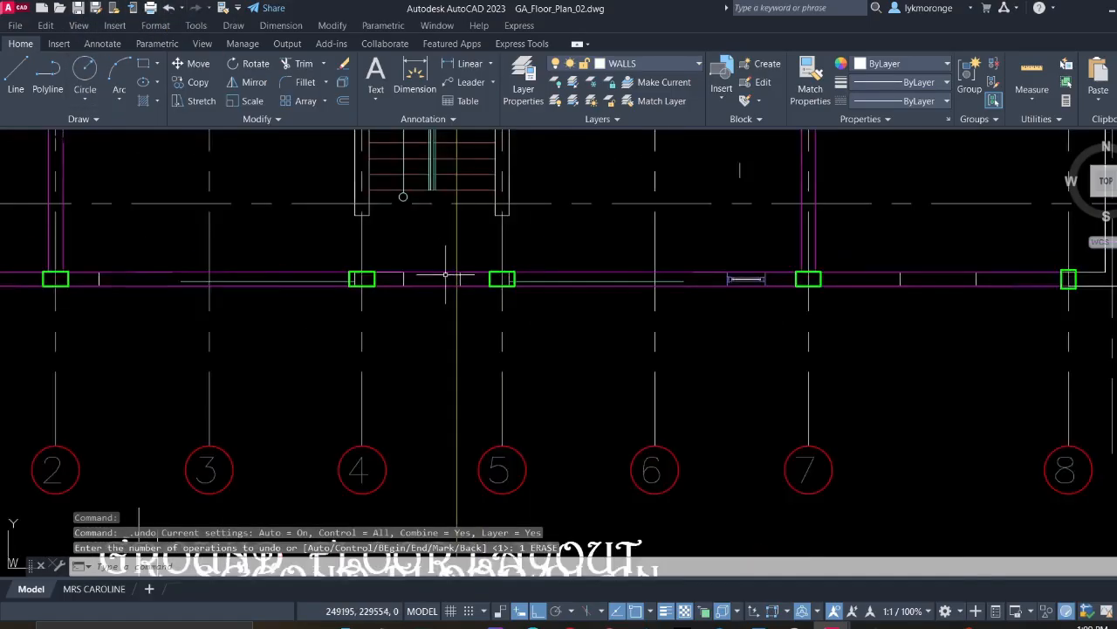
scroll(447, 266, up, 3)
scroll(448, 276, up, 2)
click(475, 304)
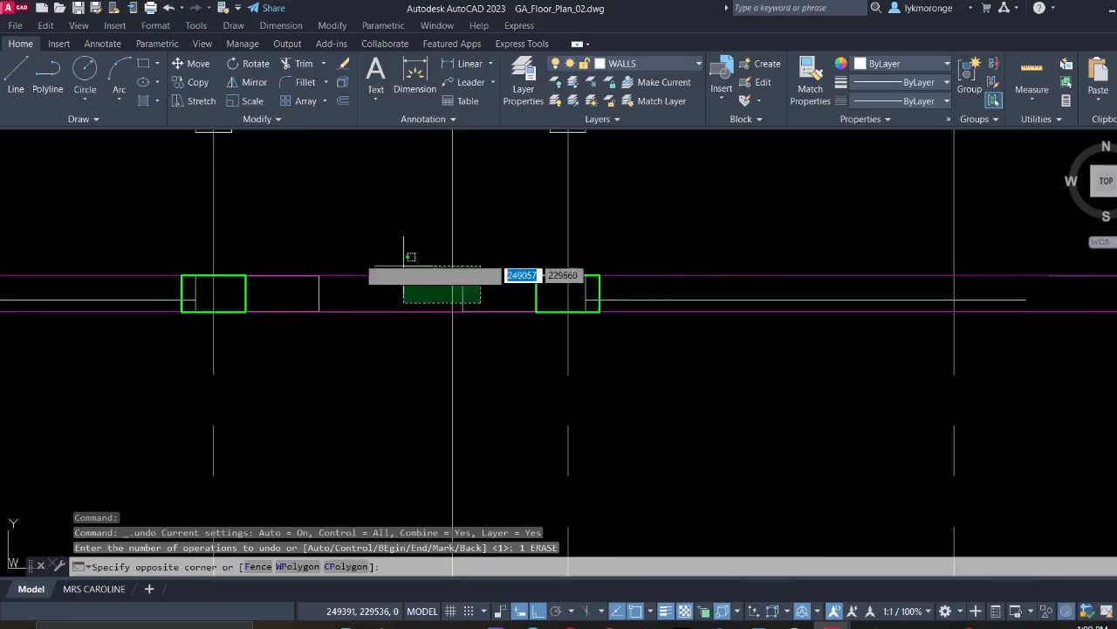
click(258, 278)
scroll(355, 303, down, 4)
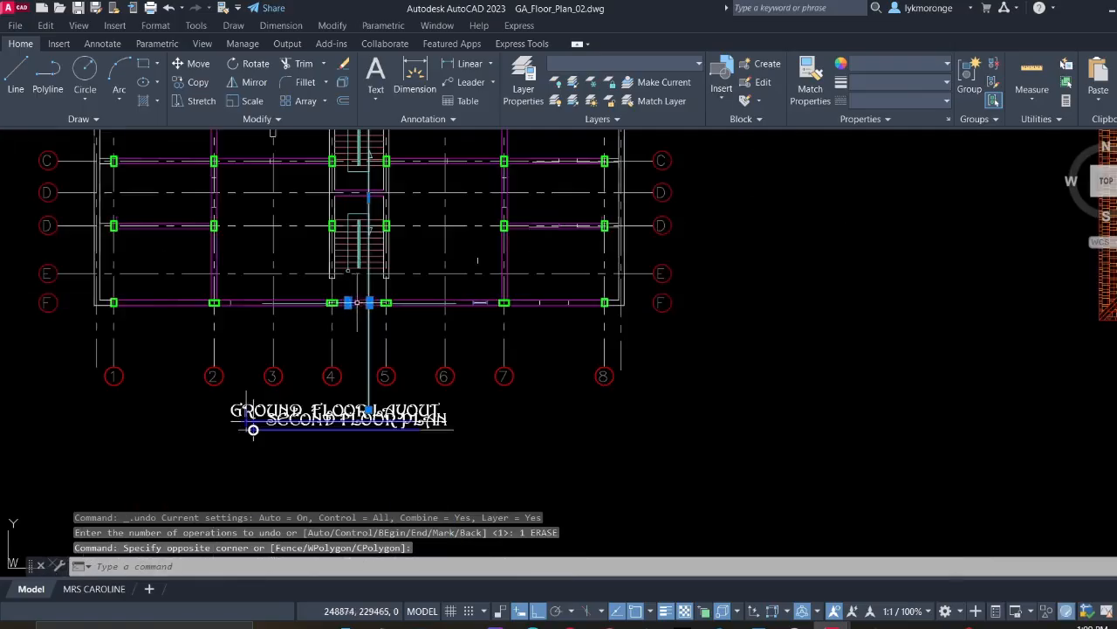
middle_drag(365, 288, 210, 467)
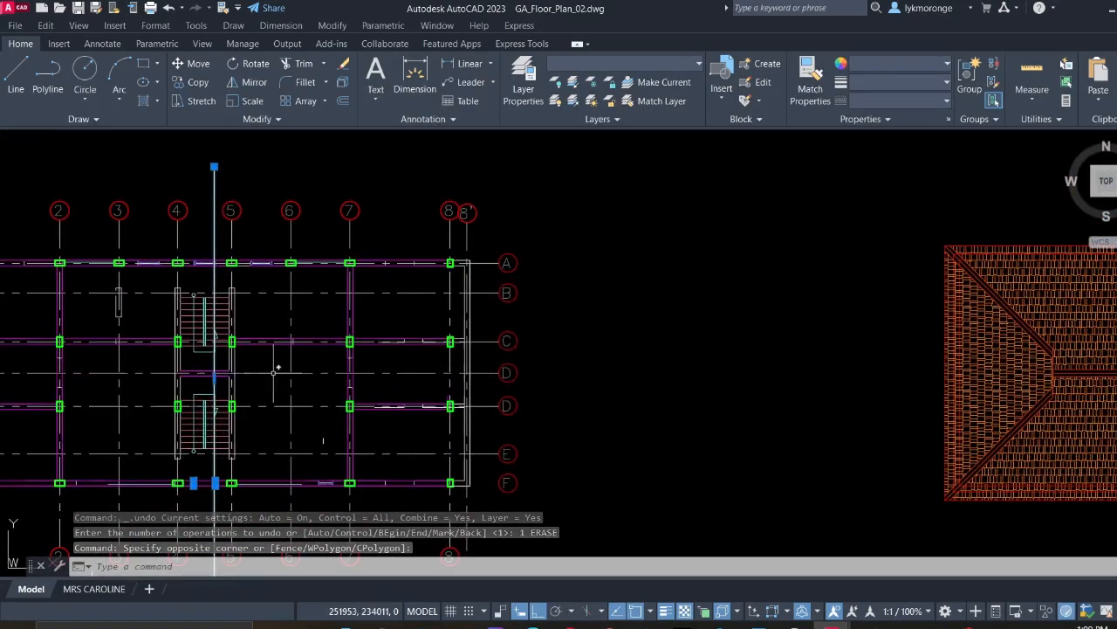
key(Delete)
scroll(349, 332, down, 3)
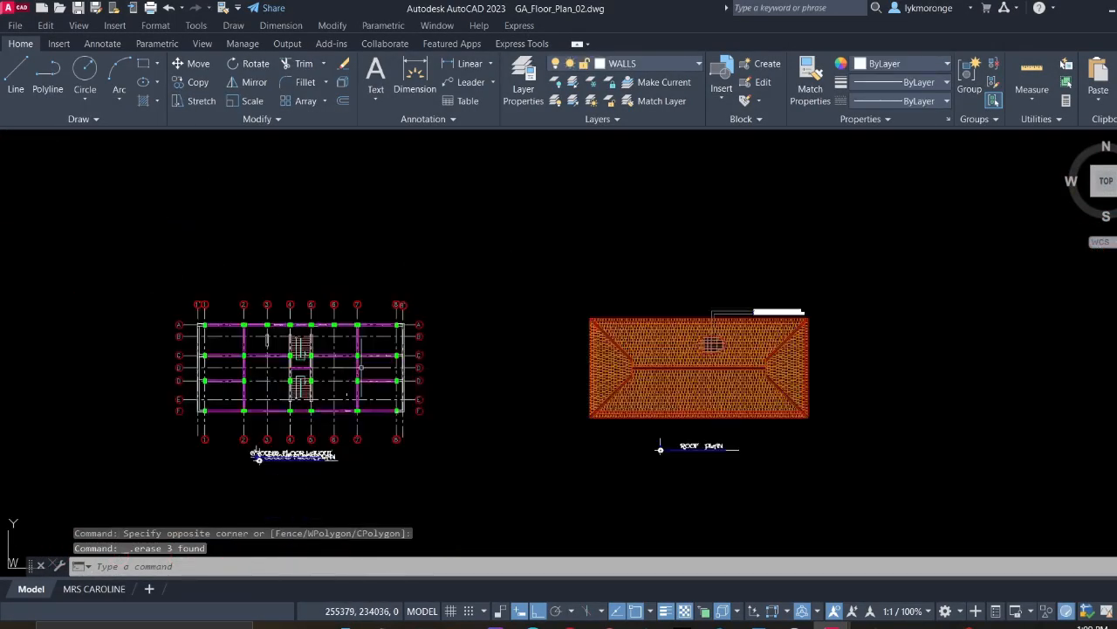
middle_drag(253, 331, 389, 330)
scroll(382, 311, up, 3)
scroll(297, 332, up, 2)
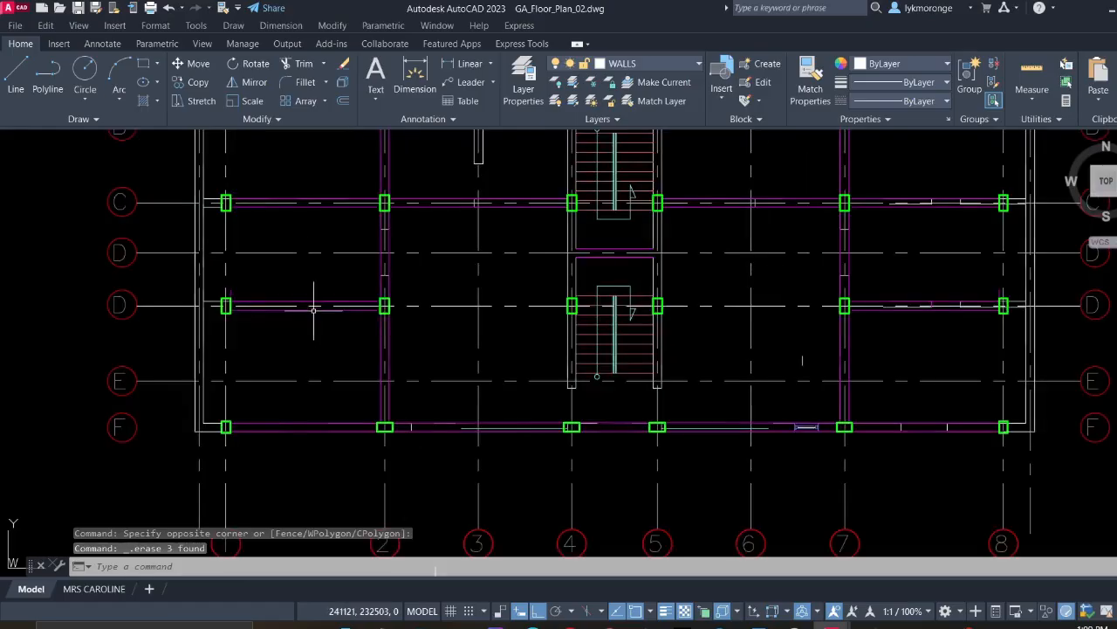
scroll(362, 305, up, 6)
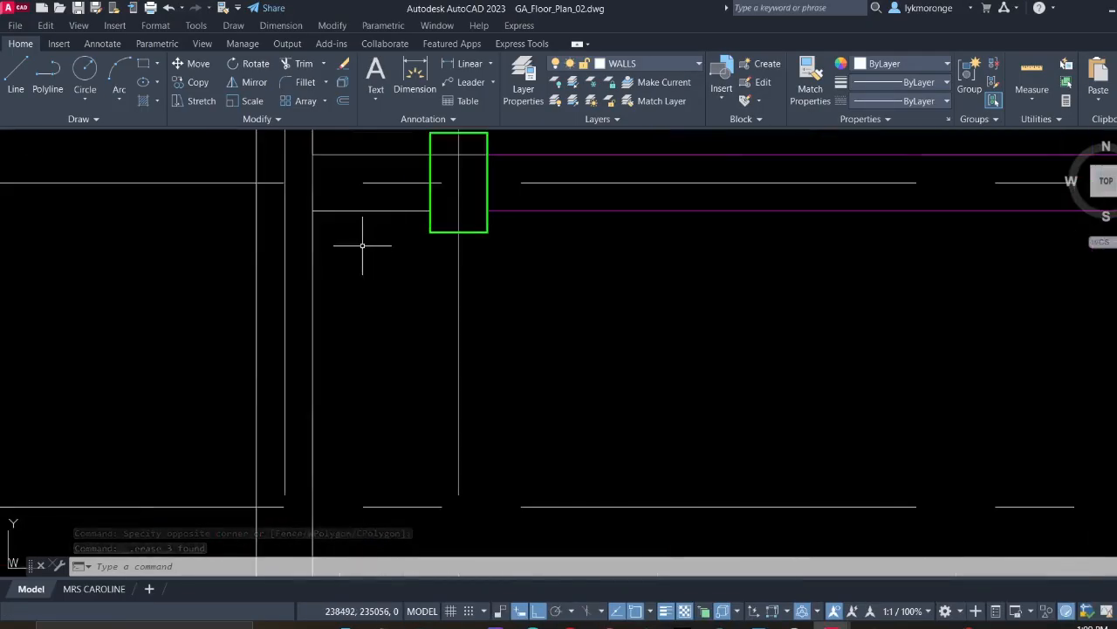
scroll(365, 288, up, 4)
click(361, 294)
click(314, 250)
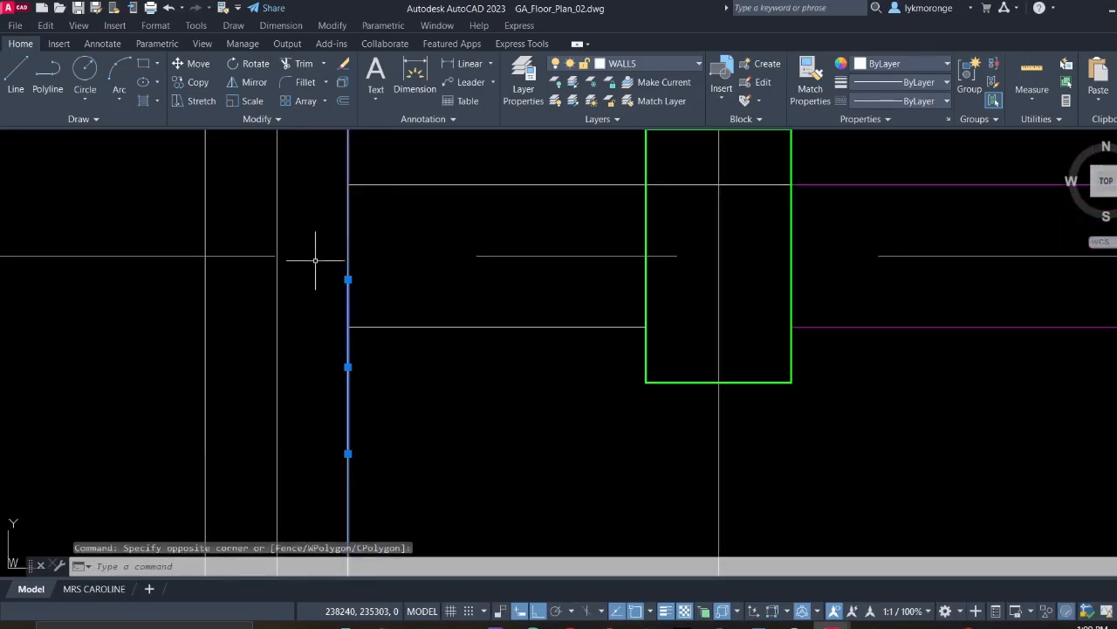
scroll(366, 268, up, 2)
scroll(366, 268, down, 6)
mouse_move(366, 268)
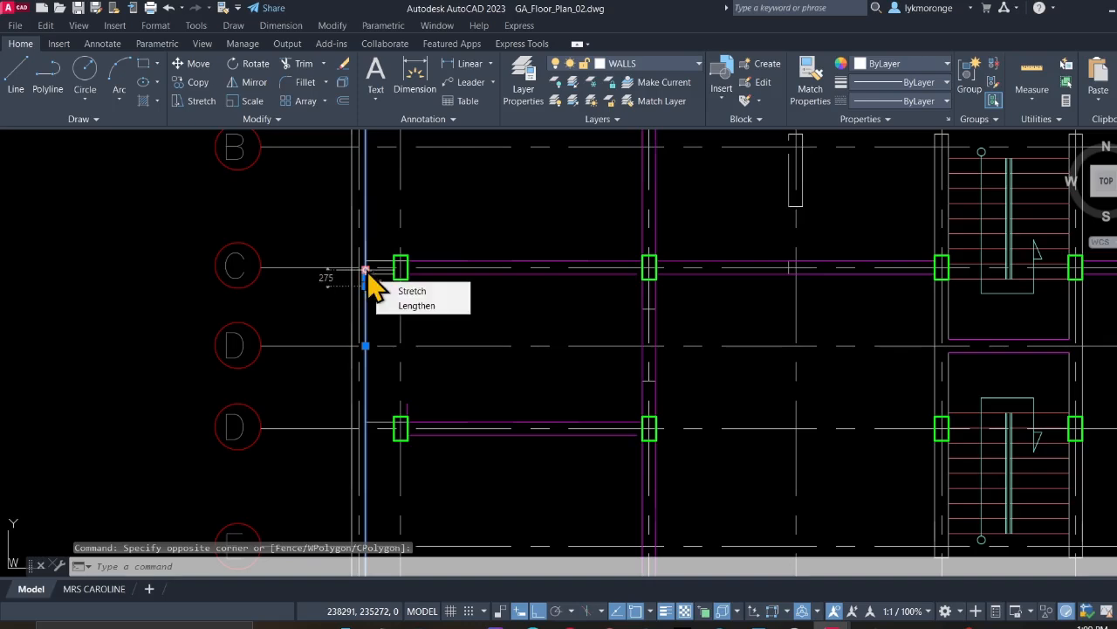
key(Escape)
Trim the inner line of the outer wall at grid 1' between the two faces of the grid C wall
scroll(339, 378, up, 7)
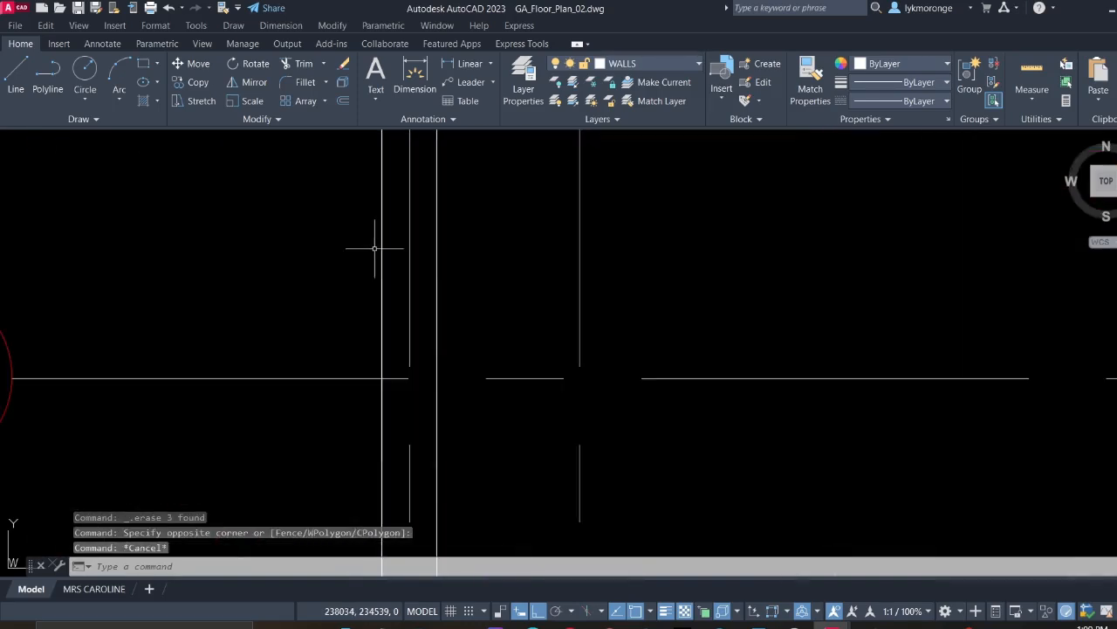
scroll(346, 380, up, 4)
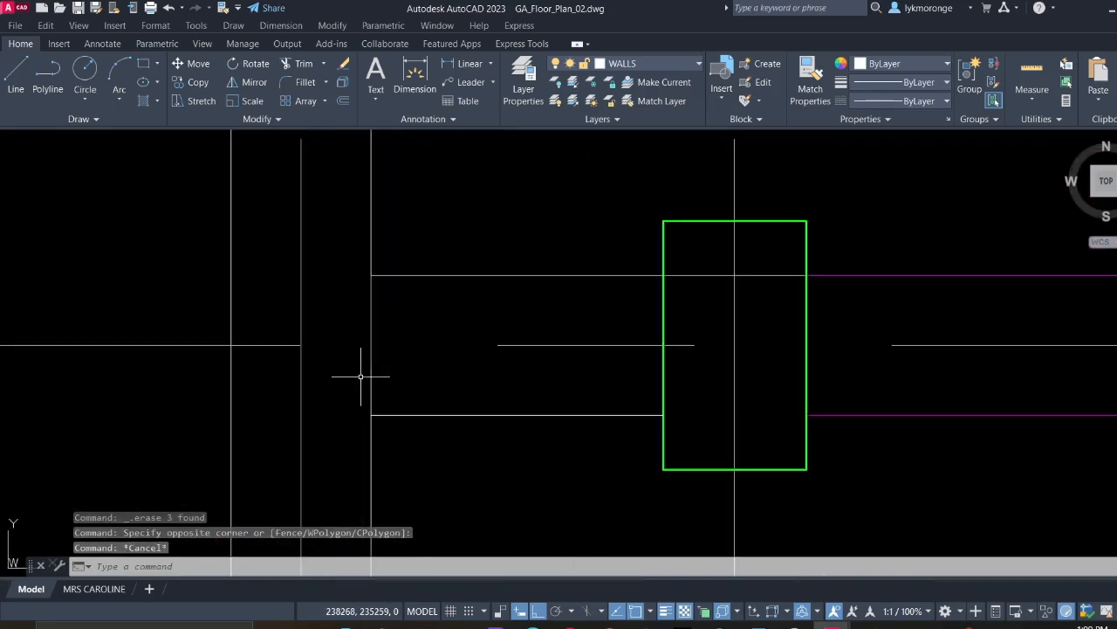
scroll(358, 387, down, 8)
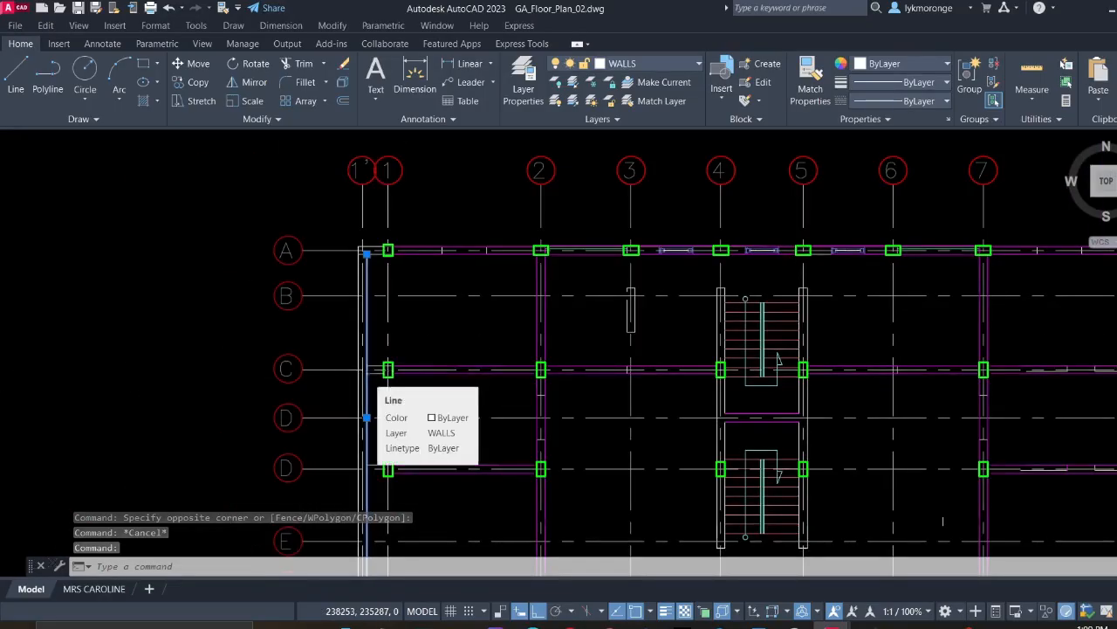
scroll(365, 365, up, 5)
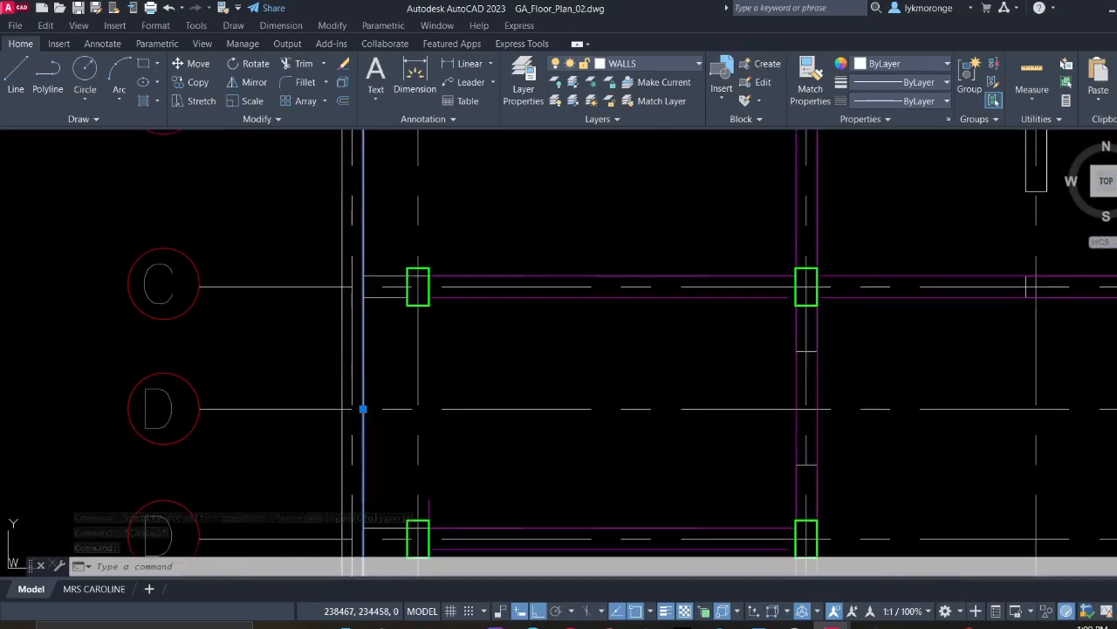
key(Escape)
scroll(370, 324, up, 4)
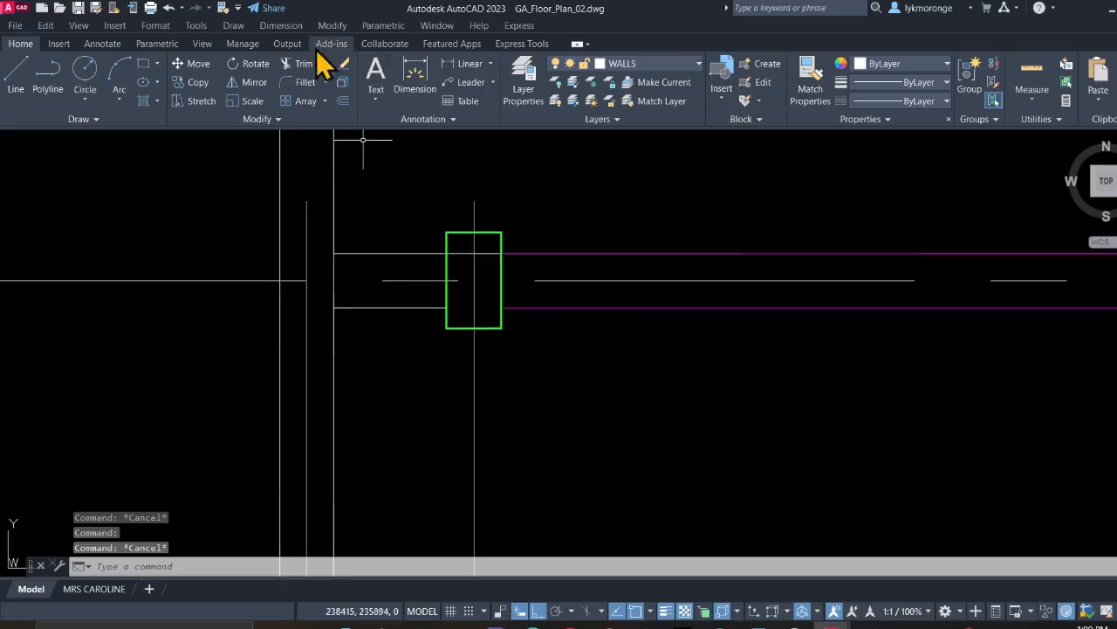
click(304, 66)
scroll(307, 270, up, 4)
mouse_move(337, 349)
mouse_down()
mouse_move(399, 324)
mouse_move(398, 343)
mouse_up()
drag(393, 246, 342, 254)
scroll(349, 288, down, 4)
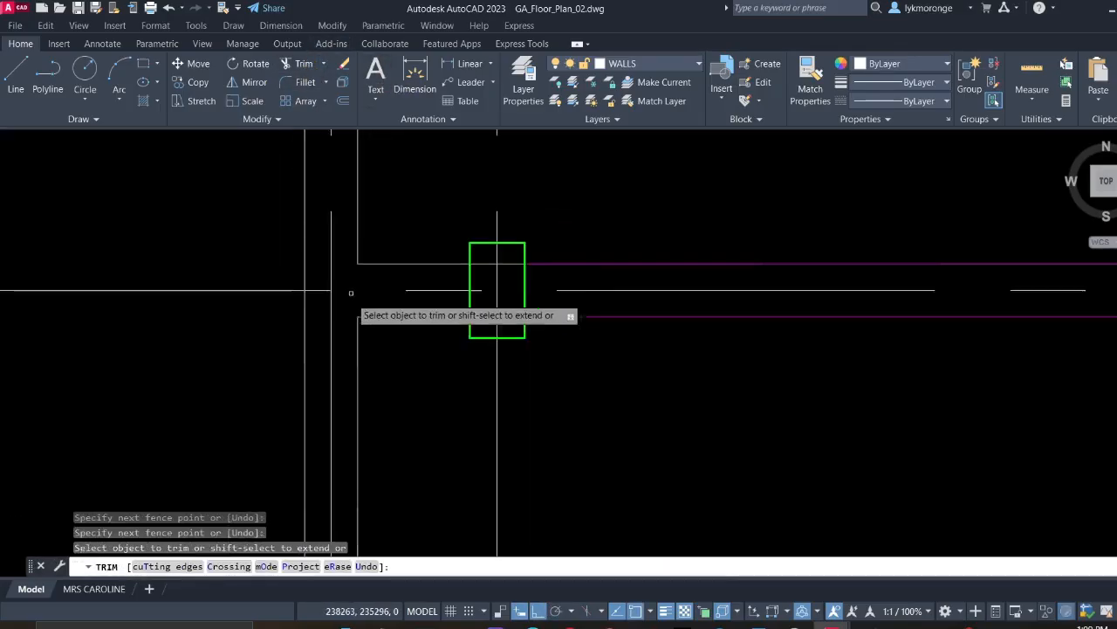
scroll(473, 417, down, 5)
middle_drag(505, 427, 262, 387)
middle_drag(494, 390, 246, 337)
key(Escape)
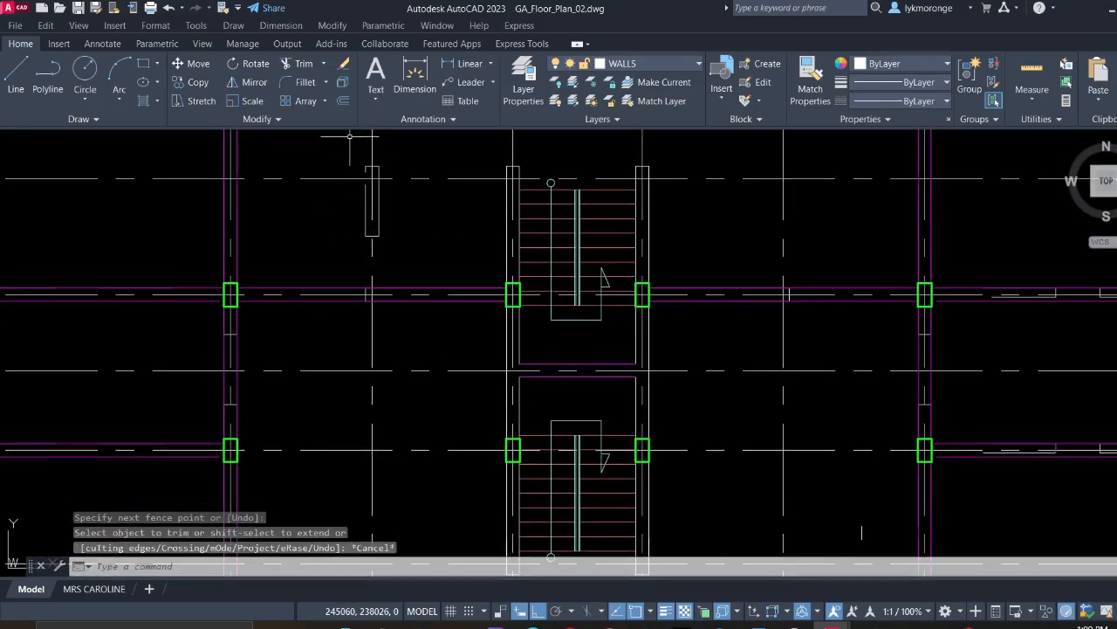
Erase the leftover wall stub on grid 3 at grid B and the jamb line in the grid C wall near grid 3
click(349, 136)
click(391, 255)
key(Delete)
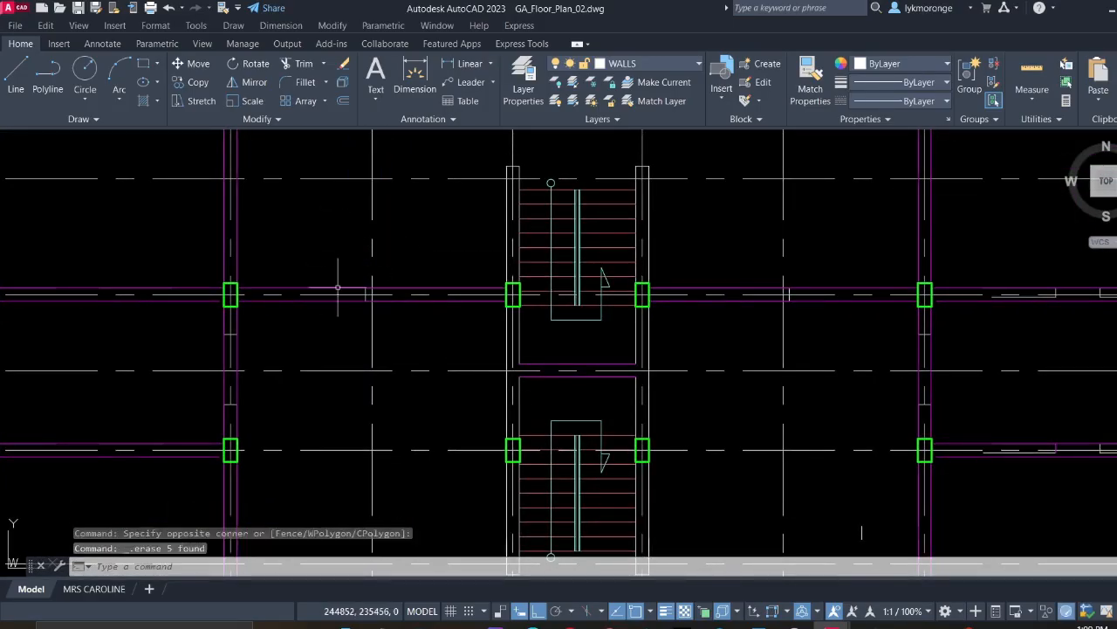
scroll(374, 307, up, 10)
click(473, 271)
click(387, 262)
key(Delete)
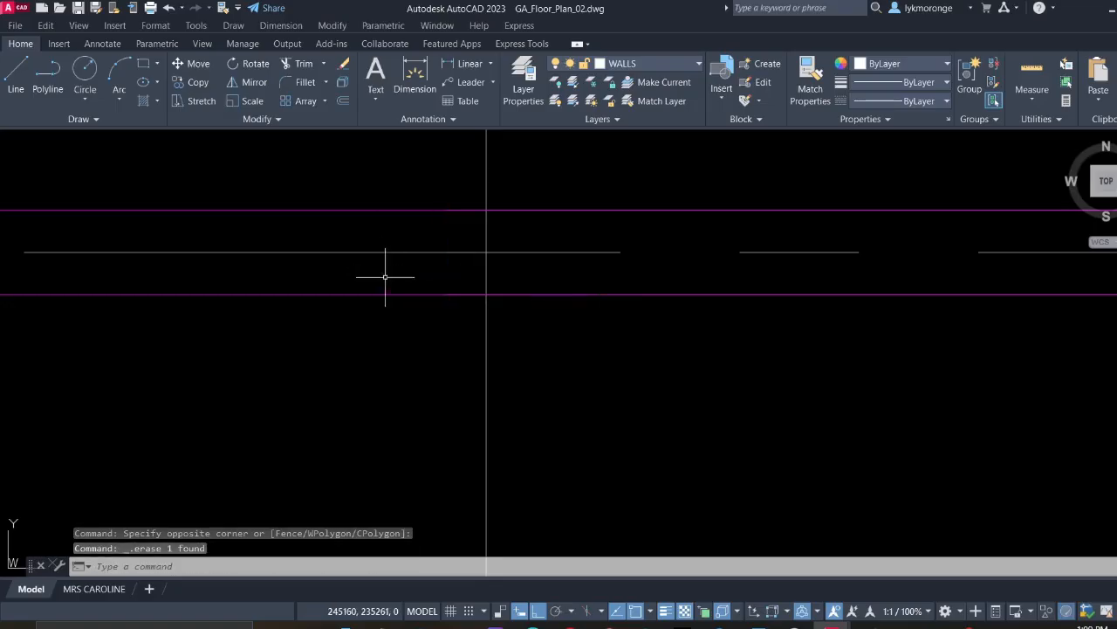
scroll(387, 274, down, 10)
middle_drag(399, 534, 232, 525)
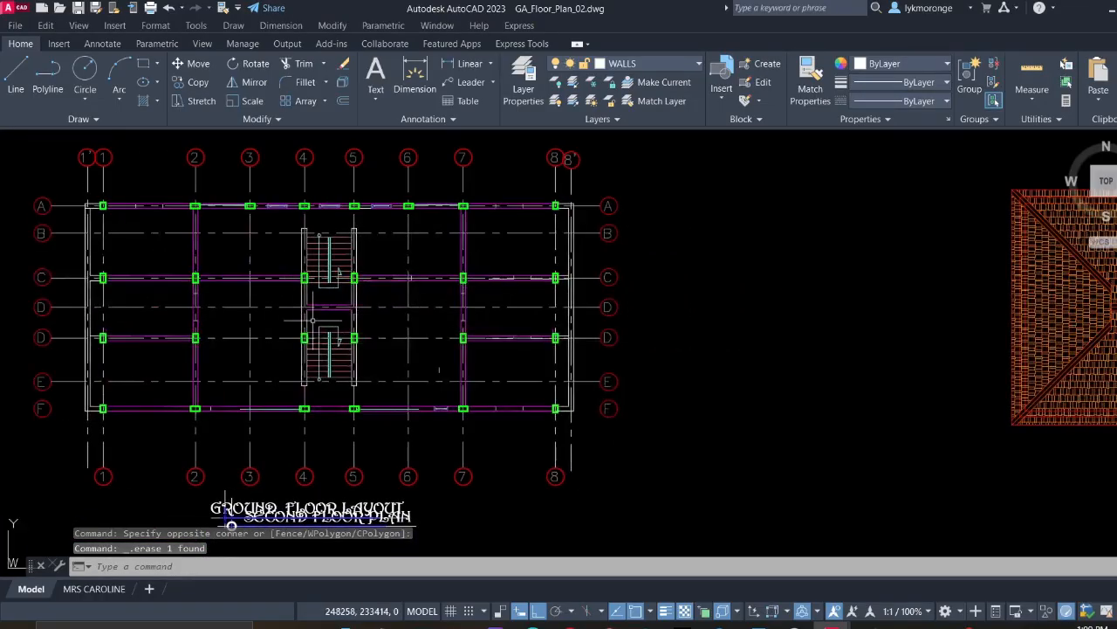
scroll(312, 321, up, 2)
scroll(300, 294, up, 4)
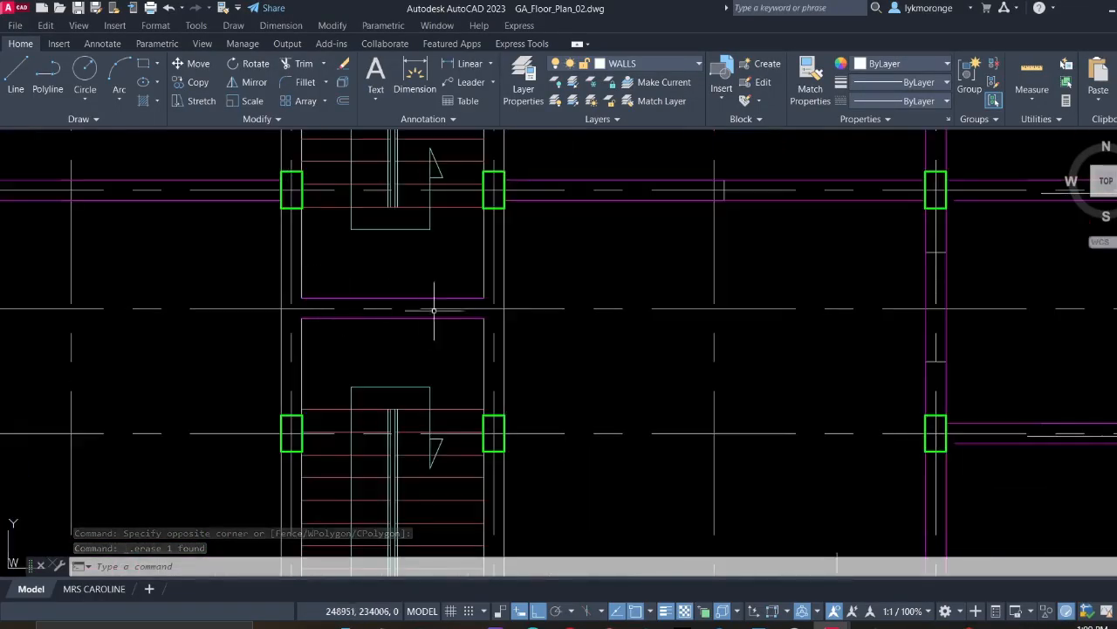
scroll(434, 310, down, 5)
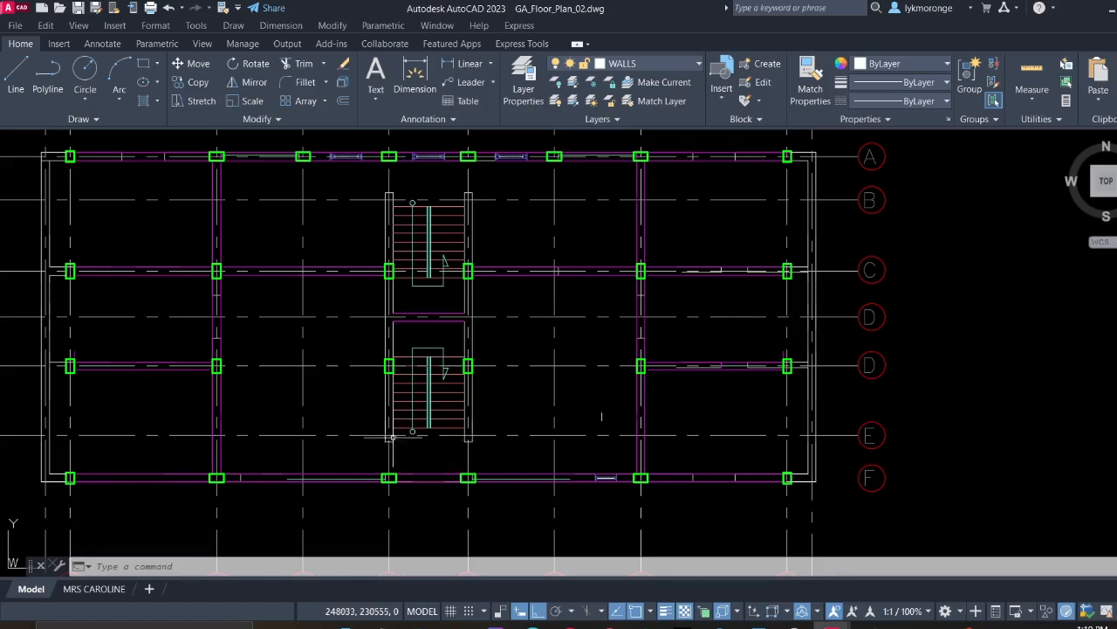
scroll(393, 428, up, 4)
scroll(375, 411, up, 2)
click(340, 270)
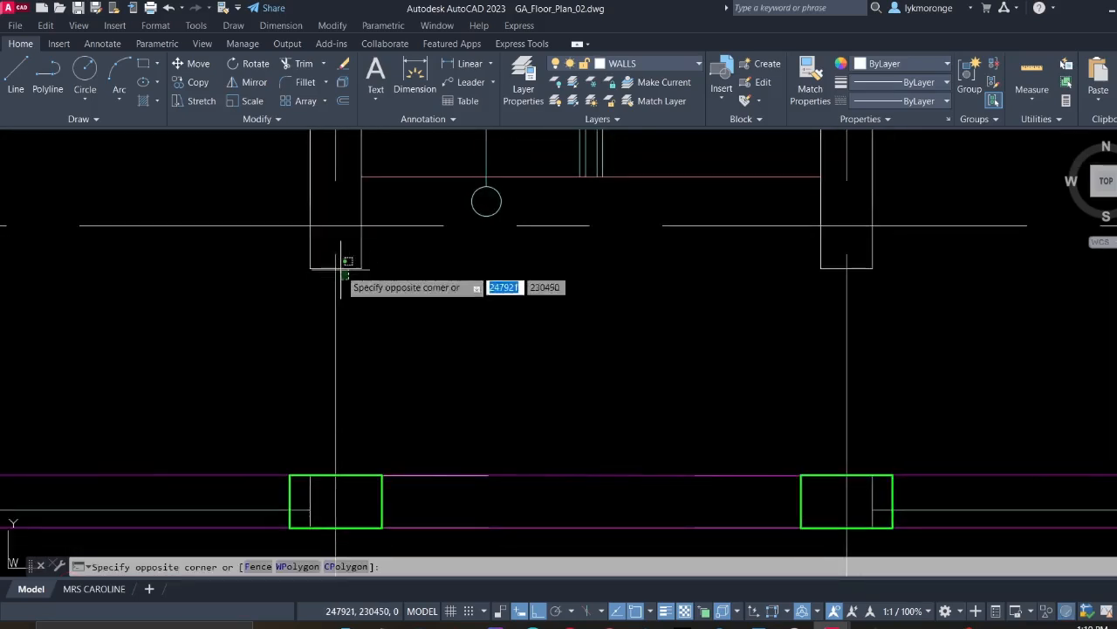
click(339, 268)
click(335, 262)
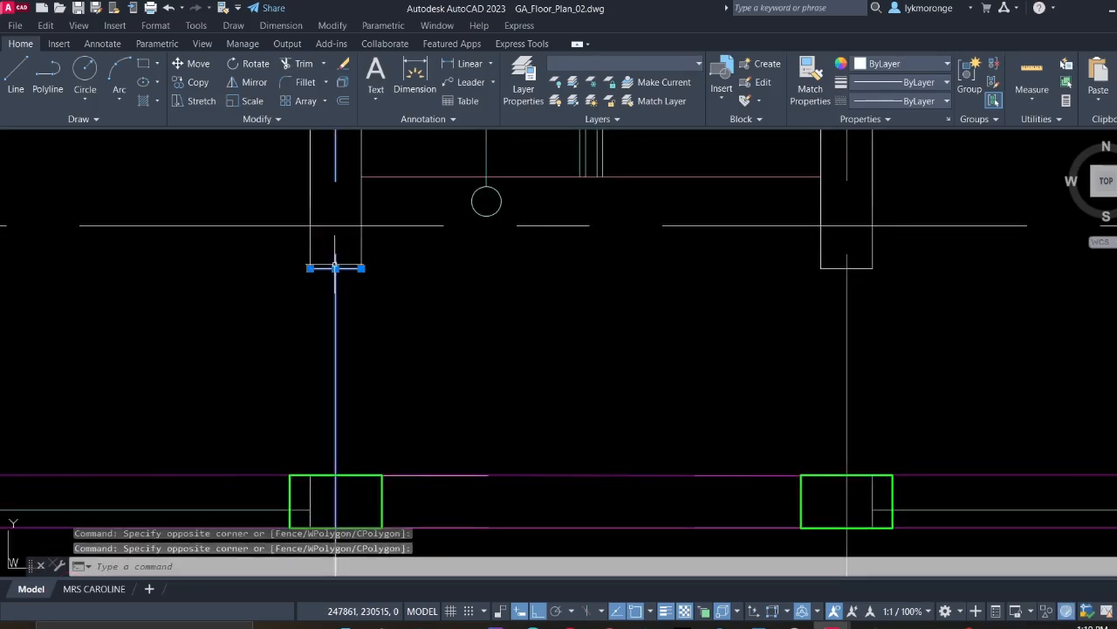
key(Escape)
key(Escape)
Erase the short end lines closing the grid 4 and grid 5 stair walls just below grid E
scroll(344, 285, up, 2)
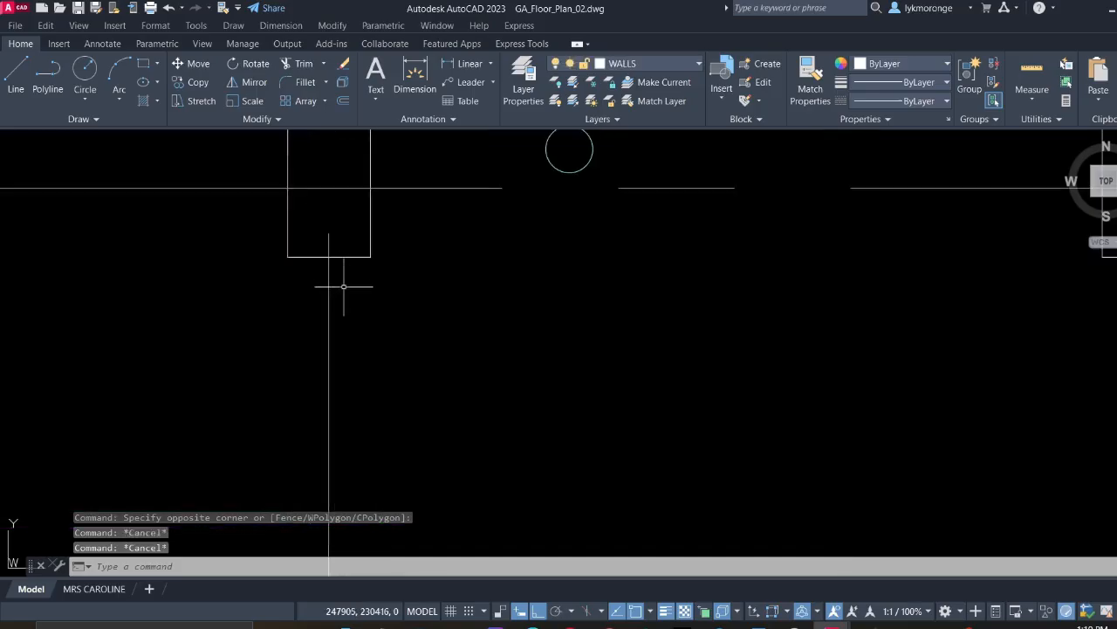
click(336, 244)
key(Delete)
scroll(451, 284, down, 2)
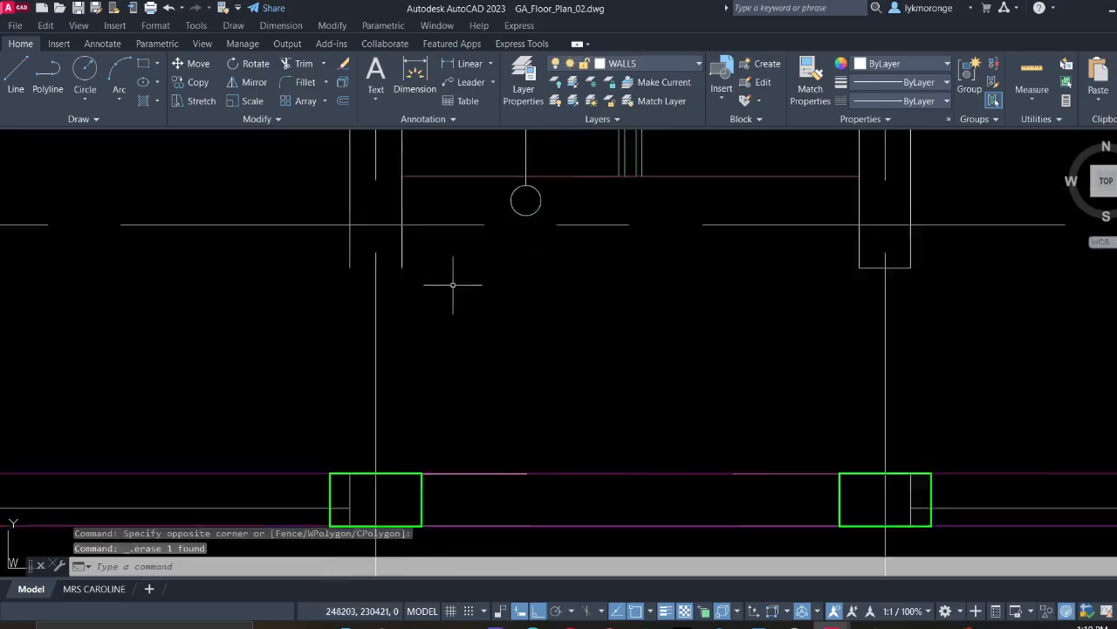
middle_drag(440, 288, 265, 313)
scroll(447, 319, up, 2)
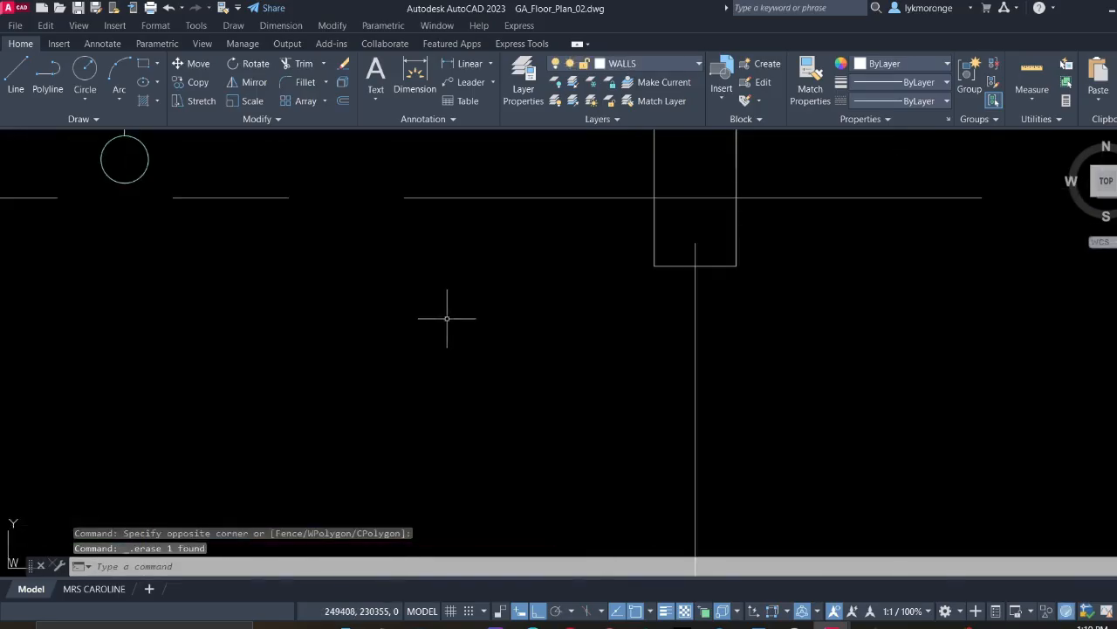
click(653, 281)
key(Delete)
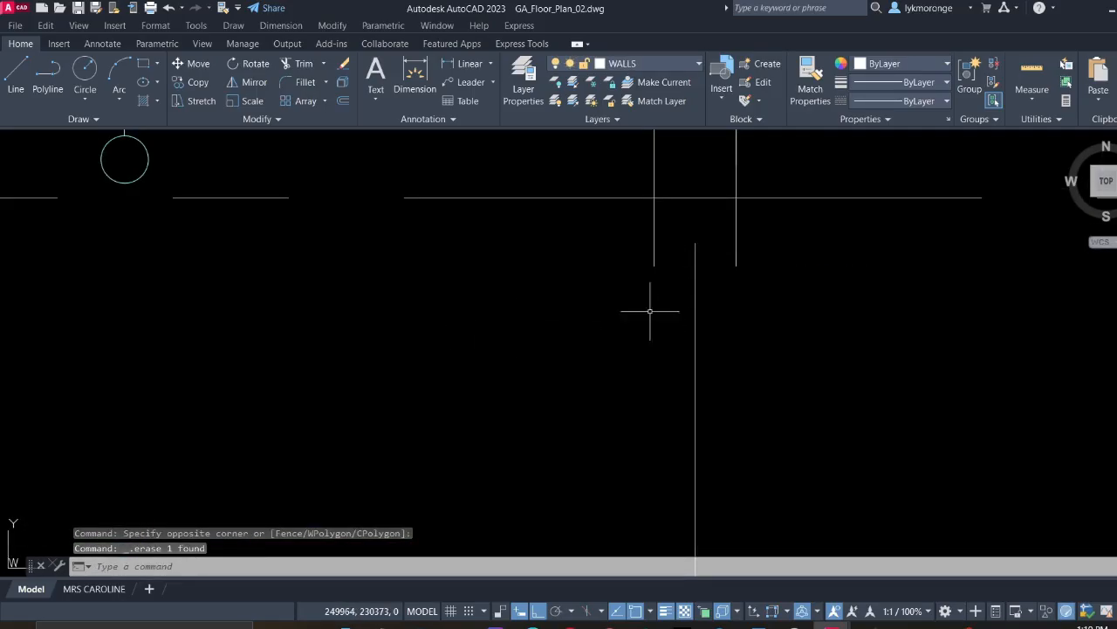
Stretch both lines of the grid 5 stair wall down to the upper edge of the column on grid F
click(655, 262)
scroll(616, 214, down, 3)
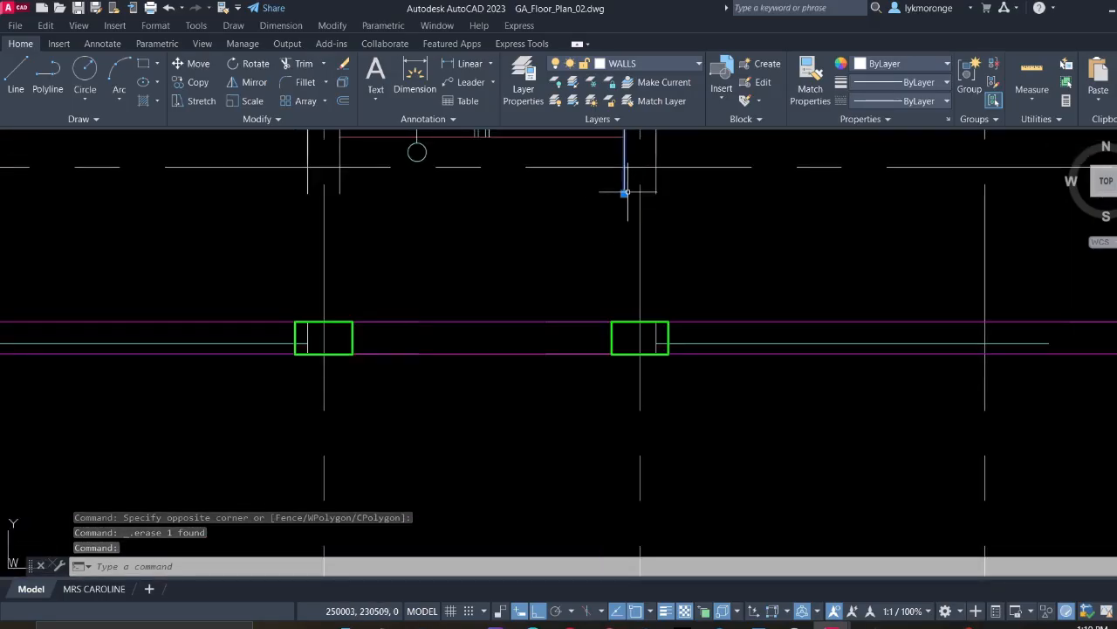
click(624, 193)
click(624, 321)
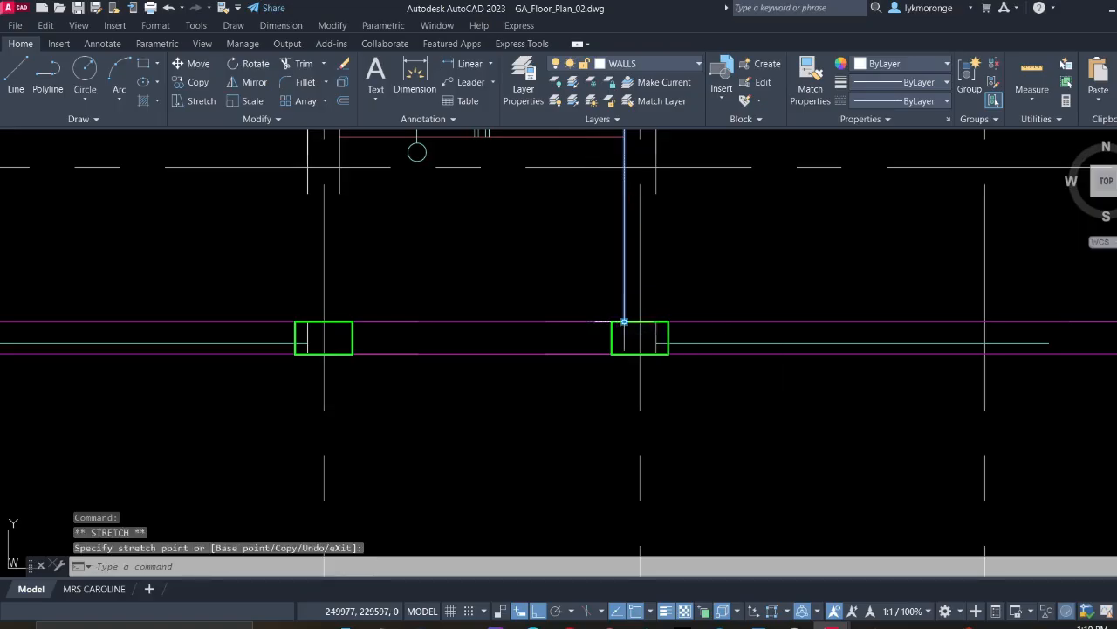
key(Escape)
click(672, 190)
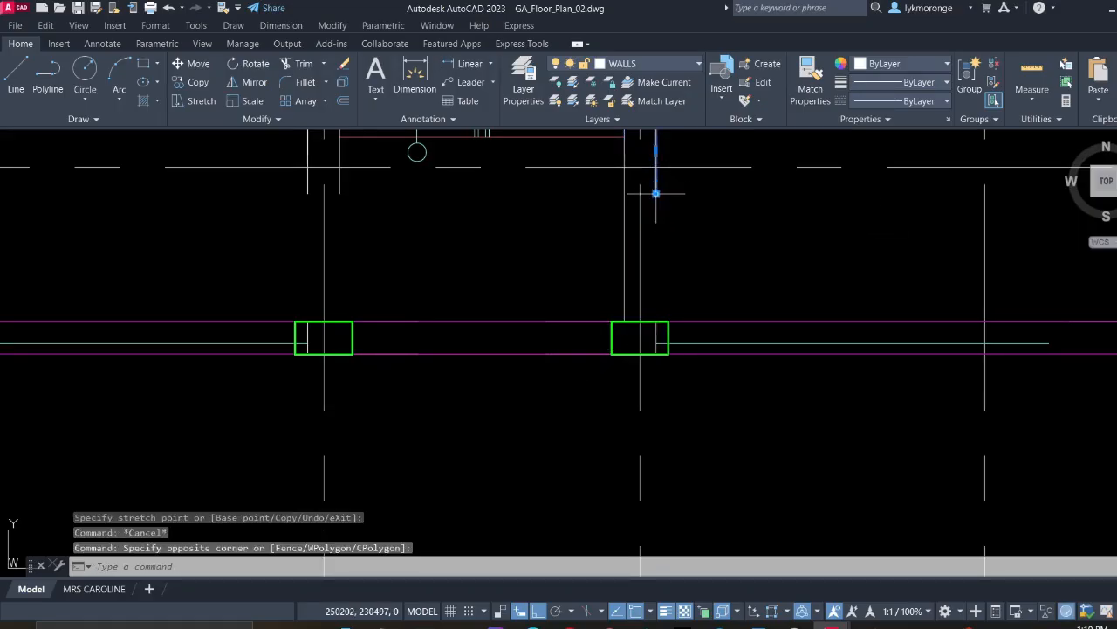
click(655, 193)
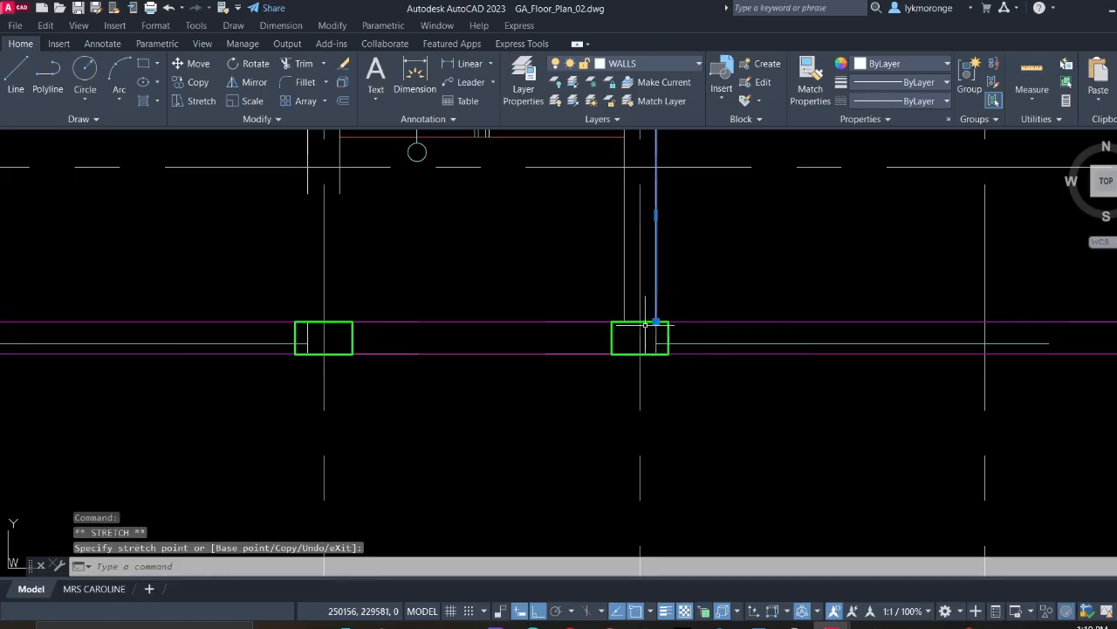
key(Escape)
key(Escape)
Stretch both lines of the grid 4 stair wall down to the upper edge of the column on grid F
middle_drag(362, 219, 426, 379)
click(399, 354)
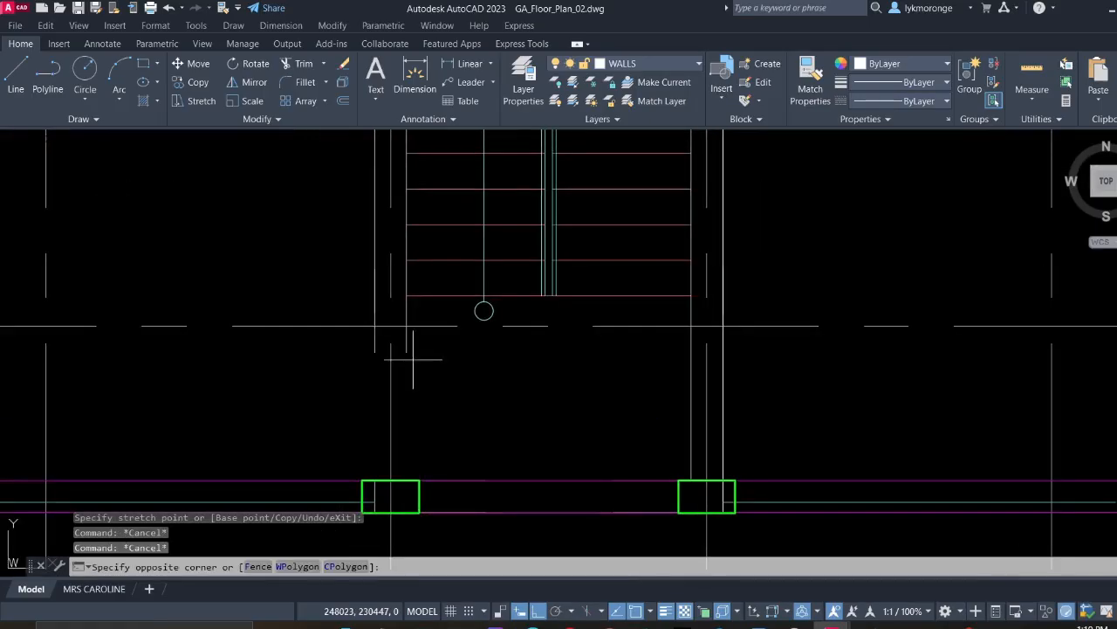
click(406, 351)
click(406, 352)
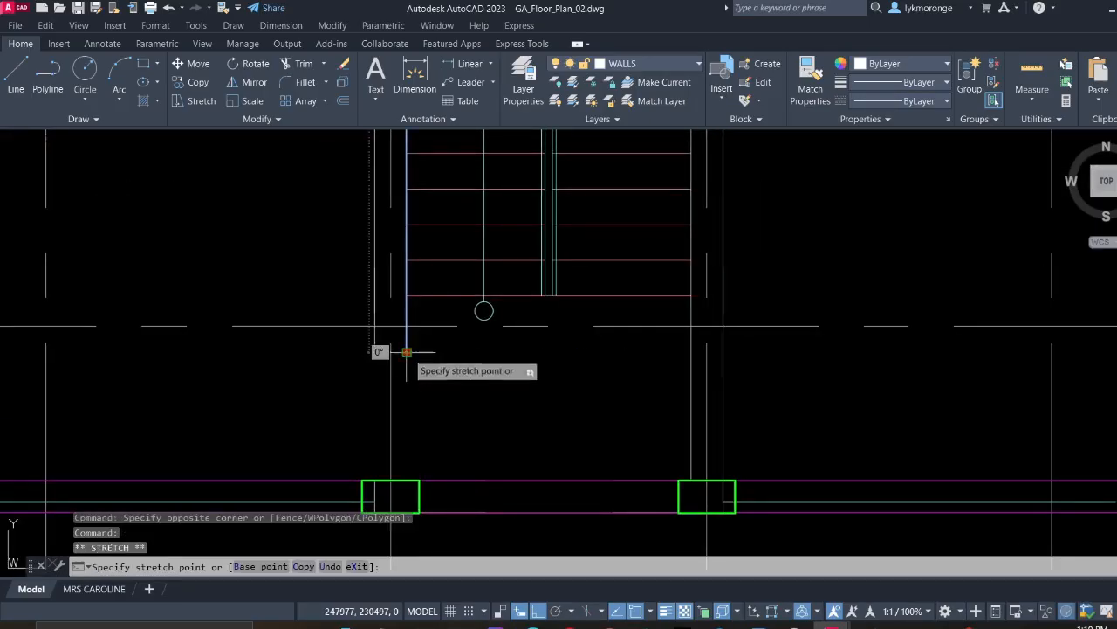
click(391, 496)
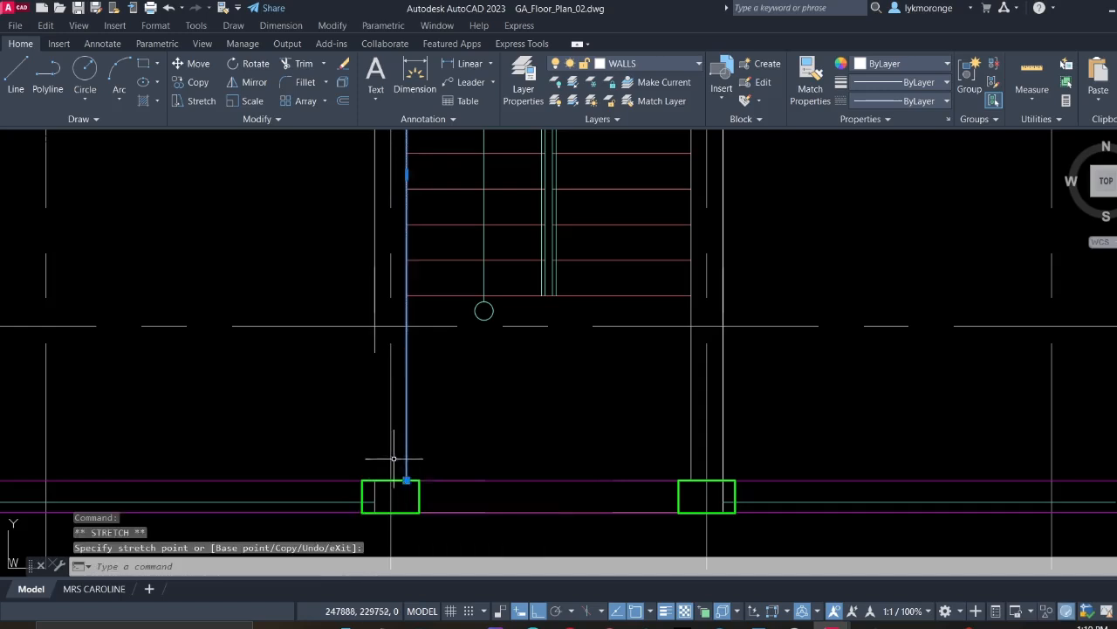
key(Escape)
click(380, 367)
click(370, 328)
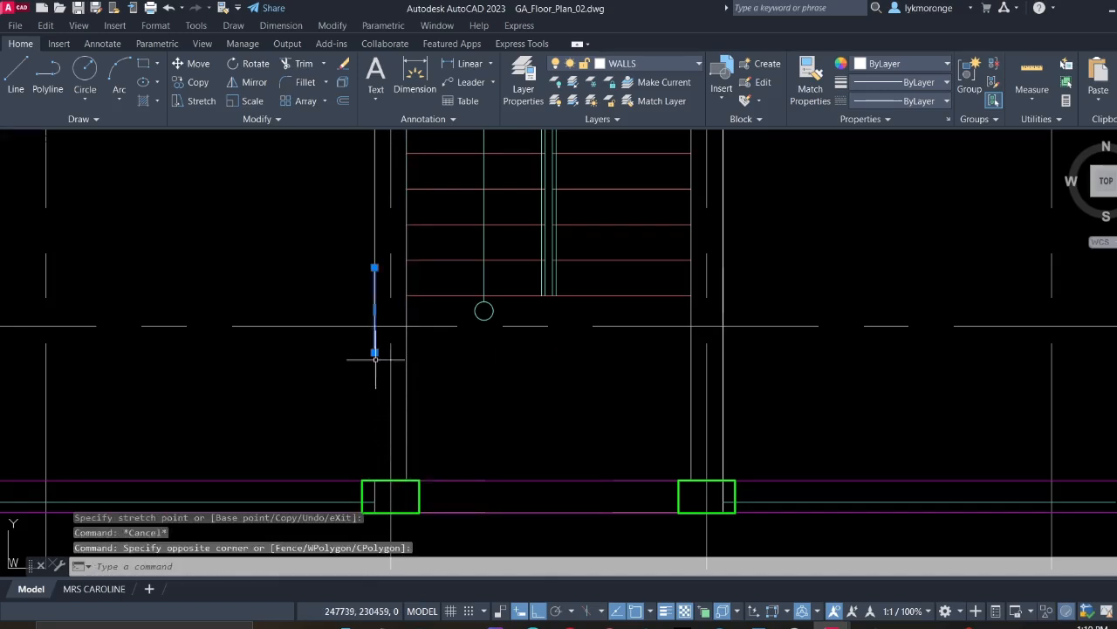
click(375, 352)
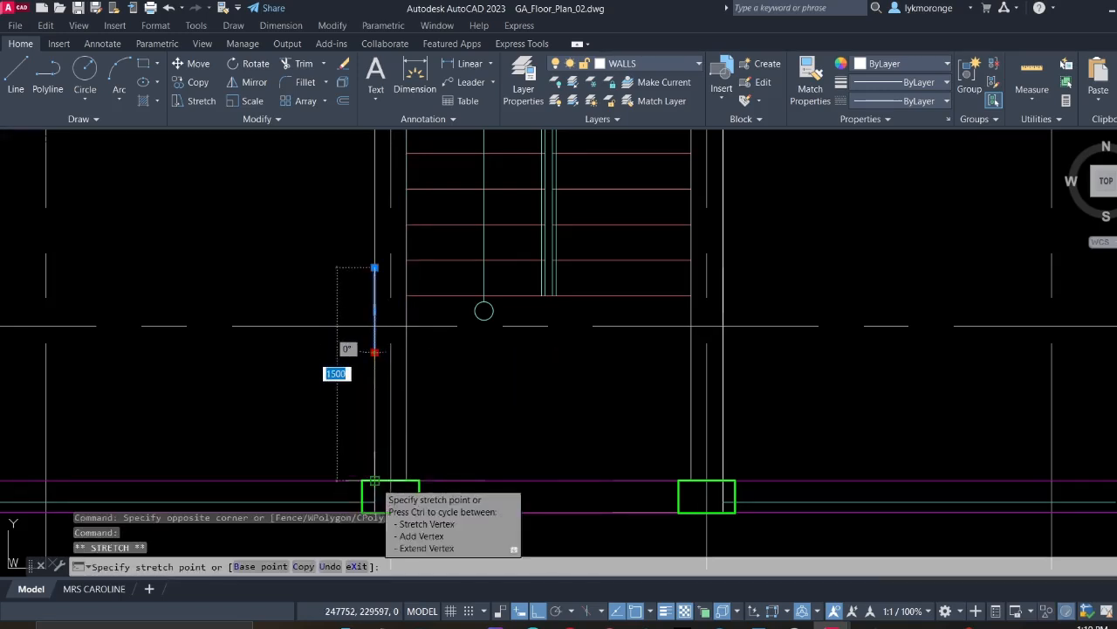
key(Escape)
Erase the short end line closing the grid 4 stair wall just above grid B
scroll(375, 410, down, 5)
scroll(370, 349, up, 8)
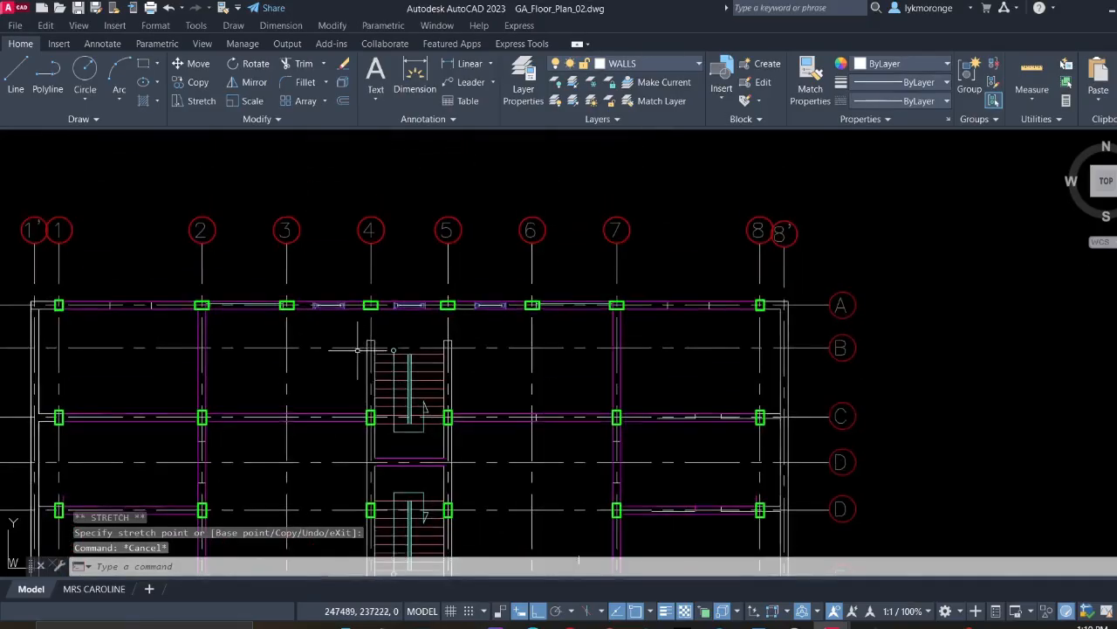
middle_drag(417, 322, 401, 370)
click(400, 370)
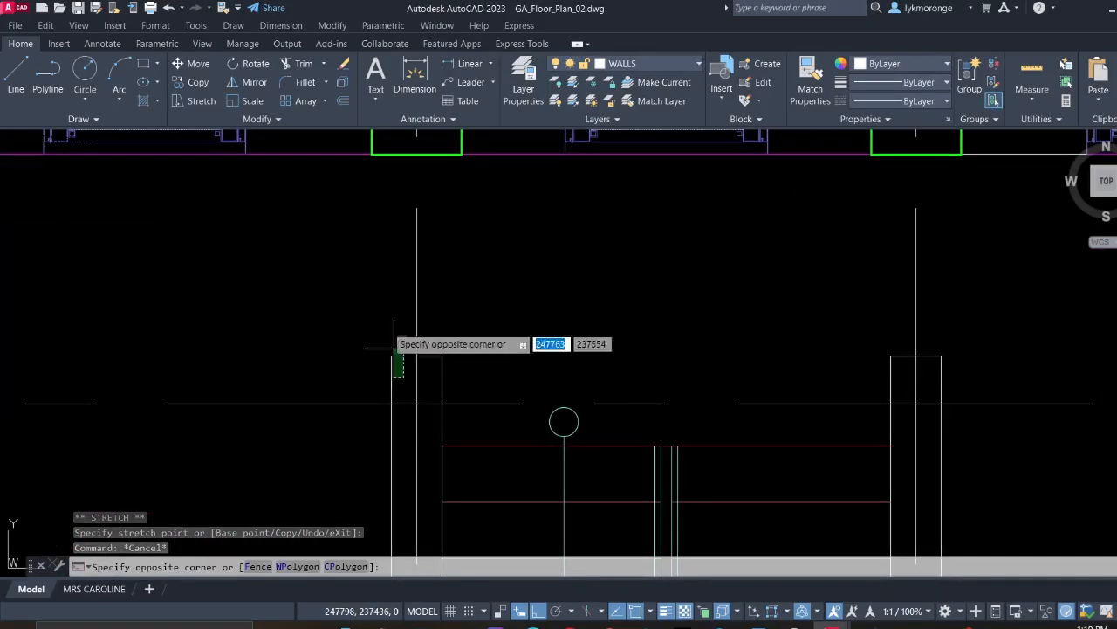
click(387, 326)
key(Escape)
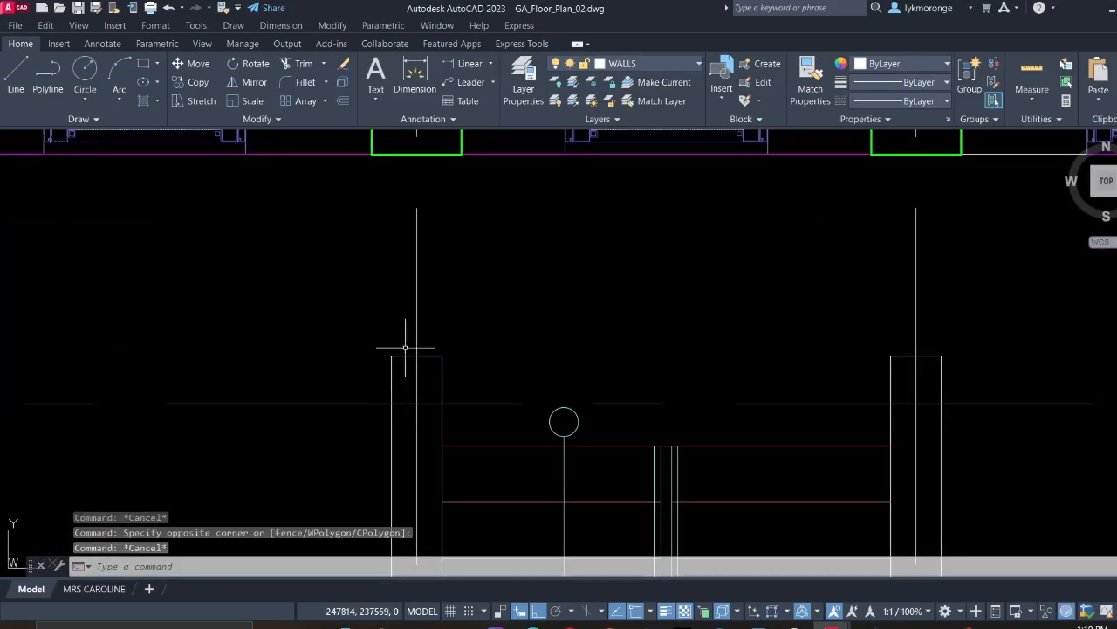
click(411, 363)
click(374, 324)
key(Delete)
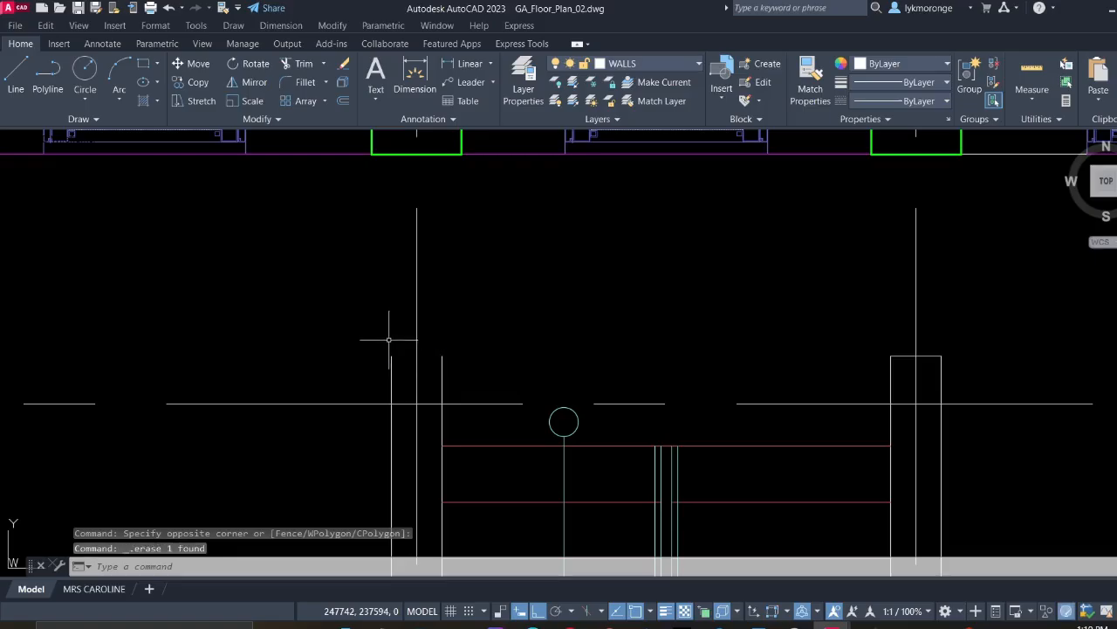
Erase the short end line closing the grid 5 stair wall just above grid B
scroll(484, 353, down, 2)
scroll(369, 379, down, 1)
scroll(532, 386, up, 3)
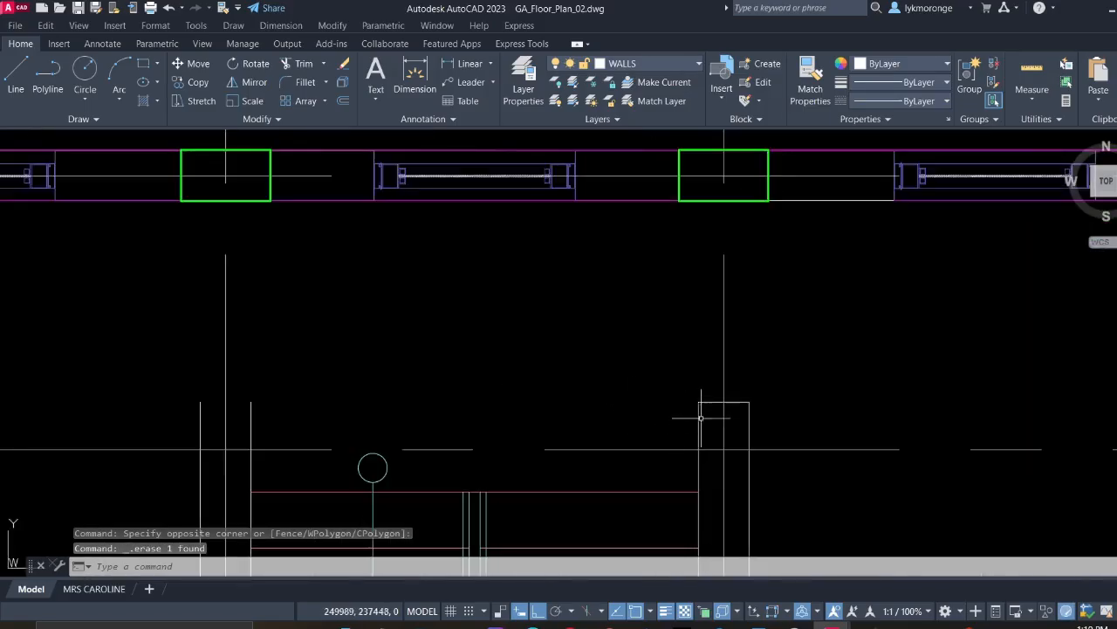
click(755, 411)
click(749, 402)
key(Escape)
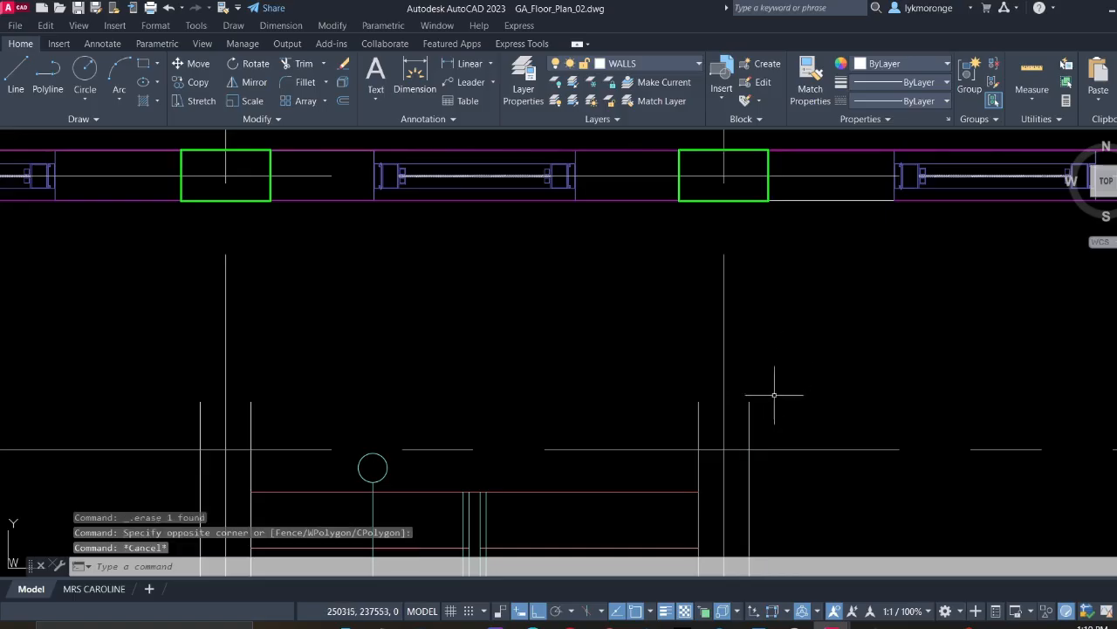
Stretch the grid 5 stair wall's line facing grid 6 up to the lower edge of the column on grid A
click(749, 402)
click(749, 403)
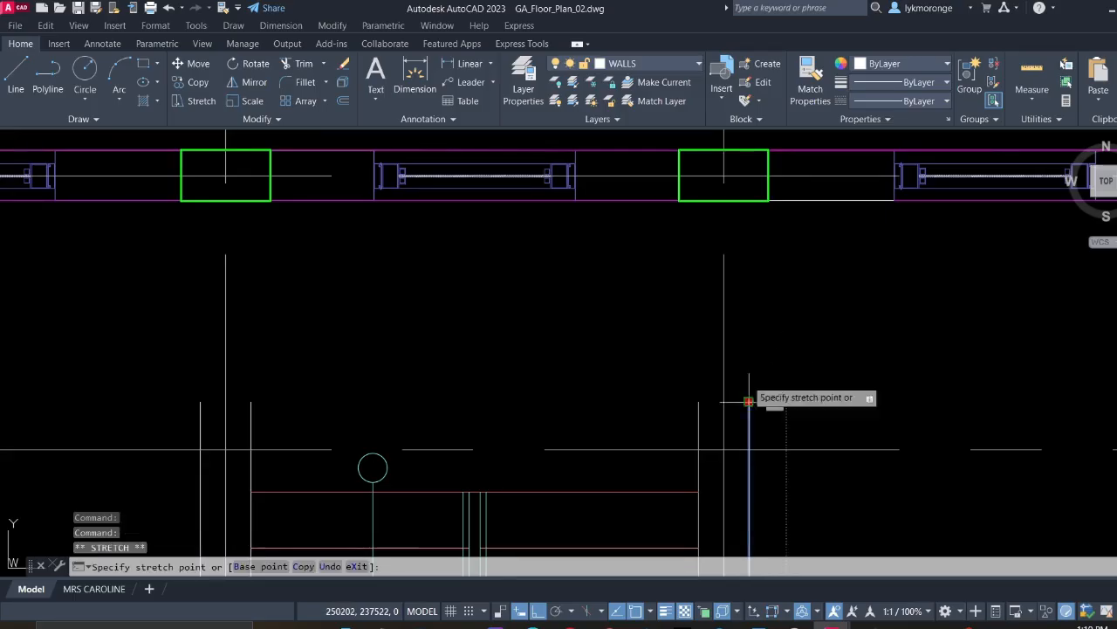
click(738, 200)
key(Escape)
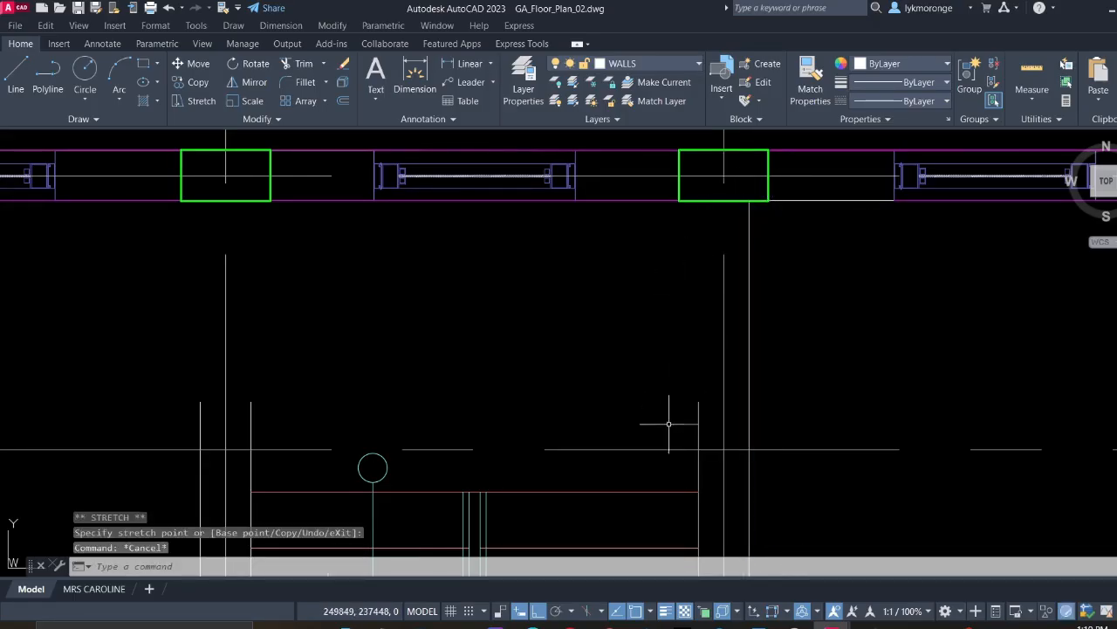
Stretch the grid 5 stair wall's line facing grid 4 up to the lower edge of the column on grid A
click(710, 426)
click(692, 408)
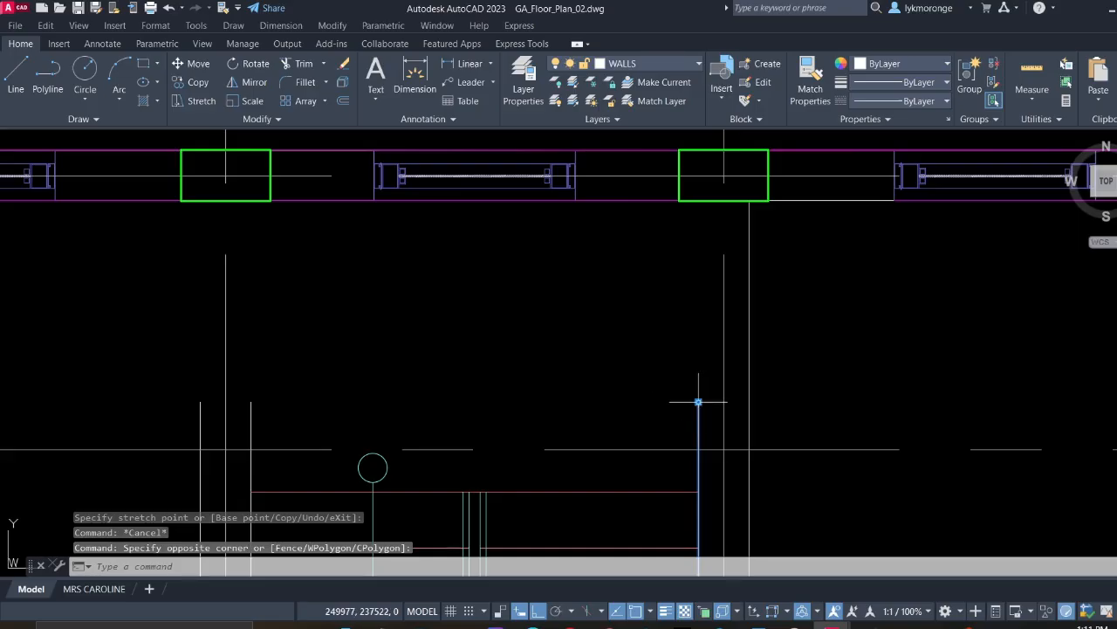
click(699, 403)
click(710, 192)
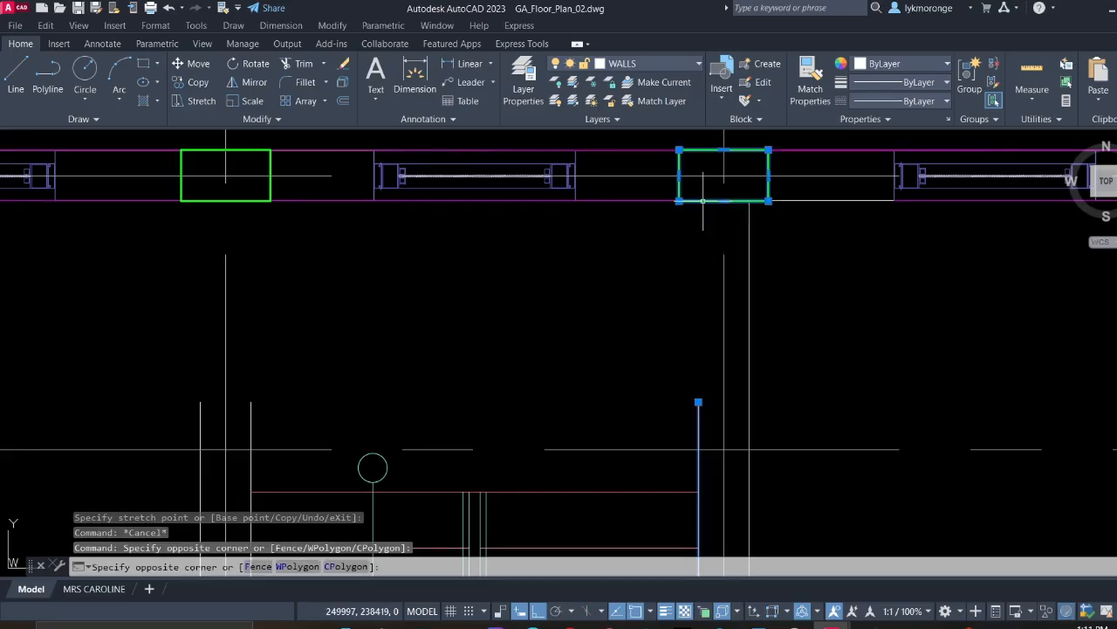
key(Escape)
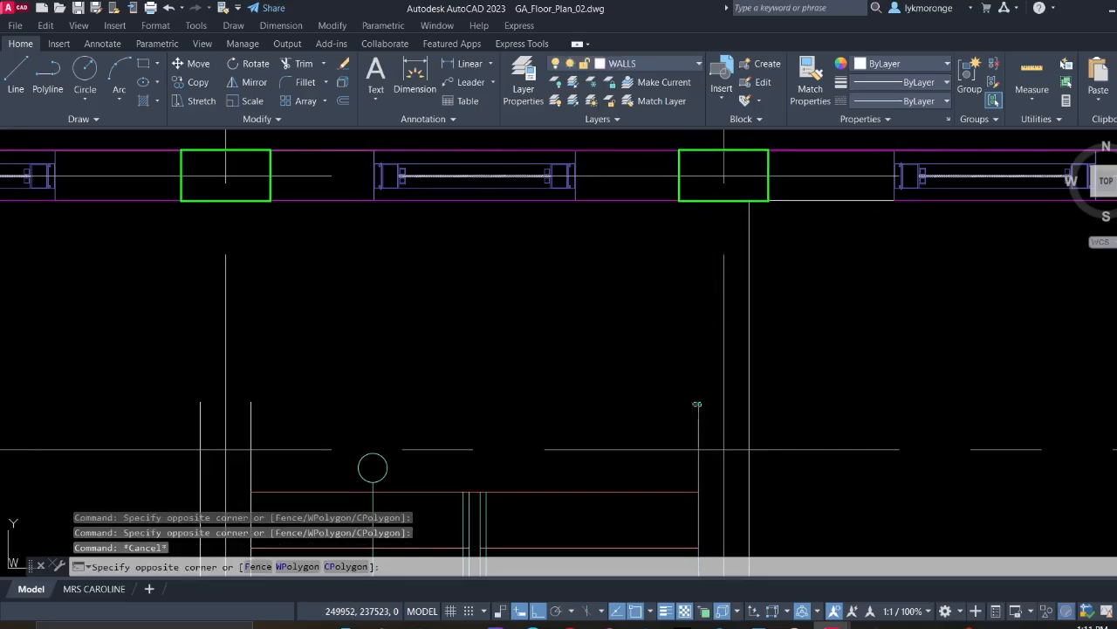
click(700, 406)
click(698, 408)
key(Escape)
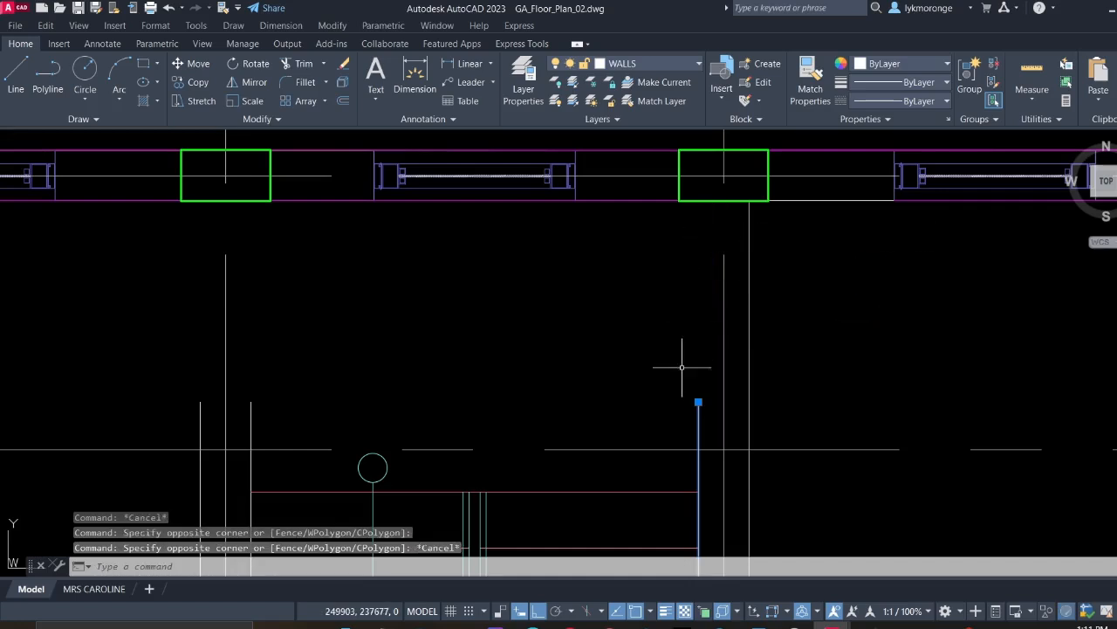
click(698, 401)
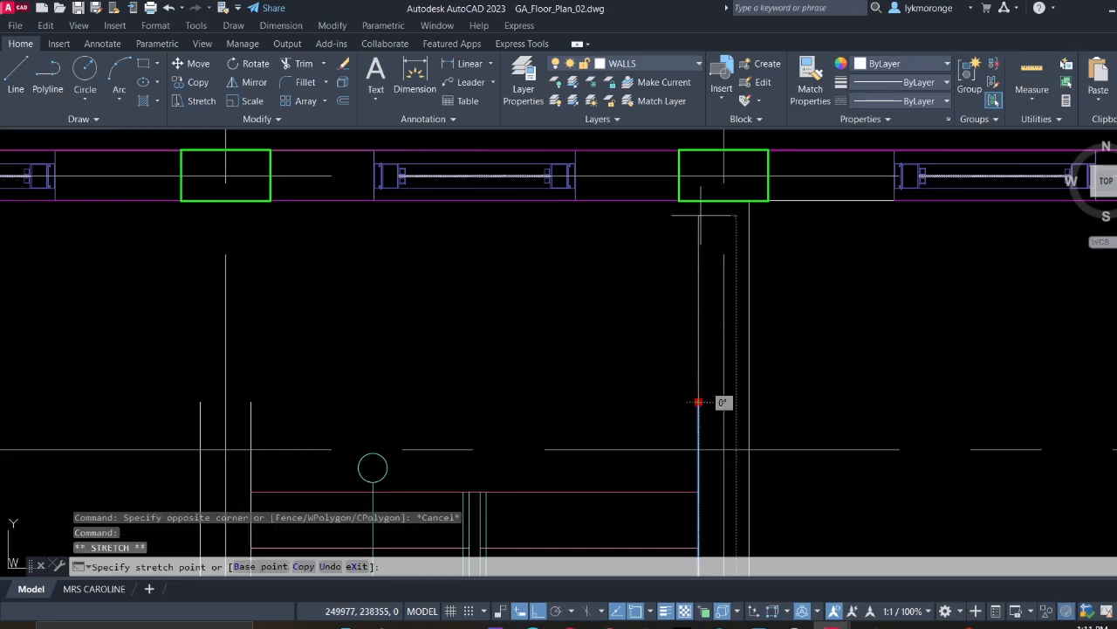
key(Escape)
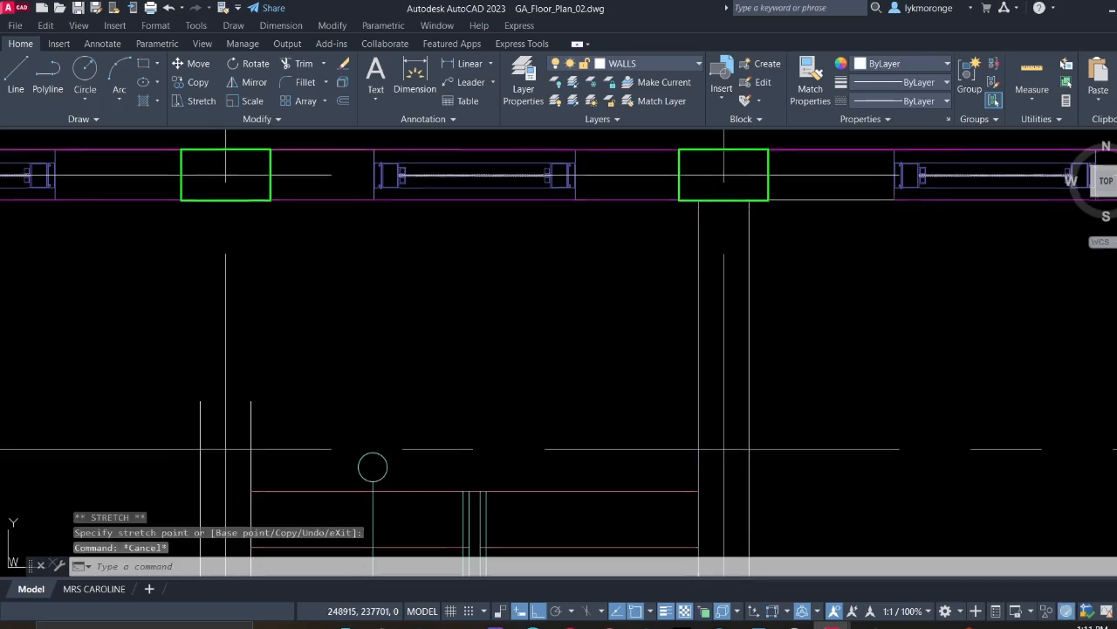
Stretch both lines of the grid 4 stair wall up to the lower edge of the column on grid A
middle_drag(320, 396, 517, 360)
click(483, 382)
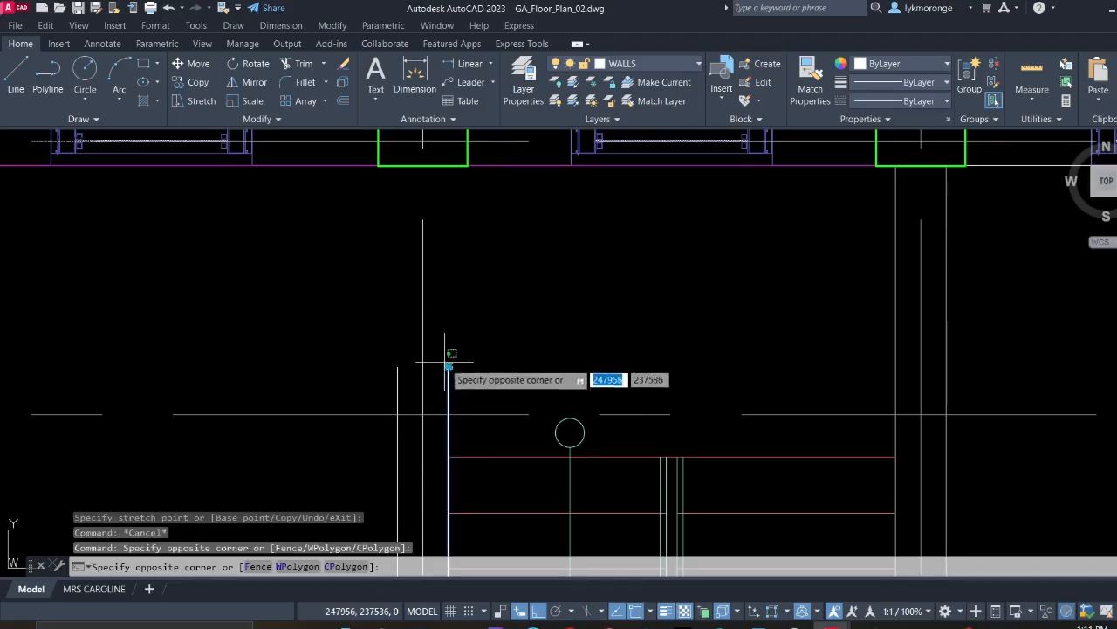
click(448, 367)
click(448, 367)
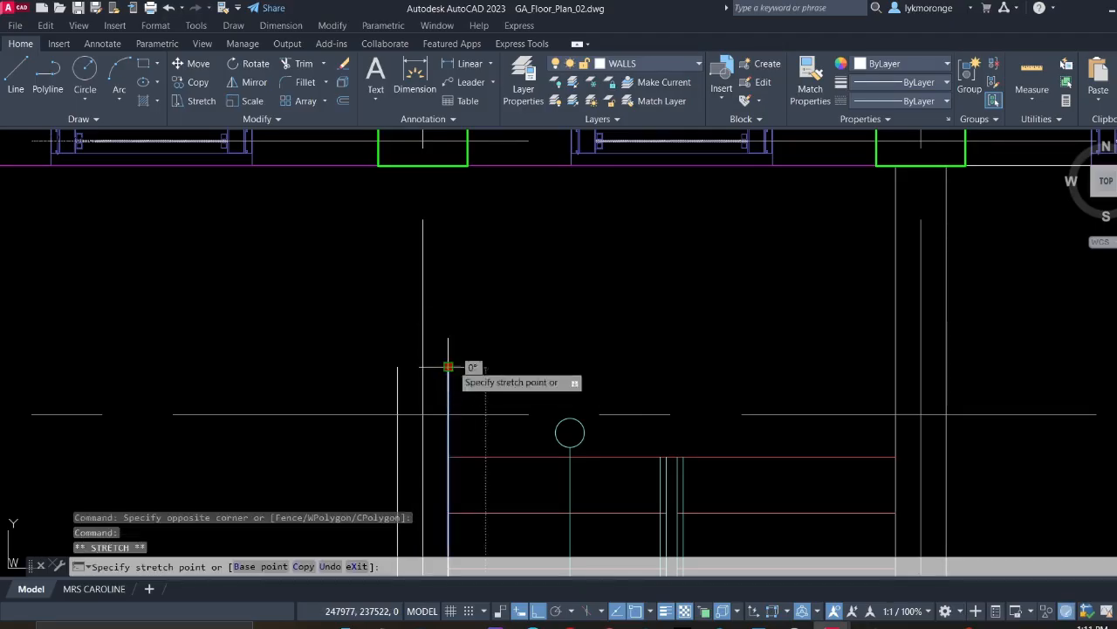
click(449, 179)
key(Escape)
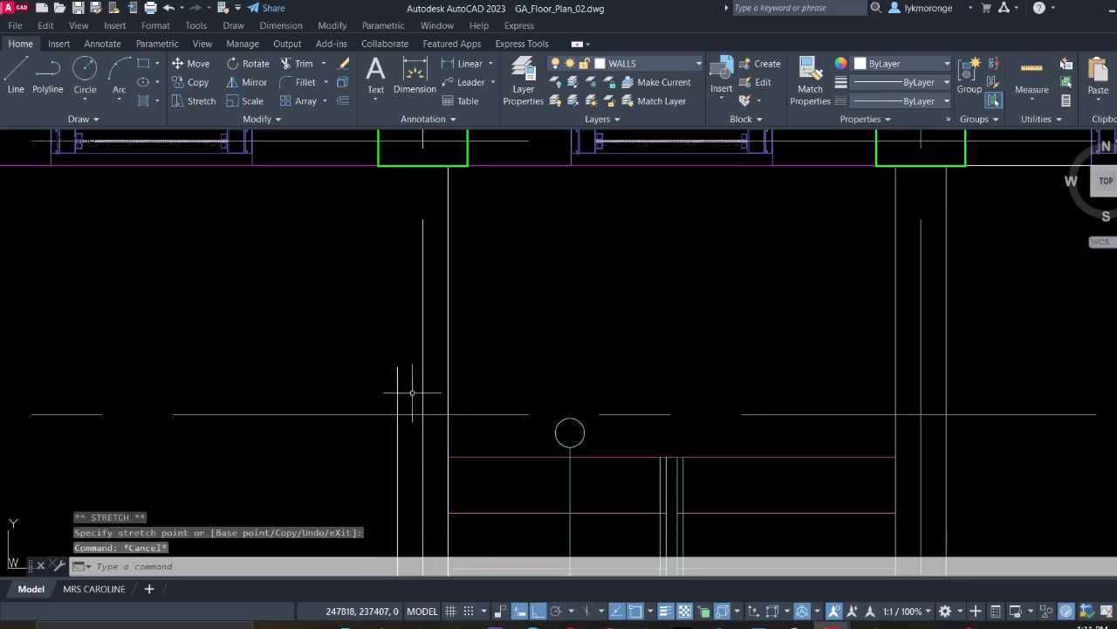
click(375, 359)
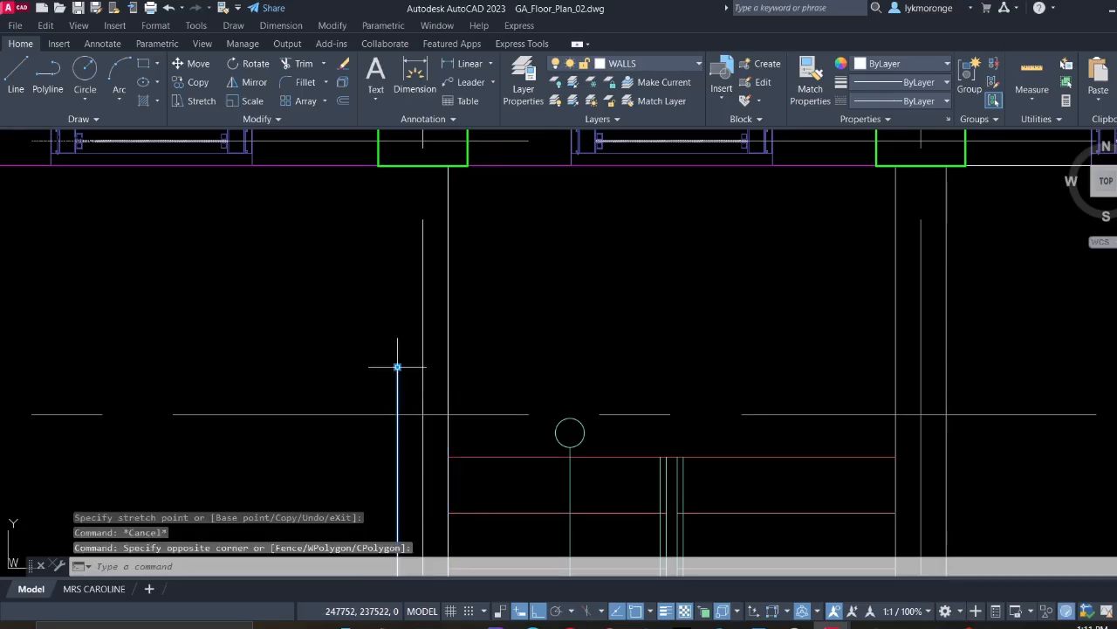
click(397, 367)
click(397, 164)
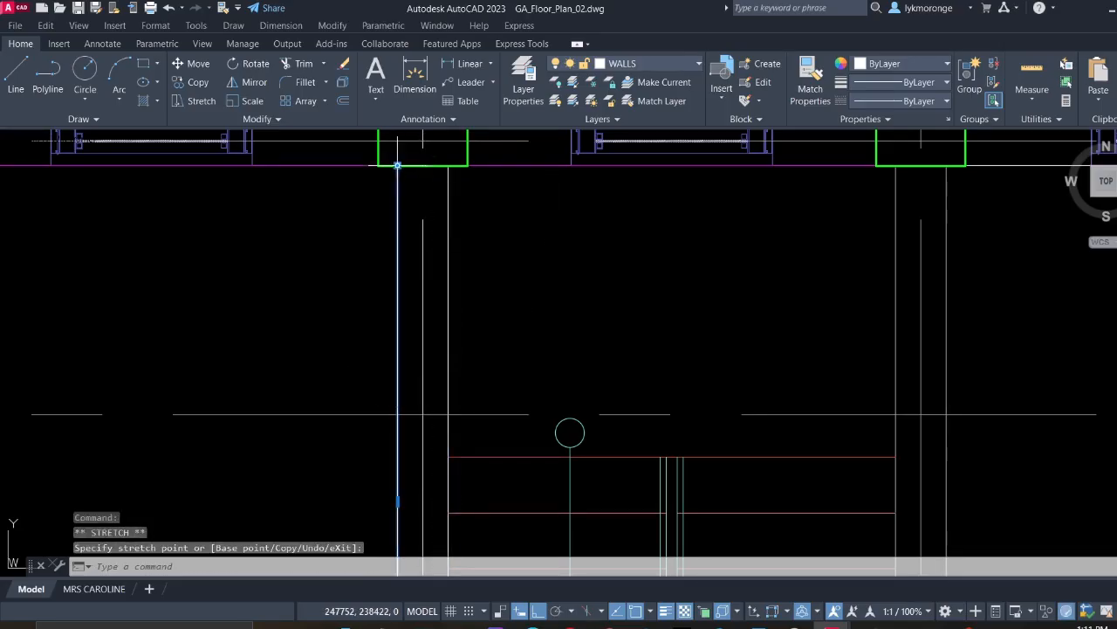
key(Escape)
Erase the two short opening end lines in the grid F wall between grids 7 and 8
scroll(626, 317, down, 5)
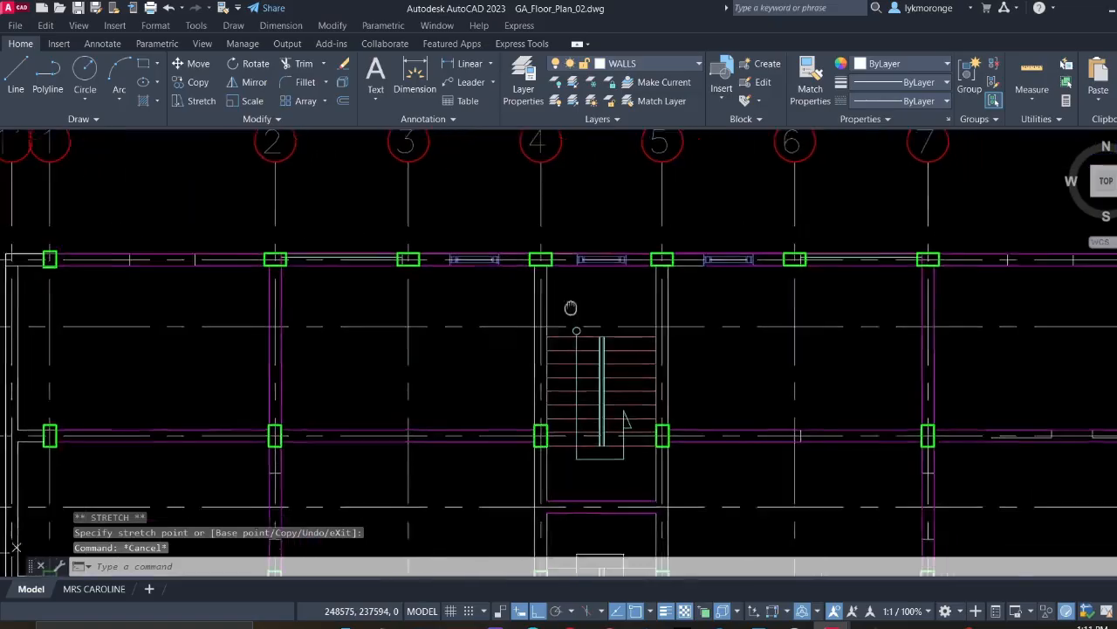
scroll(506, 384, down, 3)
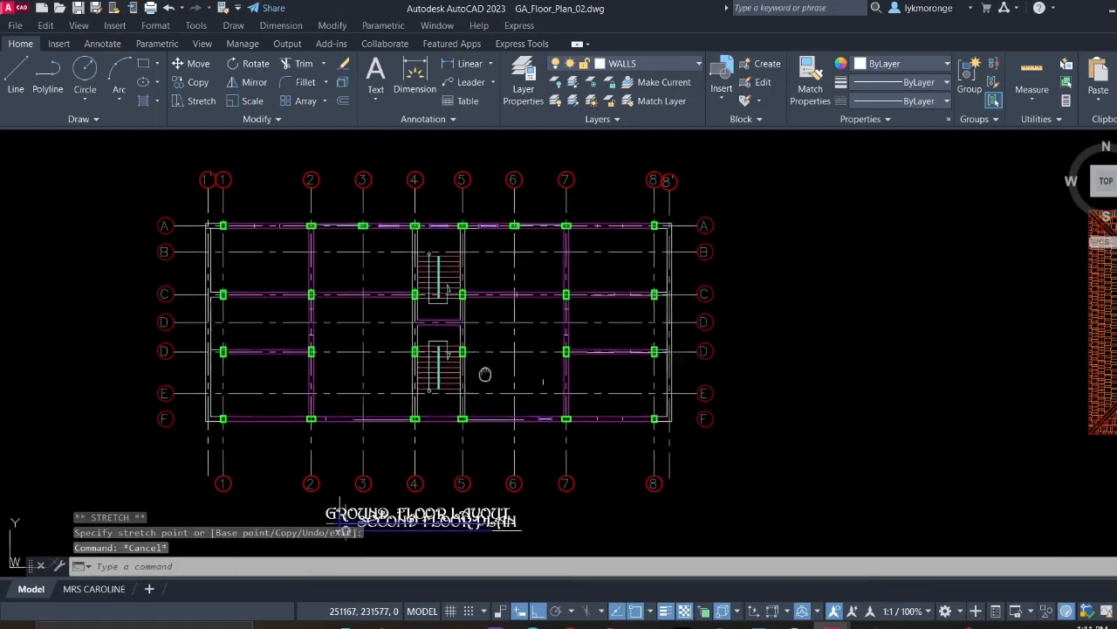
mouse_move(481, 372)
middle_down()
mouse_move(484, 291)
mouse_move(491, 295)
middle_up()
scroll(651, 319, up, 8)
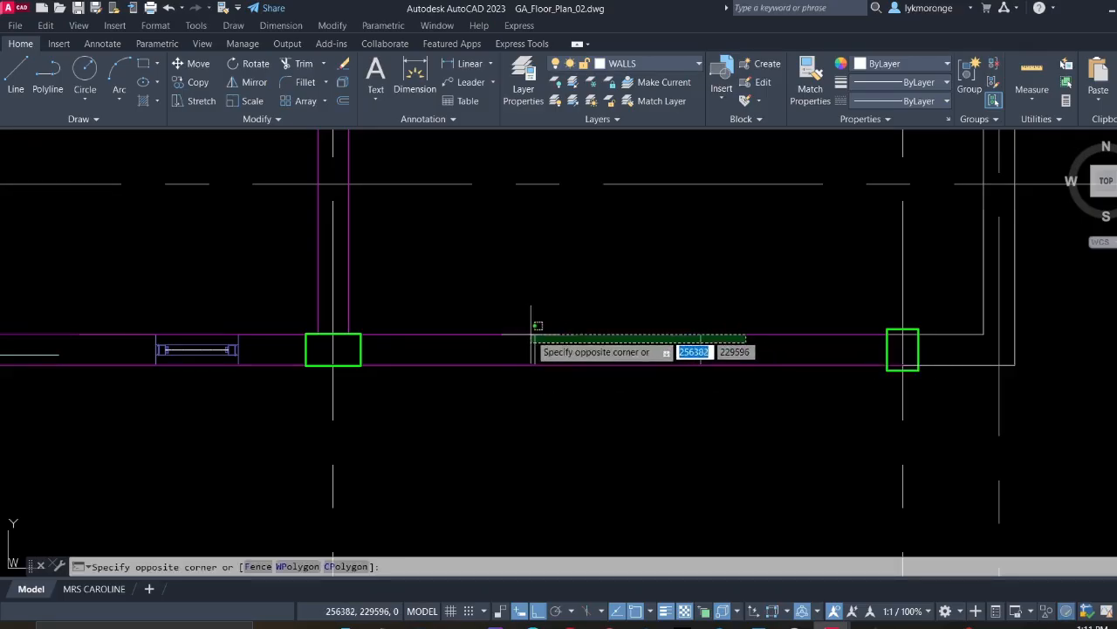
click(495, 354)
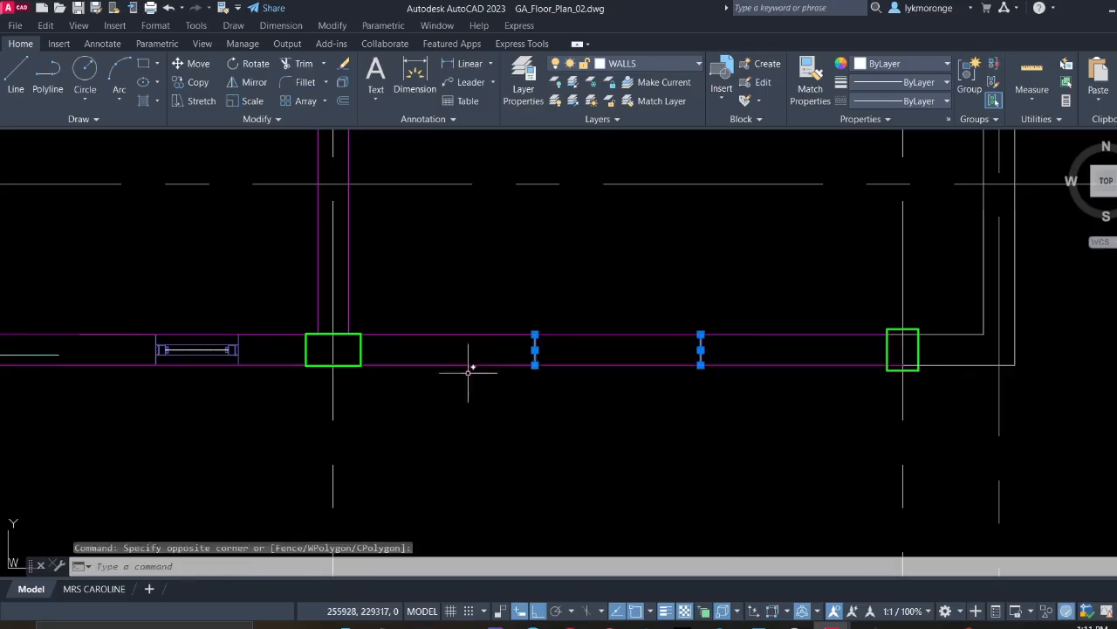
scroll(468, 373, down, 1)
scroll(377, 383, up, 1)
key(Delete)
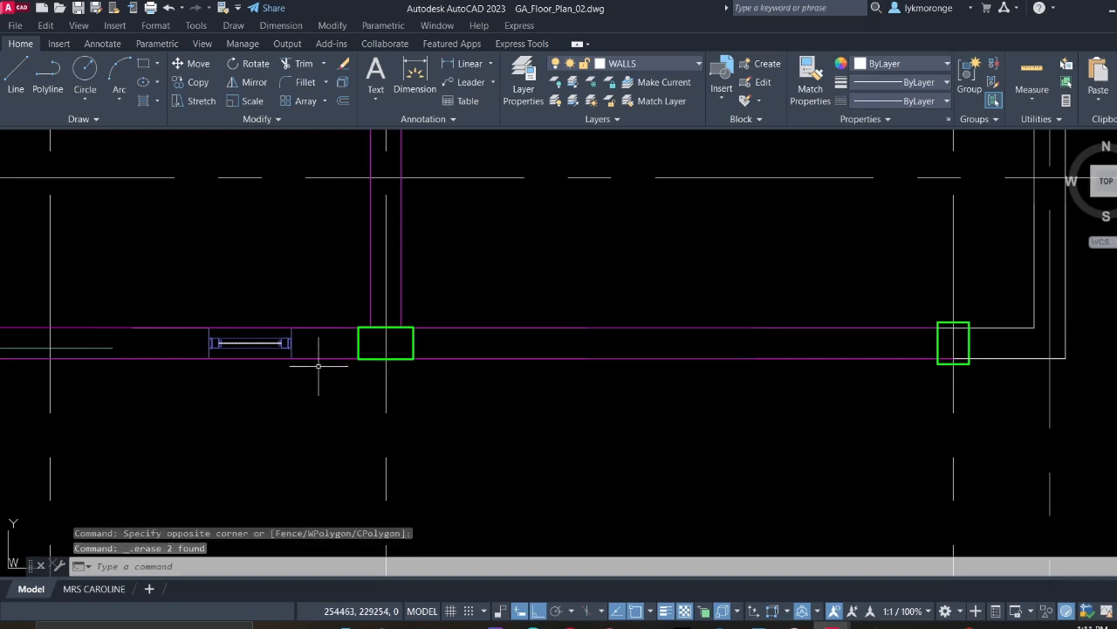
scroll(316, 367, up, 4)
click(444, 441)
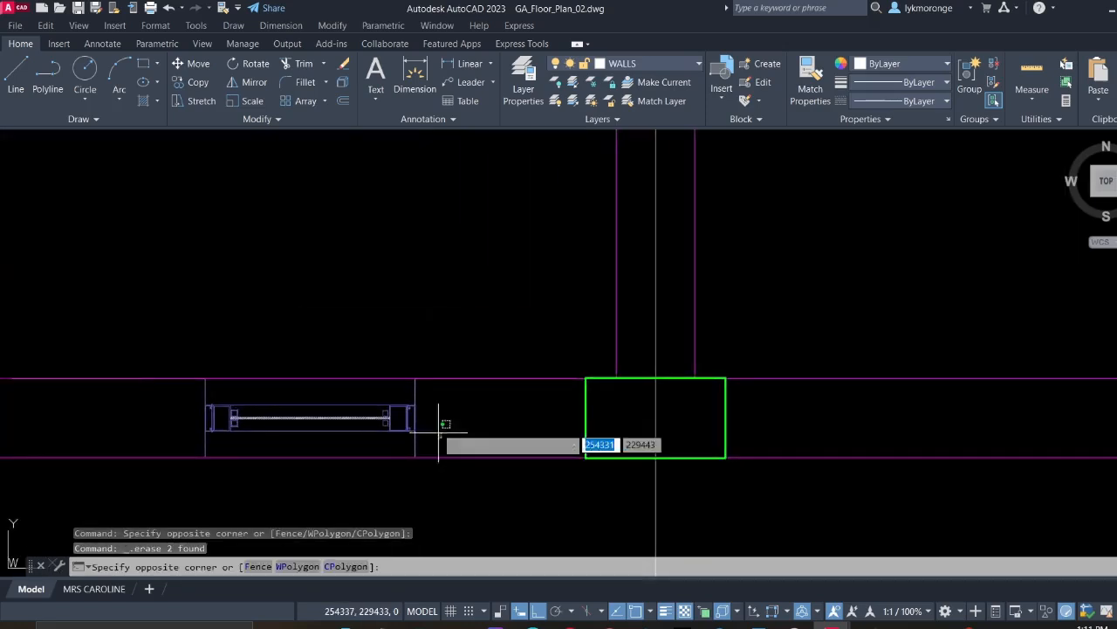
click(342, 402)
right_click(349, 402)
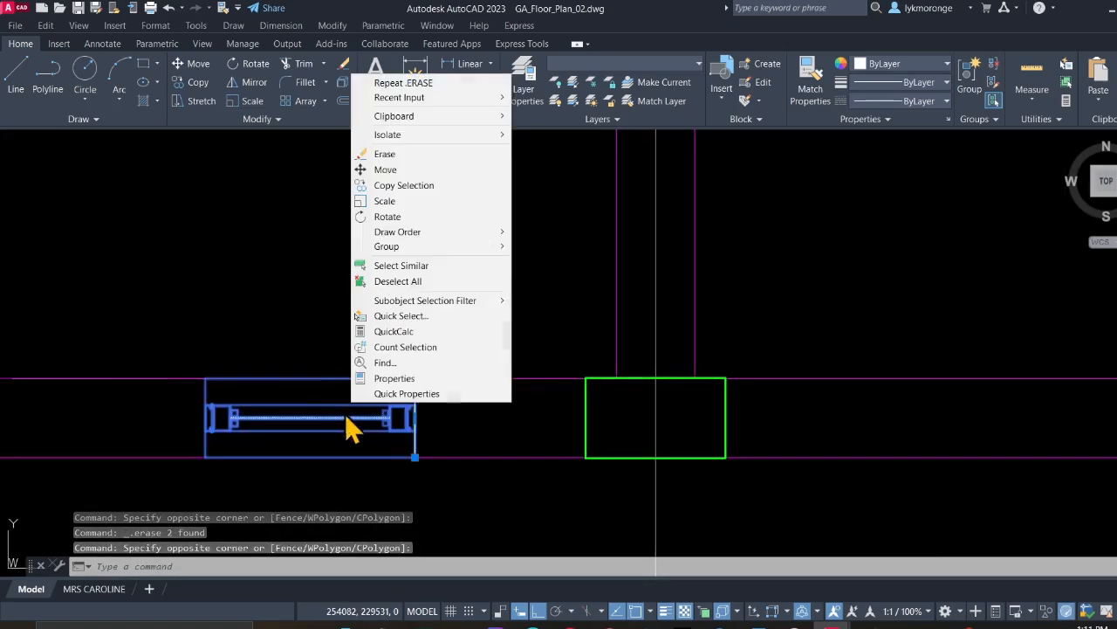
click(400, 264)
scroll(444, 267, down, 5)
scroll(422, 276, up, 4)
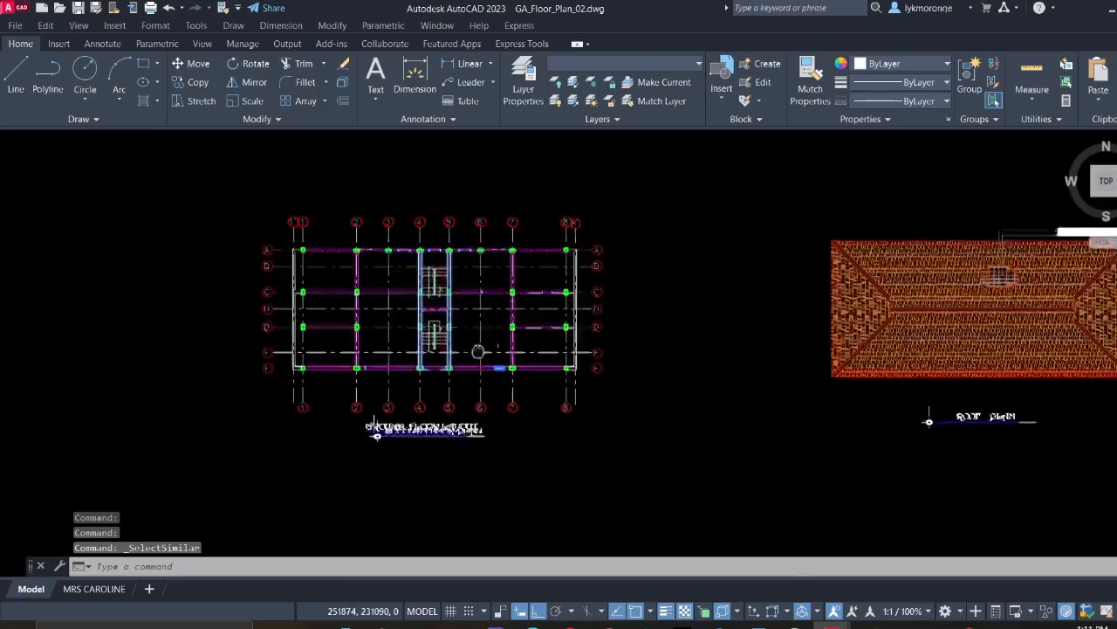
scroll(443, 272, up, 3)
scroll(441, 272, down, 3)
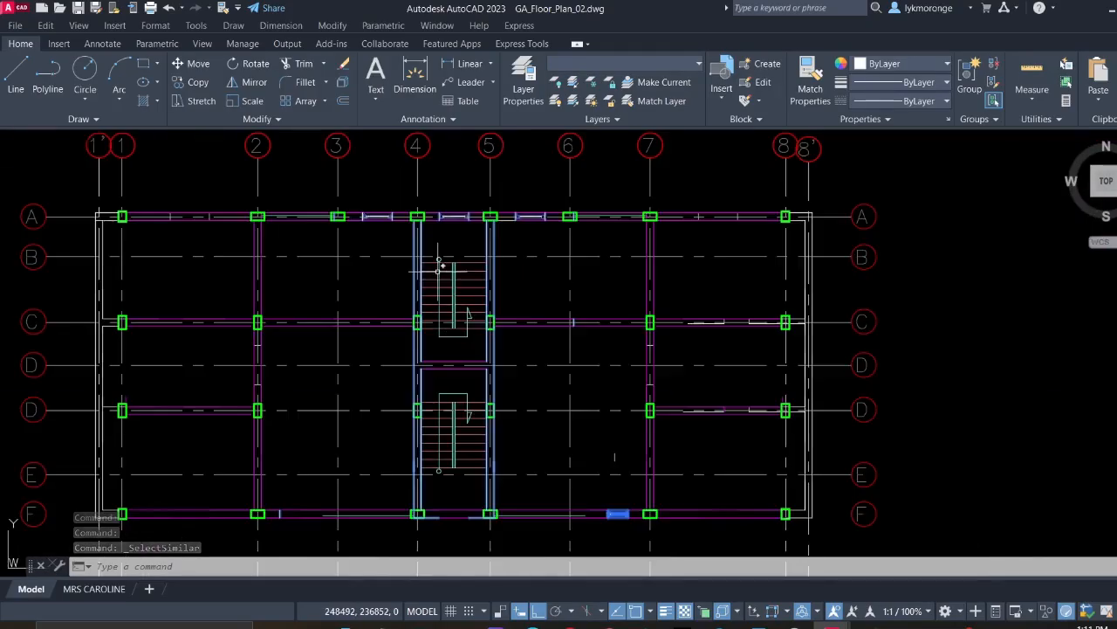
middle_drag(437, 272, 485, 392)
scroll(319, 337, up, 10)
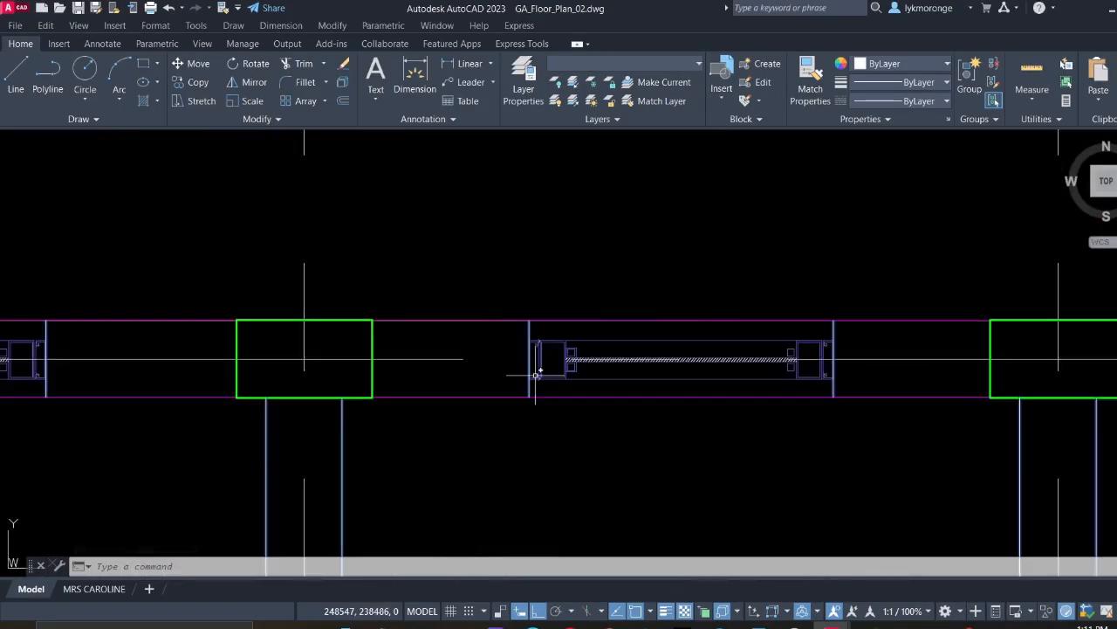
scroll(538, 376, down, 2)
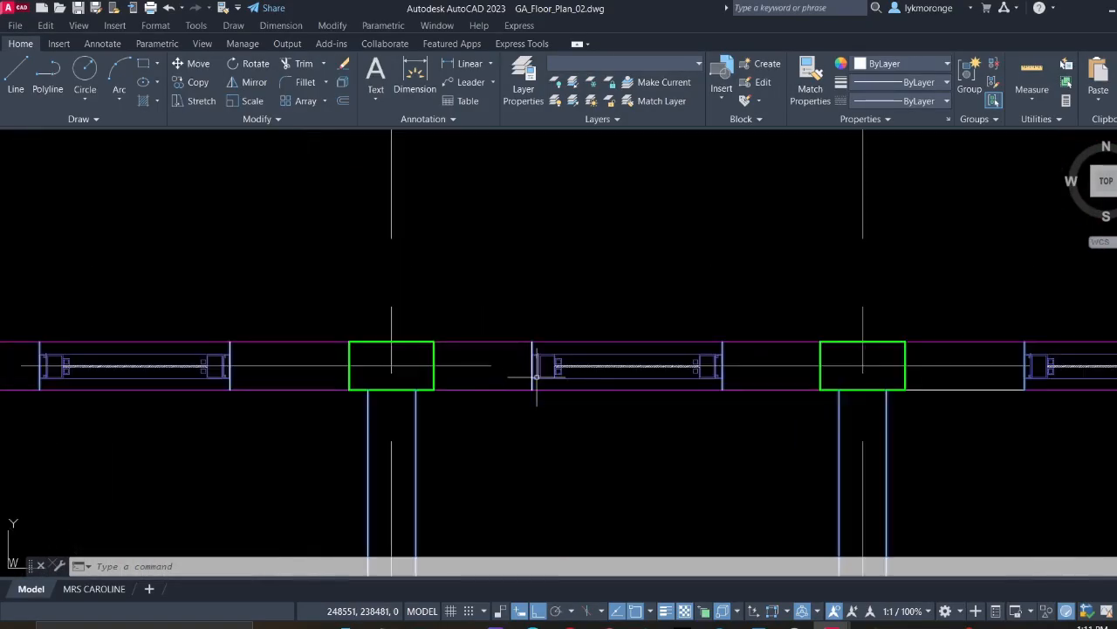
right_click(663, 437)
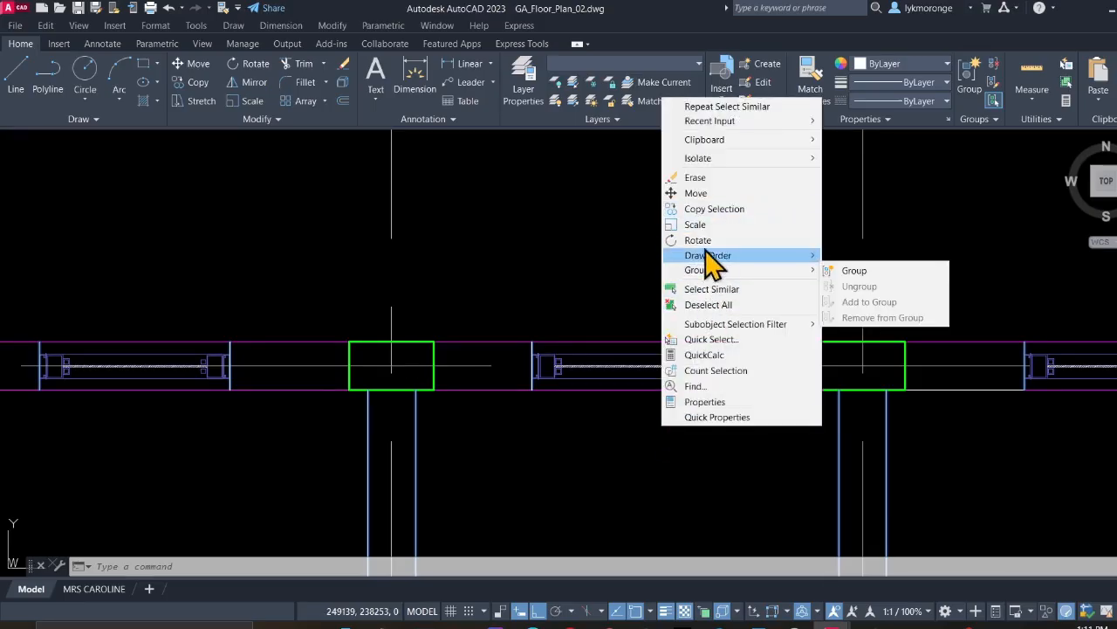
click(619, 237)
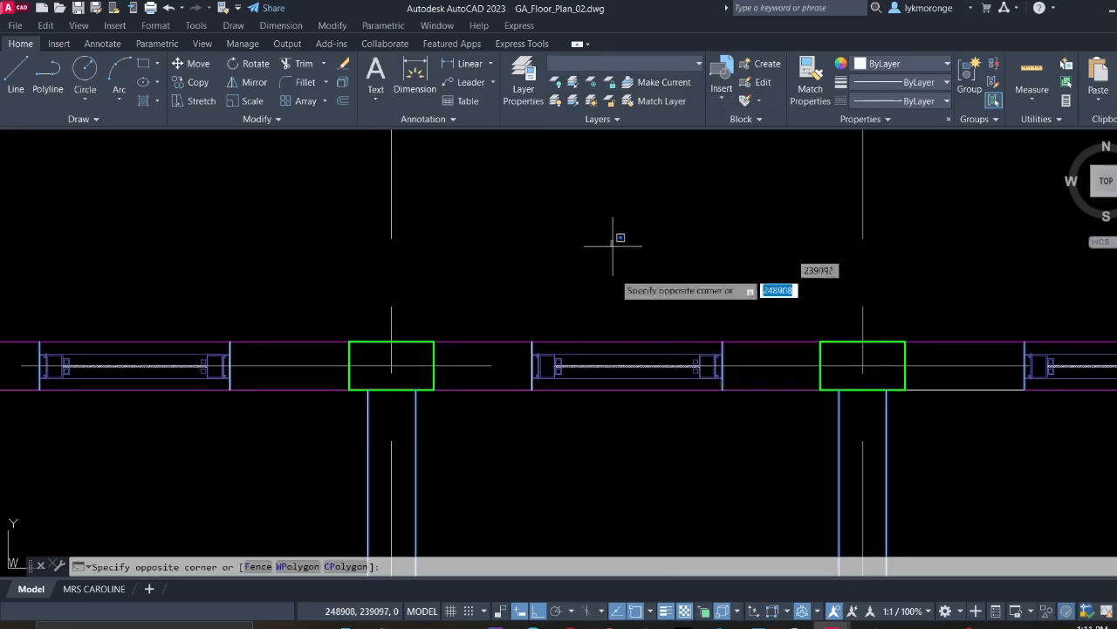
scroll(646, 419, down, 6)
scroll(656, 439, up, 5)
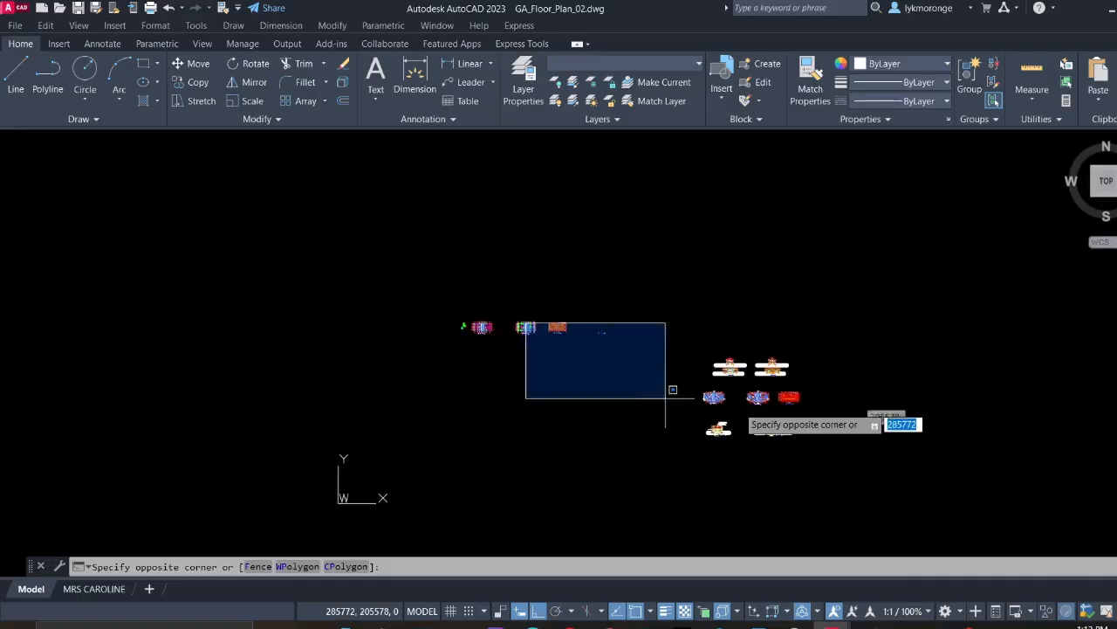
click(454, 417)
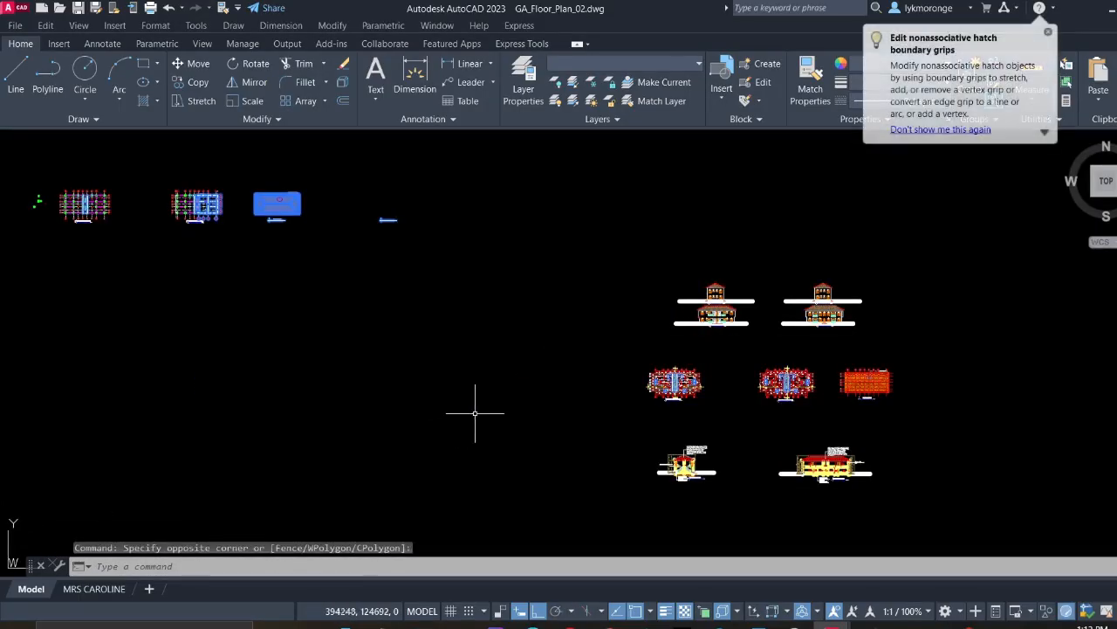
key(Escape)
Erase the window and its end line nearest grid 5 in the grid A wall between grids 4 and 5
middle_drag(410, 348, 733, 501)
scroll(458, 336, up, 10)
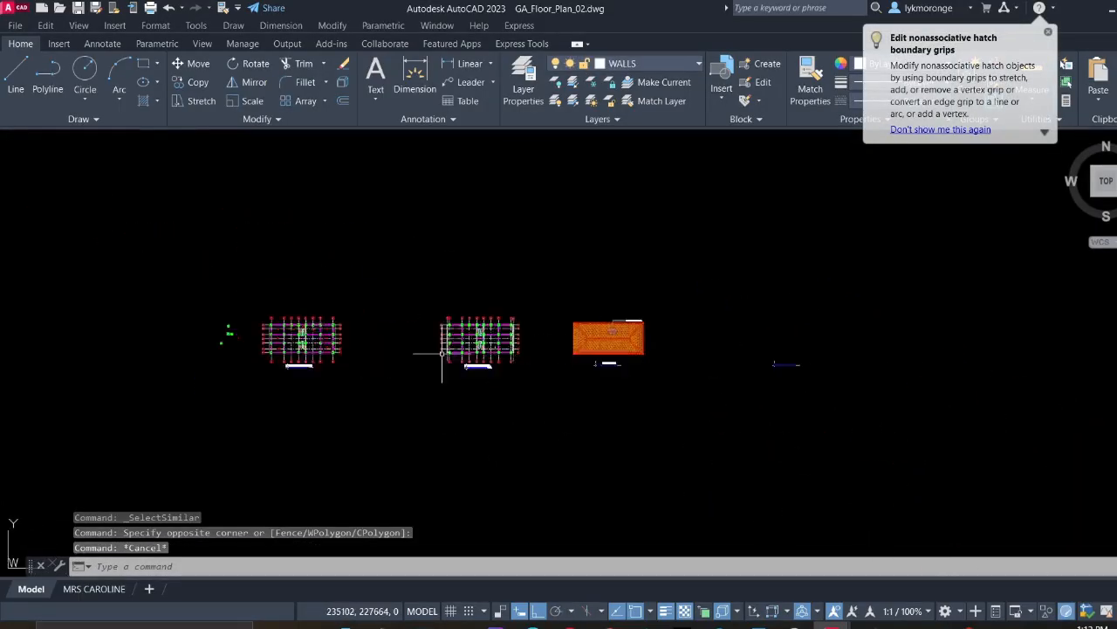
scroll(462, 339, down, 12)
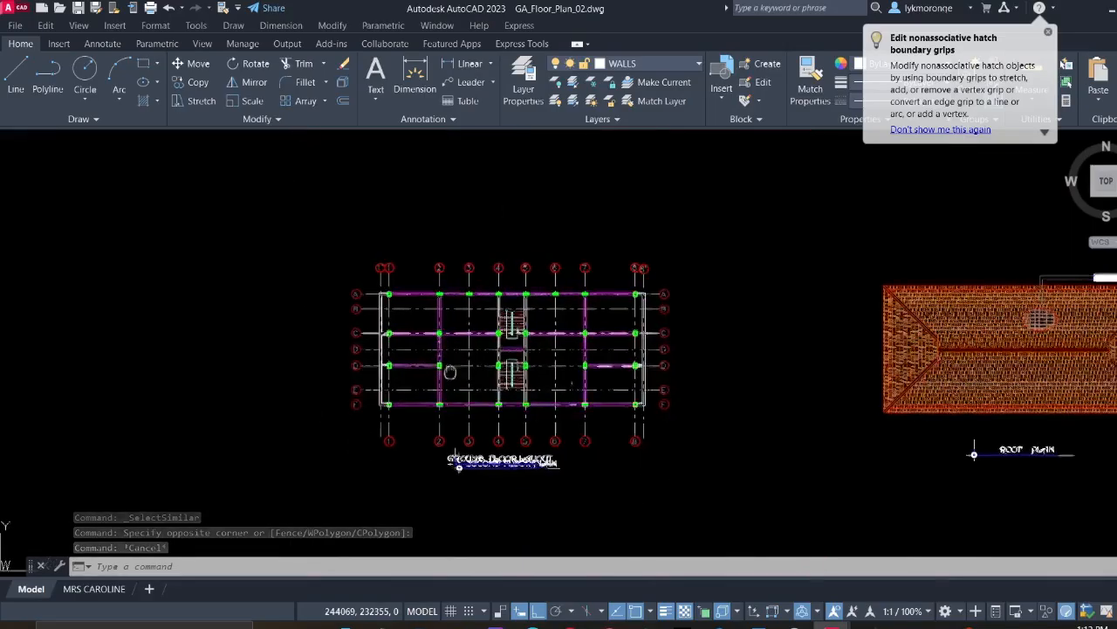
scroll(403, 358, up, 4)
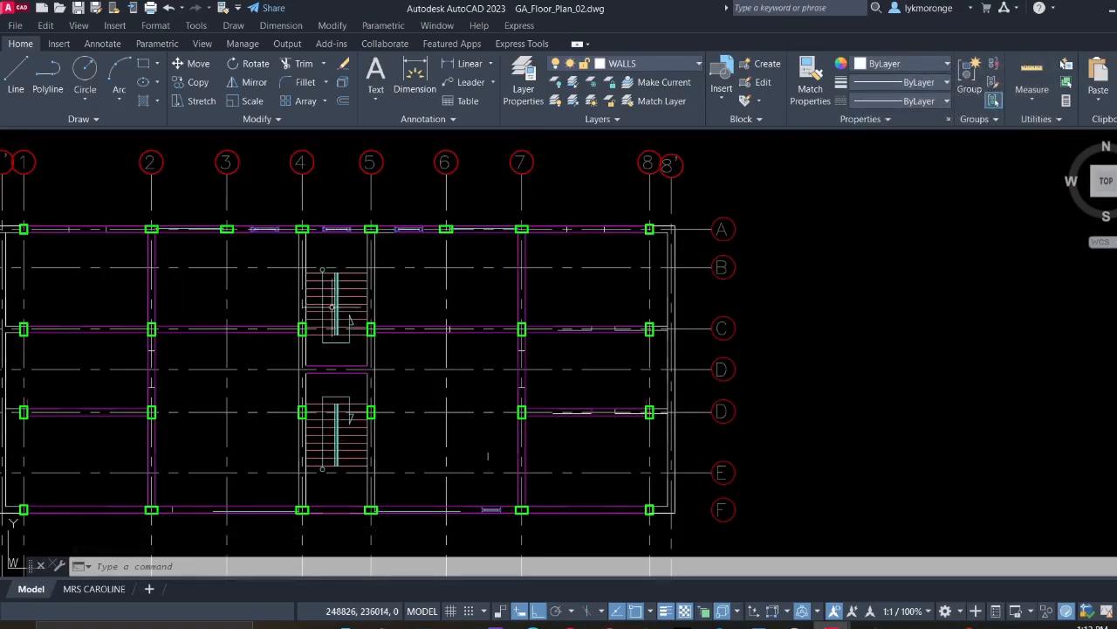
scroll(340, 293, up, 10)
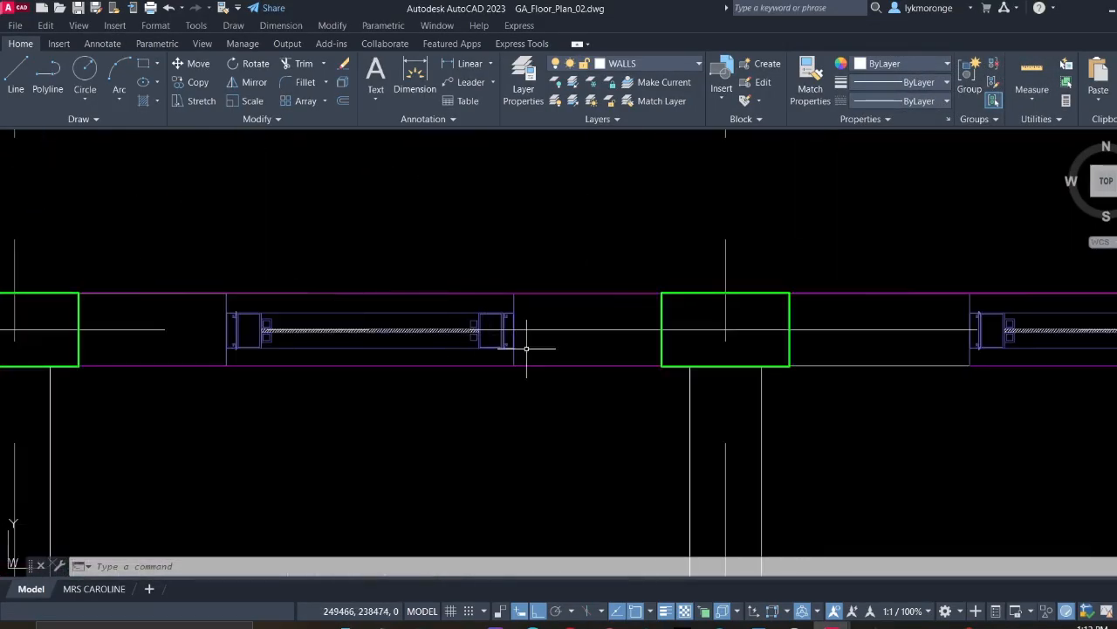
click(396, 335)
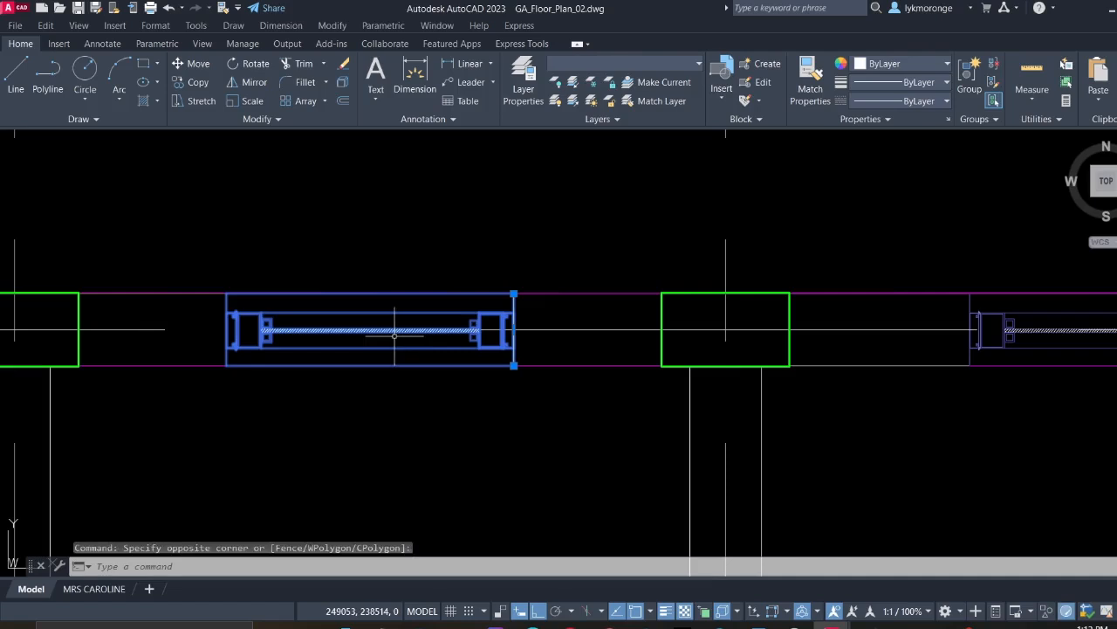
key(Delete)
Erase the window and its end line nearest grid 6 in the grid A wall between grids 5 and 6
scroll(396, 334, down, 4)
scroll(873, 359, up, 2)
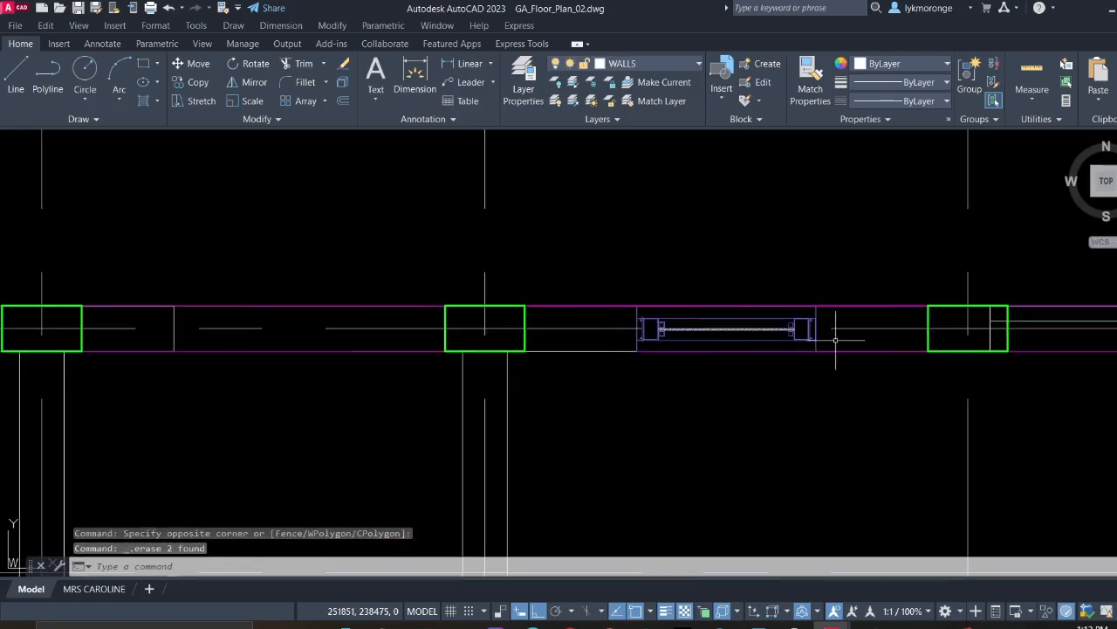
click(836, 340)
click(743, 358)
key(Delete)
Erase the leftover opening end line in the grid A wall between grids 5 and 6
scroll(497, 373, down, 4)
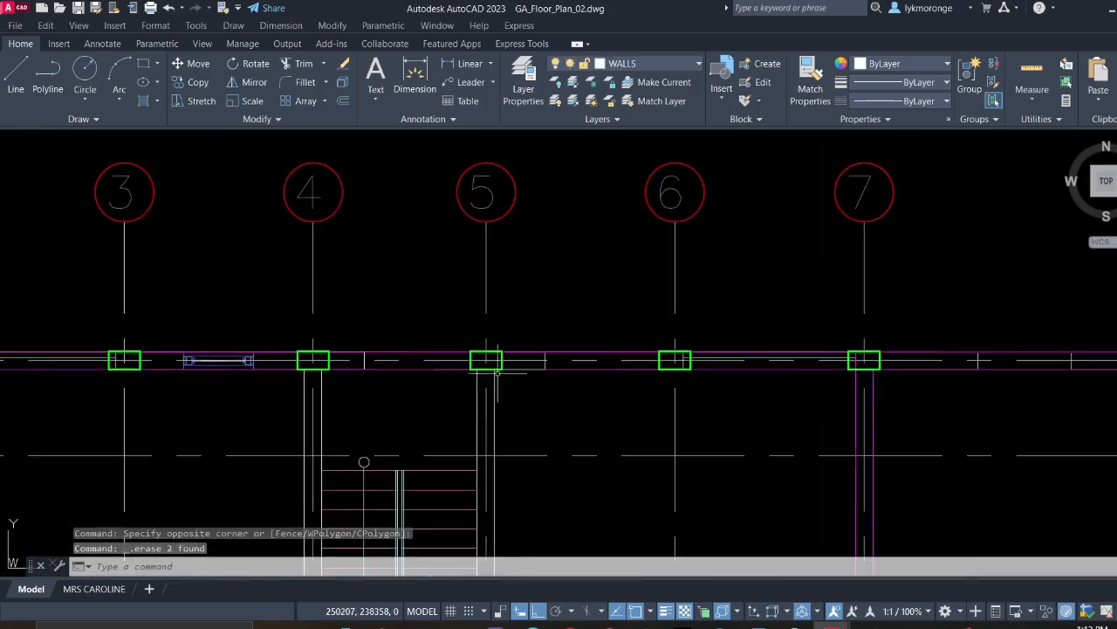
scroll(497, 373, up, 4)
click(636, 356)
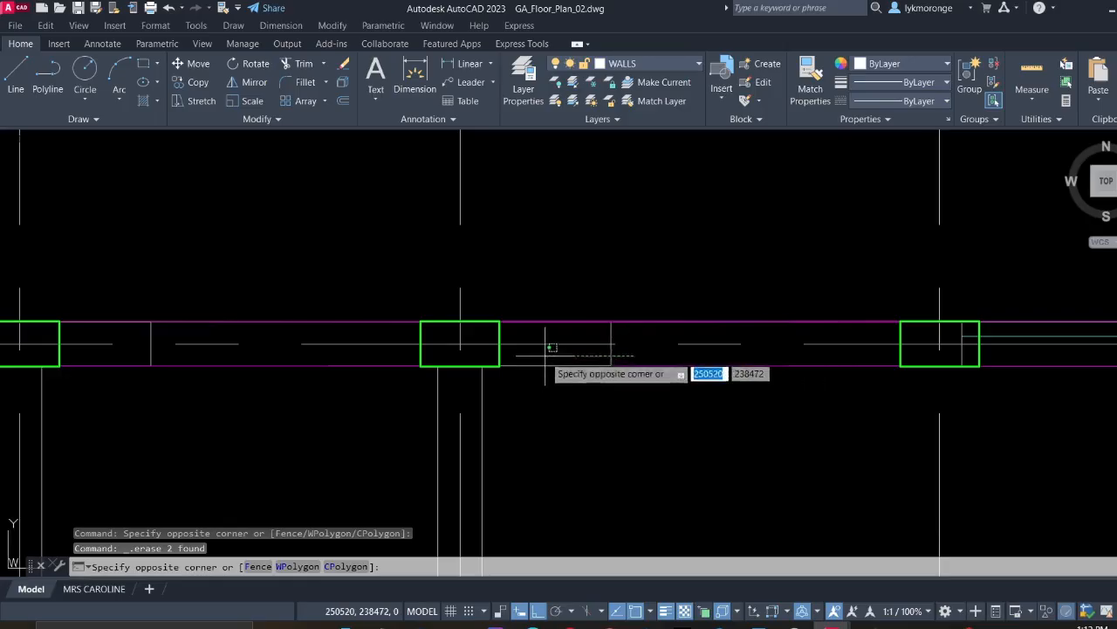
click(552, 347)
key(Delete)
scroll(681, 362, up, 4)
scroll(559, 369, down, 7)
scroll(530, 360, up, 5)
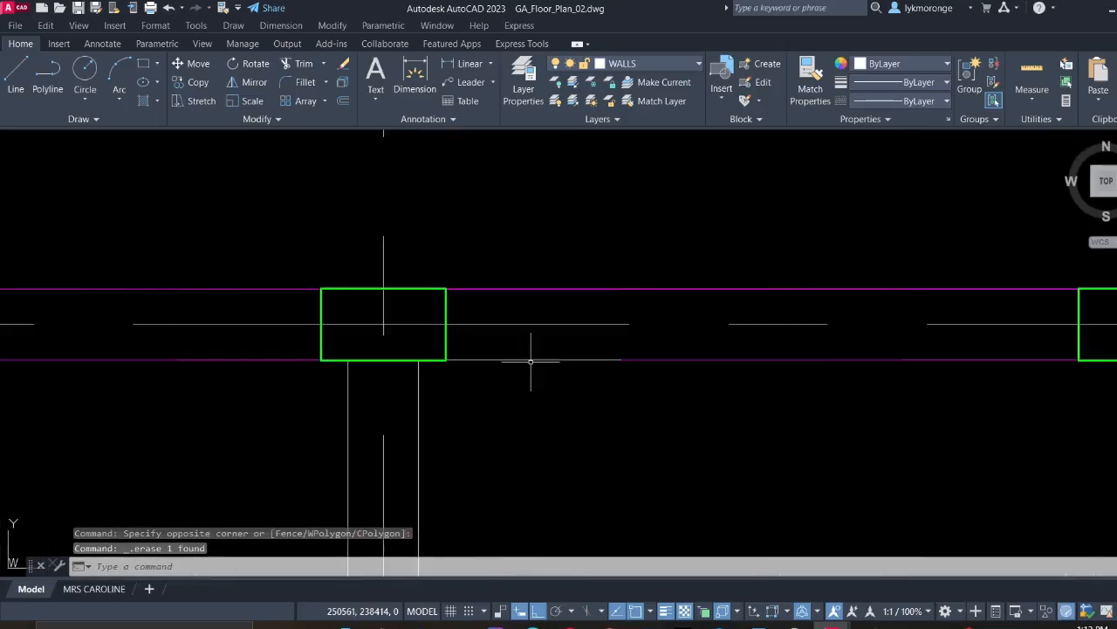
Erase the short inner wall line beside the grid 5 column in the grid A wall and stretch the remaining line to that column
click(530, 360)
key(Delete)
scroll(524, 375, down, 6)
scroll(529, 381, up, 4)
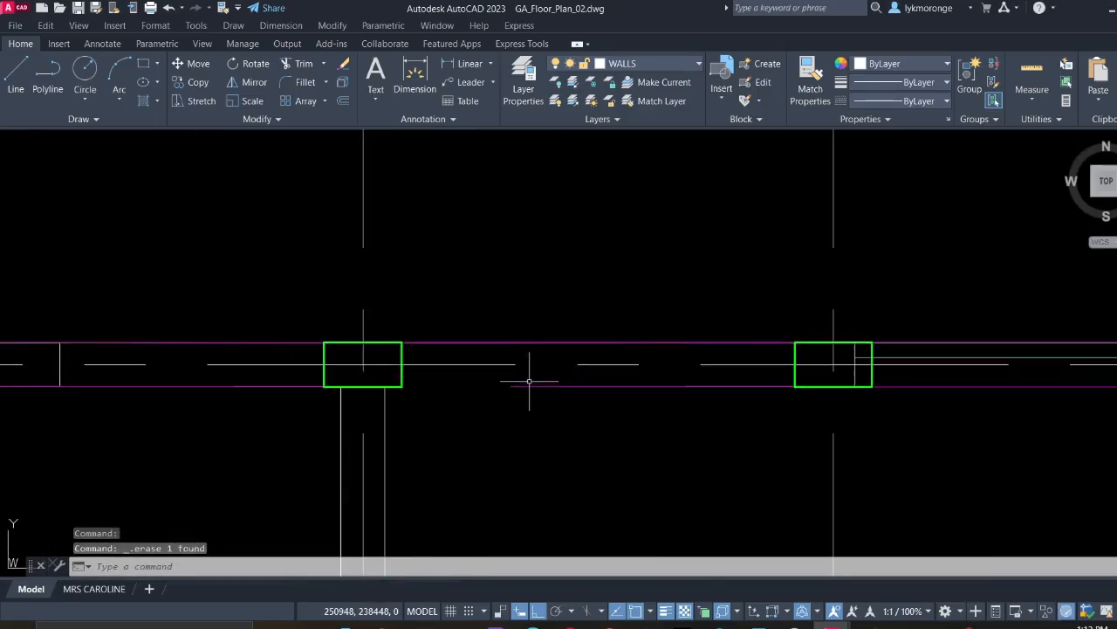
click(511, 386)
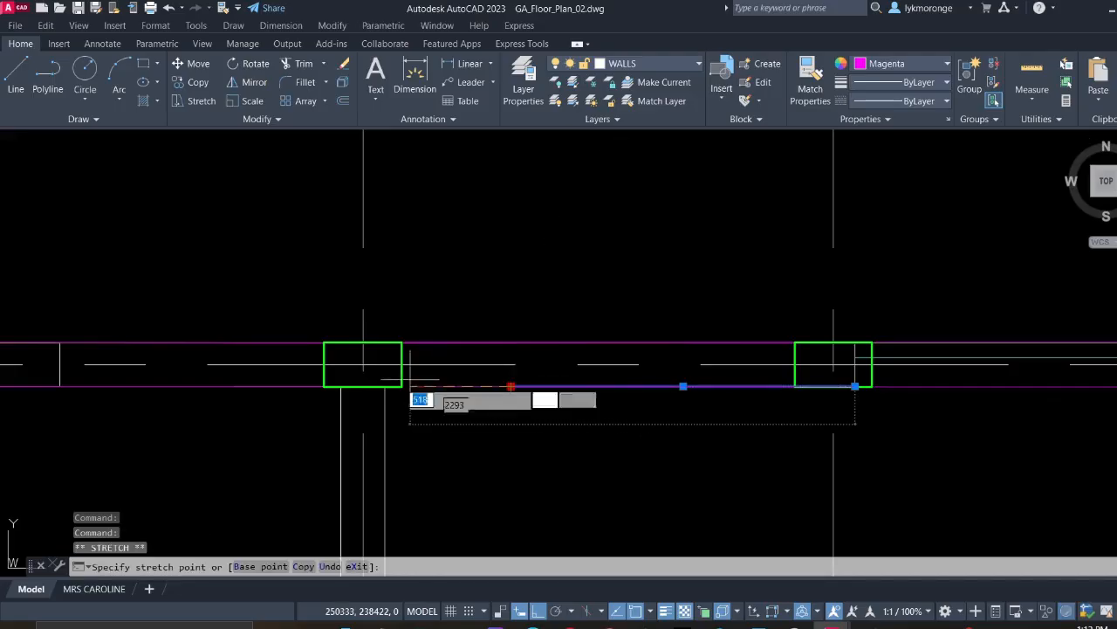
key(Escape)
Erase the two opening end lines in the grid A wall between grids 7 and 8
scroll(436, 384, down, 5)
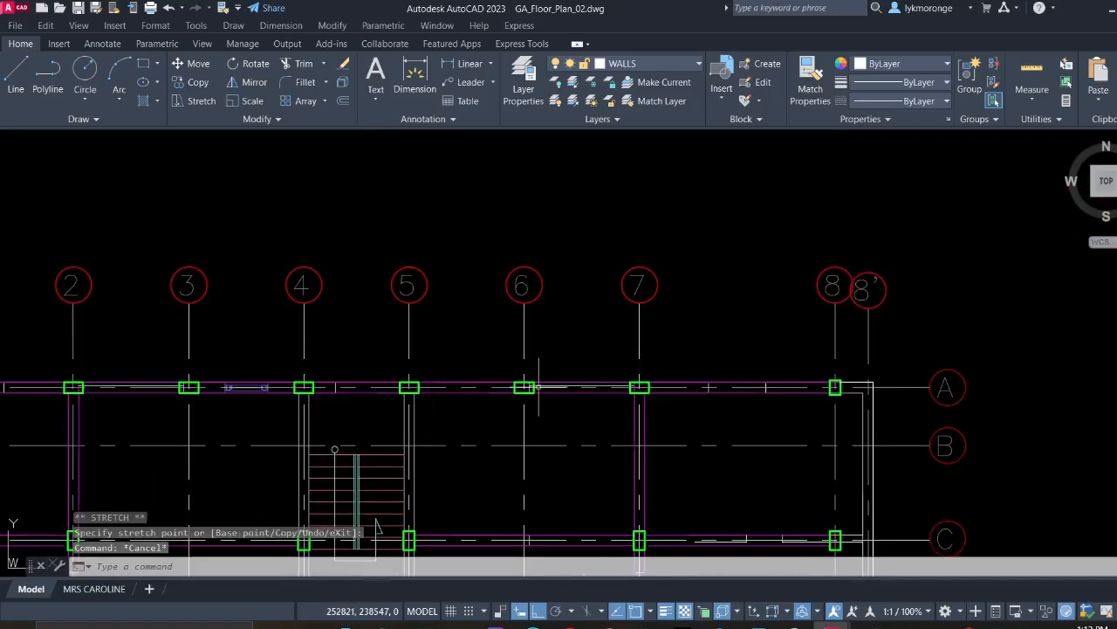
scroll(615, 377, up, 5)
scroll(614, 377, up, 5)
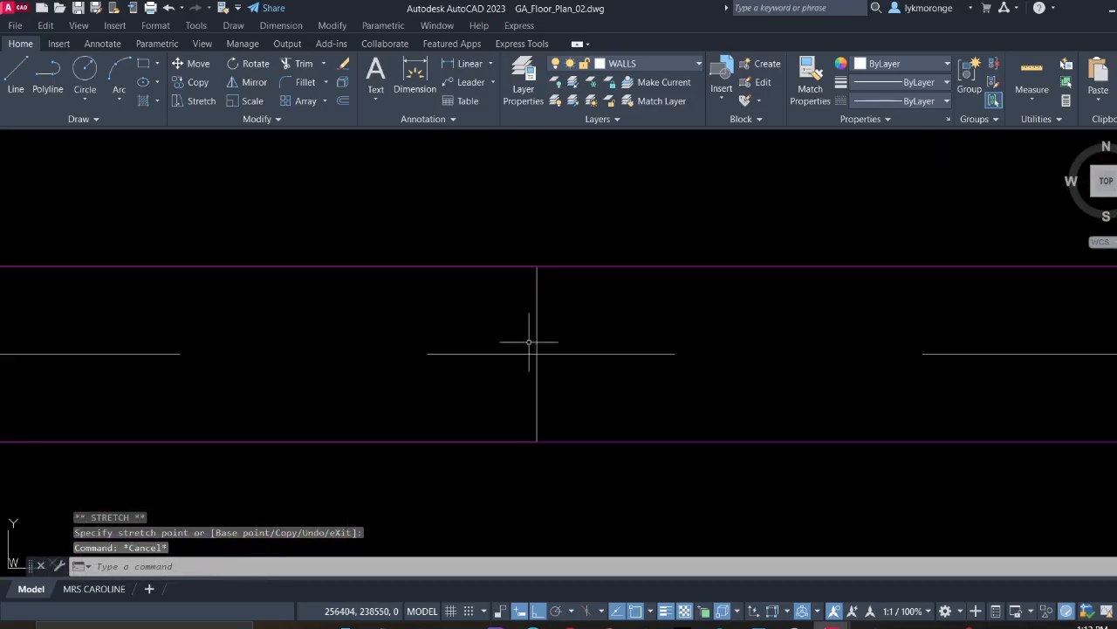
scroll(855, 403, down, 5)
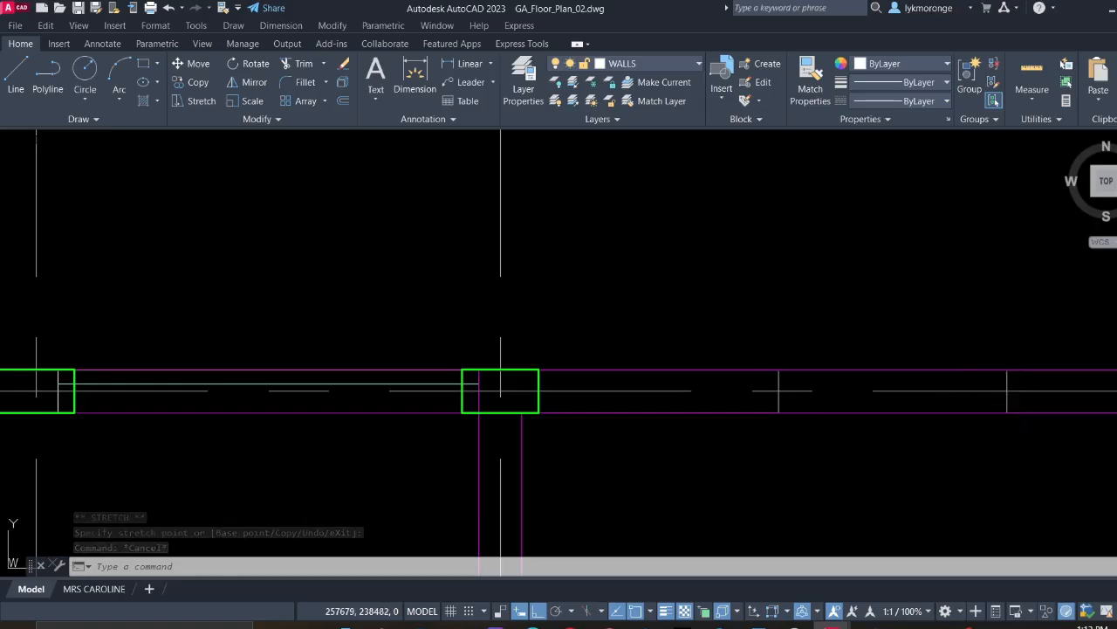
click(1021, 433)
click(739, 403)
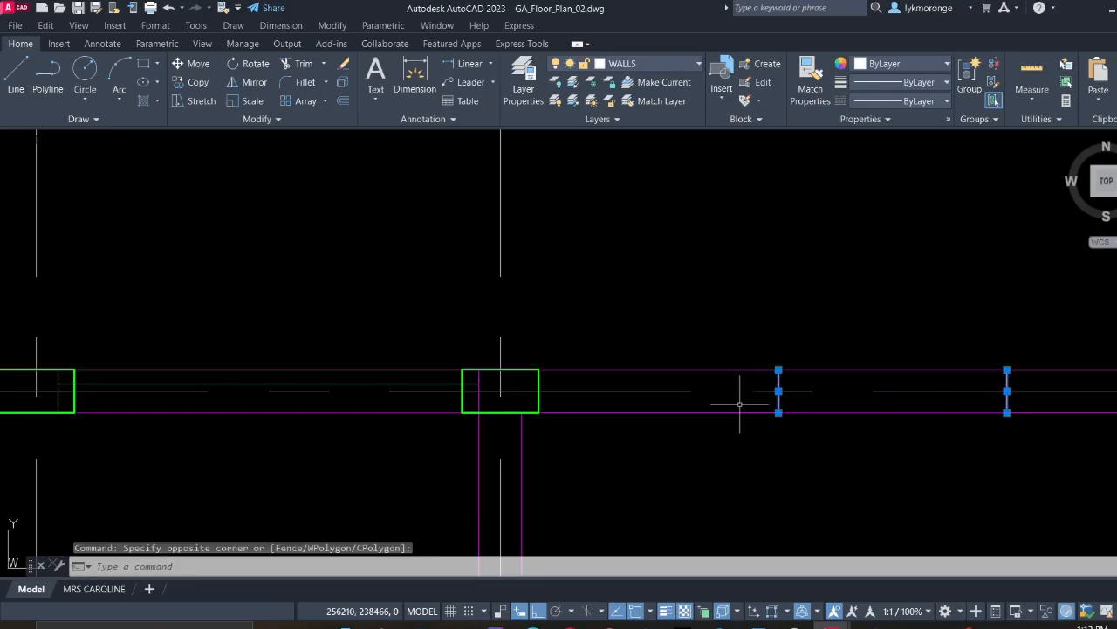
key(Delete)
Erase the leftover opening end lines and the recessed lines joined to them in the grid C wall between grids 7 and 8
scroll(738, 397, down, 5)
mouse_move(731, 437)
middle_down()
mouse_move(557, 248)
mouse_move(567, 209)
middle_up()
scroll(661, 250, up, 8)
middle_drag(710, 299, 752, 206)
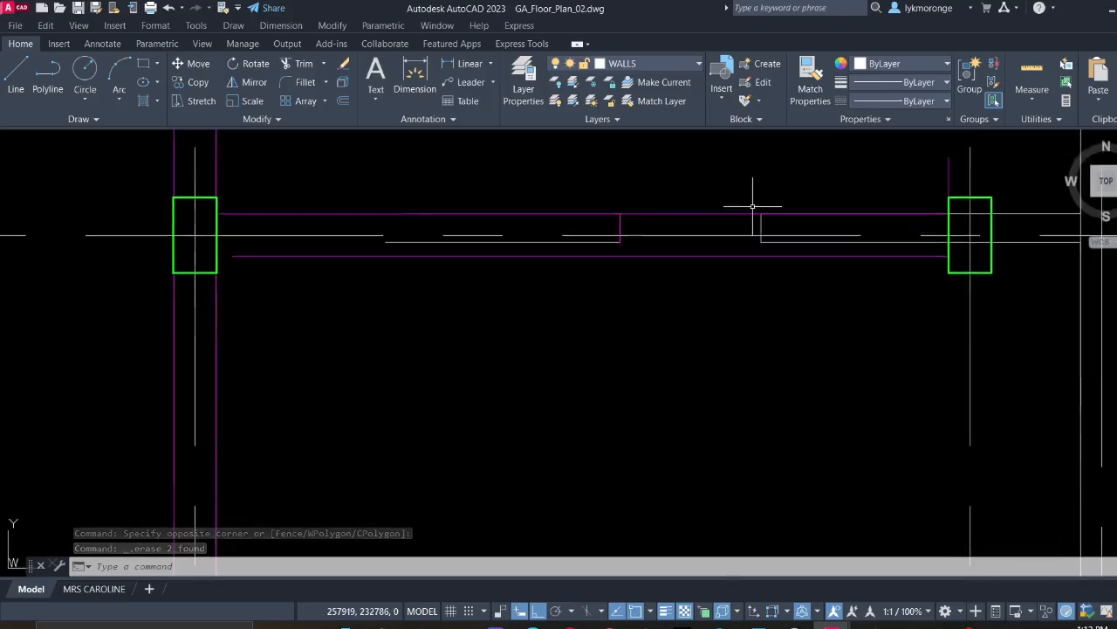
scroll(753, 207, up, 4)
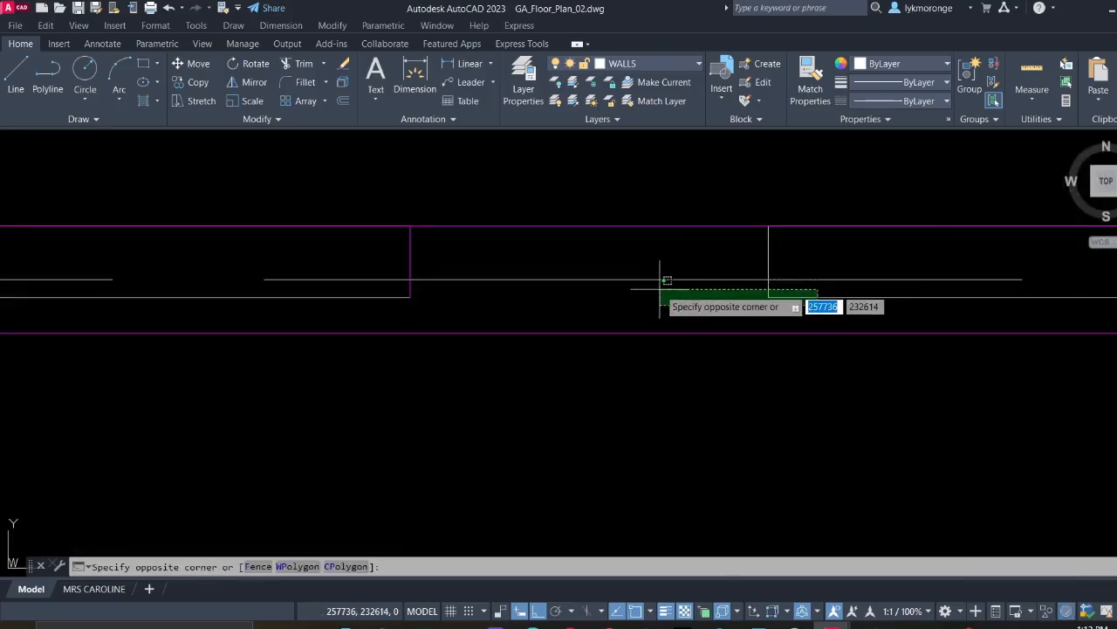
click(363, 292)
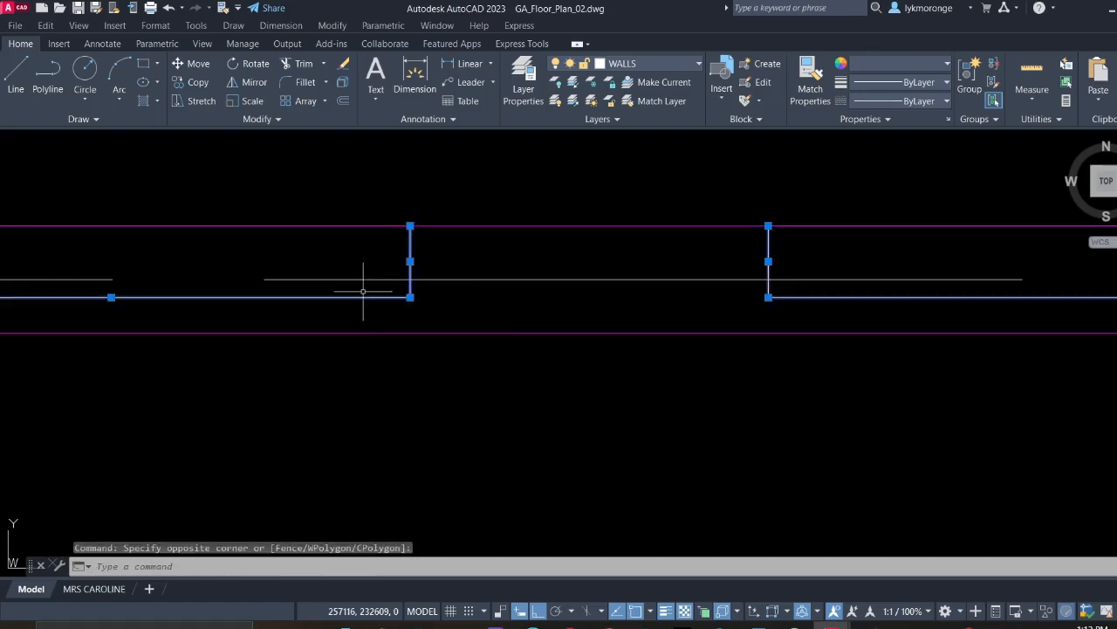
key(Delete)
Erase the two rail lines in the grid F wall, one ending at the grid 4 column and one starting at the grid 5 column
scroll(363, 292, down, 6)
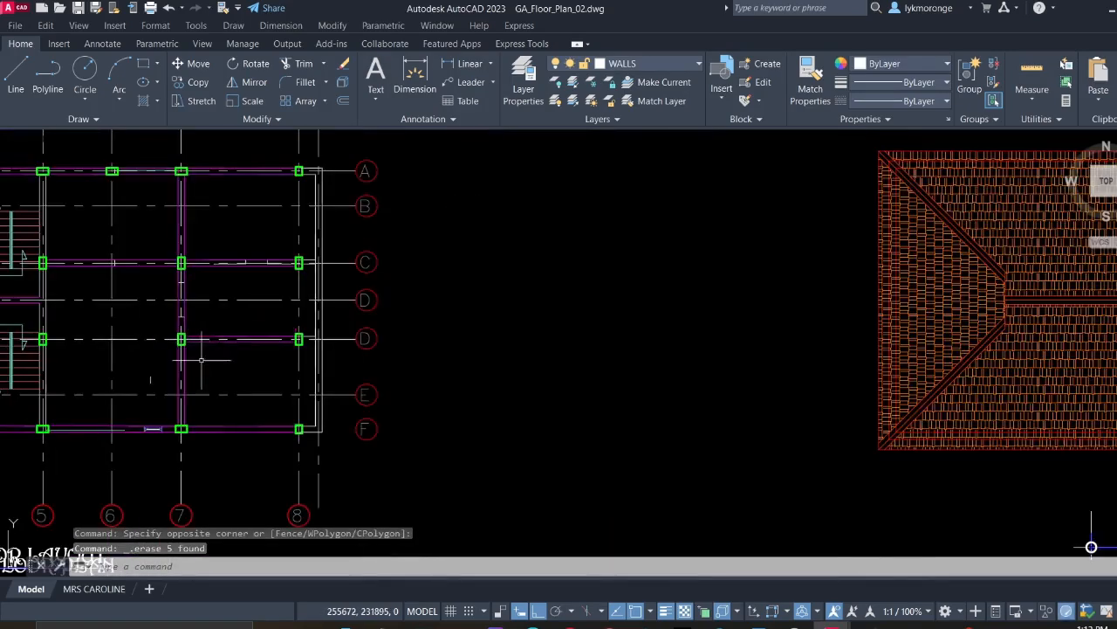
scroll(745, 298, up, 2)
middle_drag(745, 299, 778, 293)
scroll(533, 376, up, 5)
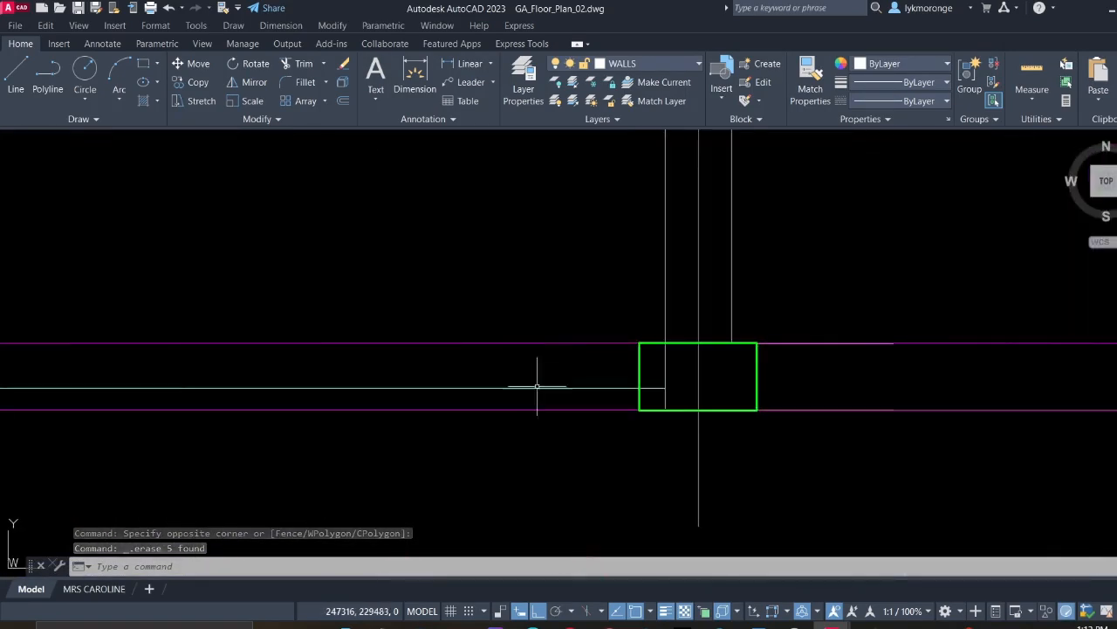
click(535, 387)
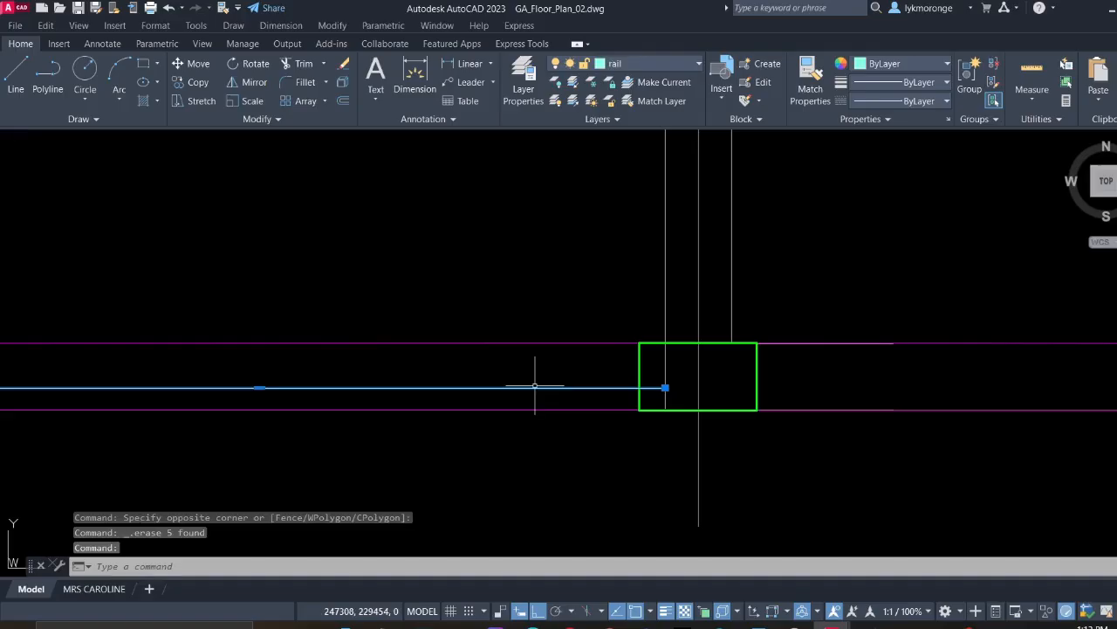
key(Delete)
scroll(544, 381, down, 5)
scroll(686, 387, up, 7)
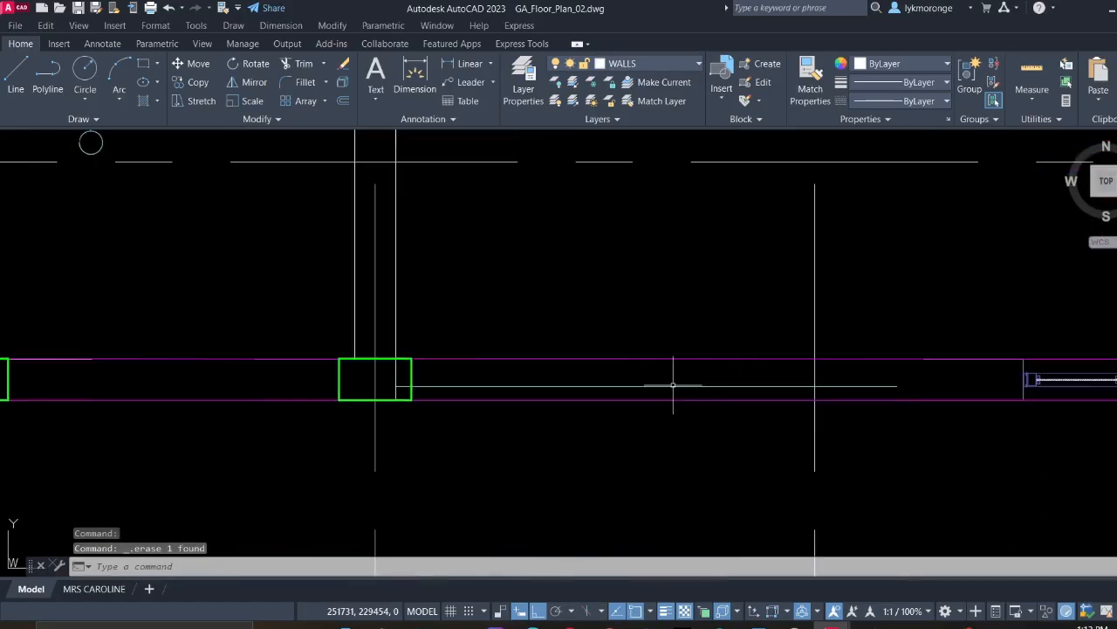
scroll(690, 384, down, 4)
Erase the window and its two opening end lines in the grid F wall between grids 6 and 7
scroll(581, 361, up, 6)
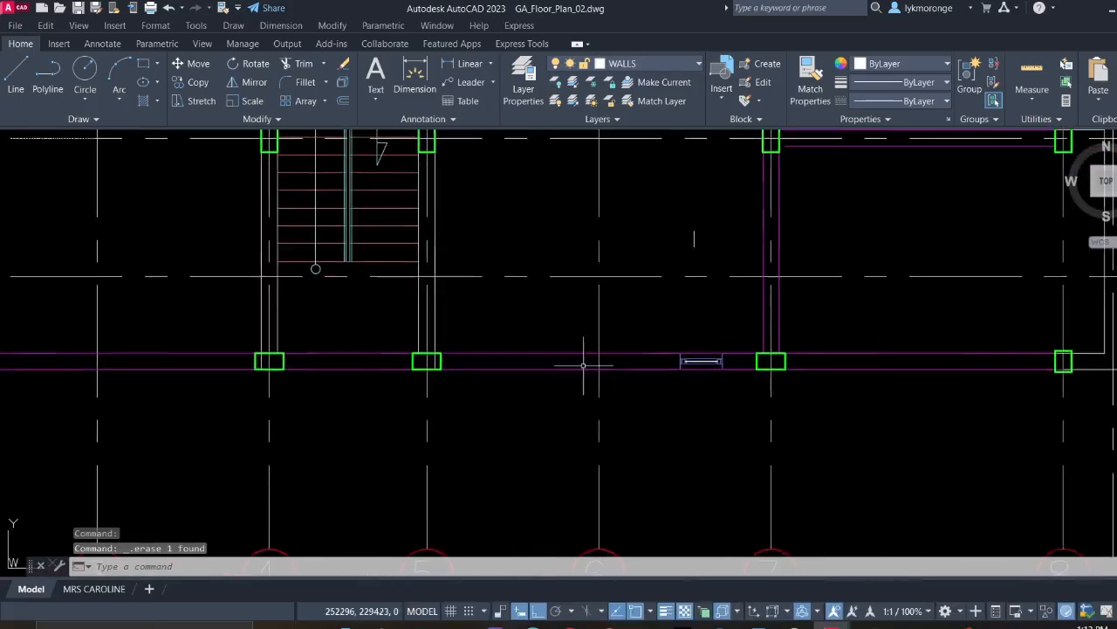
drag(810, 401, 760, 381)
key(Delete)
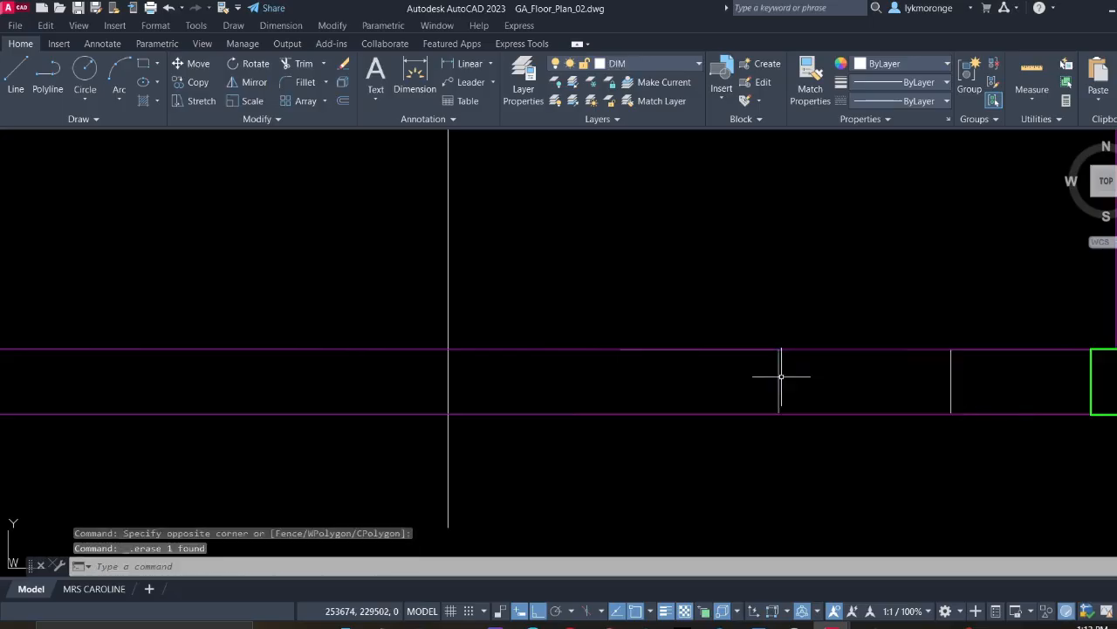
drag(977, 384, 694, 358)
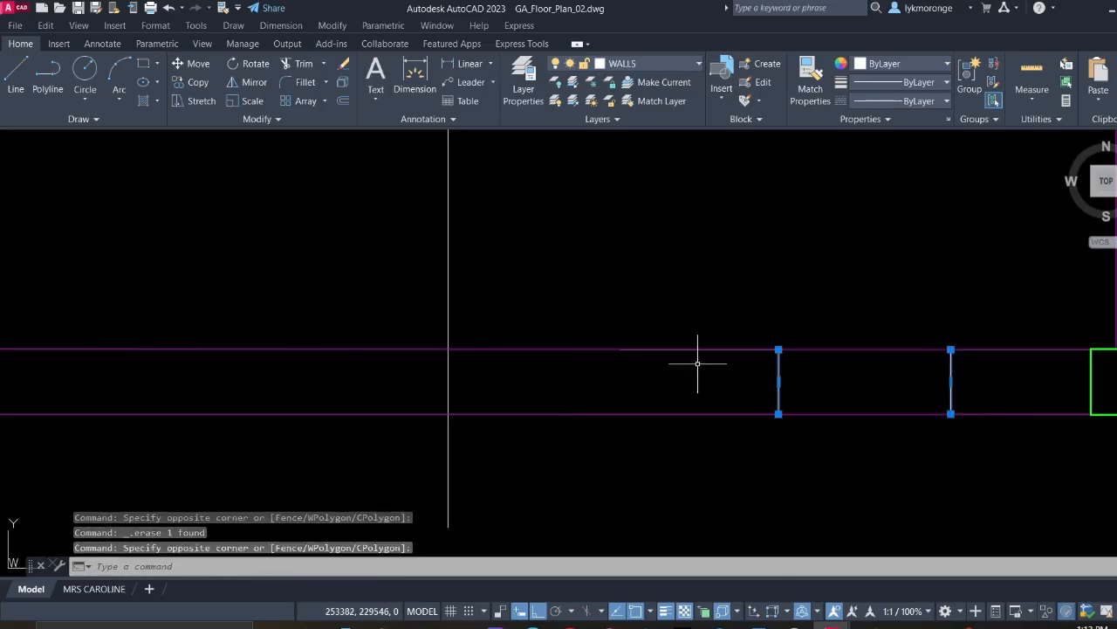
key(Delete)
Erase the short stray vertical line near grid E between grids 6 and 7
scroll(751, 331, down, 3)
scroll(767, 272, down, 4)
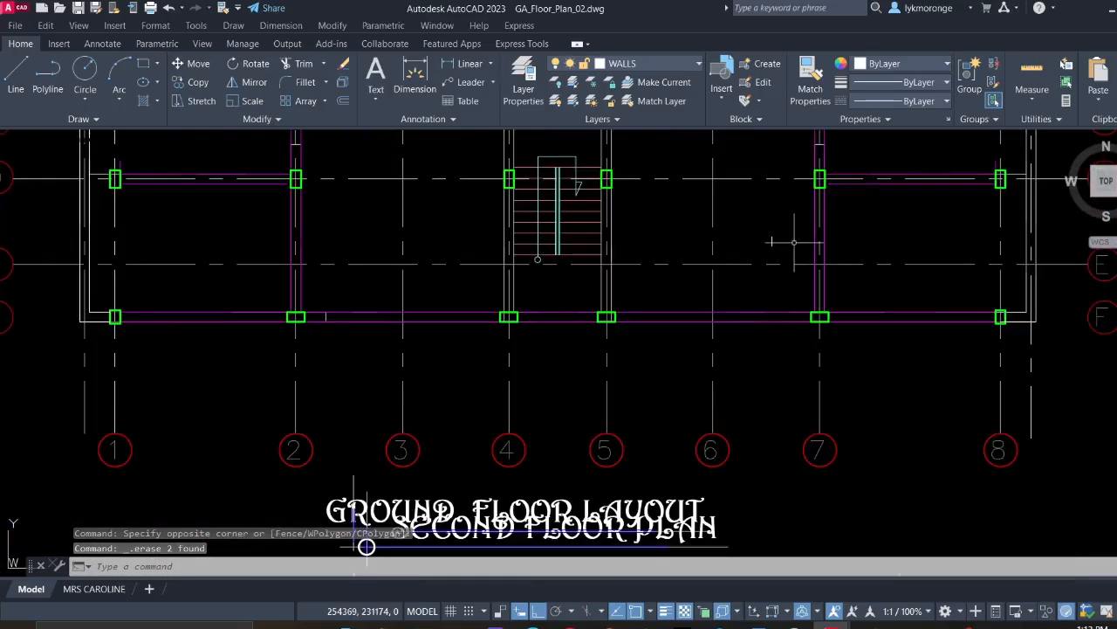
drag(847, 250, 728, 187)
key(Delete)
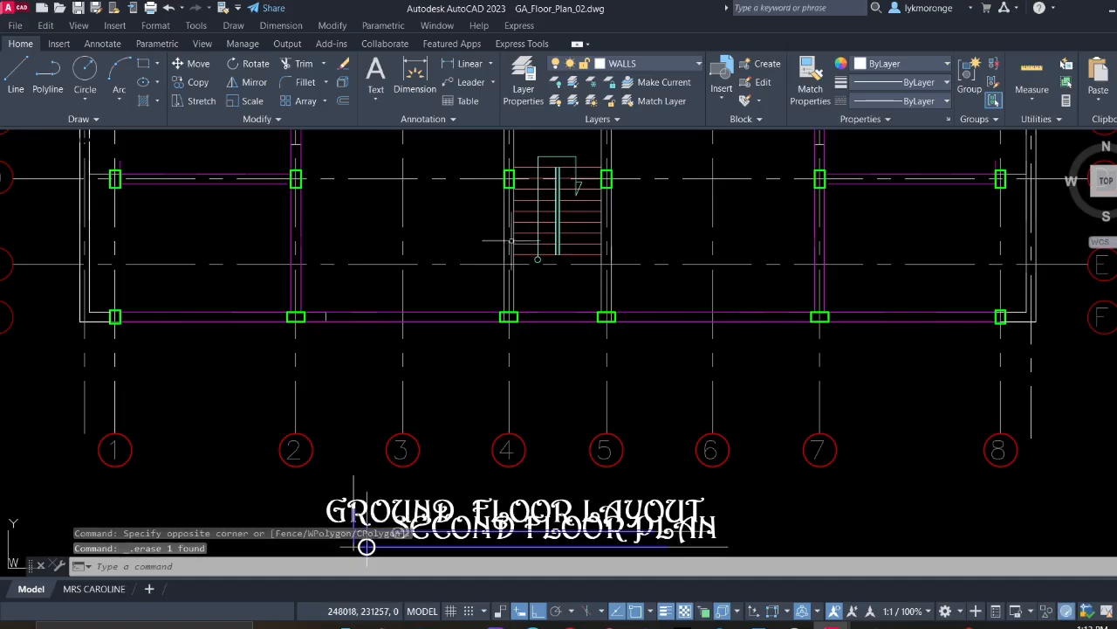
Erase the two opening end lines in the grid A wall between grids 1 and 2
middle_drag(515, 251, 908, 232)
middle_drag(678, 226, 617, 594)
scroll(599, 398, up, 7)
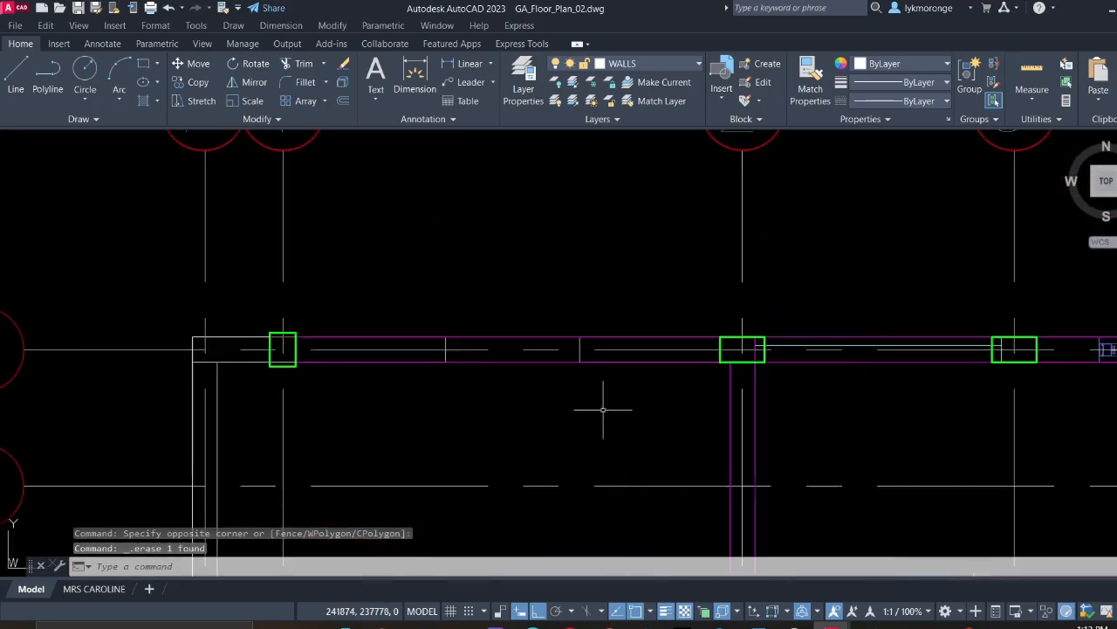
click(585, 295)
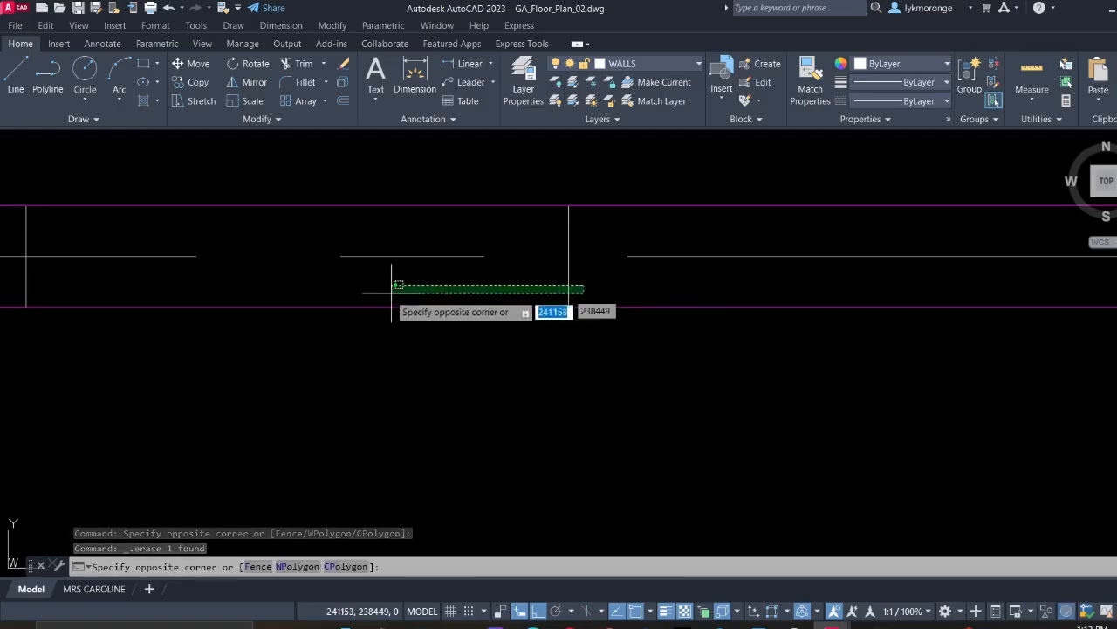
middle_drag(394, 282, 786, 312)
click(389, 298)
key(Delete)
Erase the rail line running along the grid A wall between grids 2 and 3
scroll(613, 404, down, 6)
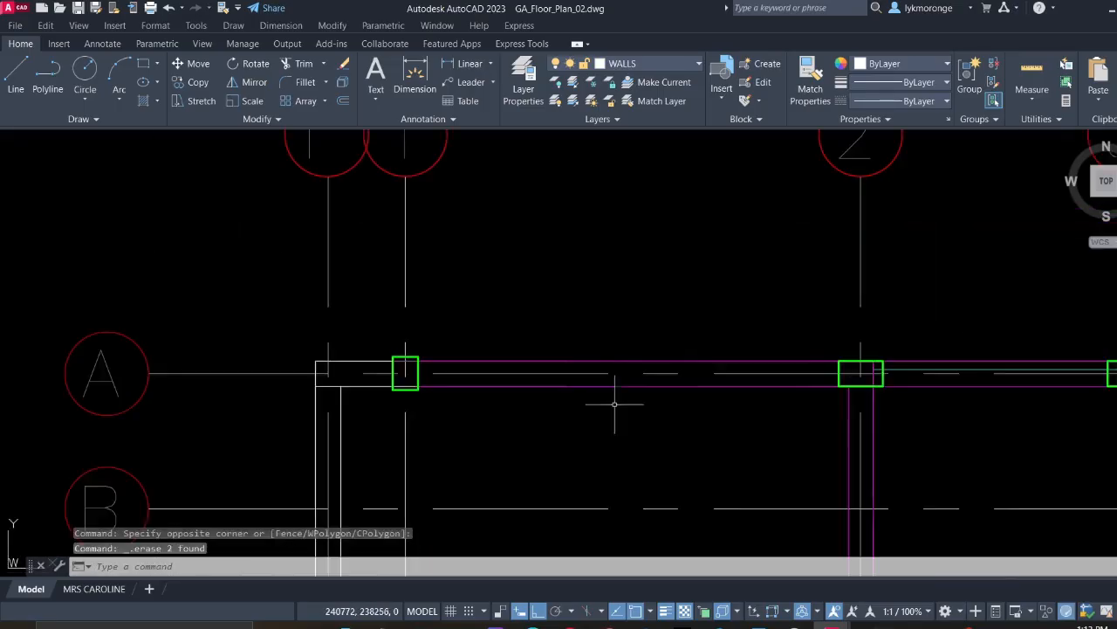
middle_drag(659, 403, 108, 396)
scroll(316, 355, up, 4)
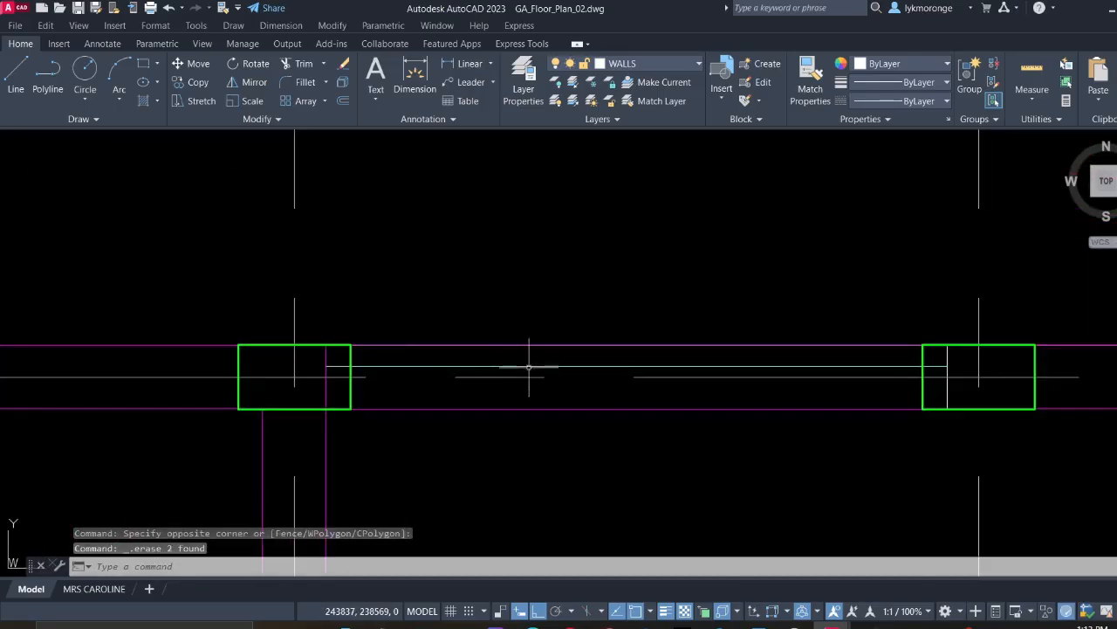
click(528, 367)
key(Delete)
Erase the leftover opening end line inside the grid 3 column on grid A, keeping the column outline
scroll(603, 388, down, 6)
scroll(488, 370, up, 4)
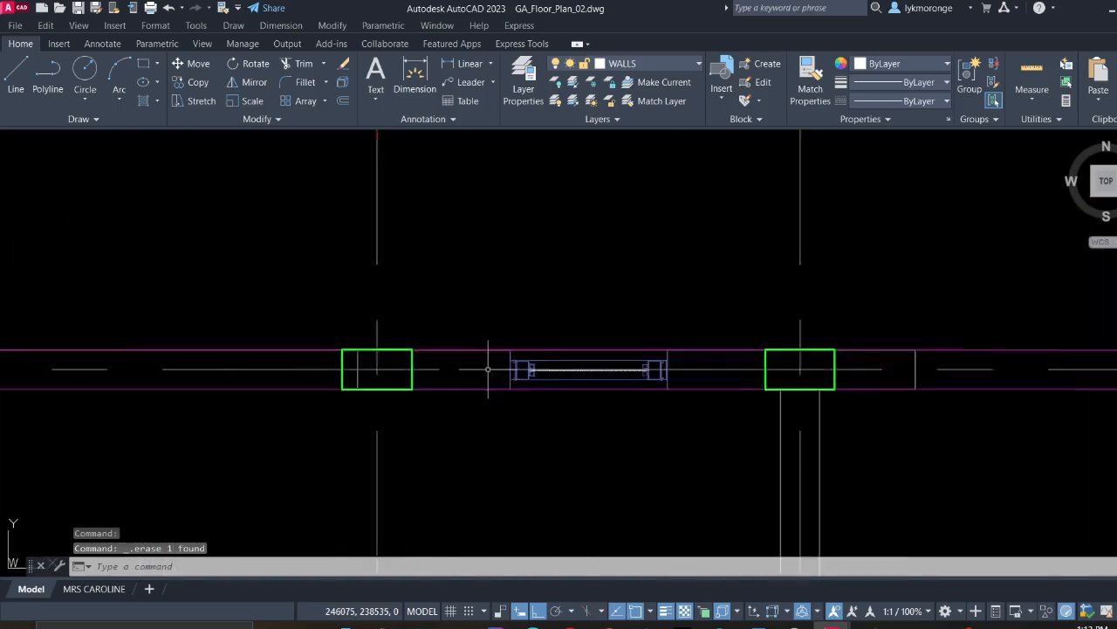
scroll(406, 375, up, 6)
click(302, 361)
click(173, 348)
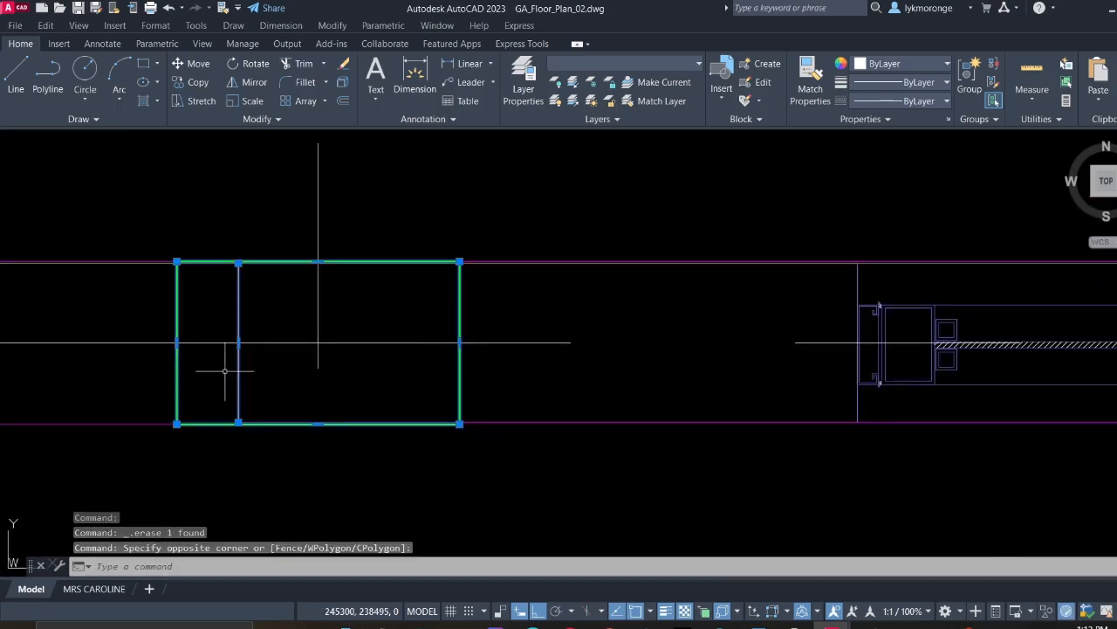
key(Escape)
click(236, 374)
click(224, 357)
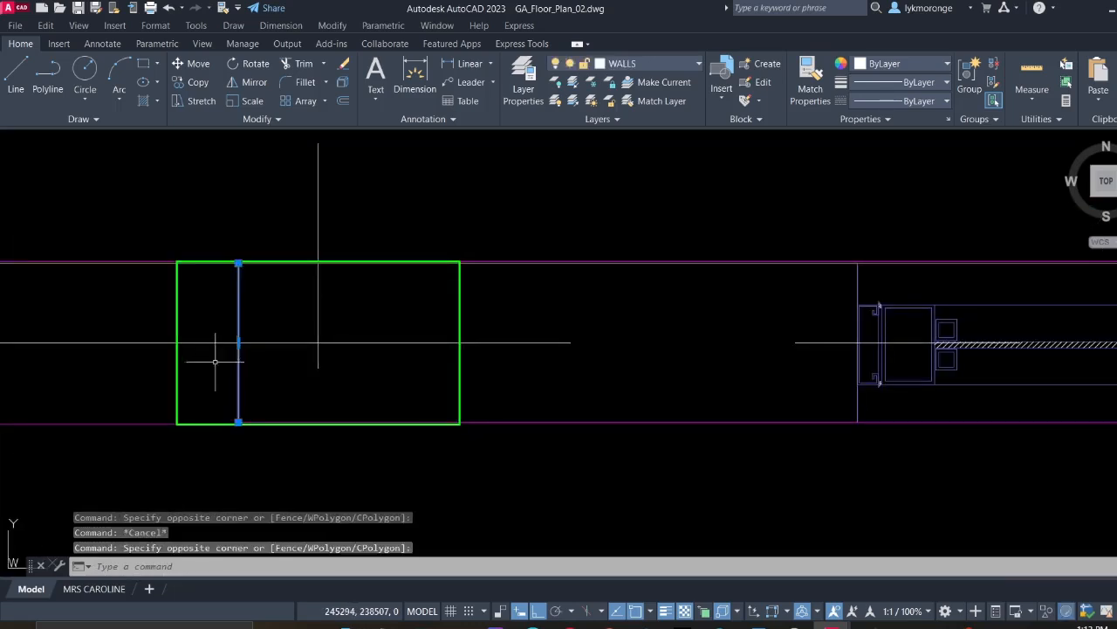
scroll(762, 404, down, 2)
key(Delete)
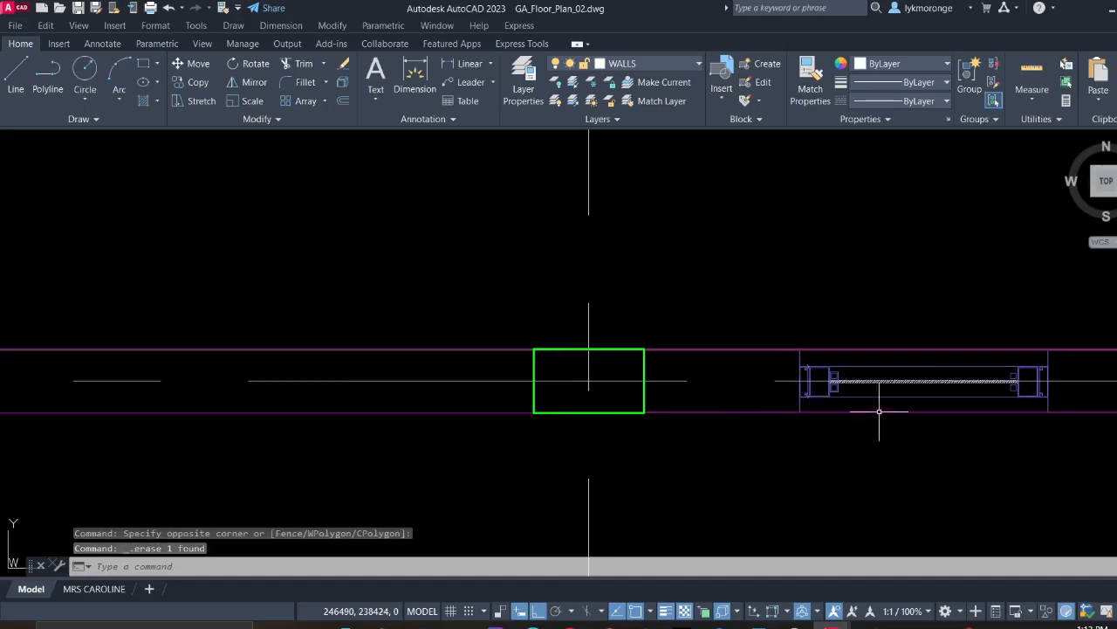
Erase the window and both of its opening end lines in the grid A wall between grids 3 and 4
scroll(877, 408, up, 2)
click(864, 394)
click(733, 357)
key(Delete)
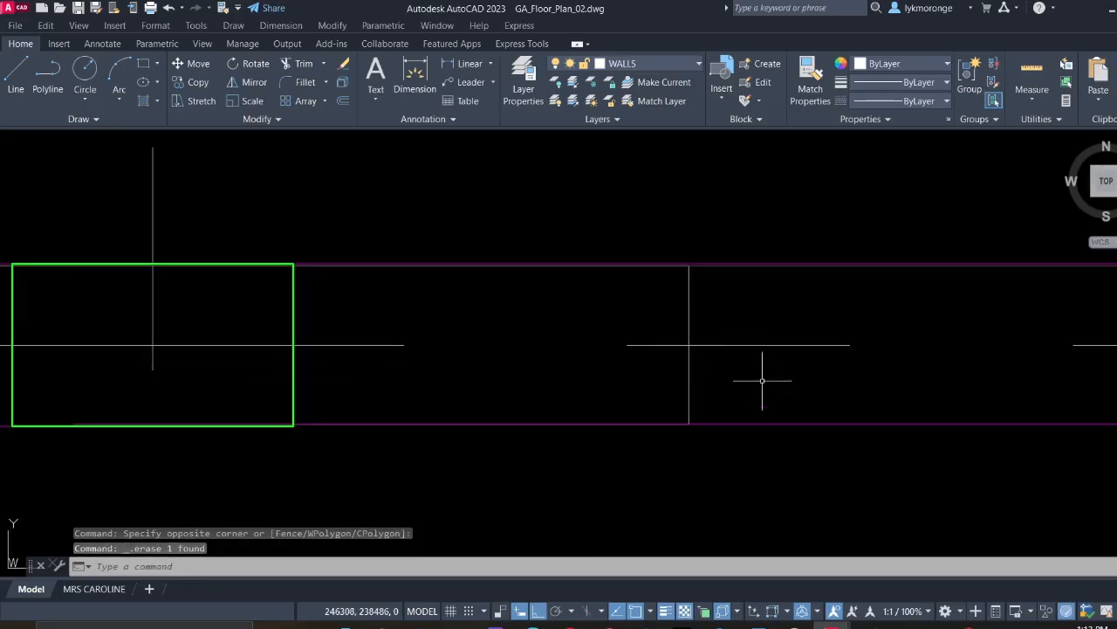
scroll(762, 380, down, 1)
click(694, 378)
key(Delete)
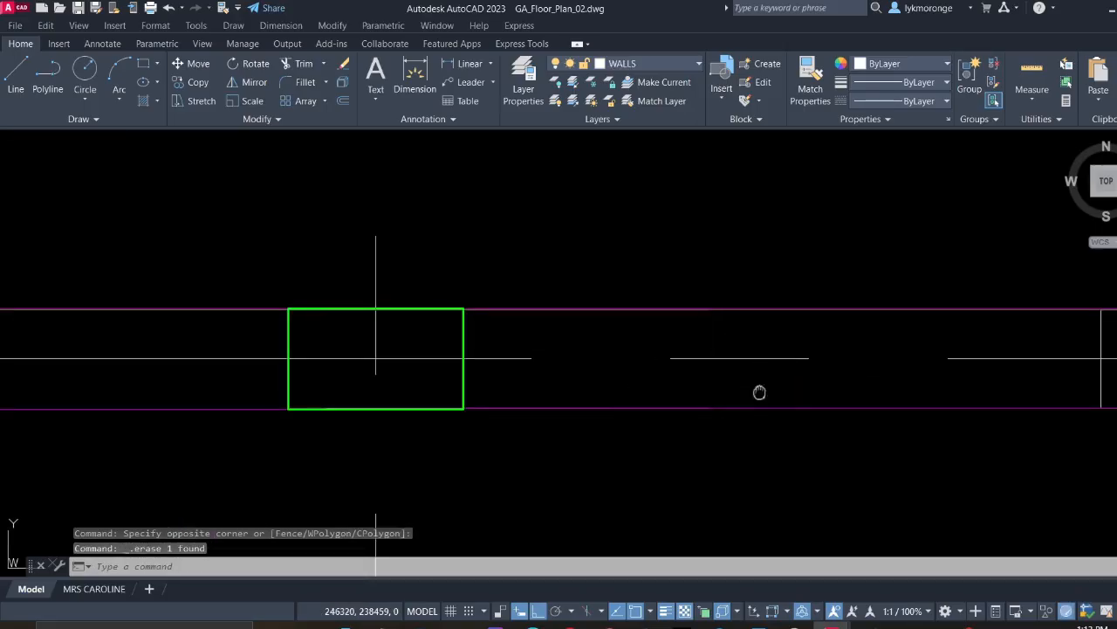
middle_drag(864, 384, 371, 406)
click(592, 398)
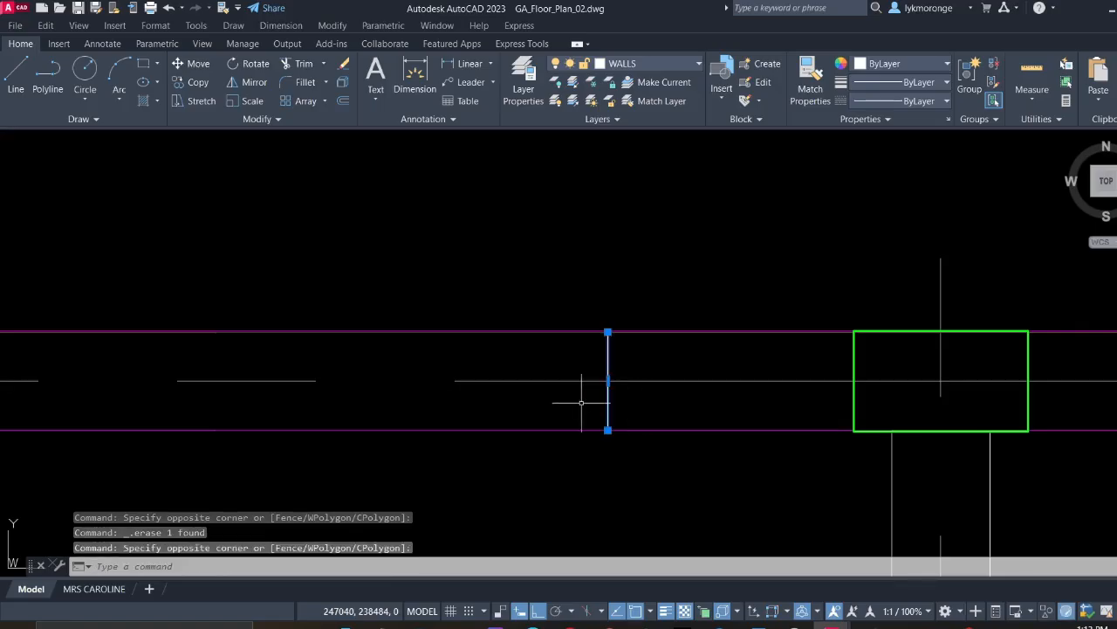
key(Delete)
Erase the leftover opening end line in the grid A wall between grids 4 and 5
scroll(591, 408, down, 3)
scroll(751, 397, up, 1)
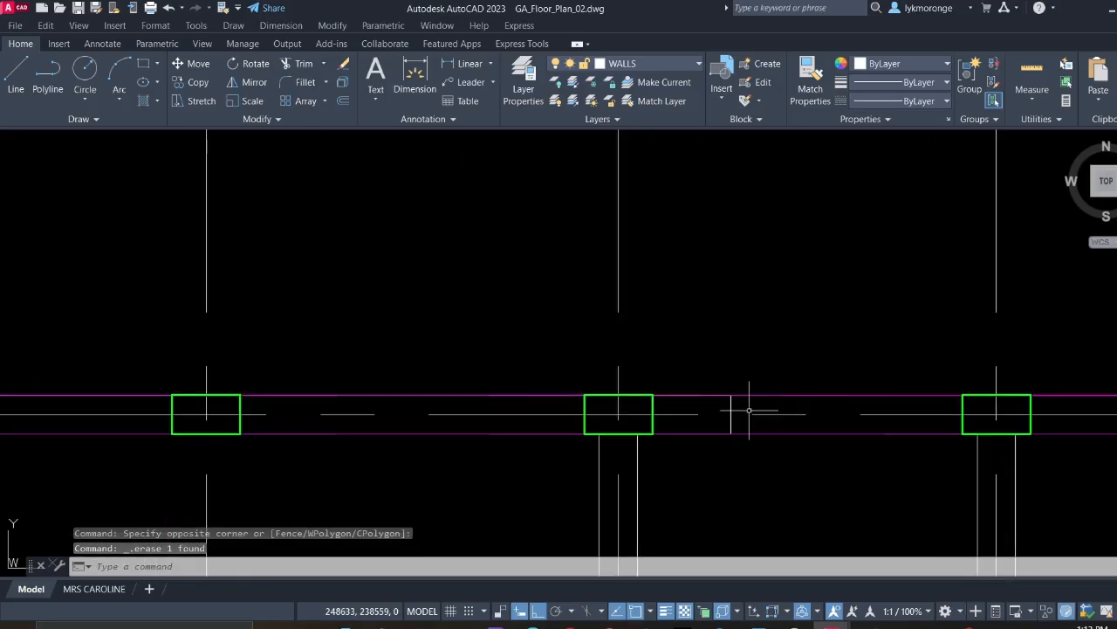
click(749, 410)
click(724, 397)
key(Delete)
Erase the rail line running along the grid A wall between grids 6 and 7
scroll(821, 417, down, 2)
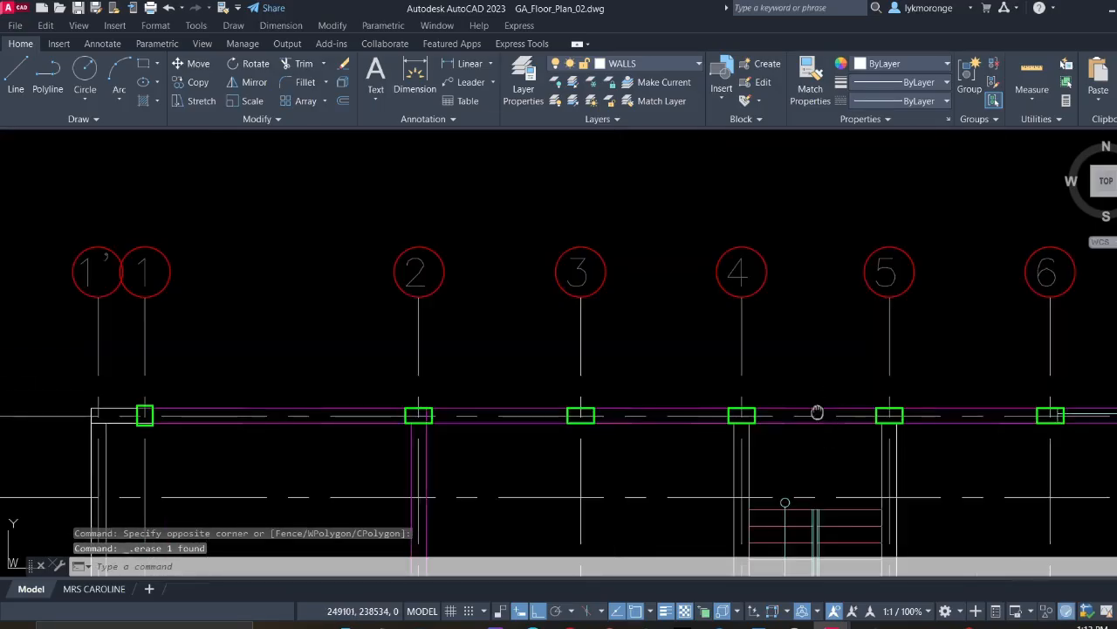
middle_drag(817, 412, 363, 371)
scroll(724, 399, up, 2)
scroll(606, 347, up, 1)
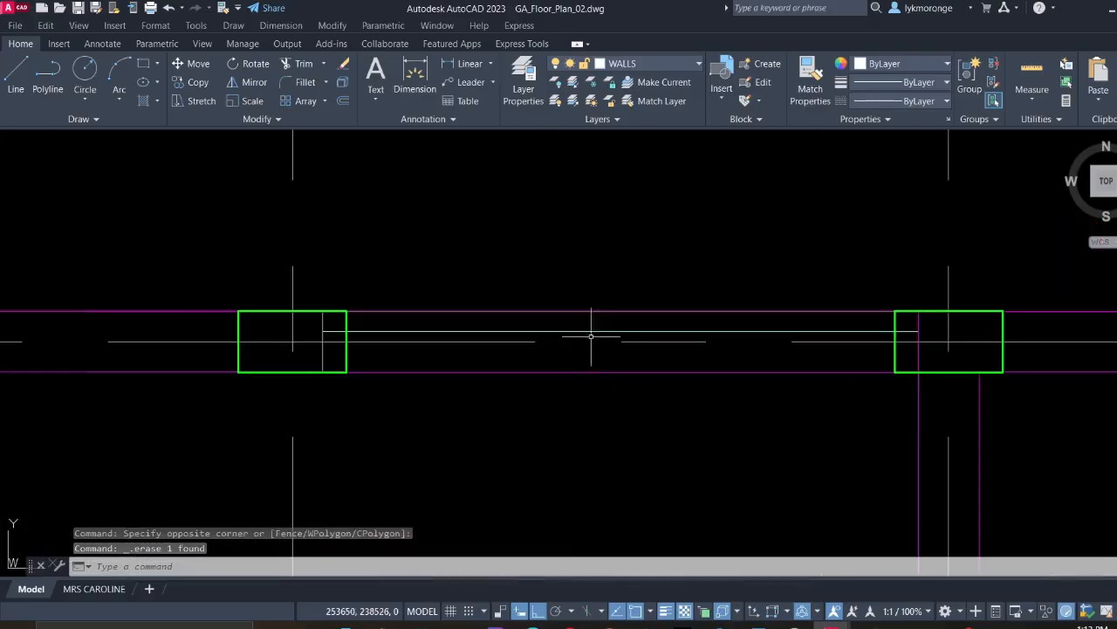
key(Delete)
Erase the leftover opening end line inside the grid 6 column on grid A
scroll(581, 326, down, 2)
scroll(407, 332, up, 1)
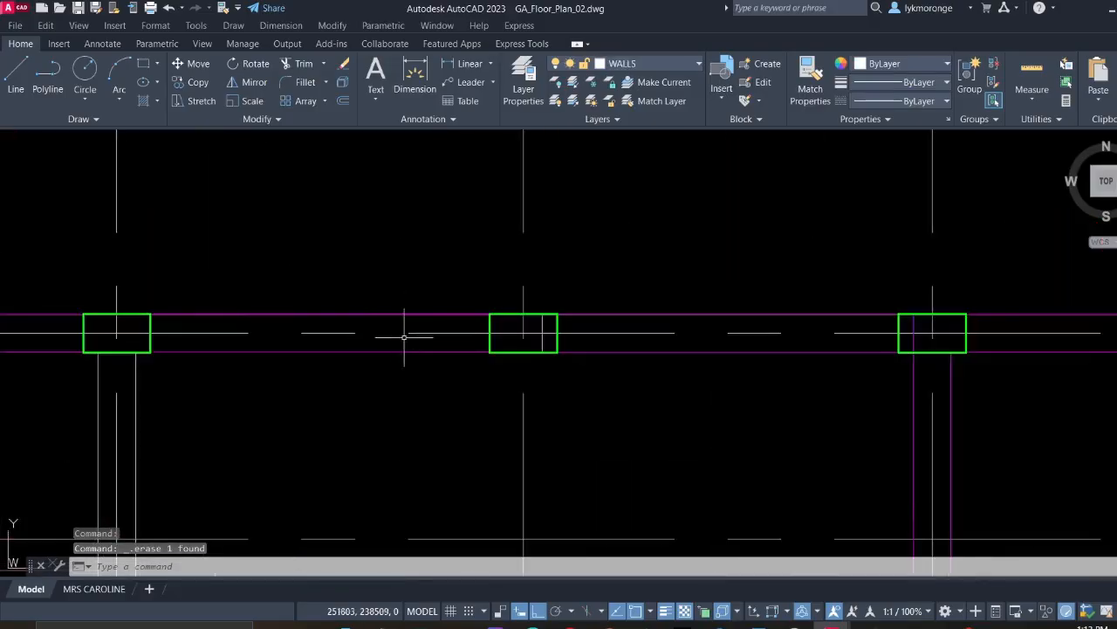
scroll(544, 349, up, 2)
click(524, 324)
key(Delete)
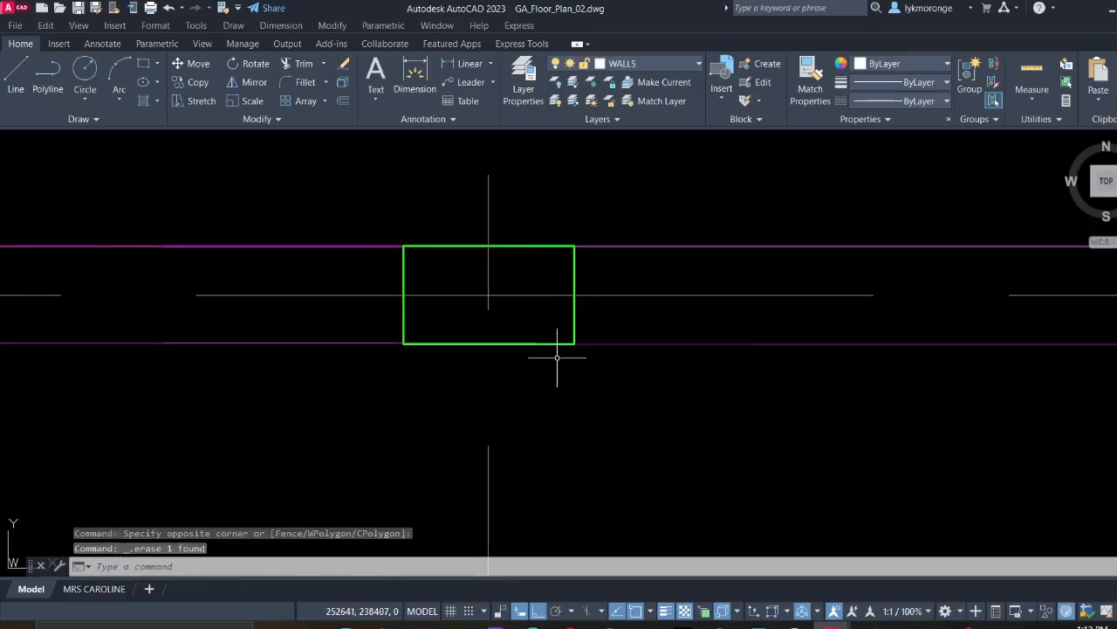
scroll(619, 402, down, 4)
mouse_move(727, 409)
middle_down()
mouse_move(413, 356)
mouse_move(207, 350)
middle_up()
scroll(497, 327, down, 3)
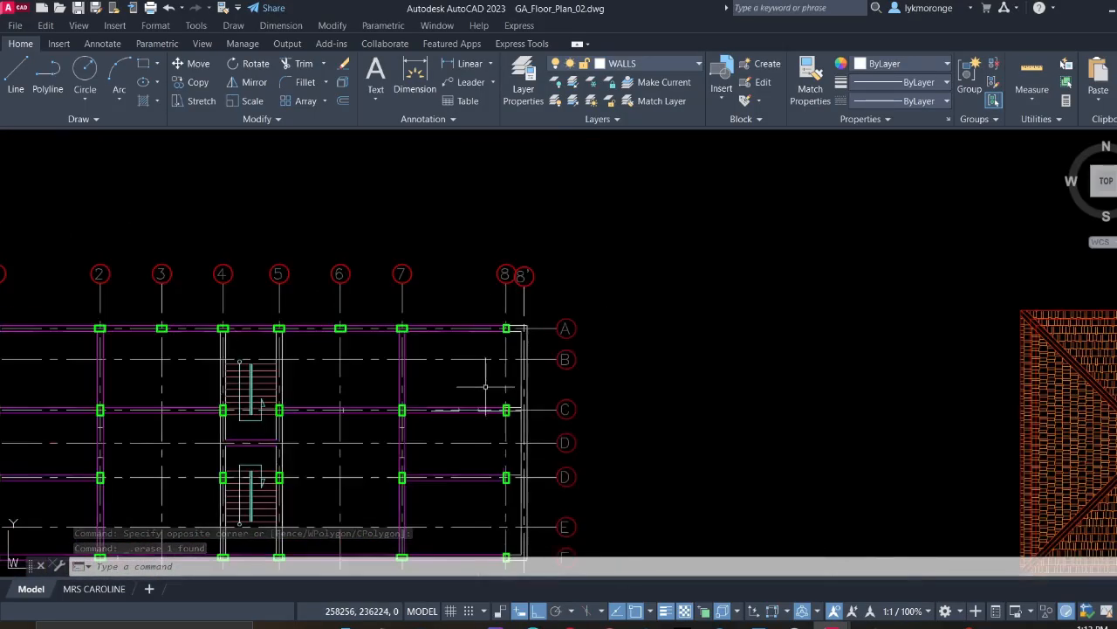
Erase the leftover opening end line in the grid F wall just beside the grid 2 column
middle_drag(502, 376, 565, 161)
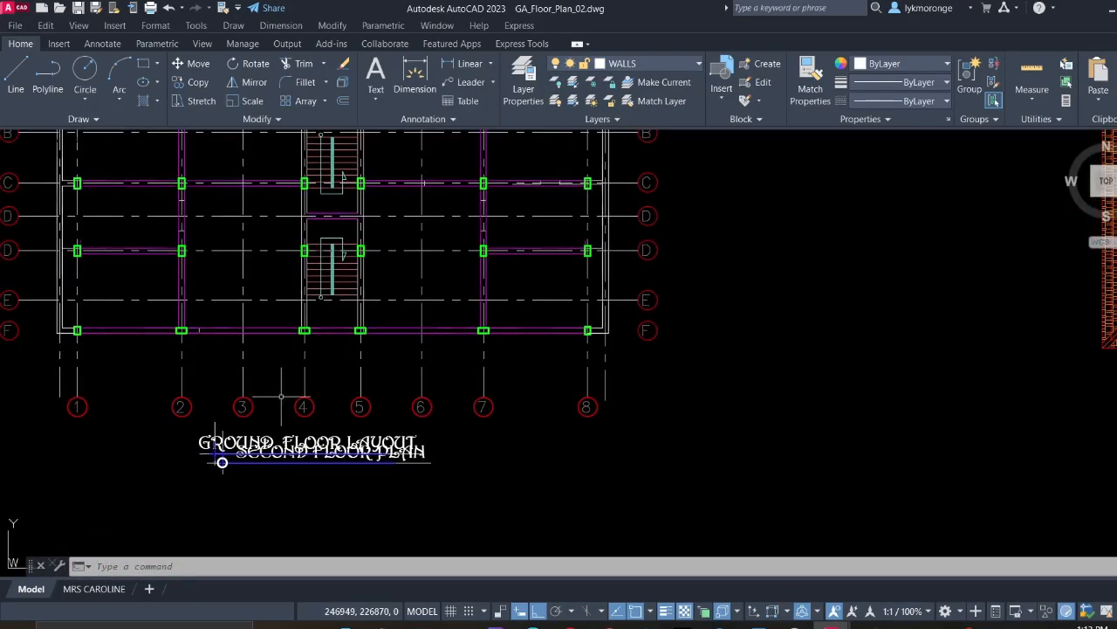
middle_drag(281, 397, 469, 374)
scroll(370, 324, up, 6)
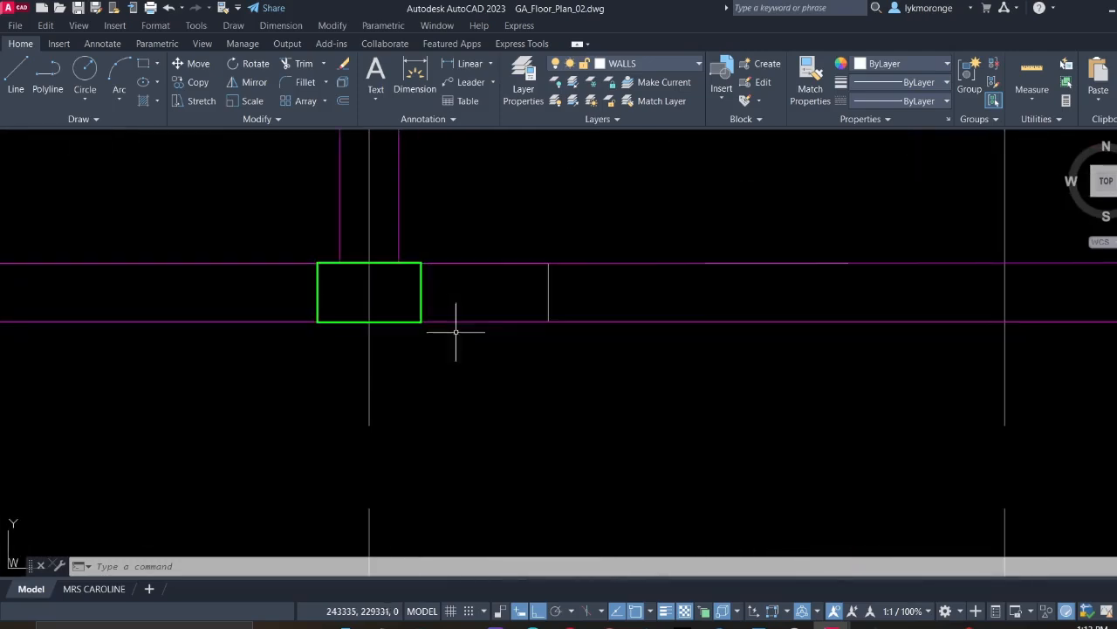
click(583, 291)
click(531, 291)
key(Delete)
scroll(471, 288, down, 8)
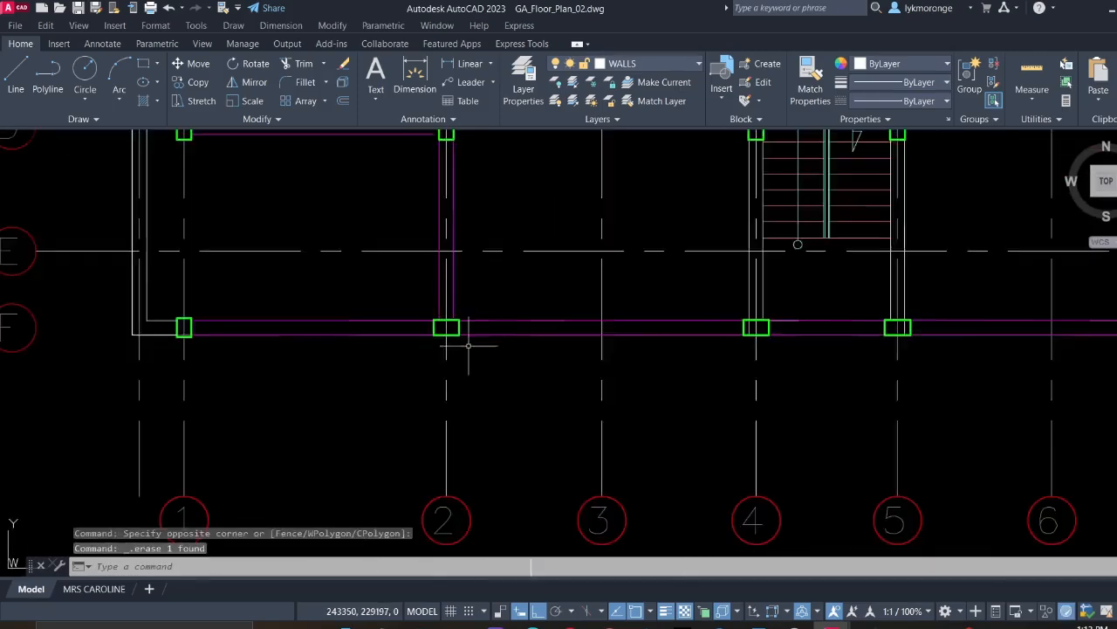
Examine the outline beyond grid 8 on the ground floor layout, around its grid A corner
scroll(478, 343, down, 2)
scroll(159, 309, up, 4)
middle_drag(123, 328, 308, 342)
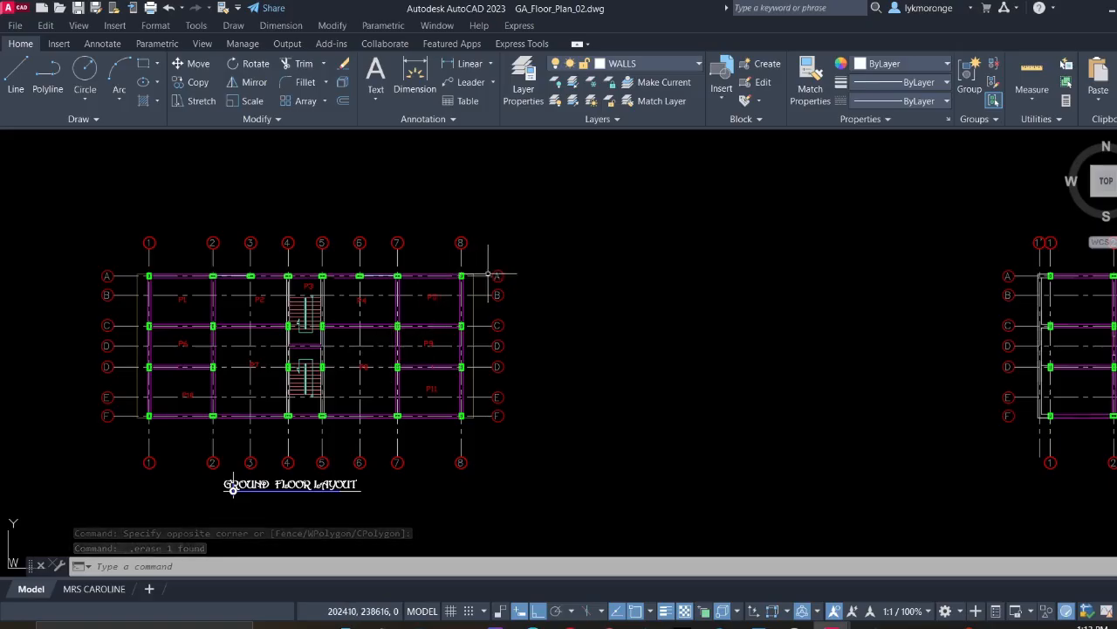
scroll(476, 381, up, 4)
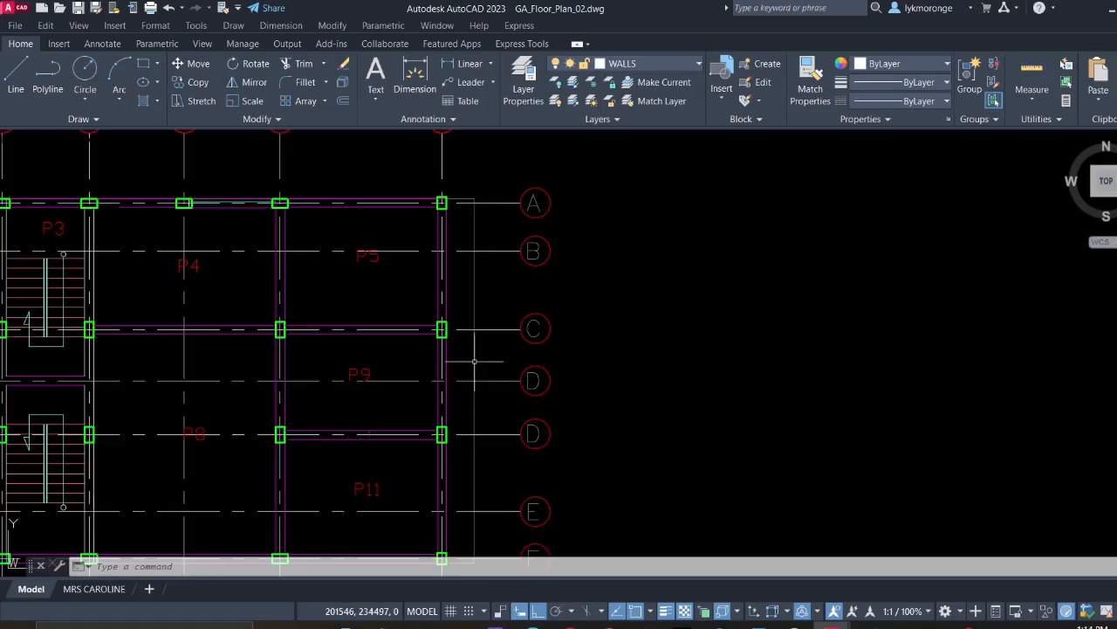
scroll(502, 270, up, 8)
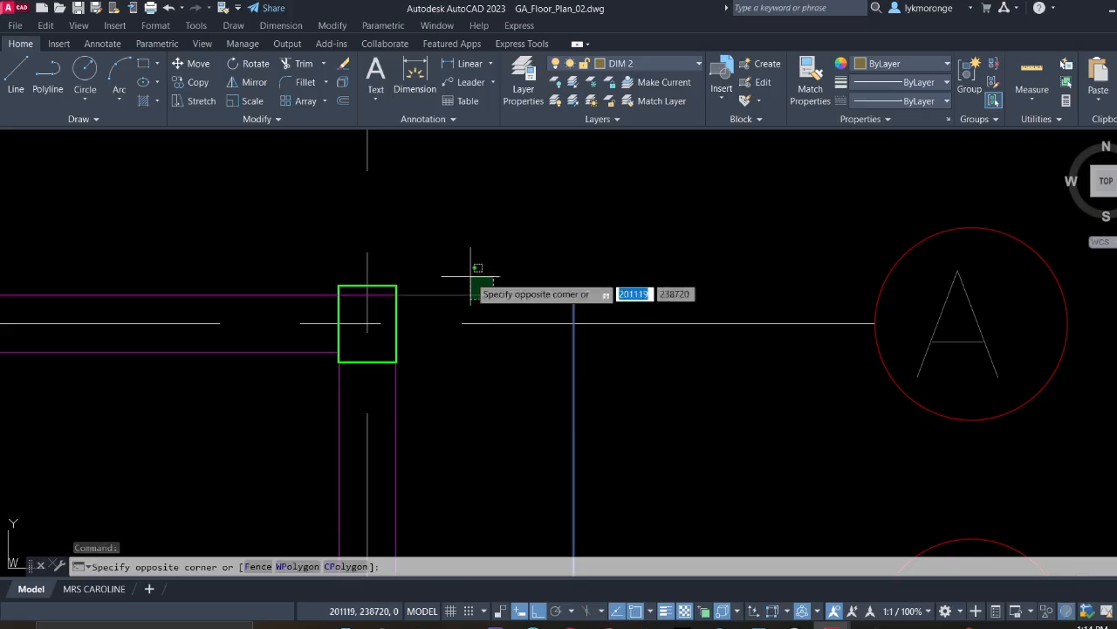
click(471, 276)
scroll(435, 389, down, 6)
middle_drag(438, 413, 521, 319)
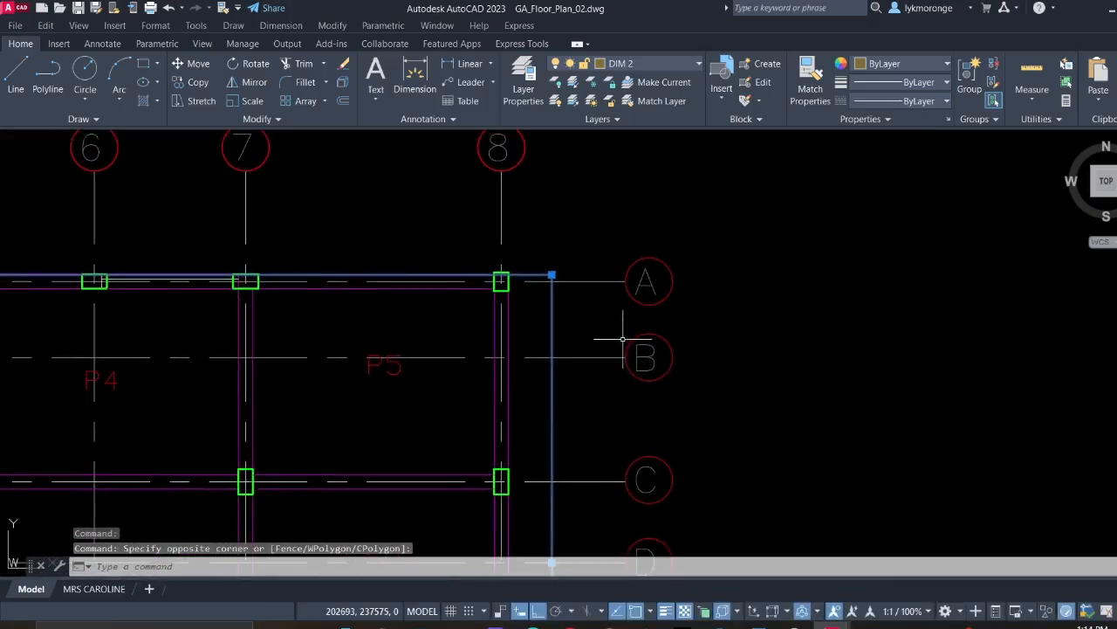
key(Escape)
scroll(622, 338, down, 3)
middle_drag(852, 419, 591, 324)
scroll(394, 264, up, 1)
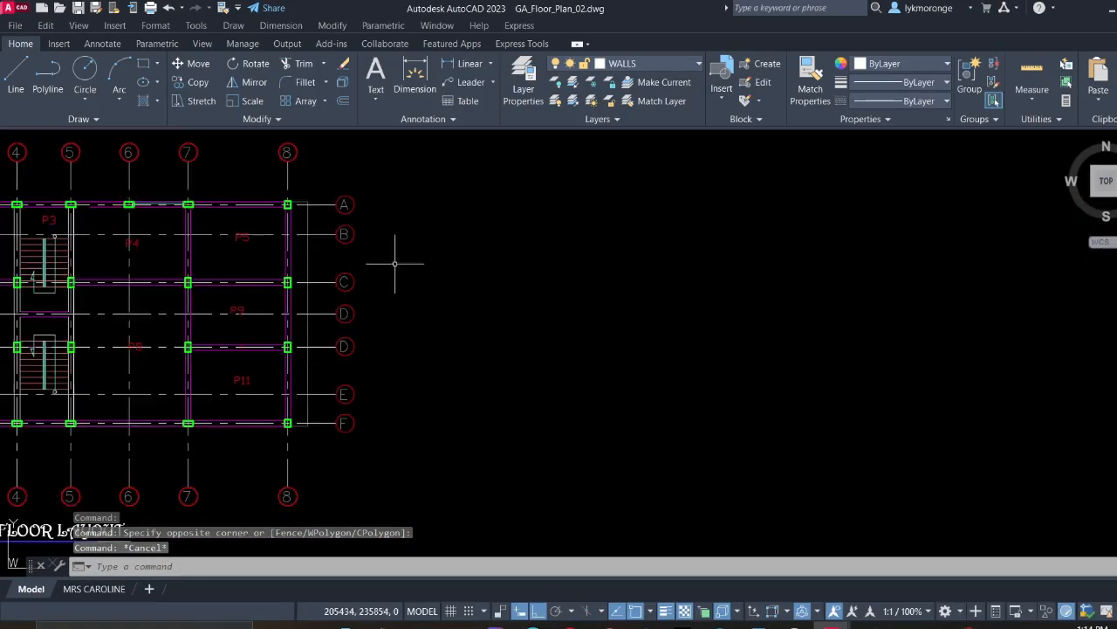
scroll(626, 347, down, 4)
middle_drag(708, 359, 464, 355)
scroll(617, 268, up, 2)
scroll(594, 445, up, 8)
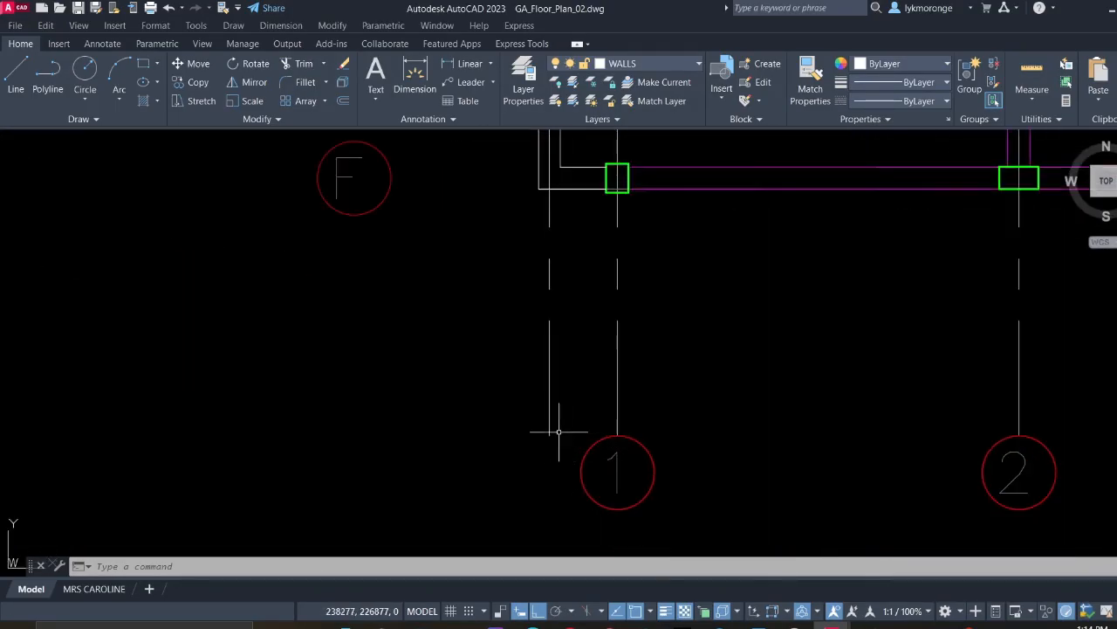
click(562, 428)
click(726, 511)
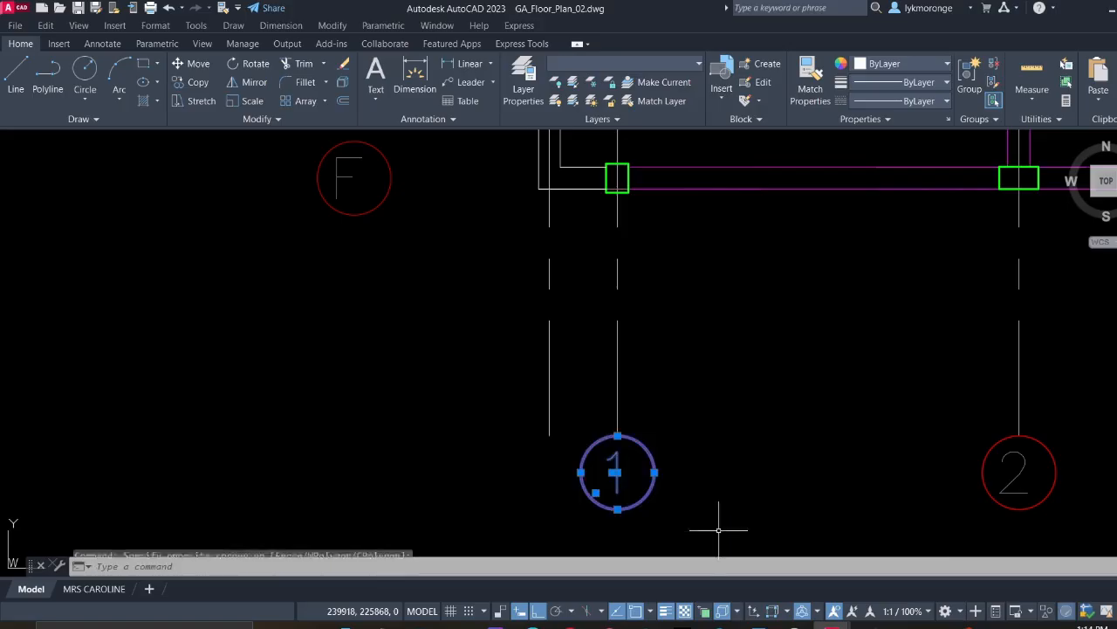
right_click(665, 401)
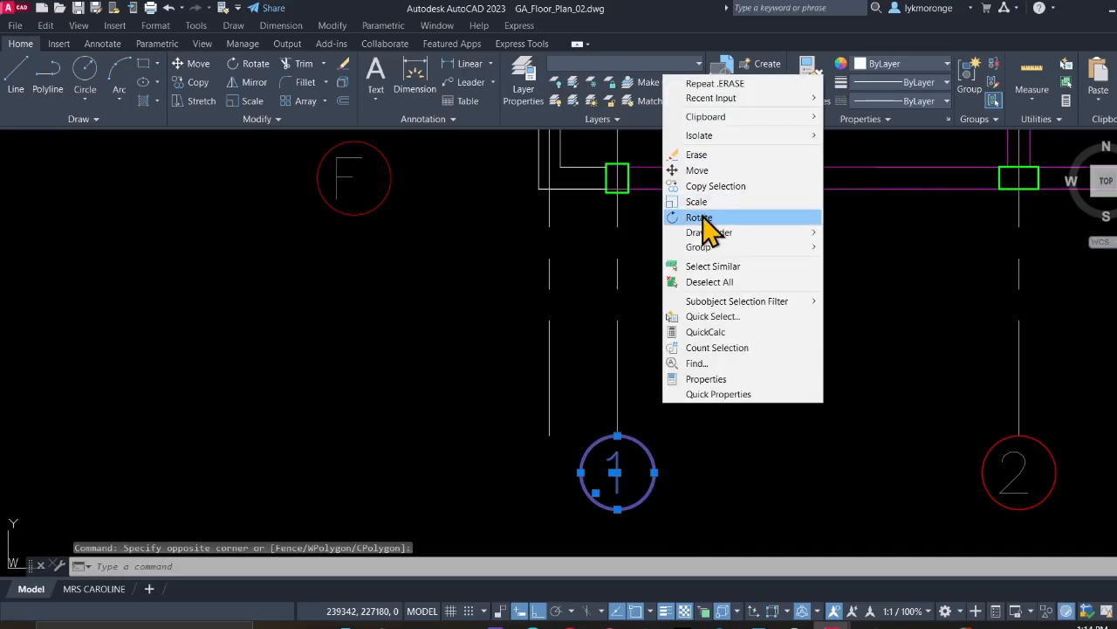
click(705, 186)
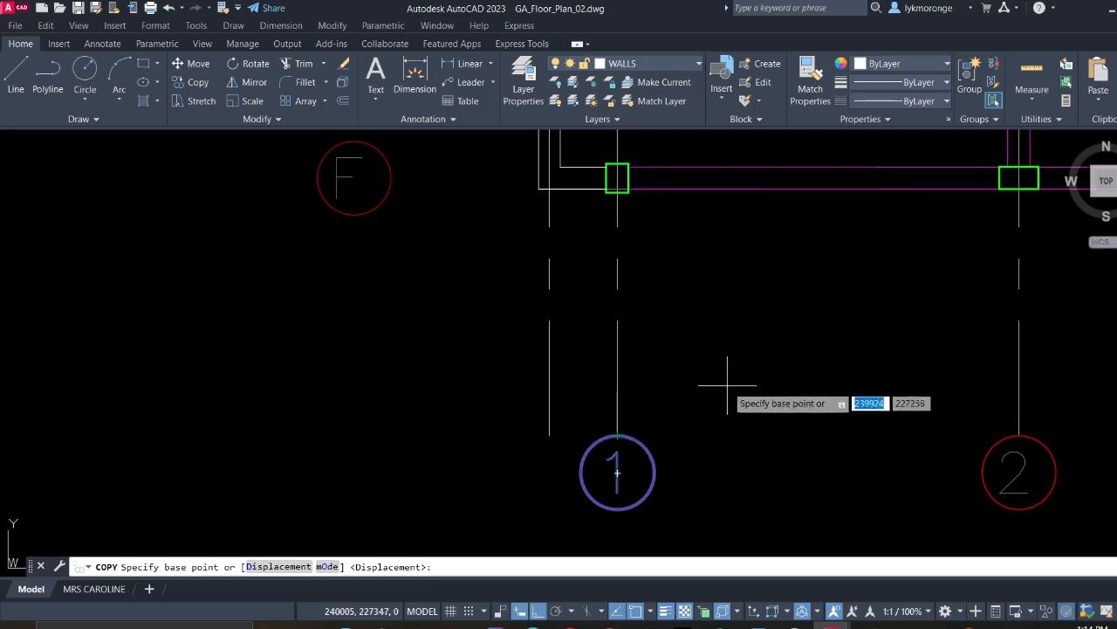
key(Escape)
Copy the 1' grid bubble from the upper end of its grid line to the lower end, beside bubble 1
scroll(673, 374, down, 2)
middle_drag(674, 296, 637, 556)
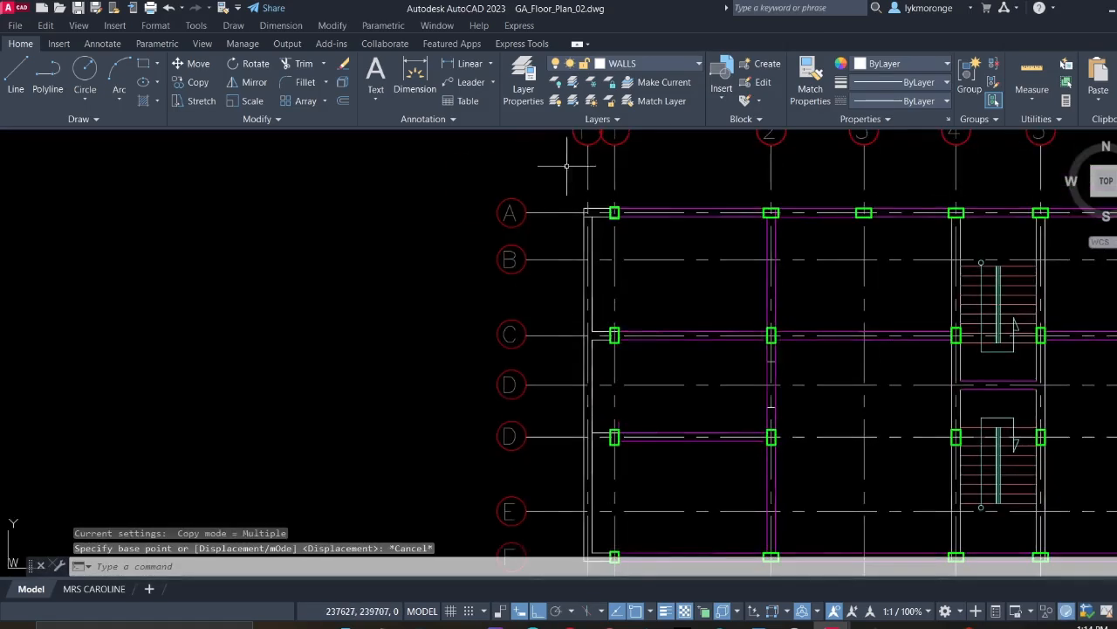
middle_drag(569, 166, 599, 354)
scroll(605, 288, up, 2)
click(617, 356)
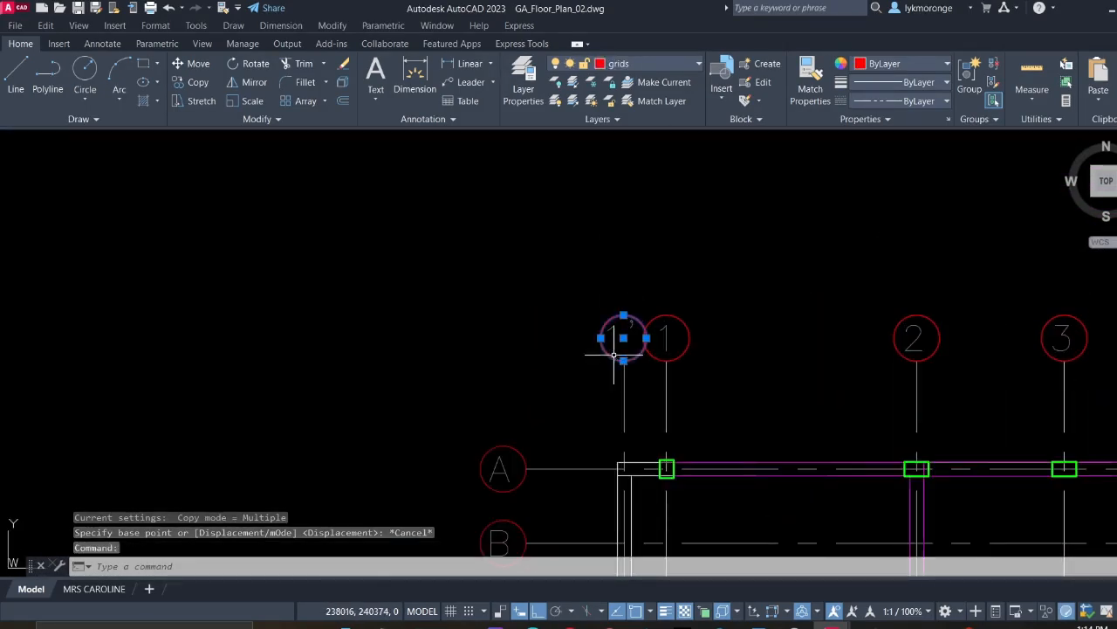
key(Escape)
scroll(633, 330, up, 3)
click(621, 436)
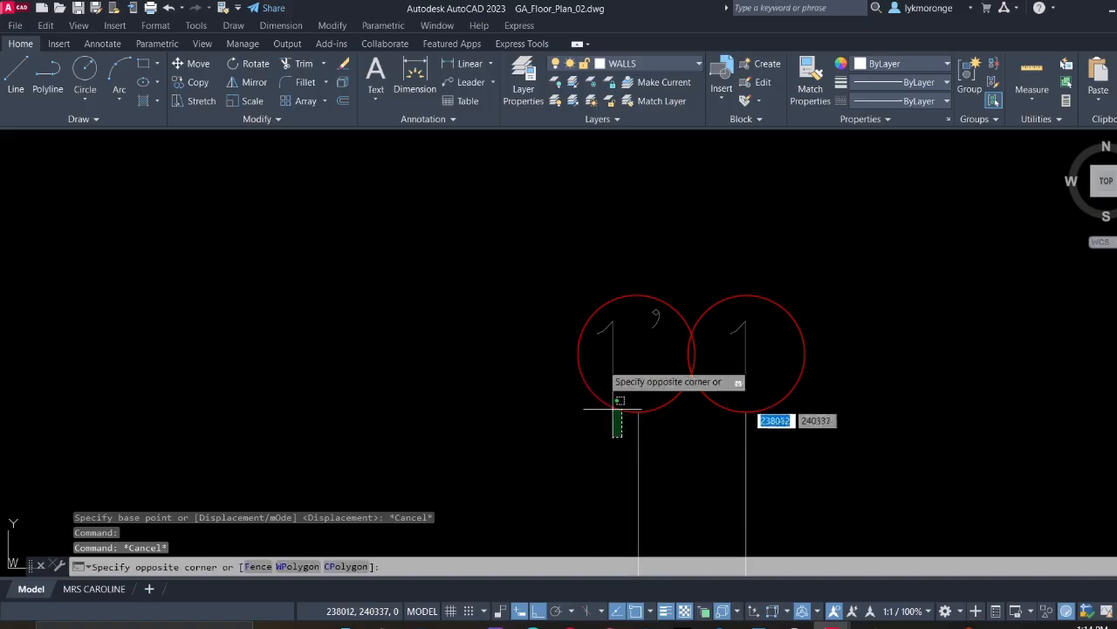
click(573, 283)
right_click(569, 287)
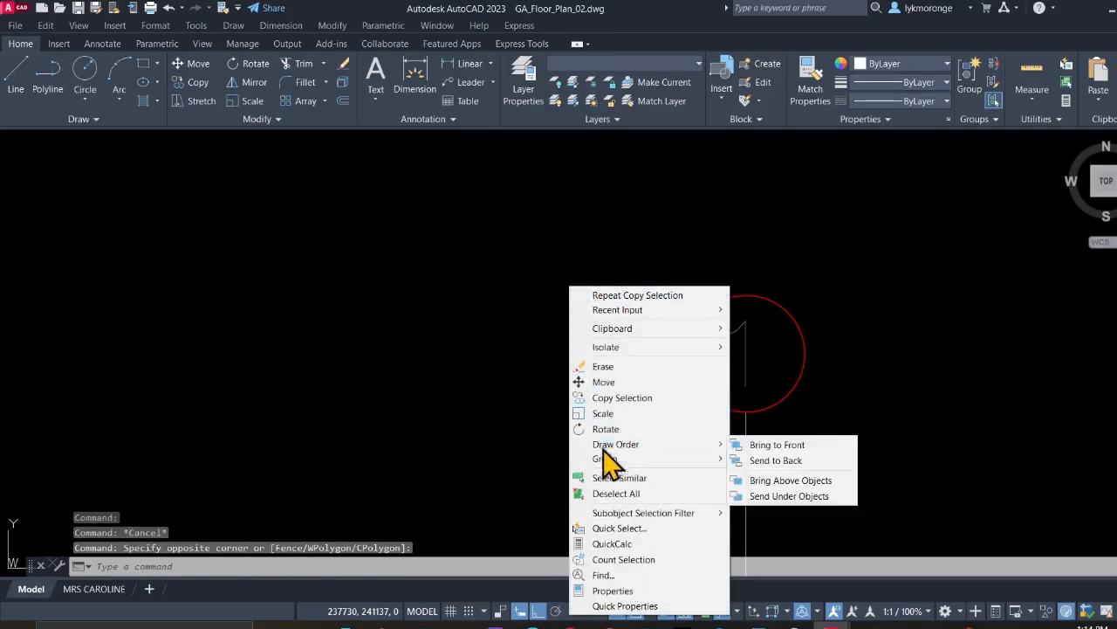
click(612, 397)
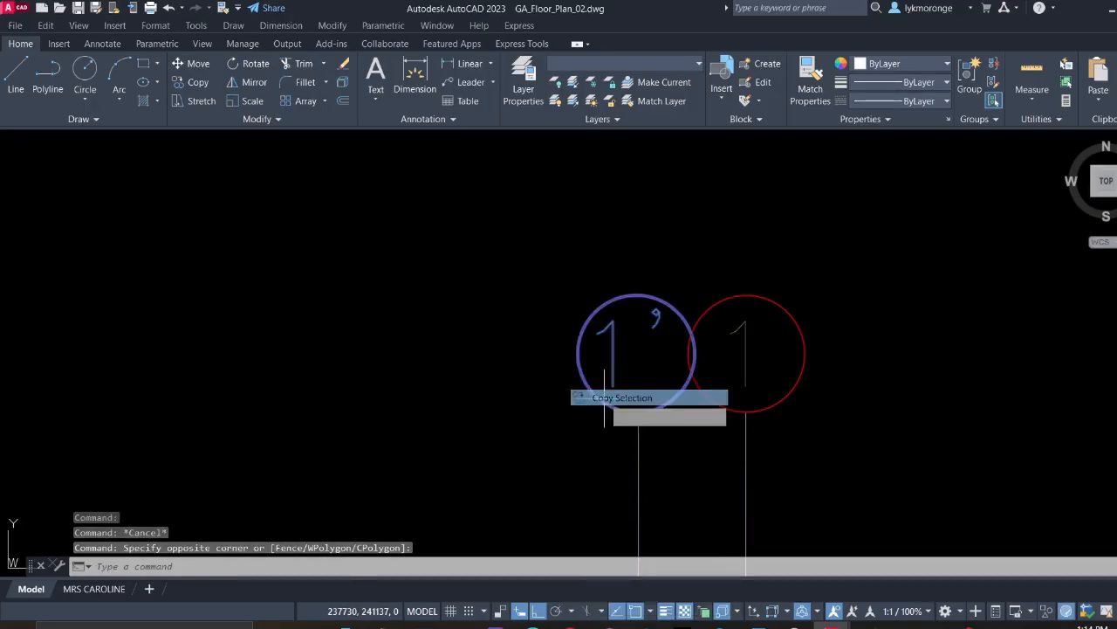
click(636, 297)
scroll(623, 515, down, 4)
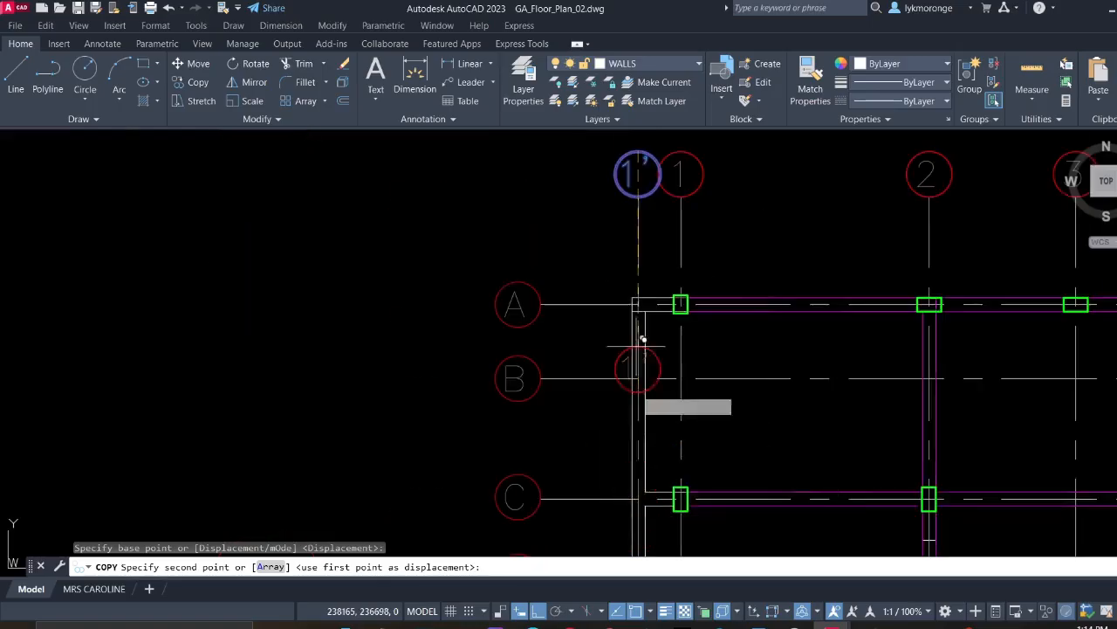
middle_drag(619, 508, 495, 145)
middle_drag(523, 496, 475, 145)
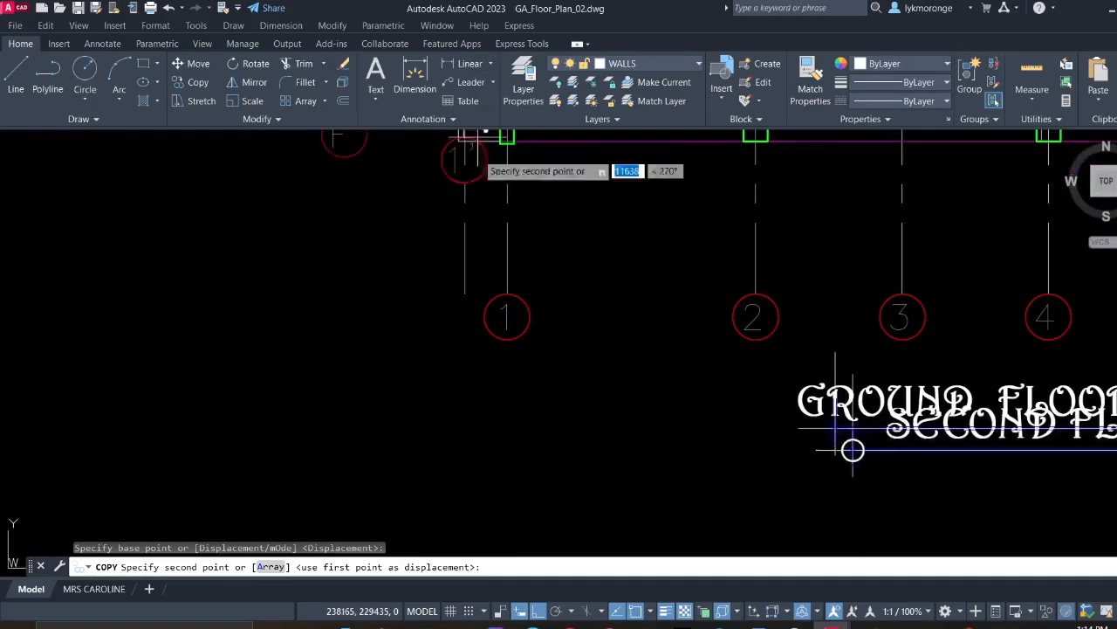
click(464, 290)
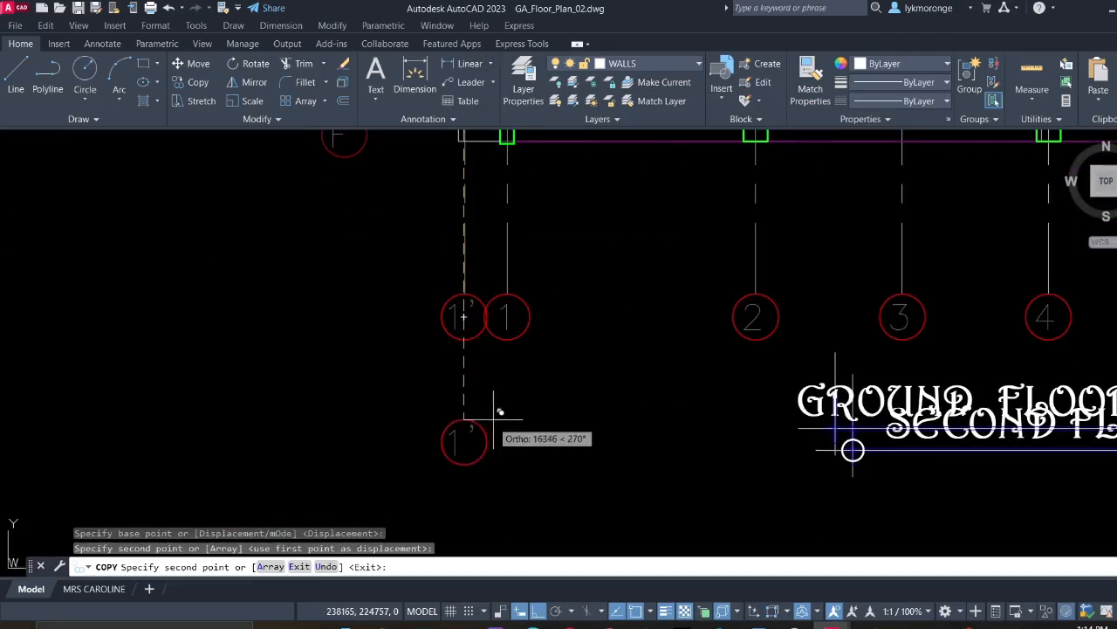
key(Escape)
Copy the 8' grid bubble from the upper end of its grid line to the lower end, beside bubble 8
scroll(671, 389, down, 5)
middle_drag(786, 352, 346, 364)
middle_drag(463, 151, 462, 254)
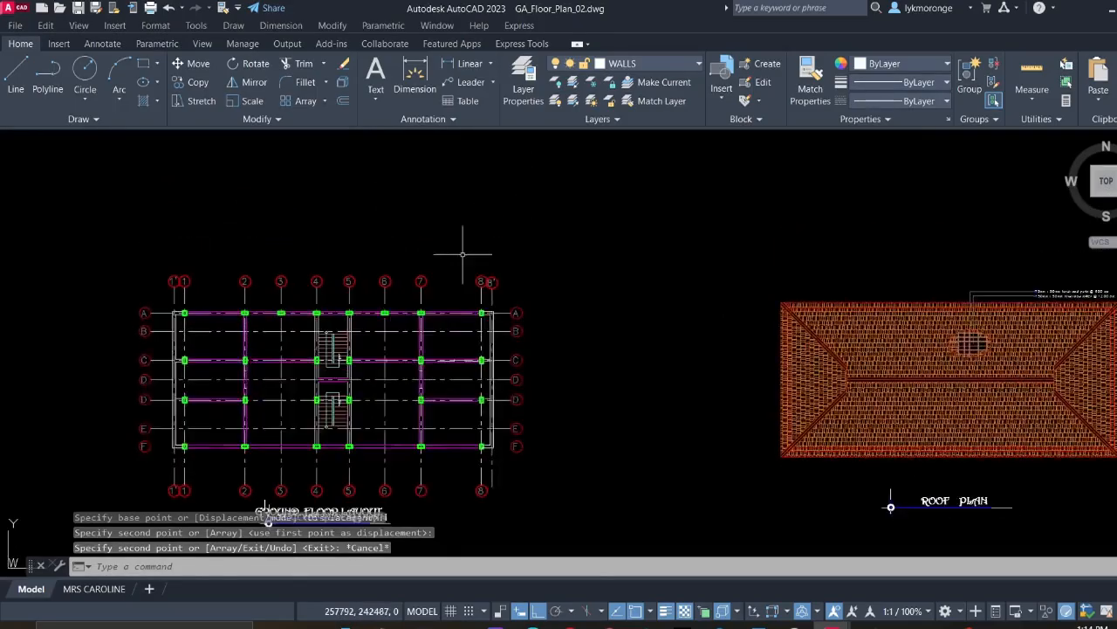
scroll(463, 254, up, 4)
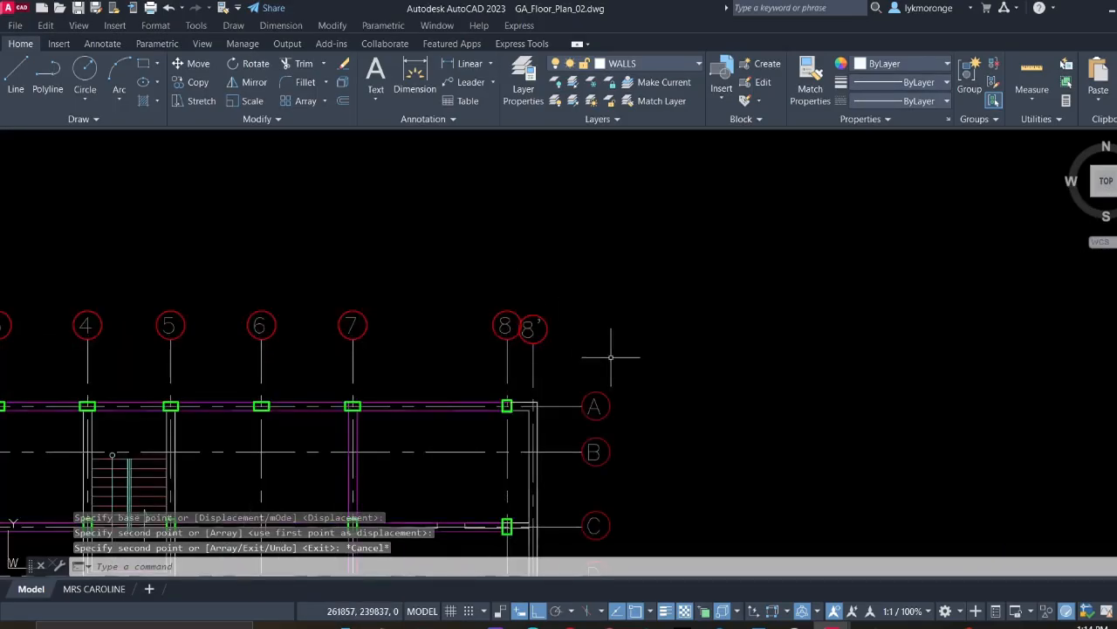
click(536, 298)
right_click(609, 294)
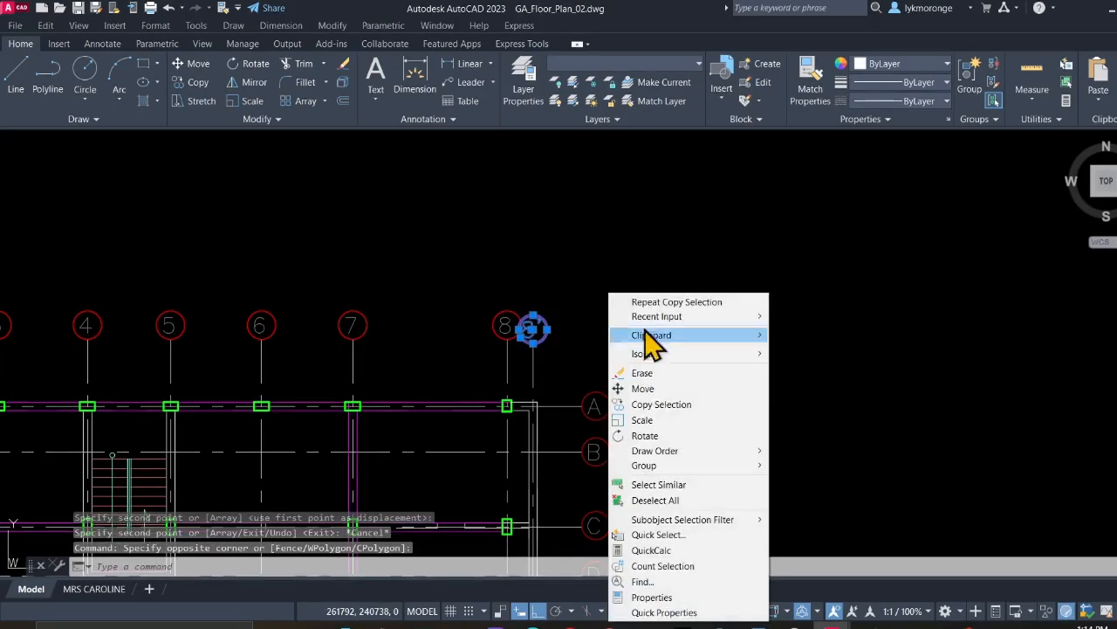
click(648, 404)
scroll(533, 325, up, 8)
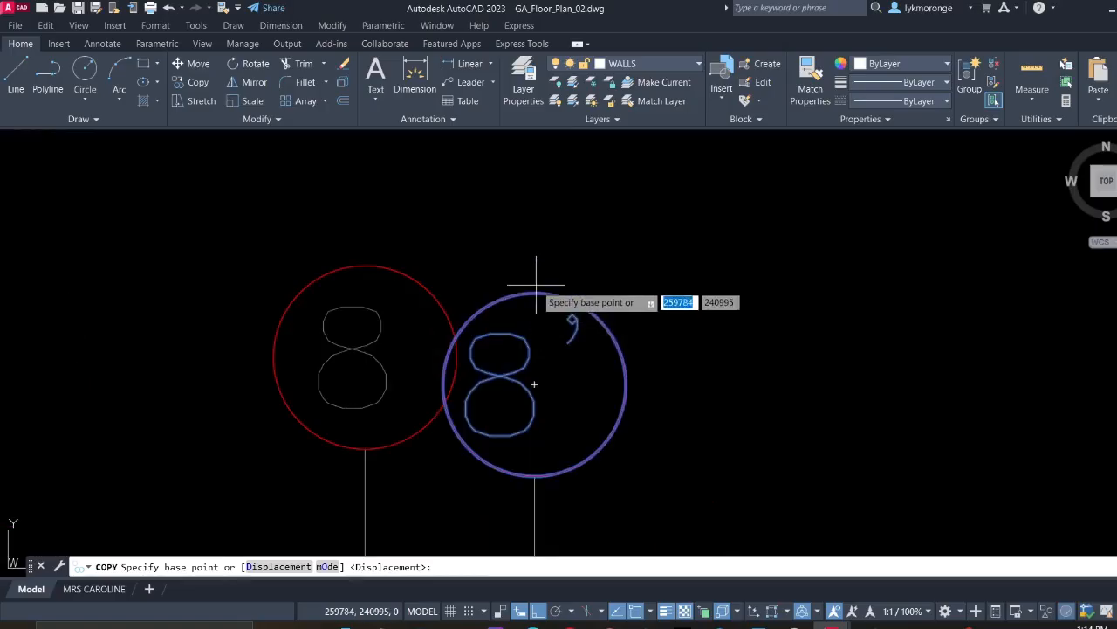
click(534, 294)
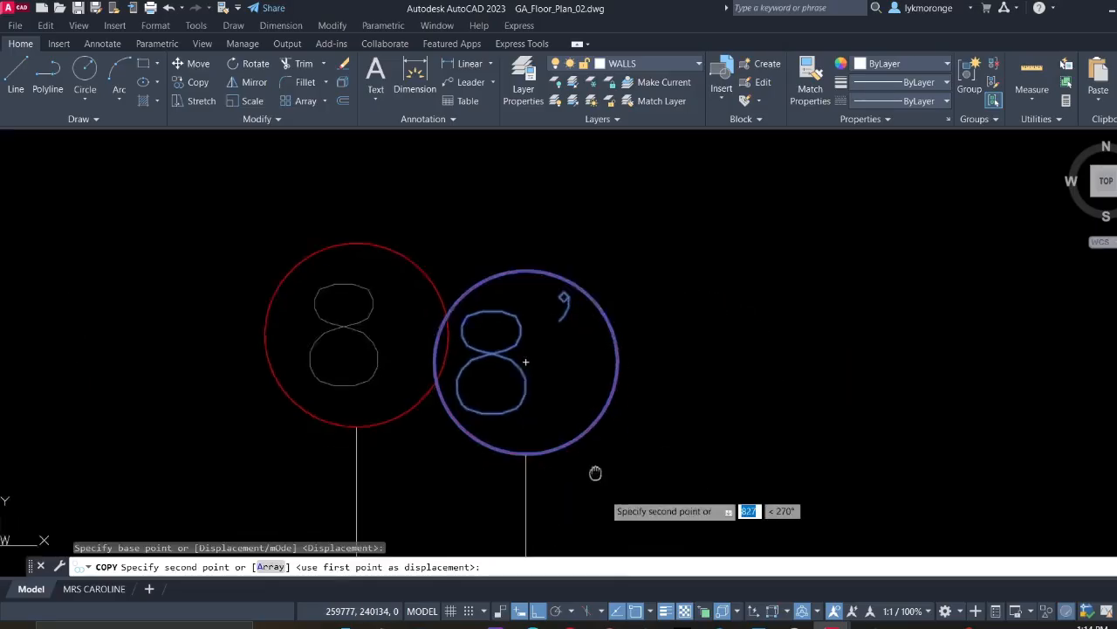
scroll(594, 469, down, 6)
middle_drag(564, 494, 546, 112)
middle_drag(569, 425, 548, 170)
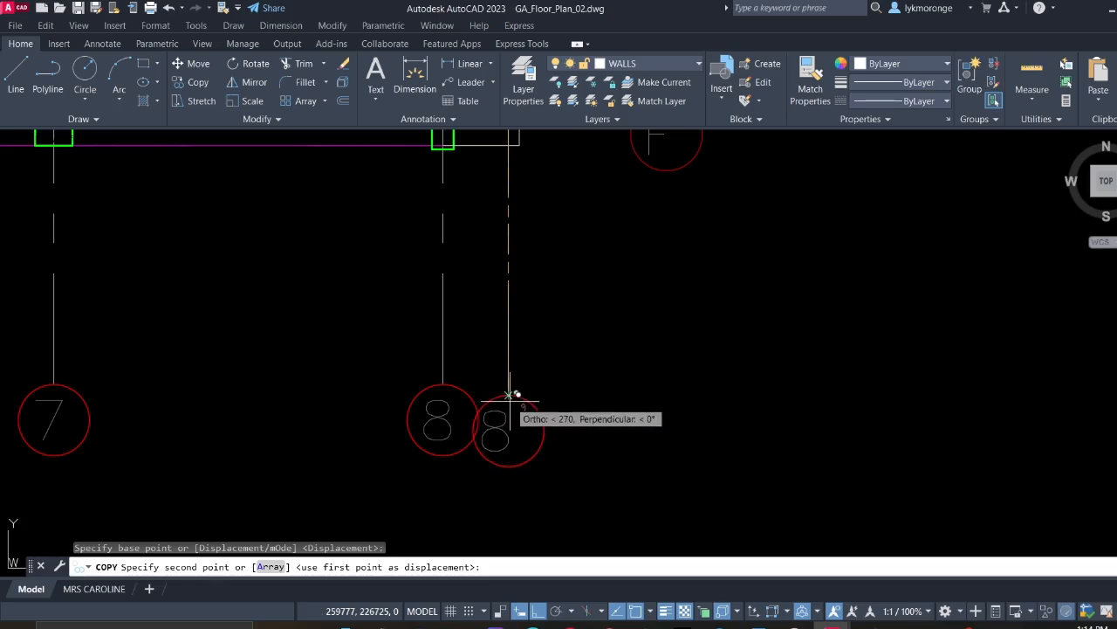
click(508, 395)
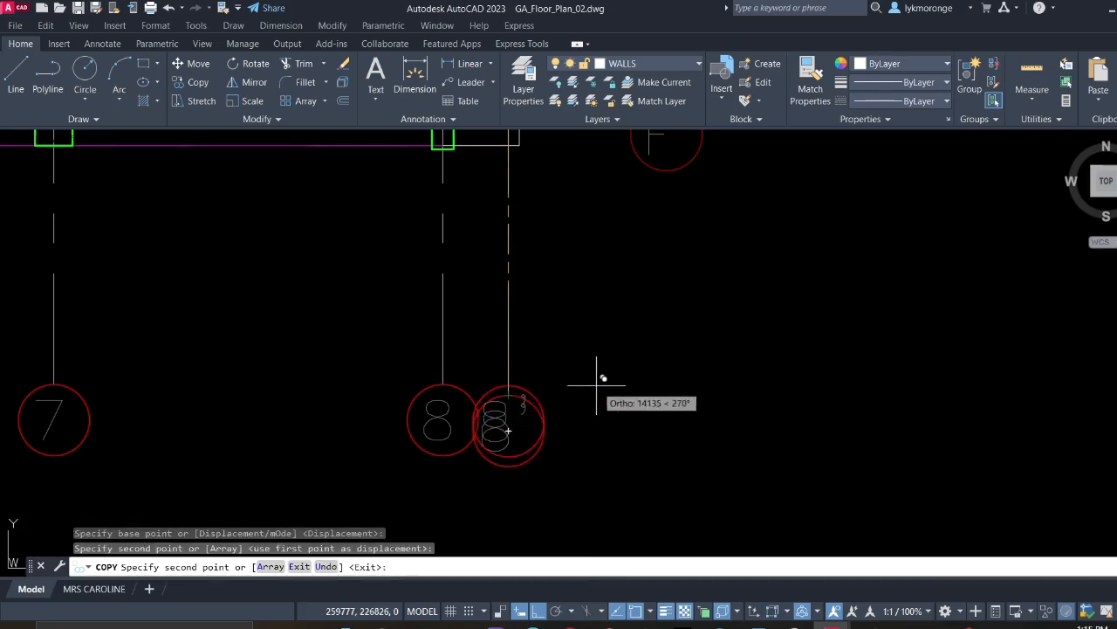
key(Escape)
Select grid line 8' together with its upper and lower bubbles
click(564, 436)
click(489, 297)
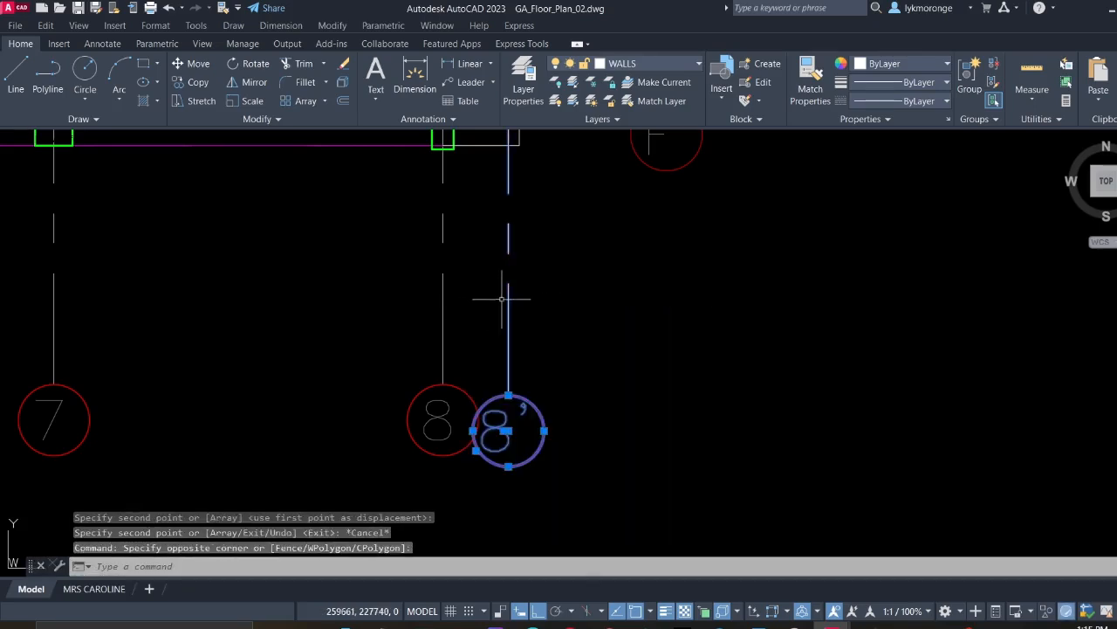
scroll(526, 320, down, 5)
middle_drag(552, 132, 546, 421)
middle_drag(562, 203, 558, 331)
scroll(552, 300, up, 2)
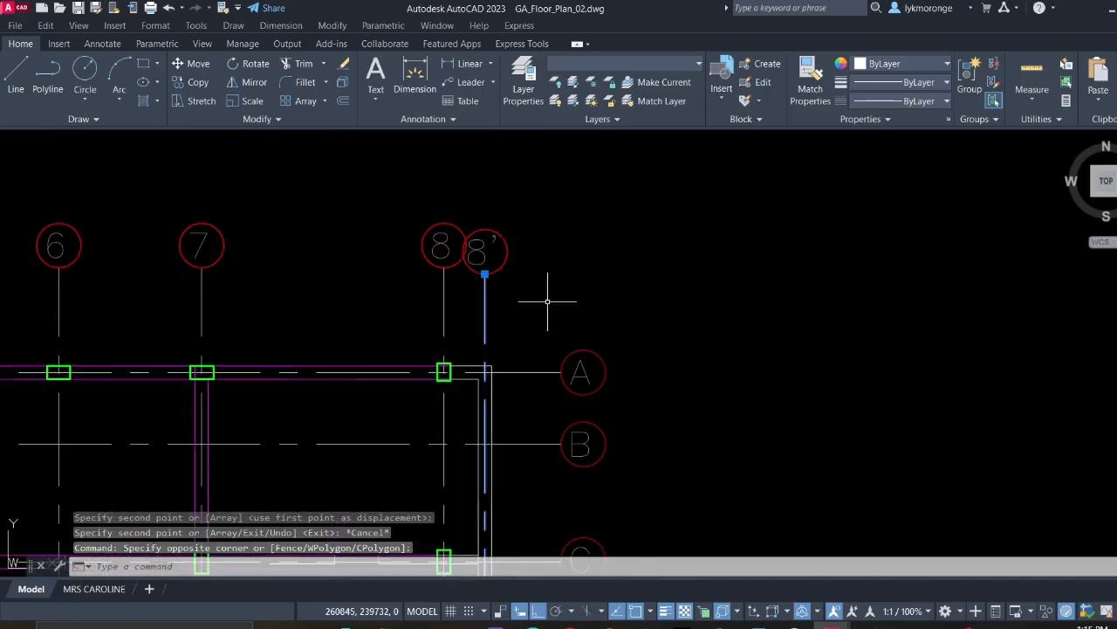
click(535, 295)
click(479, 209)
Add grid line 1' and both of its bubbles to the selection
scroll(482, 310, down, 2)
middle_drag(456, 318, 941, 223)
middle_drag(183, 386, 585, 222)
scroll(435, 423, up, 1)
middle_drag(575, 468, 377, 254)
click(477, 418)
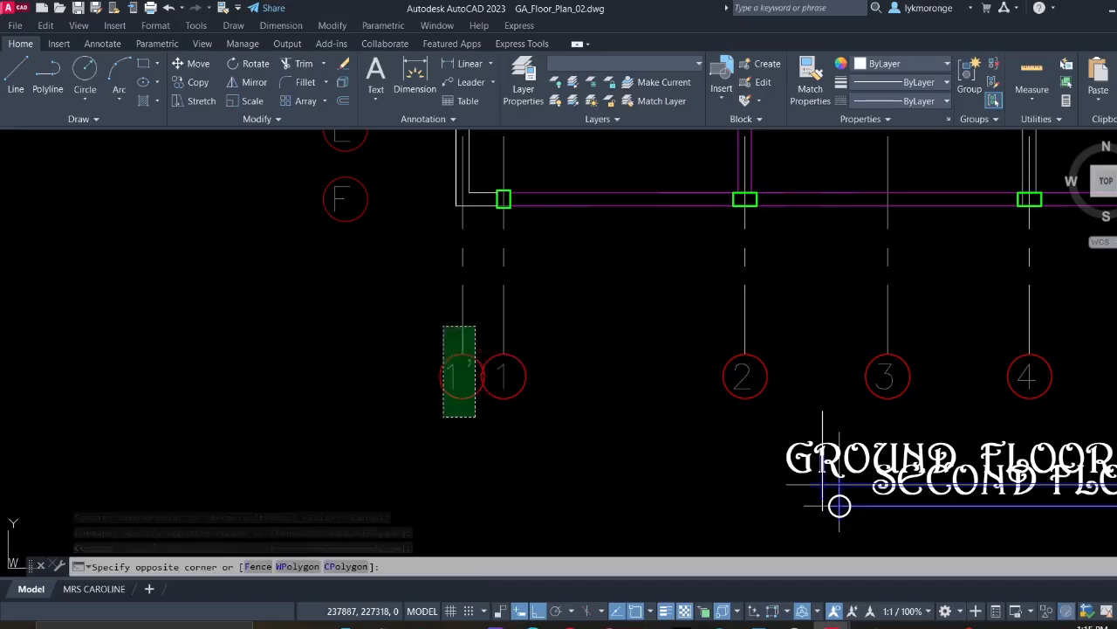
click(442, 324)
middle_drag(384, 168, 410, 482)
middle_drag(430, 245, 442, 475)
middle_drag(528, 258, 503, 487)
scroll(496, 313, up, 1)
click(498, 368)
click(374, 213)
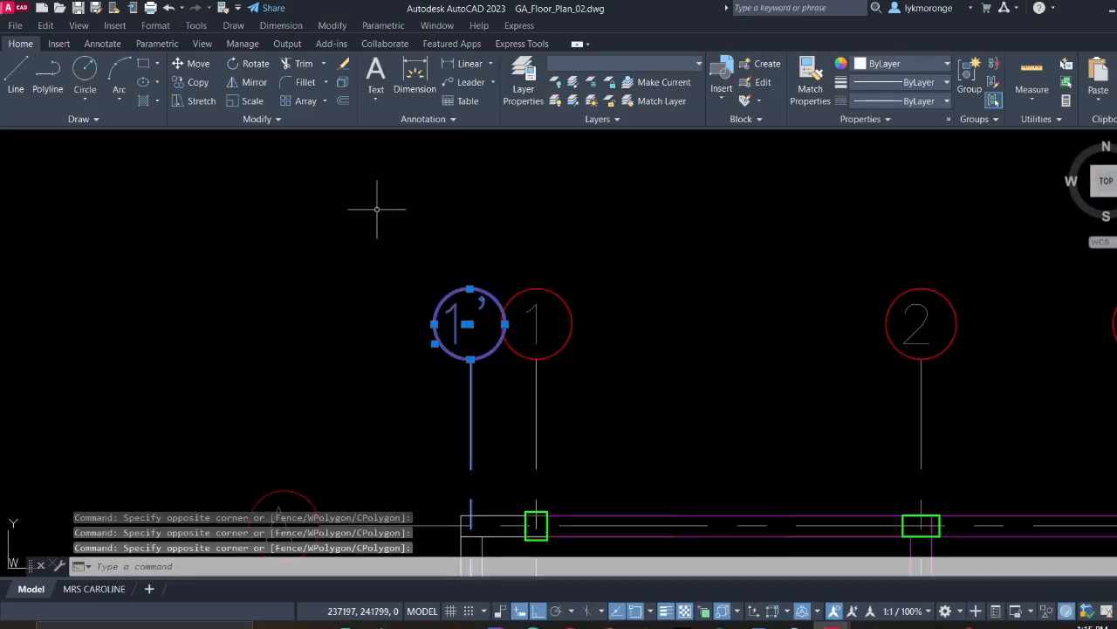
Copy the selected 1' and 8' grid lines with their bubbles to the ground floor layout, matching the intersection of grids 4 and B
right_click(375, 212)
click(434, 321)
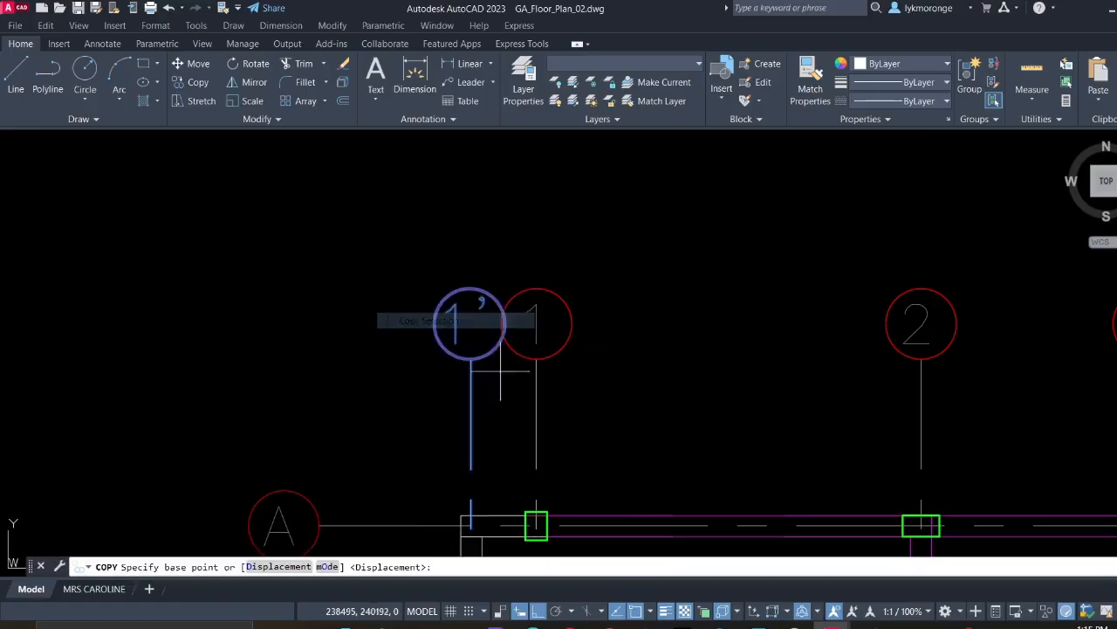
middle_drag(495, 499, 180, 117)
scroll(413, 182, down, 1)
middle_drag(410, 199, 205, 351)
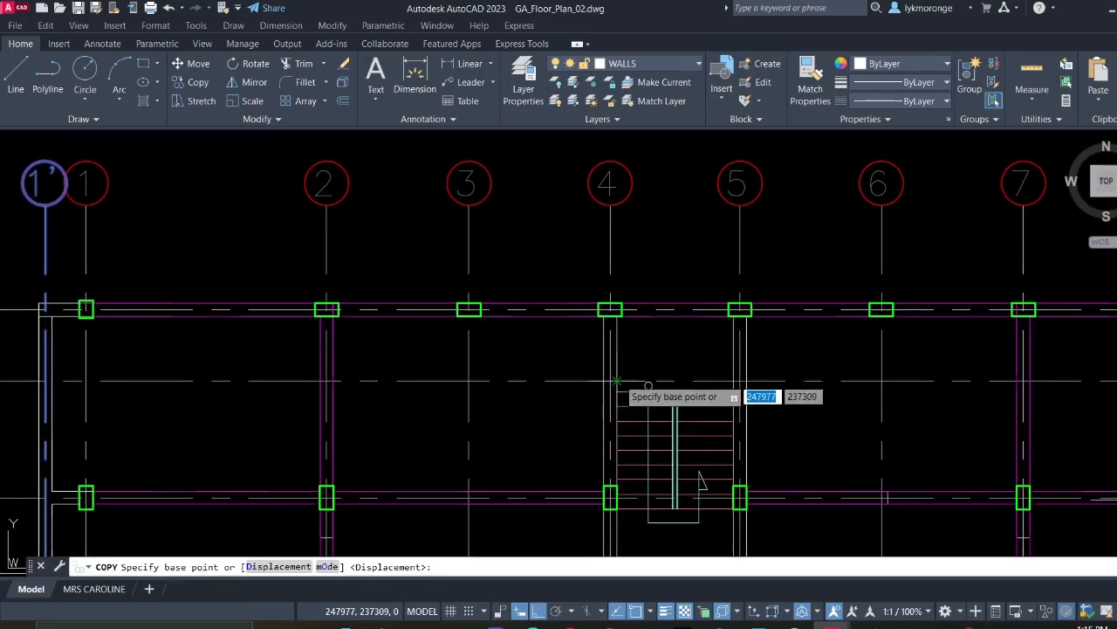
click(609, 382)
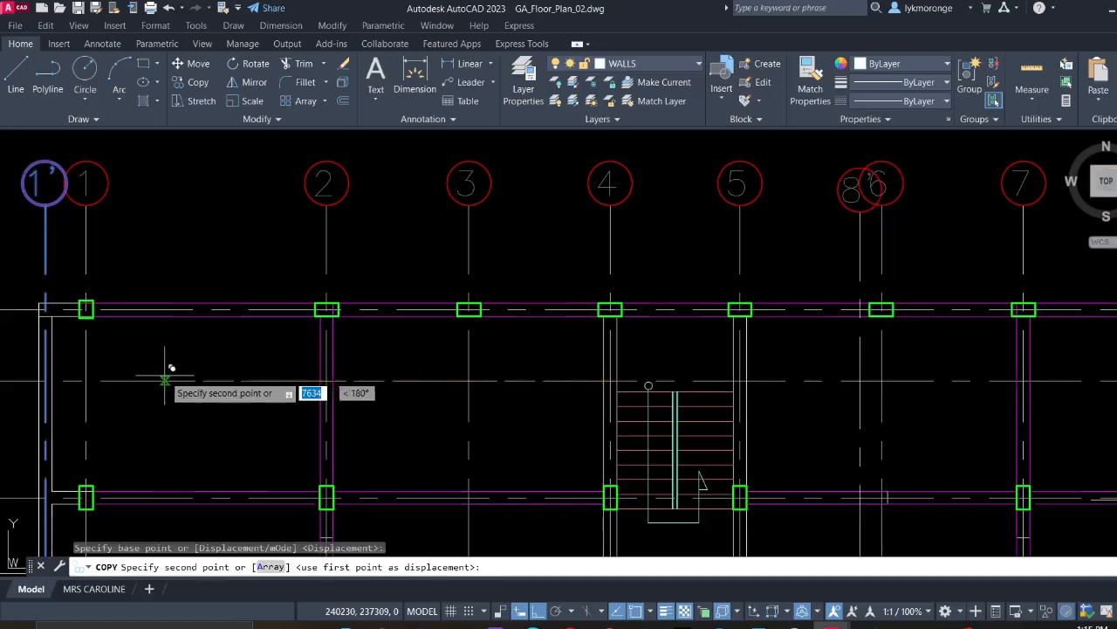
scroll(166, 371, down, 5)
scroll(234, 352, down, 3)
middle_drag(175, 357, 553, 357)
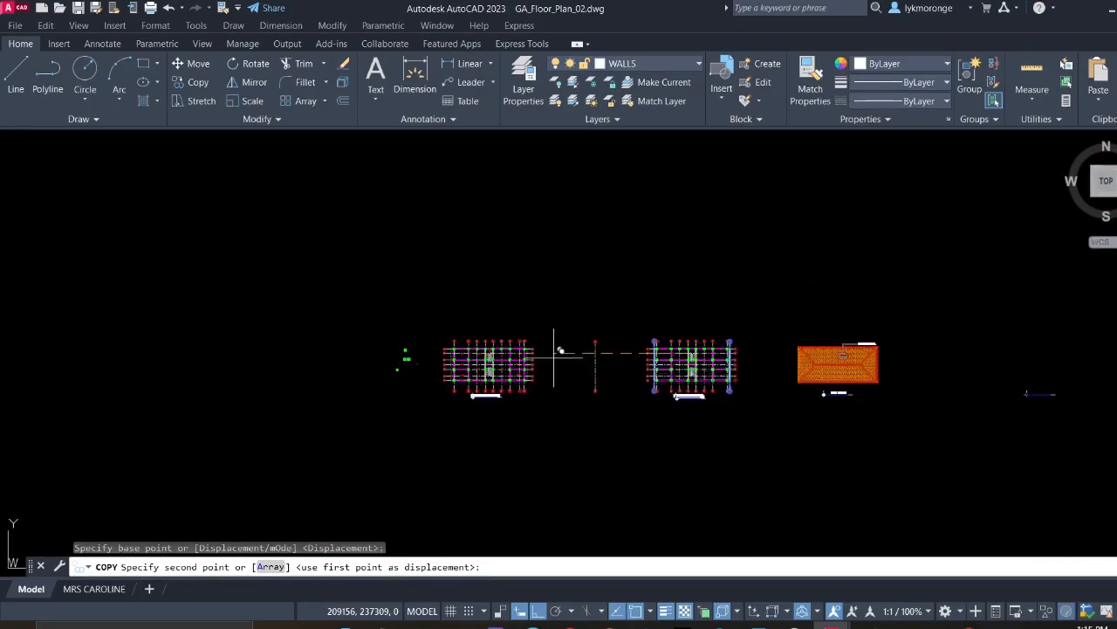
scroll(534, 357, up, 2)
scroll(350, 375, up, 2)
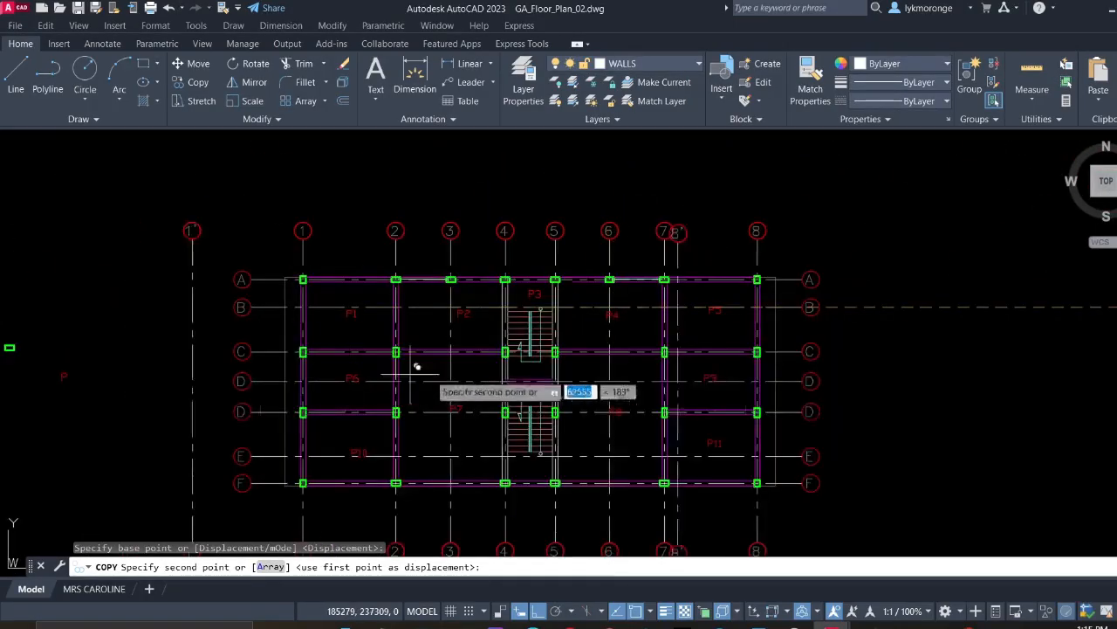
scroll(510, 314, up, 2)
click(504, 288)
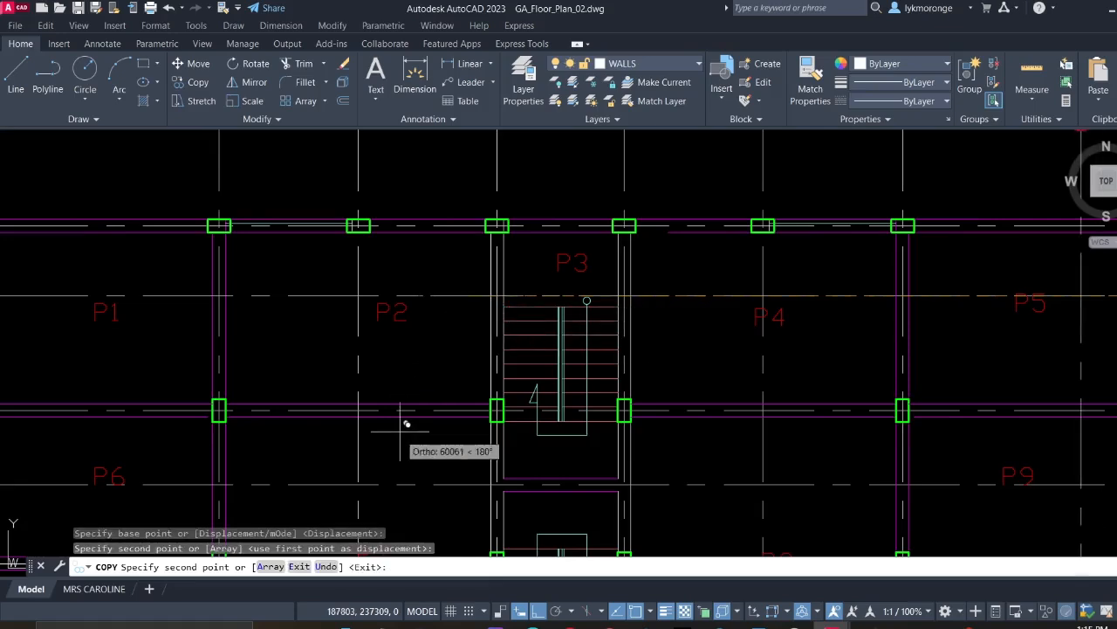
scroll(407, 407, down, 4)
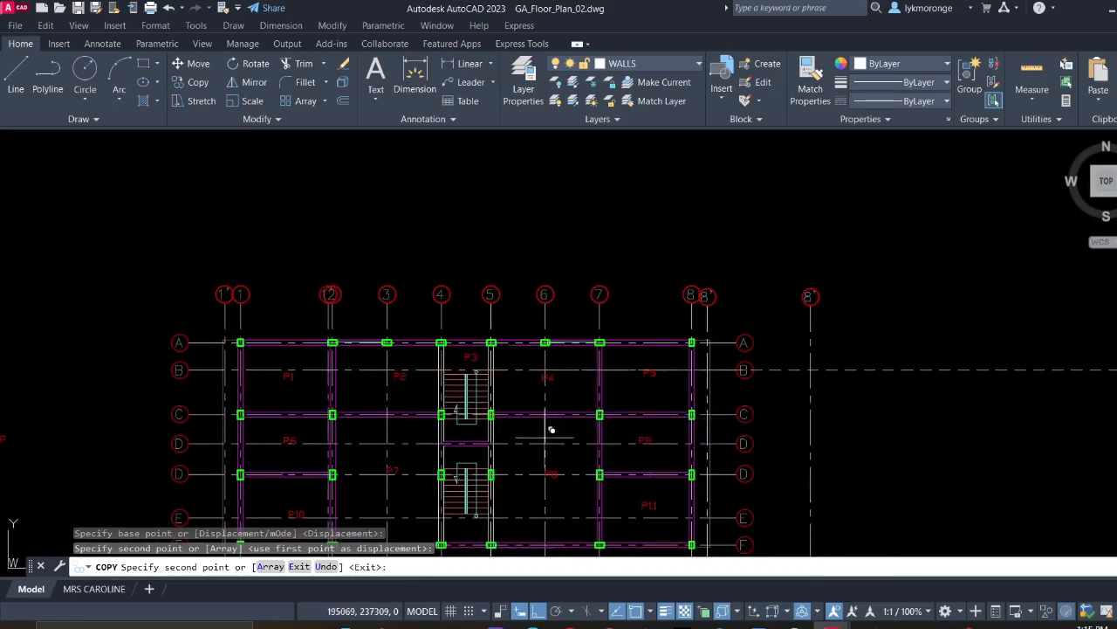
key(Escape)
Compare the ground floor layout with the second floor plan, examining the 1' and 8' grid lines on both
scroll(344, 398, down, 4)
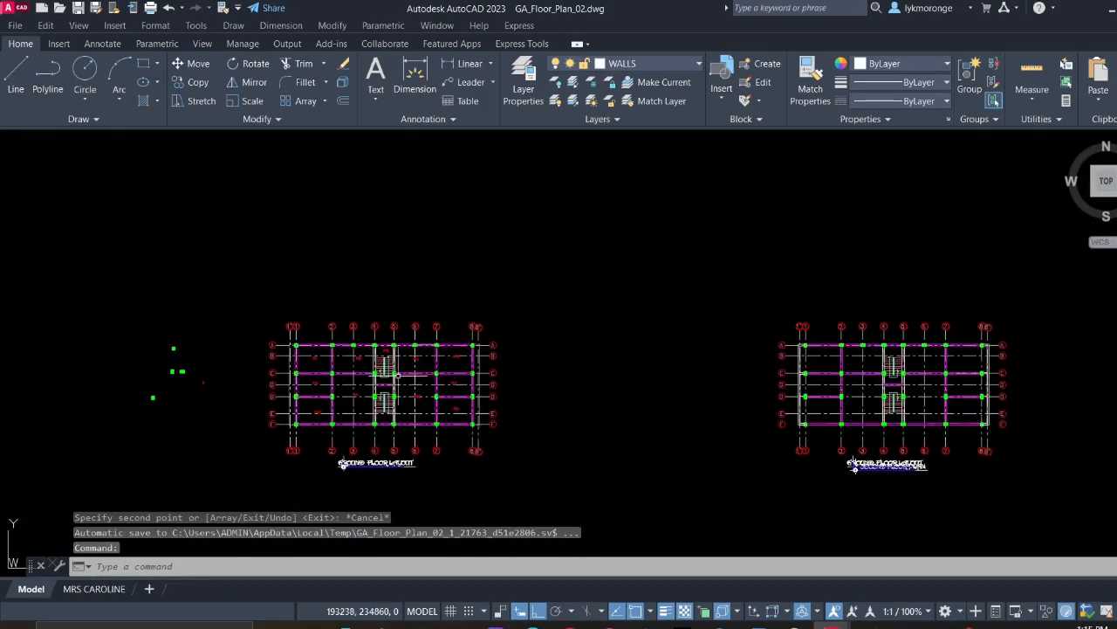
scroll(375, 382, up, 4)
middle_drag(242, 470, 292, 316)
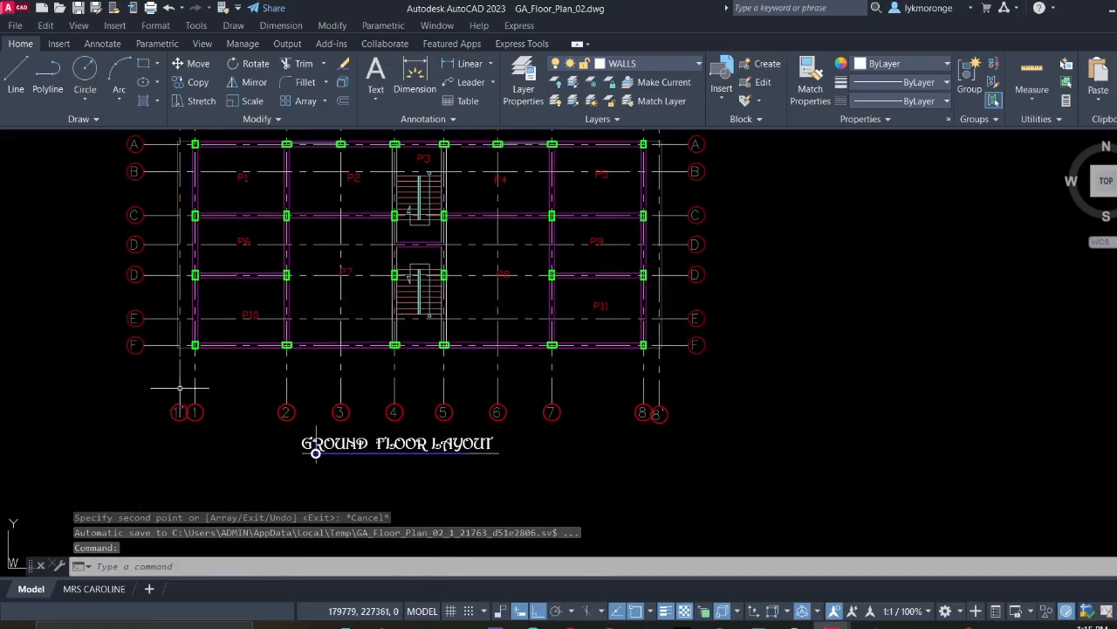
middle_drag(750, 381, 425, 381)
scroll(425, 381, down, 4)
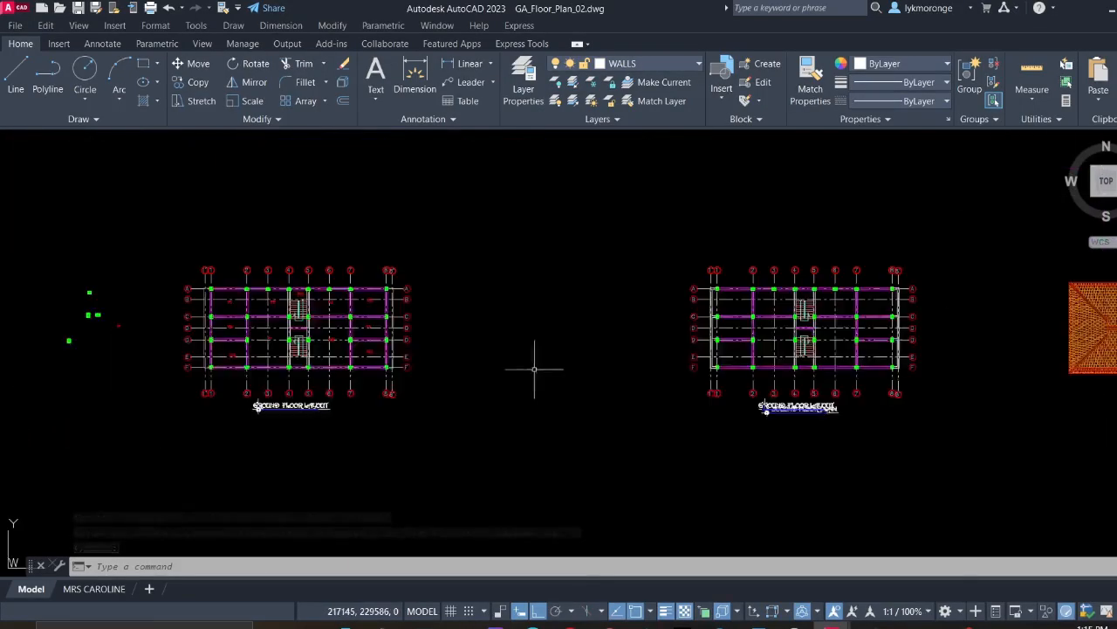
middle_drag(661, 367, 417, 369)
scroll(581, 355, up, 4)
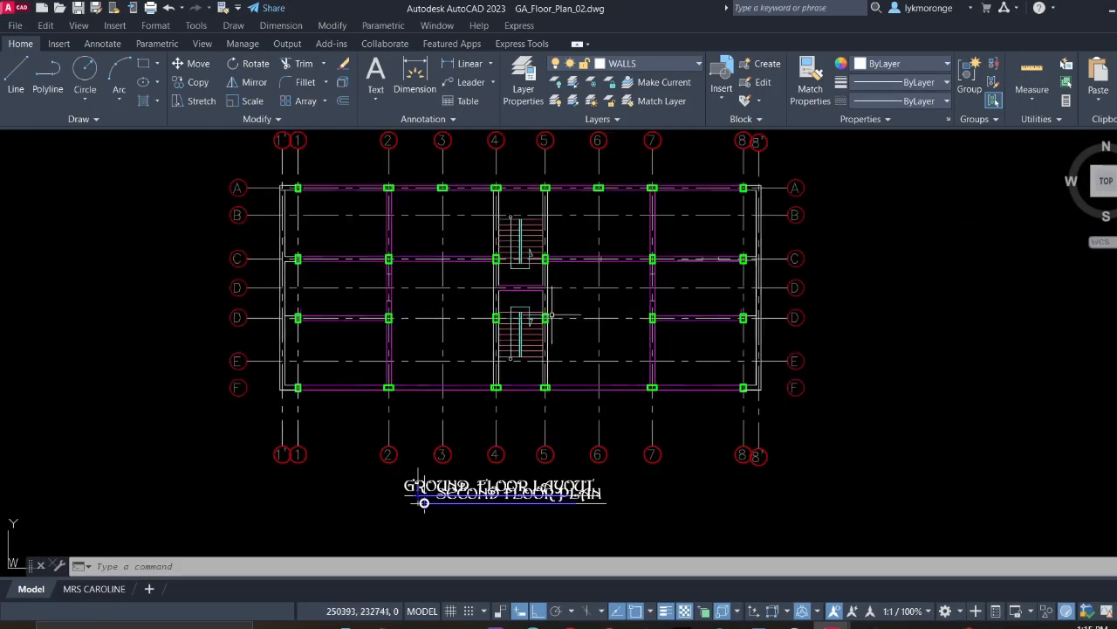
scroll(299, 308, down, 2)
middle_drag(321, 310, 437, 312)
scroll(393, 281, up, 4)
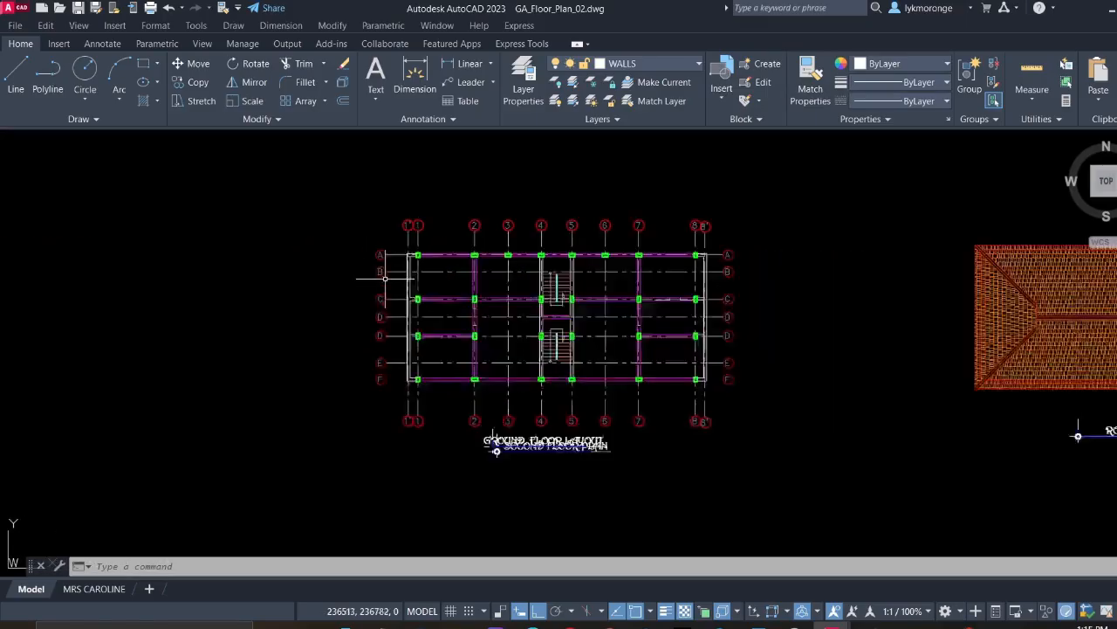
scroll(437, 302, up, 4)
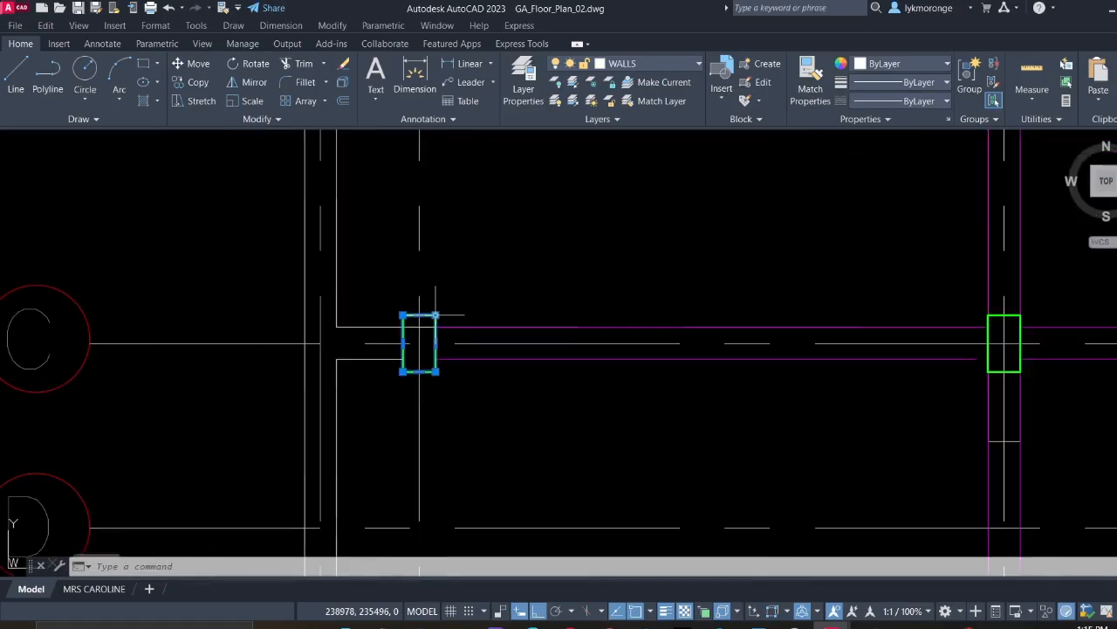
scroll(425, 384, down, 4)
middle_drag(424, 399, 445, 239)
scroll(450, 262, up, 4)
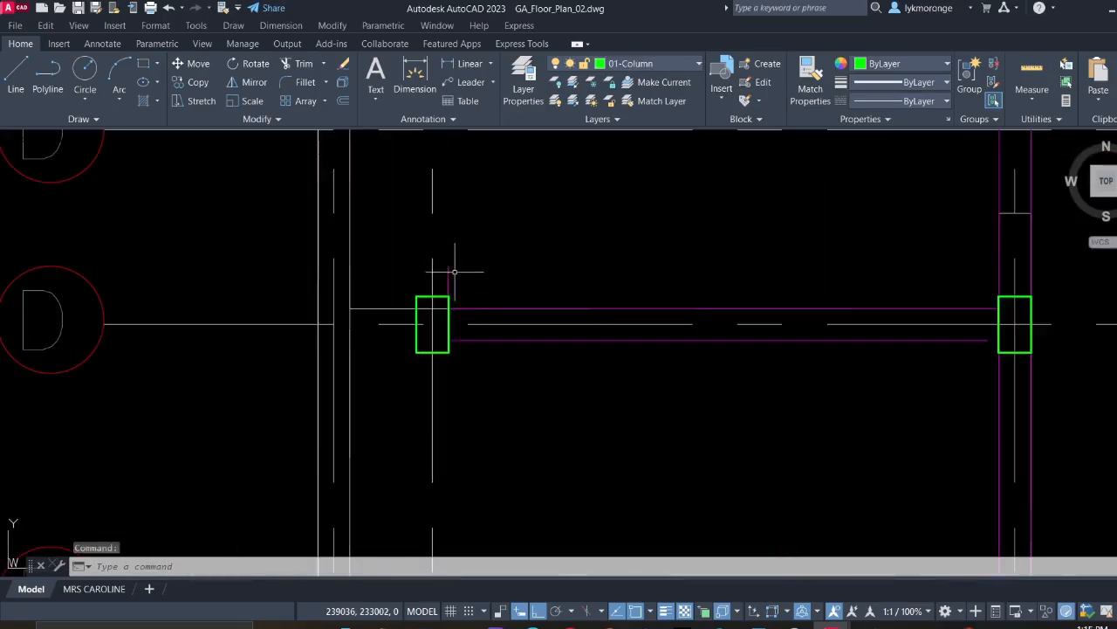
scroll(454, 300, up, 3)
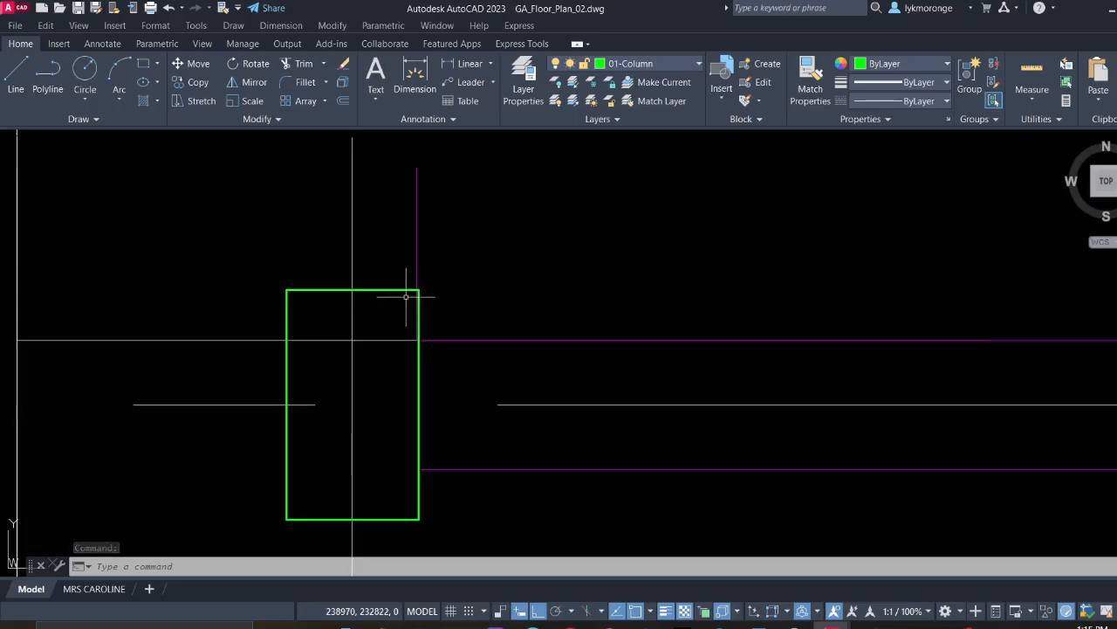
click(382, 273)
scroll(419, 252, down, 6)
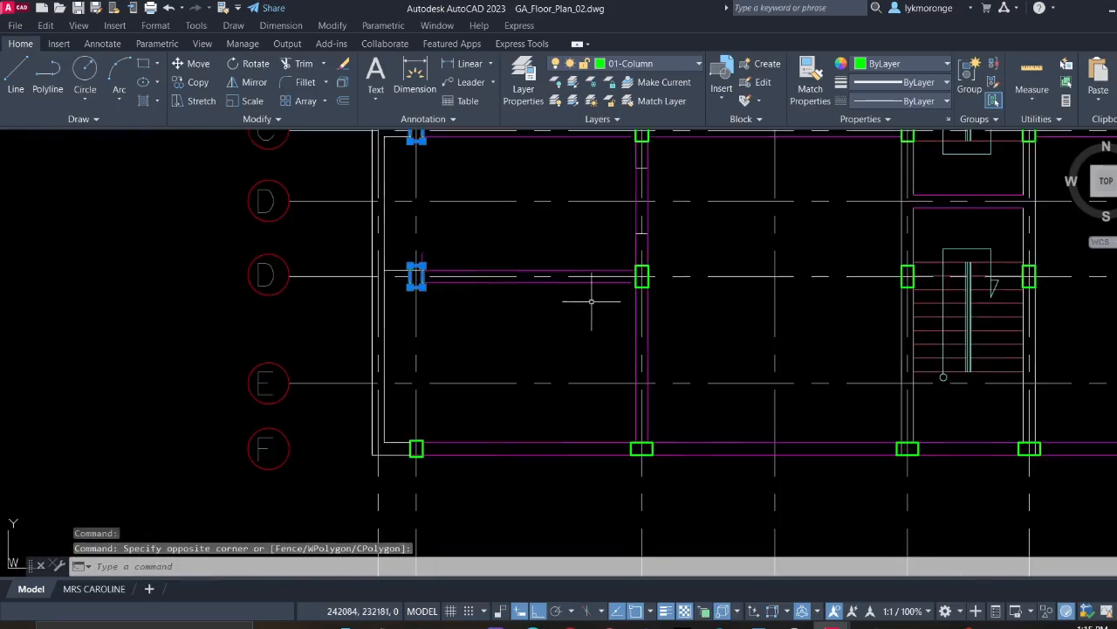
middle_drag(585, 299, 485, 300)
middle_drag(248, 258, 430, 258)
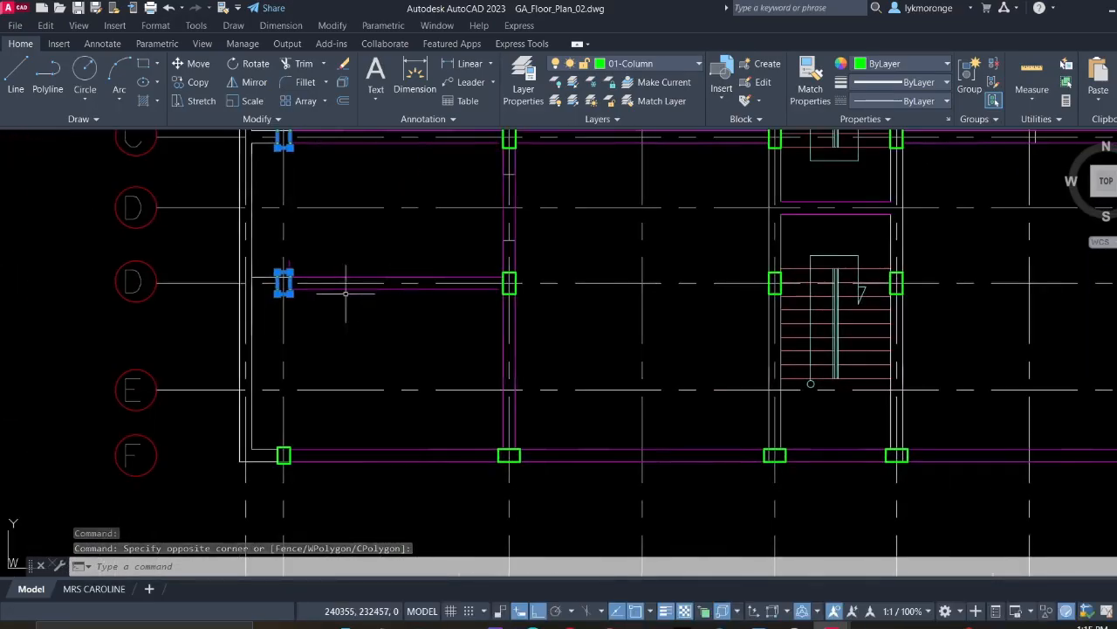
key(Escape)
Erase the short stray vertical wall line beside the column at grid 1 and the lower grid D
scroll(306, 260, up, 5)
click(306, 259)
click(253, 211)
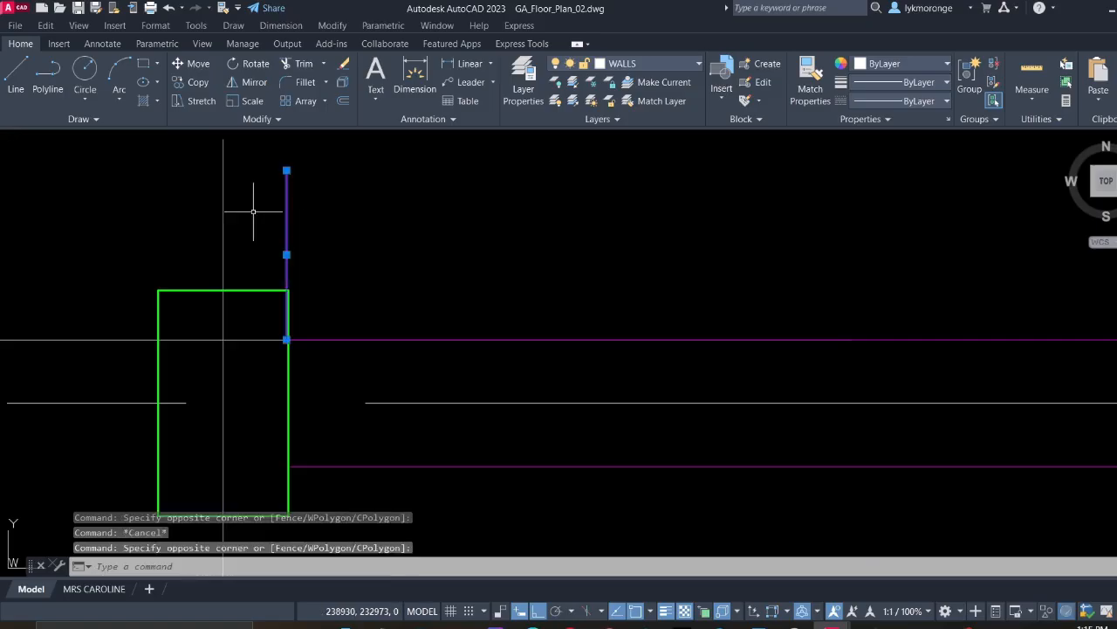
key(Delete)
click(295, 299)
click(268, 281)
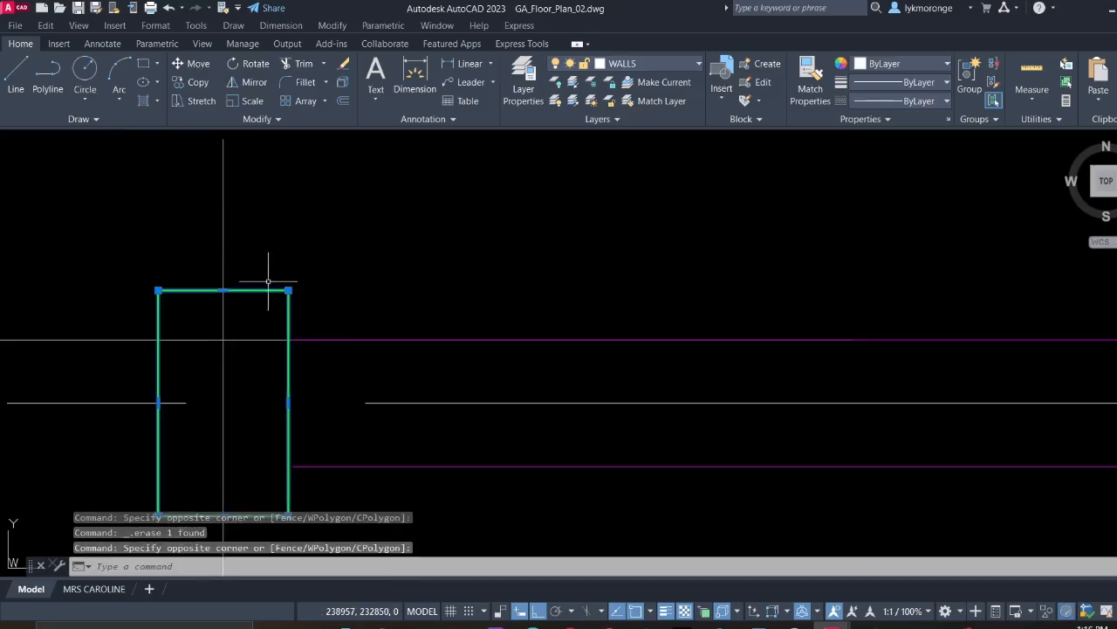
scroll(272, 266, down, 2)
middle_drag(271, 230, 337, 462)
scroll(325, 358, down, 4)
scroll(325, 349, up, 5)
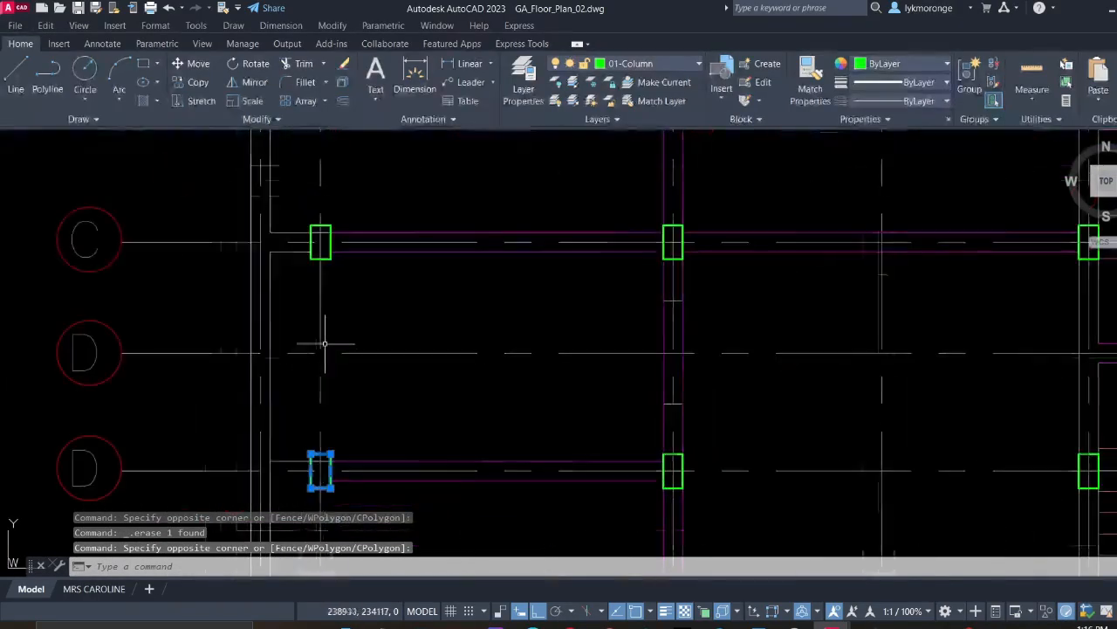
middle_drag(326, 346, 404, 521)
scroll(422, 392, down, 2)
scroll(421, 341, up, 2)
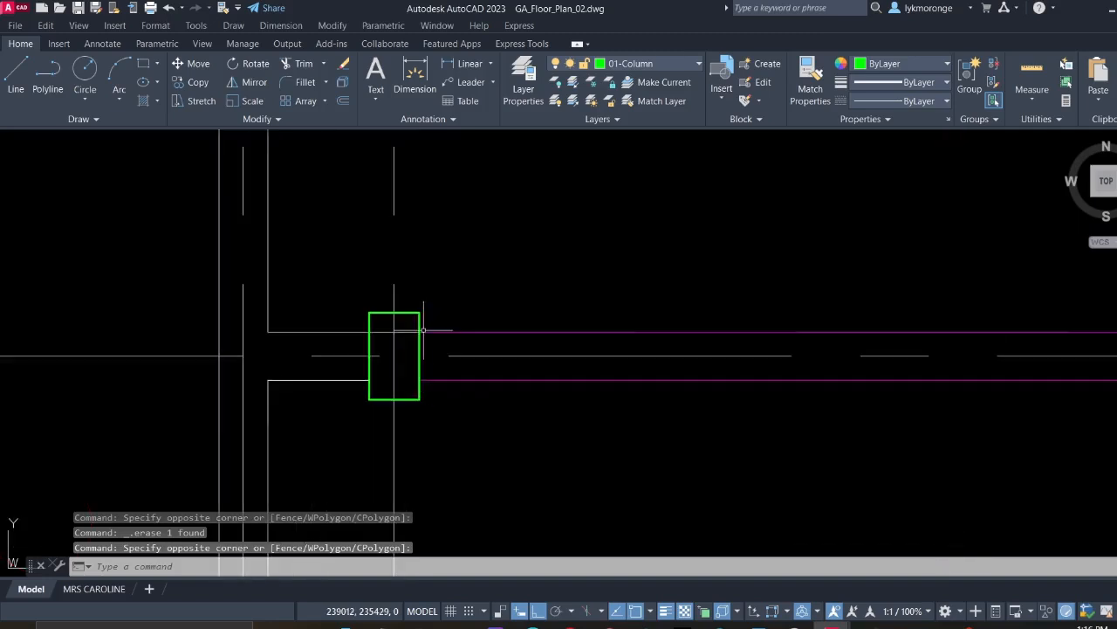
click(413, 311)
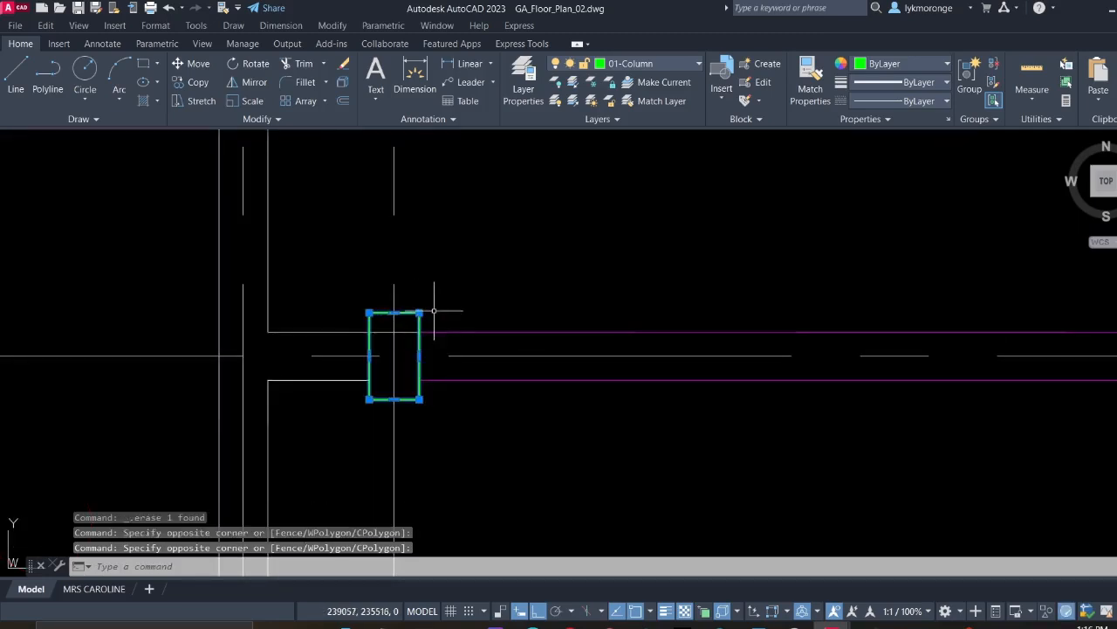
scroll(535, 354, down, 5)
right_click(536, 294)
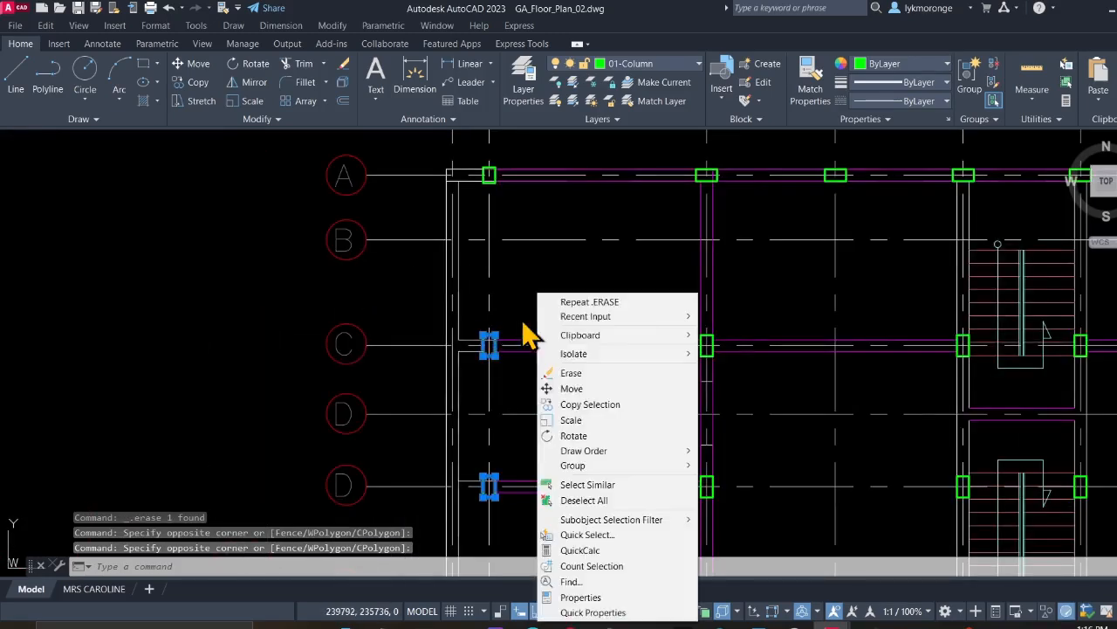
click(572, 389)
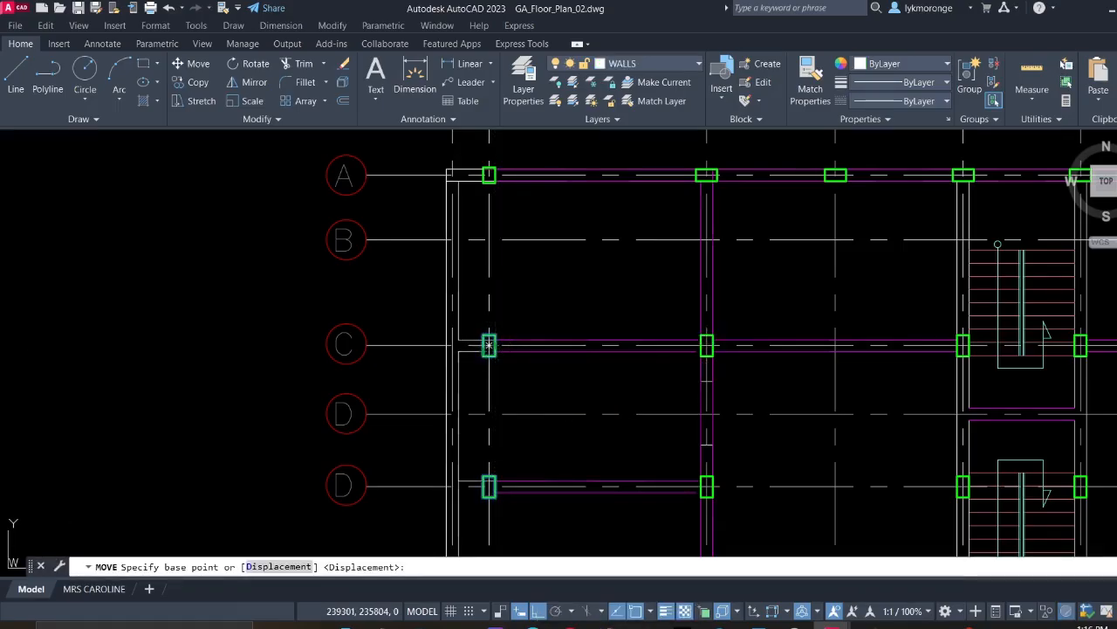
key(Escape)
Select the two columns on grid 1 at grid C and the lower grid D
scroll(489, 341, up, 5)
click(490, 340)
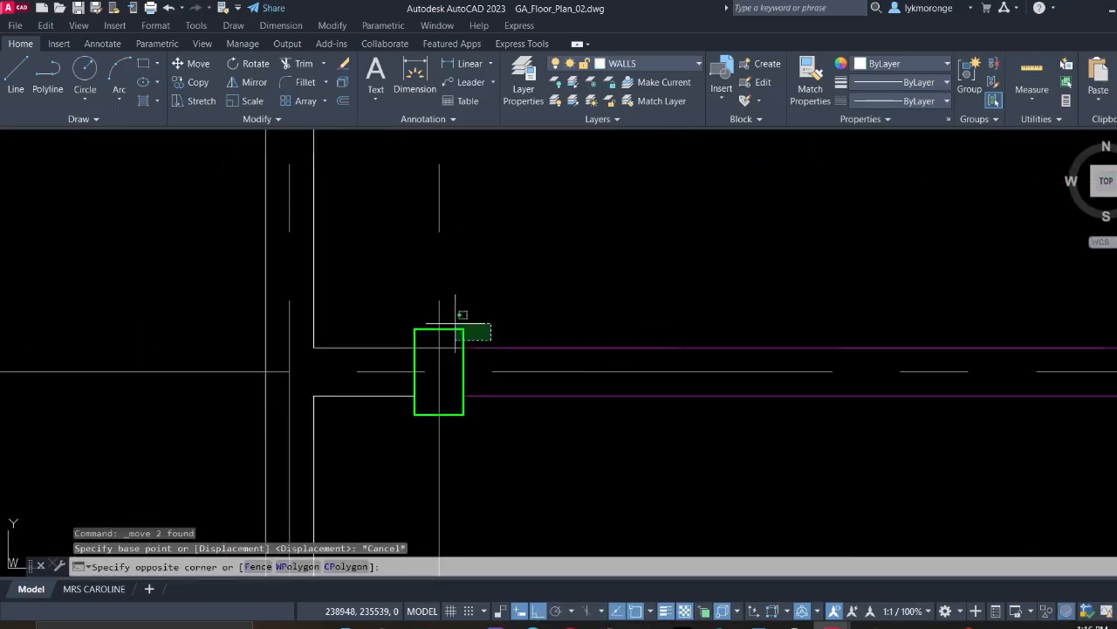
click(455, 325)
scroll(499, 312, down, 5)
scroll(512, 410, up, 5)
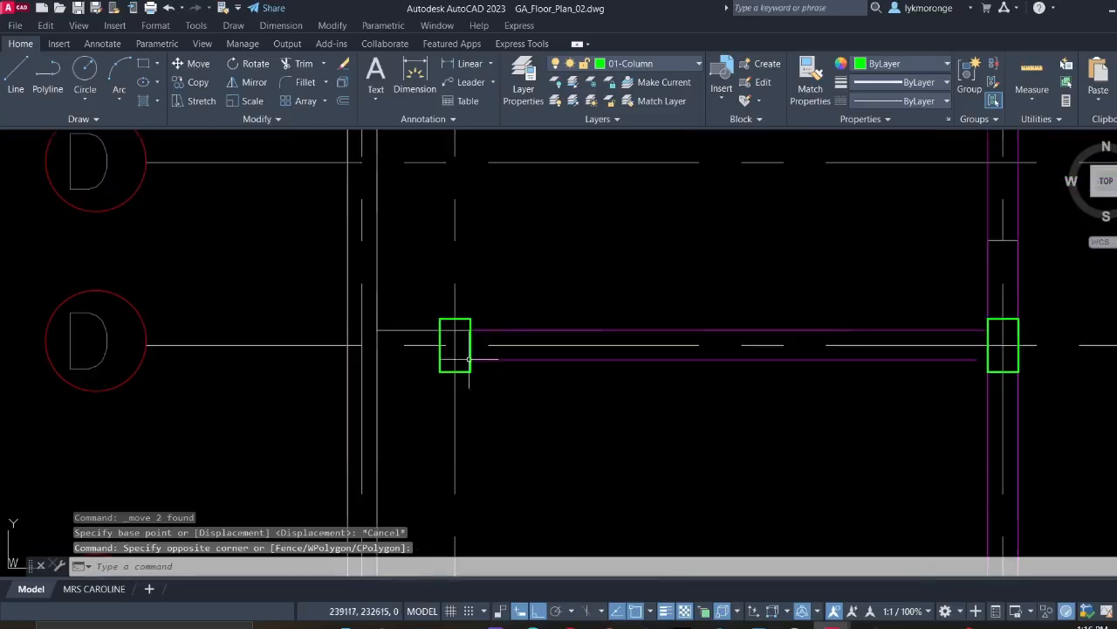
scroll(469, 359, up, 4)
click(503, 266)
click(469, 224)
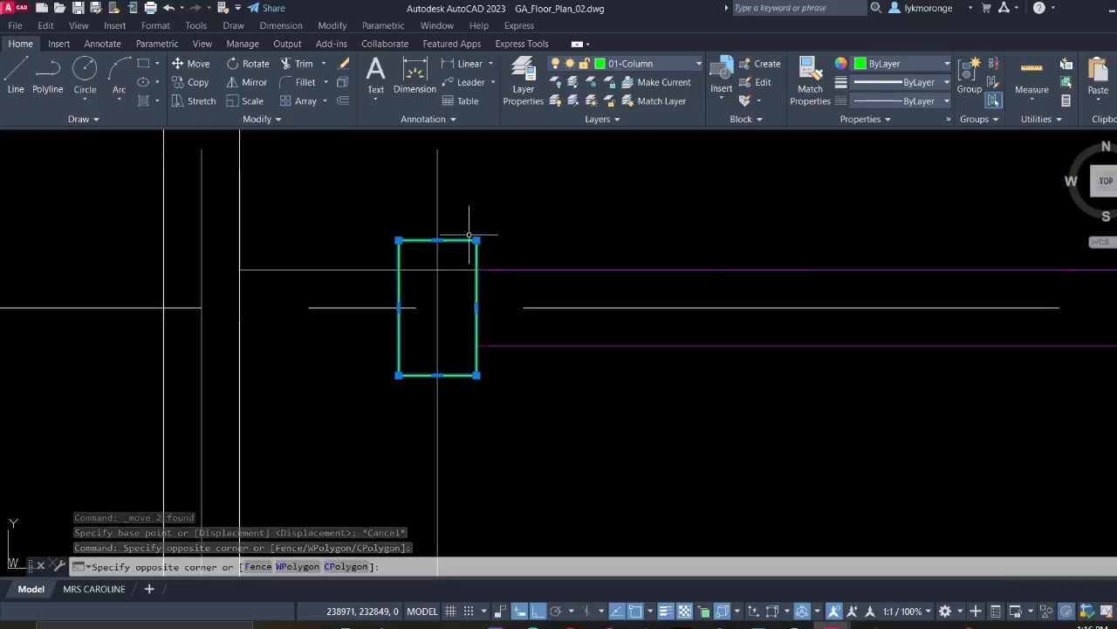
scroll(485, 279, down, 5)
middle_drag(492, 374, 516, 169)
scroll(516, 174, down, 2)
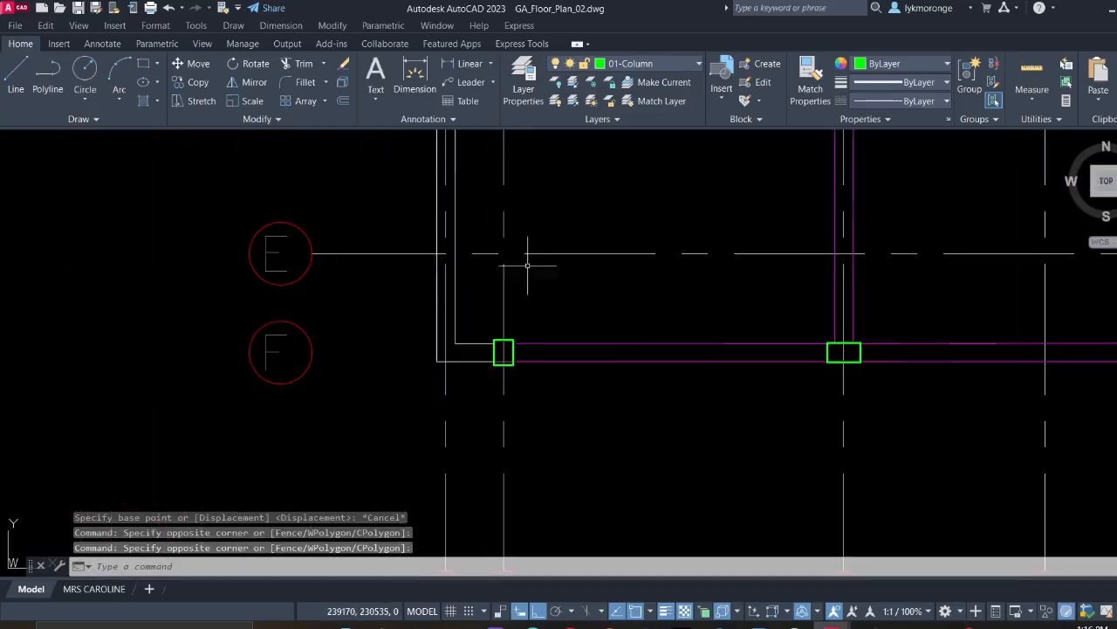
scroll(524, 317, up, 2)
scroll(516, 348, up, 4)
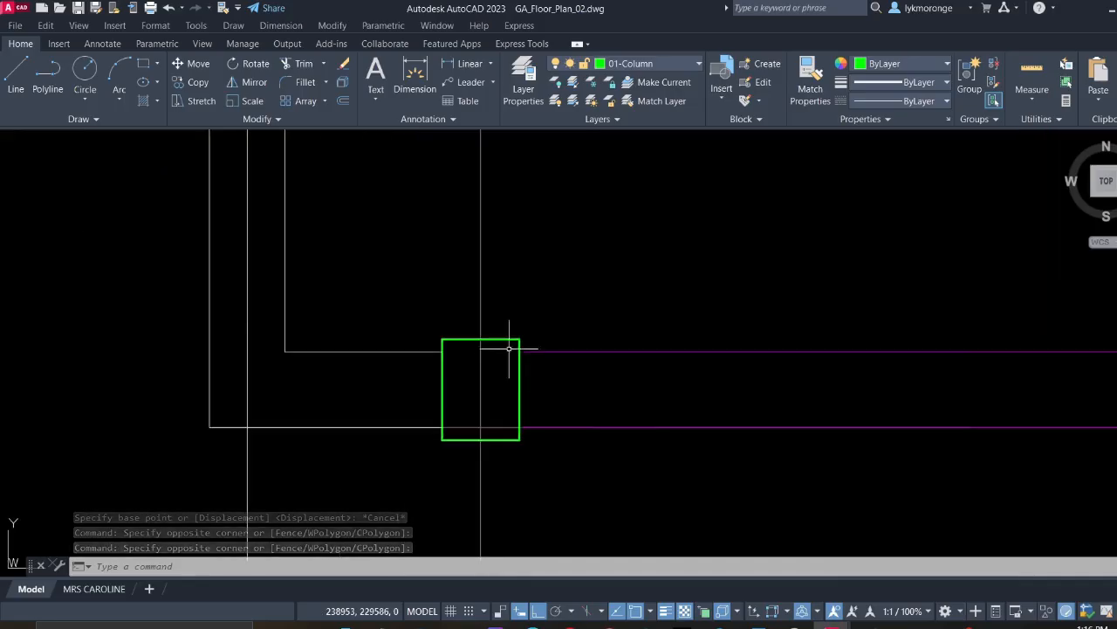
scroll(520, 345, up, 2)
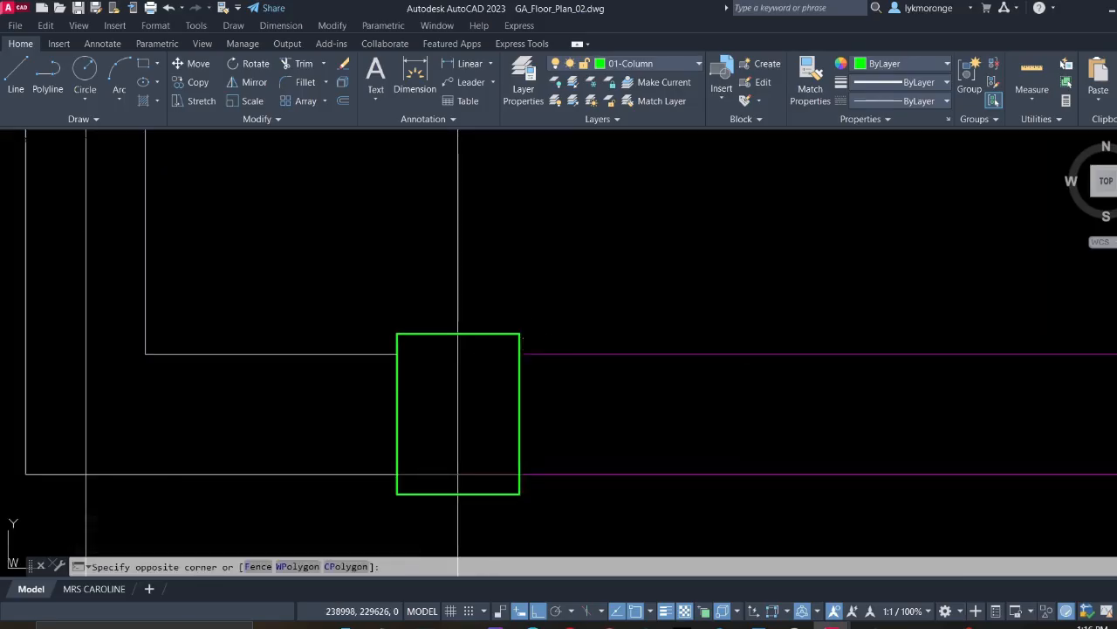
click(513, 321)
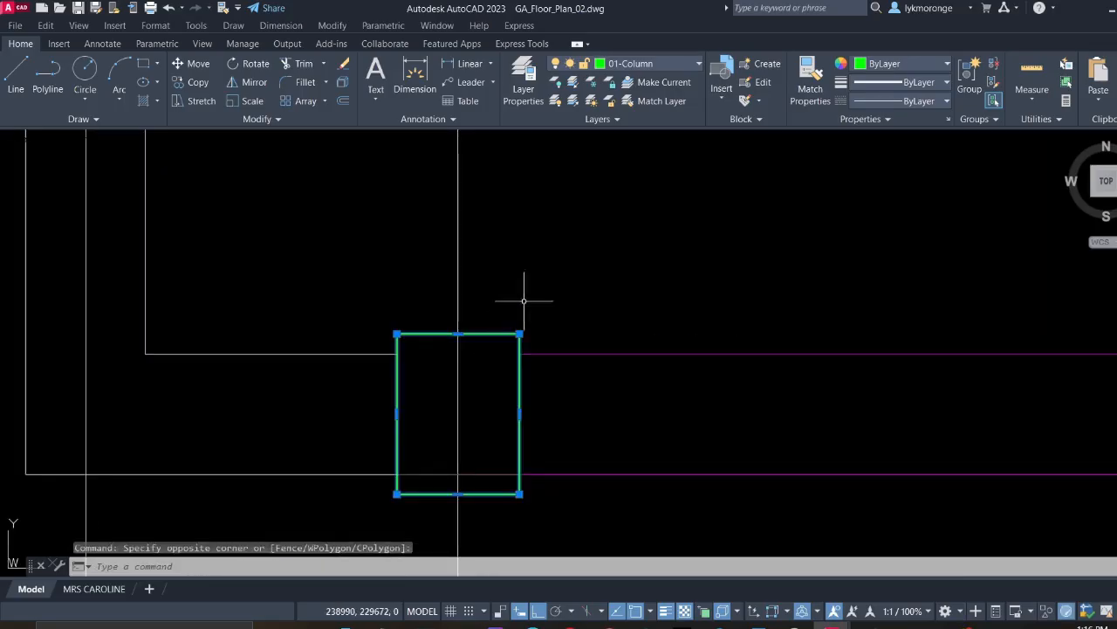
scroll(528, 297, down, 3)
middle_drag(524, 300, 532, 378)
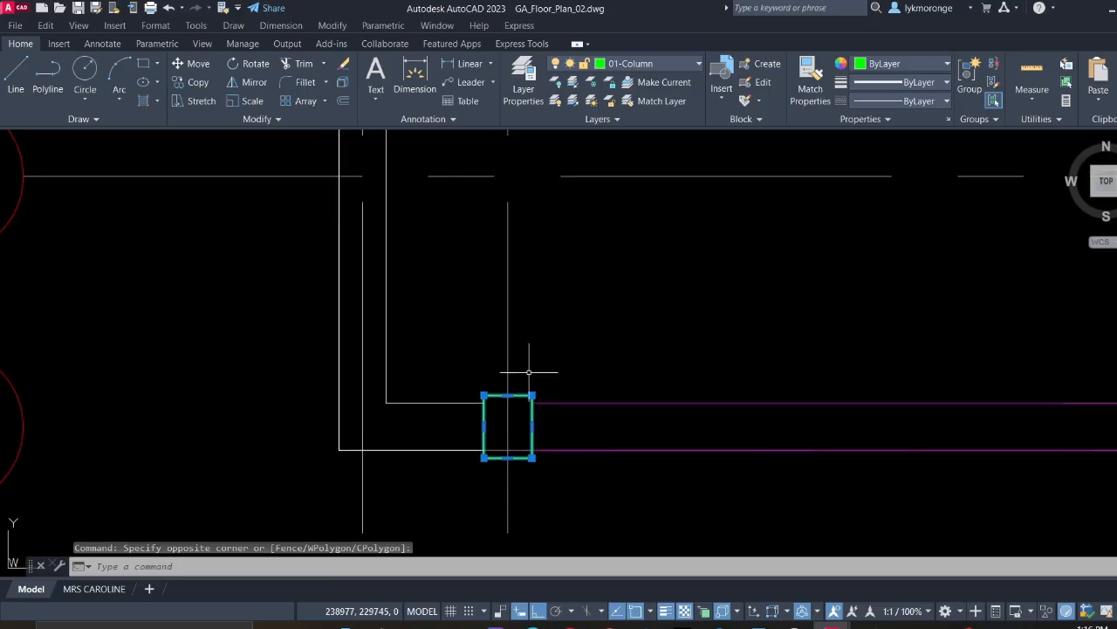
scroll(522, 375, up, 2)
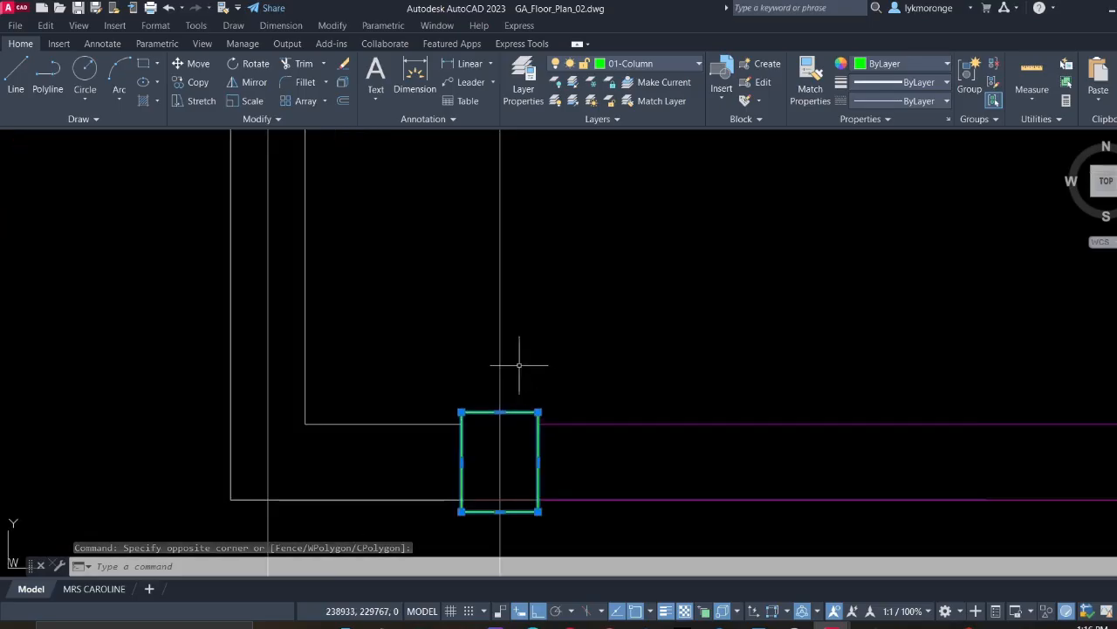
click(521, 414)
shift+click(518, 411)
scroll(521, 417, down, 2)
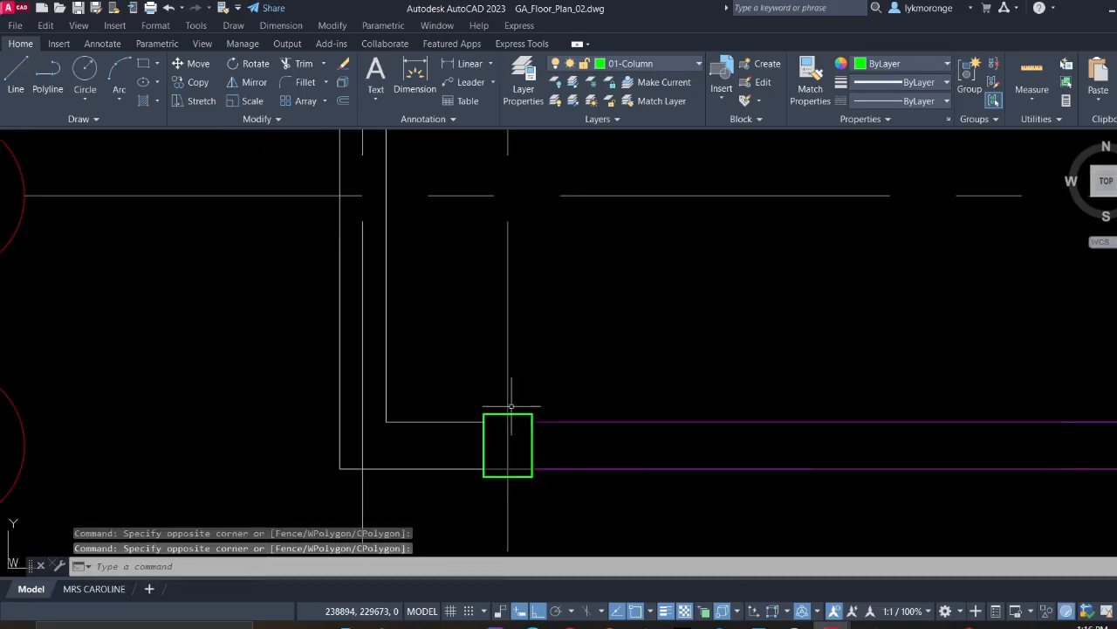
middle_drag(490, 167, 535, 519)
middle_drag(585, 279, 584, 525)
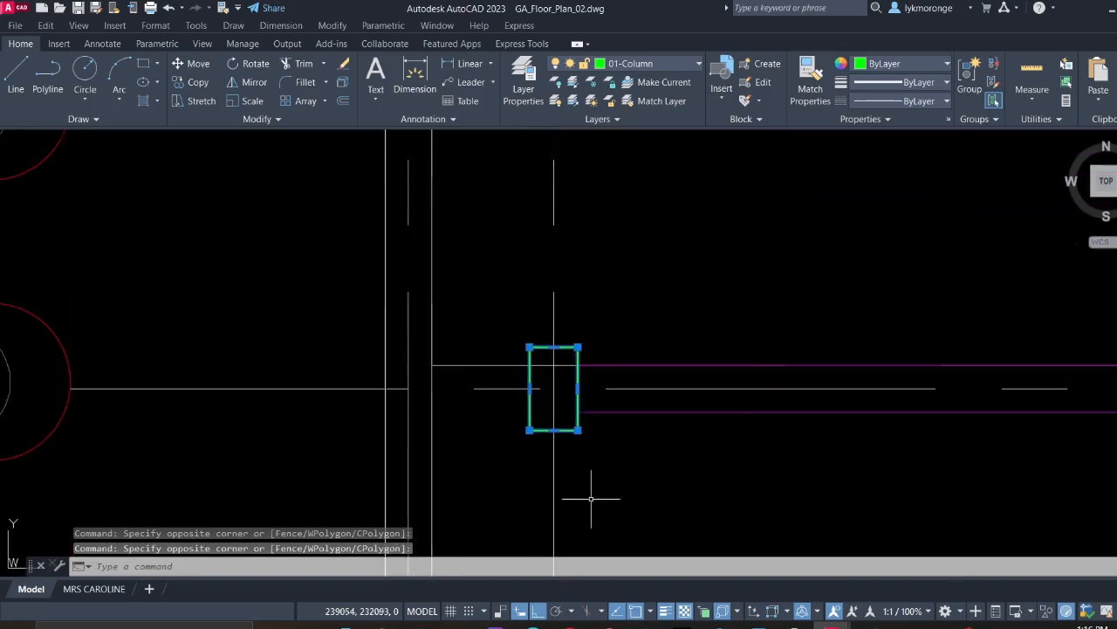
Copy the two selected grid 1 columns to grid 1' at grid C and the lower grid D
right_click(591, 499)
click(635, 279)
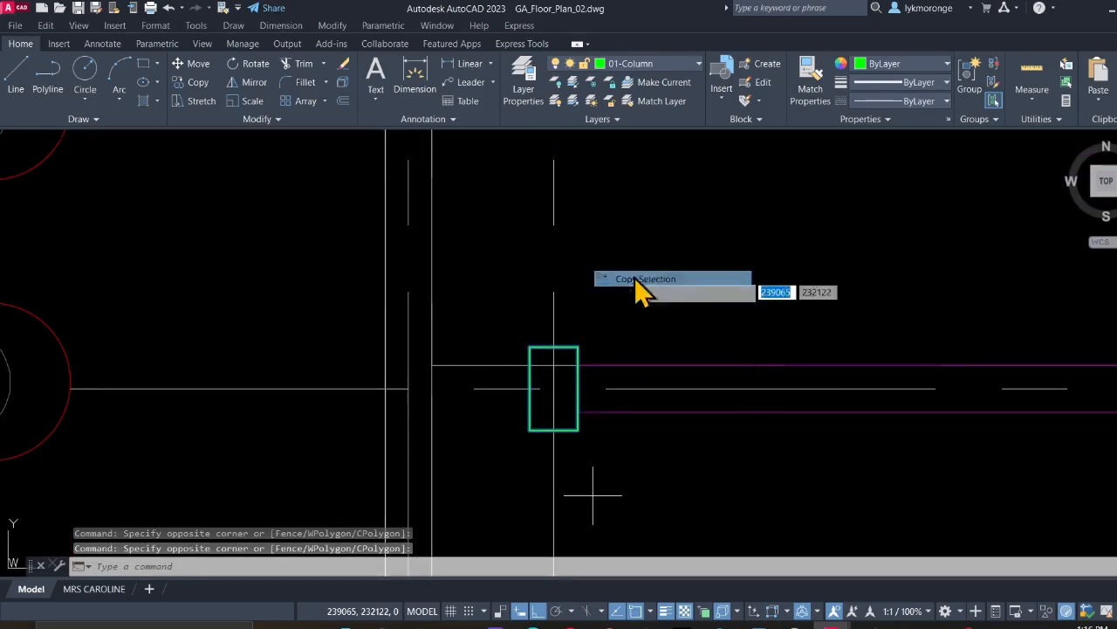
click(553, 388)
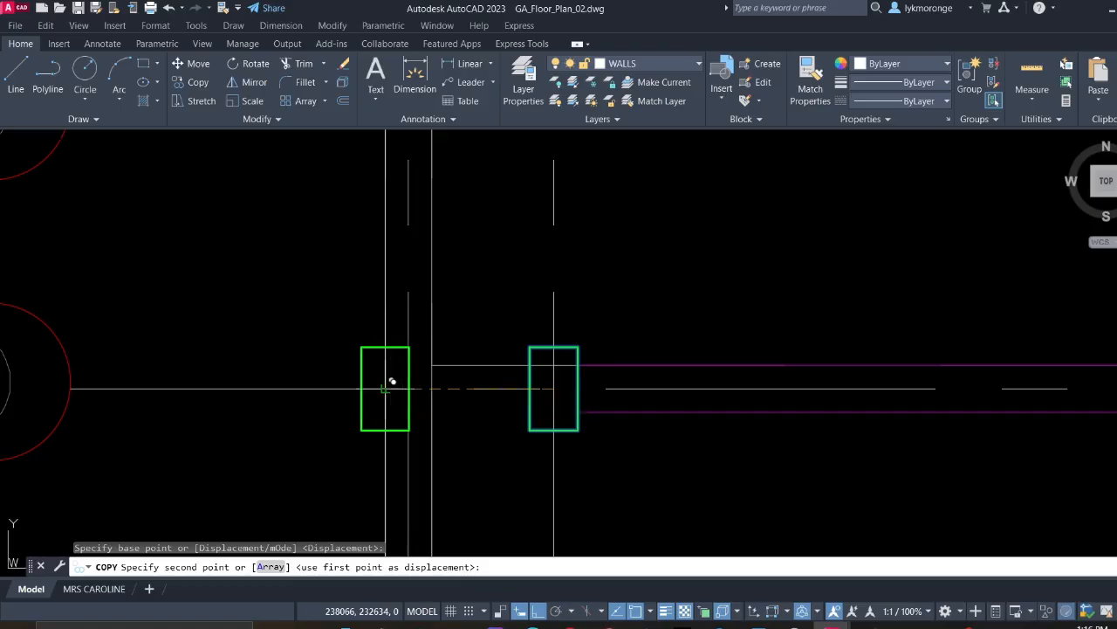
click(407, 388)
scroll(415, 400, down, 4)
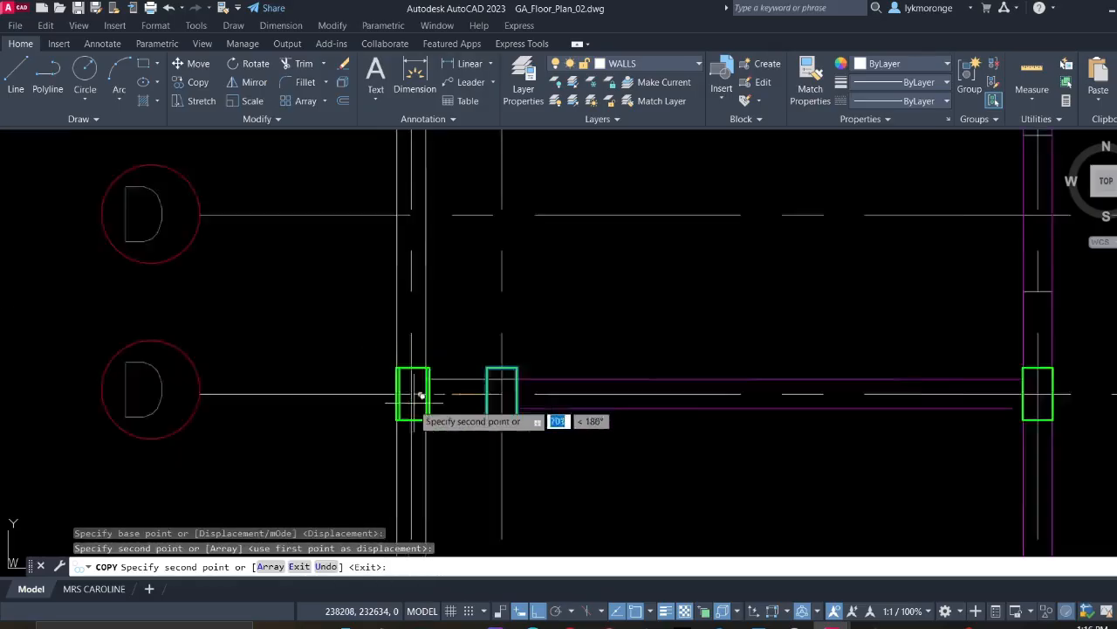
key(Escape)
Change the colour of the original grid 1 columns at grid C and the lower grid D to red
scroll(458, 357, up, 6)
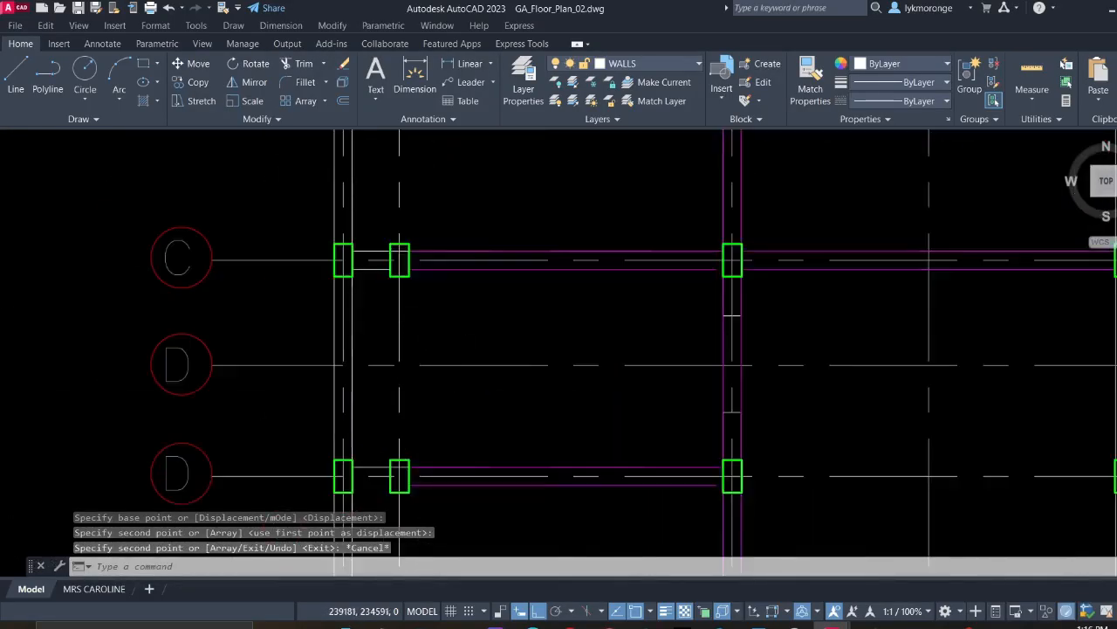
click(425, 278)
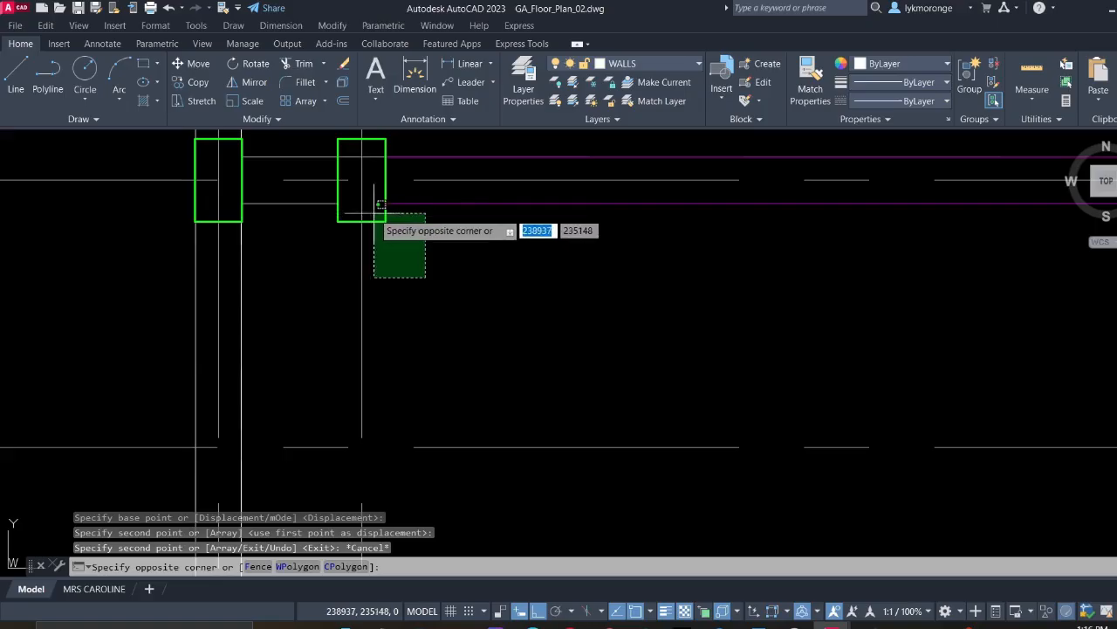
click(373, 212)
middle_drag(403, 136, 432, 409)
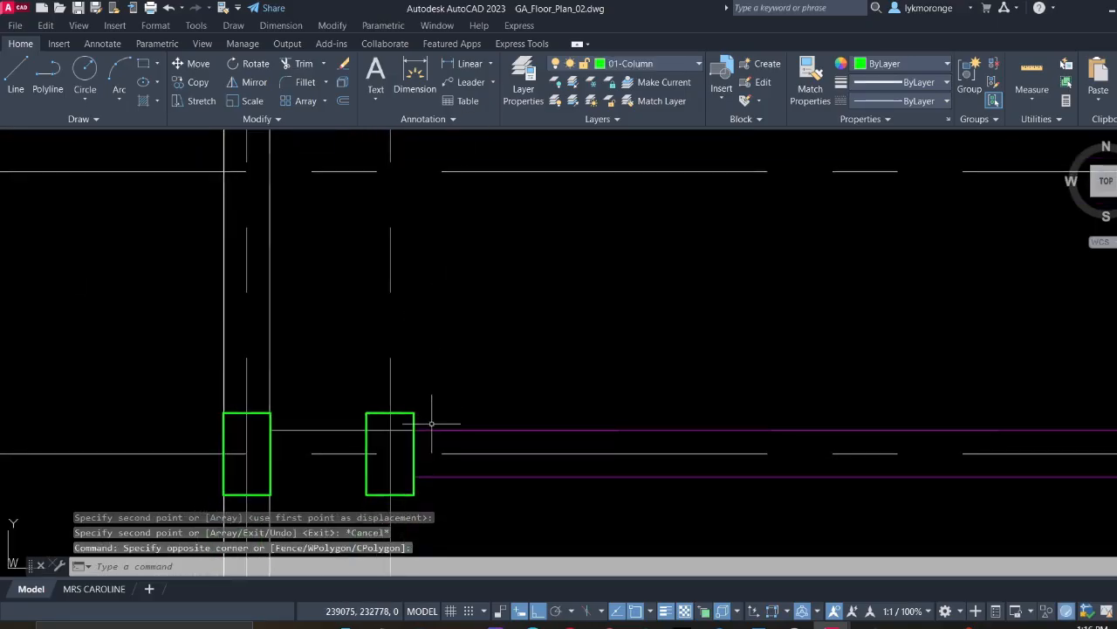
click(429, 420)
click(412, 404)
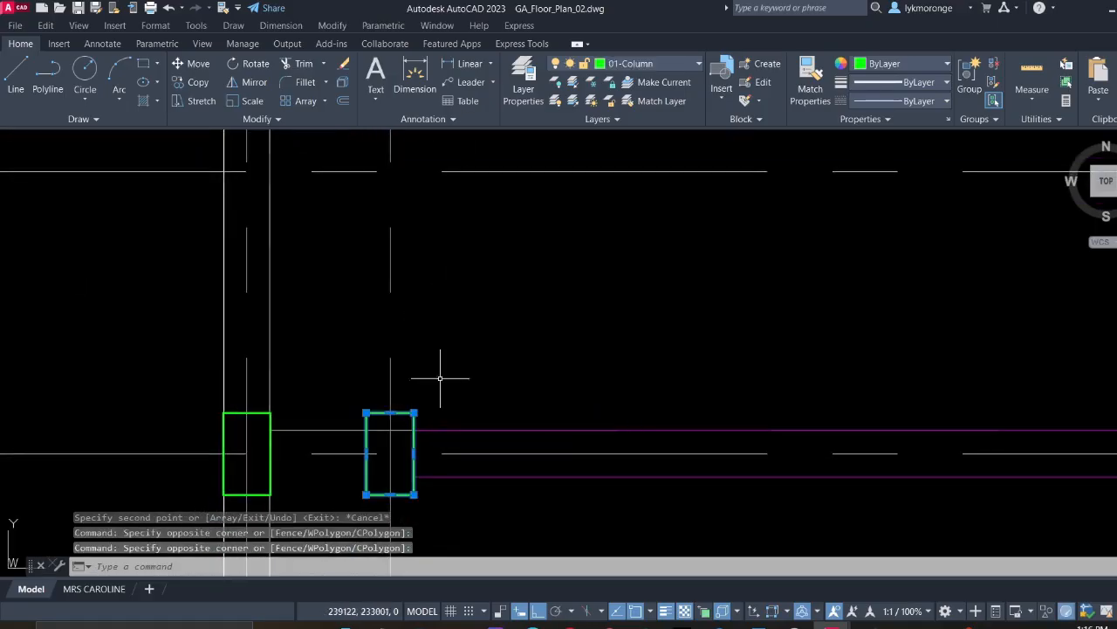
click(943, 66)
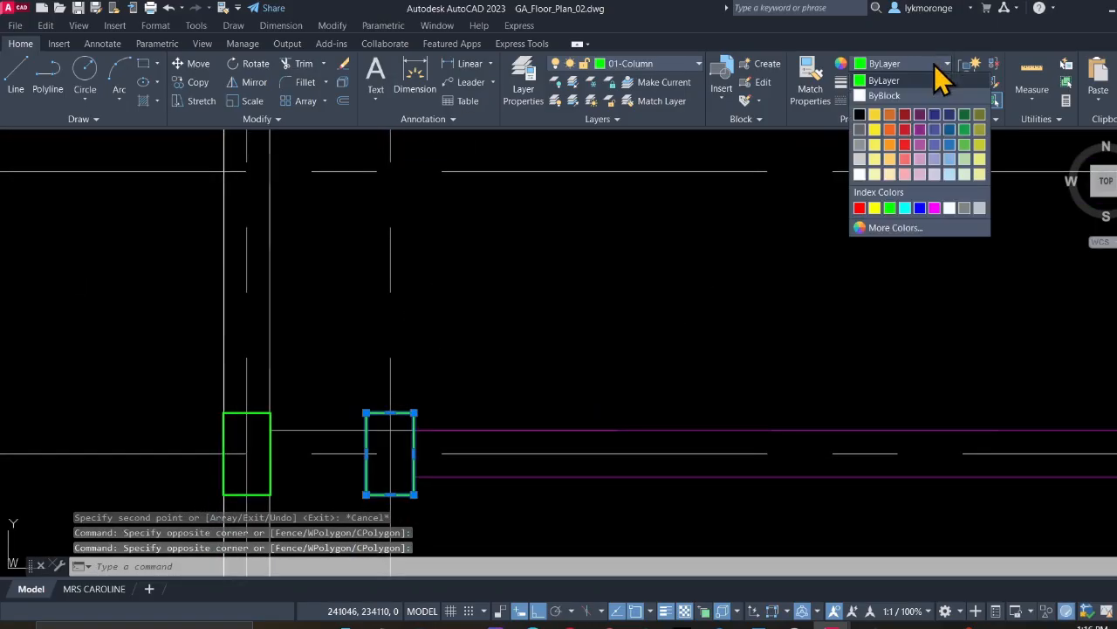
click(859, 207)
scroll(401, 366, down, 3)
key(Escape)
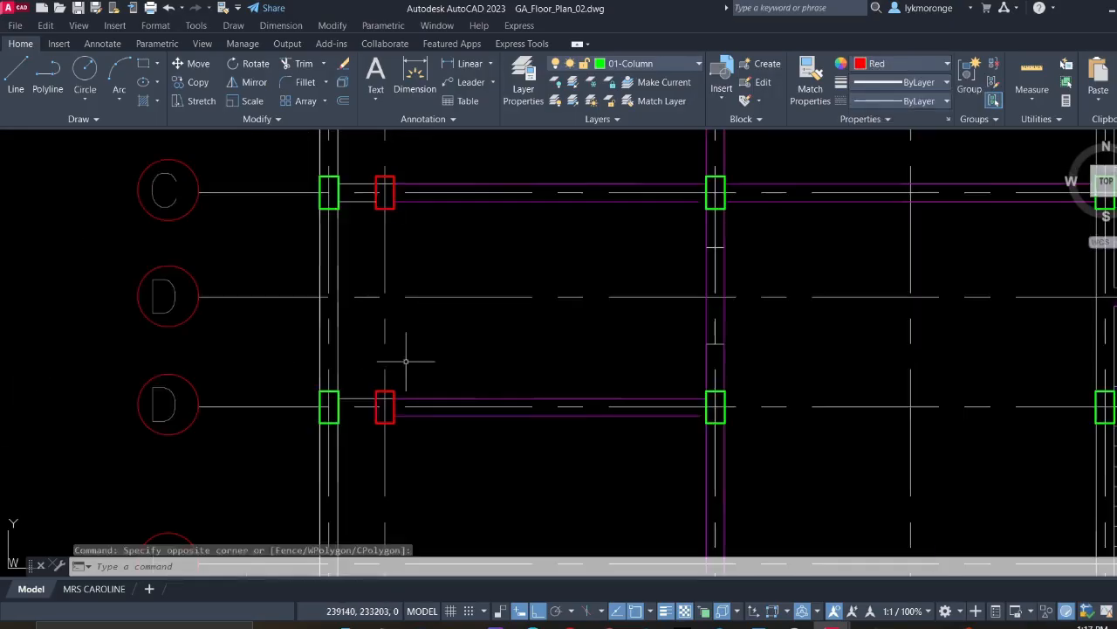
Copy the two grid 8 columns at grid C and the lower grid D onto grid 8'
scroll(501, 359, down, 3)
middle_drag(498, 359, 294, 376)
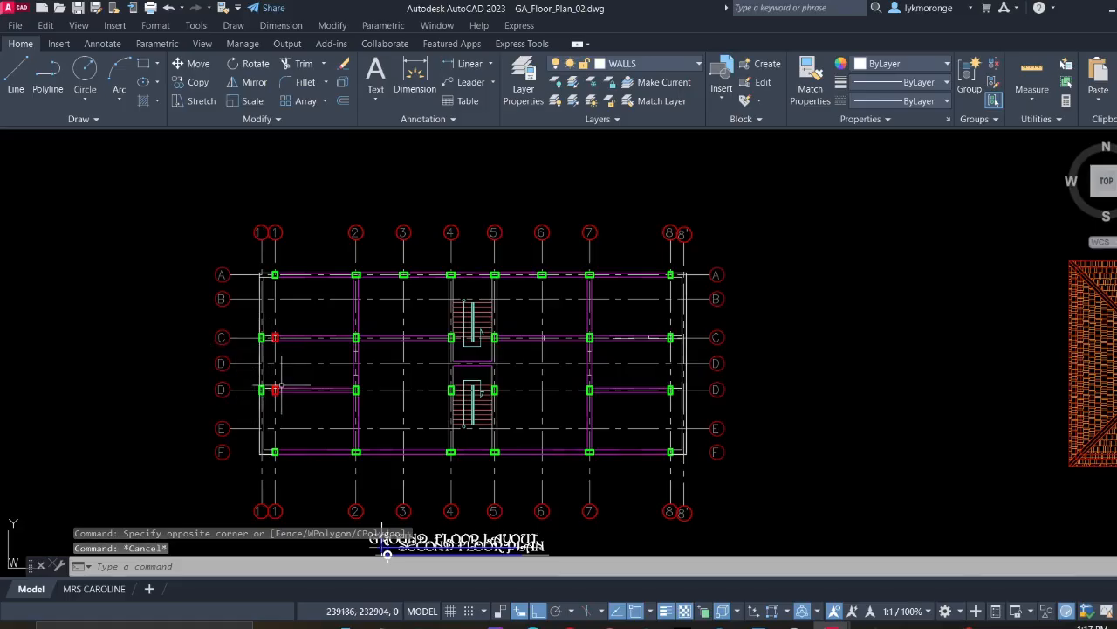
middle_drag(492, 379, 292, 373)
scroll(426, 329, up, 3)
middle_drag(498, 346, 473, 403)
middle_drag(555, 333, 522, 300)
scroll(498, 305, up, 4)
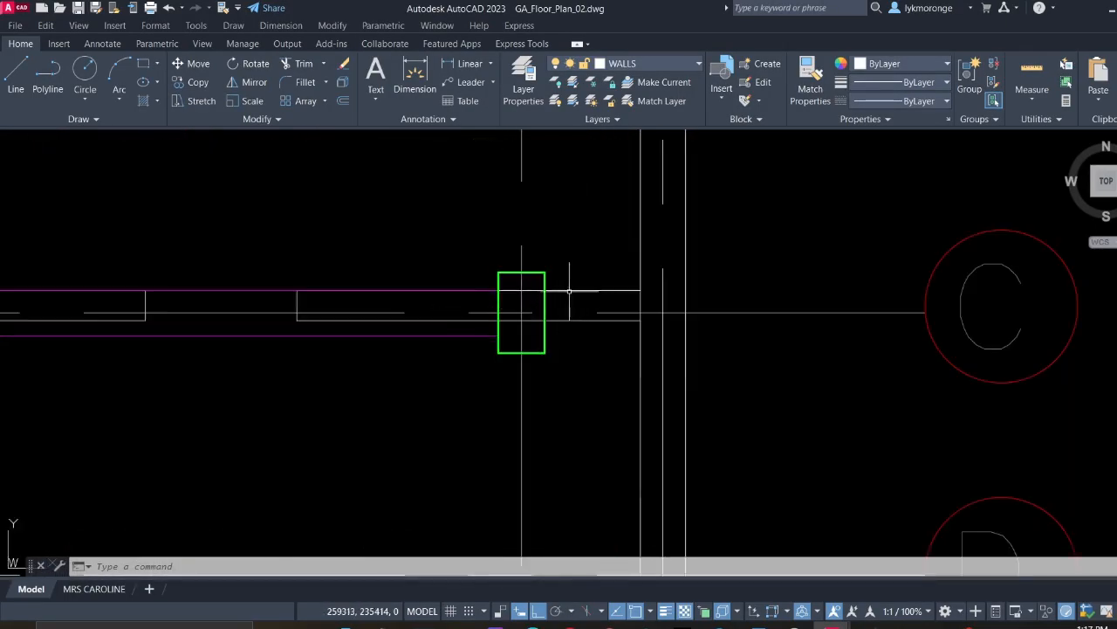
scroll(569, 291, up, 2)
click(519, 255)
middle_drag(546, 417, 508, 110)
scroll(505, 344, down, 1)
middle_drag(512, 382, 504, 146)
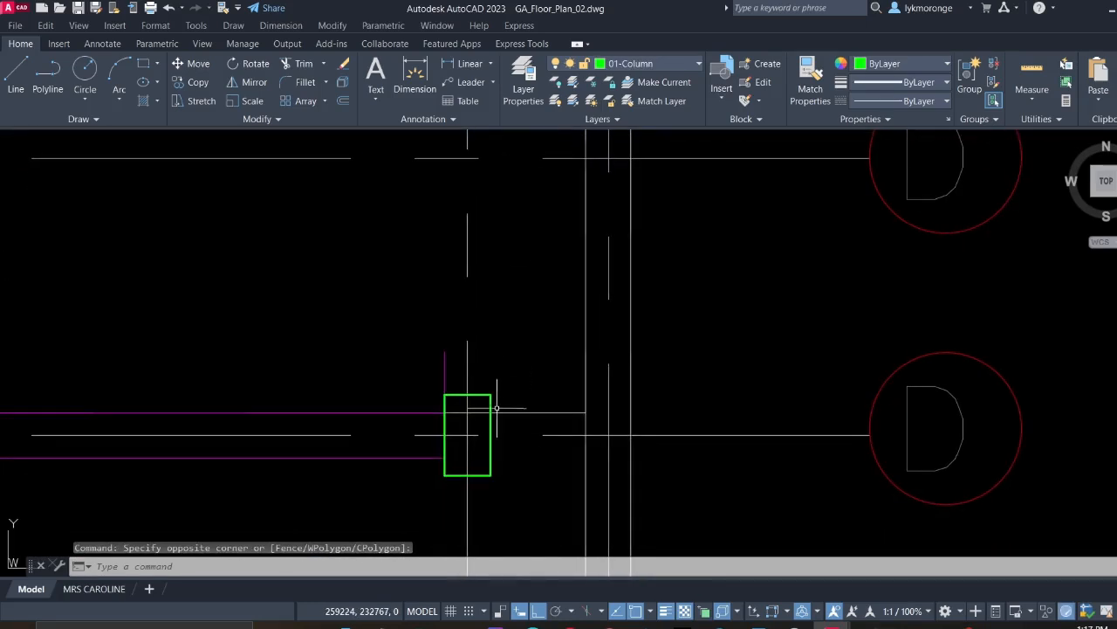
scroll(497, 403, up, 4)
click(498, 402)
click(451, 366)
right_click(487, 293)
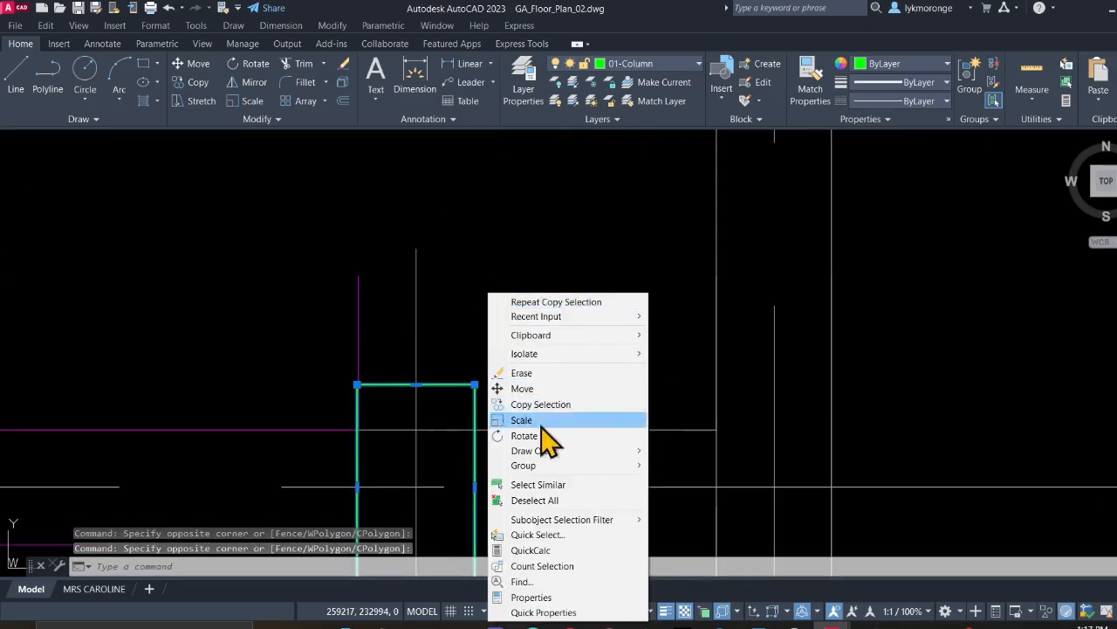
click(540, 404)
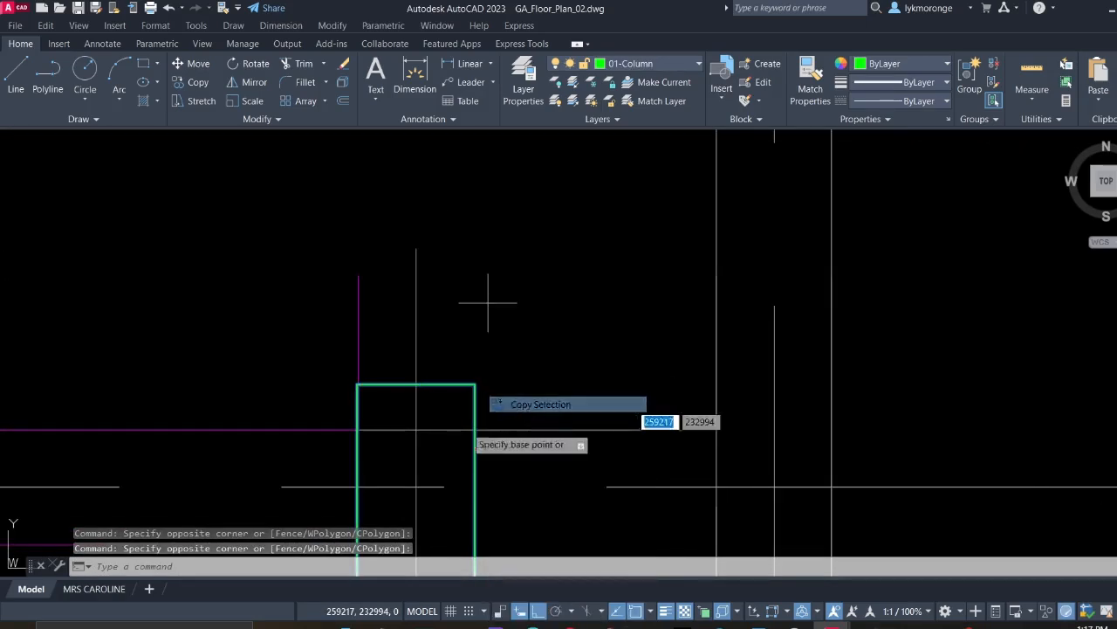
click(416, 486)
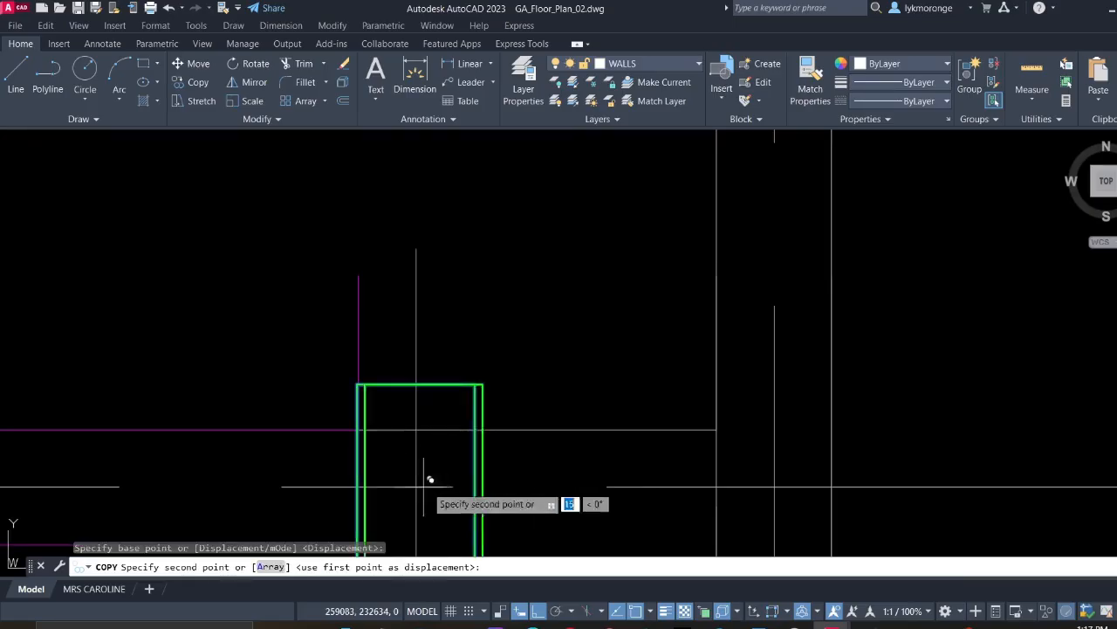
click(782, 479)
key(Escape)
Change the colour of the original grid 8 columns at grid C and the lower grid D to red
scroll(542, 400, down, 3)
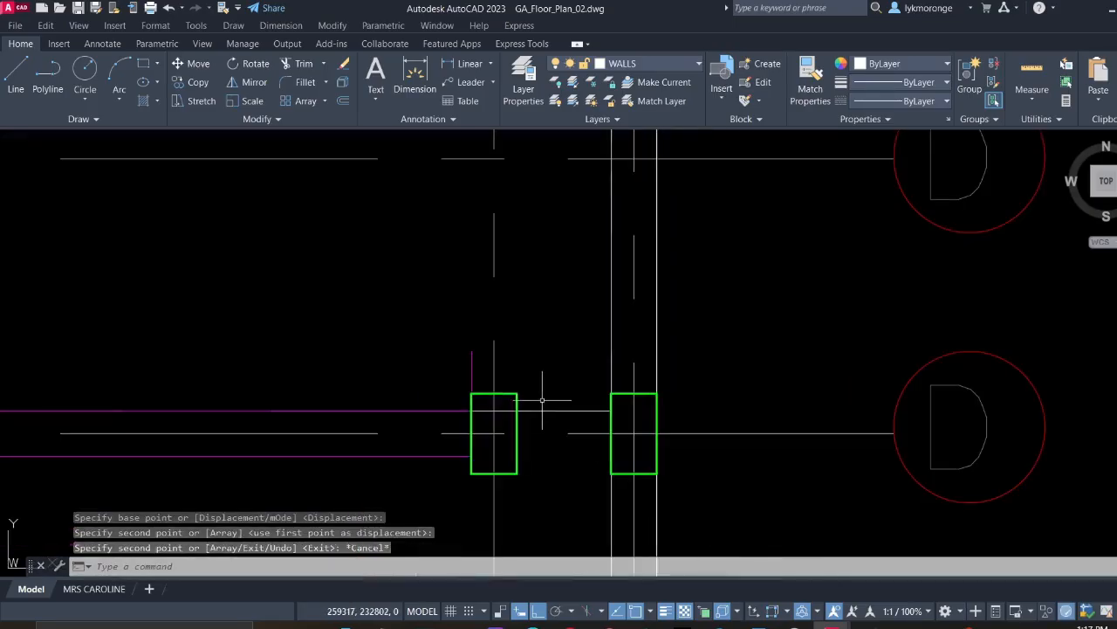
click(515, 384)
middle_drag(551, 295, 581, 567)
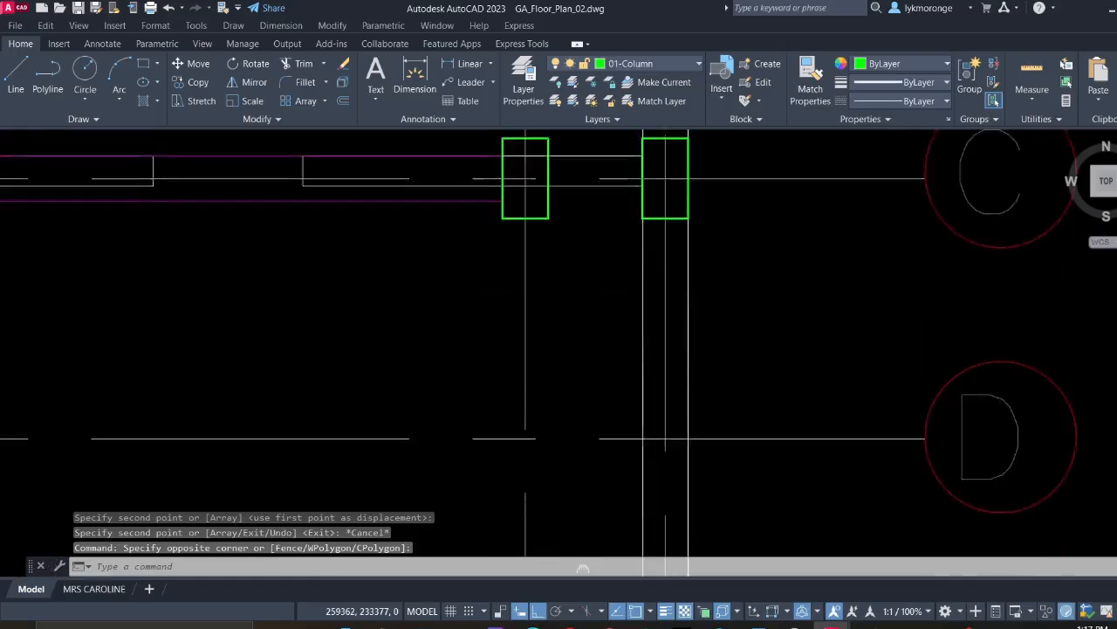
scroll(578, 213, up, 2)
click(562, 260)
click(512, 199)
scroll(581, 356, down, 4)
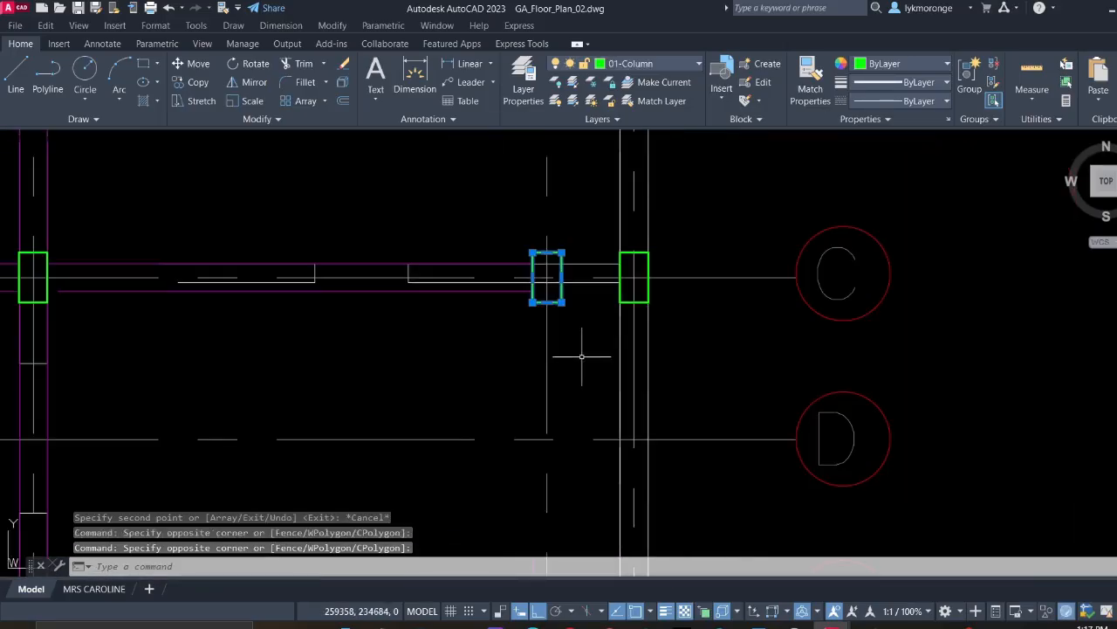
click(892, 66)
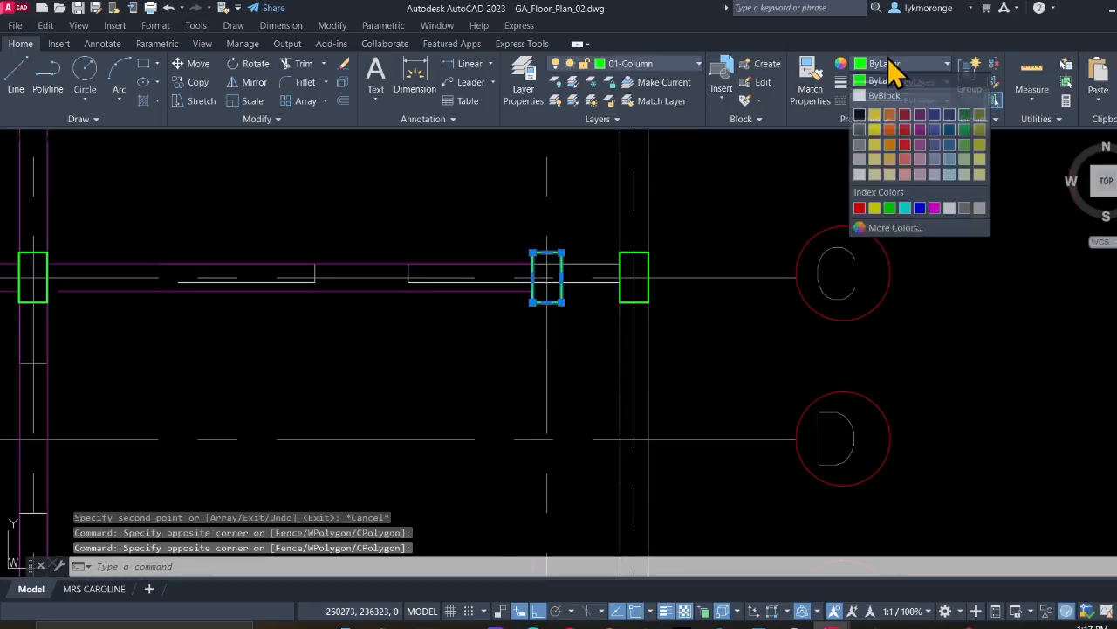
click(860, 210)
key(Escape)
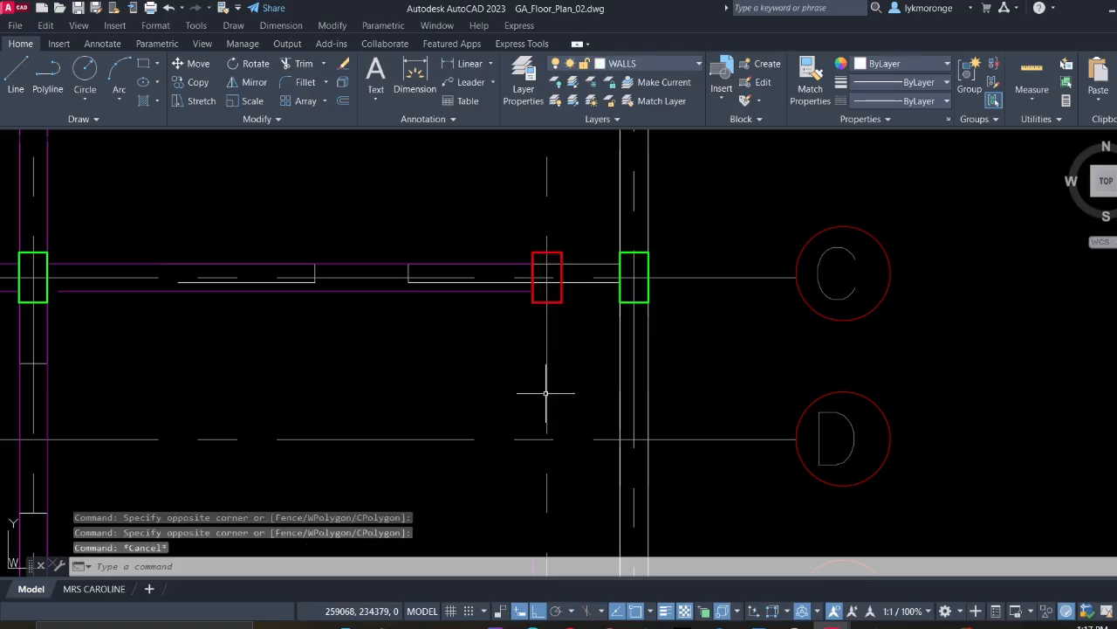
Draw the missing lower wall line between the grid 8 and grid 8' columns on the lower grid D
mouse_move(548, 373)
middle_down()
mouse_move(583, 230)
mouse_move(574, 182)
middle_up()
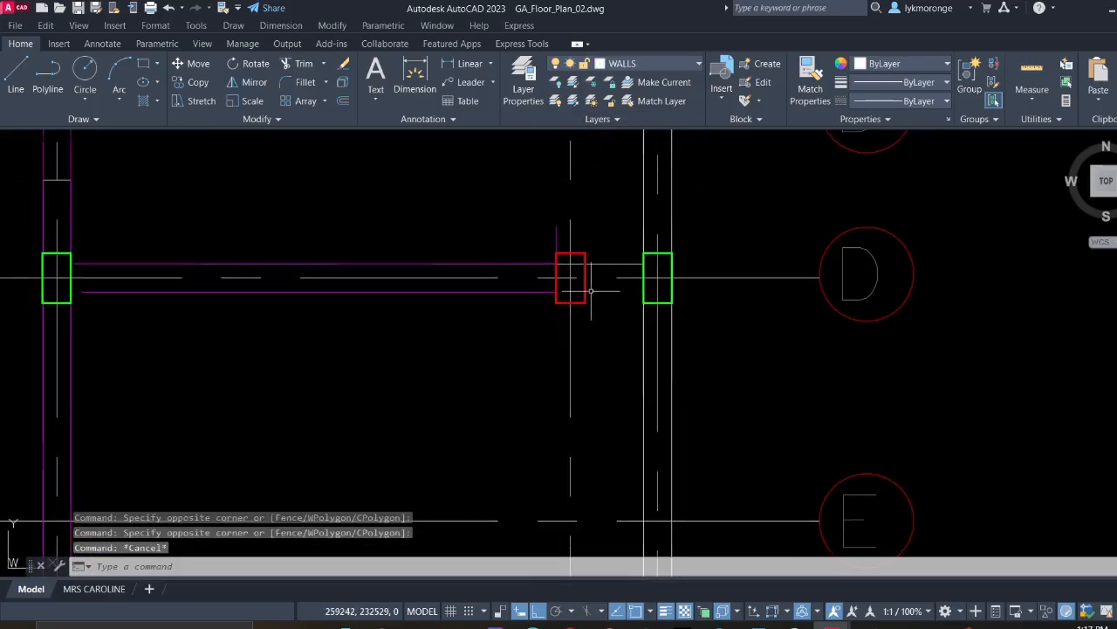
scroll(625, 271, up, 2)
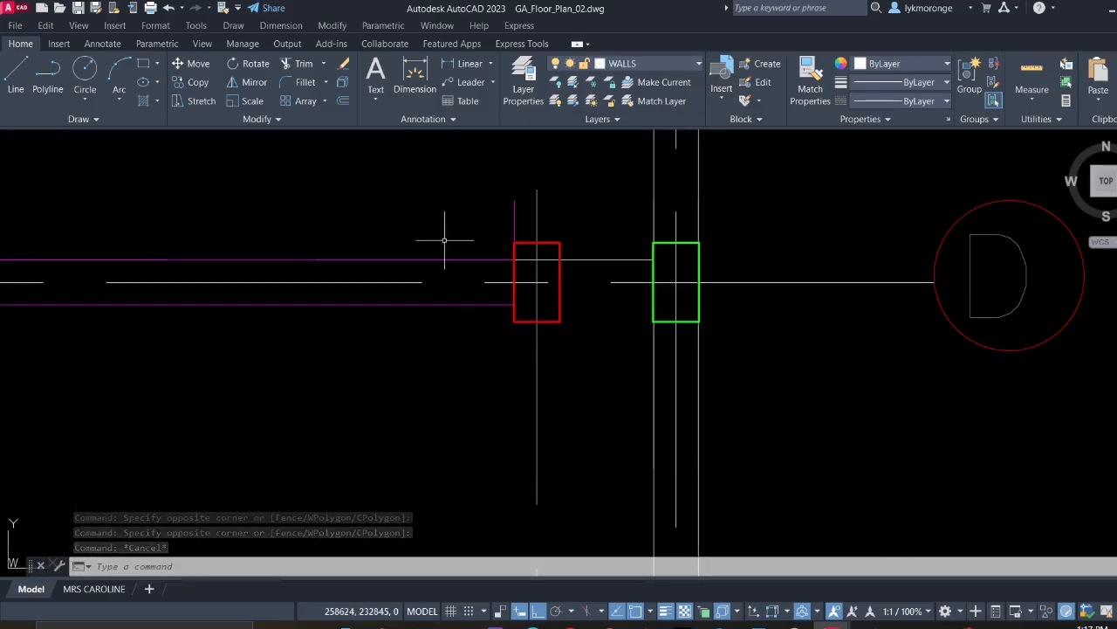
click(19, 75)
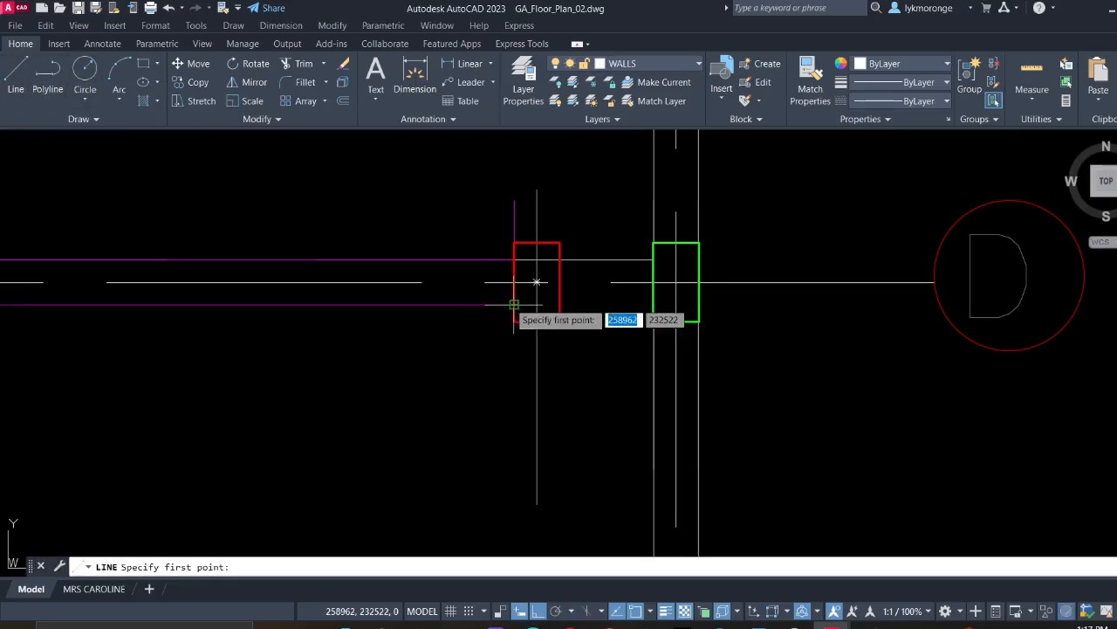
click(558, 303)
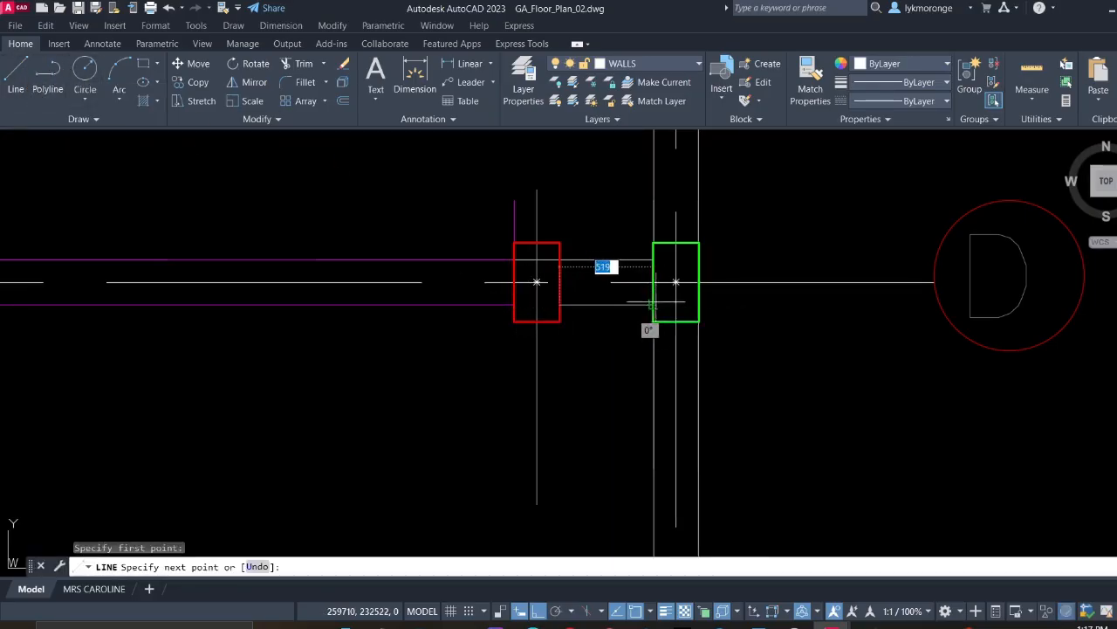
click(653, 304)
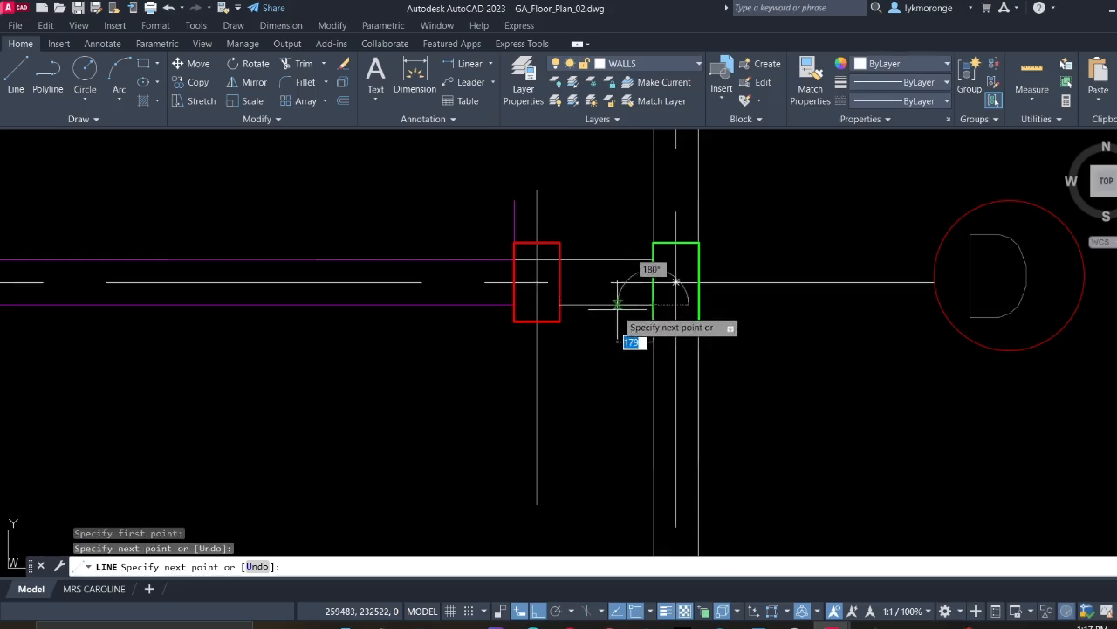
key(Escape)
Start a line for the missing lower wall face between the grid 1' and grid 1 columns on the lower grid D
scroll(613, 299, down, 5)
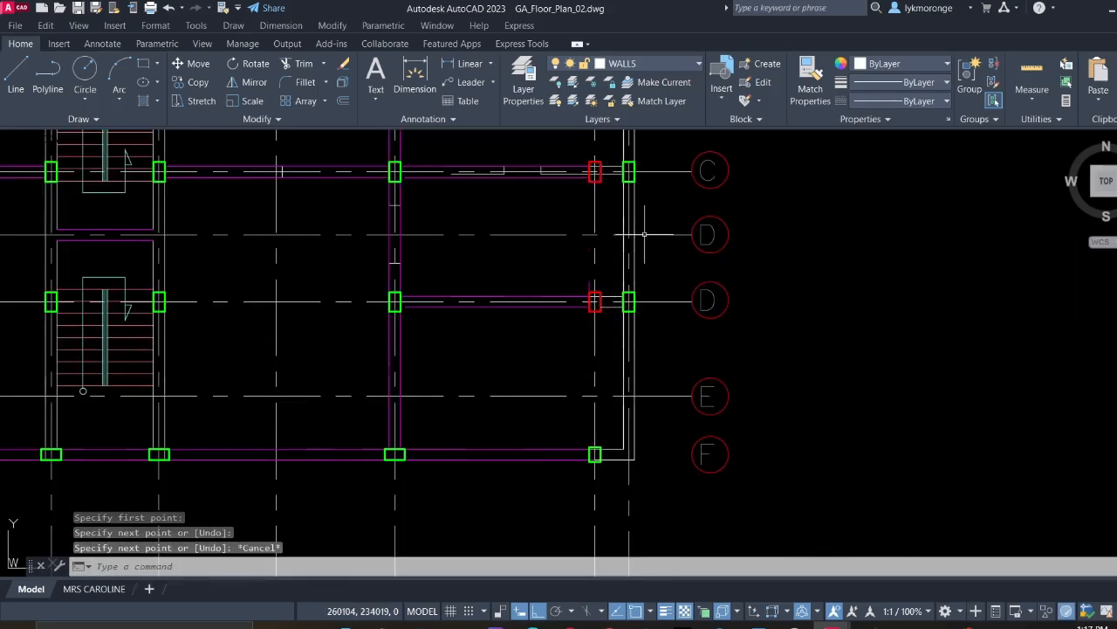
scroll(644, 234, down, 4)
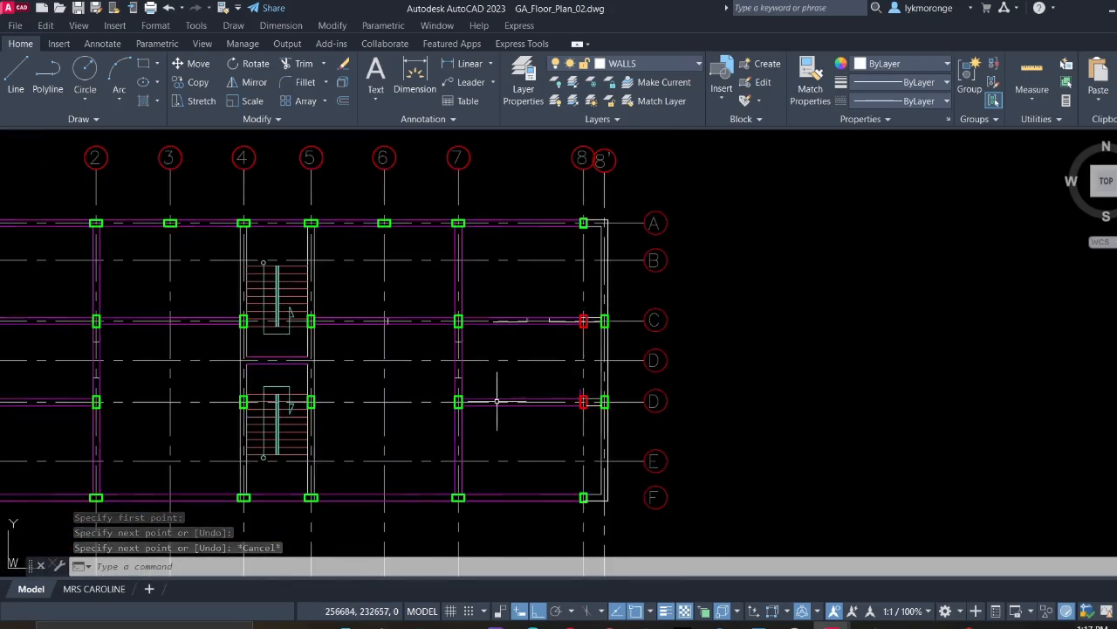
middle_drag(497, 401, 868, 335)
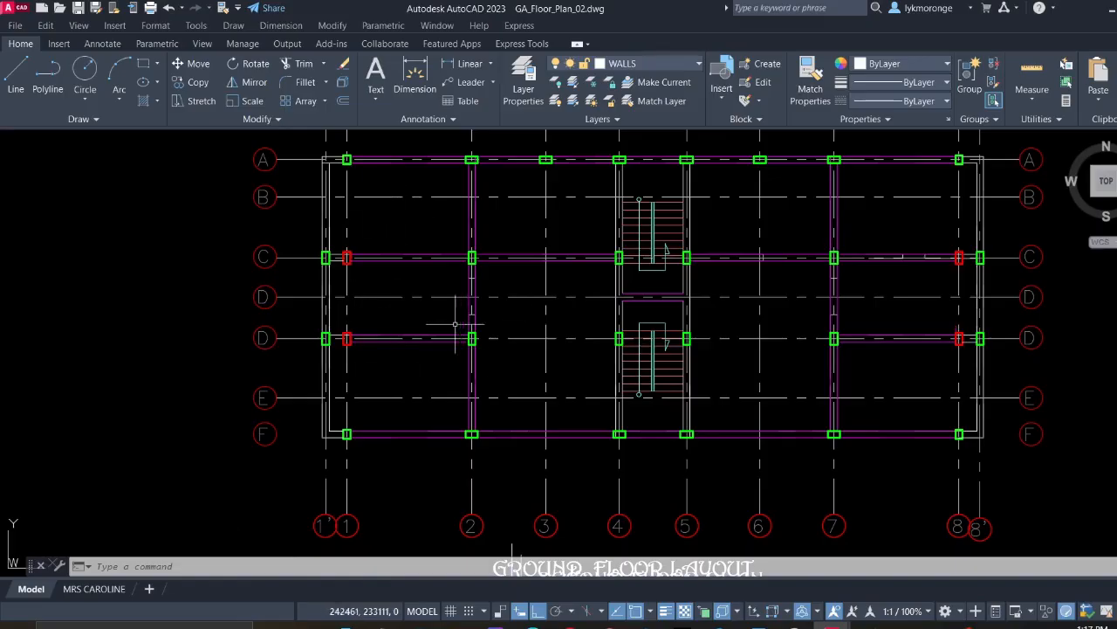
scroll(345, 332, up, 4)
mouse_move(330, 263)
middle_down()
mouse_move(352, 302)
mouse_move(381, 271)
middle_up()
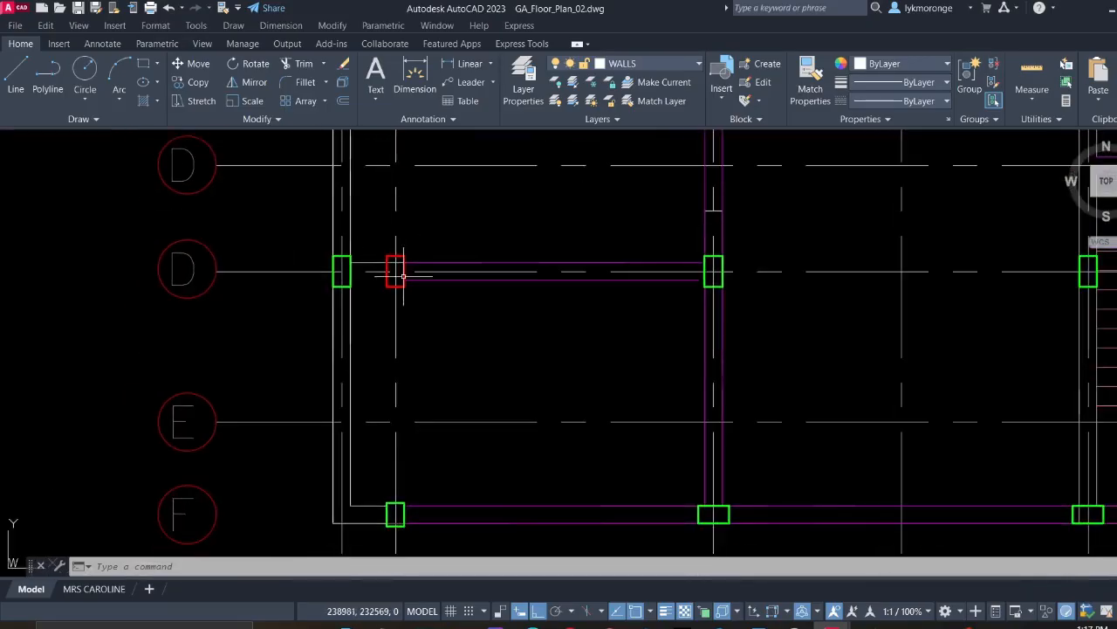
scroll(380, 271, up, 3)
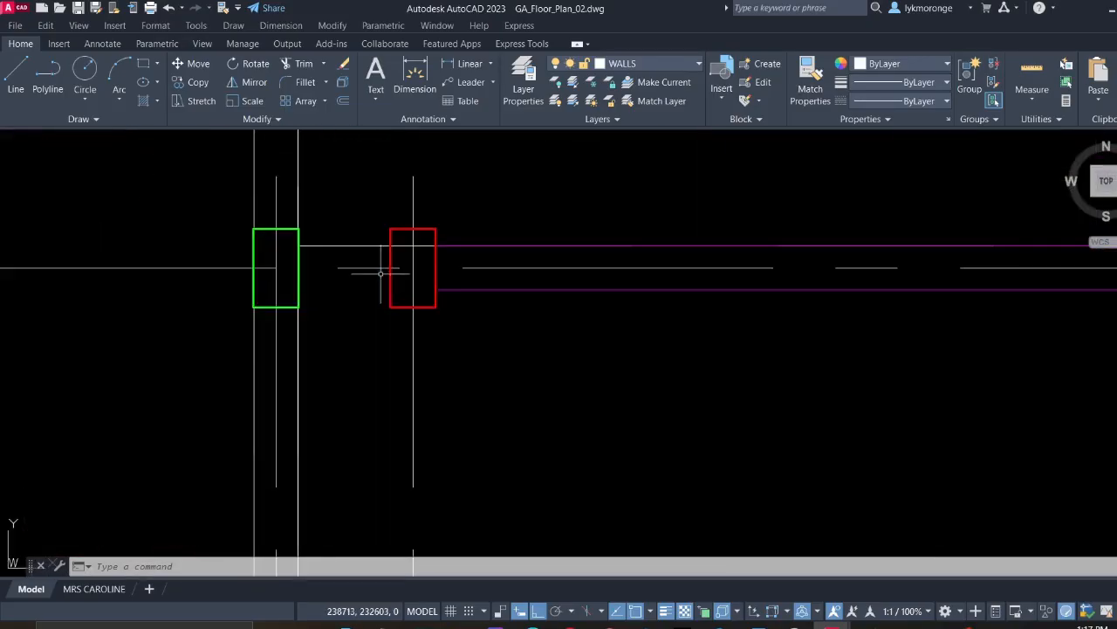
click(17, 77)
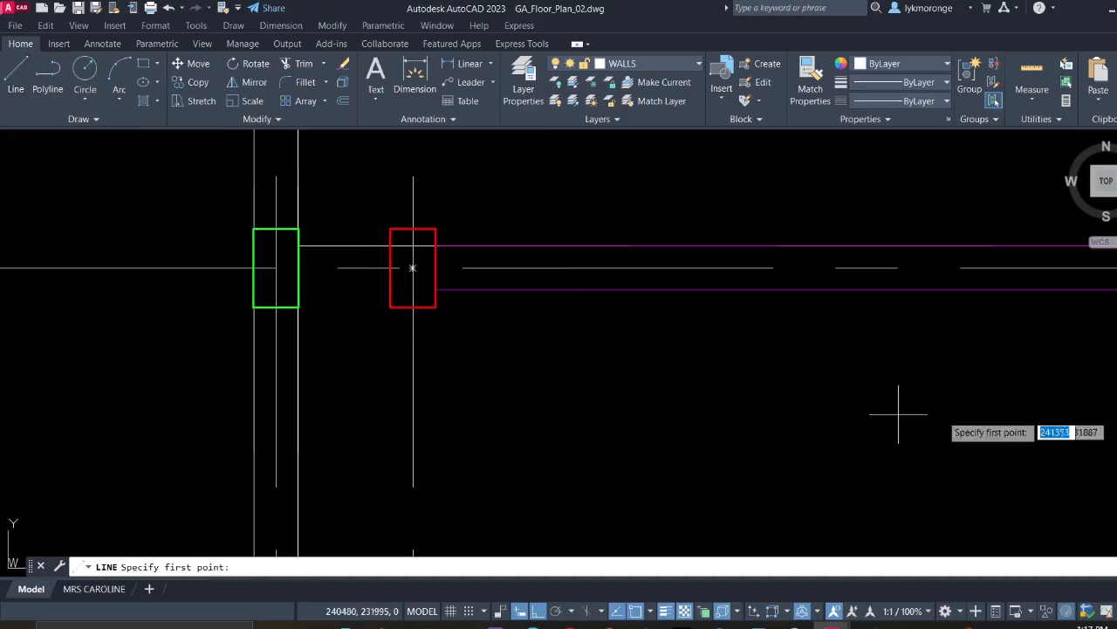
click(997, 625)
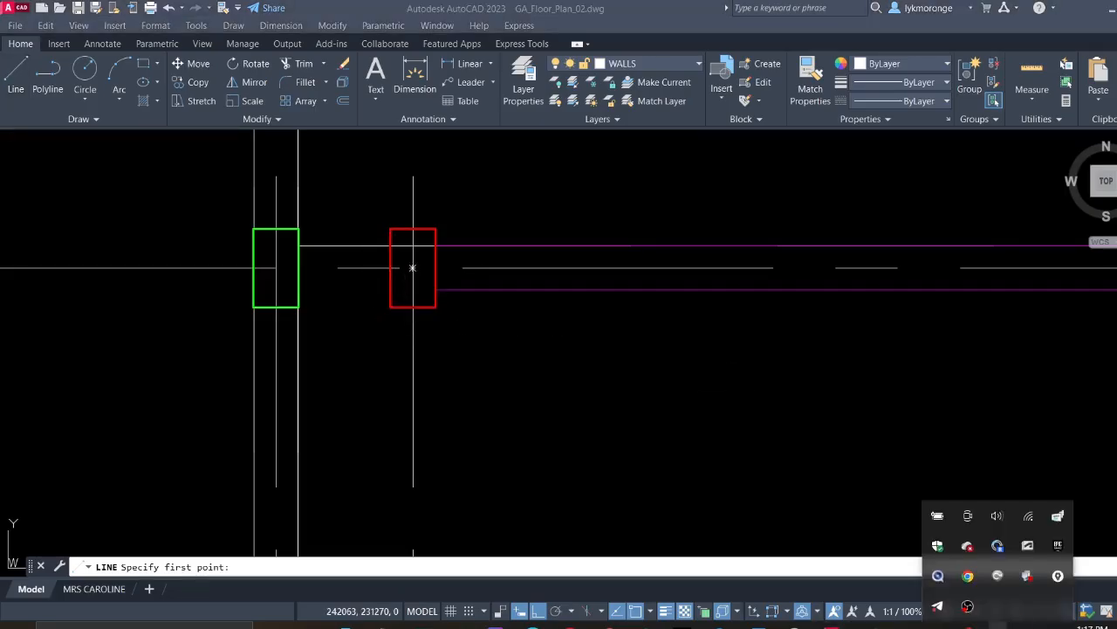
click(995, 543)
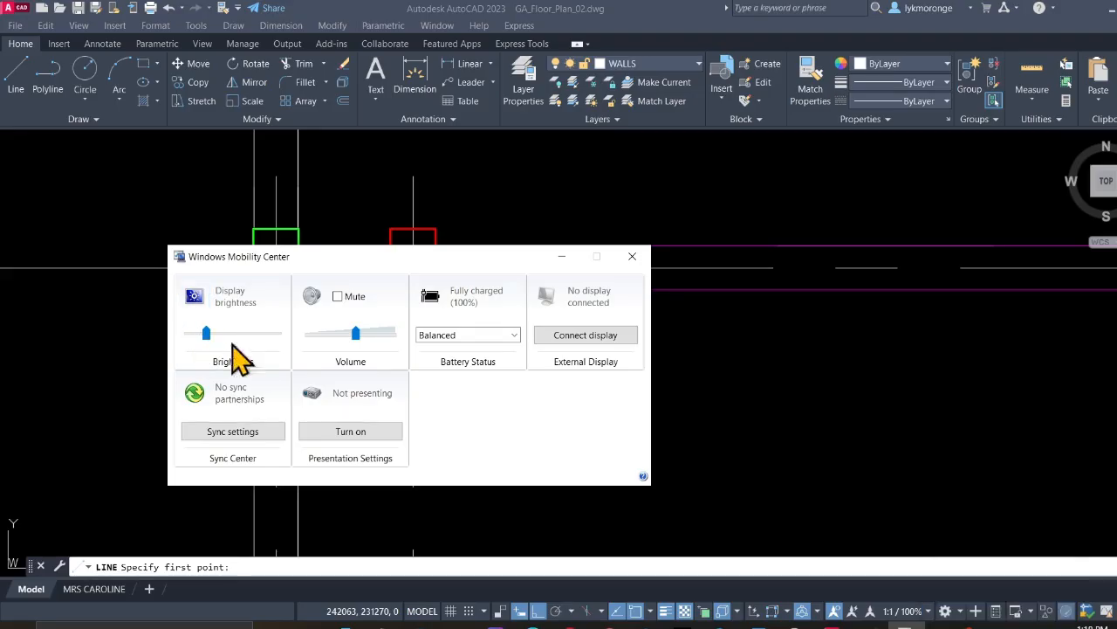
click(632, 255)
scroll(415, 288, down, 4)
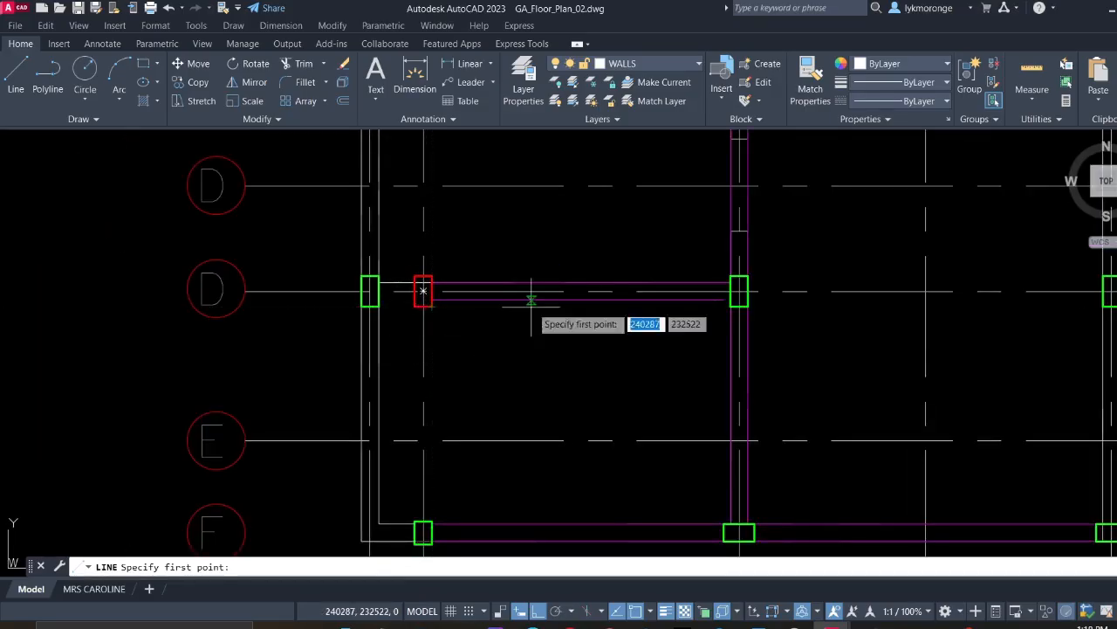
scroll(531, 300, down, 4)
middle_drag(511, 344, 309, 360)
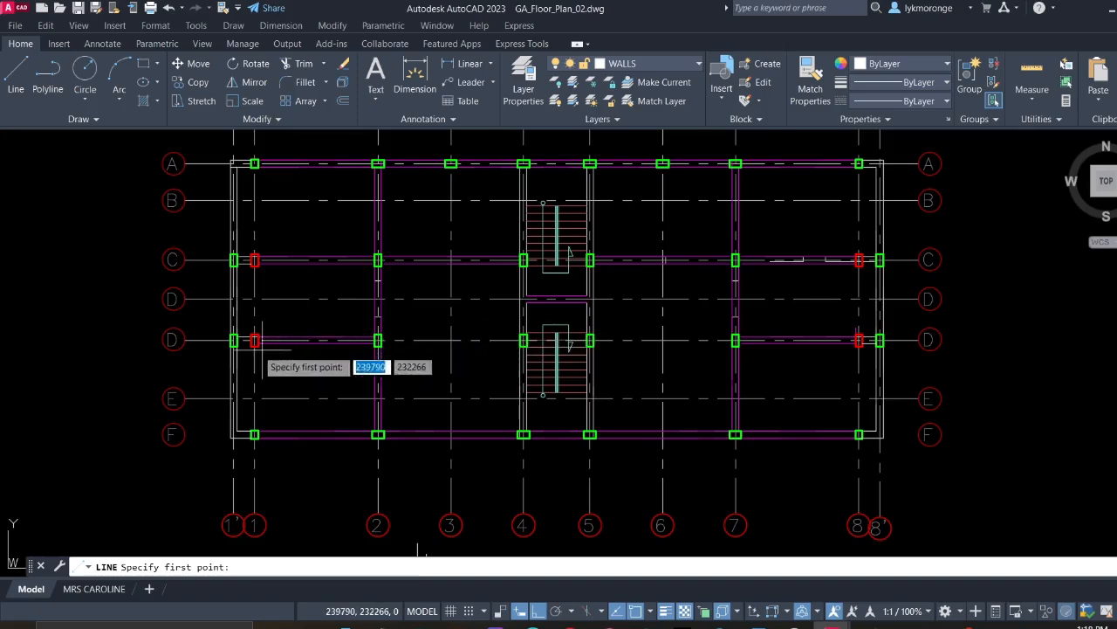
Draw the missing lower wall line between the grid 1 and grid 1' columns on the lower grid D
scroll(262, 348, up, 6)
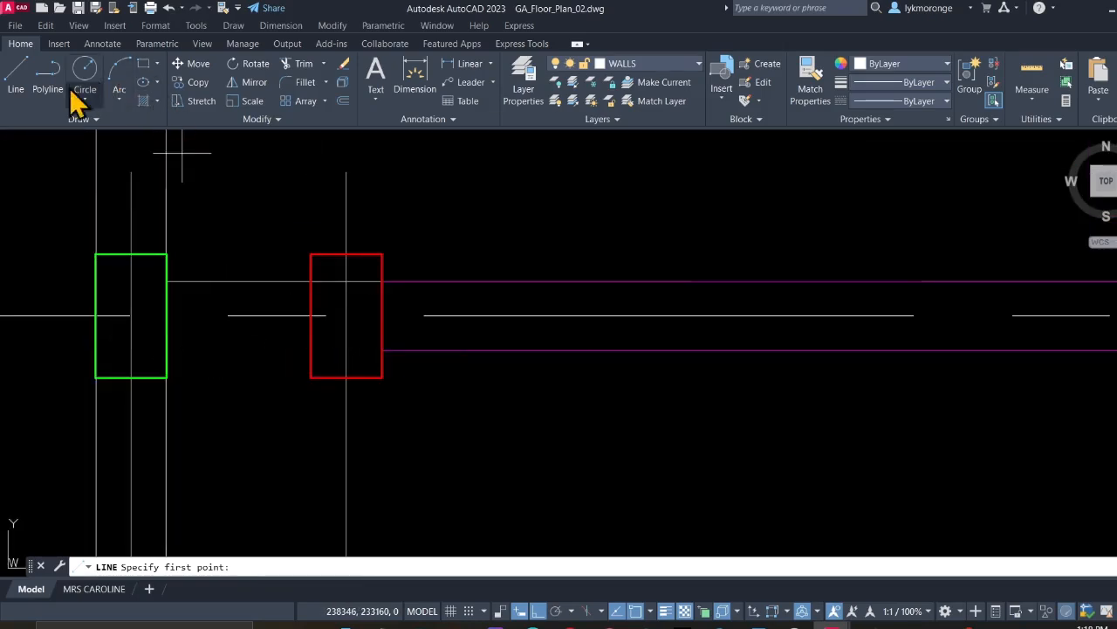
click(17, 79)
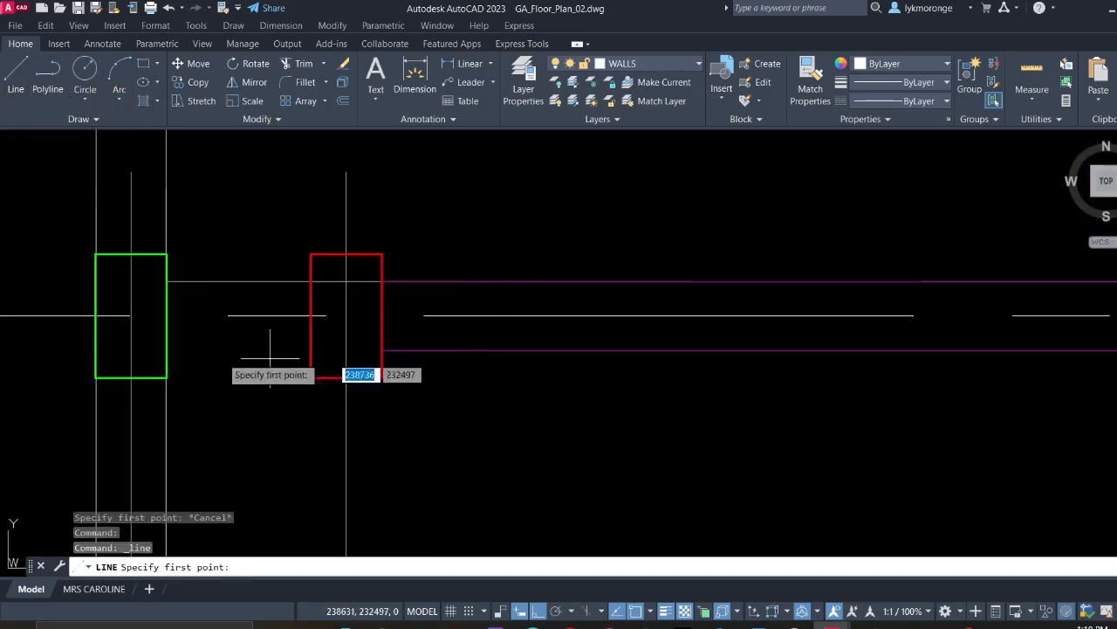
scroll(251, 372, down, 2)
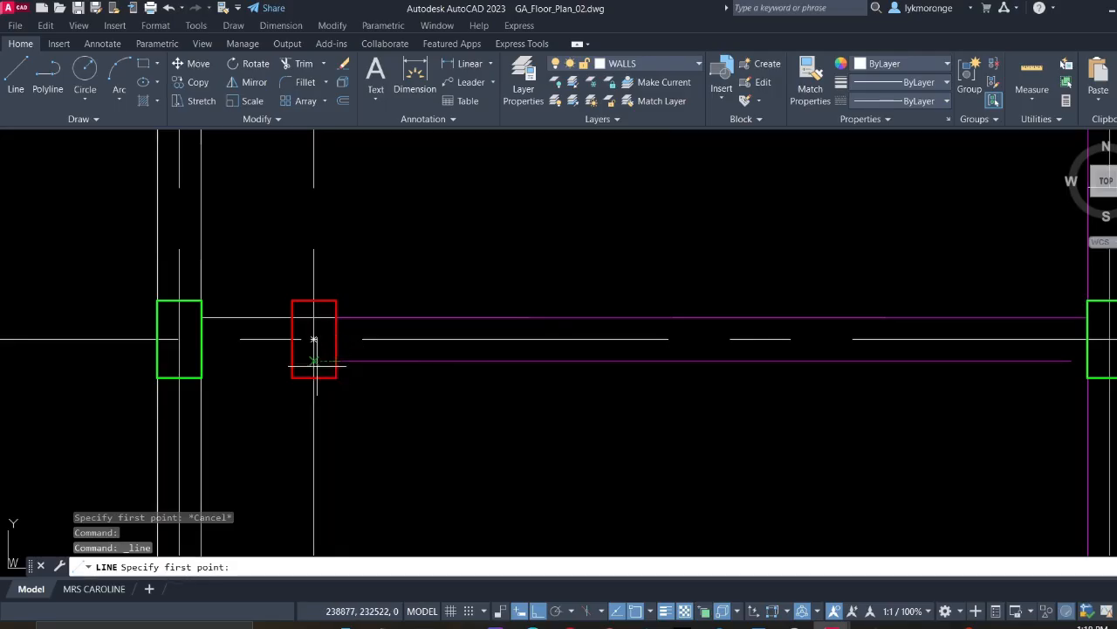
click(291, 359)
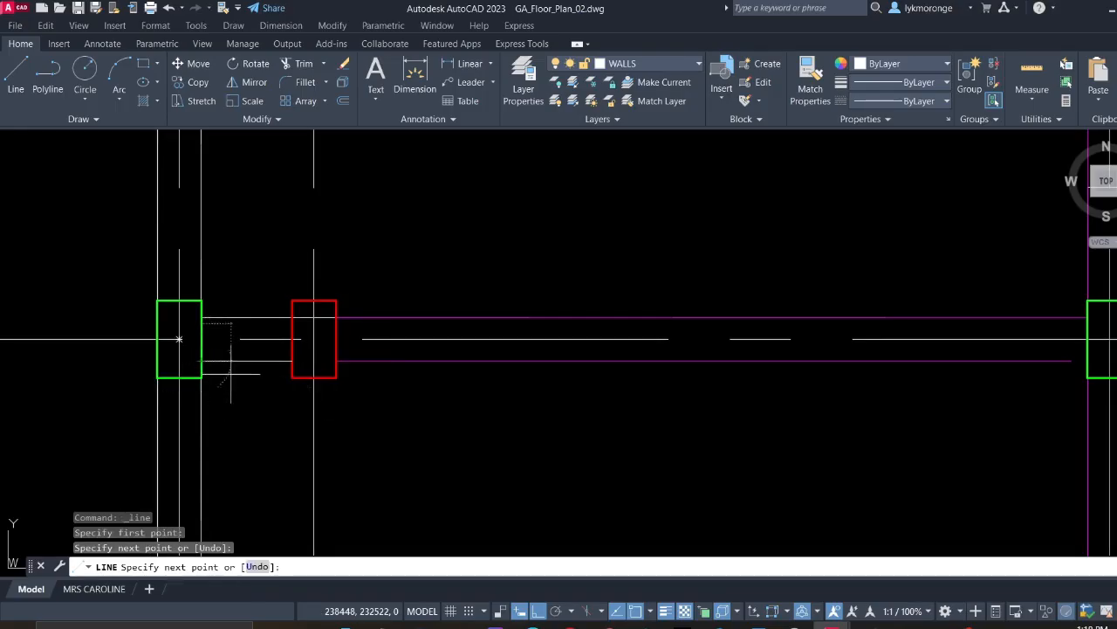
key(Escape)
scroll(230, 374, down, 8)
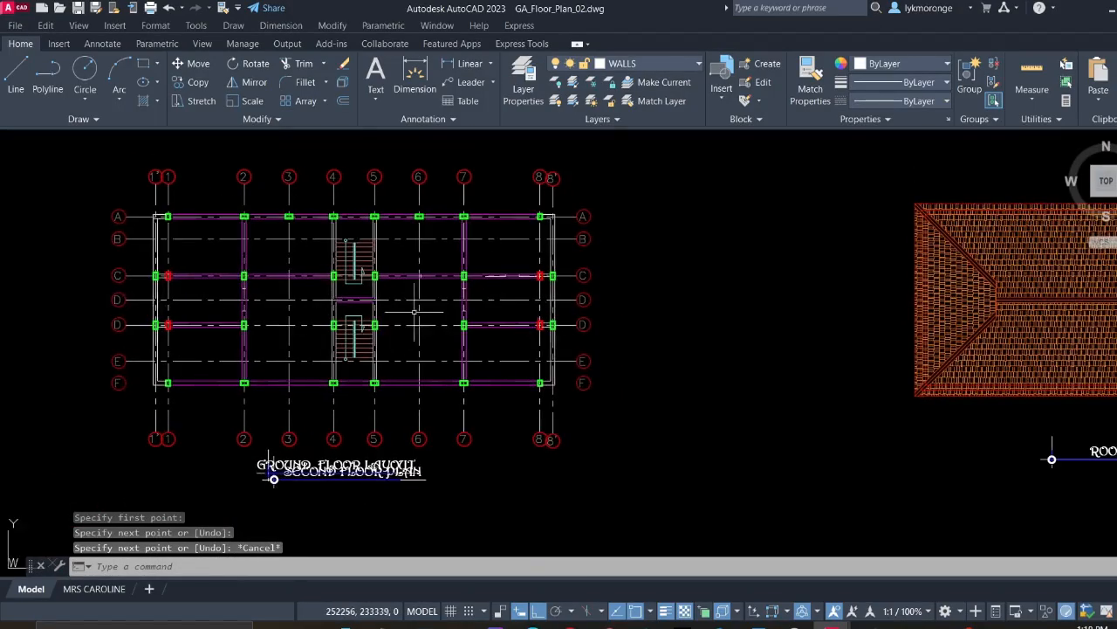
Examine the roof plan alongside the ground floor layout
scroll(415, 311, up, 1)
scroll(415, 311, down, 2)
middle_drag(415, 311, 233, 302)
scroll(272, 372, up, 1)
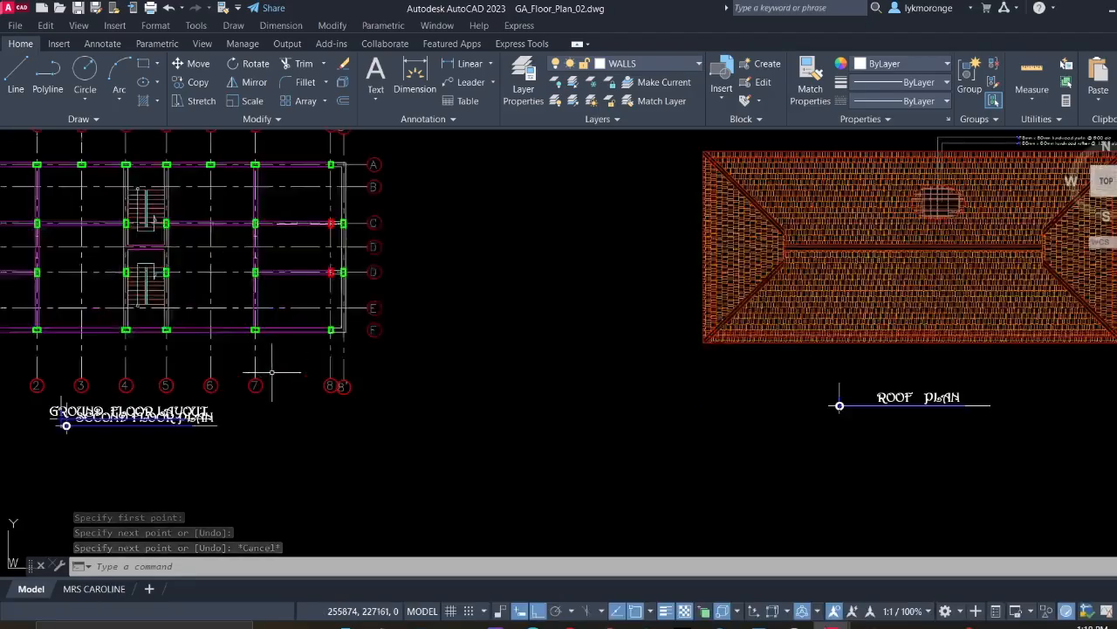
scroll(272, 372, down, 2)
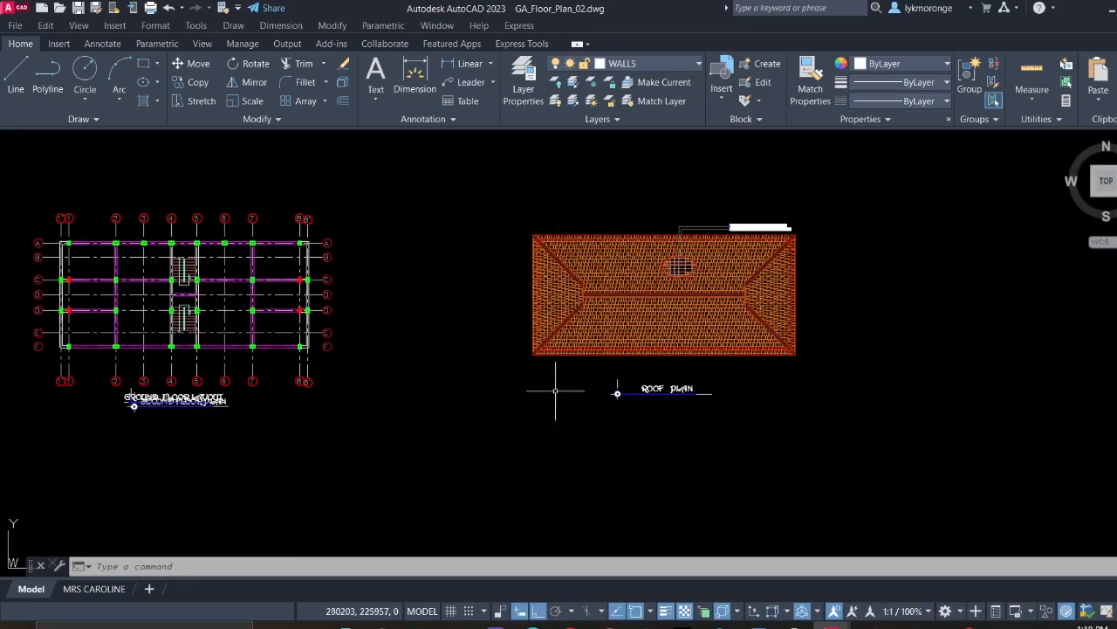
scroll(673, 300, up, 4)
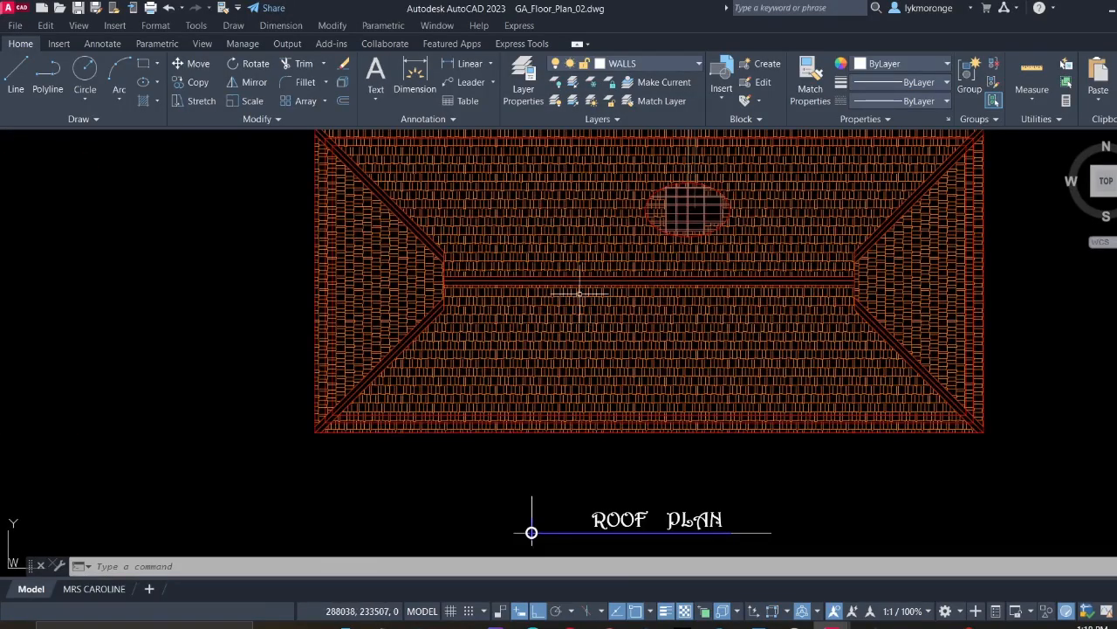
scroll(806, 277, down, 2)
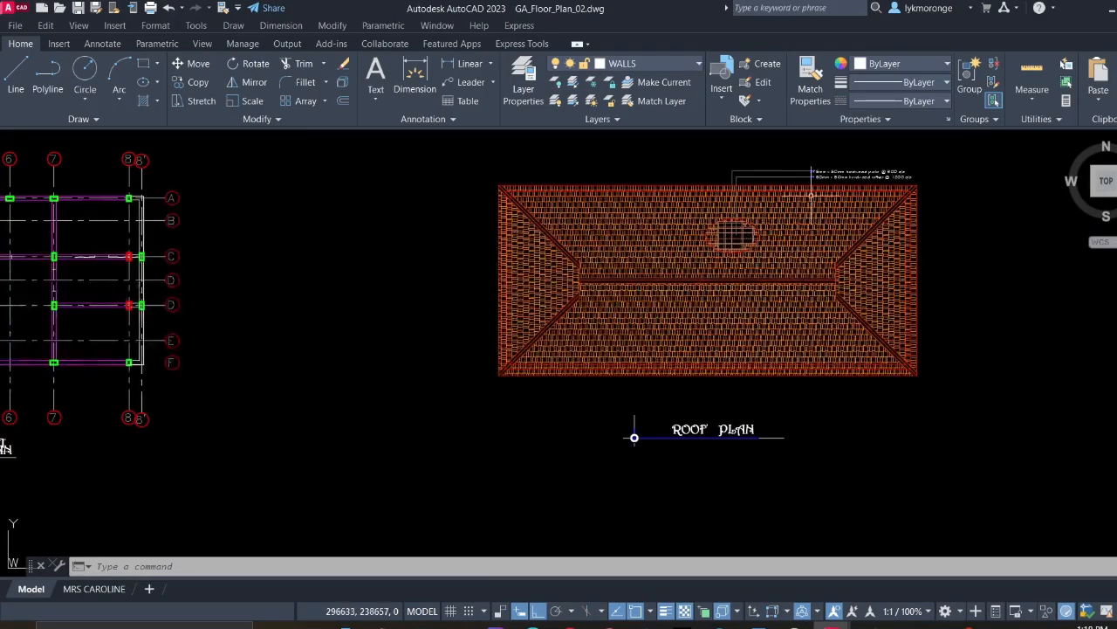
scroll(812, 196, up, 3)
scroll(812, 196, down, 5)
middle_drag(370, 261, 501, 330)
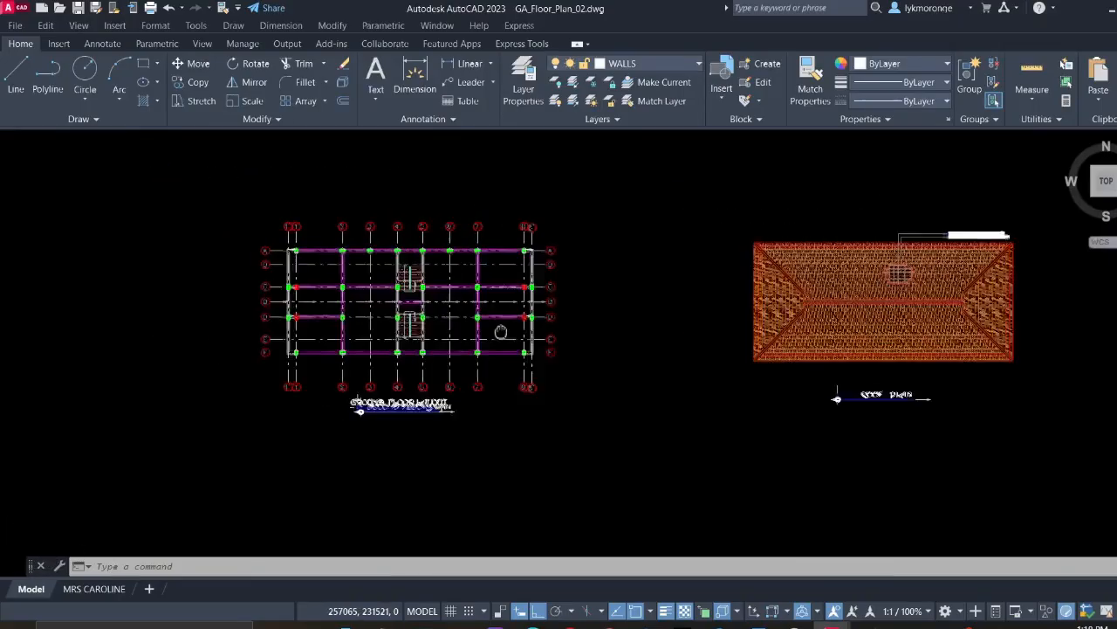
Delete the SECOND FLOOR PLAN title and its underlines that overlap the GROUND FLOOR LAYOUT title
scroll(379, 428, up, 8)
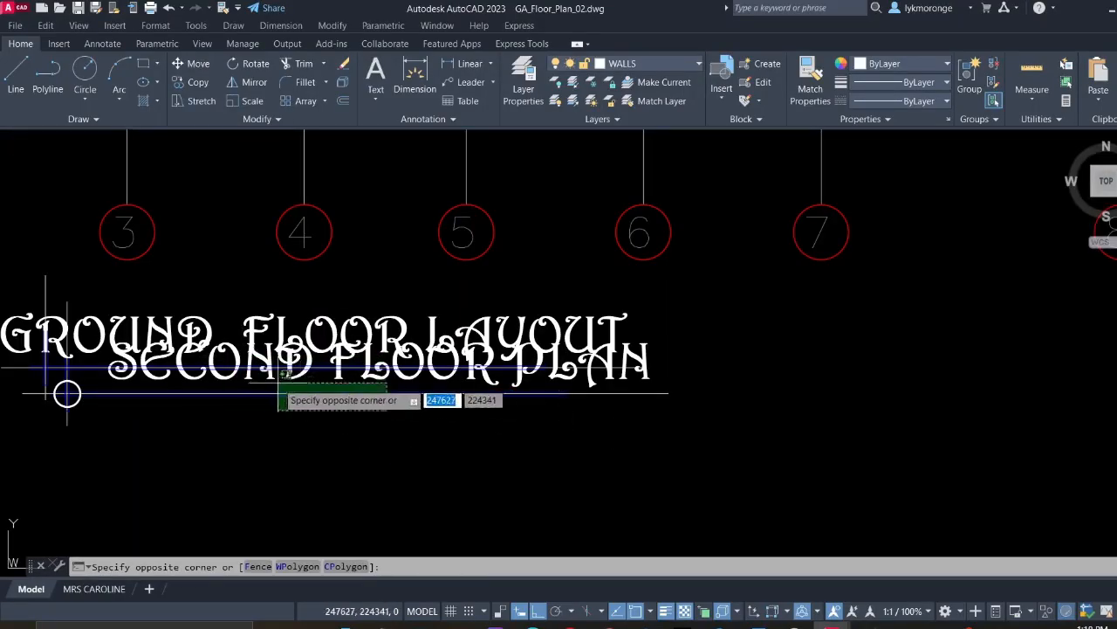
click(242, 374)
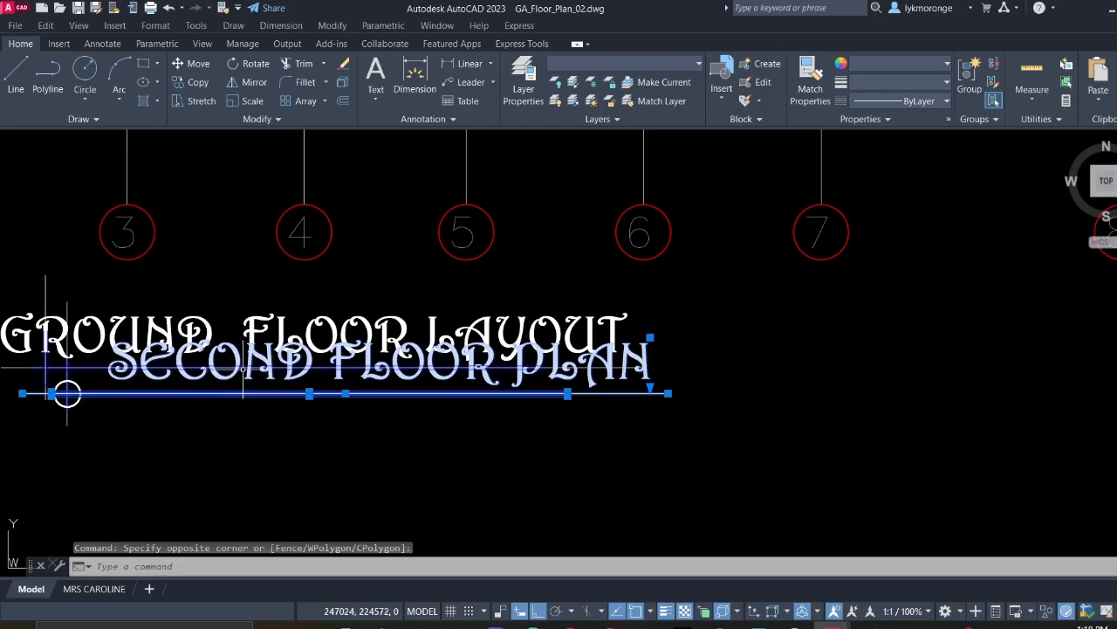
key(Delete)
scroll(68, 393, down, 3)
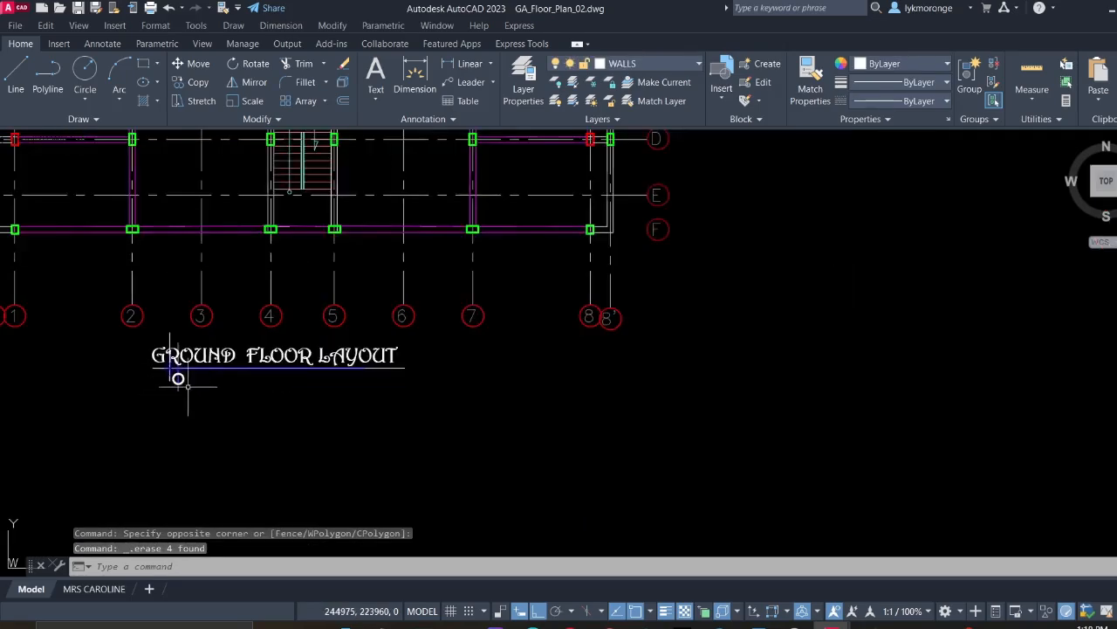
scroll(188, 384, up, 2)
scroll(631, 379, down, 4)
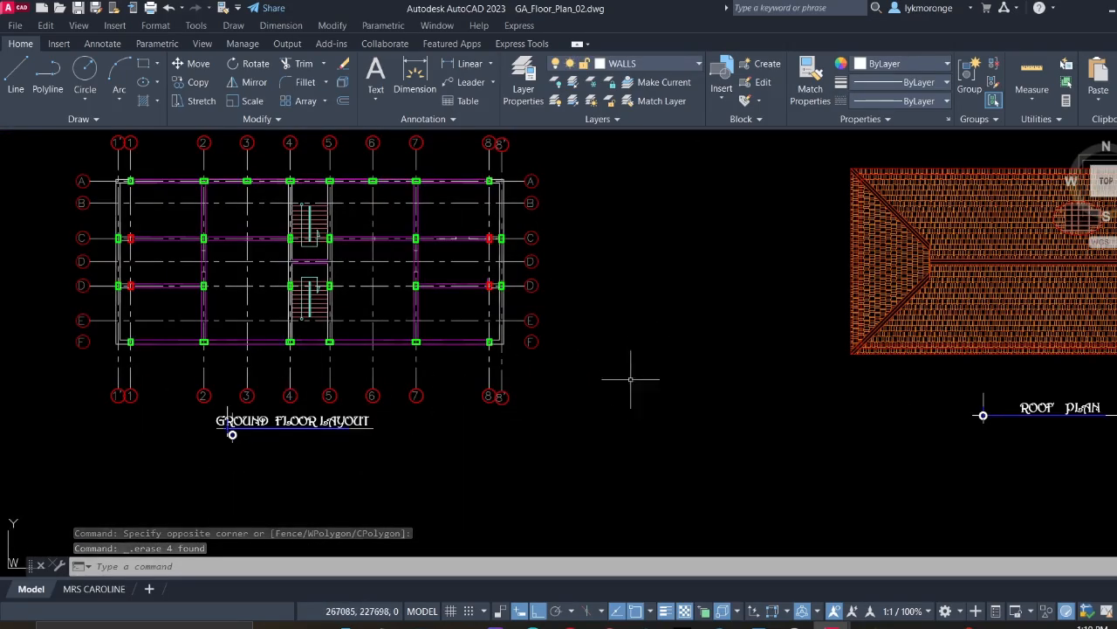
click(561, 421)
click(804, 414)
middle_drag(880, 401, 424, 489)
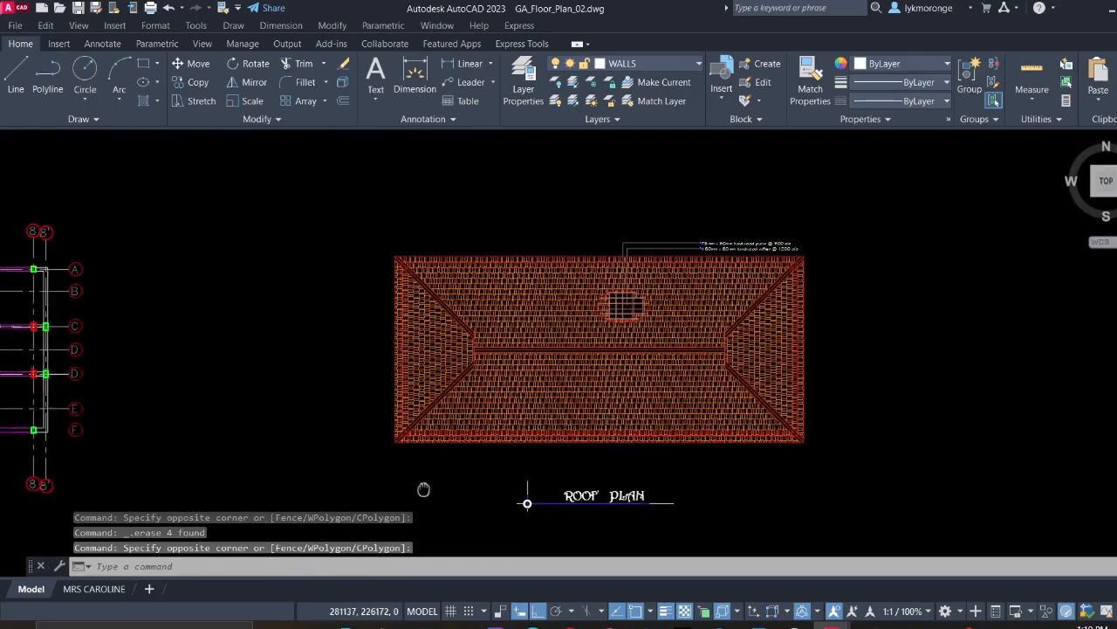
click(846, 480)
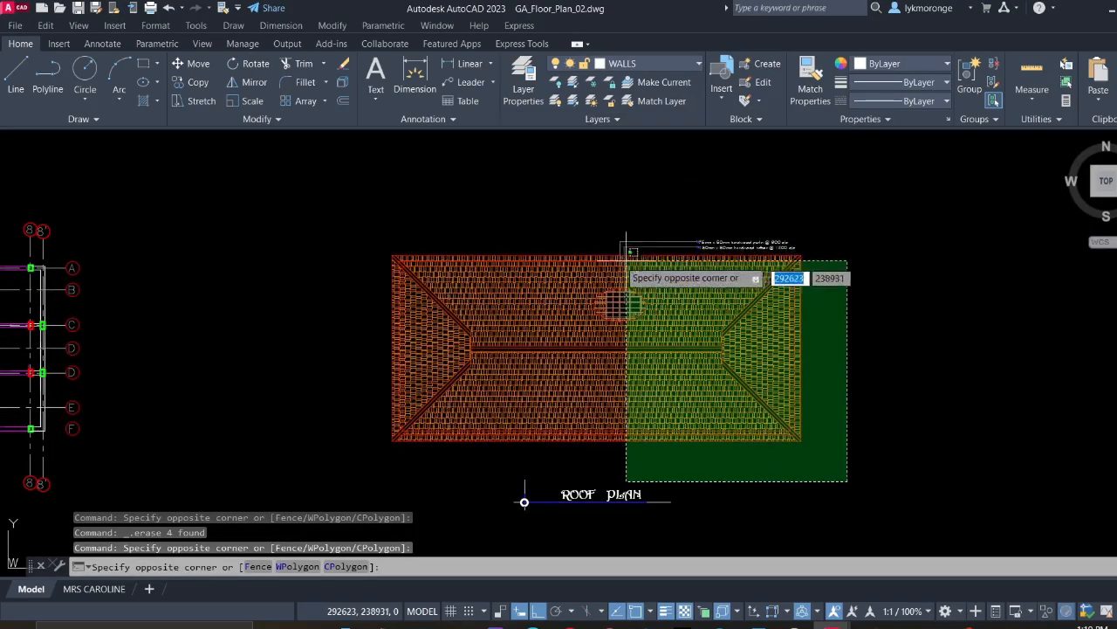
click(338, 176)
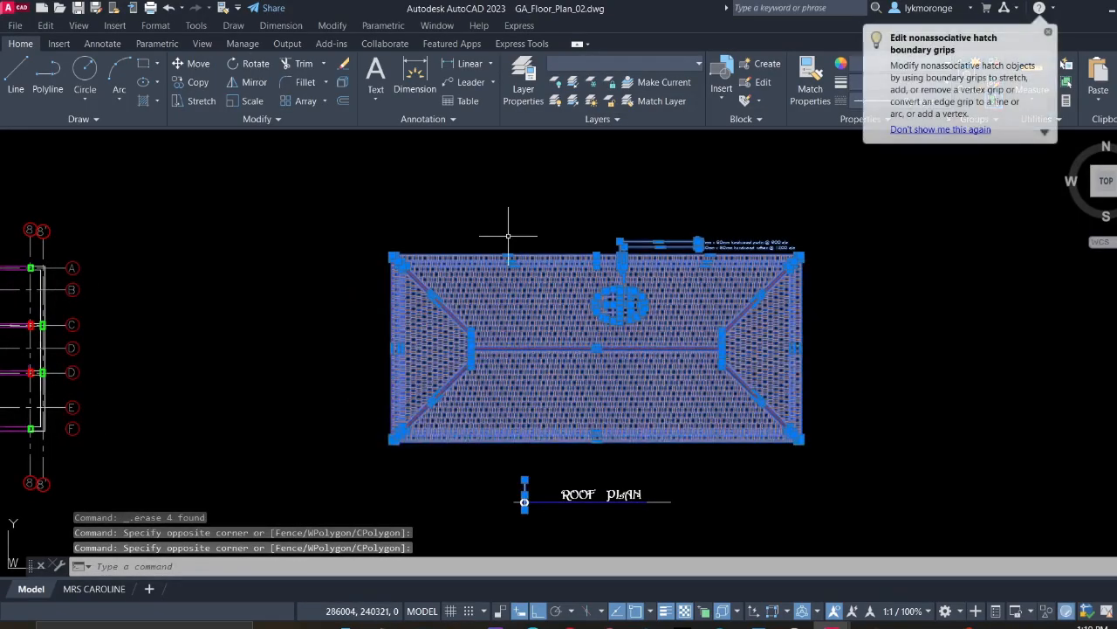
key(Escape)
Delete the roof drawing with its hatching and leader notes above the ROOF PLAN title
click(852, 442)
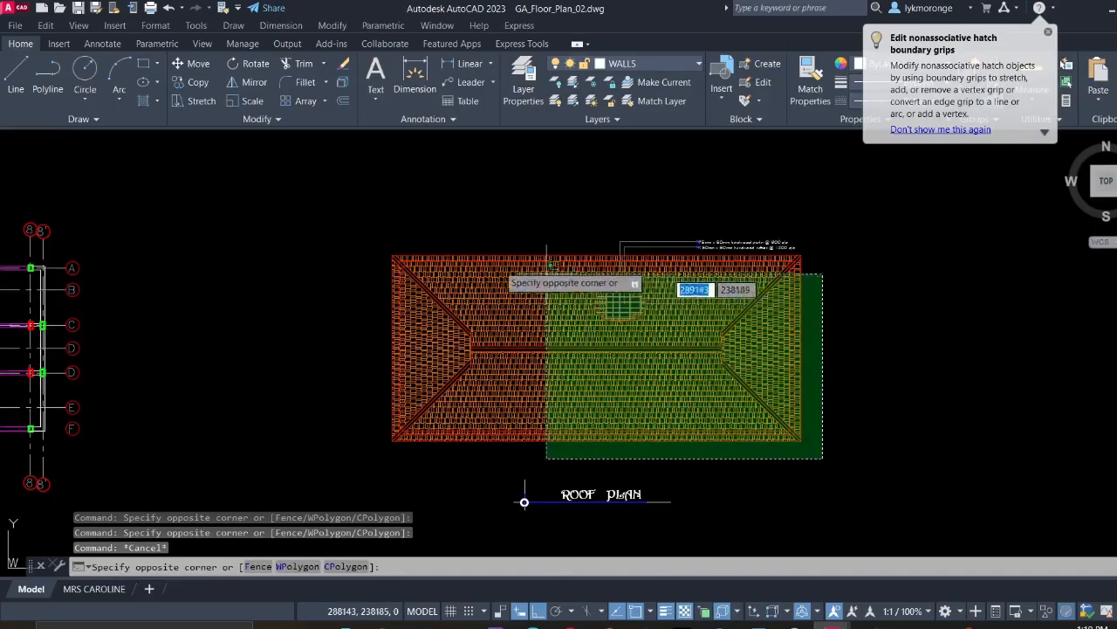
click(394, 219)
key(Delete)
scroll(399, 262, down, 3)
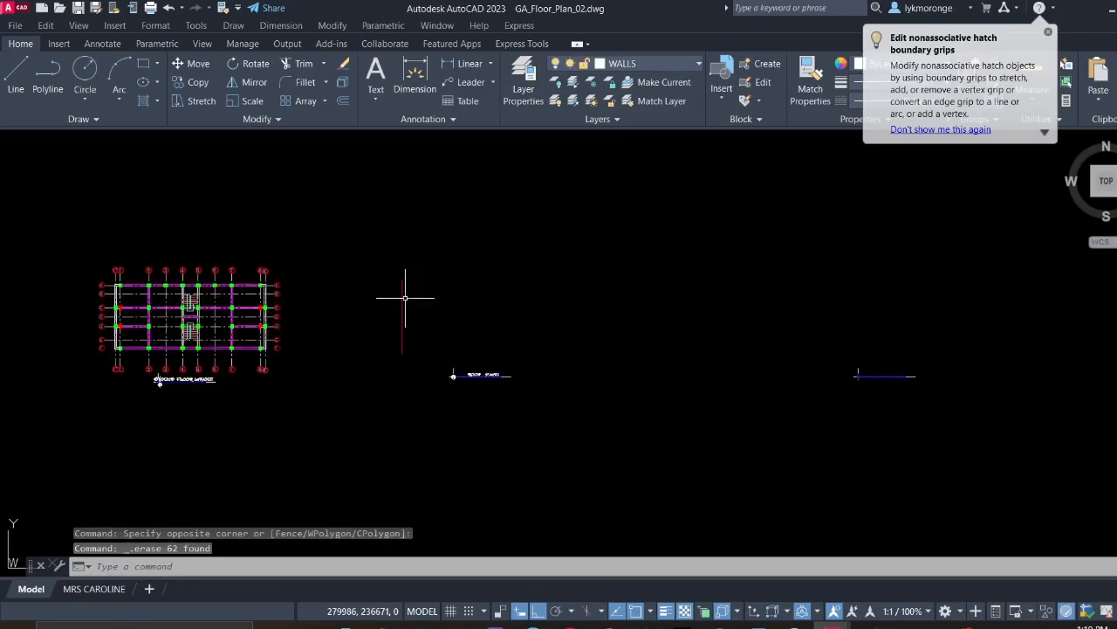
mouse_move(399, 294)
middle_down()
mouse_move(477, 274)
mouse_move(676, 274)
middle_up()
scroll(507, 284, up, 3)
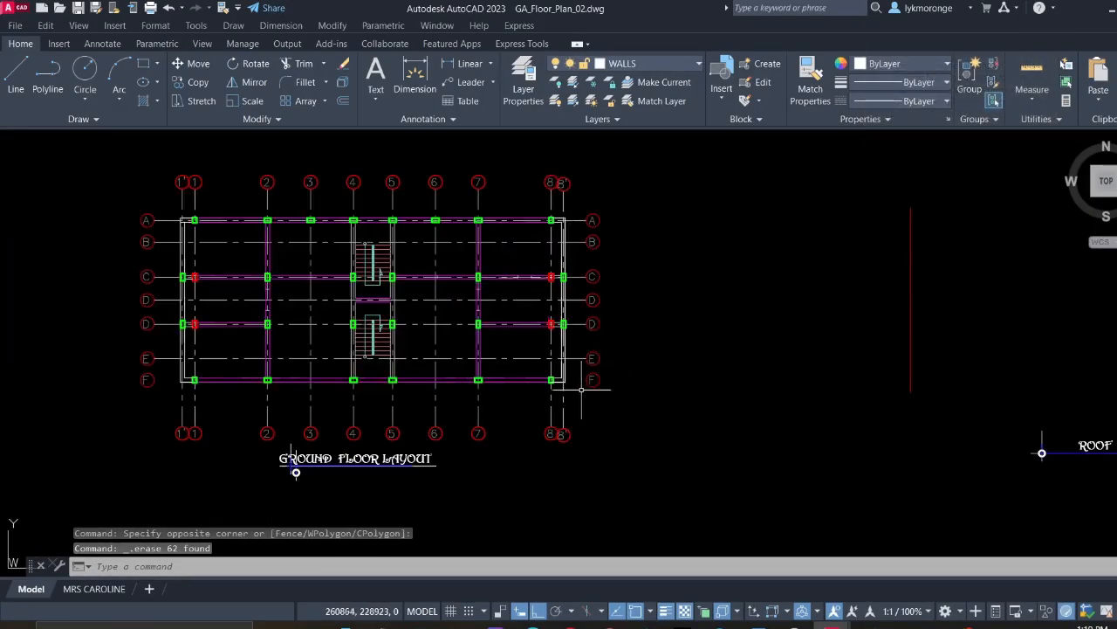
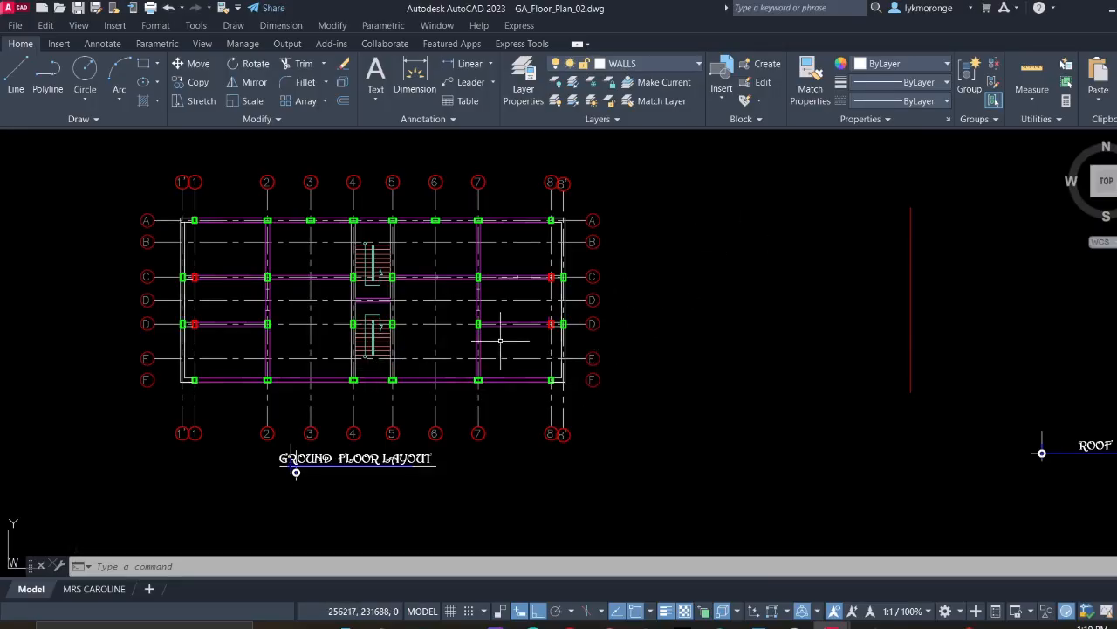
middle_drag(492, 339, 640, 302)
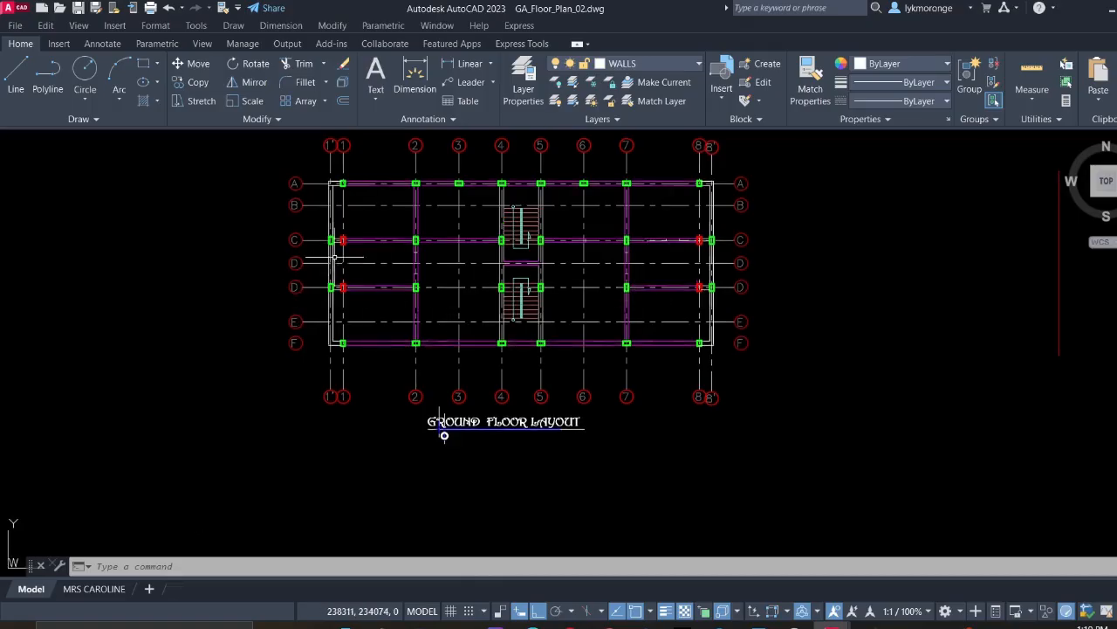
scroll(340, 249, up, 8)
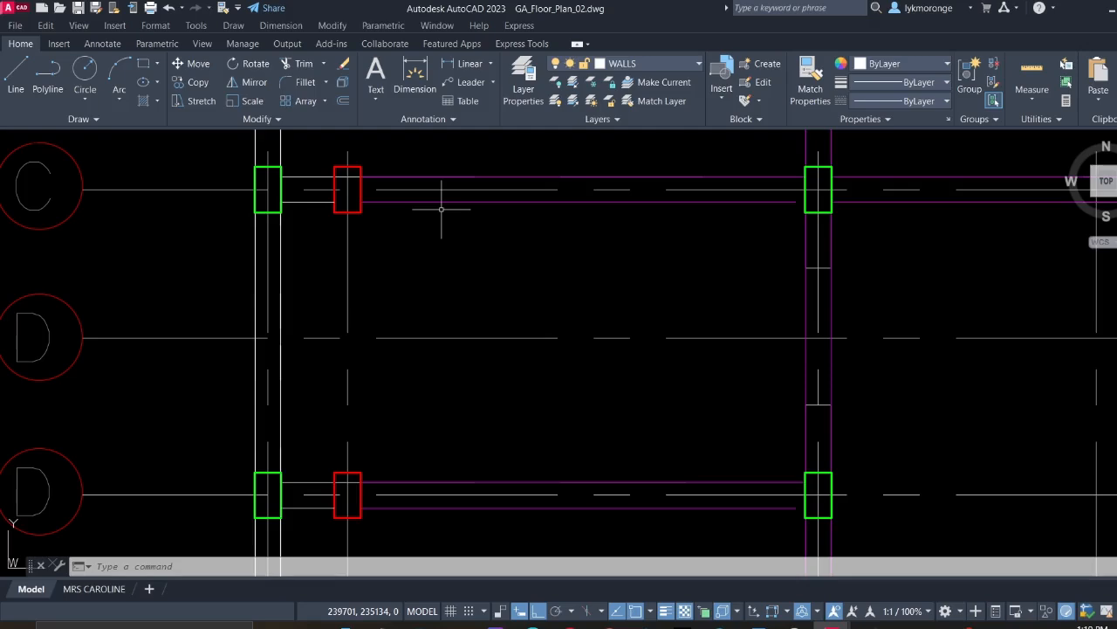
scroll(442, 209, down, 8)
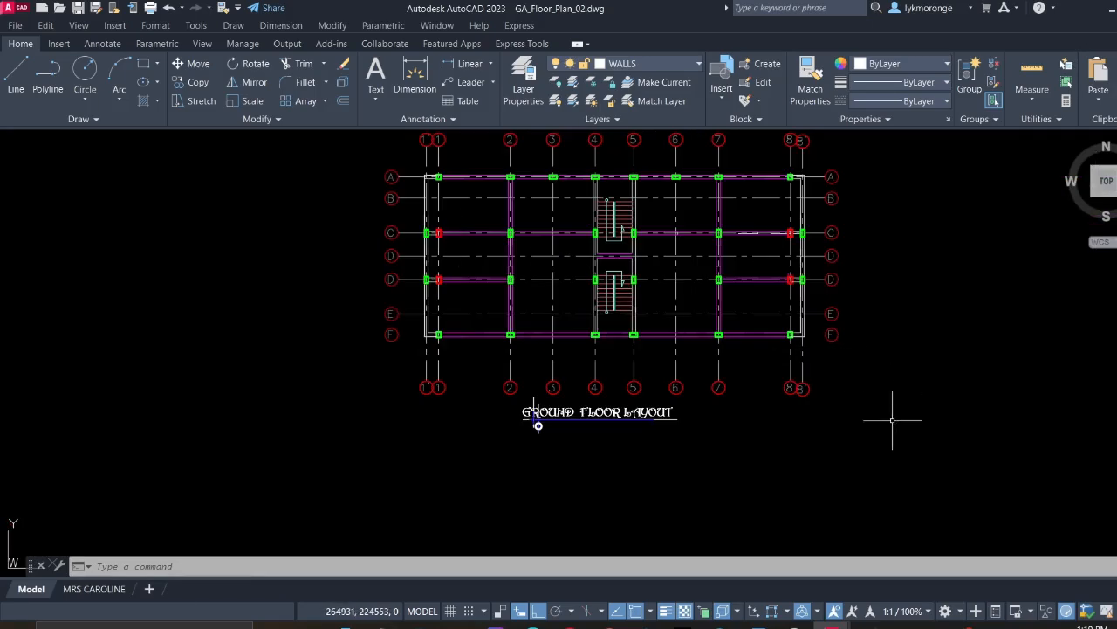
scroll(462, 200, up, 6)
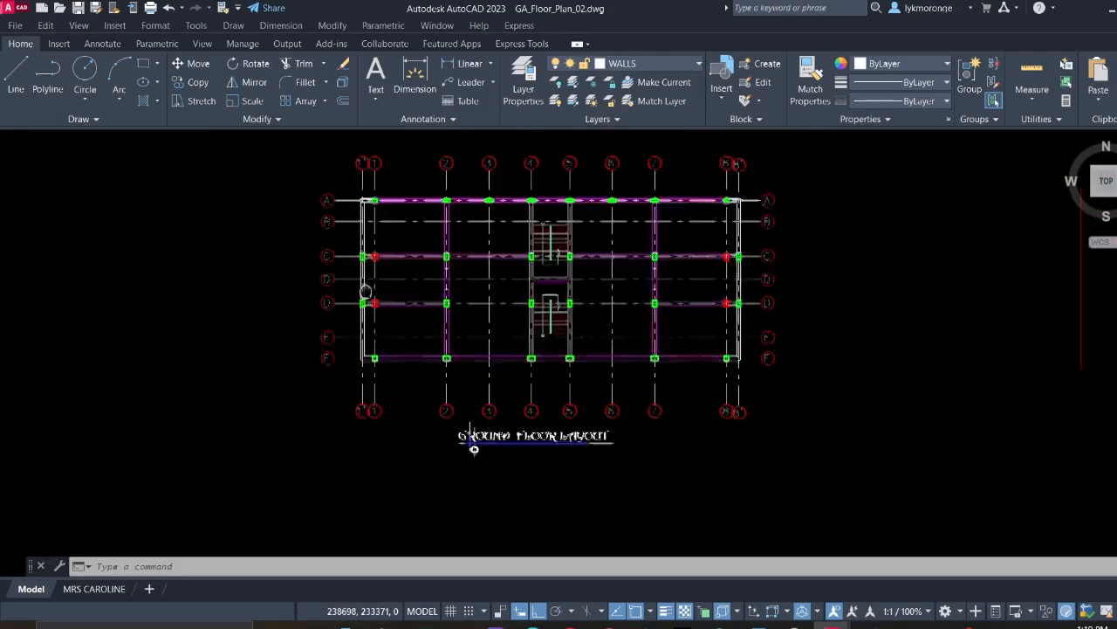
Copy the inner and outer wall lines along grid 1' onto grid 1, using their grid A intersections as reference points
middle_drag(316, 214, 345, 262)
scroll(344, 262, up, 3)
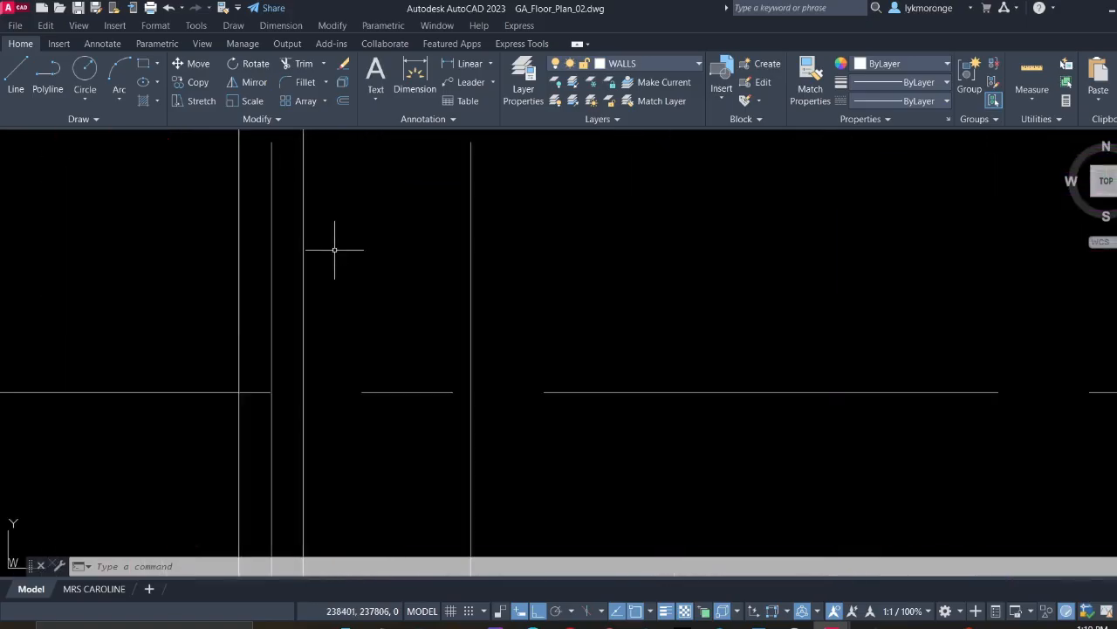
click(327, 240)
click(297, 218)
scroll(234, 259, down, 2)
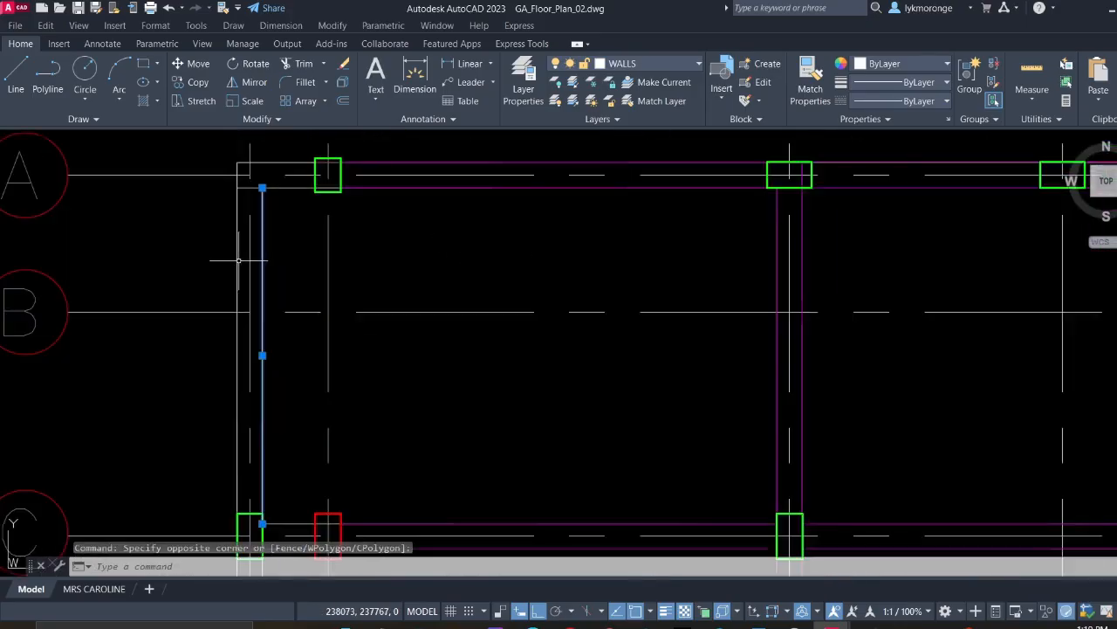
scroll(238, 259, up, 4)
click(242, 260)
click(215, 254)
scroll(265, 280, down, 4)
scroll(323, 310, down, 4)
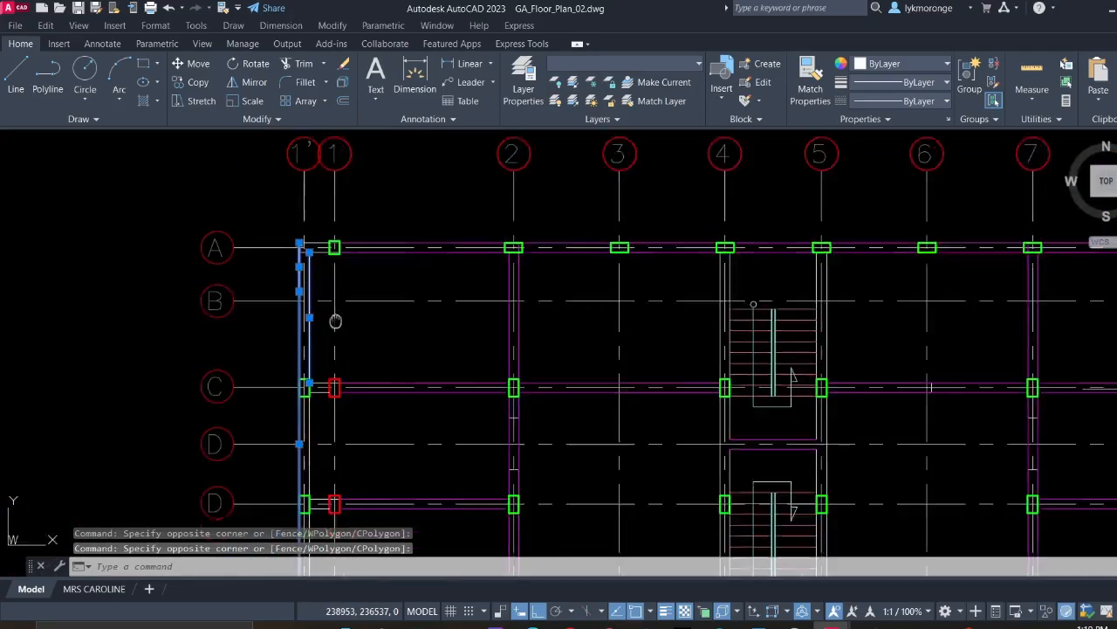
scroll(269, 337, up, 7)
click(313, 389)
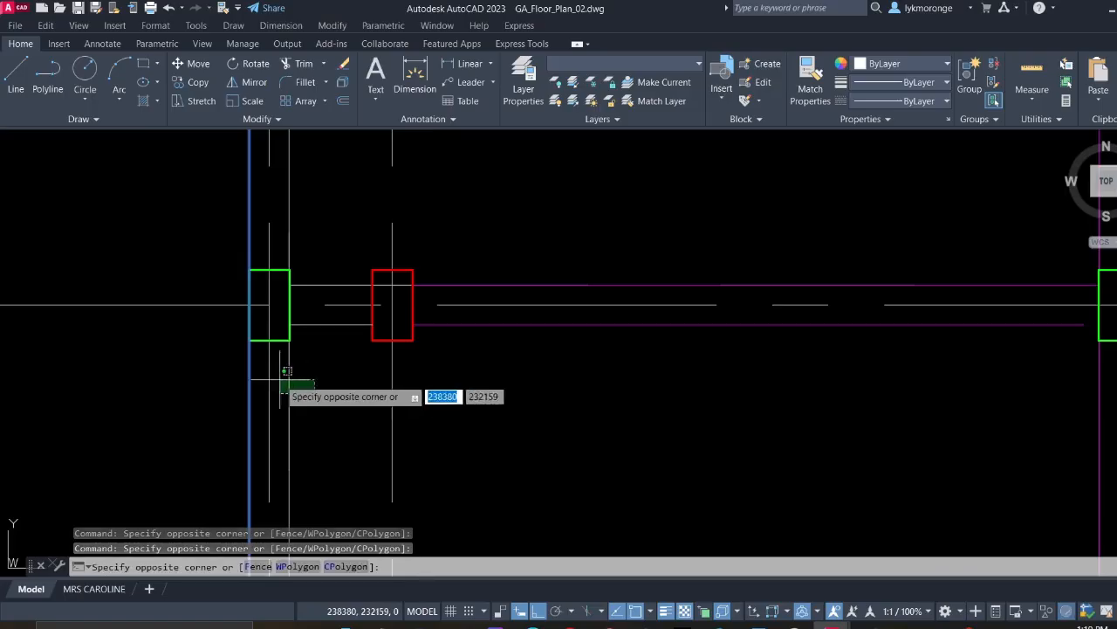
click(279, 386)
scroll(295, 387, down, 2)
middle_drag(307, 391, 304, 249)
scroll(279, 332, down, 6)
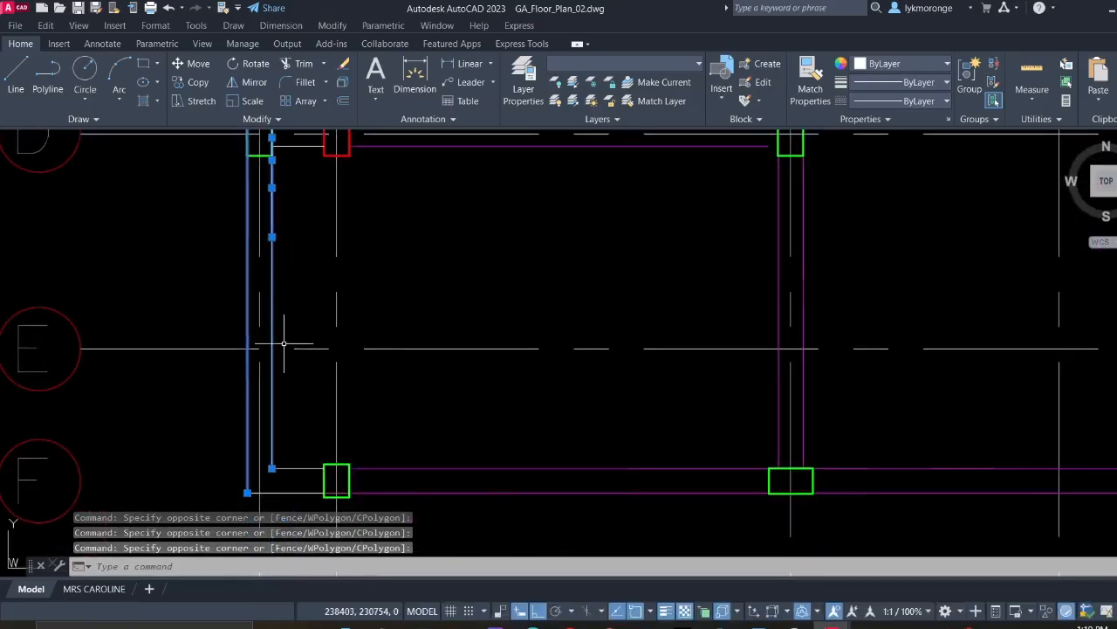
mouse_move(412, 391)
middle_down()
mouse_move(305, 434)
mouse_move(245, 443)
middle_up()
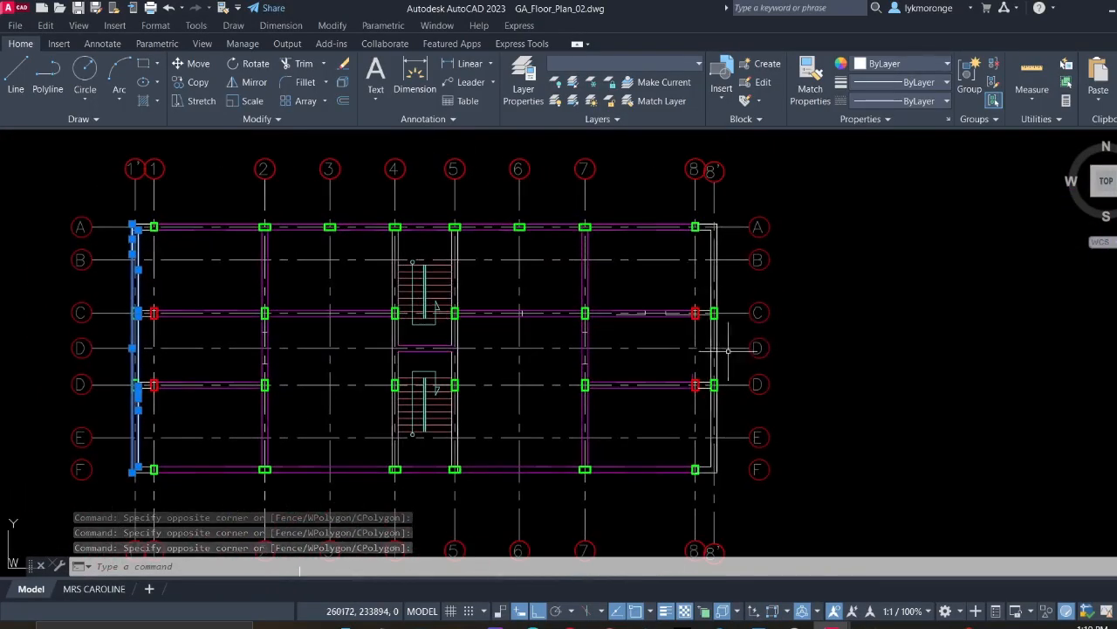
right_click(234, 286)
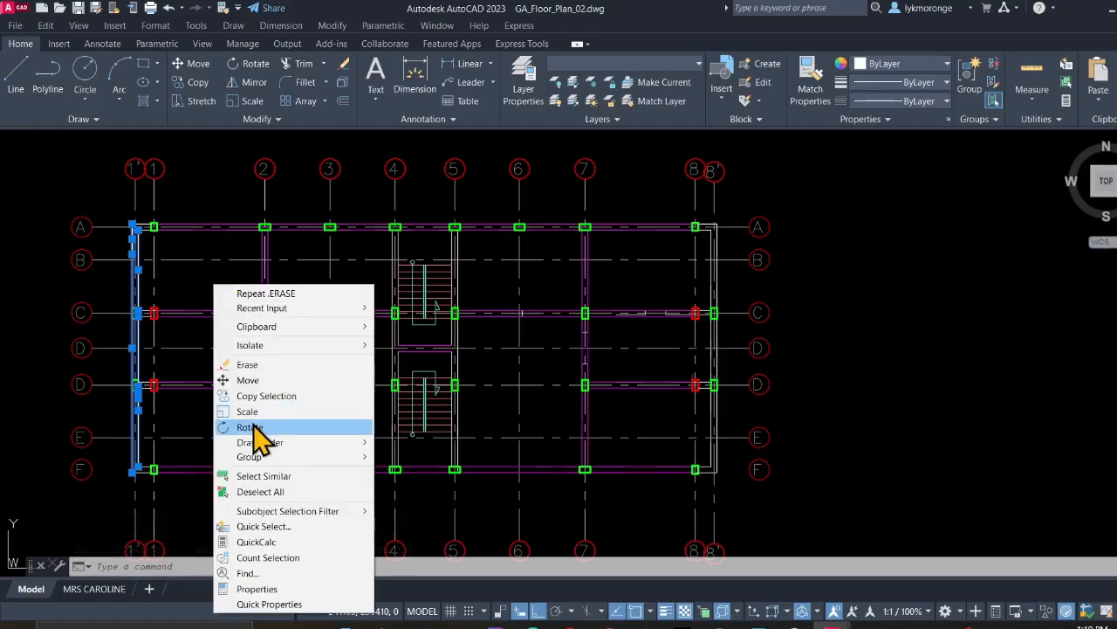
click(262, 396)
scroll(157, 266, up, 6)
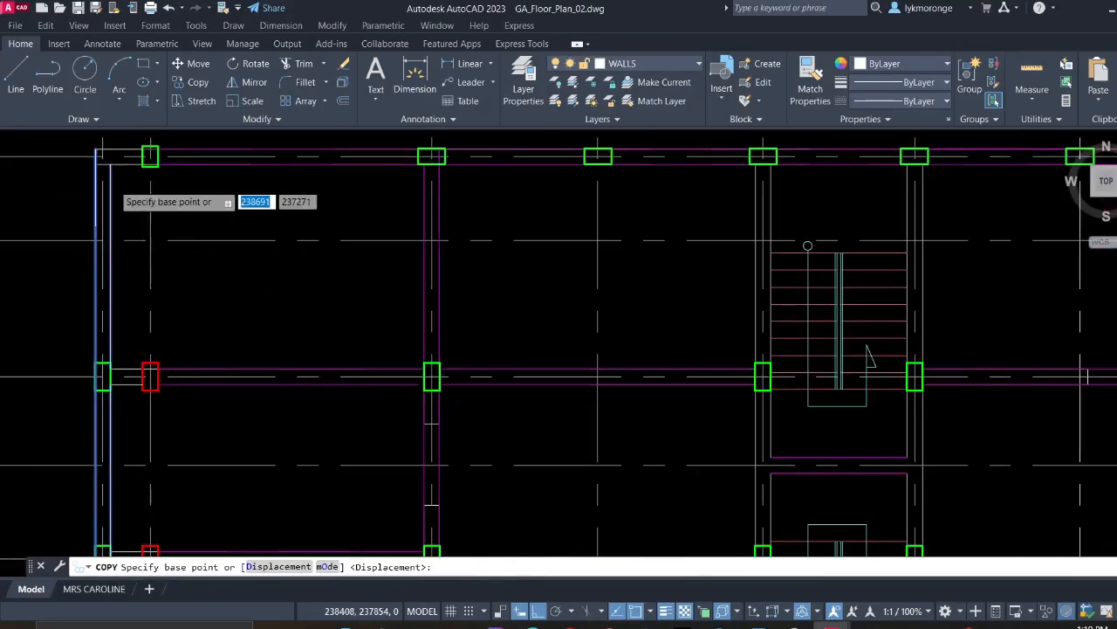
middle_drag(187, 419, 229, 492)
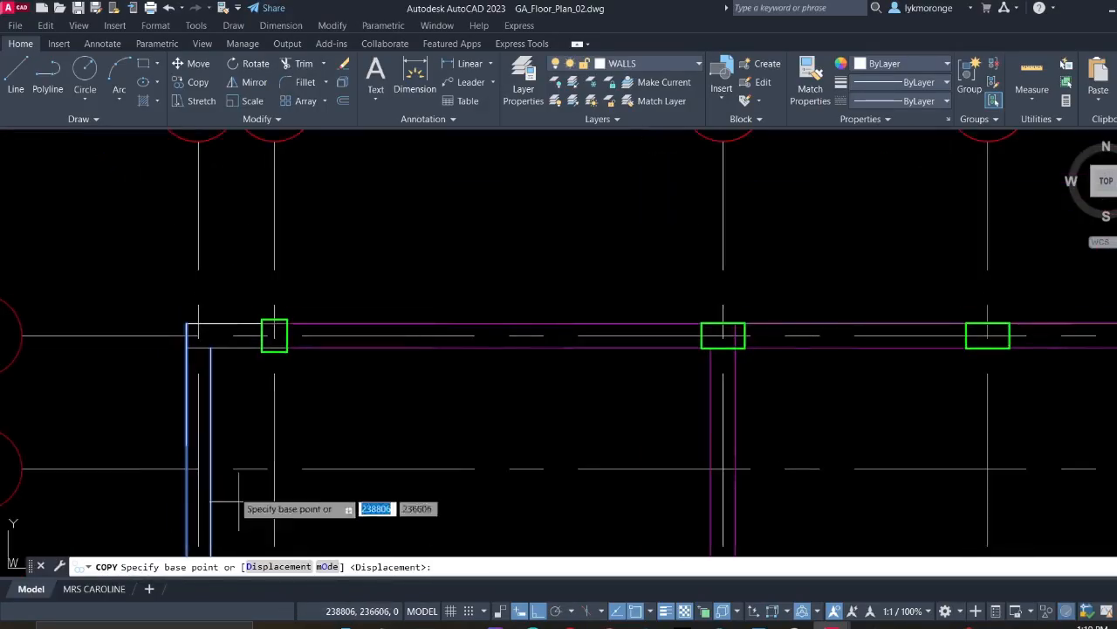
click(198, 334)
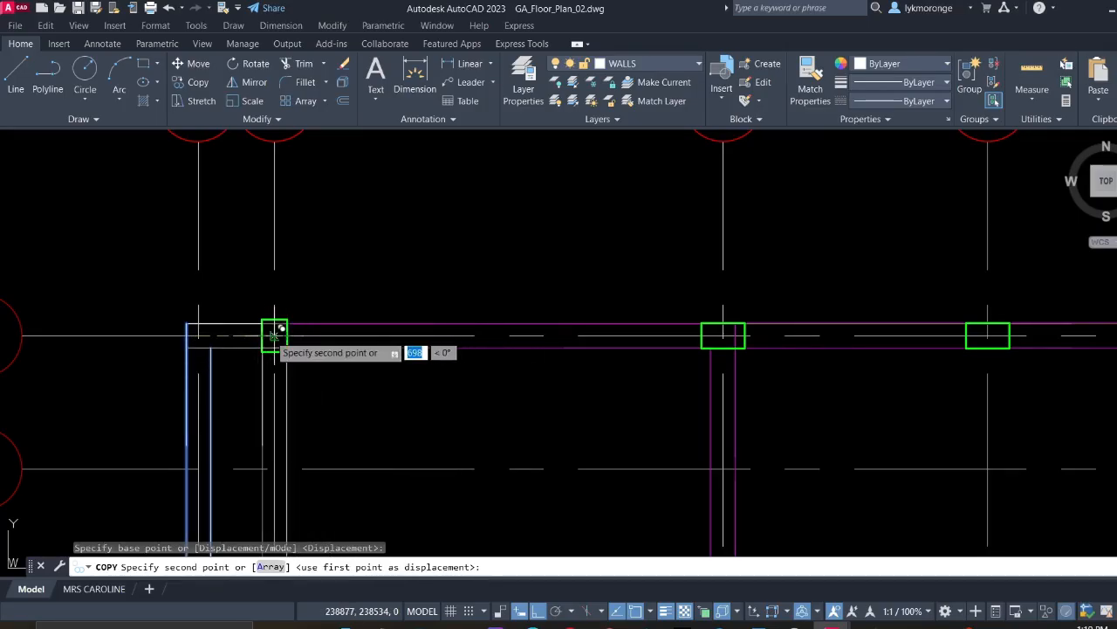
scroll(399, 449, down, 4)
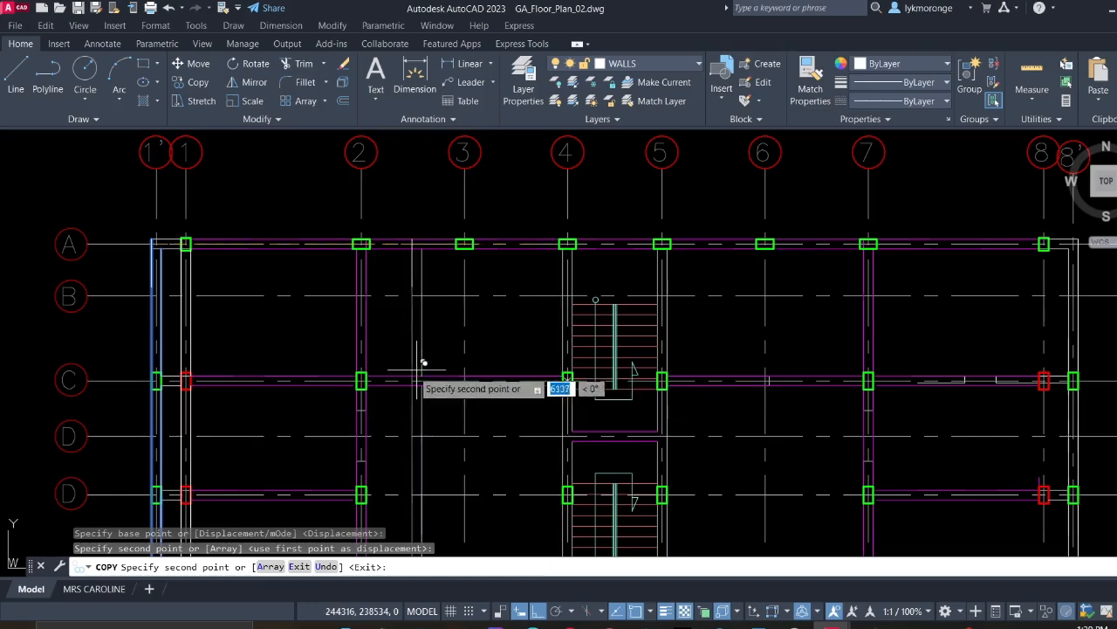
key(Escape)
Copy the two wall lines along grid 8' onto grid 8, using the grid A intersections as reference points
middle_drag(229, 436, 300, 250)
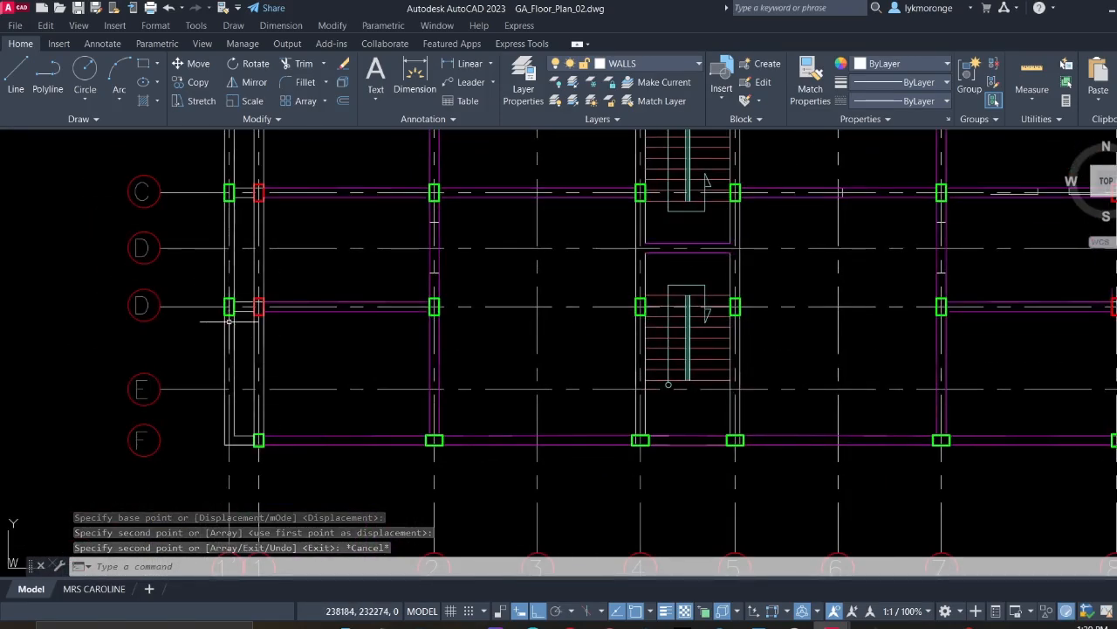
scroll(234, 312, down, 2)
scroll(247, 263, up, 2)
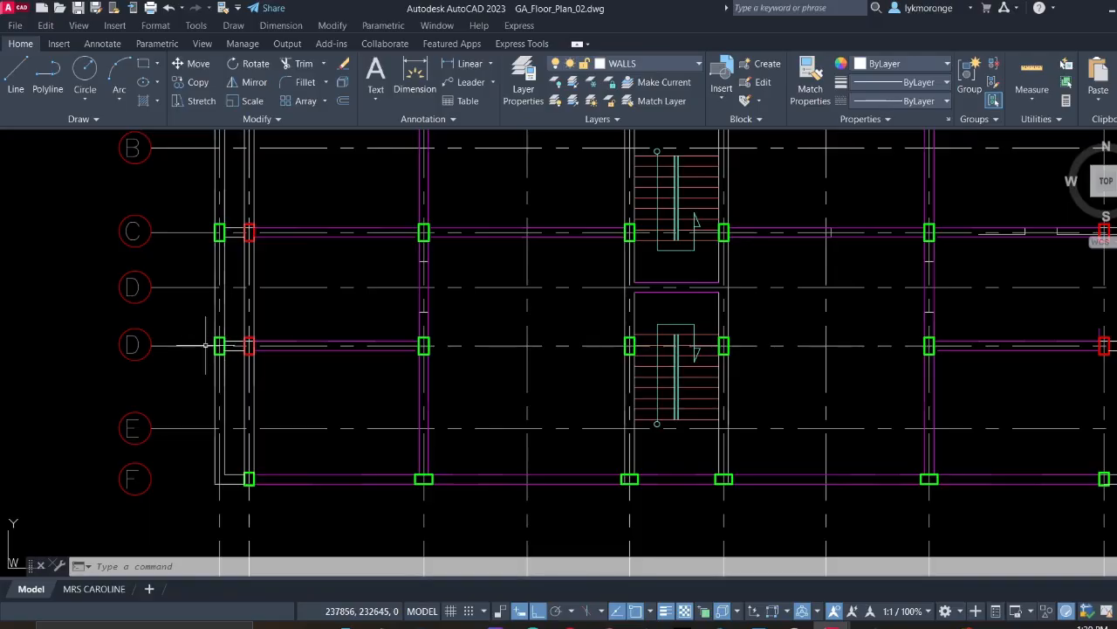
scroll(310, 325, down, 2)
middle_drag(472, 324, 282, 340)
scroll(407, 281, up, 1)
scroll(471, 271, up, 4)
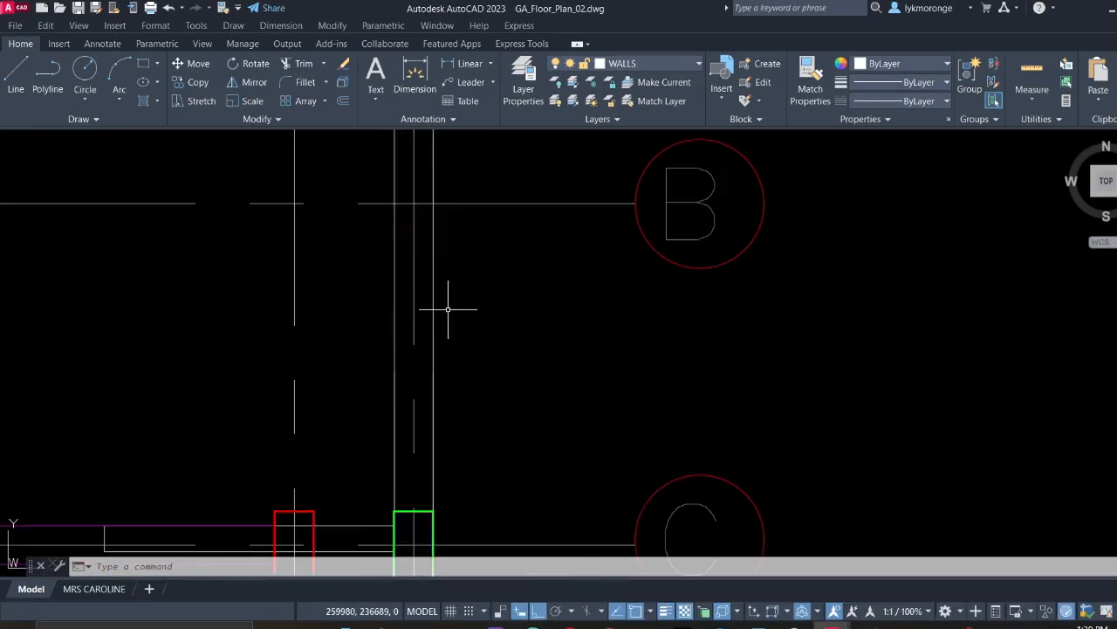
click(445, 309)
click(429, 281)
scroll(391, 317, down, 4)
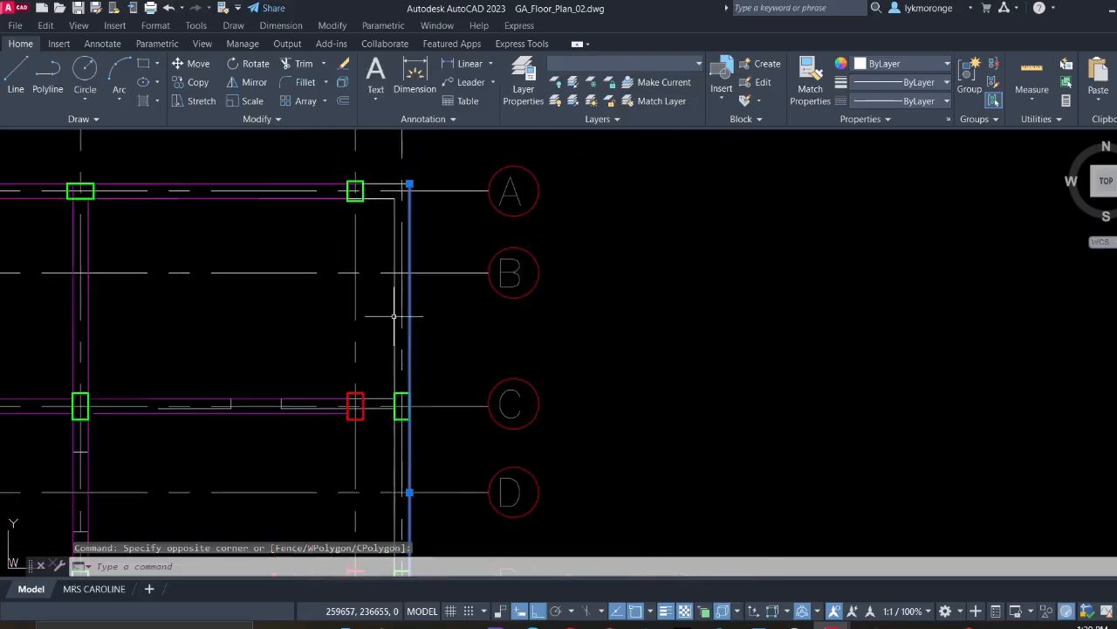
scroll(380, 282, up, 4)
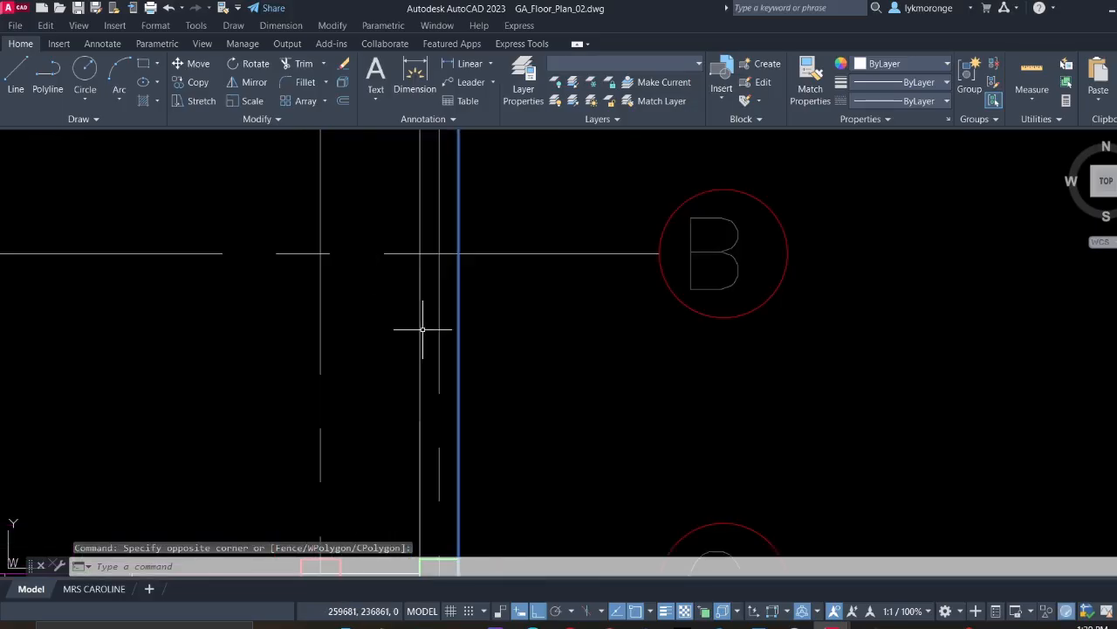
click(423, 329)
click(400, 294)
right_click(401, 294)
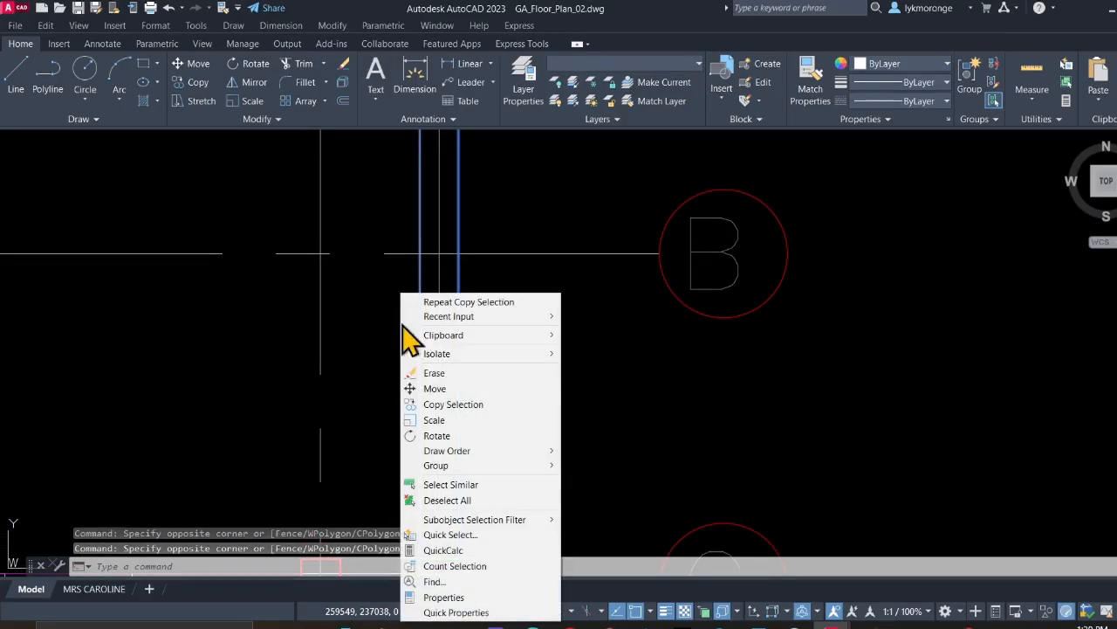
click(452, 404)
middle_drag(320, 283, 380, 551)
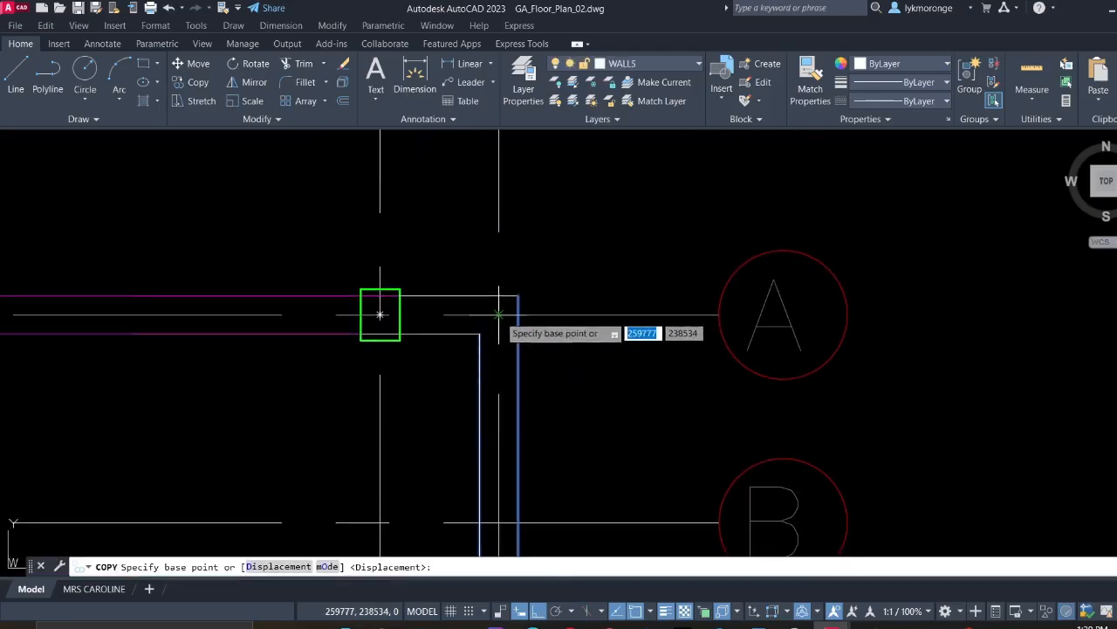
click(380, 314)
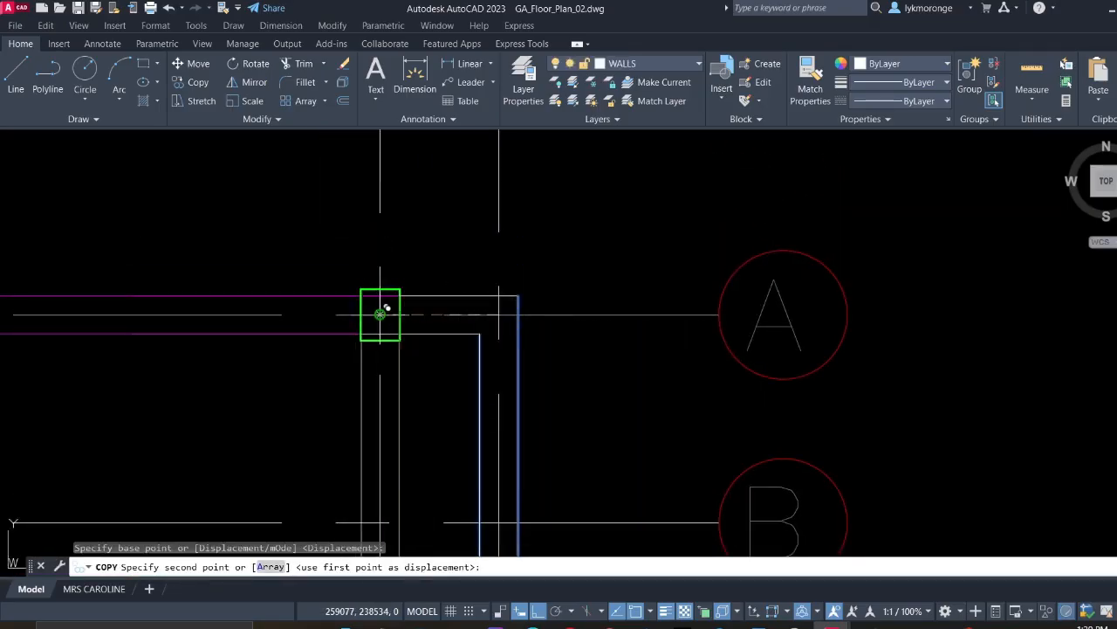
click(380, 314)
key(Escape)
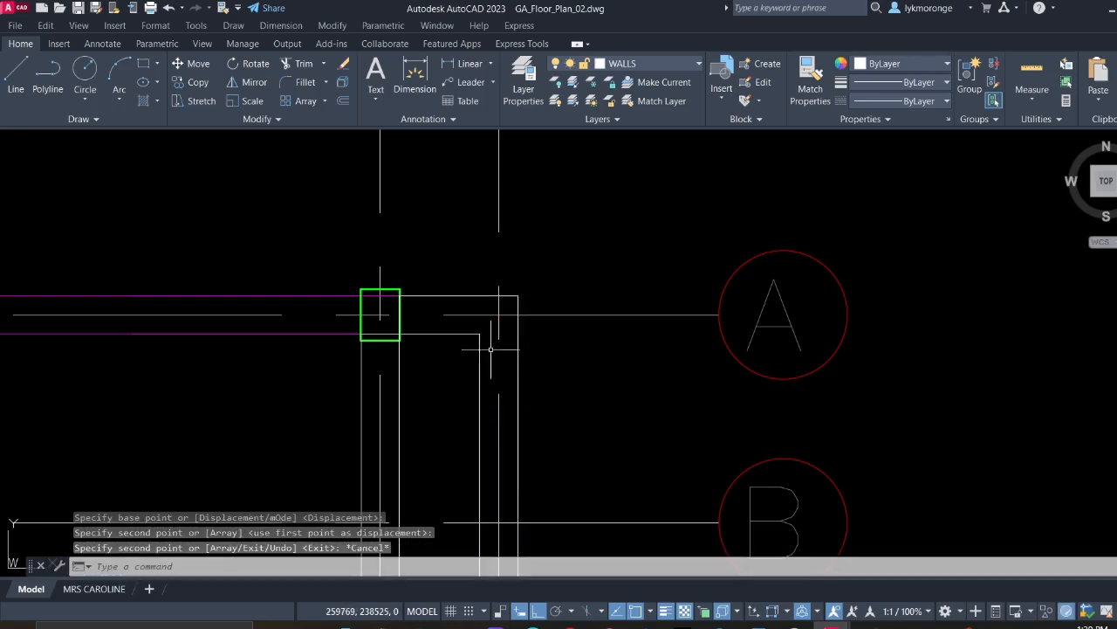
Copy the whole ground floor layout with its grids, without the title, horizontally to the empty area above the ROOF PLAN title
scroll(554, 453, down, 5)
mouse_move(465, 419)
middle_down()
mouse_move(460, 324)
mouse_move(435, 288)
middle_up()
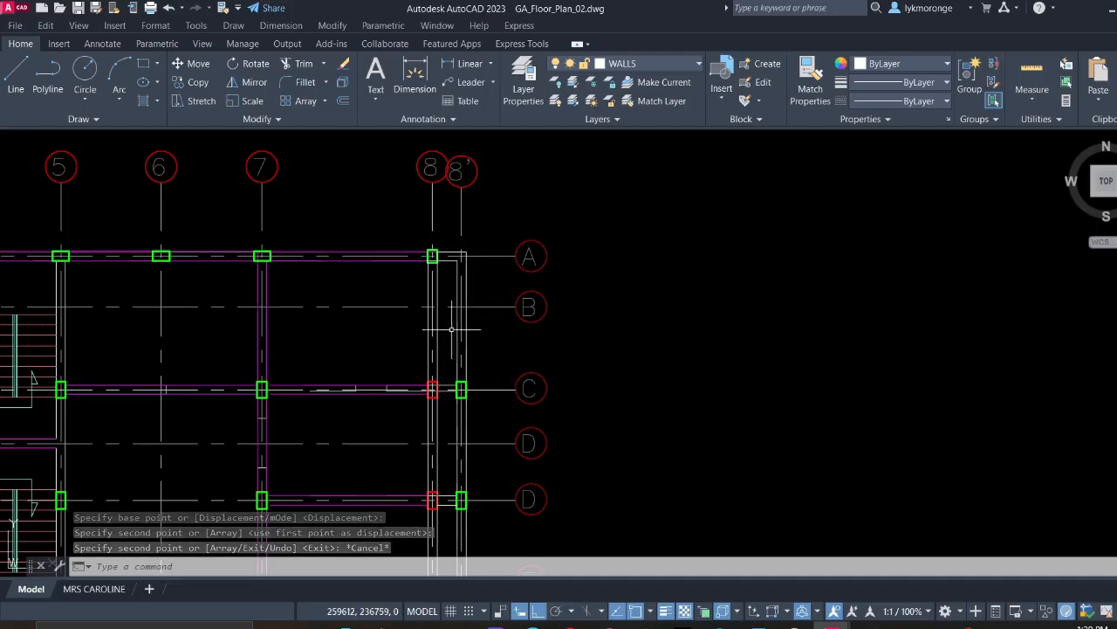
scroll(449, 429, down, 4)
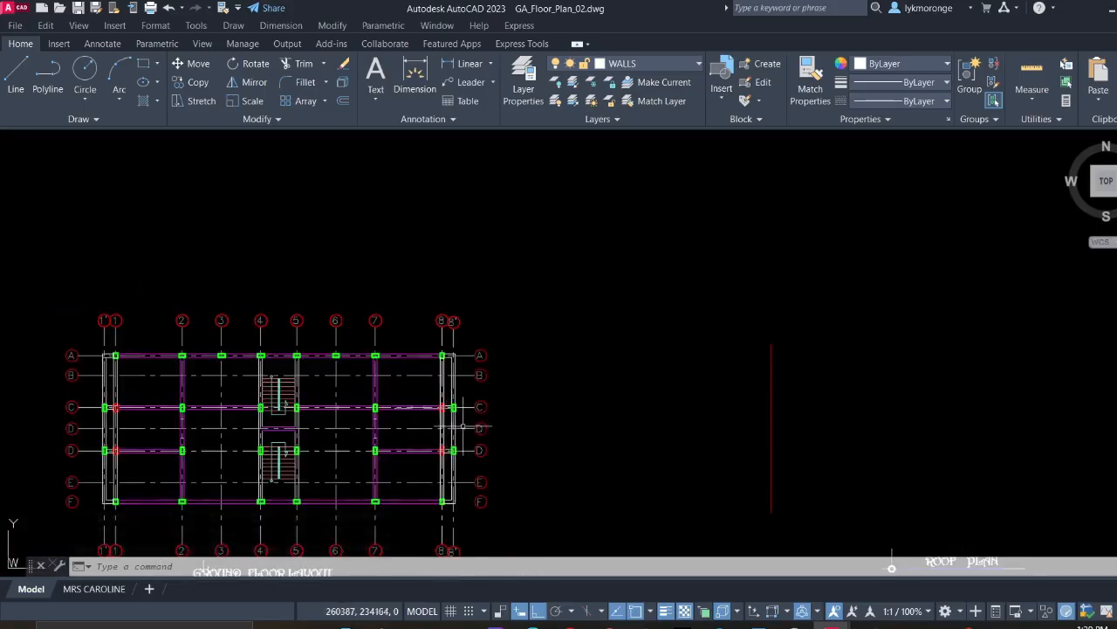
middle_drag(452, 397, 450, 280)
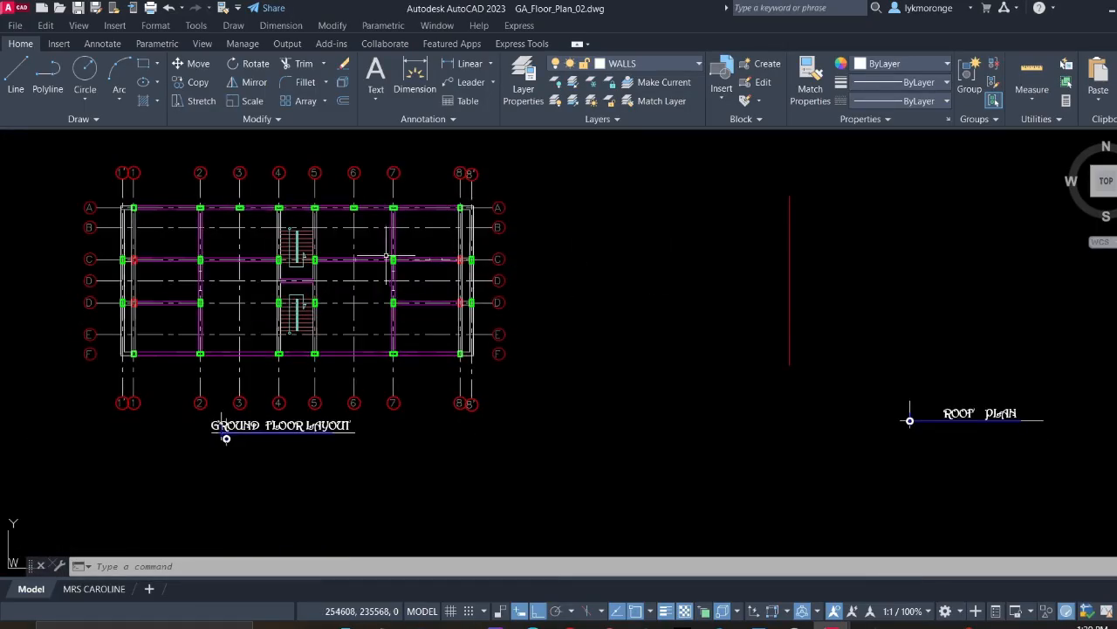
click(38, 150)
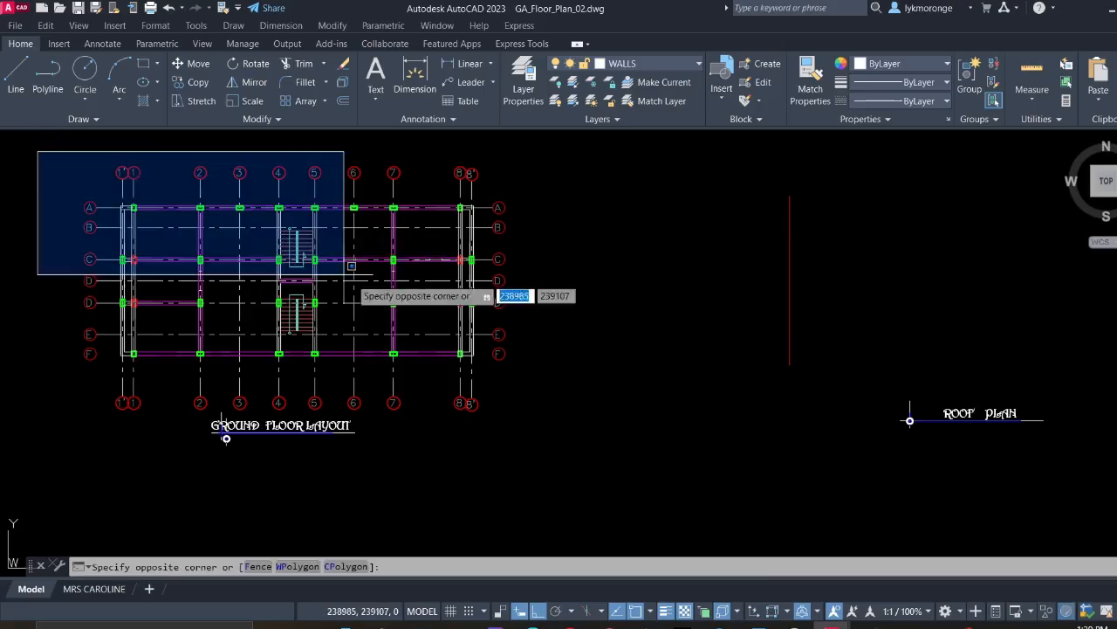
click(563, 420)
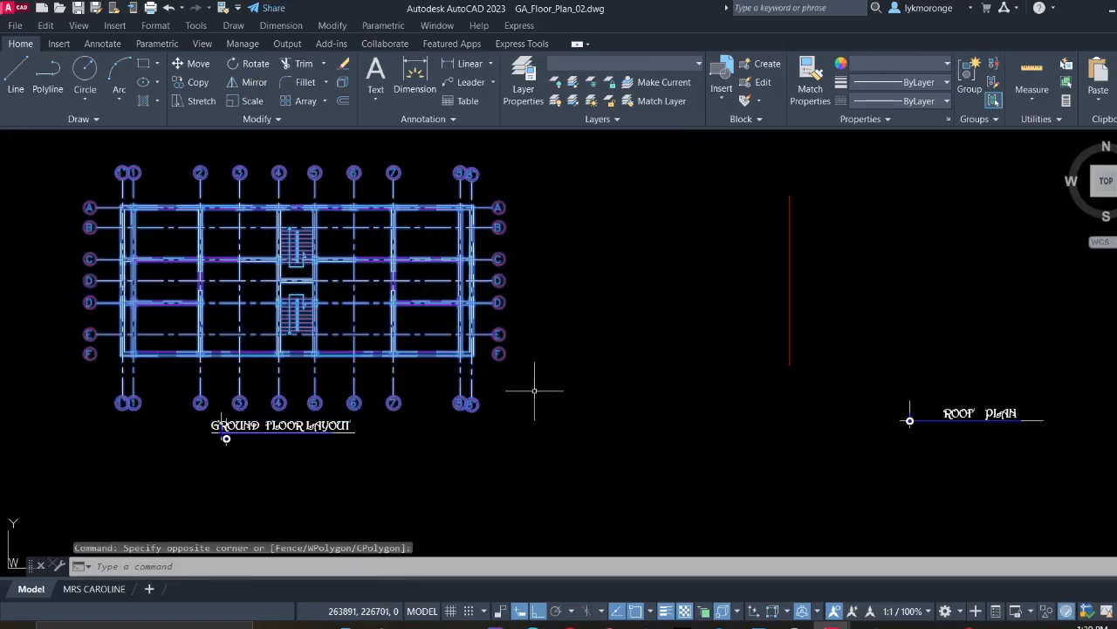
right_click(523, 377)
click(559, 157)
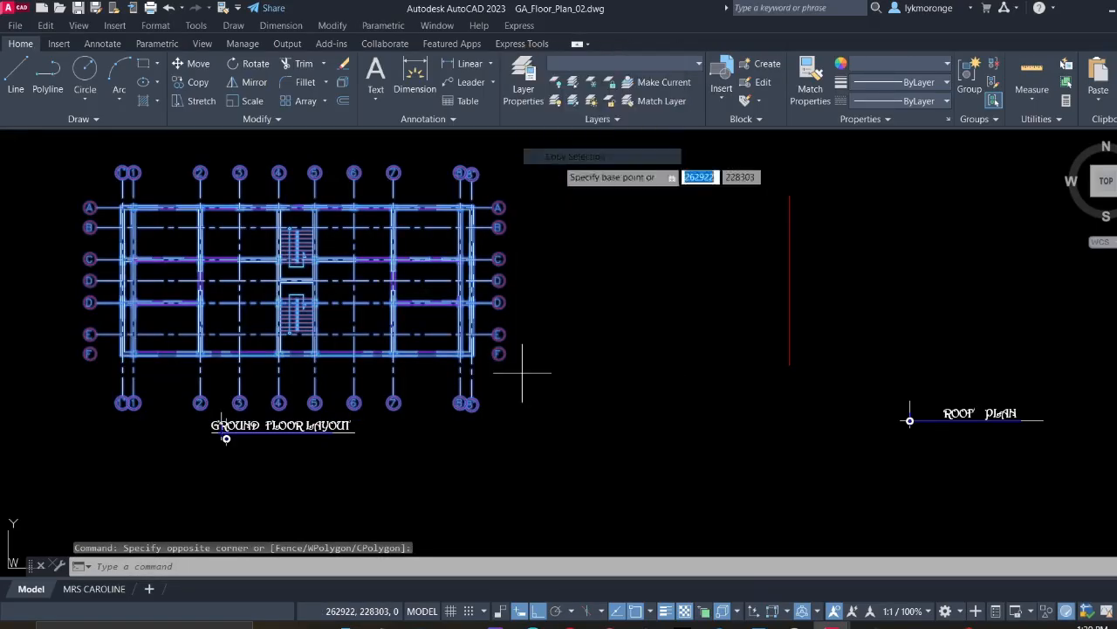
click(255, 300)
middle_drag(796, 297, 475, 302)
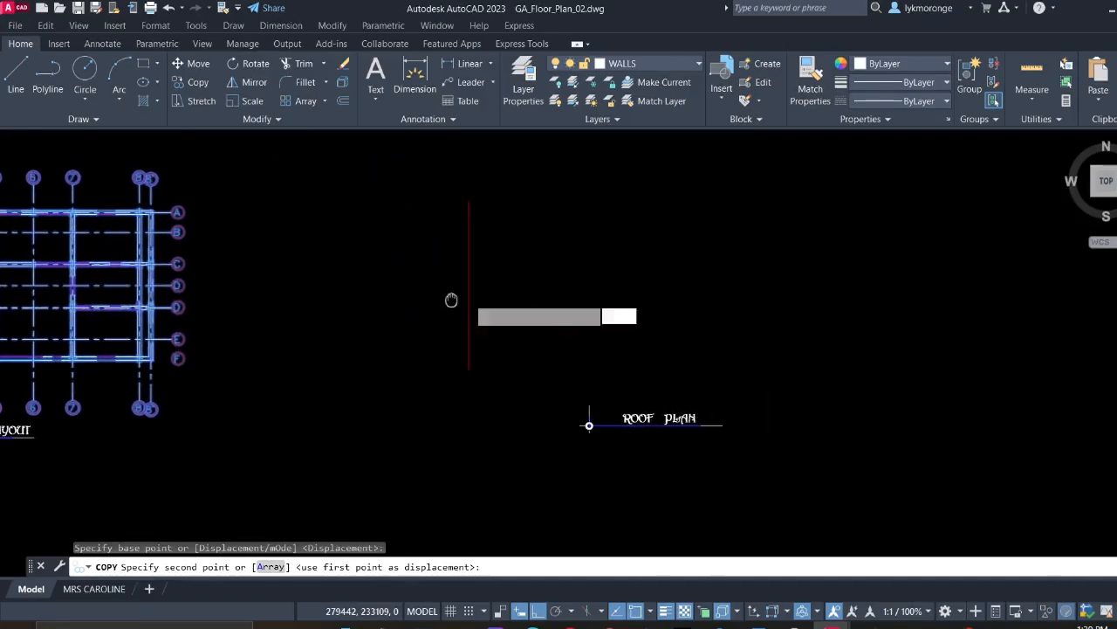
click(601, 297)
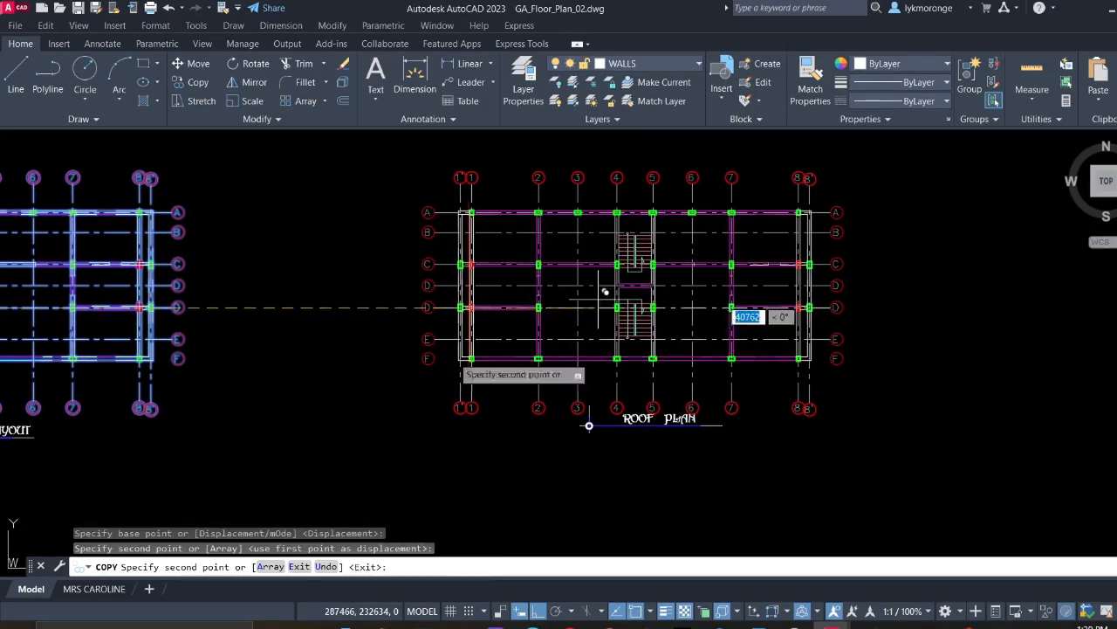
key(Escape)
Select the two wall lines along grid 1, from grid F up to grid A, in the layout above the ROOF PLAN title
scroll(487, 325, up, 6)
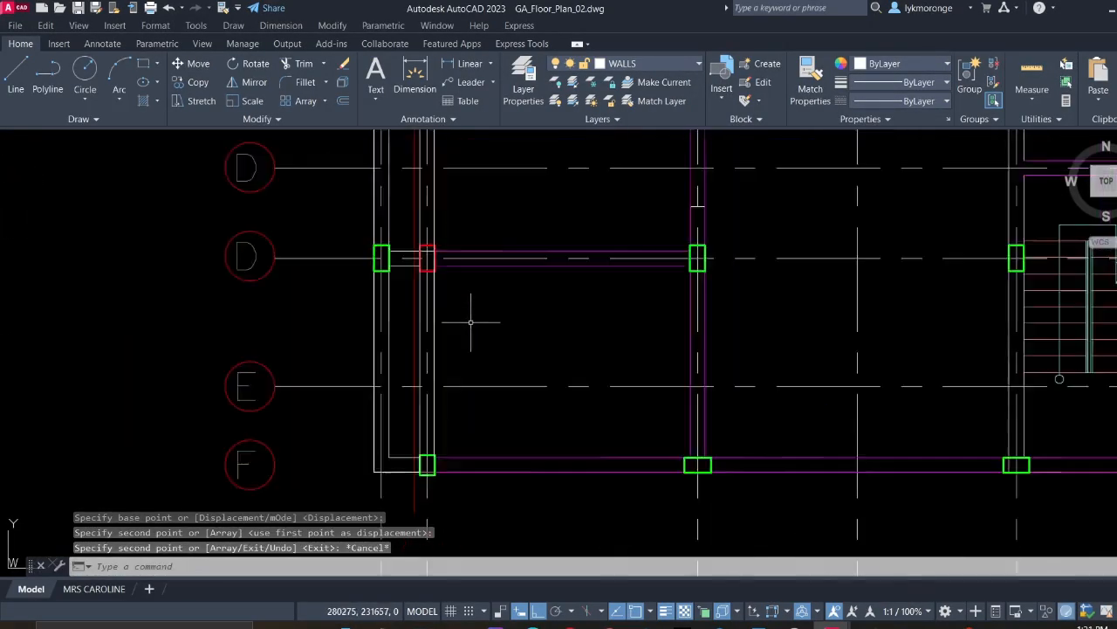
scroll(359, 237, down, 5)
click(385, 262)
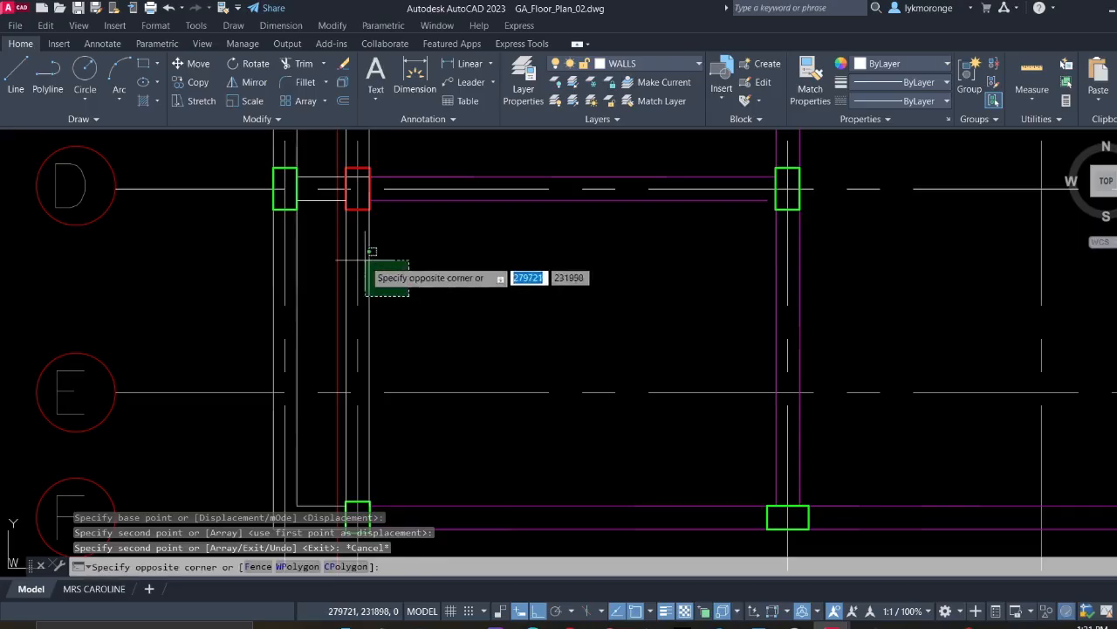
click(367, 248)
scroll(350, 271, up, 5)
click(345, 282)
click(399, 284)
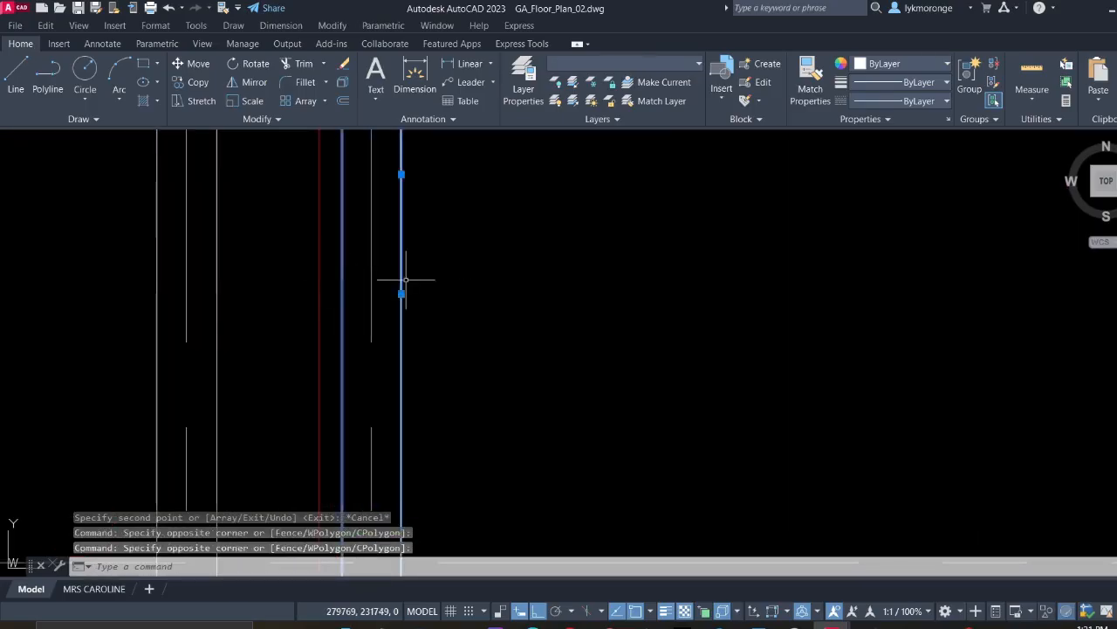
scroll(512, 311, down, 4)
scroll(496, 436, up, 4)
click(486, 344)
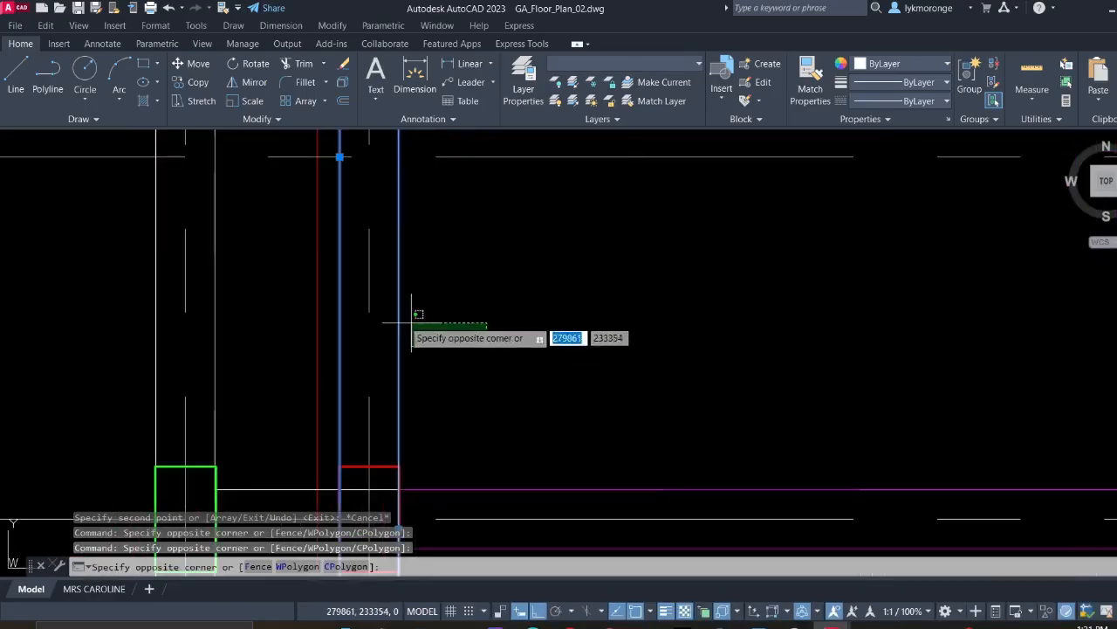
click(392, 306)
scroll(527, 331, down, 6)
scroll(527, 331, down, 3)
scroll(511, 237, up, 6)
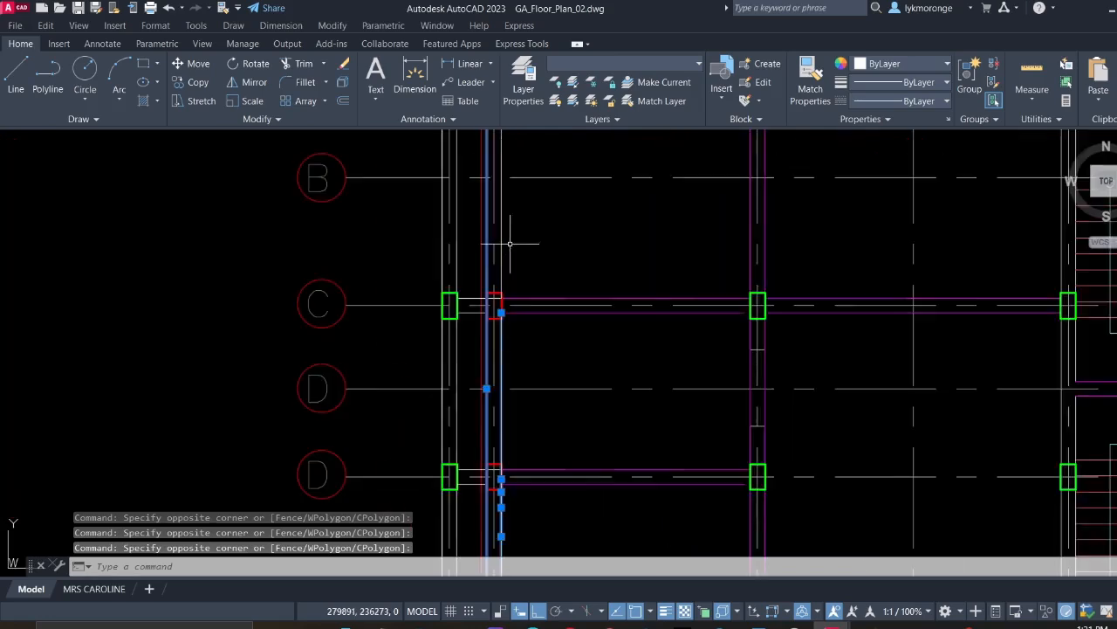
click(486, 251)
scroll(633, 297, down, 4)
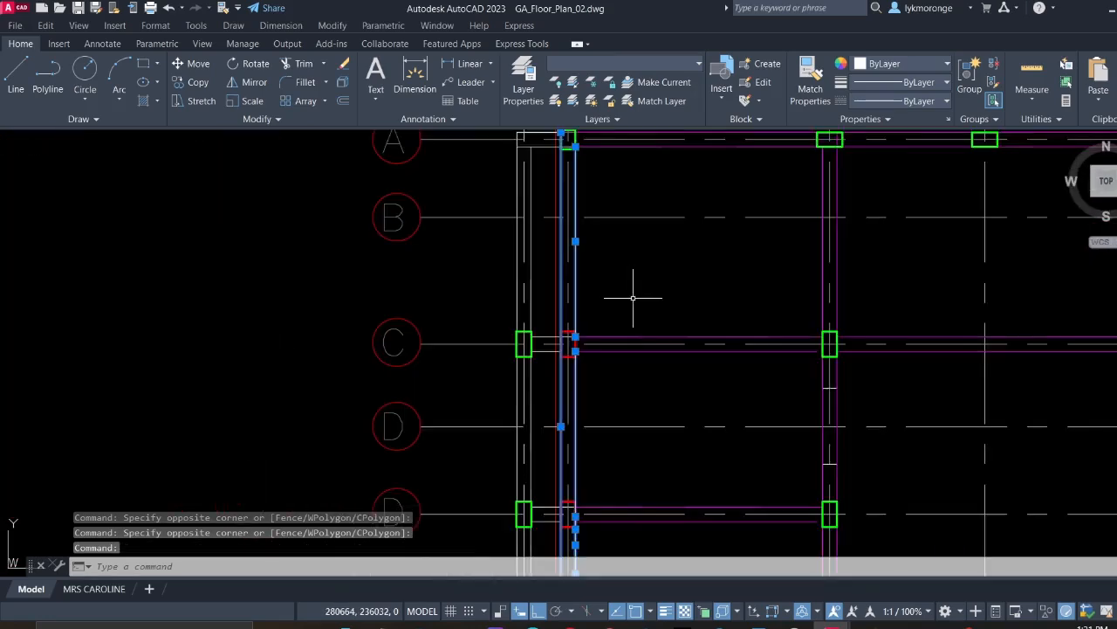
middle_drag(647, 311, 116, 300)
scroll(116, 403, up, 3)
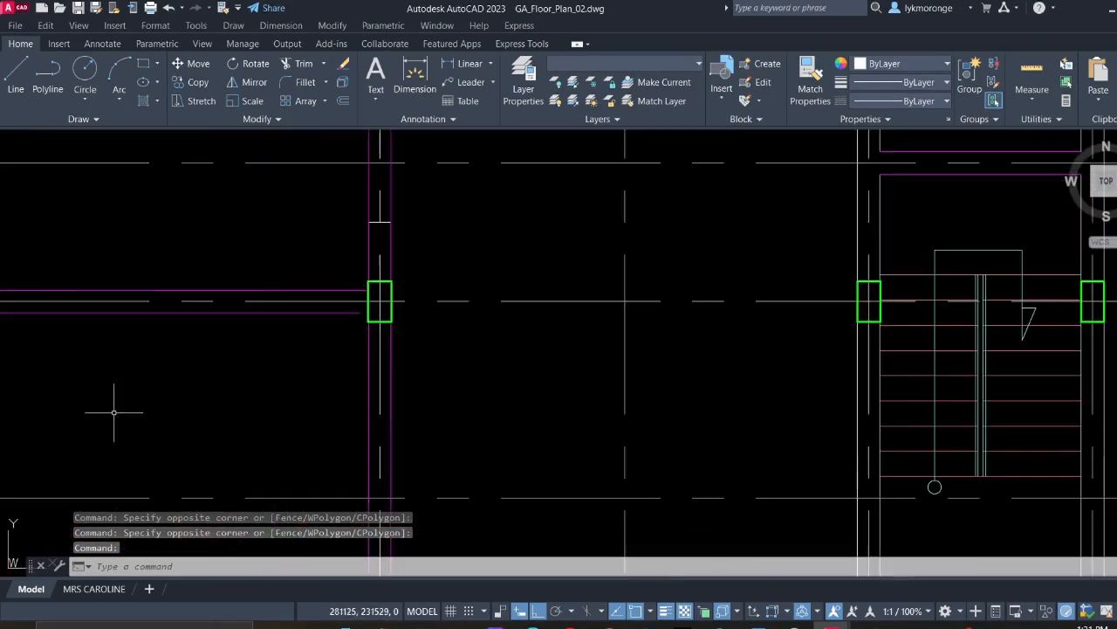
middle_drag(102, 435, 582, 211)
scroll(533, 252, up, 3)
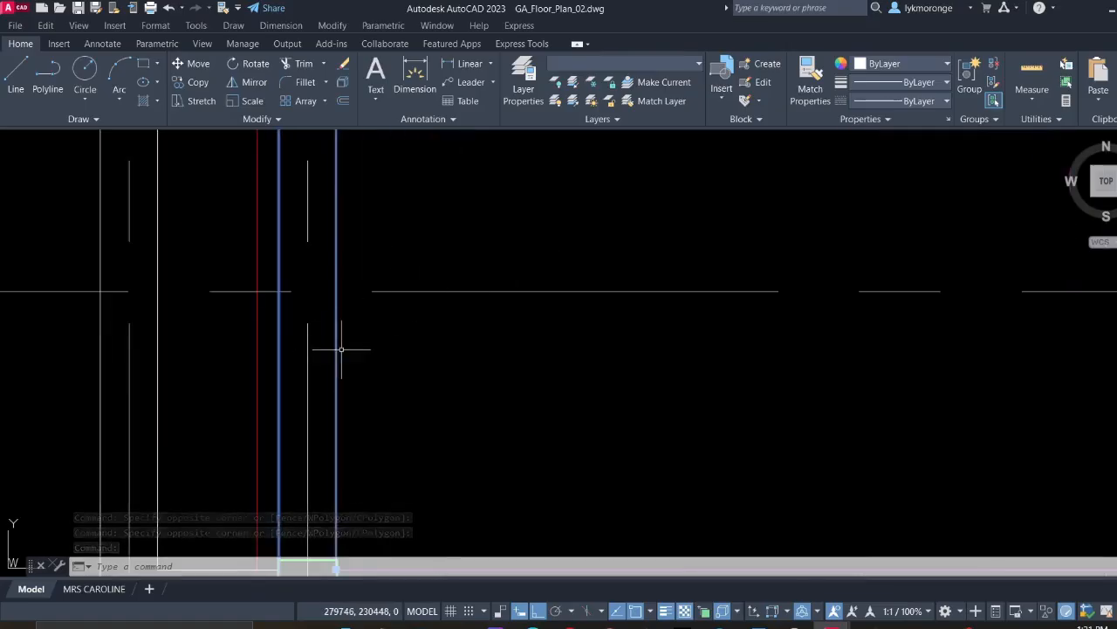
scroll(546, 326, down, 5)
Add the two wall lines along grid 8' to the selection and erase all the selected wall lines
middle_drag(744, 299, 105, 327)
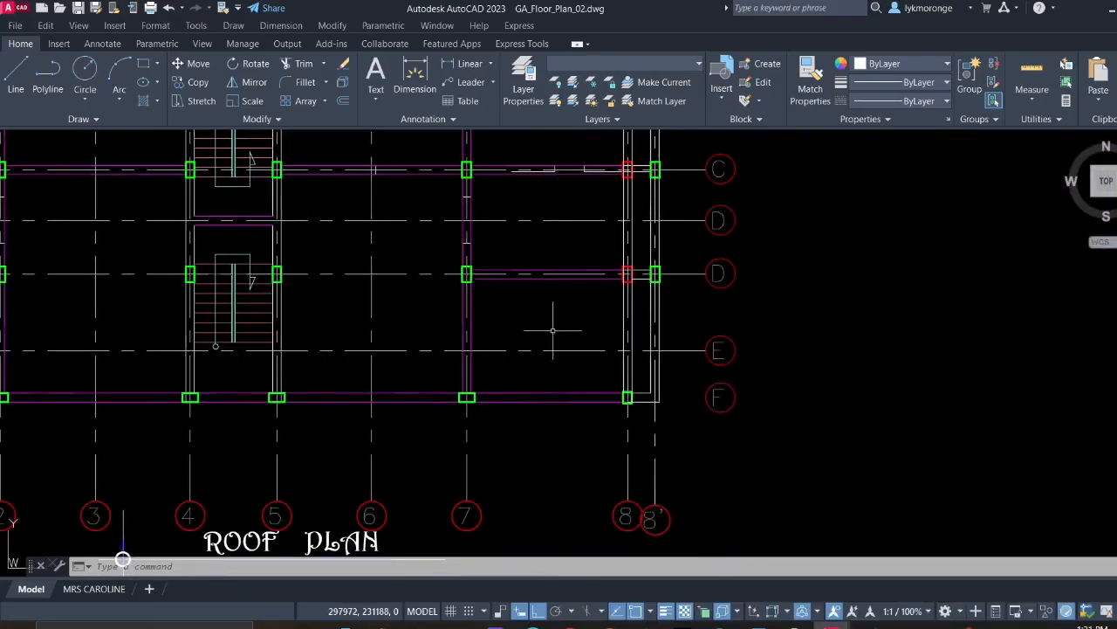
middle_drag(653, 321, 522, 318)
scroll(520, 318, up, 4)
scroll(513, 319, up, 4)
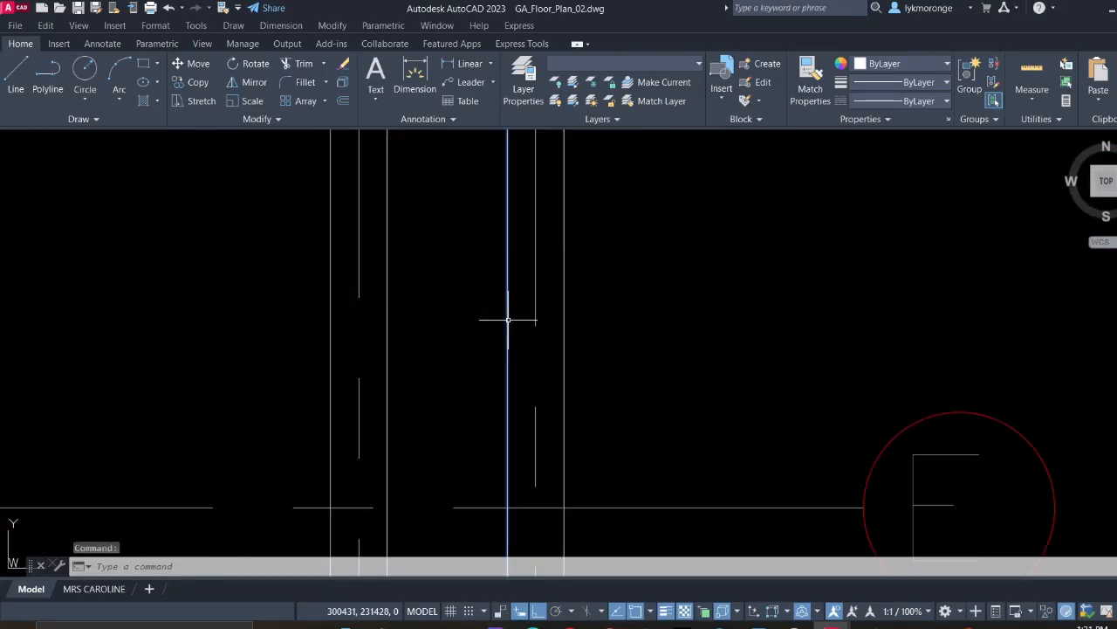
click(517, 347)
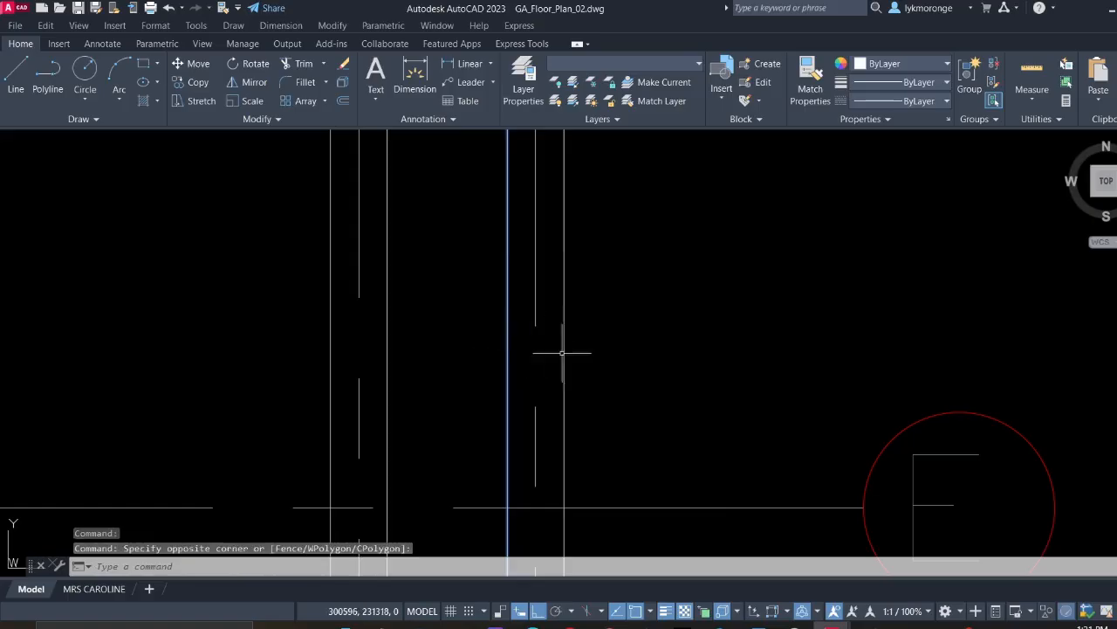
click(570, 358)
click(561, 334)
scroll(595, 315, down, 4)
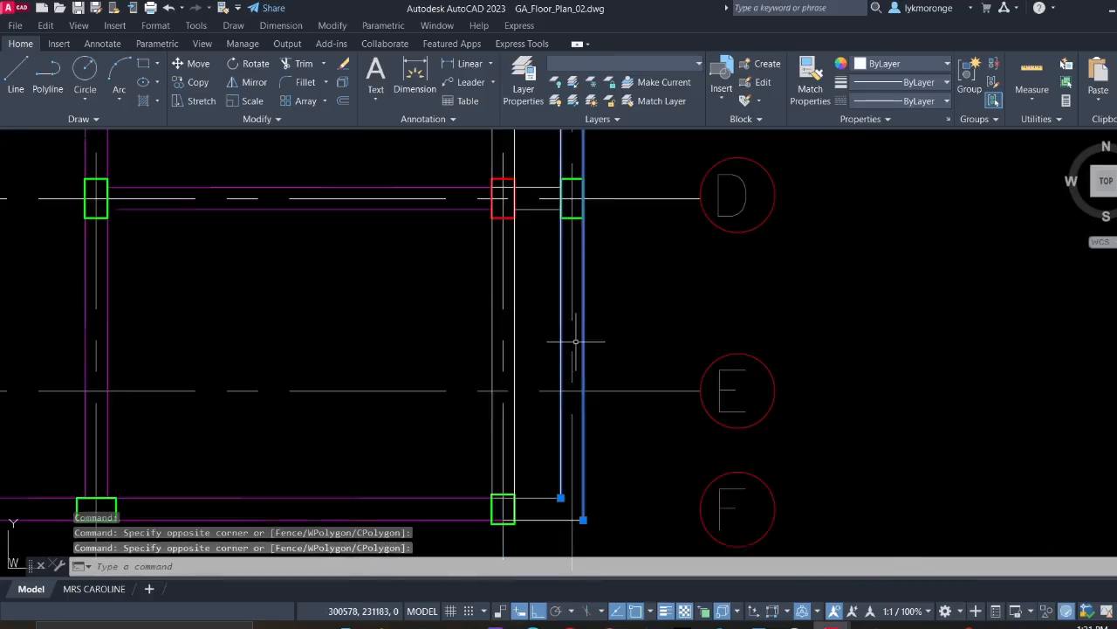
middle_drag(582, 350, 634, 625)
mouse_move(627, 370)
middle_down()
mouse_move(631, 430)
mouse_move(609, 470)
middle_up()
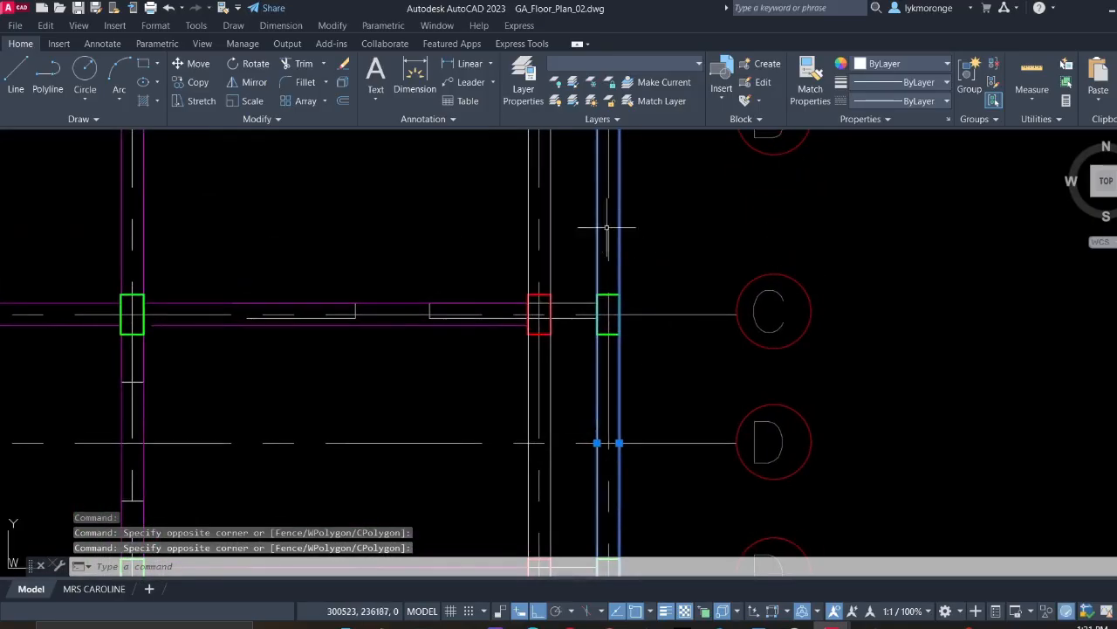
scroll(602, 227, up, 2)
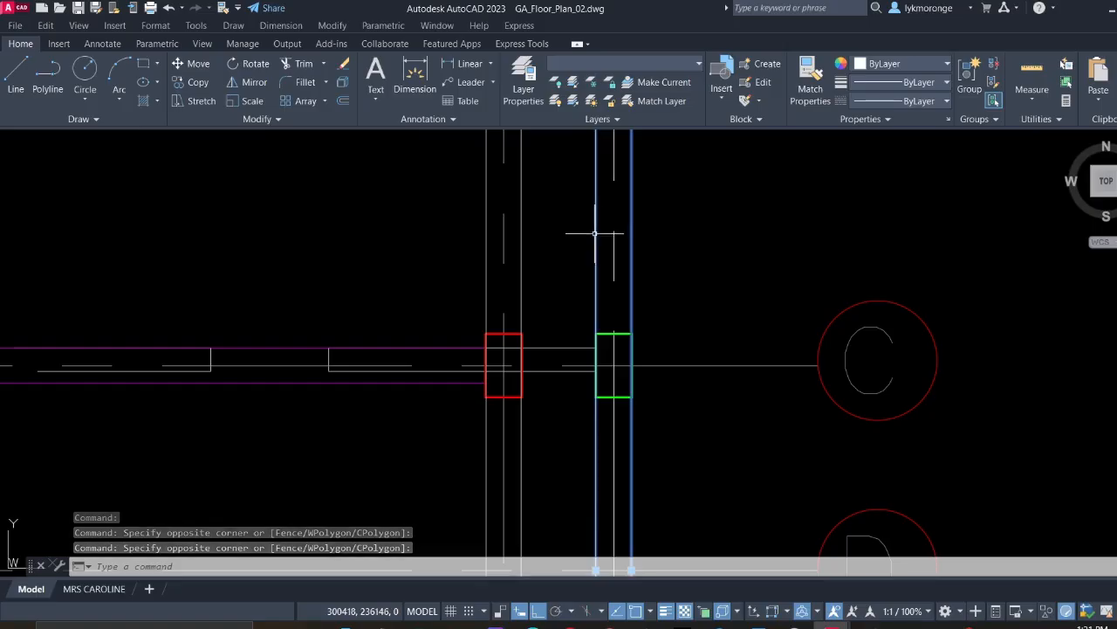
click(598, 241)
click(597, 243)
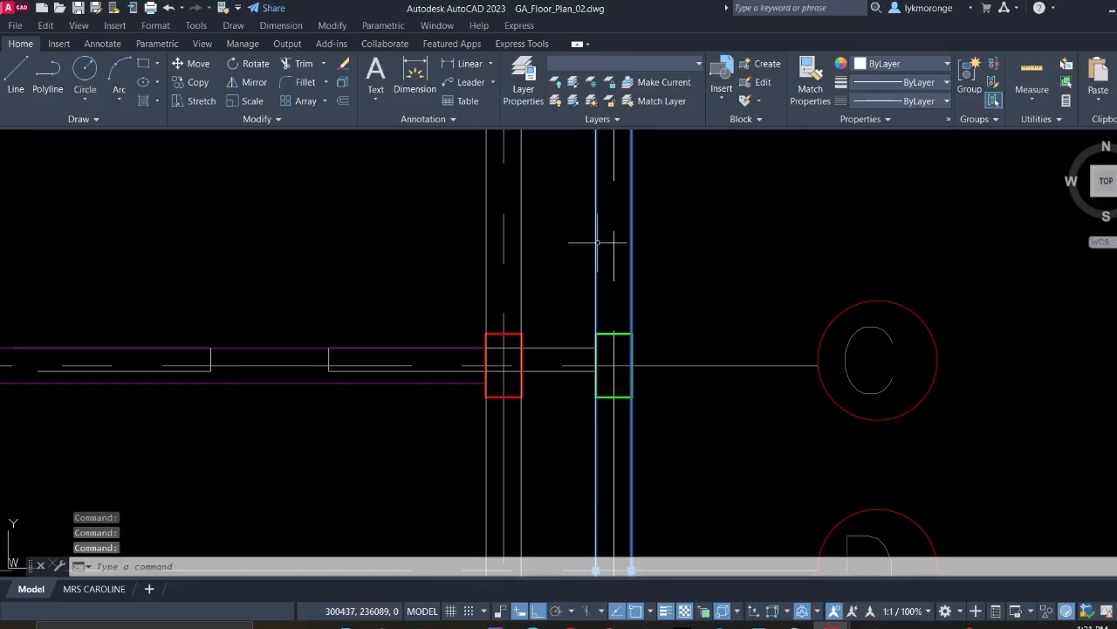
right_click(574, 235)
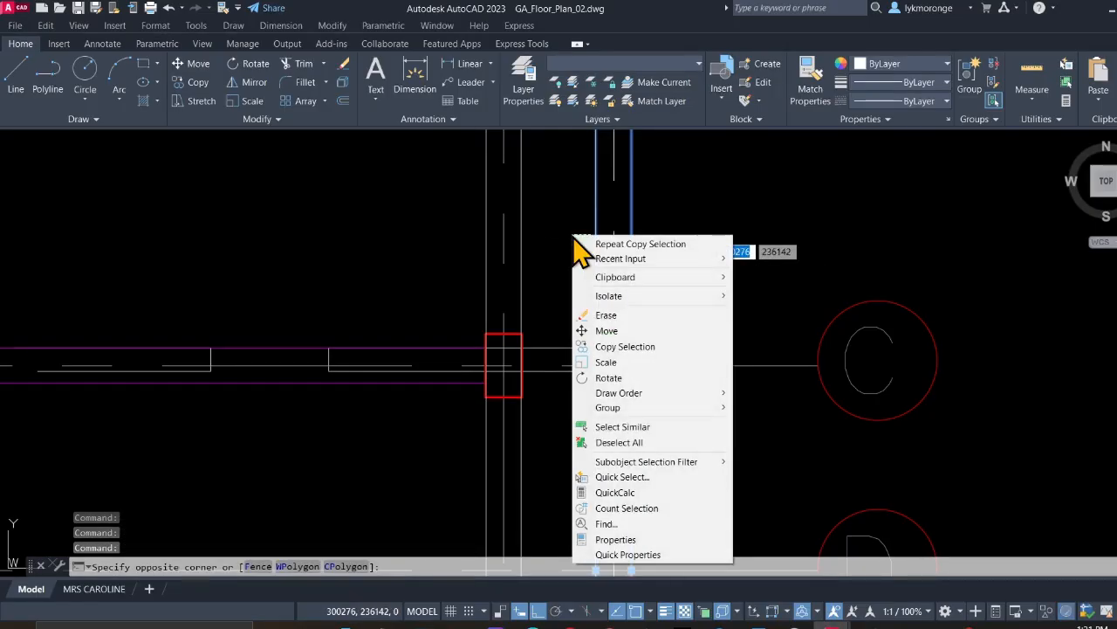
click(612, 315)
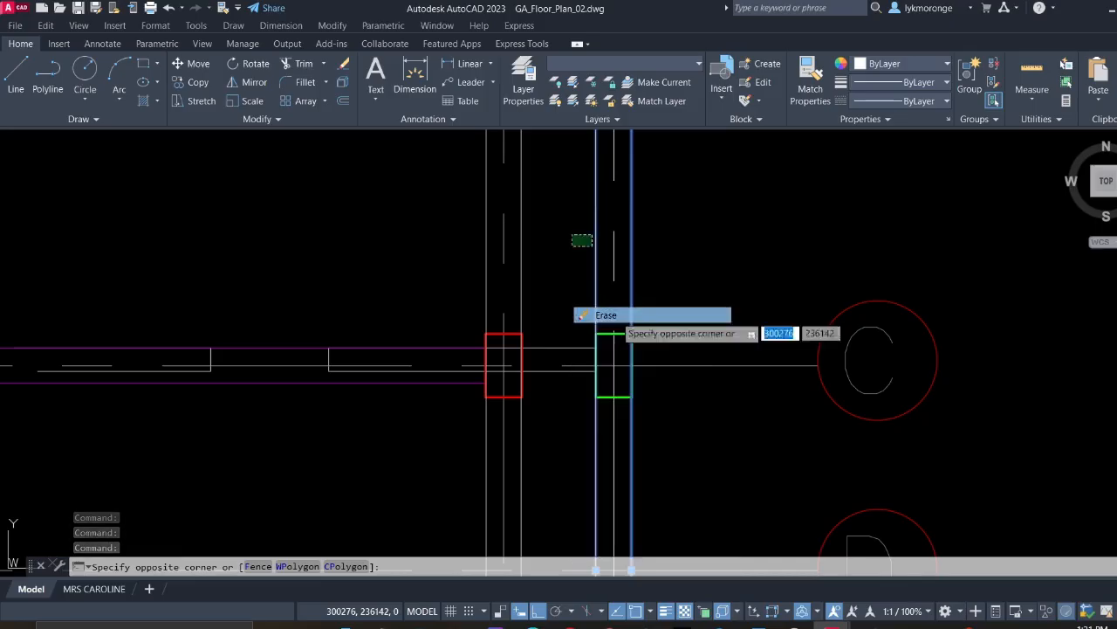
scroll(609, 309, down, 4)
scroll(604, 306, up, 4)
click(602, 281)
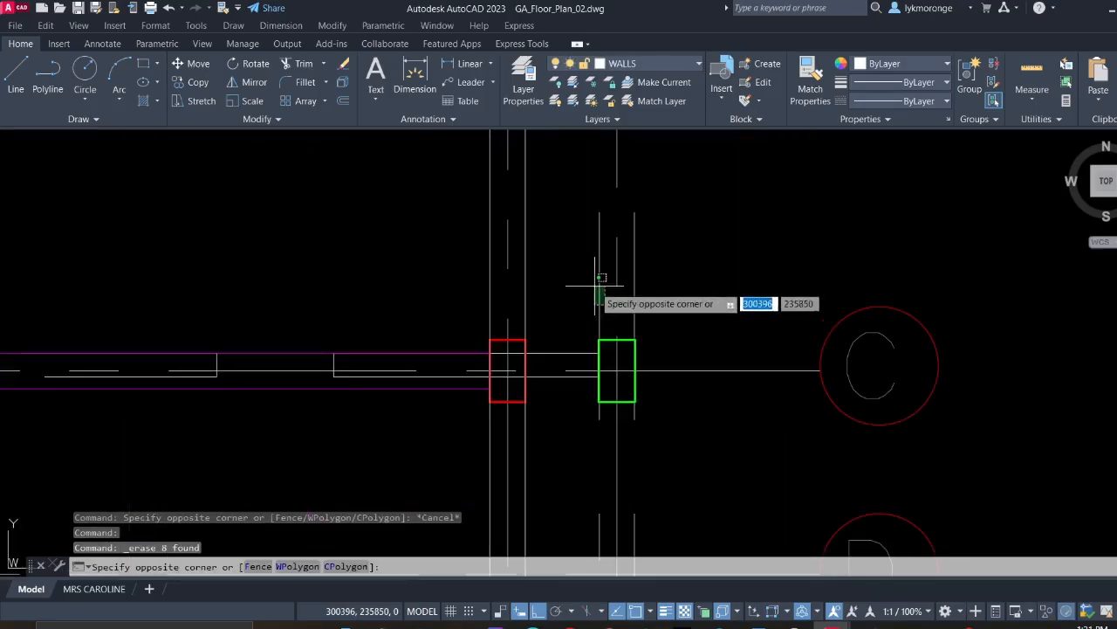
click(663, 304)
click(669, 300)
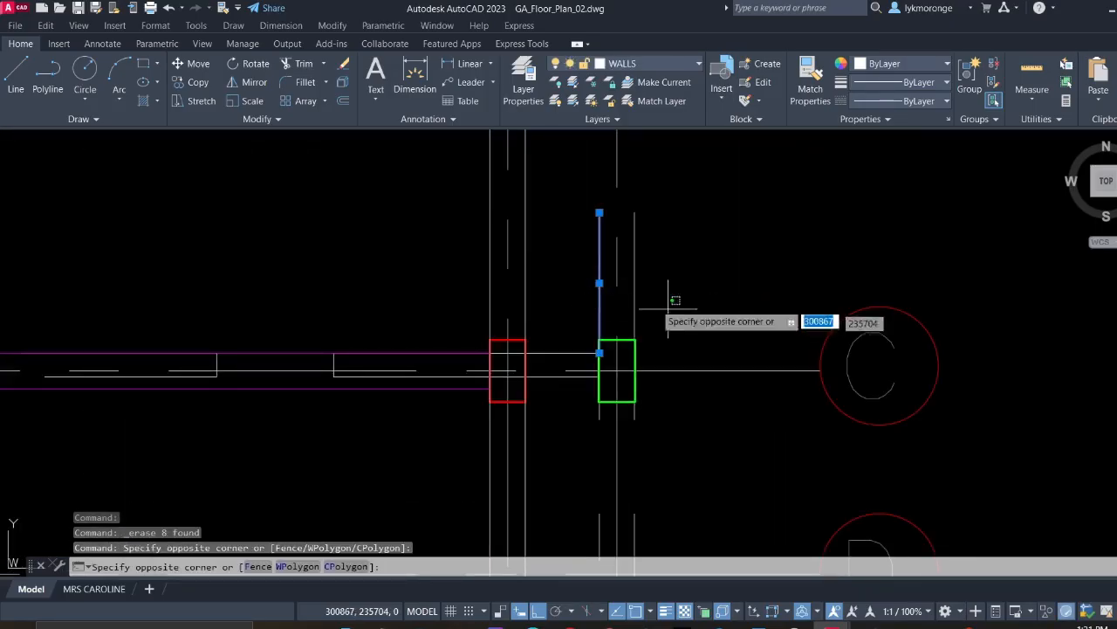
click(628, 283)
scroll(646, 307, down, 3)
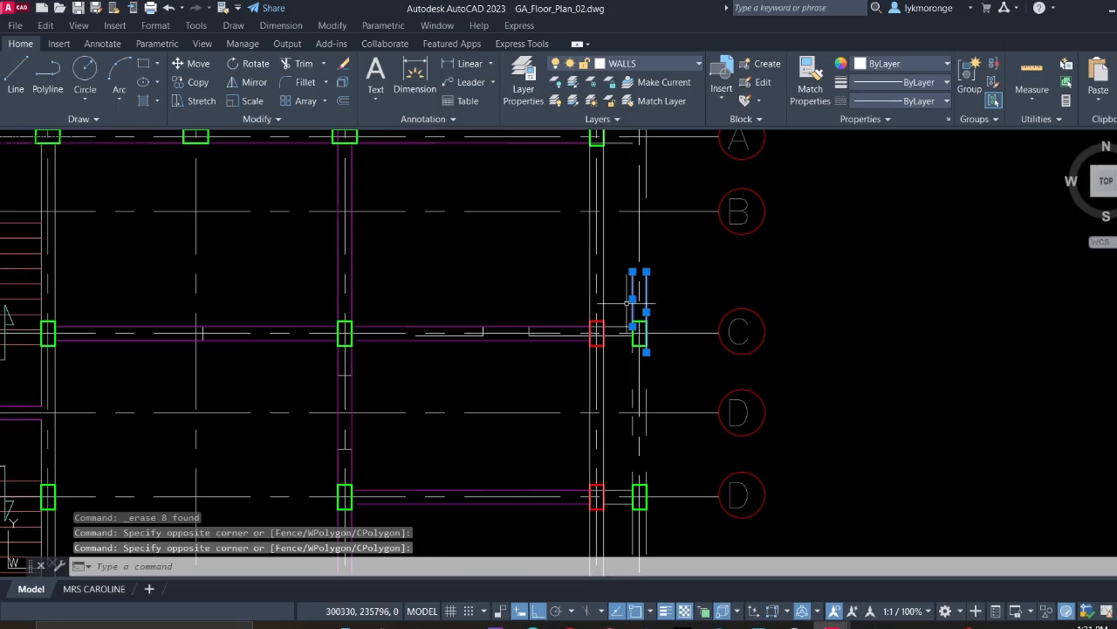
scroll(558, 230, down, 4)
middle_drag(546, 239, 644, 246)
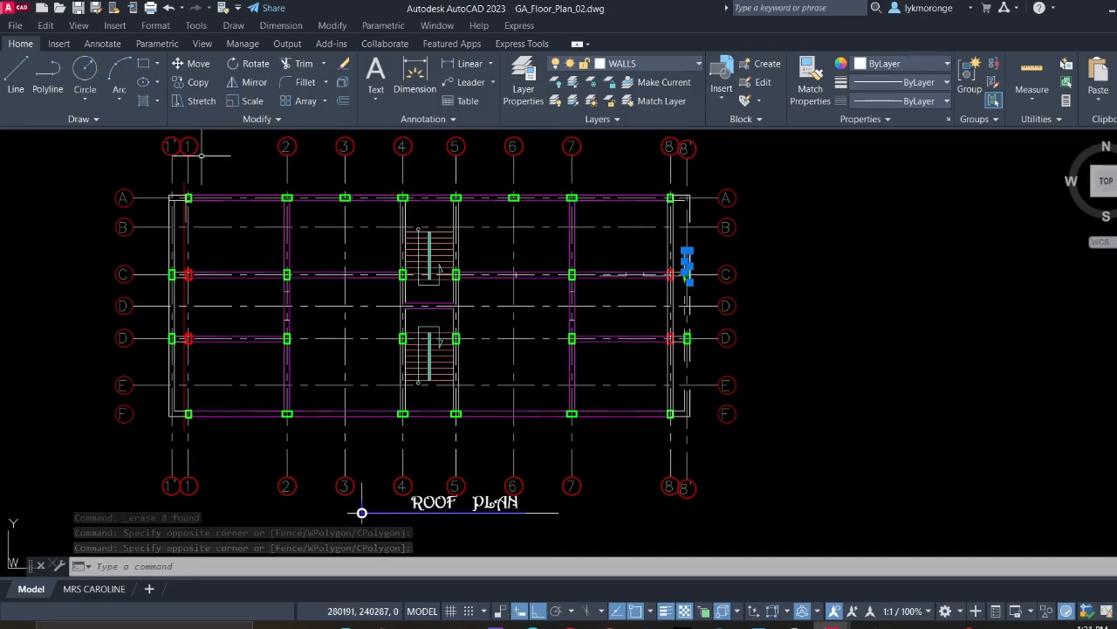
Undo the erasing of the grid 1 and grid 8' wall lines
click(169, 9)
scroll(522, 281, down, 5)
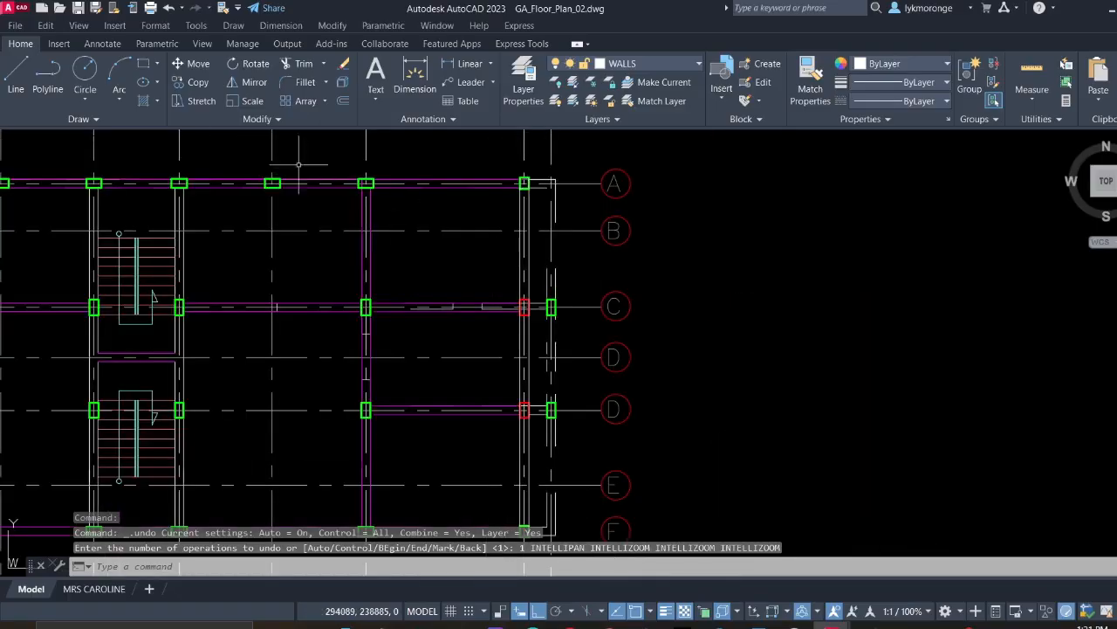
click(168, 8)
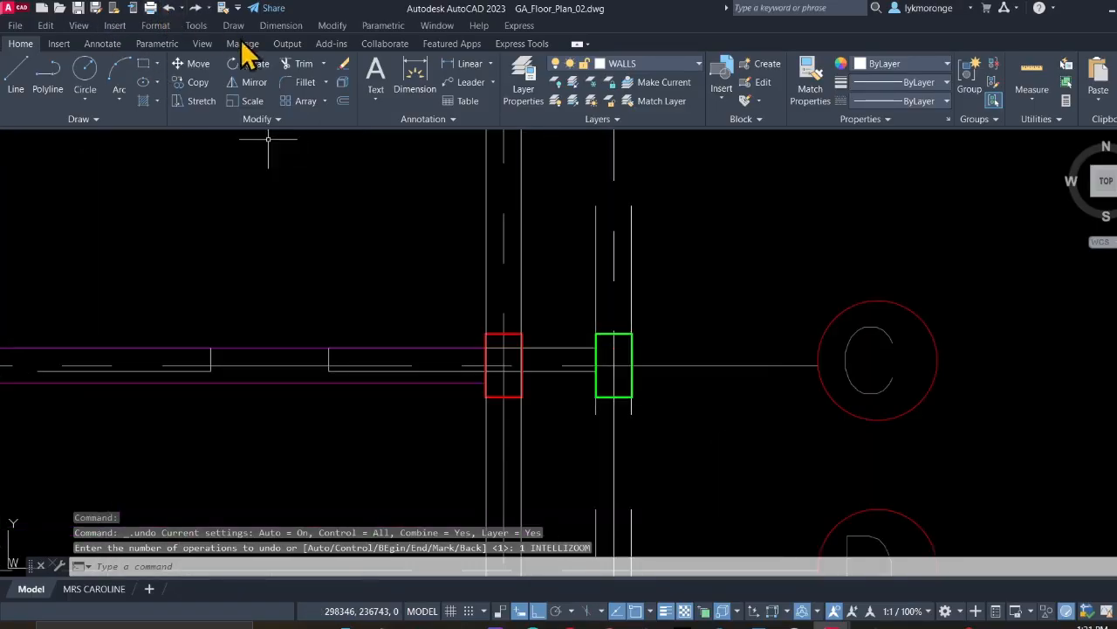
scroll(539, 303, down, 5)
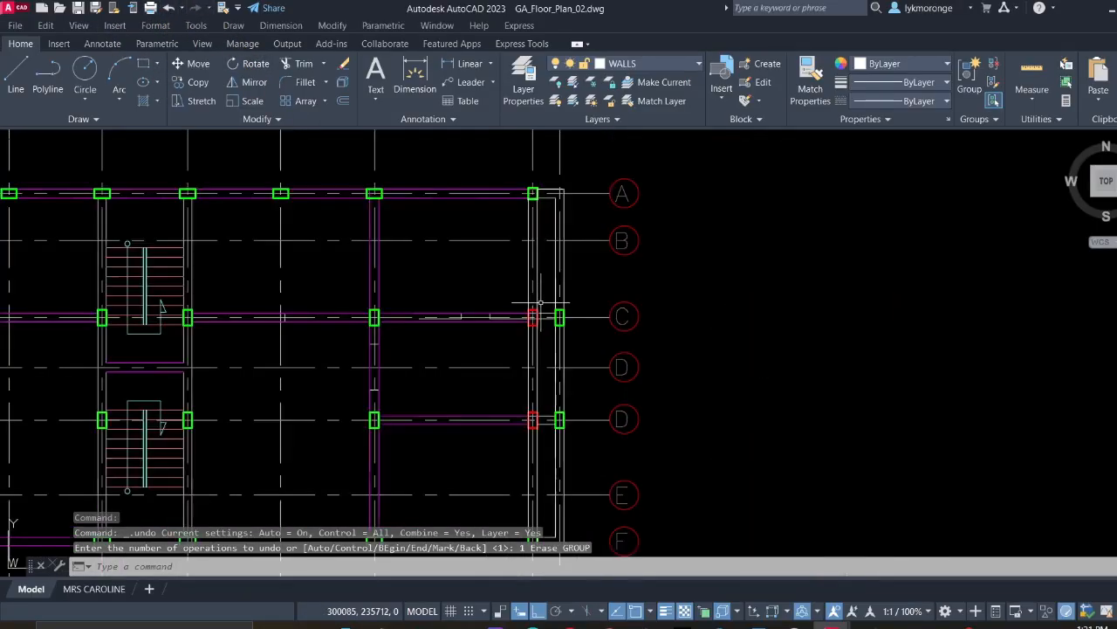
Delete the red vertical roof line running between grids 1' and 1 in the layout above the ROOF PLAN title
middle_drag(443, 274, 755, 185)
middle_drag(176, 293, 236, 300)
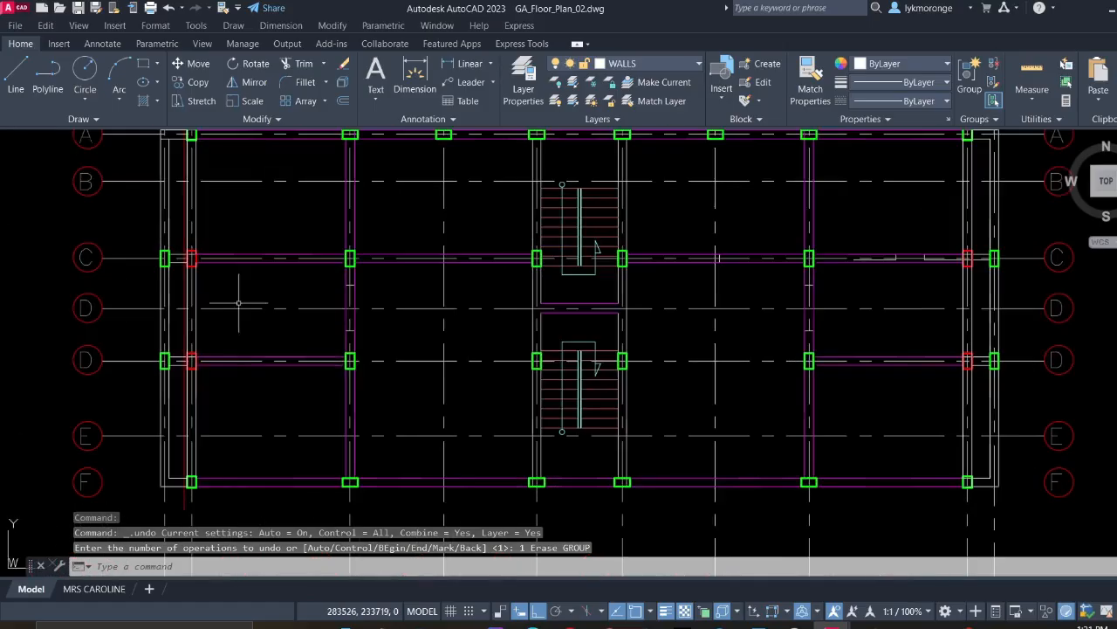
scroll(180, 281, up, 6)
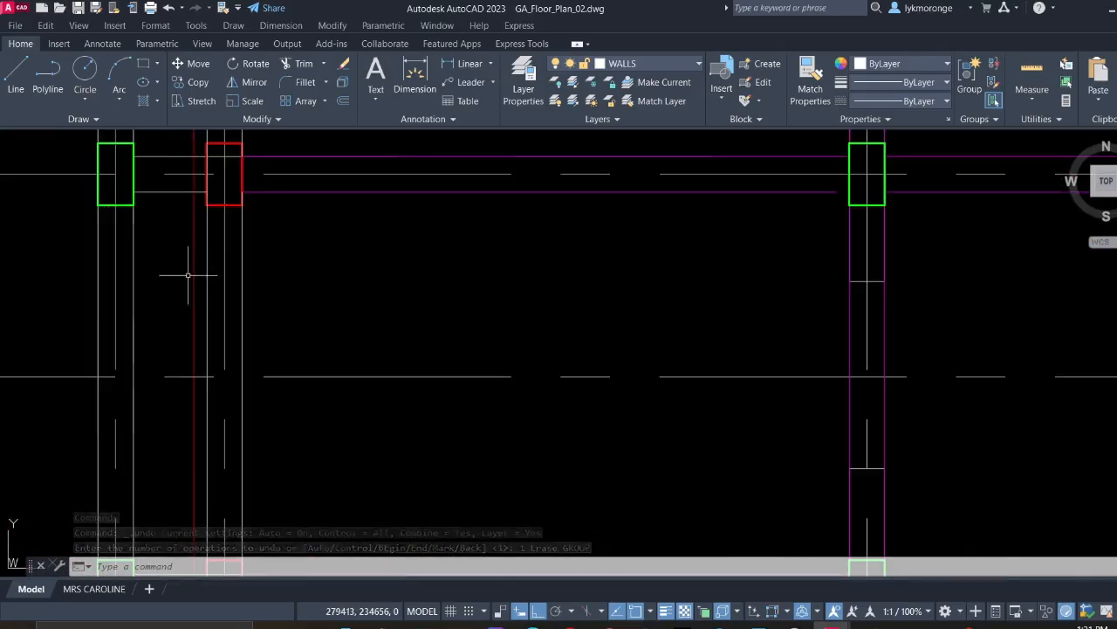
scroll(187, 299, down, 5)
middle_drag(187, 300, 258, 549)
scroll(248, 328, up, 4)
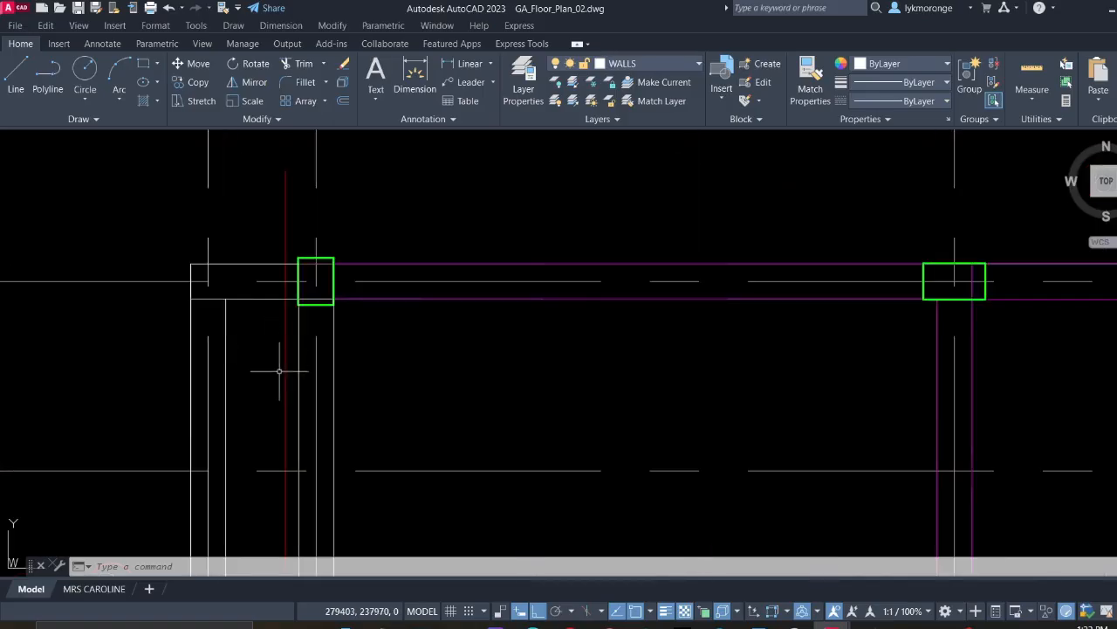
scroll(281, 373, up, 2)
click(298, 396)
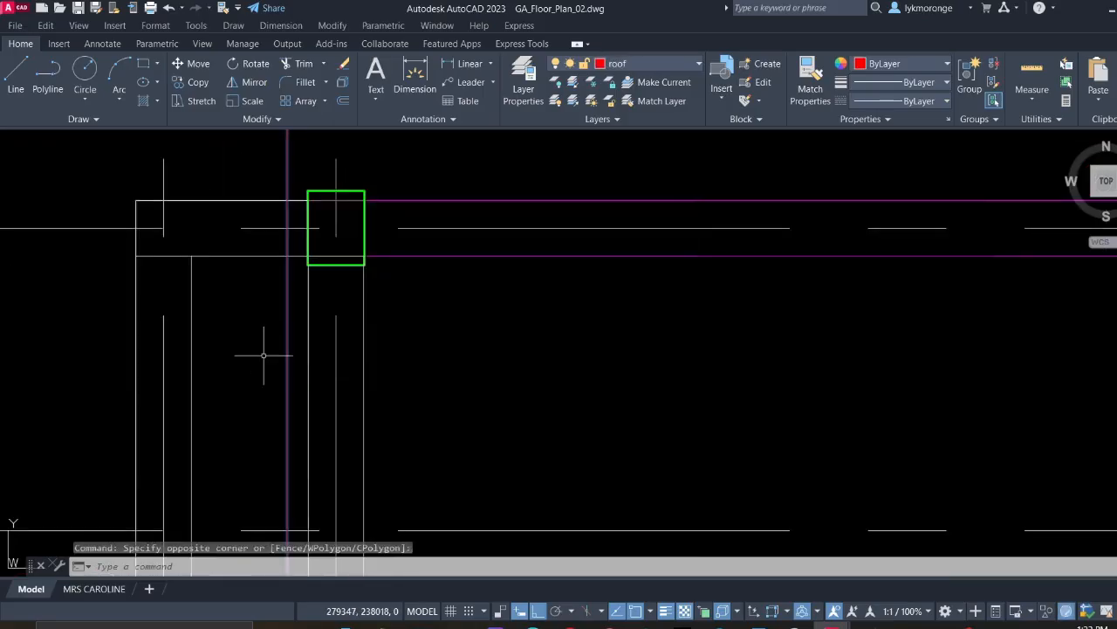
key(Delete)
Delete the two red columns on grid 1, at grid C and at the lower grid D
scroll(262, 355, down, 6)
scroll(262, 355, down, 2)
scroll(282, 446, up, 7)
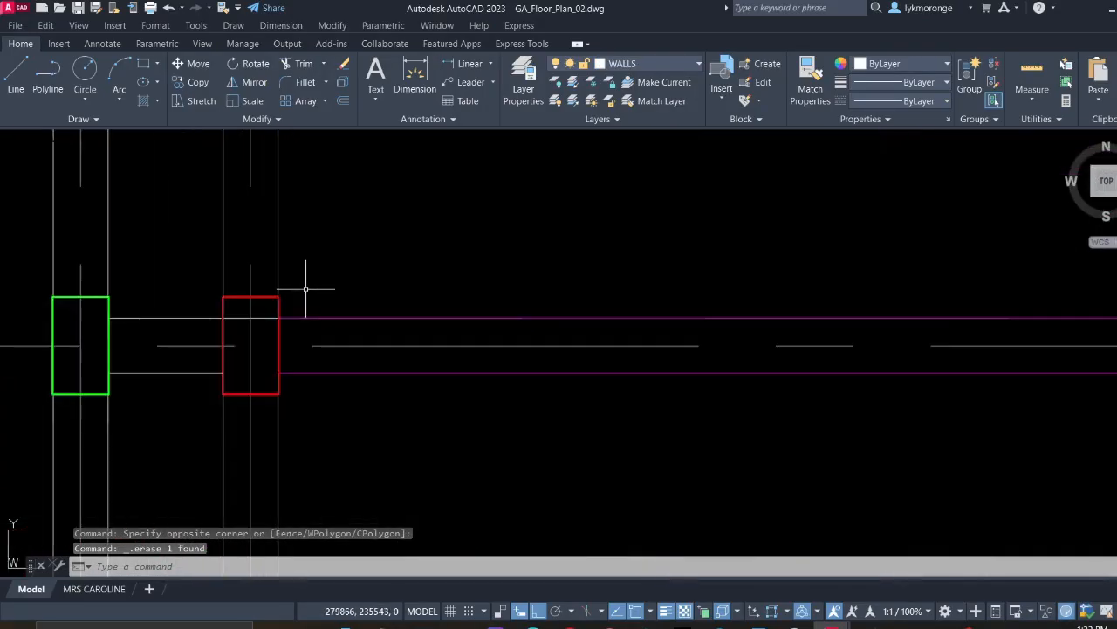
click(258, 394)
key(Escape)
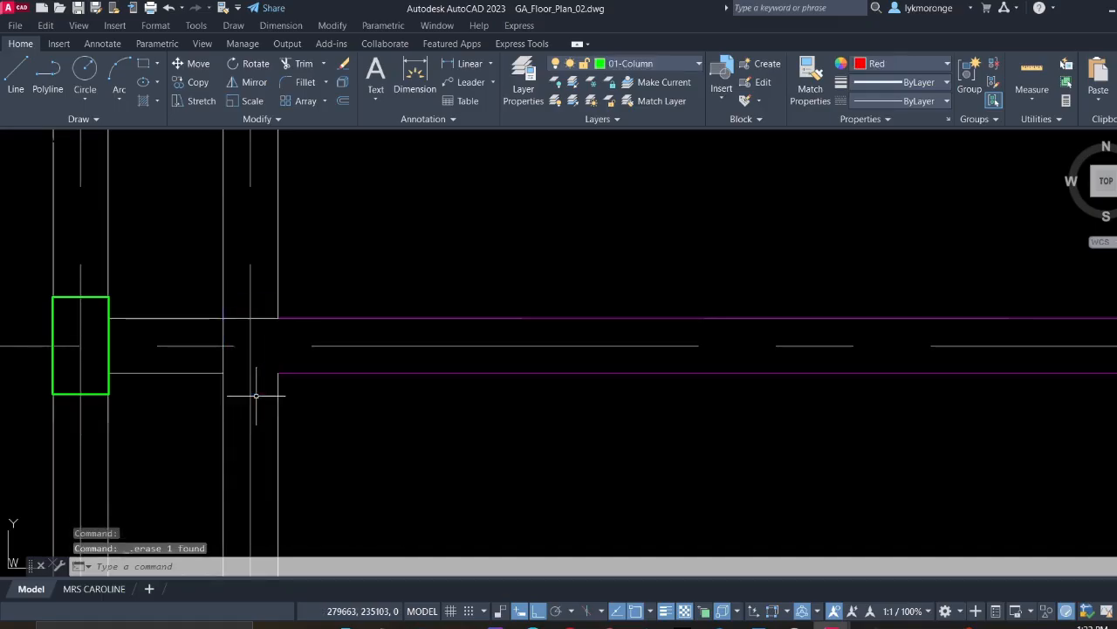
scroll(262, 387, down, 3)
scroll(274, 442, up, 4)
click(305, 263)
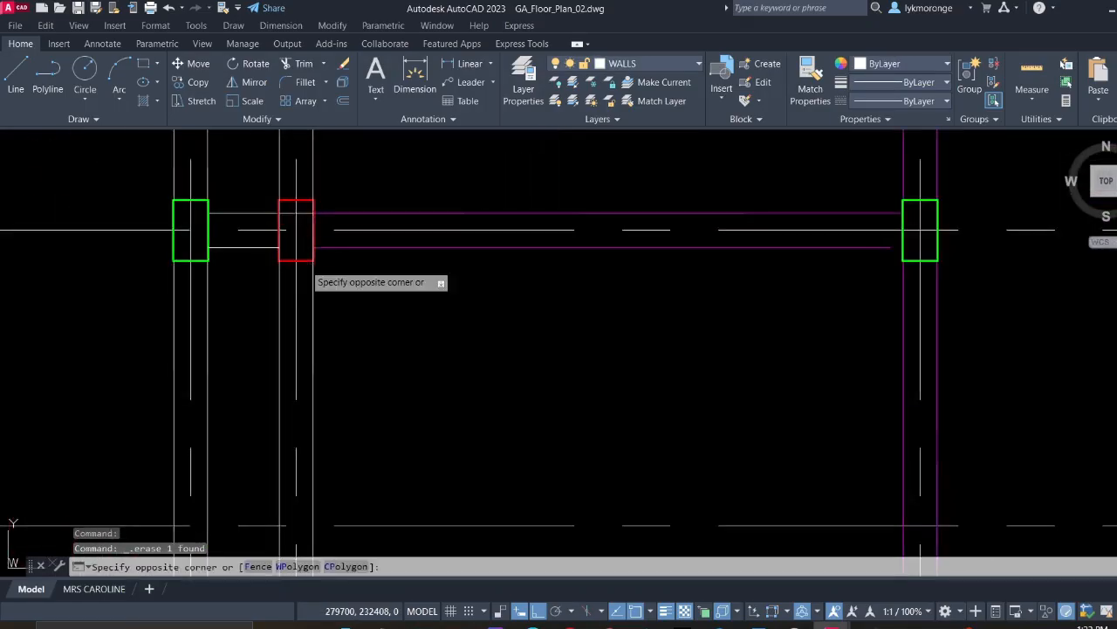
click(302, 248)
key(Delete)
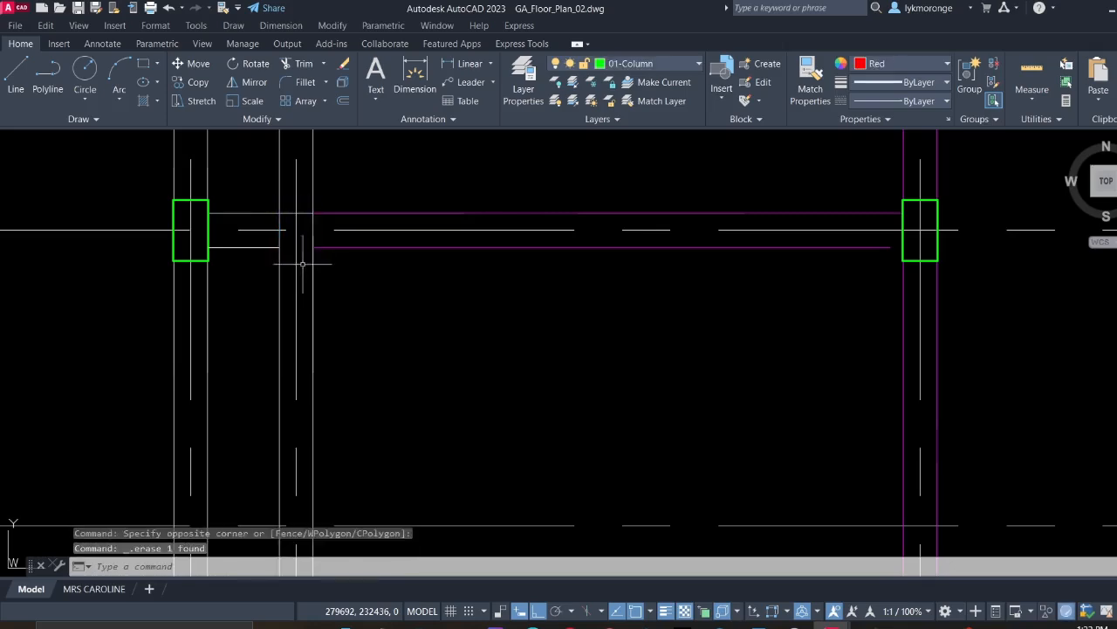
Delete the wall line pieces along grid 1 that pass between the lower grid D and grid E
scroll(294, 245, down, 3)
middle_drag(351, 294, 367, 309)
scroll(366, 310, up, 5)
click(304, 299)
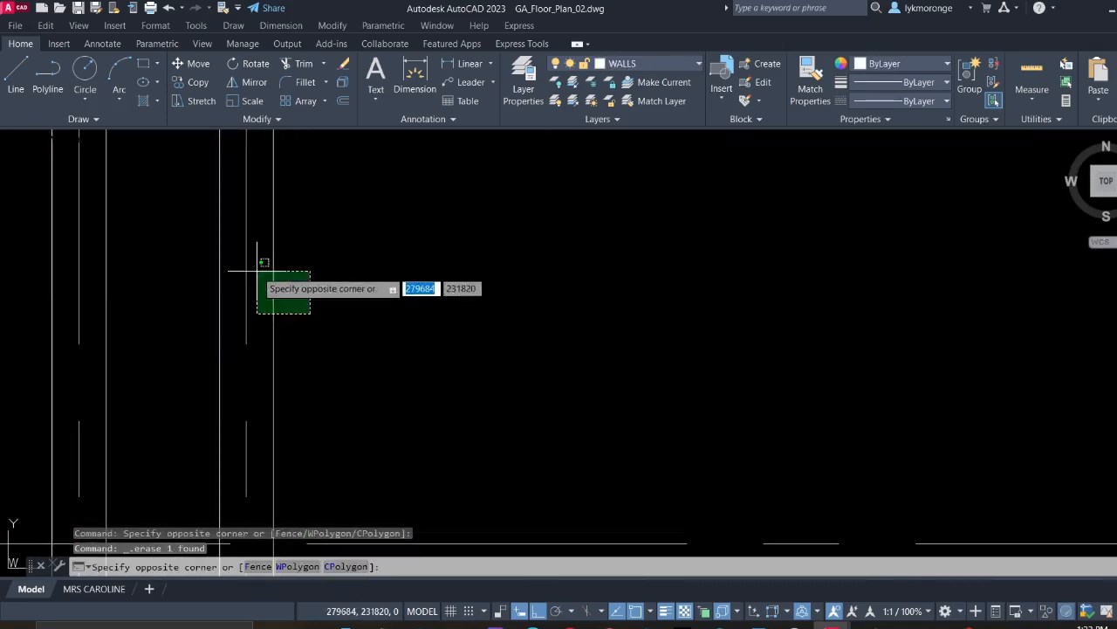
click(221, 312)
scroll(342, 333, down, 4)
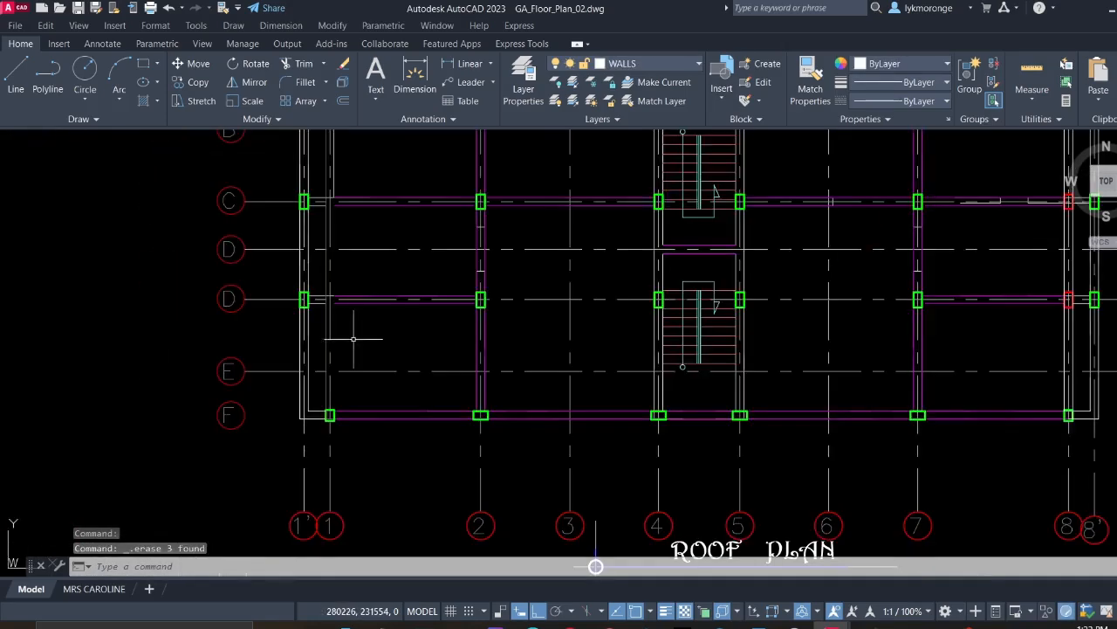
Delete the remaining wall line pieces along grid 1 between grids A and C in the layout above the ROOF PLAN title
mouse_move(450, 343)
middle_down()
mouse_move(375, 376)
mouse_move(340, 503)
middle_up()
scroll(220, 308, up, 2)
click(269, 319)
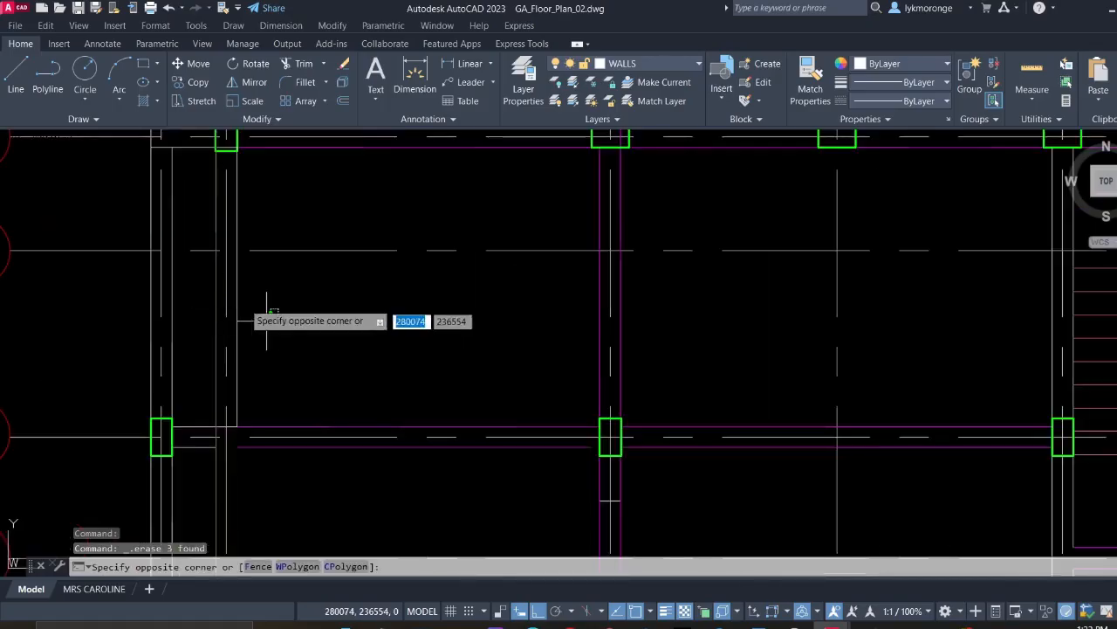
click(234, 304)
key(Delete)
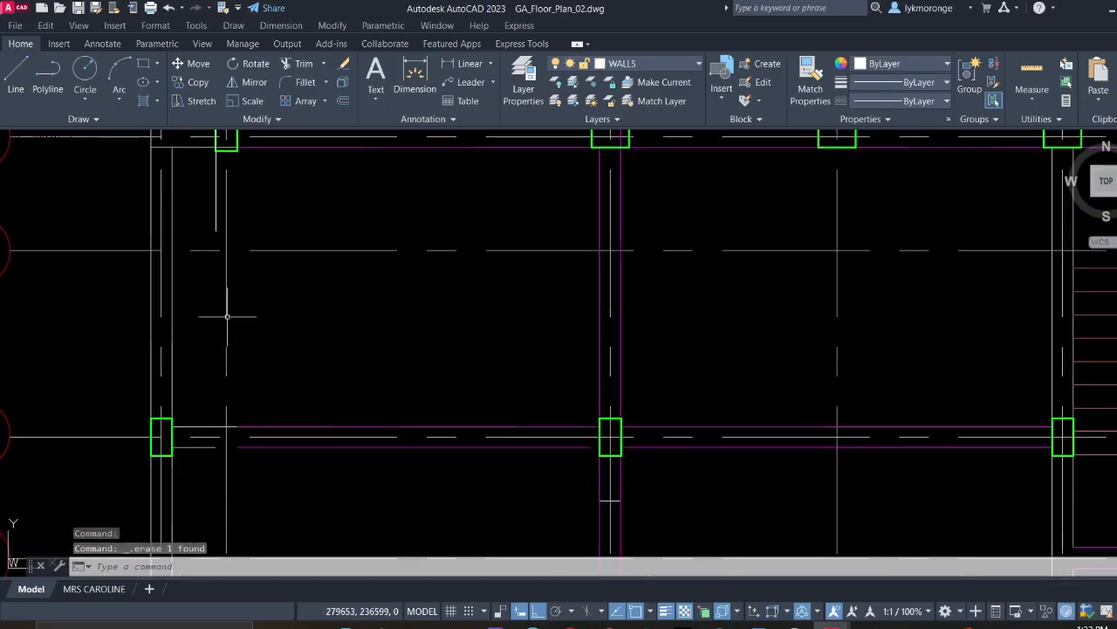
scroll(229, 312, down, 4)
scroll(229, 301, up, 3)
click(229, 257)
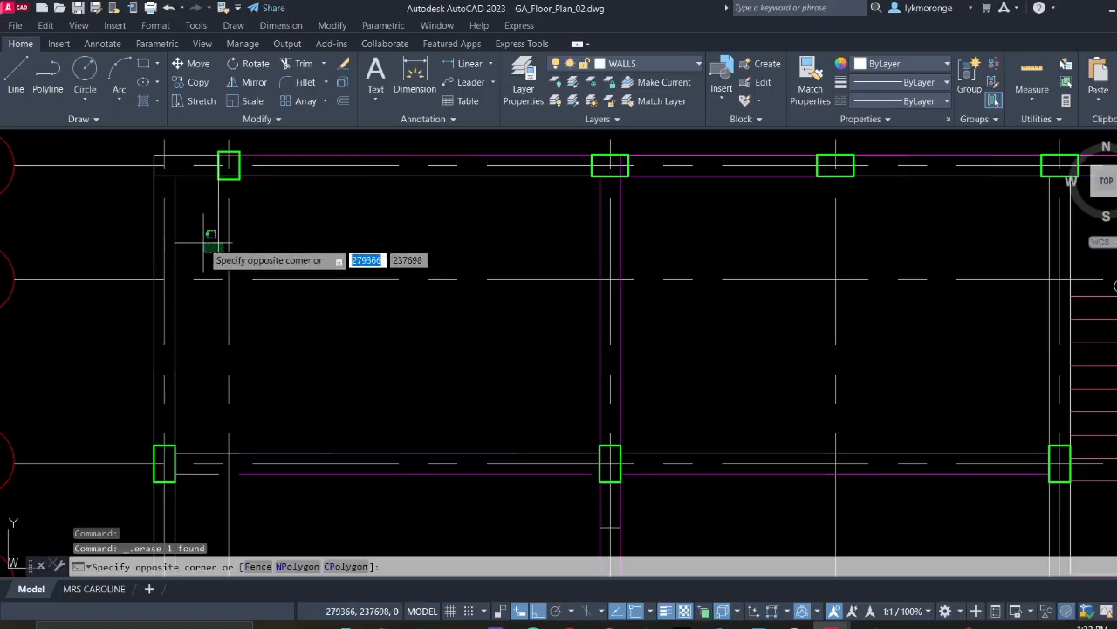
click(204, 241)
key(Delete)
Delete the wall lines running along grid 8 in the layout above the ROOF PLAN title
scroll(279, 280, down, 3)
mouse_move(305, 342)
middle_down()
mouse_move(252, 305)
mouse_move(182, 312)
mouse_move(162, 329)
middle_up()
middle_drag(409, 339, 350, 346)
scroll(509, 331, up, 8)
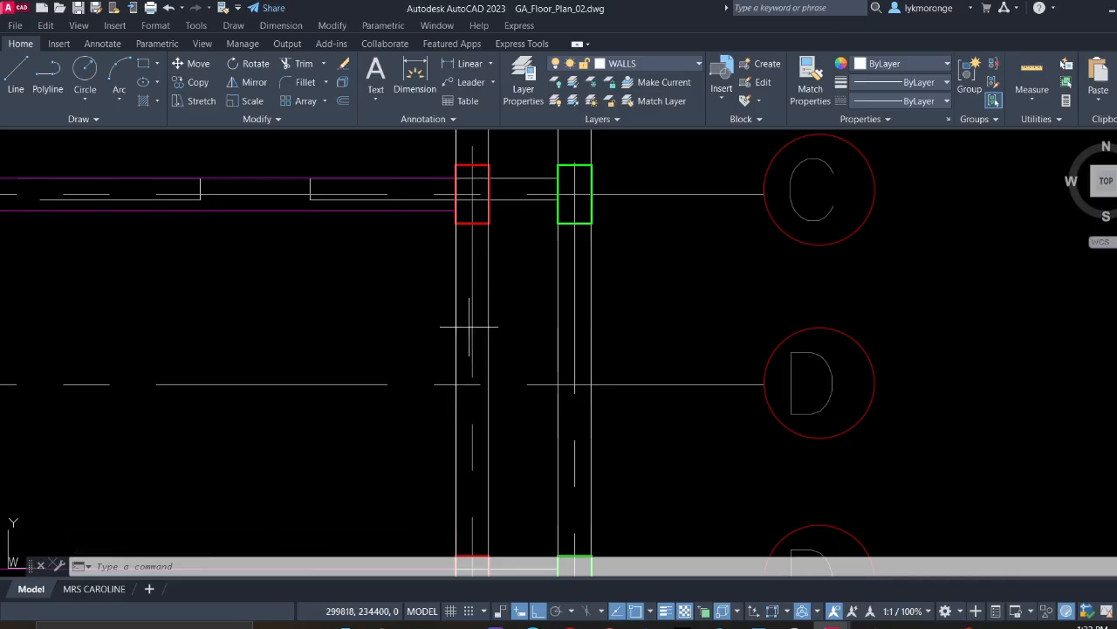
click(463, 316)
click(417, 295)
key(Delete)
click(506, 331)
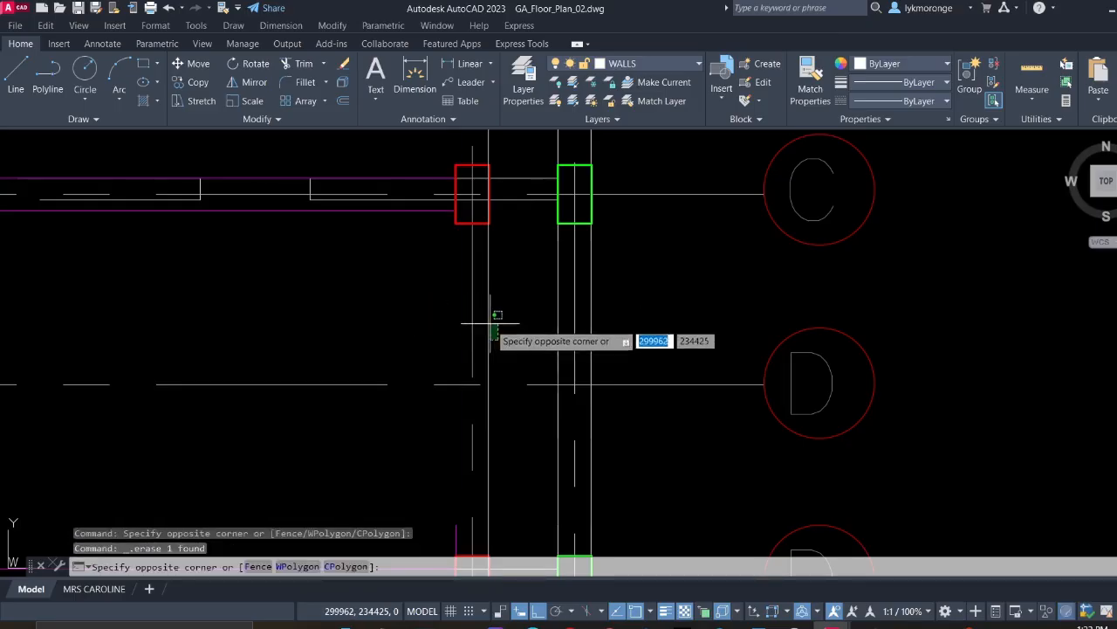
click(479, 316)
click(504, 320)
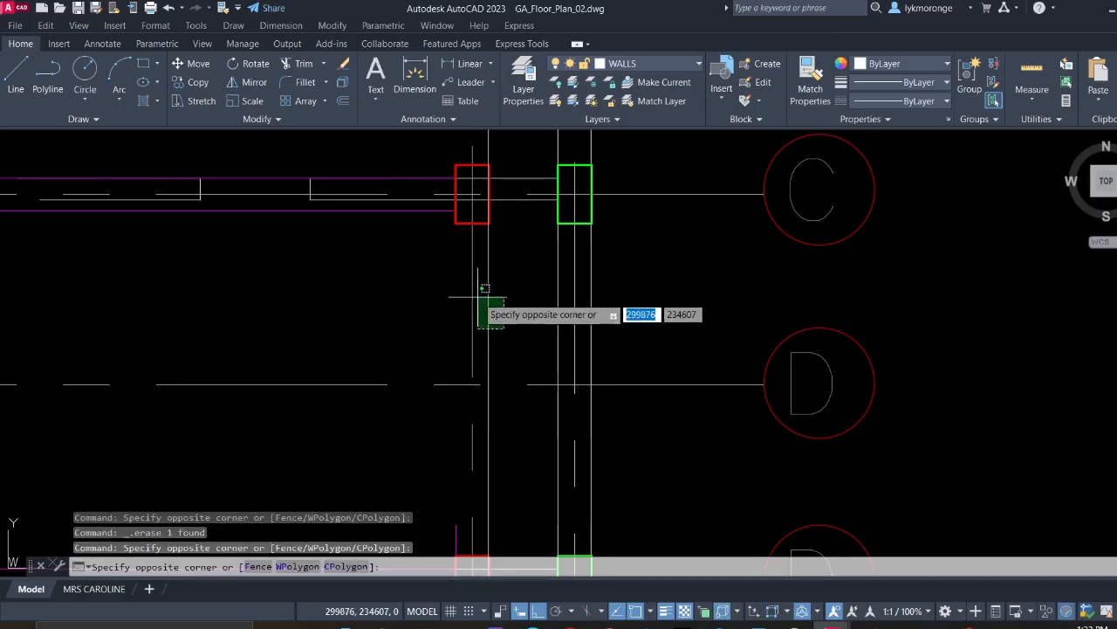
click(479, 299)
key(Delete)
Delete the two red columns on grid 8, at grid C and at the lower grid D
scroll(483, 238, up, 4)
click(513, 220)
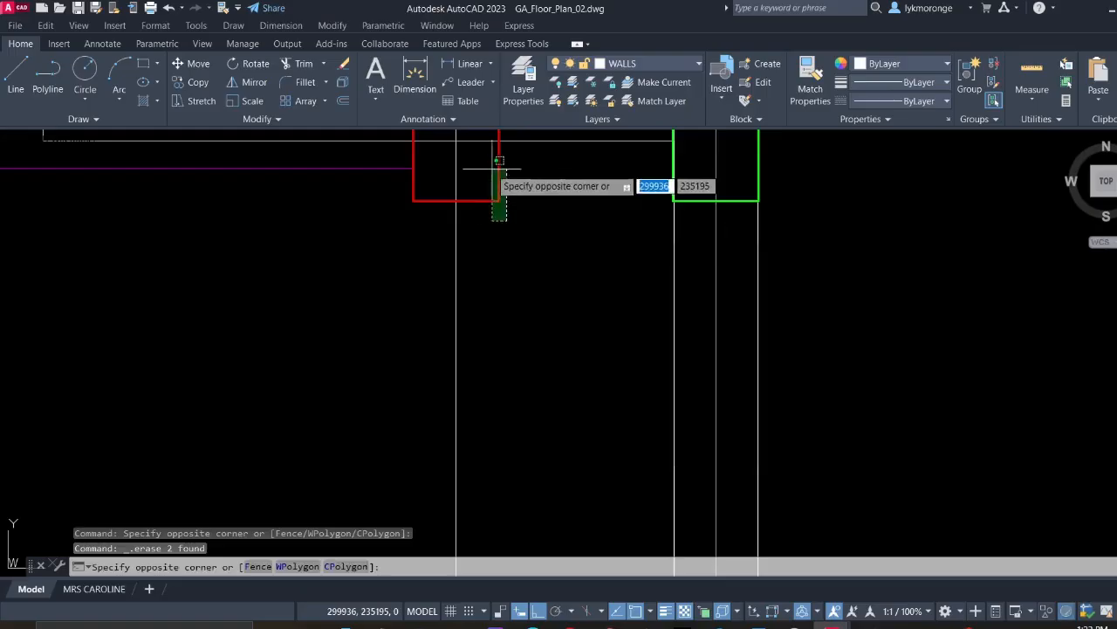
click(489, 163)
key(Delete)
scroll(524, 236, down, 4)
middle_drag(560, 266, 561, 308)
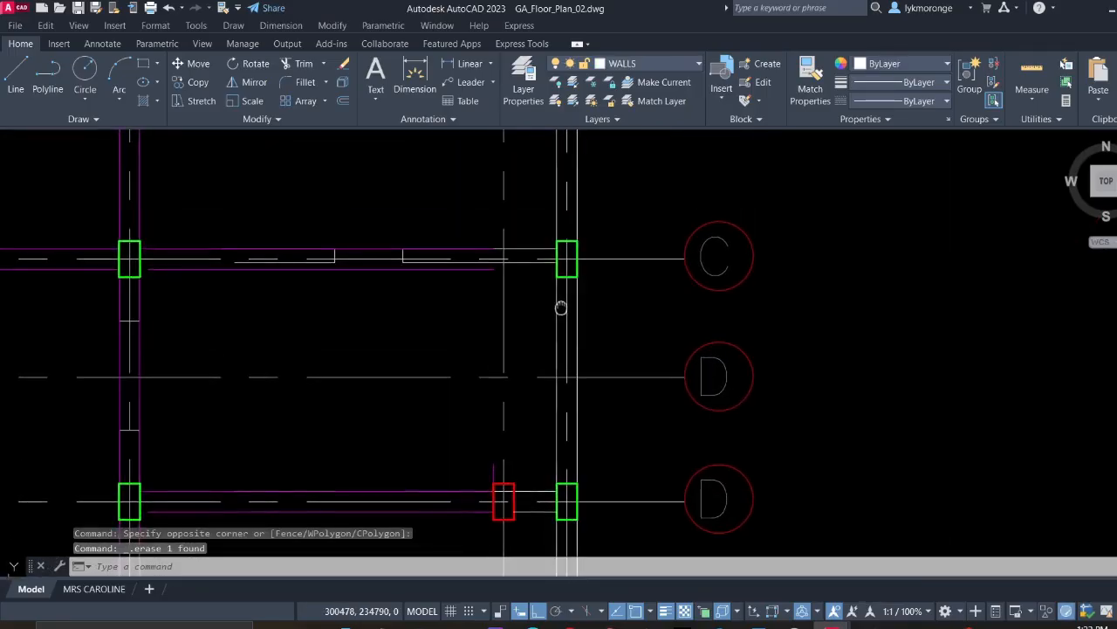
scroll(523, 253, down, 4)
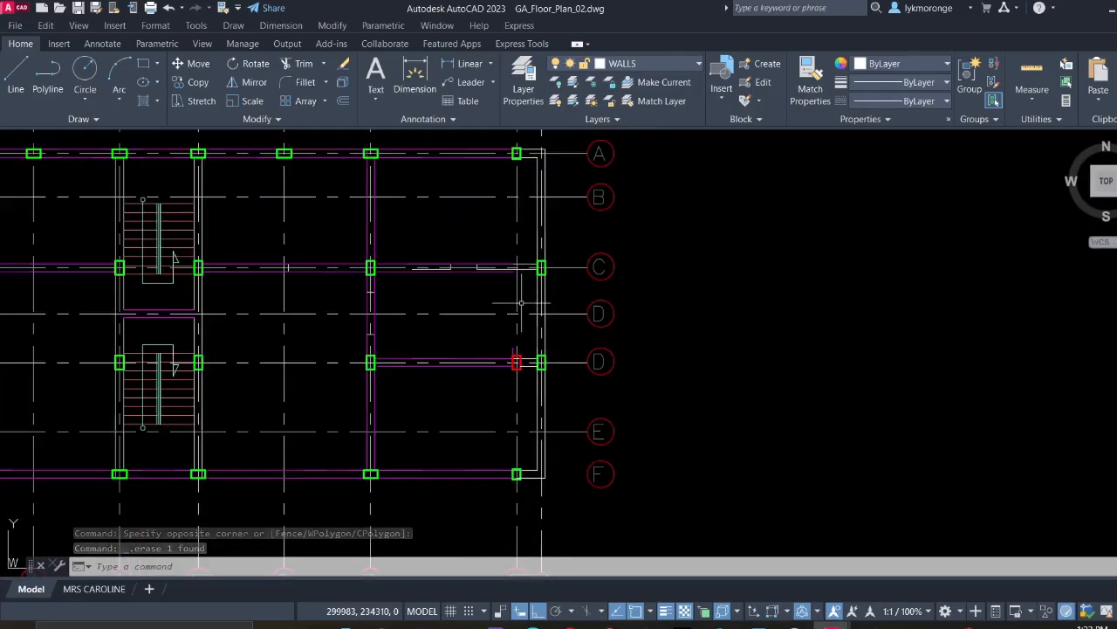
middle_drag(519, 429, 503, 335)
scroll(503, 227, up, 6)
click(528, 421)
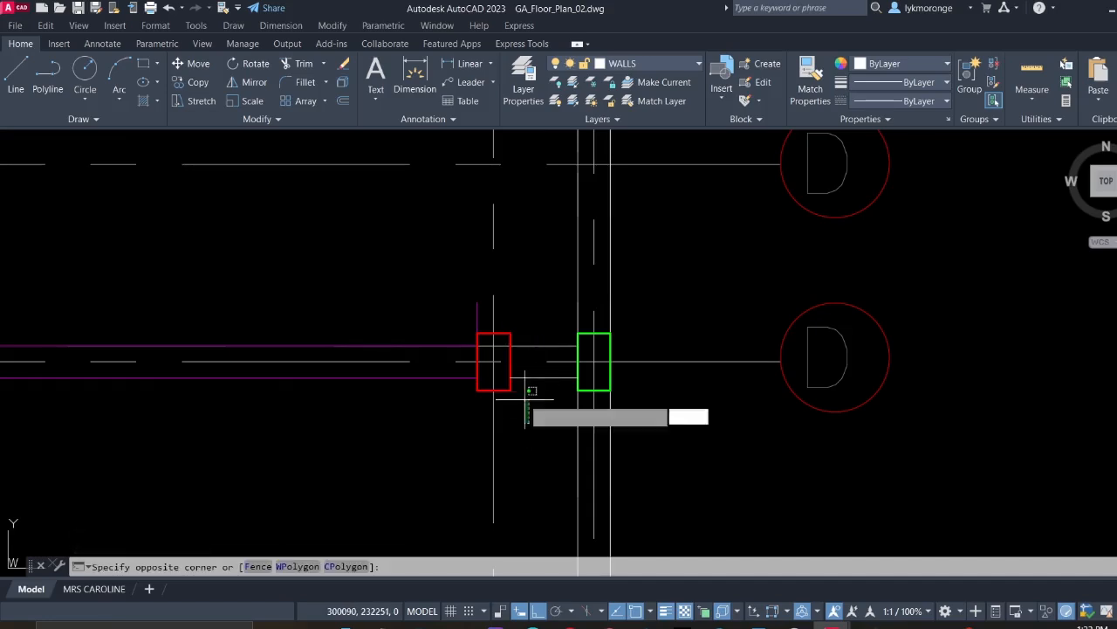
click(497, 386)
key(Delete)
Review the edited roof plan layout and compare it with the two ground floor layouts and their titles
scroll(498, 393, down, 3)
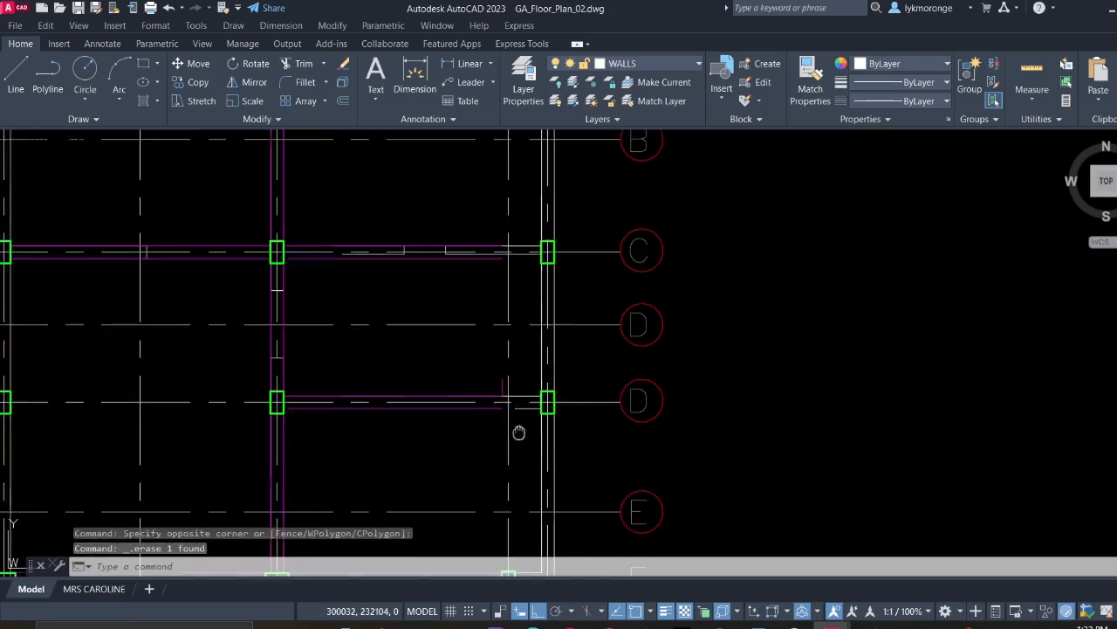
middle_drag(516, 428, 495, 171)
scroll(484, 251, down, 2)
mouse_move(485, 251)
middle_down()
mouse_move(517, 363)
mouse_move(525, 477)
mouse_move(552, 454)
mouse_move(621, 440)
middle_up()
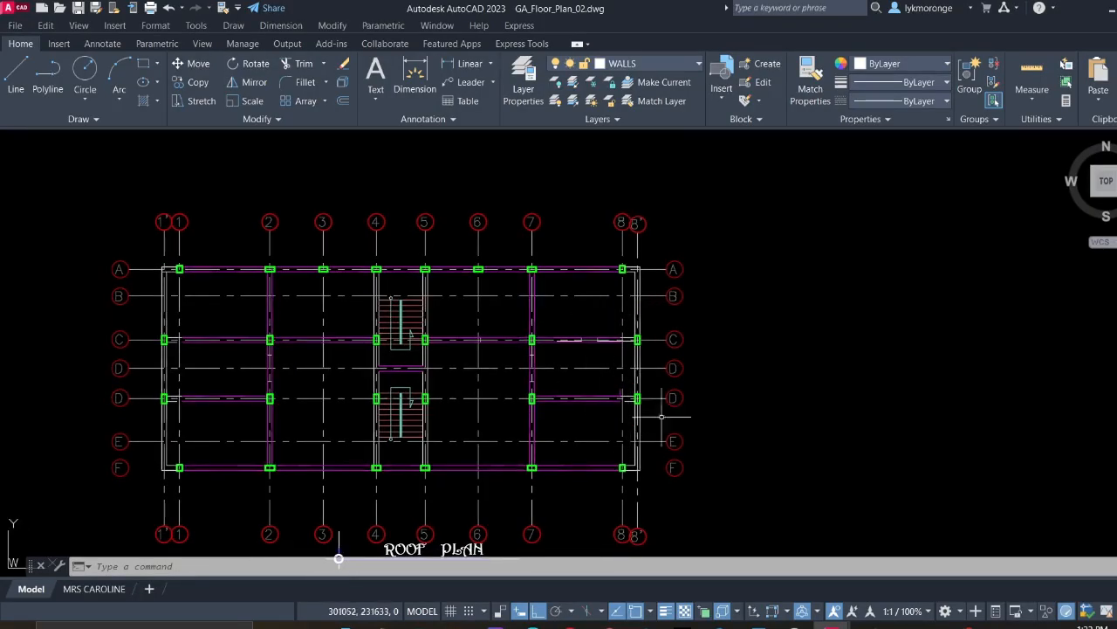
middle_drag(320, 362, 684, 368)
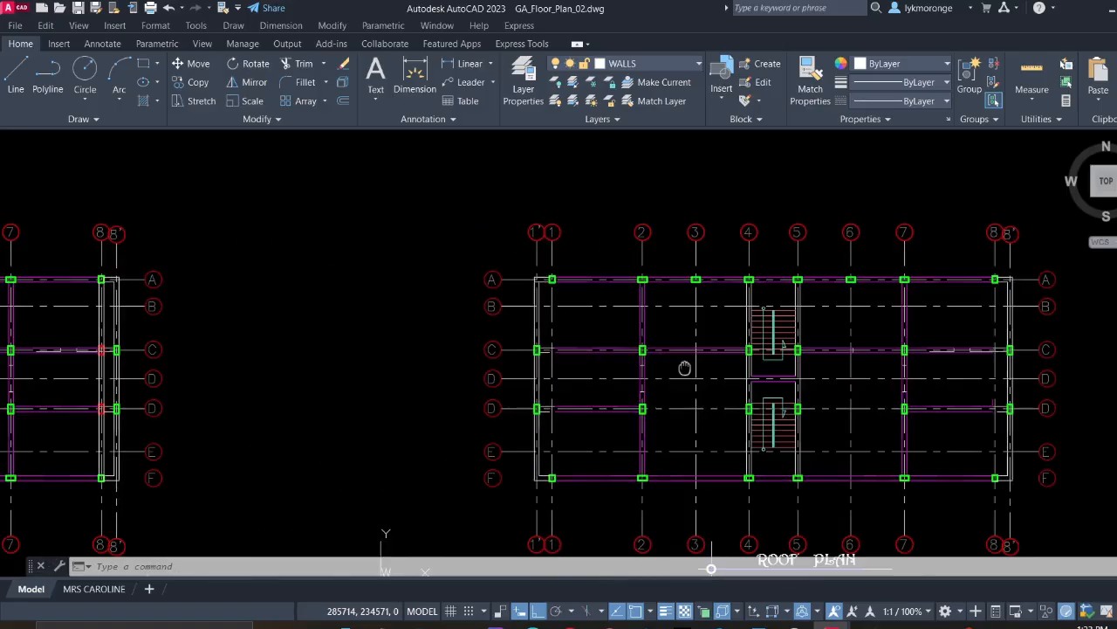
middle_drag(311, 429, 541, 446)
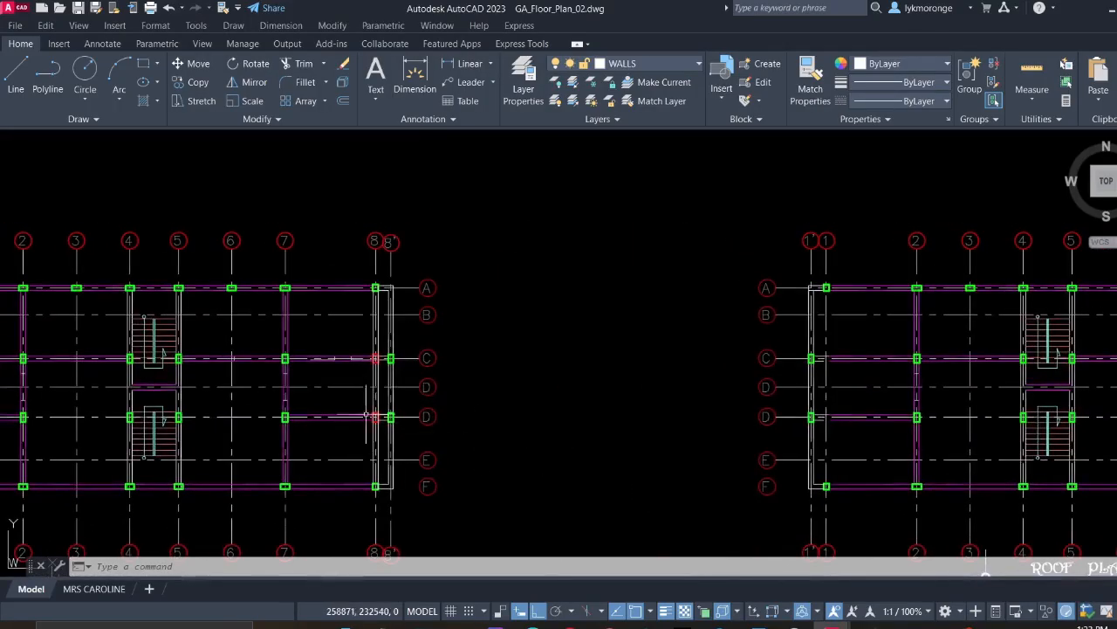
middle_drag(354, 391, 431, 368)
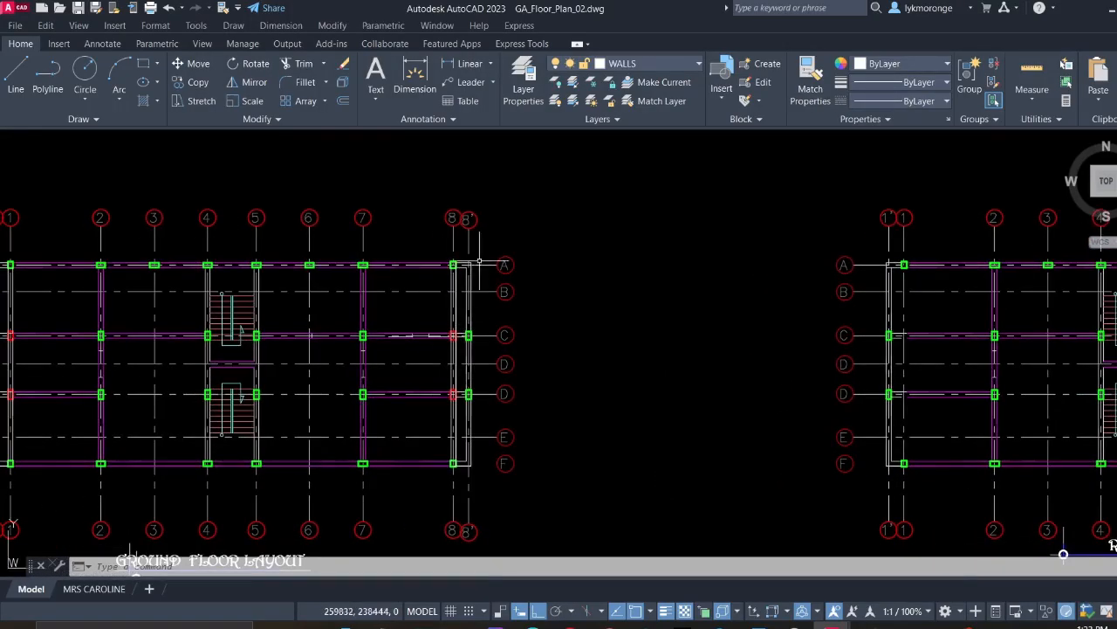
middle_drag(320, 430, 606, 384)
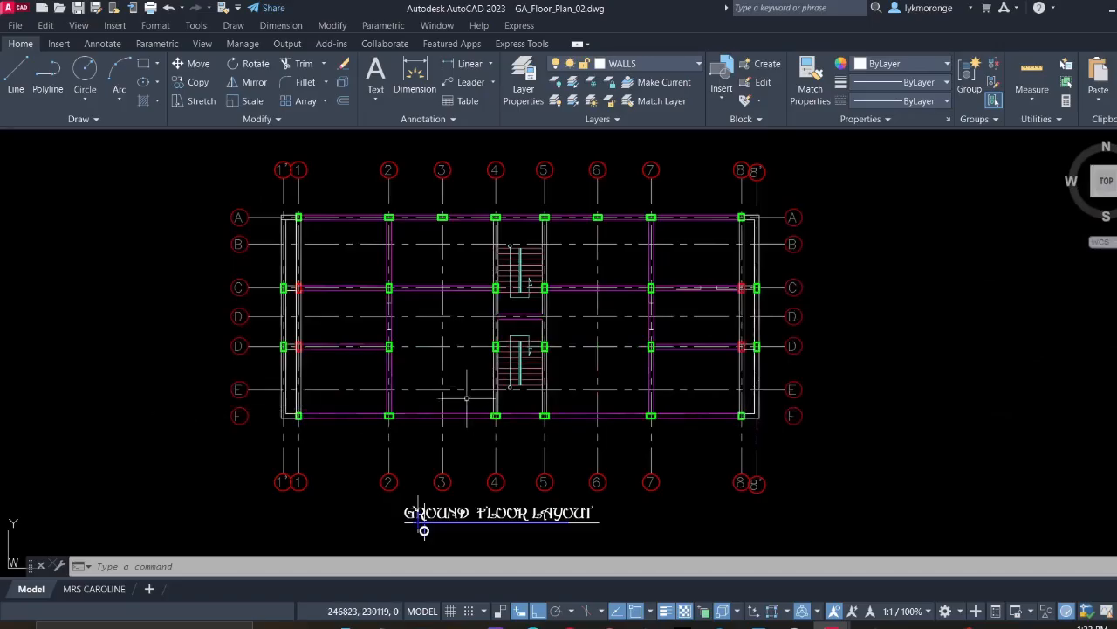
middle_drag(128, 397, 377, 375)
scroll(30, 436, down, 2)
middle_drag(22, 438, 284, 340)
mouse_move(659, 296)
middle_down()
mouse_move(633, 372)
mouse_move(691, 339)
middle_up()
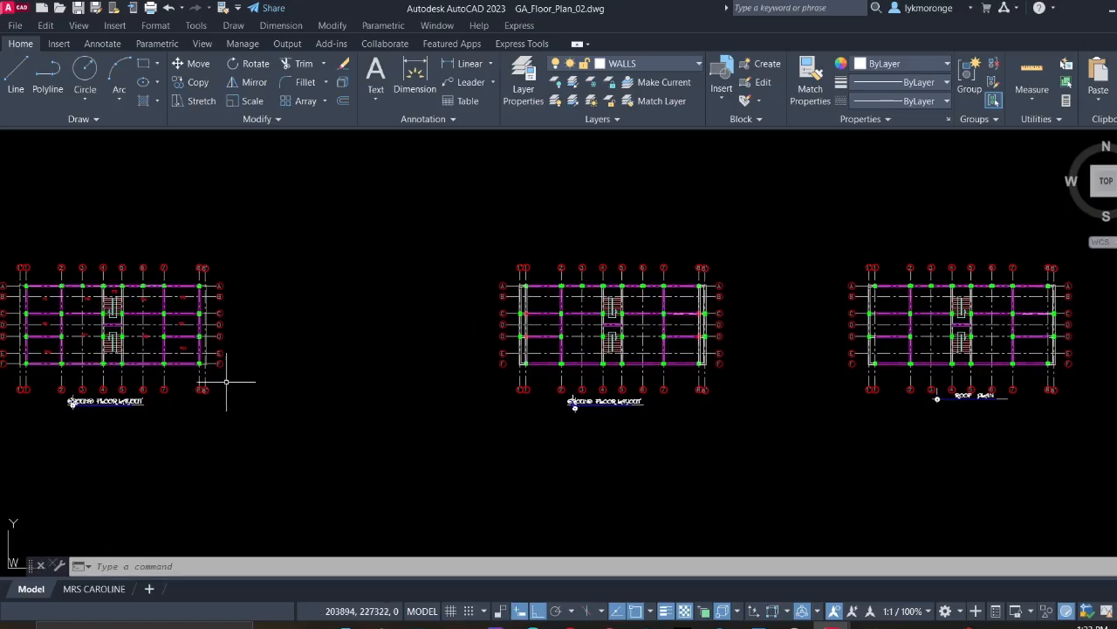
mouse_move(226, 381)
middle_down()
mouse_move(364, 305)
mouse_move(291, 357)
mouse_move(629, 303)
middle_up()
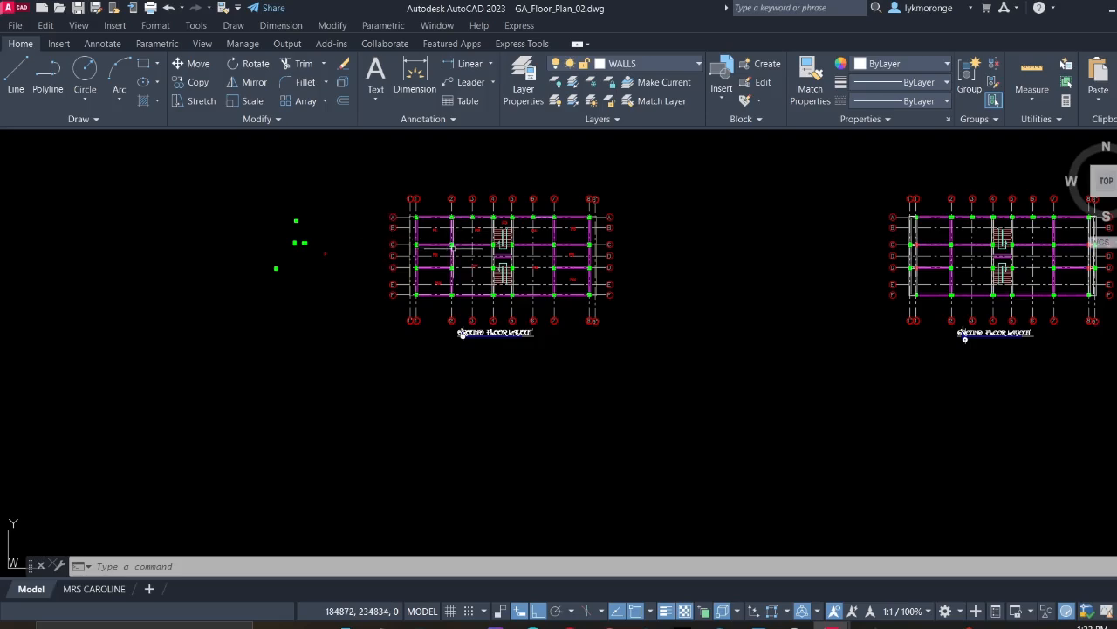
middle_drag(484, 257, 194, 287)
middle_drag(651, 301, 486, 252)
scroll(511, 286, up, 2)
scroll(518, 358, up, 1)
scroll(516, 349, down, 4)
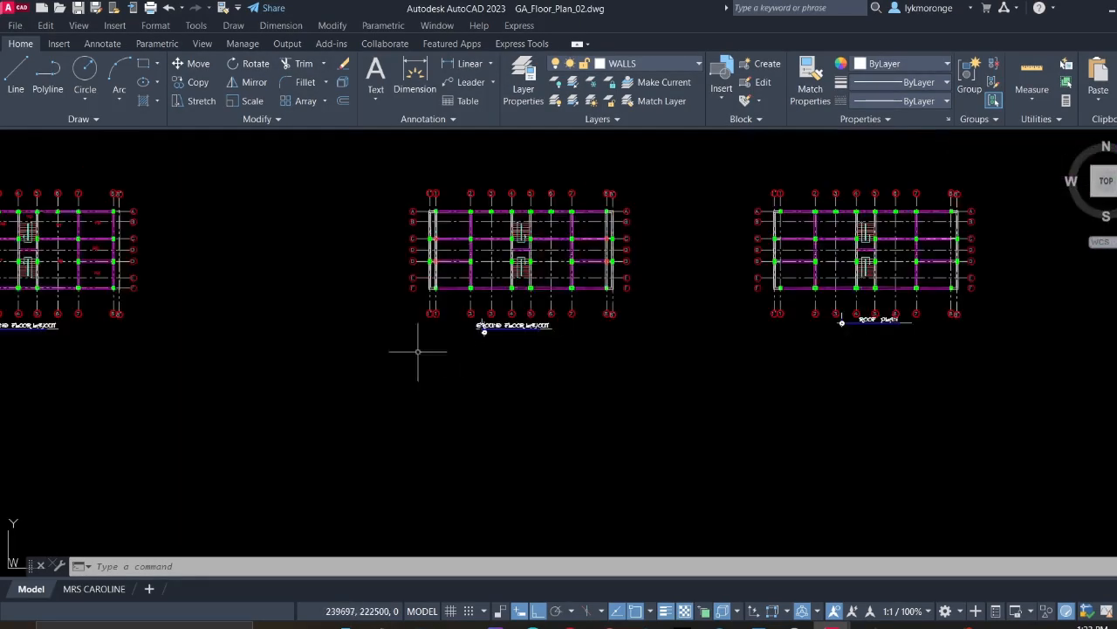
middle_drag(370, 360, 618, 263)
scroll(256, 219, up, 3)
scroll(289, 252, down, 3)
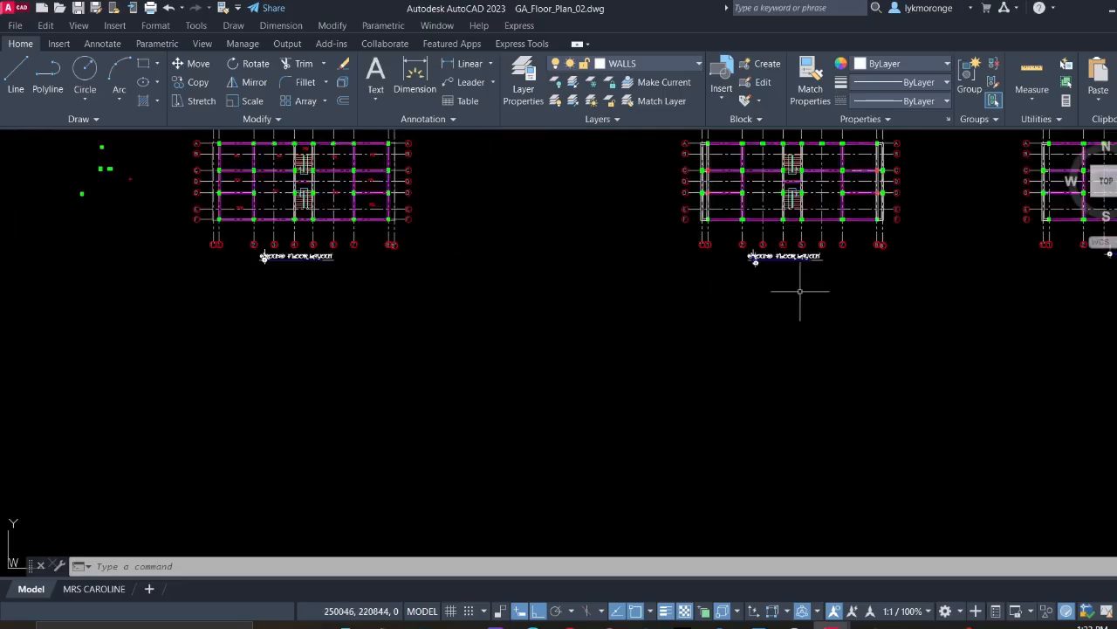
Remove the word GROUND from the GROUND FLOOR LAYOUT title under the middle of the three layouts
middle_drag(829, 264, 642, 291)
scroll(1016, 275, up, 2)
middle_drag(235, 352, 655, 304)
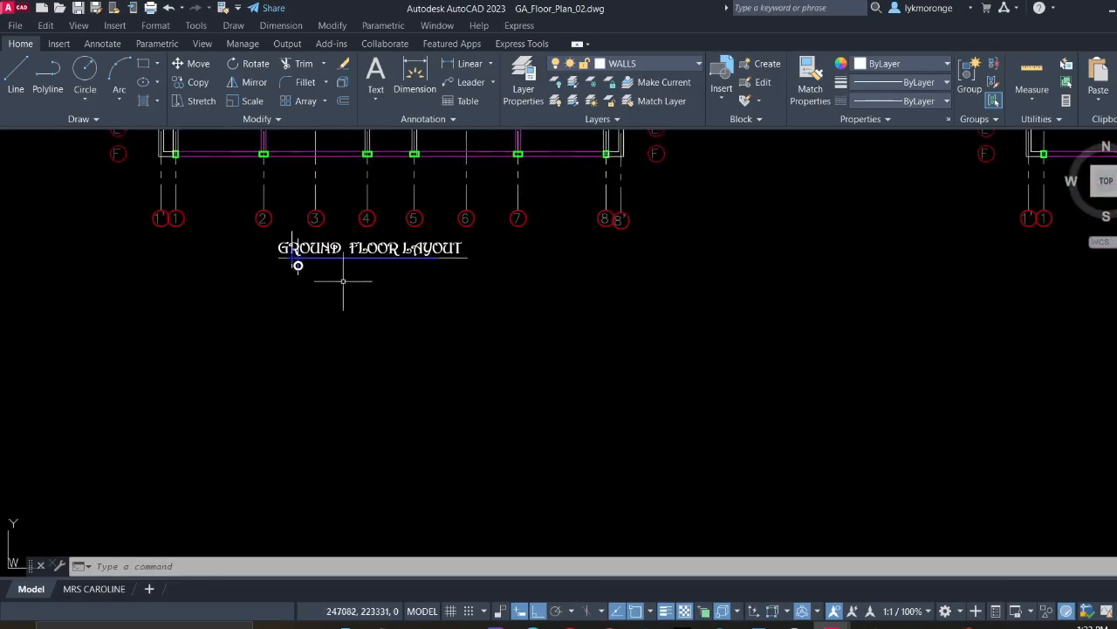
double_click(293, 248)
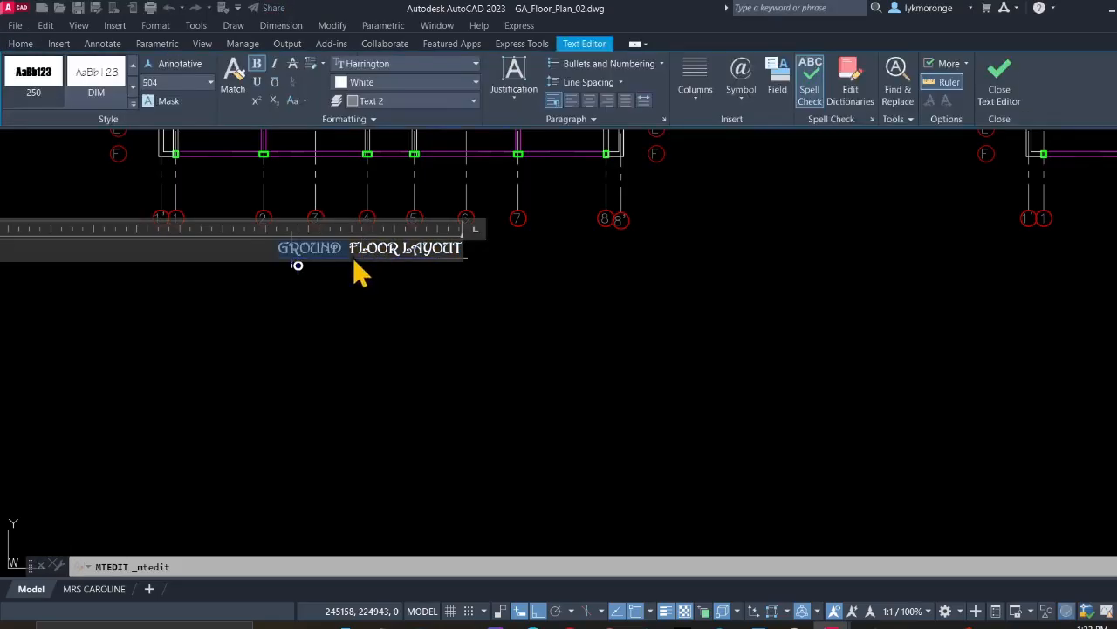
click(344, 259)
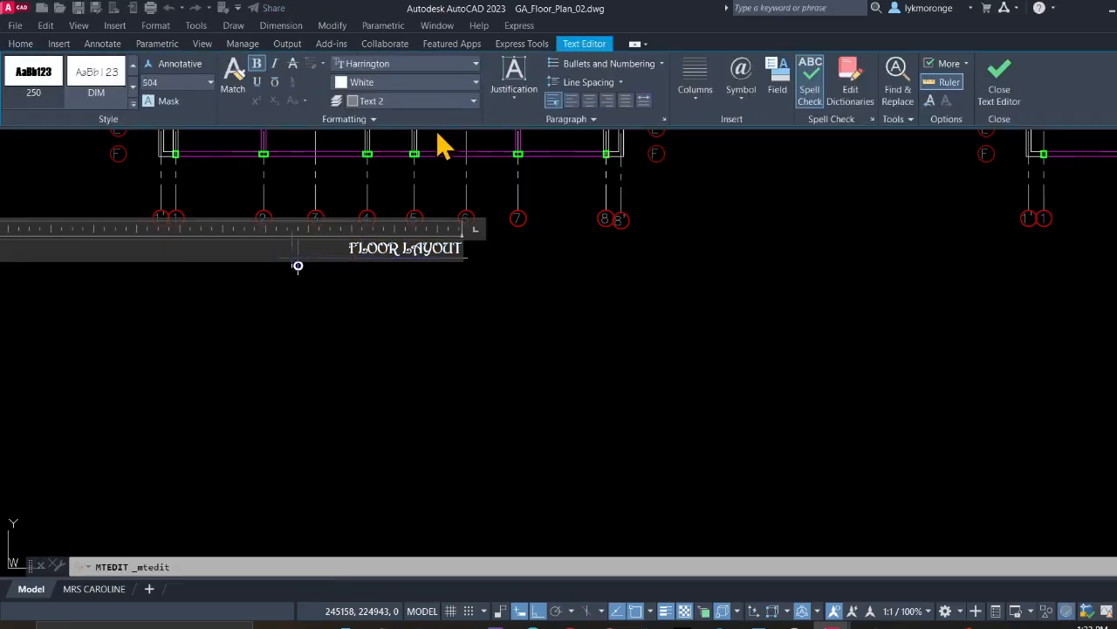
Insert "FIRST" in front of "FLOOR LAYOUT" in the title below the plan and finish the text edit
text(FIRST)
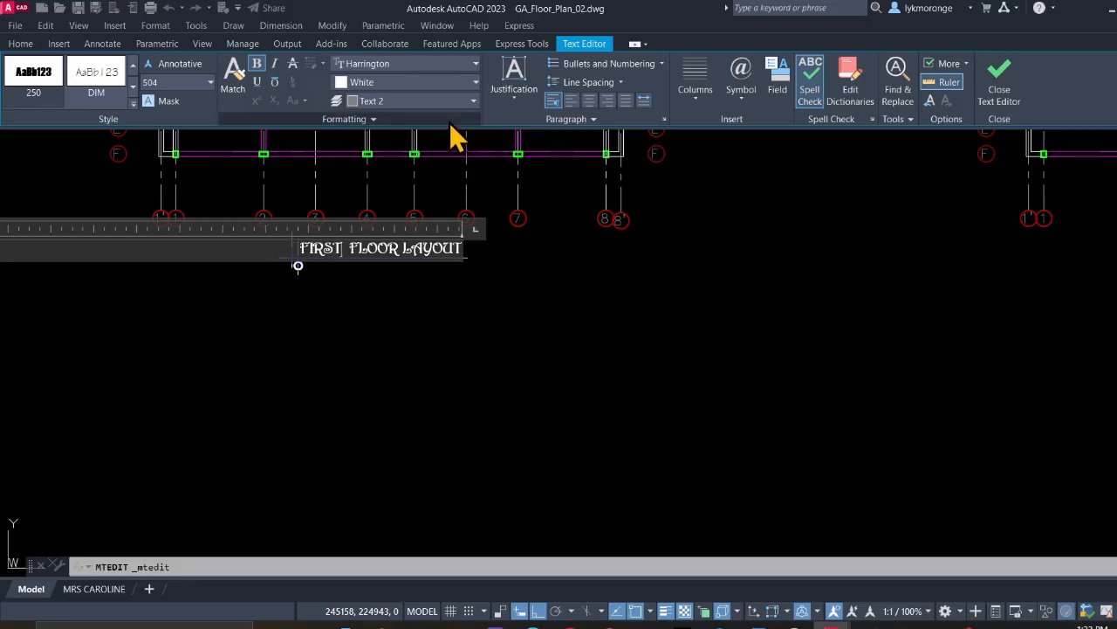
click(433, 338)
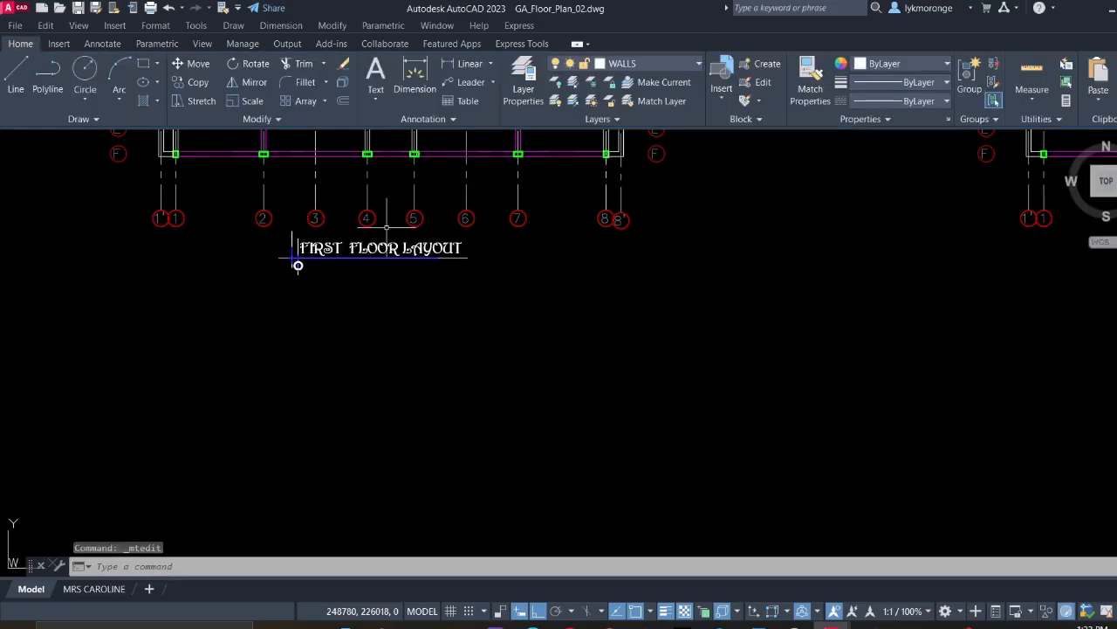
click(369, 253)
right_click(370, 249)
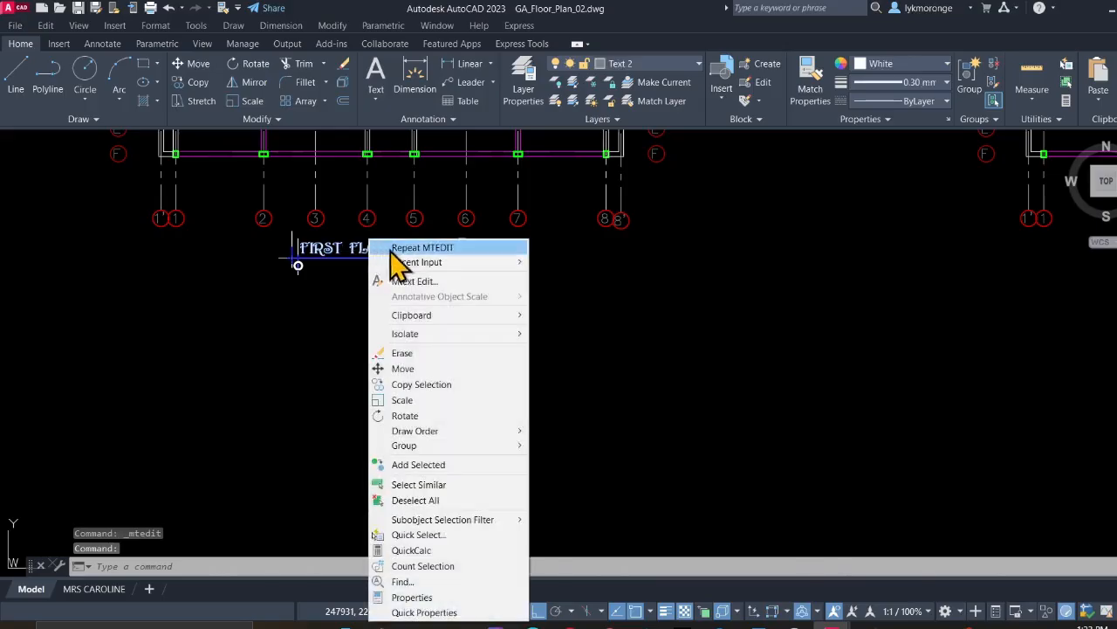
click(416, 384)
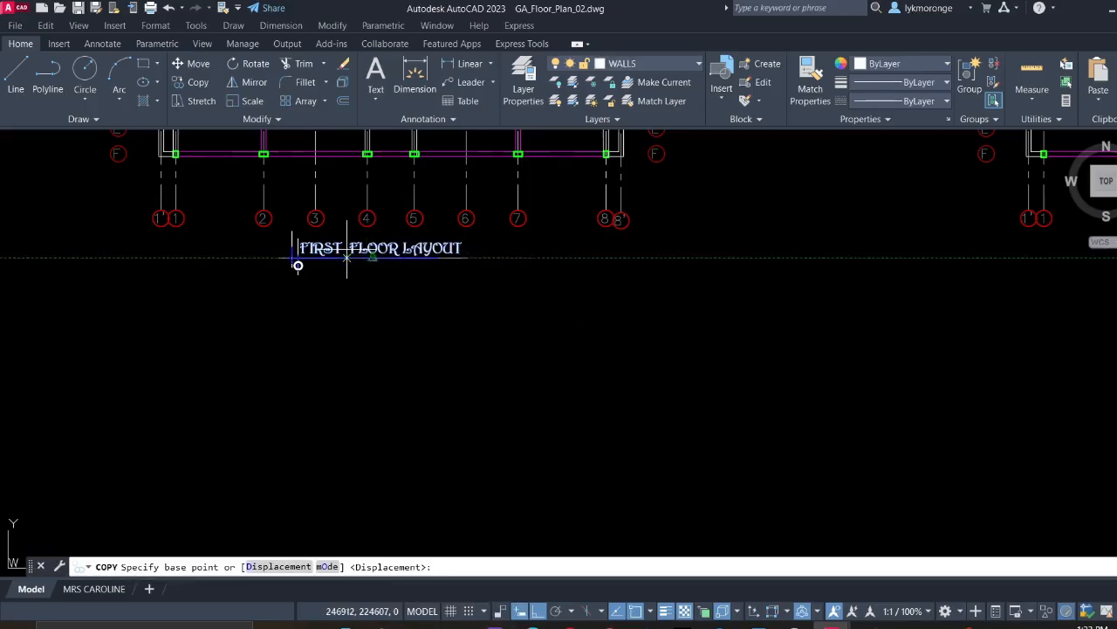
key(Escape)
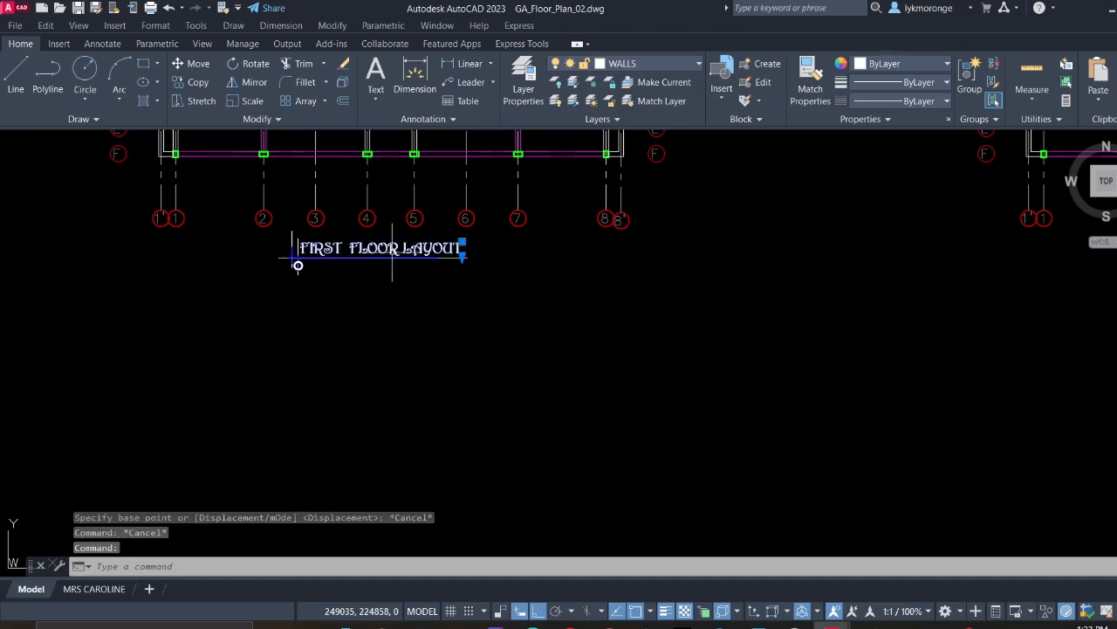
Append "(TYPICAK TO 5TH-FLOOR)" to the FIRST FLOOR LAYOUT title
click(392, 255)
double_click(323, 248)
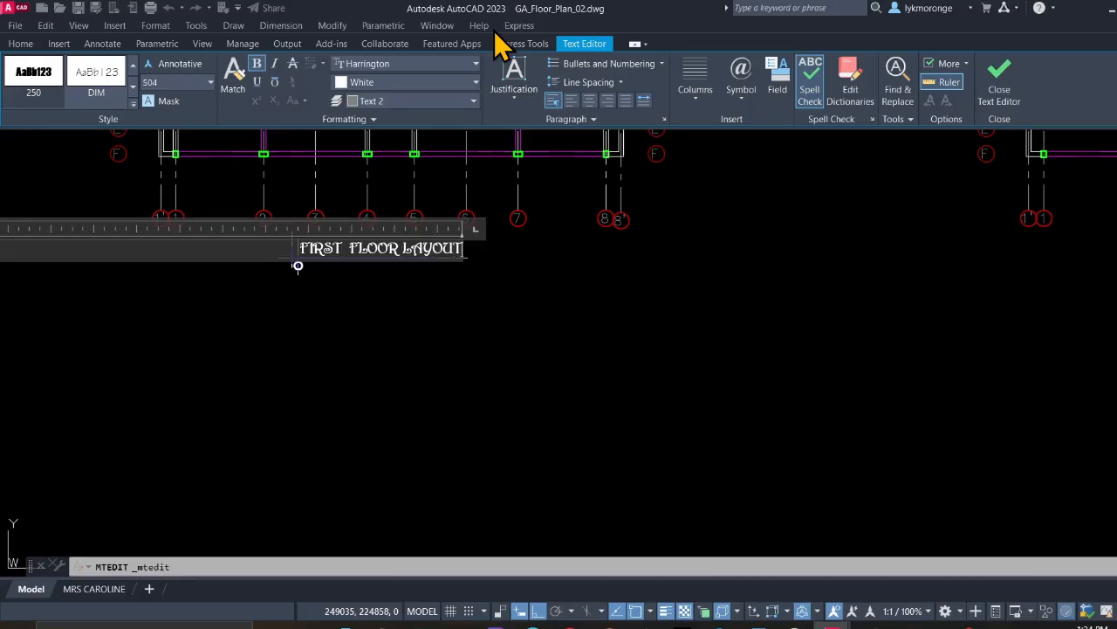
text(()
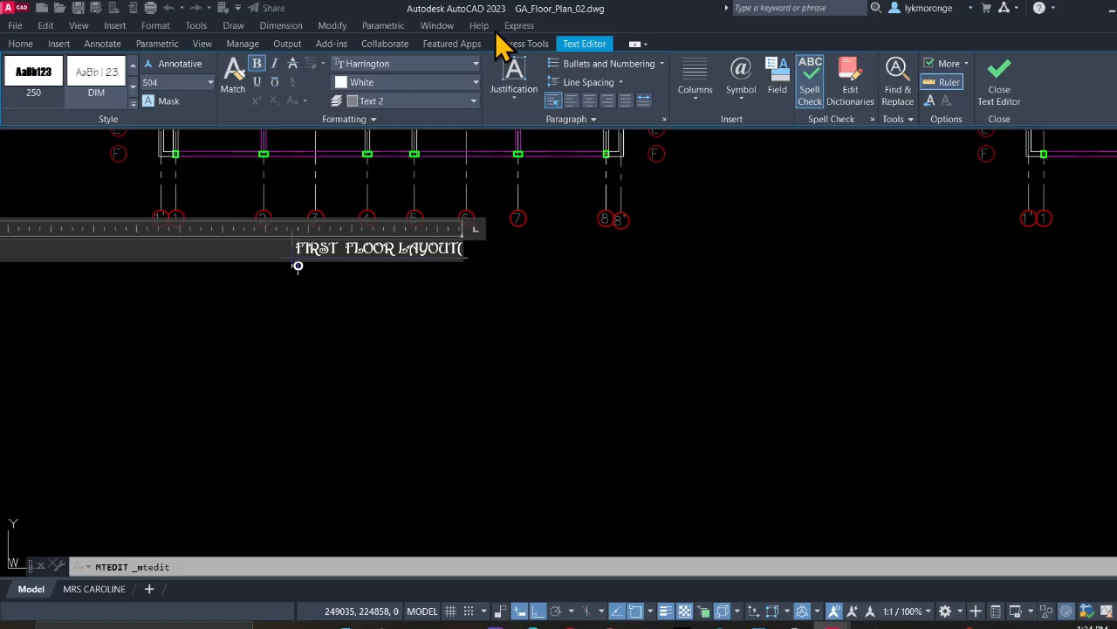
text(IYPICAK)
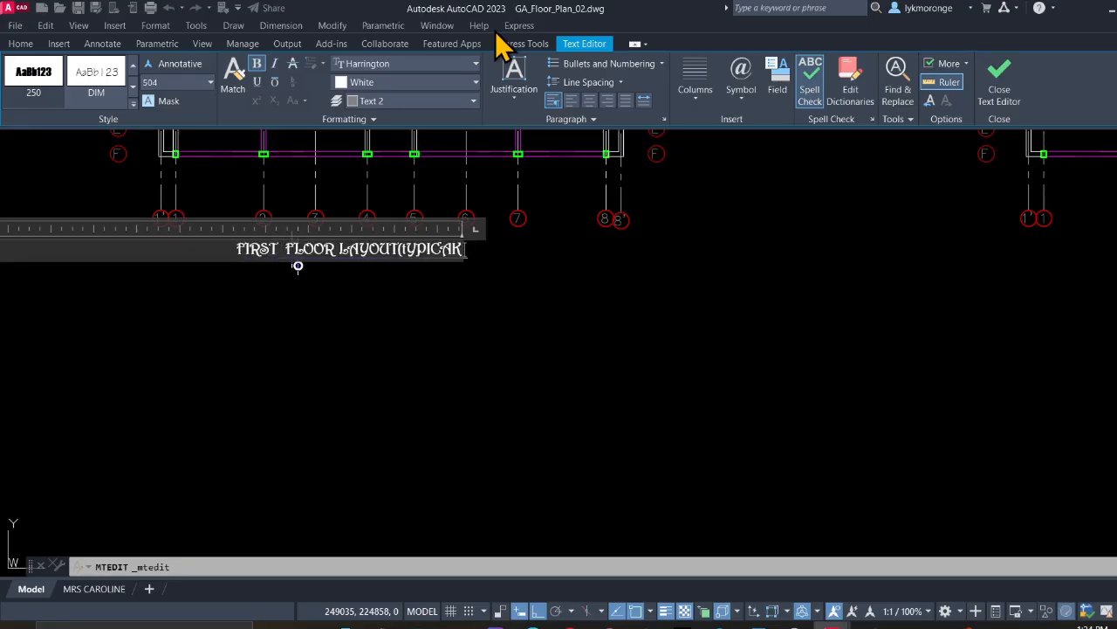
text( TO)
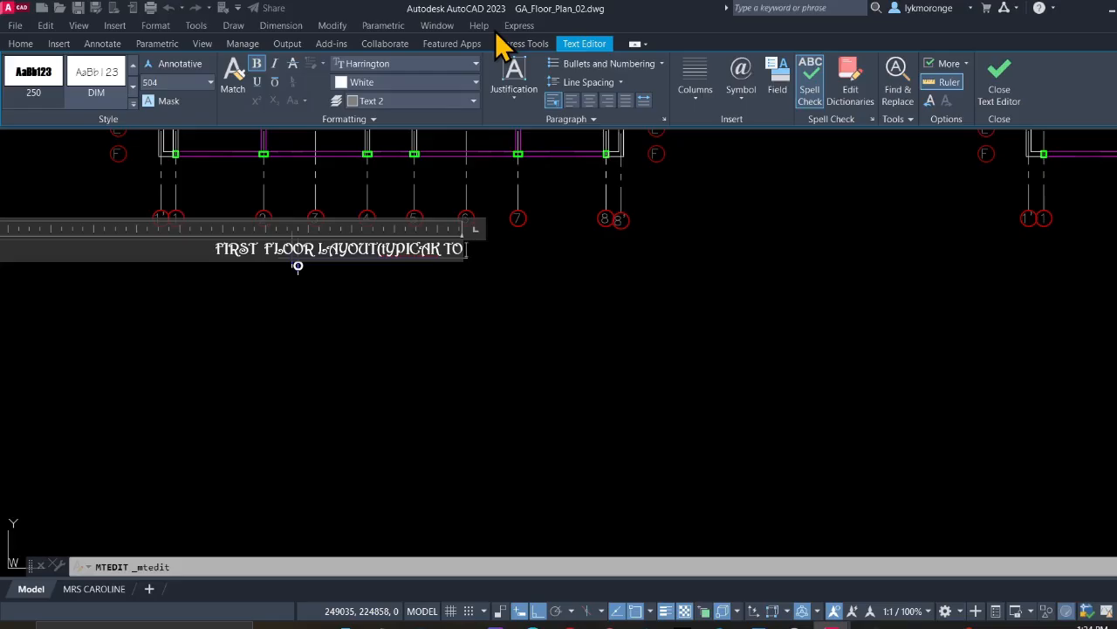
text( 5TH)
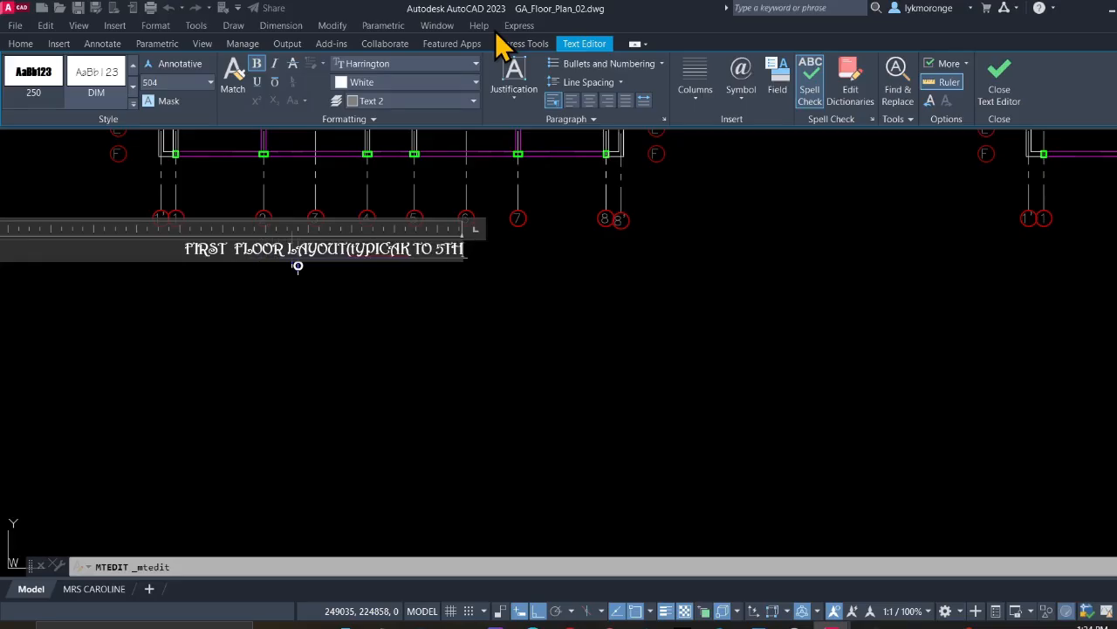
text(-)
text(FLOO)
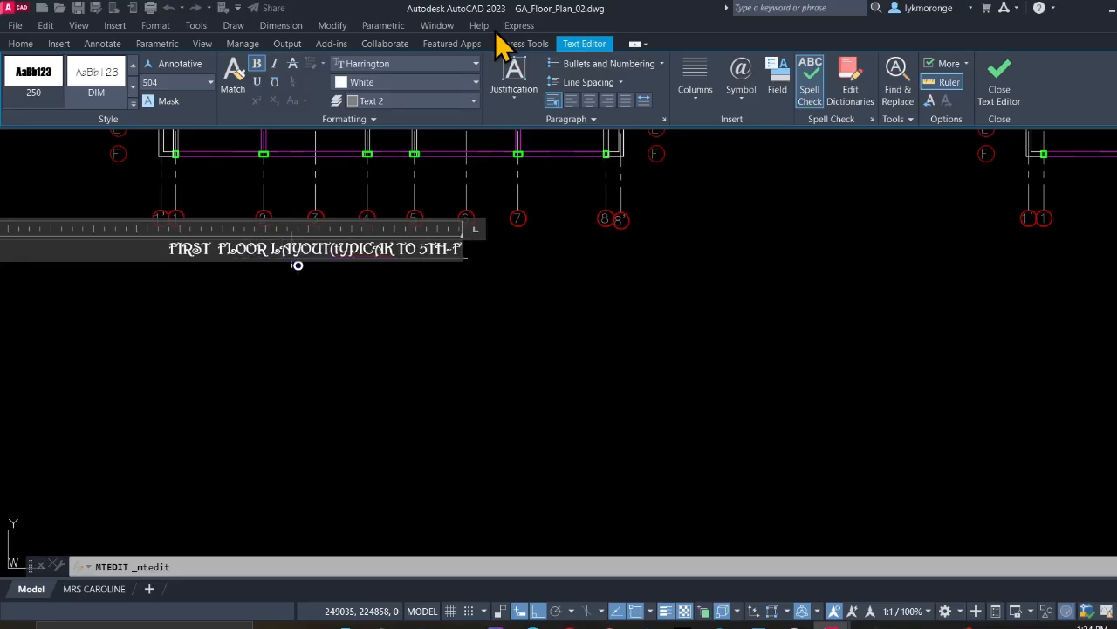
text(R)
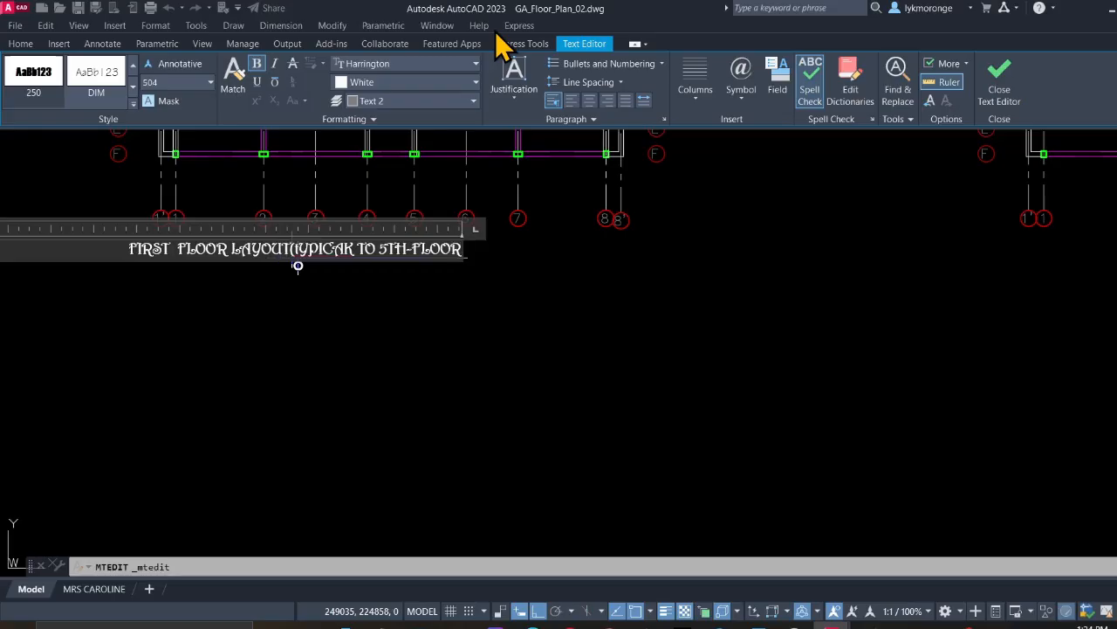
text())
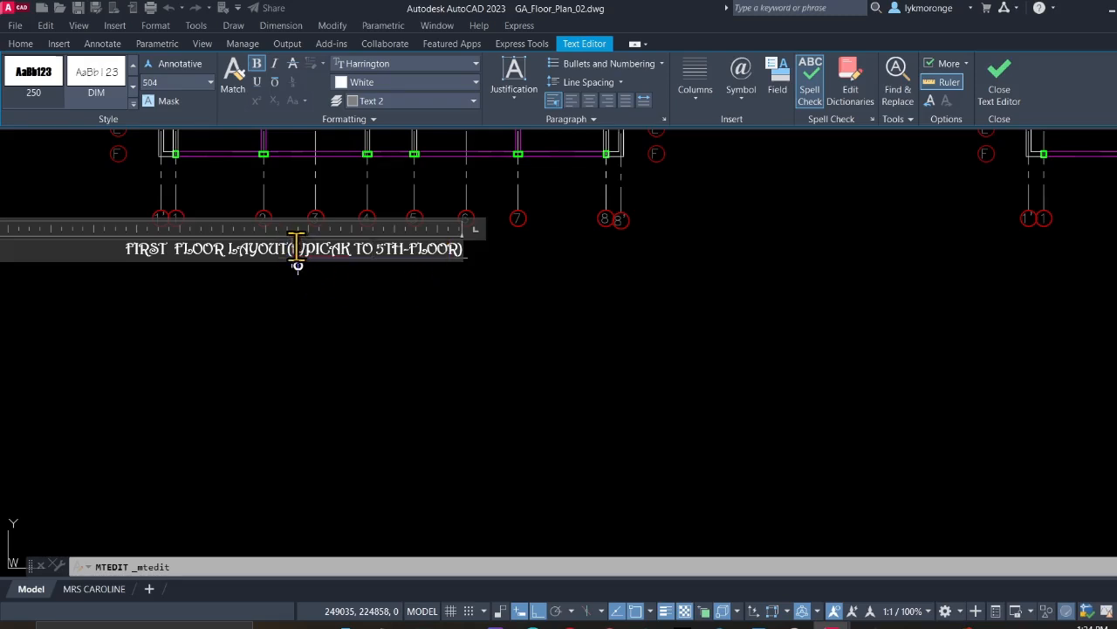
Replace the first letter inside the title's parentheses with a capital T, put a space before the opening parenthesis, and finish the text edit
key(BackSpace)
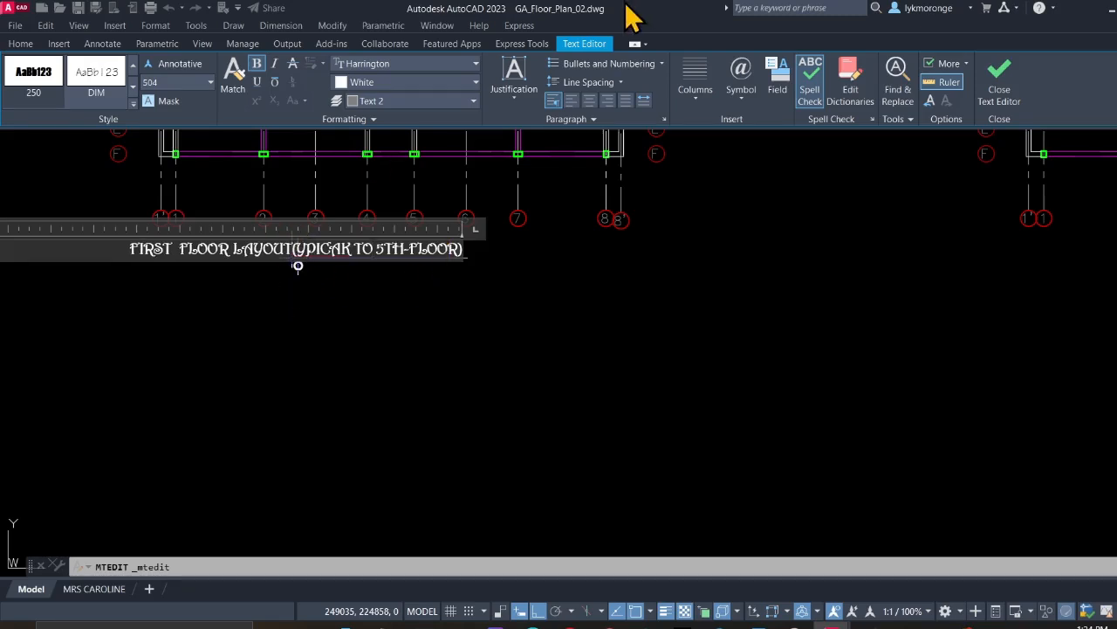
text(T)
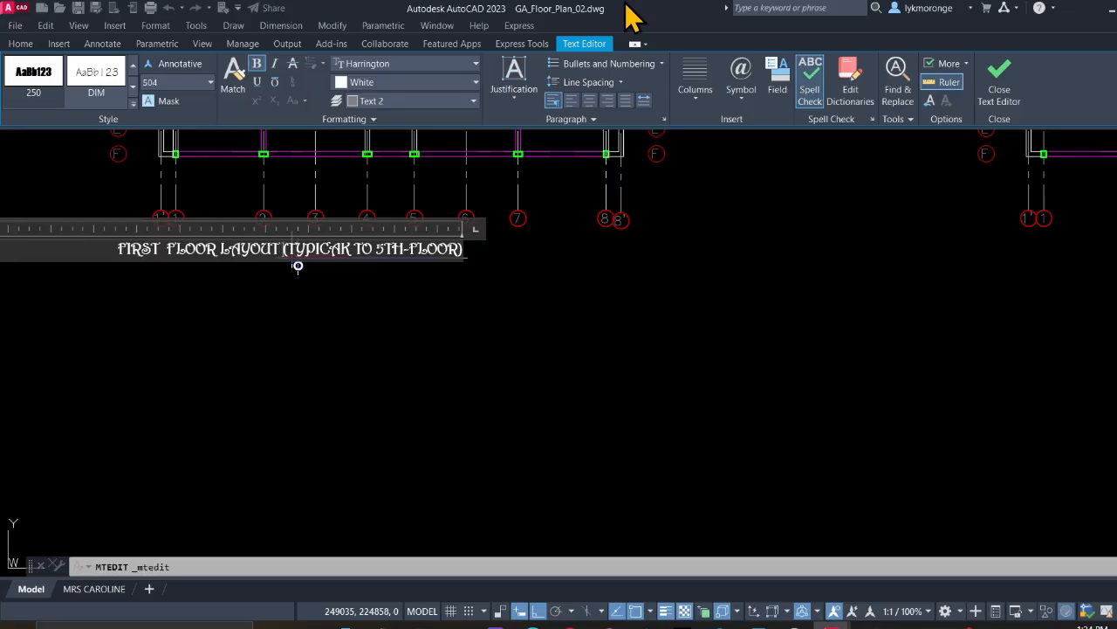
click(999, 87)
scroll(450, 306, down, 6)
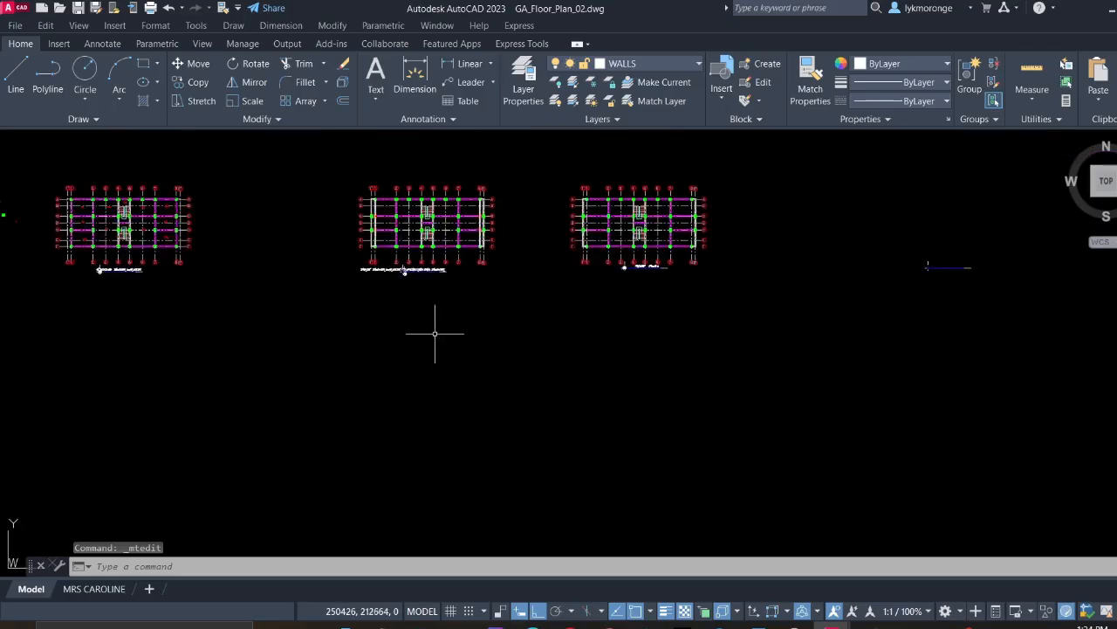
key(Escape)
Move the first floor title text horizontally to the right so it sits centred under the plan's grid bubbles
scroll(399, 262, up, 5)
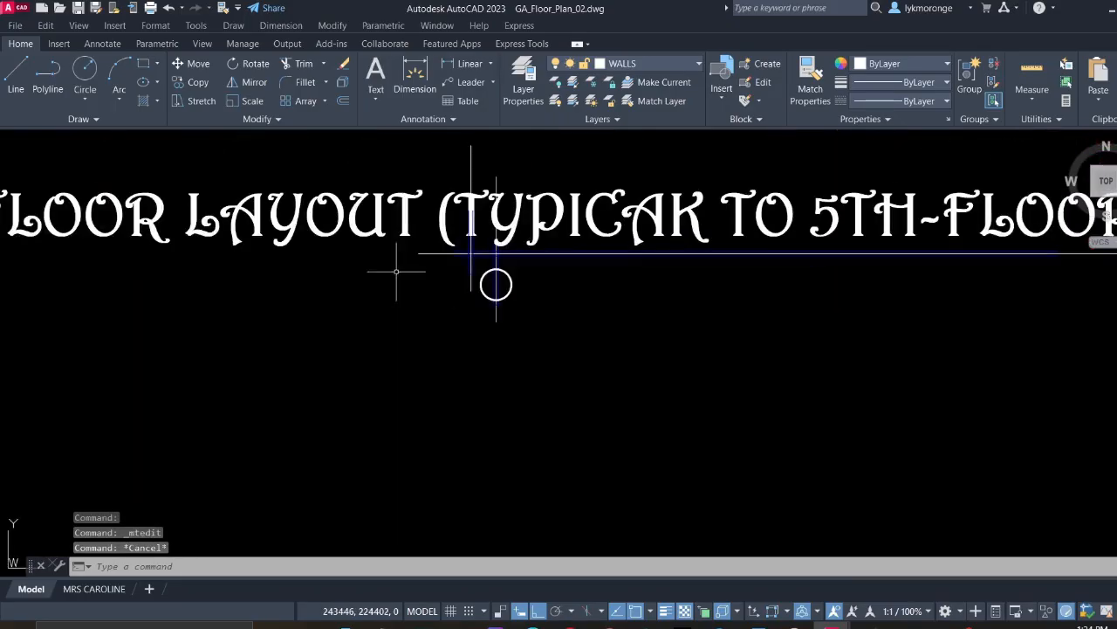
click(495, 282)
click(297, 238)
scroll(300, 279, down, 5)
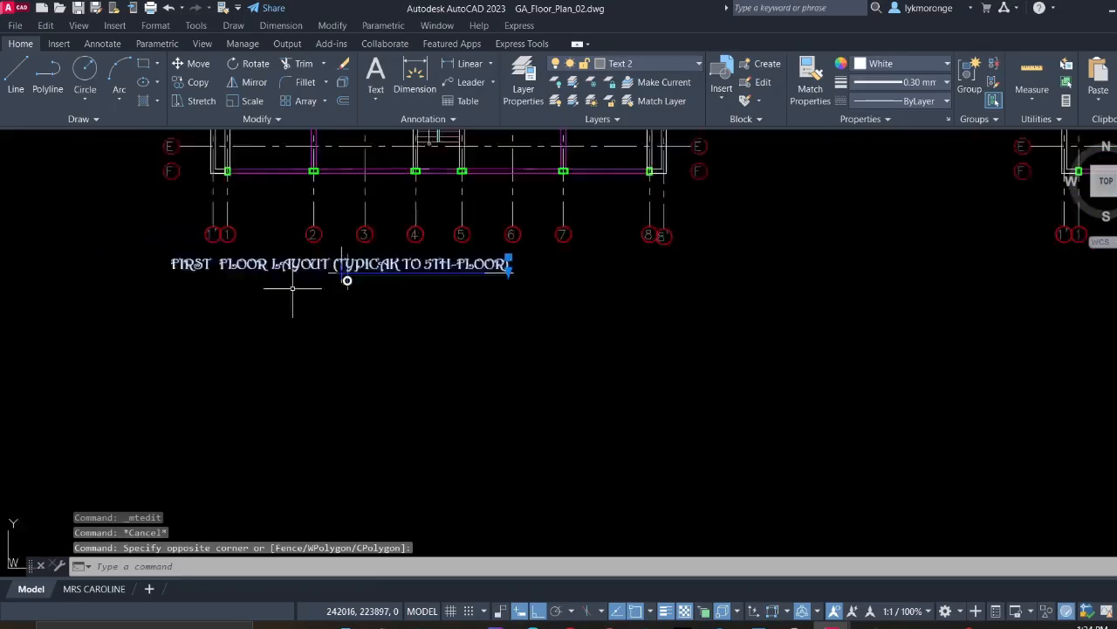
right_click(295, 297)
click(302, 367)
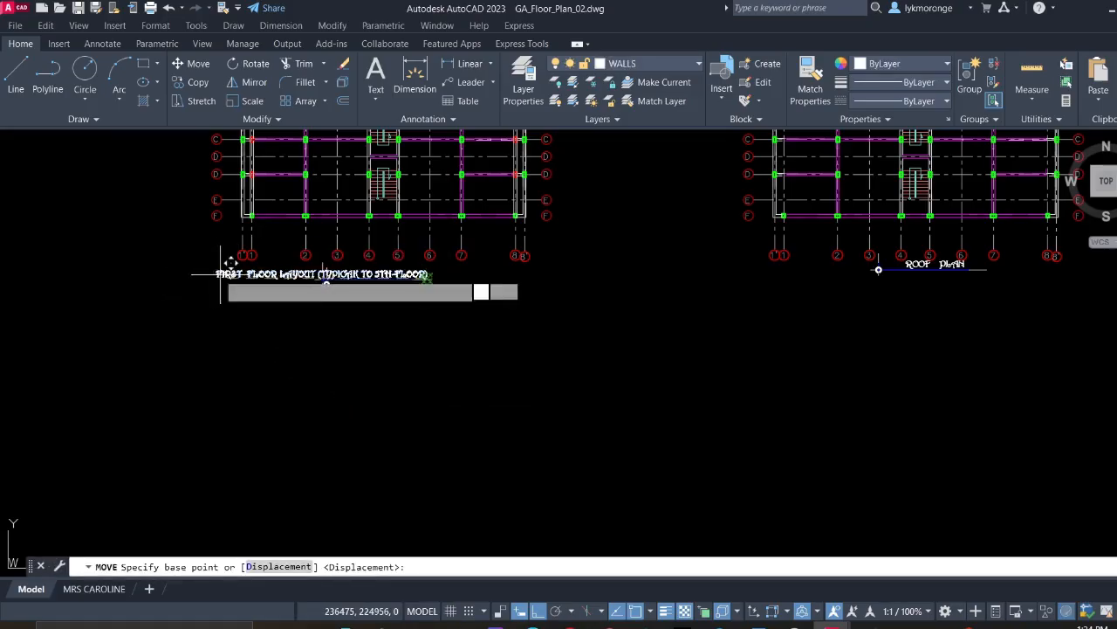
click(426, 276)
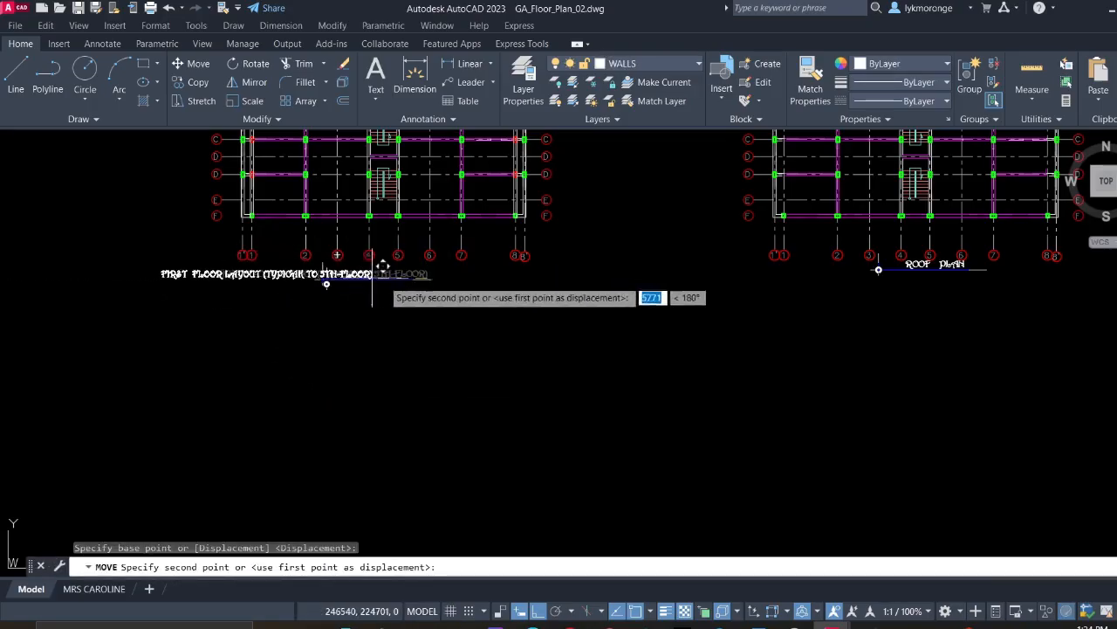
click(469, 275)
scroll(349, 297, up, 8)
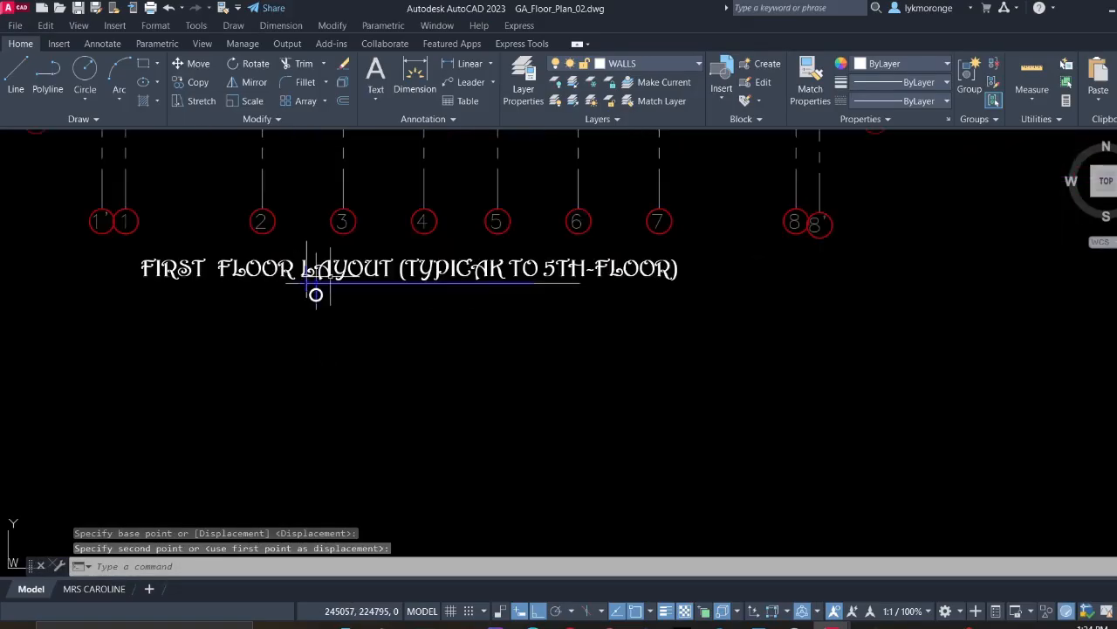
scroll(289, 319, down, 12)
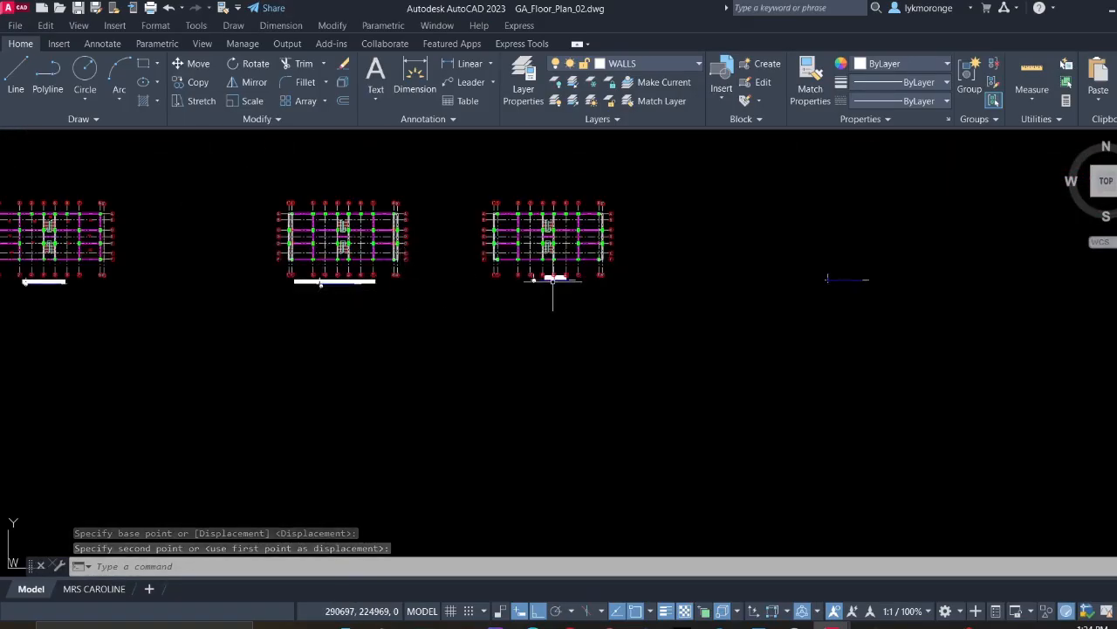
scroll(549, 280, up, 10)
click(323, 254)
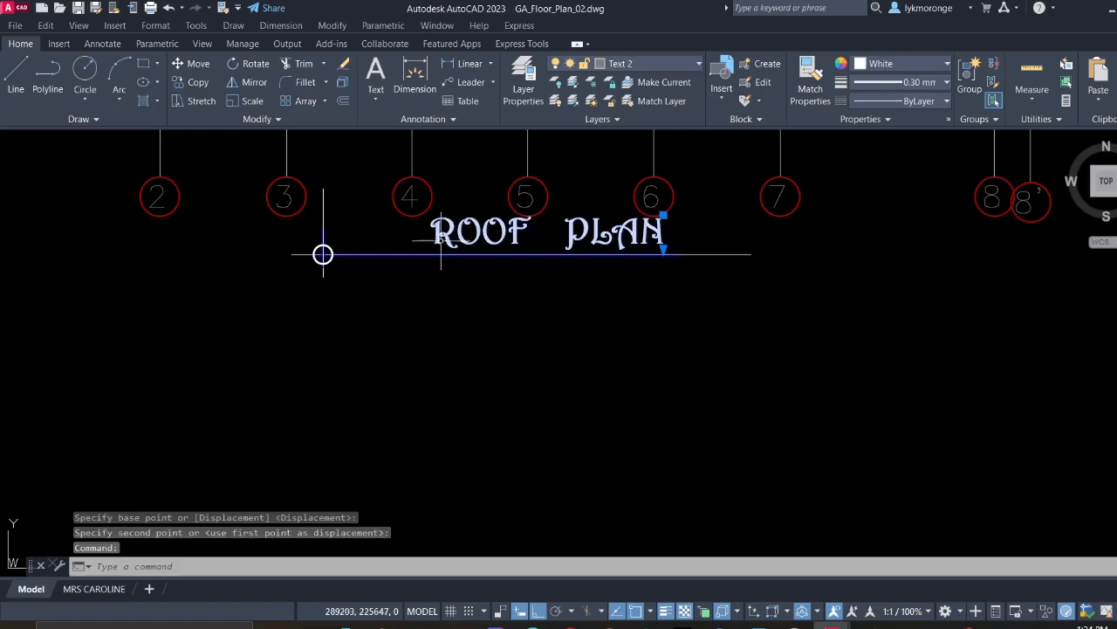
right_click(441, 239)
click(466, 402)
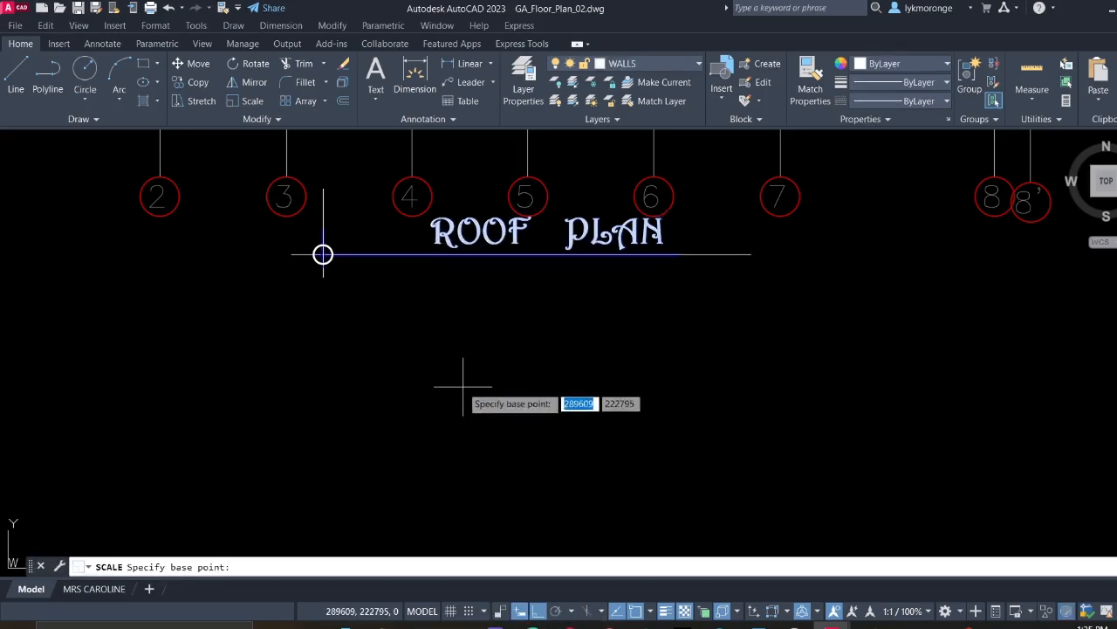
key(Escape)
Move the ROOF PLAN text with Ortho off to just below its title underline, slightly to the left
click(444, 249)
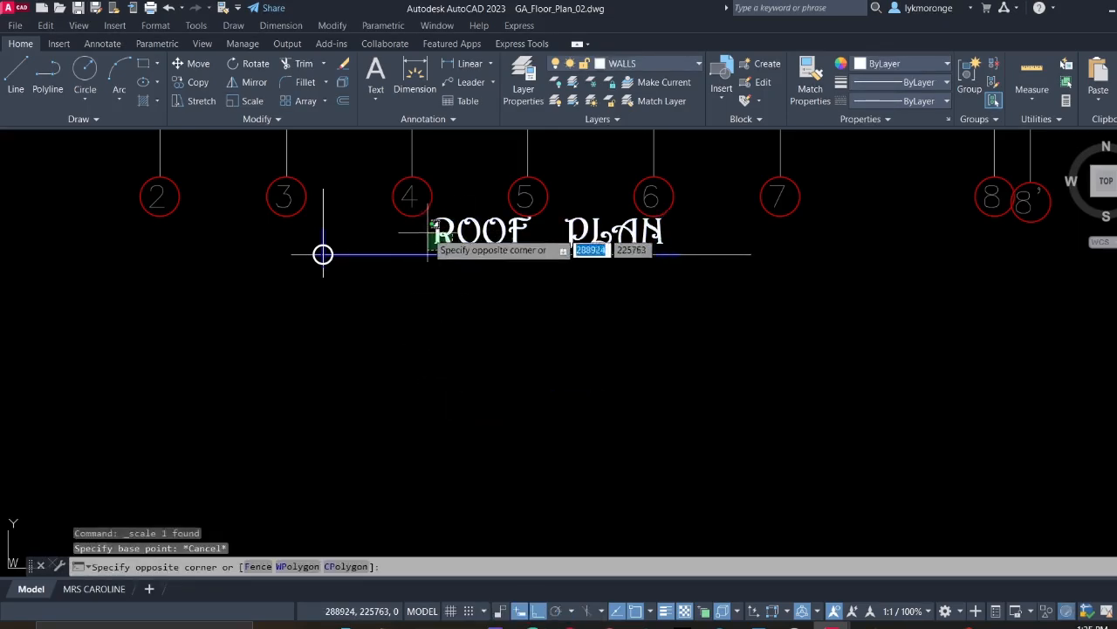
click(430, 233)
right_click(431, 234)
click(461, 368)
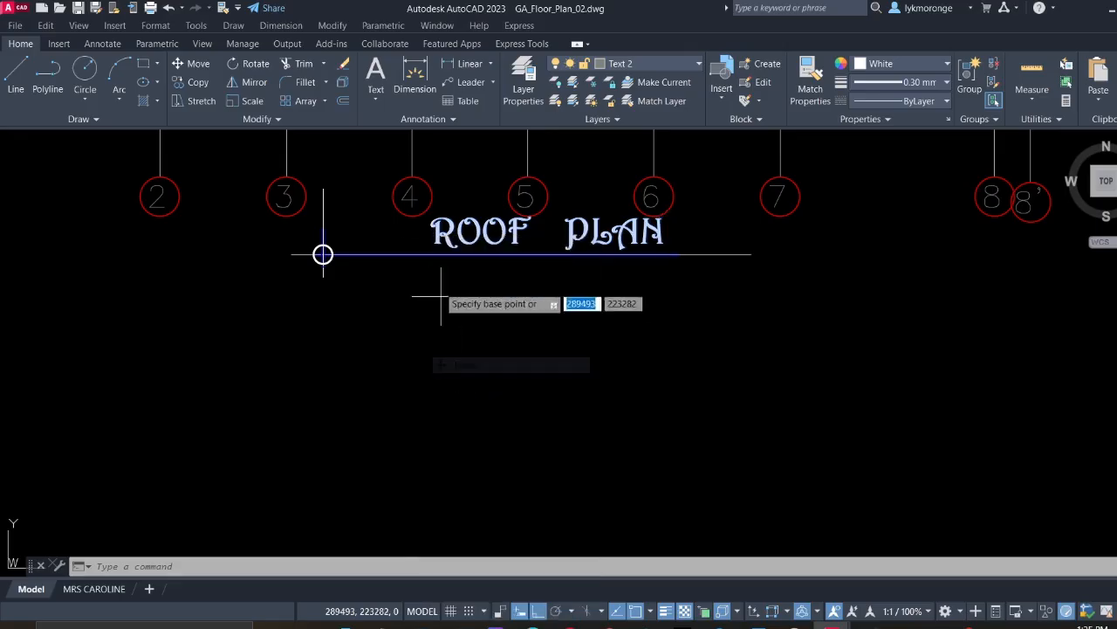
click(663, 250)
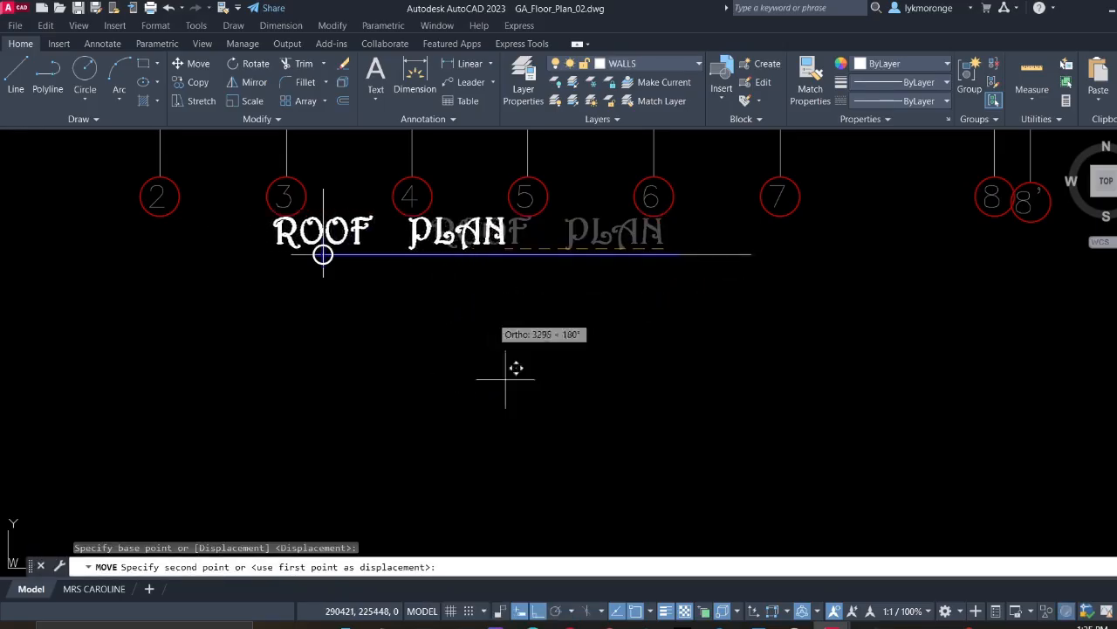
key(F8)
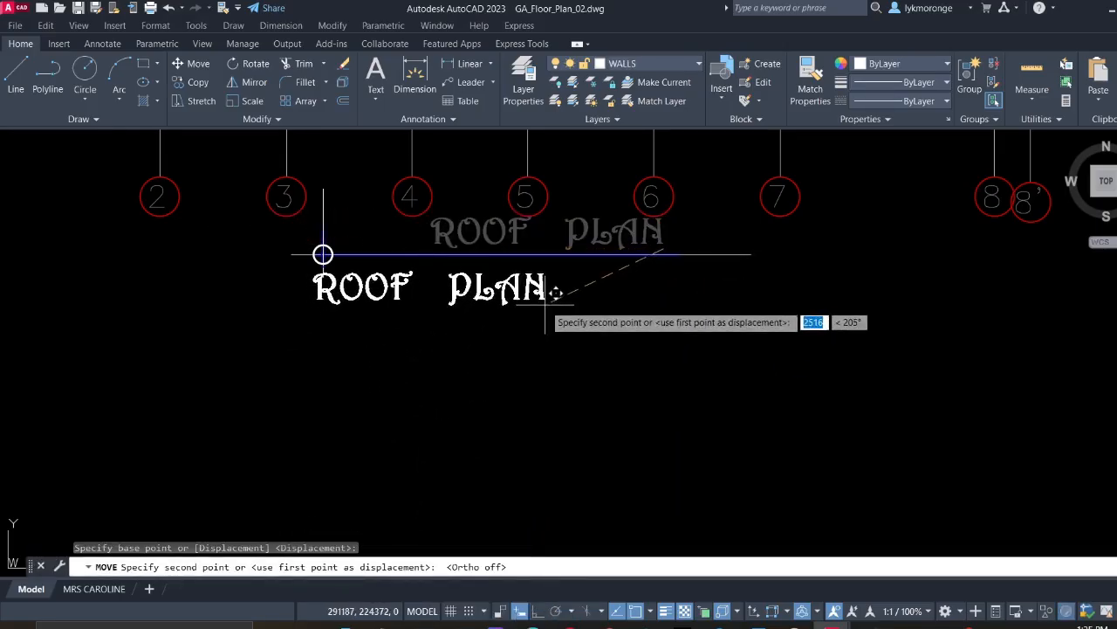
click(612, 279)
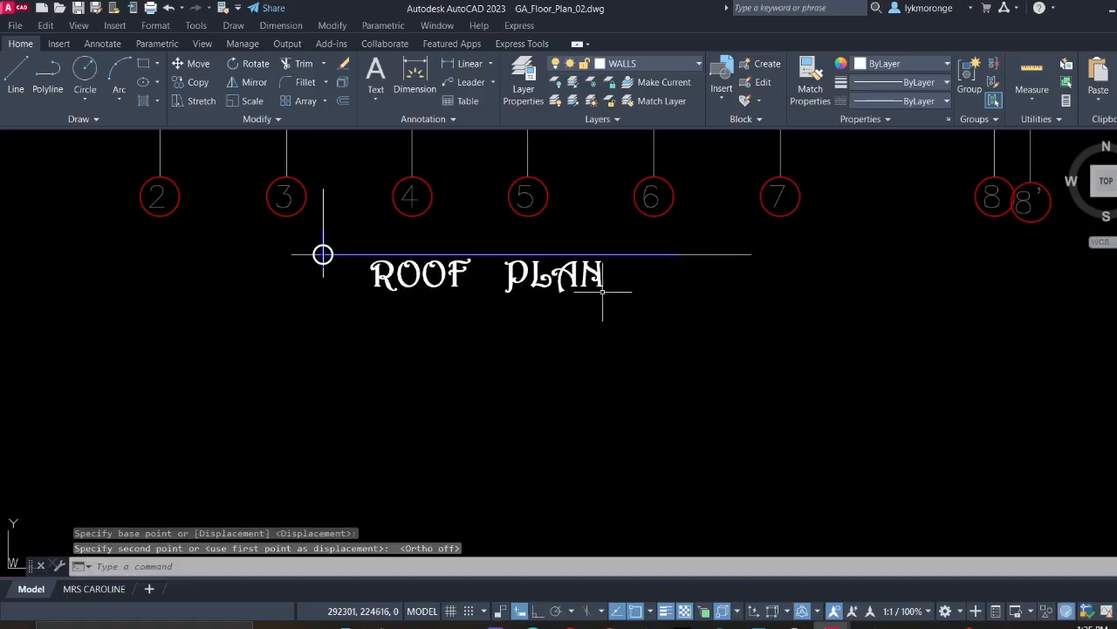
Move the roof plan's title circle, underline and vertical tick from the circle's centre to just below the ROOF PLAN text
scroll(466, 349, down, 5)
scroll(497, 339, up, 3)
scroll(481, 319, up, 4)
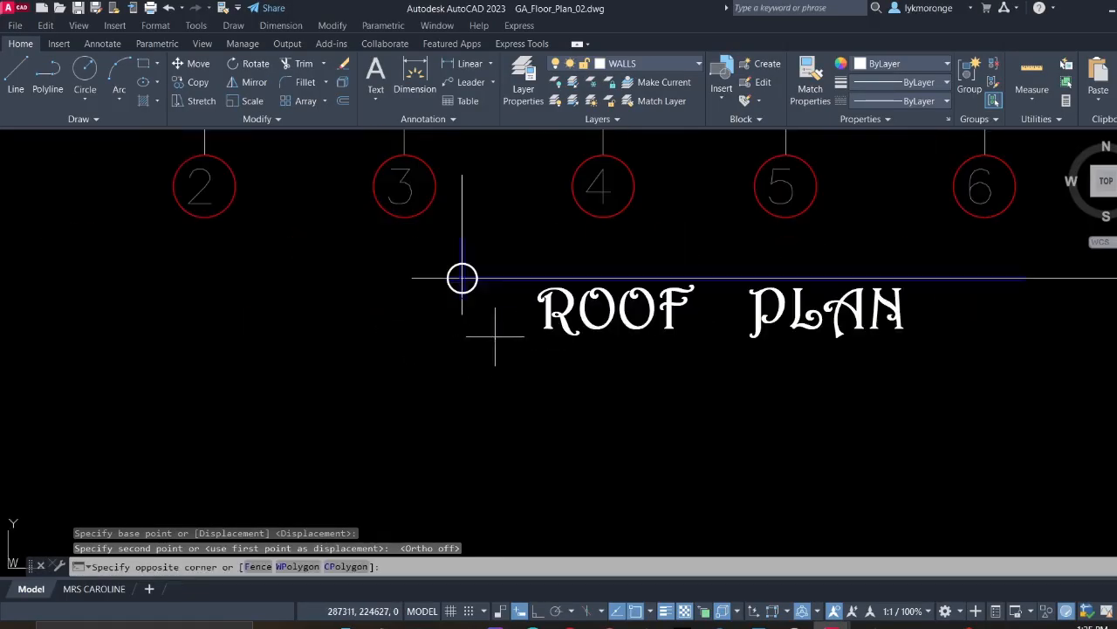
click(494, 339)
click(407, 212)
right_click(407, 237)
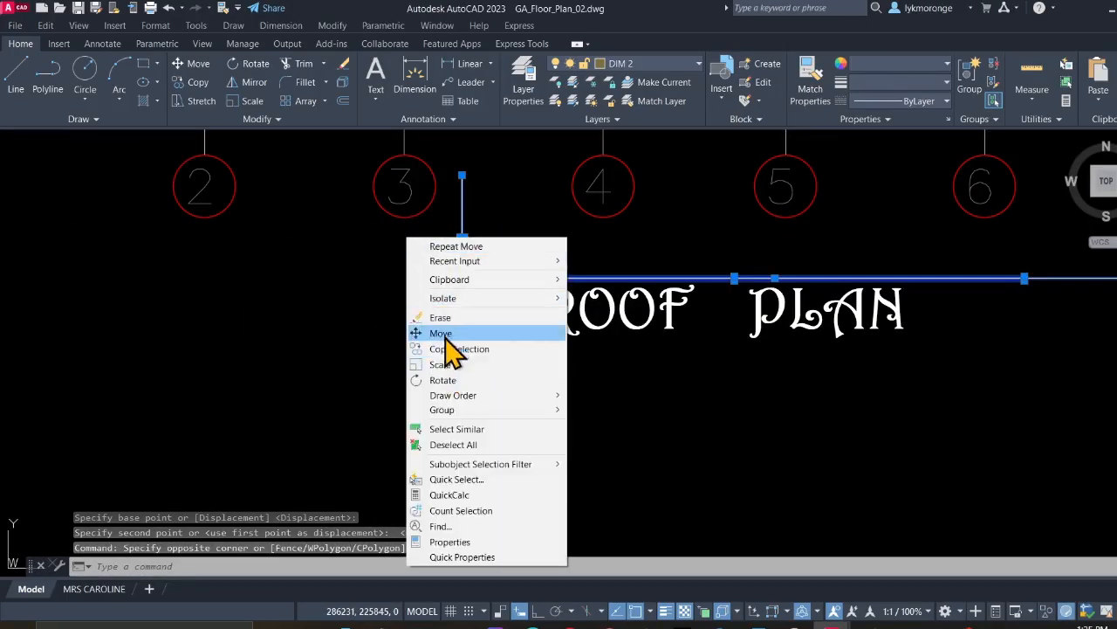
click(454, 332)
click(462, 277)
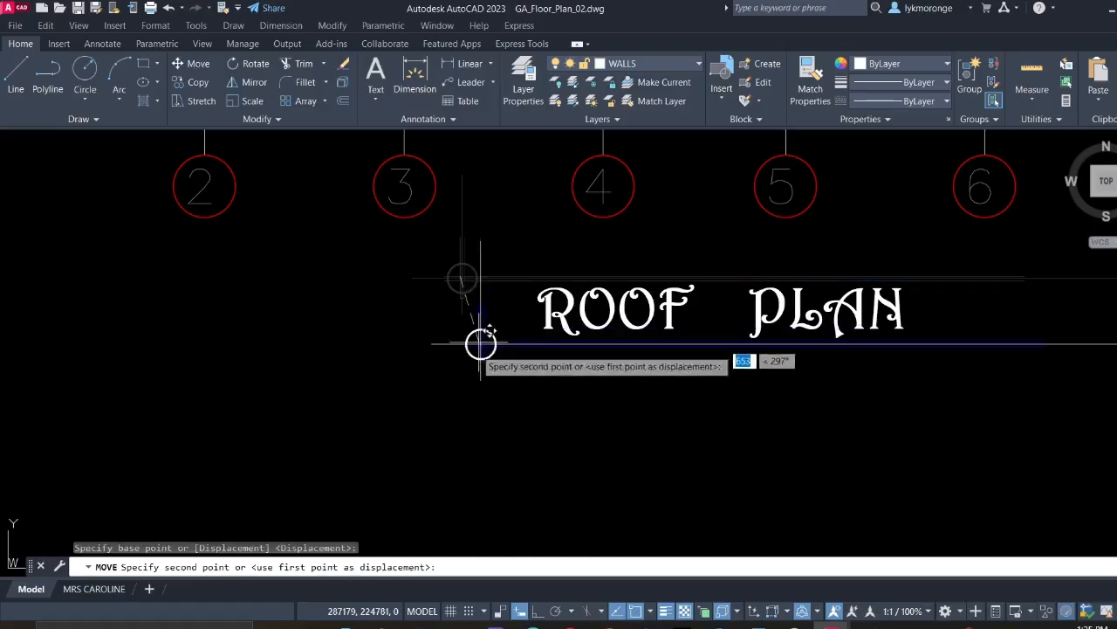
click(477, 342)
Erase the leftover title underline and its tick marks in the empty area to the right of the roof plan
scroll(404, 391, down, 5)
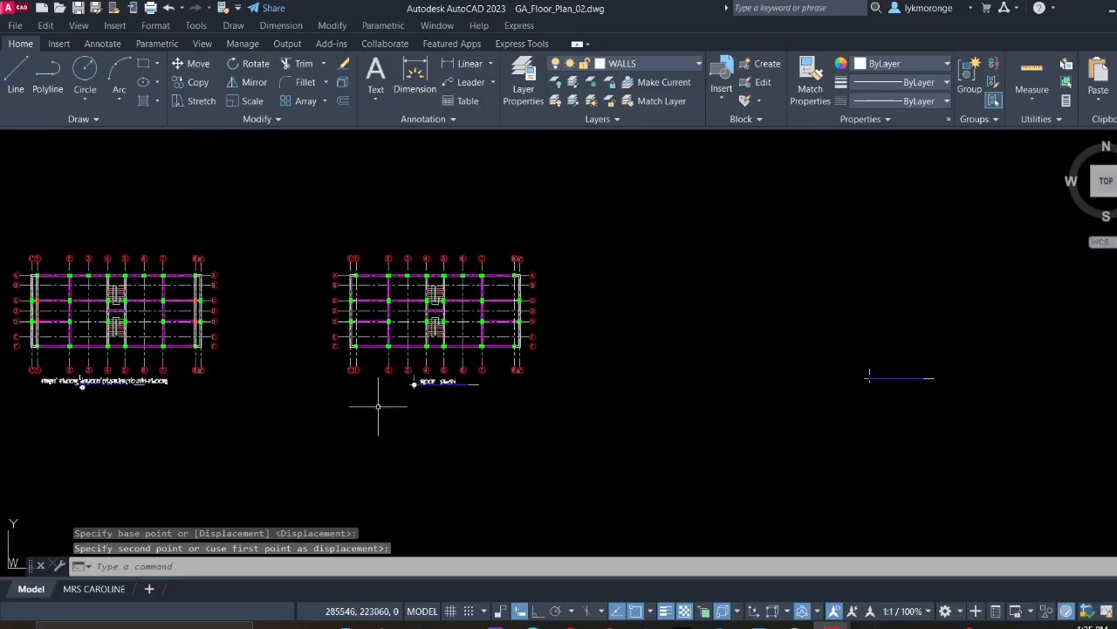
mouse_move(378, 407)
middle_down()
mouse_move(536, 359)
mouse_move(172, 345)
middle_up()
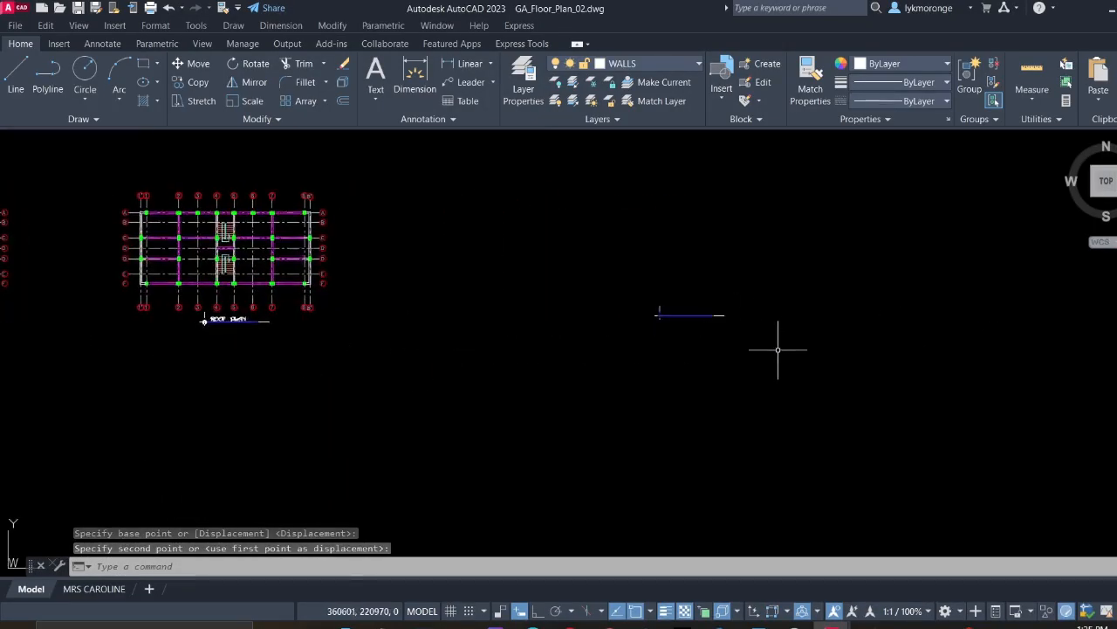
click(728, 349)
click(578, 235)
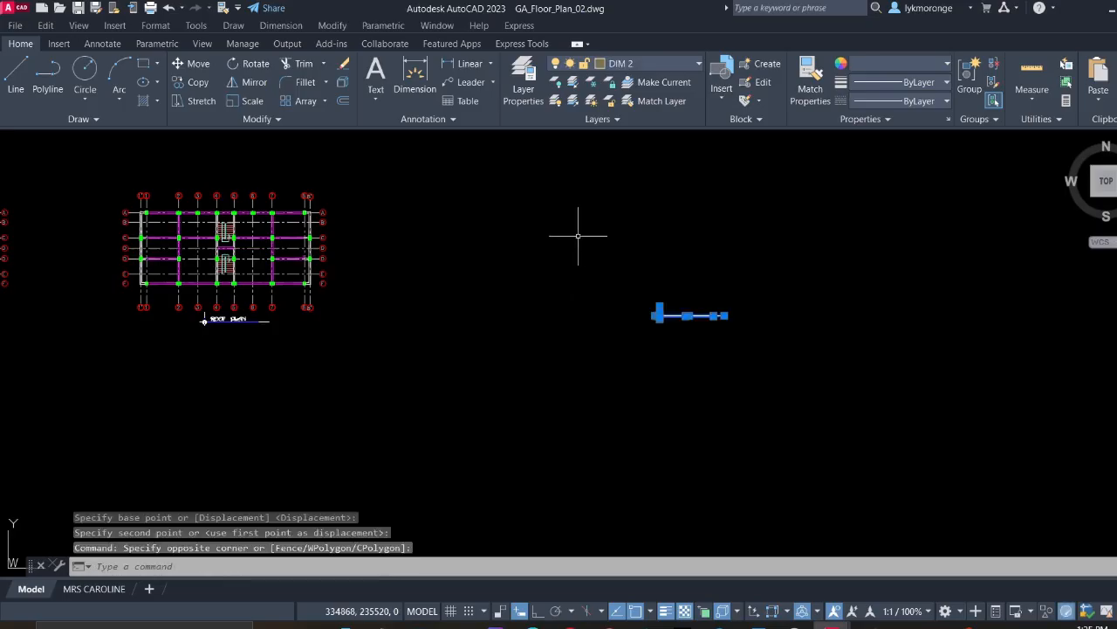
key(Delete)
scroll(570, 312, down, 4)
middle_drag(372, 332, 691, 311)
scroll(502, 291, up, 4)
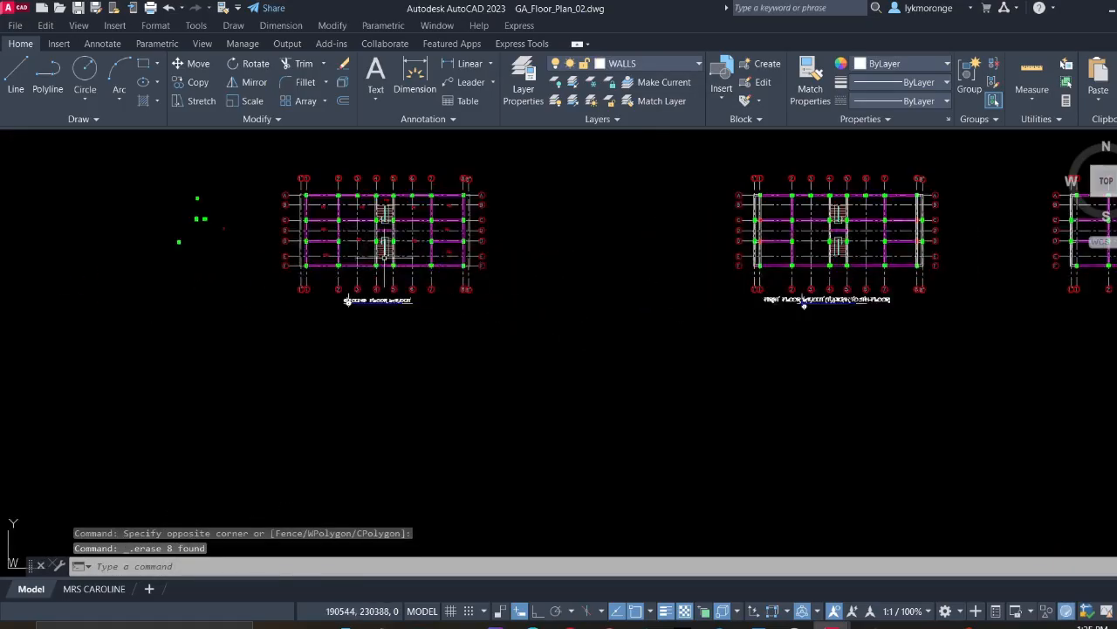
scroll(385, 258, down, 1)
scroll(359, 270, up, 4)
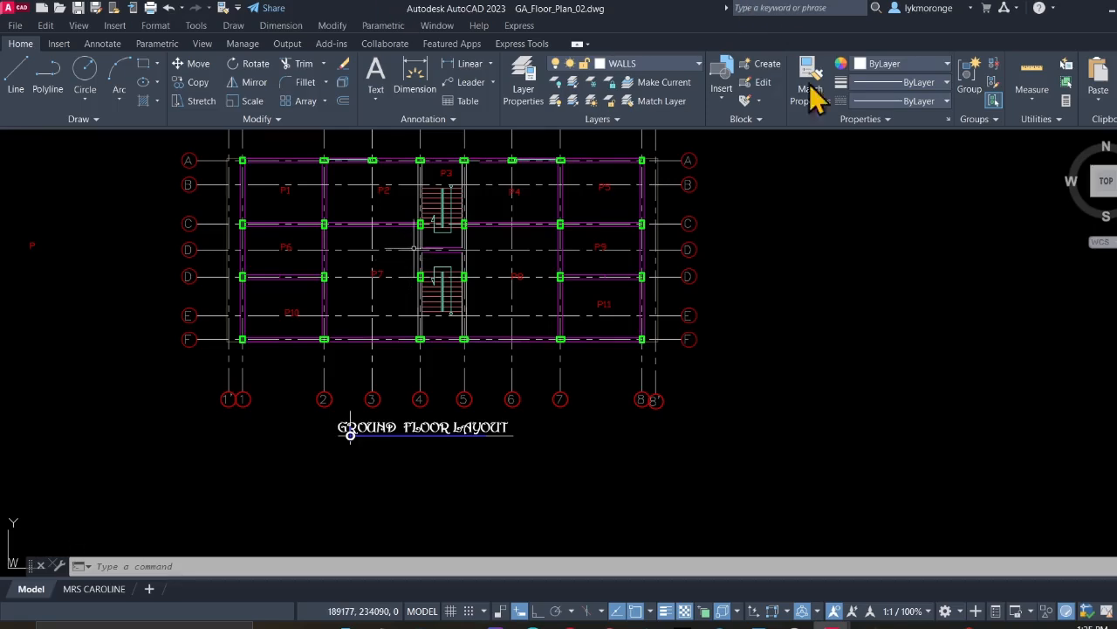
scroll(730, 355, down, 2)
middle_drag(694, 353, 579, 395)
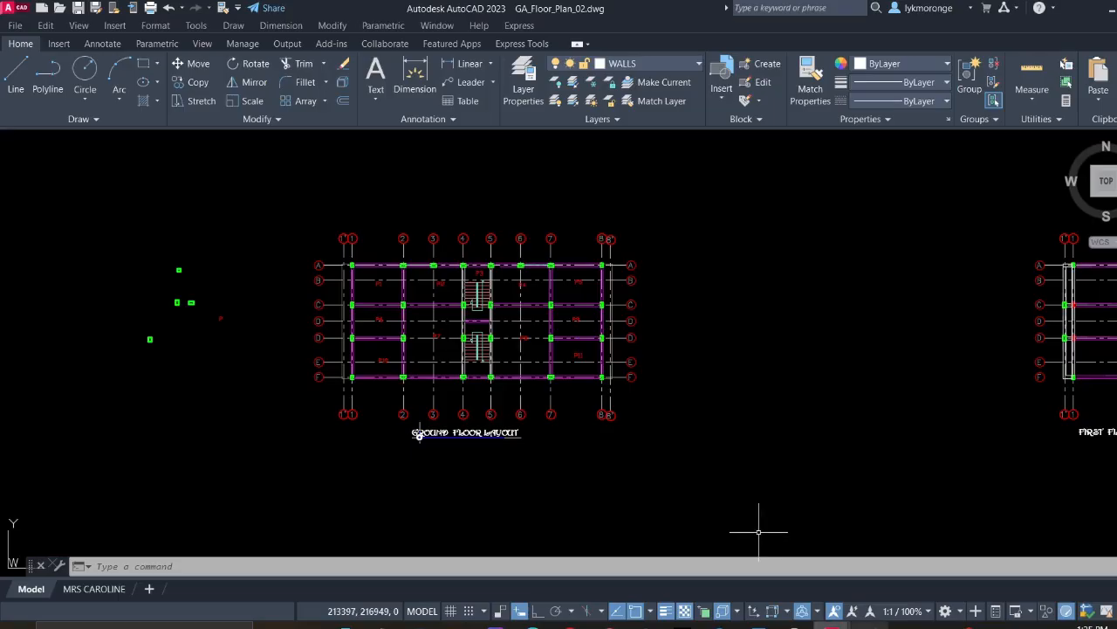
Switch to Microsoft Whiteboard and read the notes on the slide "7. Clean for Export"
click(867, 625)
scroll(713, 454, down, 3)
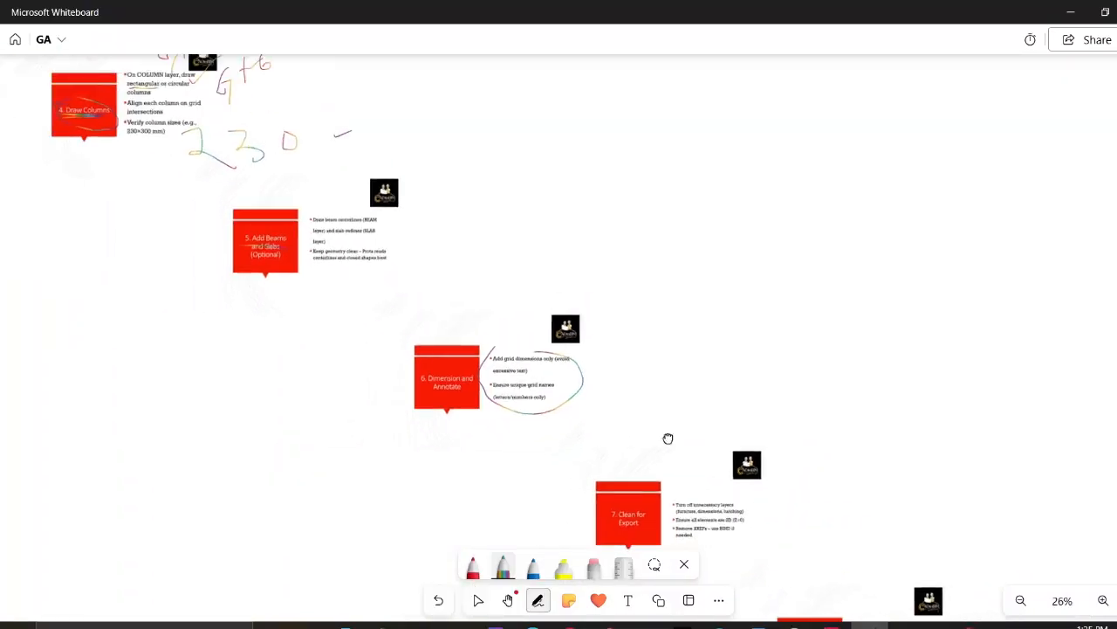
middle_drag(669, 439, 527, 334)
scroll(530, 330, up, 2)
scroll(532, 326, up, 3)
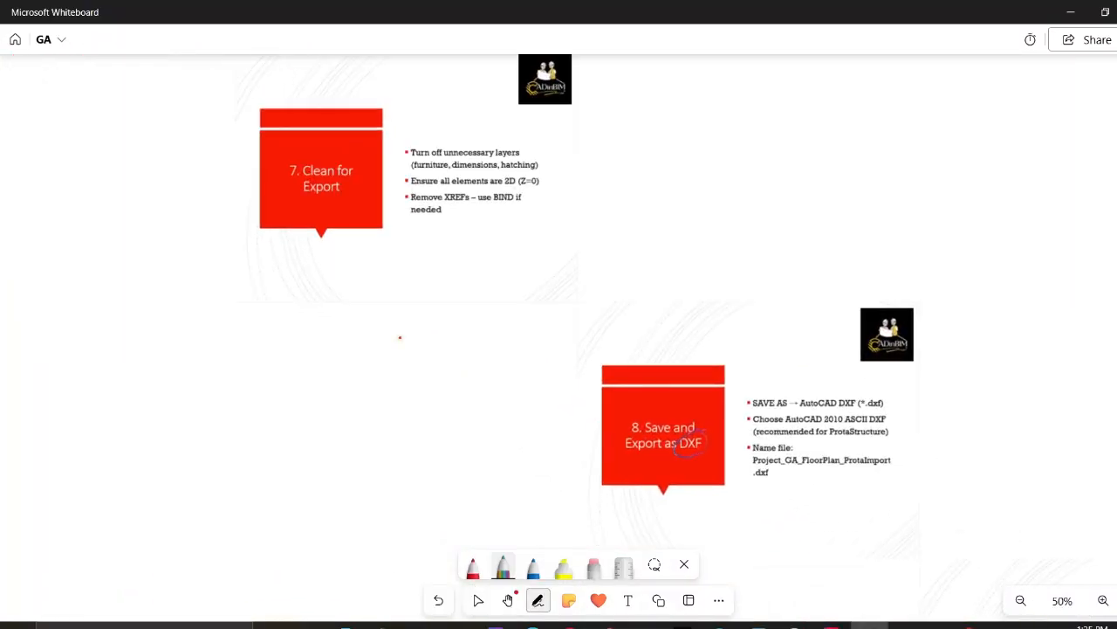
scroll(646, 402, up, 2)
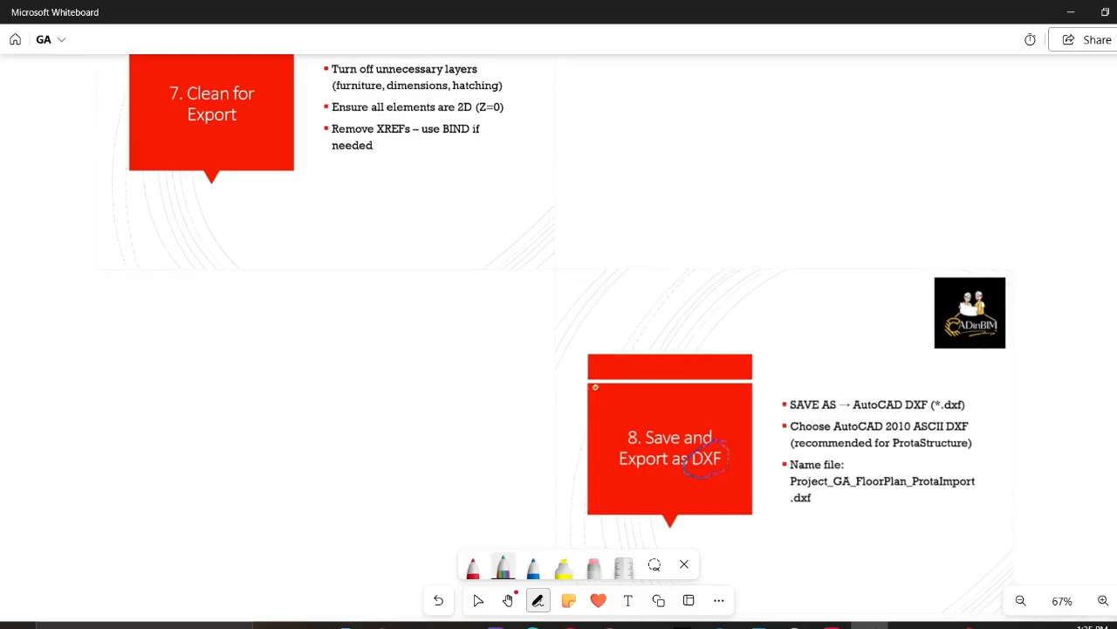
scroll(816, 456, down, 1)
scroll(816, 456, up, 2)
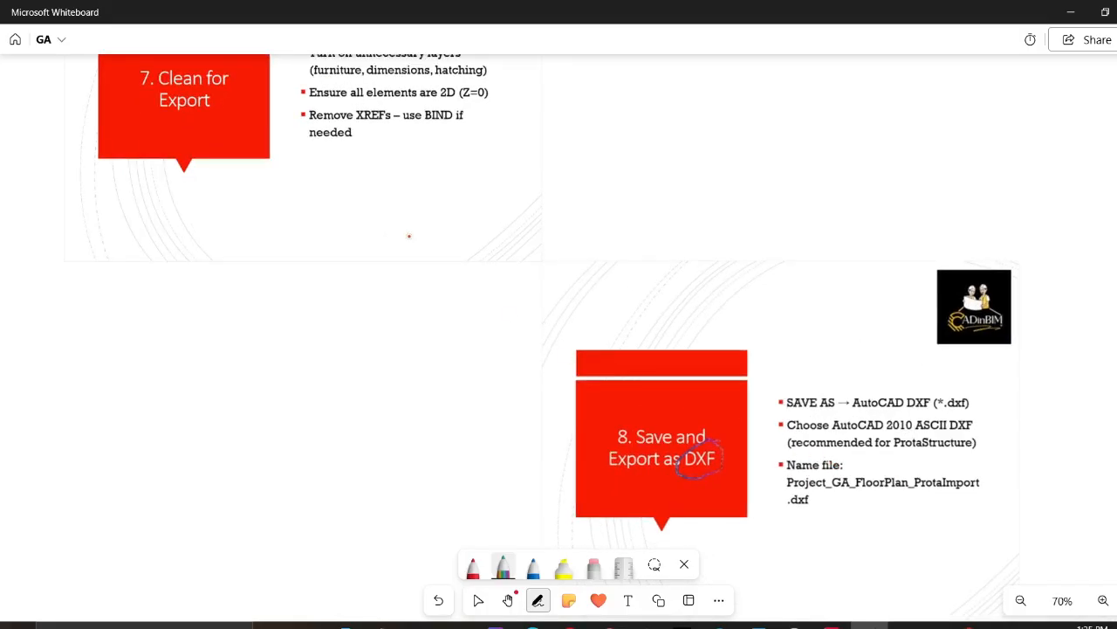
scroll(453, 129, down, 6)
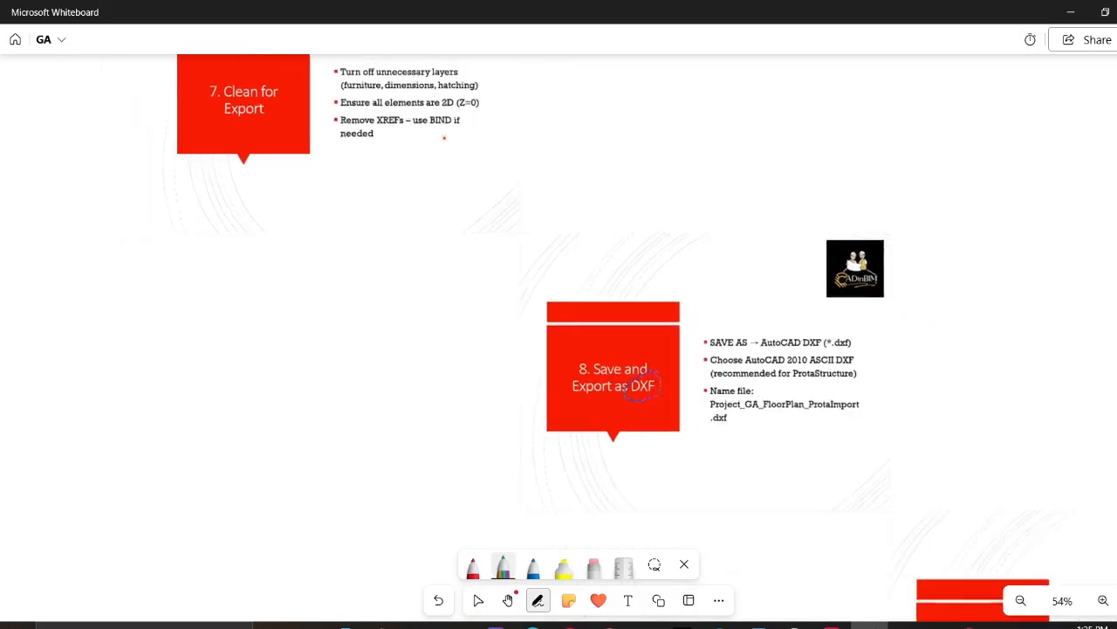
Read the whiteboard slides "8. Save and Export as DXF" and "ProtaStructure Import"
scroll(482, 236, down, 1)
middle_drag(566, 309, 362, 284)
scroll(347, 249, up, 3)
scroll(305, 267, up, 6)
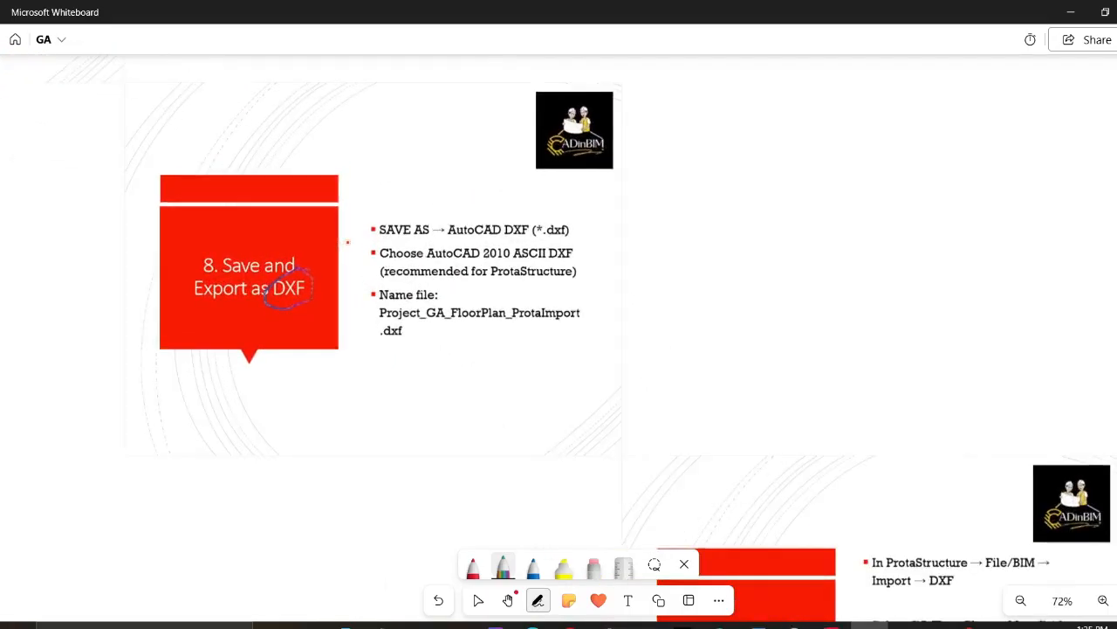
scroll(241, 293, up, 1)
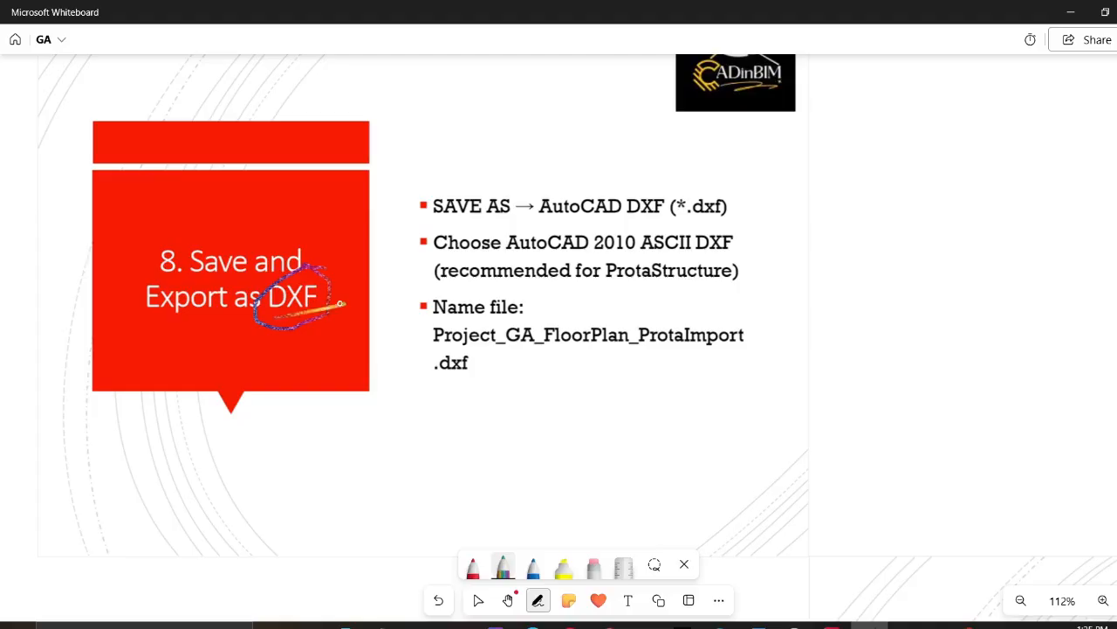
scroll(401, 359, down, 5)
middle_drag(671, 496, 476, 172)
scroll(449, 249, up, 4)
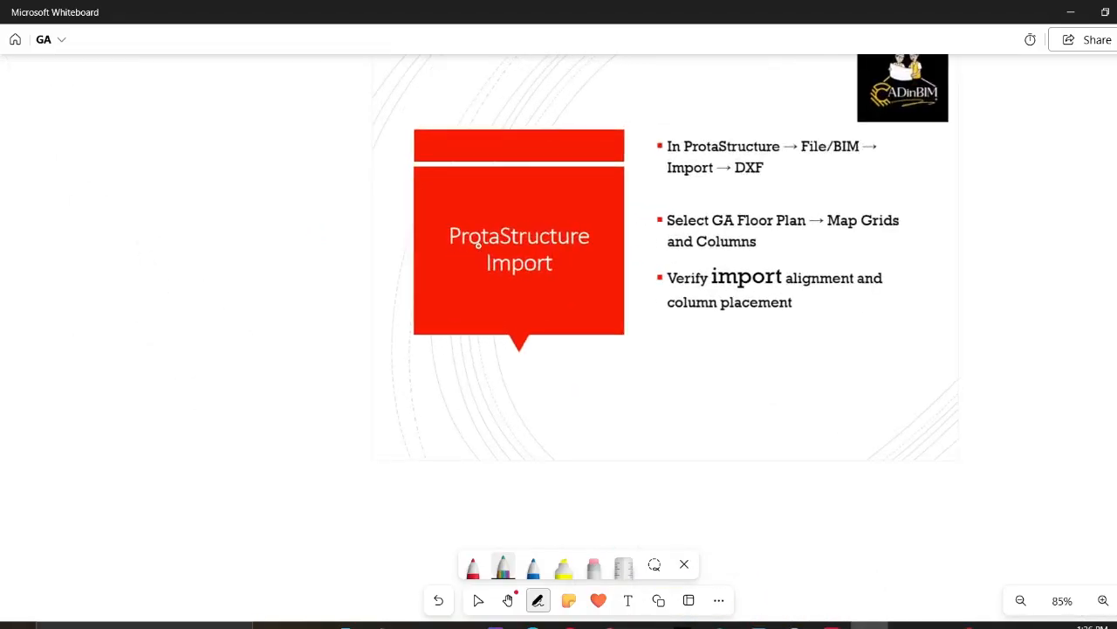
scroll(422, 261, down, 6)
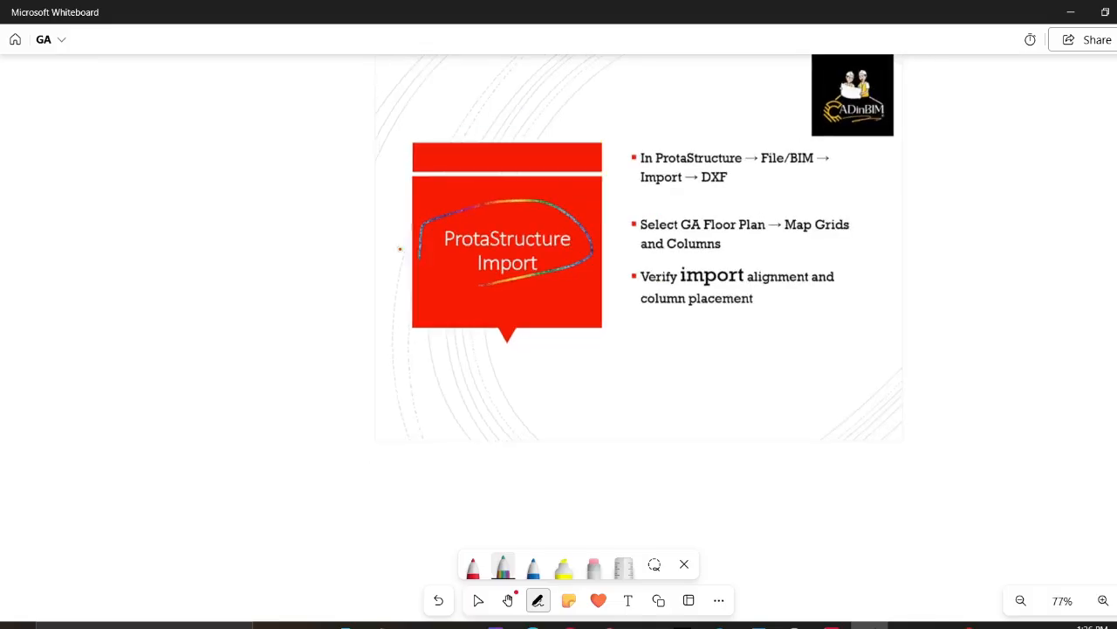
Go back through the whiteboard slides and review the grid dimension and grid name notes on "6. Dimension and Annotate"
middle_drag(239, 239, 763, 459)
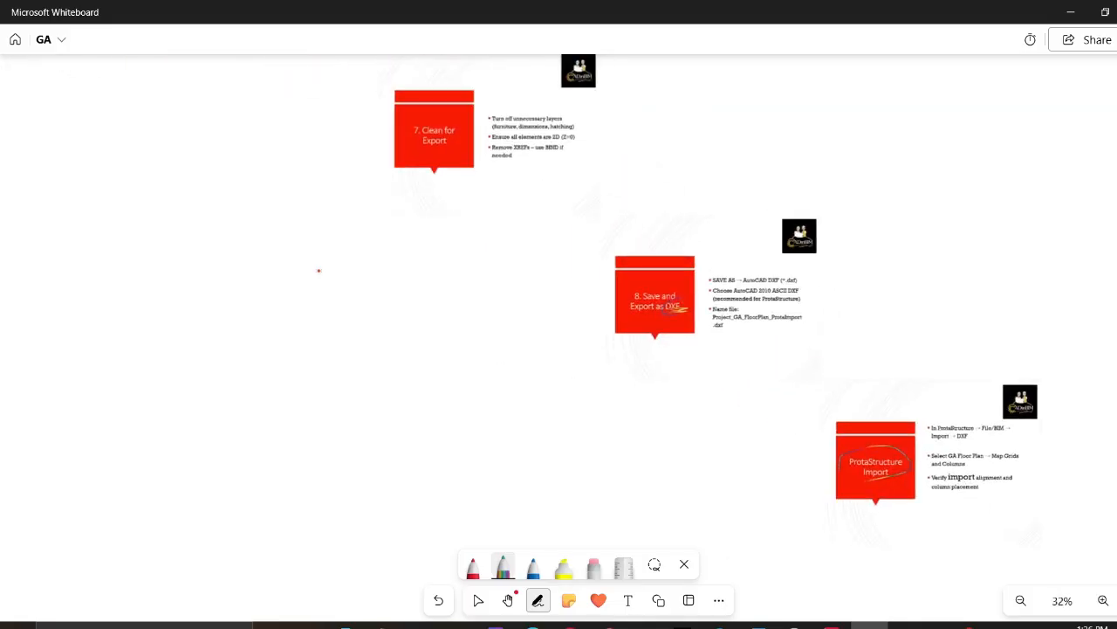
scroll(311, 252, down, 1)
middle_drag(316, 253, 383, 259)
scroll(587, 270, up, 1)
scroll(679, 314, up, 1)
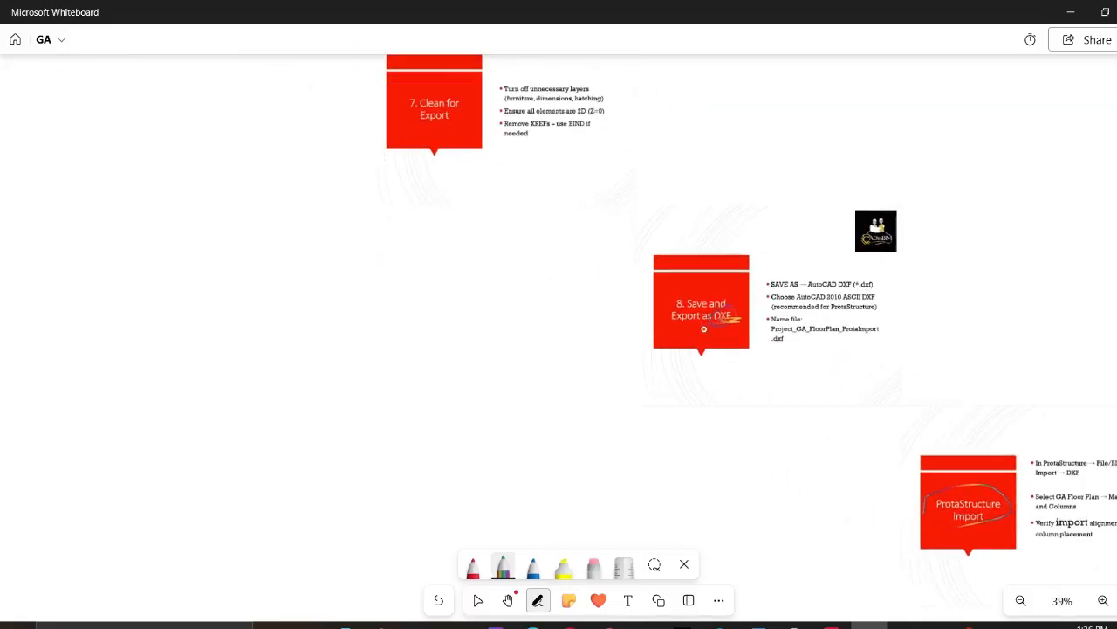
scroll(696, 319, up, 1)
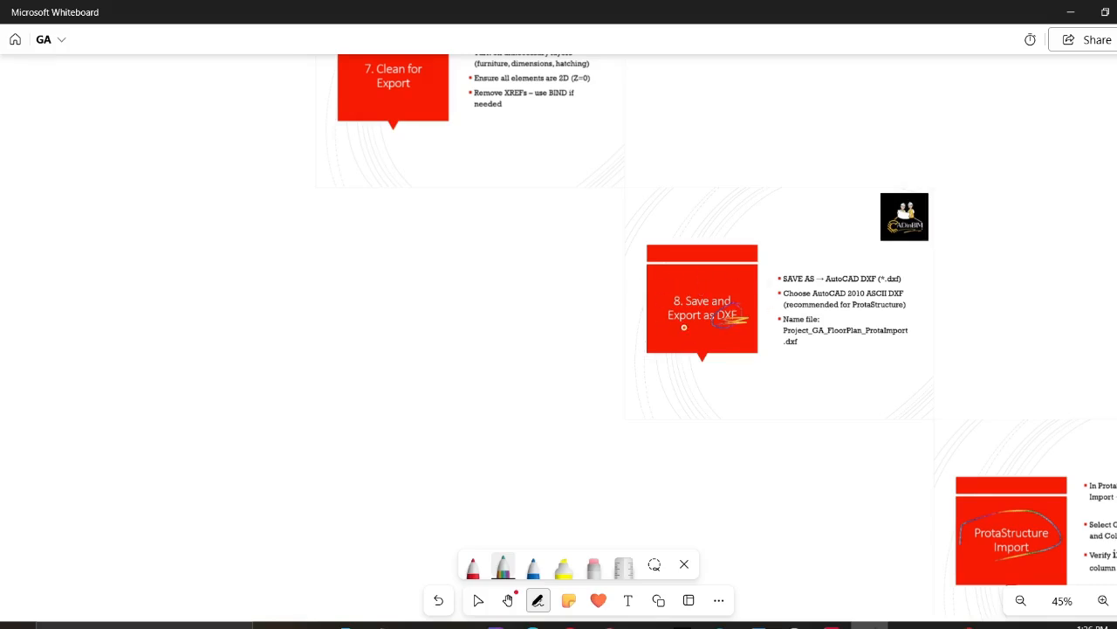
scroll(684, 328, down, 2)
middle_drag(572, 330, 846, 553)
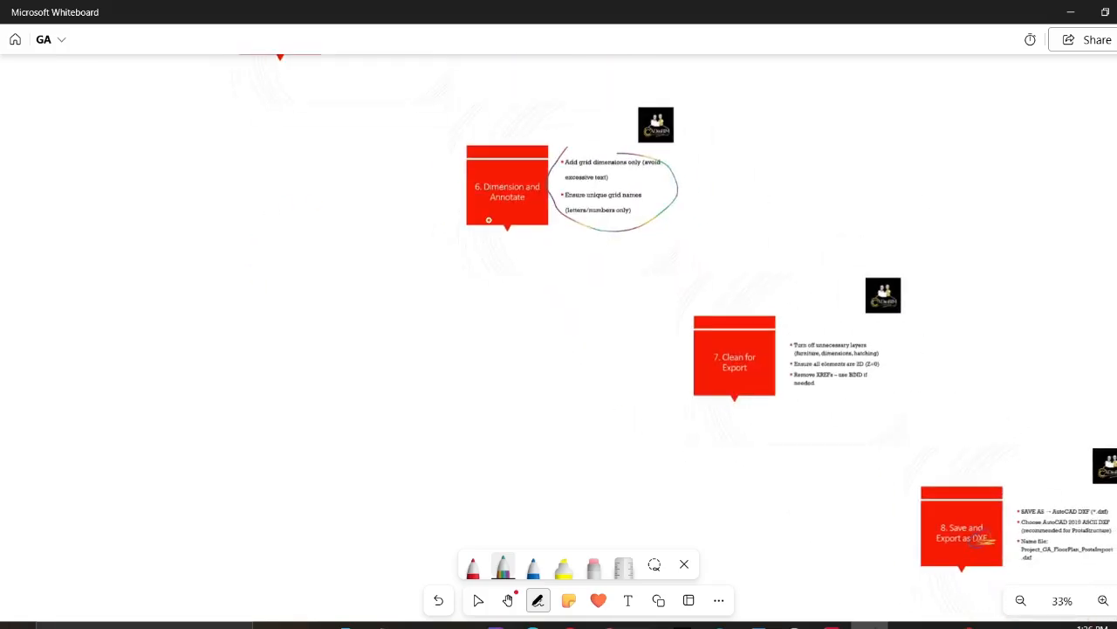
scroll(486, 202, up, 3)
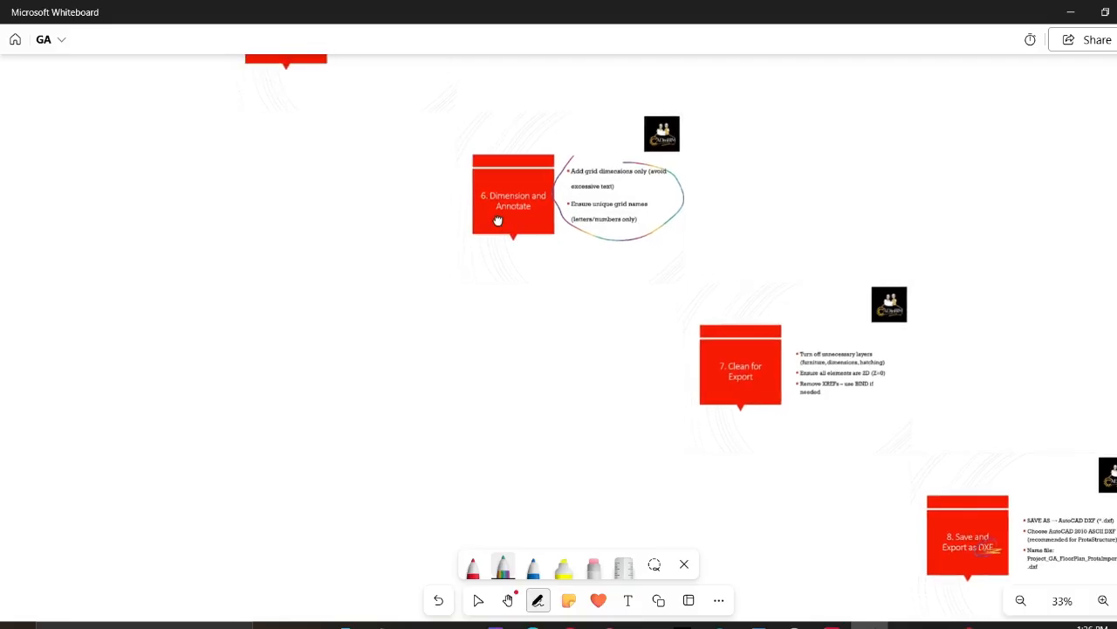
scroll(492, 194, up, 1)
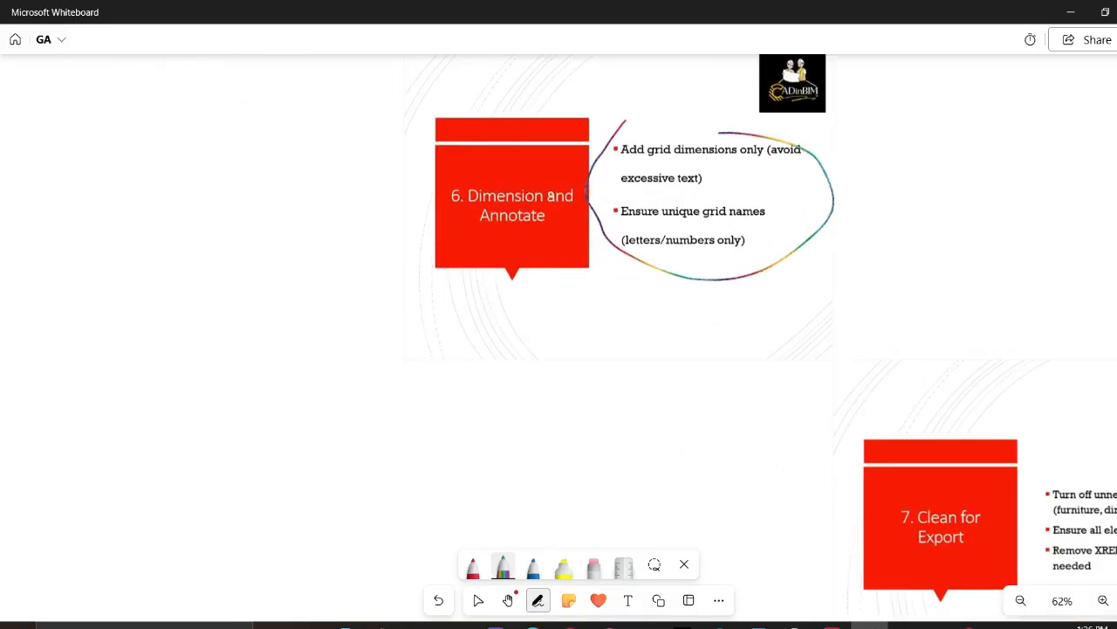
scroll(535, 200, down, 3)
scroll(534, 200, down, 1)
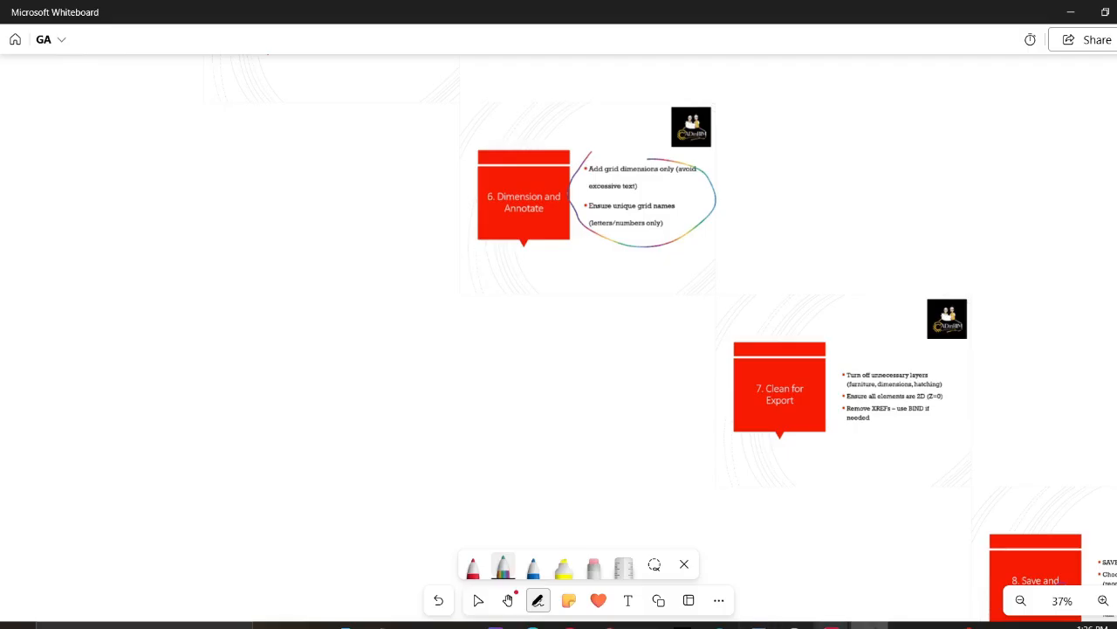
Switch back to the AutoCAD drawing GA_Floor_Plan_02.dwg and save it
mouse_move(869, 624)
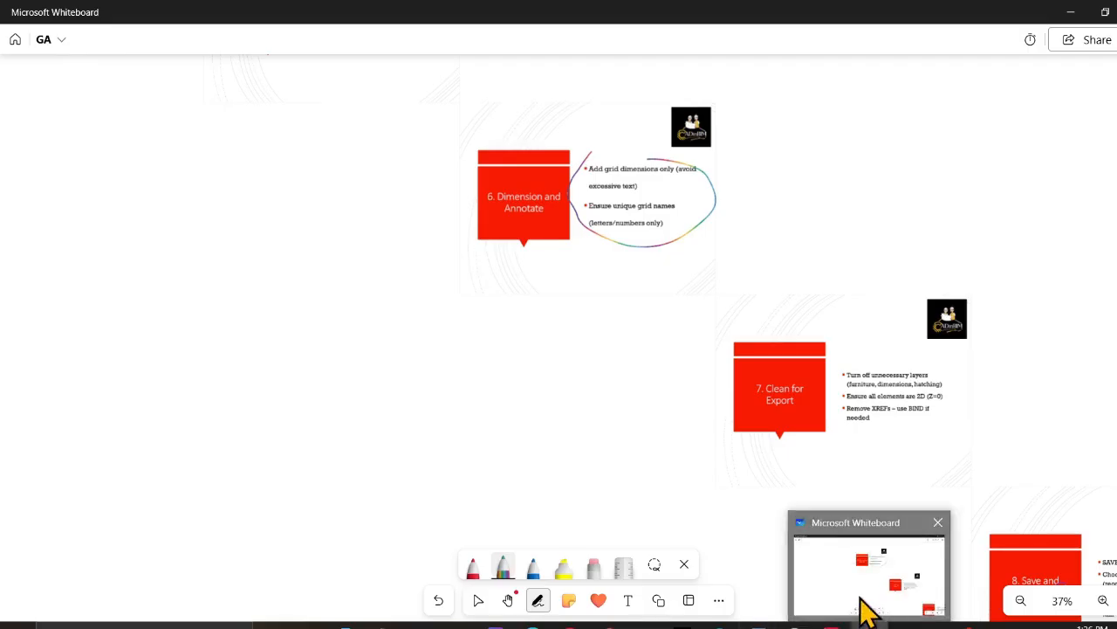
scroll(523, 369, down, 1)
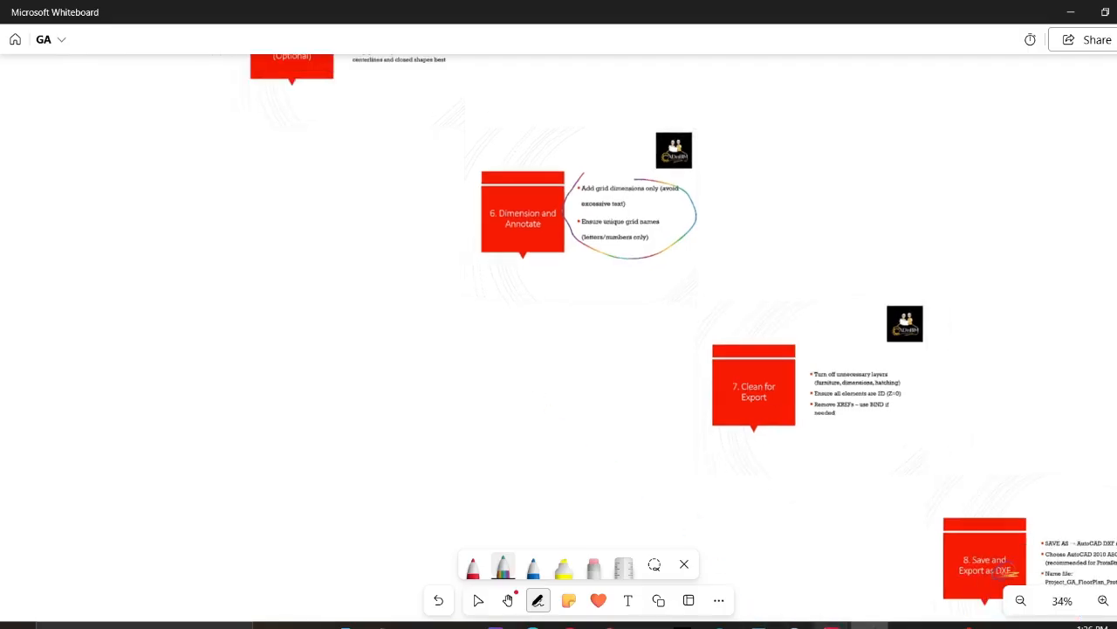
mouse_move(831, 624)
ctrl+scroll(302, 188, down, 1)
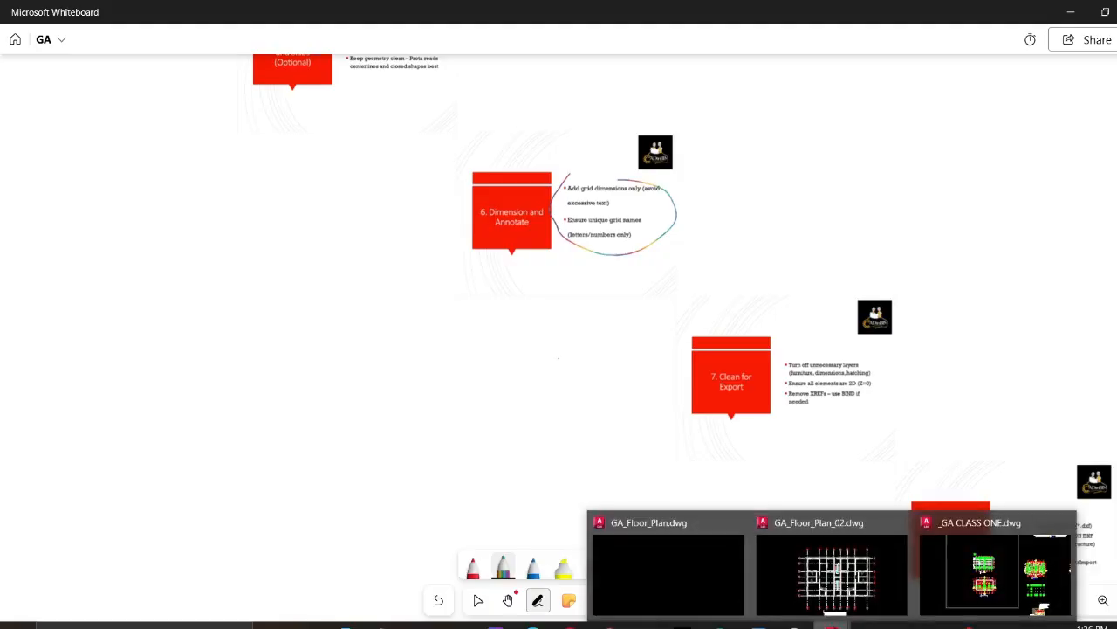
click(837, 585)
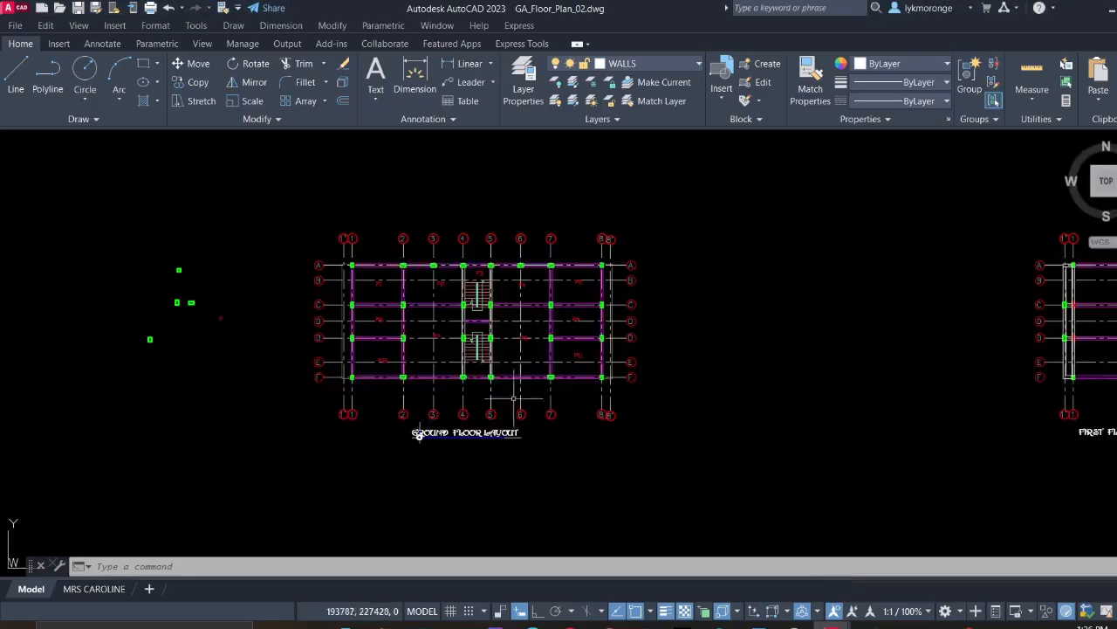
click(20, 29)
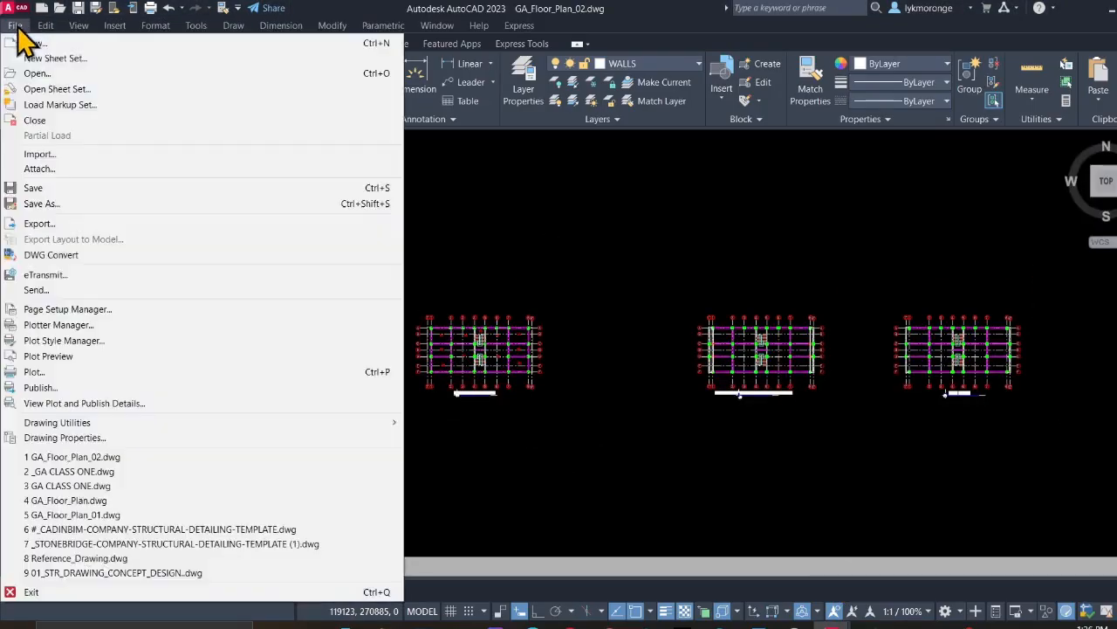
click(53, 187)
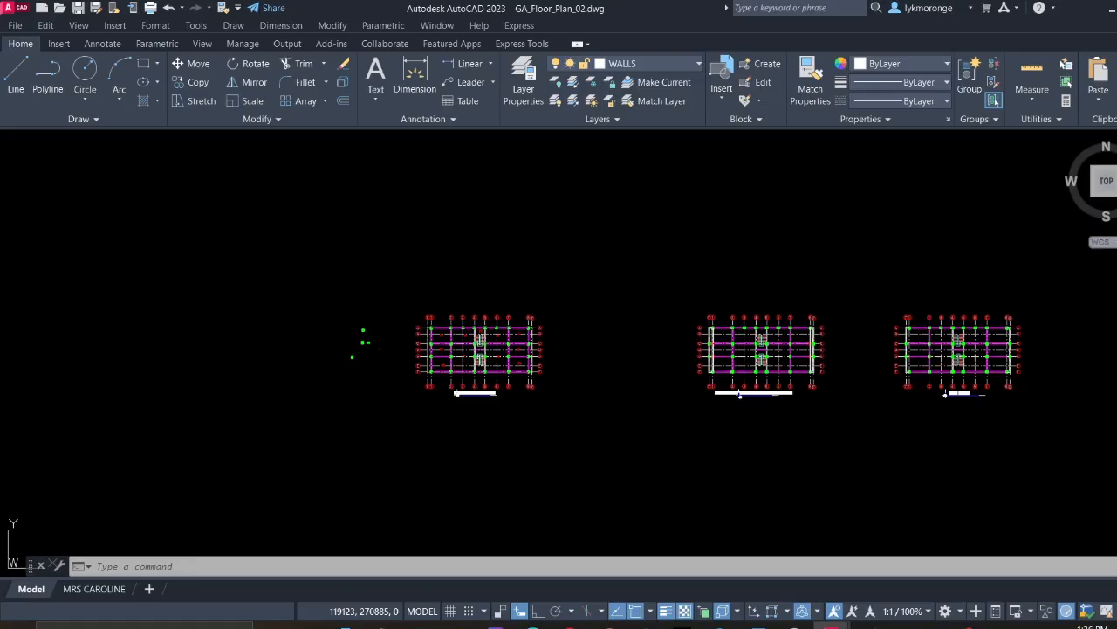
Find the dimensioned architectural ground floor plan and examine the dimension strings between grids 1 and 3 above grid A
scroll(455, 327, up, 5)
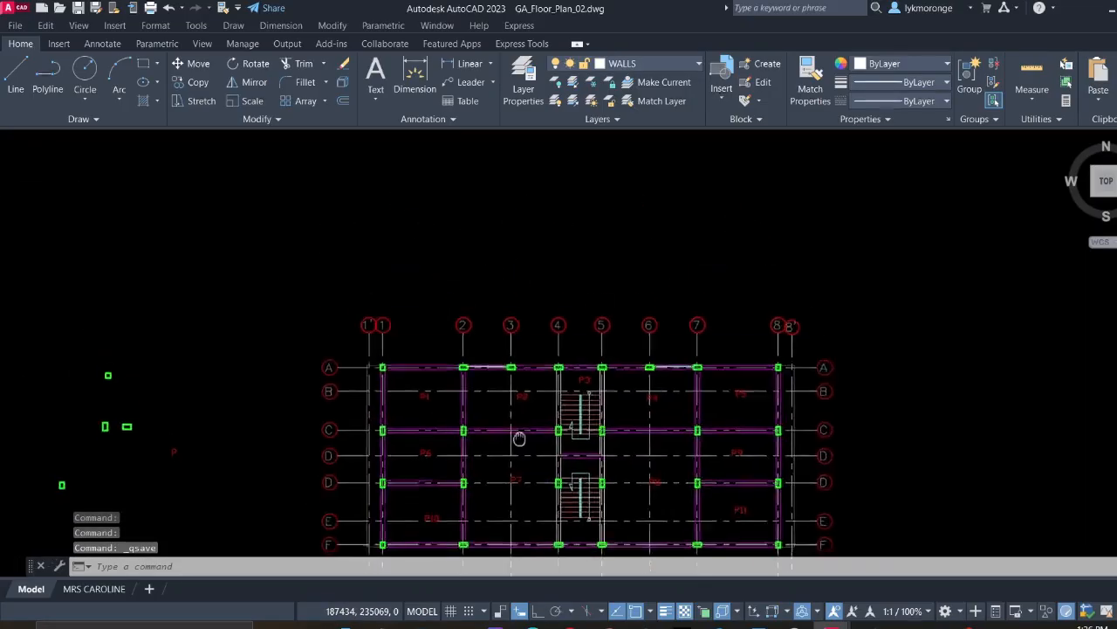
click(659, 63)
click(651, 62)
scroll(728, 436, down, 5)
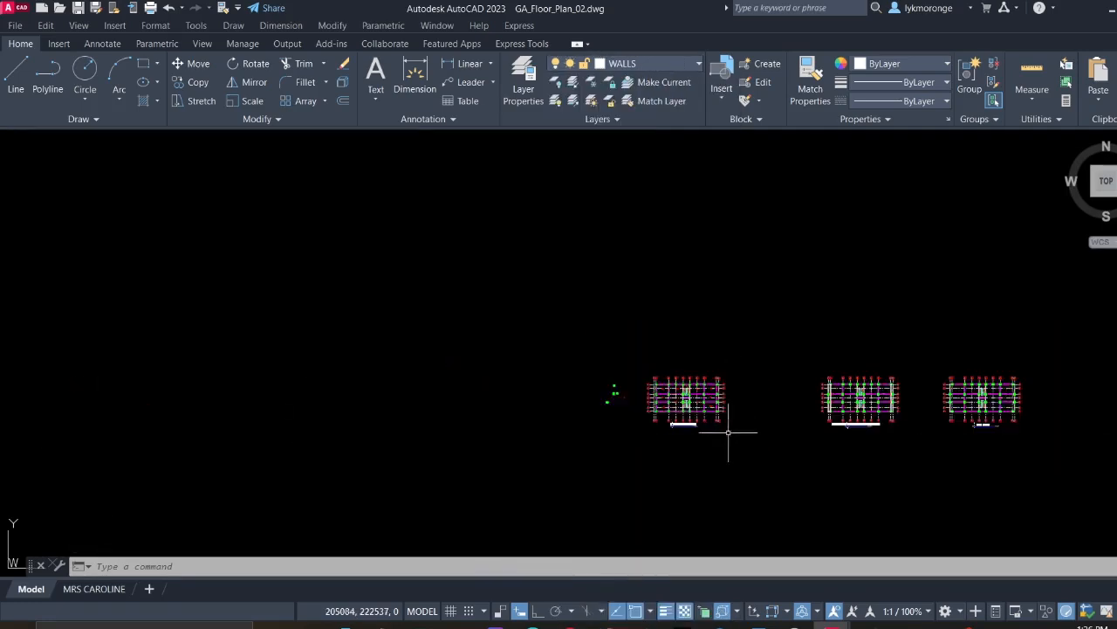
middle_drag(1004, 541, 737, 399)
scroll(941, 474, up, 6)
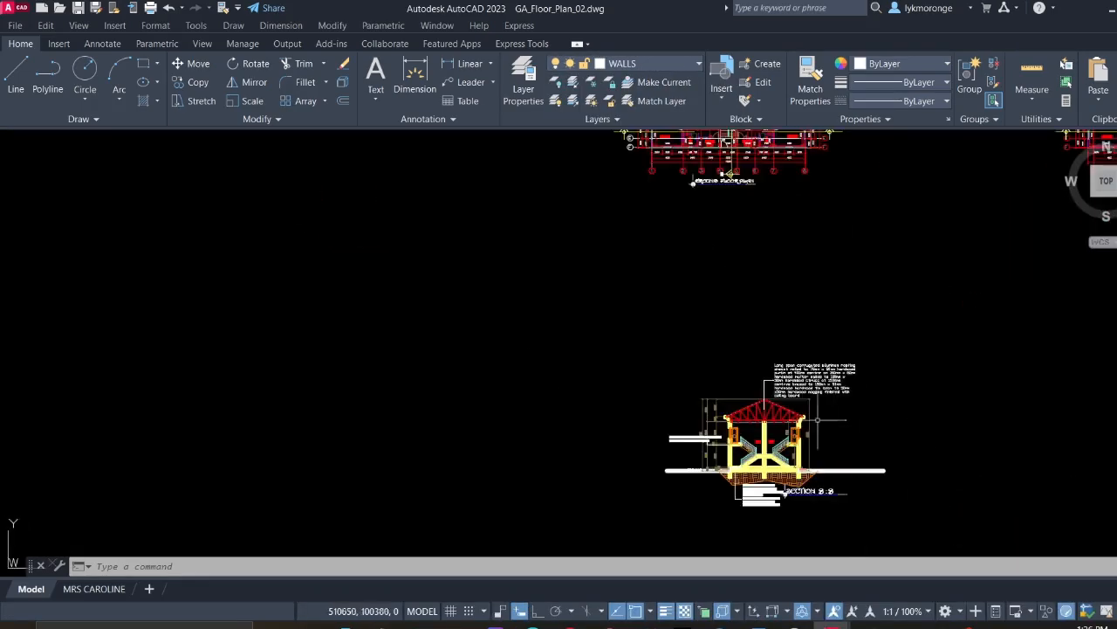
middle_drag(560, 374, 734, 499)
scroll(752, 427, down, 8)
scroll(736, 294, up, 8)
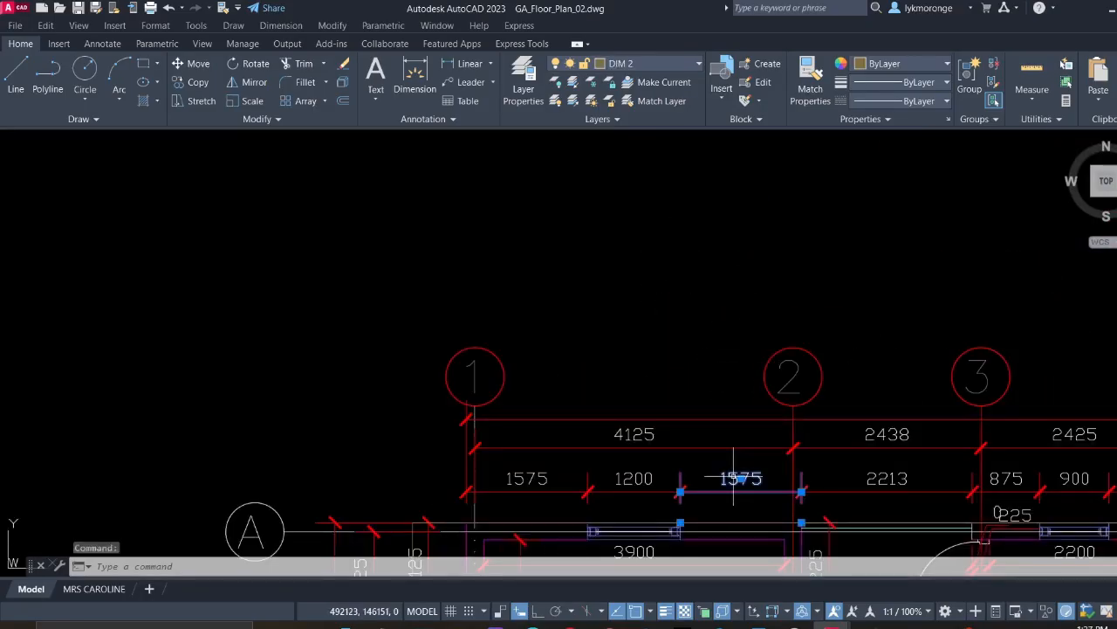
Save the drawing and clear the dimension selection
key(ctrl+s)
key(Escape)
scroll(512, 291, down, 5)
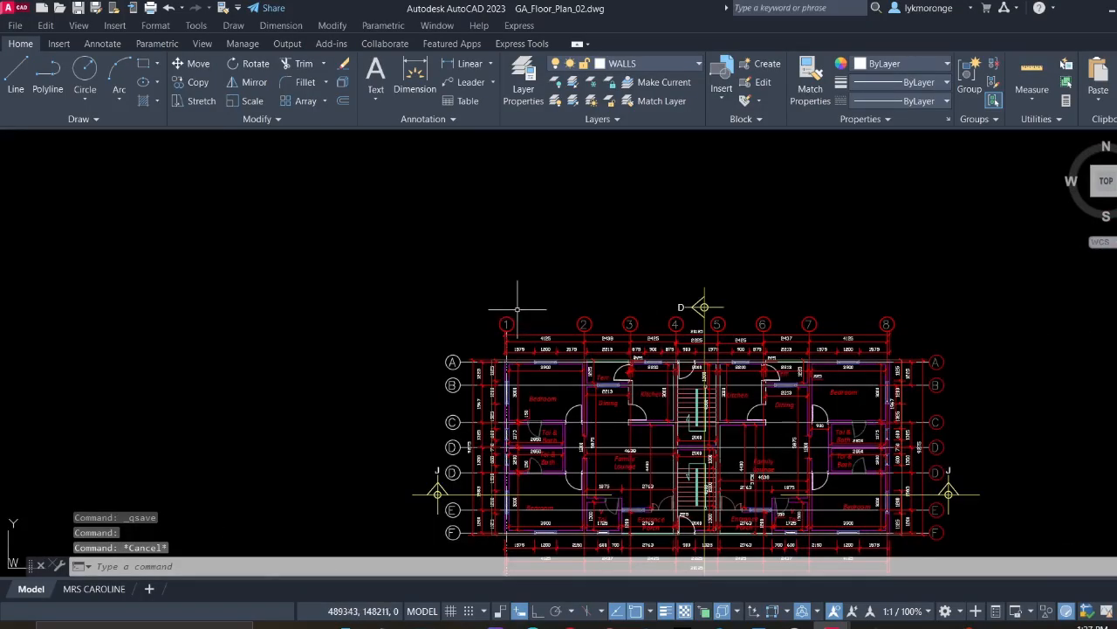
Check which layer the 2213 dimension between grids 2 and 3 is on, and deselect it
scroll(602, 375, up, 10)
click(620, 262)
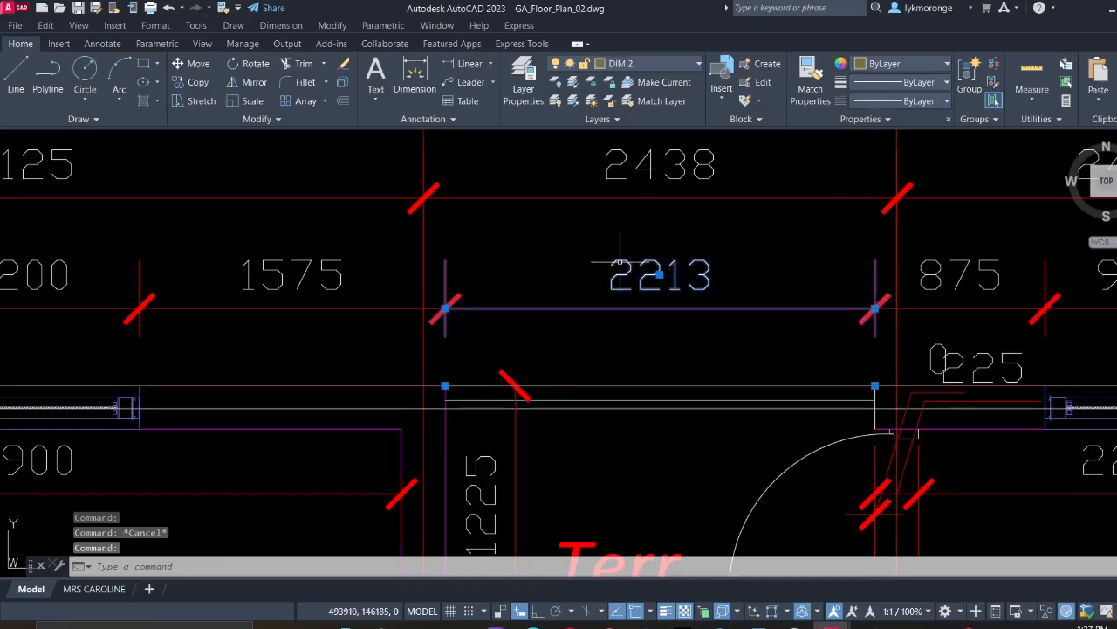
scroll(615, 258, down, 10)
key(Escape)
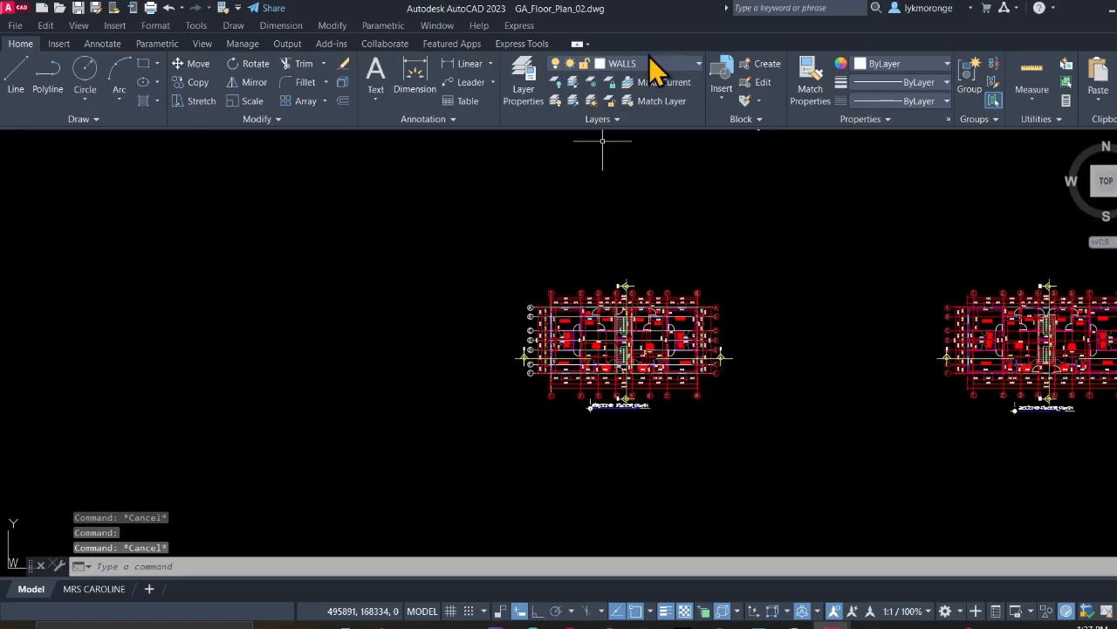
Make DIM 2 the current layer
click(650, 61)
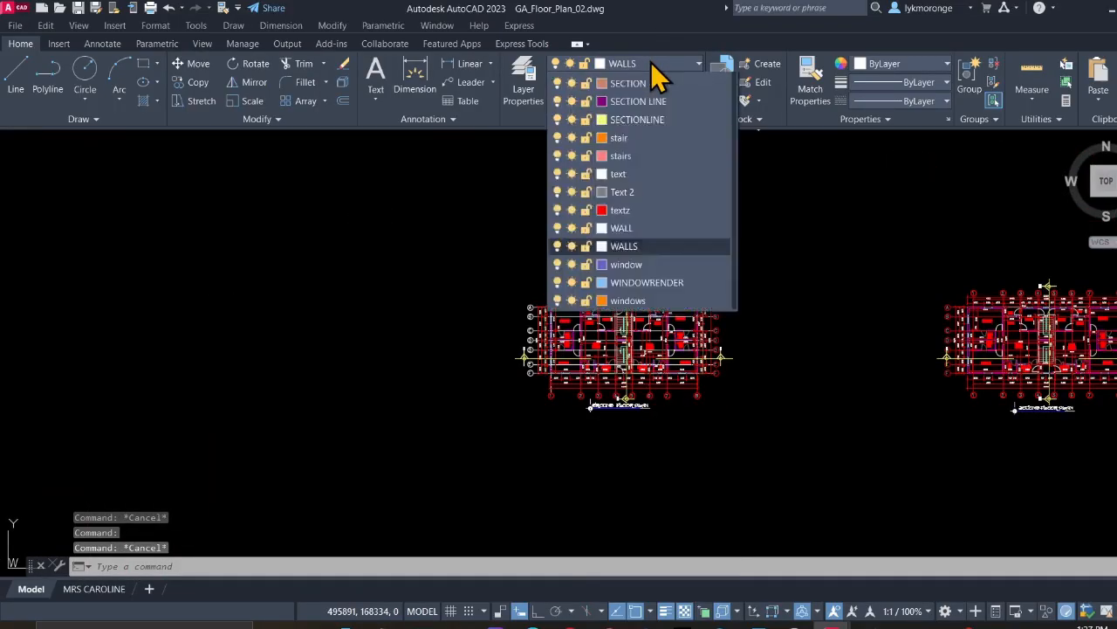
click(650, 62)
click(651, 62)
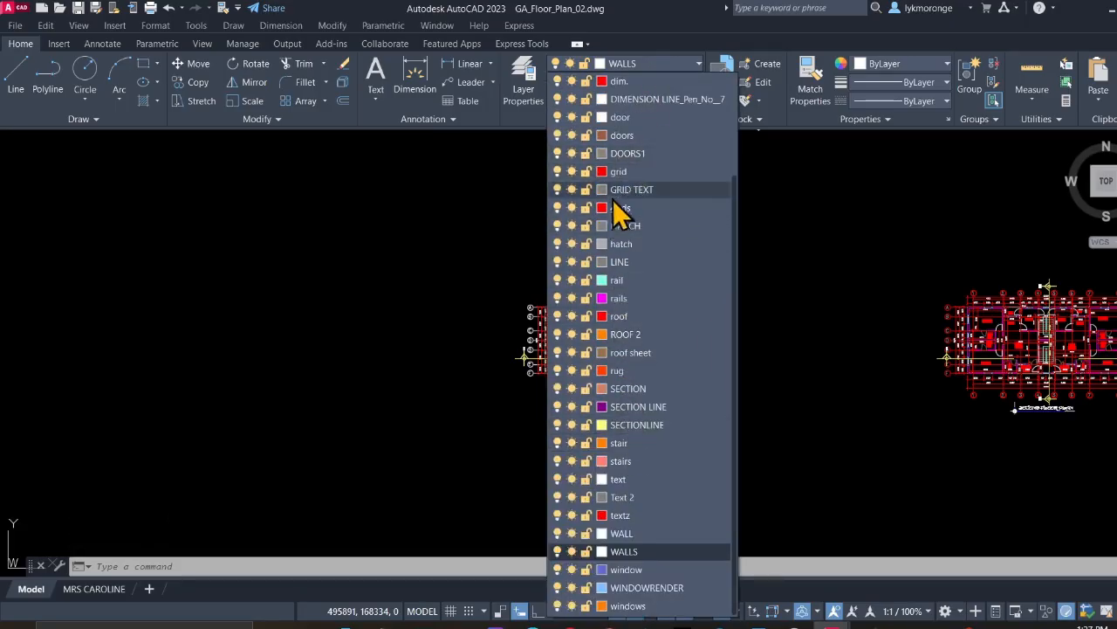
scroll(610, 221, up, 2)
click(624, 171)
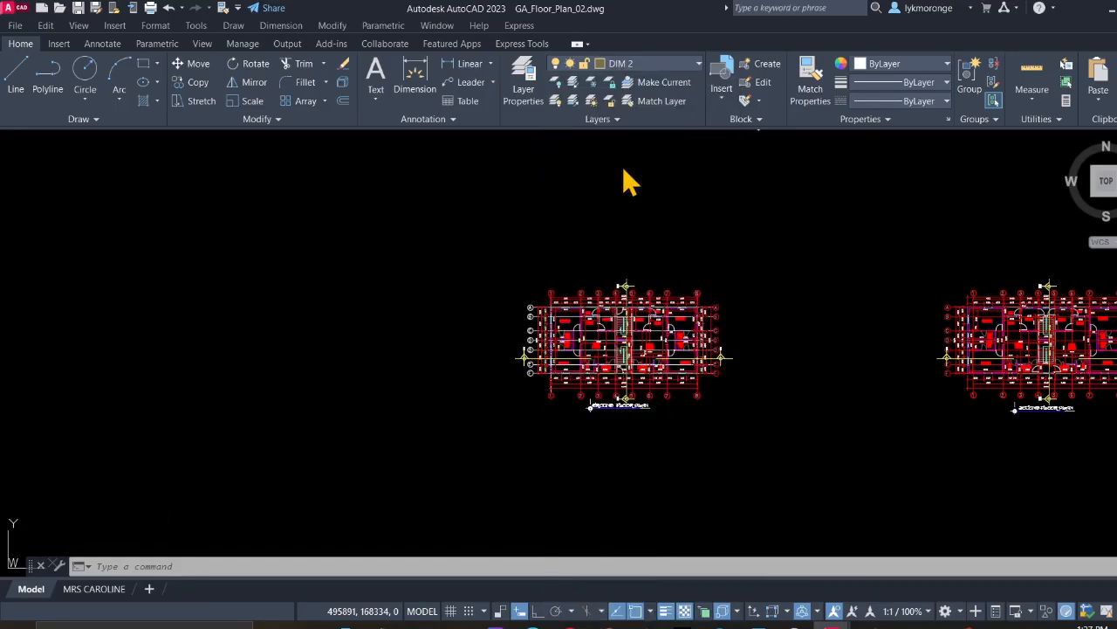
Add a linear dimension between grids 1' and 1 above grid A on the structural ground floor layout
scroll(449, 242, down, 8)
mouse_move(448, 241)
middle_down()
mouse_move(601, 254)
mouse_move(625, 266)
middle_up()
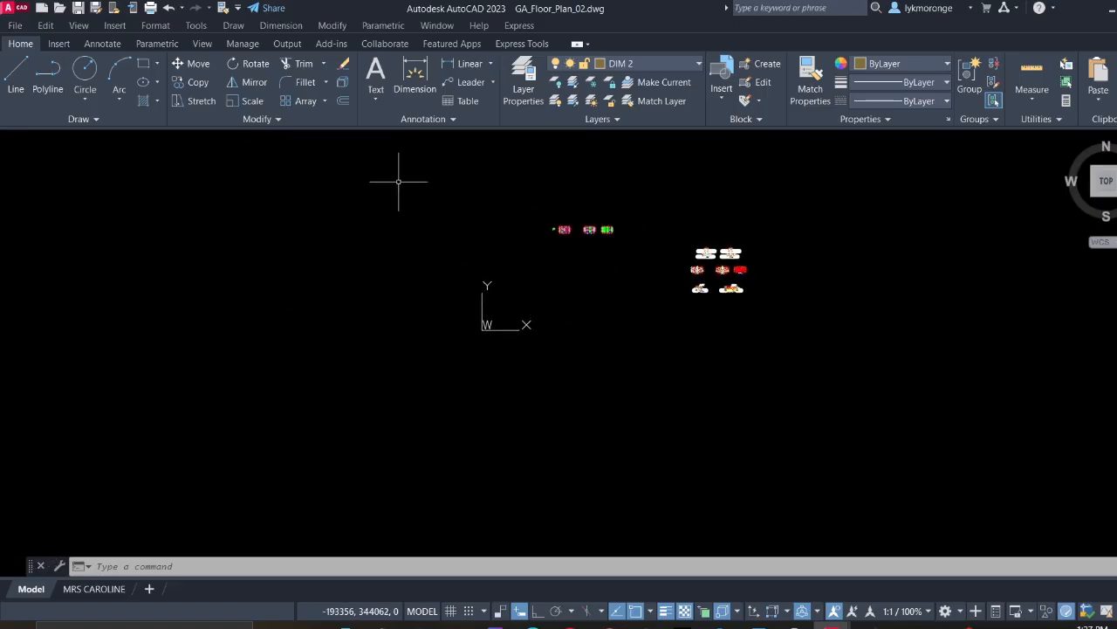
click(454, 63)
scroll(536, 230, up, 6)
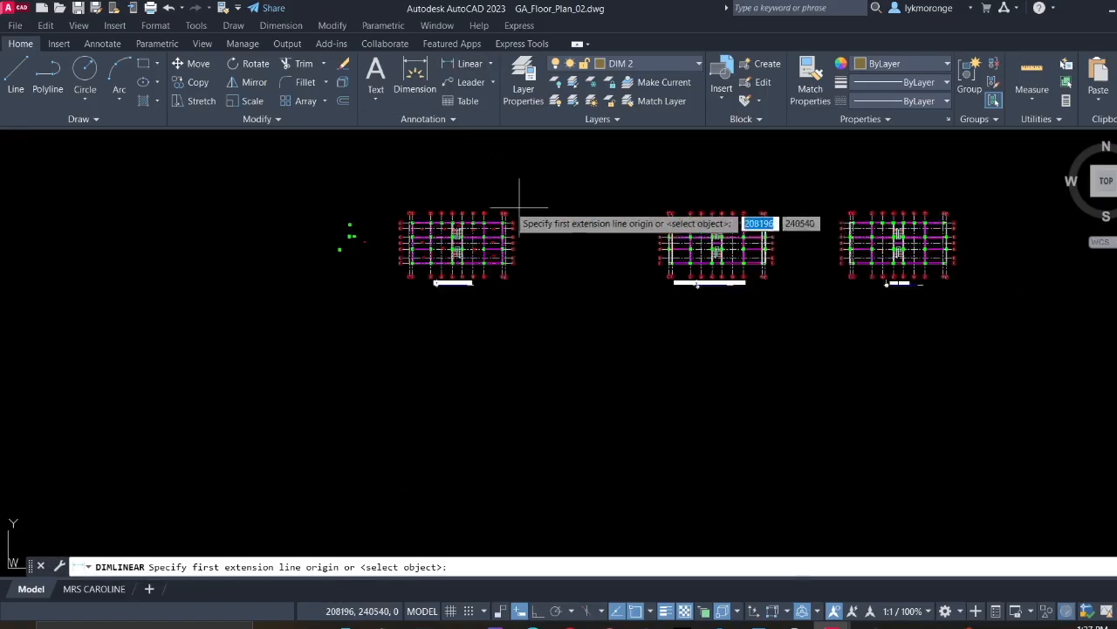
scroll(524, 249, up, 8)
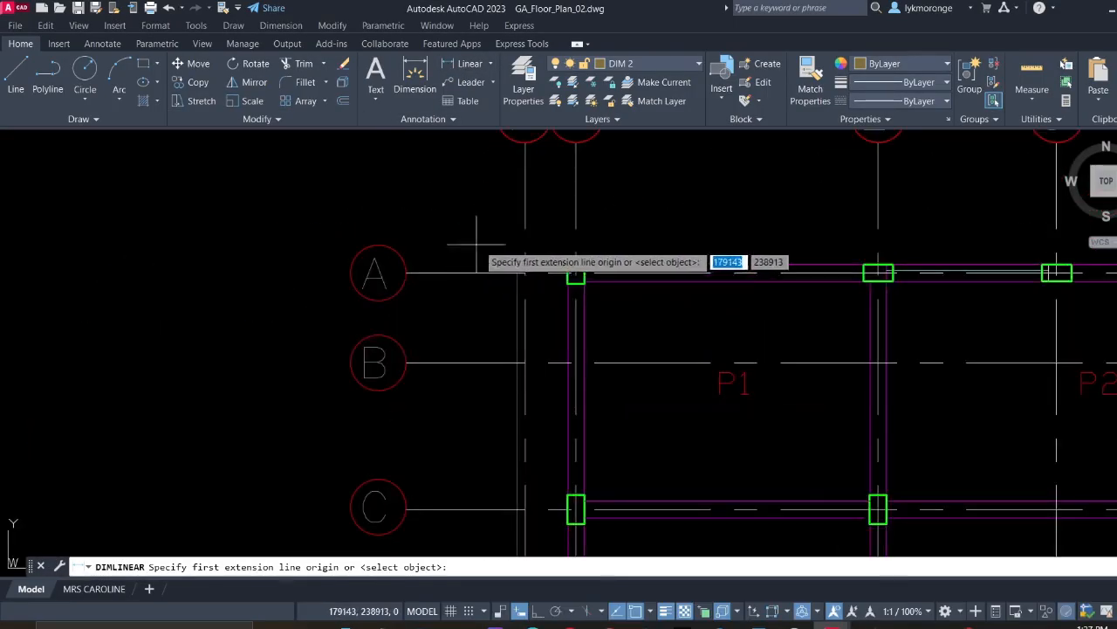
click(524, 221)
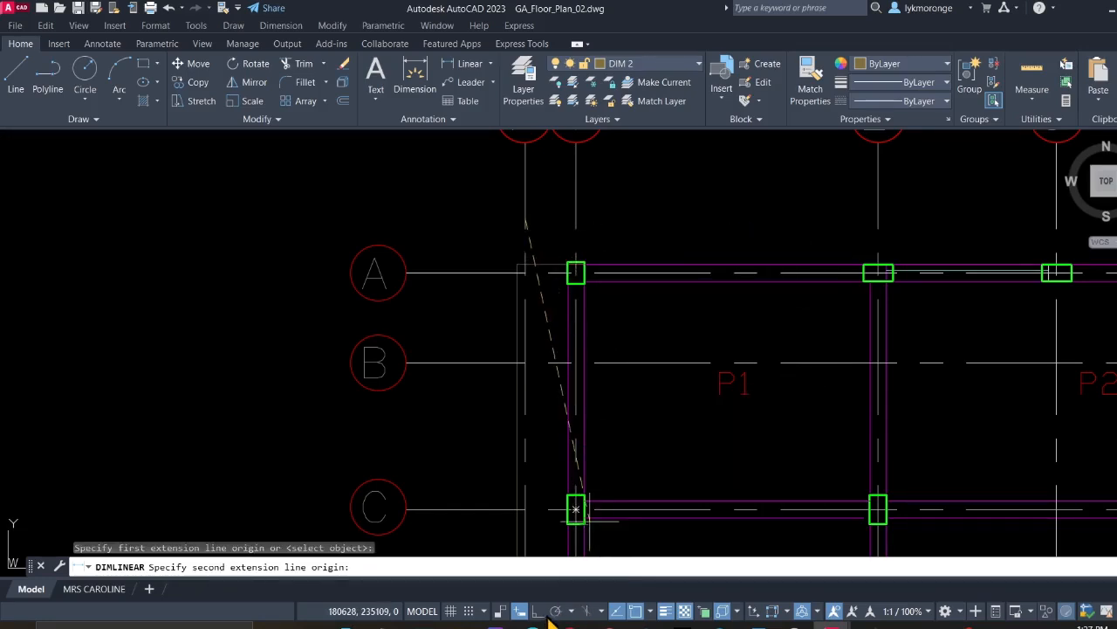
click(576, 224)
click(595, 213)
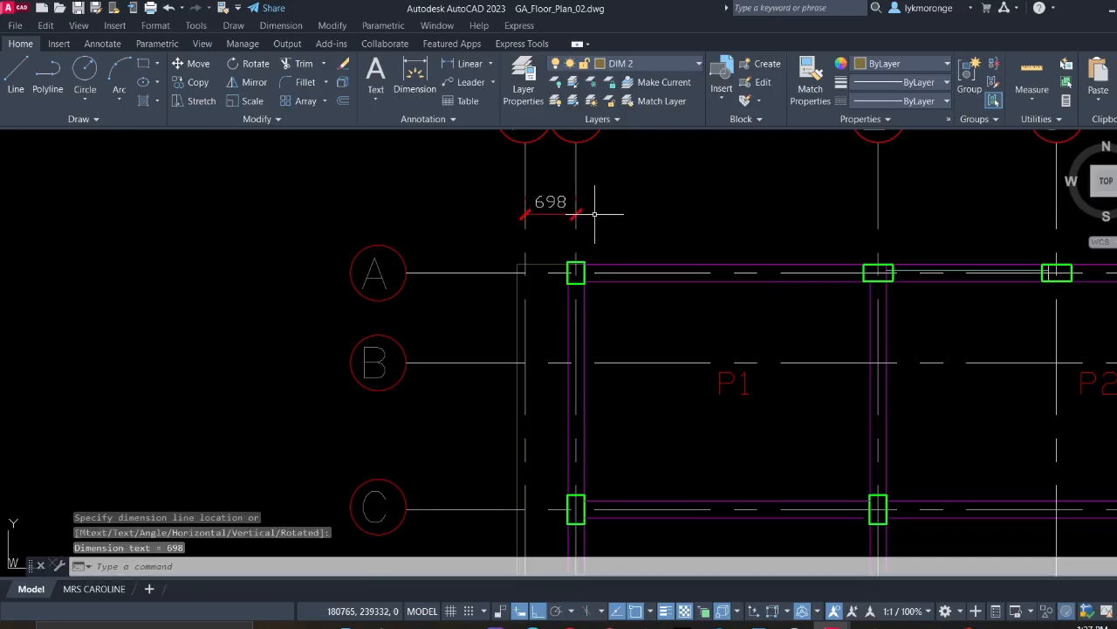
Continue the dimension string above grid A from grid 1 through grids 2, 3, 4 and 5
click(103, 44)
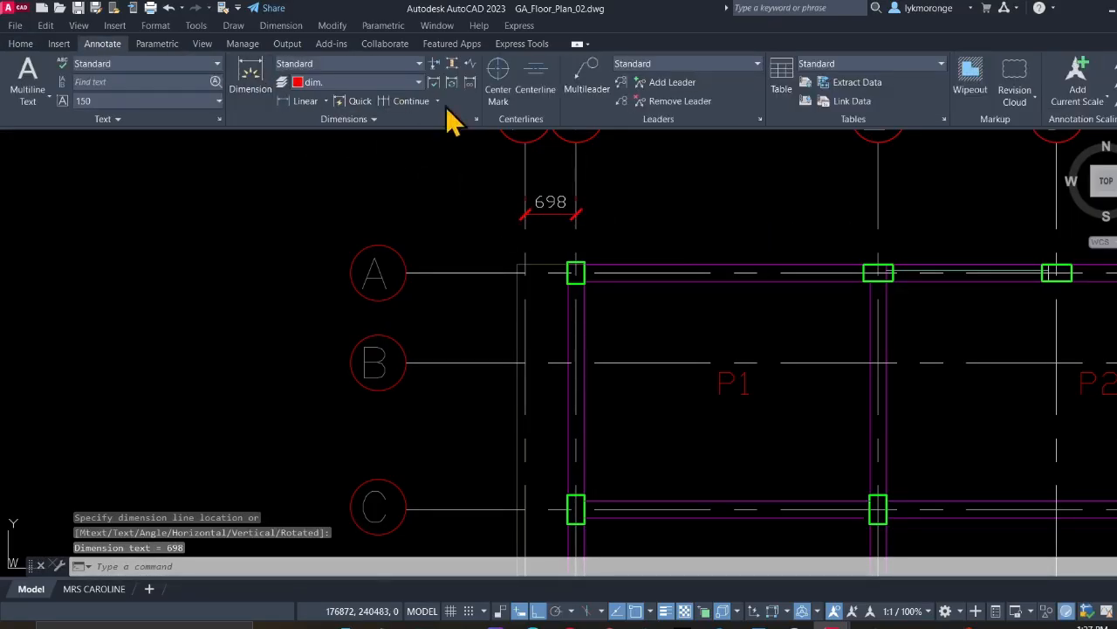
click(412, 101)
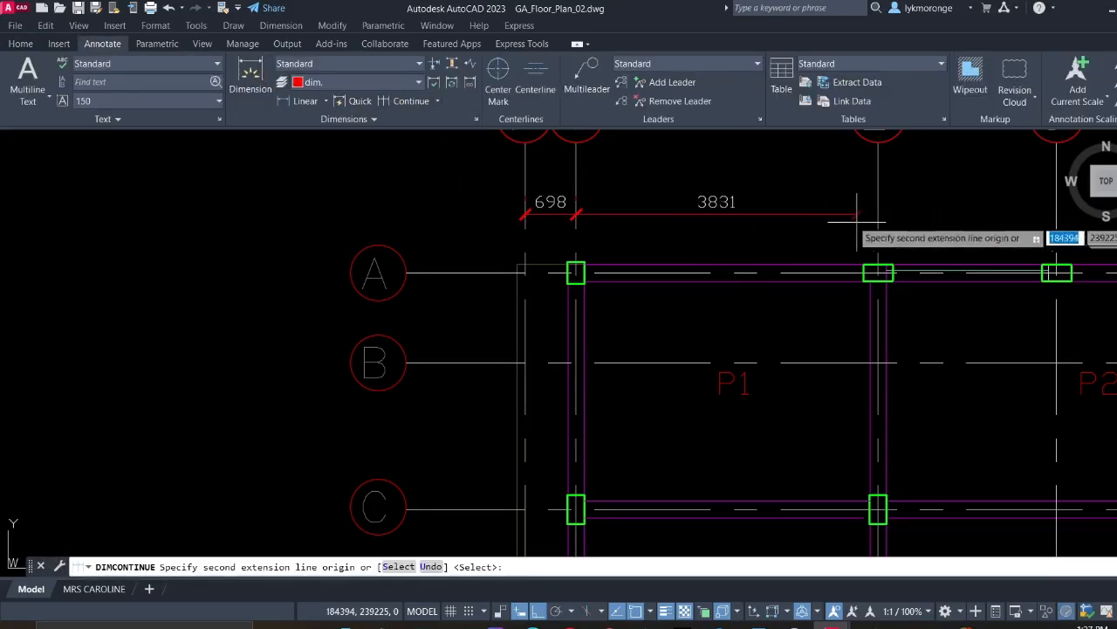
middle_drag(845, 221, 644, 266)
click(677, 258)
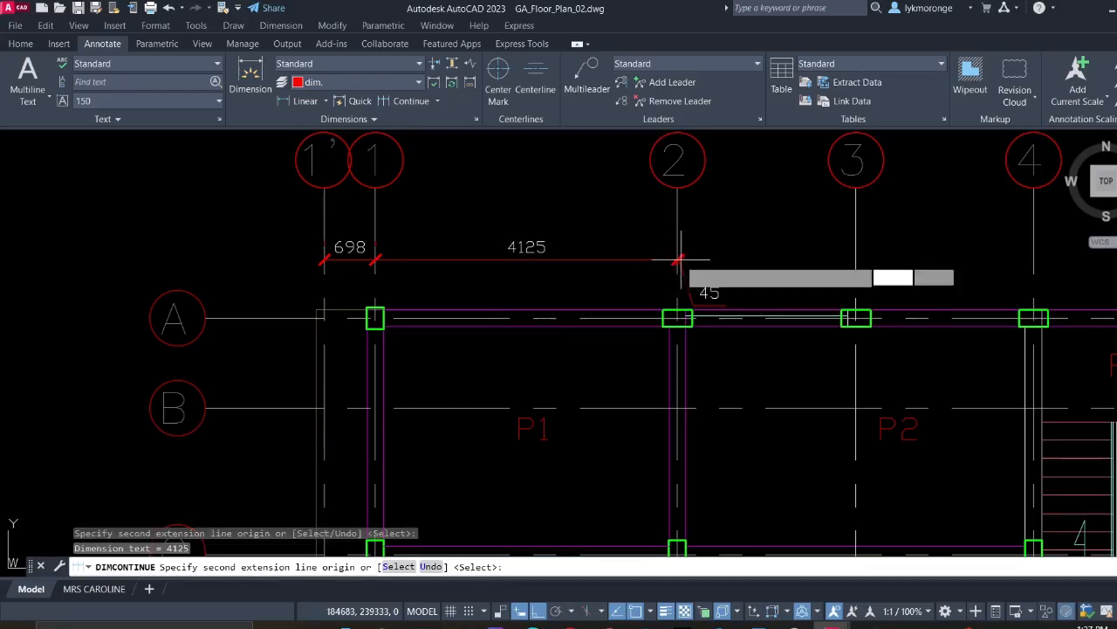
click(855, 259)
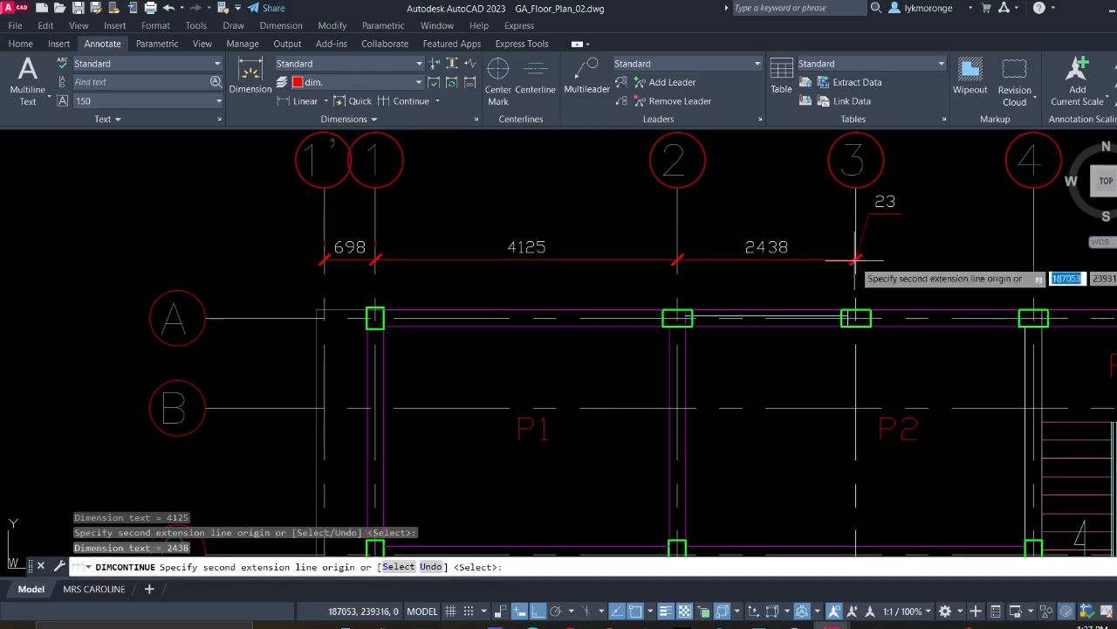
middle_drag(909, 264, 382, 310)
click(507, 301)
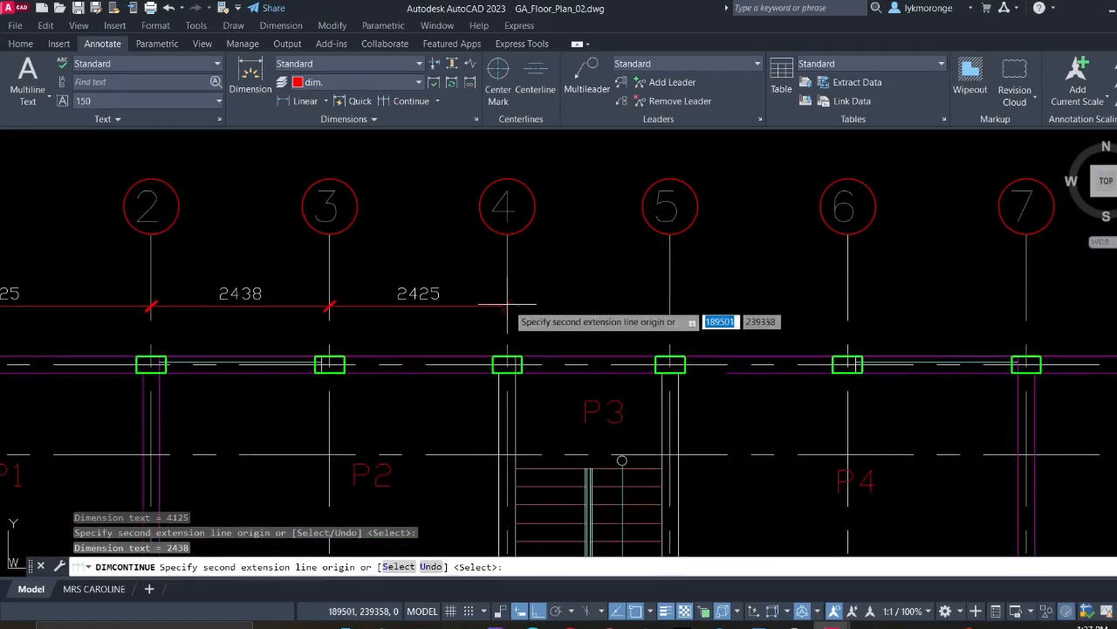
click(669, 300)
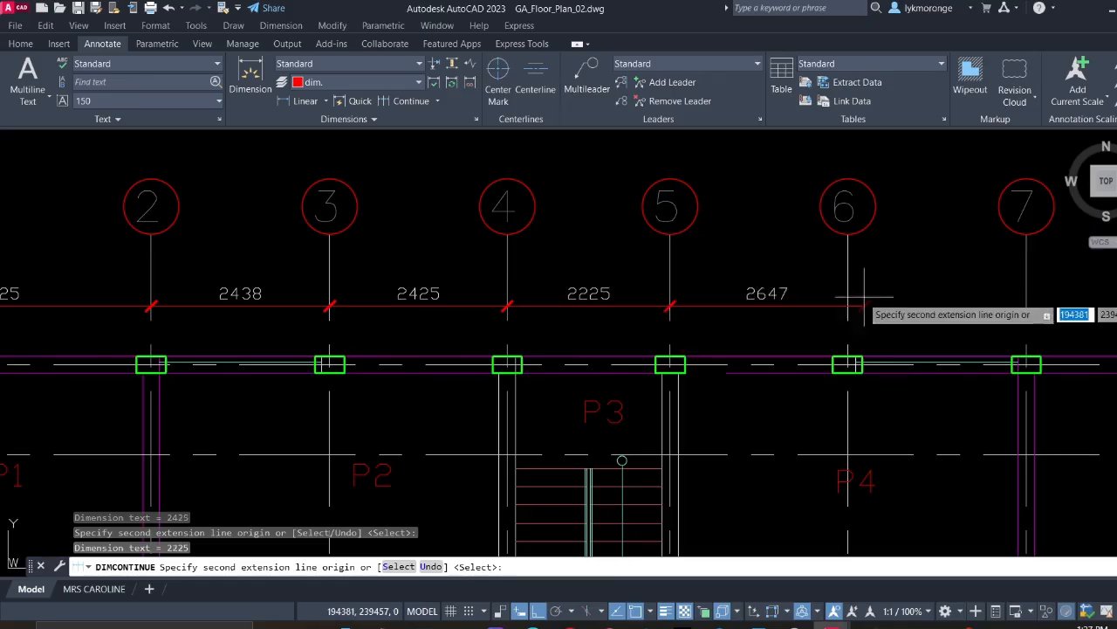
Extend the continued dimension string above grid A through grids 6, 7, 8 and 8', and end the command
middle_drag(845, 298, 594, 314)
click(596, 322)
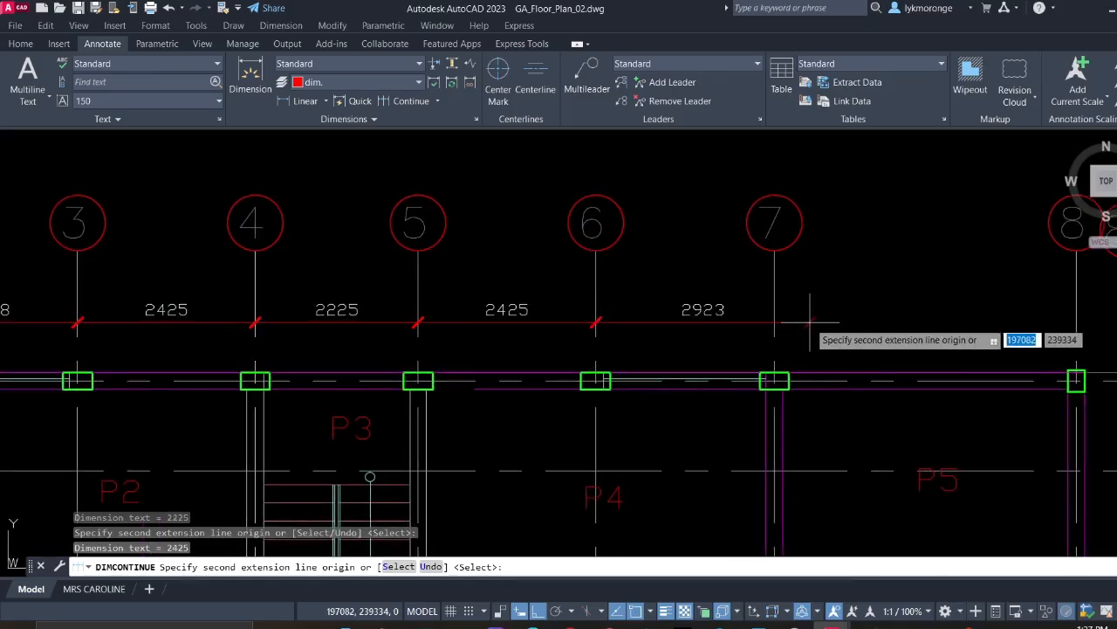
click(776, 323)
middle_drag(867, 309, 438, 342)
click(651, 353)
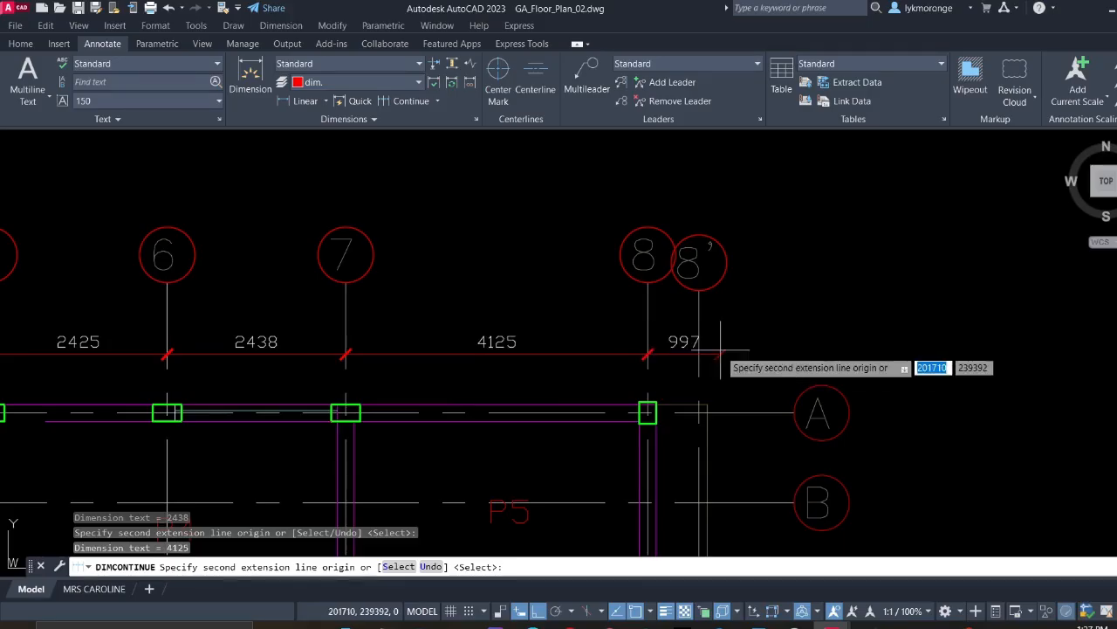
click(698, 355)
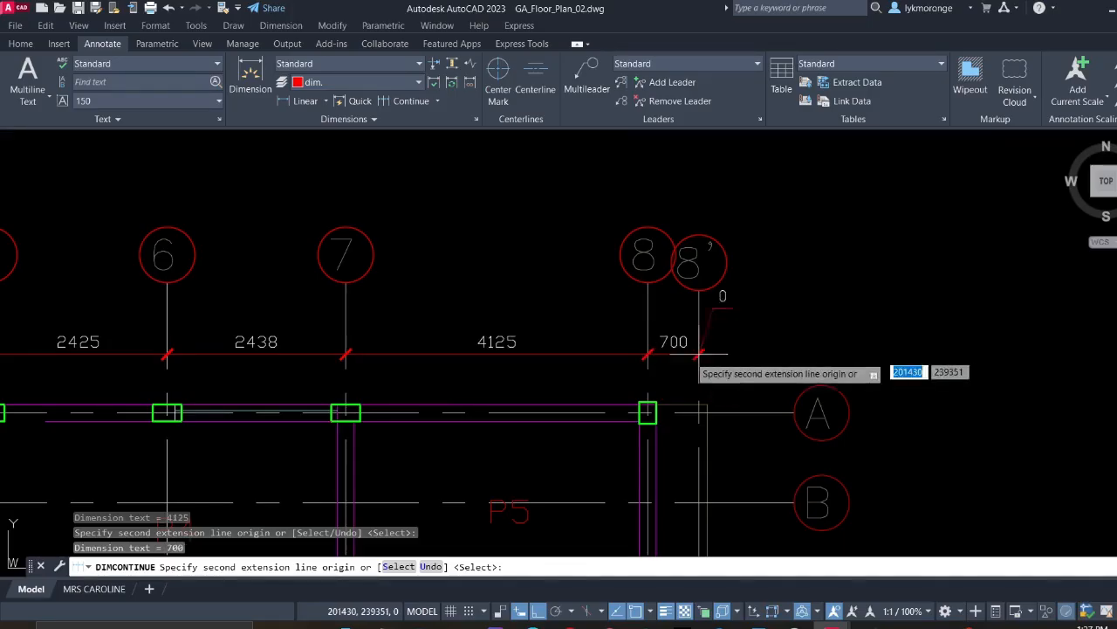
key(Escape)
scroll(646, 397, down, 5)
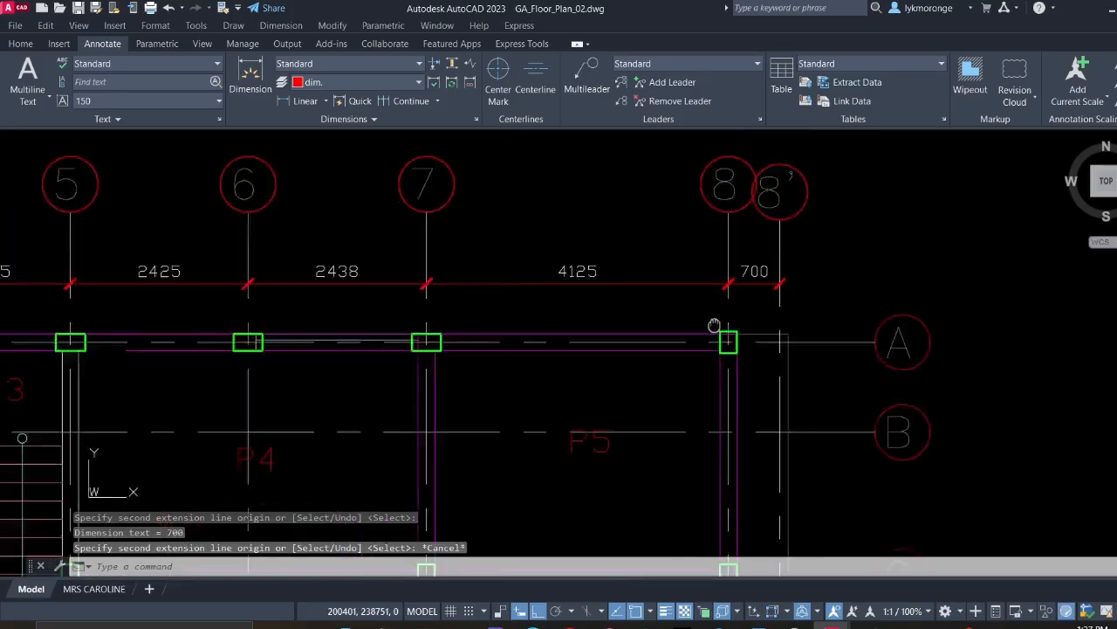
middle_drag(463, 297, 702, 257)
right_click(187, 271)
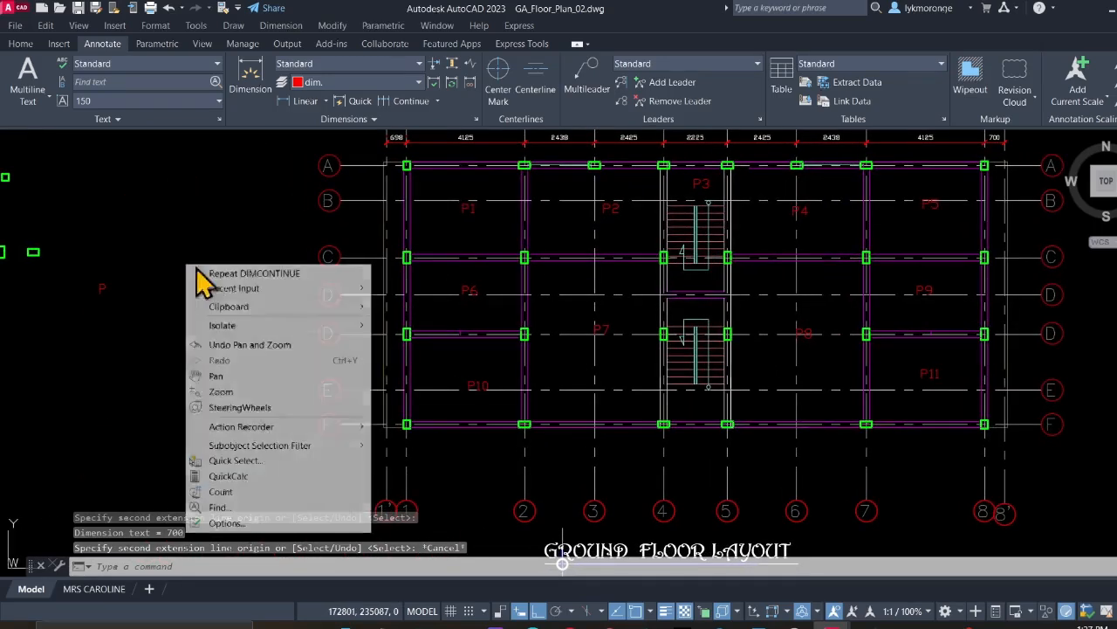
click(231, 274)
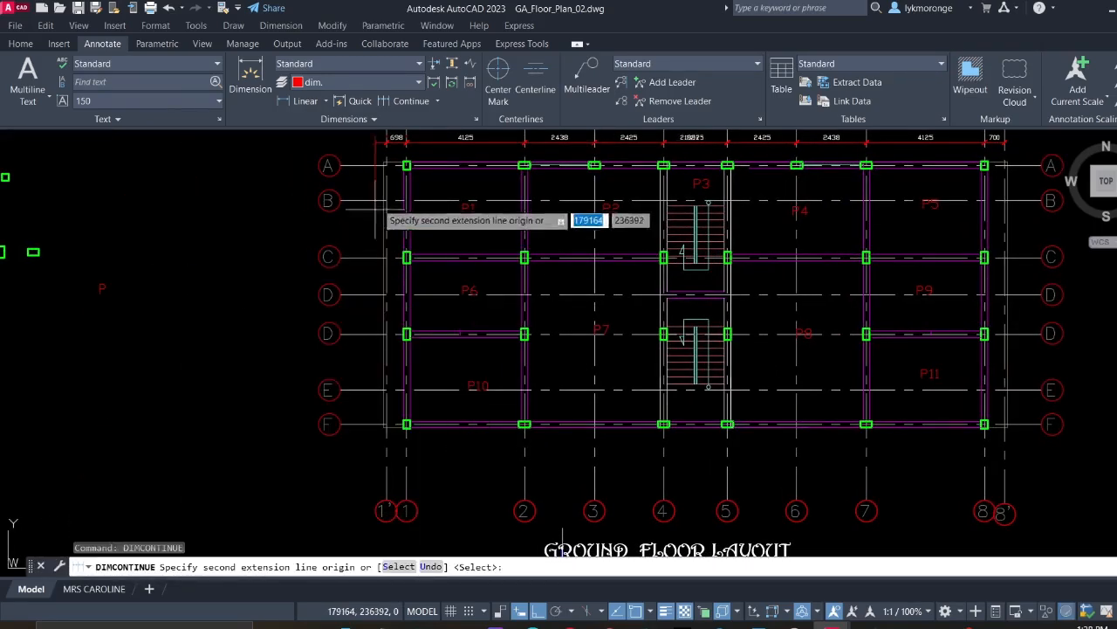
key(Escape)
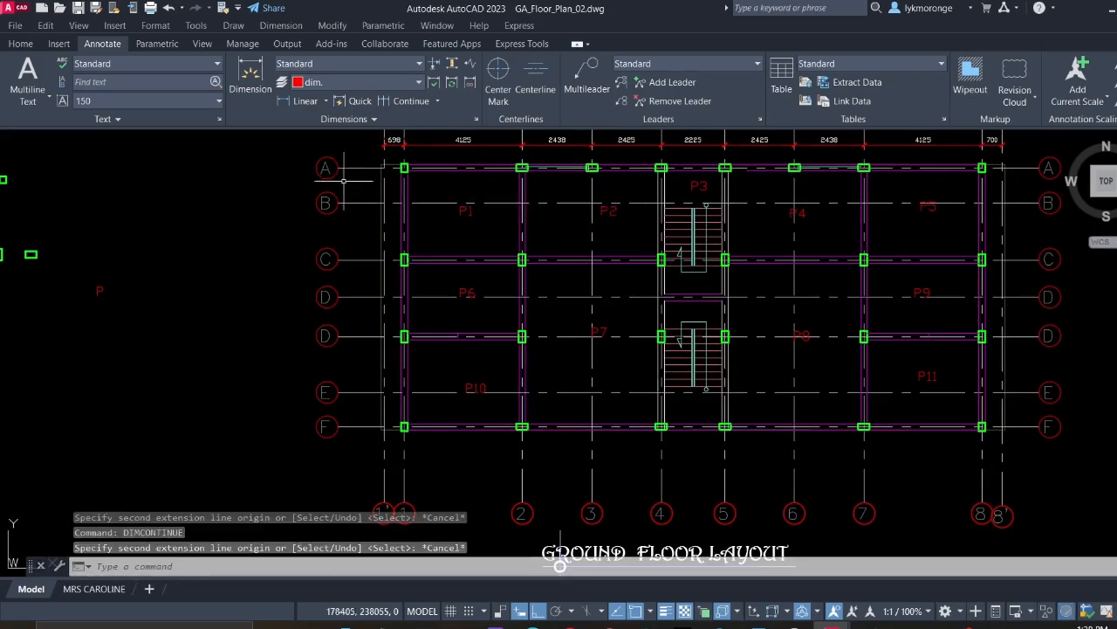
Add a vertical linear dimension between grids F and E, just outside grid 1' beside the lettered grid bubbles
right_click(217, 191)
mouse_move(279, 217)
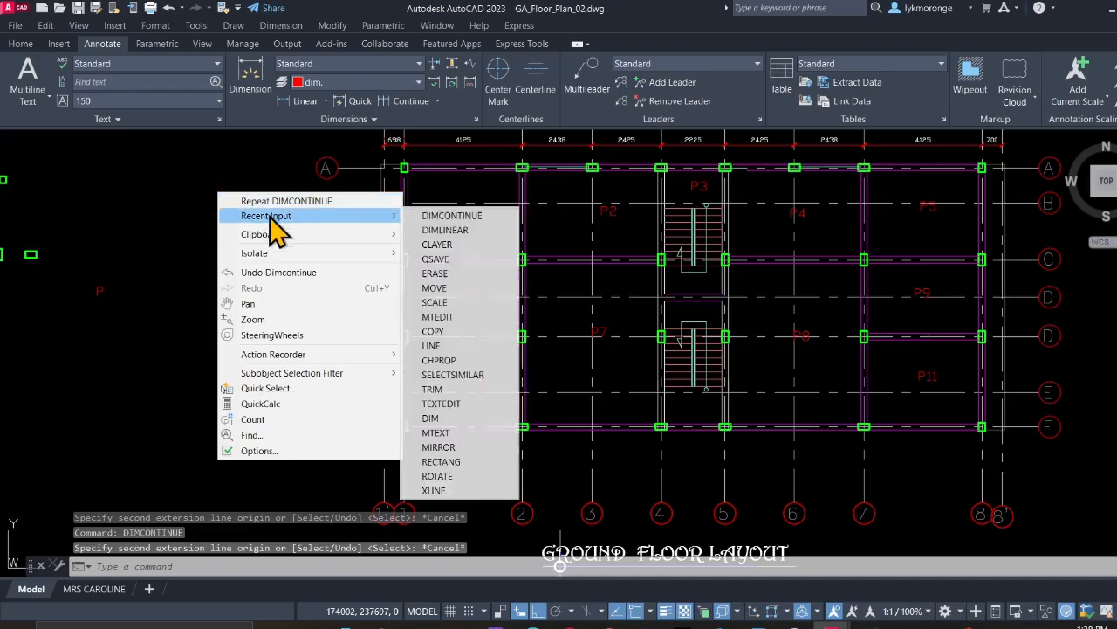
click(462, 231)
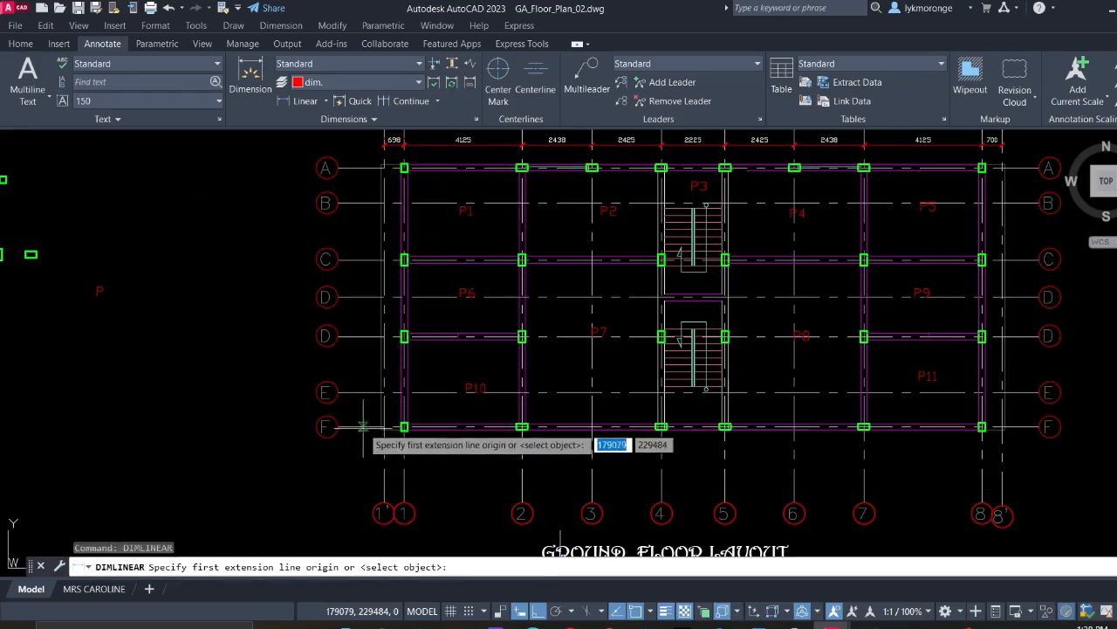
click(362, 426)
click(362, 392)
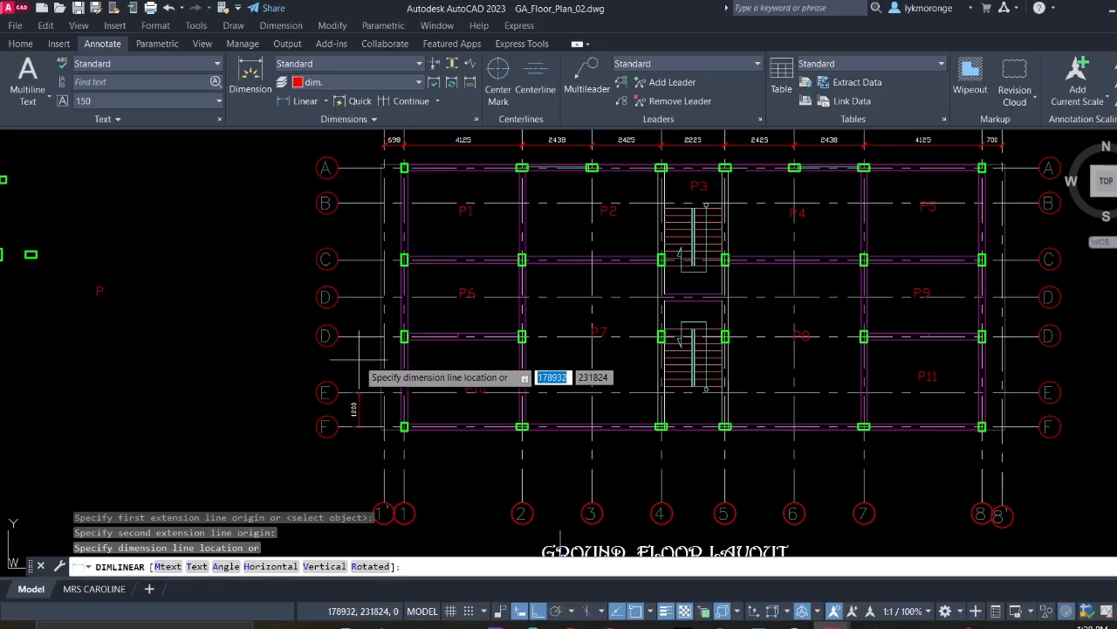
click(358, 358)
Continue the vertical dimension string from grid E through both D grids, C and B up to grid A
right_click(360, 93)
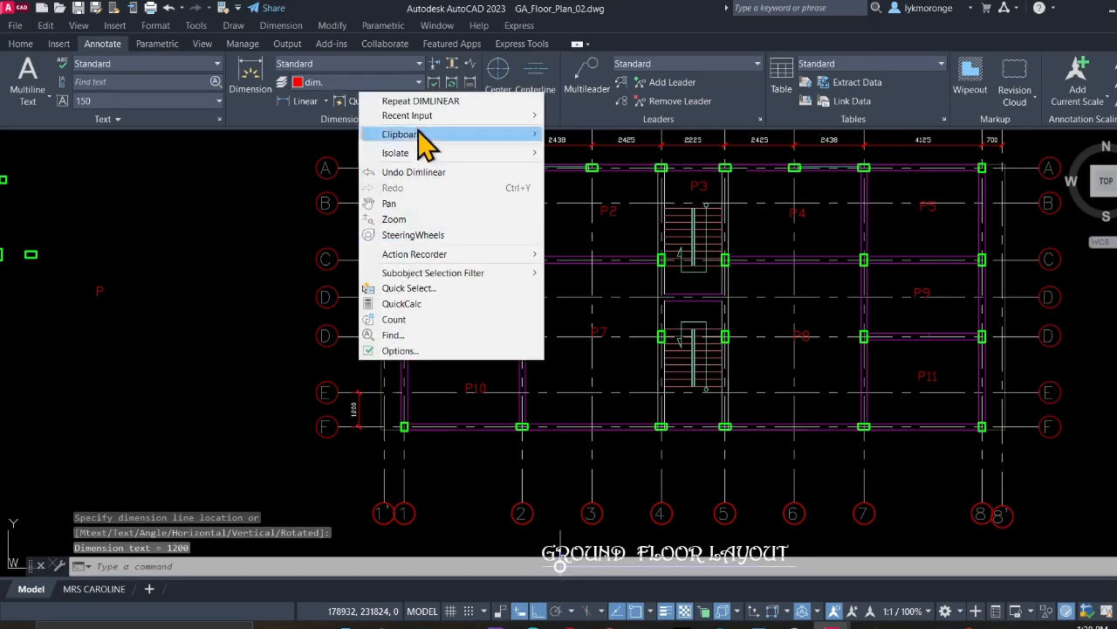
mouse_move(429, 115)
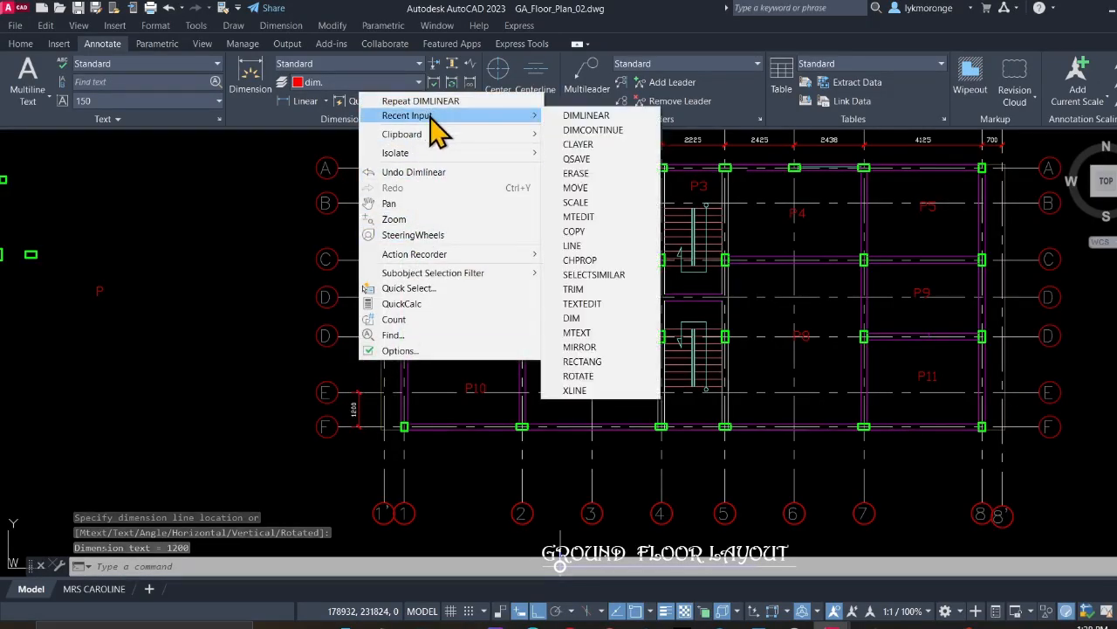
click(592, 129)
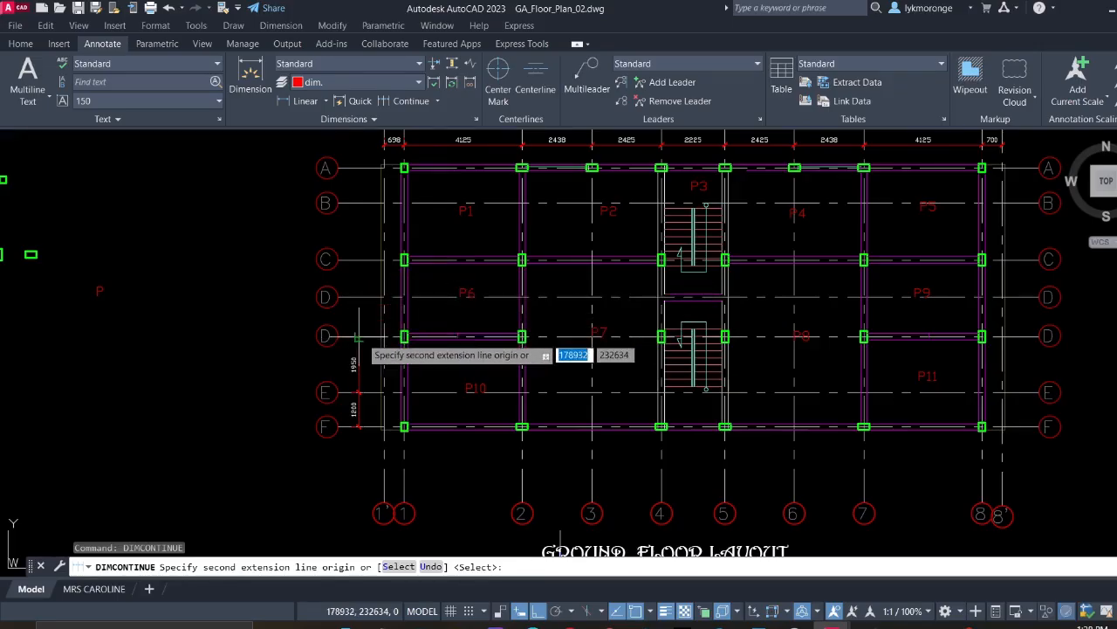
click(362, 338)
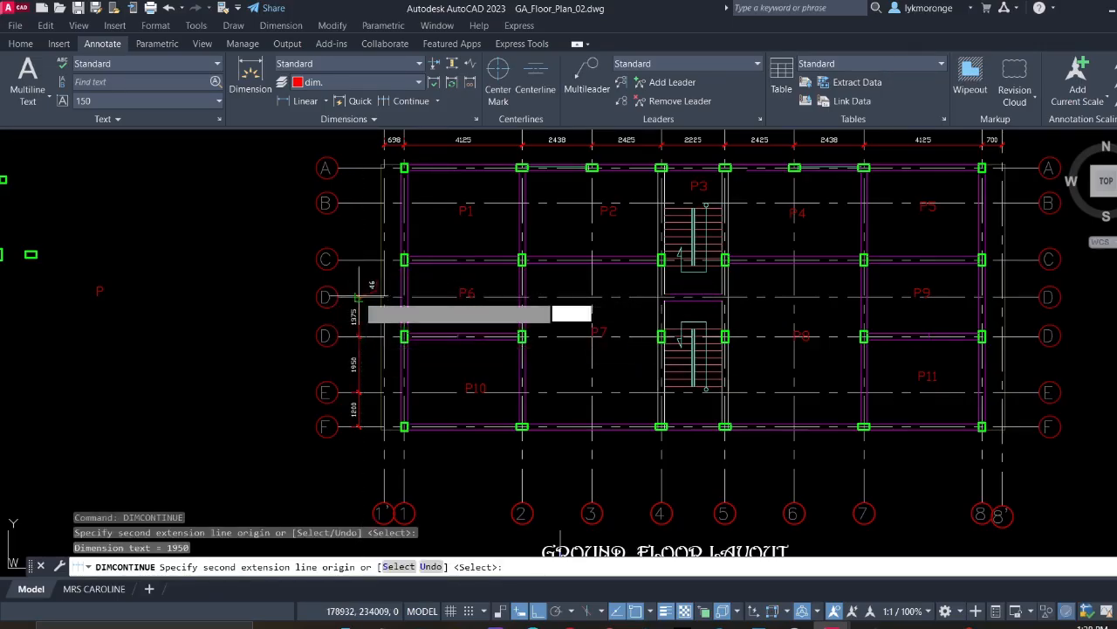
click(357, 297)
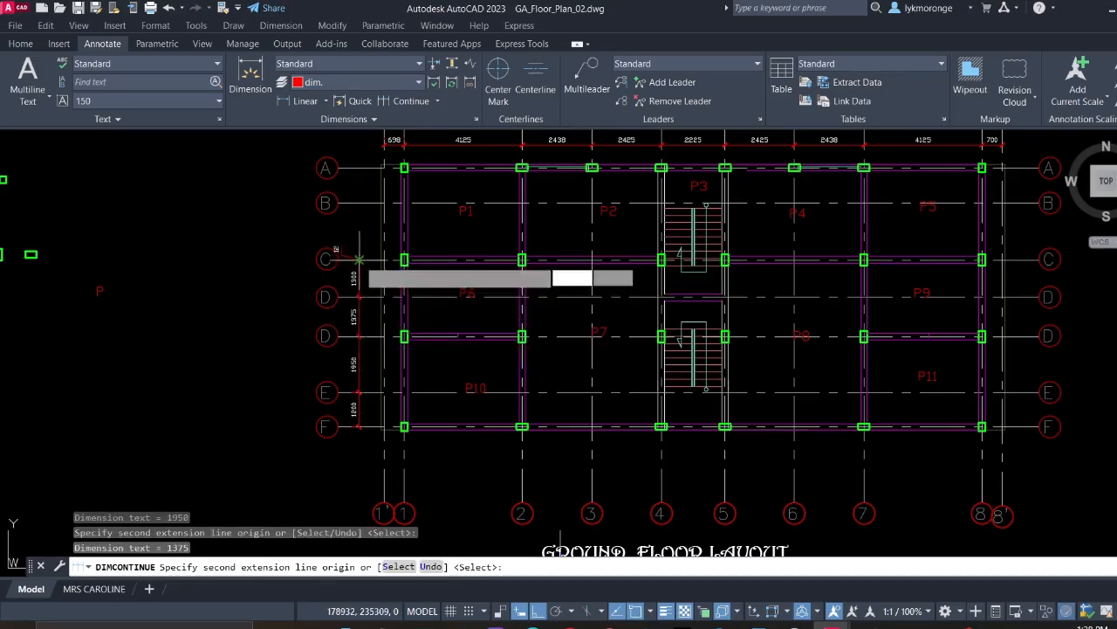
click(359, 260)
click(359, 203)
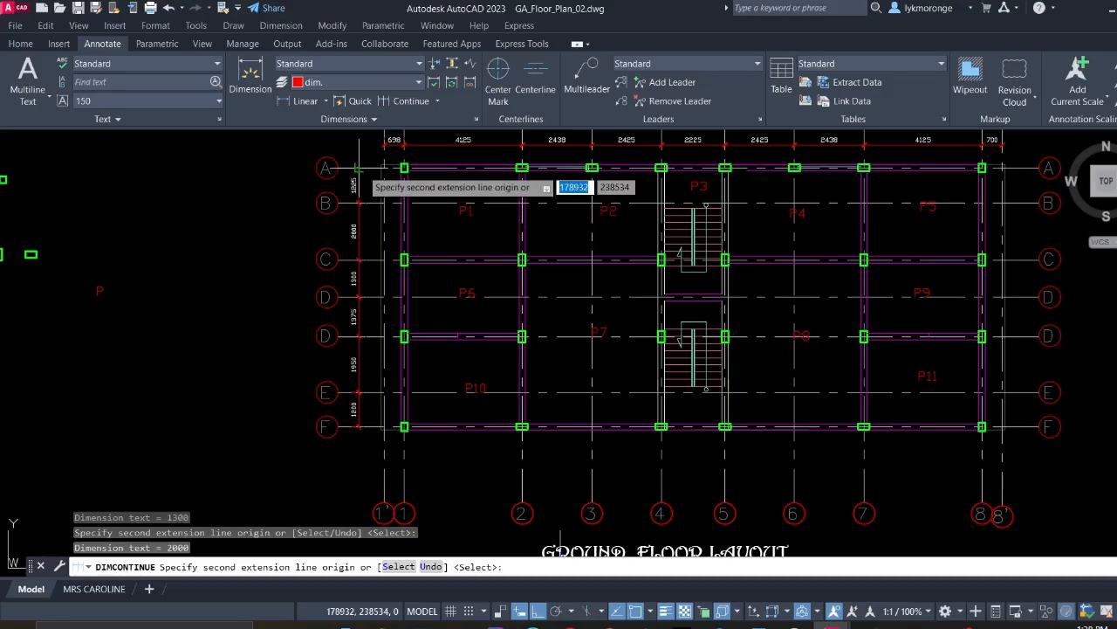
click(358, 168)
key(Escape)
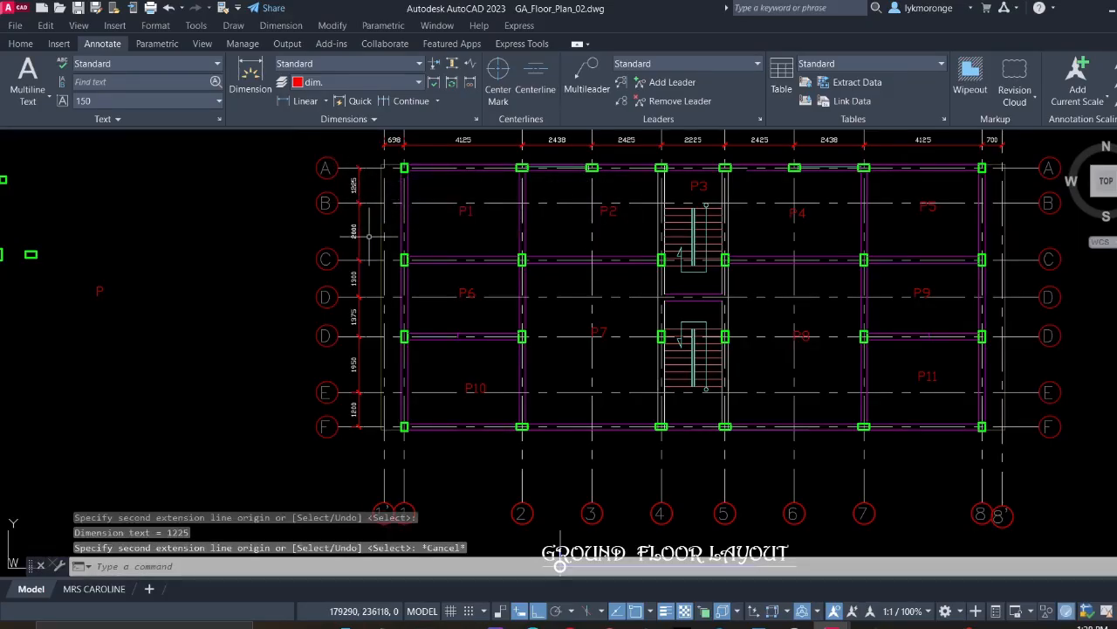
Examine the horizontal and vertical grid dimension strings around the ground floor layout
scroll(369, 237, up, 2)
scroll(363, 244, down, 3)
middle_drag(355, 262, 332, 218)
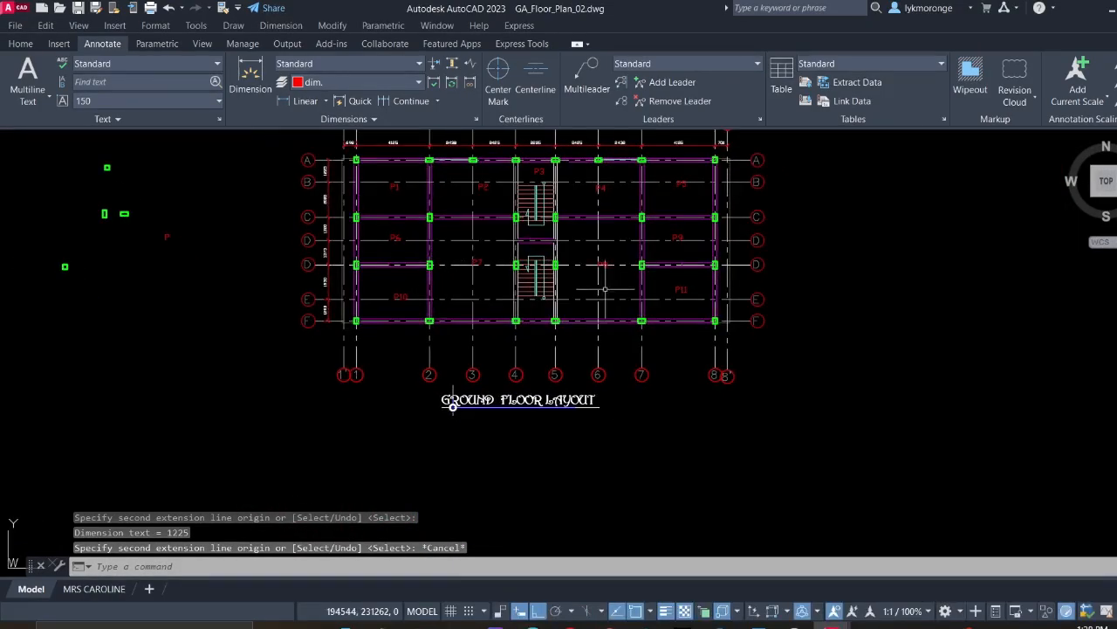
middle_drag(605, 289, 563, 393)
scroll(531, 271, up, 2)
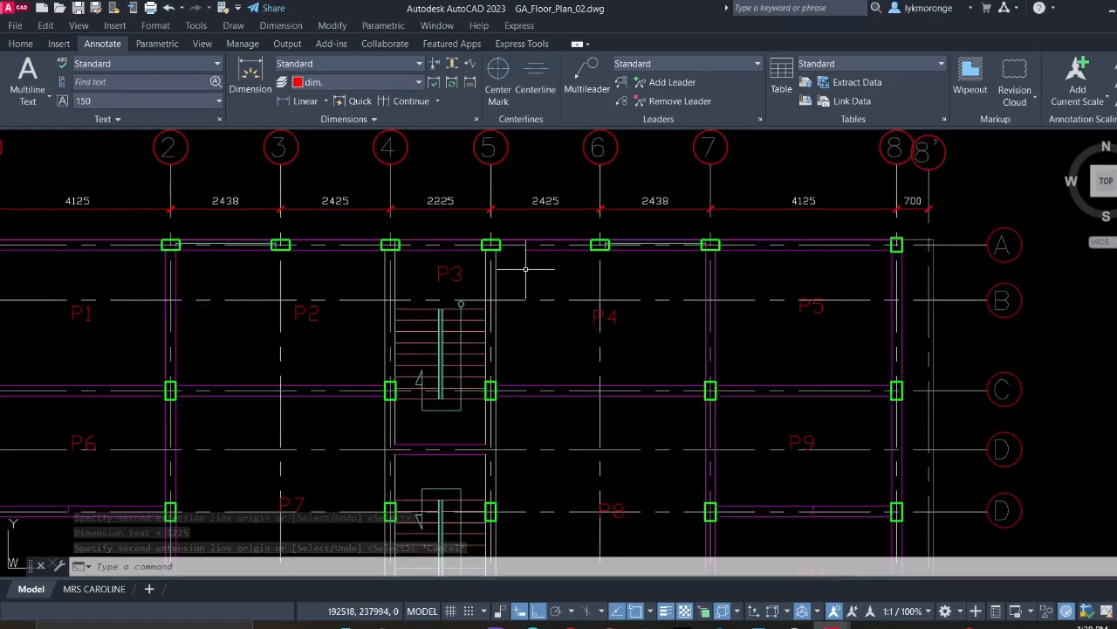
scroll(526, 269, down, 2)
middle_drag(446, 310, 468, 234)
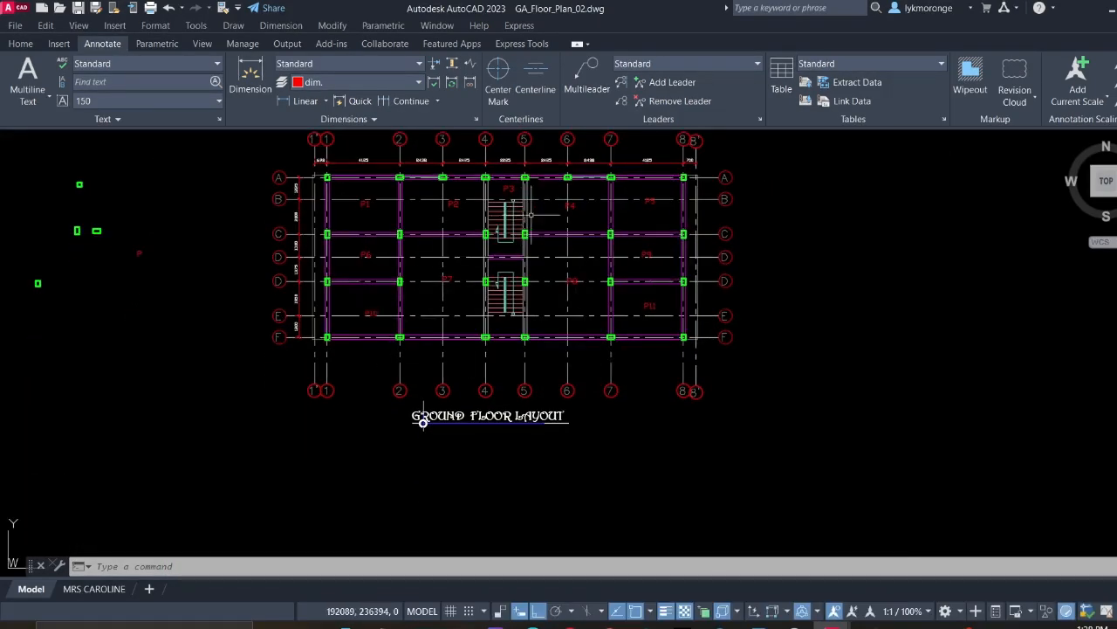
middle_drag(584, 256, 575, 265)
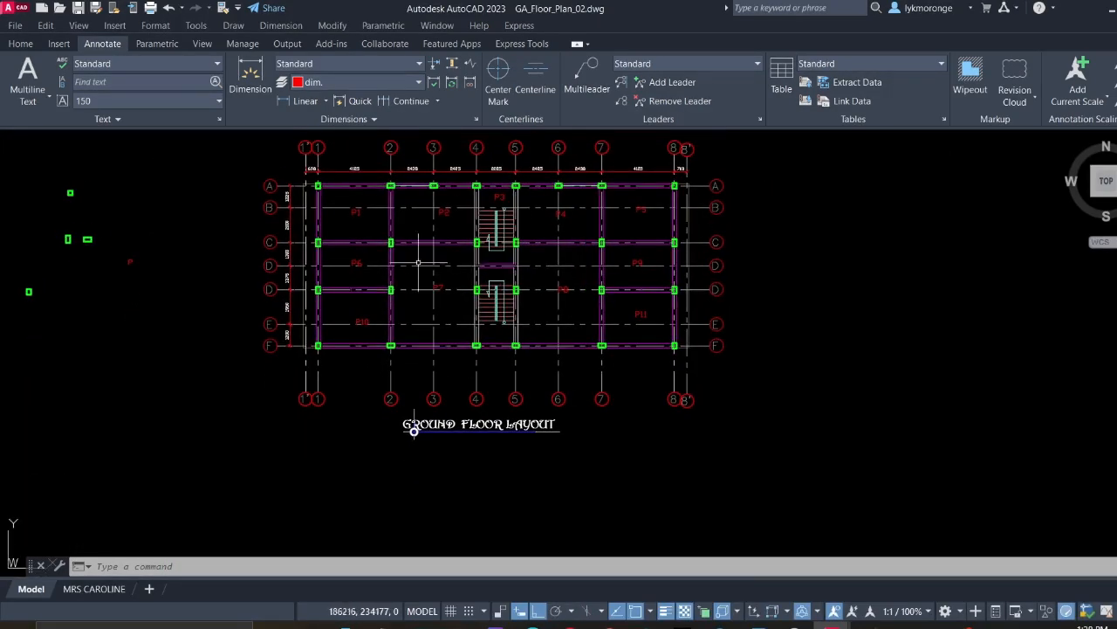
Copy the complete dimensioned ground floor layout from its lower-left corner to beside the drawing origin, with Ortho turned off
middle_drag(294, 219, 294, 236)
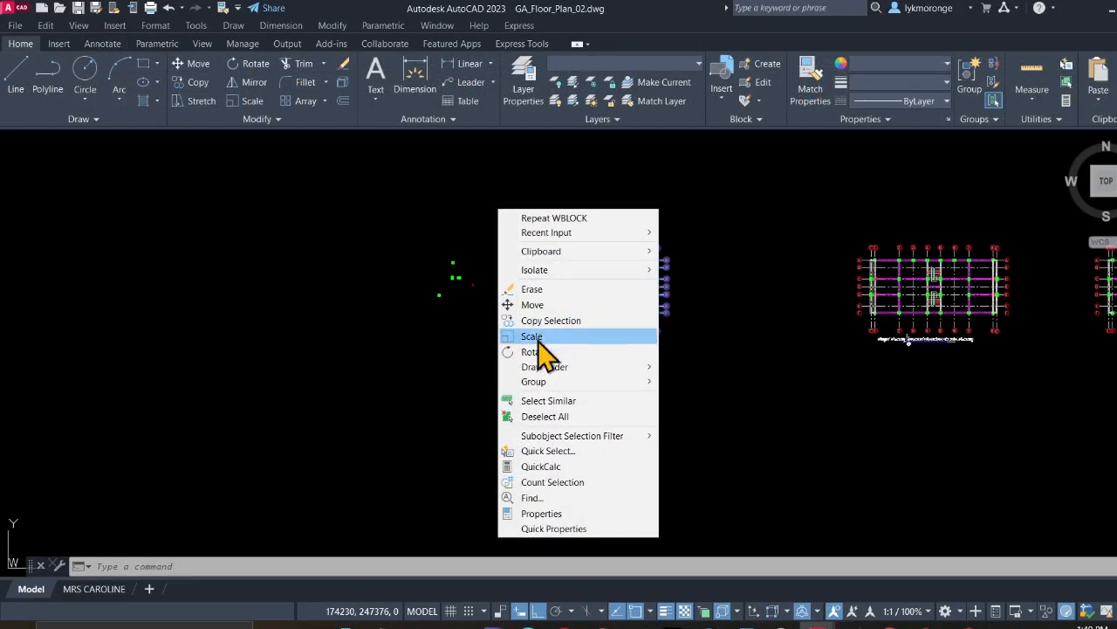
click(543, 320)
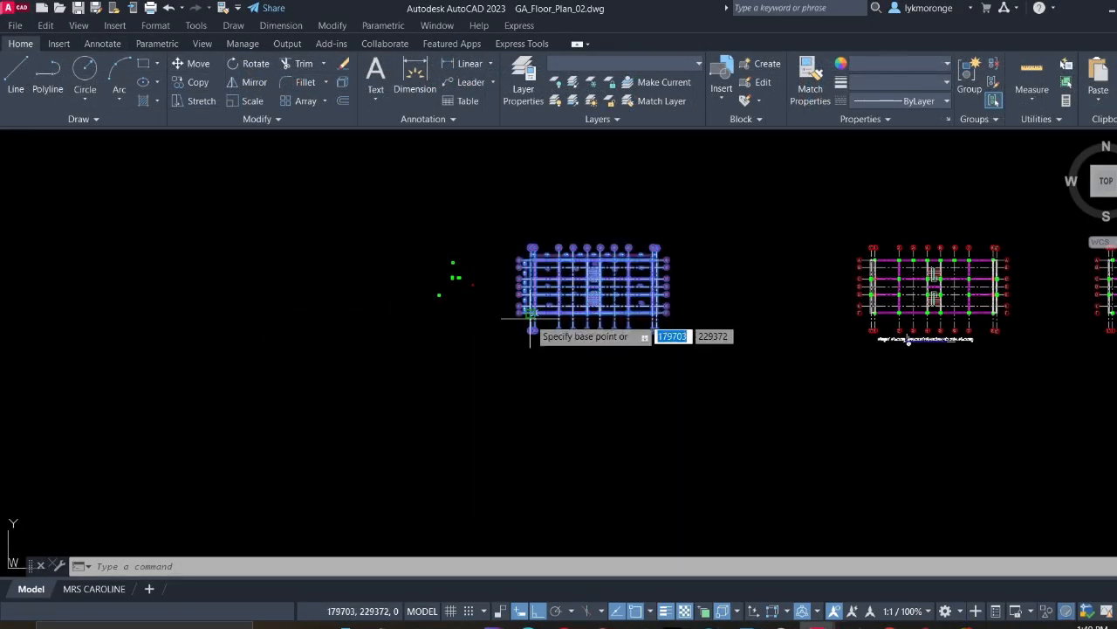
click(536, 308)
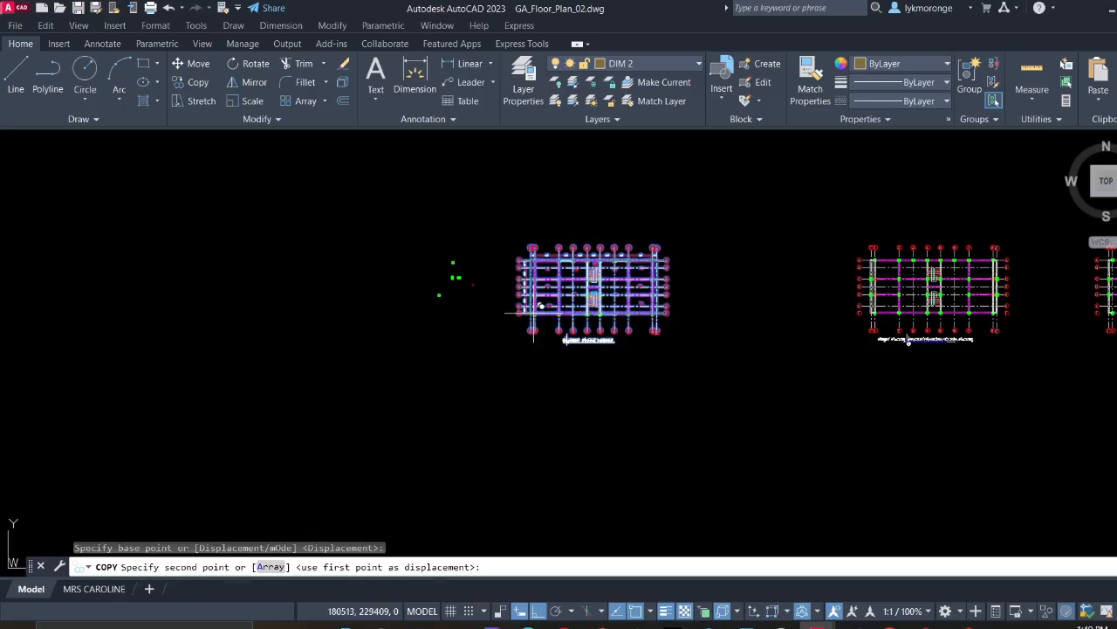
scroll(350, 489, up, 2)
click(535, 611)
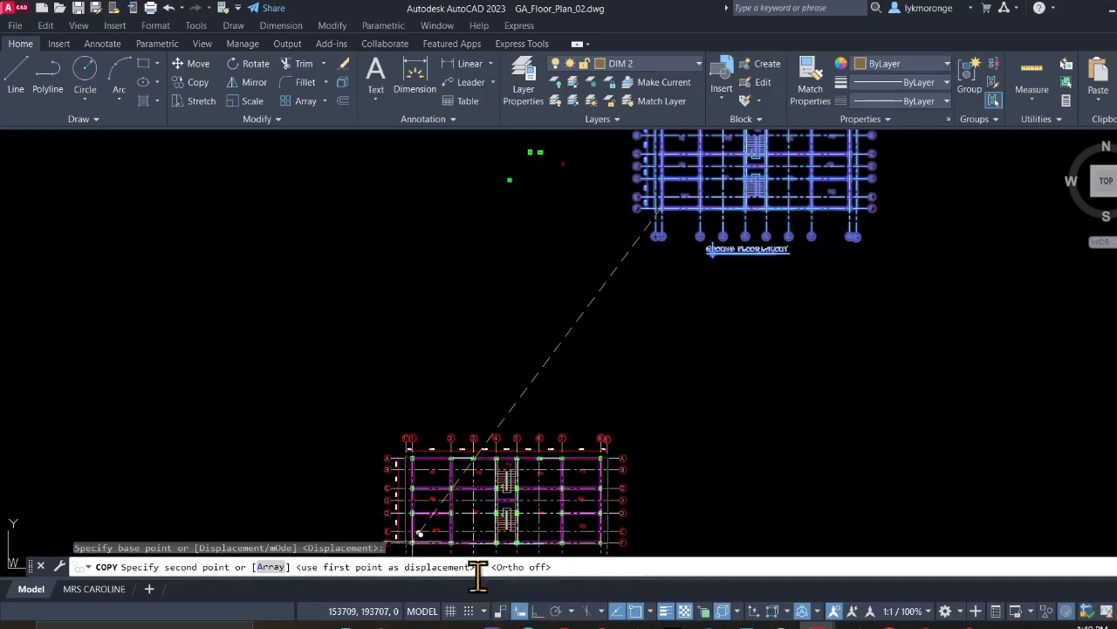
middle_drag(300, 481, 733, 291)
scroll(563, 345, down, 11)
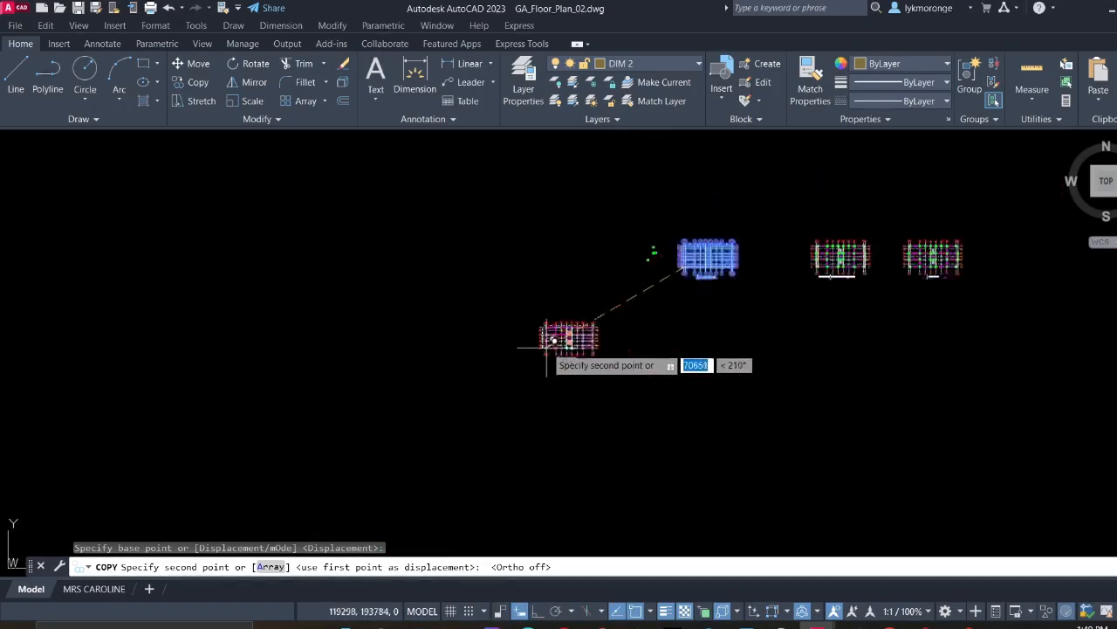
scroll(497, 422, up, 4)
scroll(473, 451, up, 4)
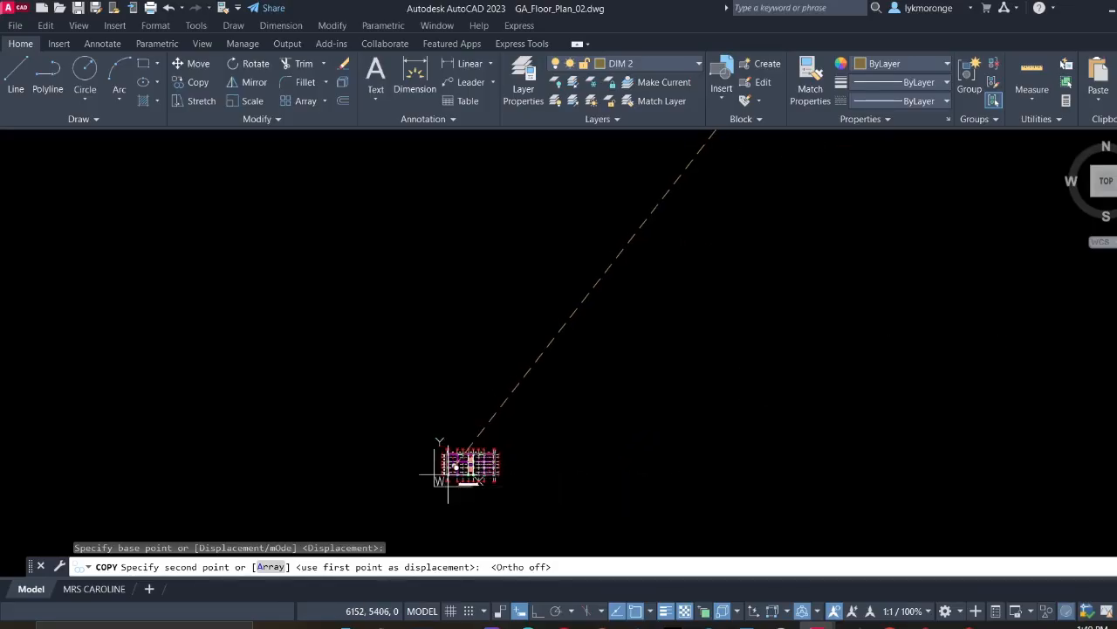
click(444, 471)
key(Escape)
Write the copied ground floor layout near the origin to new block.dxf in the GA folder with Write Block, in millimetres
scroll(537, 447, up, 3)
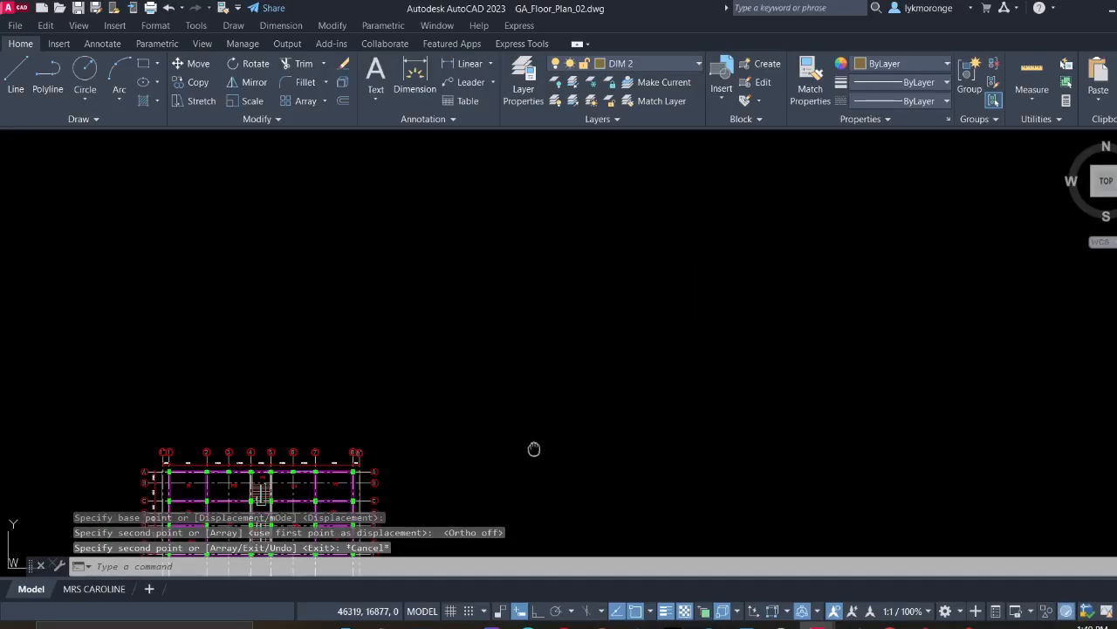
middle_drag(534, 449, 793, 197)
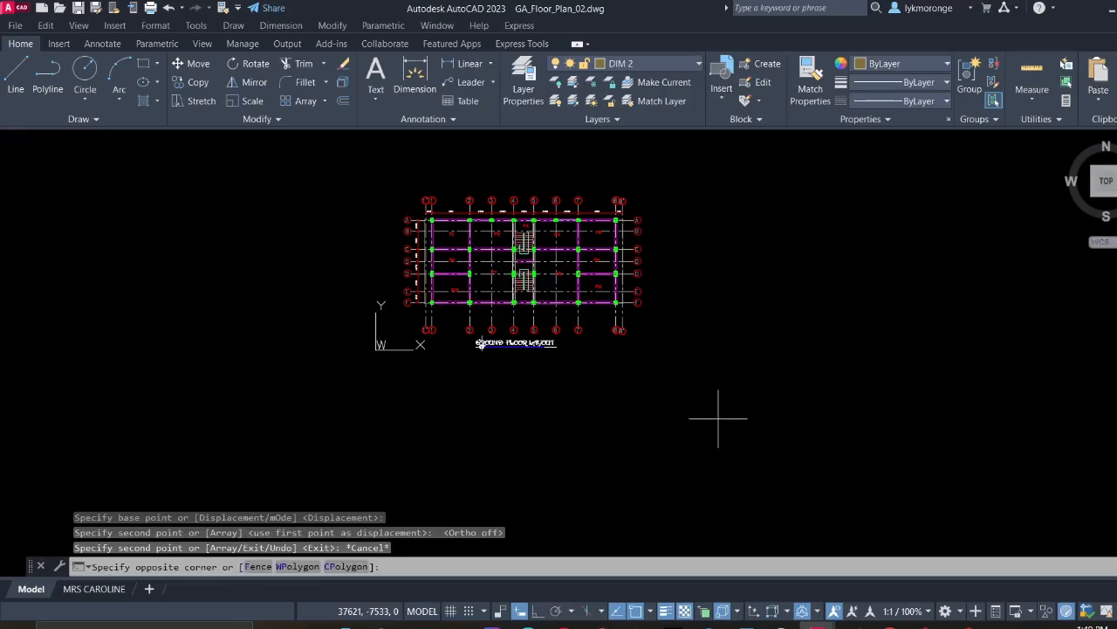
click(311, 154)
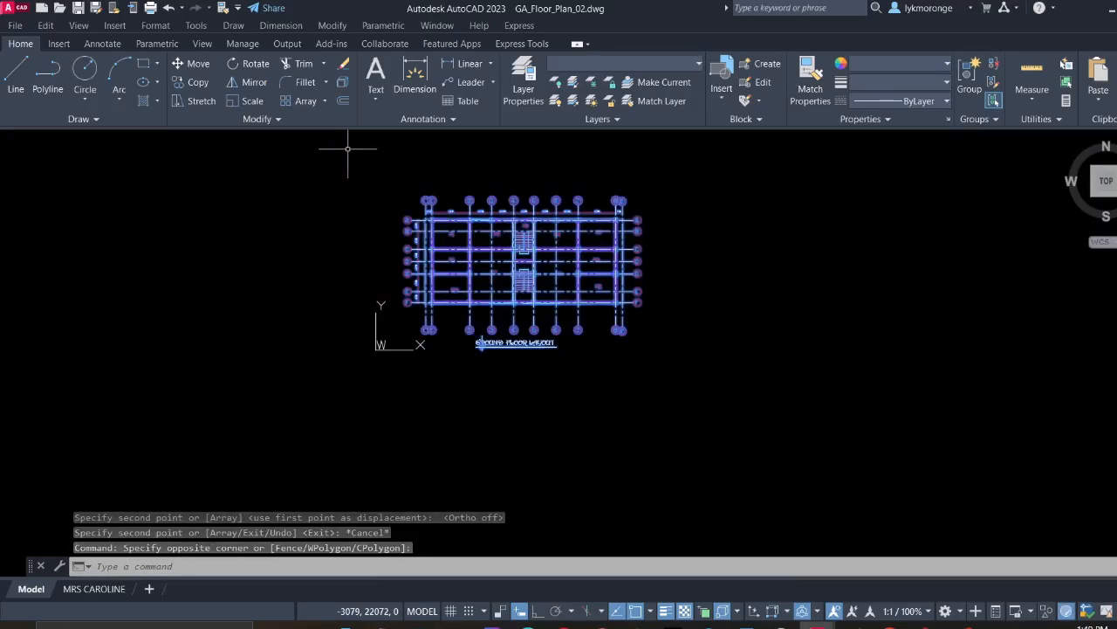
text(W)
key(Return)
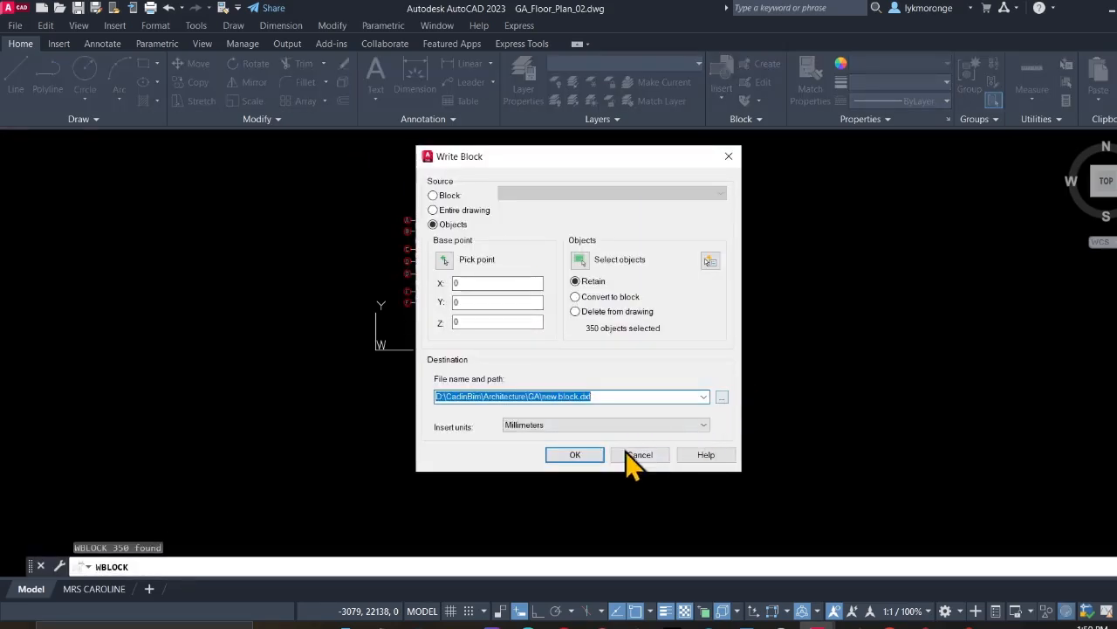
click(575, 454)
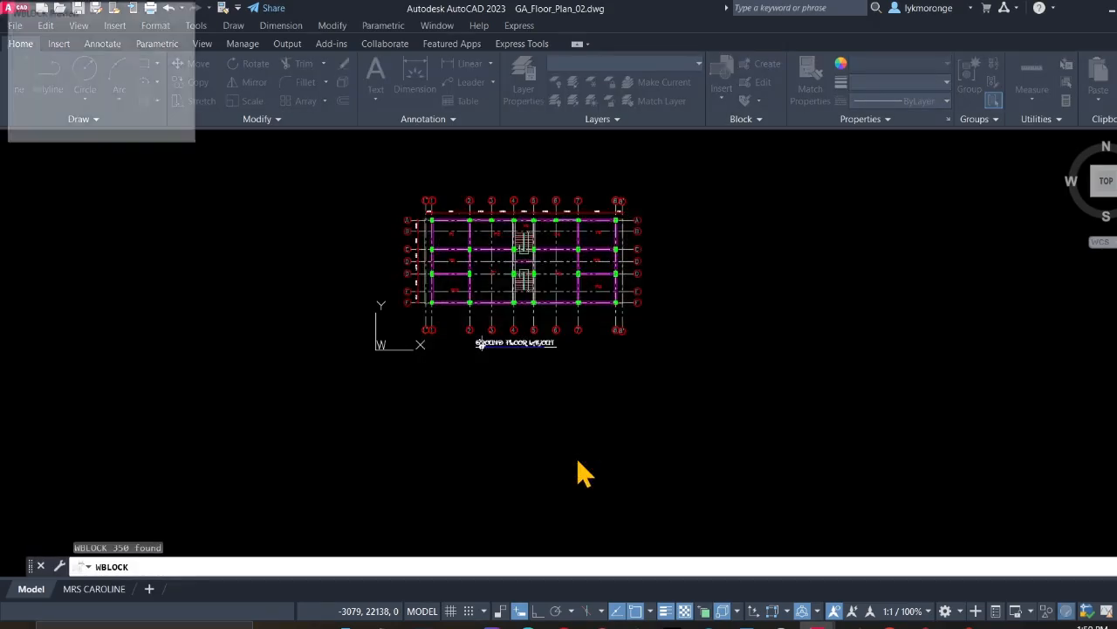
Reselect the ground floor layout at the origin for Write Block and set the destination to GA_Floor_Plan_02.dxf in the GA folder
click(728, 405)
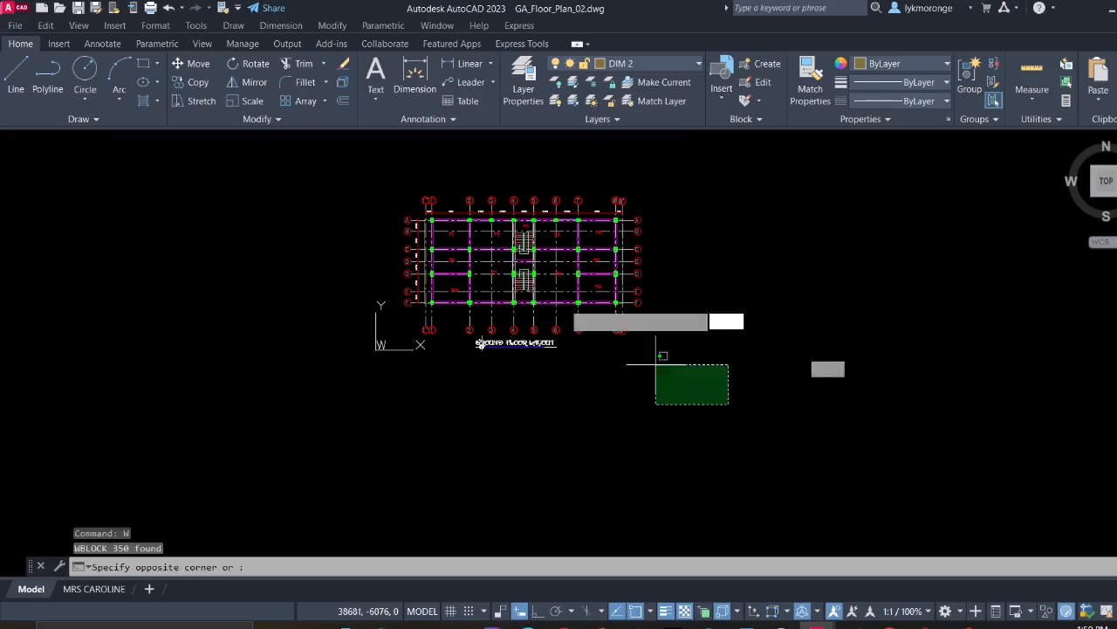
click(324, 156)
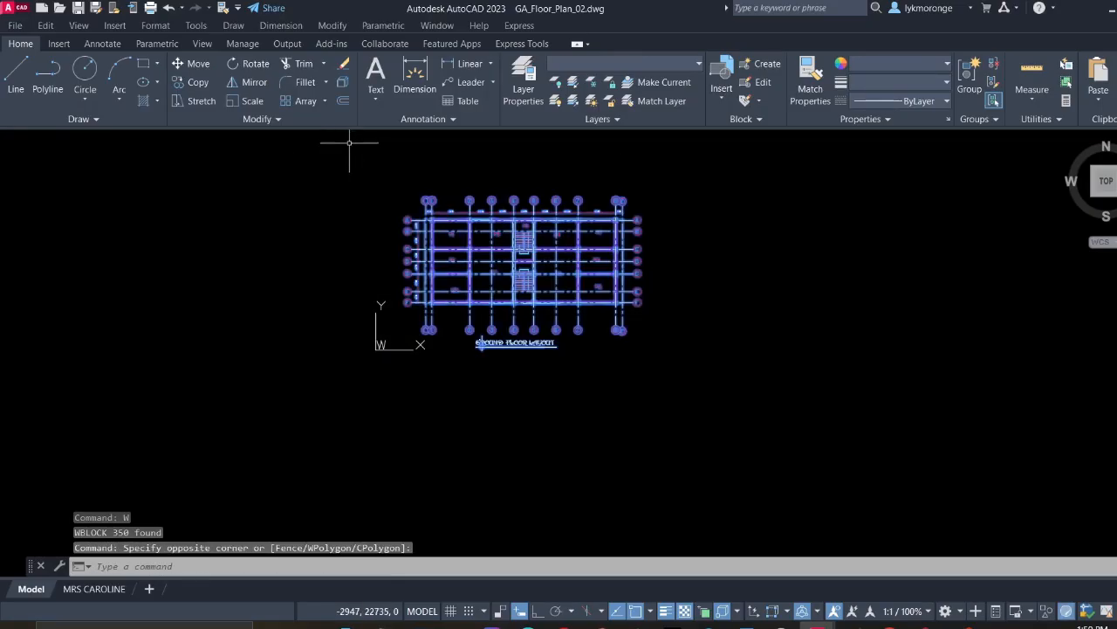
key(Return)
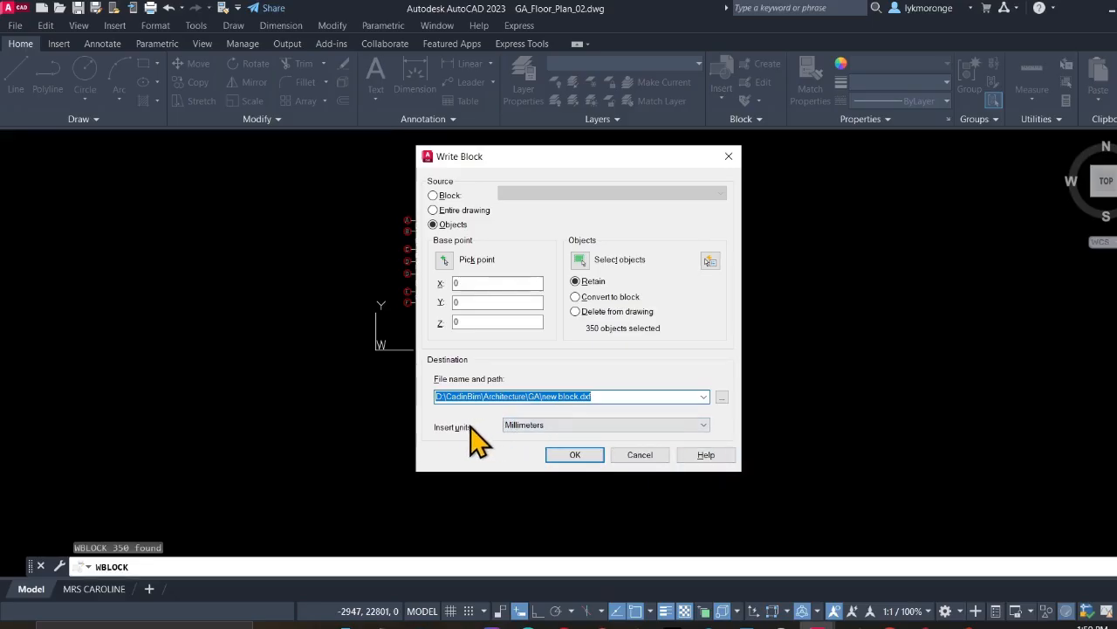
click(722, 396)
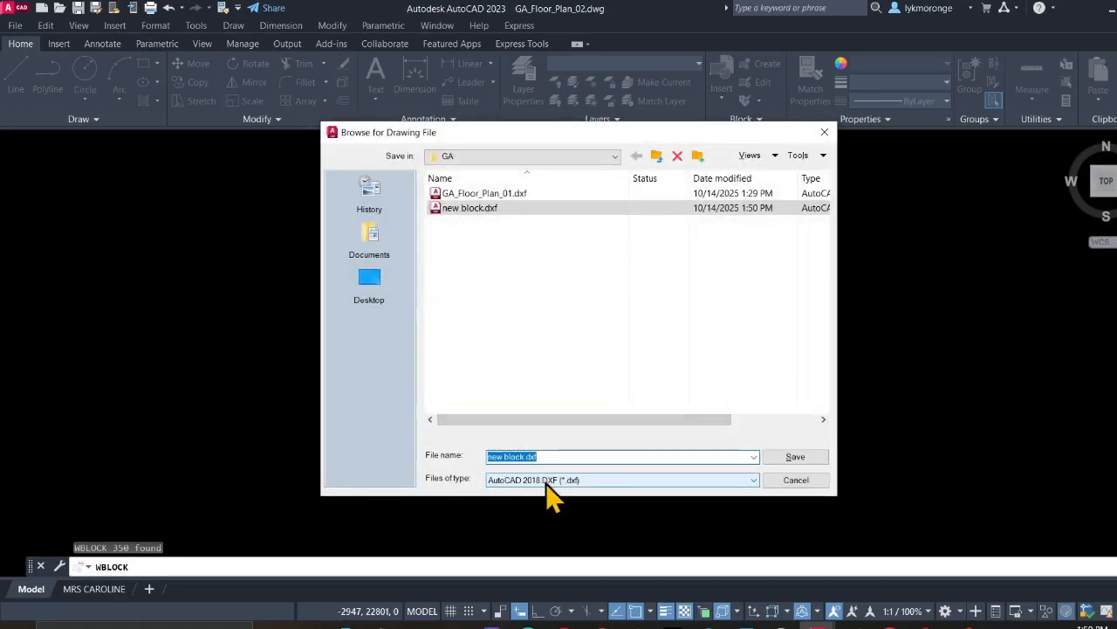
click(790, 459)
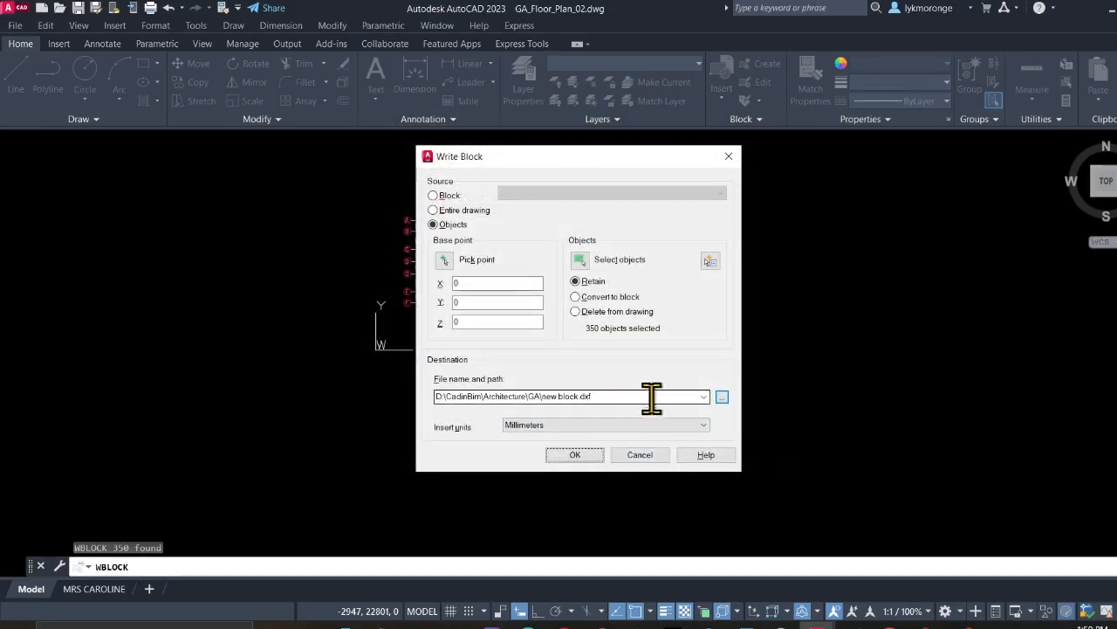
click(722, 397)
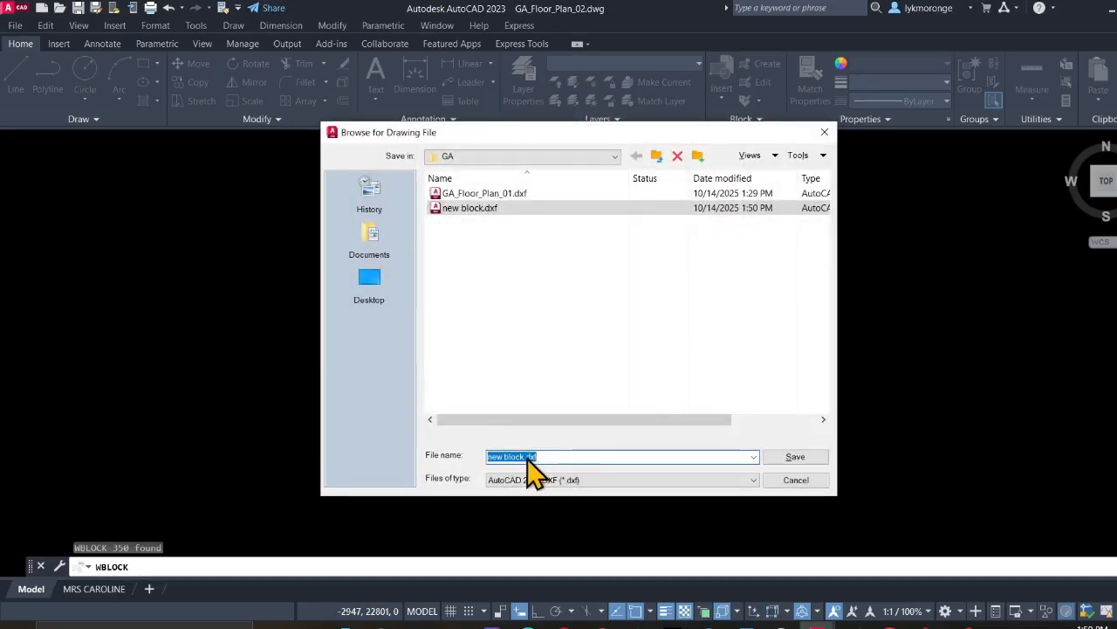
click(482, 192)
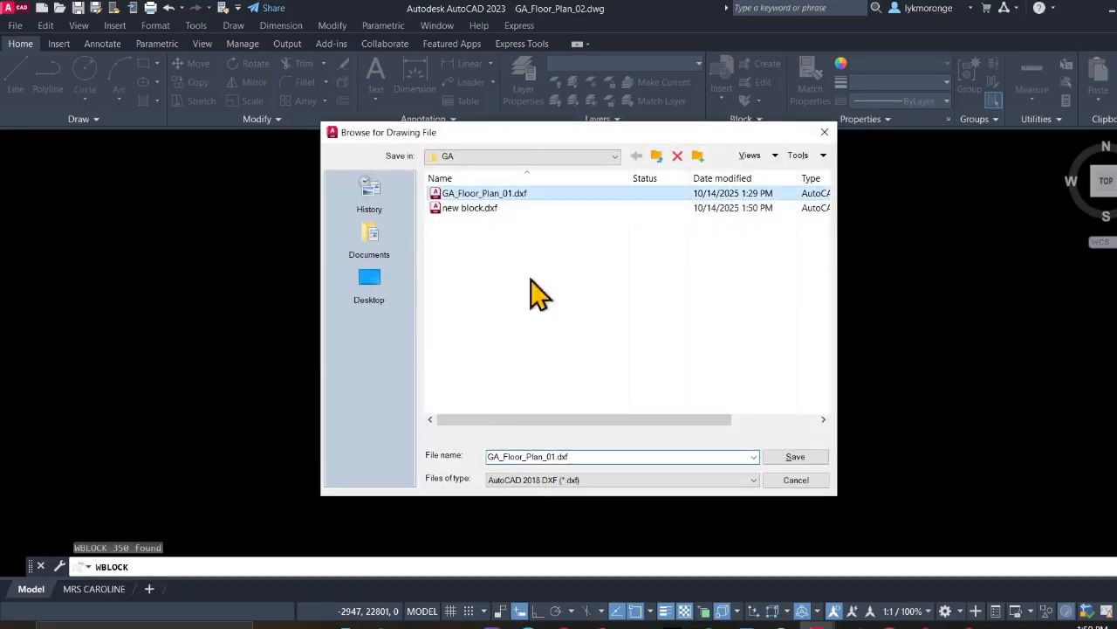
double_click(556, 456)
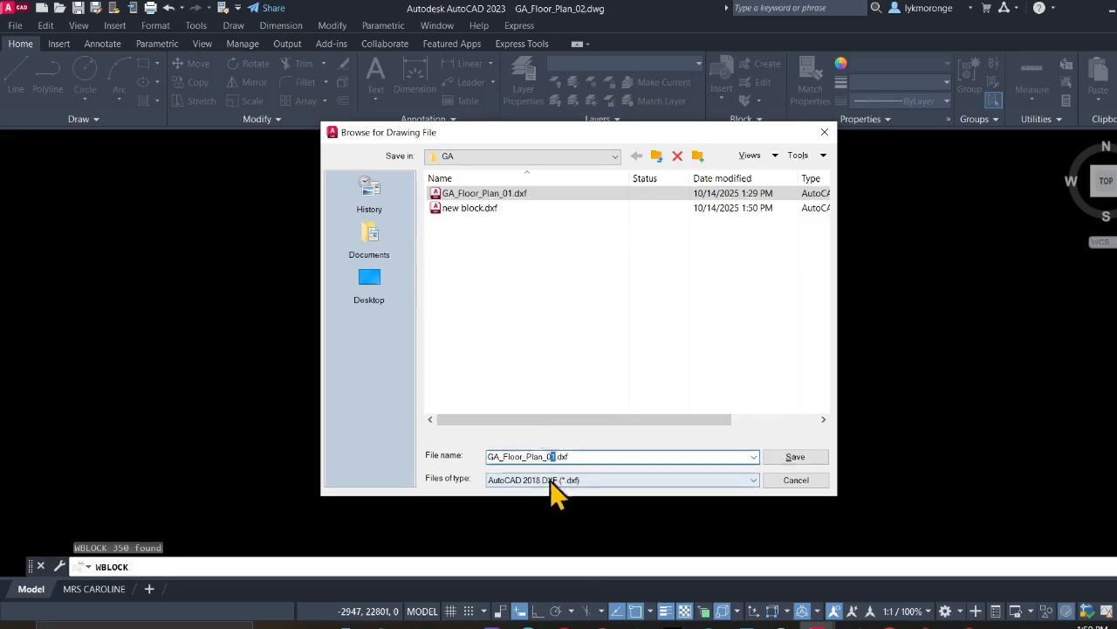
key(BackSpace)
text(2)
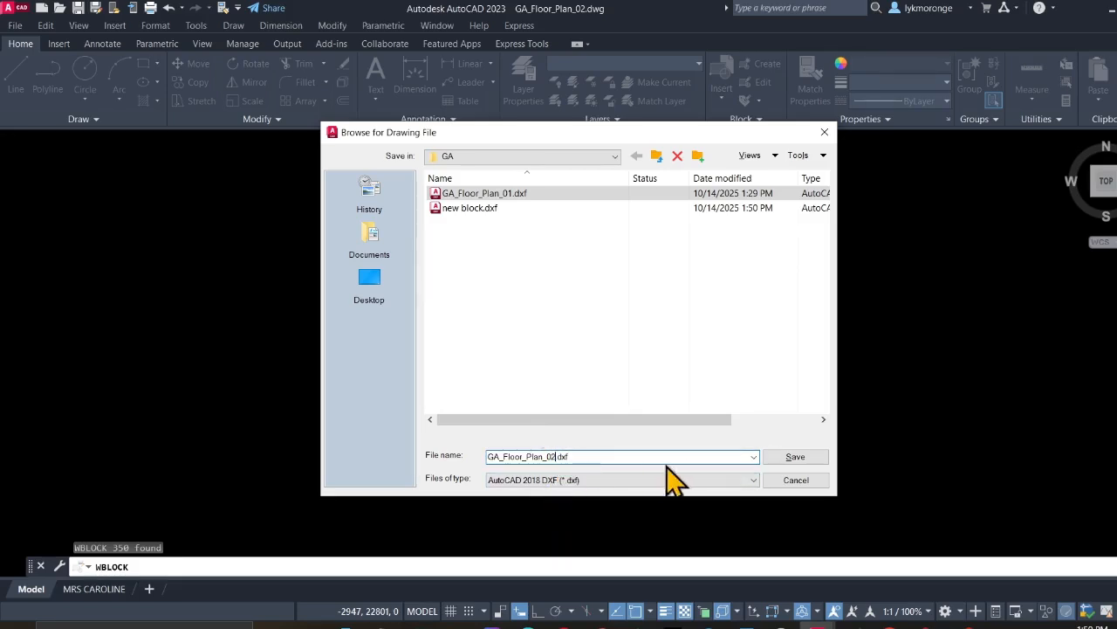
click(791, 460)
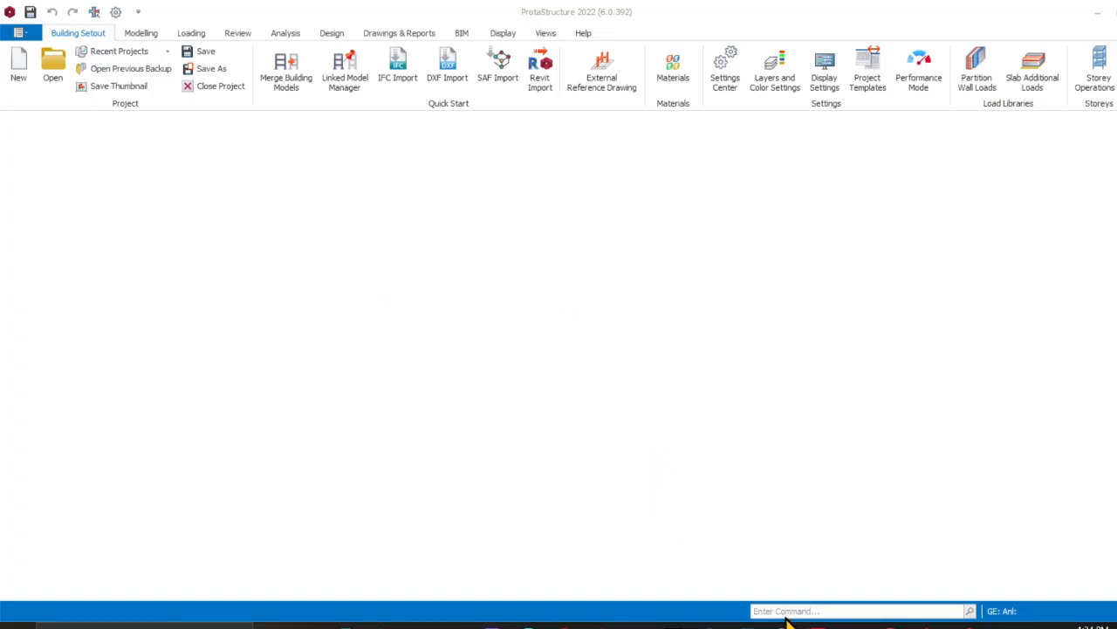
Switch to ProtaStructure 2022 and start a new project with the project code G_6_RESIDENTIA_STOREY_BLD
mouse_move(746, 623)
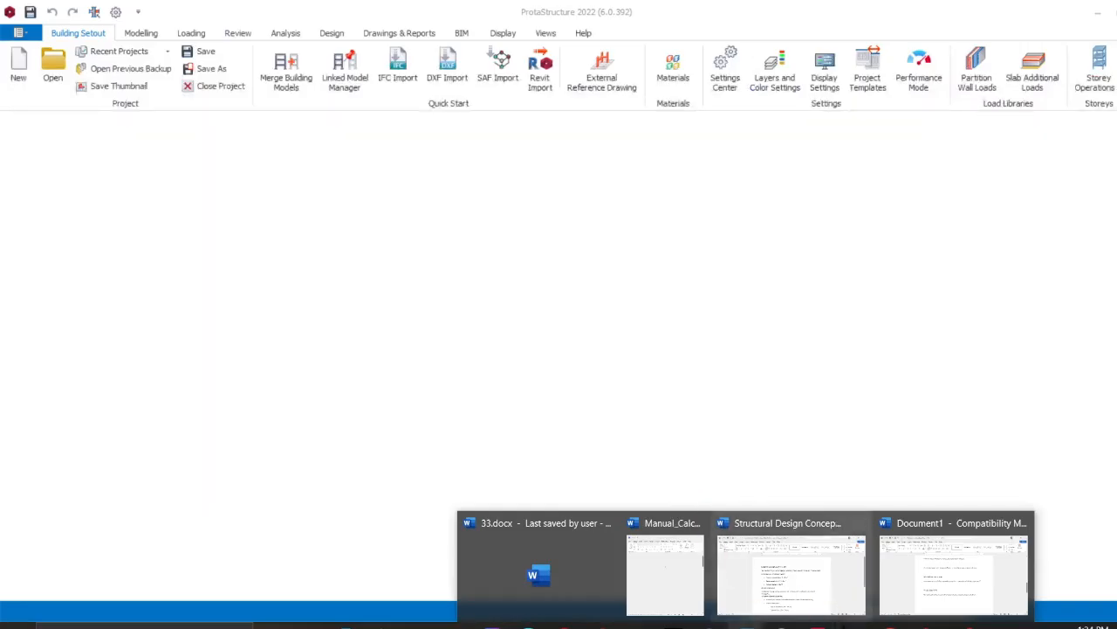
mouse_move(846, 625)
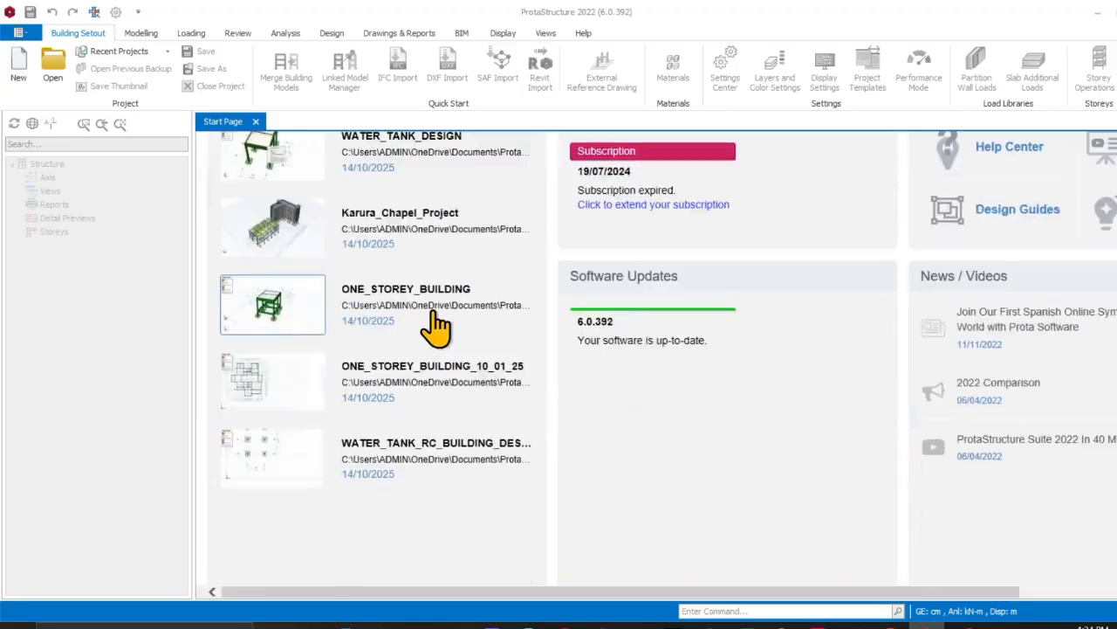
scroll(422, 297, up, 2)
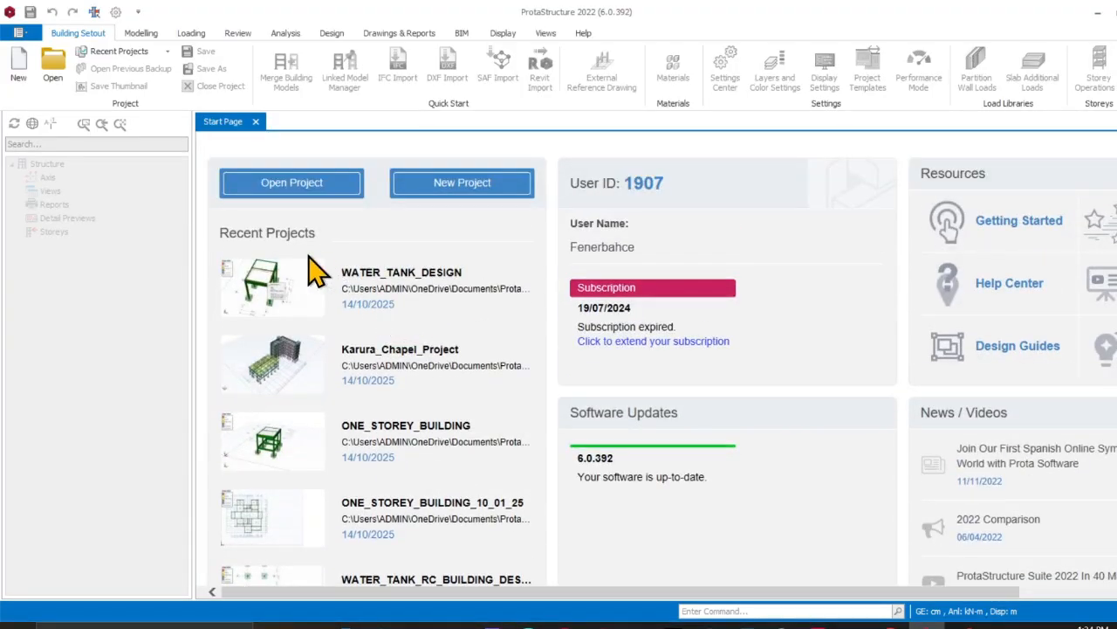
click(35, 32)
click(66, 68)
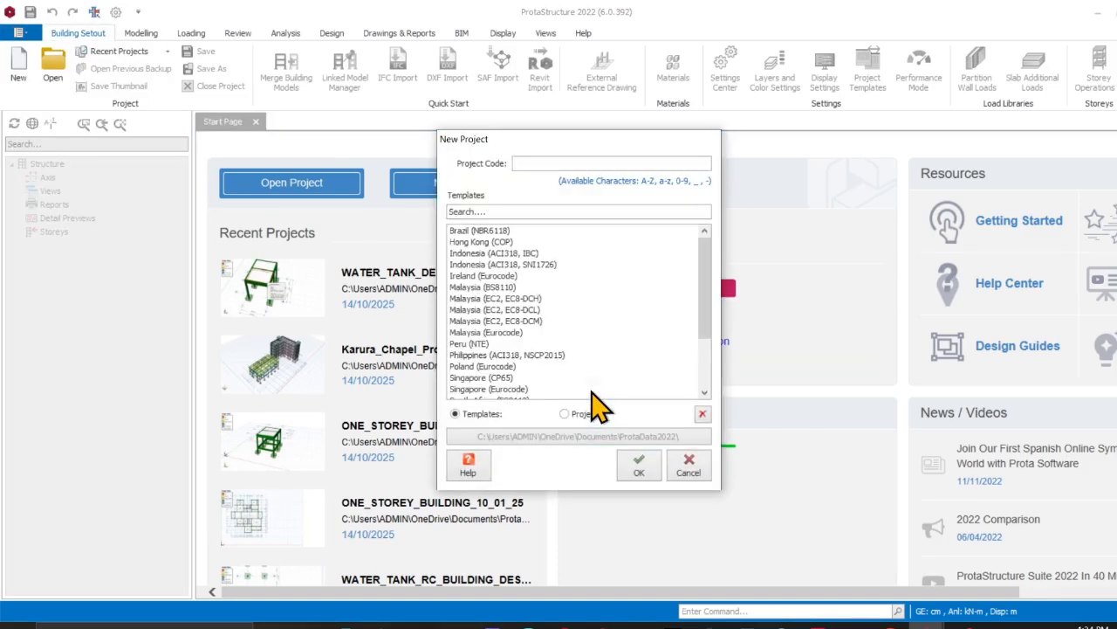
click(563, 163)
text(G_6_)
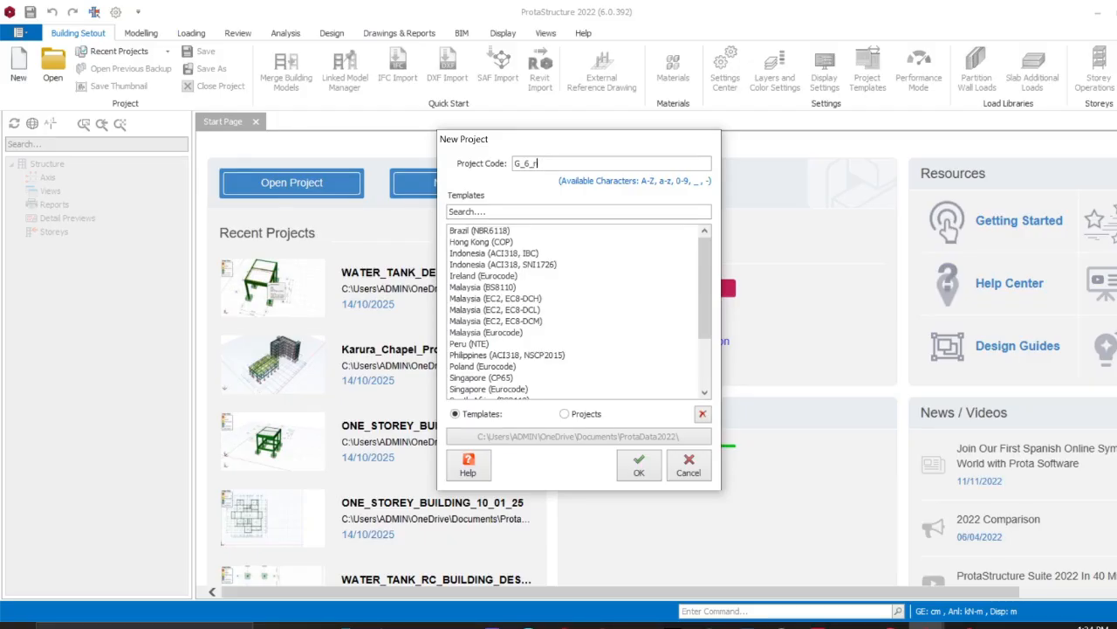
text(RESIDENTIAL_STOREY_BLD)
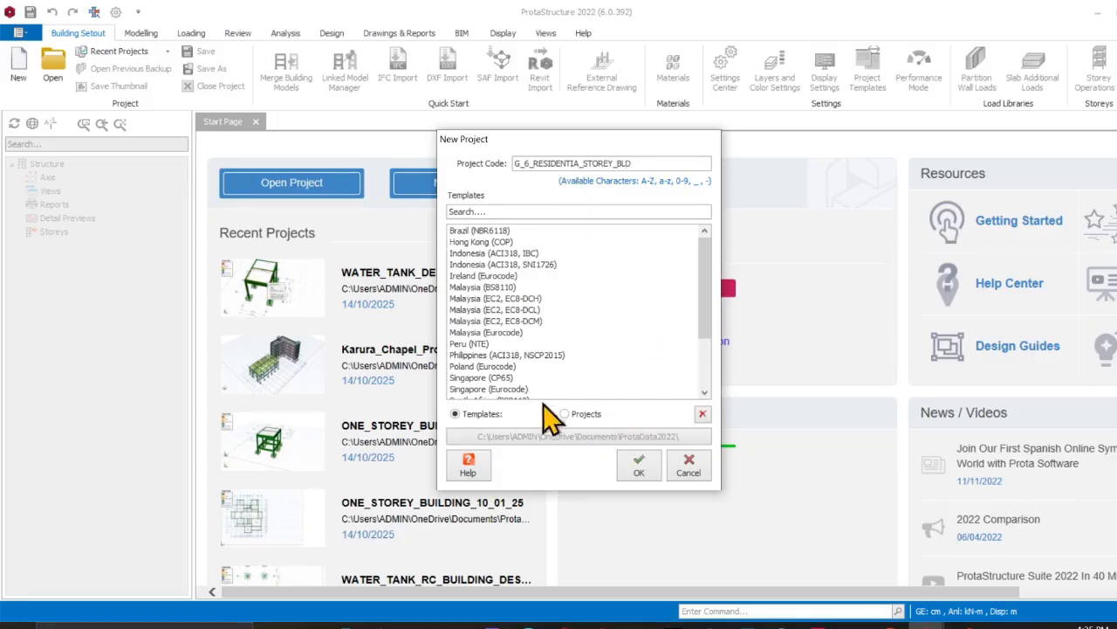
Choose the United Kingdom (BS8110) template and create the project
scroll(523, 354, down, 3)
click(515, 378)
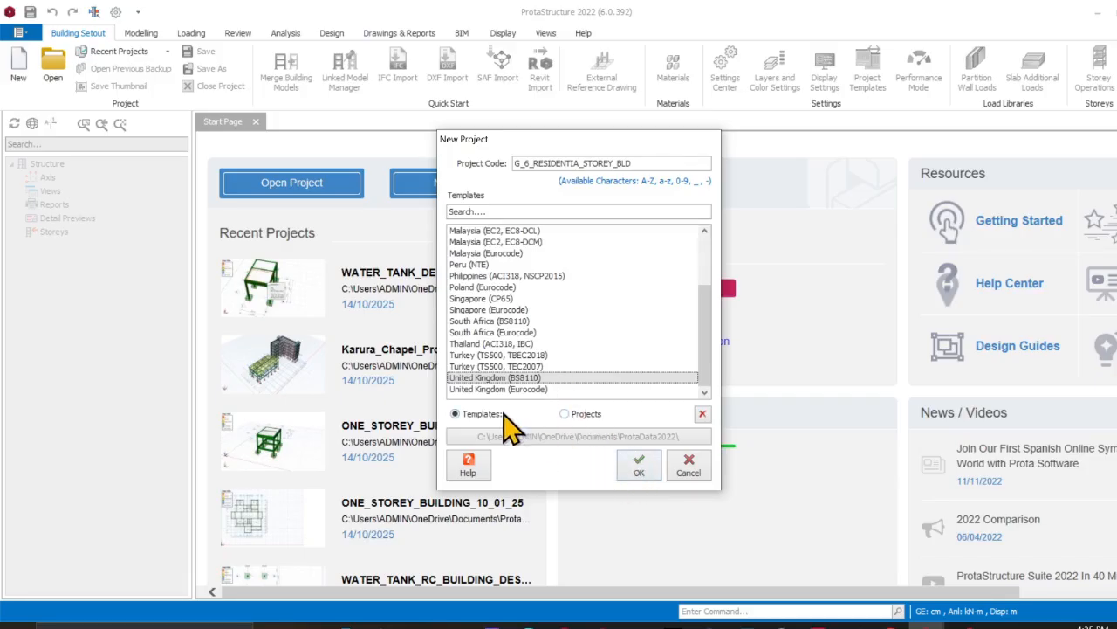
click(640, 469)
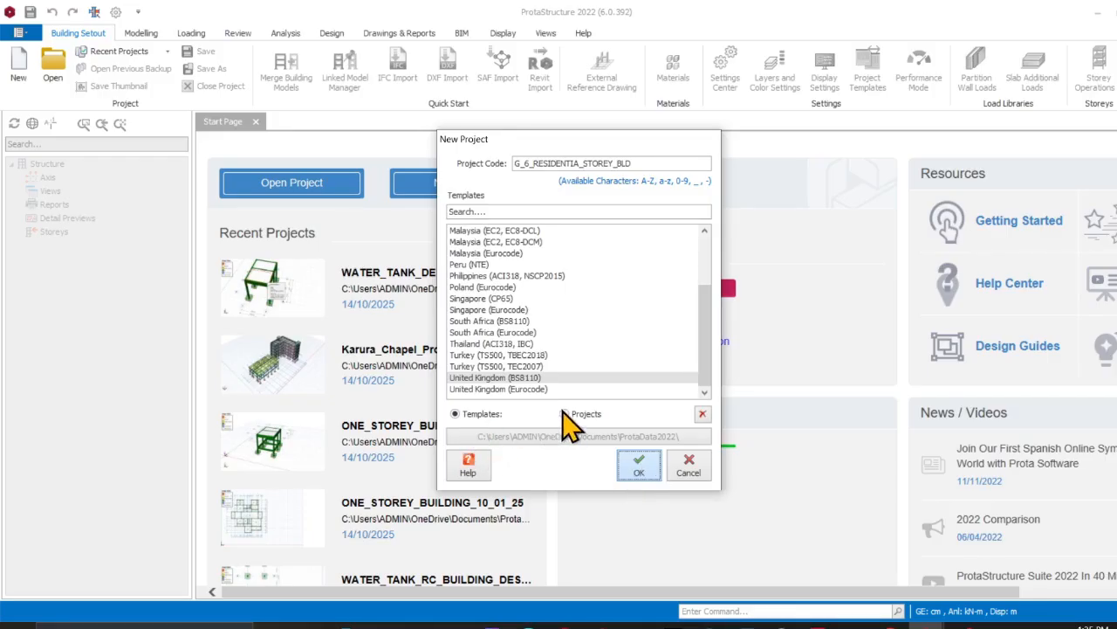
click(639, 469)
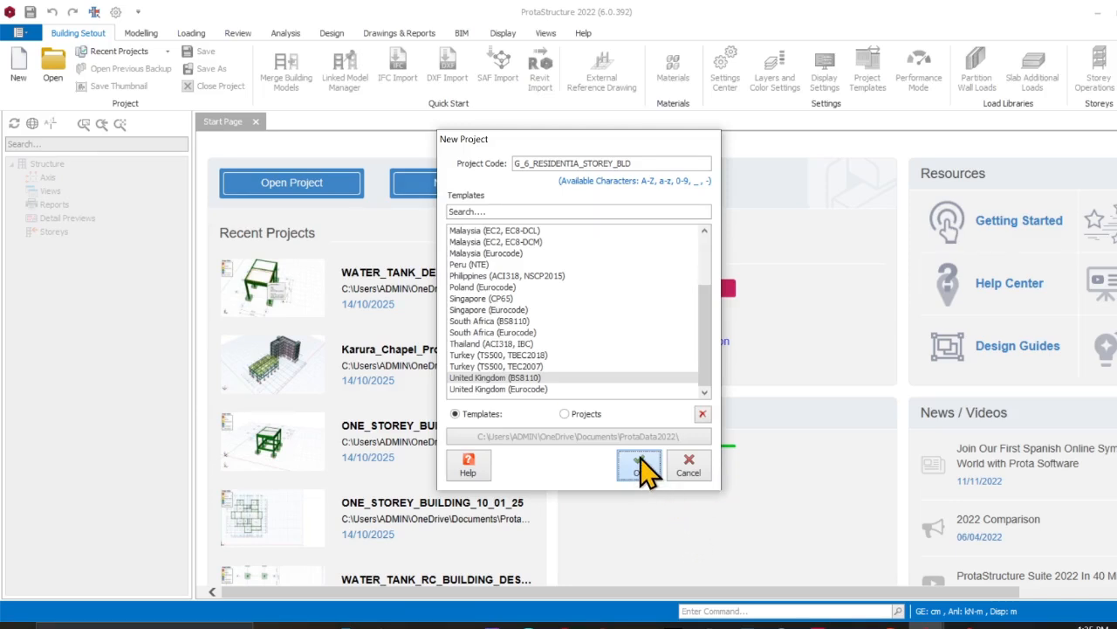
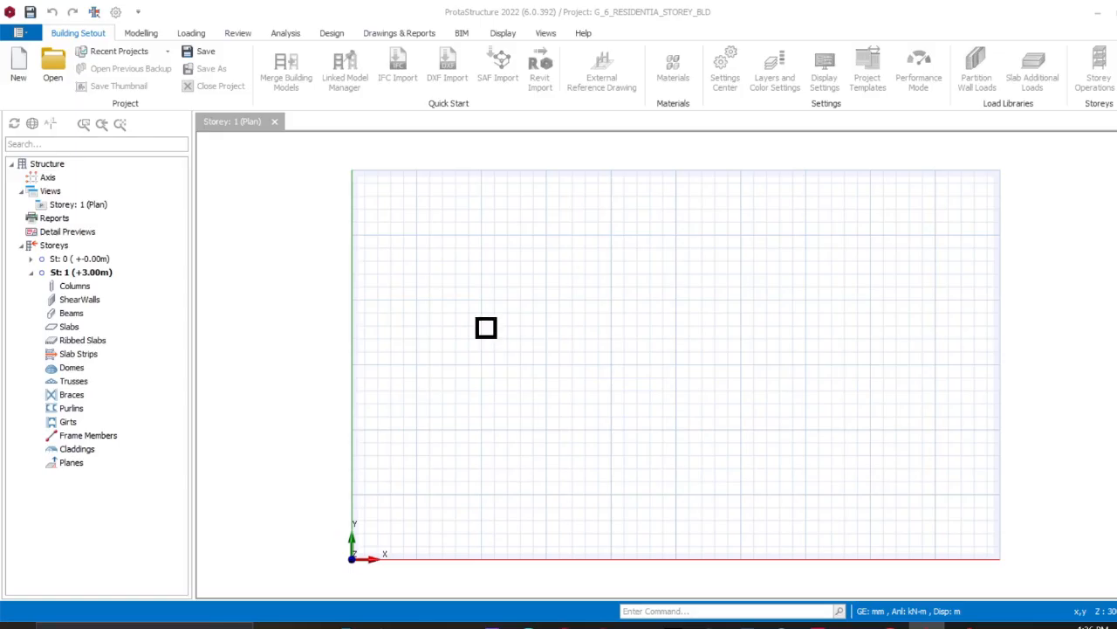
Switch to the GA board in Microsoft Whiteboard and examine the notes on saving and exporting as DXF
click(854, 625)
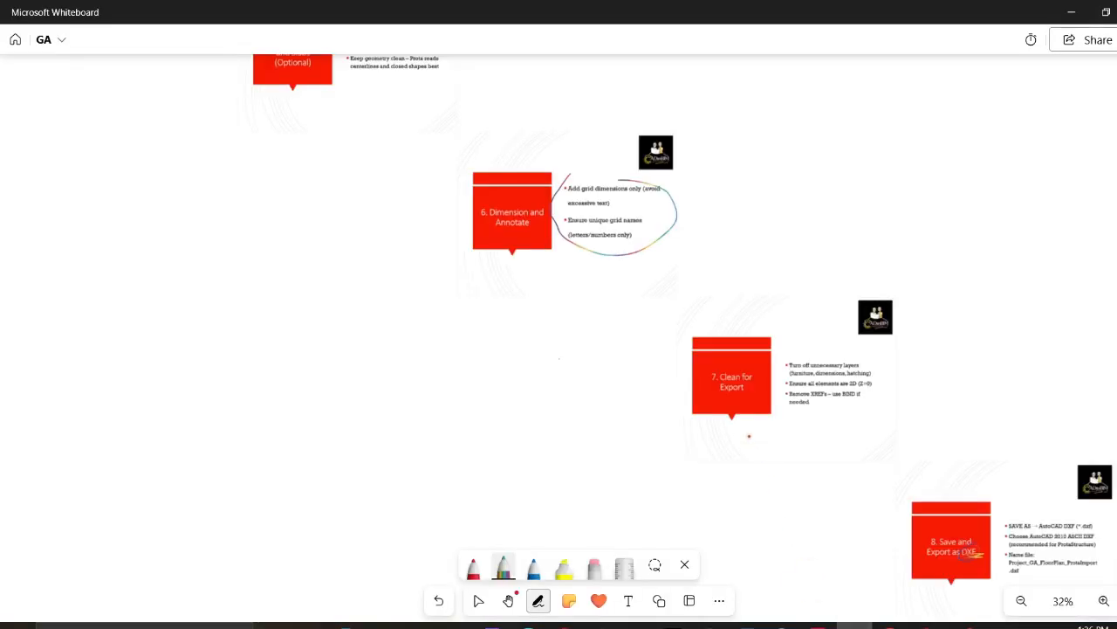
scroll(724, 387, down, 2)
middle_drag(708, 361, 357, 212)
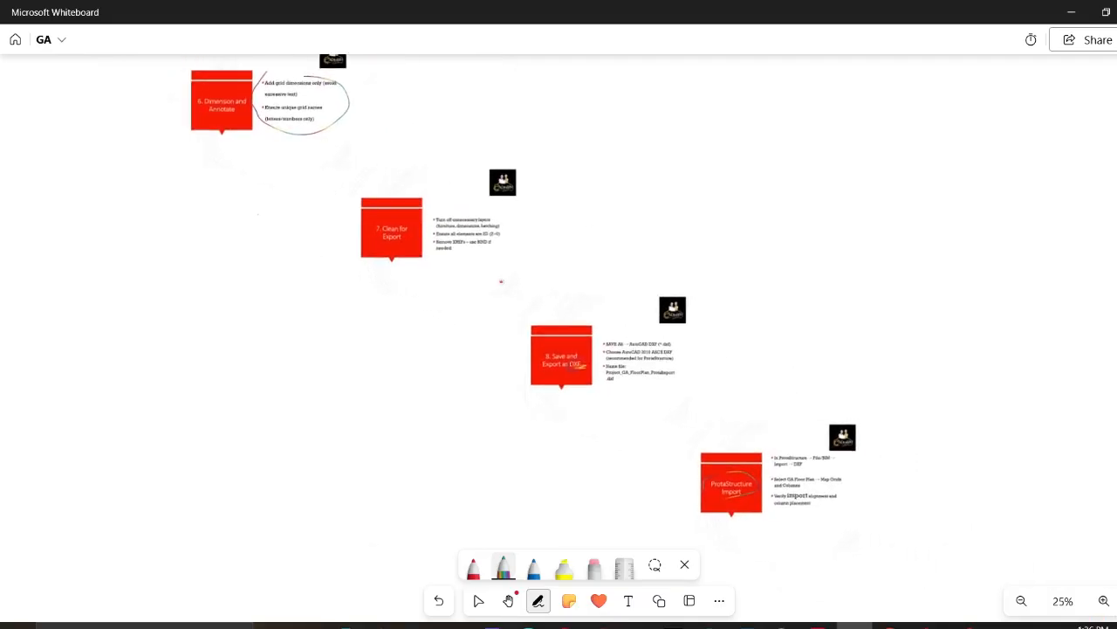
scroll(584, 334, up, 1)
scroll(589, 363, up, 6)
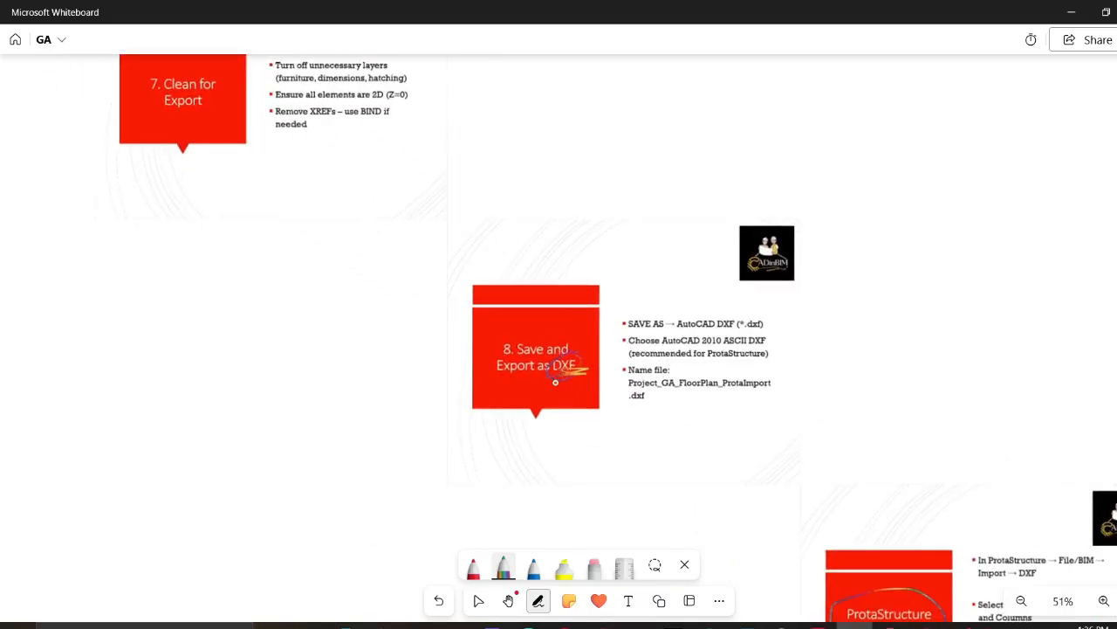
scroll(554, 382, up, 4)
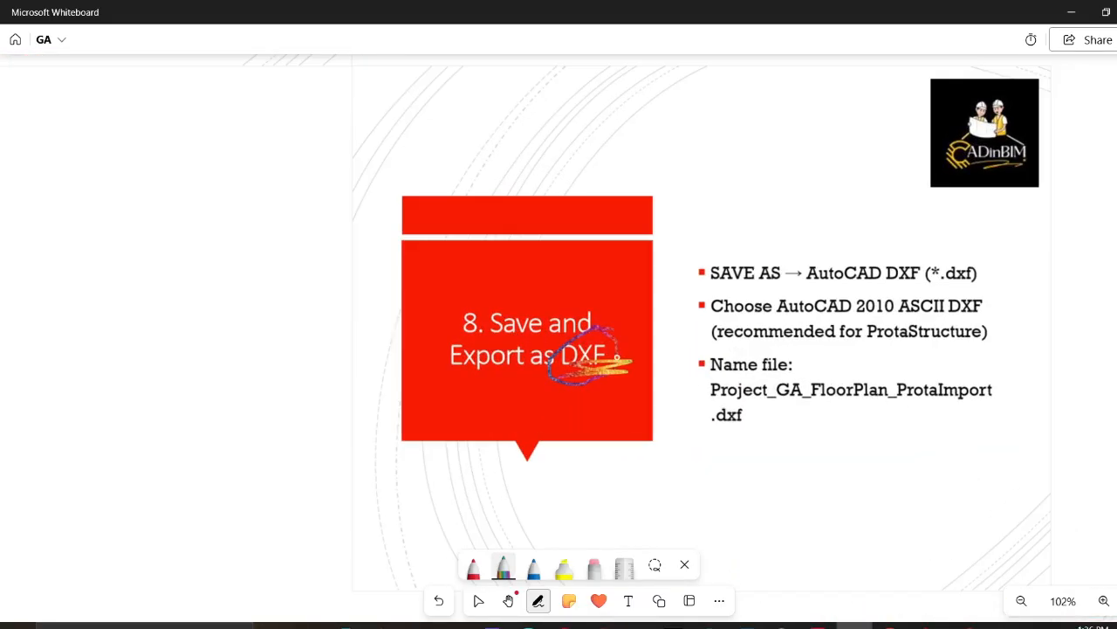
Examine the ProtaStructure Import notes on the board and underline "and Columns" in the grid mapping point
scroll(609, 368, down, 1)
middle_drag(610, 367, 394, 196)
middle_drag(808, 436, 445, 144)
scroll(736, 342, up, 3)
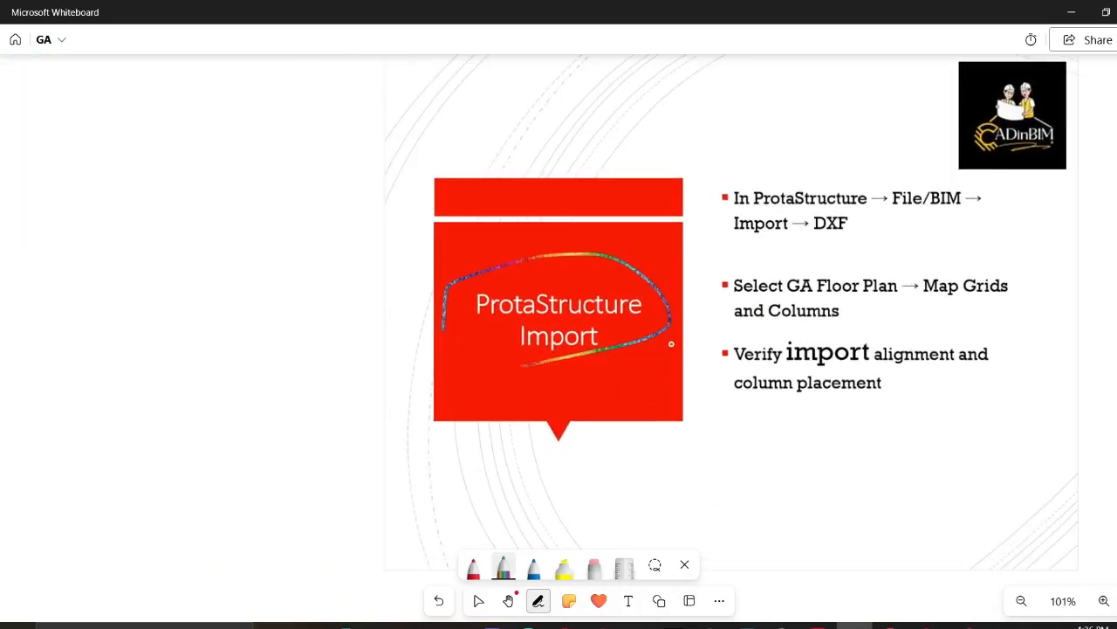
middle_drag(736, 342, 394, 350)
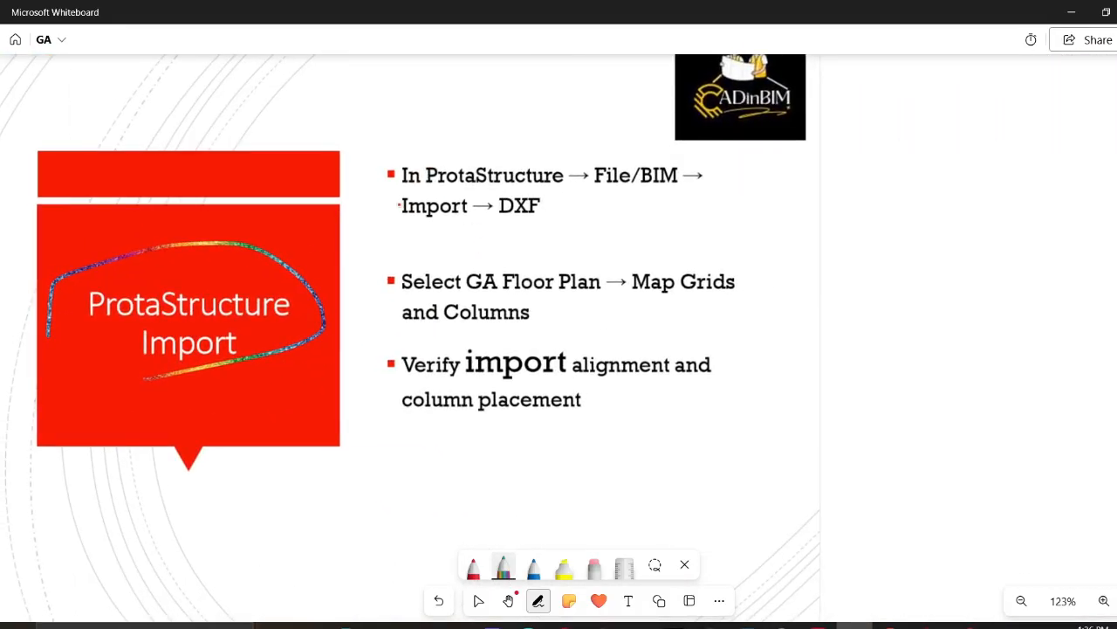
scroll(398, 206, up, 1)
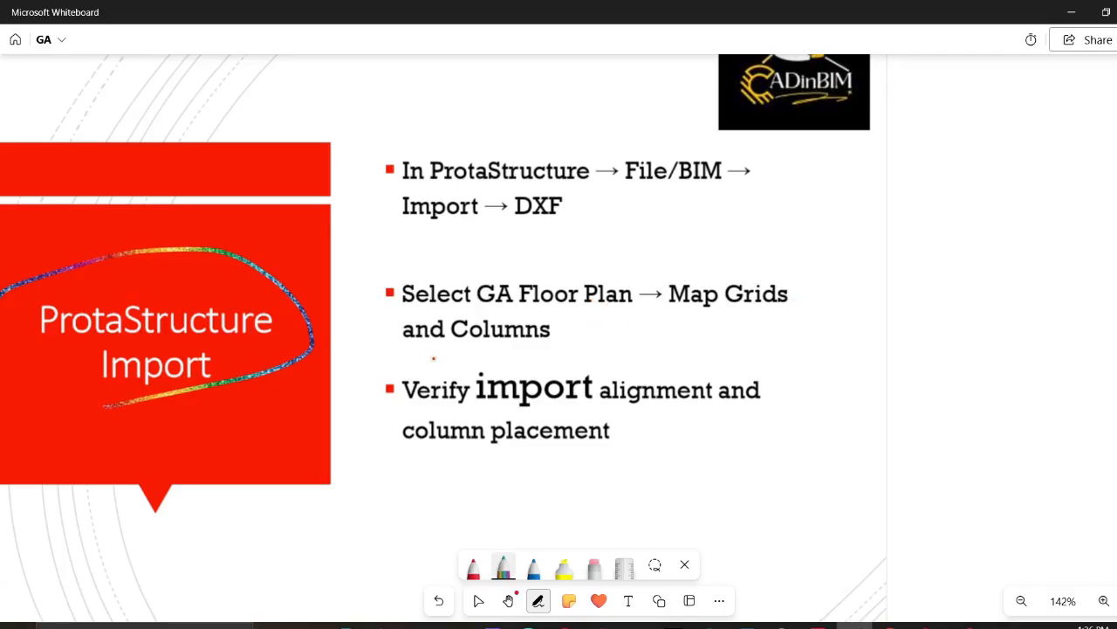
drag(528, 340, 420, 342)
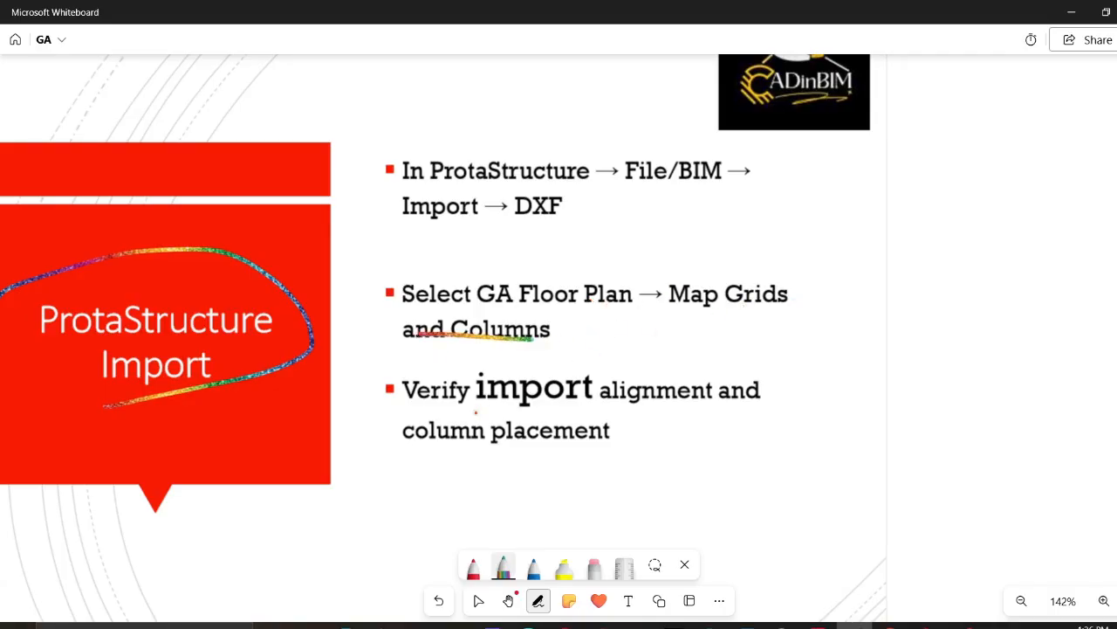
ctrl+scroll(550, 440, down, 3)
scroll(549, 450, down, 3)
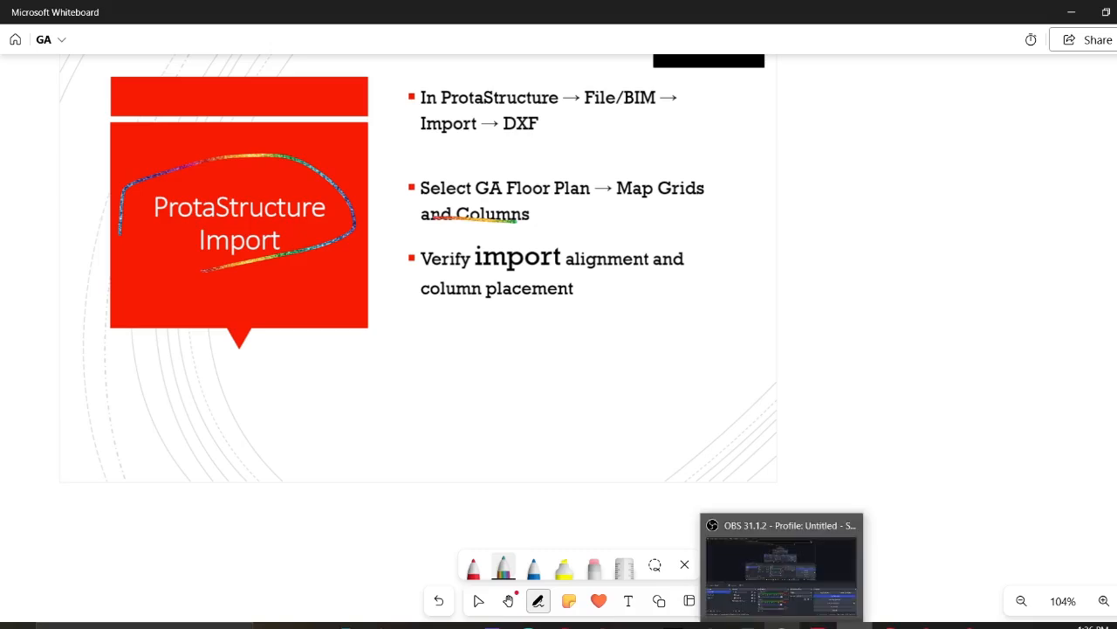
Switch to ProtaStructure 2022 and open the DXF Import dialog for the G_6_RESIDENTIA_STOREY_BLD project
mouse_move(891, 622)
click(927, 625)
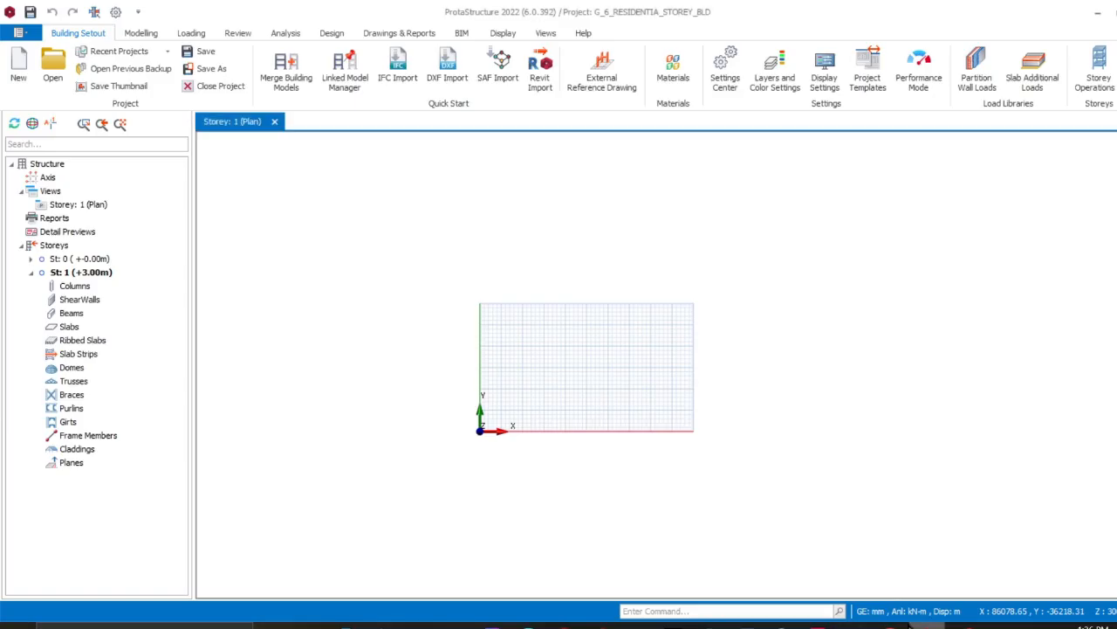
click(462, 33)
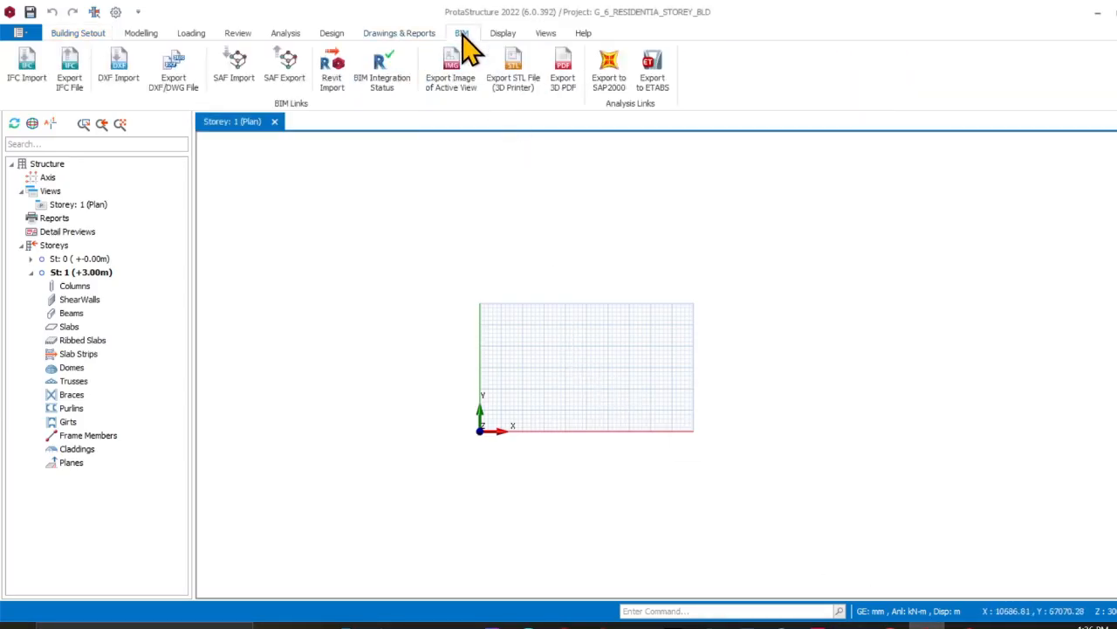
click(121, 78)
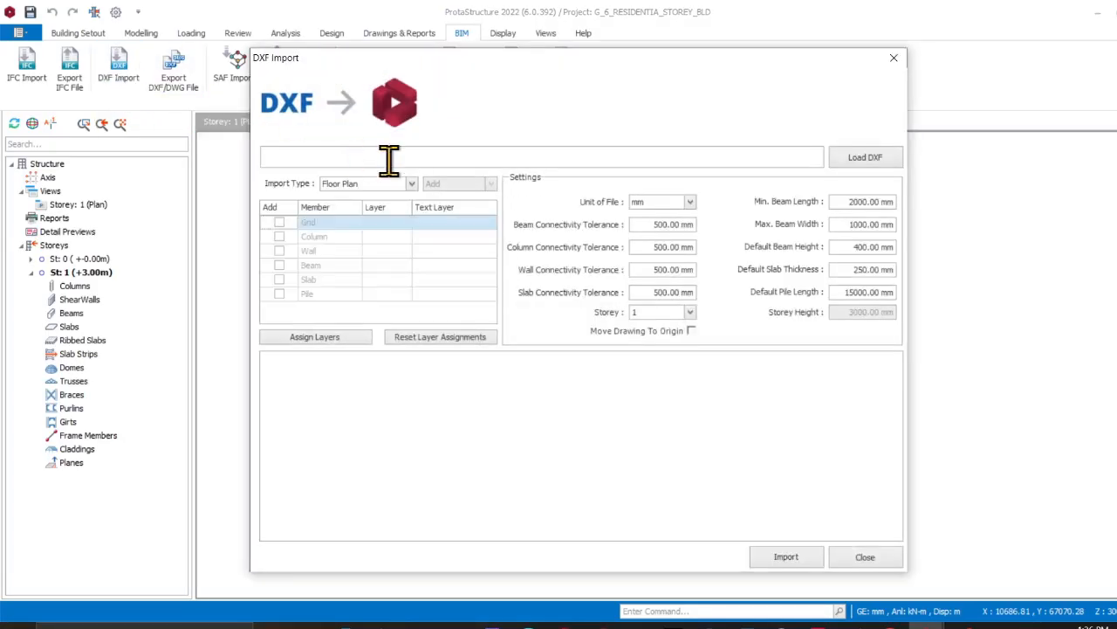
Load GA_Floor_Plan.dxf from the Architecture GA folder as the floor plan to import
click(869, 160)
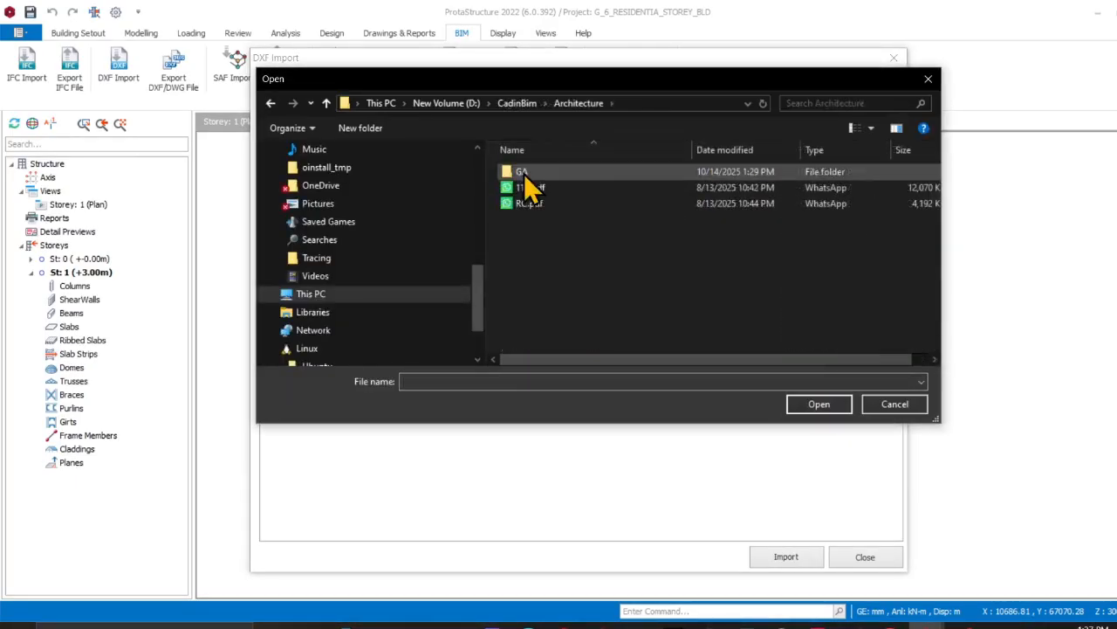
click(524, 175)
double_click(524, 175)
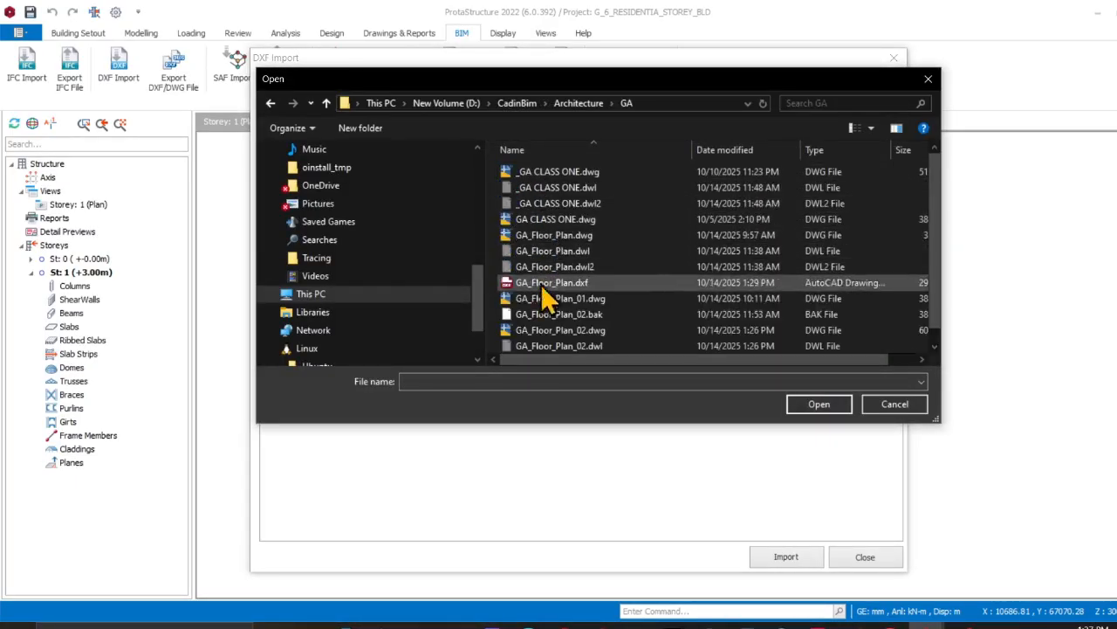
click(594, 283)
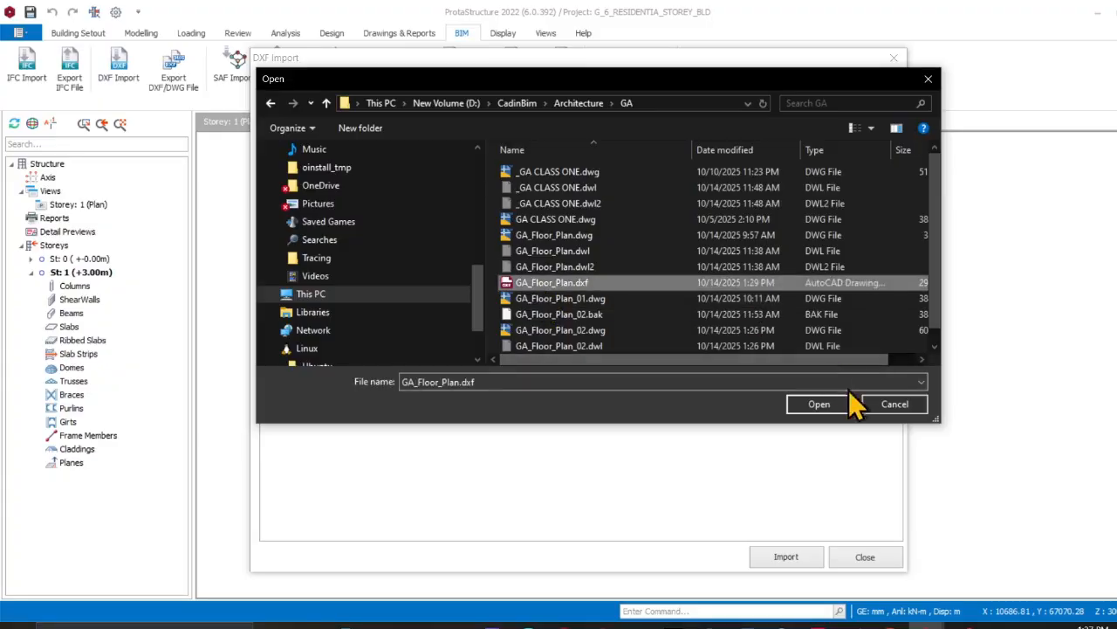
click(821, 404)
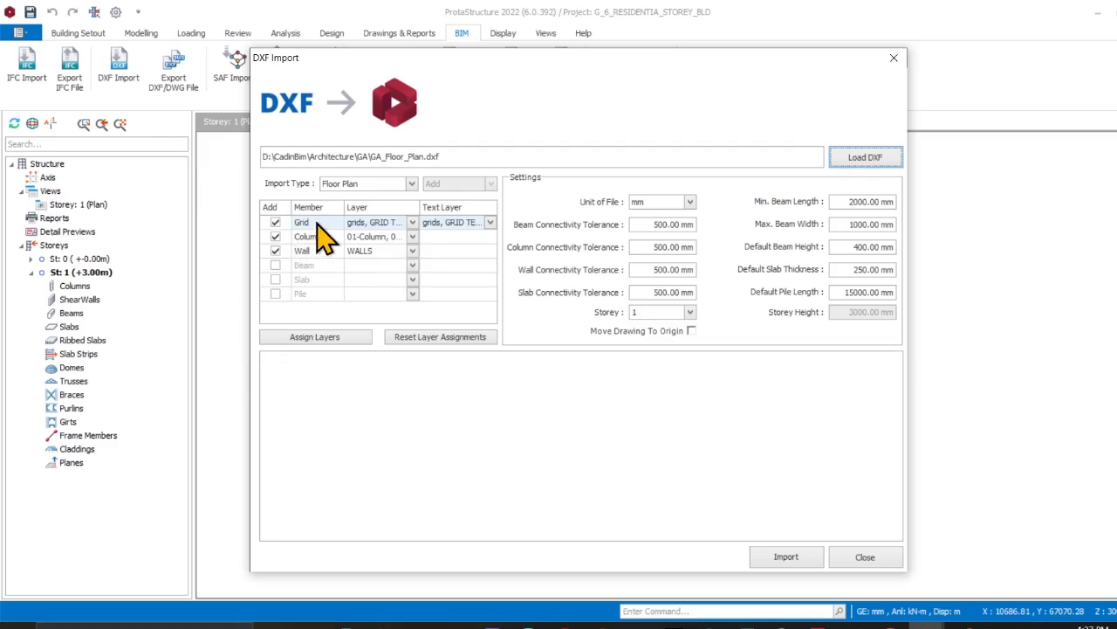
Restrict the Grid member's layer assignment to 02-Grid, excluding grids and GRID TEXT
click(412, 223)
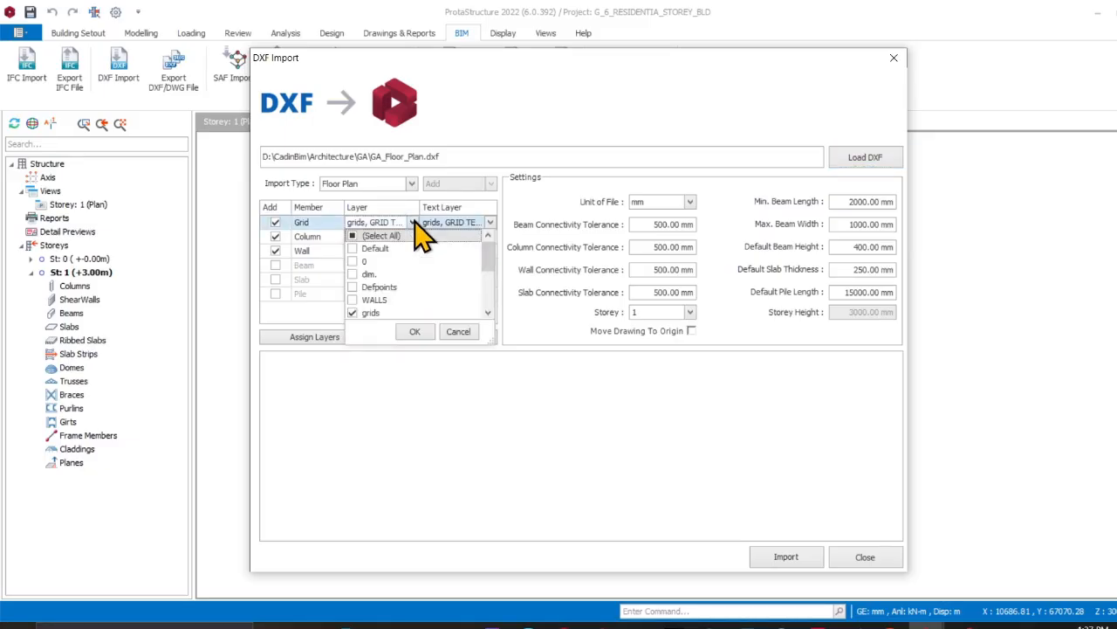
scroll(367, 310, down, 5)
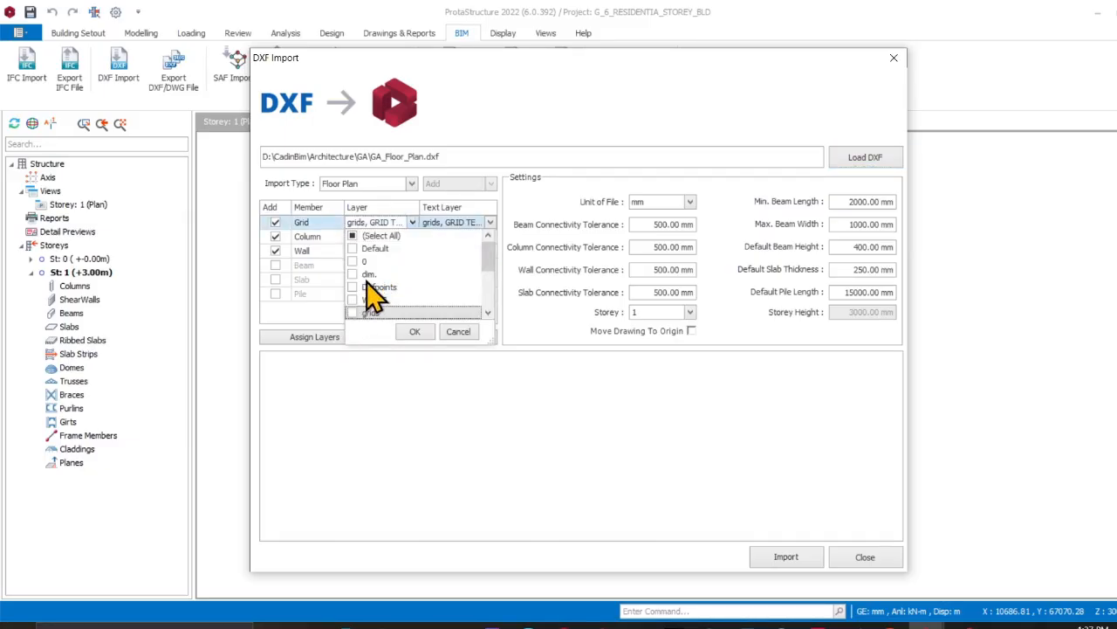
click(355, 288)
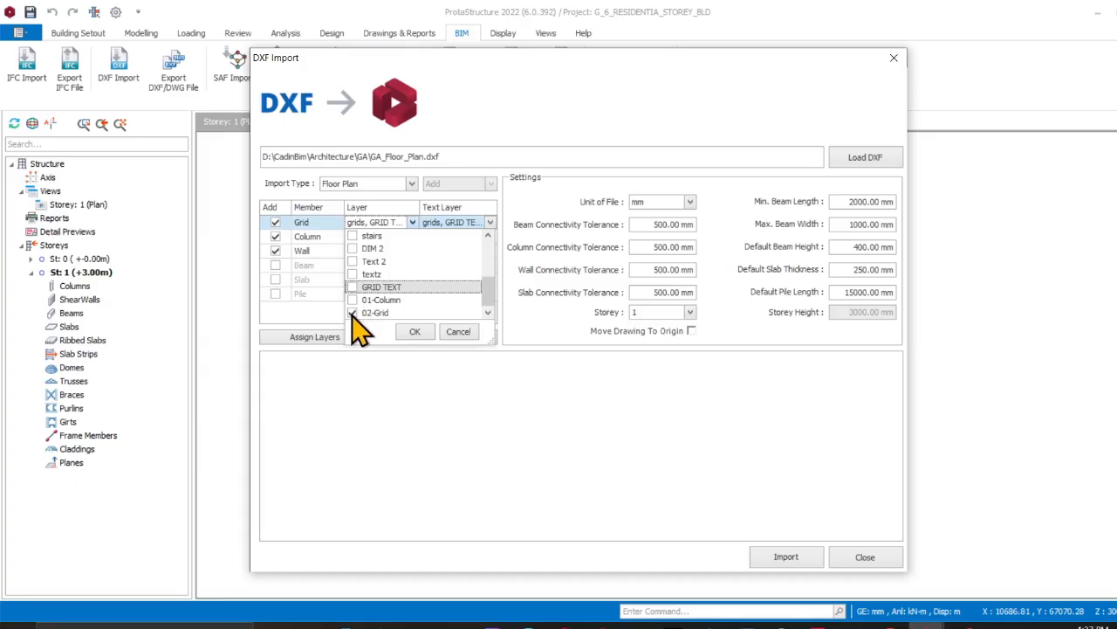
click(414, 331)
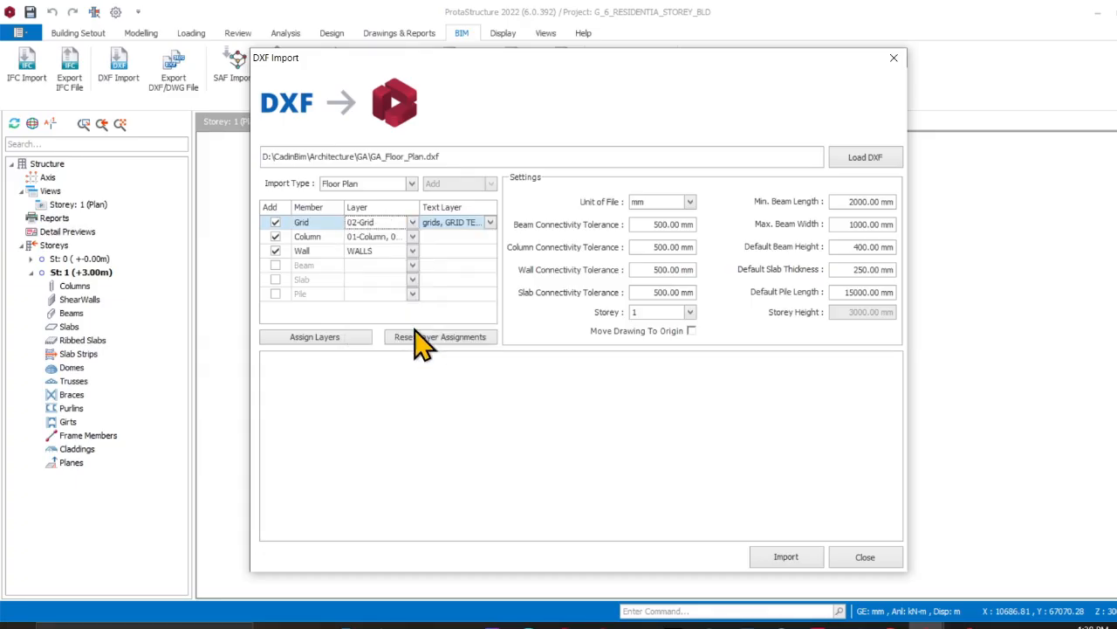
Switch to GA_Floor_Plan_02.dwg in AutoCAD and check which layer grid line 1 is on
mouse_move(800, 625)
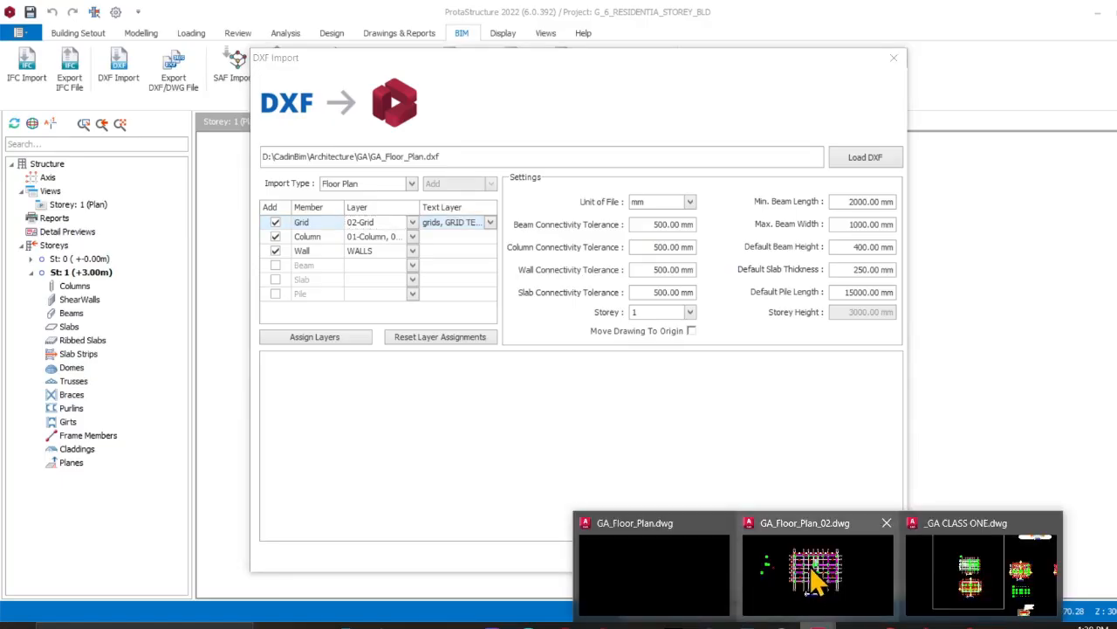
click(810, 565)
scroll(400, 217, up, 12)
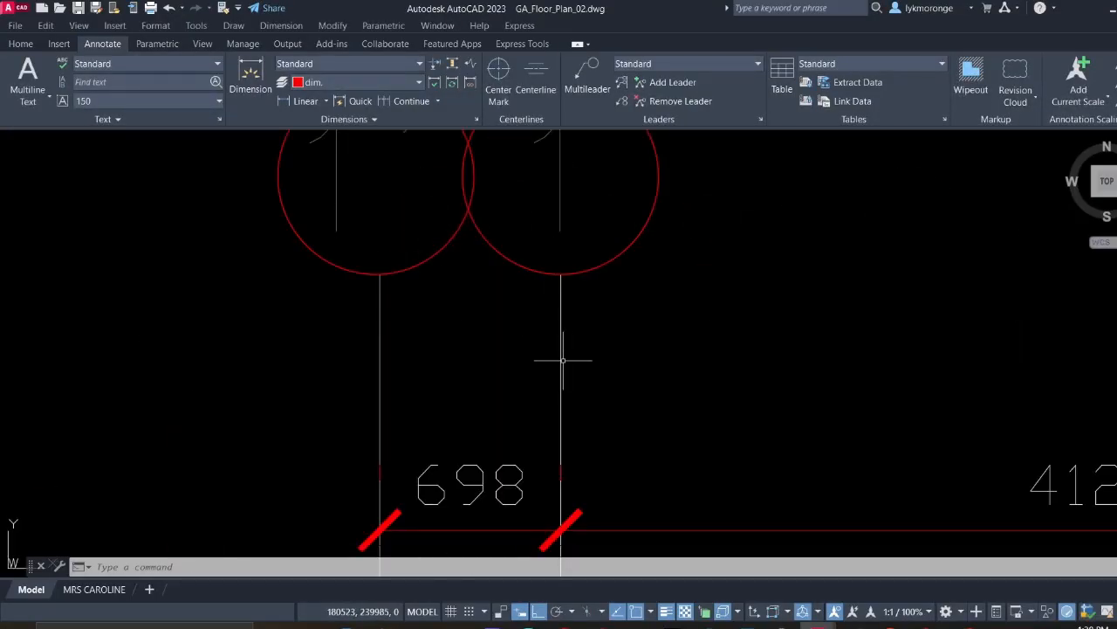
click(563, 360)
click(545, 362)
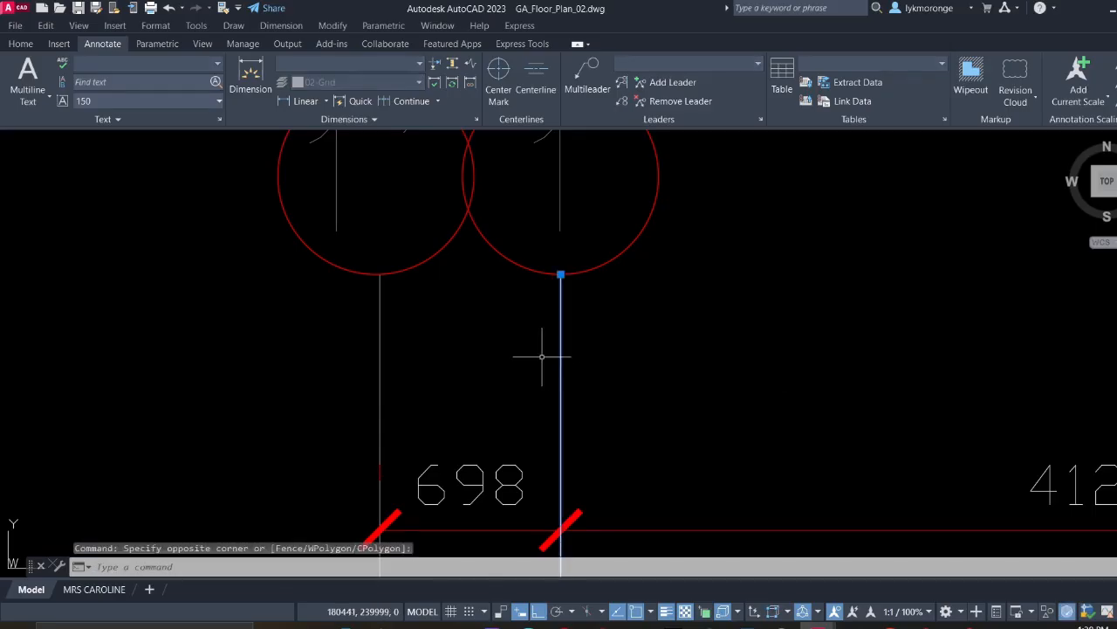
click(31, 44)
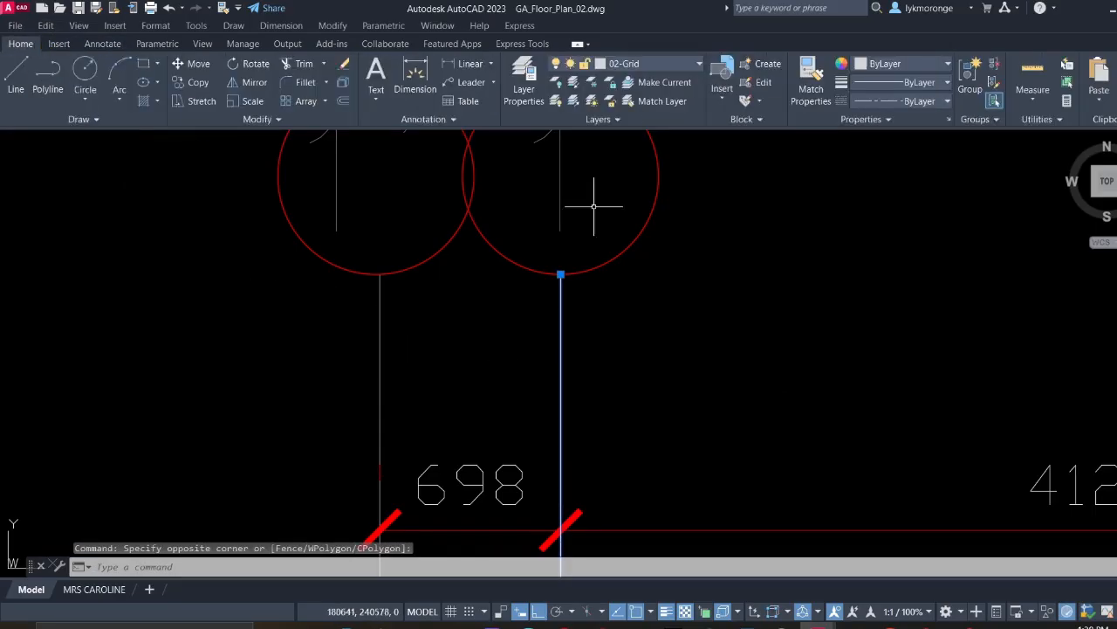
key(Escape)
click(562, 419)
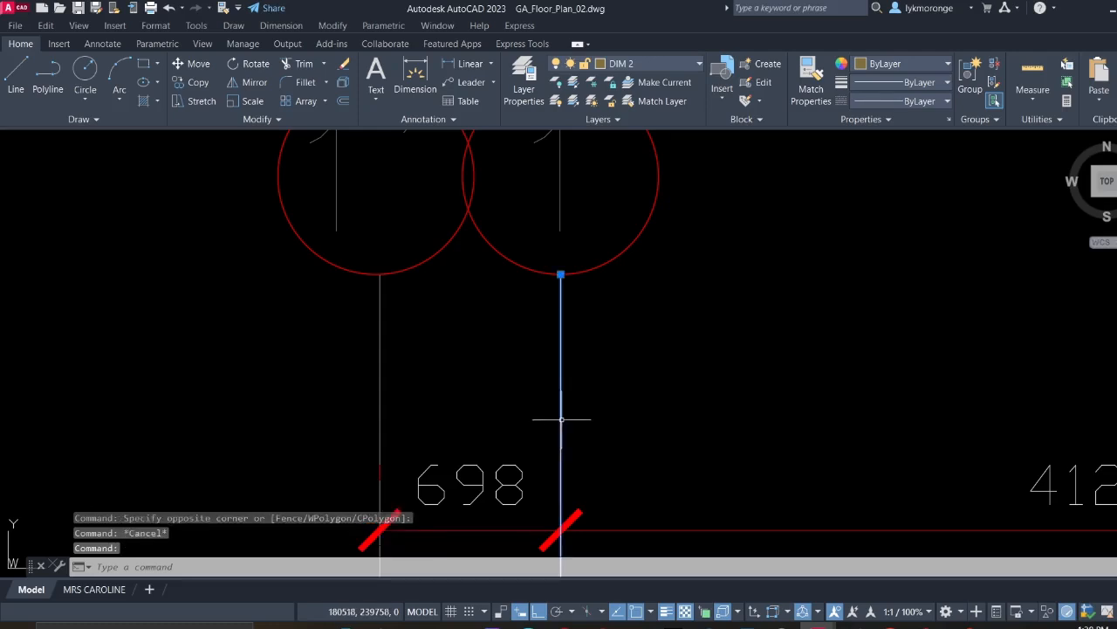
scroll(498, 362, down, 5)
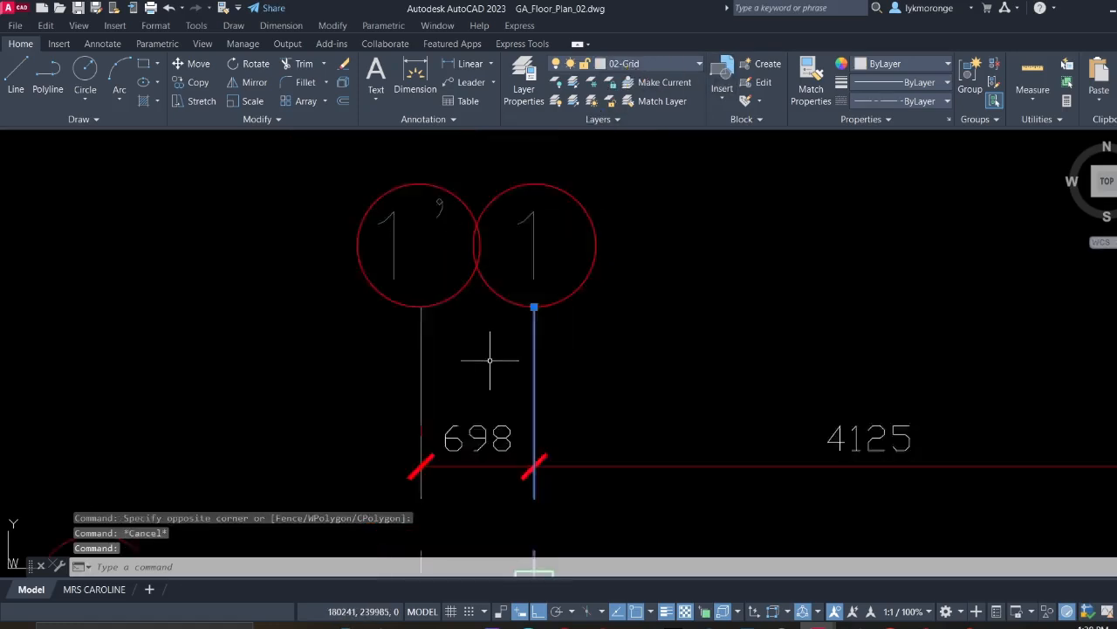
Check the layer of the column outline at grid 2, and inspect the grid line through the column at grid 1
mouse_move(505, 349)
middle_down()
mouse_move(463, 336)
mouse_move(444, 311)
middle_up()
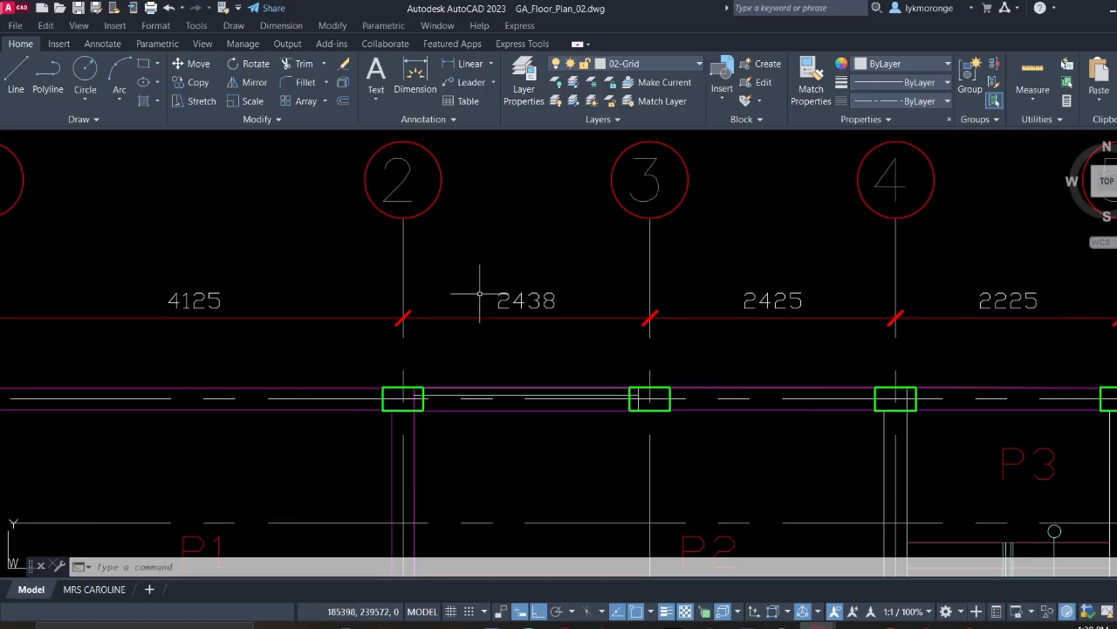
scroll(390, 377, up, 3)
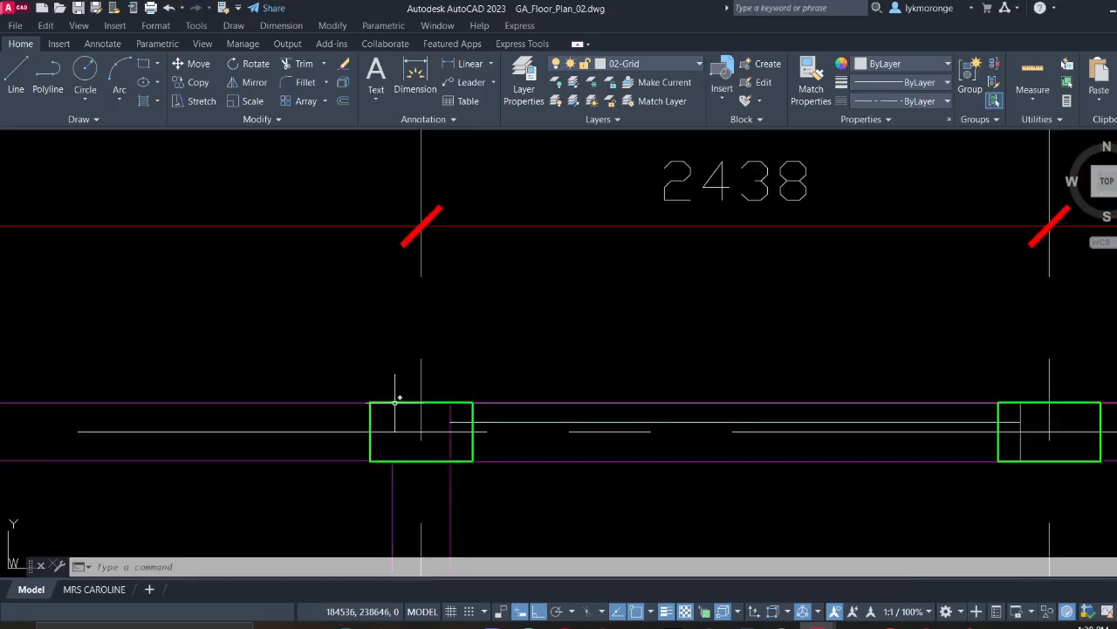
click(395, 402)
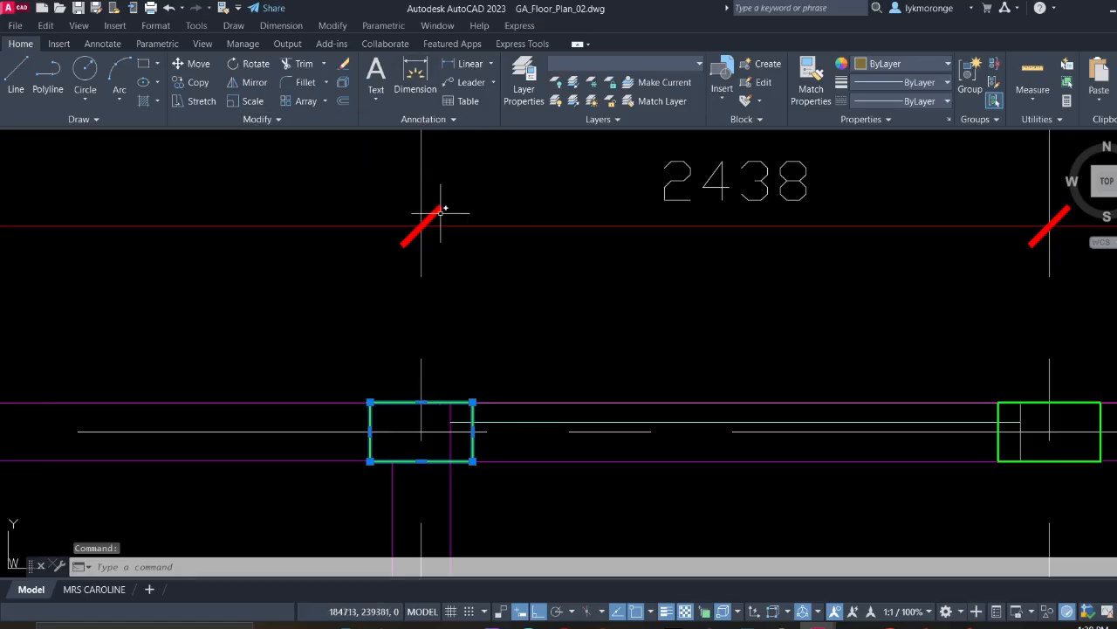
key(Escape)
click(400, 402)
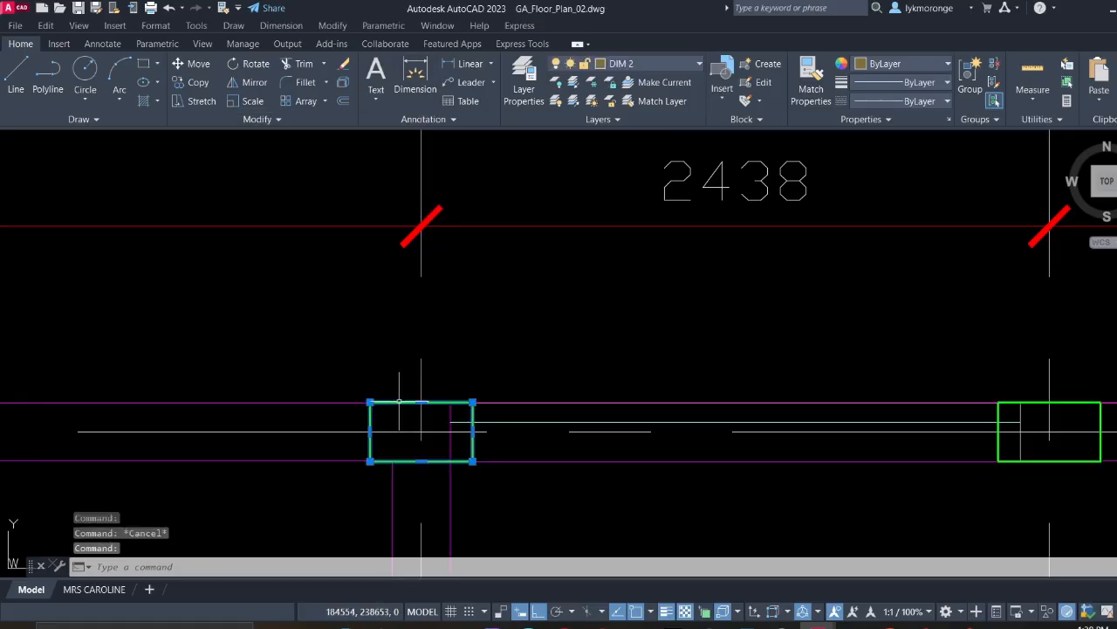
middle_drag(376, 345, 798, 343)
middle_drag(268, 420, 654, 415)
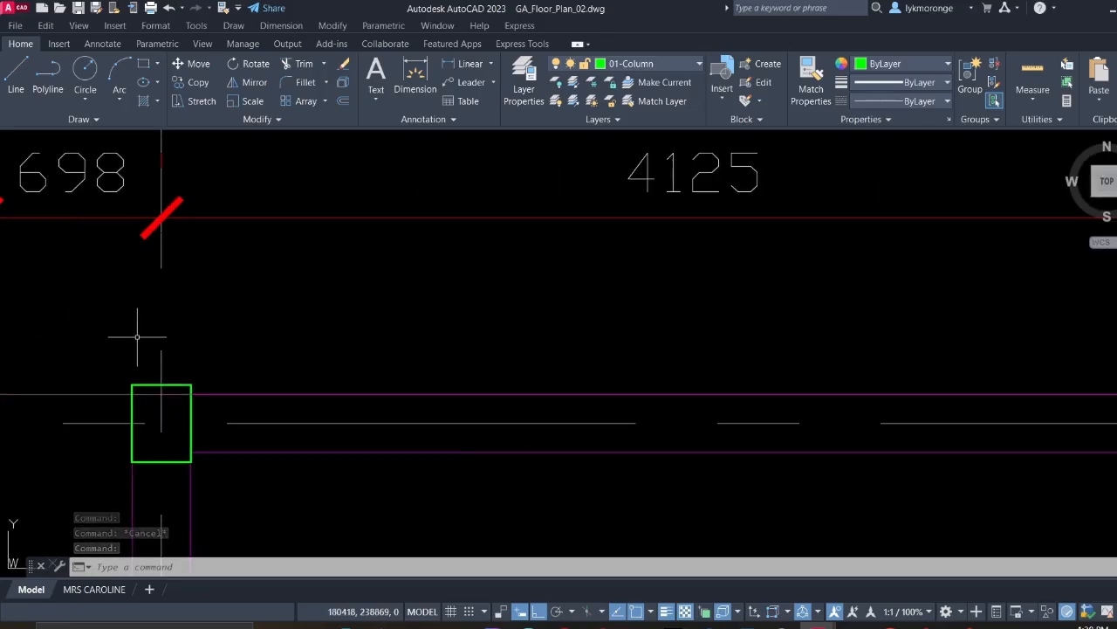
key(Escape)
key(Escape)
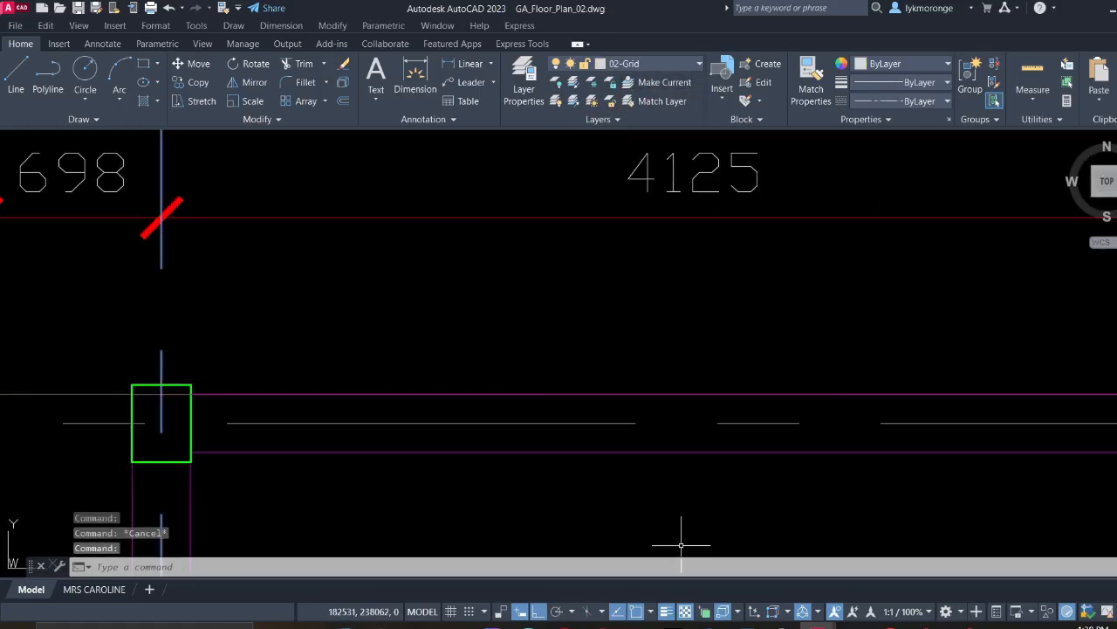
Return to the DXF Import window in ProtaStructure and restrict the Column member's layer assignment to 01-Column
click(927, 625)
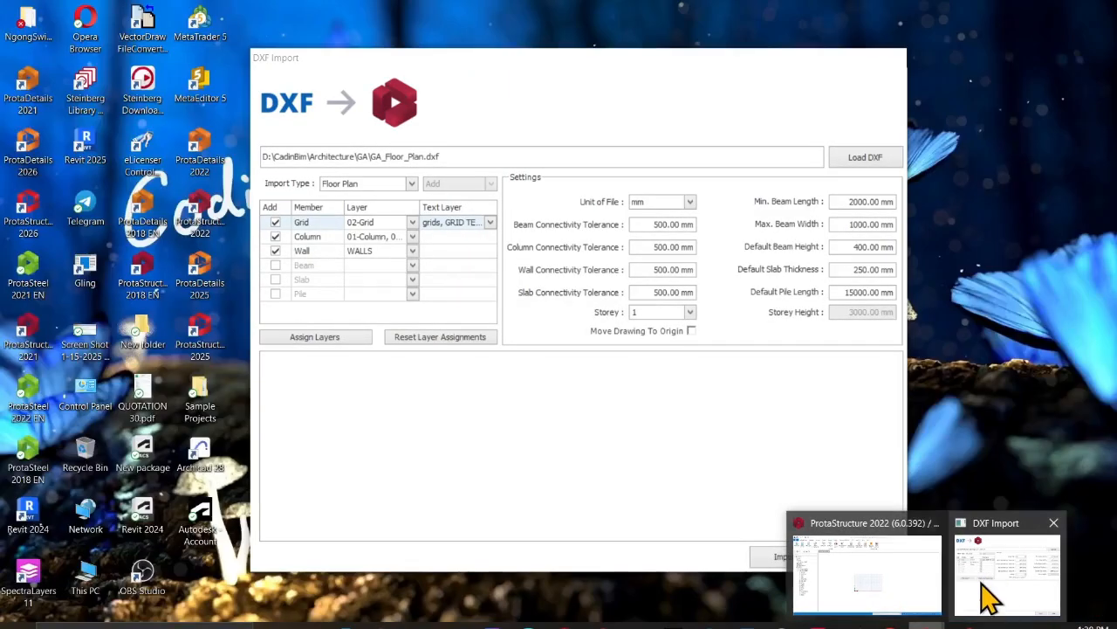
click(987, 598)
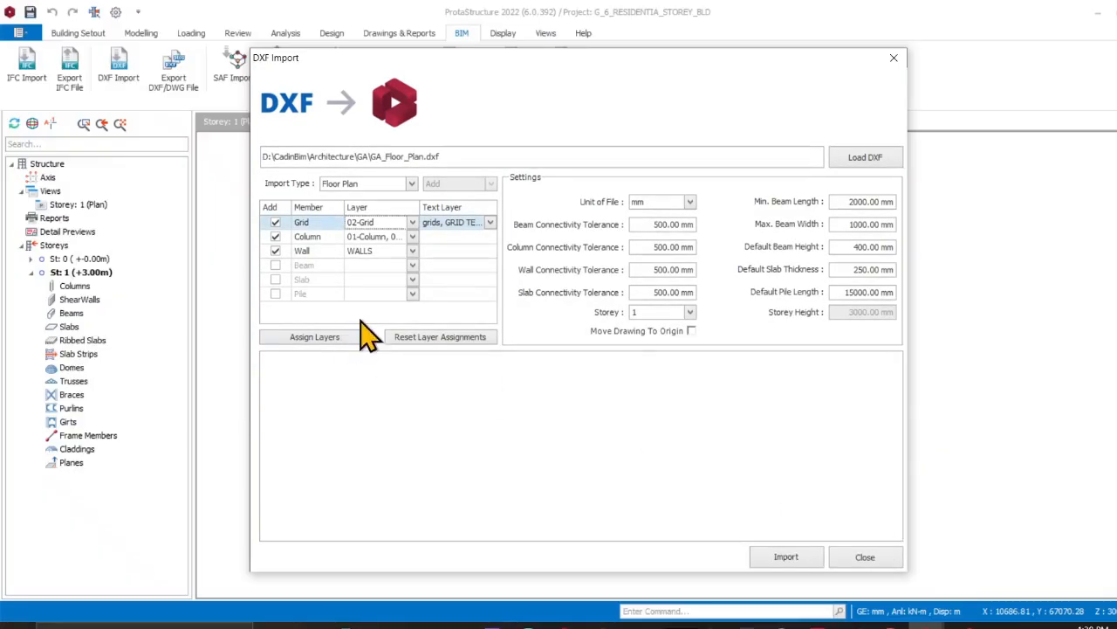
click(376, 242)
scroll(371, 305, down, 3)
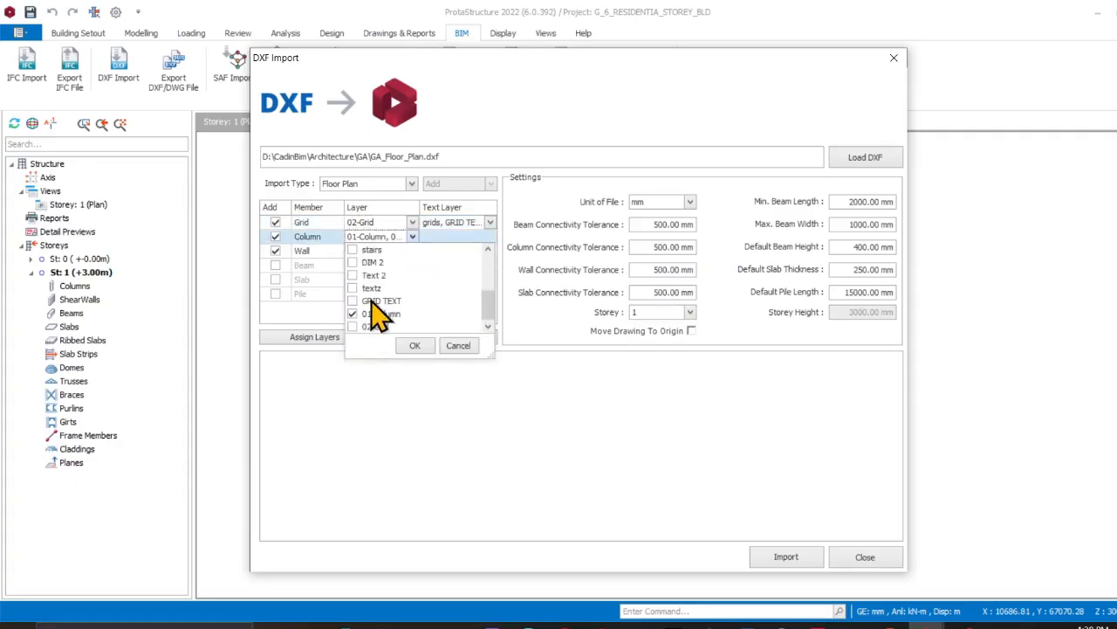
scroll(377, 307, up, 3)
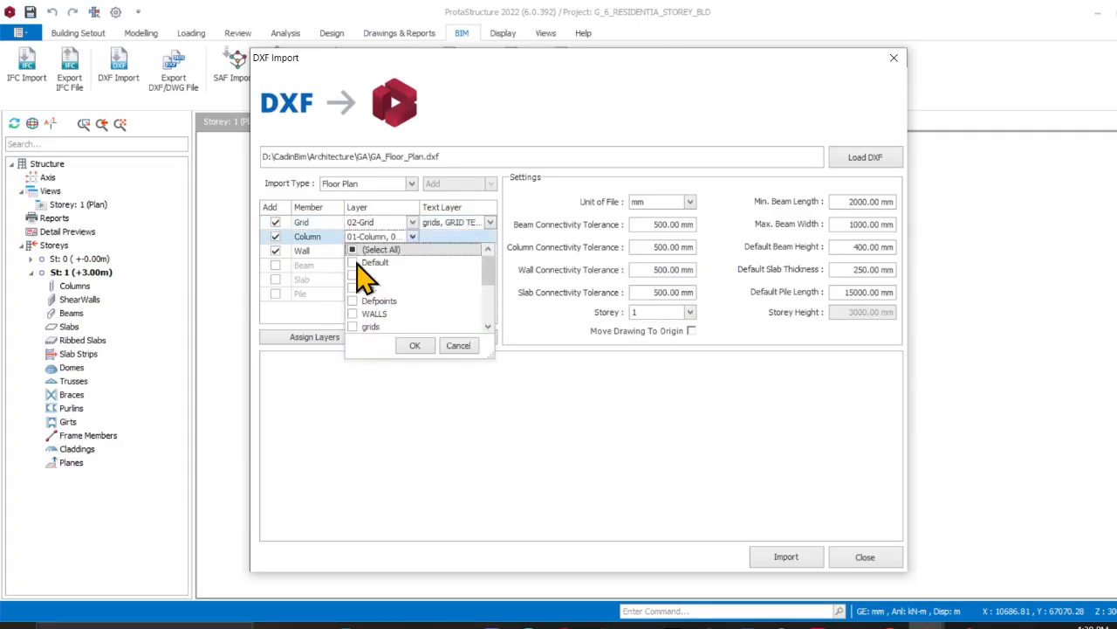
scroll(379, 297, down, 3)
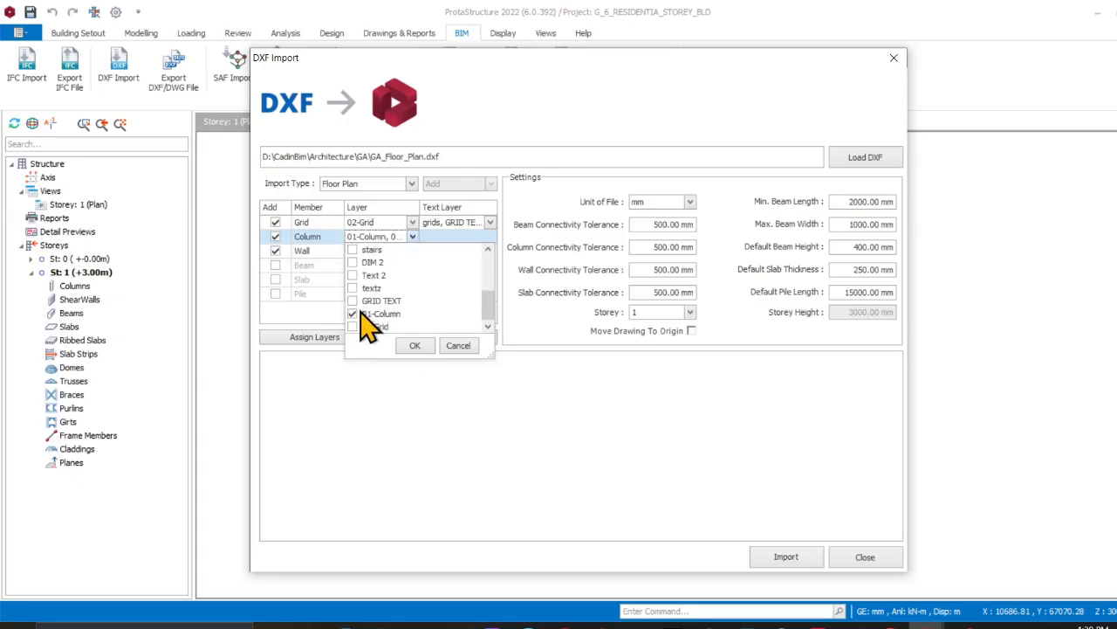
click(353, 315)
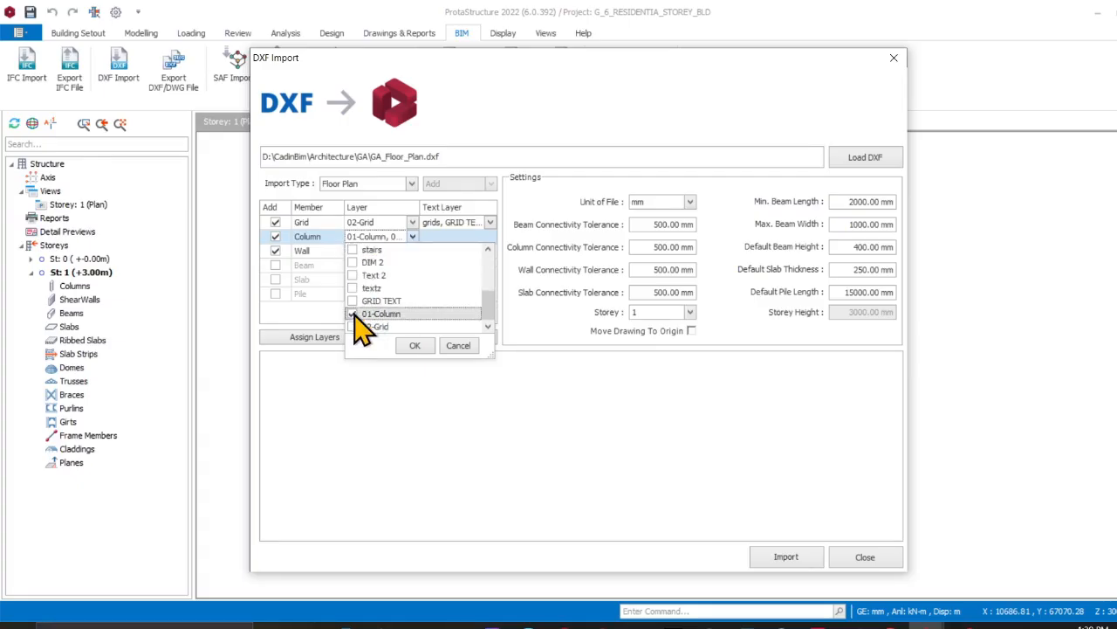
scroll(371, 301, up, 2)
scroll(371, 292, up, 2)
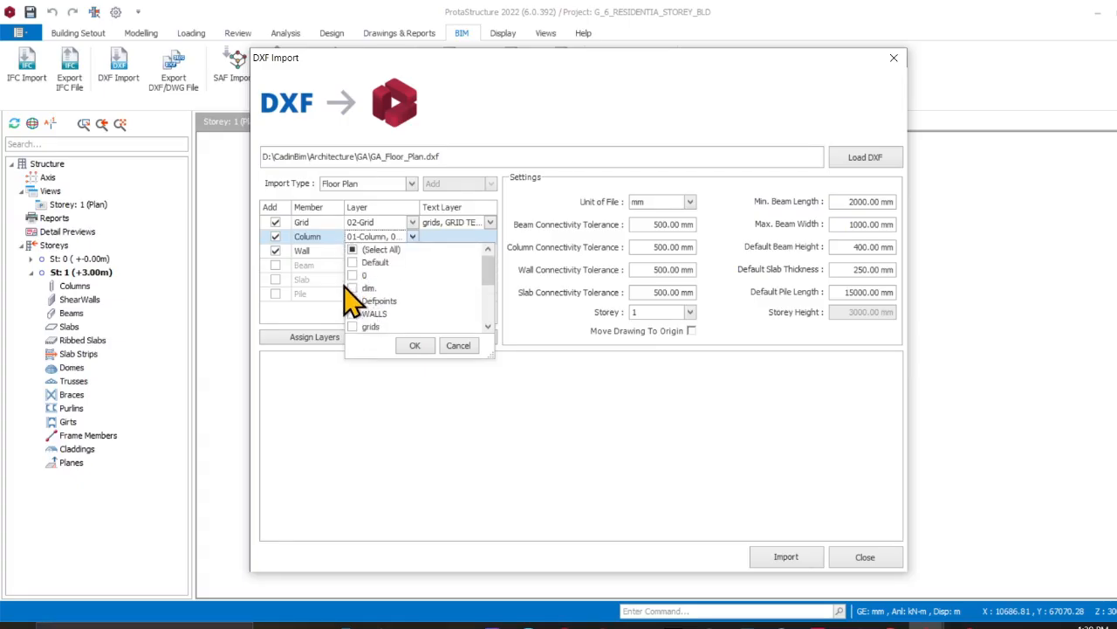
click(353, 275)
click(398, 237)
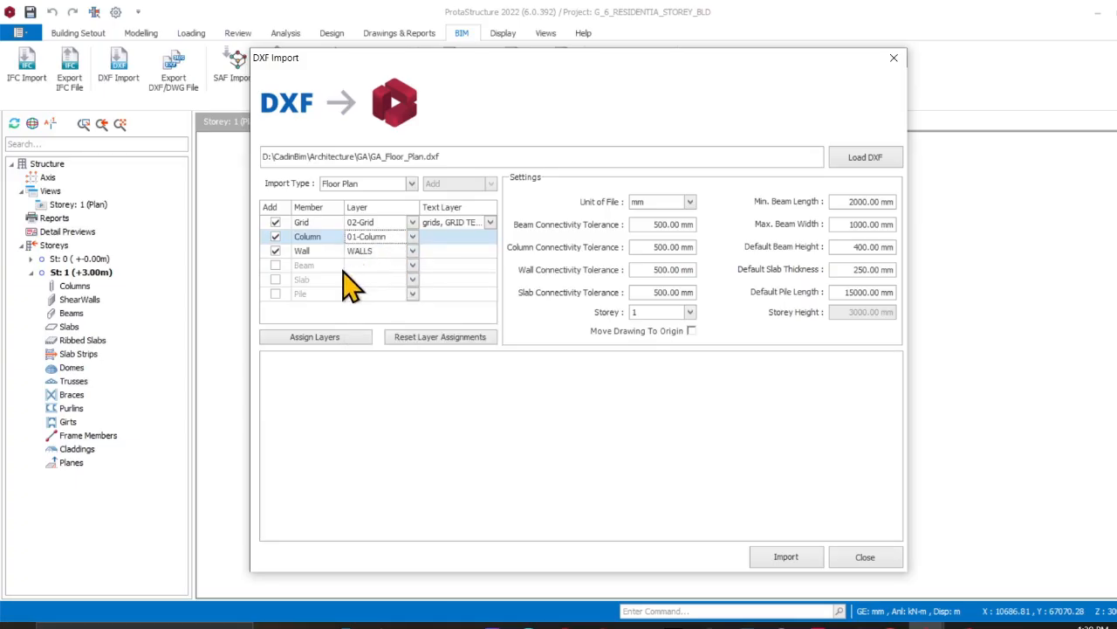
Restrict the Grid member's text layer assignment to 02-Grid, excluding grids and GRID TEXT
click(491, 223)
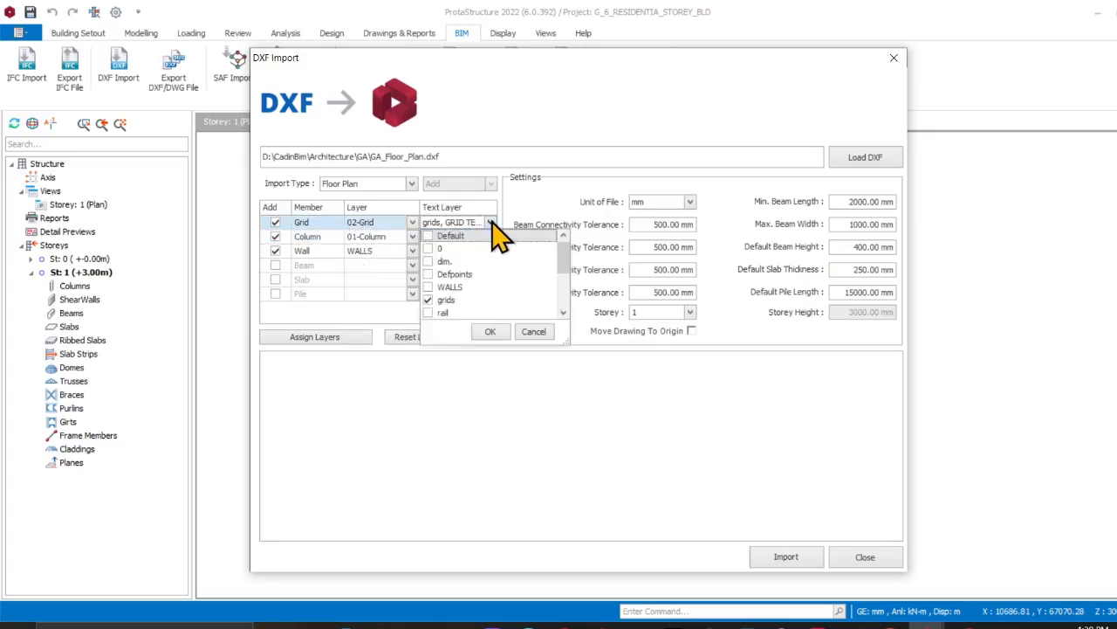
scroll(441, 316, down, 3)
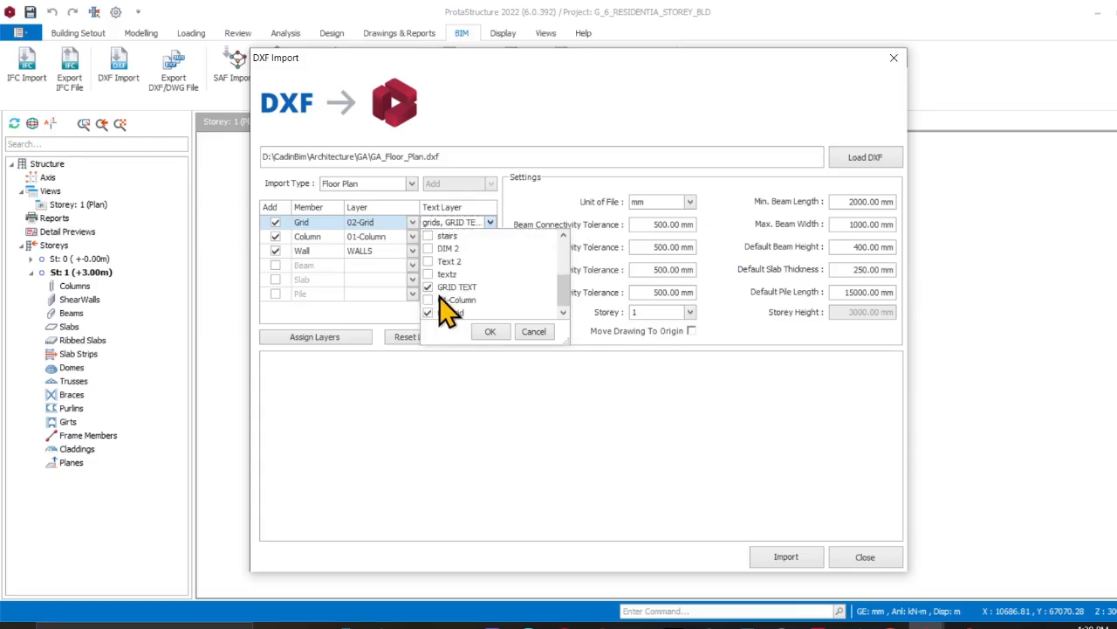
click(439, 288)
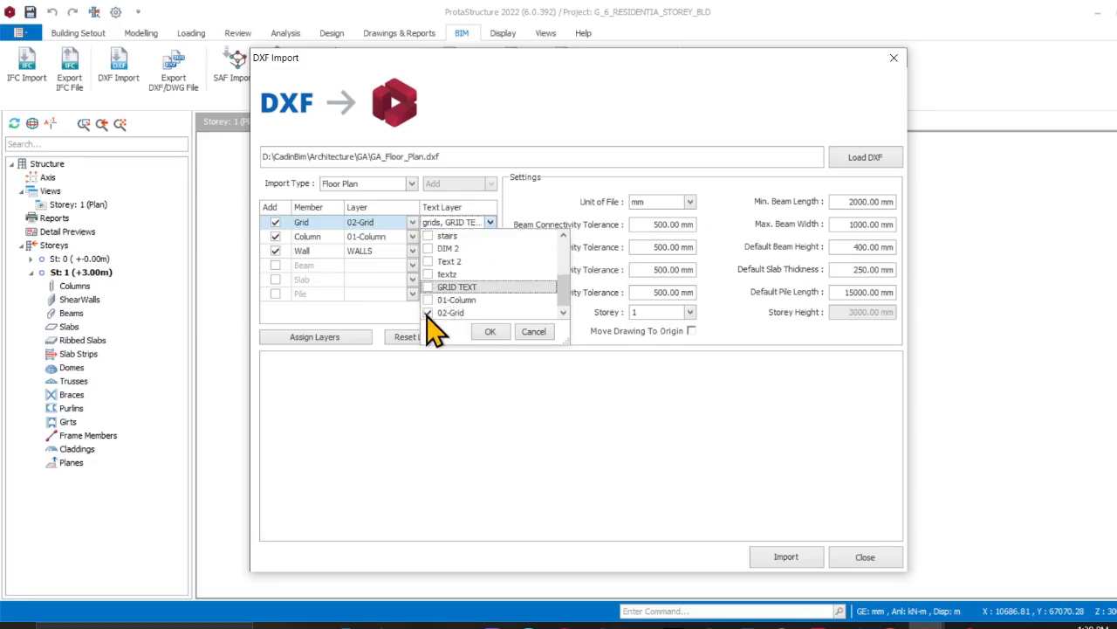
click(491, 332)
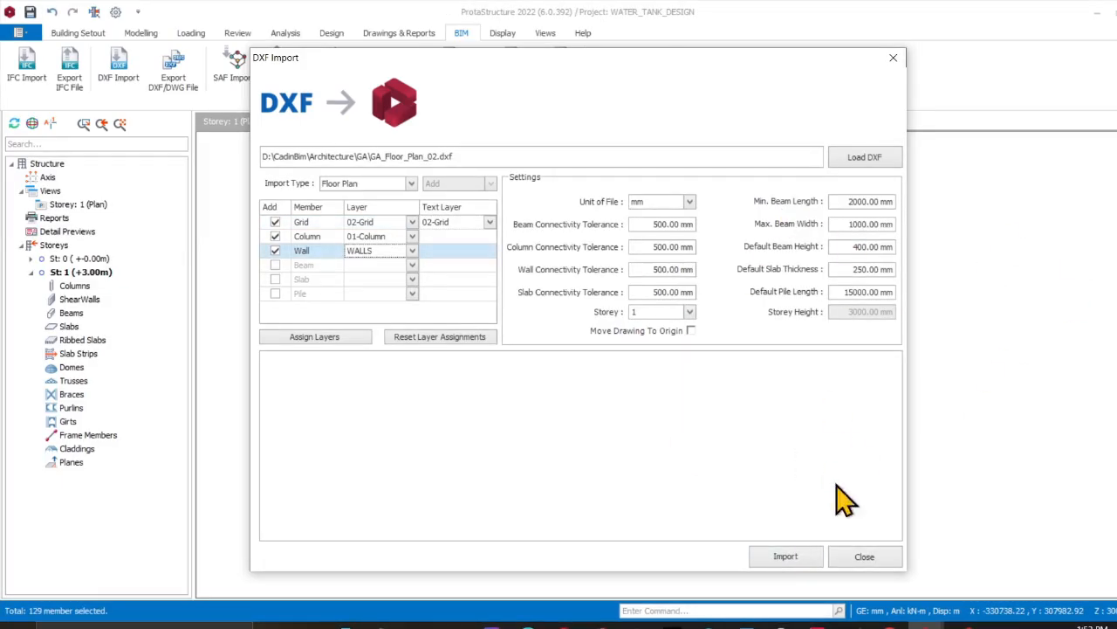
Import the floor plan GA_Floor_Plan_02.dxf into Storey 1 and close the import window
click(804, 556)
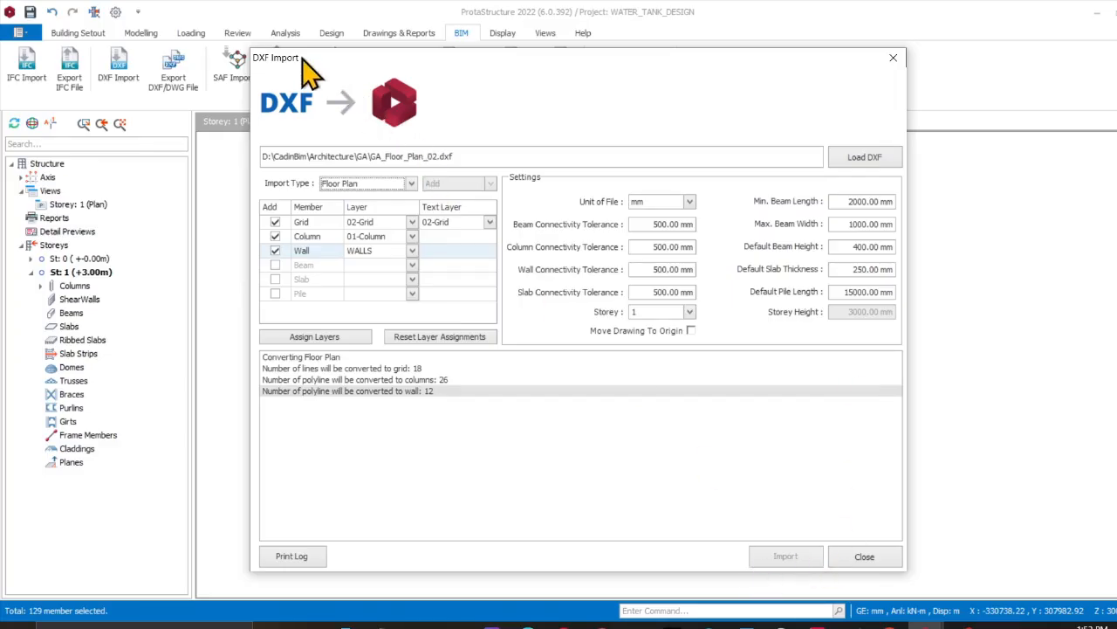
drag(303, 63, 566, 108)
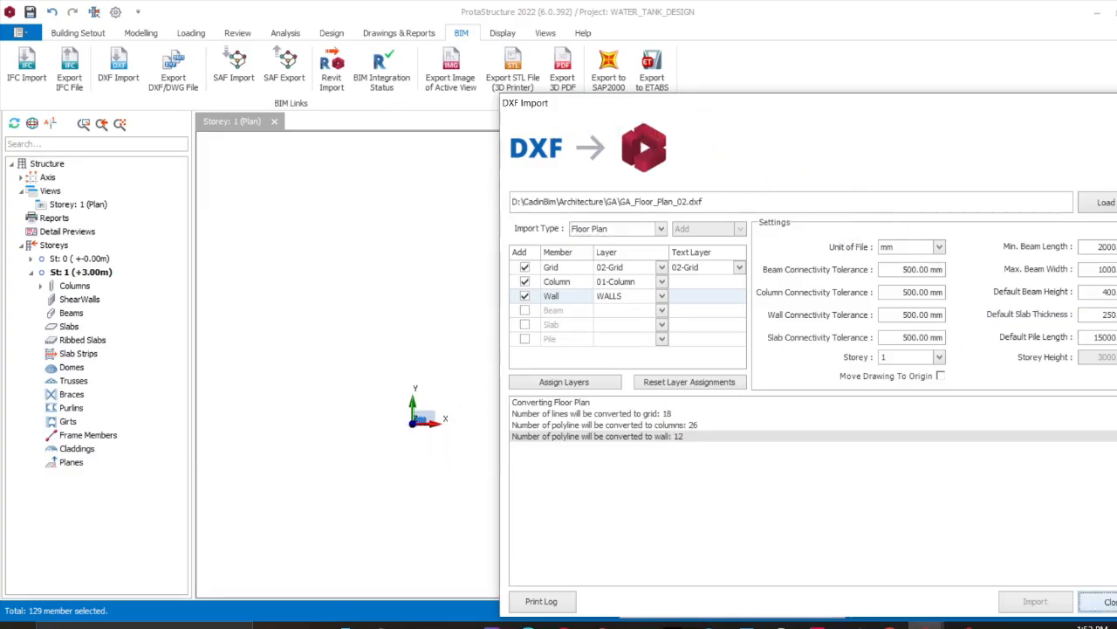
click(1102, 601)
Examine the imported grid lines and columns across the Storey 1 plan
scroll(383, 393, up, 8)
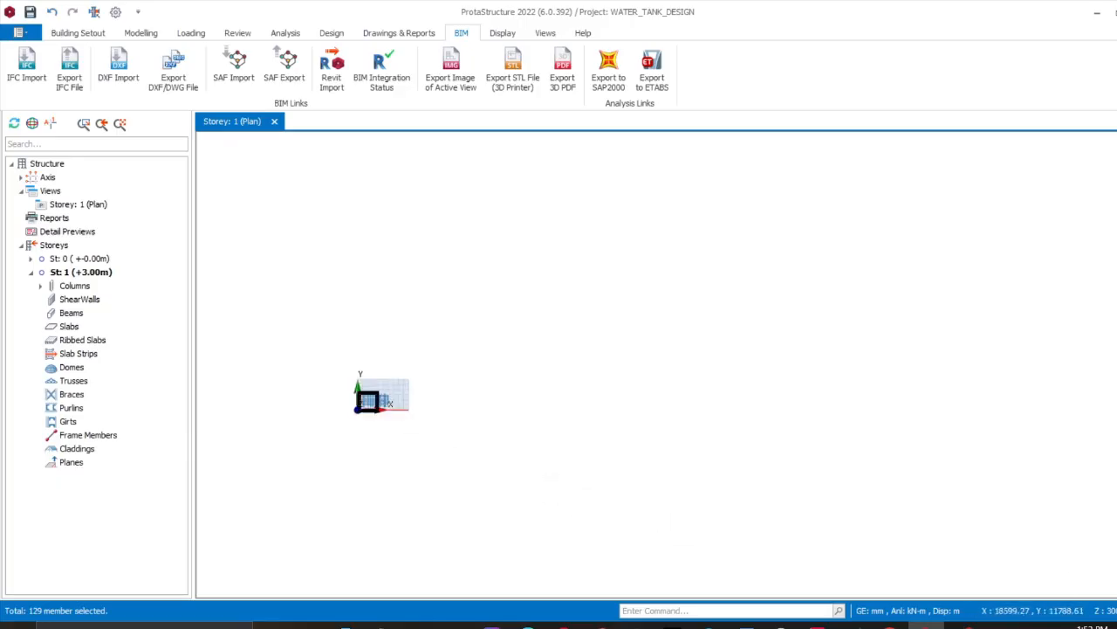
scroll(383, 393, up, 3)
middle_drag(401, 416, 570, 218)
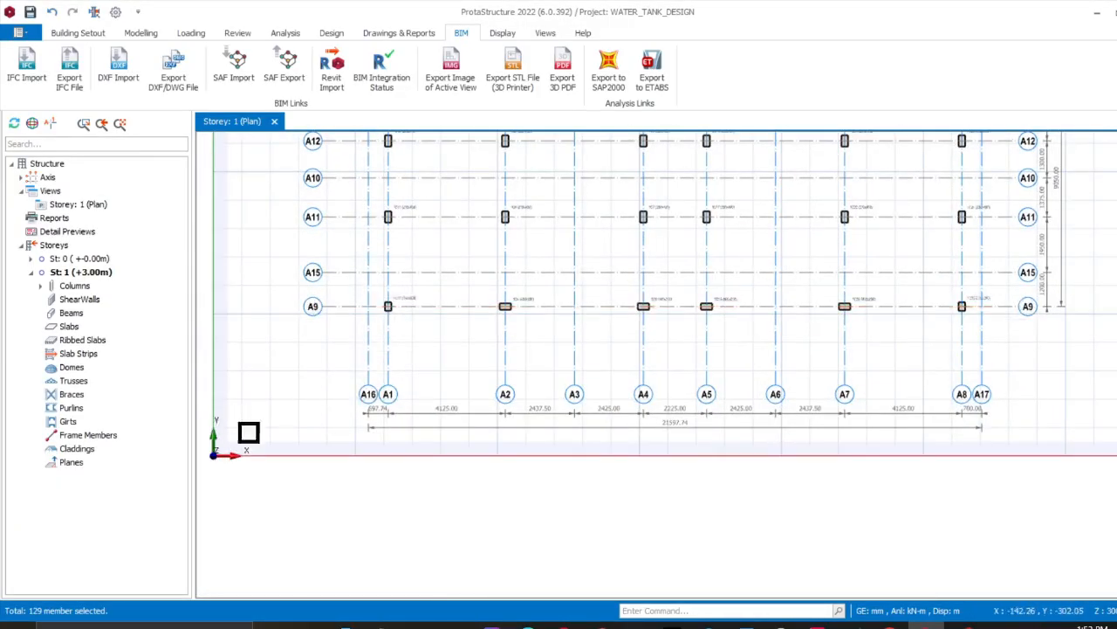
scroll(424, 424, down, 2)
middle_drag(427, 419, 422, 419)
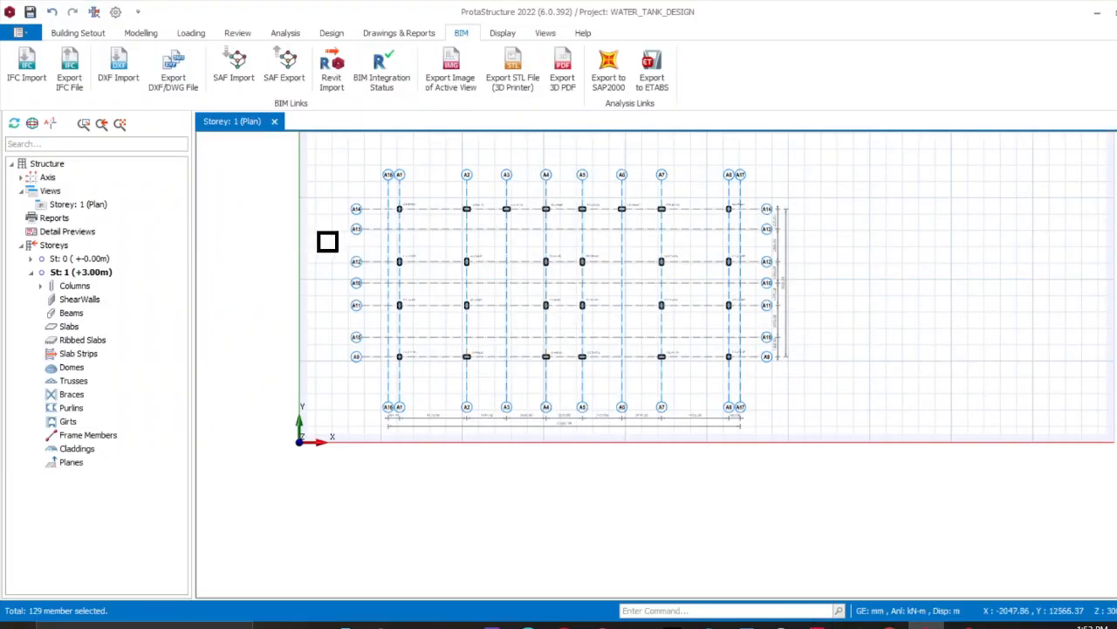
scroll(432, 272, up, 4)
scroll(441, 260, down, 2)
middle_drag(439, 259, 421, 348)
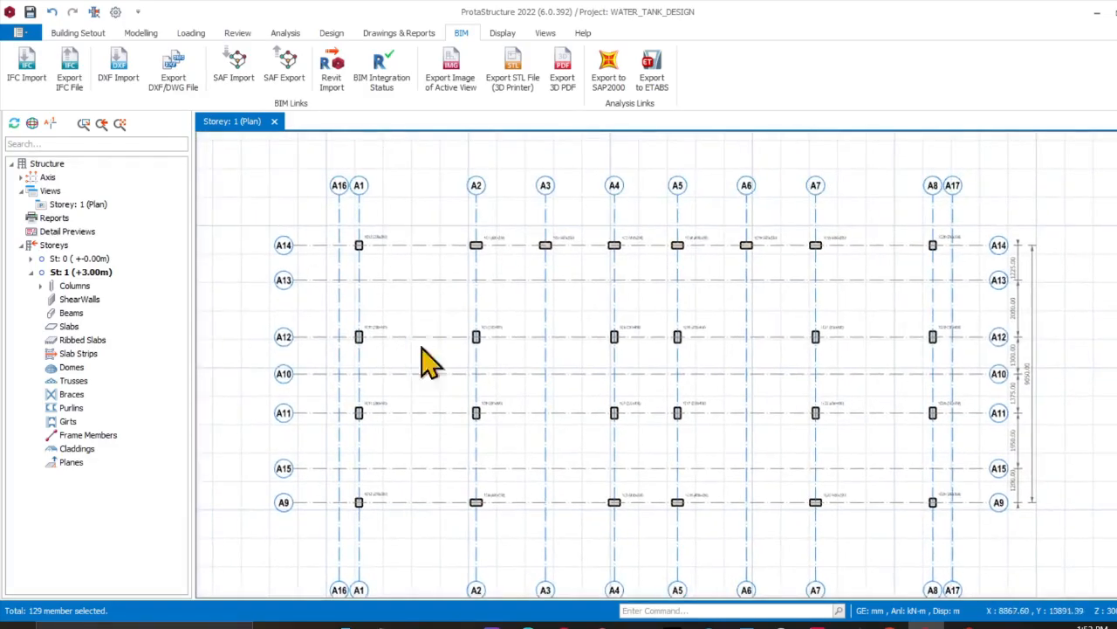
scroll(380, 241, up, 2)
middle_drag(864, 248, 737, 249)
middle_drag(573, 262, 658, 242)
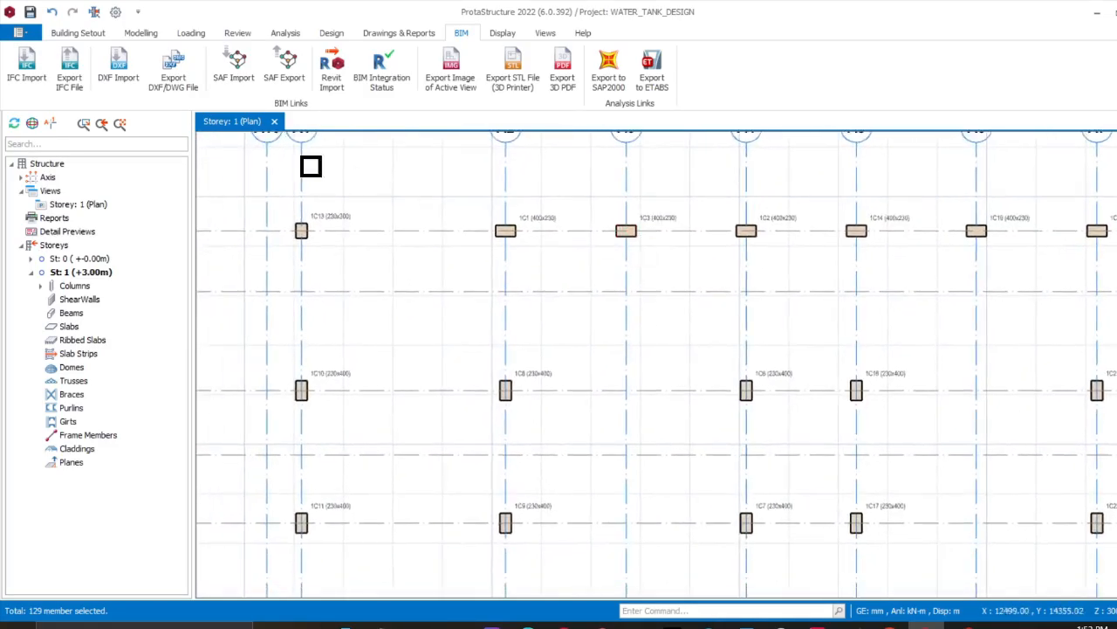
Start the Beam command and set the beam section to 230 mm wide and 450 mm deep
click(83, 33)
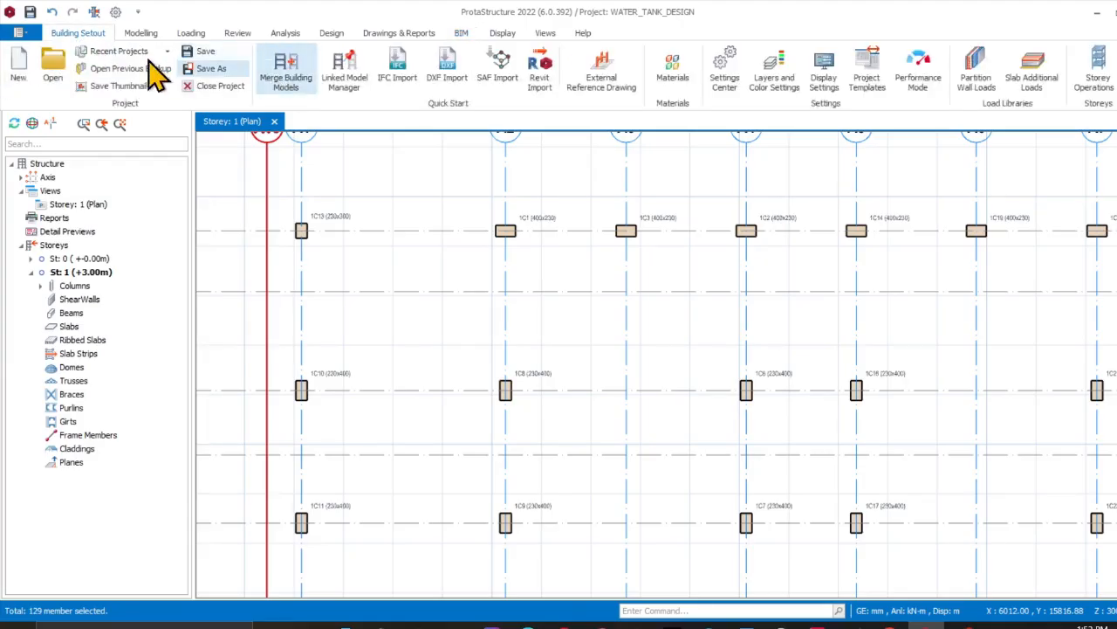
click(142, 32)
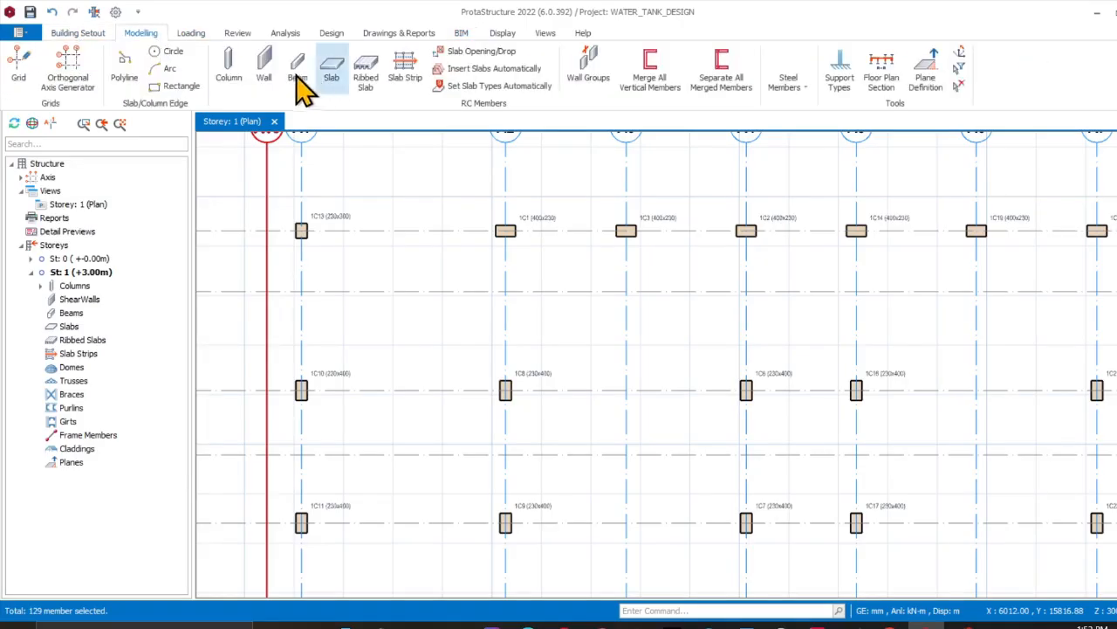
click(298, 79)
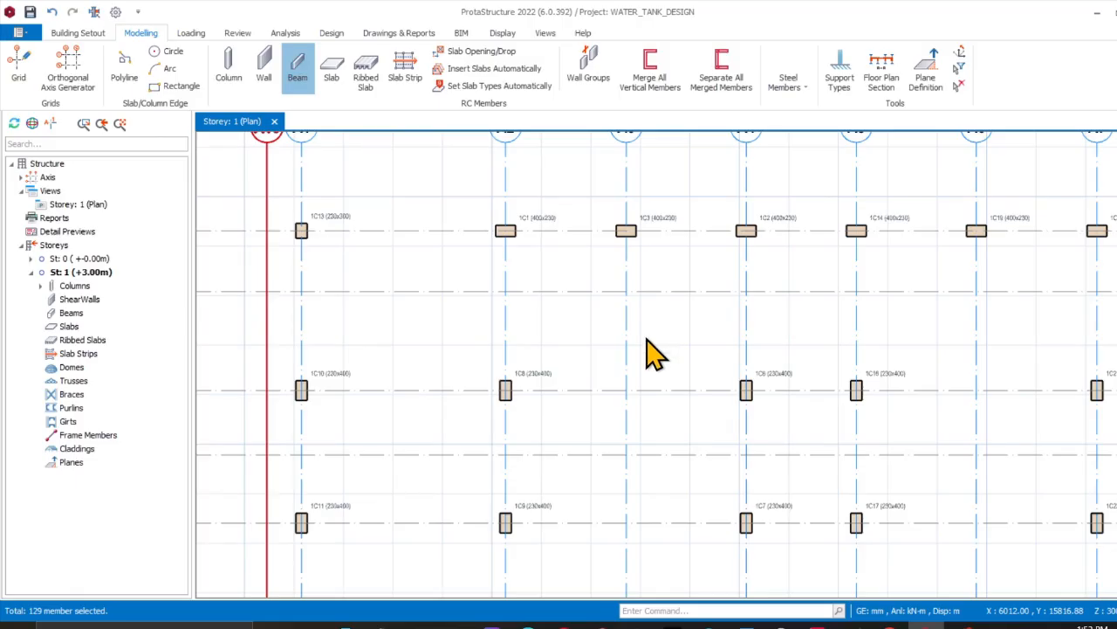
click(300, 87)
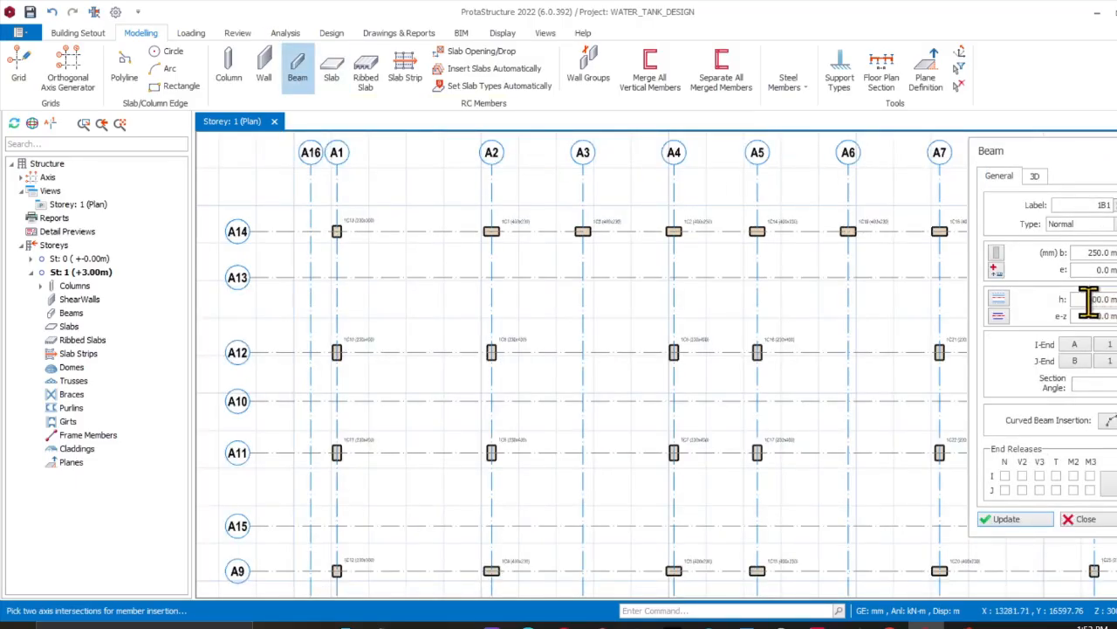
click(1082, 251)
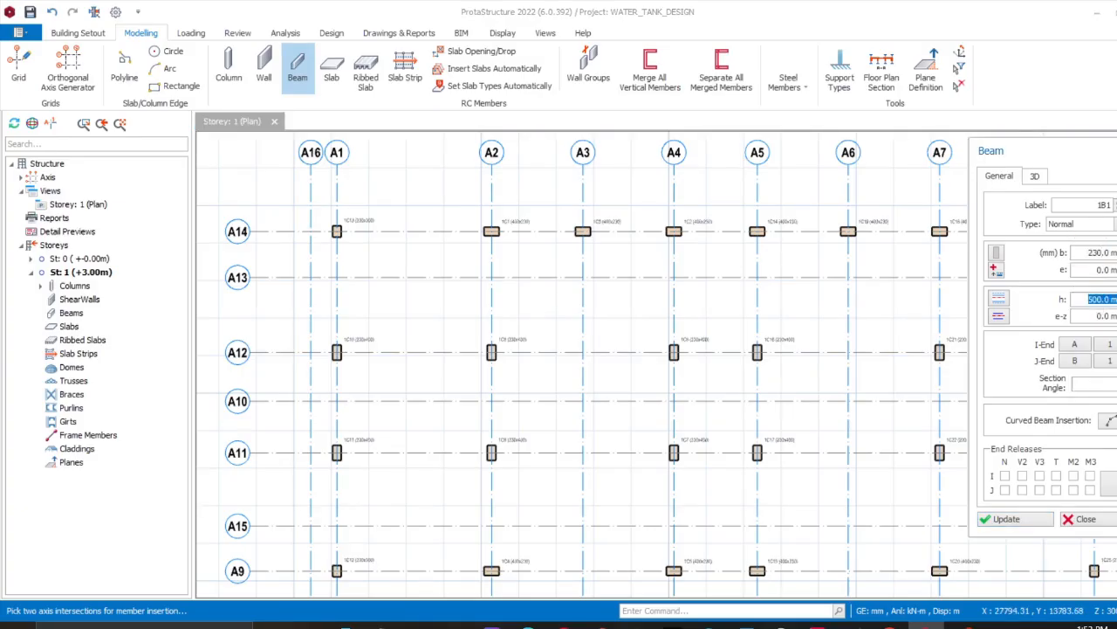
click(1017, 518)
Insert a beam along grid A14 between the columns at A1 and A2, and end beam insertion
scroll(336, 232, up, 2)
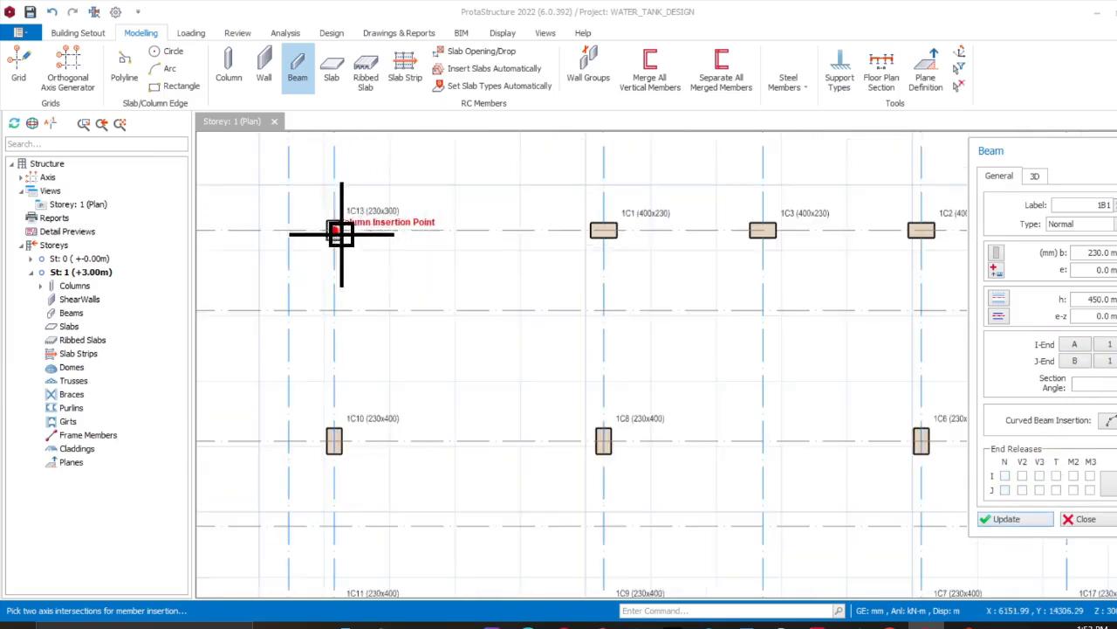
click(332, 228)
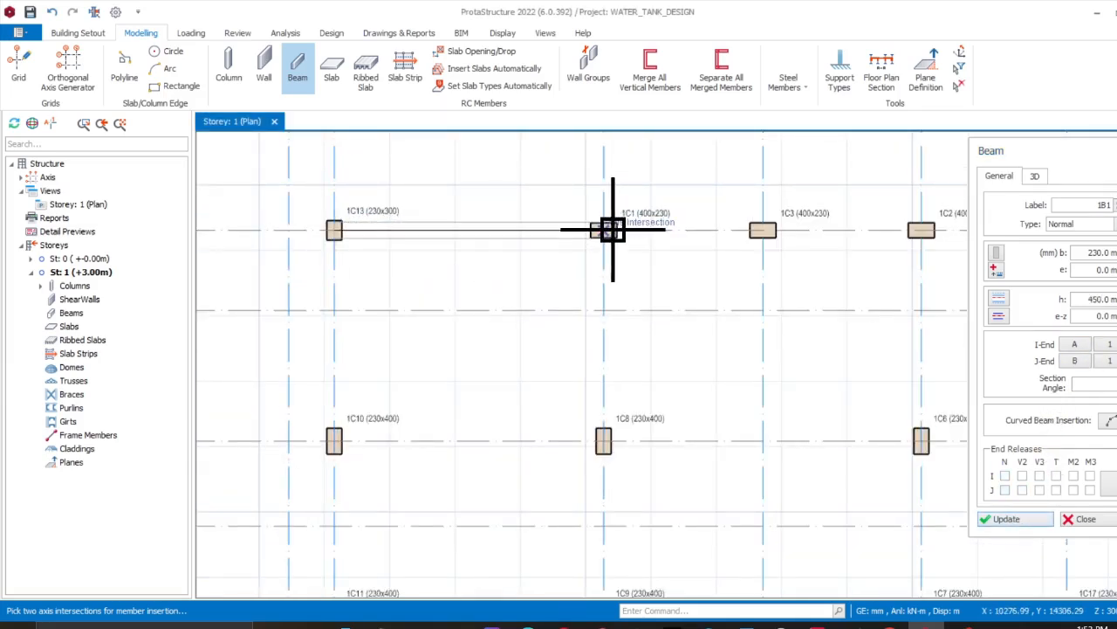
click(610, 230)
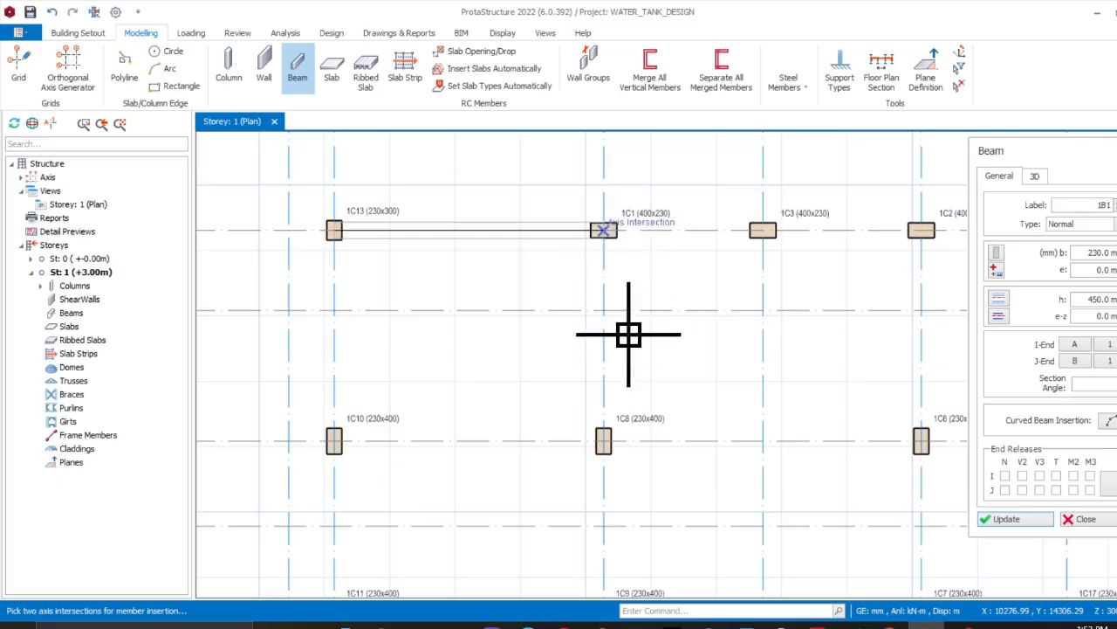
click(603, 262)
scroll(852, 350, down, 1)
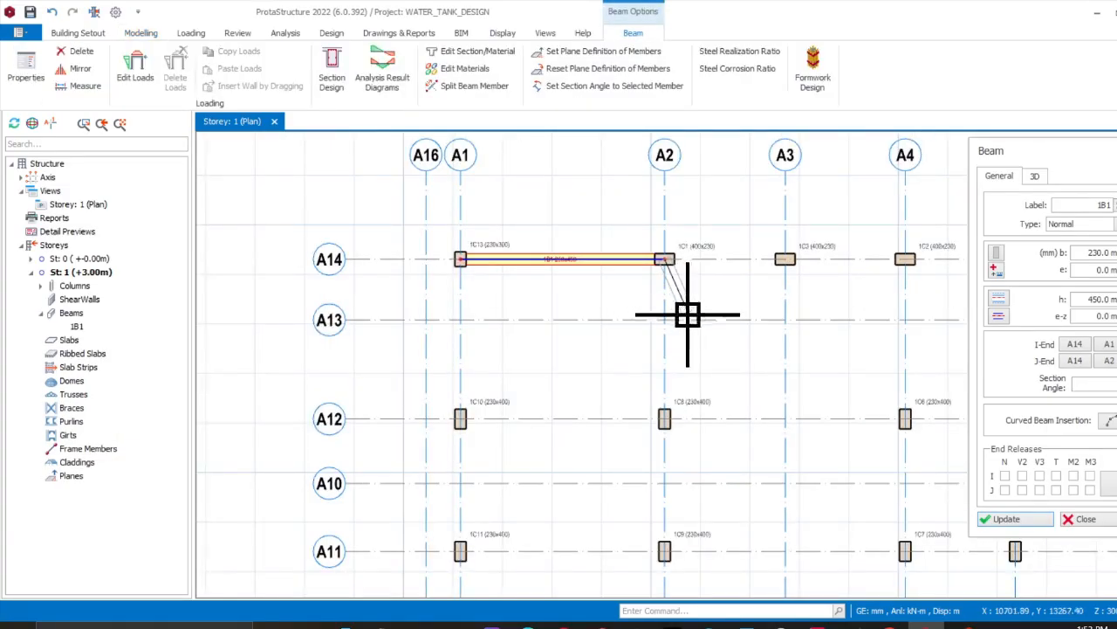
scroll(665, 326, down, 3)
key(Escape)
Inspect the columns and the beam in the Storey 1 3D view, and return to the plan view
scroll(611, 321, down, 1)
middle_drag(602, 320, 386, 302)
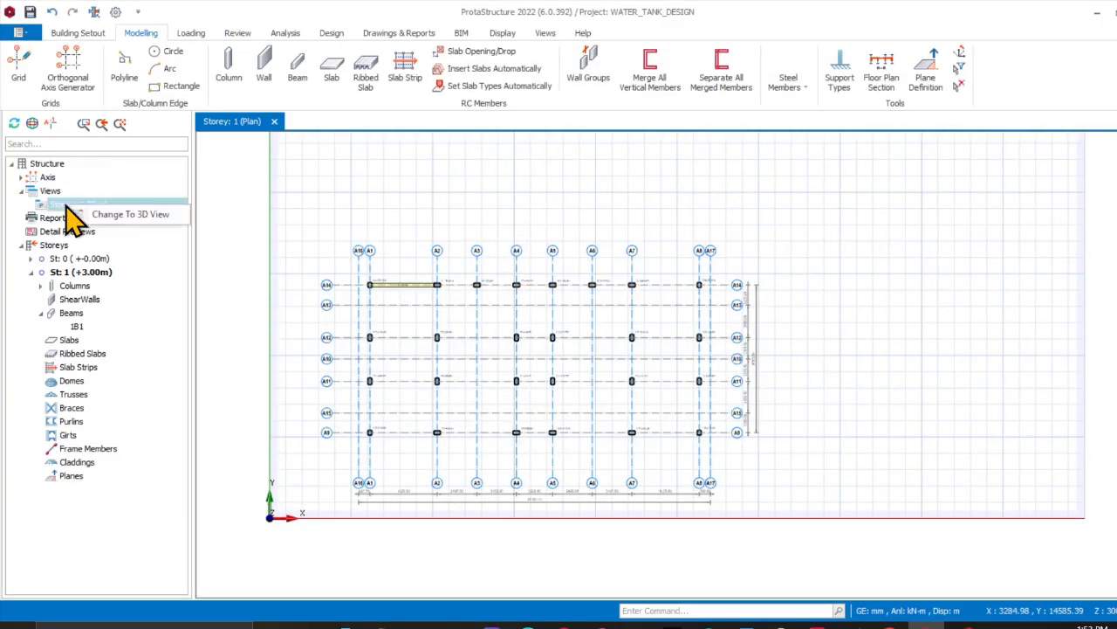
click(120, 206)
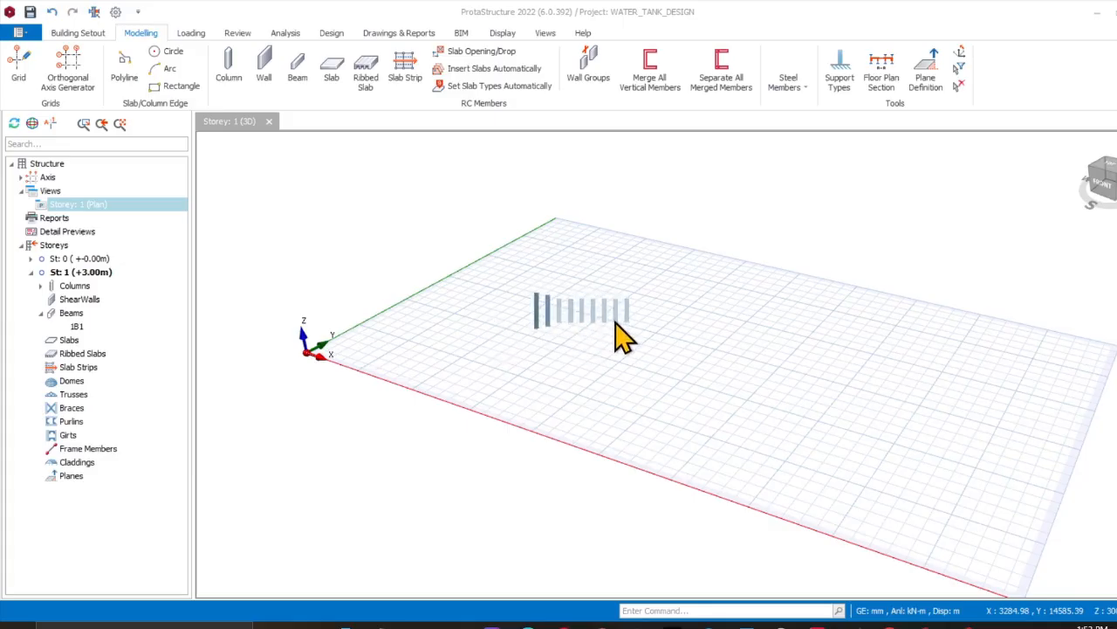
scroll(666, 315, up, 3)
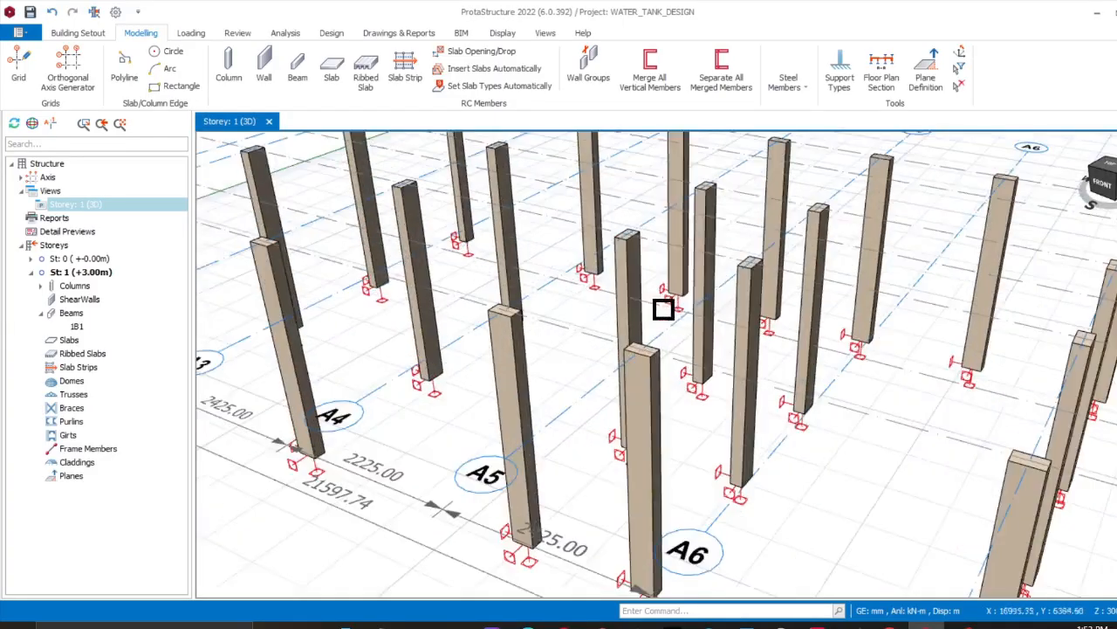
scroll(664, 310, down, 5)
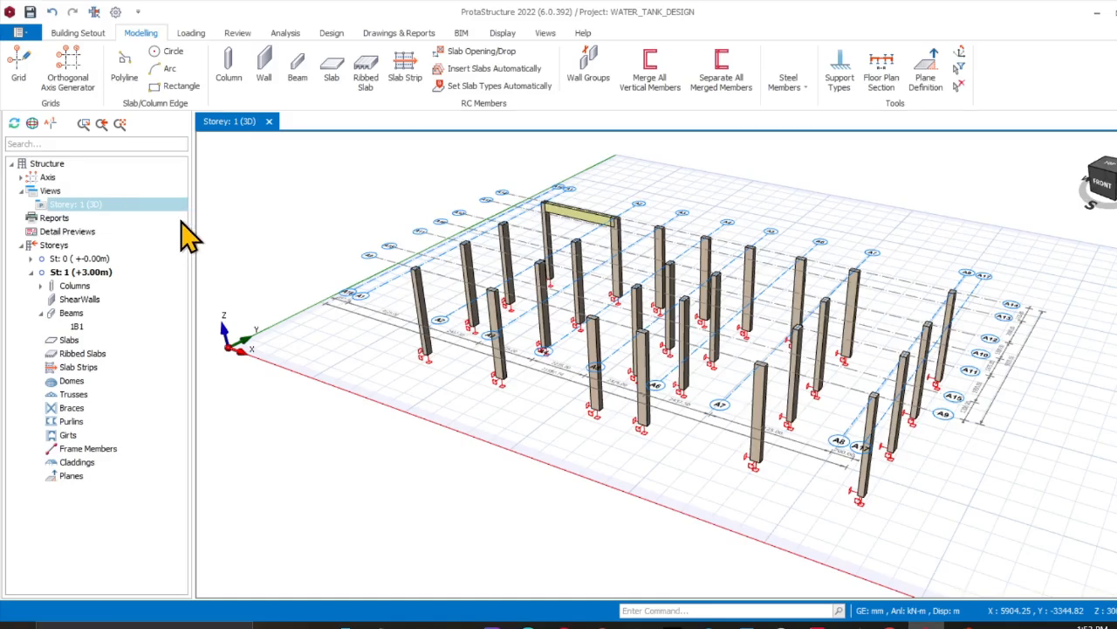
middle_drag(476, 274, 388, 381)
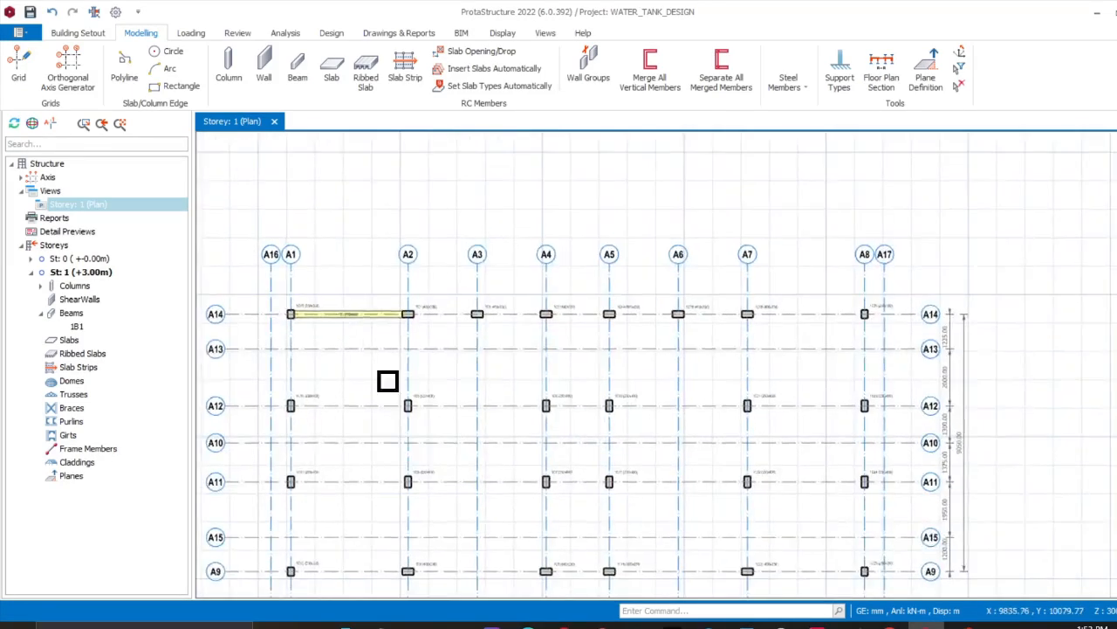
Open the properties of the beam between A1 and A2, and insert beams along grid A14 from the A2 column to the A8 column
scroll(360, 308, up, 2)
click(349, 322)
right_click(349, 321)
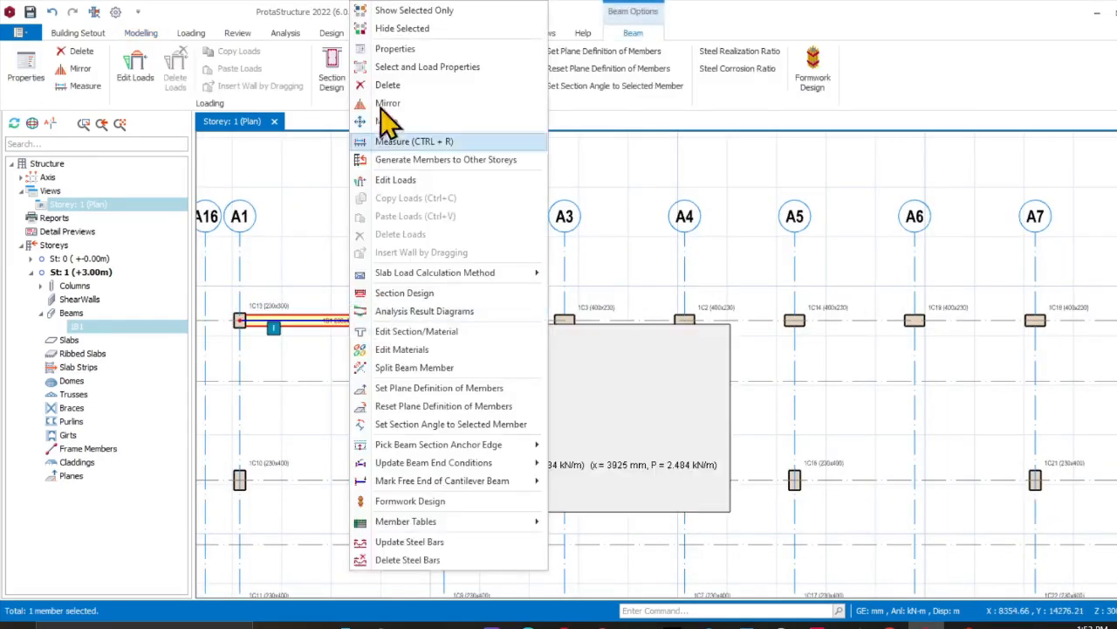
click(394, 49)
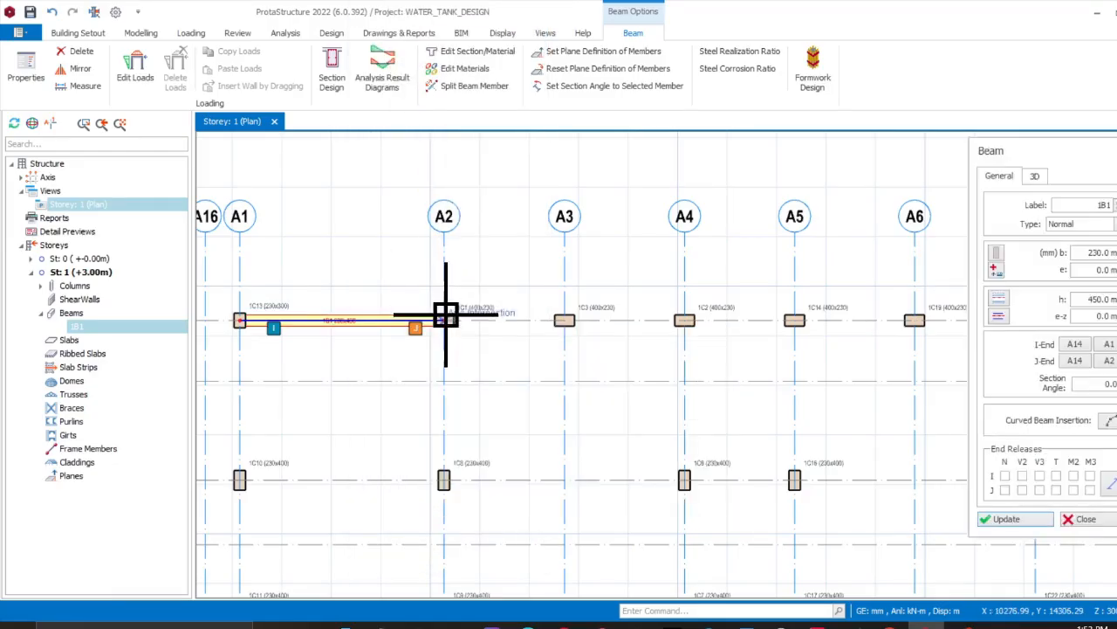
scroll(446, 316, up, 3)
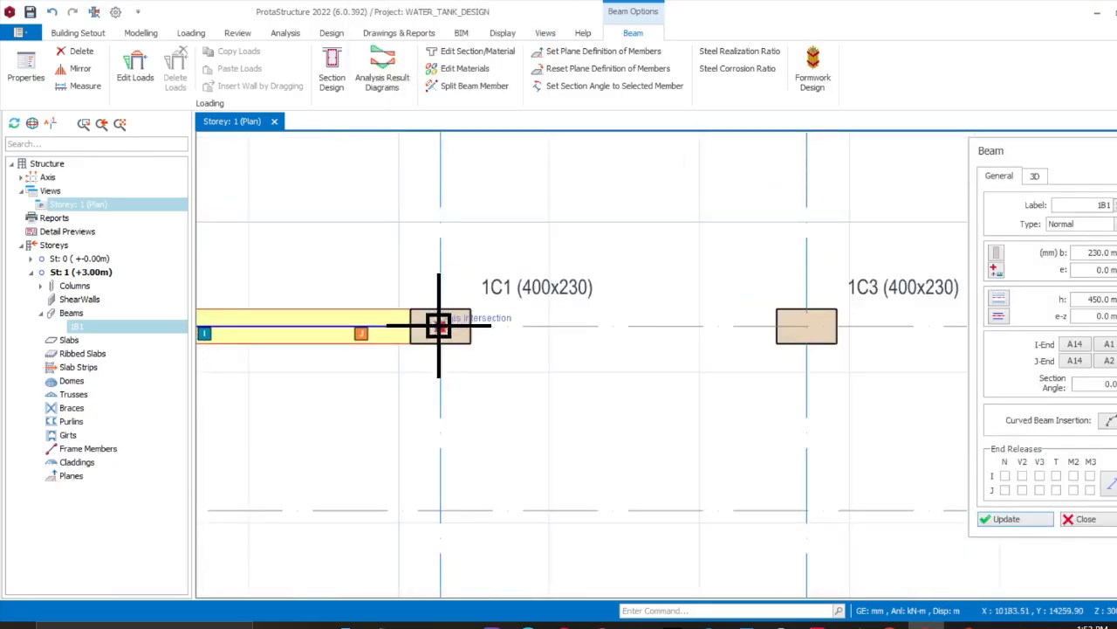
click(438, 325)
scroll(736, 332, down, 5)
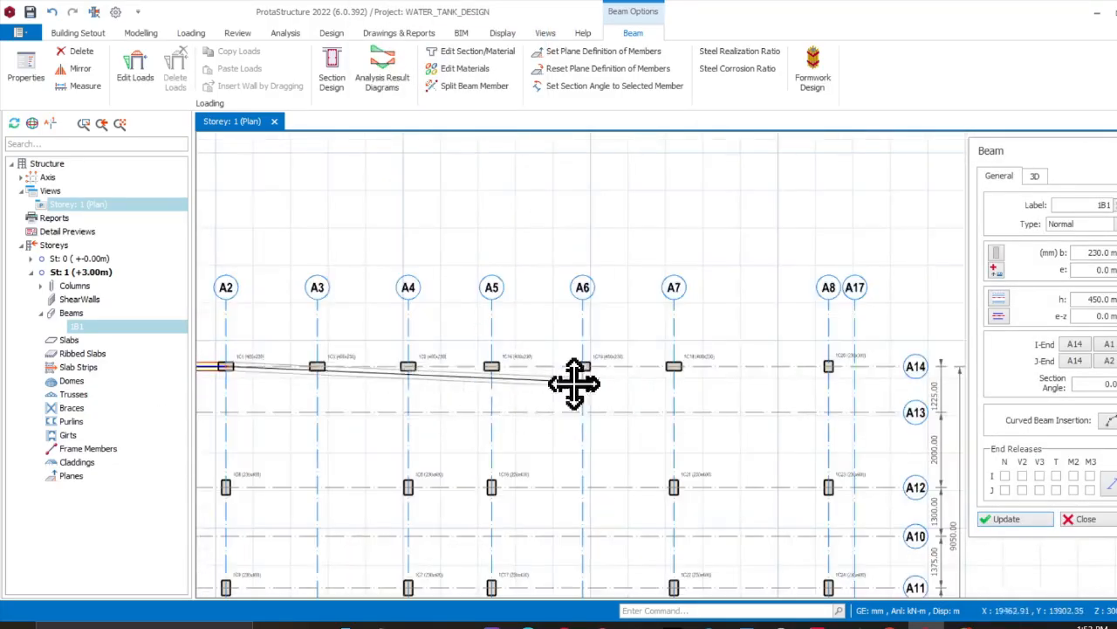
middle_drag(813, 387, 274, 379)
scroll(274, 379, up, 3)
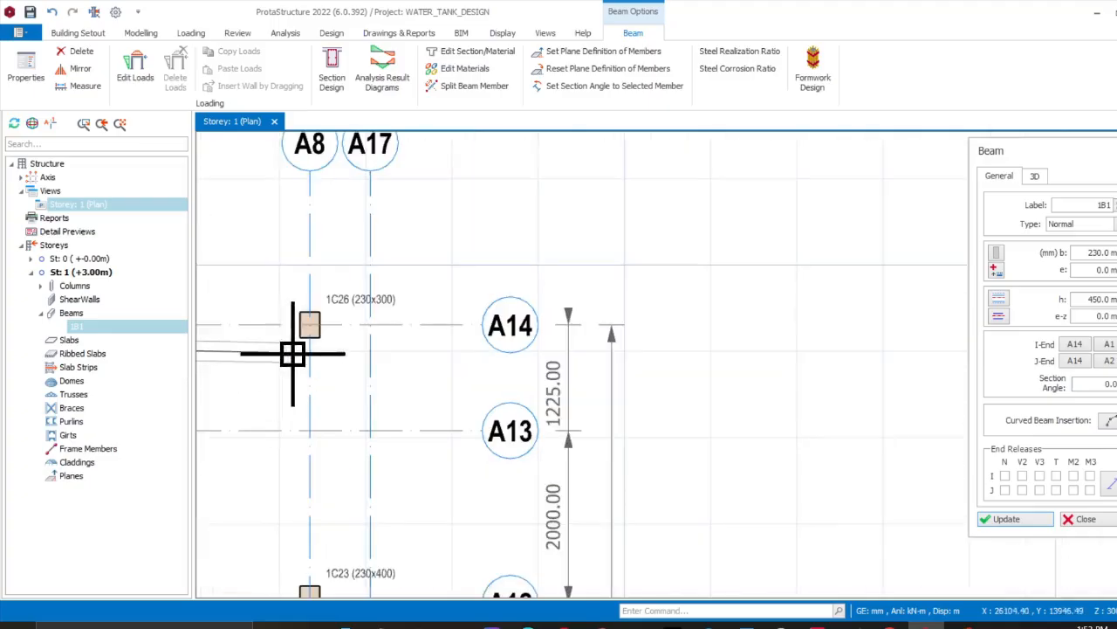
click(287, 413)
Continue the beam run along grid A8 from the column at A14 to the column at A9
scroll(304, 452, down, 3)
middle_drag(311, 449, 476, 115)
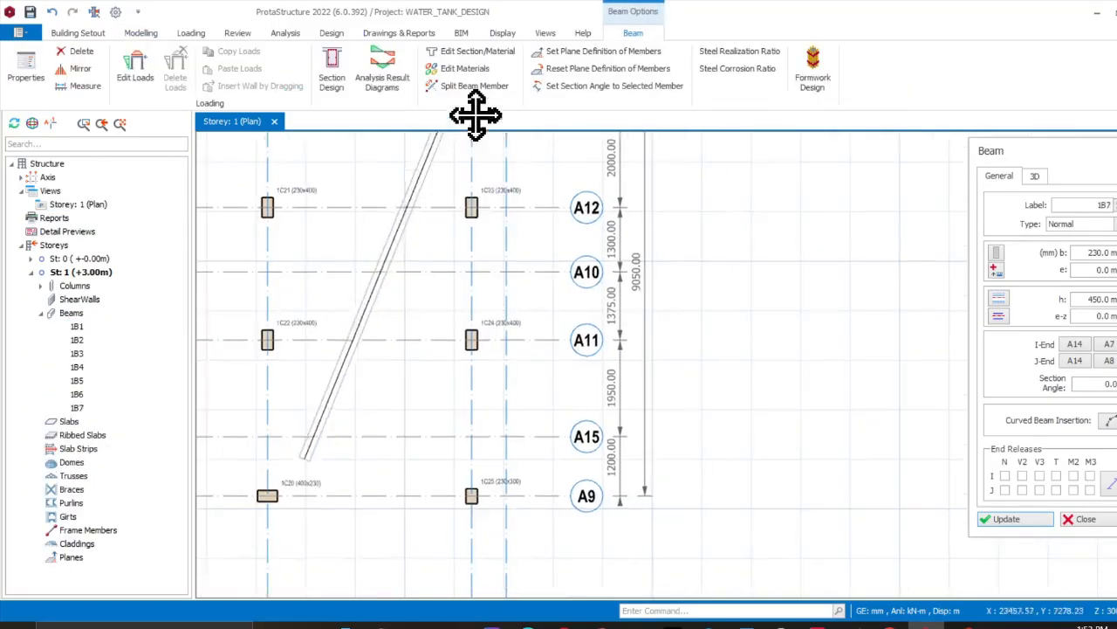
middle_drag(466, 498, 499, 416)
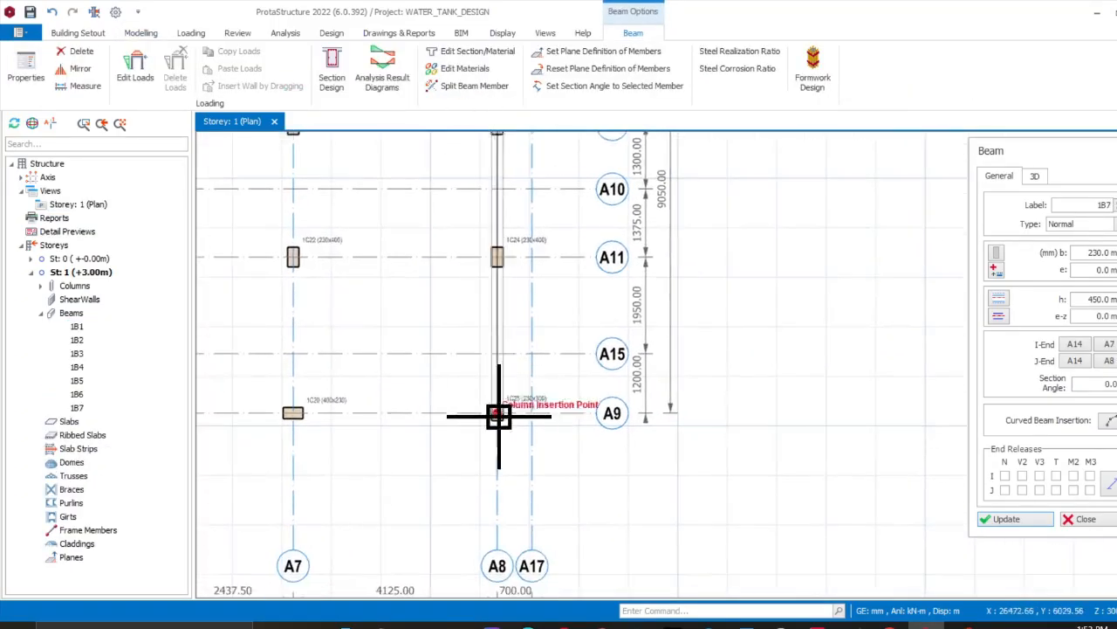
scroll(498, 416, up, 2)
click(498, 412)
scroll(336, 443, down, 3)
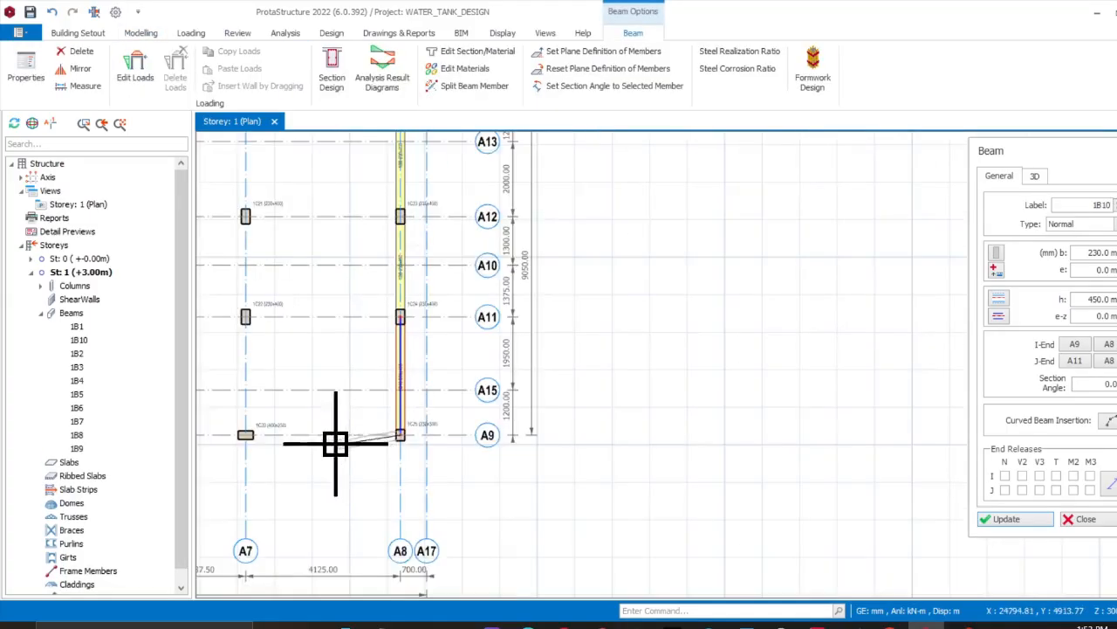
Continue the beam run along grid A9 from the column at A8 to the column at A1
middle_drag(335, 443, 693, 341)
scroll(439, 341, down, 3)
middle_drag(439, 342, 781, 314)
scroll(515, 310, up, 1)
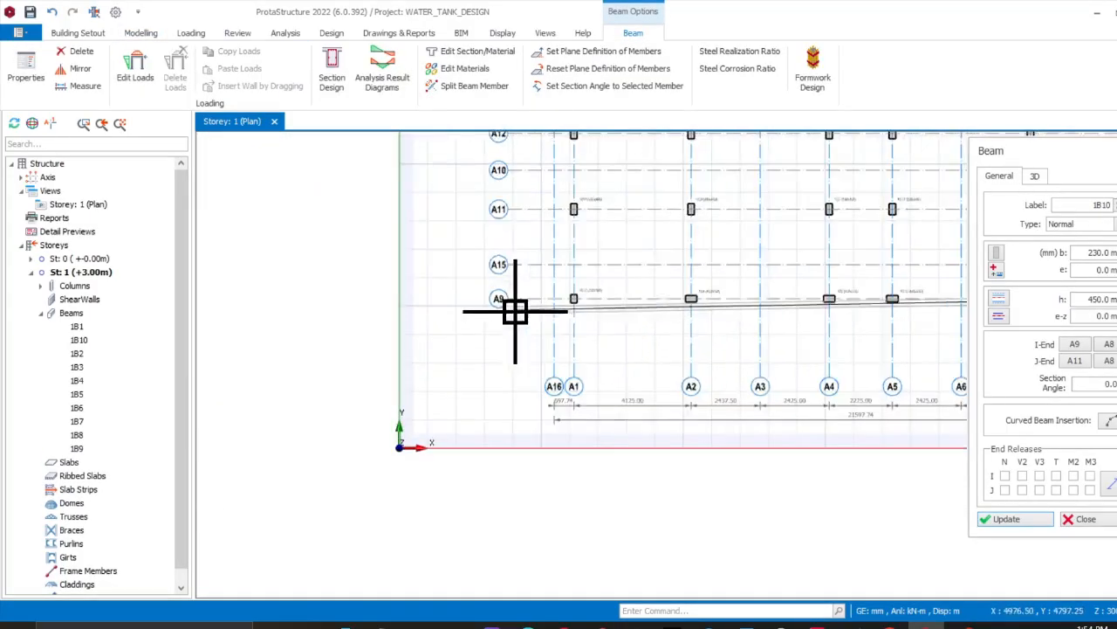
scroll(515, 311, up, 2)
click(506, 314)
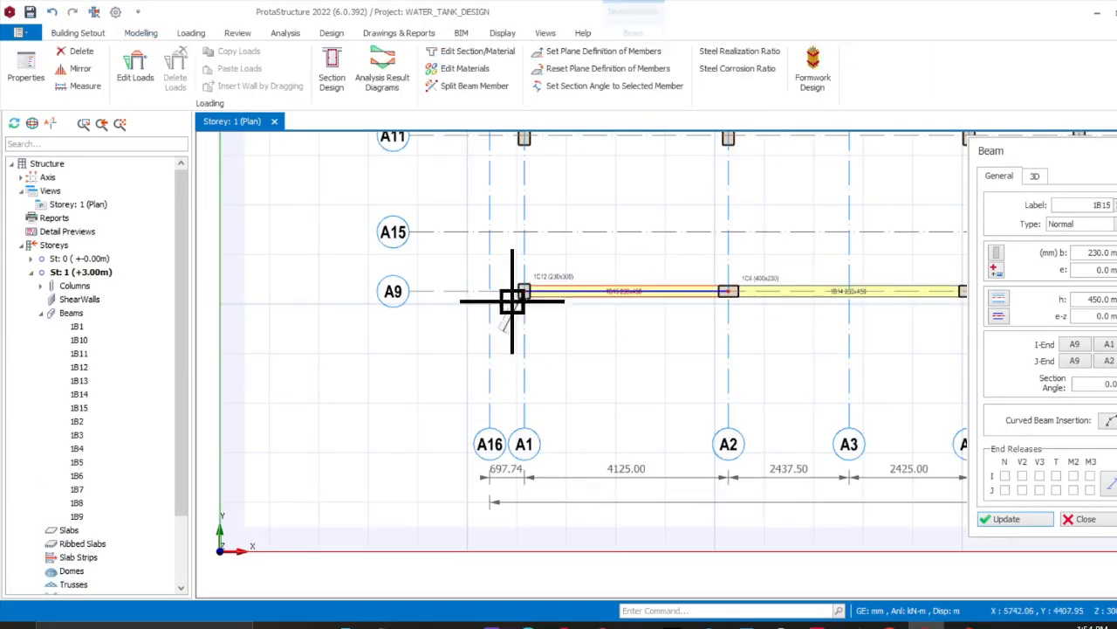
Close the perimeter with beams along grid A1 from the column at A9 to the column at A14
middle_drag(519, 250, 507, 532)
middle_drag(510, 173, 487, 394)
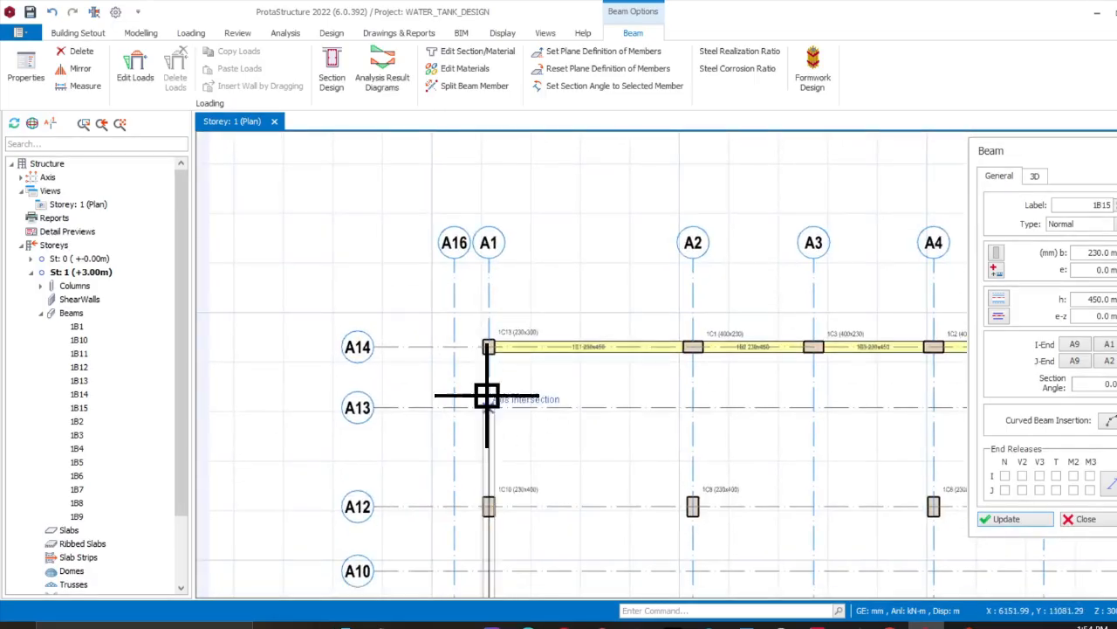
click(488, 346)
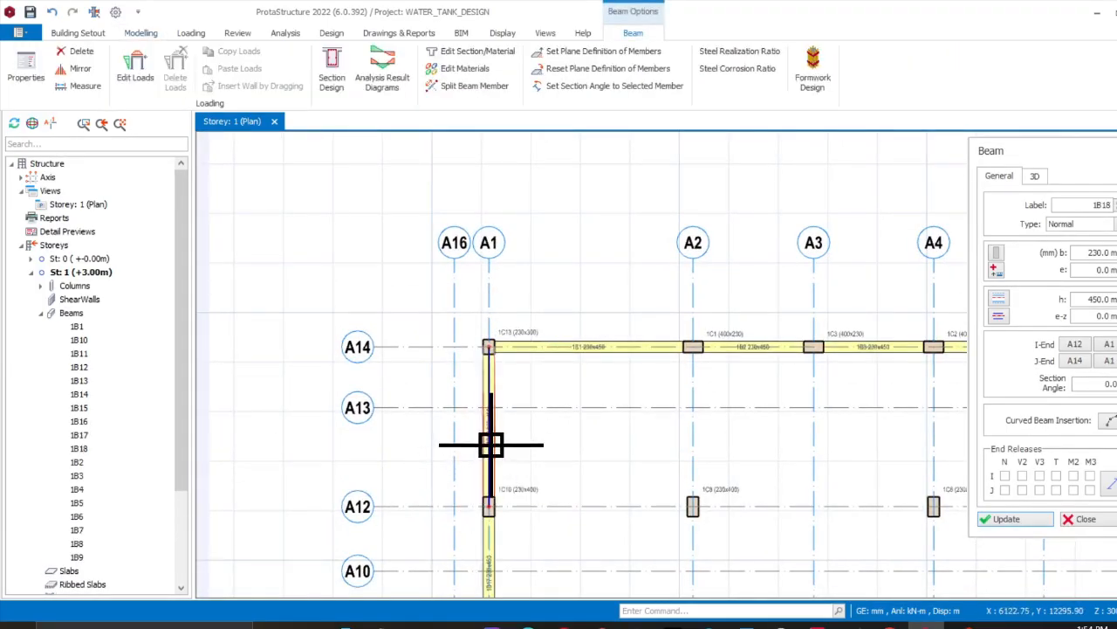
Insert beams along grid A12 from the column at A1 to the column at A8
scroll(549, 483, down, 3)
scroll(537, 478, up, 7)
middle_drag(506, 452, 436, 214)
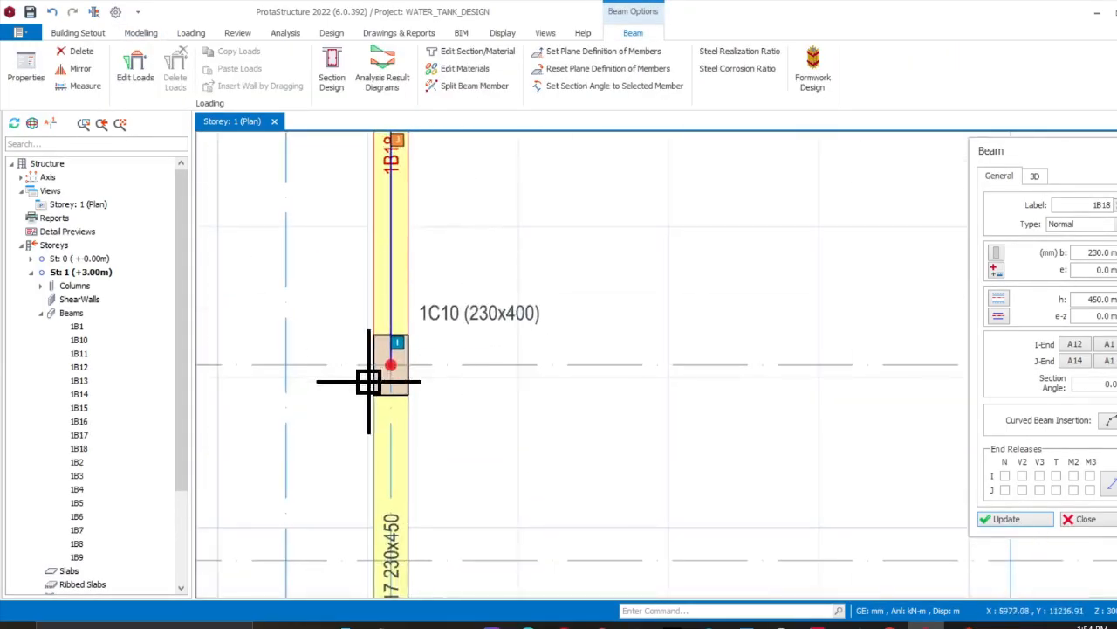
middle_drag(611, 410, 103, 406)
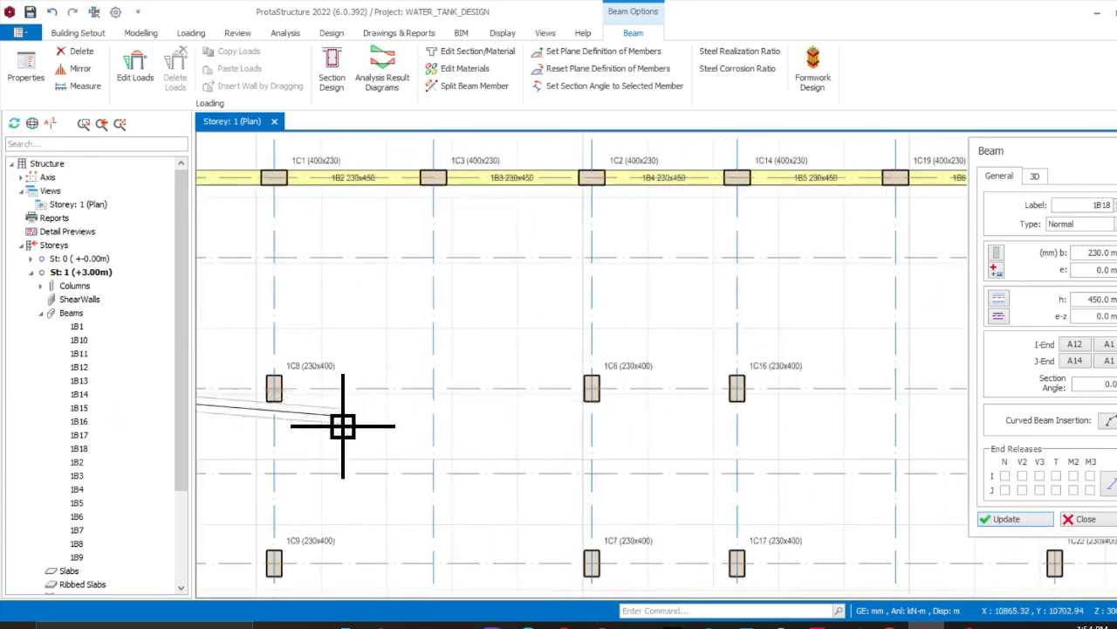
scroll(355, 424, down, 6)
middle_drag(458, 421, 386, 258)
scroll(387, 411, up, 3)
scroll(350, 399, up, 1)
scroll(350, 401, up, 3)
scroll(349, 405, down, 3)
scroll(568, 221, down, 3)
scroll(387, 258, up, 3)
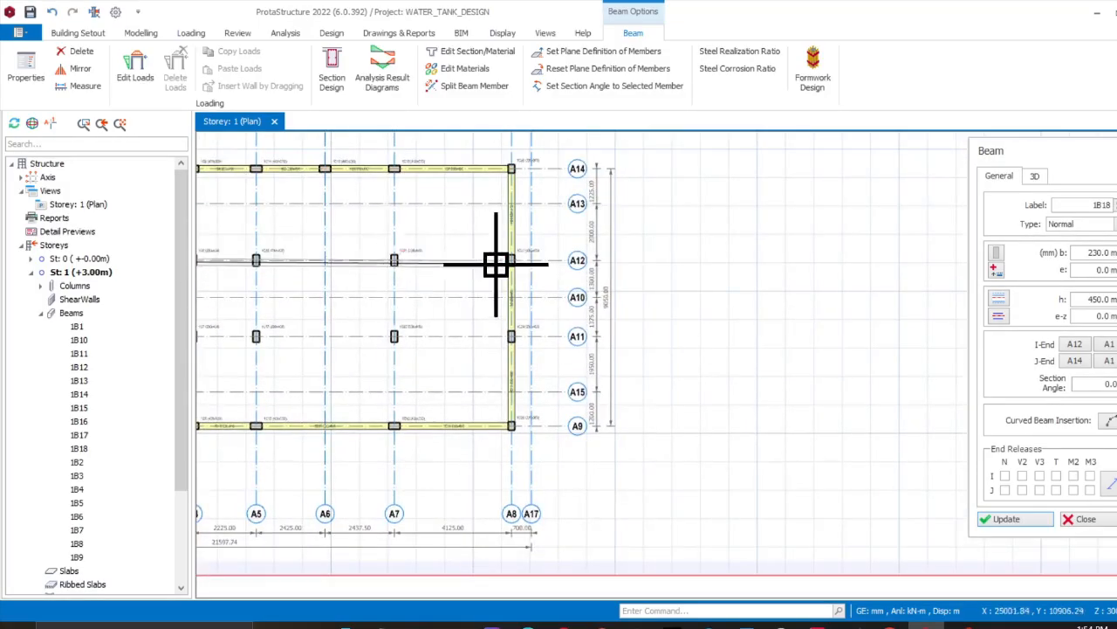
scroll(495, 259, up, 3)
click(527, 260)
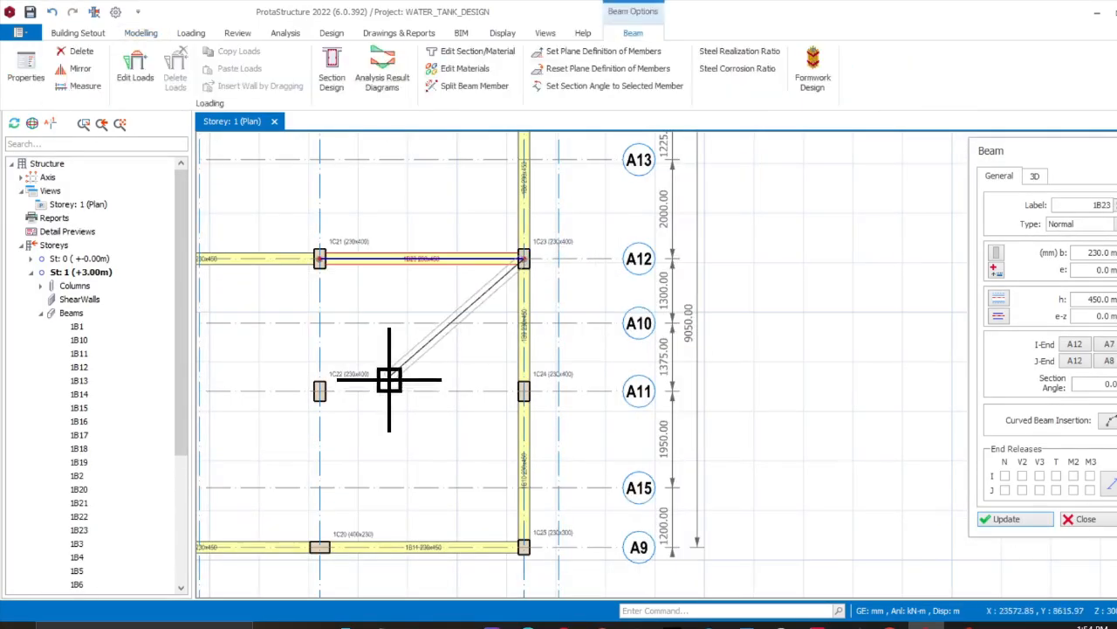
End the current beam run and insert a beam along grid A11 between the columns at A1 and A2
key(Escape)
scroll(390, 374, down, 5)
scroll(390, 379, up, 3)
scroll(327, 287, up, 2)
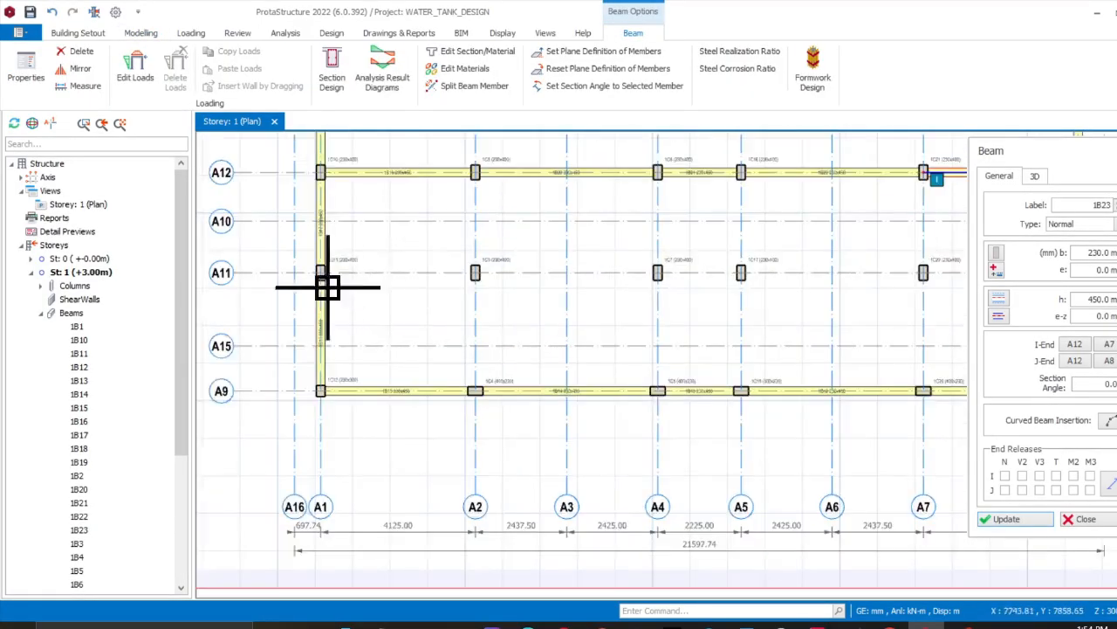
scroll(314, 280, up, 1)
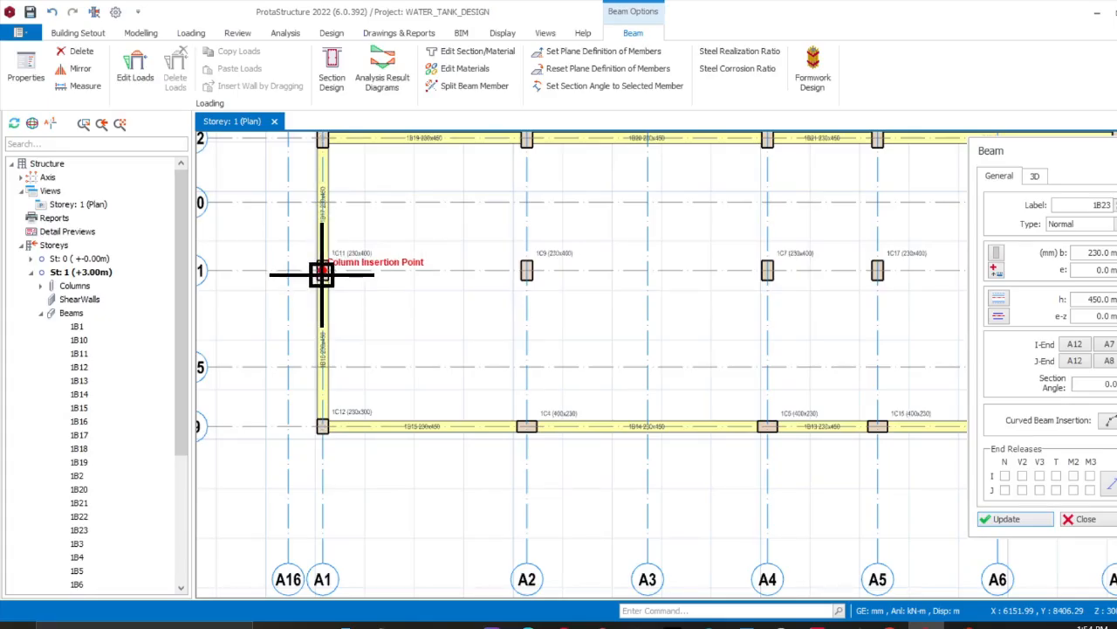
click(322, 272)
click(531, 276)
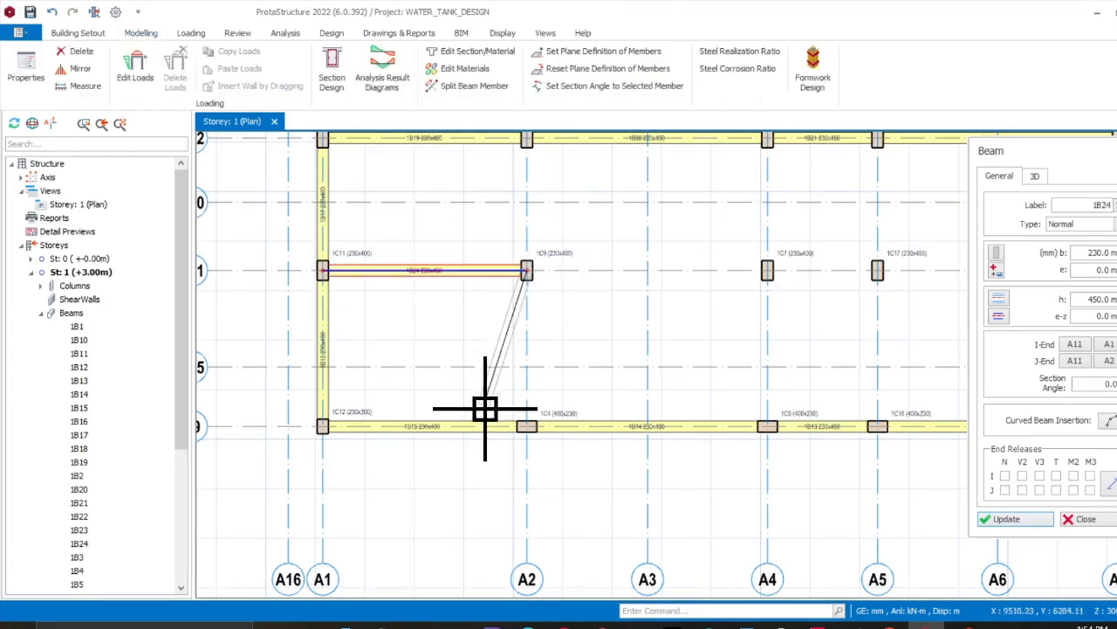
Insert a beam along grid A11 between the columns at A4 and A5, and end beam insertion
scroll(494, 406, down, 4)
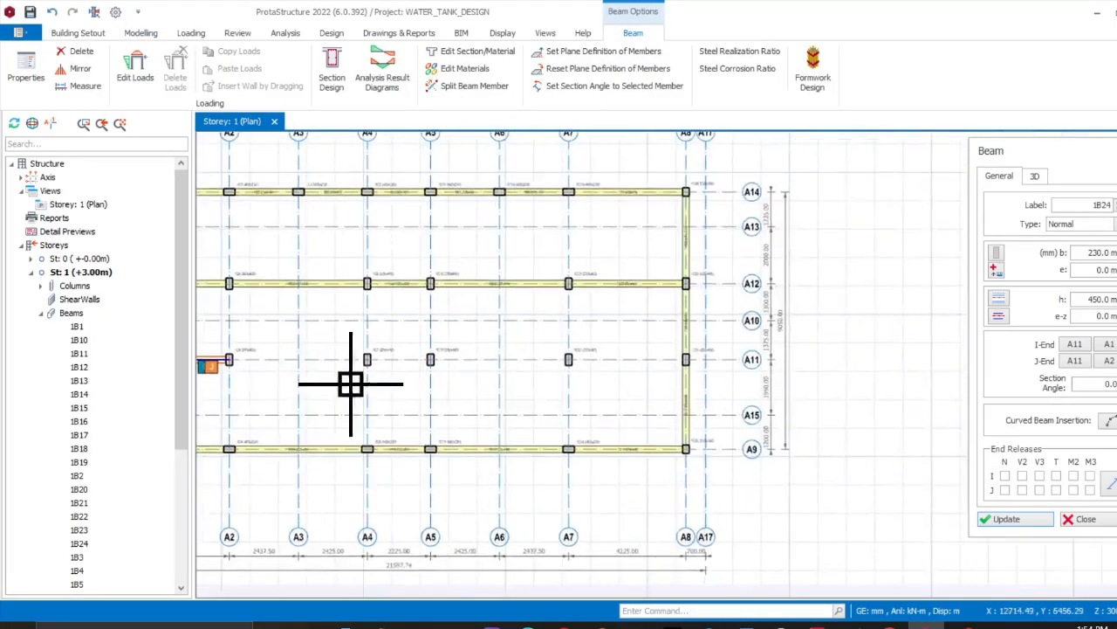
scroll(367, 341, up, 3)
click(372, 345)
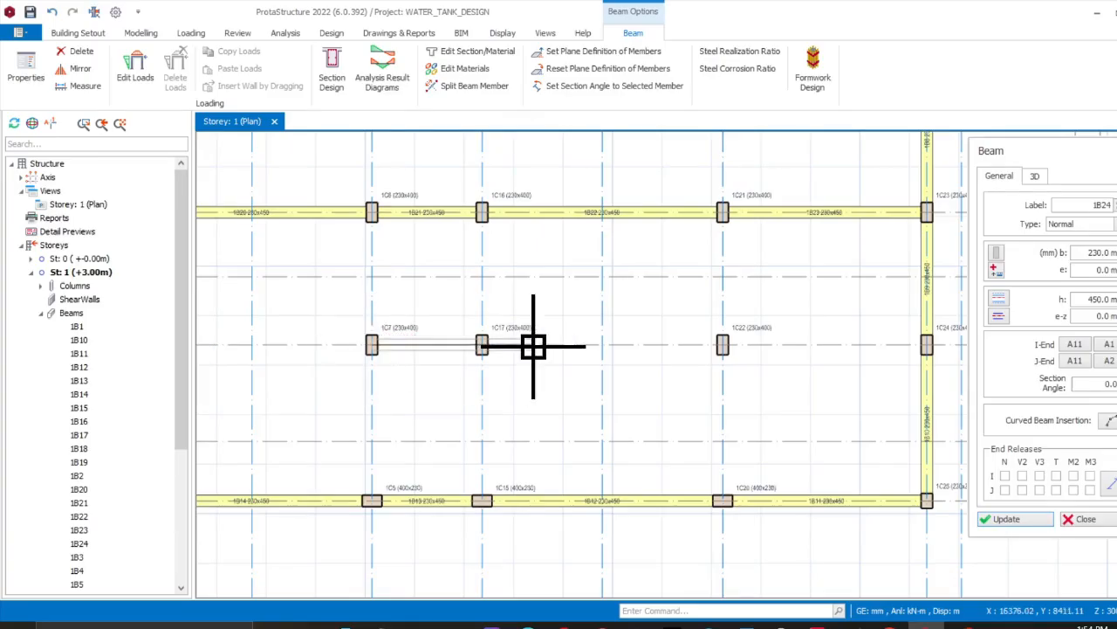
click(481, 344)
scroll(475, 382, up, 5)
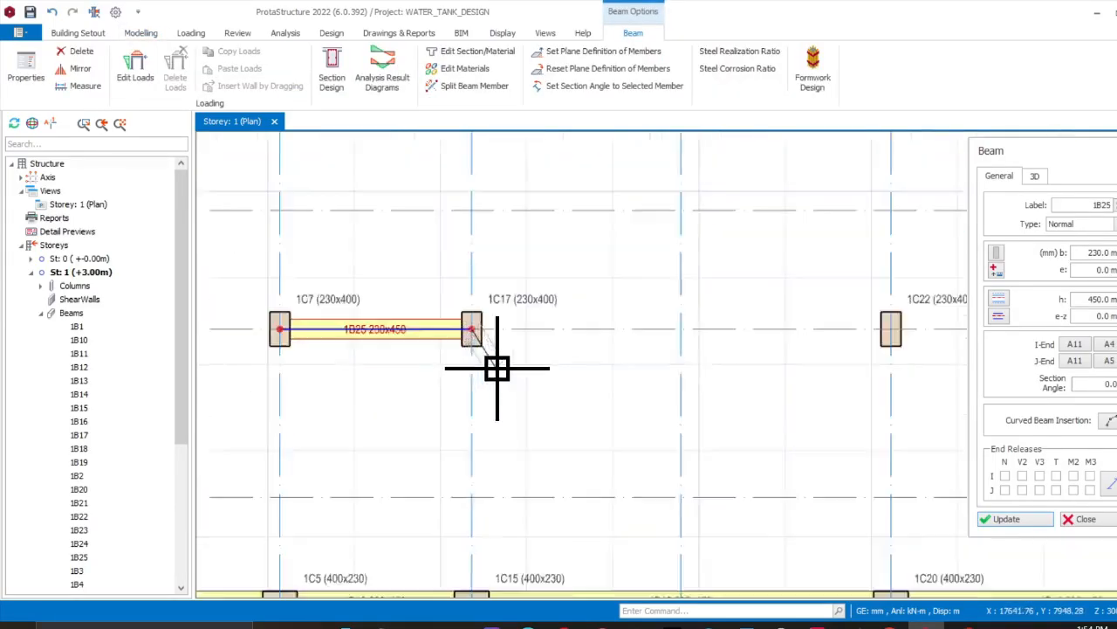
key(Escape)
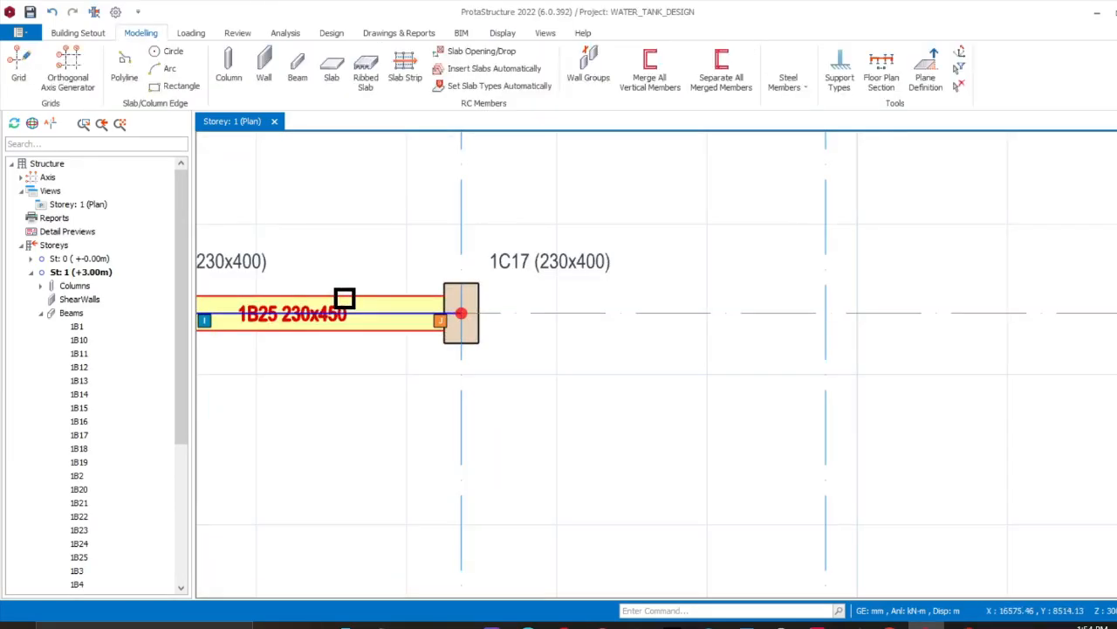
Delete the beam on grid A11 between the columns at A4 and A5
click(346, 301)
right_click(350, 302)
click(376, 137)
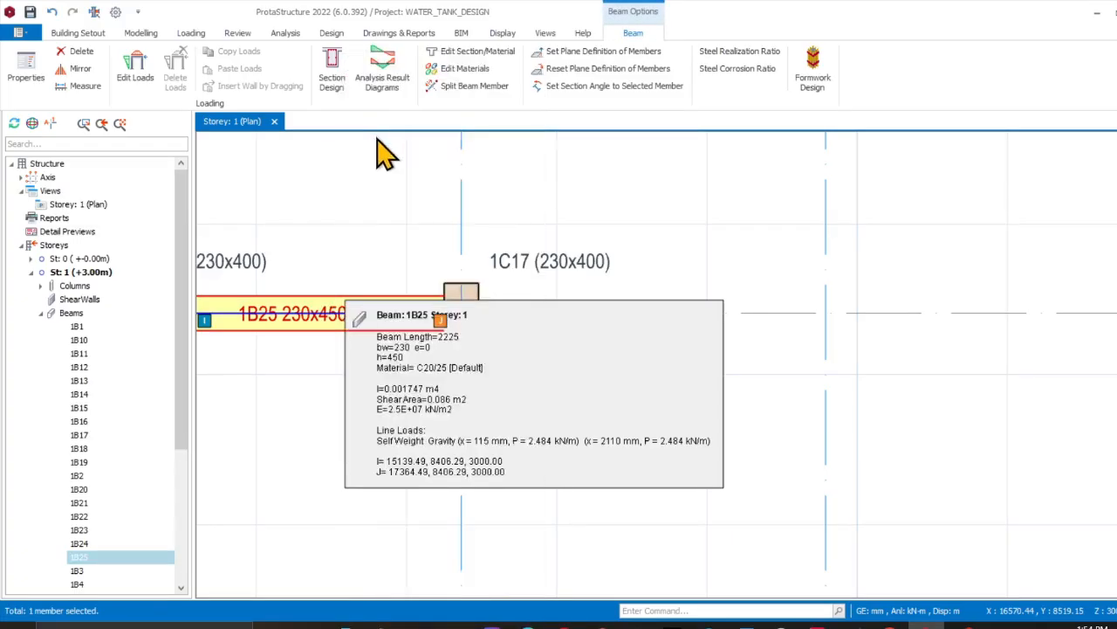
Open the properties of beam 1B21 on grid A12 and insert a matching beam on grid A11 between the A4 and A5 columns
scroll(354, 250, down, 3)
middle_drag(363, 258, 492, 383)
click(458, 170)
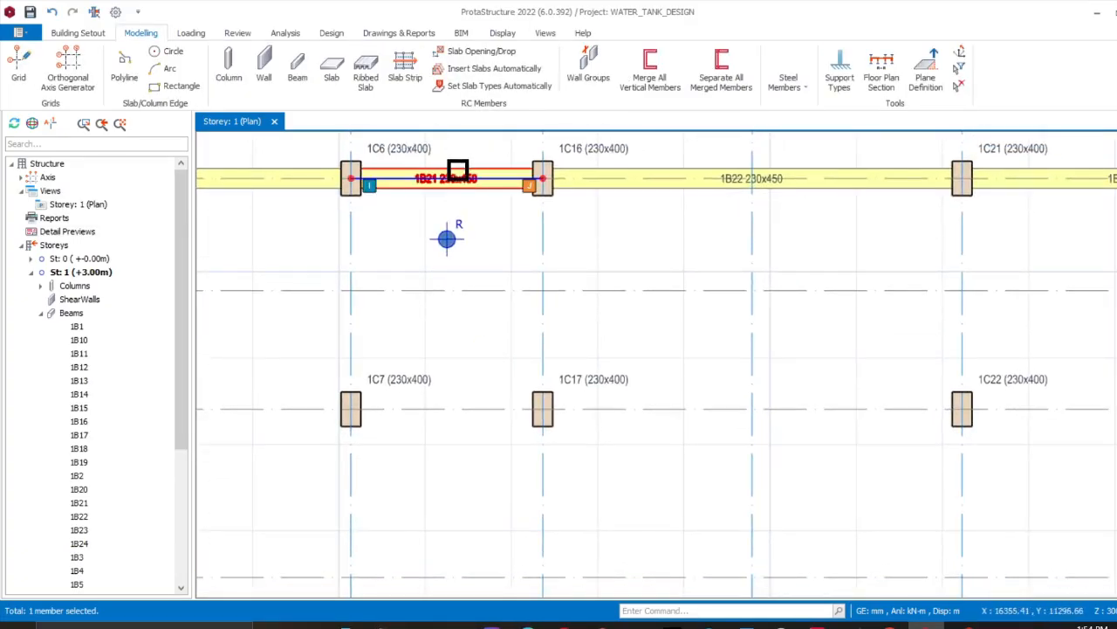
right_click(458, 178)
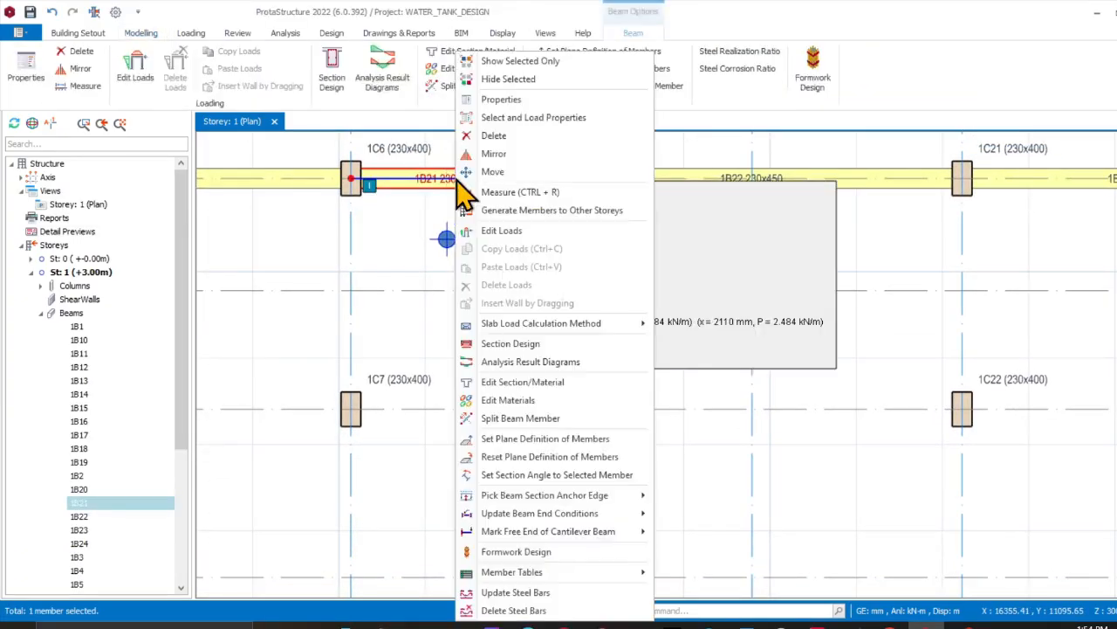
click(508, 105)
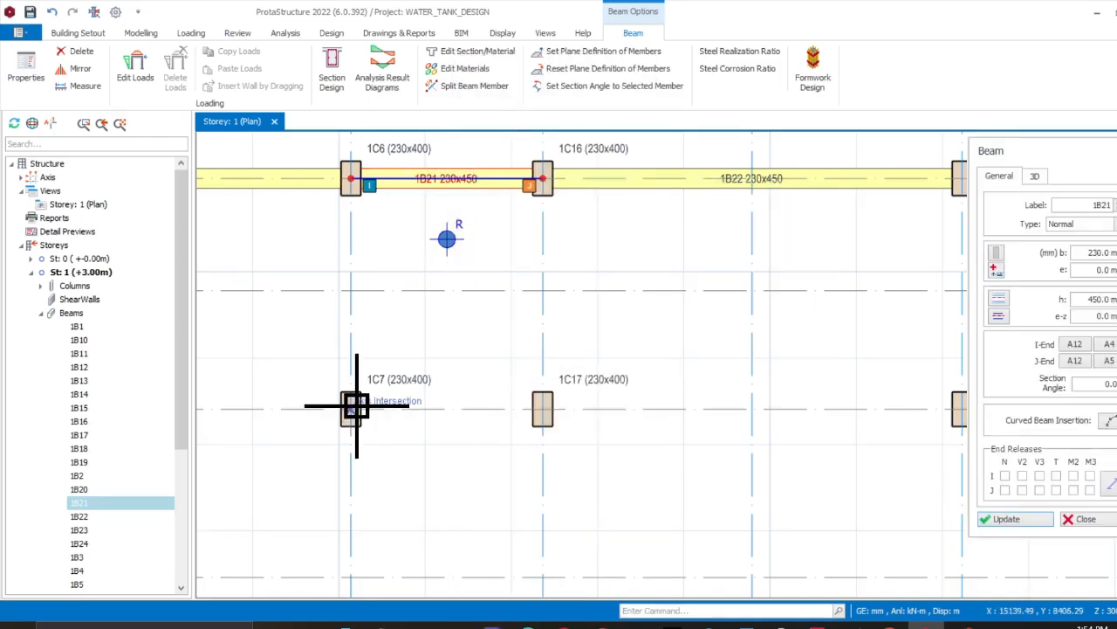
click(543, 408)
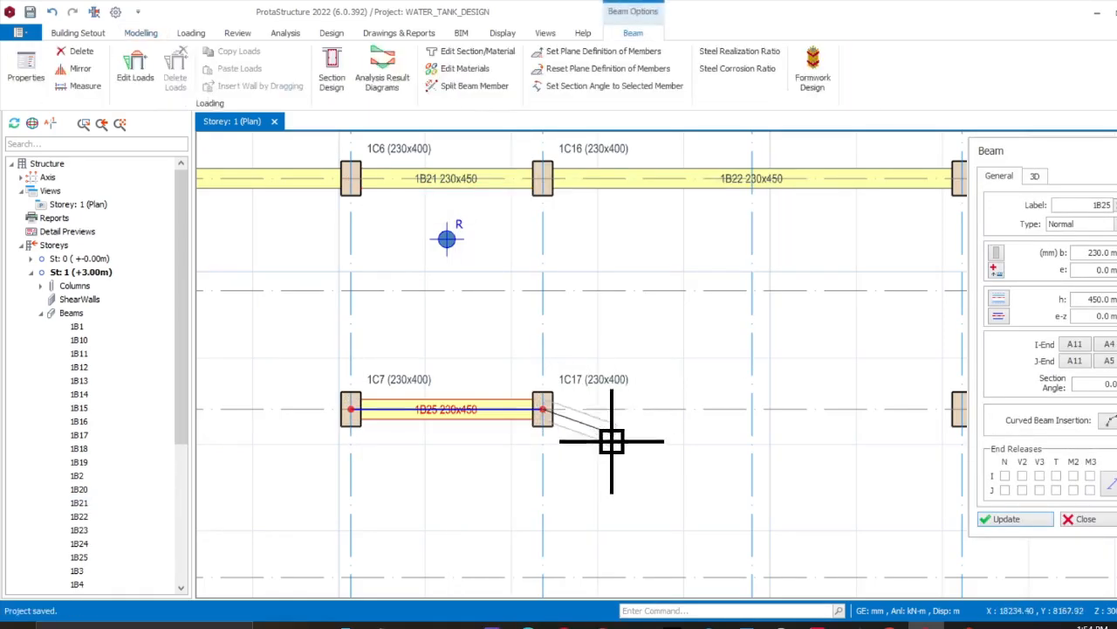
Insert a beam along grid A11 between the columns at A7 and A8
scroll(600, 452, down, 4)
middle_drag(716, 454, 484, 428)
scroll(484, 429, up, 2)
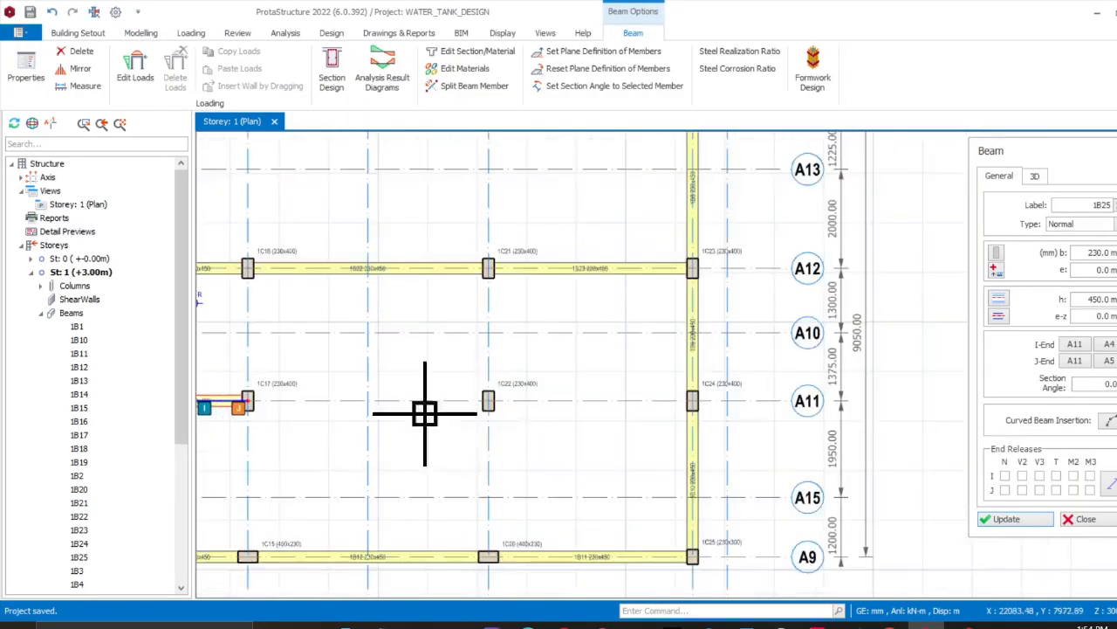
scroll(424, 414, up, 1)
middle_drag(378, 412, 277, 397)
scroll(407, 386, up, 3)
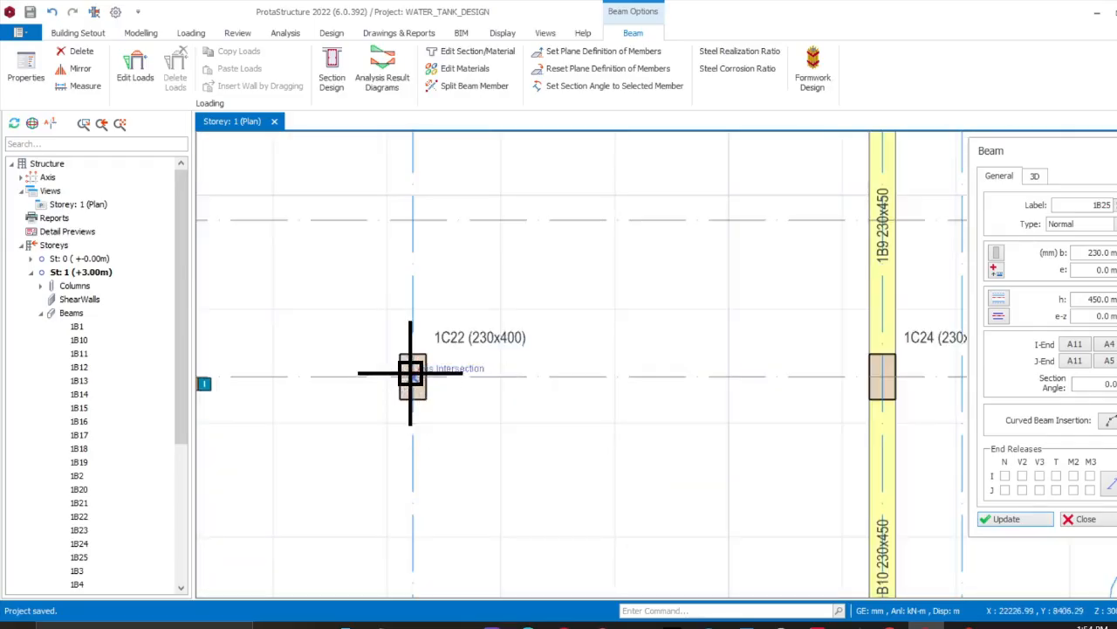
click(410, 373)
click(881, 377)
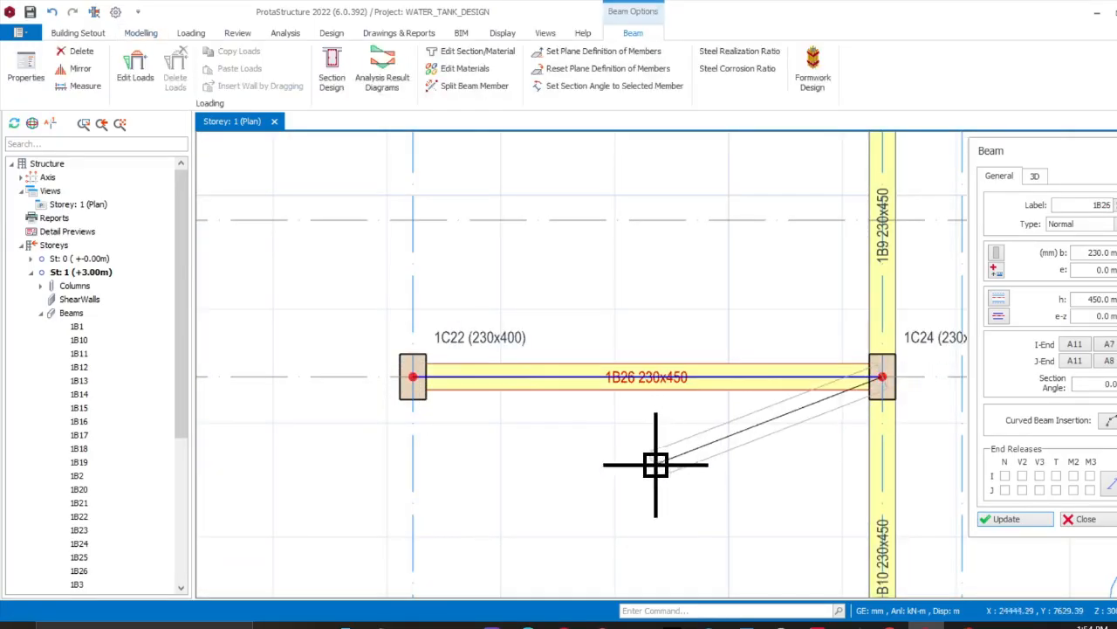
Insert beams along grid A2 from the column at A14 to the column at A9
scroll(544, 507, down, 5)
middle_drag(544, 507, 724, 441)
scroll(451, 389, up, 5)
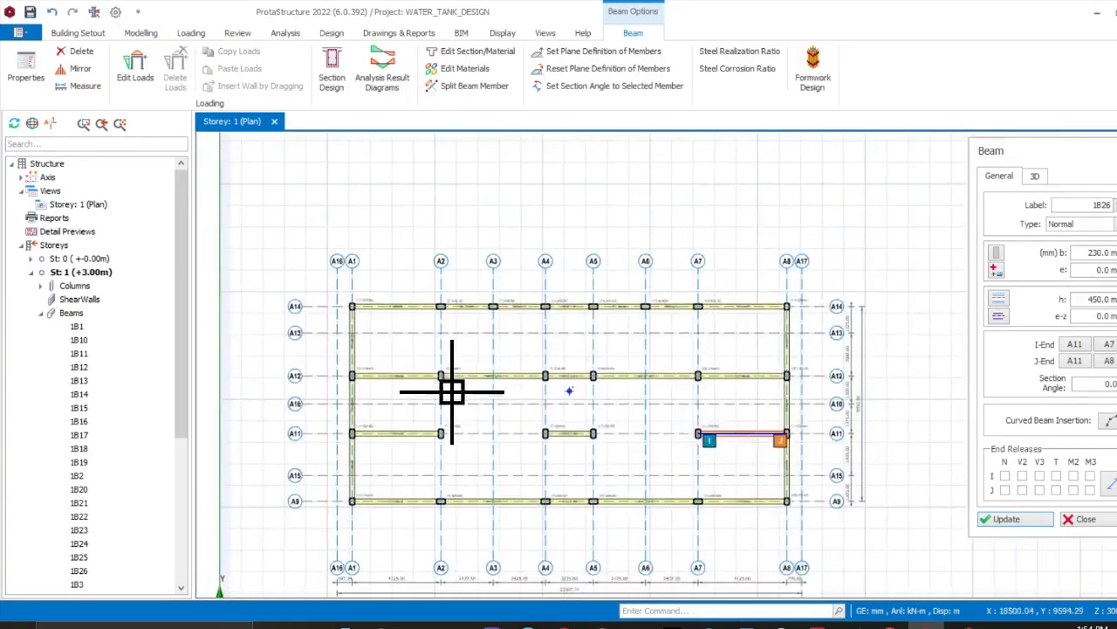
click(431, 208)
middle_drag(457, 411, 454, 165)
click(433, 410)
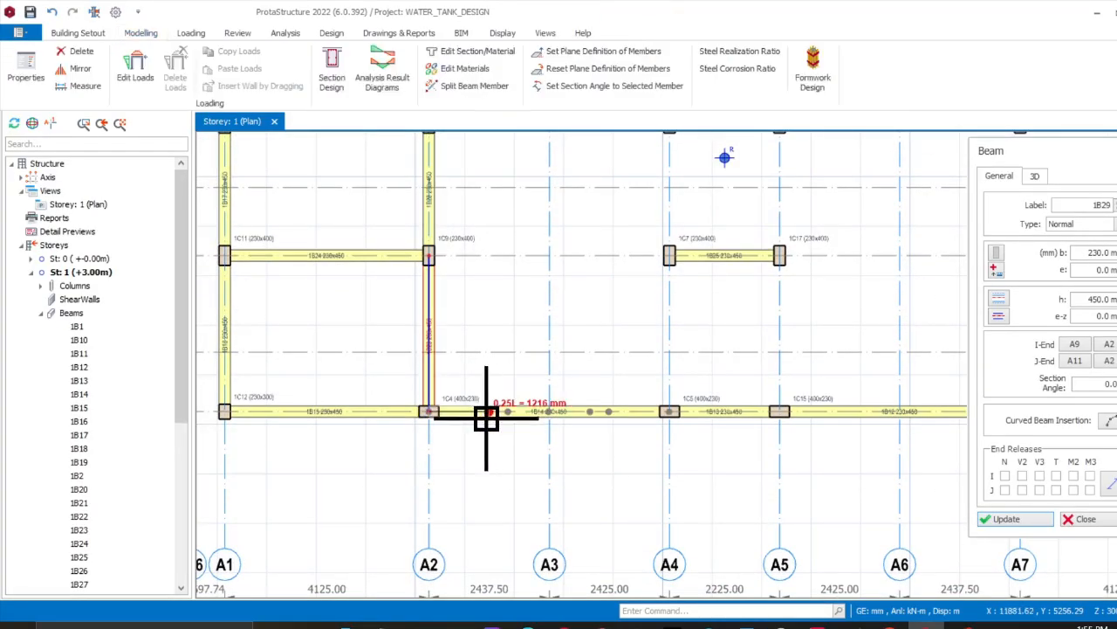
Insert beams along grid A4 from the column at A14 to the column at A9
scroll(477, 419, down, 4)
scroll(501, 357, up, 6)
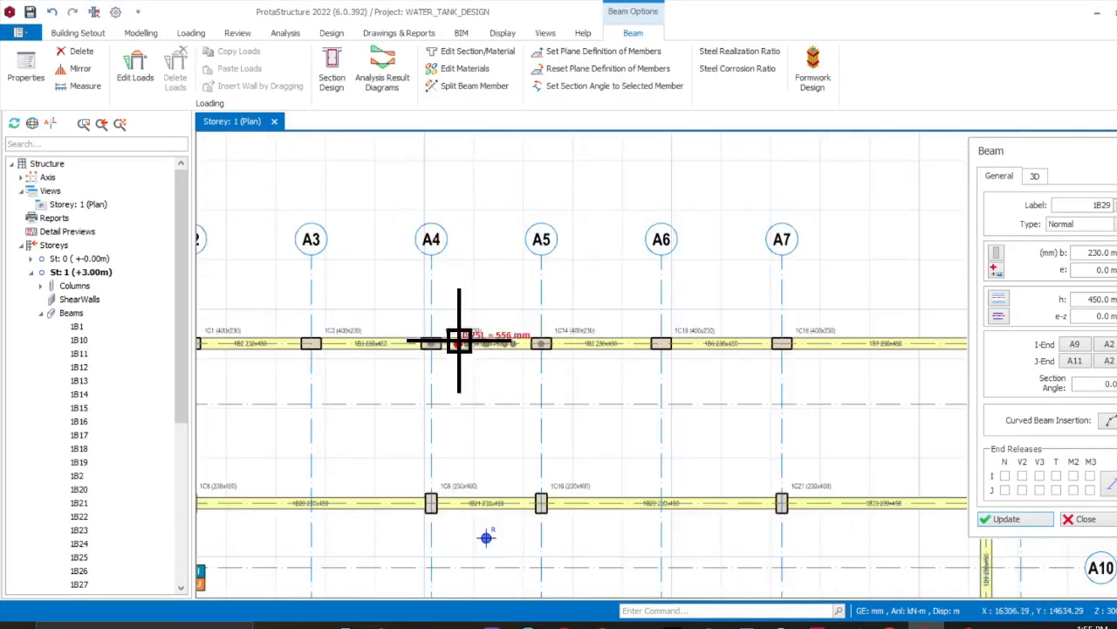
middle_drag(421, 494, 457, 234)
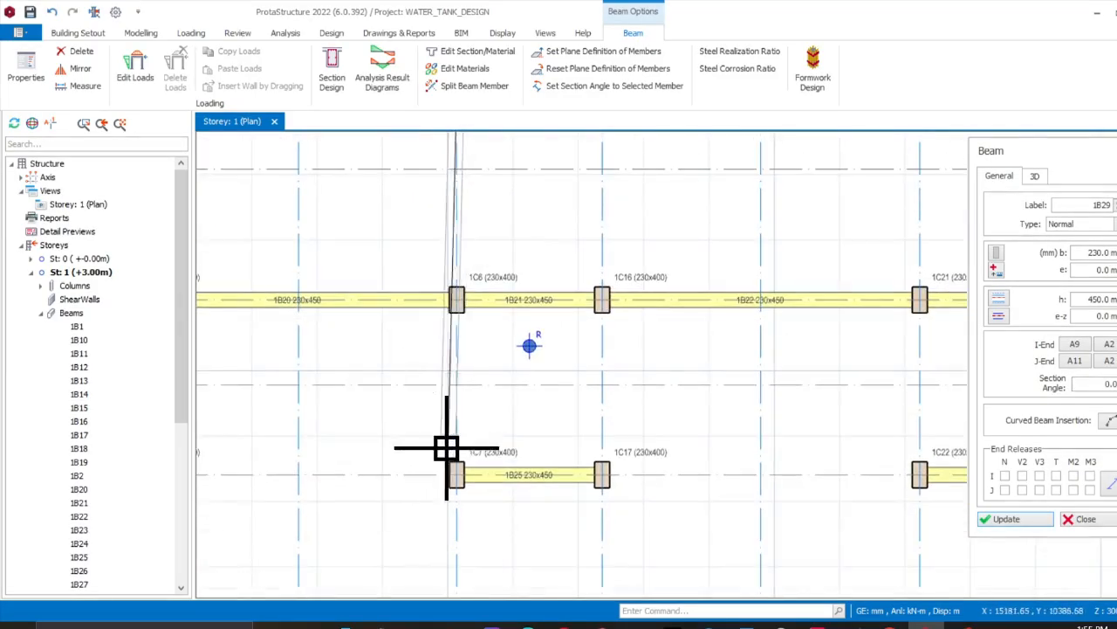
middle_drag(448, 453, 449, 394)
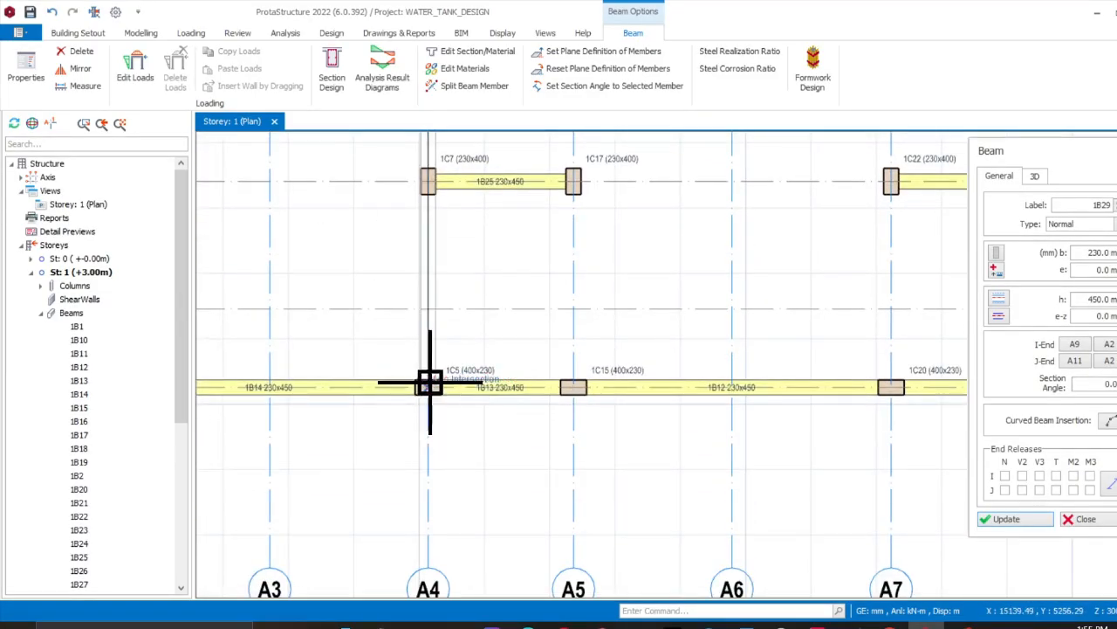
click(429, 381)
Insert beams along grid A5 from the column at A14 to the column at A9
scroll(553, 320, down, 5)
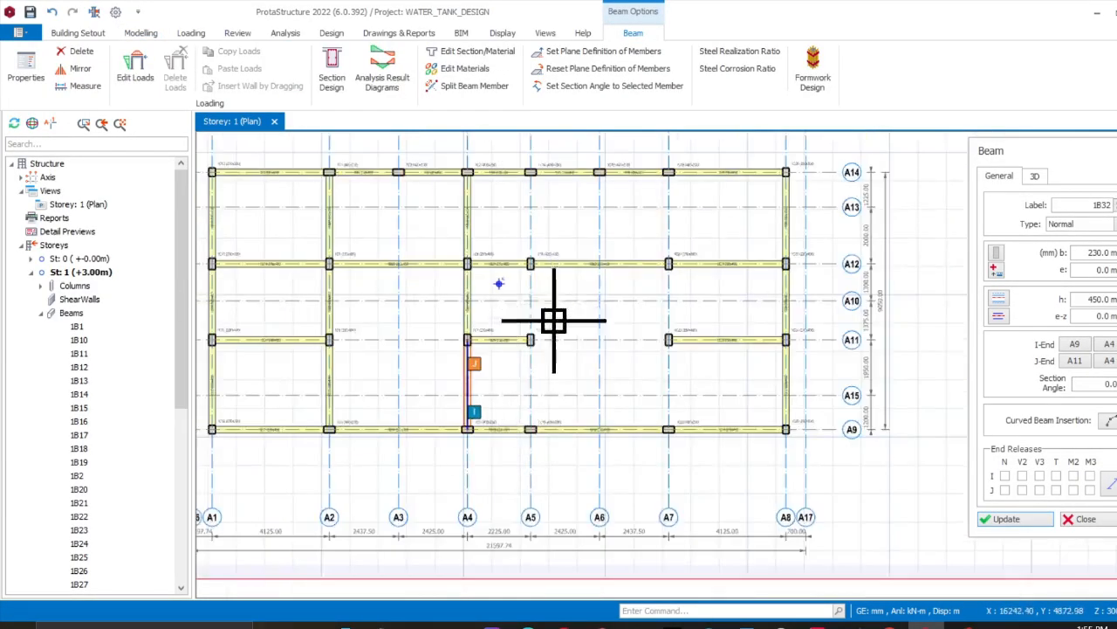
scroll(474, 375, up, 4)
middle_drag(490, 472, 481, 219)
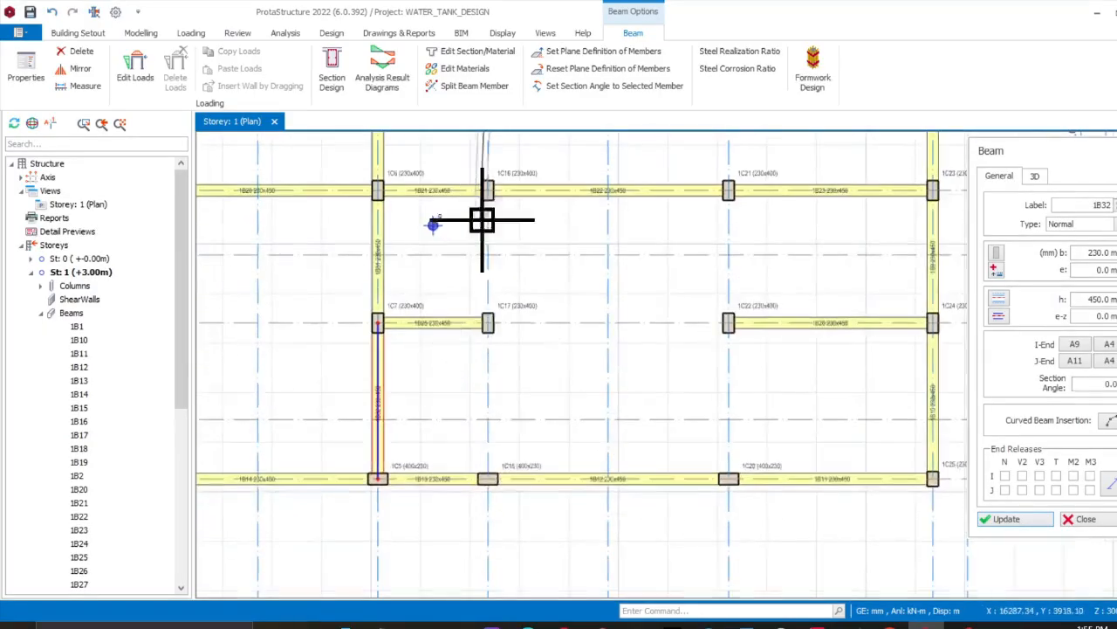
click(489, 479)
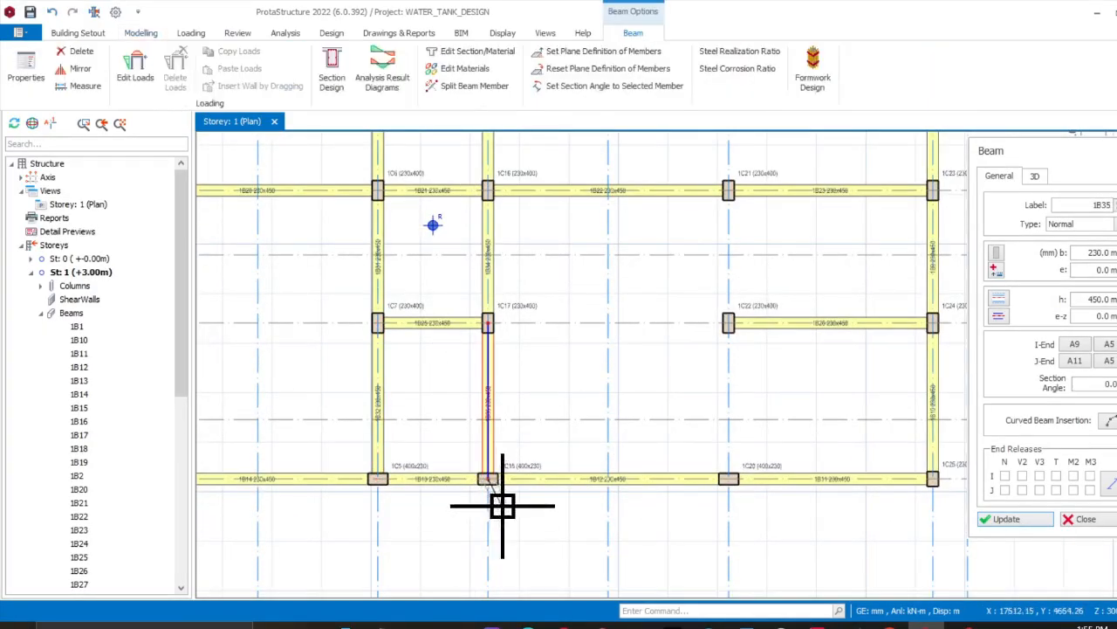
Insert beams along grid A7 from the column at A14 to the column at A9
scroll(498, 505, down, 4)
scroll(516, 474, up, 3)
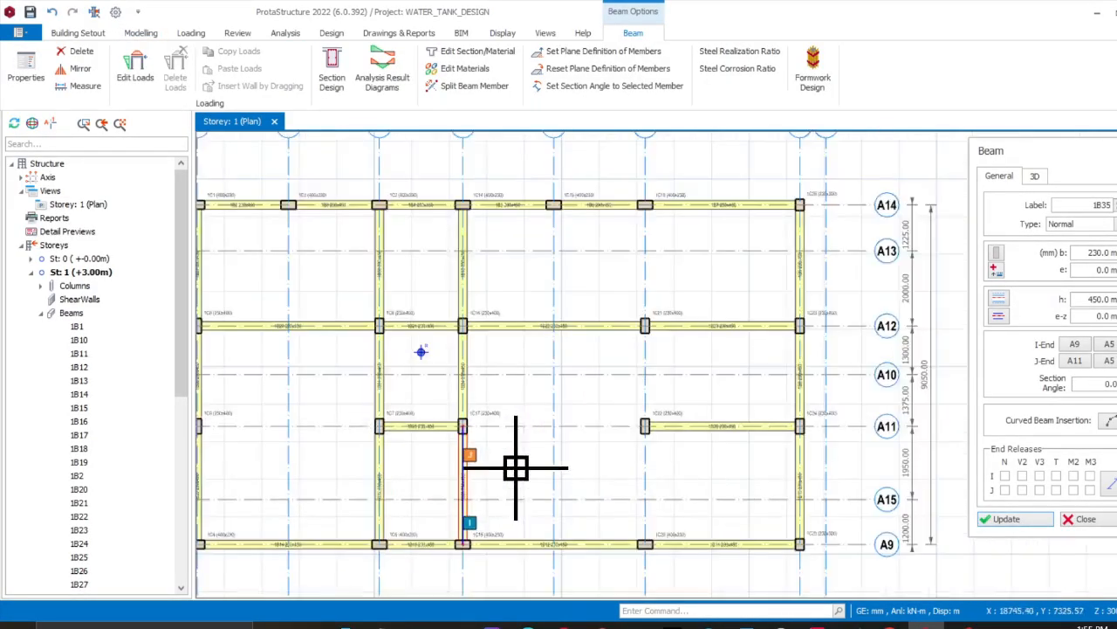
middle_drag(506, 474, 560, 355)
scroll(513, 377, down, 2)
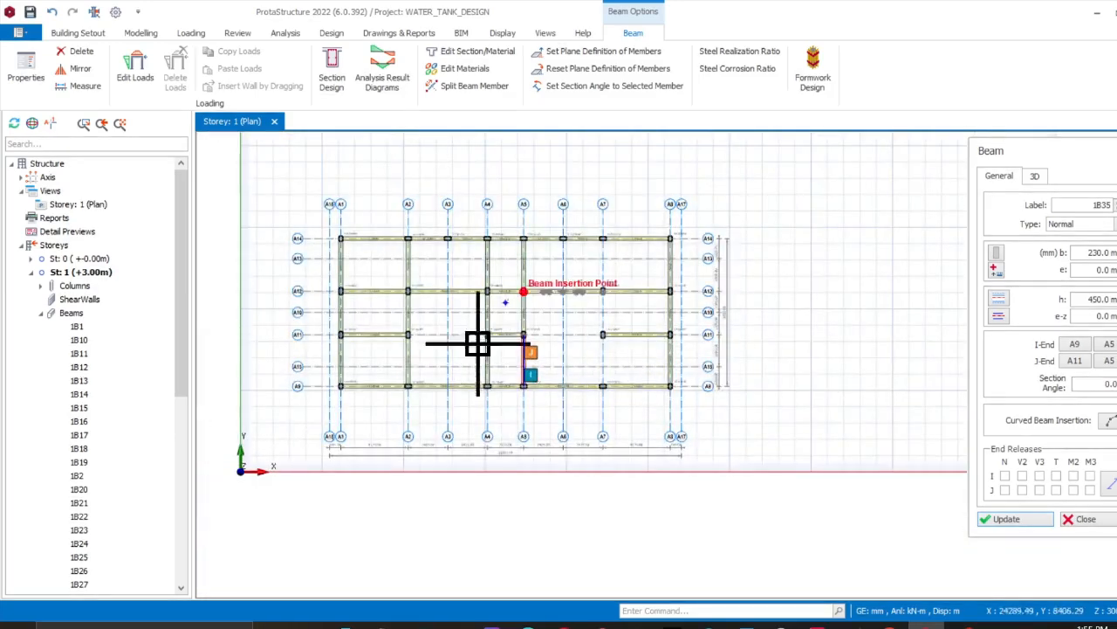
scroll(609, 324, up, 5)
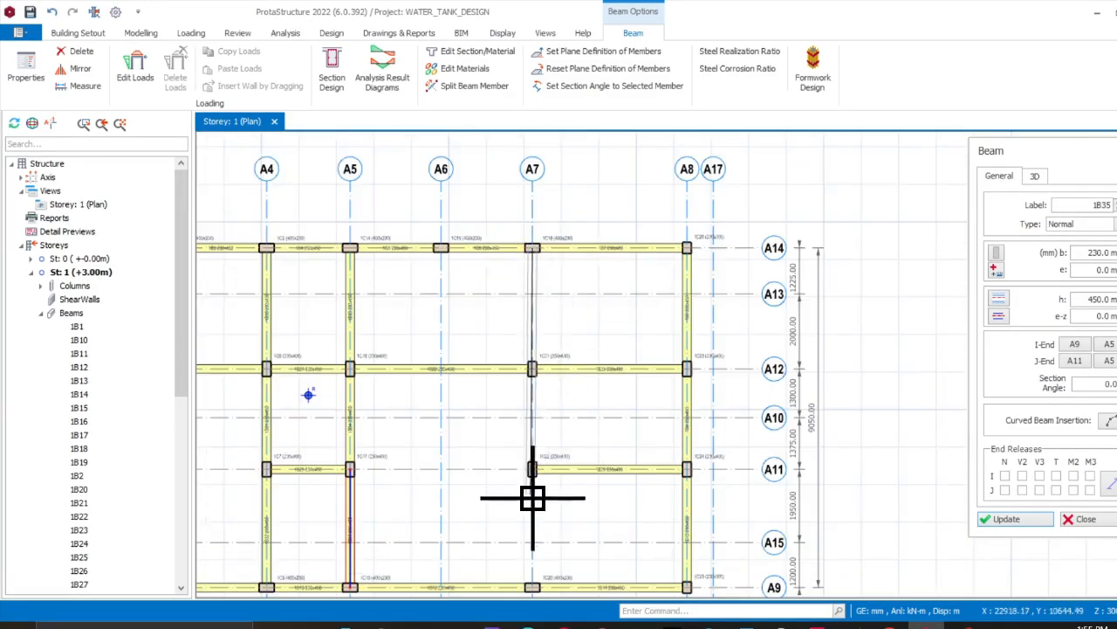
middle_drag(532, 497, 532, 279)
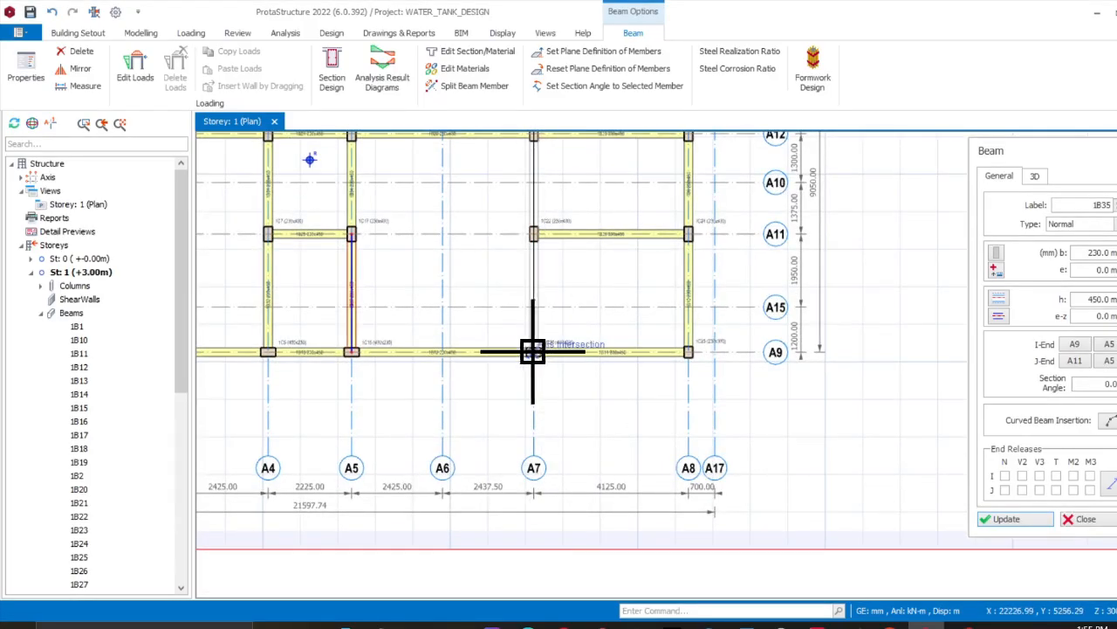
click(533, 345)
scroll(504, 419, down, 4)
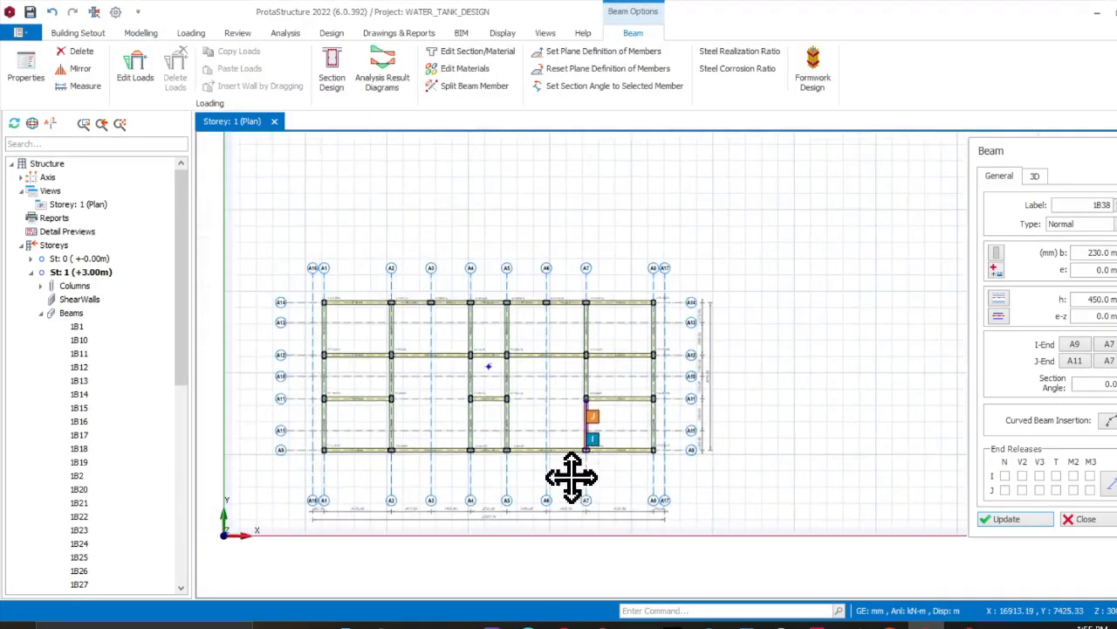
middle_drag(449, 369, 501, 324)
scroll(537, 331, up, 2)
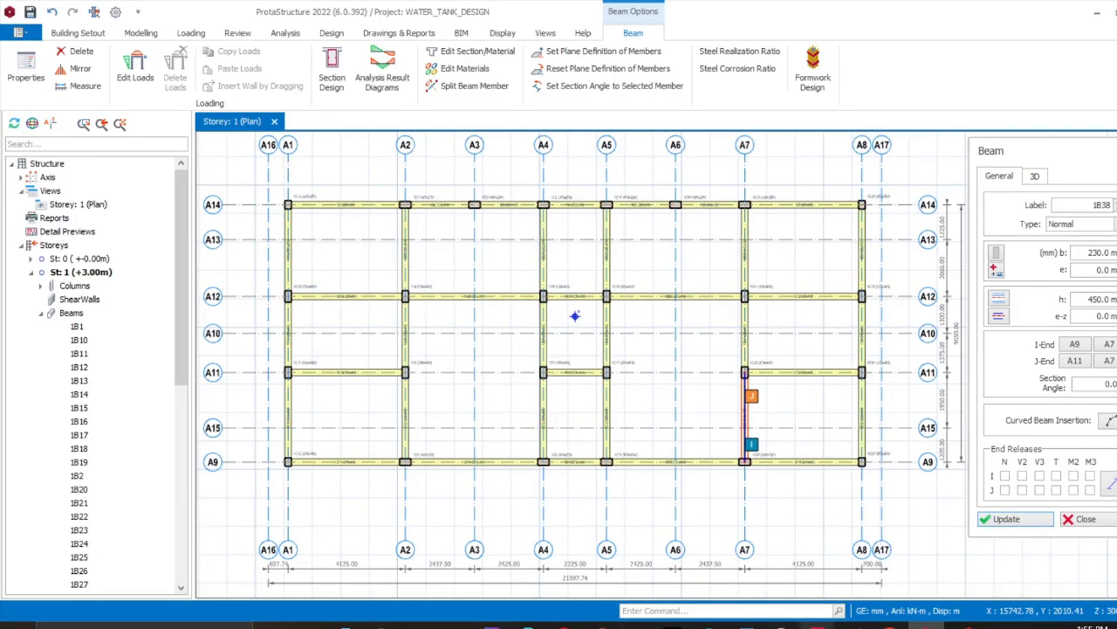
Switch to AutoCAD and examine the beam layout around the stairs between grids 4 and 5 of the ground floor layout
mouse_move(817, 625)
click(783, 581)
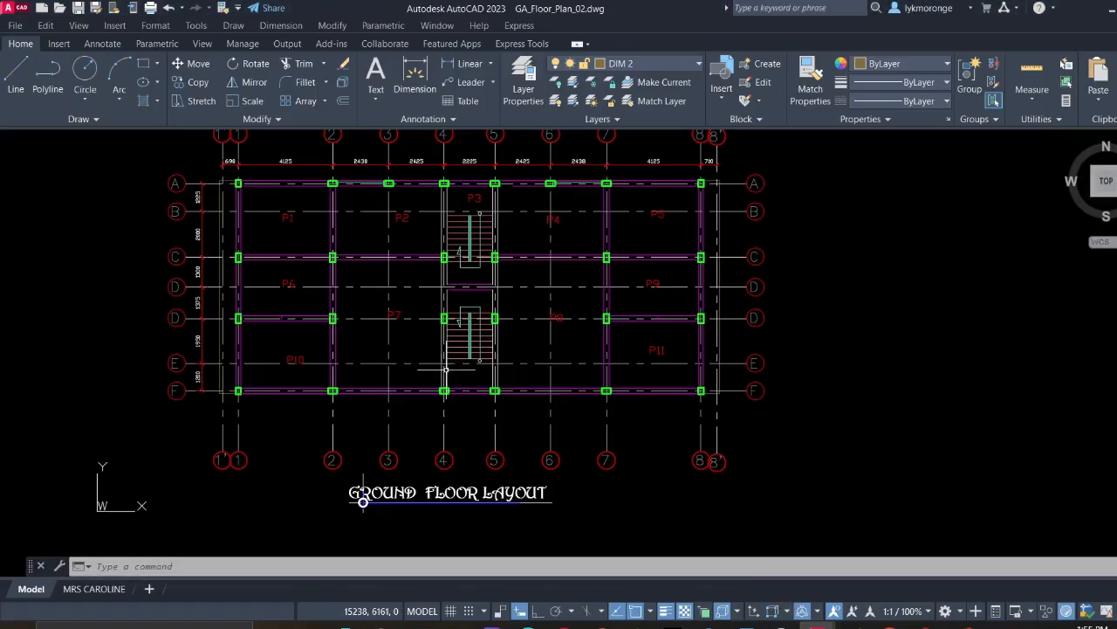
scroll(445, 370, down, 2)
scroll(480, 311, up, 4)
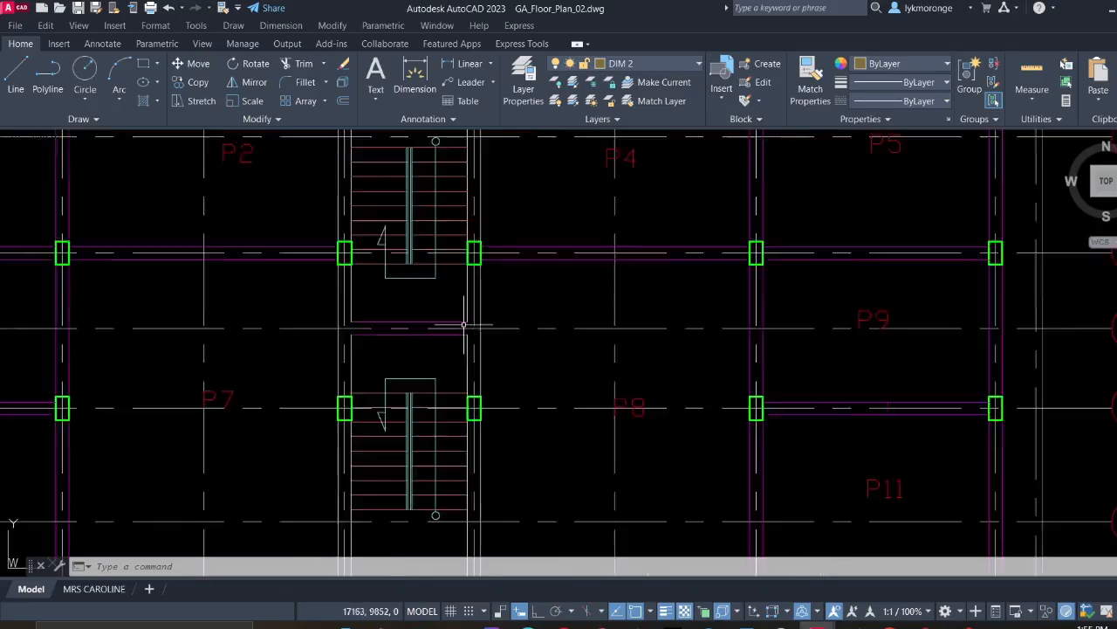
scroll(387, 385, down, 1)
middle_drag(385, 415, 370, 459)
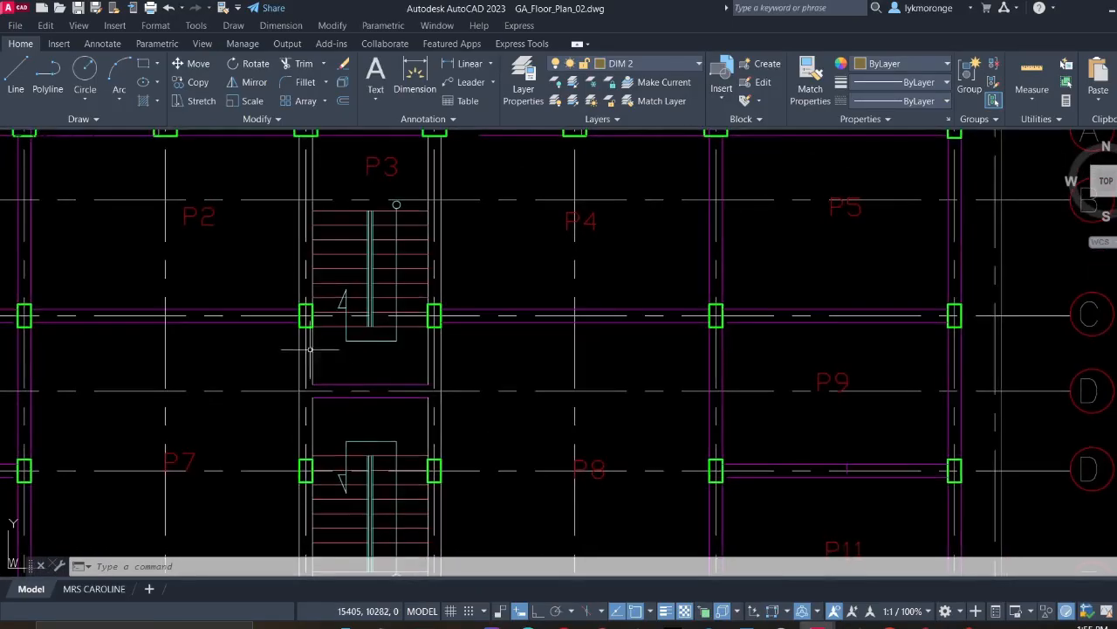
scroll(314, 332, up, 2)
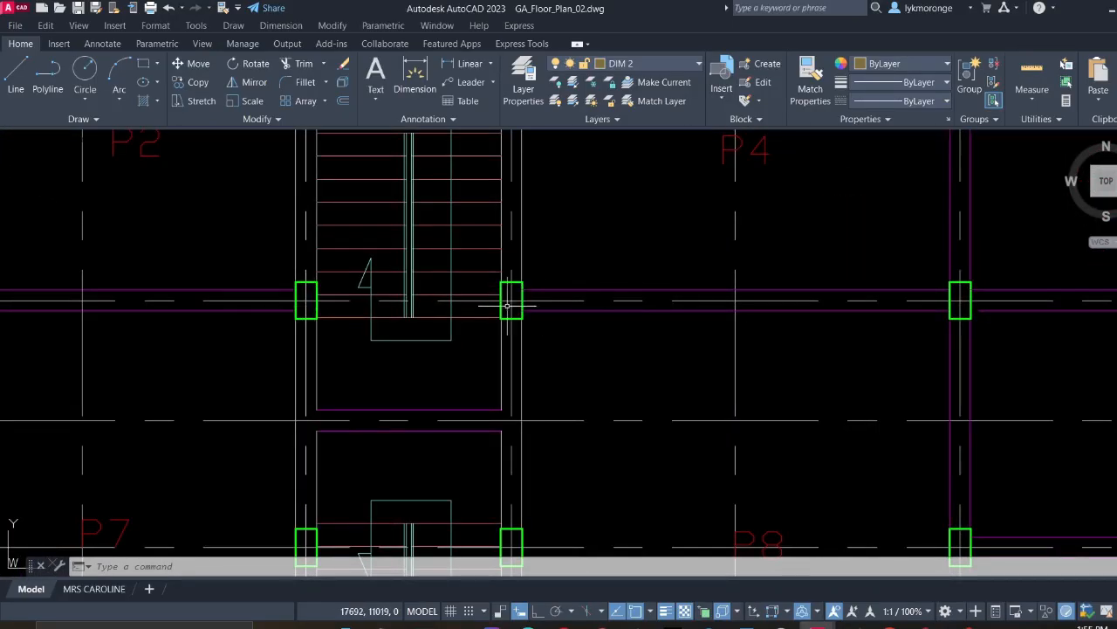
middle_drag(287, 413, 317, 342)
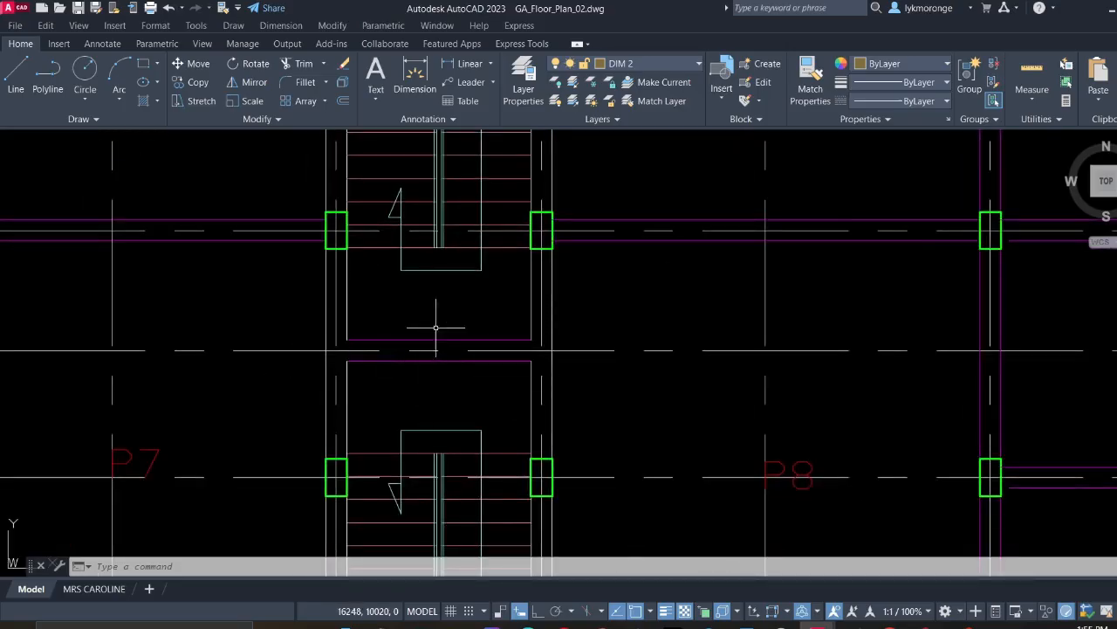
scroll(444, 353, down, 4)
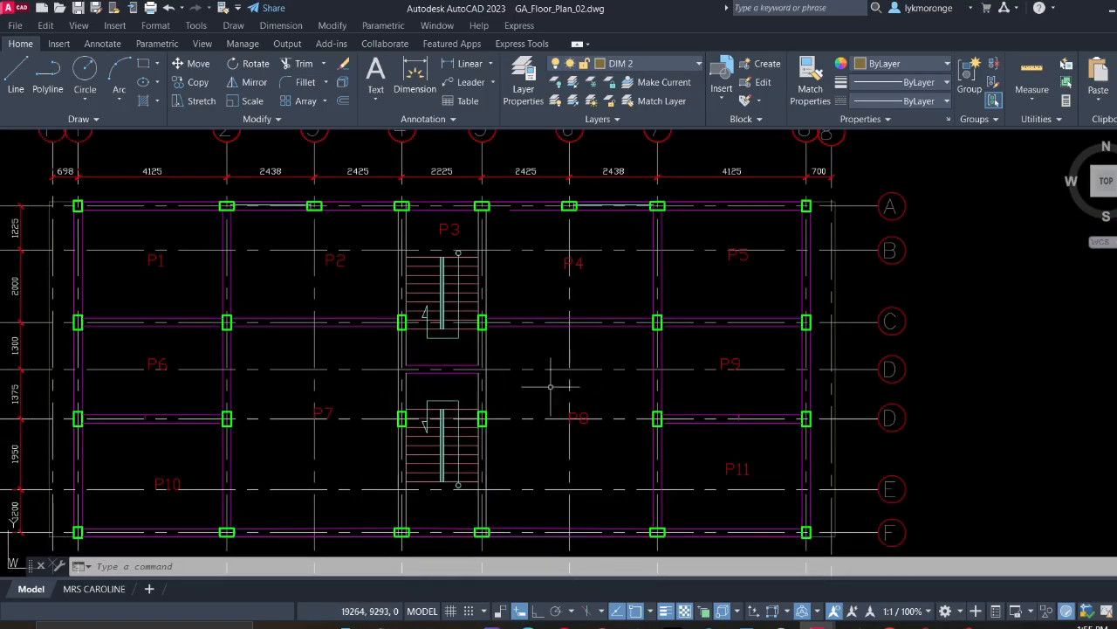
middle_drag(417, 423, 573, 325)
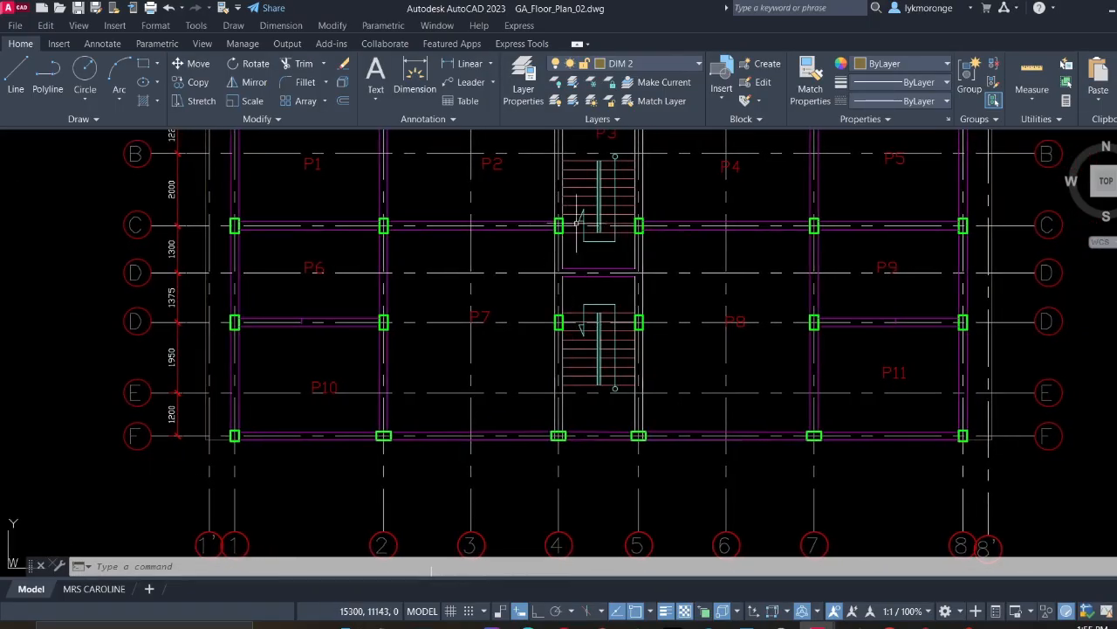
Move the two magenta beam lines between the stair flights from the upper grid D to the lower grid D, between the columns at grids 4 and 5
scroll(581, 286, up, 4)
scroll(576, 259, up, 4)
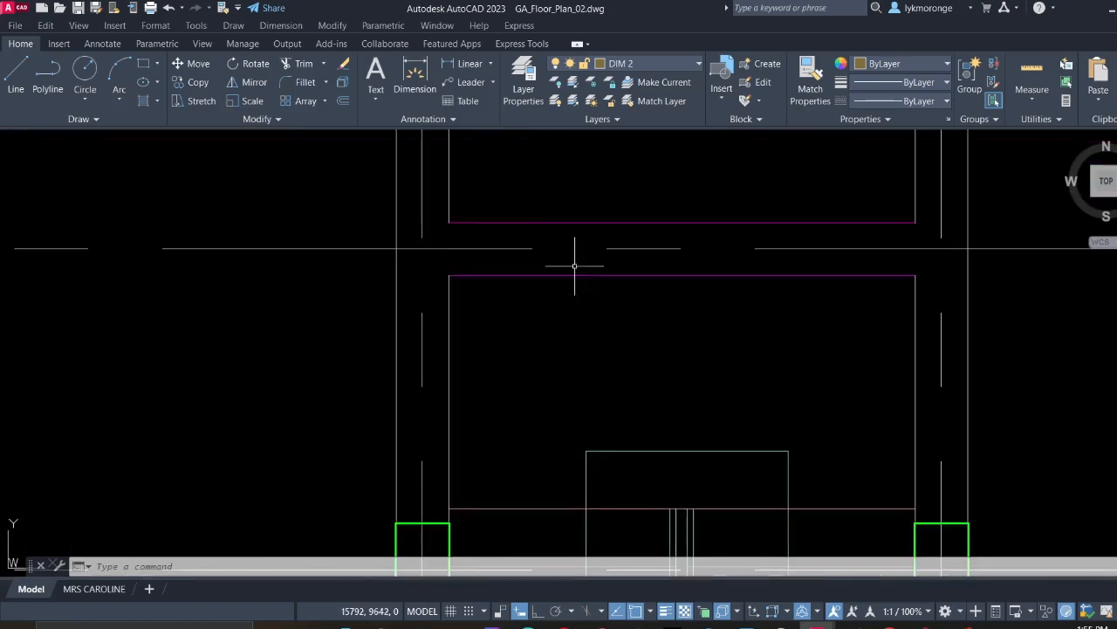
click(571, 238)
click(549, 206)
click(534, 320)
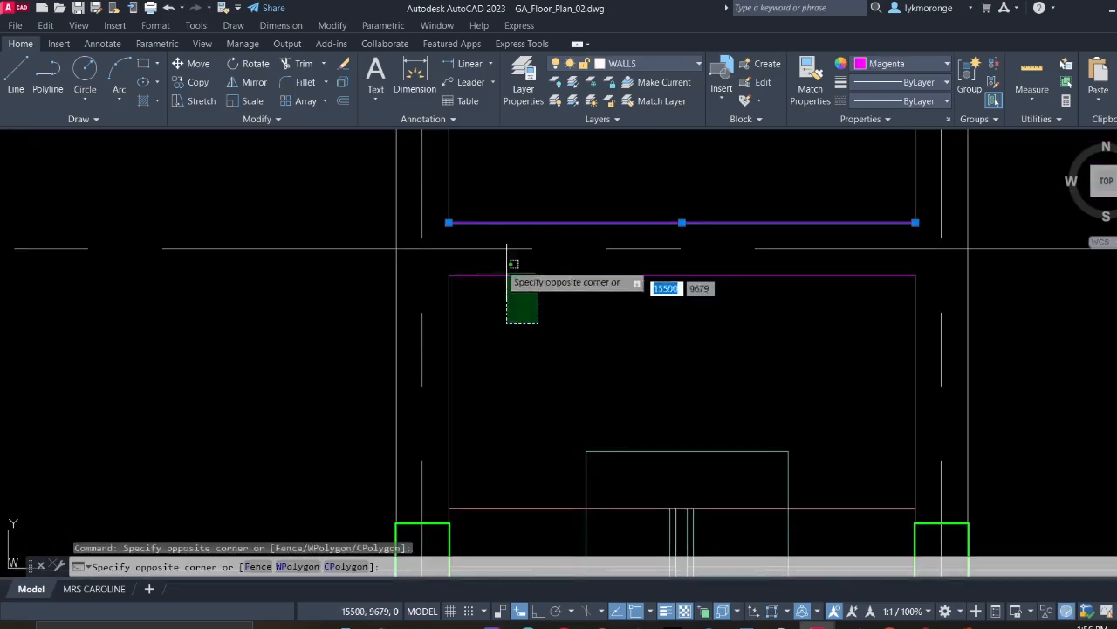
click(506, 251)
right_click(497, 261)
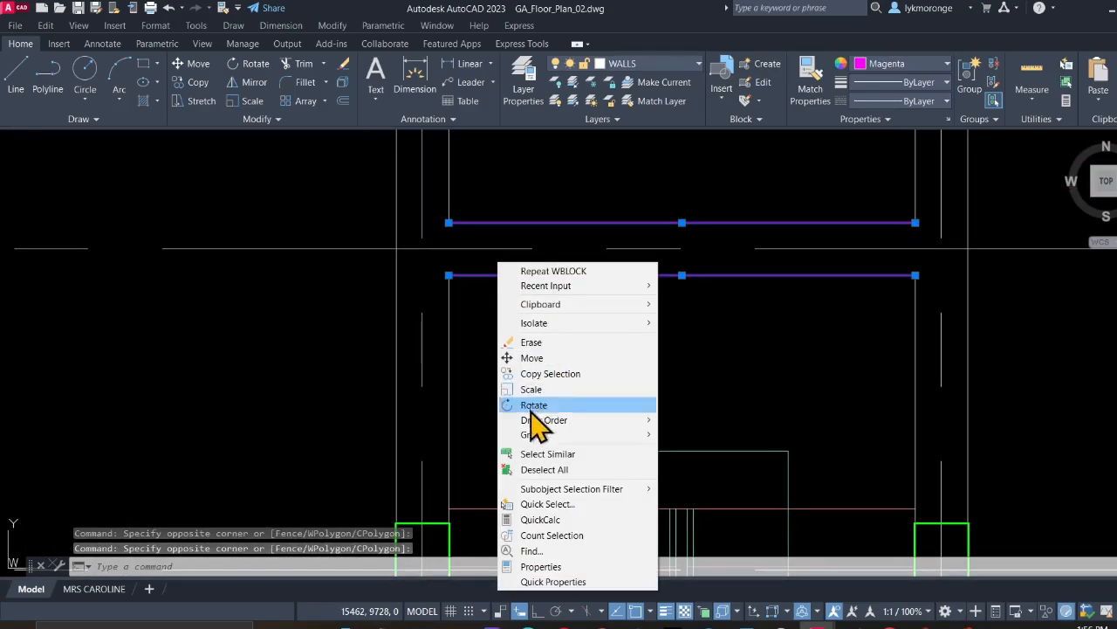
click(531, 358)
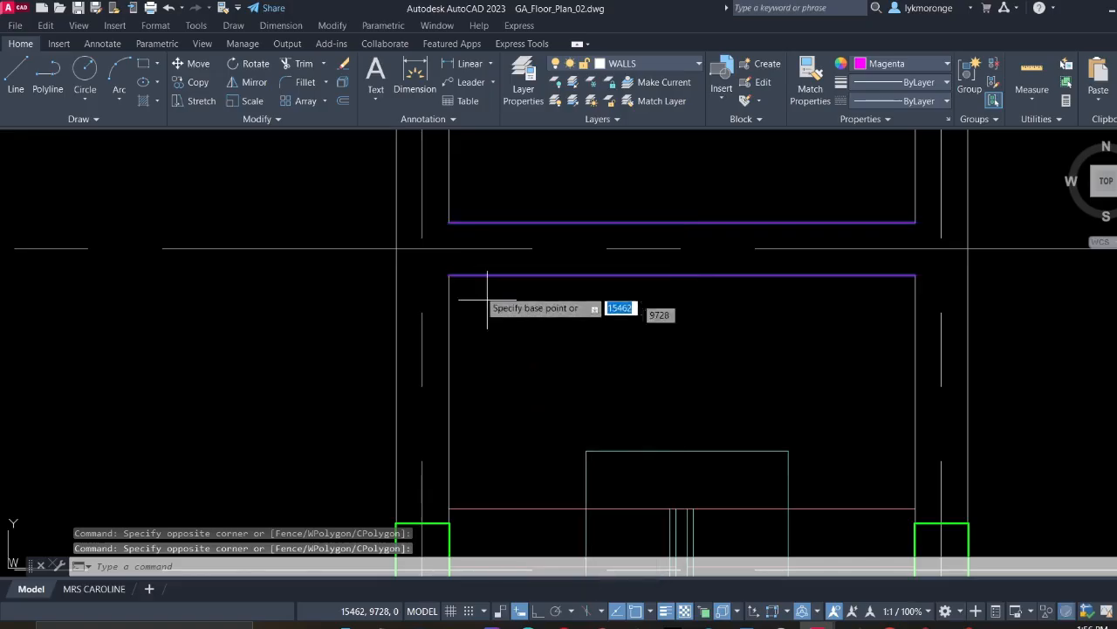
click(421, 249)
mouse_move(462, 320)
middle_down()
mouse_move(443, 224)
mouse_move(474, 163)
middle_up()
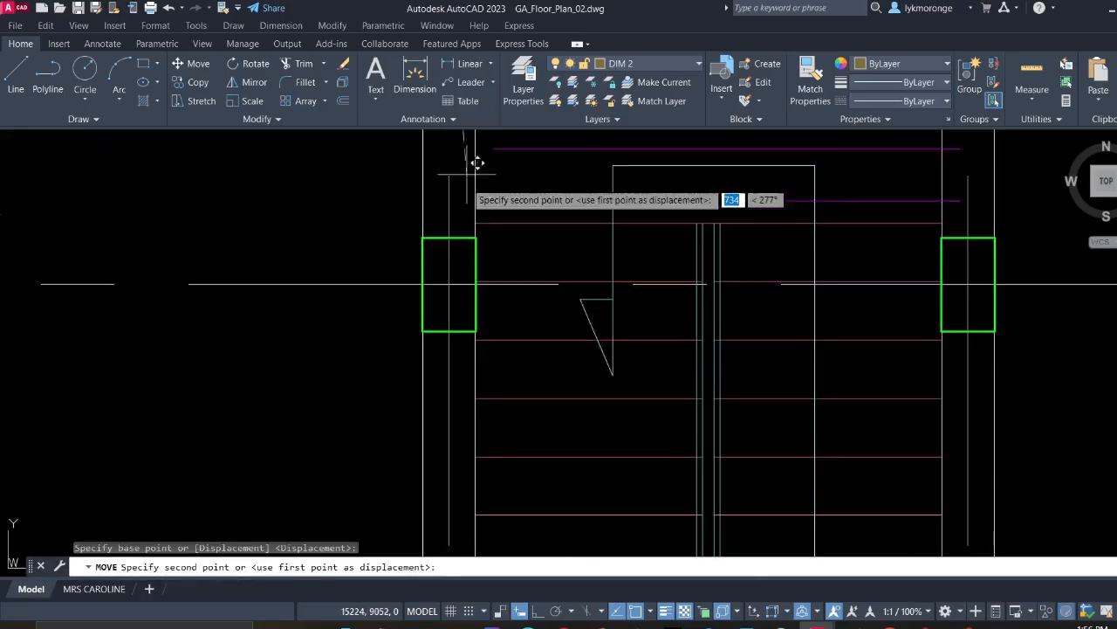
click(448, 284)
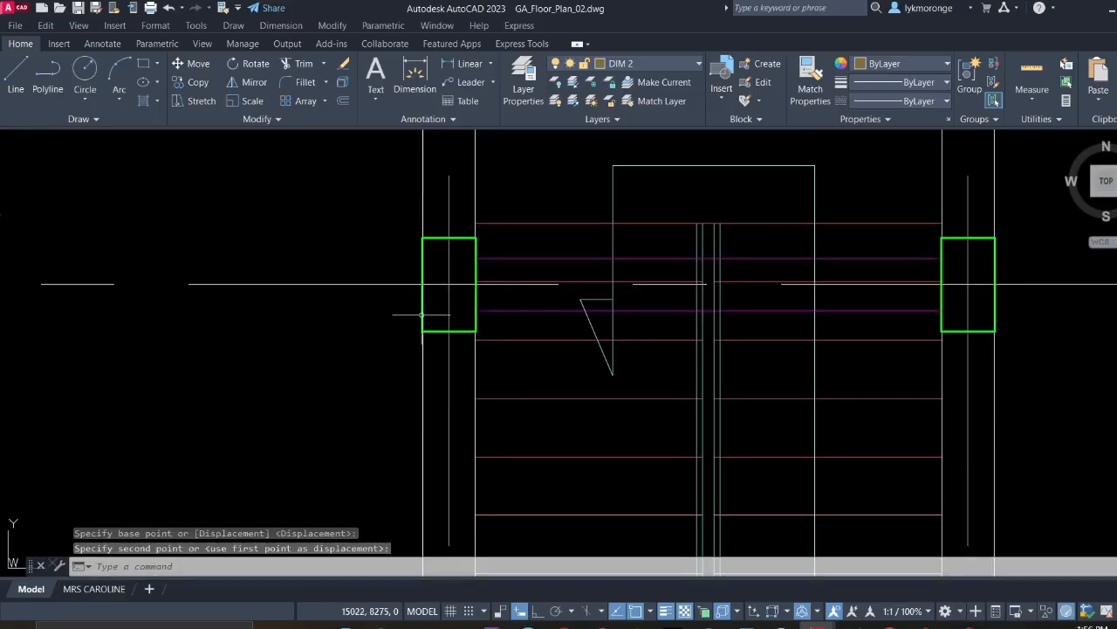
key(Escape)
Check the moved beam lines against the full floor layout, switch back to ProtaStructure and end the beam insertion
scroll(420, 310, down, 10)
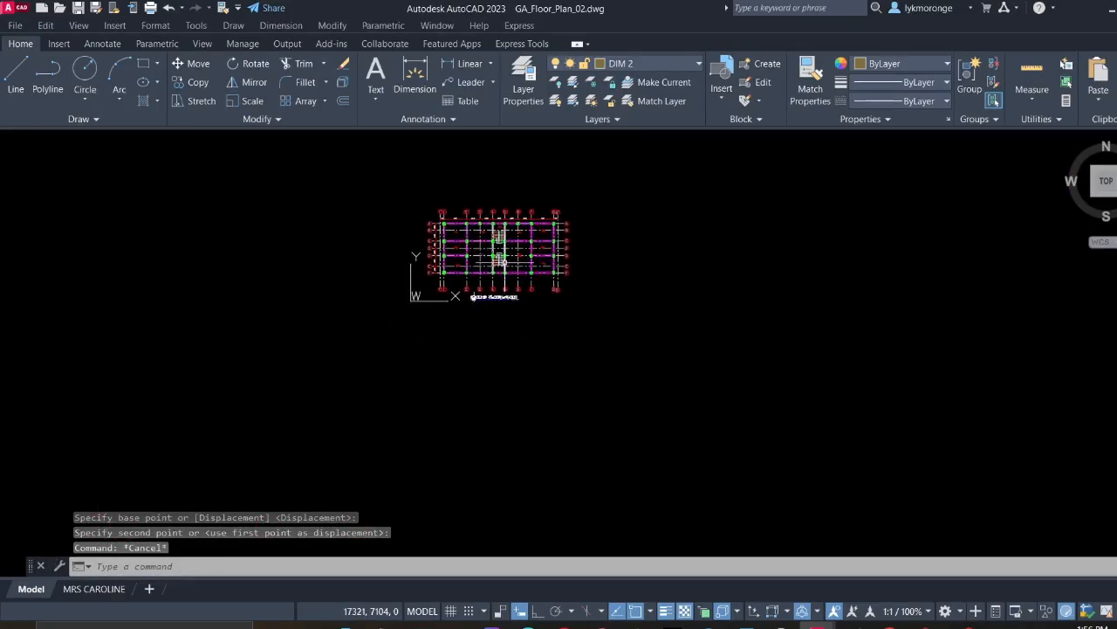
scroll(425, 347, up, 3)
scroll(424, 347, up, 5)
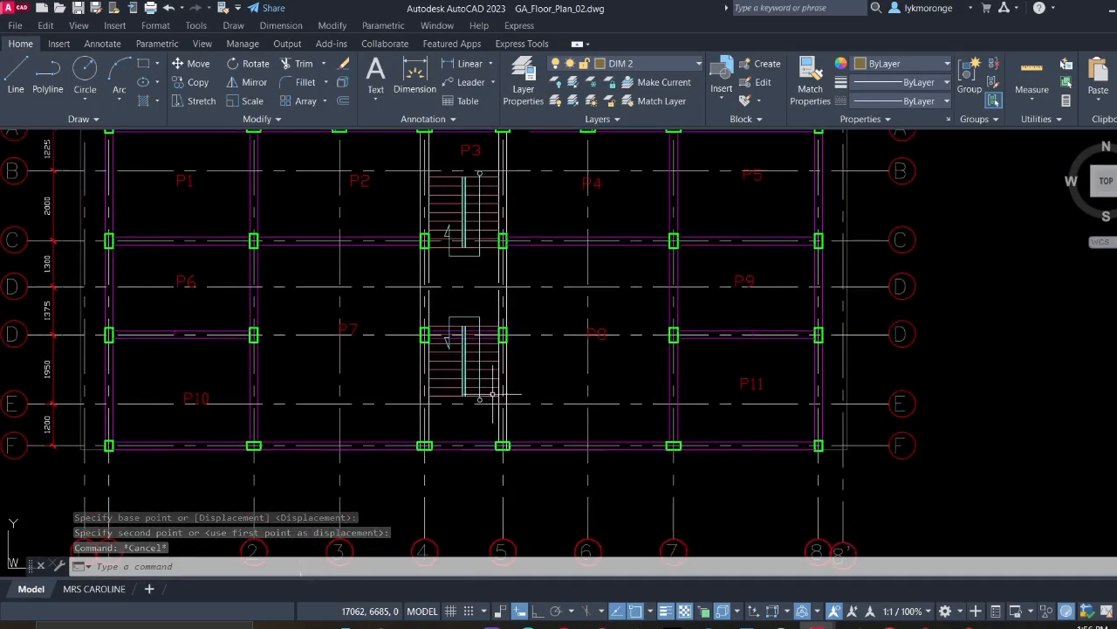
scroll(581, 341, down, 2)
middle_drag(595, 367, 441, 291)
scroll(581, 379, down, 2)
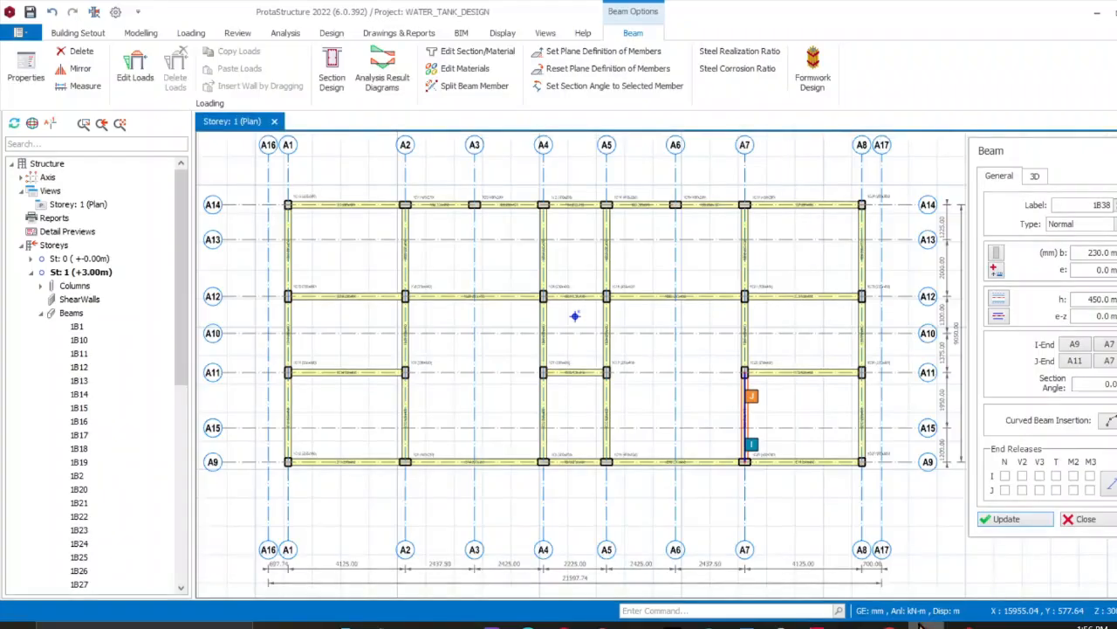
key(Escape)
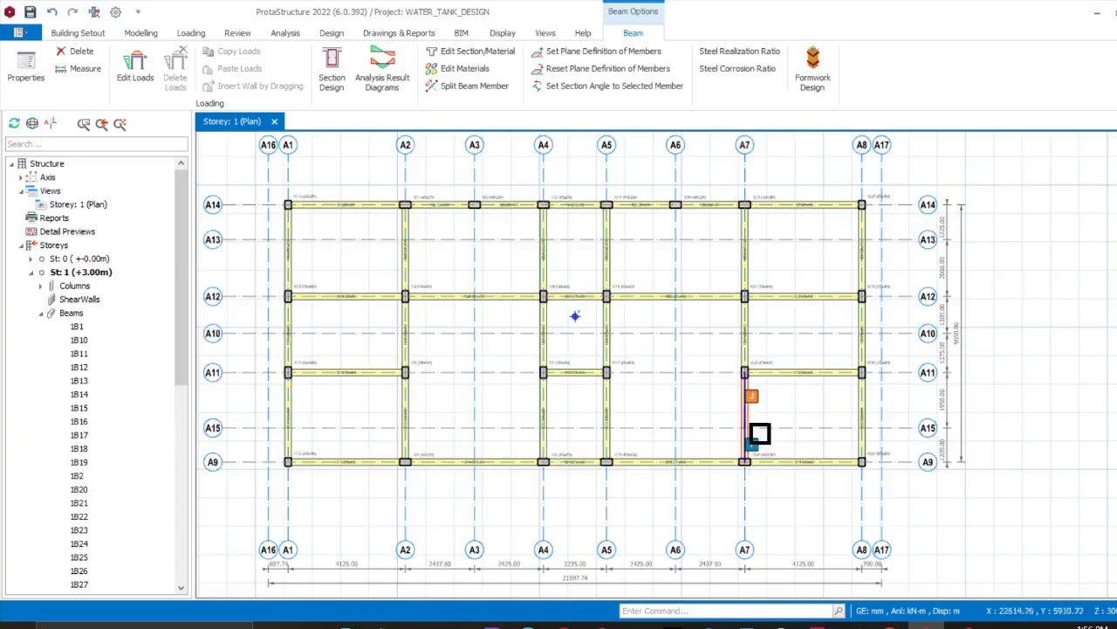
scroll(760, 422, up, 4)
key(Escape)
scroll(761, 400, down, 2)
middle_drag(762, 400, 737, 350)
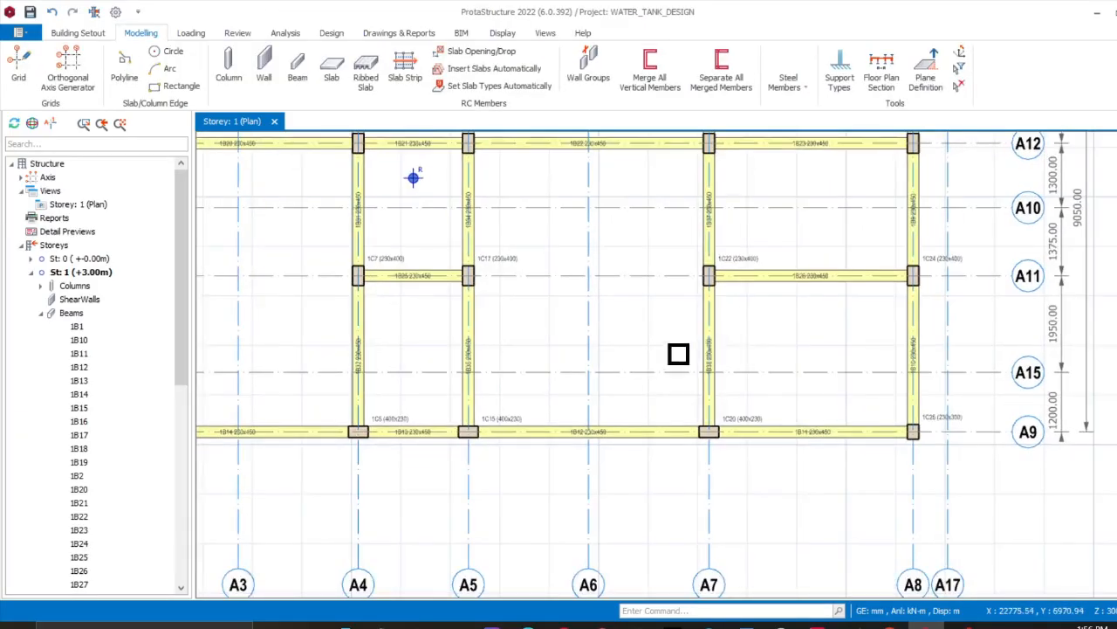
Switch the Storey 1 view from plan to 3D and inspect the whole beam and column frame
scroll(663, 352, down, 1)
scroll(514, 353, down, 3)
middle_drag(511, 352, 645, 343)
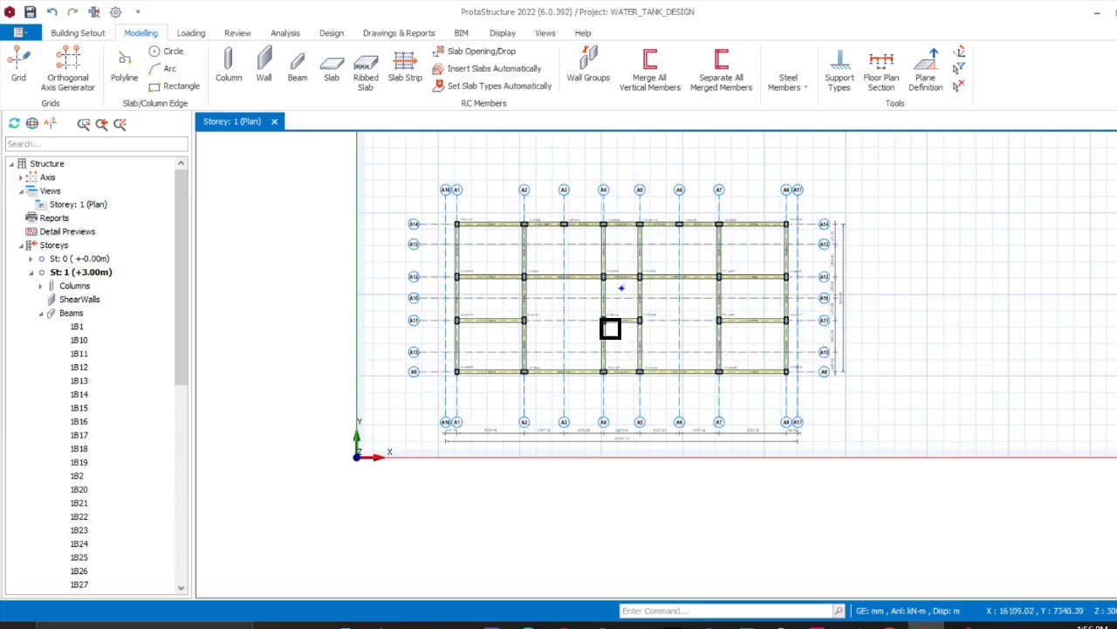
scroll(604, 320, up, 2)
scroll(603, 322, down, 2)
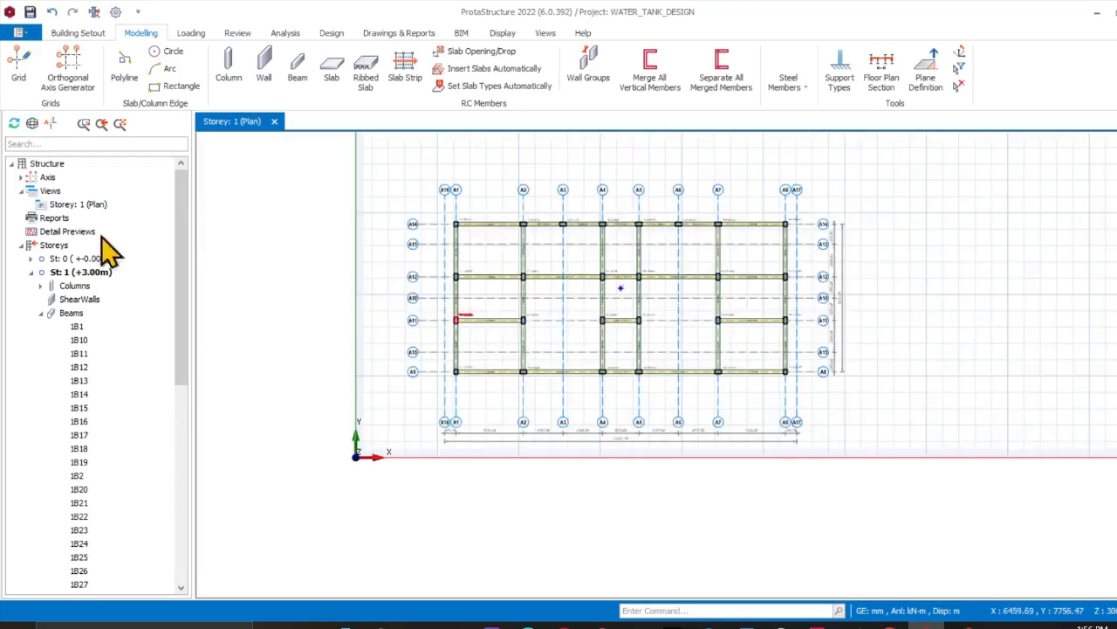
right_click(89, 219)
click(149, 219)
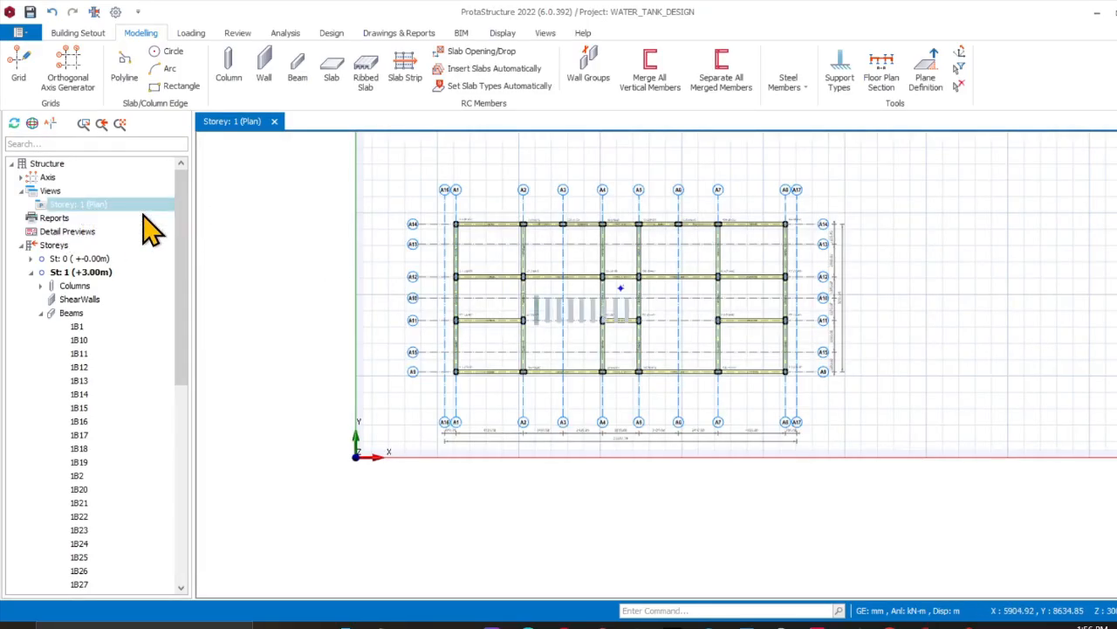
scroll(529, 335, up, 5)
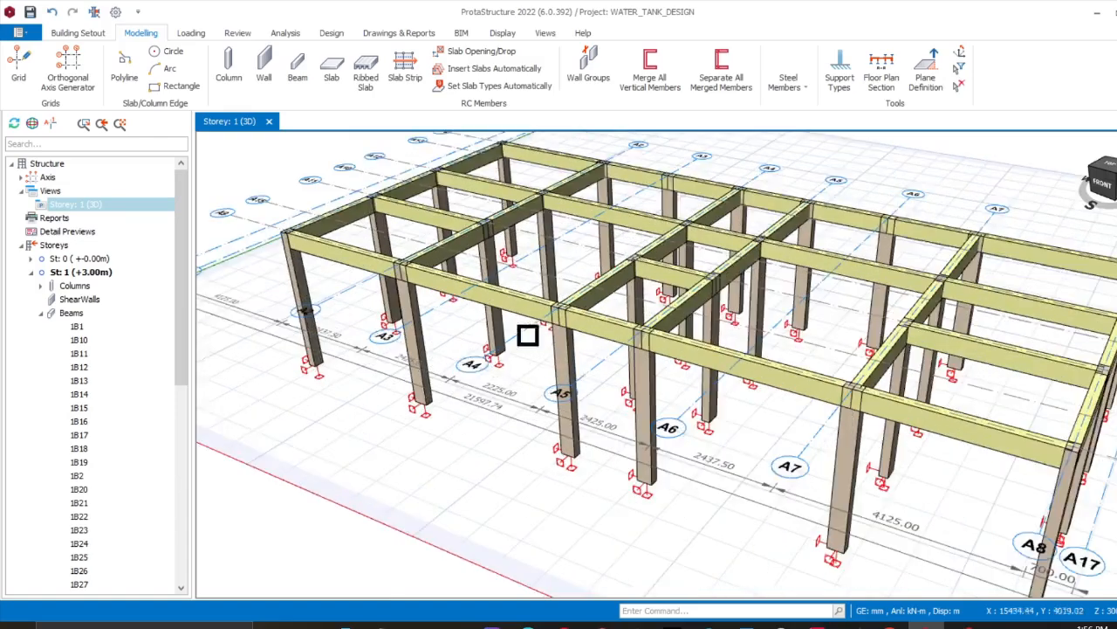
scroll(442, 341, down, 7)
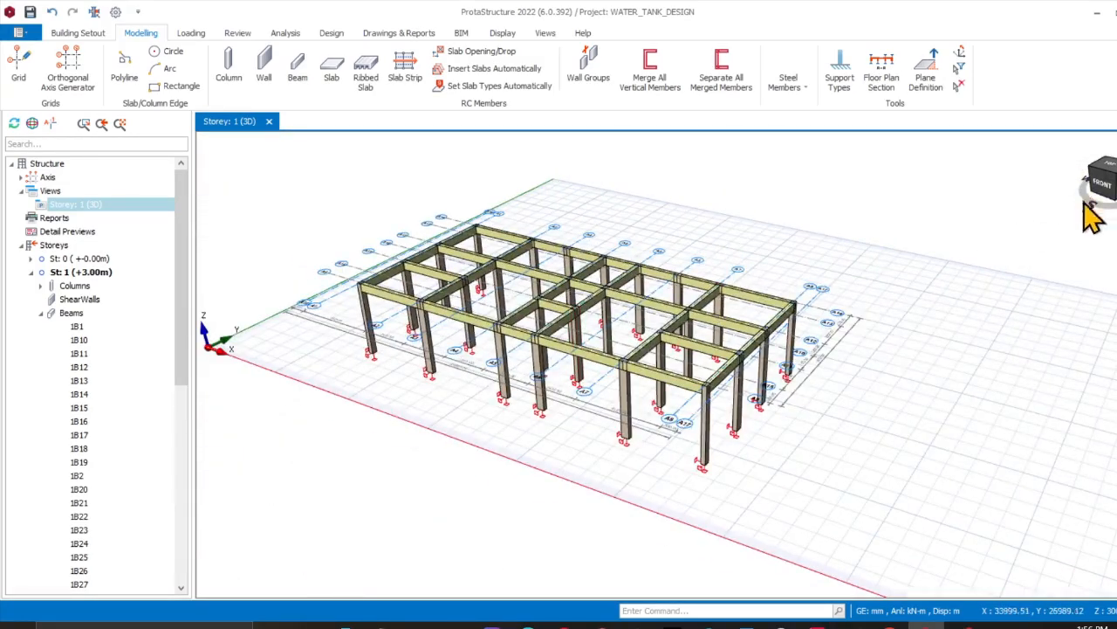
Orbit the Storey 1 frame once more in 3D, then return the view to plan
mouse_move(1102, 196)
mouse_down()
mouse_move(1114, 175)
mouse_move(1114, 228)
mouse_move(1091, 210)
mouse_up()
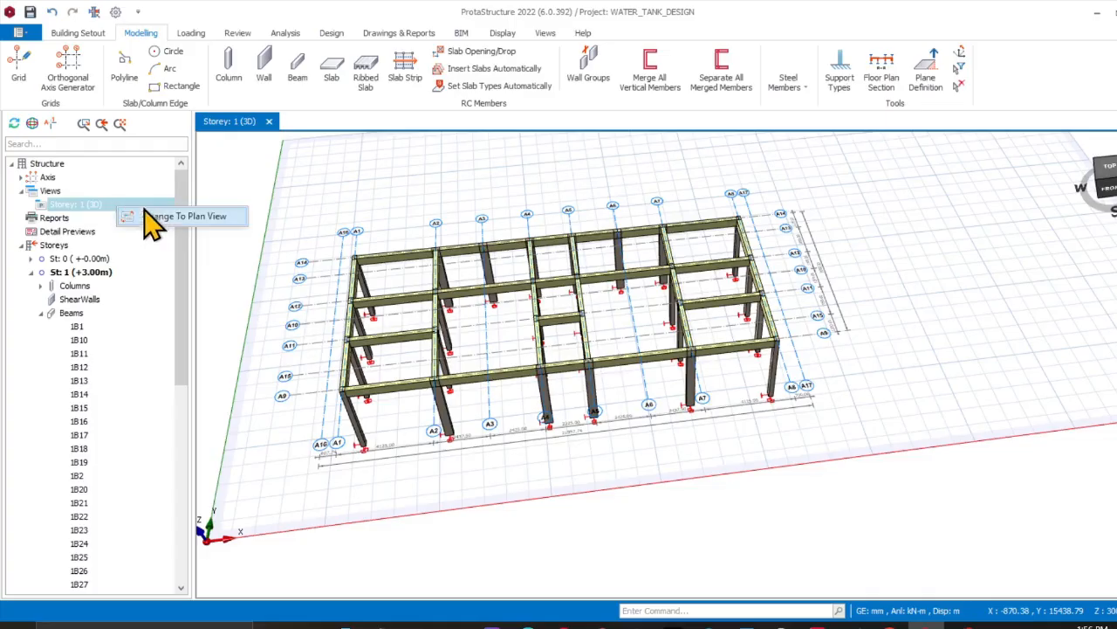
scroll(389, 379, up, 2)
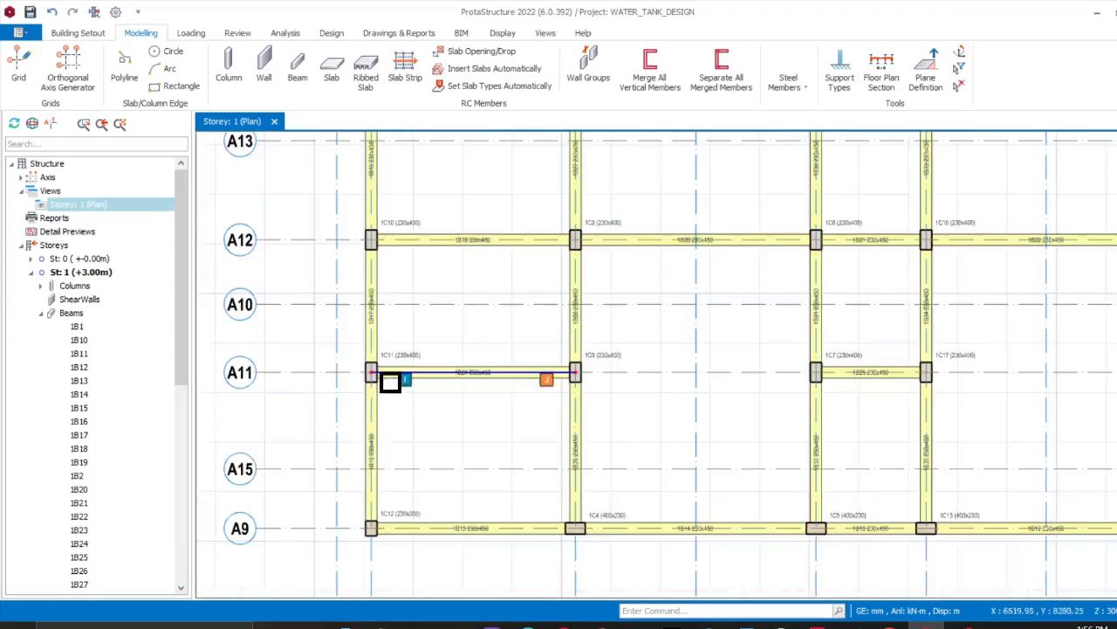
middle_drag(368, 393, 594, 302)
scroll(520, 399, up, 2)
scroll(477, 472, down, 2)
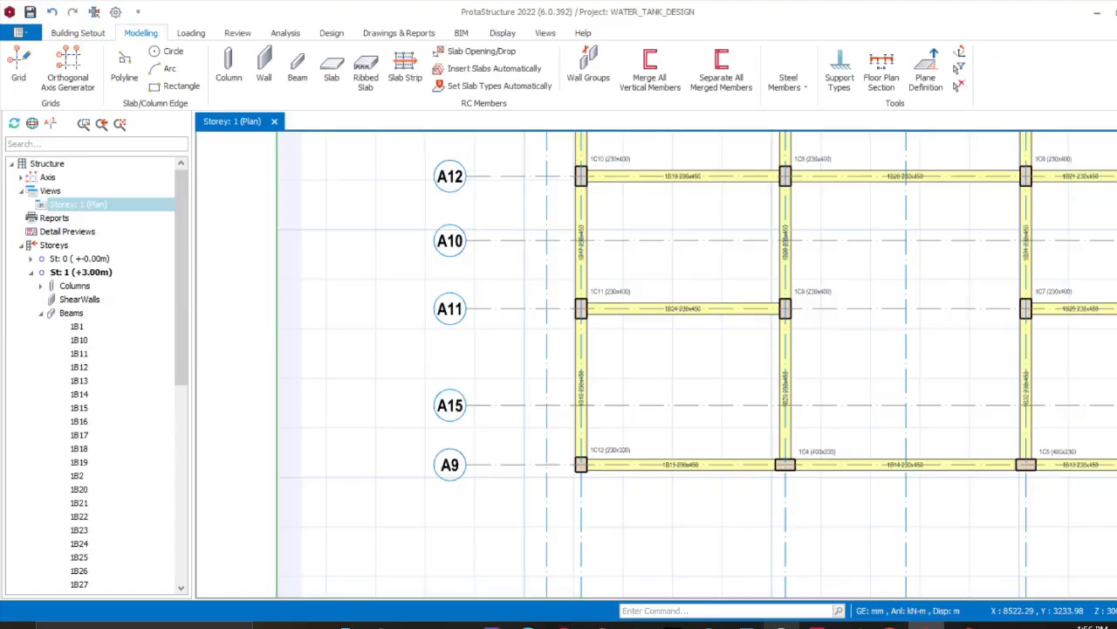
Switch to GA_Floor_Plan_02.dwg in AutoCAD, examine the grid labels of the ground floor layout, and return to ProtaStructure
click(781, 625)
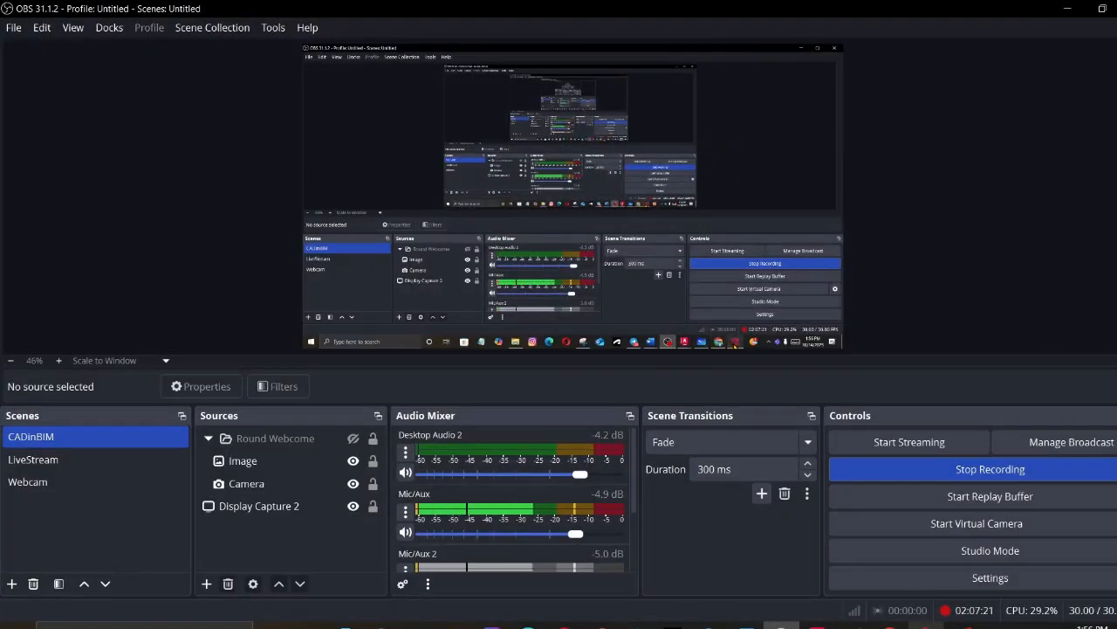
mouse_move(816, 625)
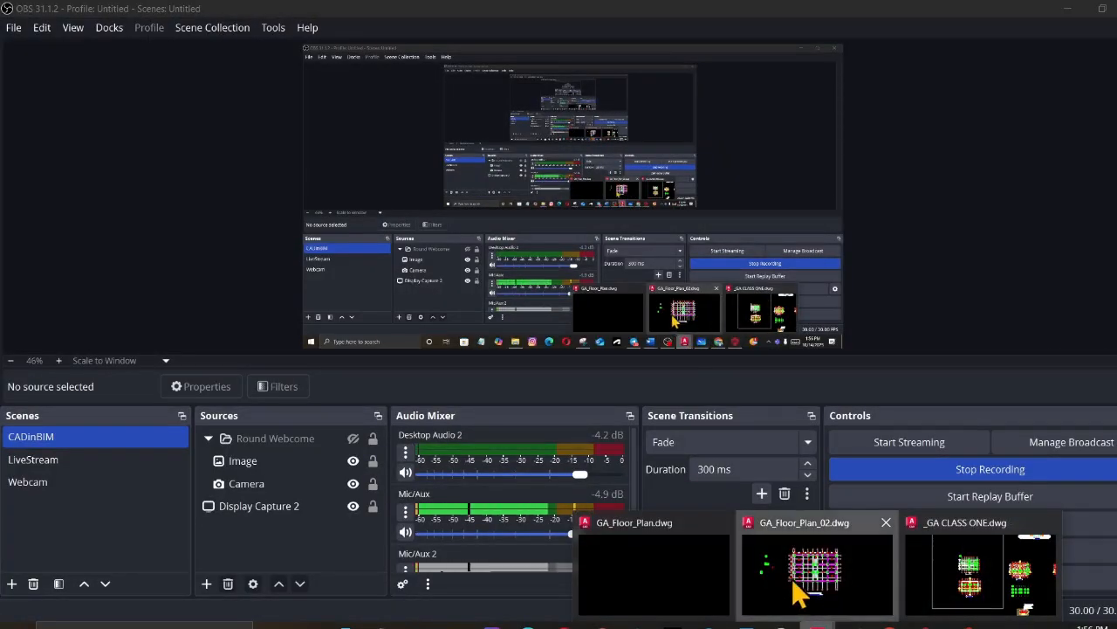
click(798, 601)
scroll(305, 360, up, 5)
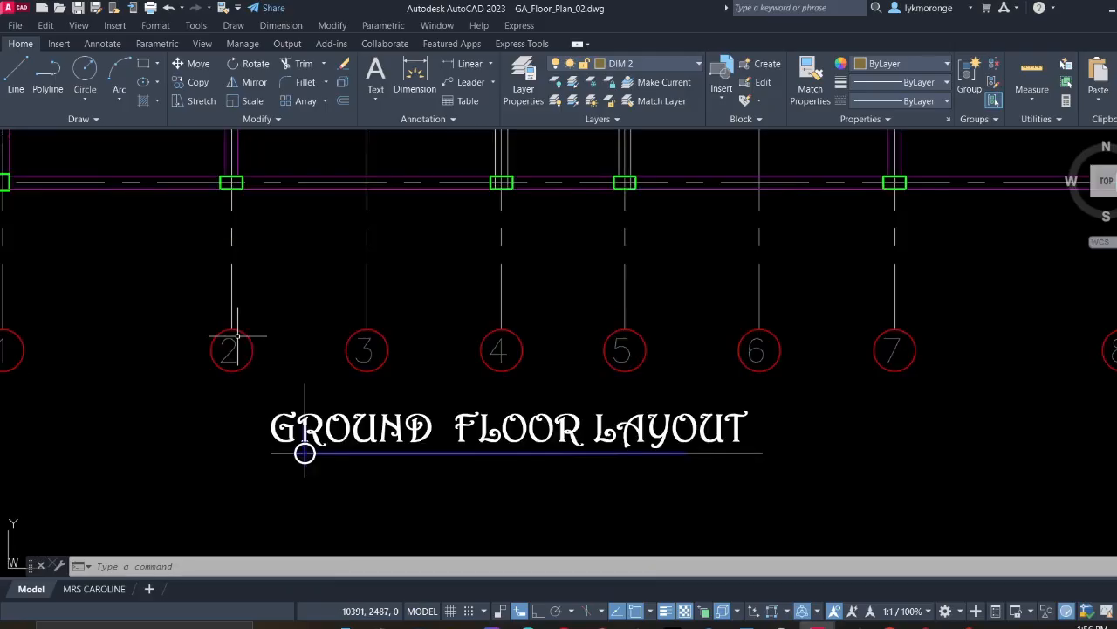
scroll(804, 397, down, 4)
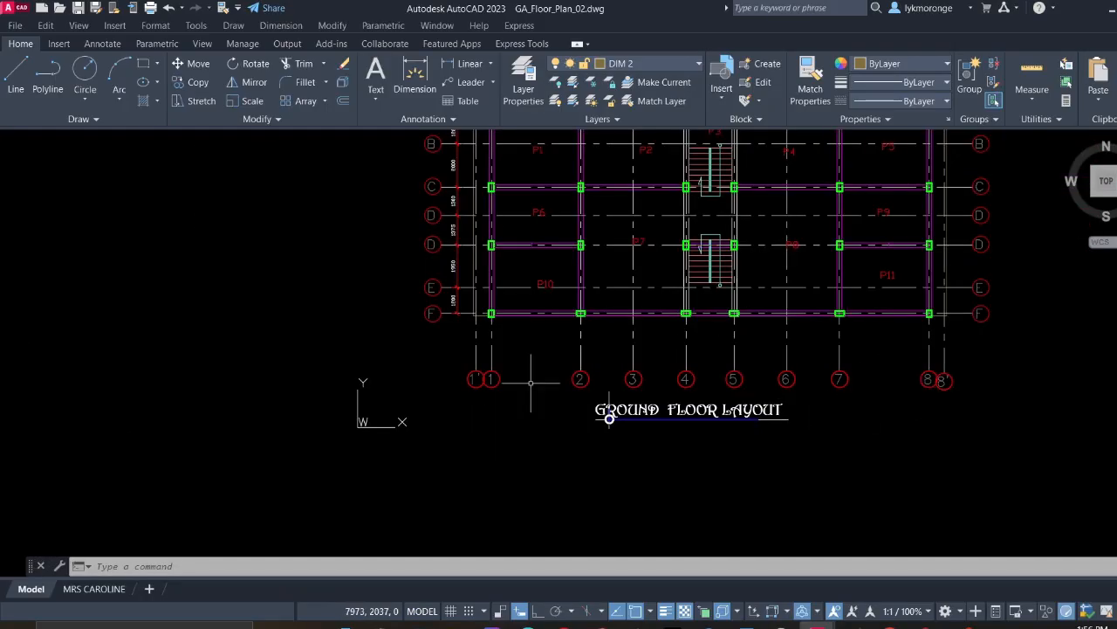
middle_drag(531, 381, 538, 516)
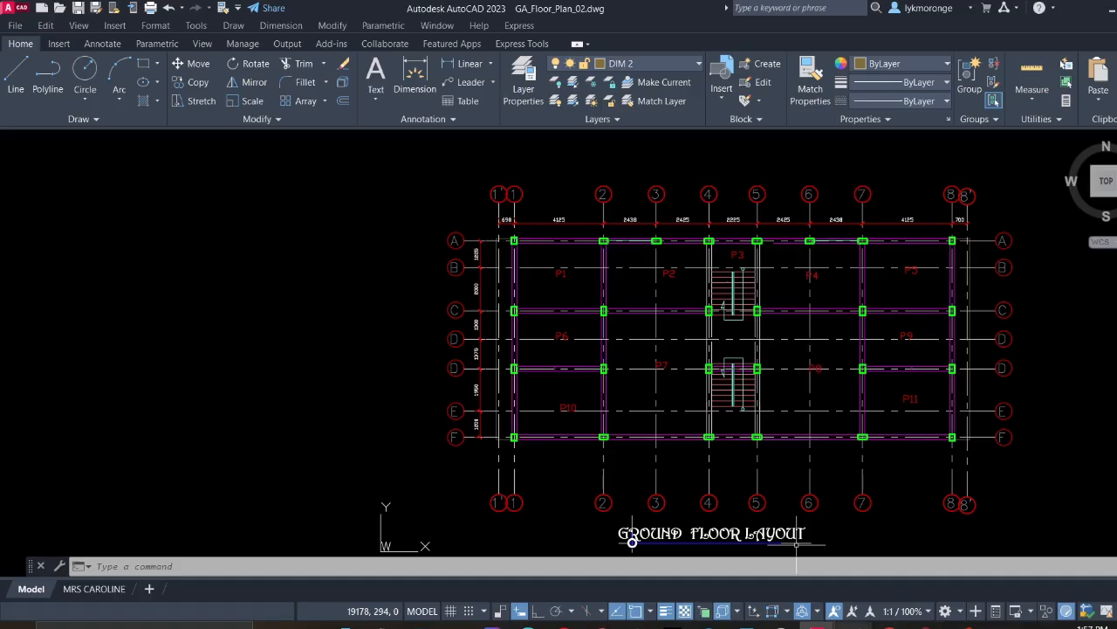
click(925, 621)
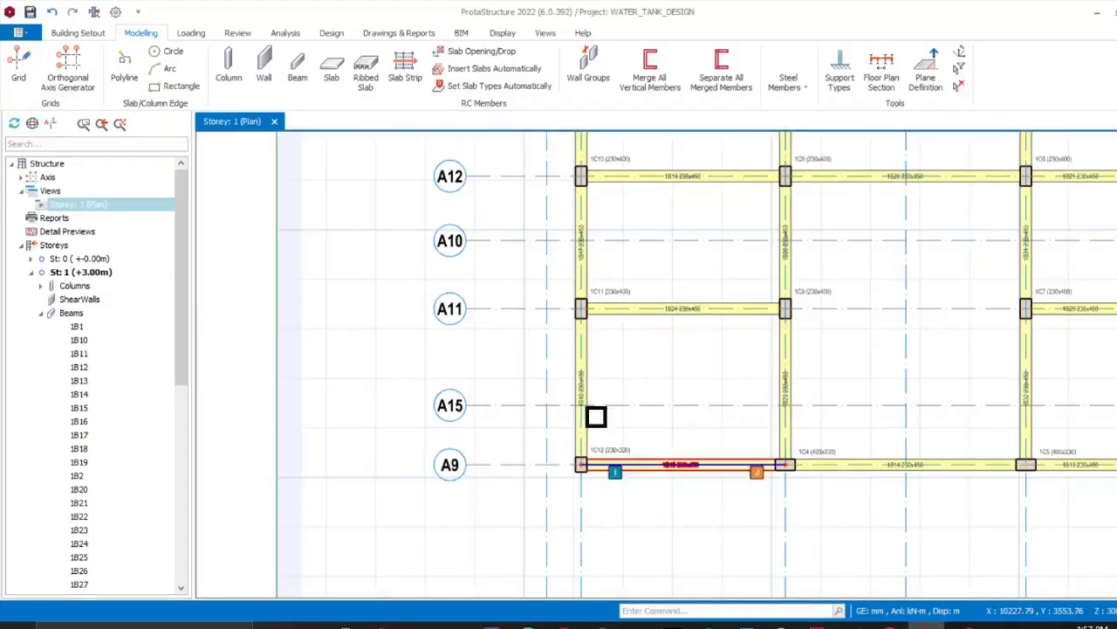
Relabel the uppermost horizontal axis, A14, as A in its axis properties and end the axis editing
middle_drag(495, 380, 547, 604)
scroll(503, 270, up, 2)
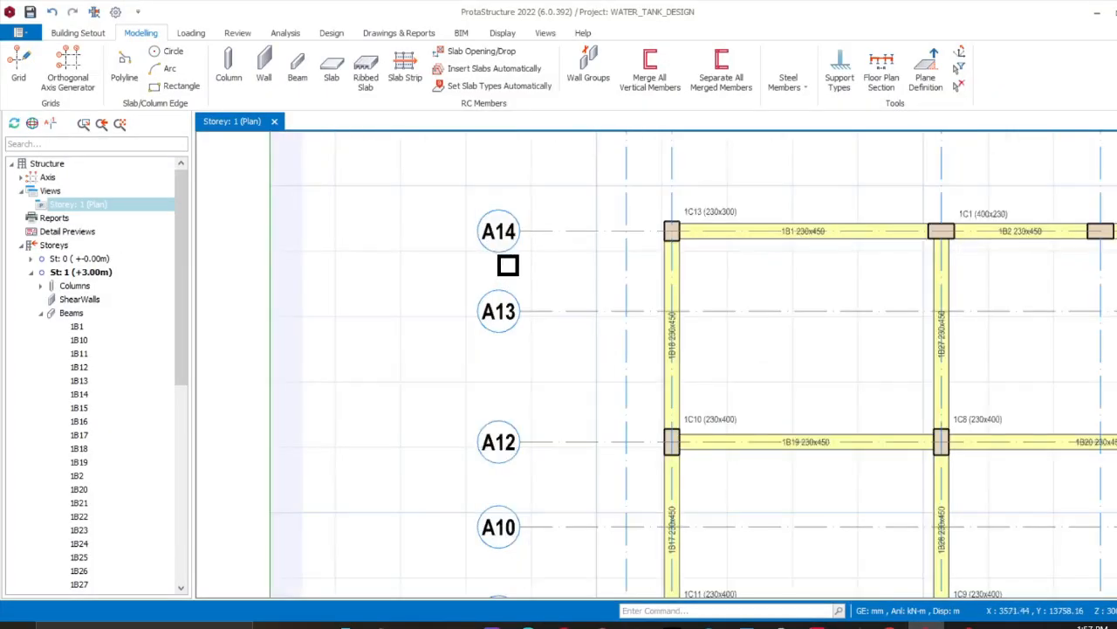
click(524, 233)
right_click(525, 232)
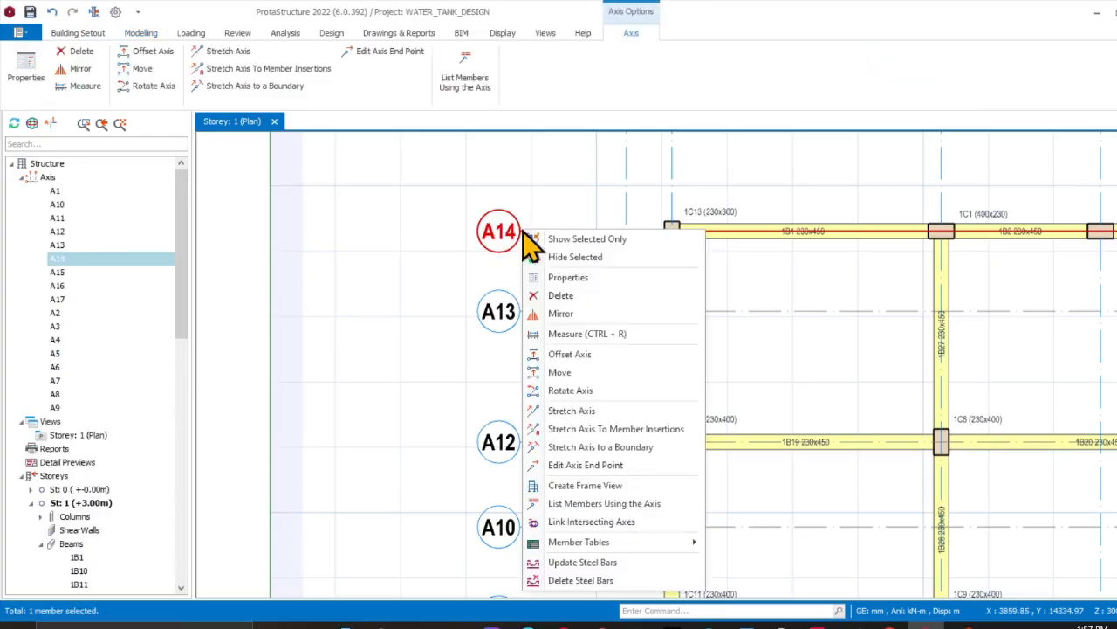
click(565, 278)
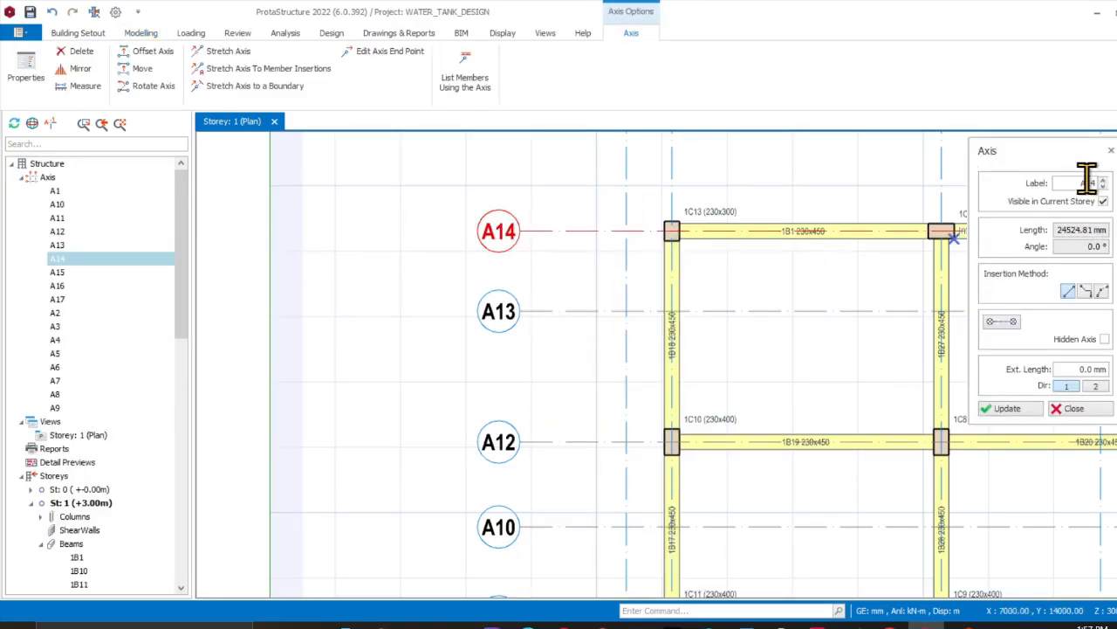
double_click(1085, 183)
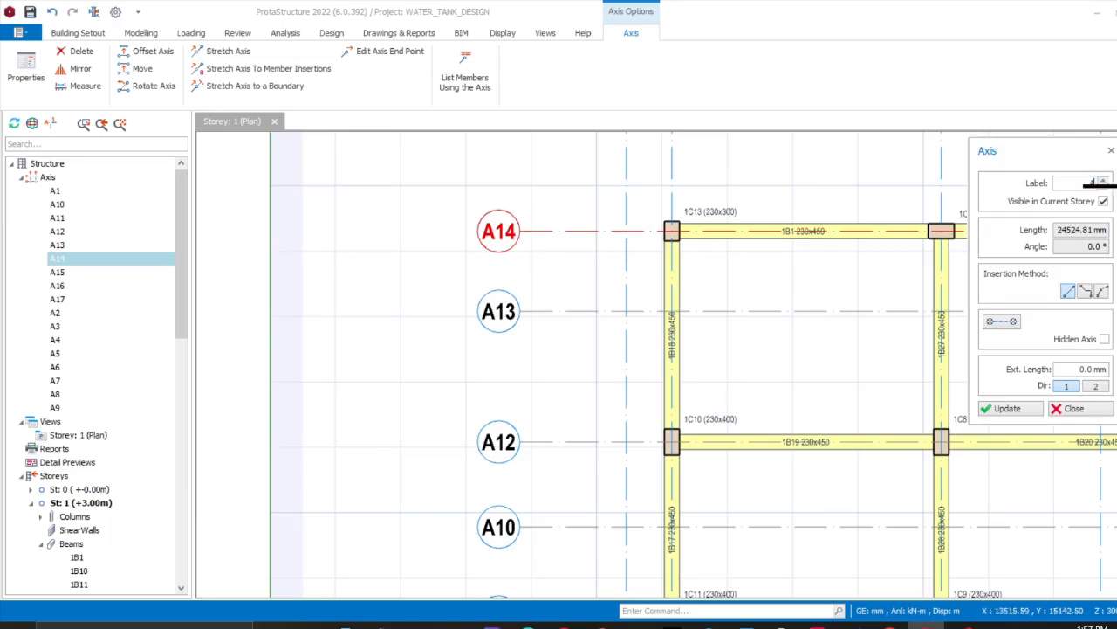
click(1000, 405)
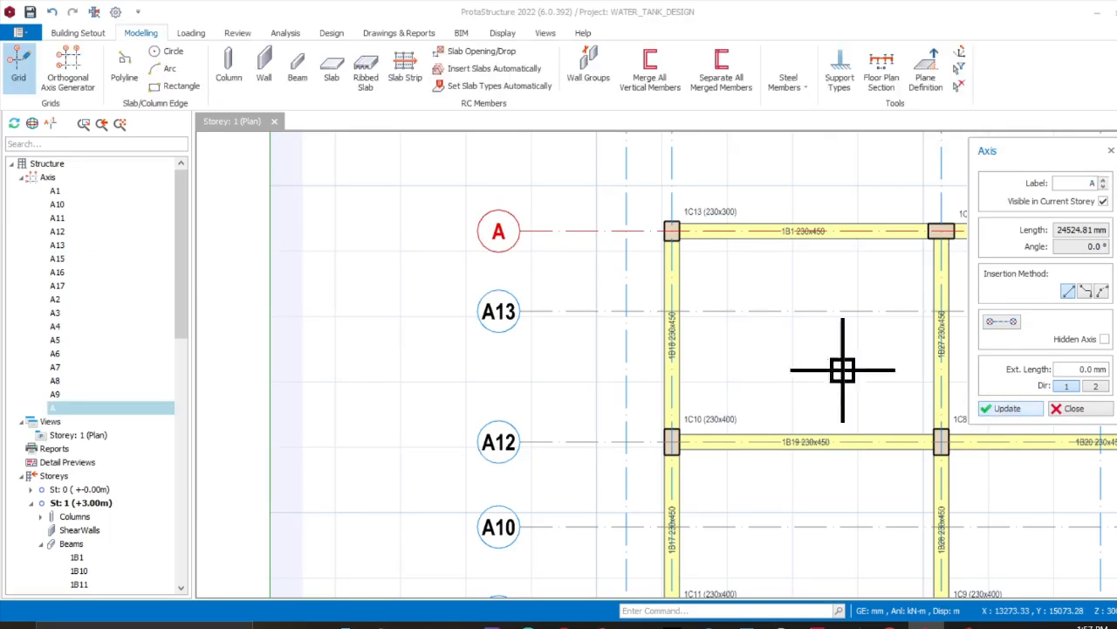
scroll(536, 317, up, 1)
key(Escape)
Change the label of horizontal axis A13, directly below axis A, to B and end the axis editing
click(526, 310)
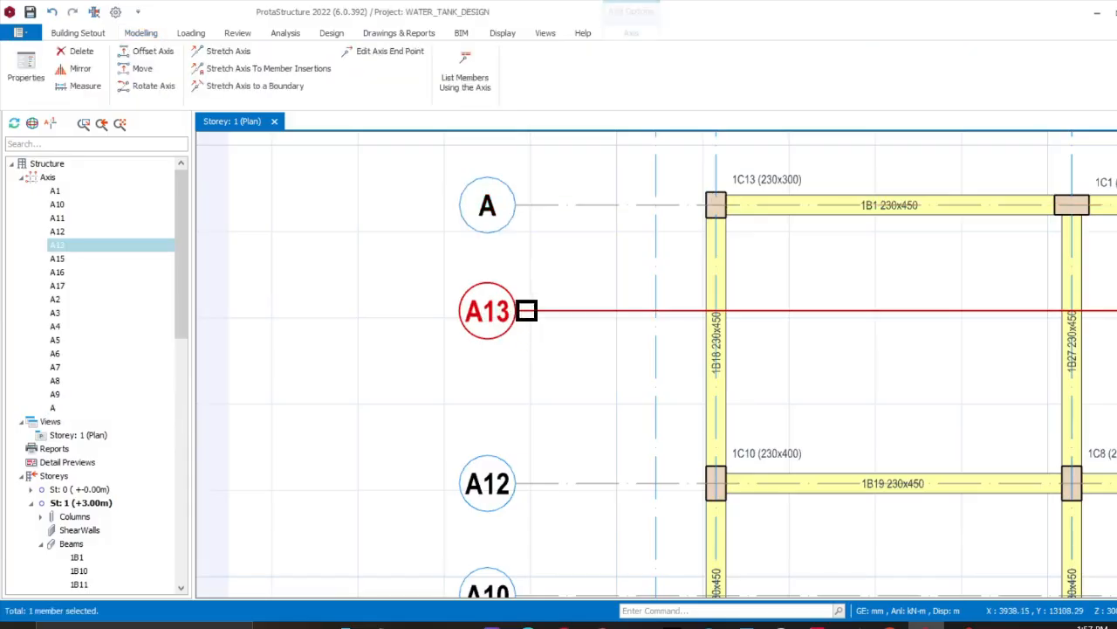
right_click(526, 310)
click(575, 310)
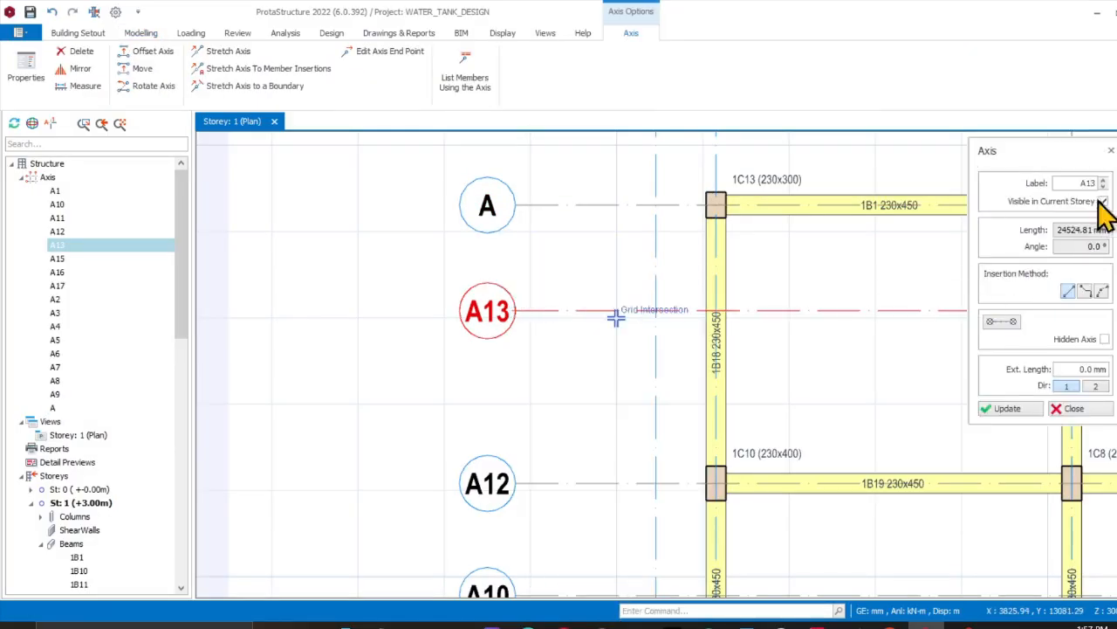
double_click(1078, 182)
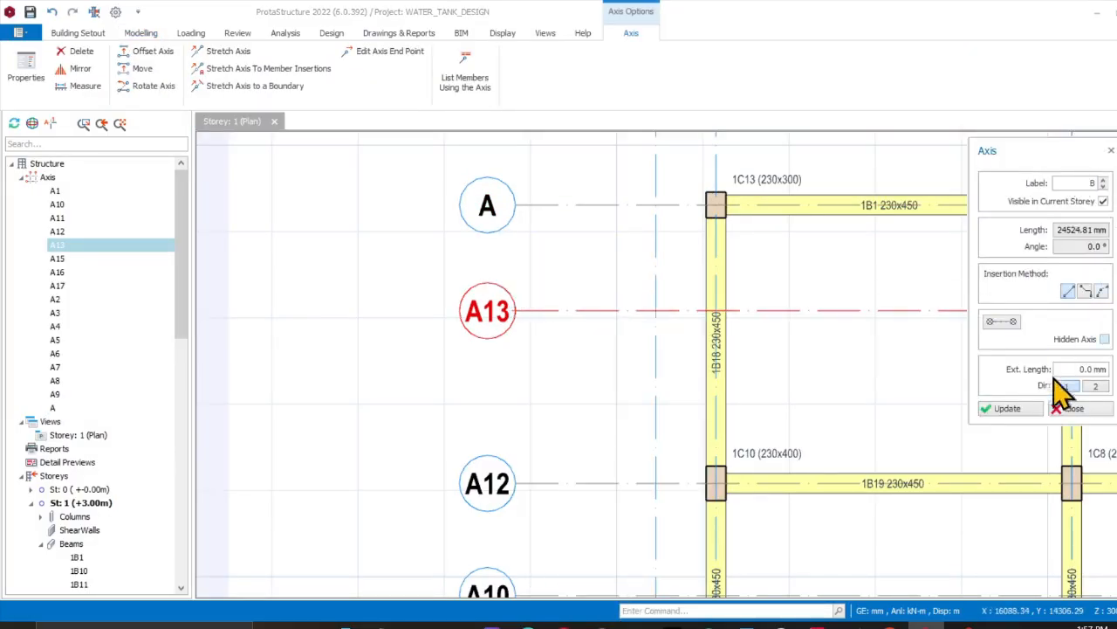
text(B)
click(1011, 408)
middle_drag(742, 419, 626, 302)
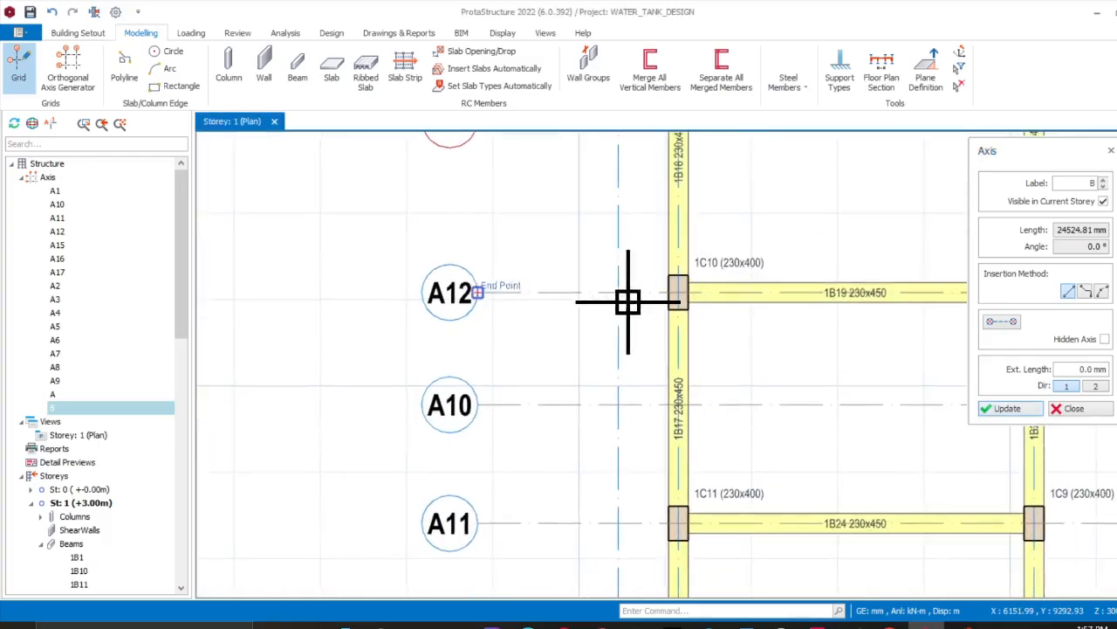
key(Escape)
Change the label of horizontal axis A12, through columns 1C10 and 1C8, to C
click(546, 302)
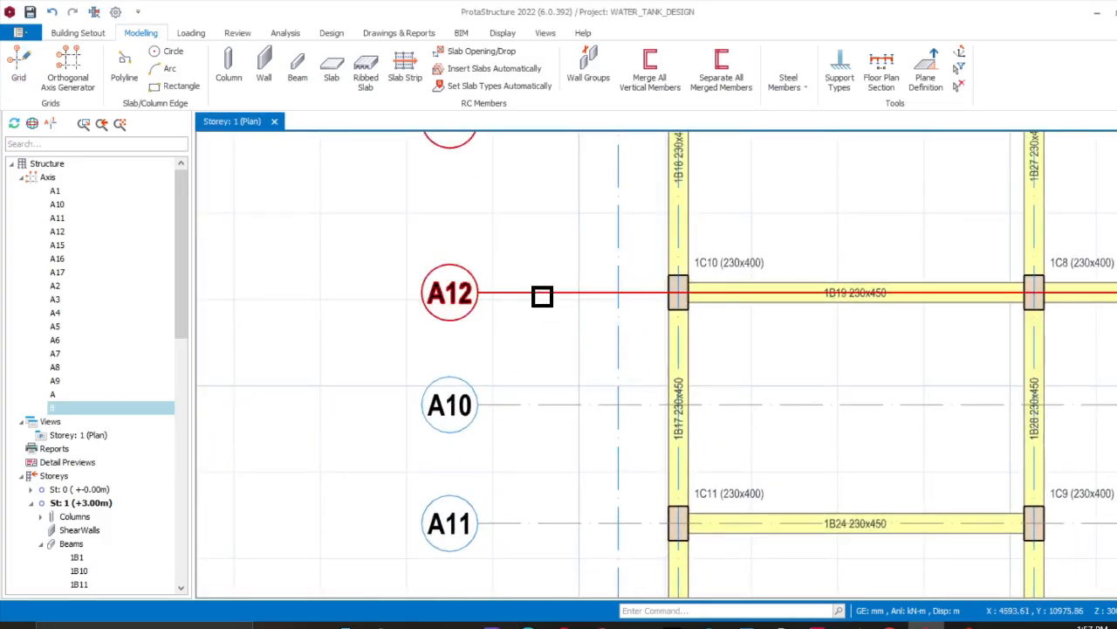
right_click(543, 301)
click(587, 308)
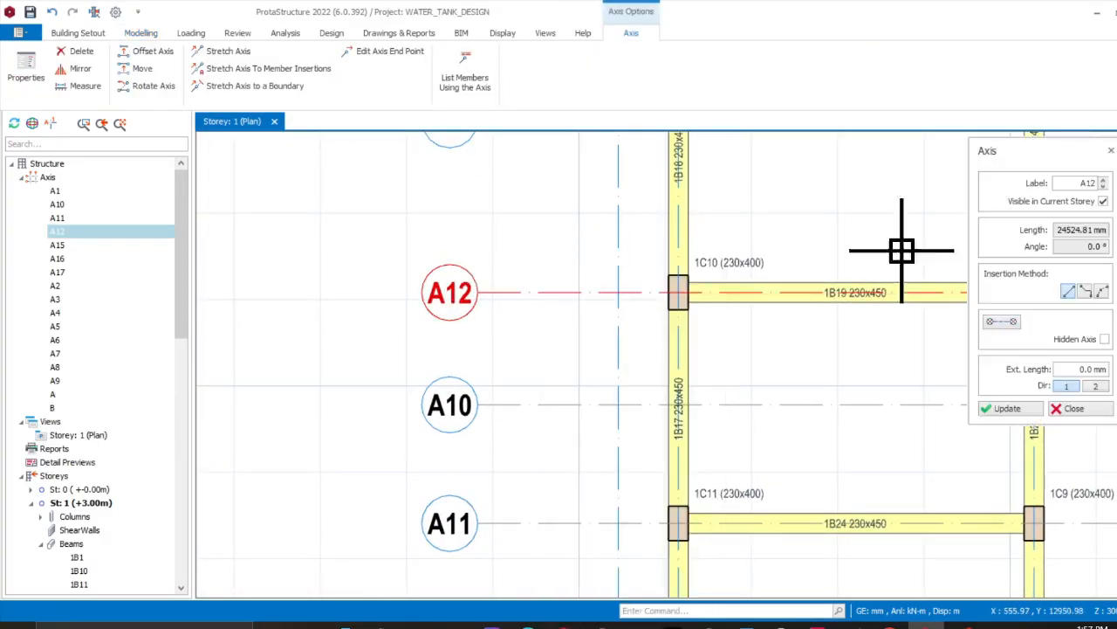
drag(1072, 184, 1107, 187)
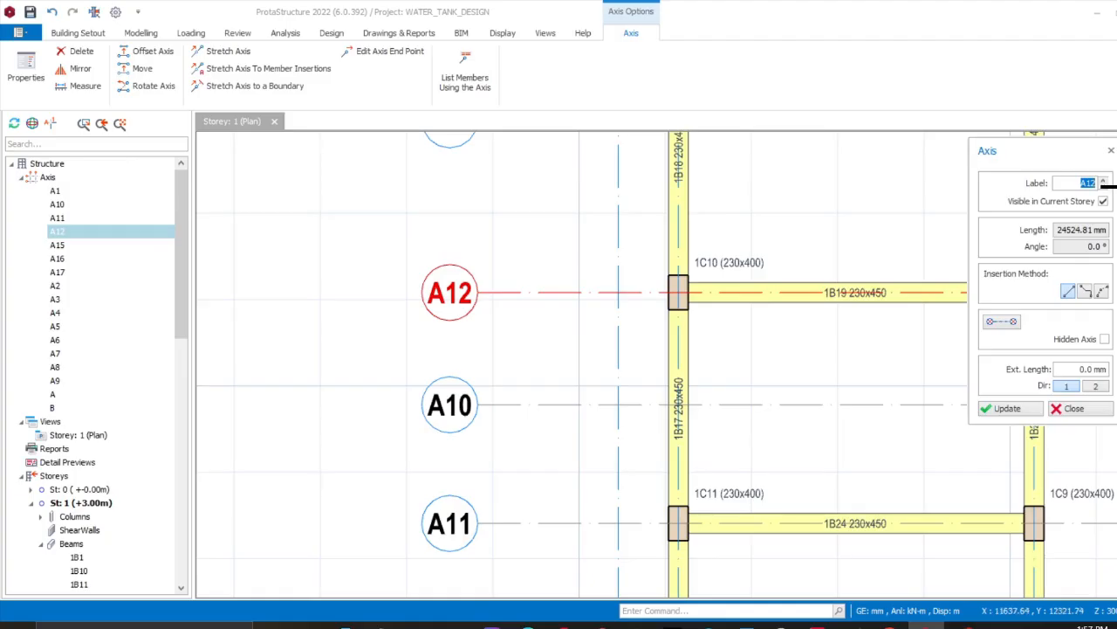
click(1006, 409)
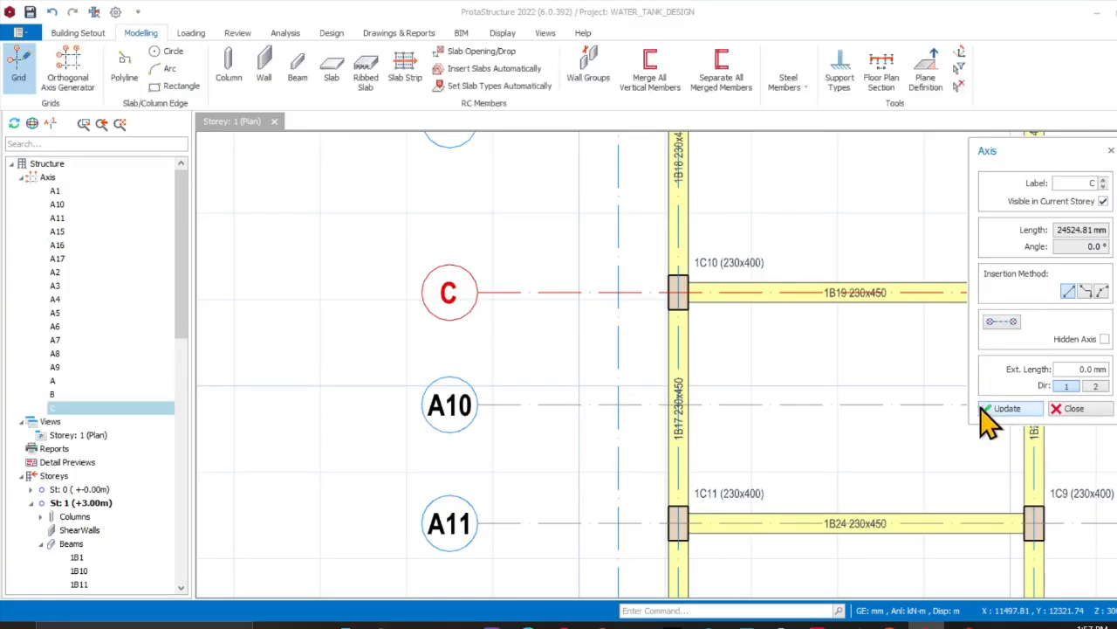
Relabel horizontal axis A10, directly below axis C, as D and close the axis properties
right_click(563, 404)
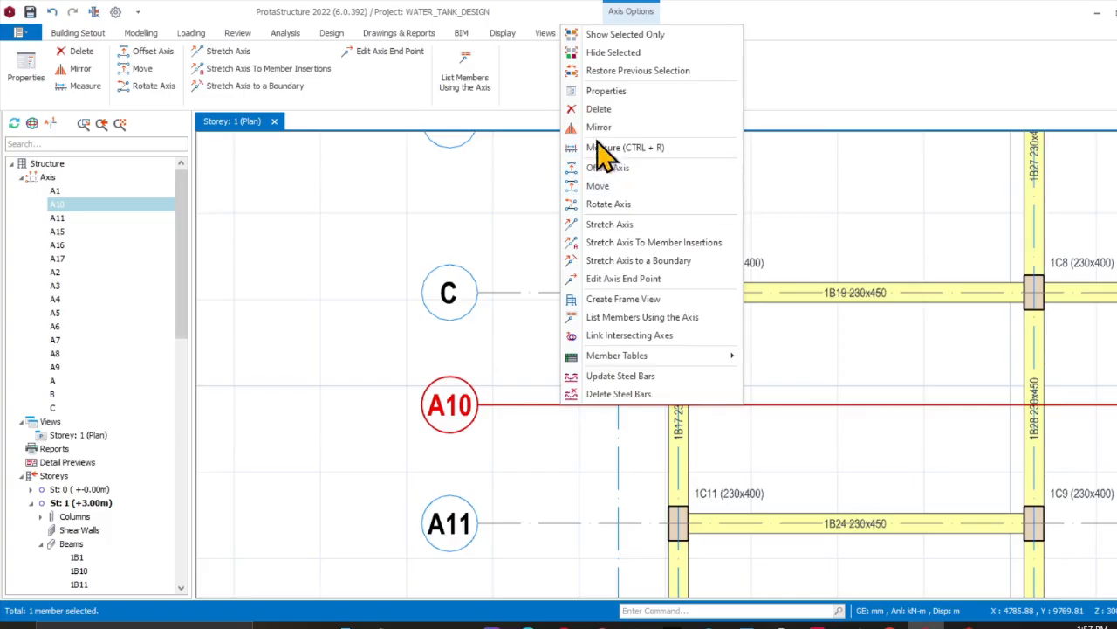
click(602, 91)
double_click(1072, 184)
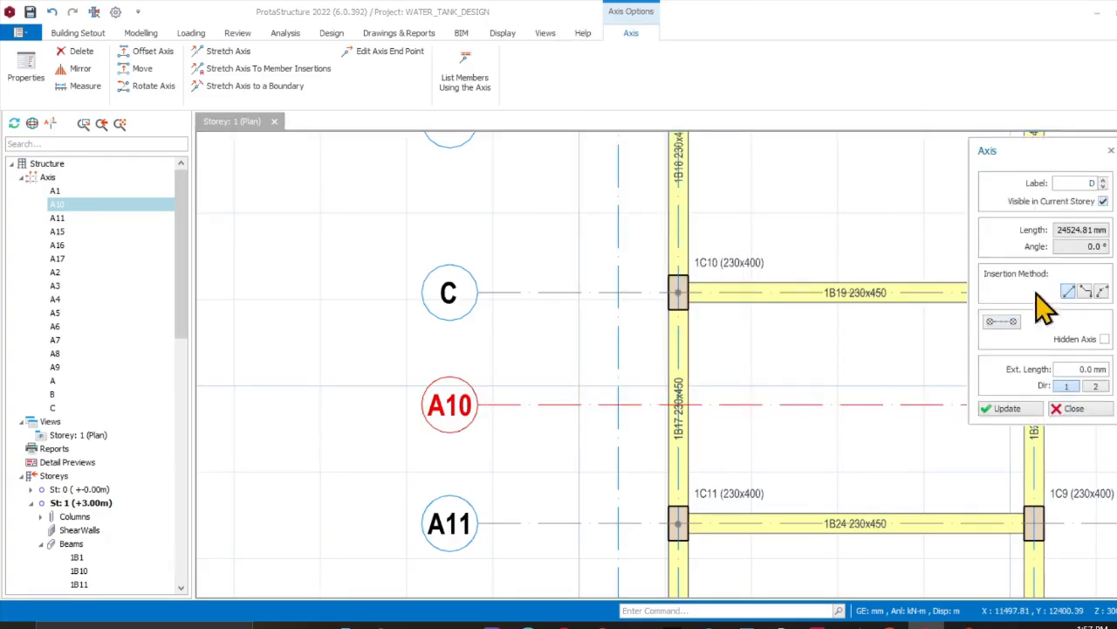
click(1008, 409)
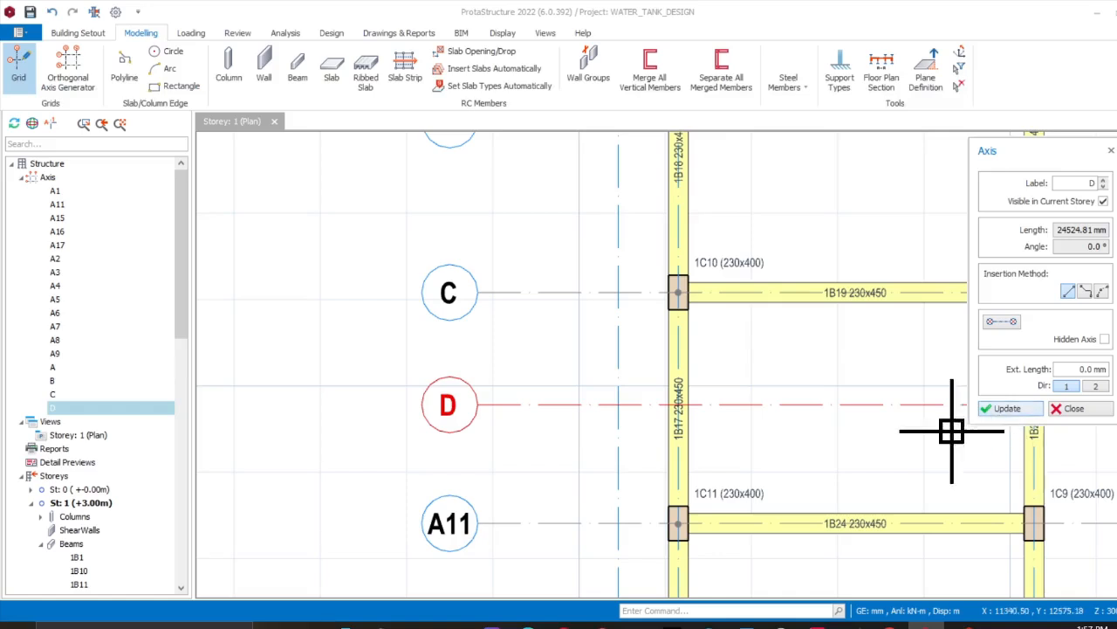
click(1081, 410)
Relabel horizontal axis A11, through columns 1C11 and 1C9, as E and close the axis properties
middle_drag(541, 530, 532, 379)
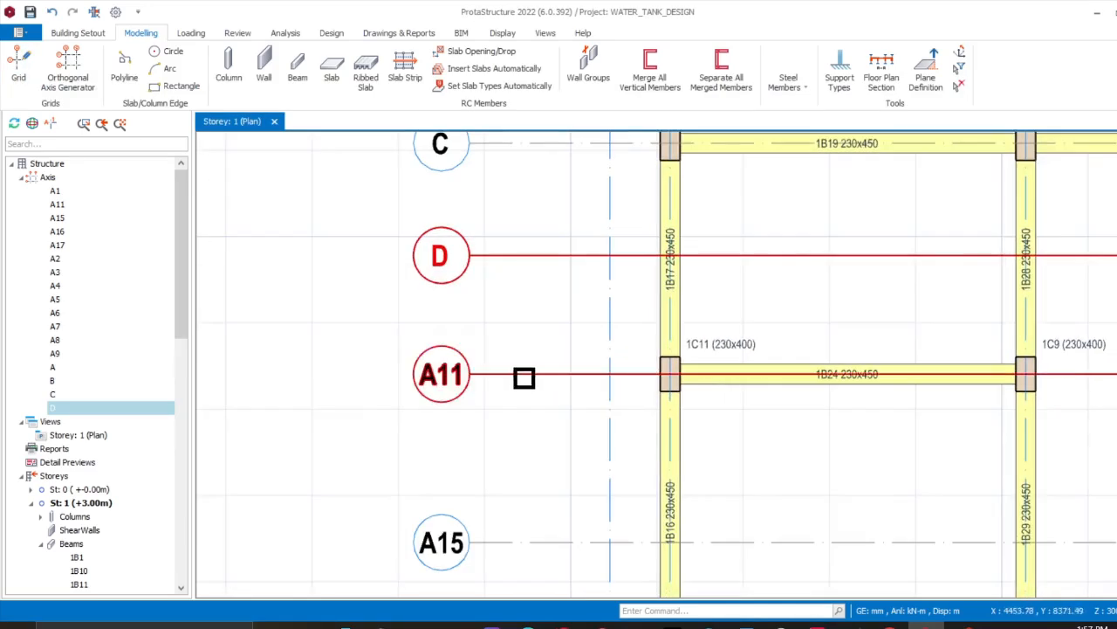
click(524, 377)
right_click(523, 377)
click(568, 67)
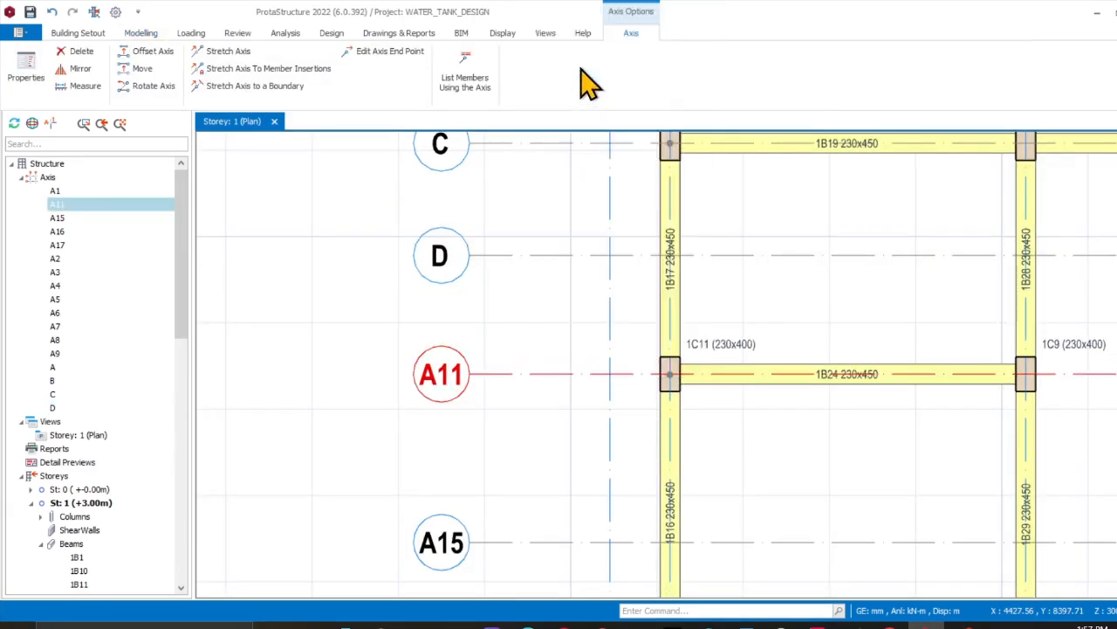
double_click(1087, 182)
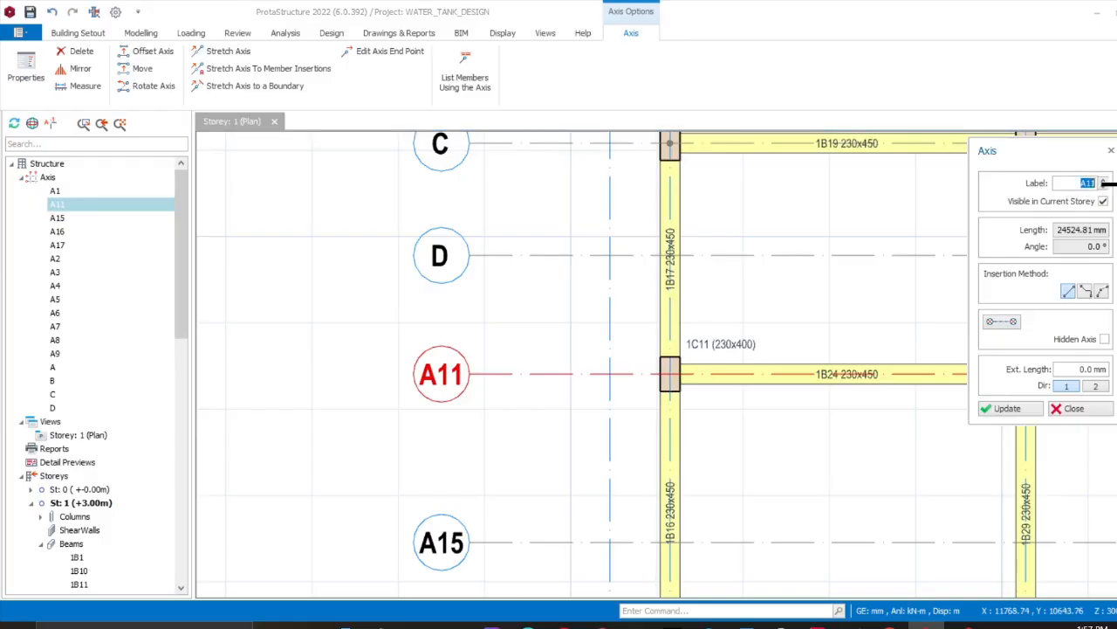
click(1011, 409)
click(1072, 410)
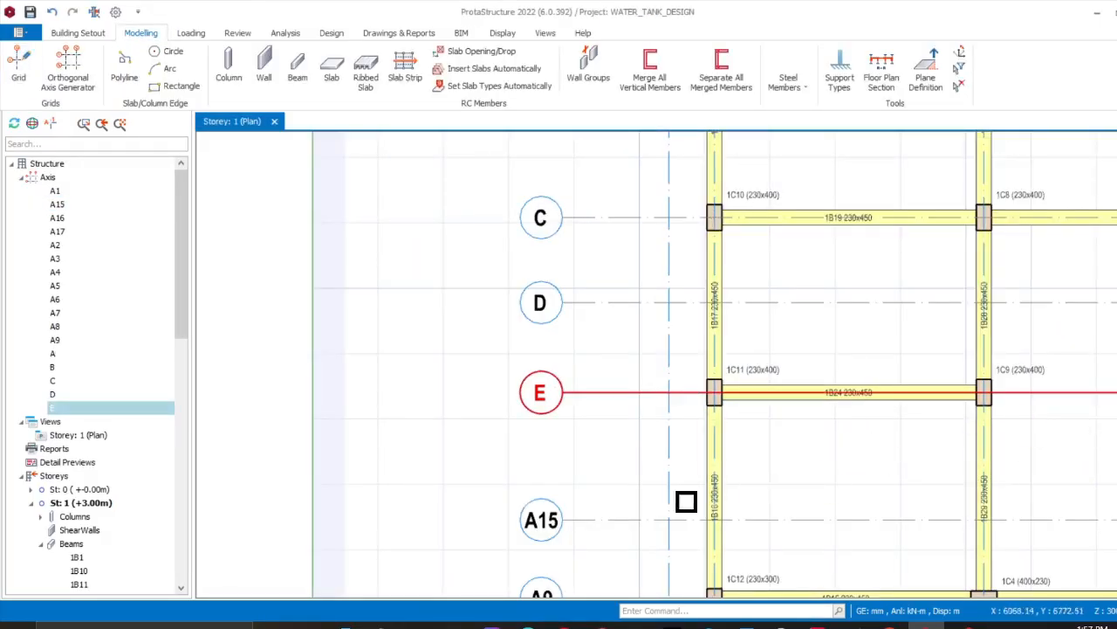
Change the label of horizontal axis A15, directly below axis E, to F
middle_drag(624, 531, 579, 377)
right_click(564, 366)
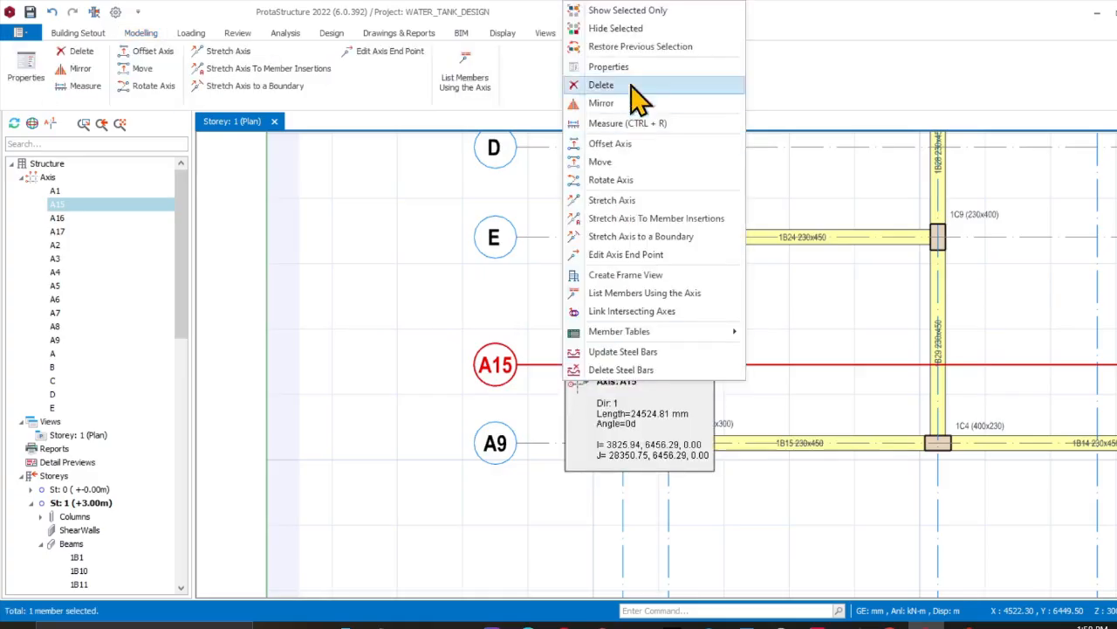
click(729, 68)
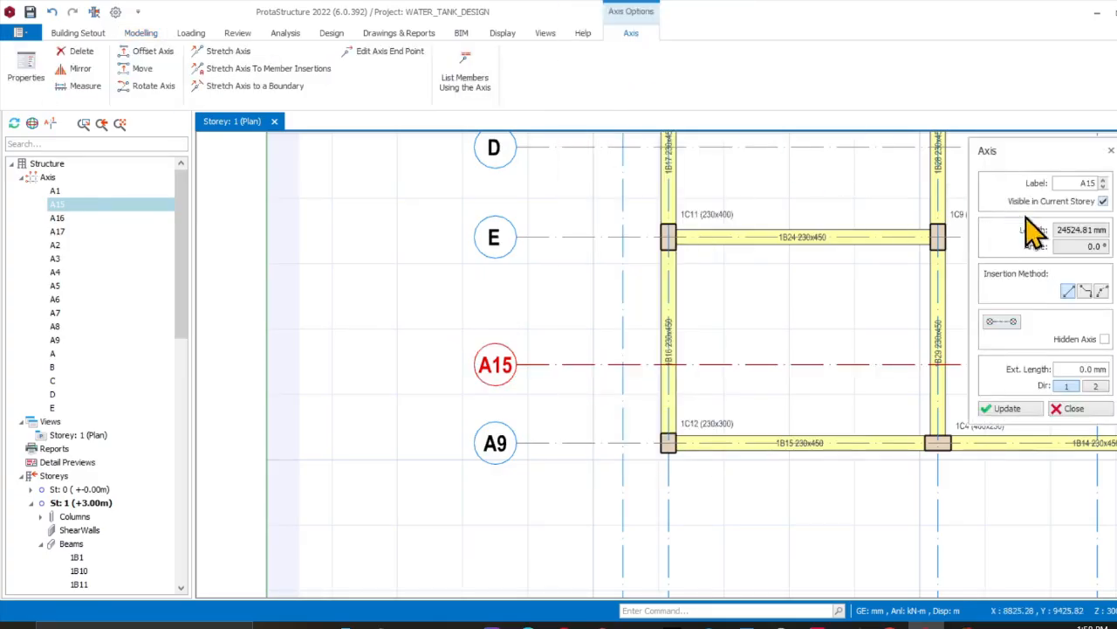
double_click(1072, 182)
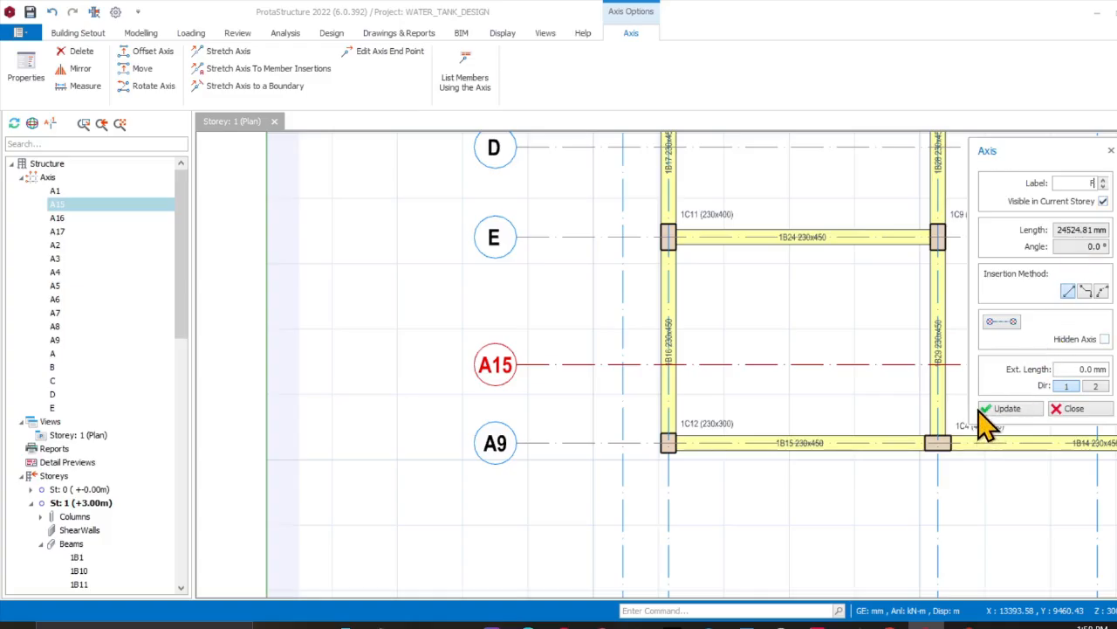
click(1006, 410)
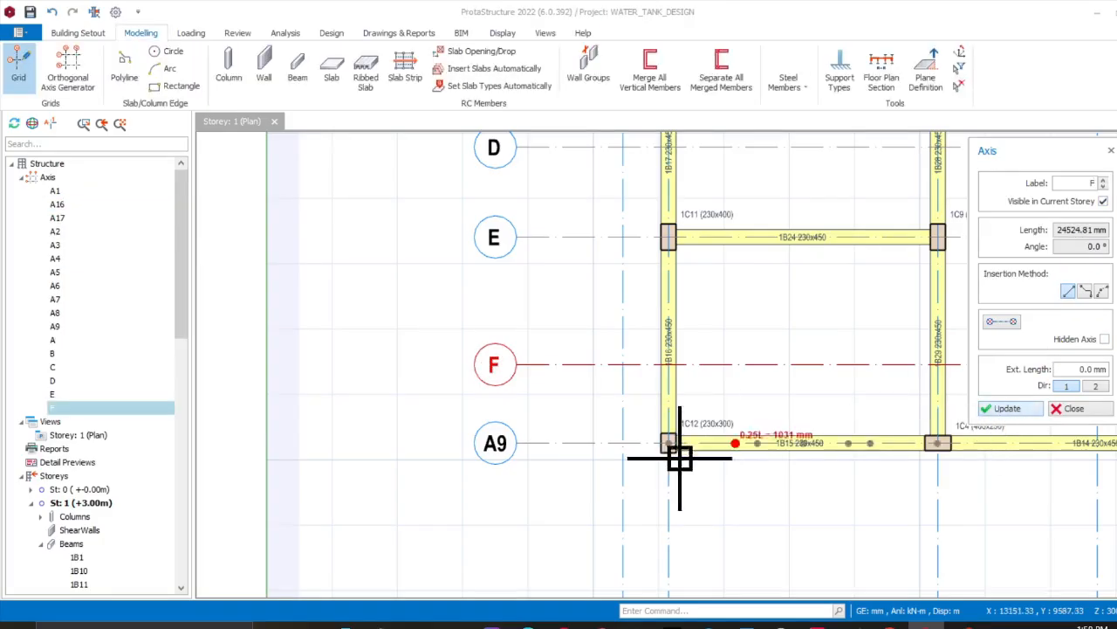
Relabel horizontal axis A9, through columns 1C12 and 1C4, as G and close the axis properties
click(570, 447)
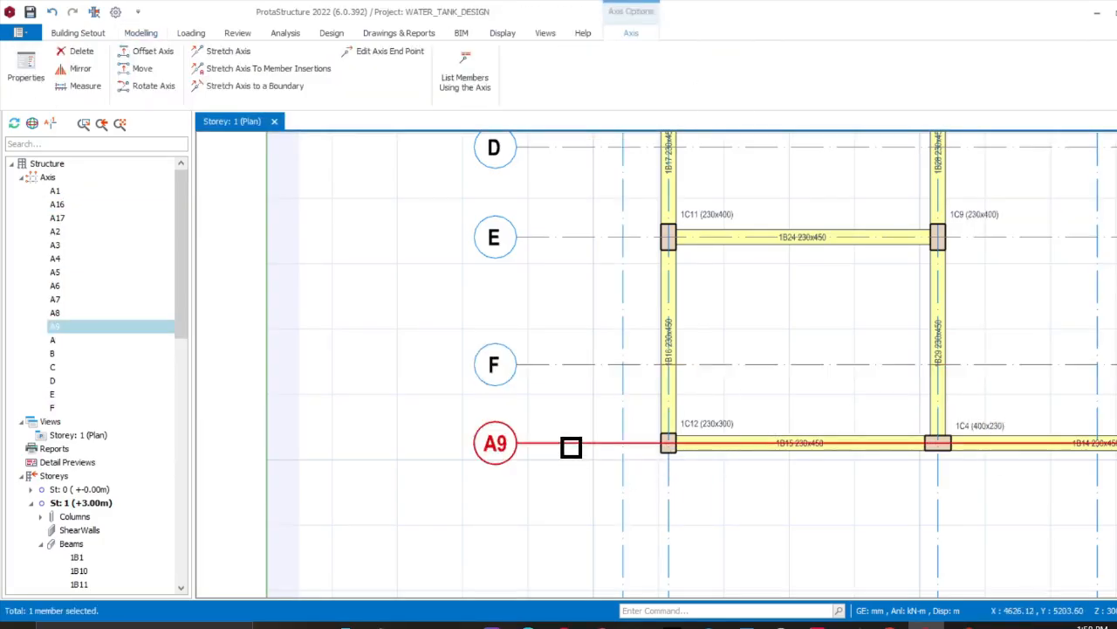
right_click(570, 447)
click(611, 130)
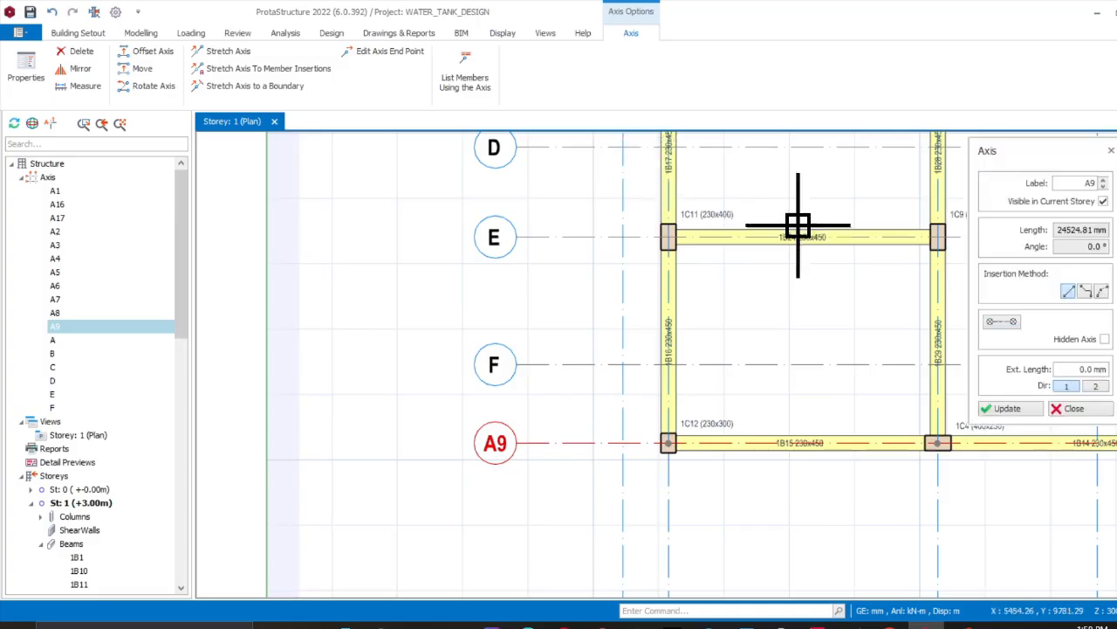
double_click(1082, 183)
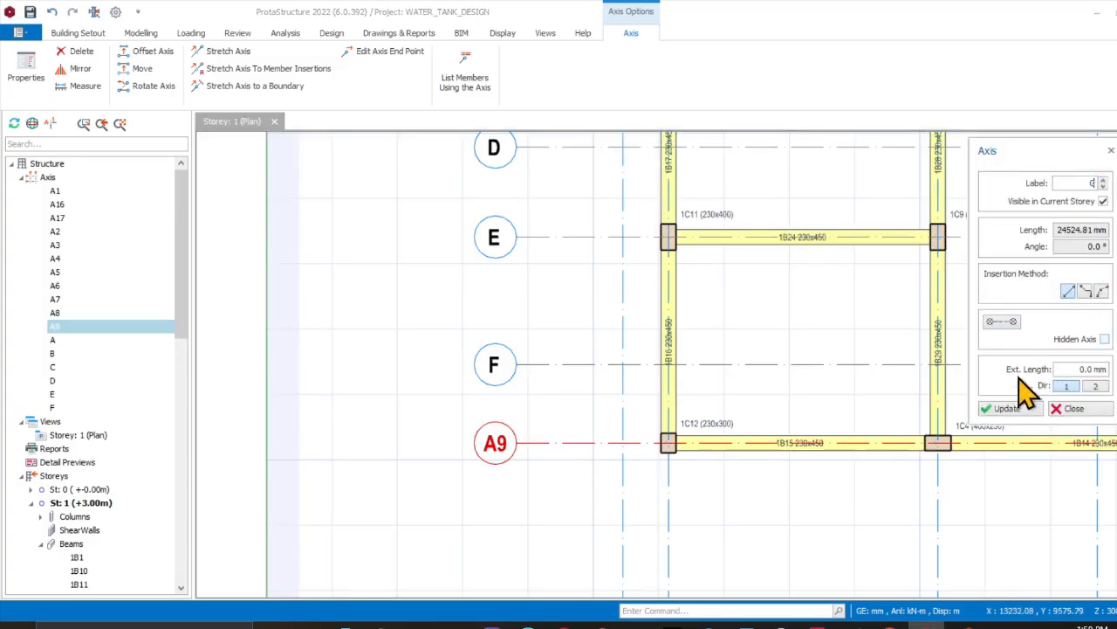
click(1008, 410)
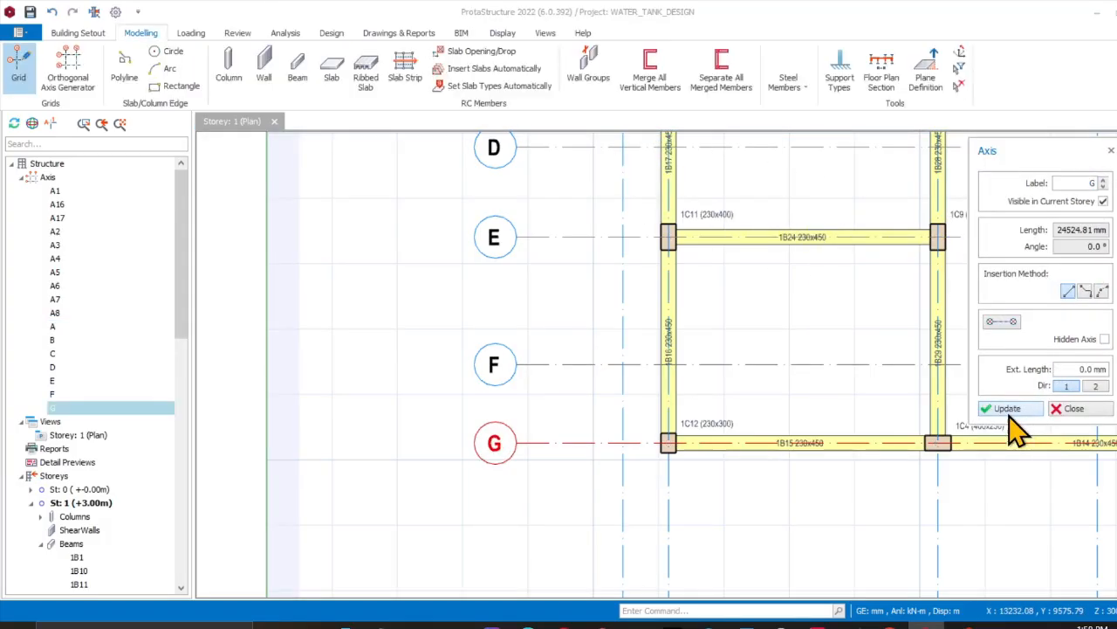
click(1080, 408)
Switch to GA_Floor_Plan_02.dwg in AutoCAD and check the horizontal and vertical grid labels of the floor plan
scroll(805, 471, down, 2)
middle_drag(806, 472, 668, 509)
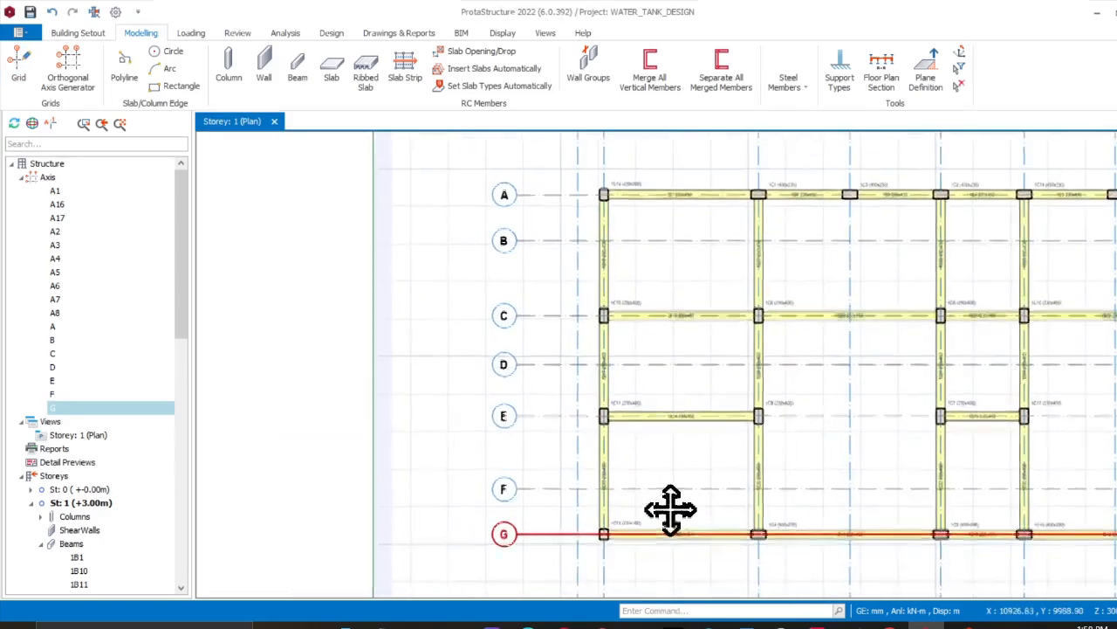
mouse_move(819, 622)
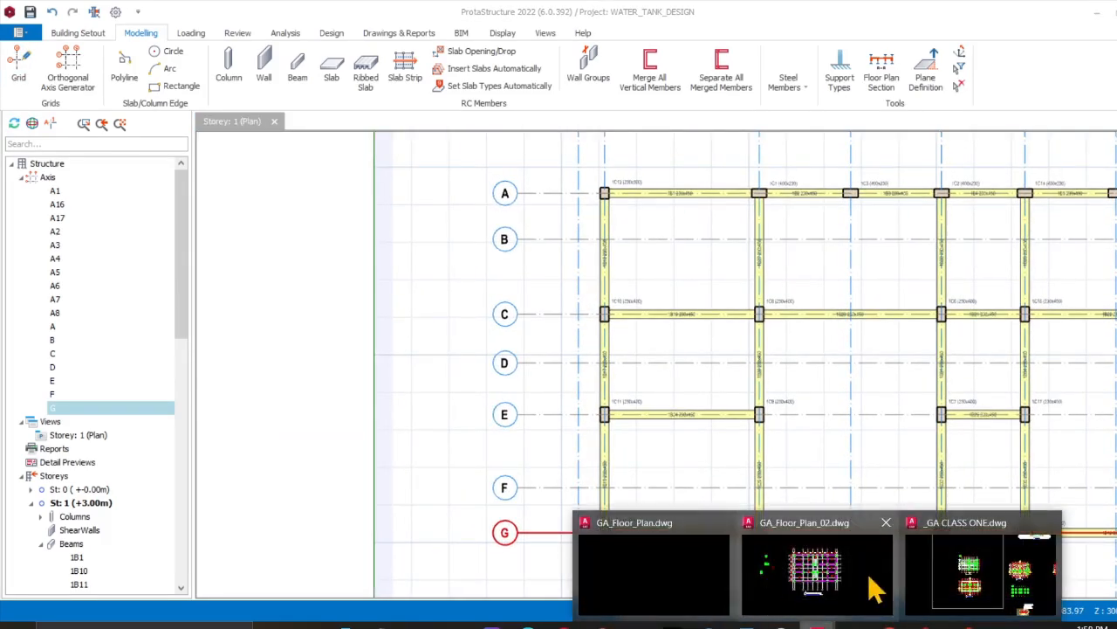
click(848, 588)
scroll(496, 441, up, 4)
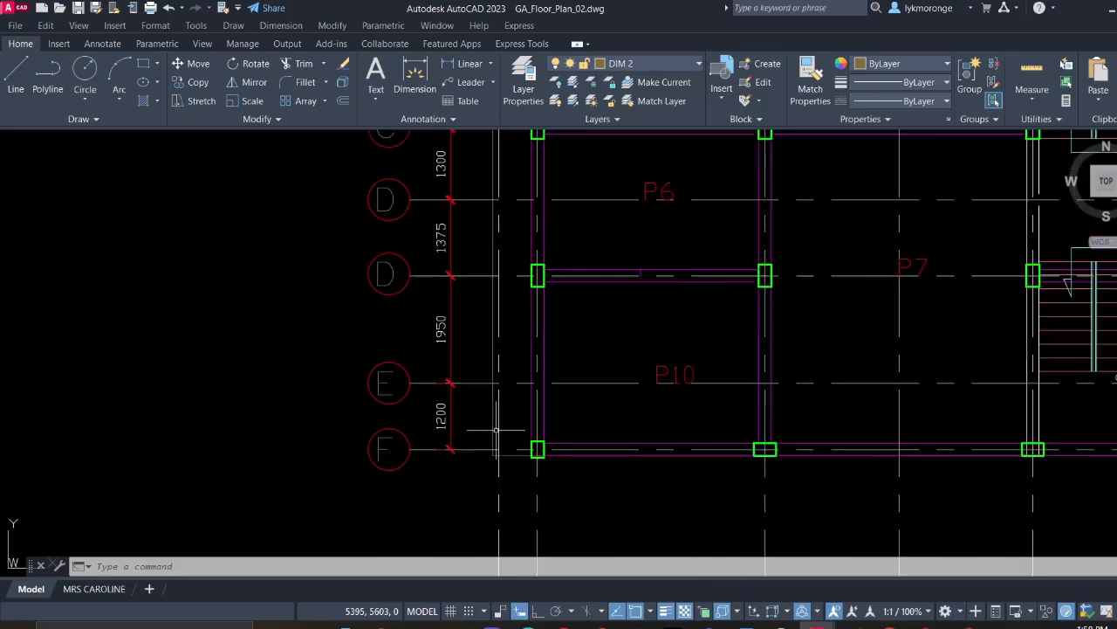
scroll(498, 428, down, 2)
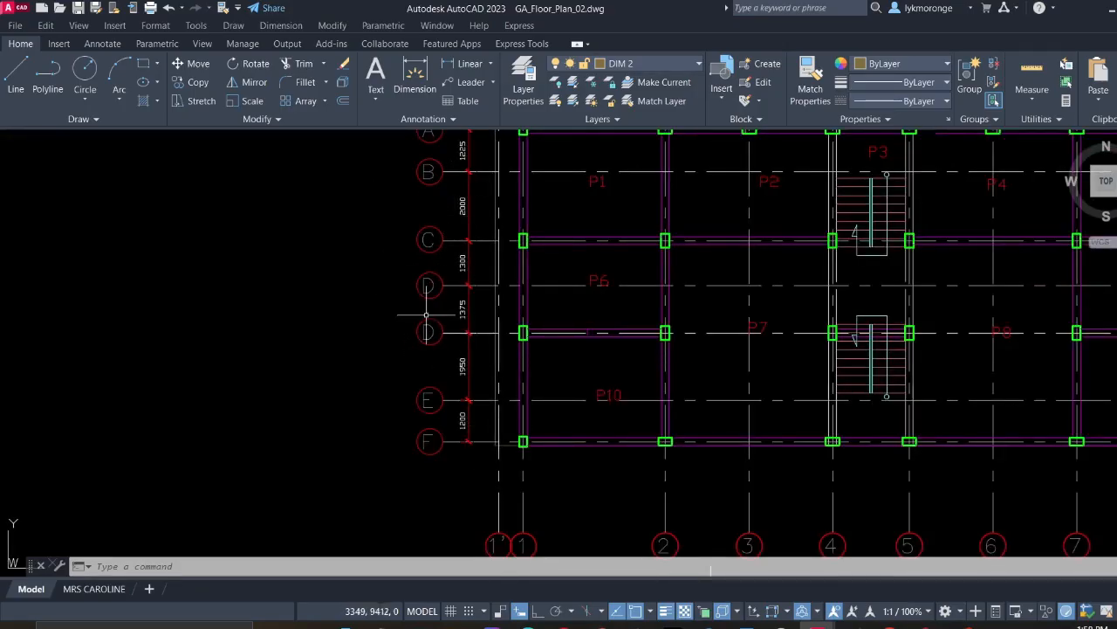
scroll(430, 327, up, 2)
scroll(439, 391, down, 2)
middle_drag(441, 501, 424, 426)
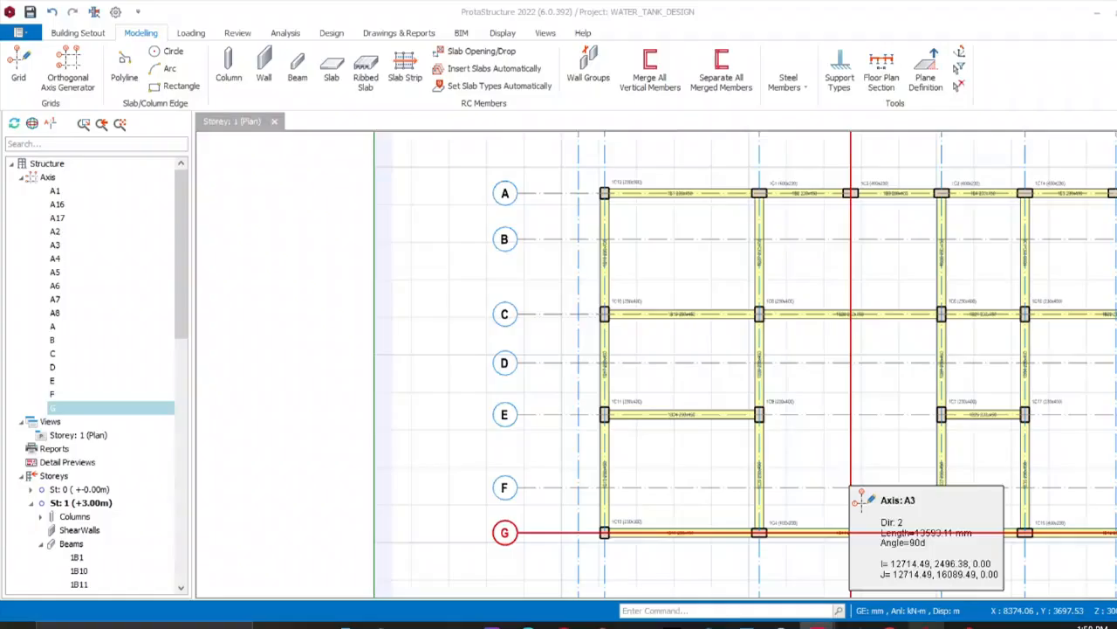
Return to ProtaStructure and relabel the leftmost vertical axis, A16, as 1'
click(693, 411)
middle_drag(684, 407, 588, 296)
scroll(491, 357, up, 2)
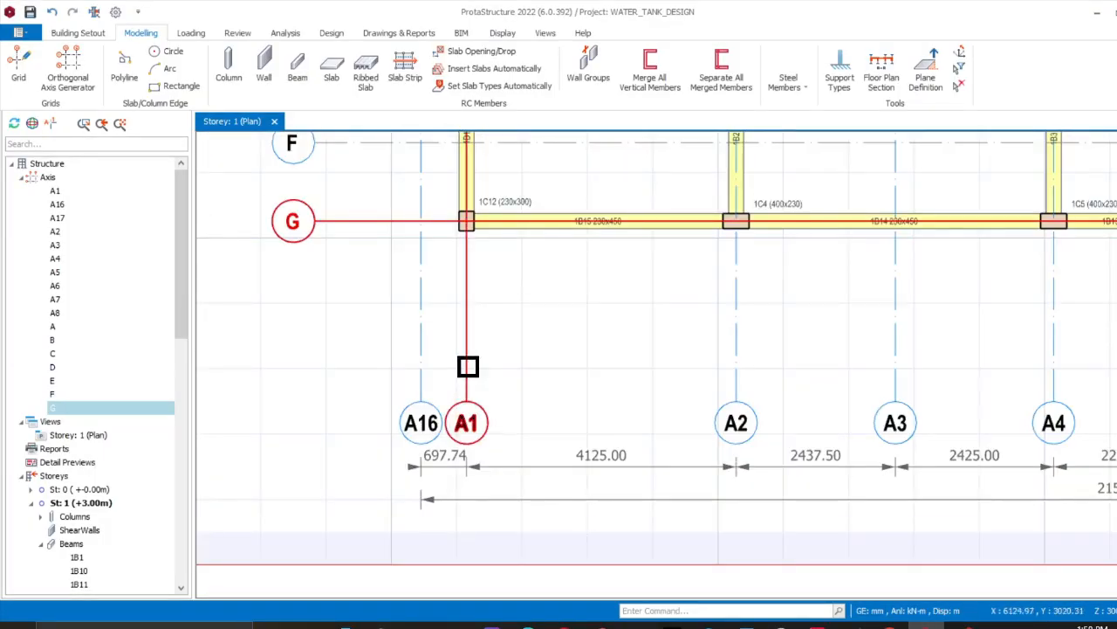
click(418, 380)
right_click(418, 378)
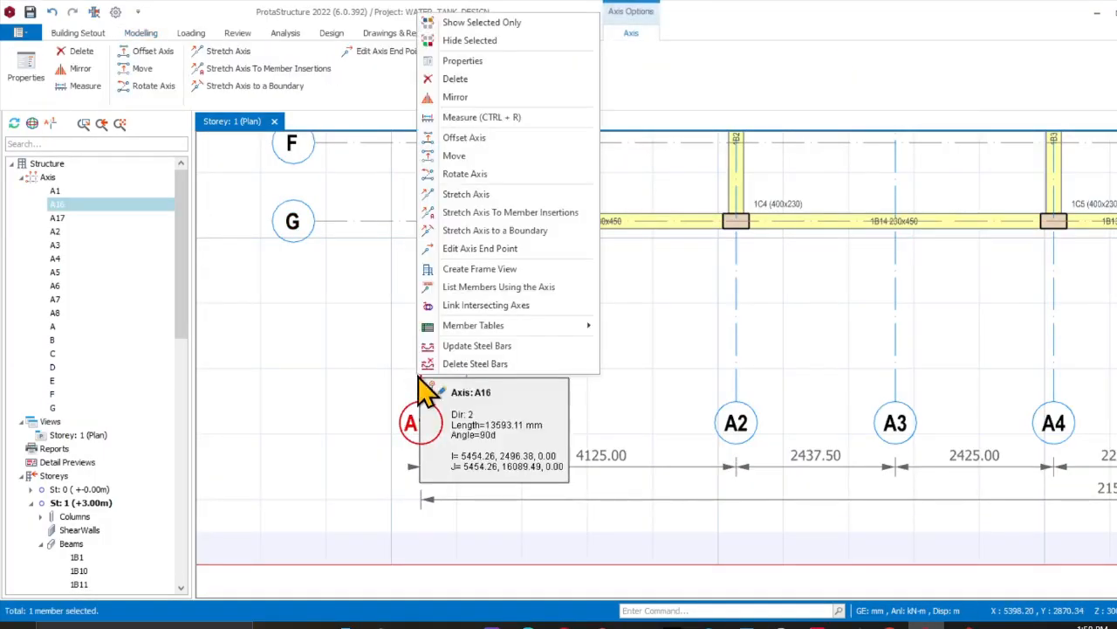
click(462, 61)
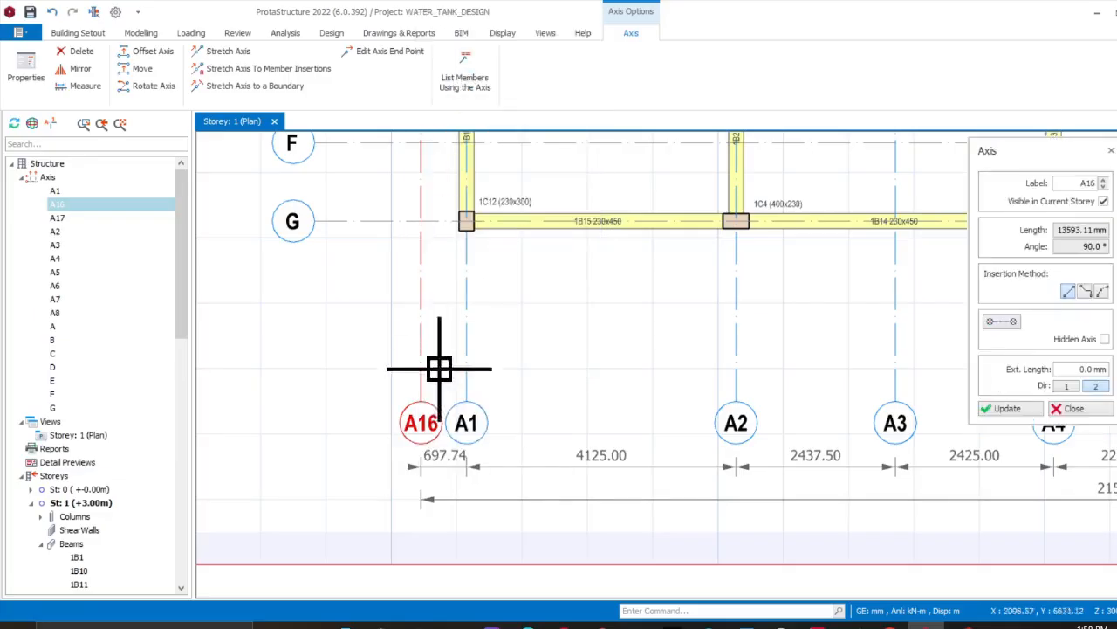
double_click(1083, 183)
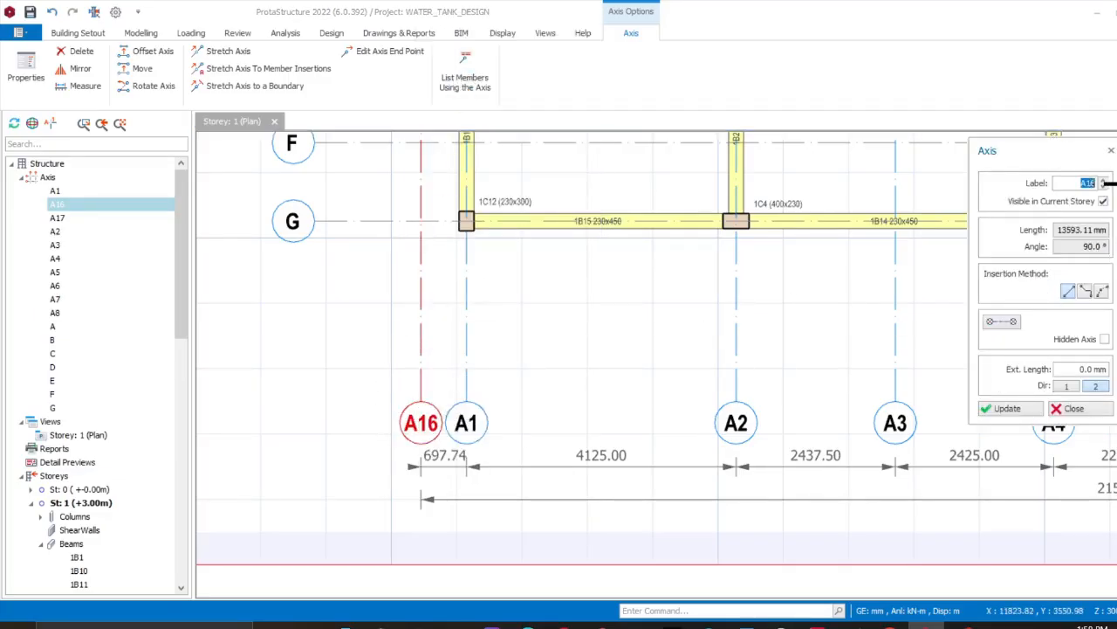
click(1008, 408)
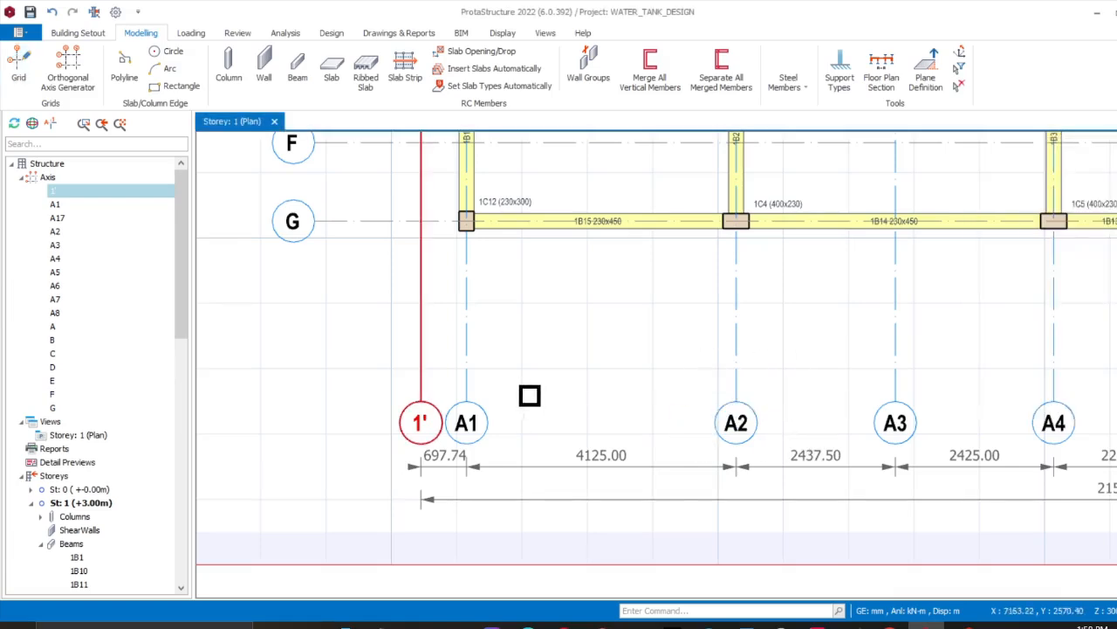
Relabel vertical axis A1, through column 1C12, as 1 and close the axis properties
click(468, 389)
right_click(469, 387)
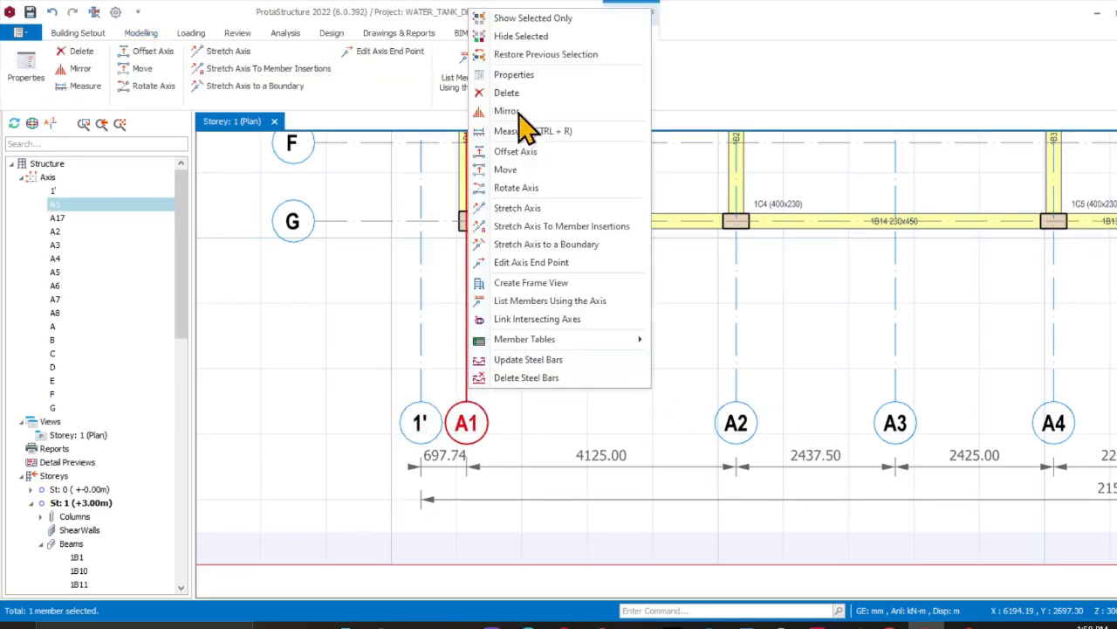
click(516, 75)
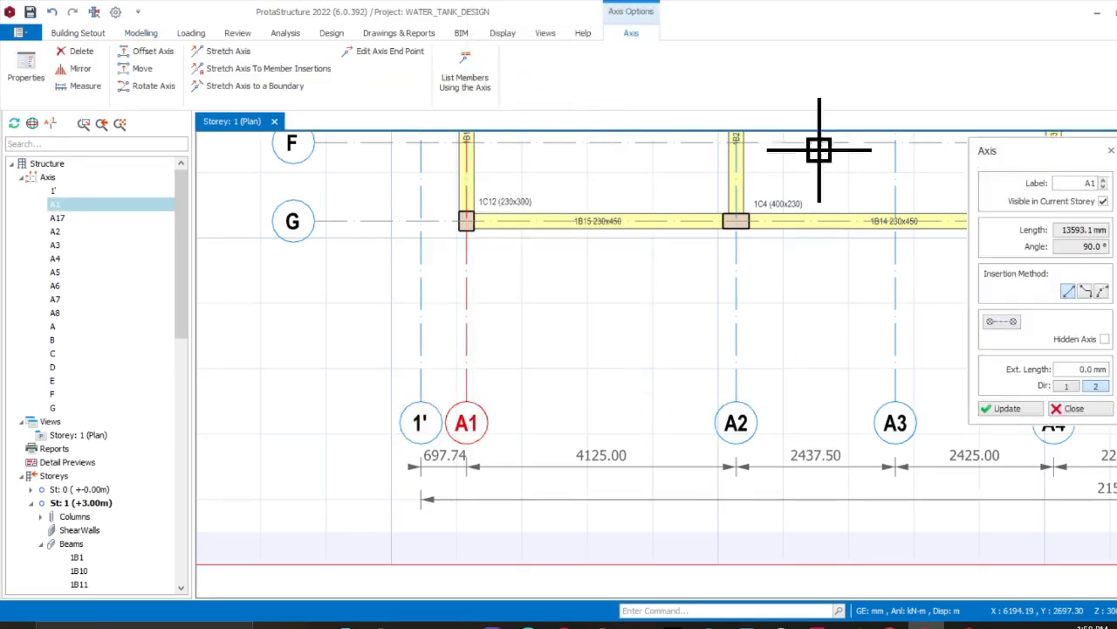
double_click(1090, 183)
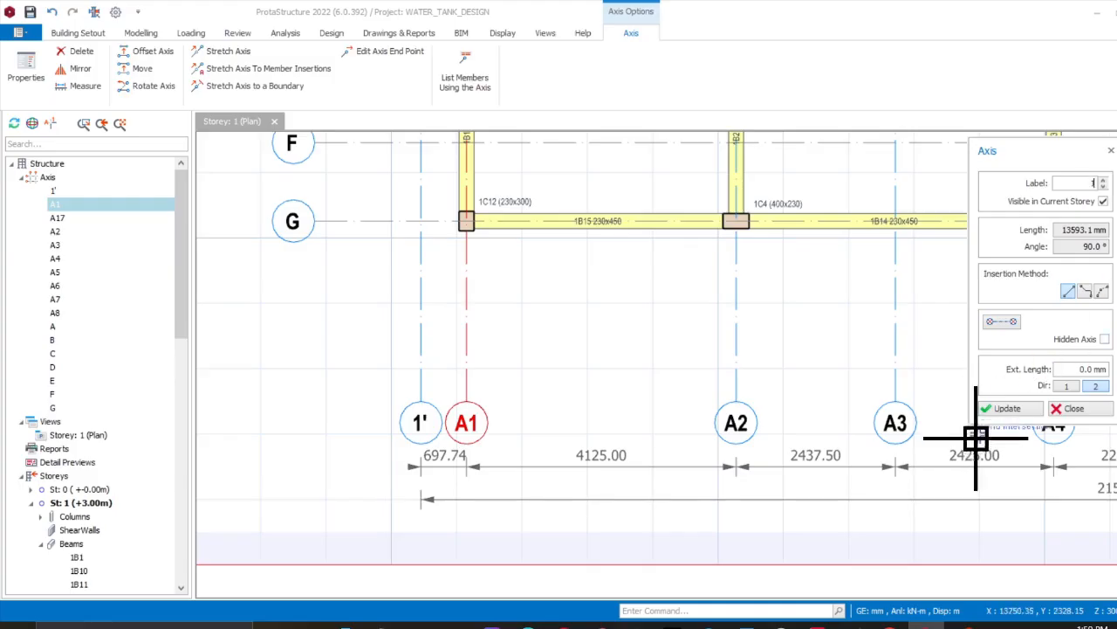
click(996, 409)
key(Escape)
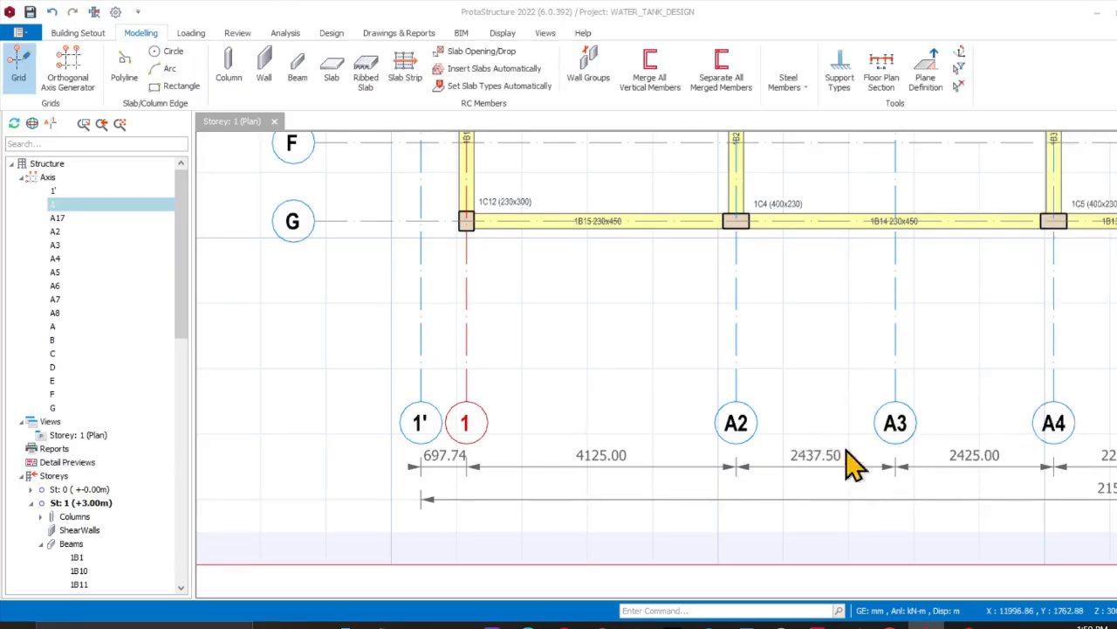
Change the label of vertical axis A2, through column 1C4, to 2 and close the axis properties
click(731, 419)
right_click(738, 382)
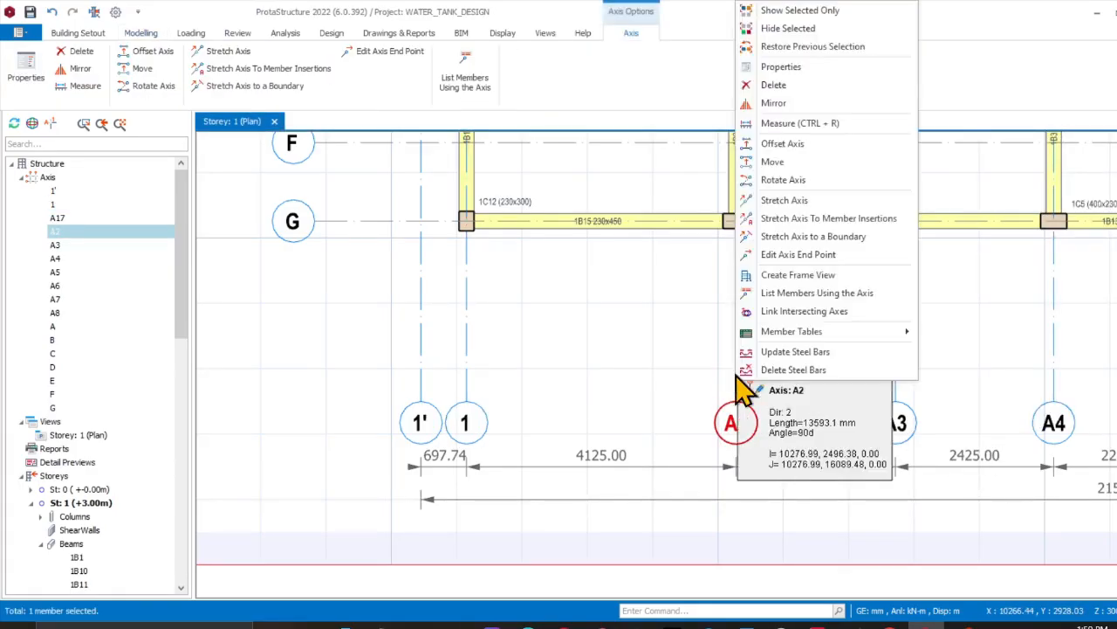
click(785, 68)
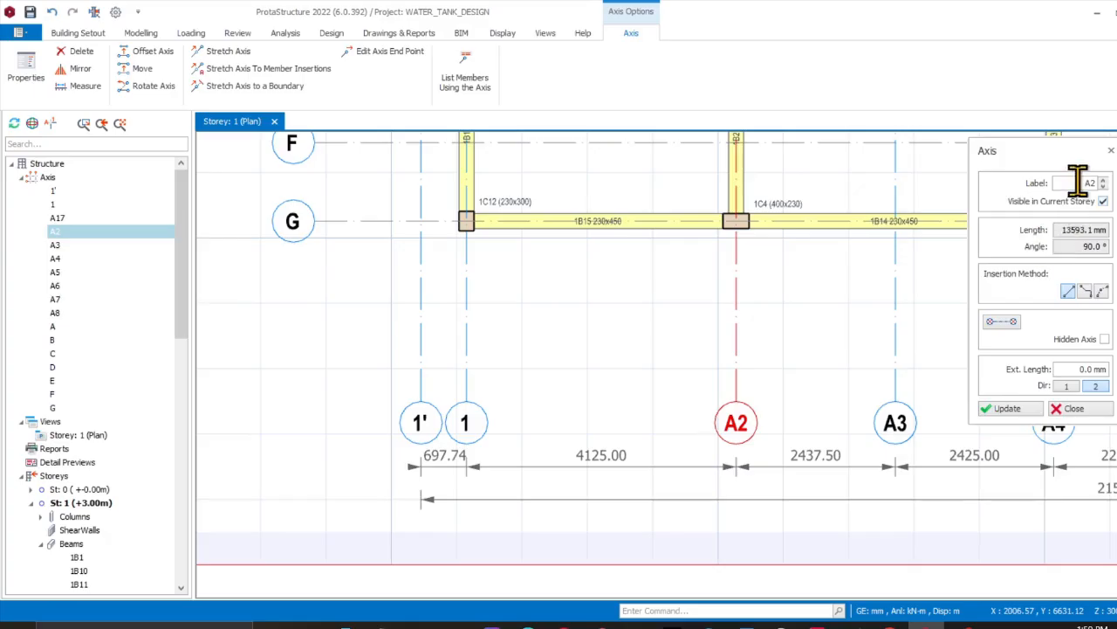
click(1083, 182)
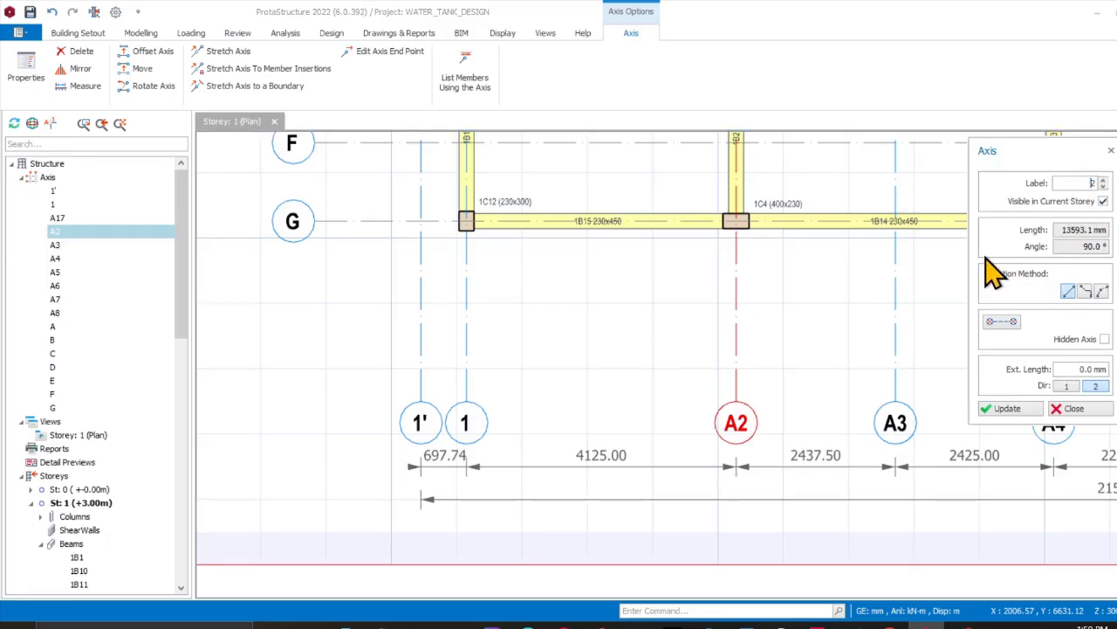
text(2)
click(1003, 408)
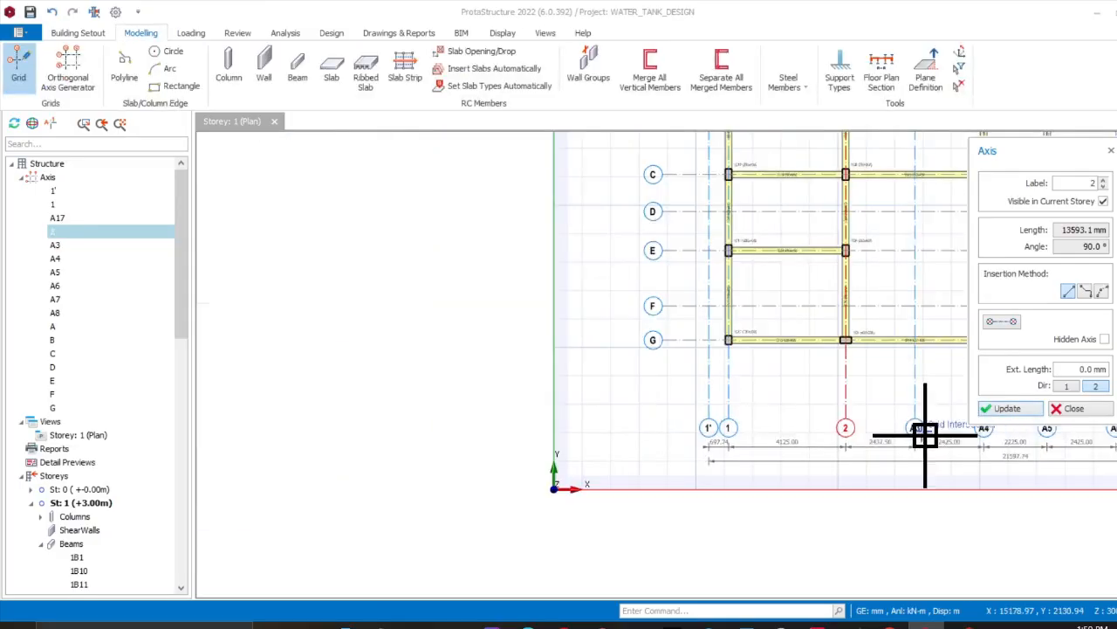
middle_drag(926, 434, 599, 422)
middle_drag(708, 429, 446, 408)
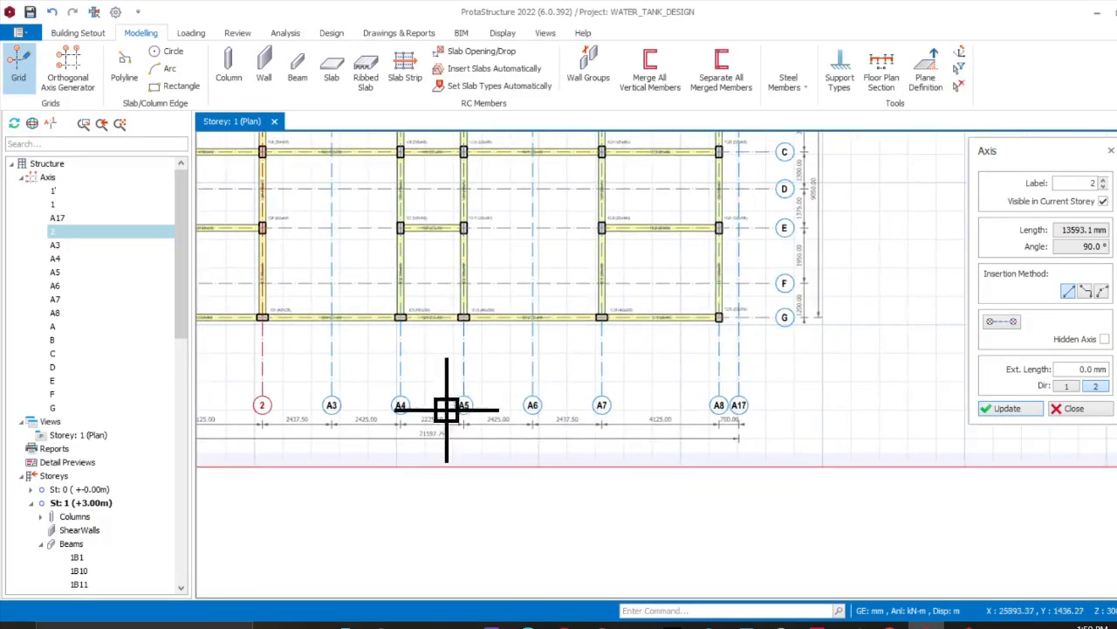
key(Escape)
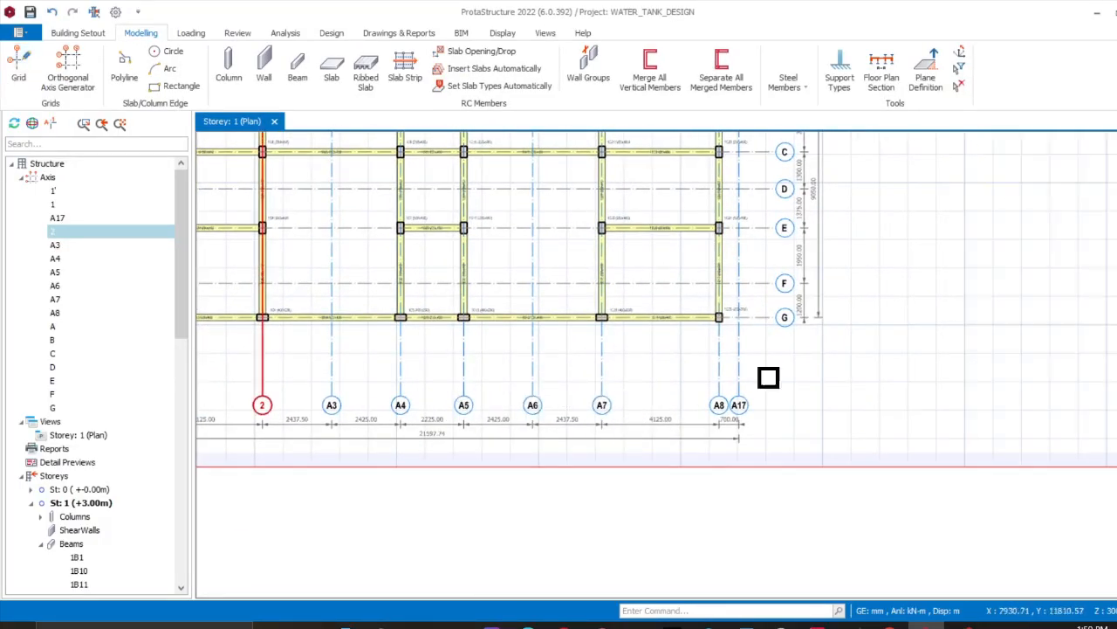
key(Escape)
Select the vertical axes A3 through A8 and A17 together and open their Axis Table
drag(410, 400, 326, 365)
right_click(329, 367)
mouse_move(397, 311)
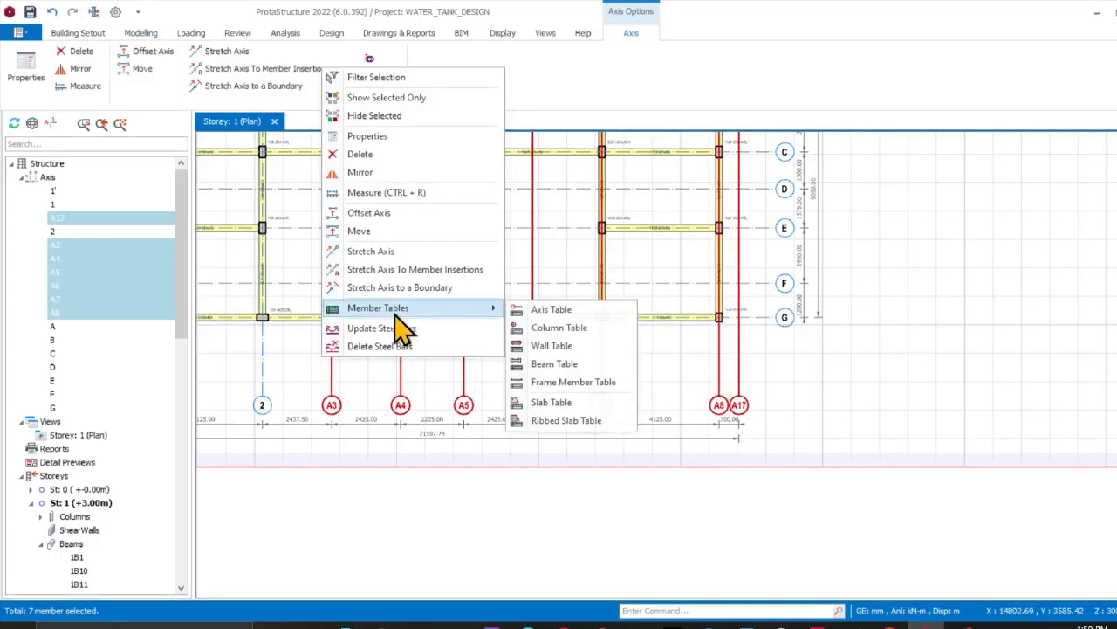
click(560, 312)
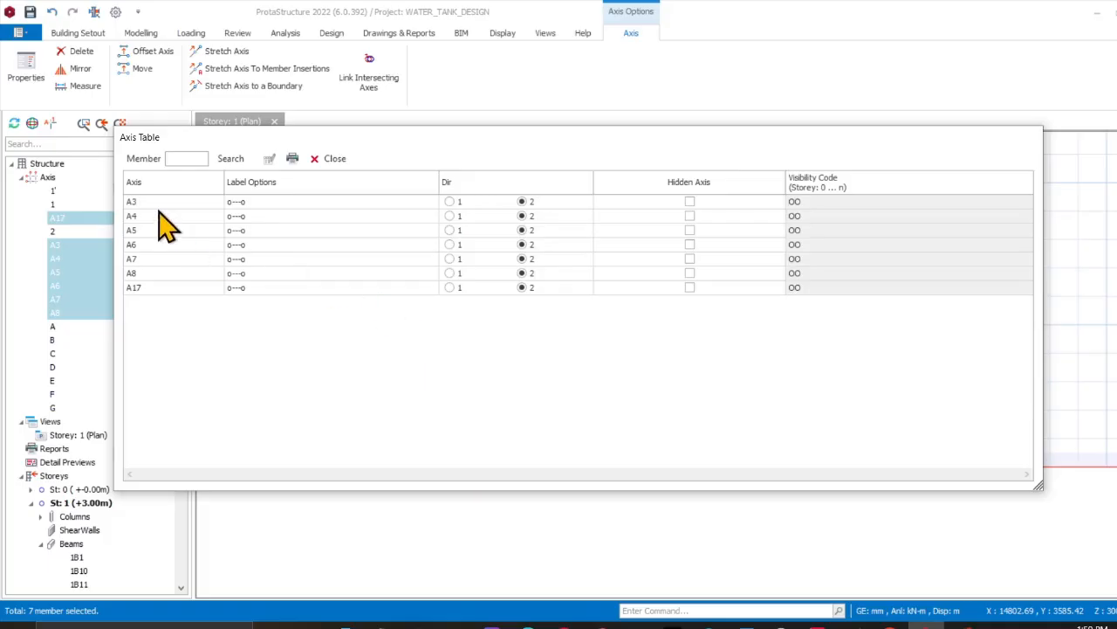
Rename axes A3, A4, A5 and A6 in the Axis Table as 3, 4, 5 and 6
double_click(144, 203)
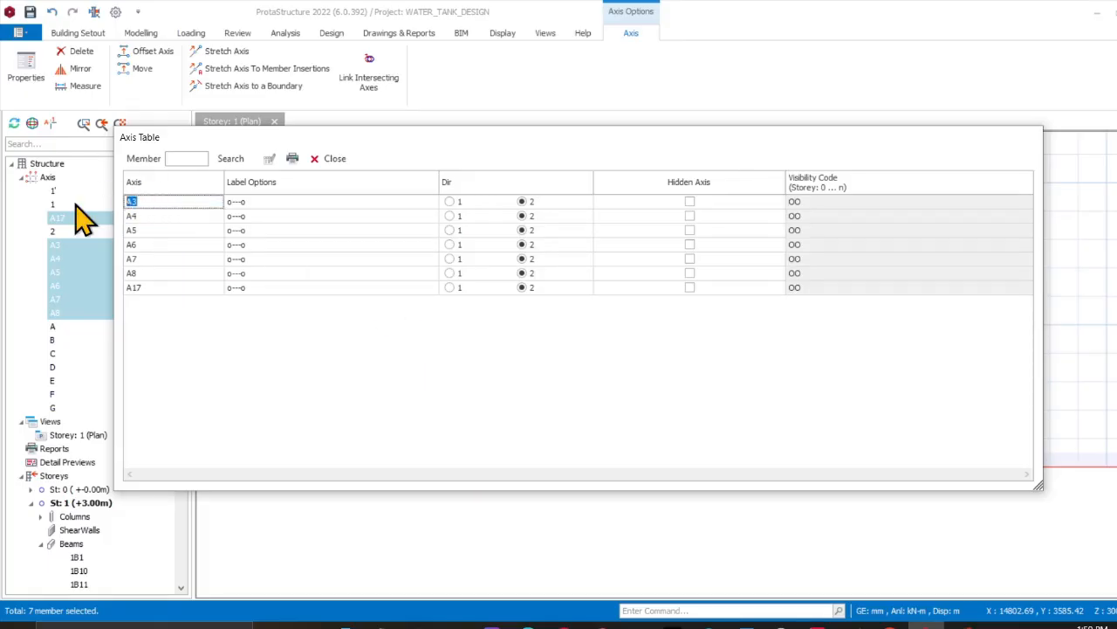
text(3)
click(145, 217)
click(148, 216)
text(4)
click(142, 230)
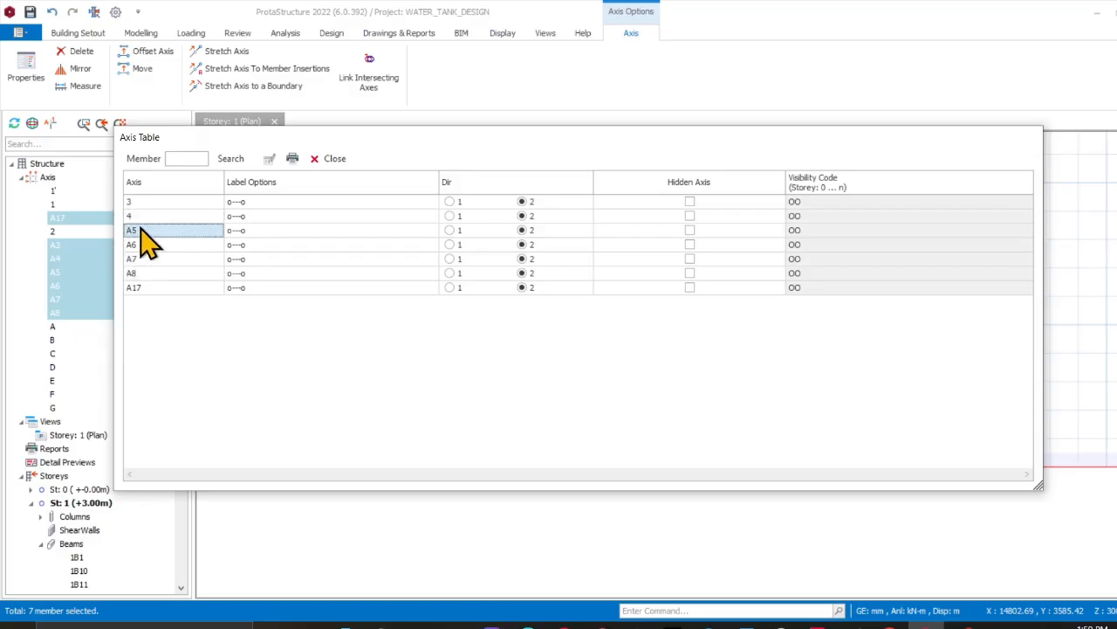
click(142, 229)
text(5)
click(150, 247)
click(148, 244)
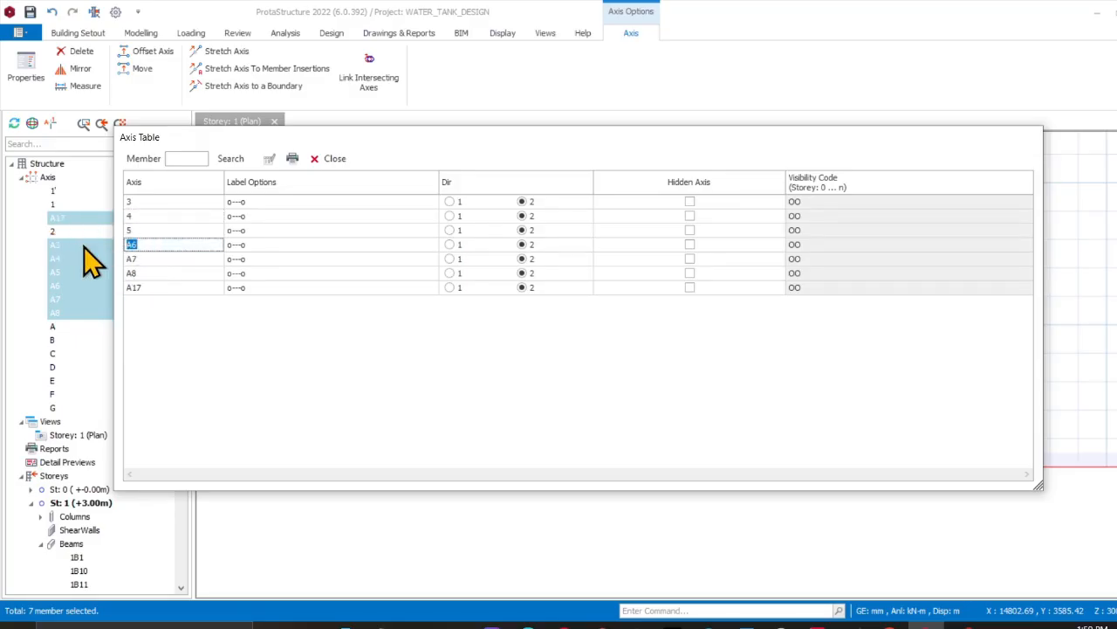
text(6)
Rename axes A7, A8 and A17 as 7, 8 and 8', and close the Axis Table
click(145, 260)
click(140, 259)
text(7)
click(149, 273)
click(148, 274)
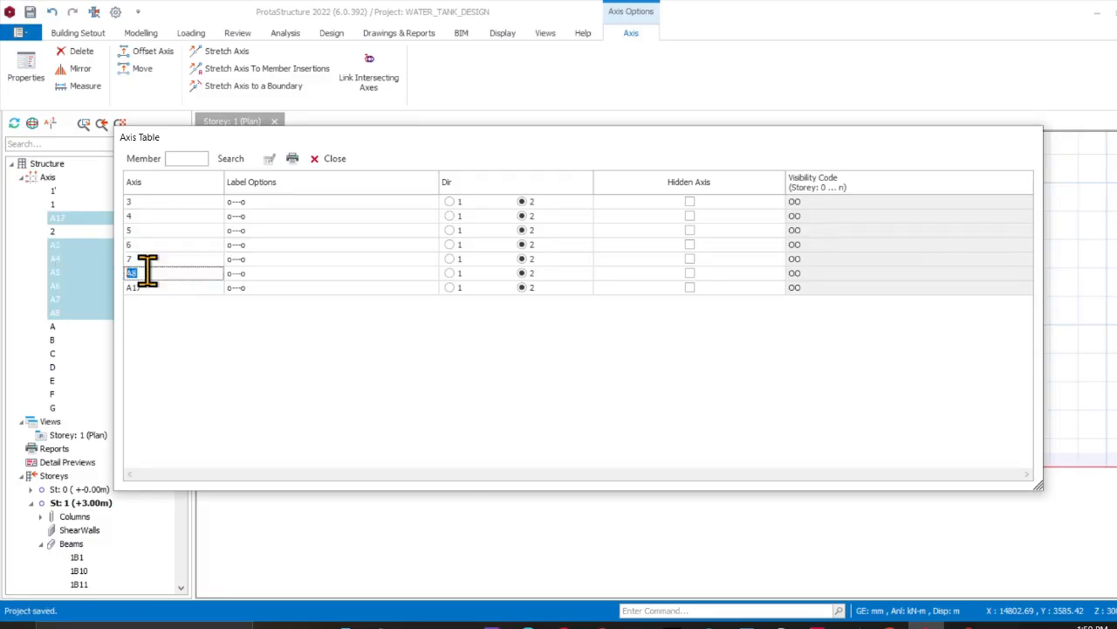
text(8)
click(145, 287)
click(145, 287)
text(8)
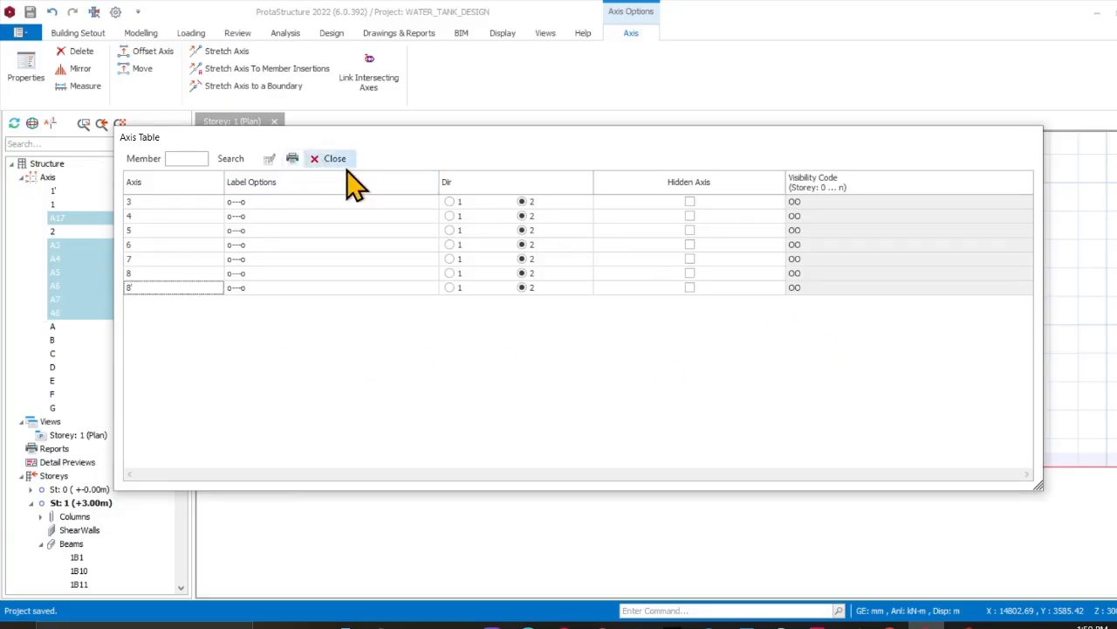
click(205, 259)
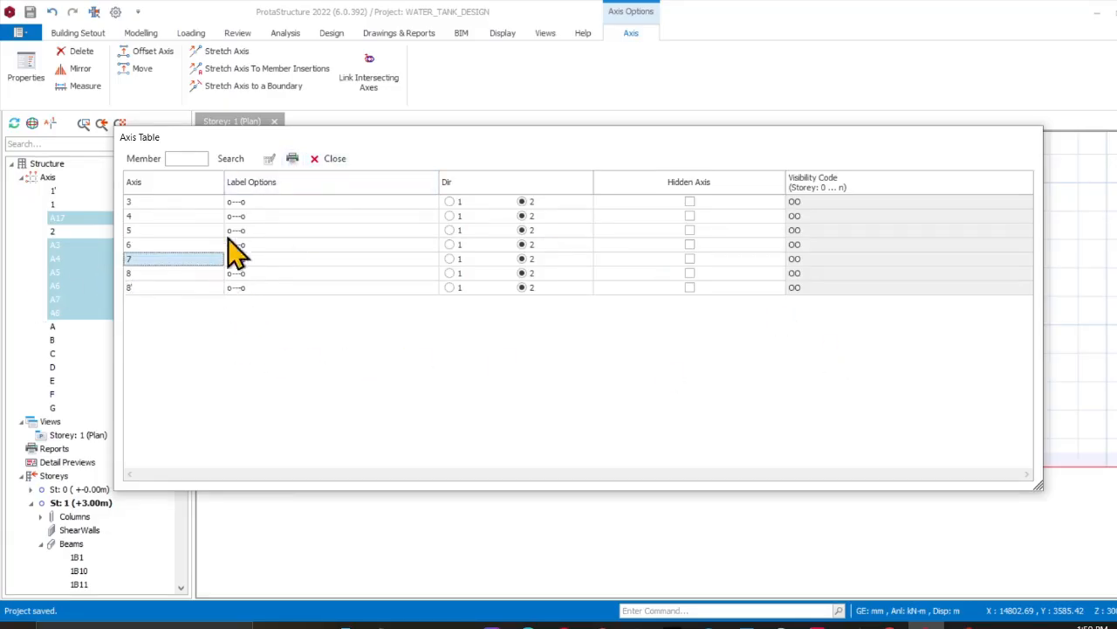
click(317, 162)
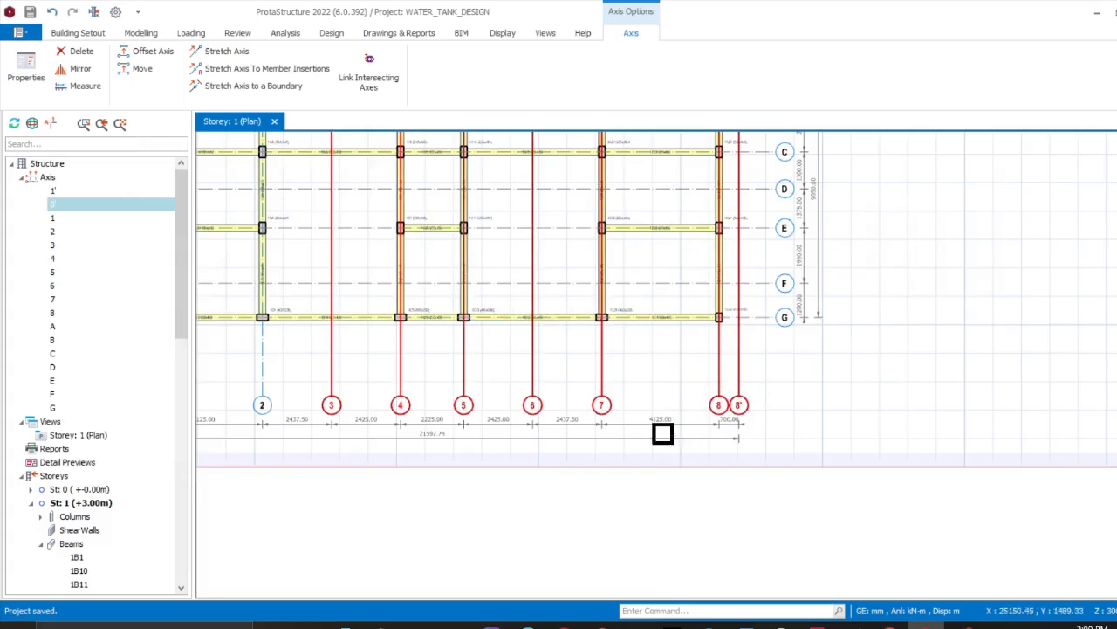
scroll(528, 402, up, 2)
scroll(490, 389, down, 1)
middle_drag(483, 351, 672, 429)
scroll(552, 391, down, 2)
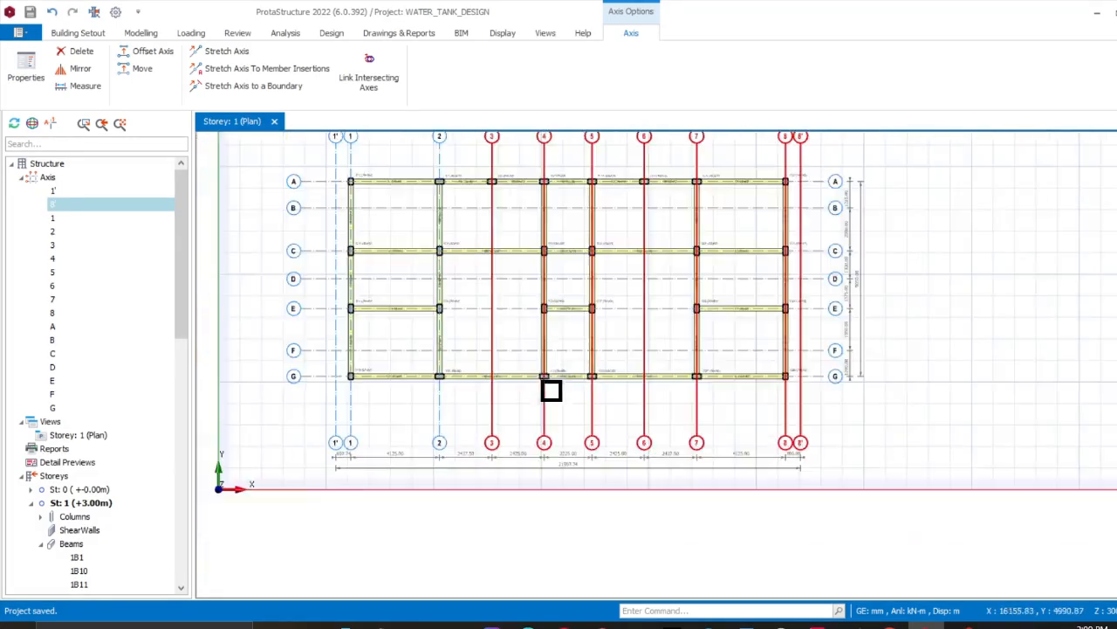
middle_drag(550, 391, 557, 487)
middle_drag(615, 431, 598, 397)
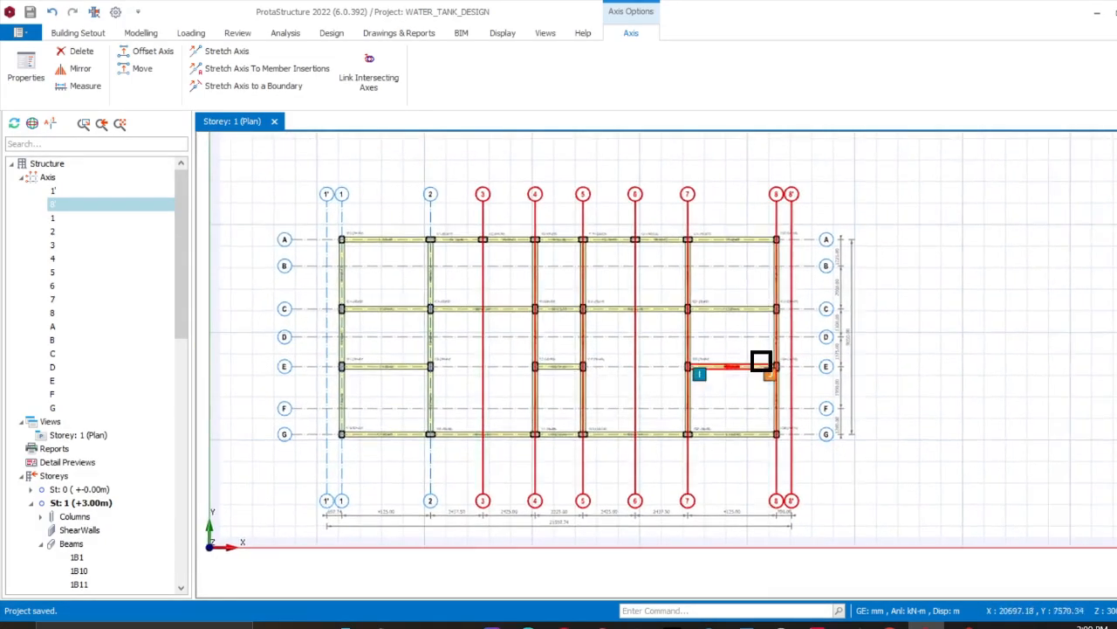
Change the Storey: 1 plan view to a 3D view and examine the column and beam frame from another angle
scroll(761, 360, up, 2)
scroll(721, 361, down, 3)
scroll(663, 360, up, 1)
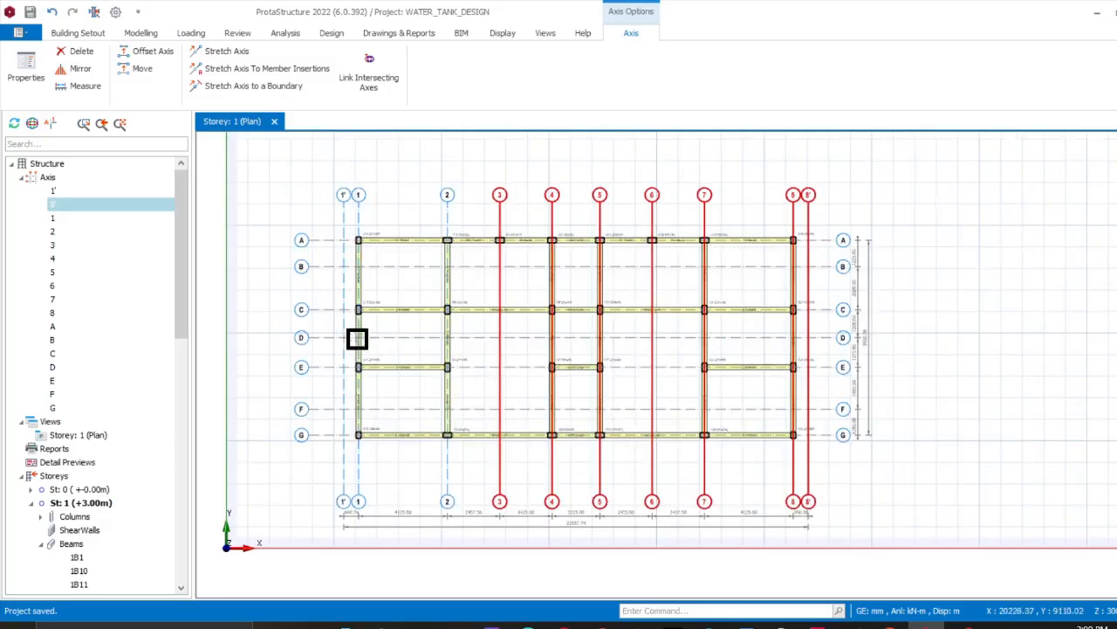
click(101, 436)
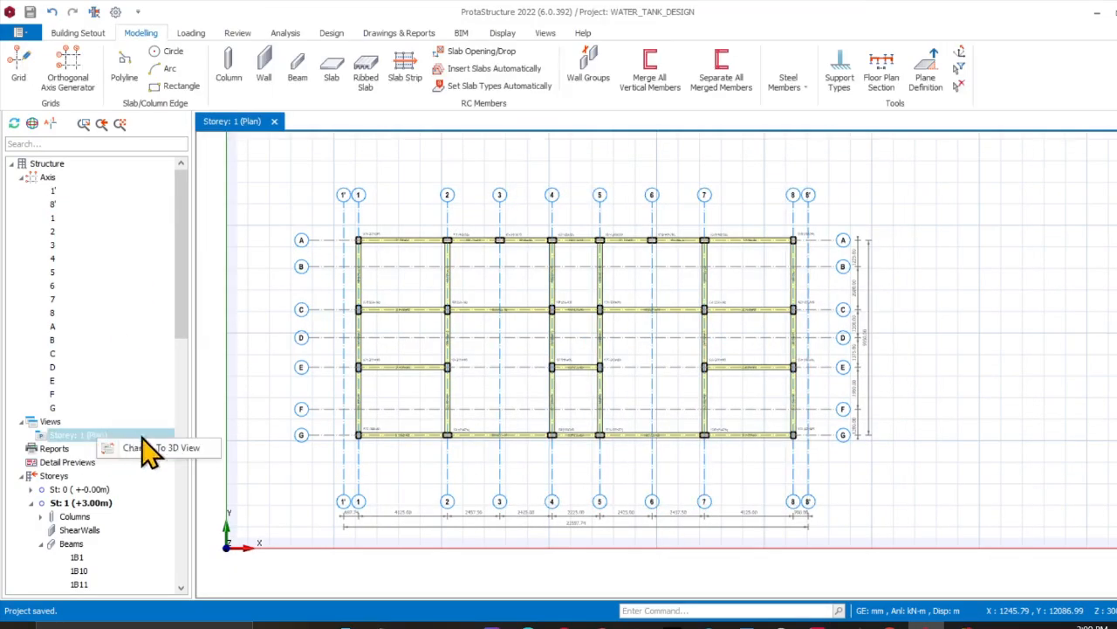
click(150, 448)
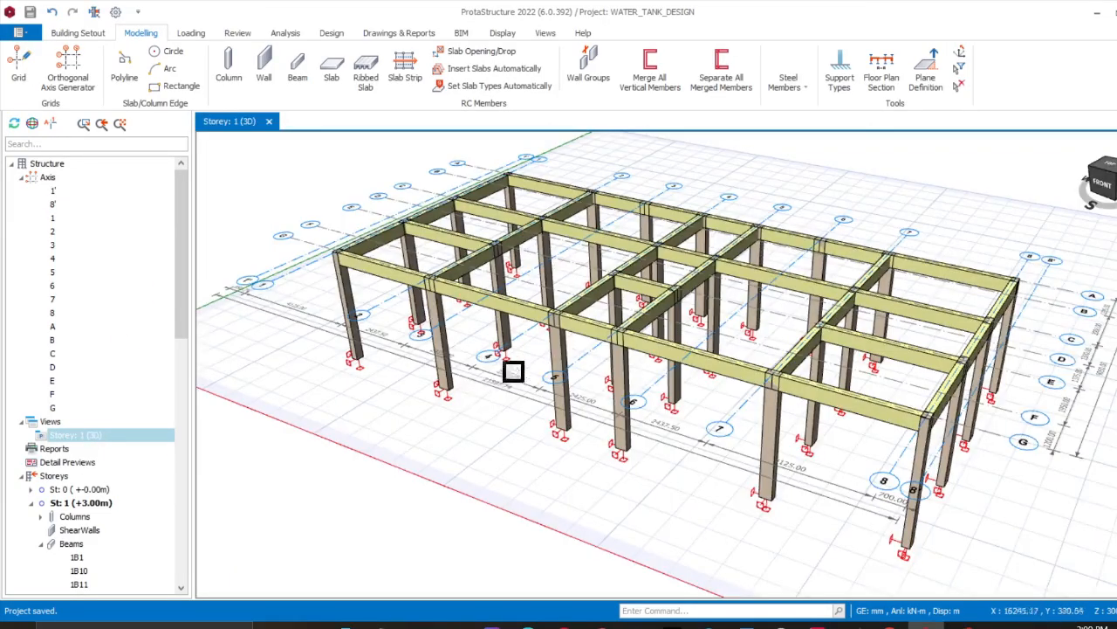
scroll(708, 349, down, 2)
mouse_move(1097, 193)
mouse_down()
mouse_move(1114, 197)
mouse_move(1116, 175)
mouse_move(1107, 218)
mouse_up()
Switch to GA_Floor_Plan_02.dwg in AutoCAD and survey the general arrangement plans and the other drawing groups in model space
click(812, 623)
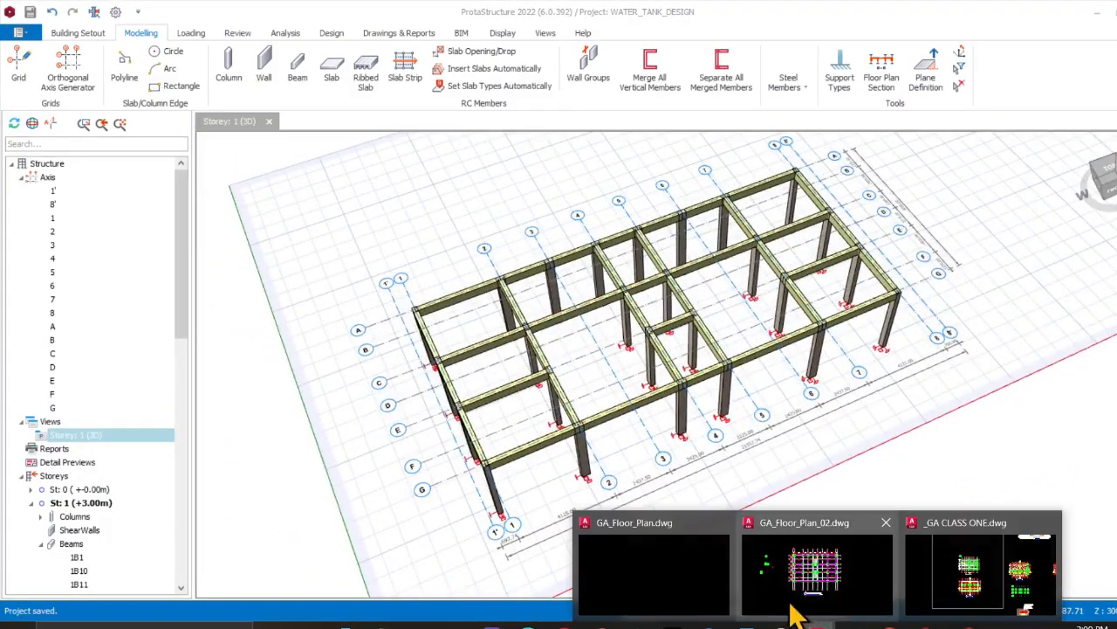
click(820, 583)
scroll(661, 428, down, 5)
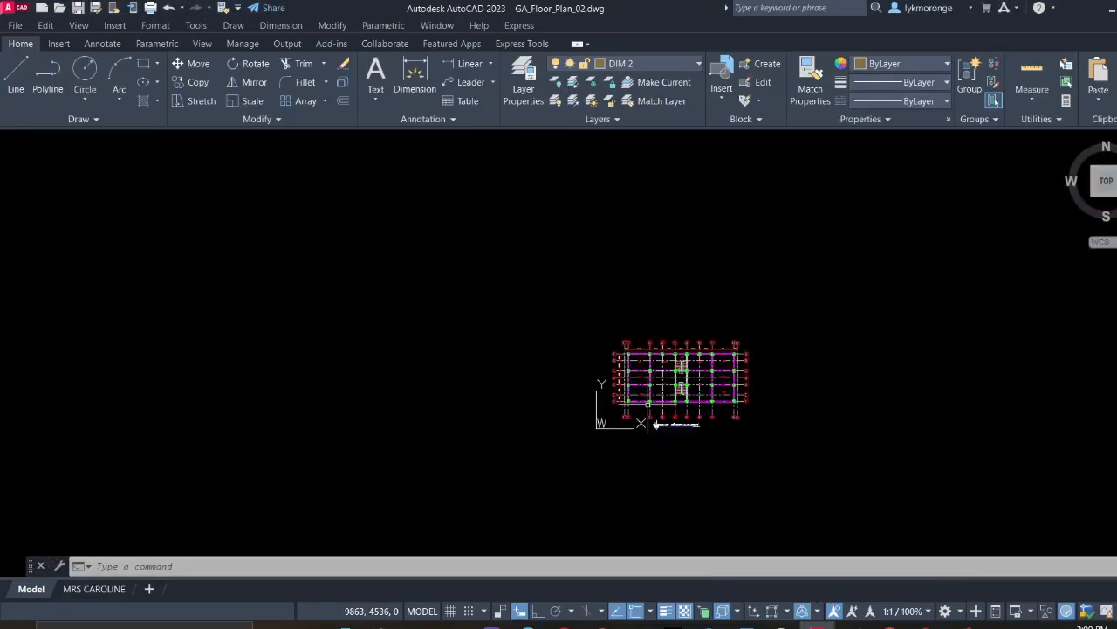
middle_drag(471, 365, 367, 288)
scroll(574, 436, down, 2)
mouse_move(581, 433)
middle_down()
mouse_move(498, 337)
mouse_move(450, 227)
middle_up()
scroll(638, 448, down, 5)
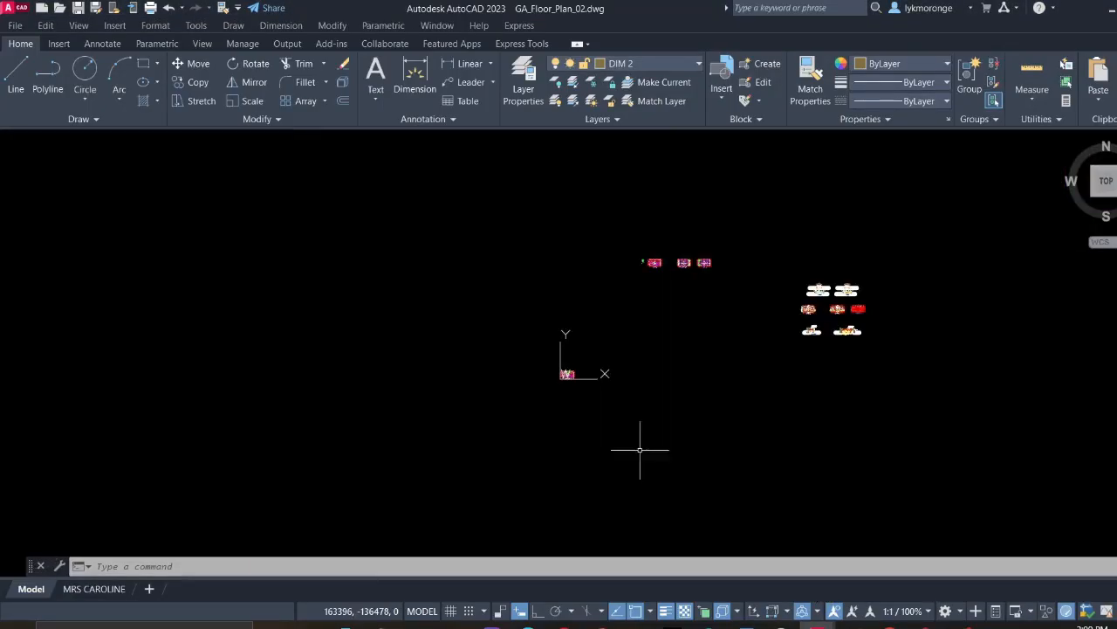
middle_drag(756, 401, 646, 414)
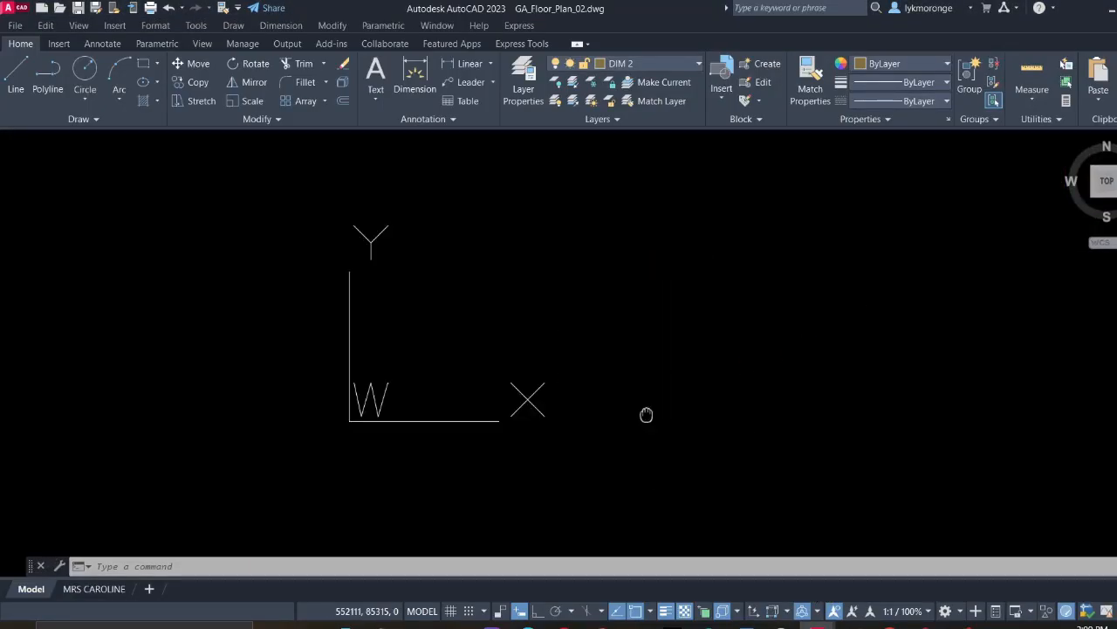
scroll(646, 415, down, 5)
scroll(669, 394, up, 5)
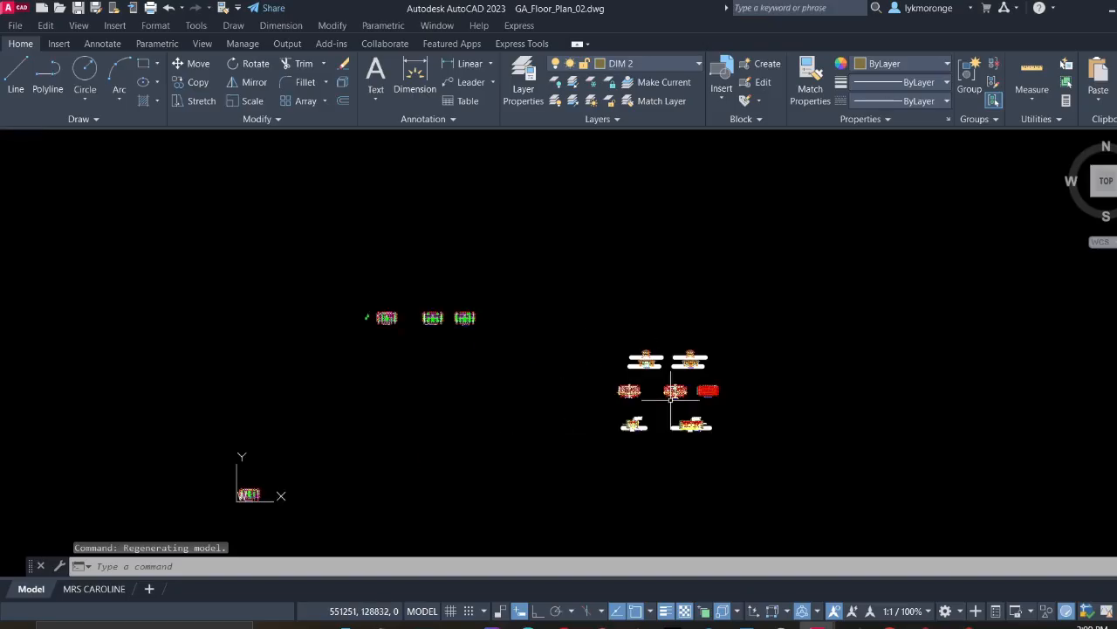
Examine the architectural drawings around the second floor plan, including the other floor plan, the roof plan and the sections
scroll(671, 399, up, 8)
middle_drag(670, 425, 630, 252)
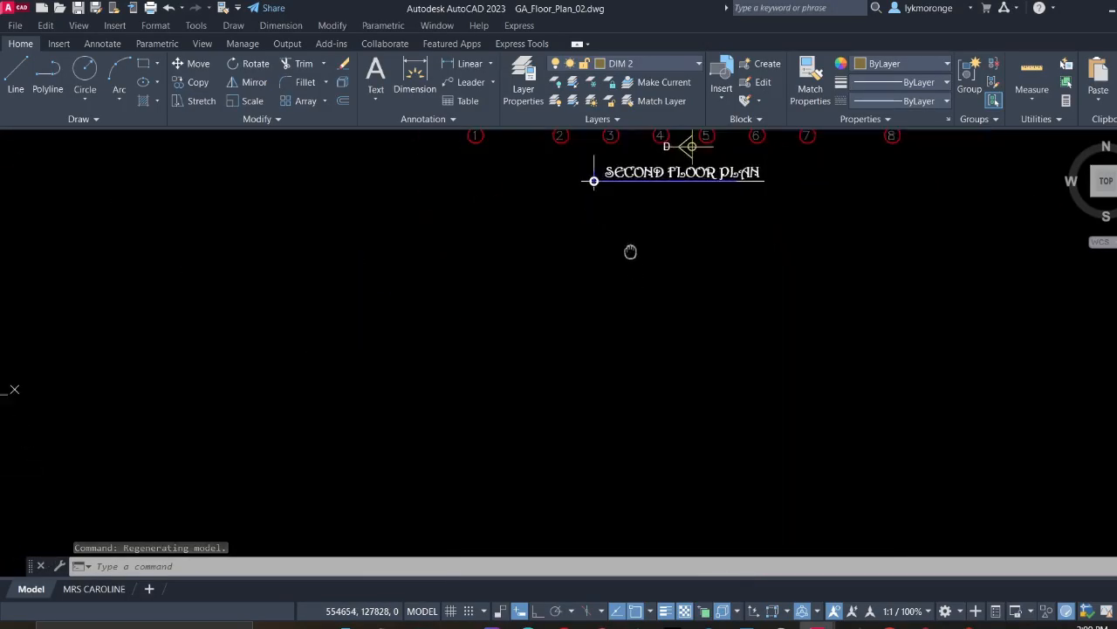
scroll(631, 251, down, 5)
scroll(618, 287, up, 4)
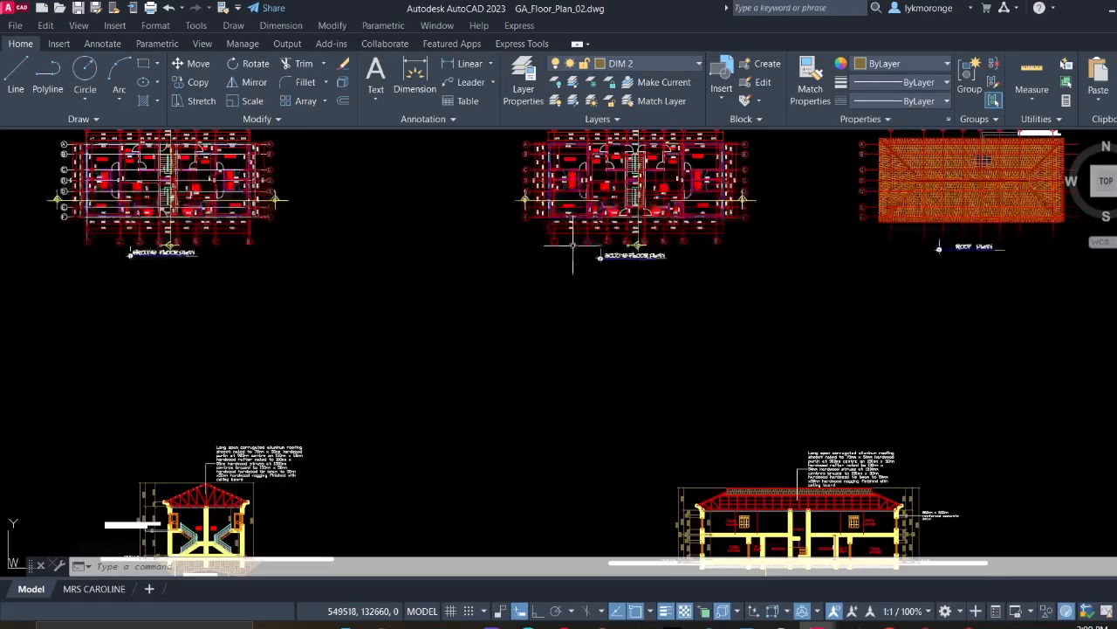
scroll(574, 247, up, 2)
scroll(569, 340, down, 3)
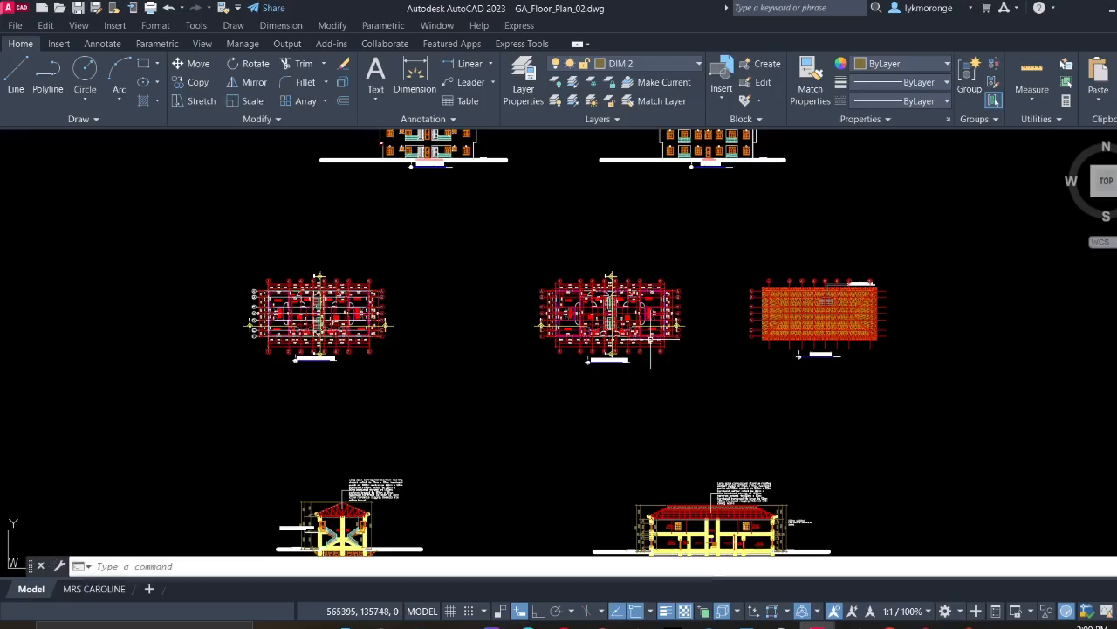
Switch to Microsoft Whiteboard to review the whole ProtaStructure Import slide, and bring up OBS
click(856, 626)
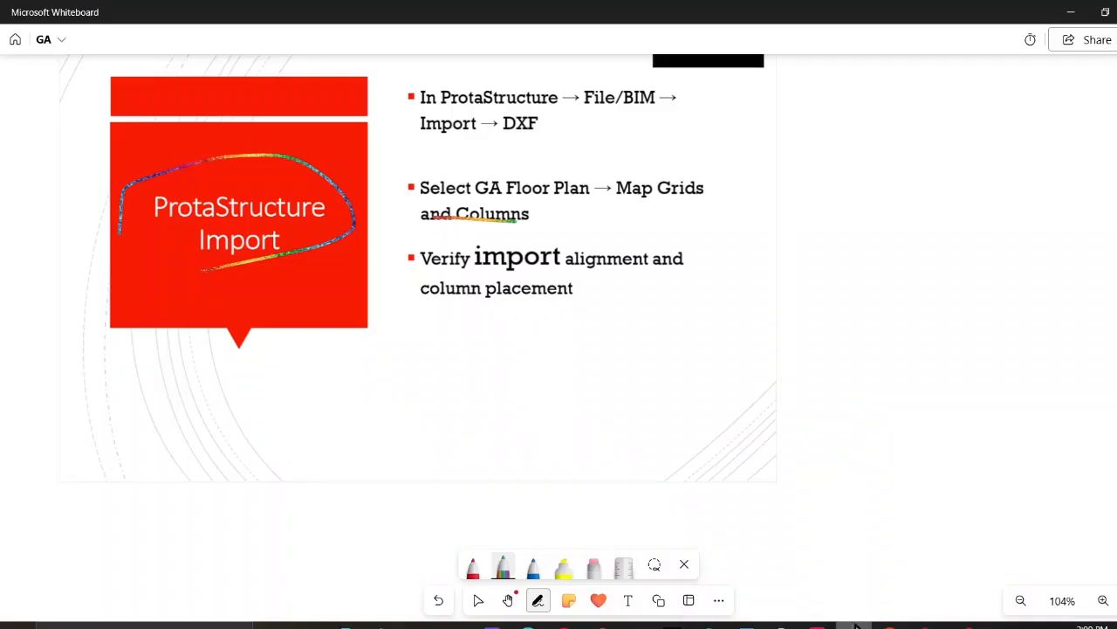
ctrl+scroll(554, 390, down, 4)
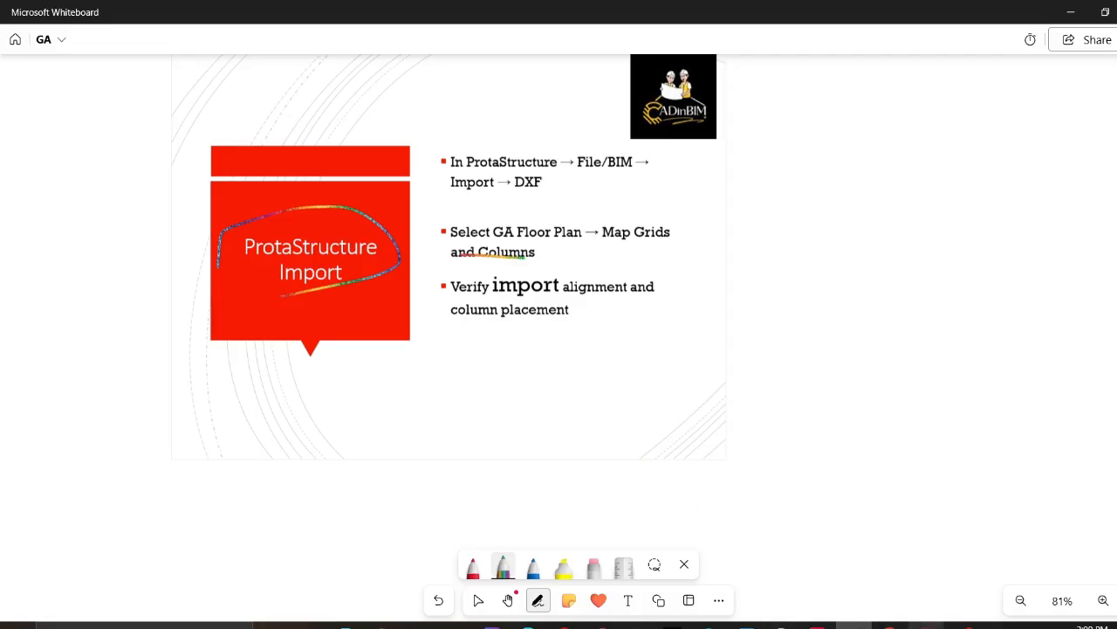
click(781, 625)
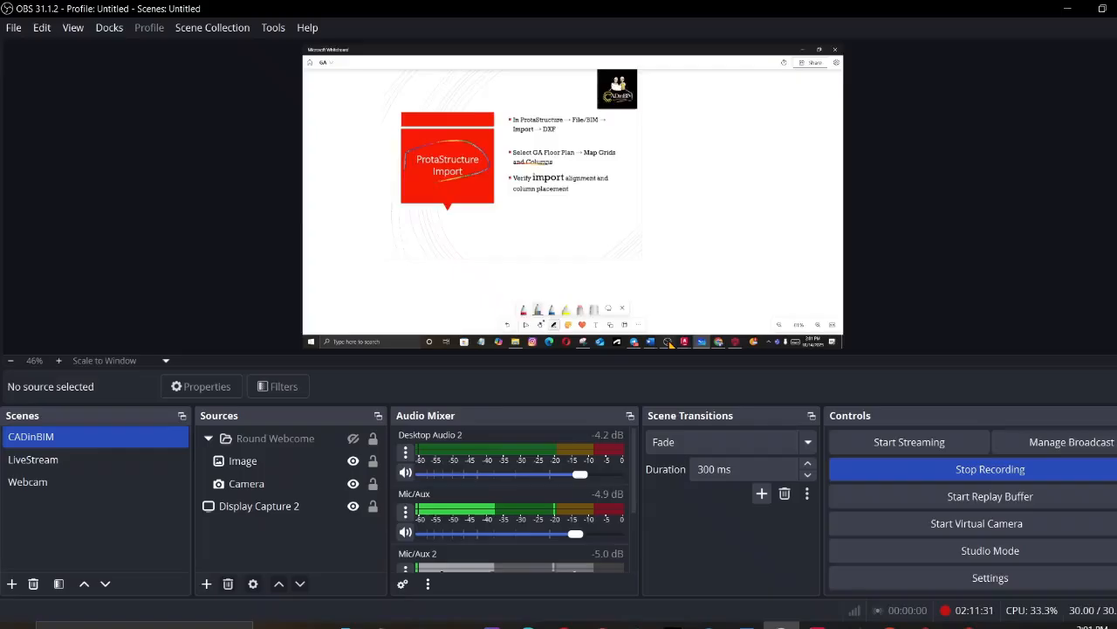